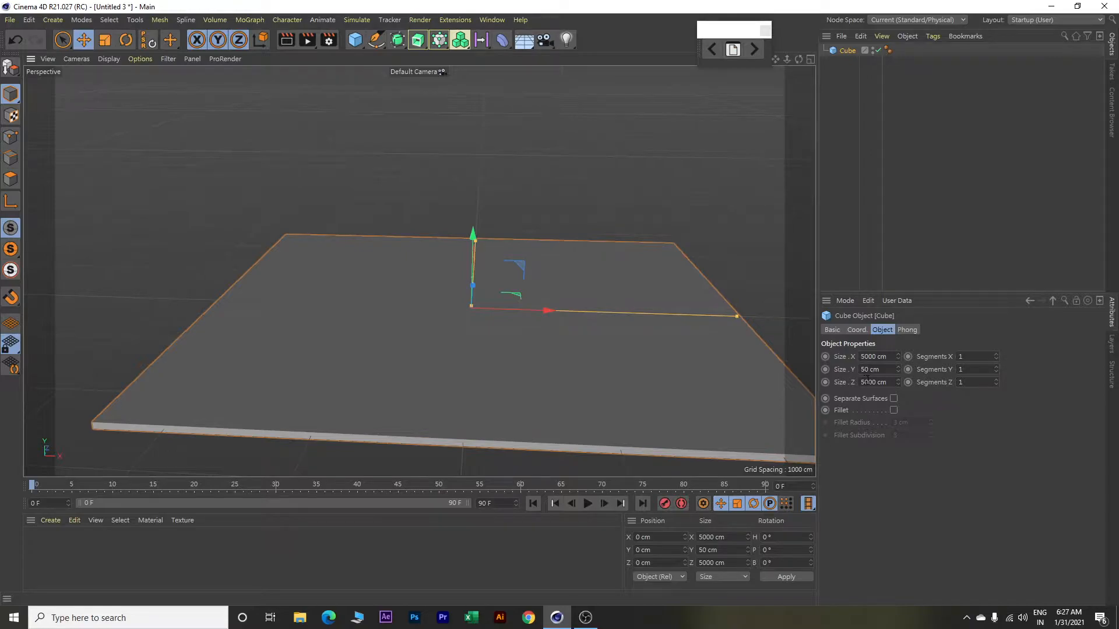
Add a second cube above the slab and move it to about X 800 cm, Y 718 cm.
left_click_drag(716, 353, 716, 354, "alt")
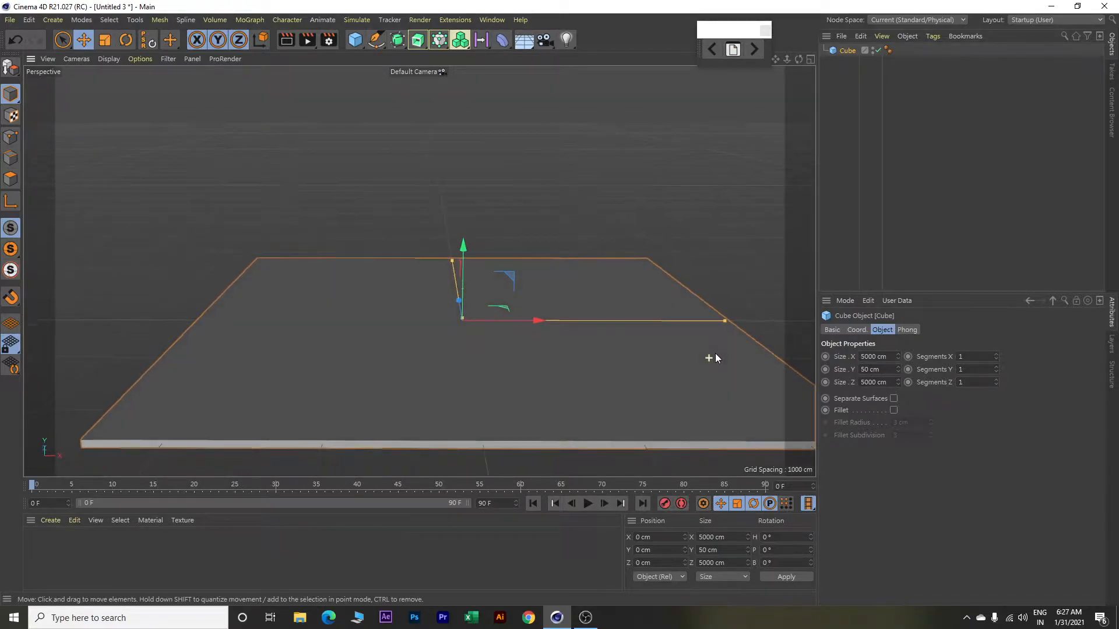
left_click(352, 42)
left_click_drag(463, 247, 454, 173)
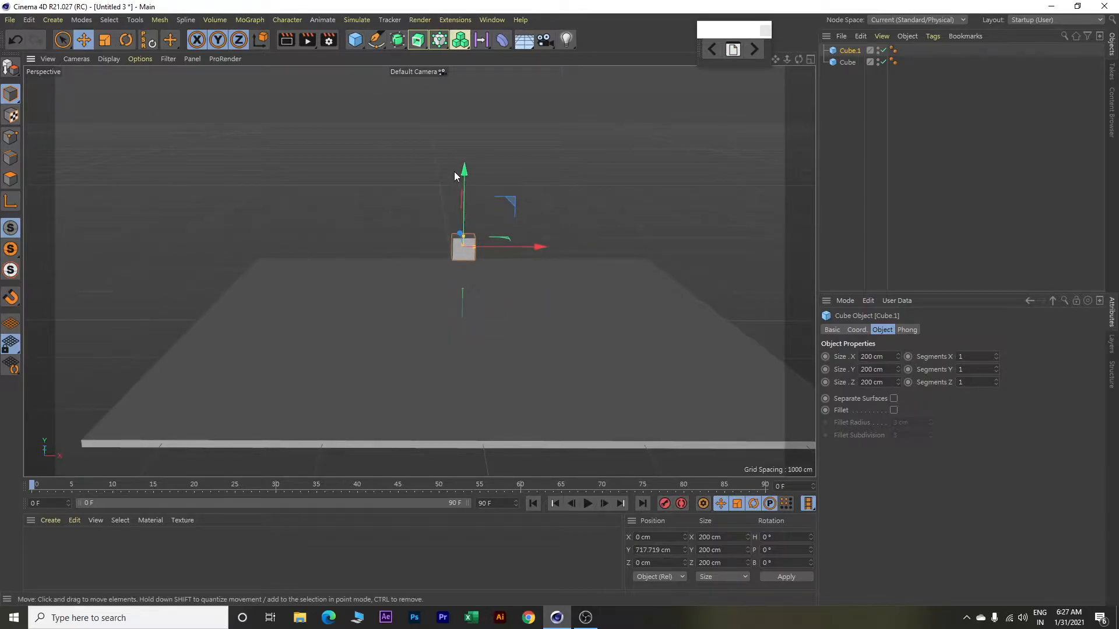
left_click_drag(537, 247, 624, 249)
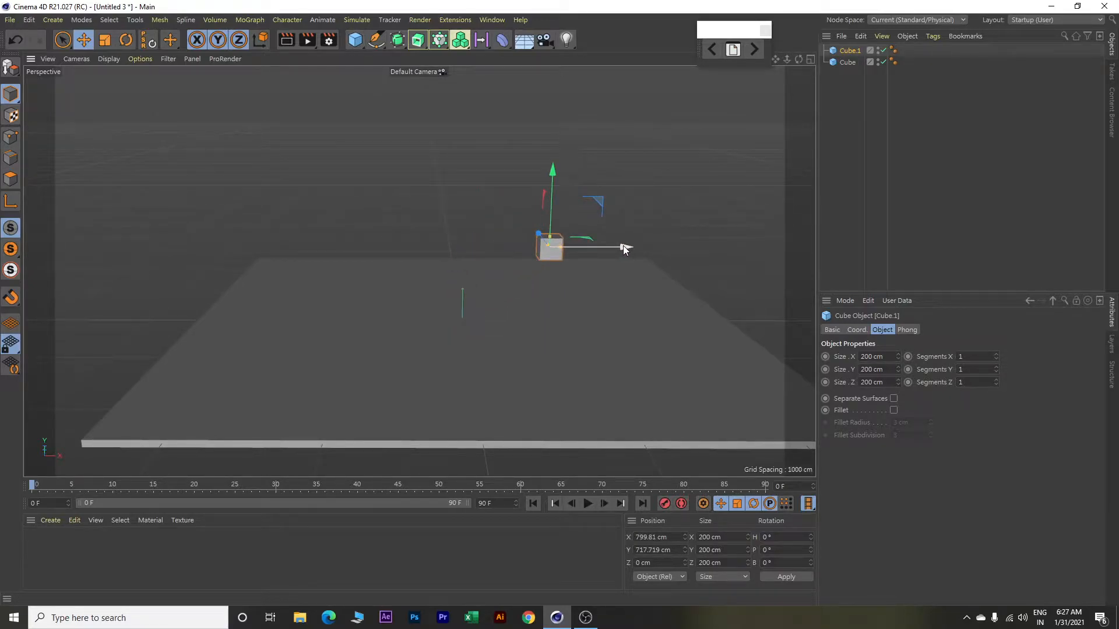
Set the new cube's size to 600 cm in X, 3200 cm in Y and 2000 cm in Z.
left_click_drag(886, 356, 845, 356)
type("600")
key("Tab")
type("3200")
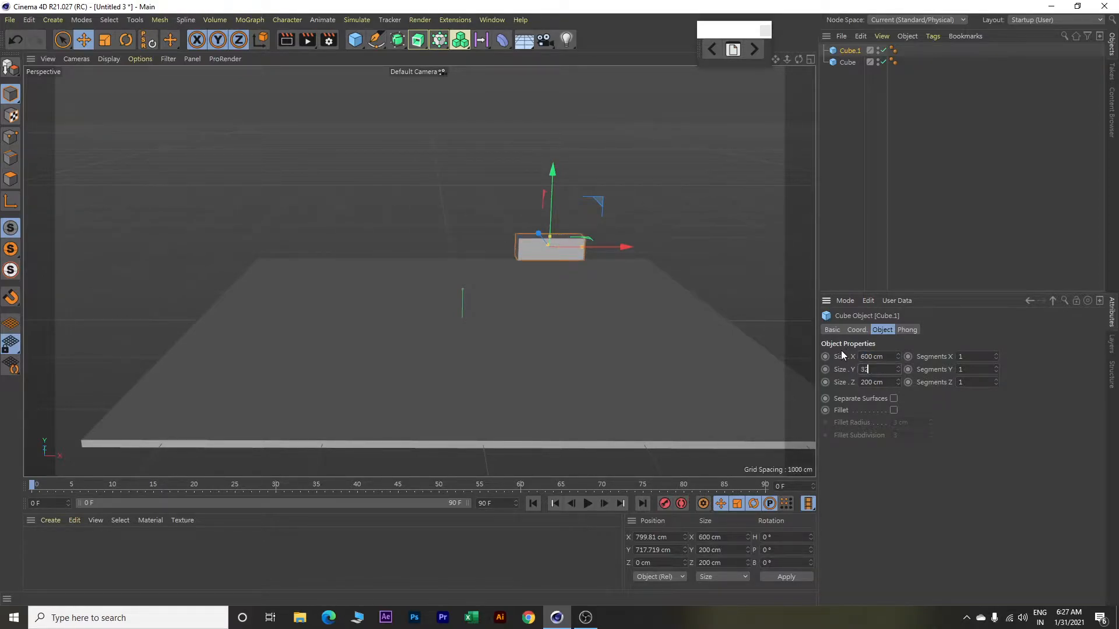
key("Tab")
type("2000")
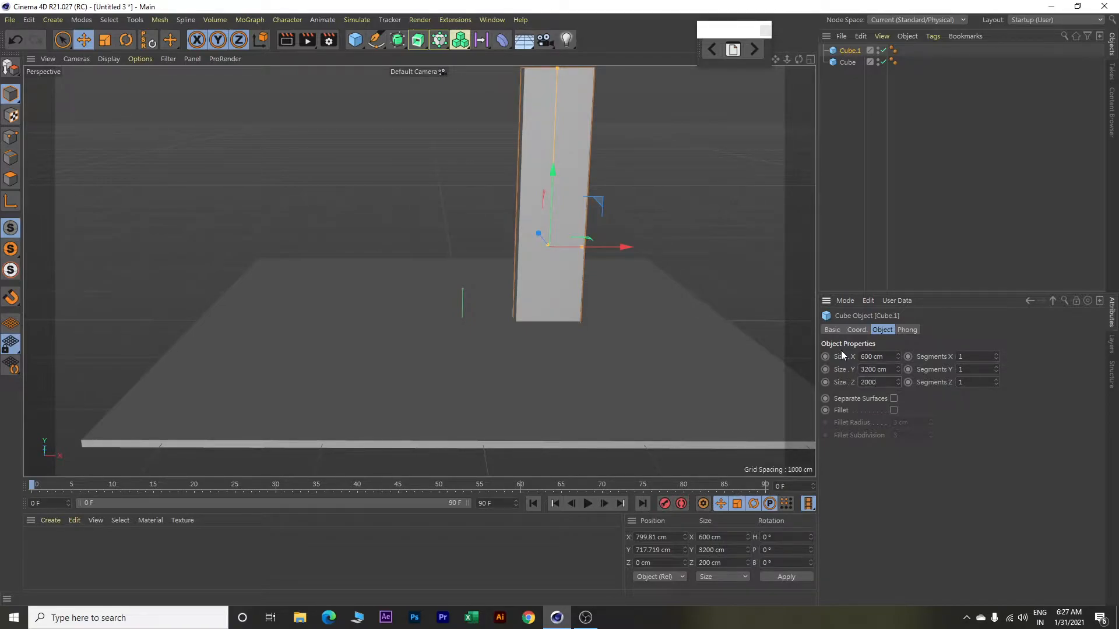
key("Tab")
Raise the tall block above the slab to about Y 1873 cm and shift it along X to about 1062 cm.
scroll(563, 285, "down", 5)
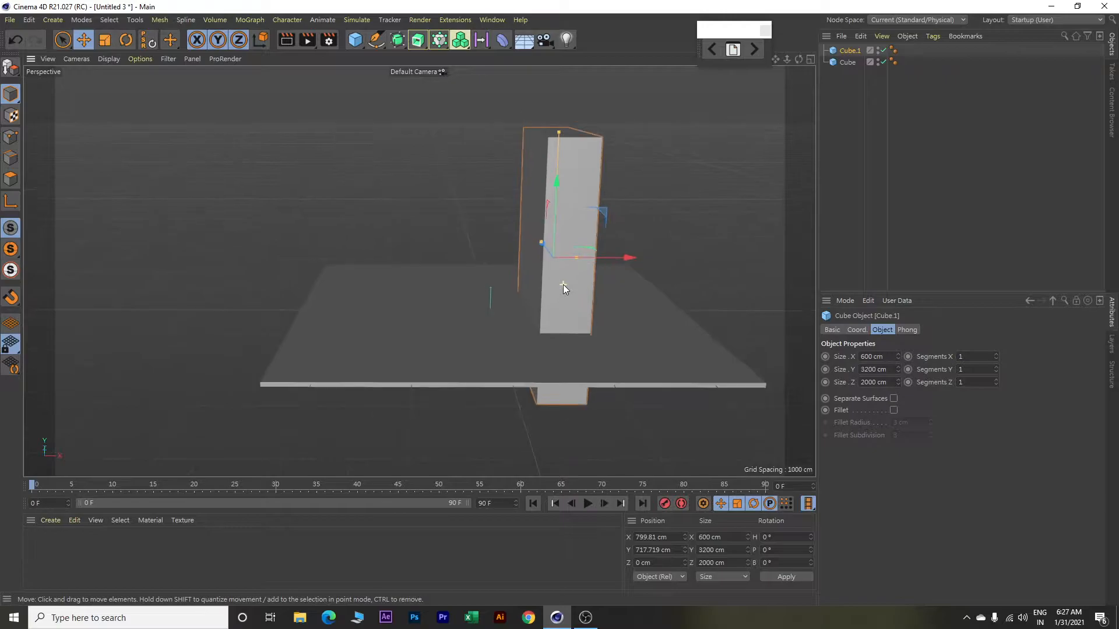
middle_click_drag(682, 215, 612, 260, "alt")
left_click_drag(494, 232, 506, 151)
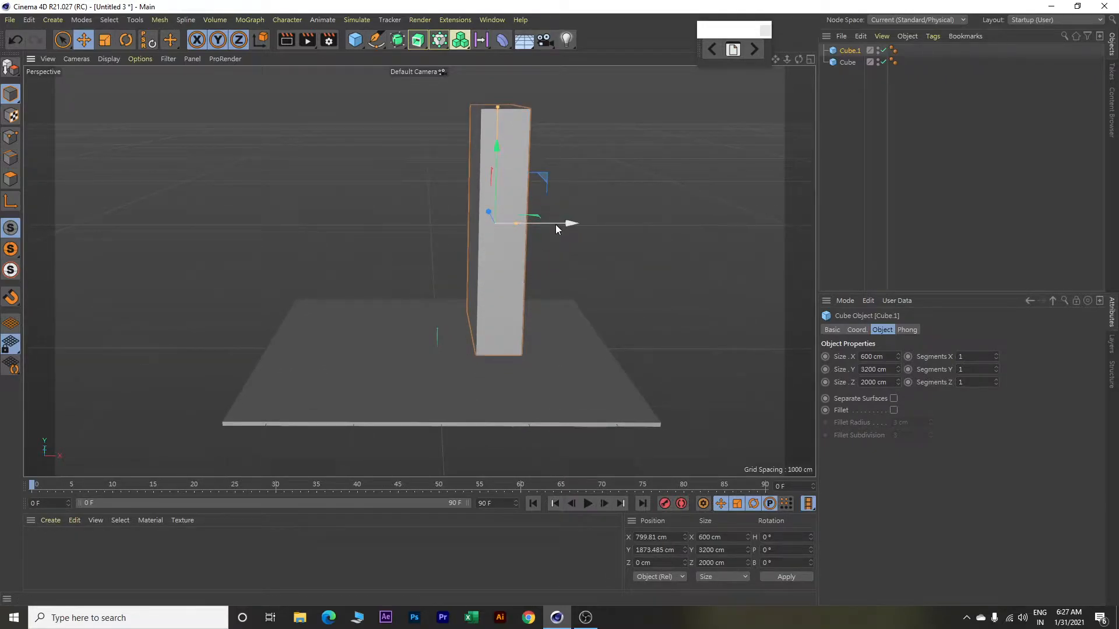
left_click_drag(569, 225, 588, 223)
Add a cube sized 1000 × 3600 × 1200 cm and raise it to about Y 1847 cm above the slab's centre.
left_click(356, 39)
left_click_drag(438, 275, 446, 152)
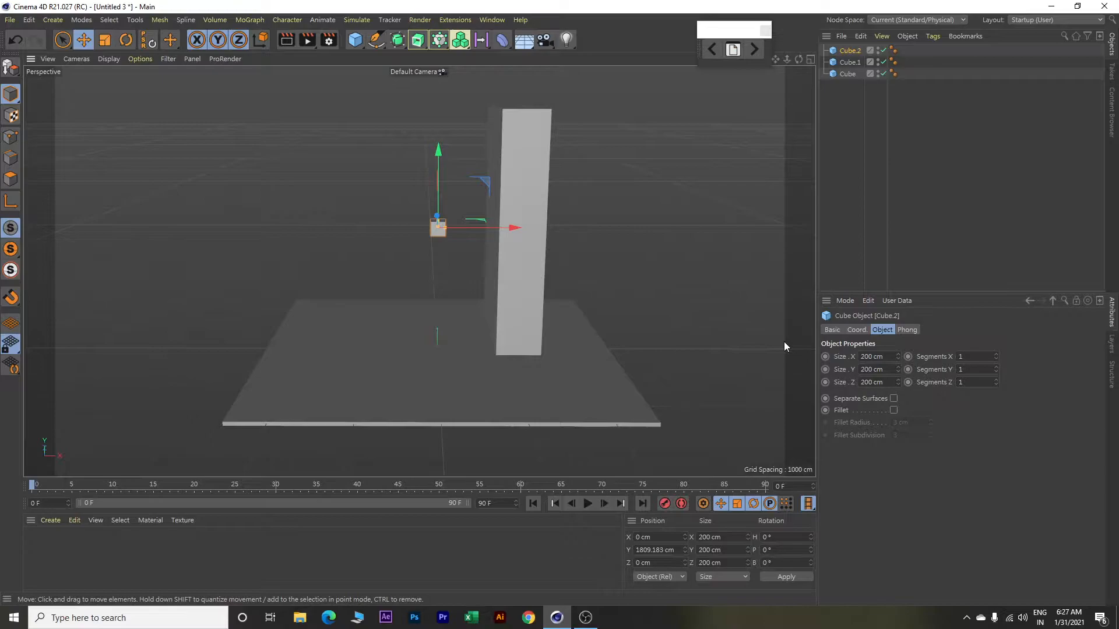
double_click(893, 357)
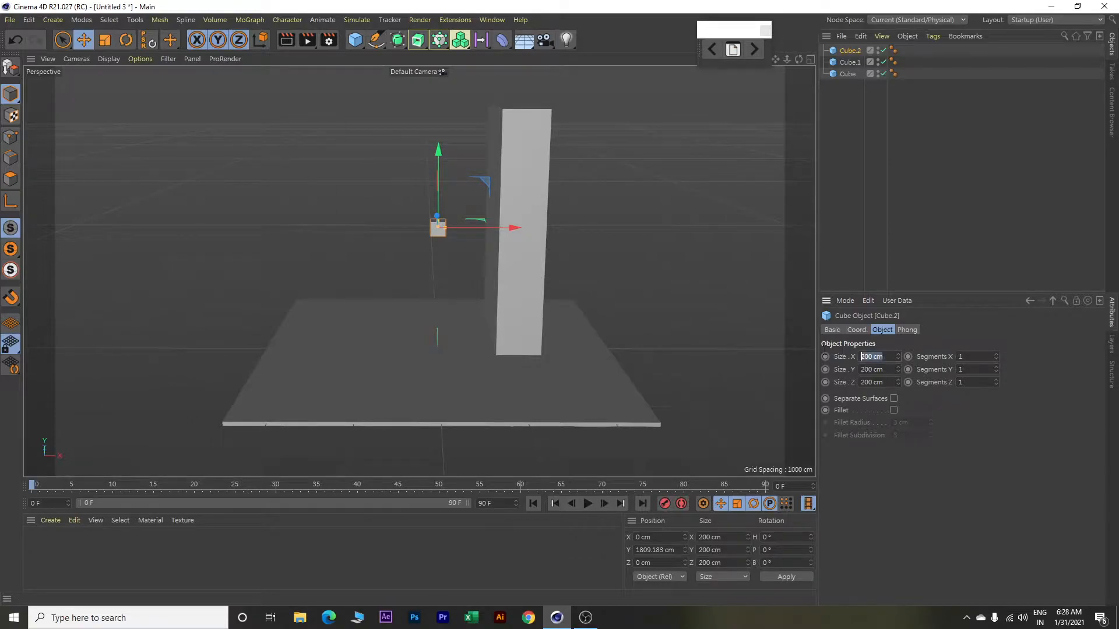
type("1000")
key("Tab")
type("3600")
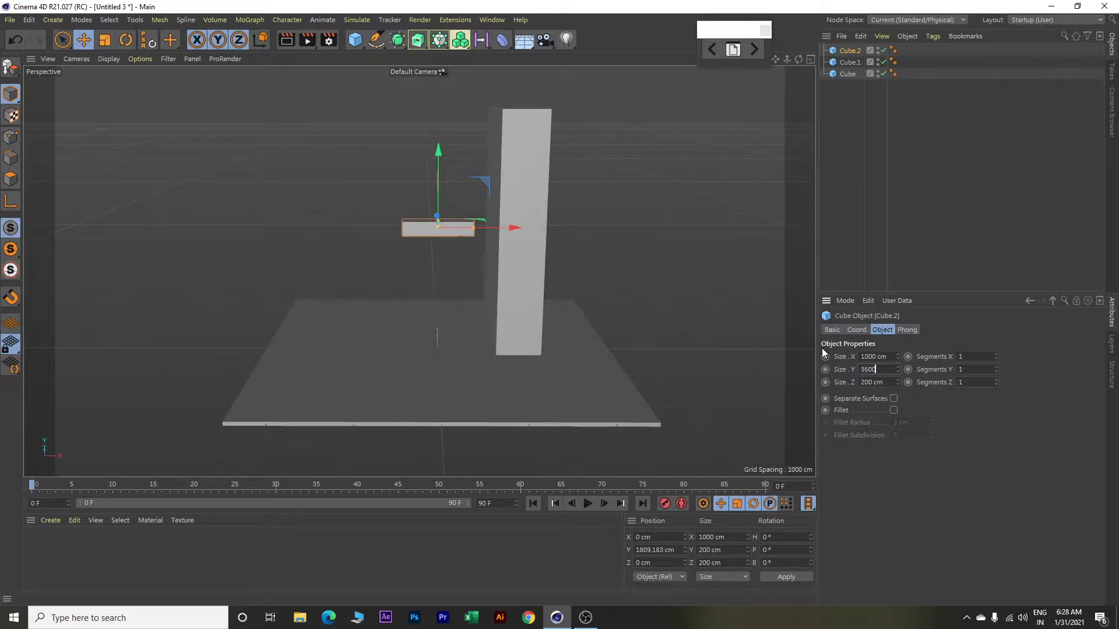
key("Tab")
type("1200")
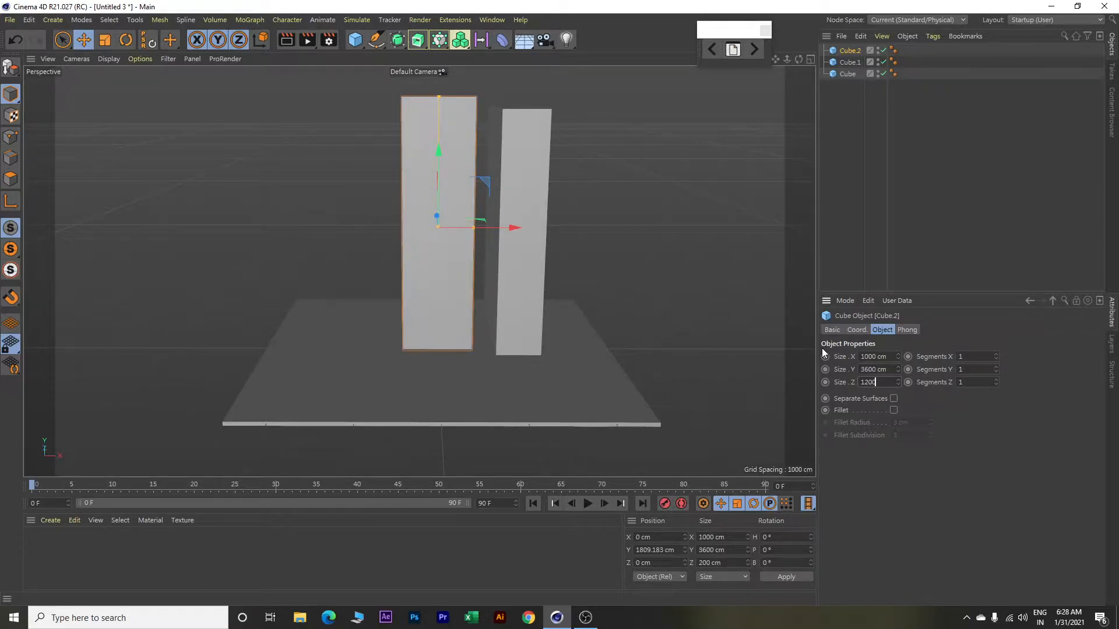
key("Return")
left_click_drag(538, 292, 564, 290, "alt")
left_click_drag(453, 164, 451, 149)
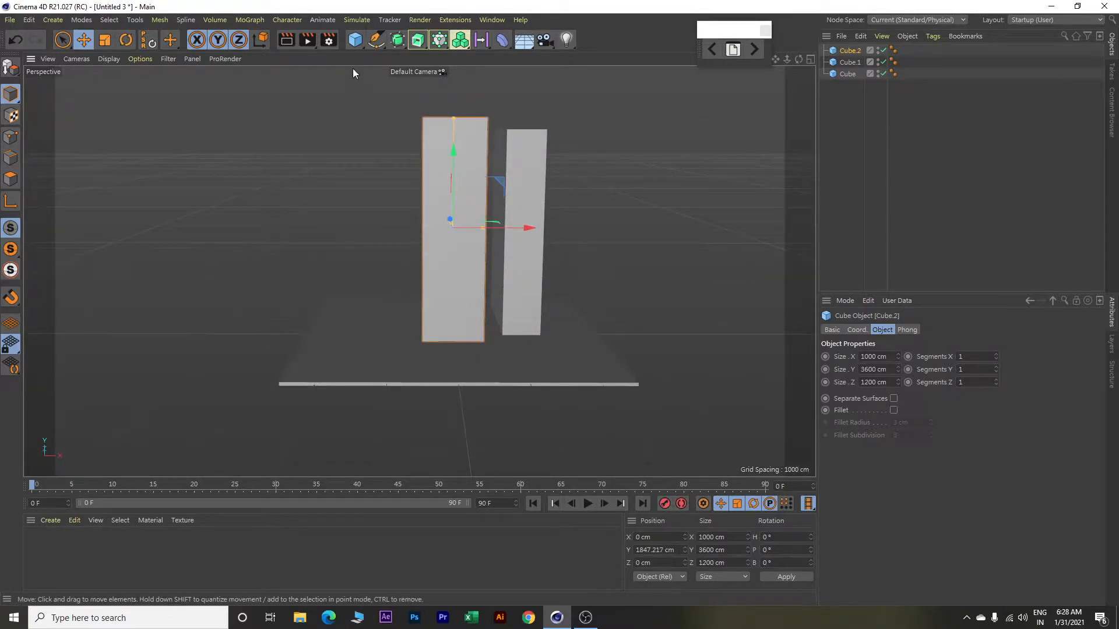
Add another cube at about X -1649 cm, Y 2190 cm and size it 600 × 2800 × 2000 cm.
left_click(356, 41)
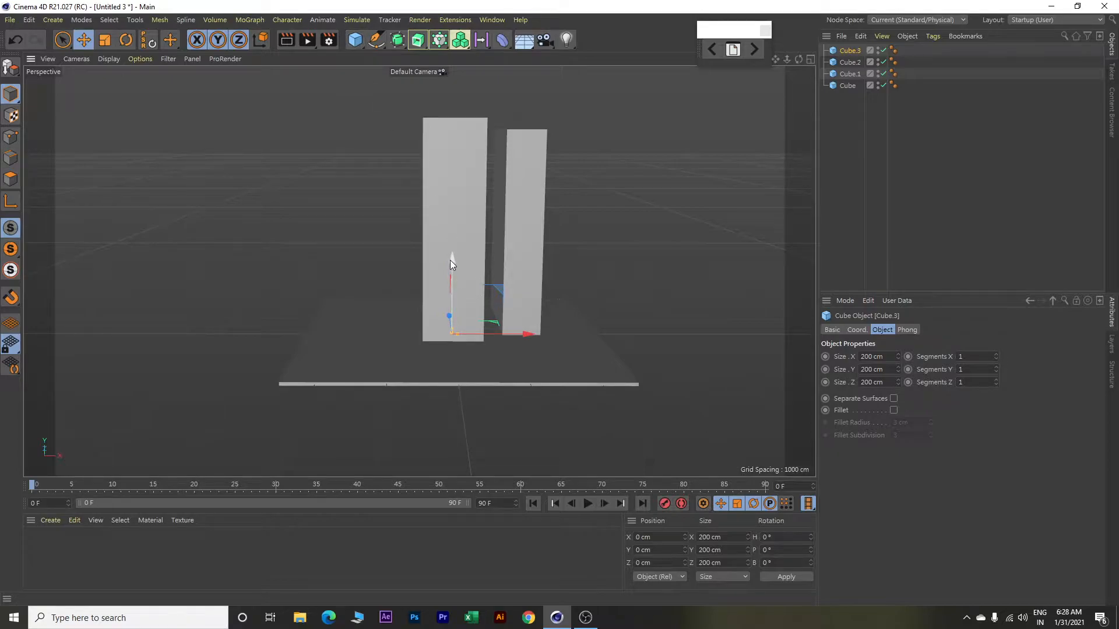
left_click_drag(526, 336, 360, 131)
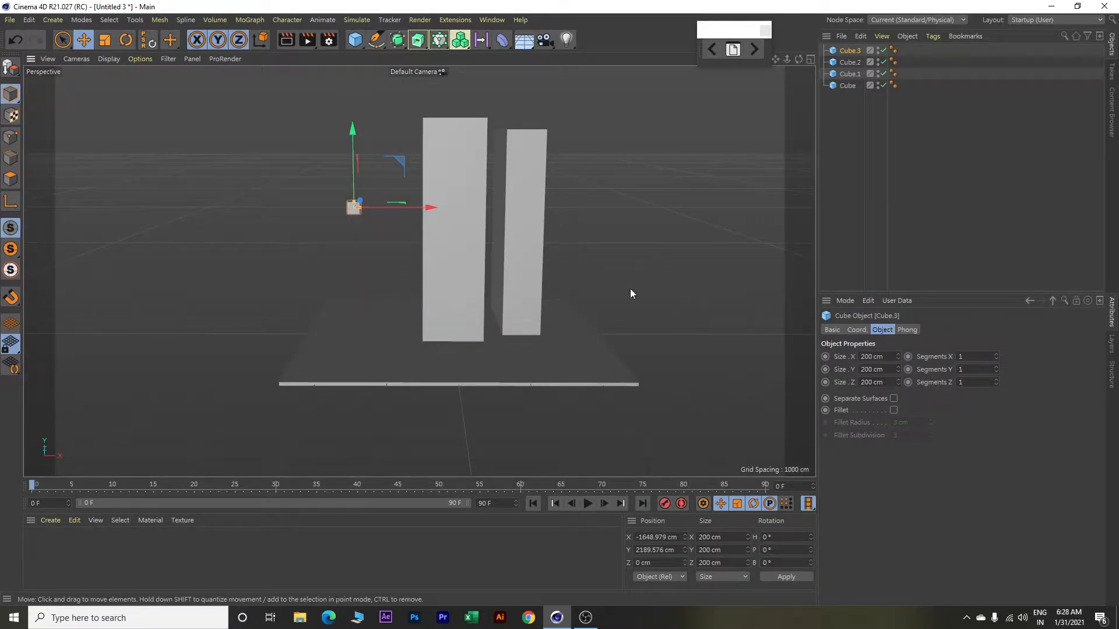
double_click(878, 356)
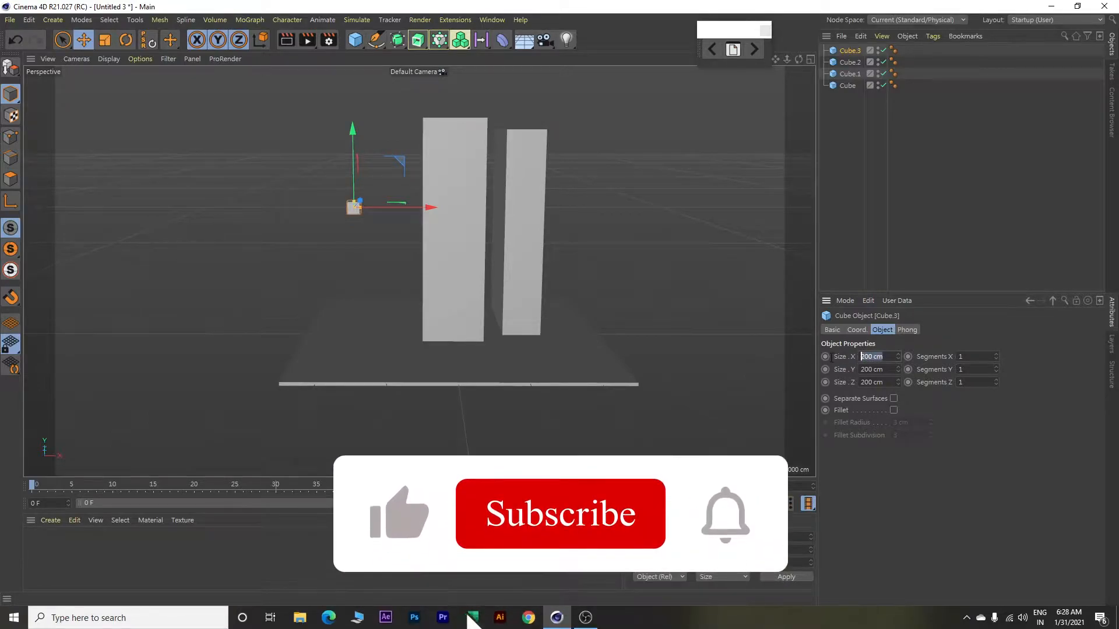
type("600")
key("Tab")
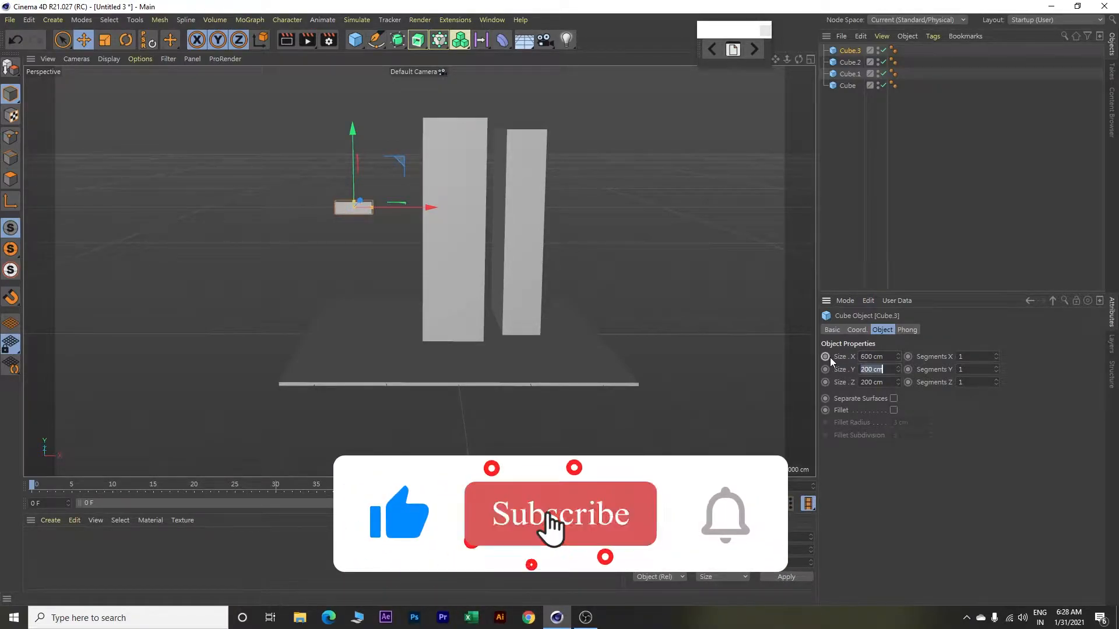
type("2800")
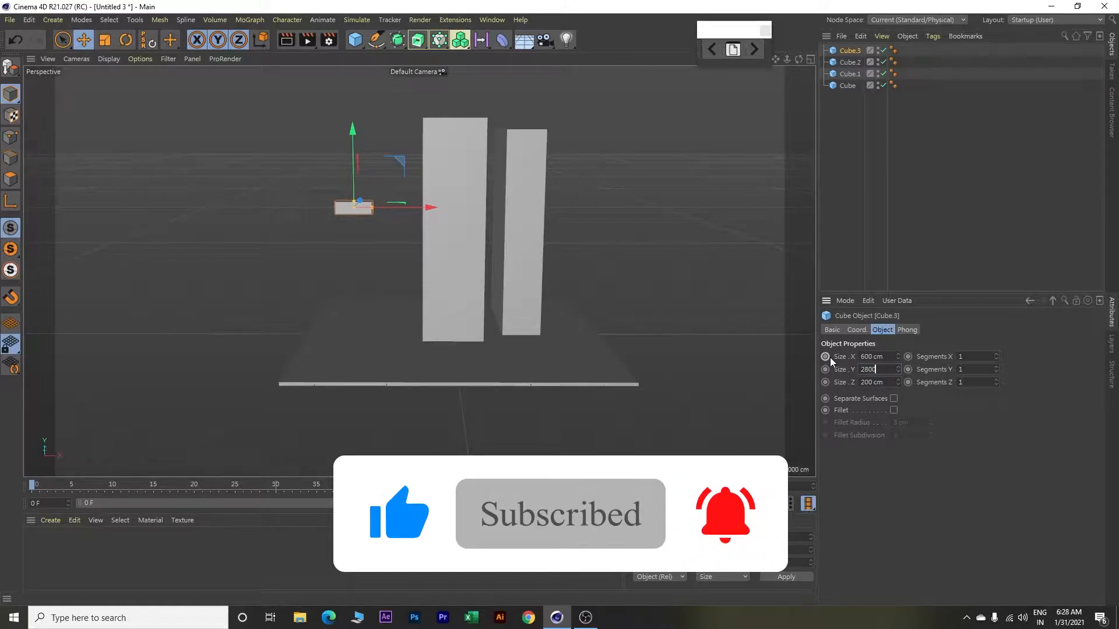
key("Tab")
type("2000")
key("Tab")
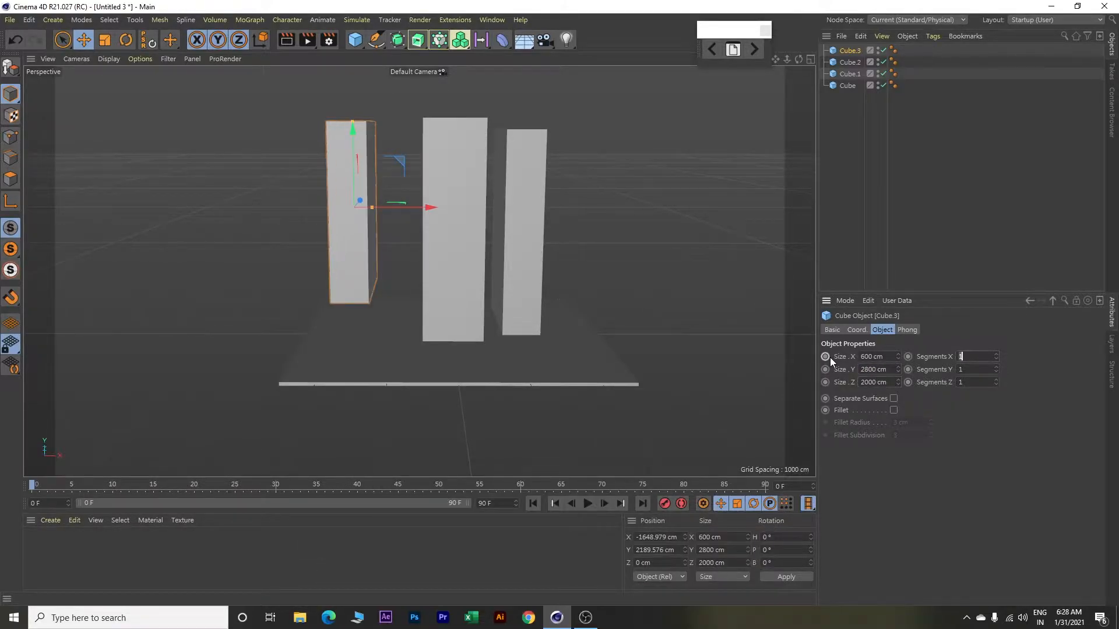
Lower the 2800 cm tall block to about Y 1486 cm and shift it along X to about -1216 cm.
left_click_drag(369, 201, 410, 229, "alt")
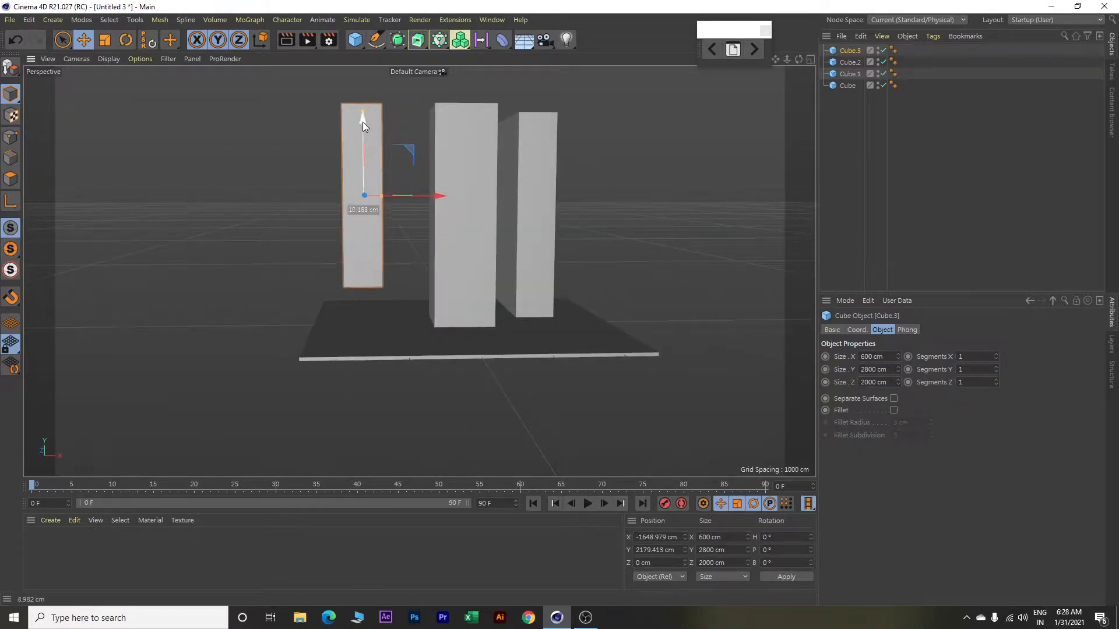
left_click_drag(363, 120, 362, 161)
left_click_drag(431, 233, 461, 238)
Set the Y position of the 2800 cm tall block to 1425 cm to rest it on the slab.
scroll(460, 239, "up", 2)
scroll(459, 239, "up", 2)
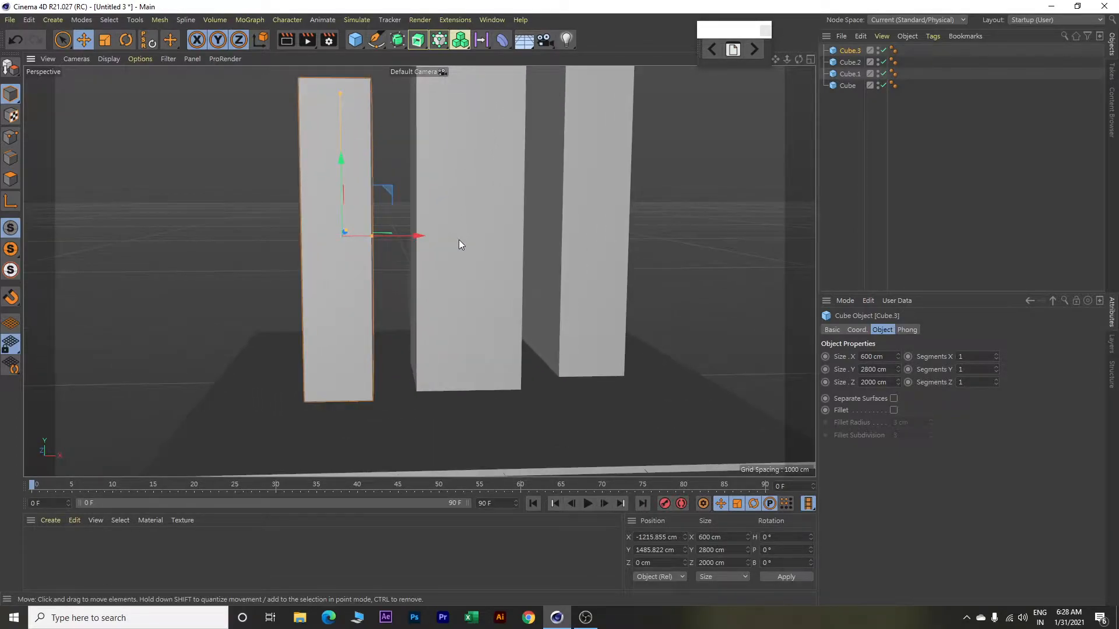
left_click_drag(686, 307, 682, 287, "alt")
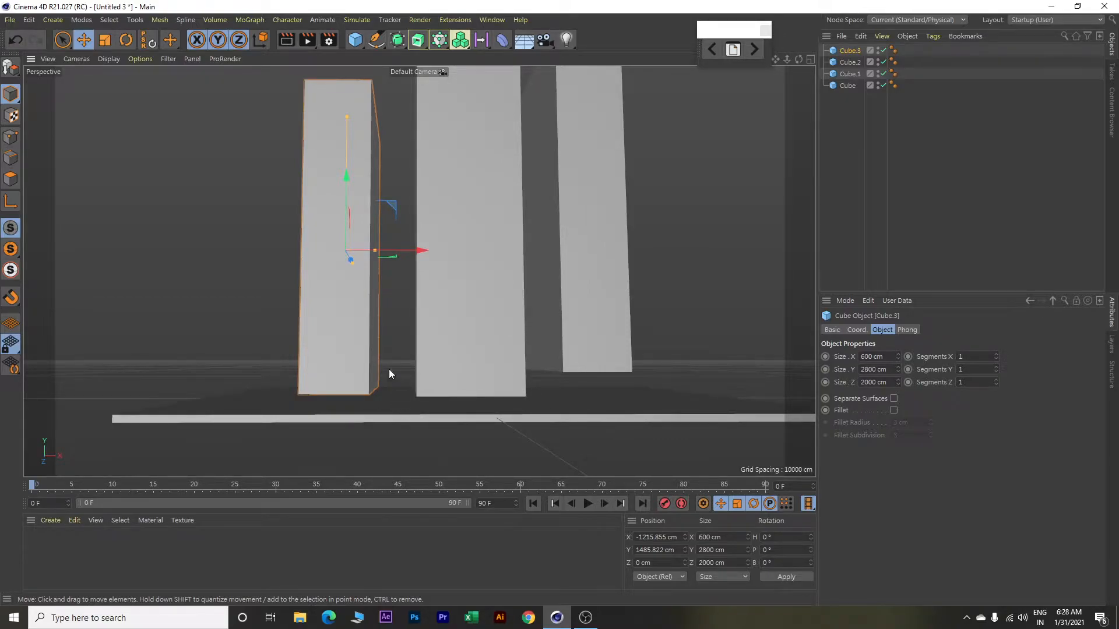
left_click_drag(345, 177, 344, 182)
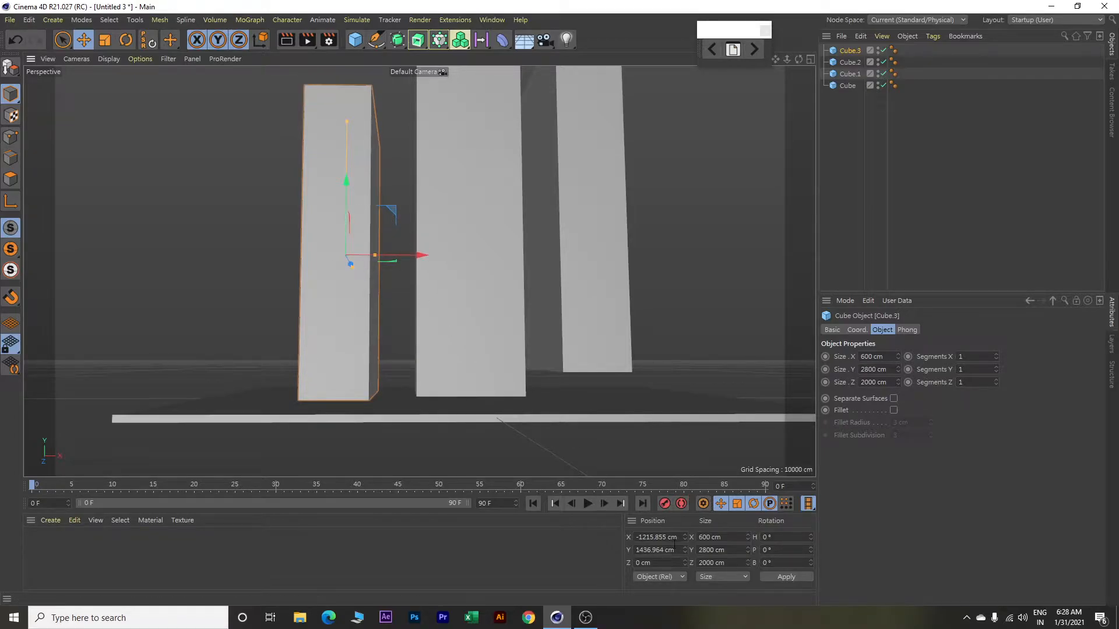
left_click_drag(674, 551, 637, 550)
type("1425")
key("Return")
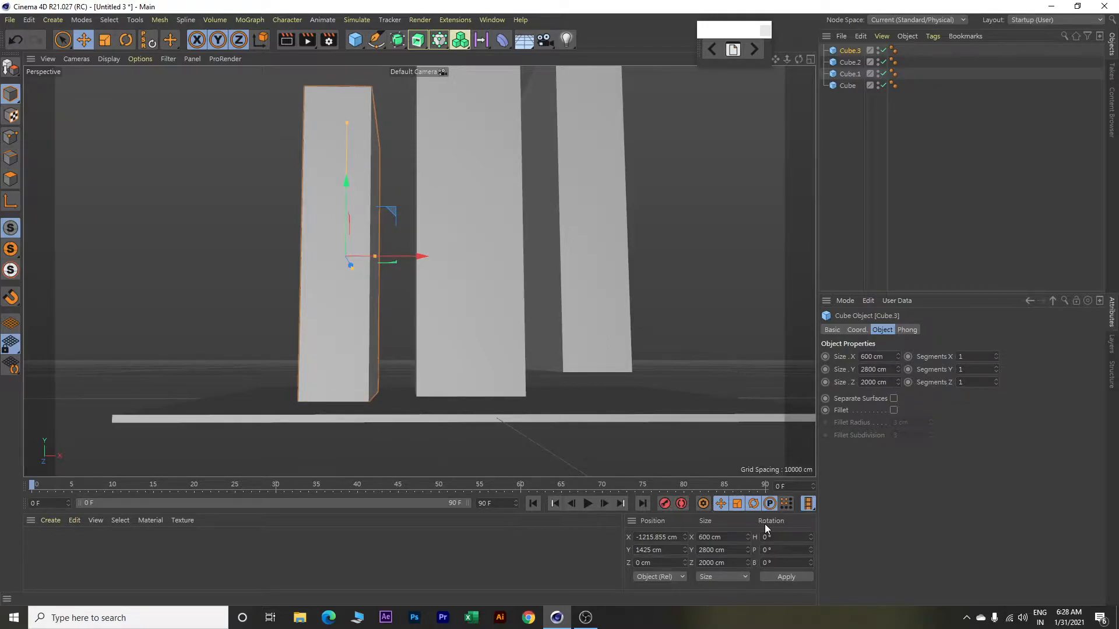
Set the Y position of the central 3600 cm tall block to 1825 cm.
left_click(467, 213)
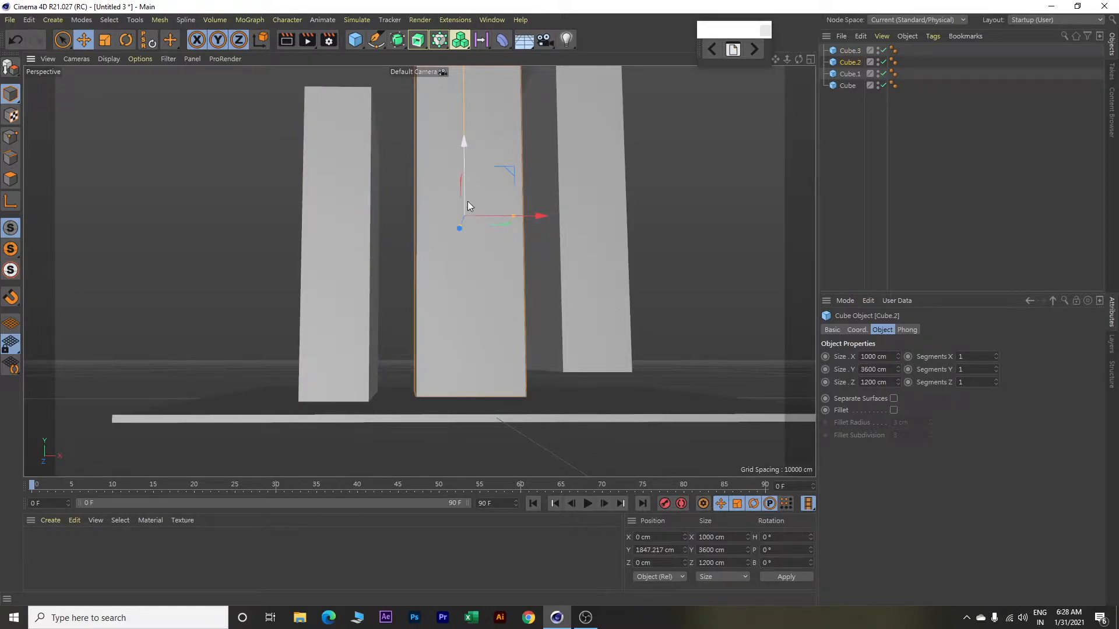
double_click(678, 550)
type("1825")
key("Return")
Lower the 3200 cm tall block and set its Y position to 1625 cm.
left_click(602, 194)
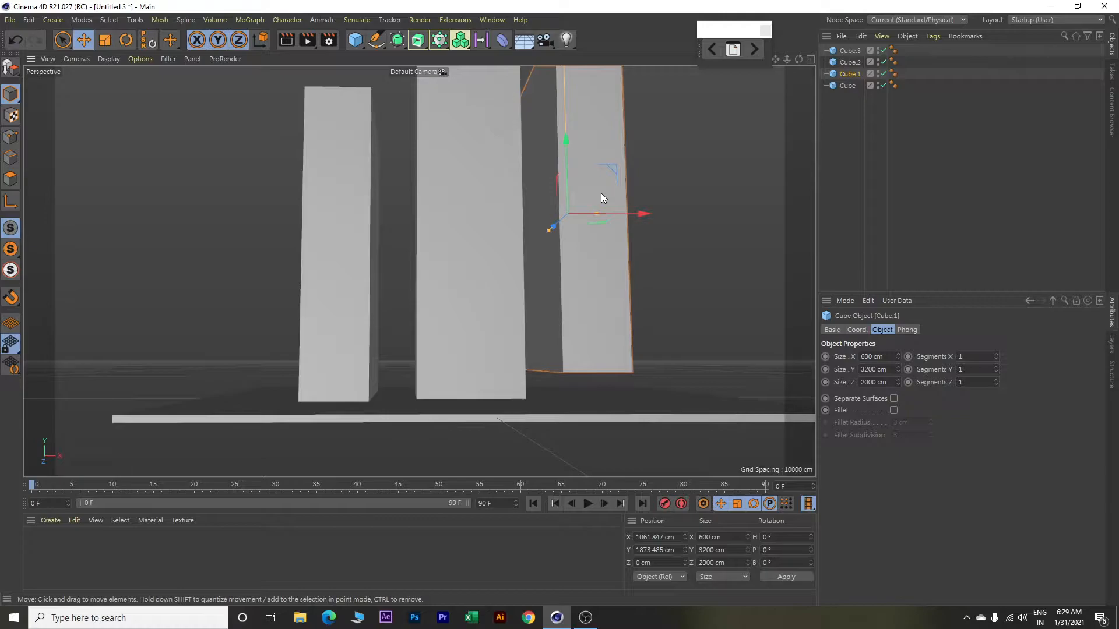
left_click_drag(564, 142, 561, 166)
double_click(674, 551)
type("1625")
key("Return")
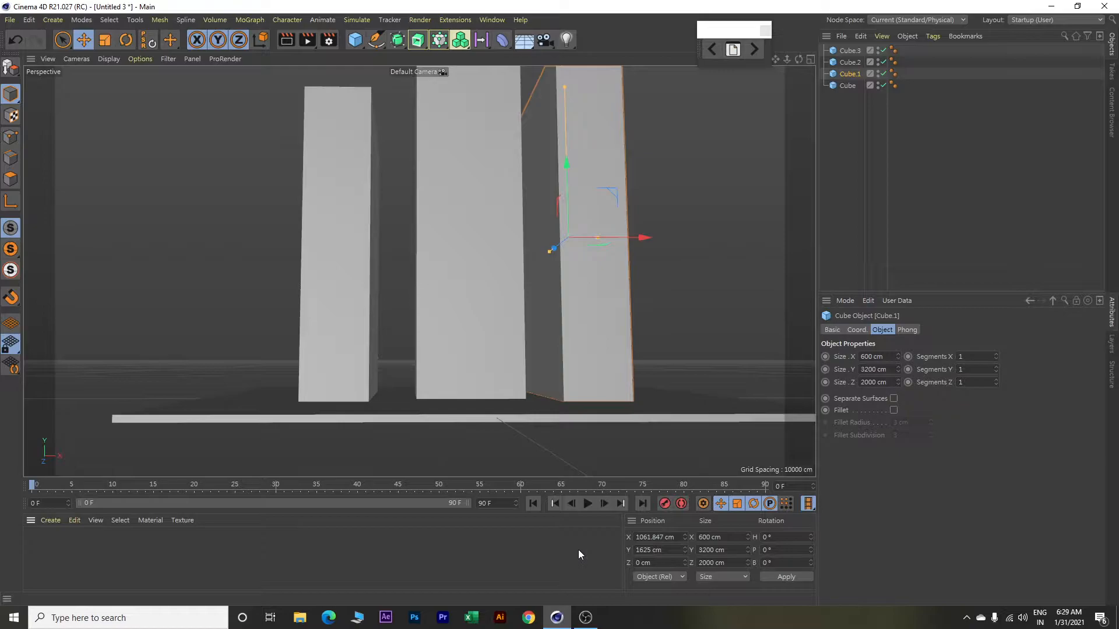
Check in the front view how the bases of the three blocks meet the slab, then return to the perspective view.
key("F4")
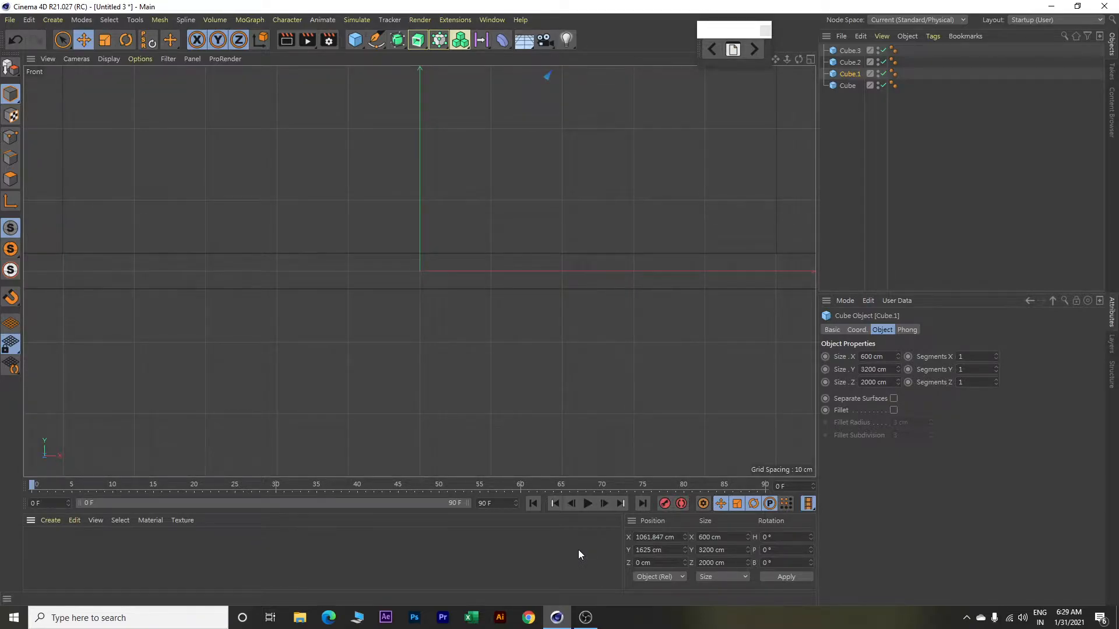
scroll(535, 319, "down", 15)
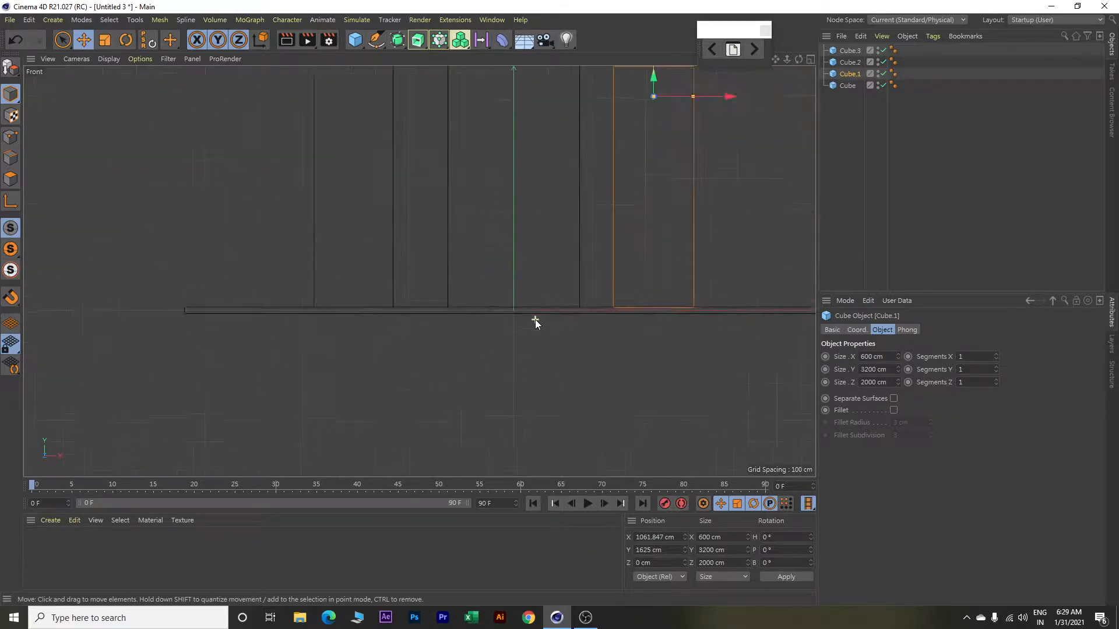
scroll(601, 265, "up", 8)
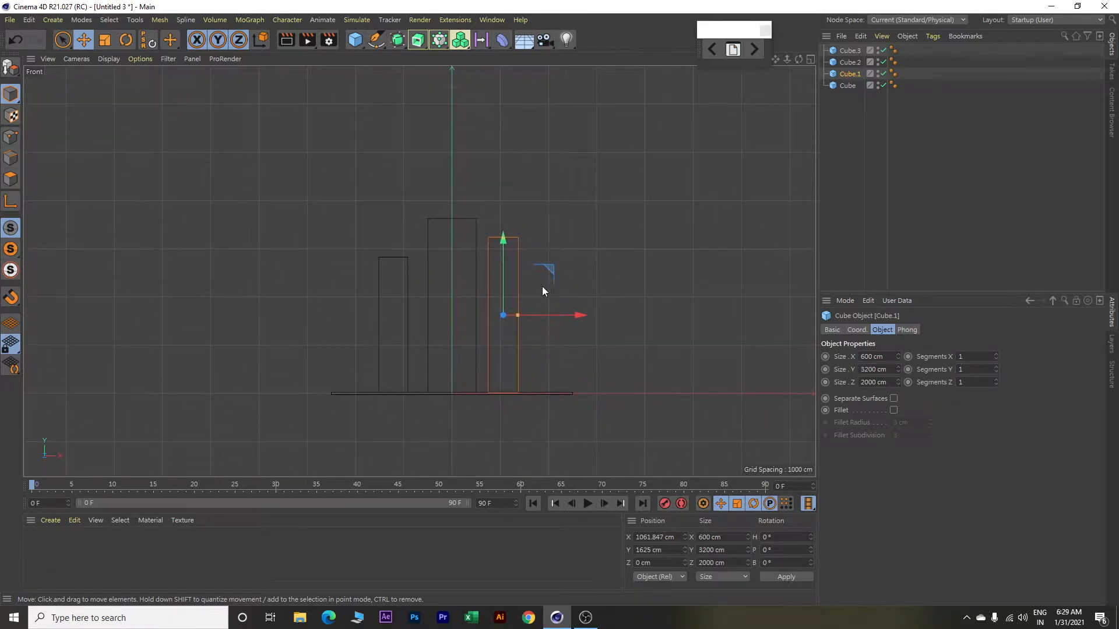
middle_click_drag(564, 269, 624, 232, "alt")
scroll(407, 432, "up", 3)
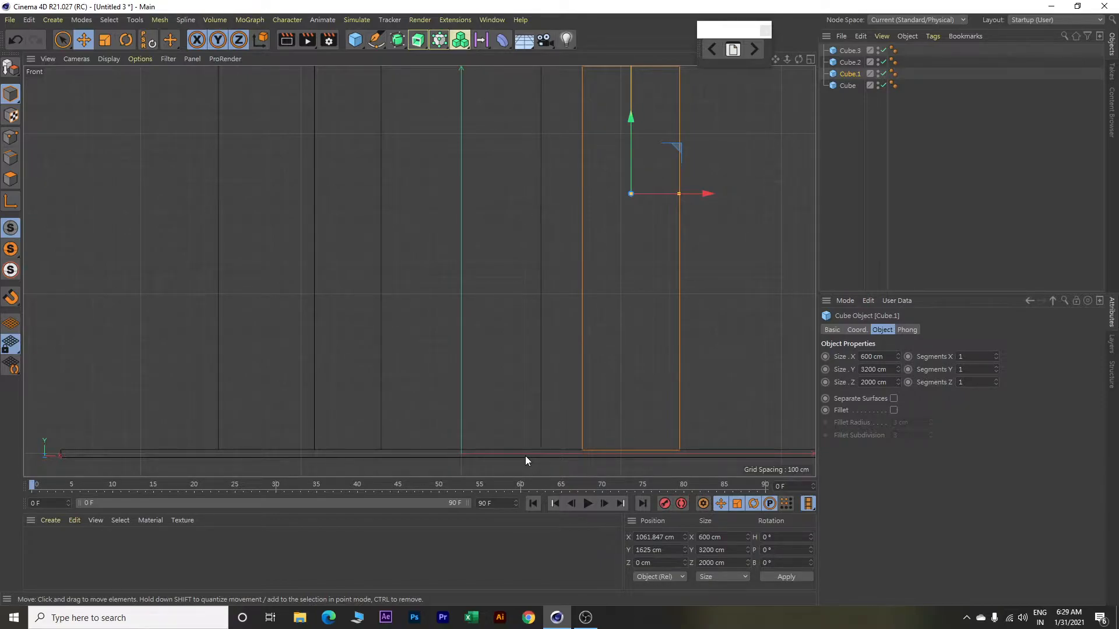
key("F1")
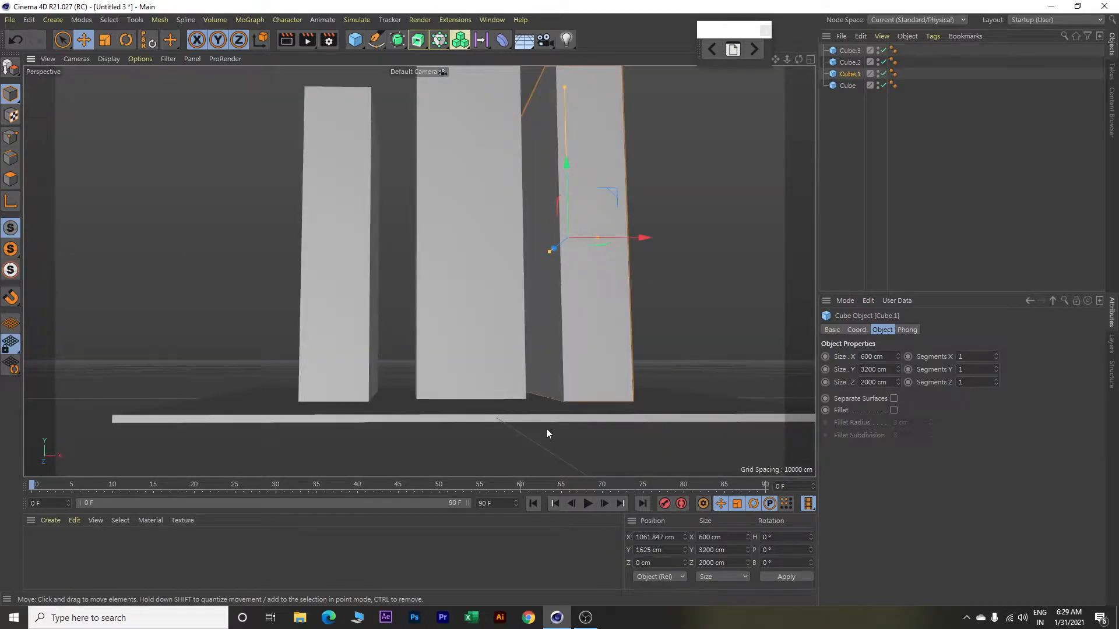
Switch the perspective view's display mode to Quick Shading (Lines).
left_click(109, 59)
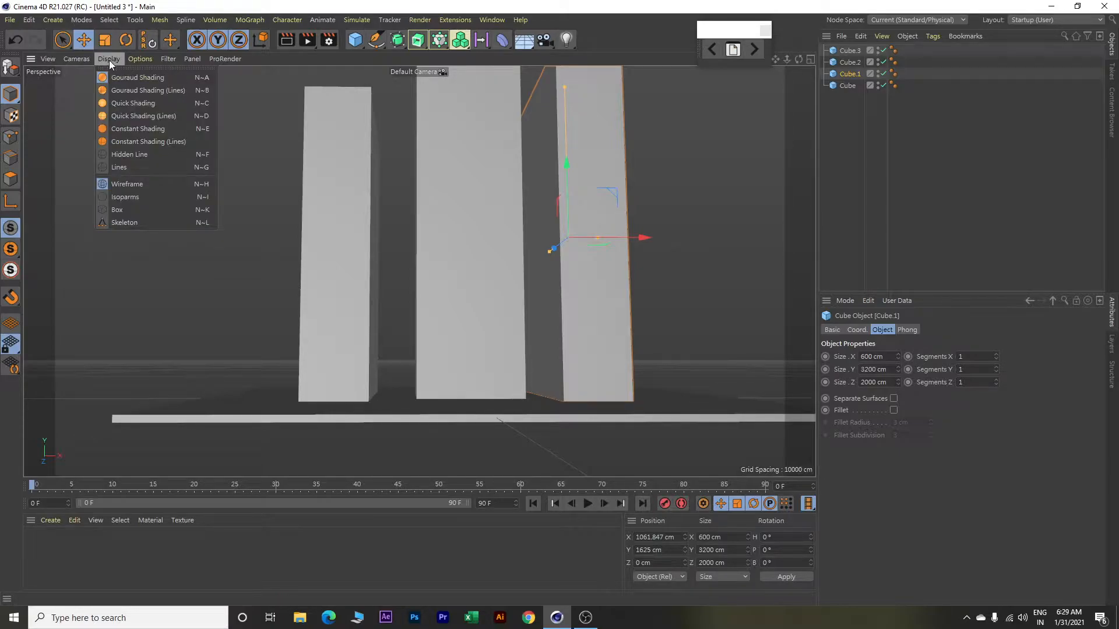
left_click(121, 115)
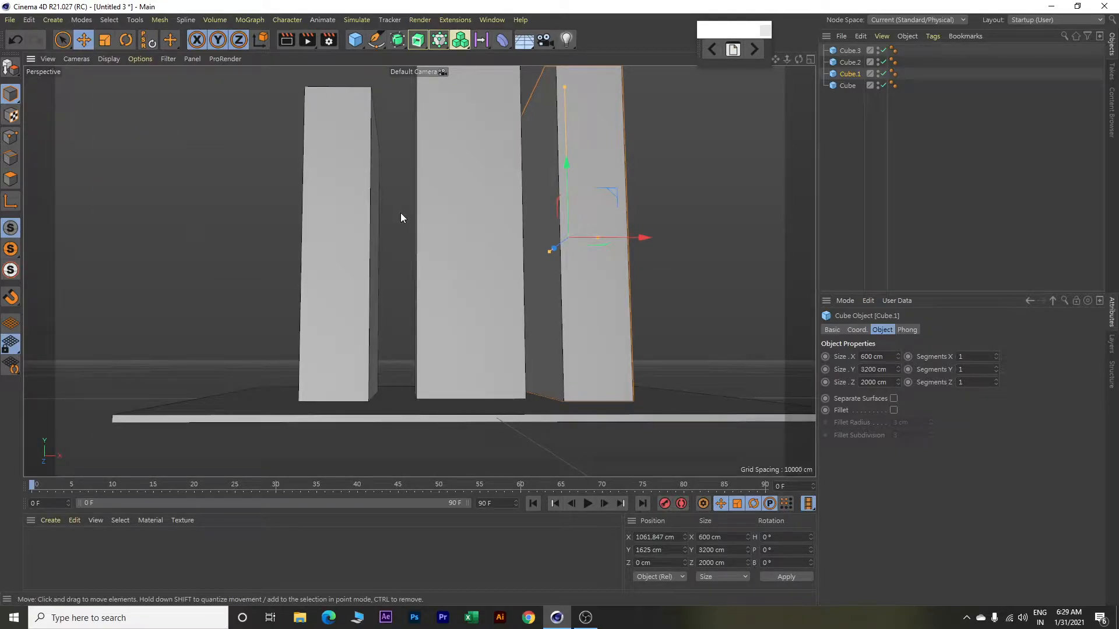
scroll(401, 213, "down", 2)
left_click_drag(609, 171, 610, 191, "alt")
middle_click_drag(620, 167, 584, 248, "alt")
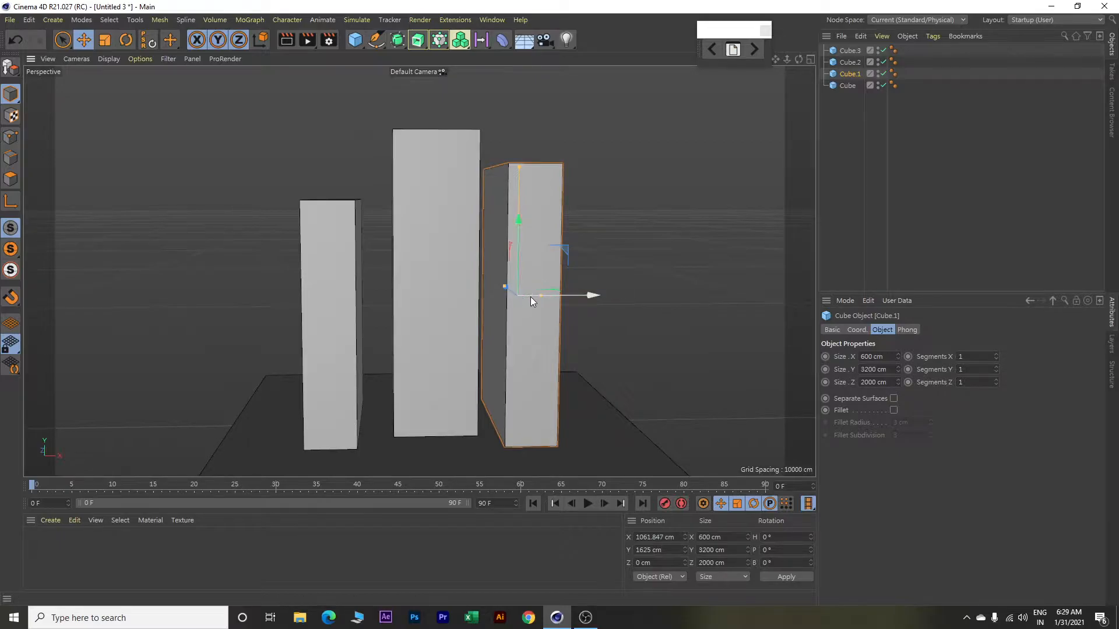
left_click_drag(620, 233, 625, 244, "alt")
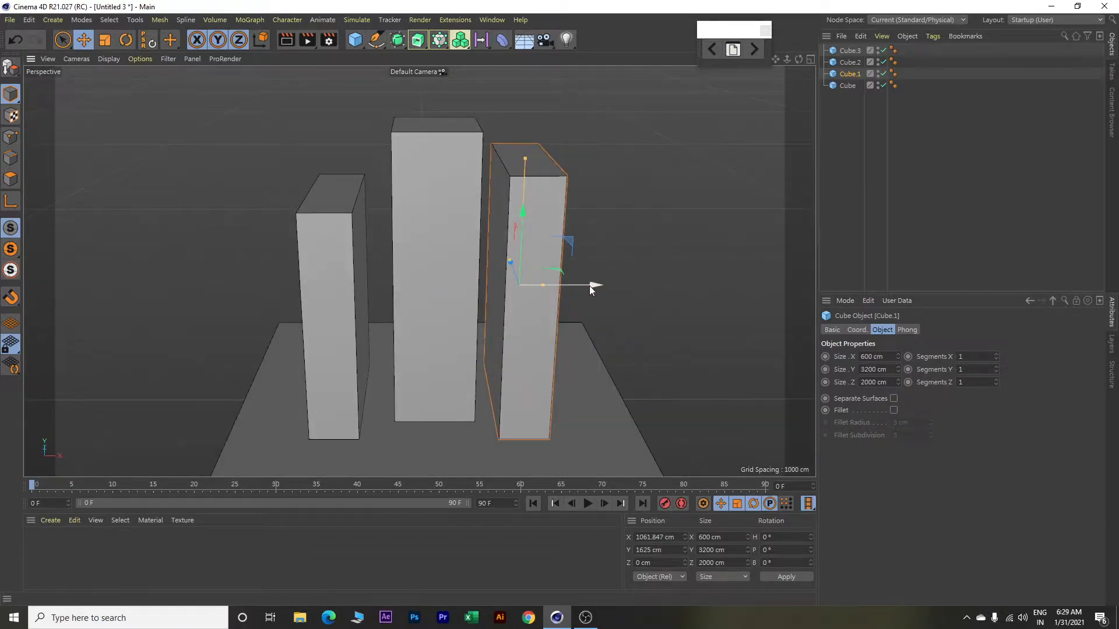
Move the 3200 cm tall block in beside the central block and set its X position to 760 cm.
left_click_drag(593, 285, 566, 288)
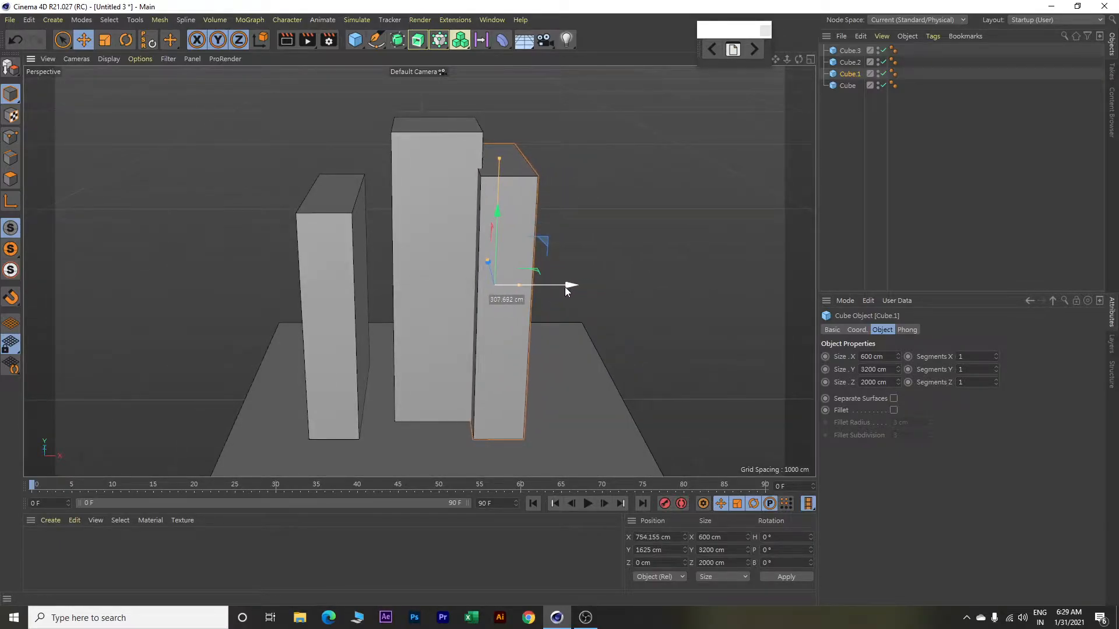
scroll(513, 243, "up", 3)
scroll(512, 243, "up", 2)
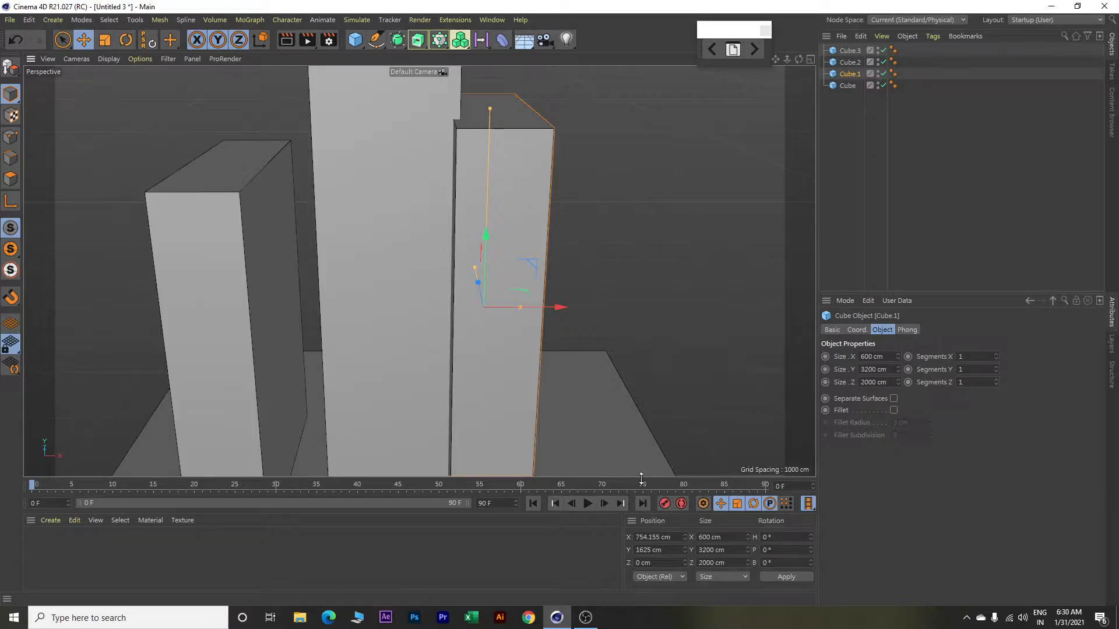
left_click(677, 539)
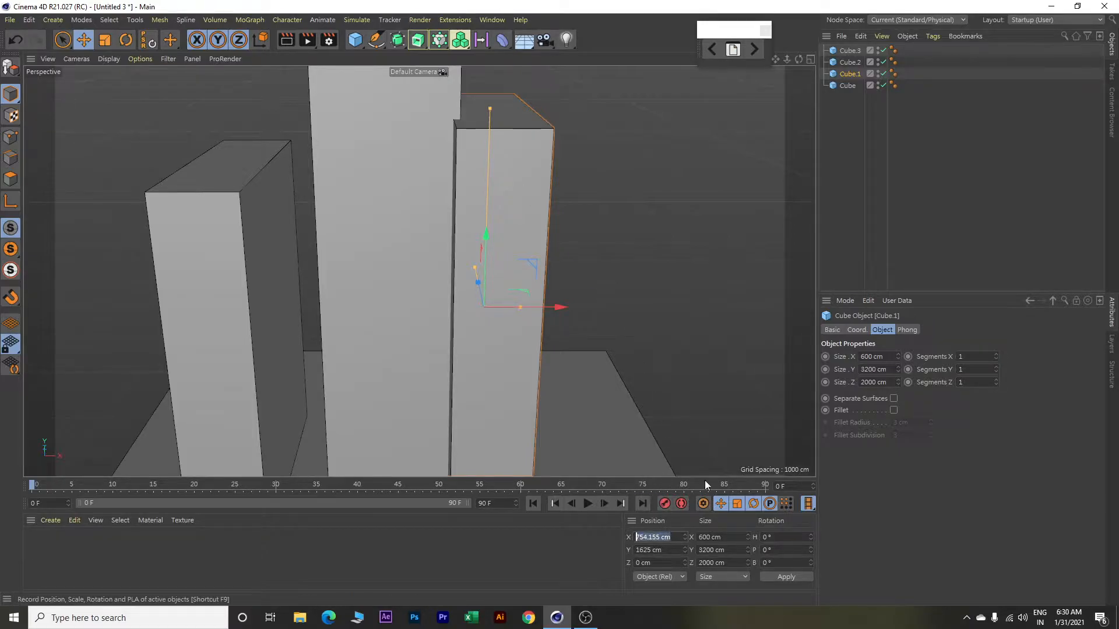
type("760")
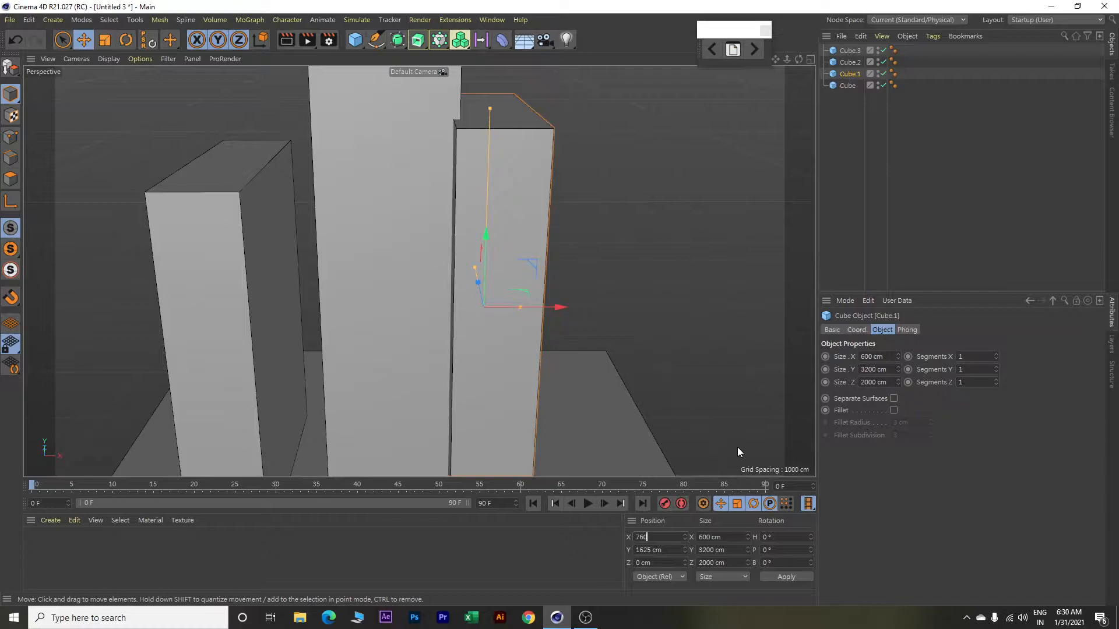
key("Return")
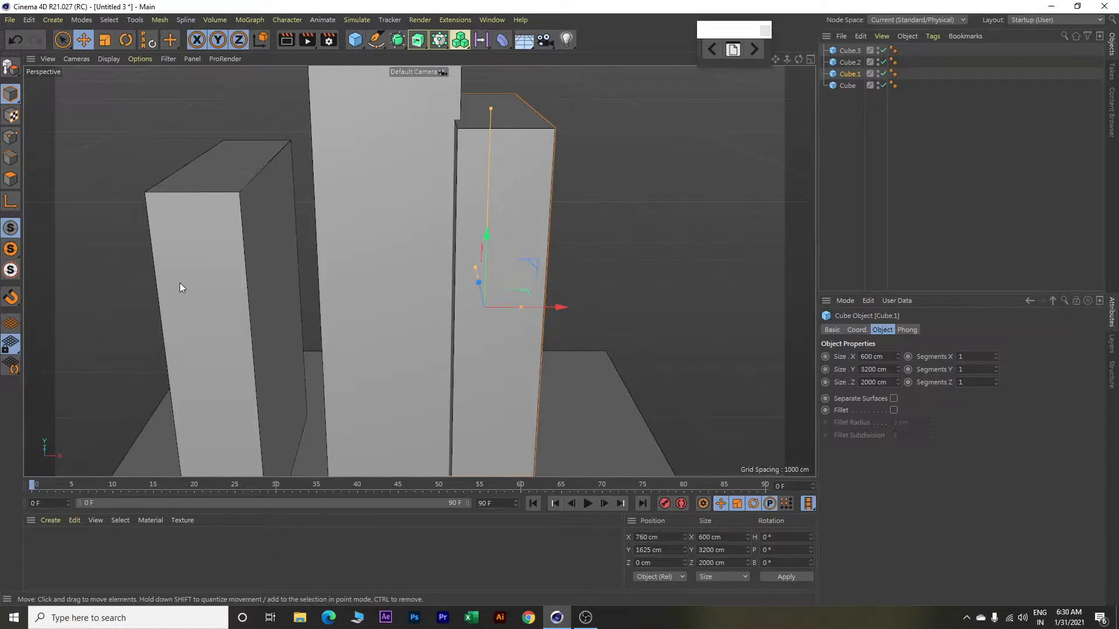
Move the 2800 cm tall block in beside the central block and set its X position to -760 cm.
left_click(188, 270)
left_click_drag(317, 330, 372, 346)
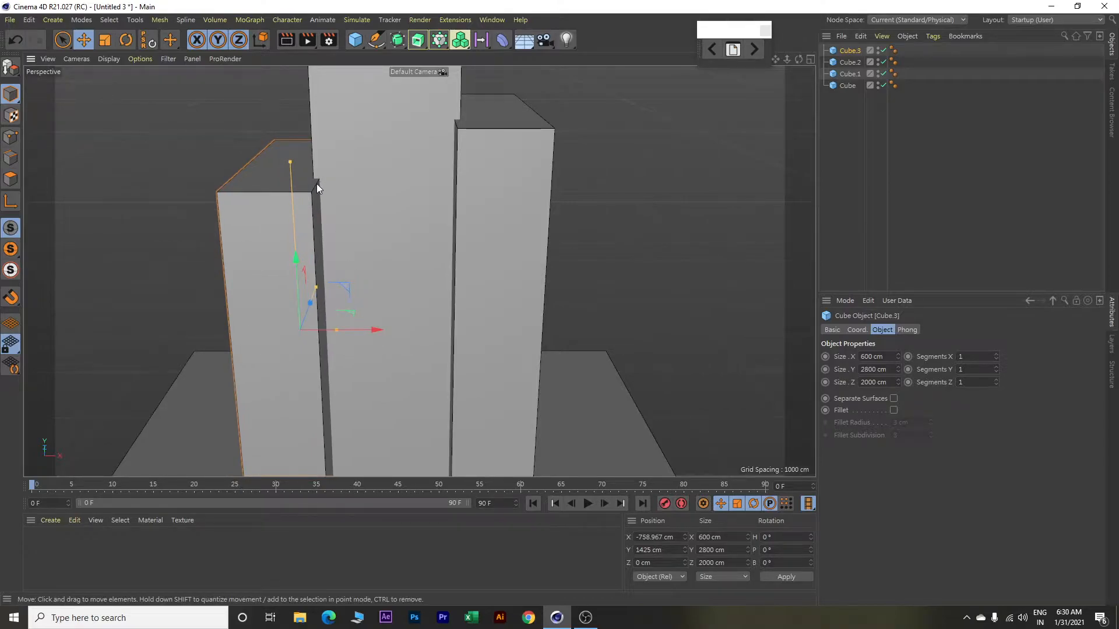
left_click_drag(676, 537, 637, 537)
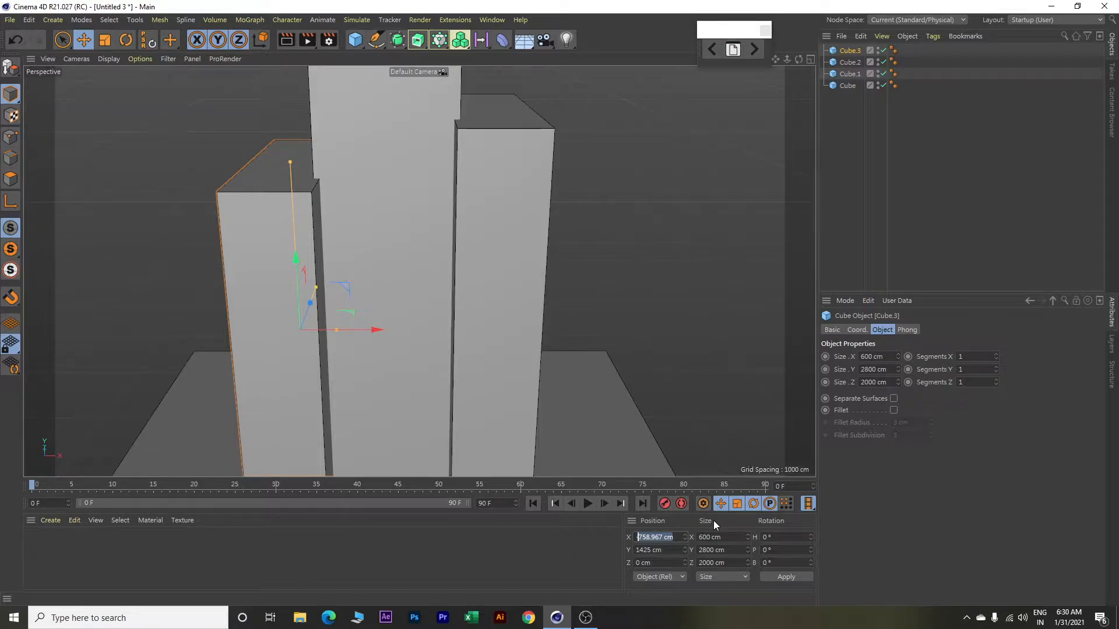
type("760")
key("Return")
scroll(550, 299, "down", 2)
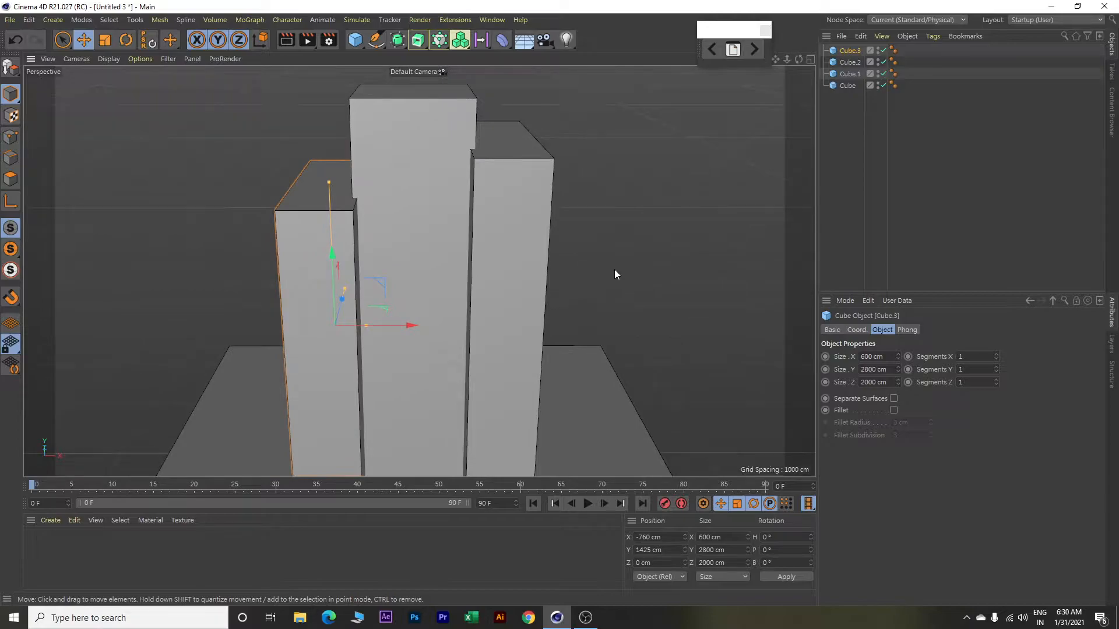
scroll(615, 271, "up", 1)
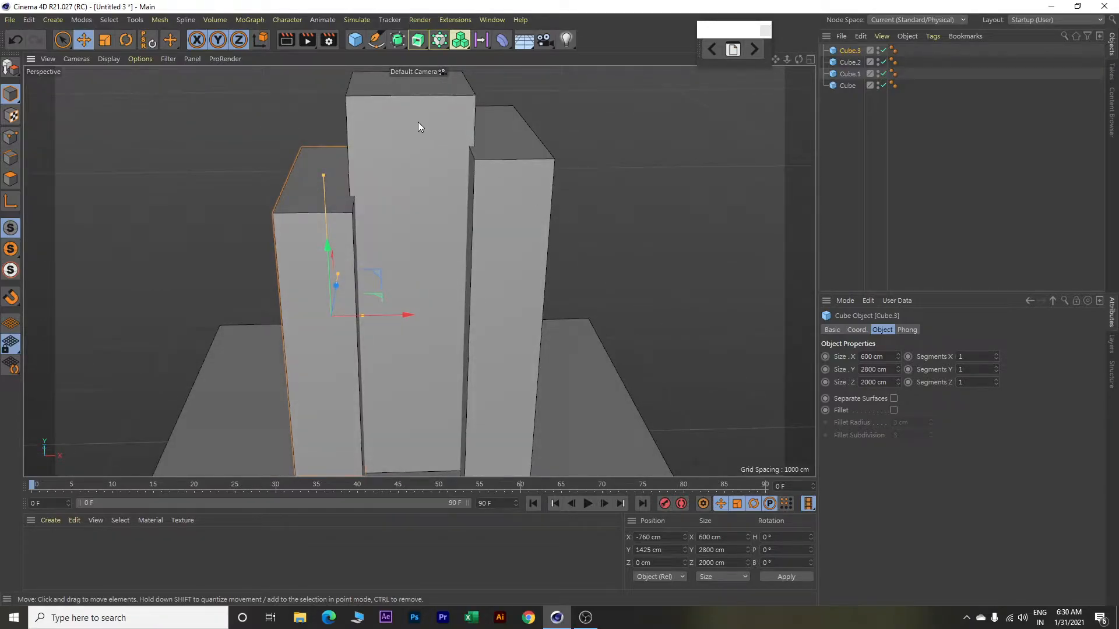
Set the central 3600 cm tall block's vertical (Y) segments to 9.
left_click(402, 169)
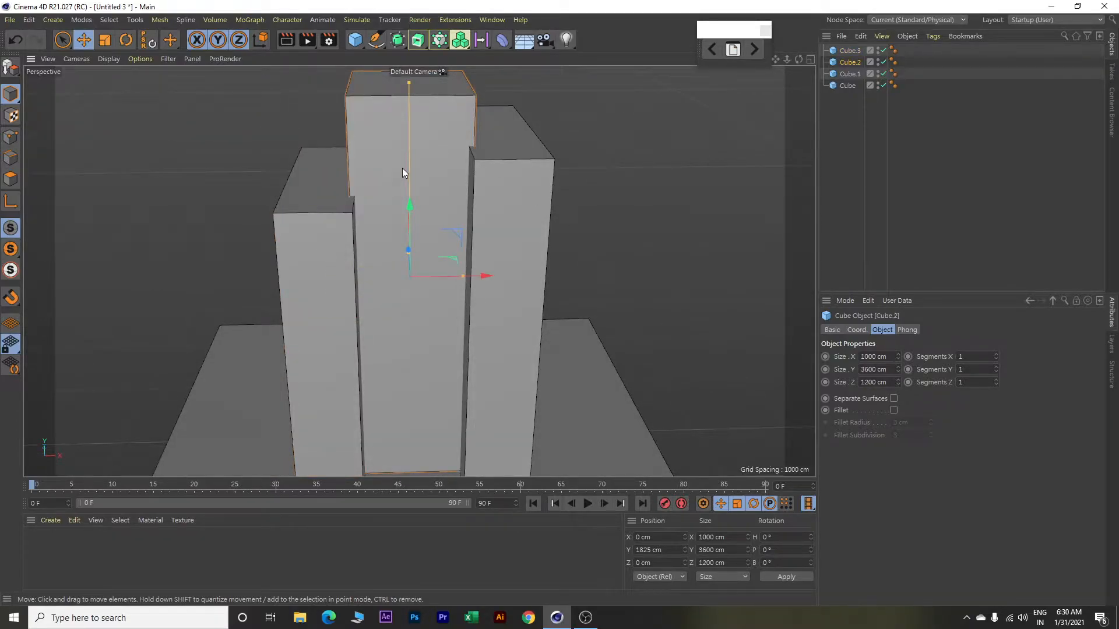
scroll(544, 218, "down", 2)
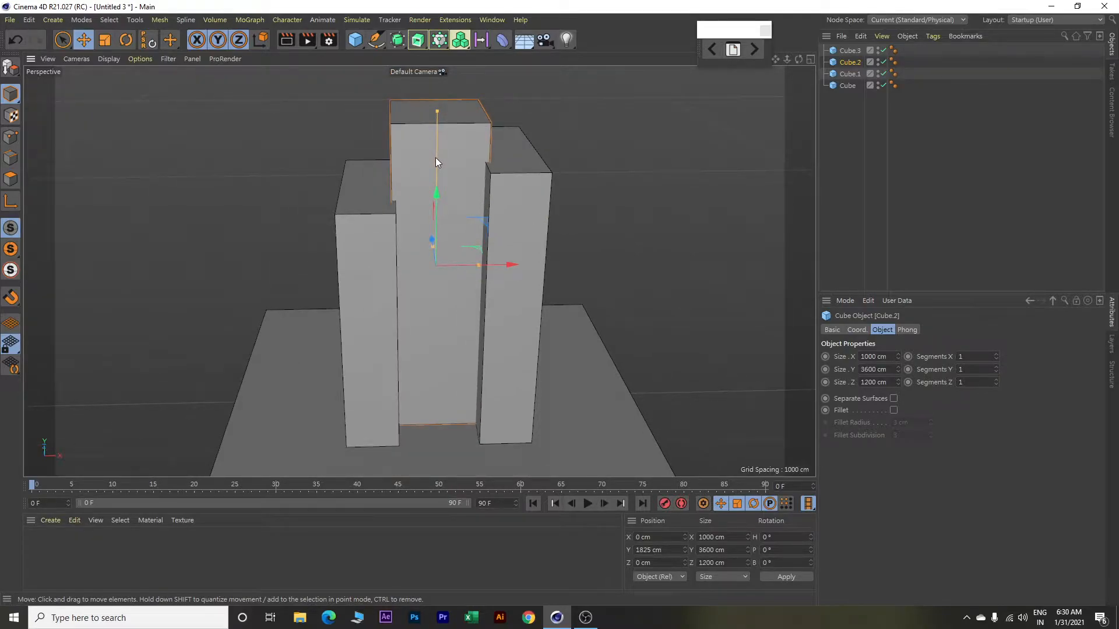
left_click(973, 371)
key("Return")
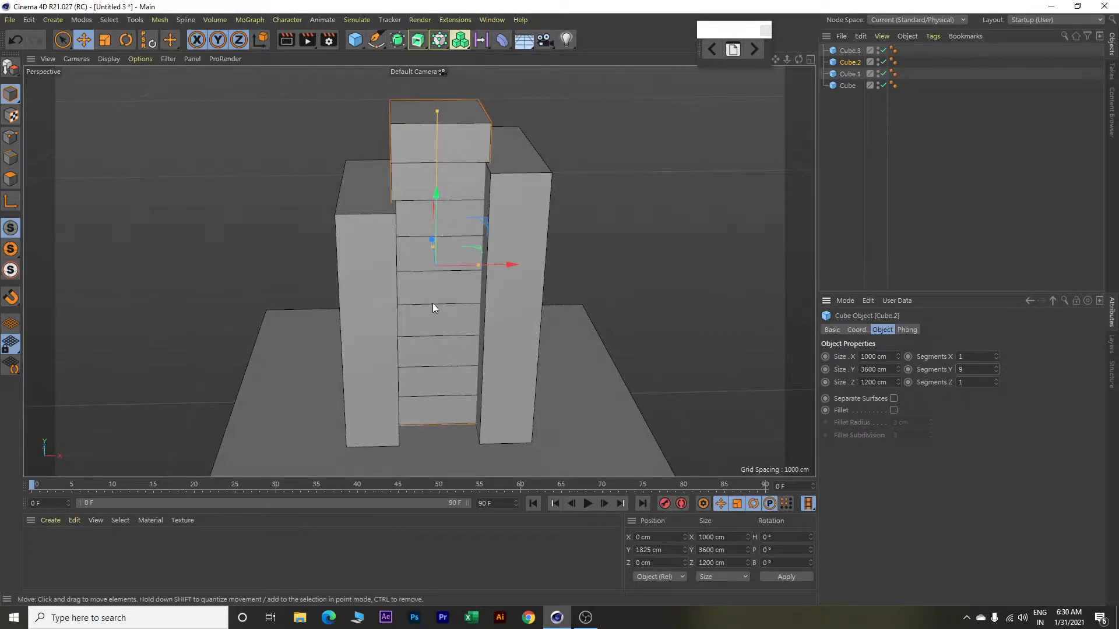
Set the 3200 cm tall block's vertical (Y) segments to 8.
left_click(522, 229)
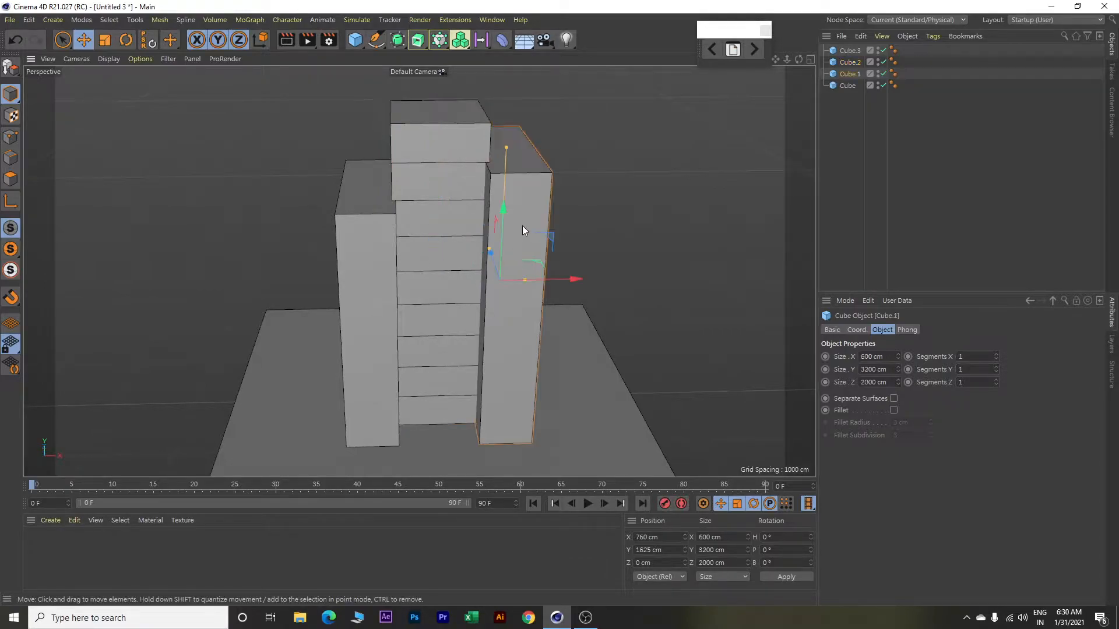
left_click(980, 371)
type("8")
key("Return")
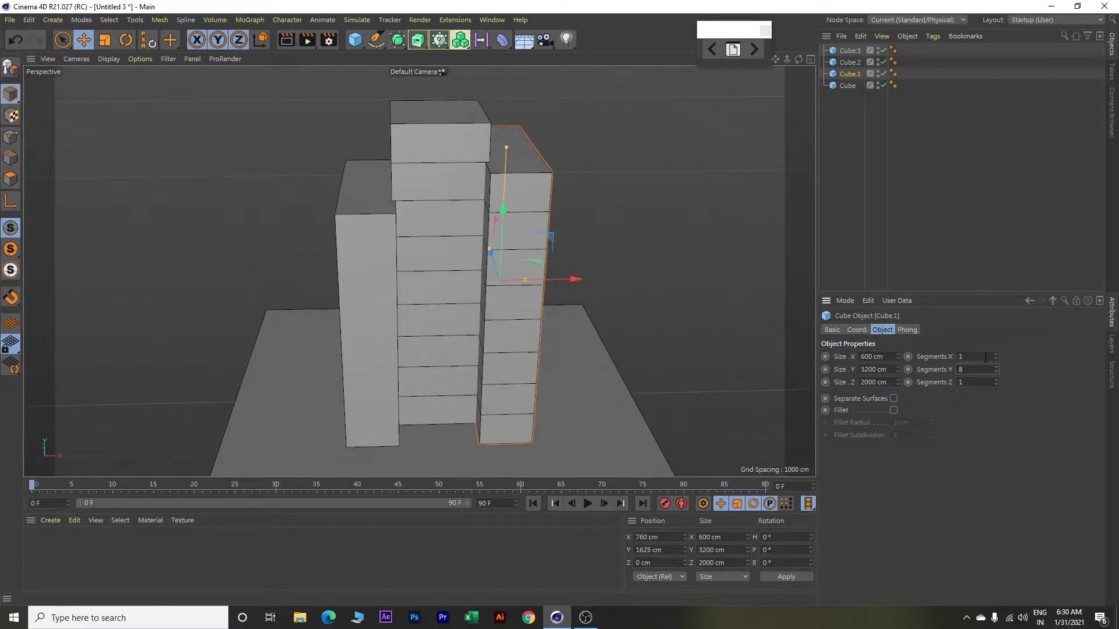
Set the 2800 cm tall block's vertical (Y) segments to 7.
left_click(365, 276)
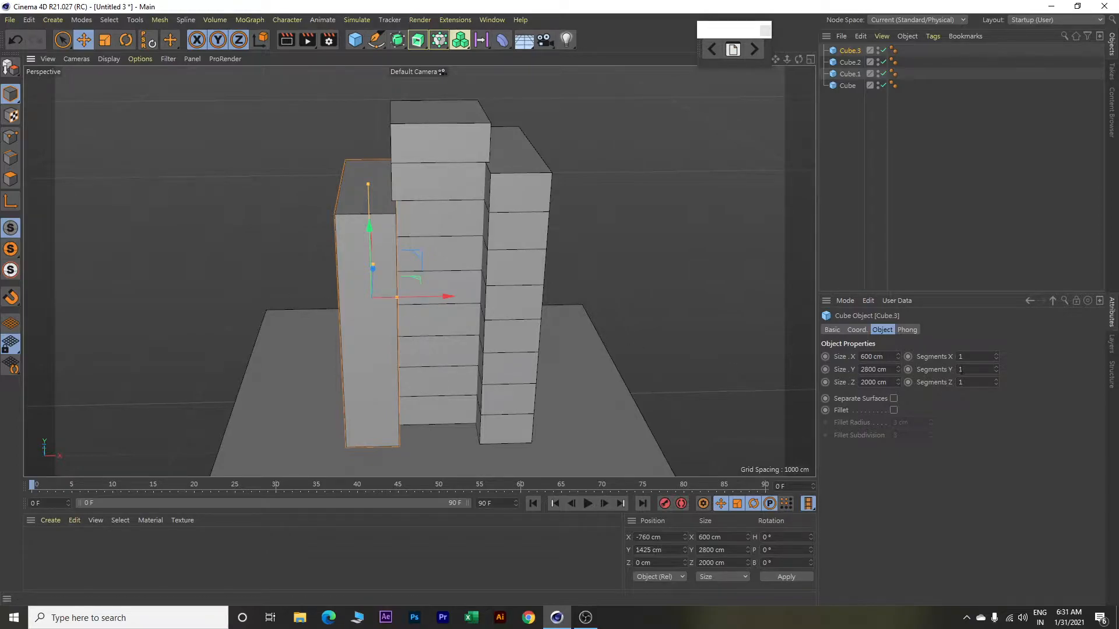
double_click(984, 371)
type("7")
key("Return")
left_click_drag(719, 299, 714, 283, "alt")
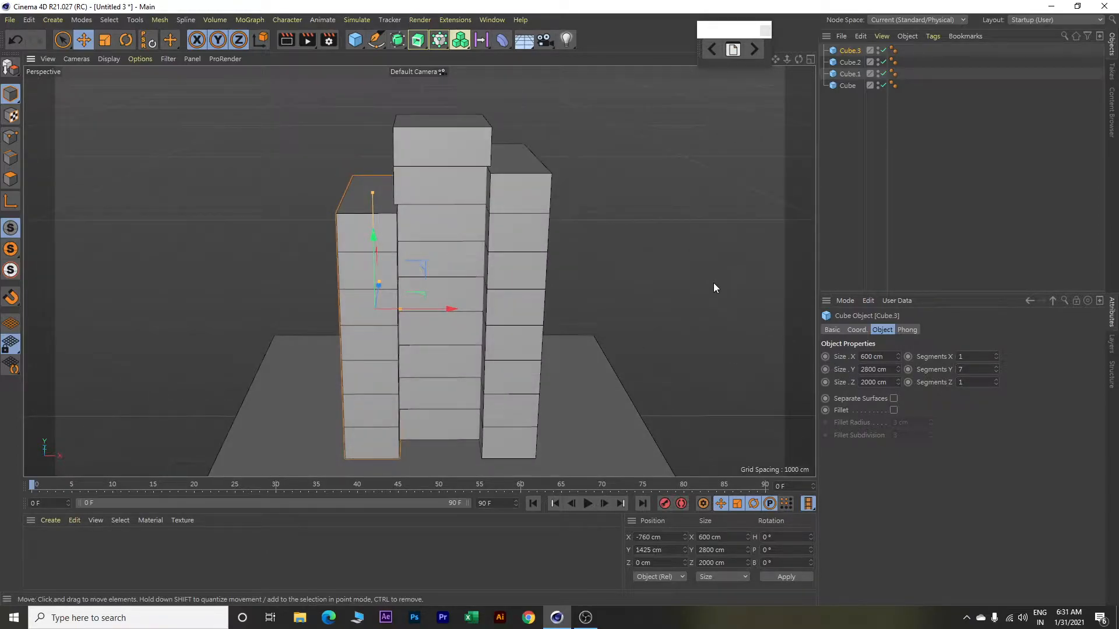
Set the X segments of the central 3600 cm tall block to 8.
left_click(451, 155)
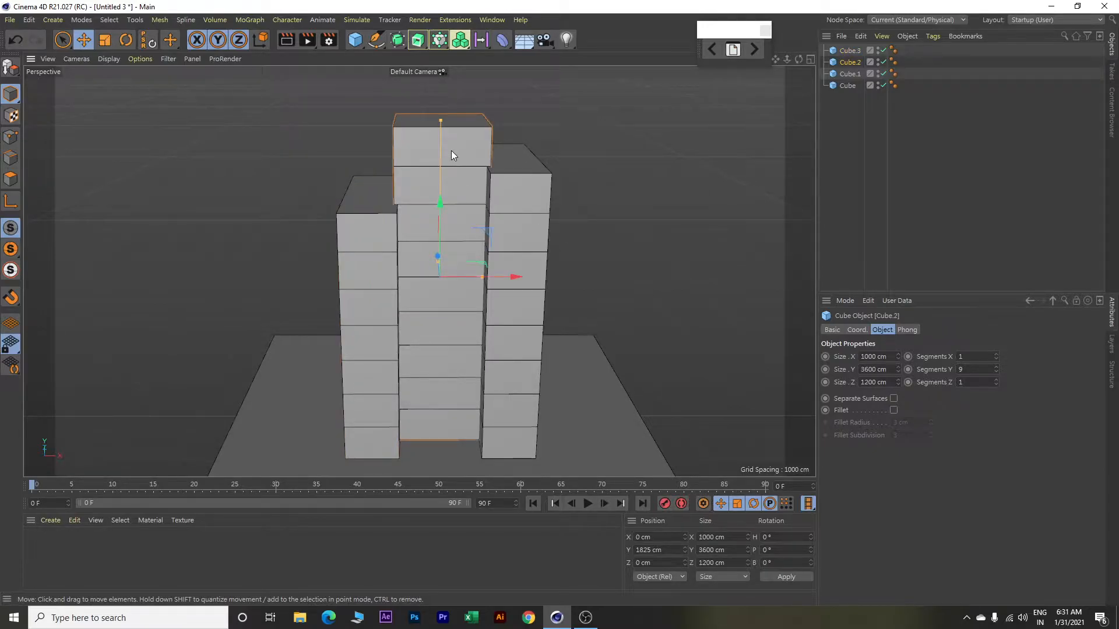
double_click(967, 359)
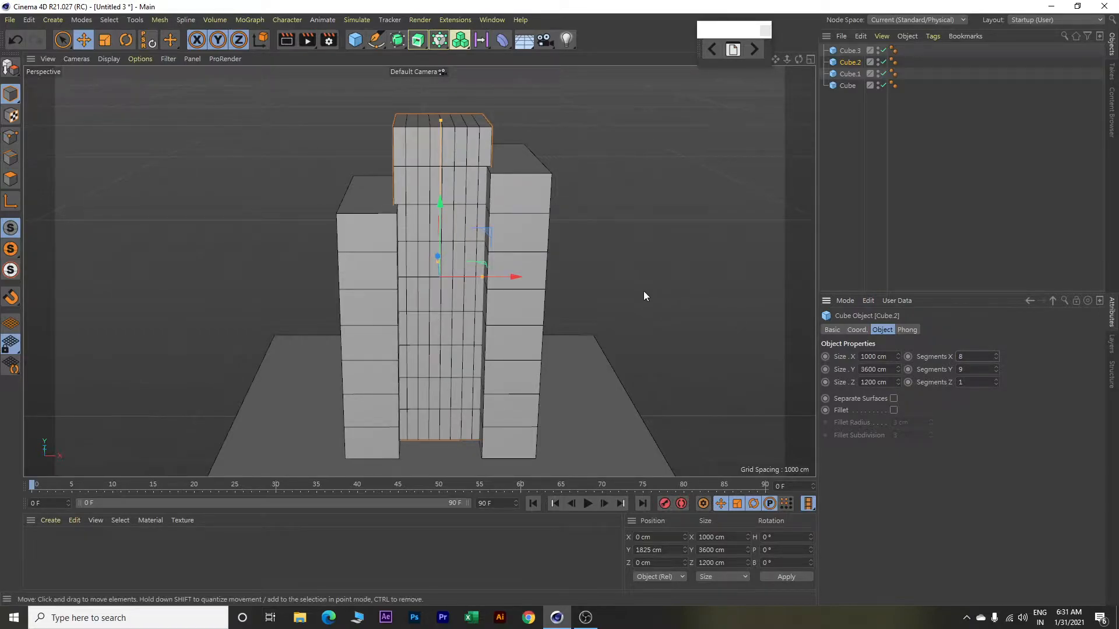
scroll(621, 286, "up", 5)
left_click_drag(624, 251, 652, 305, "alt")
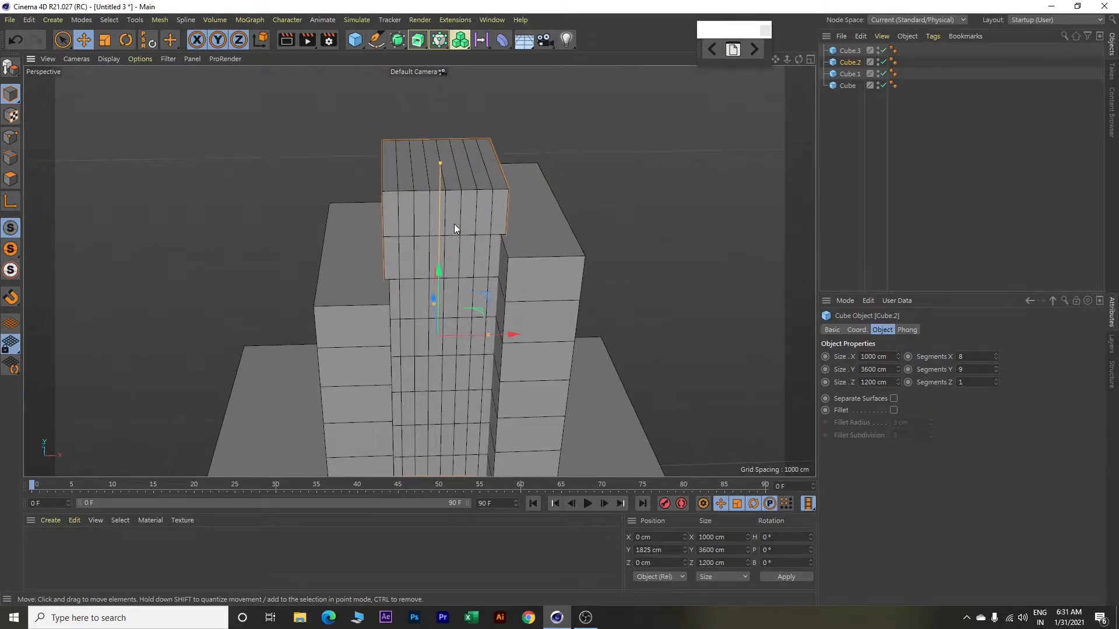
Make the central tower editable and select all eight polygons of its top face with Live Selection in polygon mode.
left_click(8, 69)
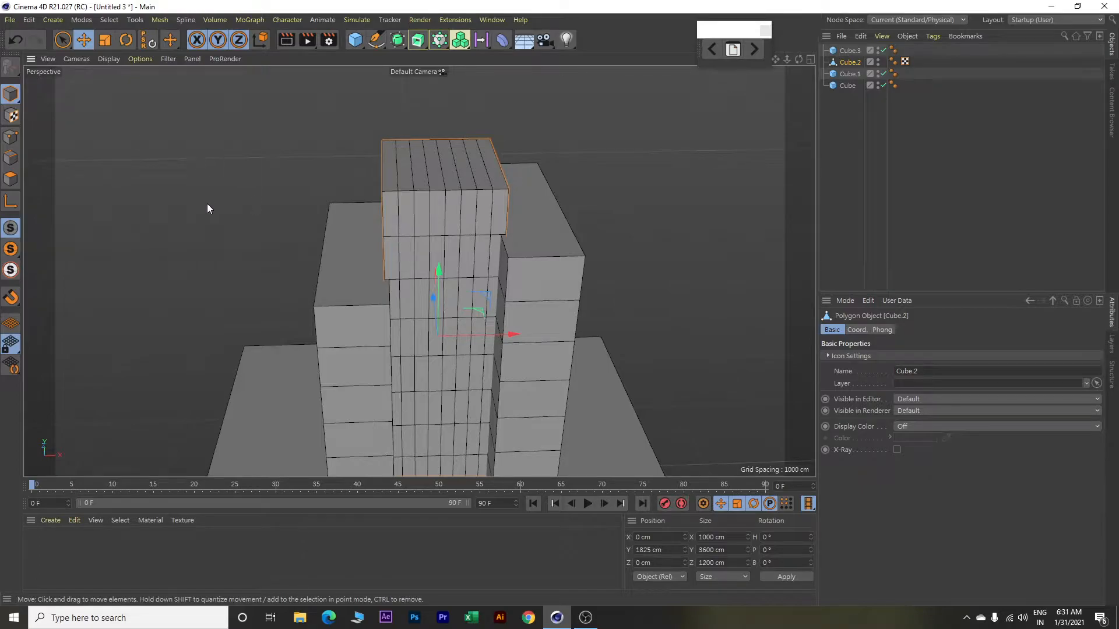
left_click(10, 182)
left_click(65, 40)
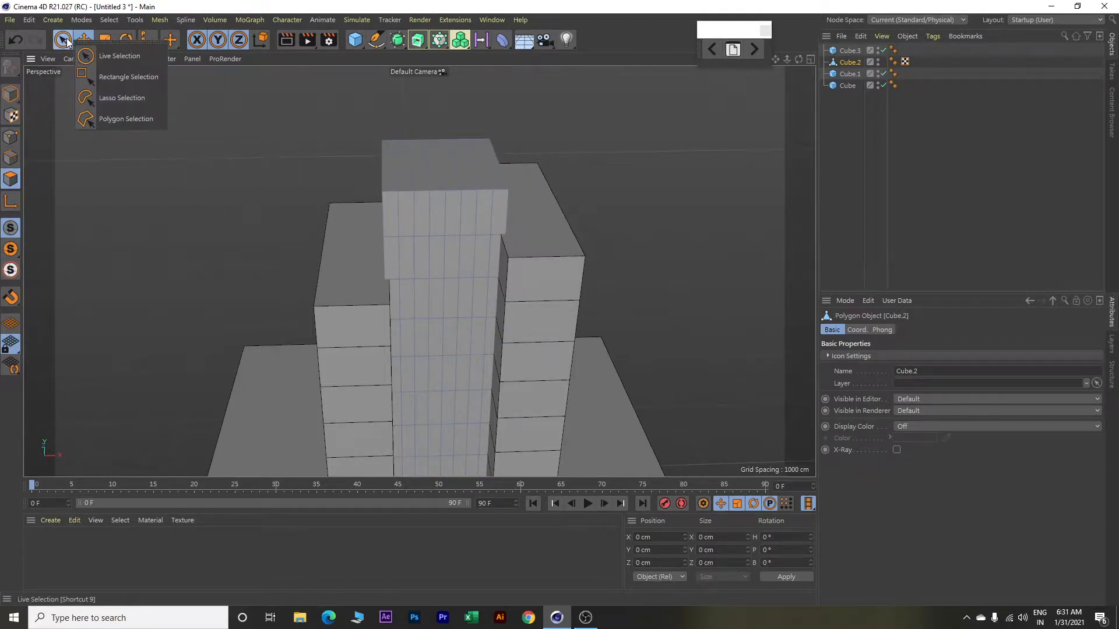
left_click(109, 57)
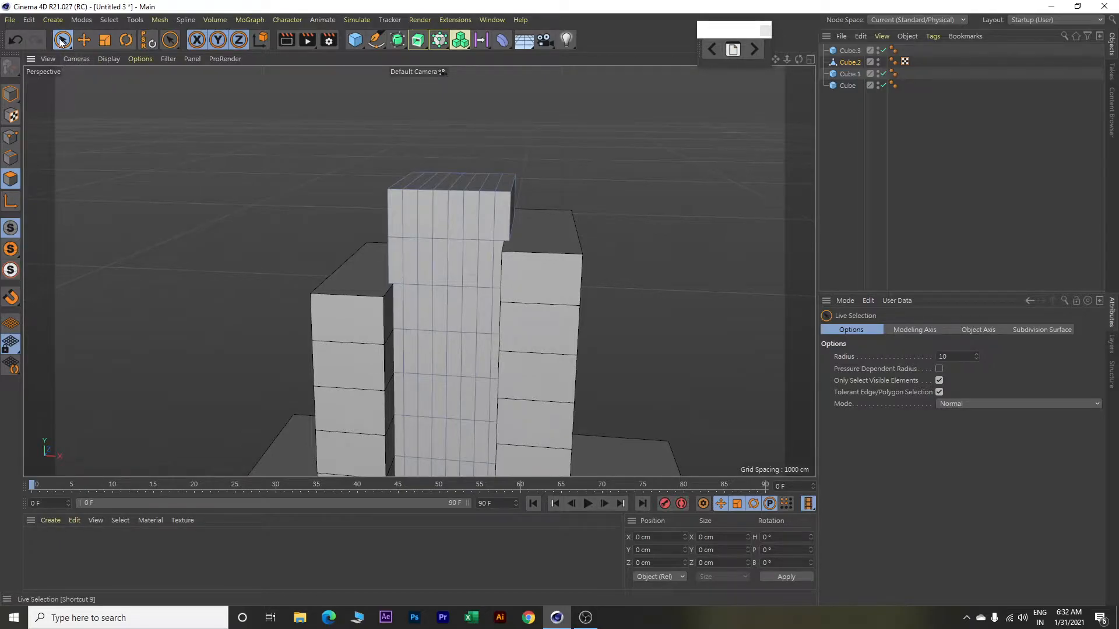
left_click_drag(135, 120, 197, 145, "alt")
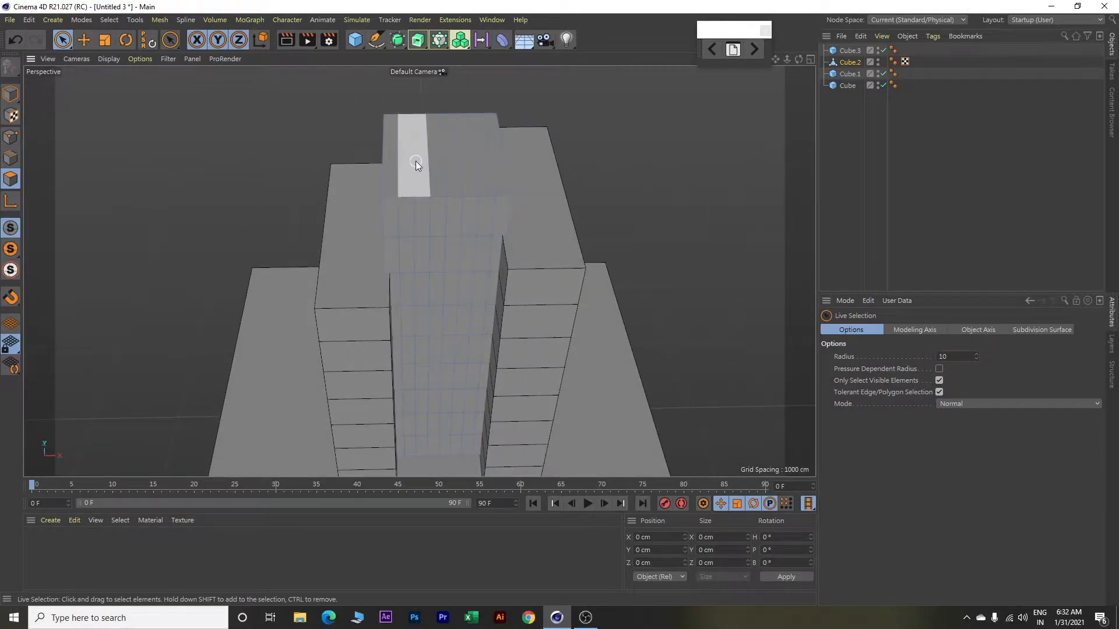
left_click(400, 158)
mouse_move(400, 157)
left_mouse_down()
mouse_move(490, 167)
mouse_move(719, 229)
mouse_move(707, 202)
left_mouse_up()
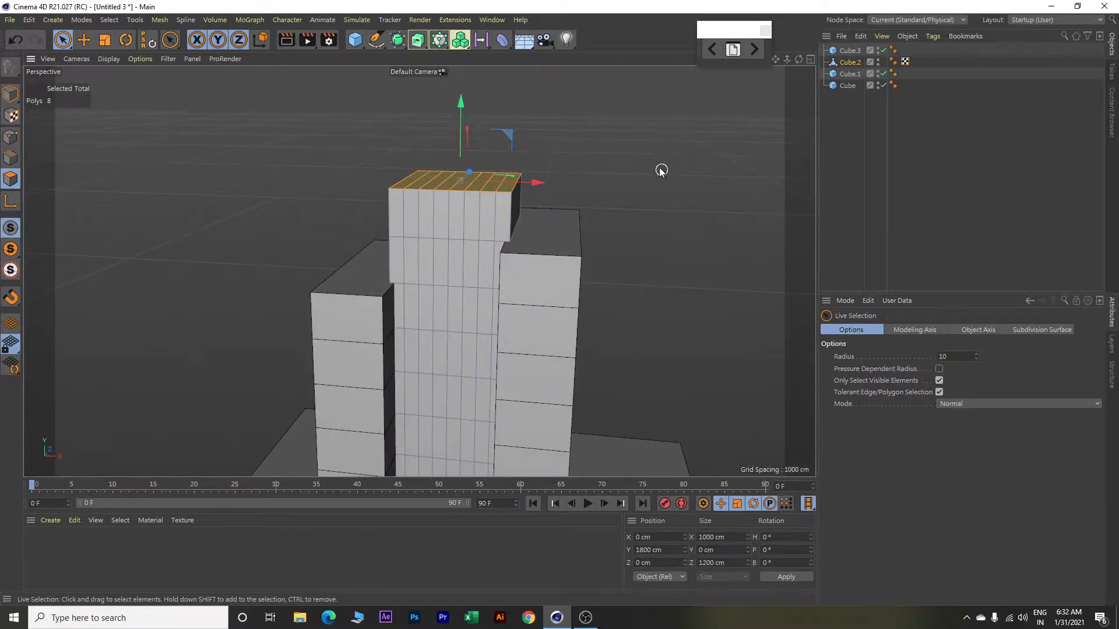
Extrude the selected top polygons of the central tower upward with an offset of 40 cm.
right_click(618, 121)
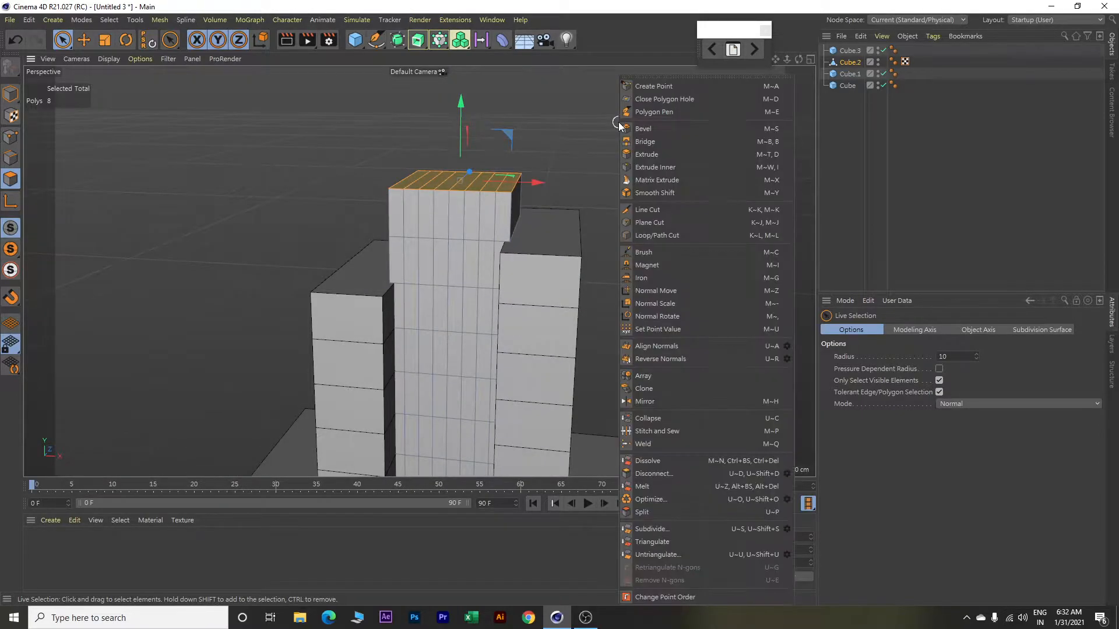
left_click(778, 155)
scroll(586, 169, "up", 10)
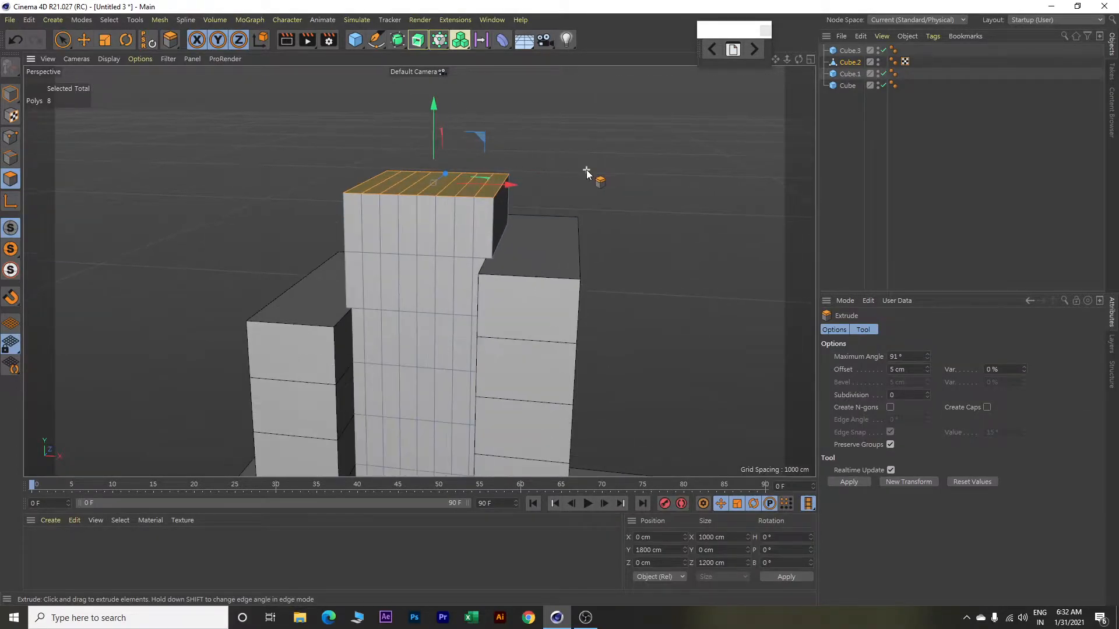
middle_click_drag(586, 185, 655, 194)
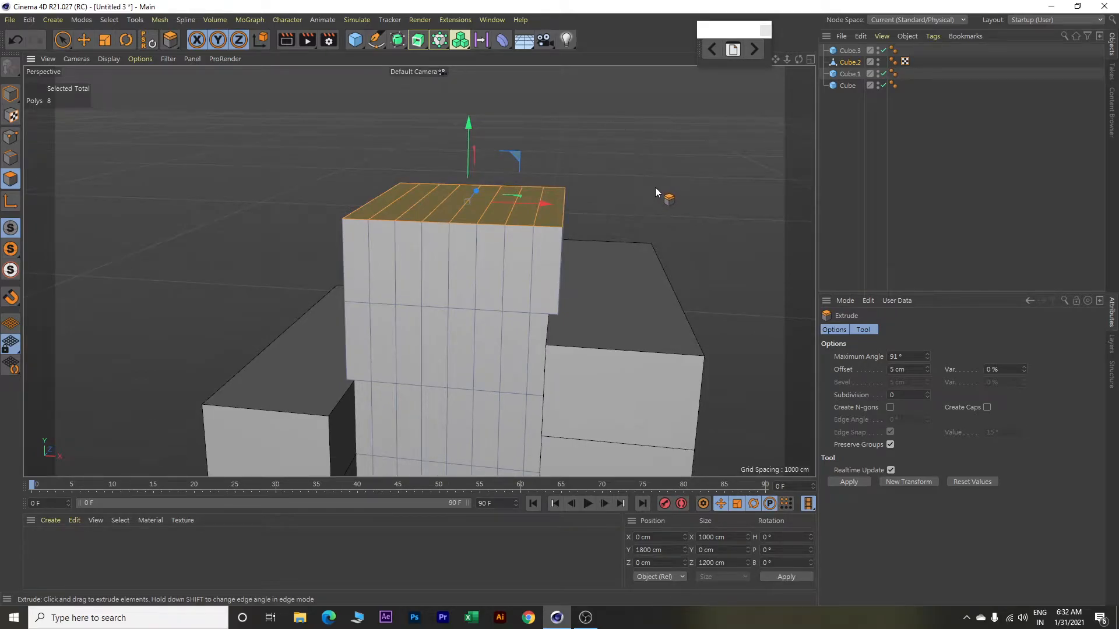
left_click_drag(655, 187, 683, 187)
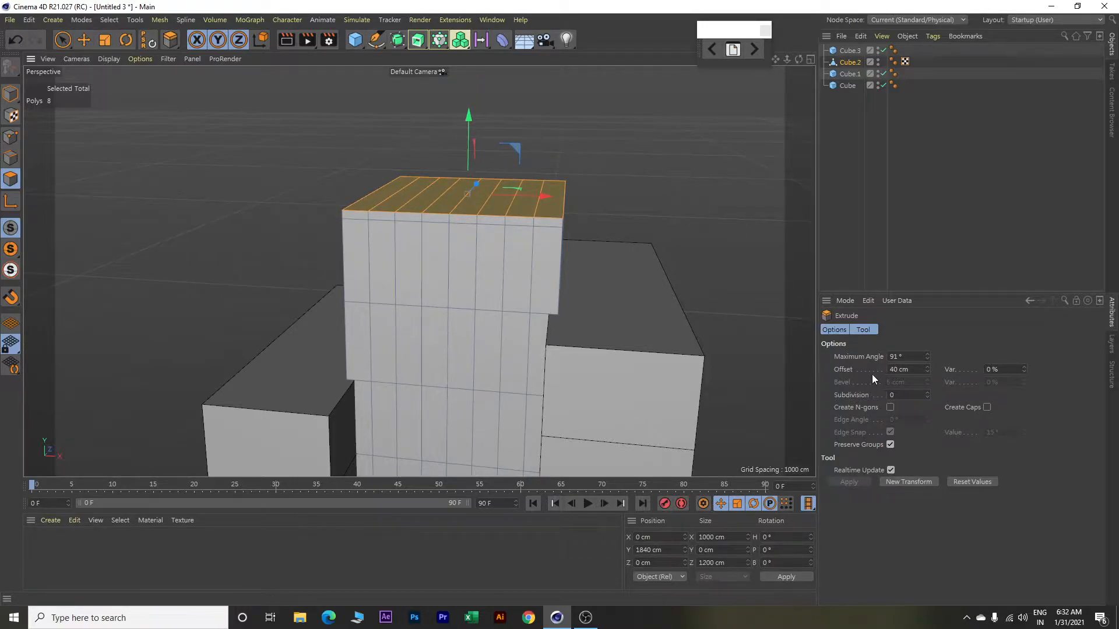
left_click(893, 369)
type("4")
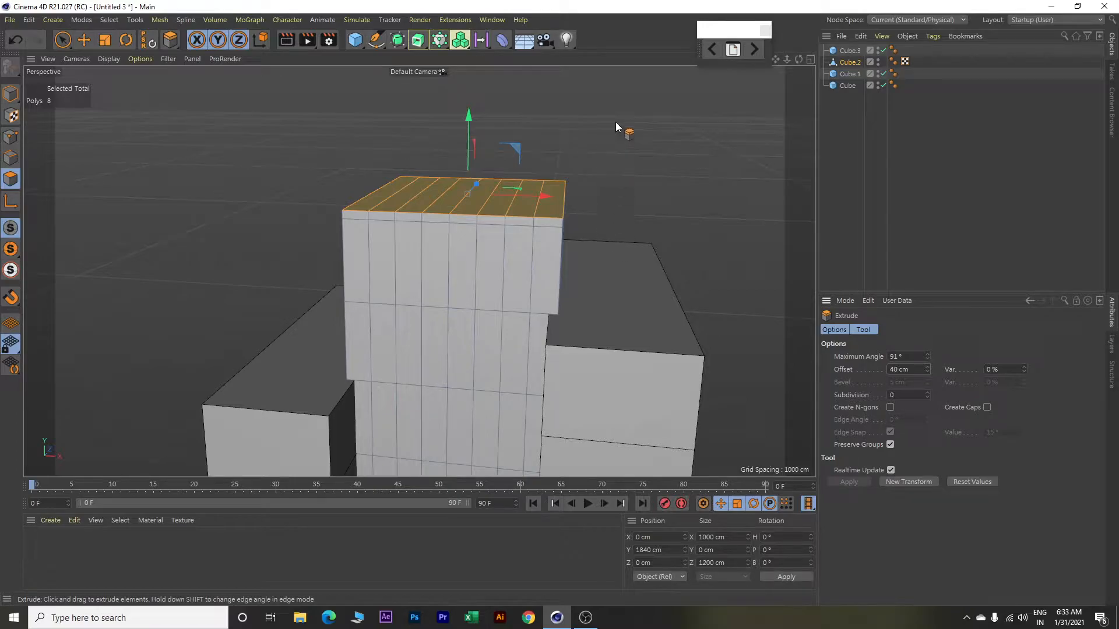
key("m")
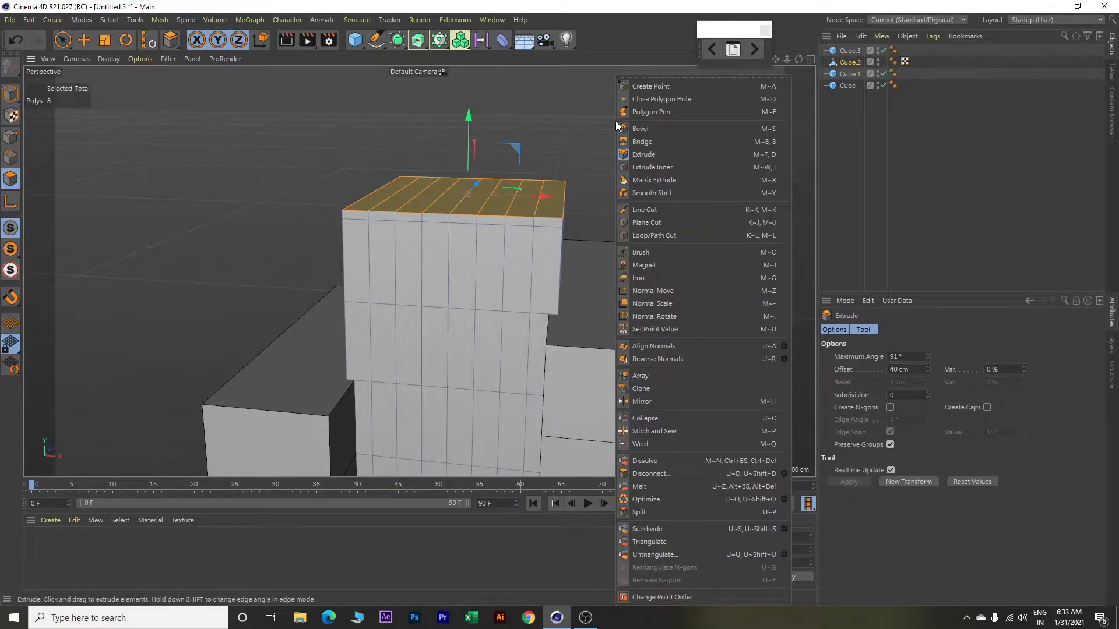
left_click(774, 236)
key("m")
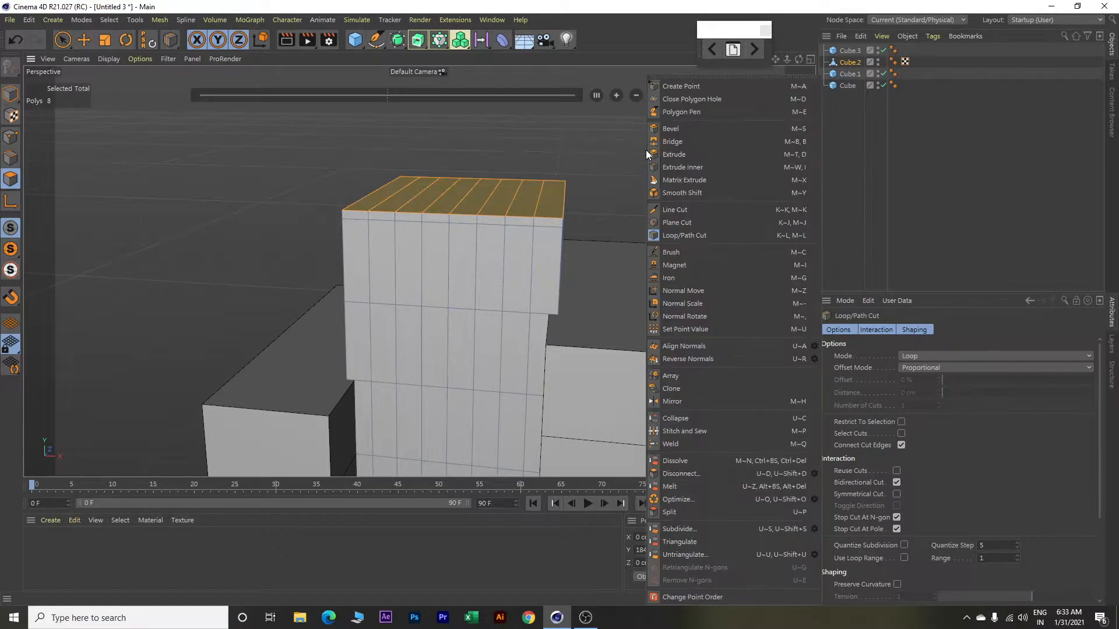
left_click(696, 235)
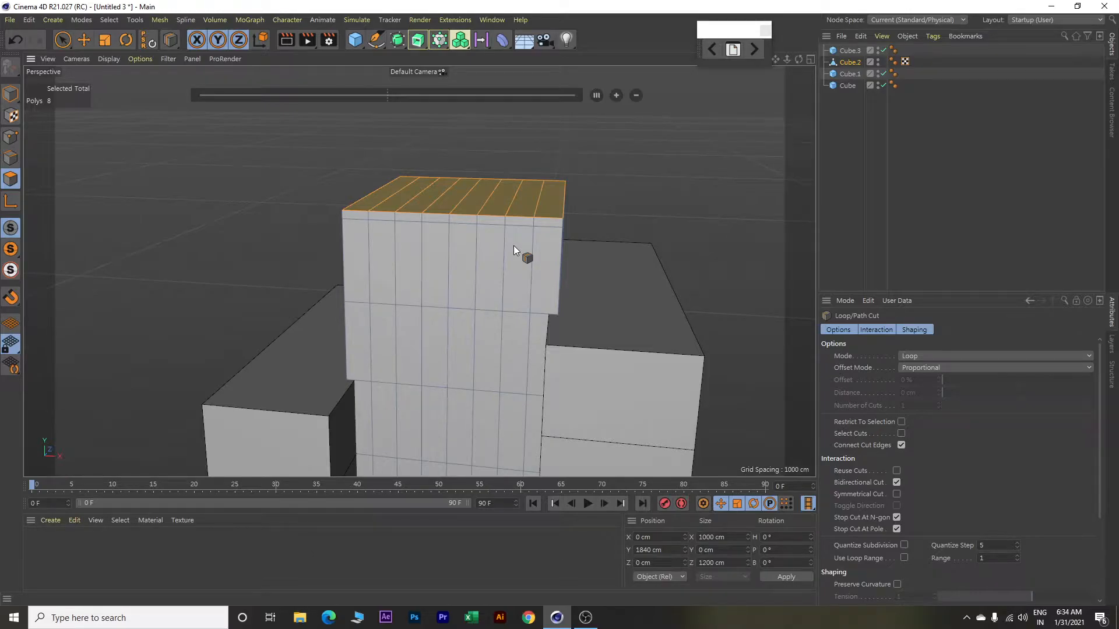
left_click(476, 250)
key("e")
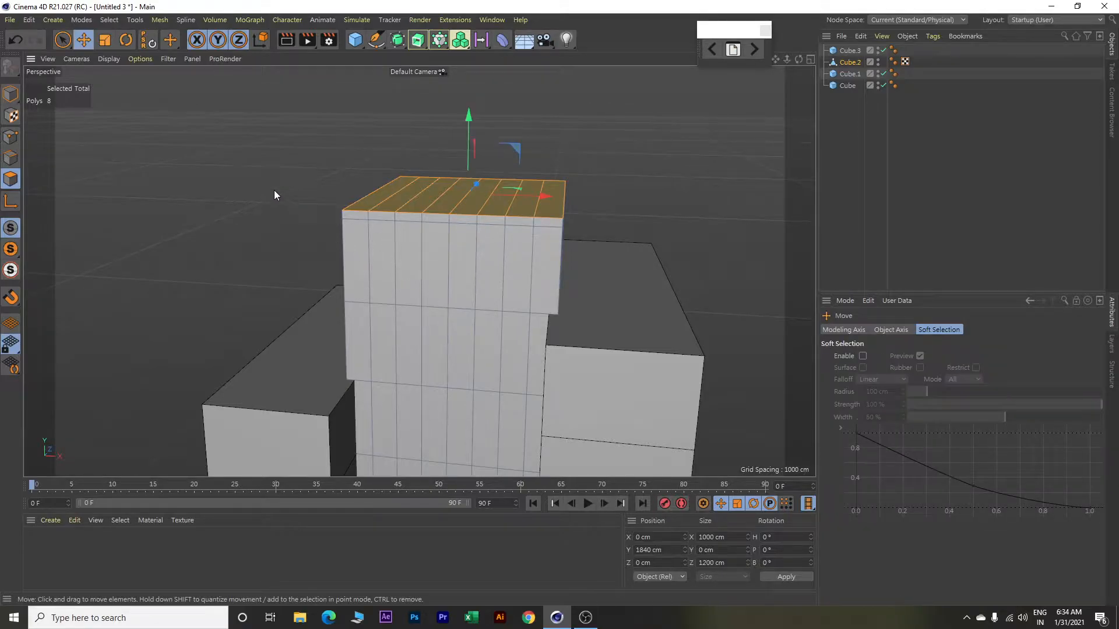
Deselect the central tower's top polygons and create a new material.
left_click(275, 195)
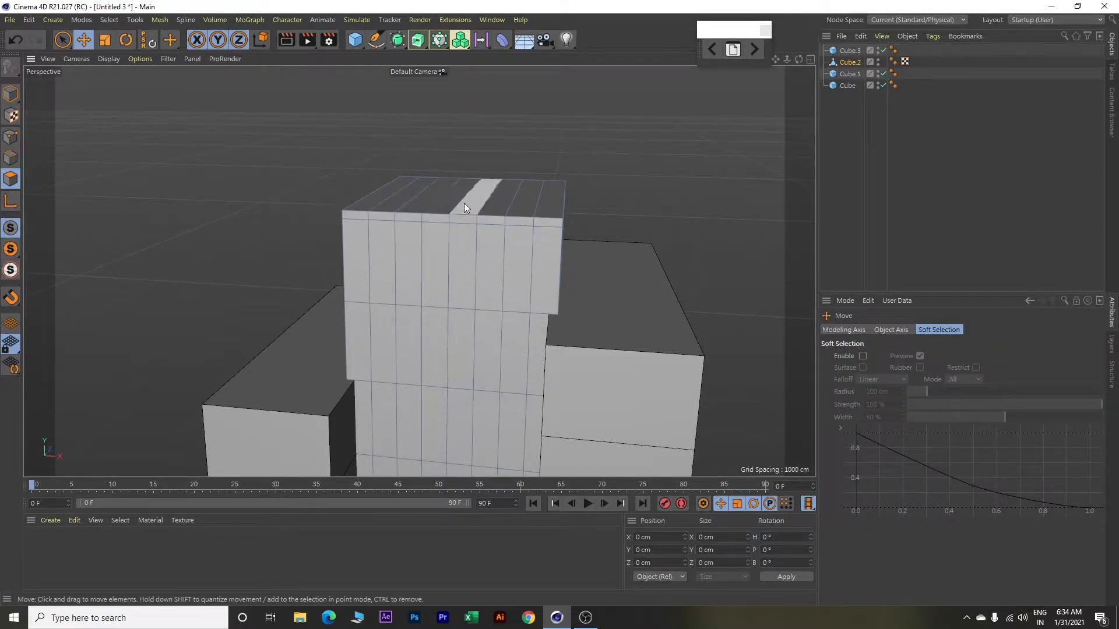
double_click(80, 547)
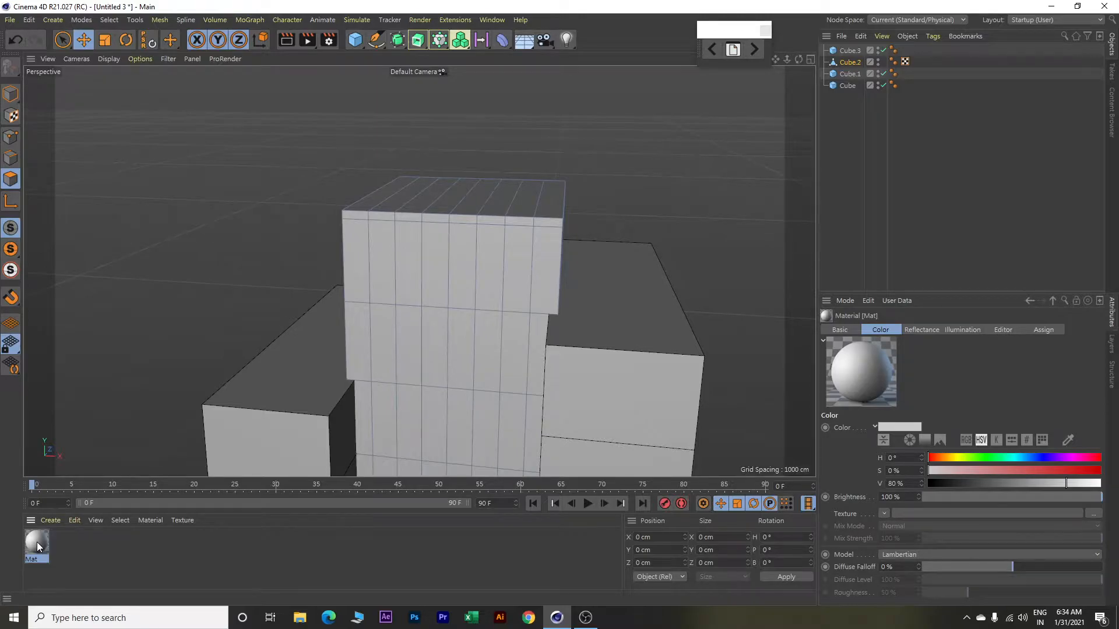
Edit the new material: disable Reflectance and set its colour to brown with H 34°, S 87% and V 58%.
double_click(36, 542)
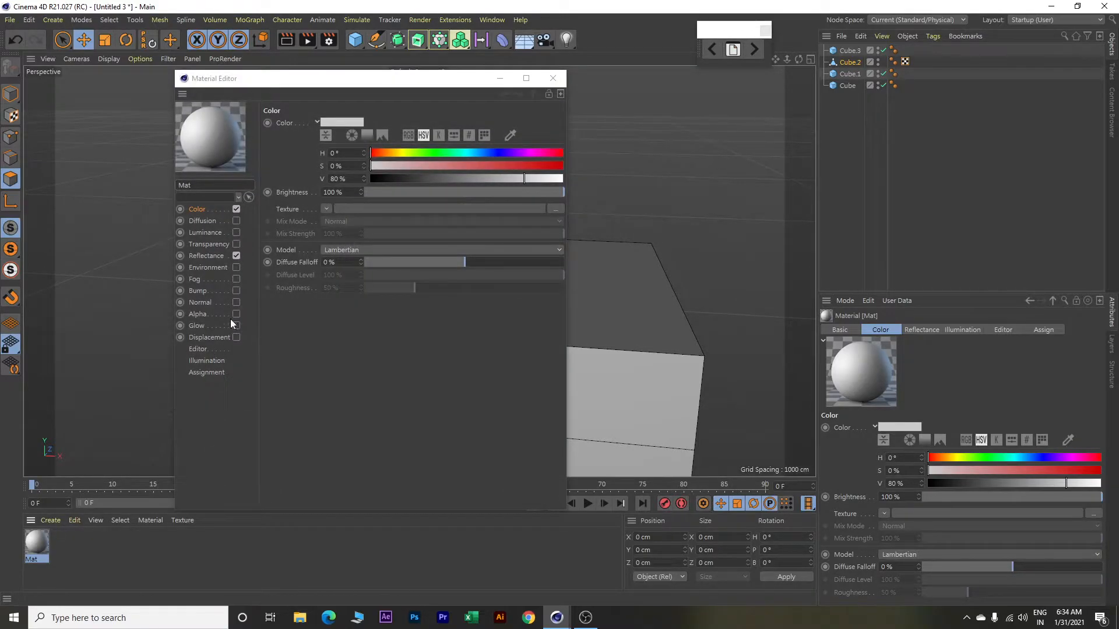
left_click(236, 255)
left_click(392, 152)
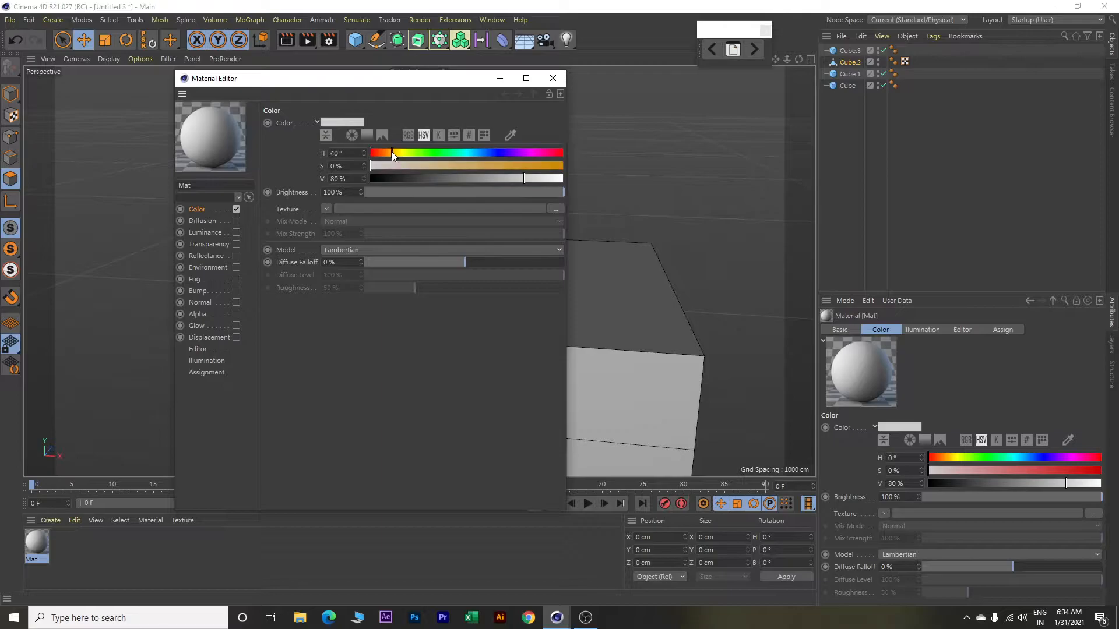
left_click(472, 166)
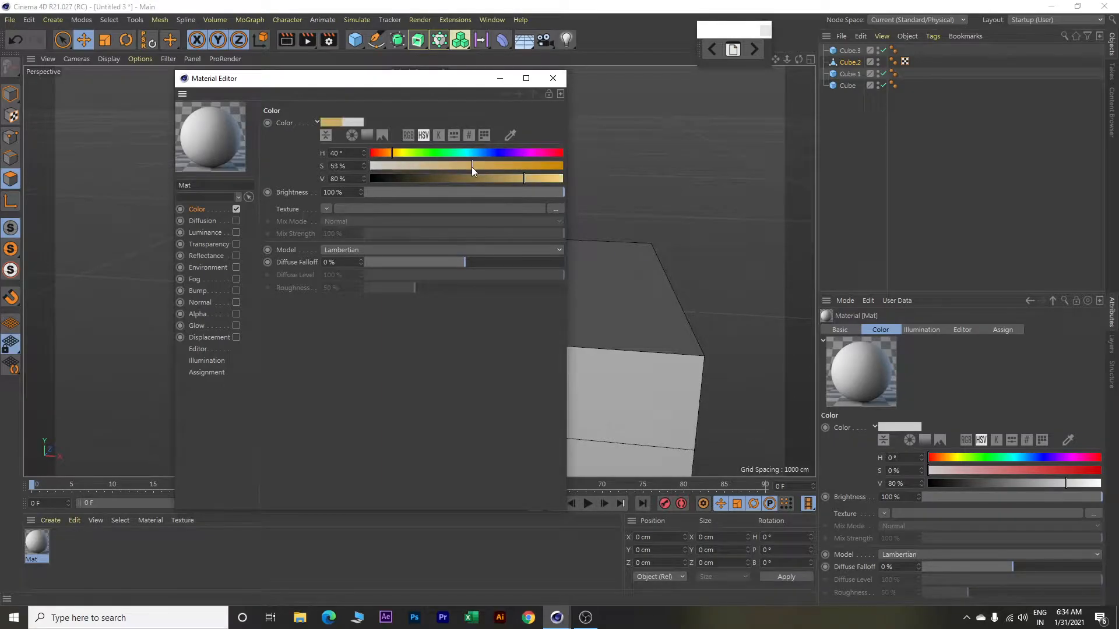
left_click(524, 166)
left_click(505, 179)
left_click(537, 166)
left_click(389, 153)
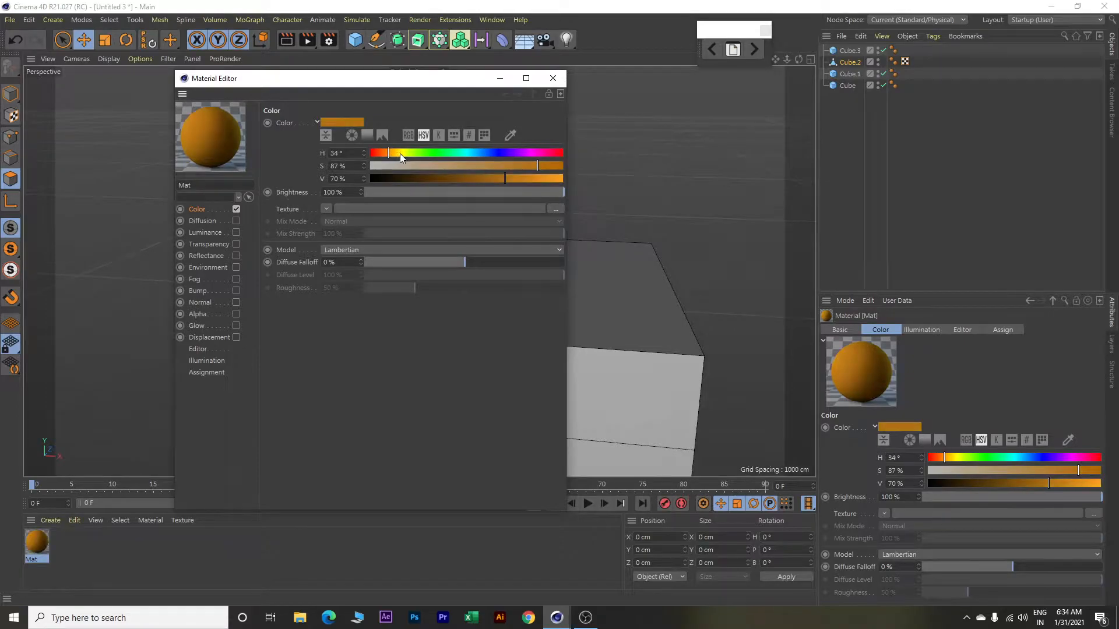
left_click(482, 178)
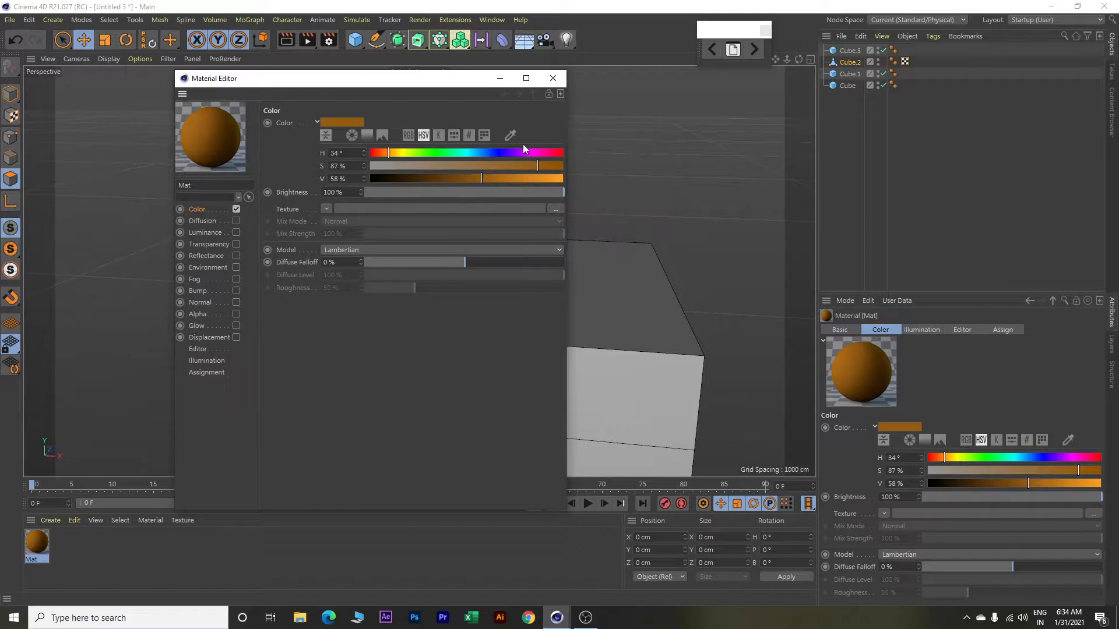
left_click(552, 79)
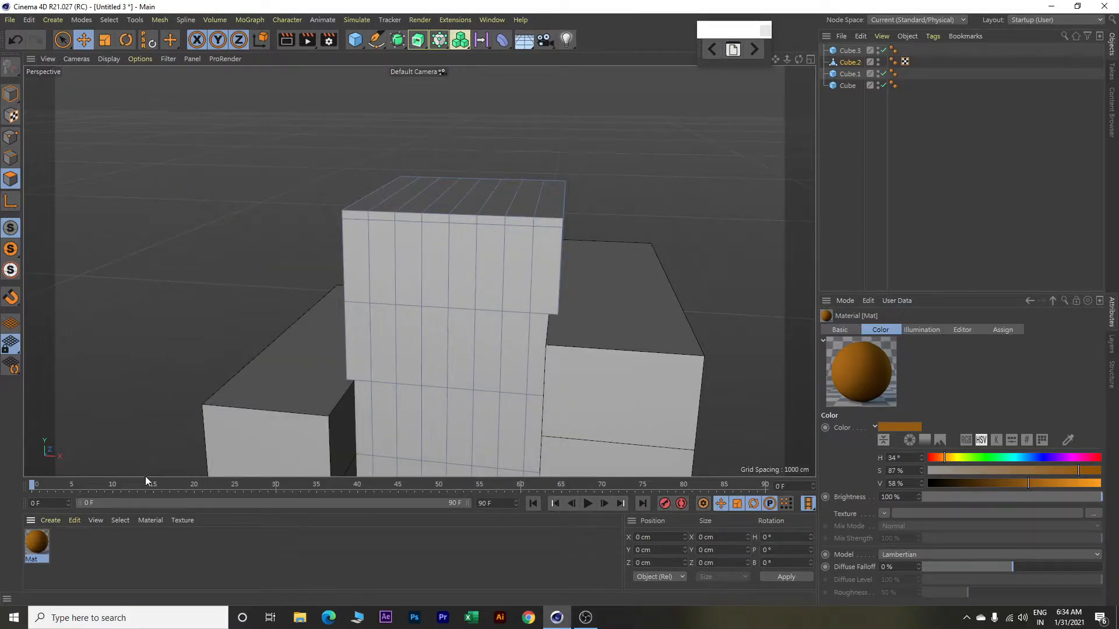
Switch to model mode and apply the brown material to the whole central tower.
left_click(10, 95)
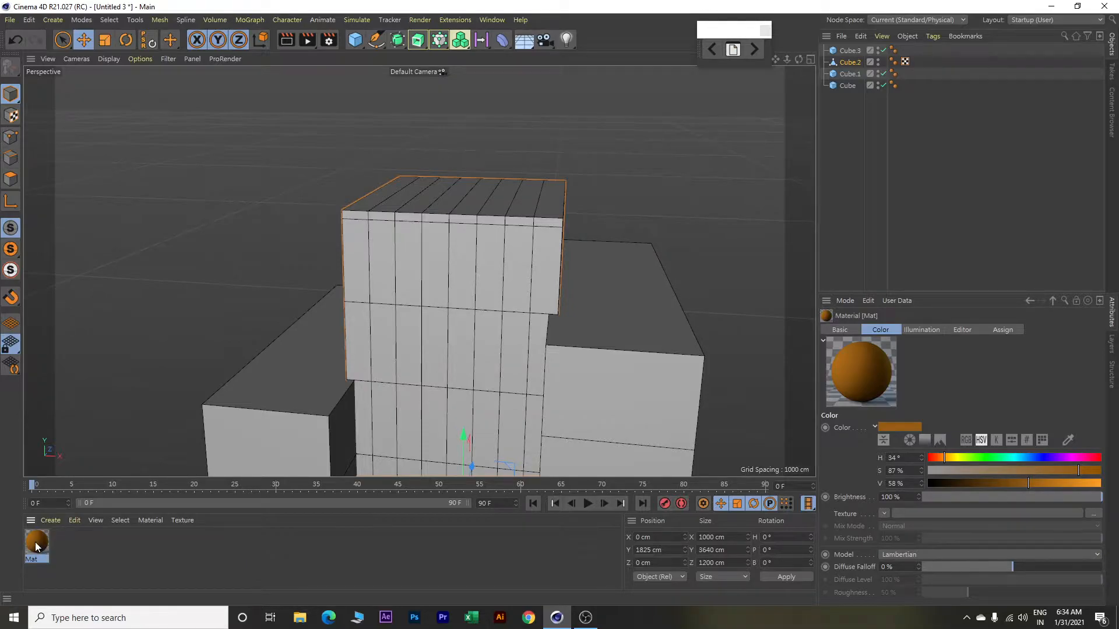
left_click(460, 283)
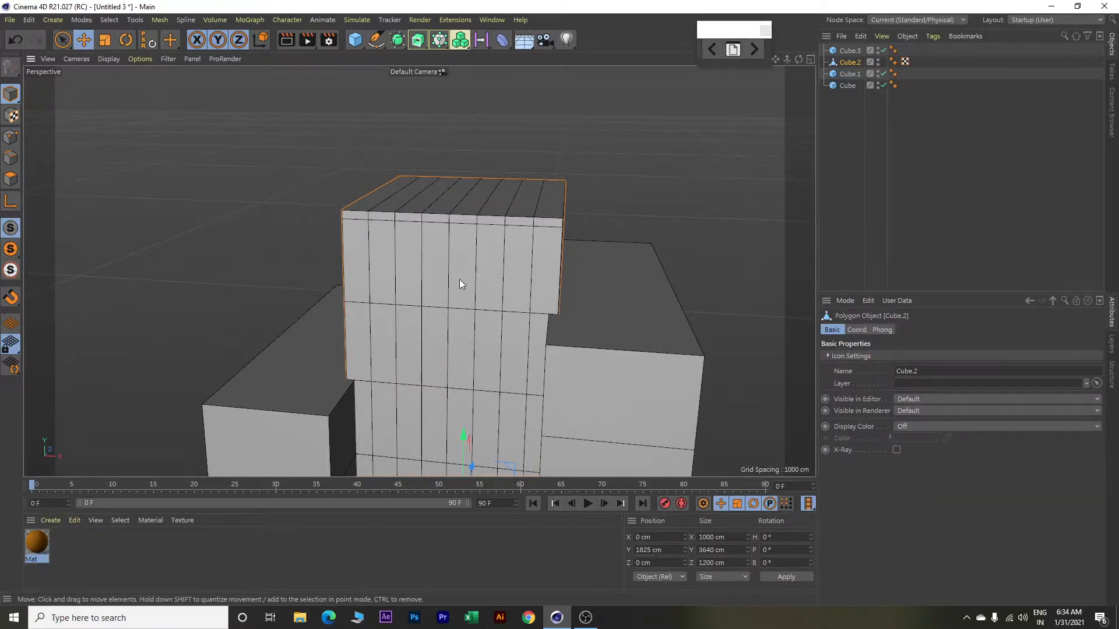
right_click(40, 540)
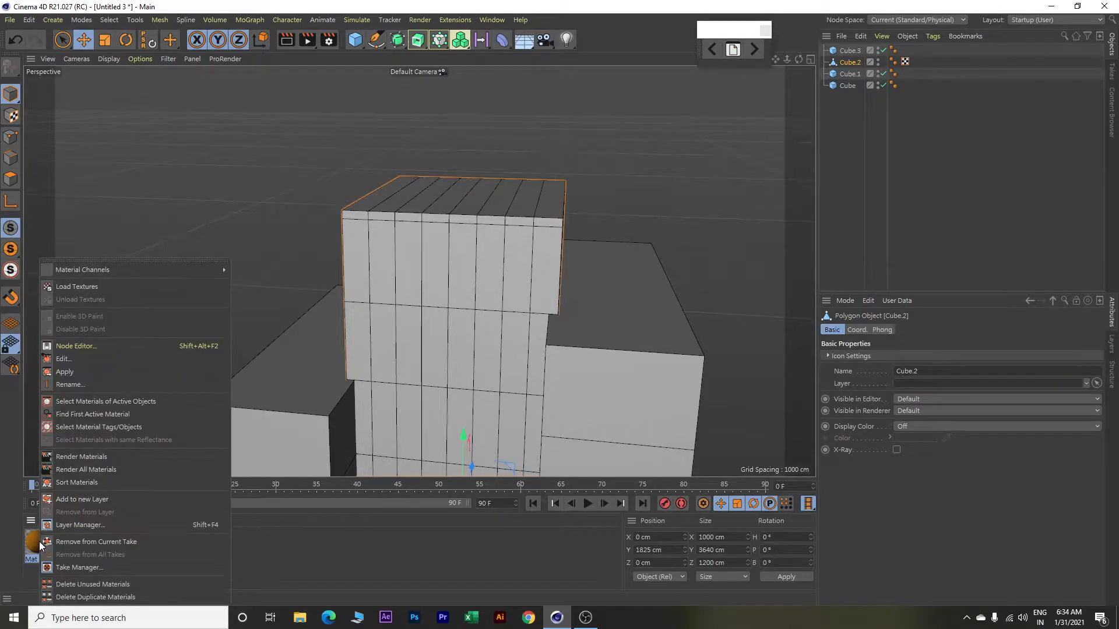
left_click(92, 373)
left_click_drag(142, 410, 193, 336, "alt")
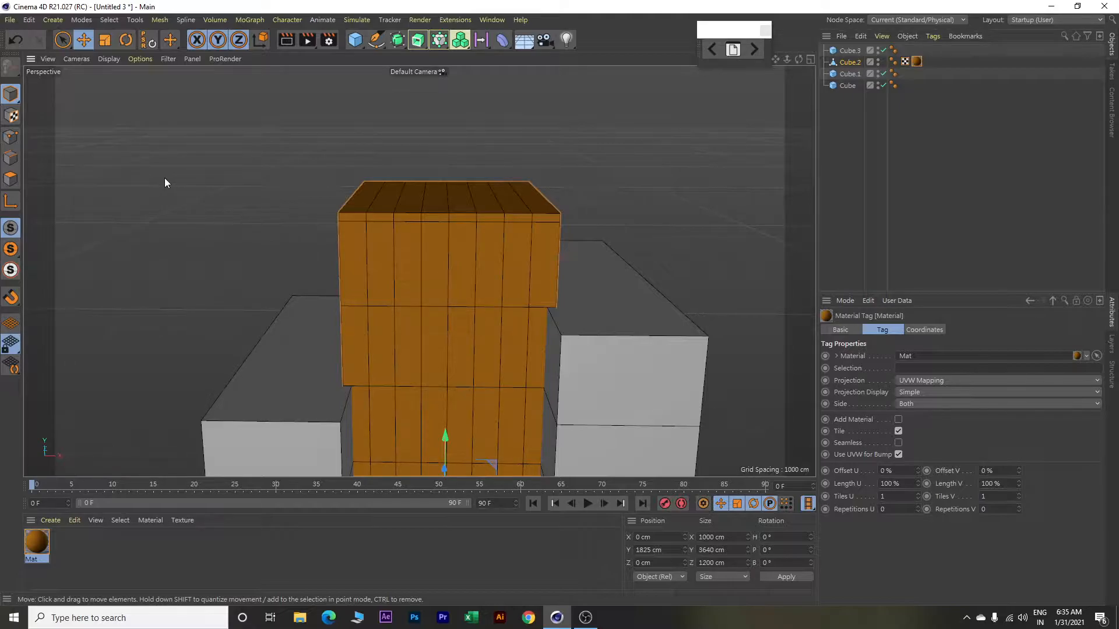
In polygon mode, live-select the second and third polygon columns from the left on the central tower's front face, over its full height below the roof band.
key("9")
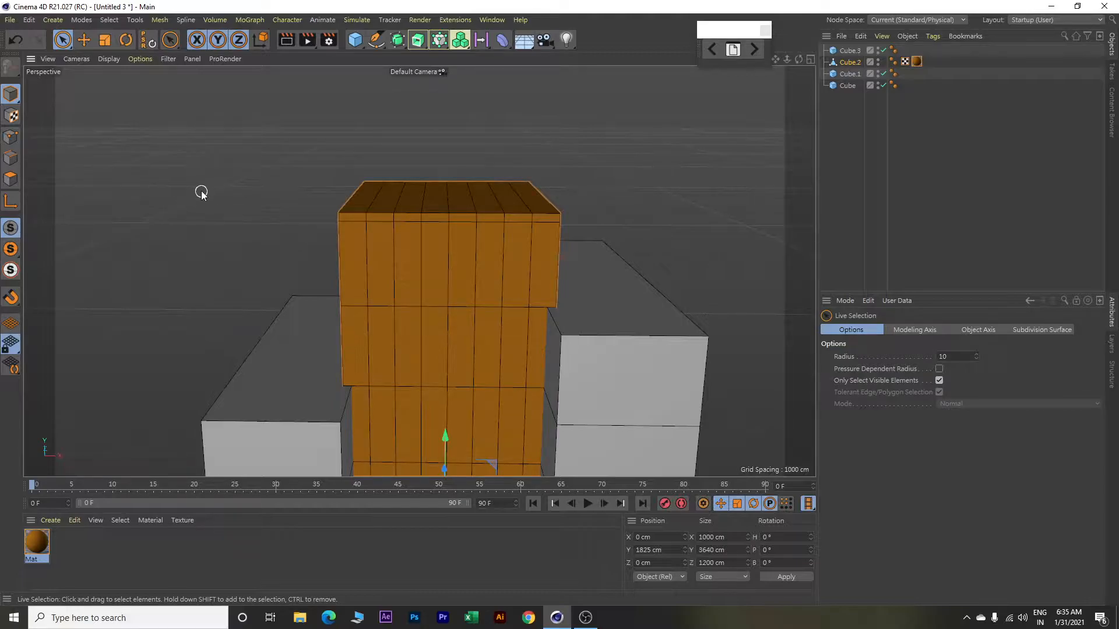
left_click(396, 266)
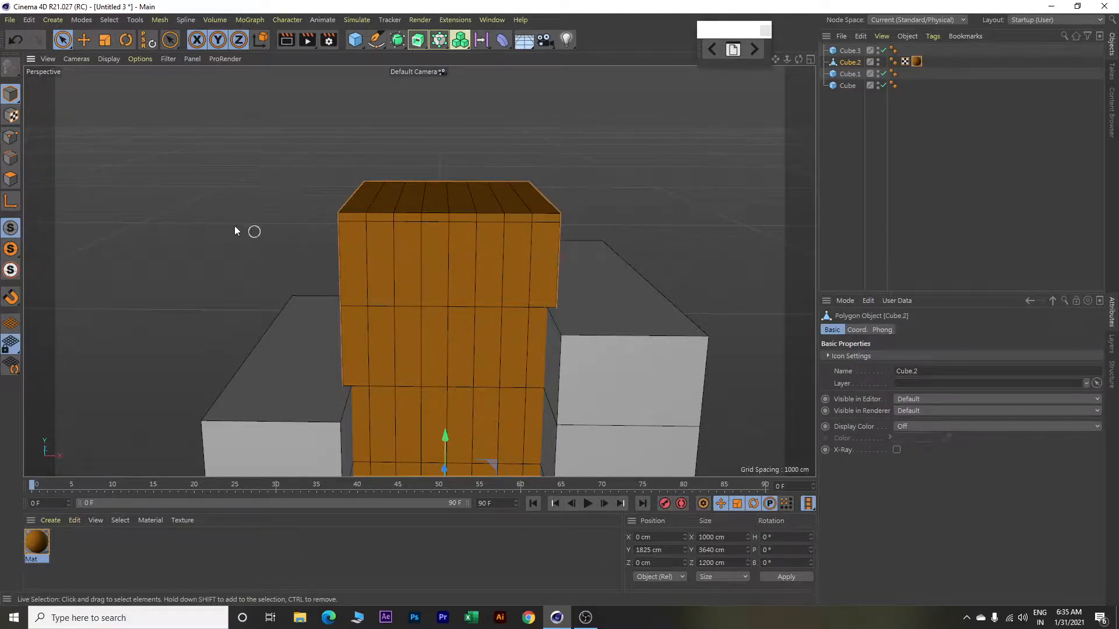
left_click(11, 181)
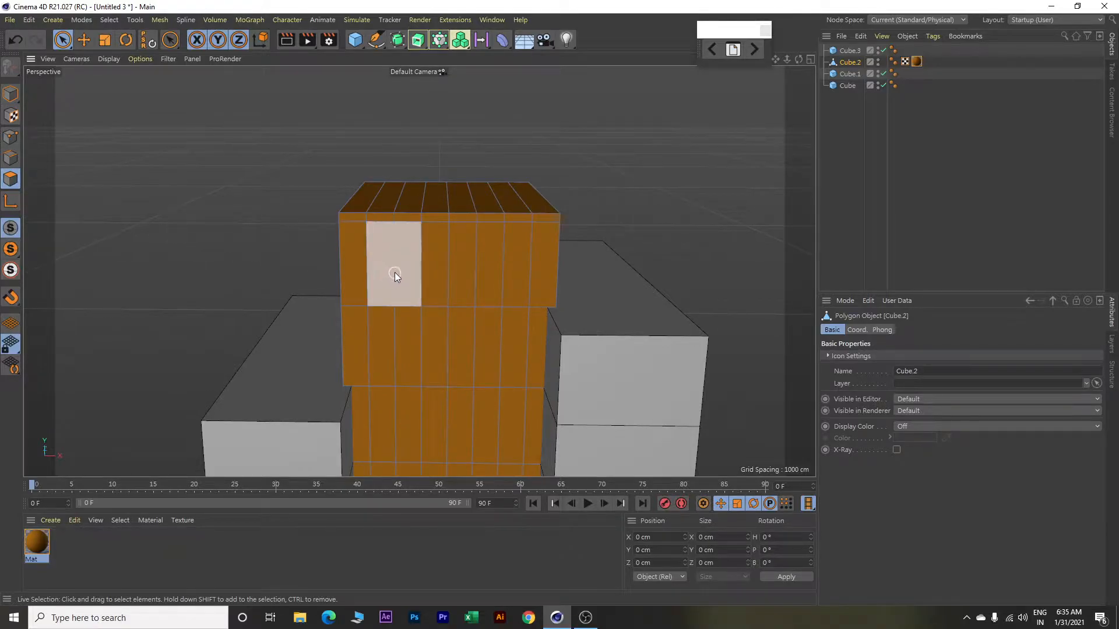
left_click_drag(395, 272, 394, 306)
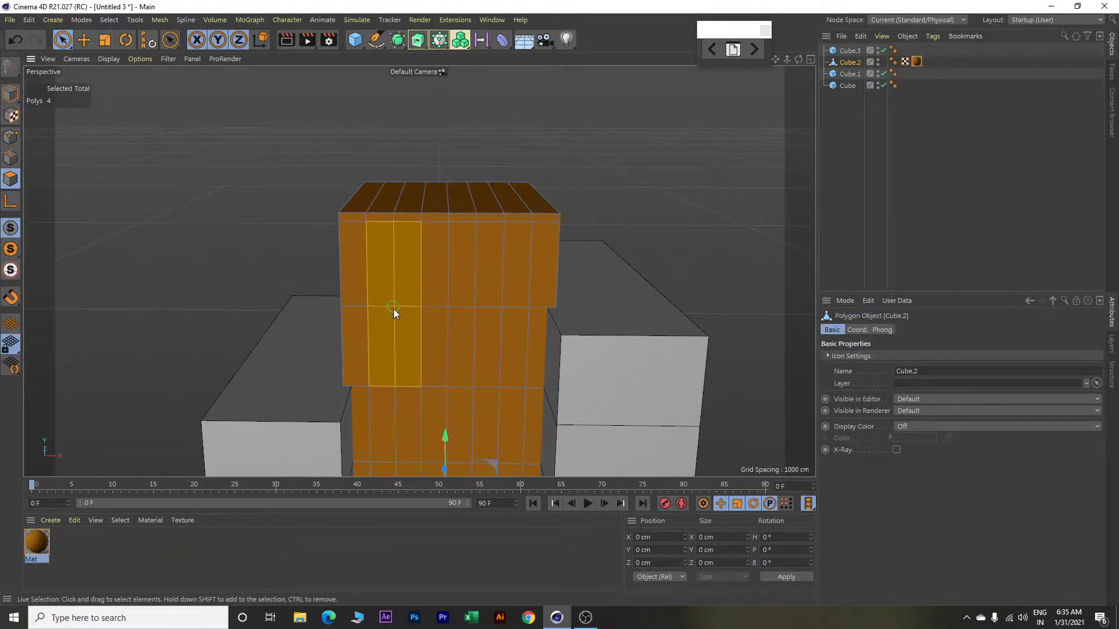
left_click_drag(394, 362, 392, 424)
scroll(392, 339, "down", 4)
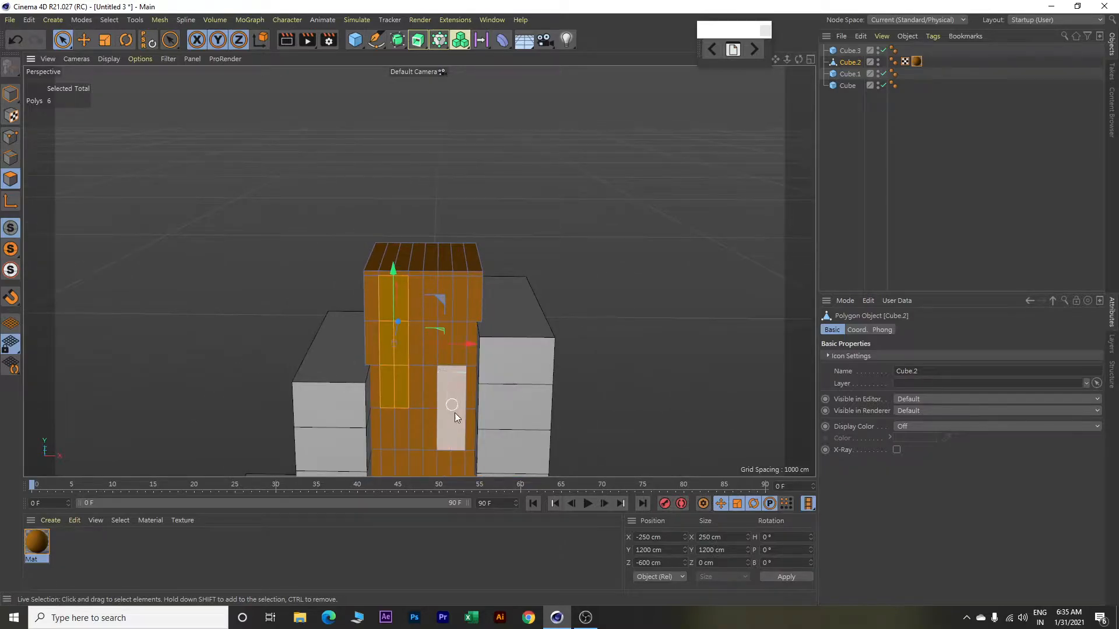
middle_click_drag(455, 414, 473, 201, "alt")
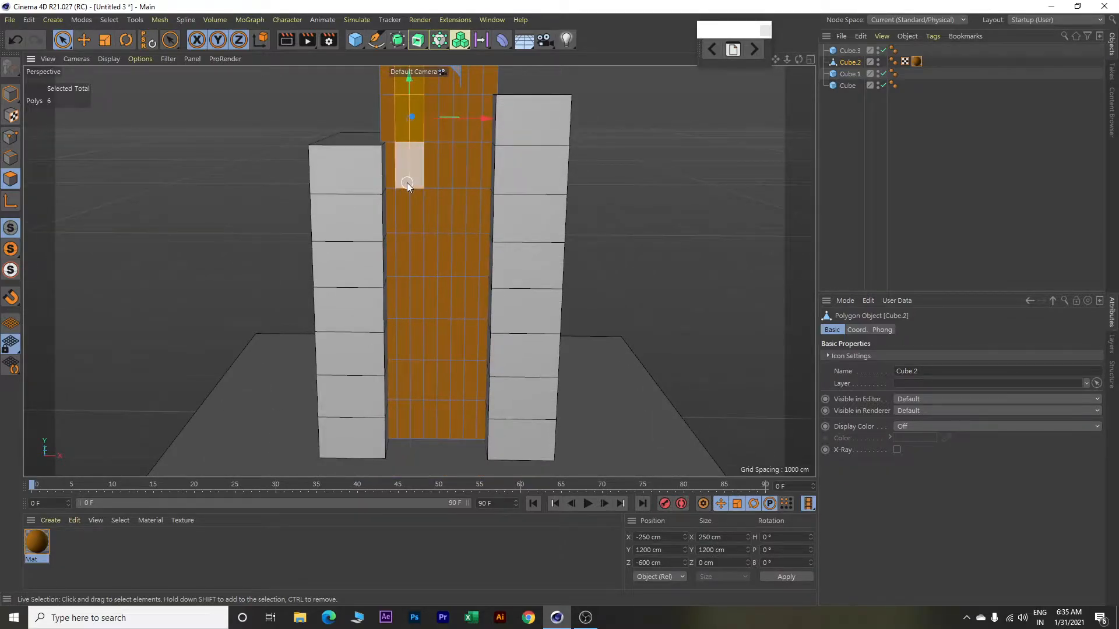
left_click_drag(410, 181, 415, 225, "shift")
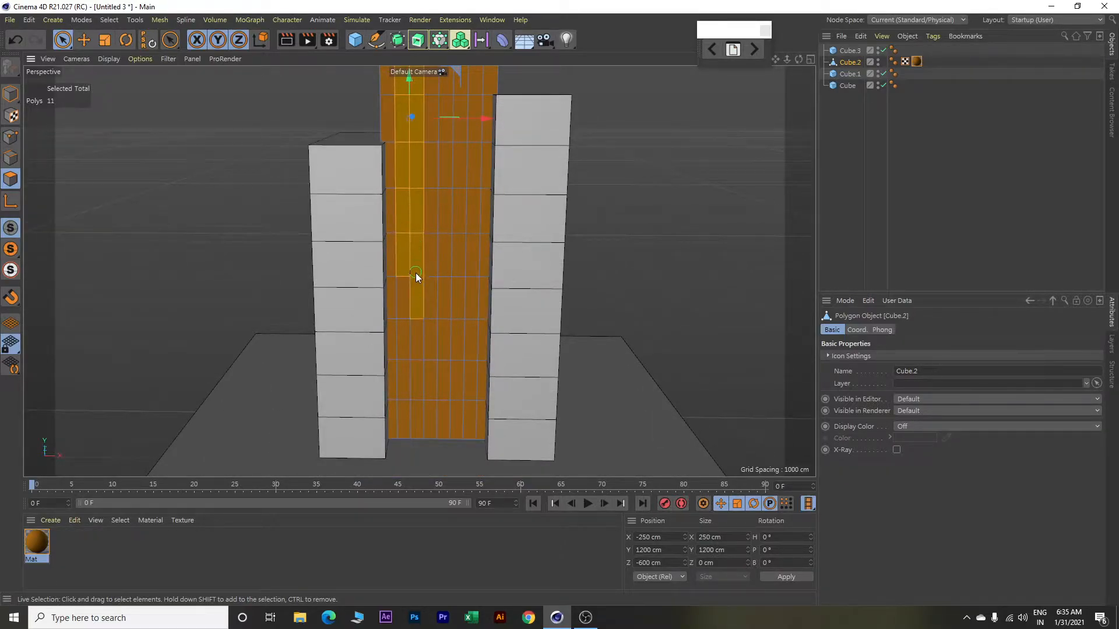
left_click_drag(409, 345, 409, 415, "shift")
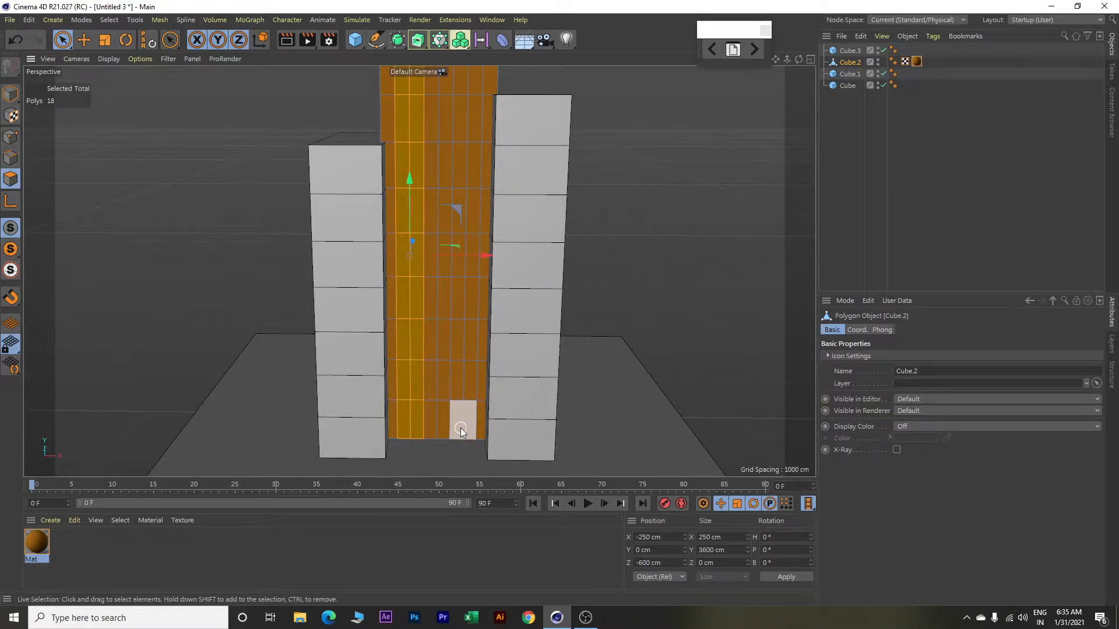
Add the sixth and seventh polygon columns of the central tower's front face to the selection, from the base up to the roof band.
left_click_drag(460, 390, 470, 192, "shift")
left_click_drag(473, 98, 461, 120, "shift")
scroll(461, 120, "down", 3)
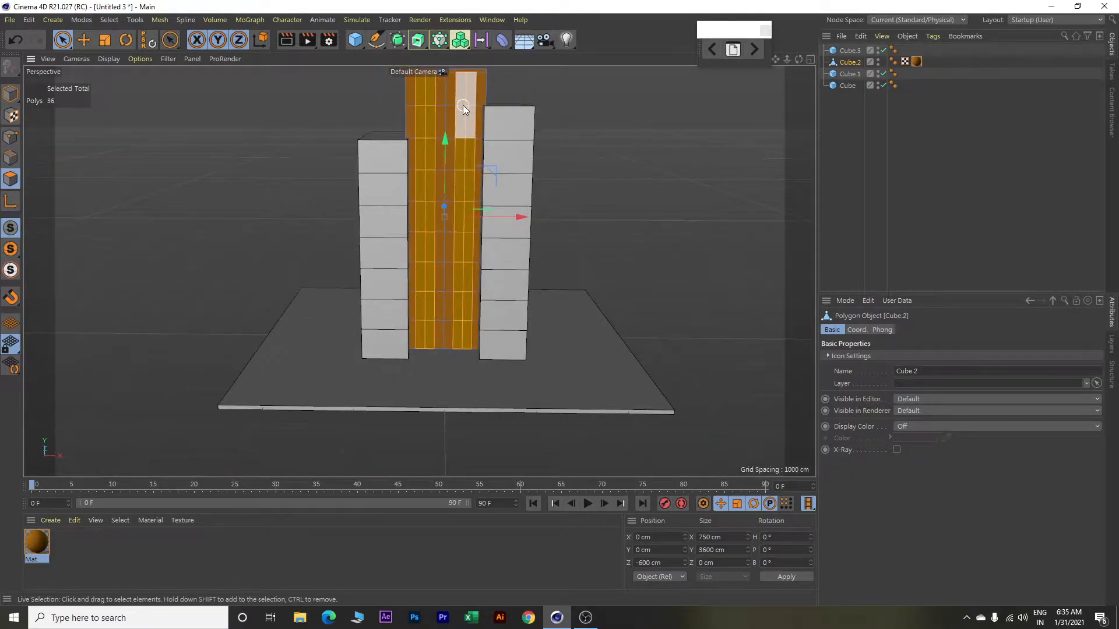
left_click_drag(575, 105, 559, 209, "alt")
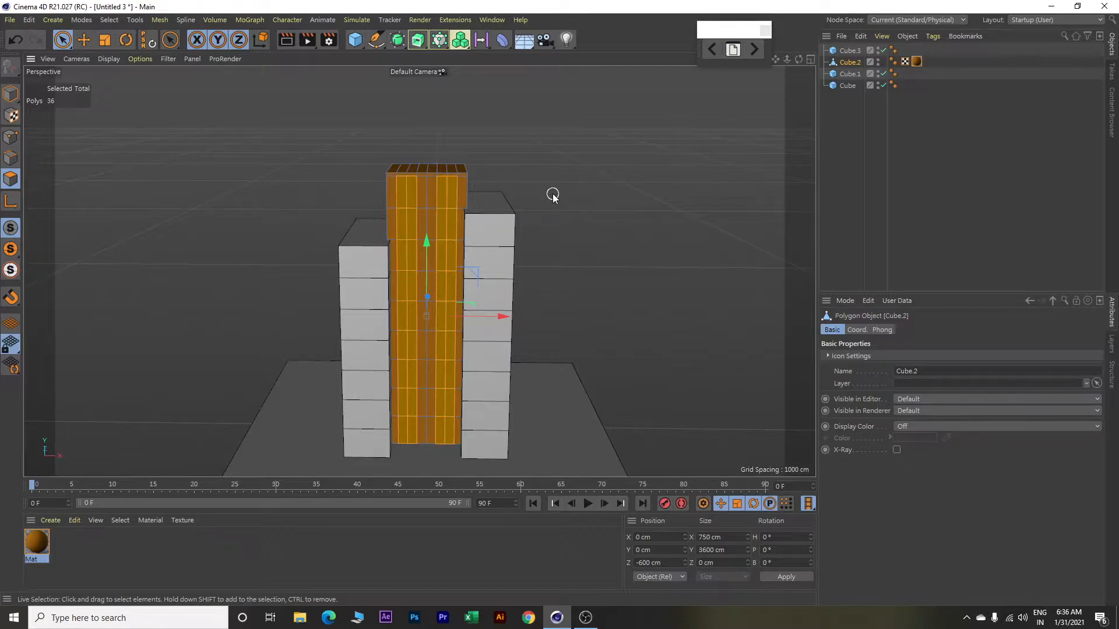
Inset the selected front polygons individually with Extrude Inner, turning off Preserve Groups and setting the offset to 10 cm.
scroll(407, 245, "up", 5)
scroll(404, 246, "up", 2)
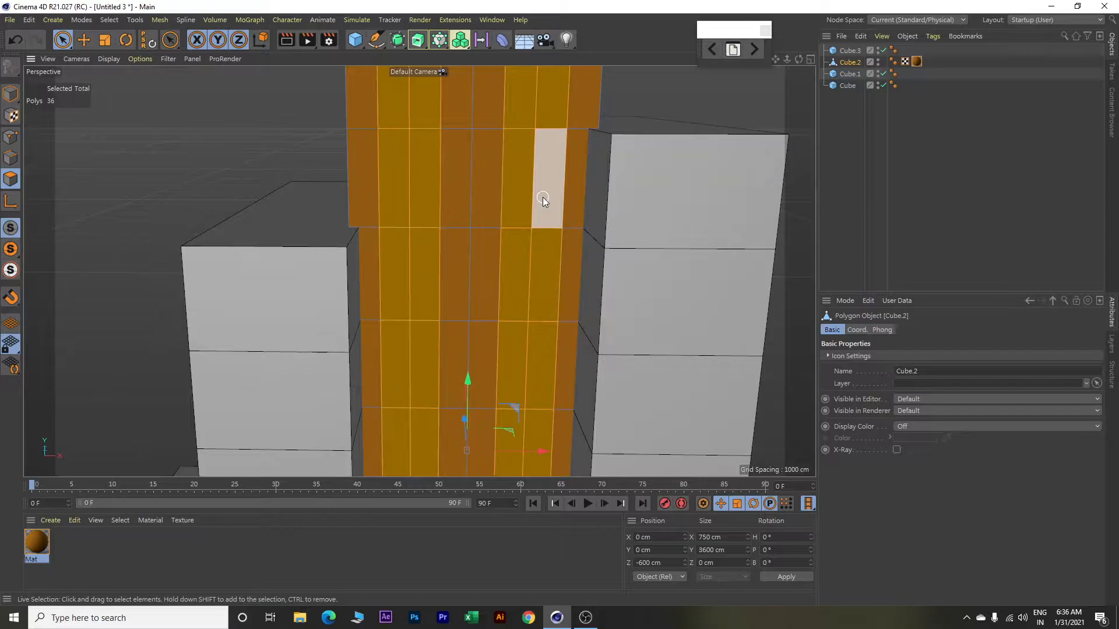
right_click(237, 113)
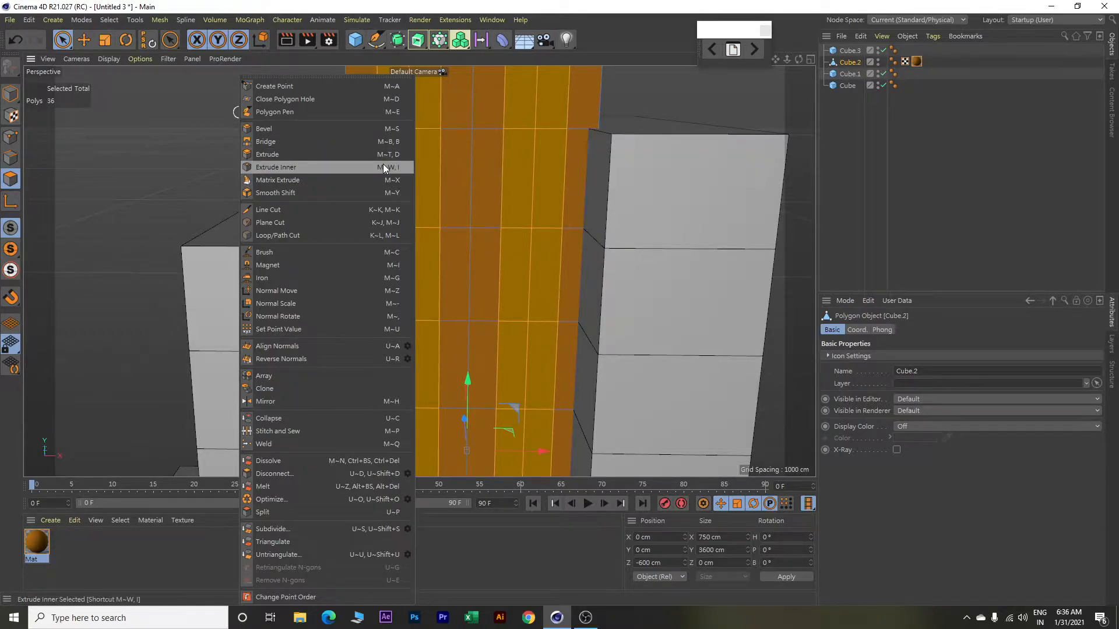
left_click(359, 167)
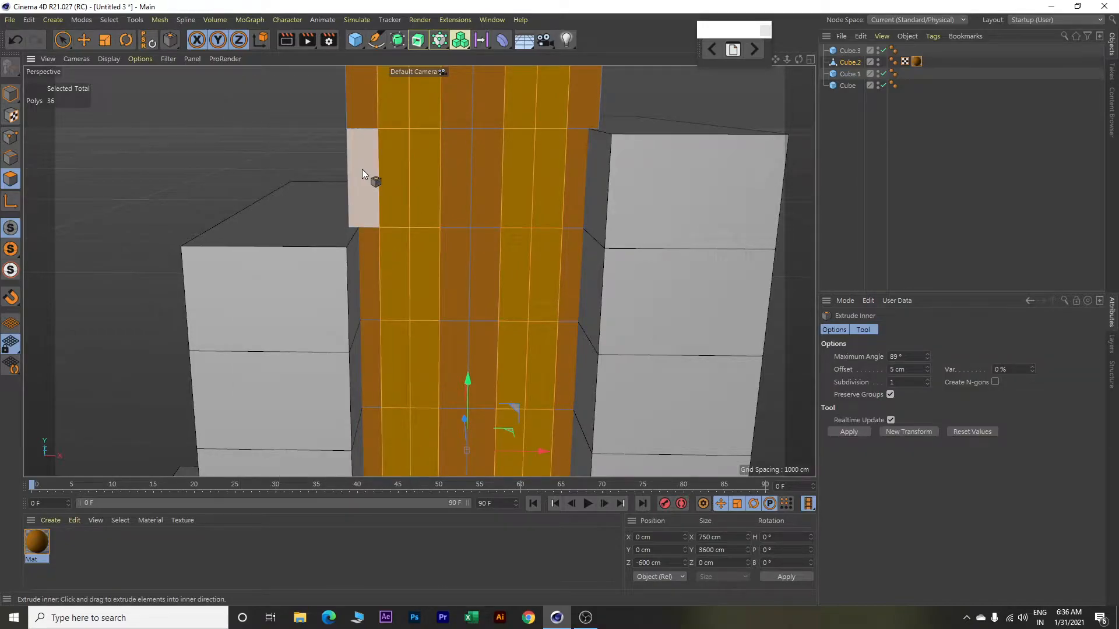
scroll(452, 204, "up", 2)
scroll(453, 205, "up", 1)
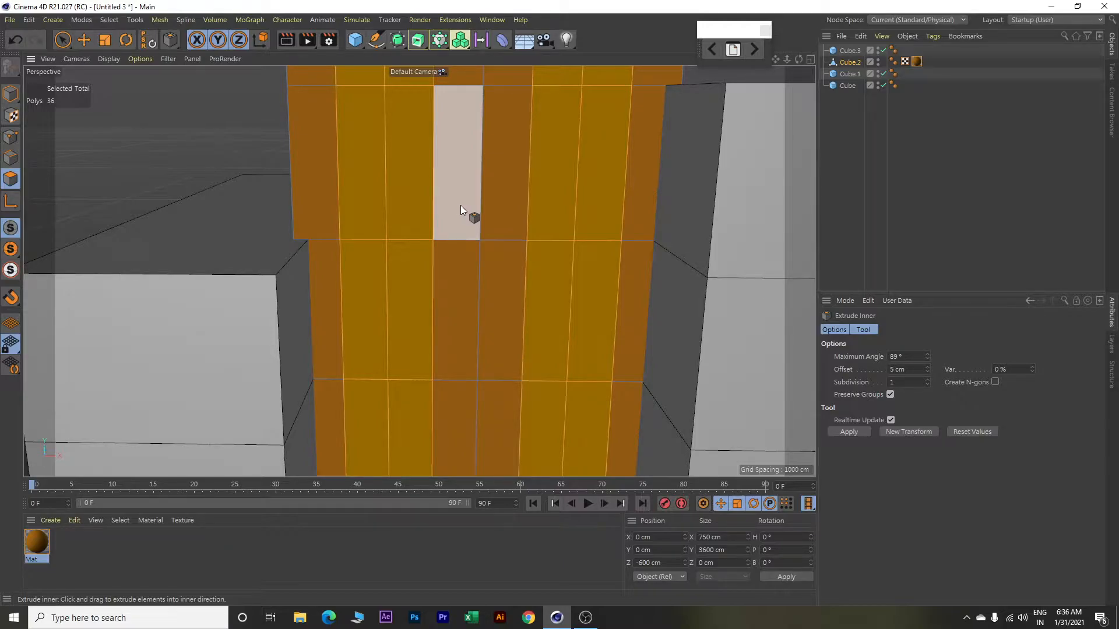
left_click_drag(508, 208, 557, 207)
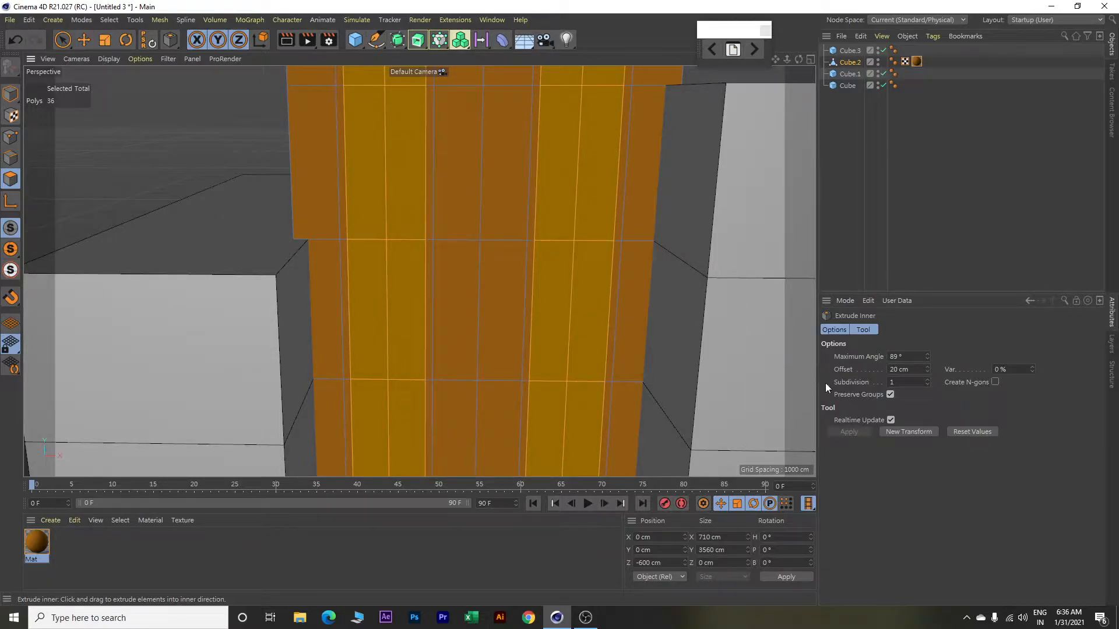
left_click(890, 395)
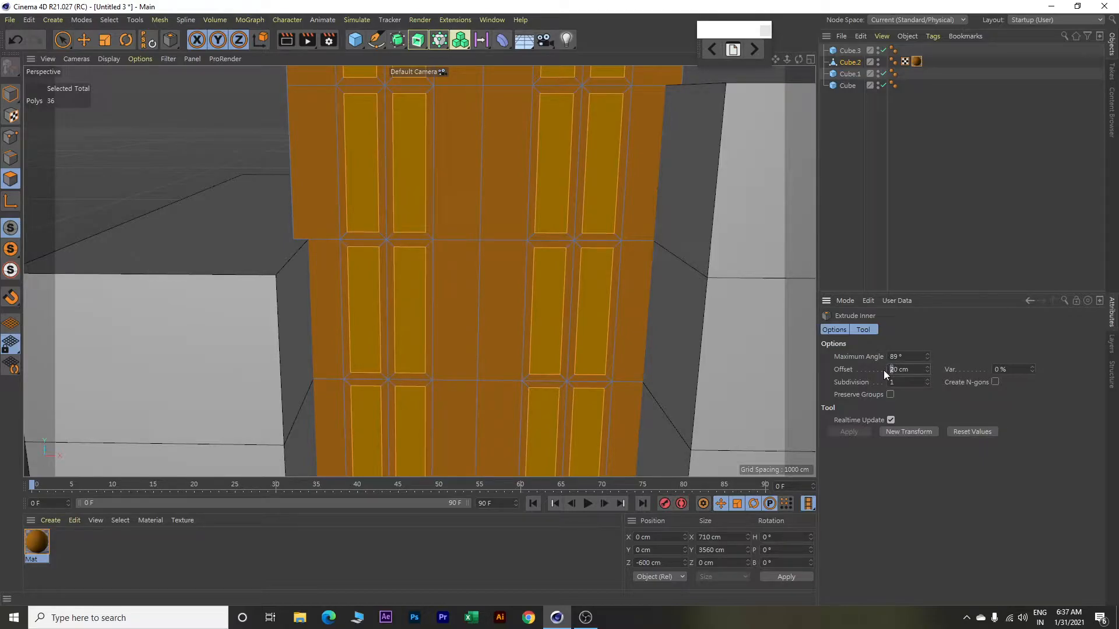
key("Return")
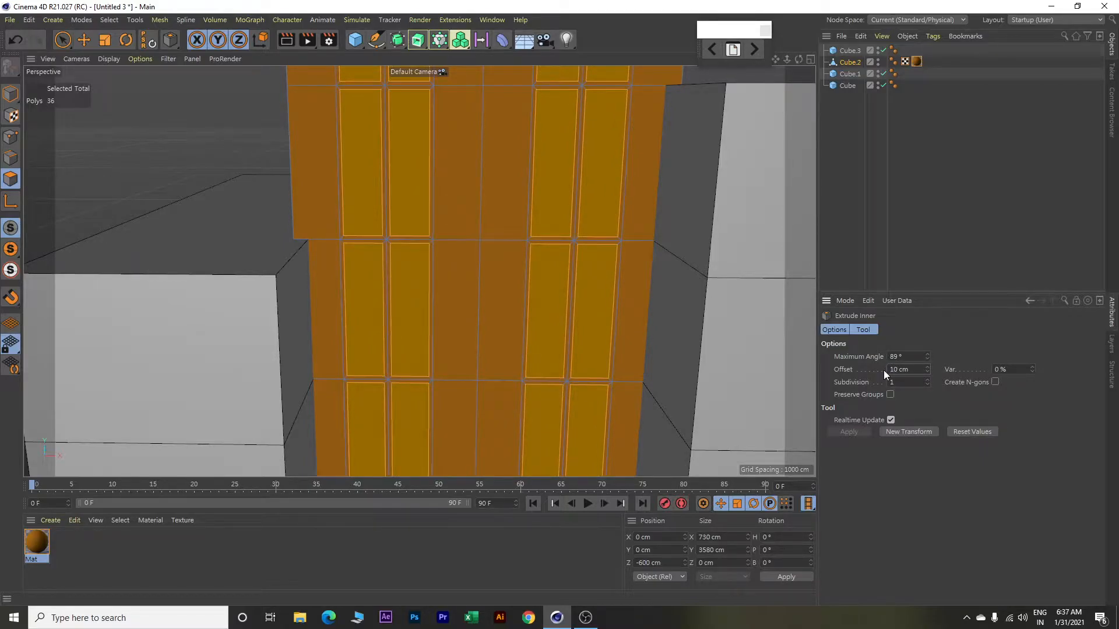
Extrude the inset window polygons inward with an offset of -10 cm and check the recesses on the front face.
scroll(452, 297, "up", 5)
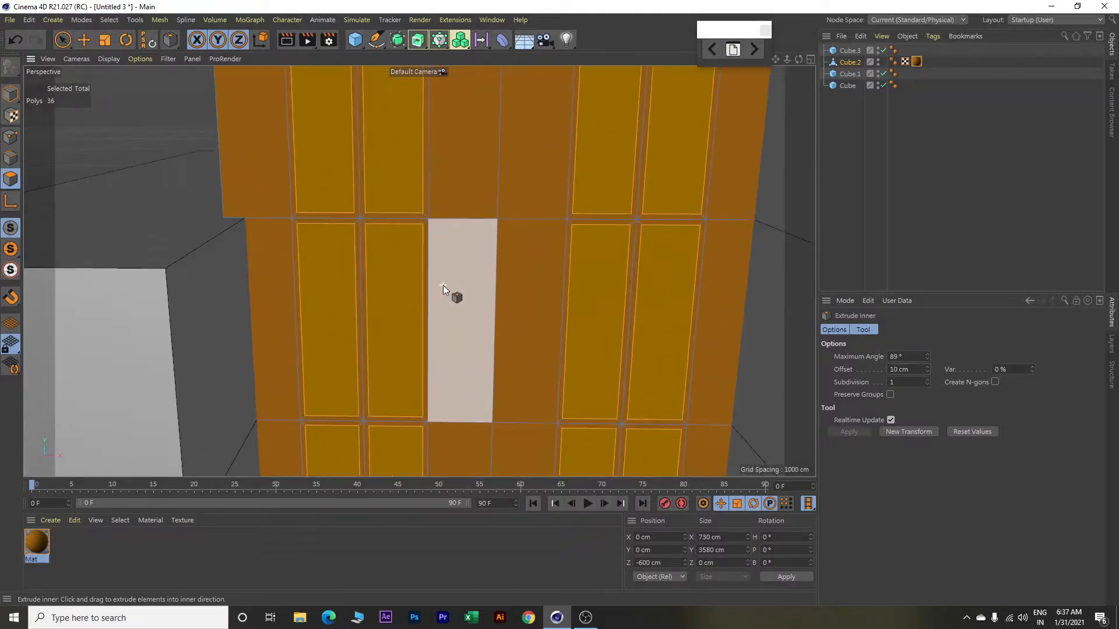
mouse_move(472, 258)
left_mouse_down("alt")
mouse_move(505, 245)
mouse_move(487, 247)
left_mouse_up("alt")
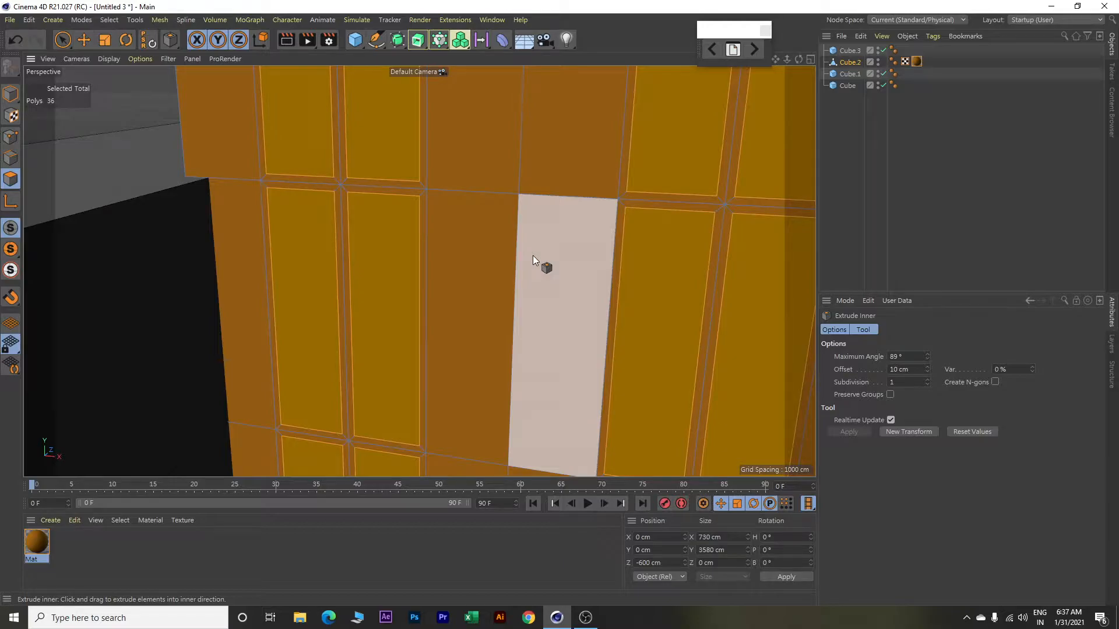
middle_click_drag(533, 255, 480, 165, "alt")
key("m")
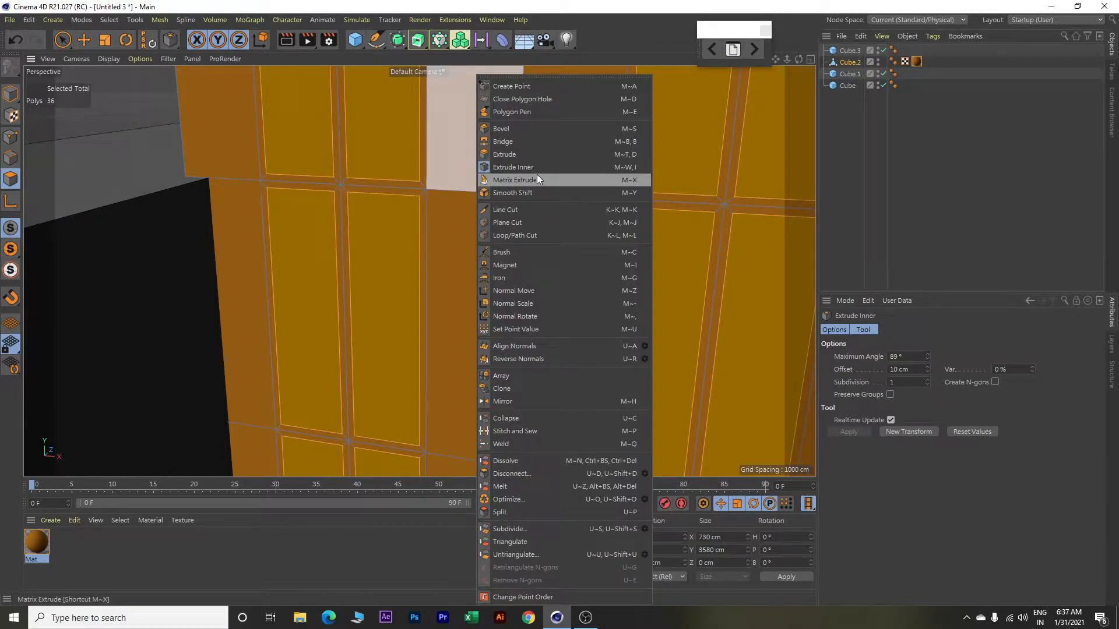
left_click(635, 156)
left_click_drag(428, 167, 417, 167)
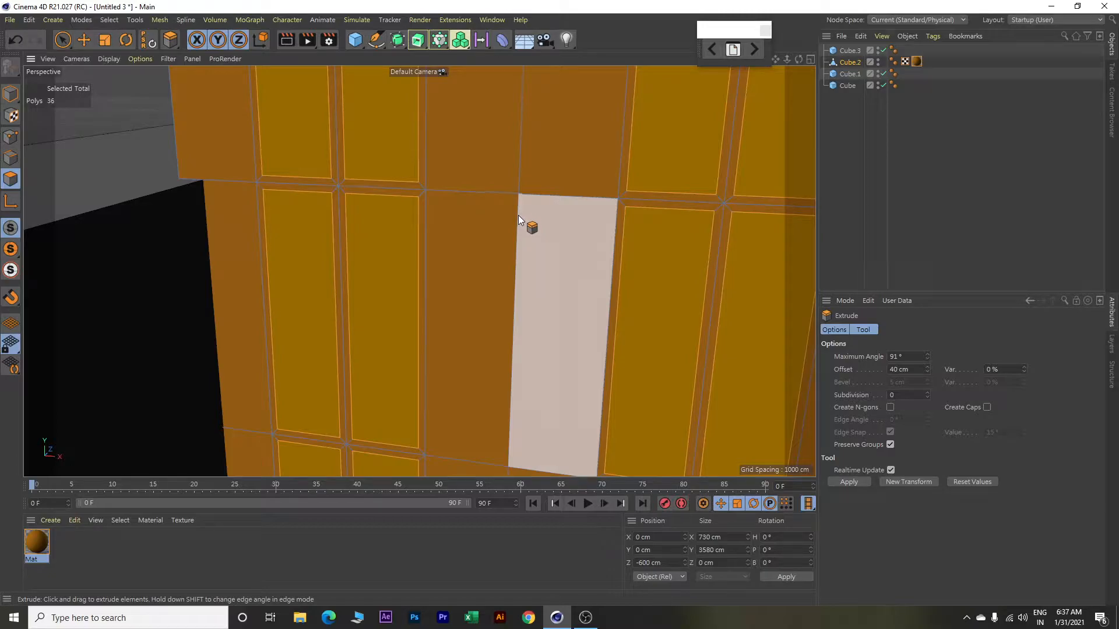
mouse_move(538, 187)
left_mouse_down()
mouse_move(516, 187)
mouse_move(540, 188)
left_mouse_up()
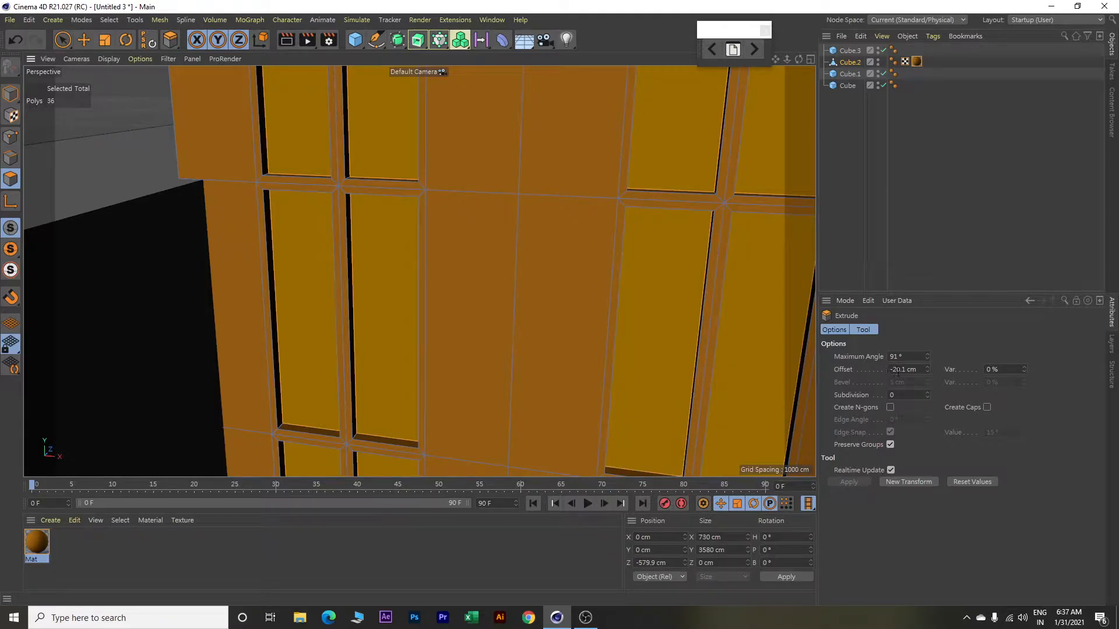
left_click_drag(908, 369, 892, 370)
type("10")
key("Return")
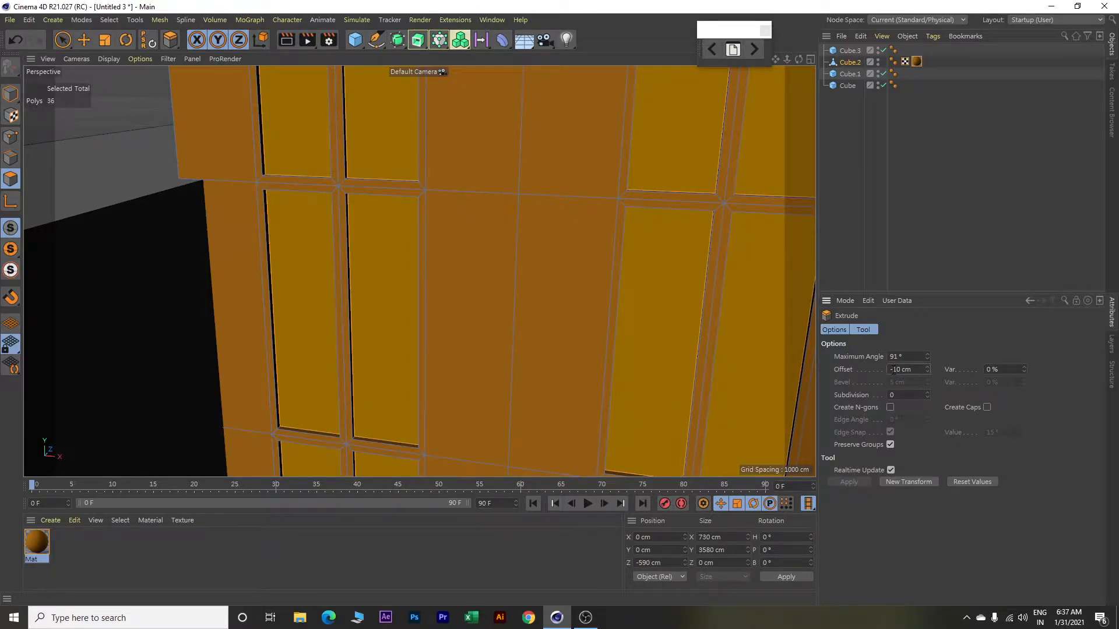
scroll(330, 326, "up", 5)
scroll(311, 340, "down", 2)
middle_click_drag(318, 347, 313, 285, "alt")
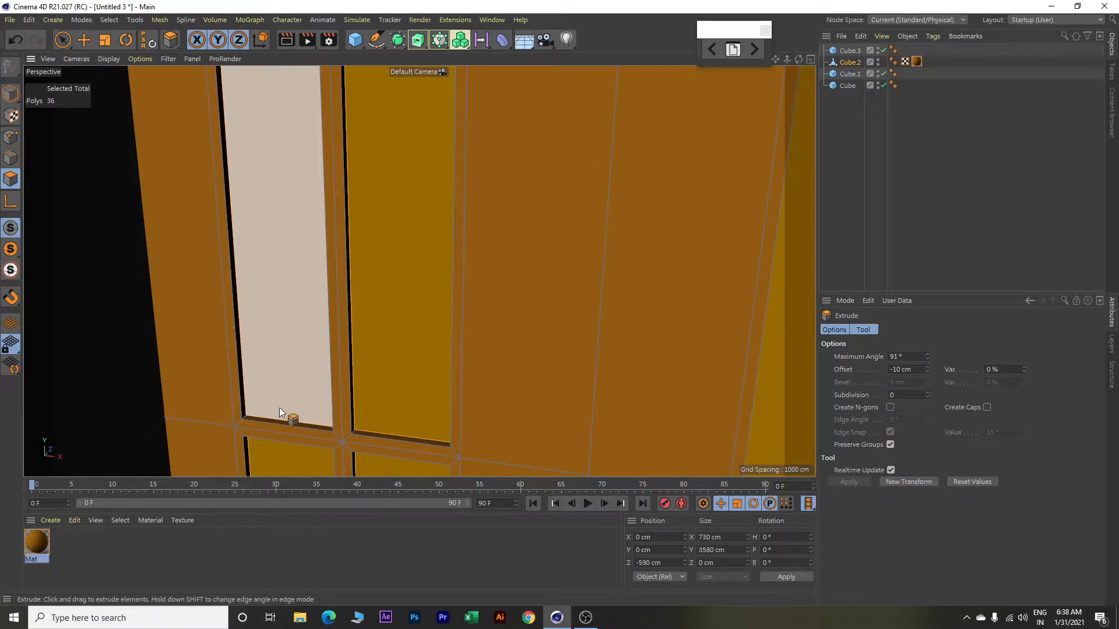
scroll(394, 307, "down", 6)
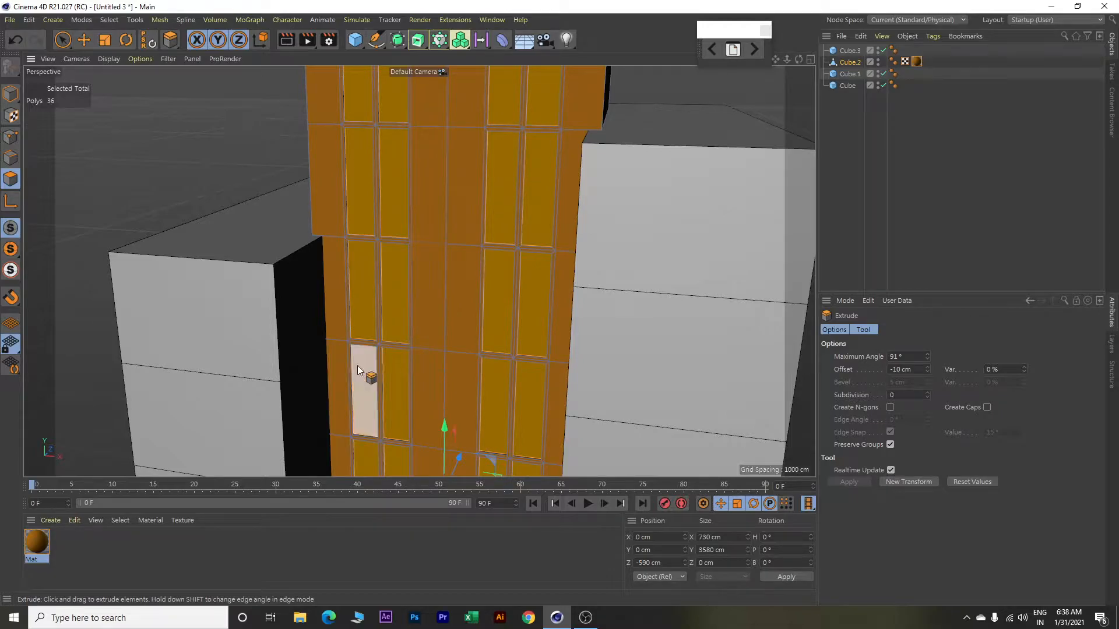
Create a new material and enable its Transparency channel with the Glass refraction preset.
double_click(93, 547)
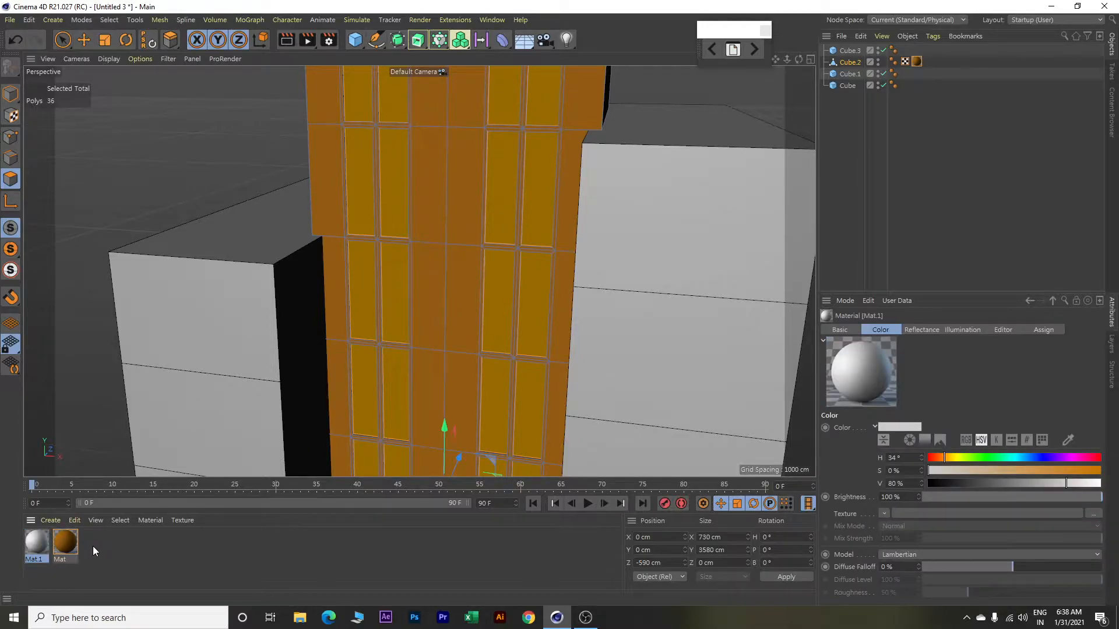
double_click(33, 543)
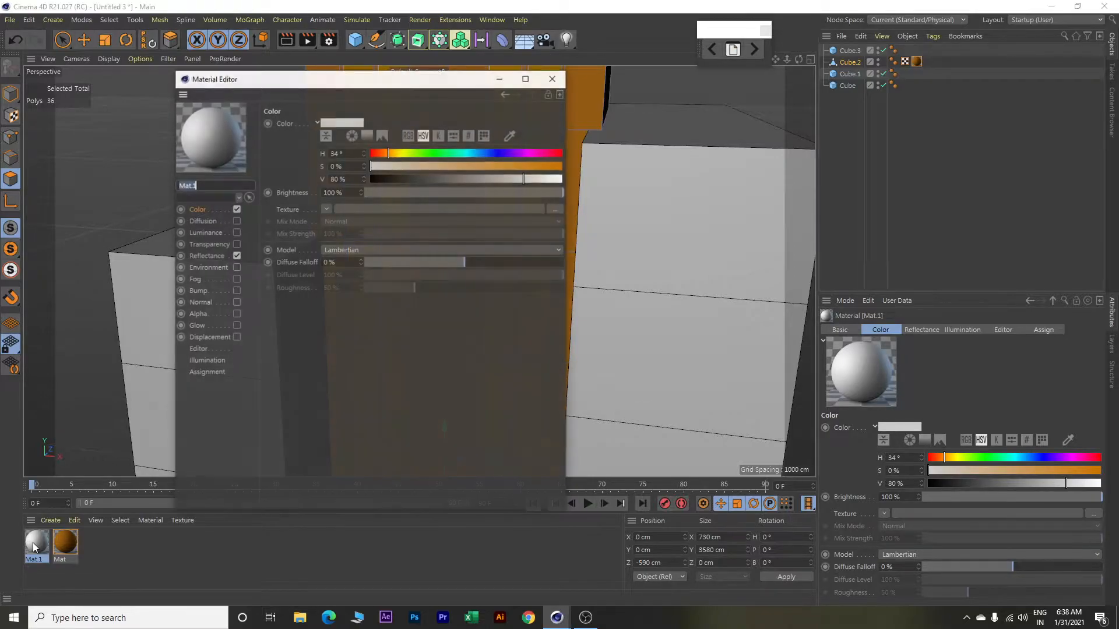
left_click(236, 244)
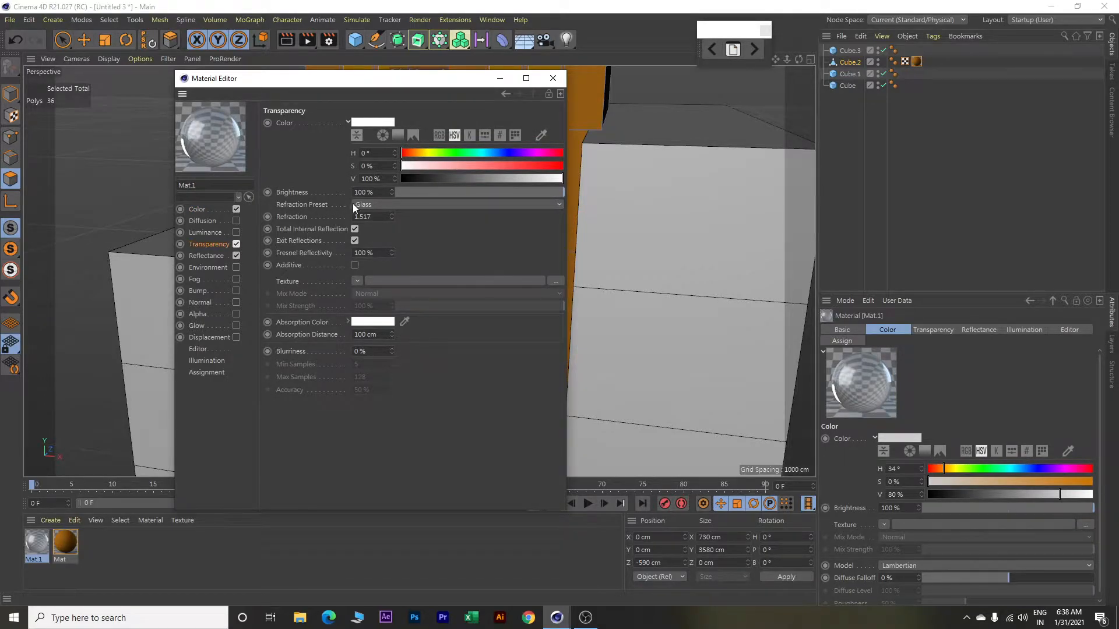
left_click(353, 206)
left_click(373, 278)
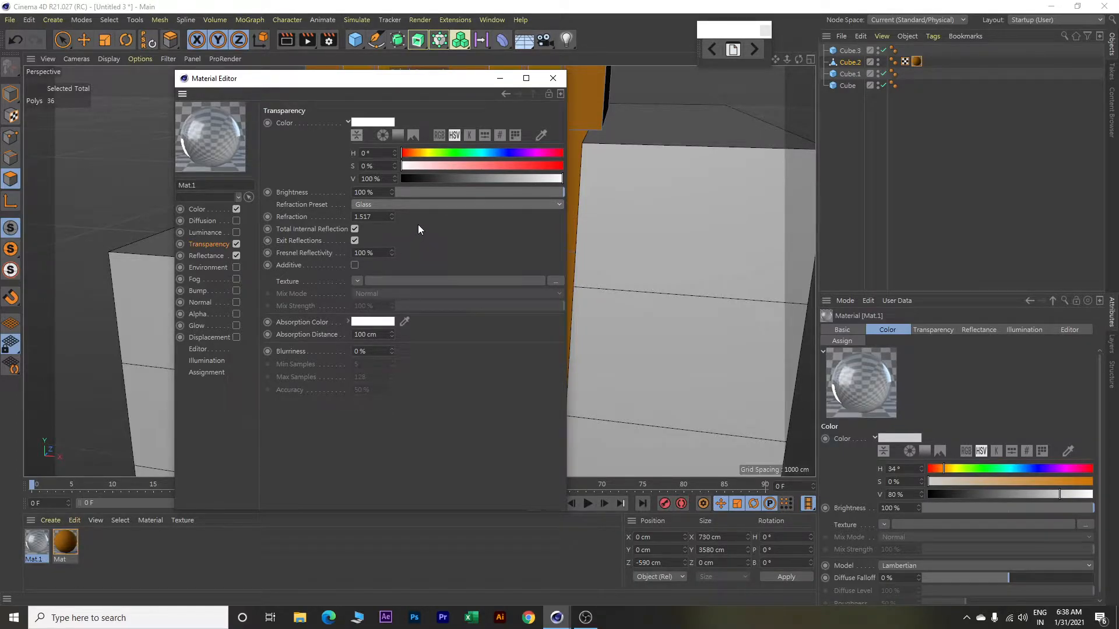
Tint the glass material's transparency color pale cyan with hue 185° and saturation 17%, and close the material editor.
left_click(484, 151)
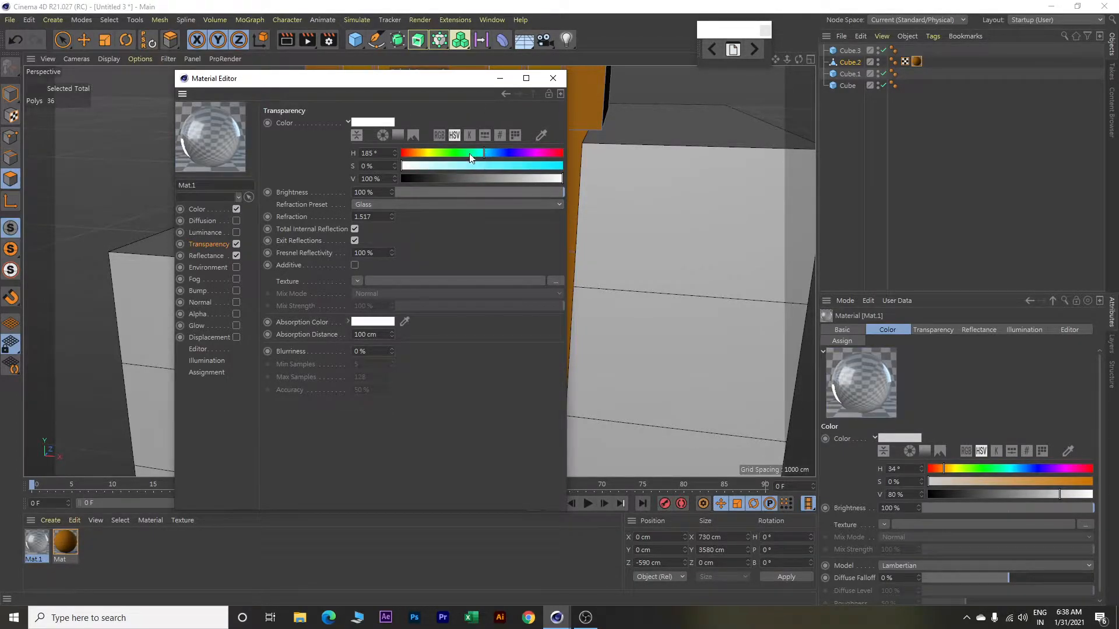
left_click(423, 166)
left_click_drag(422, 166, 429, 166)
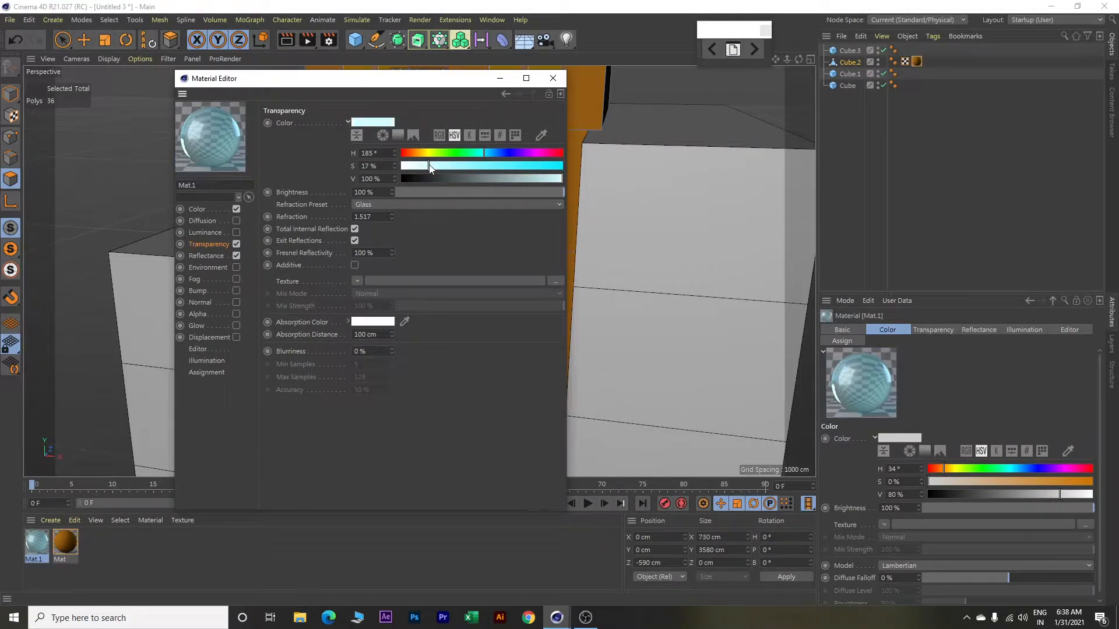
left_click(552, 78)
Apply the cyan glass material Mat.1 to the selected window polygons on the central tower's front face.
scroll(390, 273, "down", 2)
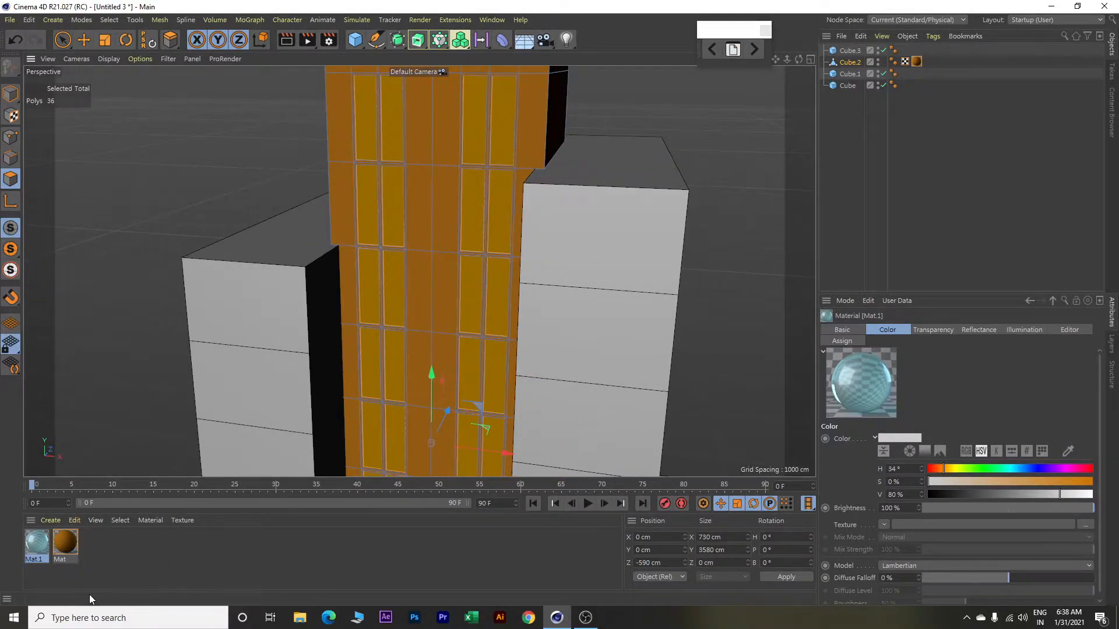
right_click(36, 547)
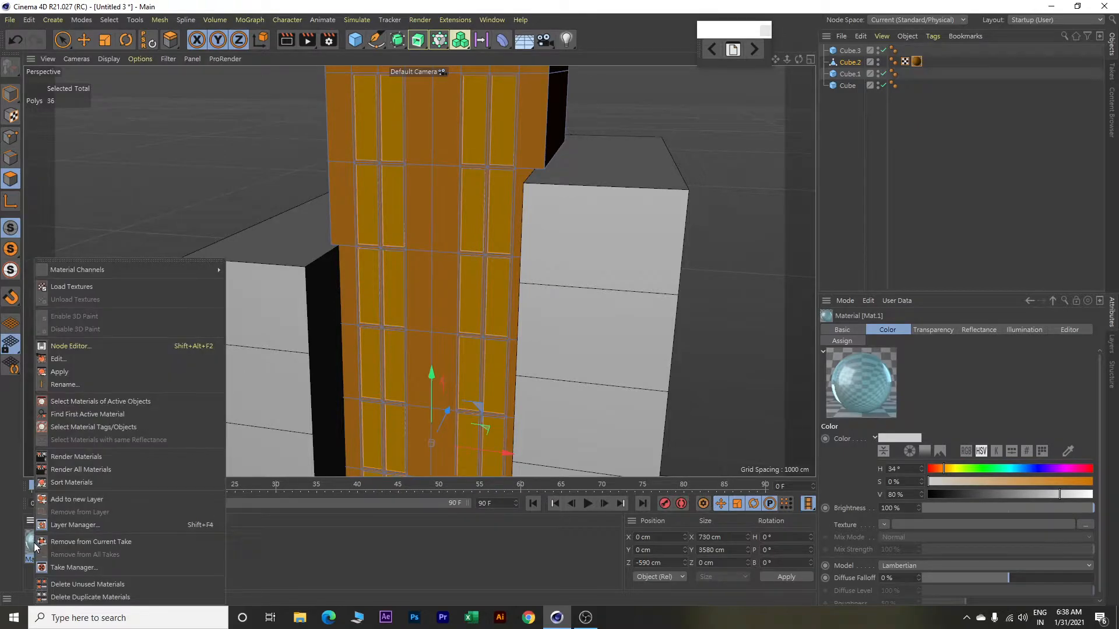
left_click(69, 372)
scroll(219, 332, "down", 5)
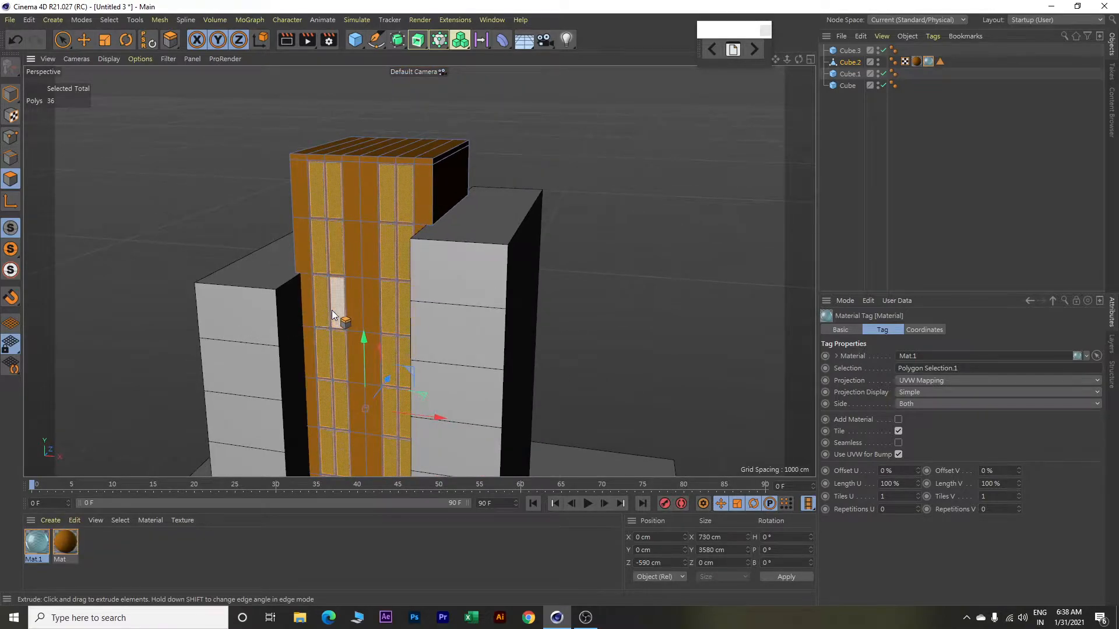
left_click_drag(332, 313, 351, 315, "alt")
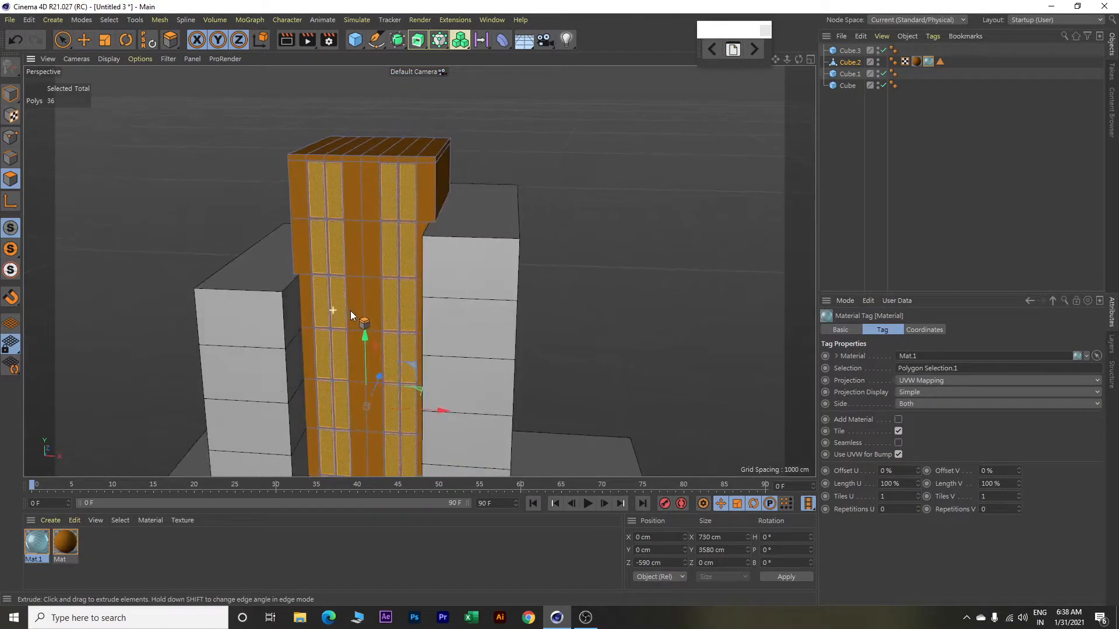
scroll(505, 283, "down", 2)
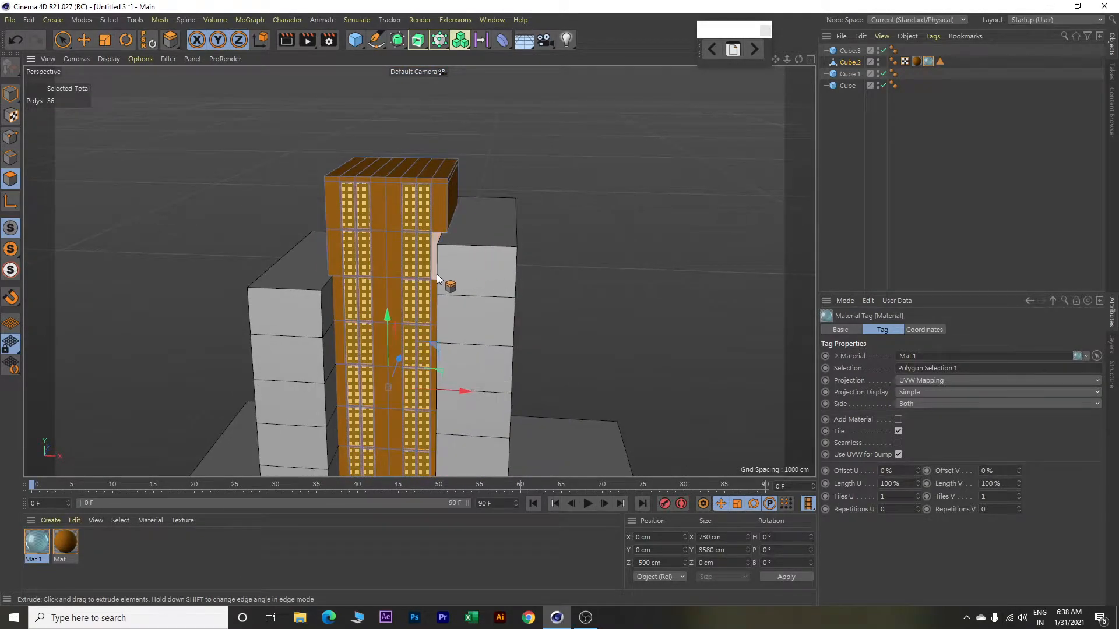
Live-select the second, third, sixth and seventh polygon columns on the central tower's back face, over the upper five rows below the roof band.
middle_click_drag(436, 274, 525, 206, "alt")
left_click_drag(665, 234, 328, 218, "alt")
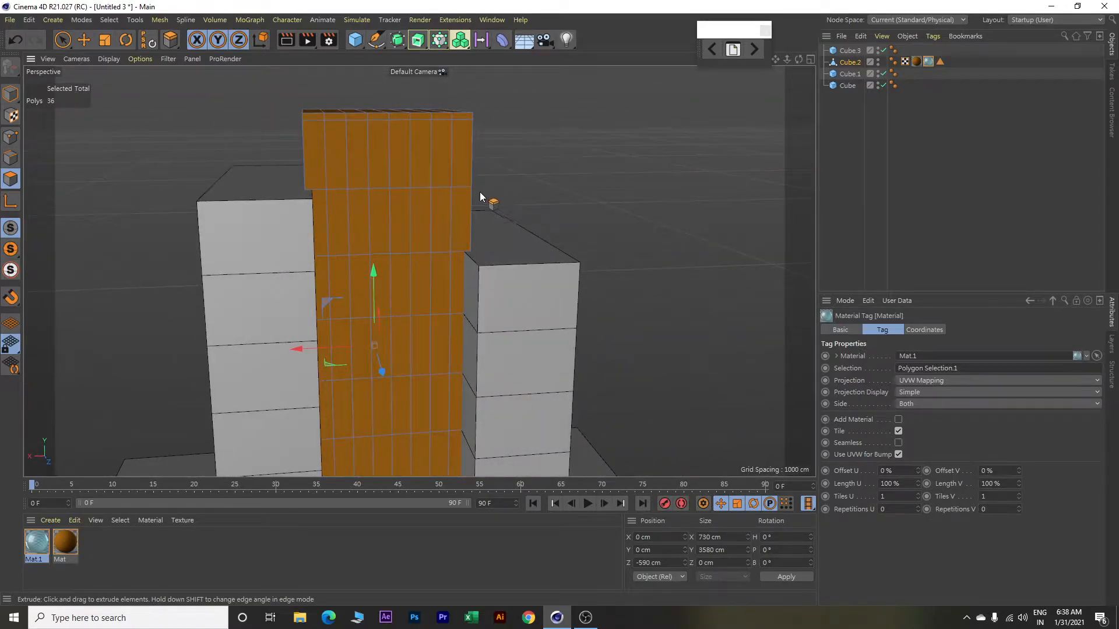
key("space")
left_click_drag(342, 166, 357, 408)
scroll(380, 379, "down", 5)
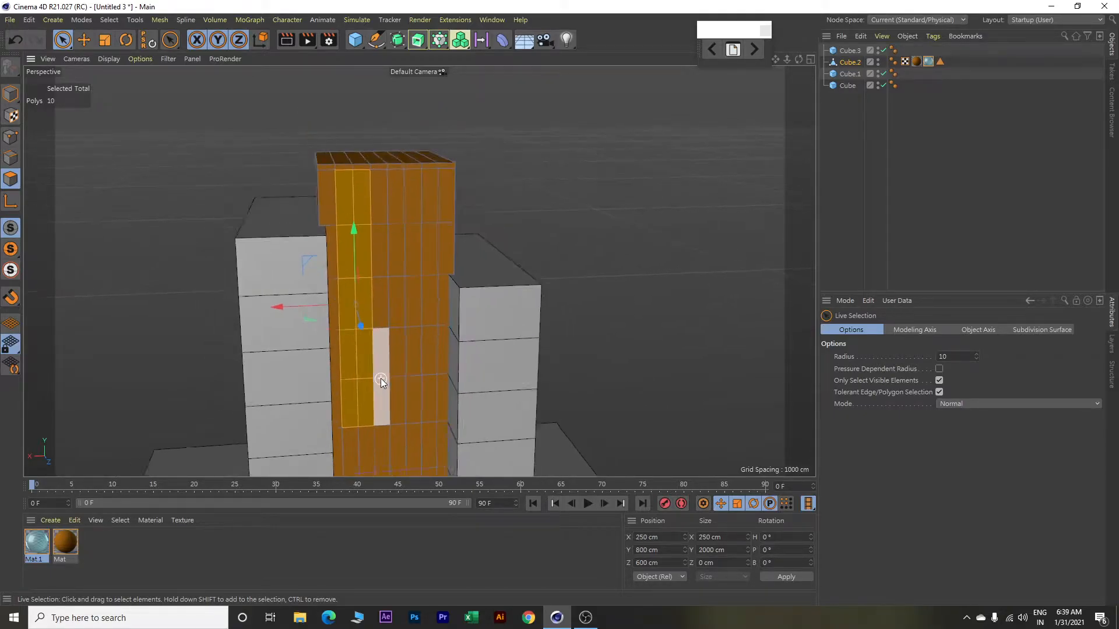
mouse_move(419, 271)
left_mouse_down("shift")
mouse_move(412, 251)
mouse_move(411, 399)
left_mouse_up("shift")
Extend the back-face selection of the same four polygon columns down to the tower's base.
middle_click_drag(410, 397, 415, 219, "alt")
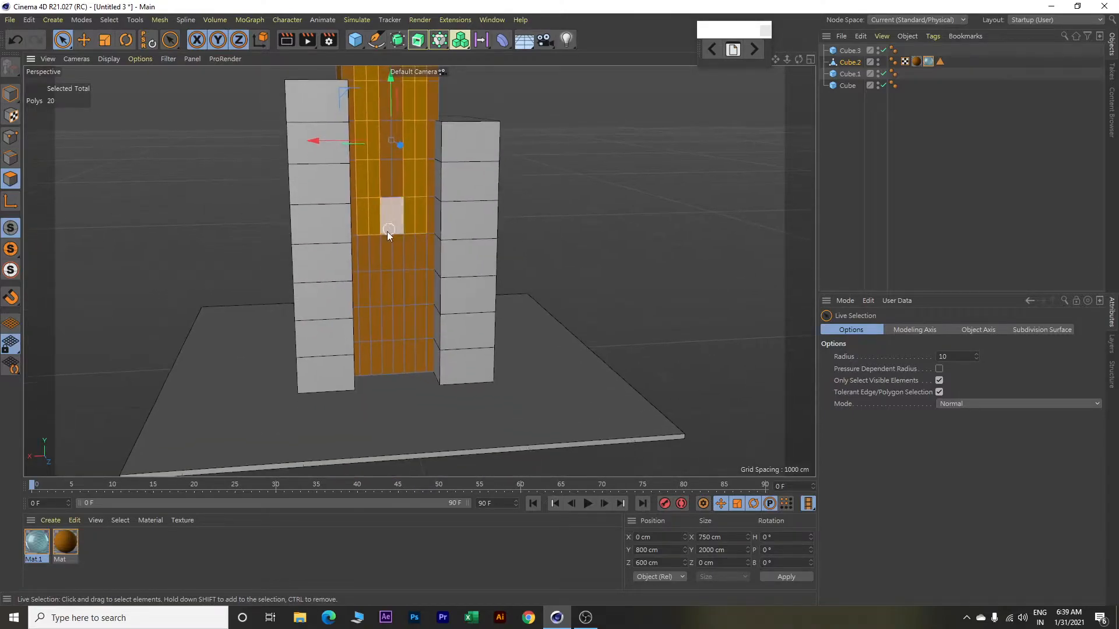
left_click_drag(367, 238, 371, 285, "shift")
mouse_move(370, 327)
left_mouse_down("shift")
mouse_move(372, 349)
mouse_move(415, 236)
mouse_move(417, 346)
left_mouse_up("shift")
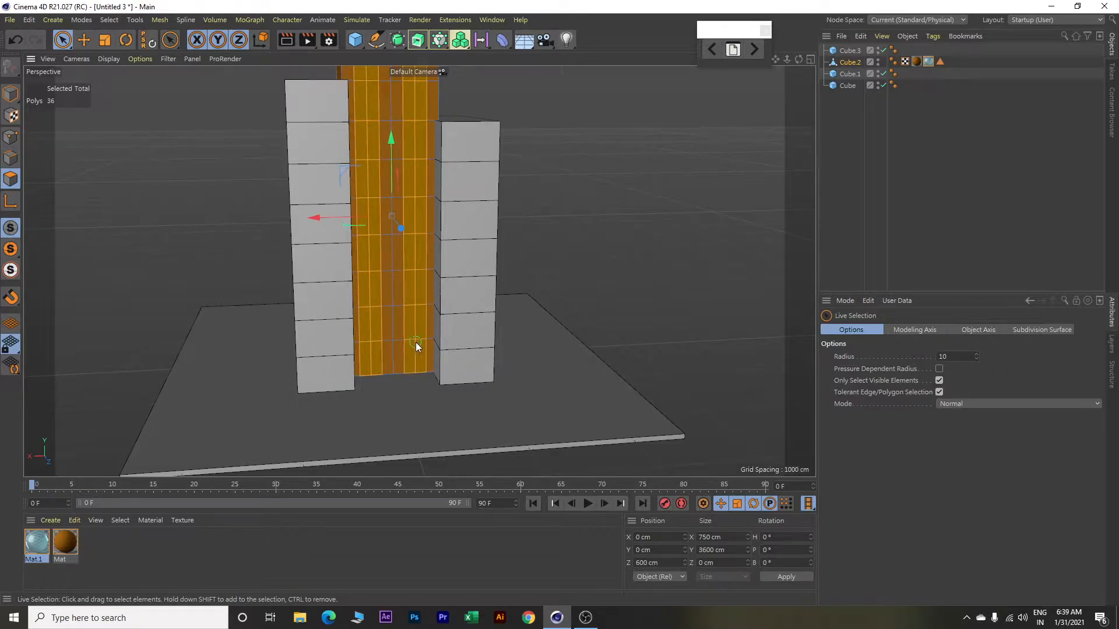
Inset the selected back polygons individually with Extrude Inner at a 10 cm offset, leaving Preserve Groups off.
scroll(402, 268, "up", 3)
scroll(402, 268, "up", 4)
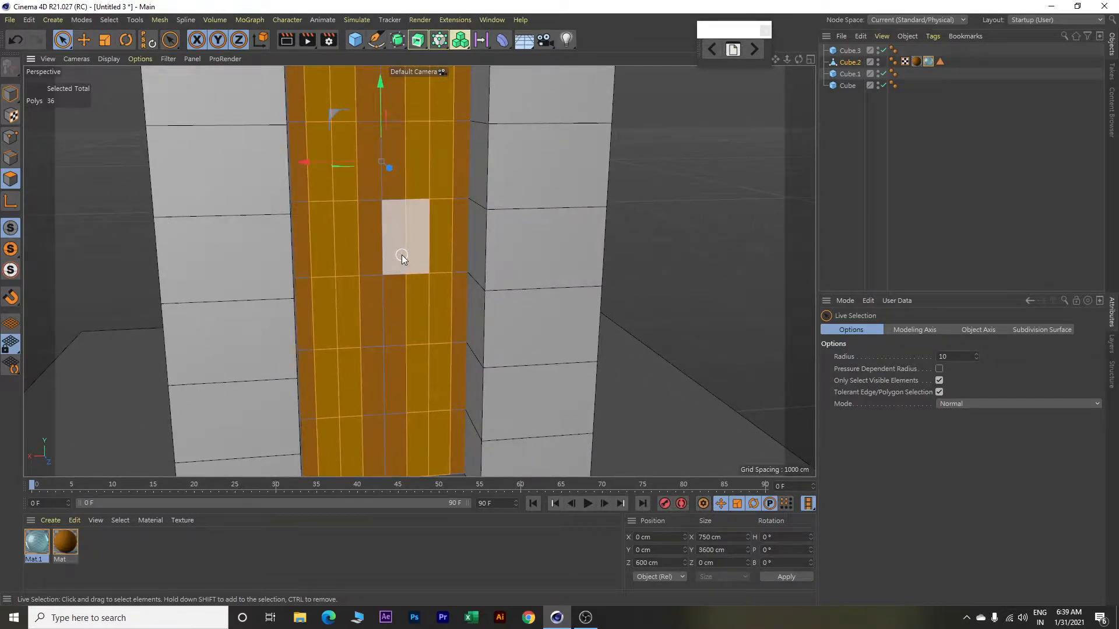
left_click_drag(457, 197, 423, 210, "alt")
scroll(301, 213, "up", 6)
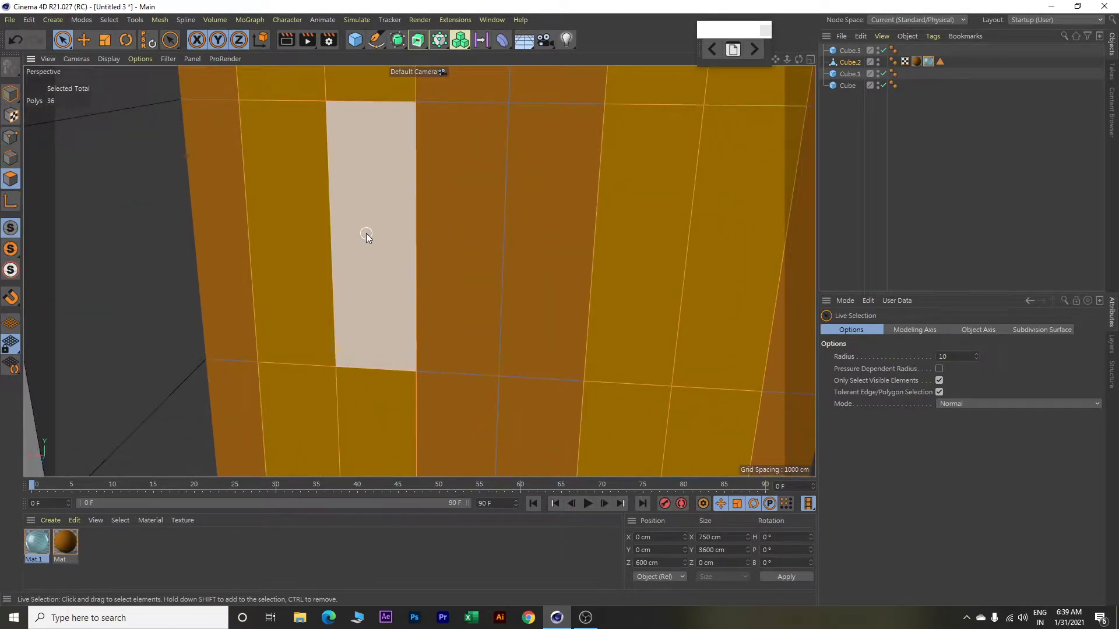
key("i")
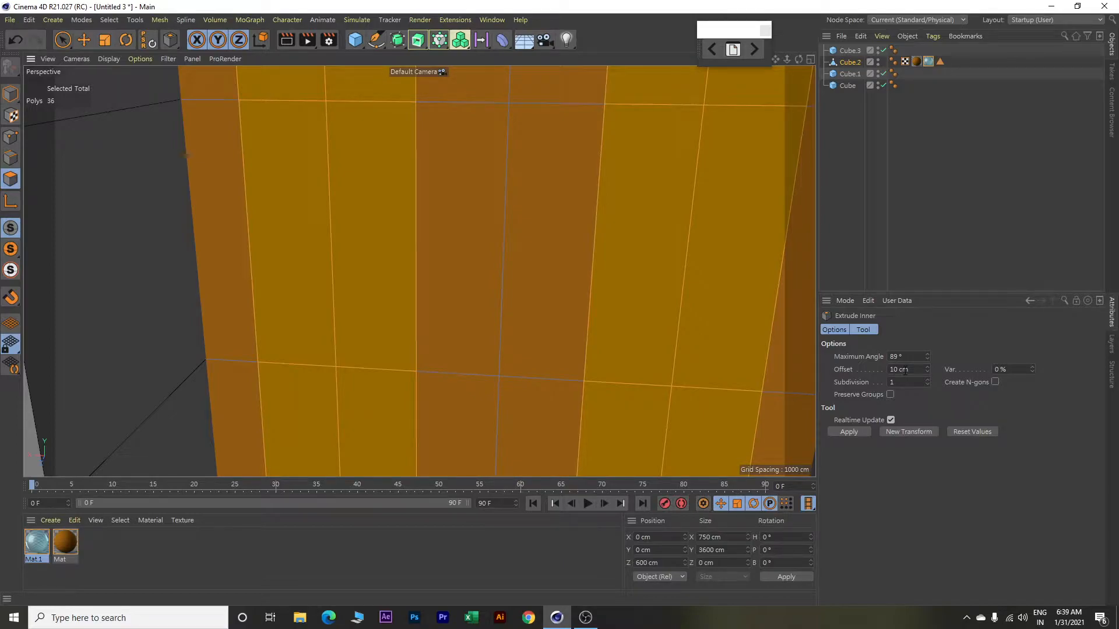
left_click(900, 431)
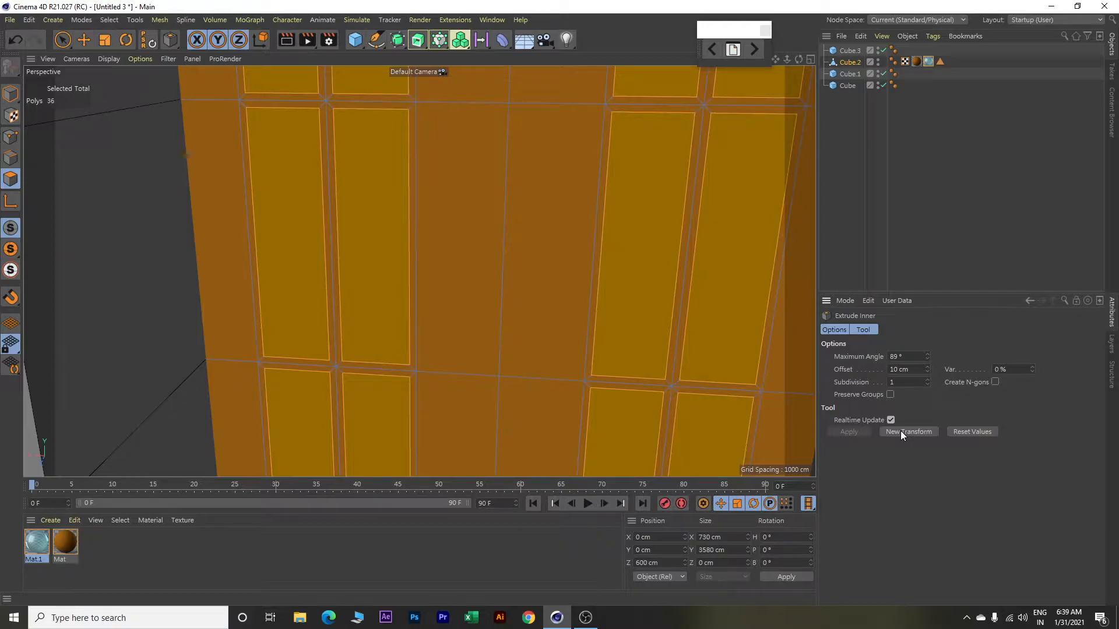
Extrude the inset back window polygons inward with an offset of -10 cm and check the recesses.
key("d")
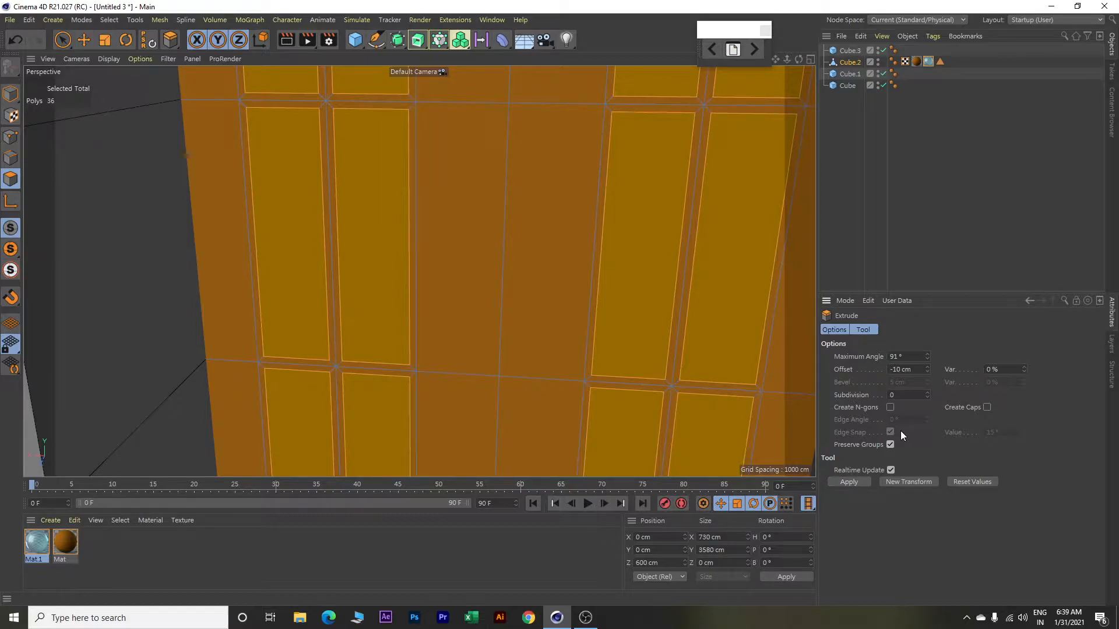
left_click(913, 481)
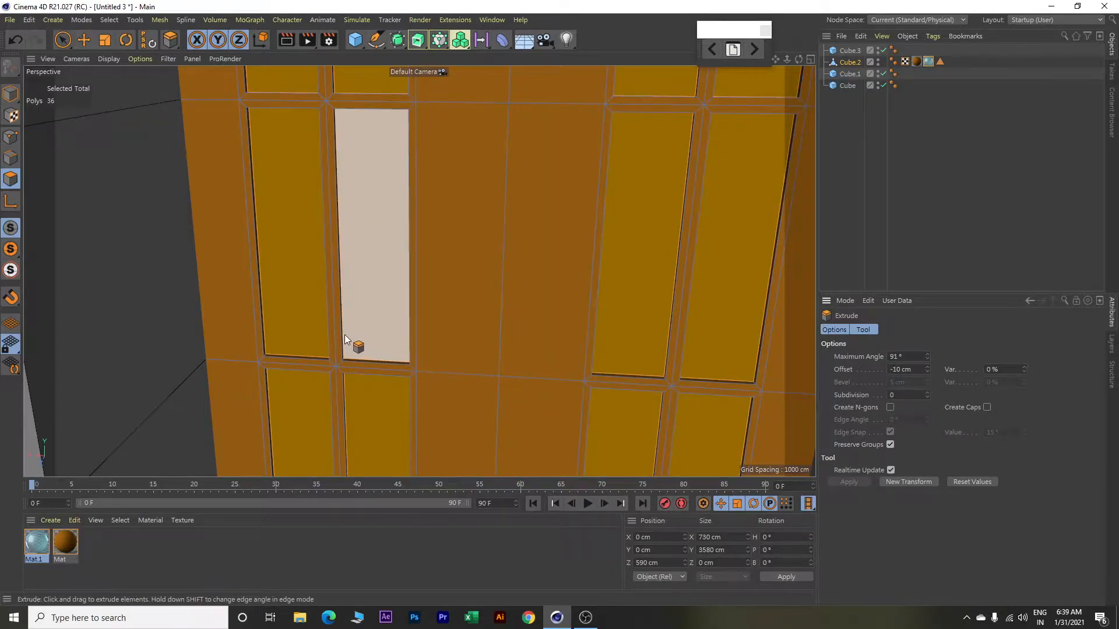
scroll(345, 334, "up", 3)
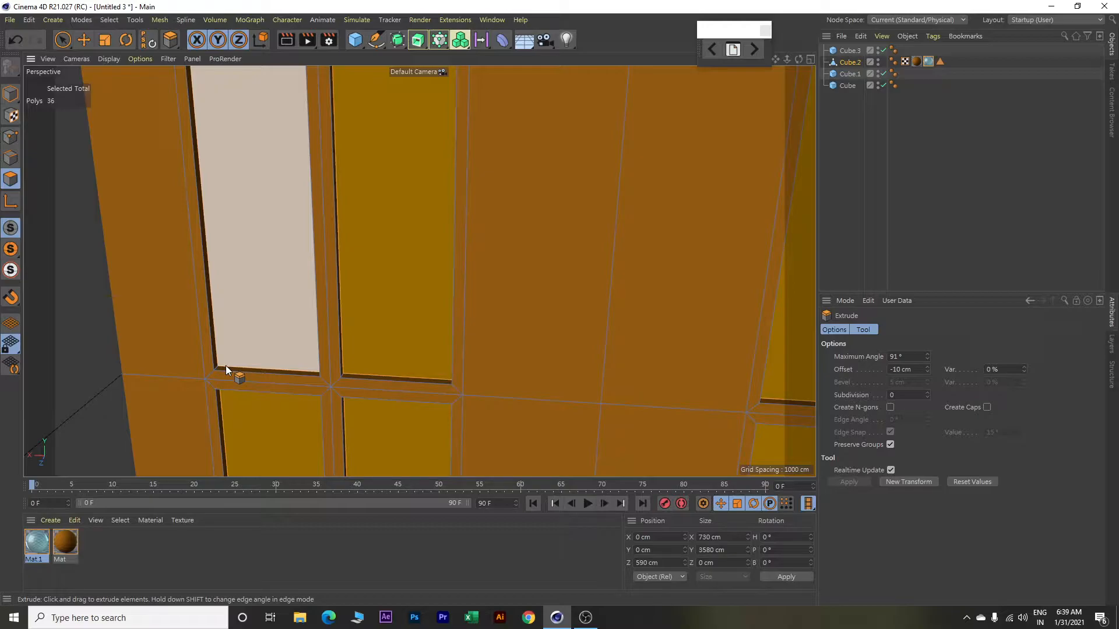
scroll(226, 365, "down", 5)
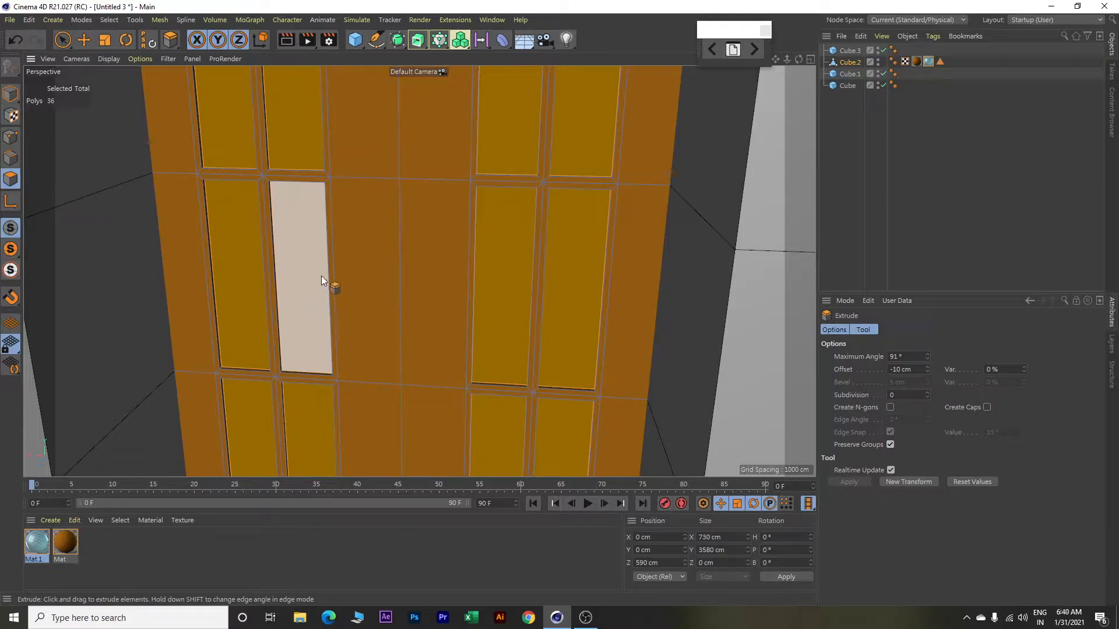
Apply the glass material Mat.1 to the selected back window polygons and return to viewing the tower's front.
right_click(38, 543)
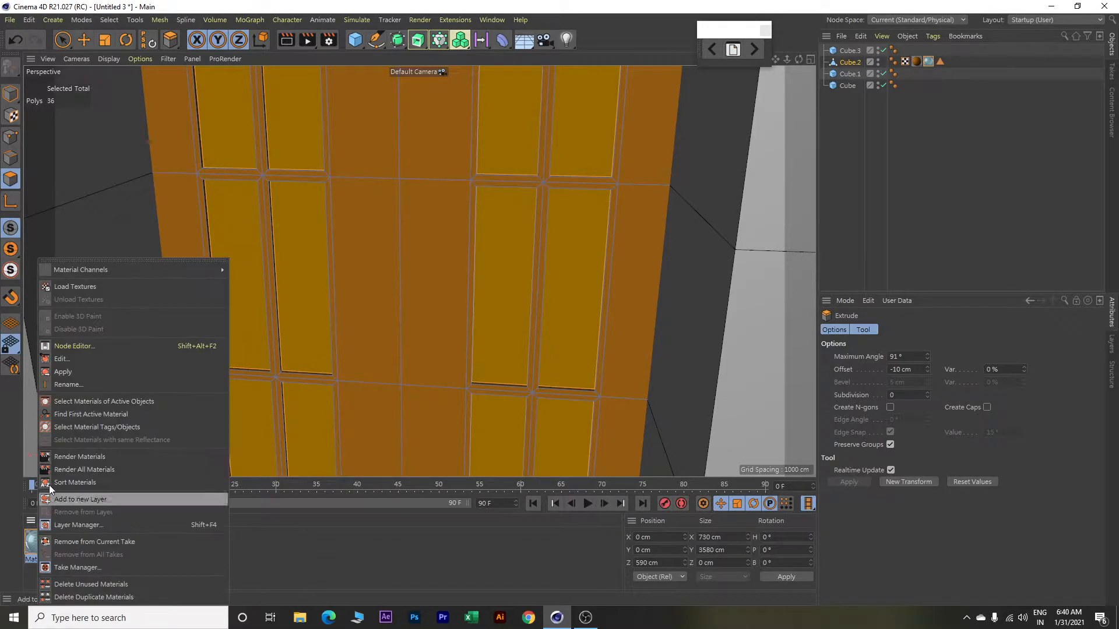
left_click(73, 373)
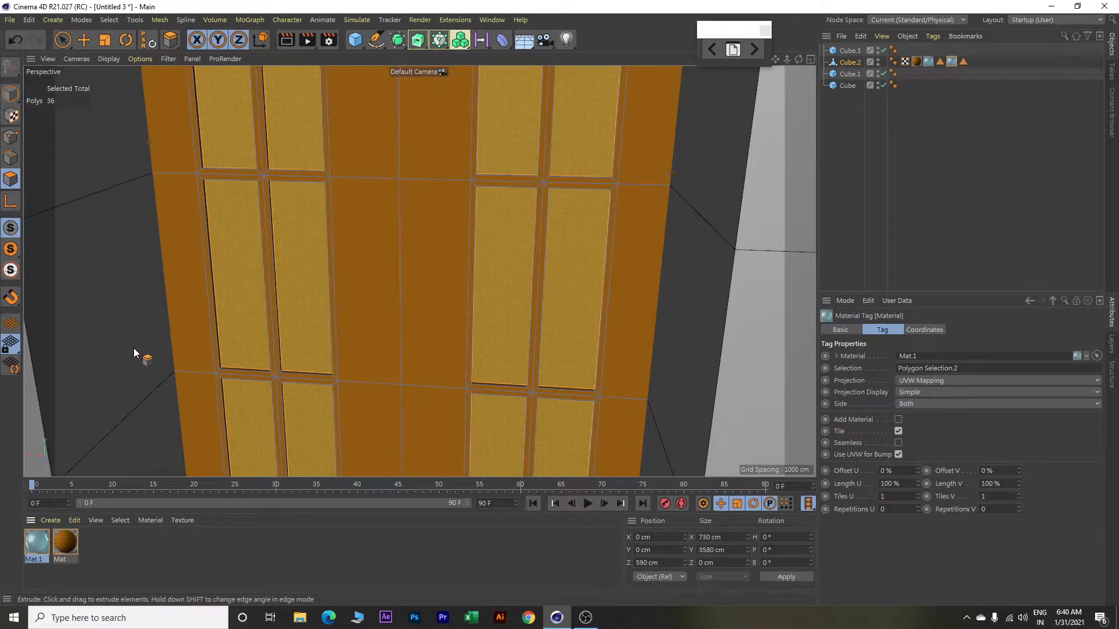
scroll(125, 352, "down", 5)
scroll(308, 274, "down", 5)
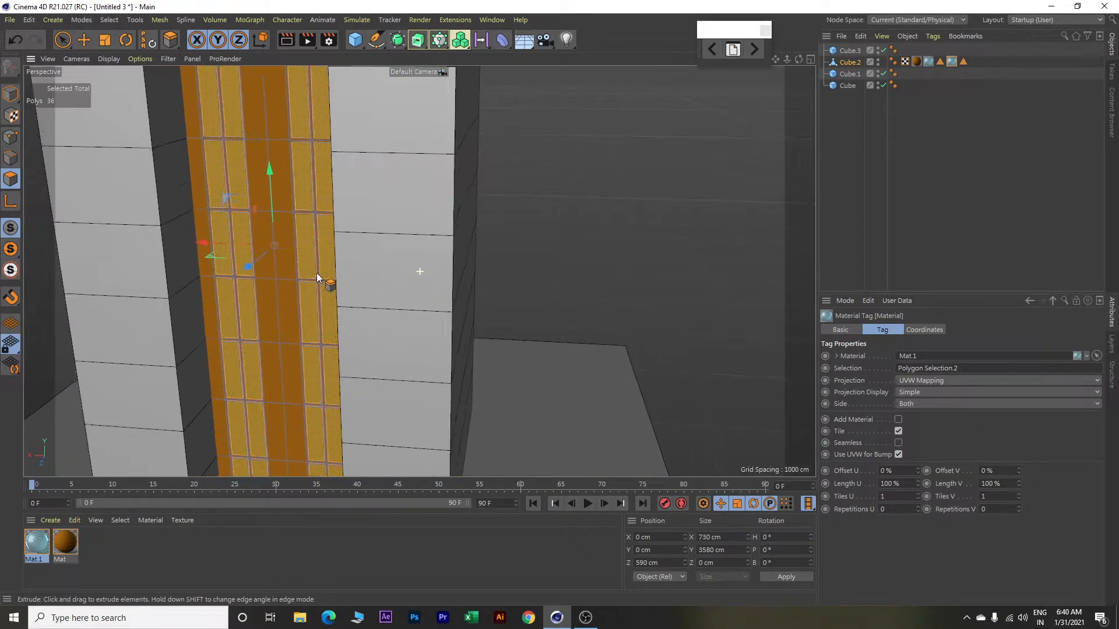
left_click_drag(250, 235, 648, 303, "alt")
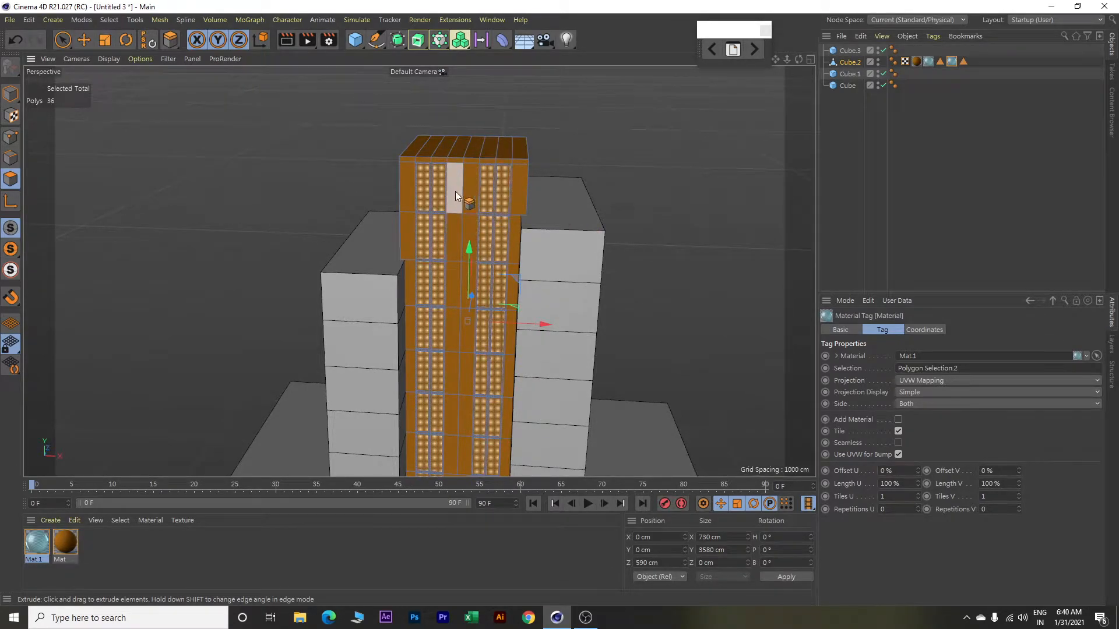
Create another new material and turn off its Reflectance channel.
double_click(127, 545)
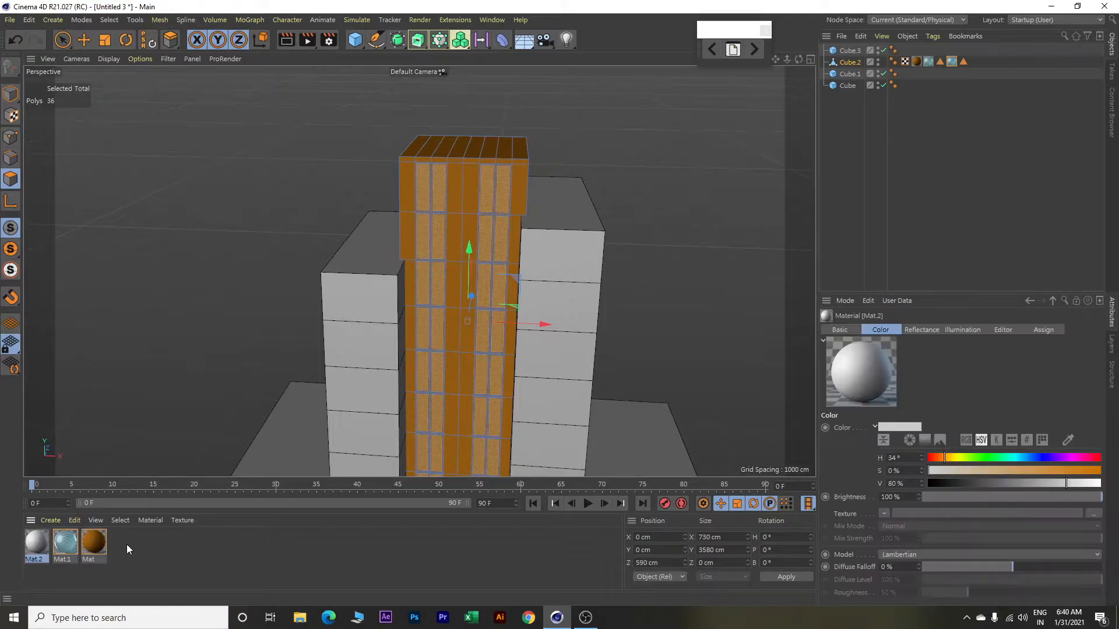
double_click(32, 544)
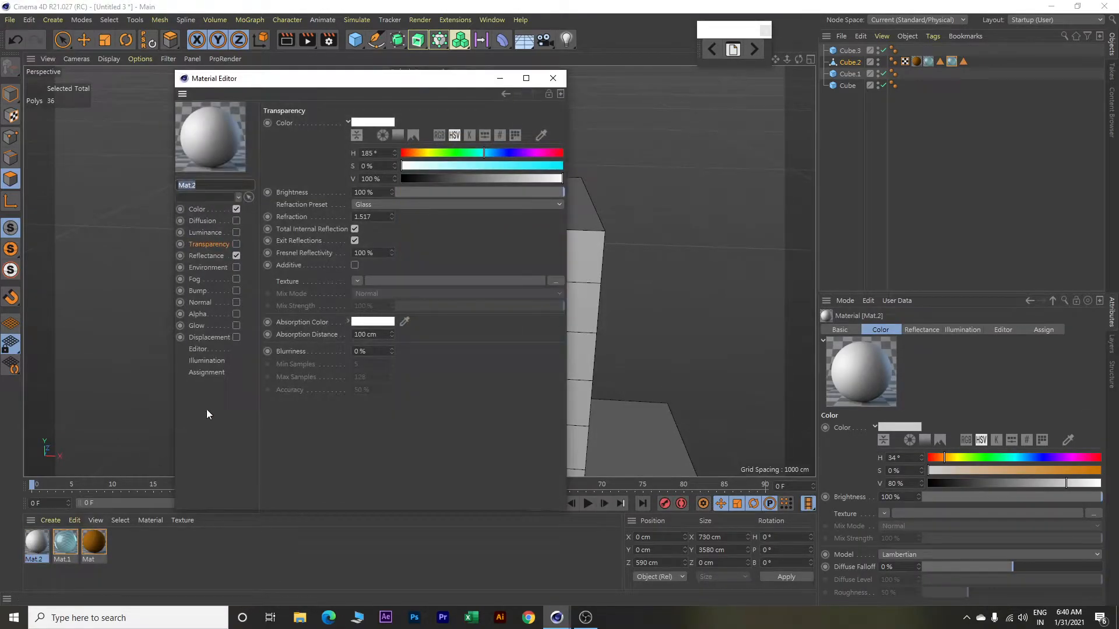
left_click(237, 256)
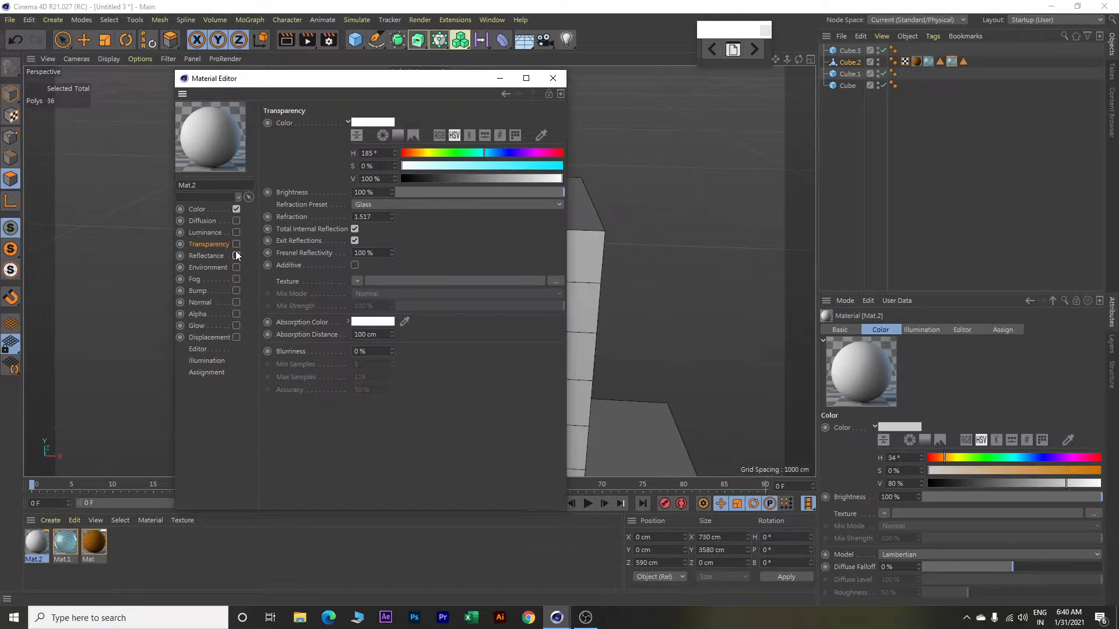
Load the Marble surface shader as Mat.2's color texture and open the shader's properties.
left_click(207, 211)
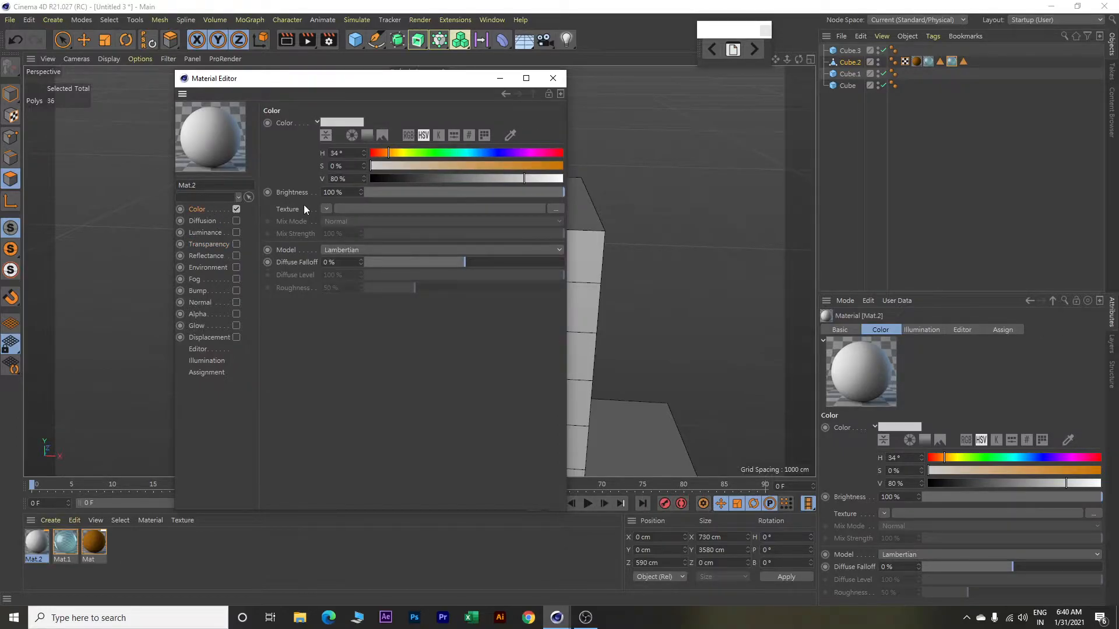
left_click(325, 208)
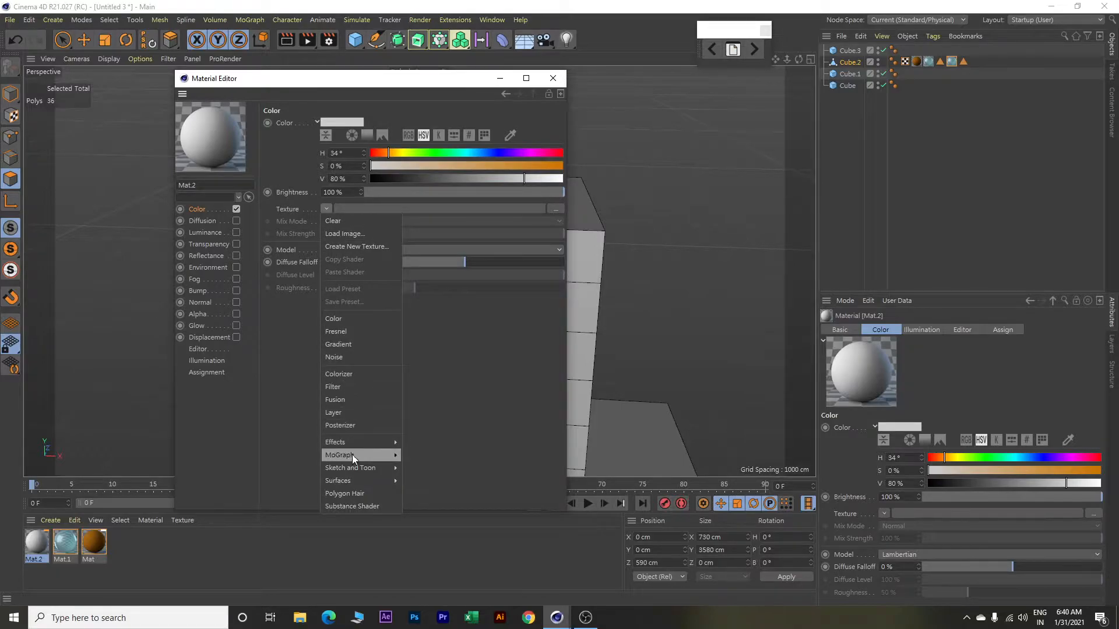
mouse_move(352, 482)
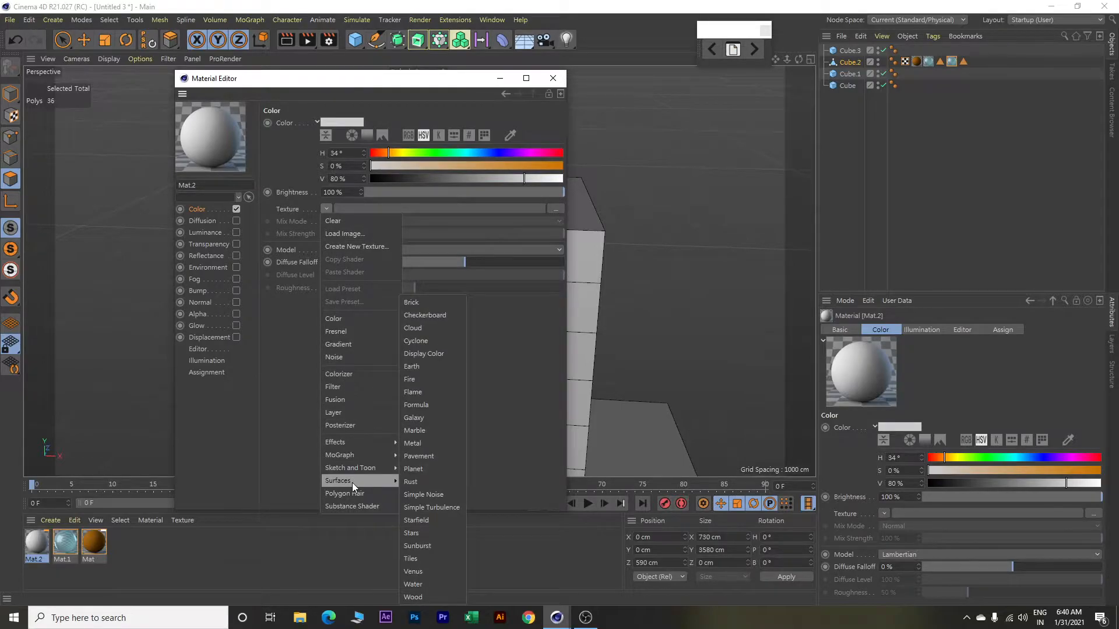
left_click(421, 431)
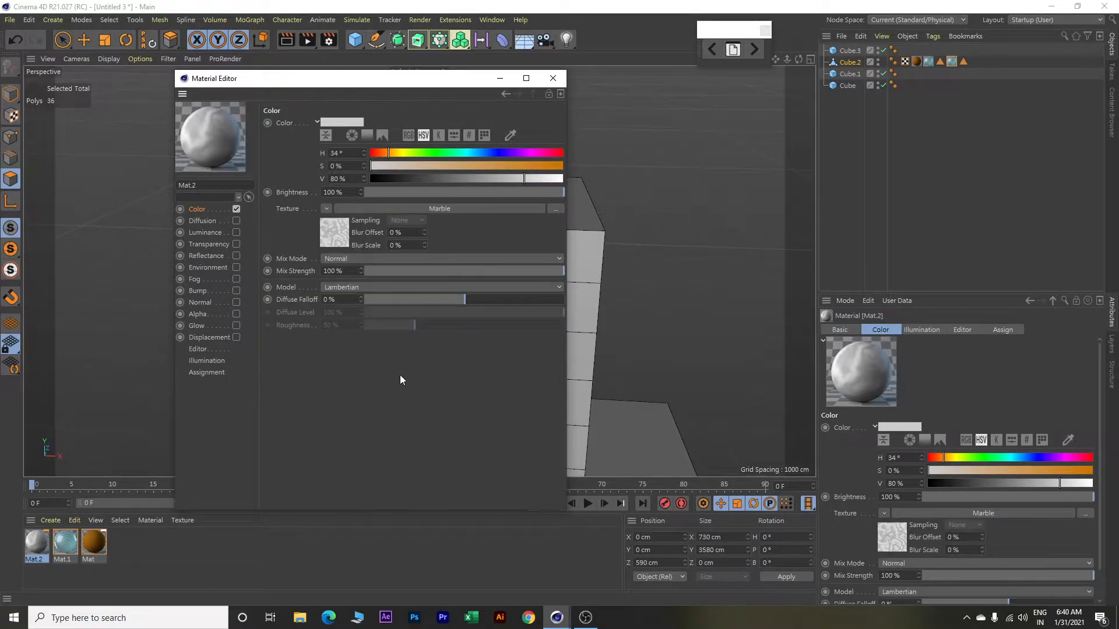
left_click(336, 235)
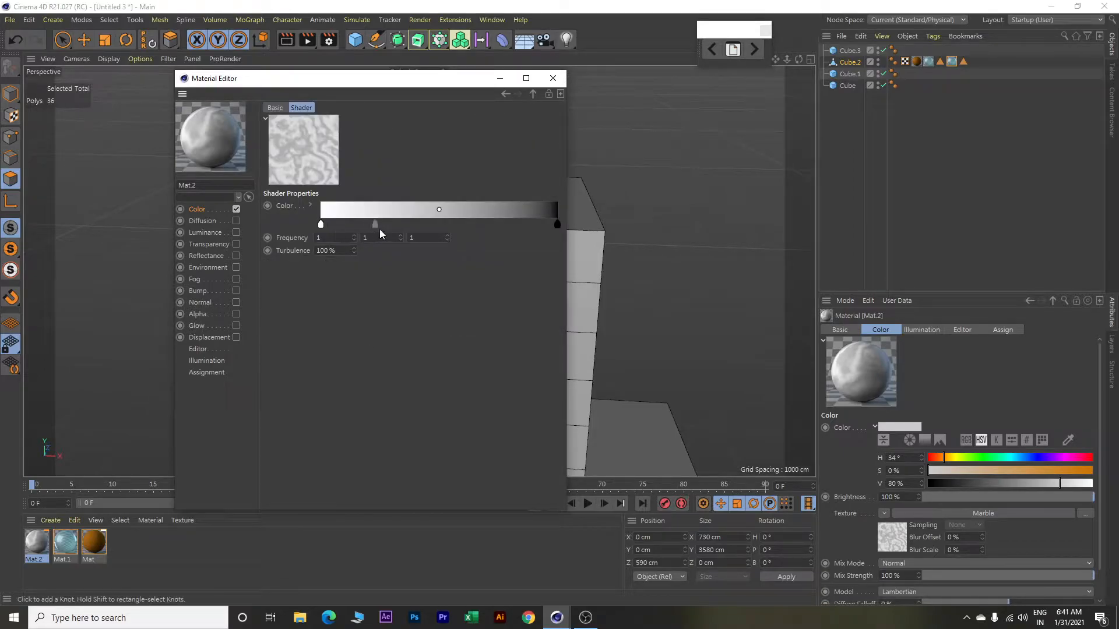
Set the Marble gradient's black end knot to orange with H 33°, S 81% and V 81%.
double_click(558, 225)
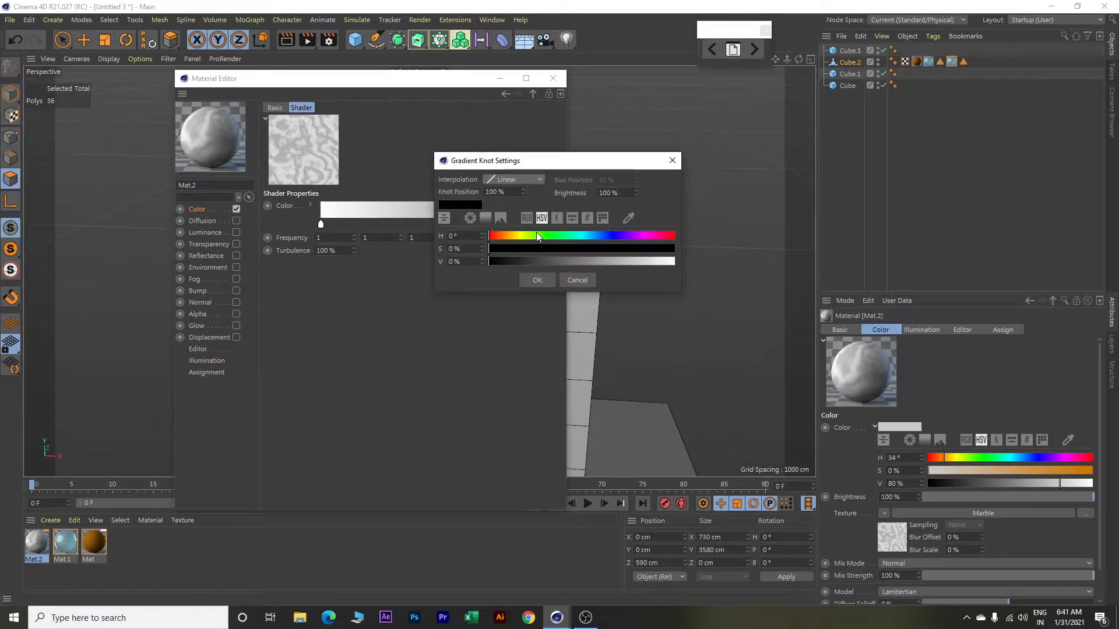
left_click(512, 235)
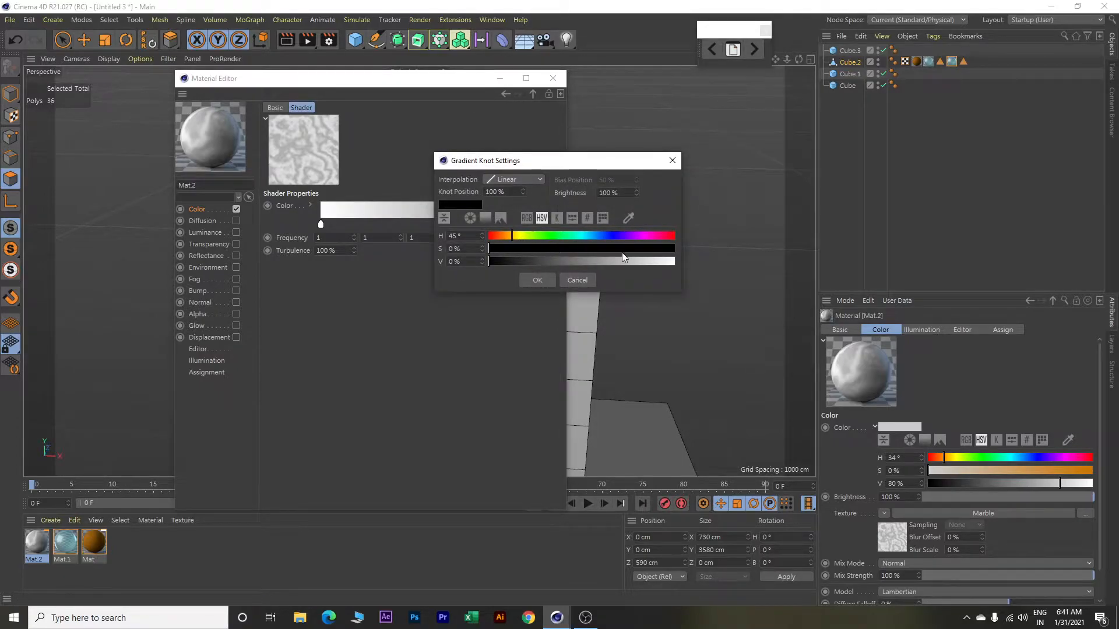
left_click(624, 260)
left_click(506, 236)
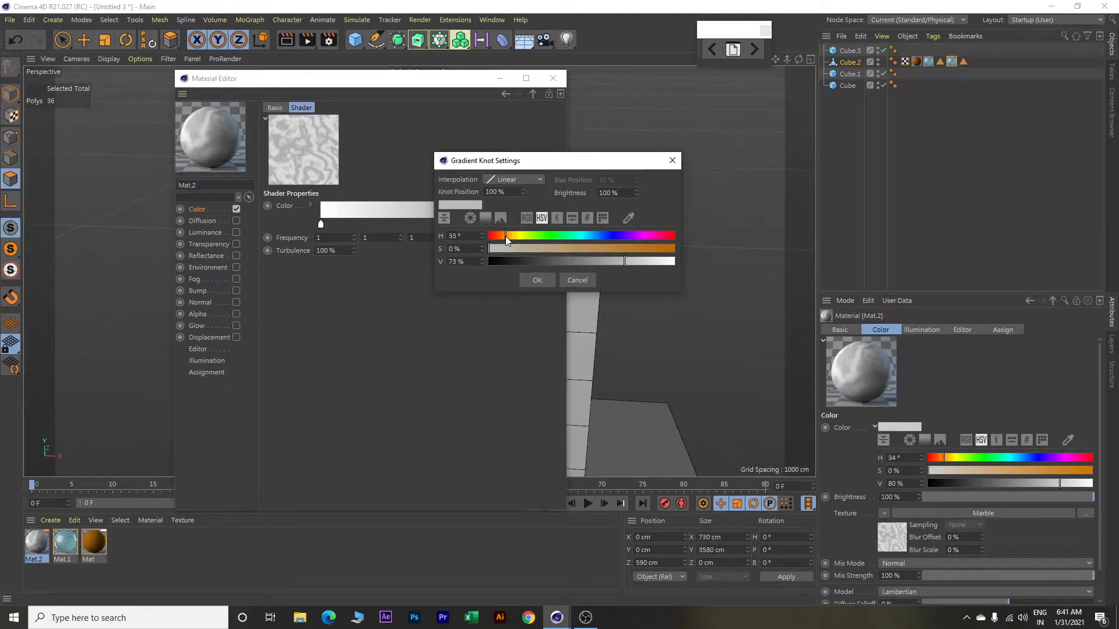
left_click(639, 249)
left_click(641, 258)
left_click(650, 262)
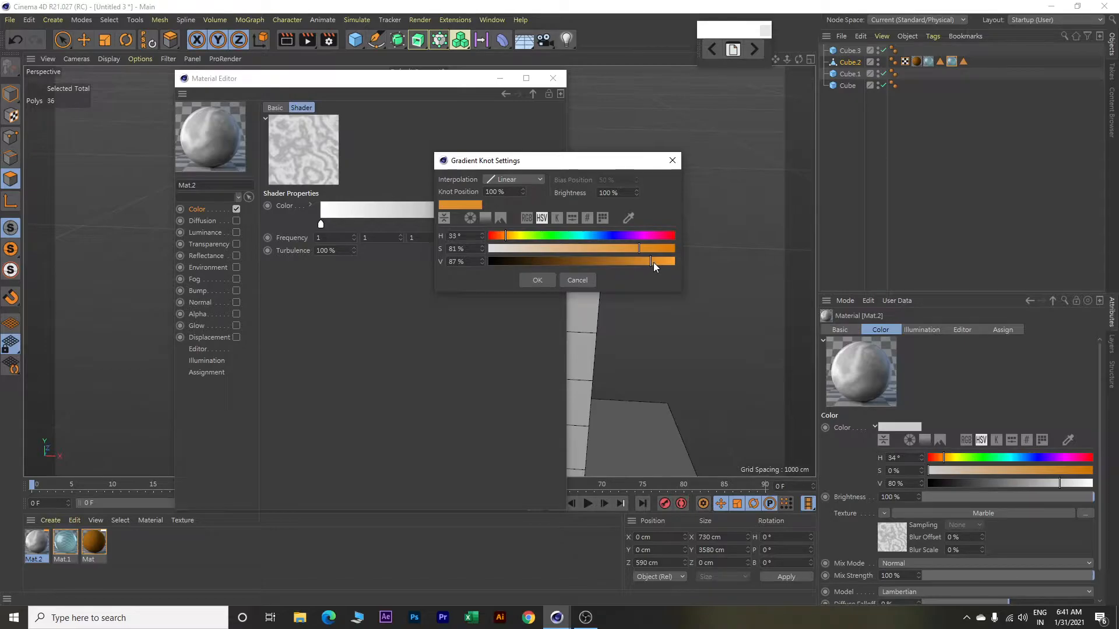
left_click(638, 261)
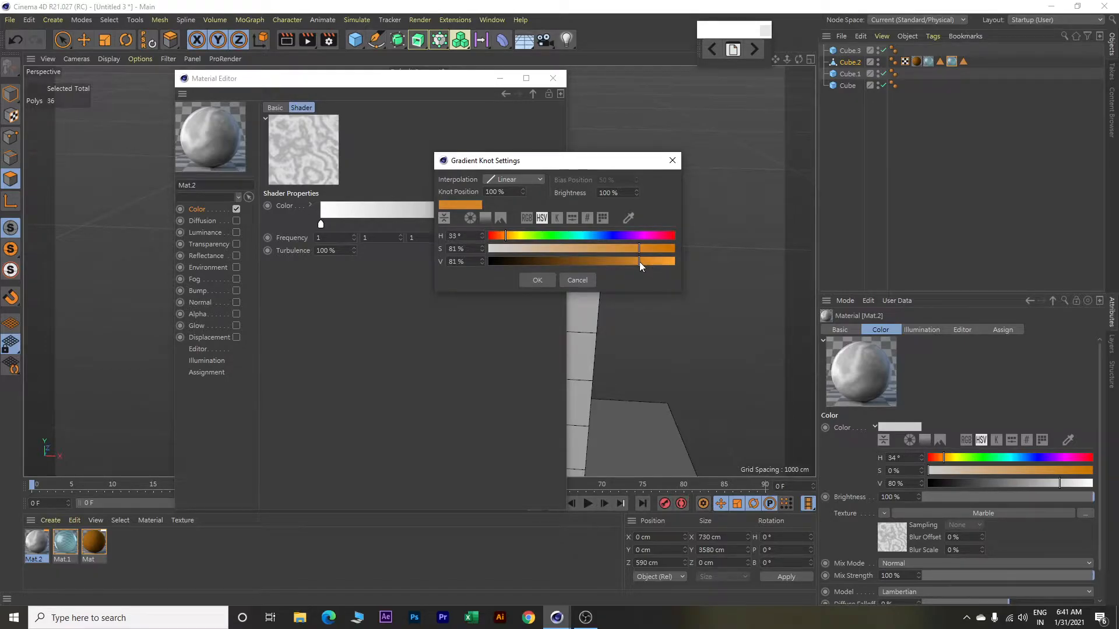
left_click(543, 282)
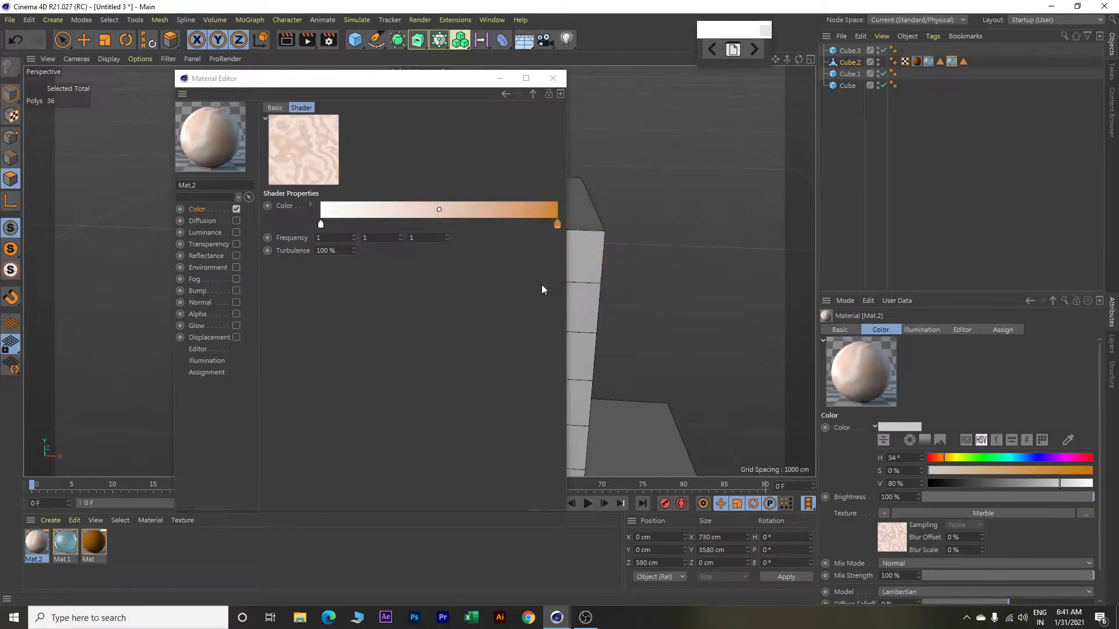
Tint the Marble gradient's white start knot pale orange with a saturation of about 31% and close the material's settings.
double_click(321, 226)
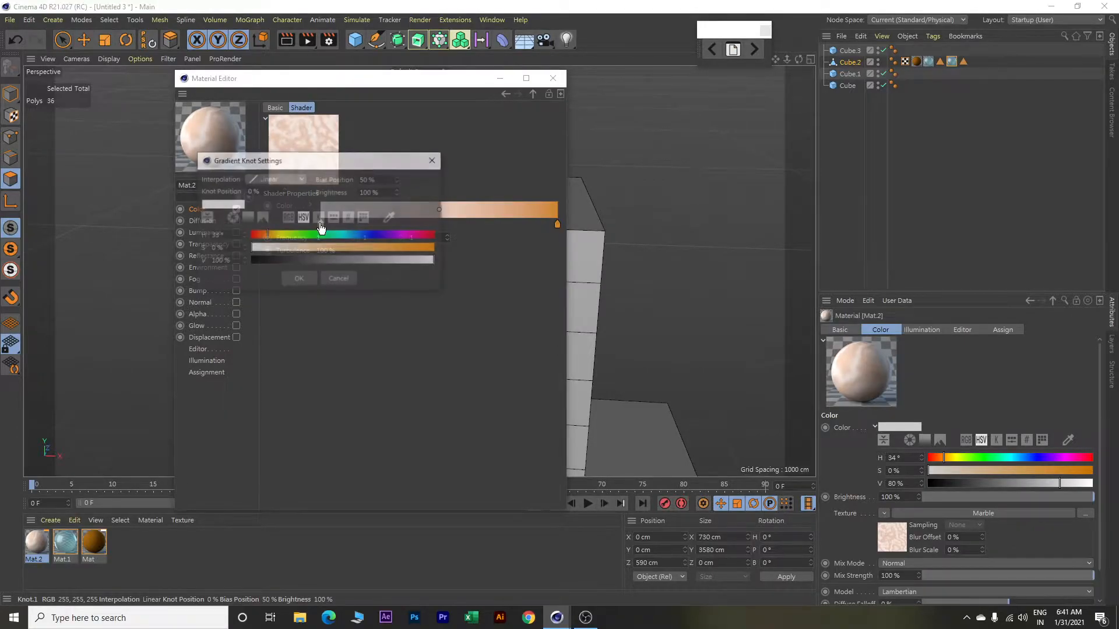
left_click(318, 249)
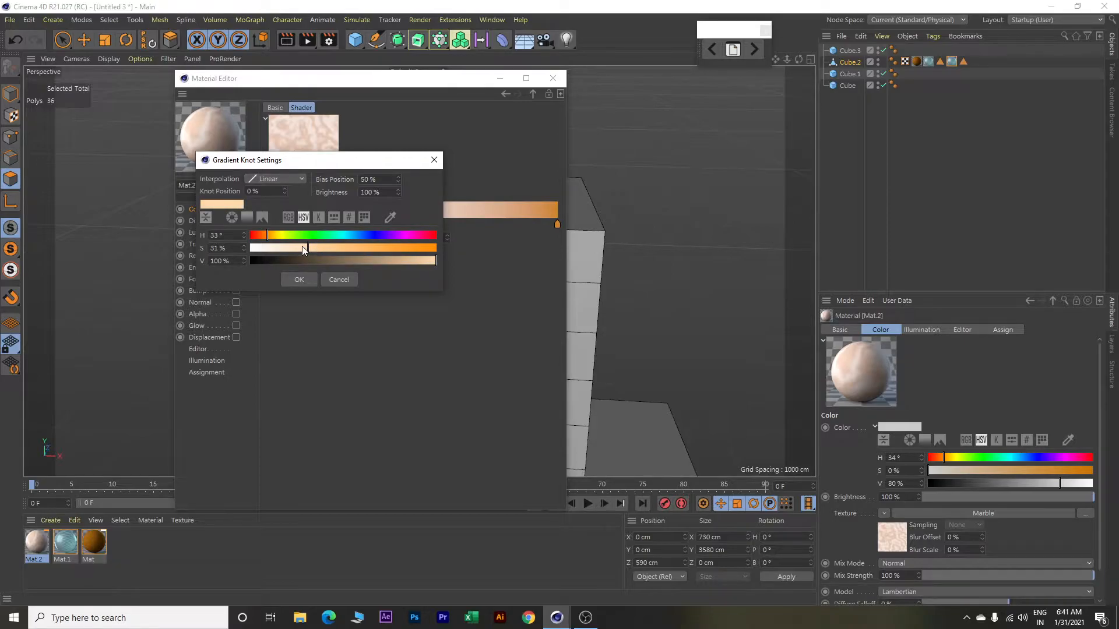
left_click(309, 282)
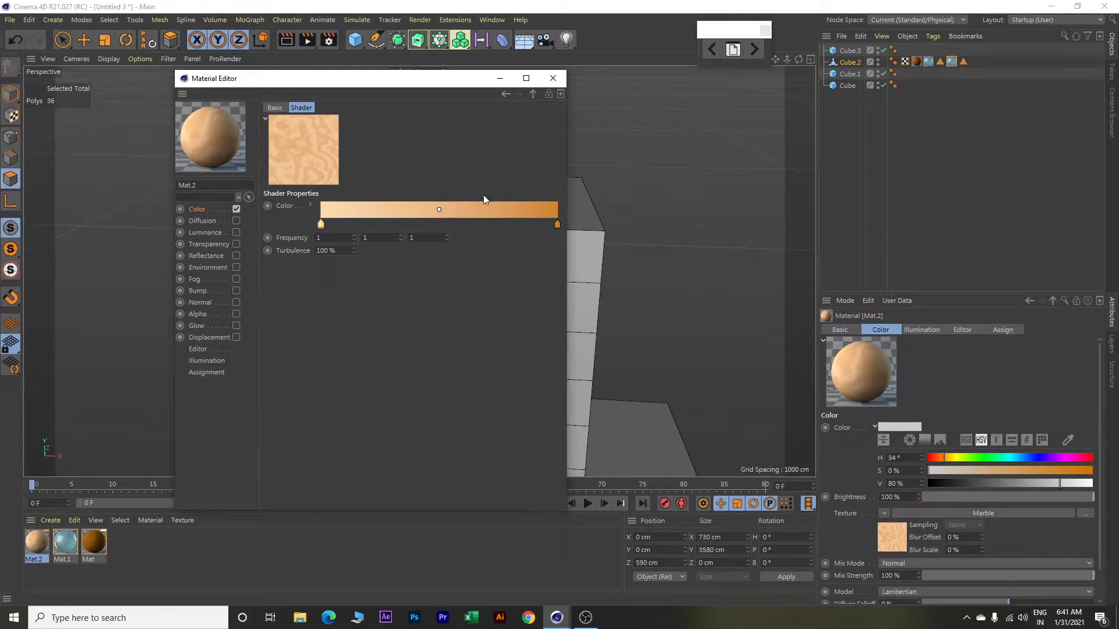
left_click(553, 78)
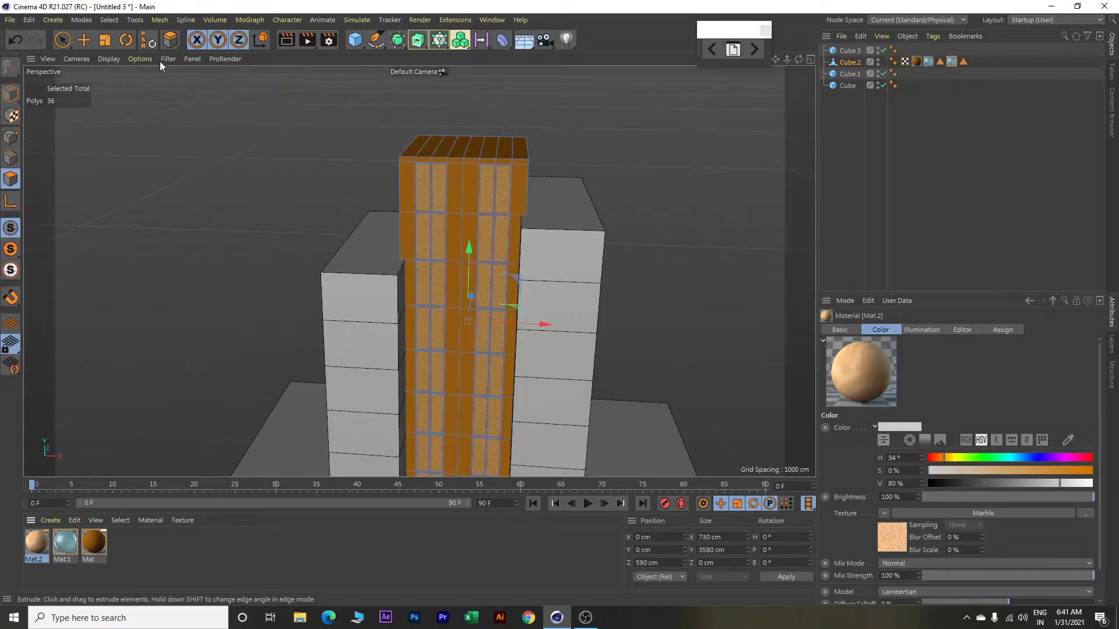
Add the middle tower's two central vertical loops, both outer edge loops and its side wall polygons to the selection using Loop Selection.
left_click(107, 21)
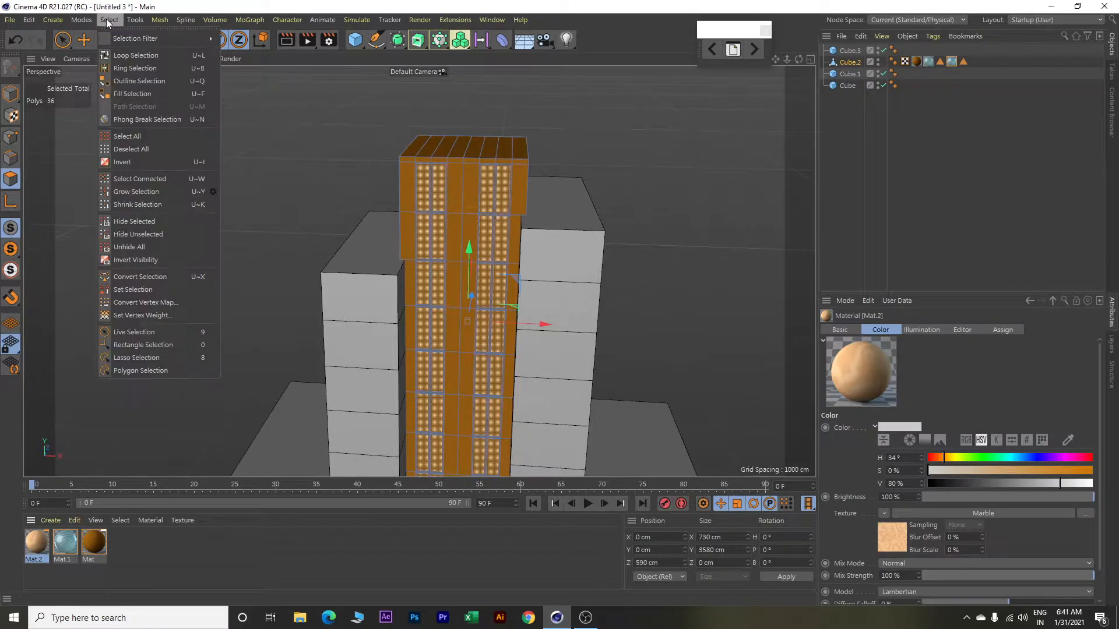
left_click(138, 57)
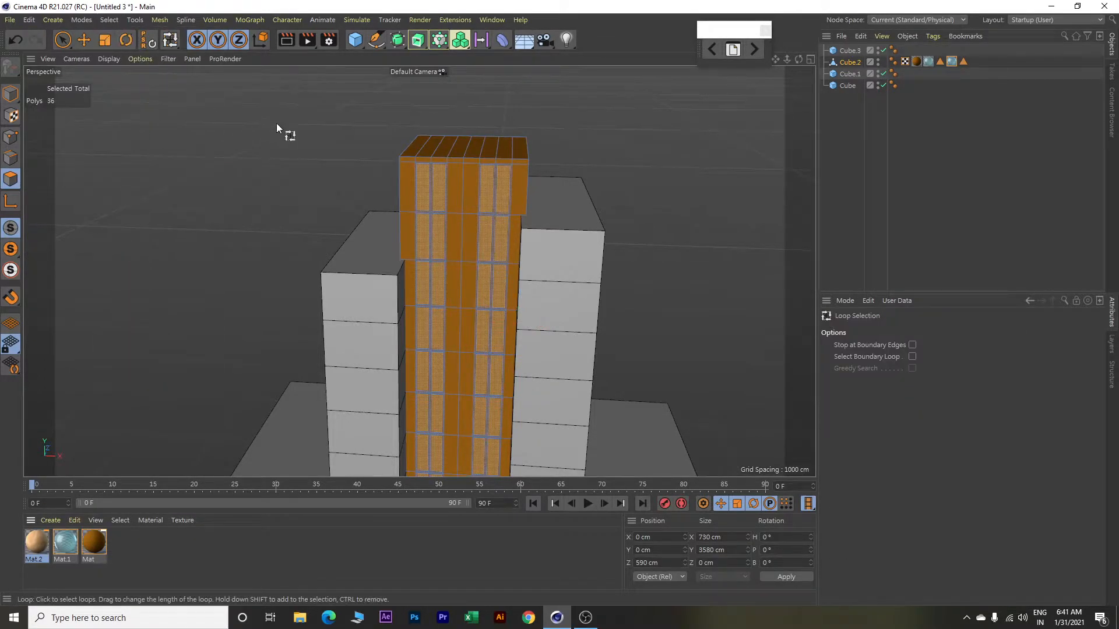
left_click(457, 165, "shift")
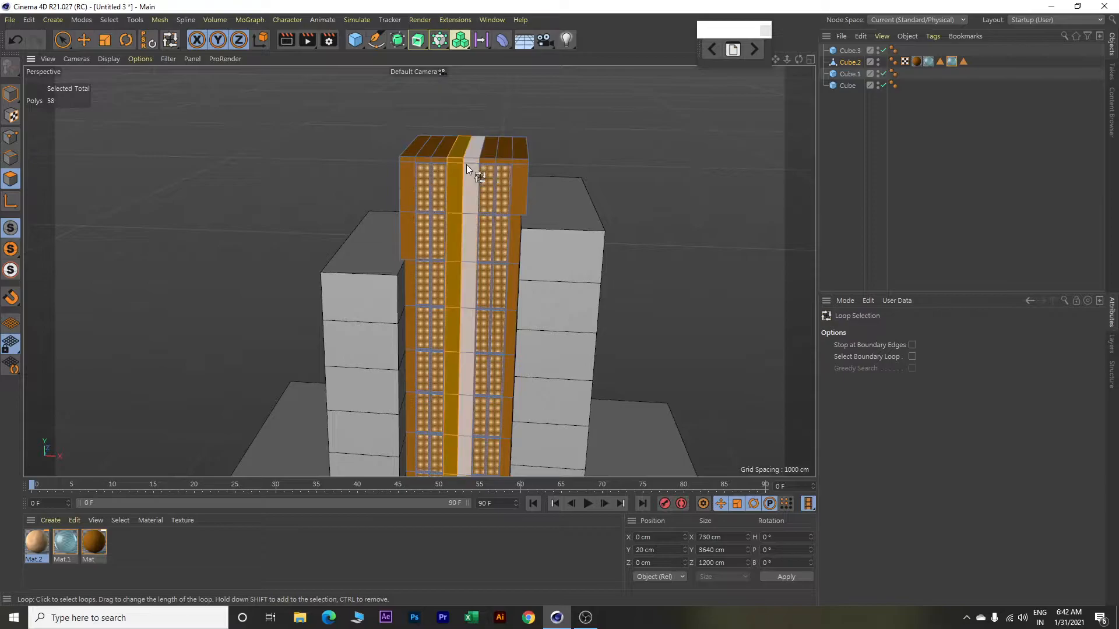
left_click(470, 164, "shift")
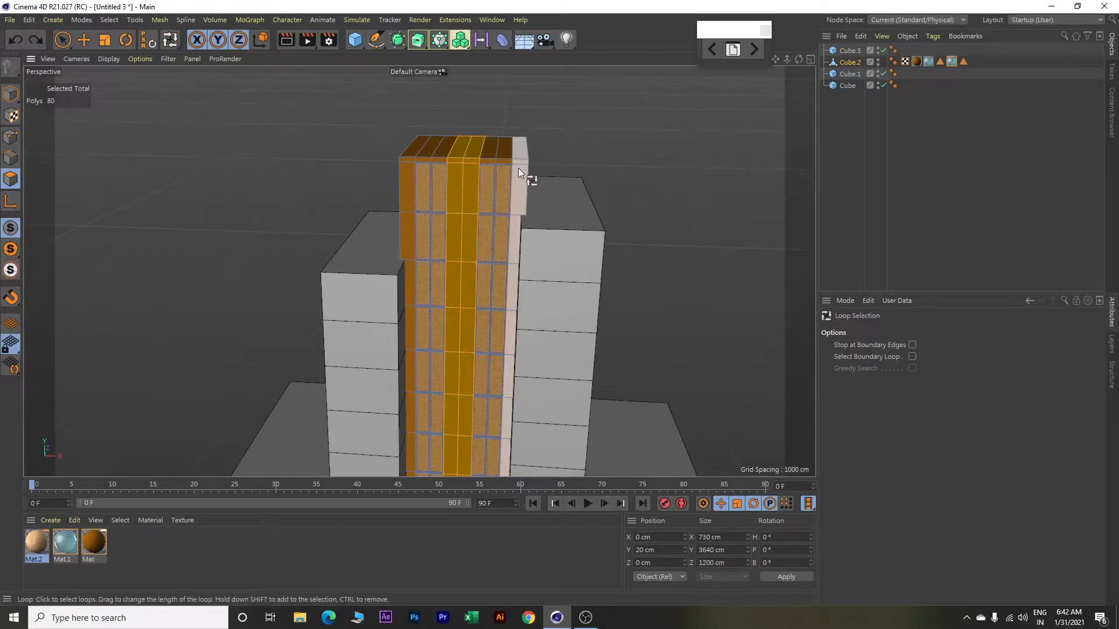
left_click(415, 146, "shift")
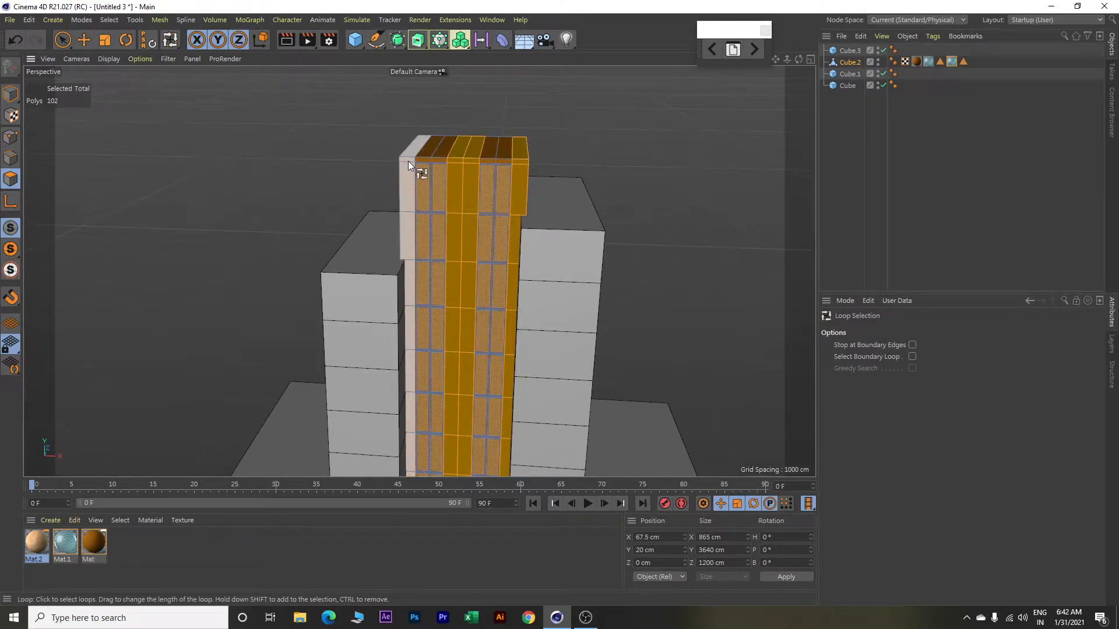
left_click_drag(353, 156, 391, 165, "alt")
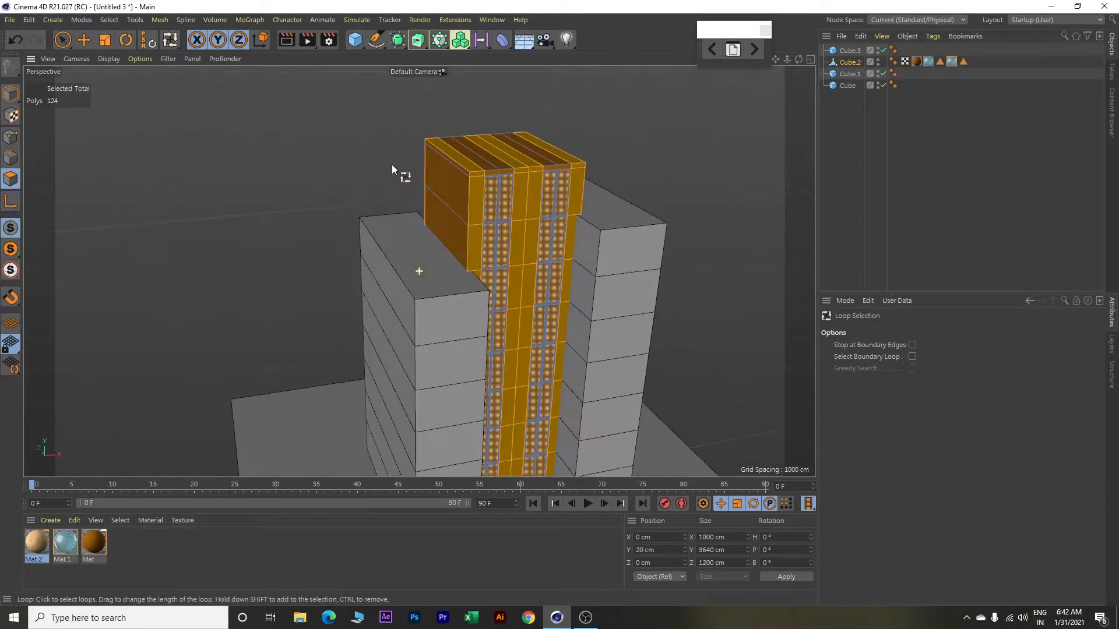
left_click(449, 176, "shift")
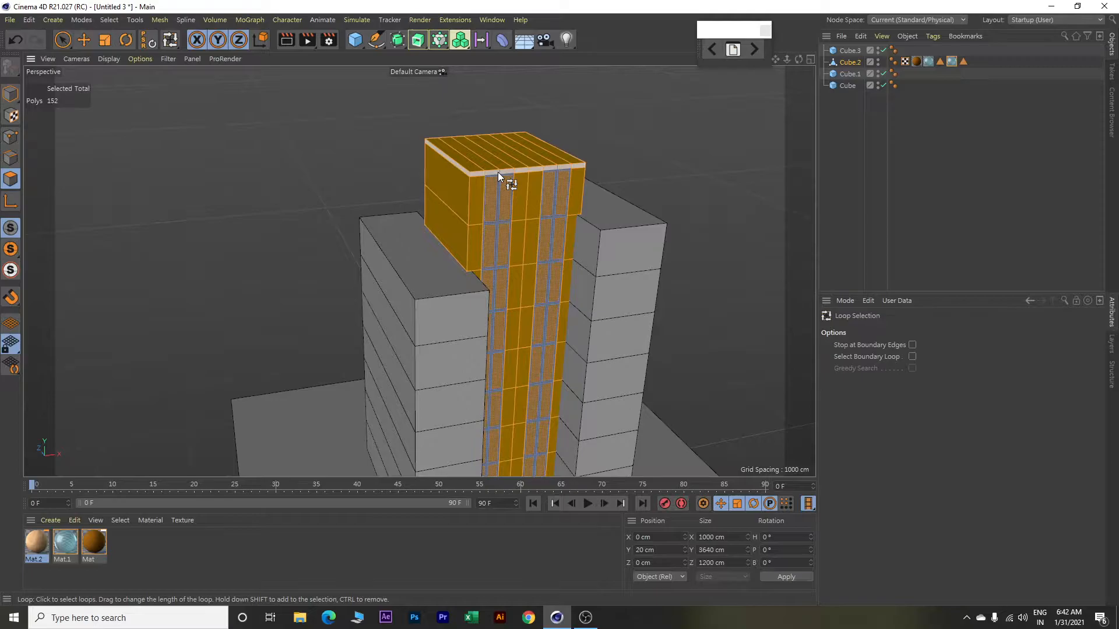
Add the remaining thin band polygons above the windows on the middle tower's front and back to the selection.
scroll(498, 172, "up", 2)
scroll(497, 173, "up", 5)
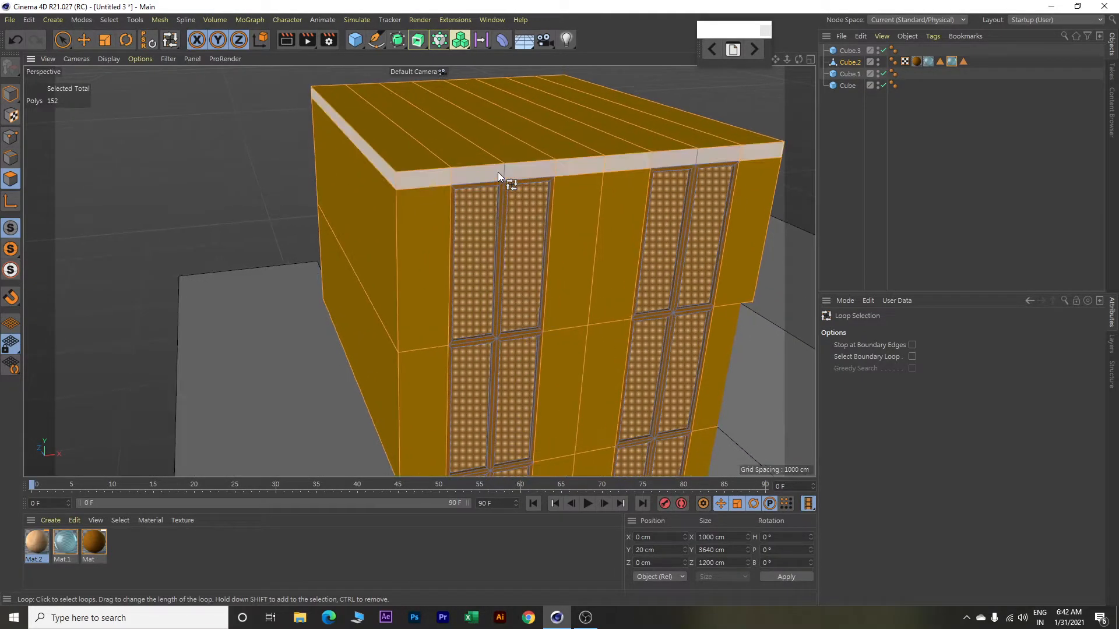
key("e")
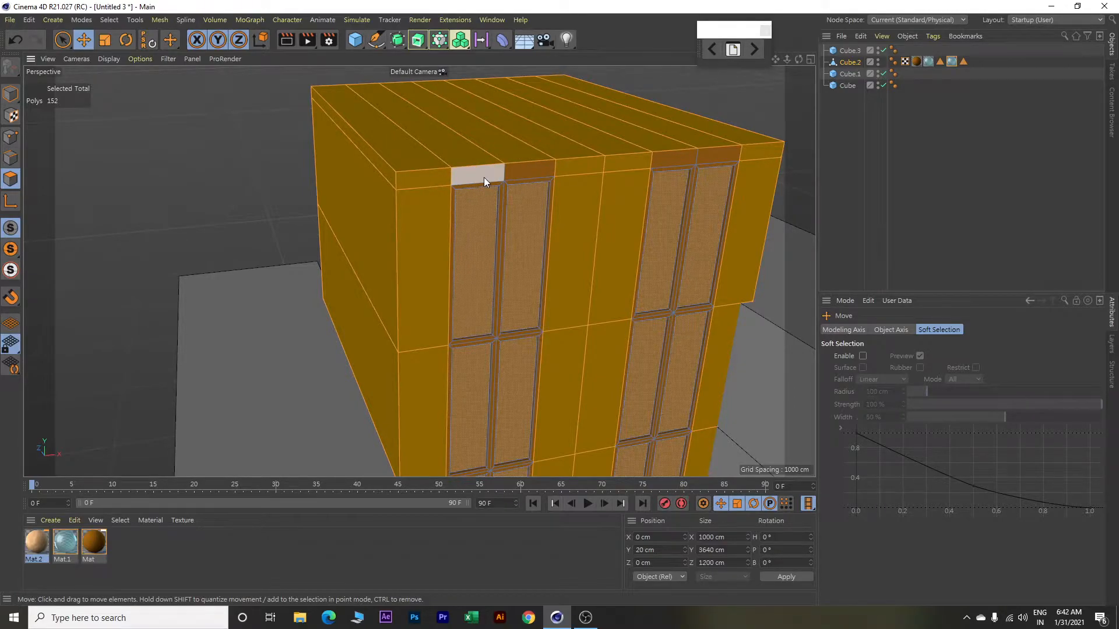
left_click(484, 177, "shift")
left_click(527, 176, "shift")
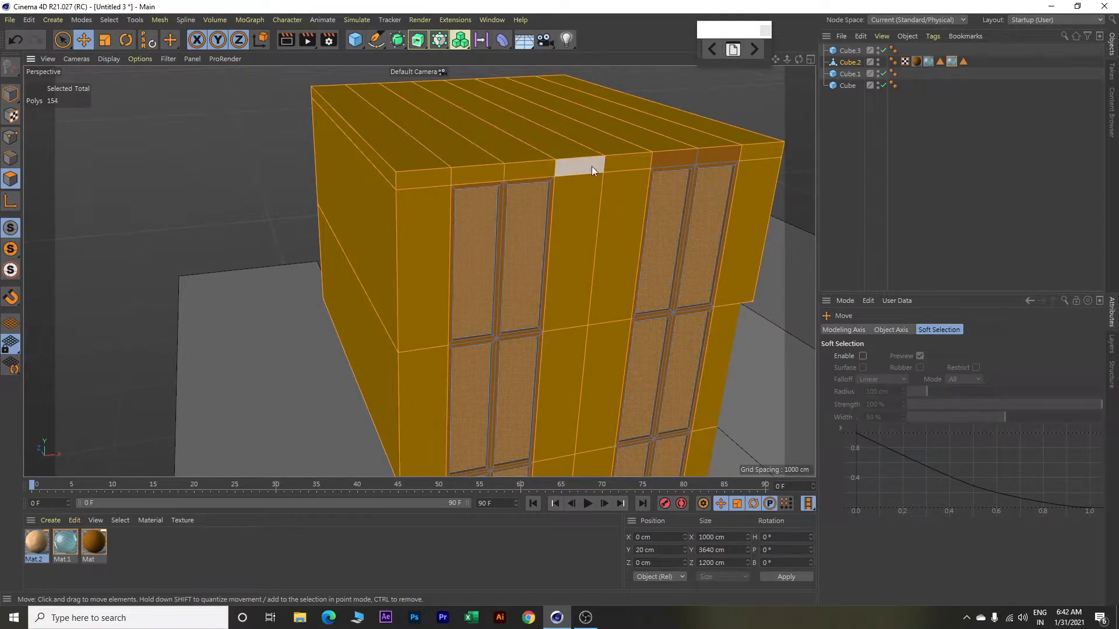
left_click(715, 156, "shift")
left_click_drag(250, 197, 331, 198, "alt")
scroll(284, 233, "down", 4)
left_click_drag(283, 233, 371, 231, "alt")
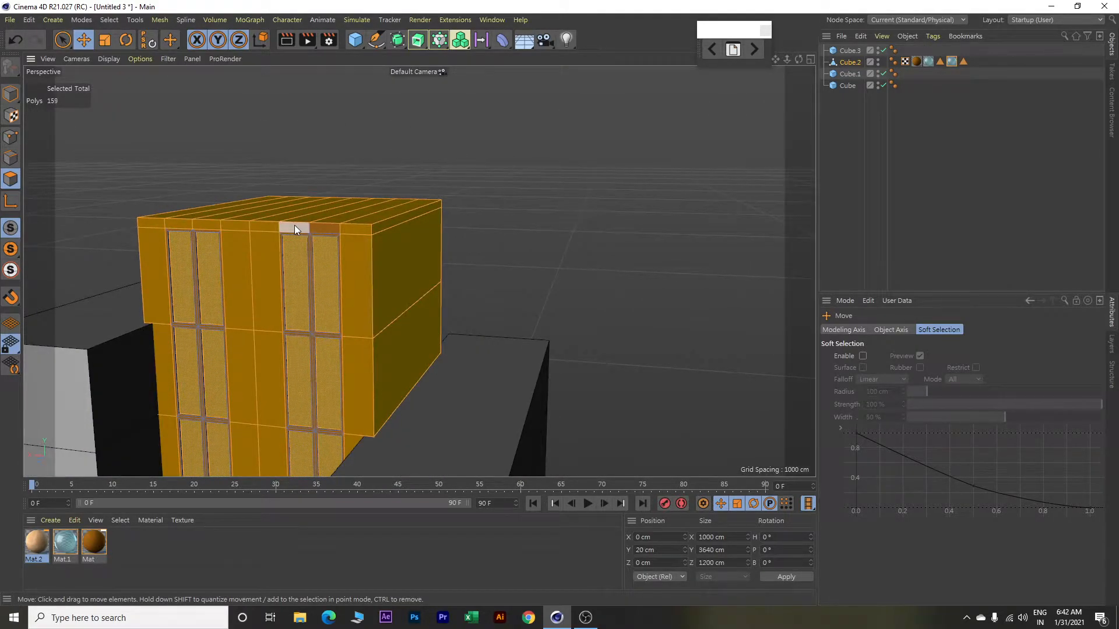
left_click(322, 227, "shift")
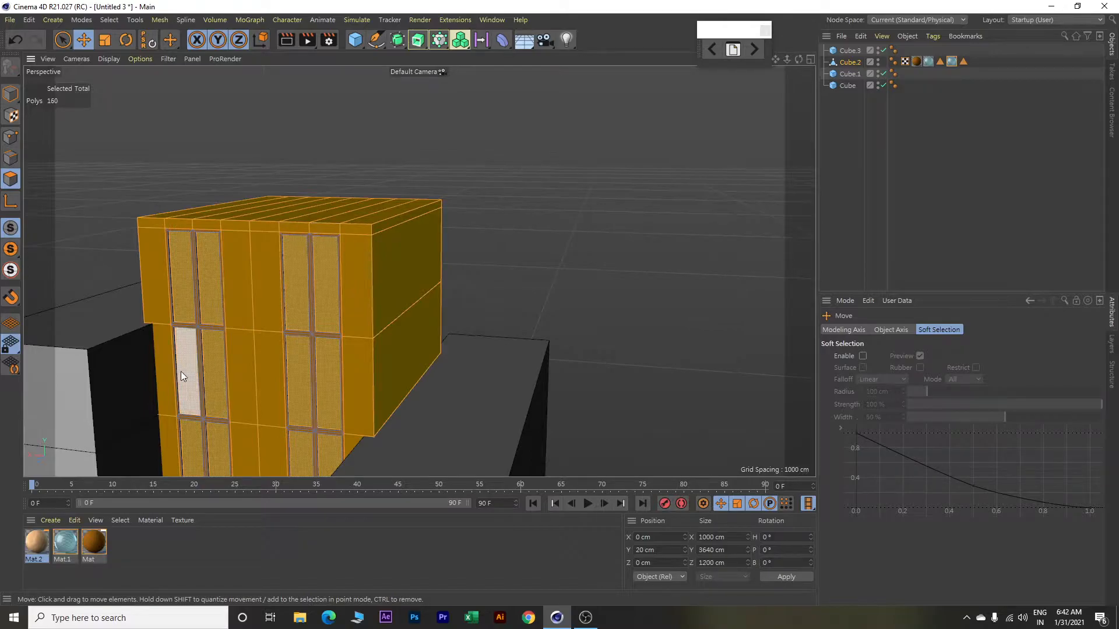
Apply Mat.2 to the selected tower polygons, set its projection to Cubic and clear the polygon selection.
right_click(38, 544)
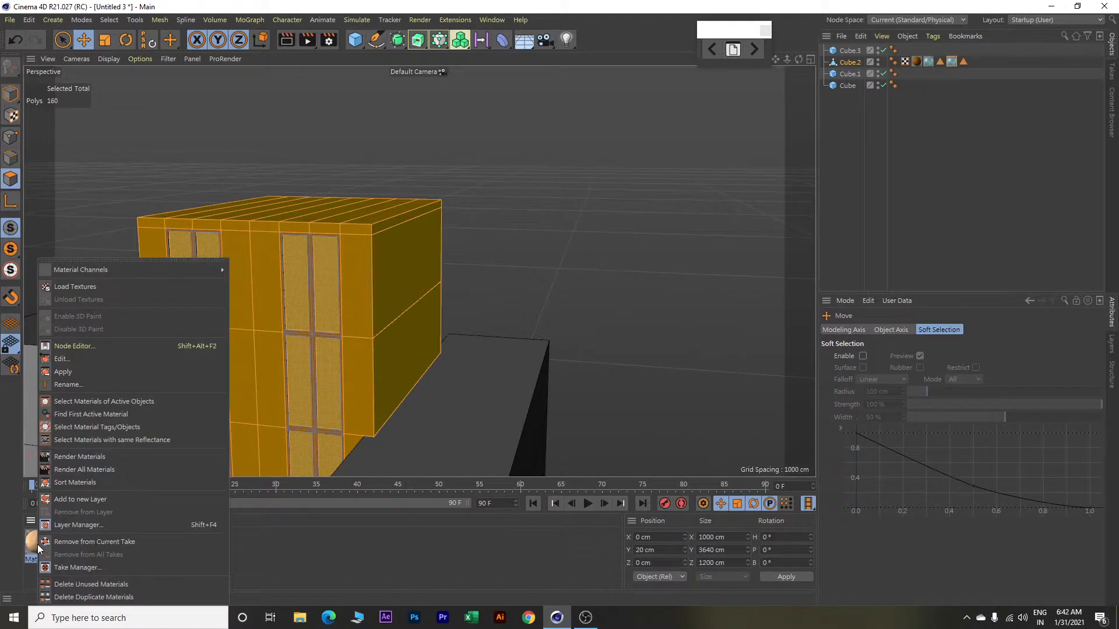
left_click(76, 372)
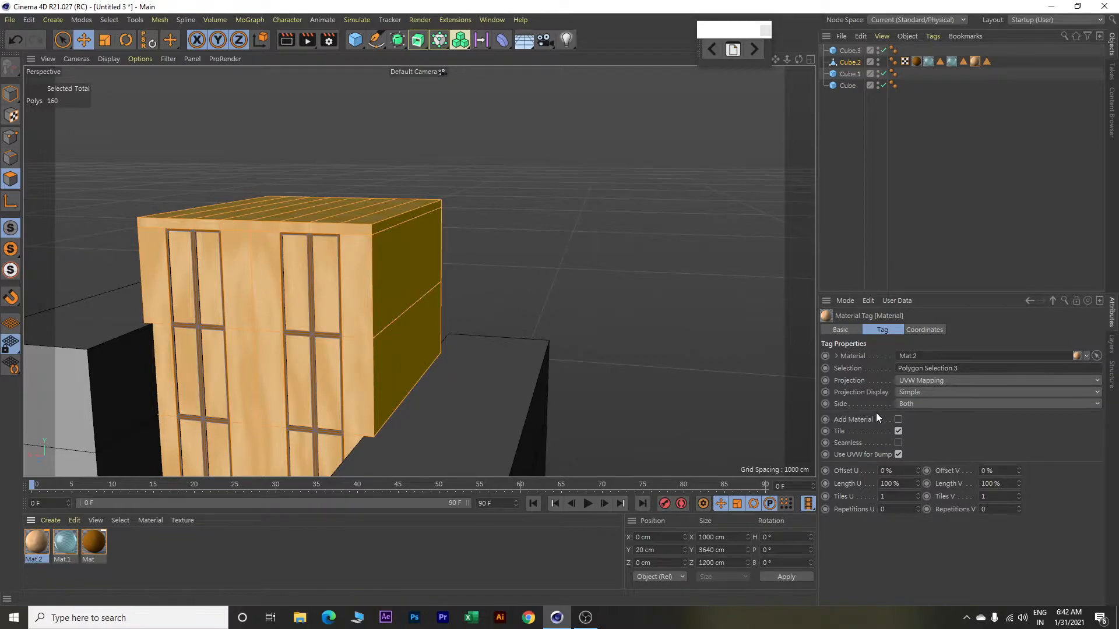
left_click(960, 380)
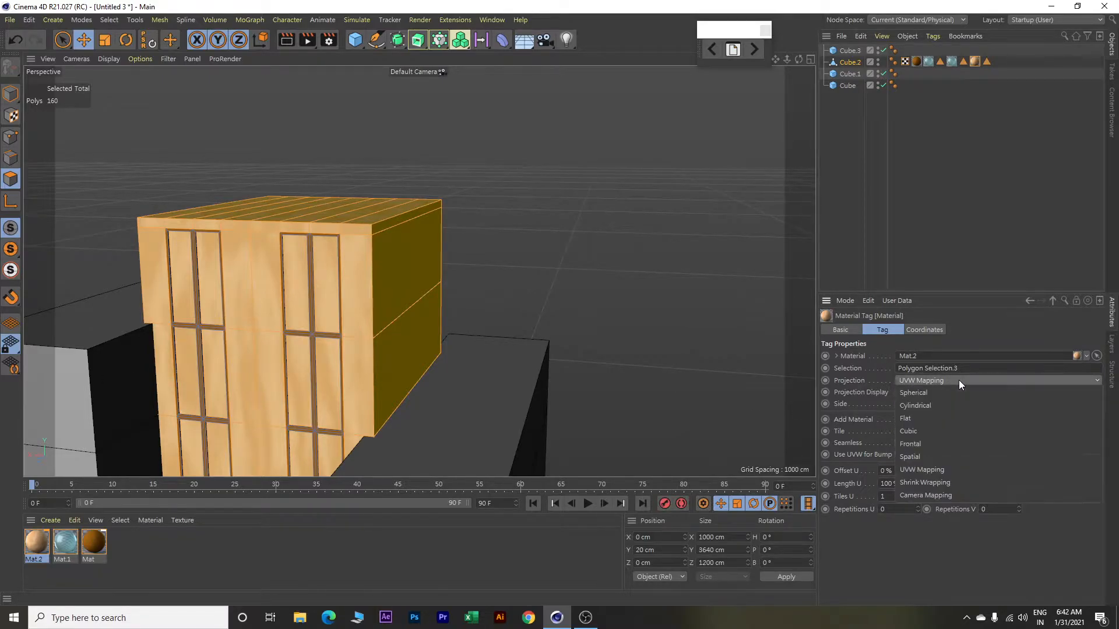
left_click(931, 431)
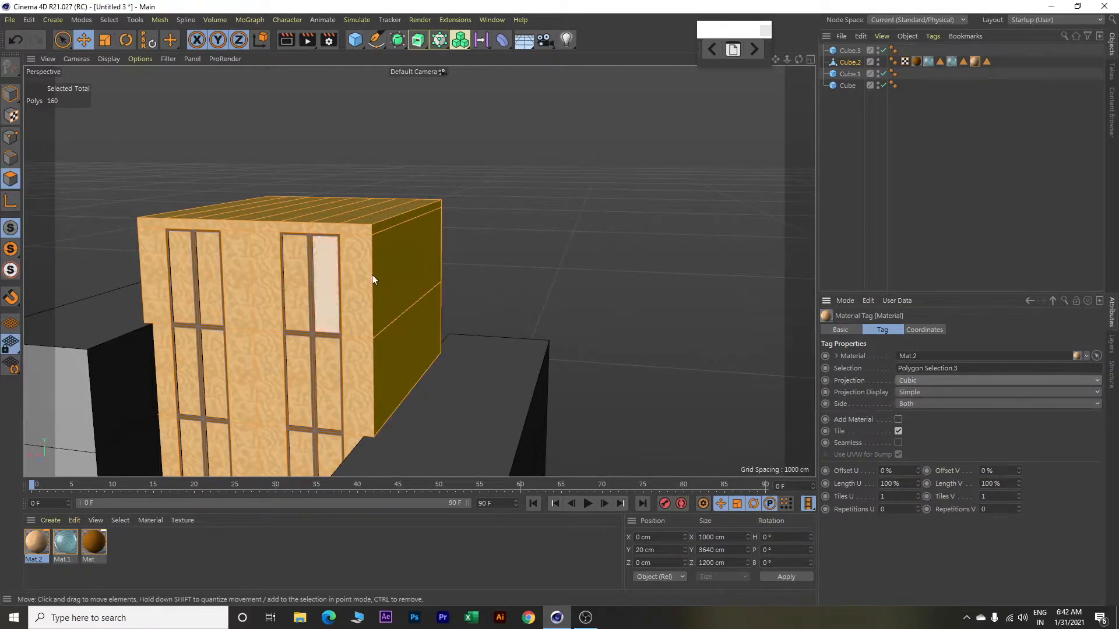
left_click(531, 236)
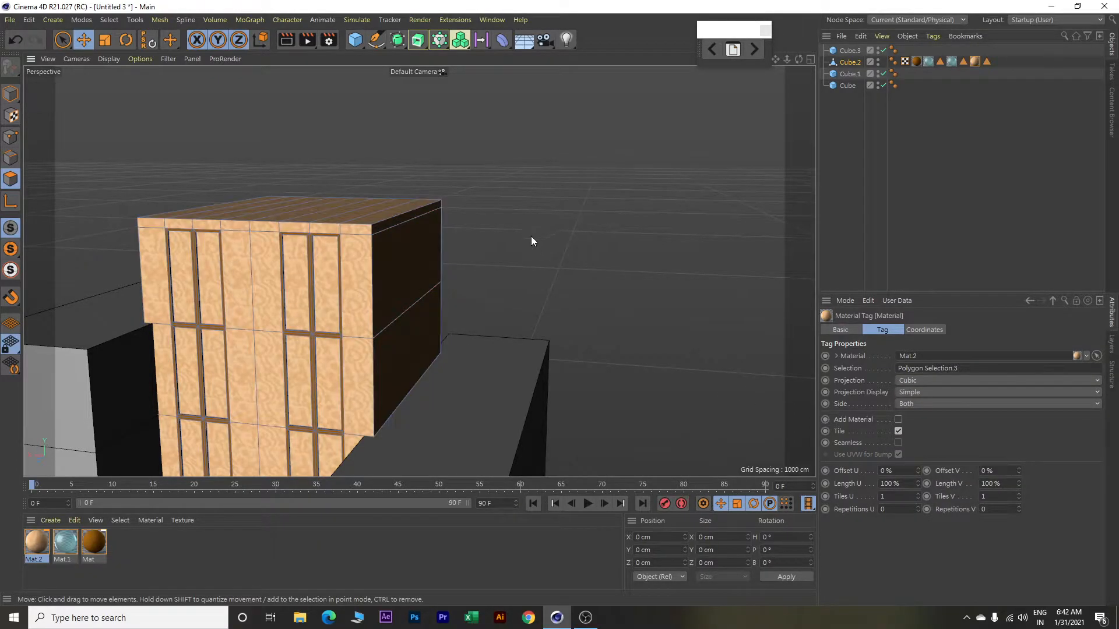
Convert the 3200 cm high side tower Cube.1 into an editable polygon object and switch to Polygon mode.
left_click_drag(547, 235, 658, 328, "alt")
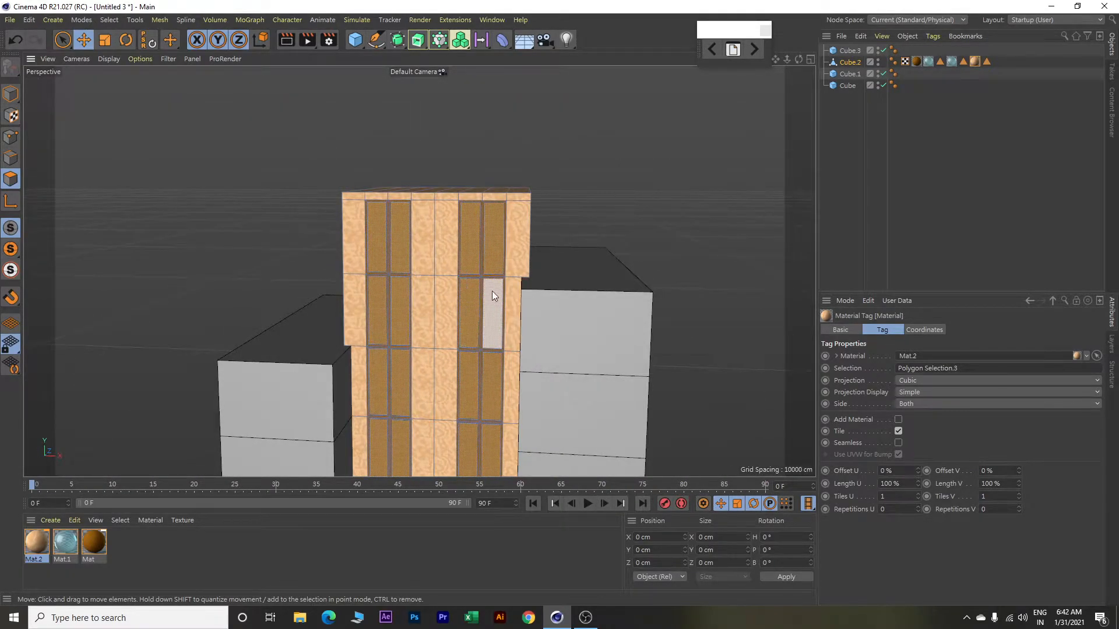
scroll(492, 291, "down", 1)
mouse_move(609, 241)
left_mouse_down("alt")
mouse_move(619, 257)
mouse_move(607, 253)
left_mouse_up("alt")
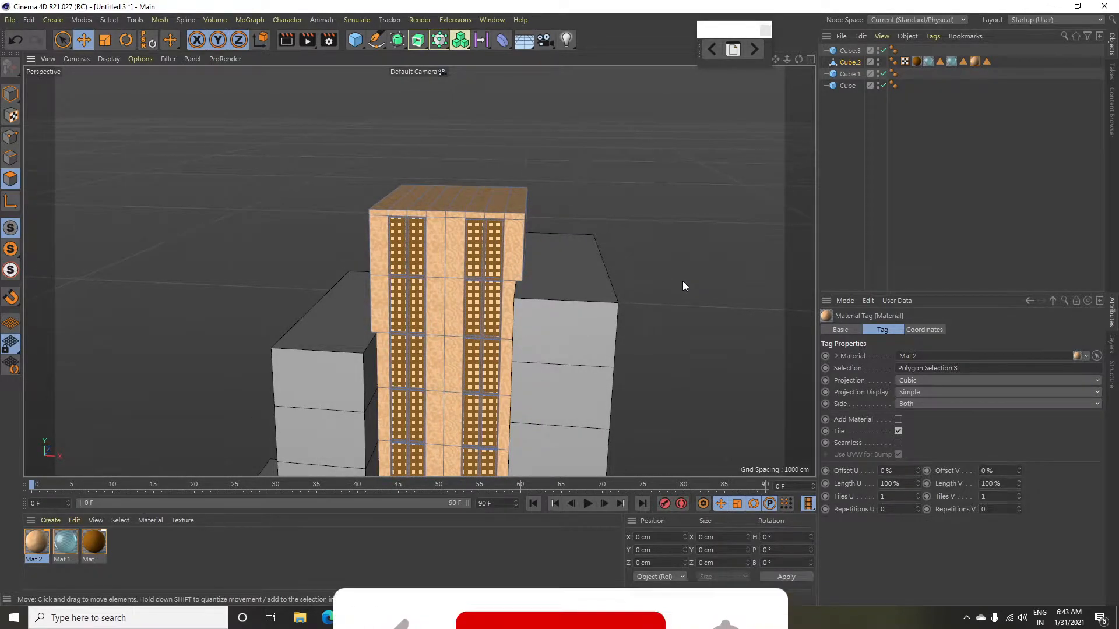
left_click_drag(693, 282, 583, 268, "alt")
left_click_drag(732, 313, 593, 248, "alt")
left_click(10, 93)
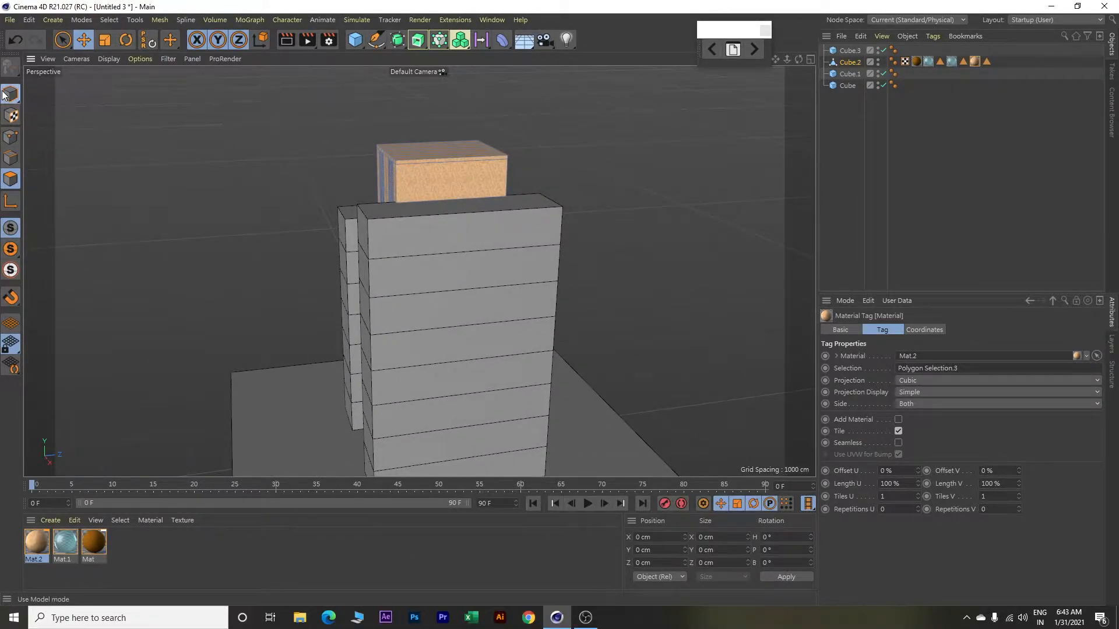
left_click(502, 237)
scroll(487, 257, "up", 8)
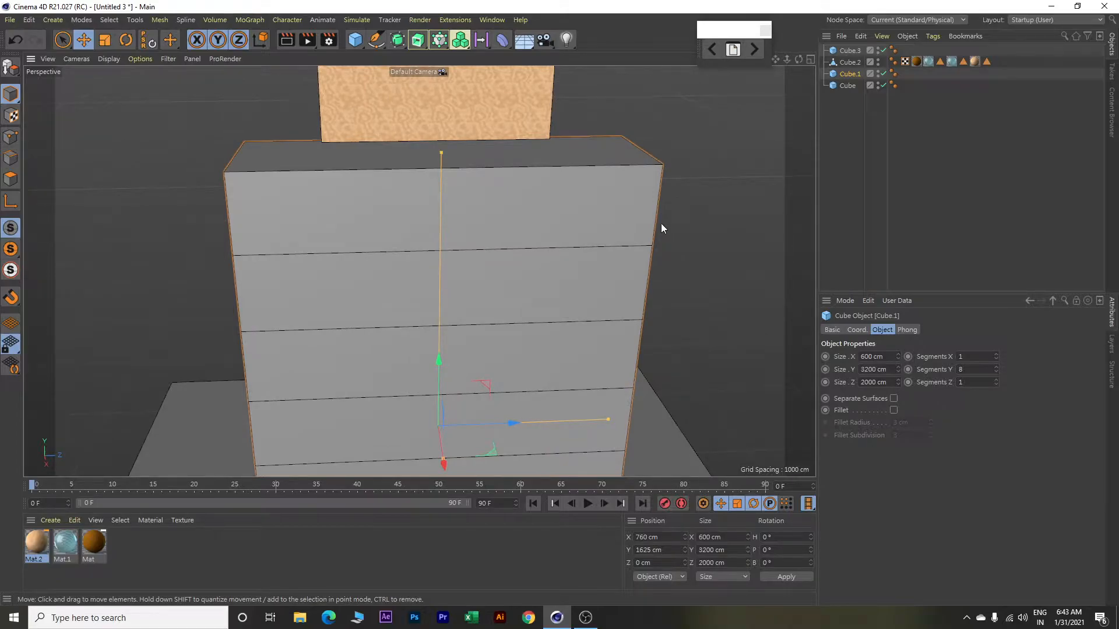
right_click(708, 125)
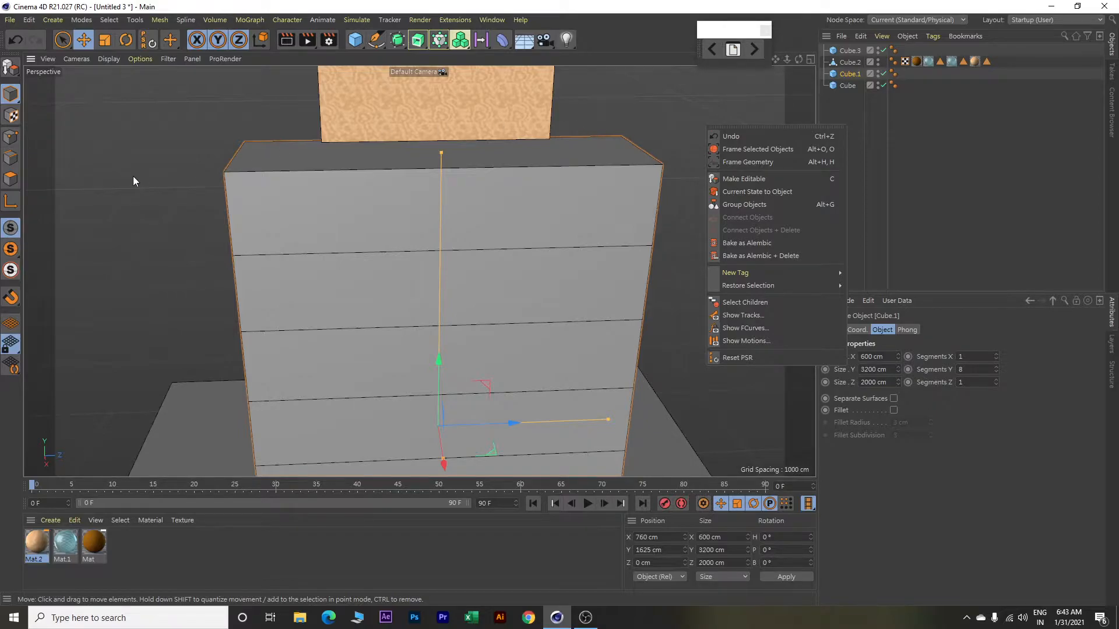
left_click(10, 182)
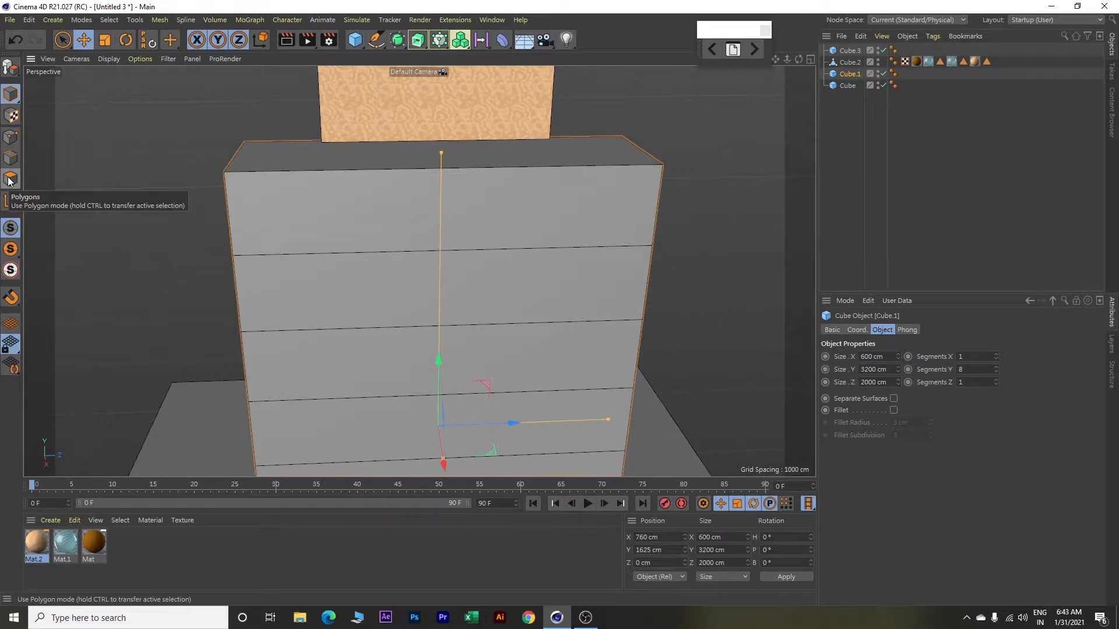
left_click(8, 70)
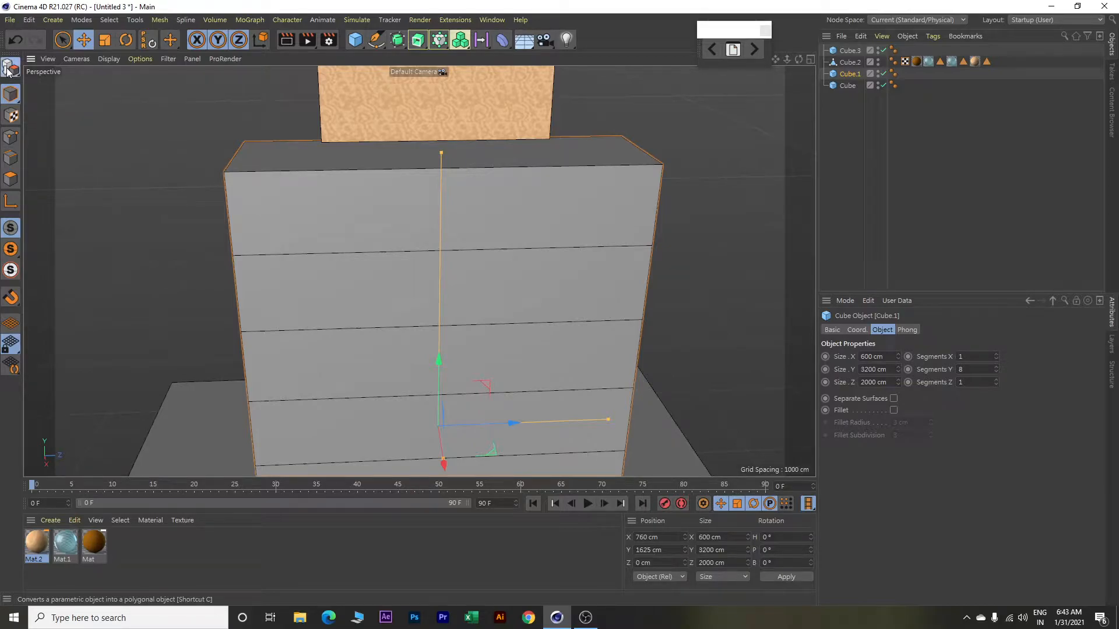
left_click(11, 180)
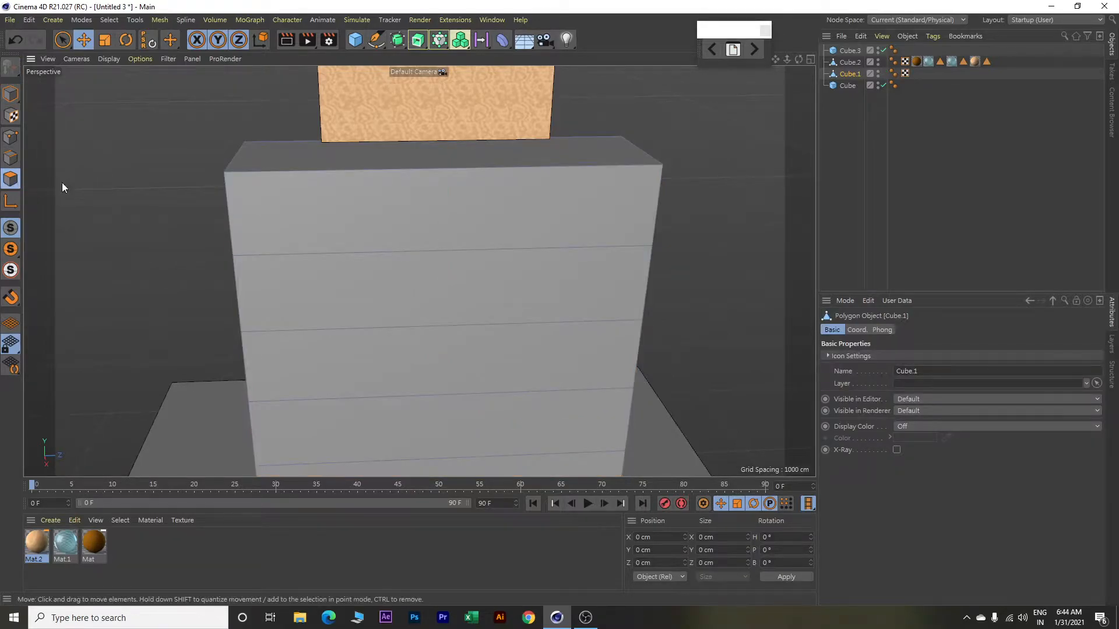
Add a symmetrical pair of vertical loop cuts to the side tower's wide face with the cut distance set to 1600 cm.
right_click(717, 120)
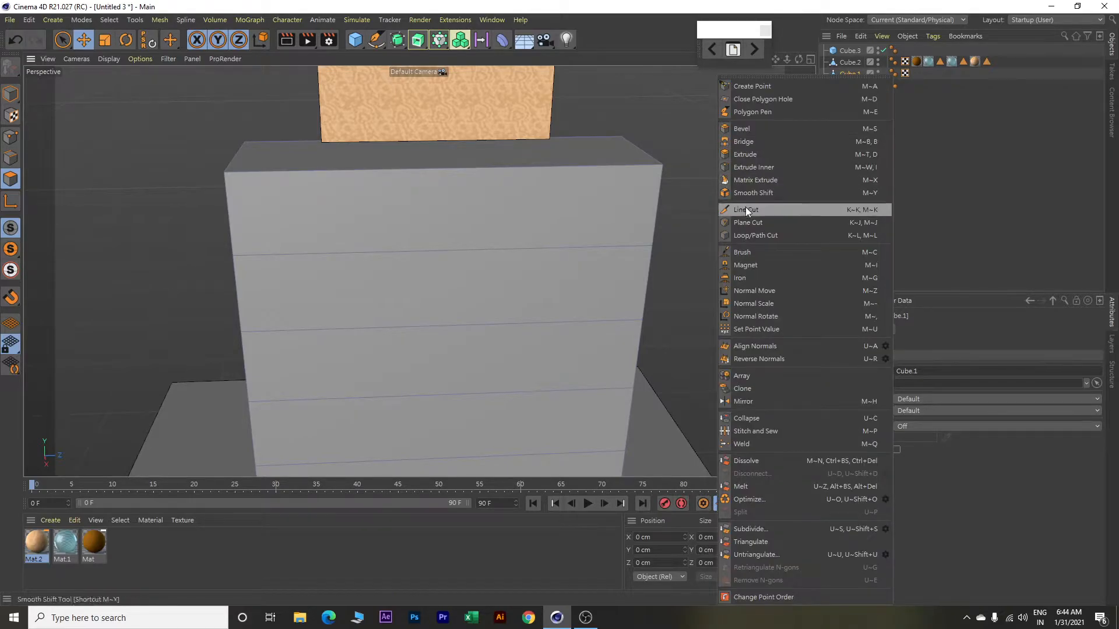
left_click(750, 234)
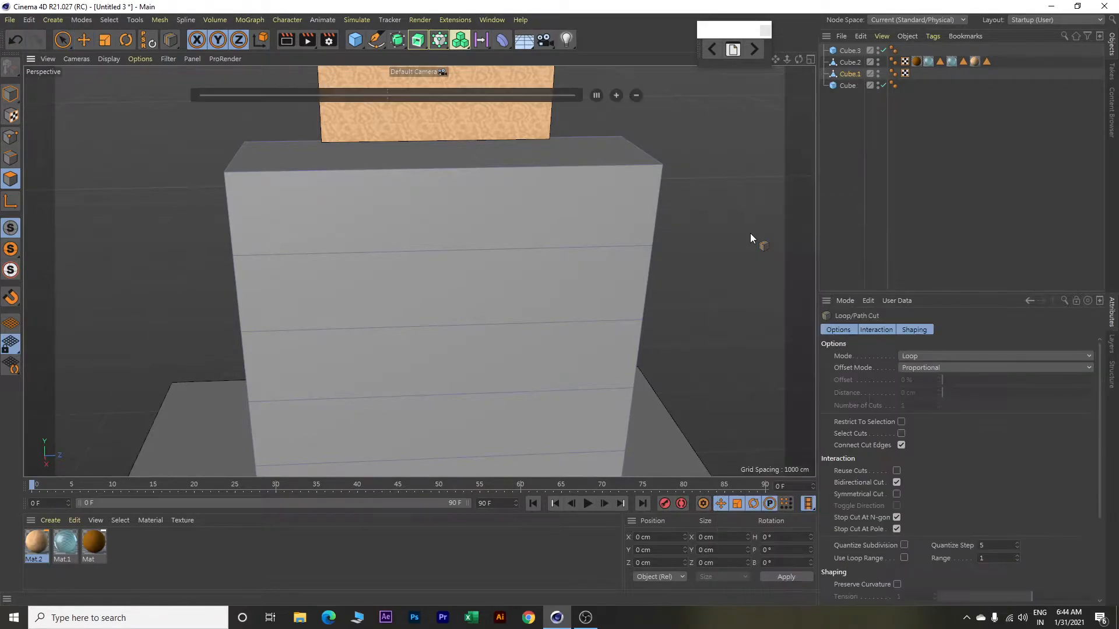
left_click(897, 494)
left_click(316, 168)
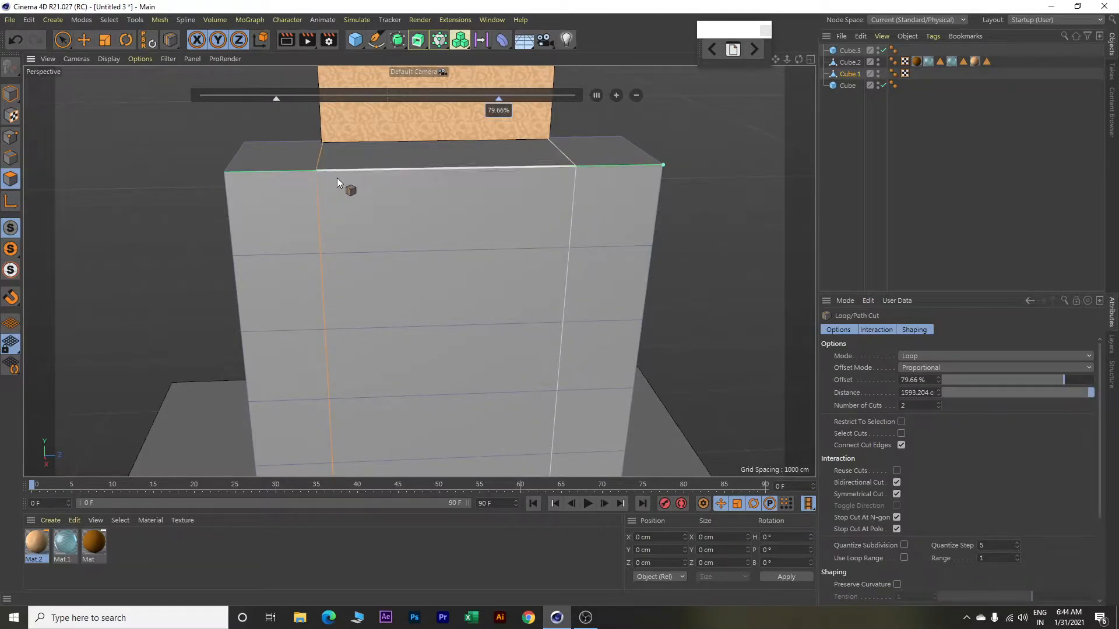
left_click(901, 393)
left_click_drag(901, 392, 950, 399)
type("1600")
key("Return")
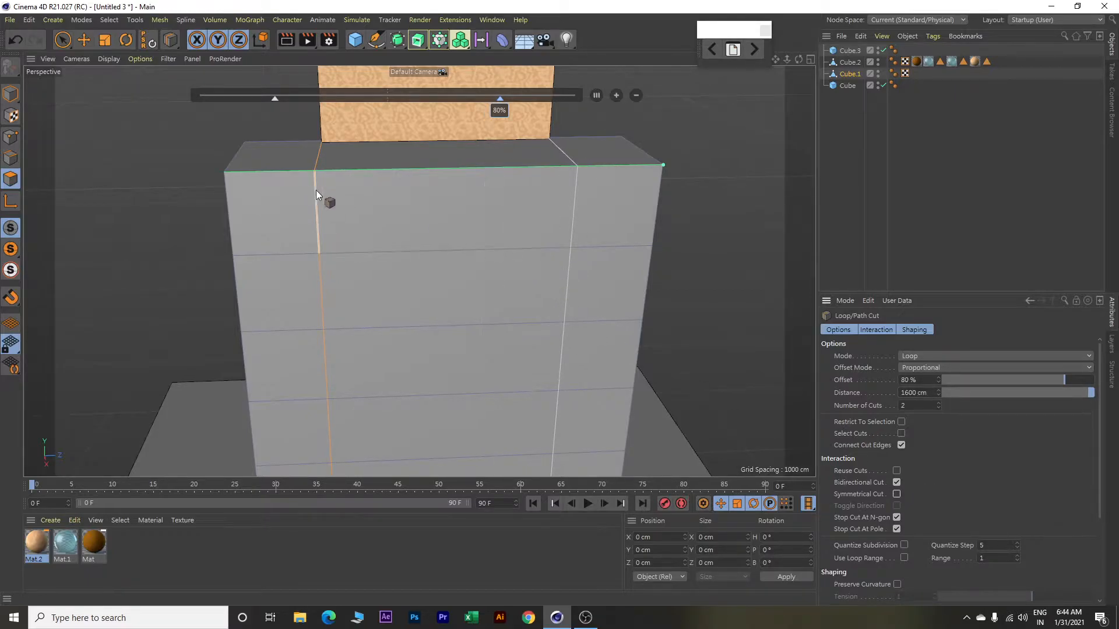
Divide each outer strip of the side tower's wide face with three evenly spaced vertical loop cuts, Symmetrical Cut turned off.
left_click(269, 171)
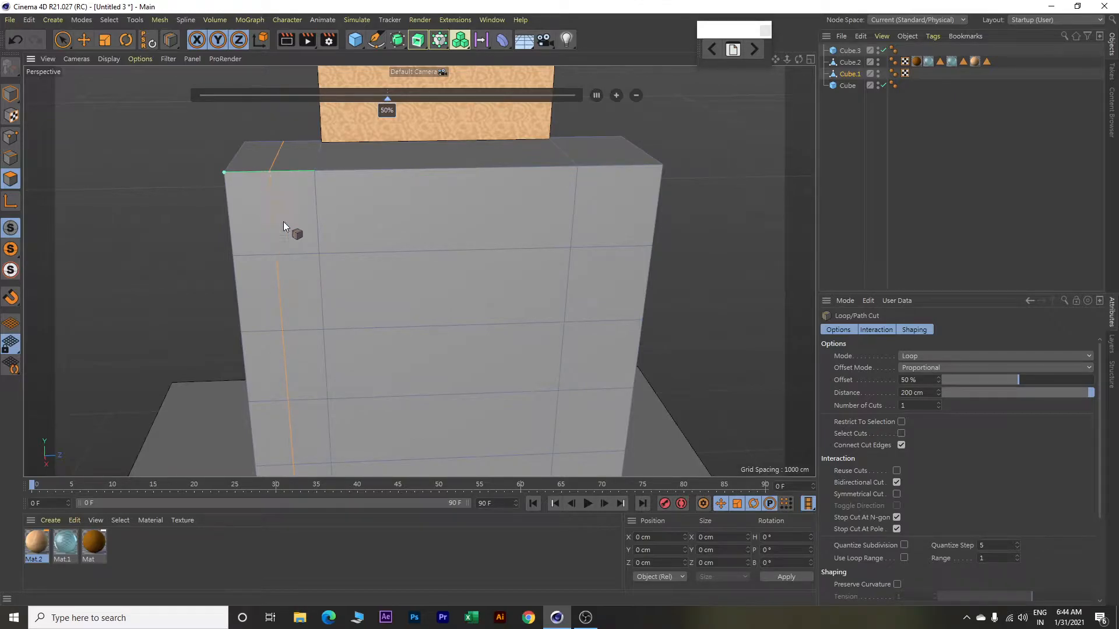
left_click(938, 403)
left_click(938, 403)
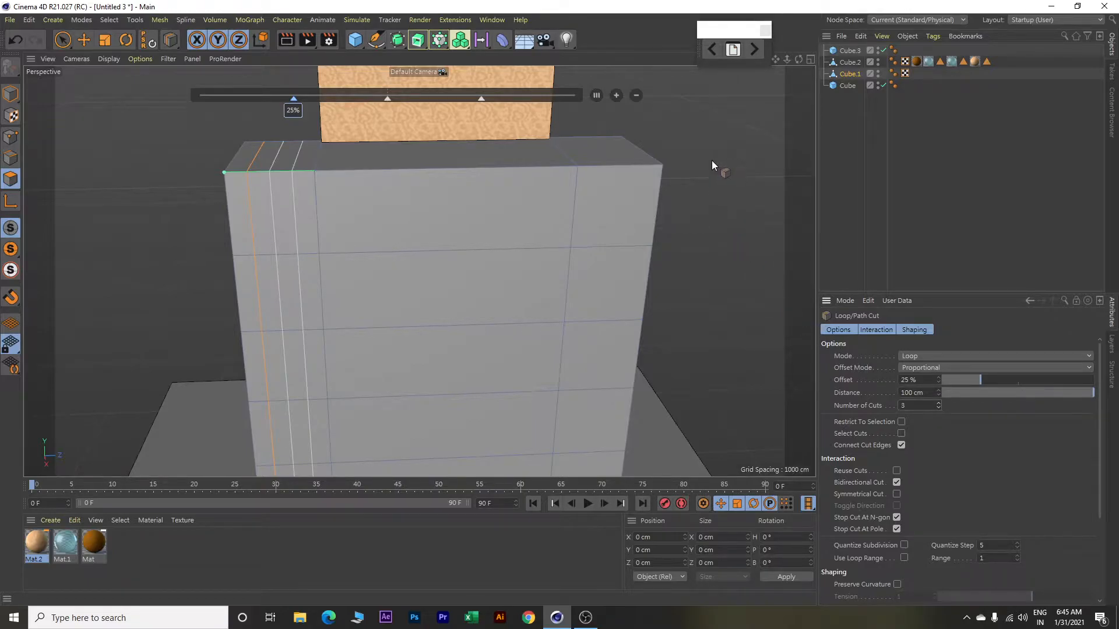
left_click(622, 166)
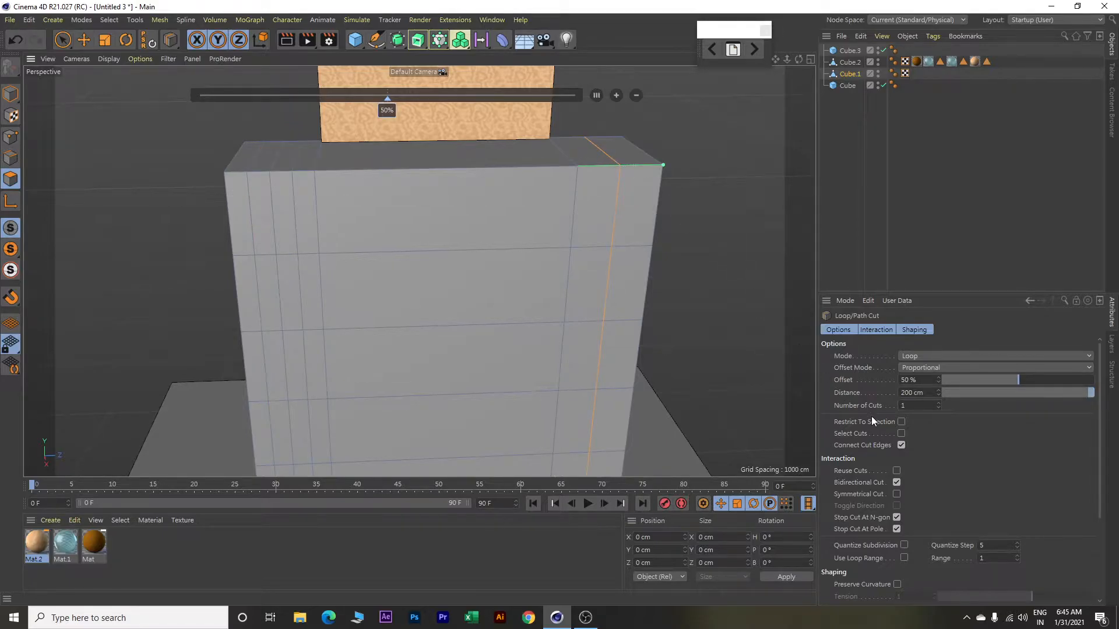
left_click(938, 403)
left_click(938, 403)
left_click(939, 403)
left_click(938, 408)
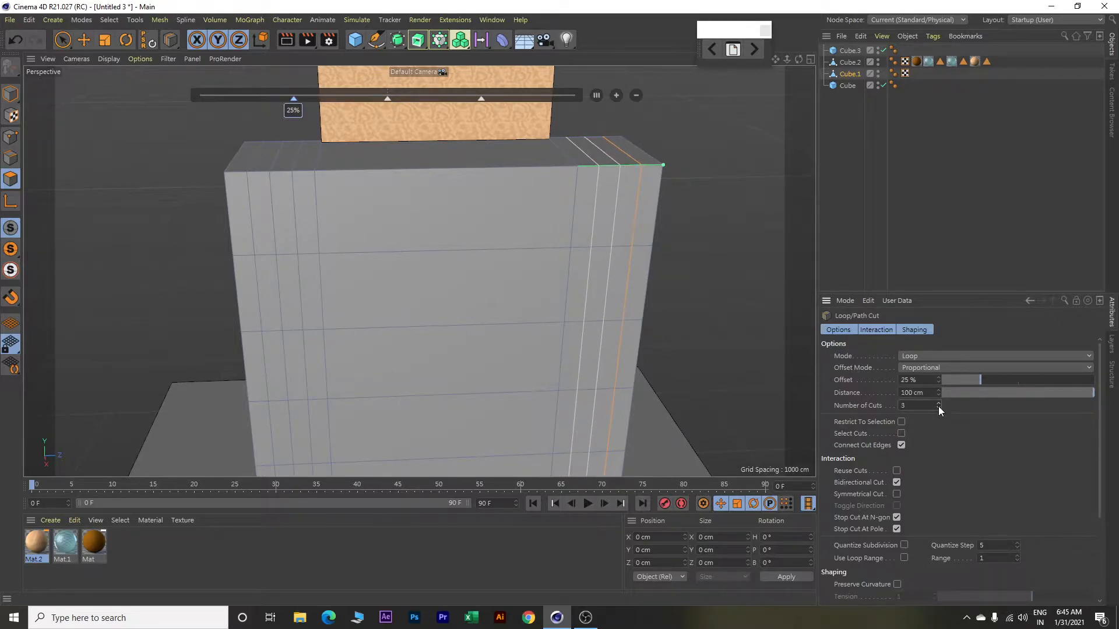
Divide the central section of the side tower's wide face with seven evenly spaced vertical loop cuts.
left_click(448, 169)
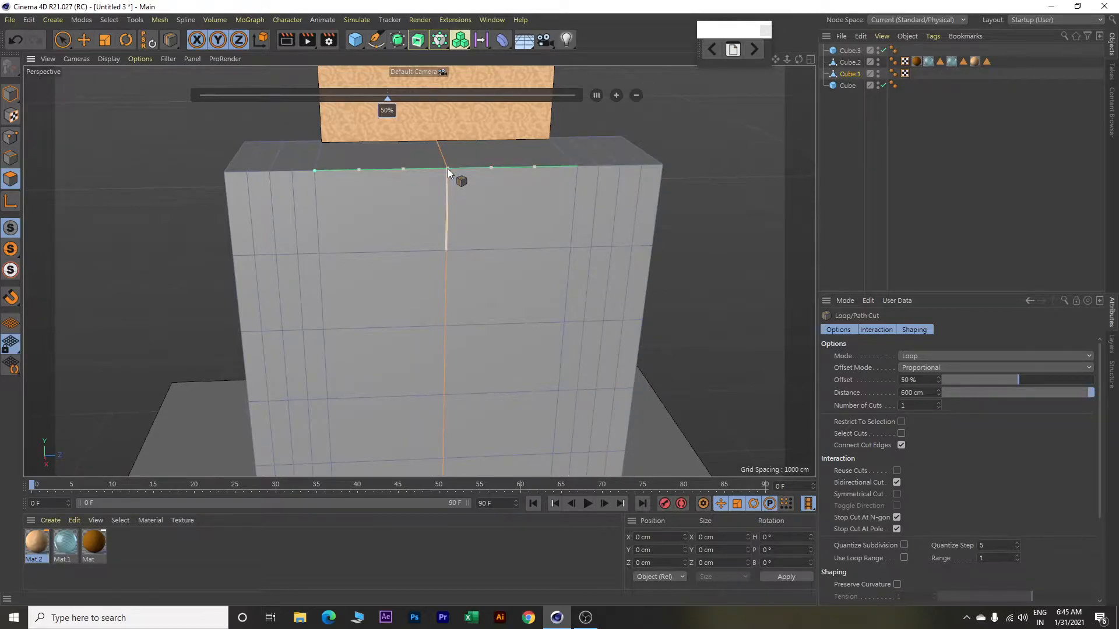
left_click(938, 403)
left_click(938, 404)
left_click(938, 403)
left_click(939, 403)
left_click(938, 402)
left_click(938, 403)
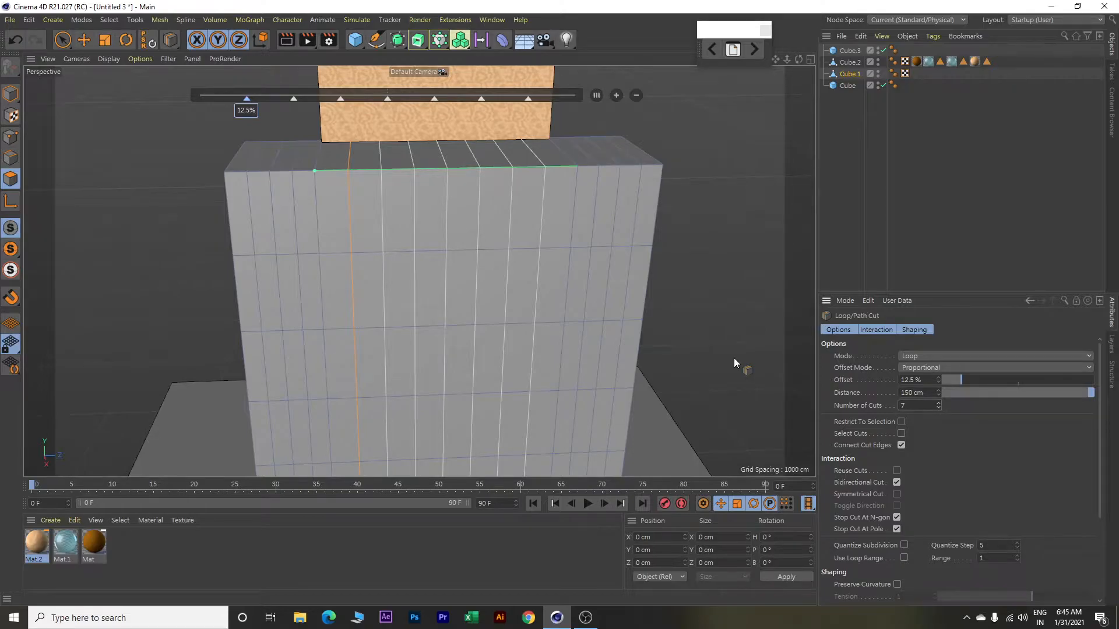
key("e")
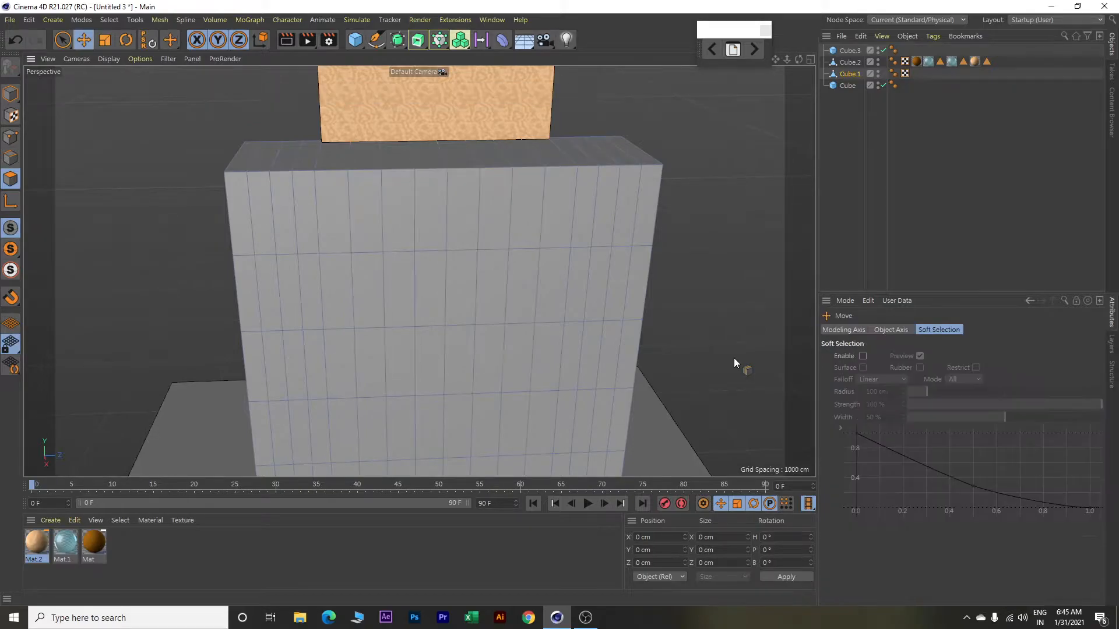
Set the Loop/Path Cut quantize step to 9 and add horizontal loop cuts at 90% of the side tower's three uppermost floor segments.
right_click(689, 148)
left_click(717, 235)
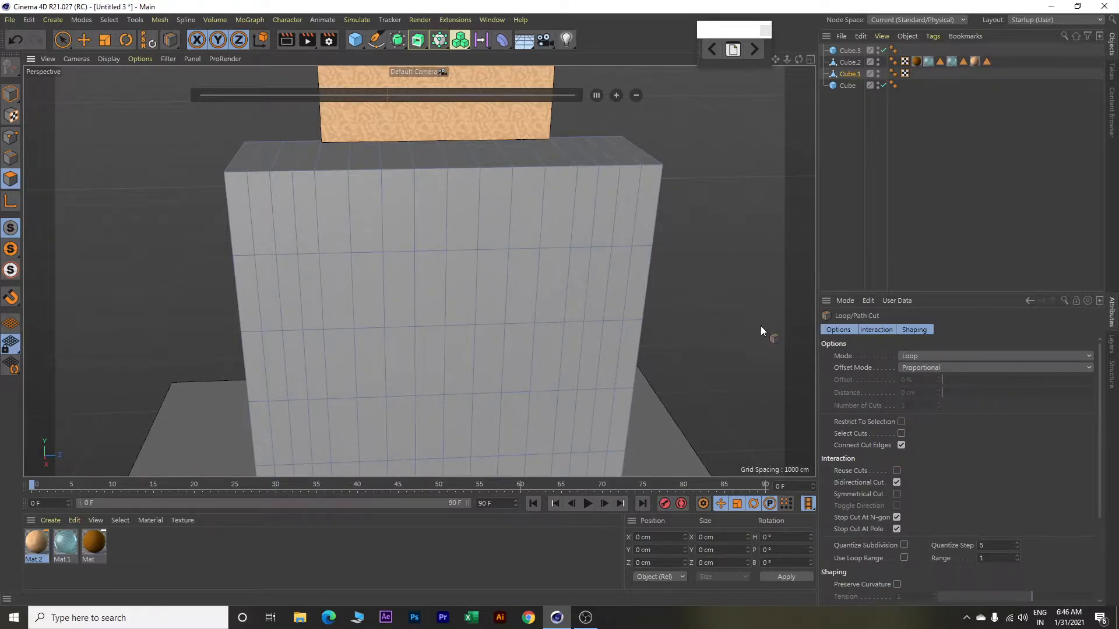
left_click(1017, 544)
left_click(653, 240)
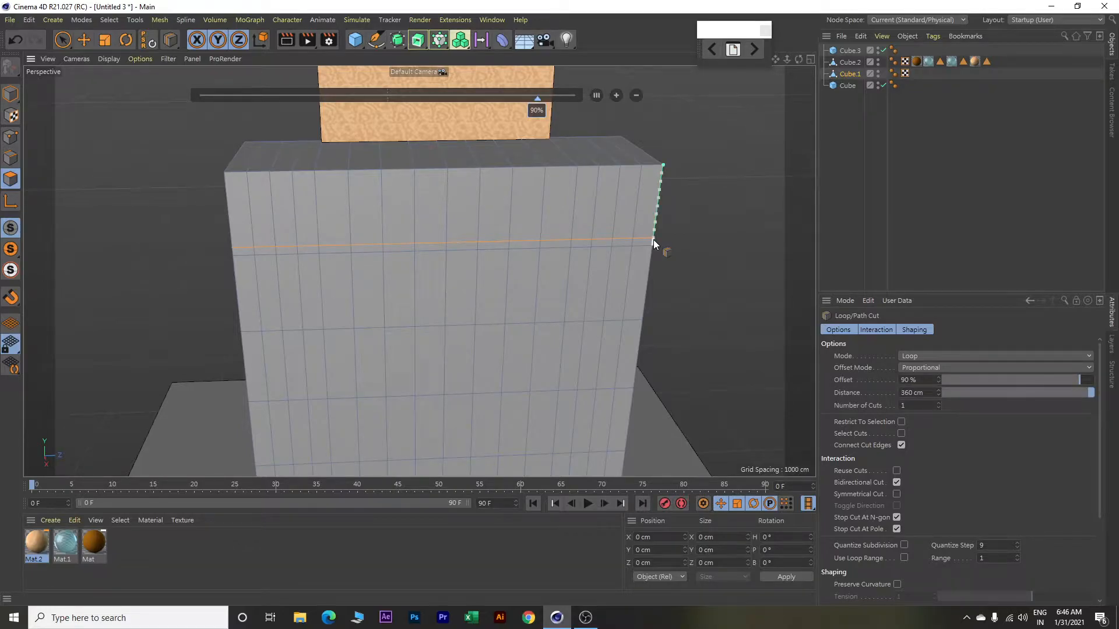
left_click(642, 313)
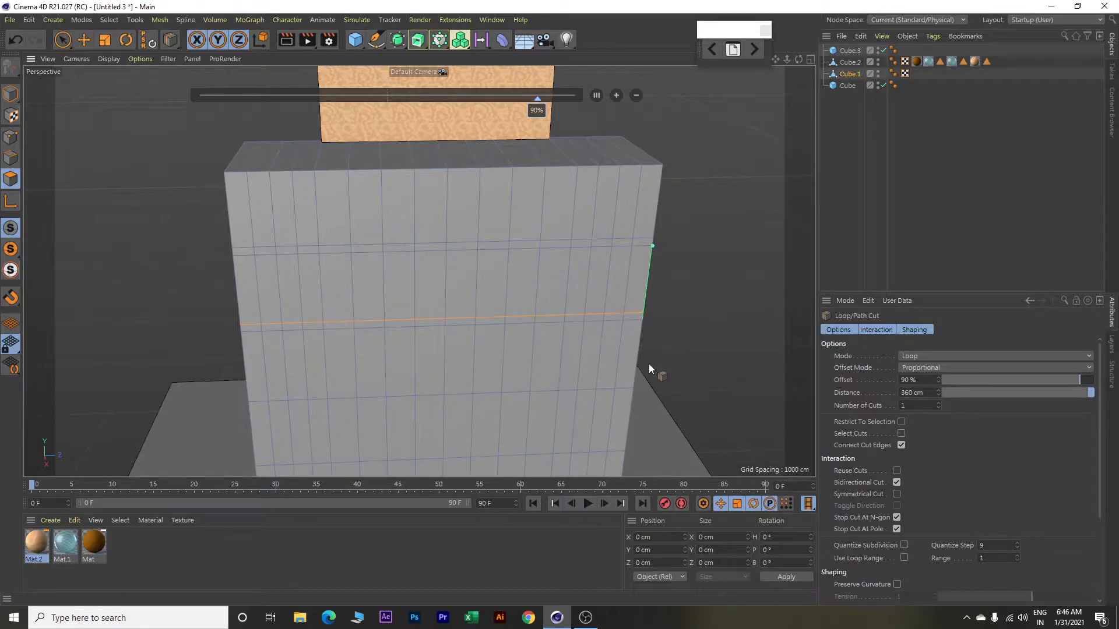
left_click(635, 380)
Repeat the 90% horizontal loop cut on the remaining lower floor segments down to the one above the ground floor.
middle_click_drag(655, 378, 640, 194, "alt")
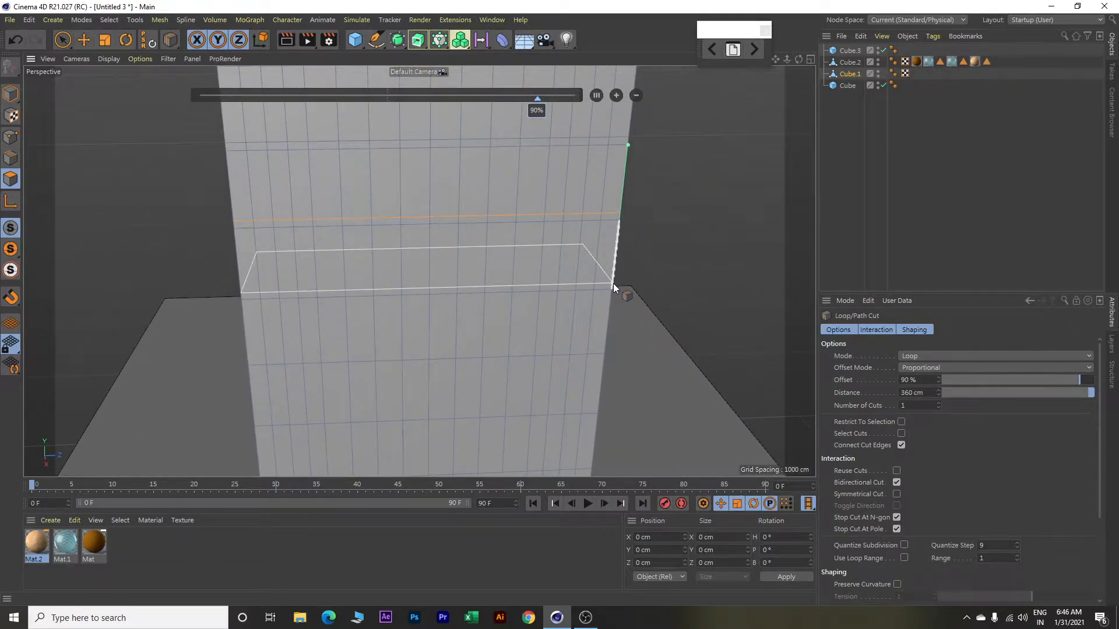
left_click(606, 345)
left_click(597, 408)
middle_click_drag(593, 457, 652, 250, "alt")
scroll(638, 261, "down", 5)
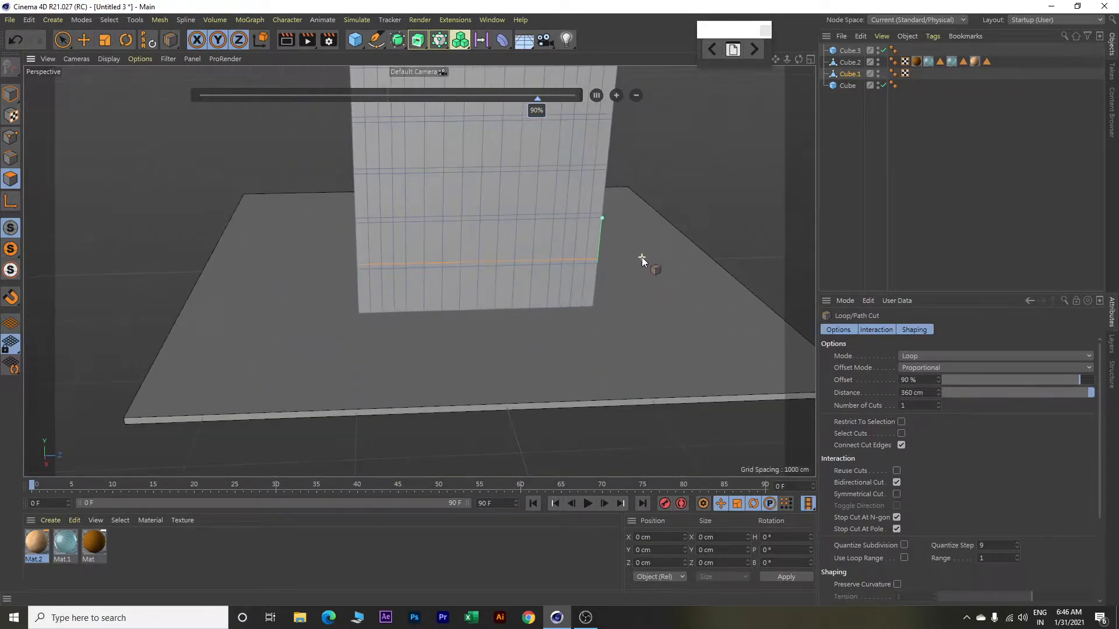
middle_click_drag(693, 185, 623, 299, "alt")
scroll(620, 293, "up", 3)
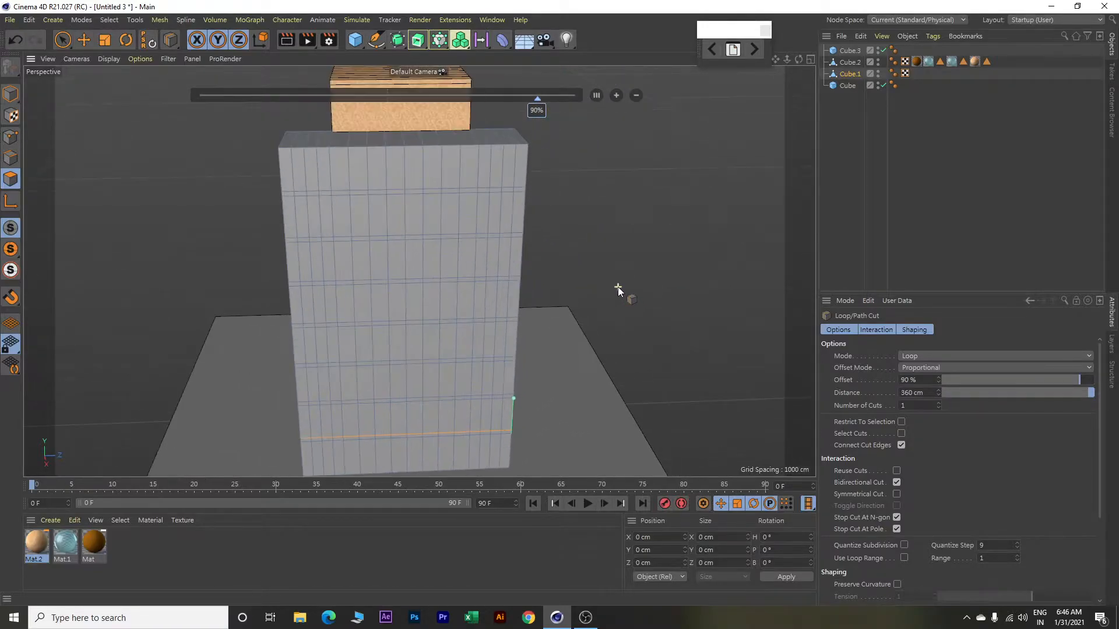
left_click_drag(628, 239, 628, 251, "alt")
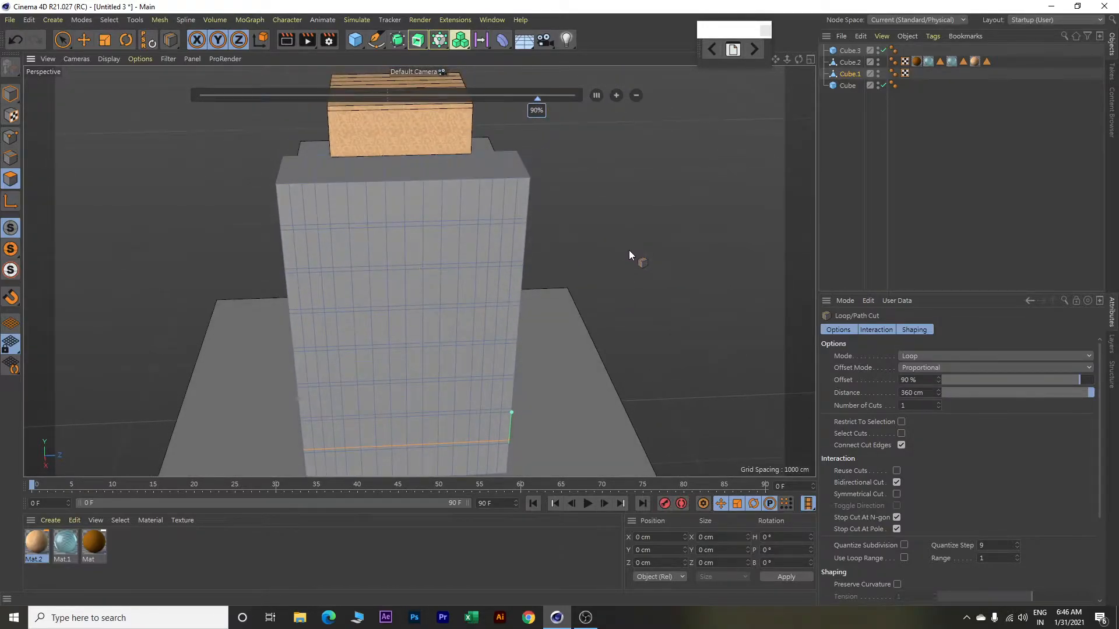
Select all the side tower's top polygons with Live Selection and extrude them by 40 cm.
key("space")
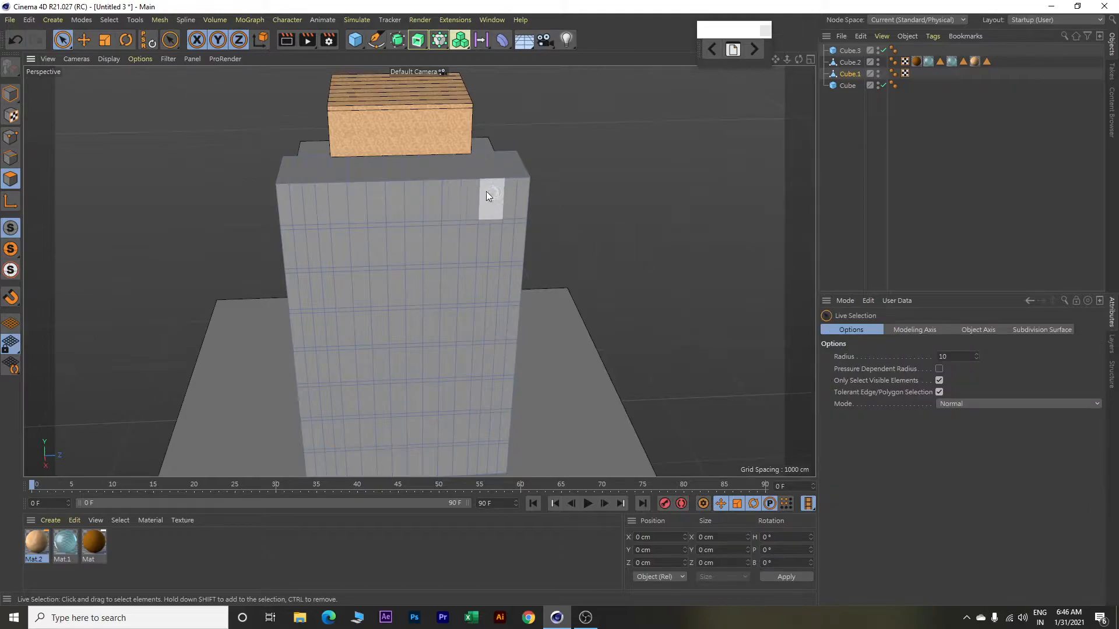
left_click_drag(289, 169, 508, 169)
scroll(501, 169, "up", 5)
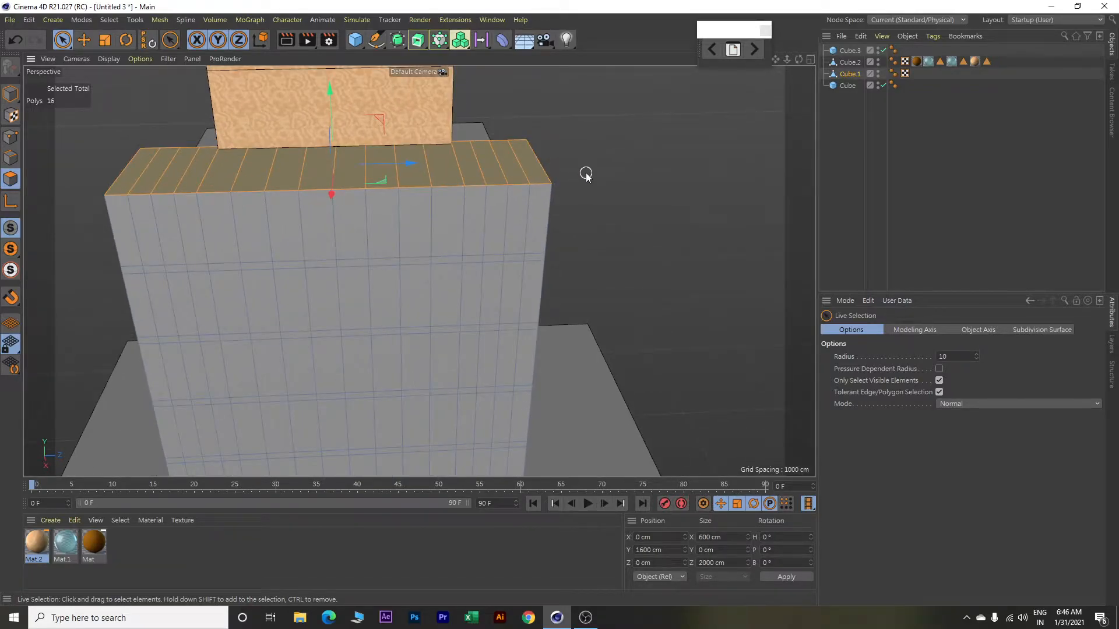
right_click(611, 111)
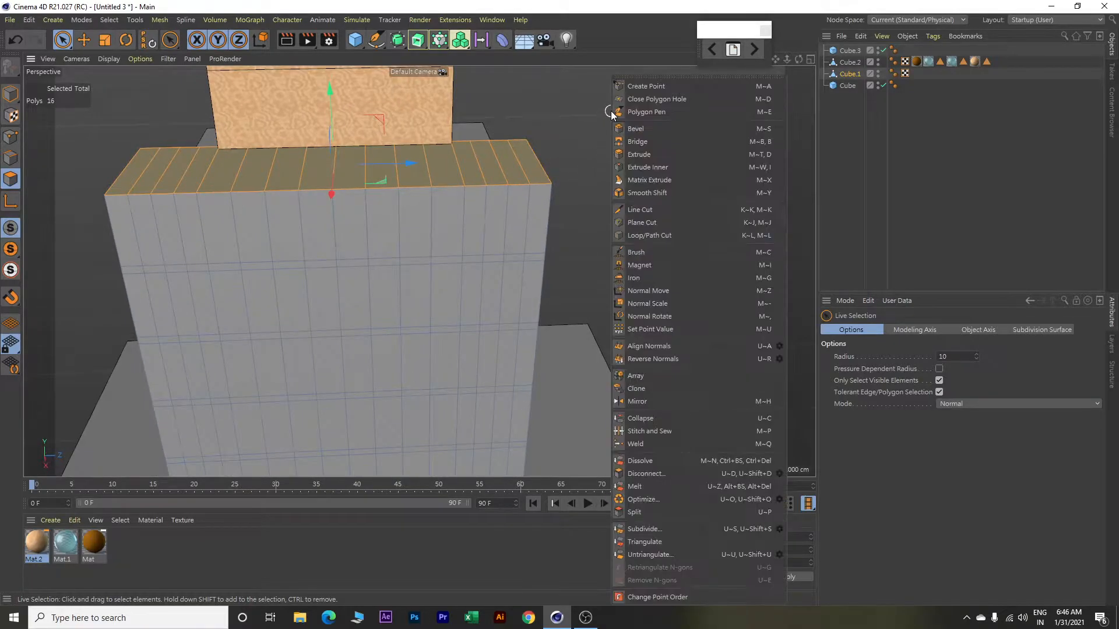
left_click(651, 153)
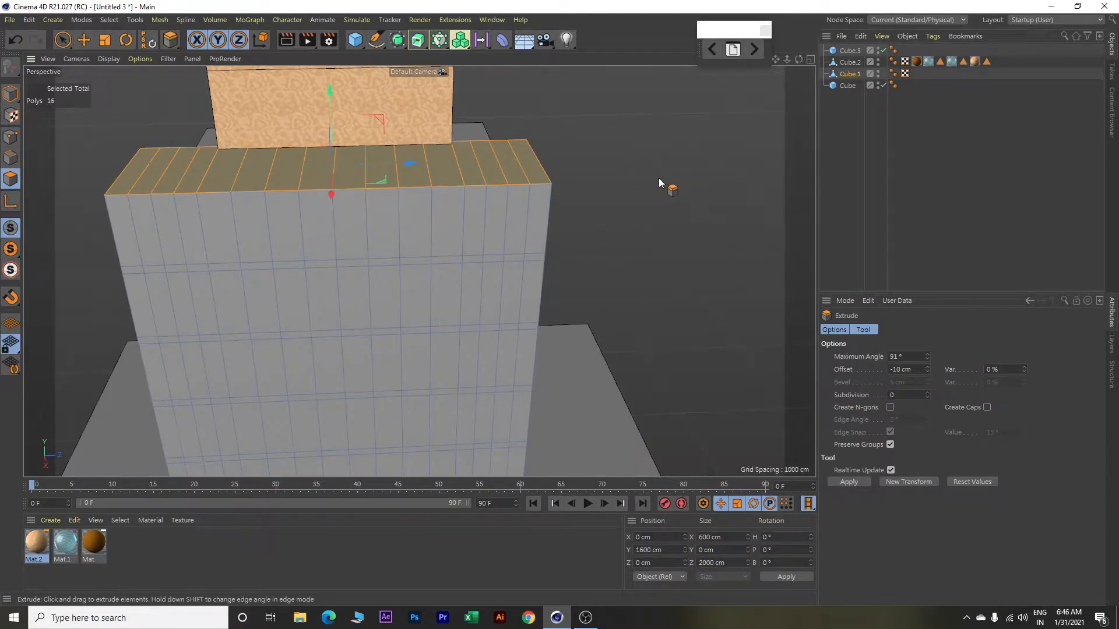
left_click_drag(659, 179, 680, 178)
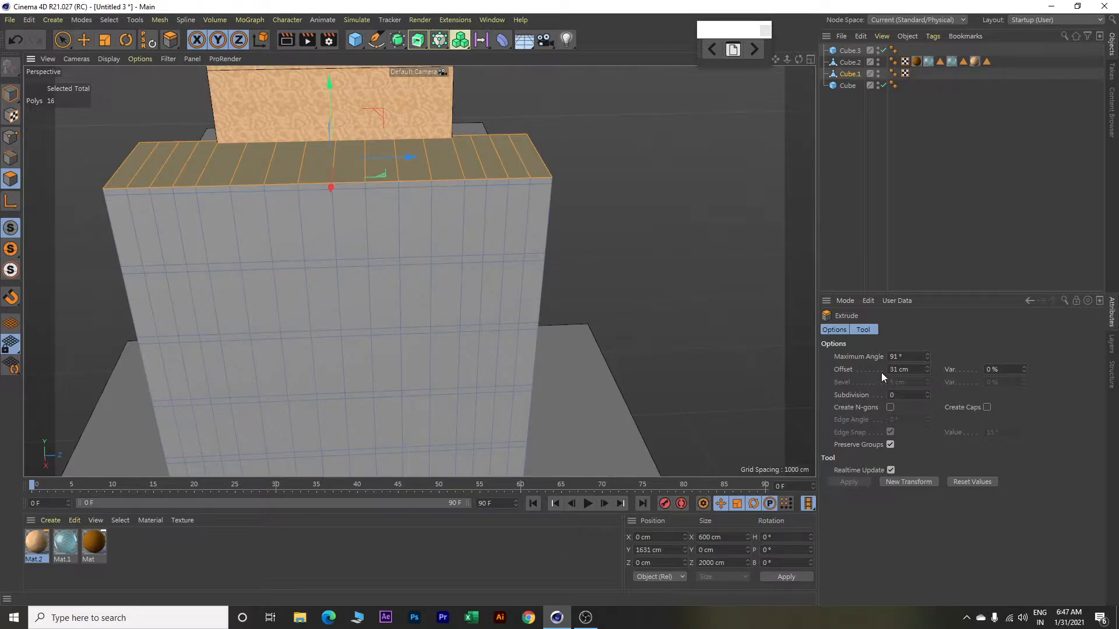
left_click(905, 370)
type("40")
key("Return")
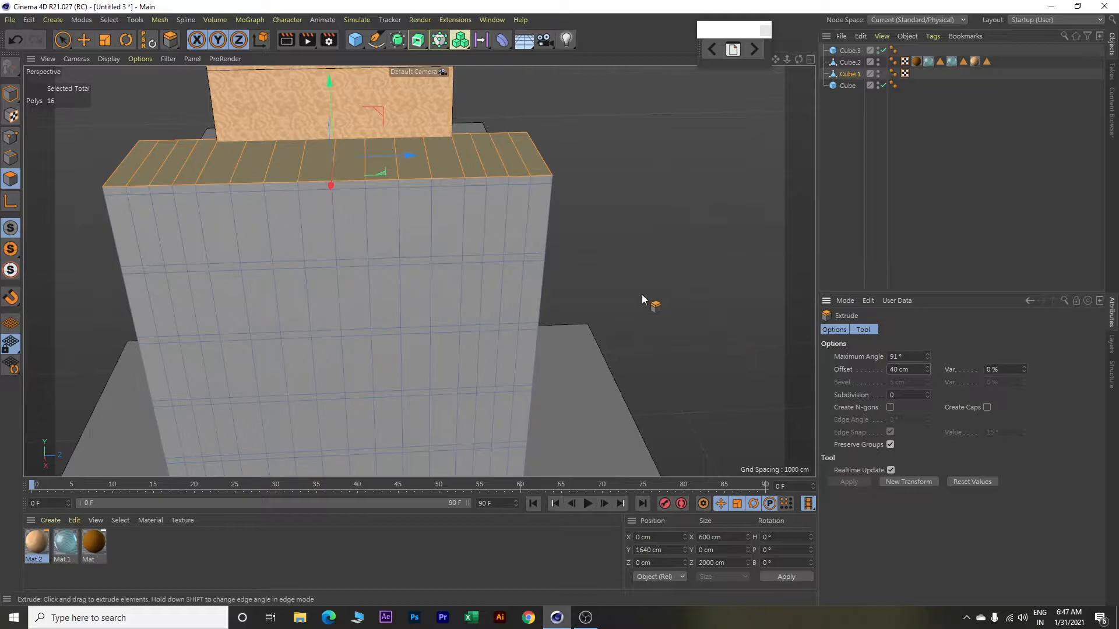
Set the Loop/Path Cut quantize step to 3 and add horizontal loop cuts at 25% of the side tower's three uppermost floor segments.
scroll(673, 260, "up", 2)
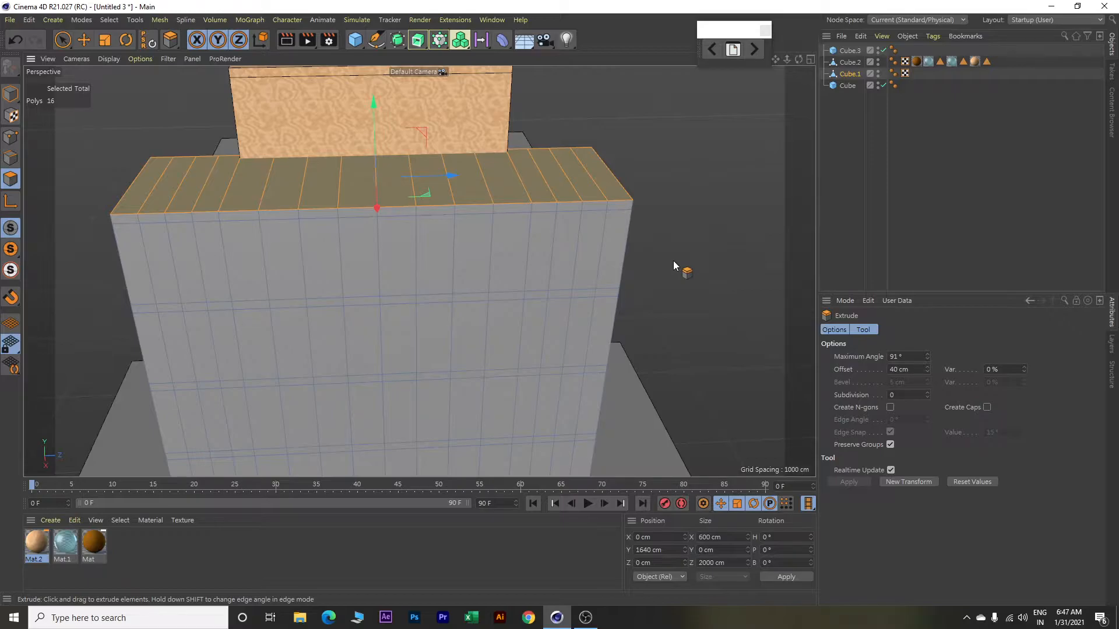
right_click(698, 152)
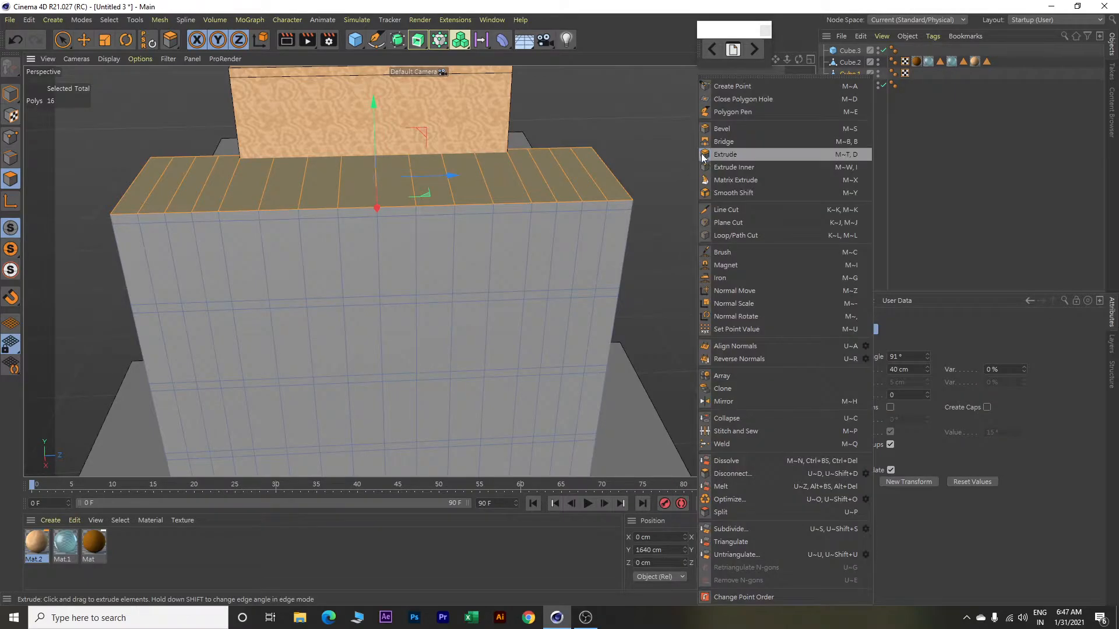
left_click(736, 236)
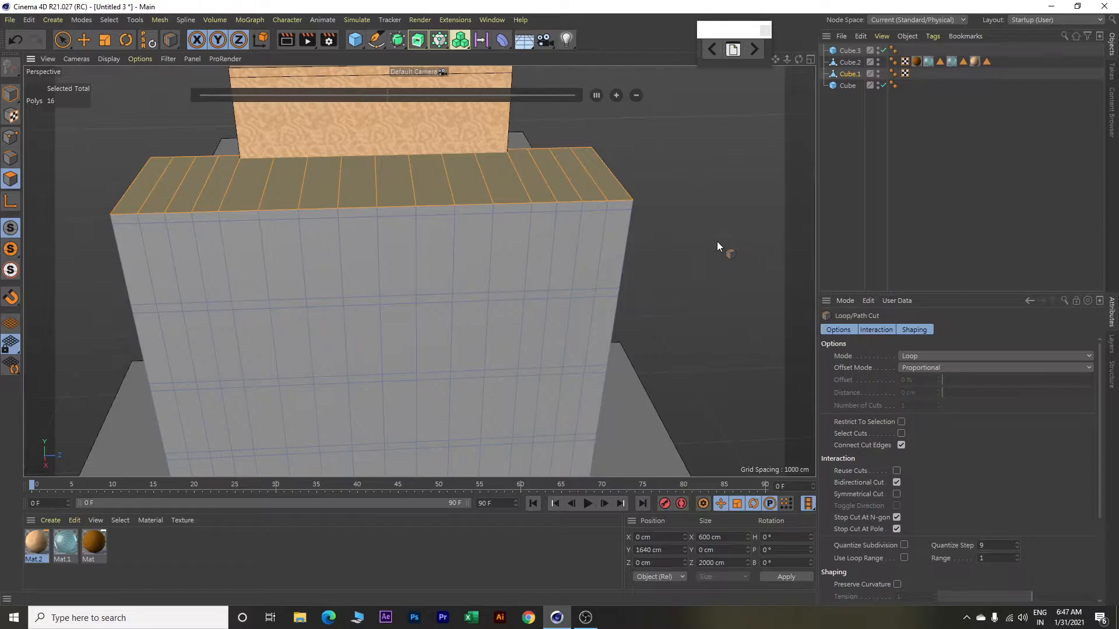
left_click(1016, 548)
left_click(627, 229)
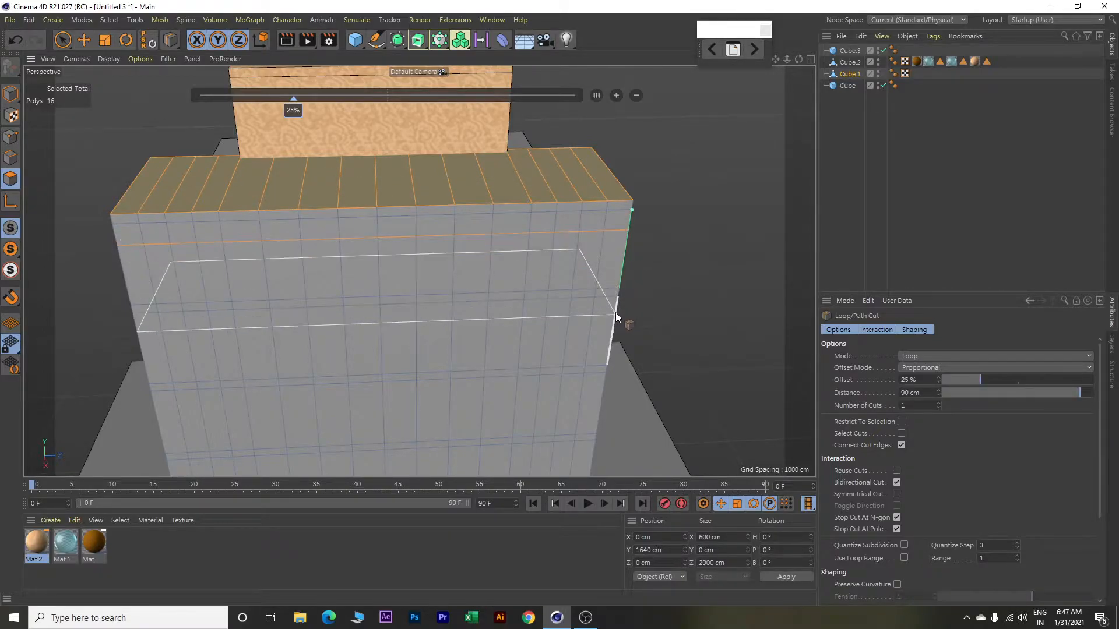
left_click(605, 389)
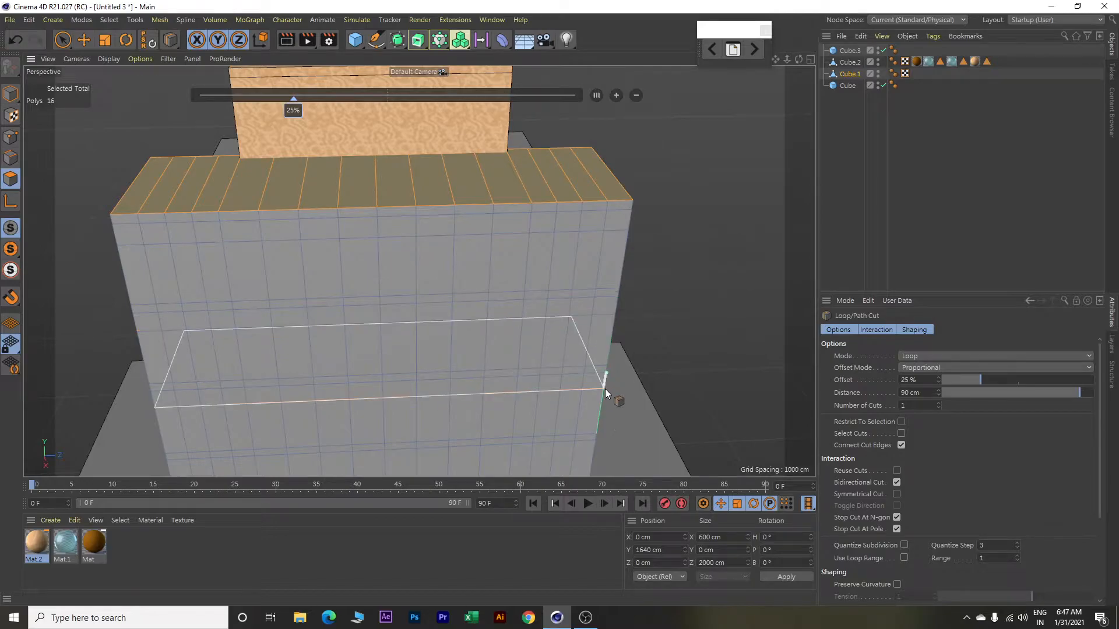
Repeat the 25% horizontal loop cut on the side tower's remaining lower floor segments down to the ground floor.
scroll(680, 307, "down", 2)
middle_click_drag(680, 306, 649, 212, "alt")
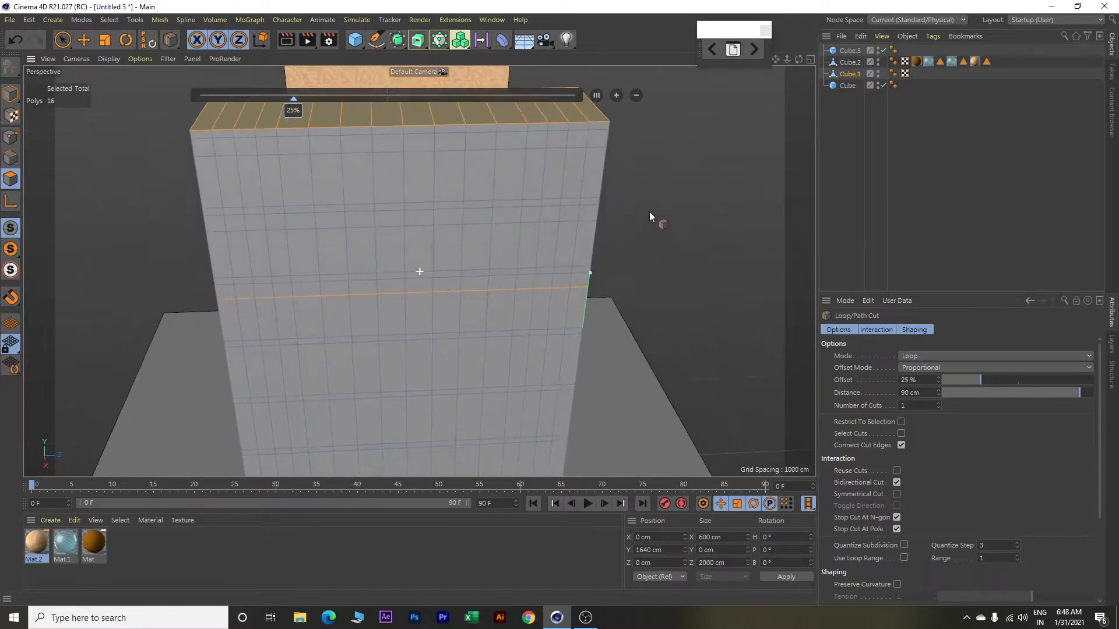
left_click_drag(662, 254, 669, 260, "alt")
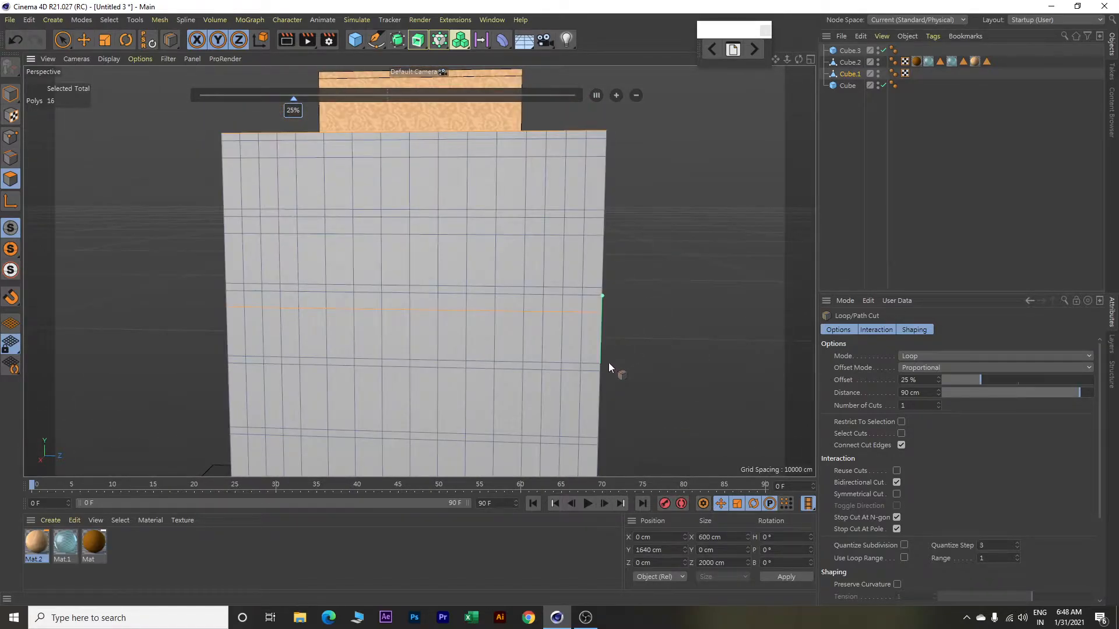
left_click(603, 388)
middle_click_drag(676, 355, 667, 256, "alt")
scroll(667, 257, "down", 2)
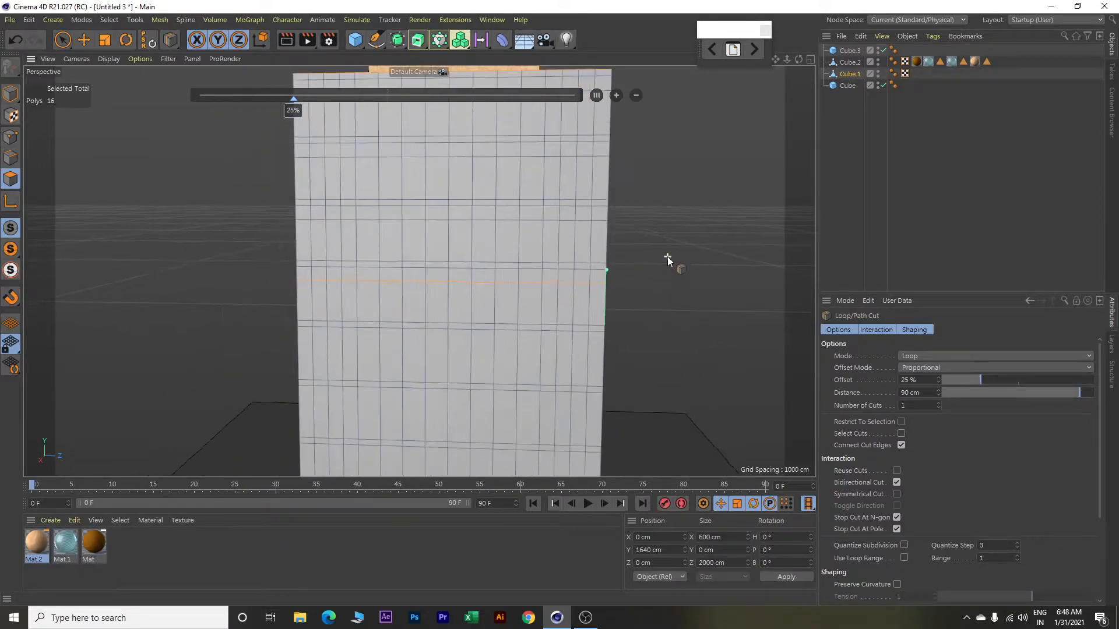
scroll(666, 281, "down", 2)
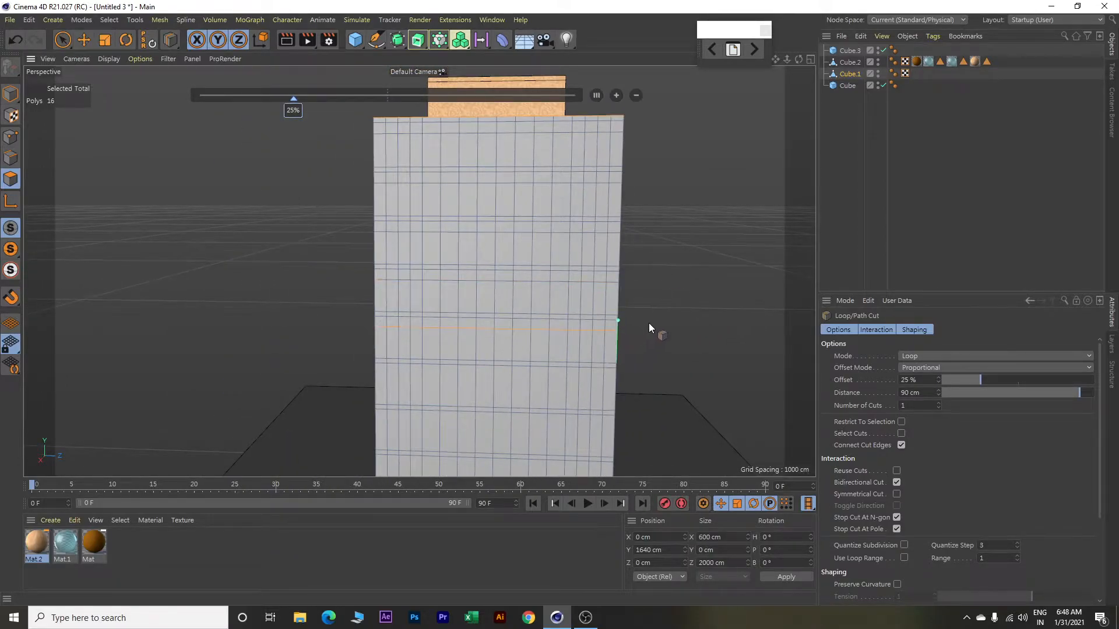
left_click_drag(648, 324, 653, 341, "alt")
left_click(606, 367)
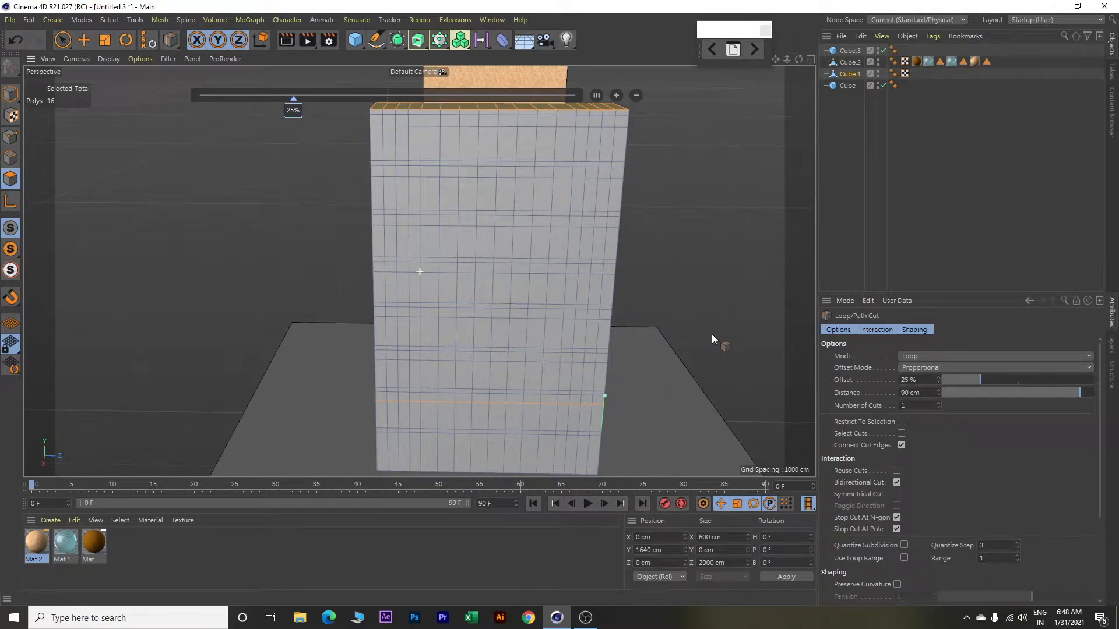
left_click_drag(711, 334, 704, 287, "alt")
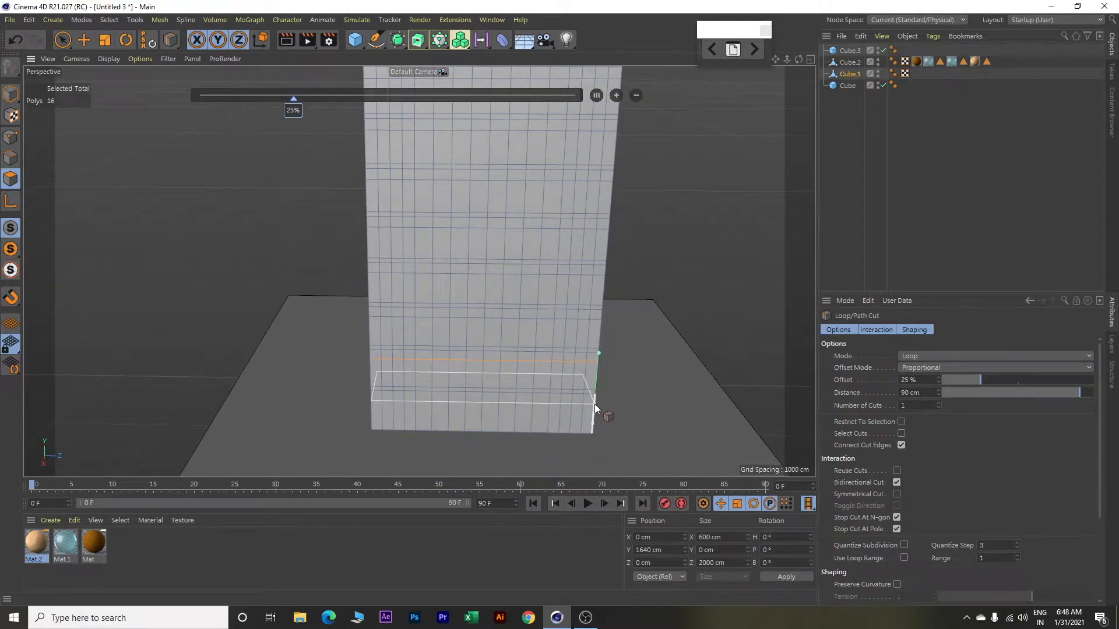
middle_click_drag(680, 236, 674, 270, "alt")
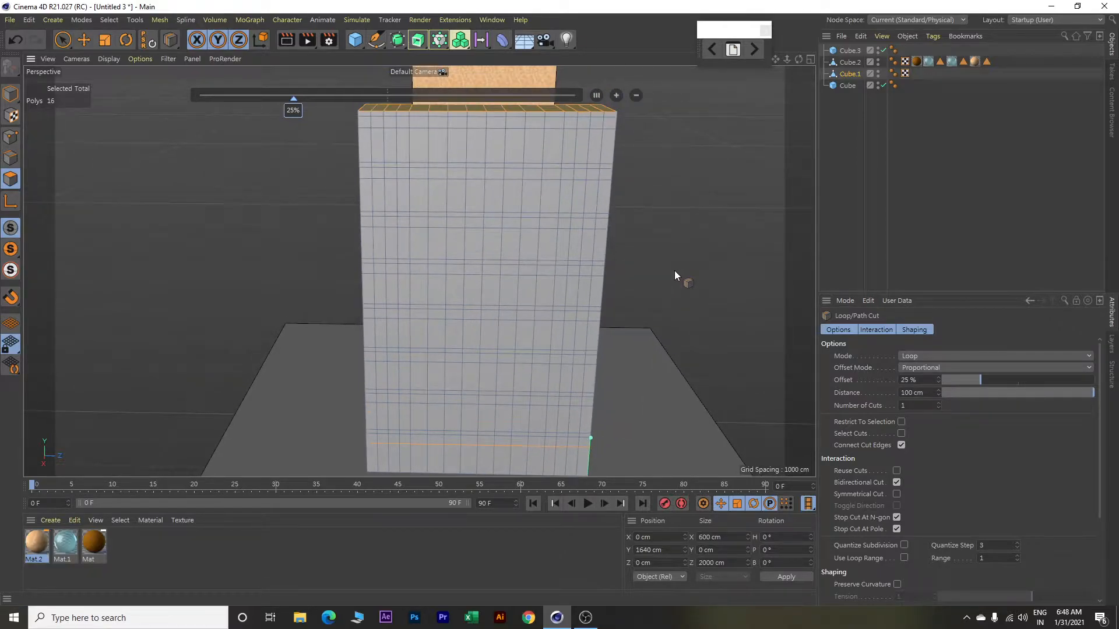
Switch to Model mode and apply the brown material Mat to the whole side tower.
left_click(11, 93)
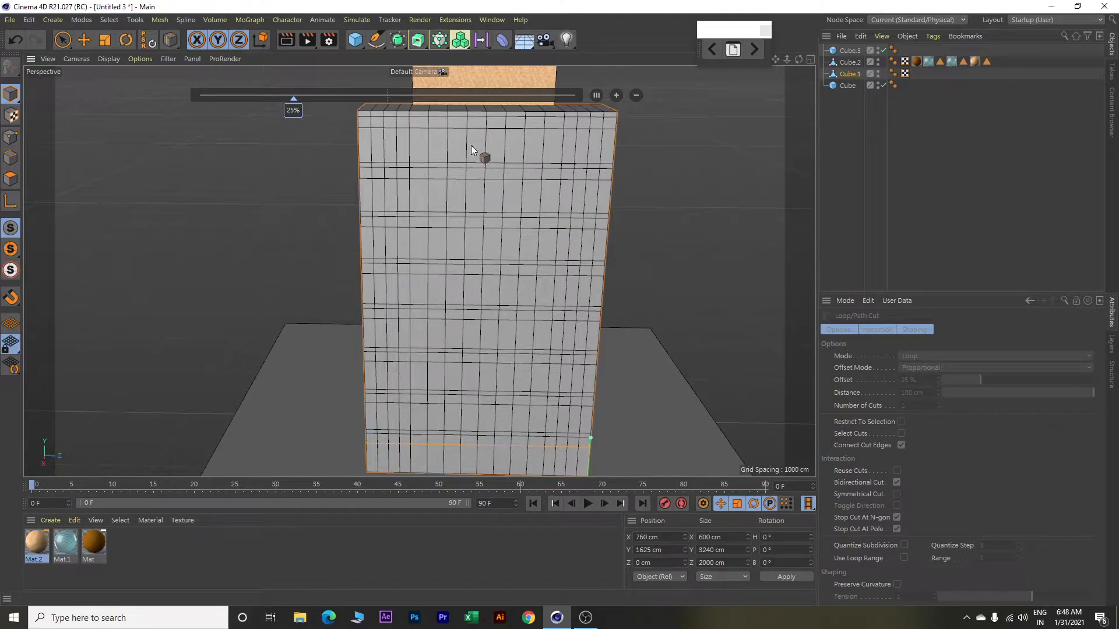
right_click(91, 544)
left_click(129, 383)
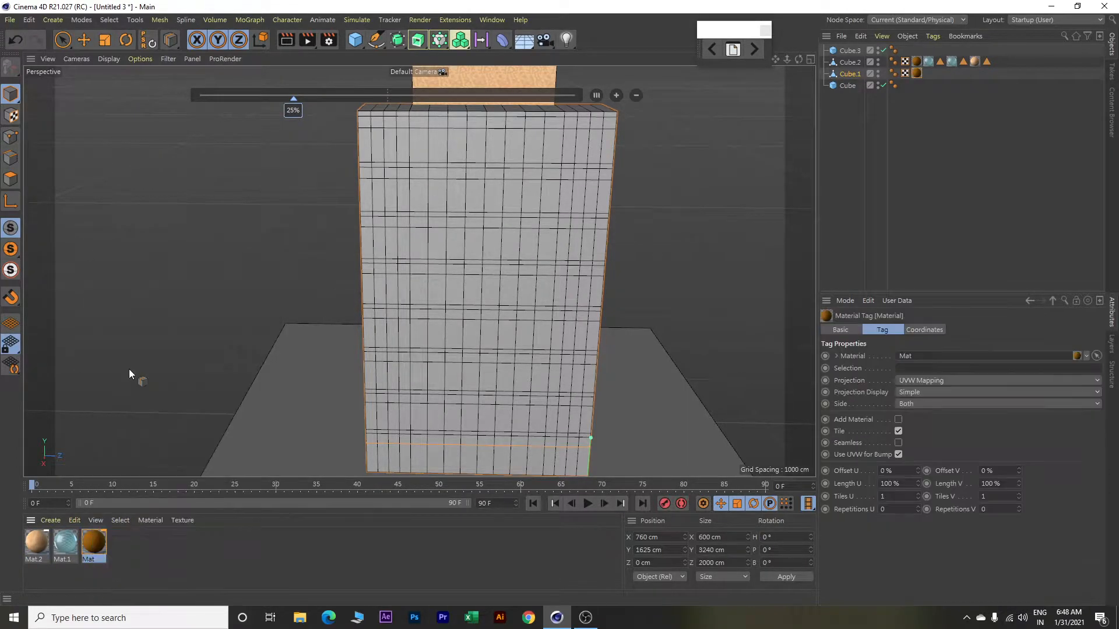
scroll(524, 294, "down", 2)
scroll(592, 235, "up", 2)
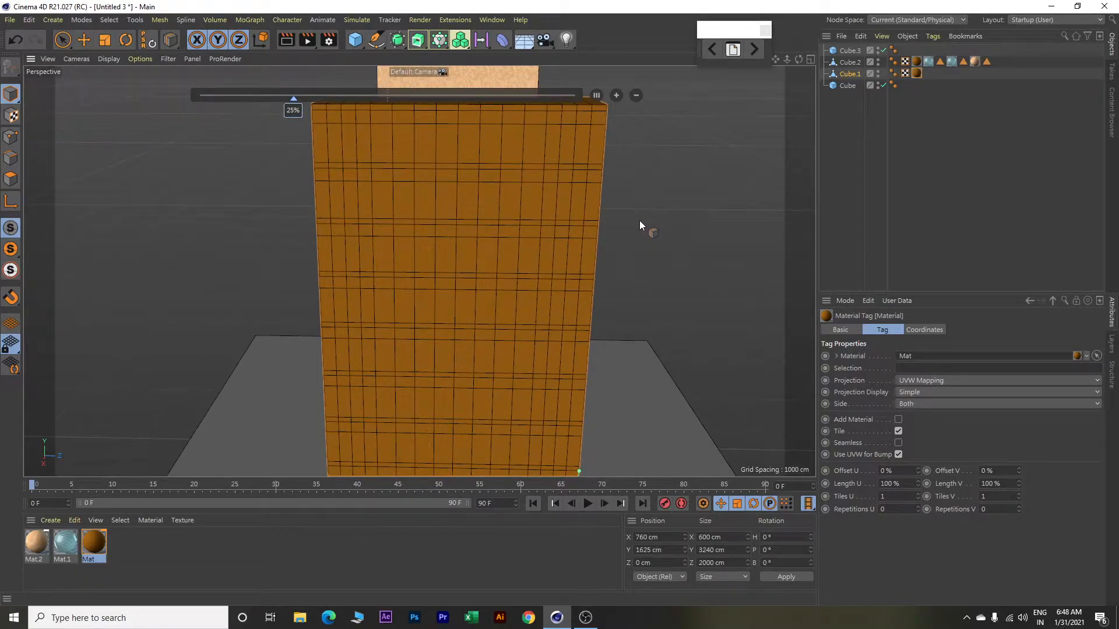
Add the two pairs of window polygons on each of the side tower's two uppermost floors of the wide outer face with Live Selection.
key("space")
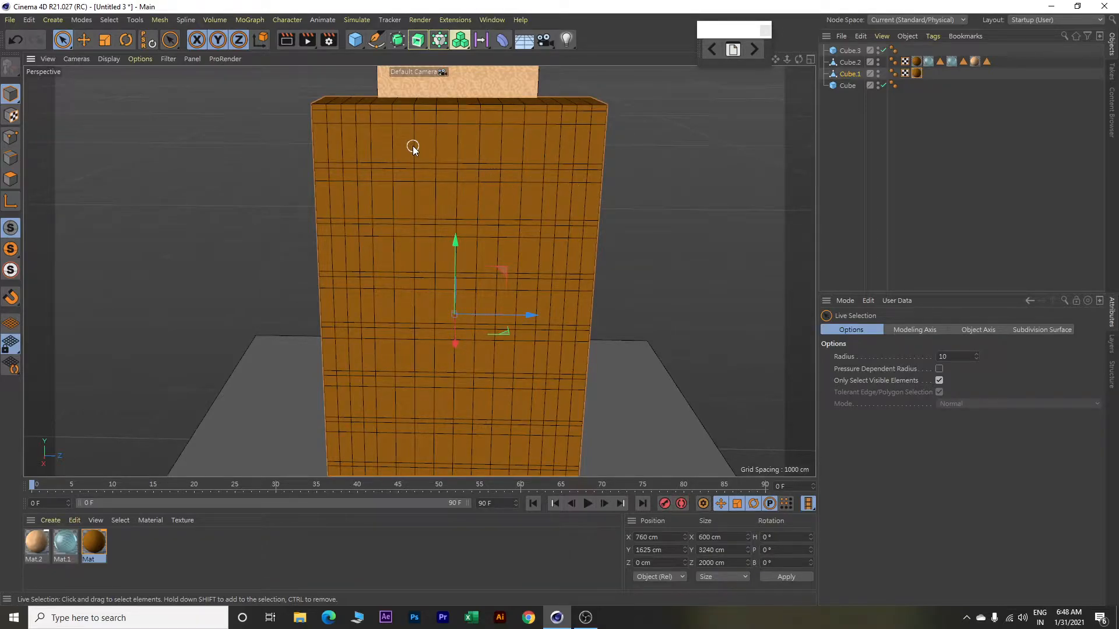
left_click(11, 180)
left_click(386, 163)
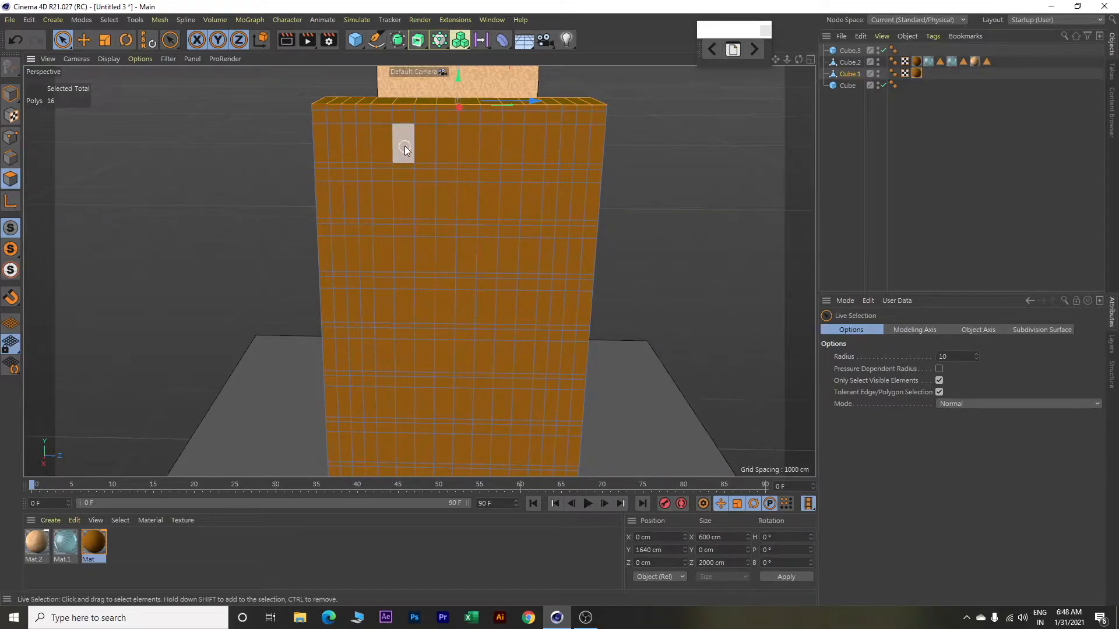
left_click(414, 142, "shift")
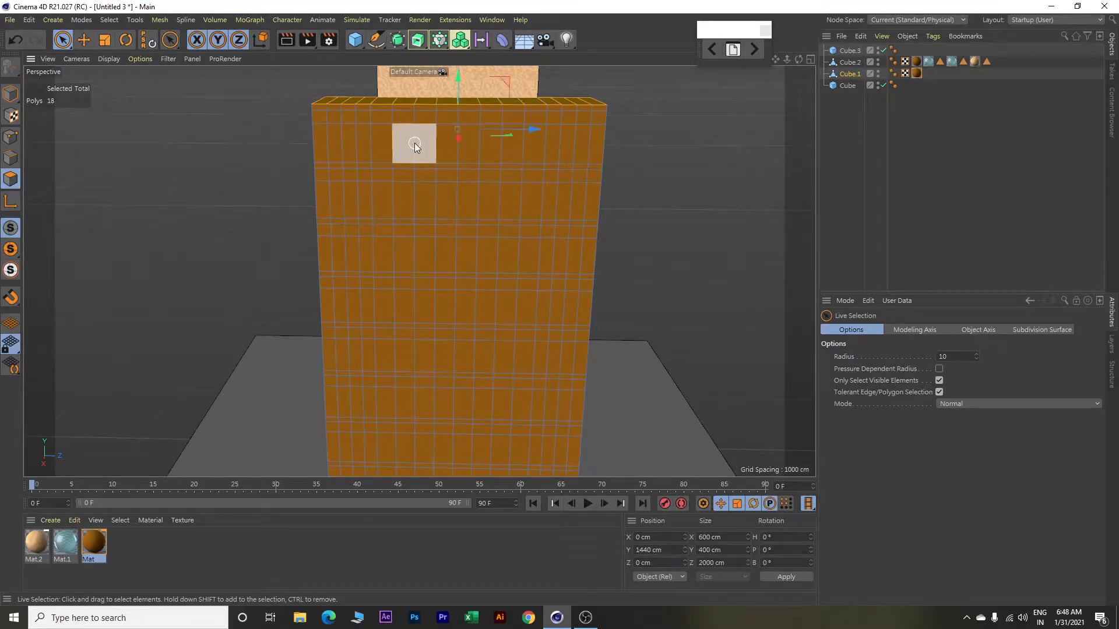
left_click(502, 149, "shift")
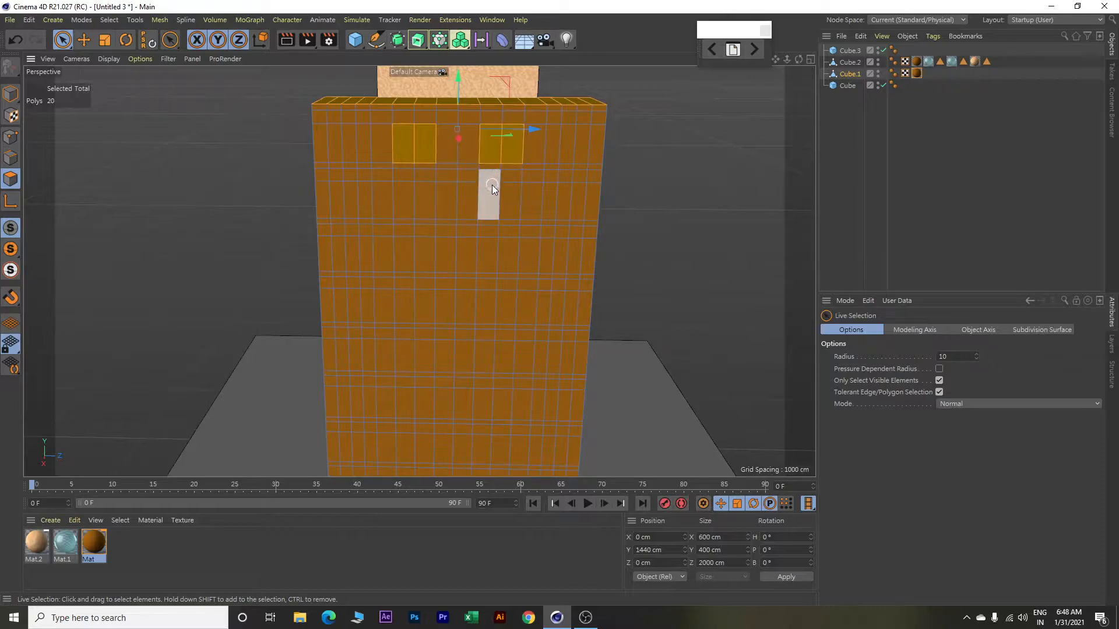
left_click(499, 201, "shift")
left_click(412, 208, "shift")
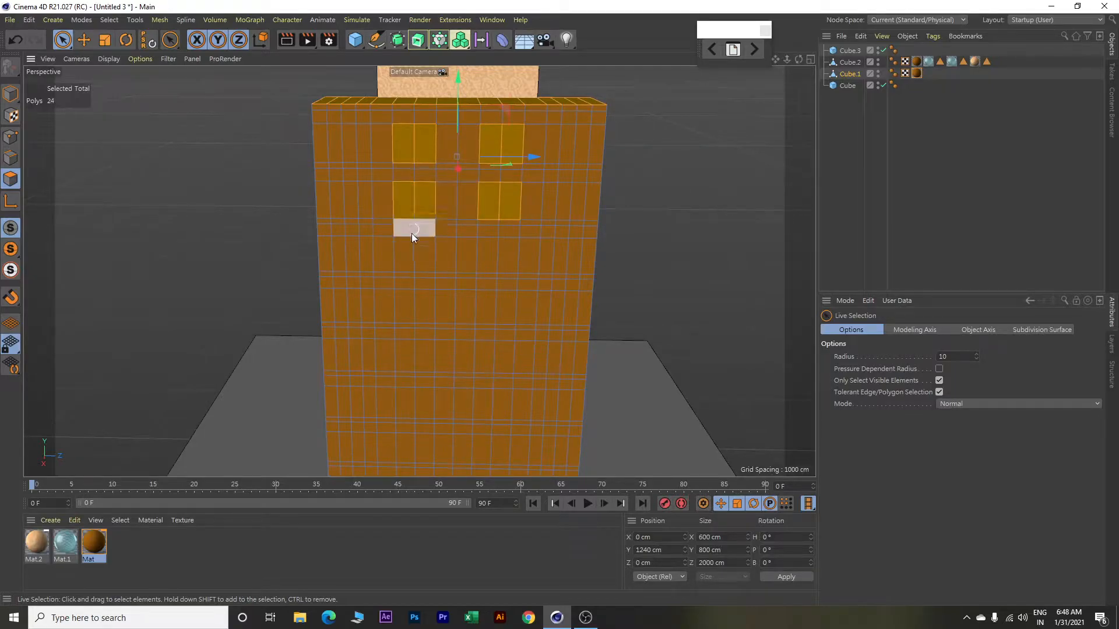
Extend the selection with both window pairs on the wide face's remaining six floors down to the ground floor.
left_click(413, 251, "shift")
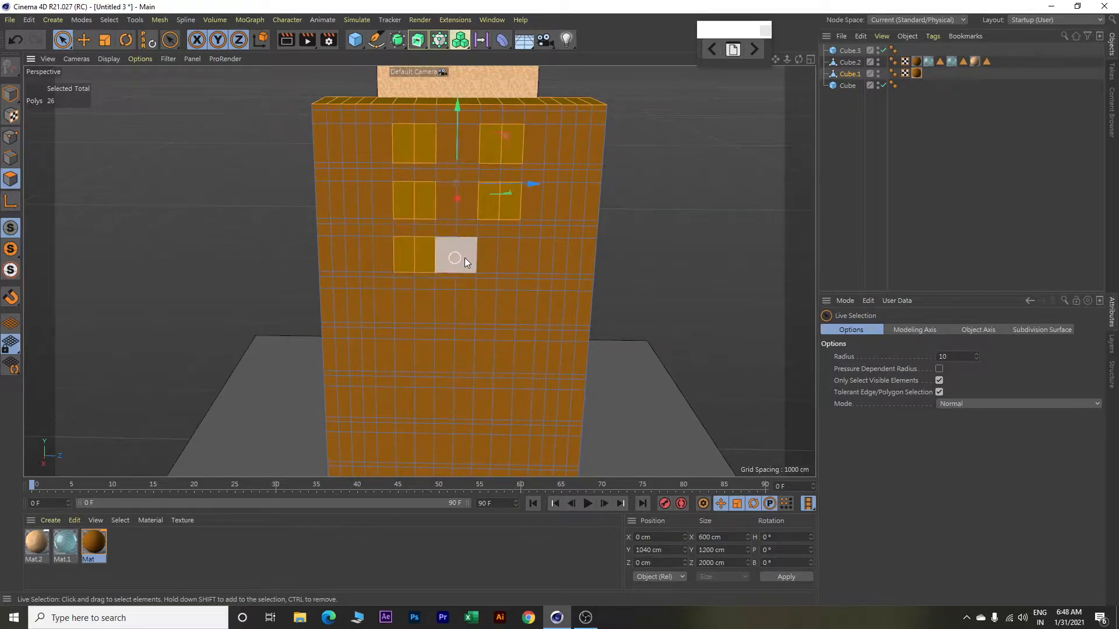
left_click(499, 258, "shift")
left_click(496, 312, "shift")
left_click(415, 355, "shift")
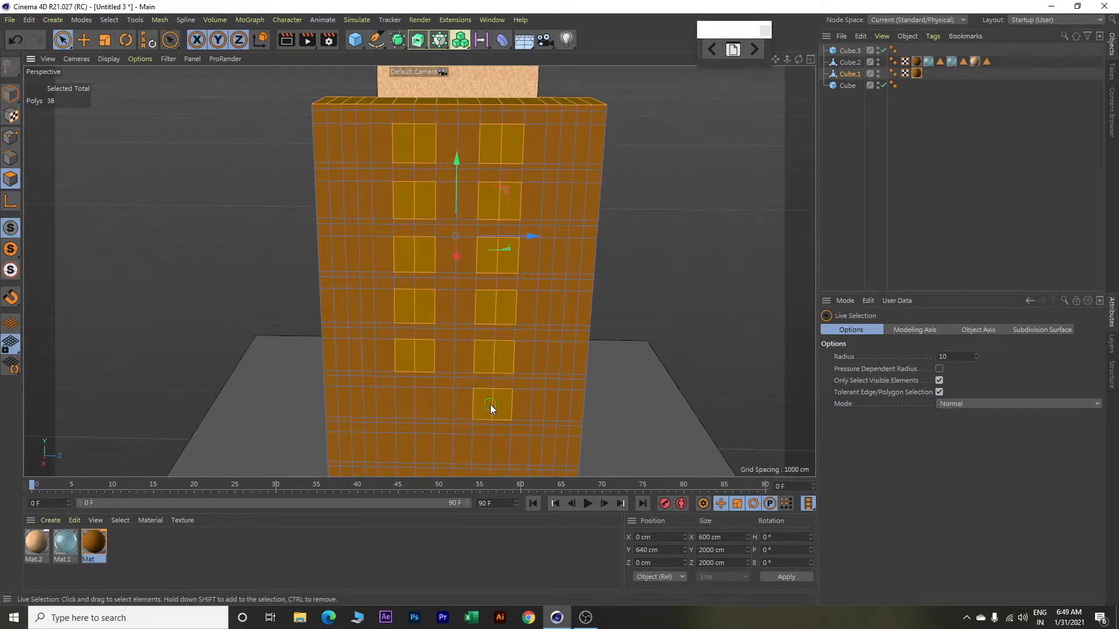
left_click(412, 401, "shift")
left_click(489, 451, "shift")
middle_click_drag(482, 402, 476, 302, "alt")
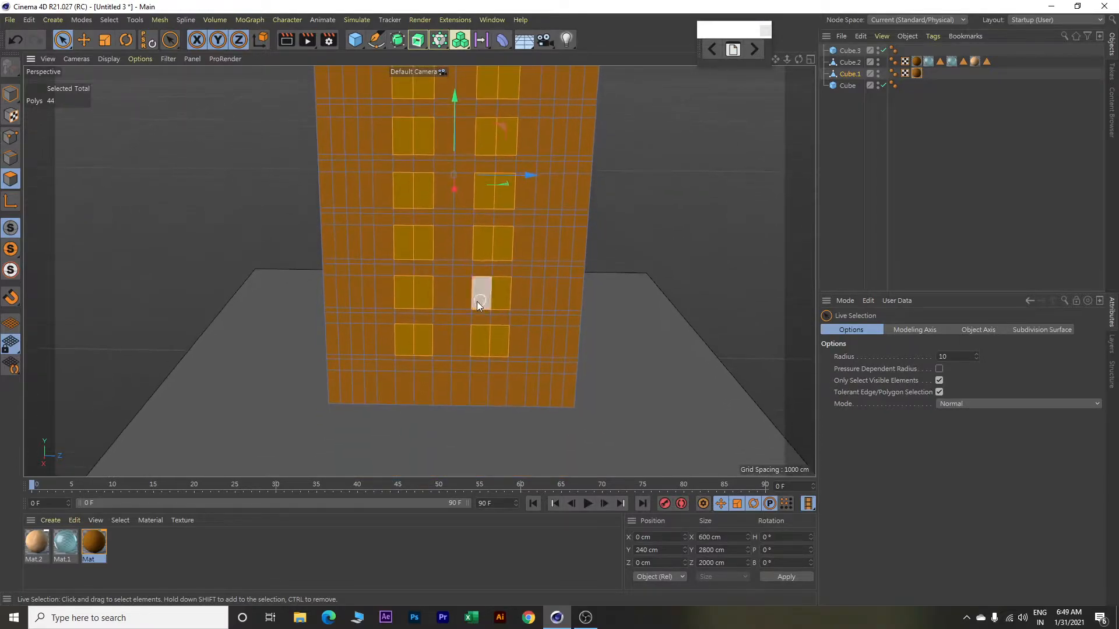
left_click(411, 390, "shift")
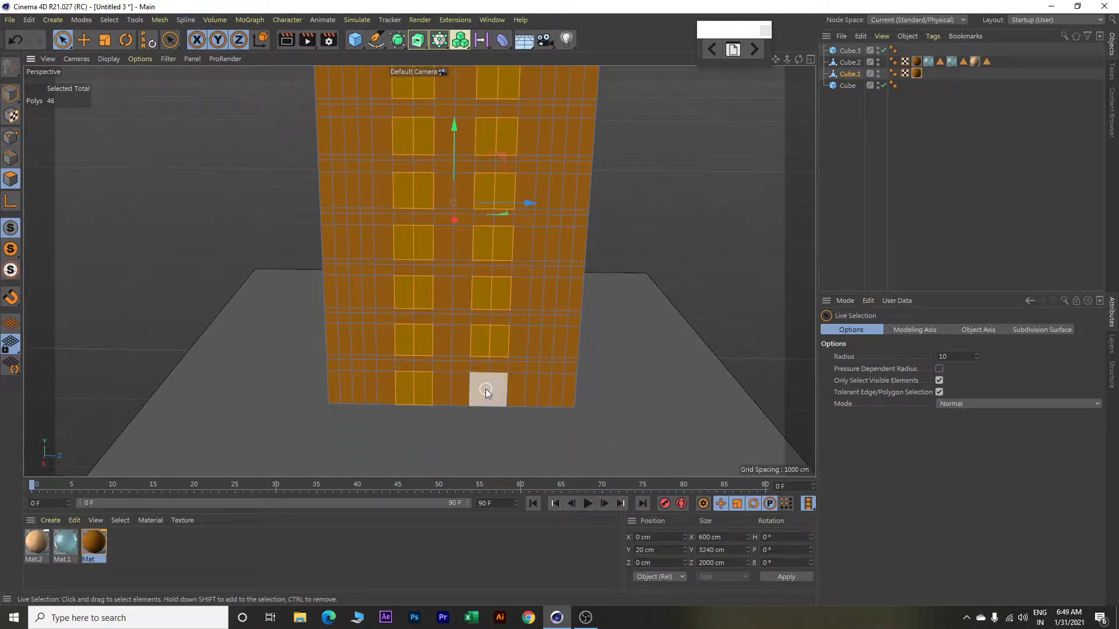
left_click(485, 389, "shift")
Deselect all of the side tower's roof polygons, keeping only the window polygons selected.
scroll(490, 301, "down", 5)
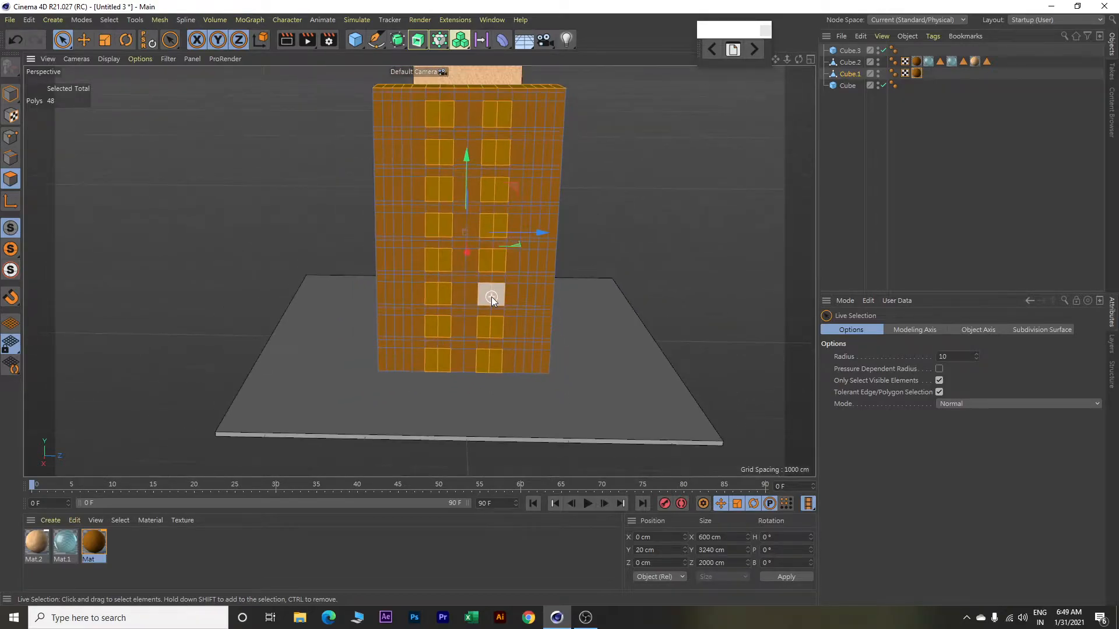
left_click_drag(604, 171, 589, 242, "alt")
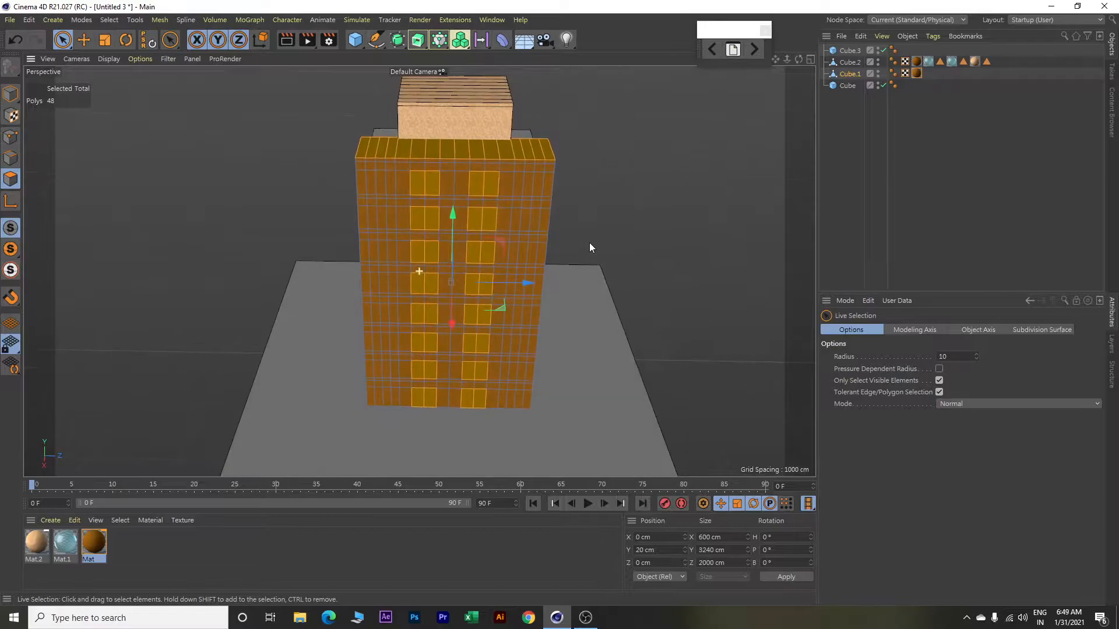
scroll(456, 169, "up", 3)
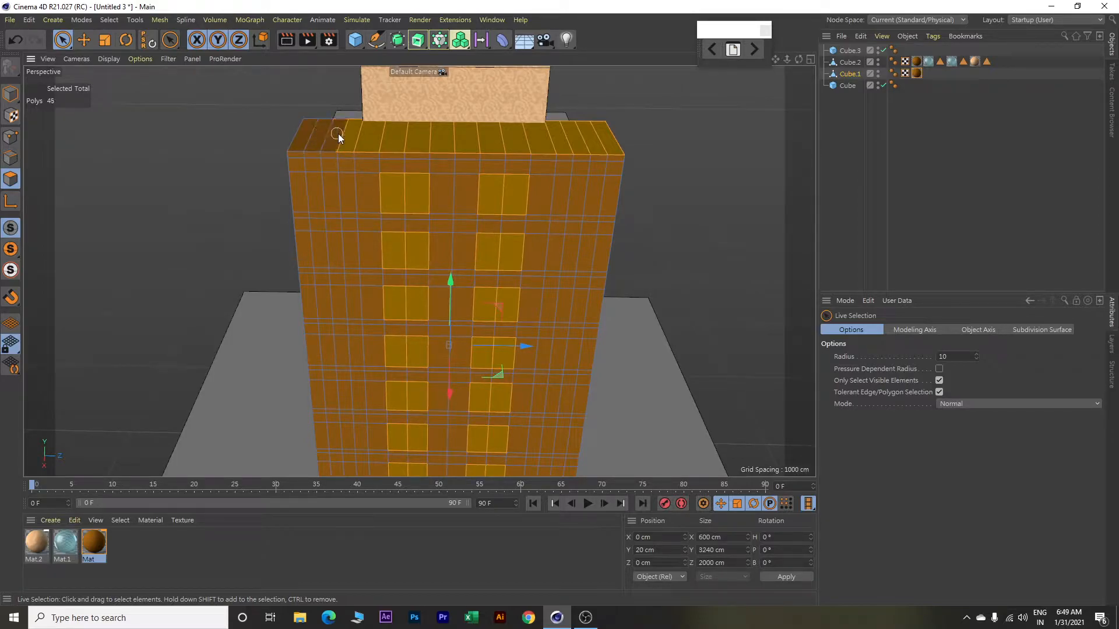
left_click_drag(387, 137, 512, 134, "ctrl")
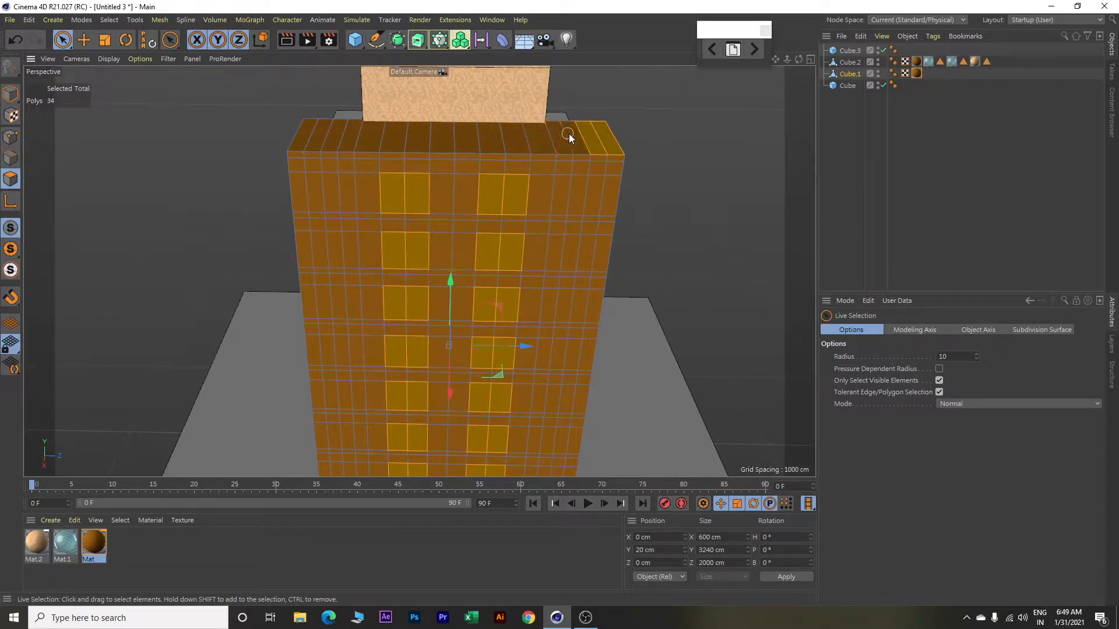
left_click_drag(595, 134, 618, 139, "ctrl")
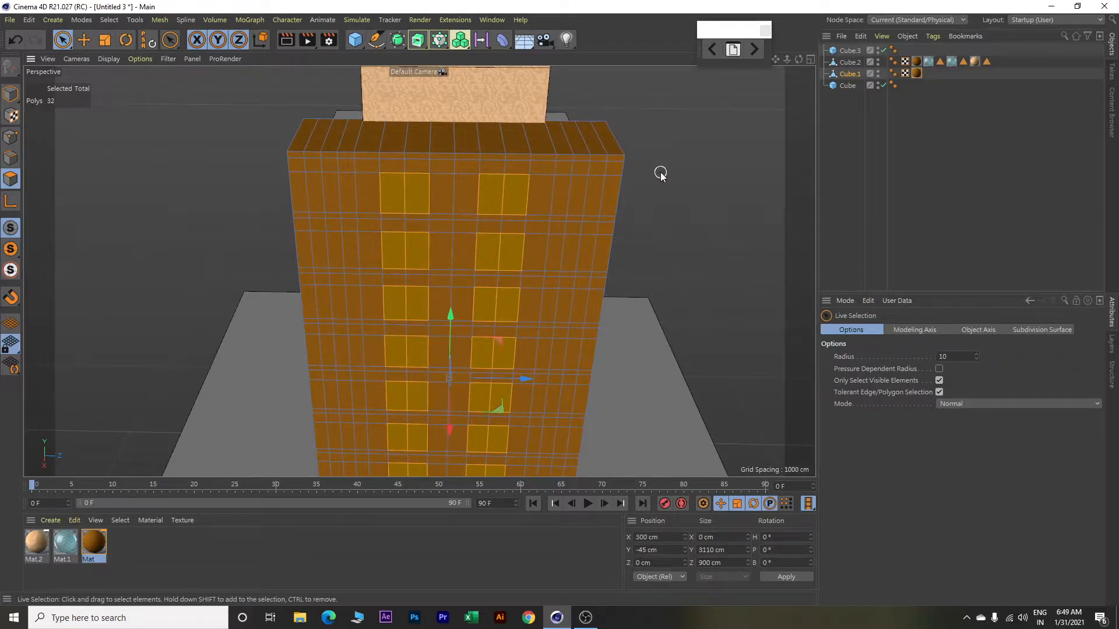
Add the middle pairs of window polygons on the three uppermost floors of the side tower's first narrow end face to the selection.
left_click_drag(679, 180, 469, 166, "alt")
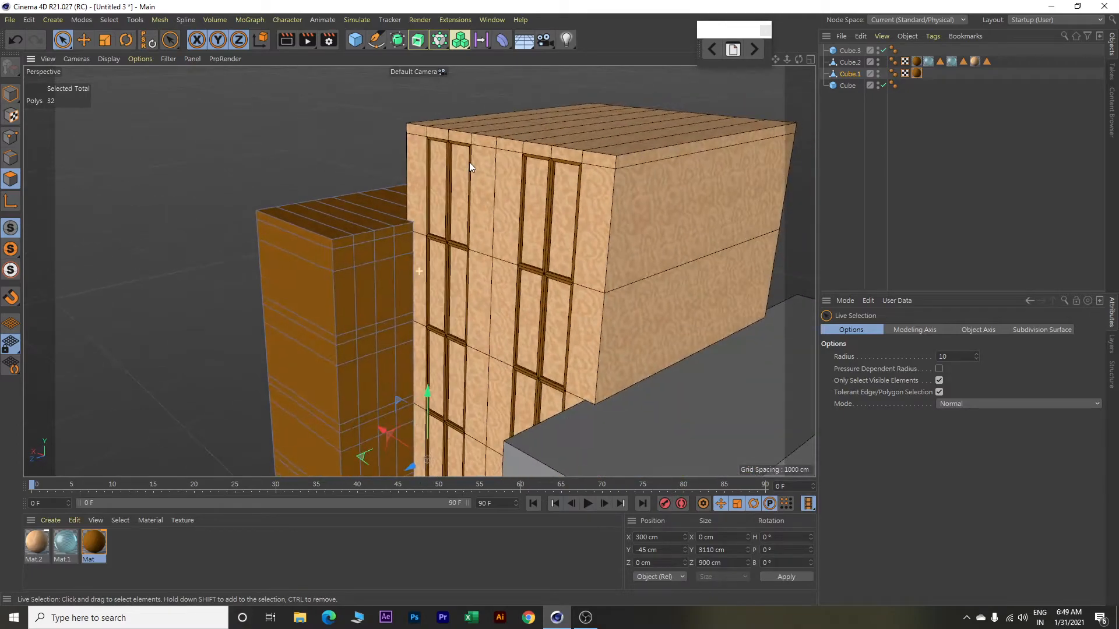
middle_click_drag(434, 284, 432, 164, "alt")
left_click(376, 183, "shift")
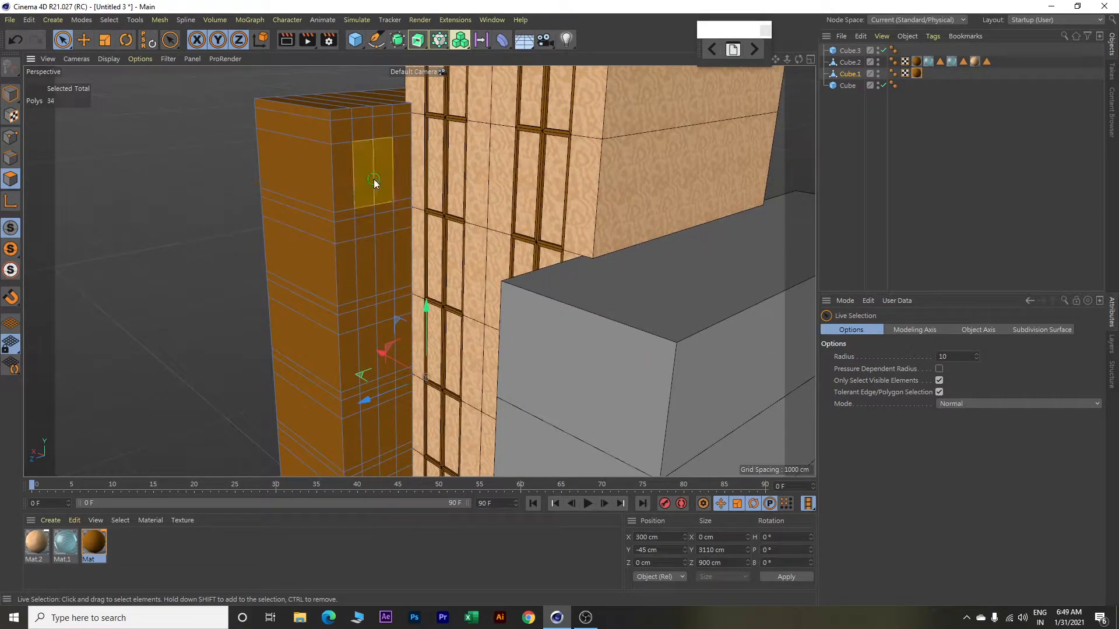
left_click(373, 275, "shift")
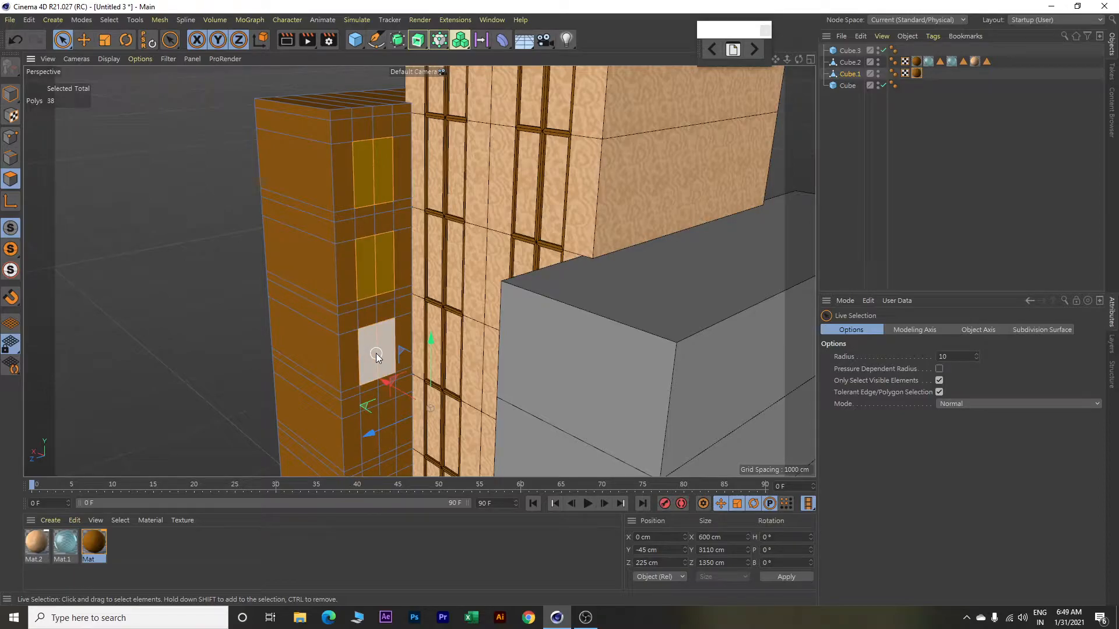
Add the middle window pairs on the same narrow end face's five lower floors down to the ground floor.
scroll(376, 355, "down", 1)
middle_click_drag(376, 354, 380, 218, "alt")
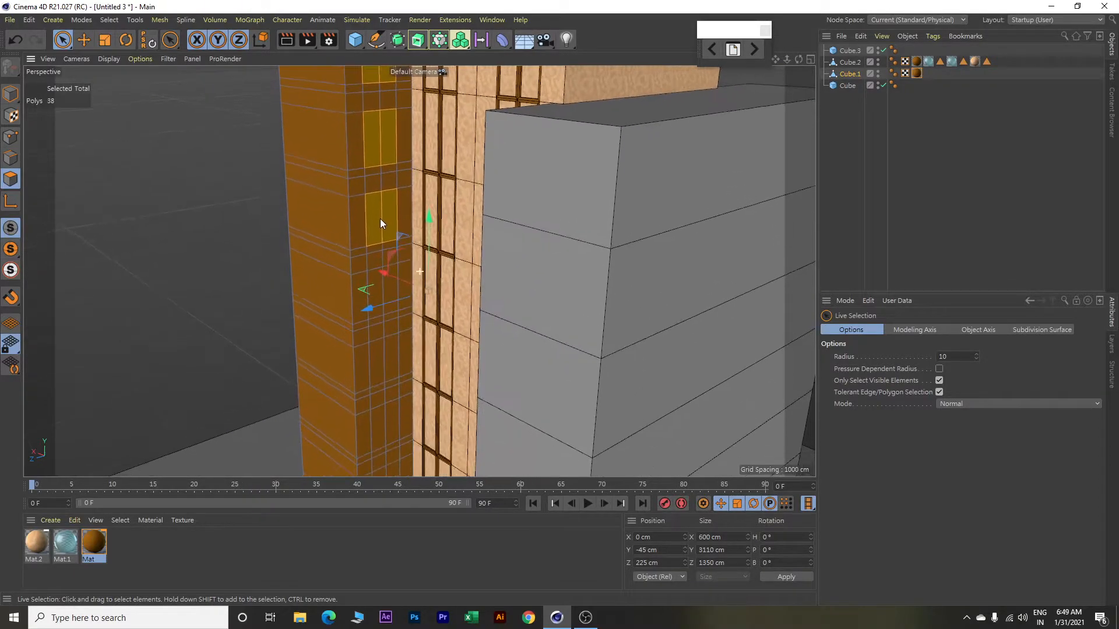
left_click(381, 286, "shift")
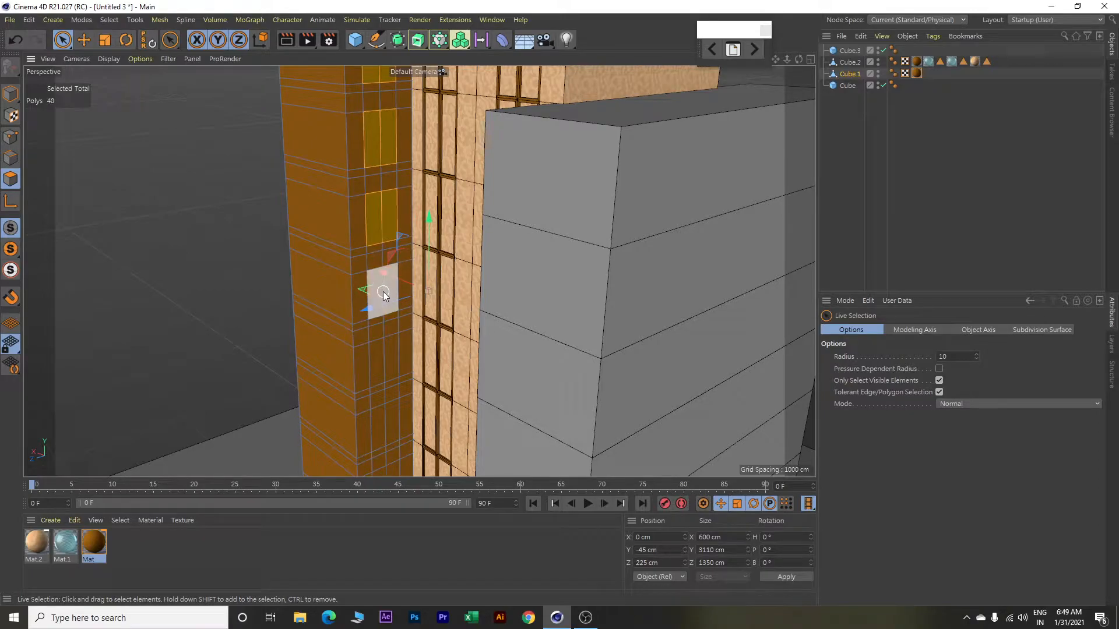
left_click(382, 365, "shift")
left_click(383, 421, "shift")
middle_click_drag(397, 384, 394, 208, "alt")
left_click(379, 303, "shift")
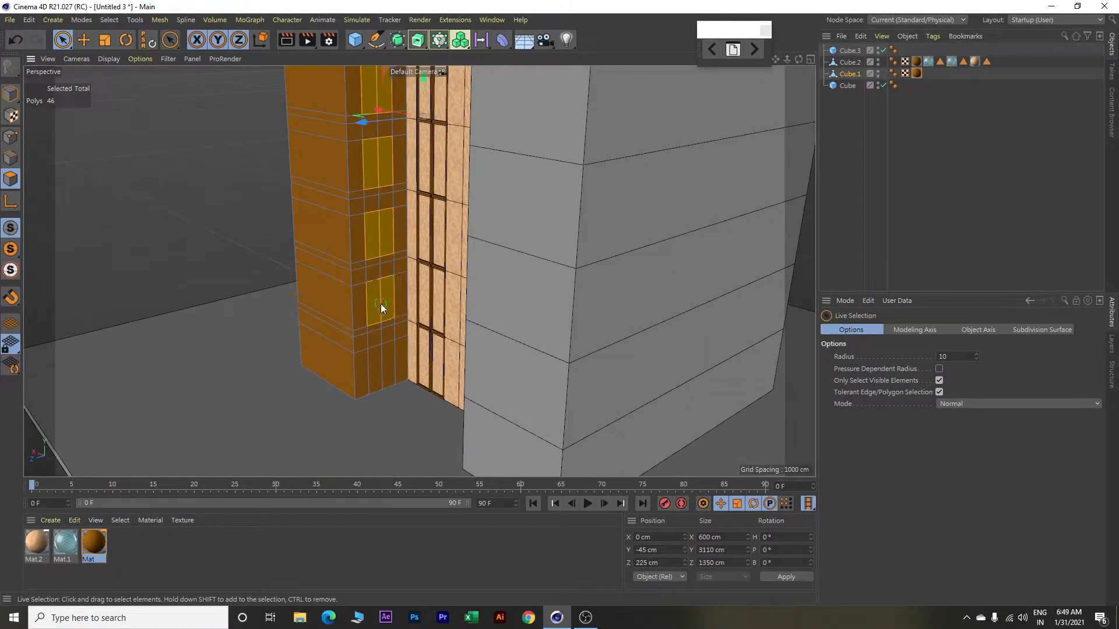
left_click(385, 371, "shift")
Add the middle pairs of window polygons on all eight floors of the side tower's opposite narrow end face to the selection.
scroll(376, 275, "down", 6)
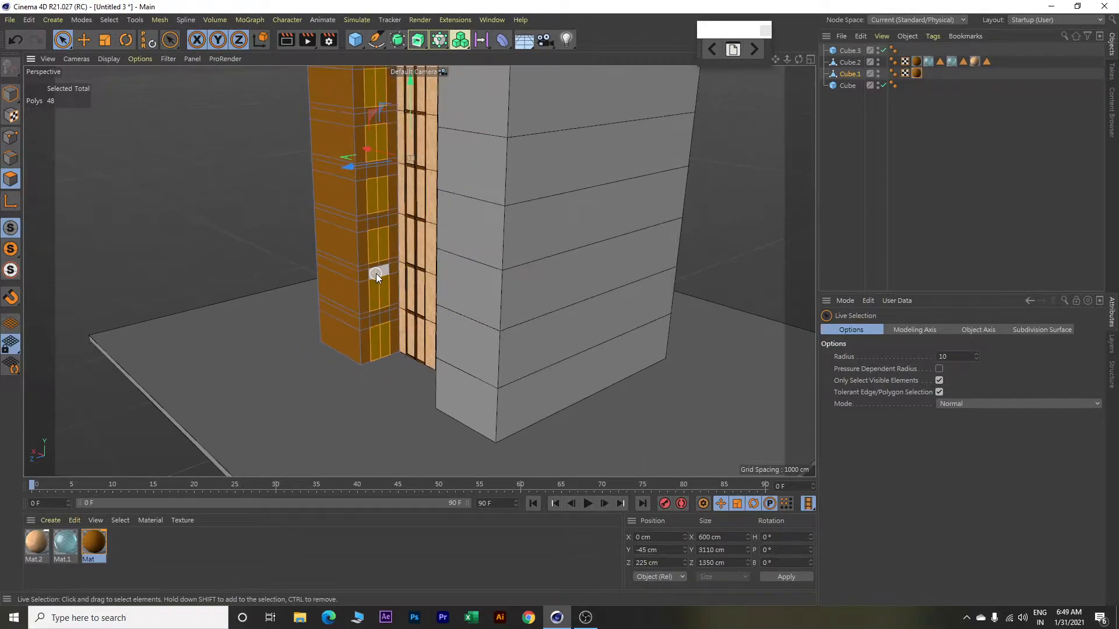
middle_click_drag(624, 157, 614, 233, "alt")
left_click_drag(624, 192, 512, 195, "alt")
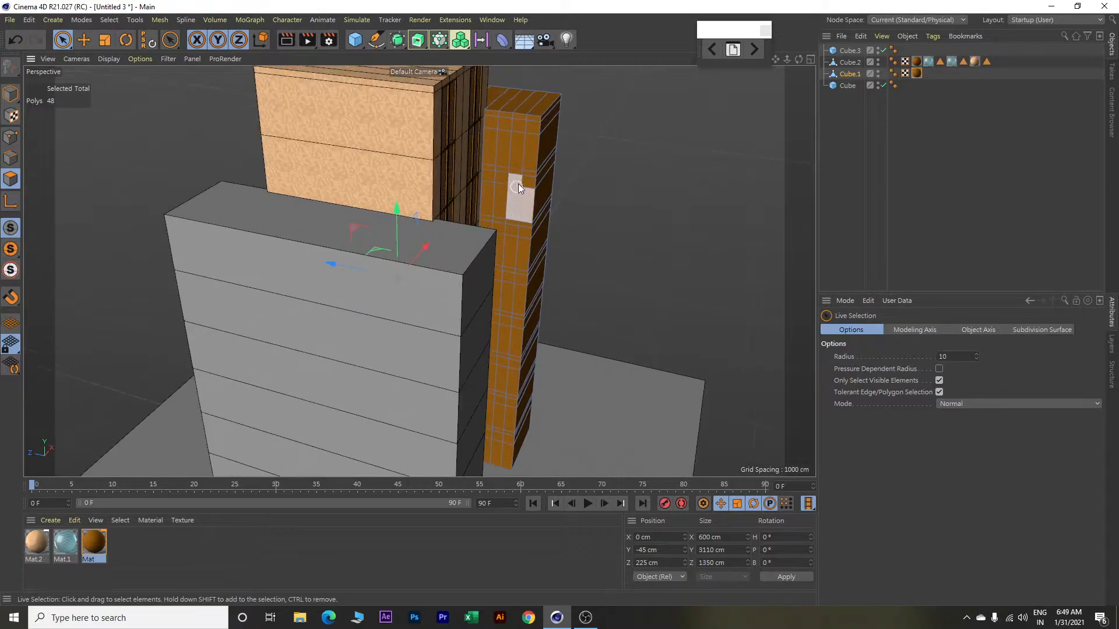
left_click(511, 153, "shift")
left_click(513, 201, "shift")
left_click_drag(607, 243, 593, 243, "alt")
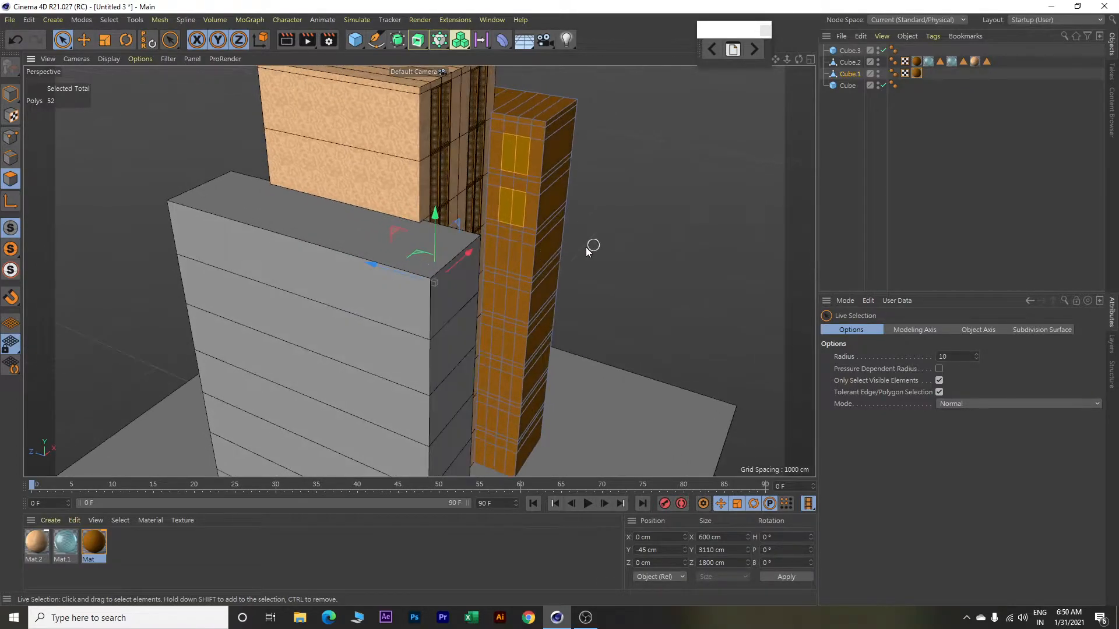
left_click(507, 256, "shift")
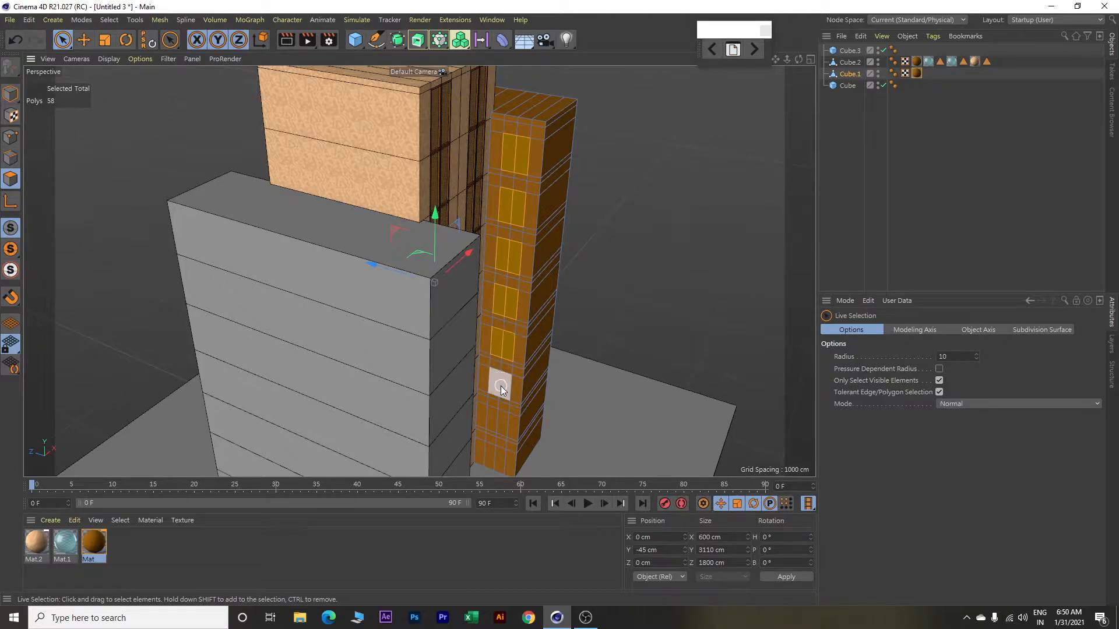
left_click(499, 423, "shift")
left_click(494, 460, "shift")
left_click_drag(662, 197, 432, 163, "alt")
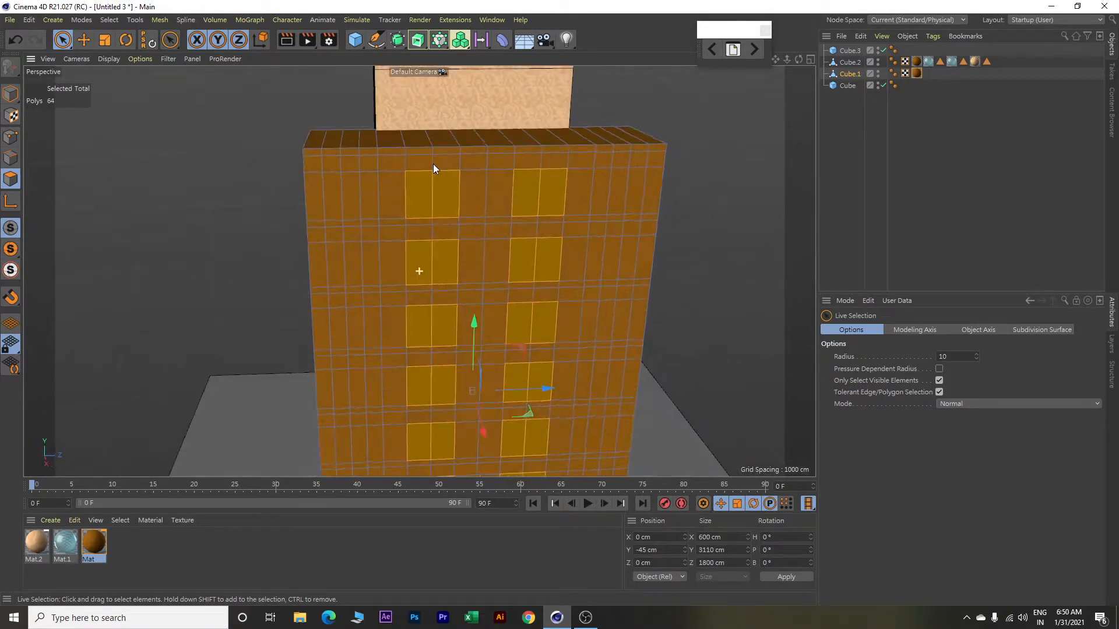
Inset each selected window polygon of the side tower individually with Extrude Inner at a 10 cm offset.
scroll(498, 232, "up", 8)
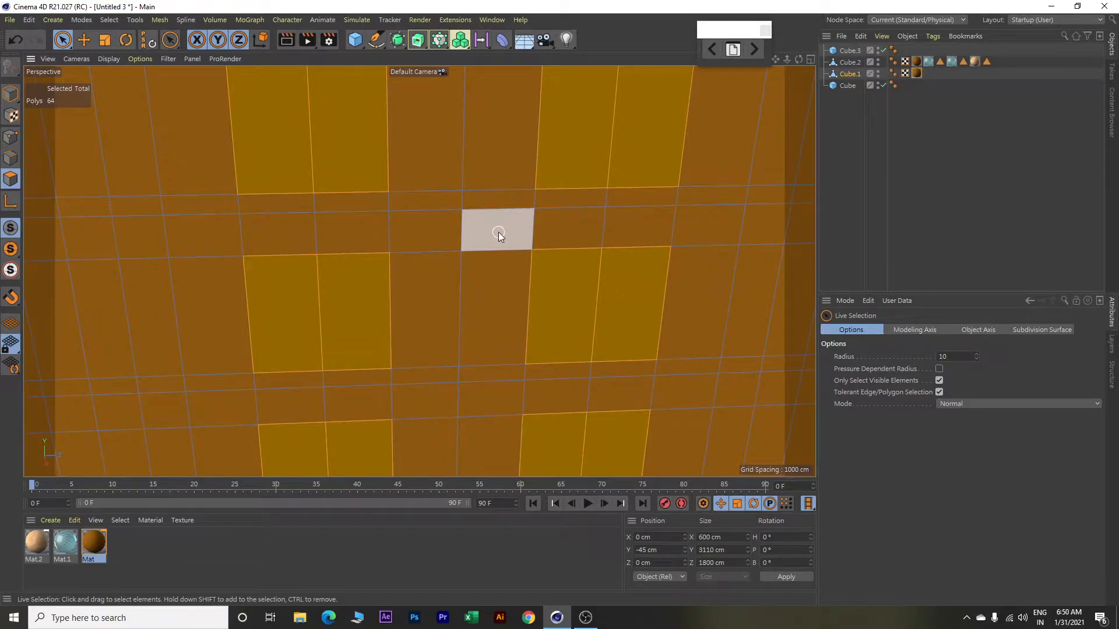
key("i")
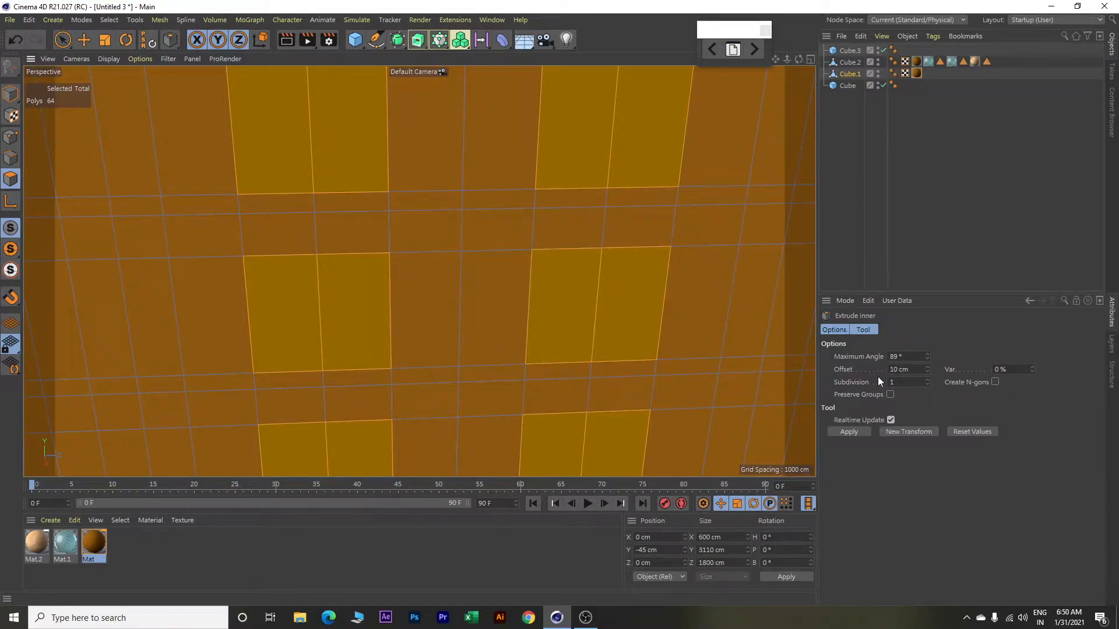
left_click(918, 430)
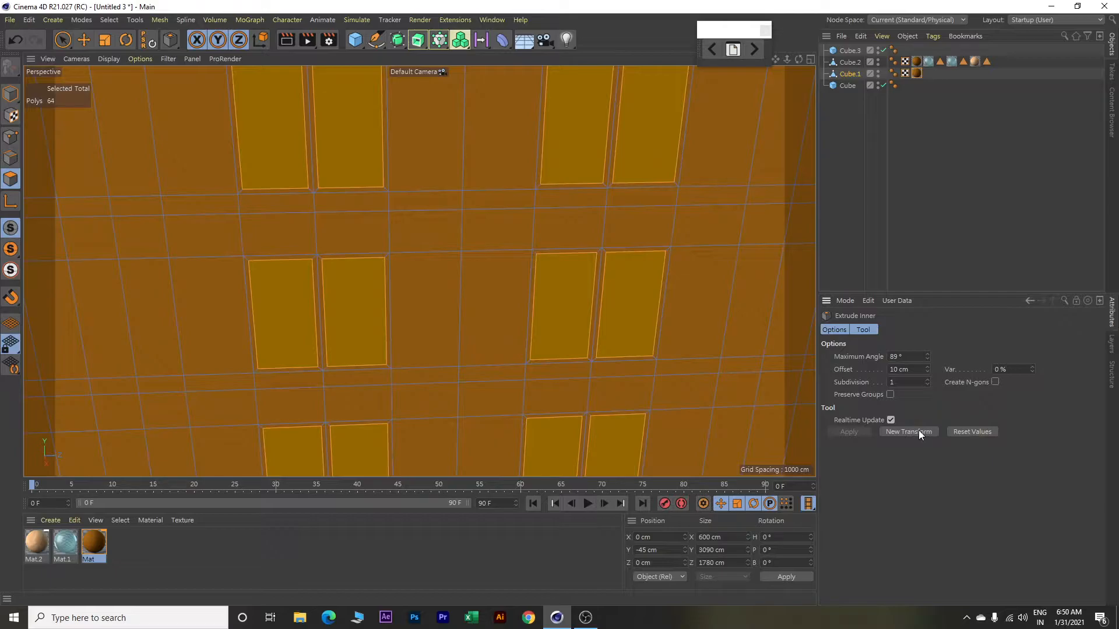
Extrude the inset window polygons into the wall with an offset of -10 cm.
key("d")
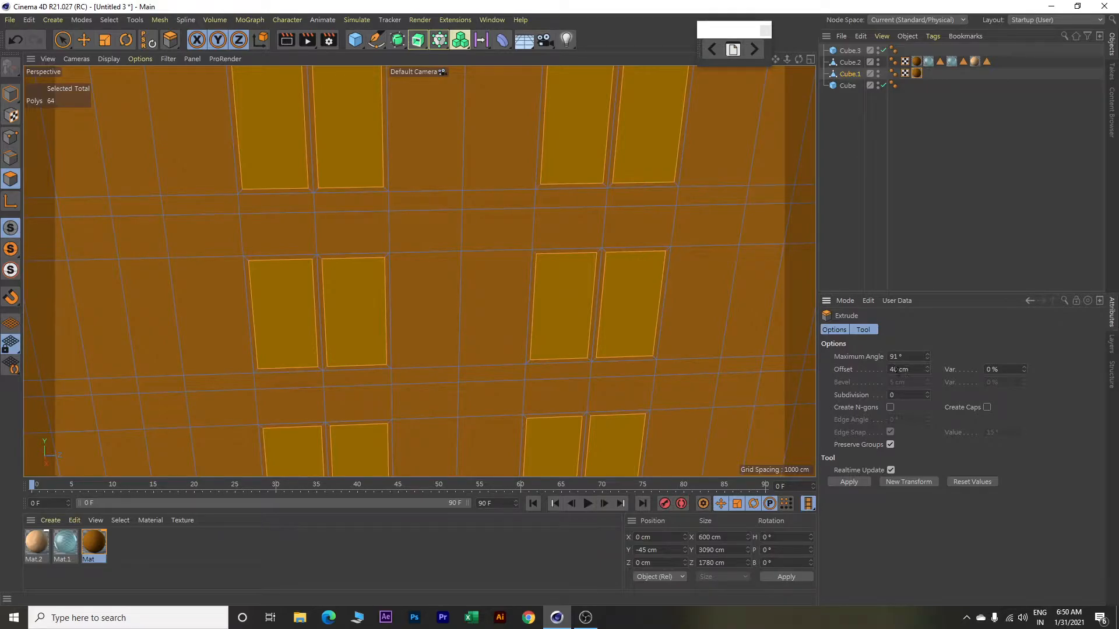
left_click_drag(914, 373, 878, 367)
key("Return")
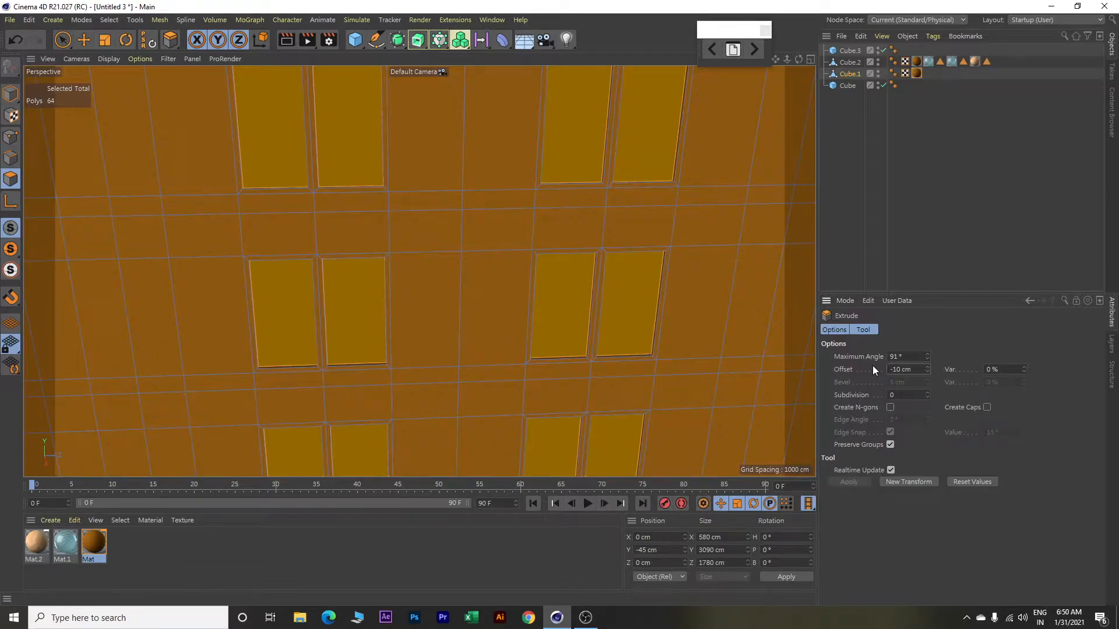
Inspect the recessed windows up close and from around the side tower.
scroll(340, 369, "up", 5)
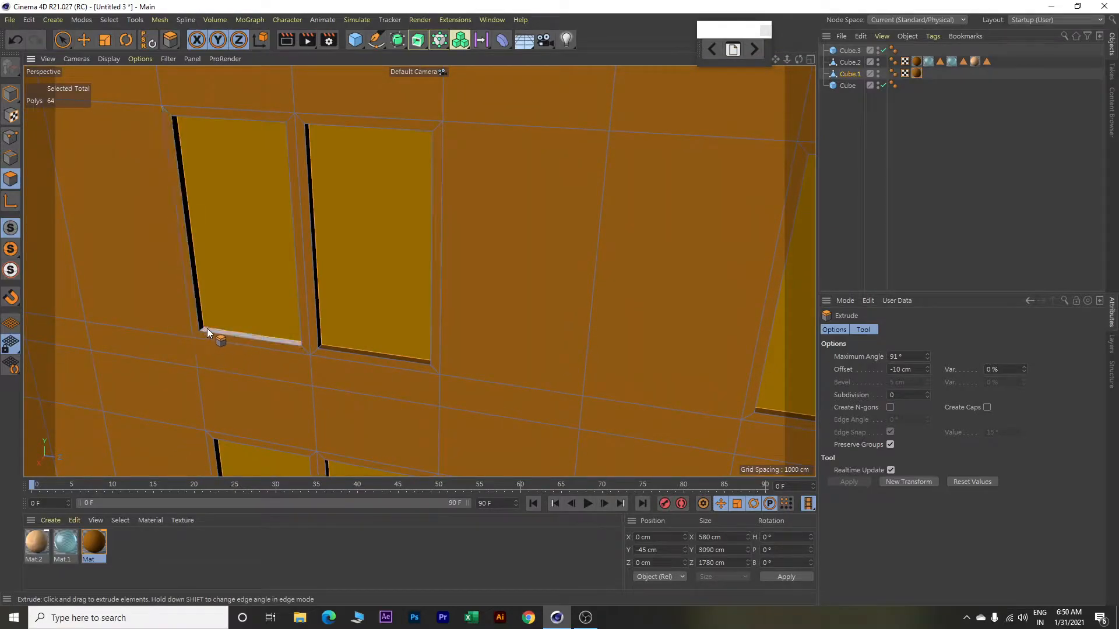
scroll(299, 337, "down", 6)
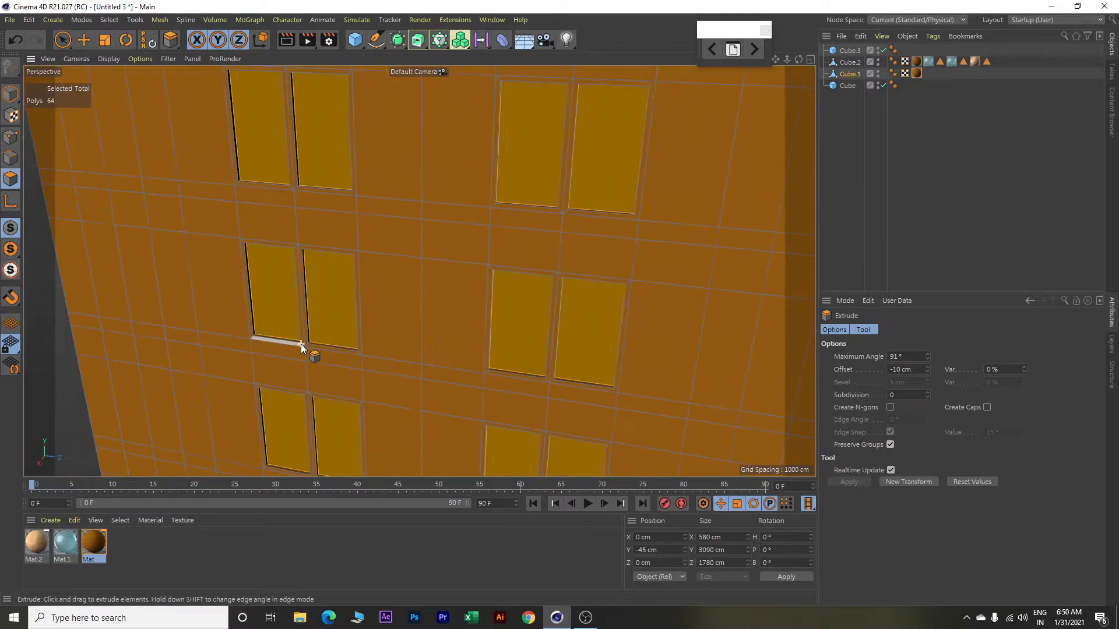
scroll(303, 348, "down", 3)
left_click_drag(700, 272, 478, 253, "alt")
scroll(351, 292, "up", 5)
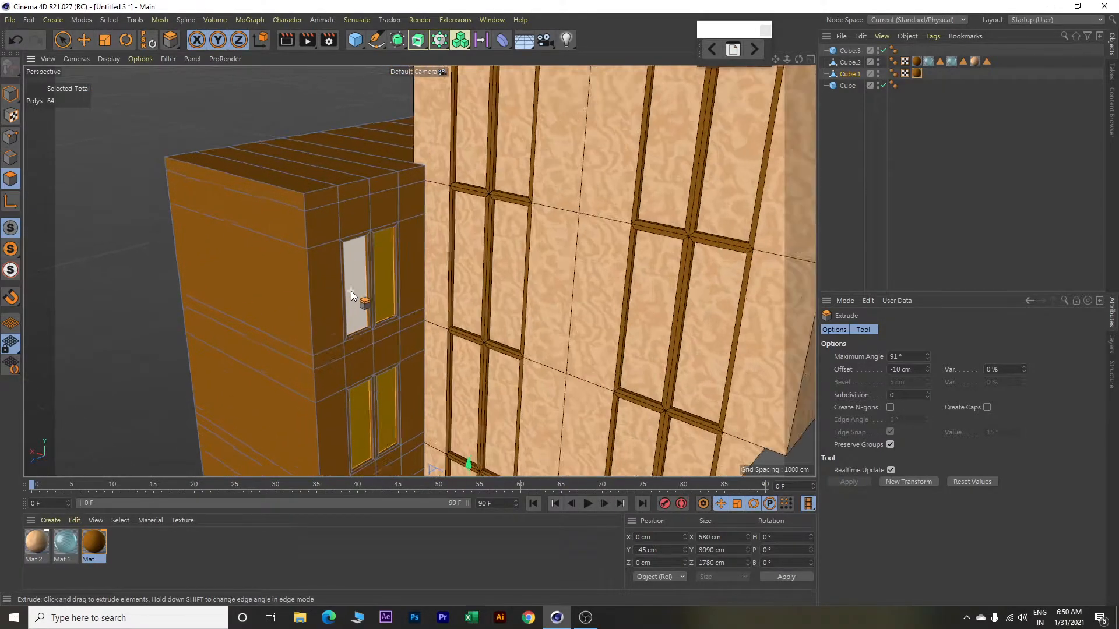
scroll(360, 314, "down", 8)
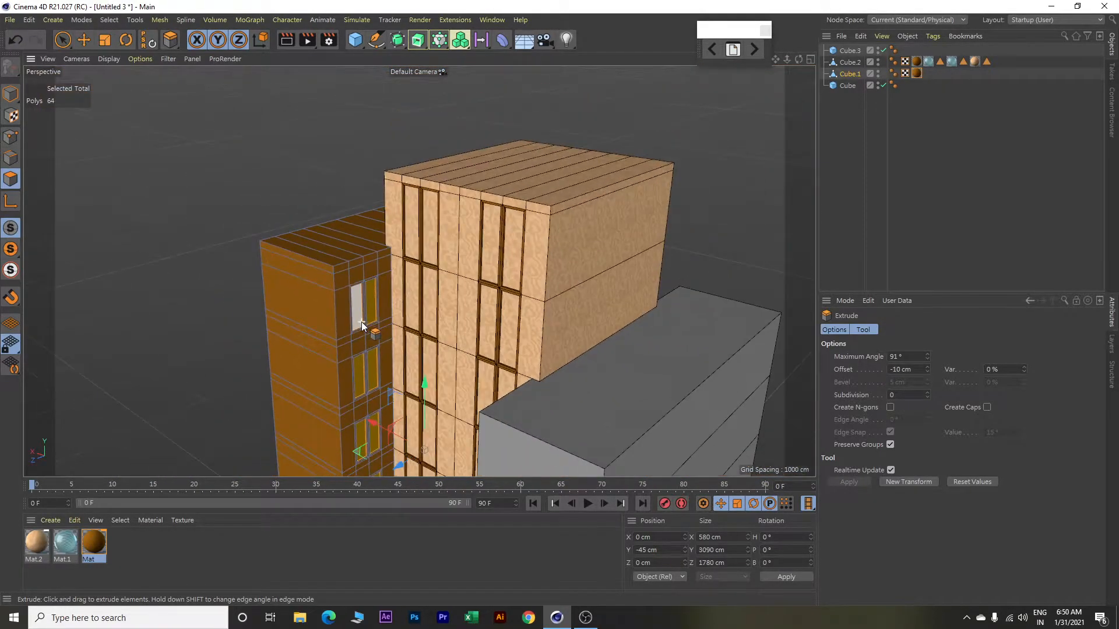
left_click_drag(236, 302, 412, 268, "alt")
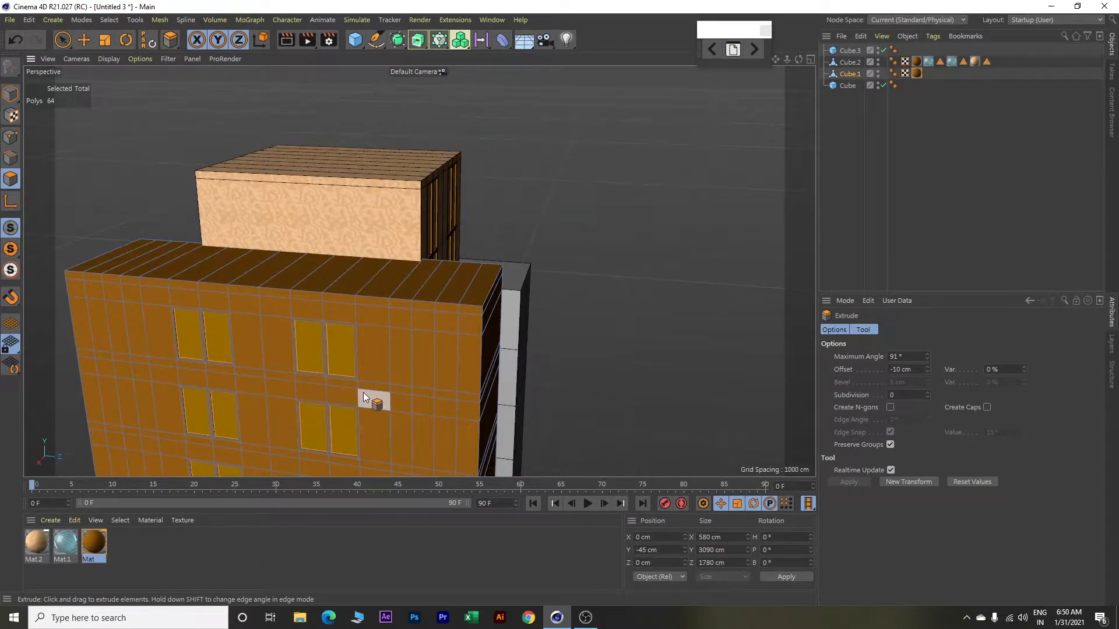
scroll(432, 338, "up", 2)
left_click_drag(432, 338, 565, 328, "alt")
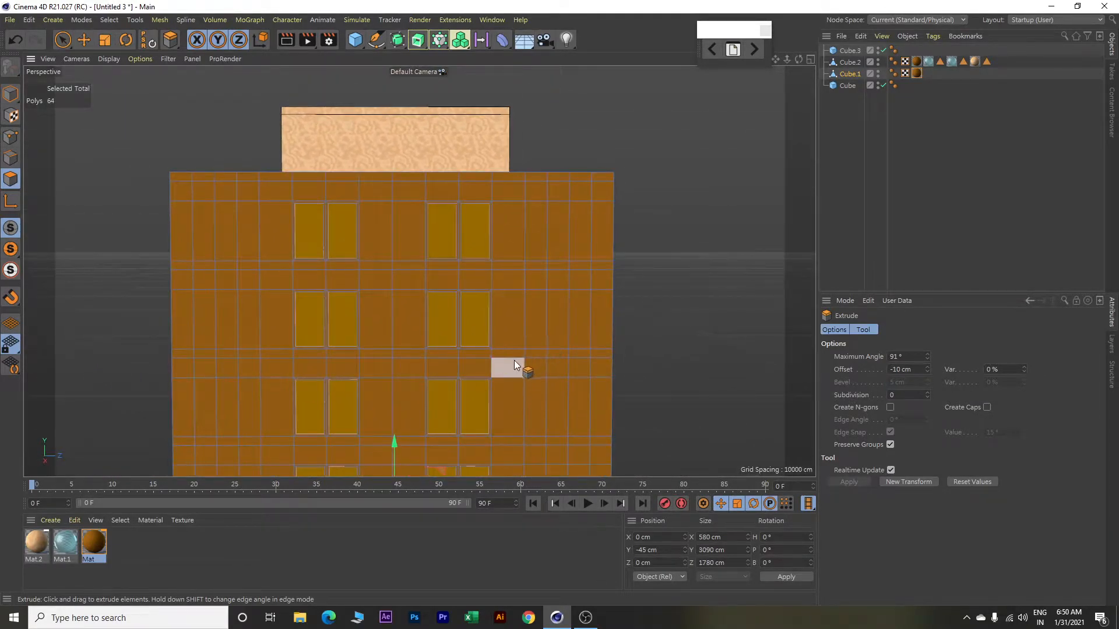
Apply the glass material Mat.1 to the recessed window polygons of the side tower and clear the selection.
right_click(61, 547)
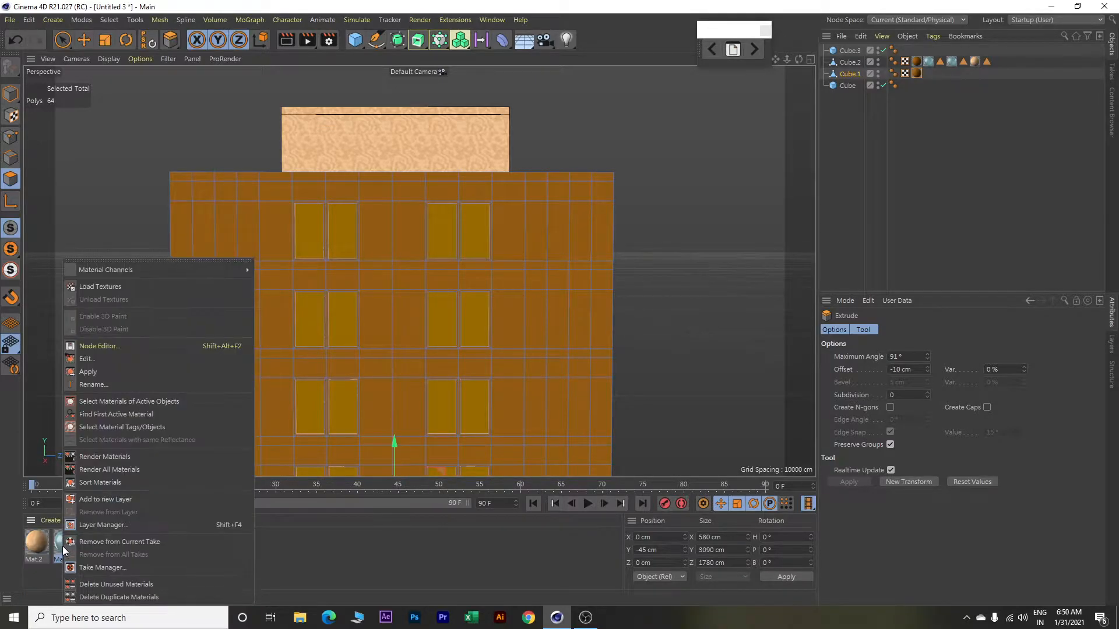
left_click(101, 373)
scroll(549, 337, "down", 3)
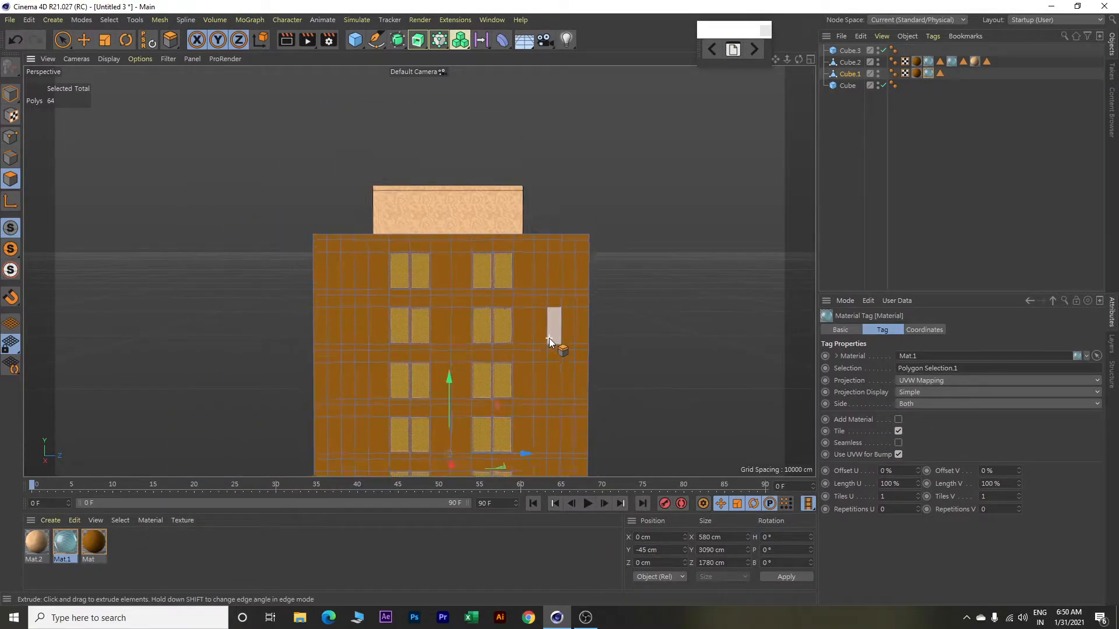
scroll(549, 337, "down", 1)
middle_click_drag(618, 361, 609, 266, "alt")
left_click_drag(608, 266, 618, 305, "alt")
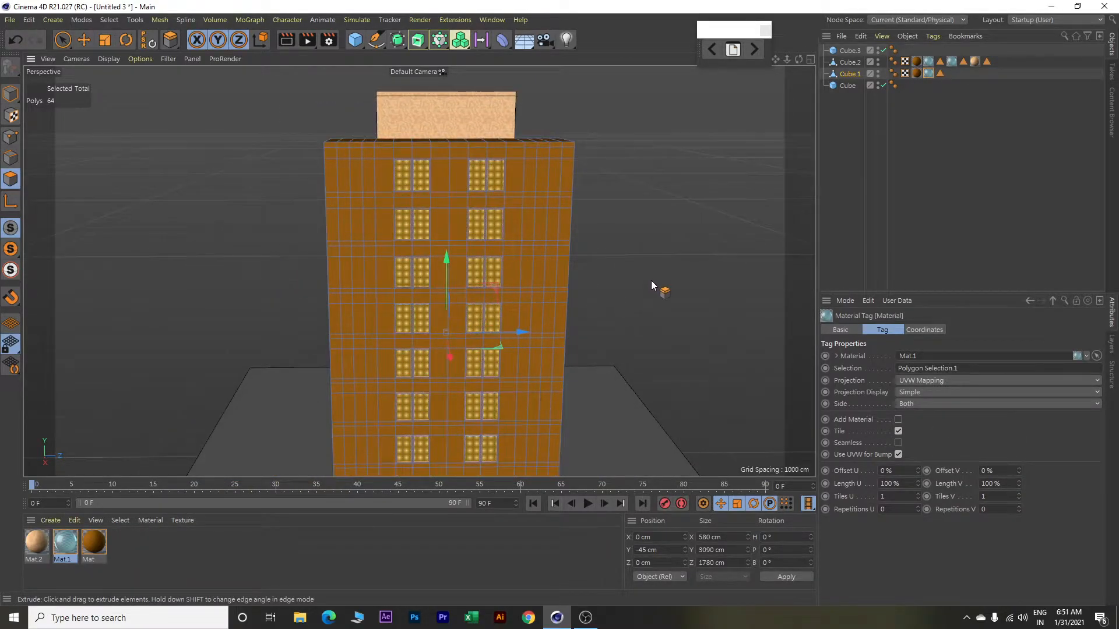
key("e")
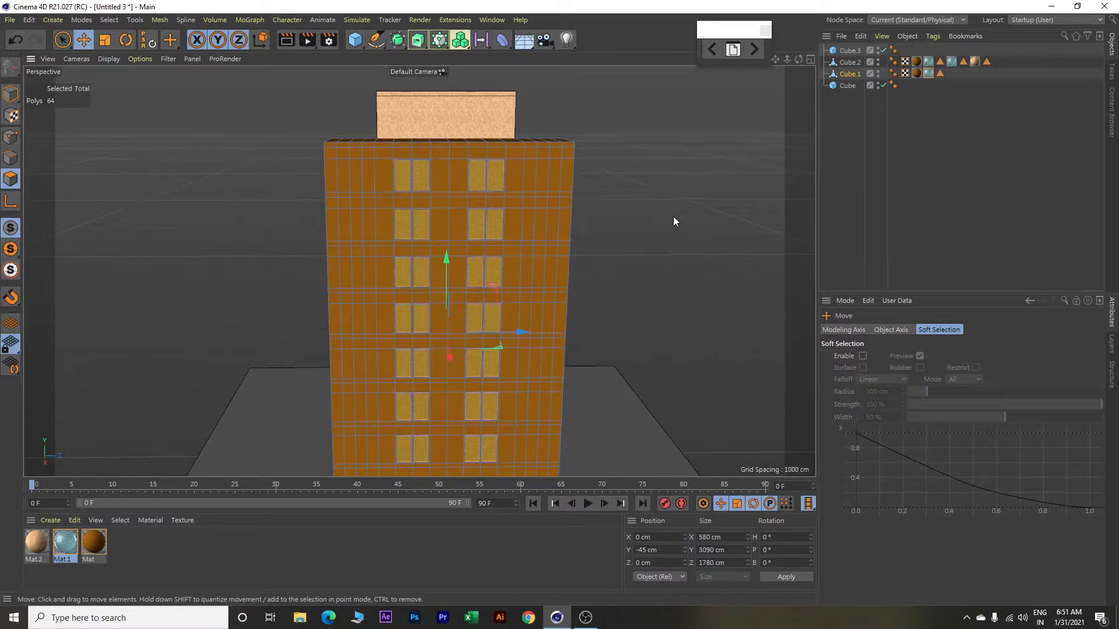
left_click(672, 213)
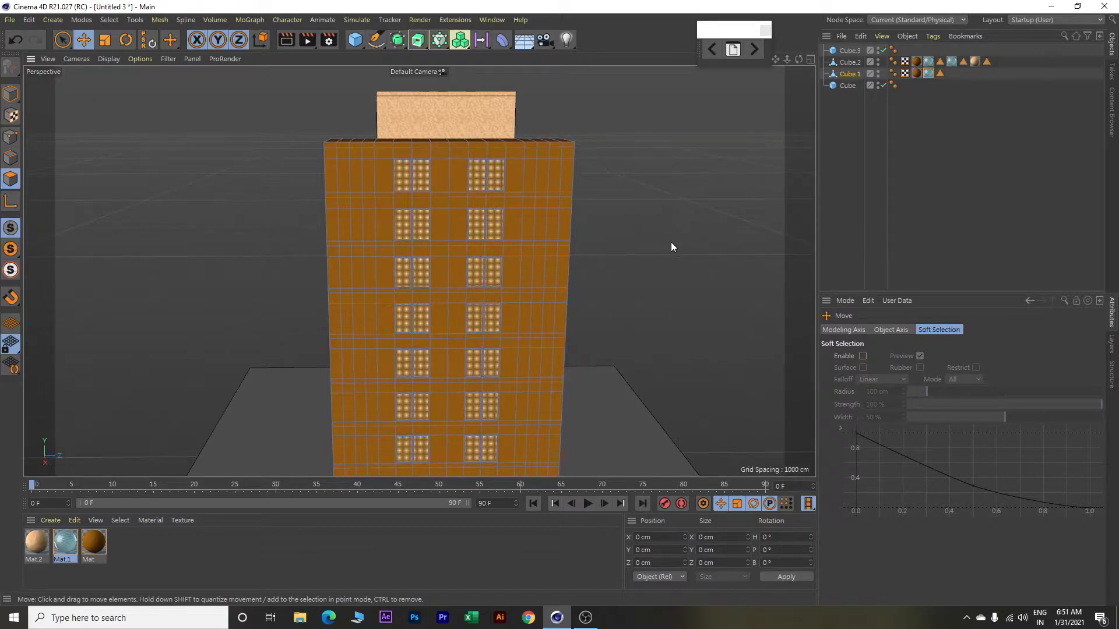
Loop-cut the side tower's windowless end face vertically at 50% of its width, and divide its outer half into four equal columns.
left_click_drag(675, 250, 529, 260, "alt")
scroll(494, 231, "up", 4)
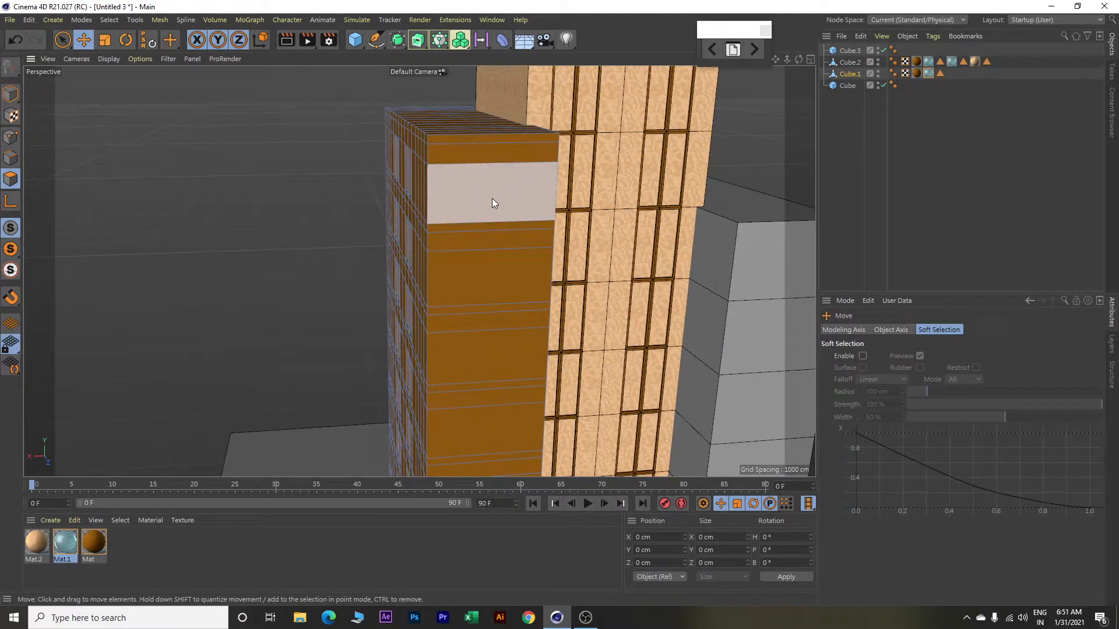
right_click(240, 142)
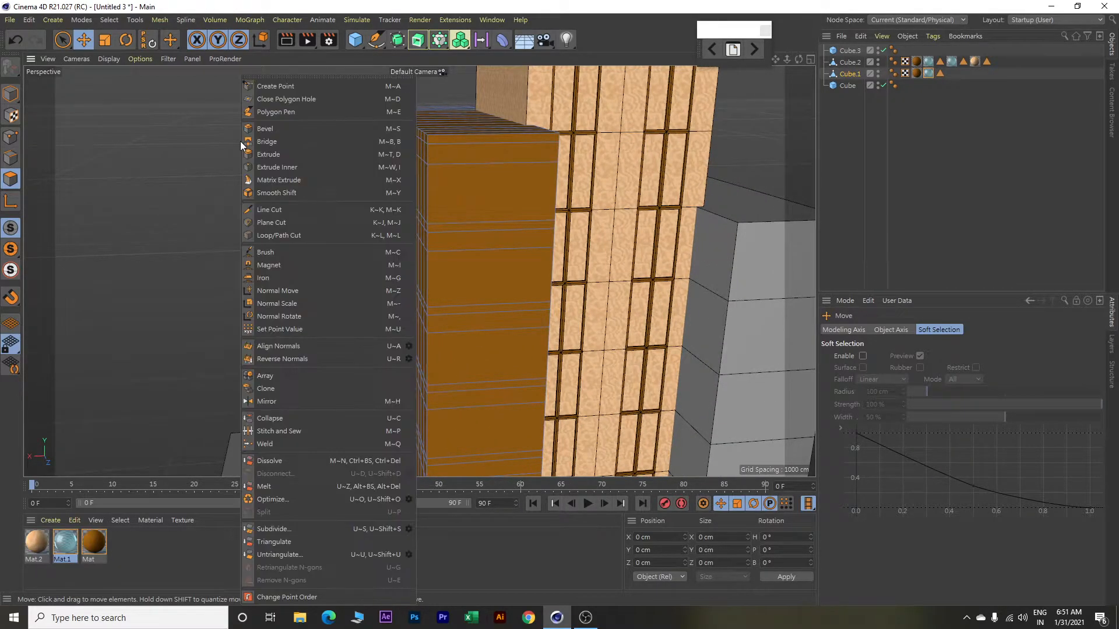
left_click(266, 235)
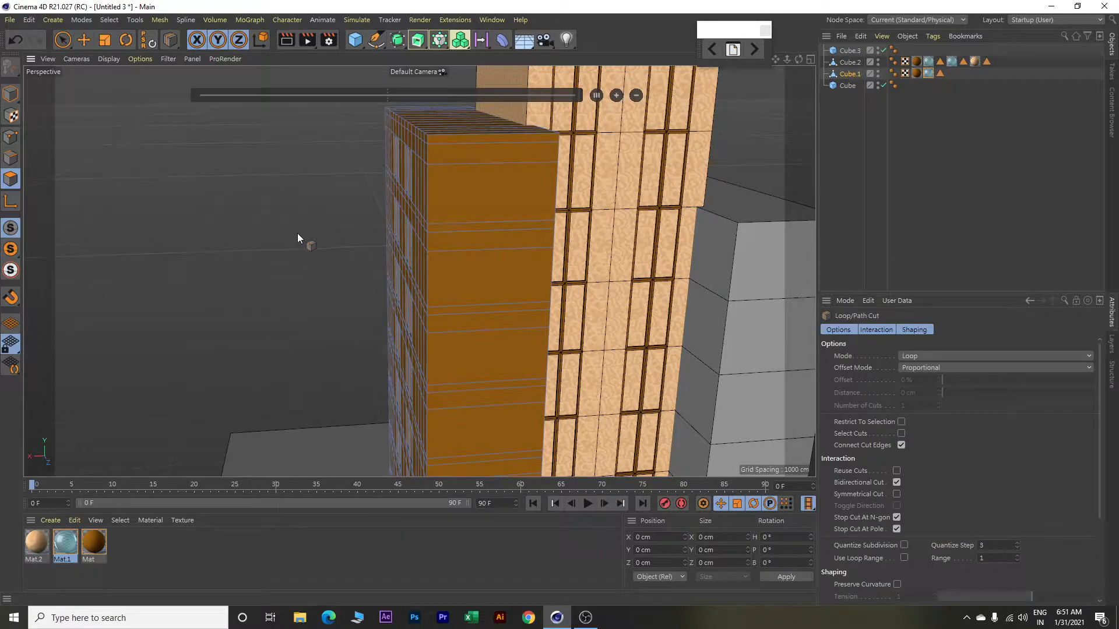
left_click(497, 166)
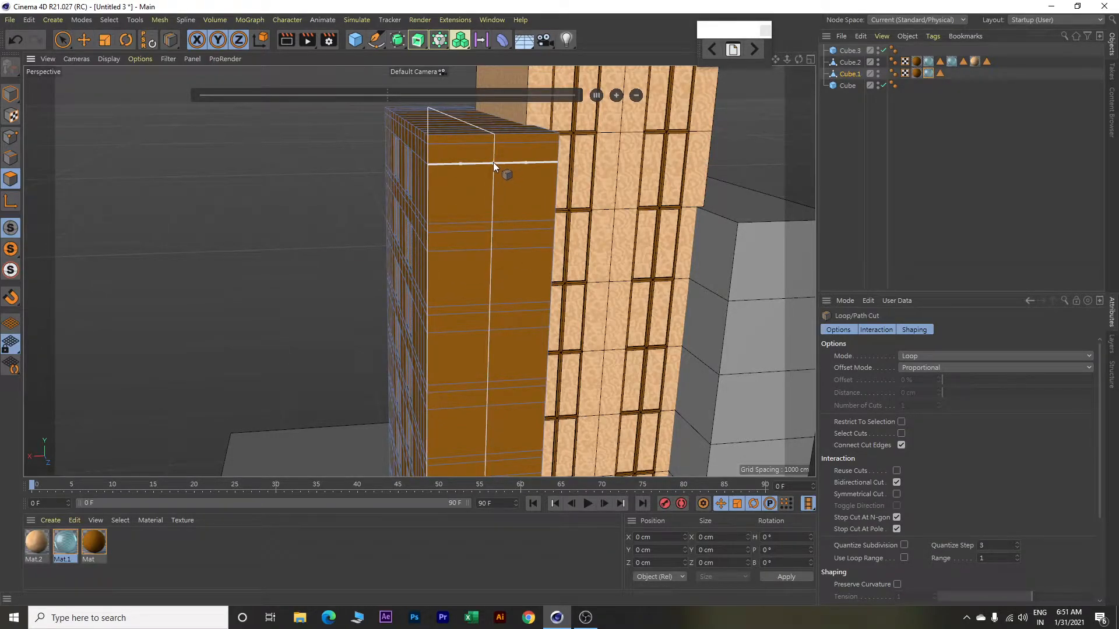
left_click(493, 164)
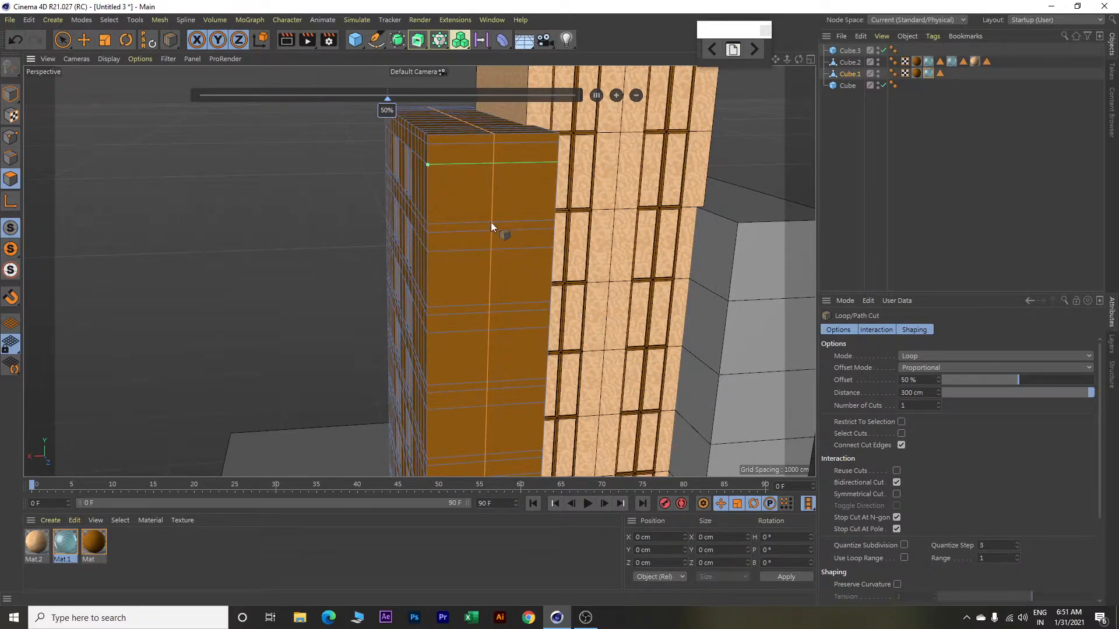
left_click(460, 164)
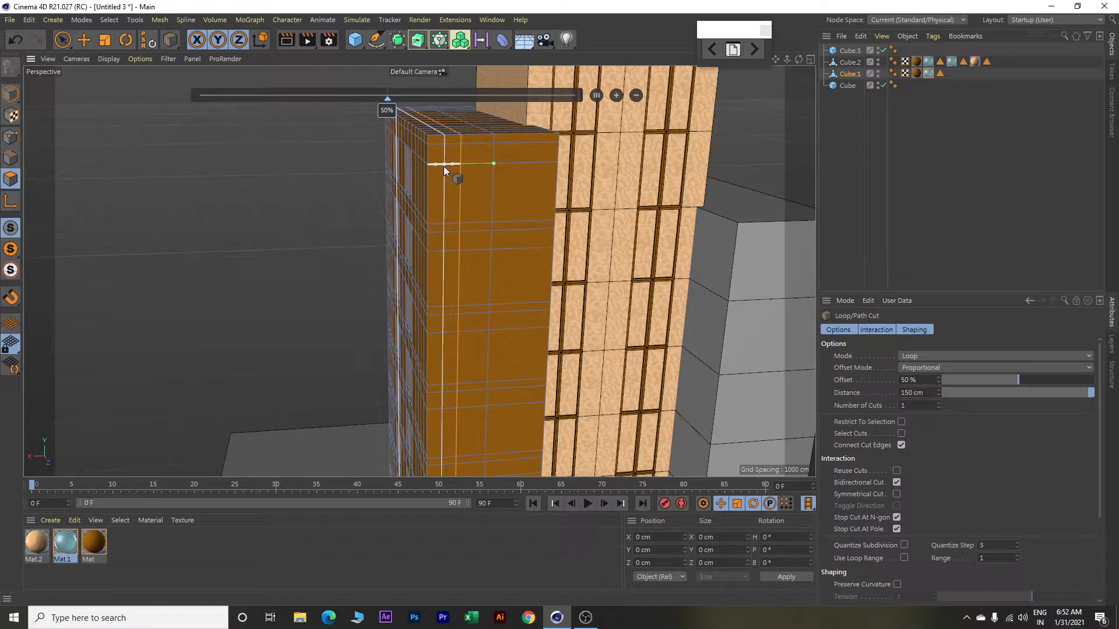
left_click(442, 164)
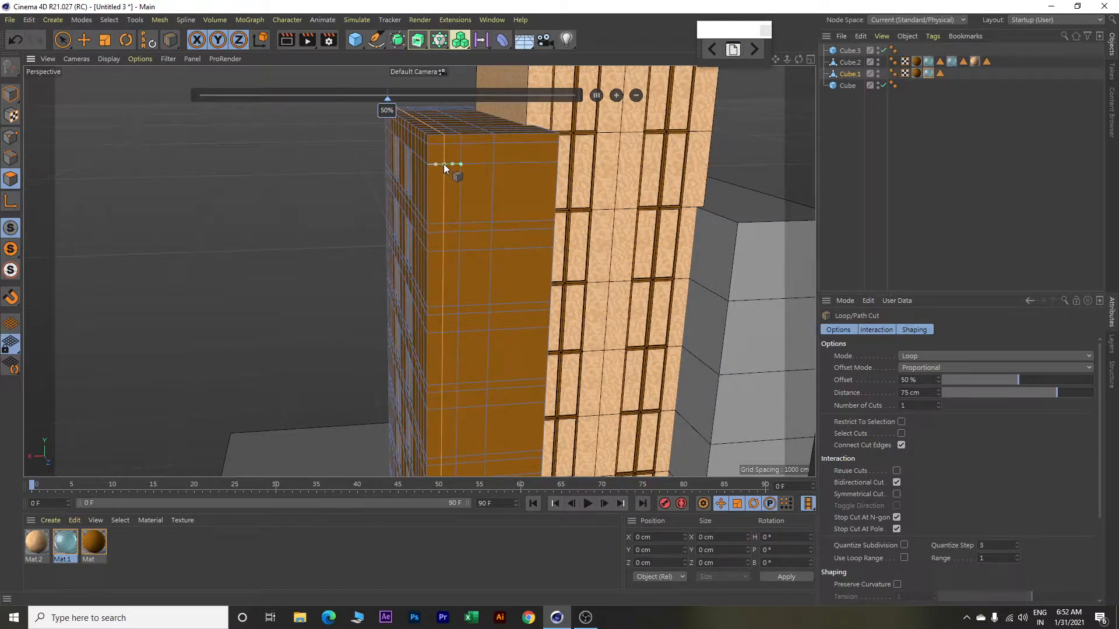
left_click(476, 164)
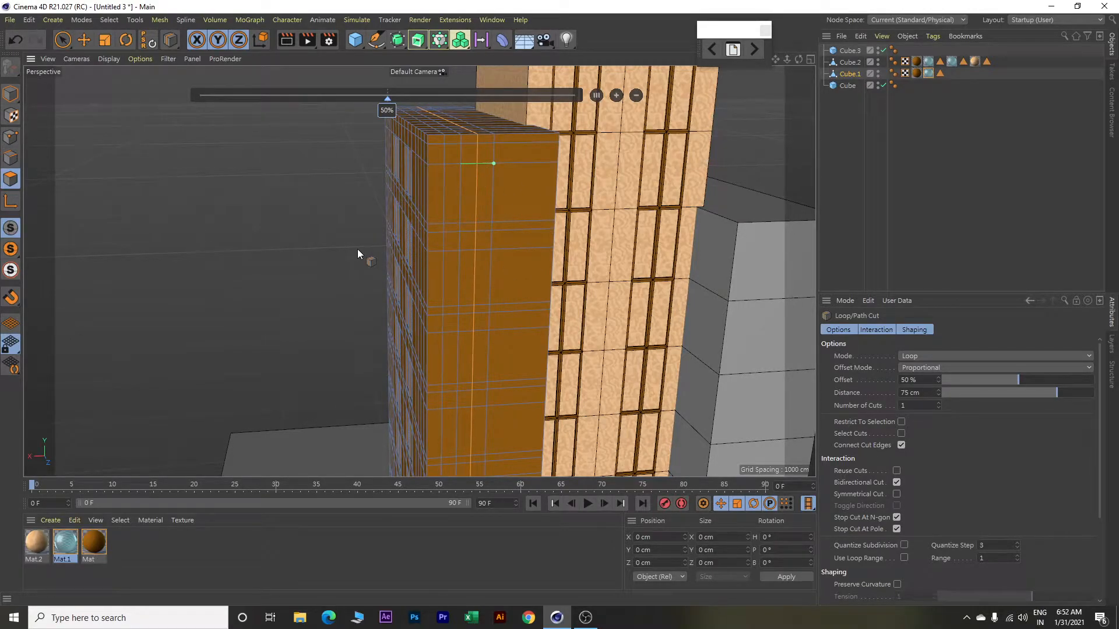
key("e")
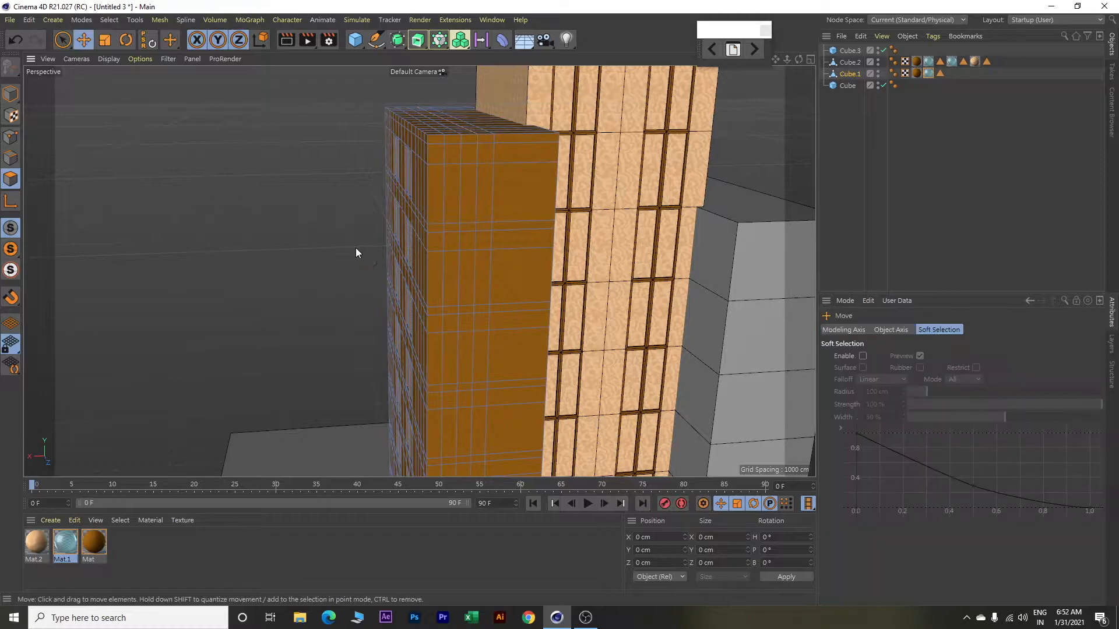
Select the middle pair of window polygons in the end face's outer half on the three uppermost floors with Live Selection.
scroll(346, 236, "up", 4)
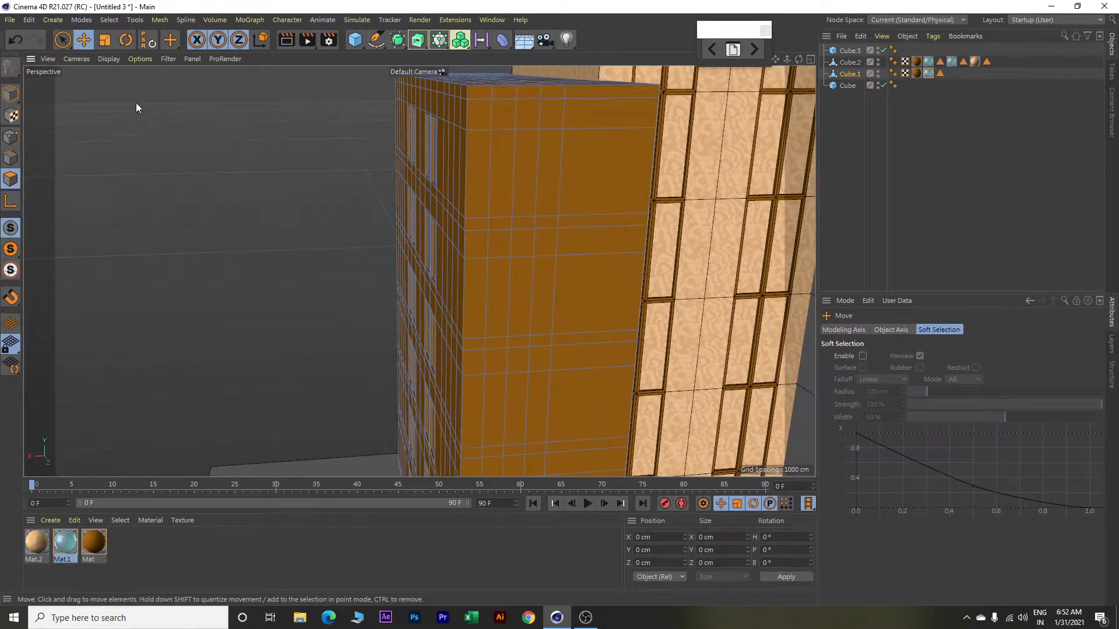
left_click(65, 42)
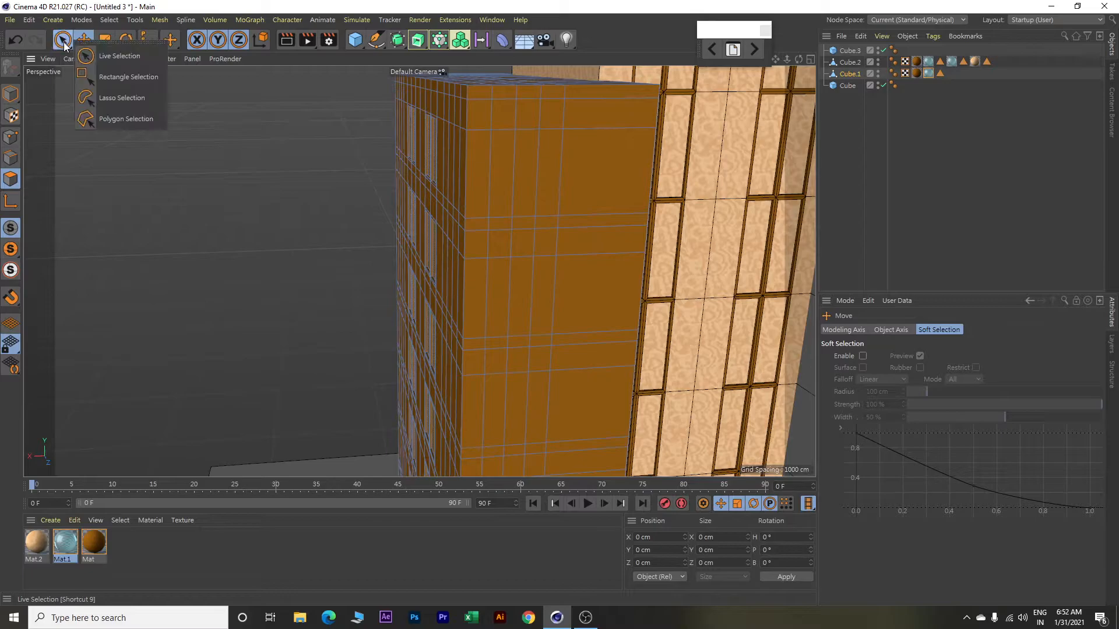
left_click(115, 58)
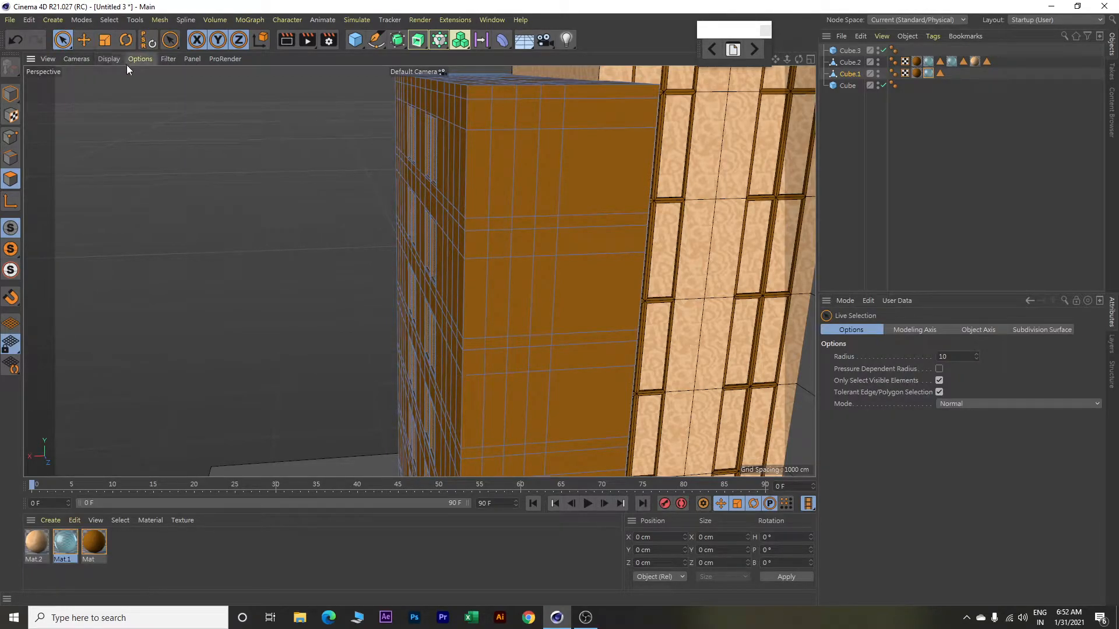
left_click(487, 193)
left_click(512, 183)
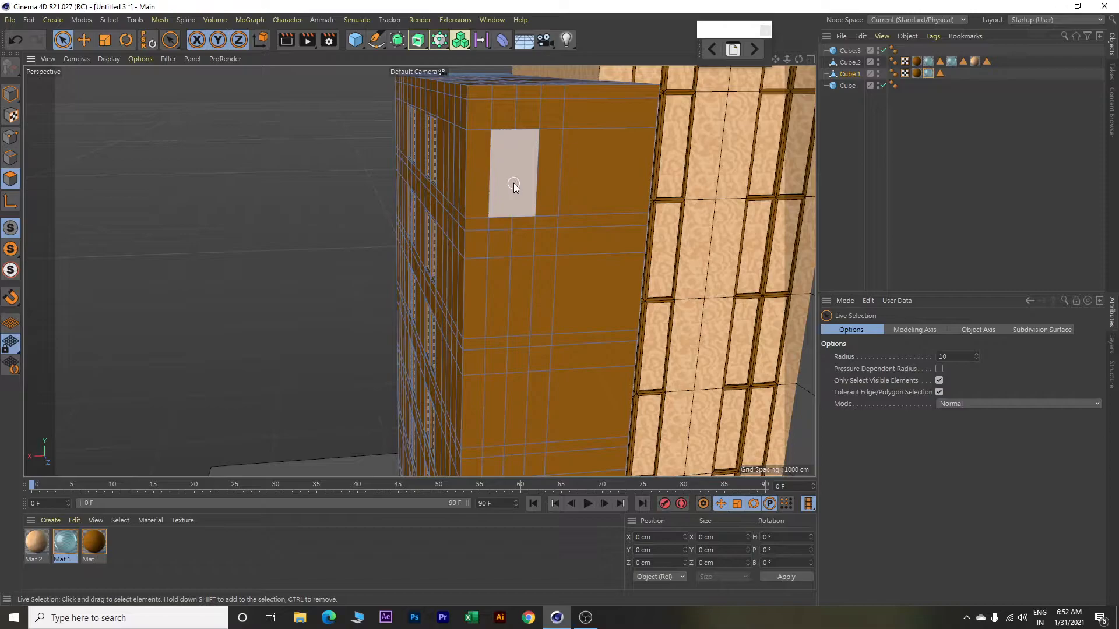
left_click(513, 182)
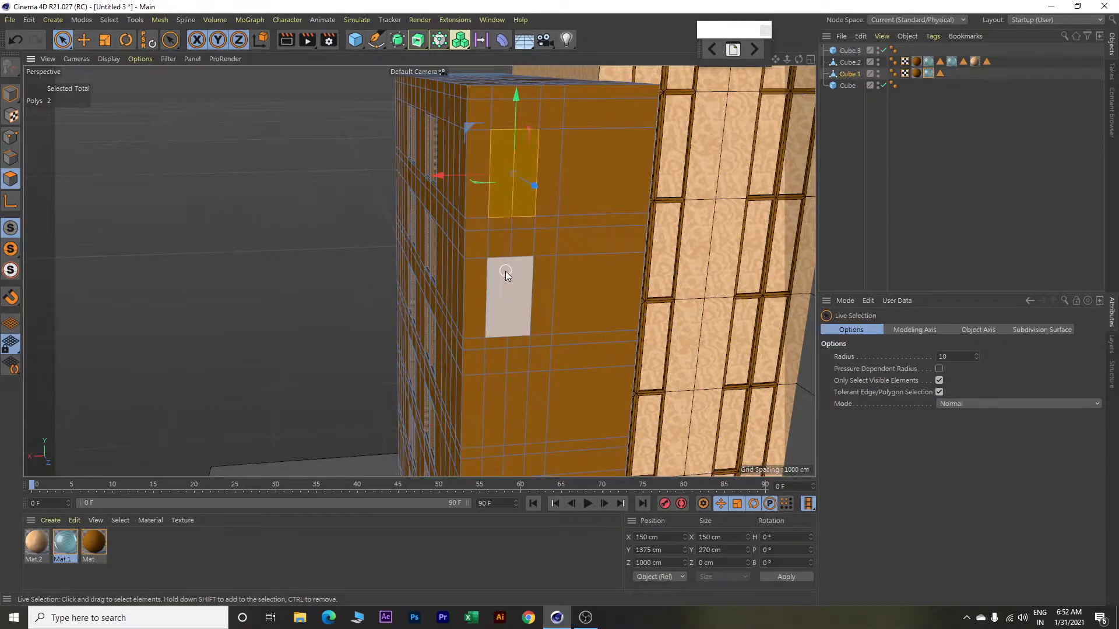
left_click(507, 302, "shift")
left_click(512, 381, "shift")
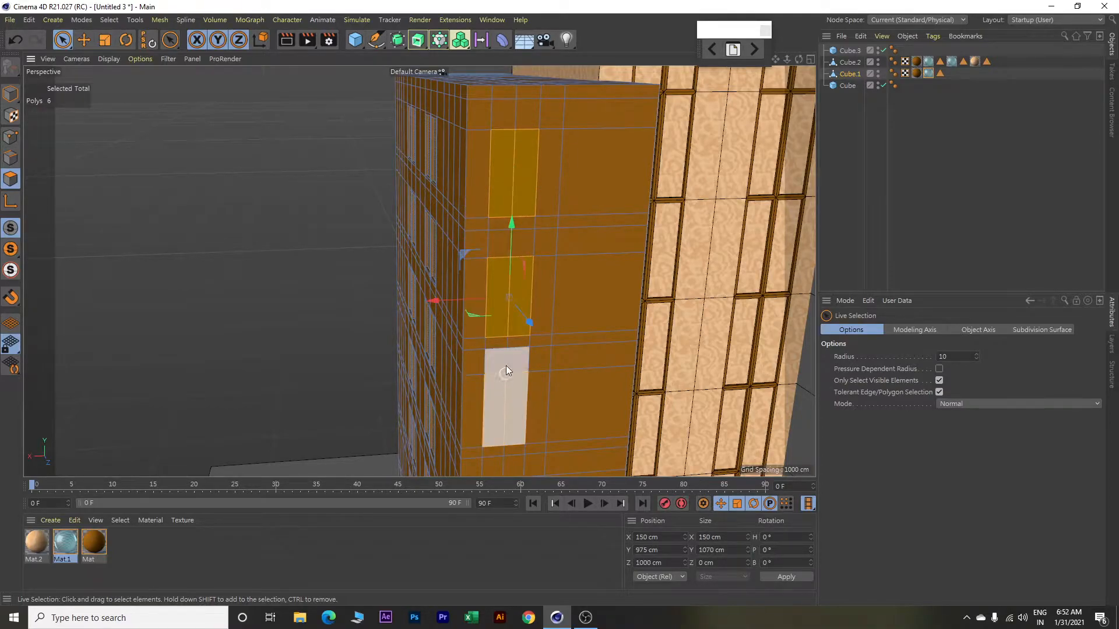
Add the middle window pairs on the same end face's five lower floors down to the ground floor.
scroll(507, 364, "down", 3)
scroll(516, 353, "down", 2)
scroll(498, 185, "up", 4)
left_click(484, 262, "shift")
left_click(482, 314, "shift")
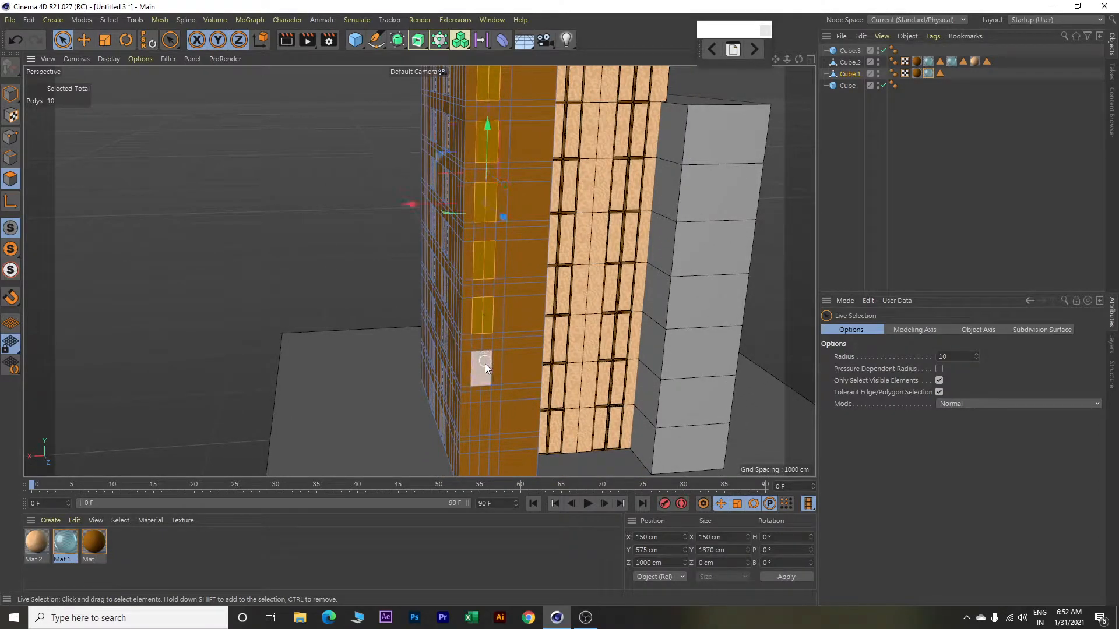
left_click(483, 372, "shift")
left_click(482, 419, "shift")
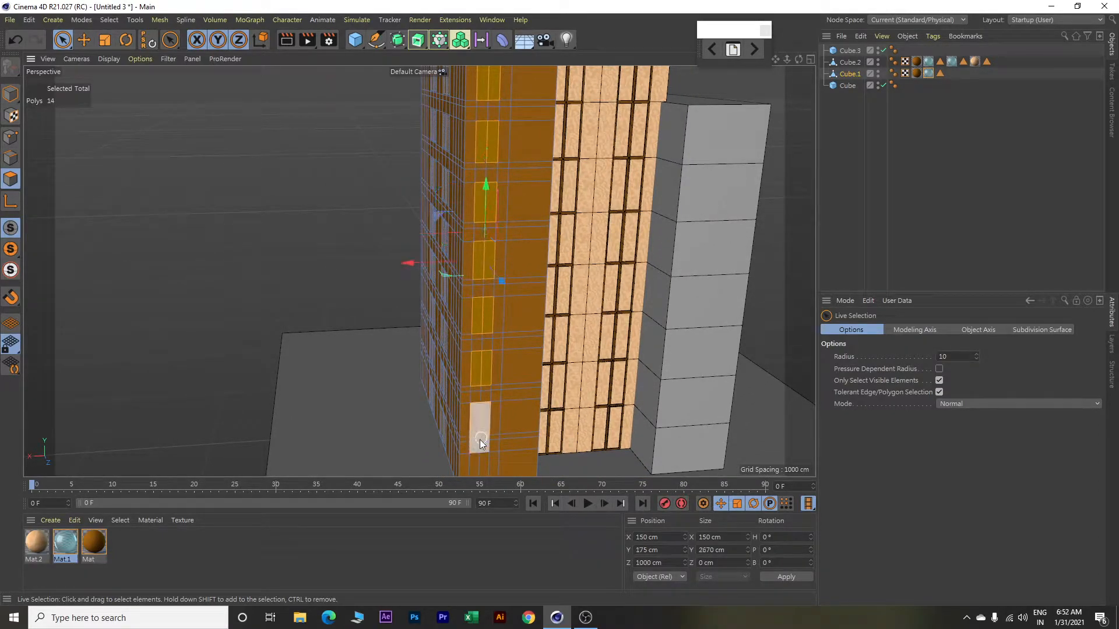
scroll(483, 415, "down", 2)
left_click(466, 372, "shift")
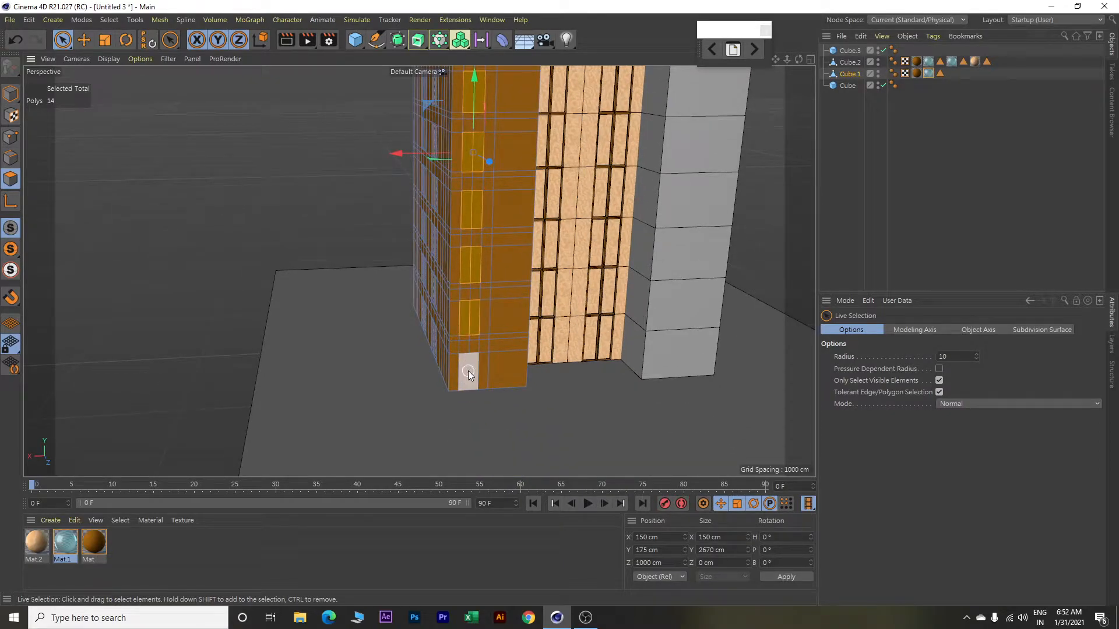
Add the matching middle window pairs on the side tower's opposite end face to the selection, from the top floor down to the ground floor.
scroll(466, 326, "down", 2)
left_click_drag(488, 196, 489, 279, "alt")
left_click_drag(361, 232, 679, 231, "alt")
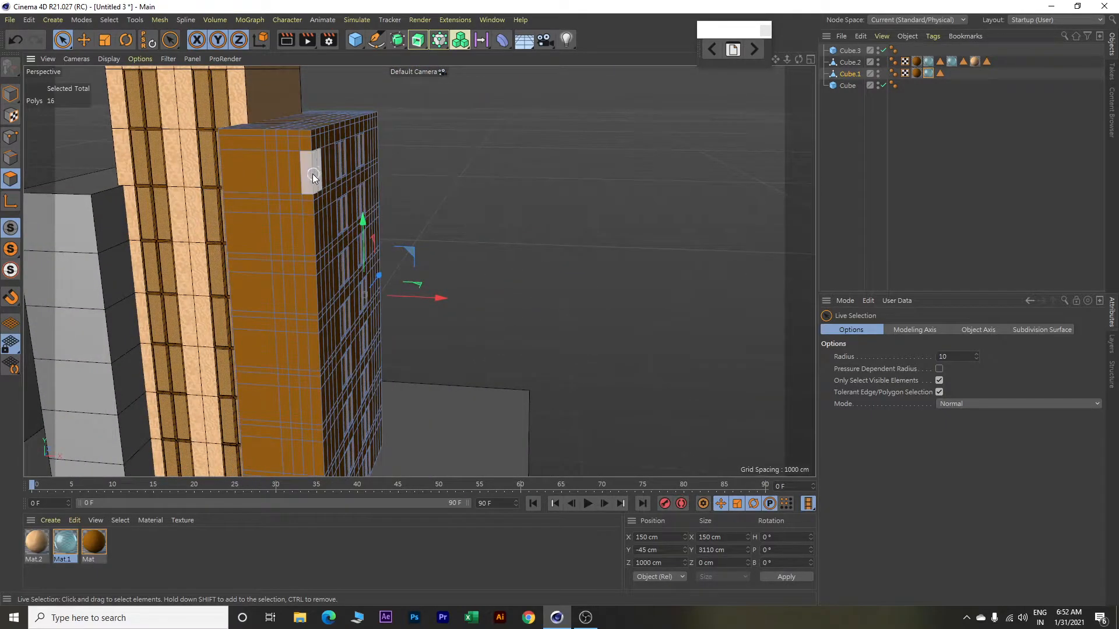
left_click(289, 172, "shift")
left_click(291, 234, "shift")
left_click(294, 291, "shift")
left_click(298, 345, "shift")
left_click(298, 402, "shift")
left_click_drag(458, 306, 490, 200, "alt")
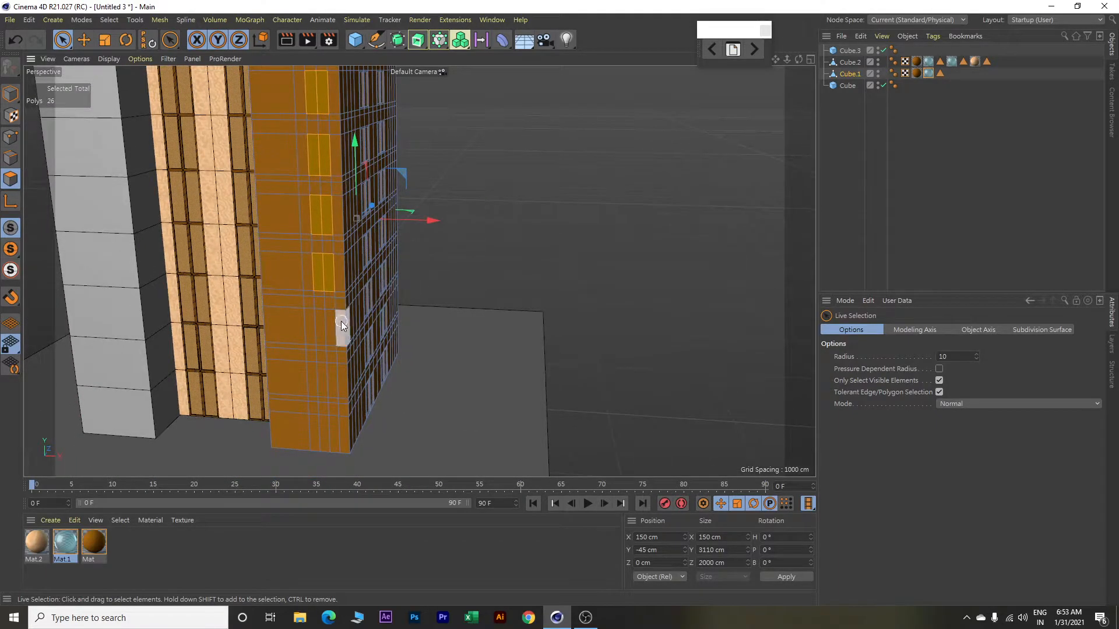
left_click(324, 328, "shift")
left_click(328, 383, "shift")
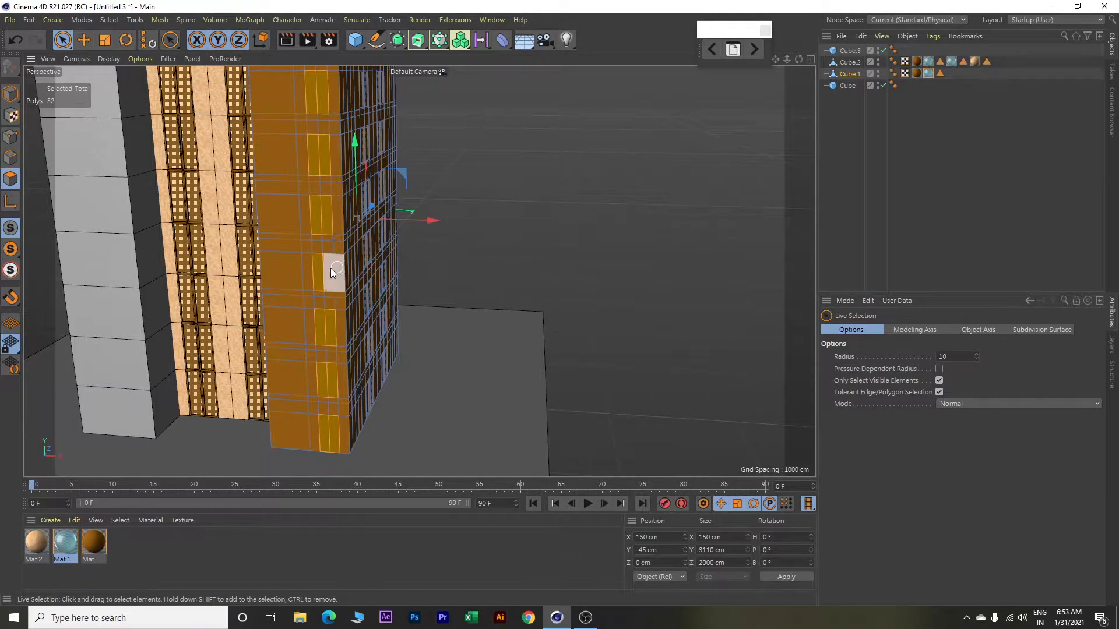
Inset the selected end-face window polygons individually by 10 cm with Extrude Inner, and extrude them by -10 cm.
scroll(280, 269, "up", 10)
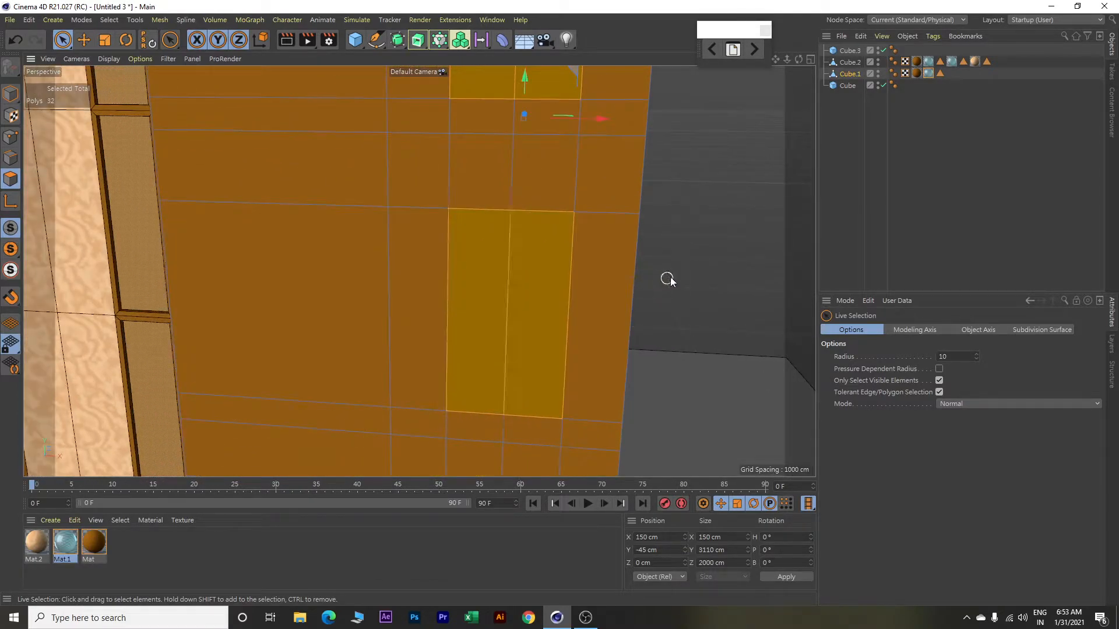
key("i")
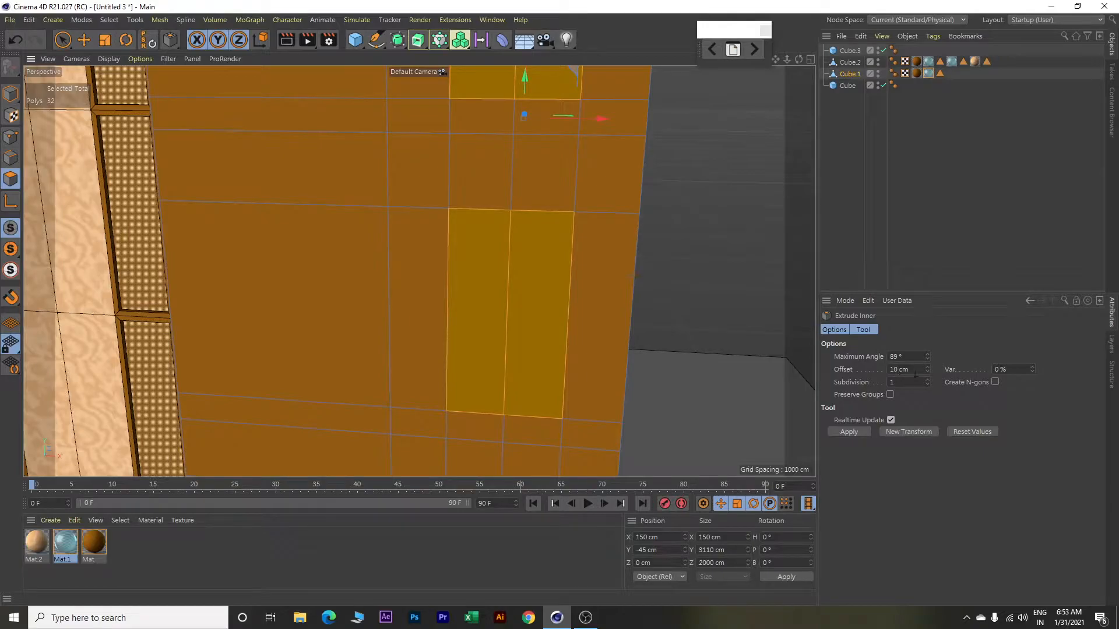
key("ctrl+z")
left_click(914, 432)
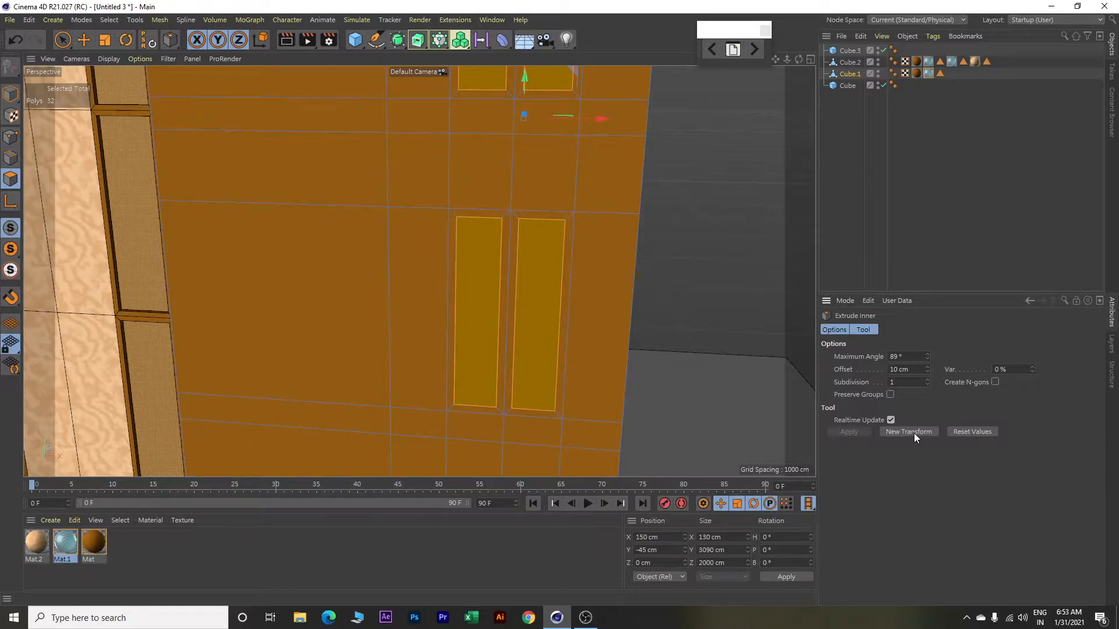
key("d")
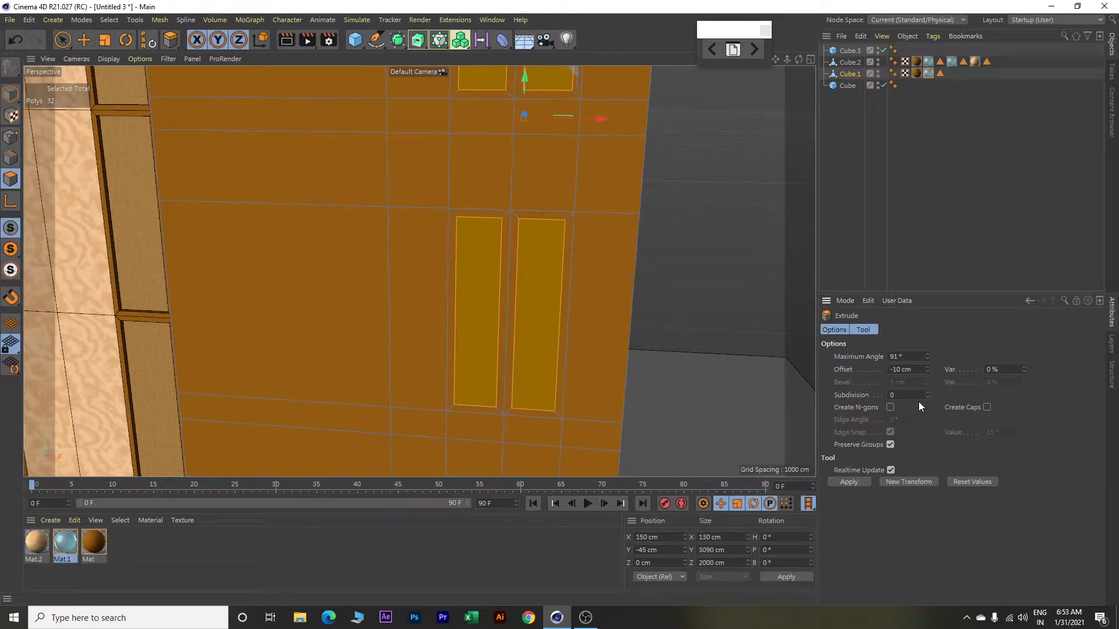
left_click(920, 482)
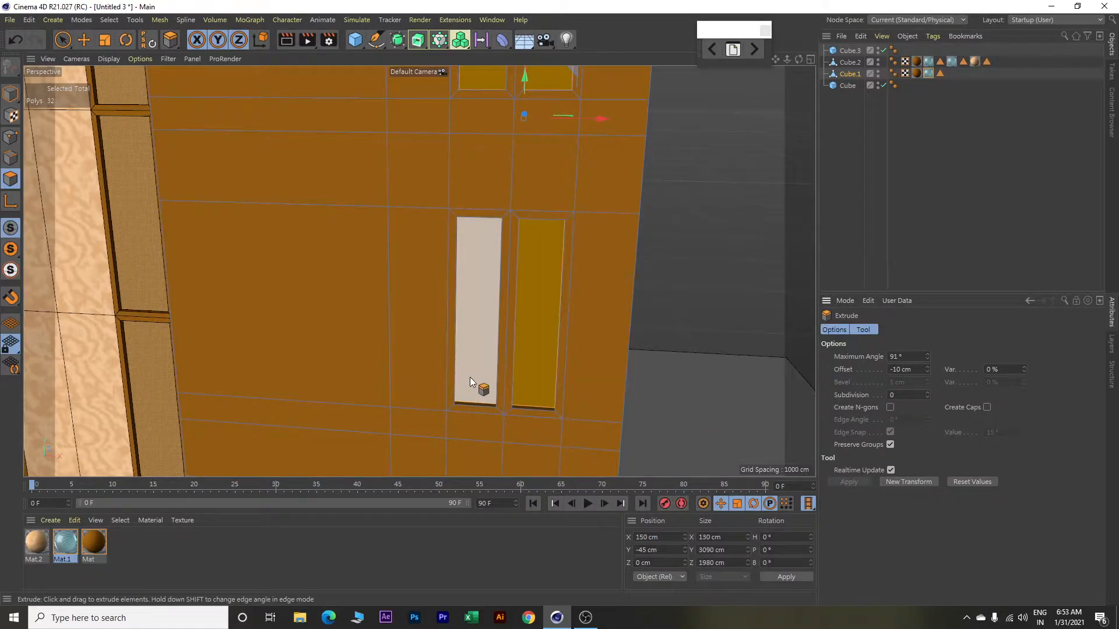
Apply the glass material Mat.1 to the recessed window polygons on the side tower's end faces.
scroll(466, 374, "up", 5)
mouse_move(493, 365)
left_mouse_down("alt")
mouse_move(556, 355)
mouse_move(516, 389)
left_mouse_up("alt")
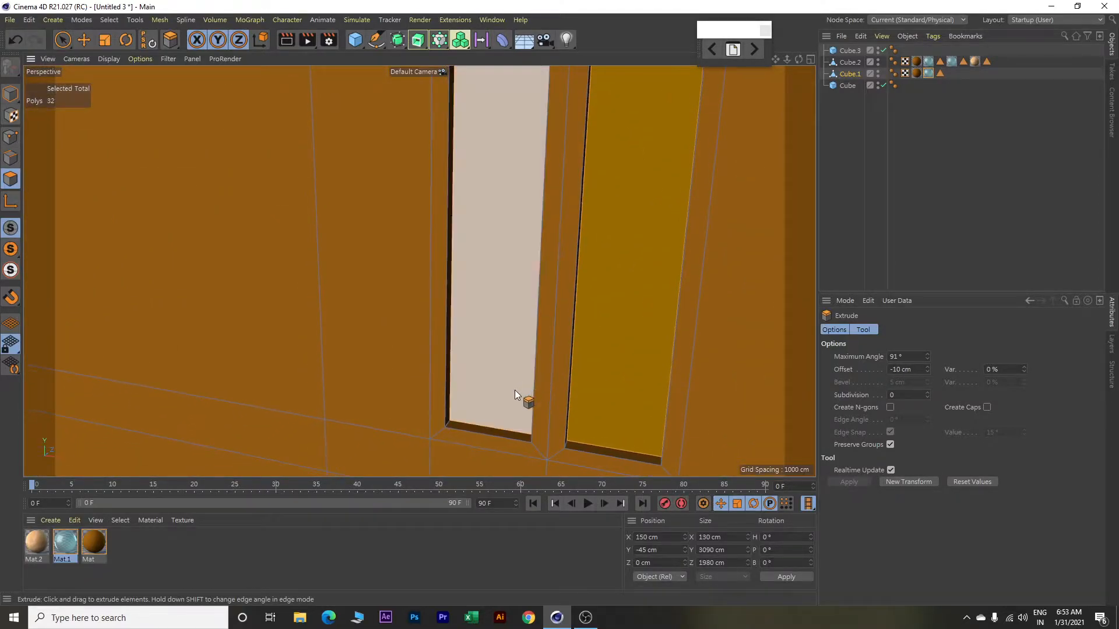
right_click(66, 545)
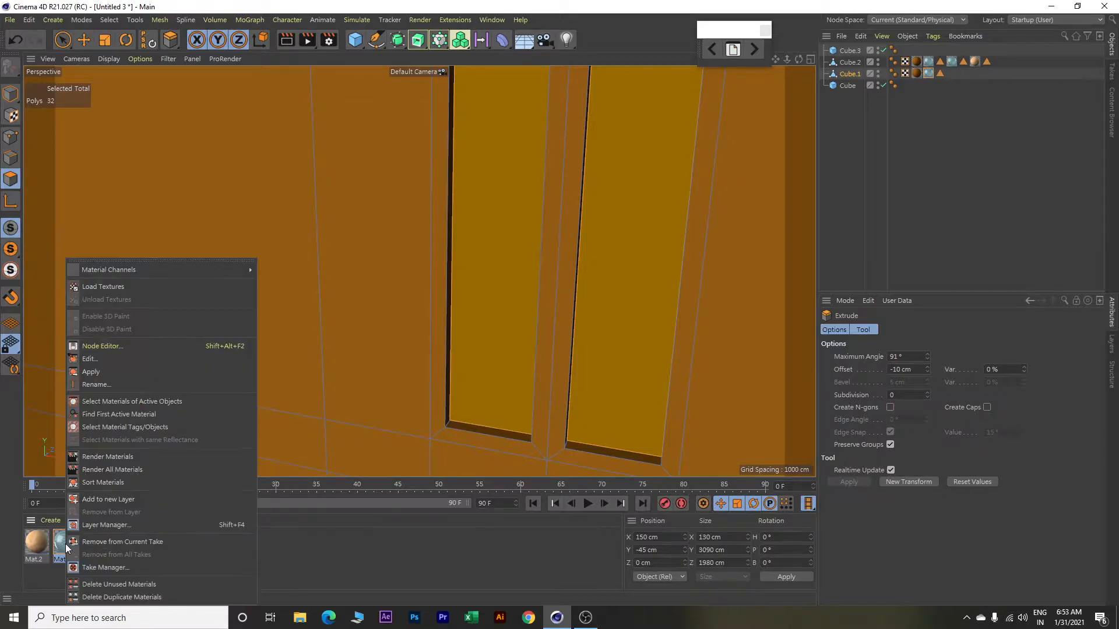
left_click(106, 373)
scroll(449, 387, "down", 15)
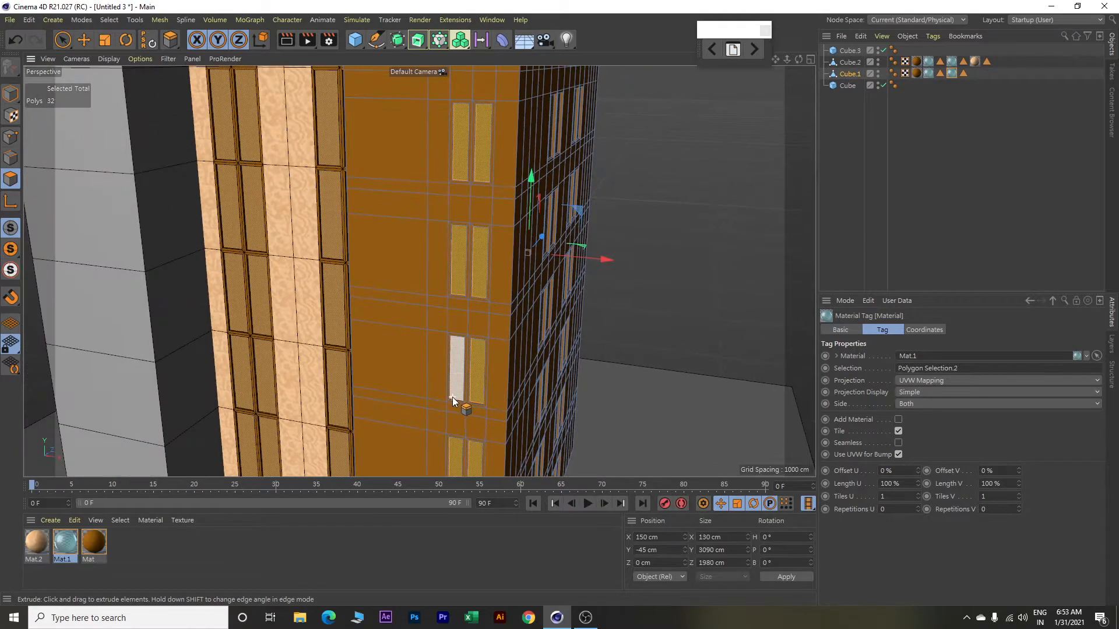
Loop-cut the side tower horizontally at 66.667% through the window rows of its three uppermost floors.
scroll(453, 400, "down", 5)
left_click_drag(646, 325, 505, 313, "alt")
scroll(506, 311, "up", 5)
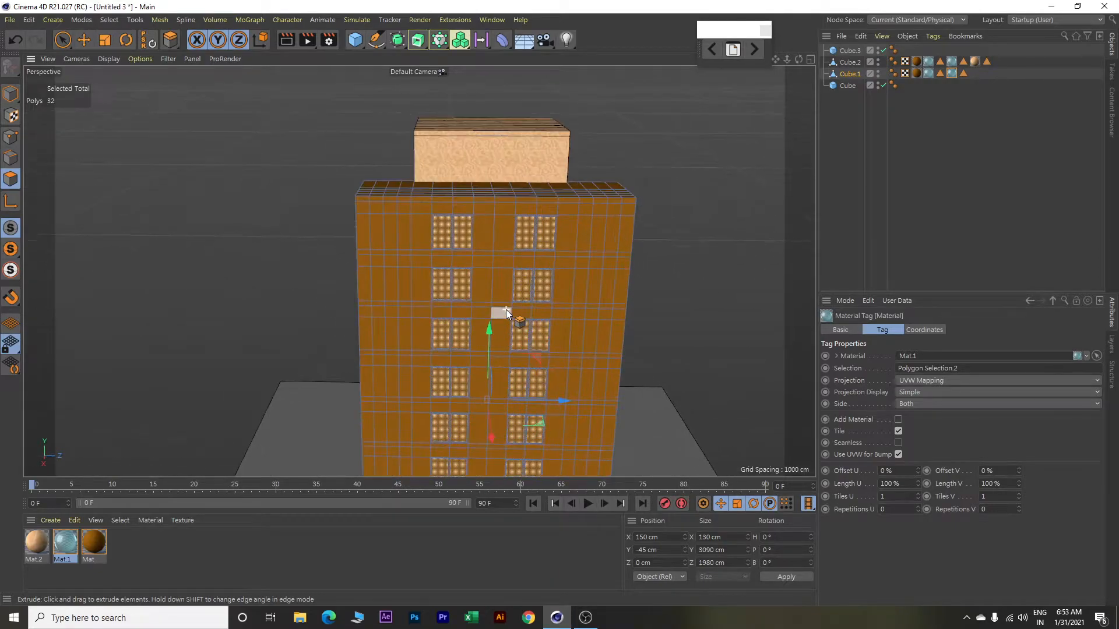
scroll(505, 312, "up", 3)
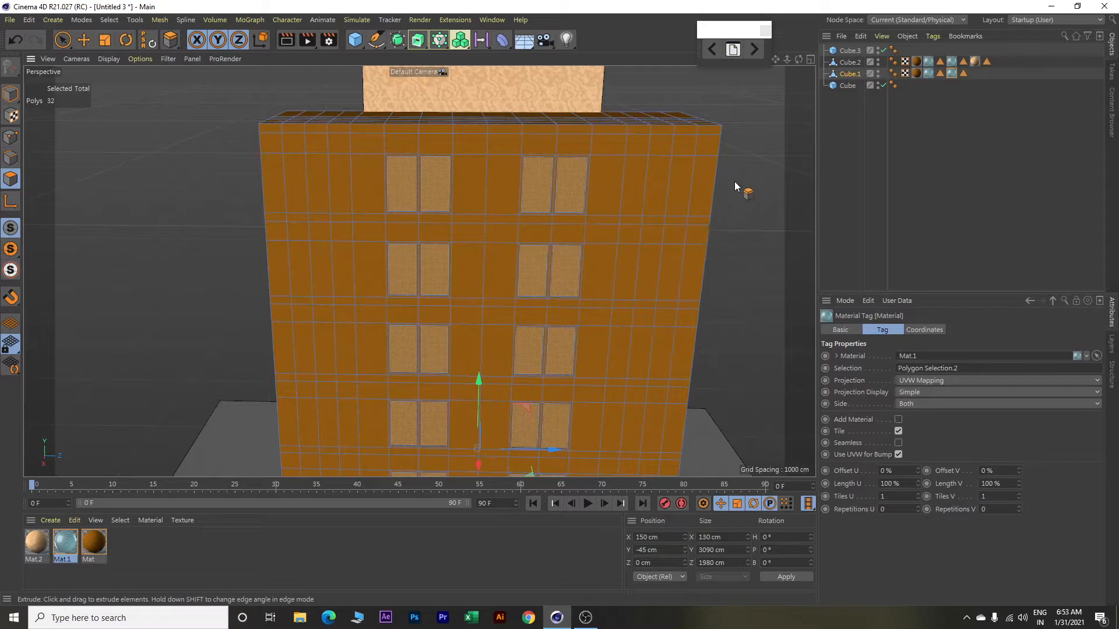
right_click(746, 145)
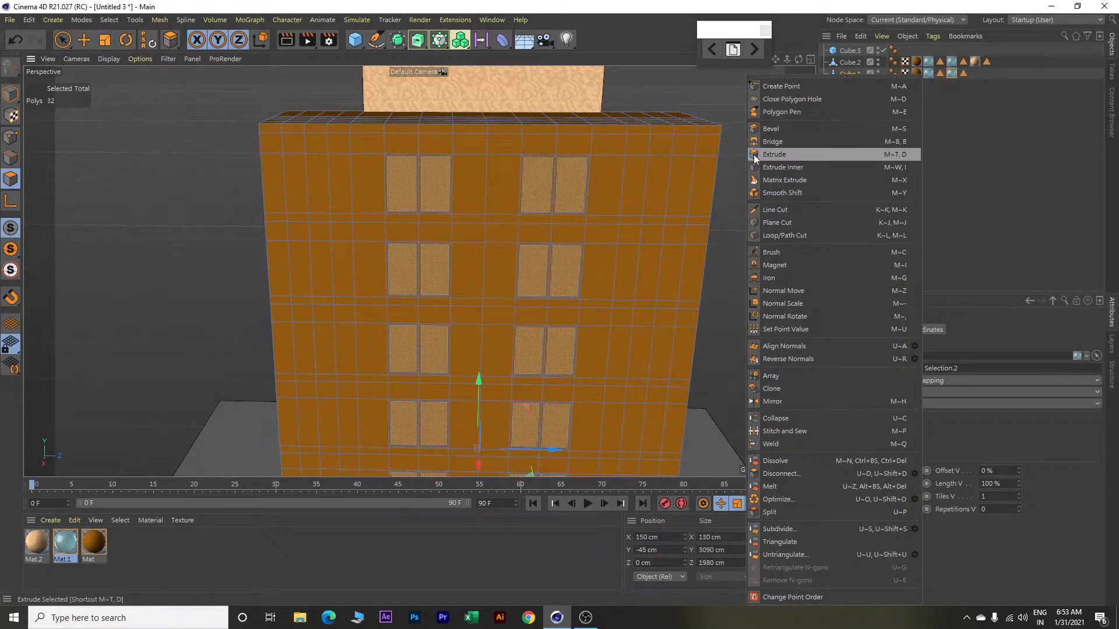
left_click(784, 236)
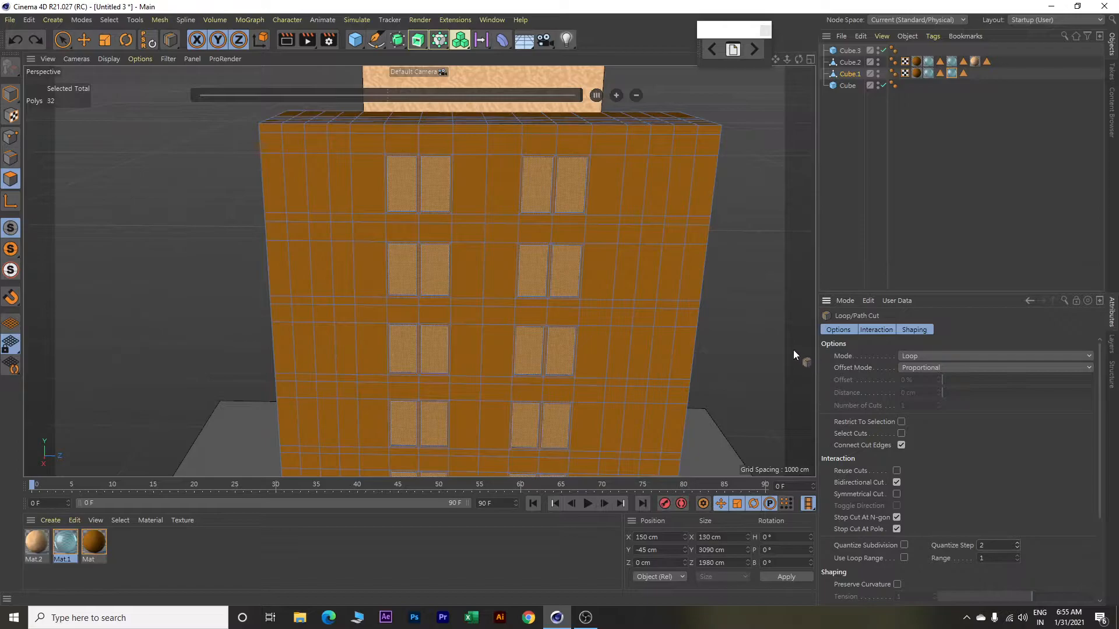
left_click(712, 198)
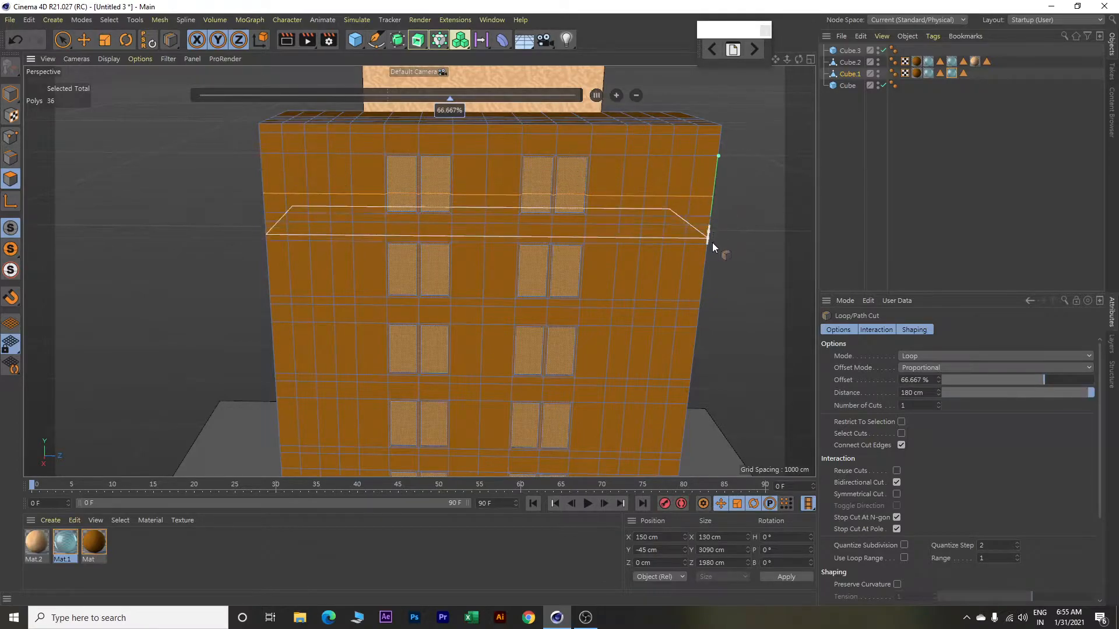
left_click(702, 282)
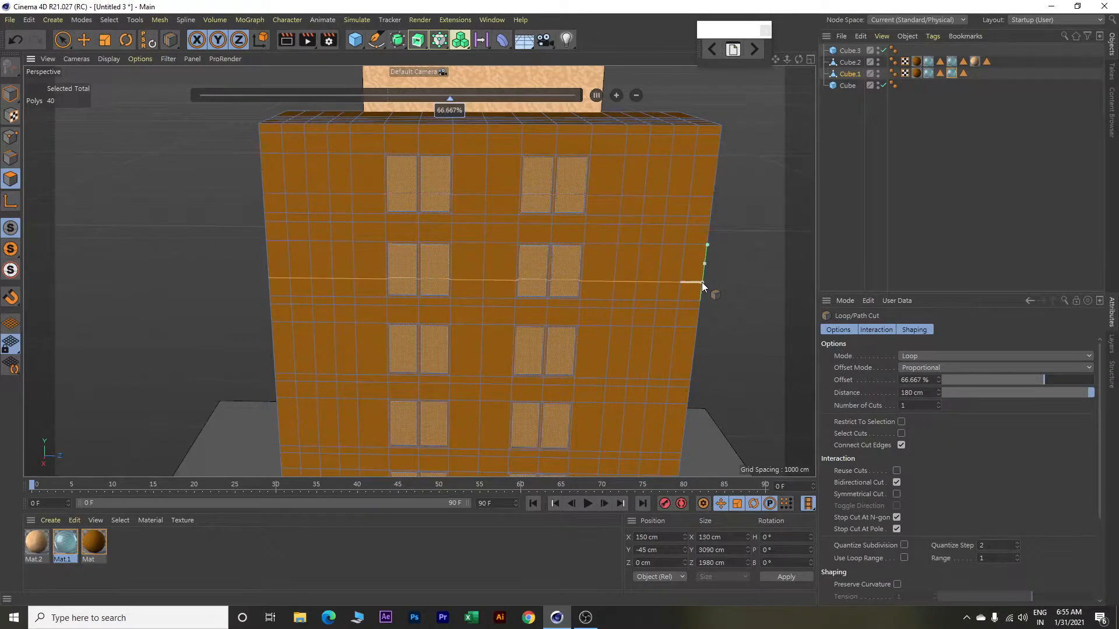
left_click(694, 365)
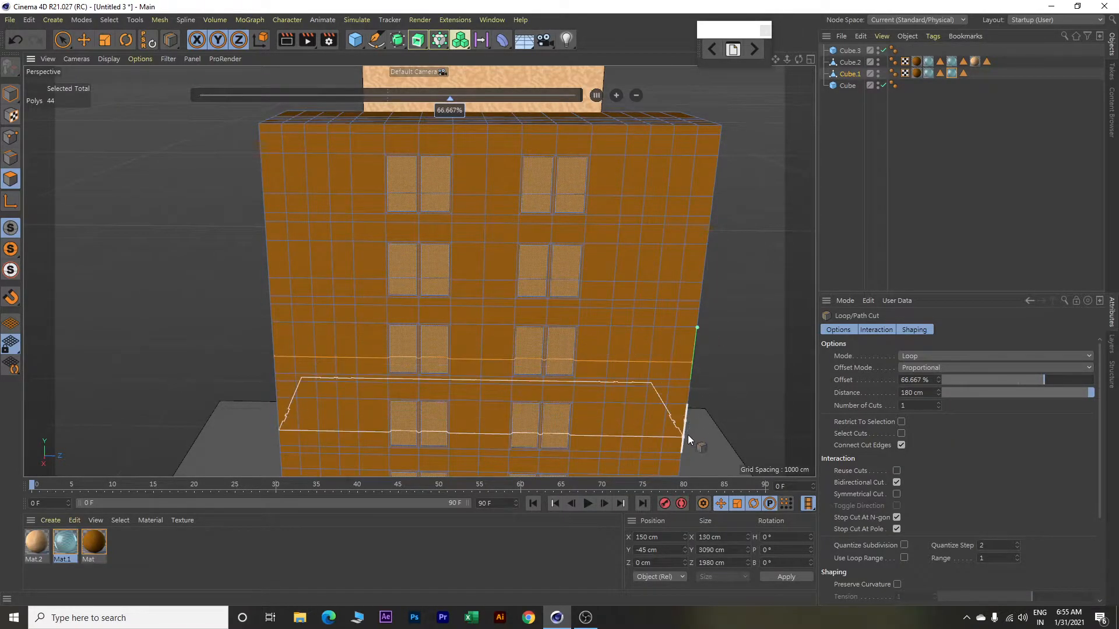
Add the same 66.667% horizontal loop cuts through the window rows of the side tower's lower floors down to the ground floor.
middle_click_drag(728, 378, 697, 219)
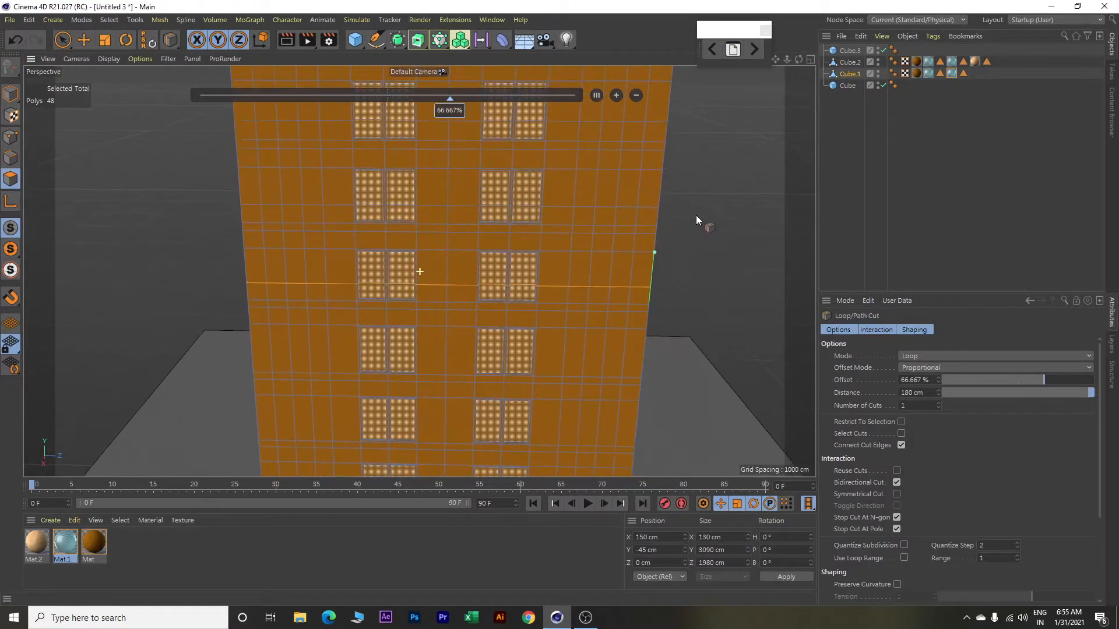
left_click(645, 362)
left_click(636, 432)
left_click_drag(697, 407, 702, 314, "alt")
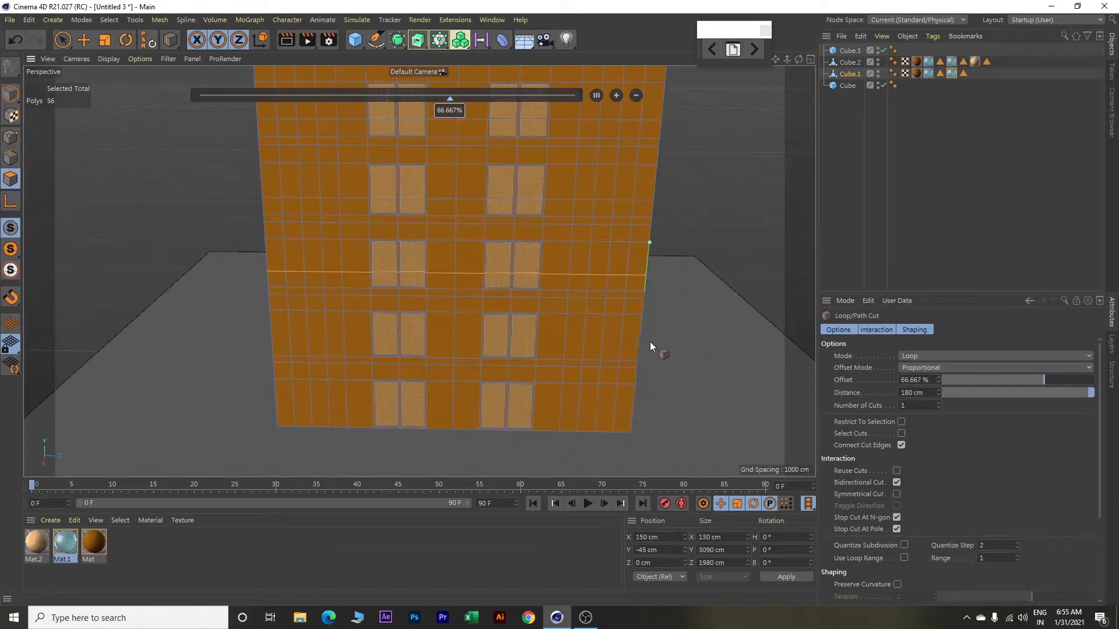
left_click(631, 415)
left_click_drag(630, 415, 650, 381, "alt")
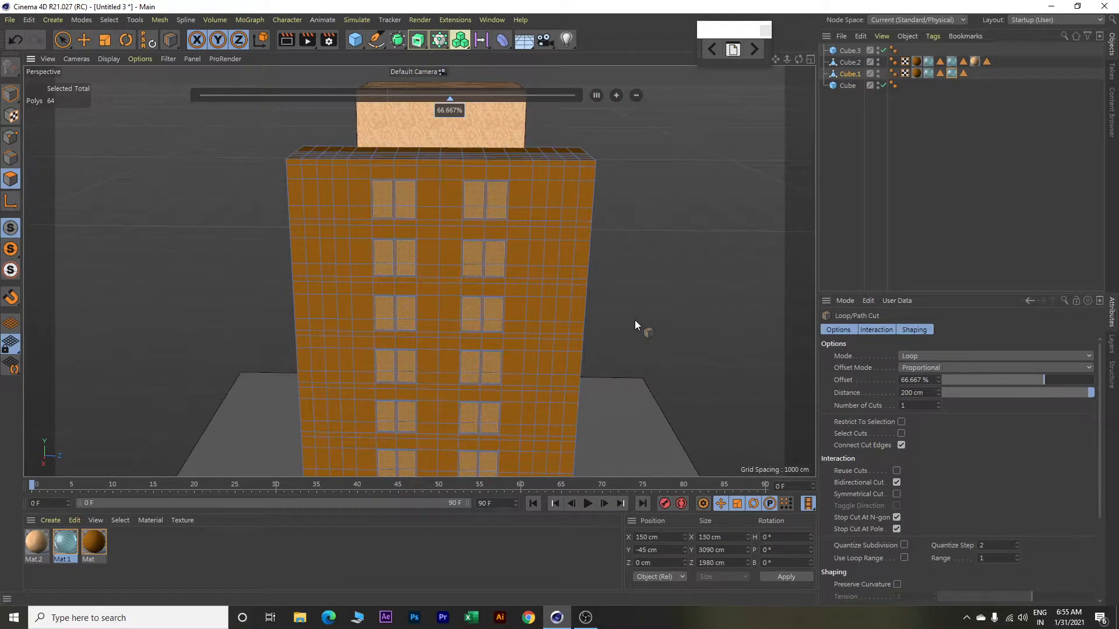
Add window pairs near both outer edges of the side tower's broad face to the selection on the five uppermost floors with Live Selection.
scroll(634, 316, "up", 2)
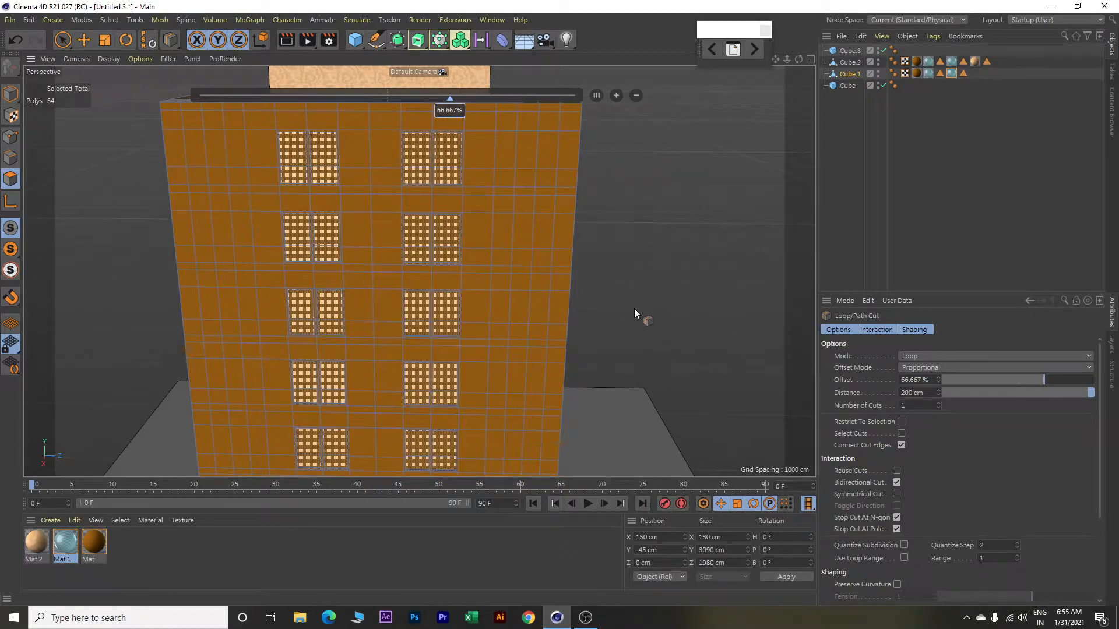
key("space")
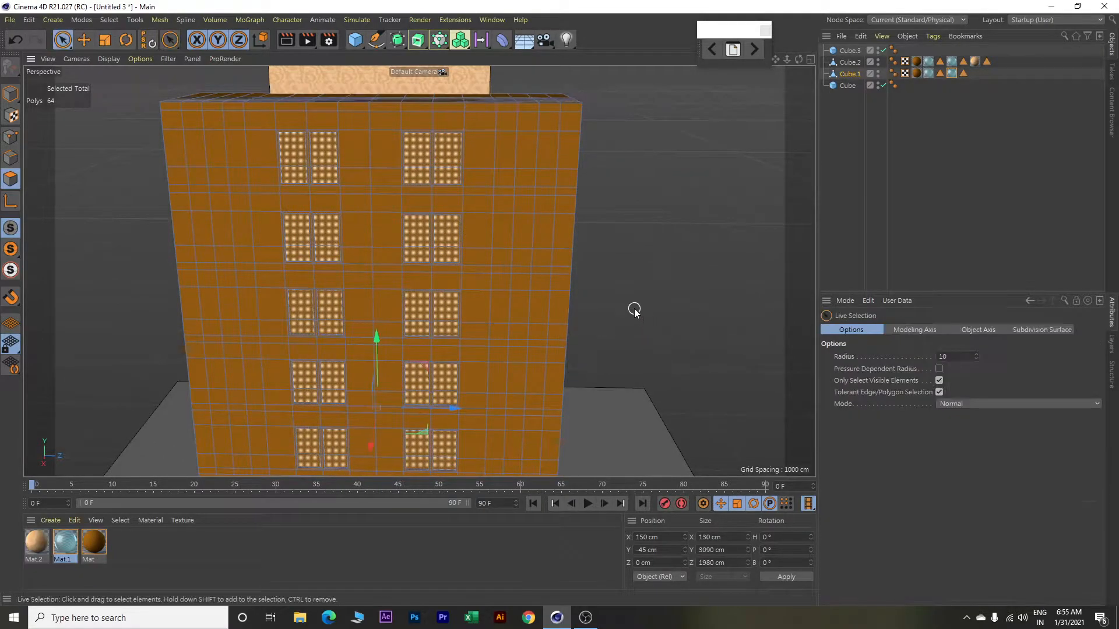
left_click(205, 150, "shift")
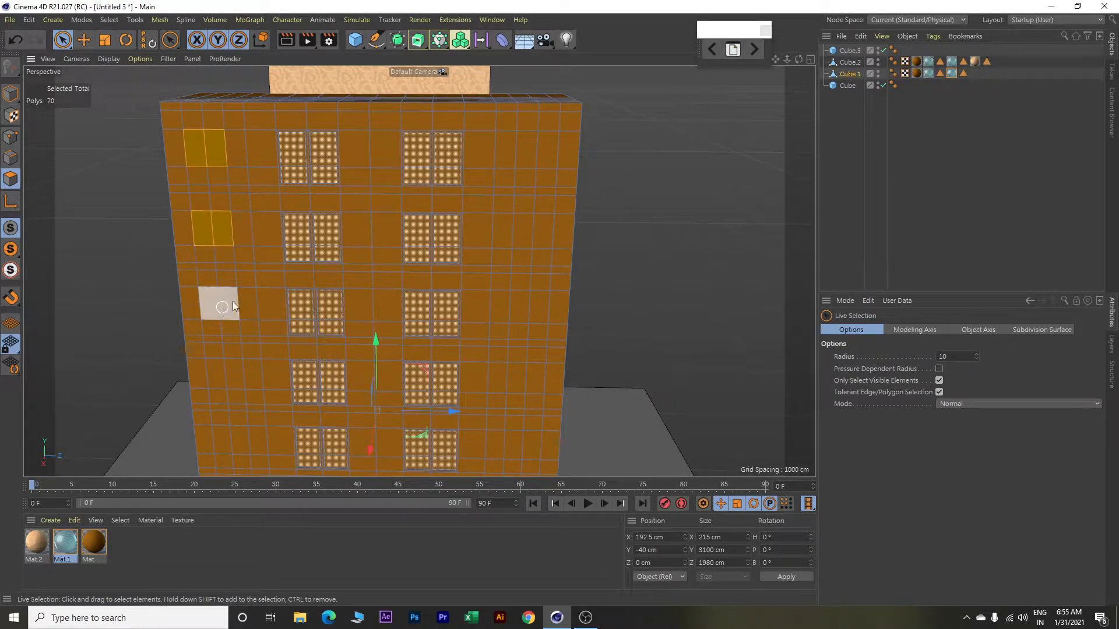
left_click(533, 154, "shift")
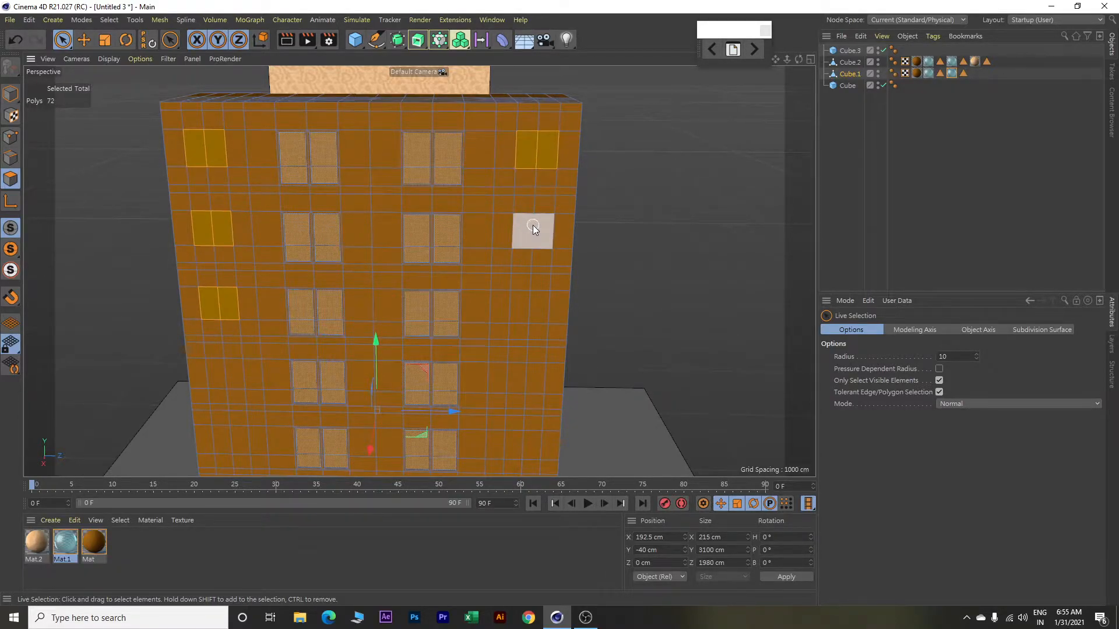
left_click(531, 311, "shift")
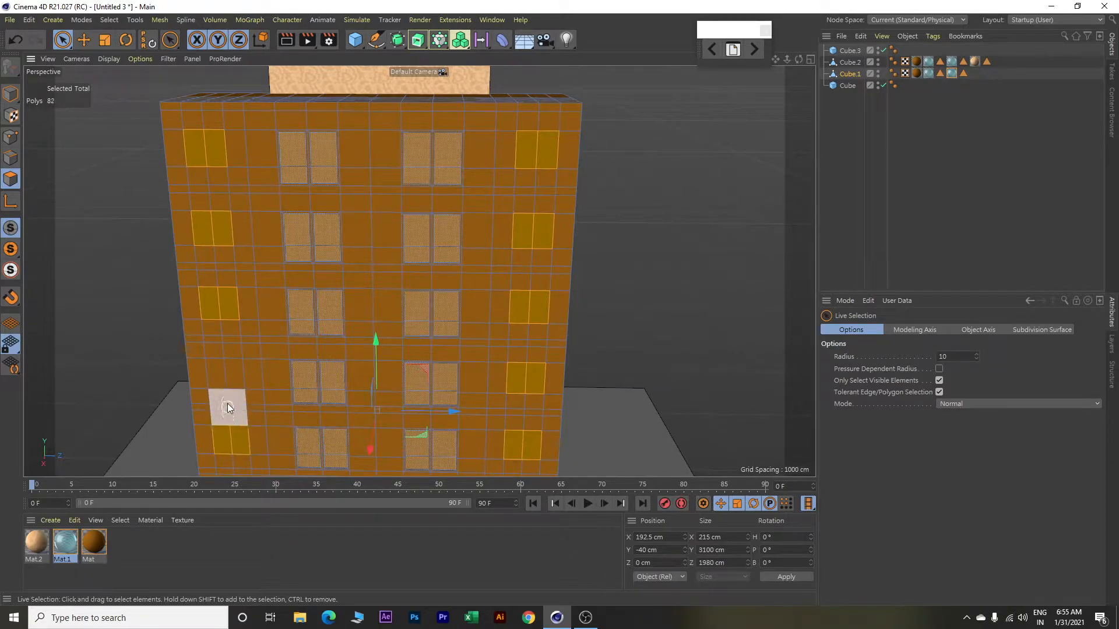
Extend the selection with the outer window pairs on both sides of the broad face's three lowest floors.
left_click_drag(243, 368, 303, 251, "alt")
left_click(274, 296, "shift")
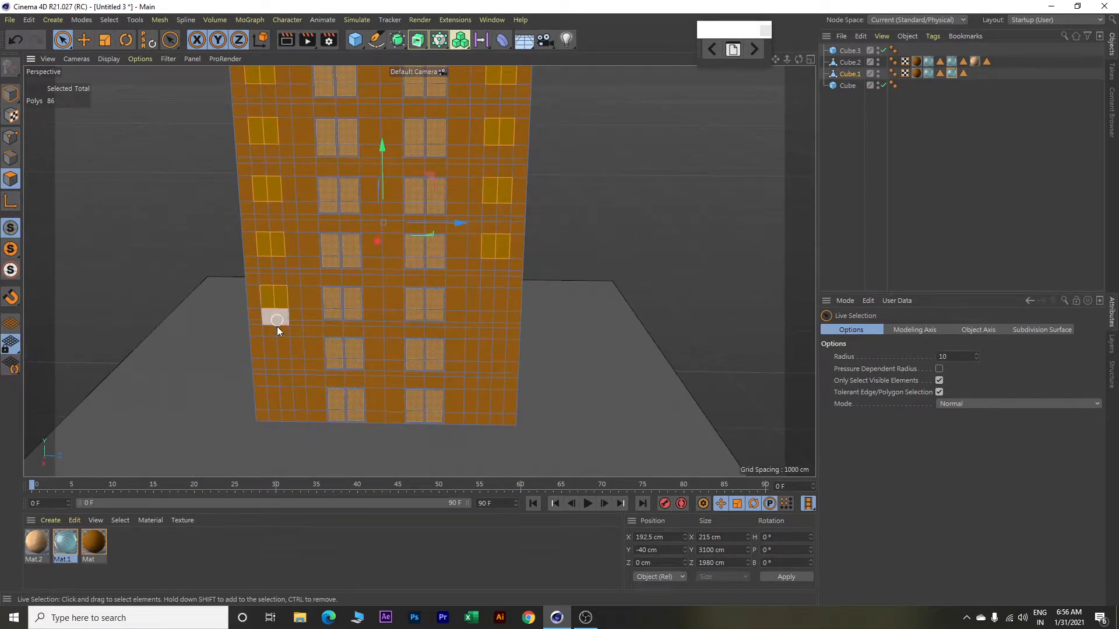
left_click(489, 408, "shift")
left_click(492, 302, "shift")
Inset the selected polygons, including the broad face's outer windows, individually by 10 cm and extrude them by -10 cm.
scroll(480, 296, "up", 5)
scroll(511, 244, "up", 4)
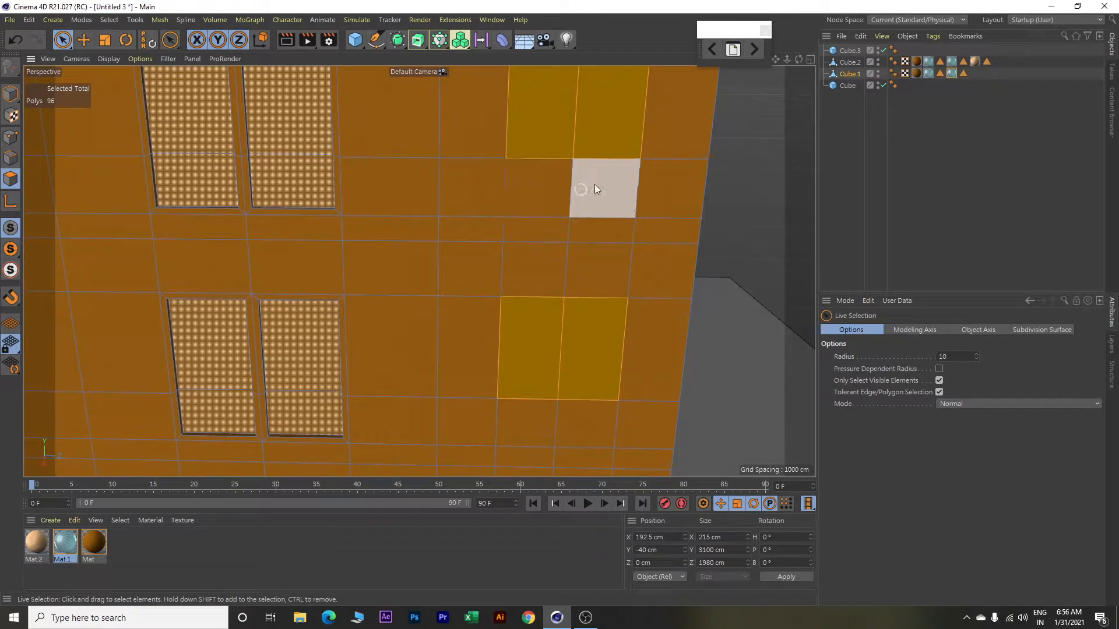
middle_click_drag(599, 183, 526, 303, "alt")
scroll(526, 300, "up", 4)
mouse_move(565, 271)
left_mouse_down("alt")
mouse_move(585, 276)
mouse_move(564, 282)
left_mouse_up("alt")
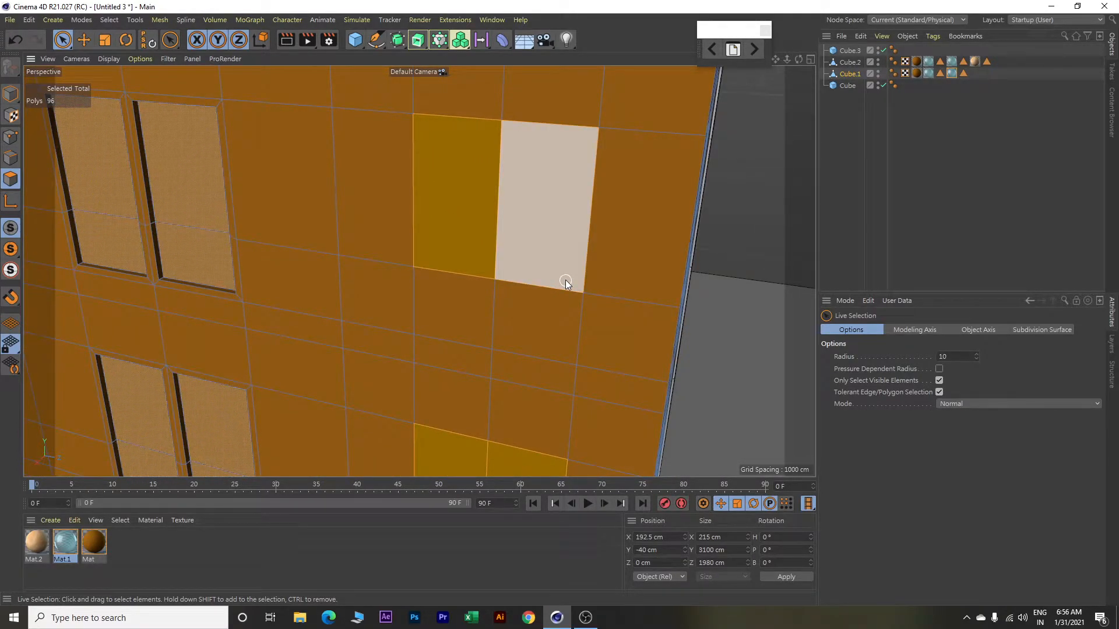
key("i")
left_click(917, 432)
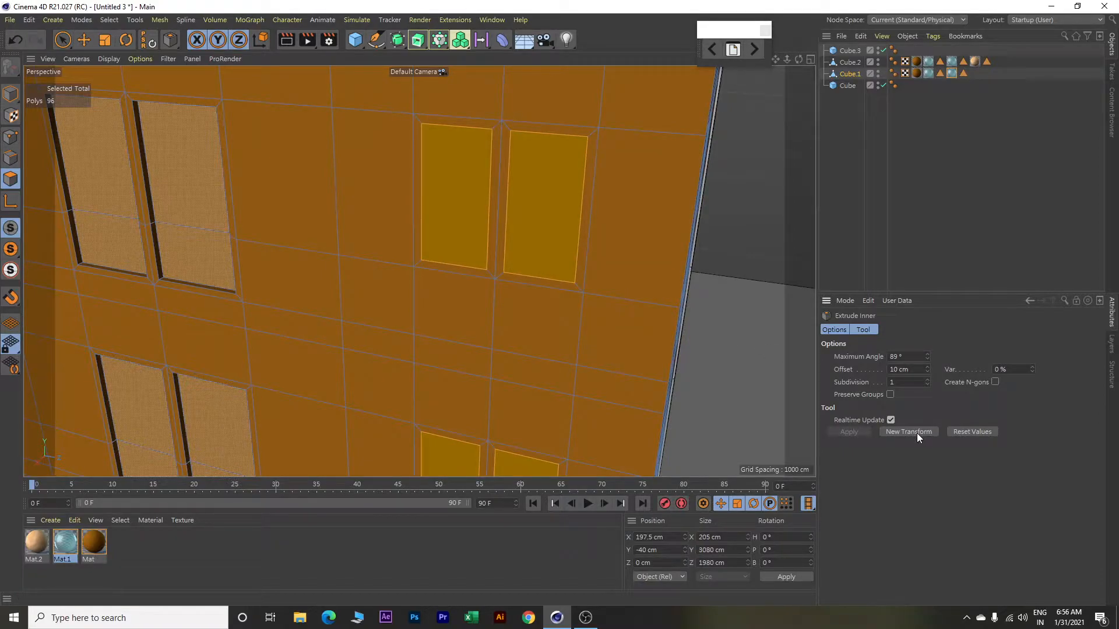
key("d")
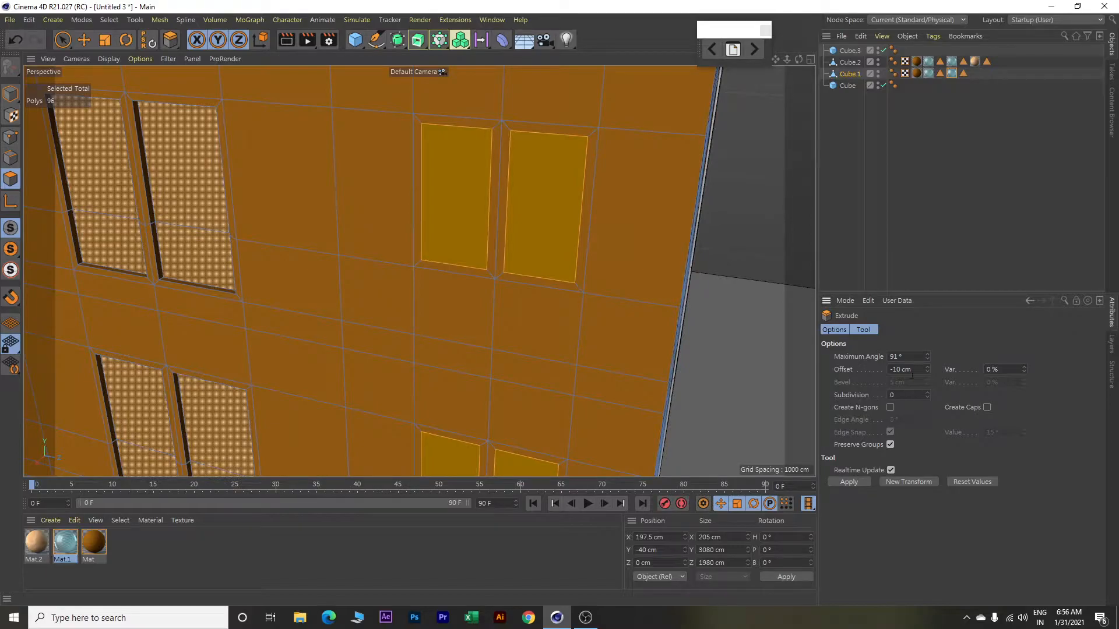
left_click(918, 482)
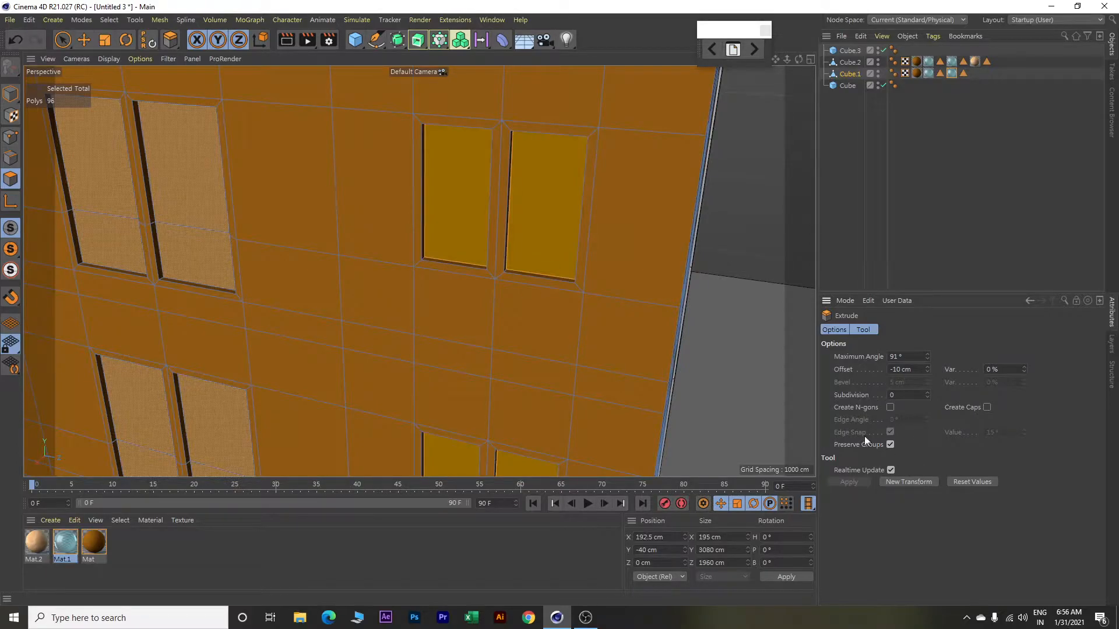
Apply the glass material Mat.1 to the selected recessed windows and switch to the Move tool.
right_click(66, 546)
left_click(103, 369)
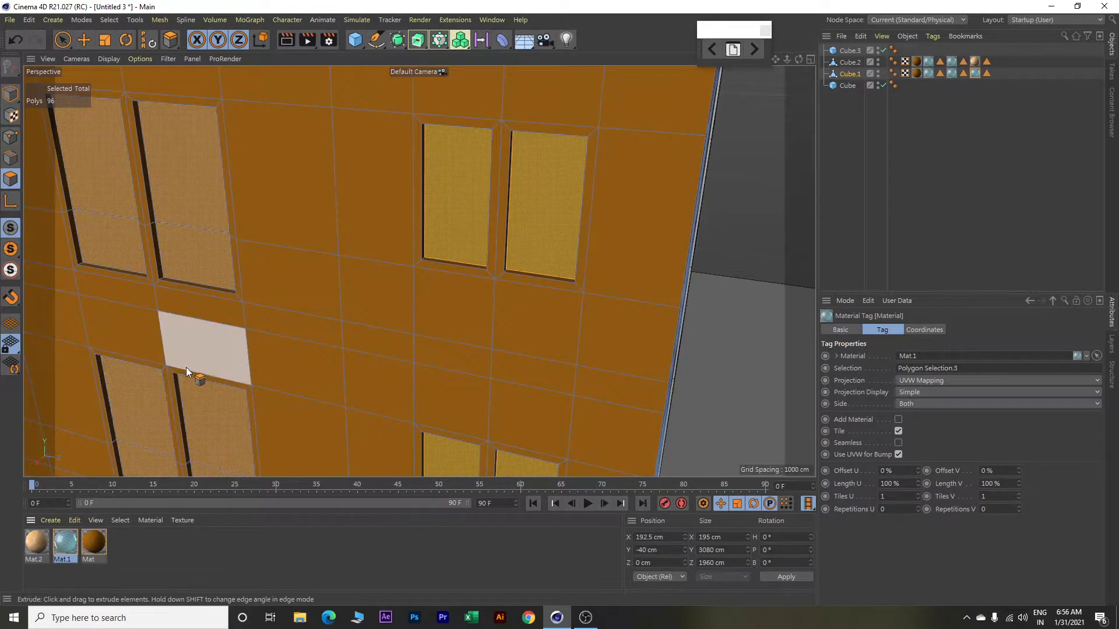
scroll(186, 367, "down", 6)
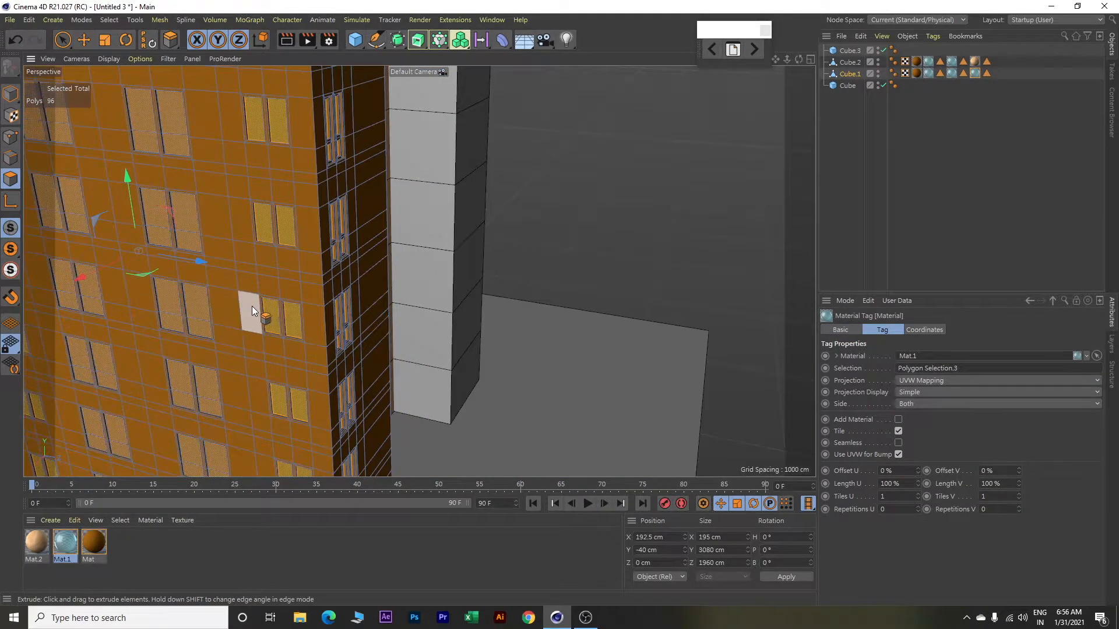
middle_click_drag(252, 306, 533, 287, "alt")
scroll(533, 290, "down", 3)
left_click_drag(405, 304, 450, 299, "alt")
middle_click_drag(679, 198, 666, 261, "alt")
key("e")
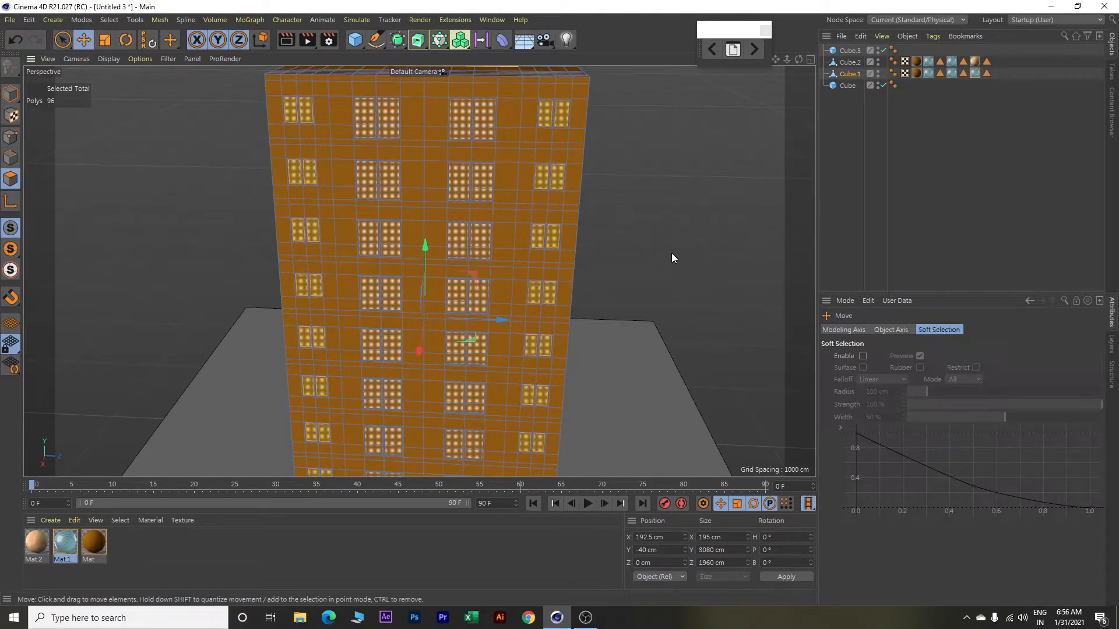
Deselect the windows and select the eight central polygons of the thin strip along the broad face's top edge.
left_click(678, 162)
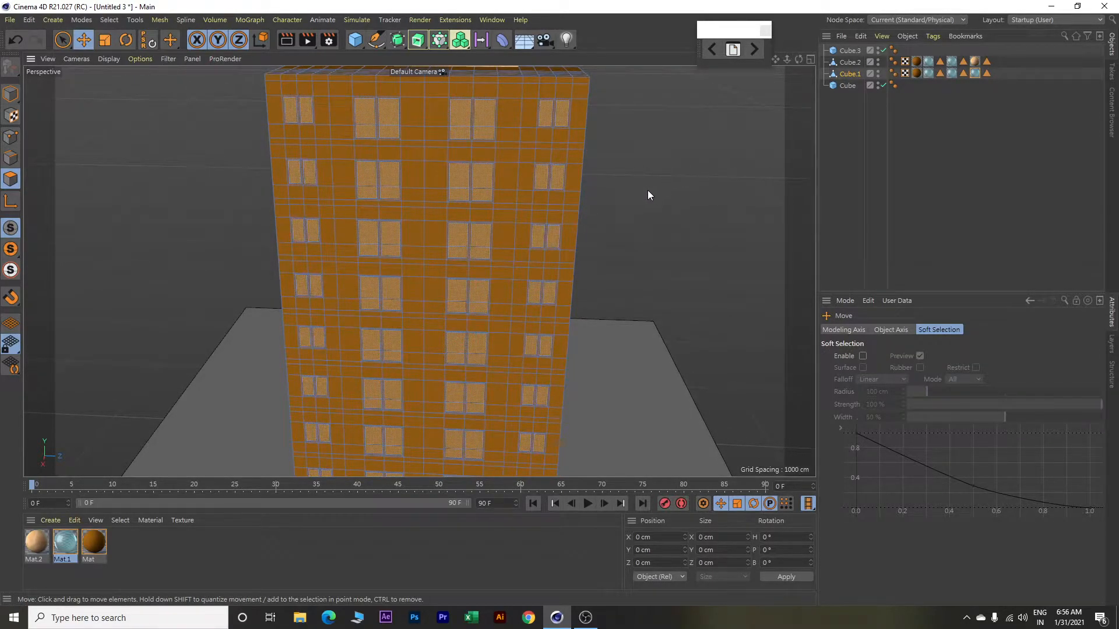
scroll(618, 204, "up", 3)
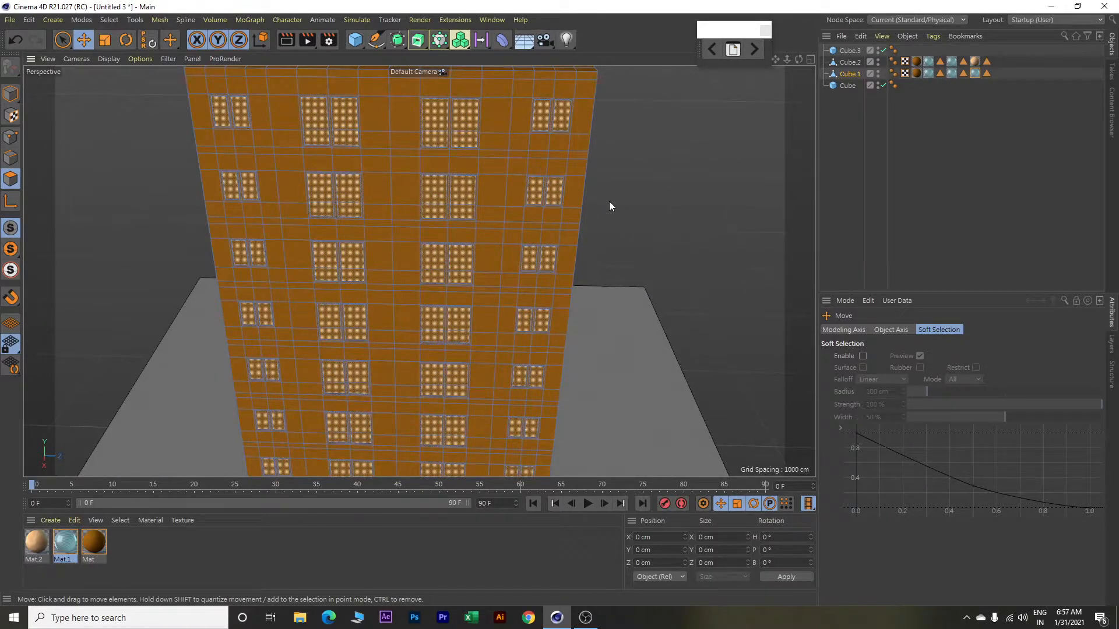
scroll(607, 201, "up", 4)
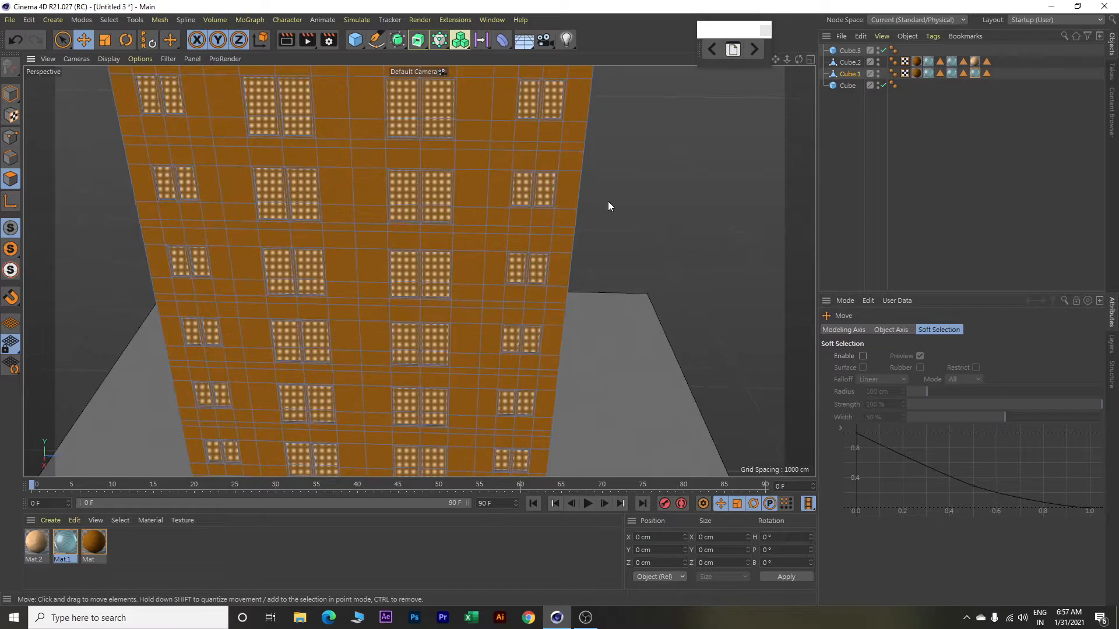
scroll(413, 165, "down", 6)
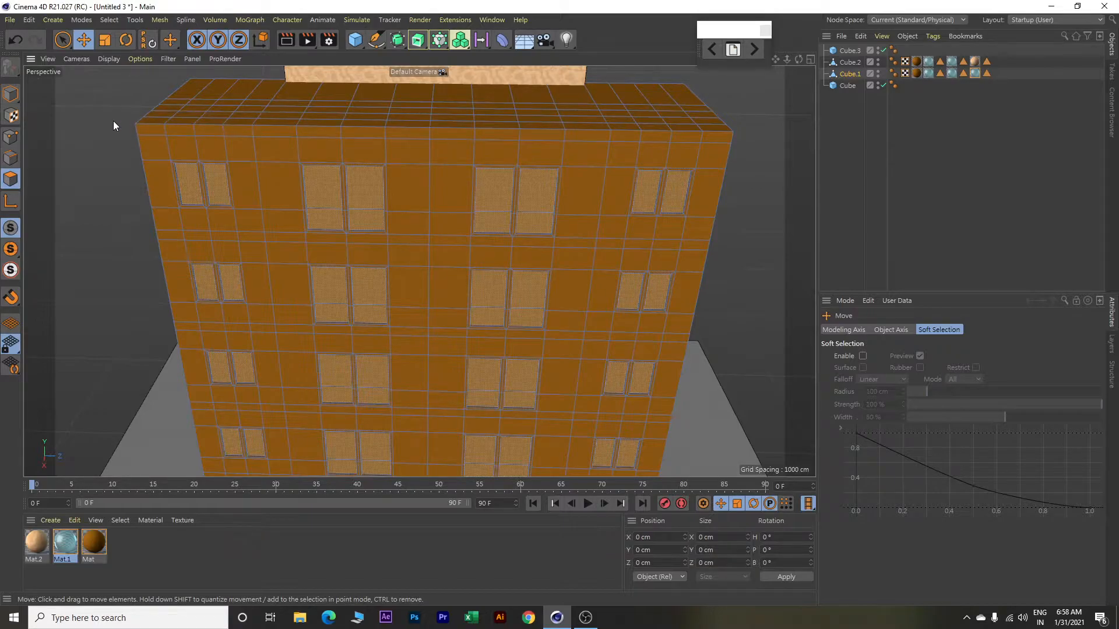
left_click(285, 132)
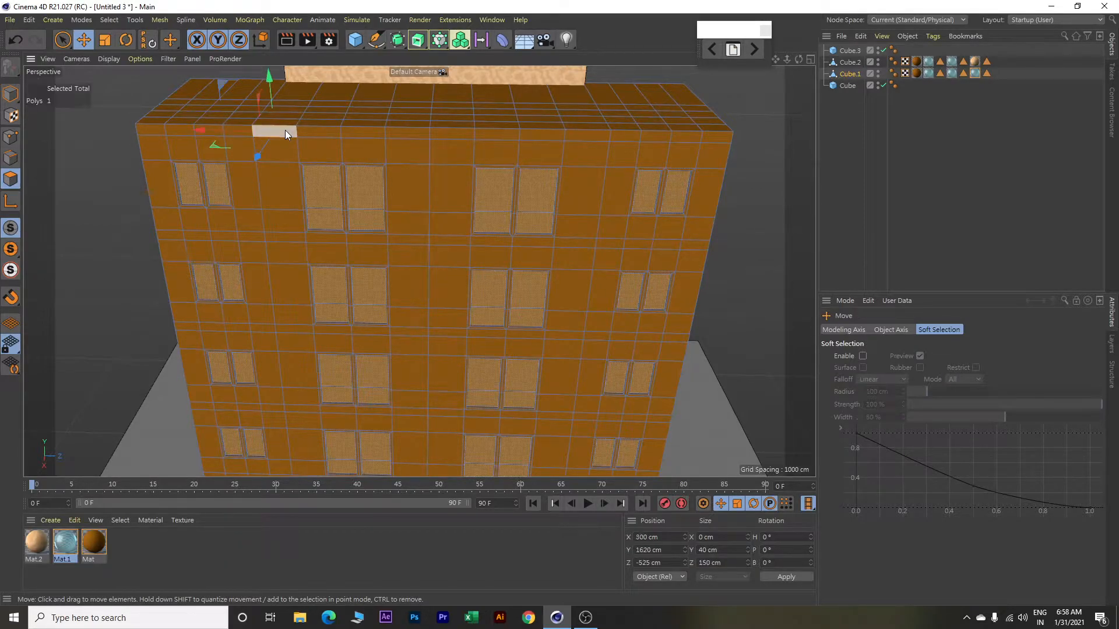
left_click(322, 131, "shift")
left_click(410, 135, "shift")
left_click(355, 131, "shift")
left_click(447, 135, "shift")
left_click(505, 135, "shift")
left_click(539, 137, "shift")
left_click(578, 135, "shift")
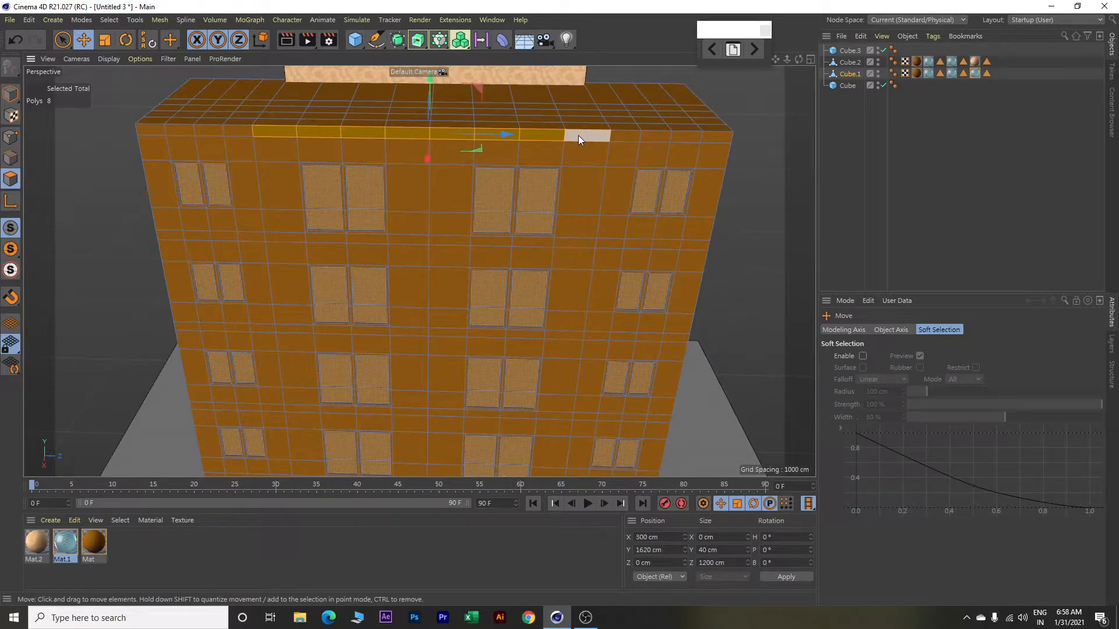
Add the eight-polygon central strips below the top floor and below the second-highest floor to the selection.
left_click(587, 243, "shift")
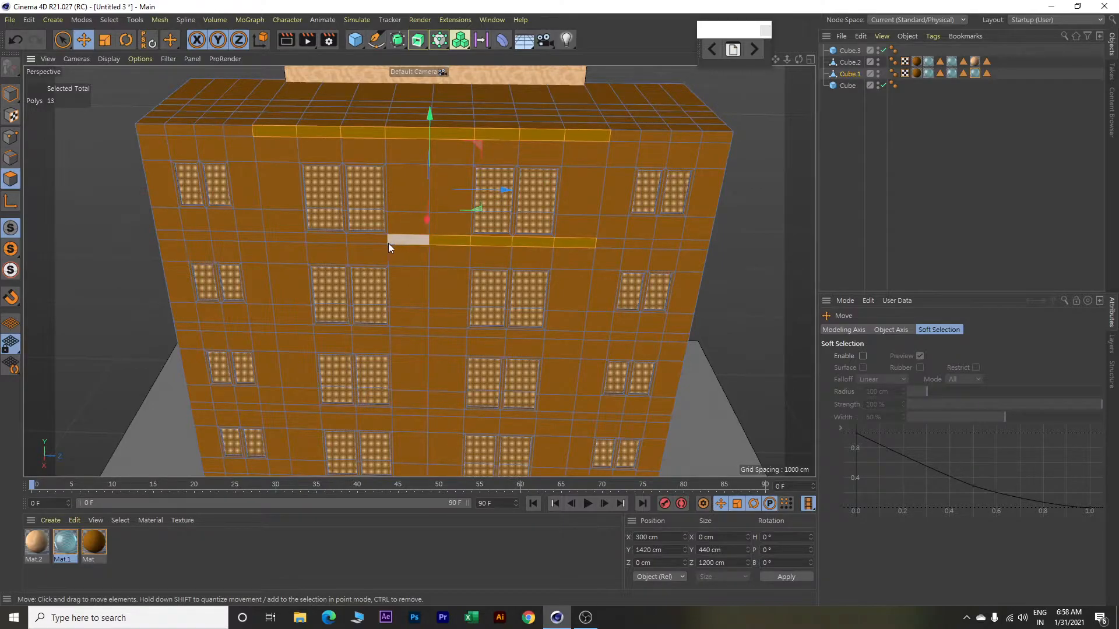
left_click(302, 330, "shift")
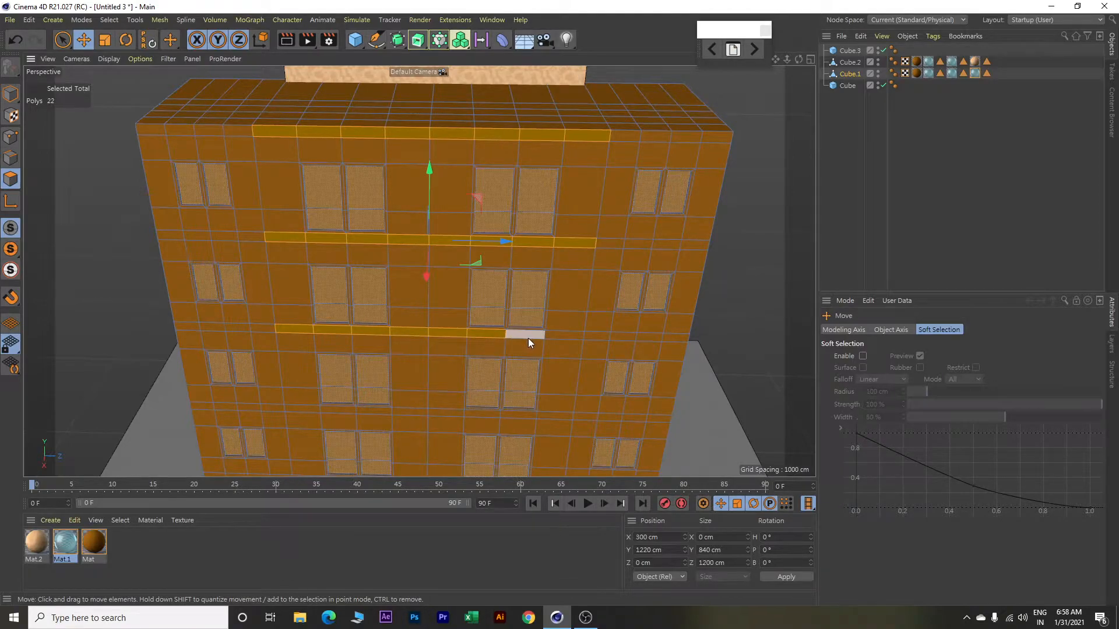
left_click(558, 336, "shift")
middle_click_drag(544, 331, 533, 198, "alt")
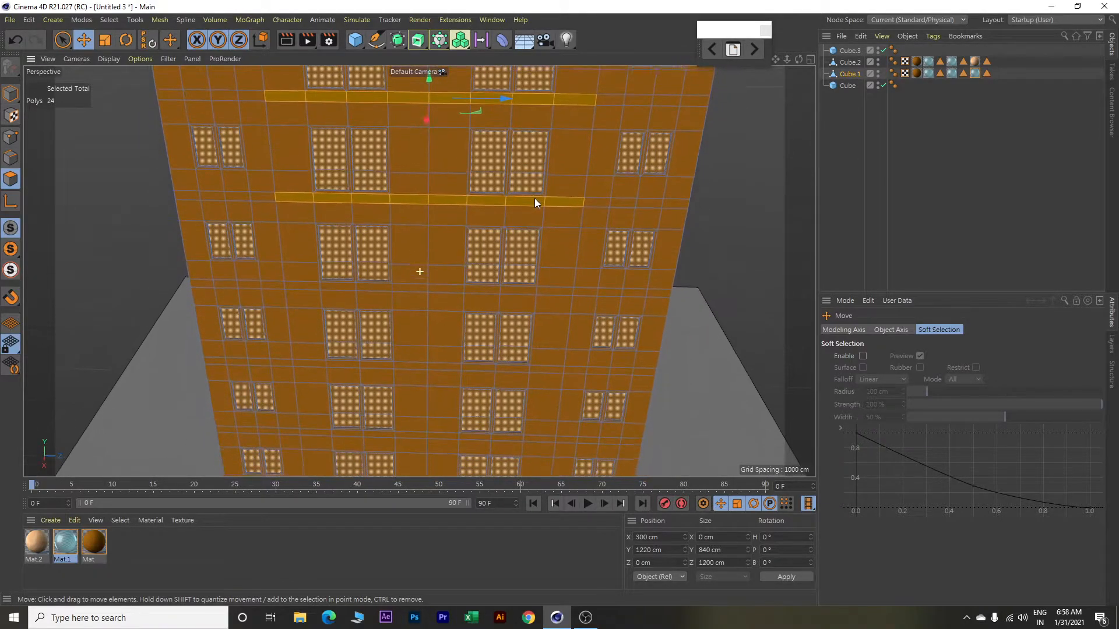
Extend the selection with the matching central strips below the third- and fourth-highest floors.
left_click(313, 287, "shift")
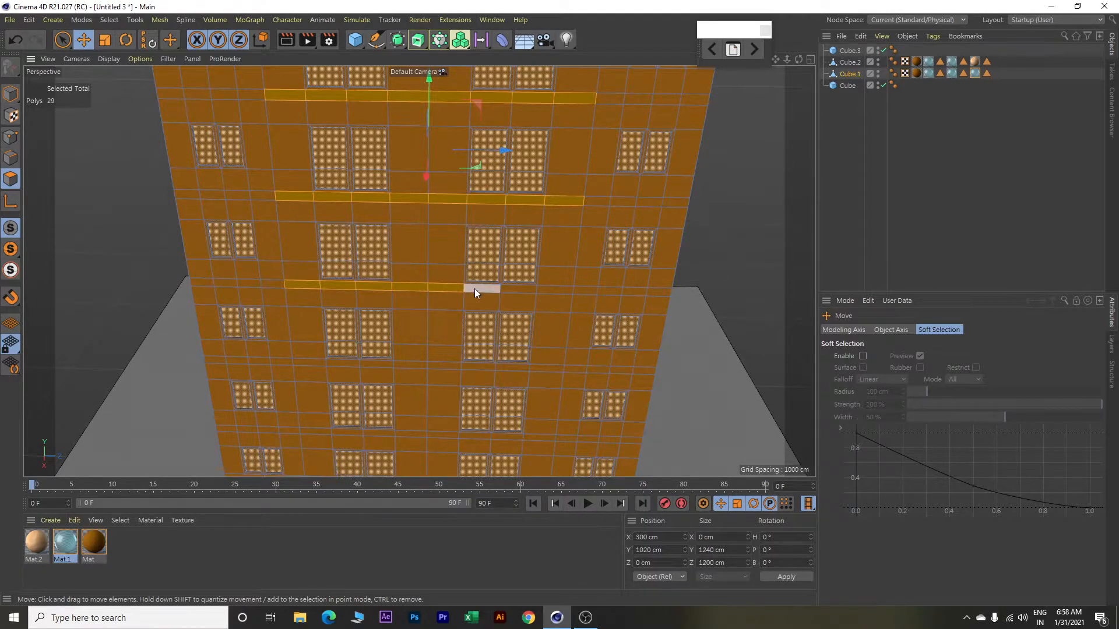
left_click(550, 367, "shift")
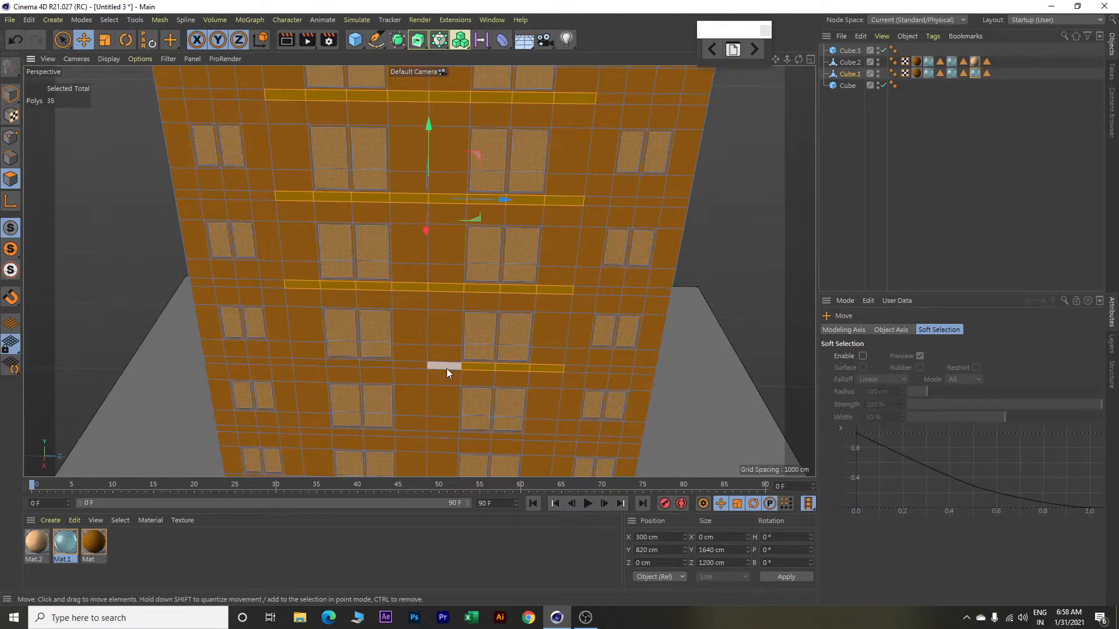
left_click(348, 363, "shift")
left_click(313, 363, "shift")
middle_click_drag(374, 340, 355, 198, "alt")
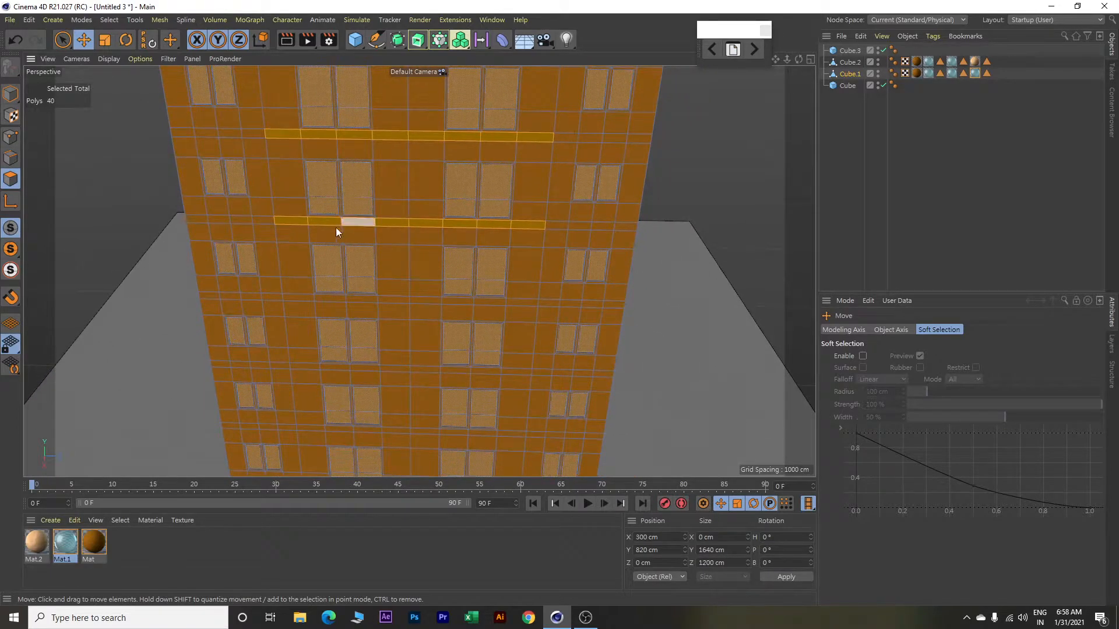
Add the central strips at the three lowest floor levels to the selection, again eight polygons wide.
left_click(306, 296, "shift")
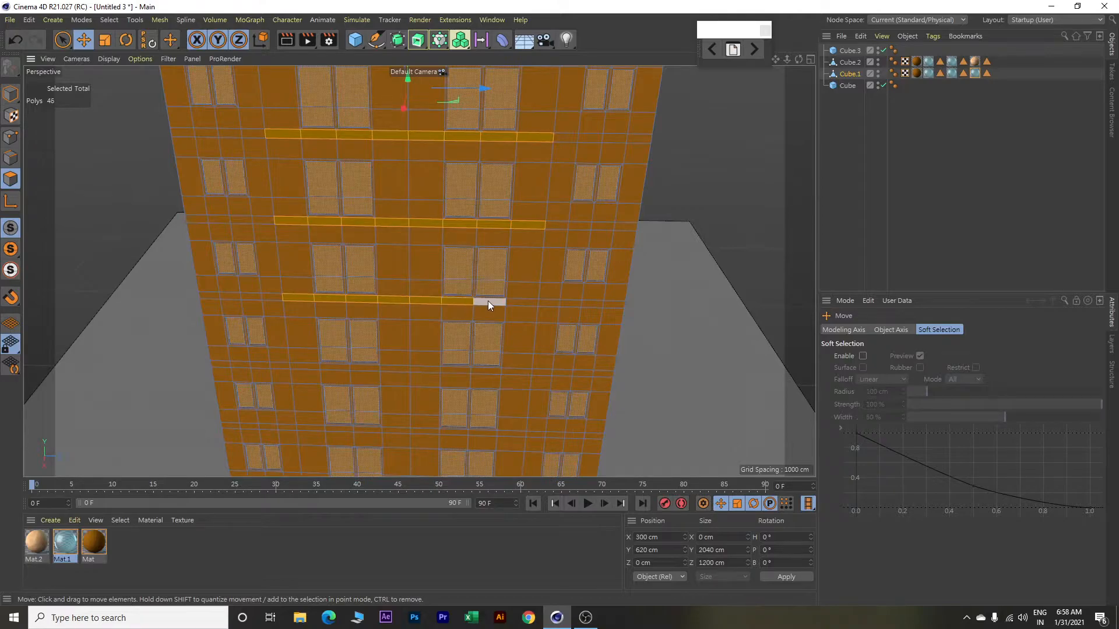
left_click(512, 303, "shift")
left_click(515, 373, "shift")
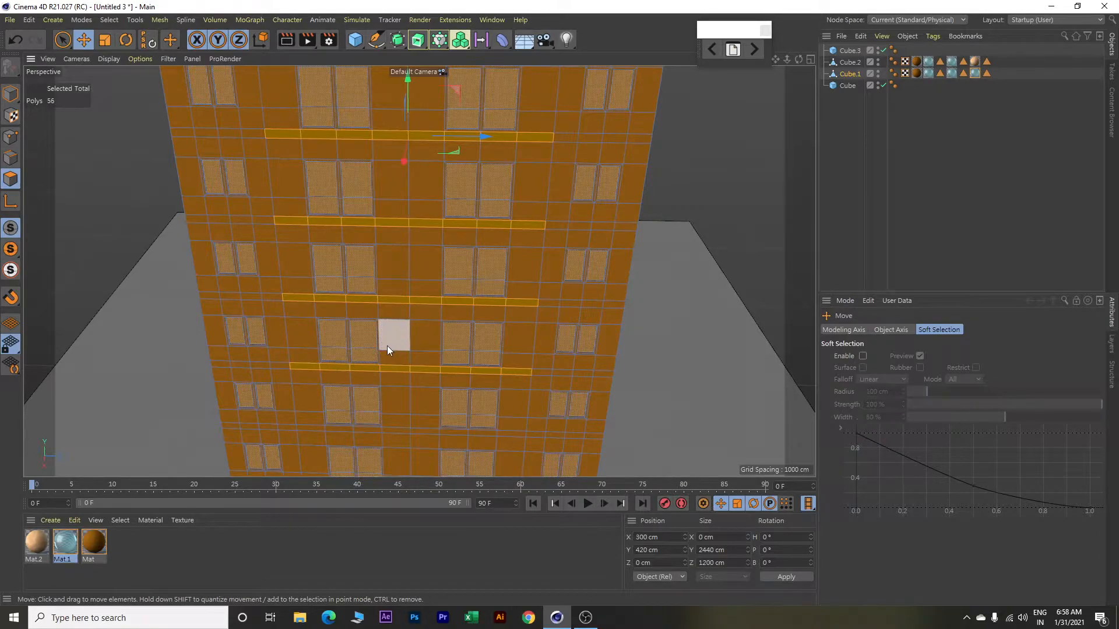
scroll(388, 344, "up", 3)
middle_click_drag(415, 396, 412, 170, "alt")
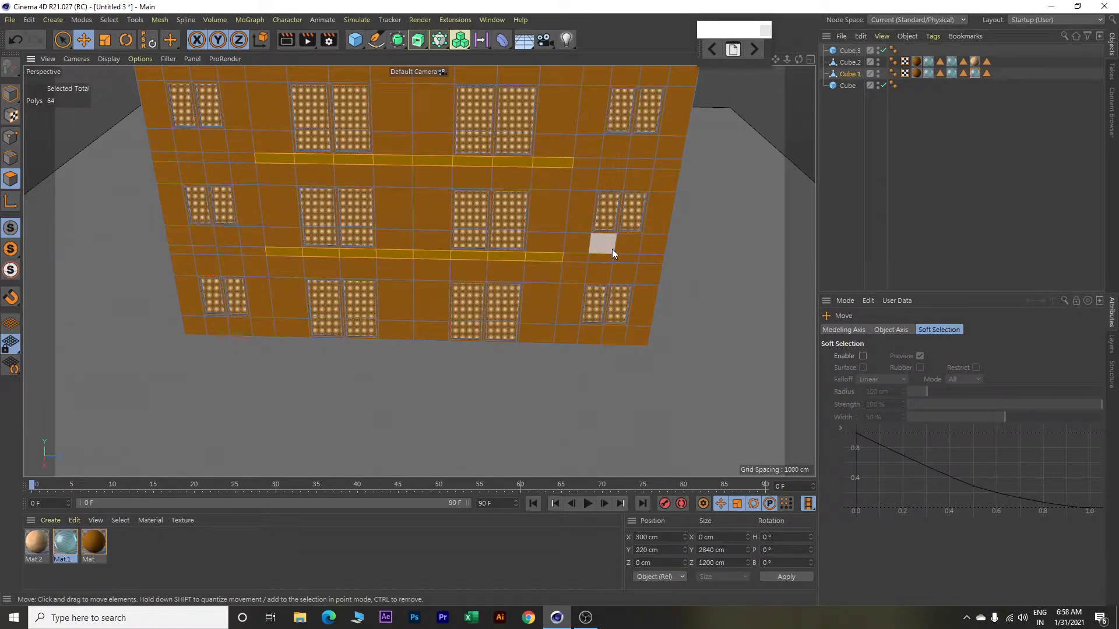
Extrude the selected floor strips outward by 200 cm to form balcony slabs.
scroll(543, 240, "down", 6)
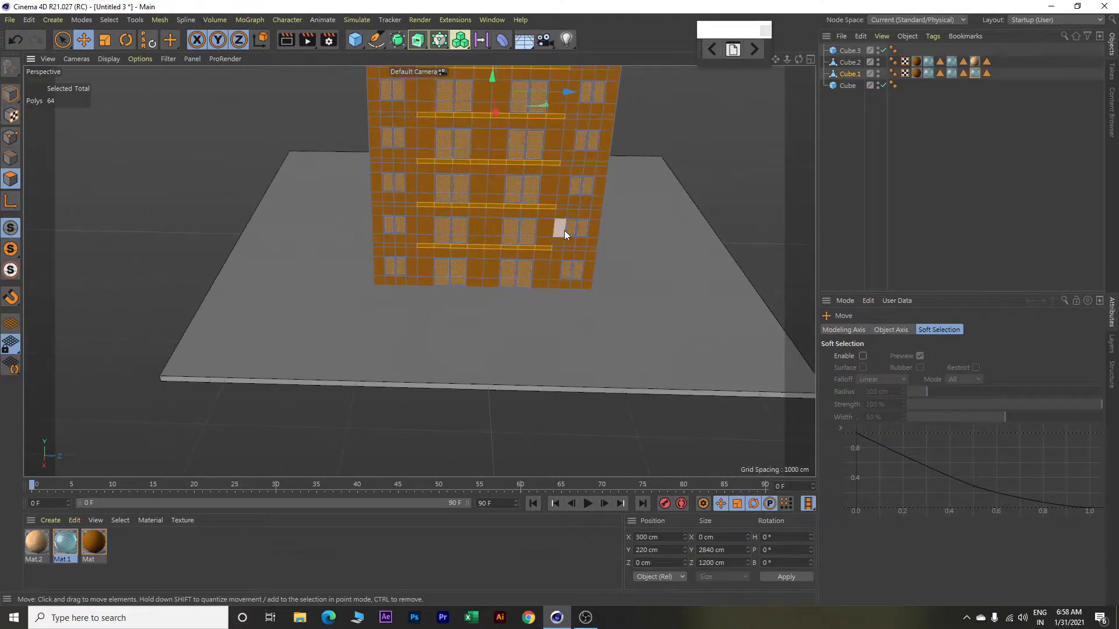
scroll(586, 215, "up", 5)
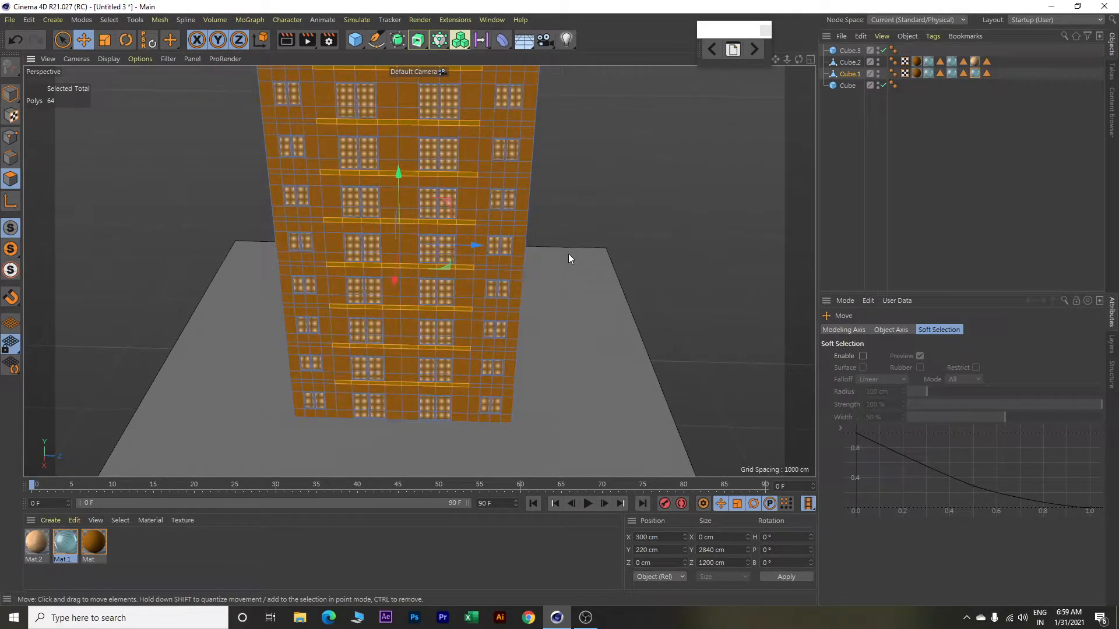
middle_click_drag(587, 162, 582, 204, "alt")
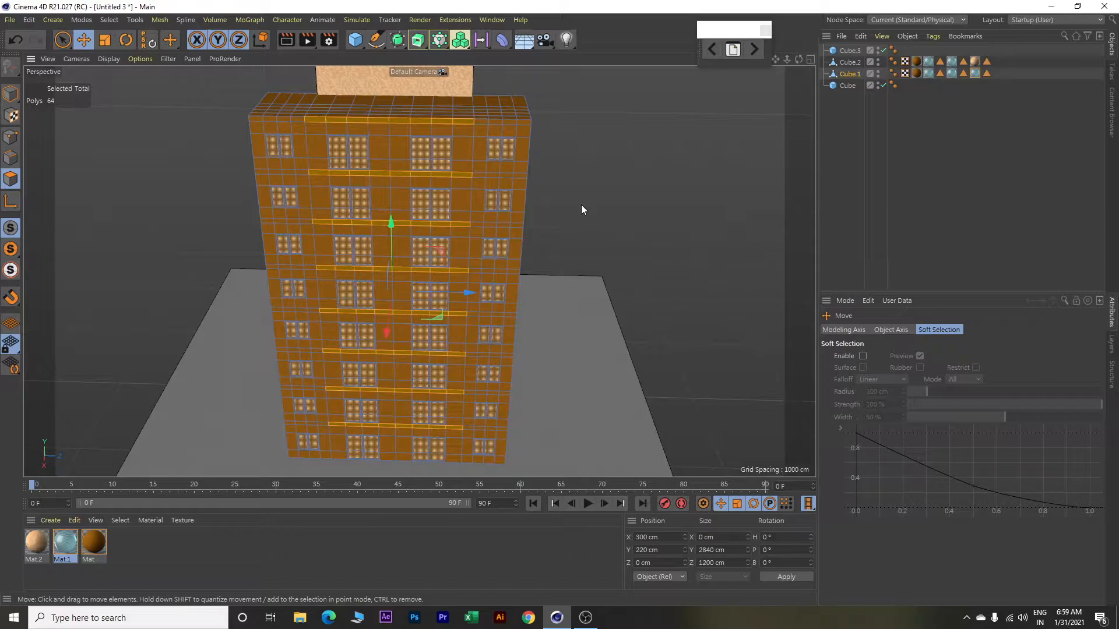
right_click(618, 130)
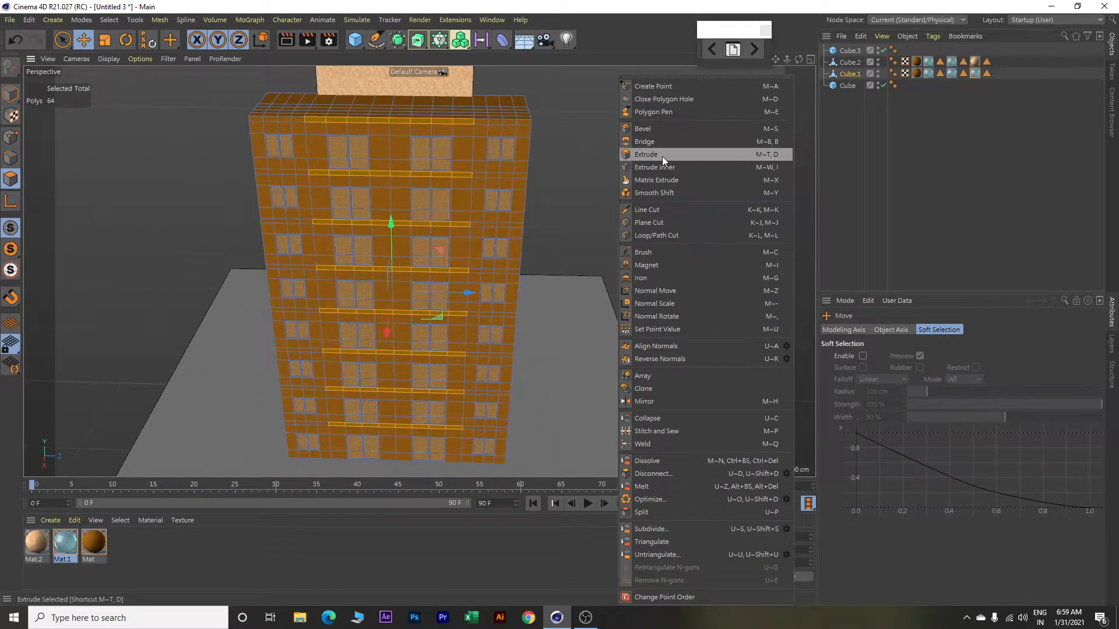
left_click(662, 156)
left_click(903, 369)
left_click_drag(900, 370, 883, 368)
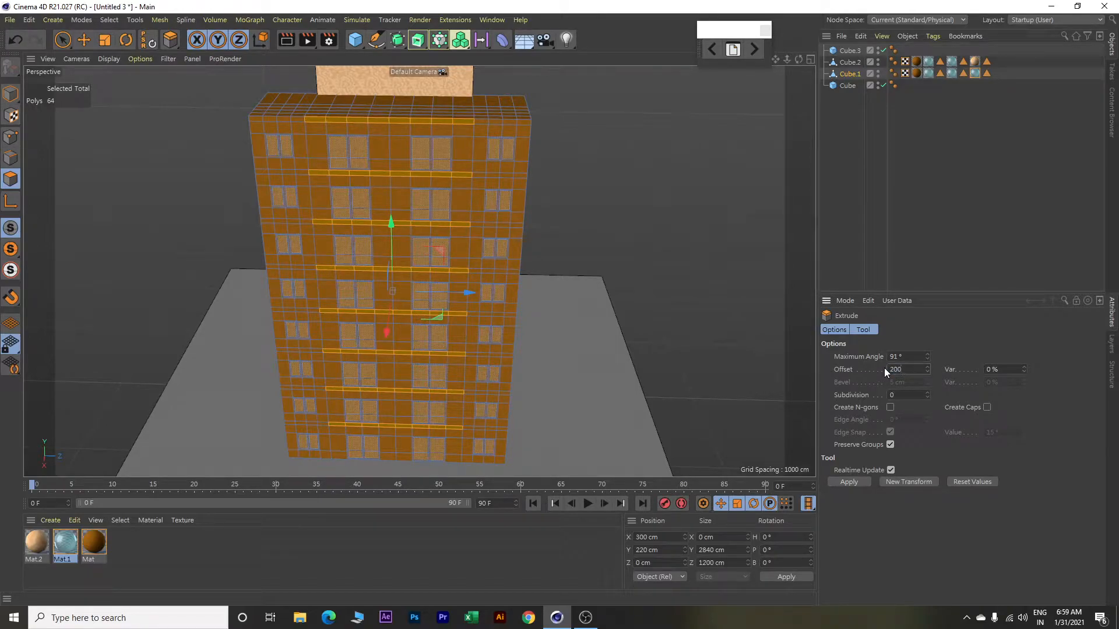
key("Return")
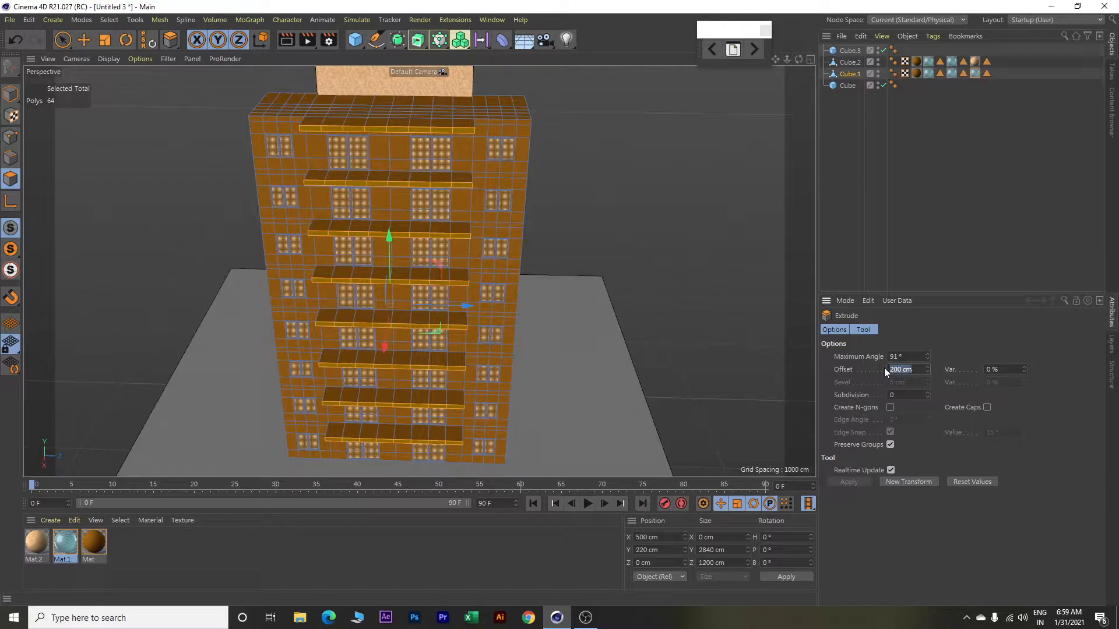
Switch to the Move tool and deselect the ends of the extruded balcony slabs.
scroll(540, 221, "up", 1)
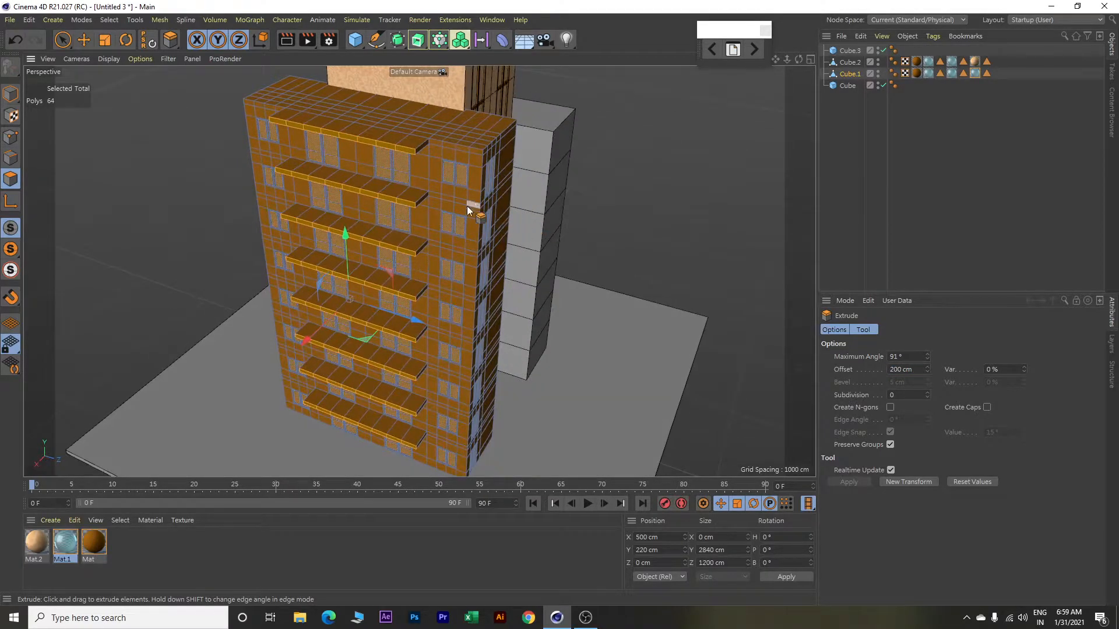
scroll(366, 188, "up", 3)
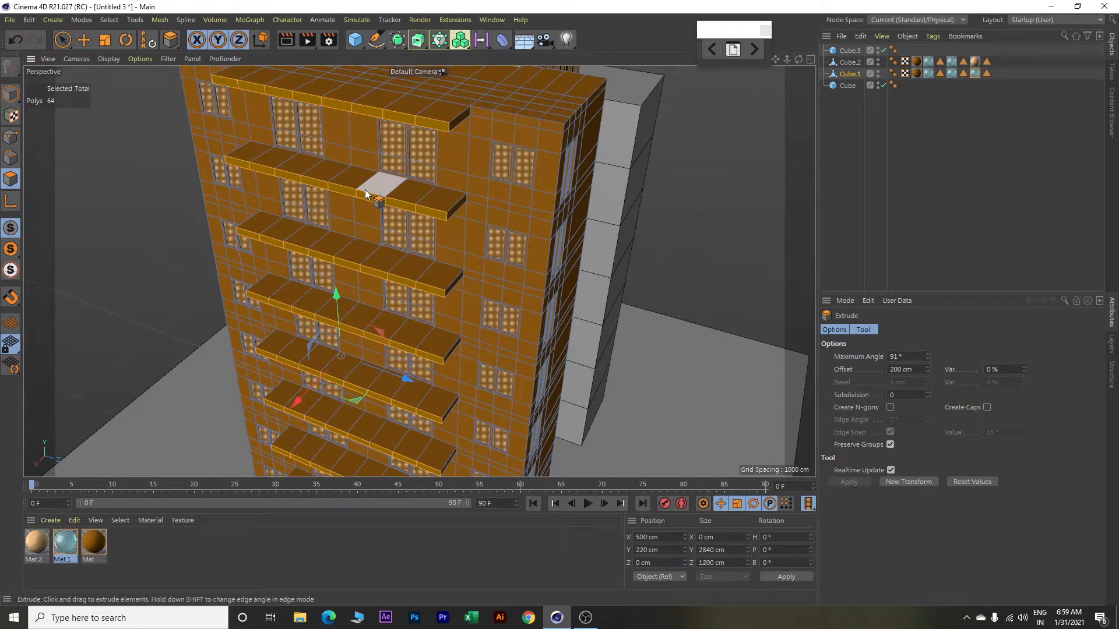
key("e")
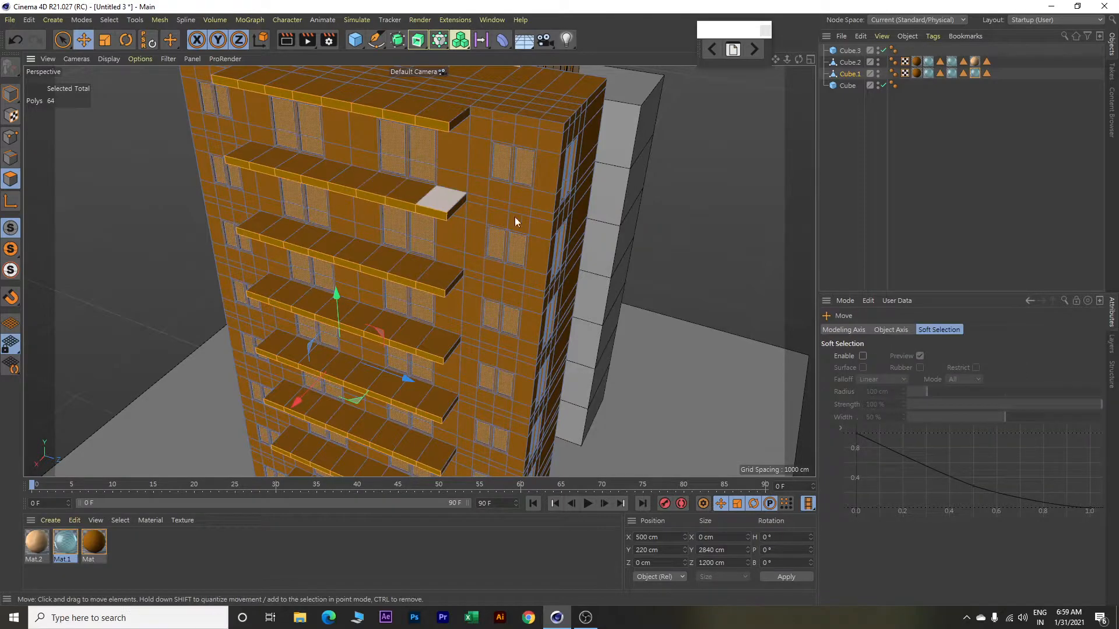
left_click(719, 197)
left_click_drag(719, 198, 668, 234, "alt")
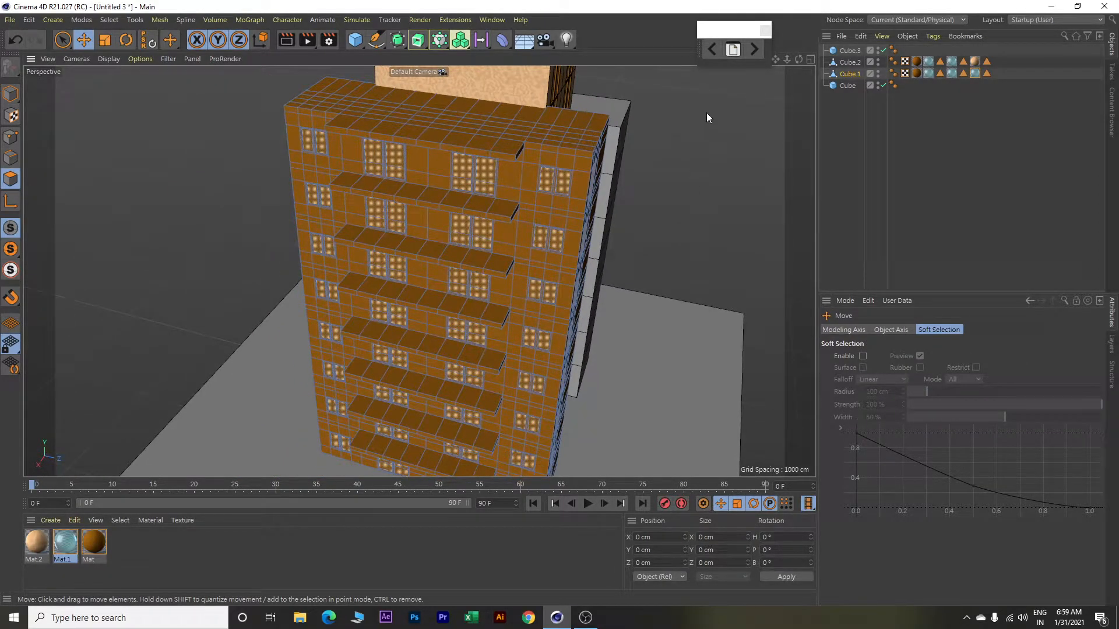
Create a new material with Reflectance disabled and a near-white color of 96% value.
double_click(148, 546)
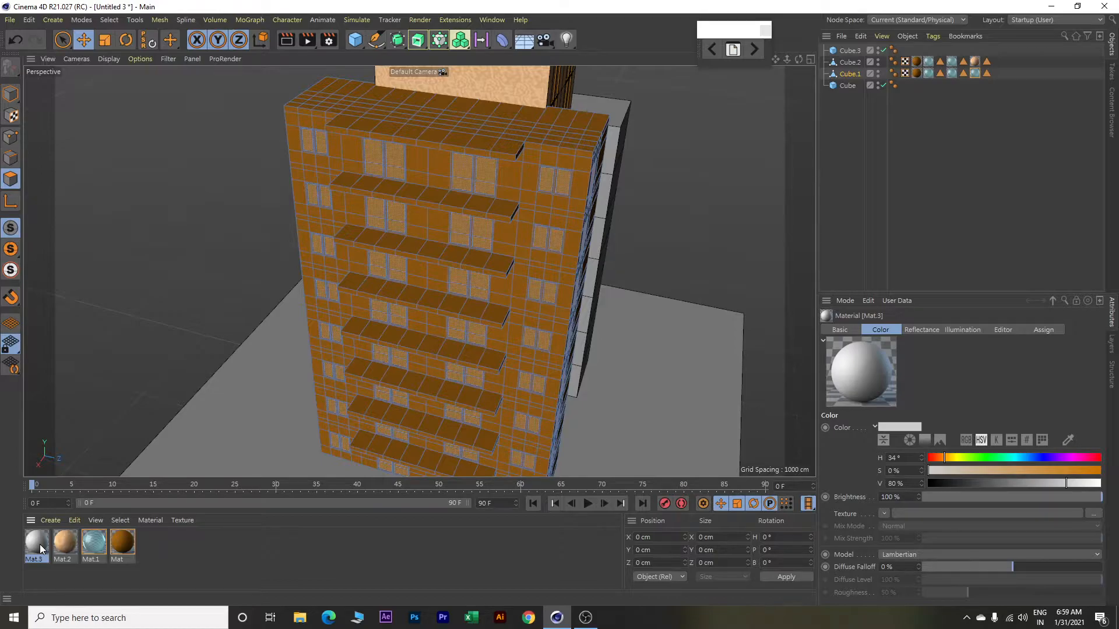
double_click(40, 549)
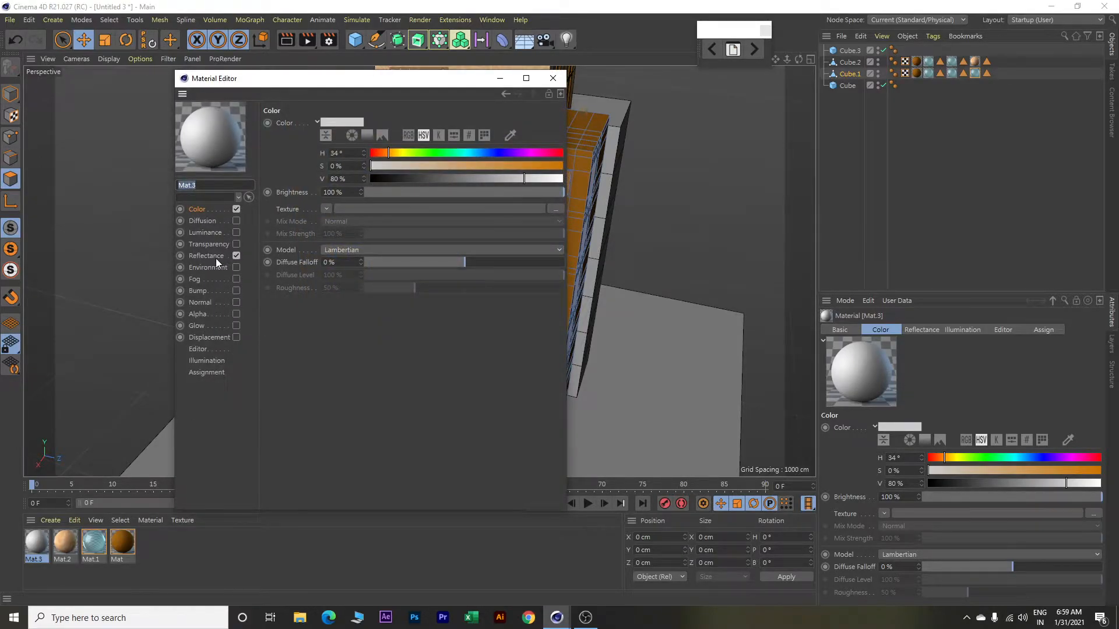
left_click(236, 255)
left_click_drag(530, 177, 551, 188)
left_click(553, 78)
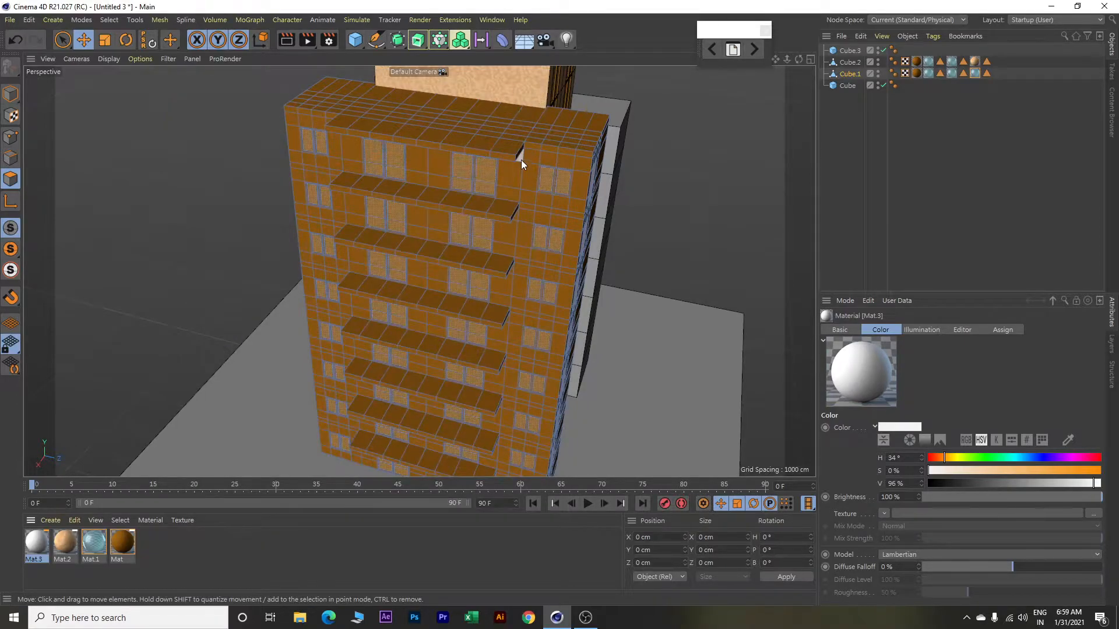
Use Loop Selection to select the vertical polygon loops beside and between the two central window columns on the balcony tower's front.
left_click(109, 20)
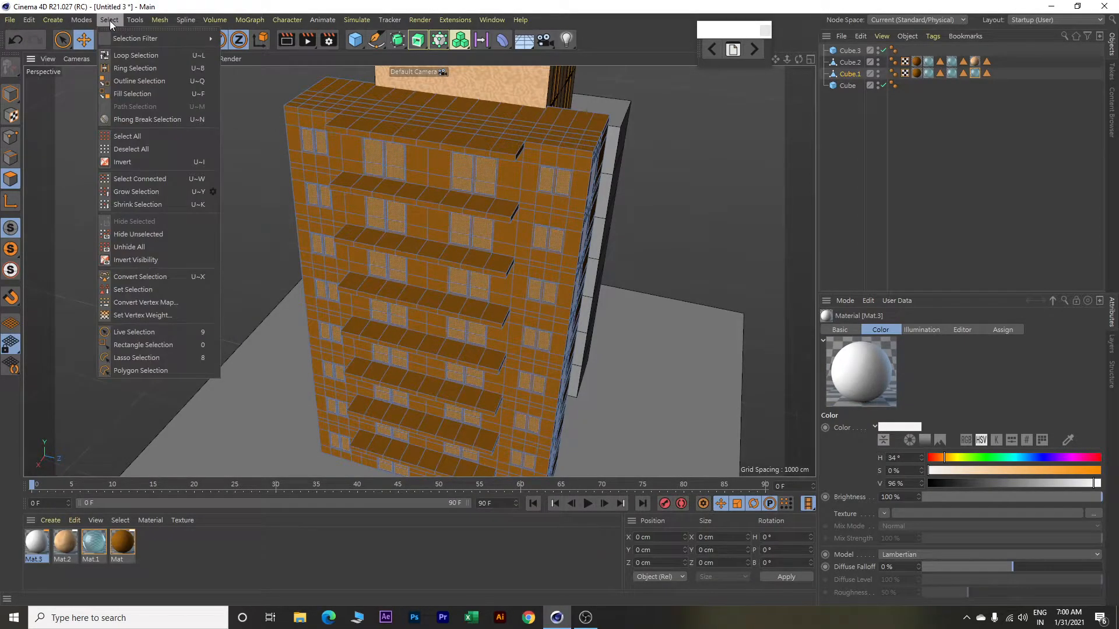
left_click(123, 56)
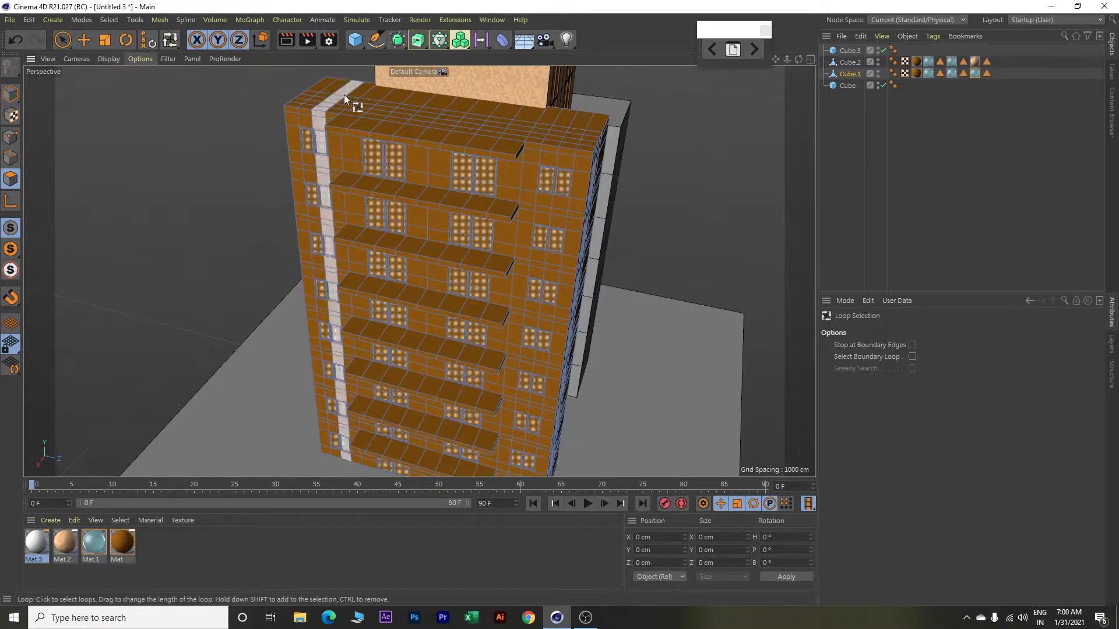
left_click(530, 159)
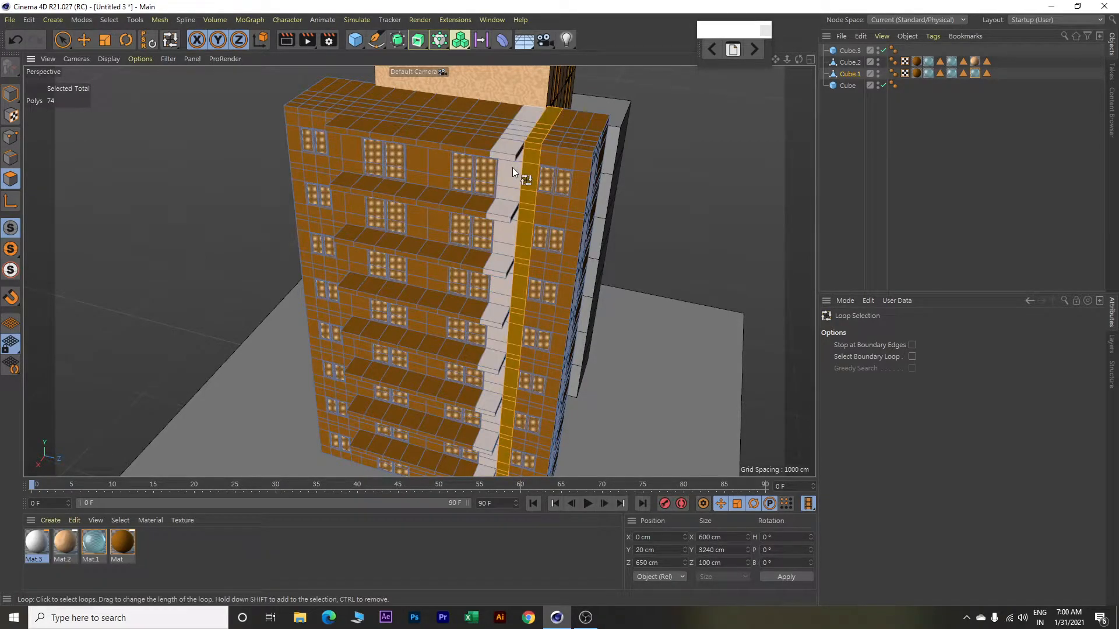
left_click(512, 166, "shift")
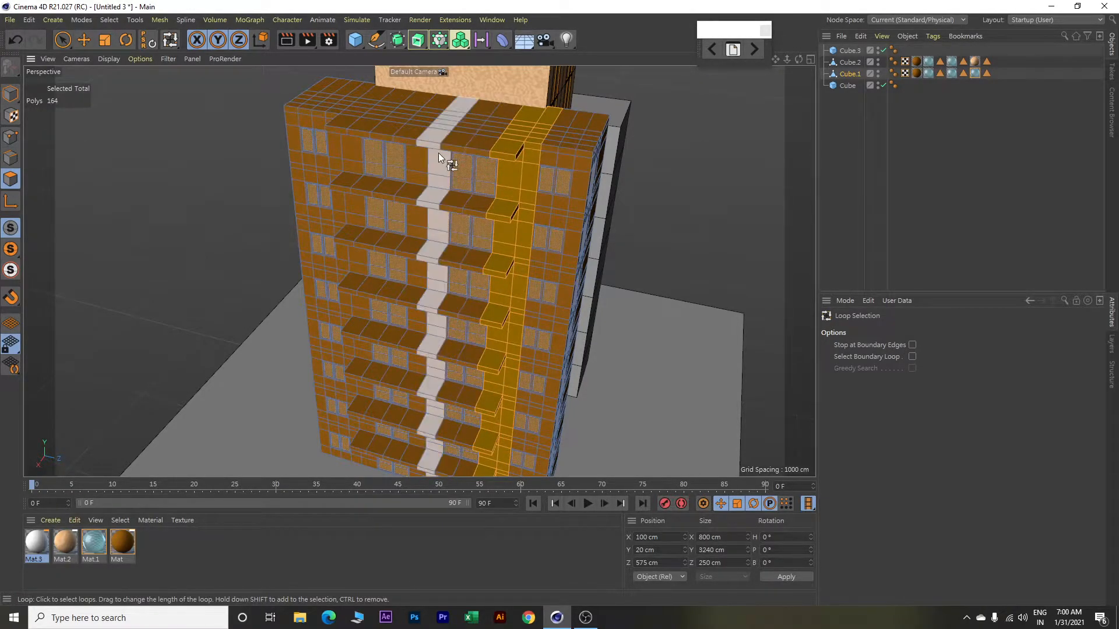
left_click(418, 124, "shift")
key("ctrl+z")
left_click(434, 147, "shift")
left_click(408, 144, "shift")
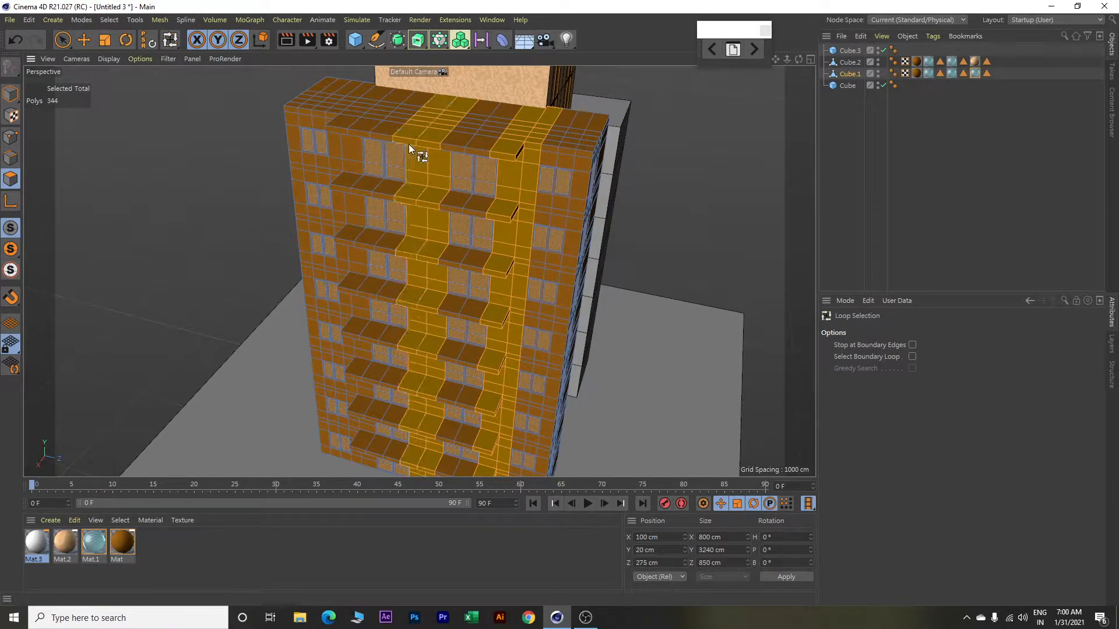
Add the remaining vertical loops beside the window columns and at both tower edges, then apply Mat.3 to the selection.
left_click_drag(413, 157, 453, 163, "alt")
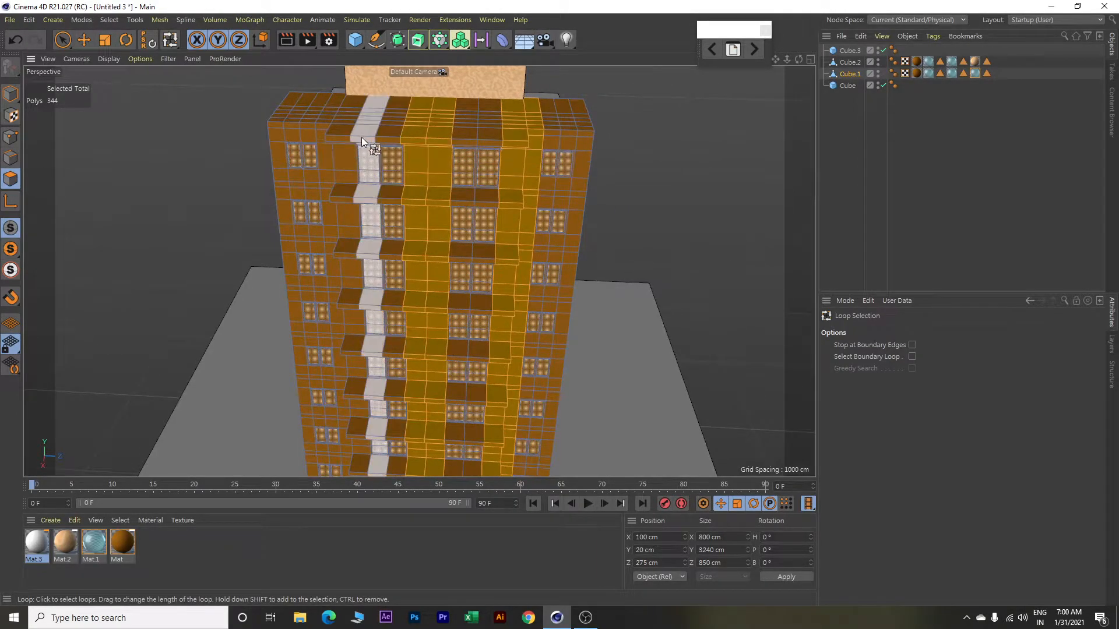
left_click(340, 141, "shift")
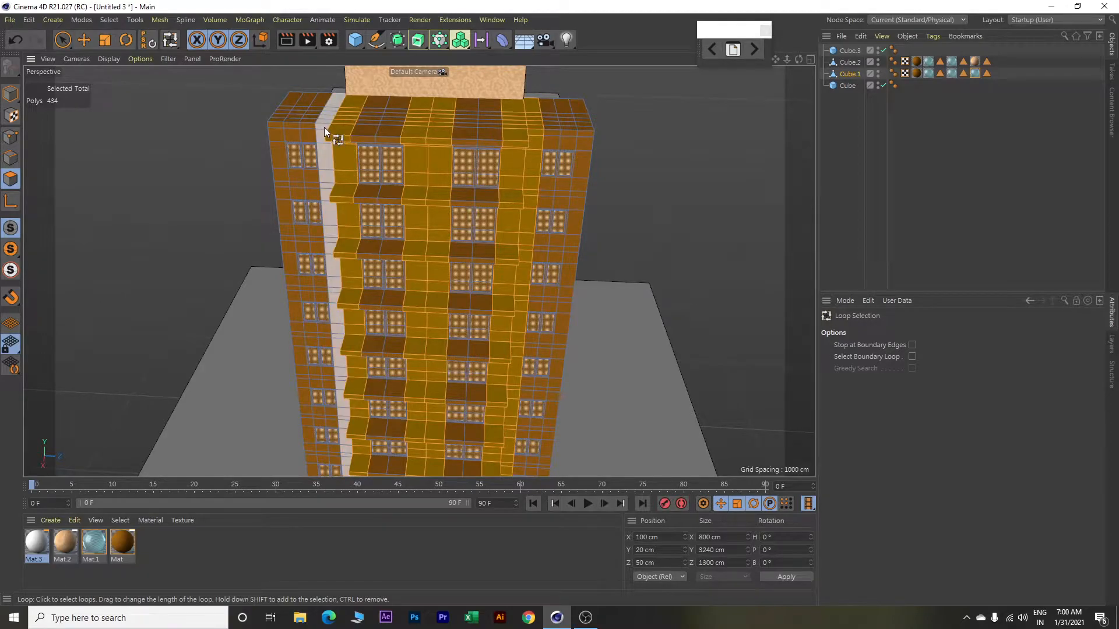
left_click(324, 128, "shift")
left_click(279, 125, "shift")
left_click(546, 146, "shift")
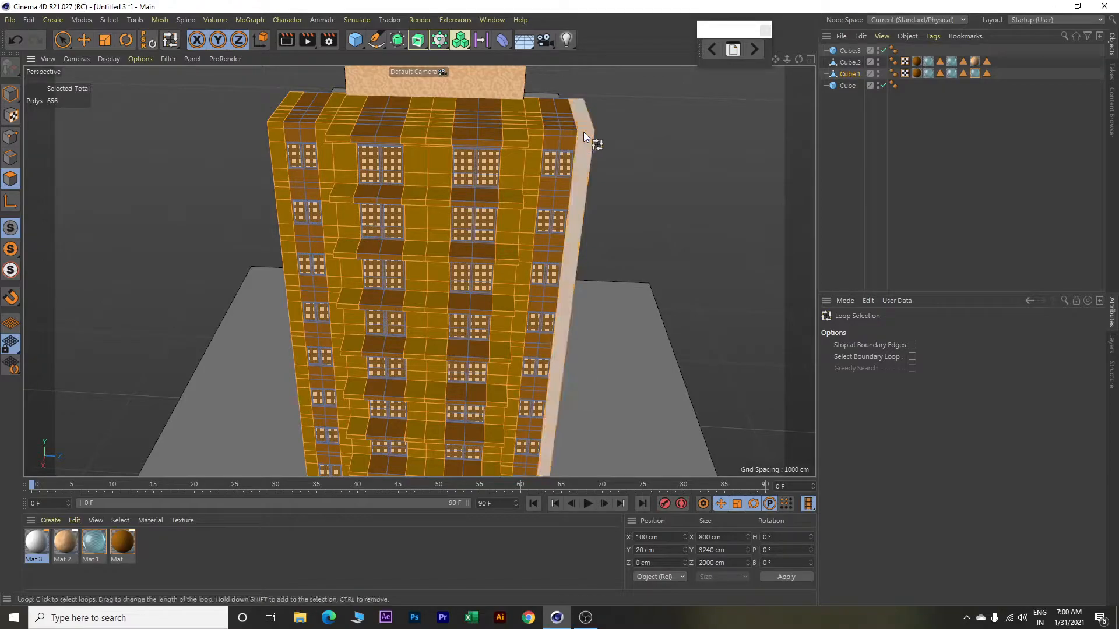
right_click(33, 543)
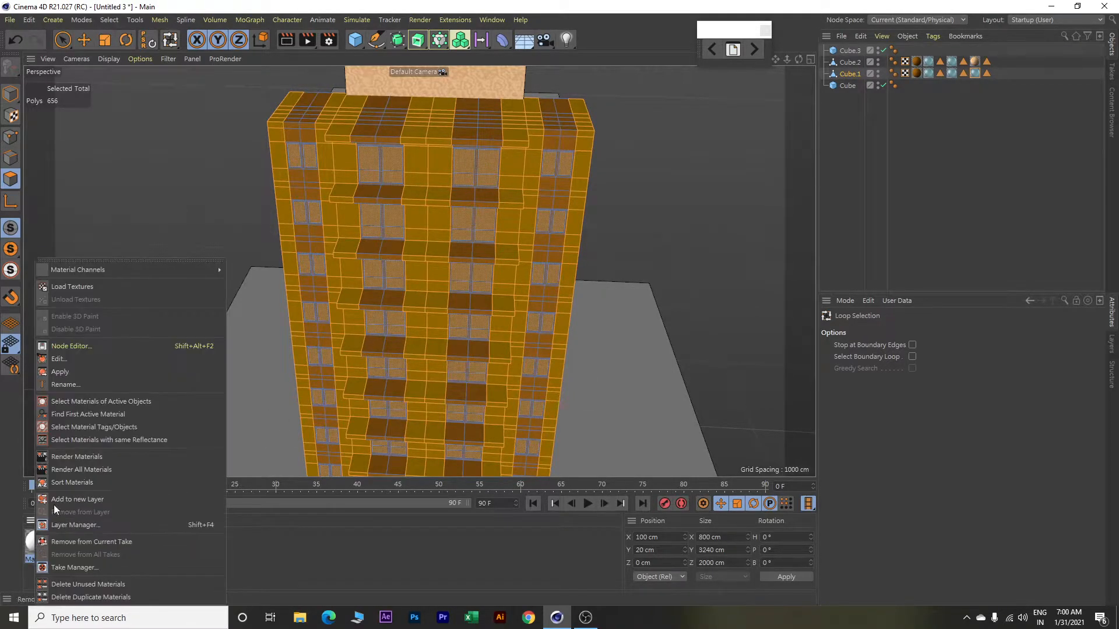
left_click(71, 372)
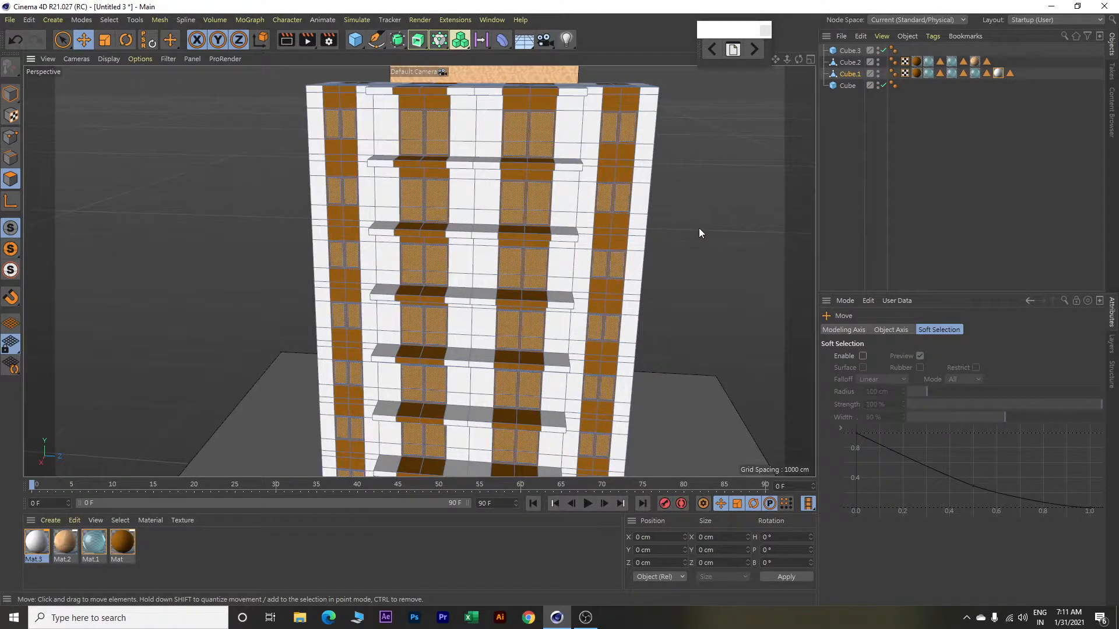
Loop-select the vertical strips on both sides of the window column on the balcony tower's side wall.
left_click_drag(699, 229, 698, 245, "alt")
key("u")
key("l")
left_click_drag(720, 198, 625, 207, "alt")
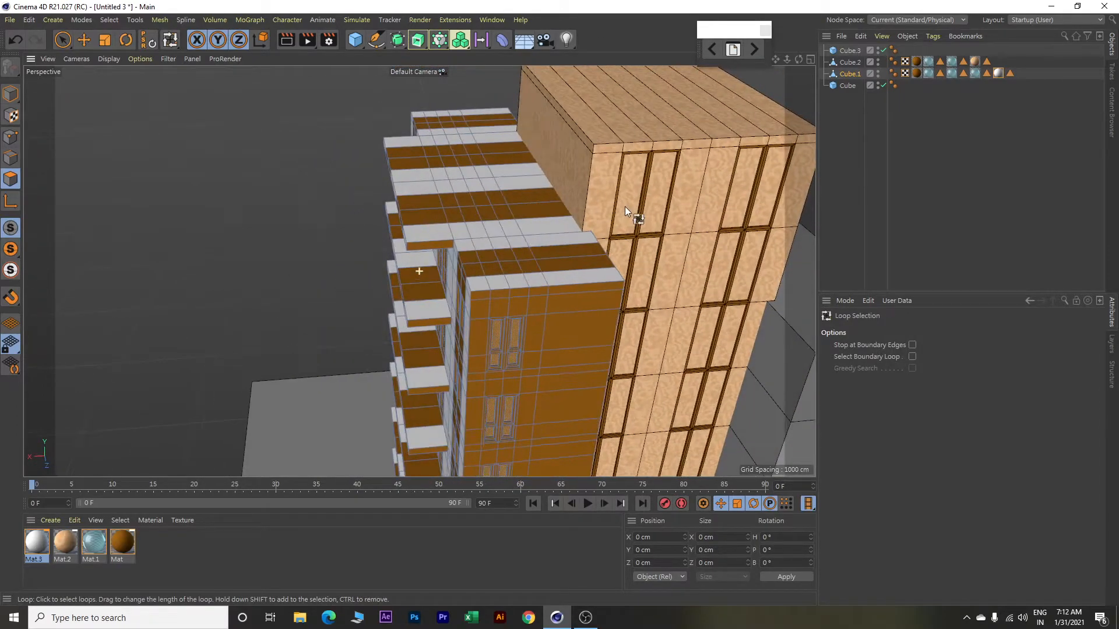
left_click(588, 299)
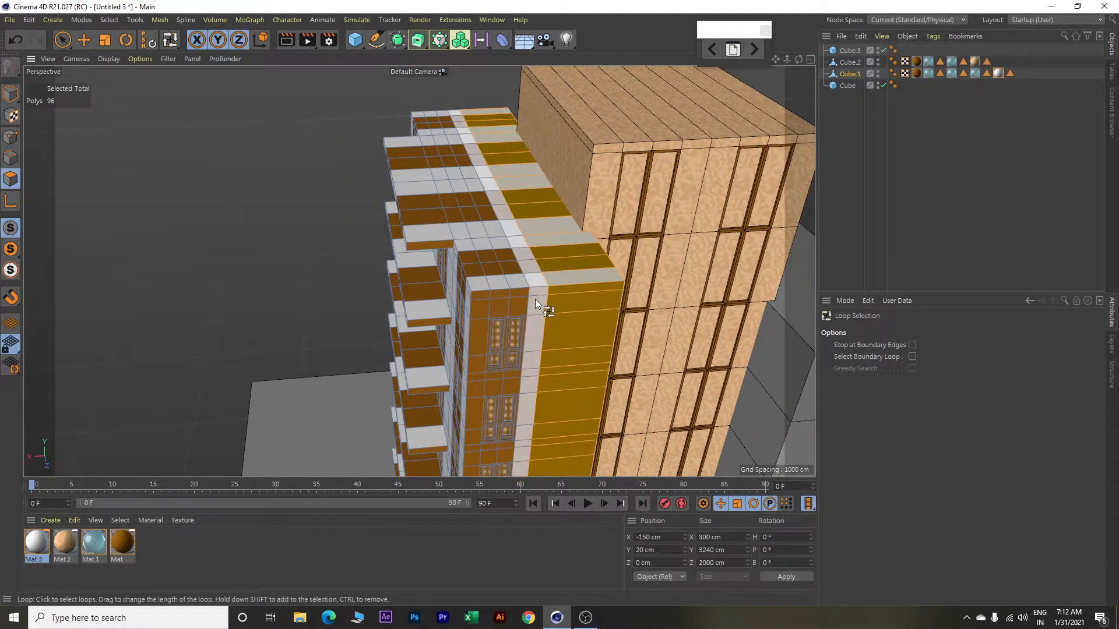
left_click(482, 293, "shift")
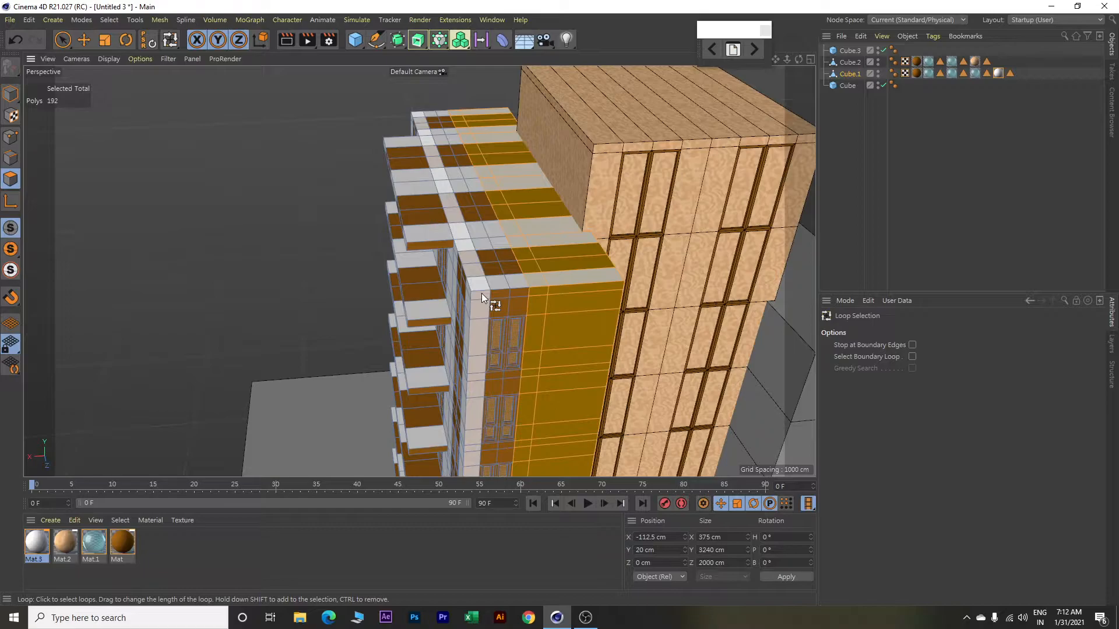
left_click(481, 294, "shift")
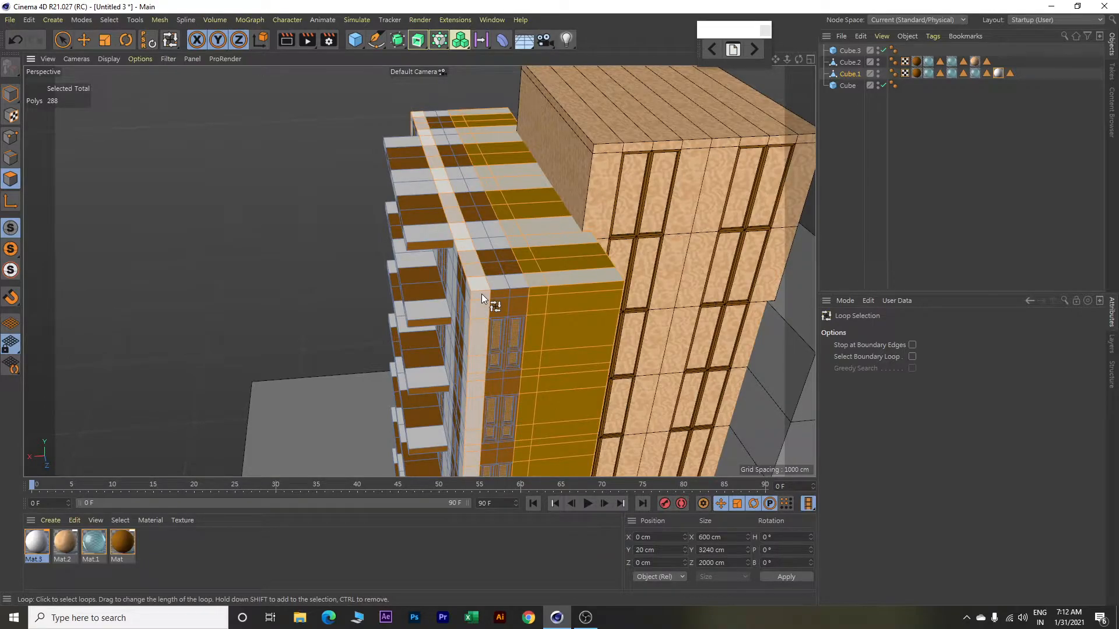
Add the three uppermost wide horizontal bands between the side wall's windows to the loop selection.
left_click_drag(516, 246, 581, 208, "alt")
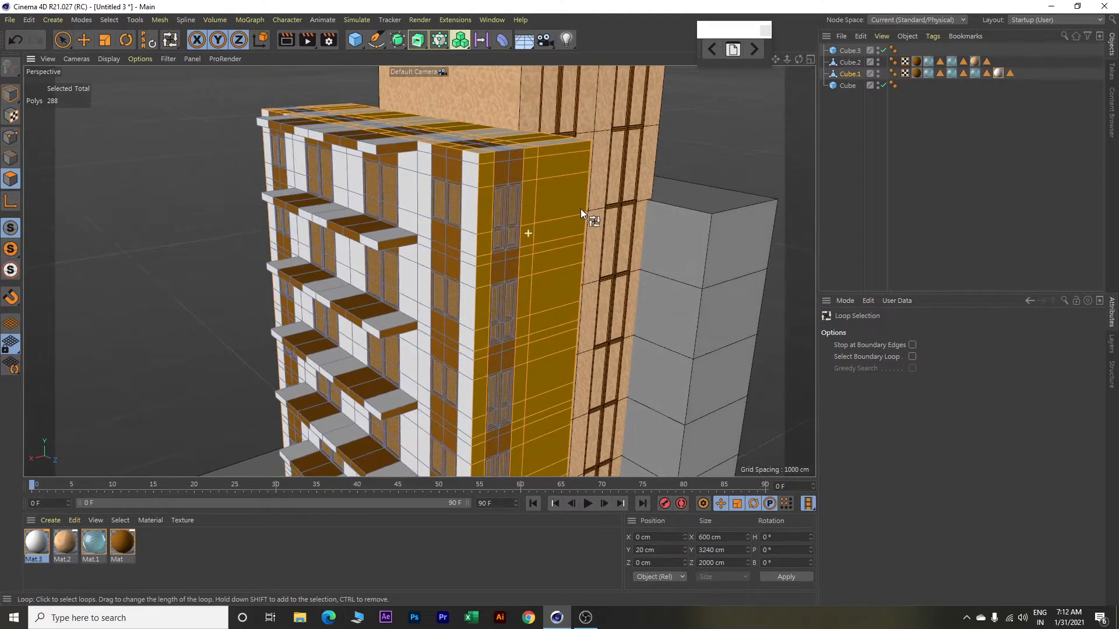
left_click(513, 267, "shift")
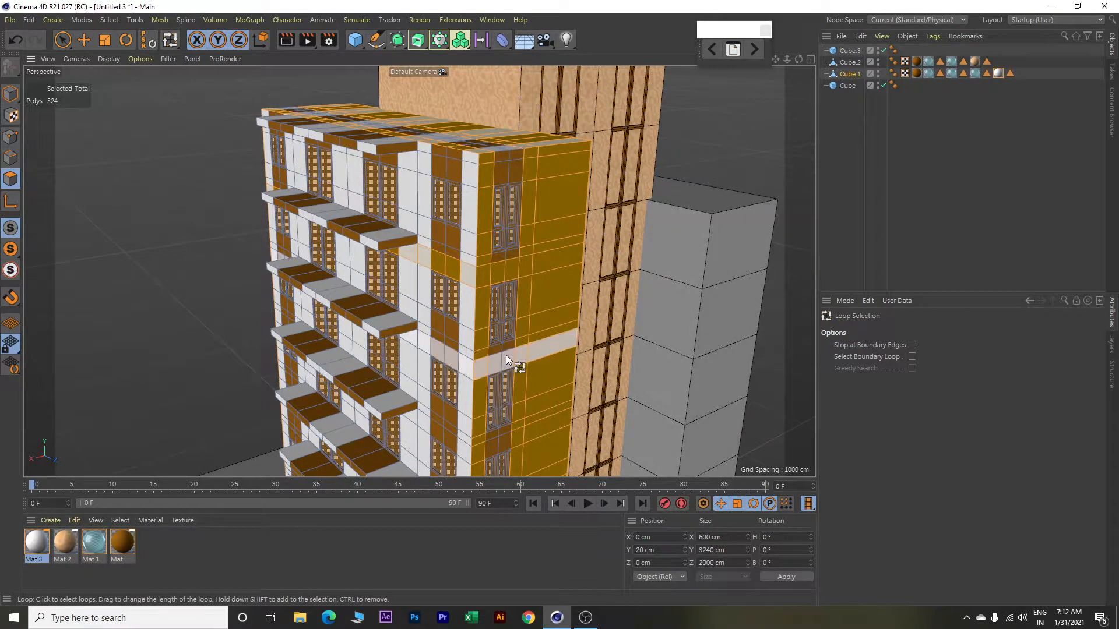
left_click(509, 359, "shift")
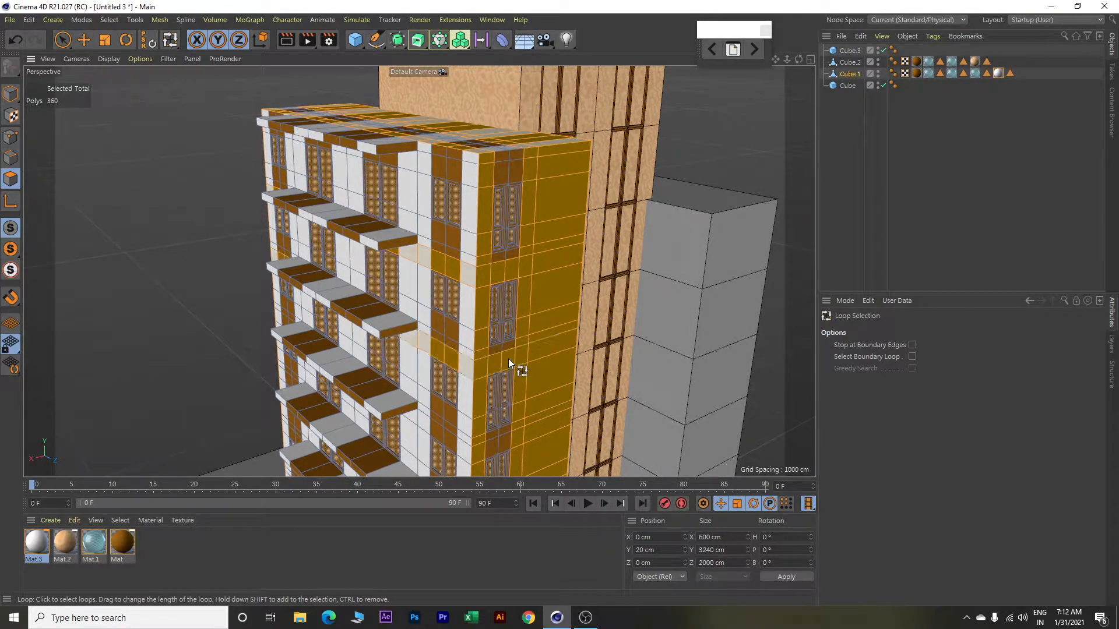
left_click(502, 444, "shift")
left_click_drag(520, 420, 509, 131, "alt")
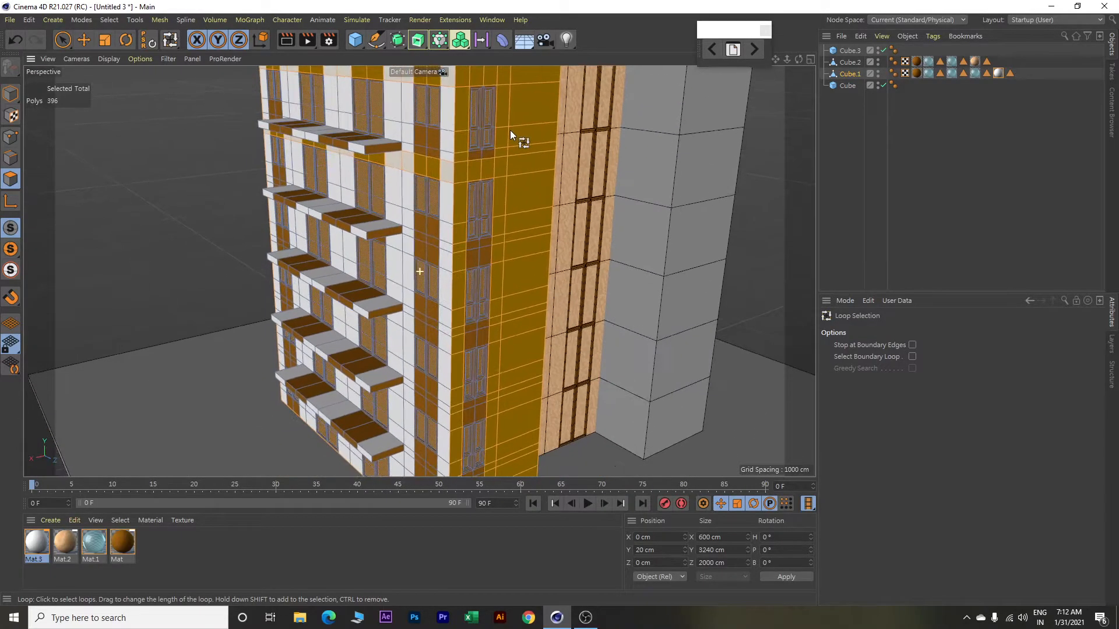
Add the wide horizontal bands between the side windows down to the lowest floor, plus one thin mid-height slab band.
left_click(487, 255, "shift")
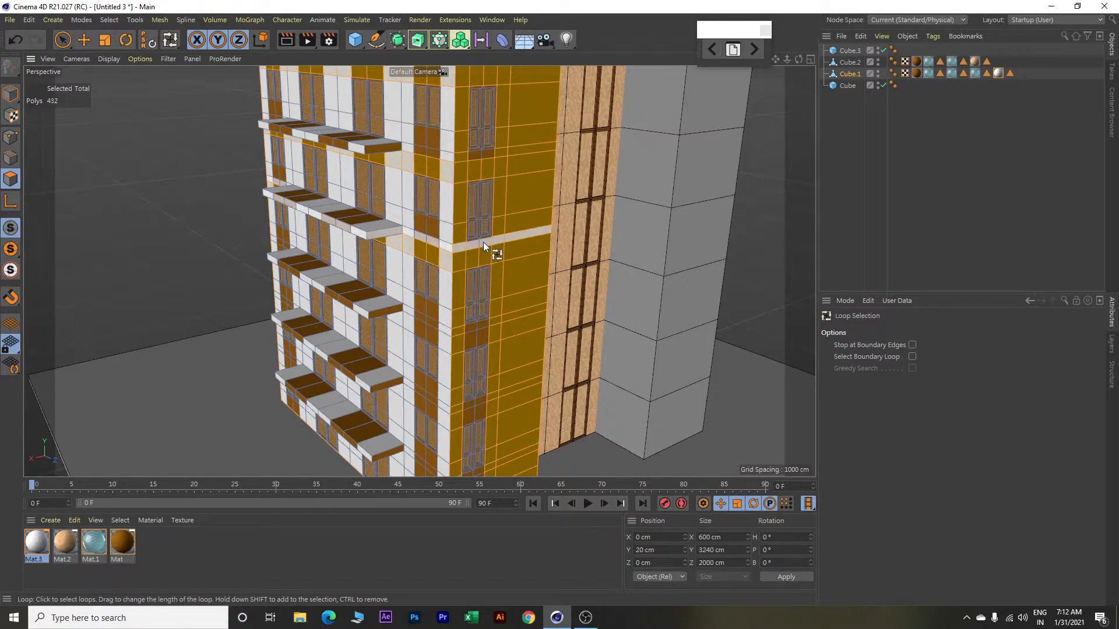
left_click(483, 242, "shift")
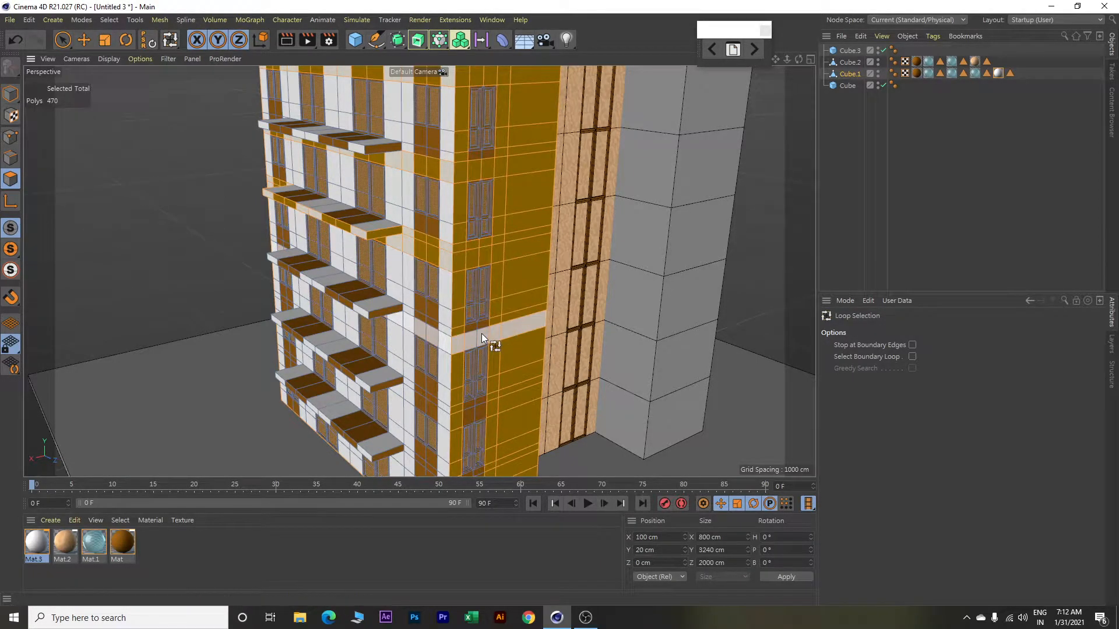
left_click(482, 334, "shift")
left_click(478, 412, "shift")
middle_click_drag(506, 332, 551, 224, "alt")
left_click(520, 391, "shift")
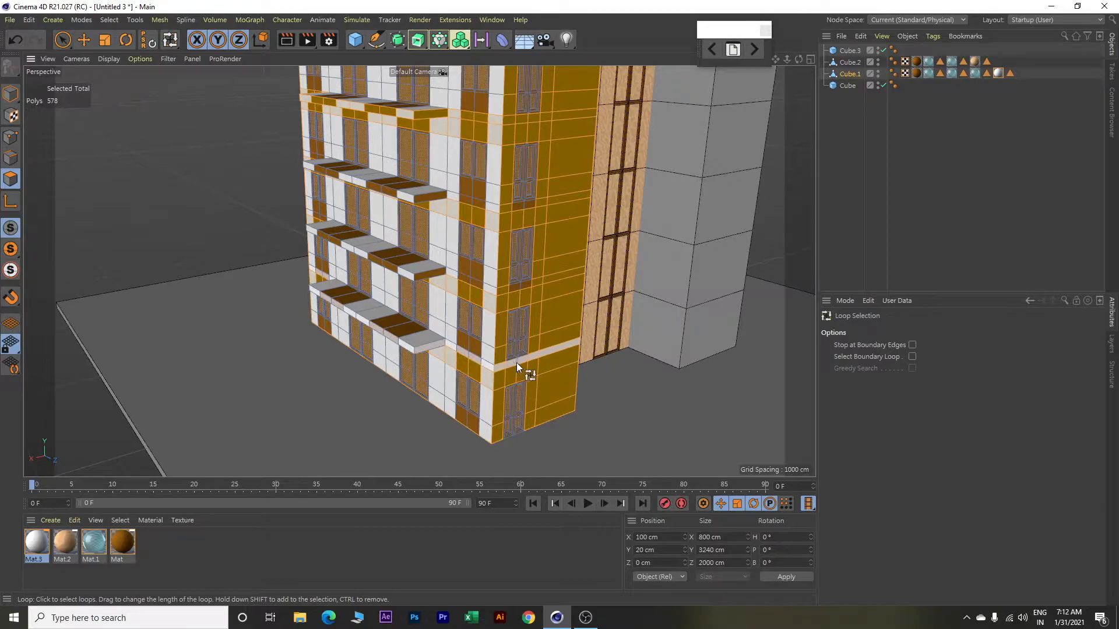
Add the thin horizontal slab-level bands to the loop selection from the lowest floor up to mid-height.
left_click(519, 365, "shift")
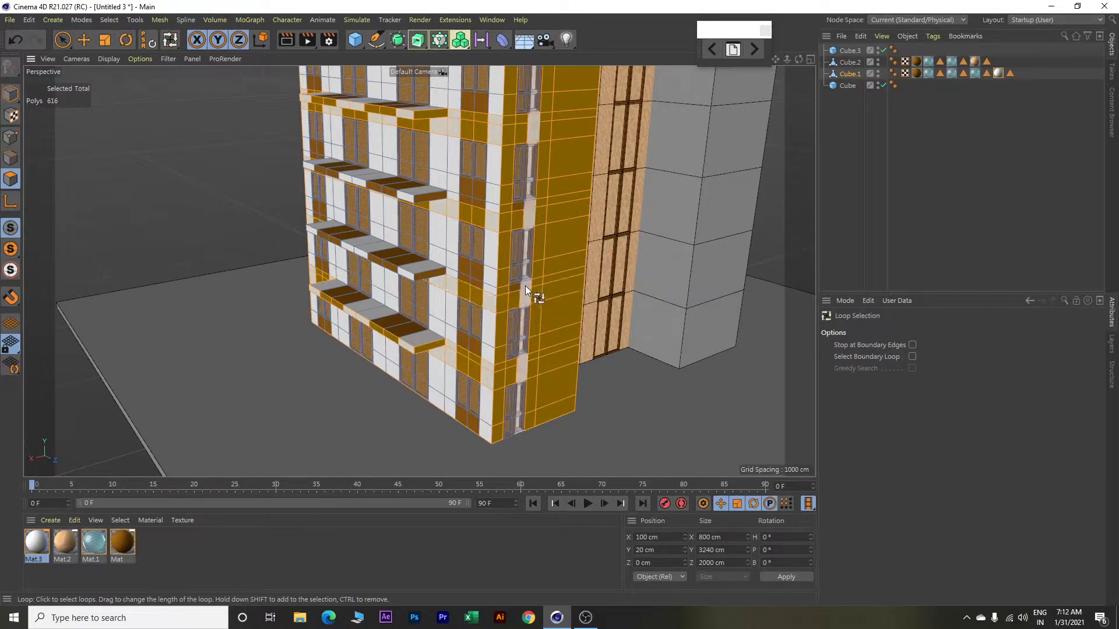
left_click(519, 288, "shift")
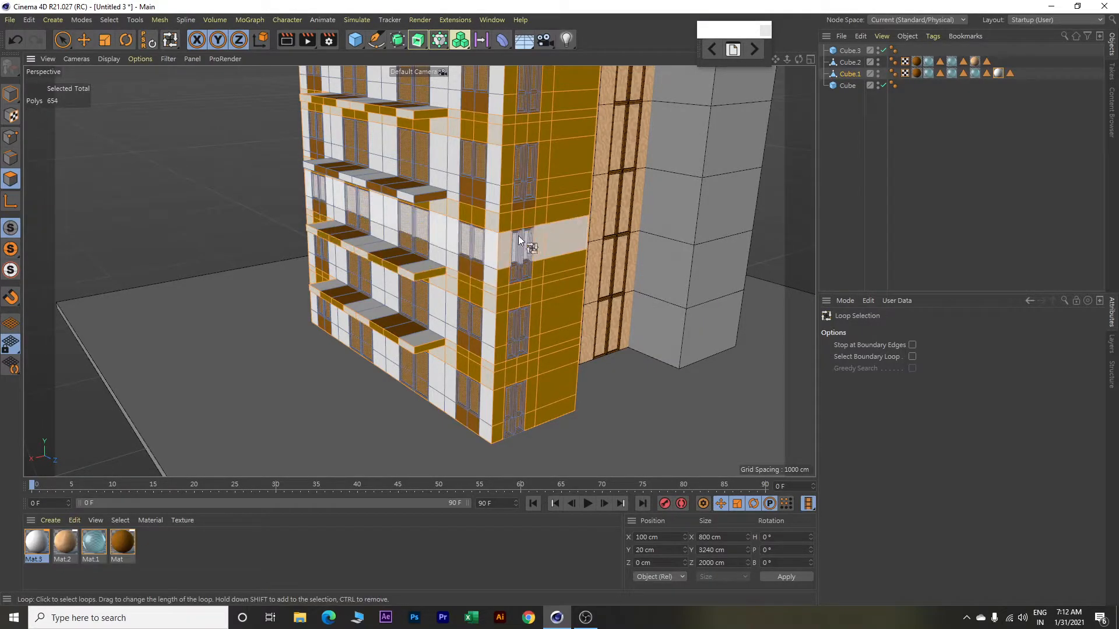
left_click(519, 204, "shift")
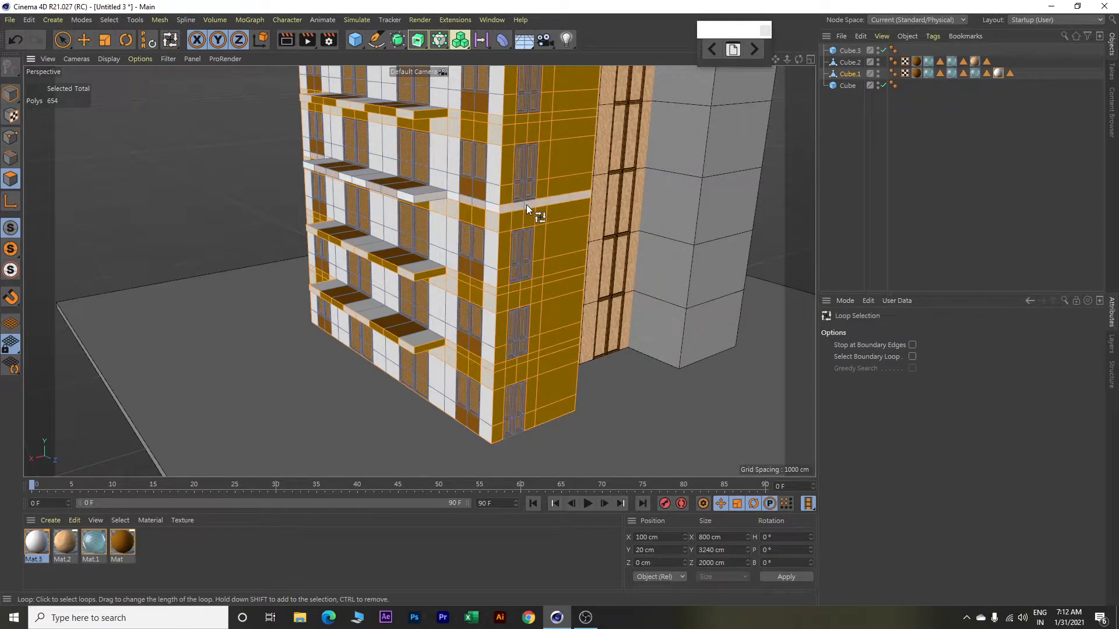
left_click_drag(565, 127, 554, 236, "alt")
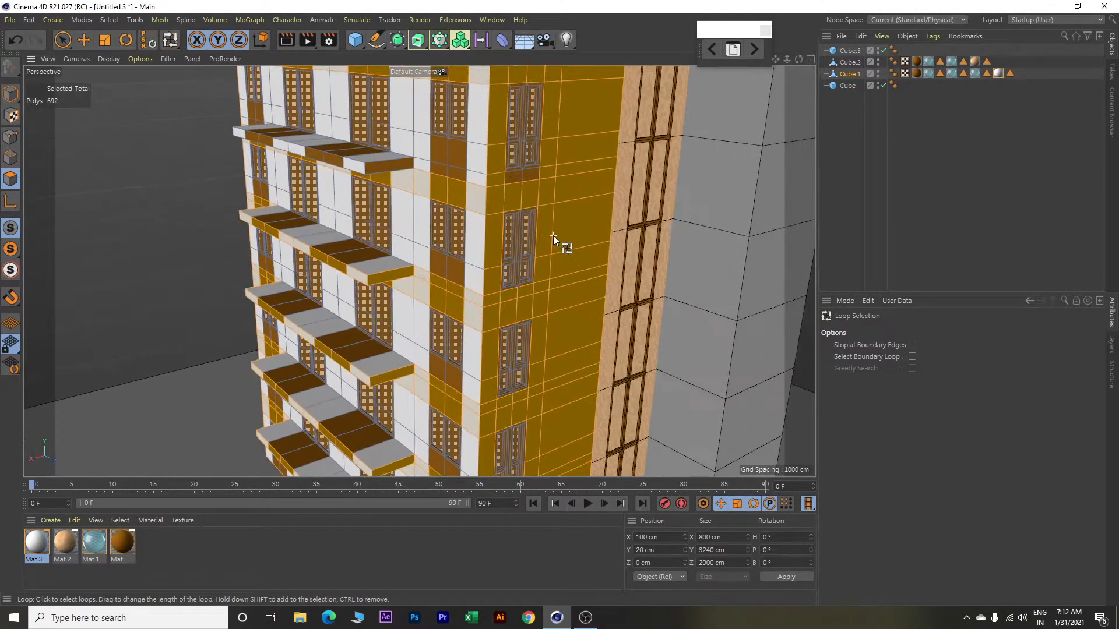
left_click(516, 177, "shift")
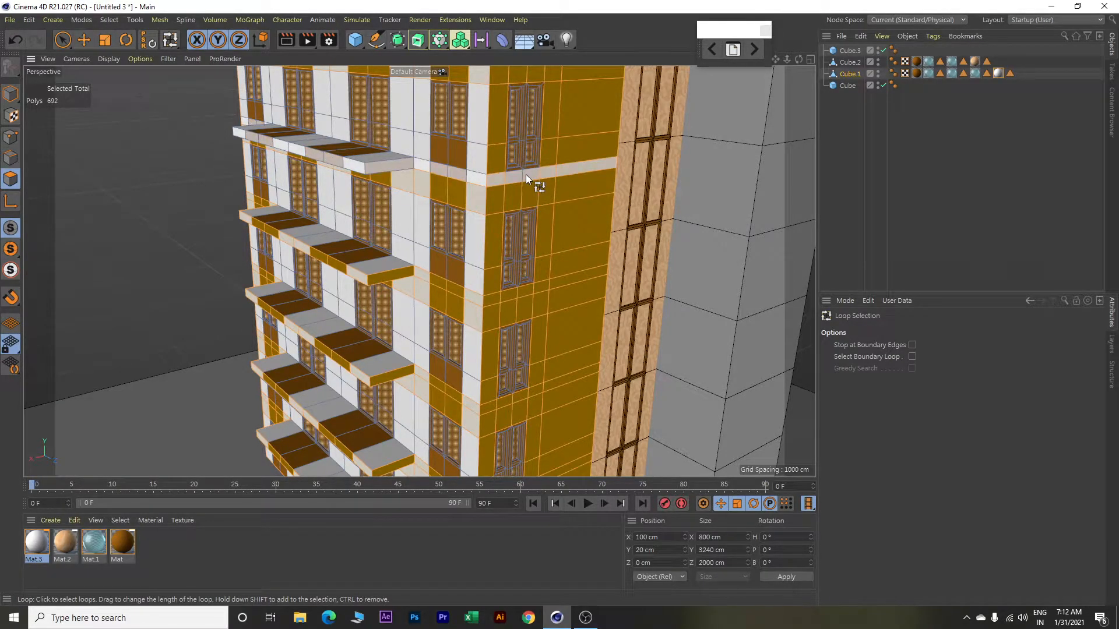
Add the remaining thin horizontal bands around the balcony tower's upper floors to the loop selection.
scroll(525, 174, "down", 5)
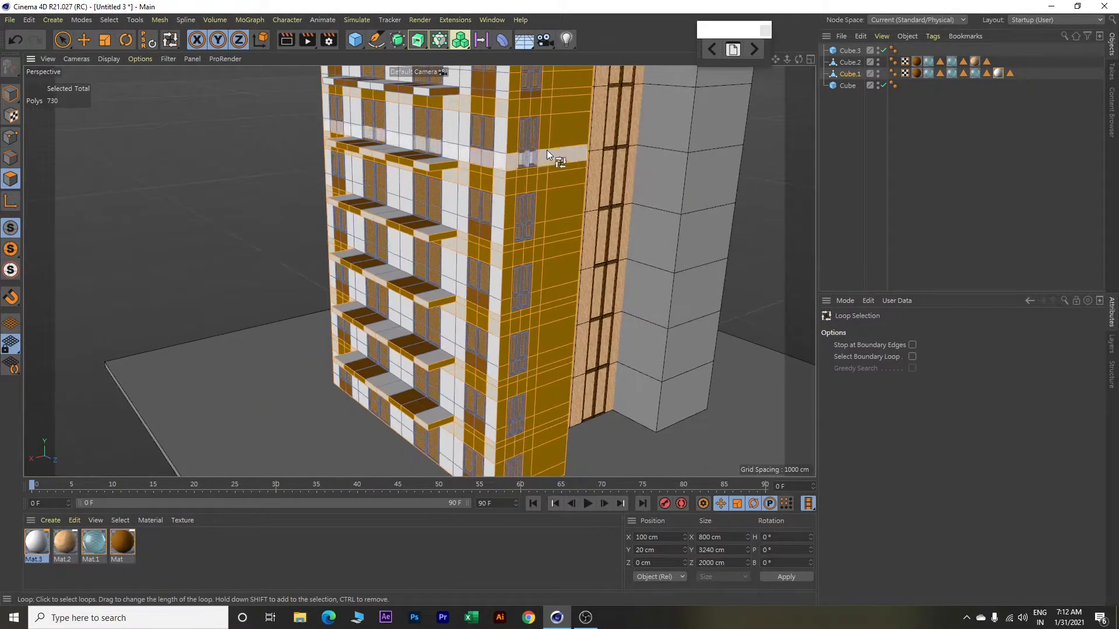
left_click(533, 95, "shift")
left_click_drag(568, 111, 511, 256, "alt")
left_click(505, 257, "shift")
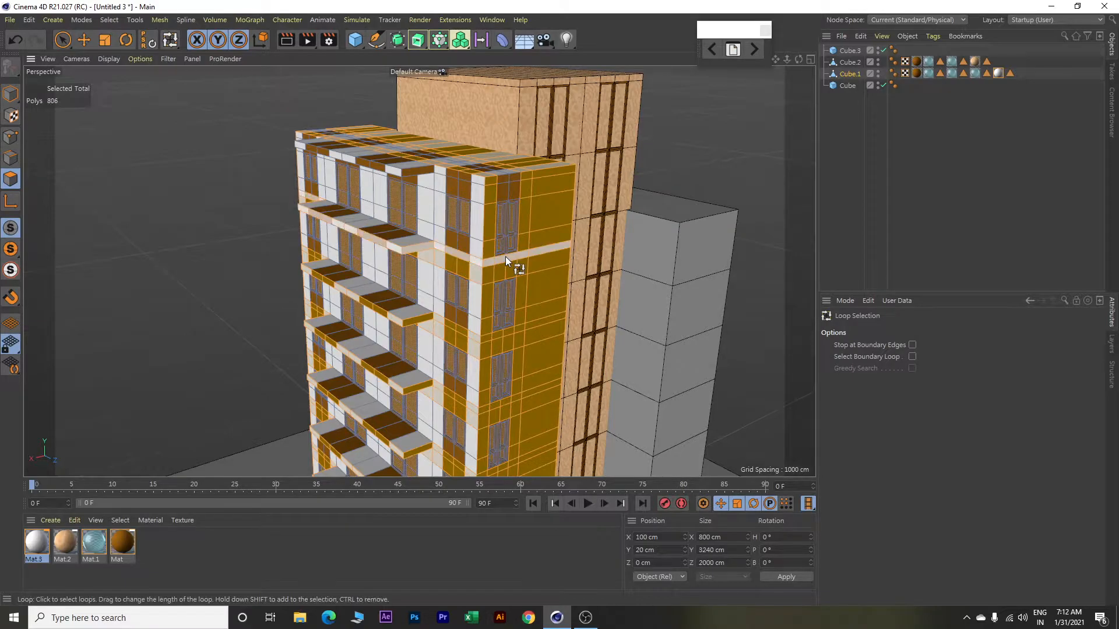
left_click(520, 176, "shift")
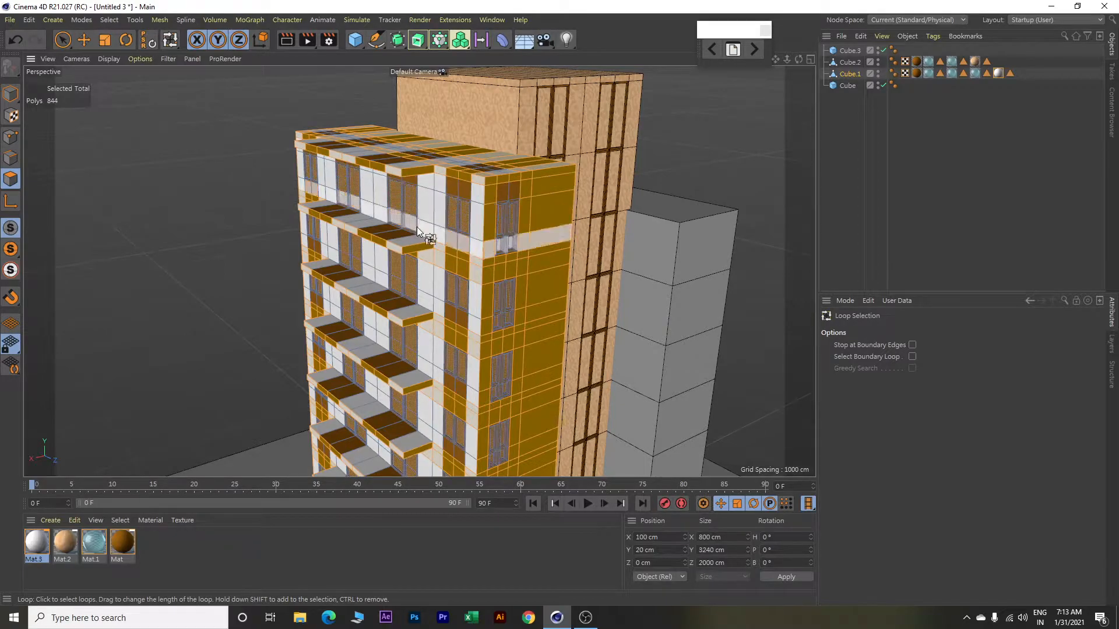
Add the faces of the second-highest balcony slab to the loop selection.
left_click(383, 230, "shift")
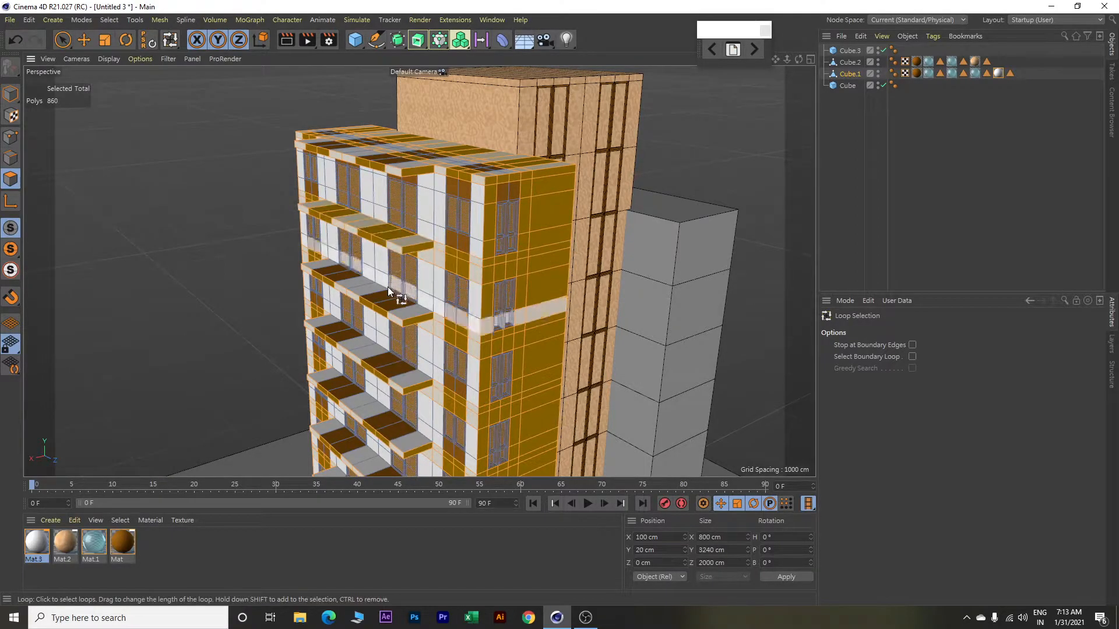
Add the polygon loops at the remaining balcony levels of the front building to the selection, down to the lowest balcony.
left_click(384, 297, "shift")
left_click(385, 367, "shift")
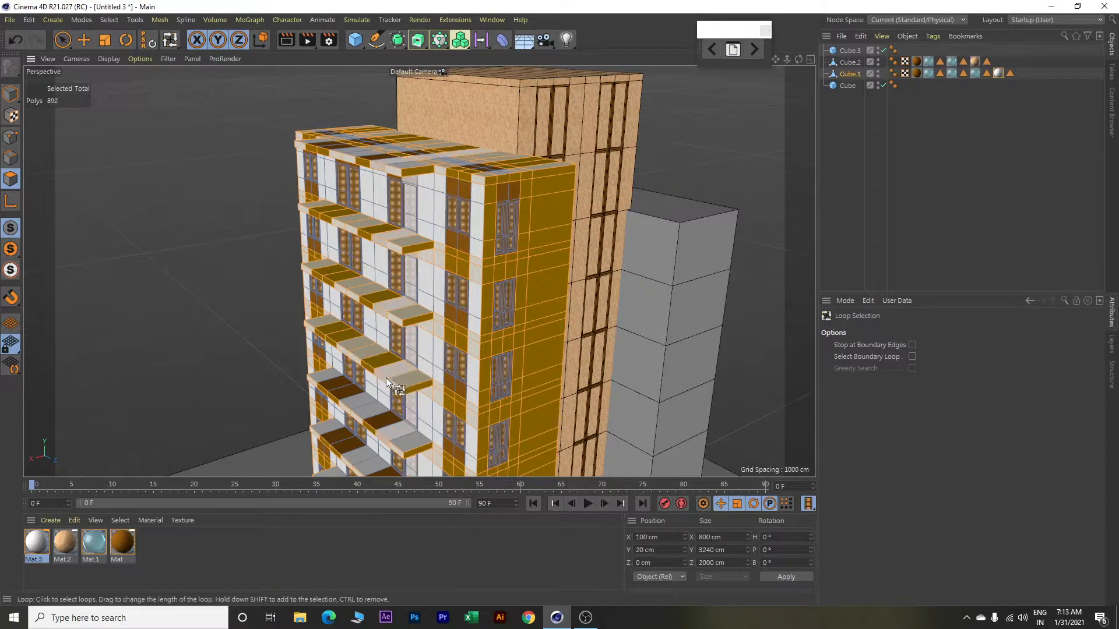
left_click(386, 422, "shift")
middle_click_drag(410, 343, 440, 219, "alt")
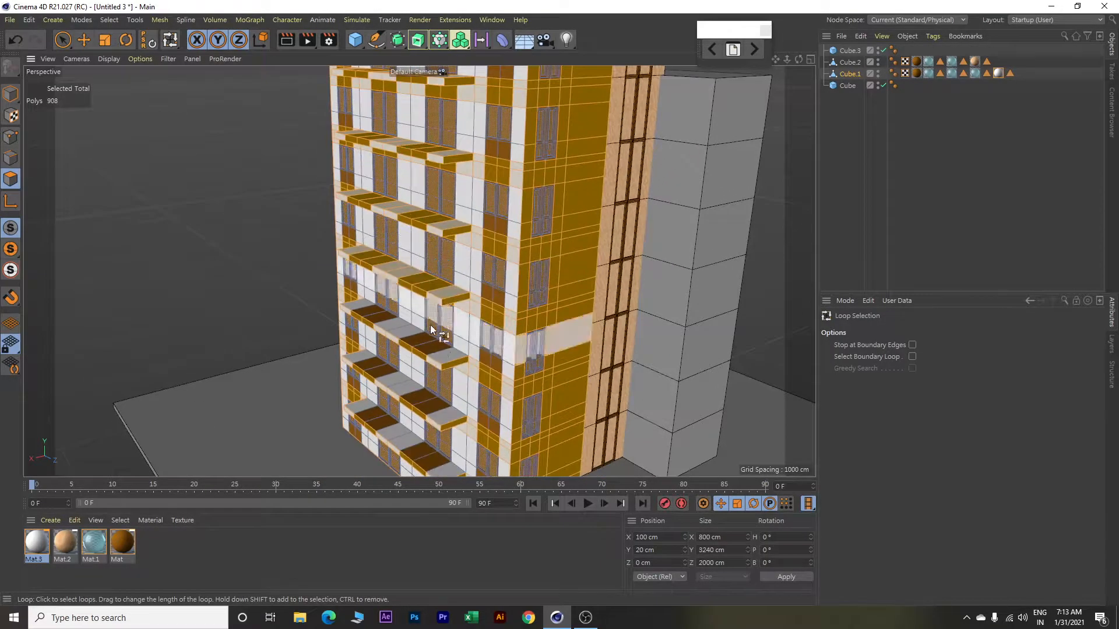
left_click(428, 345, "shift")
left_click(428, 401, "shift")
left_click(418, 452, "shift")
Apply Mat.3 to the selected loops of the front building, and clear the selection.
left_click_drag(307, 287, 363, 320, "alt")
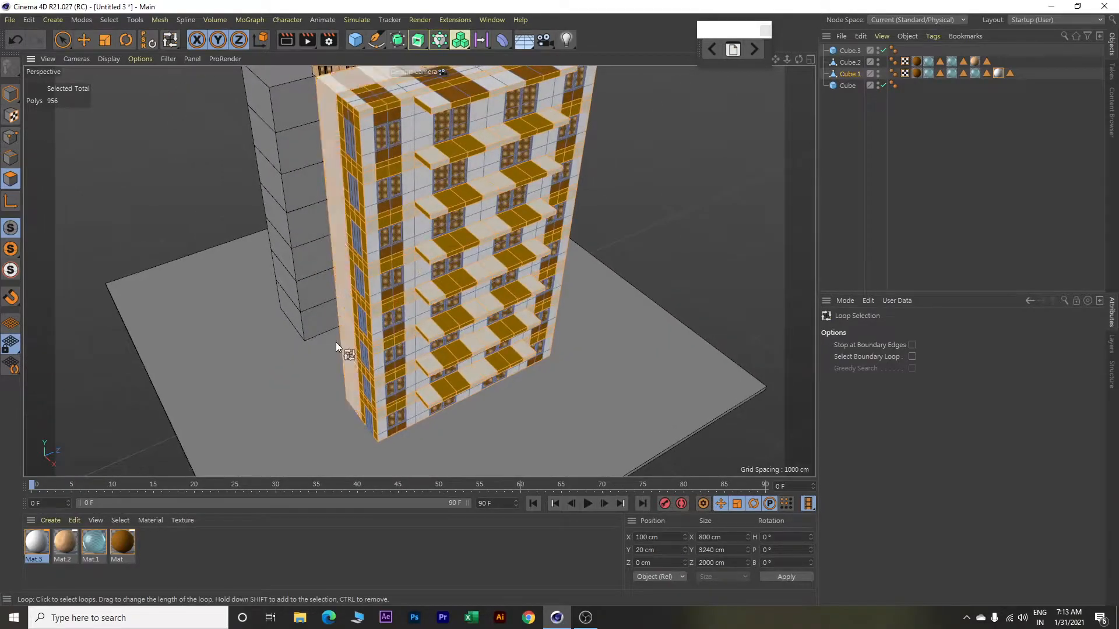
right_click(41, 546)
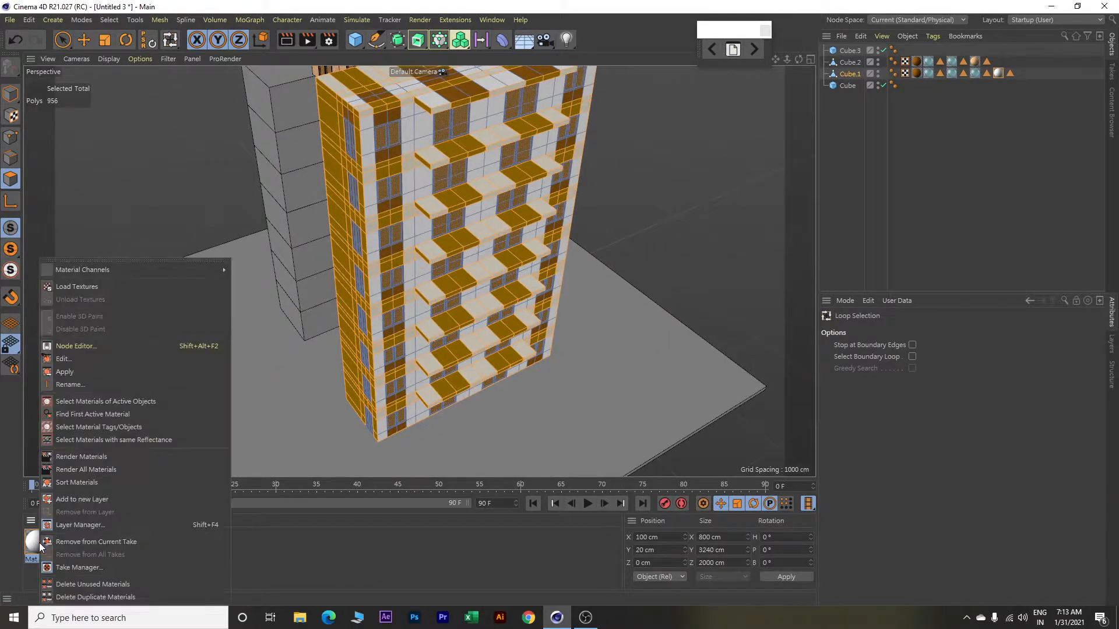
left_click(65, 371)
left_click_drag(648, 259, 617, 237, "alt")
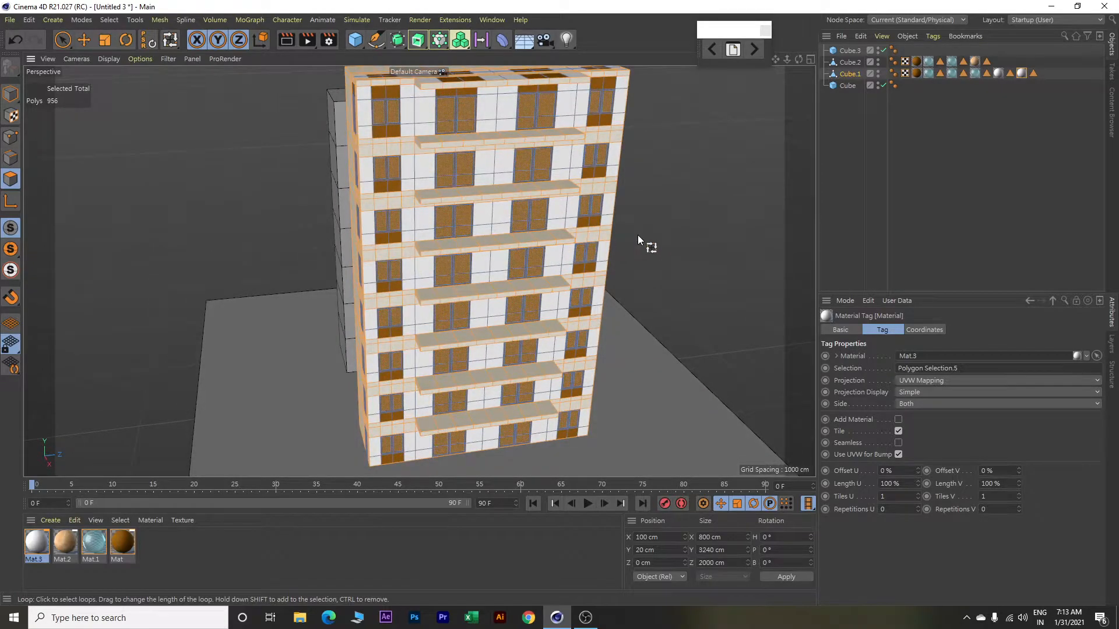
key("e")
left_click(696, 195)
left_click_drag(661, 234, 660, 263, "alt")
Loop-select the wall band above the top-floor windows of the front building and apply Mat.3 to it.
left_click(109, 19)
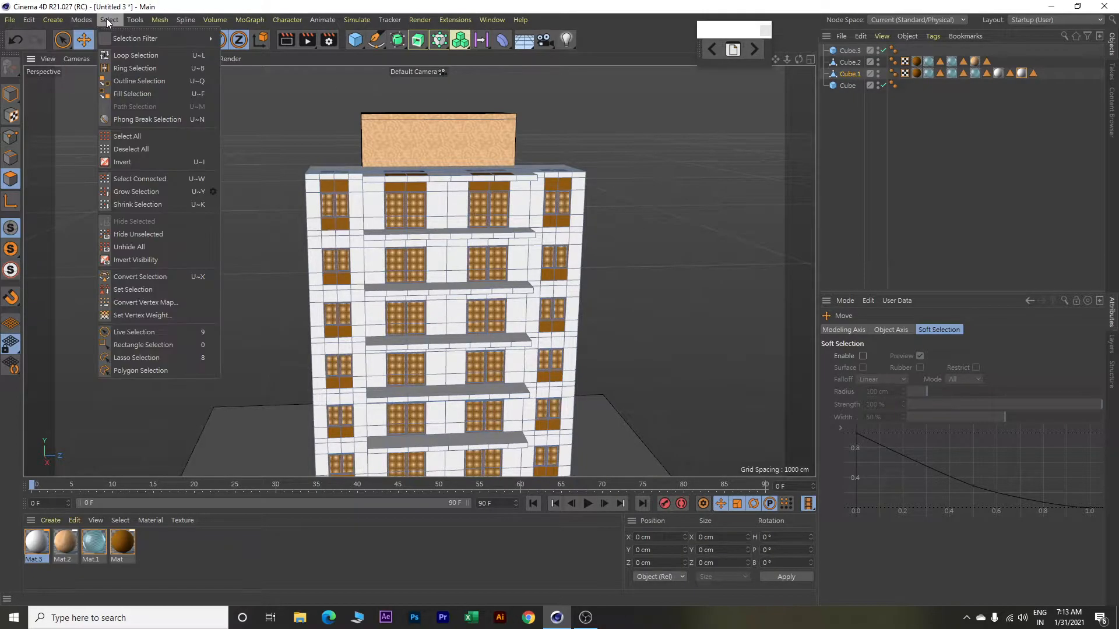
left_click(124, 54)
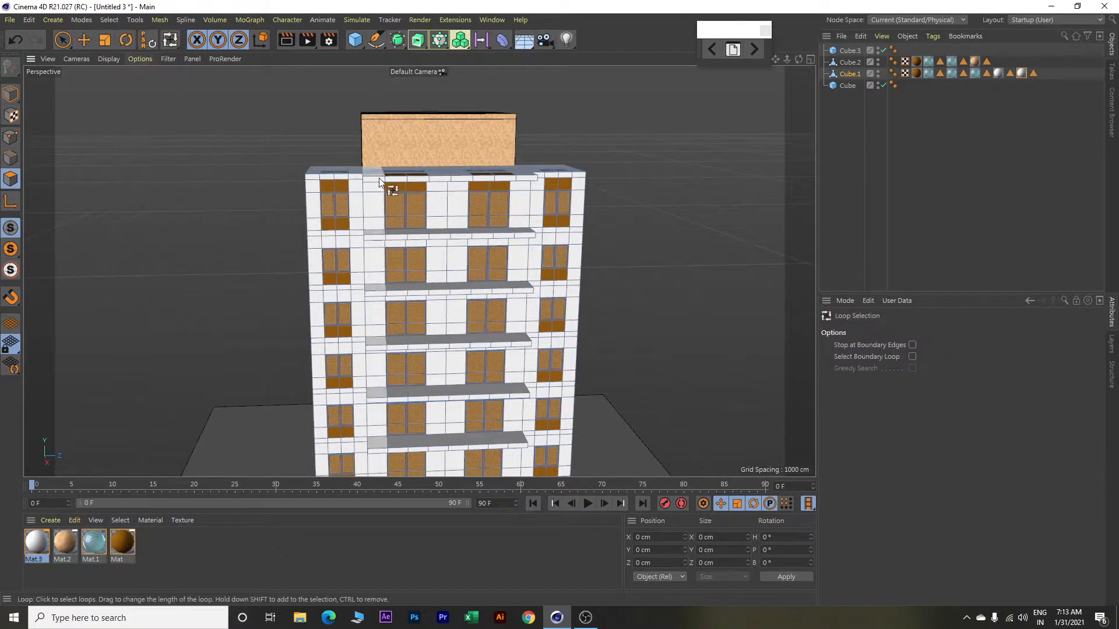
left_click(565, 183)
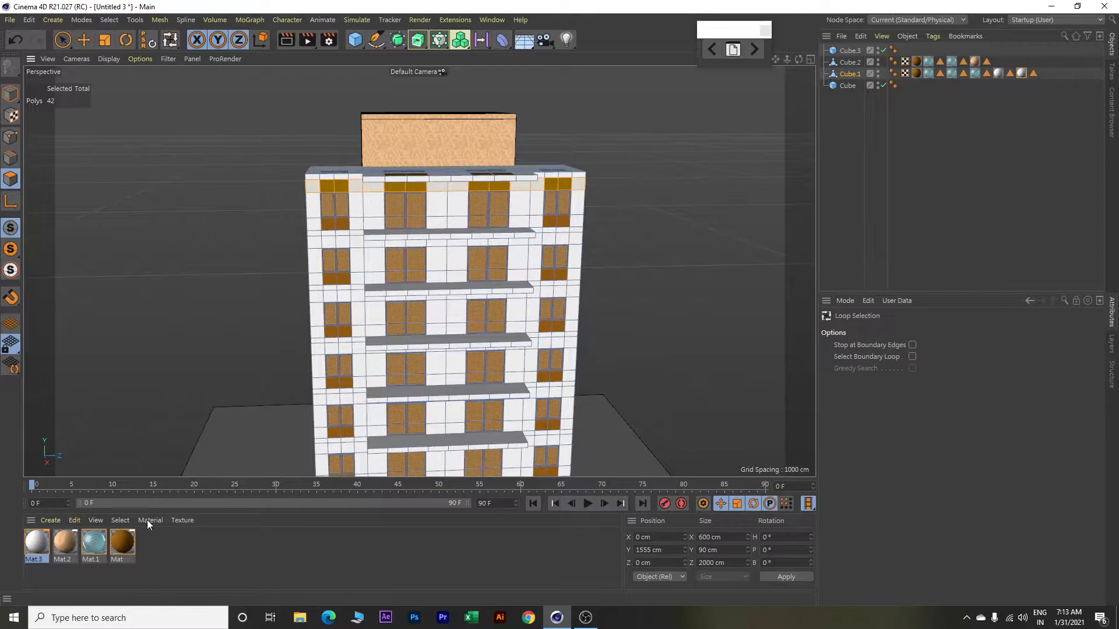
right_click(36, 540)
left_click(86, 370)
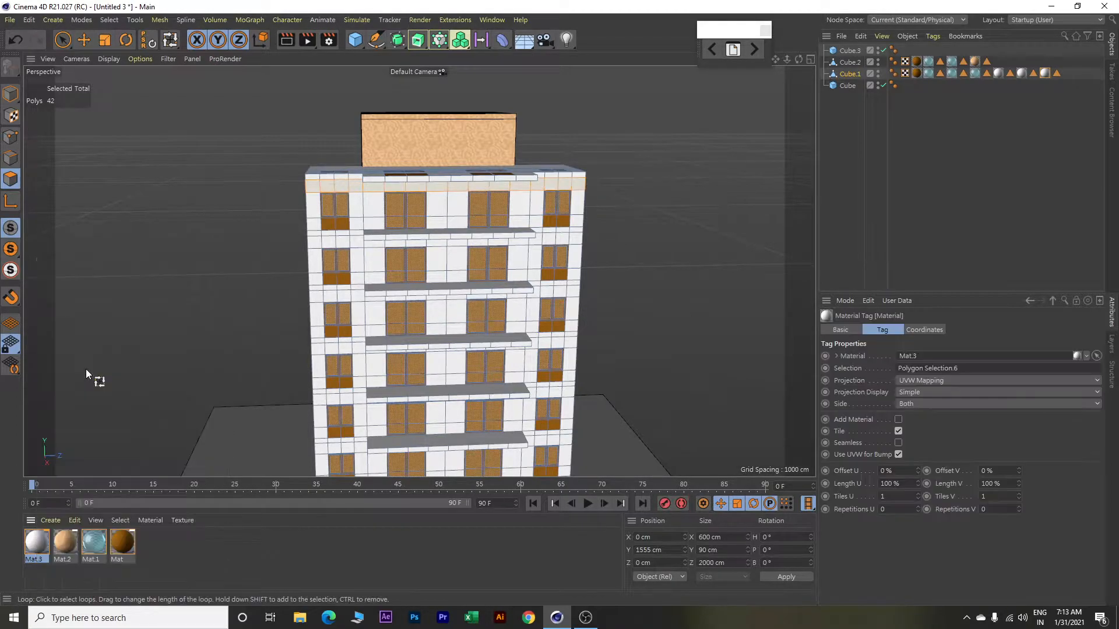
left_click_drag(85, 368, 149, 359, "alt")
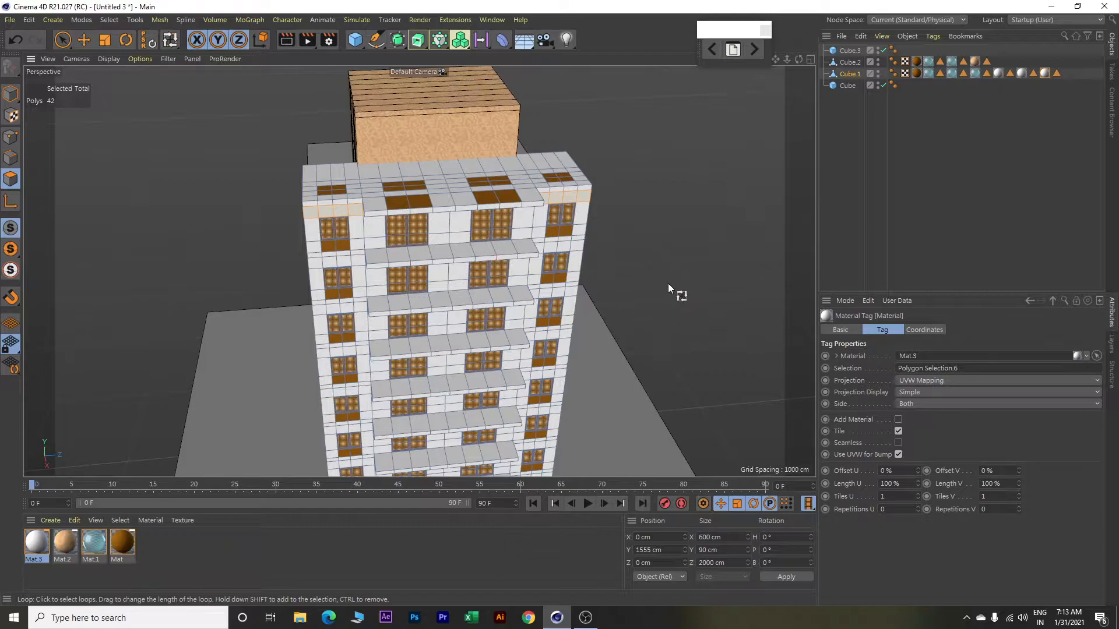
Use Live Selection to add the brown roof patches and the panels beneath the outer windows of the upper floors to the selection.
key("9")
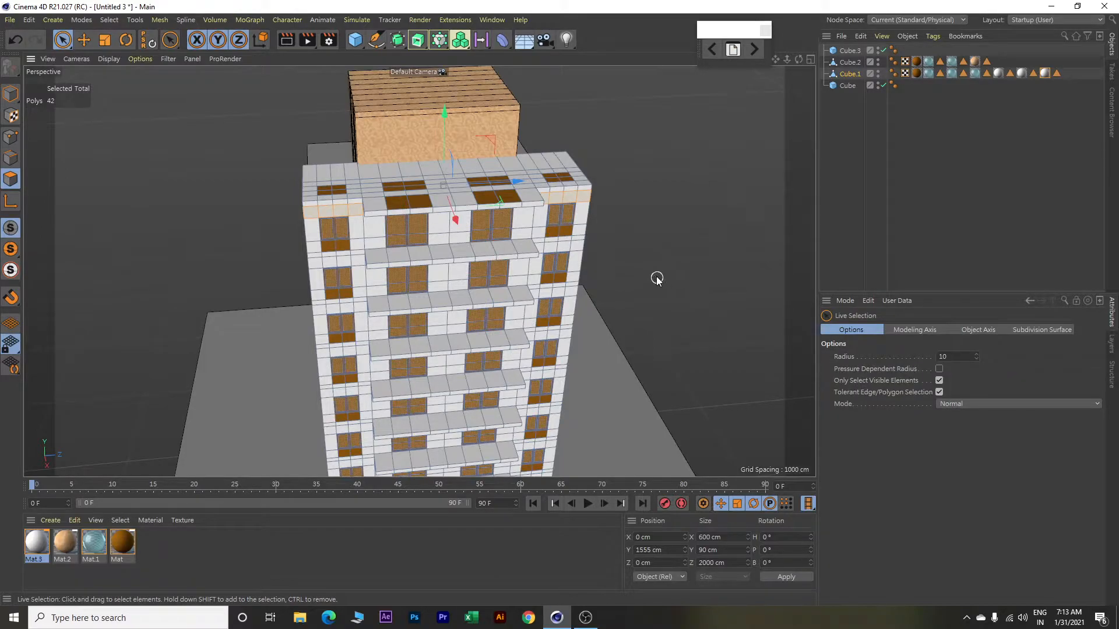
scroll(627, 282, "up", 4)
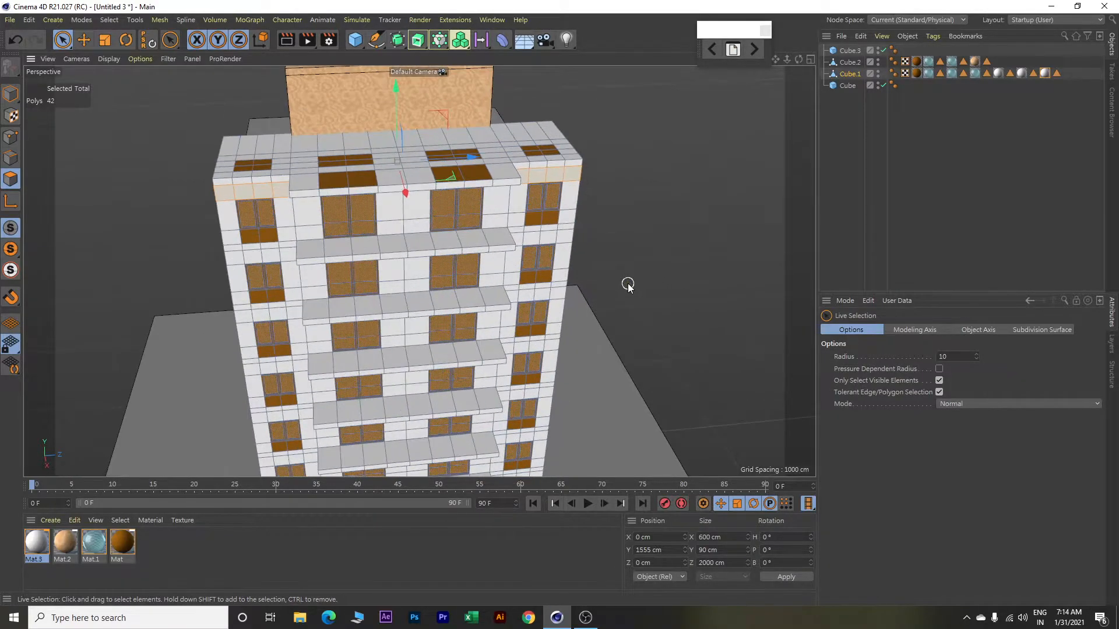
middle_click_drag(623, 232, 699, 238, "alt")
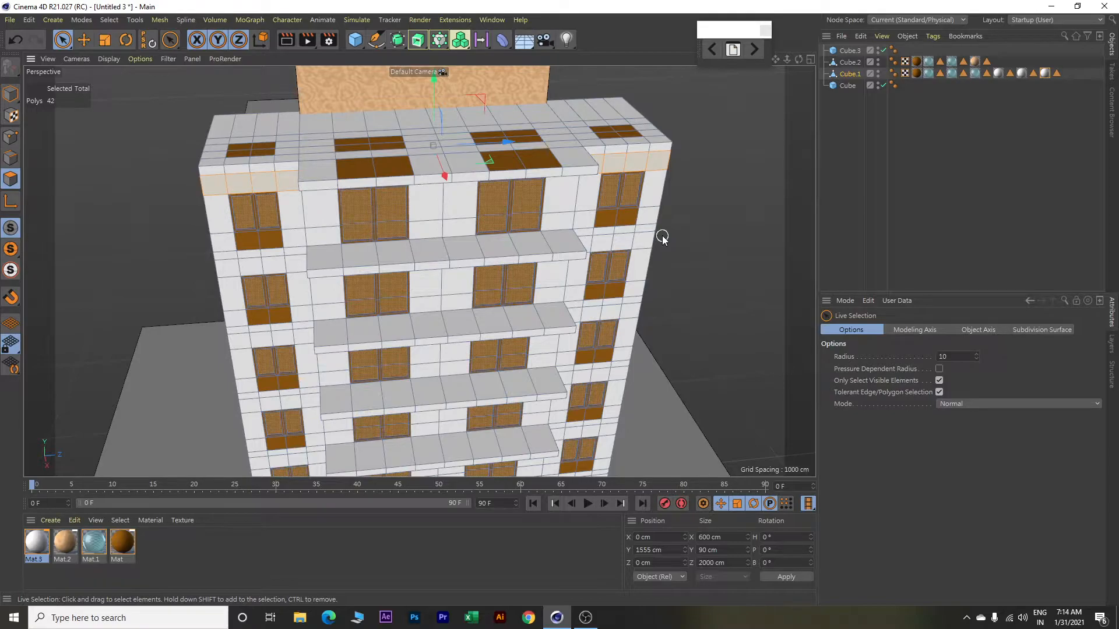
left_click(614, 223, "shift")
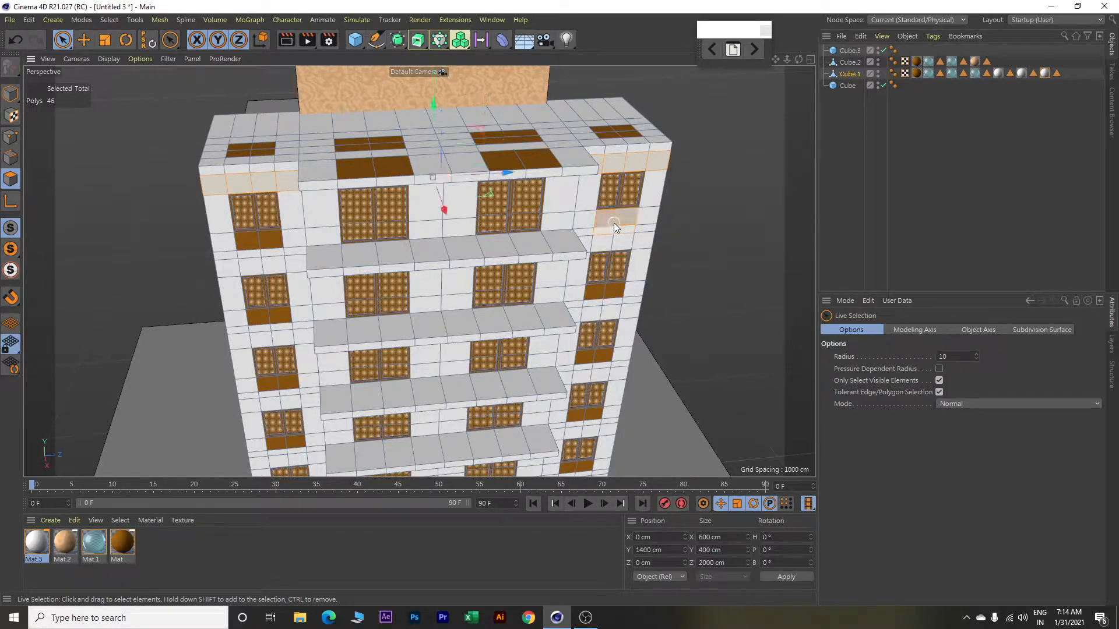
mouse_move(618, 125)
left_mouse_down("shift")
mouse_move(522, 129)
mouse_move(431, 158)
mouse_move(345, 139)
mouse_move(257, 149)
mouse_move(261, 249)
left_mouse_up("shift")
left_click(269, 321, "shift")
left_click(603, 297, "shift")
left_click(592, 364, "shift")
left_click(583, 421, "shift")
left_click(277, 387, "shift")
middle_click_drag(298, 383, 303, 147, "alt")
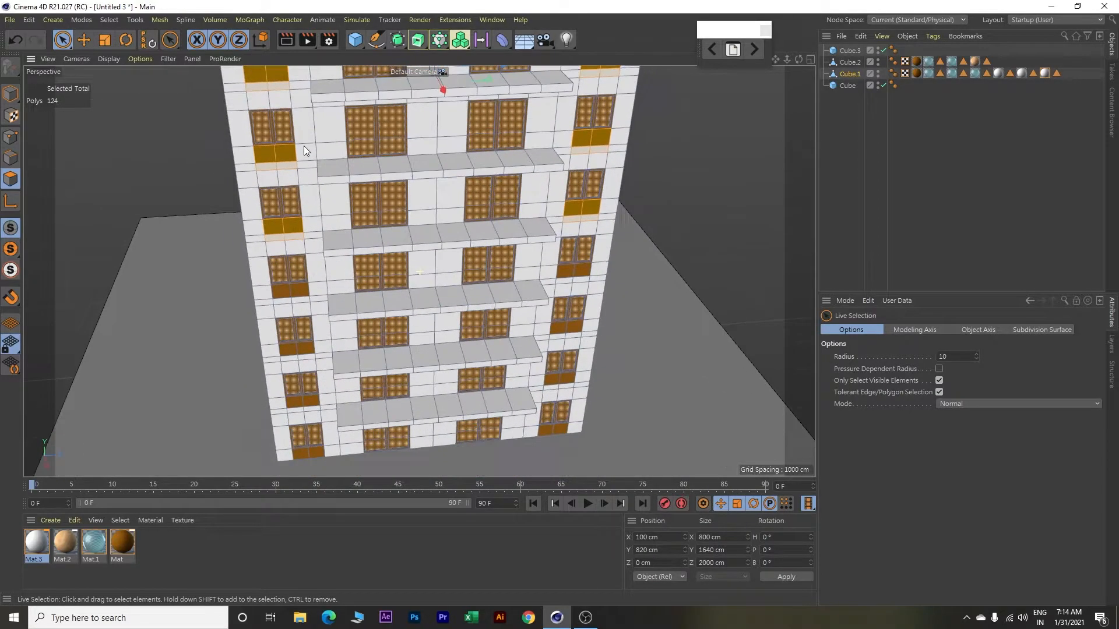
Extend the selection with the brown panels beneath the outer windows on the lower floors, down to the ground floor.
left_click(291, 296, "shift")
left_click(576, 277, "shift")
left_click(565, 346, "shift")
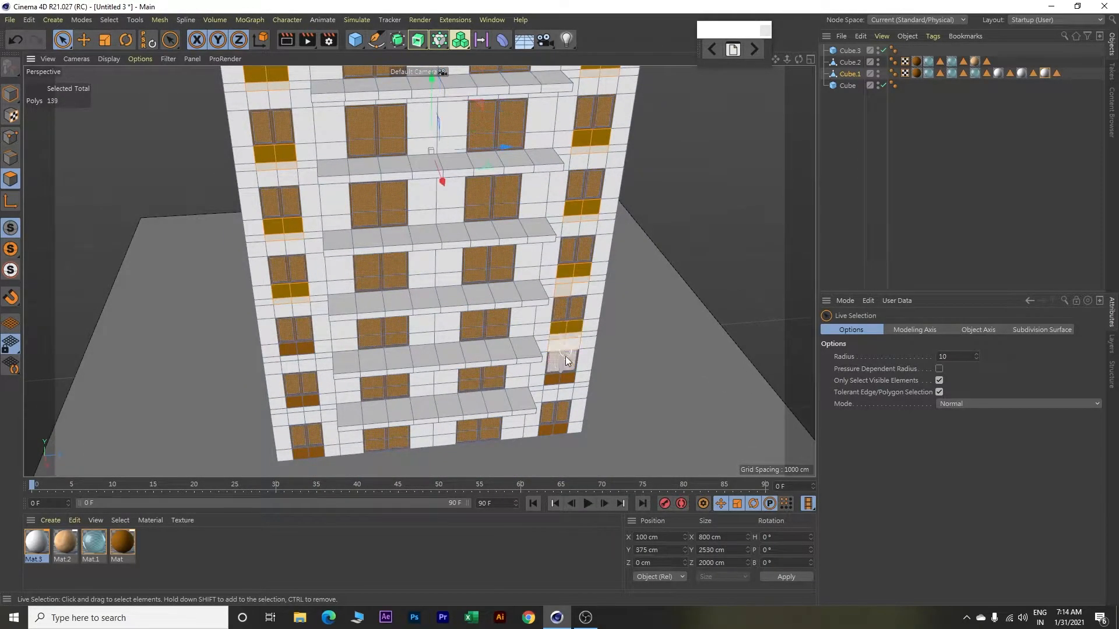
left_click_drag(559, 388, 556, 415, "shift")
left_click(303, 407, "shift")
left_click(298, 355, "shift")
left_click(309, 460, "shift")
left_click(551, 438, "shift")
Apply Mat.3 to the selected roof patches and under-window panels, and exit the polygon selection.
left_click_drag(199, 269, 323, 261, "alt")
middle_click_drag(565, 117, 502, 317, "alt")
mouse_move(543, 254)
left_mouse_down("alt")
mouse_move(502, 244)
mouse_move(547, 238)
left_mouse_up("alt")
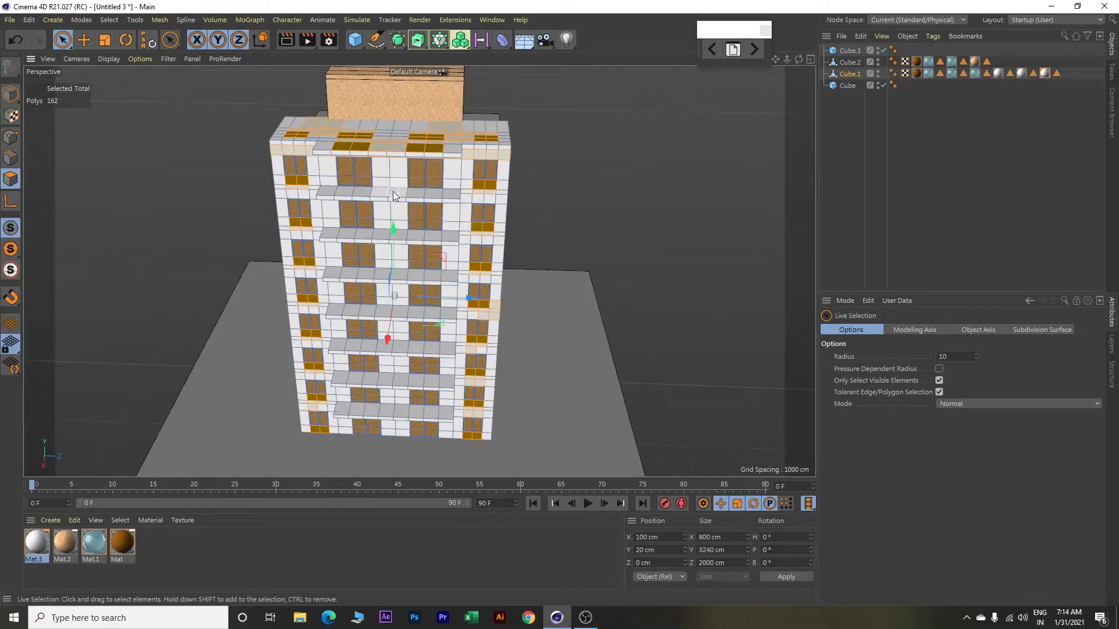
right_click(37, 541)
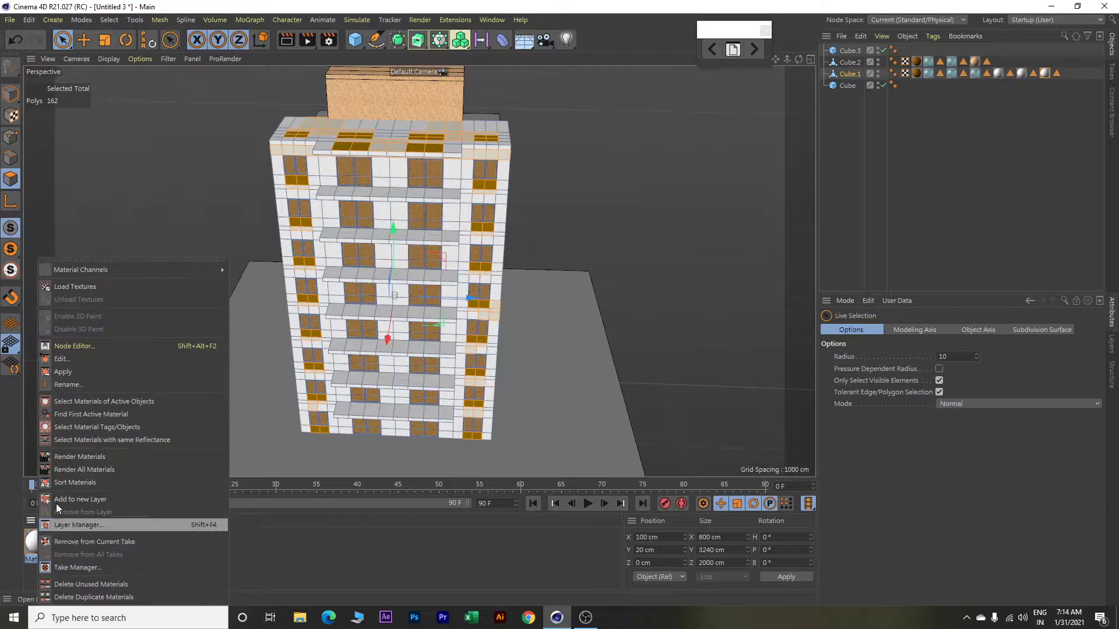
left_click(83, 372)
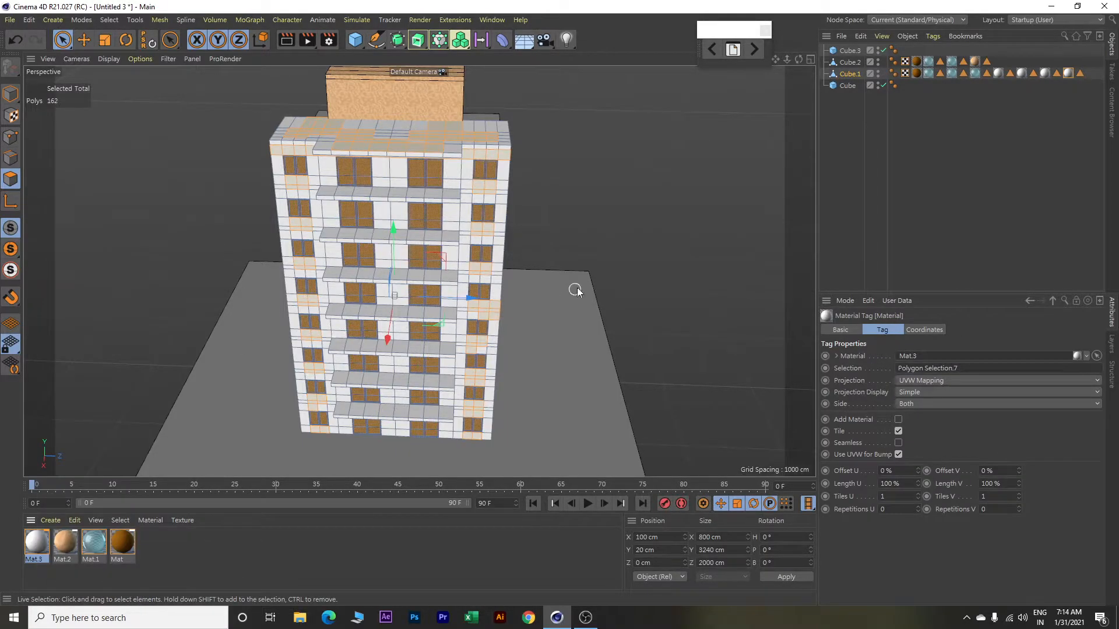
key("e")
left_click(575, 203)
Add a loop cut at 33.333% across the end segment of the balconies on Cube.1, using a Quantize Step of 2.
scroll(554, 224, "up", 3)
middle_click_drag(554, 224, 643, 213, "alt")
mouse_move(645, 241)
left_mouse_down("alt")
mouse_move(662, 225)
mouse_move(669, 242)
mouse_move(640, 239)
left_mouse_up("alt")
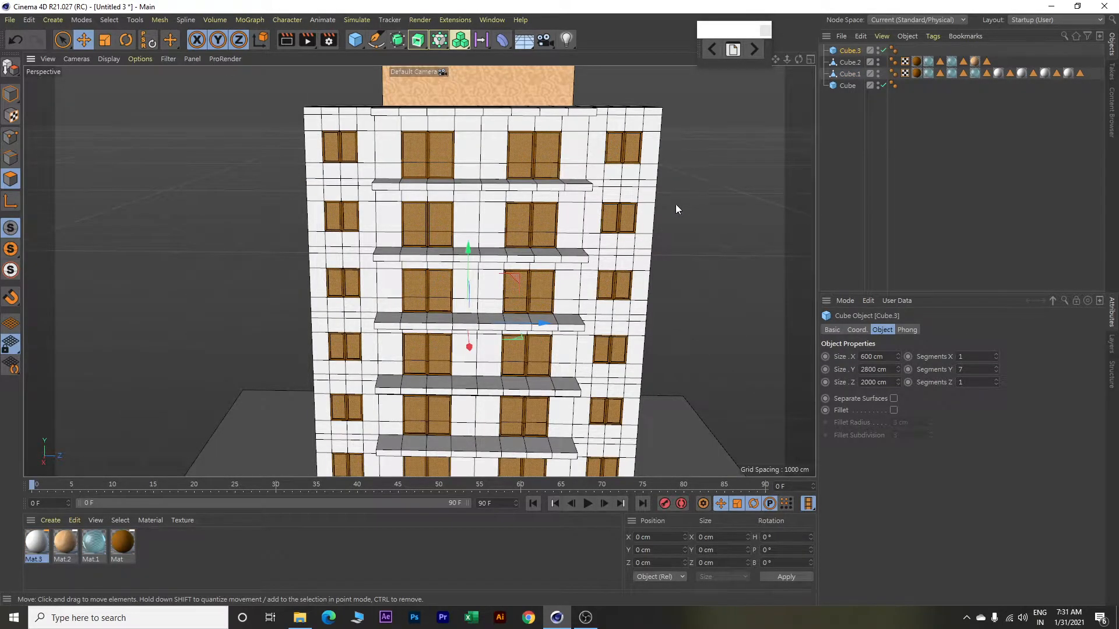
scroll(485, 224, "up", 8)
scroll(485, 256, "down", 5)
left_click_drag(484, 282, 483, 310, "alt")
scroll(483, 310, "up", 6)
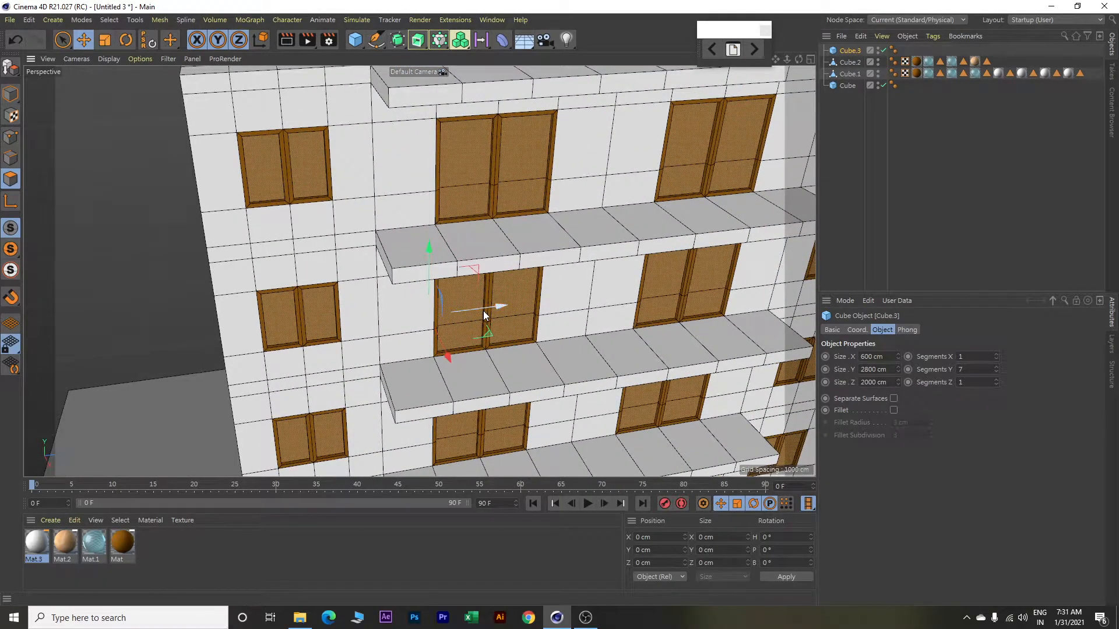
left_click(483, 310)
right_click(132, 169)
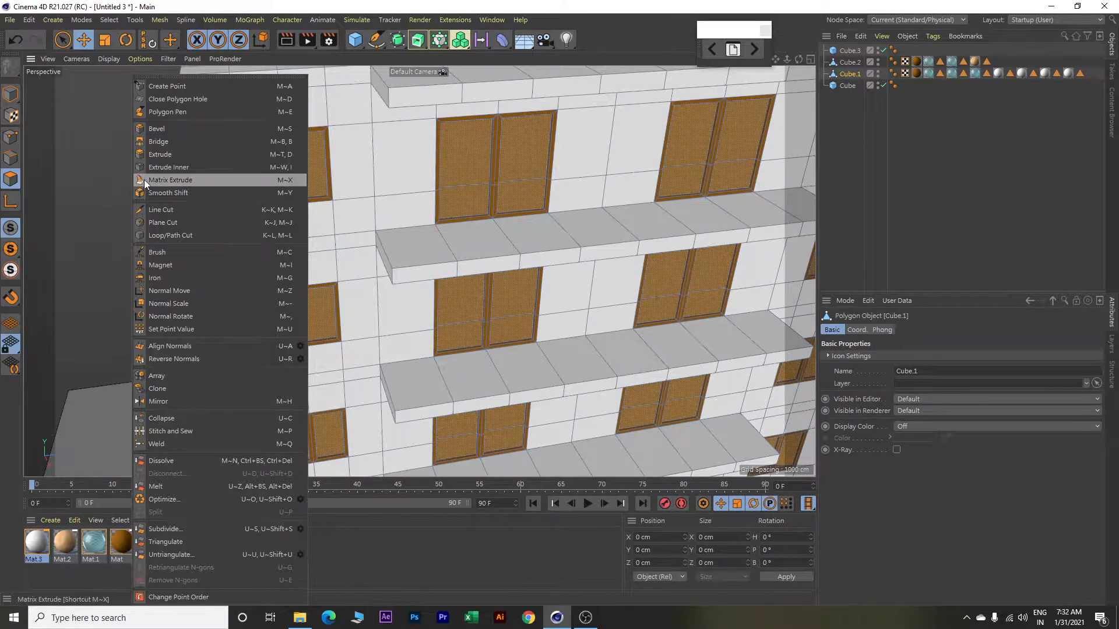
left_click(174, 235)
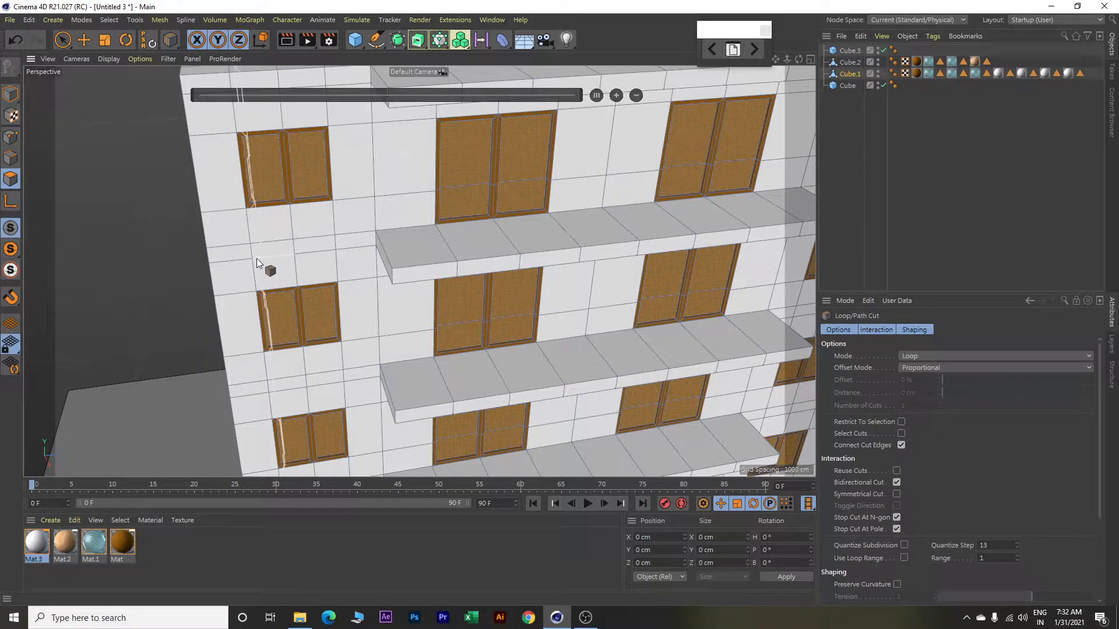
left_click_drag(427, 273, 429, 285, "alt")
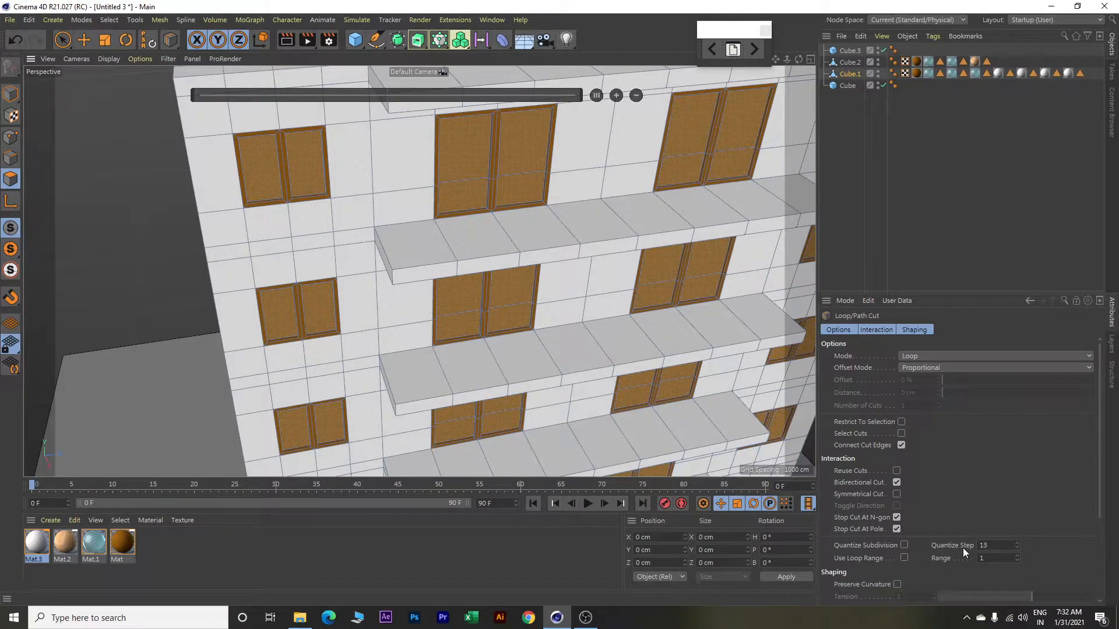
left_click_drag(1018, 546, 1017, 546)
left_click_drag(1017, 549, 1017, 550)
left_click(1017, 549)
scroll(427, 269, "up", 2)
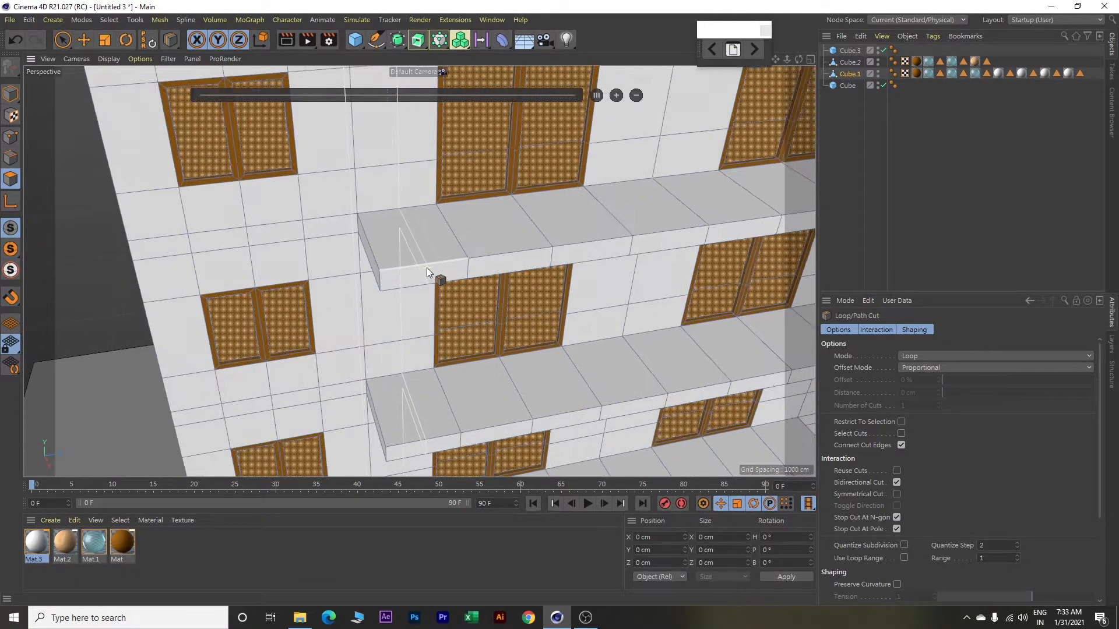
scroll(427, 269, "up", 3)
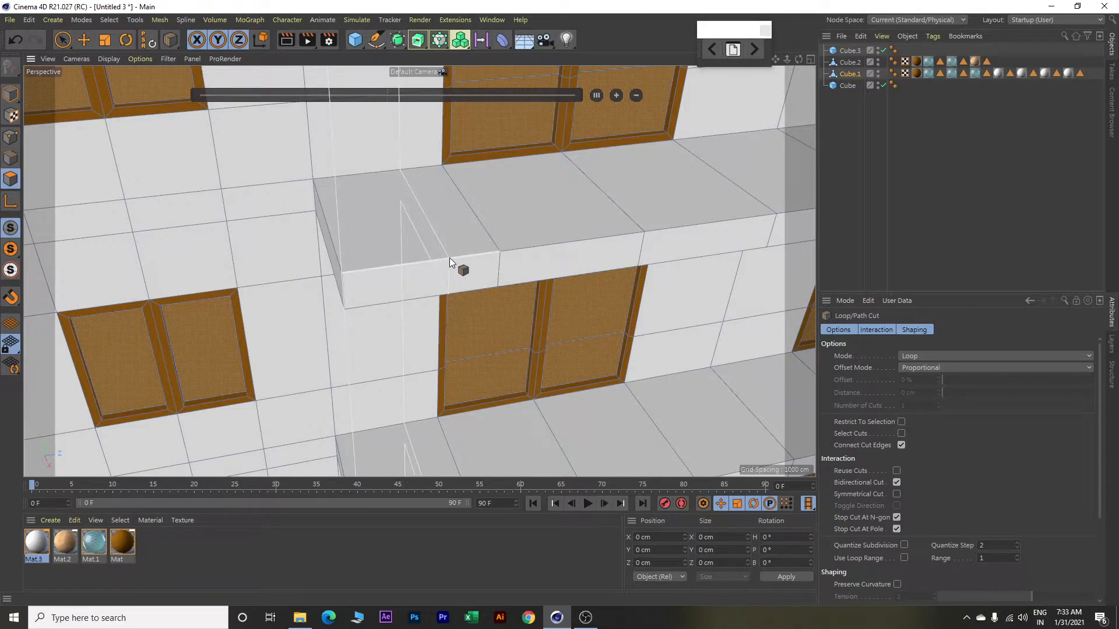
left_click(449, 258)
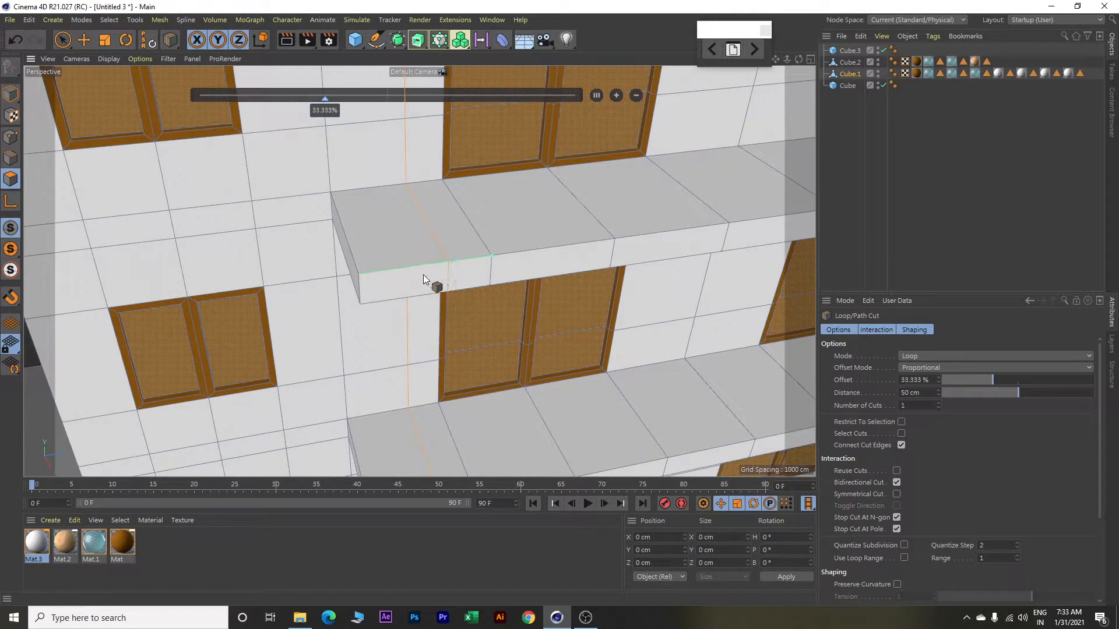
Set the Quantize Step to 1 and cut the balcony slabs lengthwise with loops at 50%.
left_click_drag(423, 276, 501, 313, "alt")
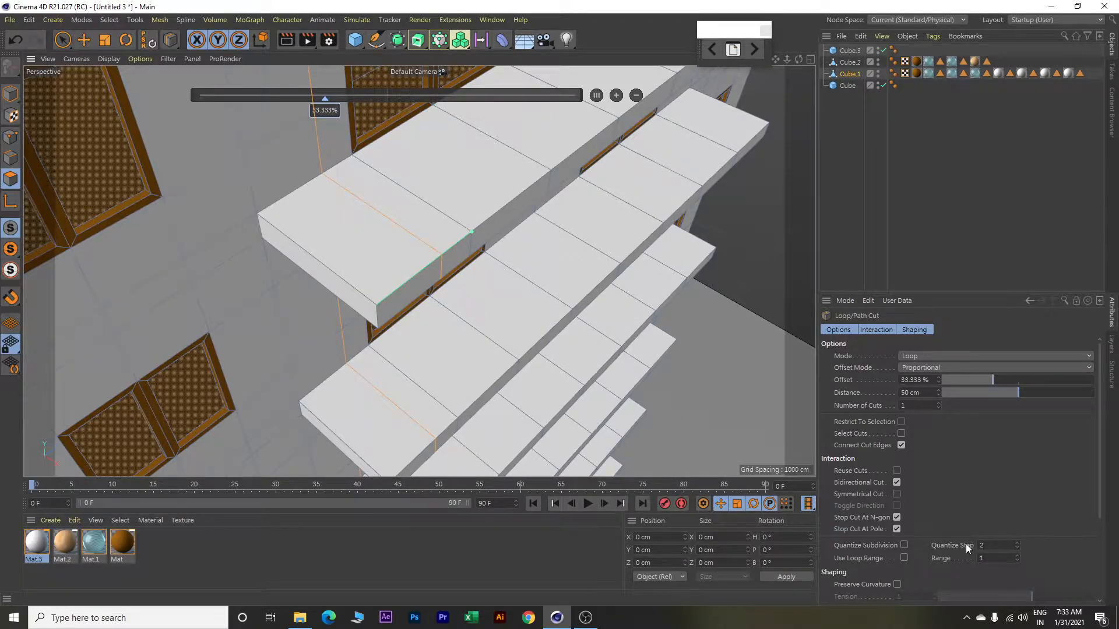
left_click(1018, 547)
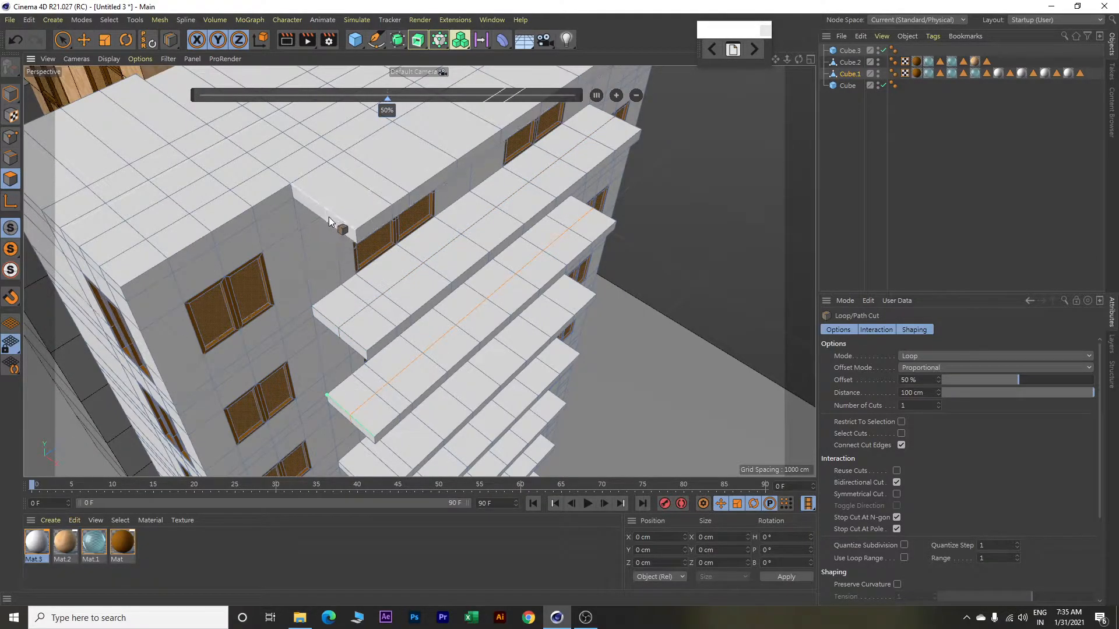
left_click_drag(431, 324, 393, 323, "alt")
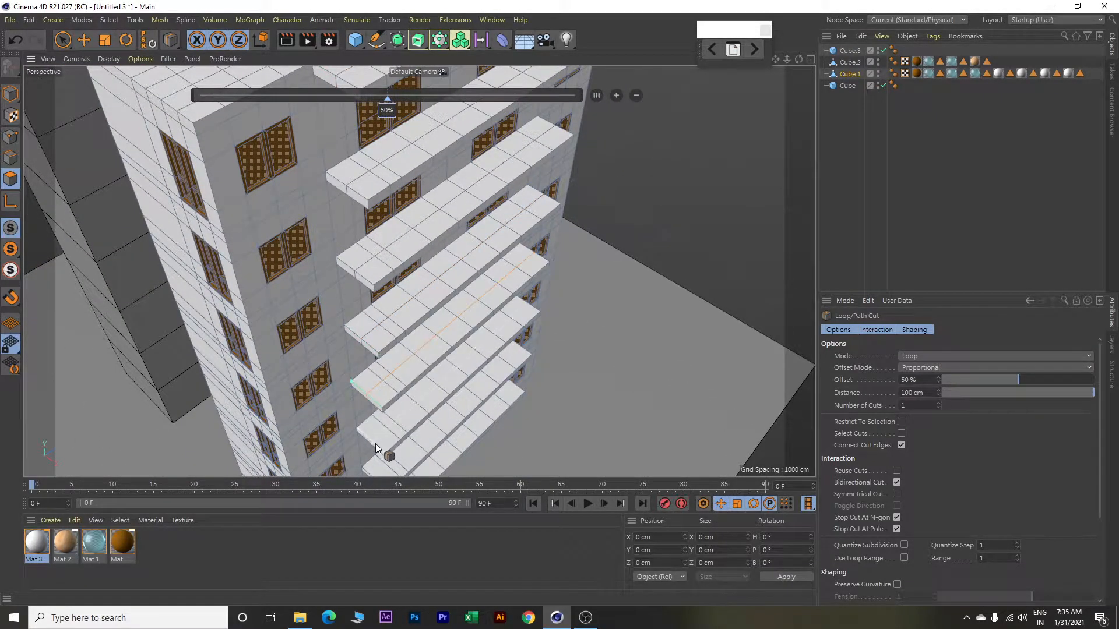
left_click_drag(375, 442, 407, 326, "alt")
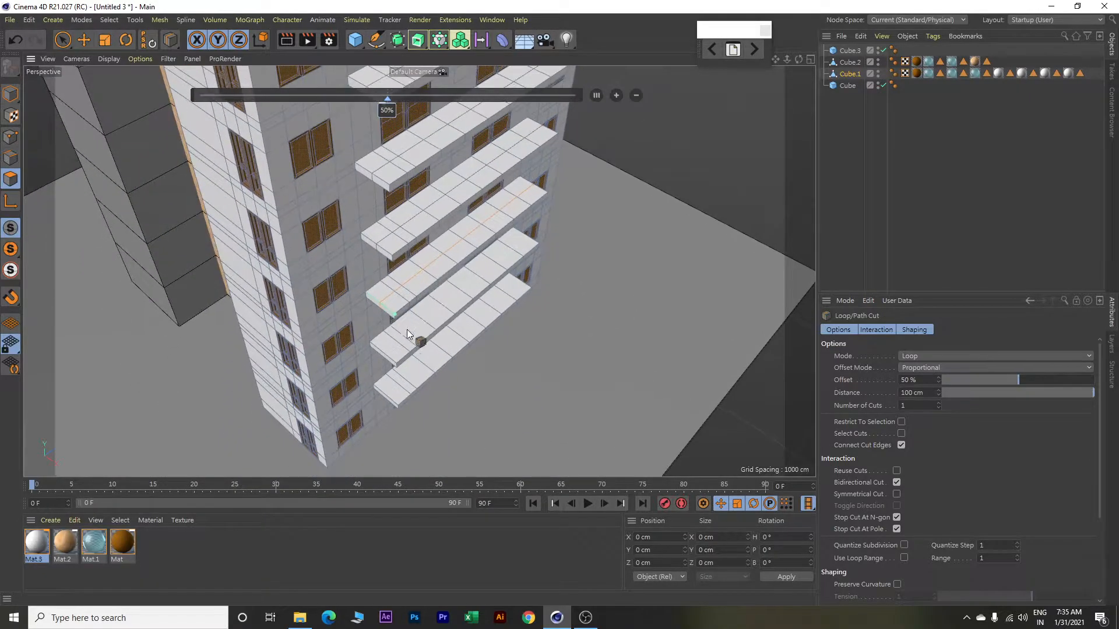
left_click(389, 394)
Set the Quantize Step to 2 and add a loop cut at 33.333% across the opposite end segment of the balconies.
left_click_drag(553, 243, 526, 258, "alt")
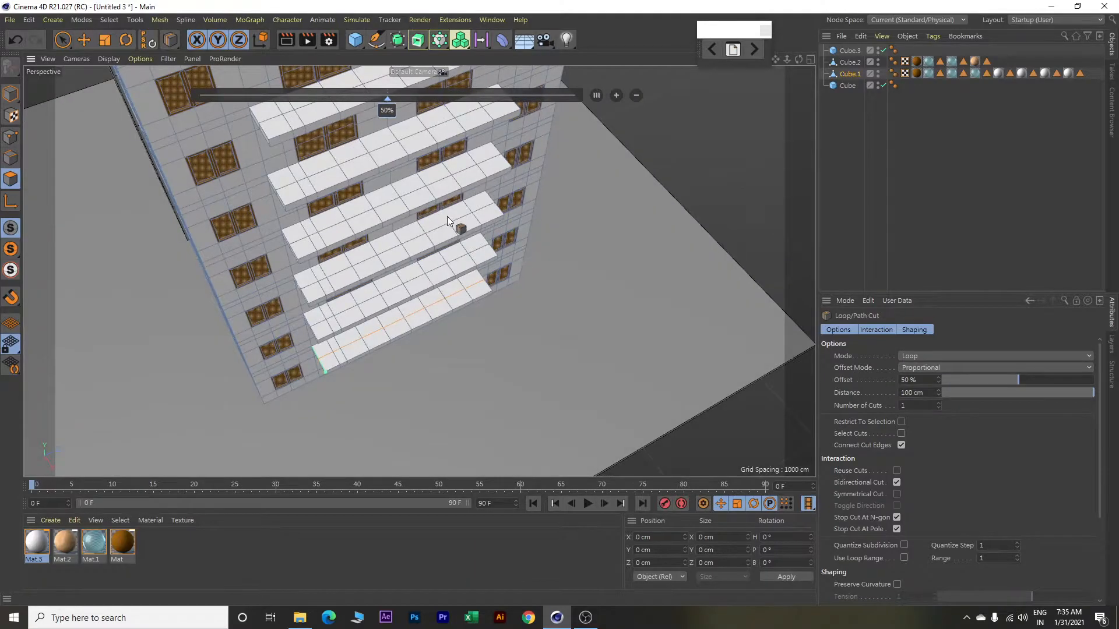
middle_click_drag(446, 215, 407, 321, "alt")
left_click_drag(497, 219, 470, 231, "alt")
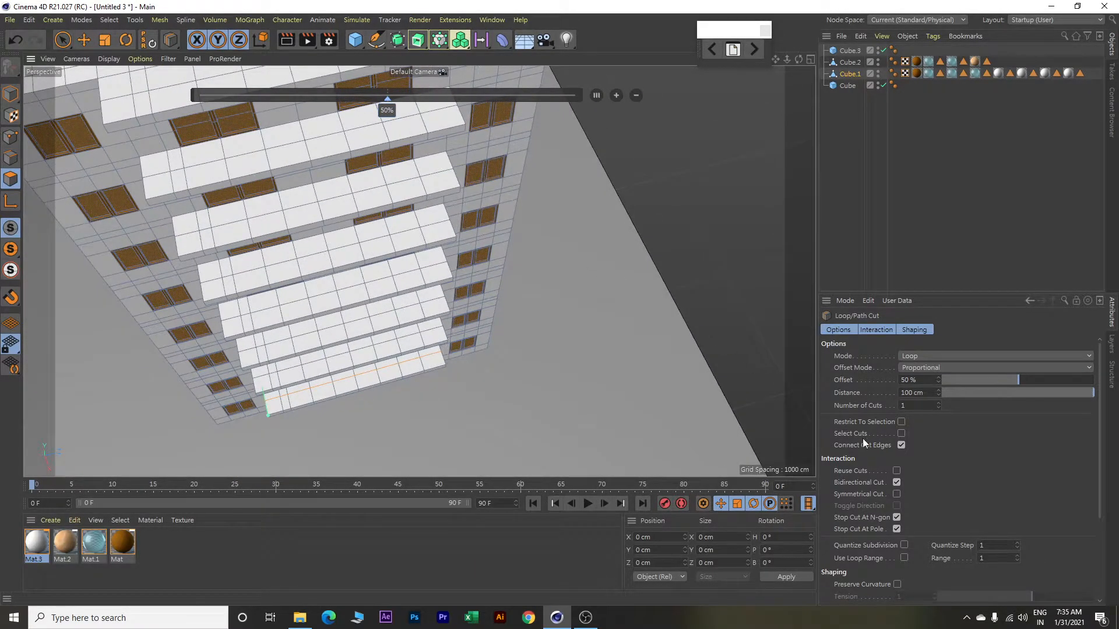
left_click(1017, 542)
scroll(431, 241, "up", 8)
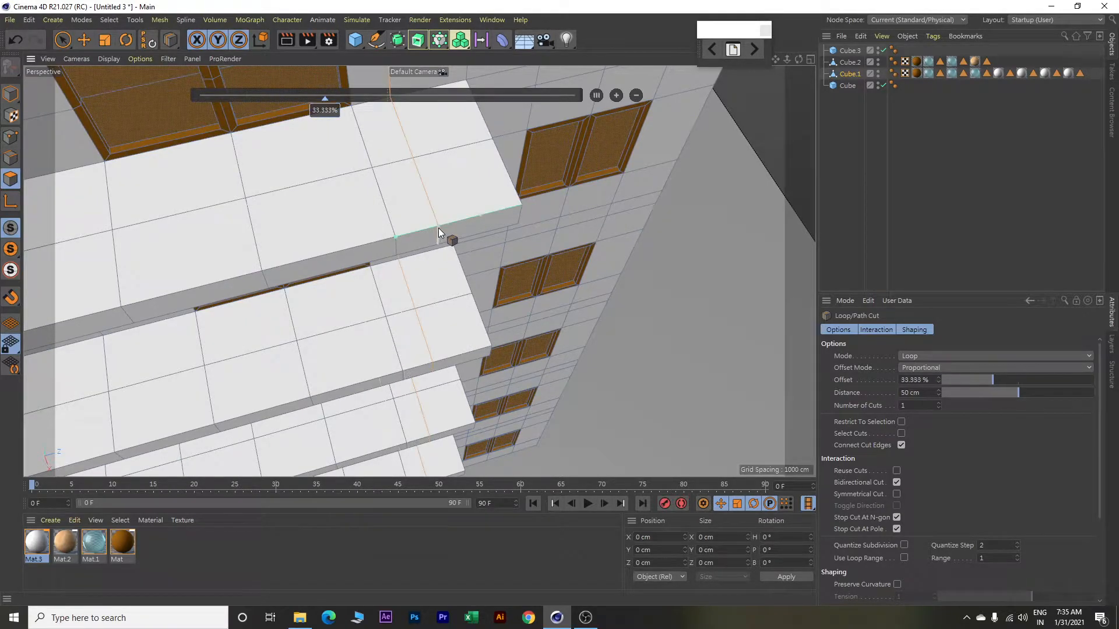
scroll(461, 282, "down", 3)
scroll(457, 287, "down", 3)
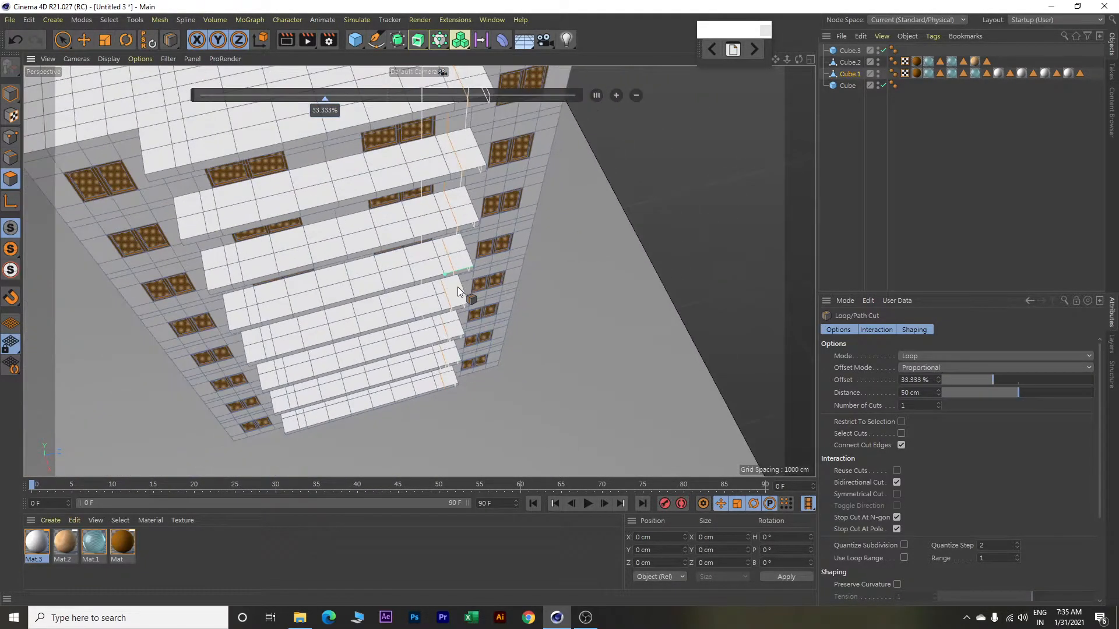
End the loop cut and select the outer front corner polygons at both ends of the four upper balcony floors on Cube.1.
left_click_drag(529, 272, 505, 232, "alt")
middle_click_drag(505, 231, 596, 334, "alt")
left_click_drag(596, 333, 600, 360, "alt")
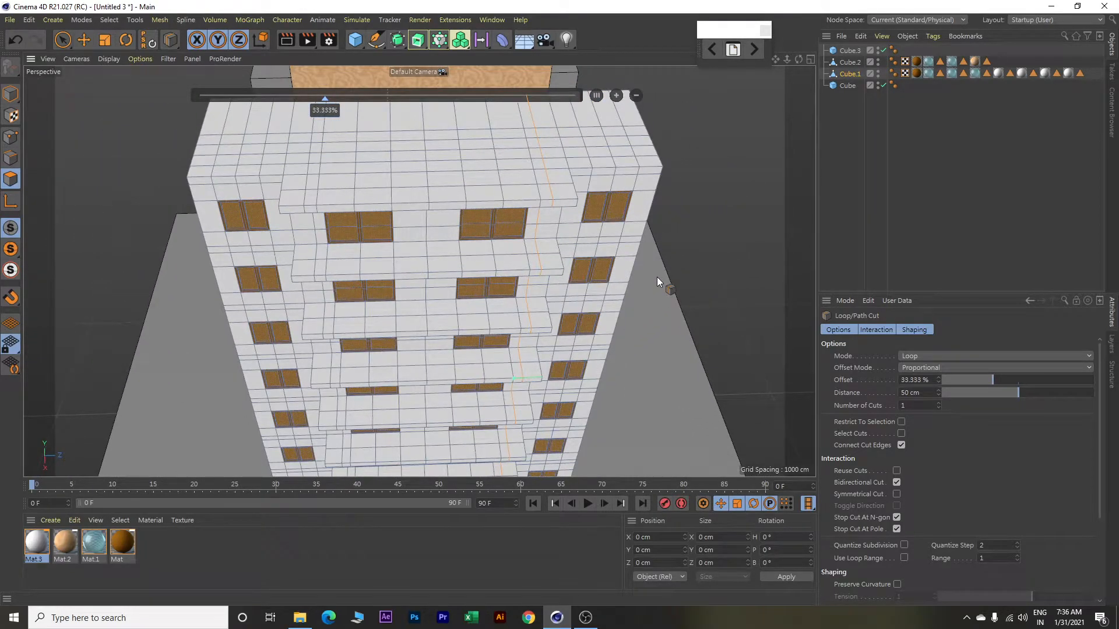
key("e")
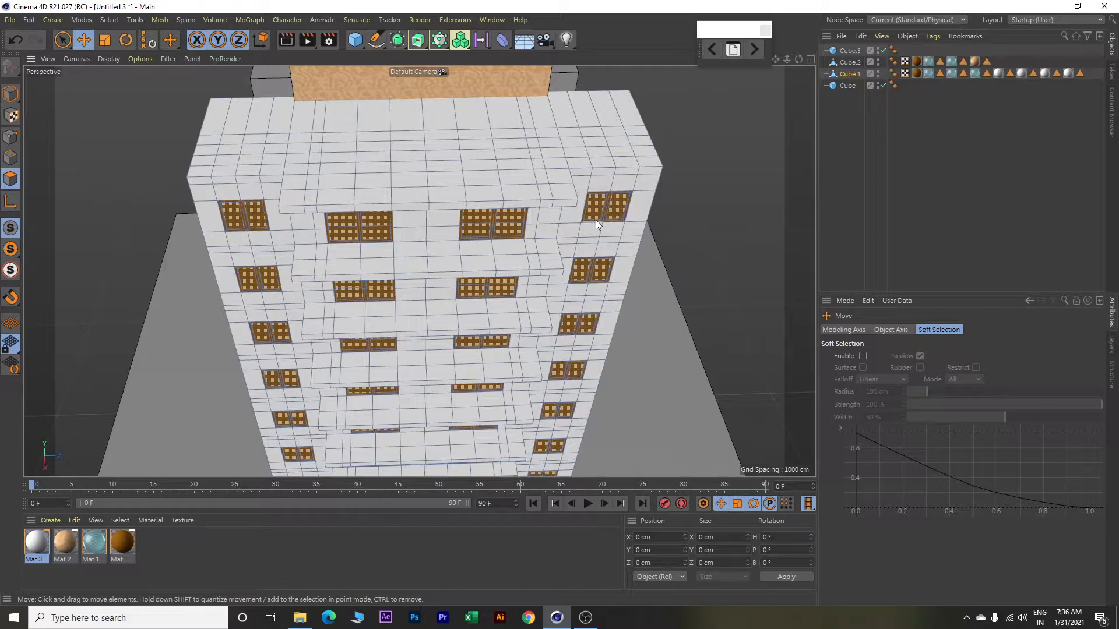
left_click(550, 265)
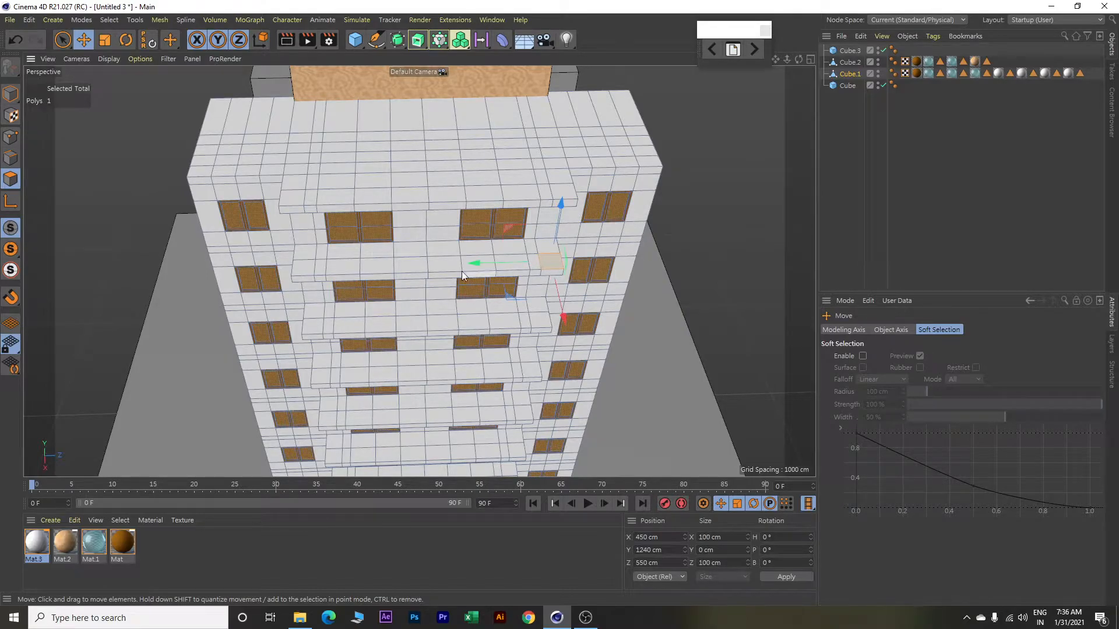
left_click(307, 268, "shift")
left_click(313, 329, "shift")
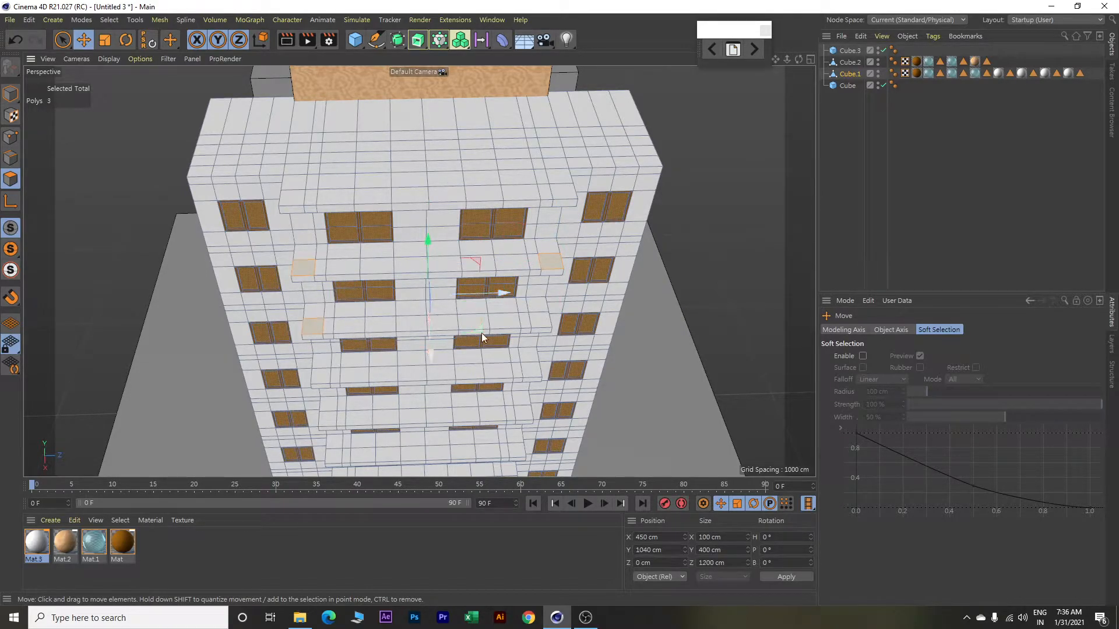
left_click(536, 321, "shift")
left_click(532, 368, "shift")
left_click(324, 376, "shift")
left_click(328, 420, "shift")
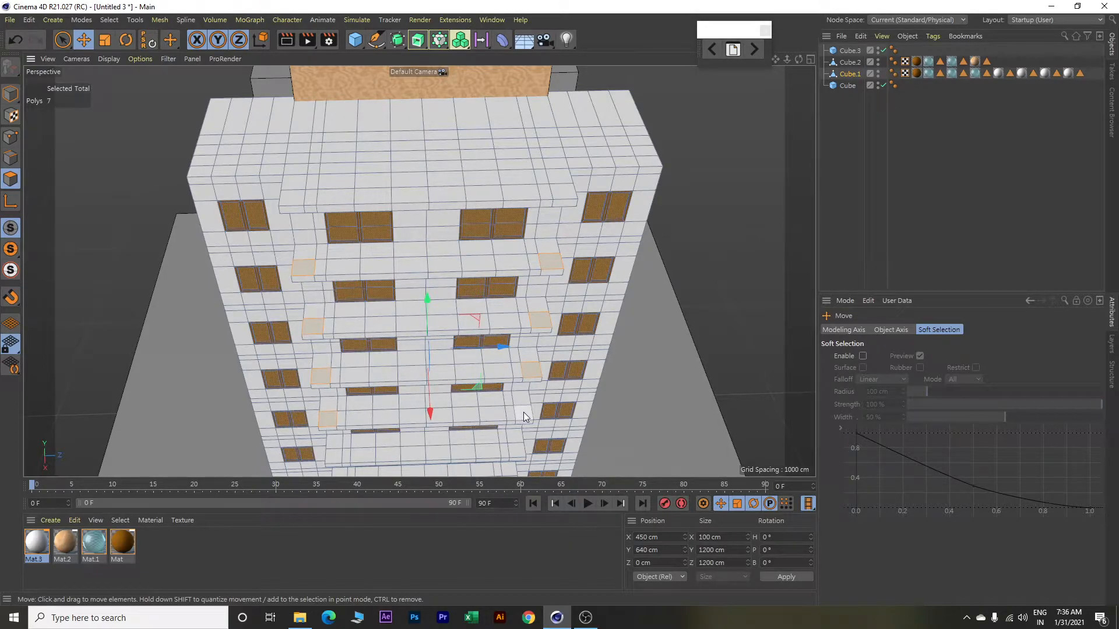
Add the outer front corner polygons at both ends of the three lower balcony floors to the selection.
mouse_move(511, 388)
left_mouse_down("alt")
mouse_move(508, 364)
mouse_move(516, 369)
left_mouse_up("alt")
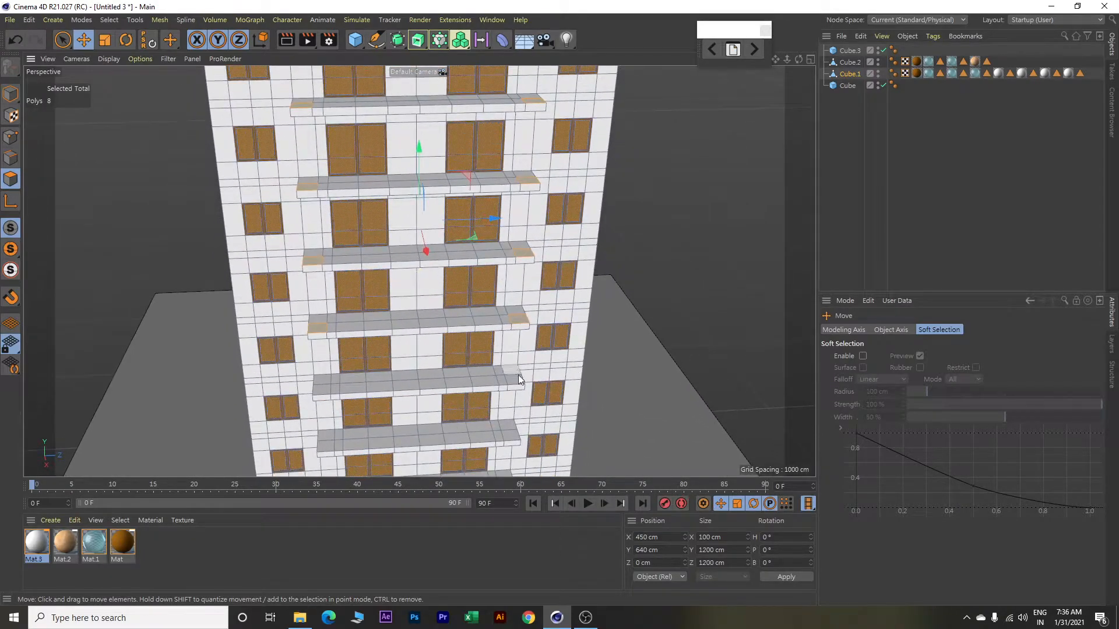
left_click(516, 381, "shift")
left_click(320, 390, "shift")
left_click(328, 446, "shift")
left_click(511, 438, "shift")
middle_click_drag(510, 439, 495, 320, "alt")
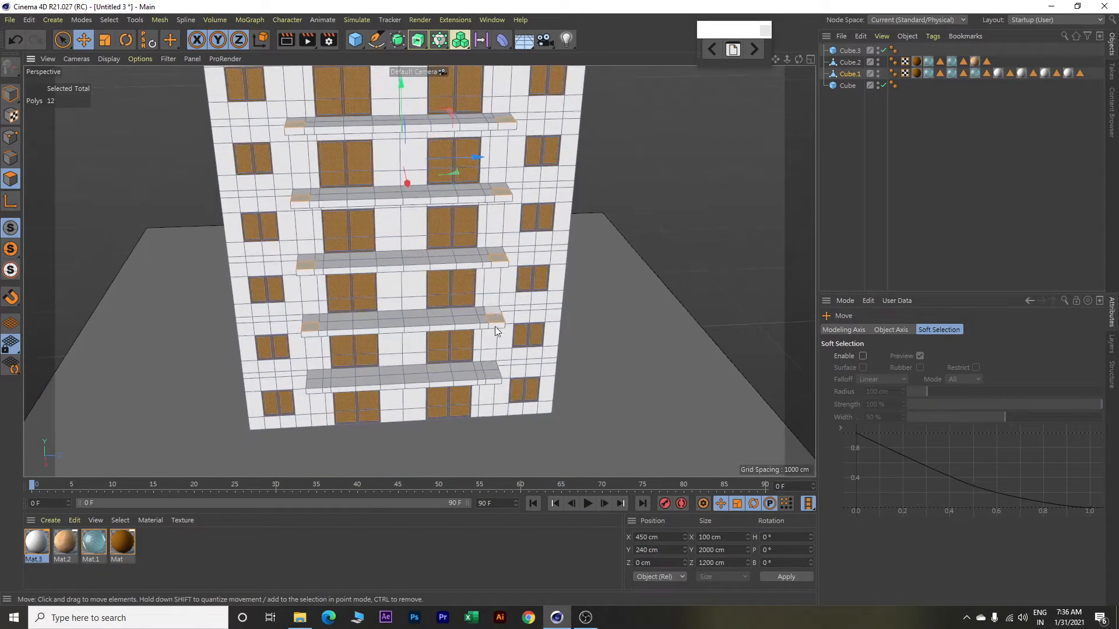
left_click(491, 377, "shift")
left_click(328, 395, "shift")
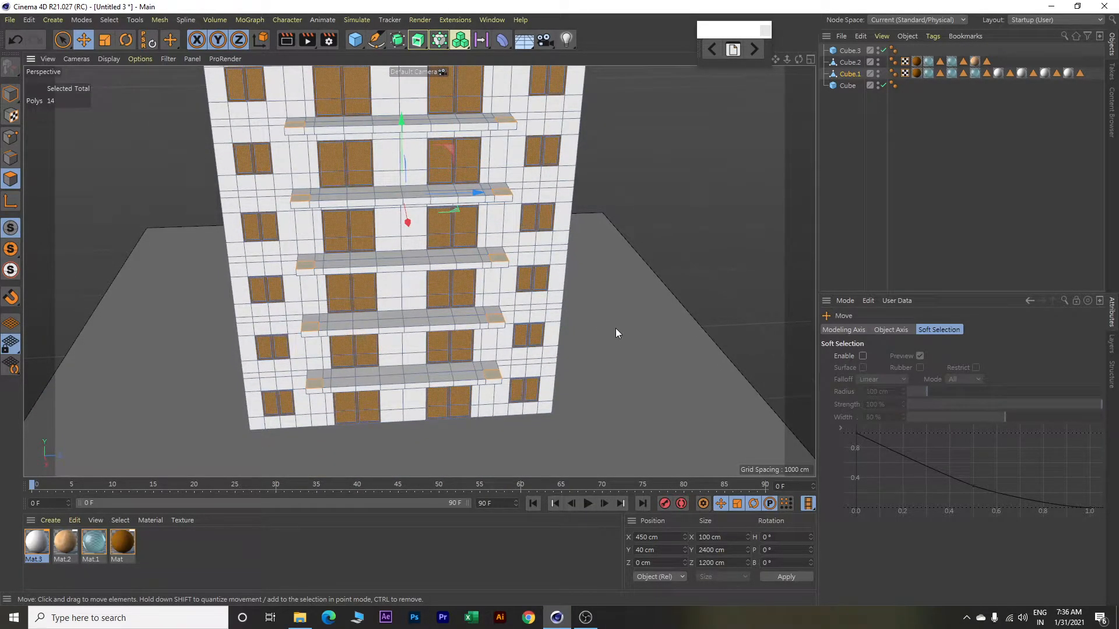
Extrude the selected balcony corner polygons upward into pillars with an offset of 360 cm.
right_click(663, 170)
left_click(694, 155)
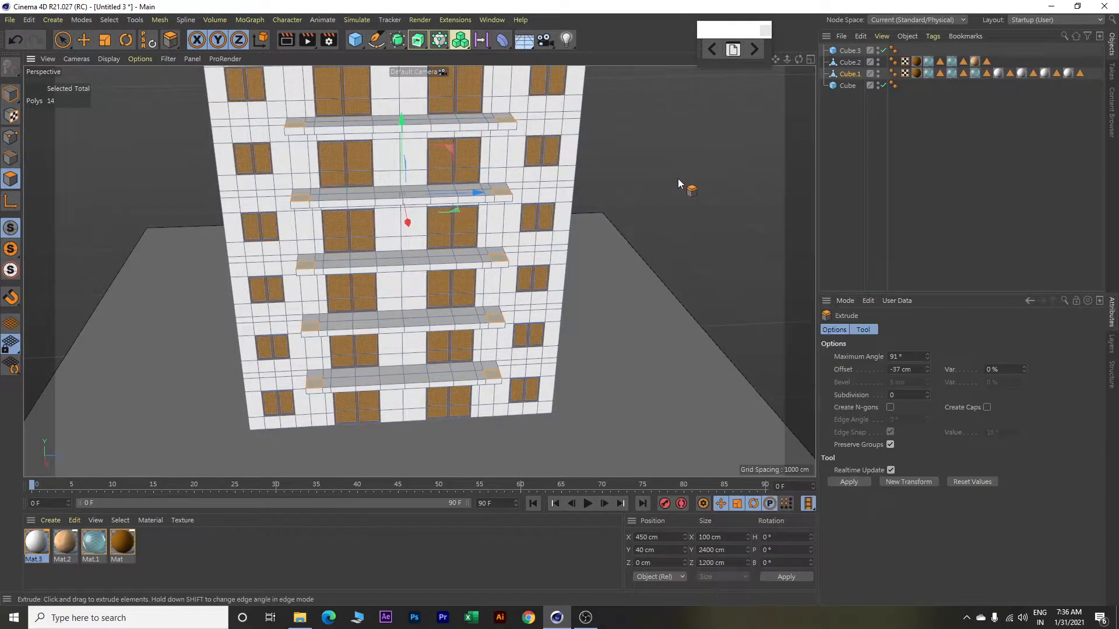
left_click_drag(628, 263, 644, 264)
left_click_drag(645, 264, 724, 264)
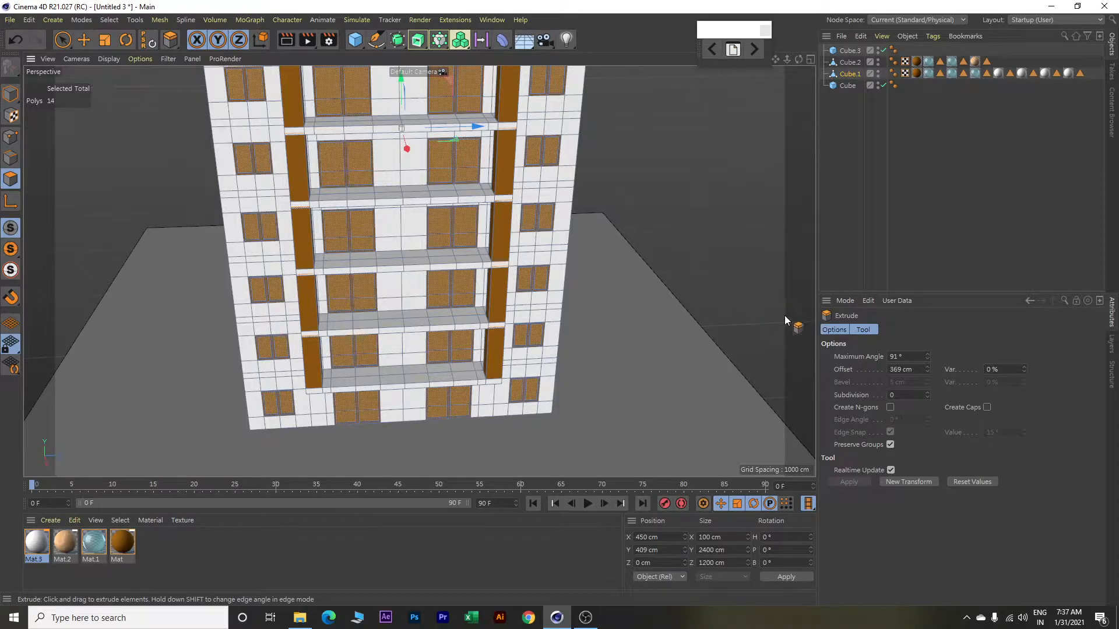
left_click_drag(914, 369, 881, 367)
key("Return")
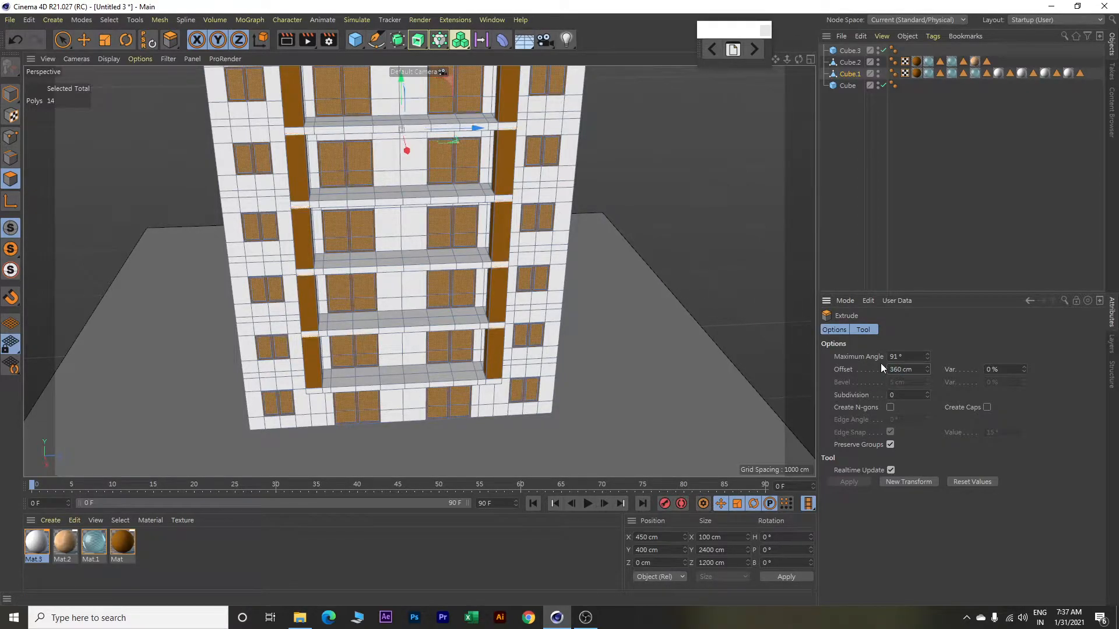
Select the two outer front corner polygons on the underside of the lowest balcony slab.
scroll(675, 282, "down", 3)
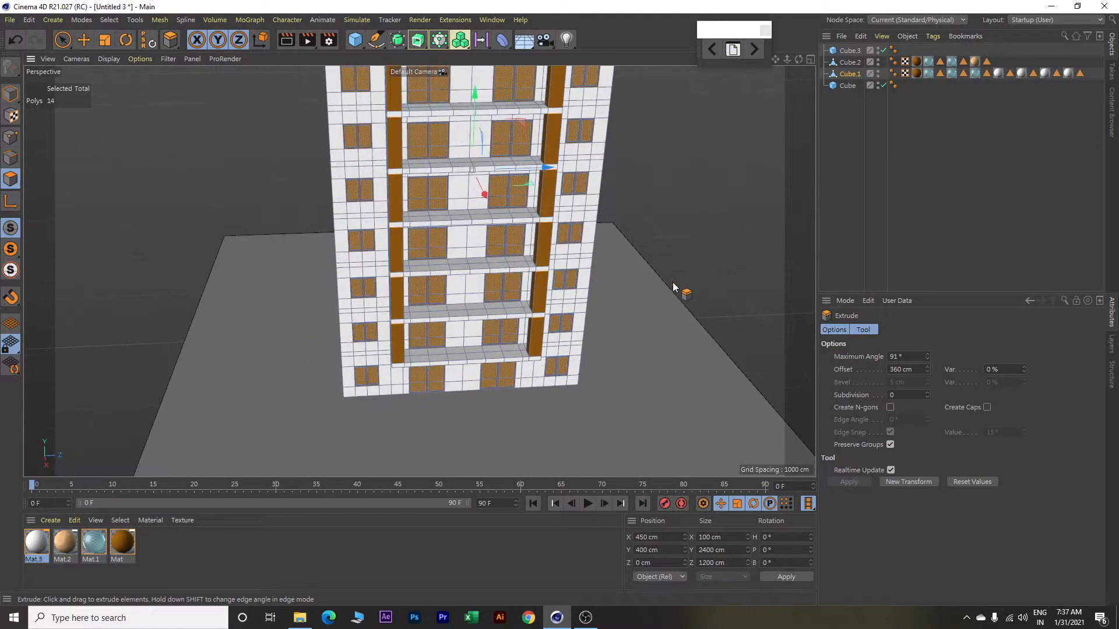
mouse_move(655, 282)
left_mouse_down("alt")
mouse_move(668, 292)
mouse_move(653, 303)
left_mouse_up("alt")
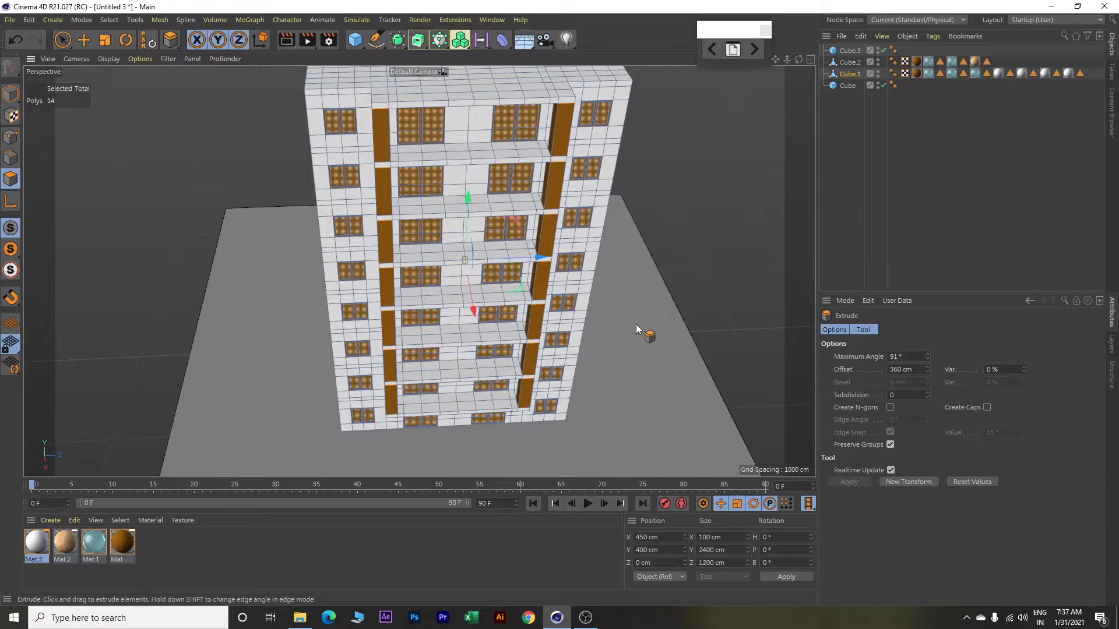
scroll(499, 426, "up", 3)
scroll(499, 427, "up", 5)
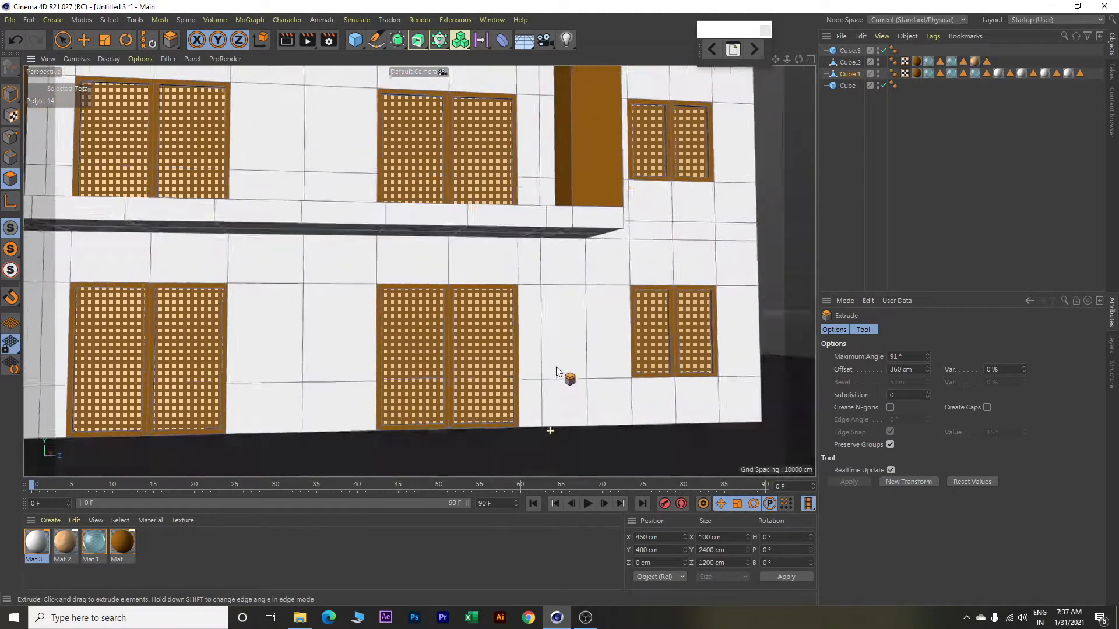
left_click_drag(557, 368, 554, 359, "alt")
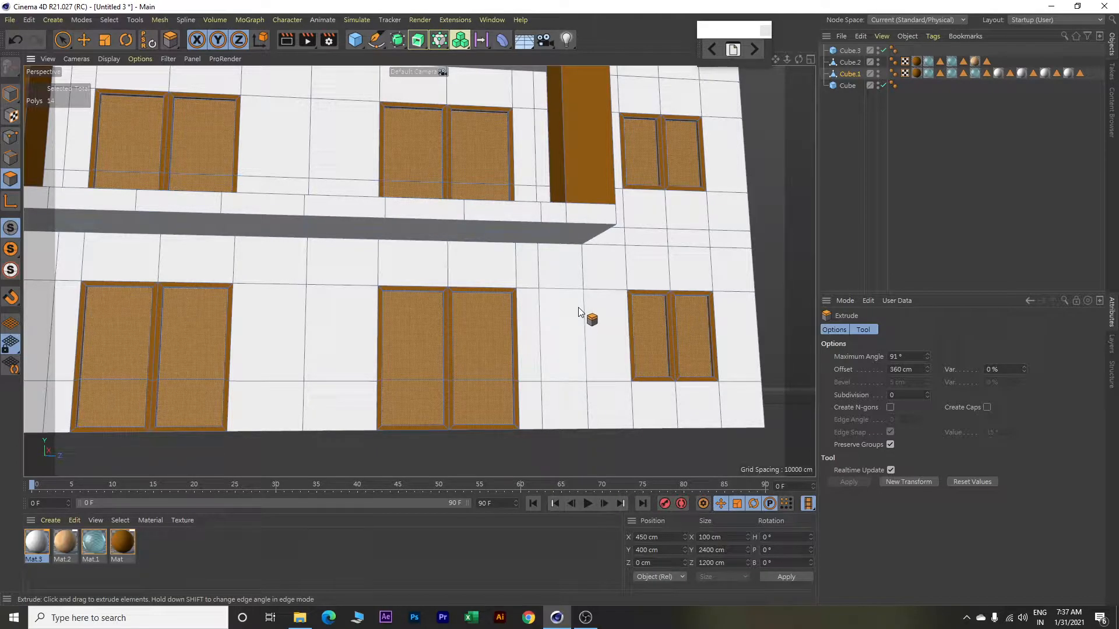
key("e")
left_click(585, 229)
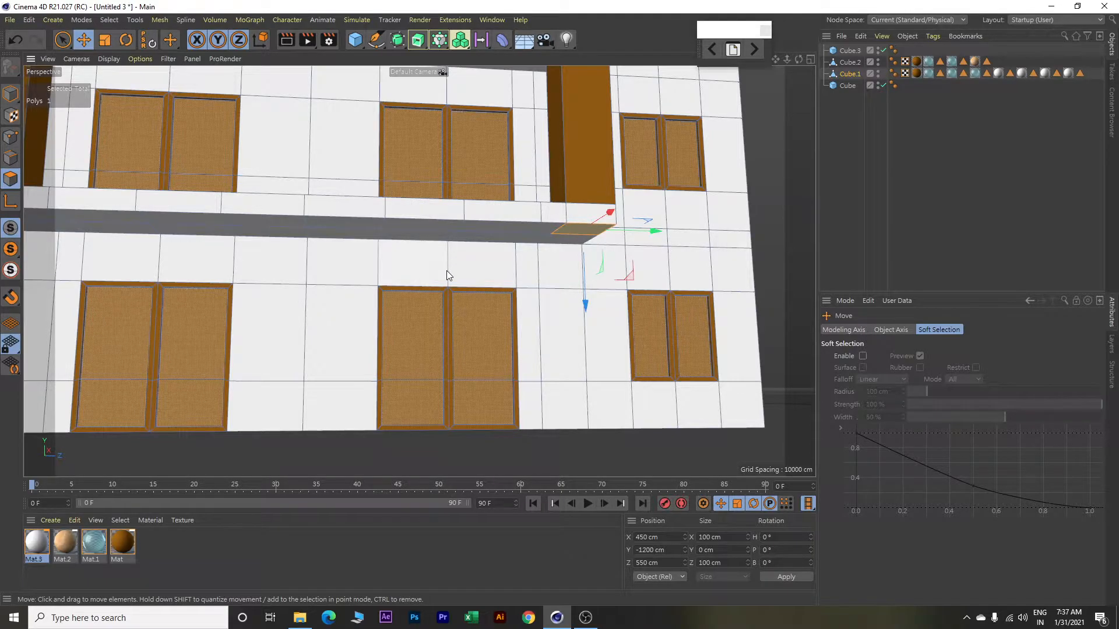
middle_click_drag(445, 270, 620, 287, "alt")
left_click(215, 233, "shift")
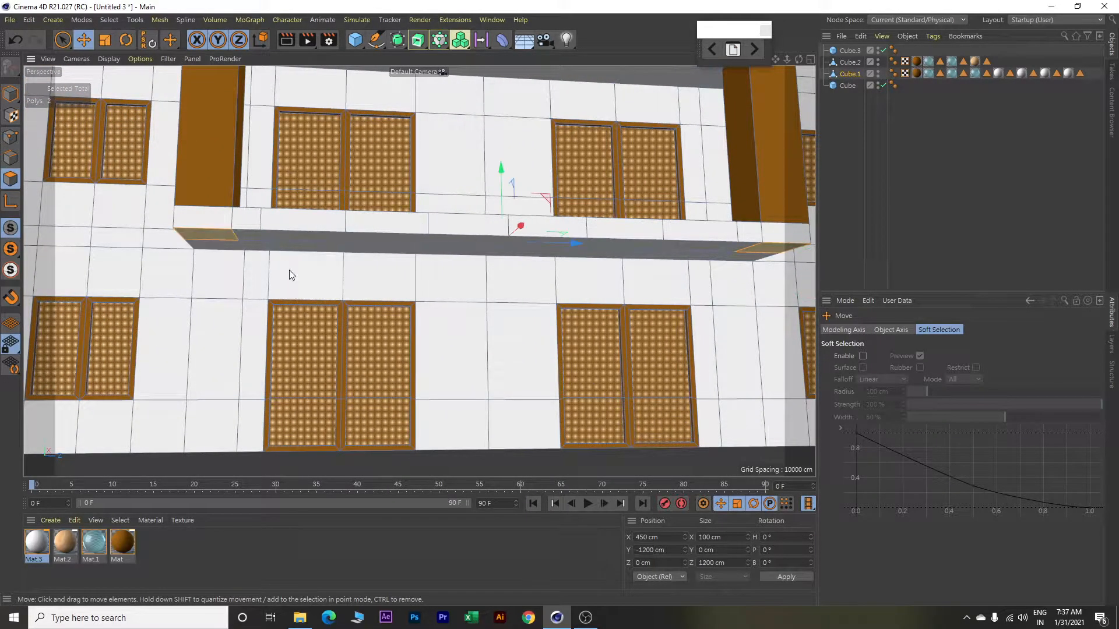
Extrude the two selected underside polygons down to the ground with an offset of 400 cm.
right_click(401, 172)
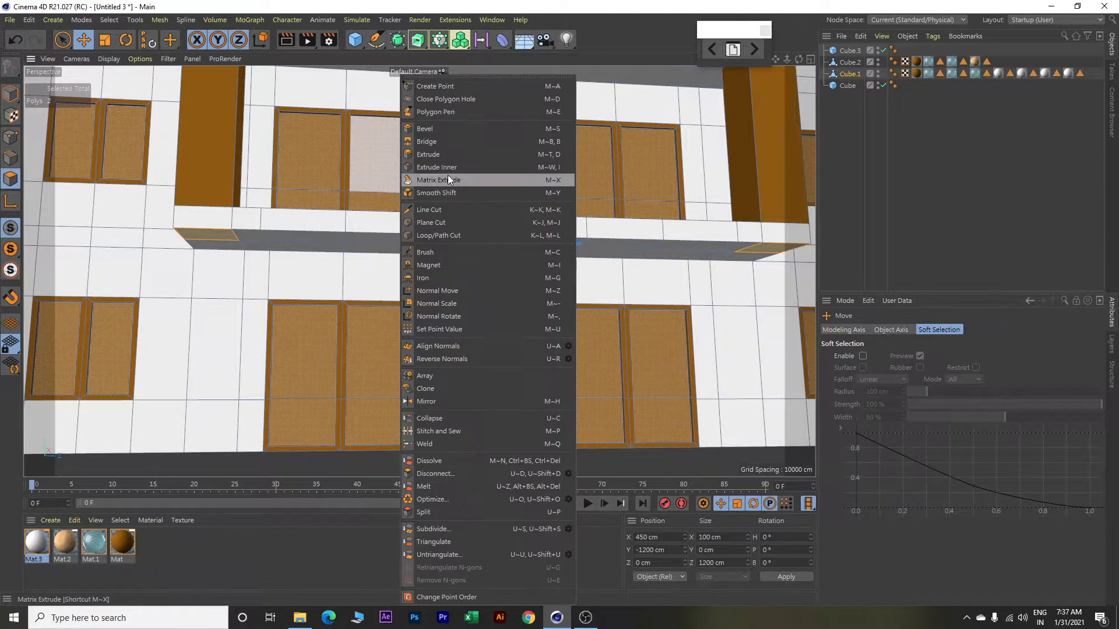
left_click(458, 150)
left_click_drag(462, 282, 693, 282)
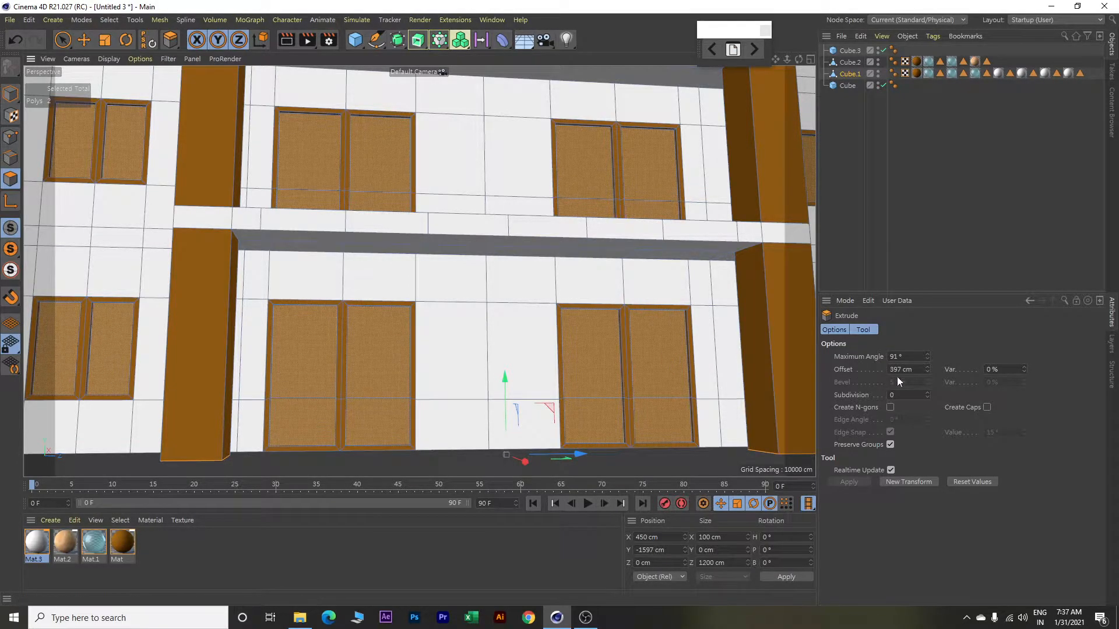
left_click_drag(914, 370, 868, 372)
type("400")
key("Return")
Create a new material with Reflectance turned off and a dark grey colour with V at 38%.
scroll(553, 278, "down", 3)
left_click_drag(511, 298, 449, 342, "alt")
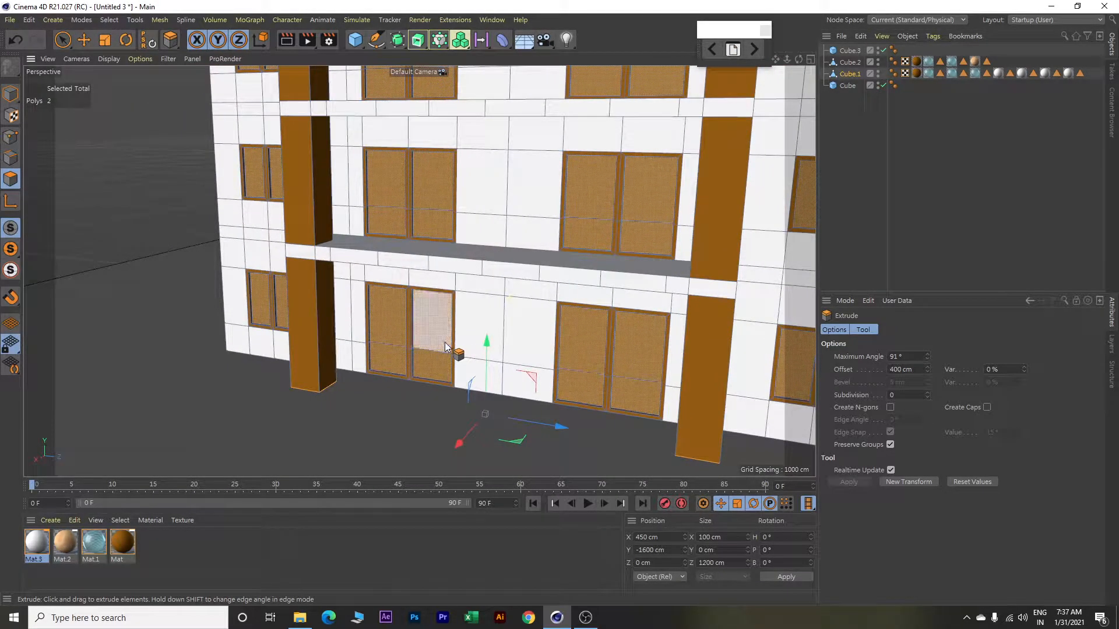
scroll(271, 208, "down", 3)
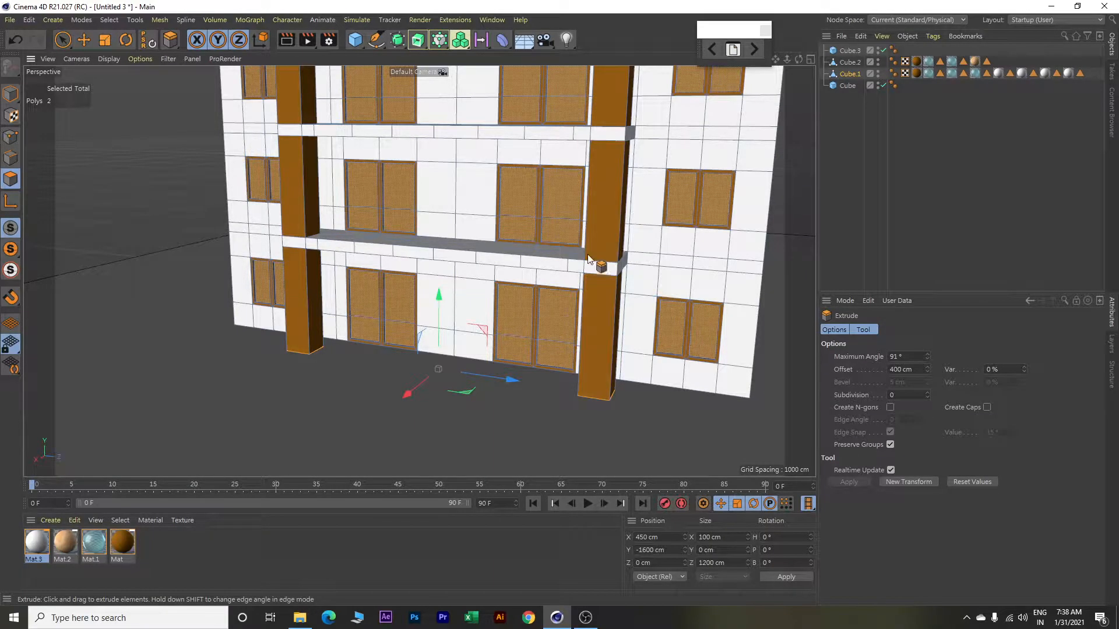
double_click(169, 544)
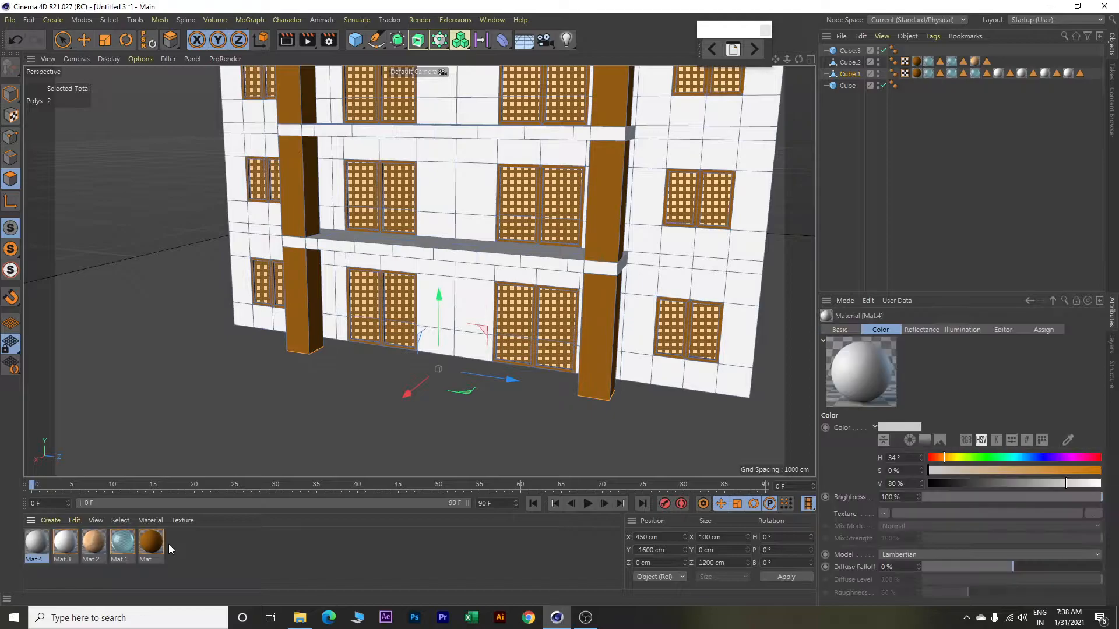
double_click(35, 544)
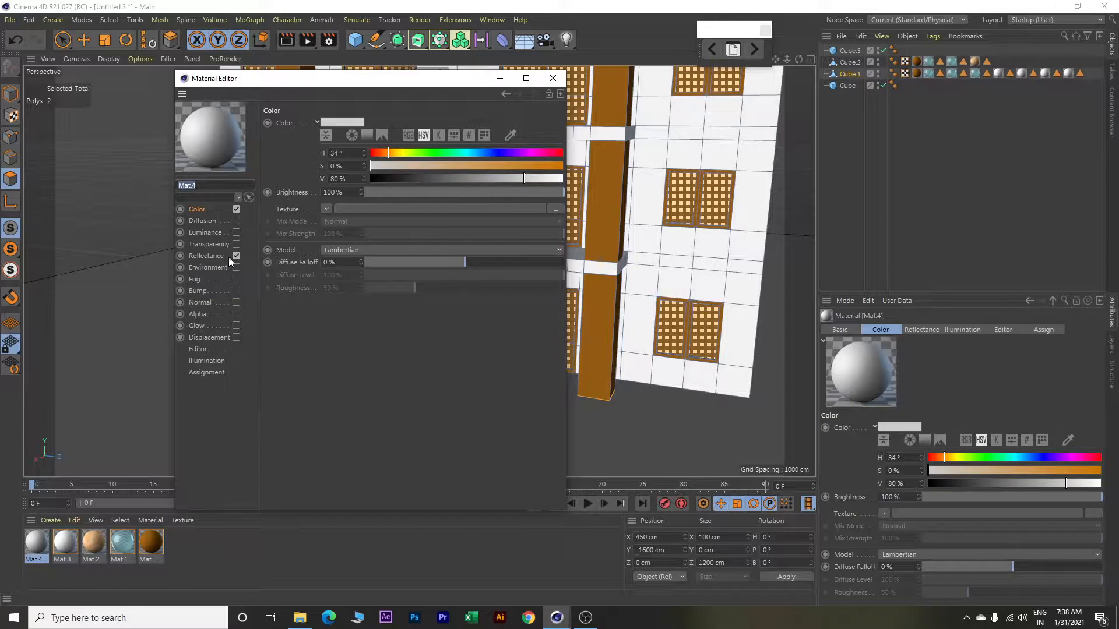
left_click(237, 255)
left_click_drag(479, 177, 445, 178)
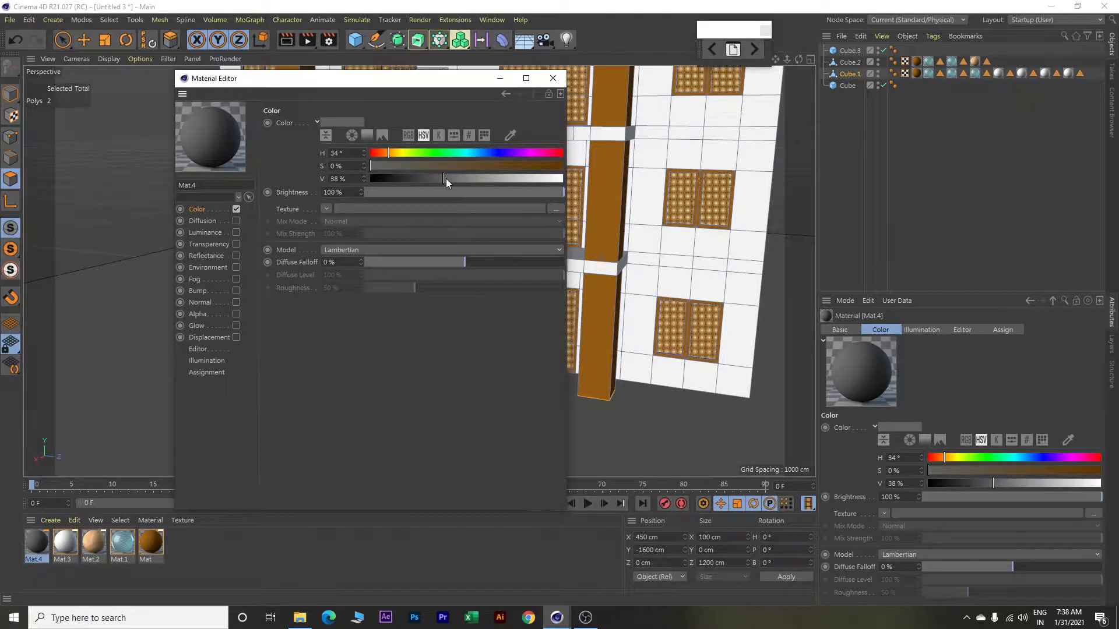
left_click(553, 78)
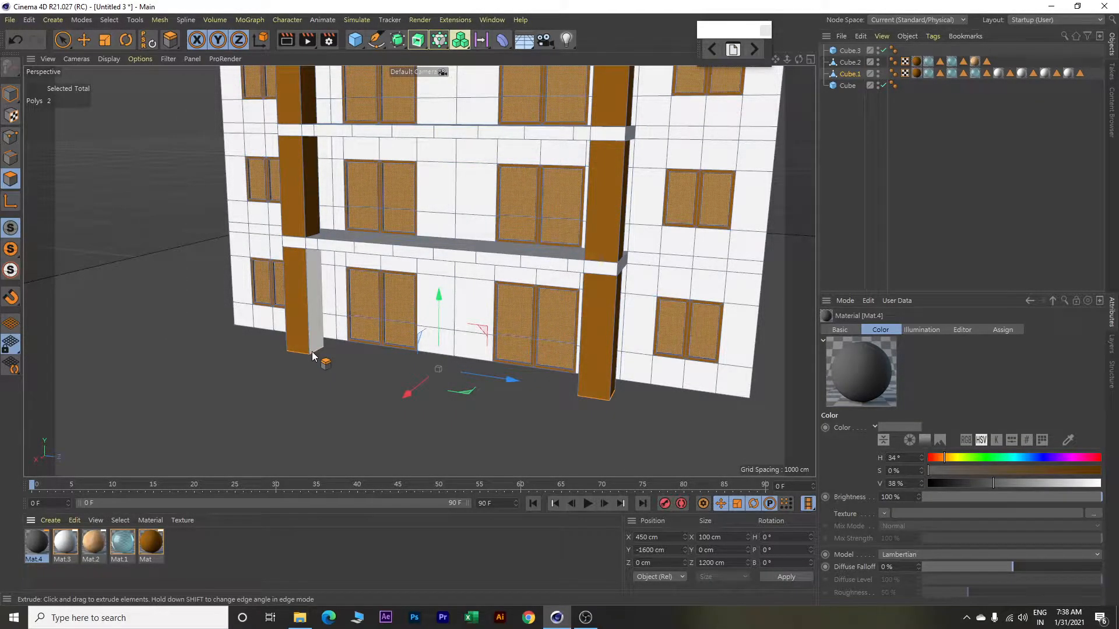
Use Loop Selection to select the side faces of both front pillars on the three lowest storeys.
left_click(114, 22)
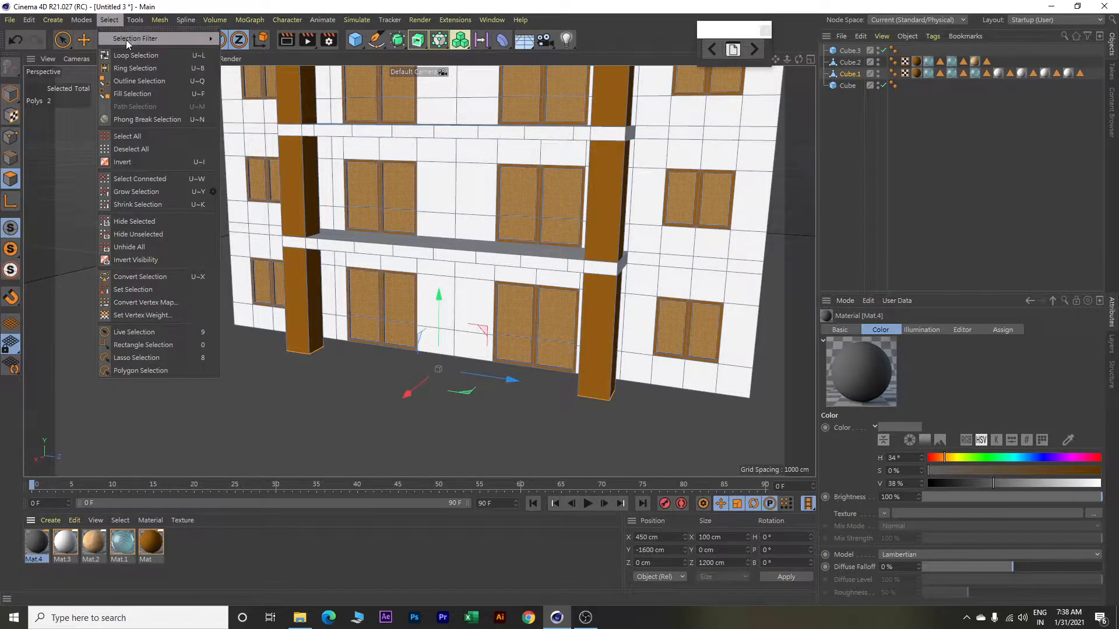
left_click(135, 55)
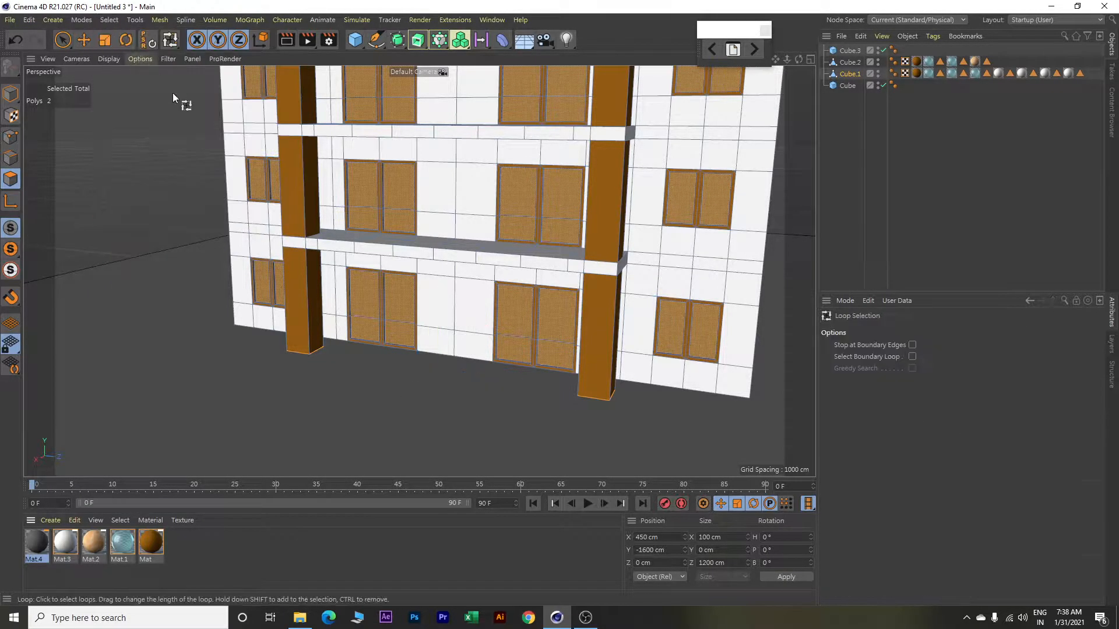
left_click(297, 283)
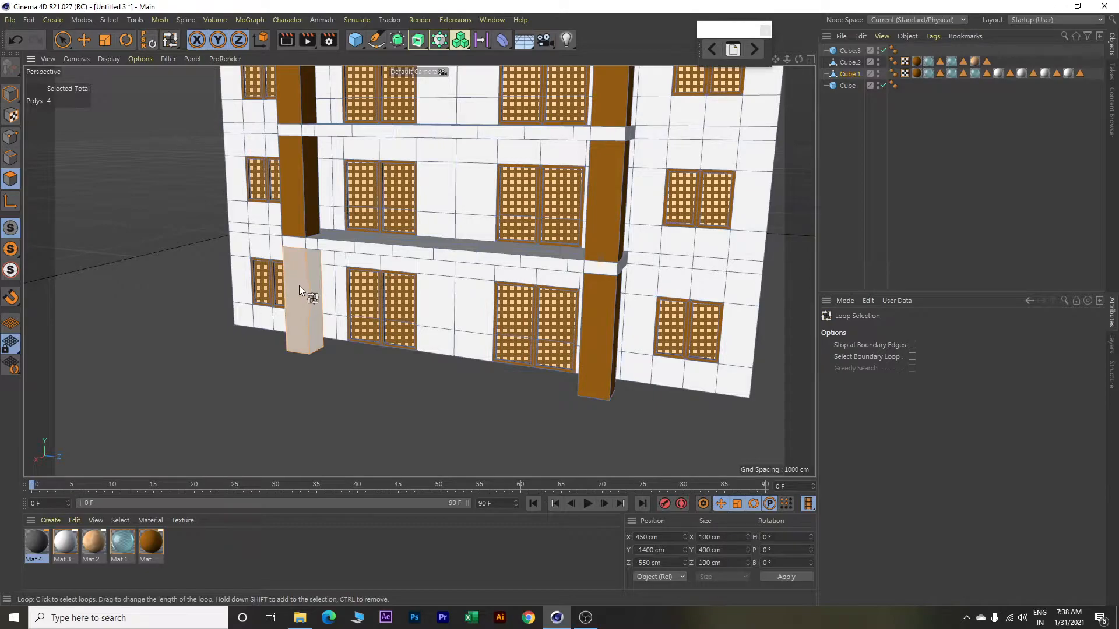
left_click(295, 186, "shift")
left_click_drag(337, 231, 350, 245, "alt")
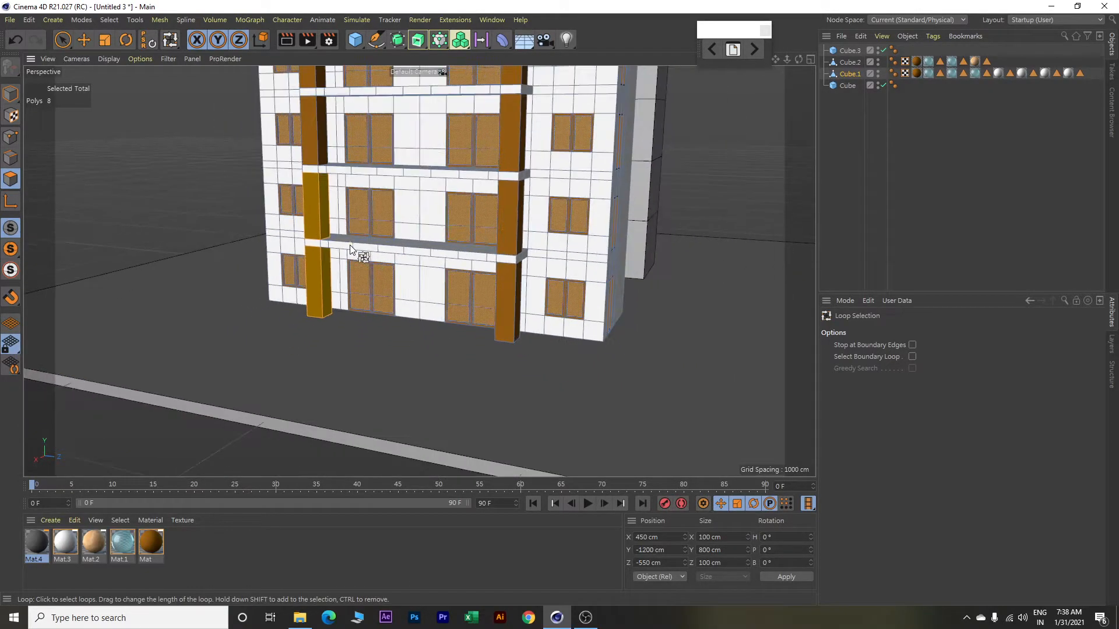
left_click(511, 224, "shift")
left_click(506, 299, "shift")
left_click(513, 147, "shift")
left_click(311, 131, "shift")
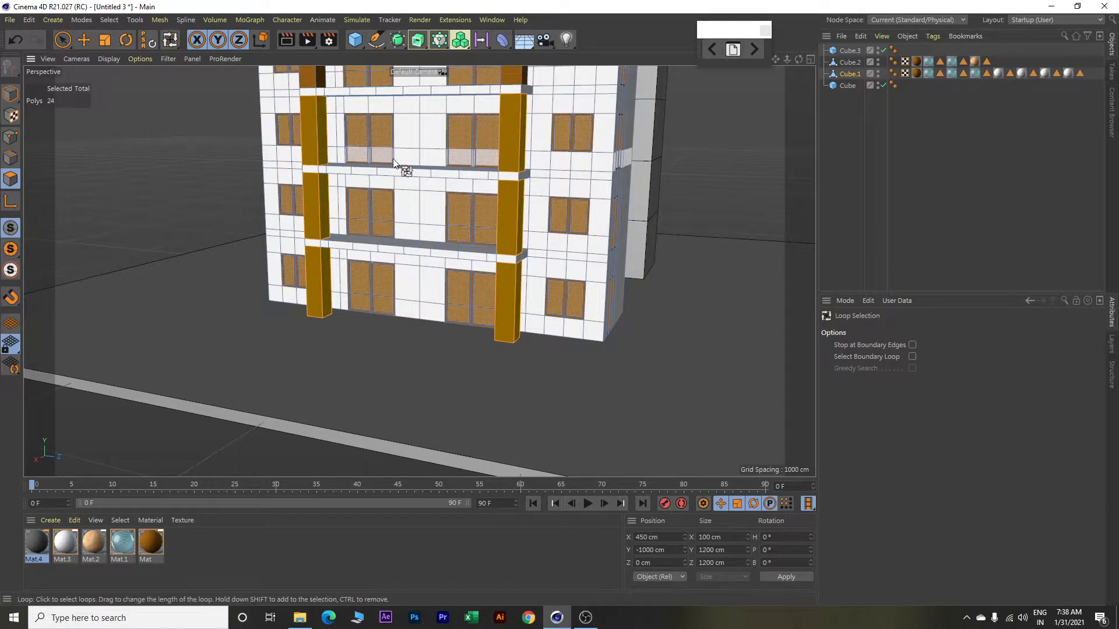
Add the side faces of both front pillars on the five upper storeys to the loop selection.
scroll(466, 215, "up", 5)
left_click(491, 317, "shift")
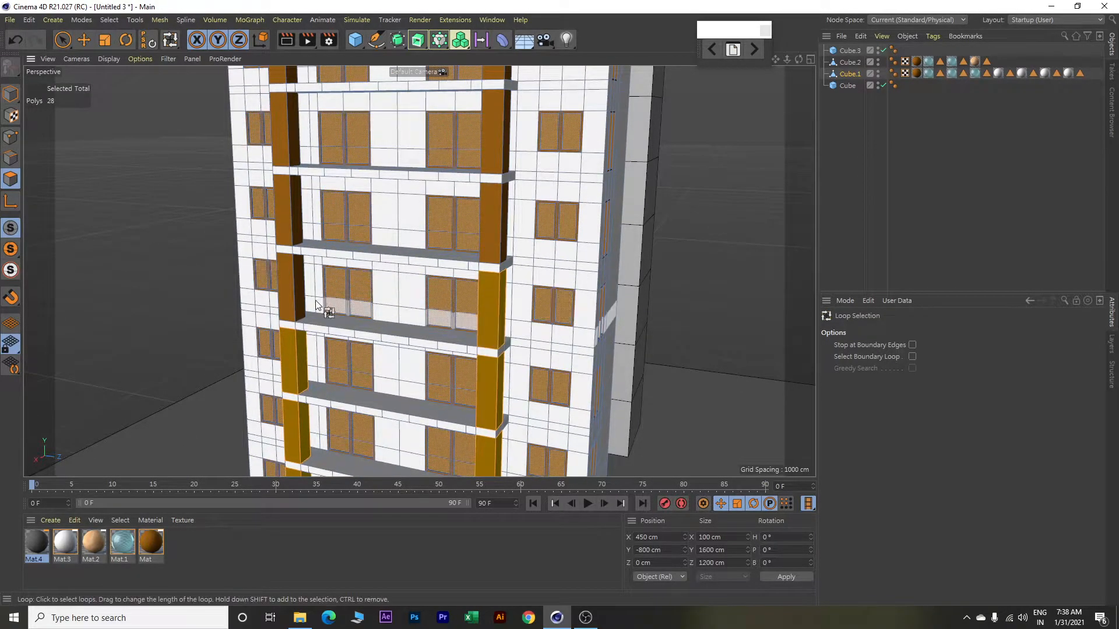
left_click(290, 265, "shift")
left_click(287, 211, "shift")
left_click(494, 230, "shift")
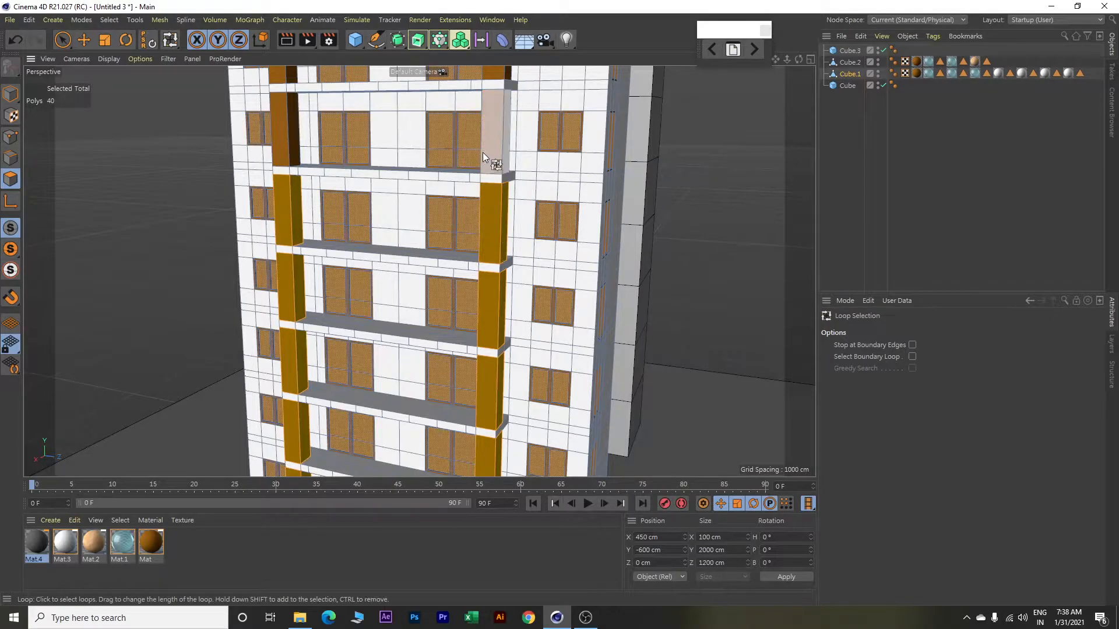
middle_click_drag(431, 162, 447, 331, "alt")
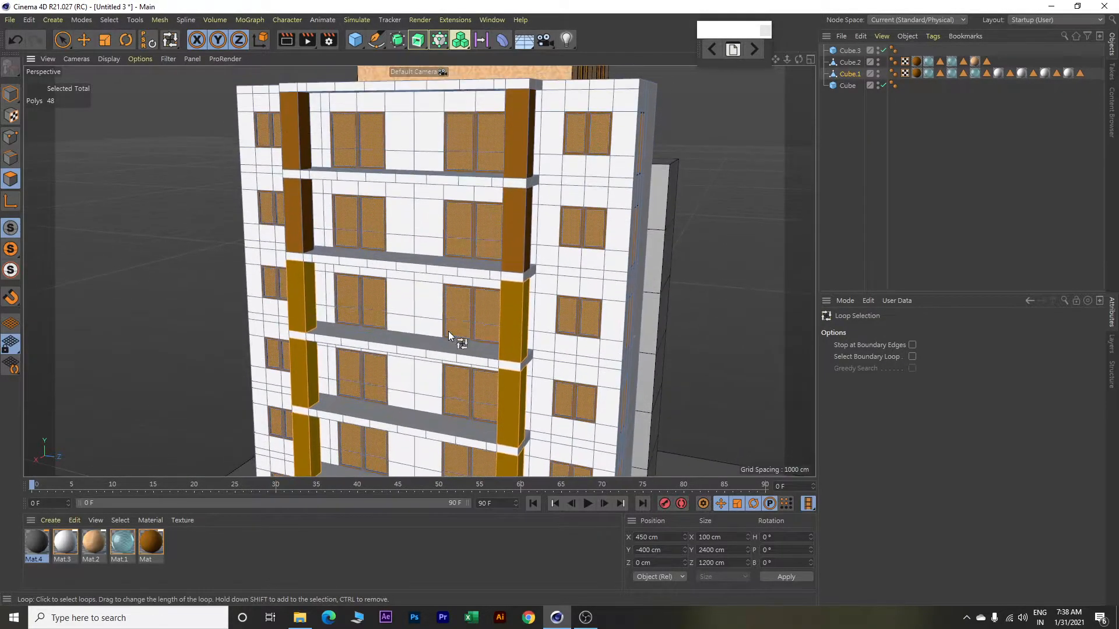
left_click(520, 230, "shift")
left_click(298, 225, "shift")
left_click(294, 141, "shift")
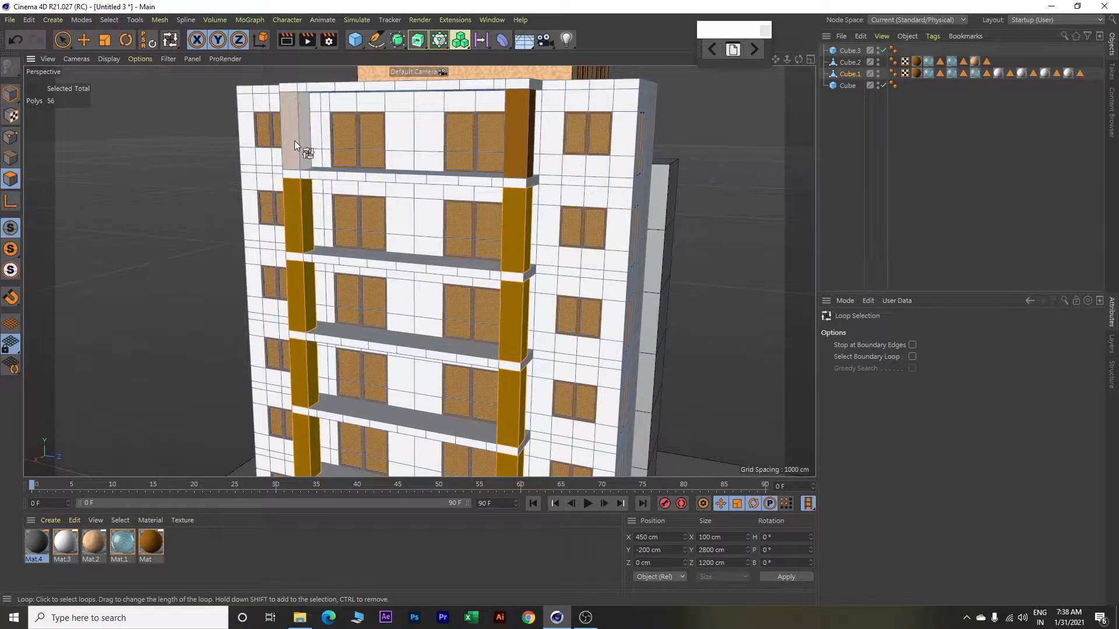
left_click(522, 137, "shift")
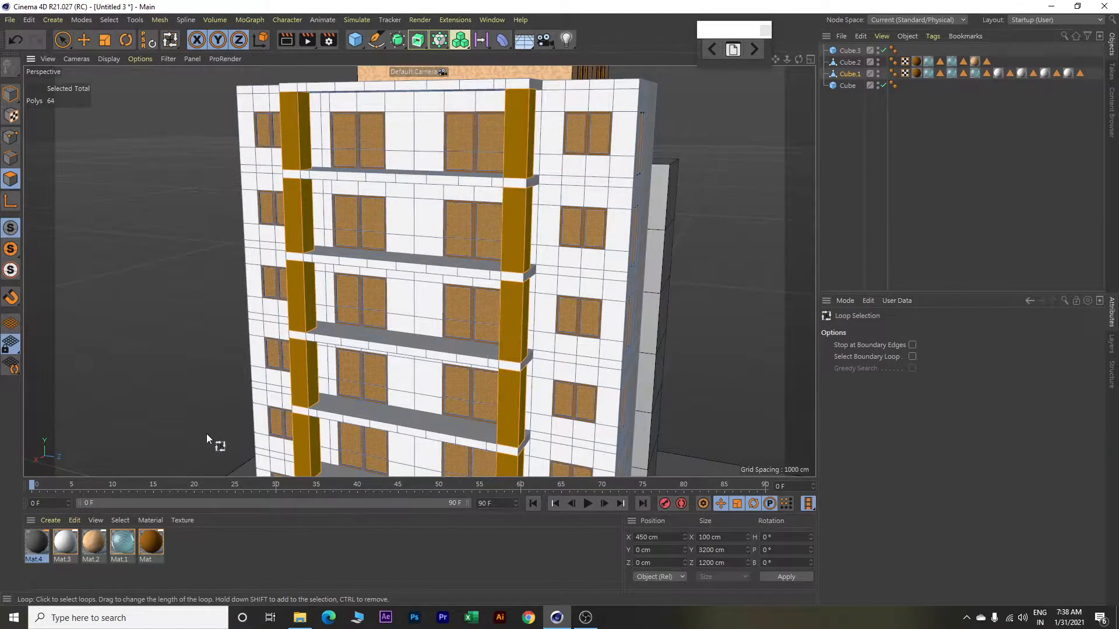
Apply the dark grey material Mat.4 to the selected side faces of both front pillars.
right_click(40, 543)
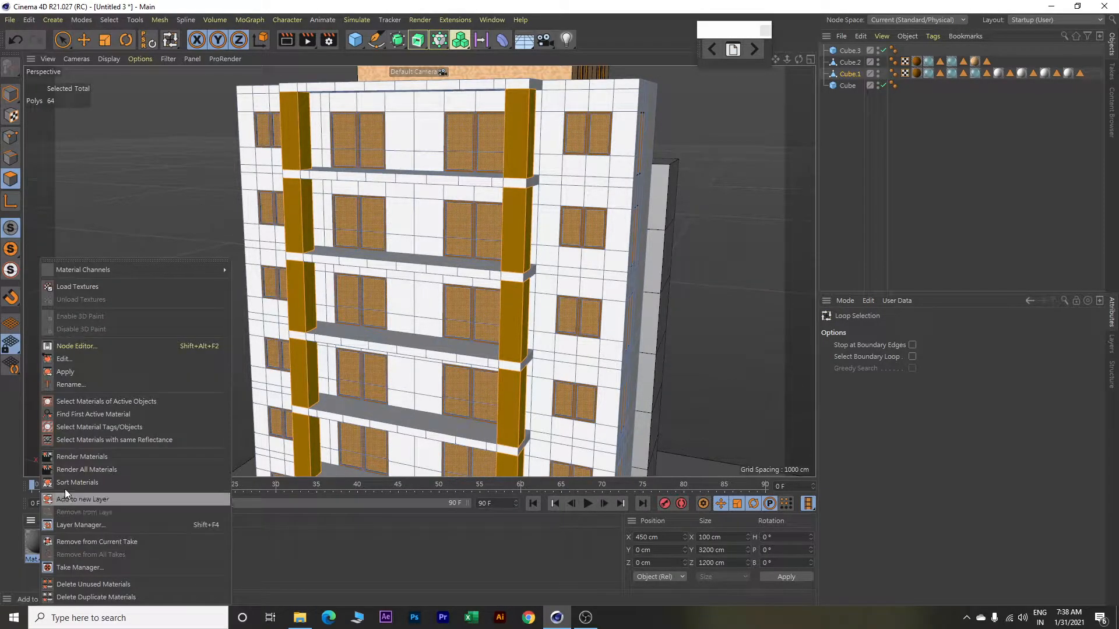
left_click(73, 374)
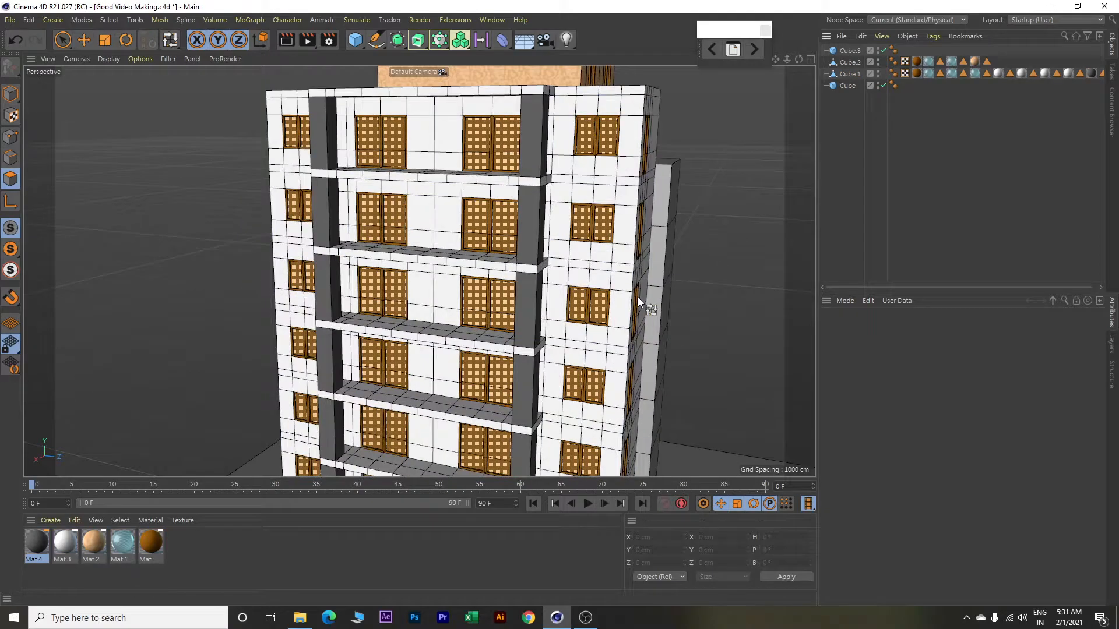
Extrude the two front roof polygons directly above the dark pillars upward with an offset of 400 cm.
scroll(638, 297, "up", 1)
middle_click_drag(607, 229, 641, 319, "alt")
left_click_drag(408, 263, 439, 321, "alt")
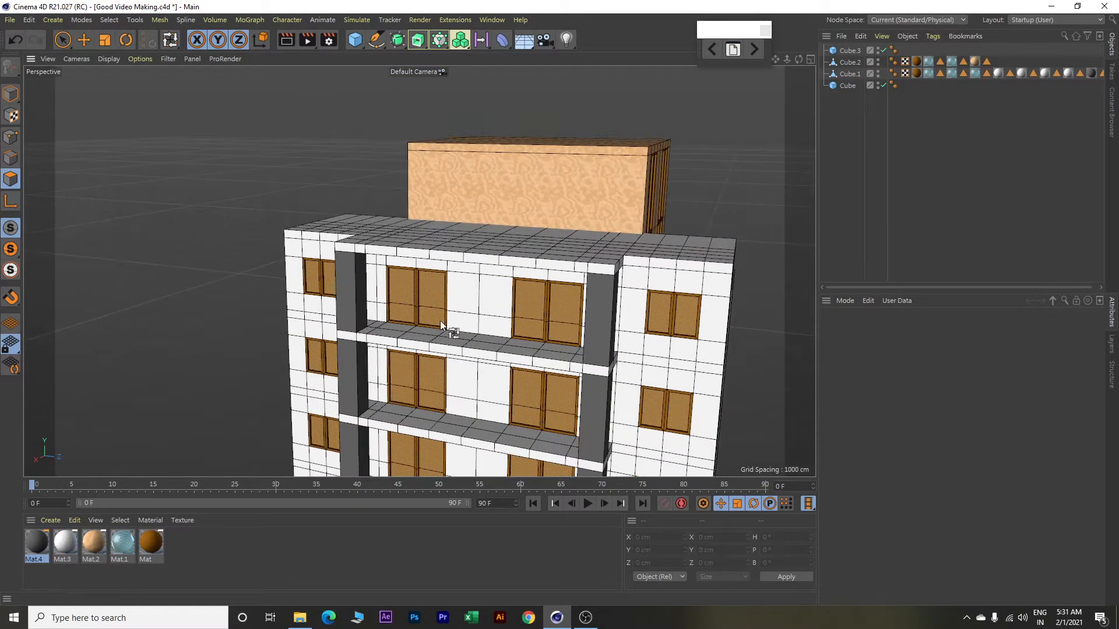
middle_click_drag(440, 320, 538, 363, "alt")
left_click_drag(538, 365, 497, 337, "alt")
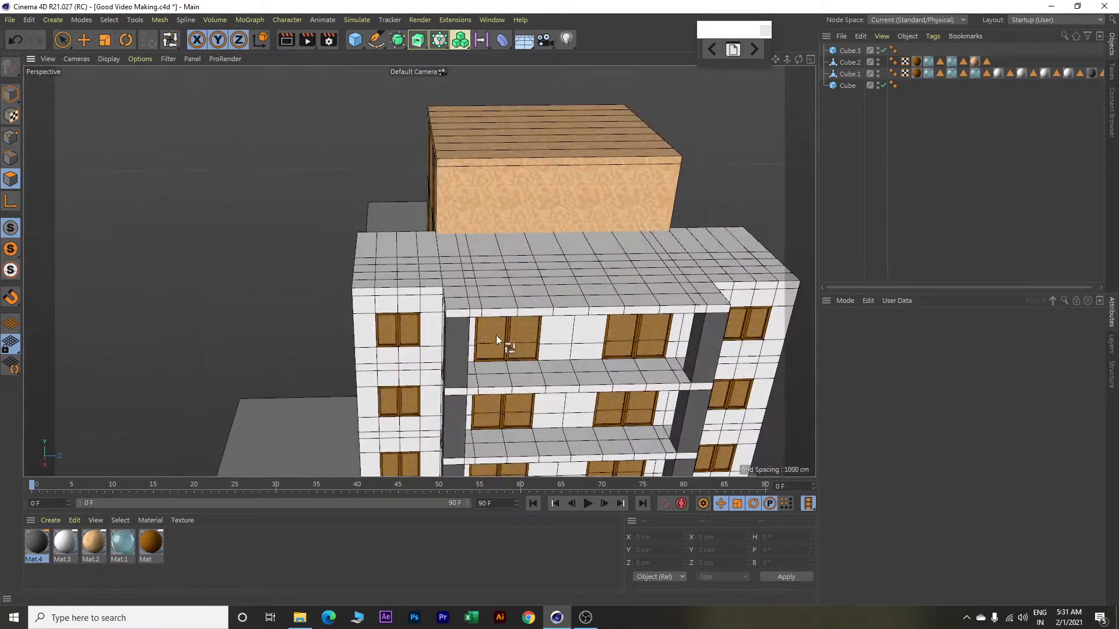
key("e")
left_click(459, 309)
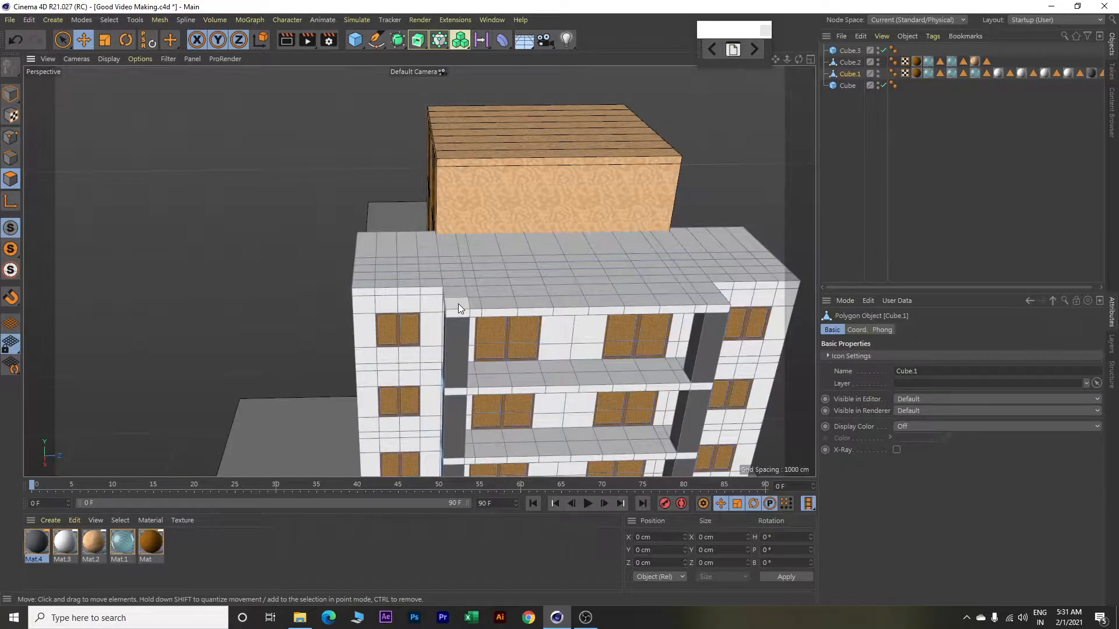
left_click(459, 304)
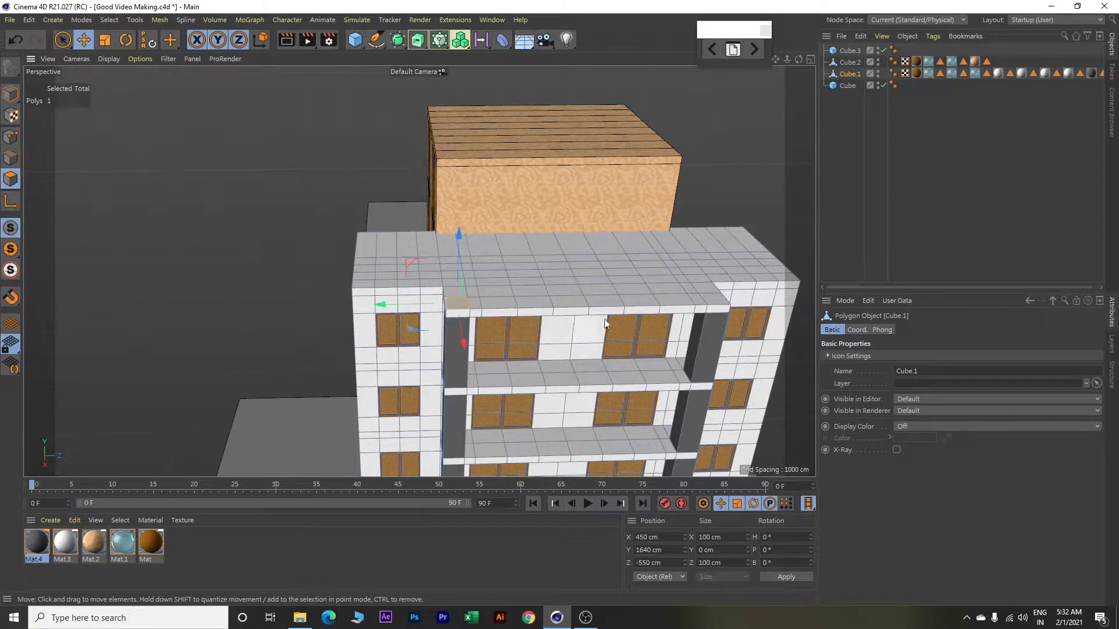
left_click(712, 300, "shift")
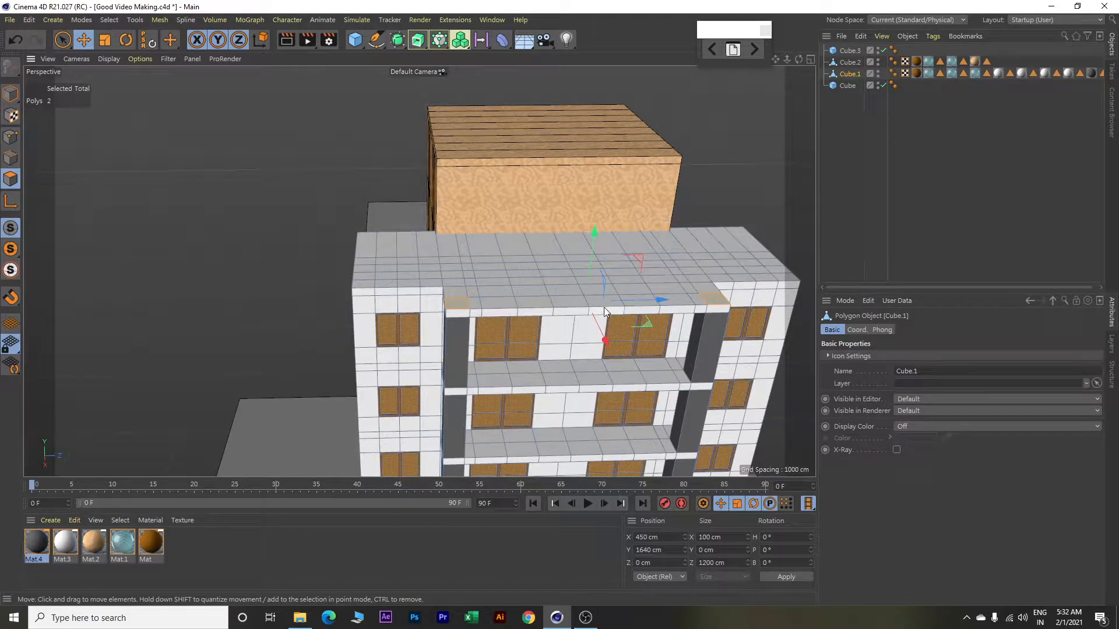
key("d")
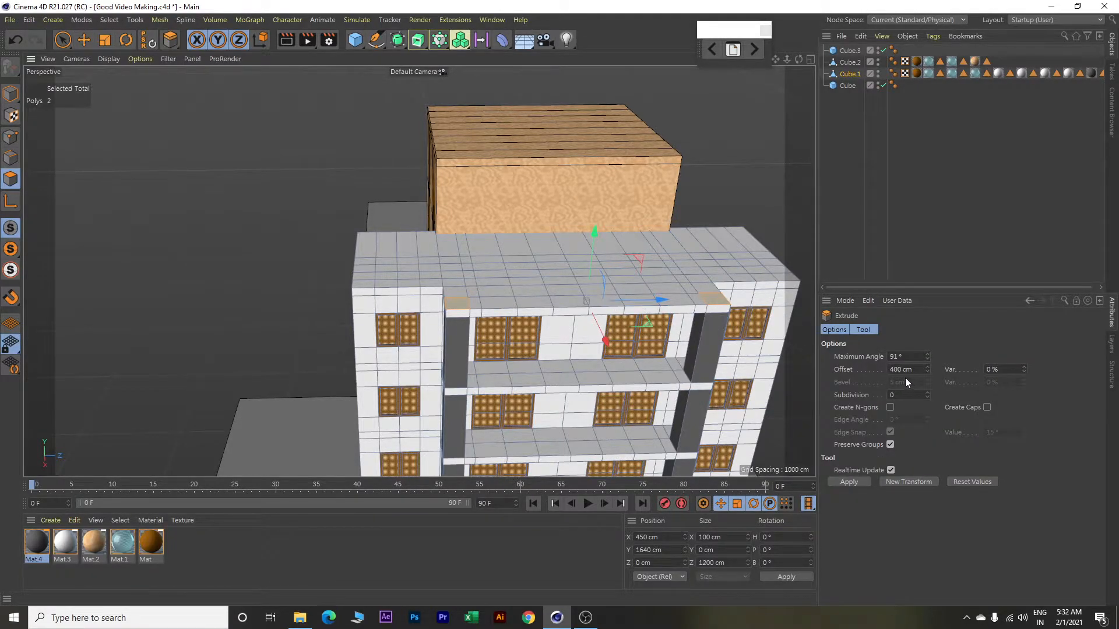
left_click(915, 481)
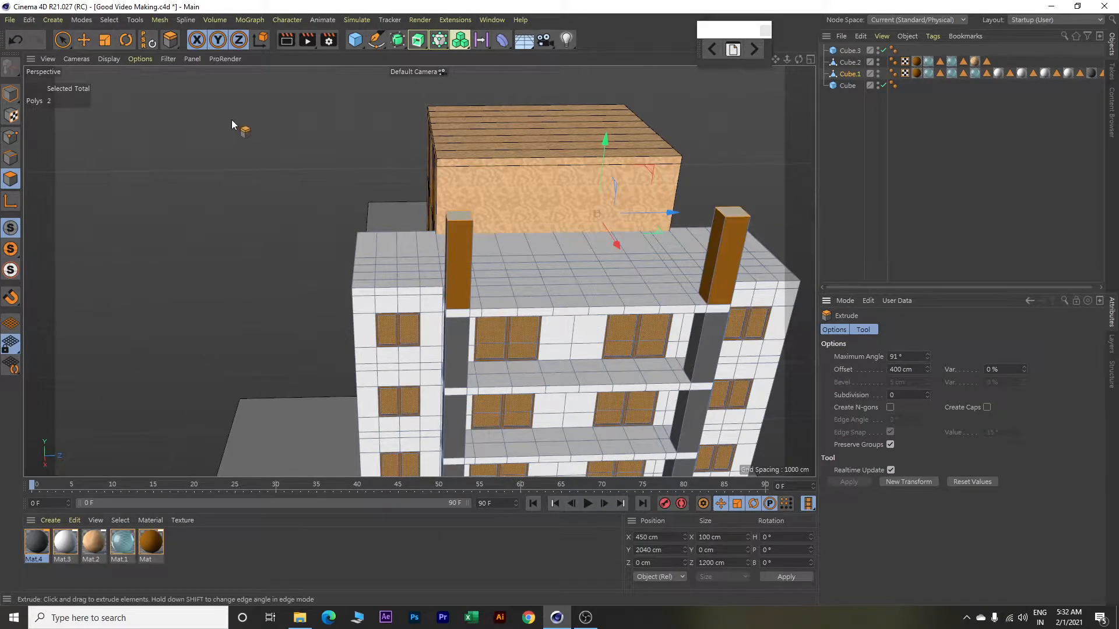
Loop-select the side faces of both new rooftop pillars and apply the white material Mat.3 to them.
left_click(109, 19)
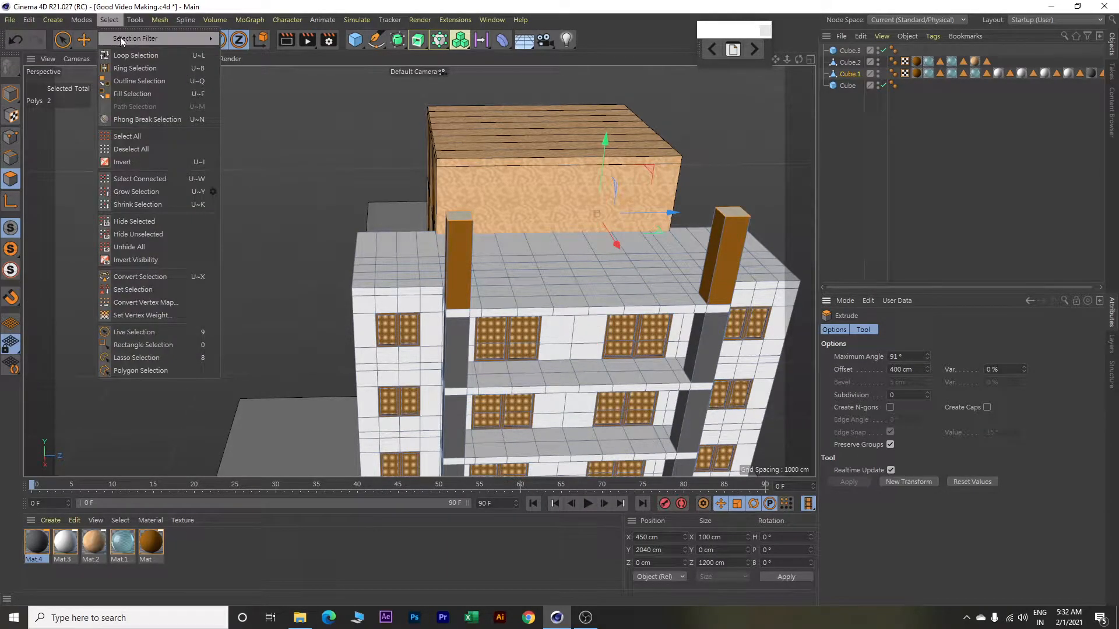
left_click(131, 56)
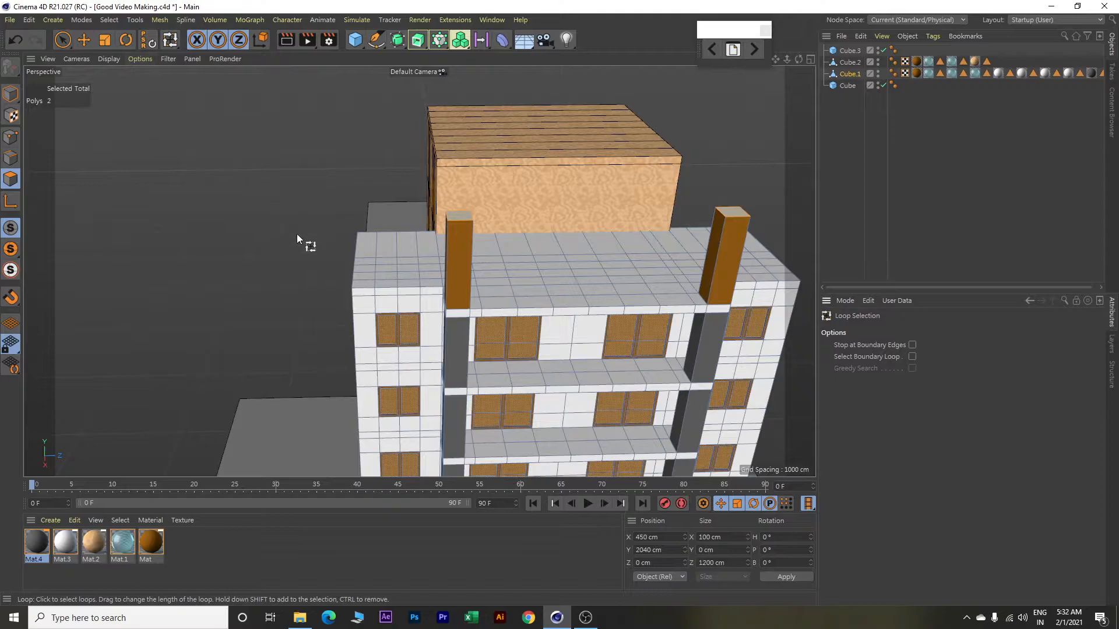
left_click(456, 258, "shift")
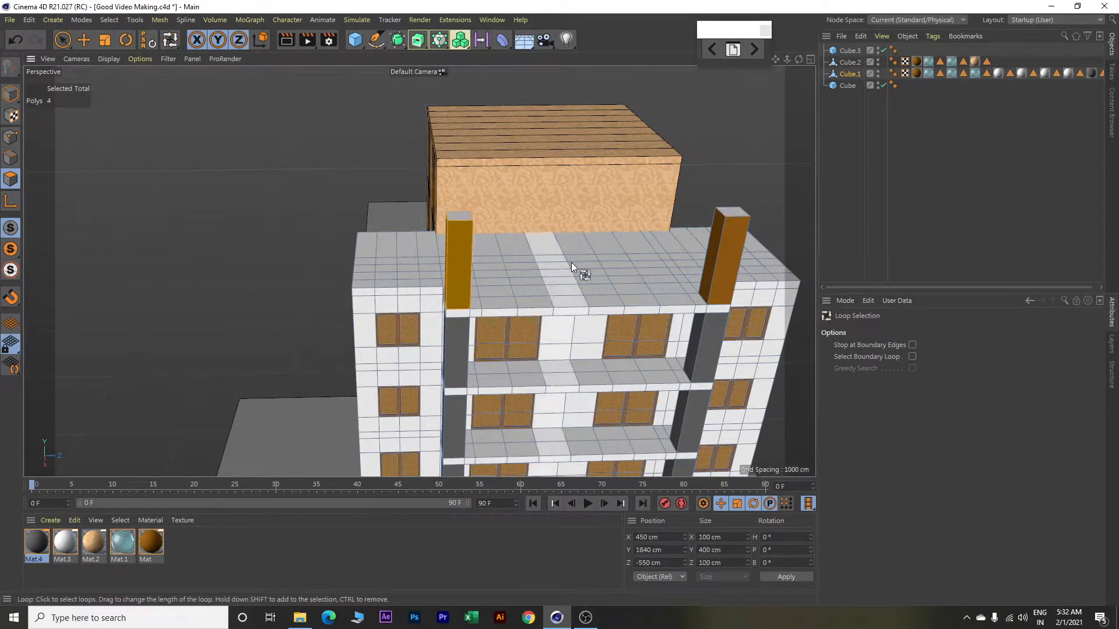
left_click(724, 250, "shift")
right_click(65, 547)
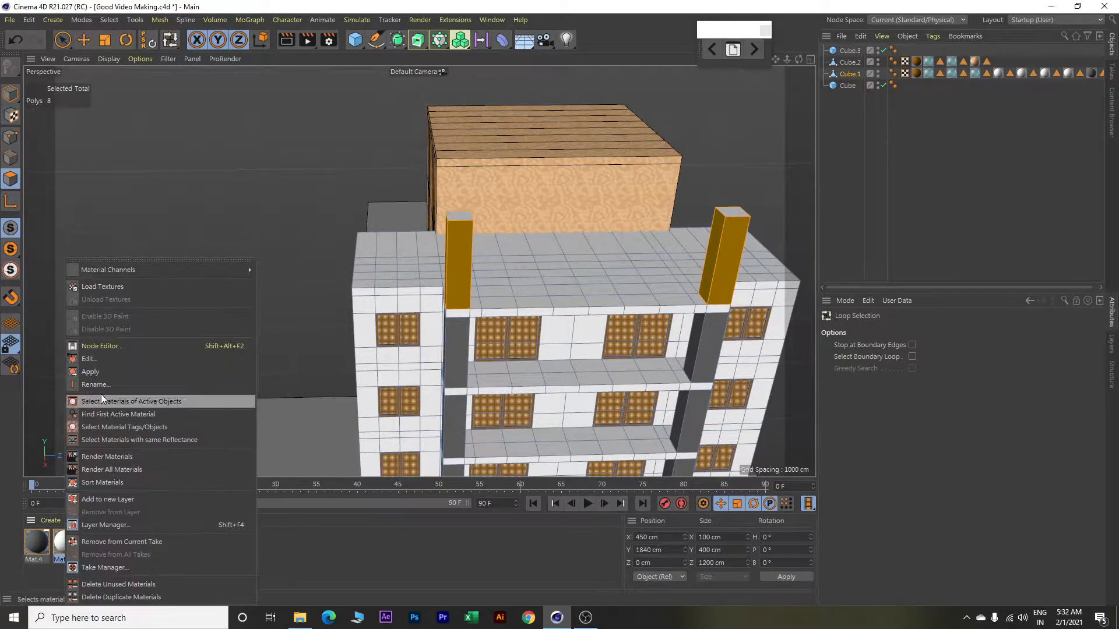
left_click(100, 371)
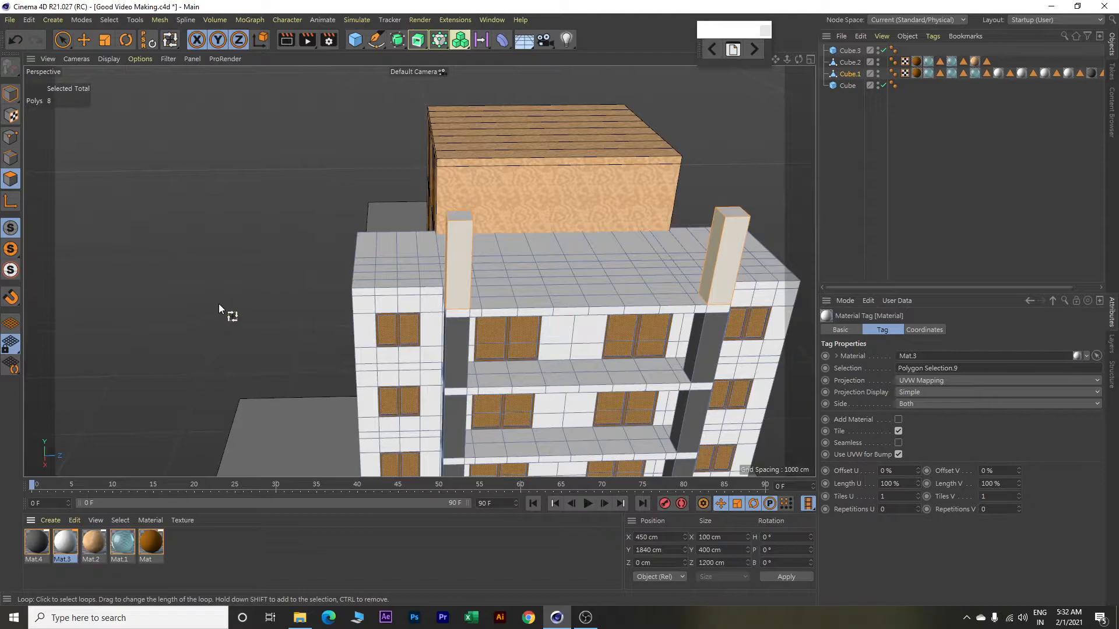
Extrude the narrow front polygon along the tan tower's roof edge 760 cm forward over the rooftop pillars.
left_click(11, 93)
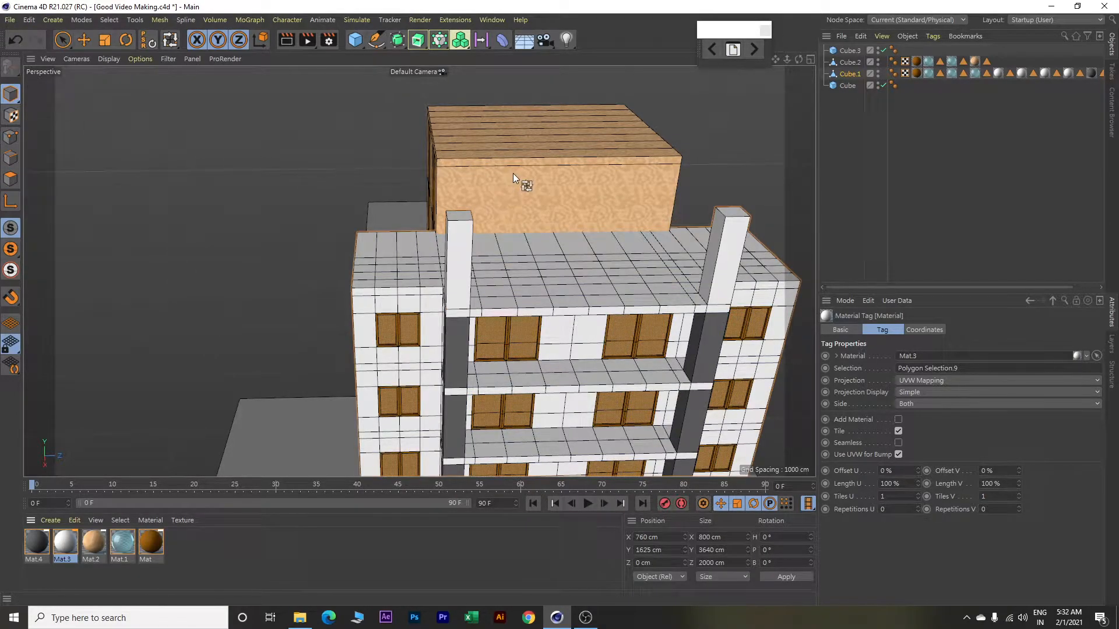
key("e")
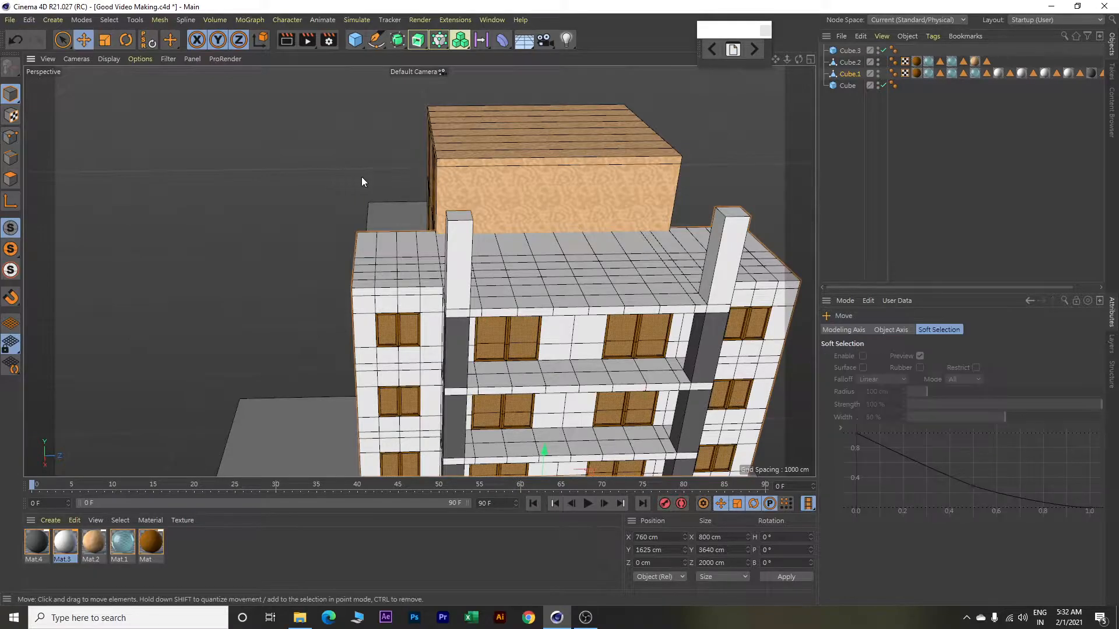
left_click(543, 184)
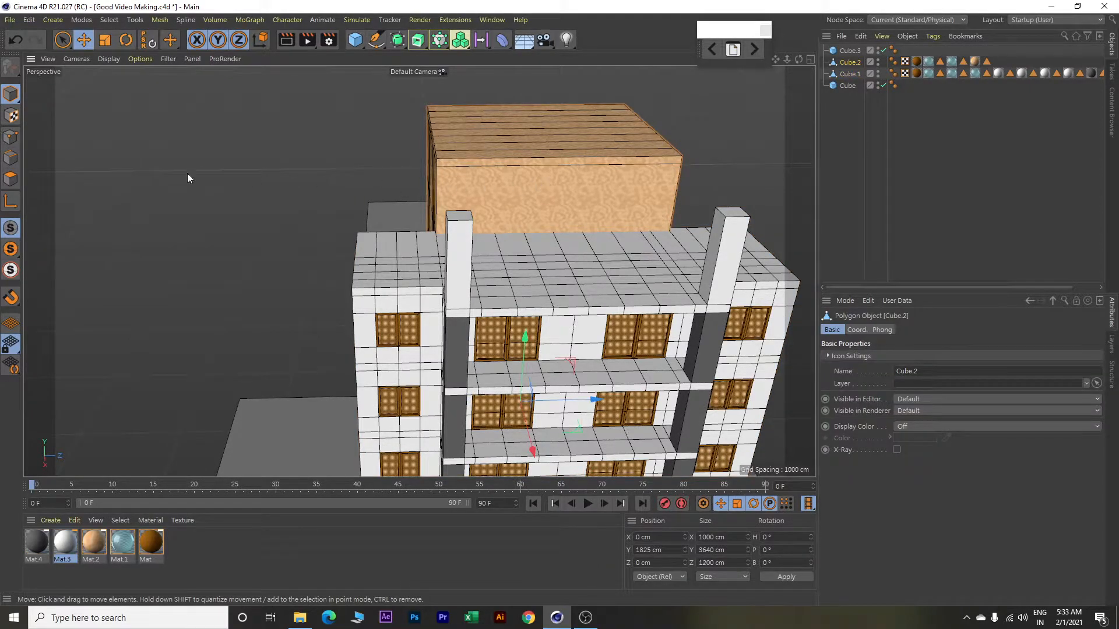
left_click(11, 179)
left_click(493, 163)
left_click(483, 177)
left_click_drag(336, 206, 411, 205, "alt")
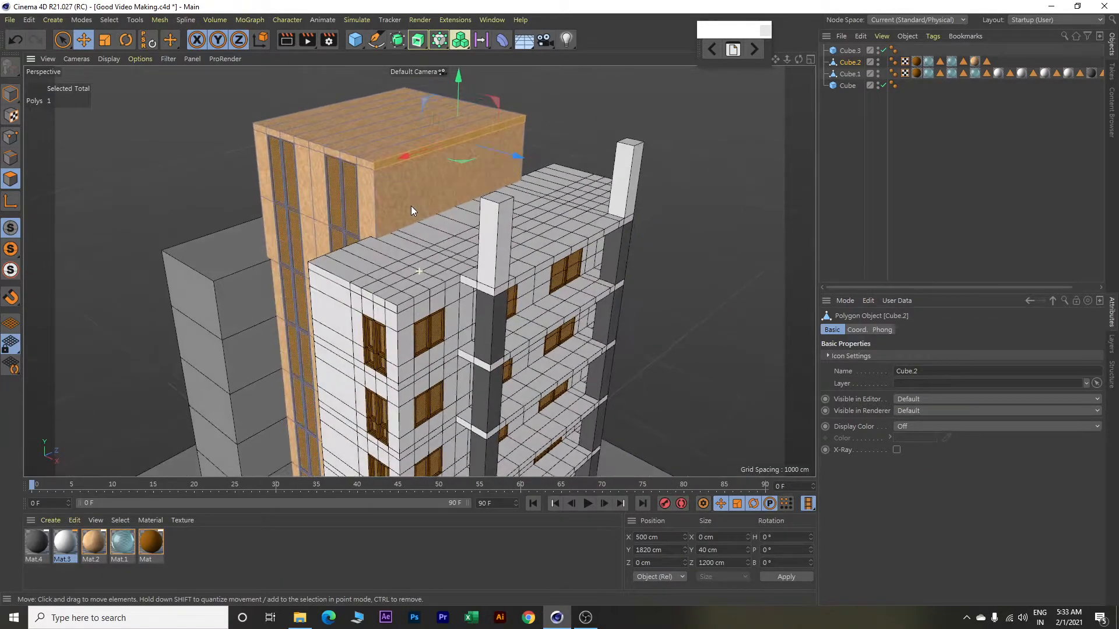
right_click(676, 115)
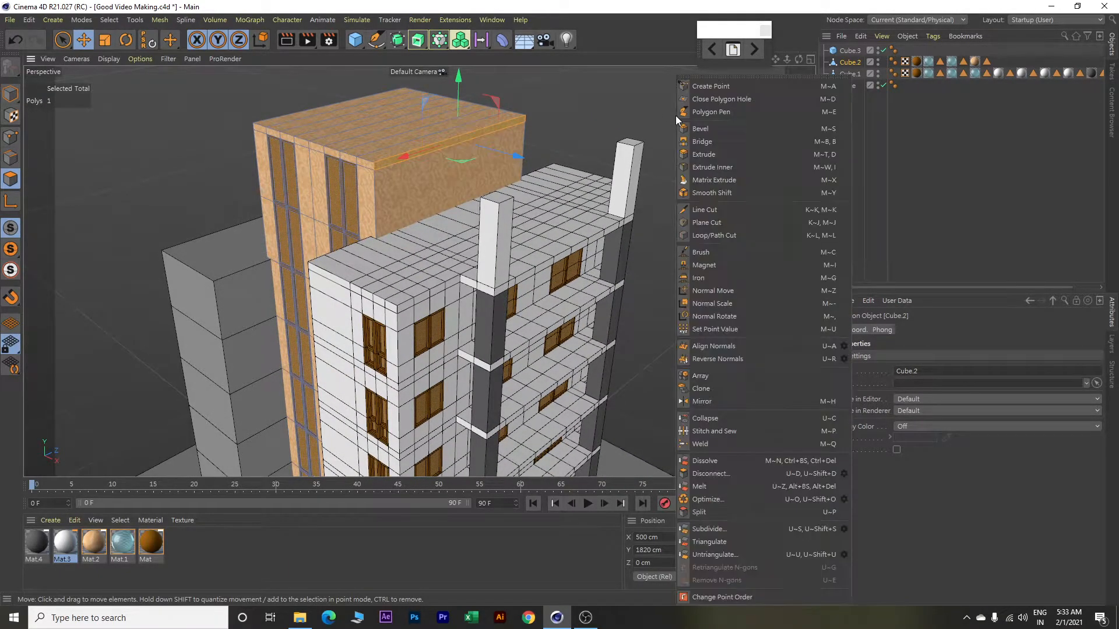
left_click(719, 159)
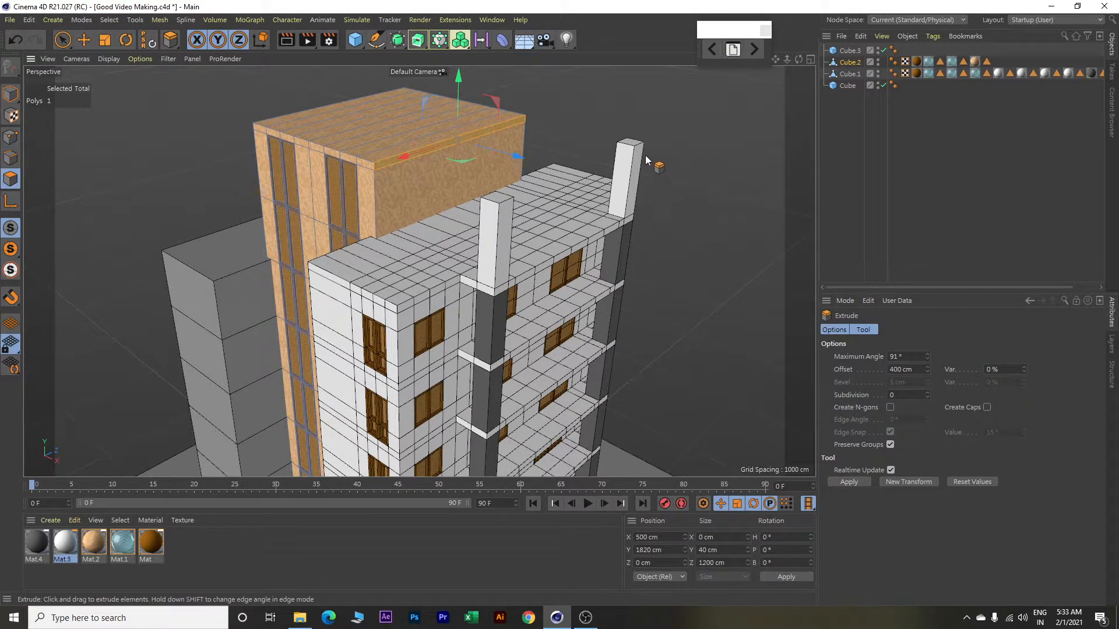
left_click_drag(635, 126, 770, 126)
double_click(922, 371)
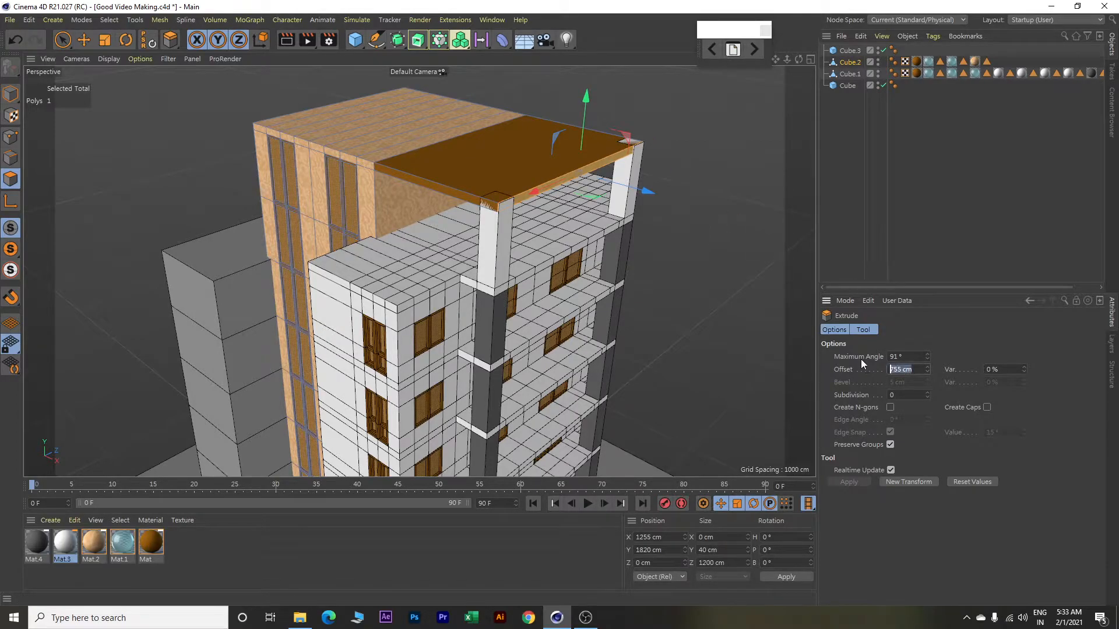
type("760")
key("Return")
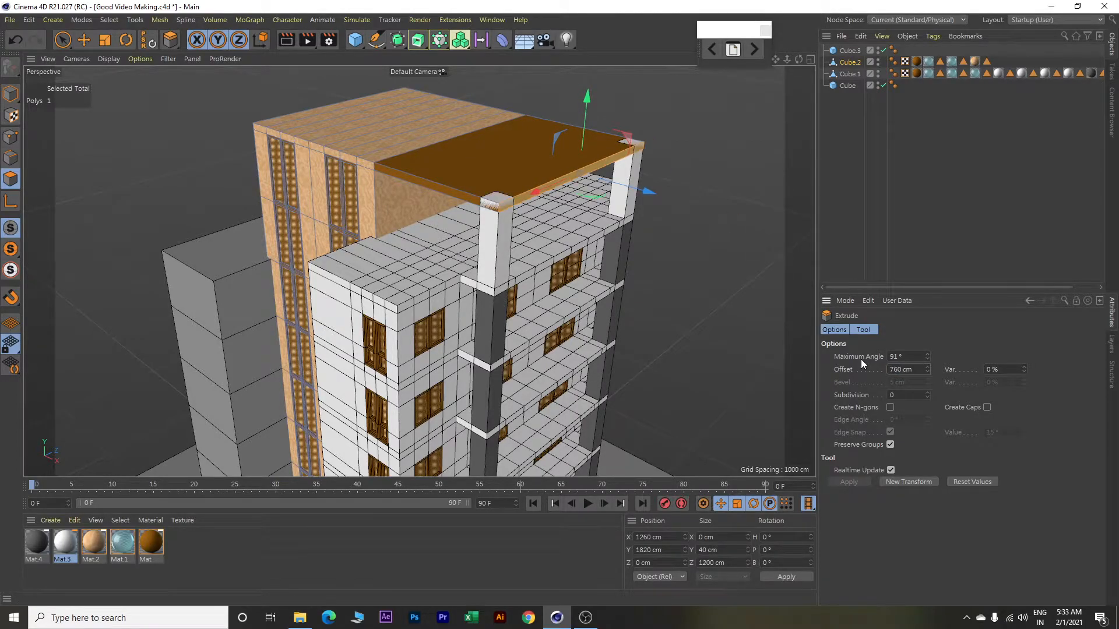
Loop-select the extruded roof slab's faces, try the white Mat.3 on them and override it with the dark grey Mat.4.
left_click(116, 21)
left_click(136, 54)
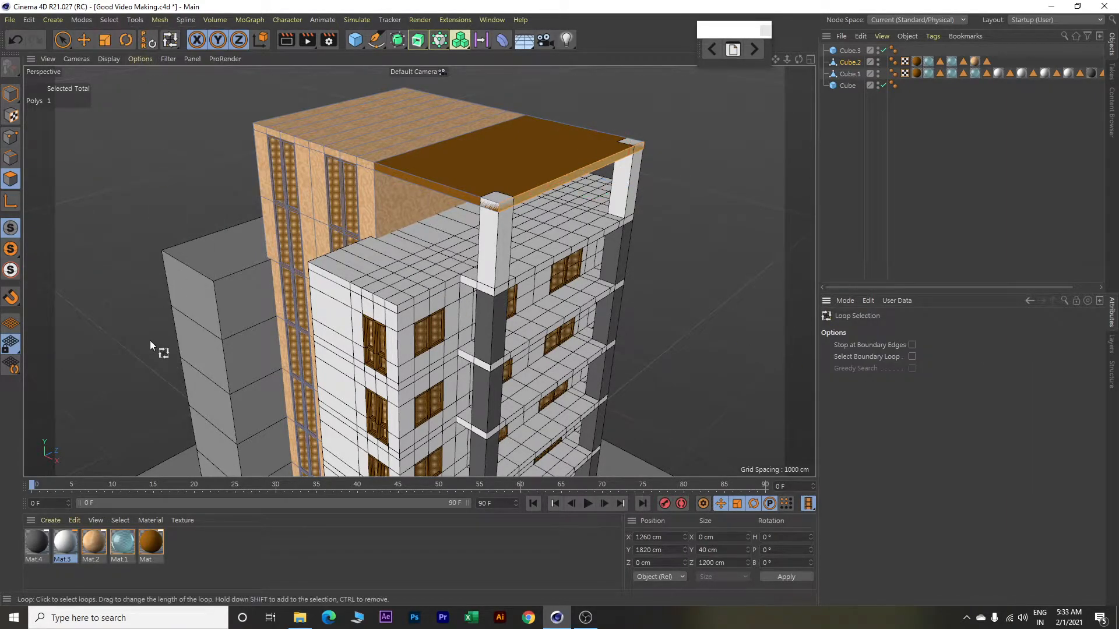
left_click(477, 168)
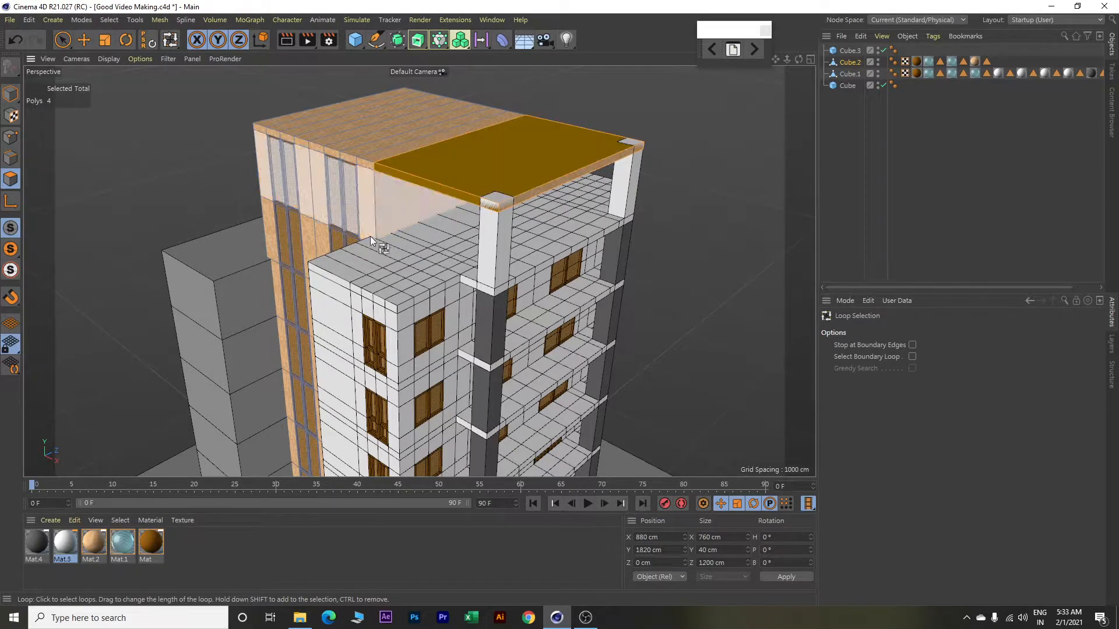
right_click(62, 545)
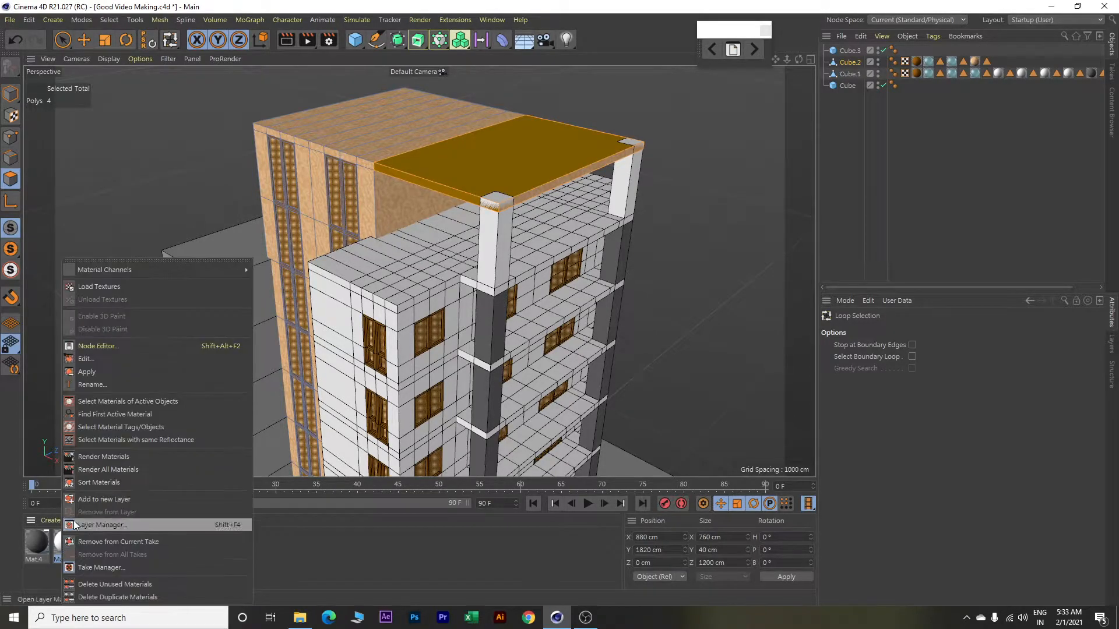
left_click(87, 372)
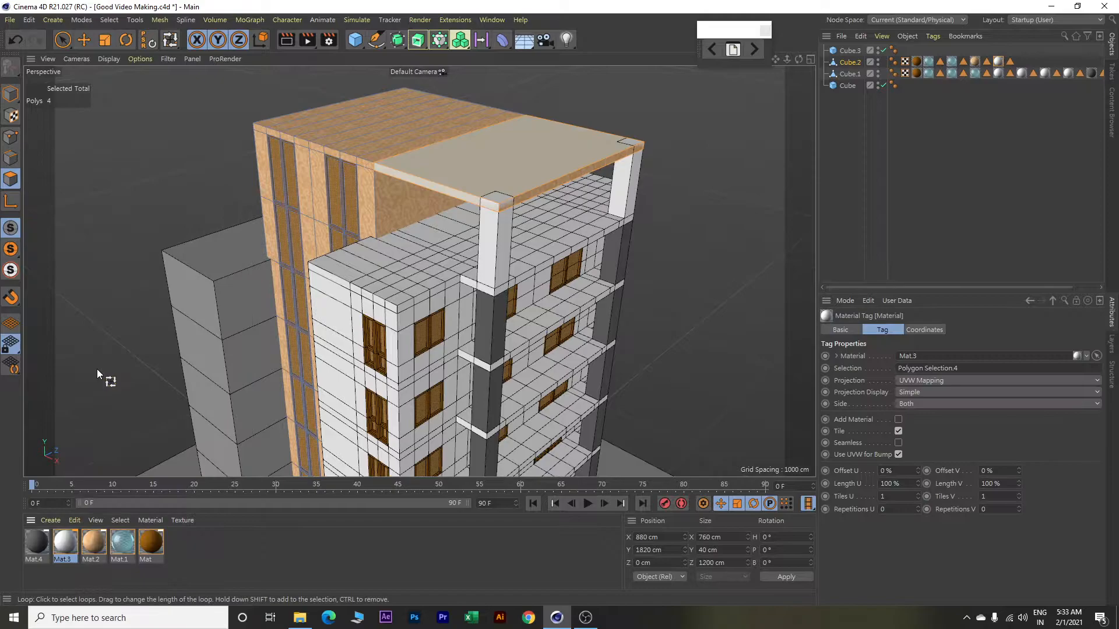
right_click(35, 540)
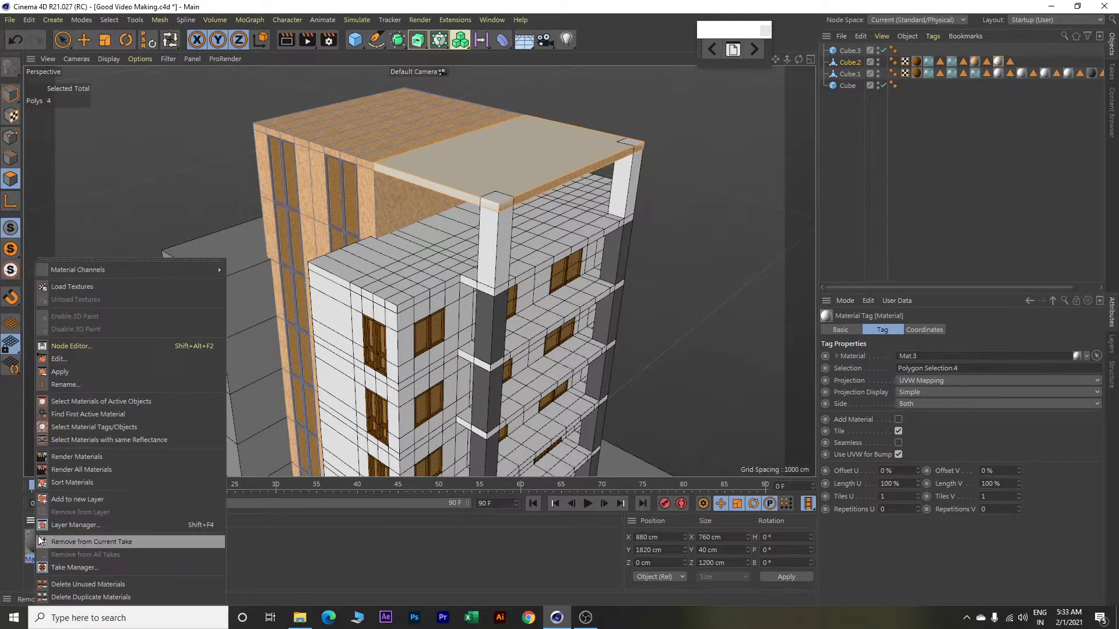
left_click(72, 373)
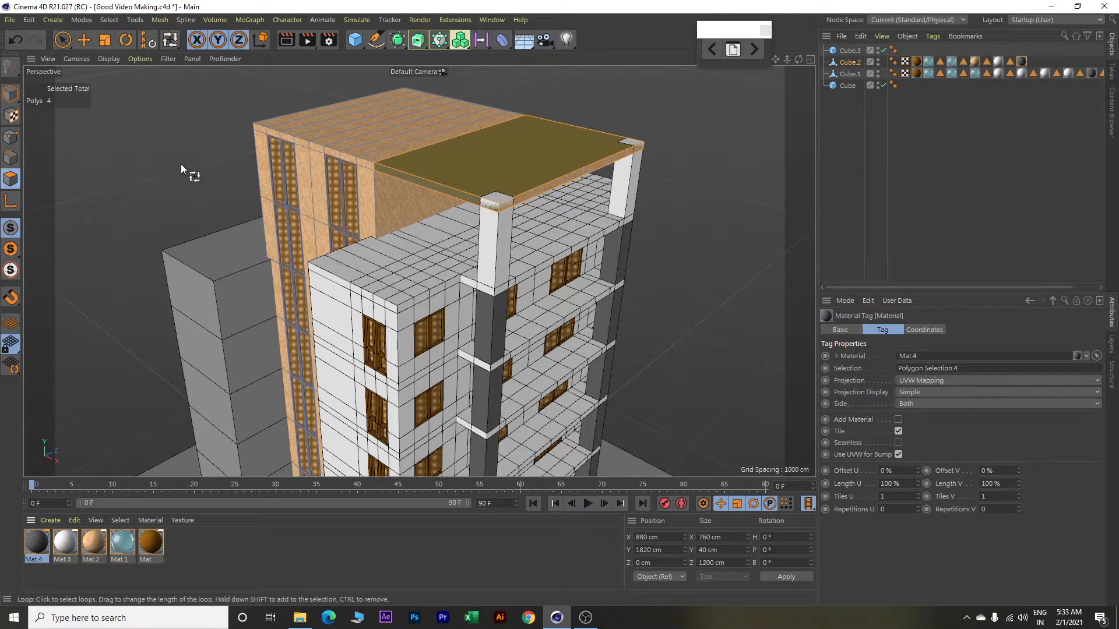
Select the roof slab's front edge polygon and apply the dark grey material Mat.4 to it.
key("e")
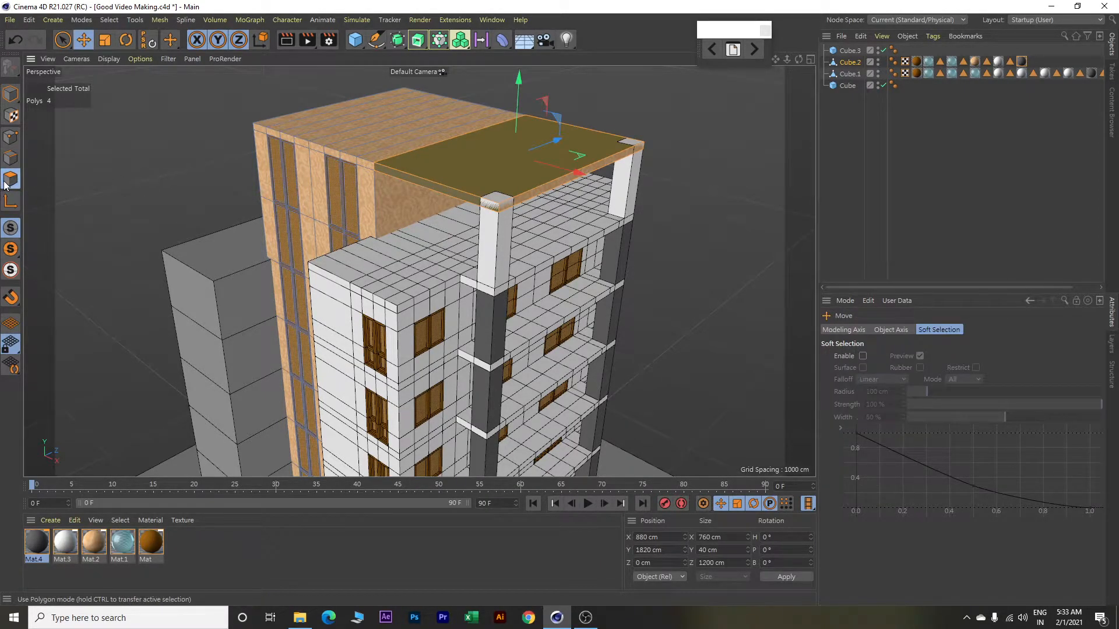
left_click(558, 183)
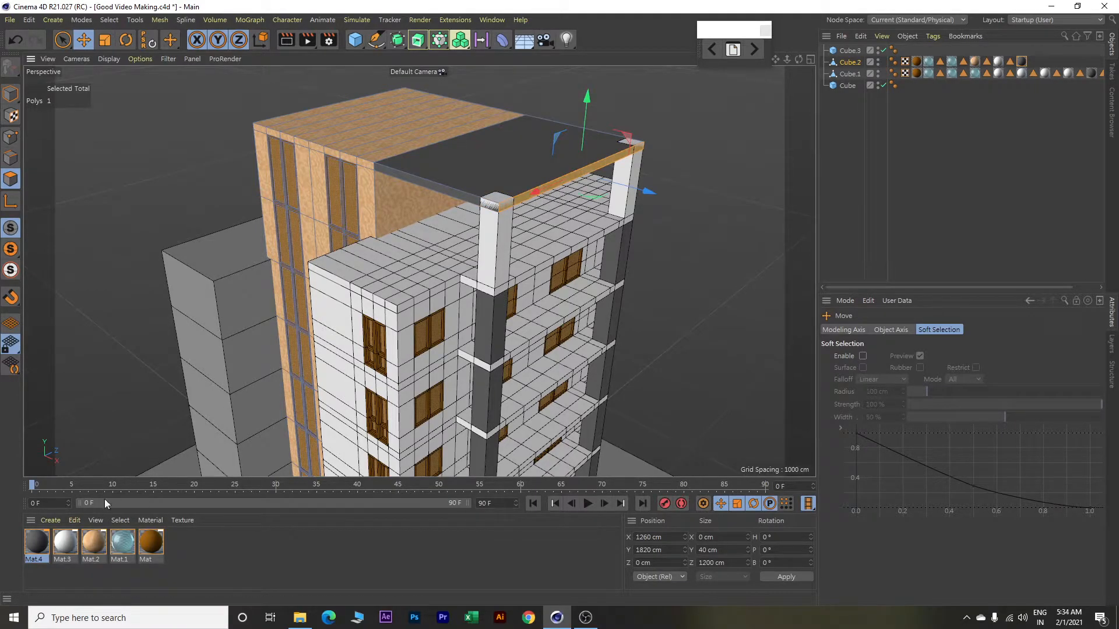
right_click(39, 540)
left_click(91, 371)
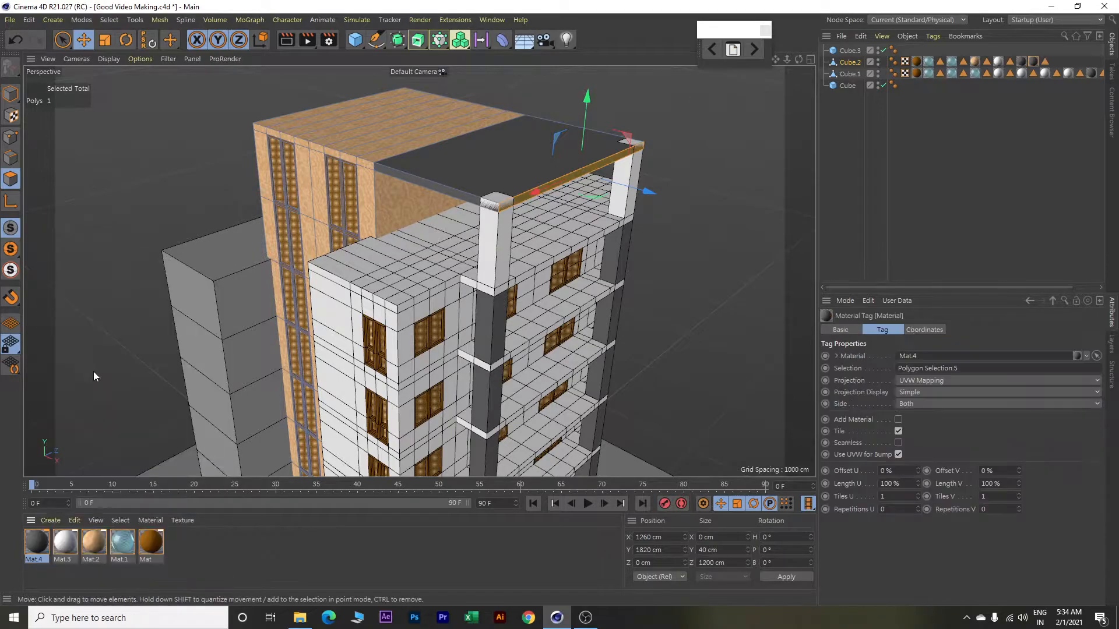
On the front apartment building, loop-select the side faces of both rooftop pillars and apply the dark grey material Mat.4 to them.
key("u")
key("l")
left_click(10, 95)
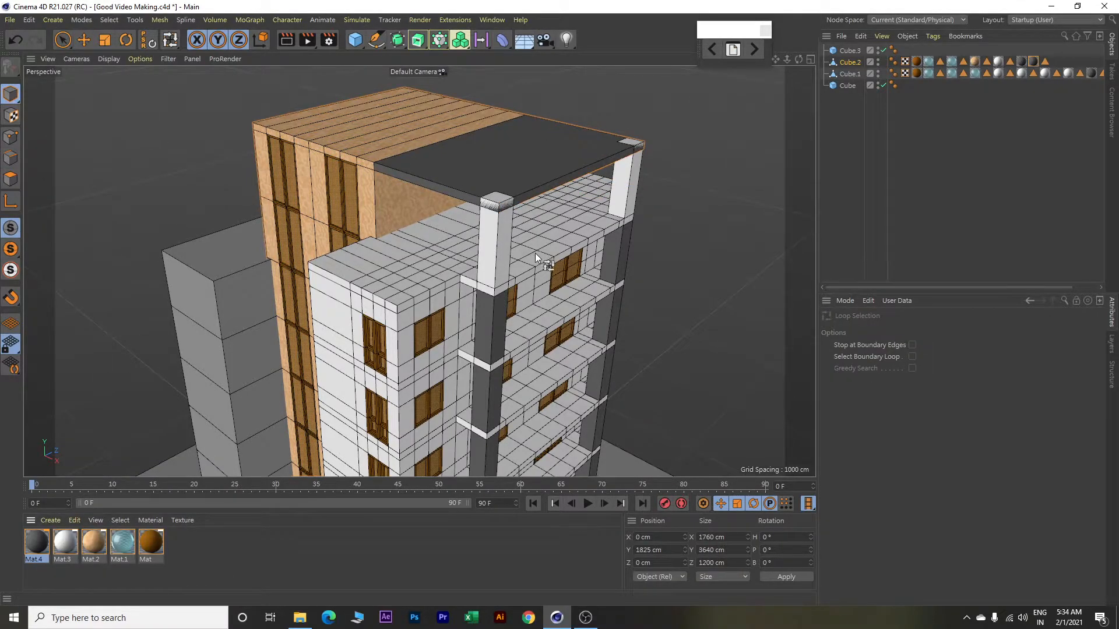
key("e")
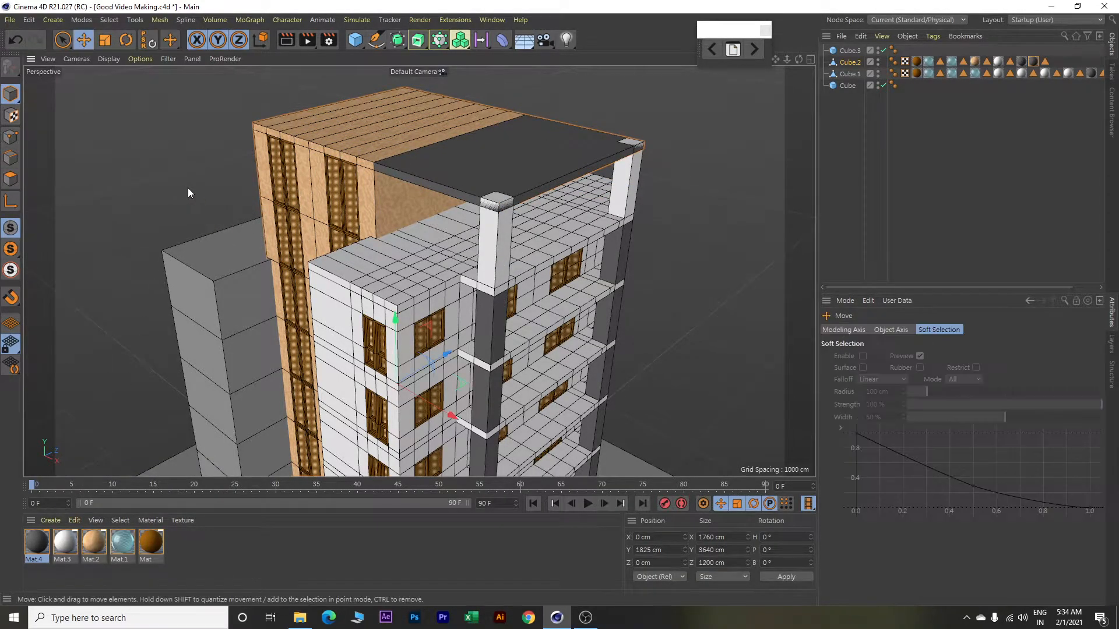
left_click(502, 260)
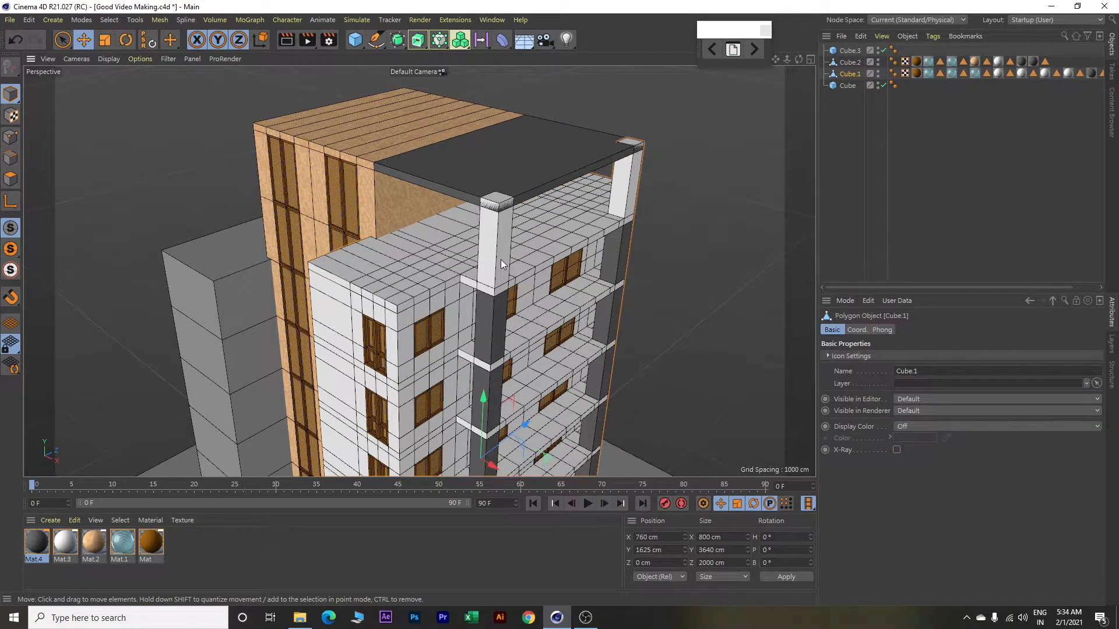
left_click(10, 179)
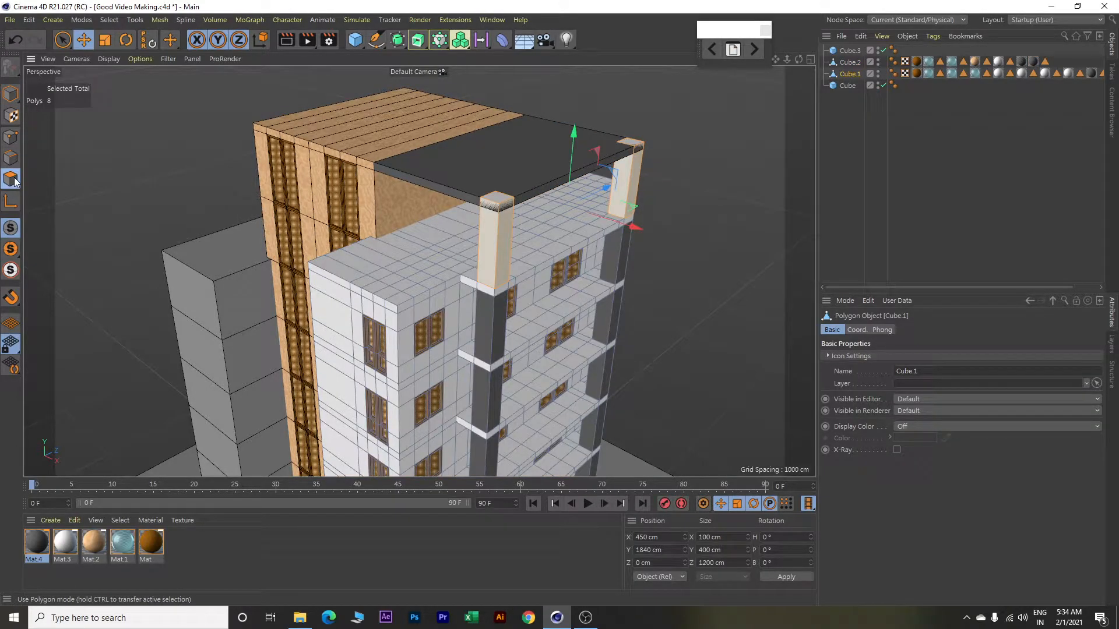
left_click(110, 19)
left_click(127, 55)
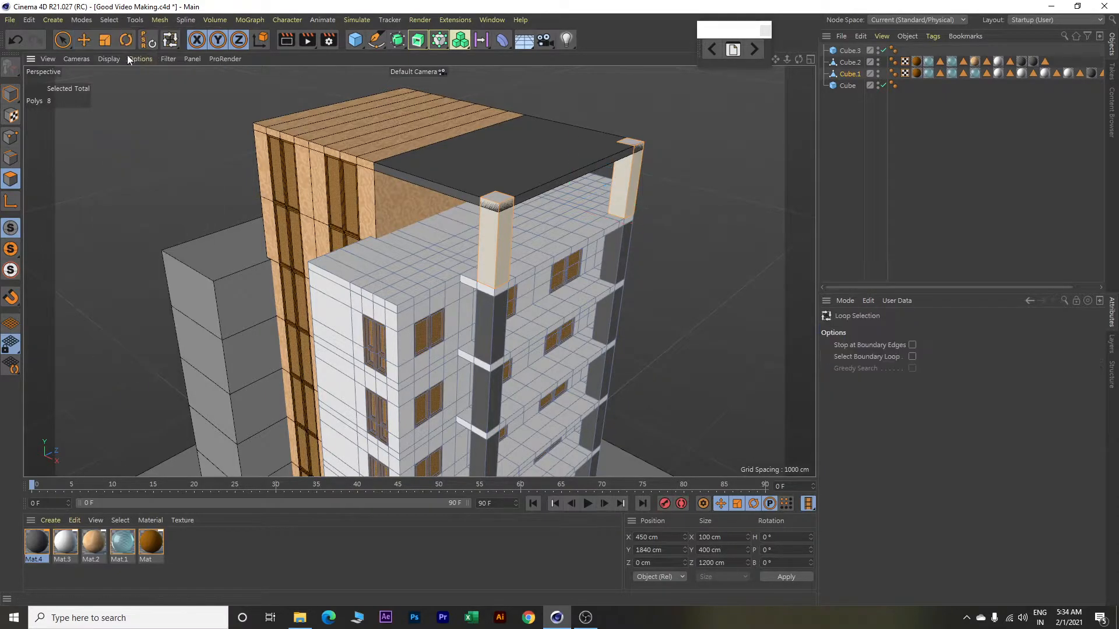
left_click(500, 246)
right_click(35, 540)
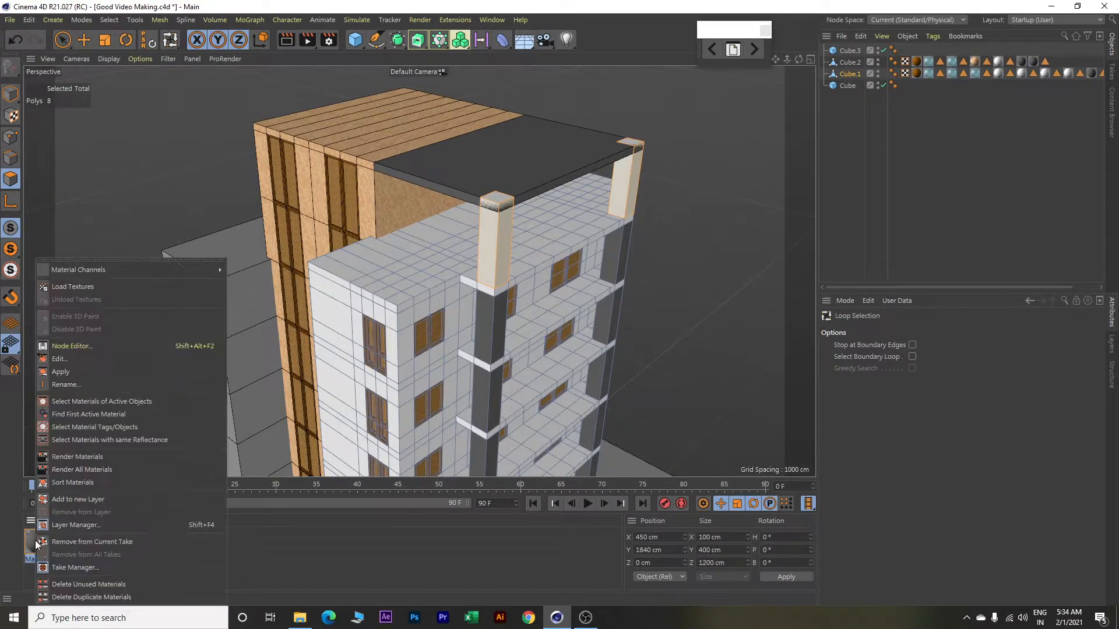
left_click(74, 373)
Select the top faces of both rooftop pillars and apply the dark grey material Mat.4 to them.
left_click_drag(681, 239, 672, 260, "alt")
scroll(496, 242, "up", 1)
scroll(495, 242, "up", 8)
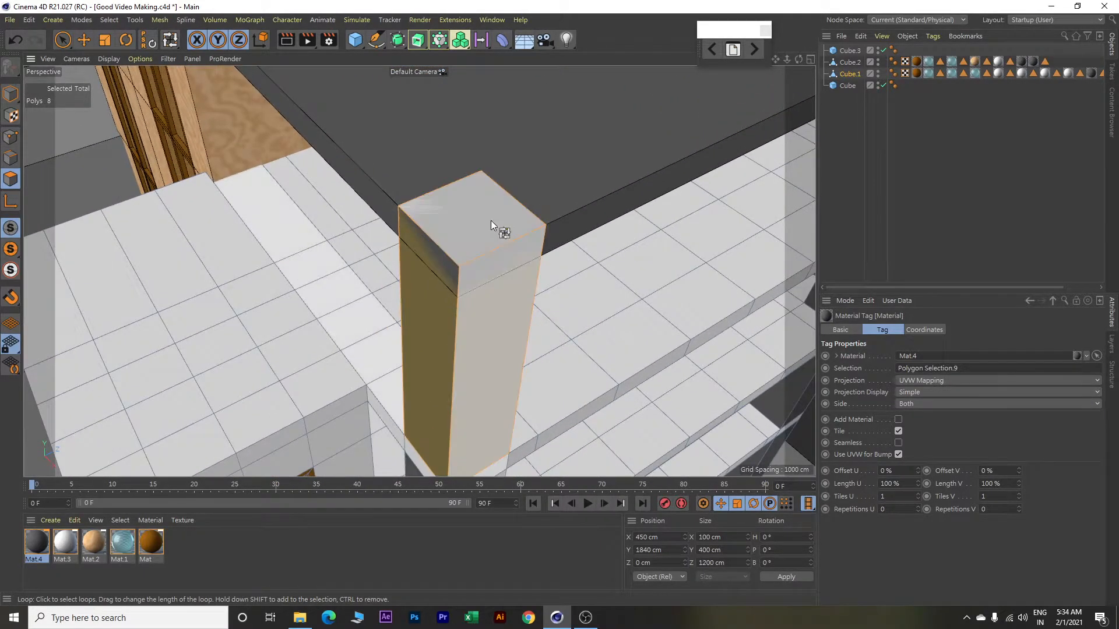
scroll(491, 221, "down", 8)
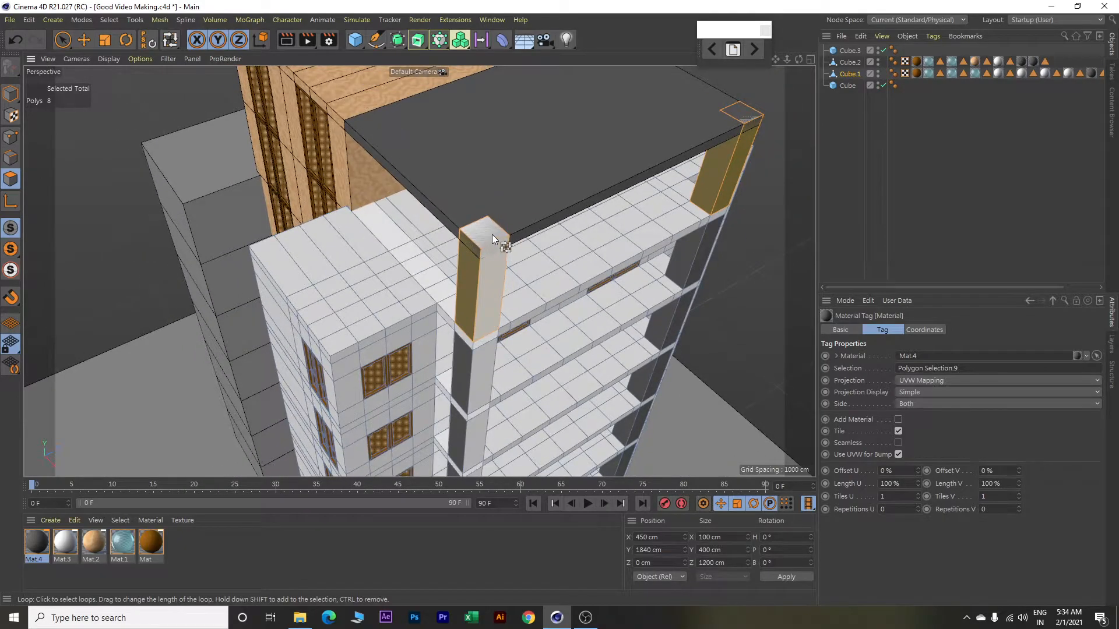
key("e")
left_click(485, 233)
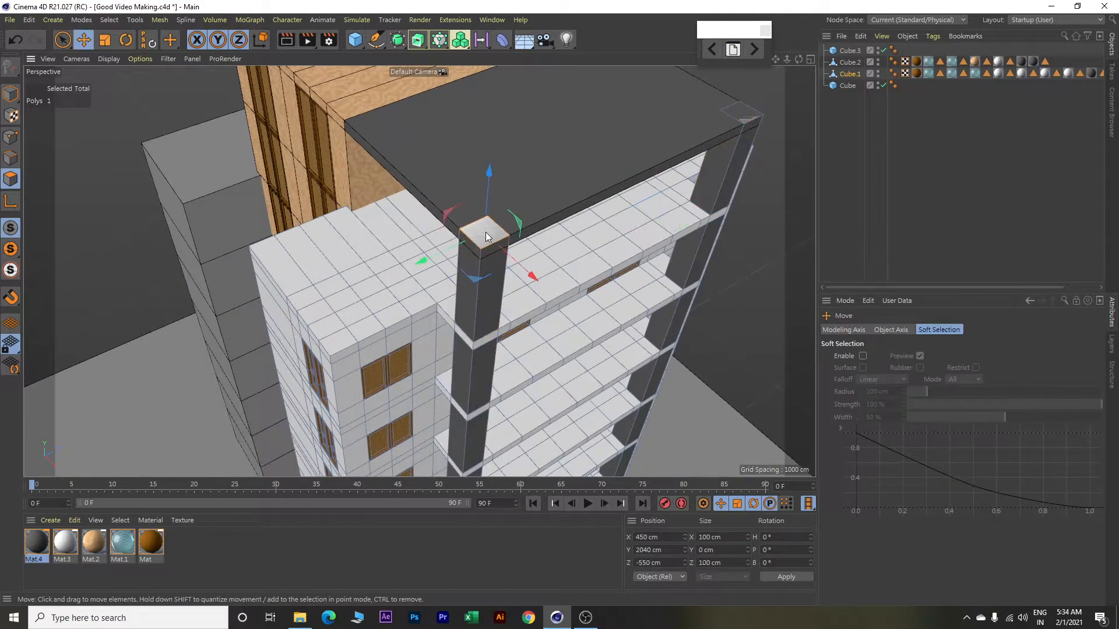
left_click(743, 113, "shift")
right_click(39, 540)
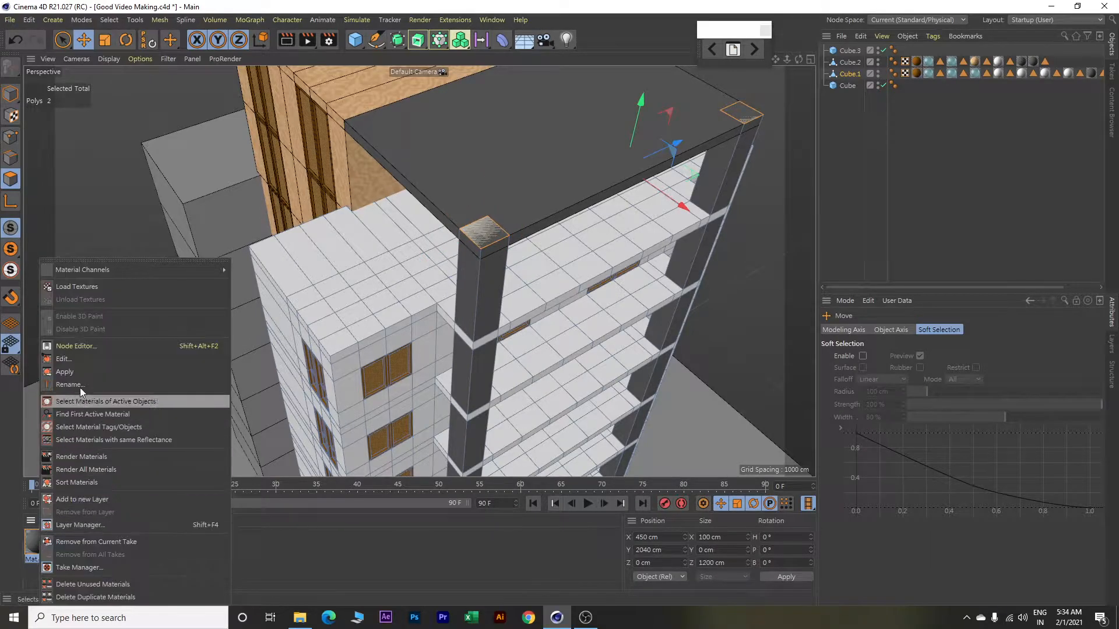
left_click(79, 369)
Add a new cube and move it out in front of the apartment building, to about X 1928 cm and Y 2364 cm.
left_click_drag(698, 377, 669, 327, "alt")
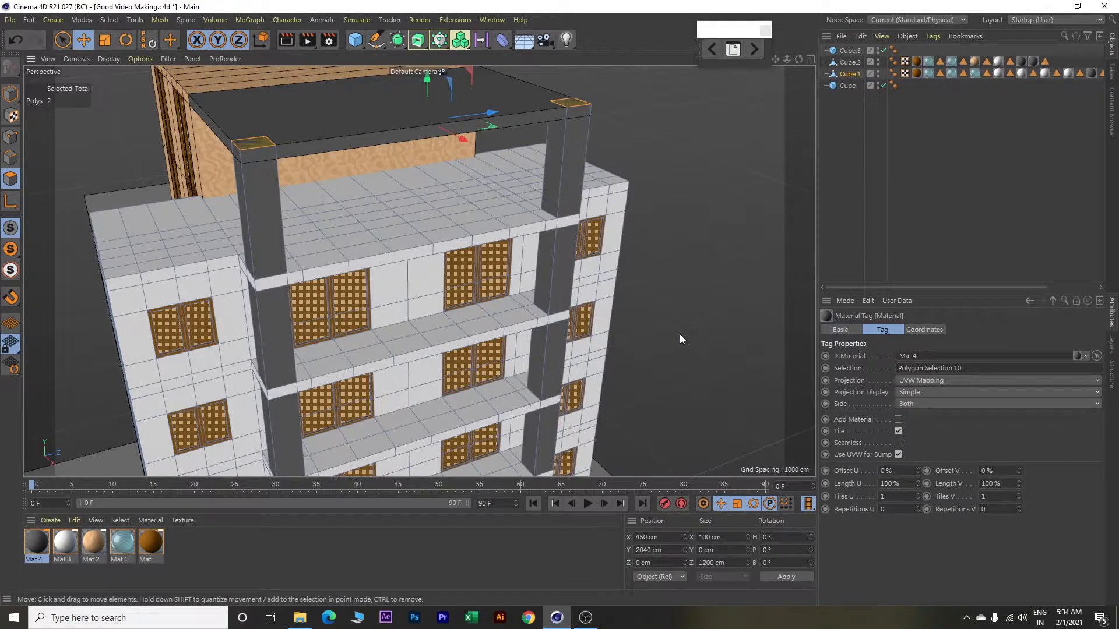
scroll(615, 346, "down", 10)
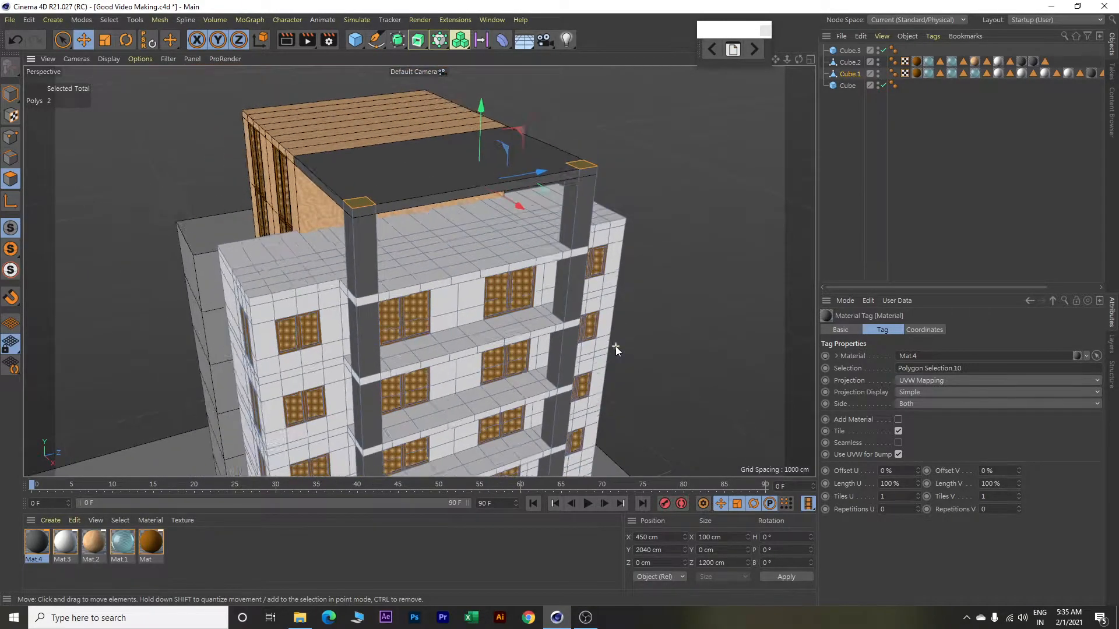
left_click_drag(659, 387, 595, 249, "alt")
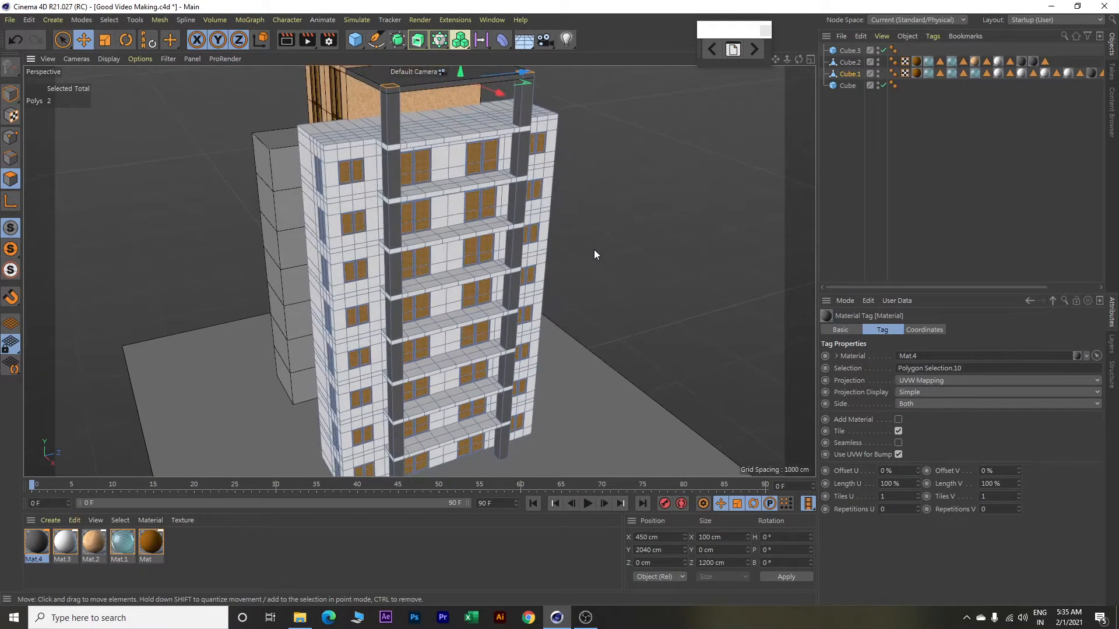
left_click(353, 42)
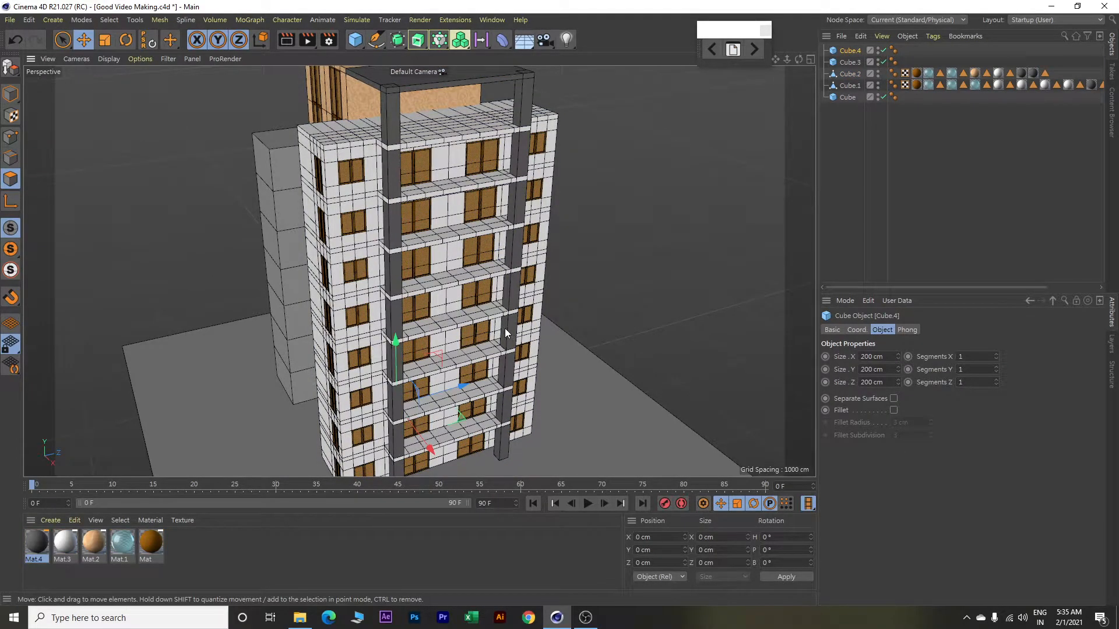
left_click_drag(432, 452, 551, 310)
left_click_drag(640, 312, 669, 322, "alt")
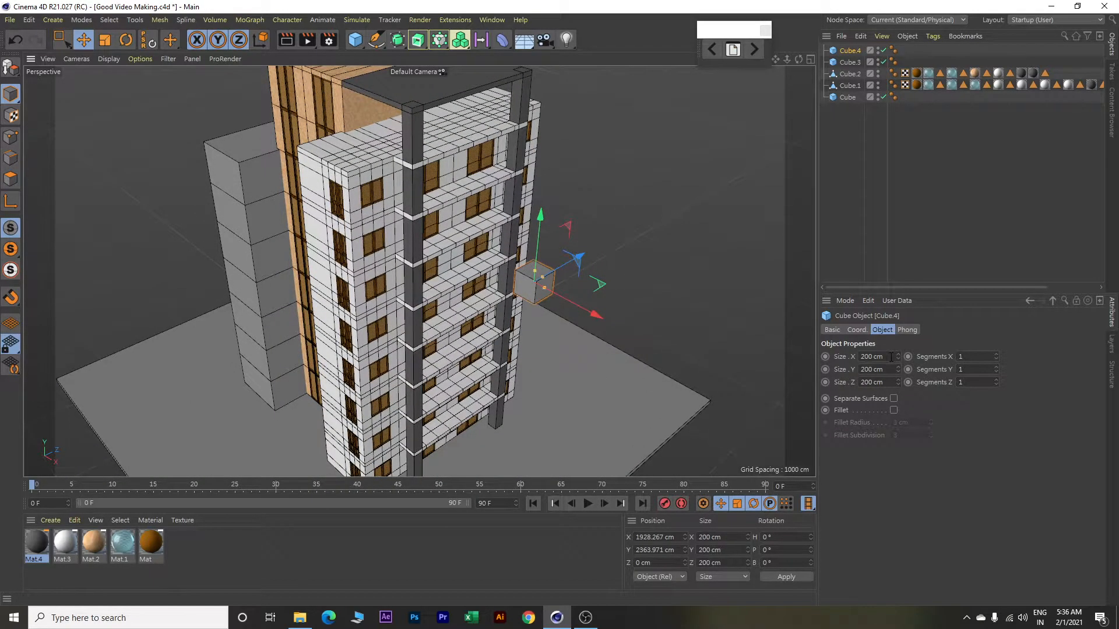
Resize the new cube into a tall thin bar, 20 cm in X, 3600 cm in Y and 20 cm in Z.
left_click(891, 357)
key("Tab")
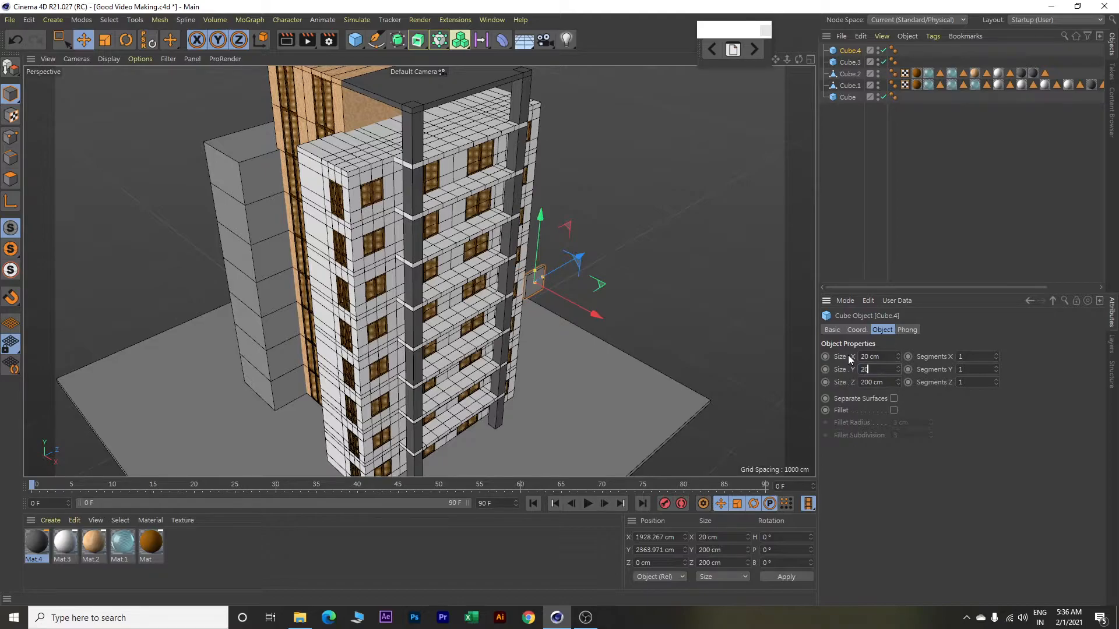
key("Tab")
key("Tab")
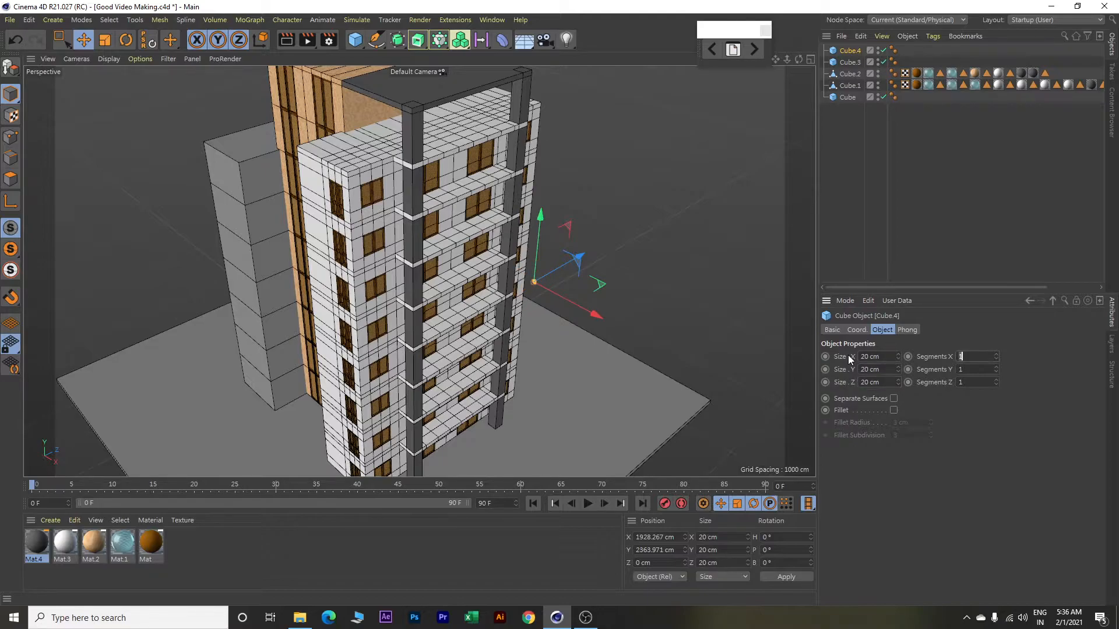
scroll(543, 331, "up", 5)
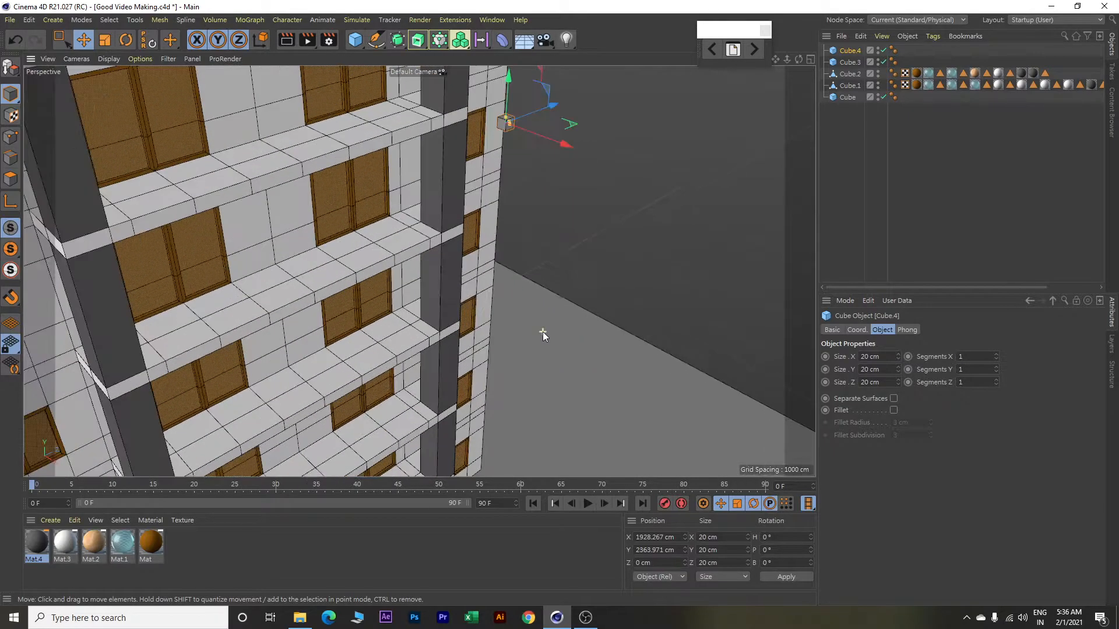
middle_click_drag(570, 230, 605, 272, "alt")
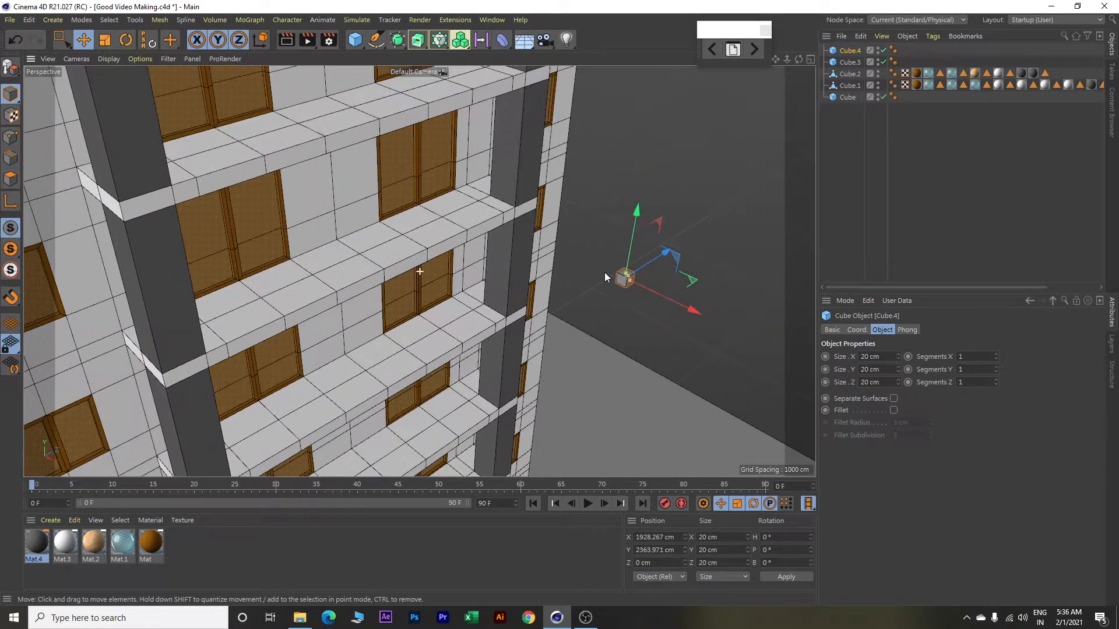
left_click(886, 371)
type("360")
key("Return")
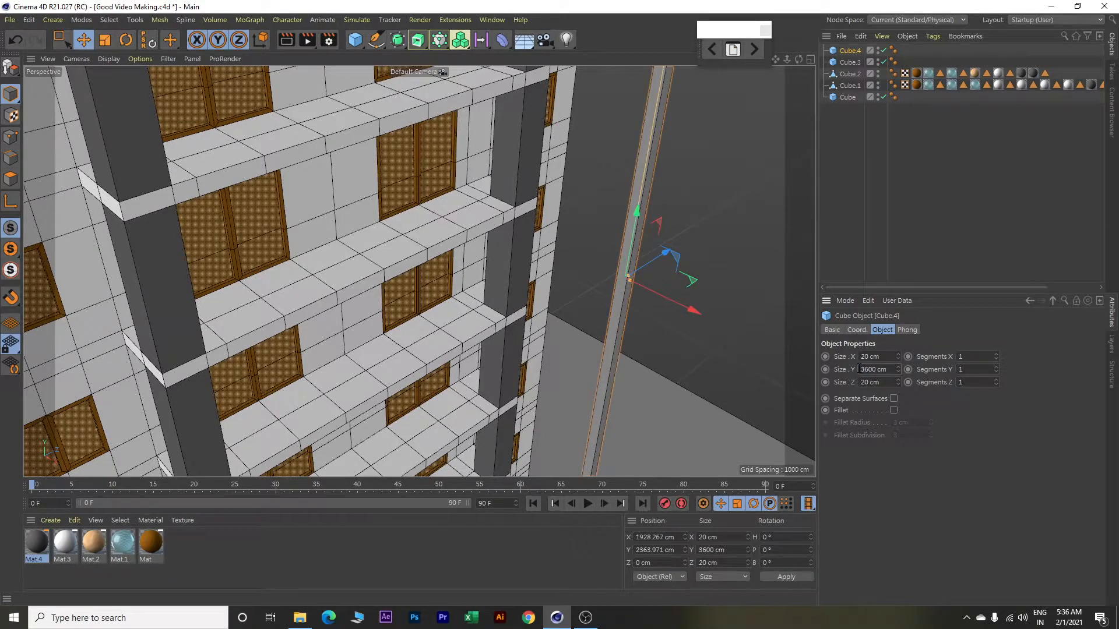
Lower the tall bar in front of the building and set its Y position to 1825 cm.
left_click(726, 341)
scroll(726, 340, "down", 5)
middle_click_drag(726, 340, 655, 294, "alt")
left_click_drag(655, 293, 676, 292, "alt")
left_click(622, 244)
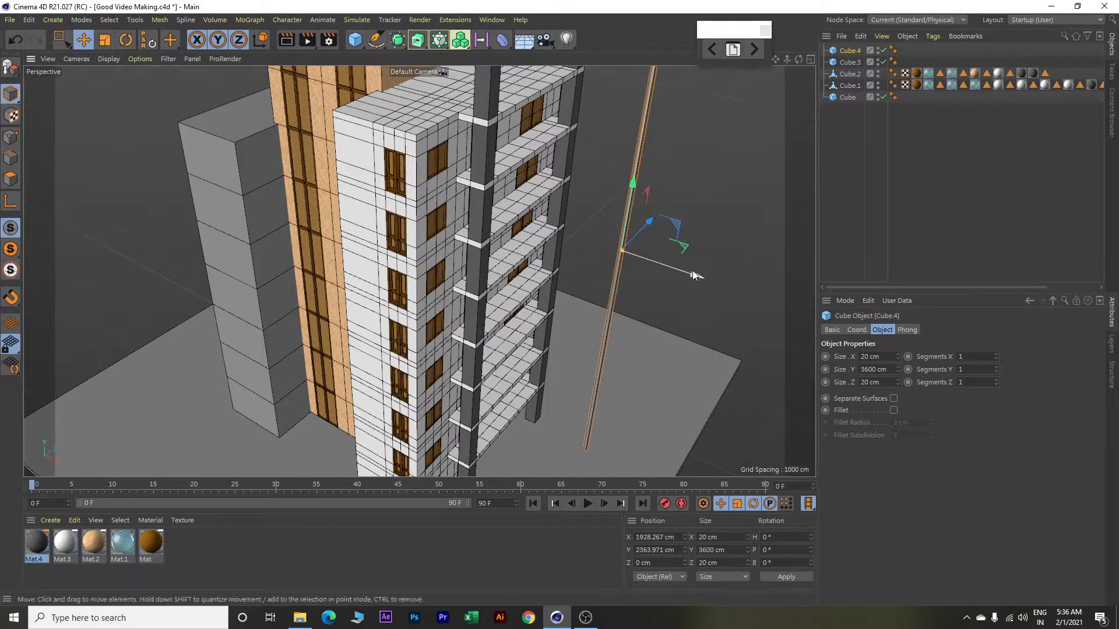
left_click_drag(630, 185, 628, 226)
left_click_drag(711, 302, 680, 289, "alt")
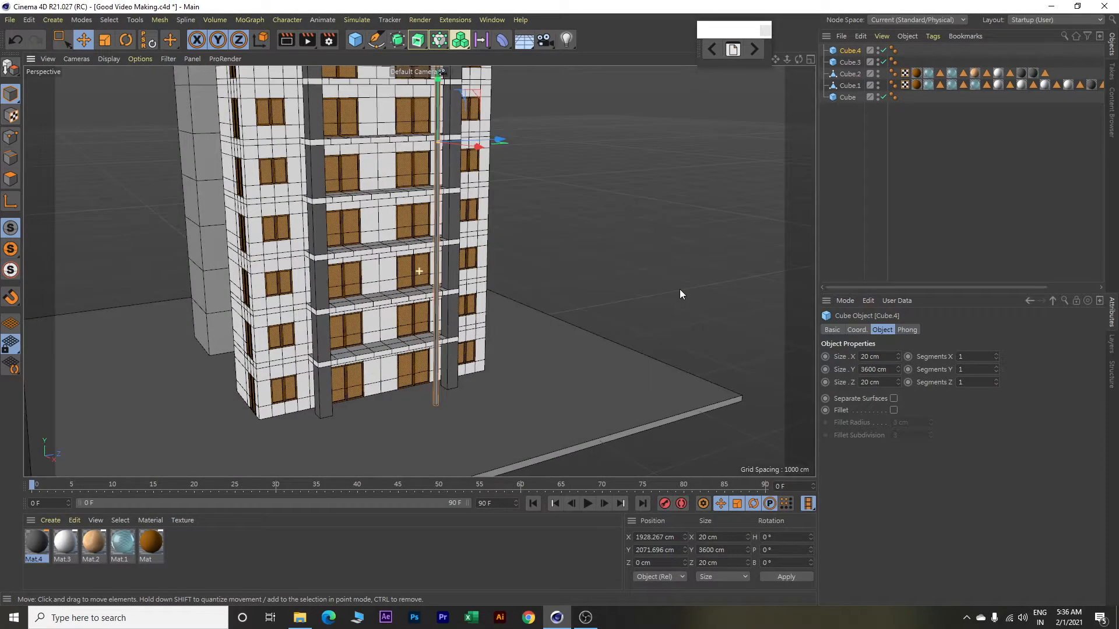
left_click_drag(436, 83, 435, 124)
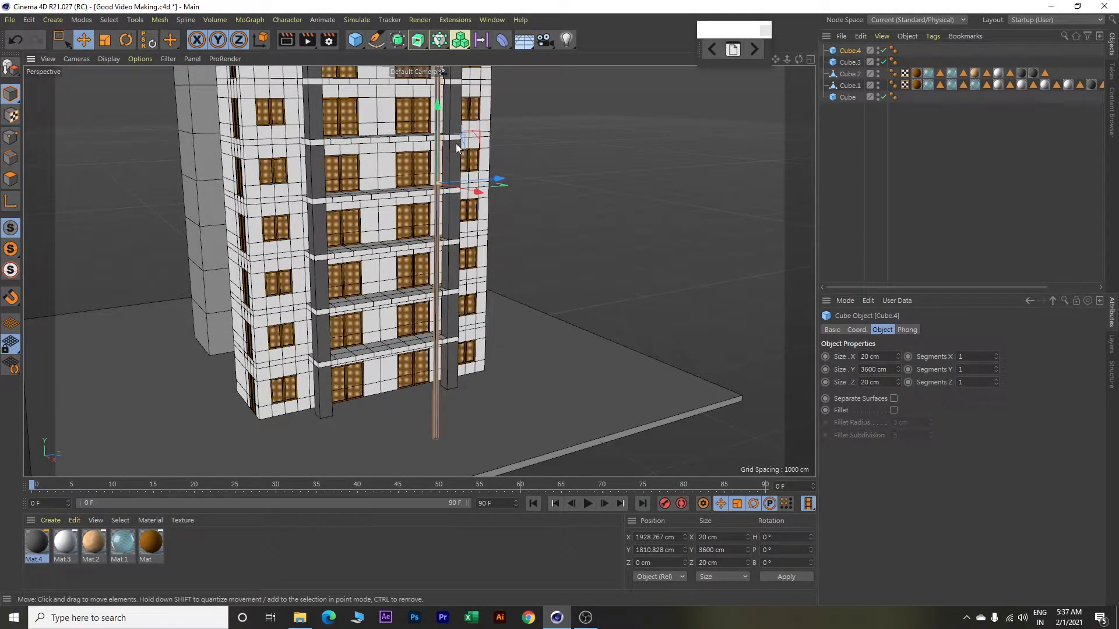
left_click(669, 550)
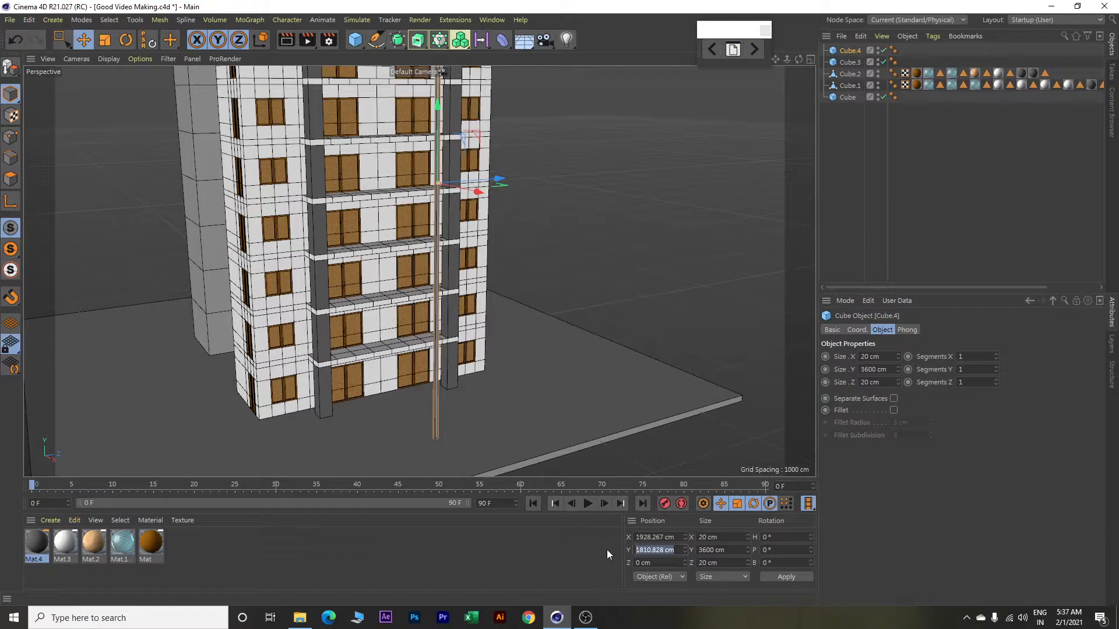
type("1825")
key("Return")
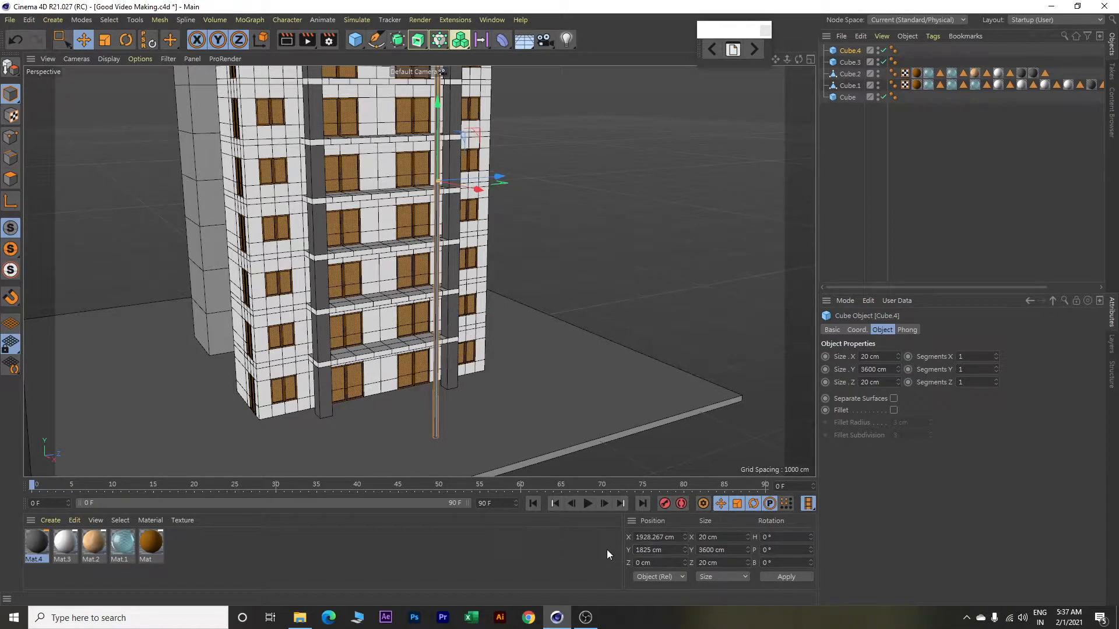
Create a new blue material with colour H 209°, S 51 %, V 89 % and its reflectance switched off.
left_click_drag(427, 351, 412, 379, "alt")
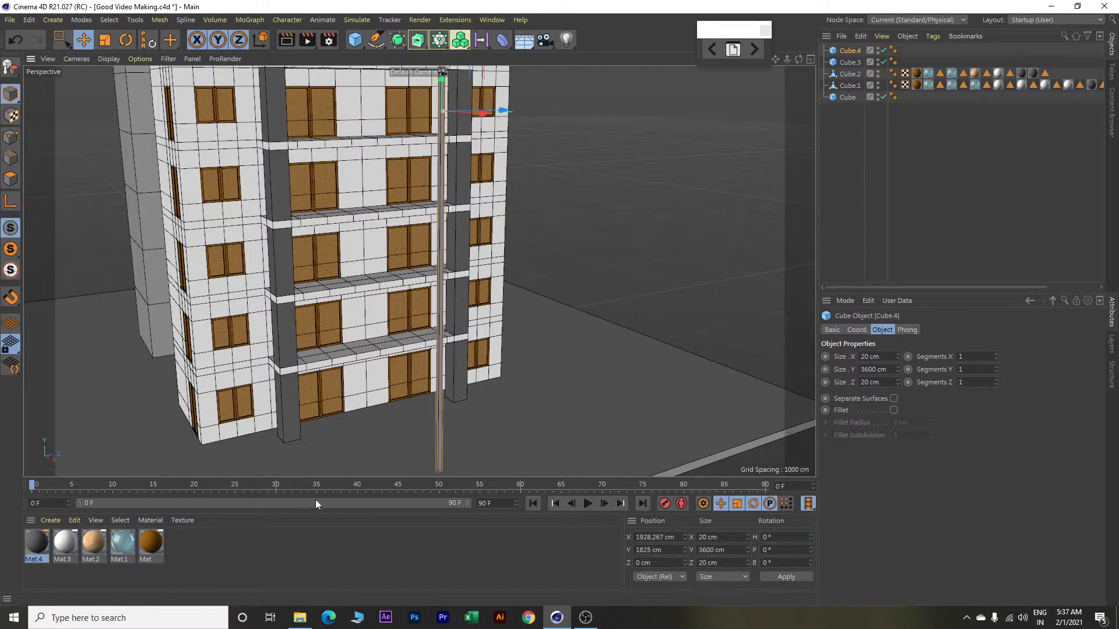
double_click(187, 547)
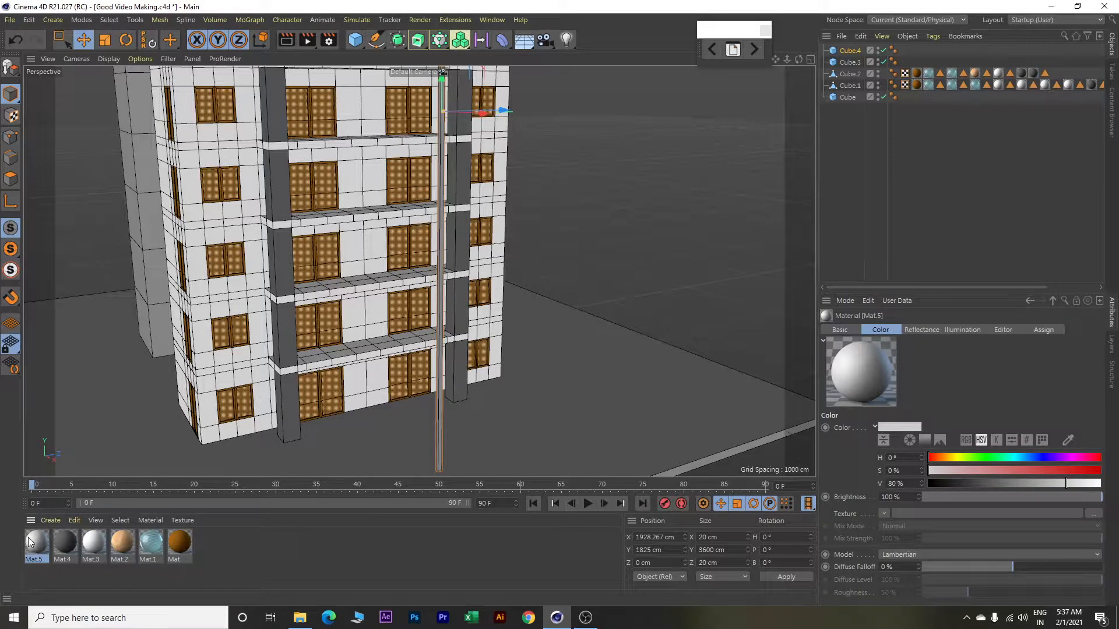
double_click(36, 542)
left_click(484, 152)
left_click(428, 165)
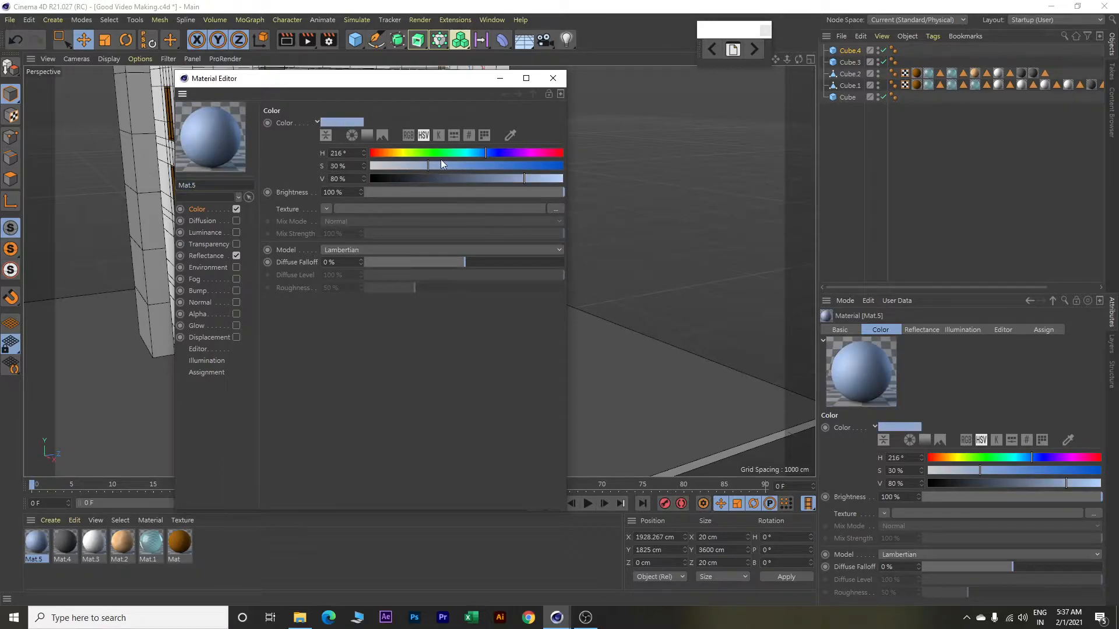
left_click_drag(467, 152, 475, 152)
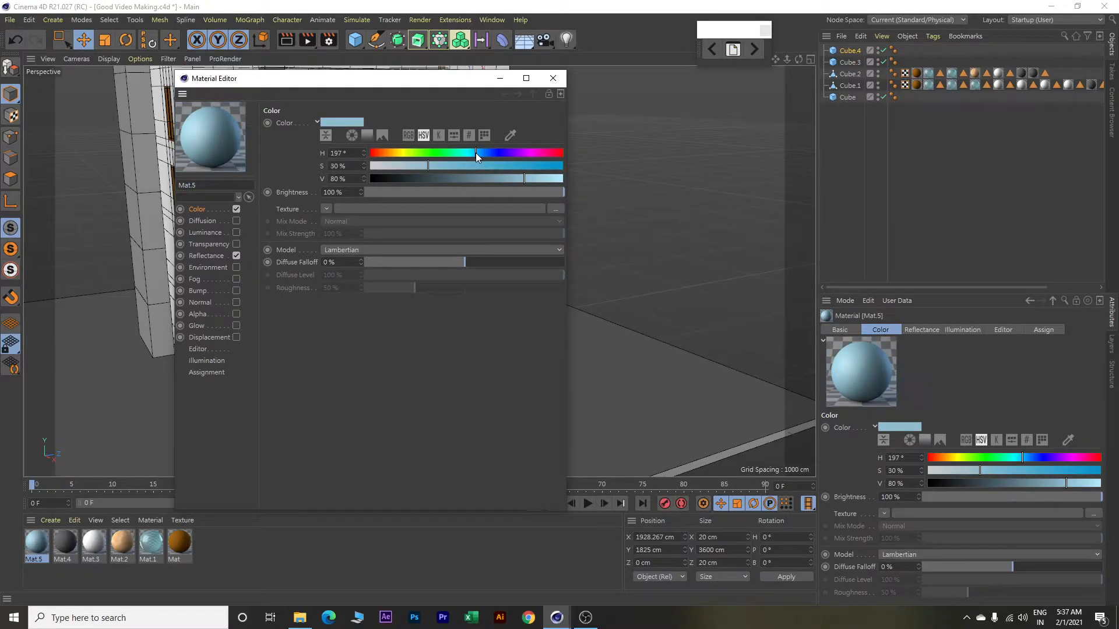
left_click(482, 153)
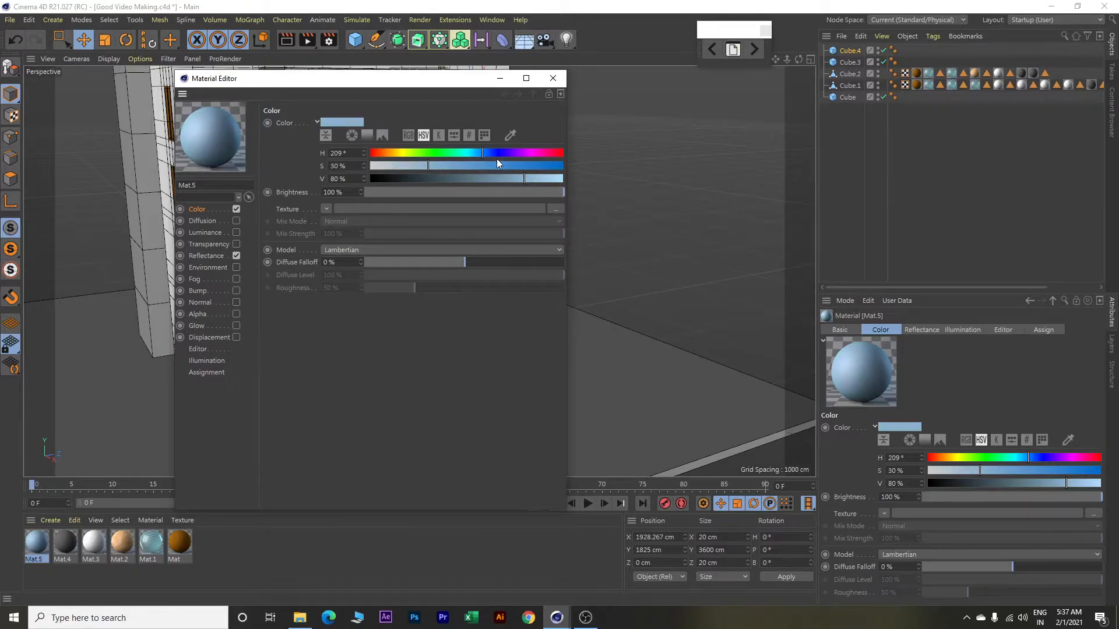
left_click(470, 166)
left_click(541, 178)
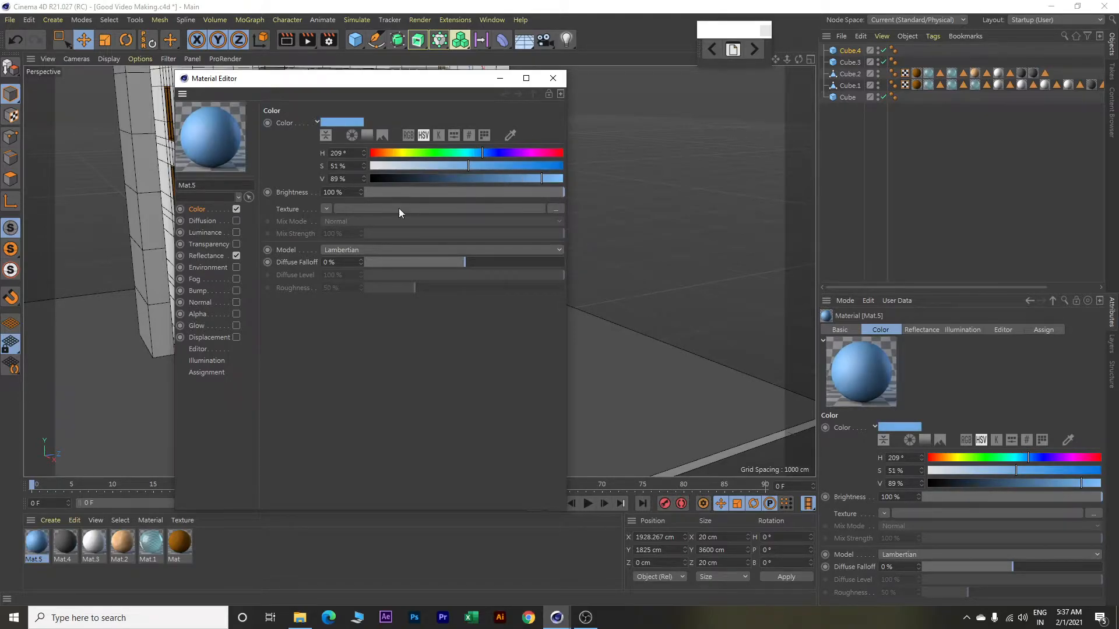
left_click(236, 256)
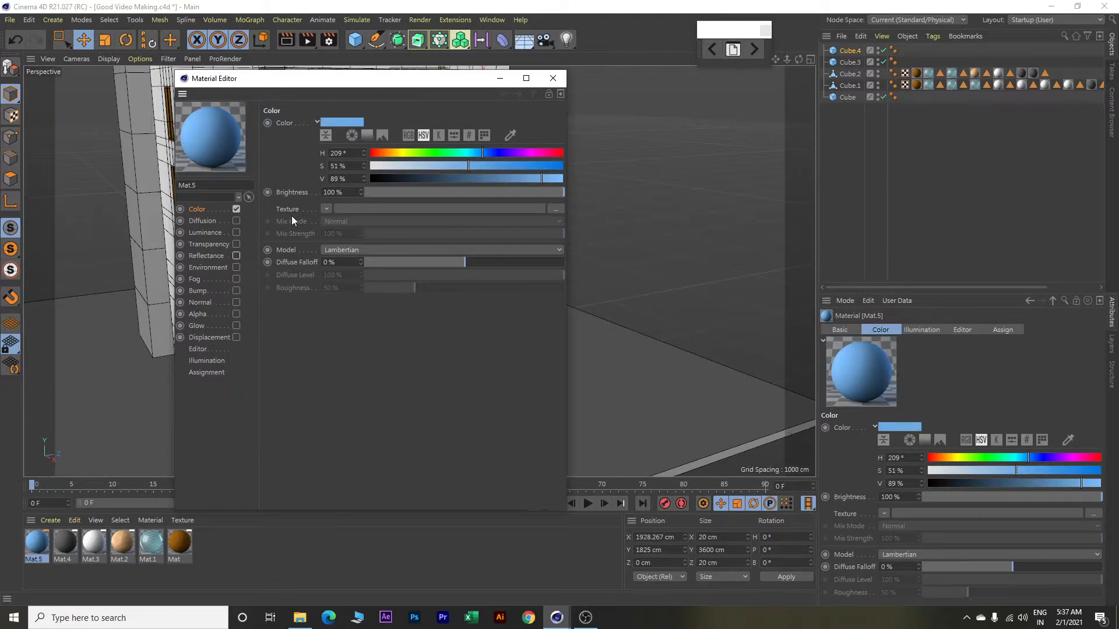
left_click(547, 83)
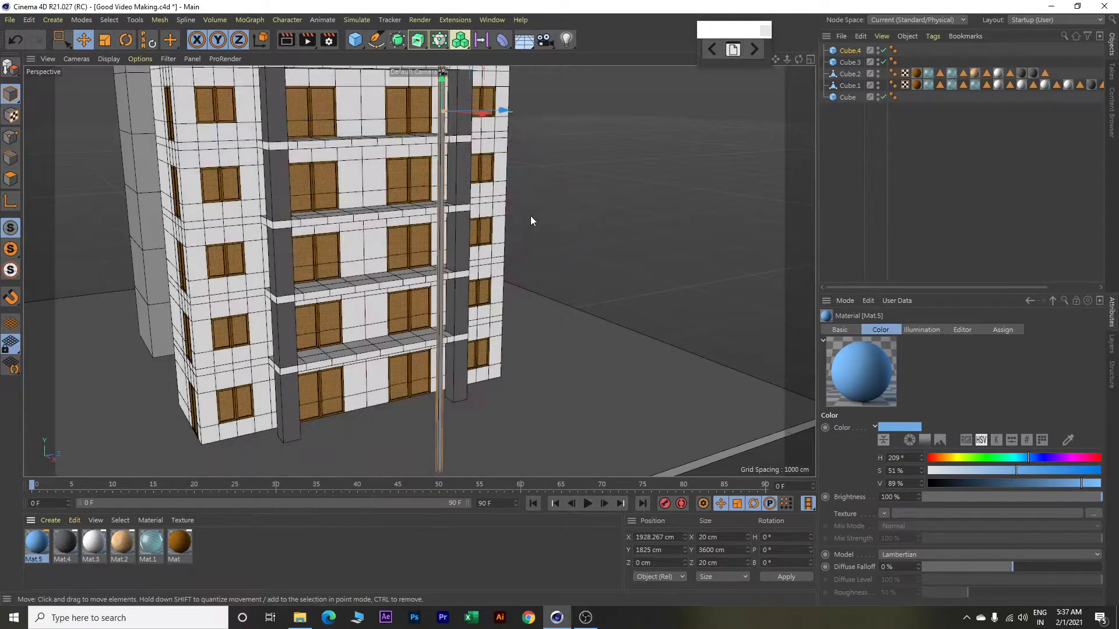
Apply the new blue material Mat.5 to the tall thin bar in front of the building.
right_click(33, 544)
left_click(71, 370)
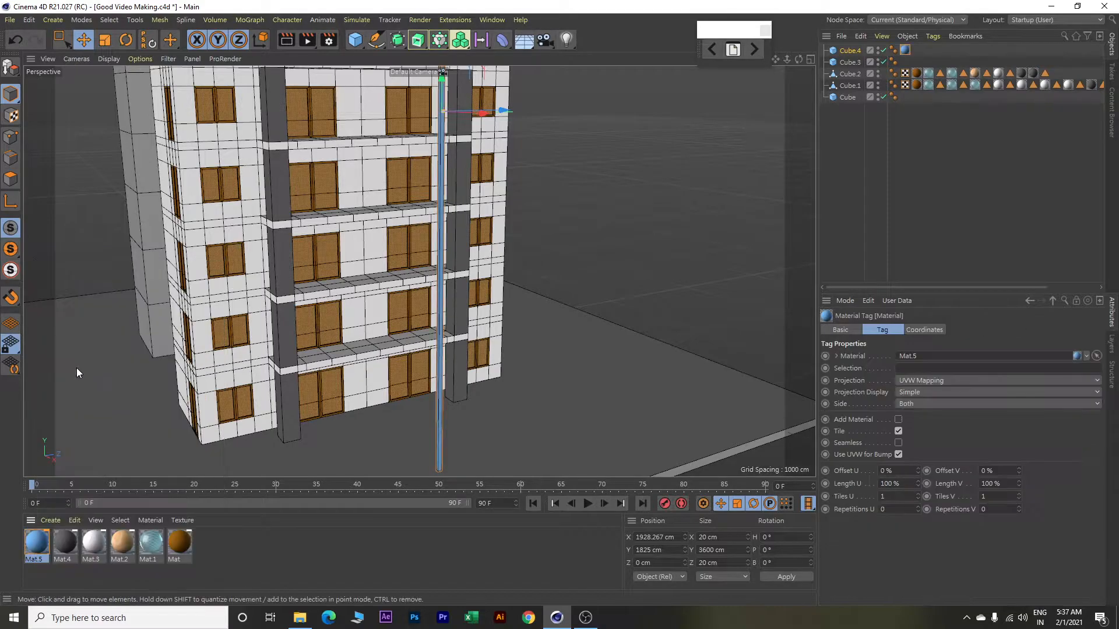
scroll(617, 319, "up", 5)
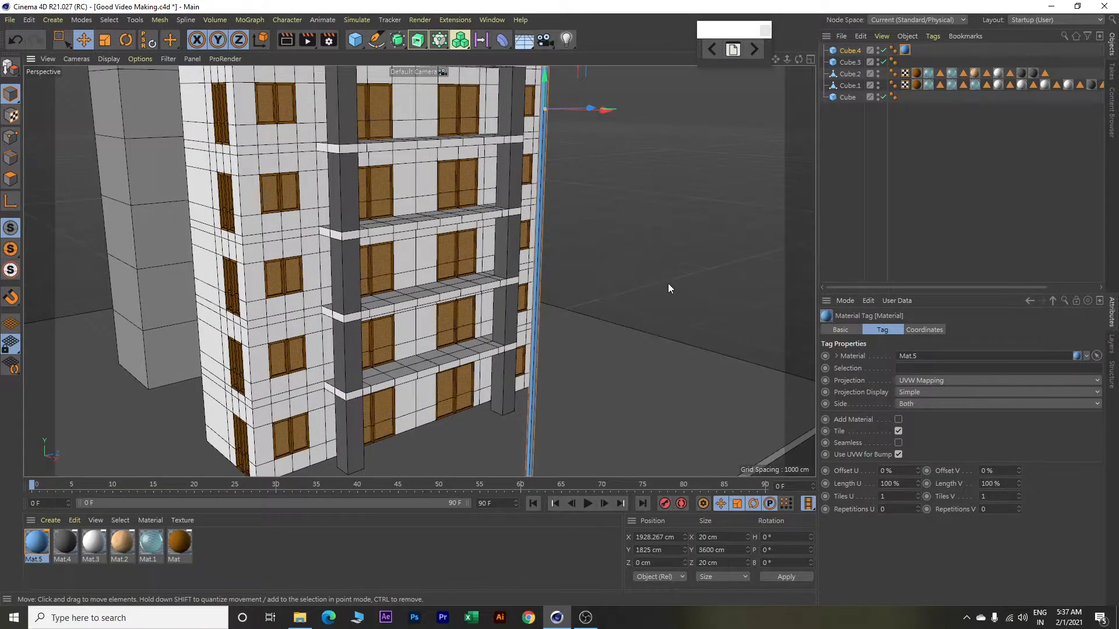
Add a MoGraph Cloner and nest the tall blue bar Cube.4 inside it.
scroll(667, 284, "down", 3)
left_click_drag(668, 283, 656, 326, "alt")
scroll(669, 296, "down", 1)
left_click(240, 21)
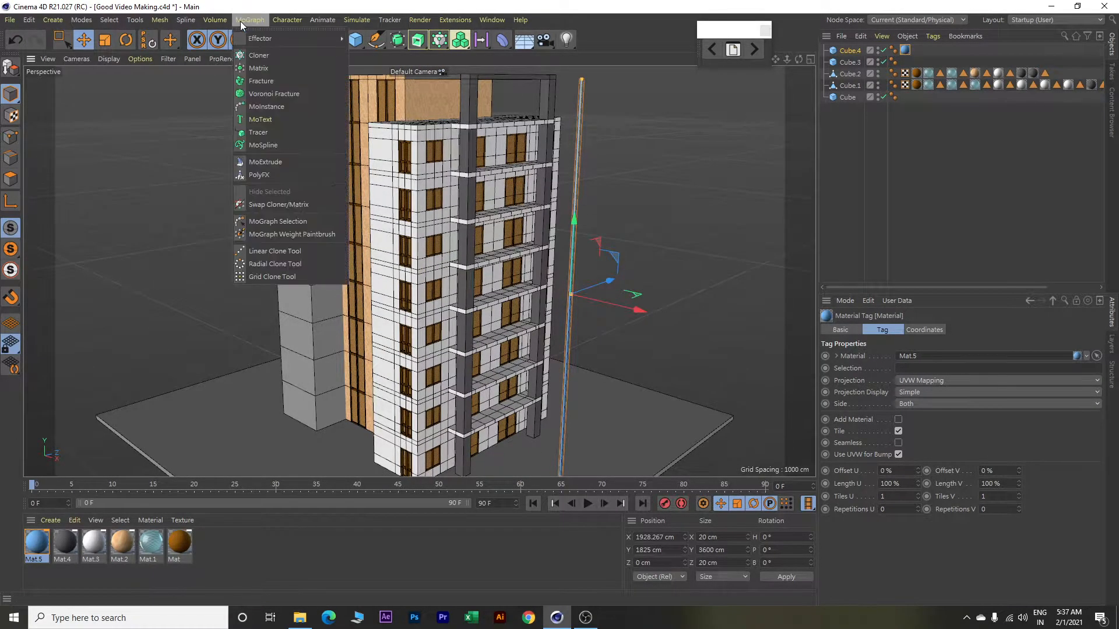
left_click(252, 56)
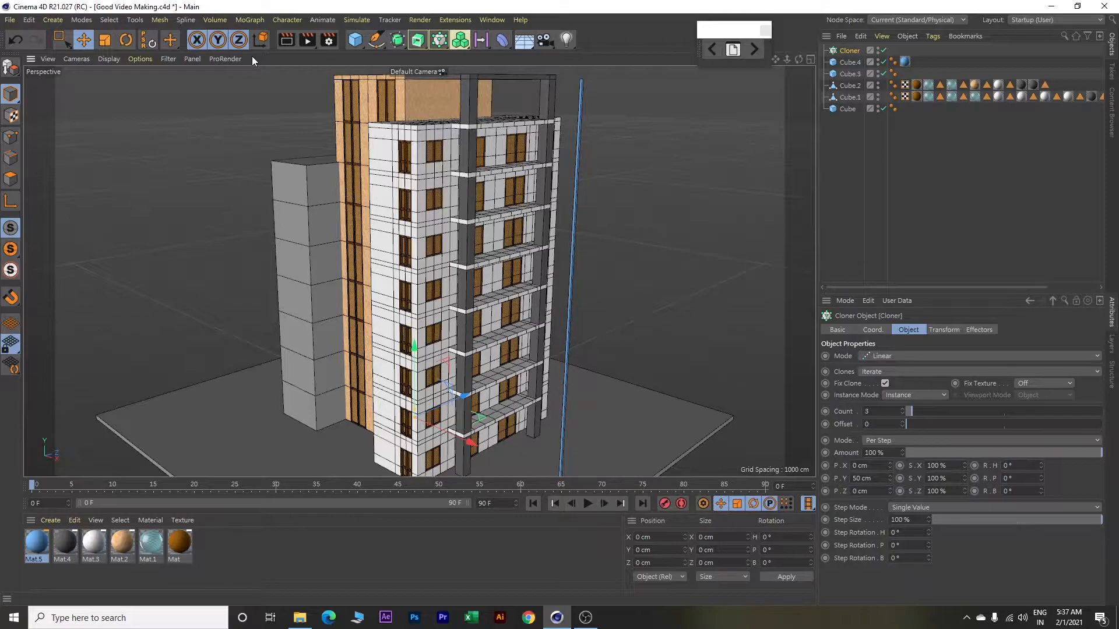
left_click(852, 62)
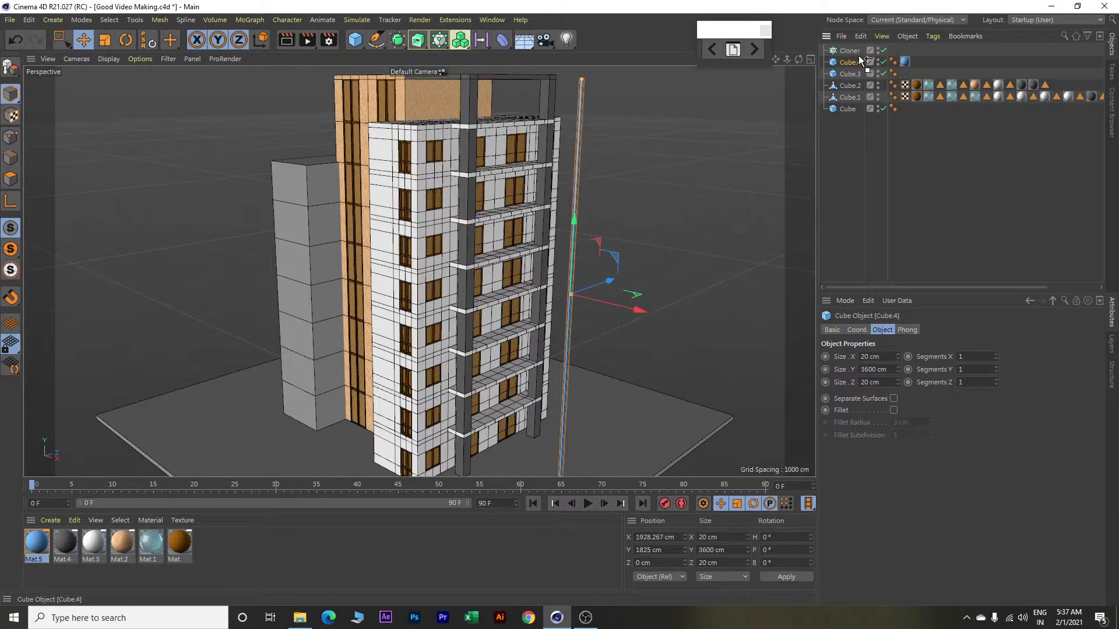
left_click_drag(858, 52, 854, 50)
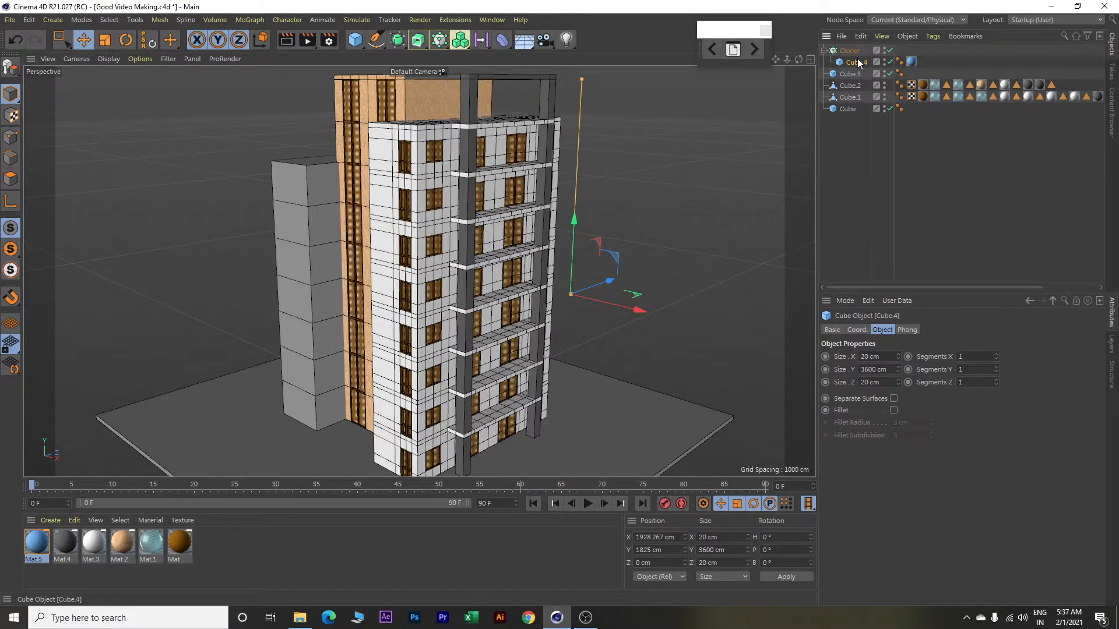
Turn off Fix Clone on the Cloner and set its per-step offset to 40 cm in X and 0 cm in Y.
left_click(852, 53)
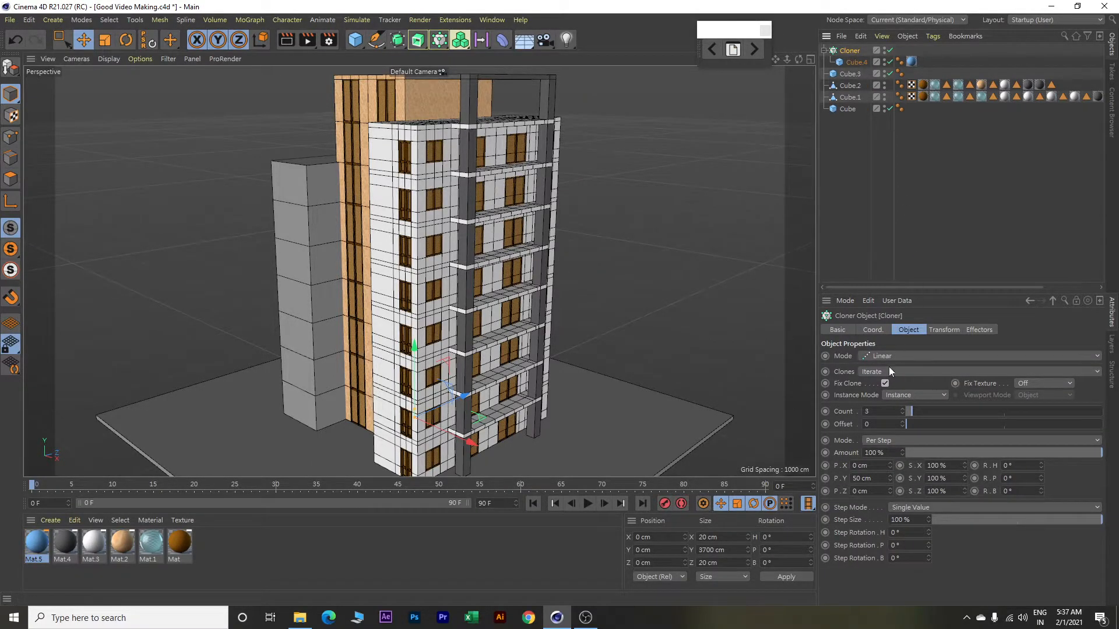
left_click(884, 383)
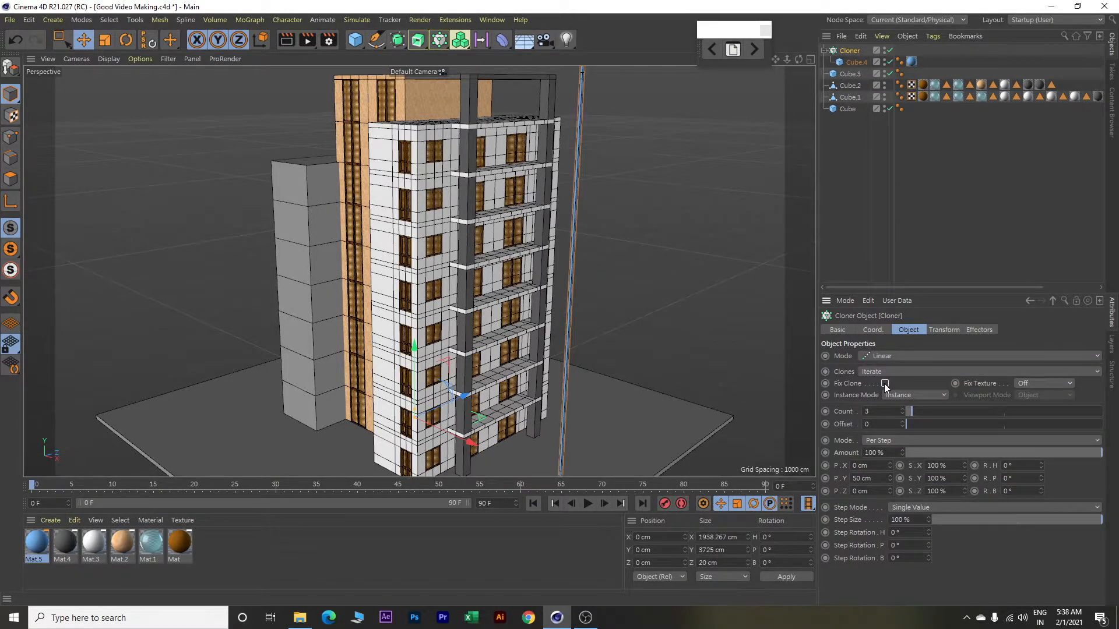
left_click(865, 478)
type("0")
key("Return")
double_click(876, 465)
type("20")
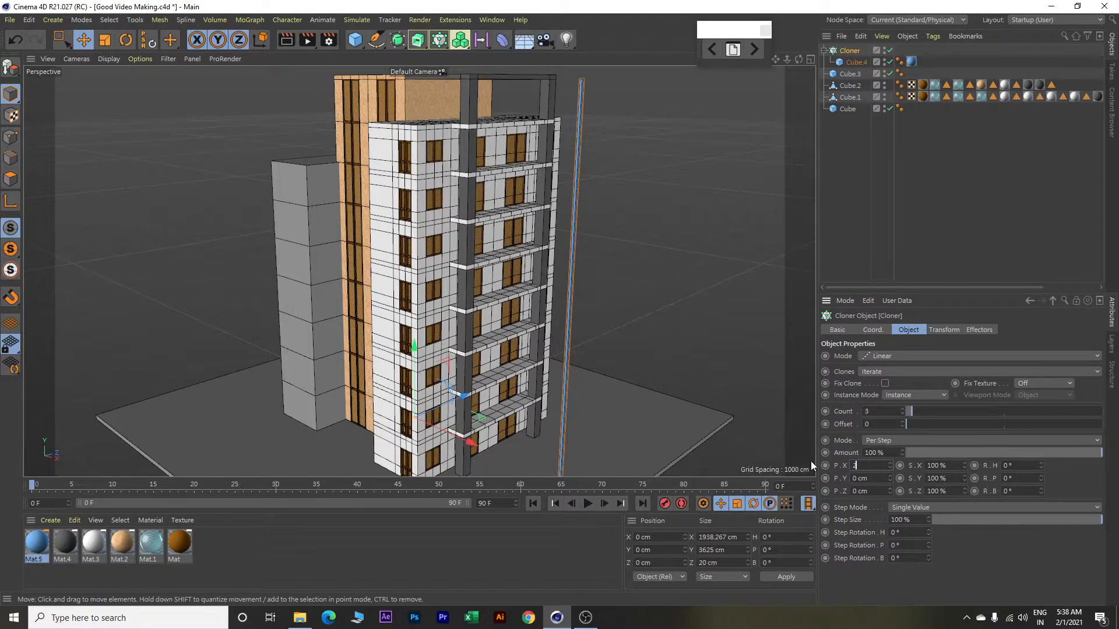
key("Return")
double_click(864, 465)
type("40")
key("Return")
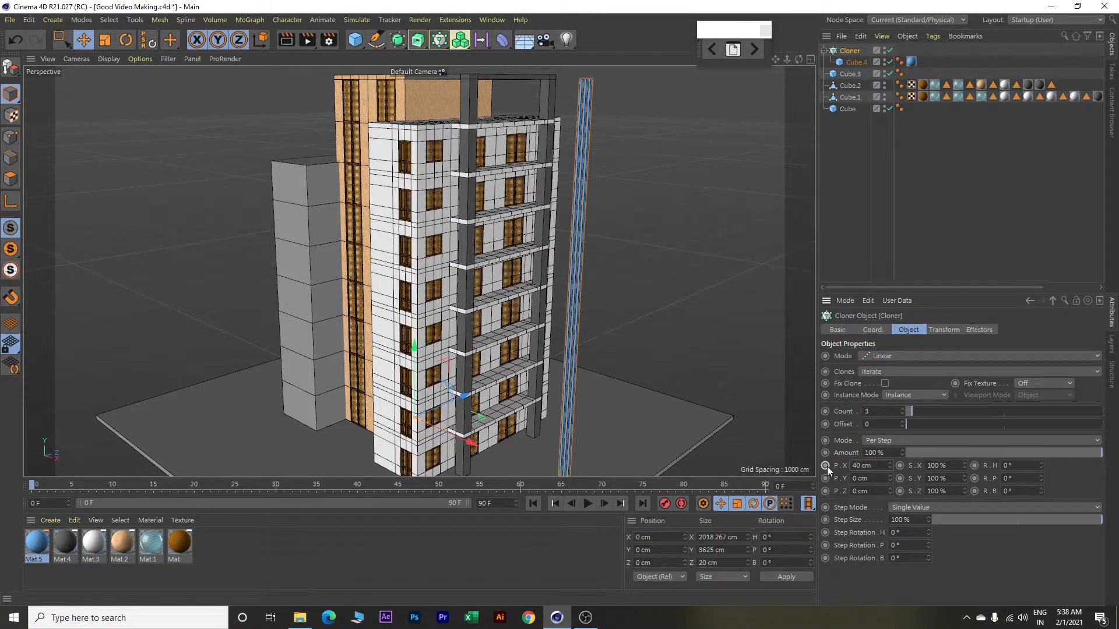
Raise the Cloner's count to 5 blue bars.
scroll(571, 390, "up", 10)
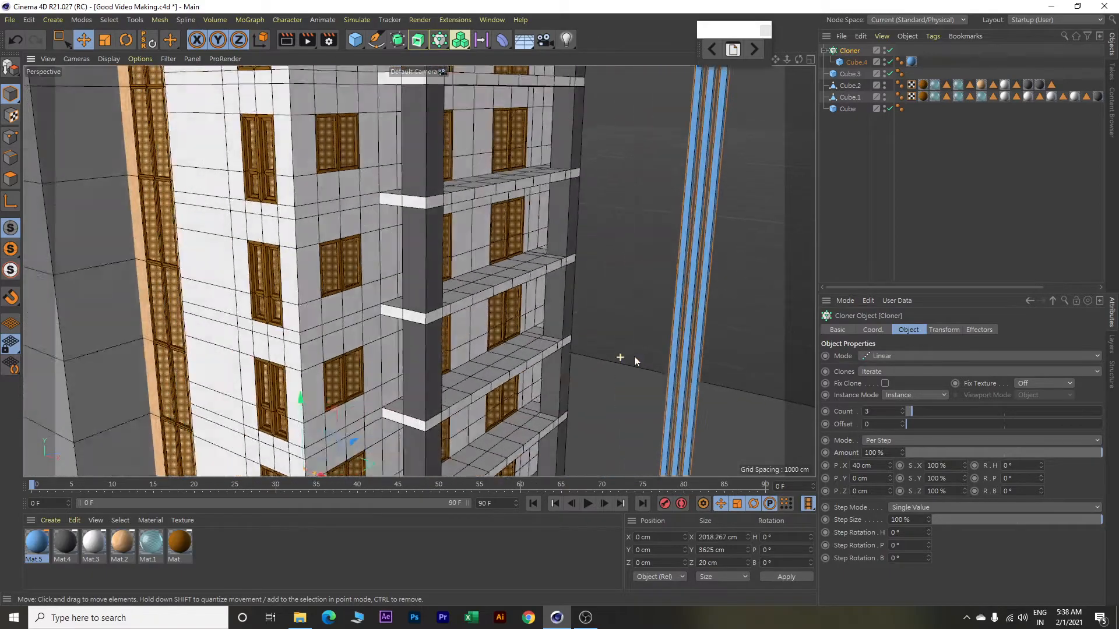
left_click_drag(634, 357, 601, 335, "alt")
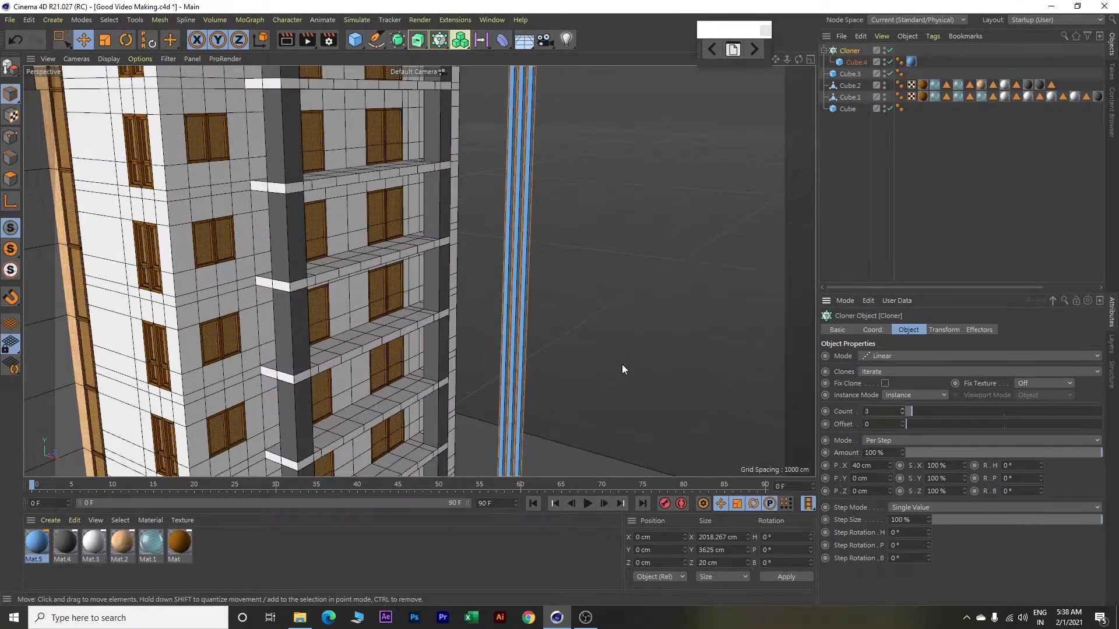
left_click(903, 410)
left_click(903, 410)
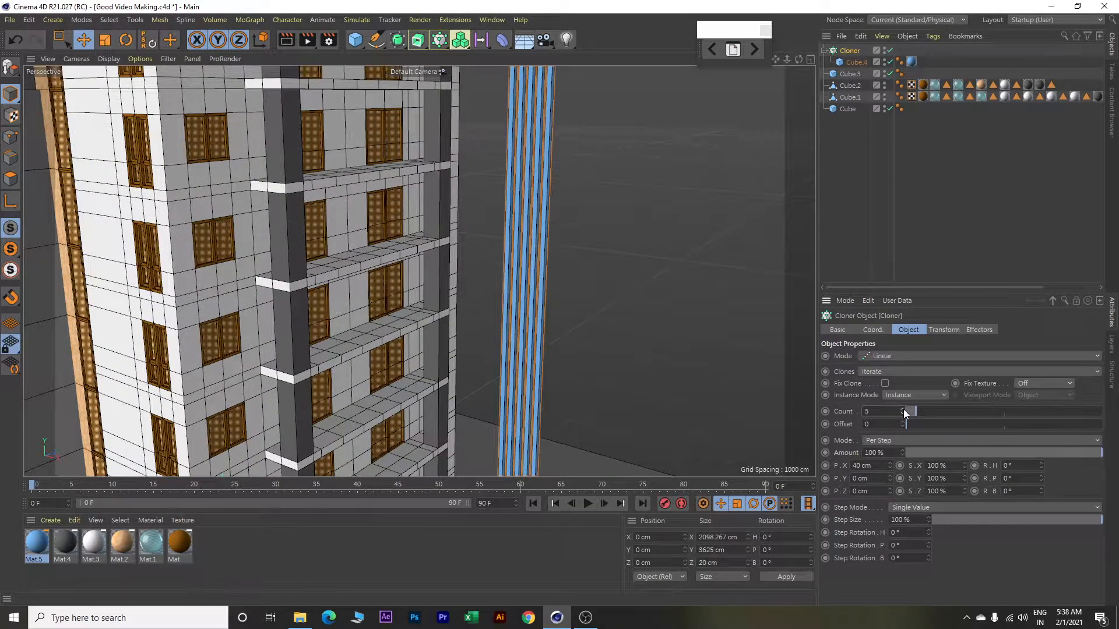
left_click_drag(623, 324, 633, 305, "alt")
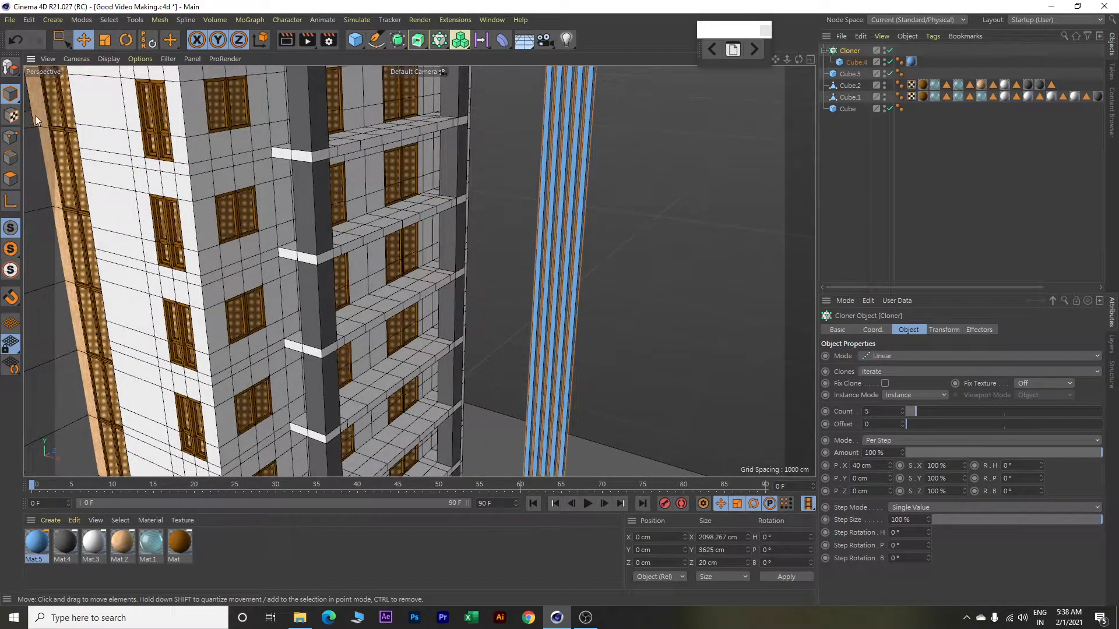
scroll(578, 299, "down", 5)
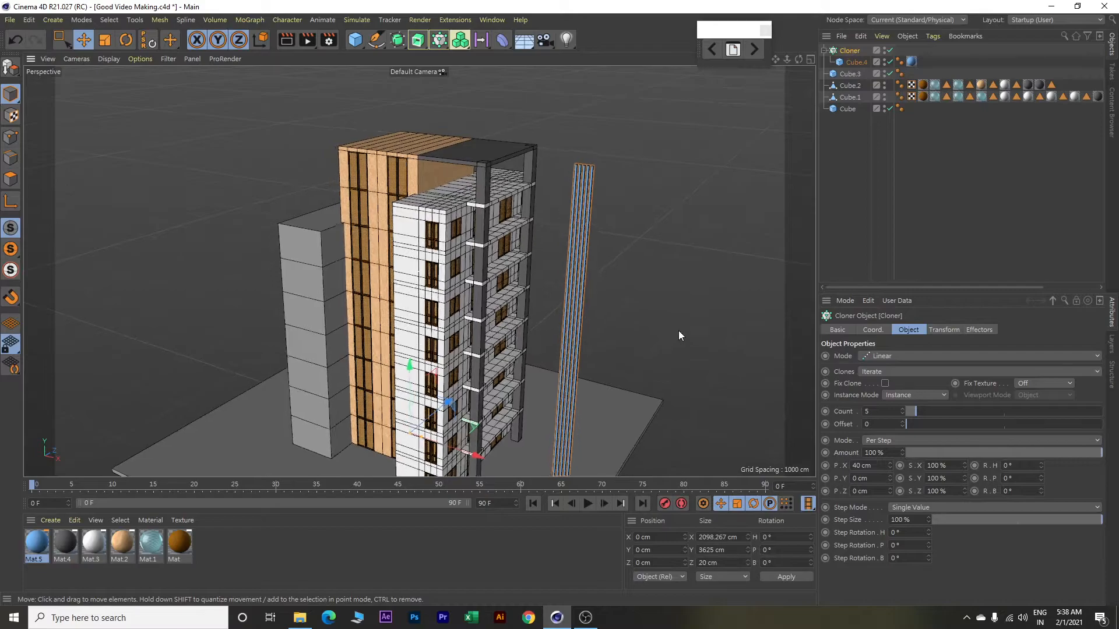
Move the Cloner along X to about -853 cm so the blue bars run through the balcony slabs between the dark grey pillars.
left_click_drag(479, 428, 422, 412)
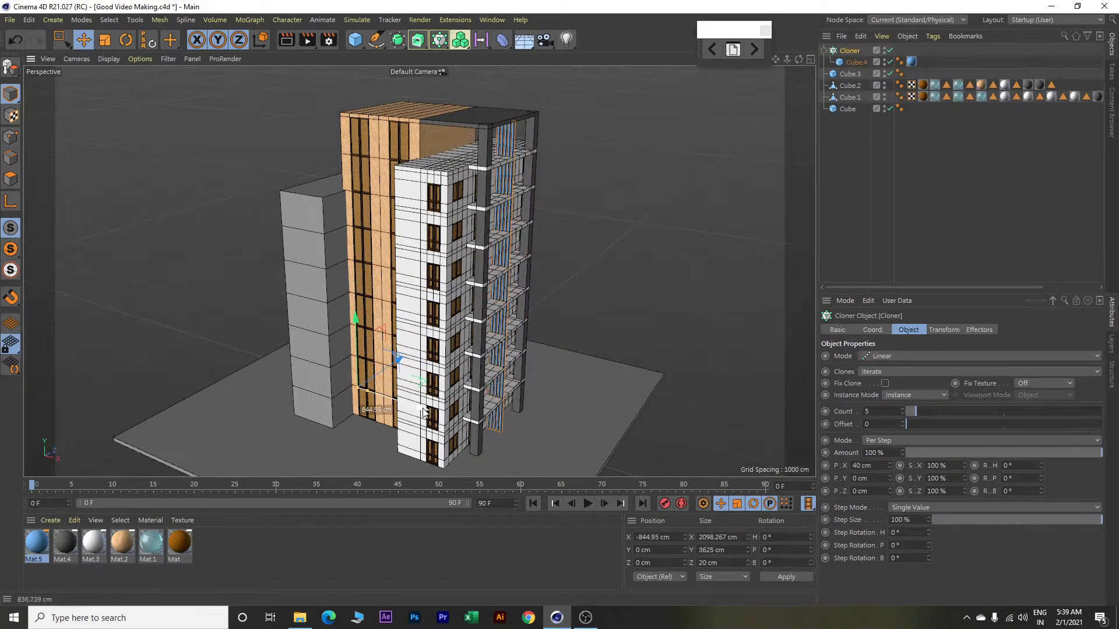
scroll(502, 369, "up", 10)
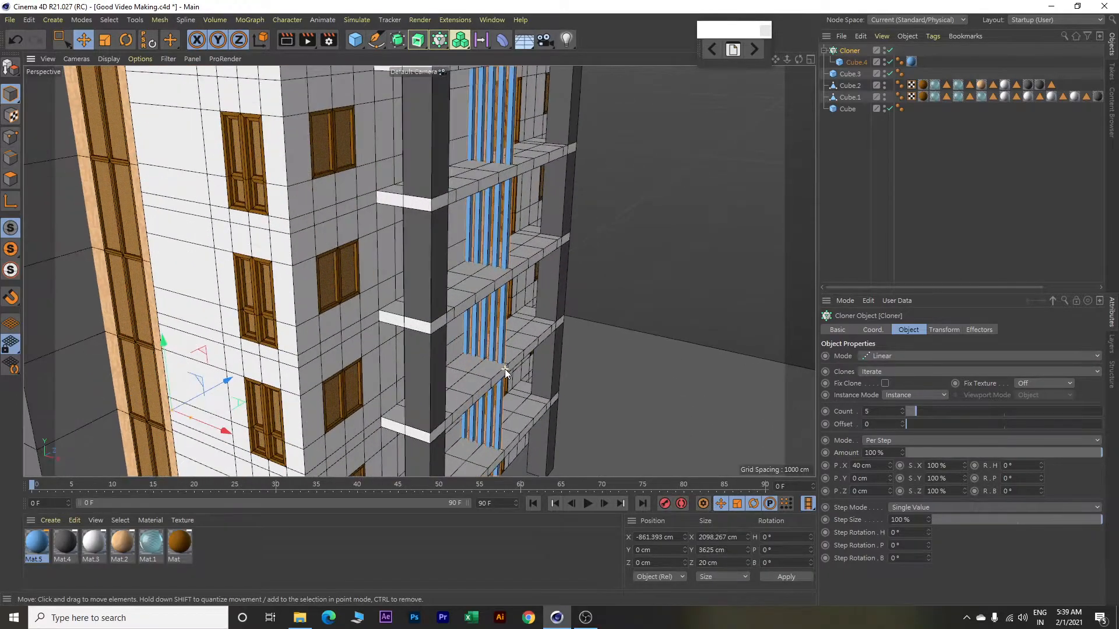
left_click_drag(171, 436, 172, 439)
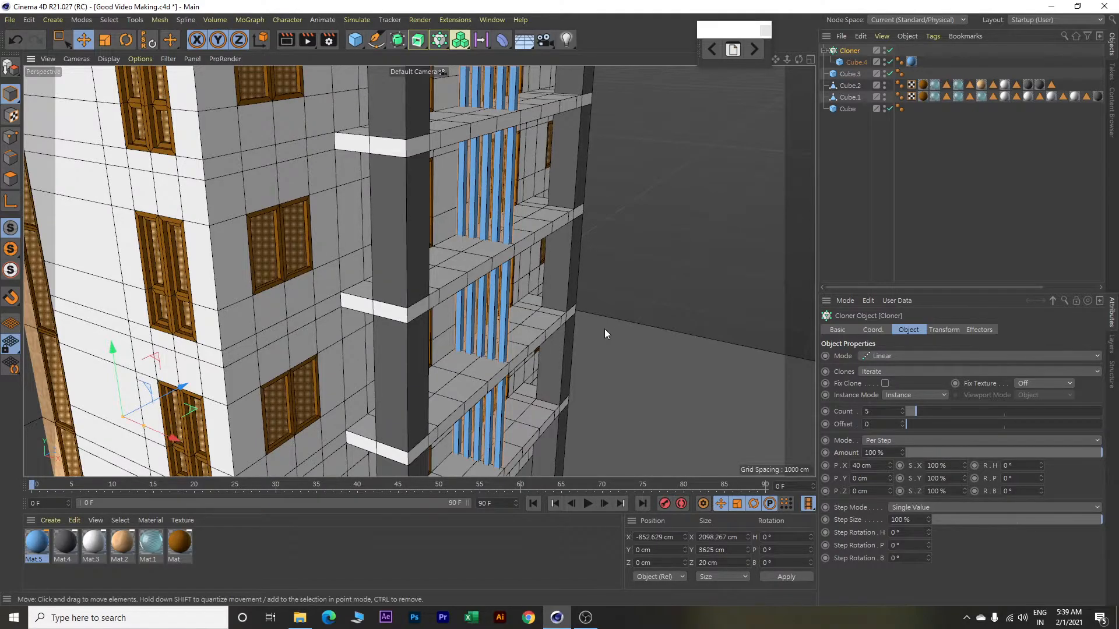
Select the white apartment building Cube.1 and switch to editing its polygons, facing the side wall with the tall brown doors.
scroll(608, 326, "down", 10)
left_click_drag(659, 290, 694, 292, "alt")
left_click_drag(694, 253, 564, 269, "alt")
scroll(564, 270, "up", 4)
middle_click_drag(565, 247, 740, 286, "alt")
left_click_drag(236, 246, 418, 146, "alt")
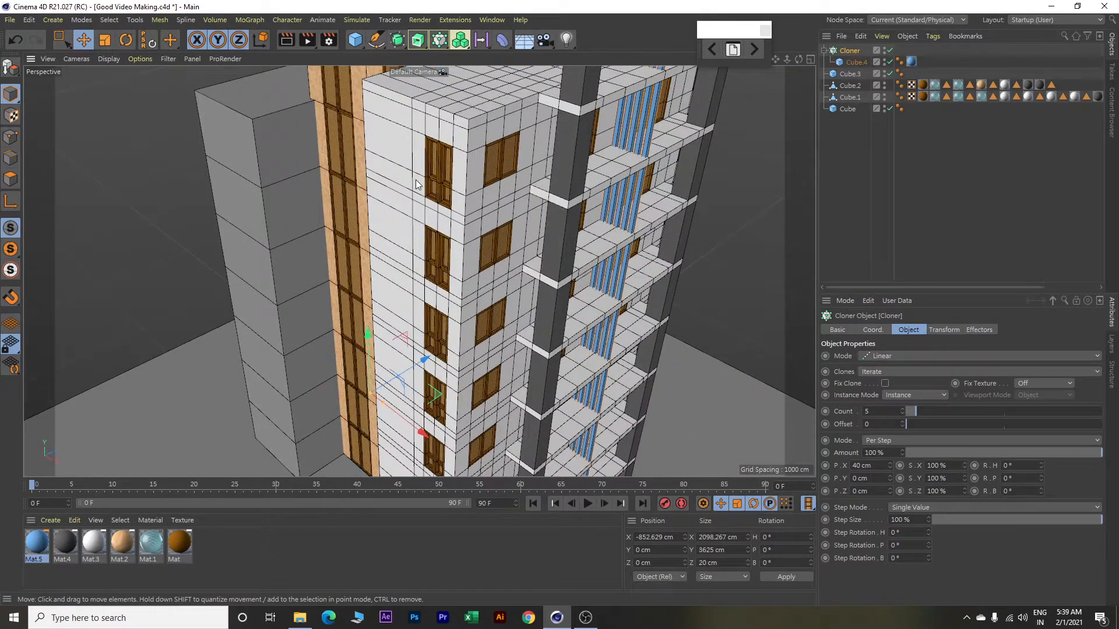
scroll(410, 197, "up", 2)
scroll(410, 199, "up", 3)
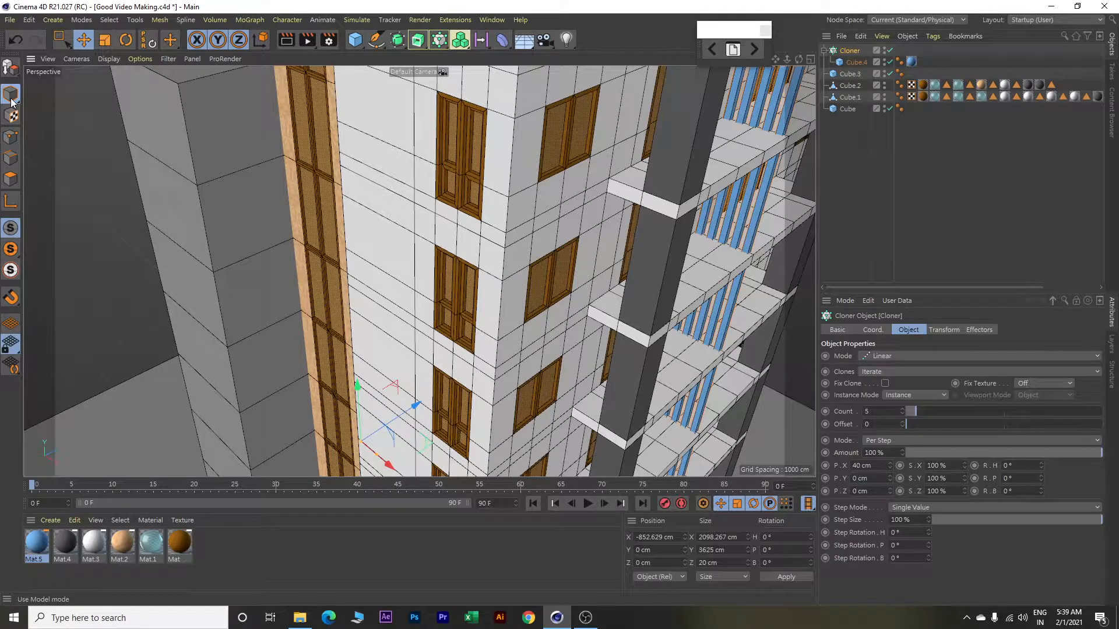
left_click(396, 145)
left_click(10, 179)
left_click(387, 192)
left_click_drag(386, 191, 430, 251, "alt")
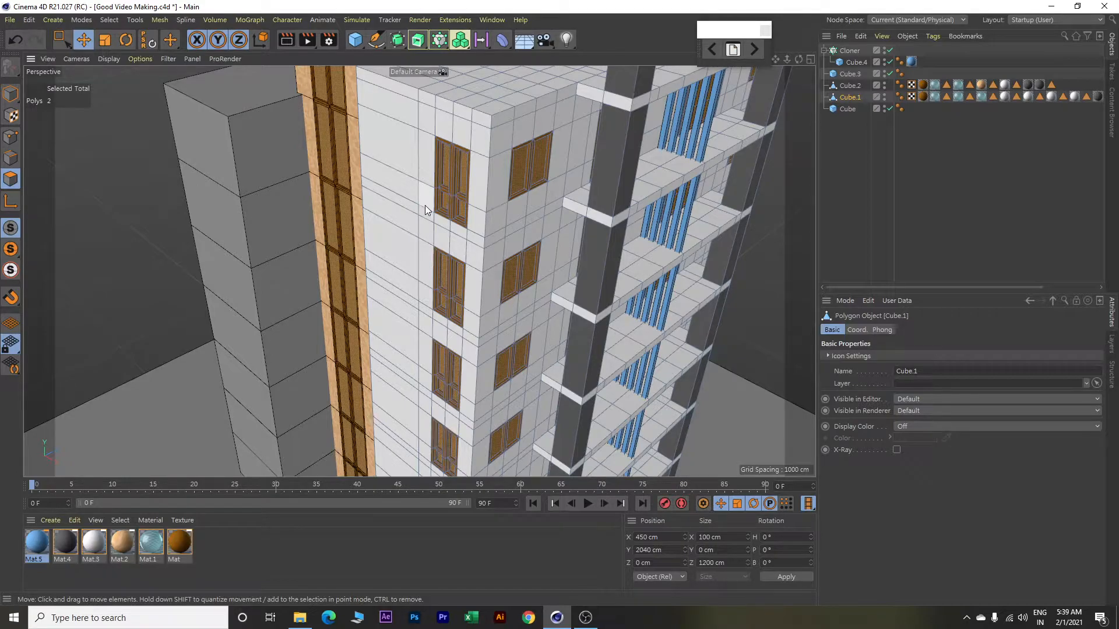
Select the five polygons of the thin strip along the top edge of the wall with the tall brown doors.
left_click(380, 82)
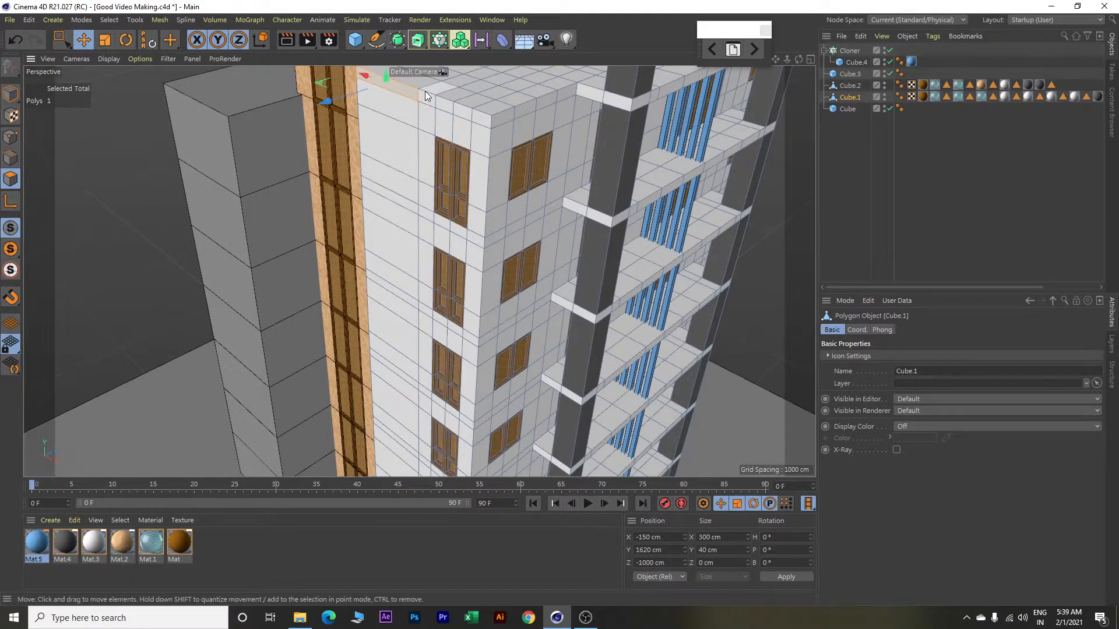
left_click(425, 99, "shift")
left_click(463, 111, "shift")
left_click(479, 117, "shift")
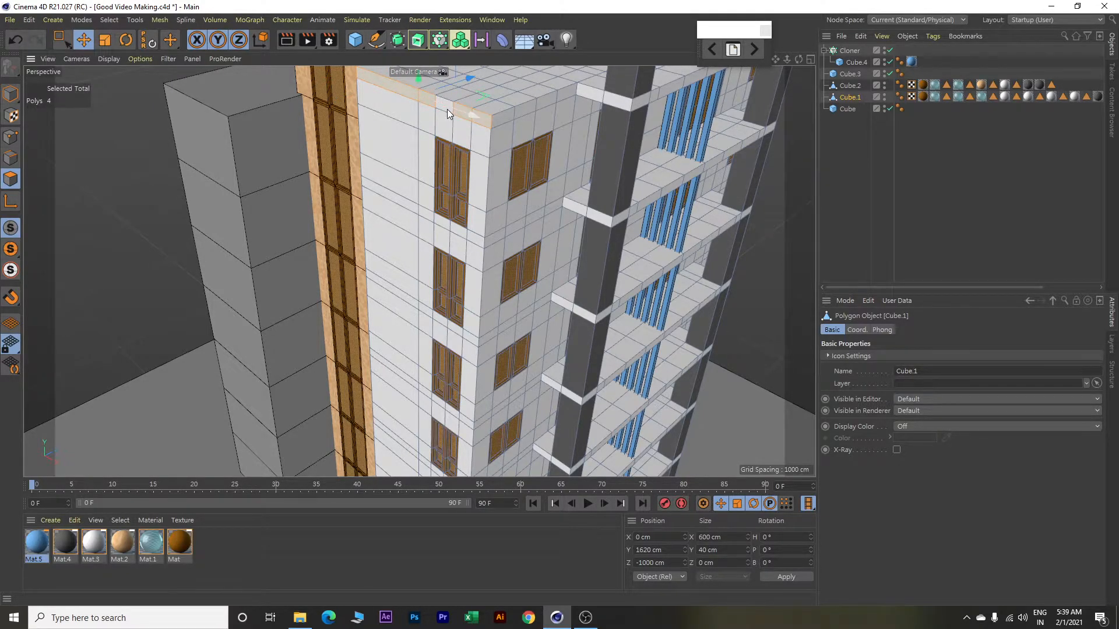
scroll(454, 116, "up", 8)
left_click(488, 187, "shift")
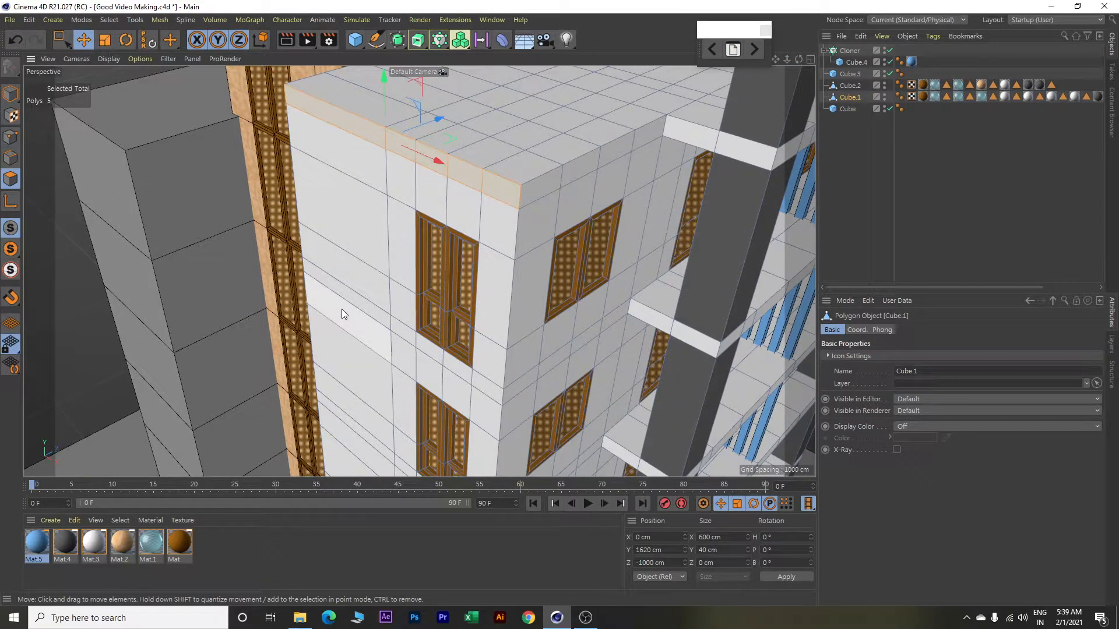
Add the thin floor strips beneath the two uppermost doors to the polygon selection, across the wall's full width.
left_click(338, 285, "shift")
left_click(407, 334, "shift")
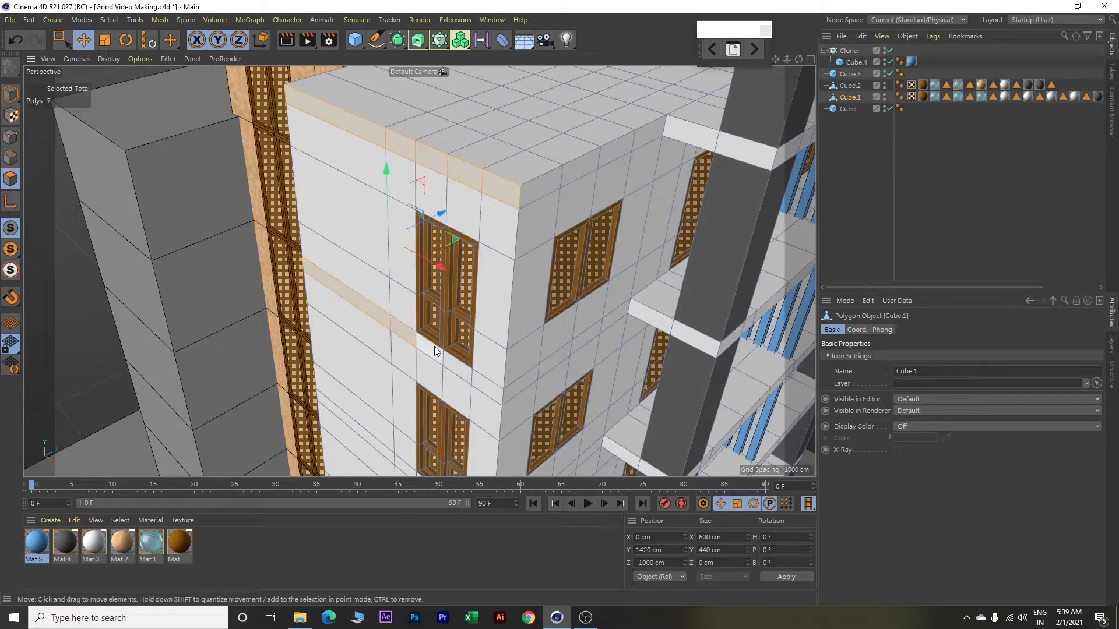
left_click(456, 361, "shift")
left_click(481, 380, "shift")
middle_click_drag(490, 358, 502, 188, "alt")
left_click(369, 302, "shift")
left_click(459, 359, "shift")
middle_click_drag(478, 359, 477, 241, "alt")
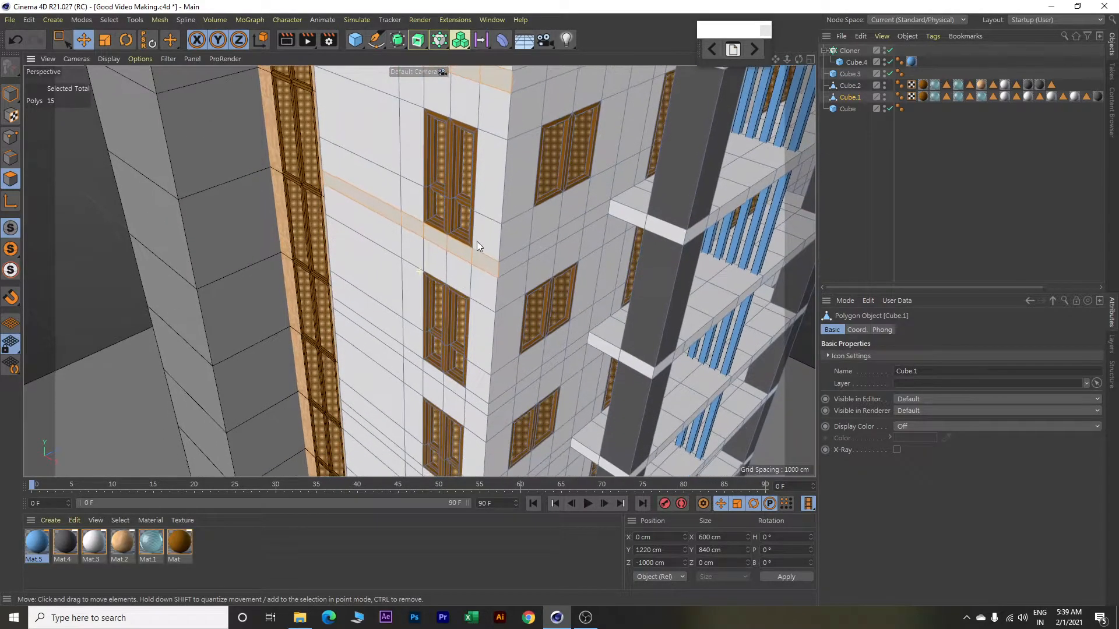
Extend the polygon selection with the full-width strips beneath the third and fourth doors from the top.
scroll(474, 275, "down", 3)
left_click(428, 317, "shift")
left_click(457, 338, "shift")
left_click(475, 348, "shift")
left_click(410, 374, "shift")
left_click(441, 391, "shift")
left_click(449, 397, "shift")
left_click(460, 407, "shift")
left_click(472, 414, "shift")
middle_click_drag(477, 383, 476, 219, "alt")
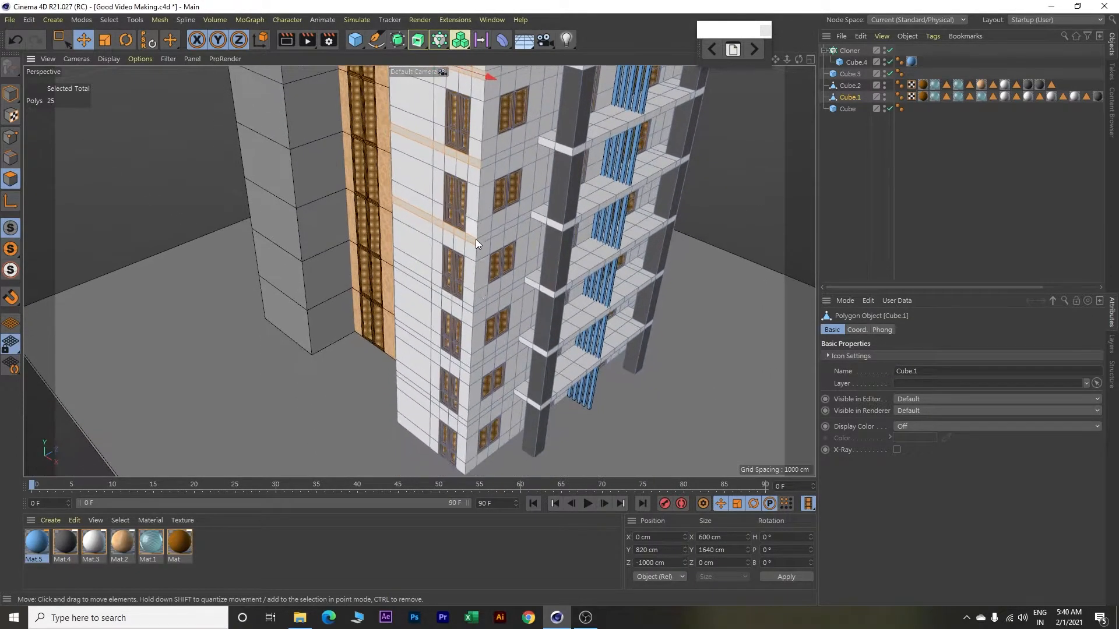
Add the three remaining full-width floor strips down to the one above the ground-floor door to the selection.
scroll(463, 333, "up", 4)
left_click(393, 243, "shift")
left_click(415, 252, "shift")
left_click(471, 281, "shift")
left_click(381, 338, "shift")
left_click(418, 361, "shift")
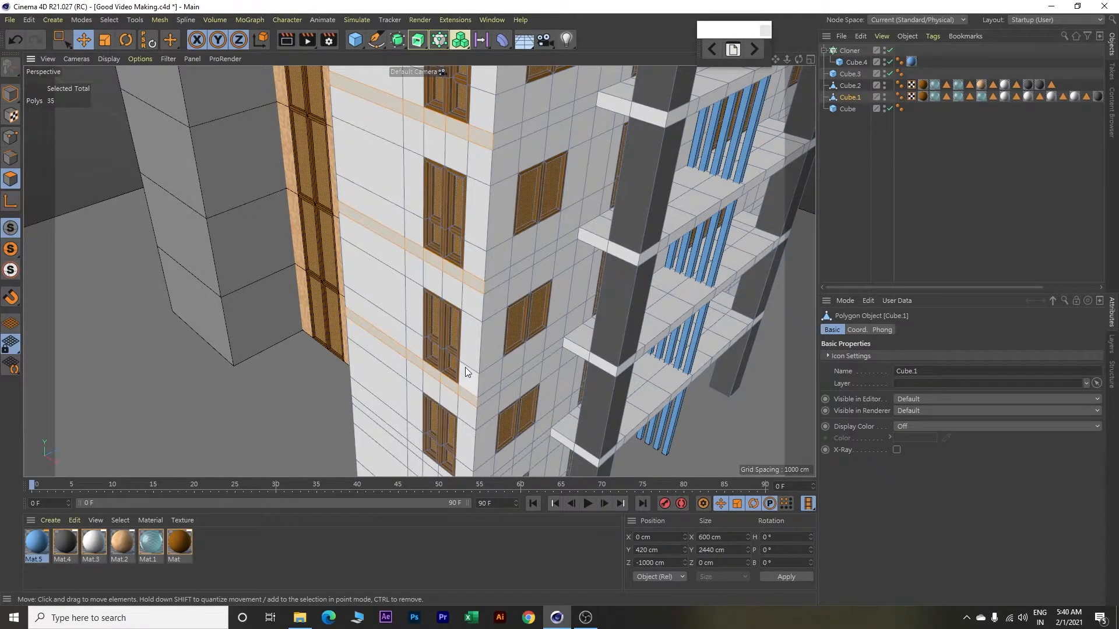
middle_click_drag(466, 368, 470, 199, "alt")
left_click(405, 293, "shift")
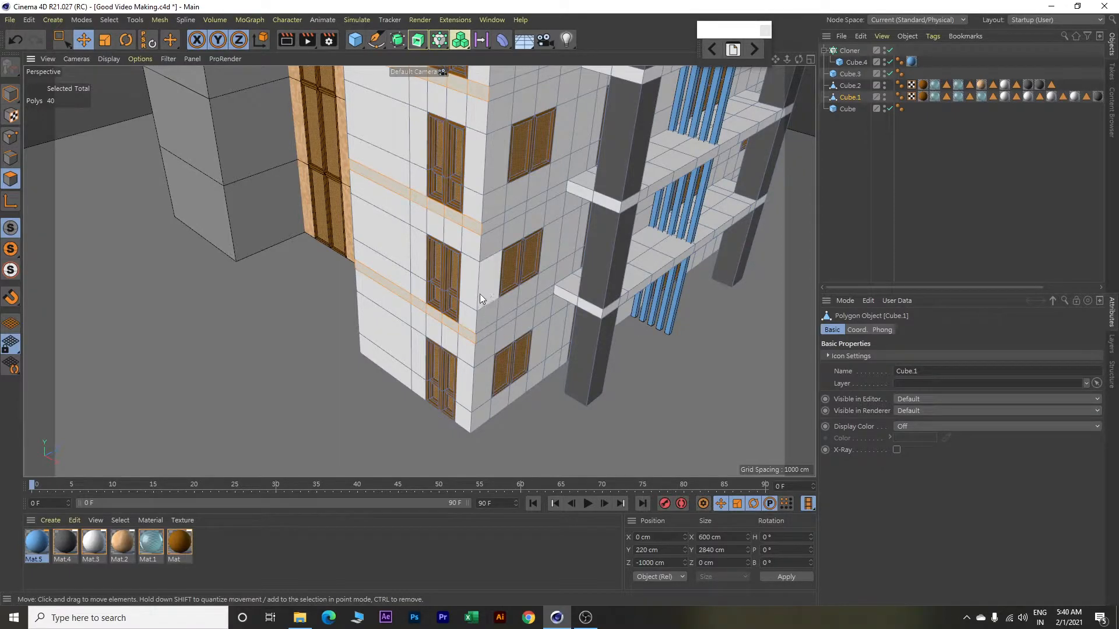
Extrude the selected floor strips outward with an offset of 200 cm to form slabs.
right_click(286, 252)
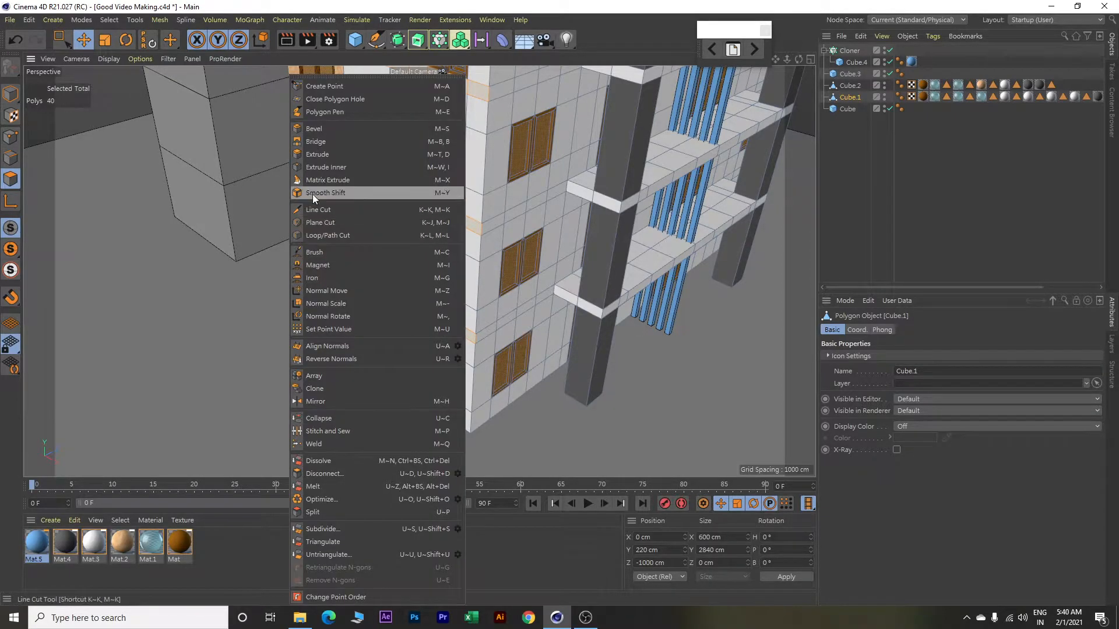
left_click(324, 154)
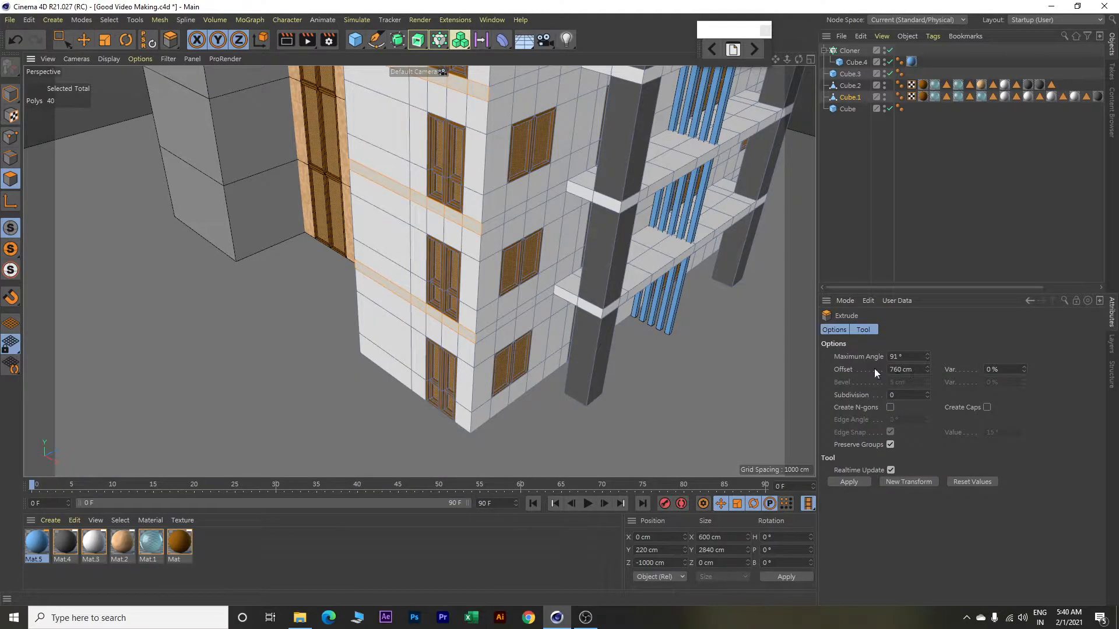
left_click(920, 372)
type("200")
key("Return")
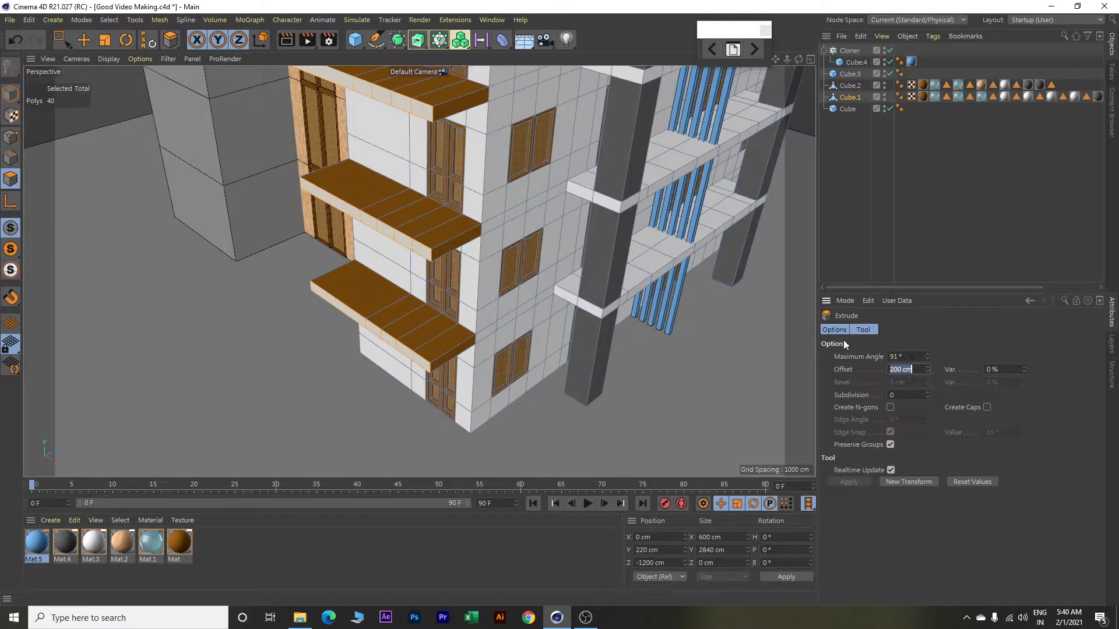
Use Loop Selection to select the outer faces around the three lowest extruded slabs.
left_click(109, 20)
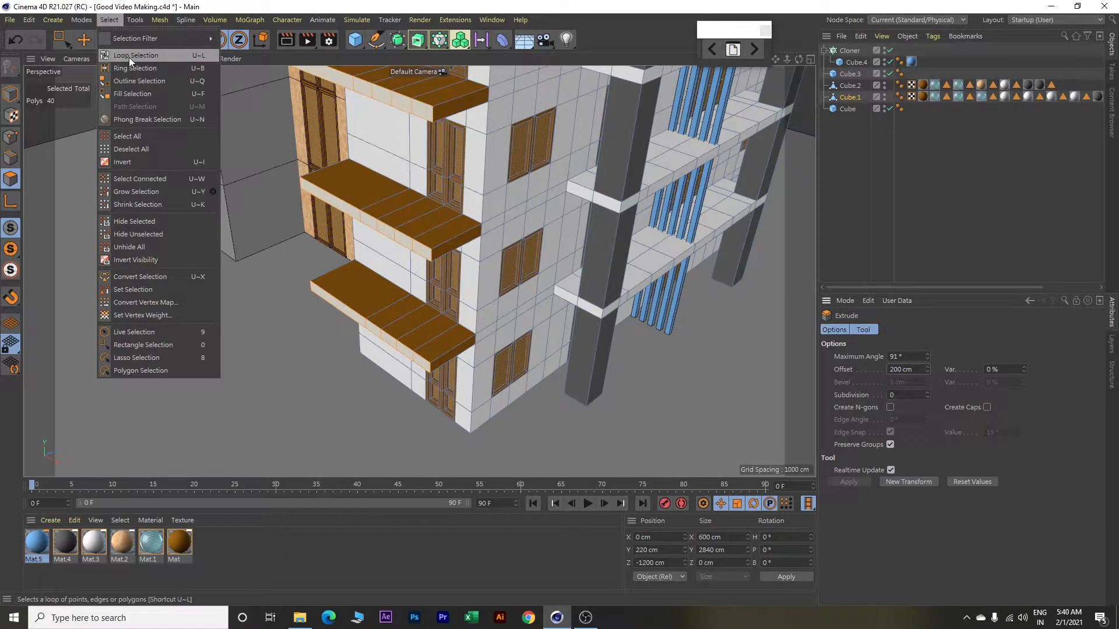
left_click(130, 55)
left_click(380, 309)
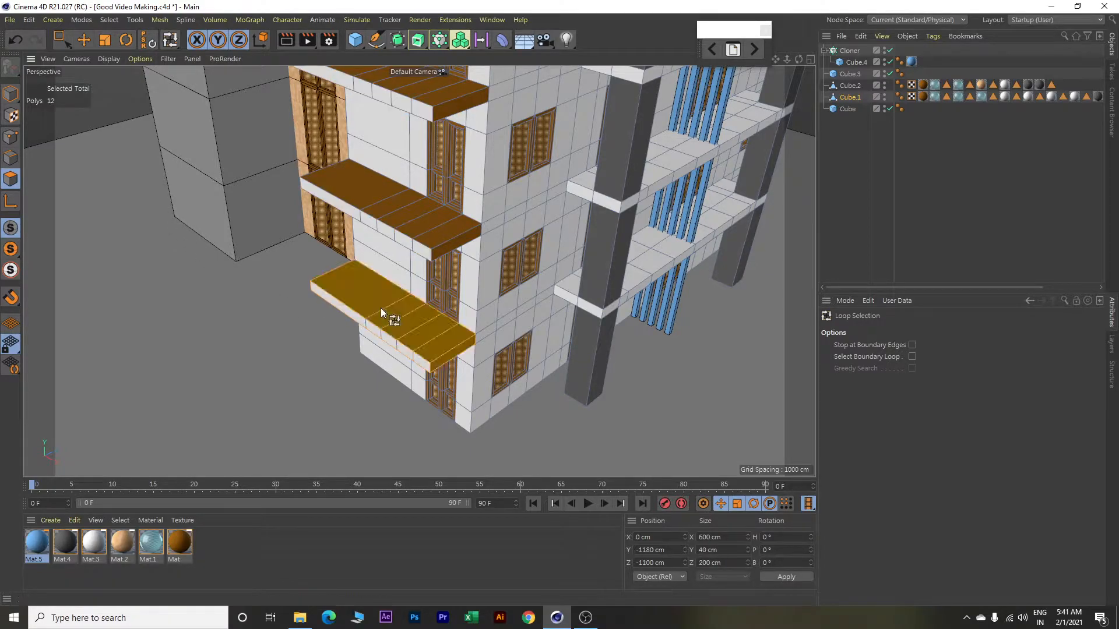
left_click(390, 202, "shift")
left_click(436, 104, "shift")
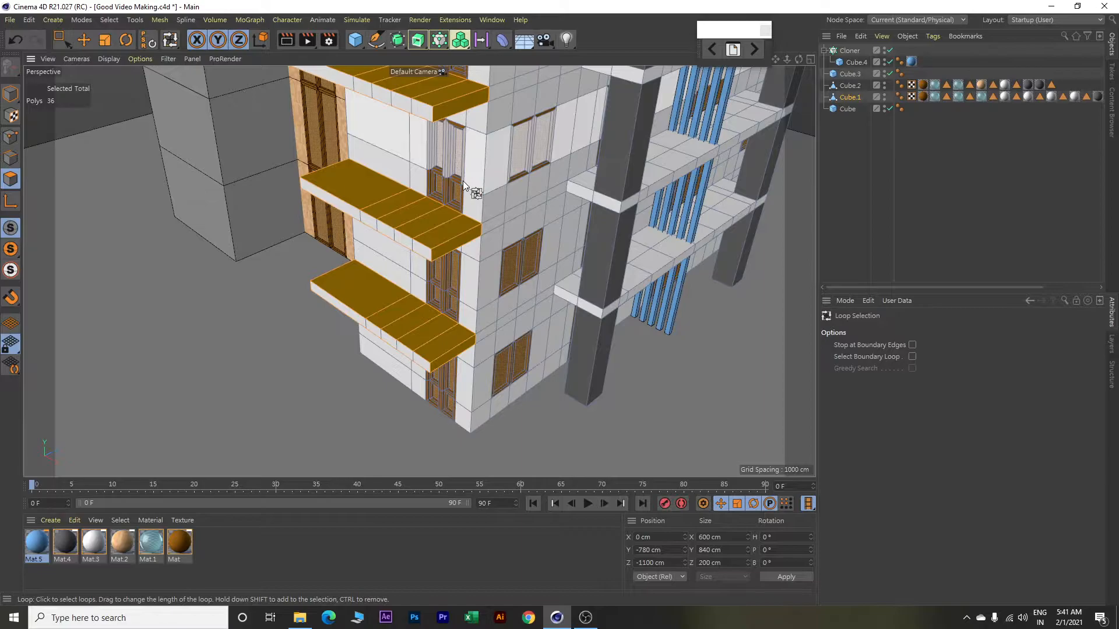
Add the face loops of the five upper extruded slabs, up to the roof-level one, to the selection.
scroll(464, 185, "down", 10)
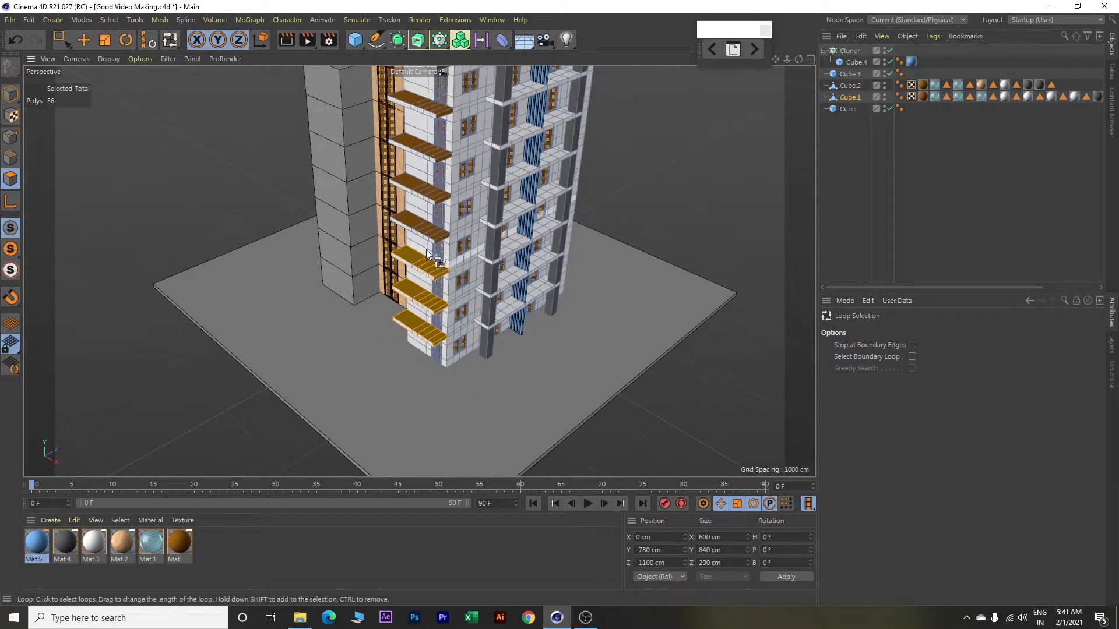
left_click(419, 225, "shift")
left_click(418, 190, "shift")
left_click(423, 153, "shift")
left_click(426, 109, "shift")
middle_click_drag(531, 158, 495, 313, "alt")
left_click(390, 235, "shift")
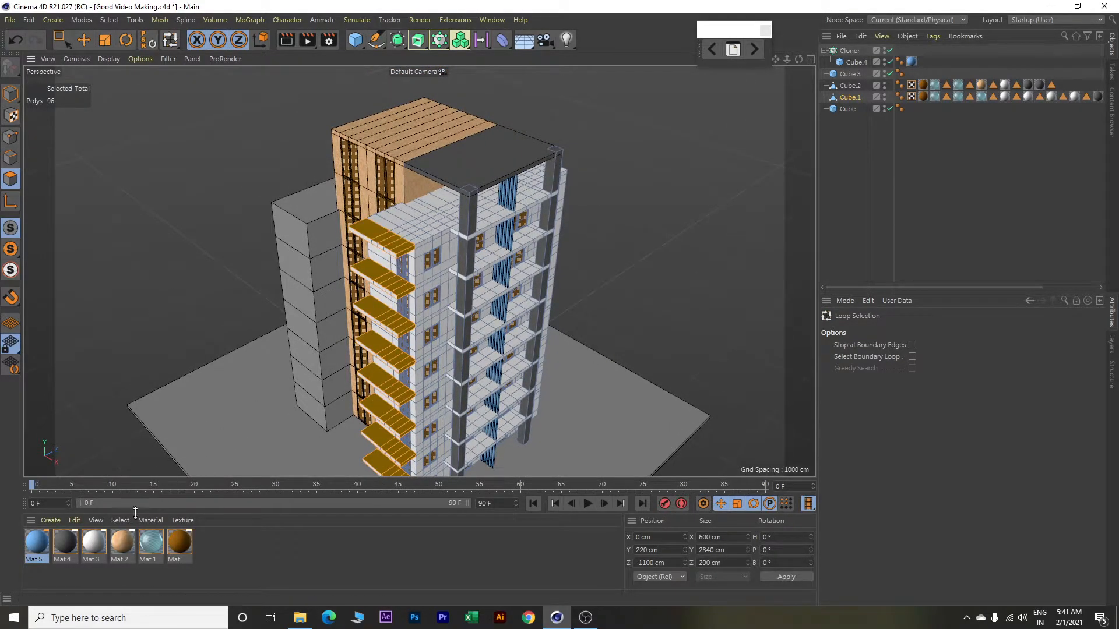
Apply the white material Mat.3 to the selected outer faces of the extruded slabs.
right_click(93, 545)
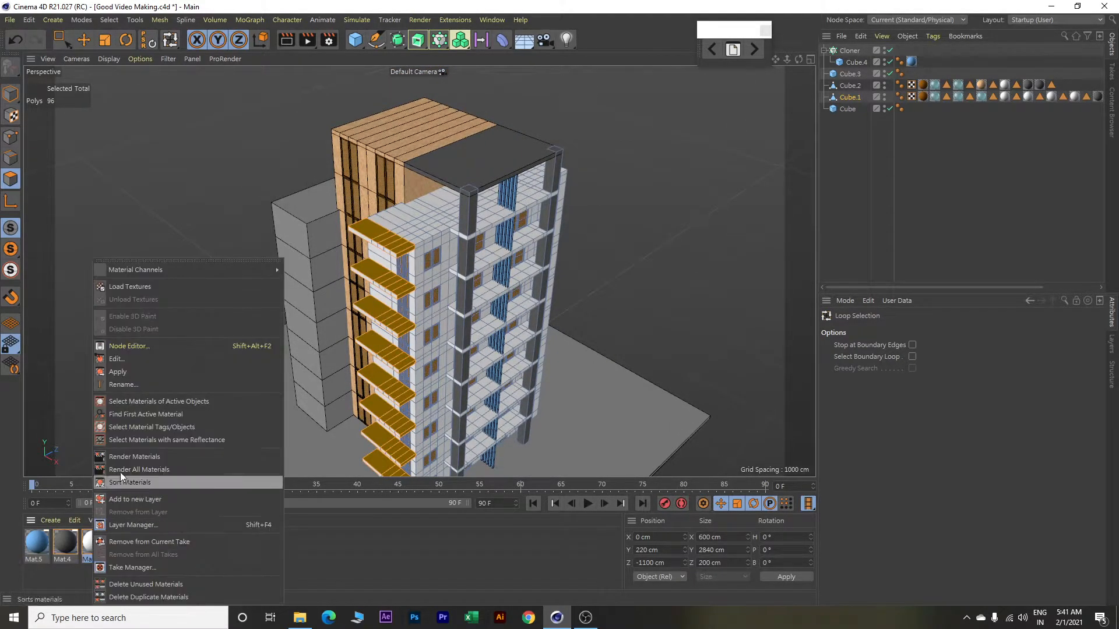
left_click(128, 370)
scroll(544, 345, "down", 3)
scroll(544, 345, "up", 5)
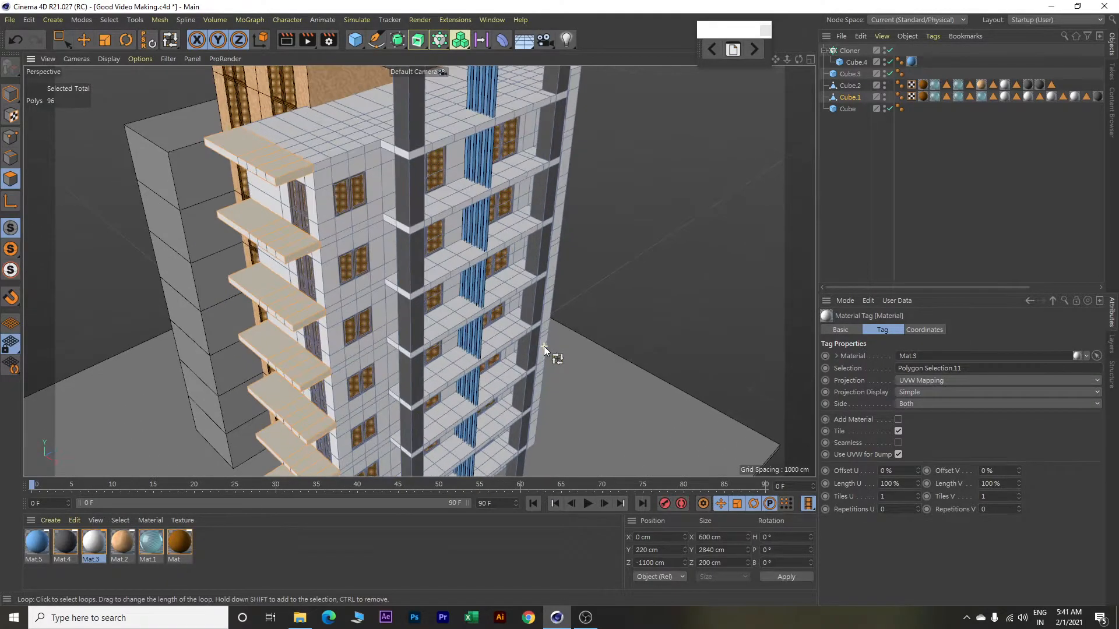
Clear the selection and select the full-width floor strip along the roof edge of the opposite side wall.
left_click_drag(659, 225, 454, 222, "alt")
scroll(411, 218, "up", 3)
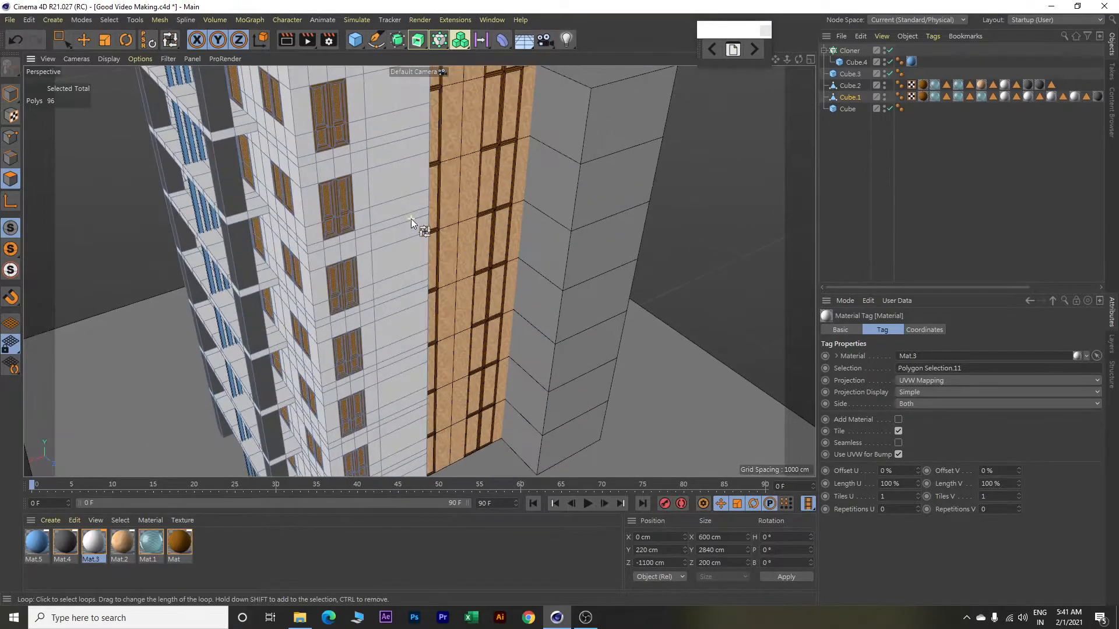
middle_click_drag(394, 176, 446, 302, "alt")
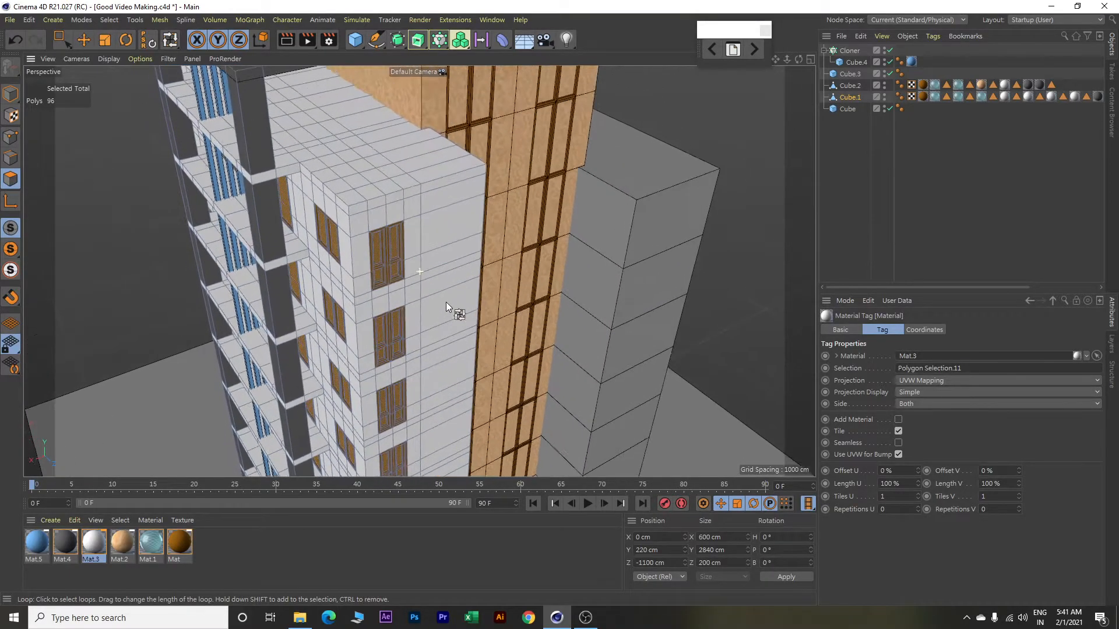
key("e")
left_click(359, 208)
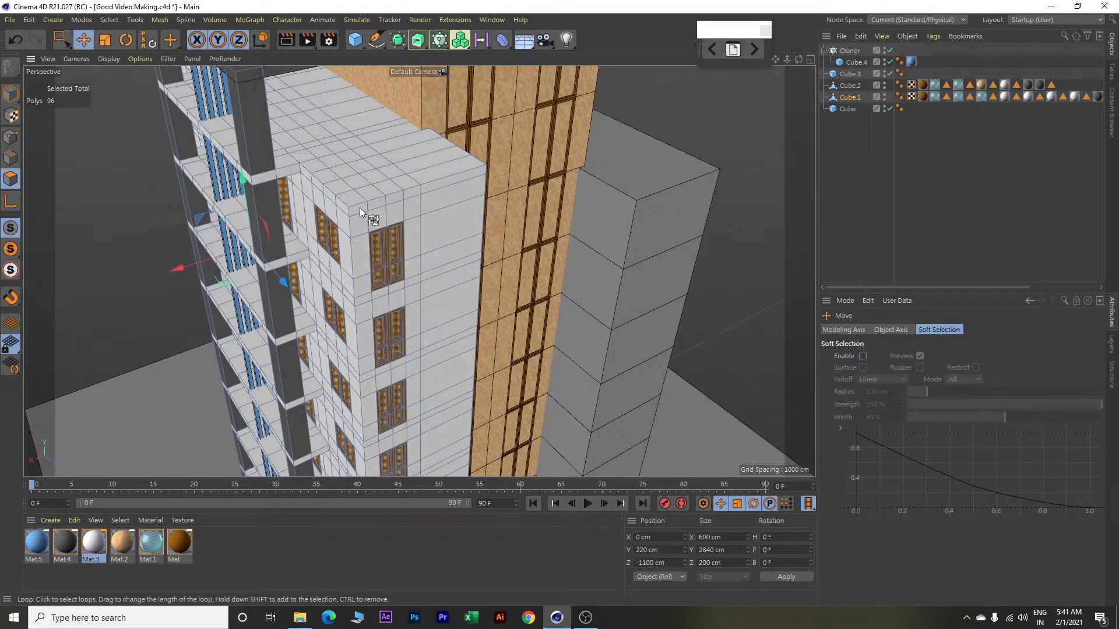
left_click(96, 213)
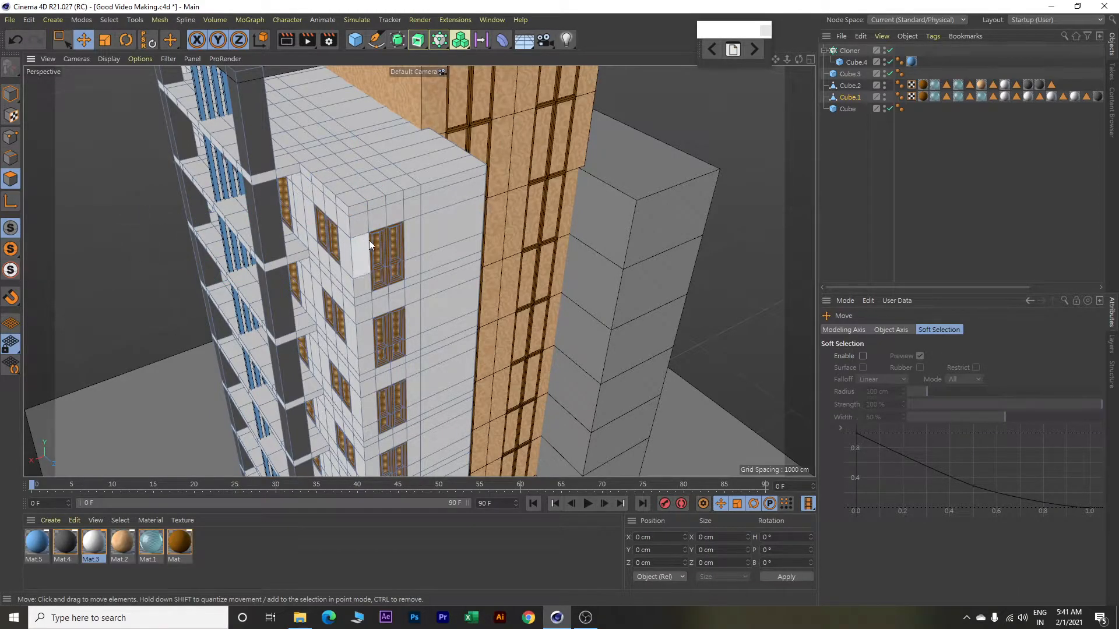
left_click(360, 210)
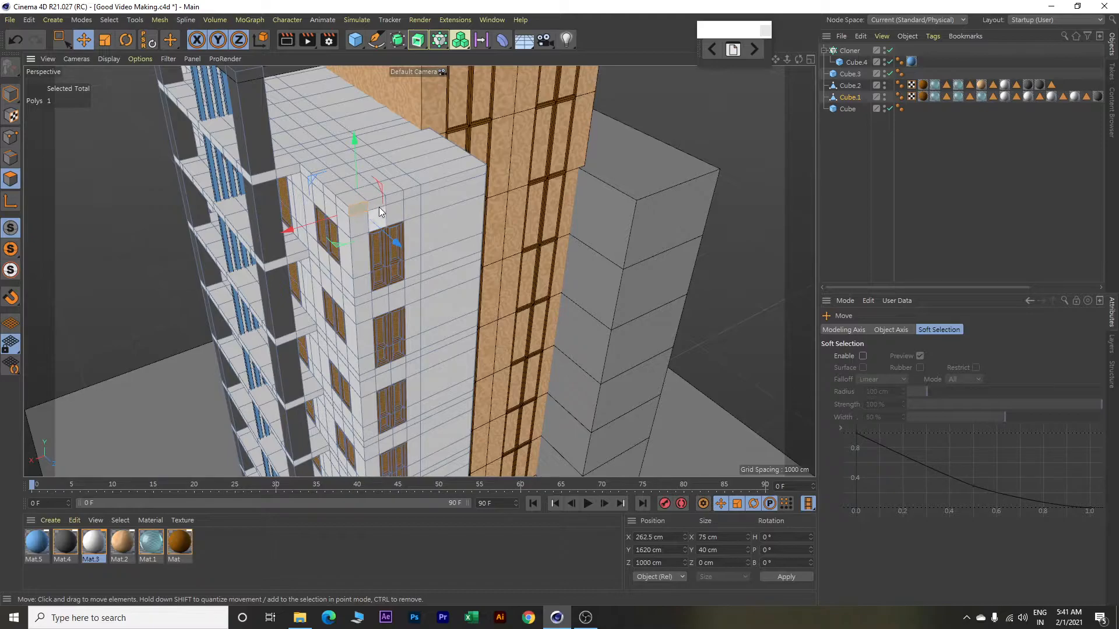
left_click(377, 204, "shift")
left_click(394, 199, "shift")
left_click(411, 194, "shift")
left_click(433, 185, "shift")
Add the second, third and fourth full-width floor strips from the roof on this side wall to the selection.
left_click(434, 273, "shift")
left_click(379, 373, "shift")
left_click(400, 361, "shift")
left_click(413, 358, "shift")
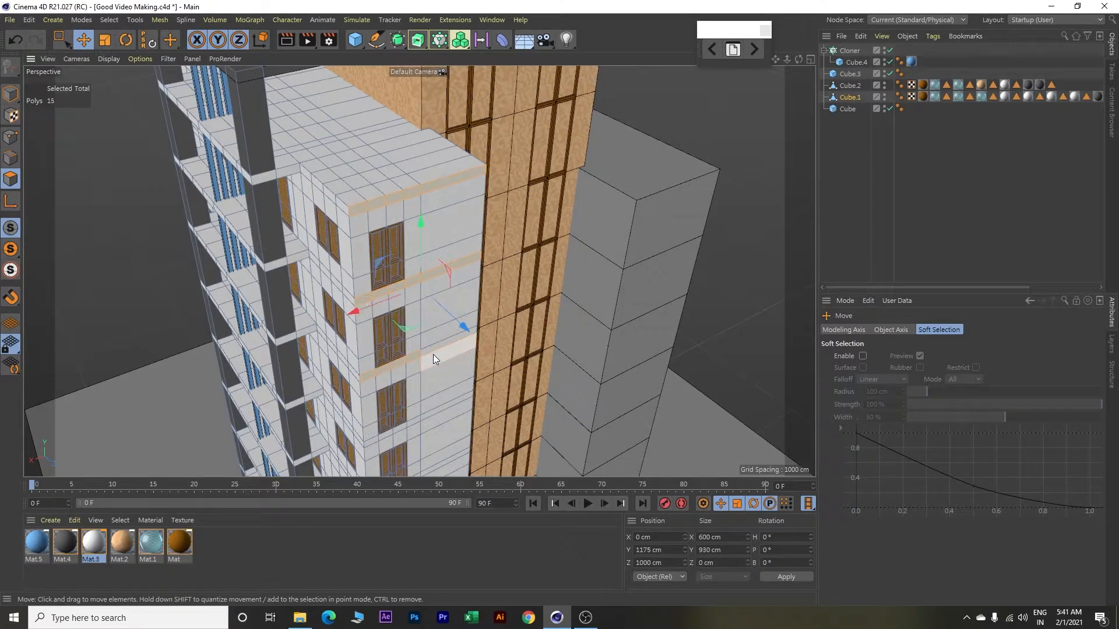
left_click(436, 352, "shift")
left_click(434, 402, "shift")
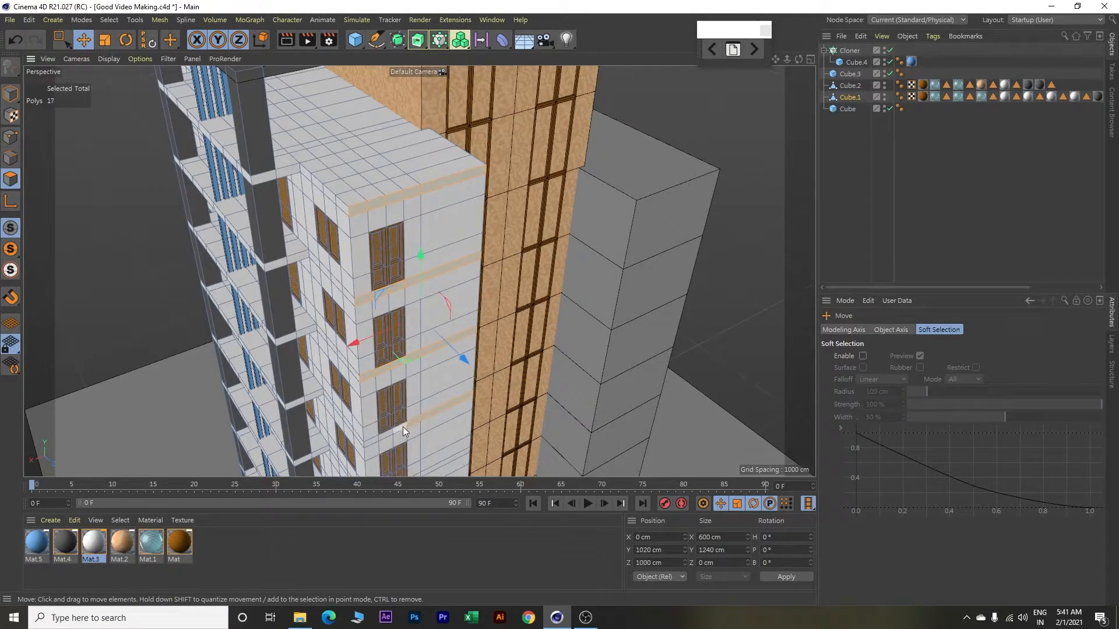
left_click(374, 439, "shift")
Add the four remaining floor strips, down to the one above this wall's ground-floor door, to the selection.
middle_click_drag(451, 368, 418, 205, "alt")
scroll(418, 205, "up", 3)
left_click(337, 320, "shift")
left_click(391, 299, "shift")
left_click(411, 294, "shift")
left_click(412, 373, "shift")
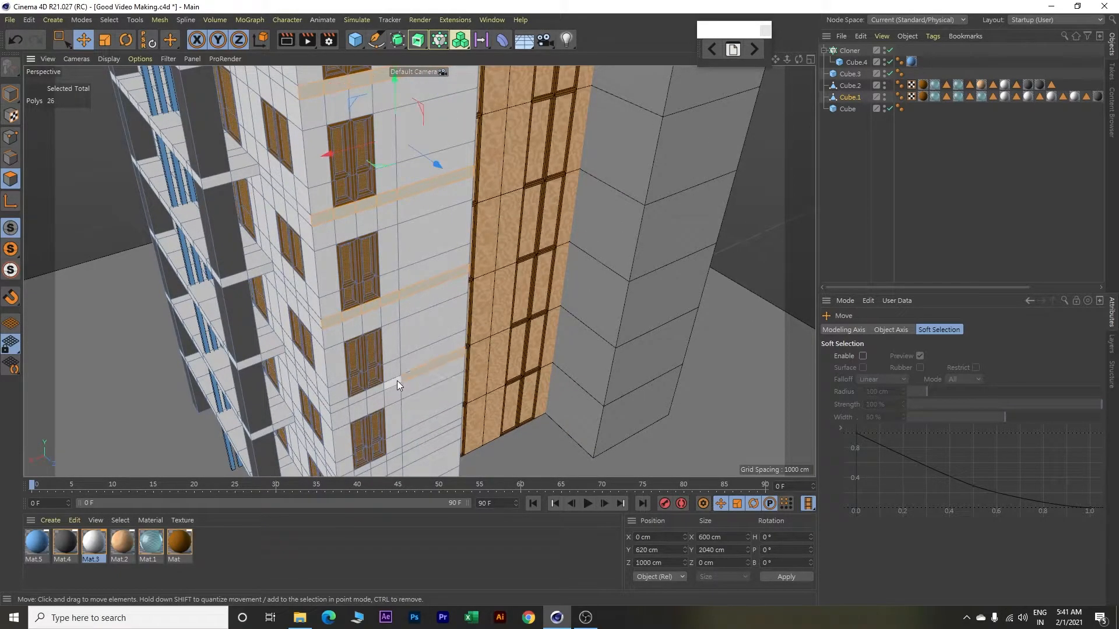
middle_click_drag(414, 417, 393, 302, "alt")
left_click(324, 365, "shift")
left_click(341, 358, "shift")
left_click(362, 350, "shift")
left_click(394, 337, "shift")
left_click(428, 395, "shift")
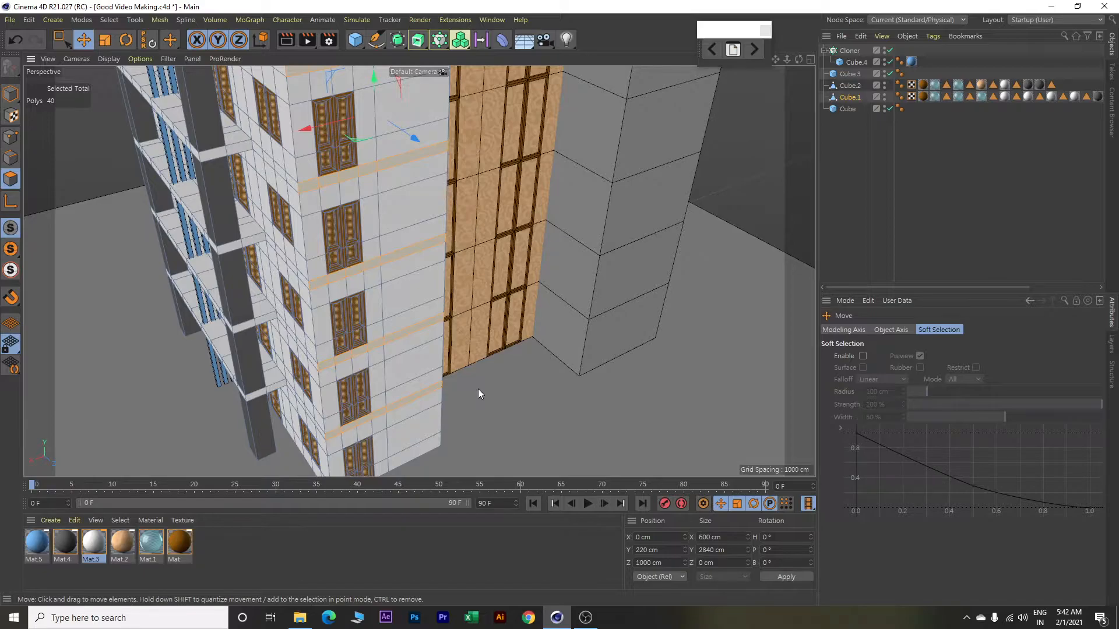
Extrude the eight selected floor strips outward with an offset of 200 cm.
key("d")
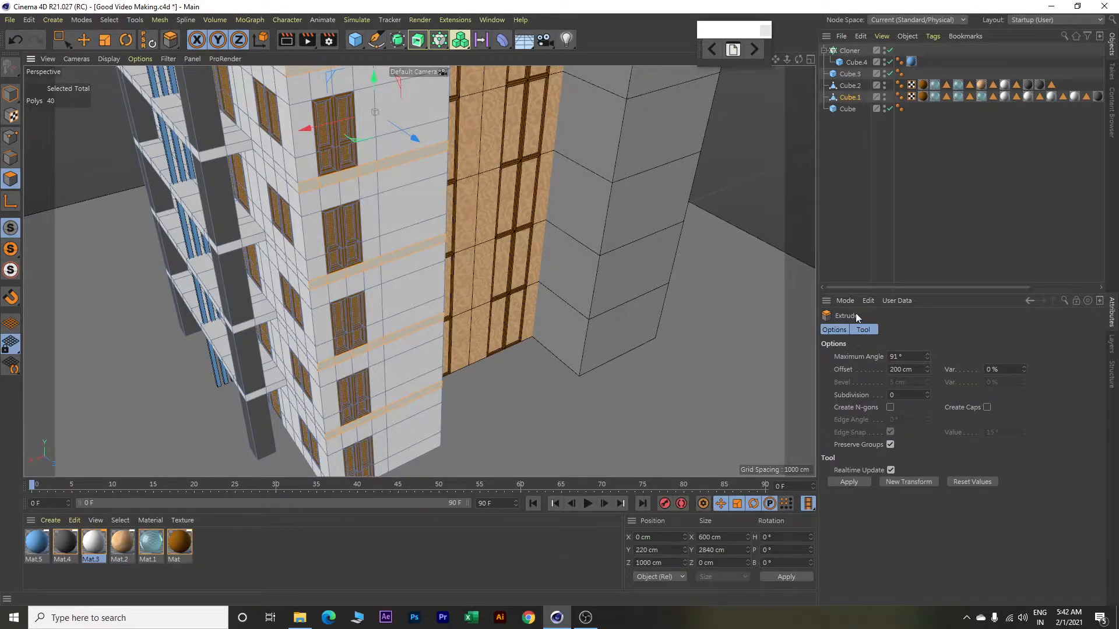
left_click(918, 483)
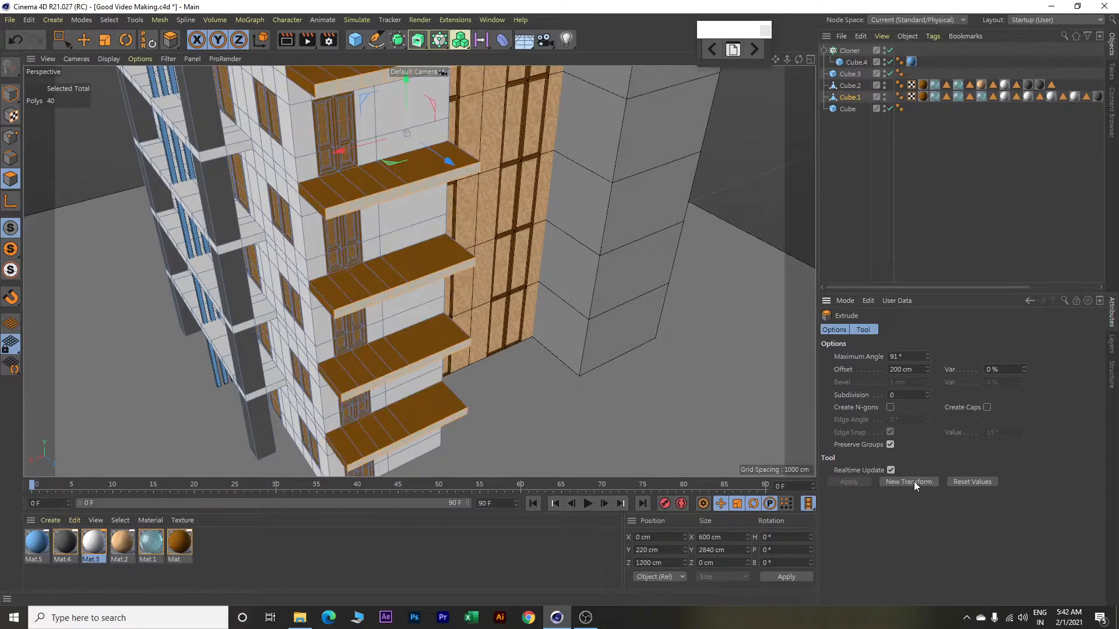
scroll(599, 389, "down", 6)
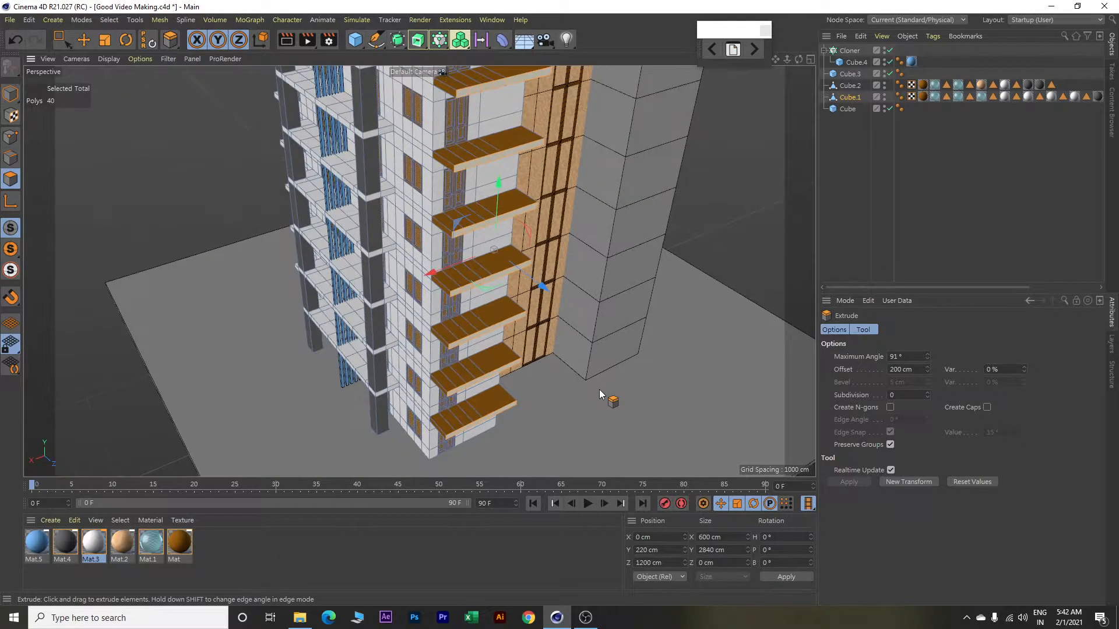
Select the face loops around all eight new slabs with Loop Selection and apply the white material Mat.3 to them.
left_click(109, 20)
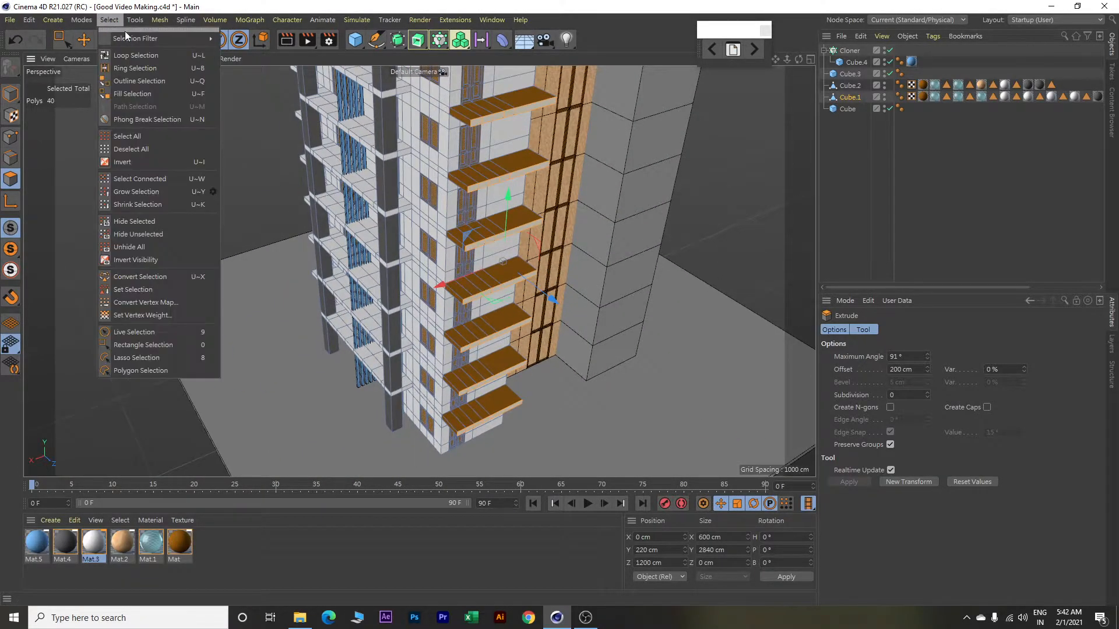
left_click(139, 57)
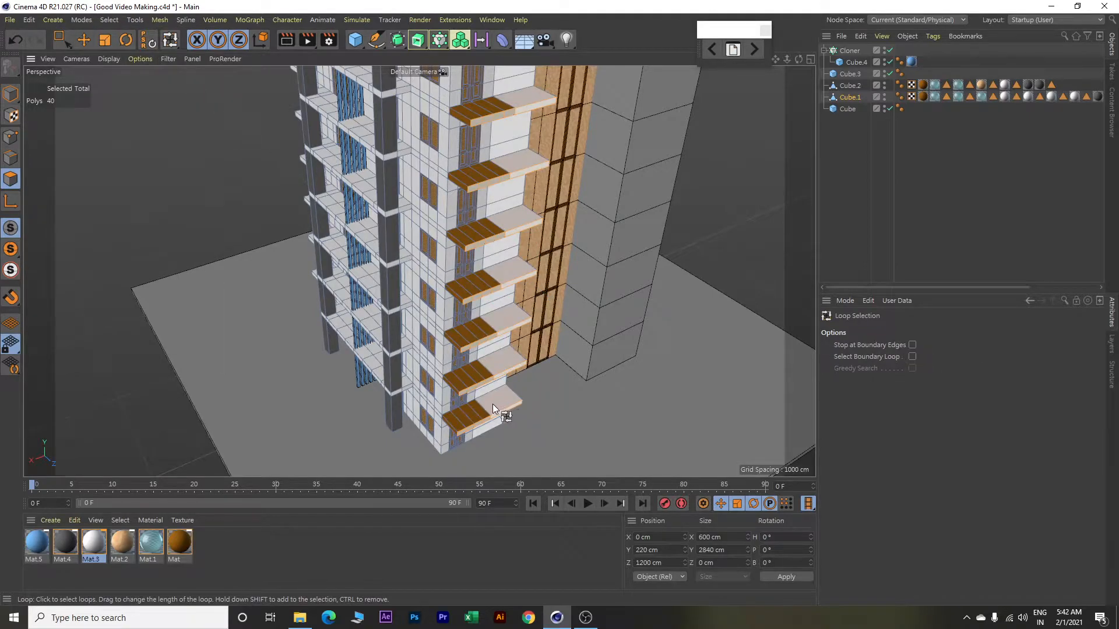
left_click_drag(478, 411, 495, 219)
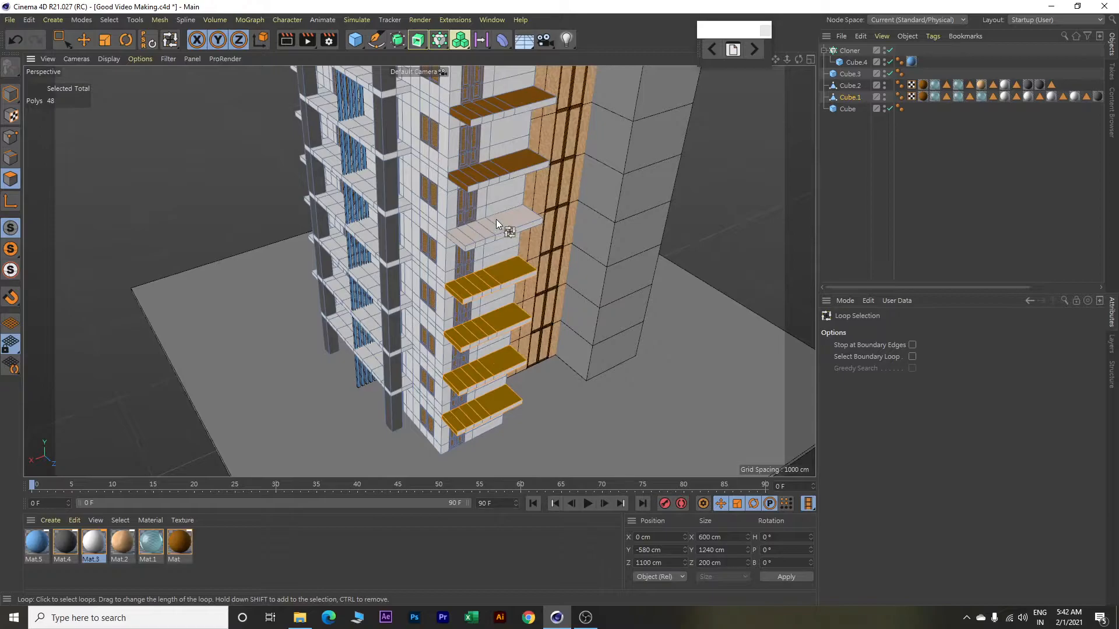
left_click_drag(487, 170, 496, 102)
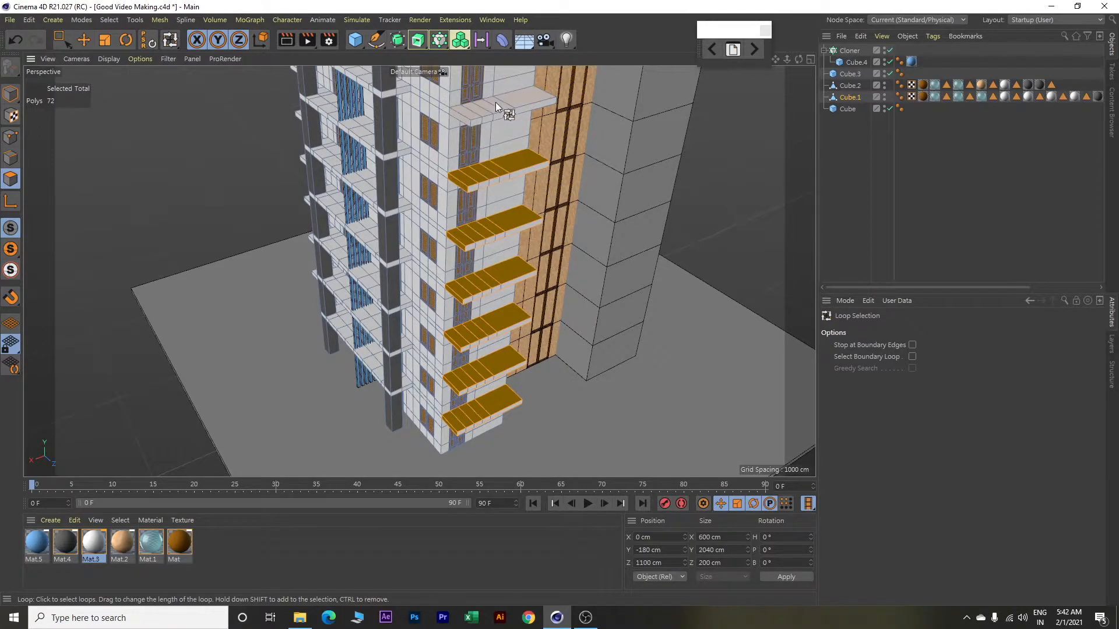
left_click_drag(590, 181, 577, 285, "alt")
left_click(513, 191, "shift")
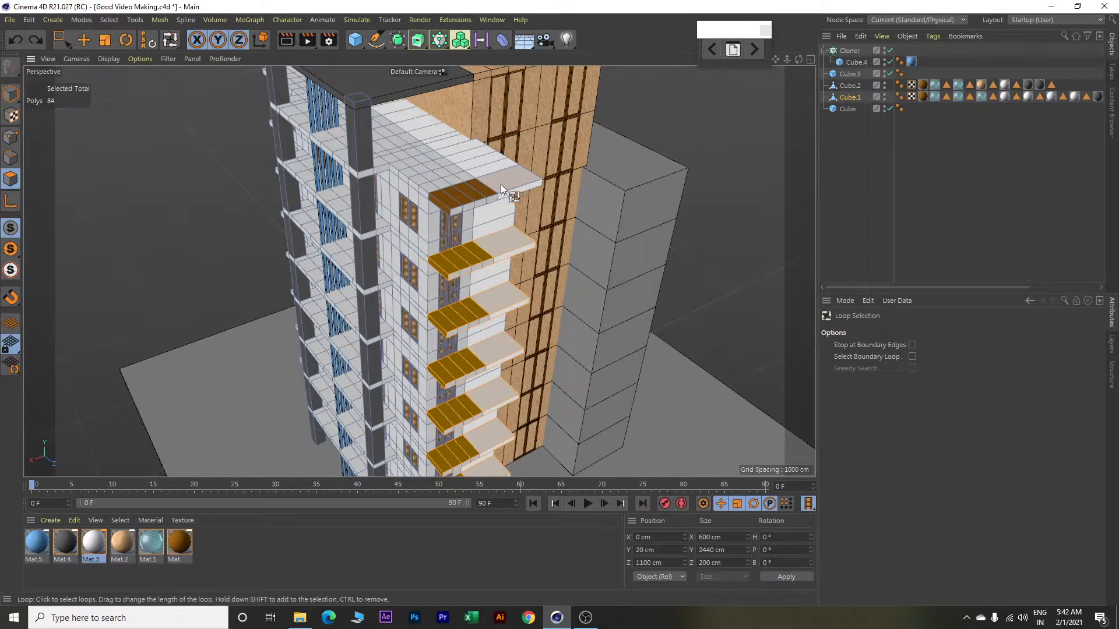
left_click(502, 184)
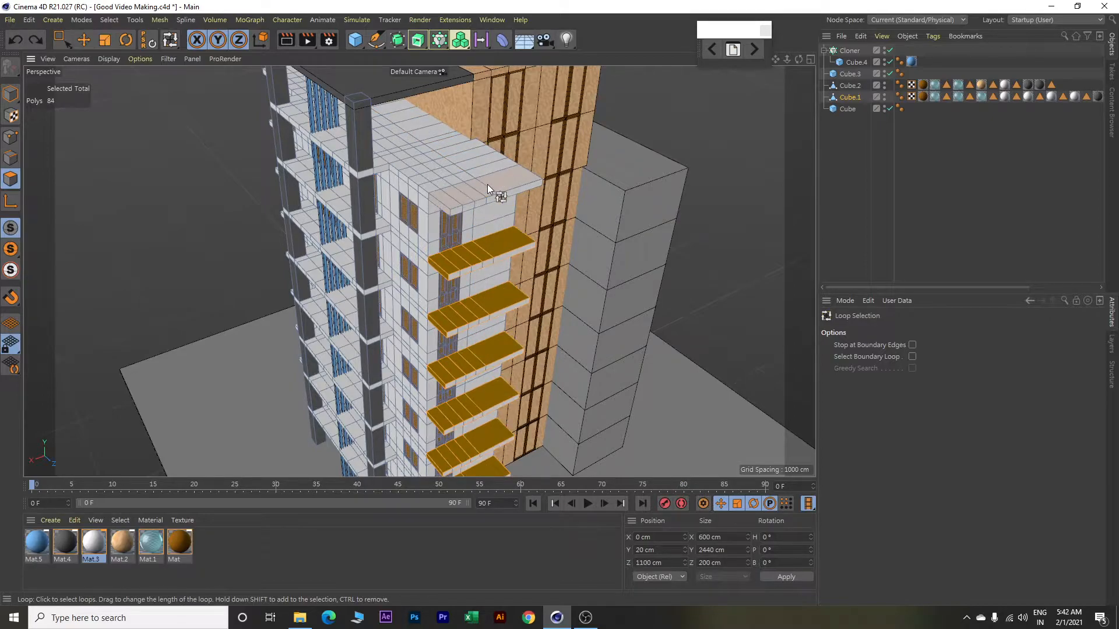
right_click(94, 545)
left_click(124, 372)
Make a vertical Loop/Path Cut between the first side wall's doors and its front corner, setting the cut distance to 40 cm.
left_click_drag(380, 353, 690, 333, "alt")
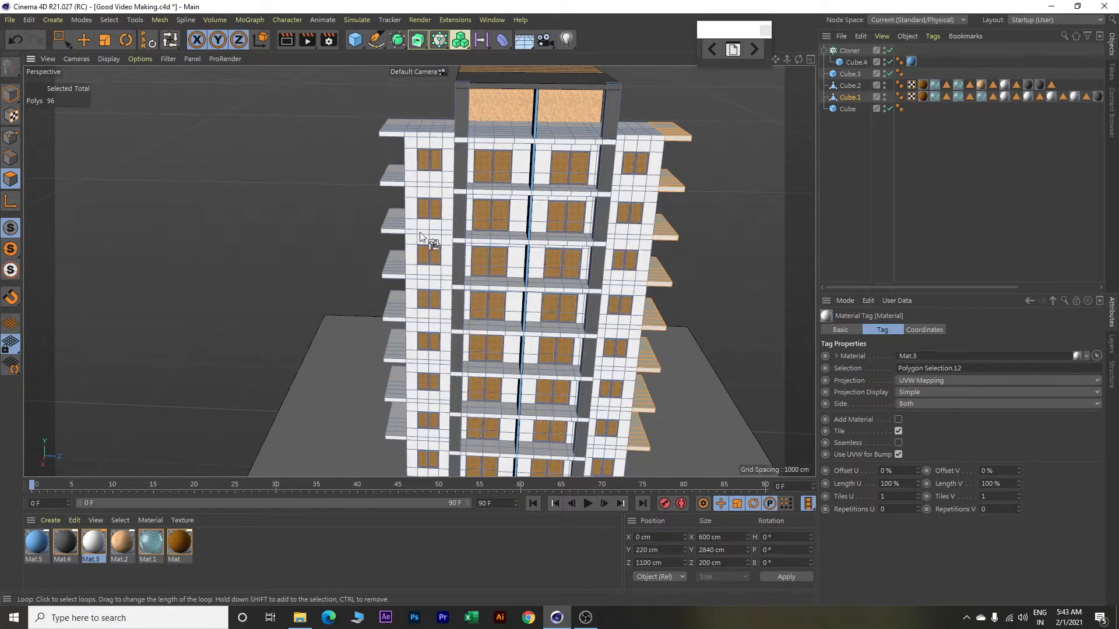
scroll(404, 215, "up", 6)
left_click_drag(404, 214, 582, 269, "alt")
right_click(653, 134)
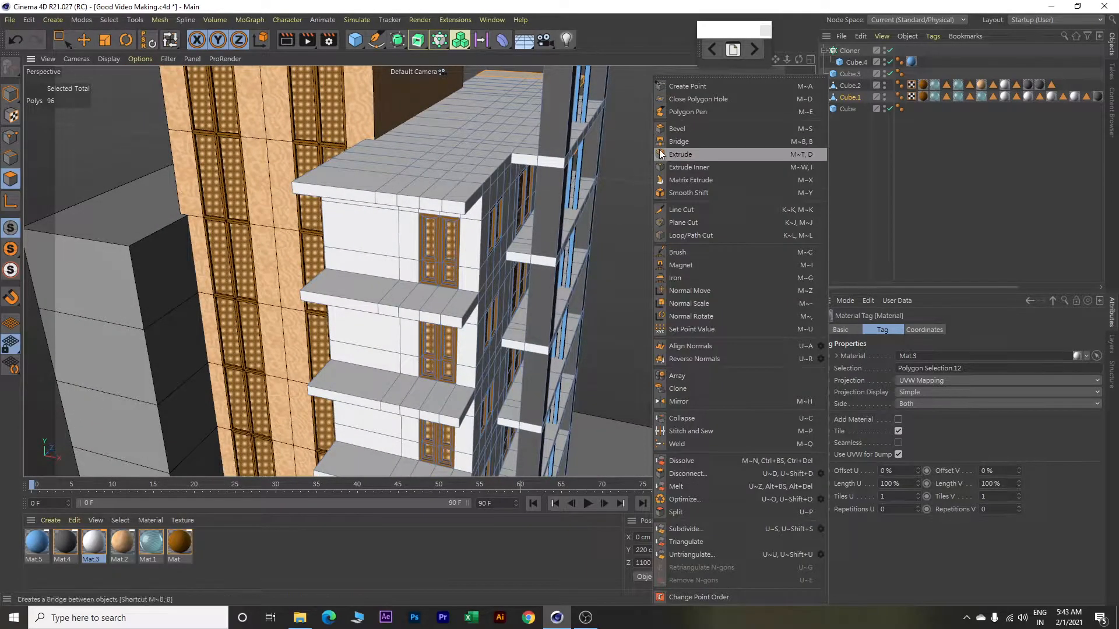
left_click(687, 234)
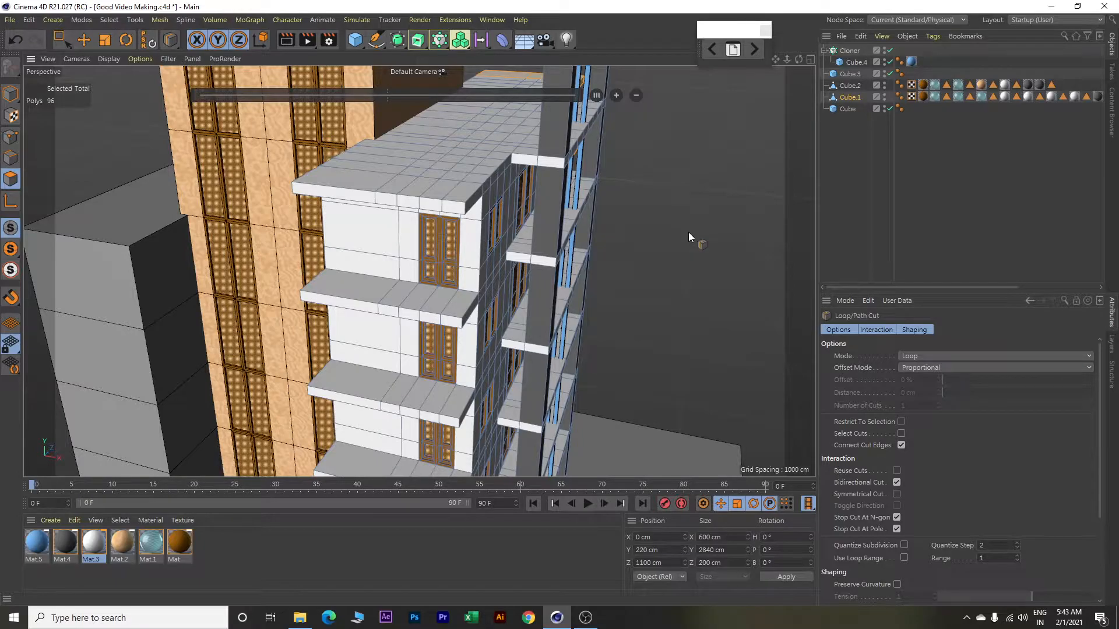
left_click(452, 202)
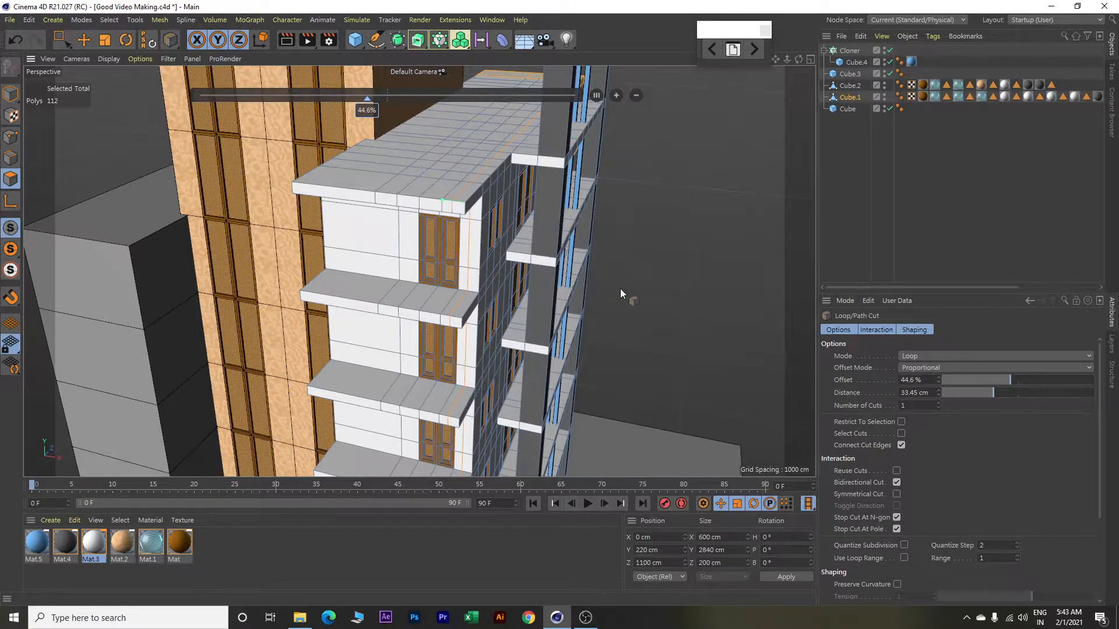
left_click(912, 392)
type("40")
key("Return")
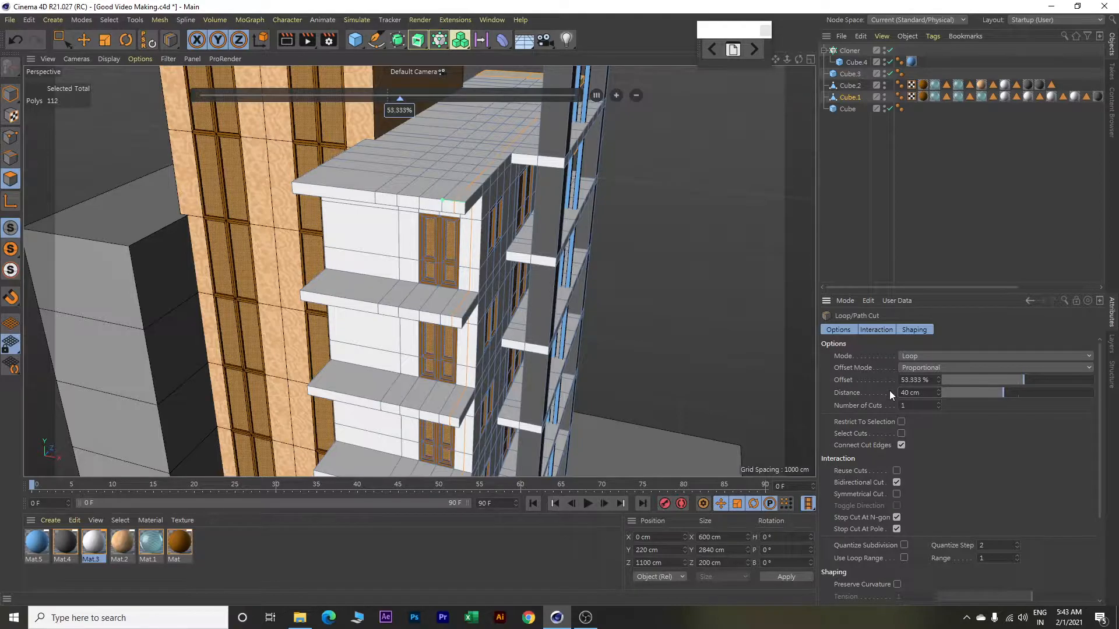
Select the narrow wall faces at the front corner beside the doors on the two uppermost floors.
scroll(389, 289, "up", 3)
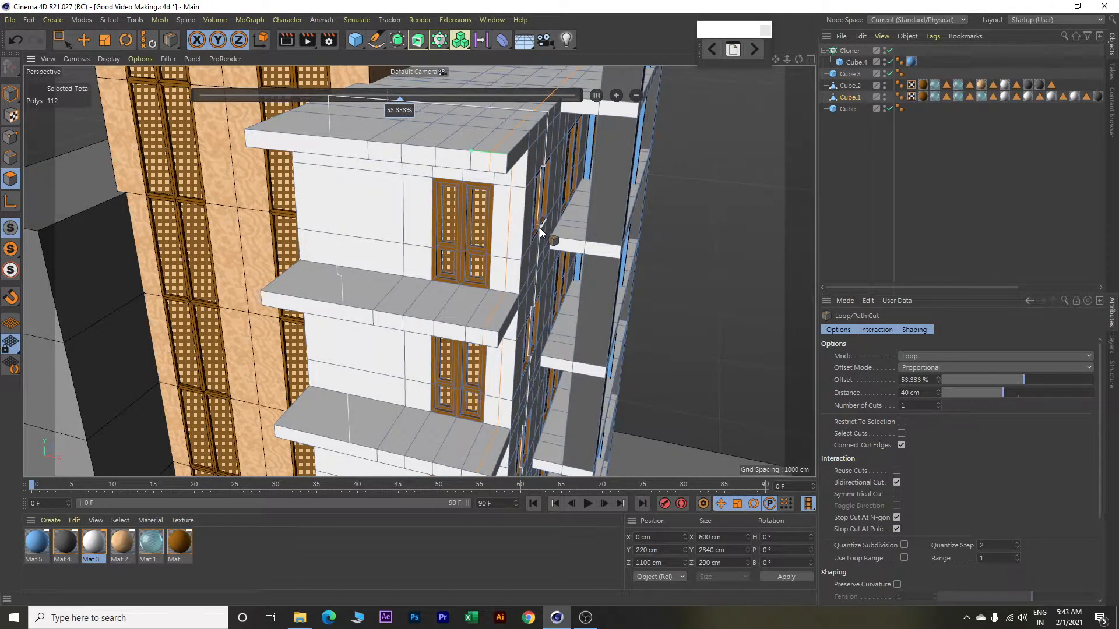
key("e")
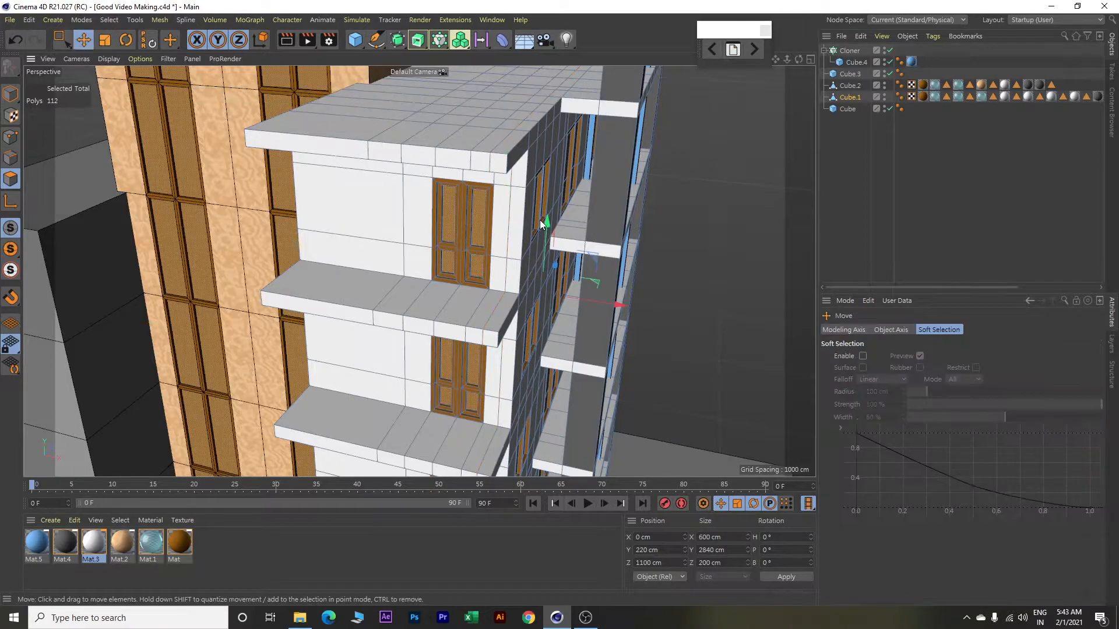
left_click(523, 180)
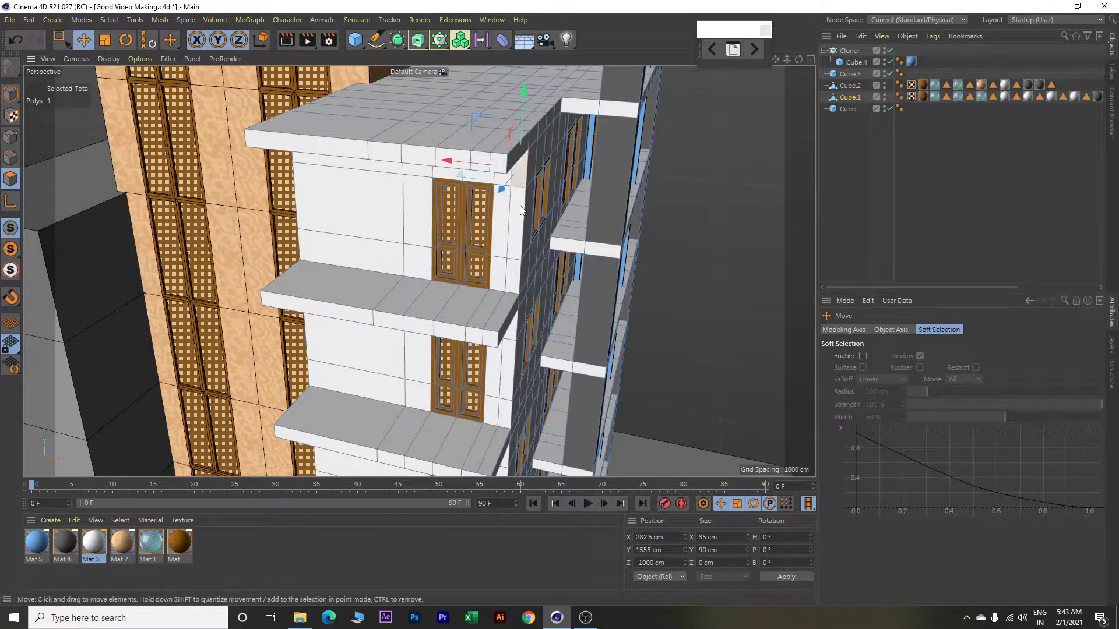
left_click(520, 207, "shift")
left_click(518, 274, "shift")
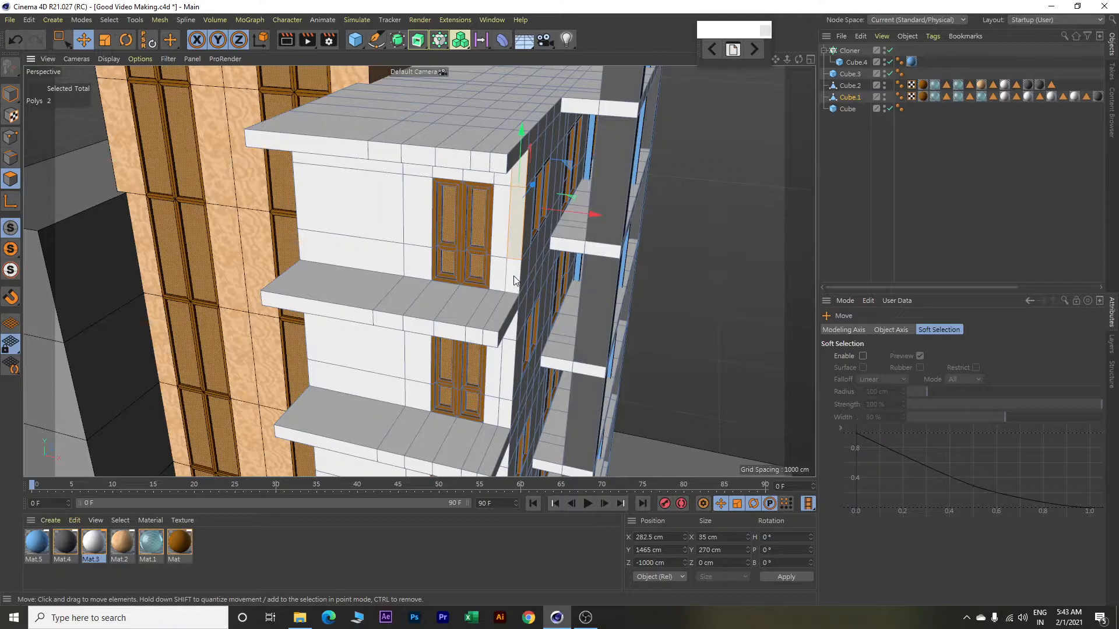
left_click(510, 336, "shift")
left_click(510, 362, "shift")
left_click(507, 413, "shift")
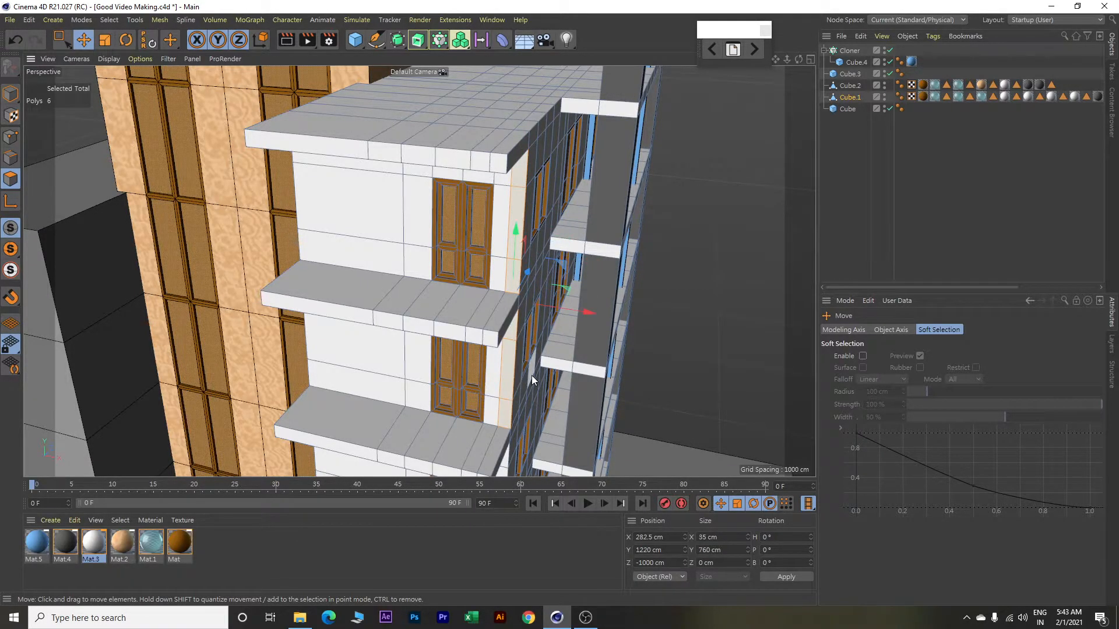
Add the narrow corner wall faces on the third and fourth floors from the top to the selection.
middle_click_drag(531, 375, 537, 173, "alt")
scroll(529, 271, "down", 2)
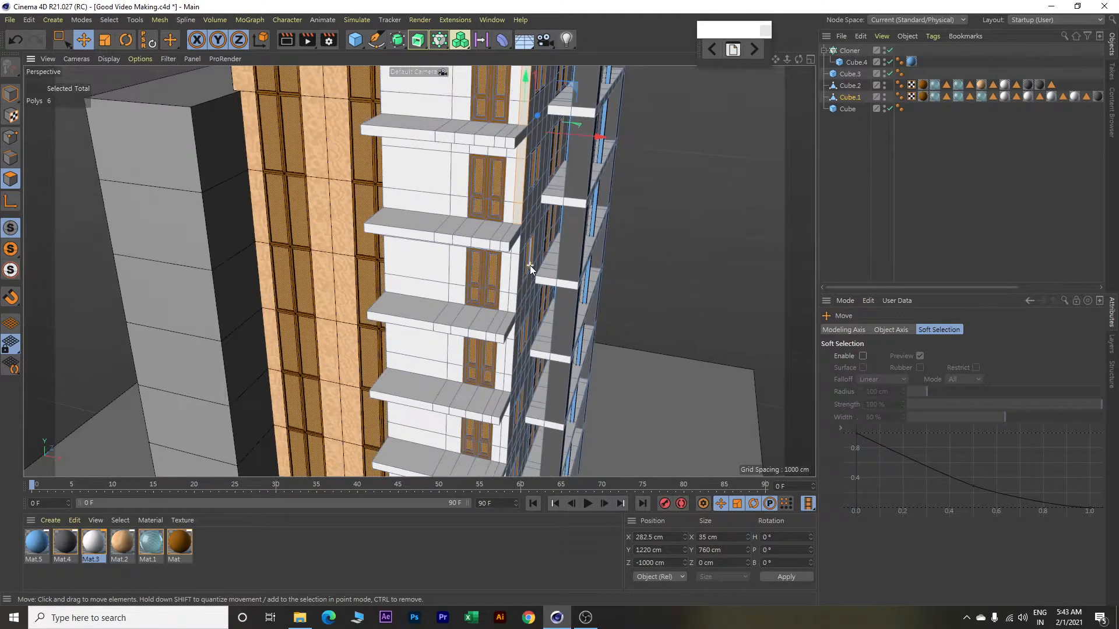
left_click(517, 246, "shift")
left_click(516, 271, "shift")
left_click(512, 298, "shift")
scroll(513, 298, "down", 3)
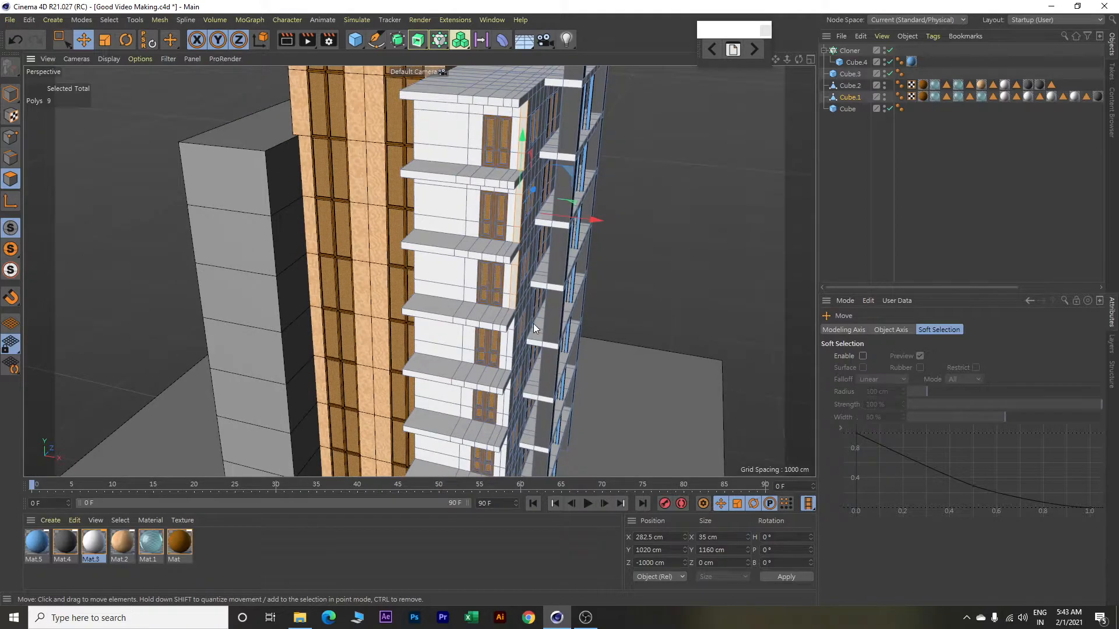
scroll(534, 300, "up", 3)
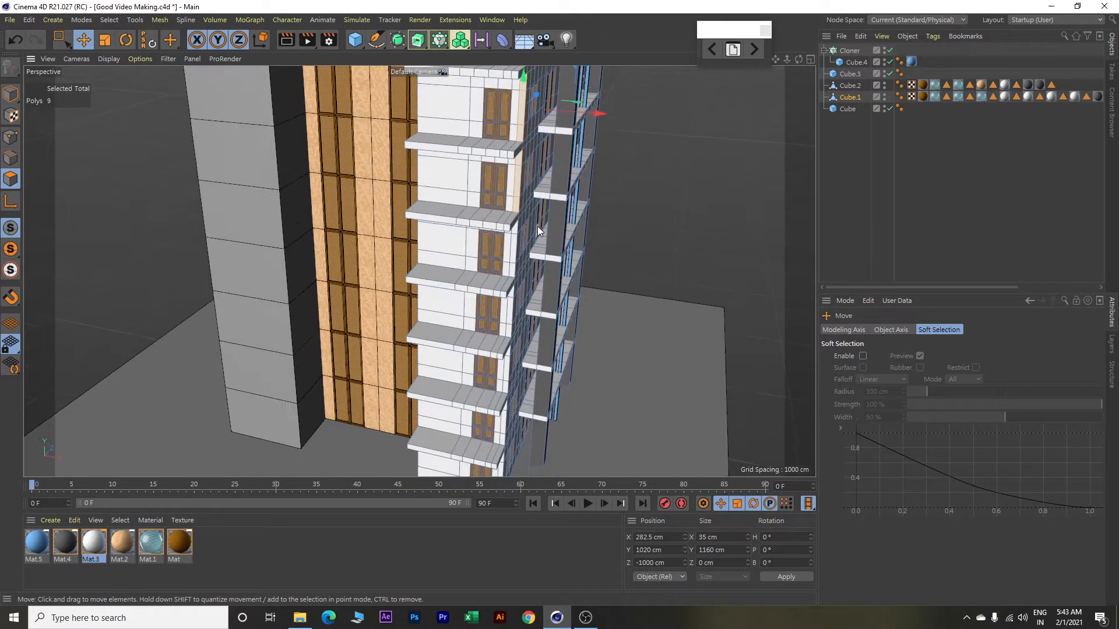
left_click(509, 215, "shift")
left_click(506, 253, "shift")
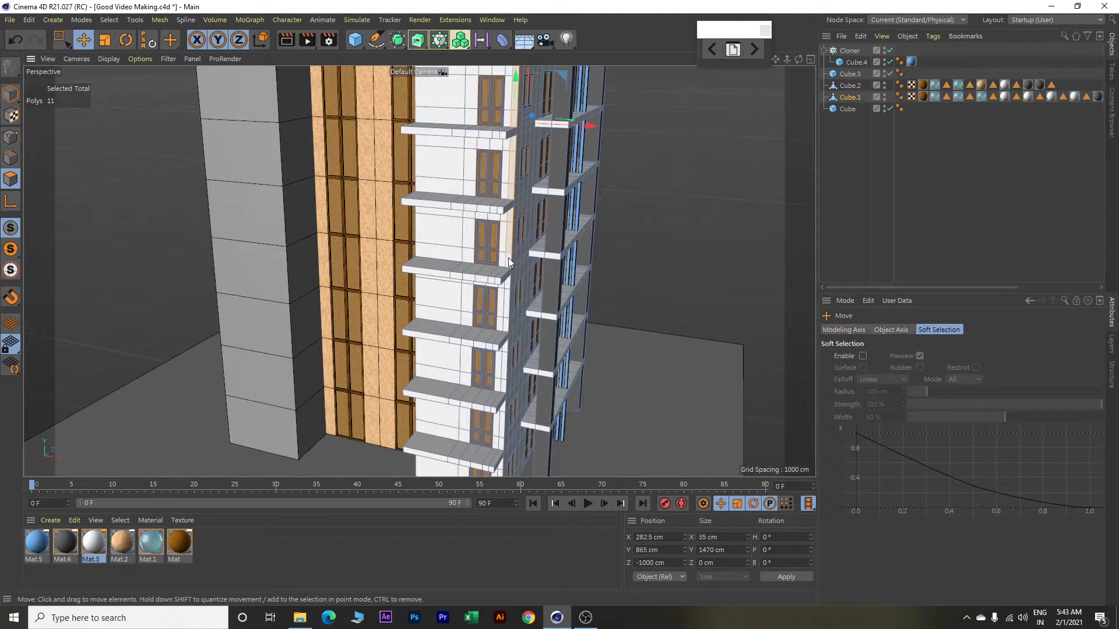
left_click(508, 263, "shift")
Add the narrow corner wall faces on the next three floors, down to the one above the ground floor, to the selection.
scroll(505, 274, "up", 3)
left_click(509, 292, "shift")
left_click(510, 313, "shift")
left_click(507, 349, "shift")
left_click(504, 392, "shift")
left_click(507, 404, "shift")
left_click(506, 440, "shift")
middle_click_drag(505, 437, 490, 173, "alt")
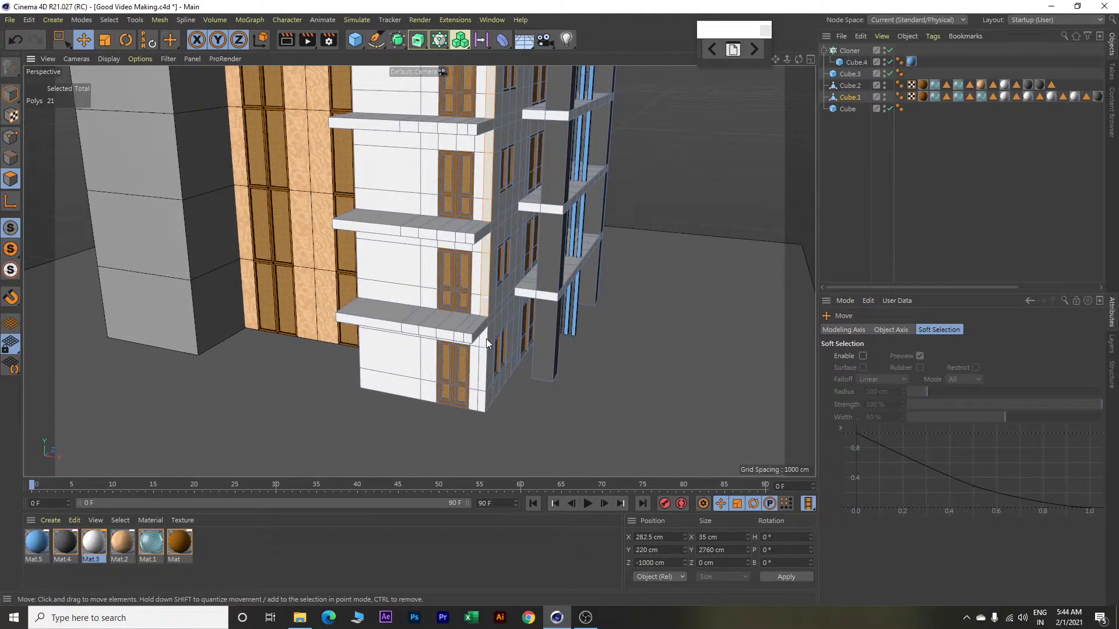
Add the ground-floor corner faces to the selection and extrude the full-height narrow strip by 200 cm.
left_click(483, 384, "shift")
left_click(482, 401, "shift")
key("d")
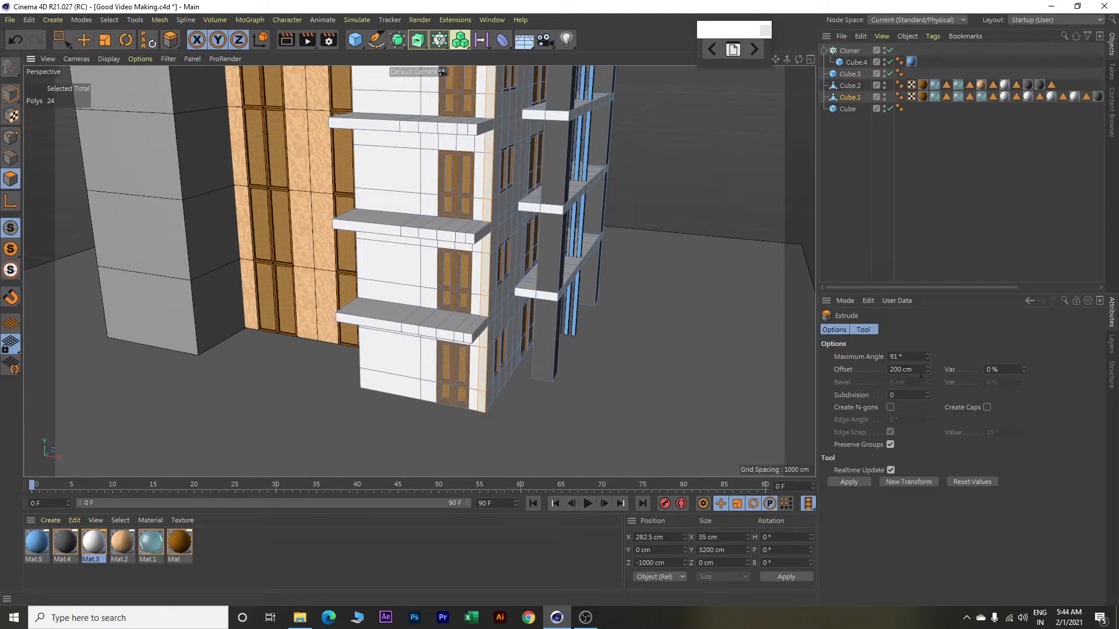
left_click(909, 482)
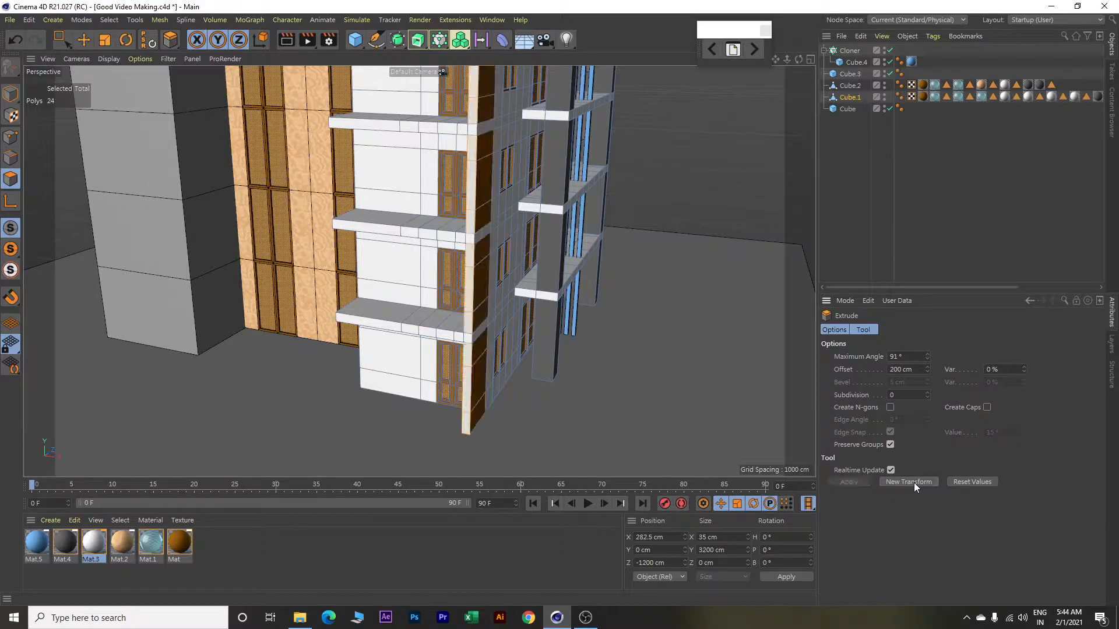
Loop-select the faces around the extruded corner fin on the four lowest floors.
scroll(602, 390, "up", 2)
scroll(602, 391, "down", 2)
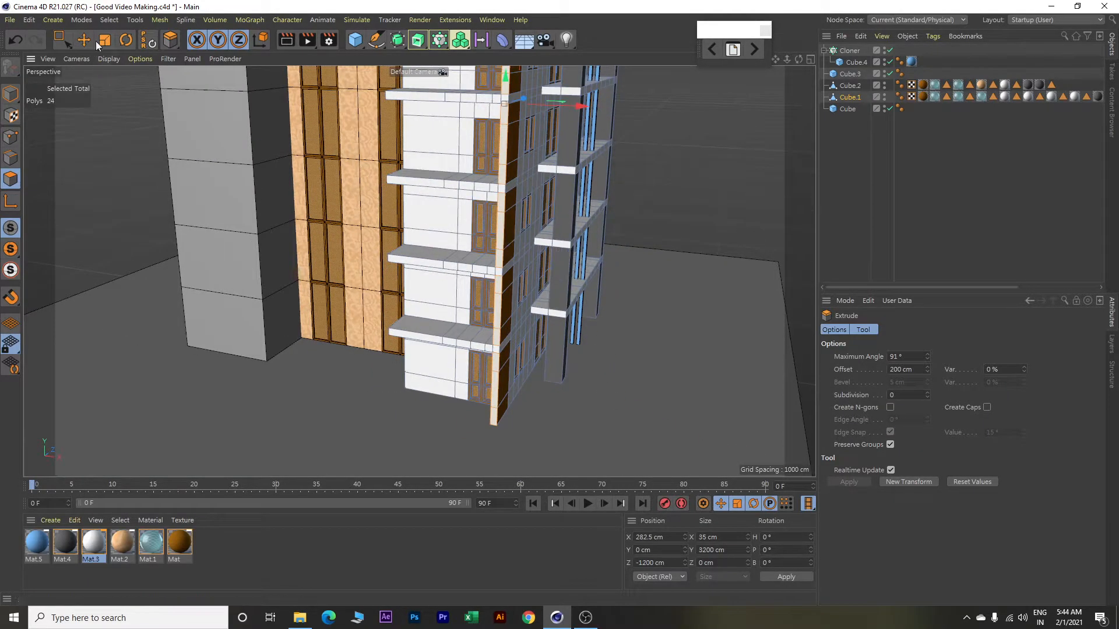
left_click(105, 21)
left_click(125, 52)
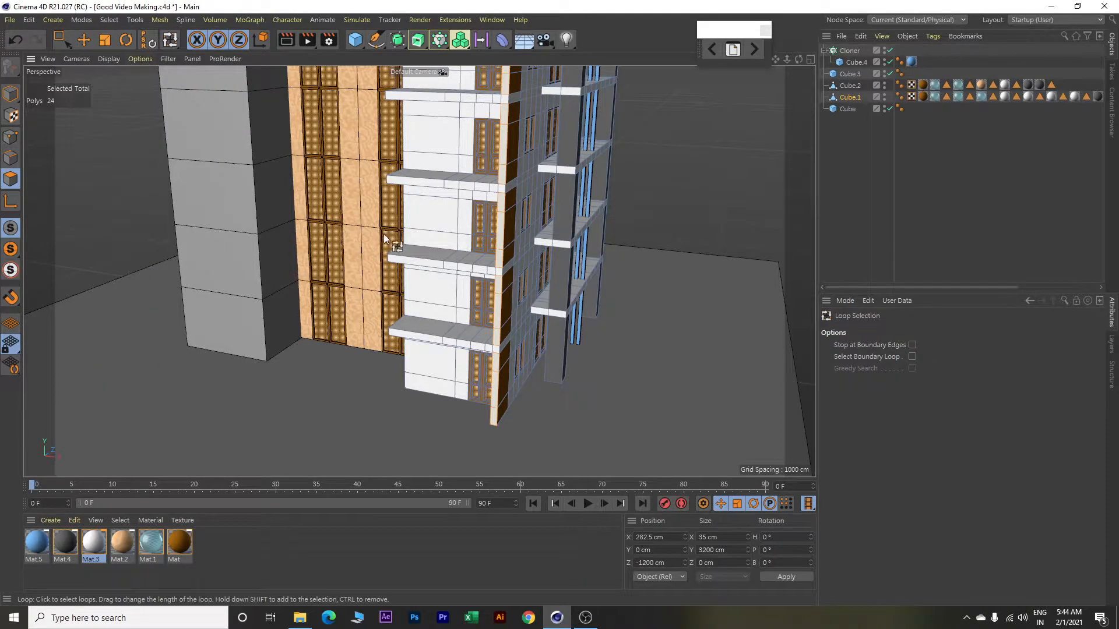
left_click_drag(642, 310, 547, 285, "alt")
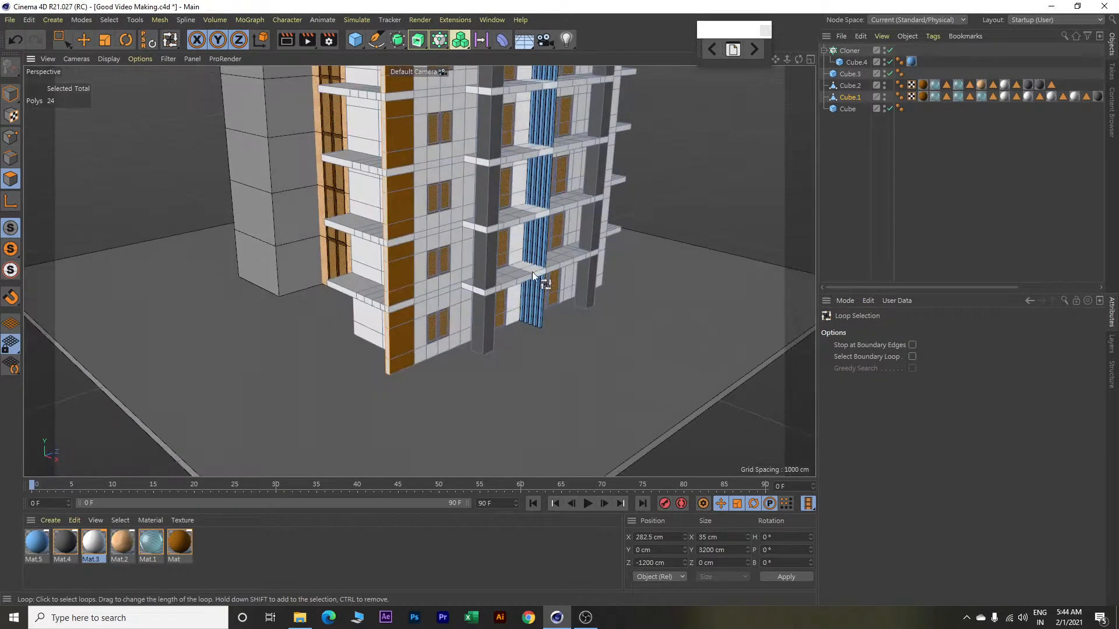
left_click(396, 191)
left_click(401, 283, "shift")
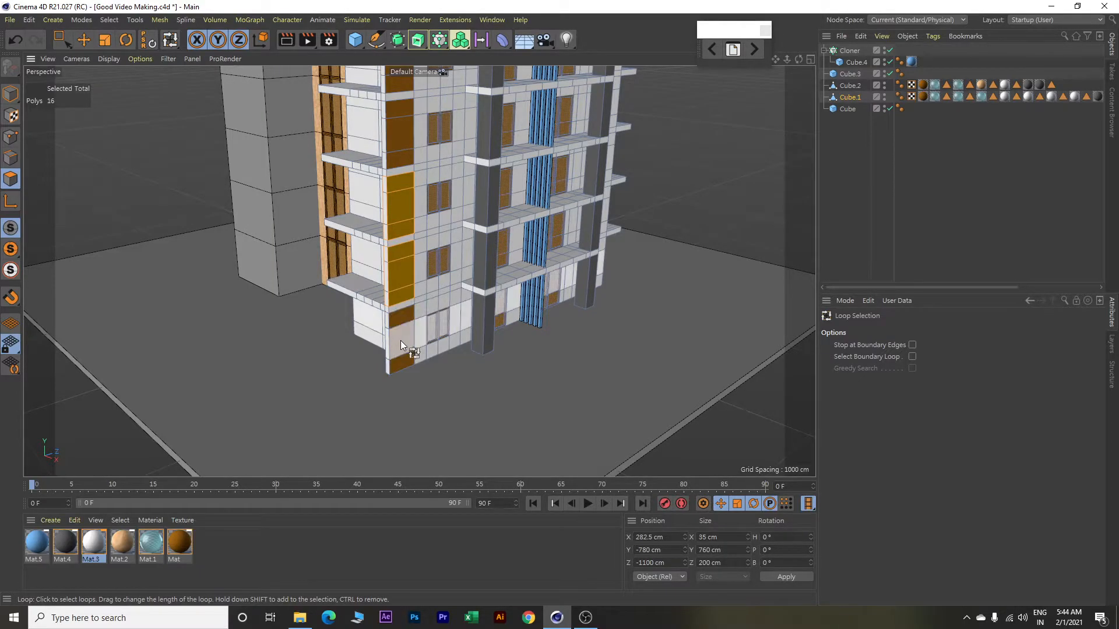
left_click(399, 326)
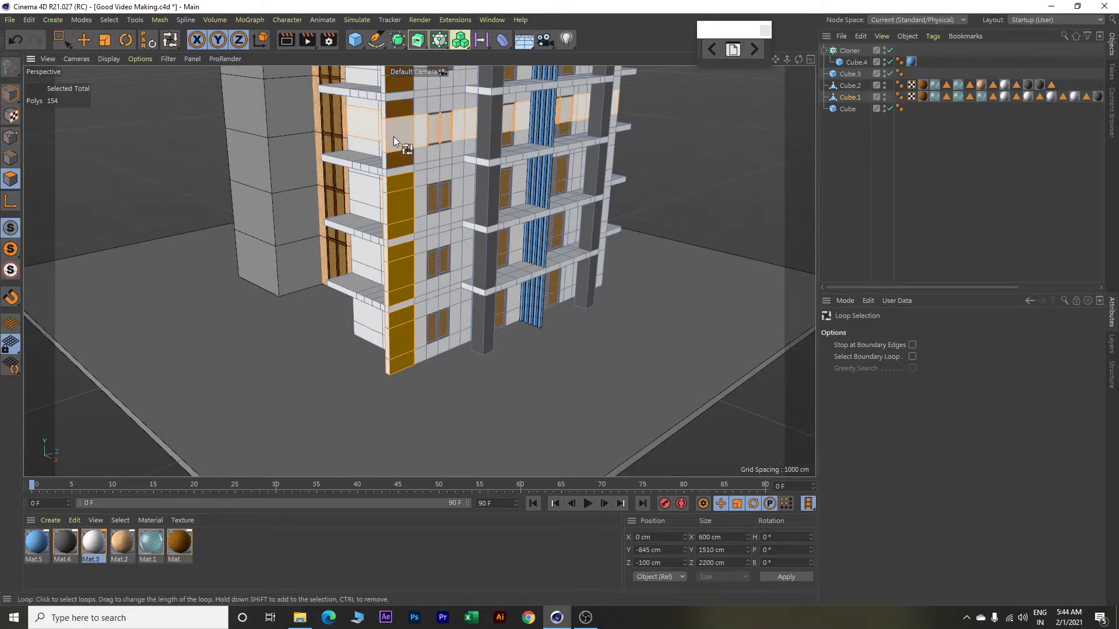
left_click(400, 120, "shift")
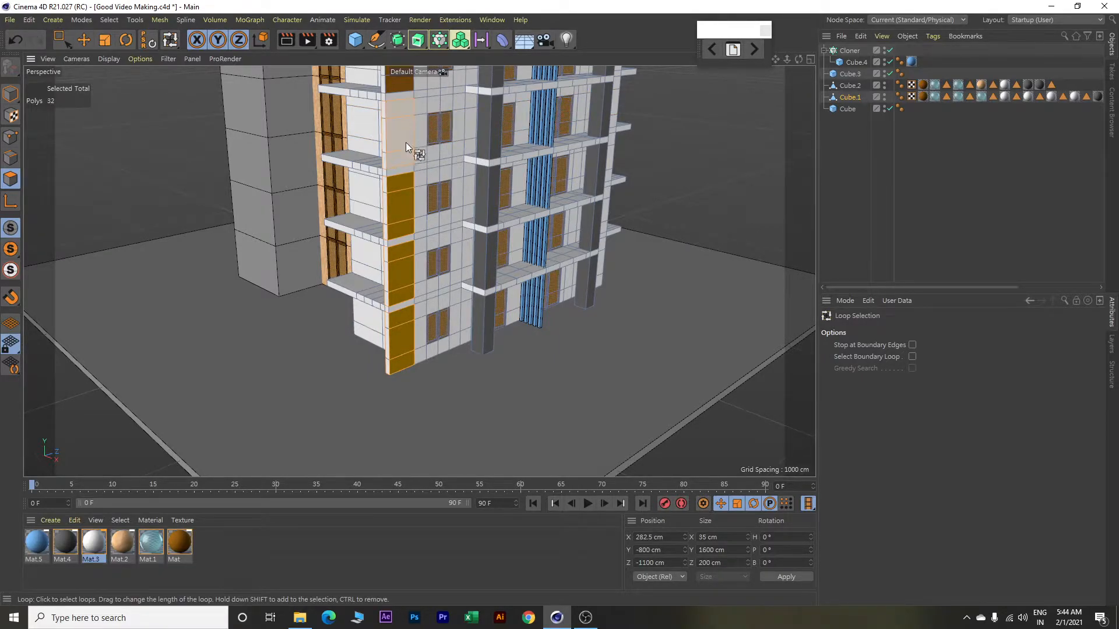
Add the fin's face loops on the four upper floors to the selection and apply Mat.4 to them.
scroll(407, 146, "down", 5)
scroll(411, 285, "up", 6)
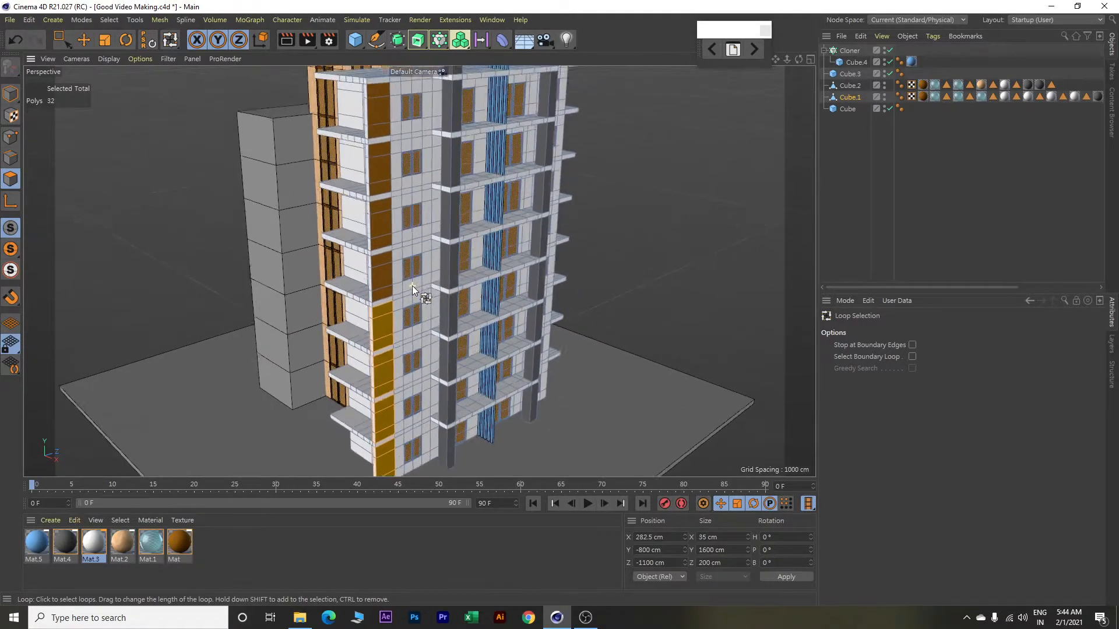
left_click(373, 267, "shift")
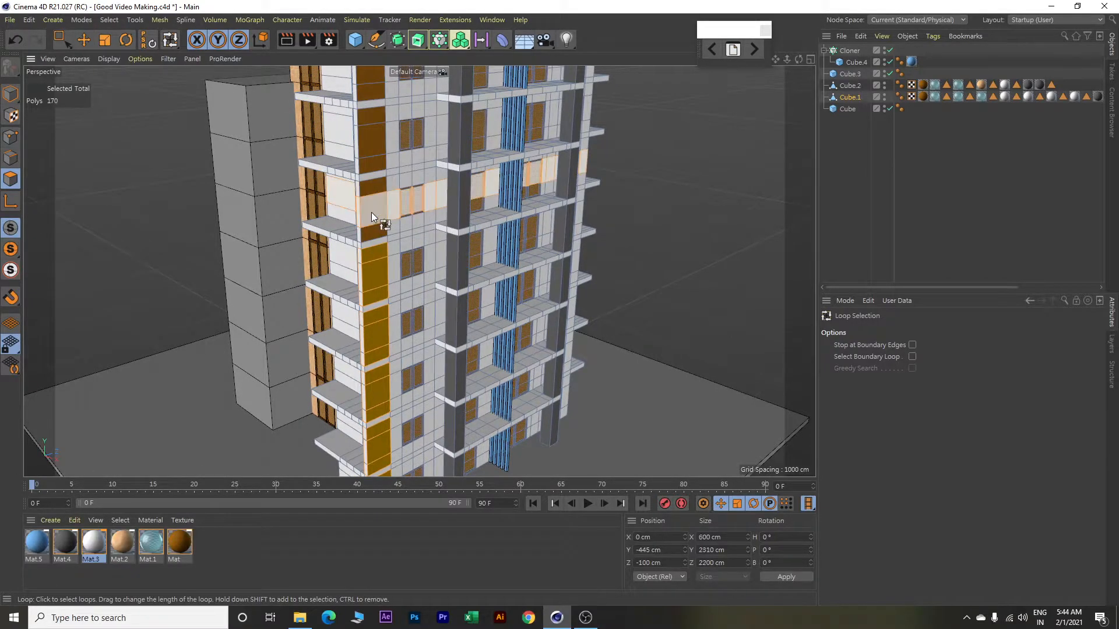
left_click(372, 211)
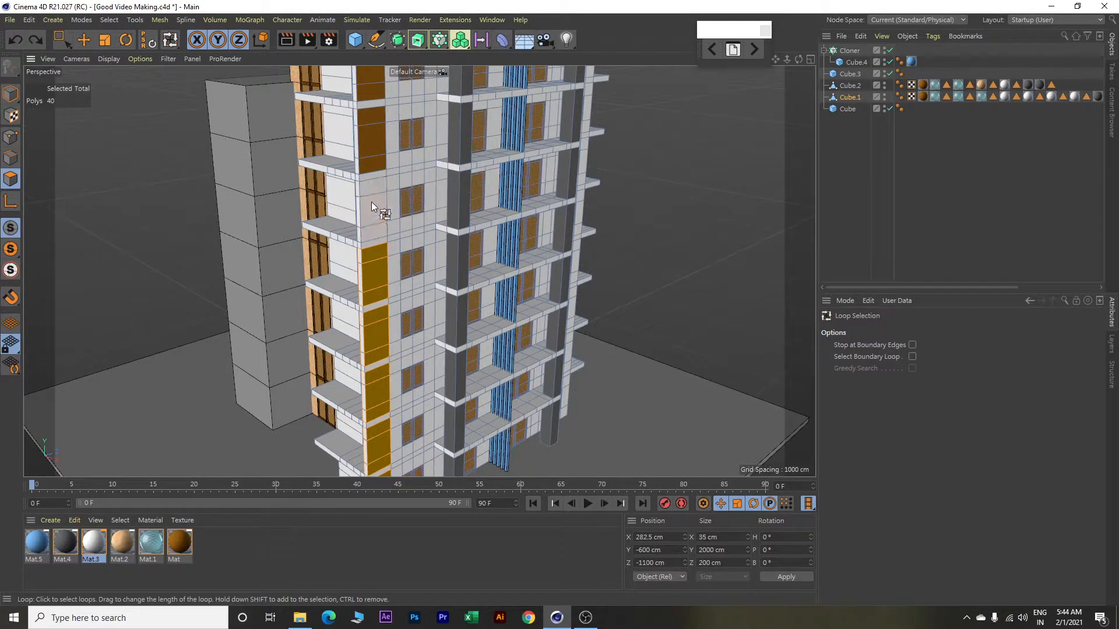
left_click(371, 99, "shift")
scroll(392, 140, "down", 3)
middle_click_drag(394, 176, 390, 250, "alt")
scroll(360, 231, "up", 2)
scroll(359, 228, "up", 3)
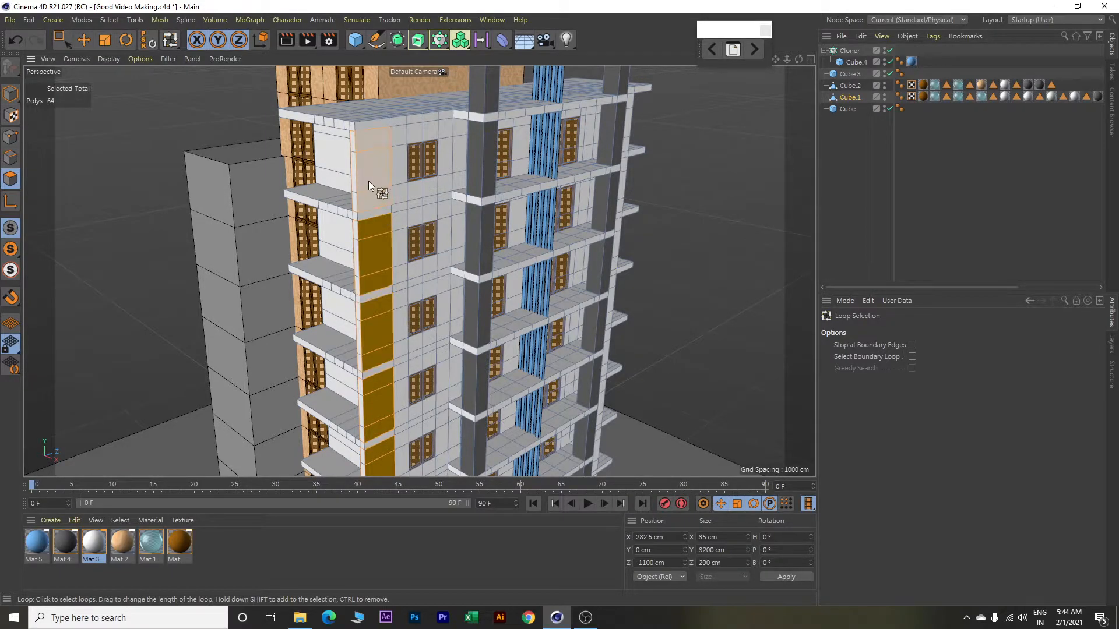
left_click(368, 254, "shift")
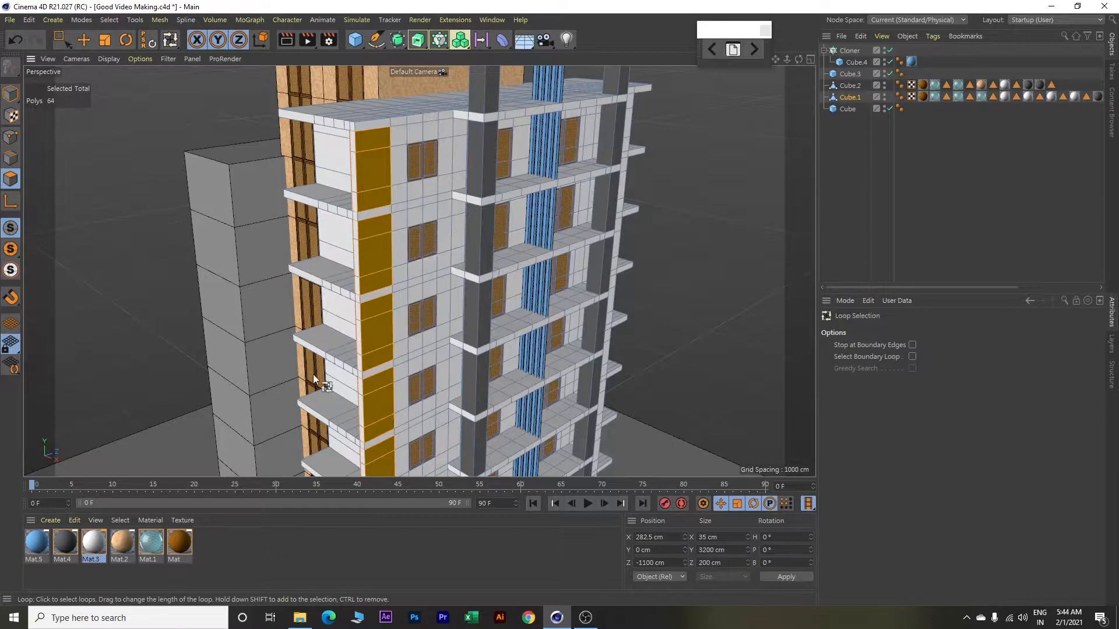
right_click(64, 540)
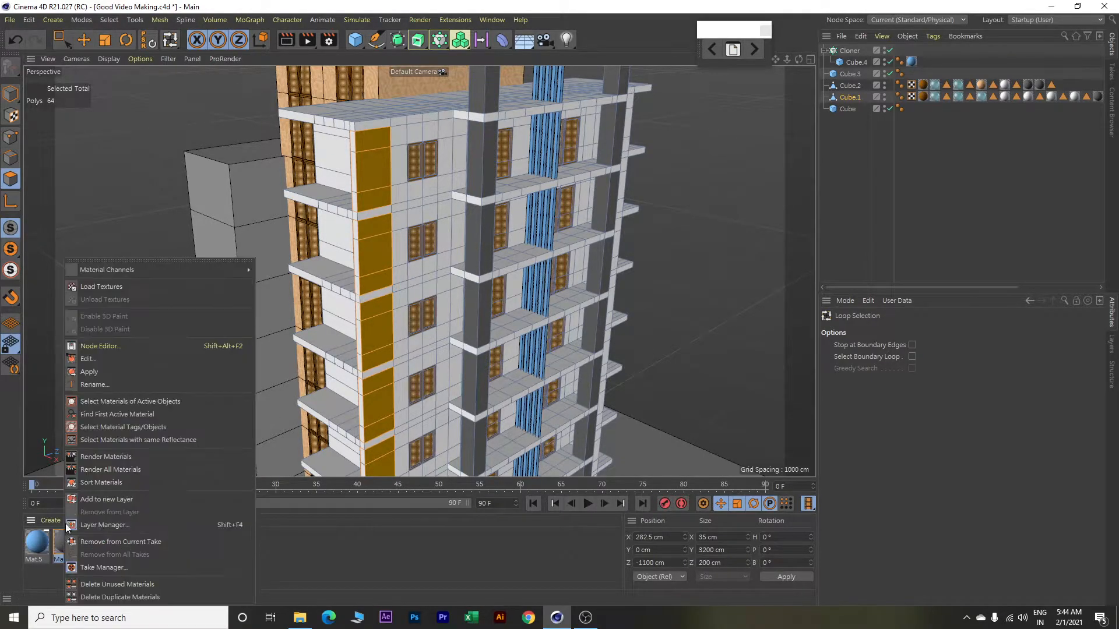
left_click(95, 370)
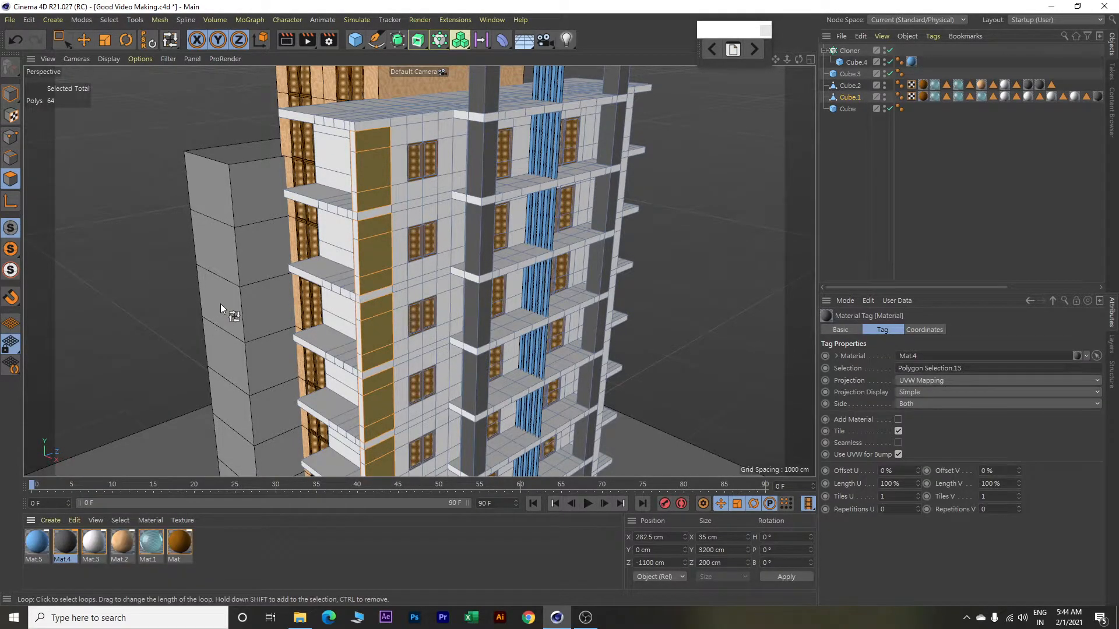
Add the top and front faces of the side wall's roof slab to the selection with Live Selection.
left_click_drag(352, 190, 351, 211, "alt")
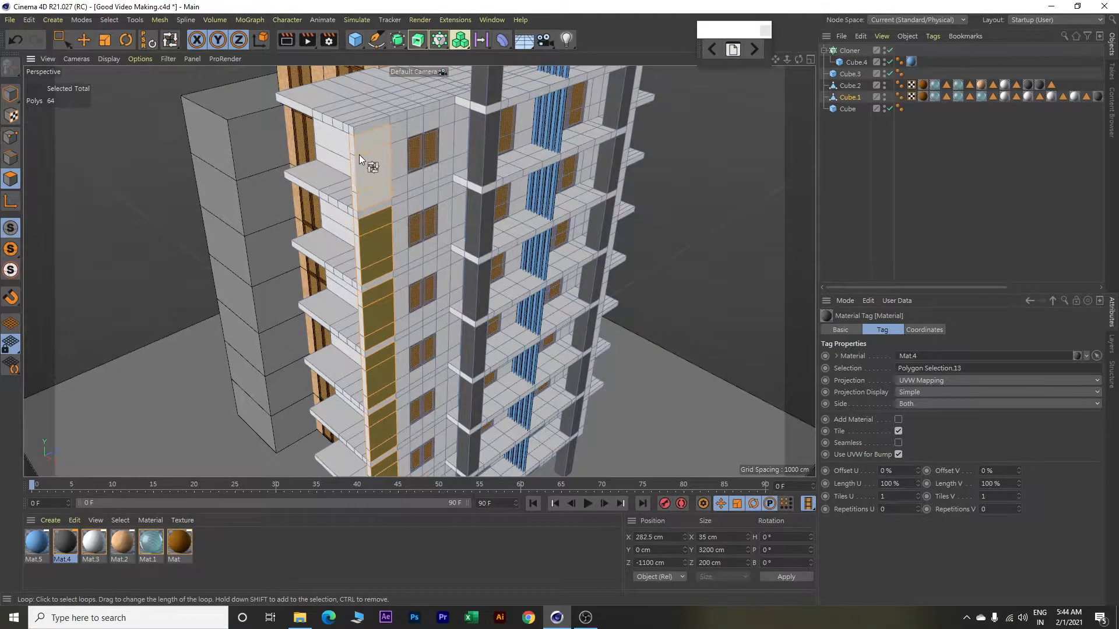
key("9")
left_click(313, 99, "shift")
left_click_drag(313, 102, 327, 114, "shift")
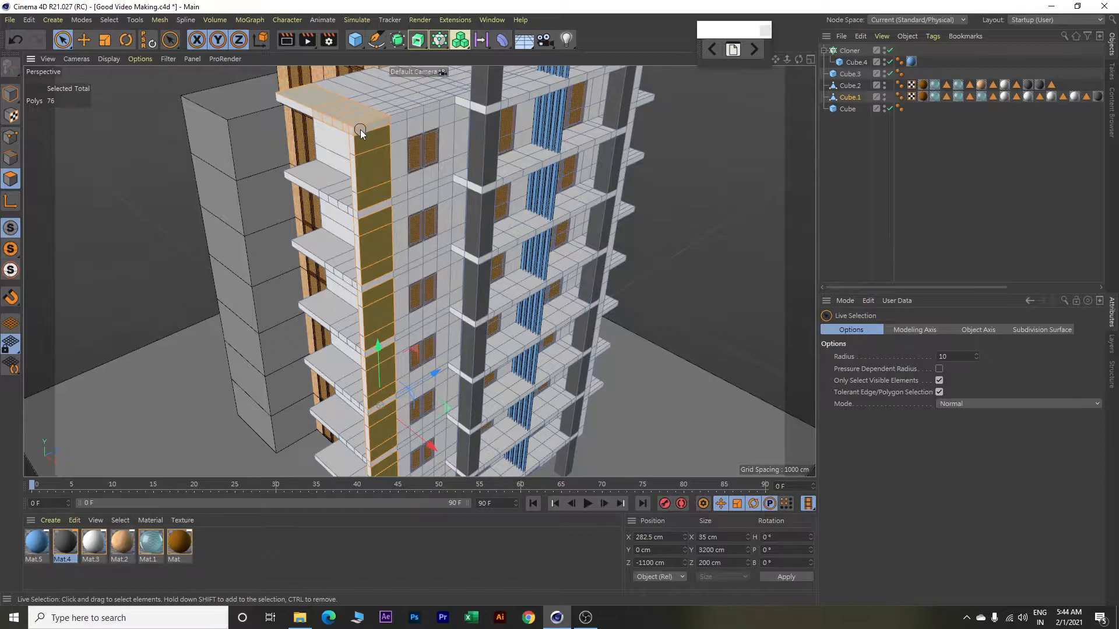
left_click(318, 109, "shift")
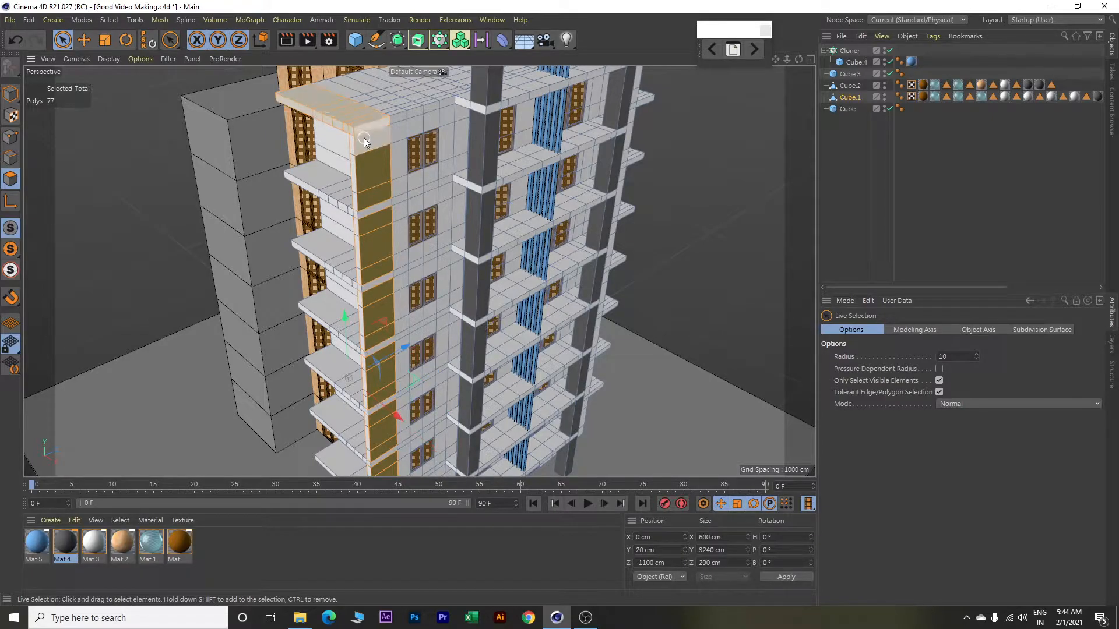
Add the fin's remaining outer edge and slab-level faces down to the ground, and apply Mat.4 to the selection.
scroll(361, 140, "up", 5)
left_click_drag(357, 138, 376, 463, "shift")
middle_click_drag(374, 357, 355, 97, "alt")
left_click_drag(350, 186, 357, 288, "shift")
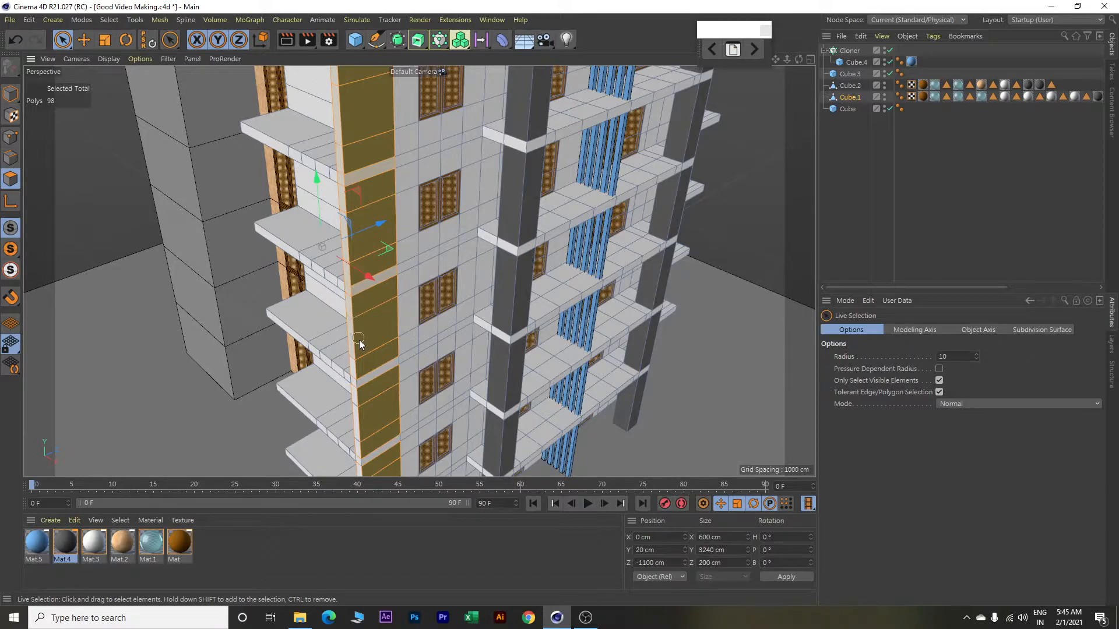
left_click_drag(359, 375, 368, 470, "shift")
middle_click_drag(374, 430, 379, 259, "alt")
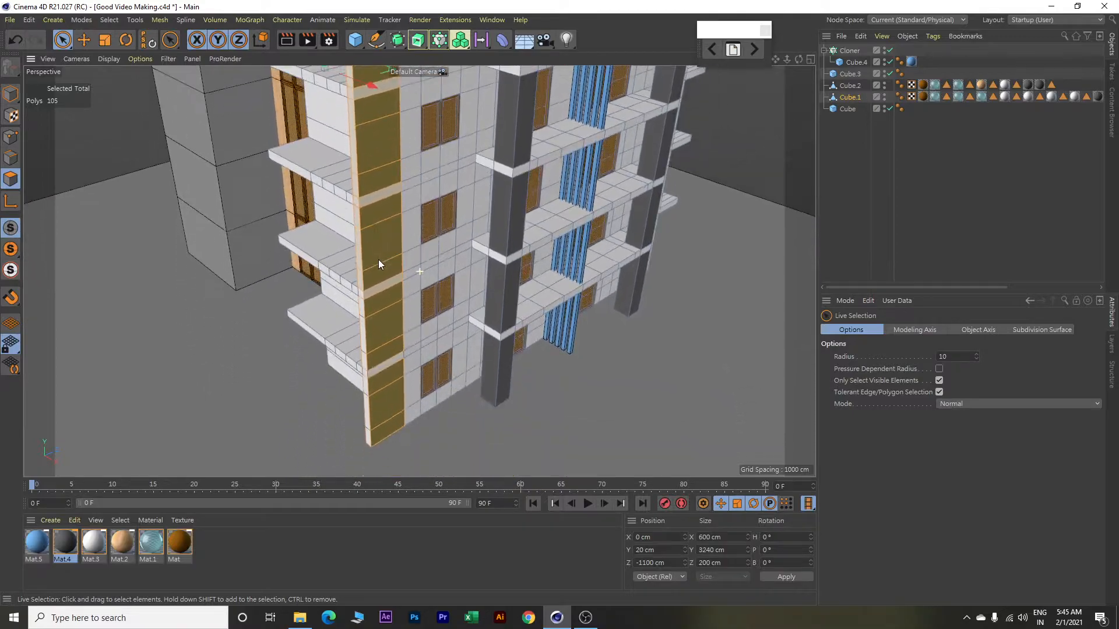
left_click_drag(372, 367, 369, 296, "shift")
right_click(64, 547)
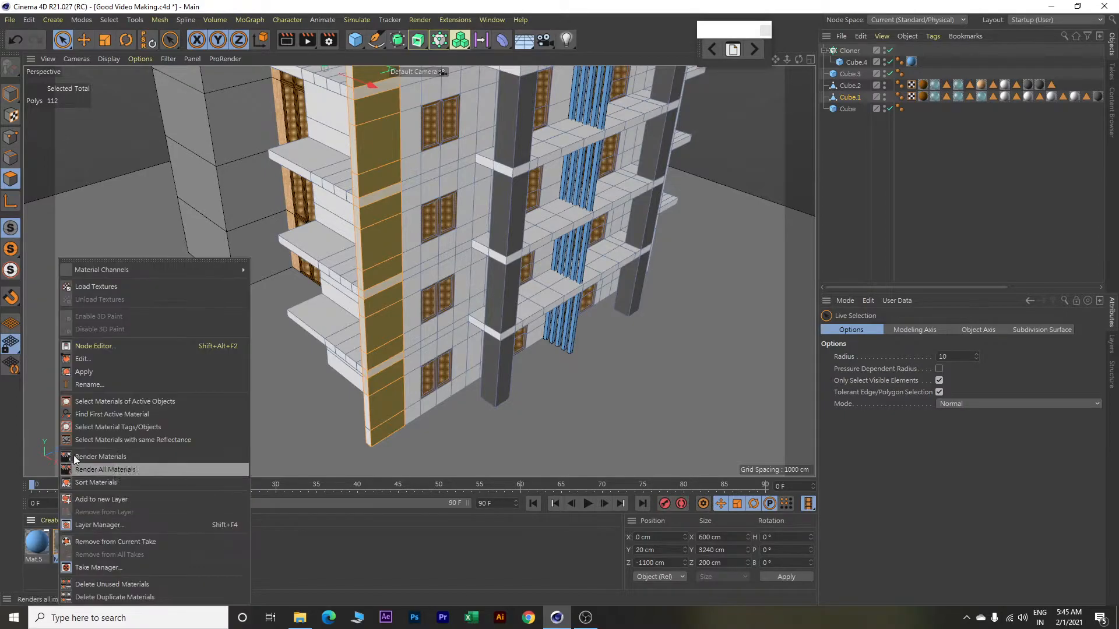
left_click(86, 372)
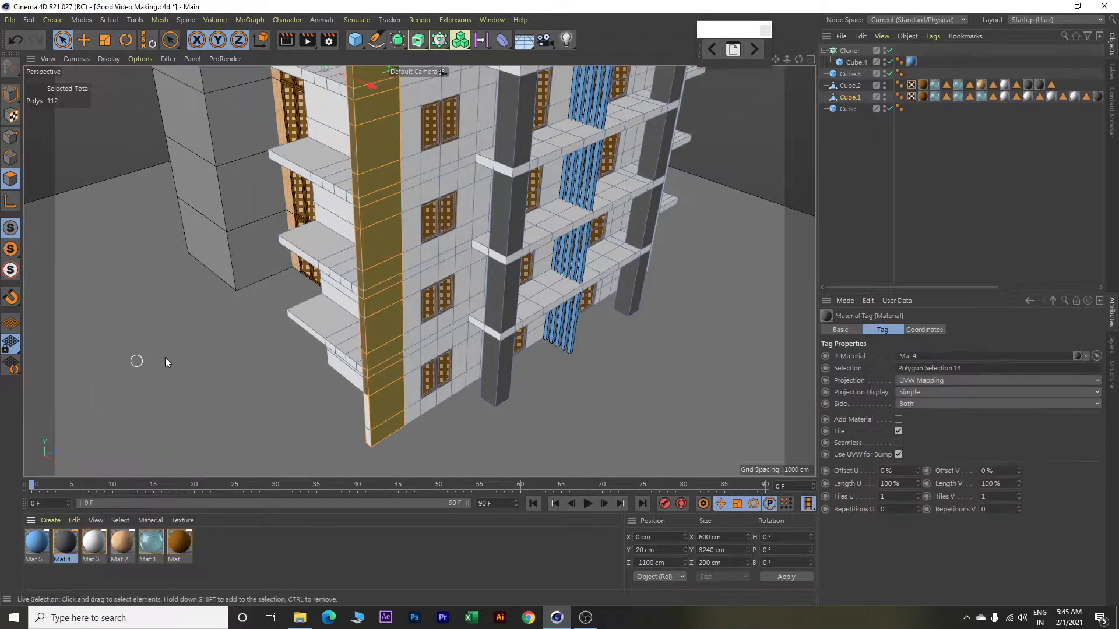
Add the missed faces at the base of the fin's outer edge and apply Mat.4 again.
left_click(373, 405, "shift")
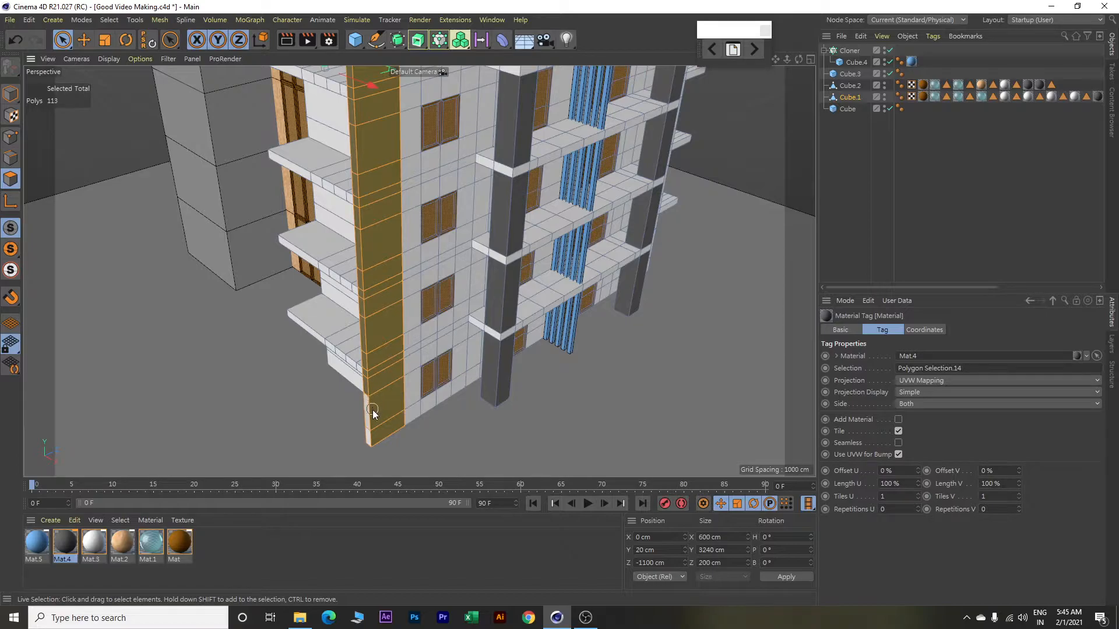
right_click(57, 544)
left_click(89, 374)
Select the unpainted faces at the roof slab's end away from the fin and apply Mat.4.
left_click_drag(158, 359, 280, 330, "alt")
scroll(271, 326, "up", 2)
scroll(269, 329, "down", 5)
middle_click_drag(383, 242, 383, 415, "alt")
left_click_drag(394, 274, 379, 274, "alt")
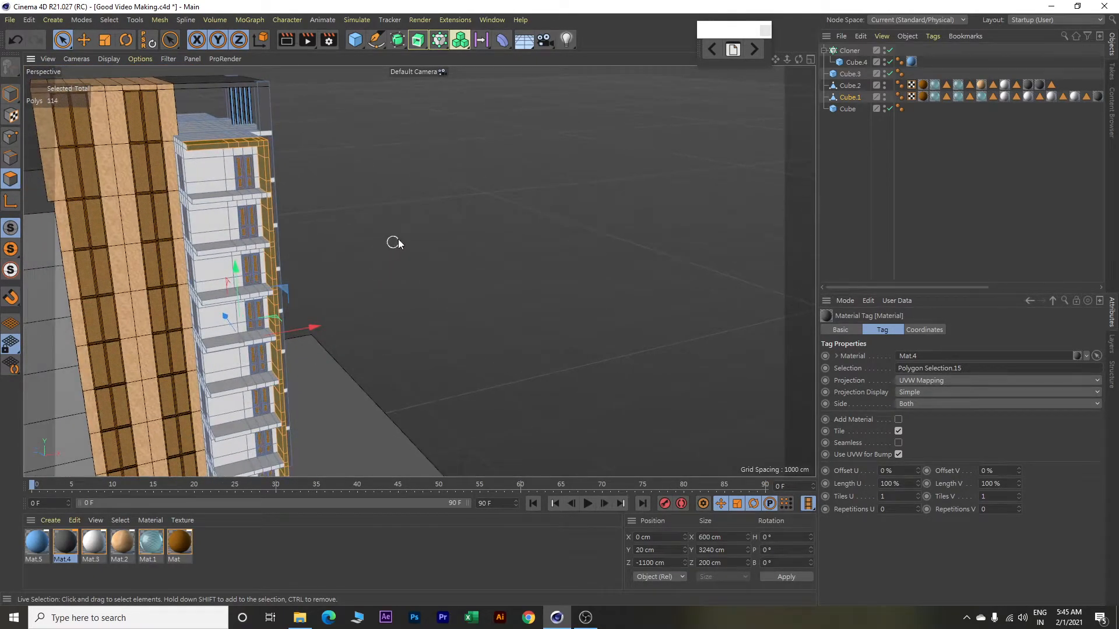
scroll(201, 152, "up", 5)
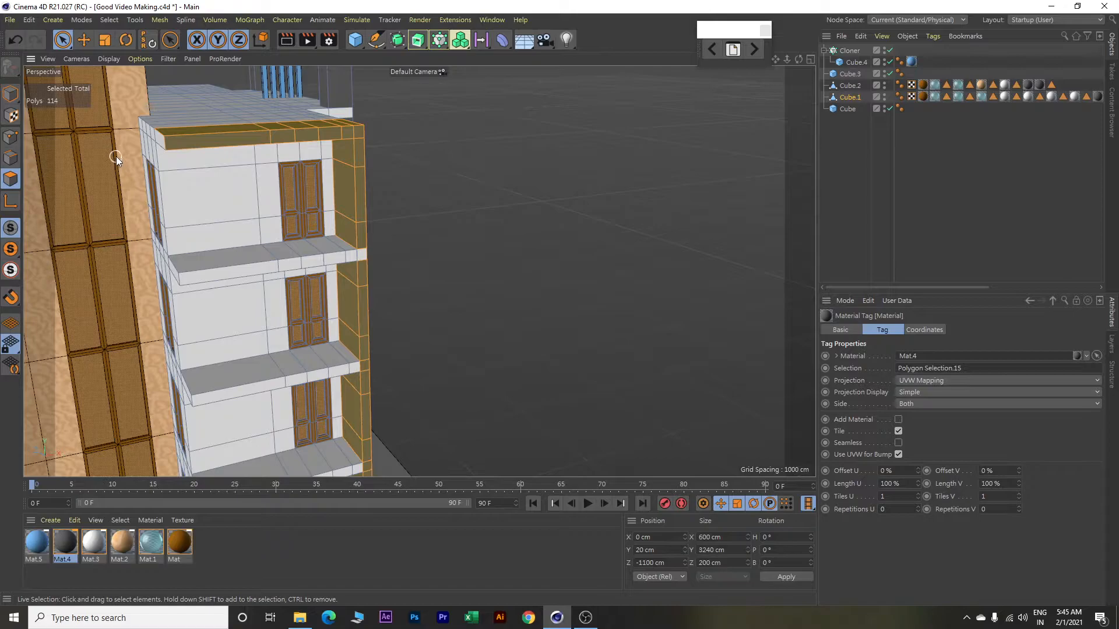
middle_click_drag(119, 155, 325, 210, "alt")
left_click_drag(376, 226, 429, 243, "alt")
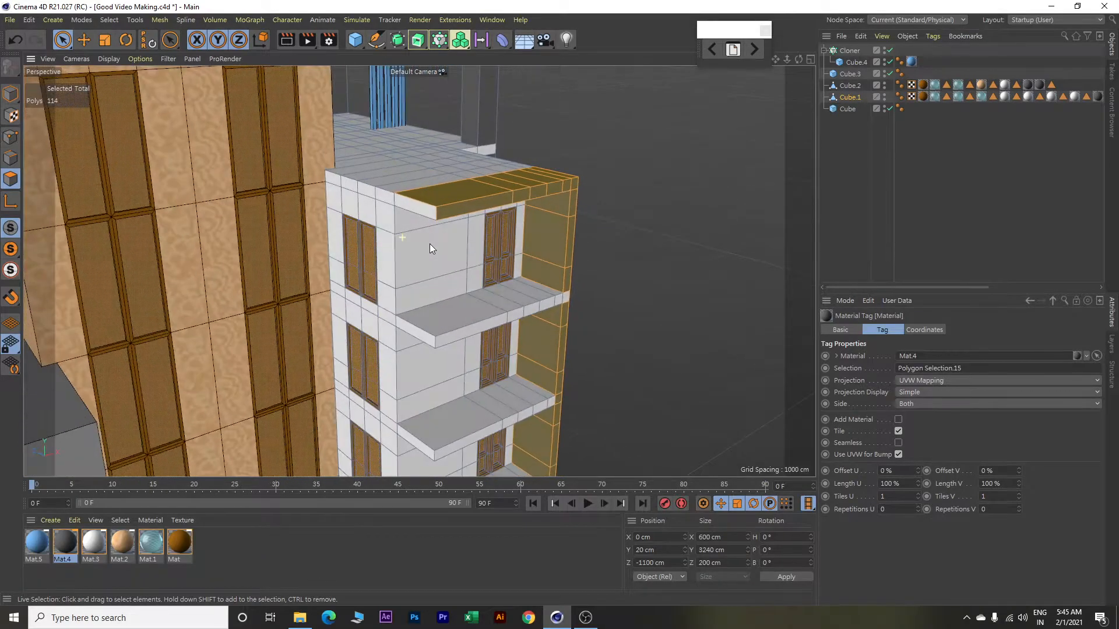
left_click(427, 206)
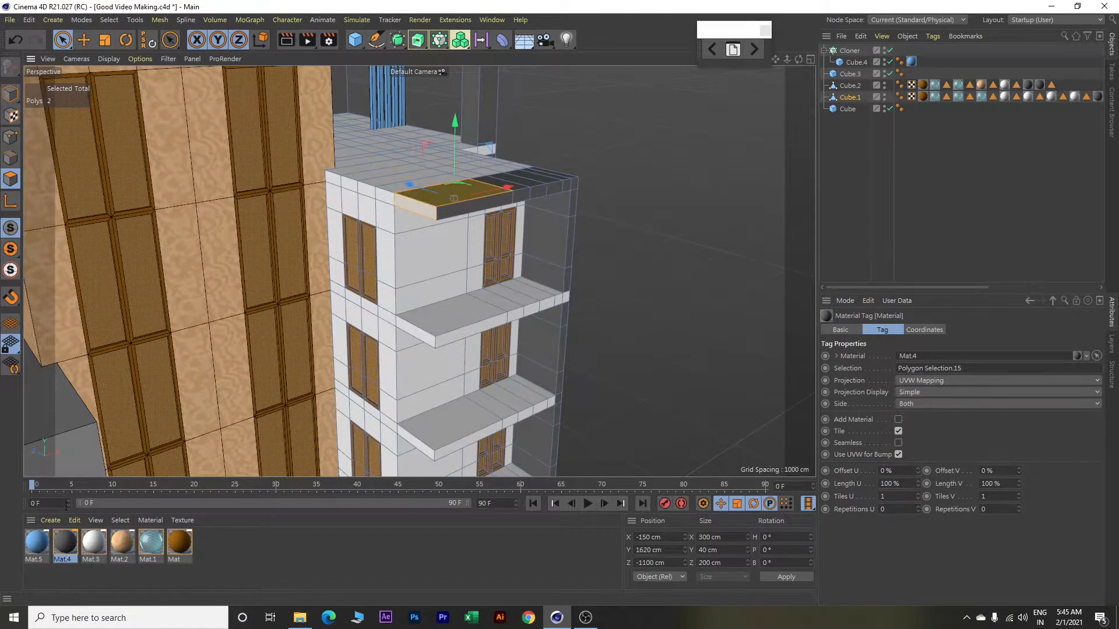
right_click(65, 537)
left_click(100, 371)
Select the roof slab's underside faces and apply Mat.4 to them.
mouse_move(637, 325)
left_mouse_down("alt")
mouse_move(621, 242)
mouse_move(434, 213)
left_mouse_up("alt")
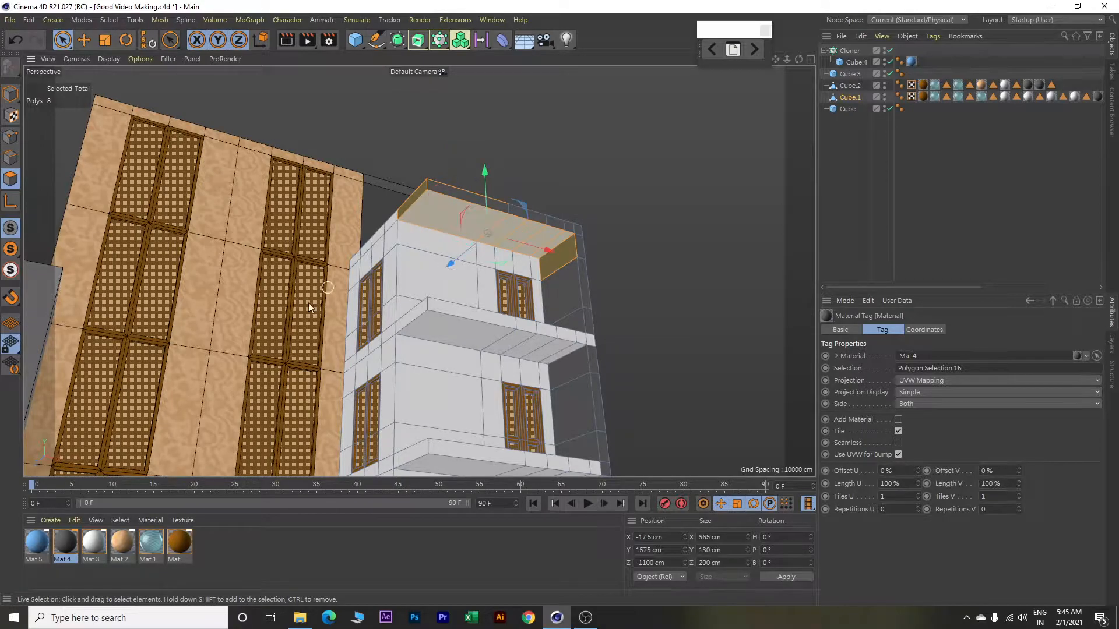
right_click(56, 556)
left_click_drag(620, 309, 612, 388, "alt")
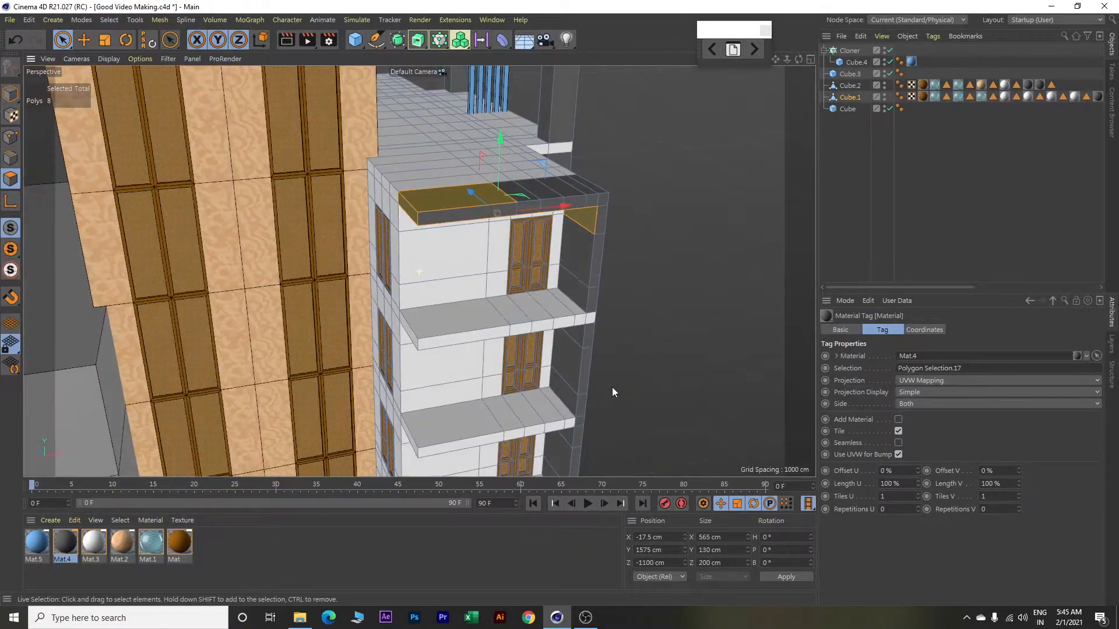
Select the unpainted outer-edge faces of the fin beside the first slab below the roof and apply Mat.4.
left_click(593, 304)
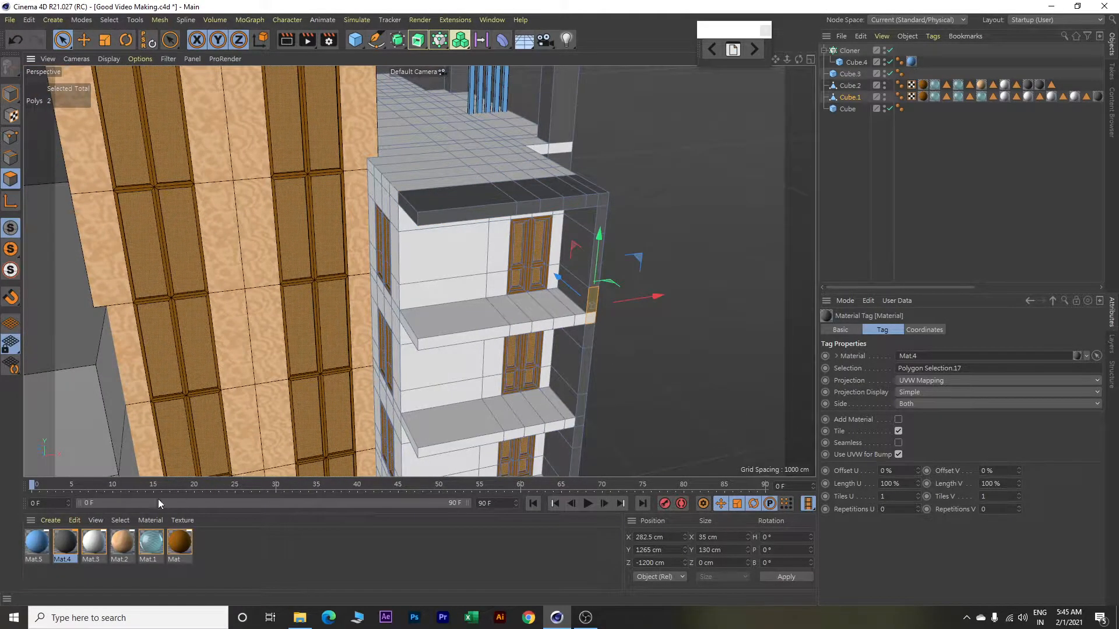
right_click(65, 547)
left_click(114, 368)
left_click_drag(468, 373, 589, 282, "alt")
scroll(586, 285, "up", 4)
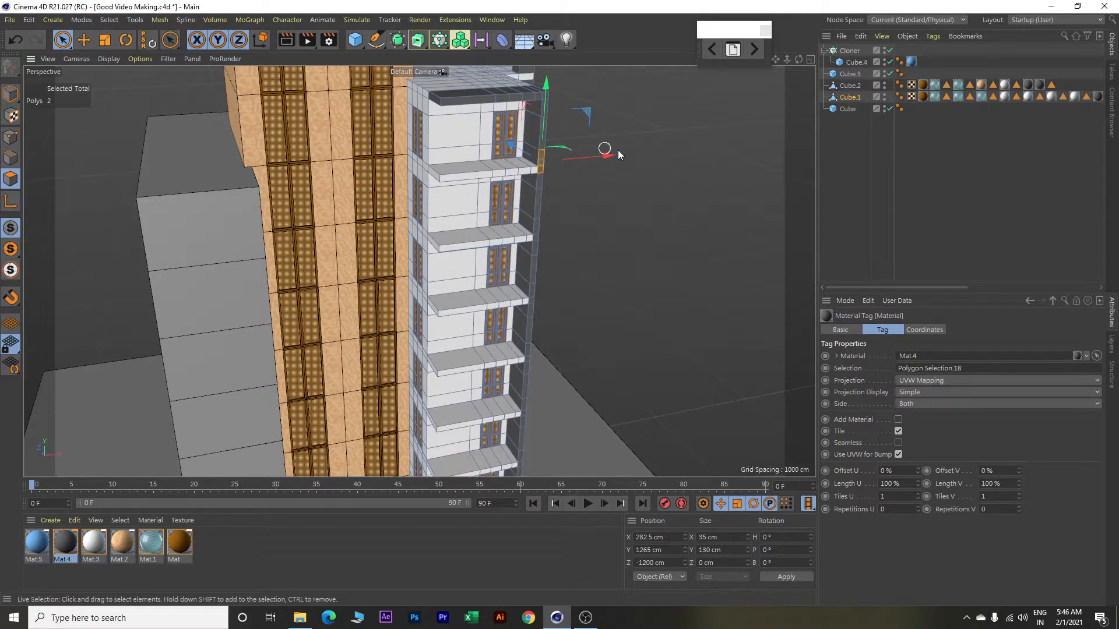
Select the narrow corner wall faces beside the doors on the opposite side wall's two uppermost floors.
left_click_drag(684, 159, 614, 280, "alt")
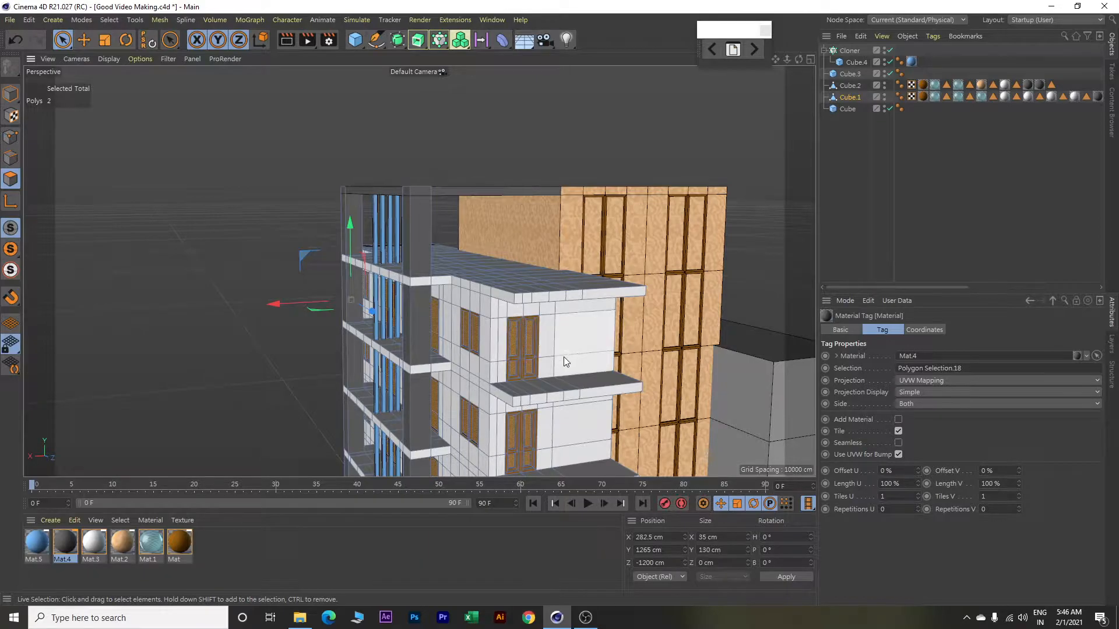
left_click_drag(566, 357, 570, 355, "alt")
middle_click_drag(570, 351, 557, 299, "alt")
left_click_drag(557, 298, 554, 341, "alt")
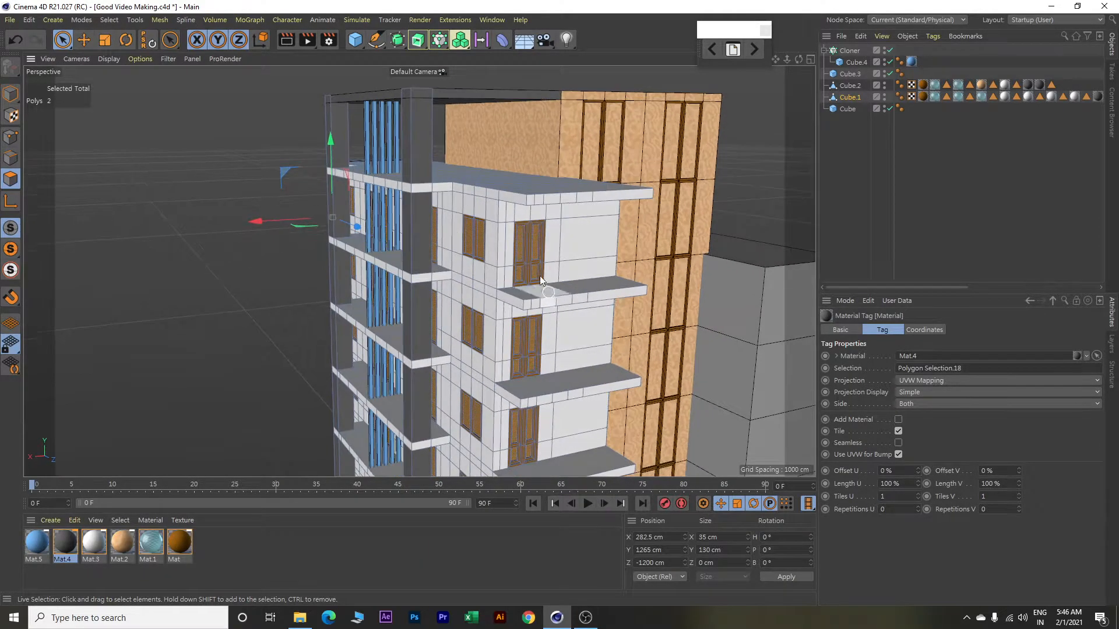
key("e")
left_click(504, 211)
left_click(501, 235, "shift")
left_click(502, 272, "shift")
left_click(501, 315, "shift")
left_click(500, 329, "shift")
left_click(499, 373, "shift")
Extend the selection down the narrow strip of corner wall faces beside the doors through the middle floors.
middle_click_drag(541, 344, 520, 154, "alt")
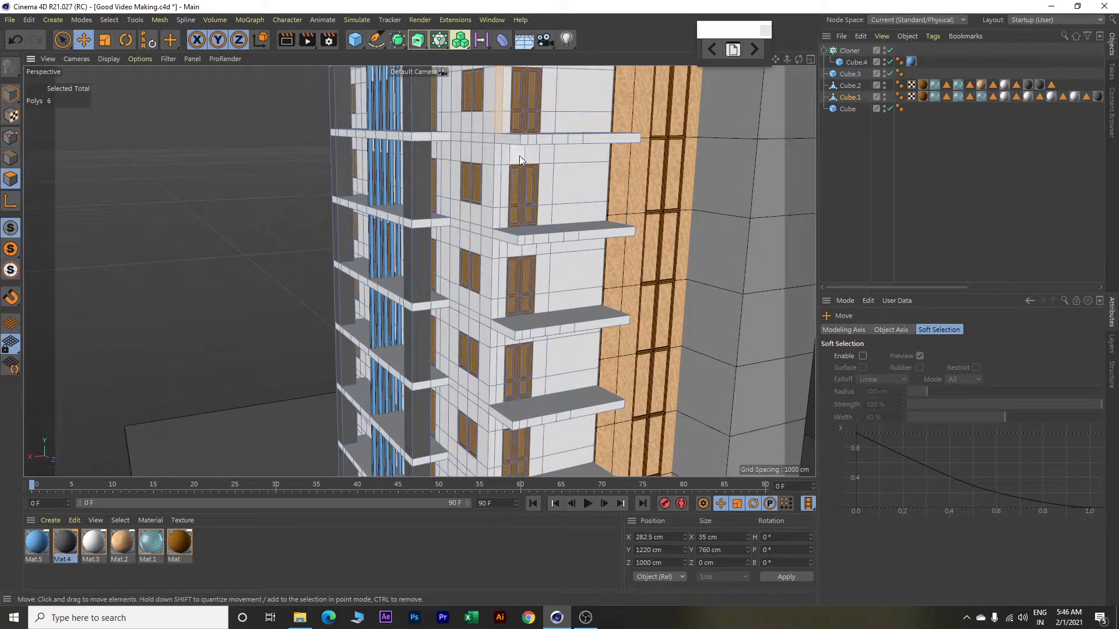
left_click(498, 184, "shift")
left_click(498, 211, "shift")
left_click(495, 250, "shift")
left_click(495, 286, "shift")
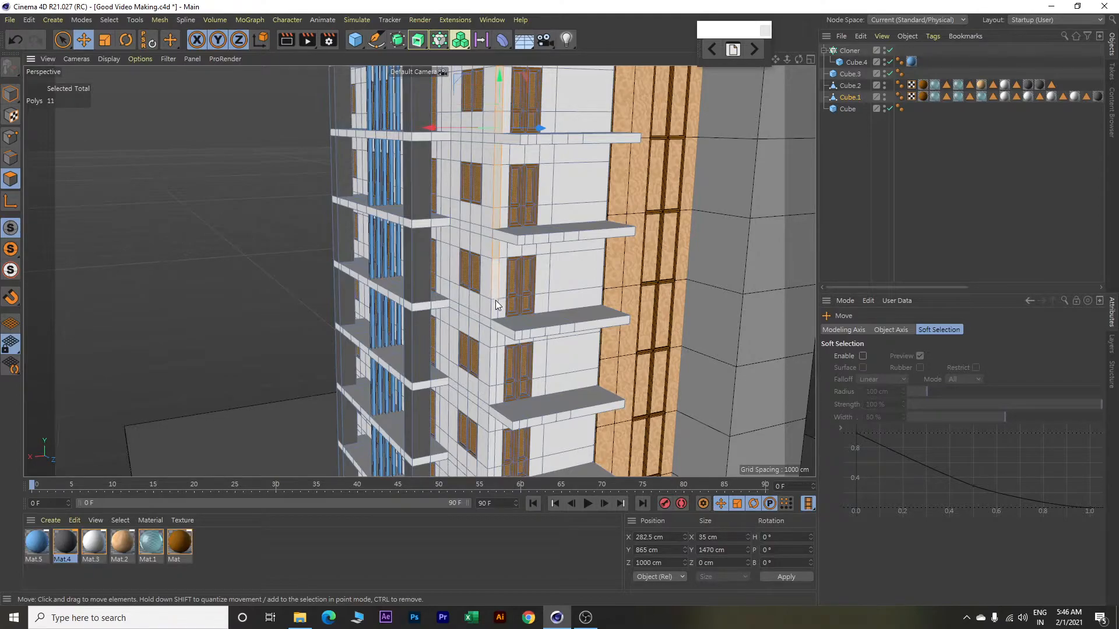
left_click(496, 326, "shift")
left_click(496, 343, "shift")
left_click(494, 363, "shift")
left_click(494, 393, "shift")
Add the corner strip's wall faces beside the doors on the lowest floors, down to the ground.
left_click_drag(513, 289, 519, 160, "alt")
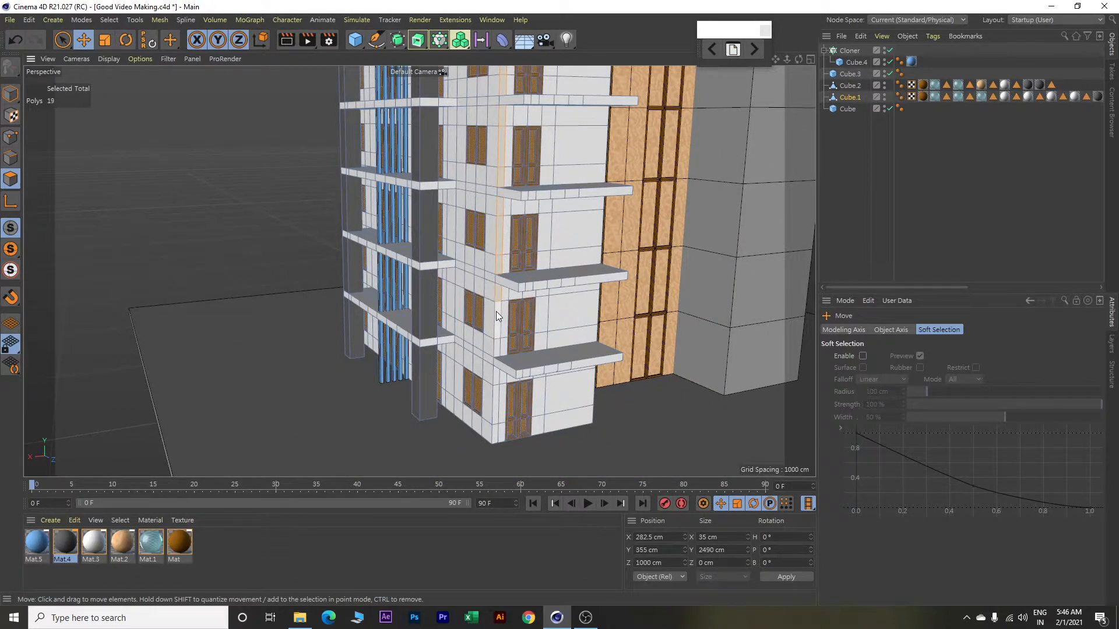
left_click(499, 362, "shift")
left_click(497, 382, "shift")
left_click(496, 399, "shift")
left_click(494, 432, "shift")
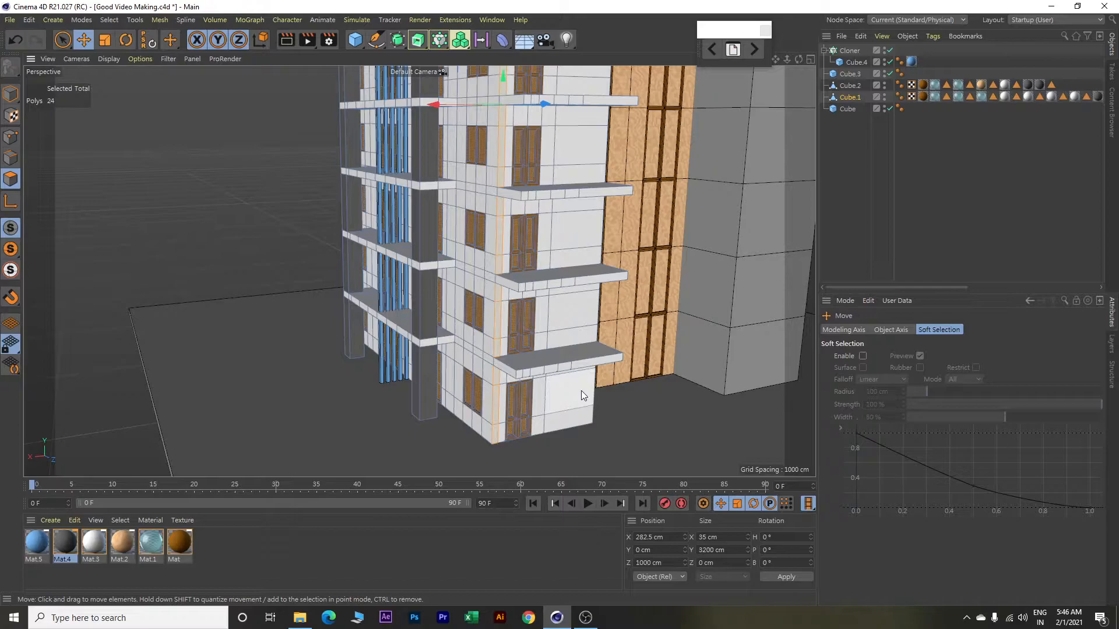
Extrude the selected corner strip 200 cm into a vertical fin and apply Mat.4 to its outer face.
key("d")
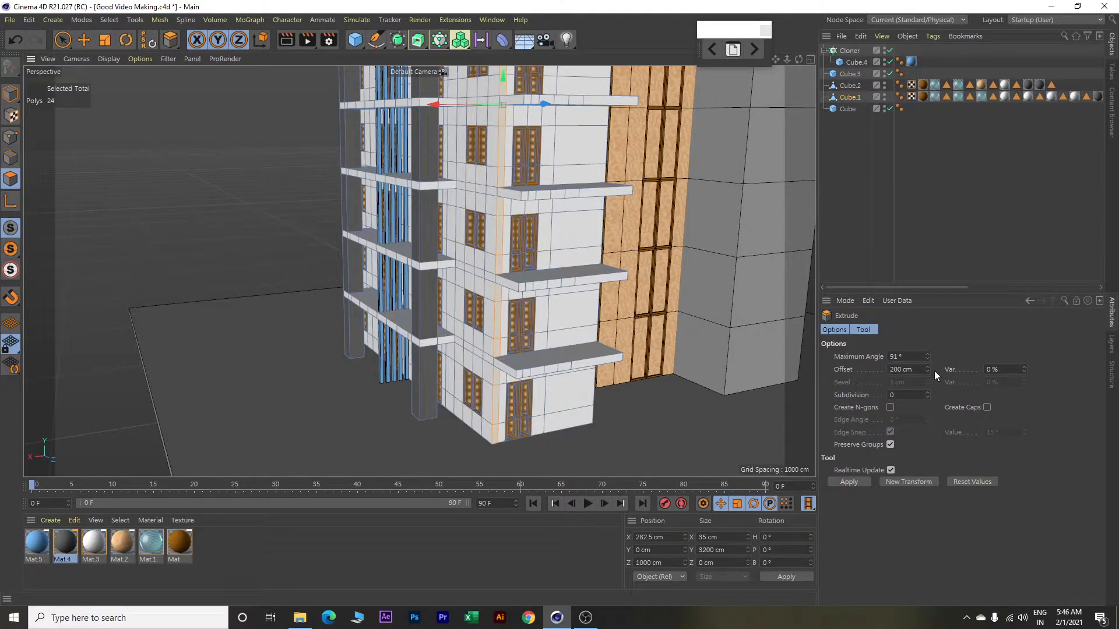
left_click(911, 481)
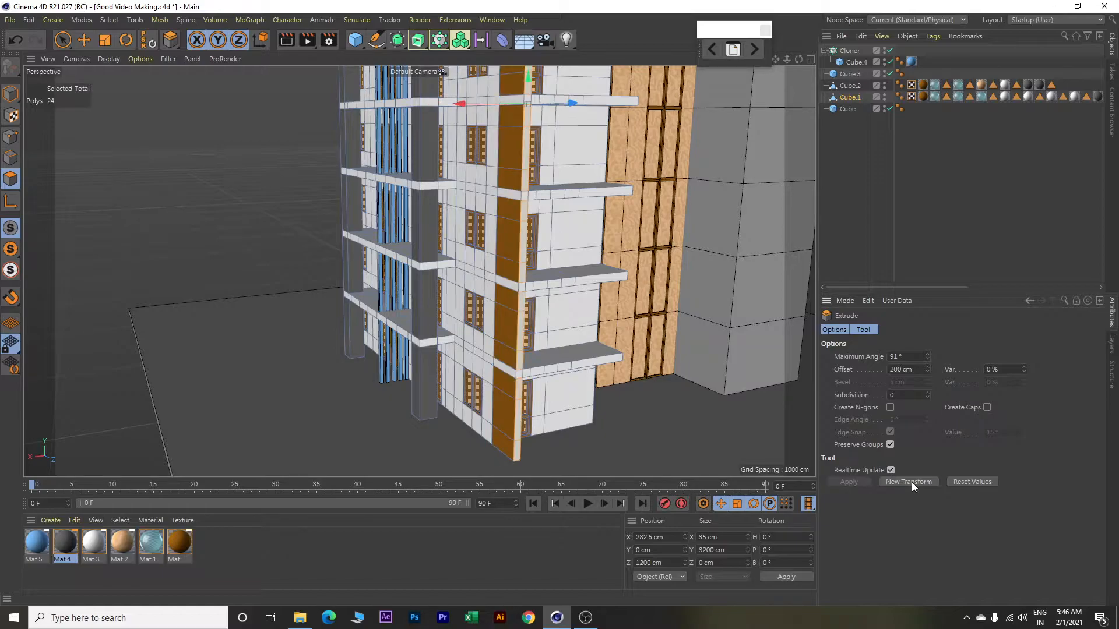
right_click(65, 540)
left_click(97, 385)
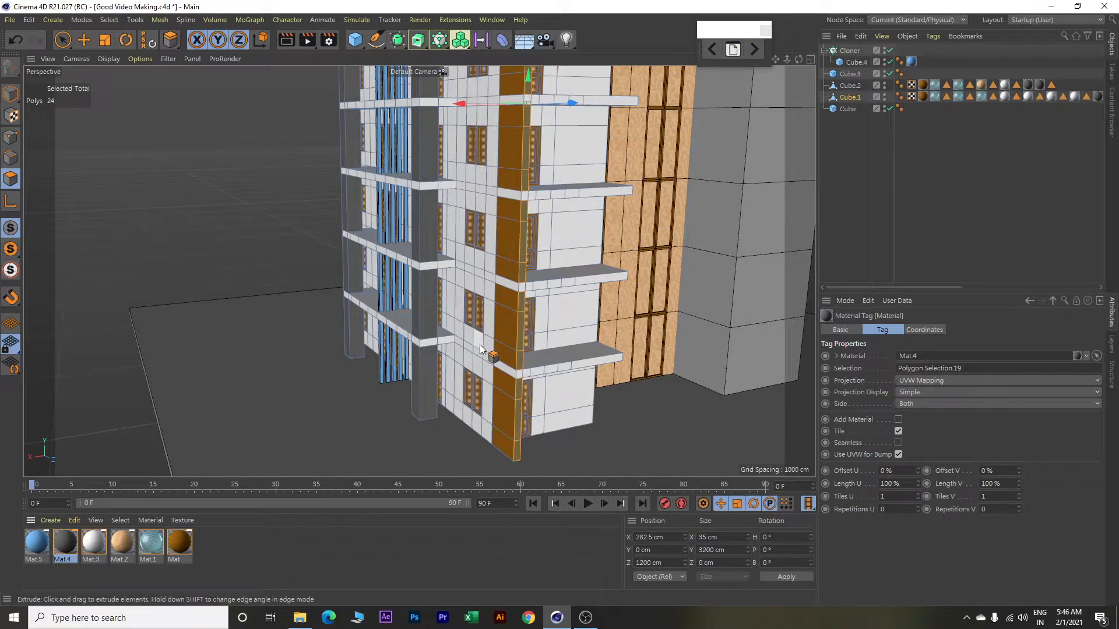
Select the new fin's front-facing side faces along its full height, from the ground to the roof.
key("9")
left_click_drag(512, 447, 520, 103)
middle_click_drag(521, 113, 491, 411, "alt")
mouse_move(488, 307)
left_mouse_down()
mouse_move(490, 396)
mouse_move(495, 116)
left_mouse_up()
middle_click_drag(496, 111, 495, 359, "alt")
Add the roof slab's outer edge and underside faces and the adjoining inner fin faces to the selection.
mouse_move(493, 321)
left_mouse_down("shift")
mouse_move(498, 249)
mouse_move(478, 308)
left_mouse_up("shift")
mouse_move(505, 240)
left_mouse_down("shift")
mouse_move(612, 236)
mouse_move(525, 209)
left_mouse_up("shift")
left_click_drag(596, 216, 603, 215, "shift")
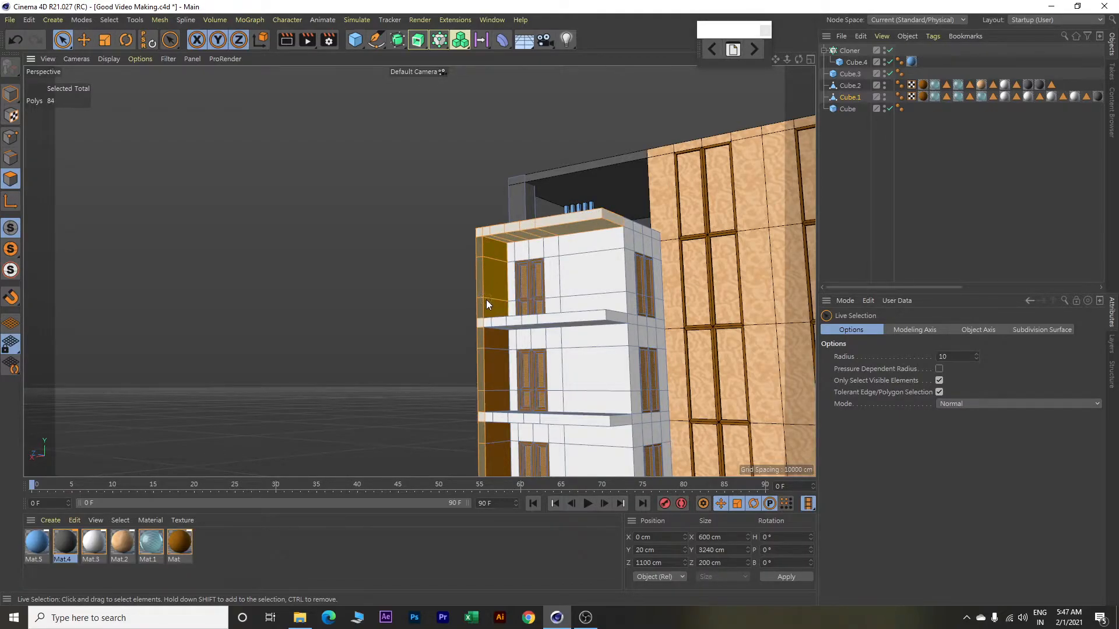
Add the fin's inner side faces between the slabs on the upper and middle floors to the selection.
mouse_move(484, 356)
left_mouse_down("shift")
mouse_move(489, 345)
mouse_move(494, 398)
left_mouse_up("shift")
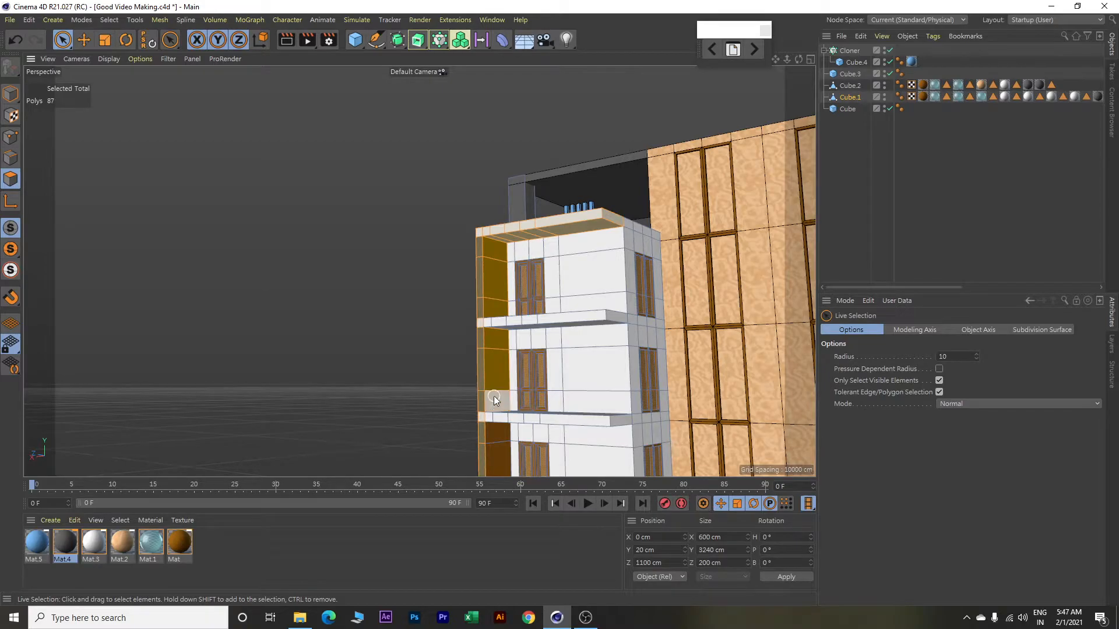
middle_click_drag(501, 381, 452, 187, "alt")
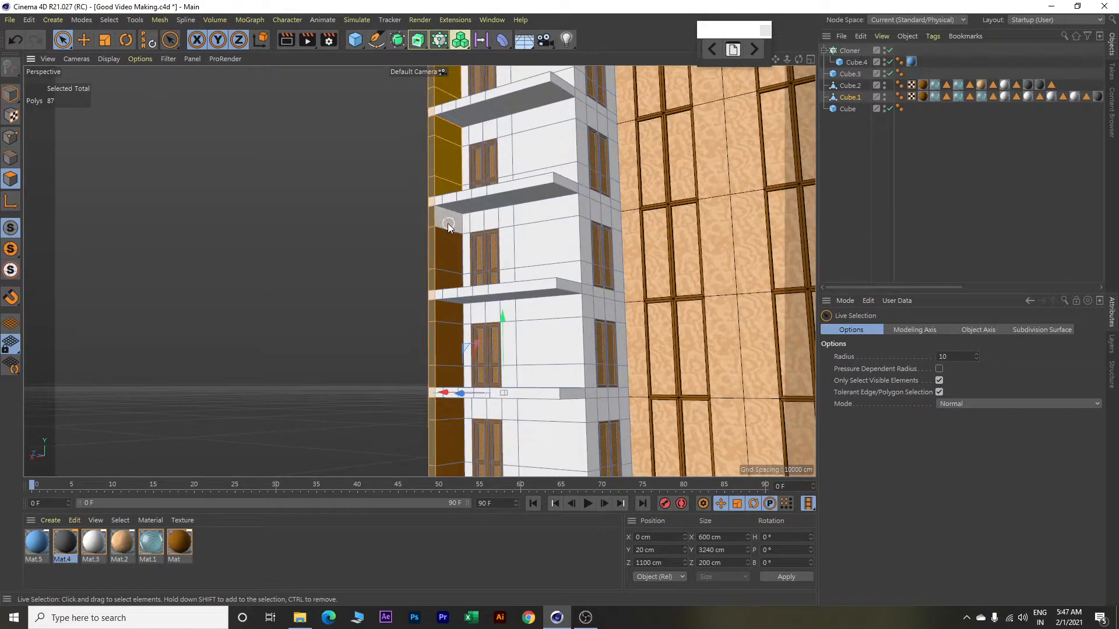
left_click_drag(448, 265, 450, 375, "shift")
middle_click_drag(450, 376, 417, 166, "alt")
left_click_drag(417, 192, 412, 289, "shift")
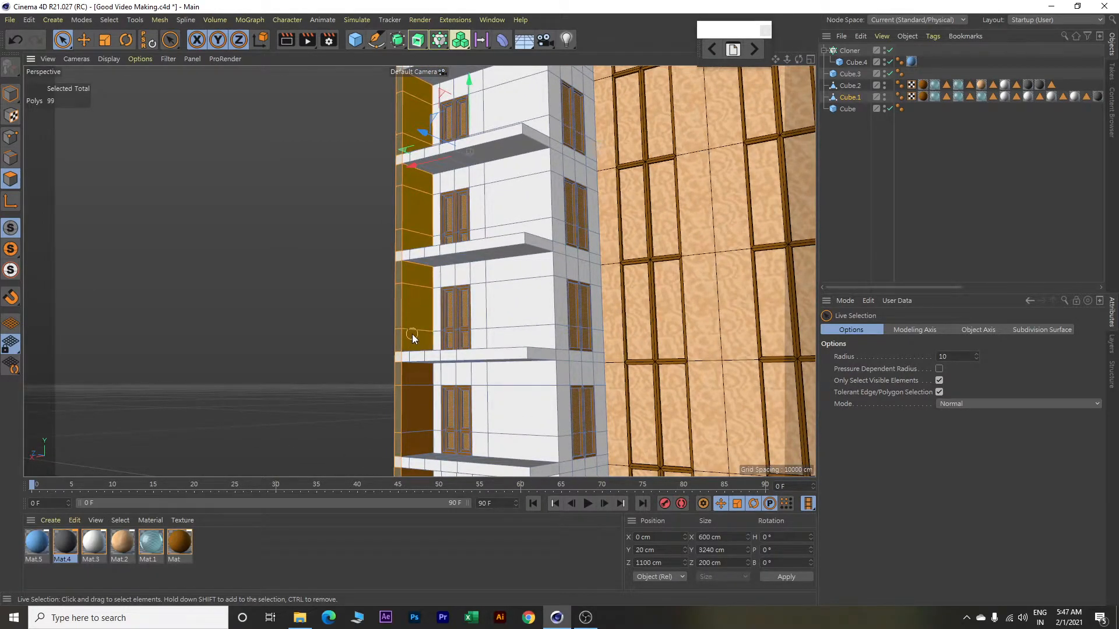
Add the fin's inner side faces on the lowest floors and apply Mat.4 to the whole selection.
left_click_drag(414, 428, 418, 437, "shift")
middle_click_drag(418, 437, 398, 217, "alt")
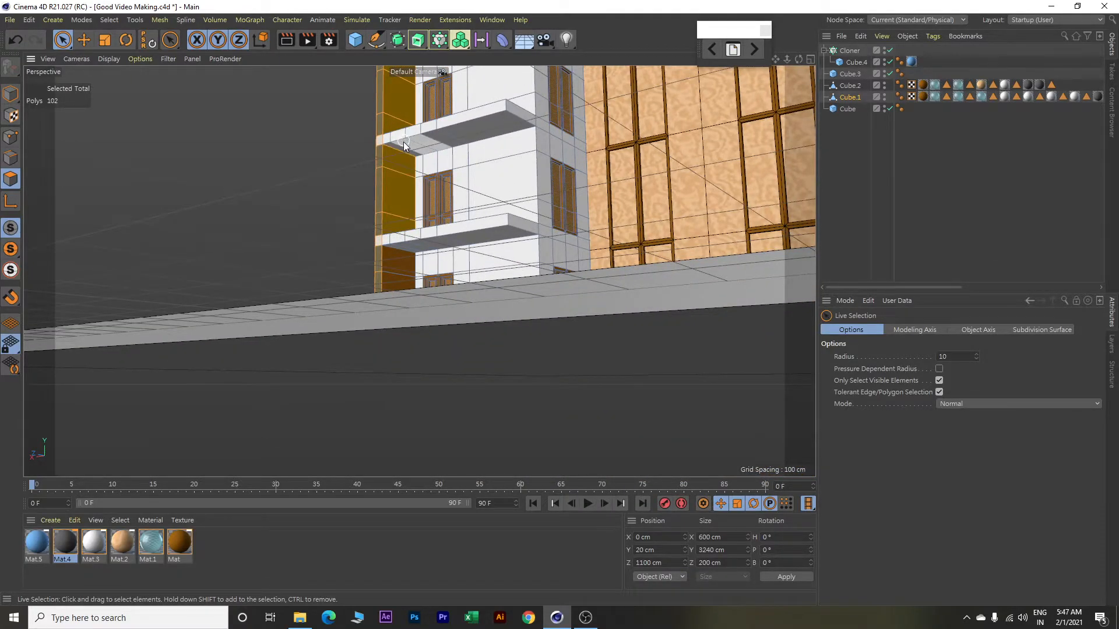
middle_click_drag(403, 146, 407, 232, "alt")
left_click_drag(407, 347, 400, 363, "shift")
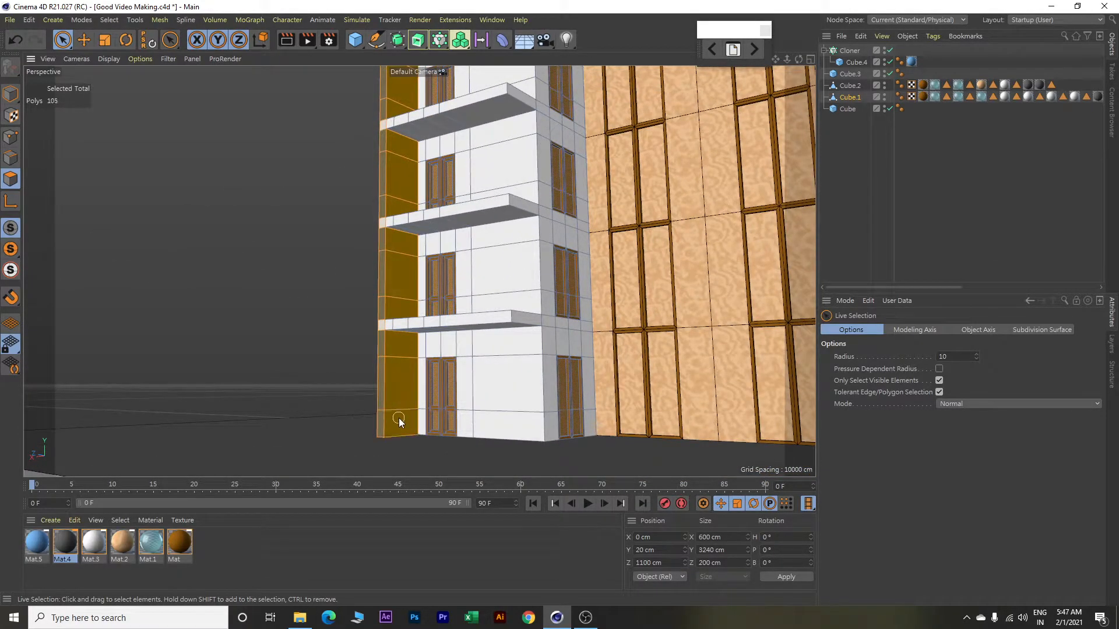
right_click(62, 541)
left_click(97, 372)
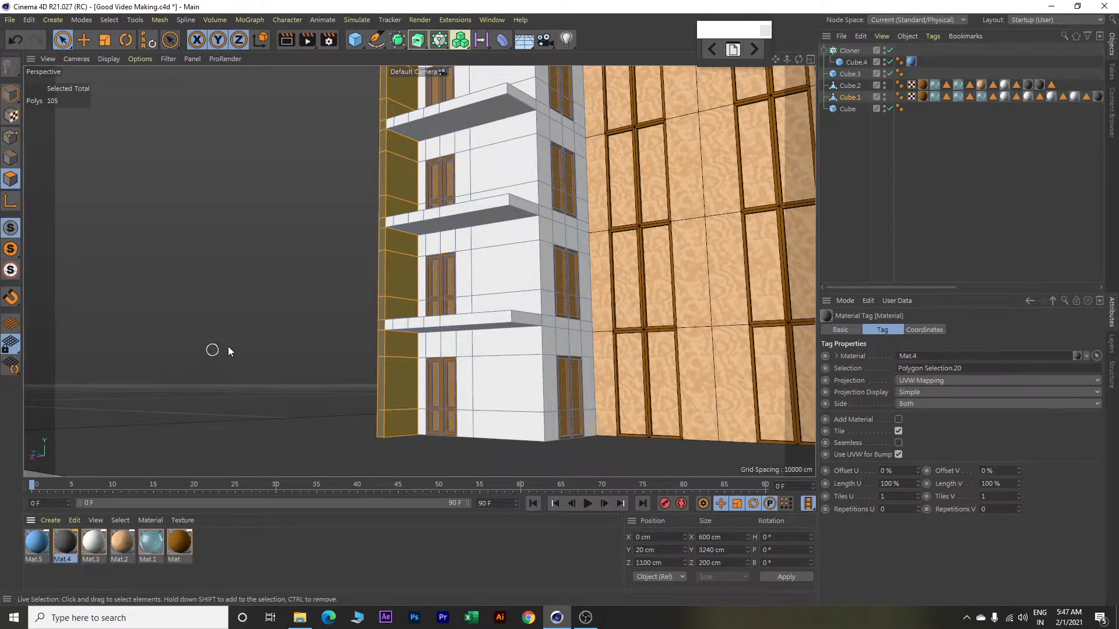
Examine the new fin from the side and compare both corner fins from the building's front.
left_click_drag(279, 312, 292, 341, "alt")
scroll(292, 340, "down", 4)
scroll(287, 255, "down", 1)
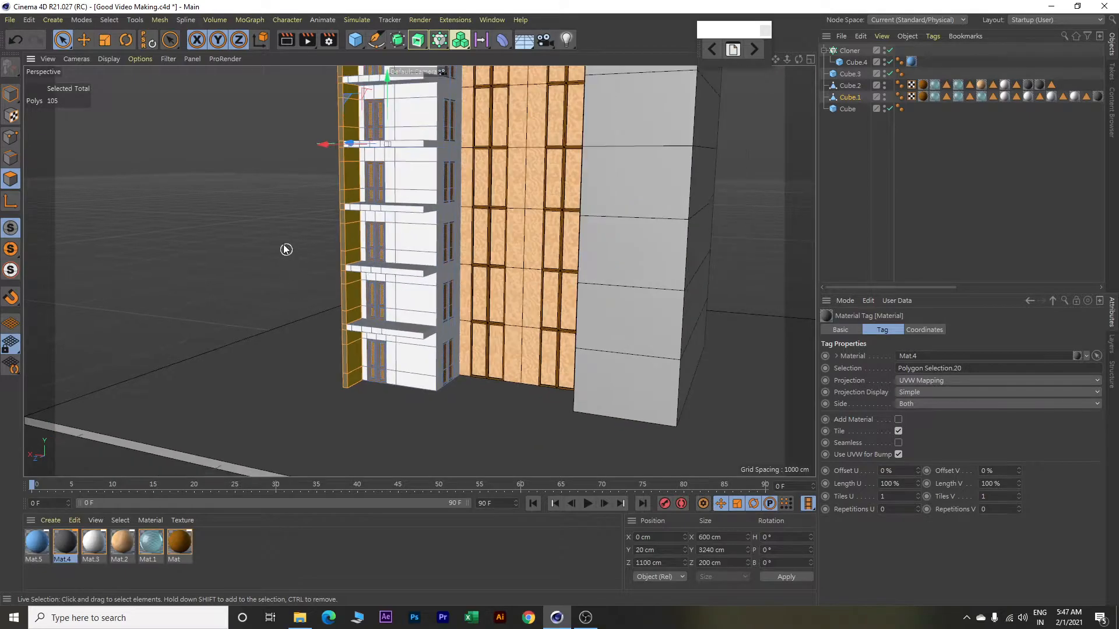
middle_click_drag(287, 255, 346, 348, "alt")
left_click_drag(346, 352, 584, 301, "alt")
left_click_drag(395, 233, 548, 232, "alt")
scroll(548, 232, "up", 4)
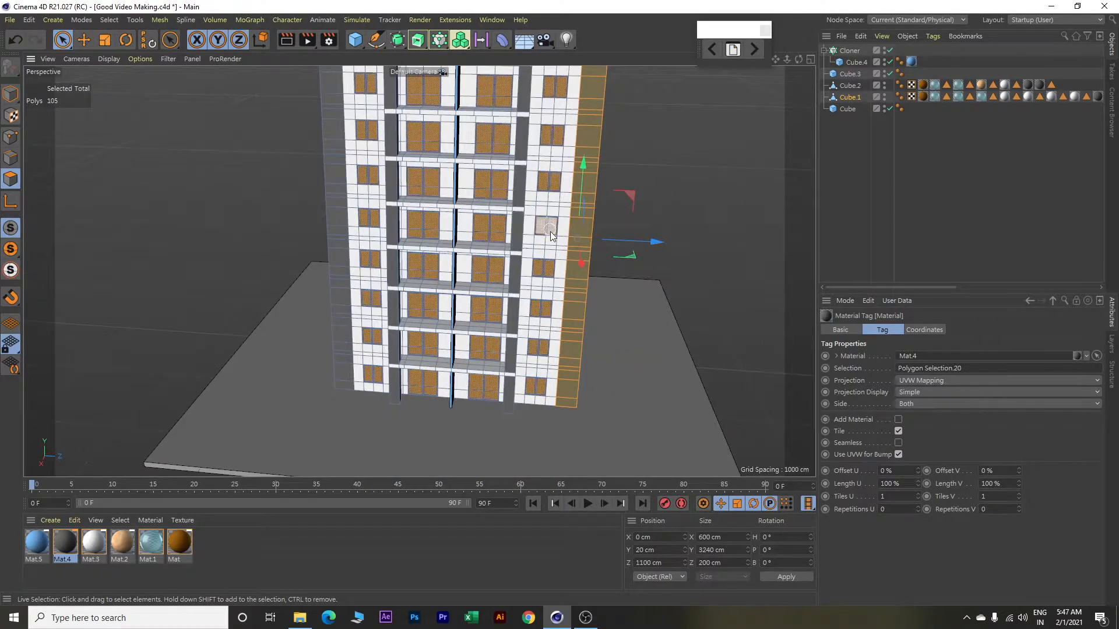
left_click_drag(636, 170, 689, 234, "alt")
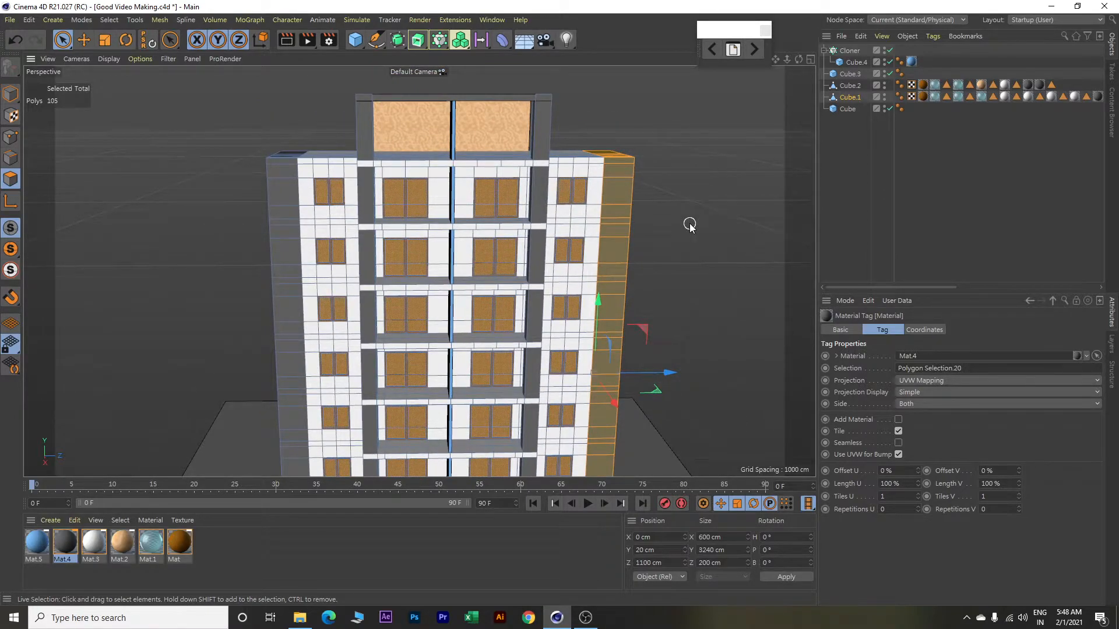
Clear the polygon selection and save the project.
key("e")
left_click(716, 209)
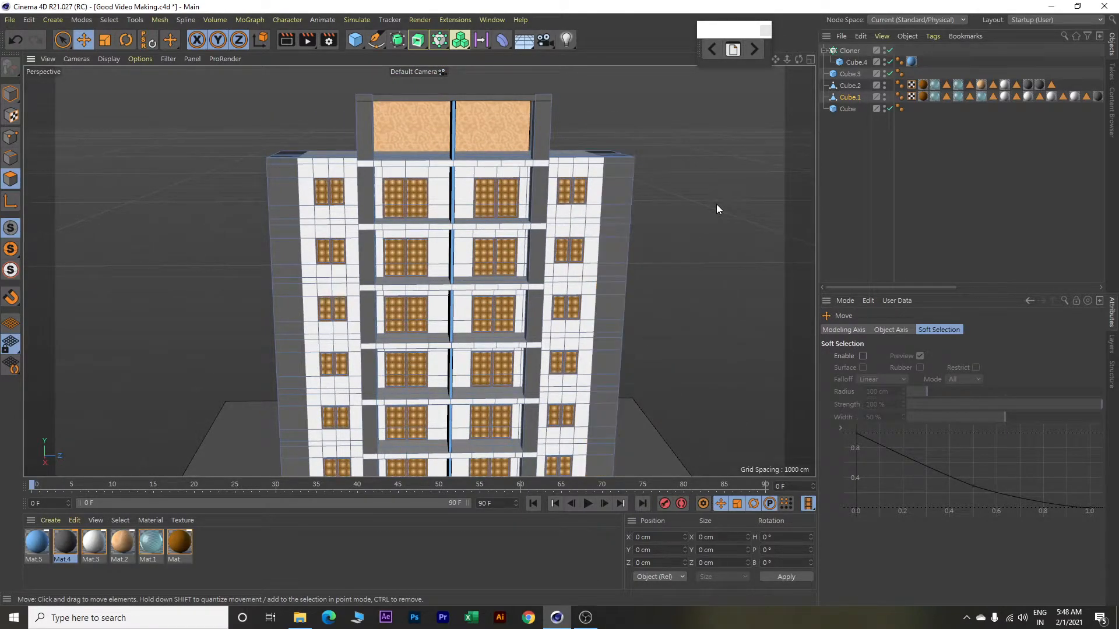
key("ctrl+s")
Select the roof slab's rear edge faces, from its overhanging end along the windowed wall to the tan building.
left_click_drag(697, 214, 497, 260, "alt")
scroll(411, 291, "up", 4)
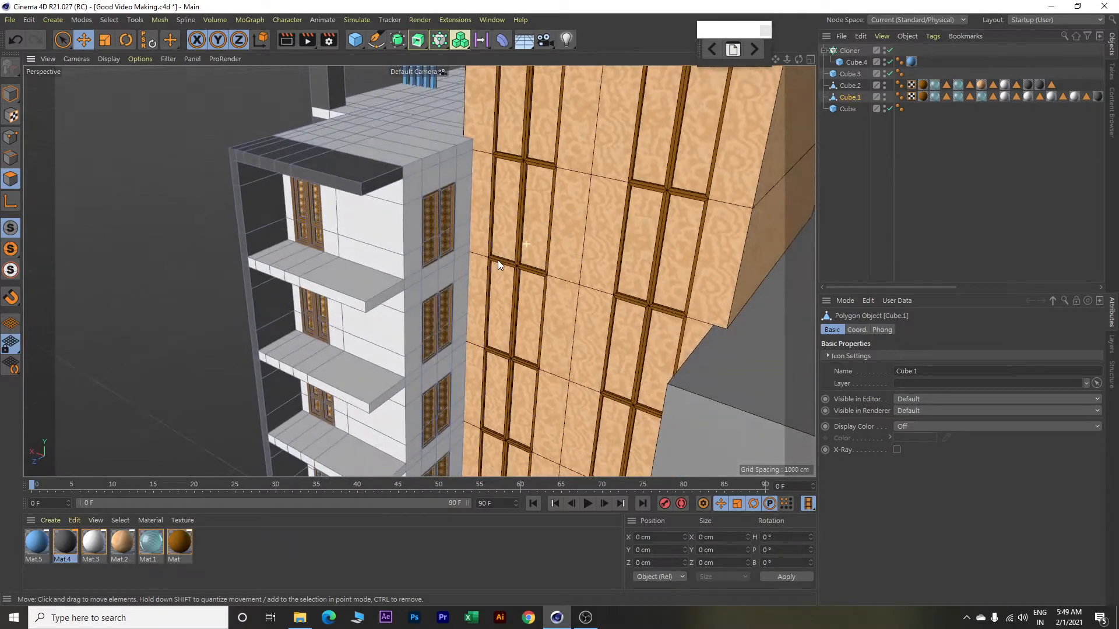
left_click(388, 180)
left_click(409, 170)
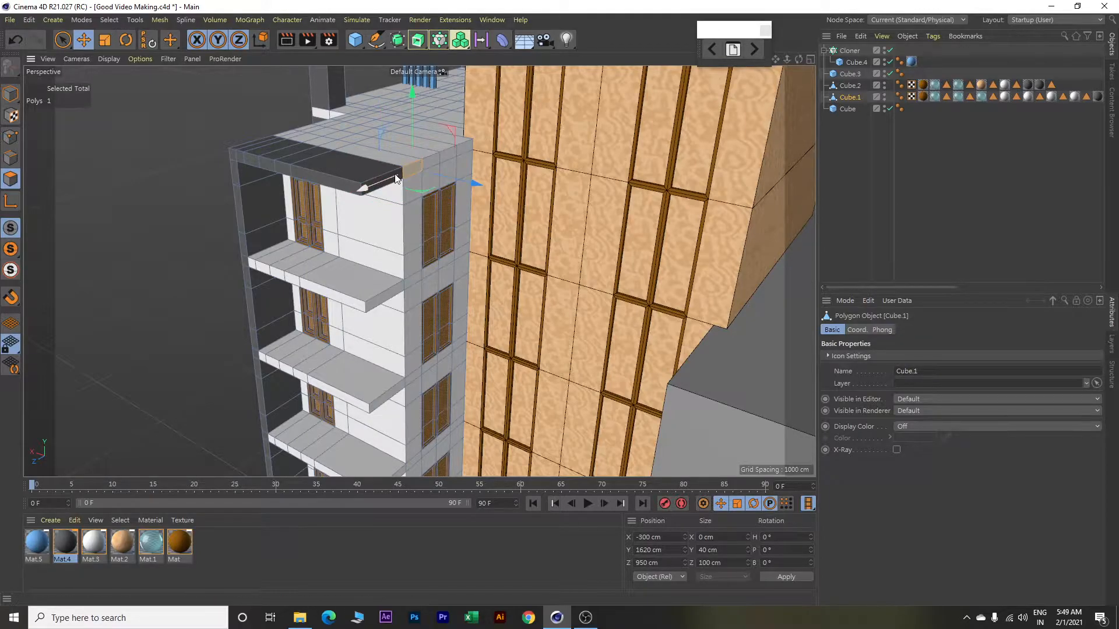
left_click(378, 185, "shift")
scroll(379, 185, "up", 5)
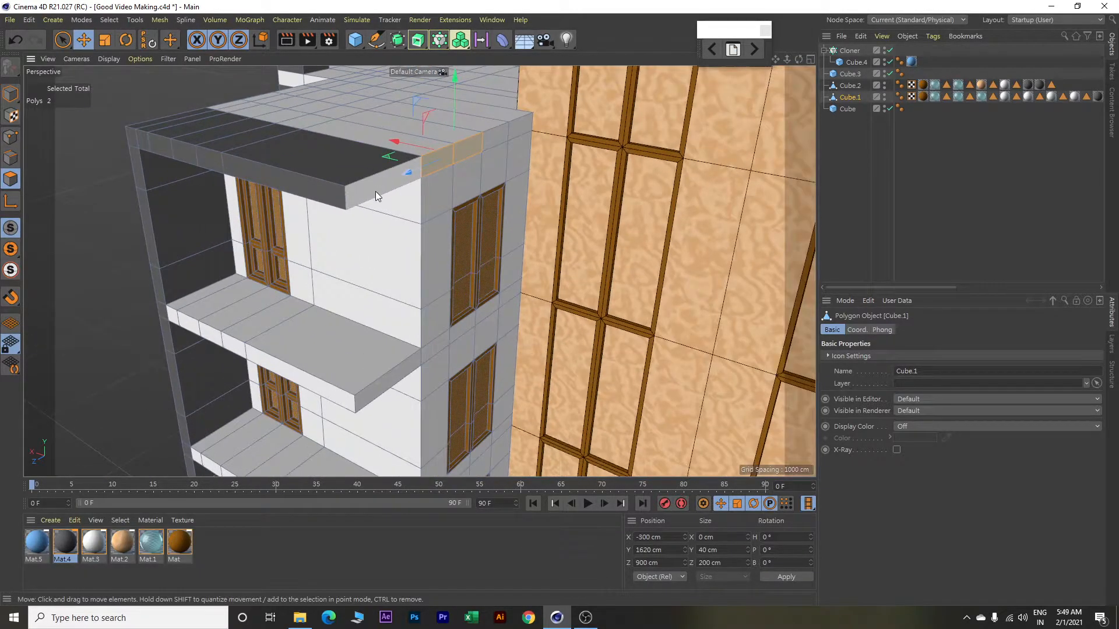
left_click(376, 189, "shift")
left_click(495, 143, "shift")
left_click(518, 132, "shift")
Add the matching rear edge faces of the next two floor slabs below the roof to the selection.
left_click(508, 299, "shift")
left_click(437, 340, "shift")
left_click(385, 380, "shift")
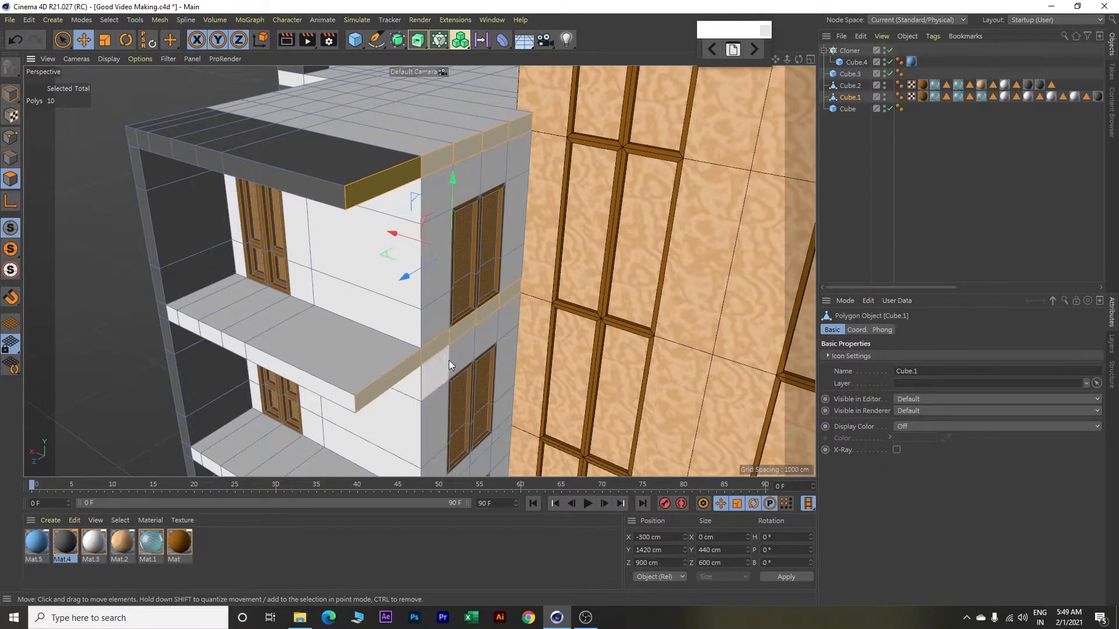
middle_click_drag(465, 378, 429, 215, "alt")
left_click(468, 308, "shift")
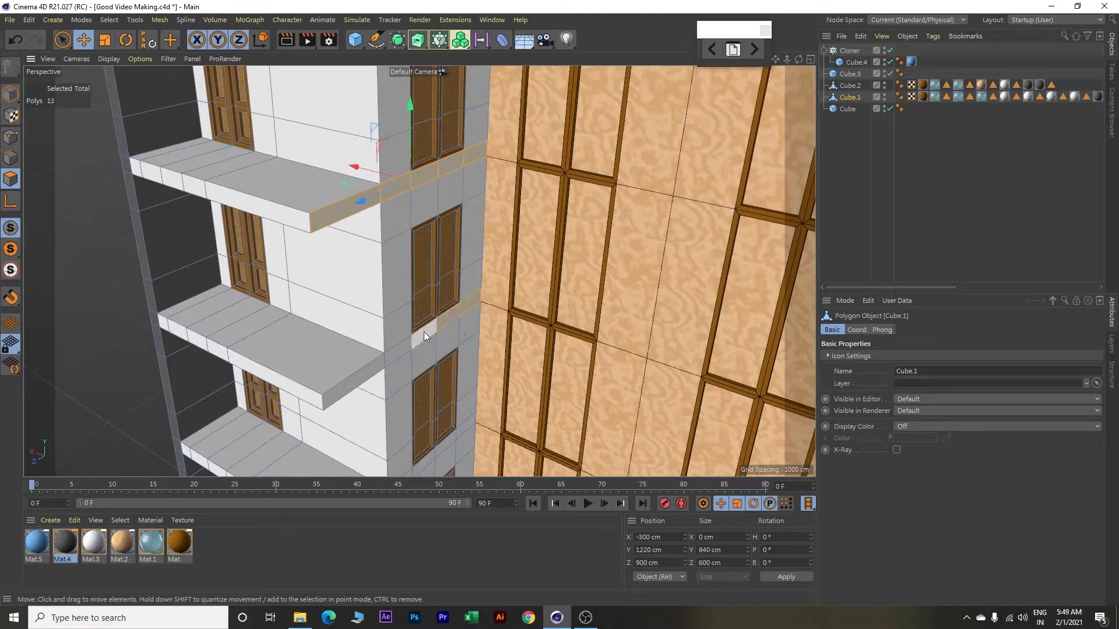
left_click(367, 369, "shift")
Add the rear edge faces of all remaining floor slabs down to the lowest one.
middle_click_drag(429, 378, 412, 248, "alt")
left_click(362, 388, "shift")
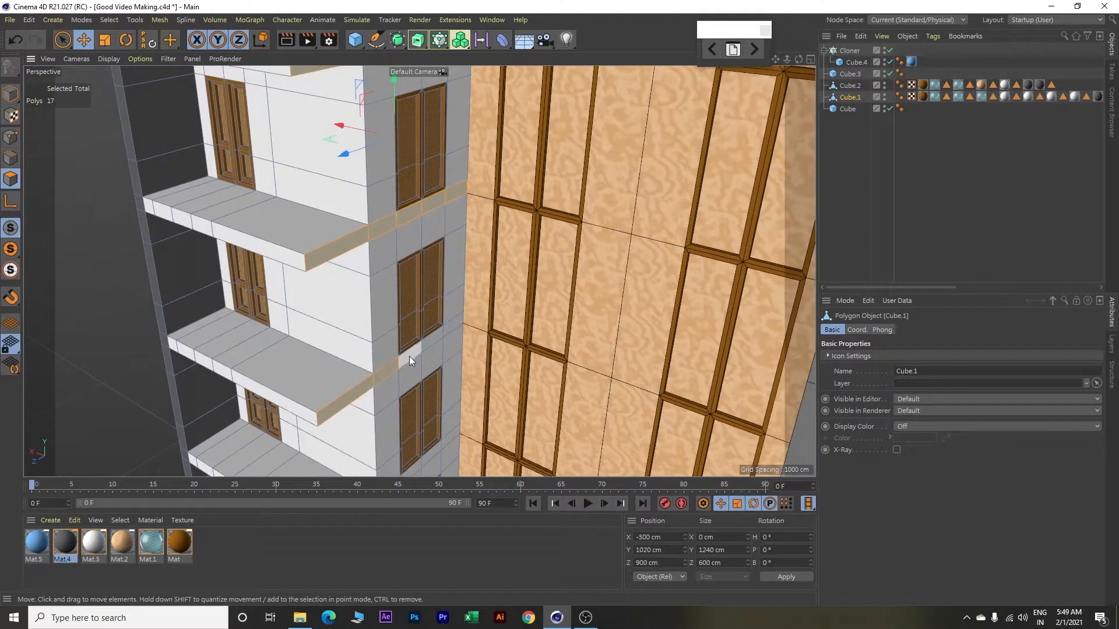
left_click(454, 329, "shift")
middle_click_drag(476, 346, 457, 149, "alt")
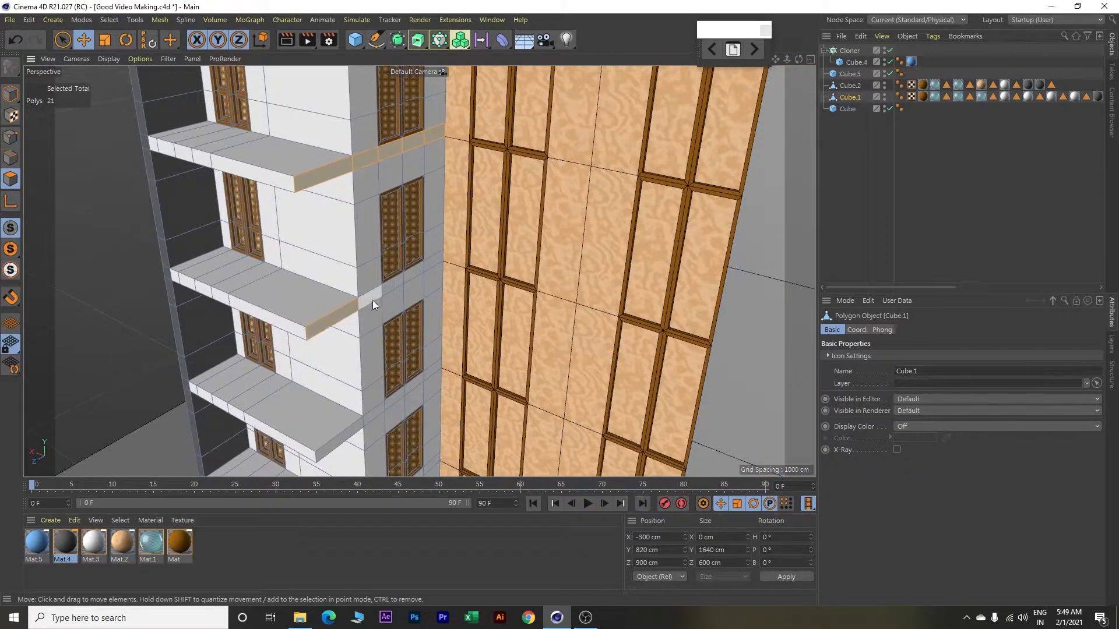
left_click(432, 364, "shift")
left_click(379, 411, "shift")
left_click(352, 428, "shift")
middle_click_drag(433, 382, 411, 110, "alt")
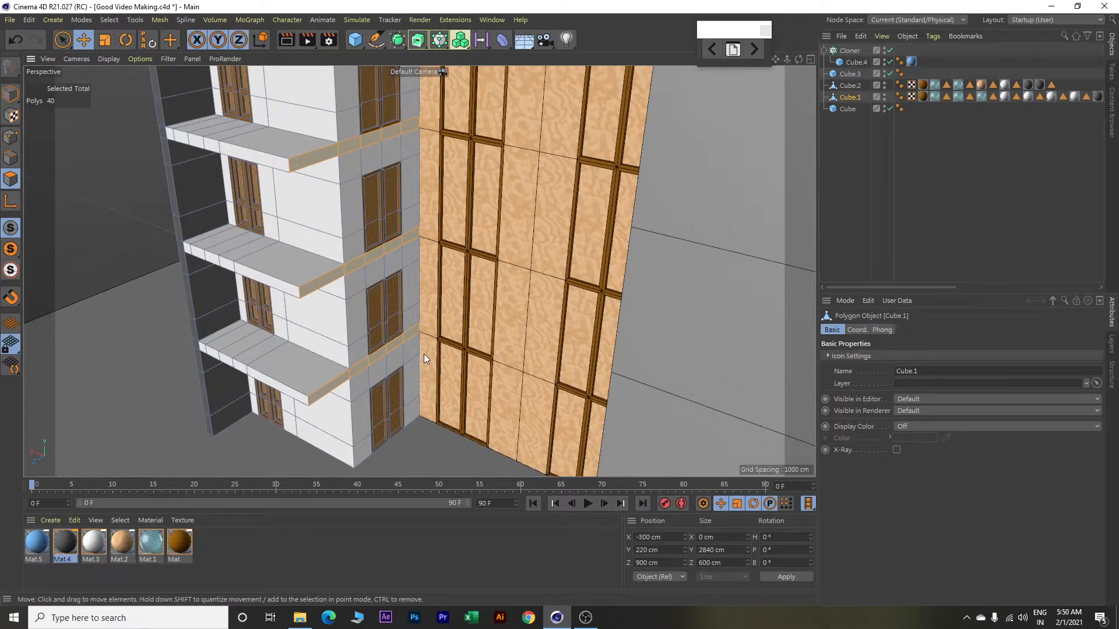
Extrude the selected rear slab edge faces by 50 cm to form ledges along the windowed wall.
key("d")
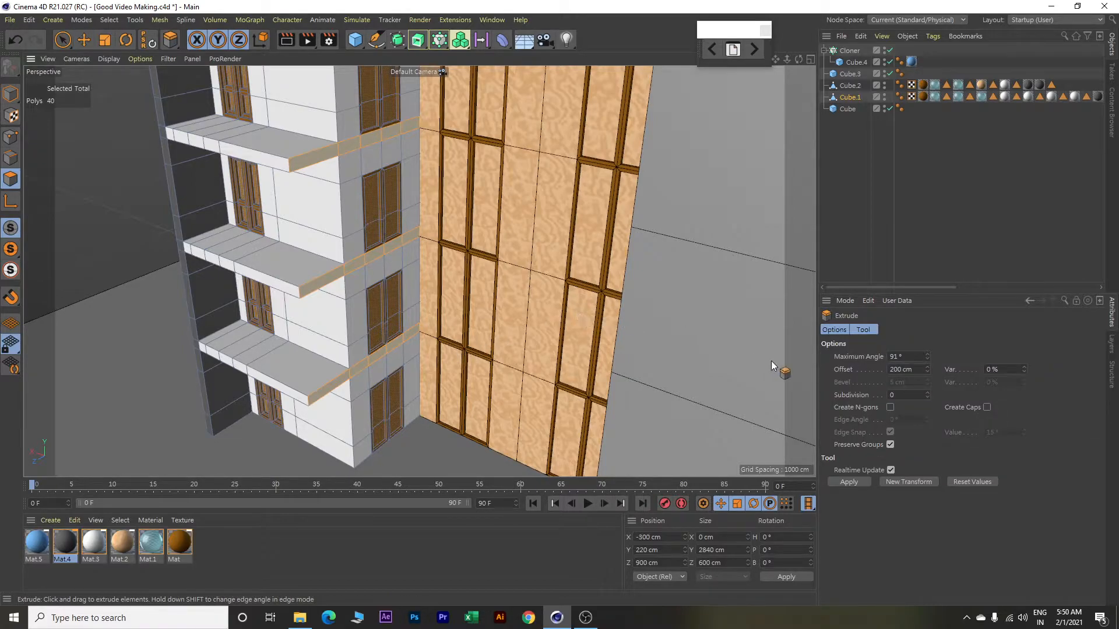
left_click_drag(917, 370, 880, 371)
type("50")
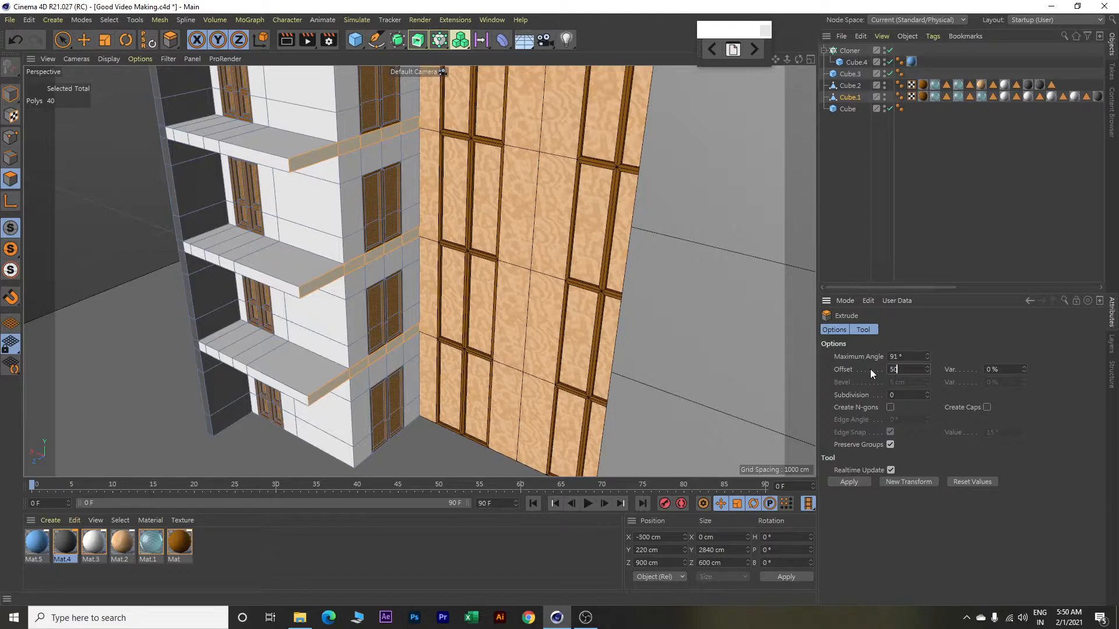
key("Return")
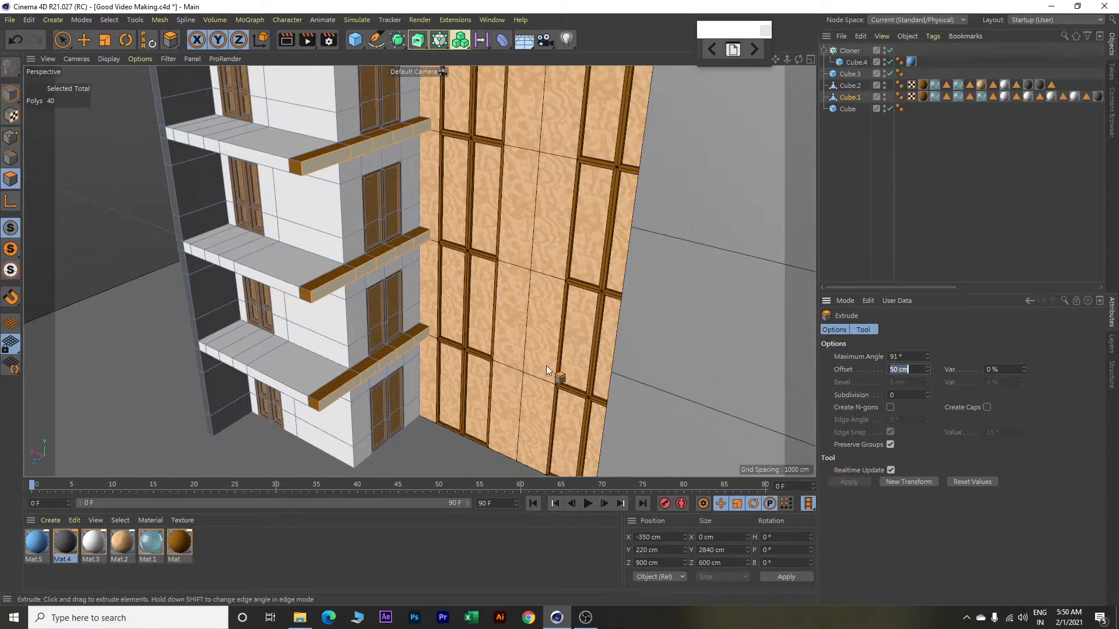
scroll(459, 393, "down", 5)
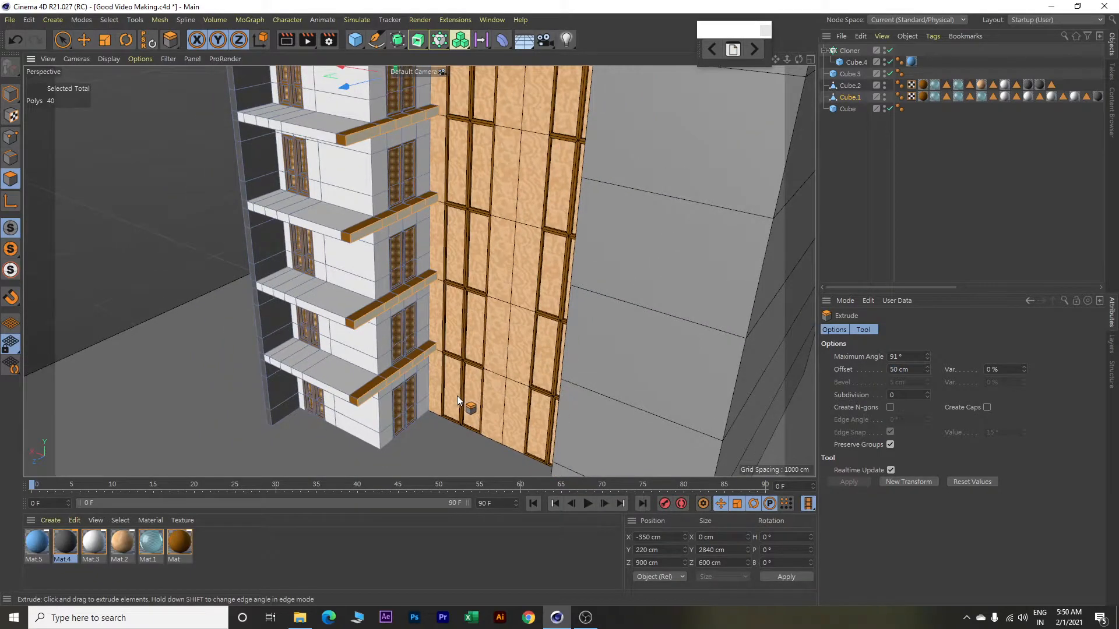
Add the face loops around the three lowest extruded rear ledges to the selection with Loop Selection.
left_click(109, 20)
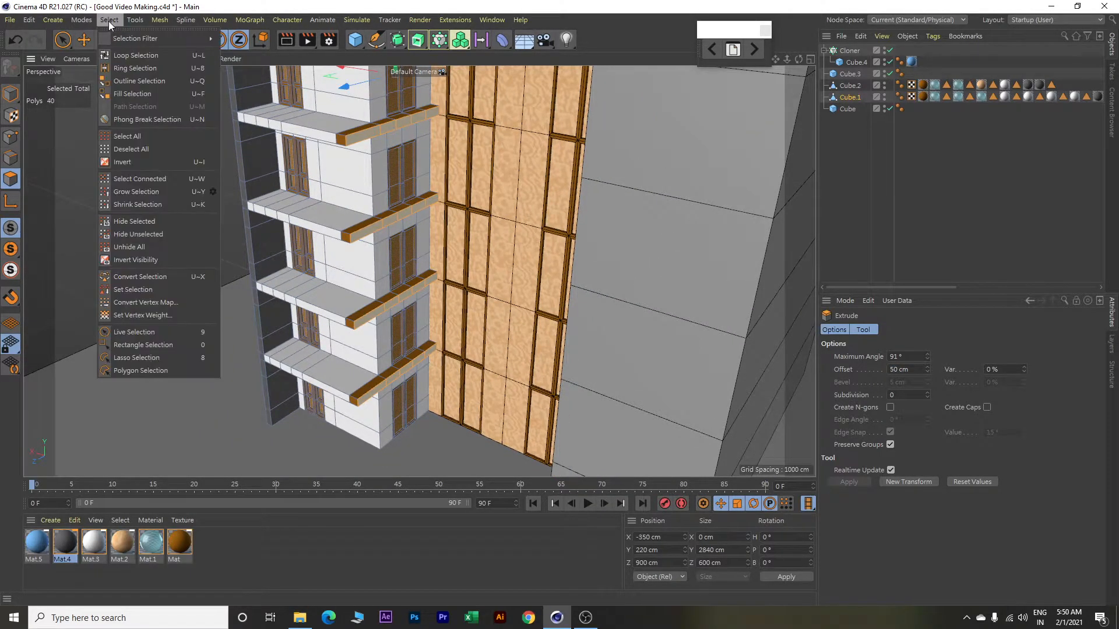
left_click(131, 54)
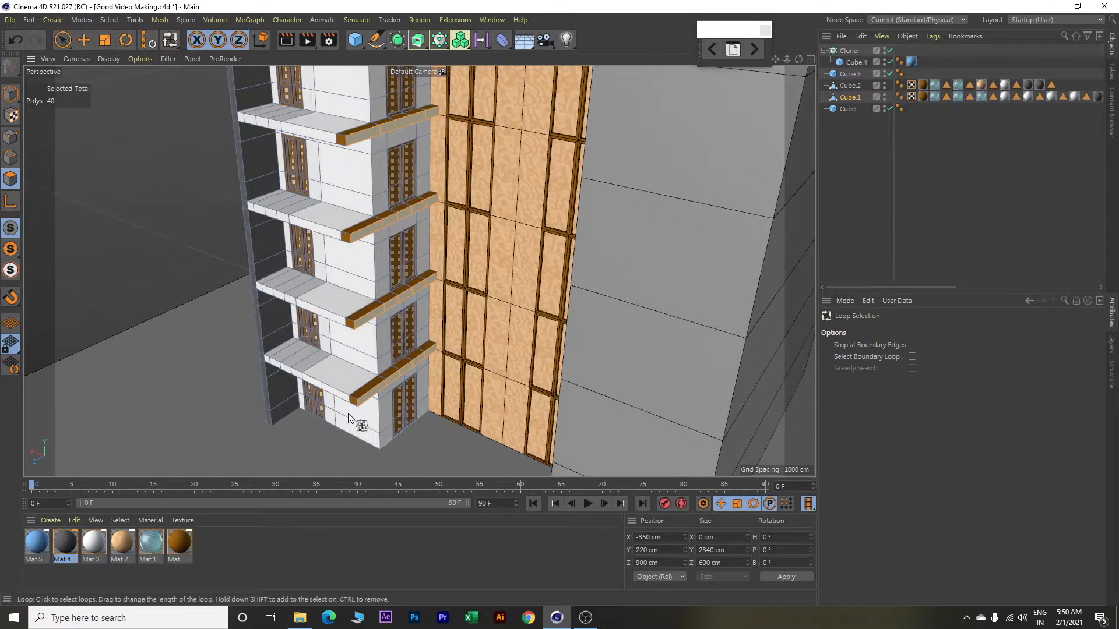
left_click(393, 368, "shift")
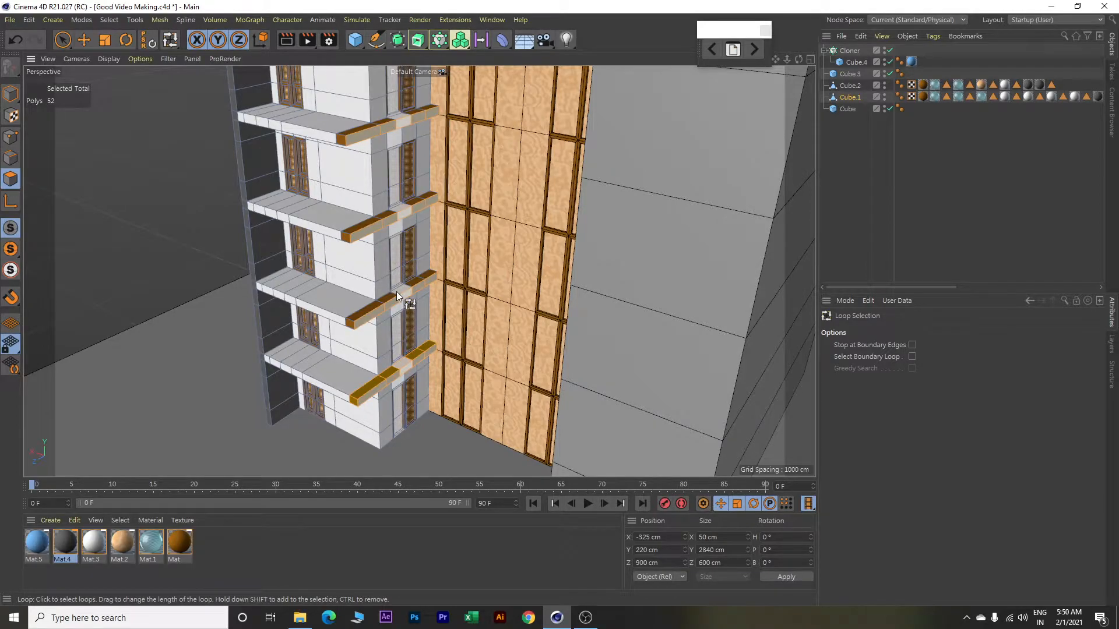
scroll(395, 299, "up", 3)
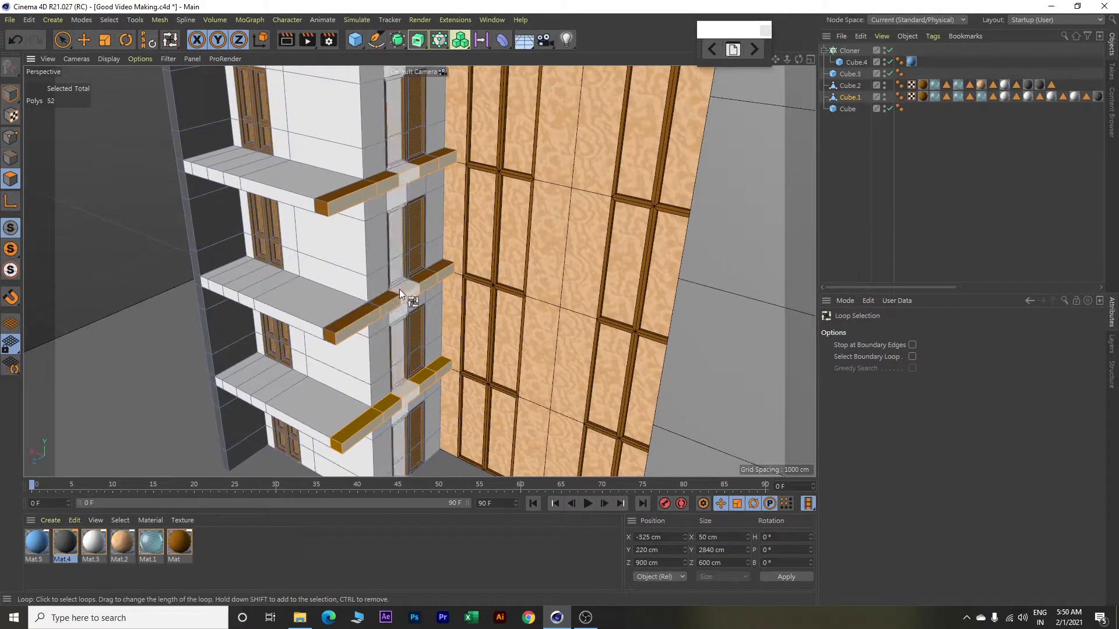
left_click(394, 292, "shift")
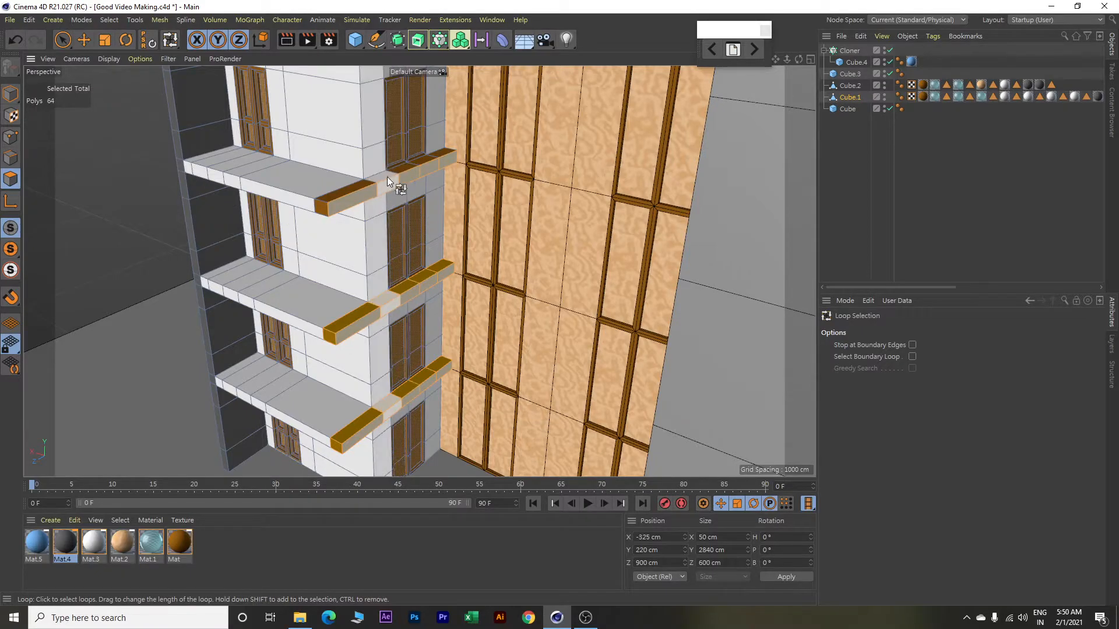
left_click(376, 180, "shift")
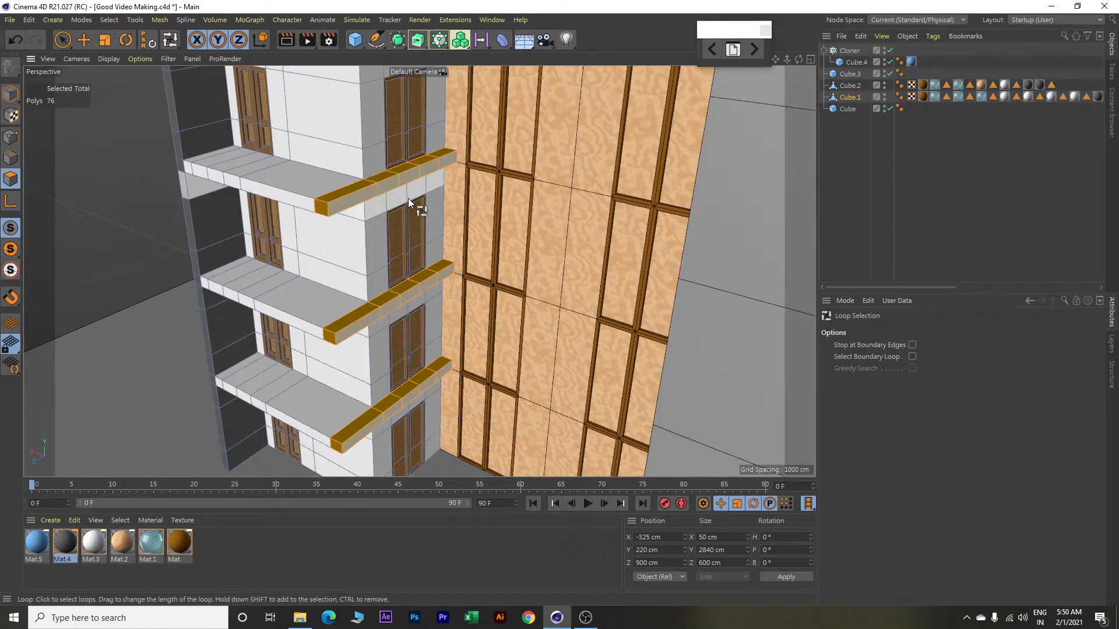
Add the face loops of the remaining rear ledges, up to the roof ledge, to the selection.
scroll(409, 204, "down", 3)
middle_click_drag(430, 138, 418, 408, "alt")
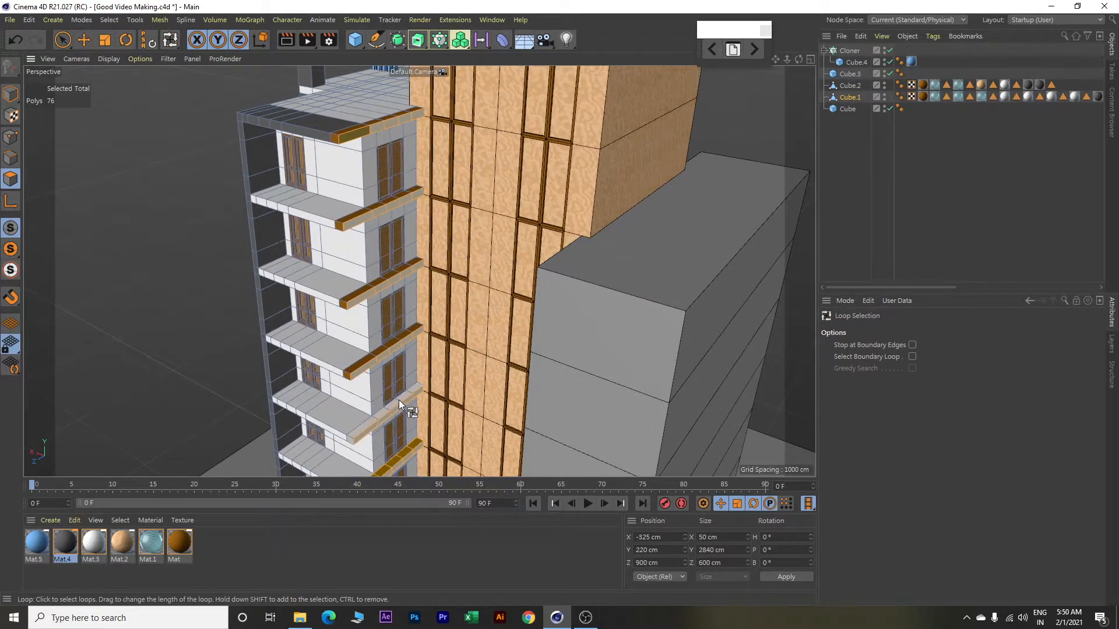
left_click(400, 405, "shift")
left_click(400, 337, "shift")
left_click(396, 271, "shift")
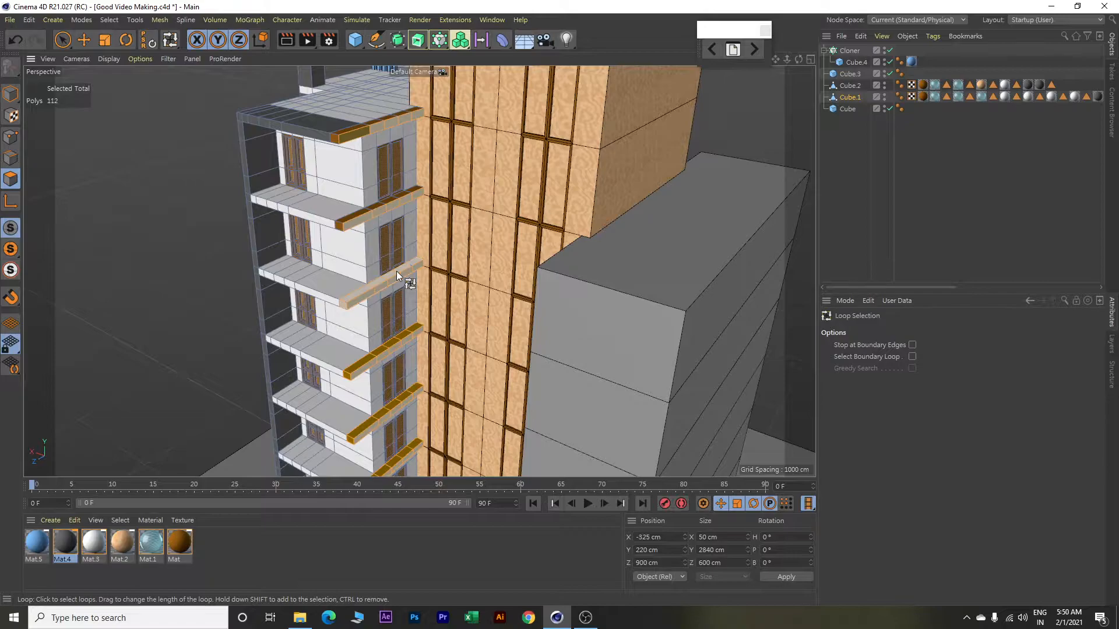
left_click(398, 198, "shift")
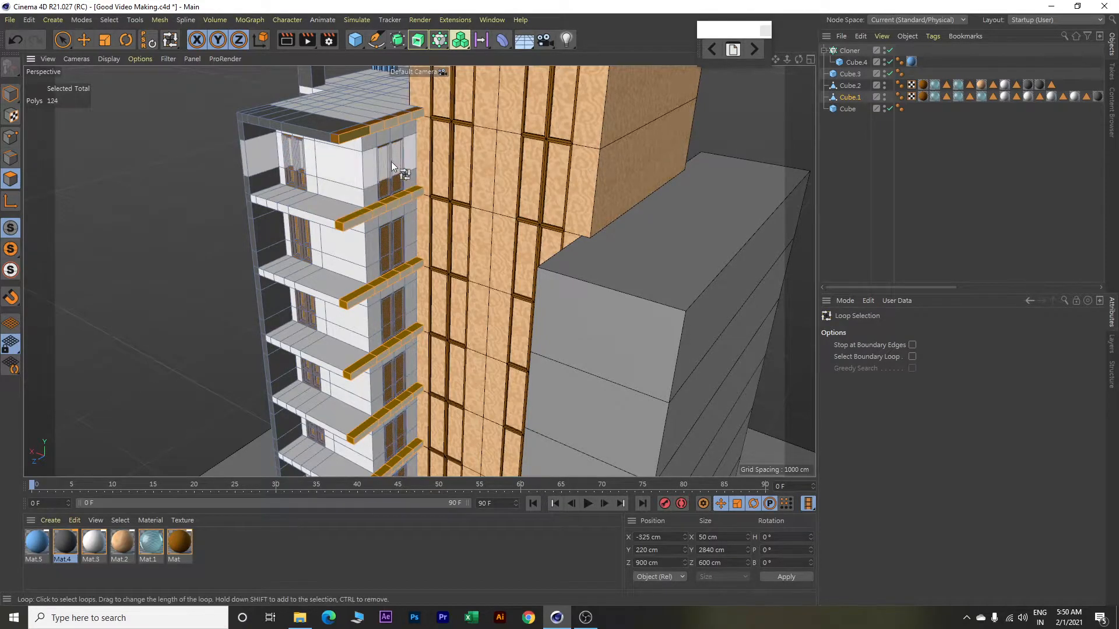
left_click(383, 120, "shift")
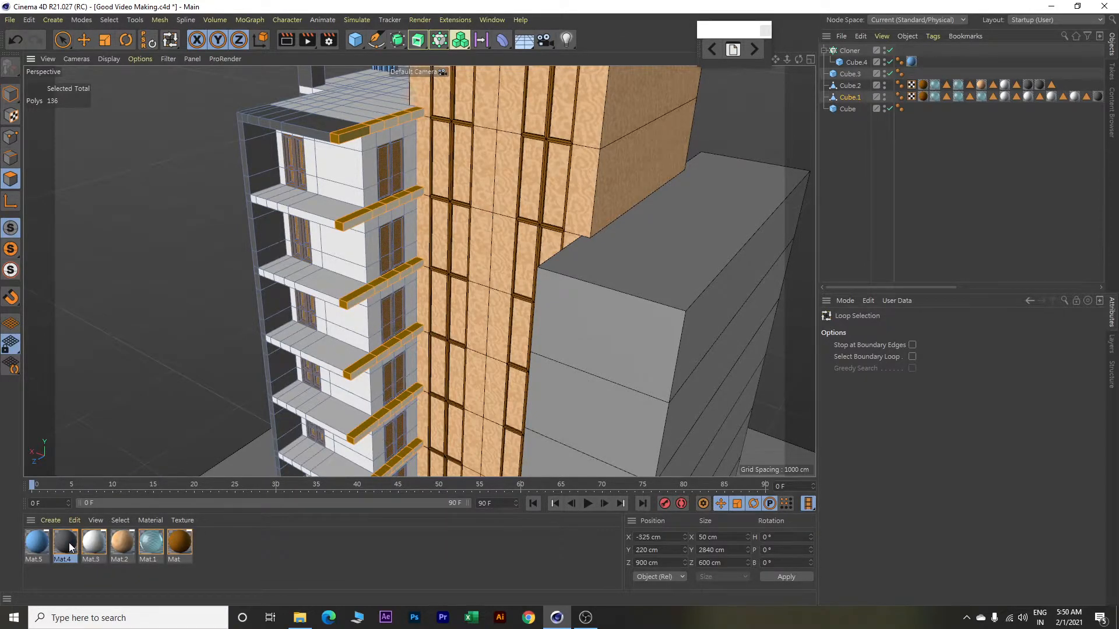
Apply Mat.3 to all selected rear ledge faces and clear the selection.
right_click(89, 545)
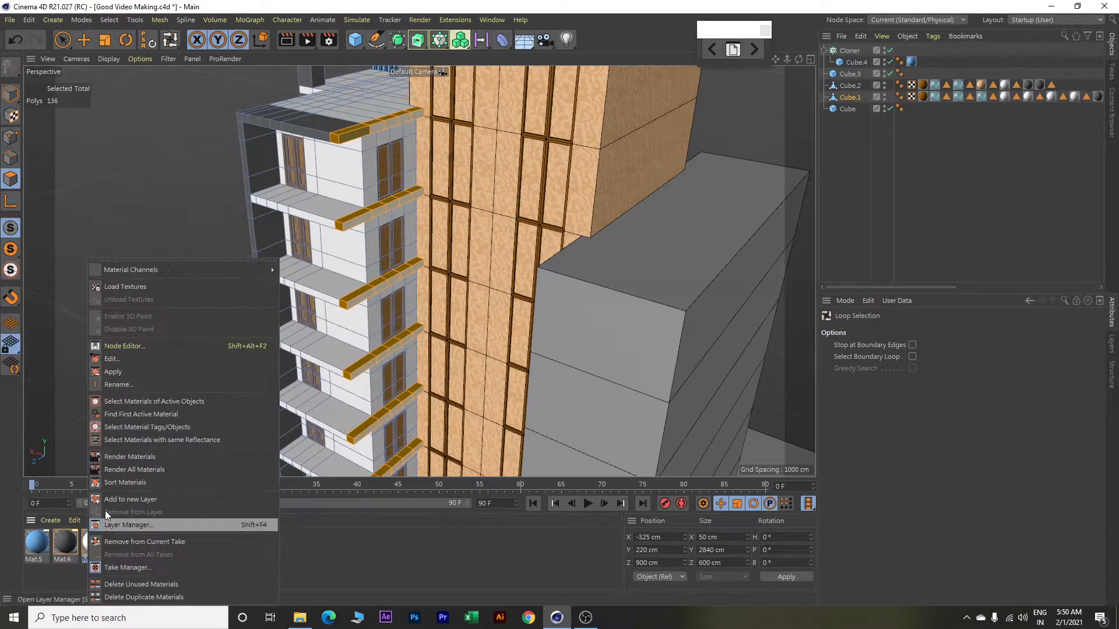
left_click(118, 372)
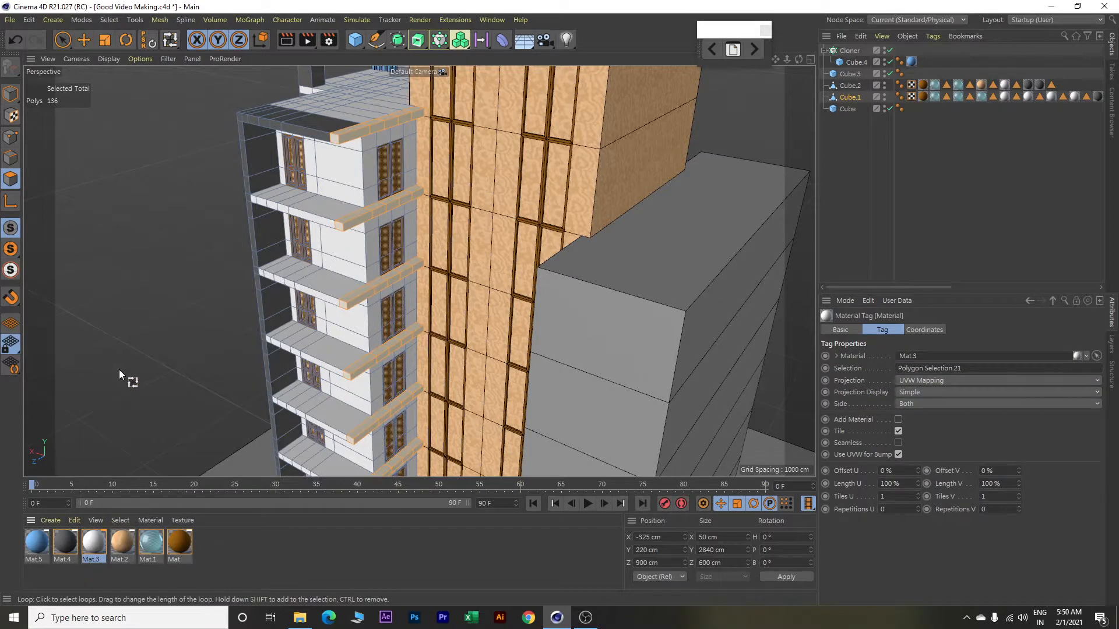
left_click(145, 182)
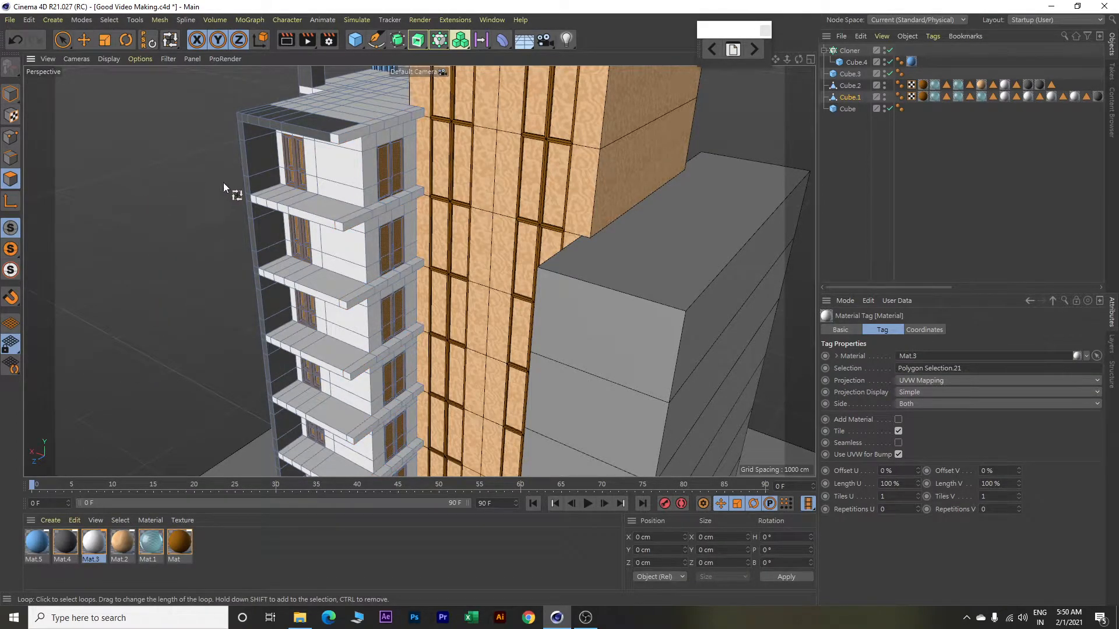
Loop-select the strip of faces across the roof overhang through the ledge's outer end and apply Mat.4.
scroll(387, 172, "up", 3)
left_click_drag(387, 171, 352, 229, "alt")
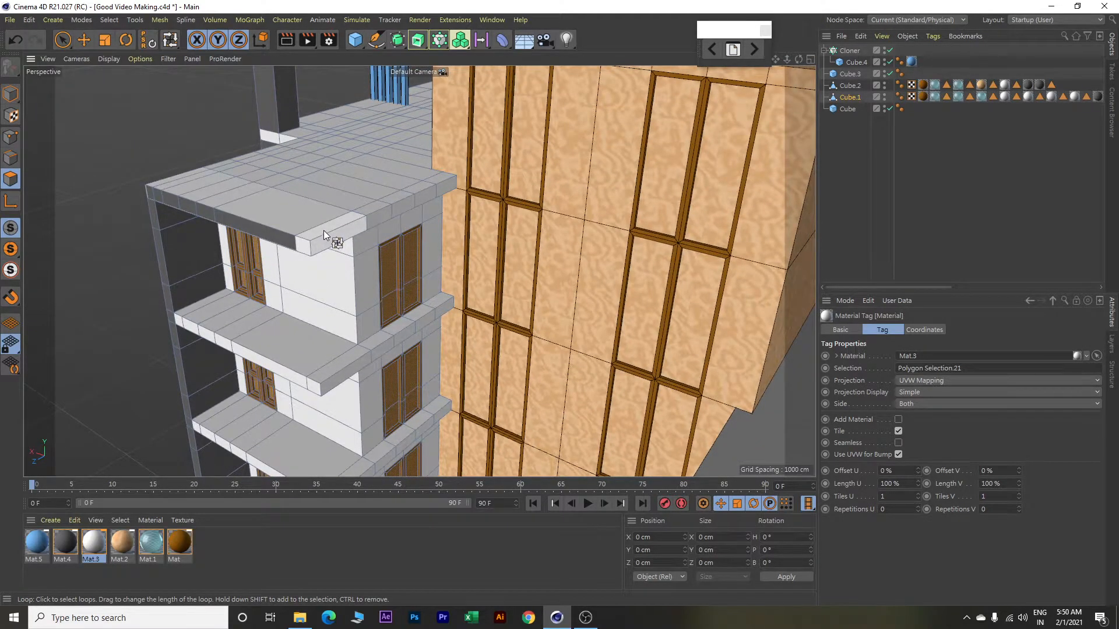
left_click(323, 230)
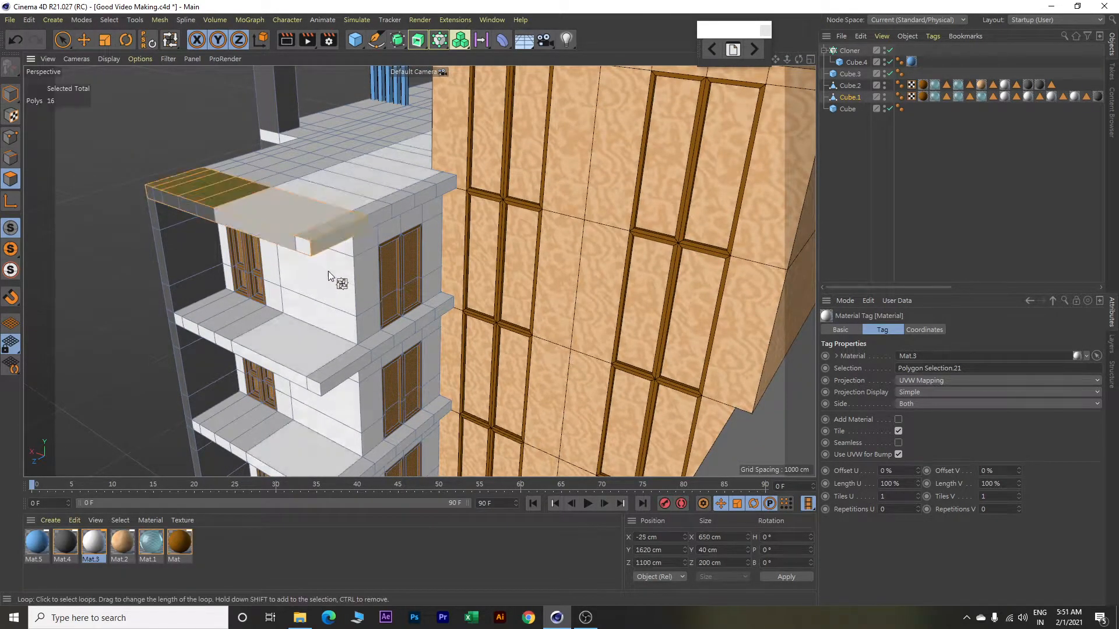
right_click(61, 540)
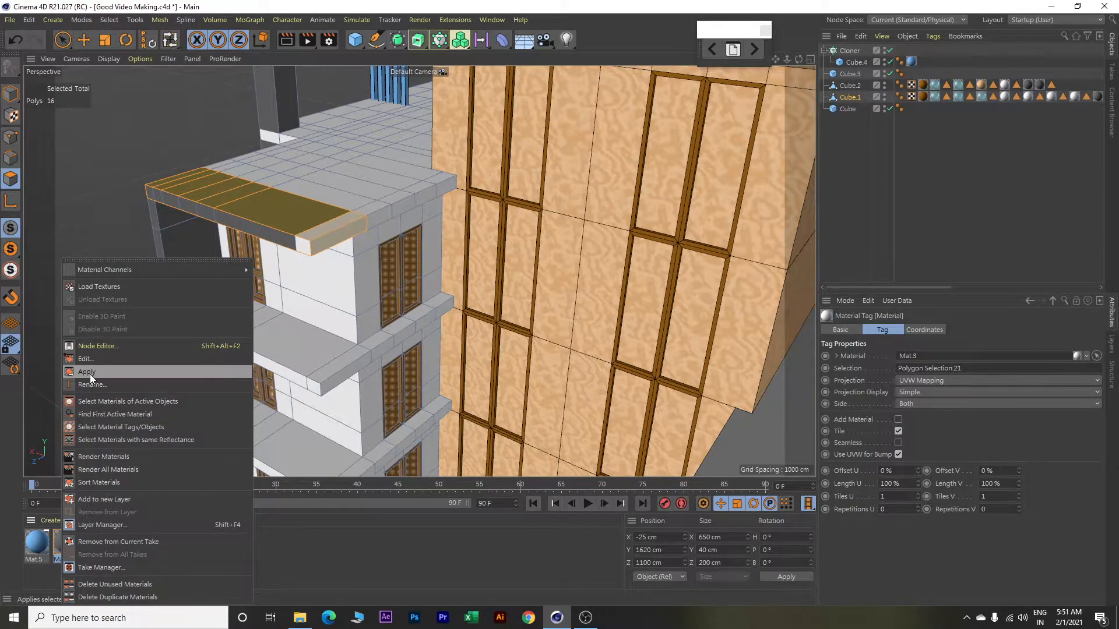
left_click(90, 374)
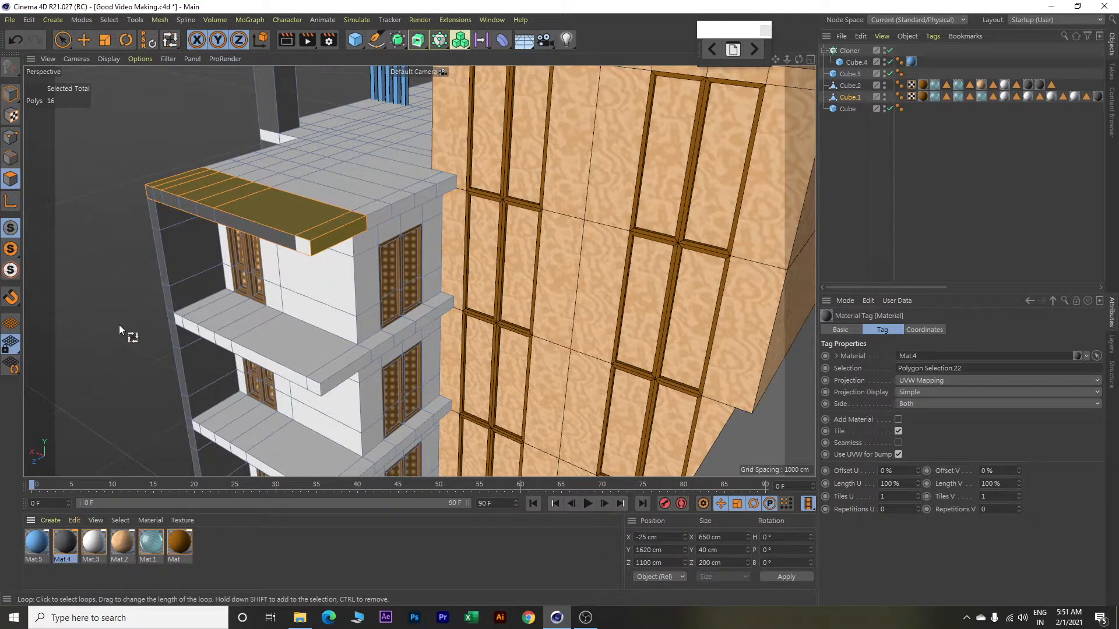
Select the outer end faces of the roof ledge with Live Selection and apply Mat.4 to them.
key("9")
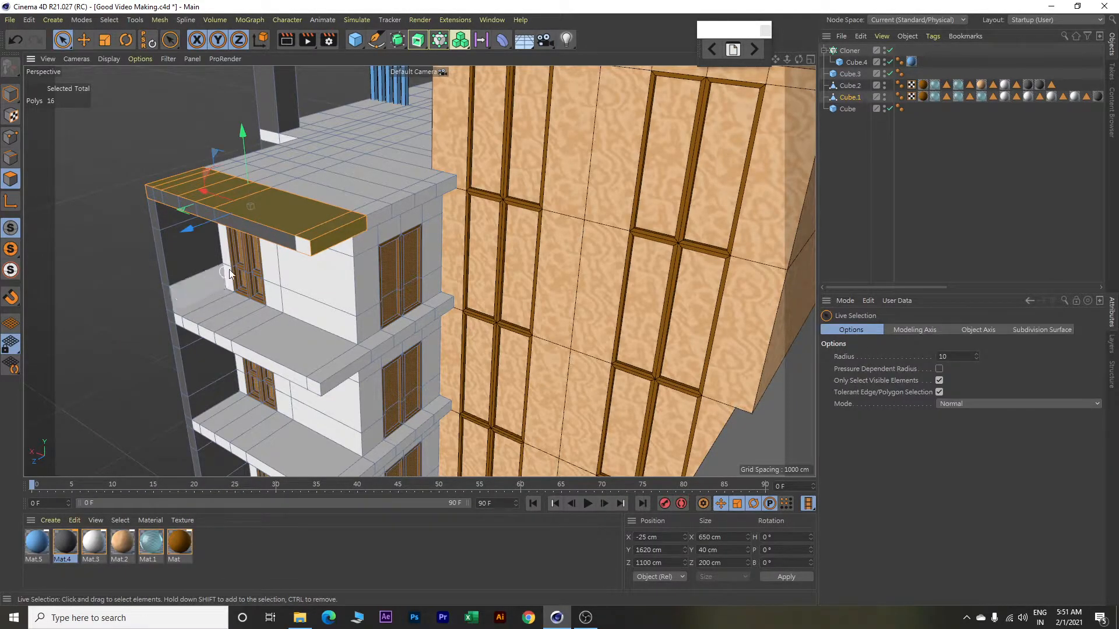
left_click(309, 251)
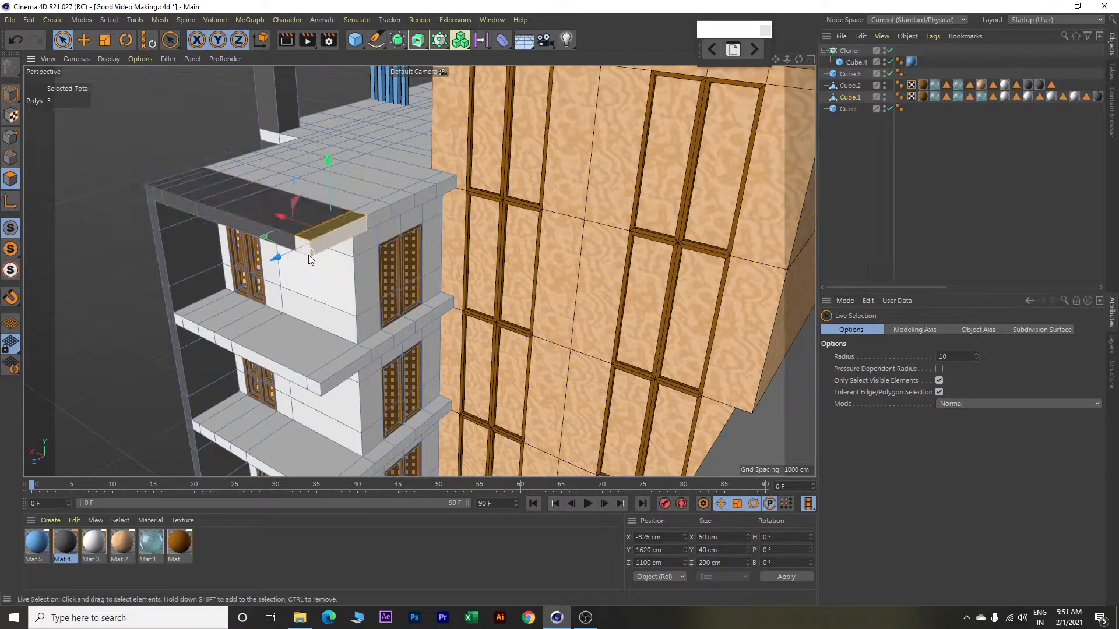
right_click(68, 539)
left_click(100, 371)
Select the roof slab's rear edge faces on the opposite wing, from the tan building to the dark overhang.
mouse_move(119, 315)
left_mouse_down("alt")
mouse_move(121, 253)
mouse_move(145, 295)
mouse_move(111, 320)
mouse_move(130, 328)
mouse_move(121, 310)
mouse_move(141, 307)
mouse_move(128, 305)
left_mouse_up("alt")
scroll(424, 352, "down", 5)
left_click_drag(425, 352, 404, 307, "alt")
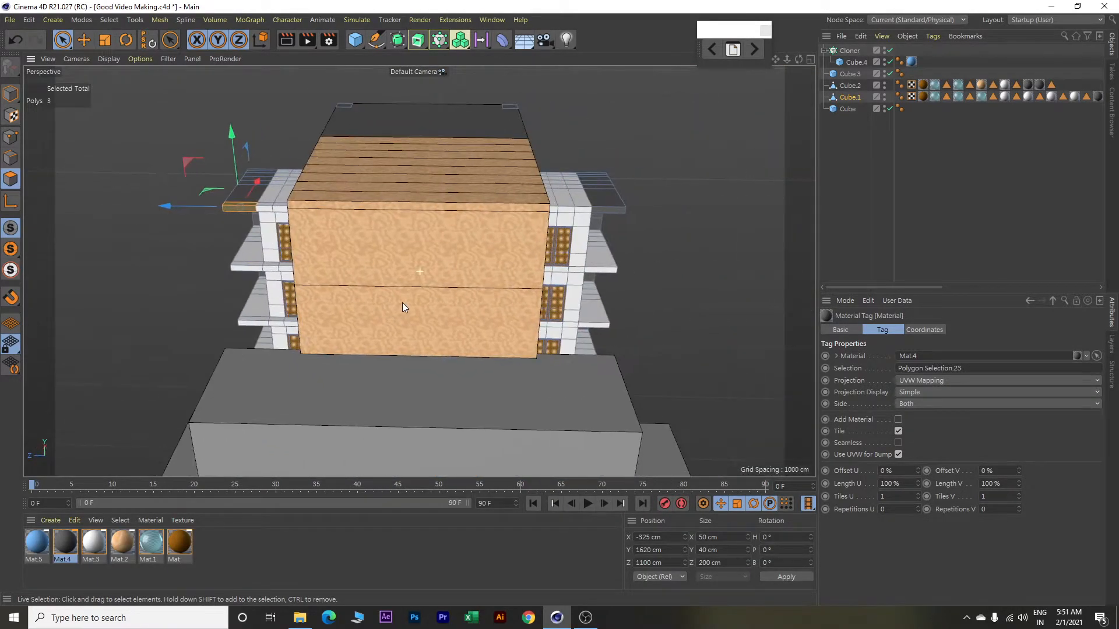
left_click_drag(639, 302, 612, 352, "alt")
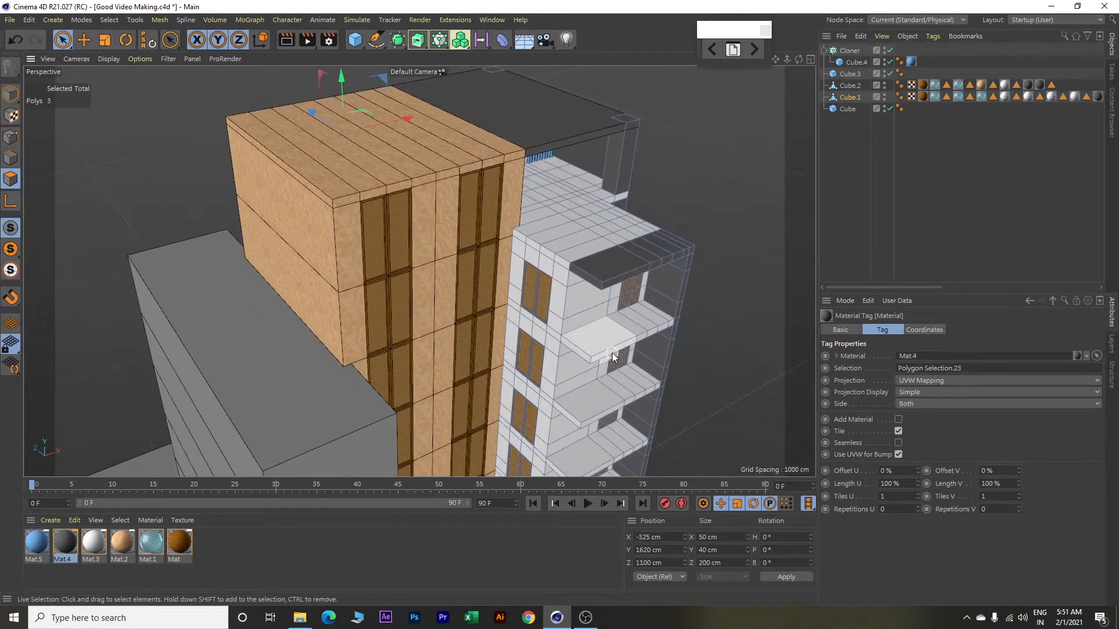
scroll(612, 352, "up", 6)
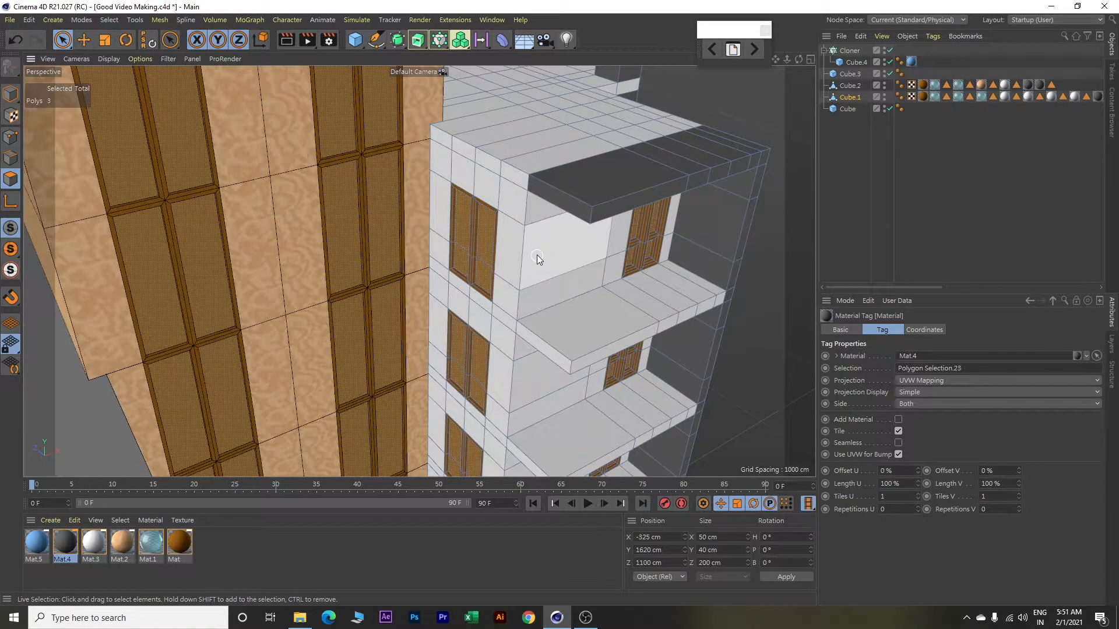
key("e")
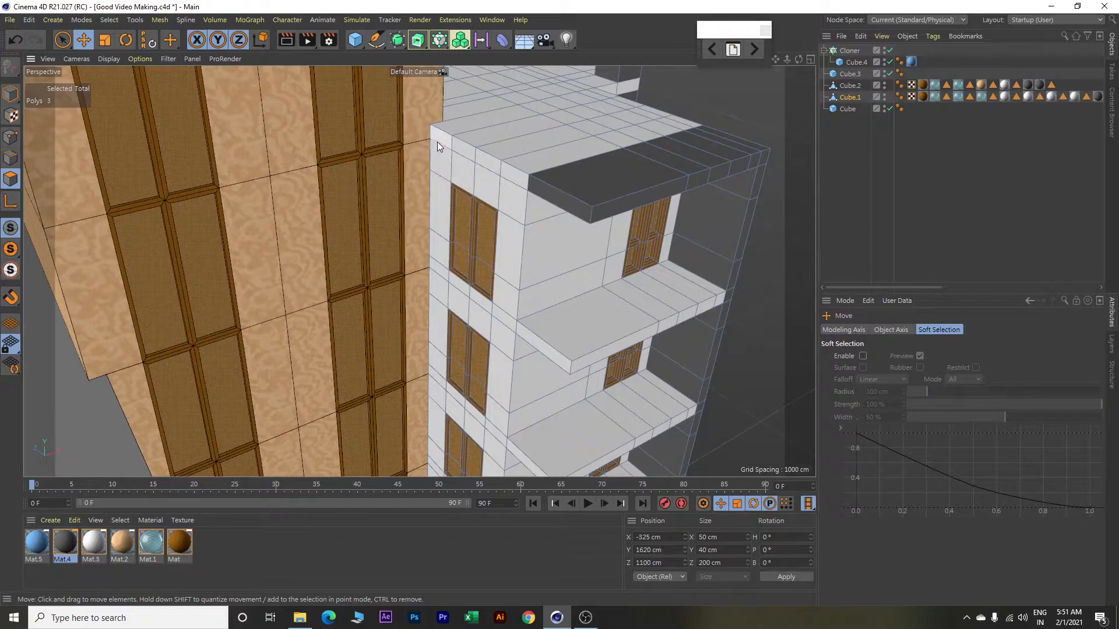
left_click(440, 145)
left_click(467, 149, "shift")
left_click(488, 159, "shift")
left_click(514, 172, "shift")
left_click(539, 187, "shift")
Add the rear edge faces of the next three floor slabs below the roof to the selection.
left_click(539, 340, "shift")
left_click(502, 319, "shift")
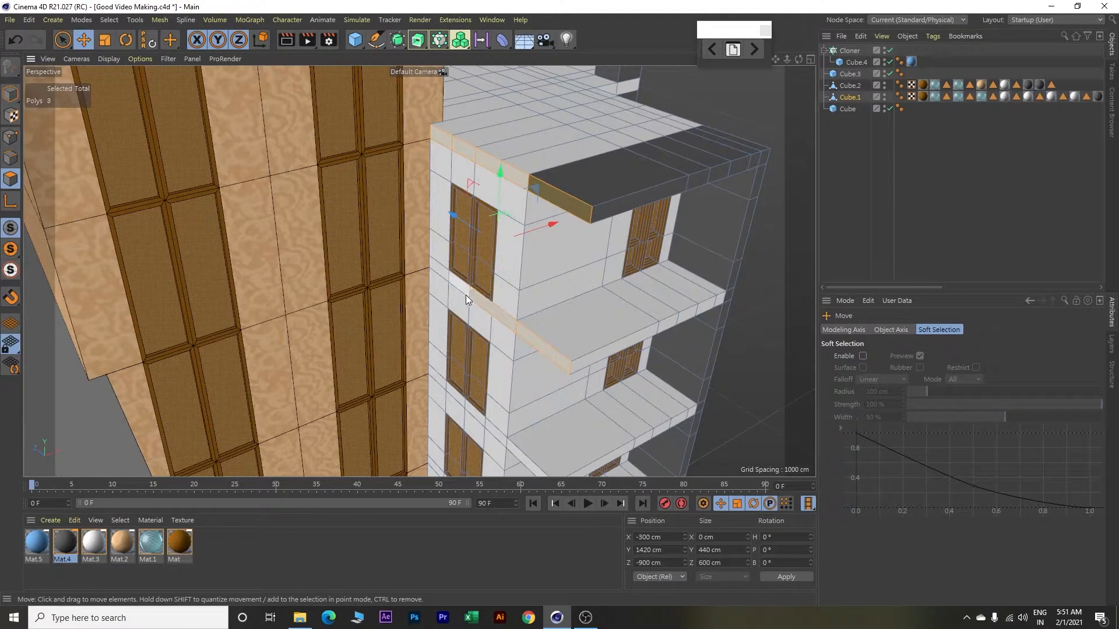
left_click(441, 274, "shift")
left_click(438, 377, "shift")
middle_click_drag(536, 364, 504, 164, "alt")
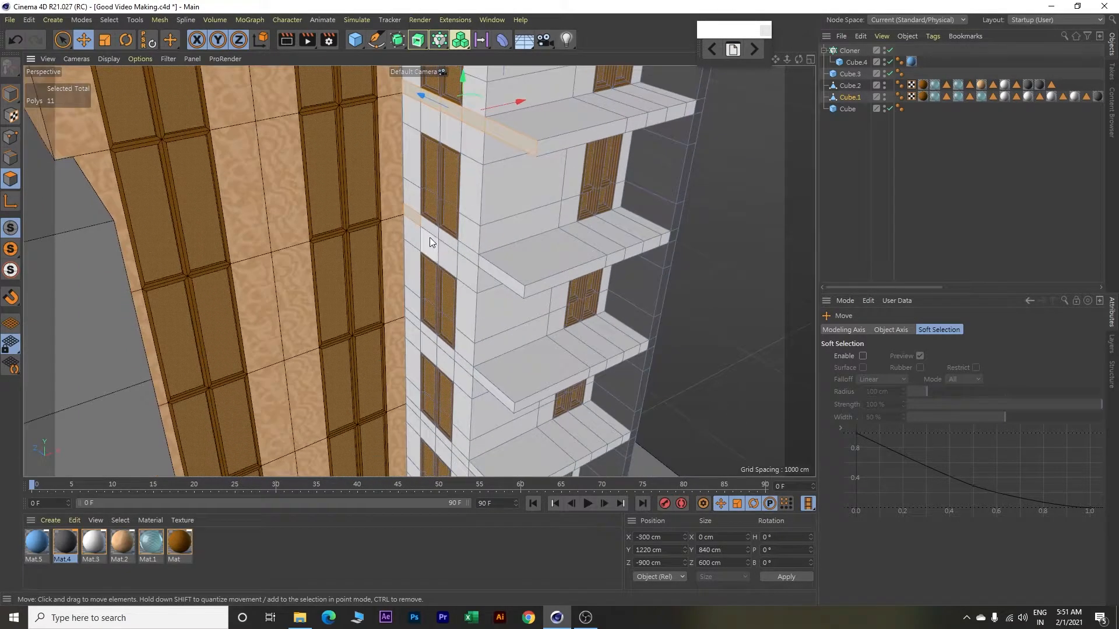
left_click(493, 272, "shift")
left_click(467, 371, "shift")
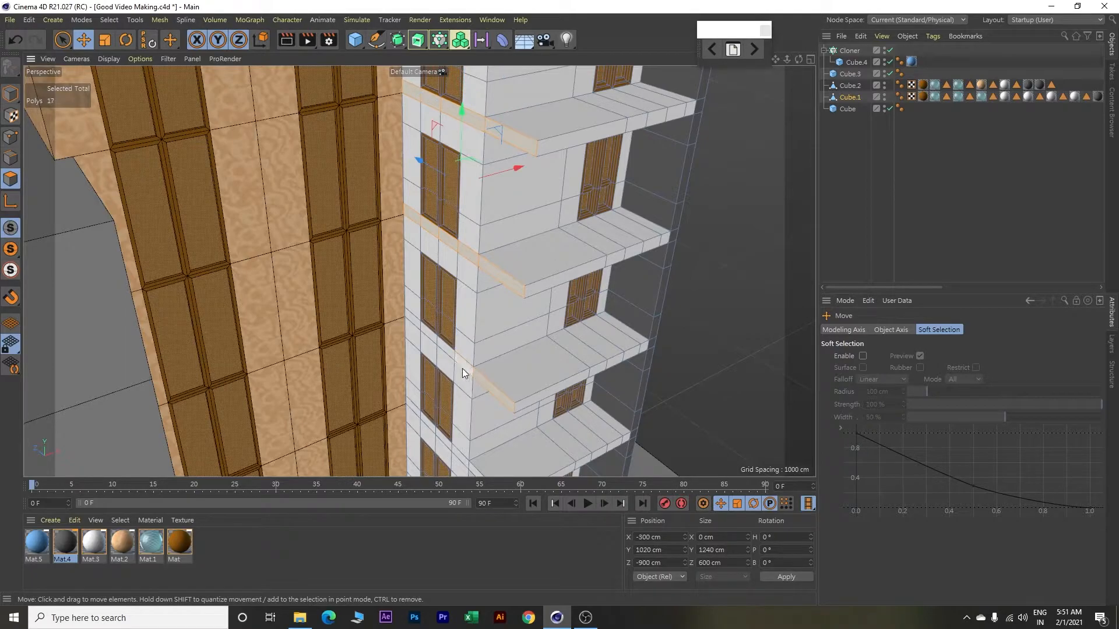
left_click(414, 323, "shift")
Extend the selection with the rear edge faces of the fifth and sixth slabs, counting down from the roof.
right_click_drag(491, 348, 537, 341, "alt")
left_click_drag(538, 341, 539, 297, "alt")
middle_click_drag(539, 298, 540, 117, "alt")
left_click(379, 309, "shift")
left_click(449, 330, "shift")
left_click(505, 351, "shift")
right_click_drag(506, 350, 492, 349, "alt")
middle_click_drag(492, 349, 492, 203, "alt")
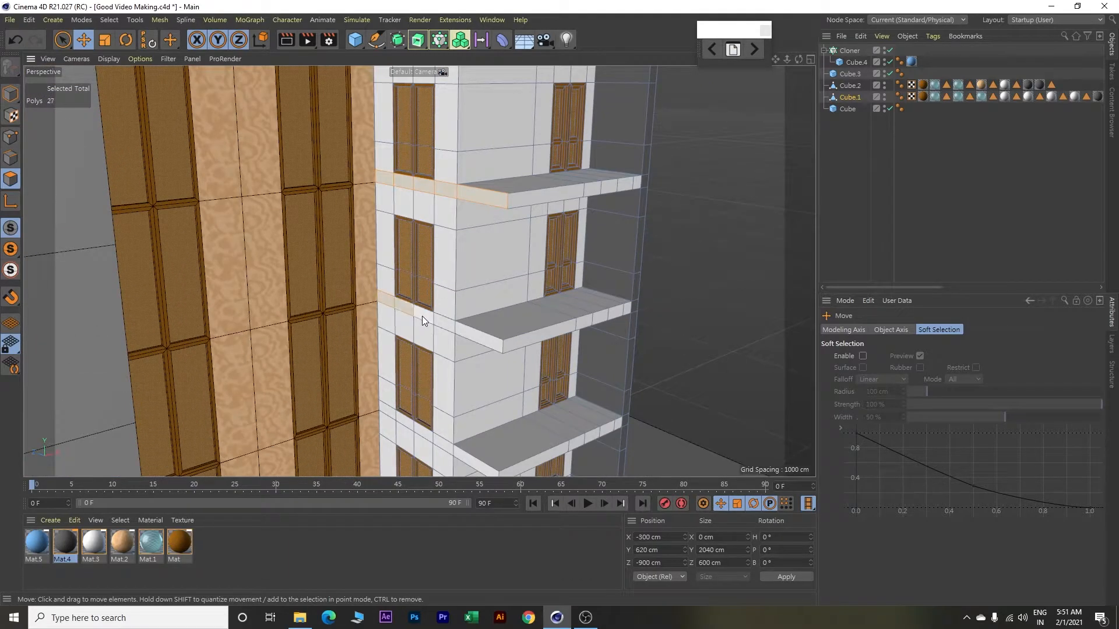
left_click(470, 331, "shift")
Add the rear edge faces of the two lowest floor slabs to the selection.
middle_click_drag(470, 331, 470, 191, "alt")
scroll(402, 303, "up", 3)
left_click(370, 286, "shift")
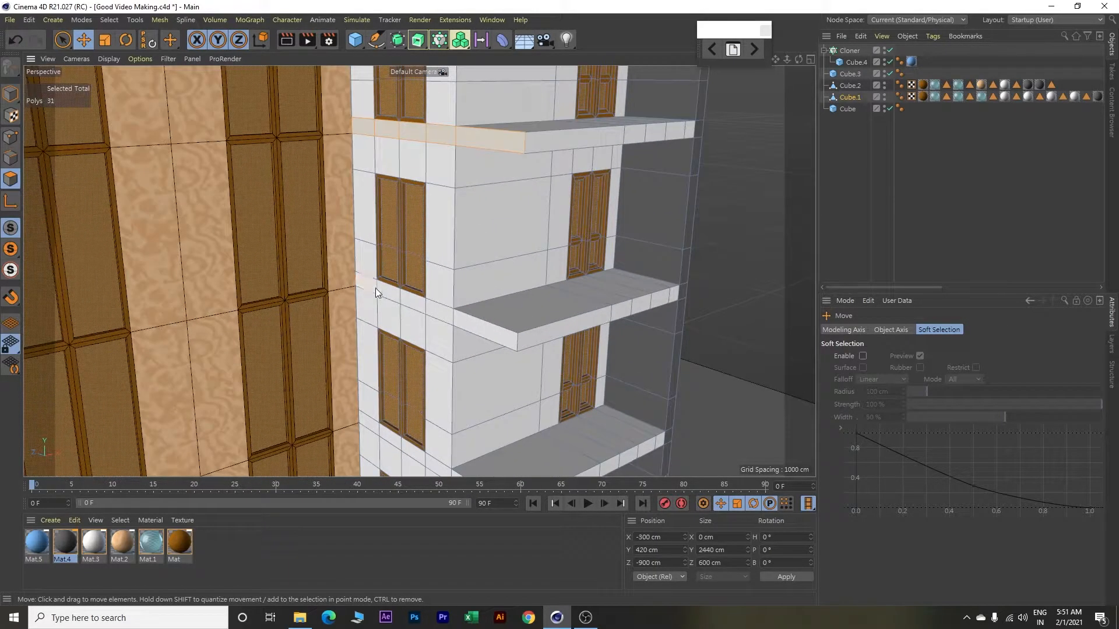
left_click(441, 311, "shift")
left_click(470, 325, "shift")
middle_click_drag(470, 325, 448, 163, "alt")
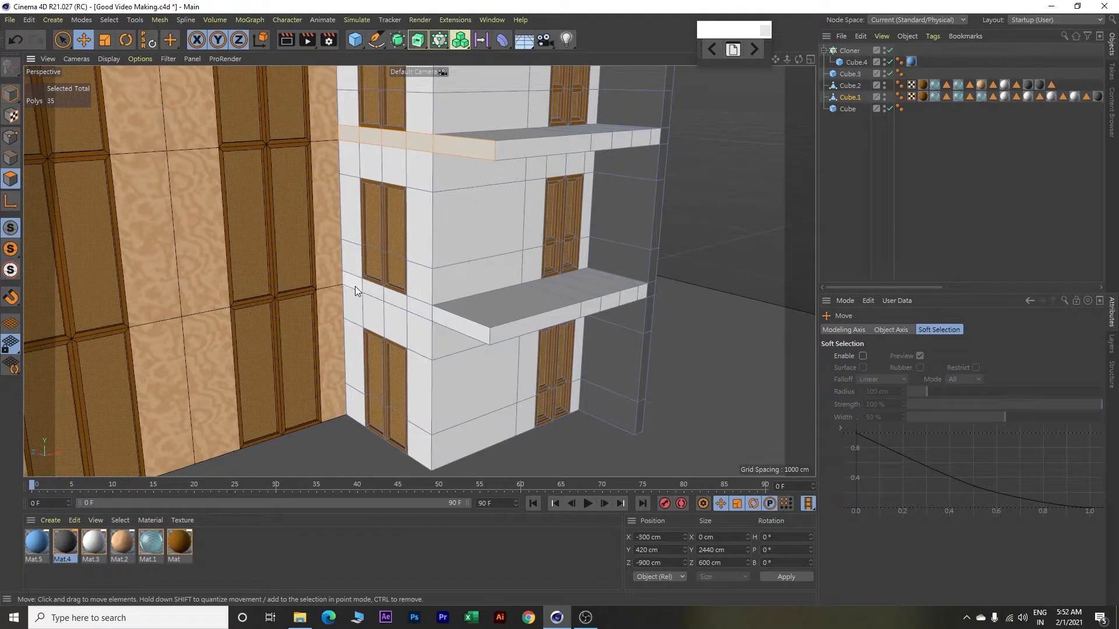
left_click(393, 299, "shift")
left_click(418, 305, "shift")
left_click(447, 317, "shift")
Extrude the selected slab edge faces on this wing by 50 cm to form matching ledges.
left_click_drag(446, 317, 476, 285, "alt")
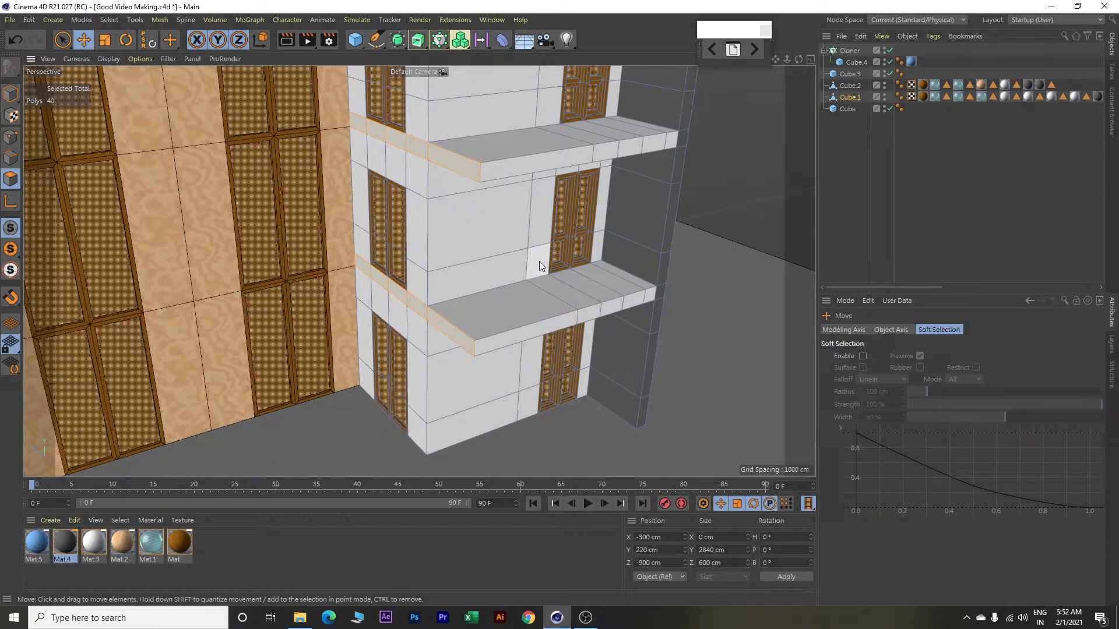
key("d")
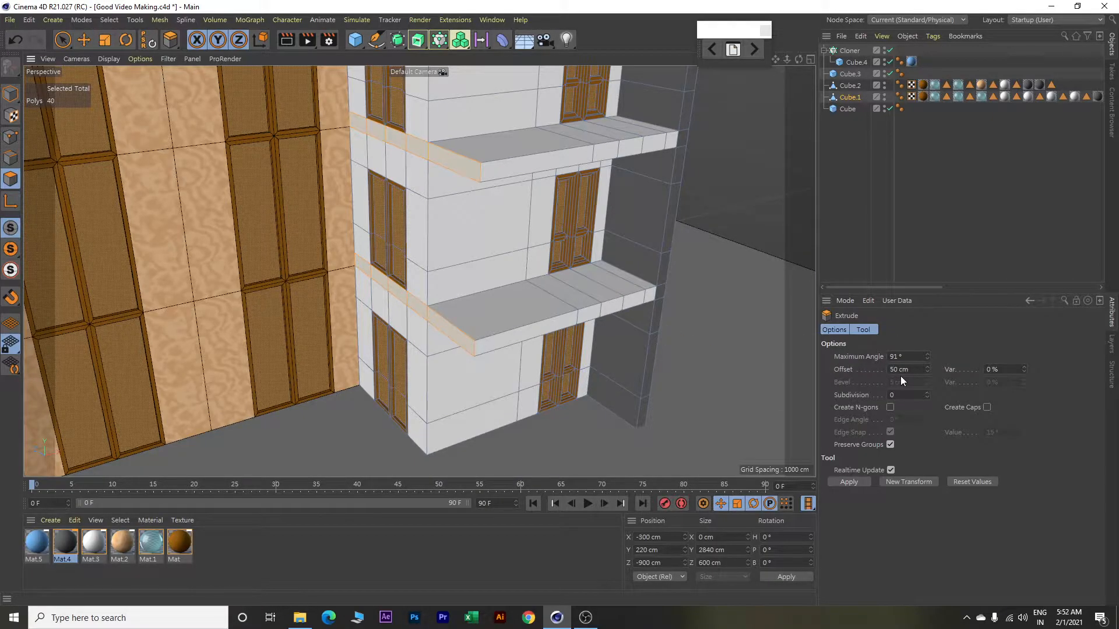
left_click(913, 482)
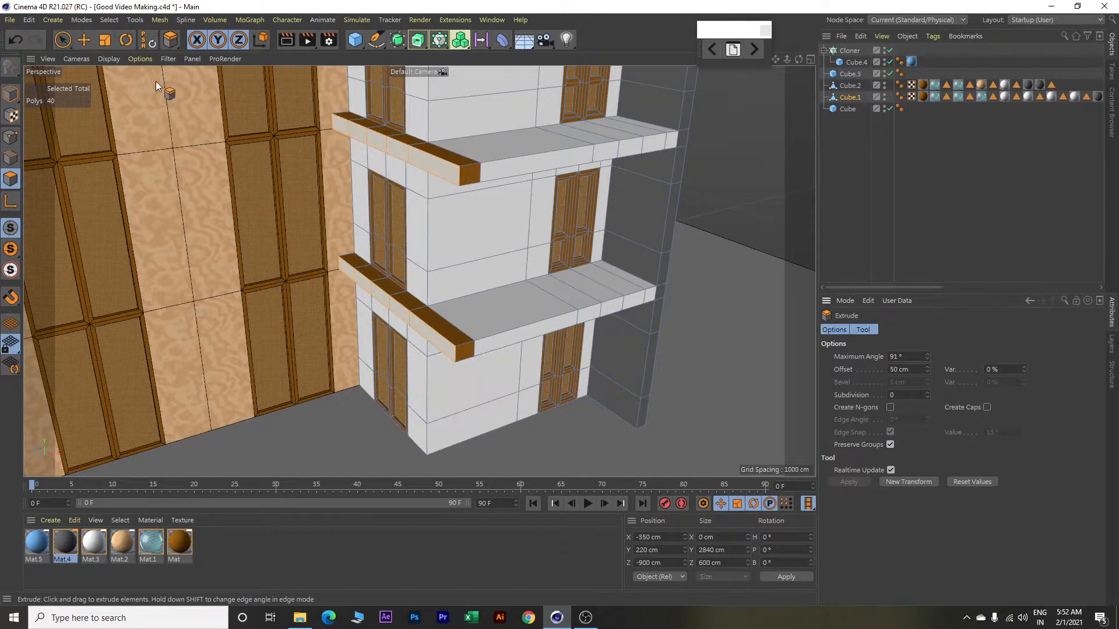
Loop-select the face rings around the two lowest brown ledges on this wing, undoing the stray vertical loop.
left_click(108, 21)
left_click(131, 55)
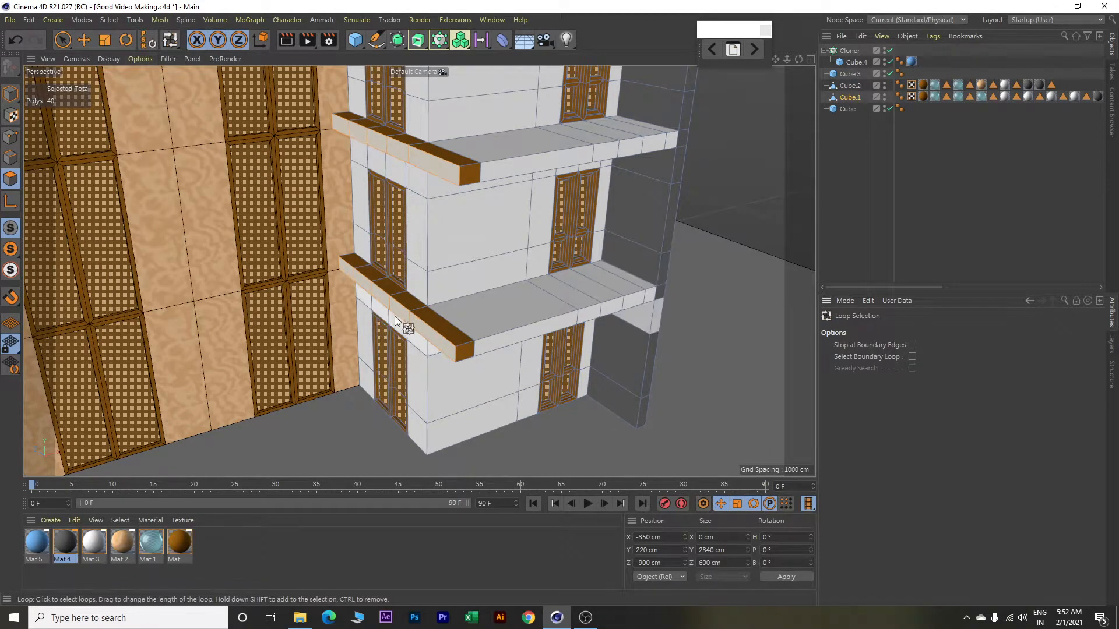
left_click(397, 292)
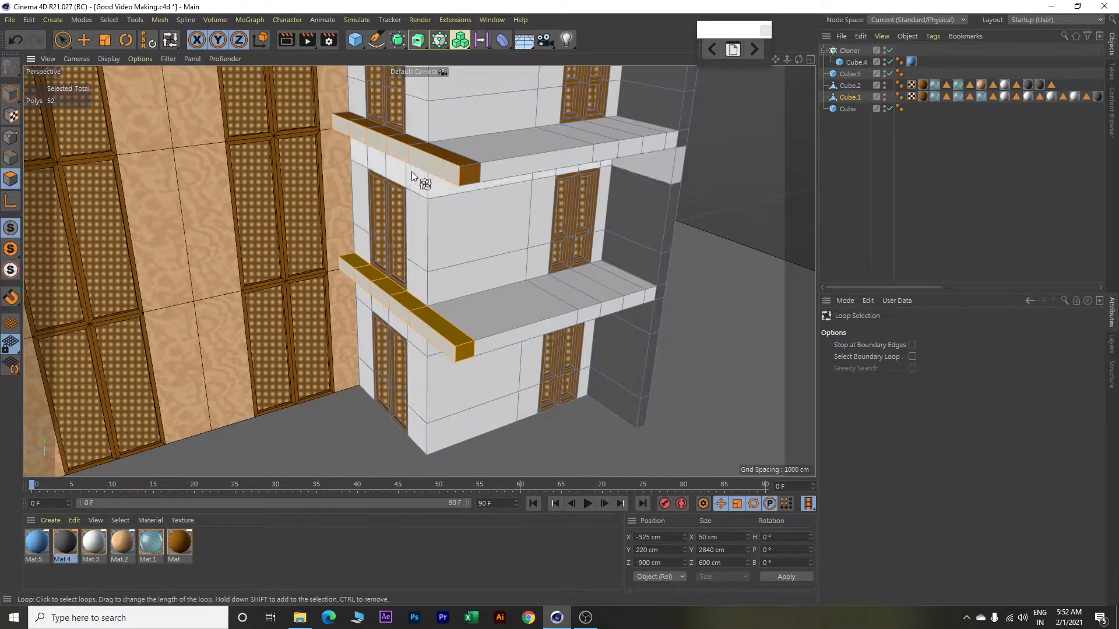
left_click(409, 142, "shift")
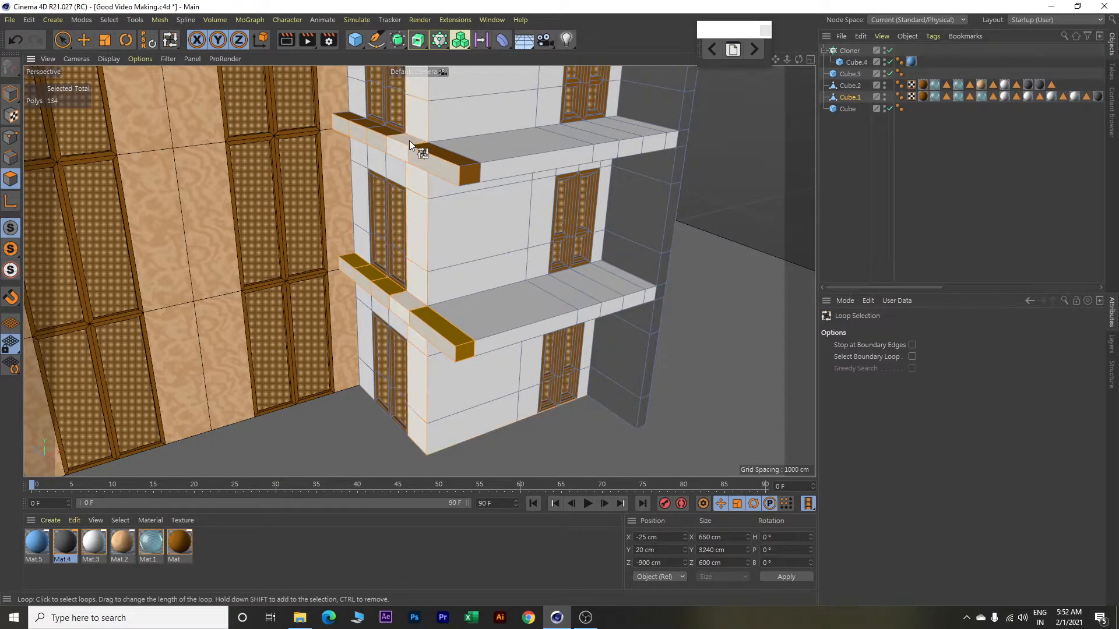
key("ctrl+z")
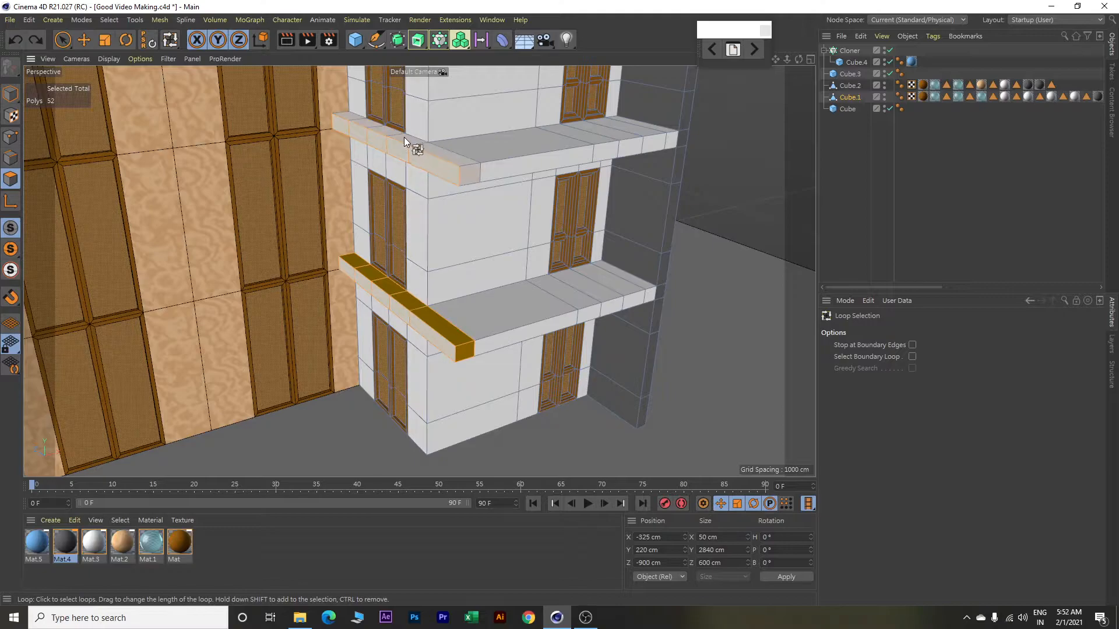
left_click(401, 135, "shift")
scroll(490, 210, "down", 6)
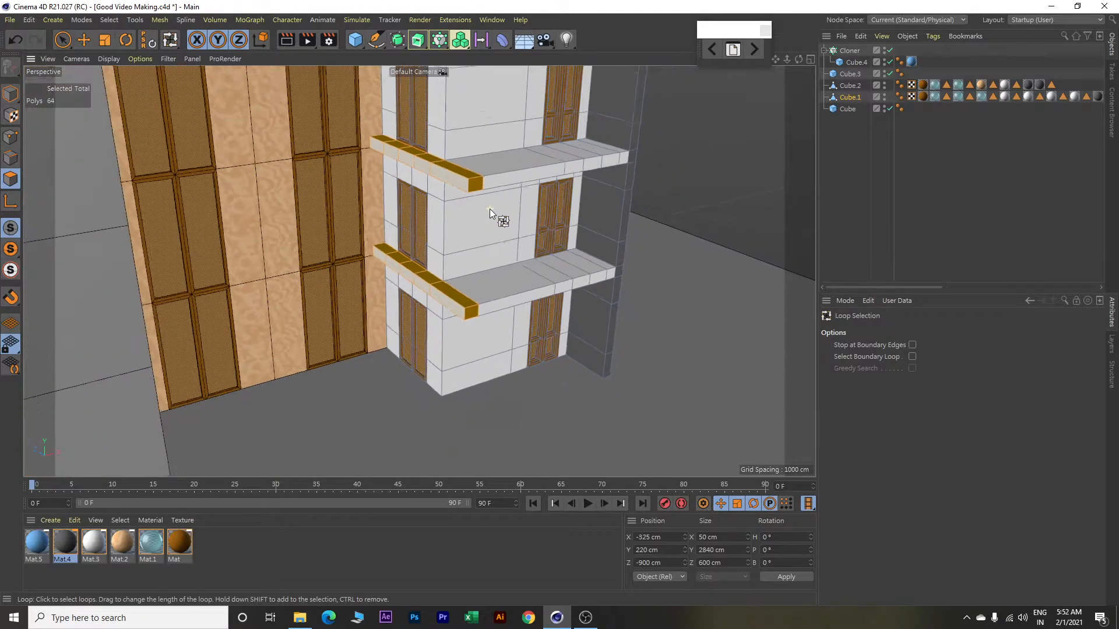
Add the face loops of the third to sixth ledges, counting up from the ground, to the selection.
middle_click_drag(492, 155, 388, 449, "alt")
left_click(346, 407, "shift")
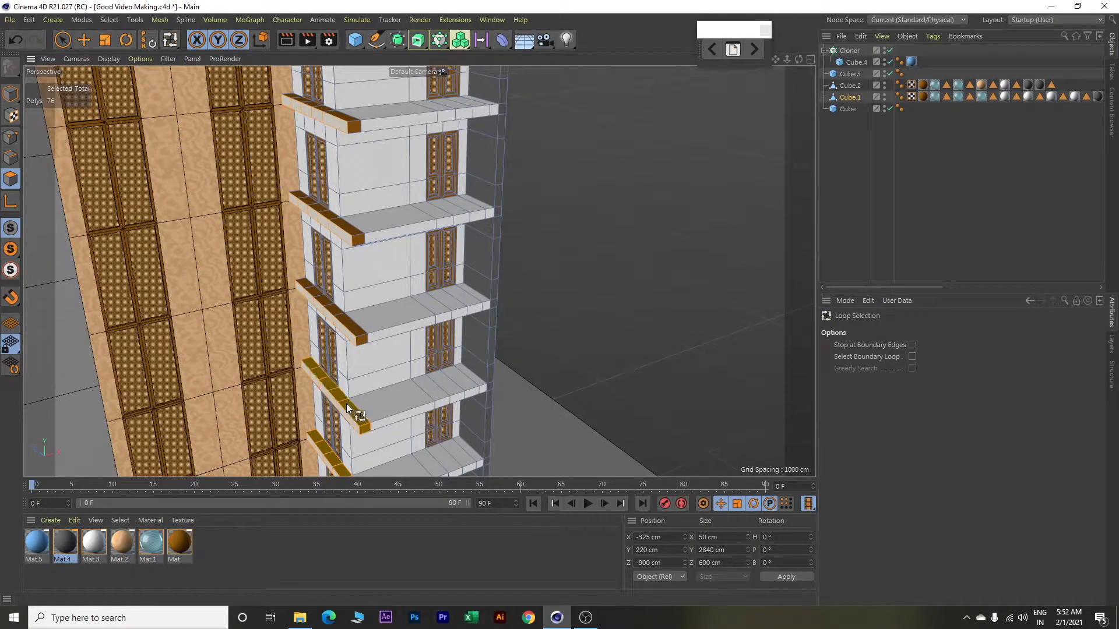
left_click(342, 316, "shift")
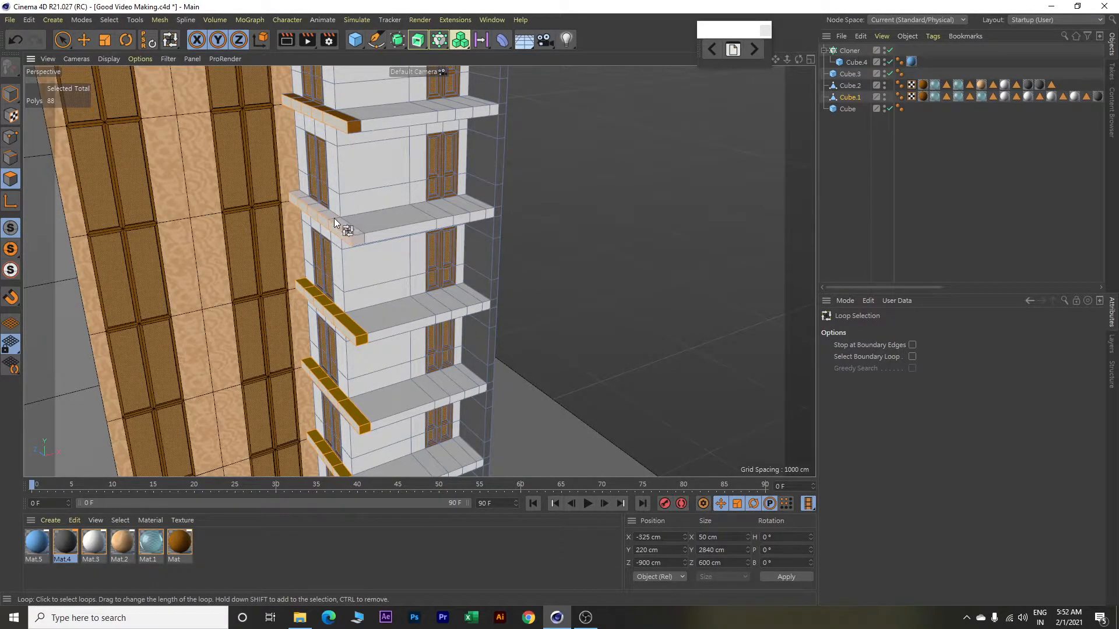
left_click(330, 110, "shift")
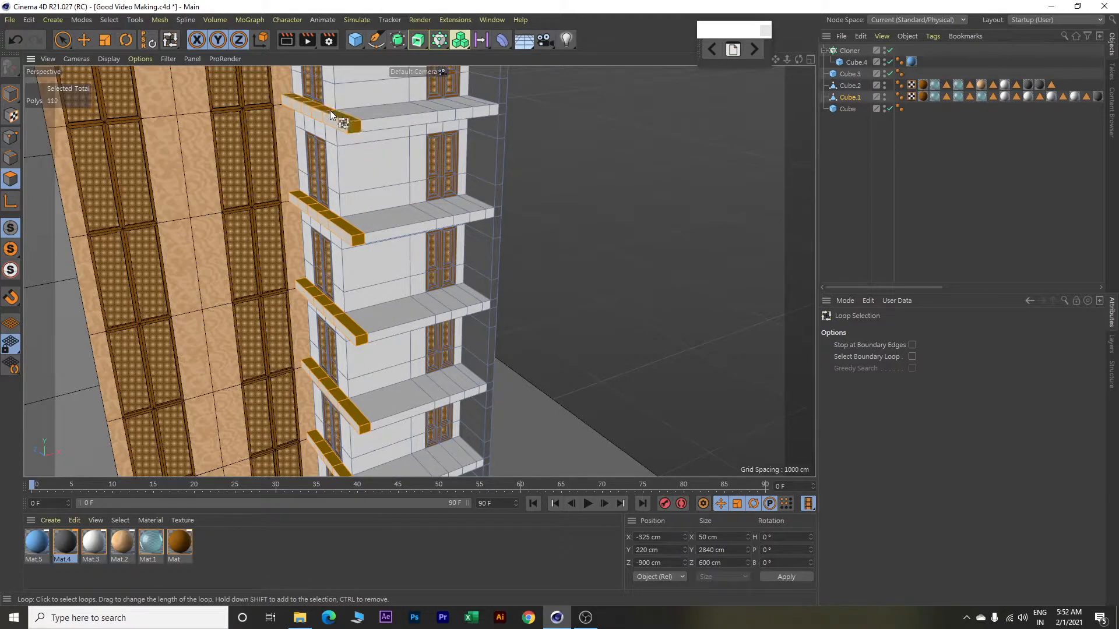
Add the face loops of the seventh ledge and the roof-level ledge to the selection.
scroll(400, 175, "down", 5)
middle_click_drag(477, 128, 457, 317, "alt")
left_click(360, 279, "shift")
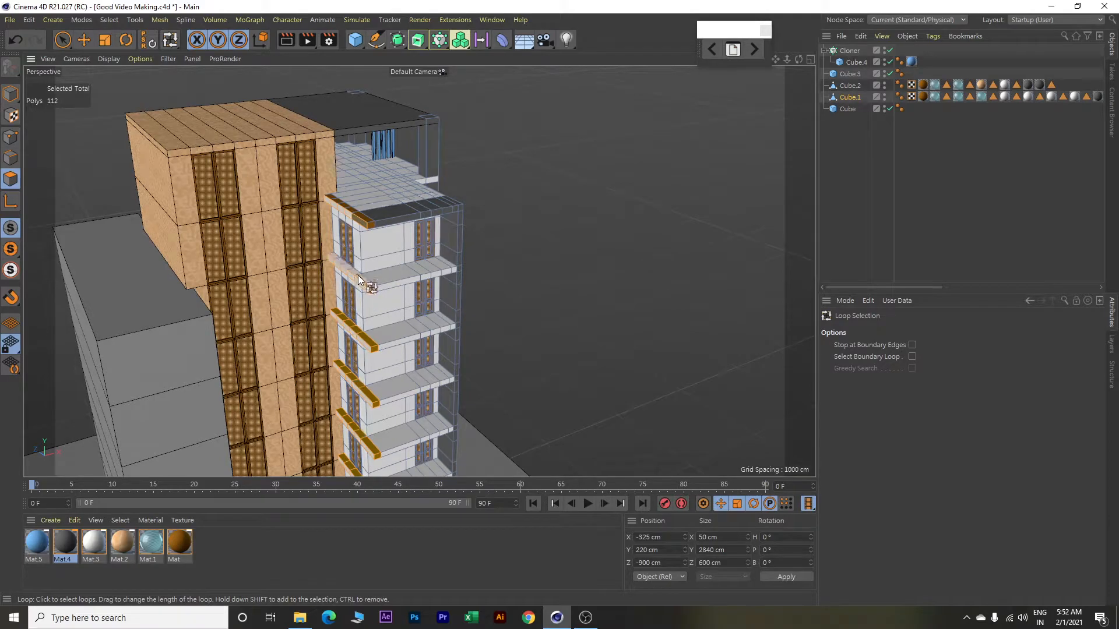
left_click(354, 211, "shift")
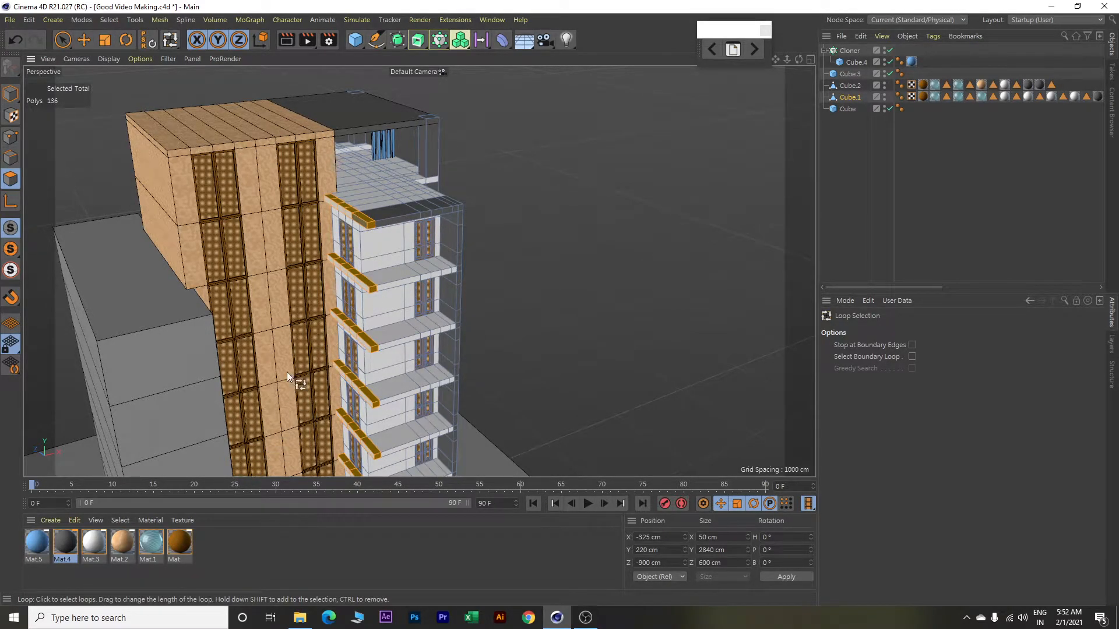
Apply the white Mat.3 material to all selected ledges and switch to the Move tool.
right_click(97, 543)
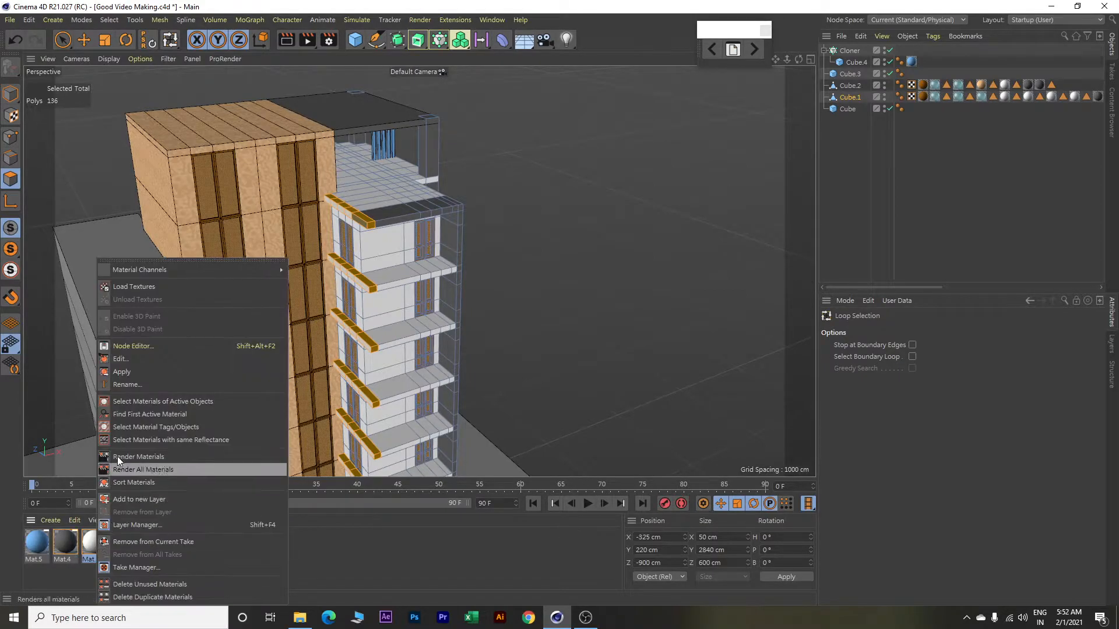
left_click(121, 372)
scroll(352, 299, "up", 5)
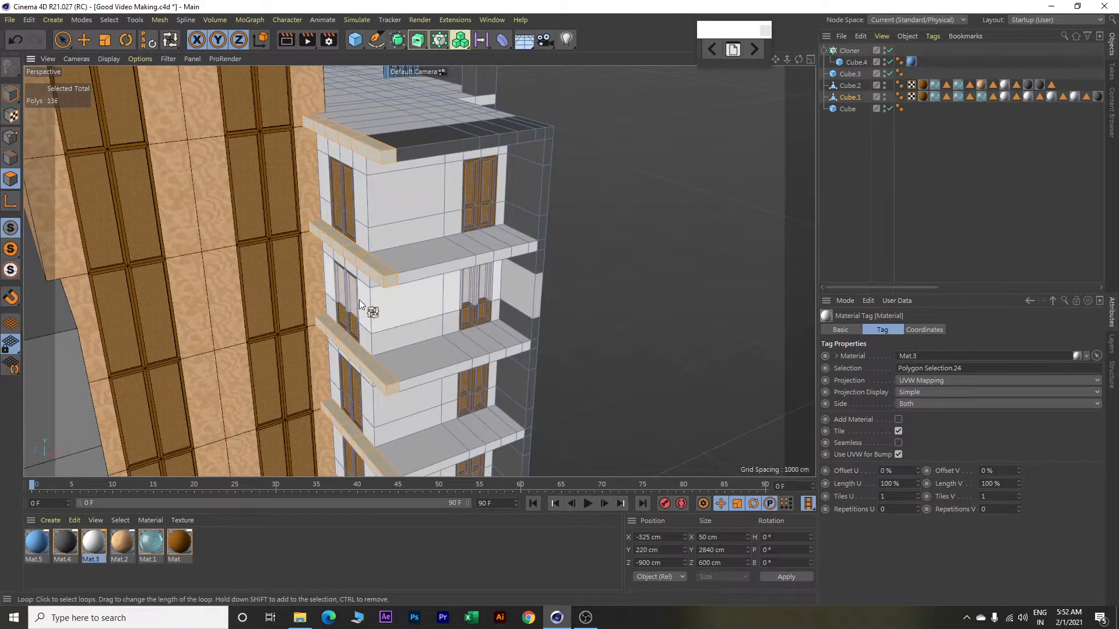
key("ctrl+shift+a")
key("e")
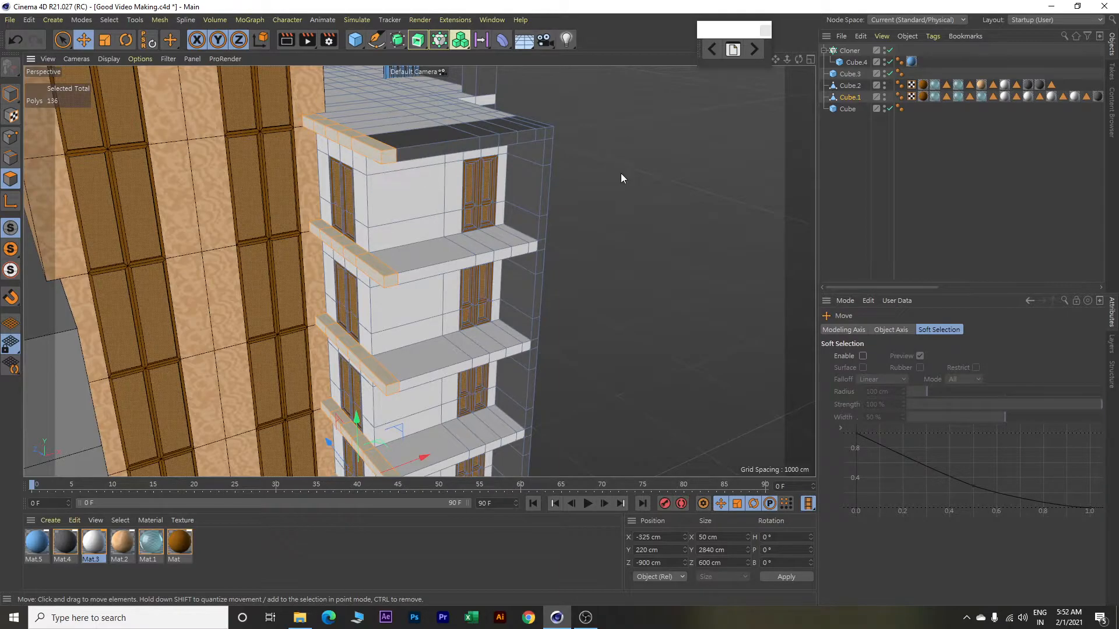
Select the exposed faces of the roof ledge's outer end segment, including its underside, and apply Mat.4 to them.
left_click(373, 156)
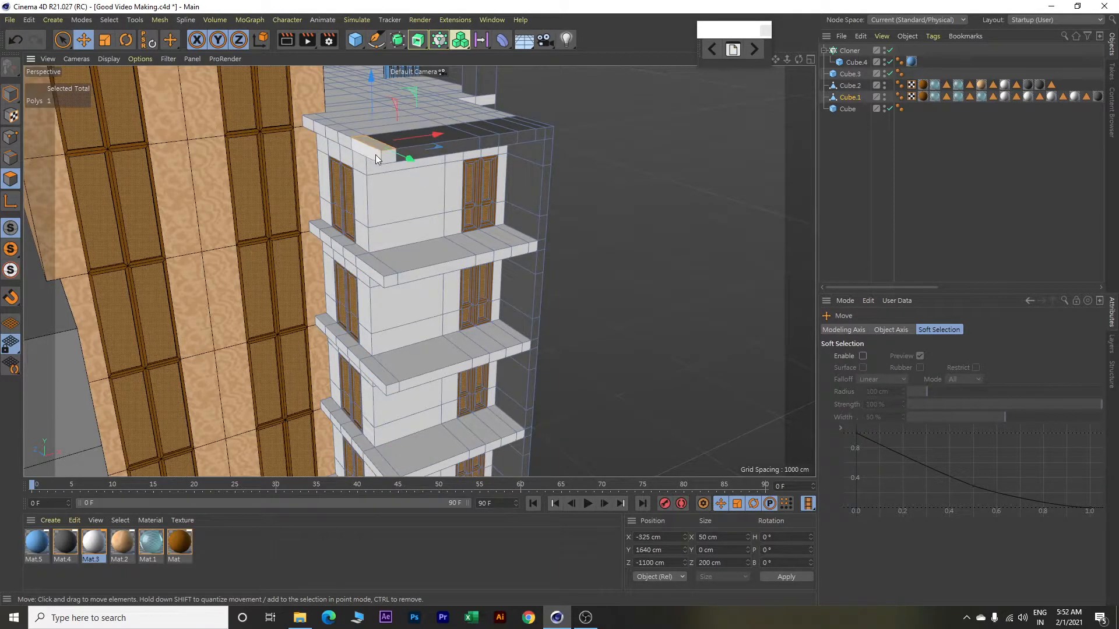
left_click(373, 156, "shift")
left_click(385, 157, "shift")
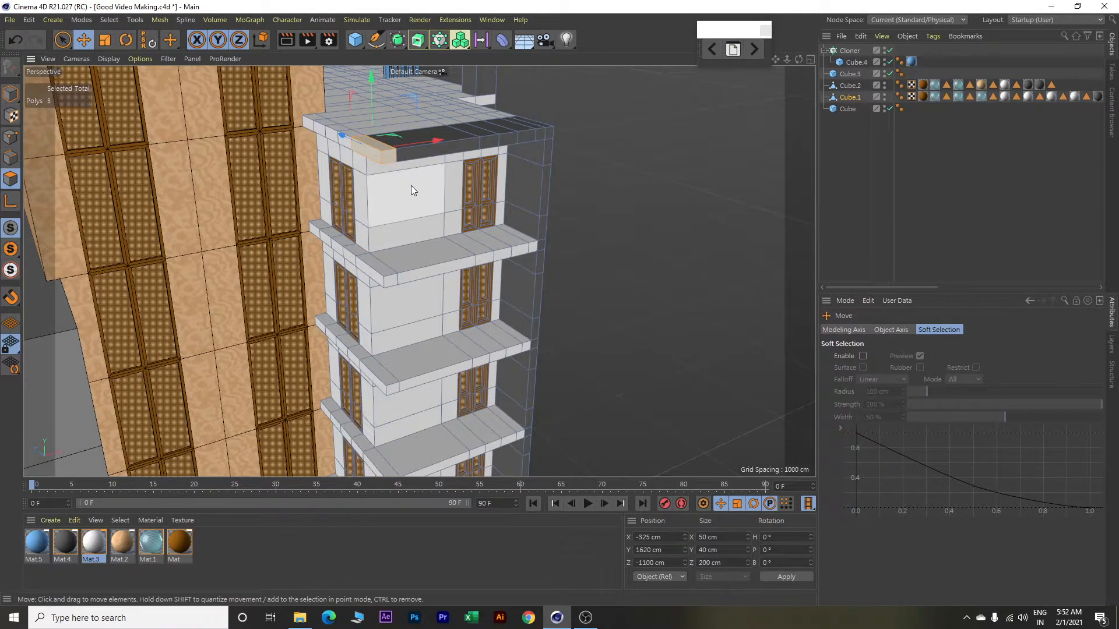
left_click_drag(411, 183, 410, 122, "alt")
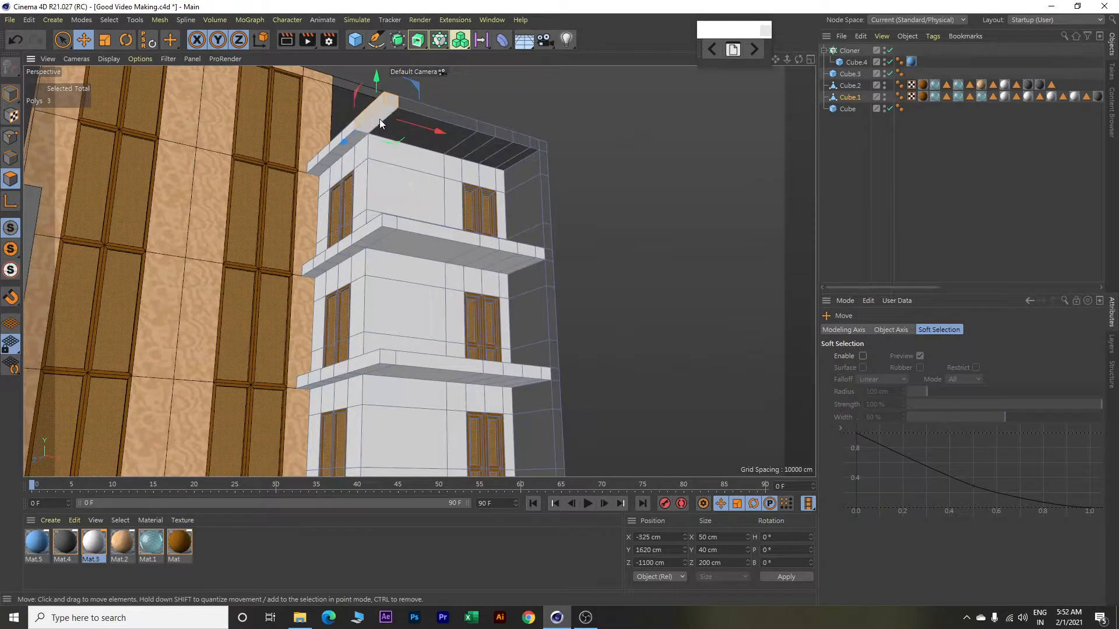
right_click(68, 537)
left_click(93, 372)
Save the project and clear the polygon selection.
left_click_drag(638, 274, 488, 312, "alt")
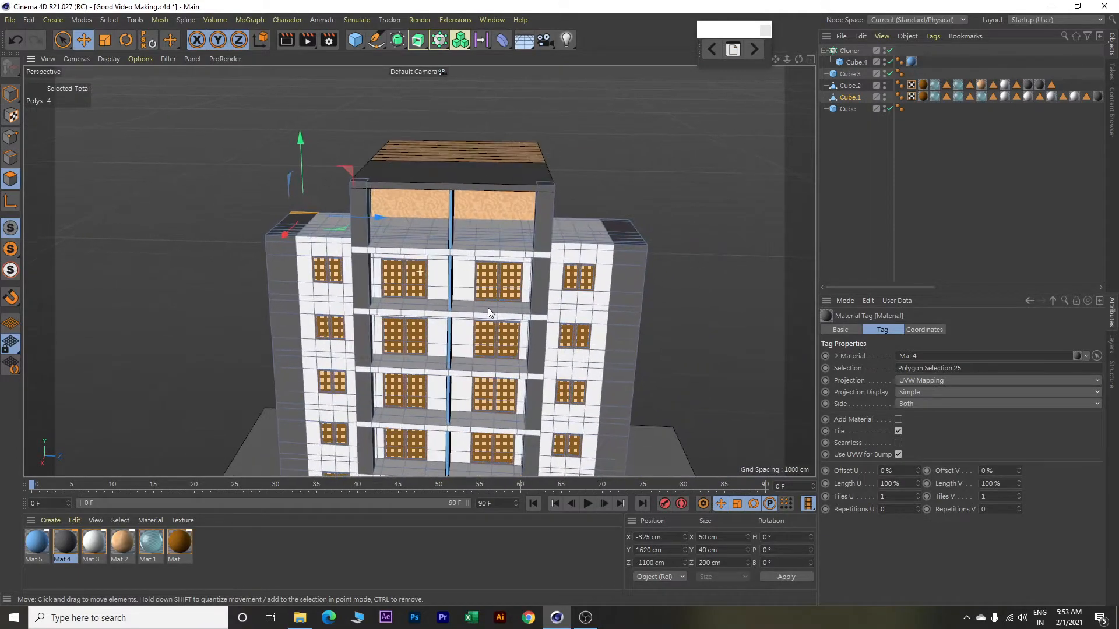
mouse_move(697, 345)
left_mouse_down("alt")
mouse_move(697, 327)
mouse_move(707, 345)
left_mouse_up("alt")
key("ctrl+s")
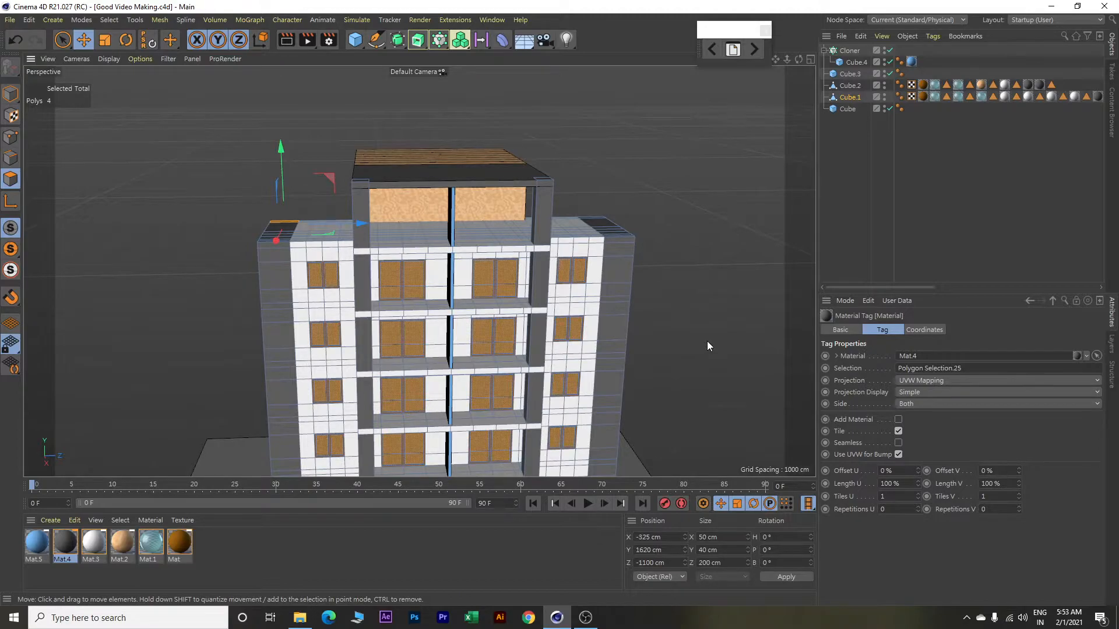
left_click(707, 341)
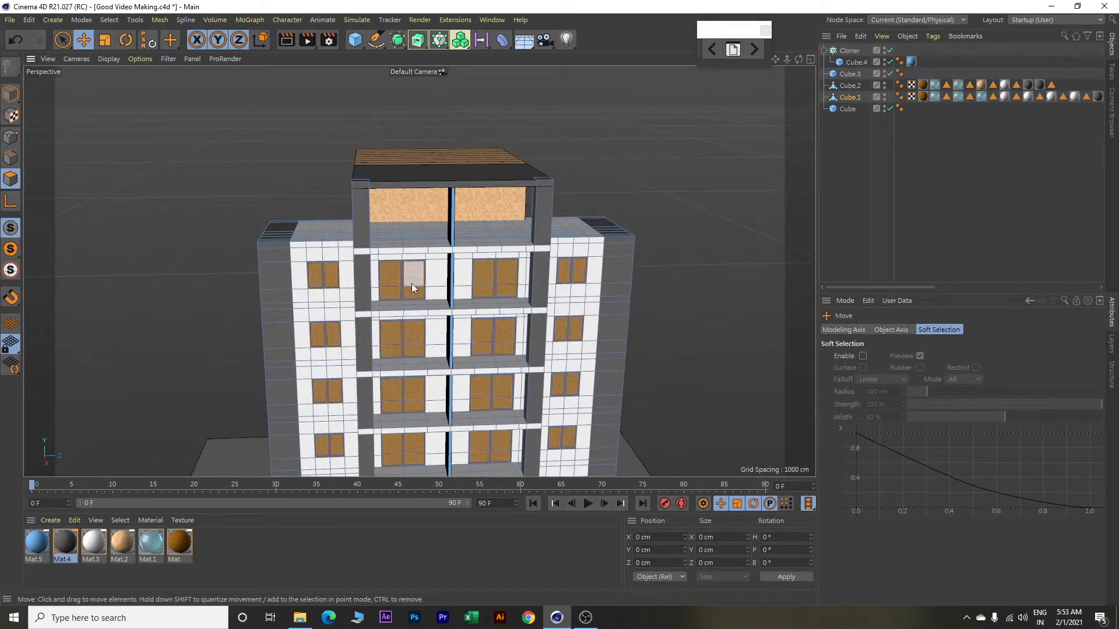
Add a loop cut across the wing's white roof beside the dark side strip, at a distance of about 75 cm.
scroll(336, 274, "up", 5)
left_click_drag(345, 260, 351, 298, "alt")
mouse_move(344, 247)
left_mouse_down("alt")
mouse_move(369, 260)
mouse_move(361, 258)
left_mouse_up("alt")
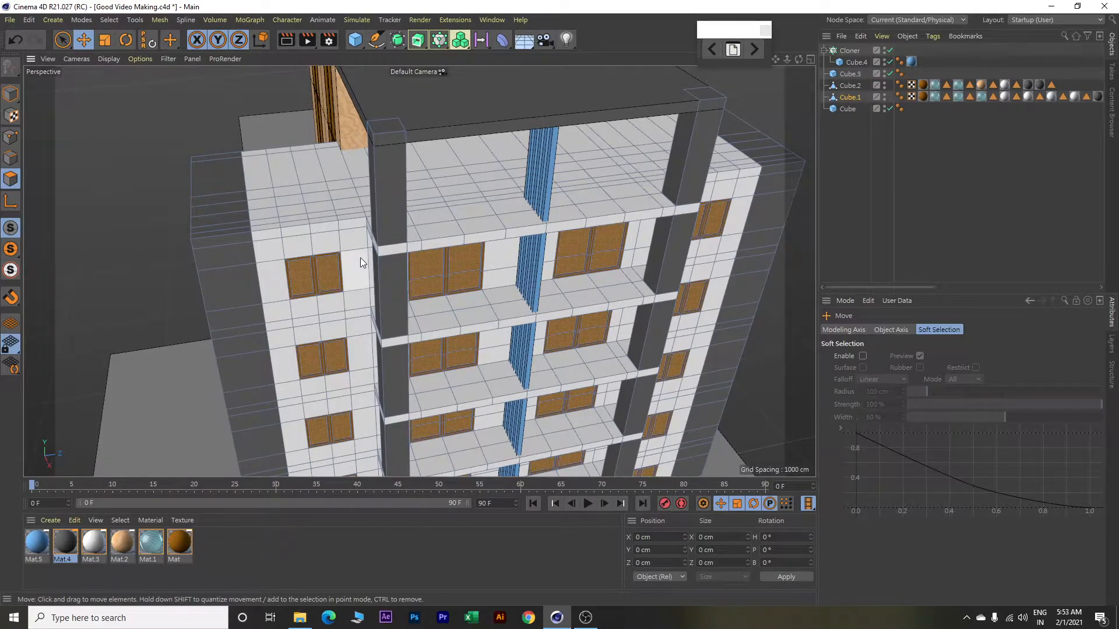
right_click(131, 124)
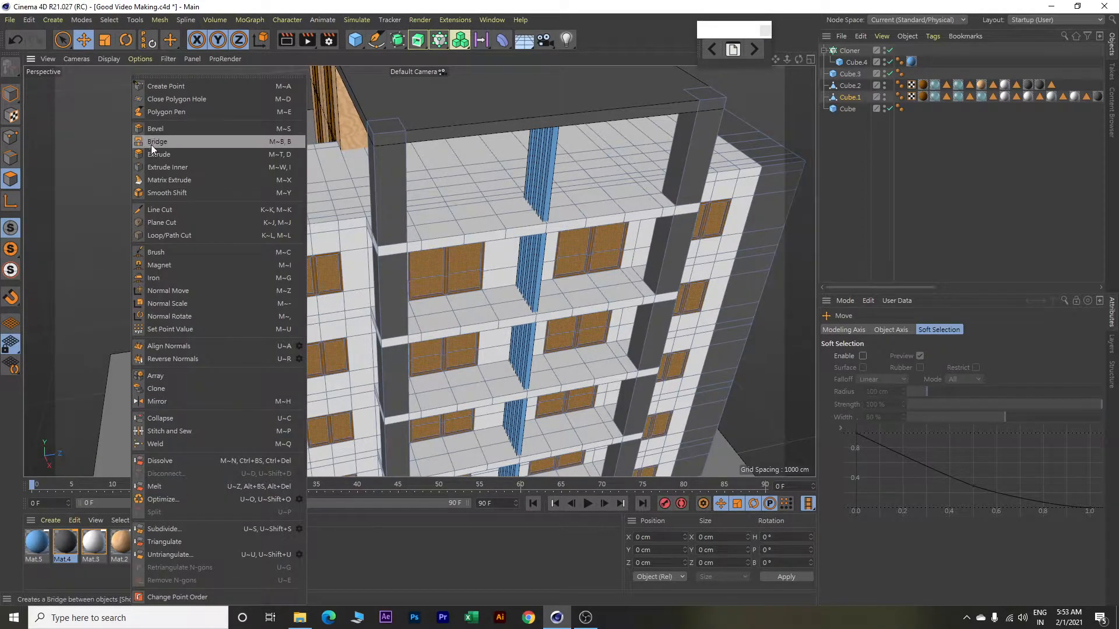
left_click(183, 236)
scroll(265, 231, "up", 5)
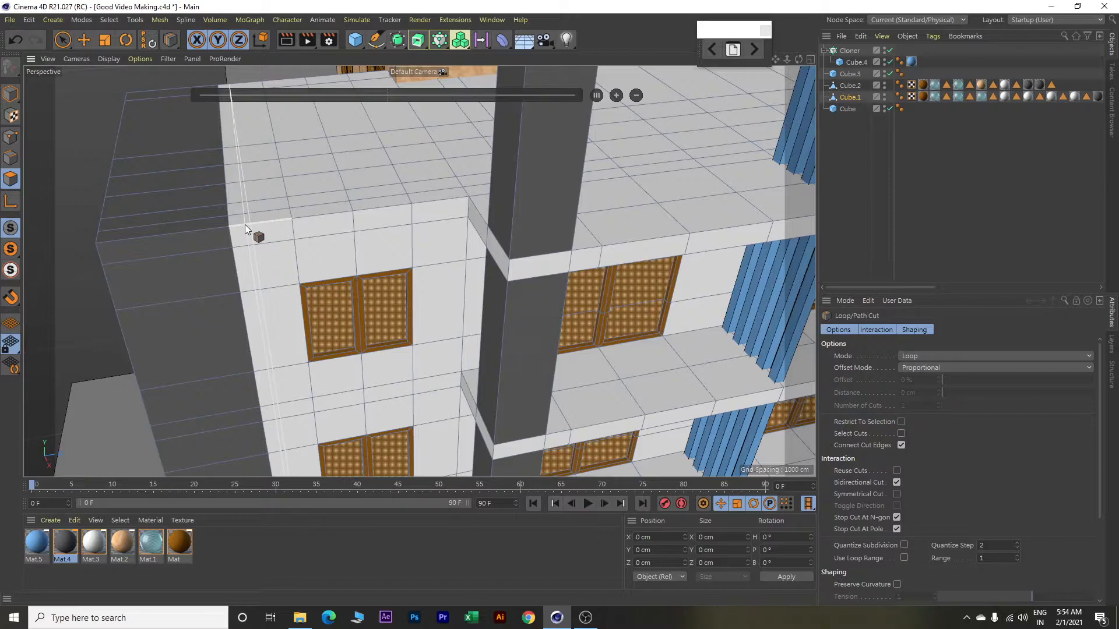
left_click(245, 225)
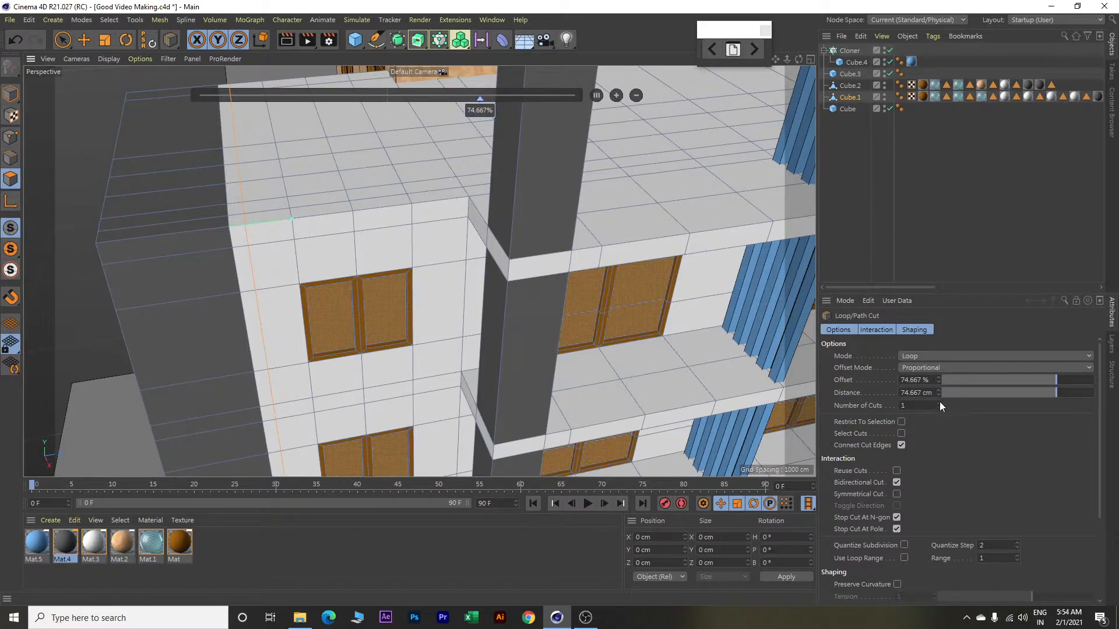
Set the new loop cut's distance to 60 cm and finish the cut with the Move tool.
left_click_drag(934, 392, 895, 392)
type("60")
key("Return")
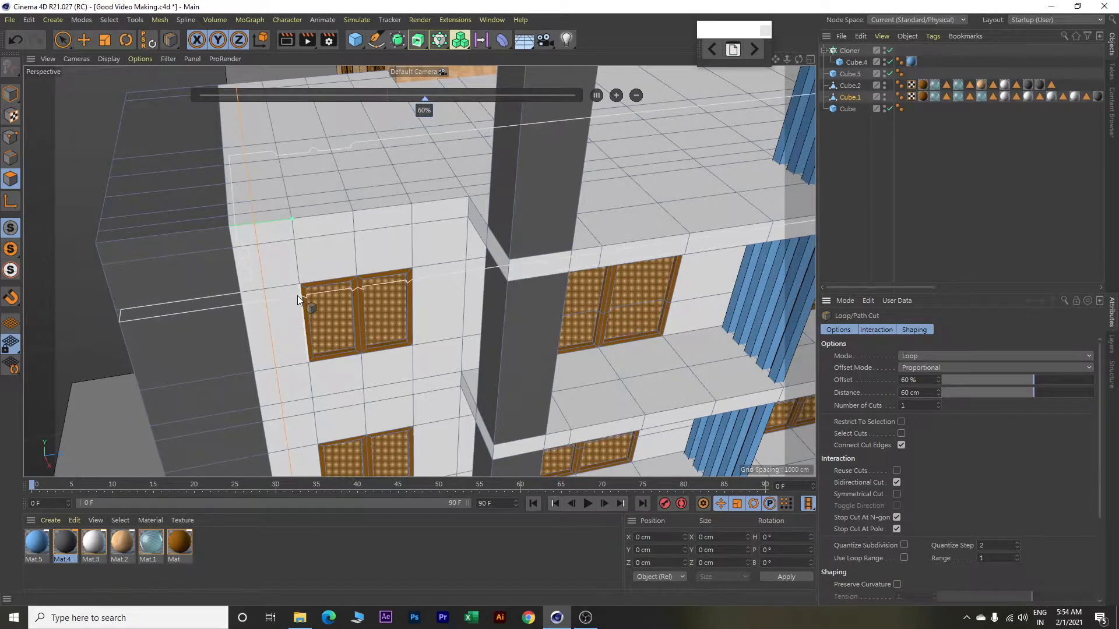
scroll(298, 295, "up", 3)
scroll(263, 218, "up", 1)
left_click_drag(264, 218, 264, 225, "alt")
middle_click_drag(264, 196, 338, 321, "alt")
scroll(338, 320, "down", 2)
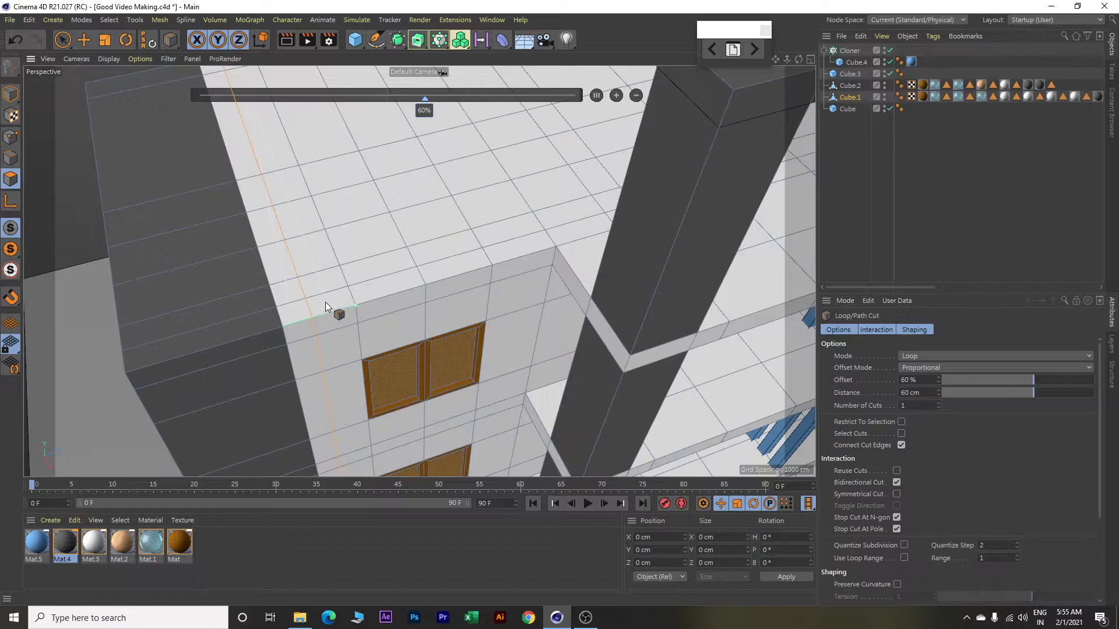
scroll(325, 302, "down", 3)
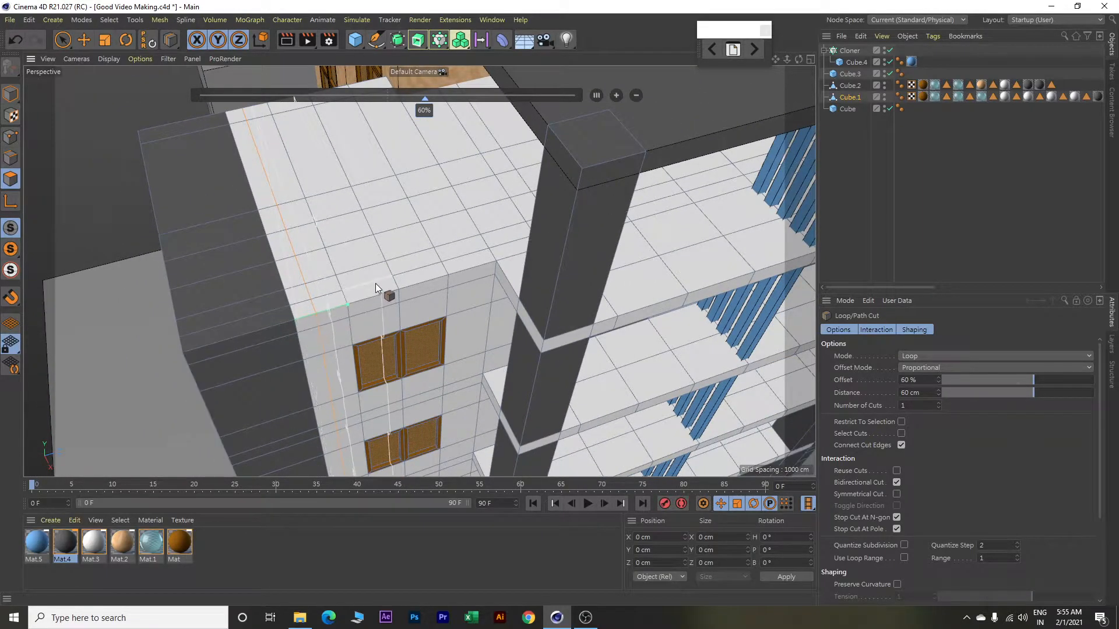
key("e")
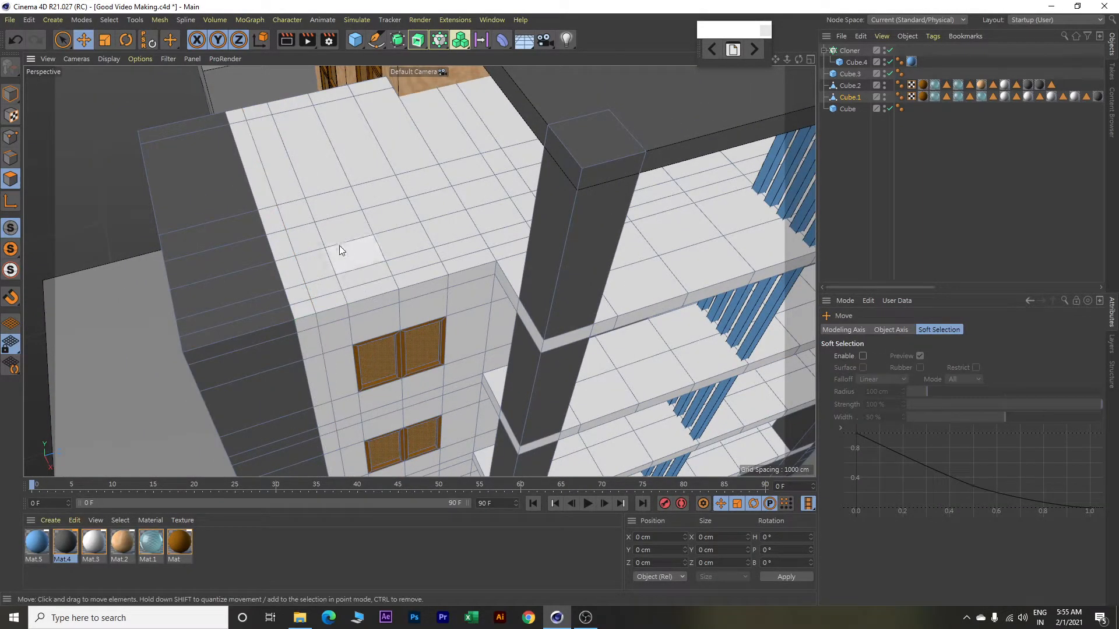
Select the narrow white roof faces on top of the roof-level ledge of this wing.
left_click(369, 87)
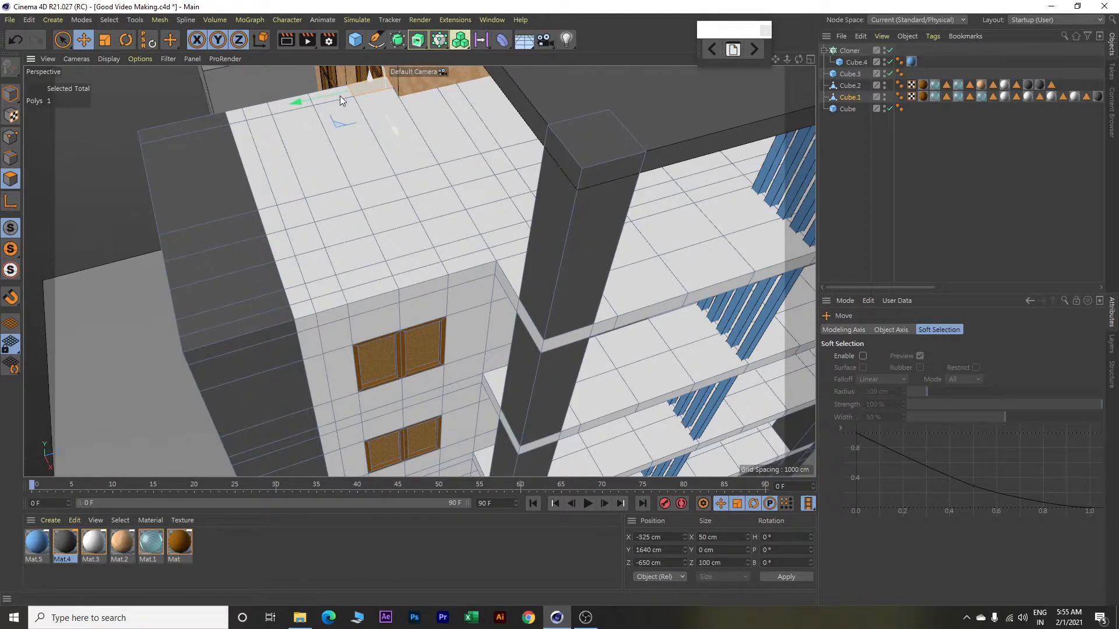
left_click(245, 116, "shift")
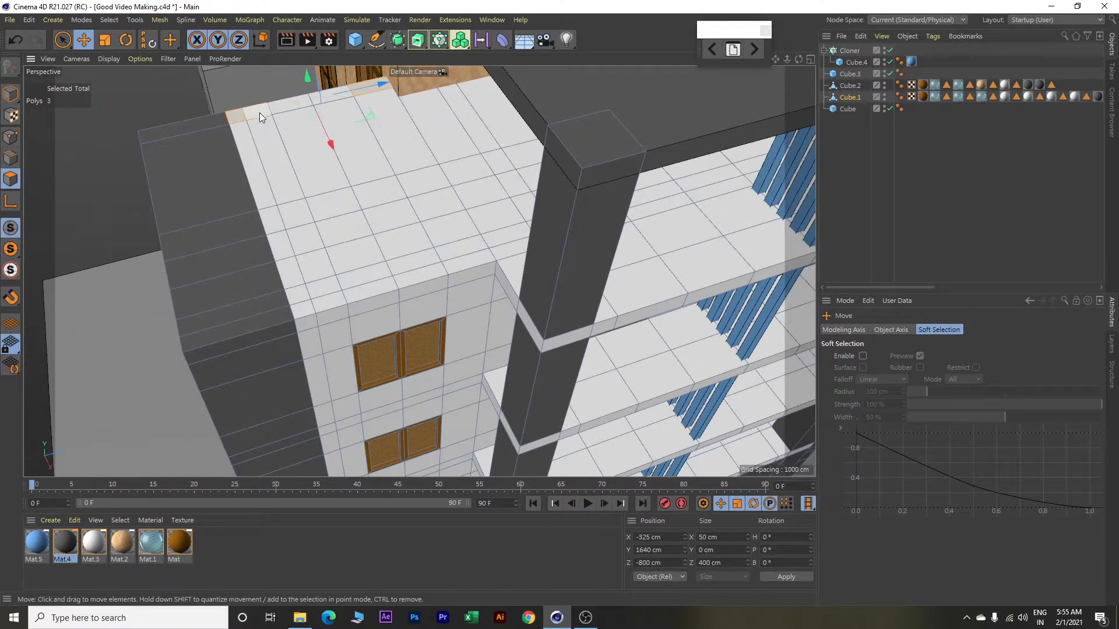
left_click(328, 96, "shift")
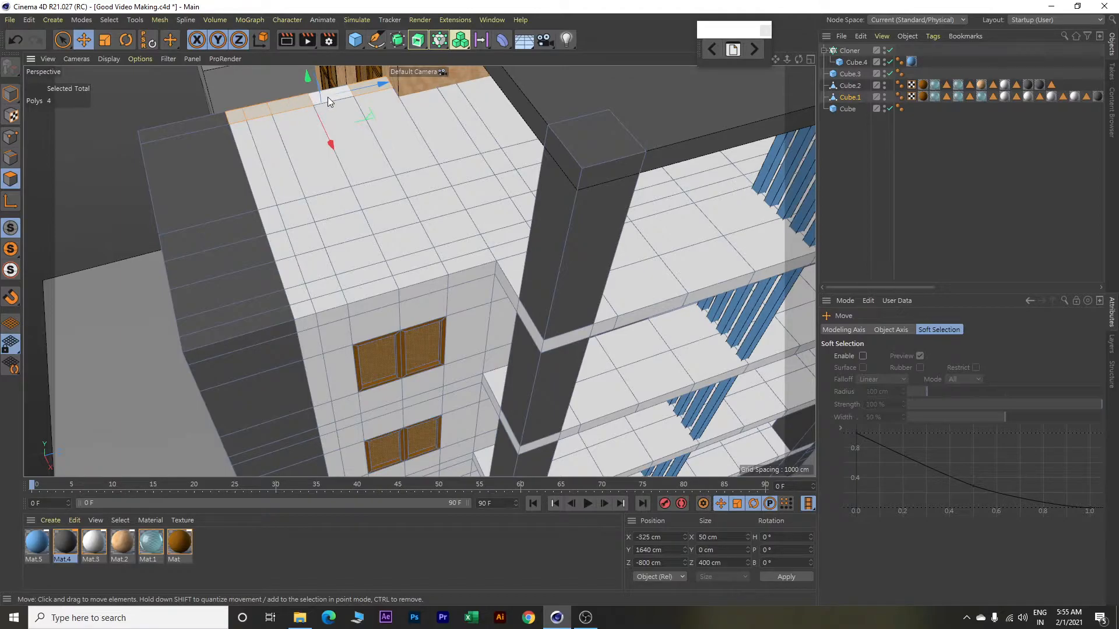
Add the narrow roof faces between the new loop cut and the dark side strip to the selection.
left_click(250, 144, "shift")
left_click(268, 225, "shift")
left_click(278, 249, "shift")
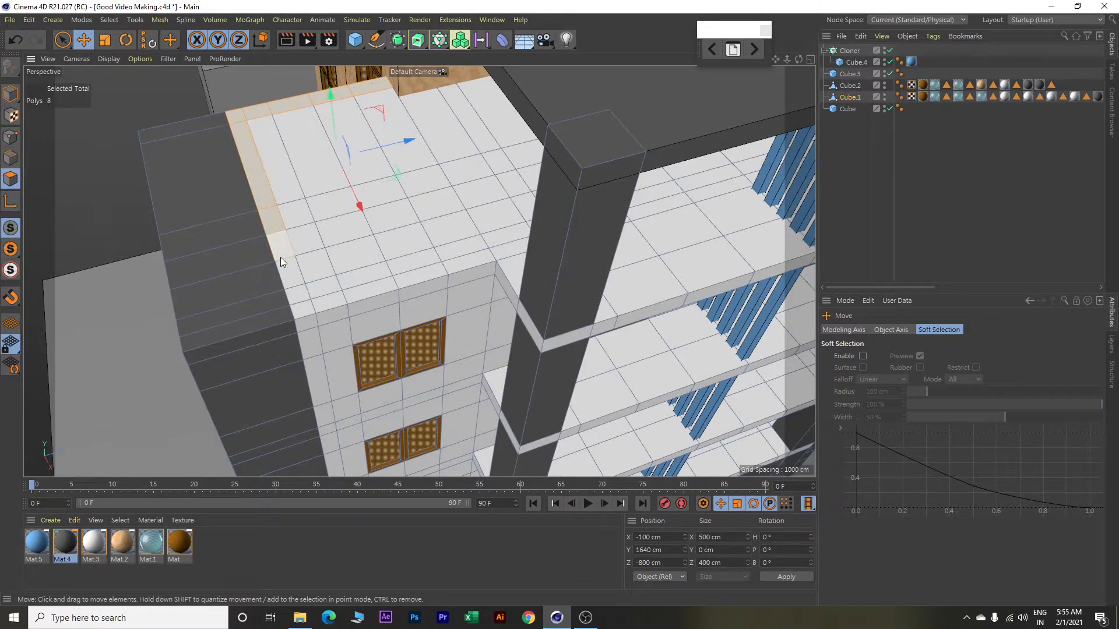
left_click(286, 272, "shift")
left_click(296, 291, "shift")
left_click(300, 310, "shift")
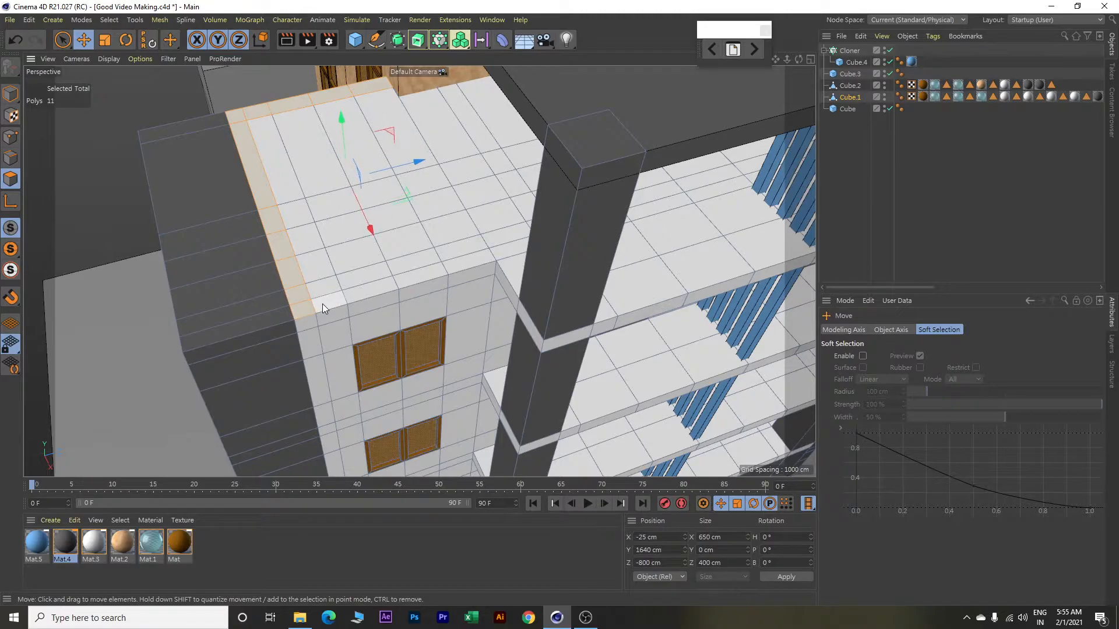
Extend the selection along the roof's window-side edge, from the wing corner past the first dark pillar.
left_click(464, 265, "shift")
left_click(507, 248, "shift")
left_click_drag(655, 253, 586, 231, "alt")
left_click(580, 202, "shift")
left_click(637, 211, "shift")
left_click(678, 220, "shift")
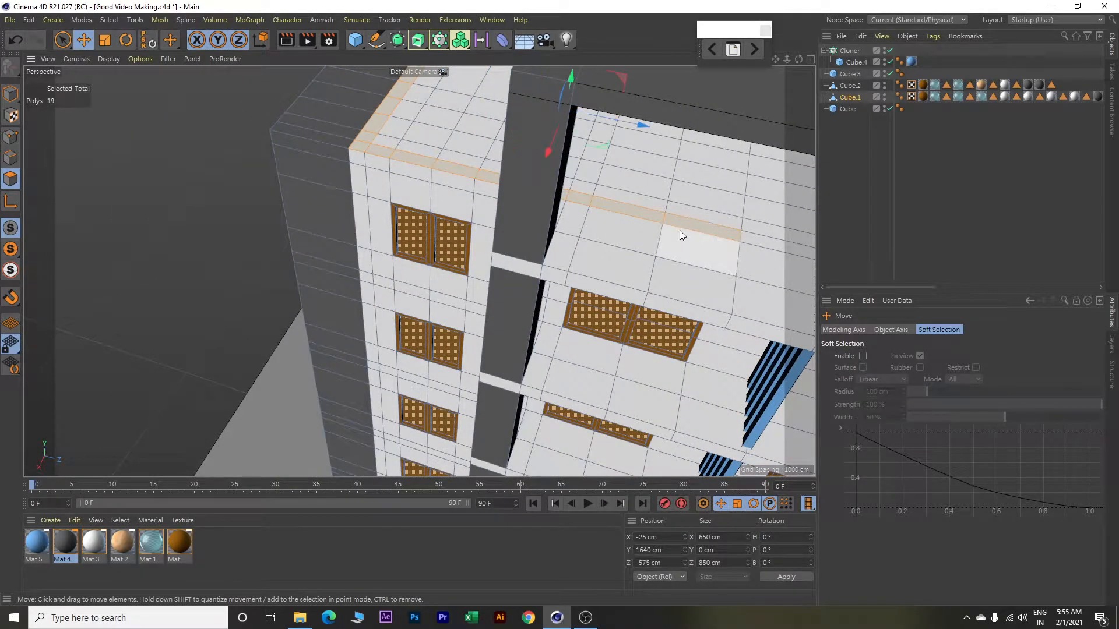
Continue the roof border selection across the middle section with the narrow faces beyond the blue fins.
left_click_drag(684, 271, 492, 239, "alt")
left_click(599, 211, "shift")
left_click(676, 231, "shift")
left_click(726, 257, "shift")
left_click_drag(726, 258, 356, 218, "alt")
left_click(457, 252, "shift")
Add the narrow window-side roof faces of the opposite wing to the selection, up to its dark side strip.
left_click_drag(459, 254, 331, 229, "alt")
left_click(496, 271, "shift")
left_click(520, 317, "shift")
left_click(537, 345, "shift")
left_click_drag(562, 379, 464, 235, "alt")
left_click(462, 300, "shift")
left_click(496, 332, "shift")
Add the remaining narrow faces along the far edge of the opposite wing's roof to the border selection.
left_click_drag(531, 327, 562, 284, "alt")
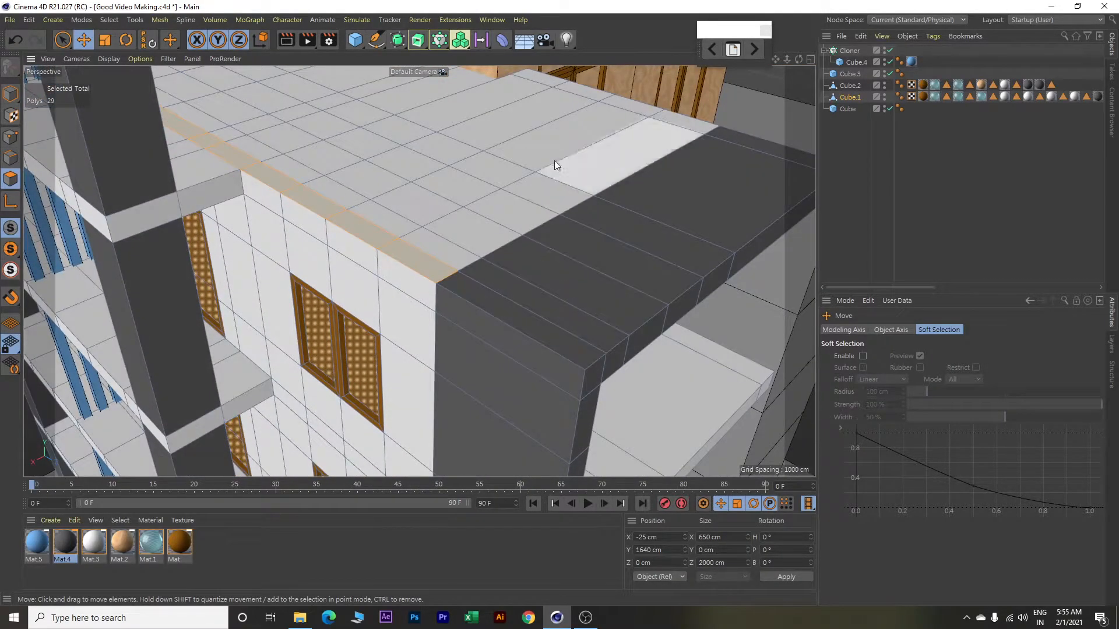
left_click(544, 78, "shift")
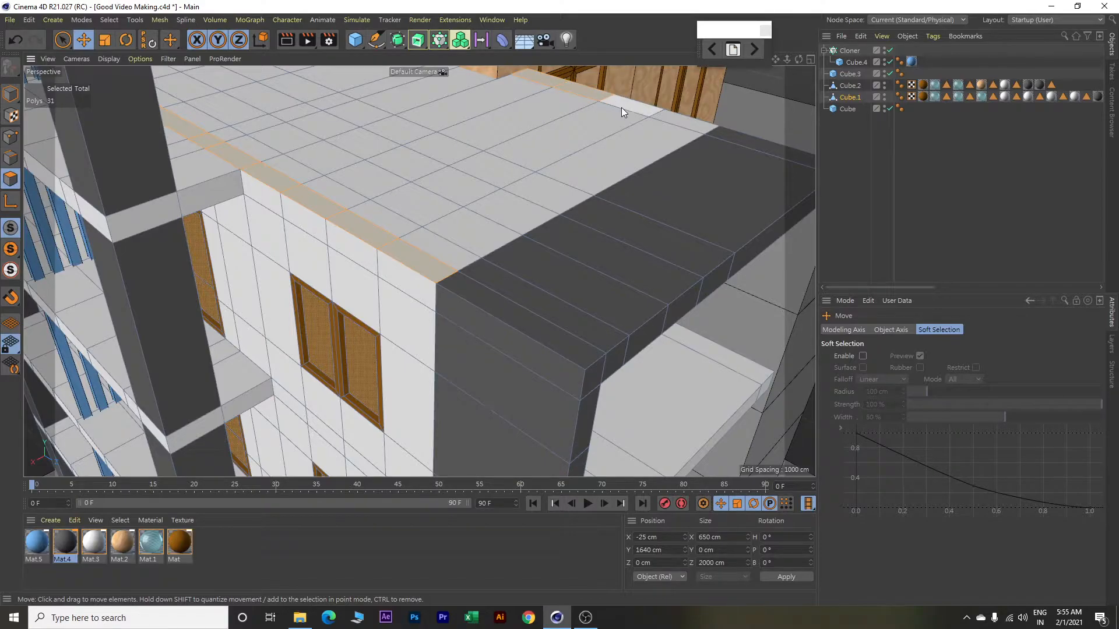
left_click(647, 140, "shift")
left_click_drag(649, 136, 572, 197, "alt")
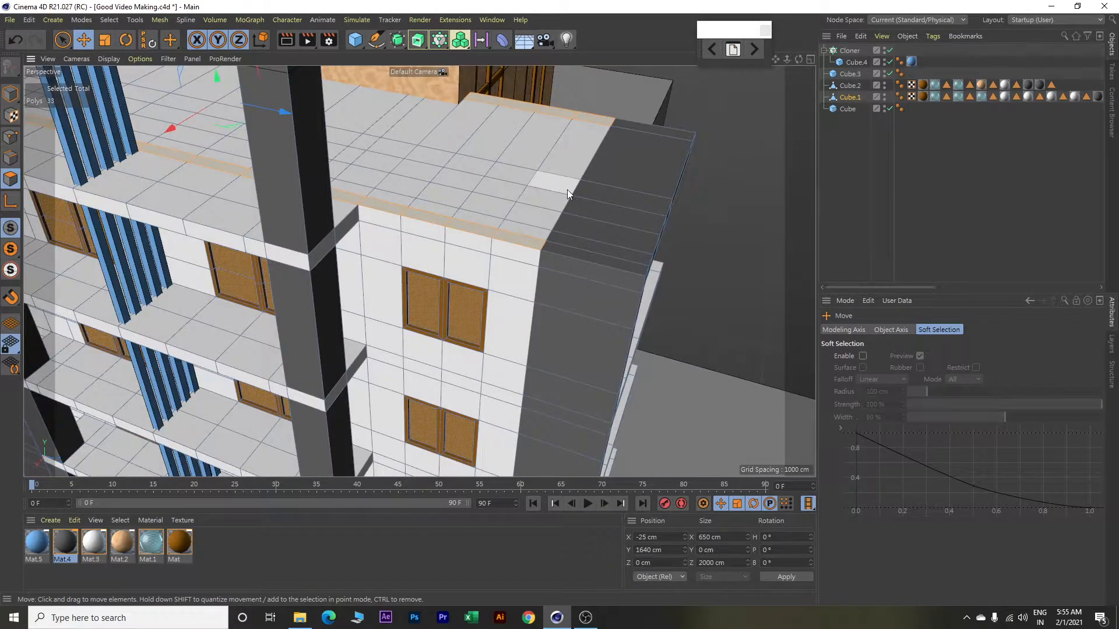
Extrude the selected roof border faces 100 cm to raise a parapet.
key("d")
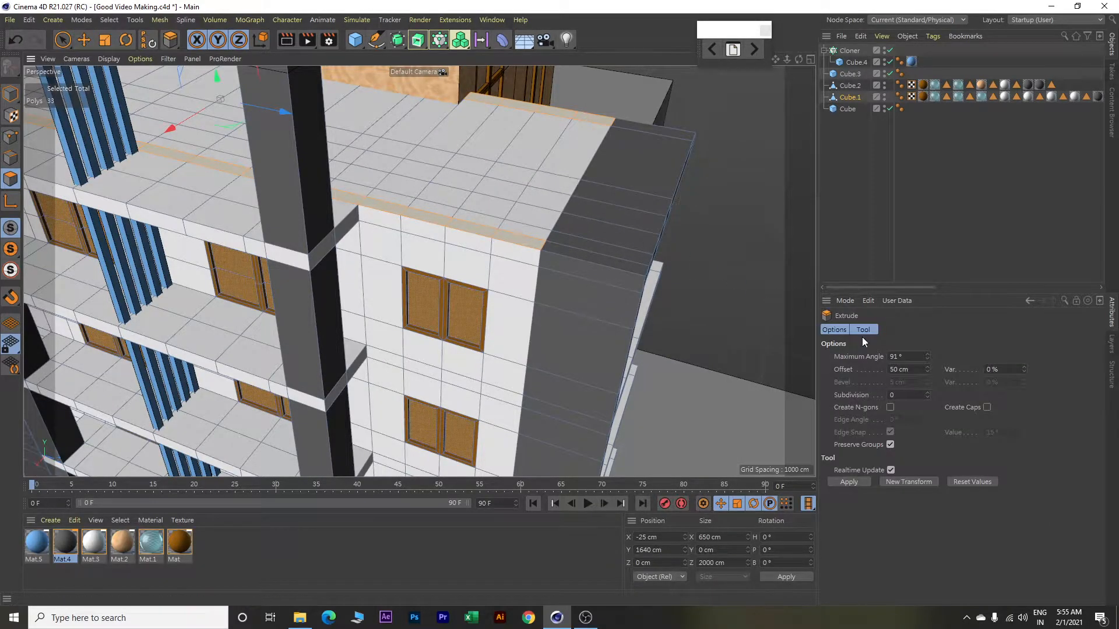
double_click(919, 370)
type("100")
key("Return")
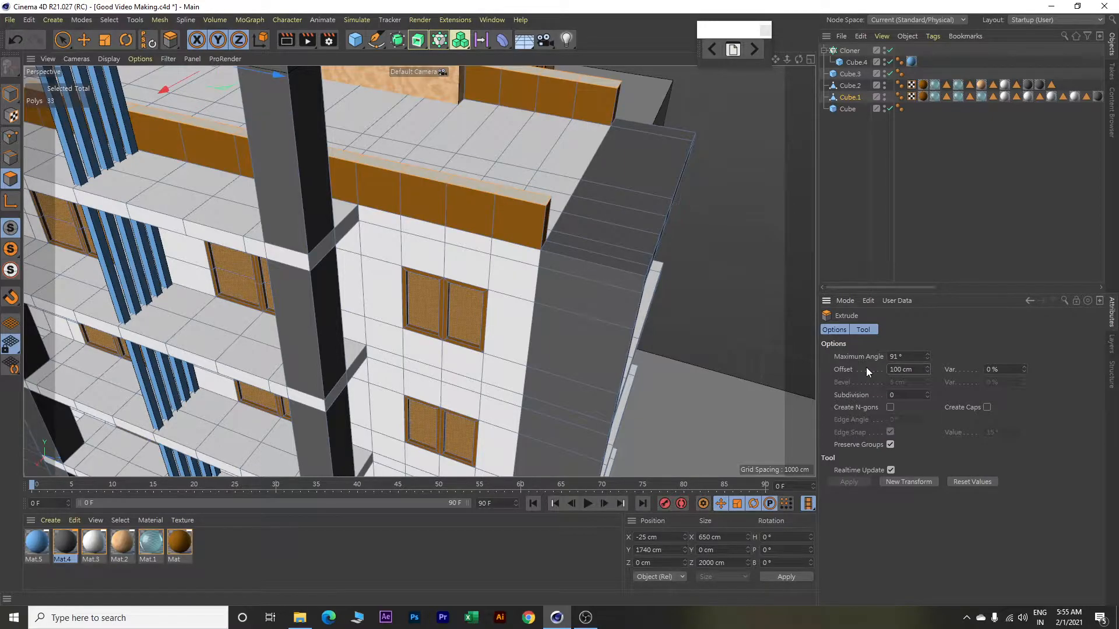
scroll(692, 352, "down", 3)
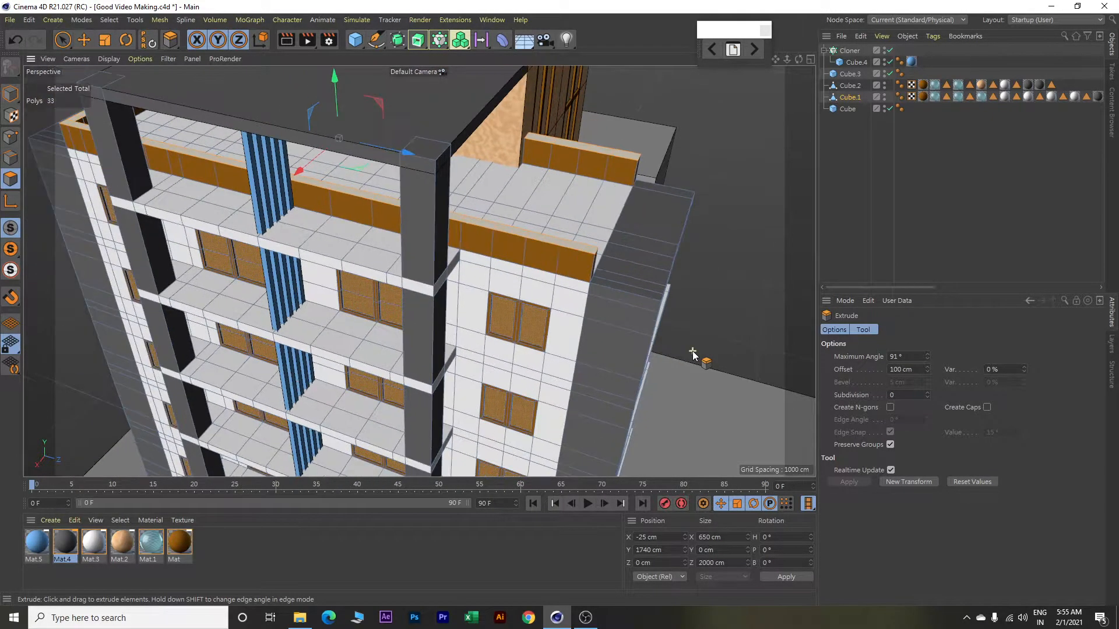
scroll(692, 352, "down", 1)
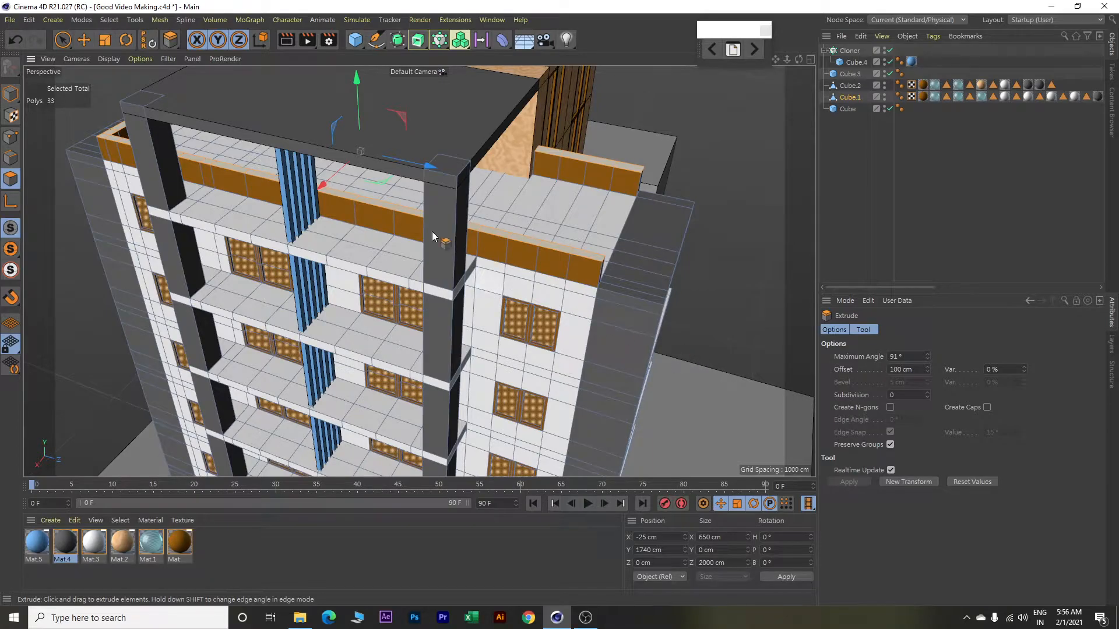
Loop-select the brown side faces of the new parapet on all its sections and apply Mat.3 to them.
left_click(109, 20)
left_click(130, 55)
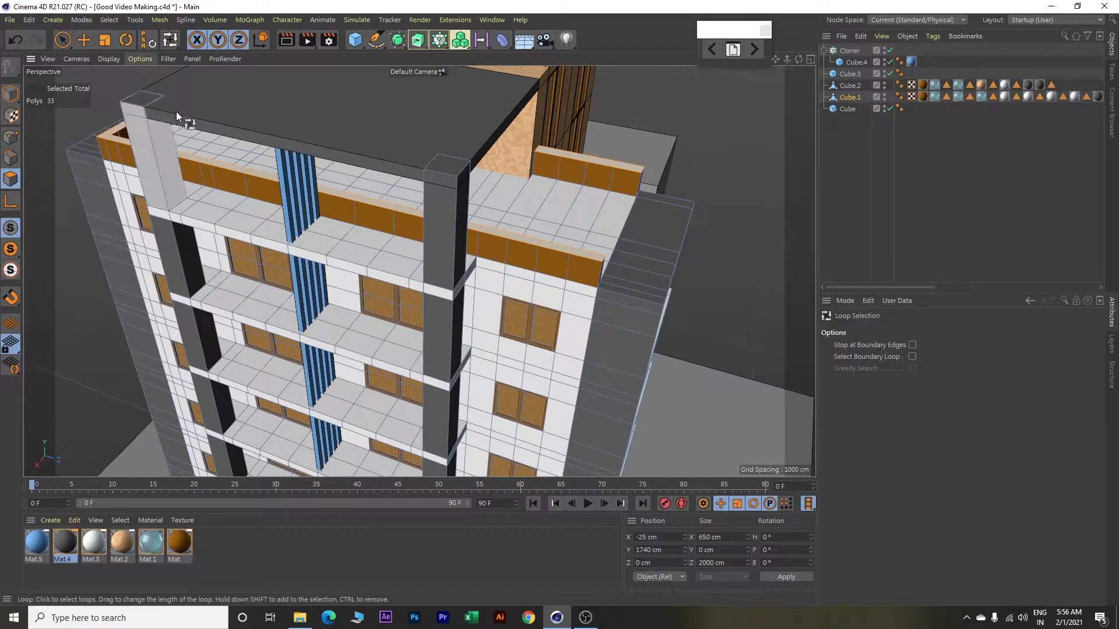
left_click(364, 213)
left_click(580, 167, "shift")
mouse_move(421, 252)
left_mouse_down("alt")
mouse_move(385, 258)
mouse_move(404, 263)
left_mouse_up("alt")
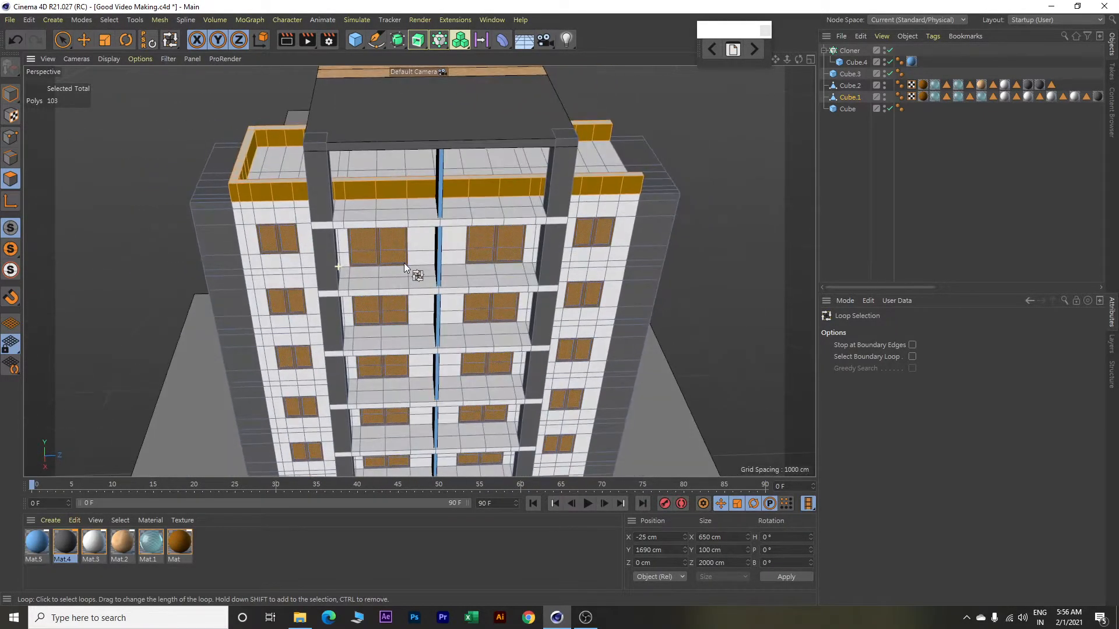
right_click(89, 543)
left_click(124, 372)
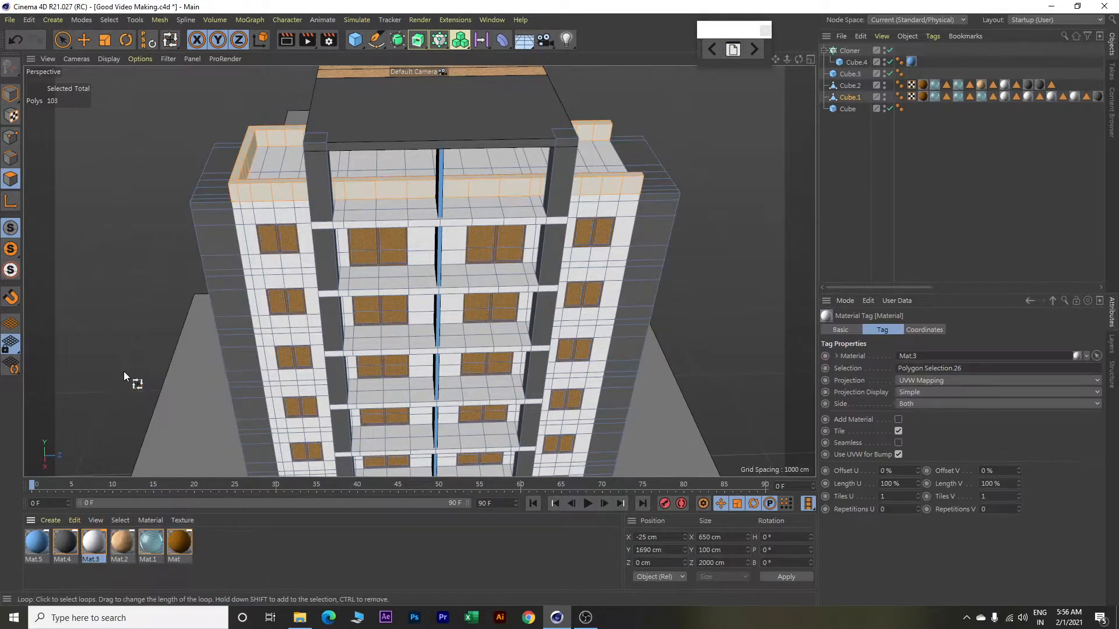
left_click_drag(711, 274, 669, 288, "alt")
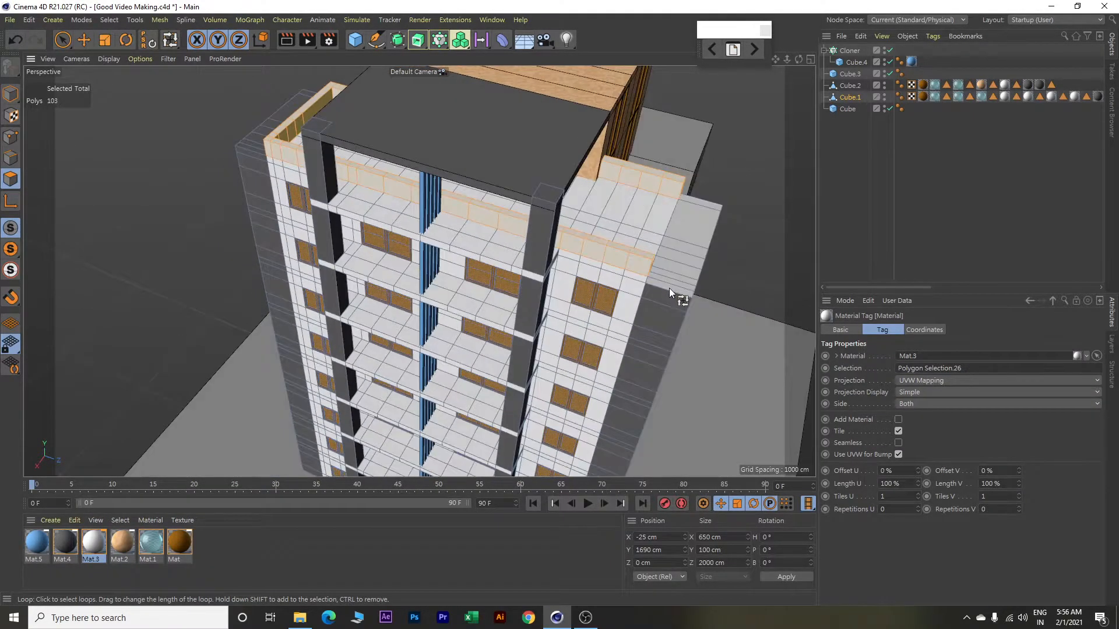
Add a loop cut across the open wing's roof beside the dark side strip, at a distance of 60 cm.
scroll(670, 290, "up", 4)
key("e")
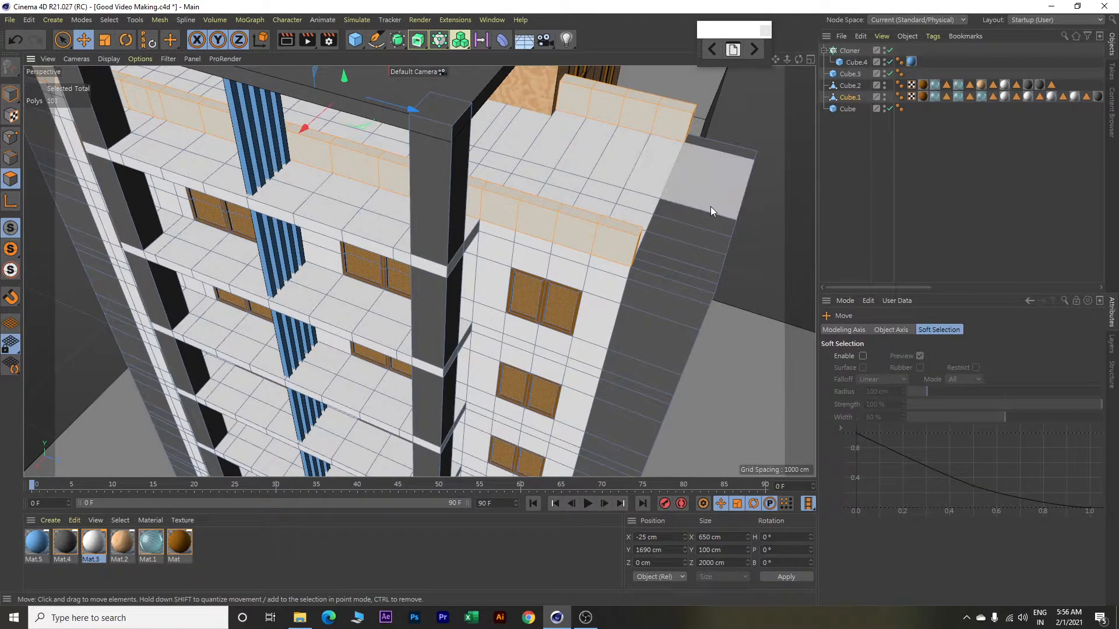
right_click(762, 126)
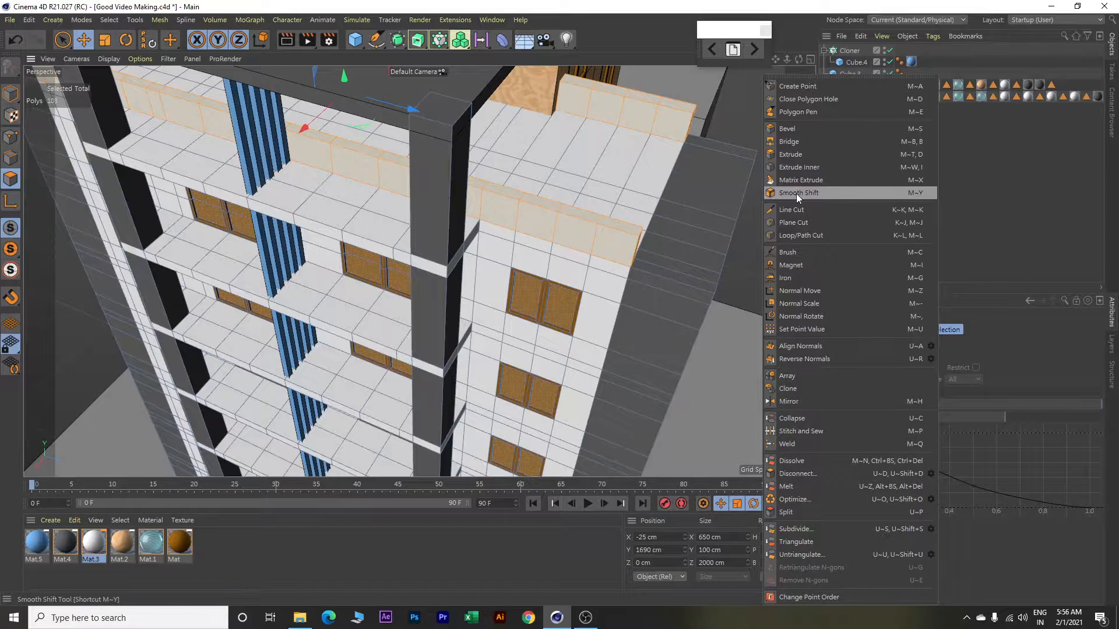
left_click(800, 235)
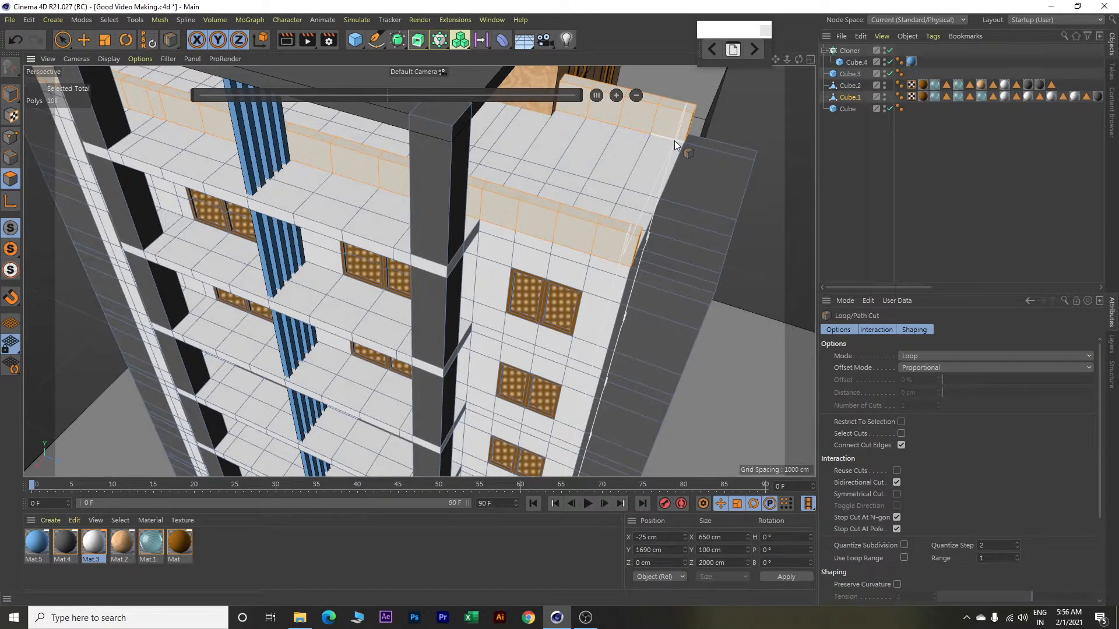
scroll(674, 141, "up", 3)
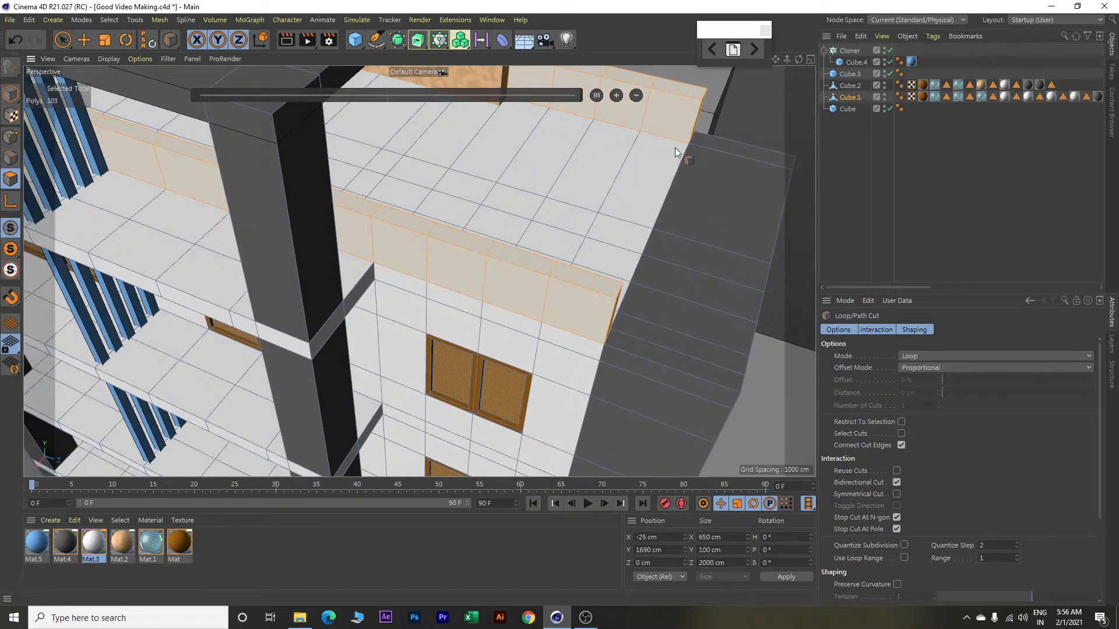
left_click(673, 142)
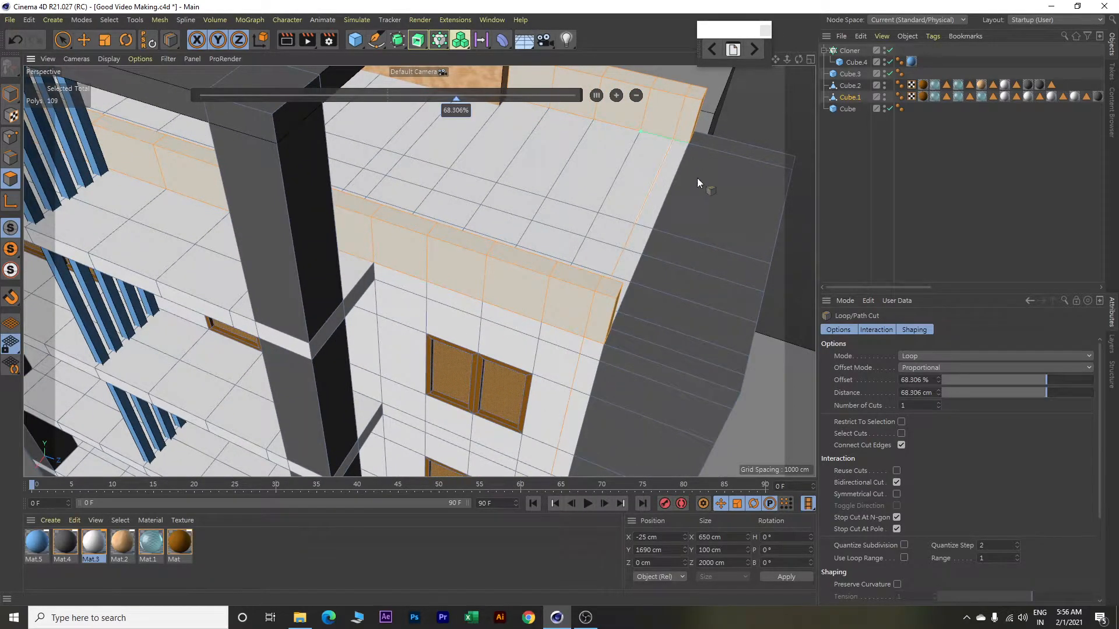
double_click(932, 393)
type("60")
key("Return")
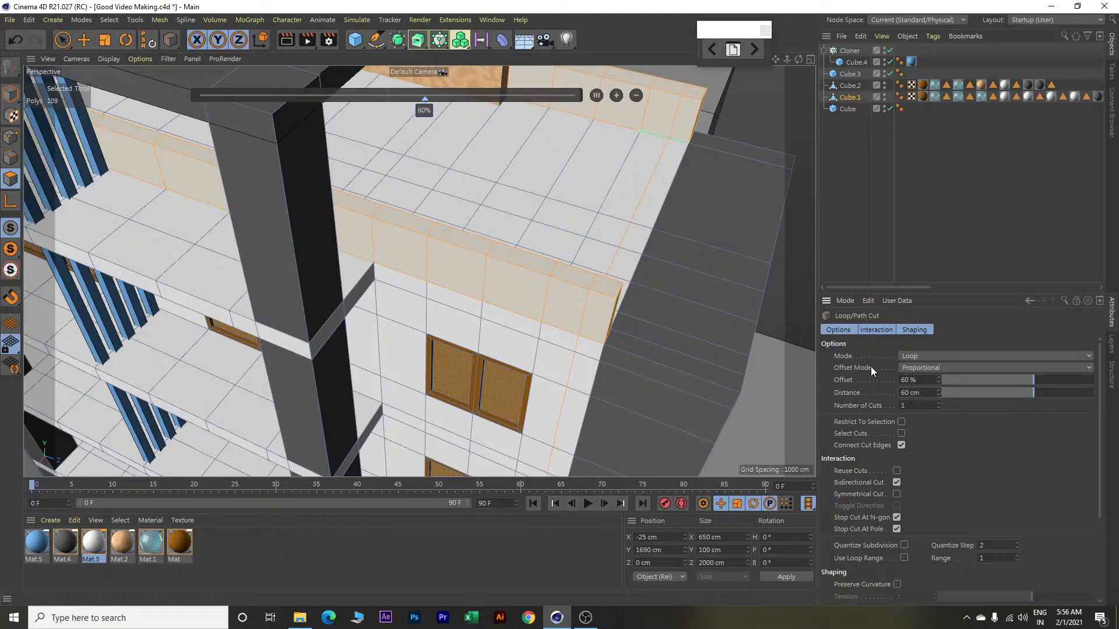
Select the five narrow roof faces between the new cut and the dark side strip and extrude them 100 cm.
left_click_drag(714, 261, 682, 271, "alt")
key("e")
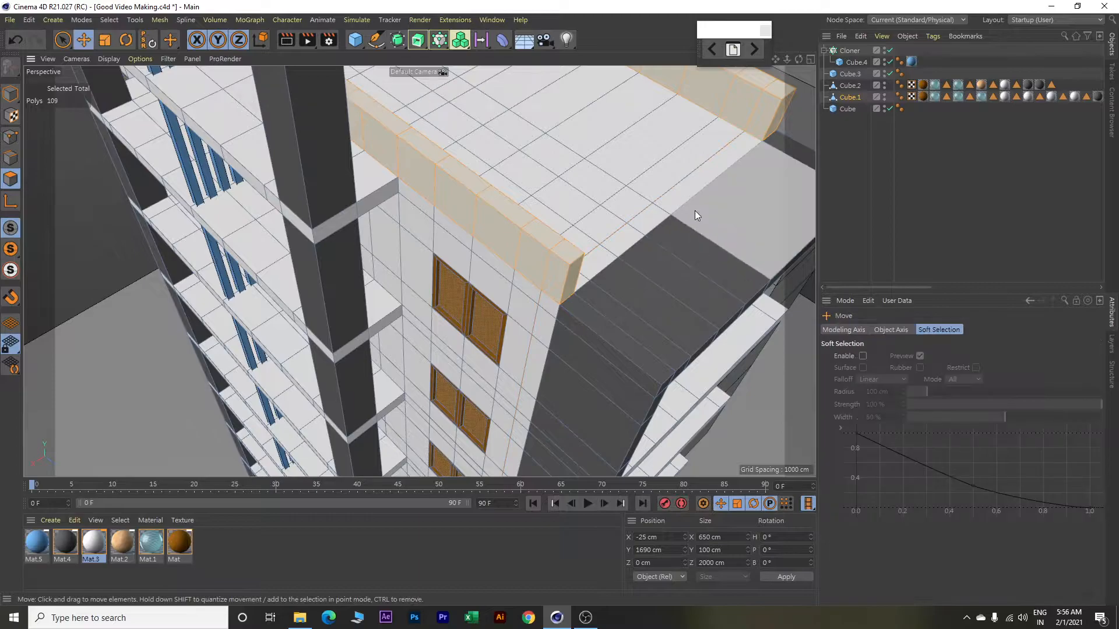
left_click(720, 164)
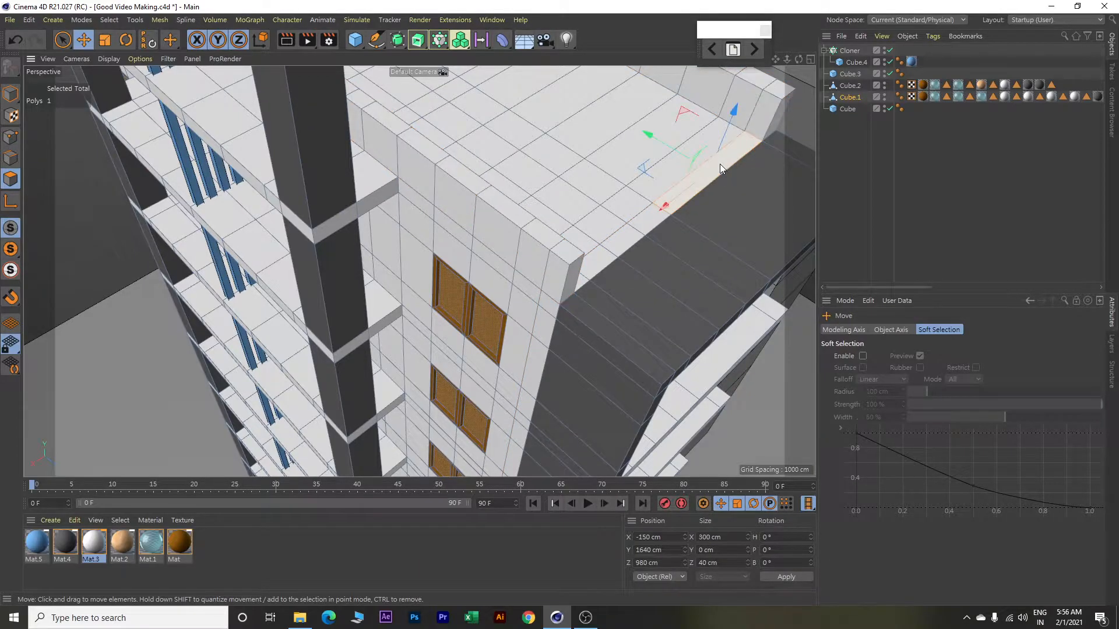
left_click(651, 218, "shift")
left_click(634, 235, "shift")
left_click(604, 266, "shift")
left_click(584, 279, "shift")
mouse_move(639, 268)
left_mouse_down("alt")
mouse_move(607, 254)
mouse_move(621, 260)
left_mouse_up("alt")
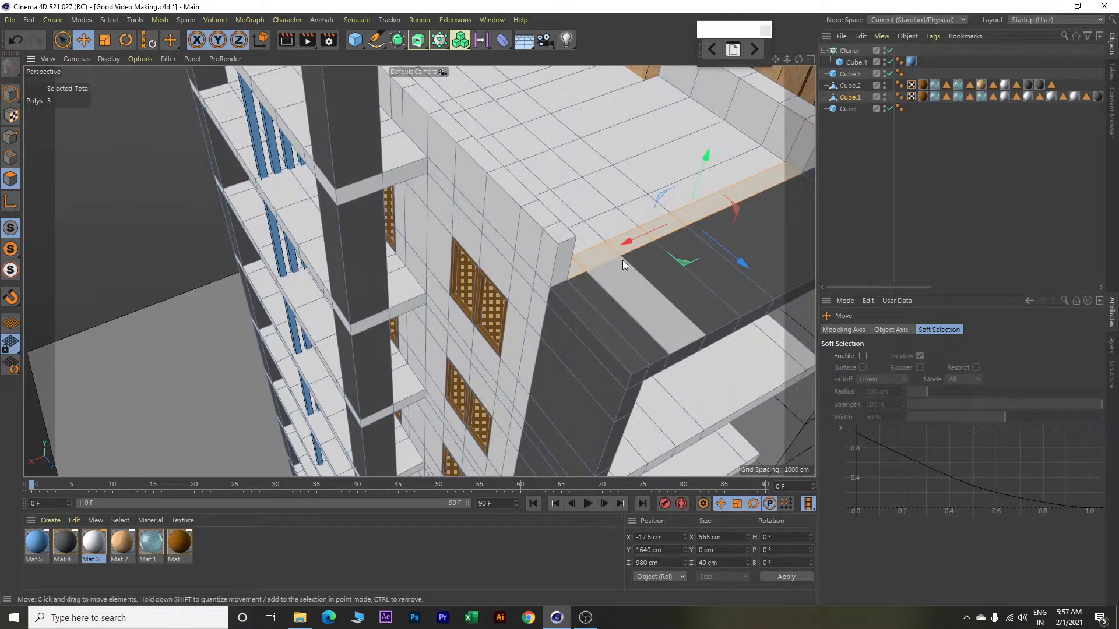
key("d")
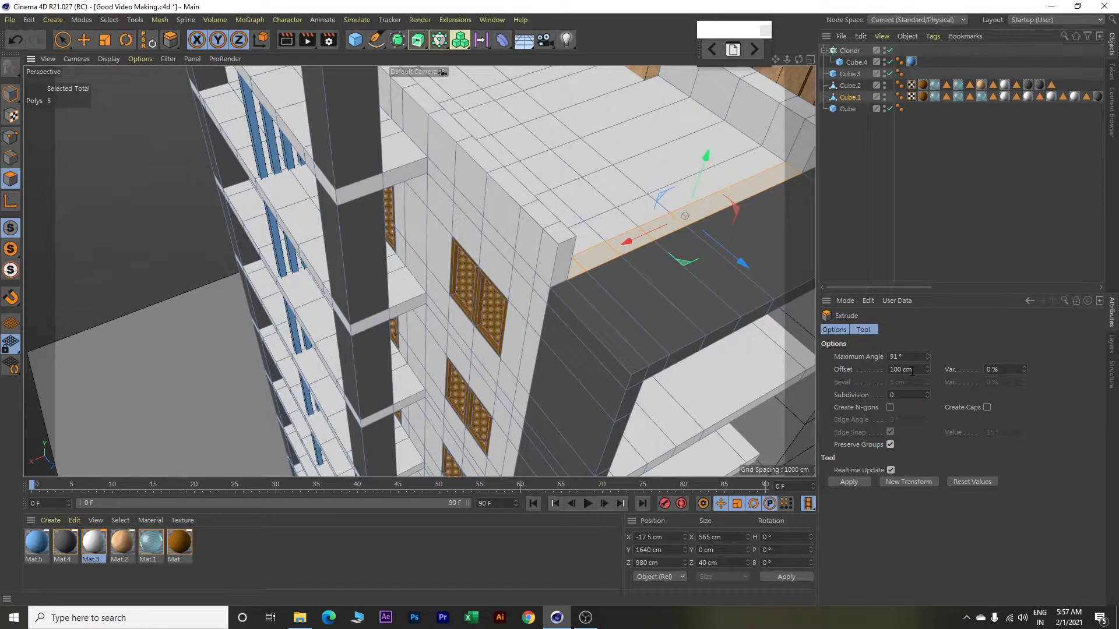
left_click(921, 481)
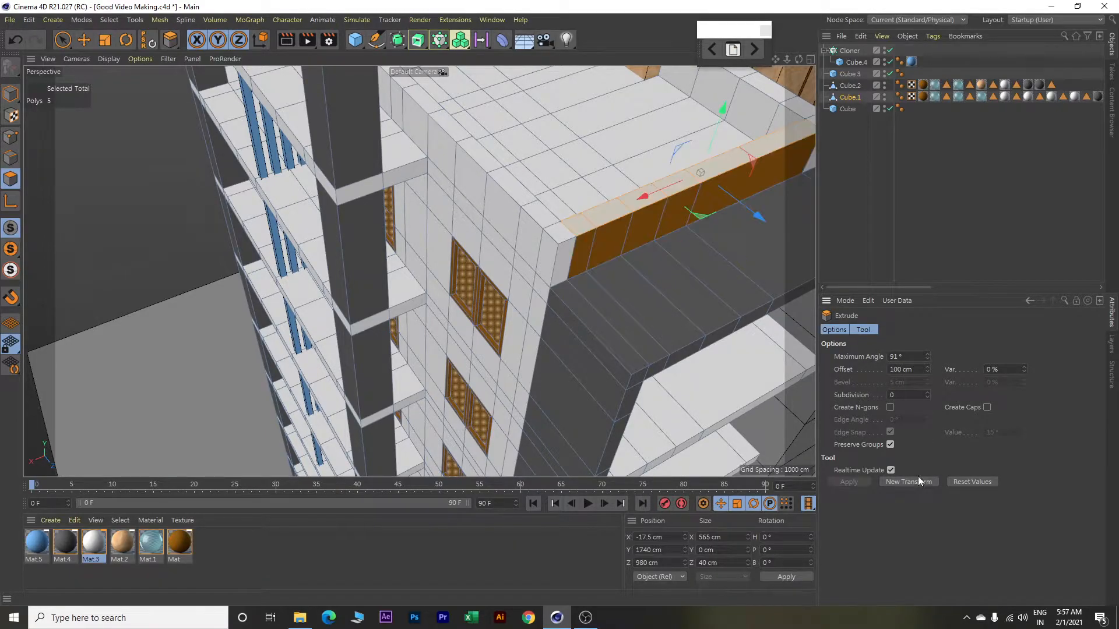
Loop-select the side faces of the new end parapet and apply Mat.3 to them.
left_click(116, 22)
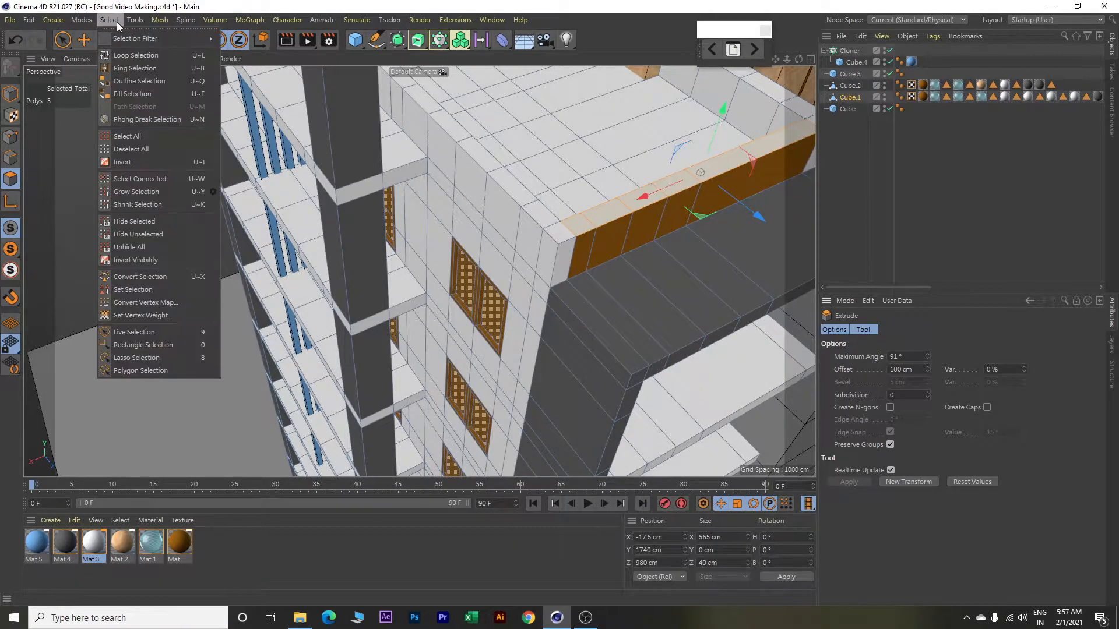
left_click(130, 51)
left_click(610, 188)
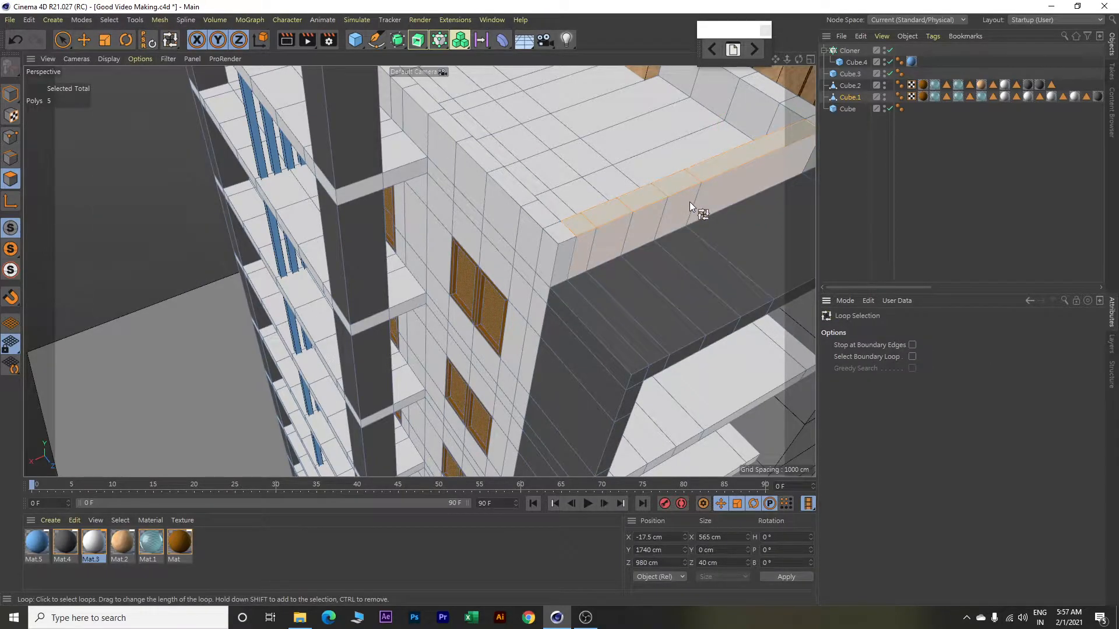
left_click(690, 201)
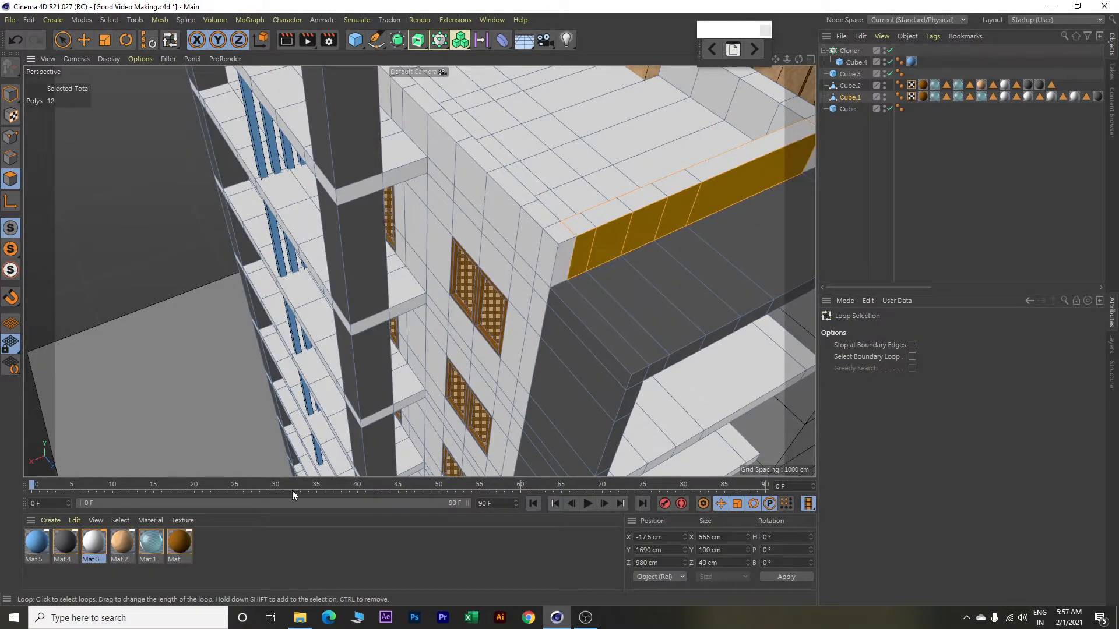
right_click(91, 542)
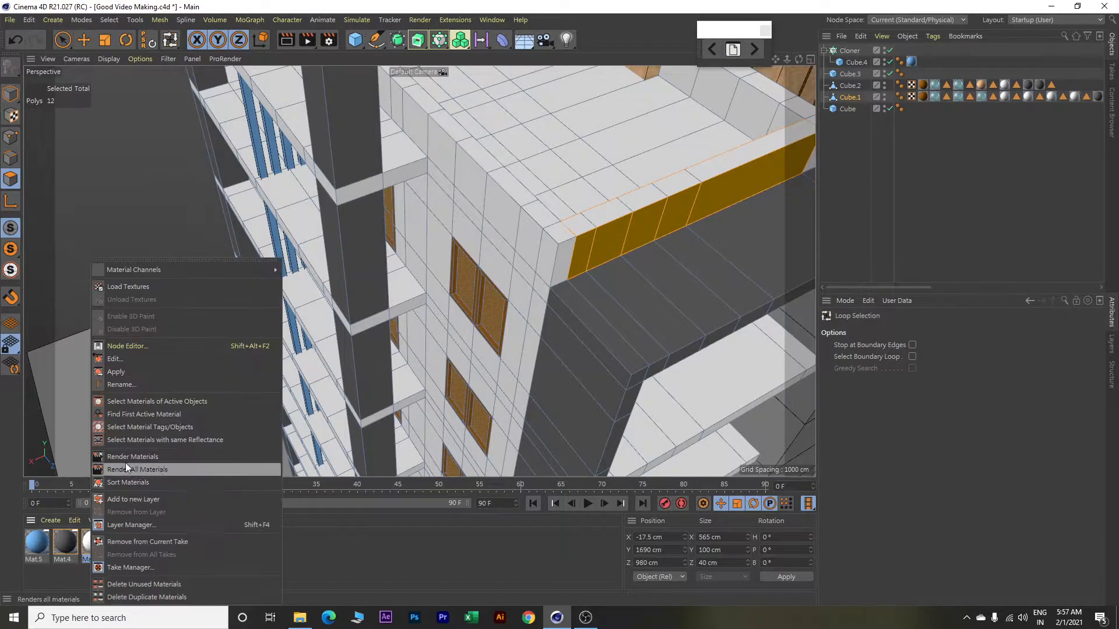
left_click(141, 372)
left_click_drag(259, 324, 464, 327, "alt")
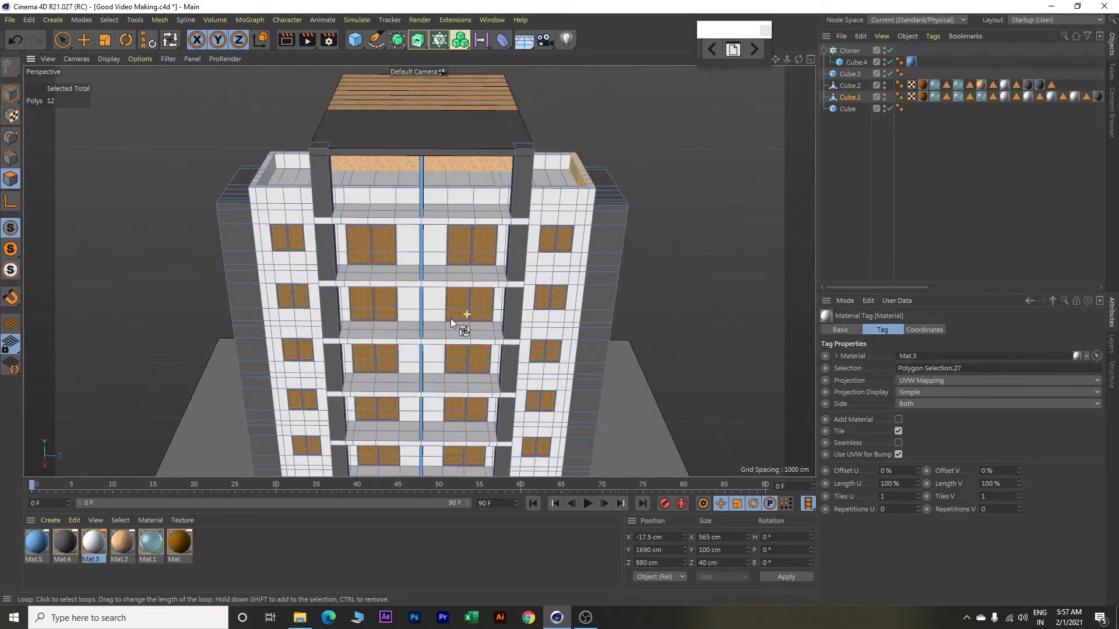
Select the white band face on the front of the dark pillar at the top balcony's ledge level.
key("e")
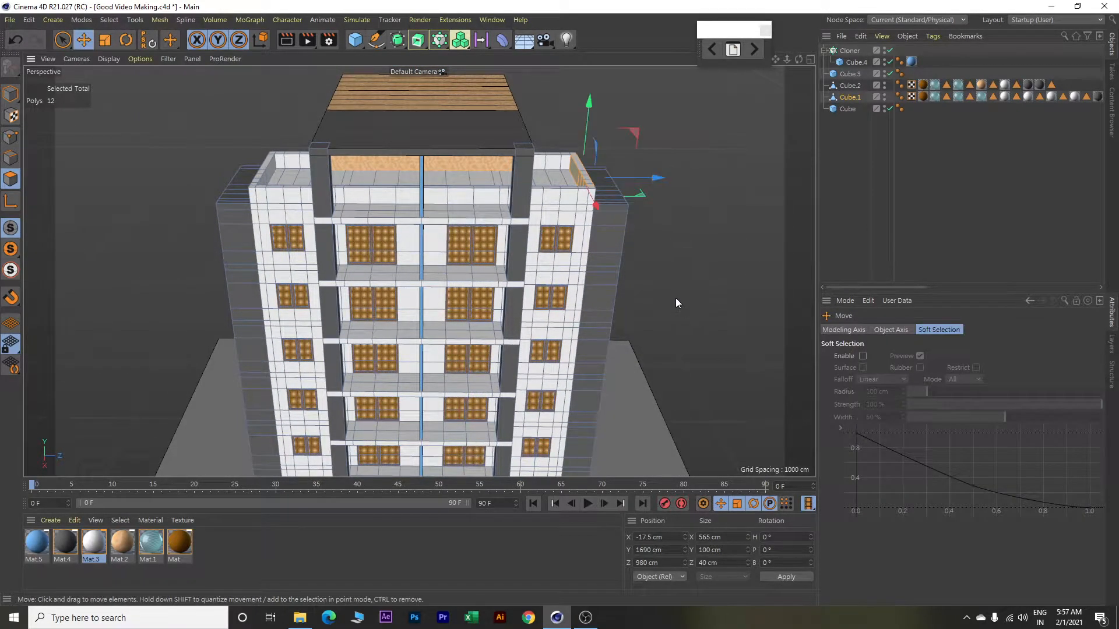
scroll(676, 299, "up", 3)
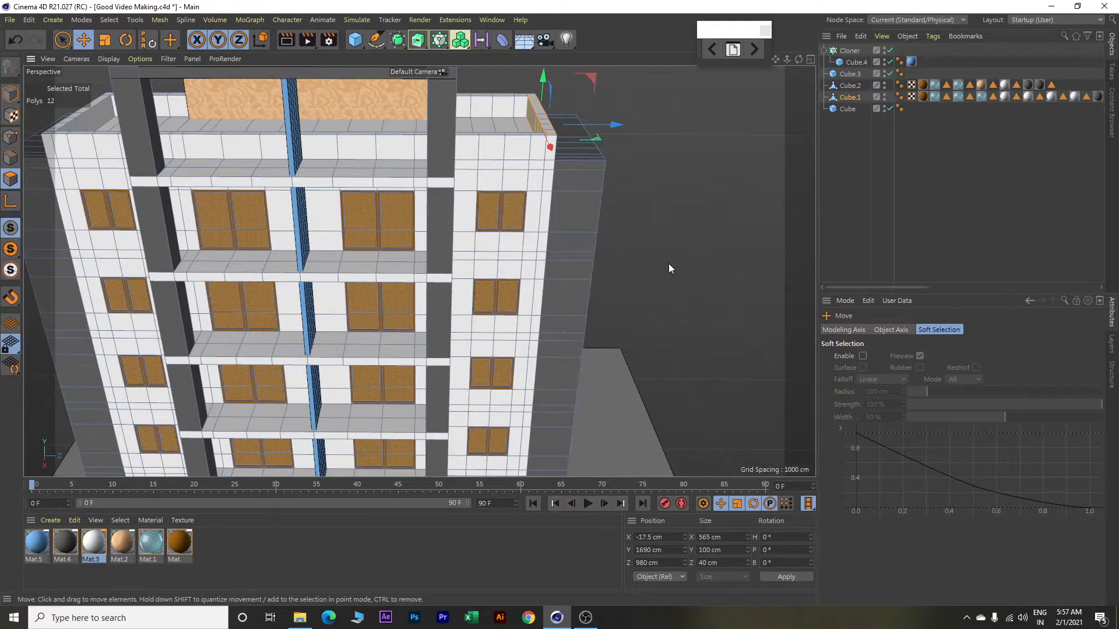
middle_click_drag(669, 268, 724, 322, "alt")
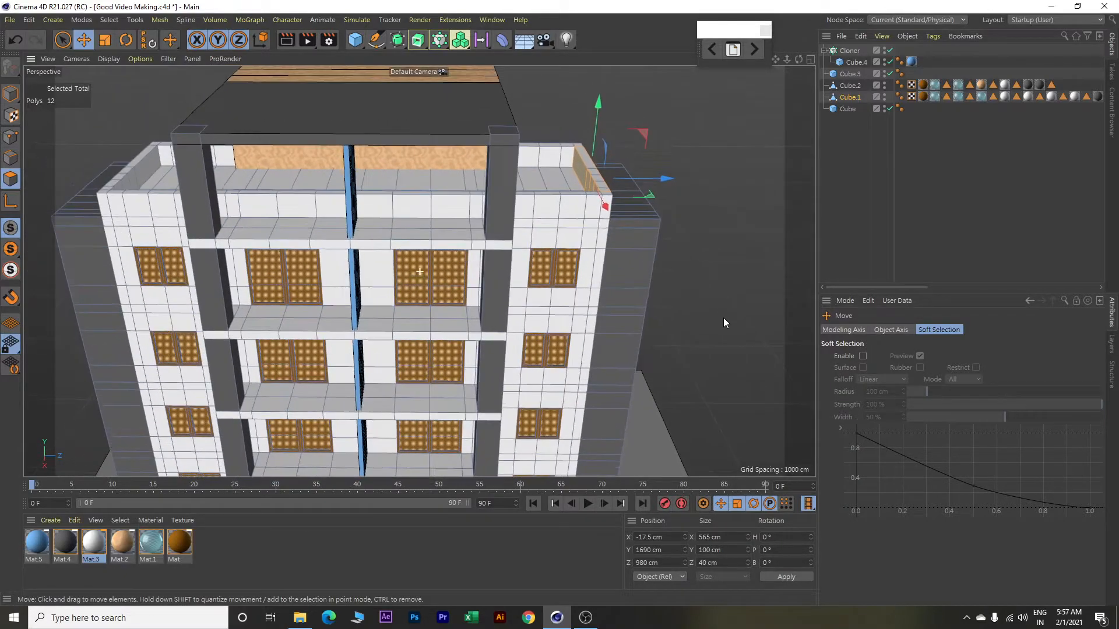
left_click(498, 246)
left_click_drag(527, 255, 472, 253, "alt")
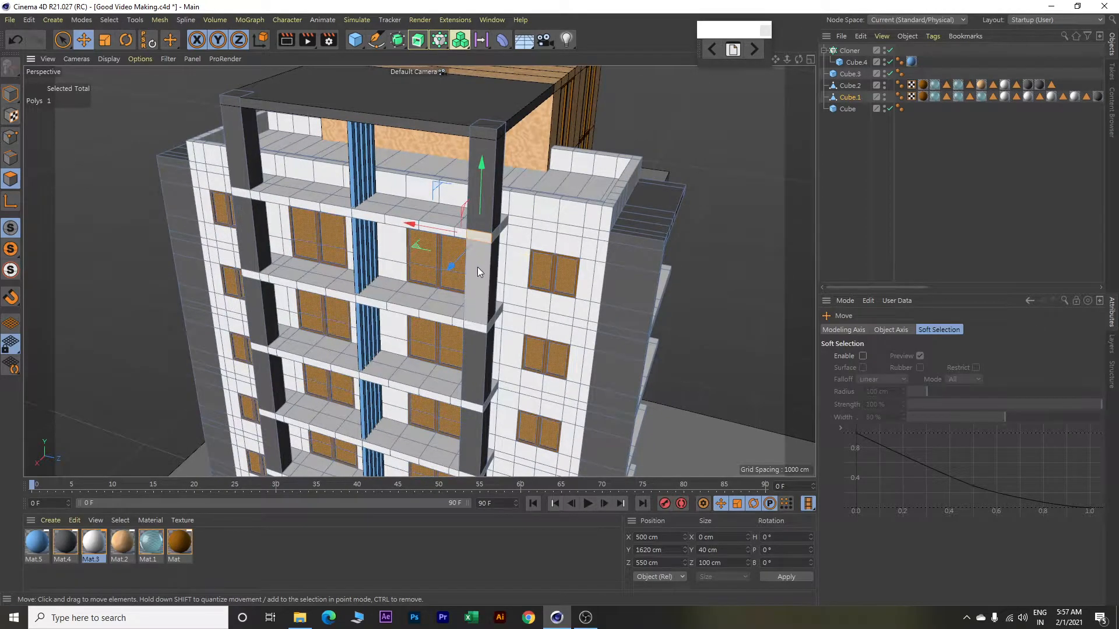
Add the slab-edge polygons crossing the front face of the building's right-hand balcony column to the selection, down to the lowest floor.
left_click(475, 326, "shift")
left_click(468, 407, "shift")
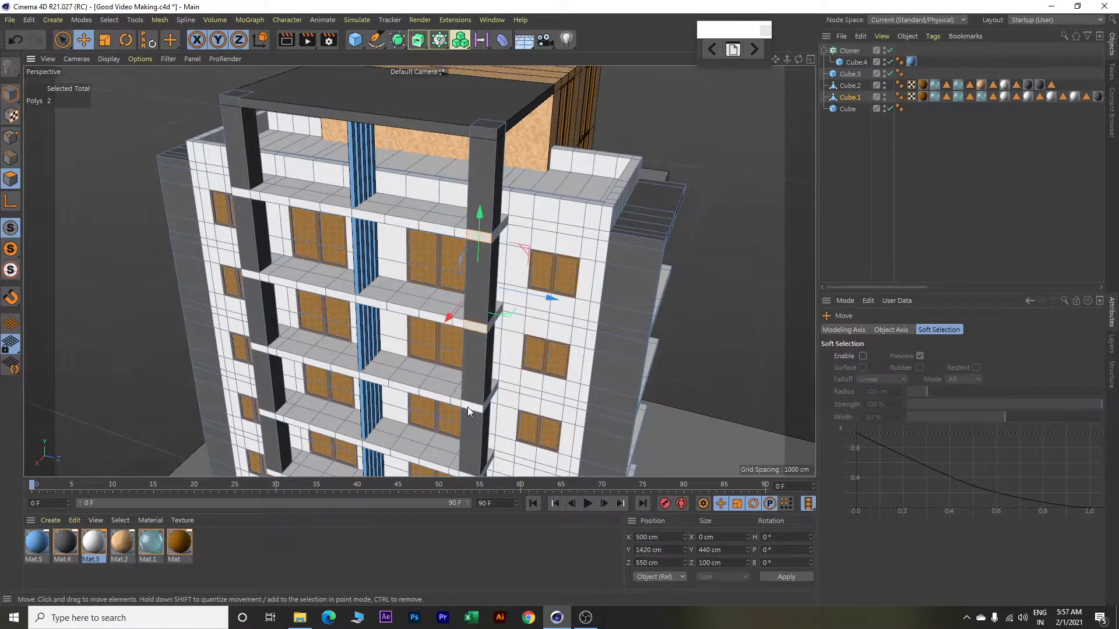
left_click_drag(470, 406, 517, 212, "alt")
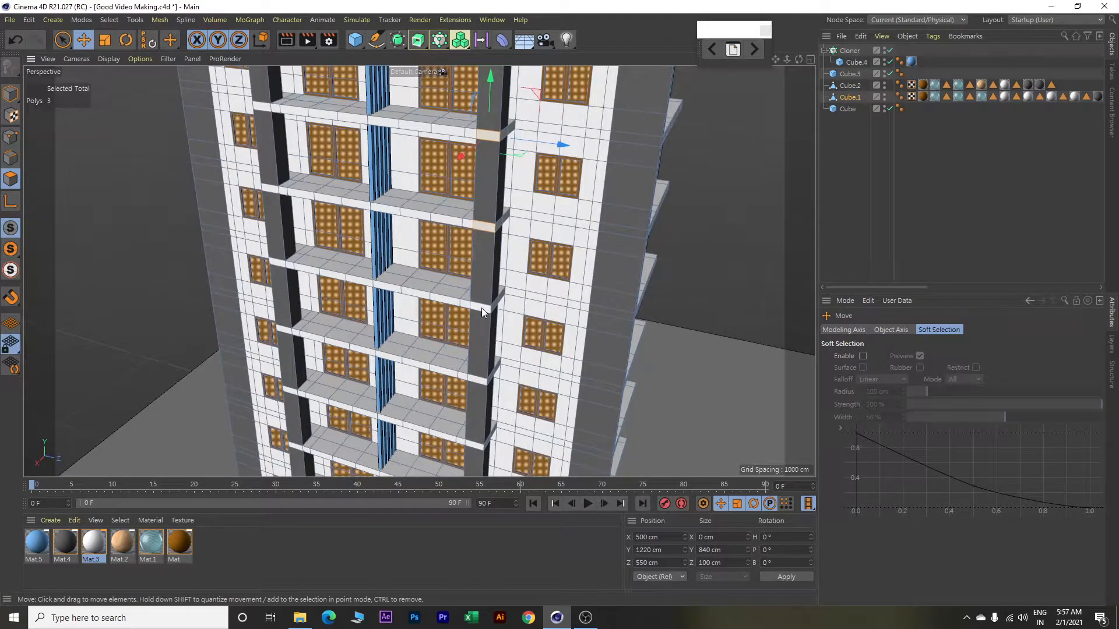
left_click(478, 382, "shift")
left_click(478, 382, "shift")
left_click(476, 445, "shift")
middle_click_drag(492, 418, 496, 202, "alt")
left_click(479, 285, "shift")
left_click(477, 348, "shift")
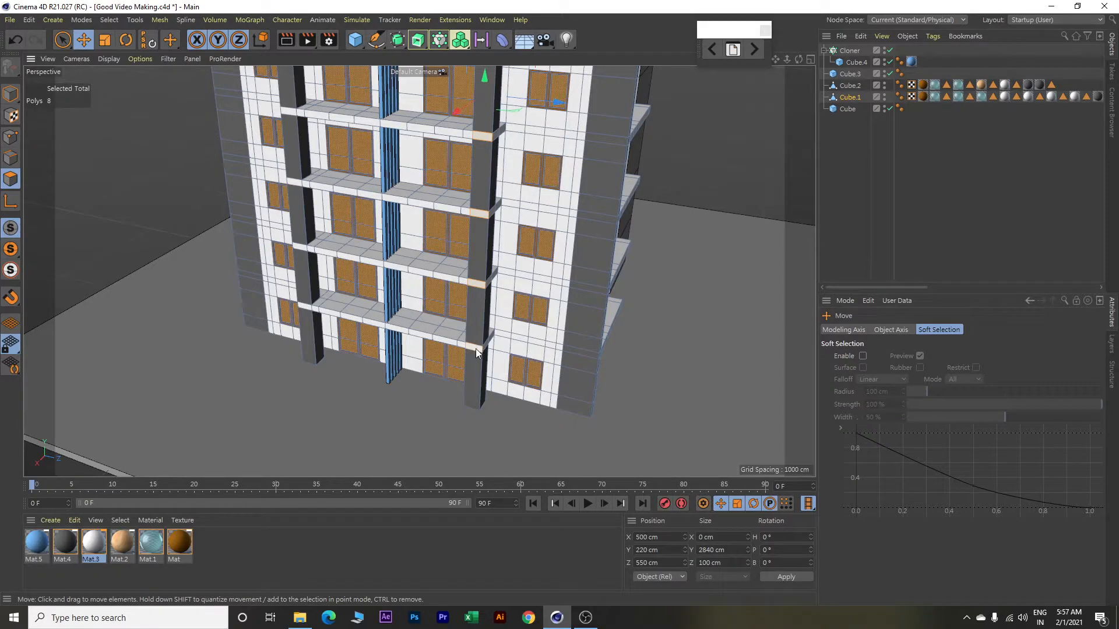
Add the slab-edge polygons on the outer side face of the same column to the selection, from the lowest floor to the top.
left_click_drag(345, 418, 417, 371, "alt")
left_click(456, 358, "shift")
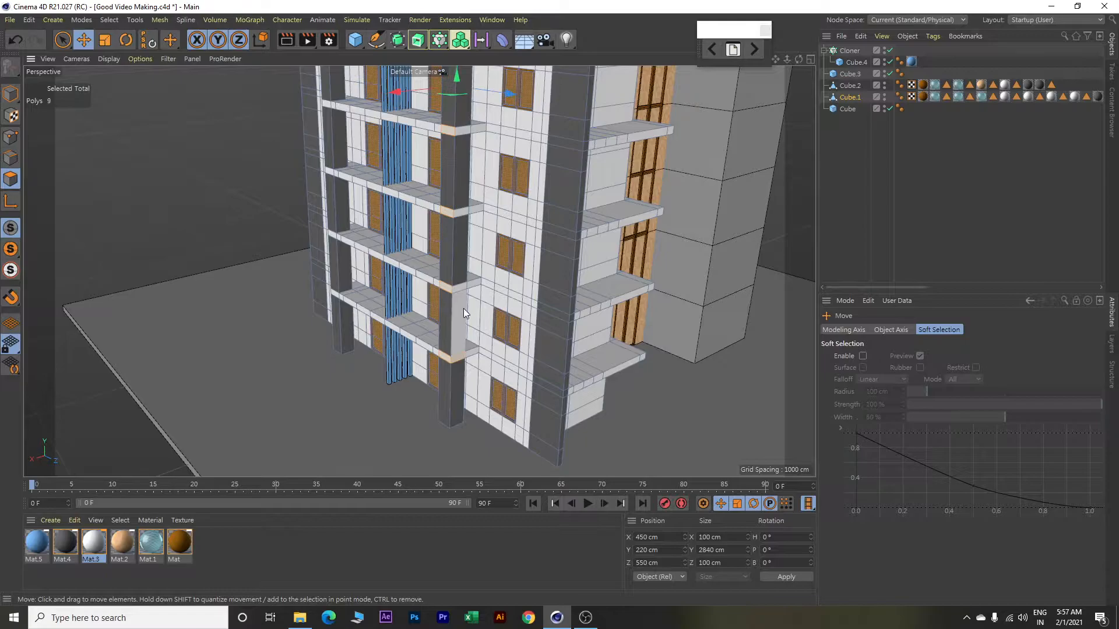
left_click(463, 212, "shift")
left_click(464, 185, "shift")
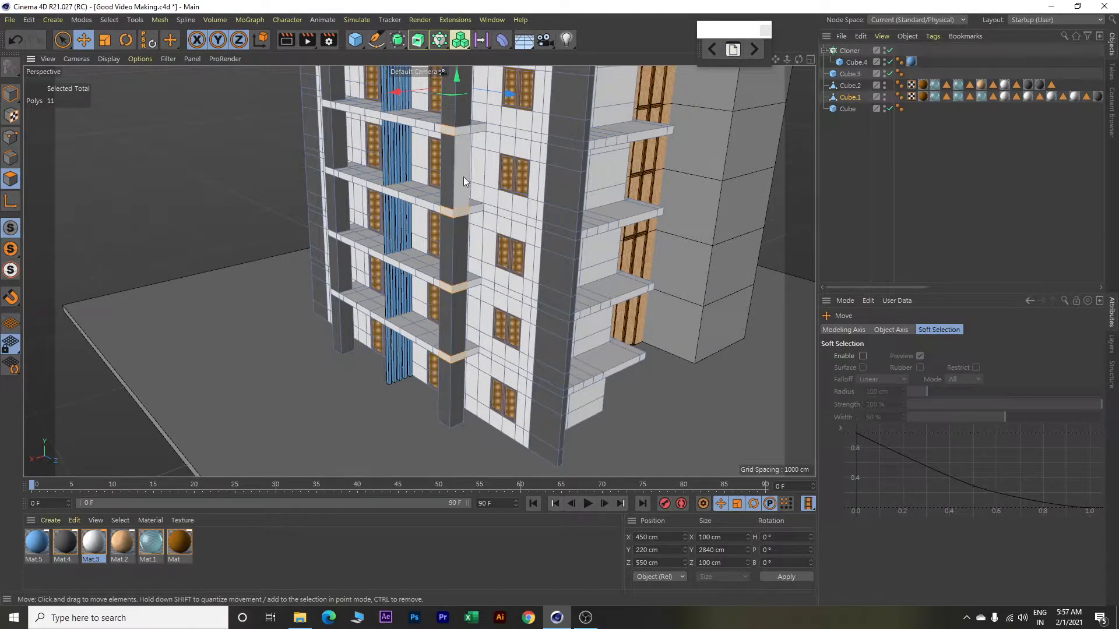
left_click(468, 127, "shift")
middle_click_drag(467, 127, 443, 315, "alt")
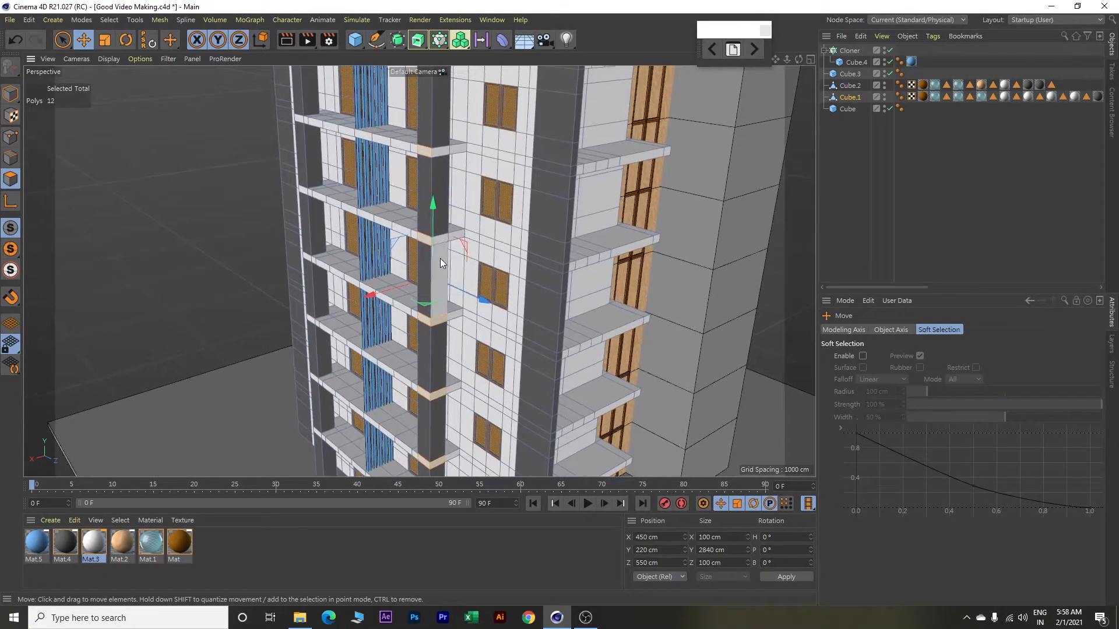
scroll(440, 251, "up", 3)
left_click(441, 235, "shift")
left_click(445, 117, "shift")
middle_click_drag(462, 120, 443, 351, "alt")
left_click(434, 117, "shift")
left_click(425, 112, "shift")
Add the front and side slab-edge polygons of the opposite balcony column to the selection on the upper floors.
scroll(439, 198, "down", 3)
middle_click_drag(441, 220, 507, 290, "alt")
left_click_drag(507, 291, 657, 282, "alt")
left_click(351, 245, "shift")
left_click(363, 249, "shift")
left_click(360, 359, "shift")
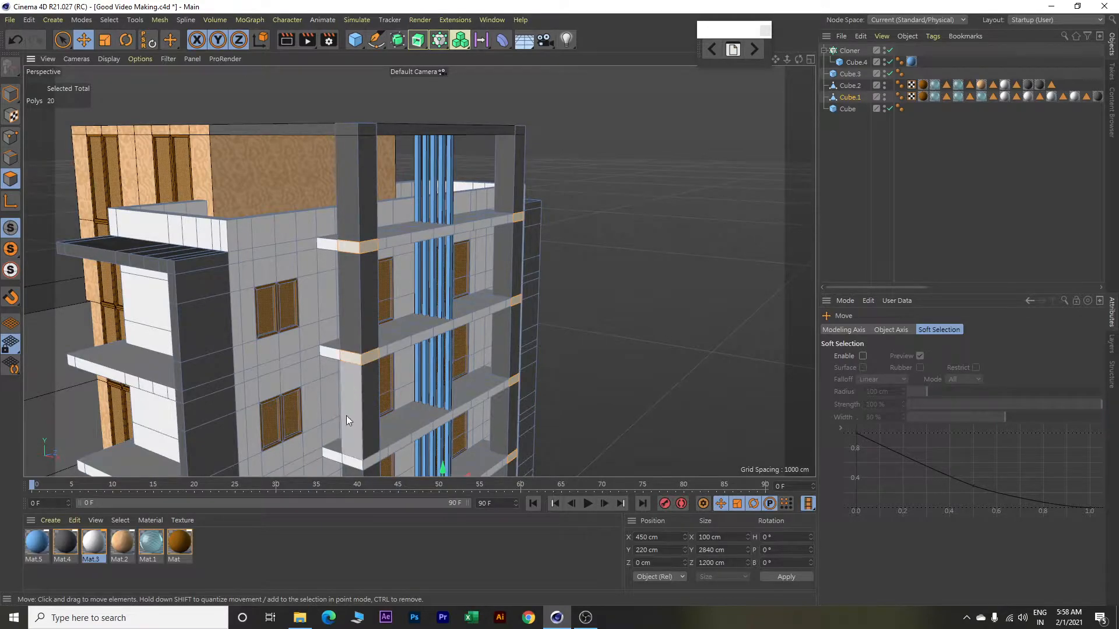
left_click(369, 463, "shift")
middle_click_drag(379, 420, 363, 142, "alt")
left_click(354, 291, "shift")
left_click(357, 394, "shift")
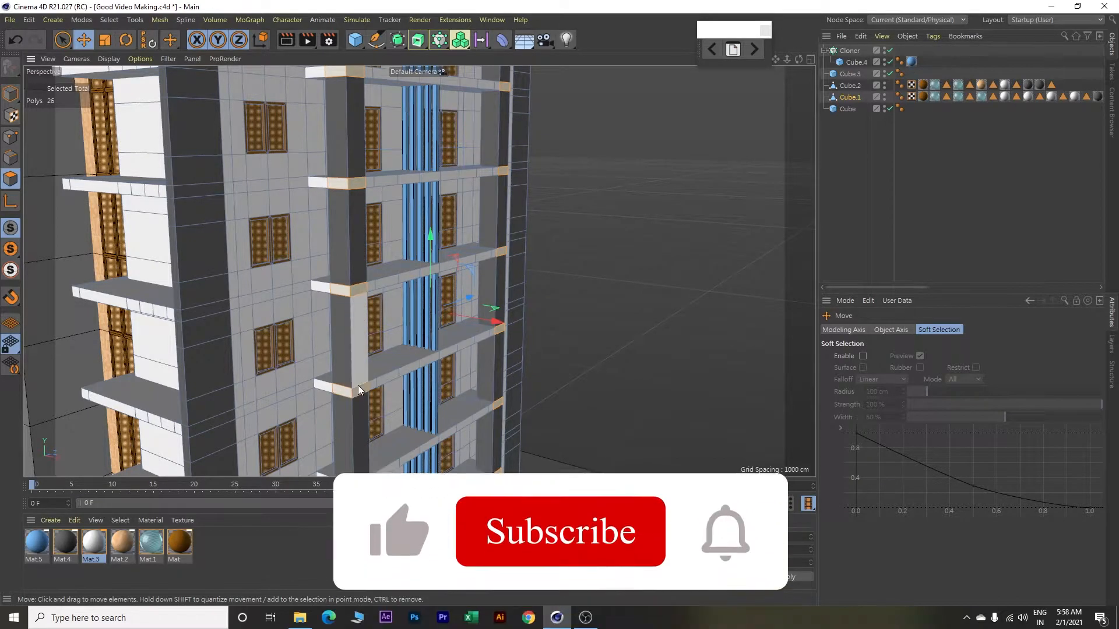
Add the opposite column's remaining front and side slab-edge polygons on the lower floors to the selection.
middle_click_drag(356, 390, 336, 203, "alt")
left_click(325, 310, "shift")
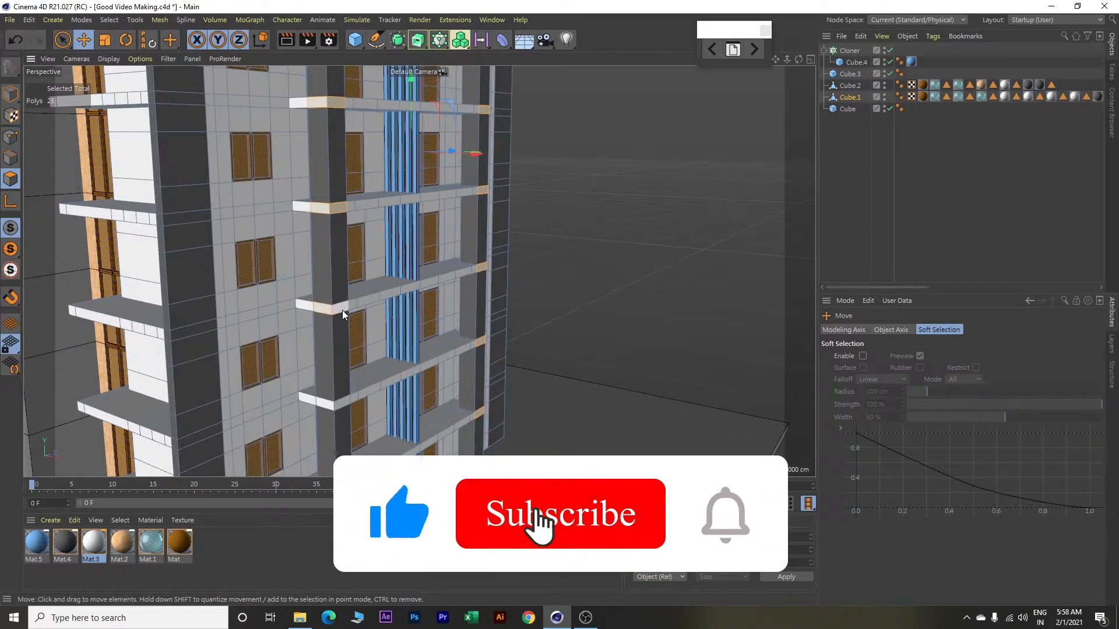
left_click(341, 309, "shift")
left_click(326, 402, "shift")
left_click(342, 403, "shift")
middle_click_drag(350, 393, 331, 250, "alt")
left_click(320, 337, "shift")
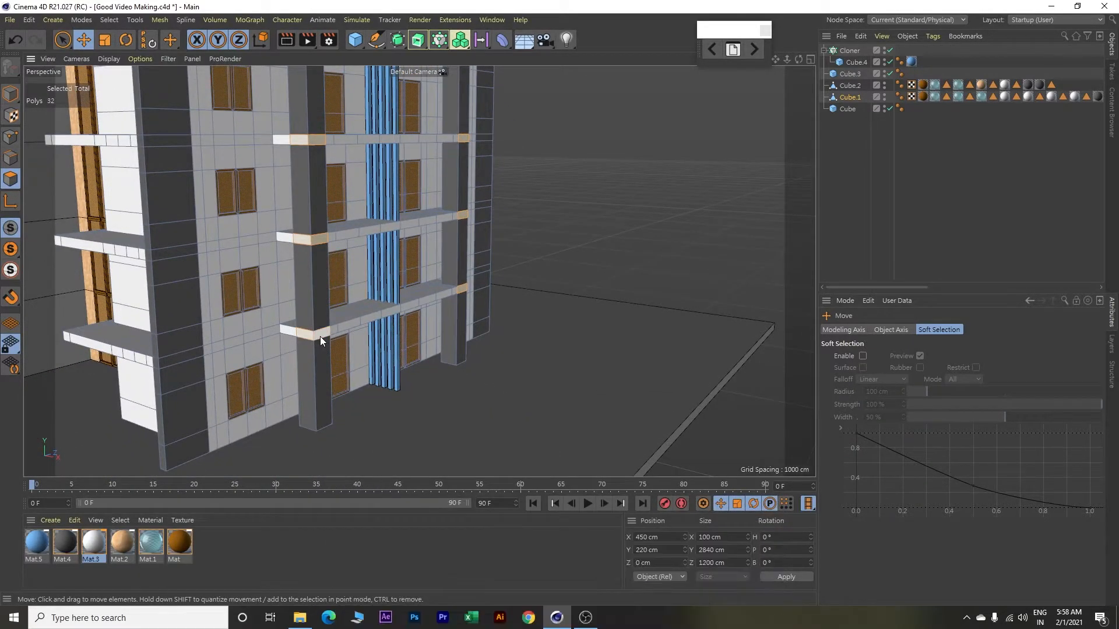
Apply the dark material Mat.4 to the selected slab-edge polygons on both columns.
right_click(68, 543)
left_click(98, 370)
left_click_drag(410, 359, 473, 369, "alt")
scroll(473, 365, "down", 4)
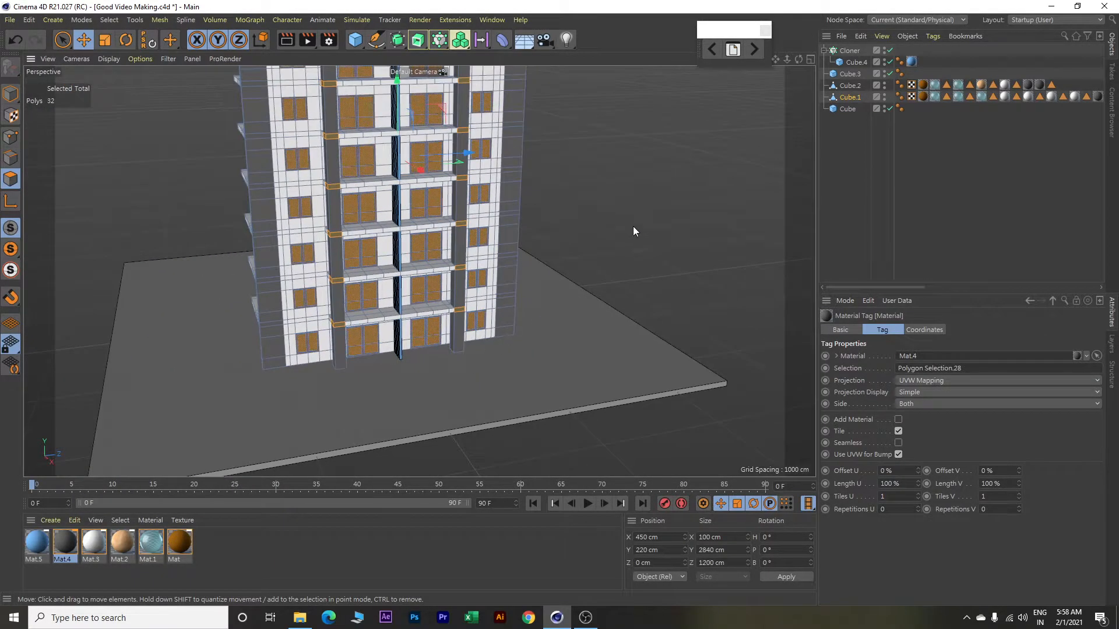
Clear the polygon selection and save the project.
left_click_drag(613, 221, 600, 225, "alt")
middle_click_drag(621, 218, 624, 342, "alt")
left_click_drag(652, 284, 657, 257, "alt")
left_click(666, 242)
key("ctrl+s")
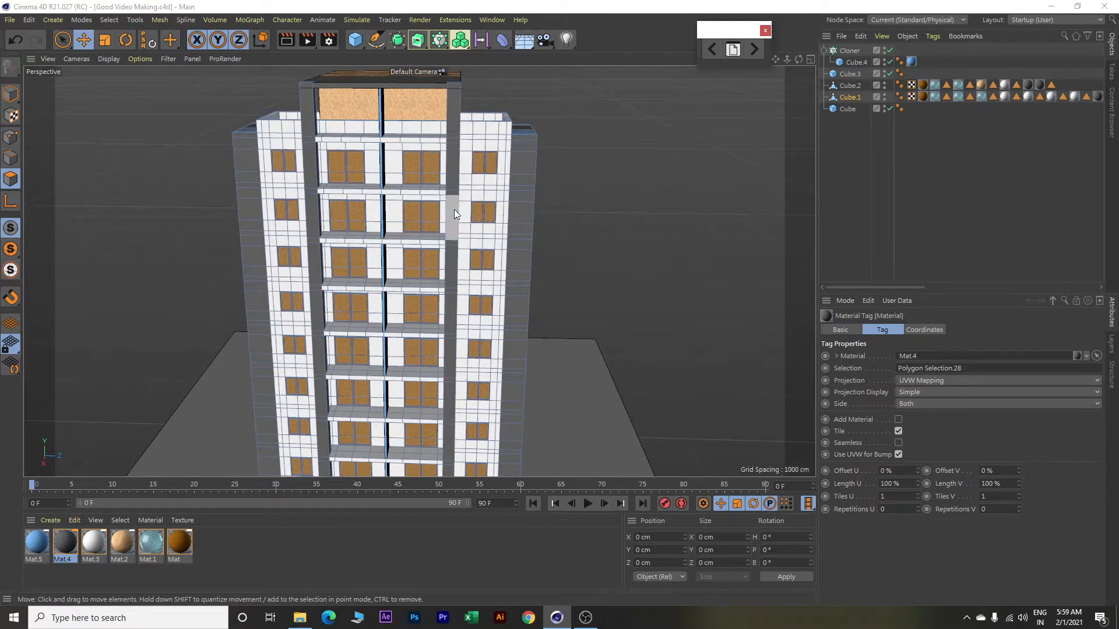
Add a loop cut near the outer edge of the second balcony slab from the top, with the distance set to 95 cm.
scroll(414, 205, "up", 3)
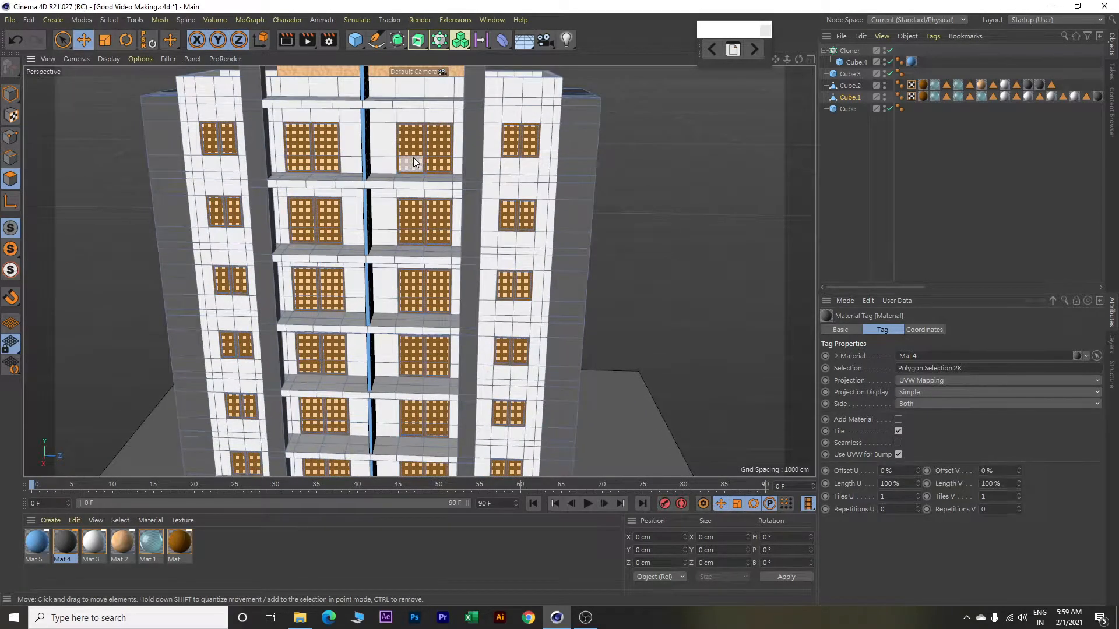
middle_click_drag(396, 139, 452, 316, "alt")
left_click_drag(452, 316, 462, 342, "alt")
scroll(449, 333, "up", 2)
scroll(481, 281, "up", 3)
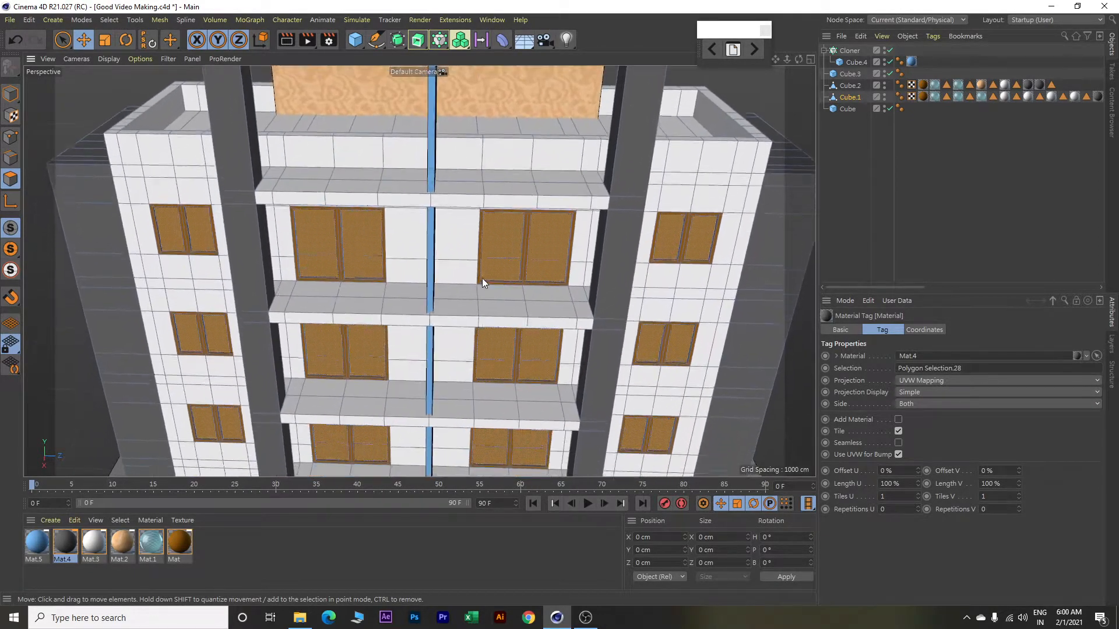
scroll(477, 310, "up", 3)
left_click_drag(484, 286, 485, 303, "alt")
scroll(485, 307, "up", 2)
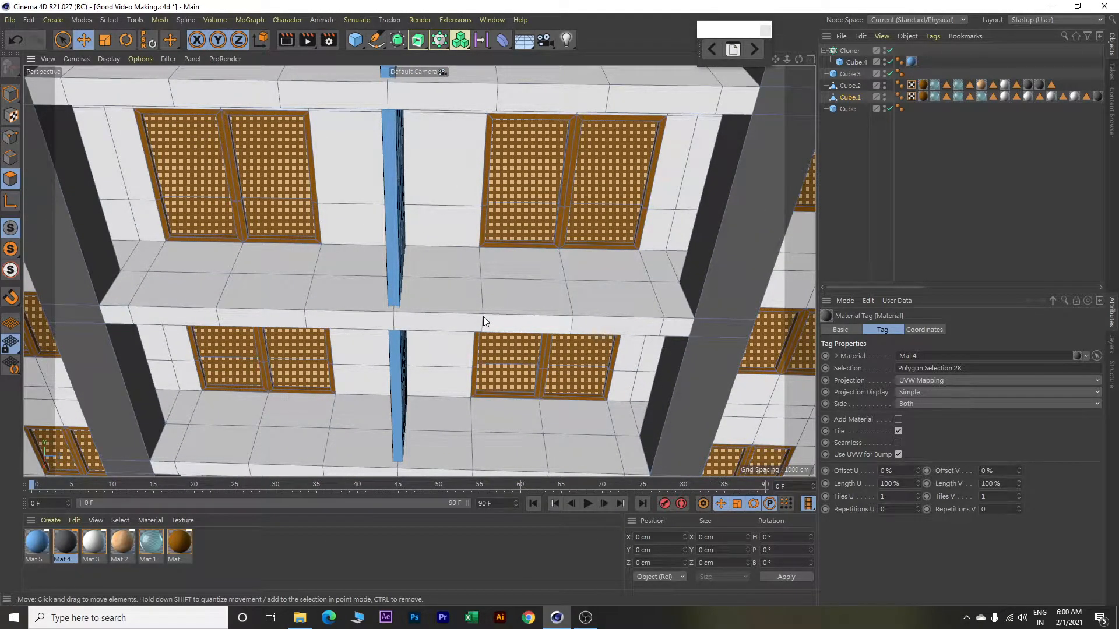
left_click(466, 152)
right_click(468, 151)
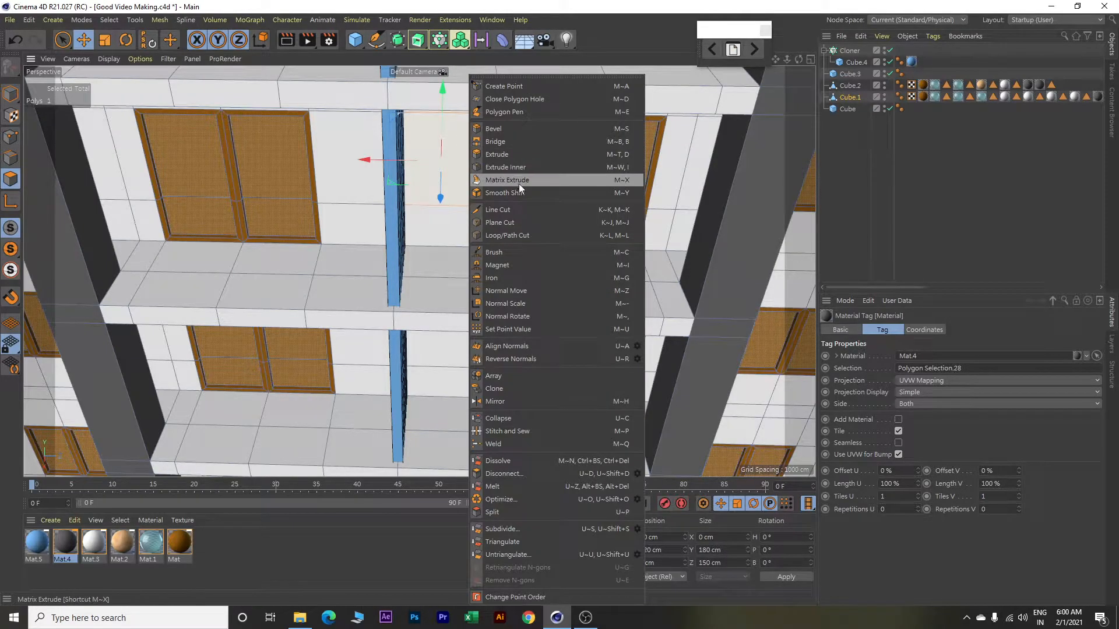
left_click(526, 234)
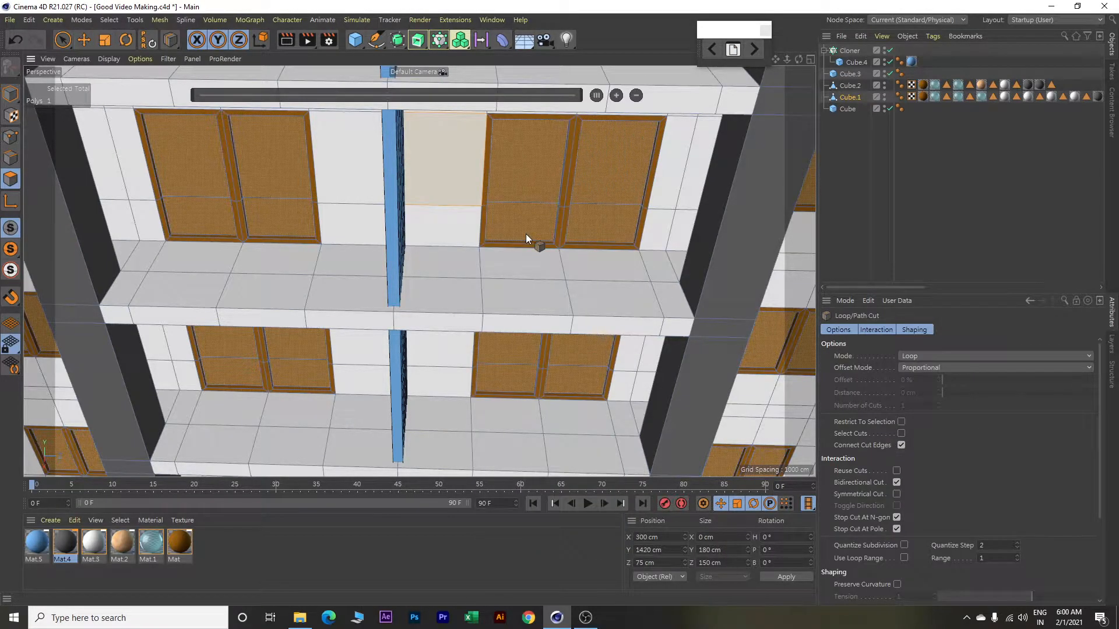
left_click(483, 309)
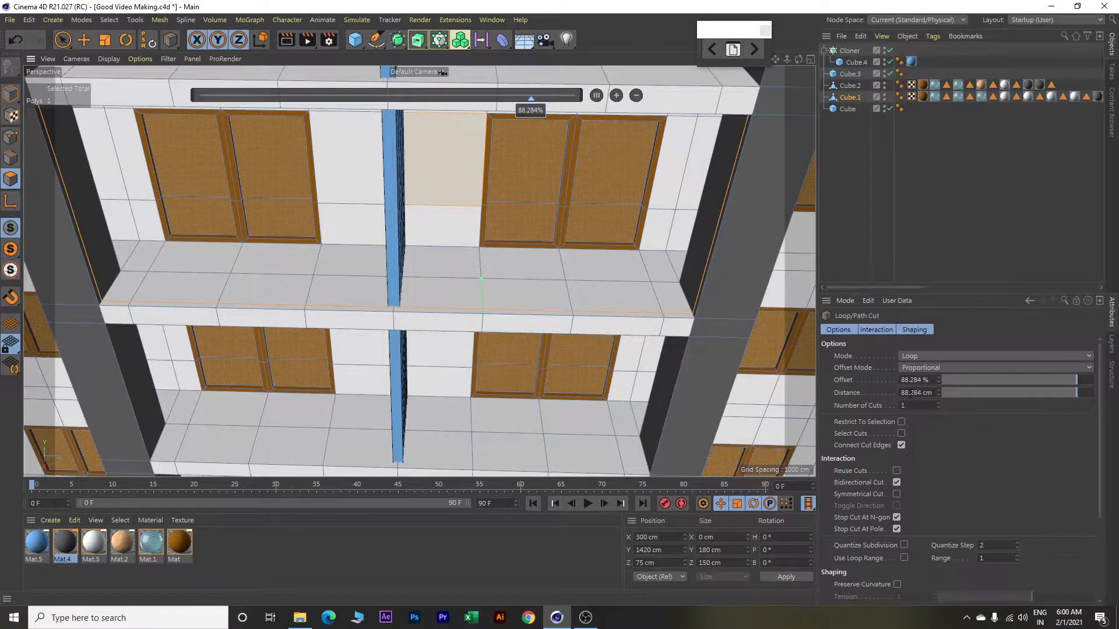
left_click(930, 394)
type("95")
key("Return")
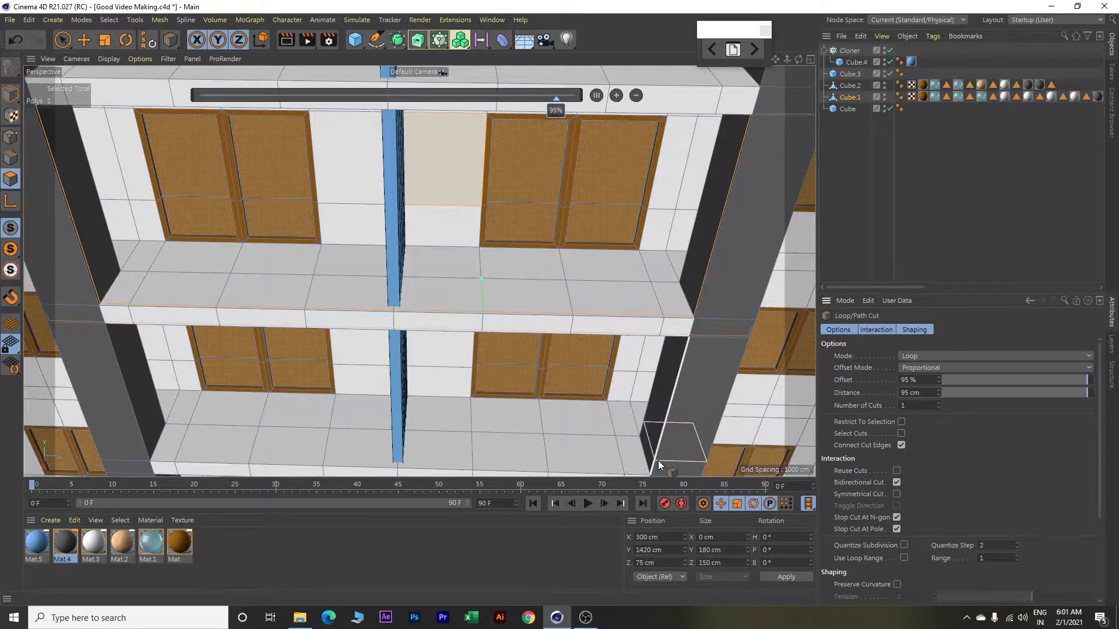
Add a loop cut along the outer edge of the third balcony slab from the top, at a distance of 5 cm.
middle_click_drag(604, 439, 601, 358, "alt")
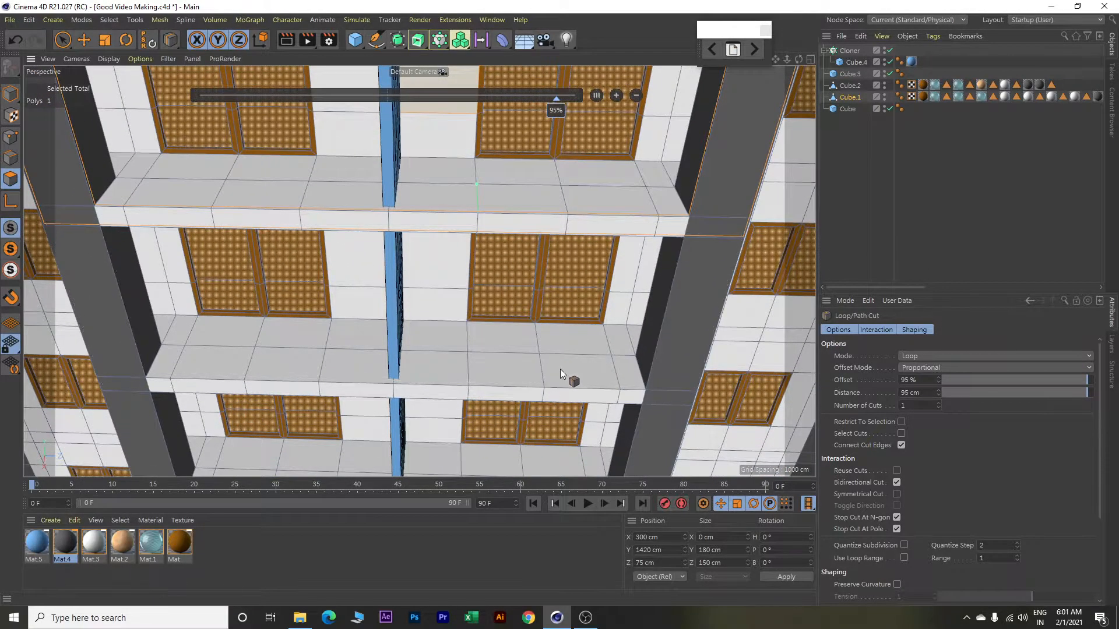
left_click_drag(561, 370, 561, 379, "alt")
left_click(544, 387)
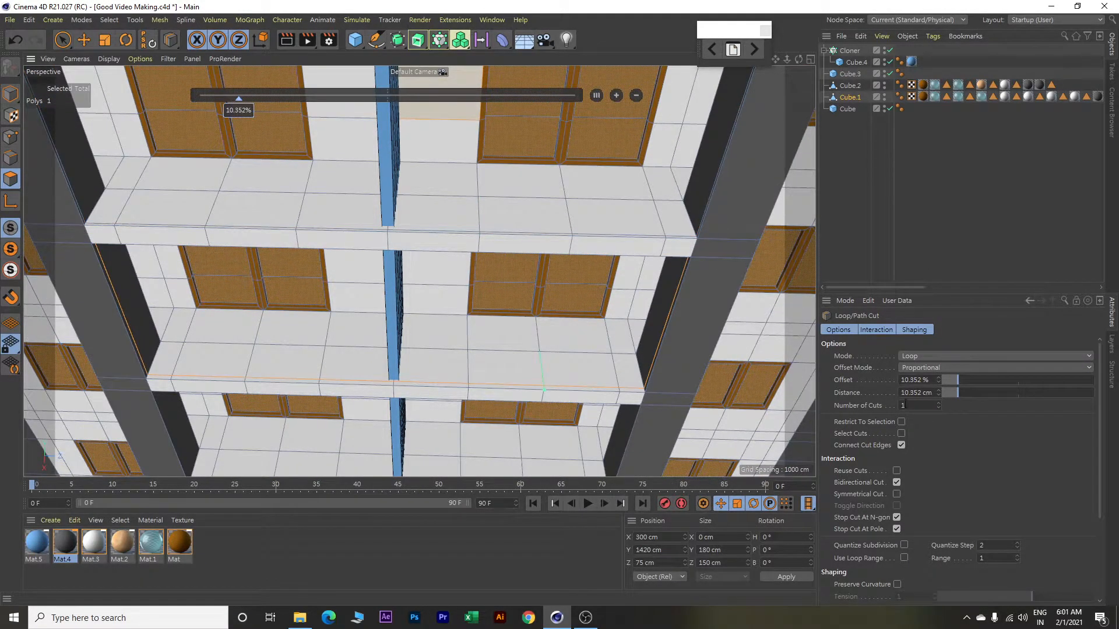
left_click_drag(934, 393, 871, 387)
type("5")
key("Return")
Add a loop cut along the outer edge of the fourth balcony slab from the top, at a distance of 5 cm.
middle_click_drag(432, 397, 418, 288, "alt")
scroll(440, 374, "up", 3)
left_click(455, 412)
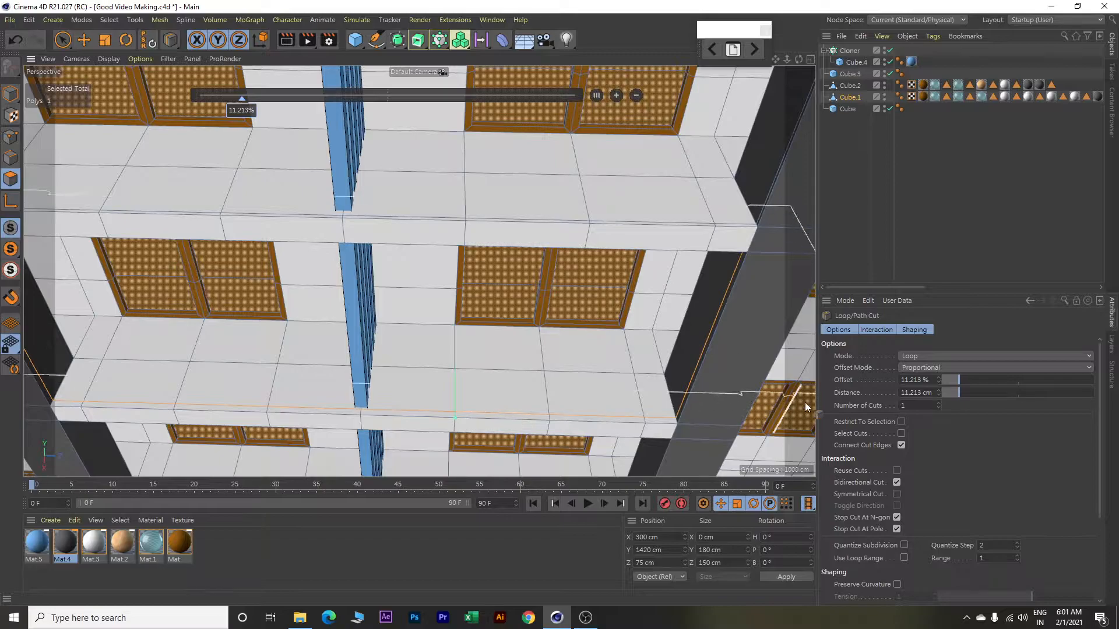
left_click_drag(936, 394, 856, 388)
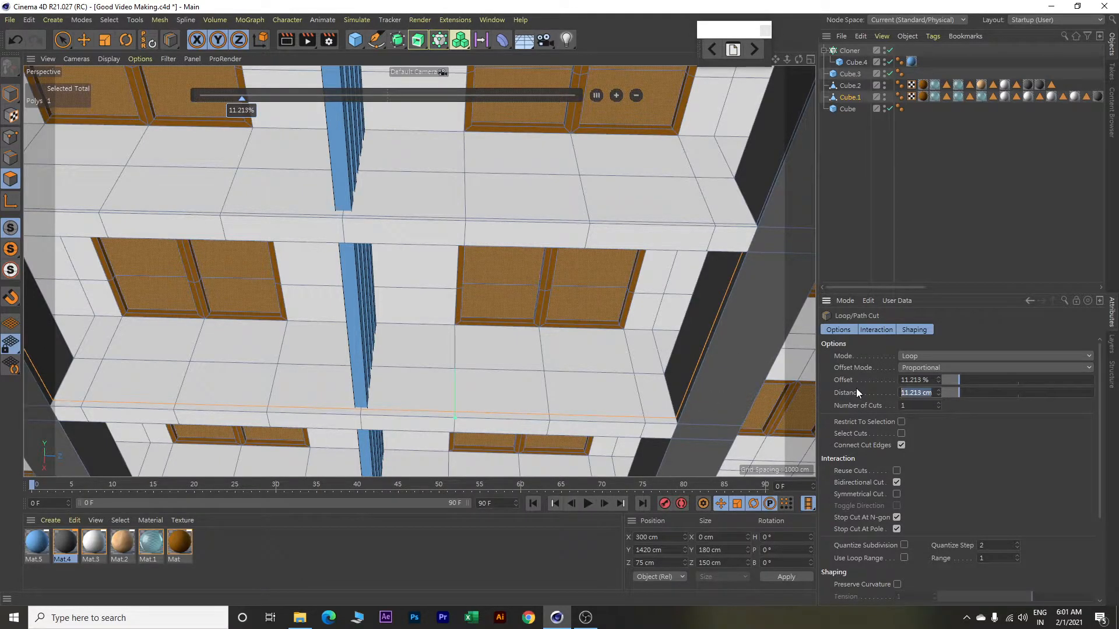
type("5")
key("Return")
Add a loop cut near the outer edge of the fifth balcony slab from the top, with the distance set to 95 cm.
middle_click_drag(465, 422, 460, 270, "alt")
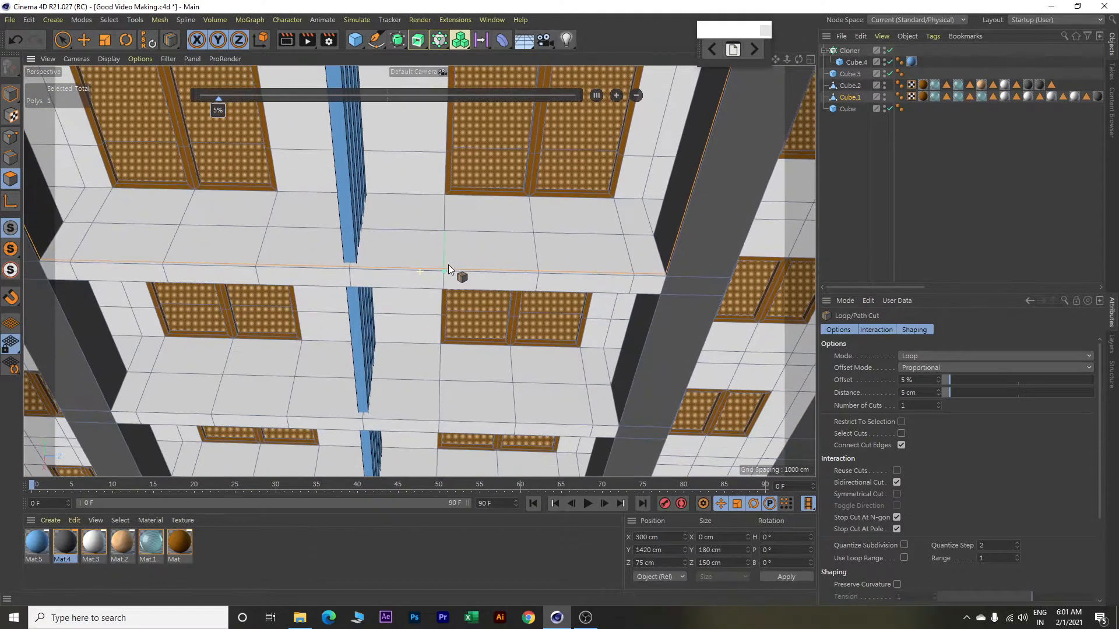
left_click(438, 413)
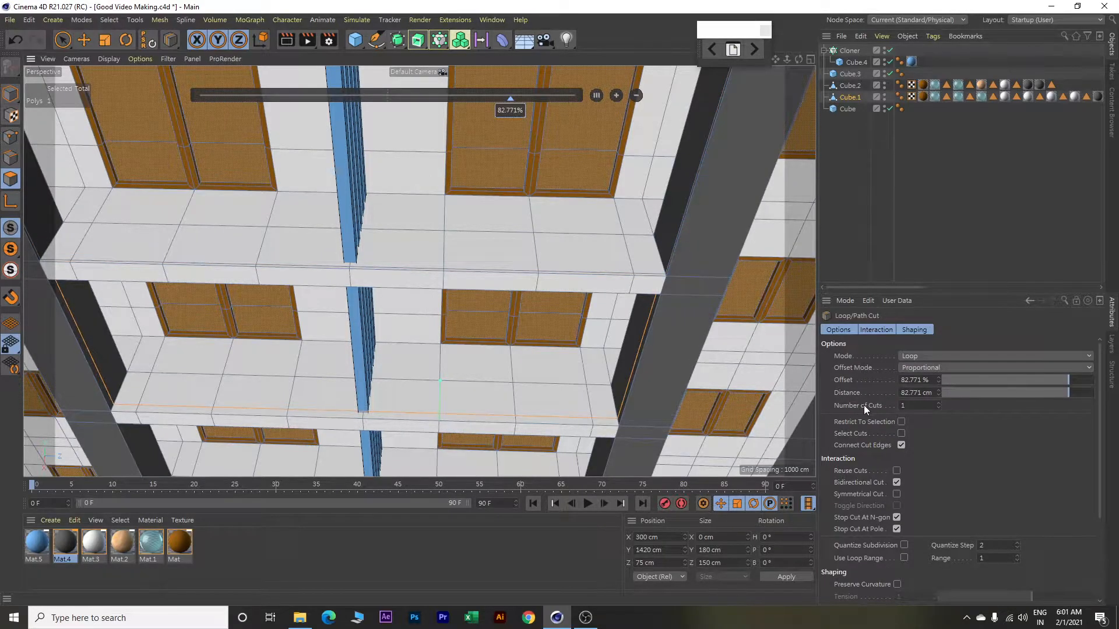
left_click_drag(933, 393, 859, 395)
type("95")
key("Return")
Add a loop cut along the outer edge of the sixth balcony slab from the top, at a distance of 5 cm.
mouse_move(434, 410)
middle_mouse_down("alt")
mouse_move(458, 298)
mouse_move(456, 321)
middle_mouse_up("alt")
scroll(456, 321, "up", 2)
middle_click_drag(421, 418, 441, 327, "alt")
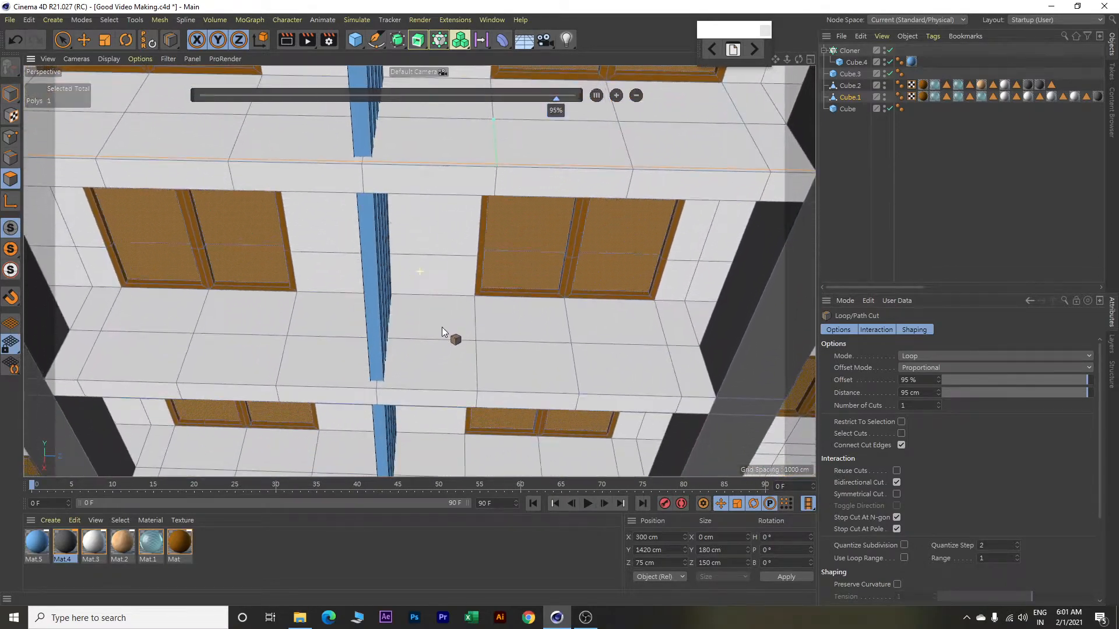
left_click(478, 387)
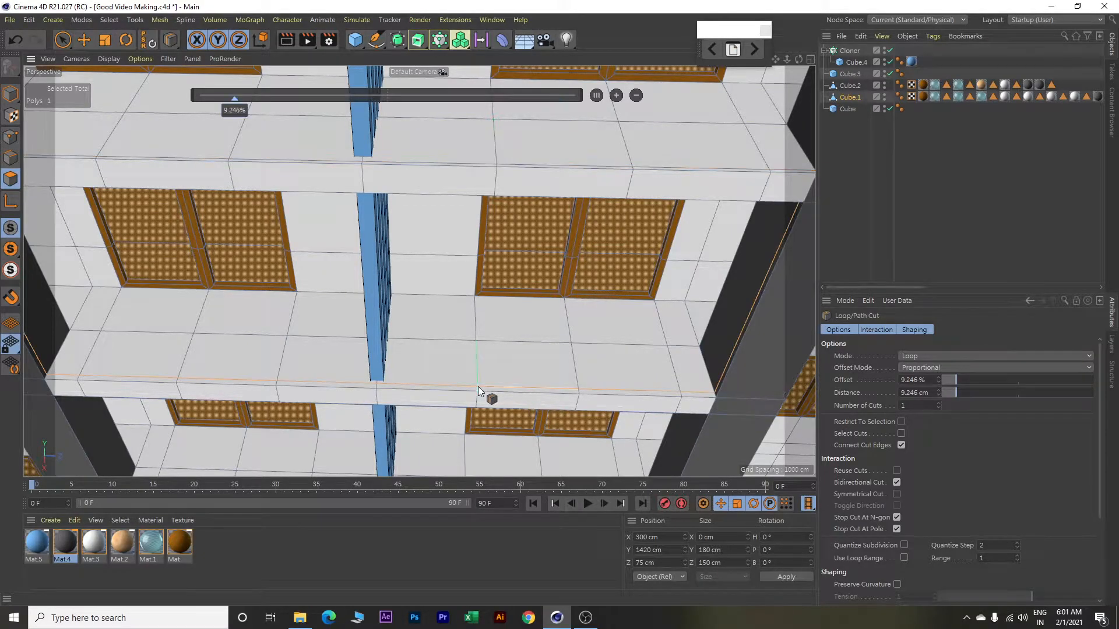
left_click(915, 393)
type("5")
key("Return")
Add a loop cut along the outer edge of the seventh balcony slab from the top, at a distance of 5 cm.
left_click_drag(548, 385, 552, 195, "alt")
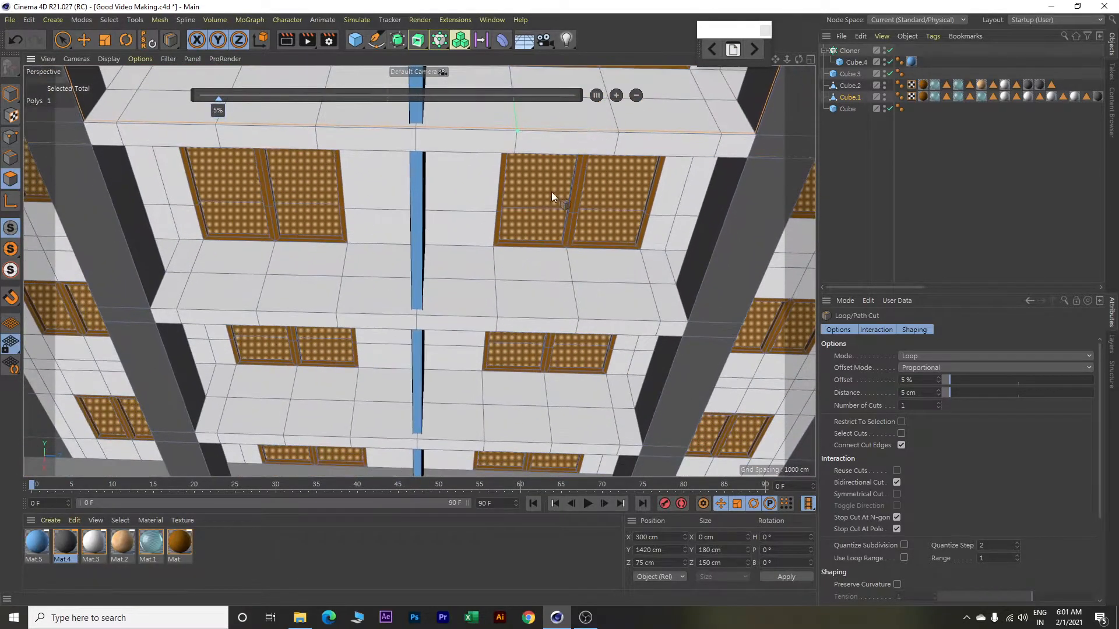
left_click(498, 311)
double_click(909, 393)
type("5")
key("Return")
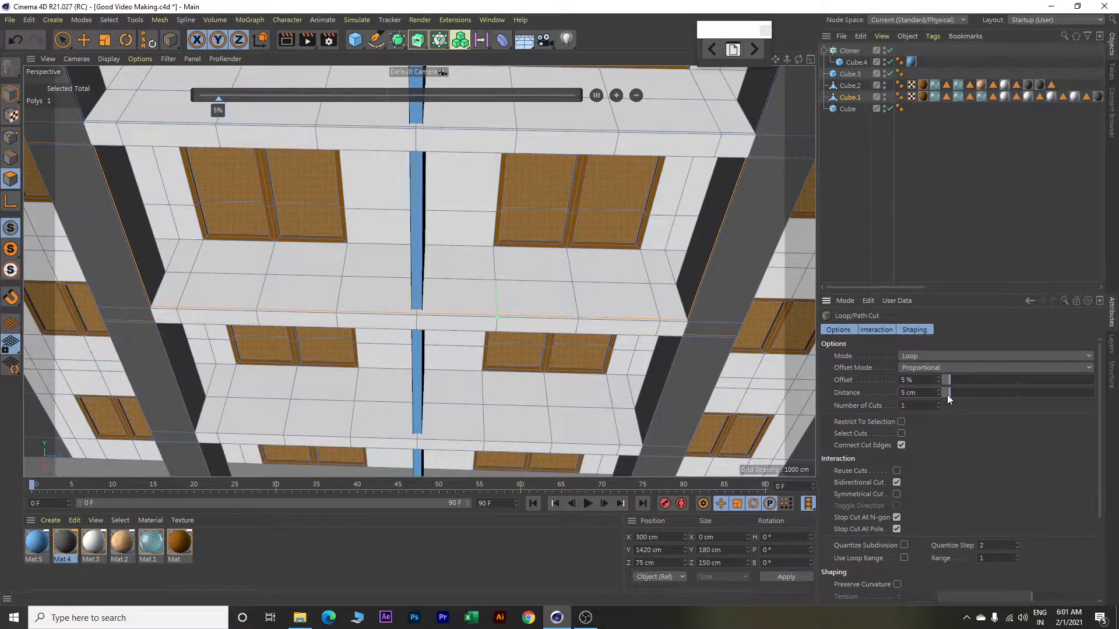
Add a loop cut along the outer edge of the lowest balcony slab, at a distance of 5 cm.
scroll(477, 440, "up", 5)
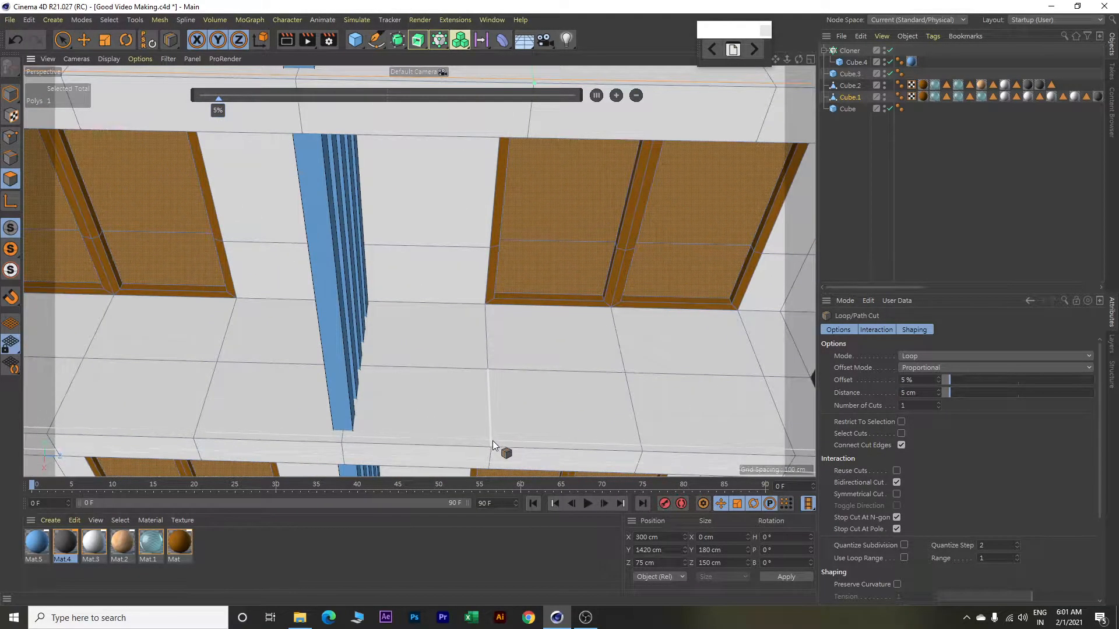
left_click(492, 440)
double_click(926, 392)
type("5")
key("Return")
Select all the narrow strip polygons along the outer edge of the lowest balcony slab.
scroll(533, 239, "down", 6)
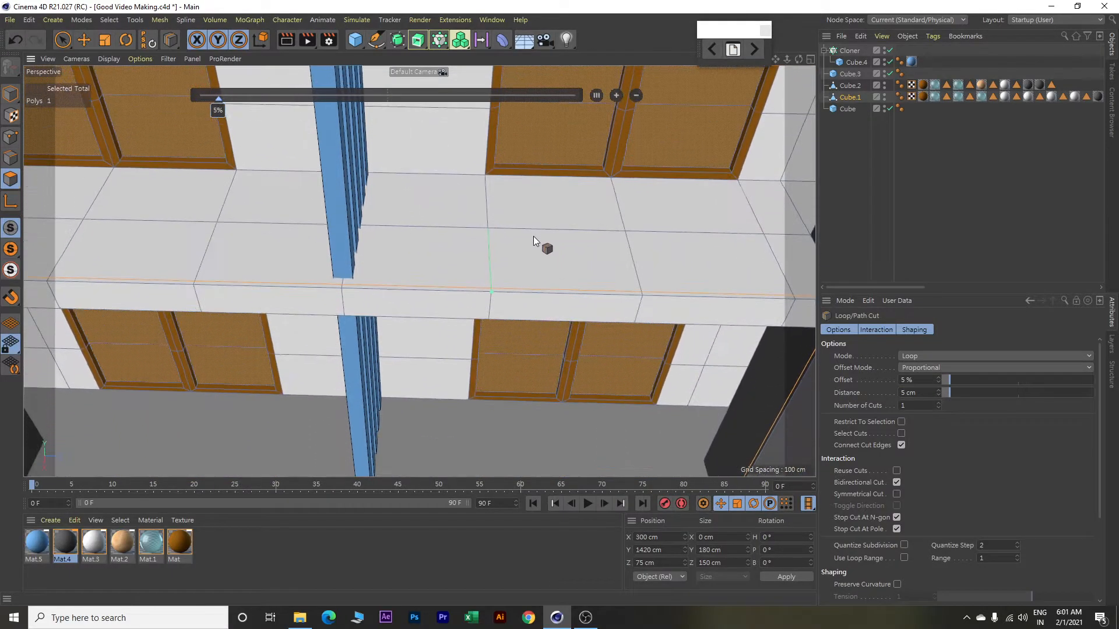
scroll(534, 259, "up", 5)
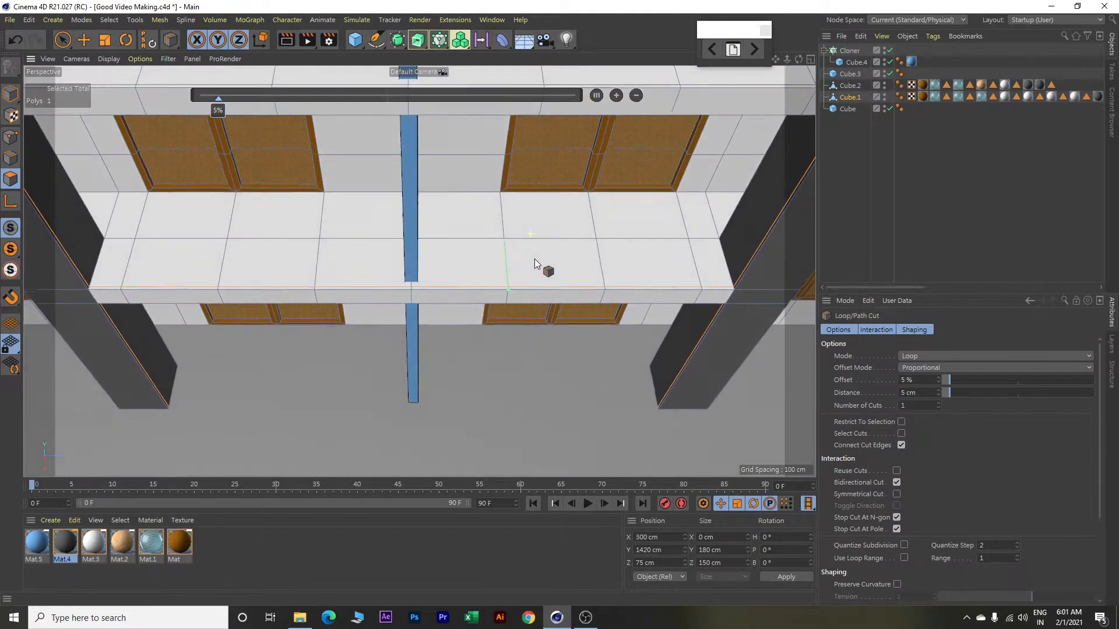
left_click_drag(534, 258, 607, 282, "alt")
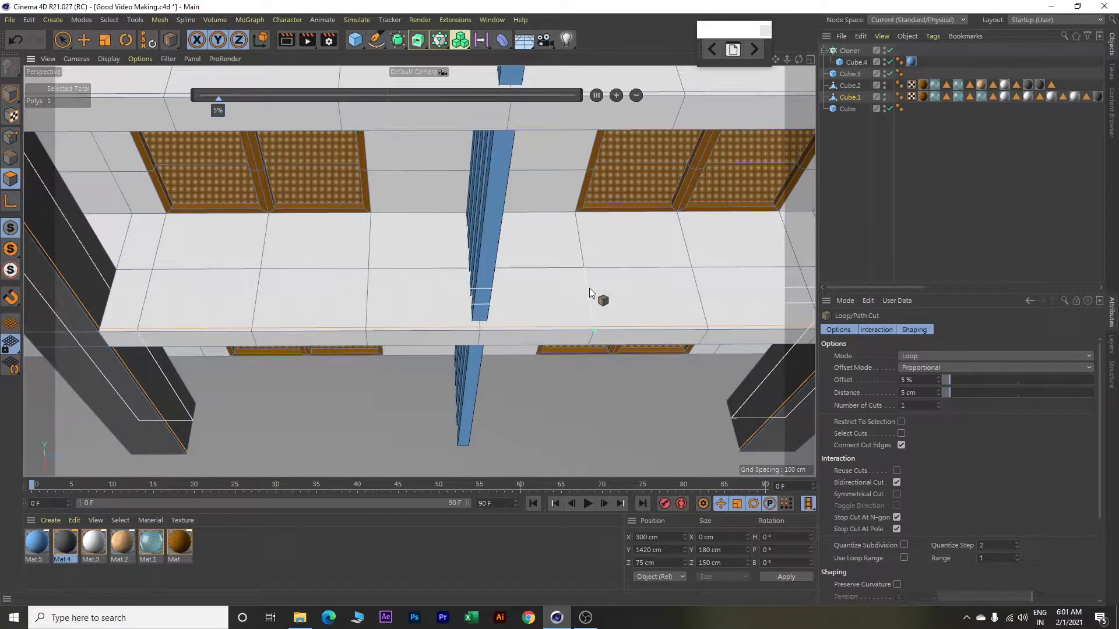
key("e")
scroll(251, 347, "up", 4)
middle_click_drag(323, 269, 430, 281, "alt")
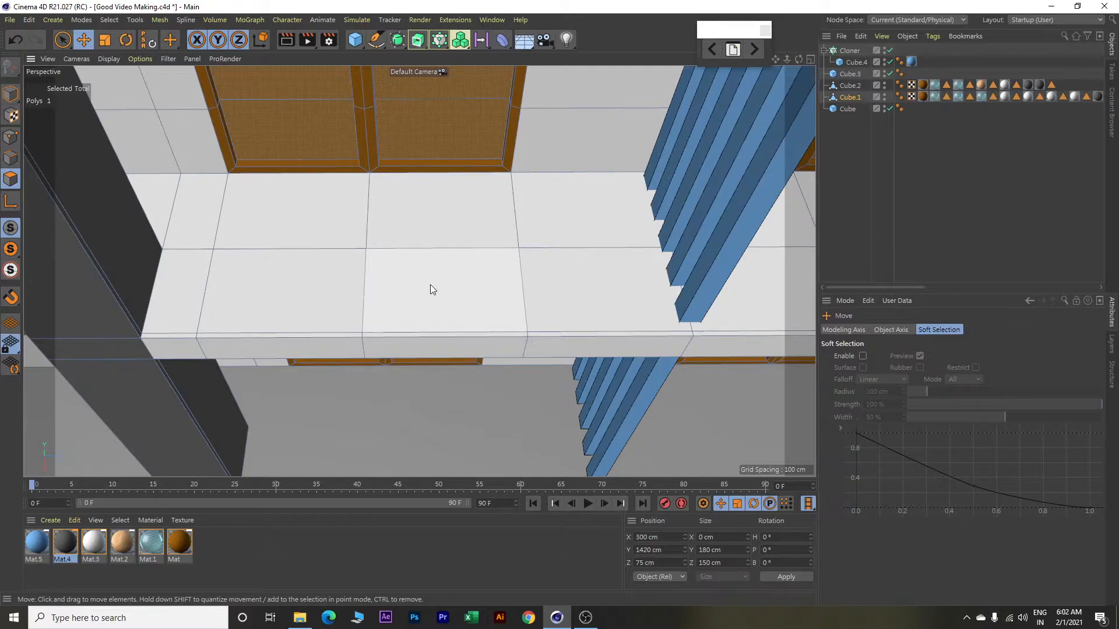
left_click(183, 337)
left_click(217, 337, "shift")
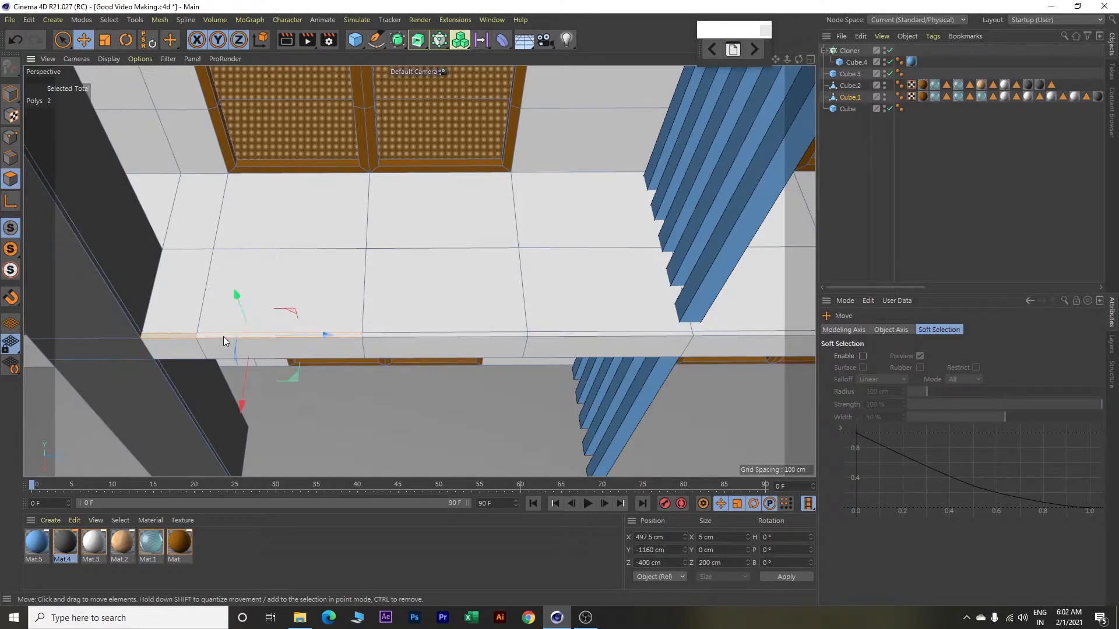
left_click(389, 335, "shift")
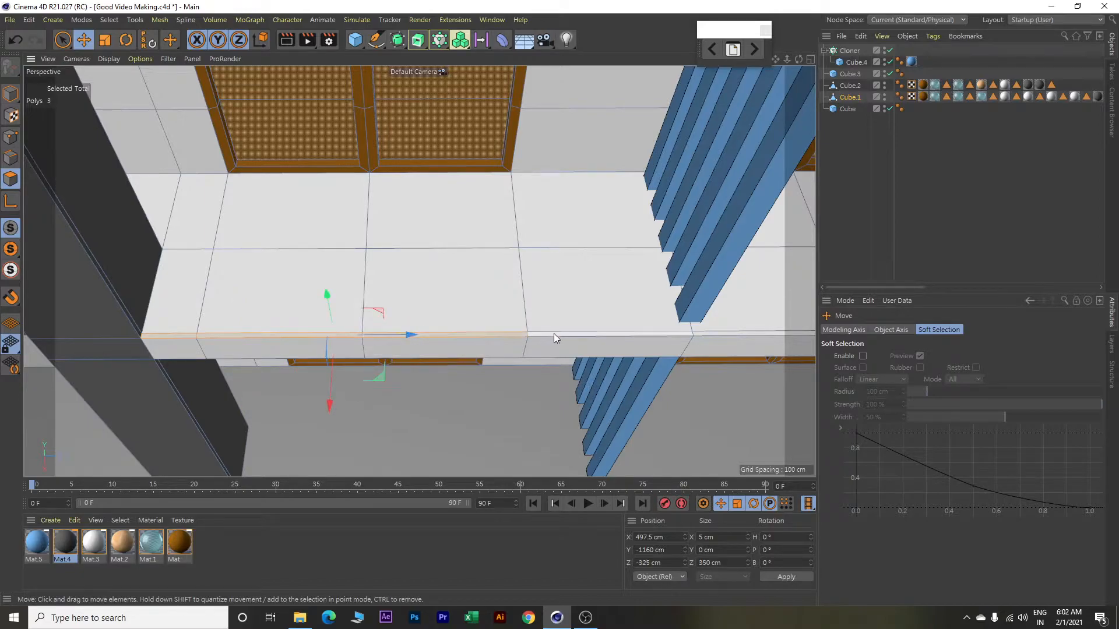
left_click(569, 336, "shift")
left_click(716, 335, "shift")
middle_click_drag(729, 316, 349, 332, "alt")
left_click(349, 334, "shift")
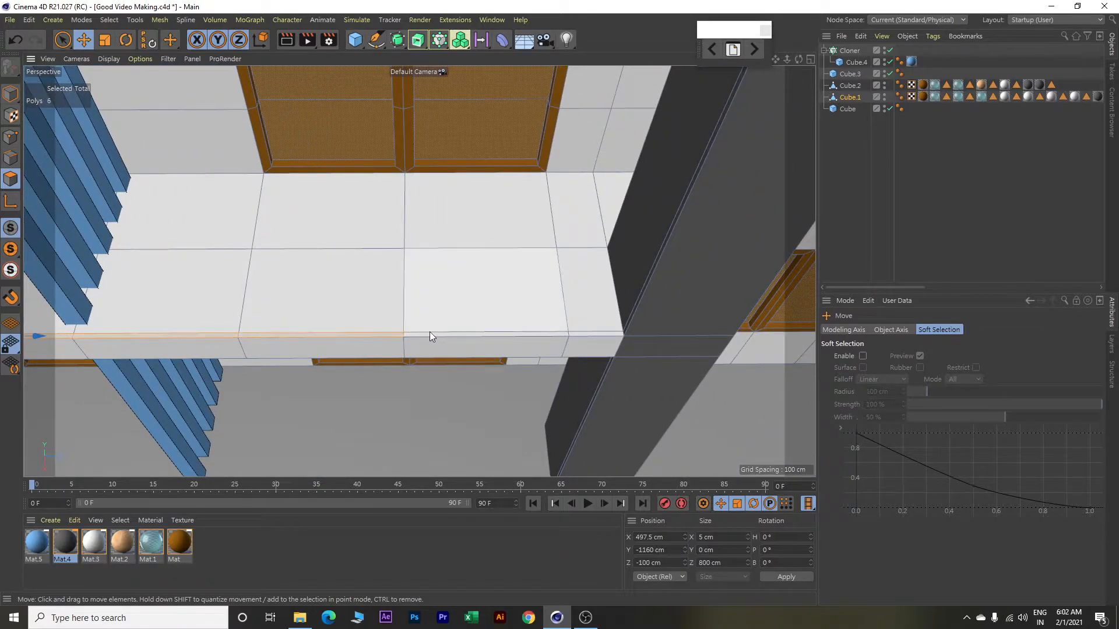
left_click(433, 335, "shift")
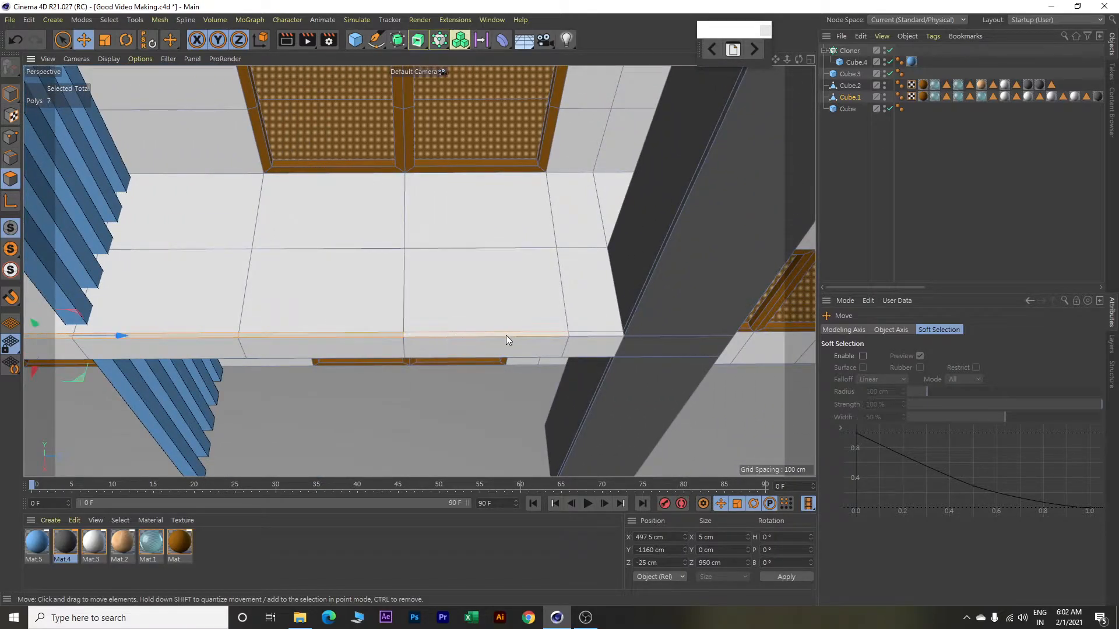
left_click(580, 334, "shift")
scroll(526, 338, "down", 3)
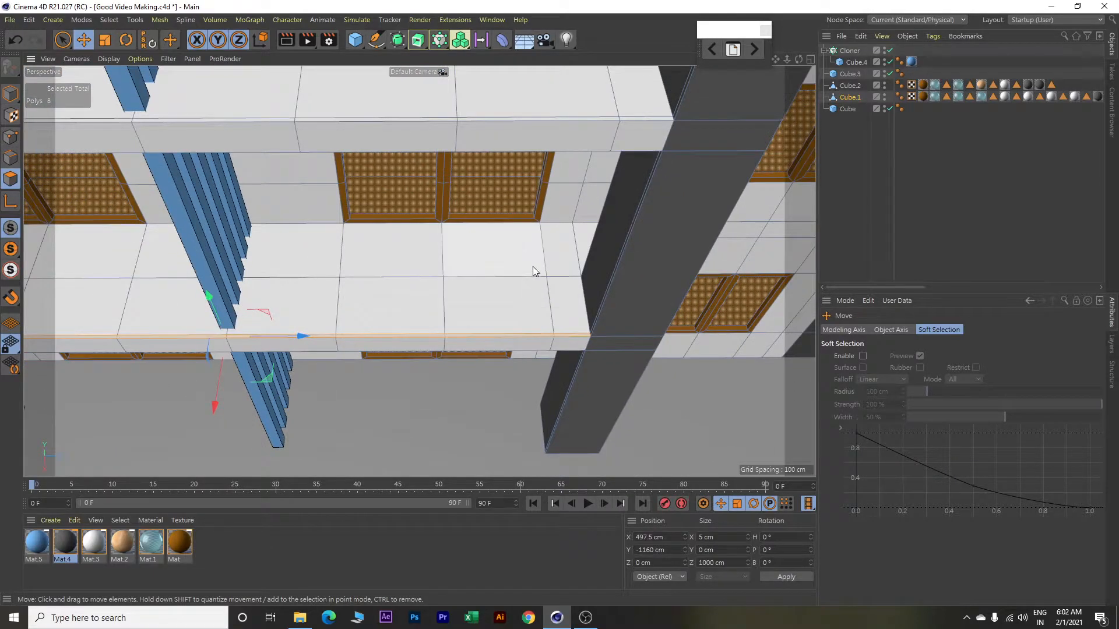
Add the narrow outer-edge strip polygons of the second balcony slab from the bottom to the selection.
scroll(612, 122, "up", 2)
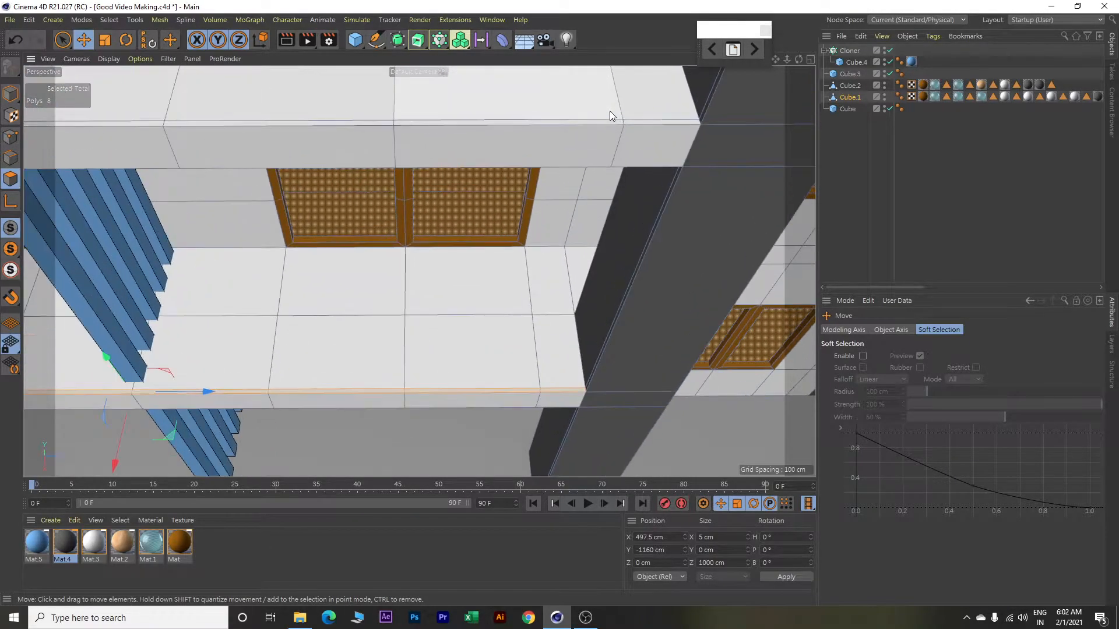
left_click(640, 122, "shift")
left_click(615, 122, "shift")
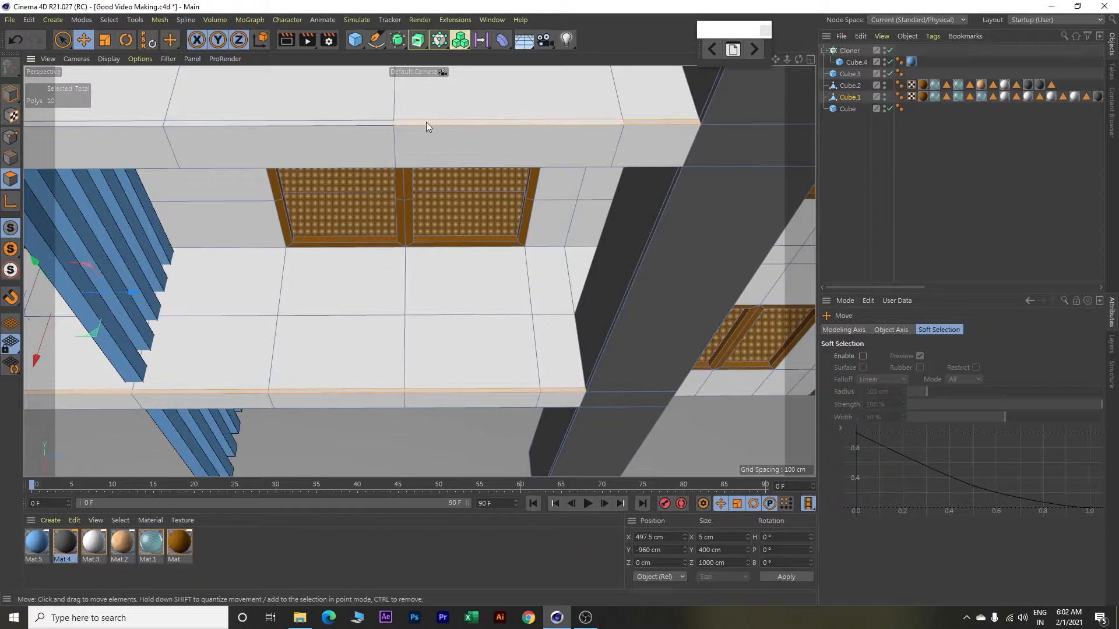
left_click(377, 123, "shift")
middle_click_drag(388, 150, 700, 268, "alt")
left_click(315, 246, "shift")
left_click(248, 246, "shift")
middle_click_drag(293, 247, 509, 299, "alt")
scroll(510, 299, "down", 3)
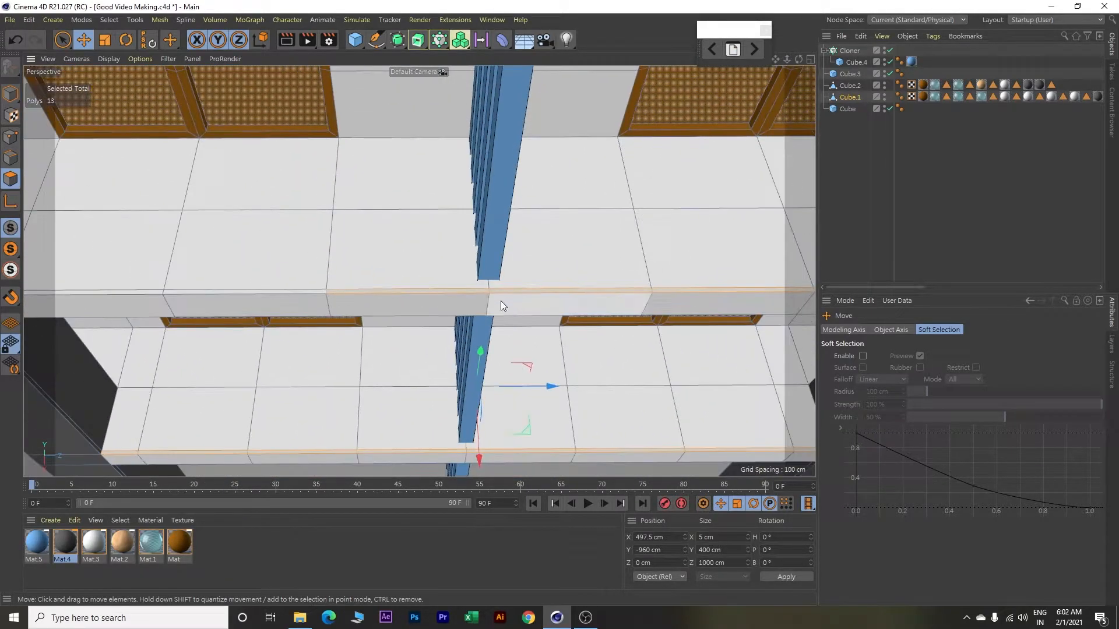
left_click(307, 293, "shift")
left_click(140, 294, "shift")
Add the narrow outer-edge strip polygons of the third balcony slab from the bottom to the selection.
left_click_drag(139, 293, 493, 340, "alt")
left_click(82, 287, "shift")
left_click(101, 289, "shift")
left_click(208, 290, "shift")
left_click(324, 288, "shift")
left_click(483, 287, "shift")
left_click(603, 287, "shift")
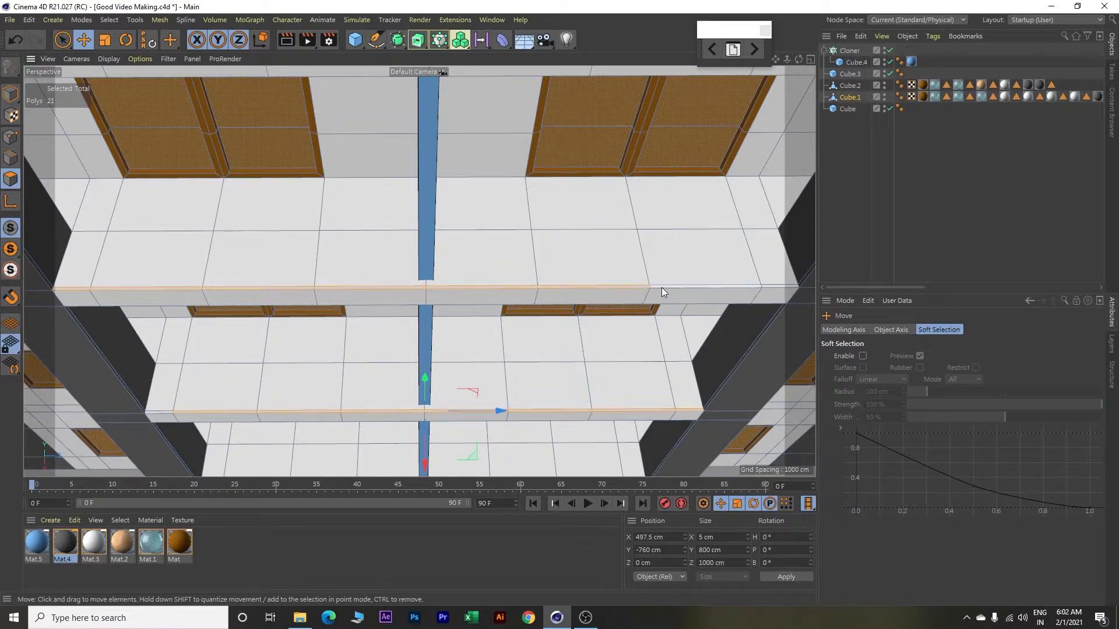
left_click(674, 287, "shift")
left_click(770, 285, "shift")
Add the narrow outer-edge strip polygons of the fourth balcony slab from the bottom to the selection.
scroll(618, 257, "down", 3)
middle_click_drag(618, 257, 569, 395, "alt")
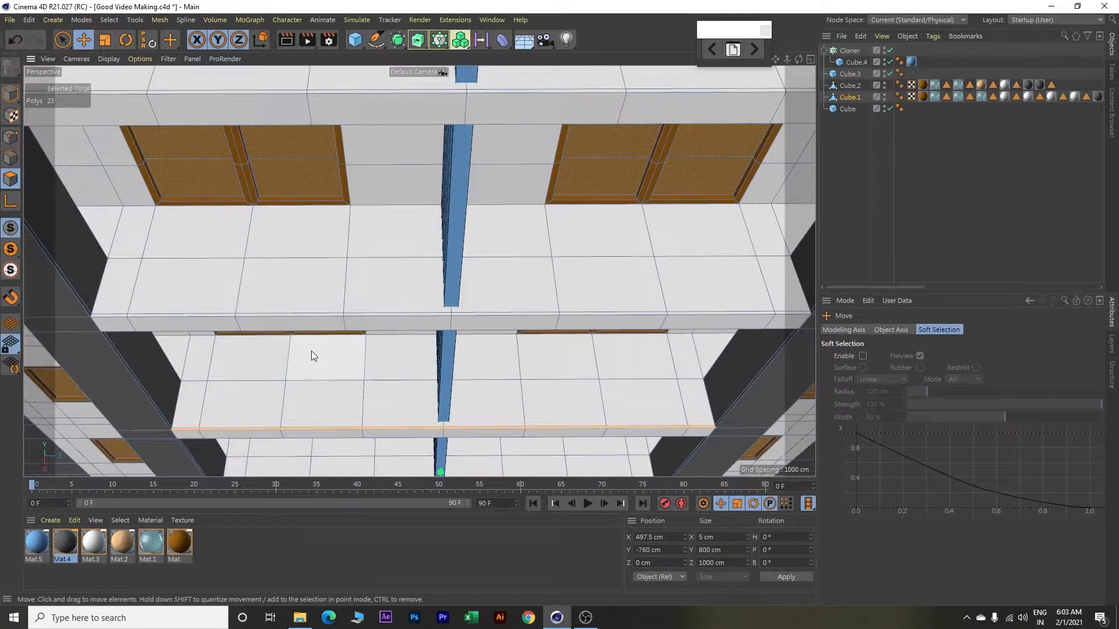
scroll(247, 338, "up", 4)
scroll(247, 337, "down", 2)
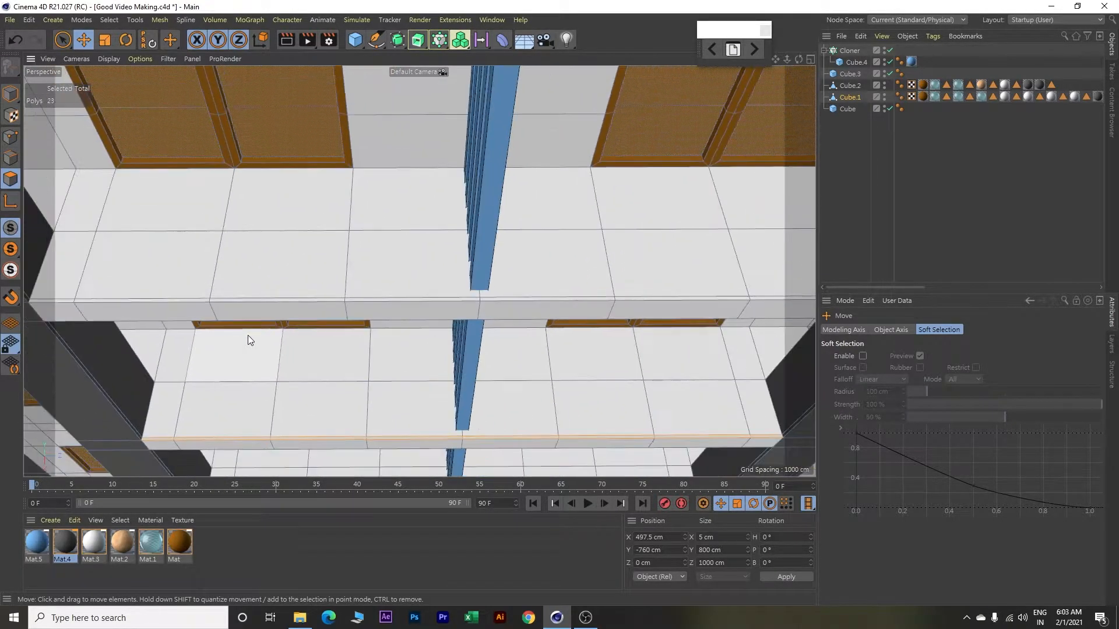
left_click(69, 300, "shift")
left_click(84, 300, "shift")
left_click(219, 300, "shift")
left_click(358, 300, "shift")
left_click(505, 297, "shift")
left_click(632, 298, "shift")
middle_click_drag(689, 298, 526, 303, "alt")
left_click(619, 303, "shift")
left_click(732, 304, "shift")
Add the narrow outer-edge strip polygons of the fifth balcony slab from the bottom to the selection.
scroll(608, 312, "down", 5)
scroll(517, 258, "up", 1)
middle_click_drag(517, 258, 544, 343, "alt")
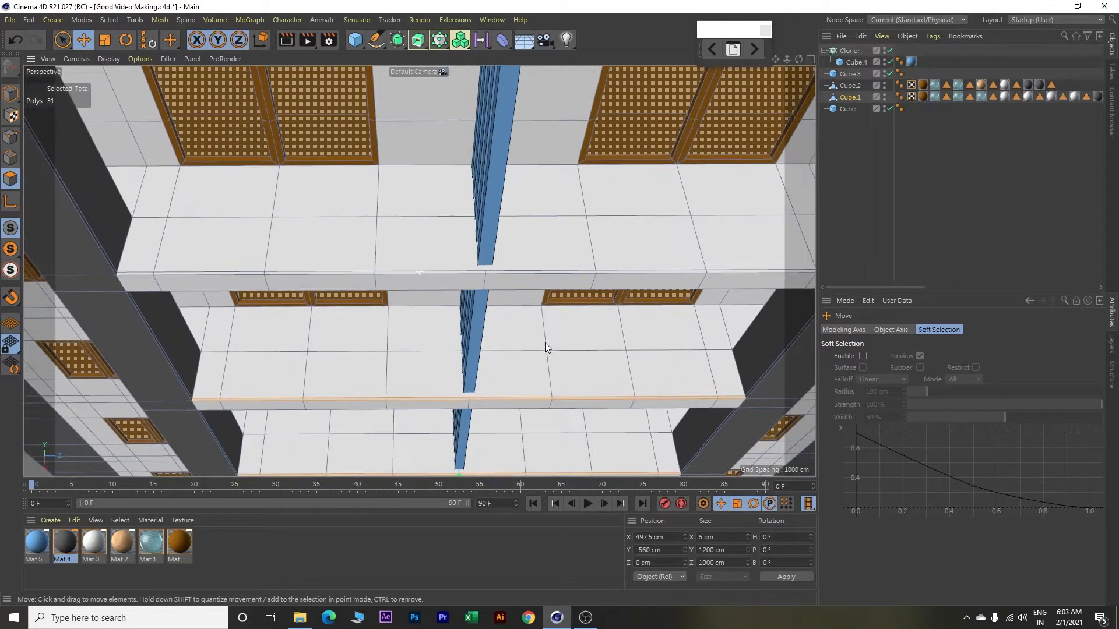
left_click(148, 273, "shift")
left_click(180, 274, "shift")
left_click(278, 274, "shift")
left_click(408, 274, "shift")
left_click(514, 272, "shift")
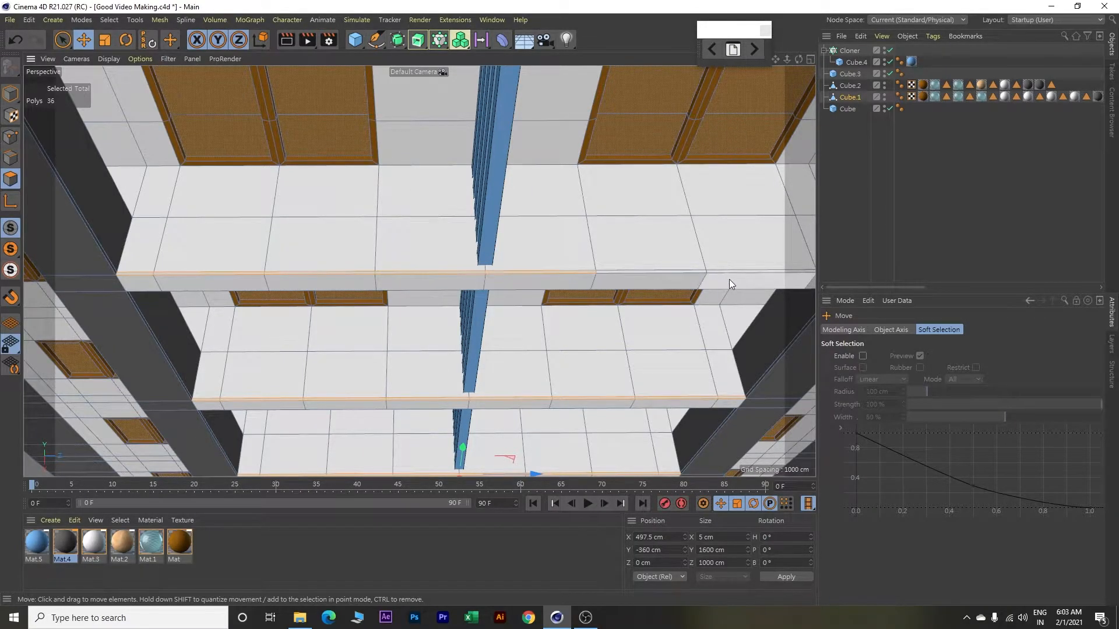
scroll(729, 279, "up", 3)
left_click(693, 269, "shift")
left_click(712, 271, "shift")
left_click_drag(712, 271, 712, 280, "alt")
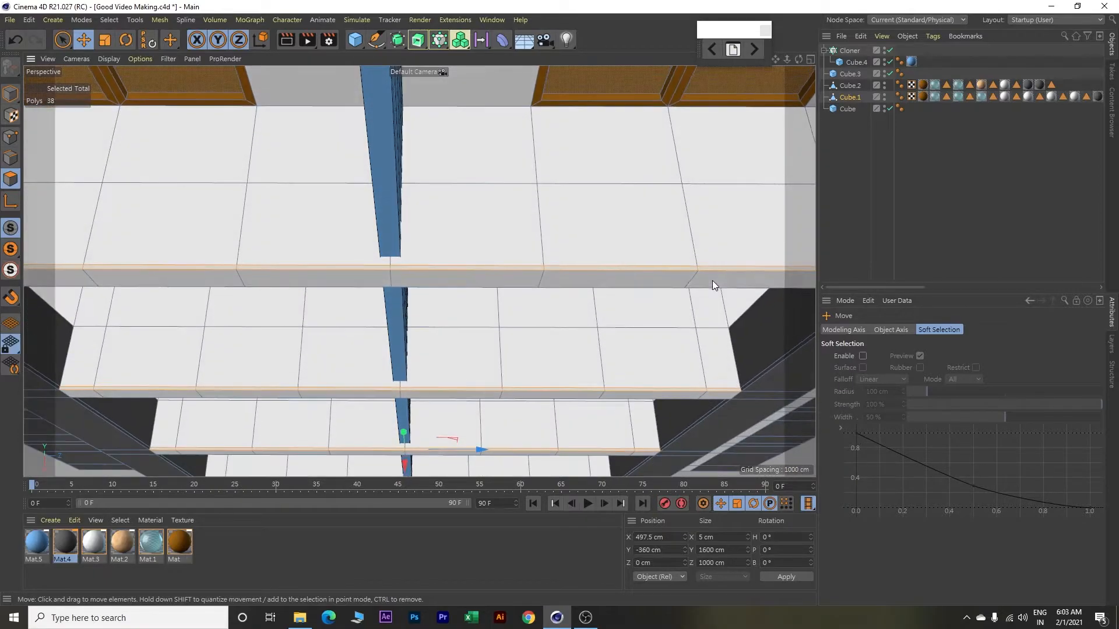
middle_click_drag(713, 280, 510, 286, "alt")
left_click(662, 295, "shift")
Add the narrow outer-edge strip polygons of the sixth balcony slab from the bottom to the selection.
scroll(583, 296, "down", 4)
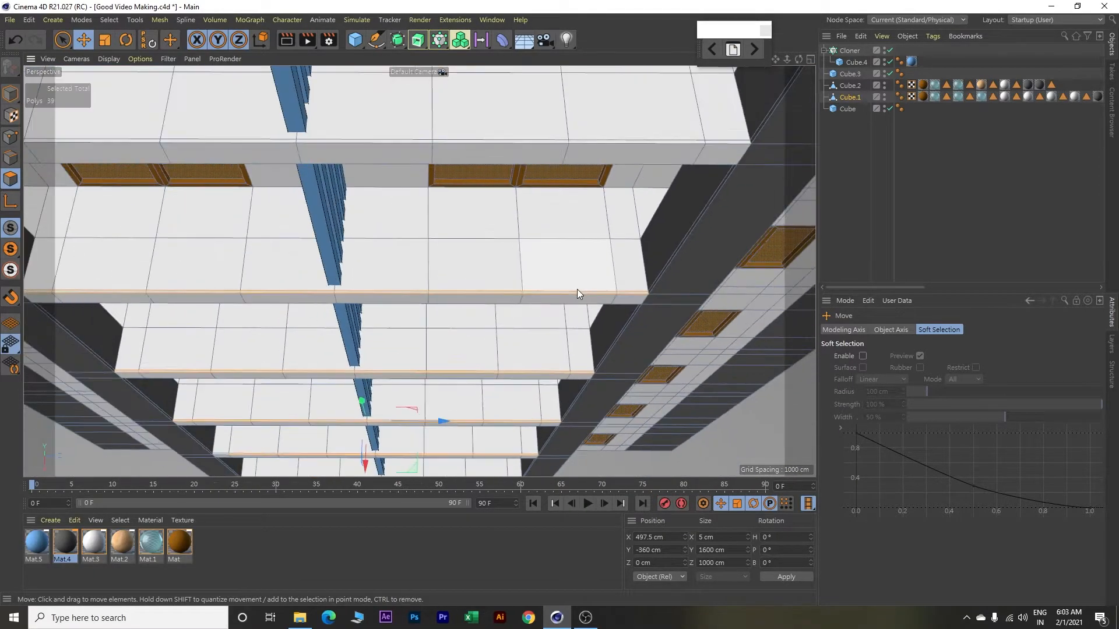
scroll(568, 229, "up", 1)
middle_click_drag(569, 231, 583, 315, "alt")
left_click(733, 264, "shift")
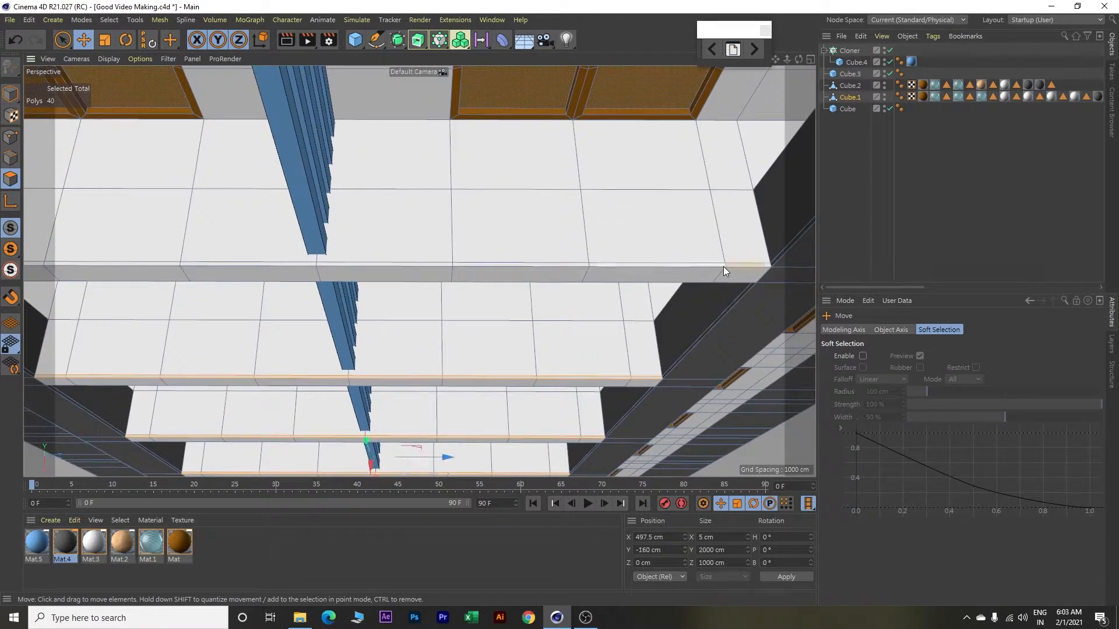
left_click(707, 265, "shift")
left_click(577, 265, "shift")
left_click(439, 264, "shift")
left_click(309, 266, "shift")
left_click_drag(321, 261, 577, 308, "alt")
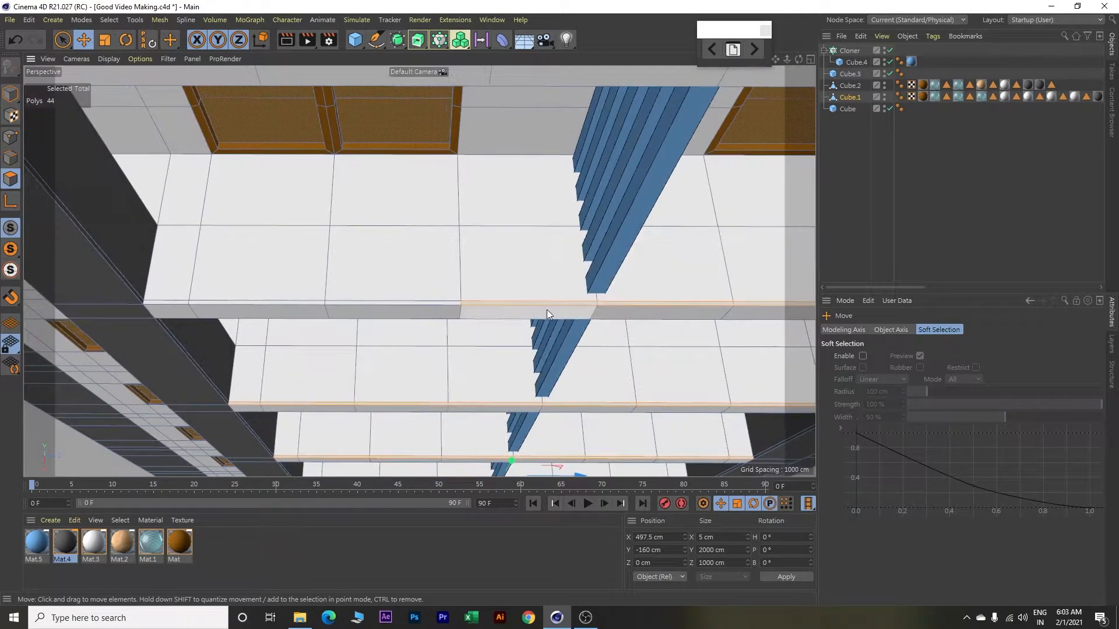
left_click(438, 302, "shift")
left_click(274, 302, "shift")
left_click(185, 303, "shift")
Add the narrow outer-edge strip polygons of the seventh balcony slab from the bottom to the selection.
scroll(276, 304, "down", 3)
middle_click_drag(399, 284, 402, 296, "alt")
left_click_drag(403, 299, 293, 360, "alt")
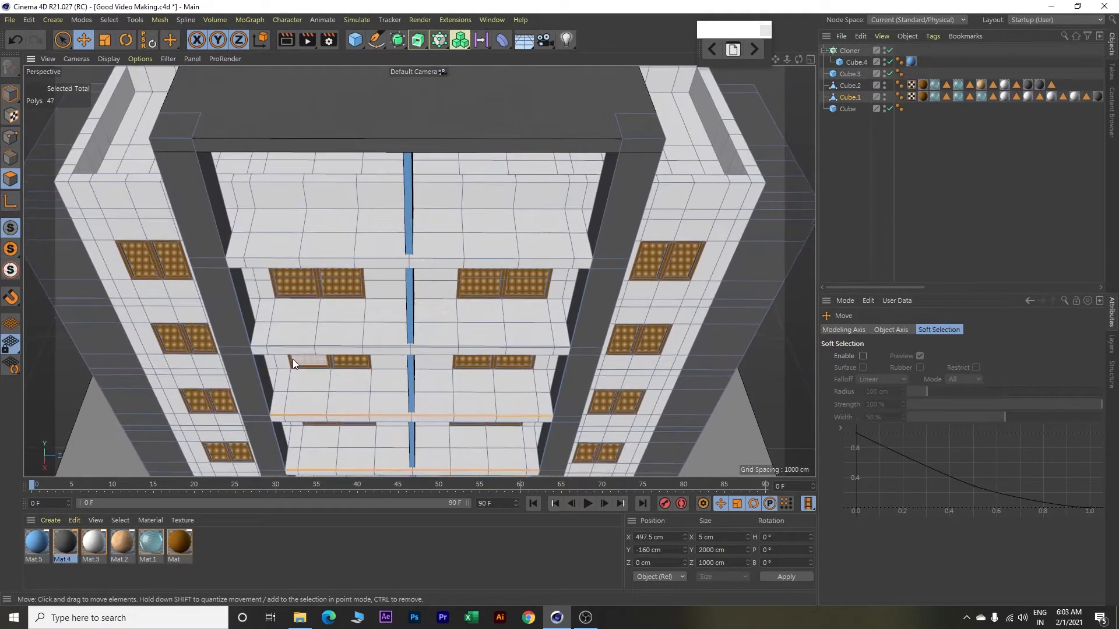
scroll(292, 359, "up", 6)
left_click(218, 326, "shift")
left_click(231, 327, "shift")
left_click(444, 328, "shift")
left_click(490, 329, "shift")
left_click(672, 327, "shift")
left_click_drag(673, 320, 366, 333, "alt")
left_click(416, 329, "shift")
left_click(508, 331, "shift")
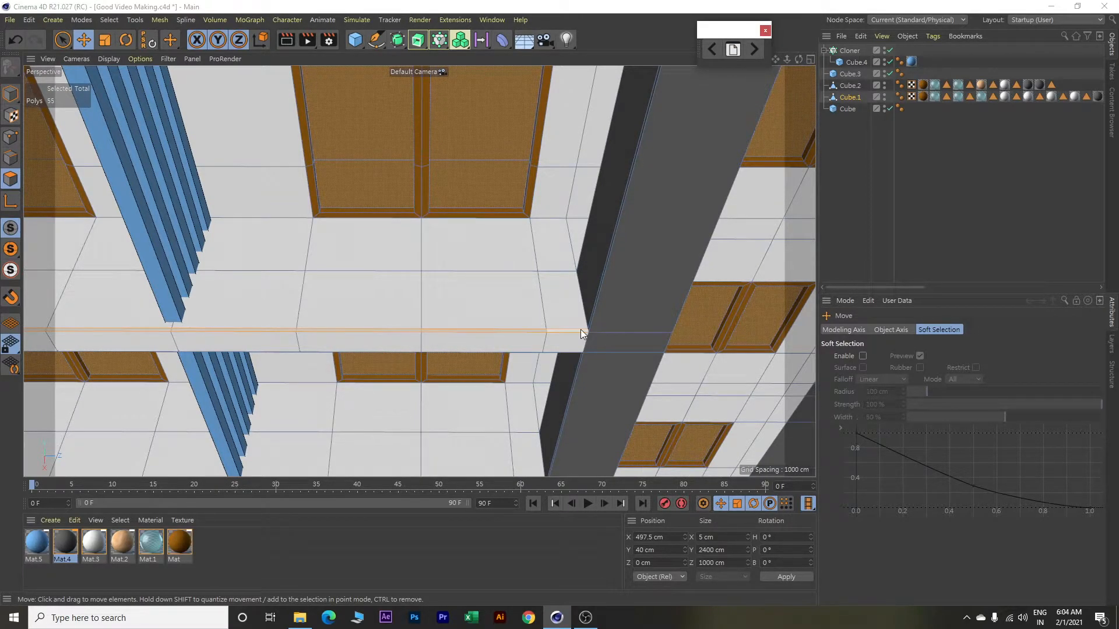
Extrude the selected balcony edge strips upward with an offset of 100 cm to form railing walls.
key("d")
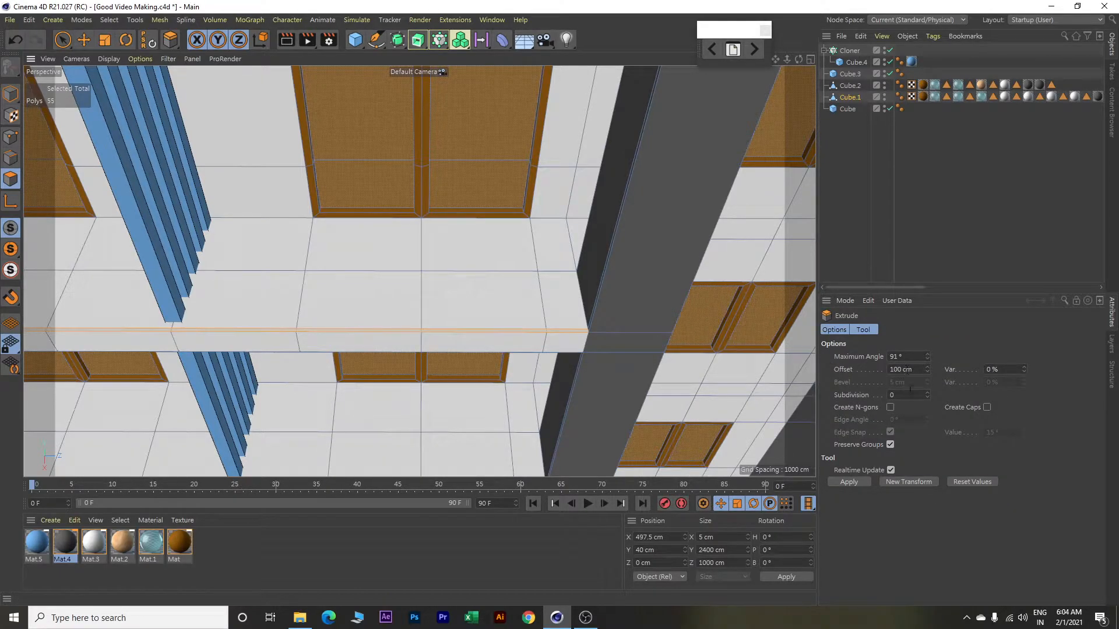
left_click(917, 483)
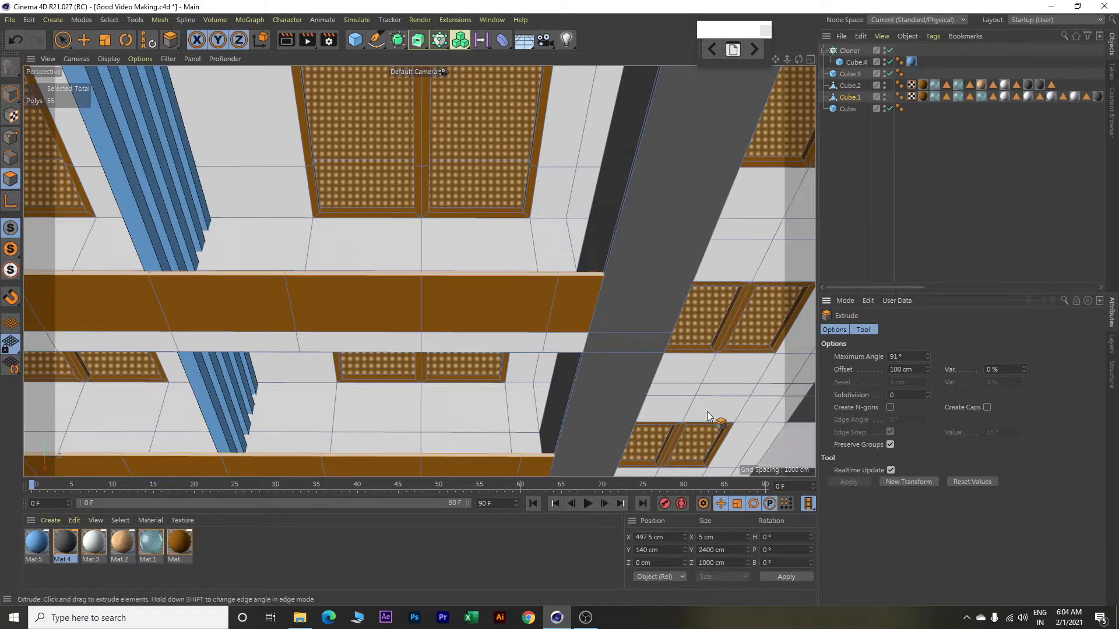
scroll(659, 393, "down", 3)
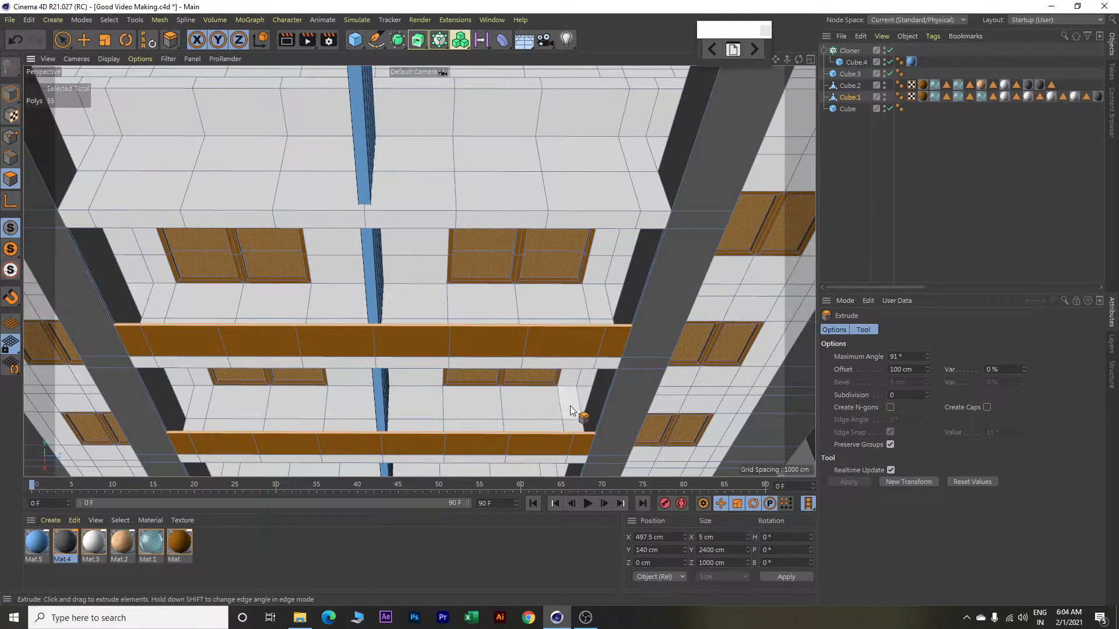
scroll(570, 406, "up", 3)
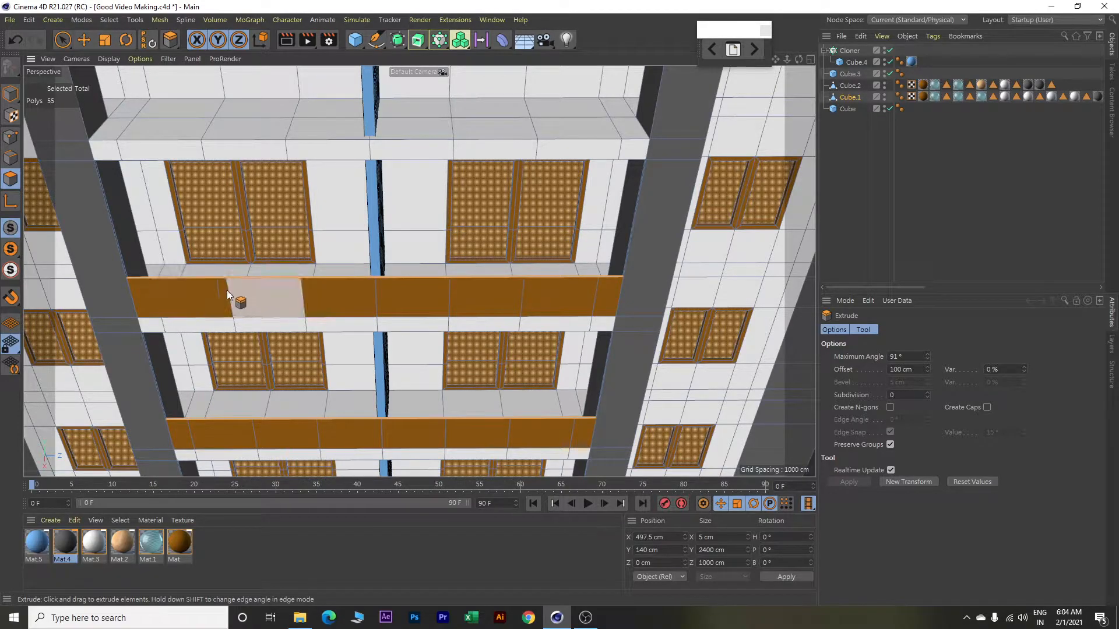
Apply the brown material Mat to the selected top faces of the extruded balcony railings.
scroll(437, 365, "down", 3)
middle_click_drag(451, 370, 477, 305, "alt")
scroll(475, 278, "up", 3)
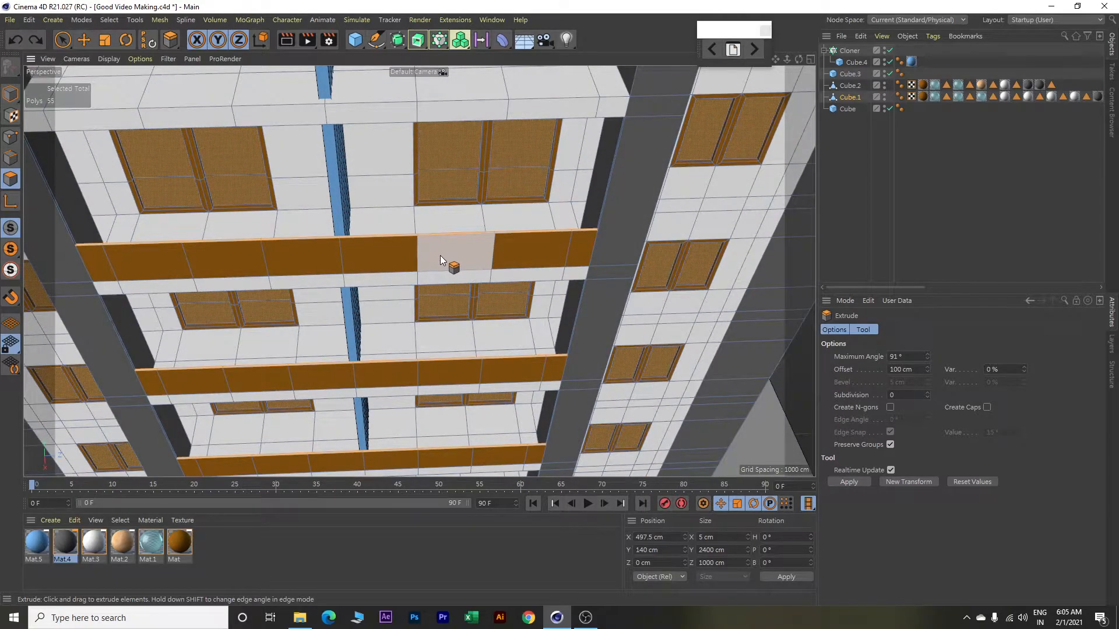
scroll(428, 255, "up", 3)
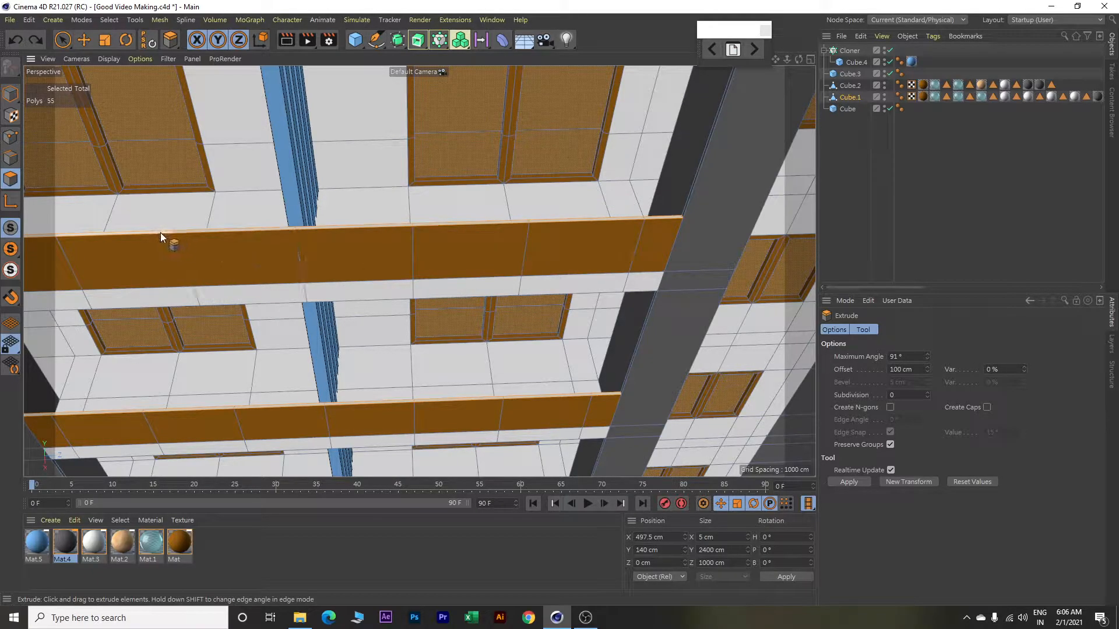
right_click(181, 543)
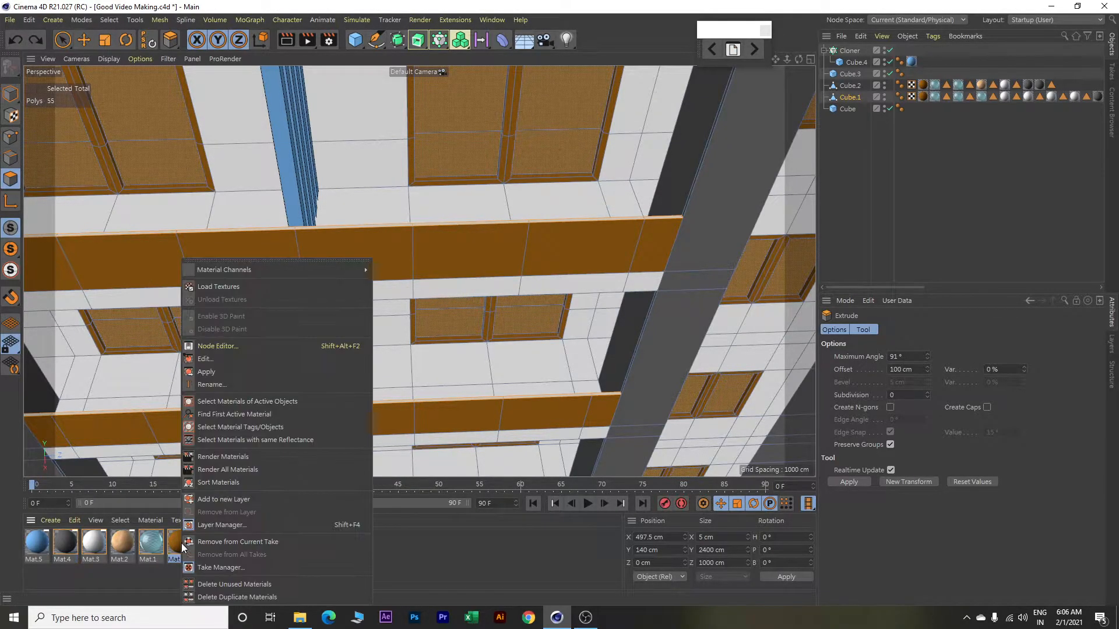
left_click(210, 375)
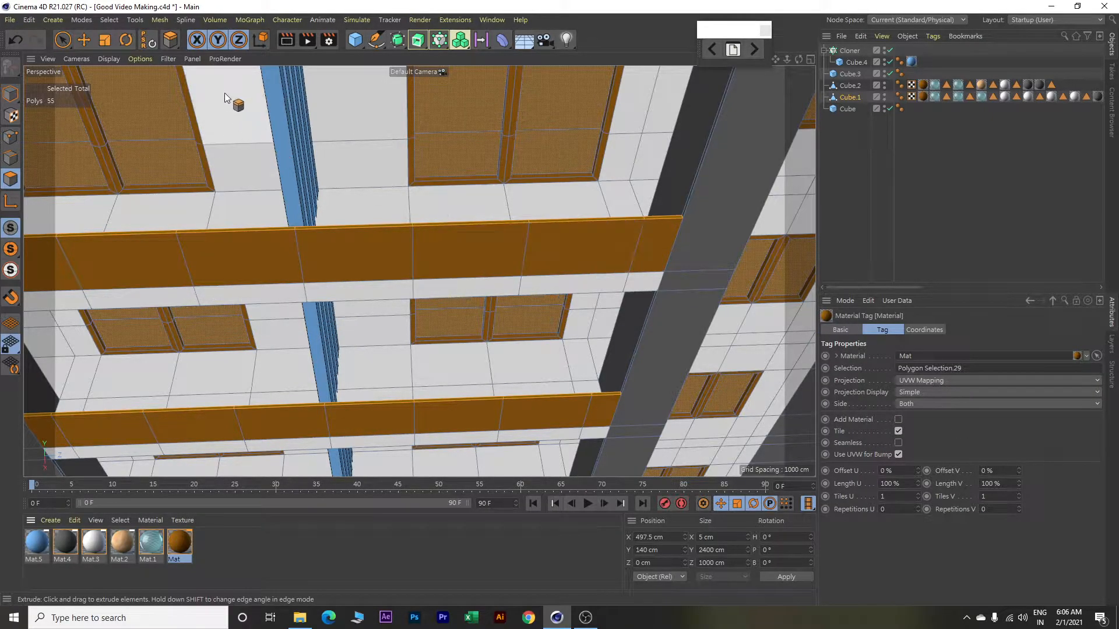
Add the polygon loop of the uppermost extruded balcony railing to the selection with Loop Selection.
left_click(109, 20)
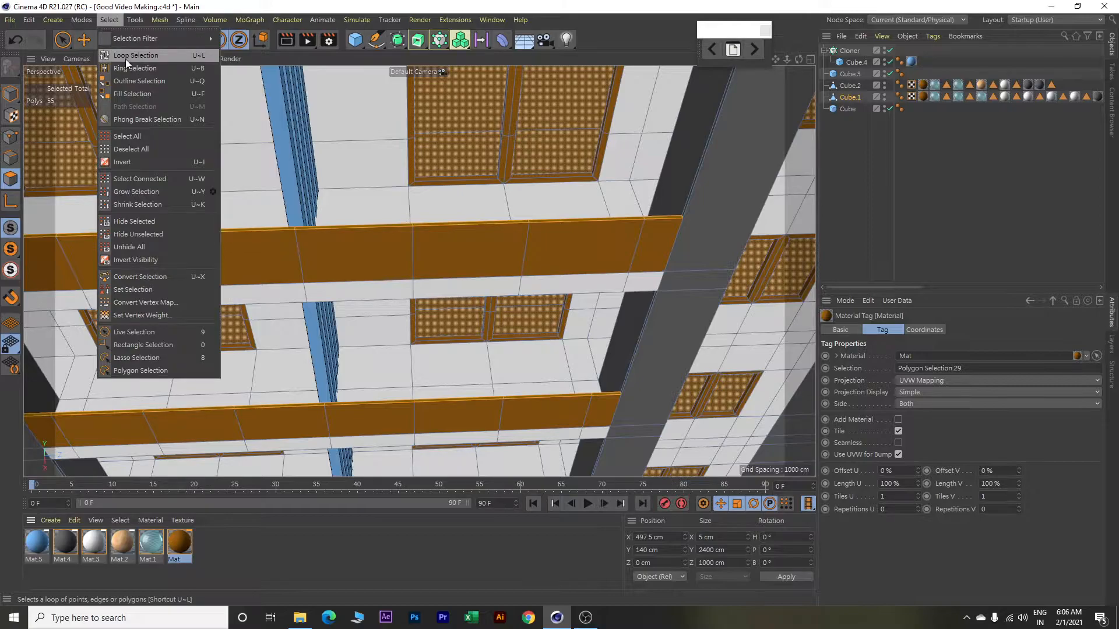
left_click(126, 56)
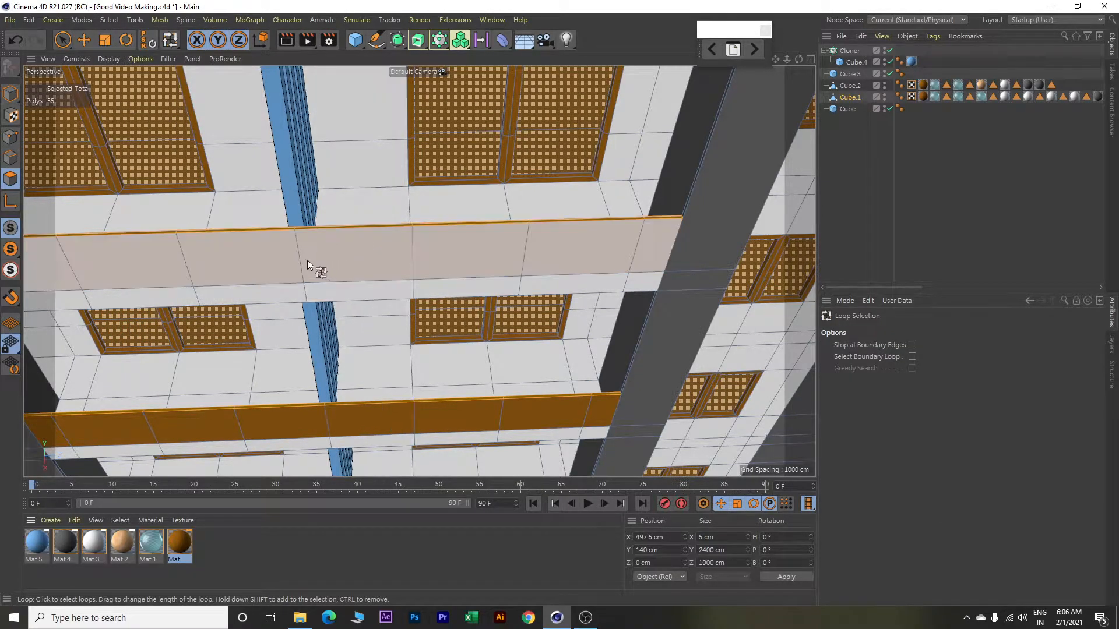
left_click(295, 258)
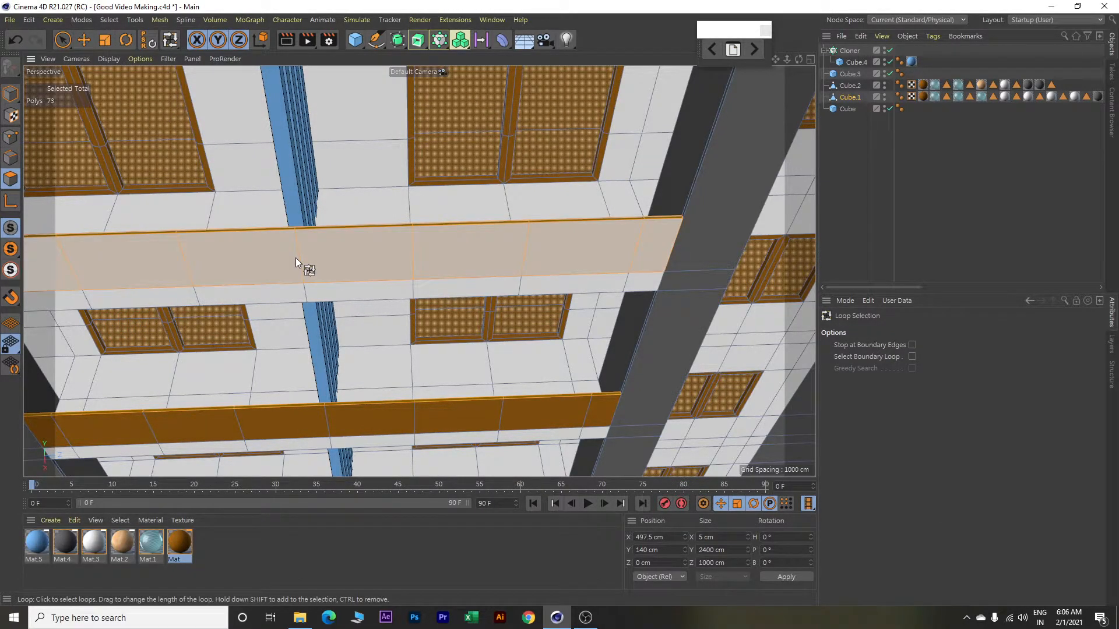
scroll(295, 258, "down", 10)
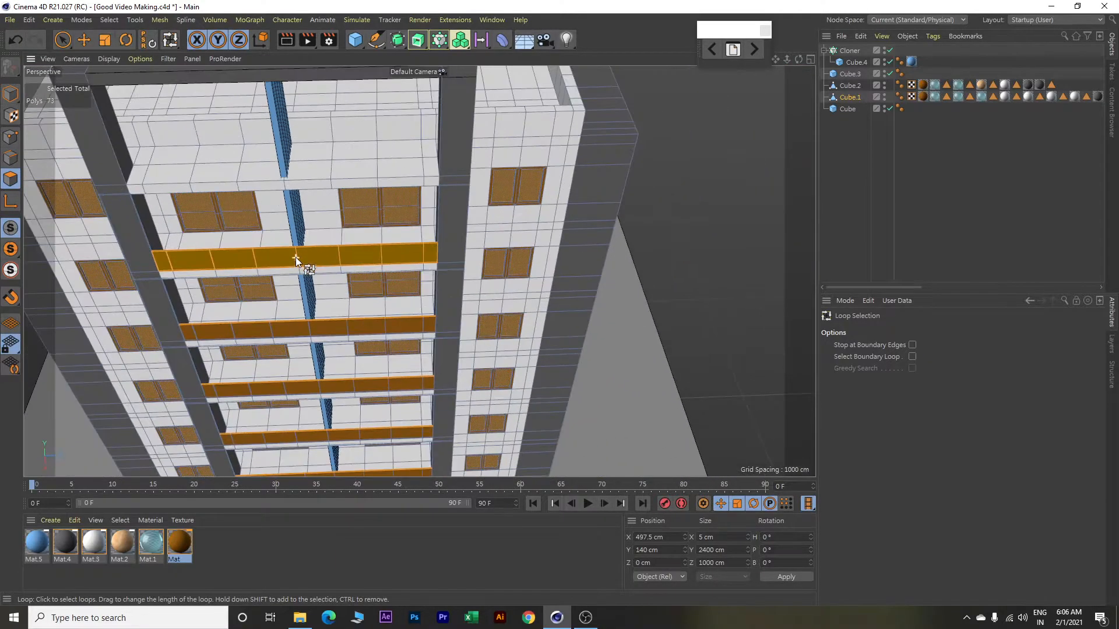
Clear the selection and select the polygon loops of all seven extruded front balcony railings with Loop Selection.
left_click(678, 210)
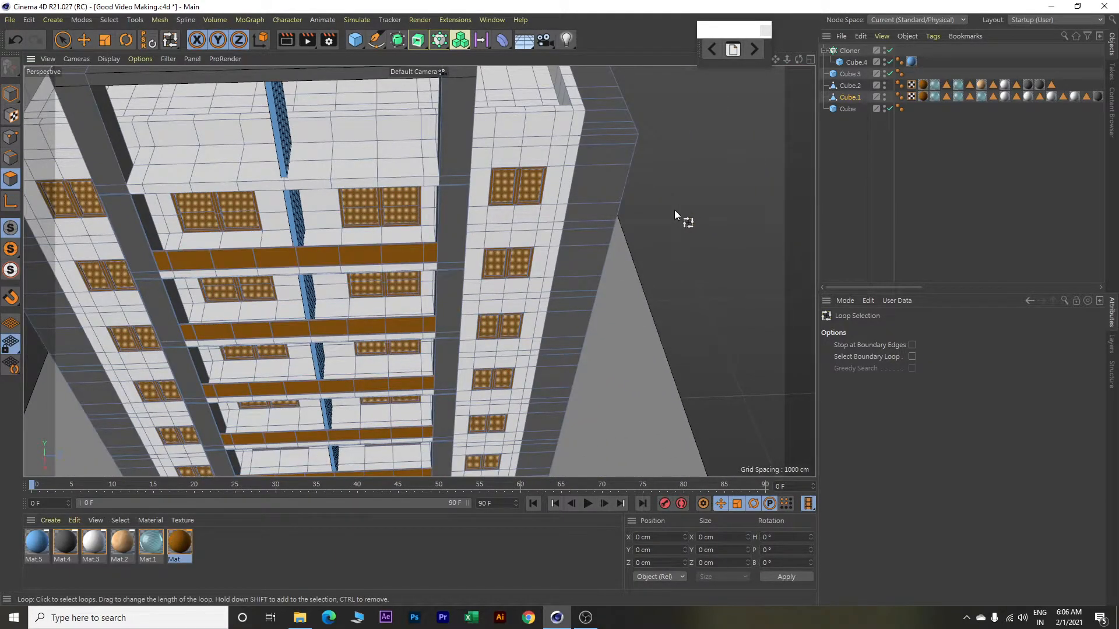
left_click(342, 257)
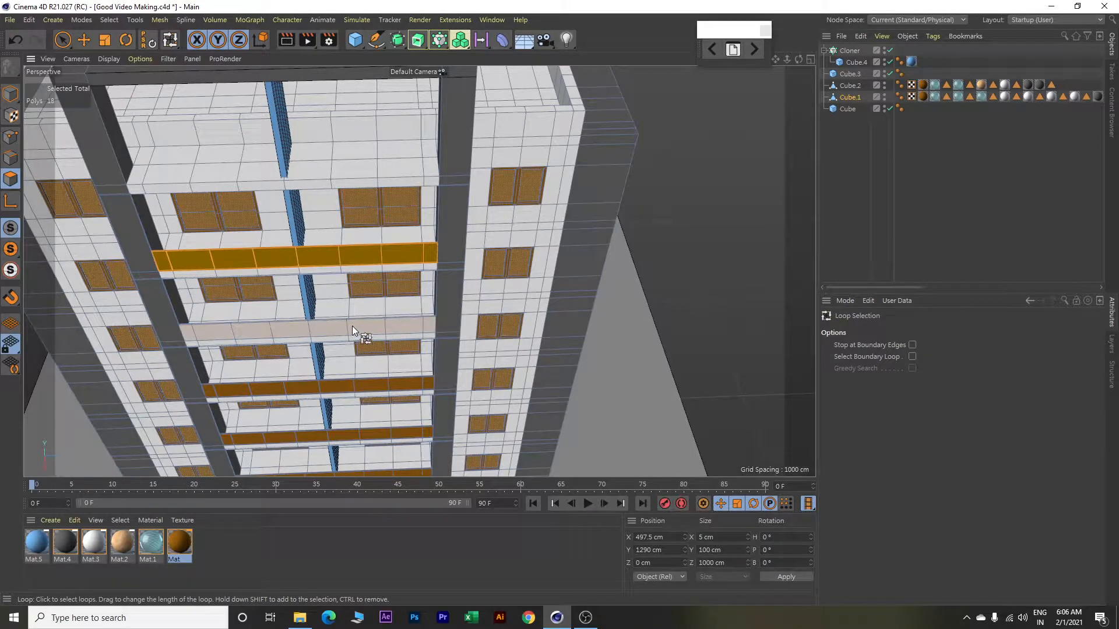
left_click(353, 327, "shift")
left_click(354, 388, "shift")
left_click(357, 433, "shift")
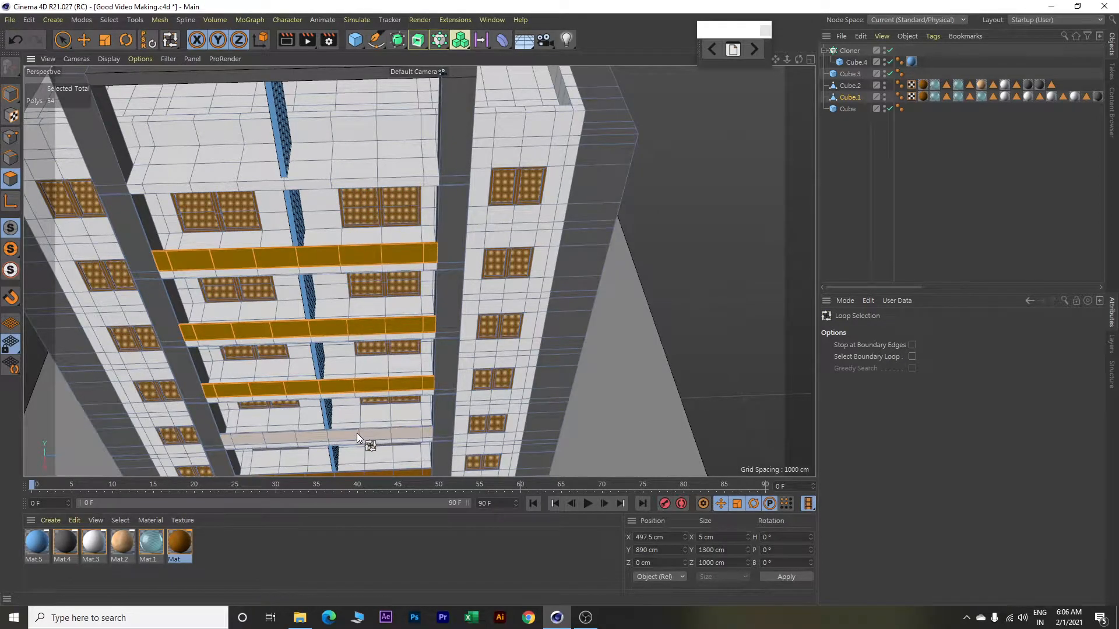
middle_click_drag(374, 402, 395, 157, "alt")
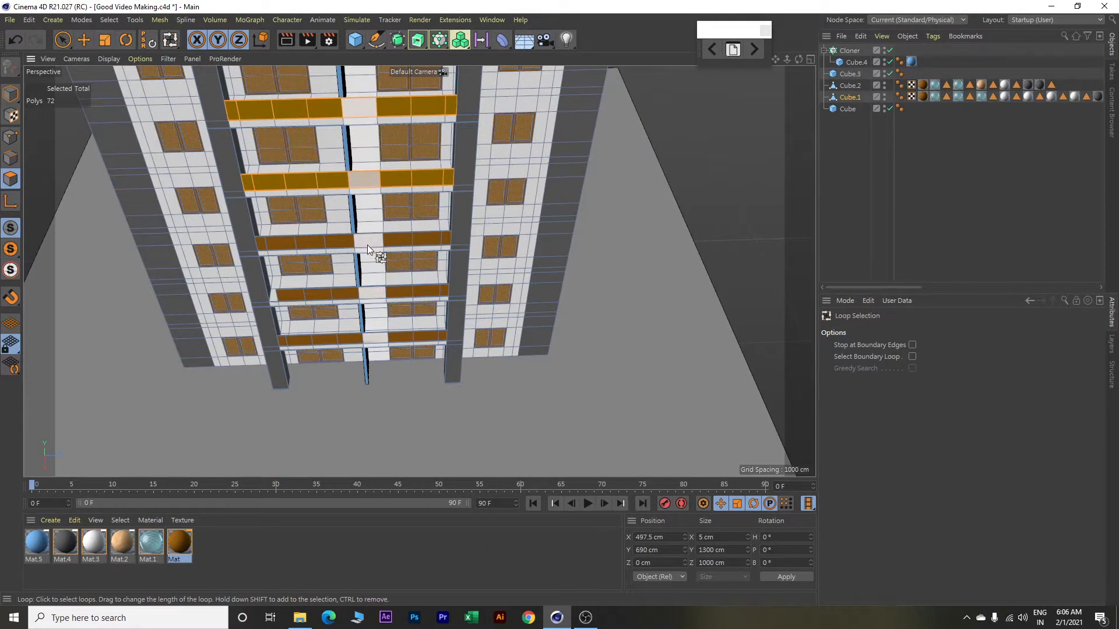
left_click(381, 244, "shift")
left_click(386, 293, "shift")
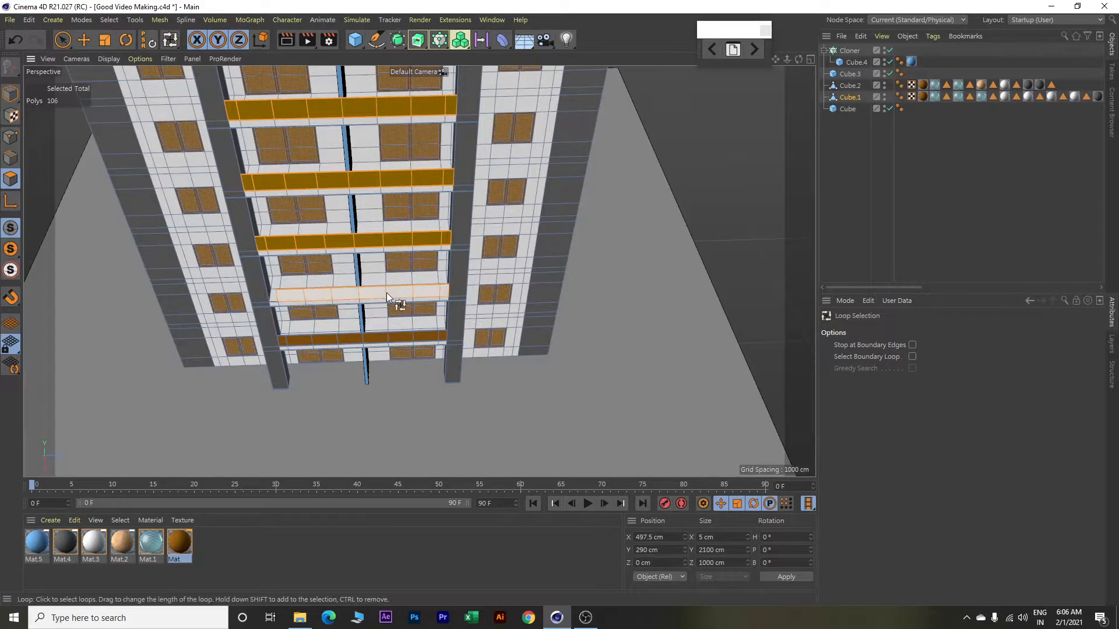
left_click(386, 336, "shift")
Apply the glass material Mat.1 to the selected railing polygon loops.
left_click_drag(390, 291, 429, 244, "alt")
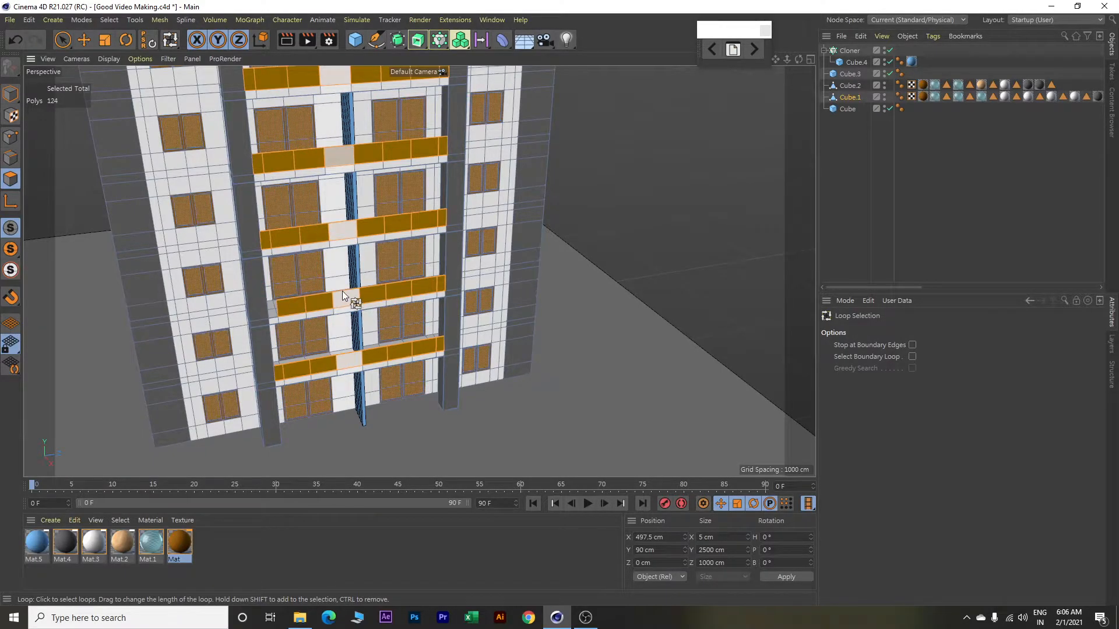
right_click(150, 544)
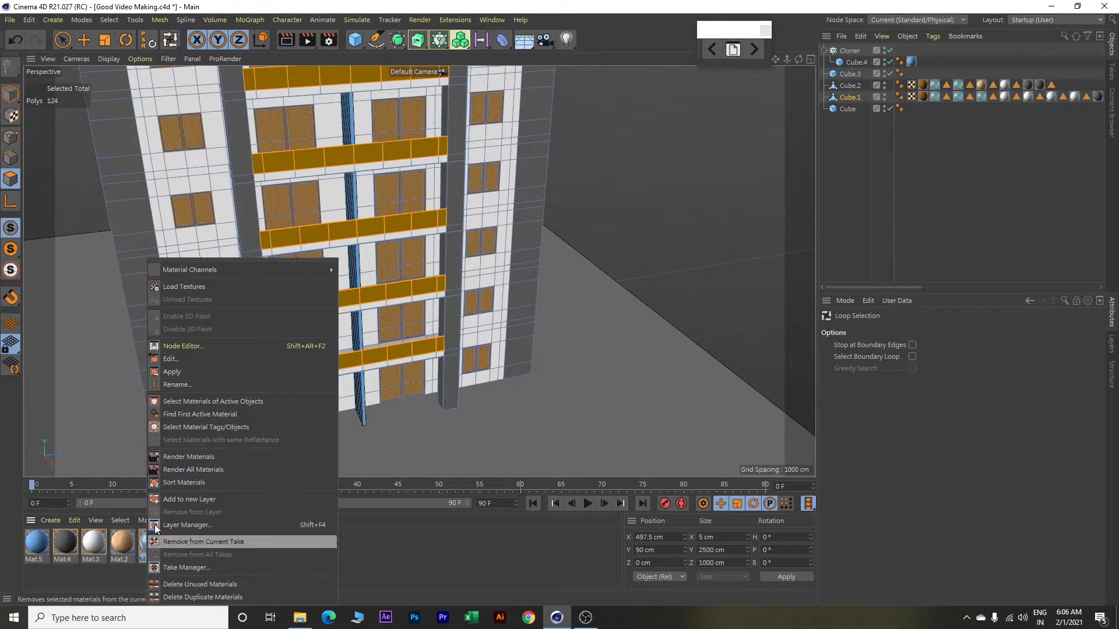
left_click(181, 373)
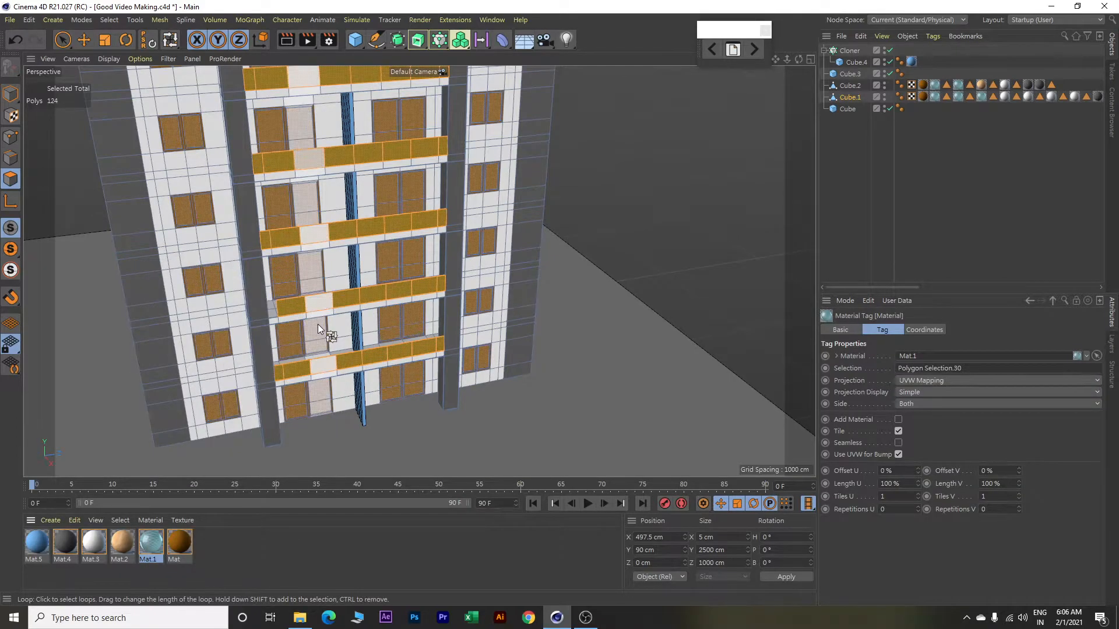
Select the unextruded edge strip at the end of the second balcony from the bottom and extrude it upward 100 cm.
scroll(317, 325, "up", 5)
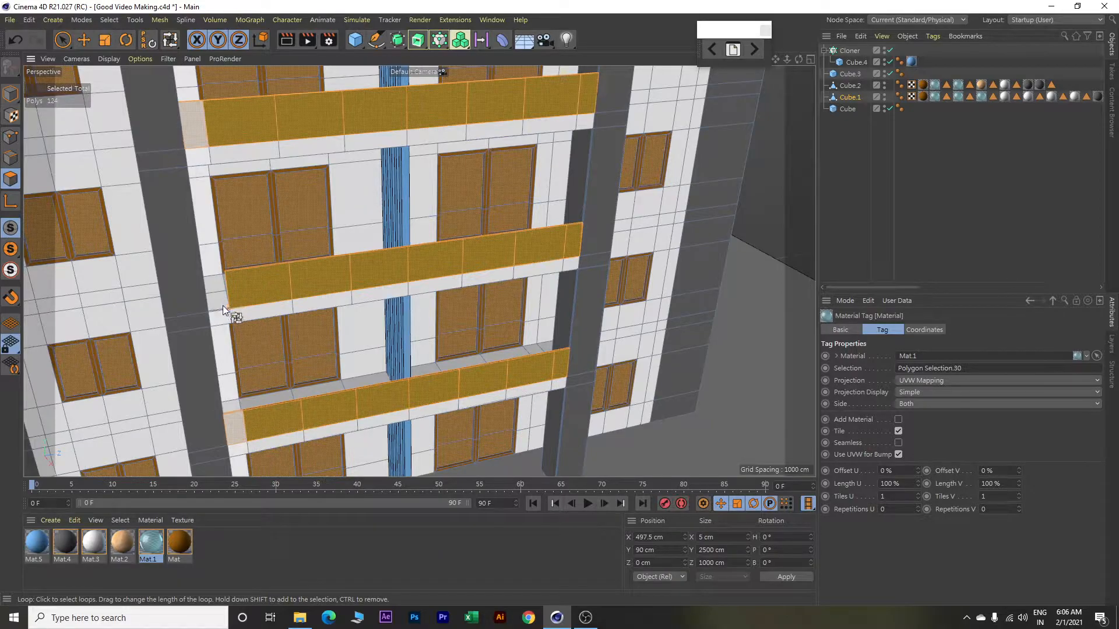
key("e")
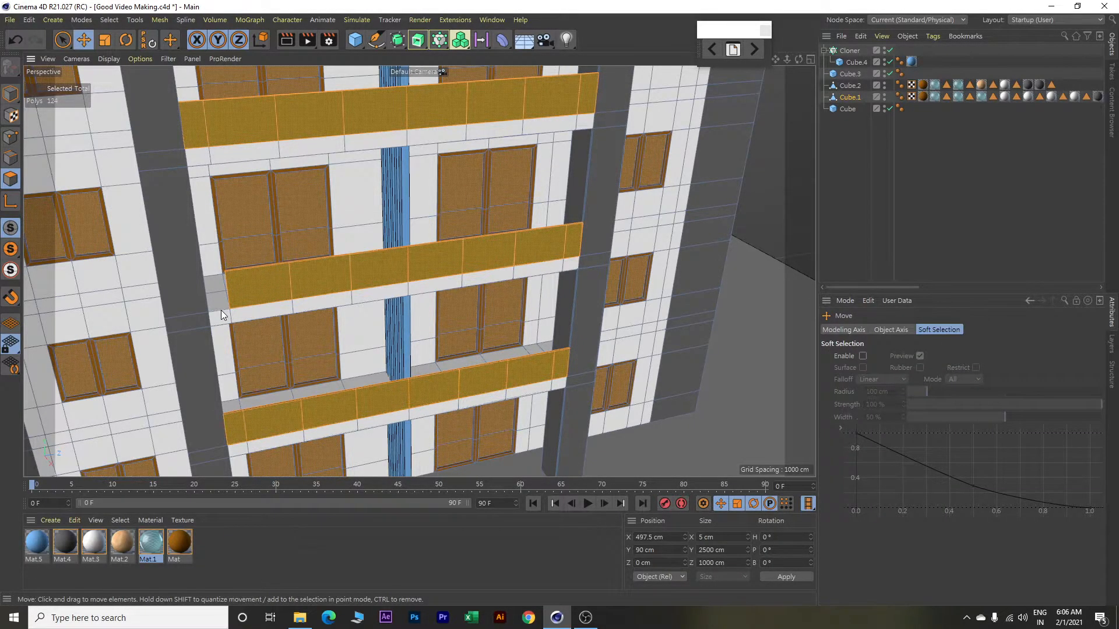
scroll(221, 310, "up", 6)
scroll(221, 308, "up", 3)
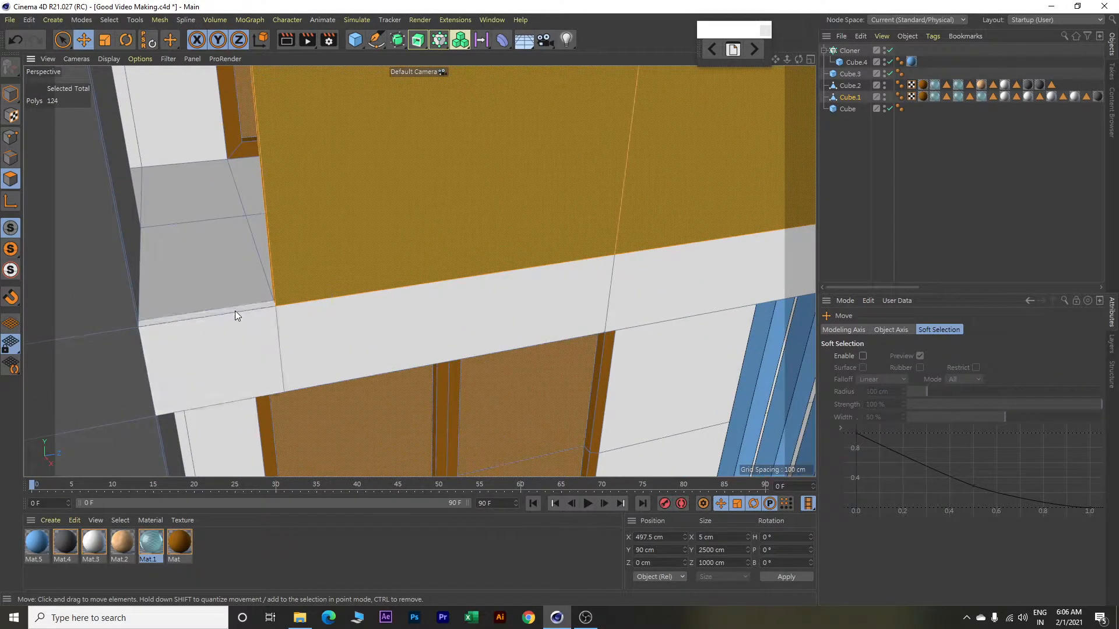
left_click(244, 312)
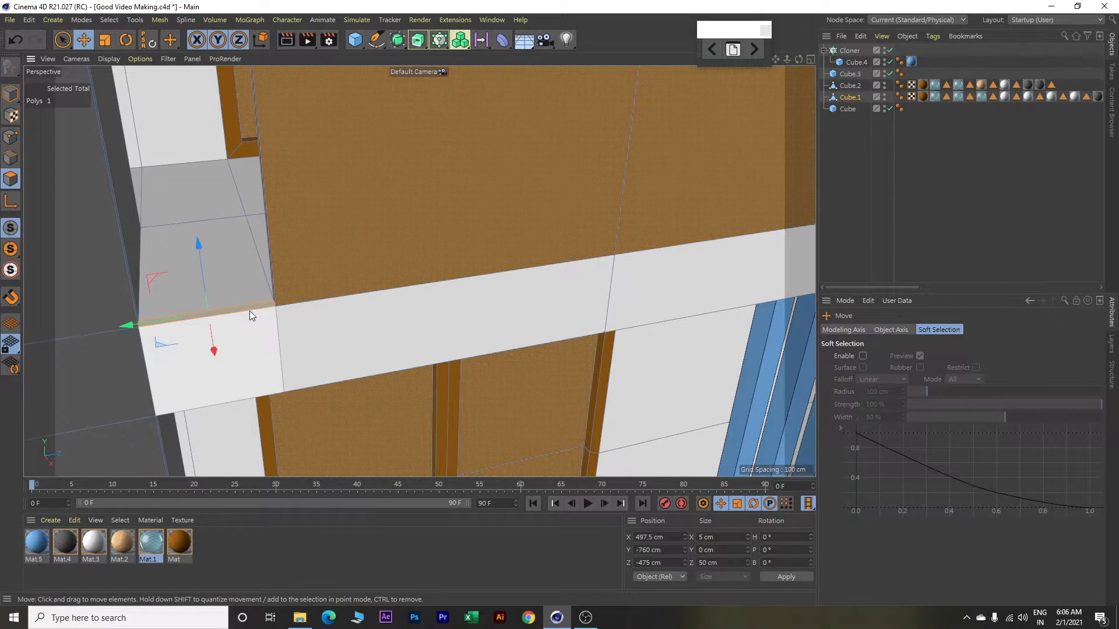
scroll(248, 311, "down", 6)
key("d")
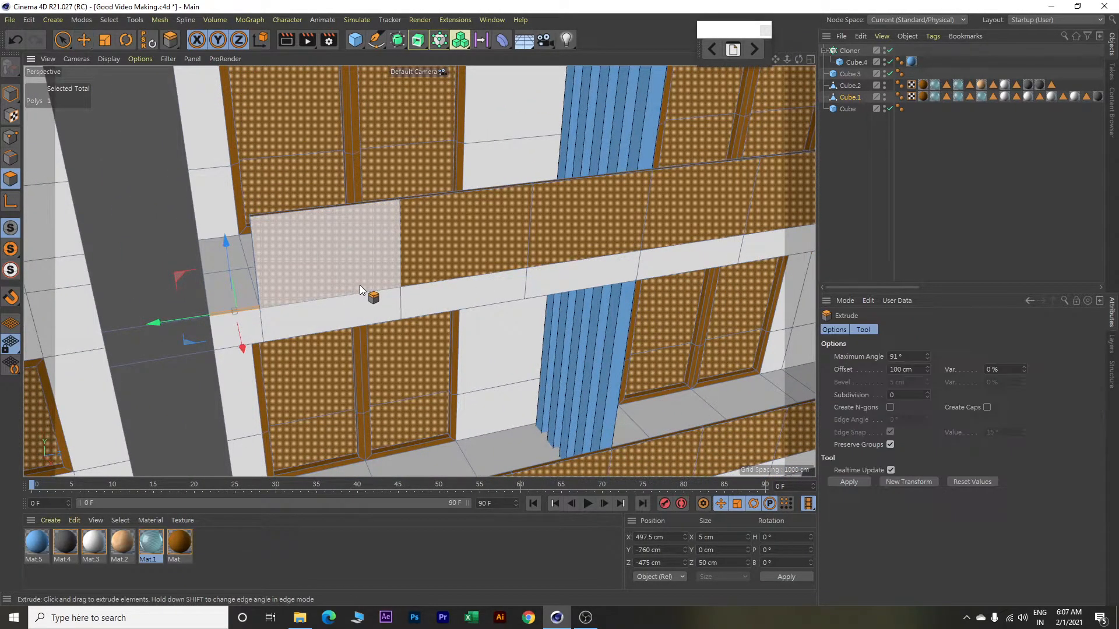
left_click(918, 481)
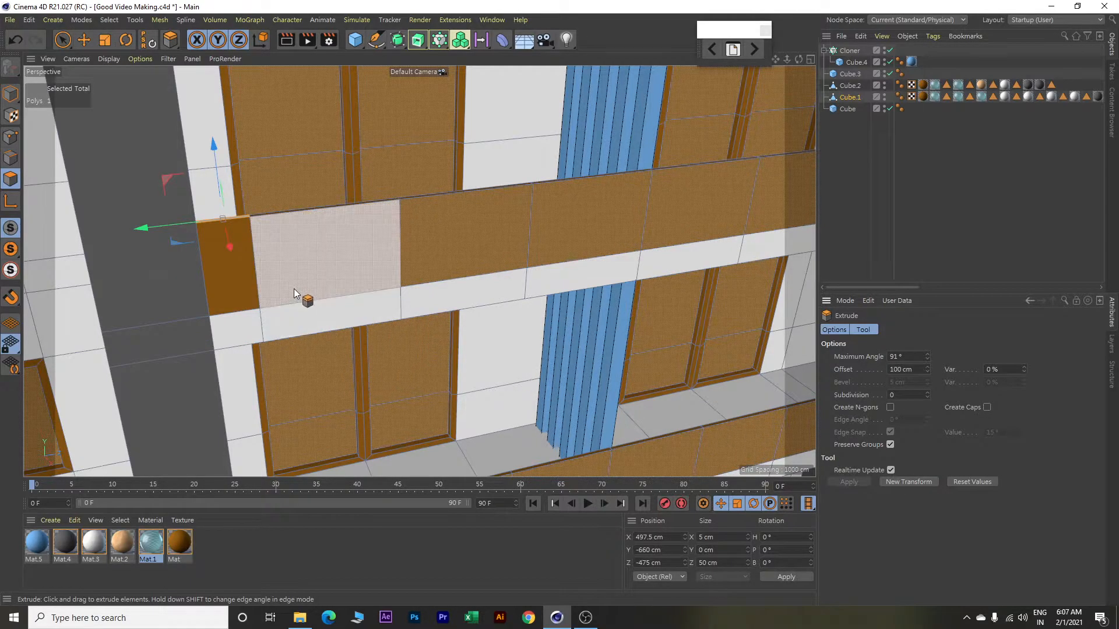
Apply the brown material Mat to the top face of the newly extruded railing end piece.
left_click_drag(292, 271, 296, 300, "alt")
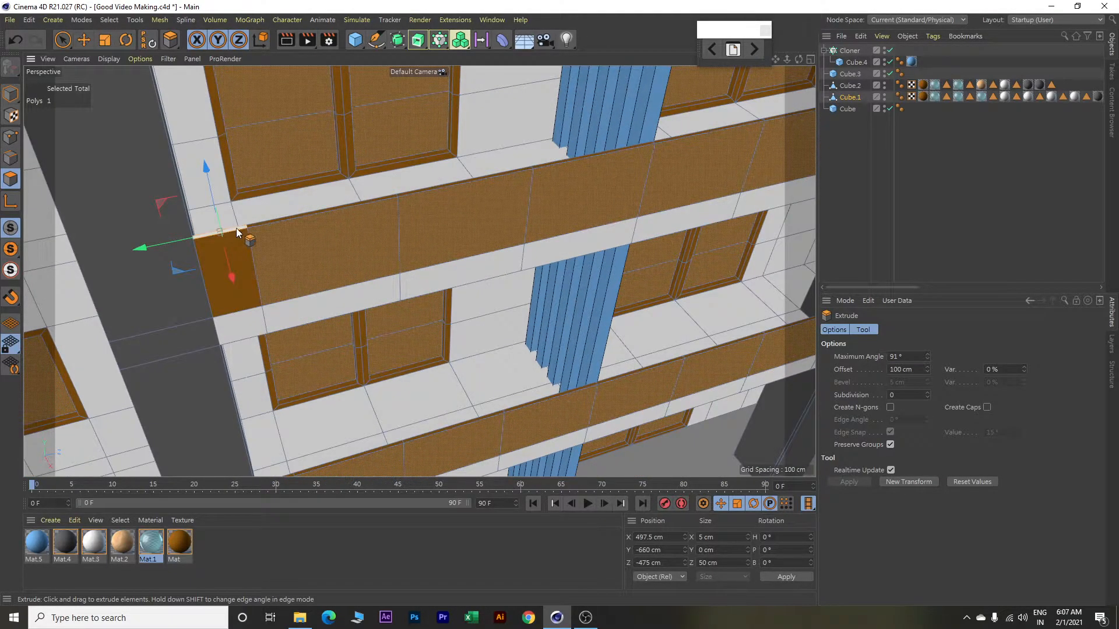
right_click(180, 545)
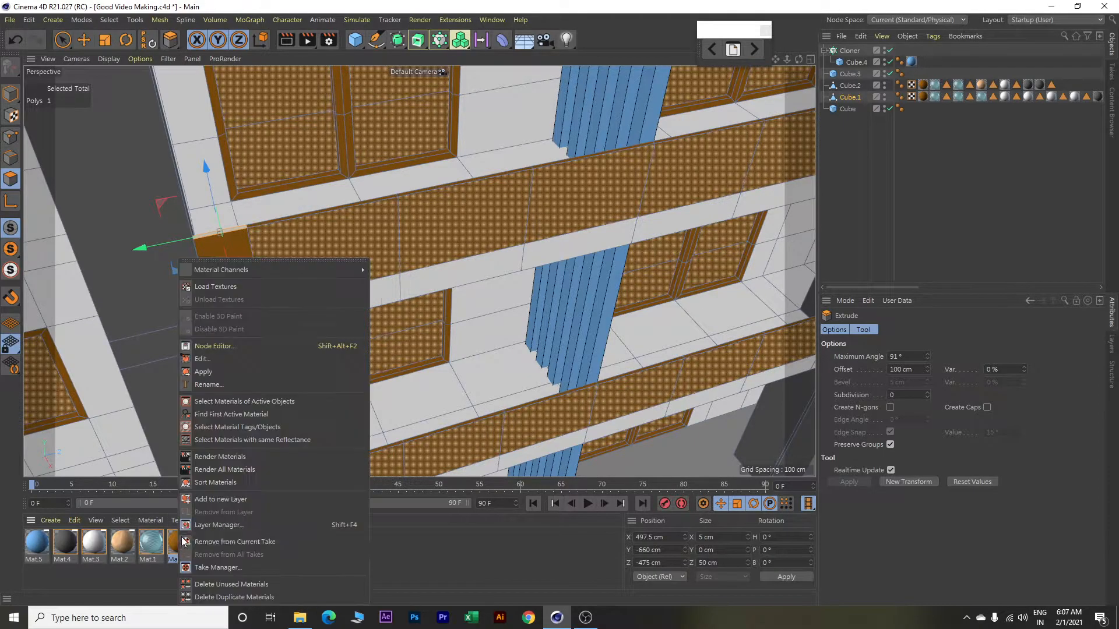
left_click(204, 371)
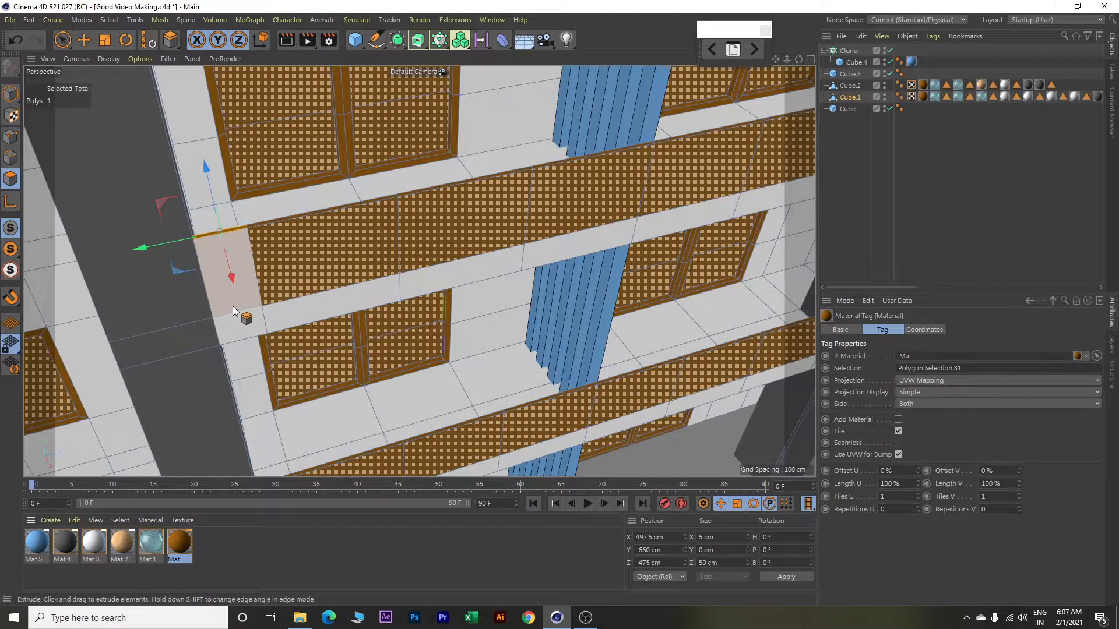
Loop-select the side faces of the new railing end piece and apply the glass material Mat.1 to them.
left_click(112, 20)
left_click(130, 59)
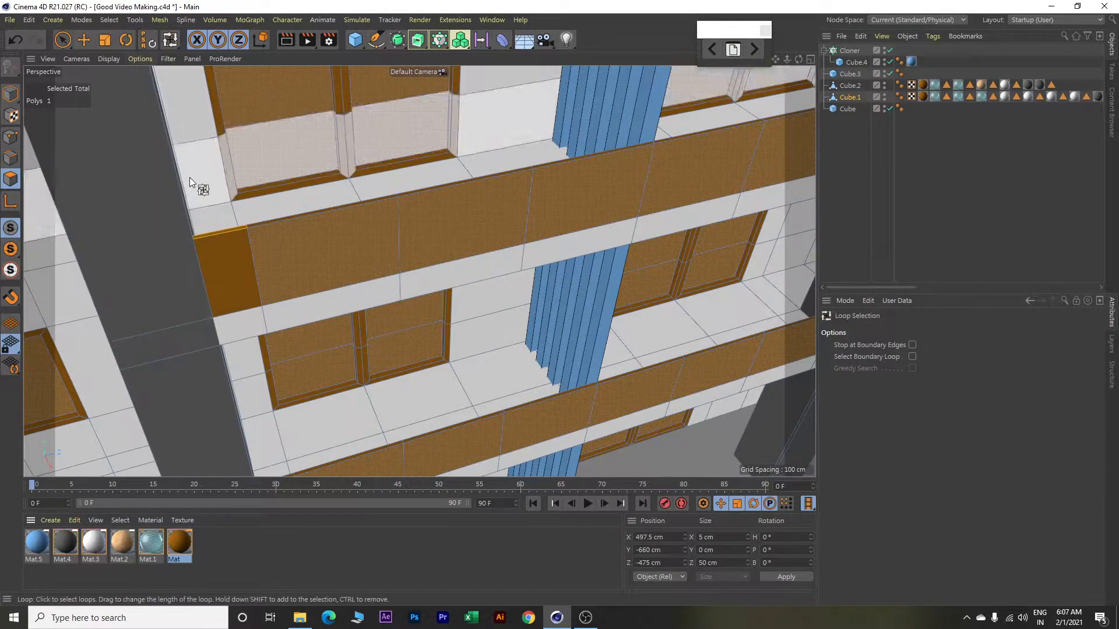
left_click(239, 281)
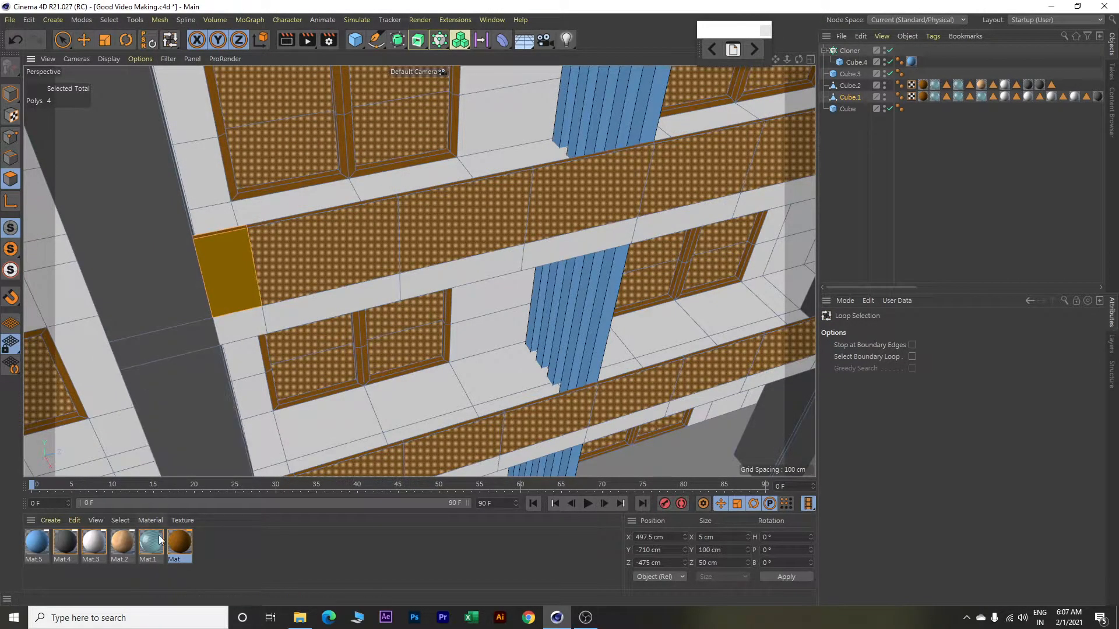
right_click(155, 550)
left_click(192, 373)
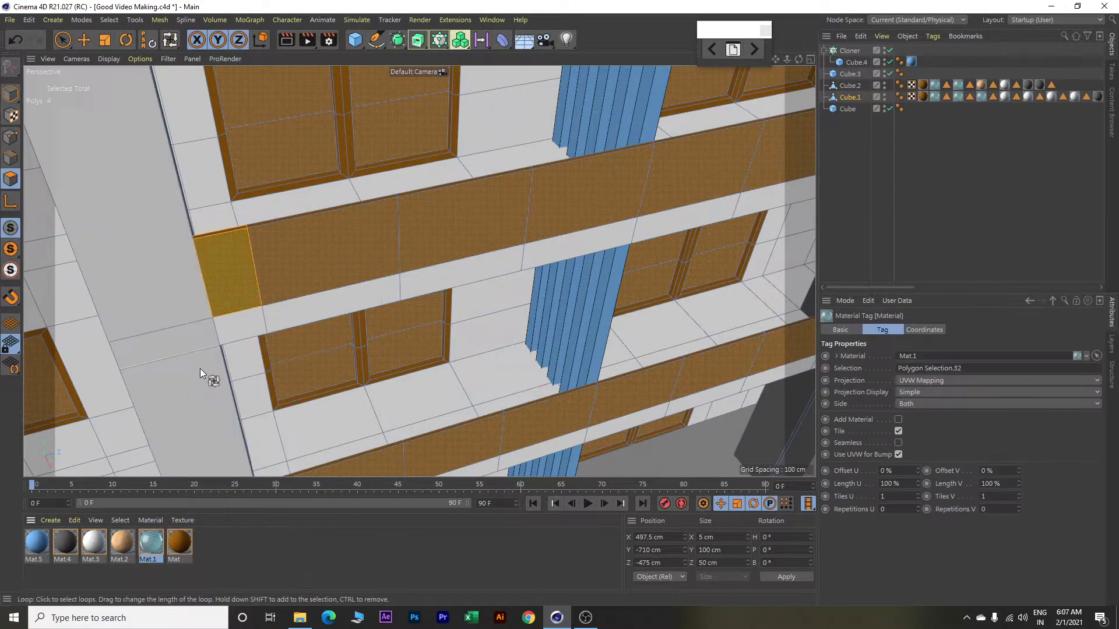
Add a loop cut through the balcony slab ends protruding beside the corner pillar, at a distance of 5 cm from their outer side edge.
left_click_drag(403, 337, 456, 324, "alt")
scroll(496, 308, "down", 3)
scroll(495, 312, "down", 6)
left_click_drag(396, 194, 288, 258, "alt")
scroll(408, 257, "up", 3)
scroll(288, 258, "up", 5)
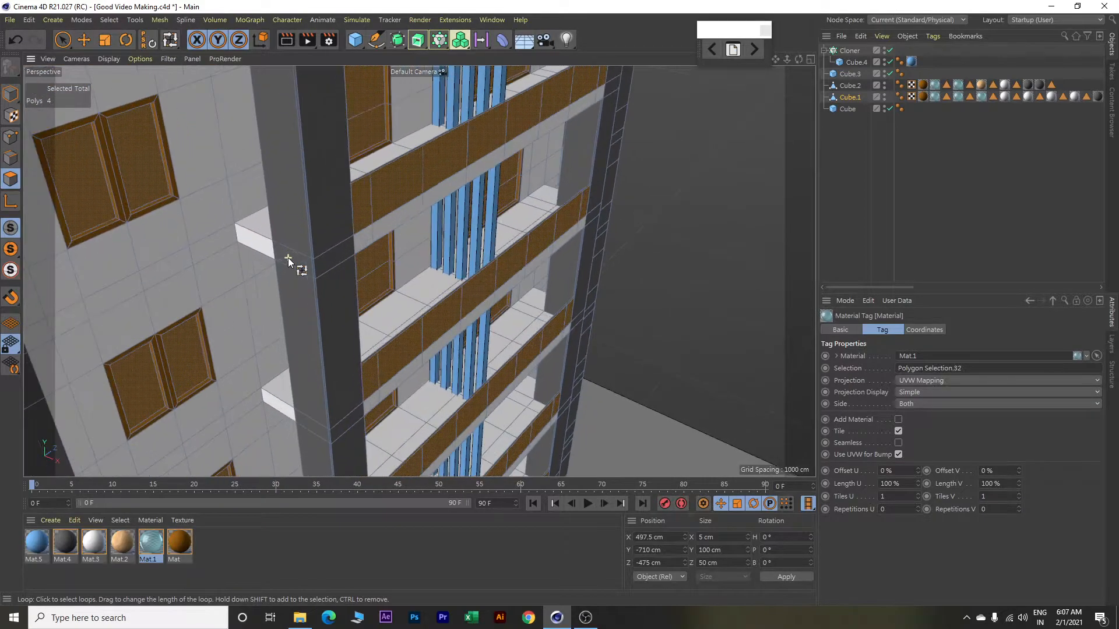
scroll(276, 244, "down", 5)
left_click_drag(279, 250, 291, 248, "alt")
middle_click_drag(290, 248, 328, 304, "alt")
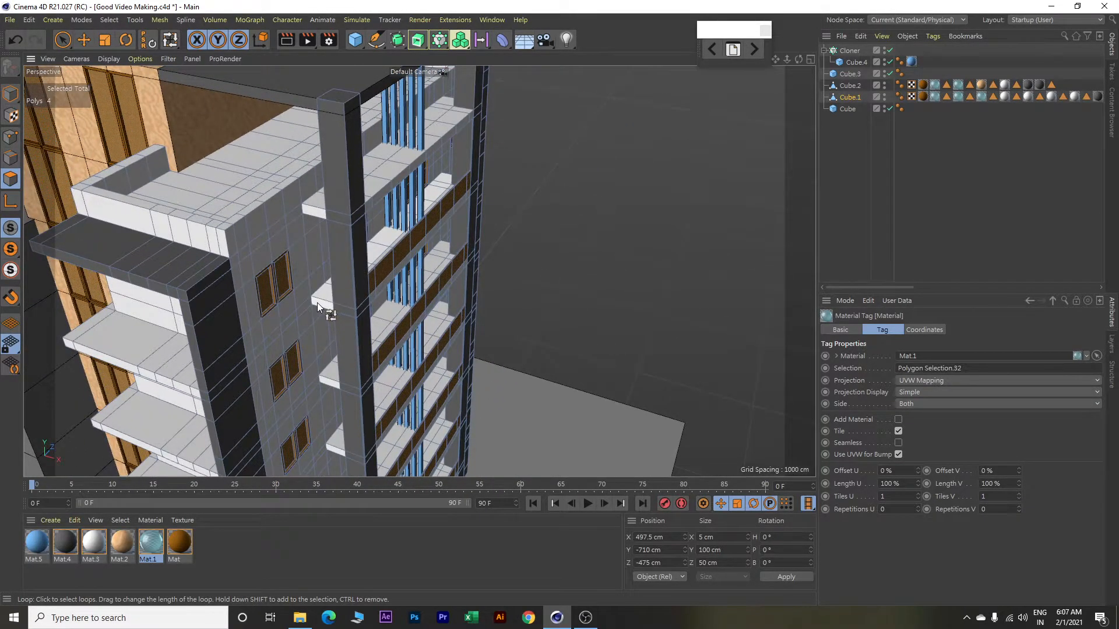
scroll(317, 303, "up", 5)
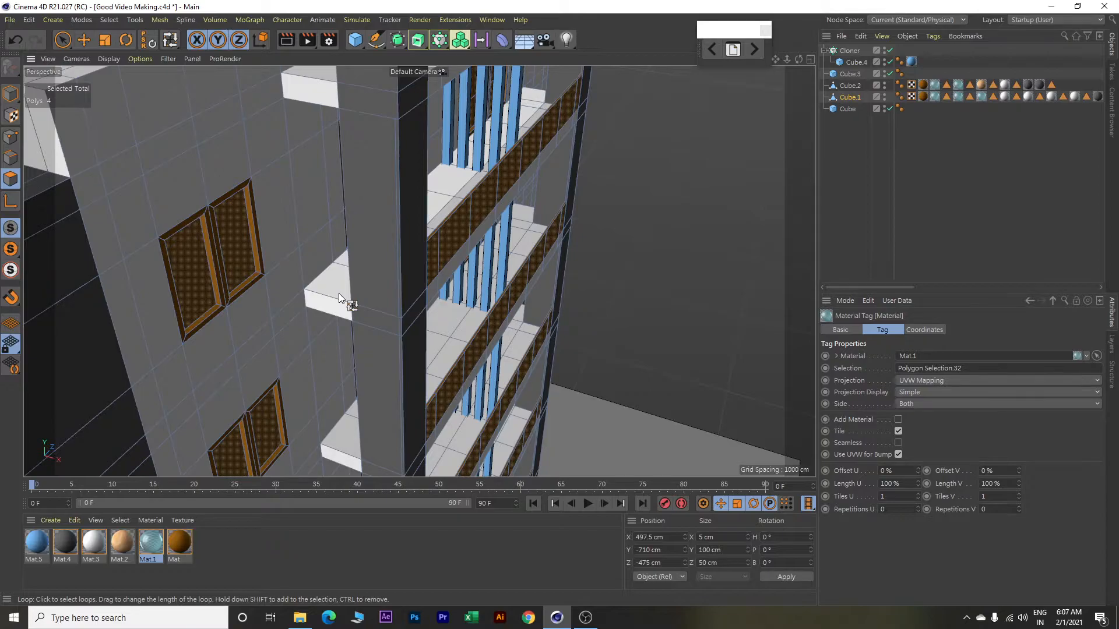
key("e")
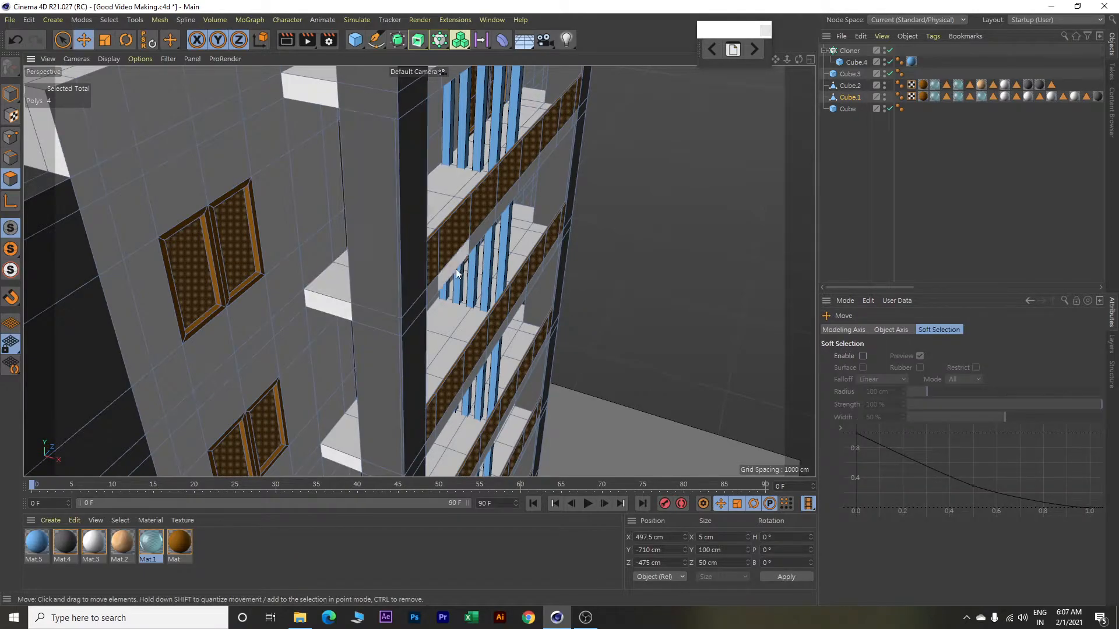
right_click(651, 165)
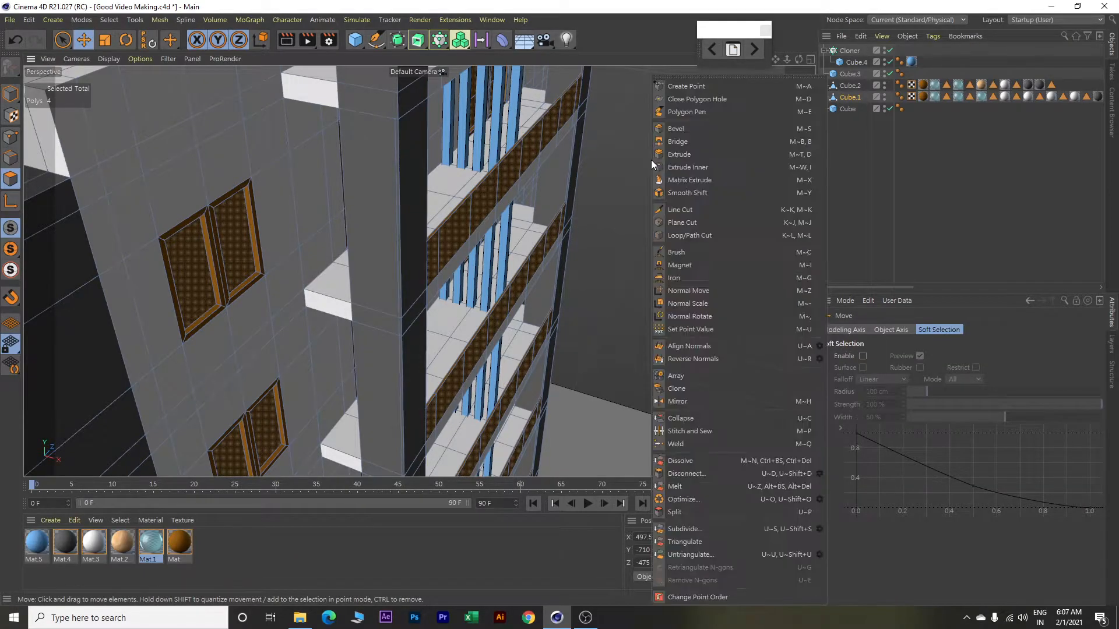
left_click(689, 236)
scroll(350, 303, "up", 4)
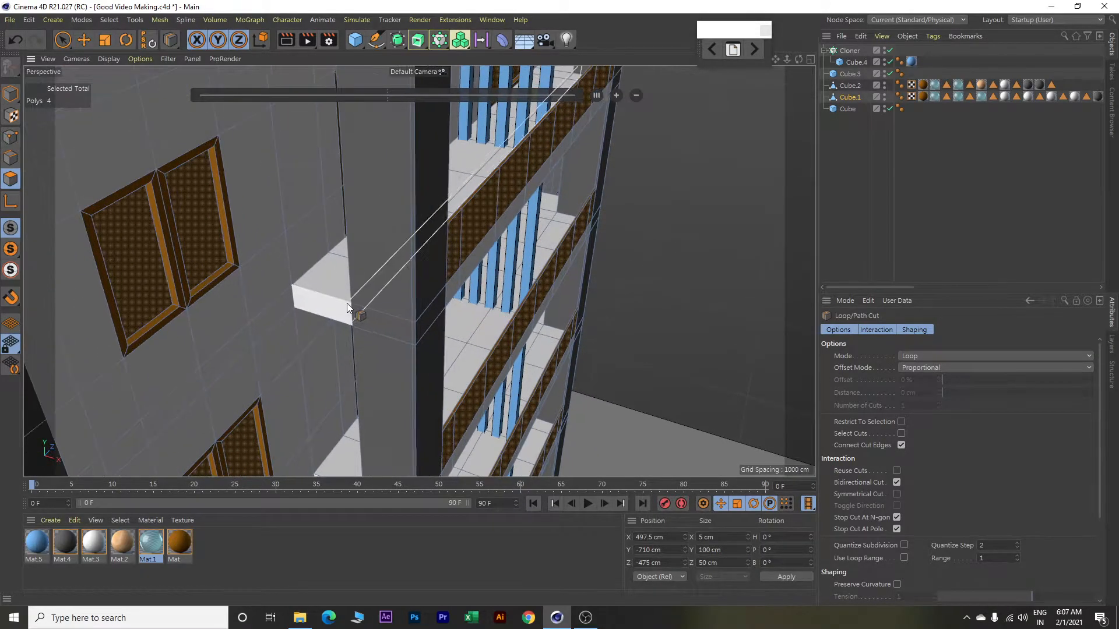
scroll(297, 282, "up", 4)
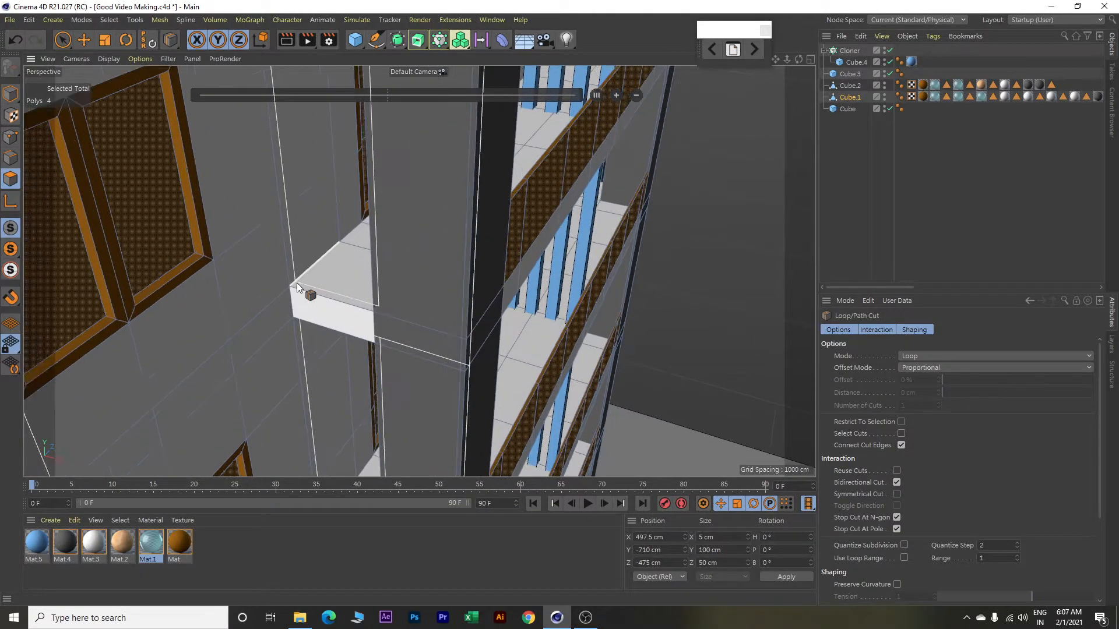
left_click(293, 283)
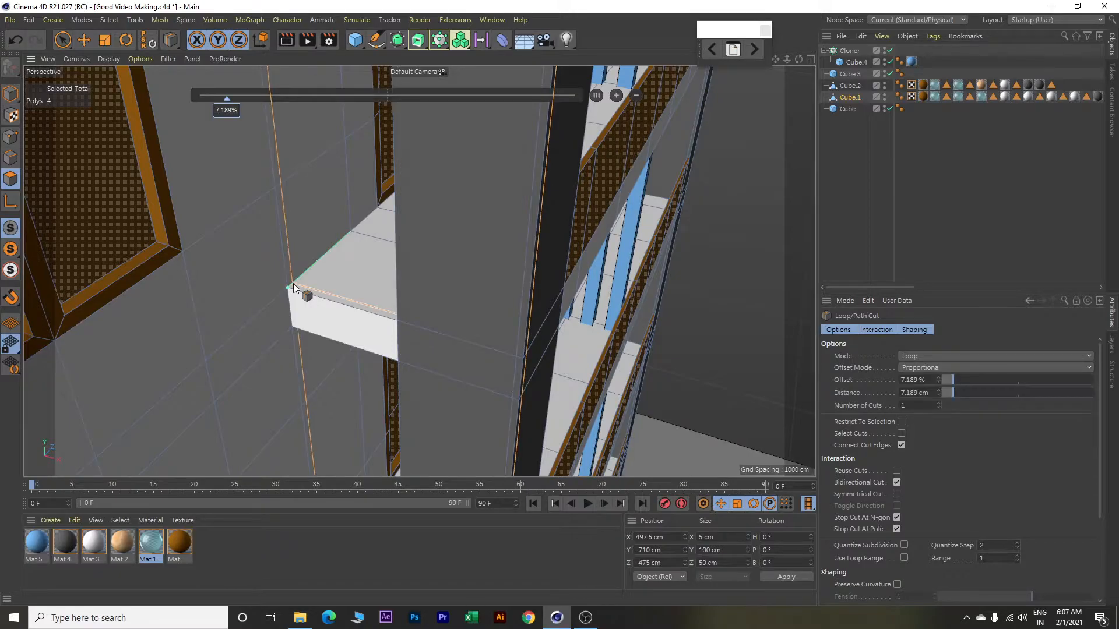
left_click(928, 393)
type("5")
key("Return")
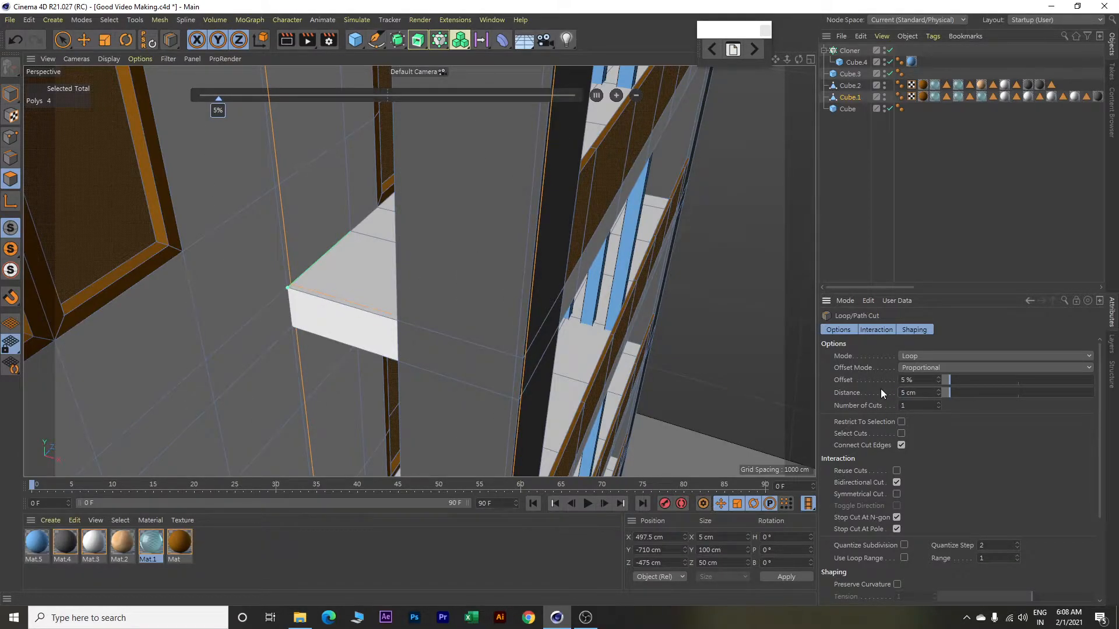
Add a matching loop cut through the slab ends at the opposite corner pillar, with the distance set to 95 cm.
scroll(505, 399, "down", 3)
middle_click_drag(495, 403, 508, 243)
left_click_drag(482, 370, 472, 389, "alt")
middle_click_drag(473, 389, 487, 218, "alt")
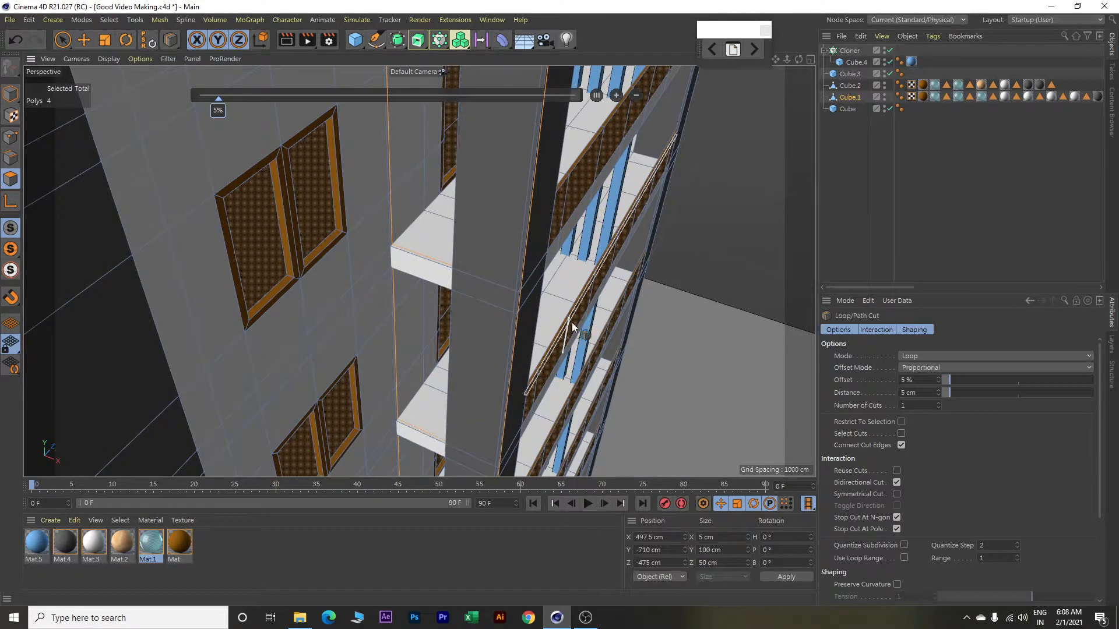
left_click_drag(721, 227, 286, 309, "alt")
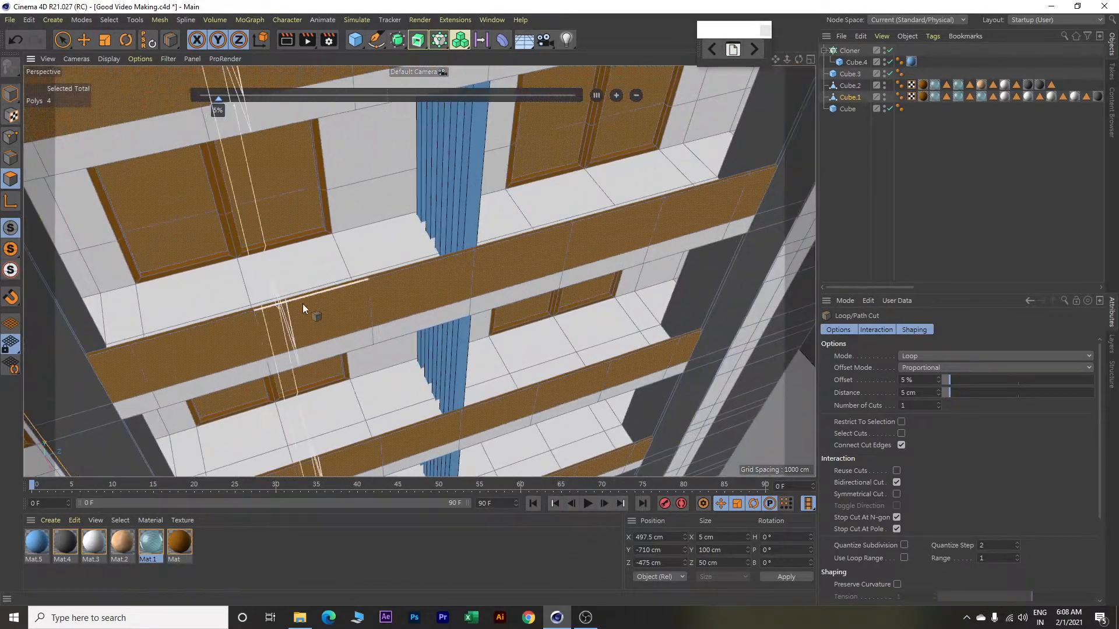
left_click_drag(703, 218, 570, 251, "alt")
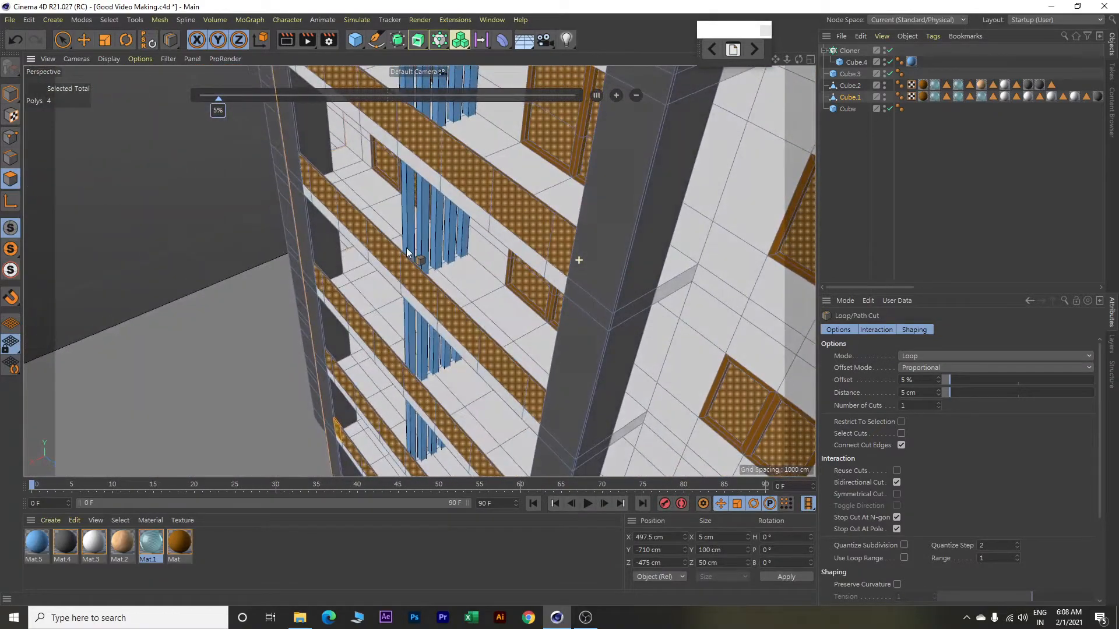
left_click(694, 263)
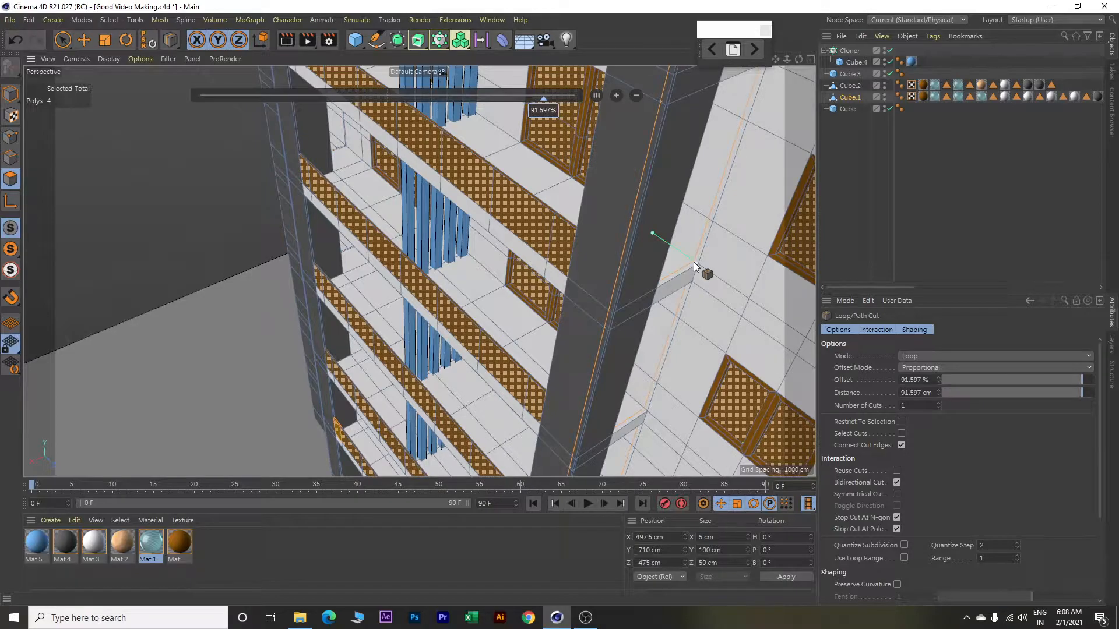
left_click(934, 392)
type("95")
key("Return")
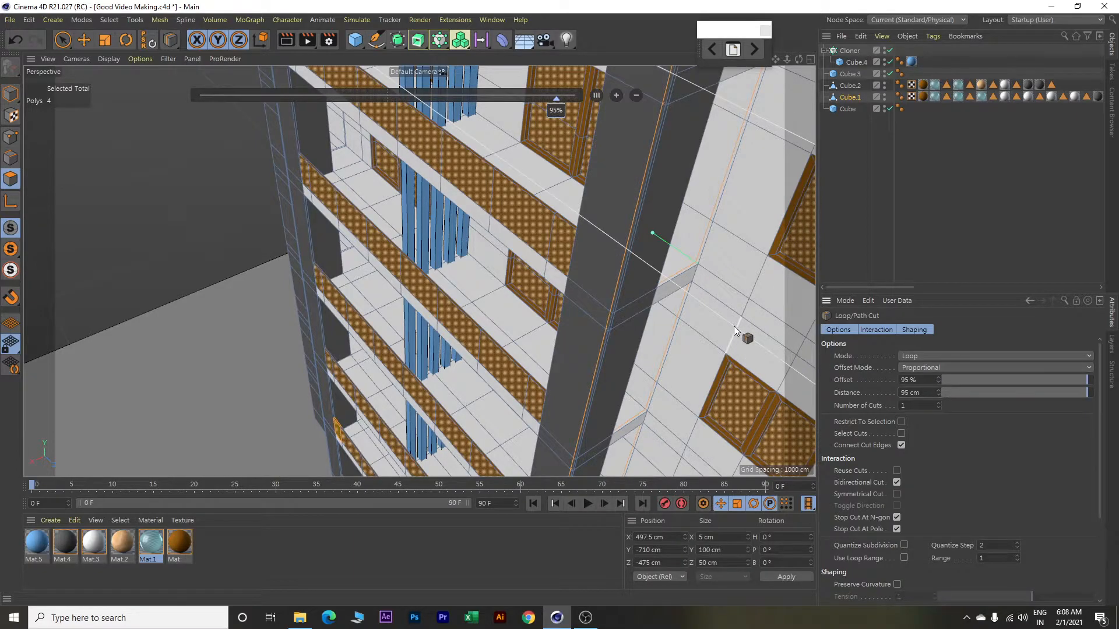
scroll(735, 312, "down", 9)
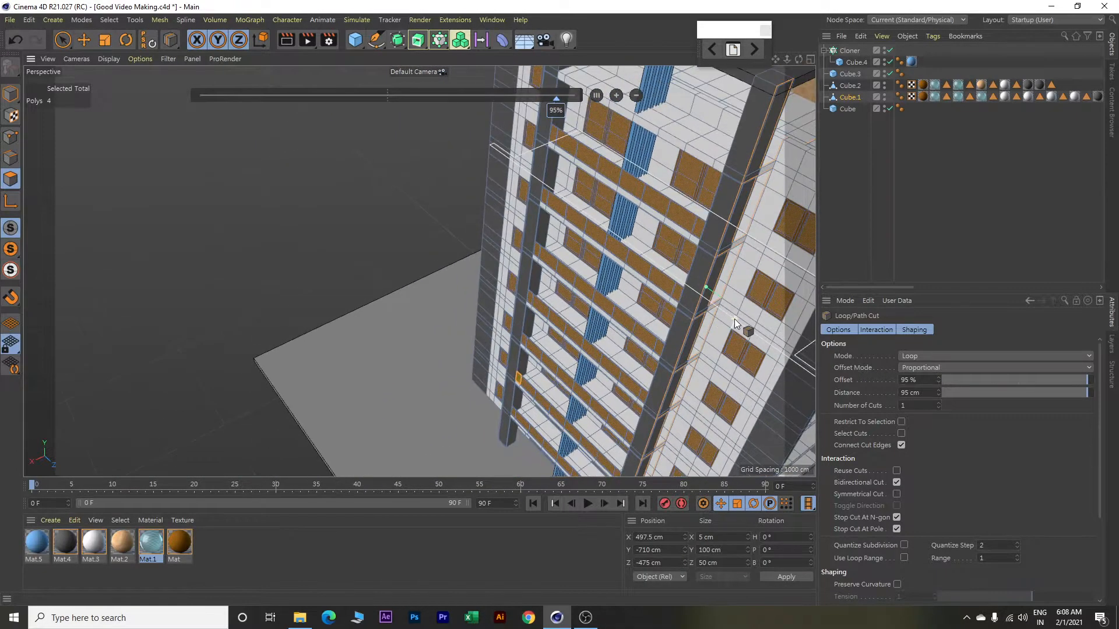
Leave the loop cut and select the narrow strip faces on the top two balcony slab ends beside the corner pillar.
middle_click_drag(735, 319, 629, 324, "alt")
left_click_drag(630, 324, 478, 326, "alt")
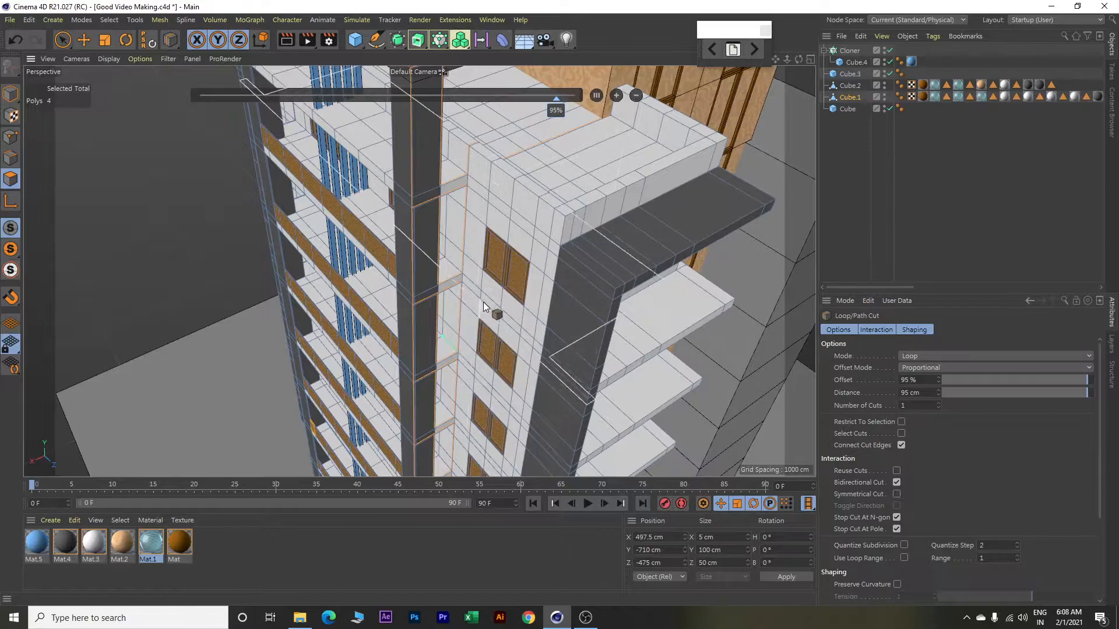
left_click_drag(477, 234, 512, 334, "alt")
scroll(472, 403, "up", 10)
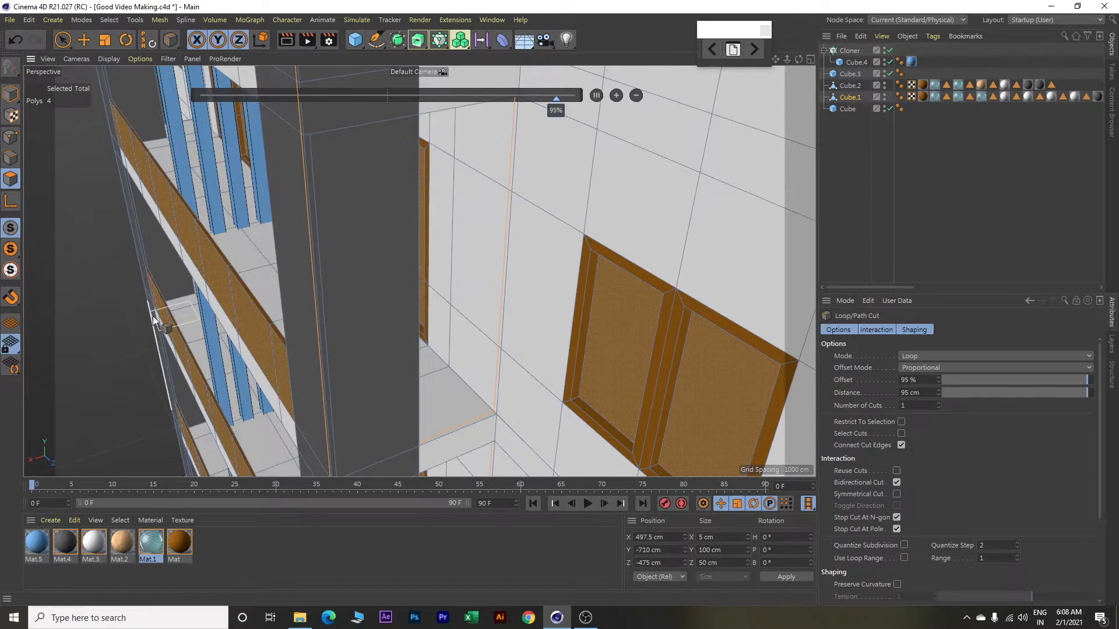
key("e")
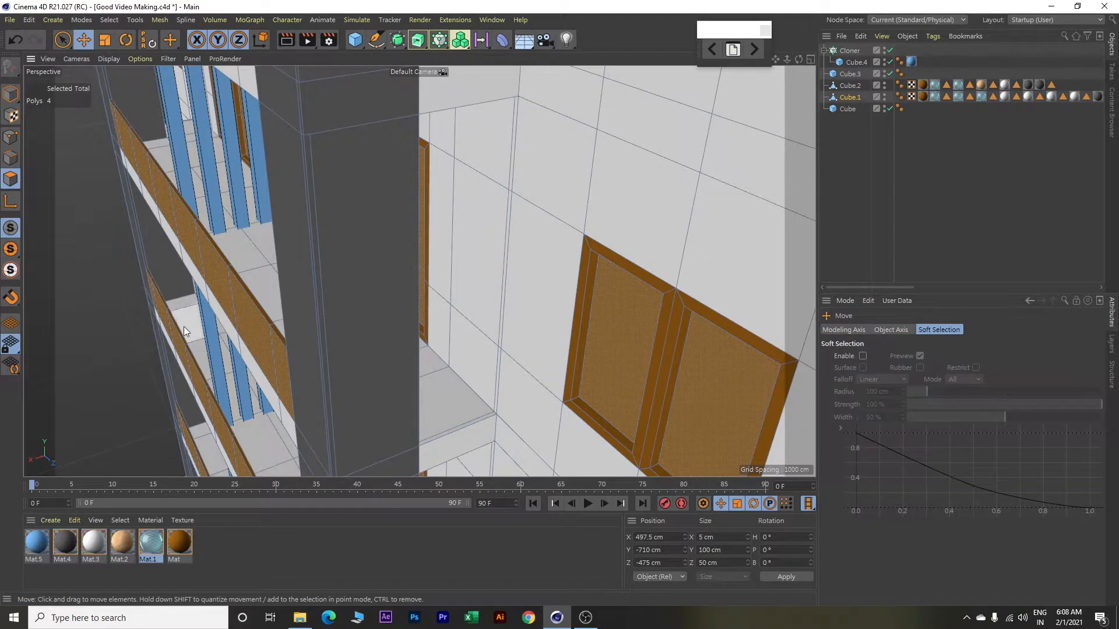
left_click(472, 423)
middle_click_drag(492, 435, 489, 136, "alt")
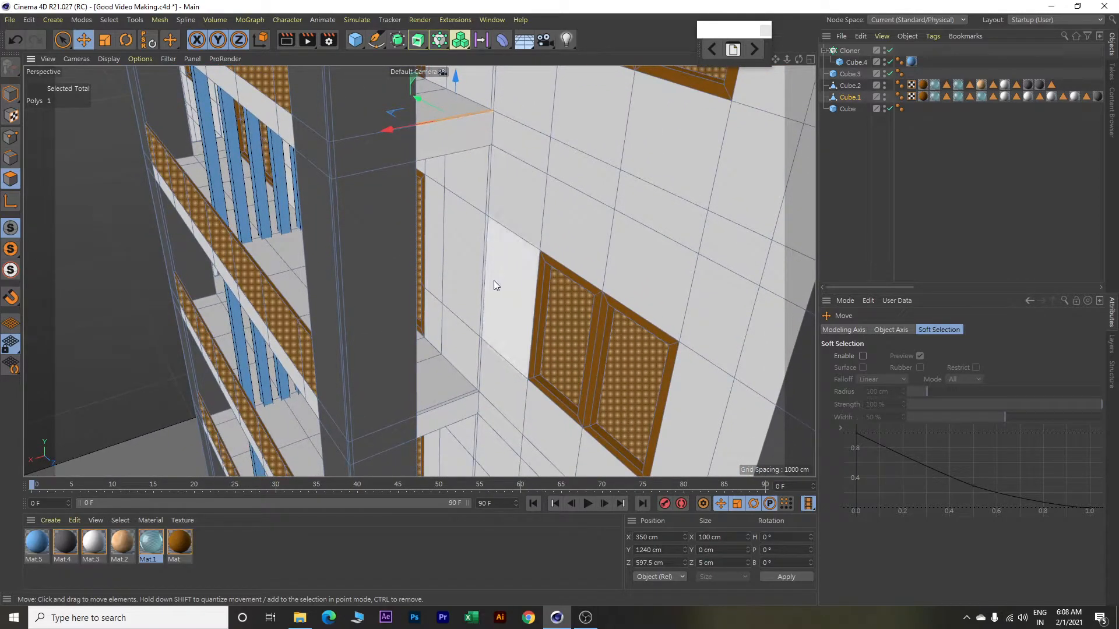
left_click(465, 399, "shift")
Add the narrow strip faces on the slab ends of the next two floors down to the selection, leaving out the slab's vertical face.
left_click_drag(469, 399, 497, 247, "alt")
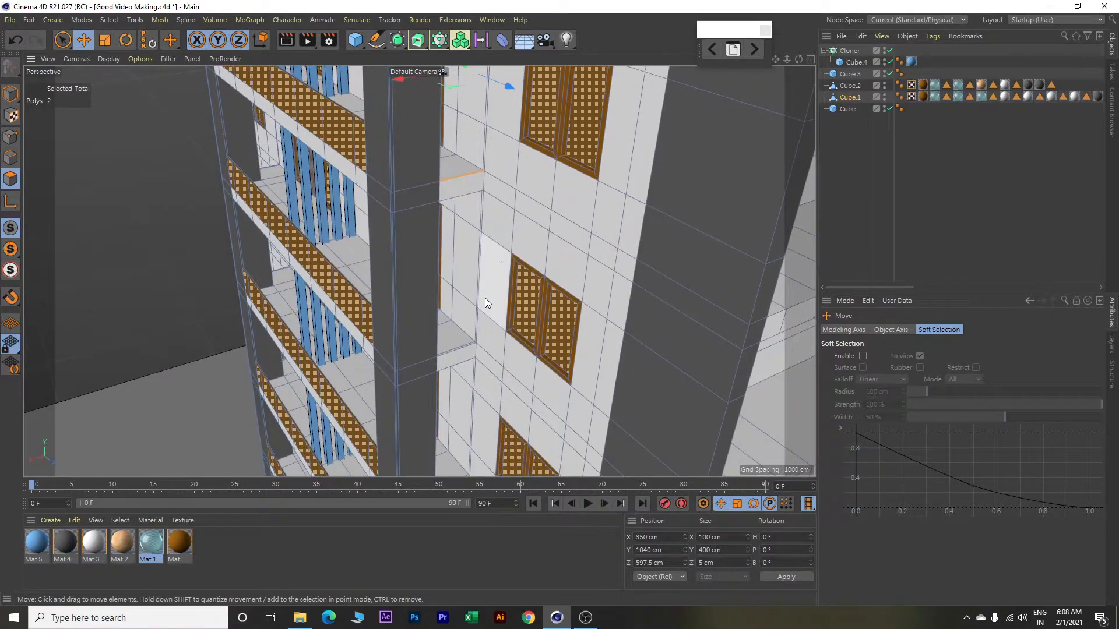
scroll(461, 353, "up", 3)
scroll(460, 349, "up", 2)
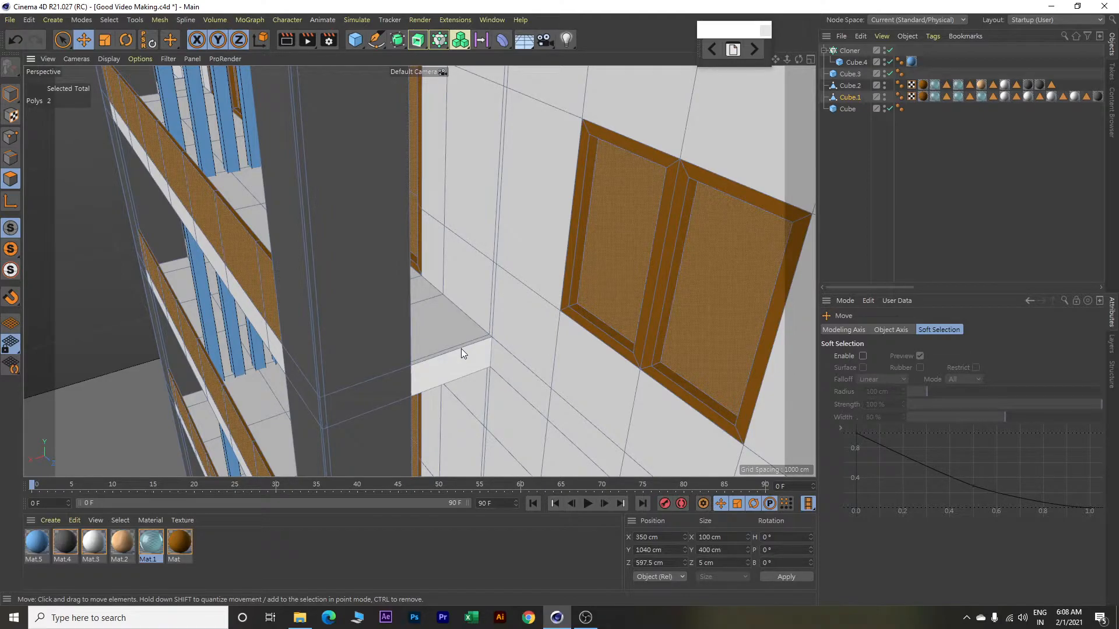
left_click(461, 349, "shift")
scroll(469, 400, "down", 5)
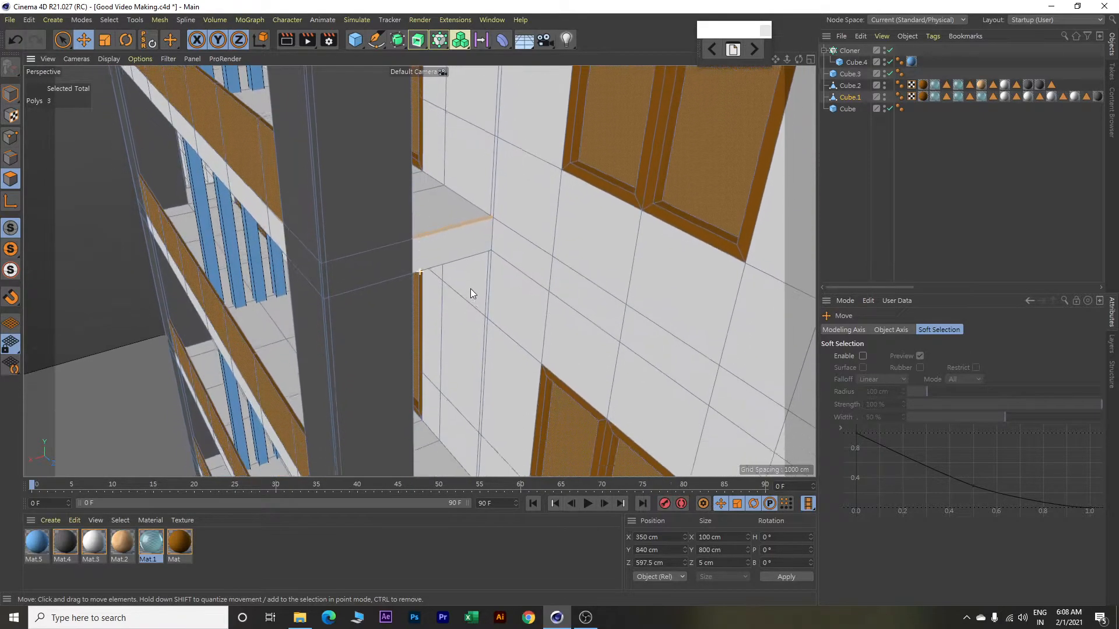
scroll(448, 447, "up", 3)
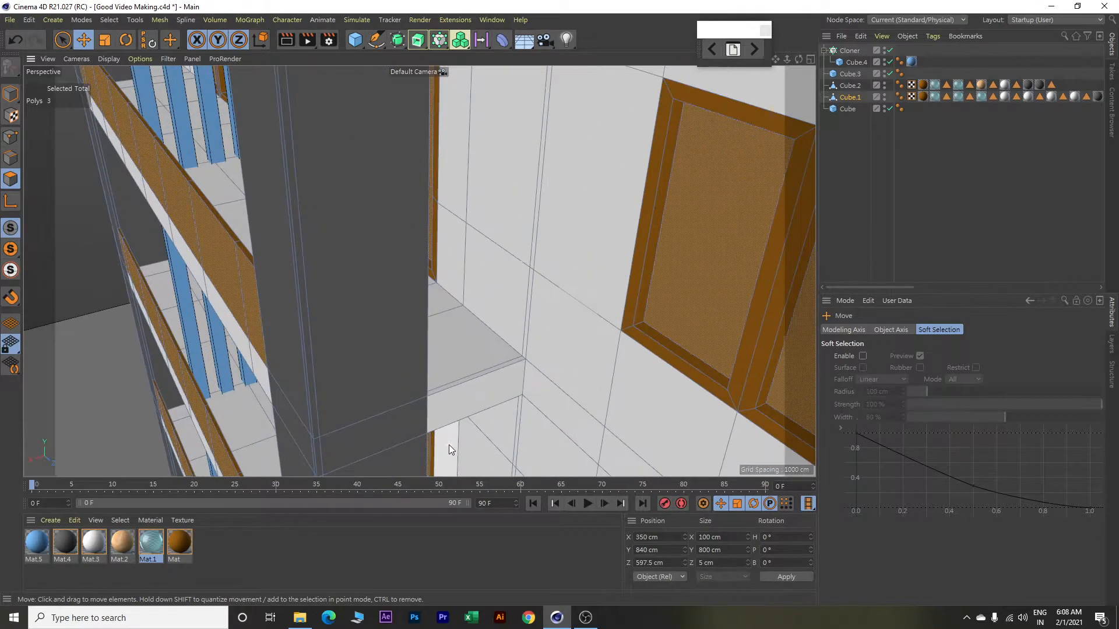
left_click(486, 375, "shift")
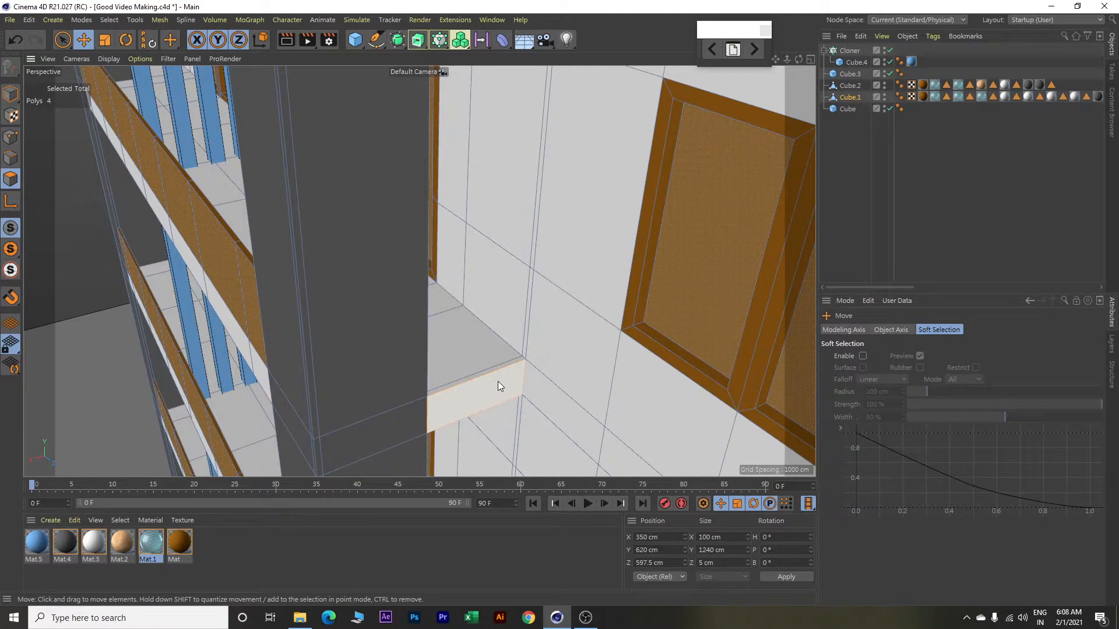
left_click(496, 373, "ctrl")
left_click(494, 369, "shift")
Add the narrow strip faces on the three lowest slab ends on this side of the building to the selection.
middle_click_drag(524, 403, 519, 214, "alt")
scroll(518, 238, "down", 2)
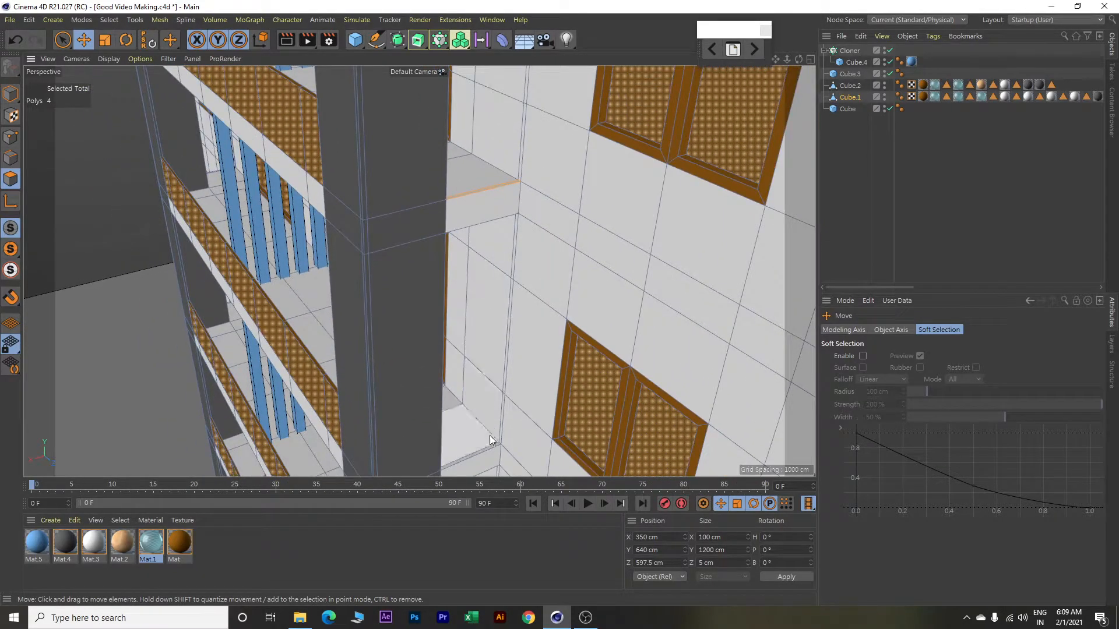
middle_click_drag(505, 449, 502, 325, "alt")
mouse_move(494, 320)
left_mouse_down("alt")
mouse_move(499, 353)
mouse_move(494, 335)
left_mouse_up("alt")
left_click(493, 325, "shift")
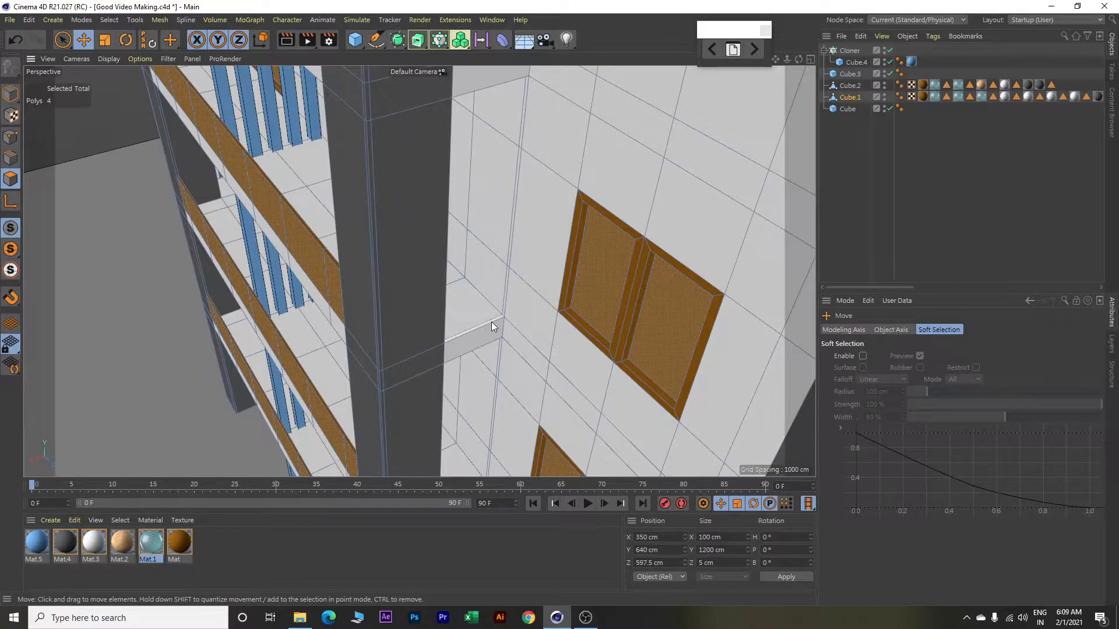
left_click_drag(501, 398, 487, 289, "alt")
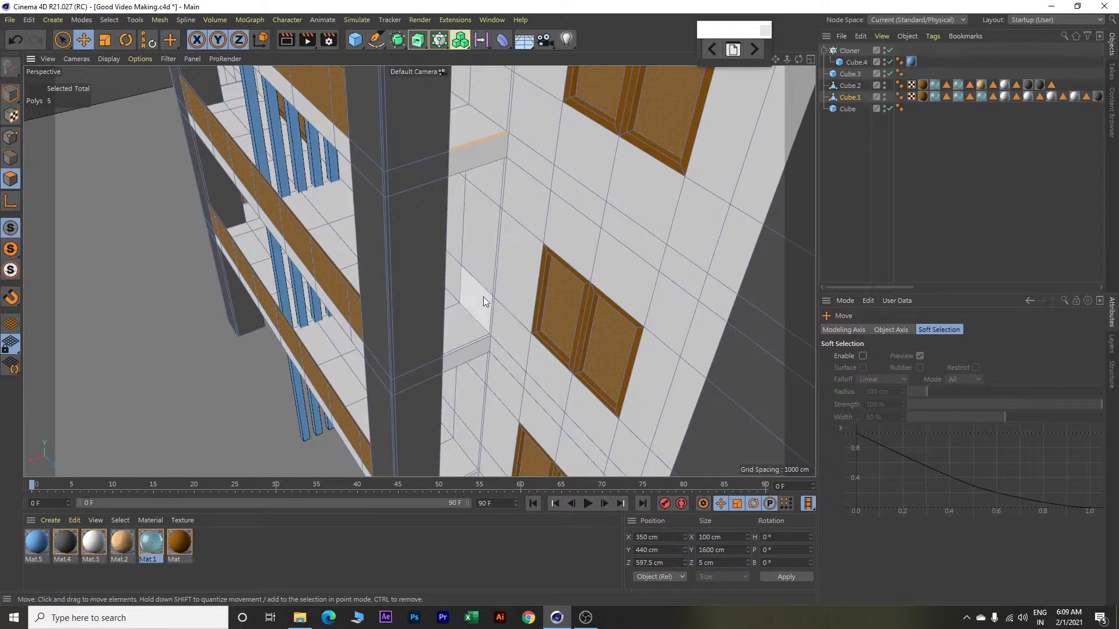
scroll(471, 350, "up", 5)
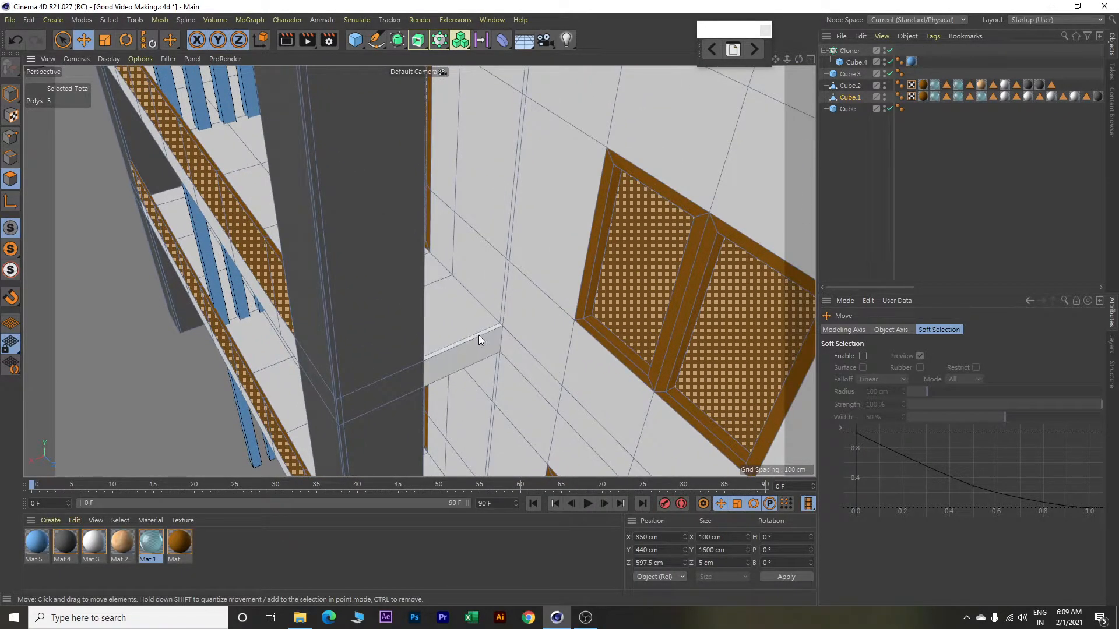
left_click(481, 334, "shift")
scroll(493, 370, "up", 1)
left_click_drag(495, 368, 518, 167, "alt")
left_click(492, 383, "shift")
left_click_drag(492, 383, 454, 263, "alt")
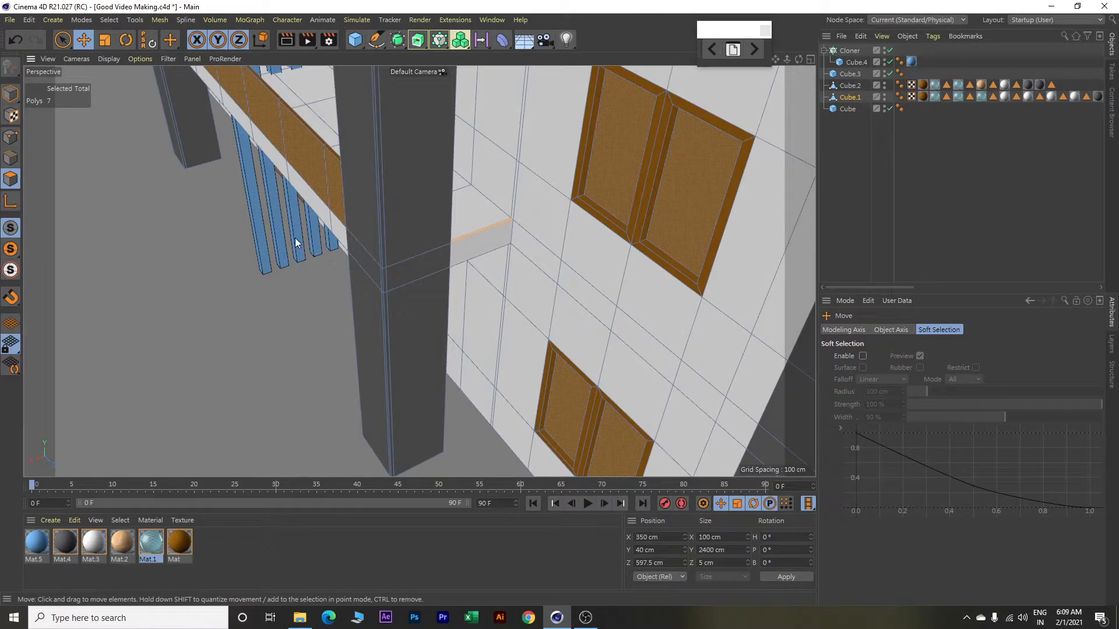
Extend the selection with the strip faces on the two lowest slab ends at the opposite corner pillar.
scroll(295, 238, "down", 2)
scroll(304, 245, "down", 5)
left_click_drag(271, 204, 535, 306, "alt")
left_click_drag(261, 249, 378, 245, "alt")
scroll(358, 176, "up", 4)
scroll(335, 145, "up", 3)
scroll(337, 132, "up", 2)
left_click_drag(352, 136, 403, 314, "alt")
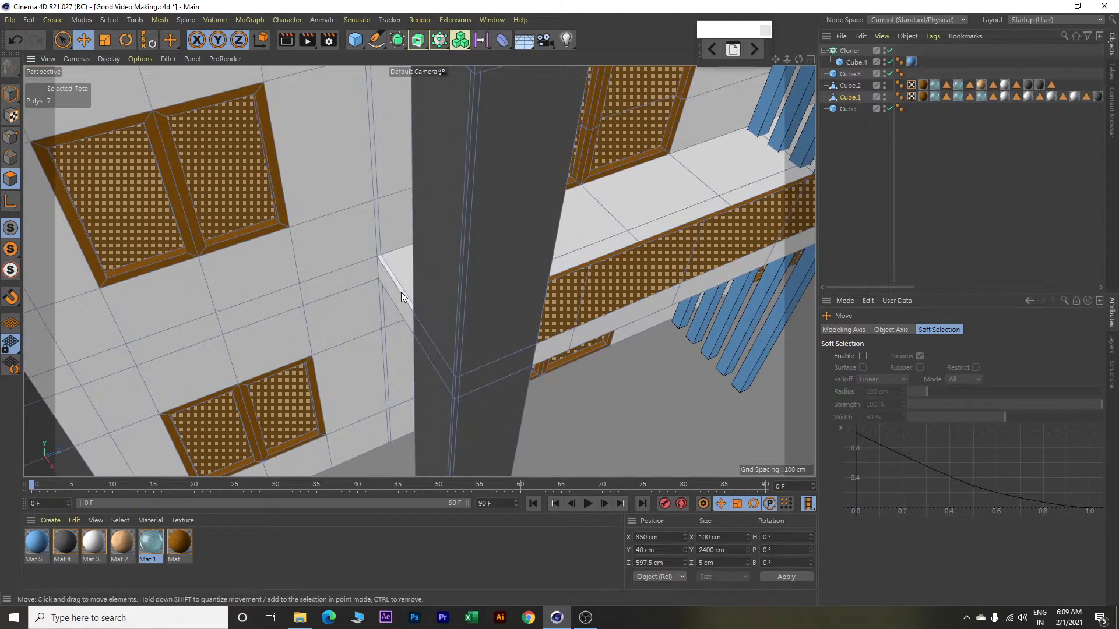
left_click(403, 298, "shift")
middle_click_drag(434, 253, 465, 435, "alt")
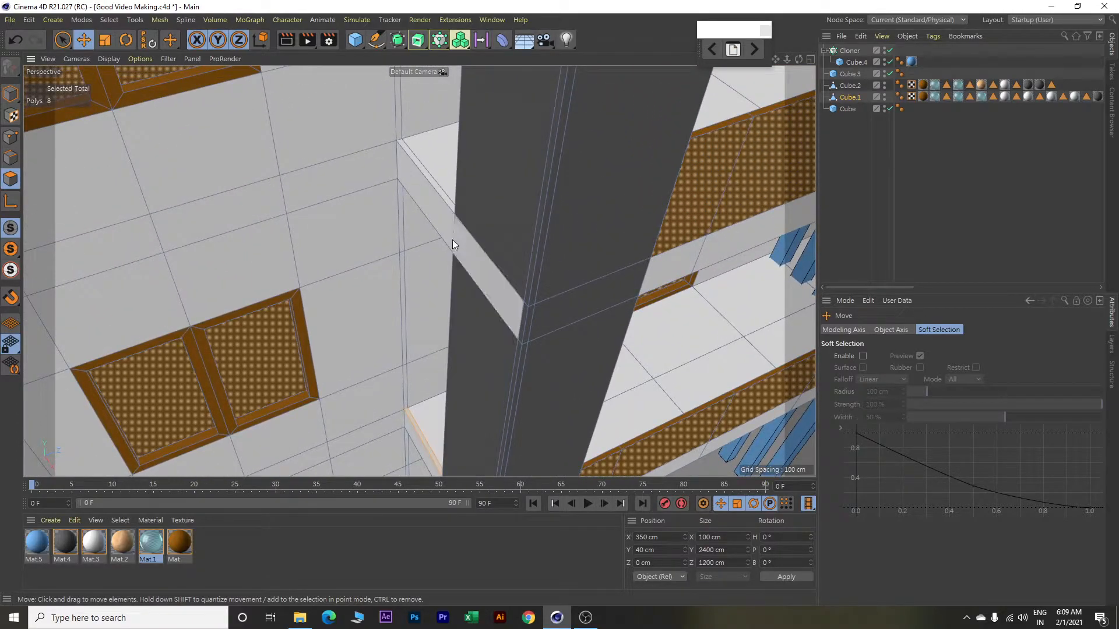
left_click(441, 194, "shift")
Add the strip faces of the third and fourth slab ends from the bottom at the opposite pillar.
scroll(490, 206, "down", 2)
left_click_drag(490, 206, 461, 163, "alt")
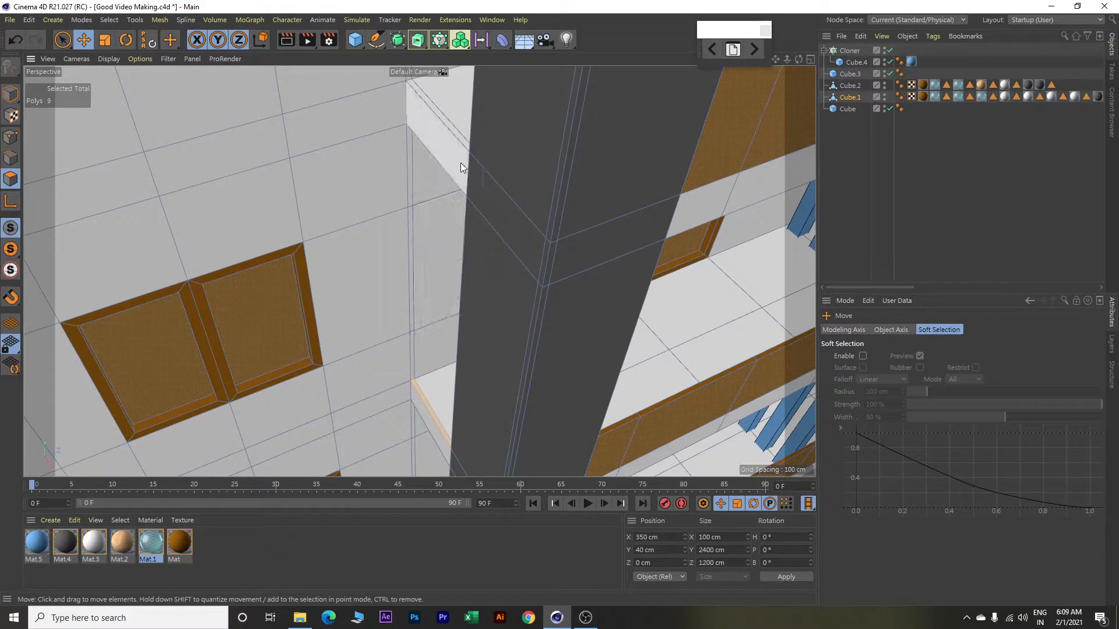
left_click(458, 135, "shift")
middle_click_drag(527, 168, 495, 351, "alt")
left_click_drag(495, 351, 485, 425, "alt")
left_click(426, 254, "shift")
Add the strip faces of the three uppermost slab ends at the opposite pillar to complete the selection.
scroll(508, 292, "down", 5)
left_click_drag(509, 293, 450, 425, "alt")
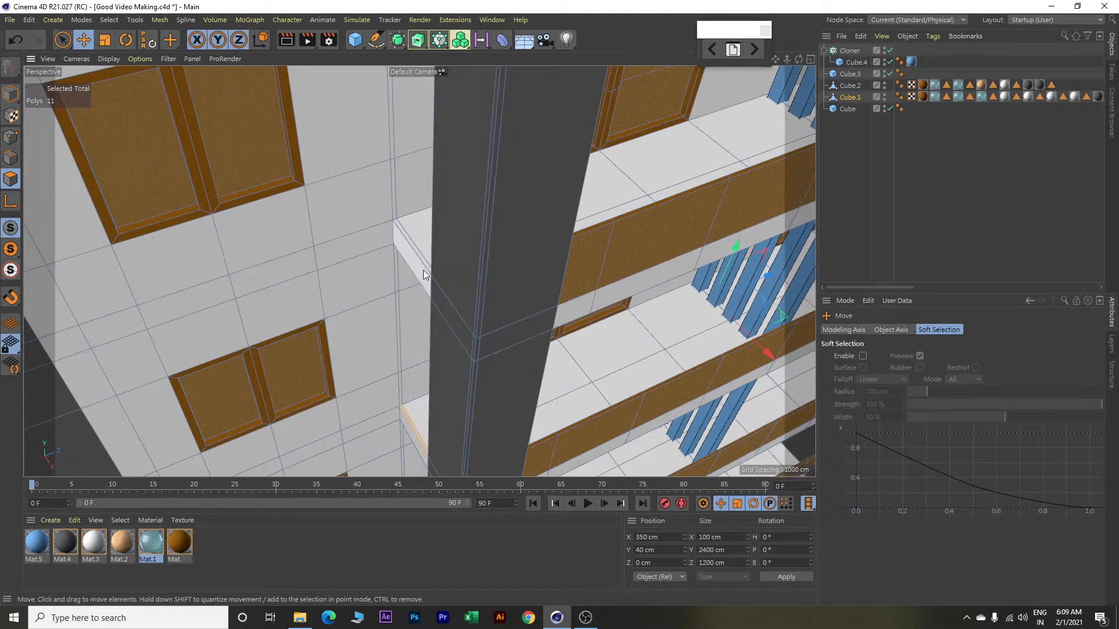
left_click(426, 260, "shift")
left_click_drag(426, 260, 477, 370, "alt")
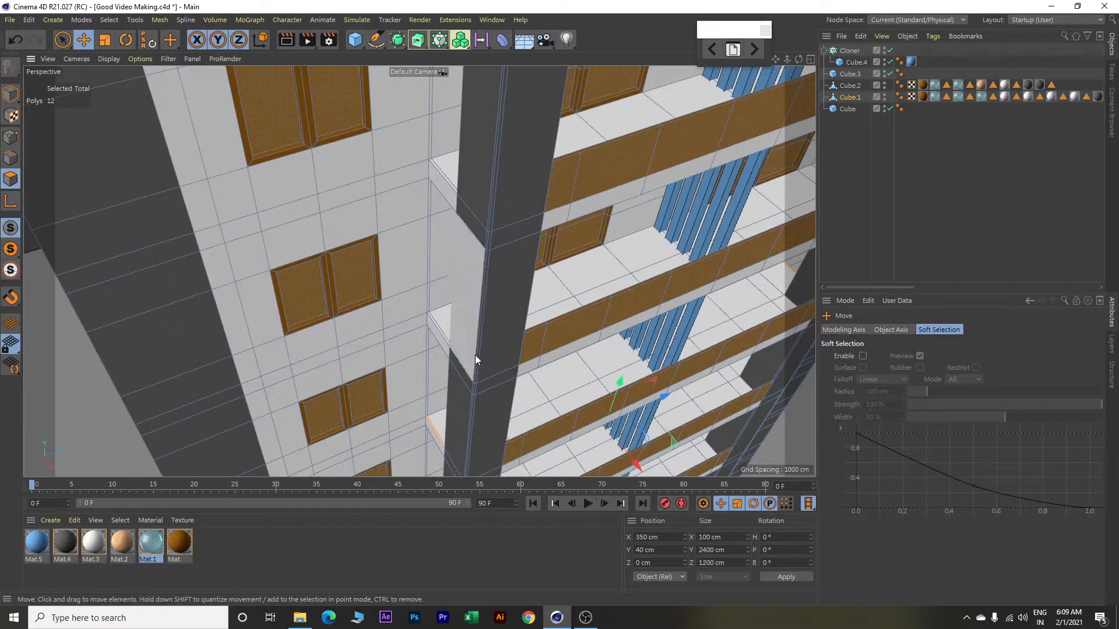
left_click(439, 328, "shift")
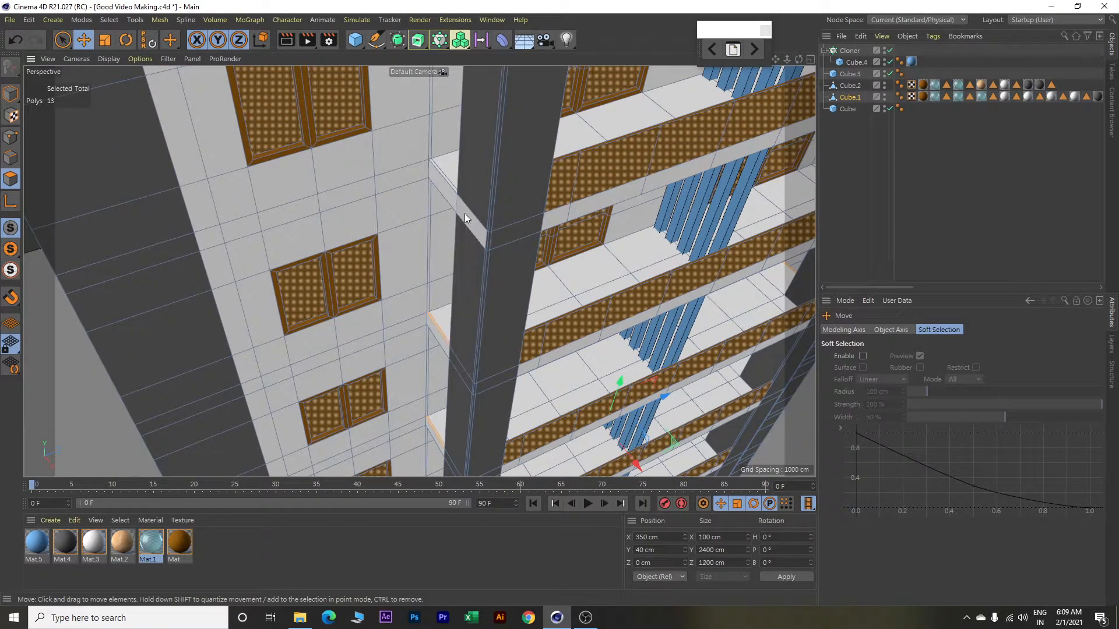
left_click(447, 180, "shift")
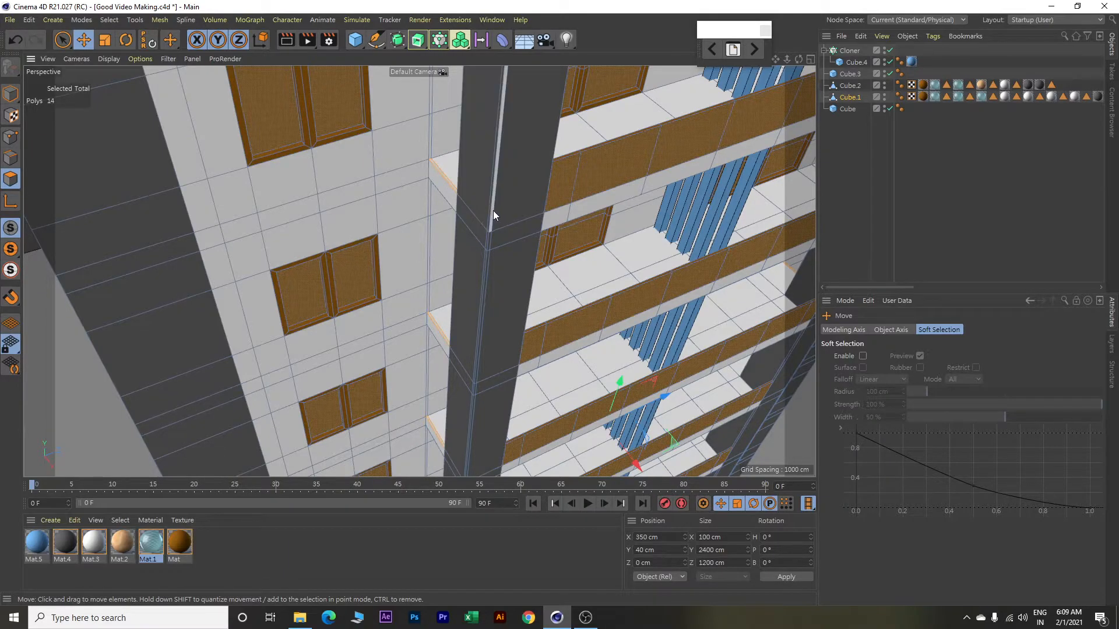
Extrude the selected strips on both sides of the building by 100 cm to form the side railings.
middle_click_drag(493, 209, 494, 327, "alt")
left_click_drag(515, 316, 613, 277, "alt")
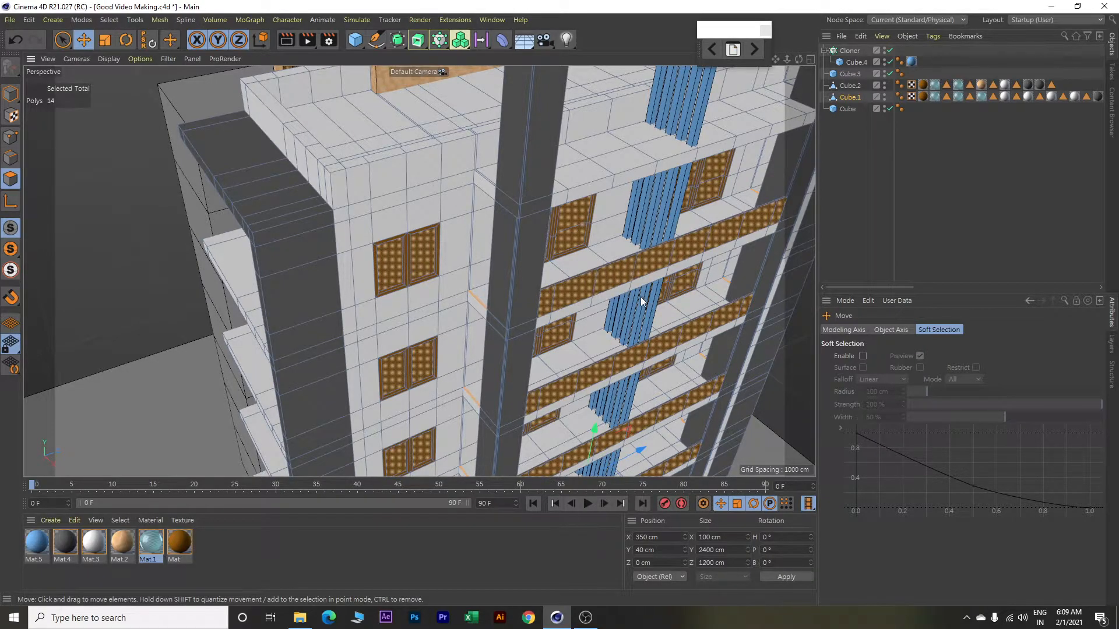
key("d")
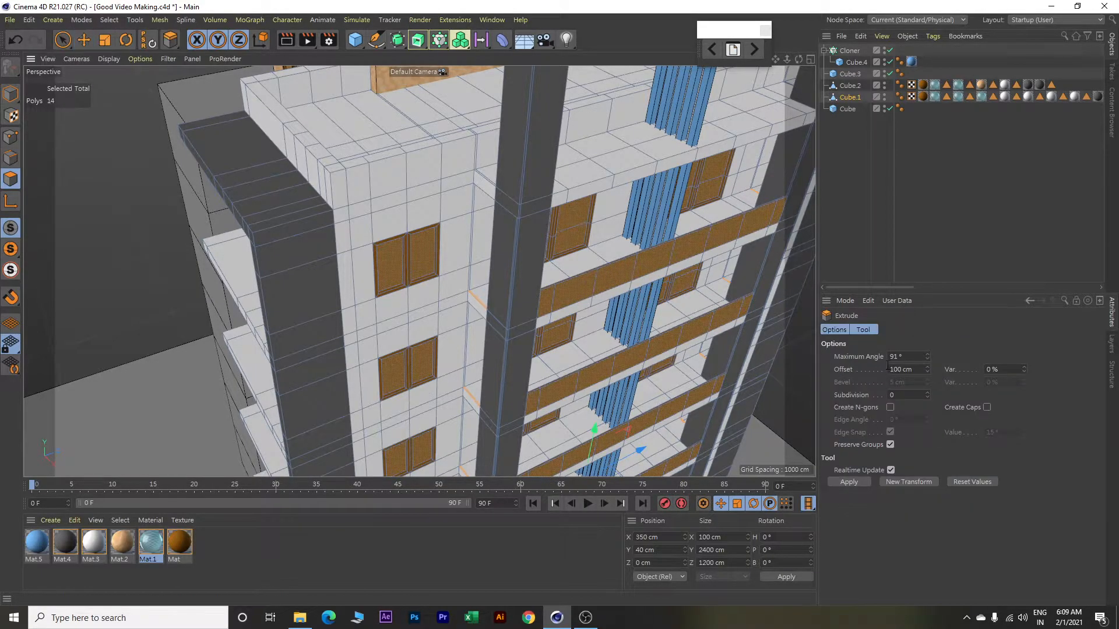
left_click(910, 482)
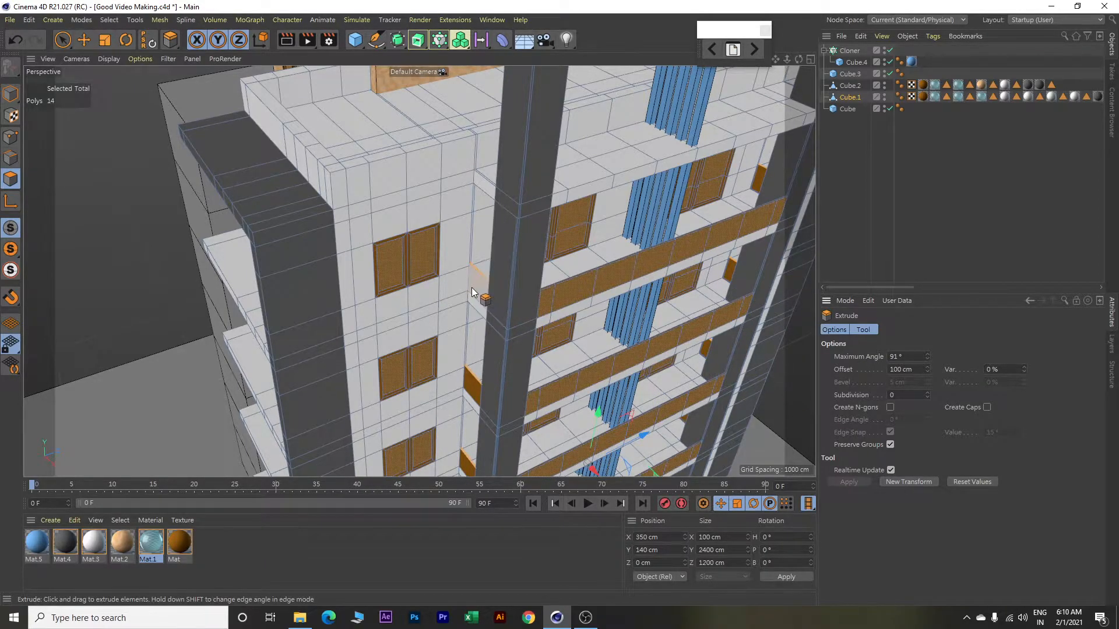
Apply the brown material Mat to the selected top faces of the extruded side railings.
scroll(471, 288, "up", 6)
left_click_drag(484, 283, 509, 248)
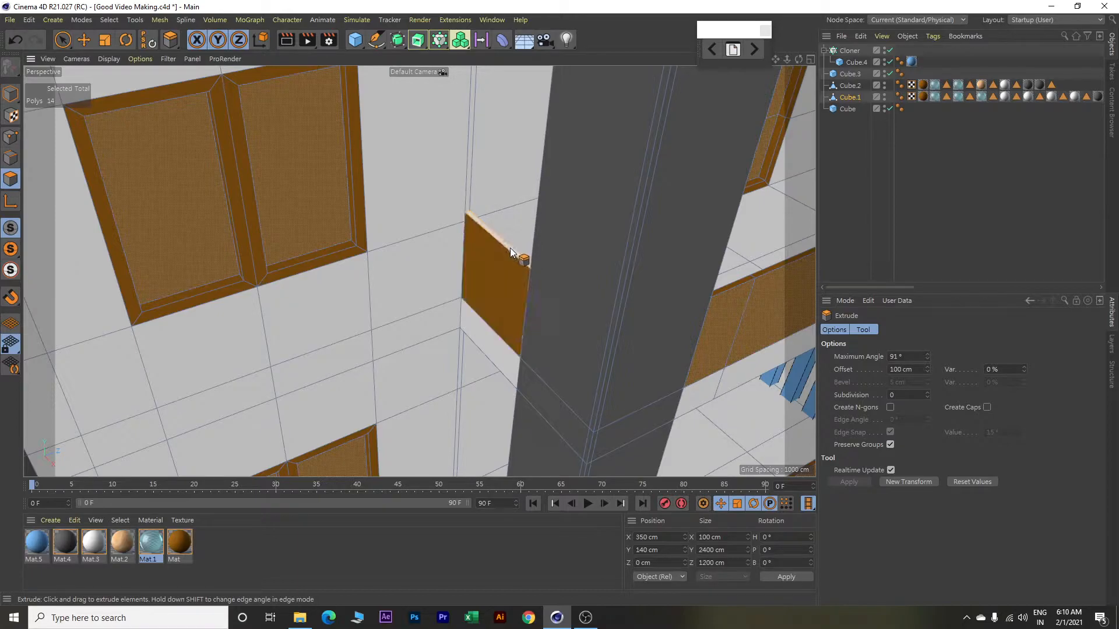
right_click(179, 540)
left_click(215, 372)
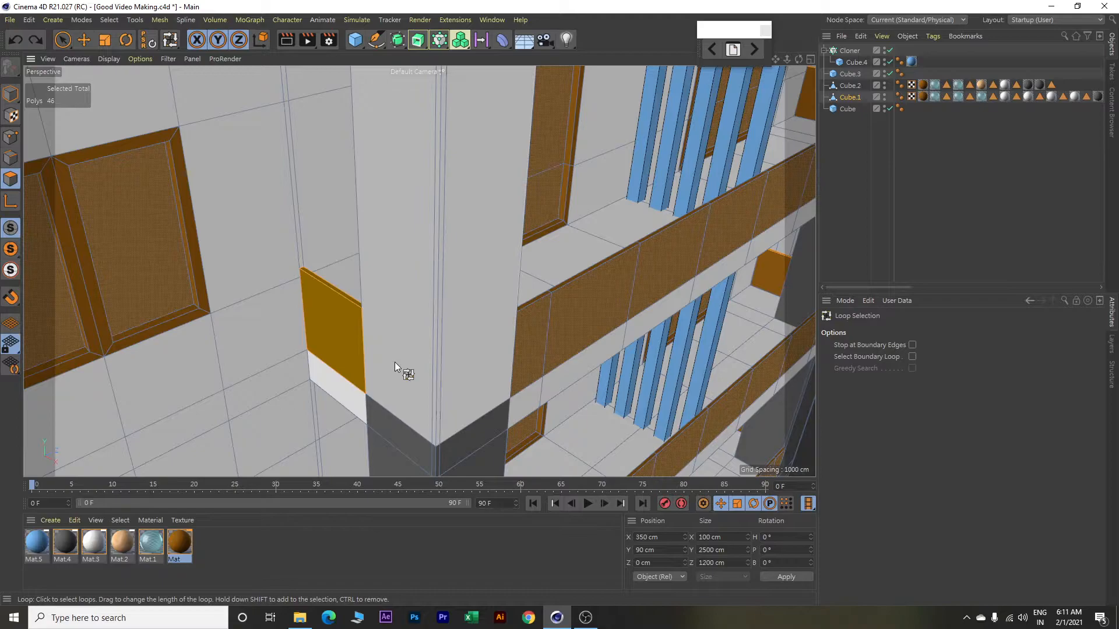
Try selecting only the outer face of the top side railing with the Move tool.
key("e")
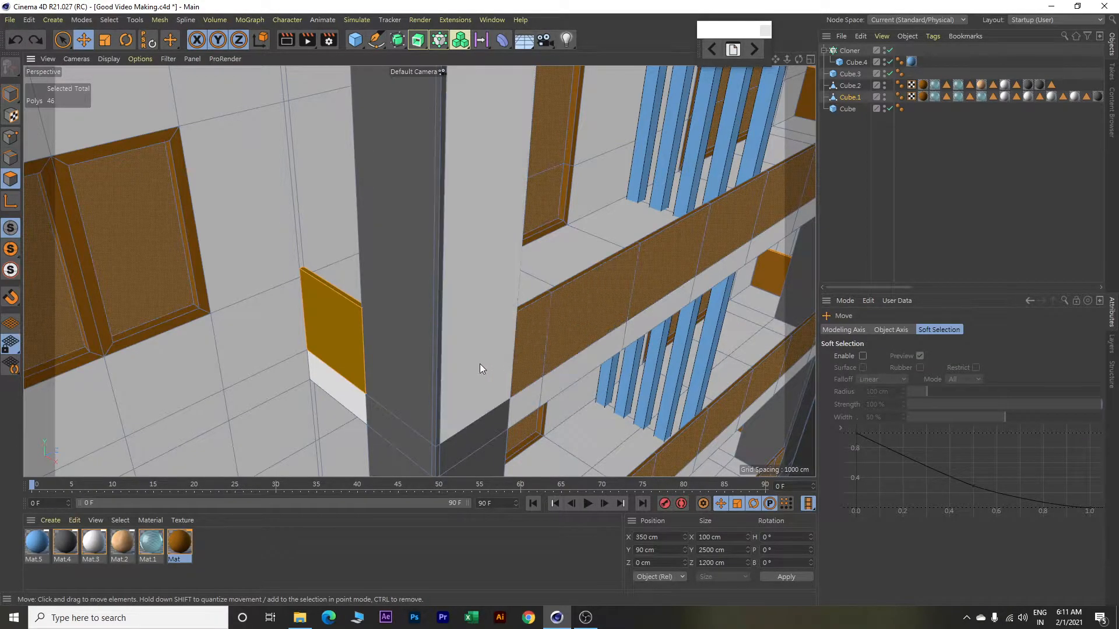
left_click(347, 337)
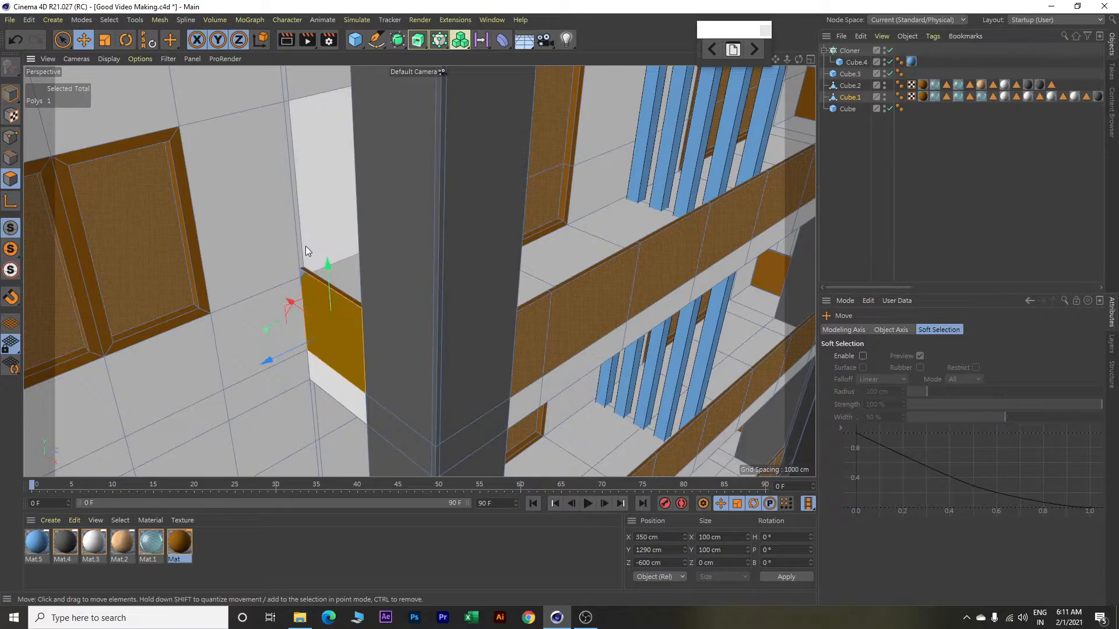
scroll(301, 265, "down", 3)
scroll(300, 265, "down", 2)
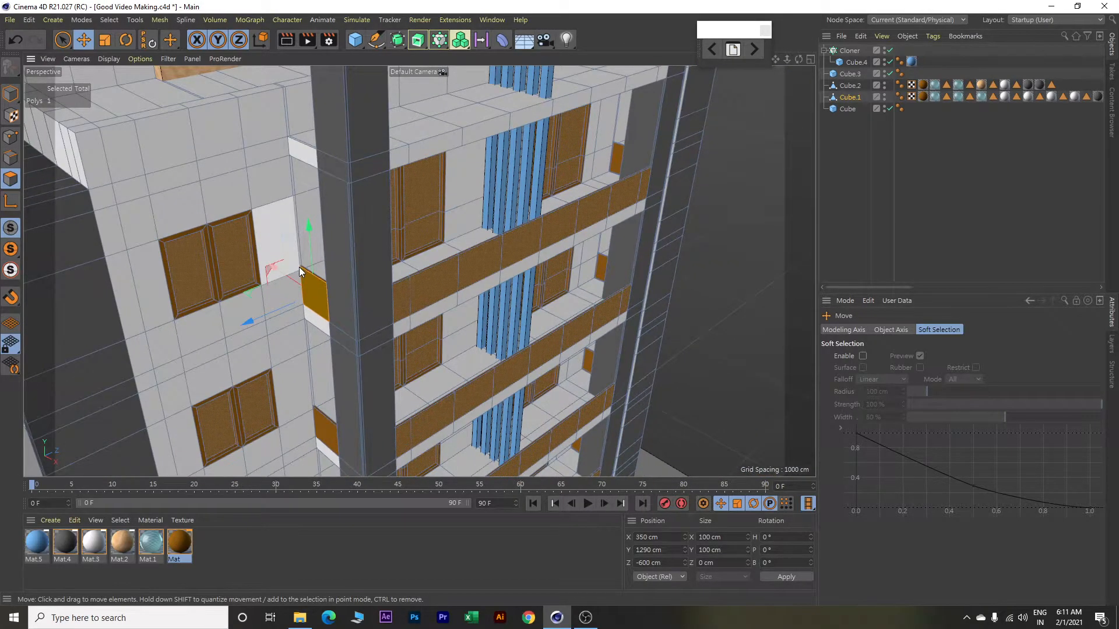
scroll(300, 266, "up", 4)
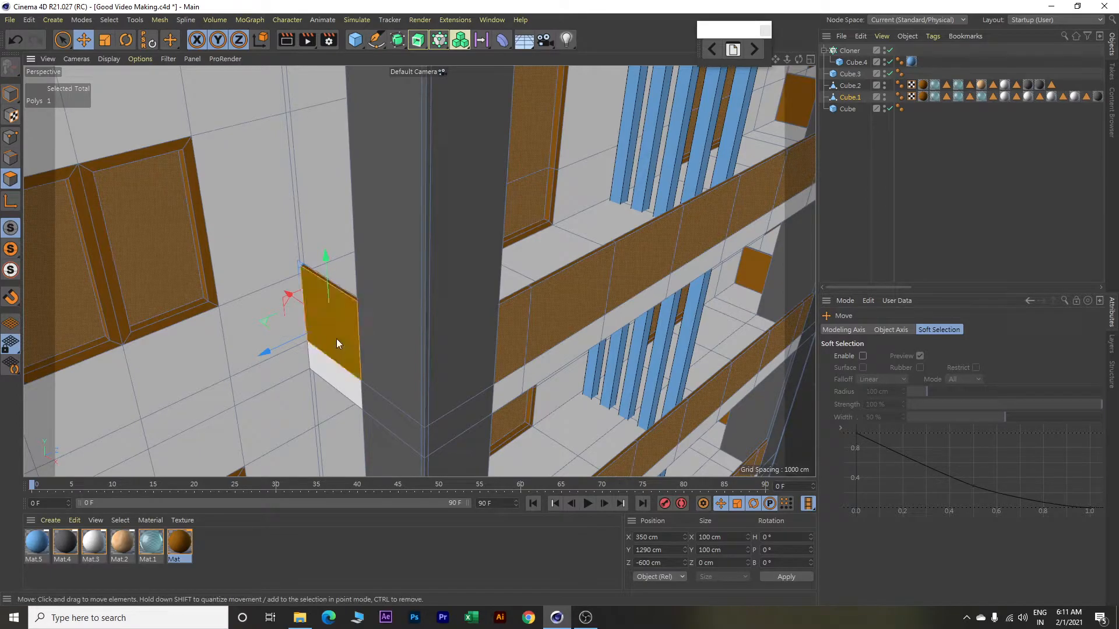
Loop-select the faces around the two uppermost side railings beside the pillar using Loop Selection.
left_click(114, 23)
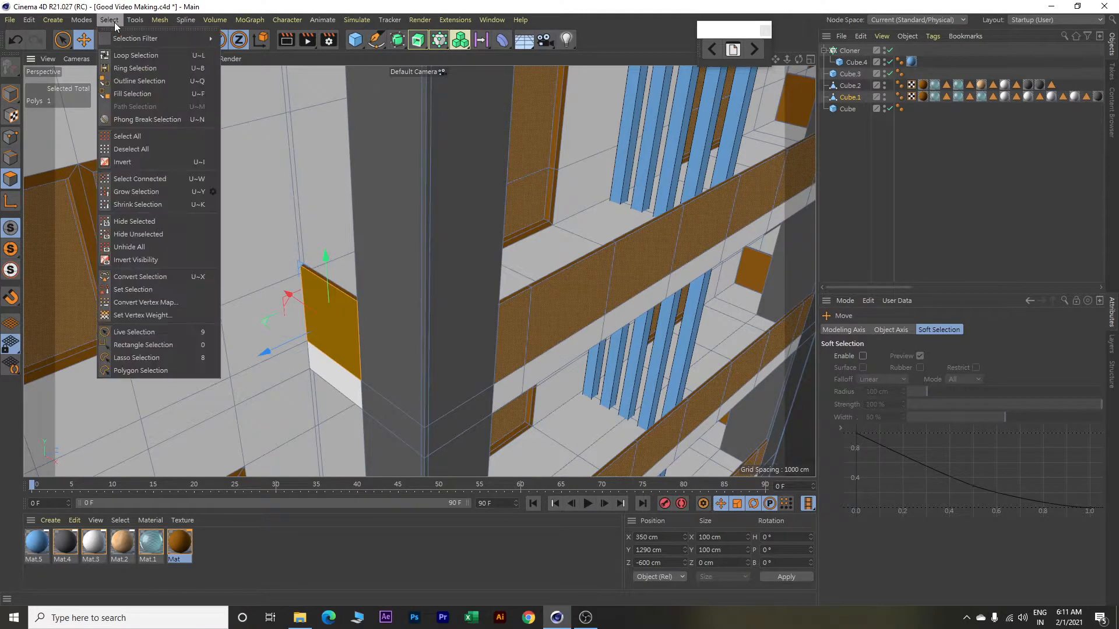
left_click(131, 58)
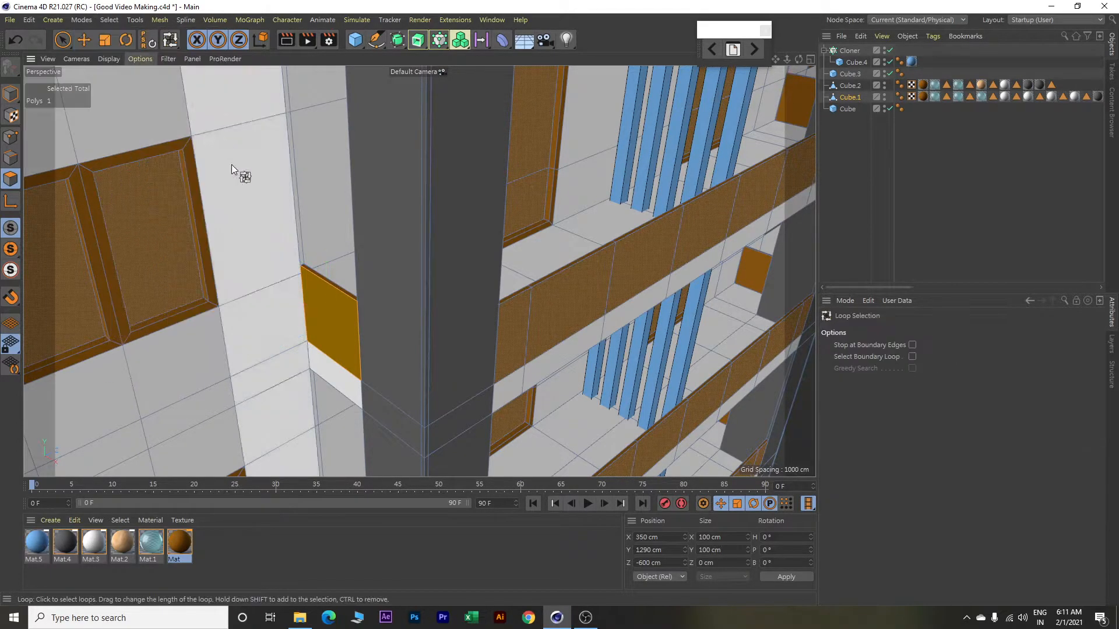
left_click(334, 321)
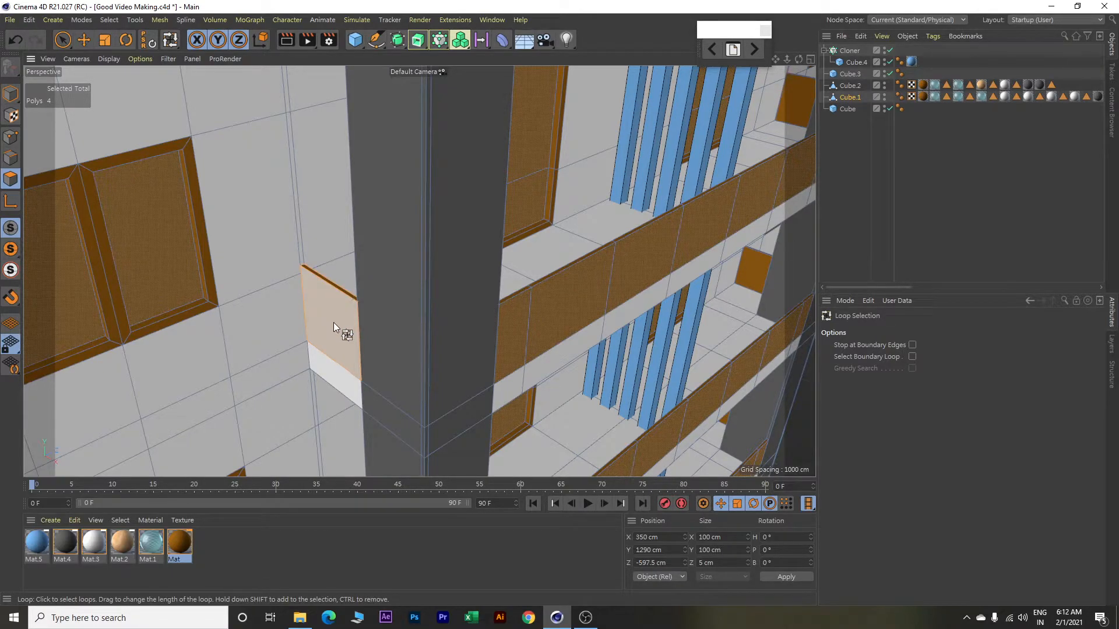
scroll(333, 327, "down", 3)
middle_click_drag(335, 329, 341, 165, "alt")
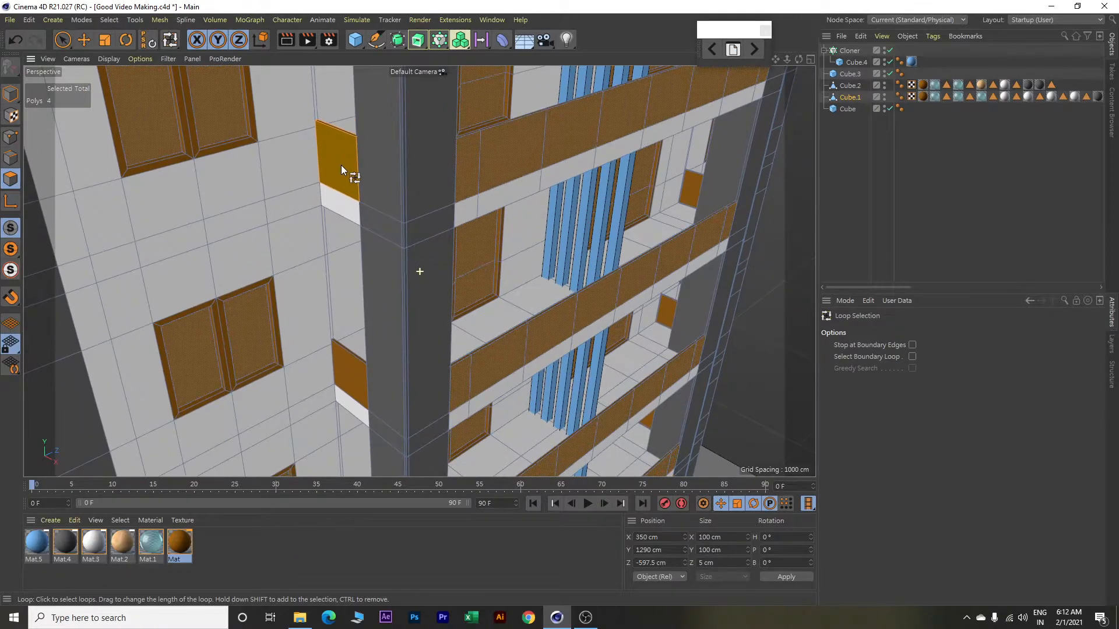
left_click(348, 373, "shift")
scroll(347, 372, "up", 8)
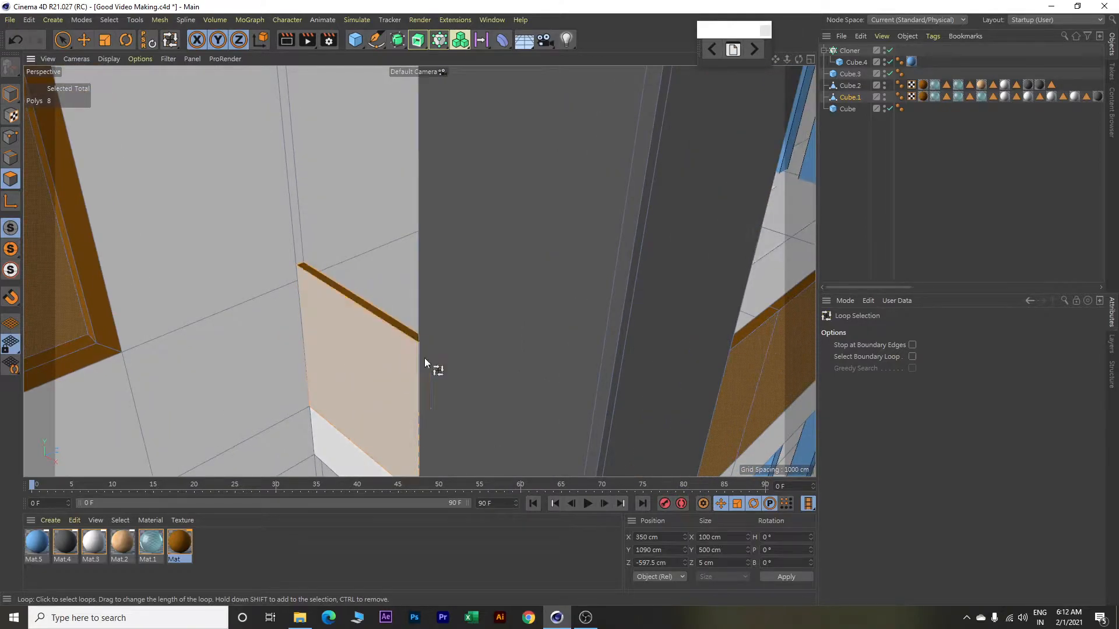
scroll(372, 403, "down", 10)
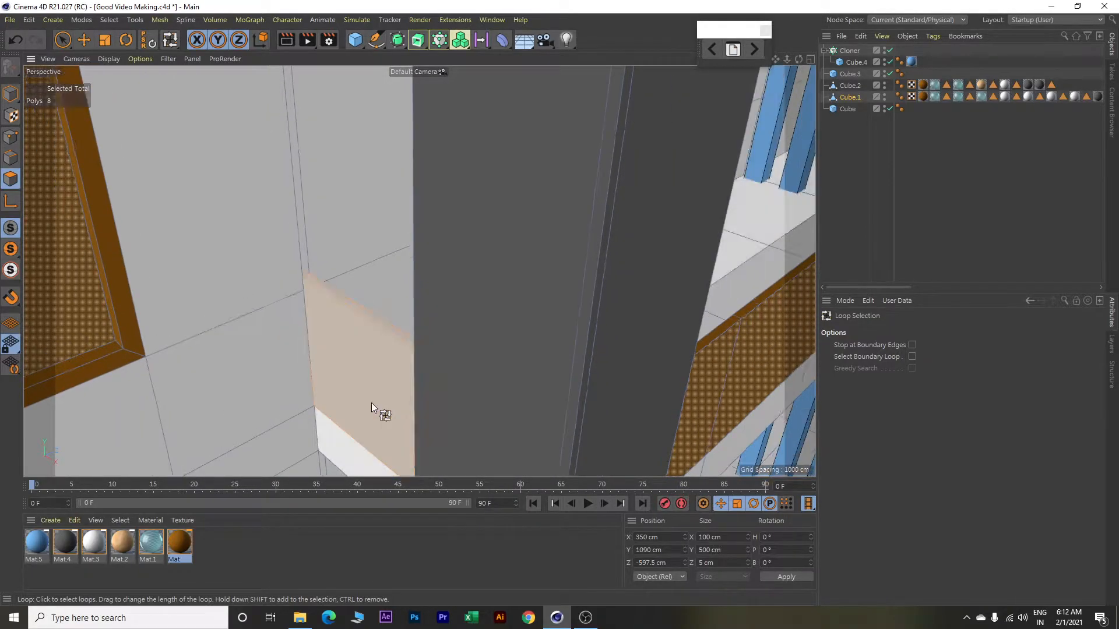
scroll(388, 135, "down", 1)
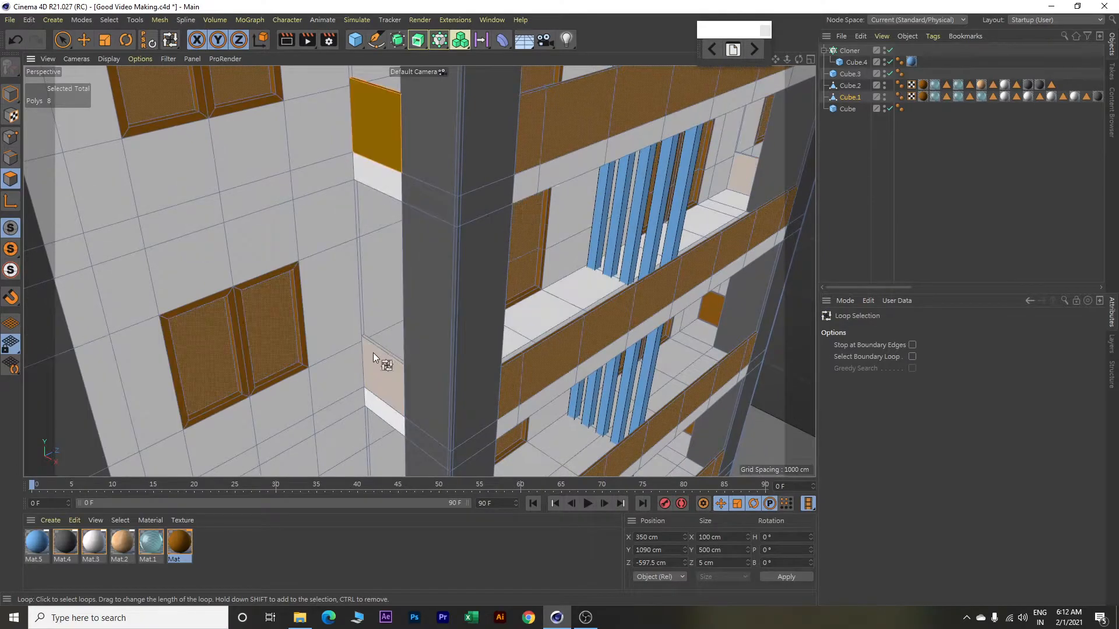
Add the face loops of the remaining five side railings on the floors below to the selection.
left_click(380, 378, "shift")
left_click_drag(408, 395, 377, 198, "alt")
left_click(360, 348, "shift")
left_click_drag(359, 348, 382, 150, "alt")
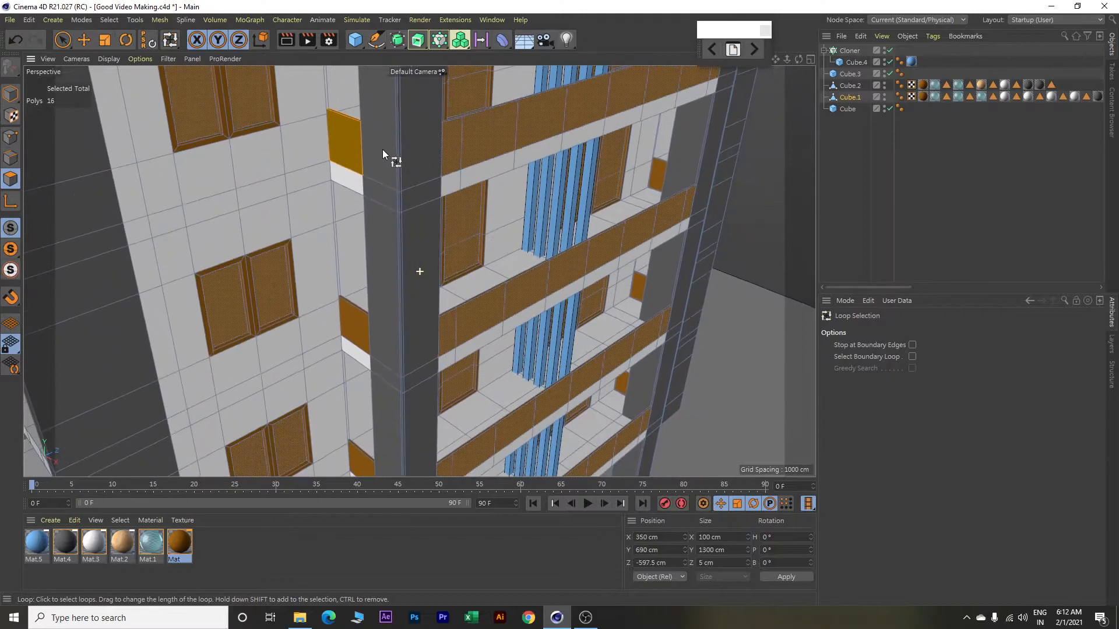
left_click(350, 325, "shift")
left_click_drag(392, 358, 382, 187, "alt")
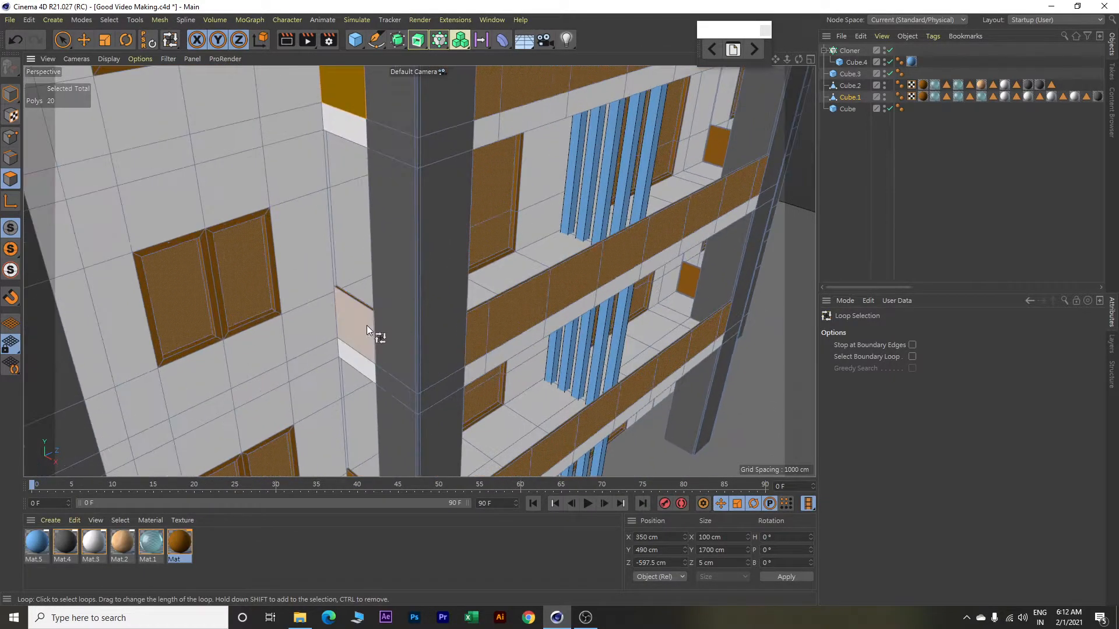
left_click(356, 326, "shift")
left_click_drag(381, 342, 379, 165, "alt")
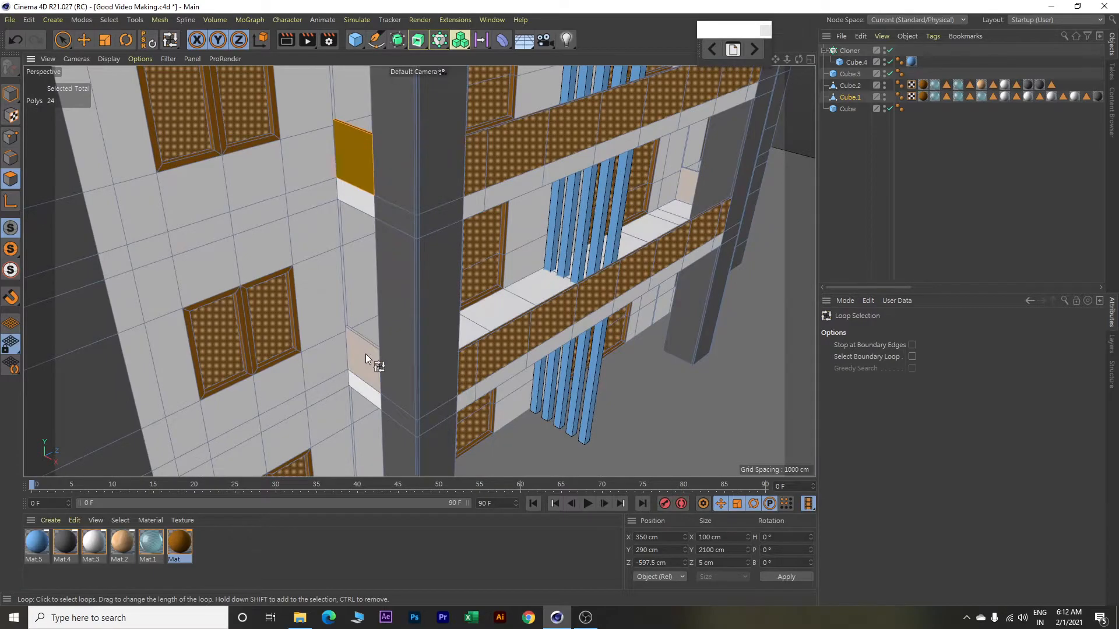
left_click(356, 348, "shift")
Add the face loops of the three lowest side railings at the opposite pillar to the selection.
left_click_drag(741, 265, 575, 274, "alt")
scroll(614, 254, "up", 10)
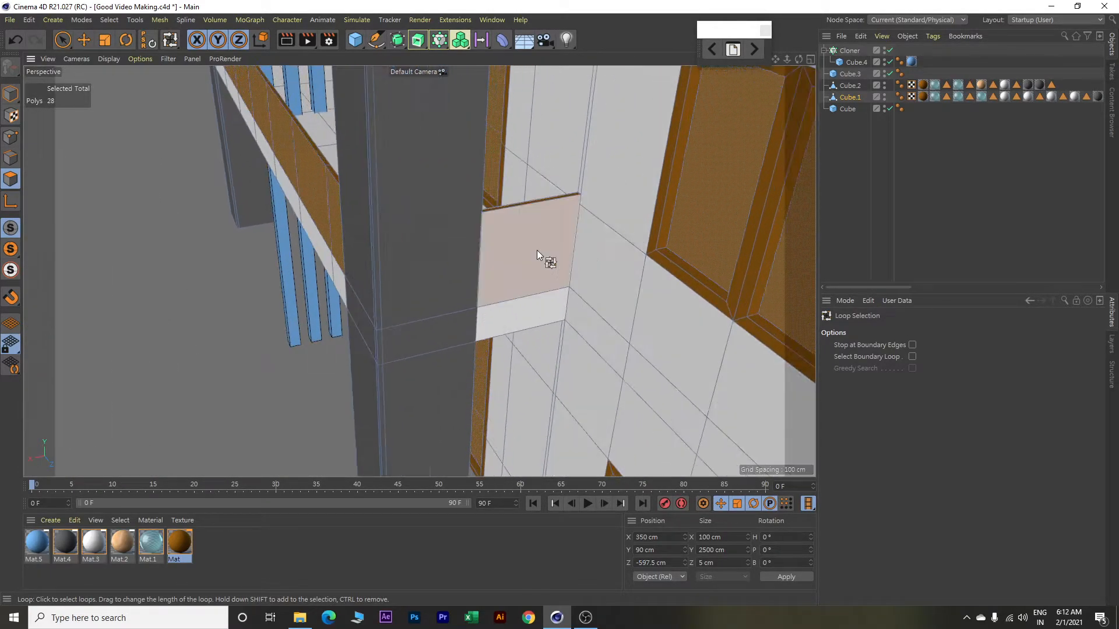
left_click(536, 250, "shift")
left_click_drag(593, 218, 583, 21, "alt")
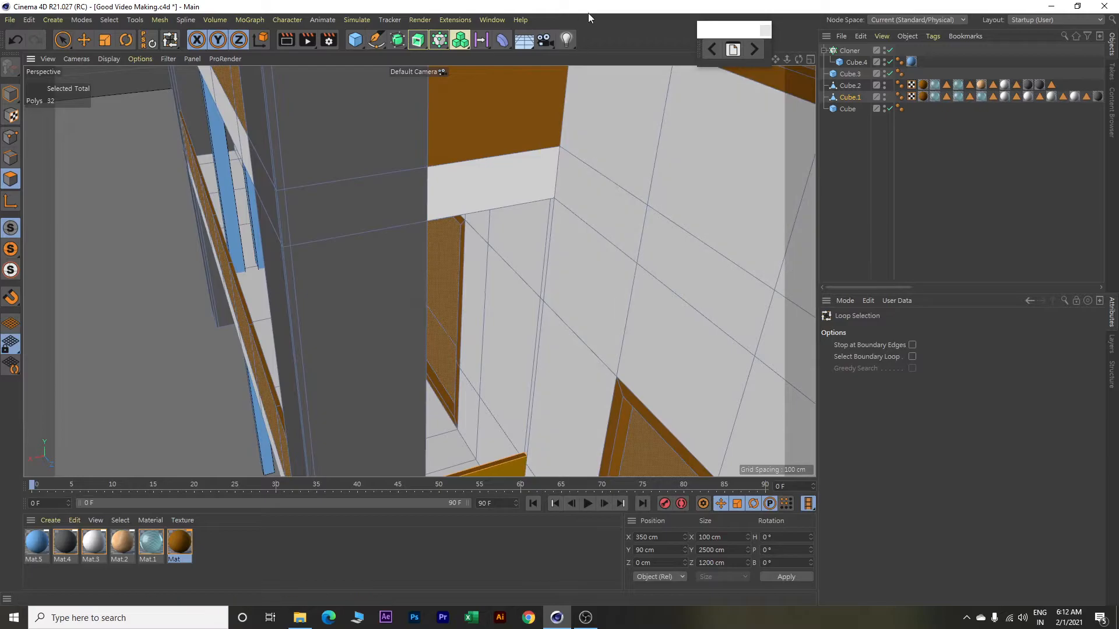
scroll(600, 154, "down", 4)
left_click_drag(615, 116, 595, 317, "alt")
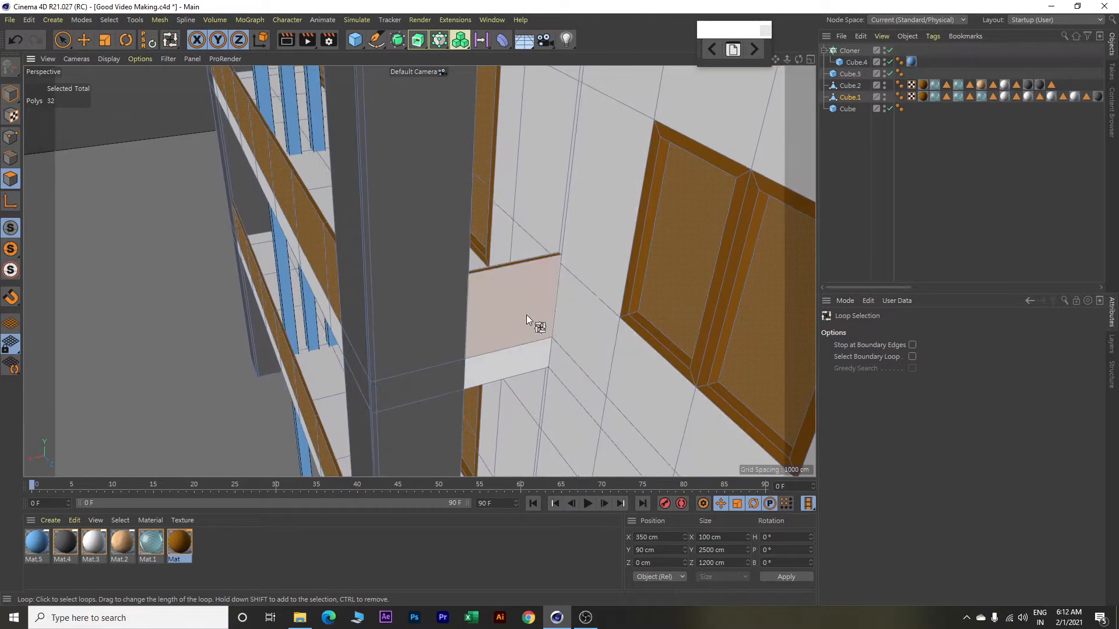
left_click(525, 315, "shift")
left_click_drag(525, 316, 546, 324, "alt")
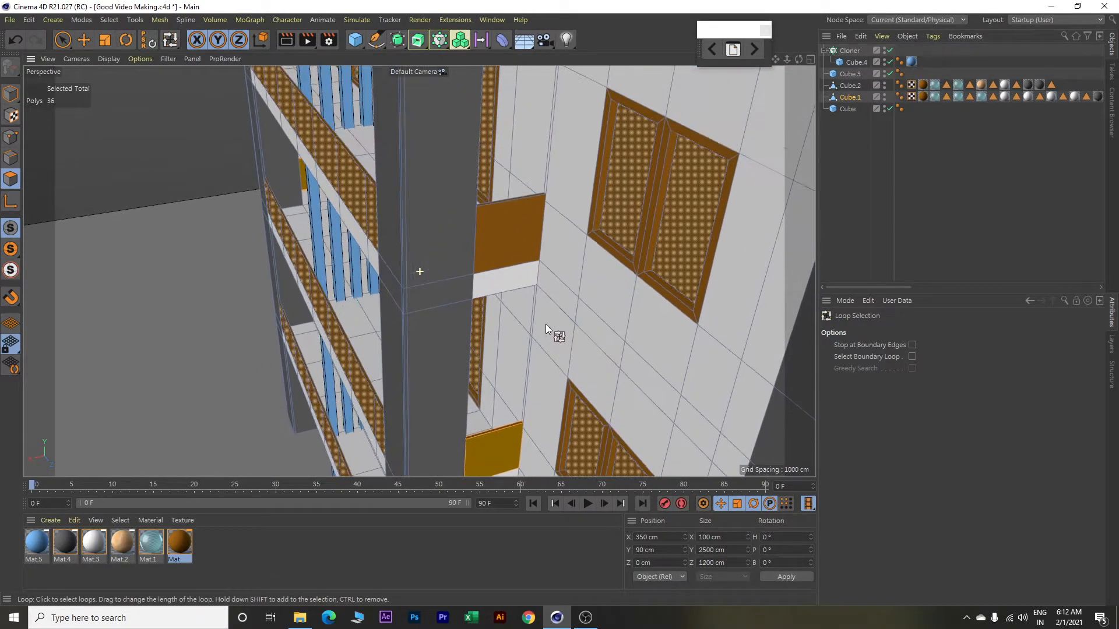
left_click(521, 235, "shift")
left_click_drag(522, 235, 523, 397, "alt")
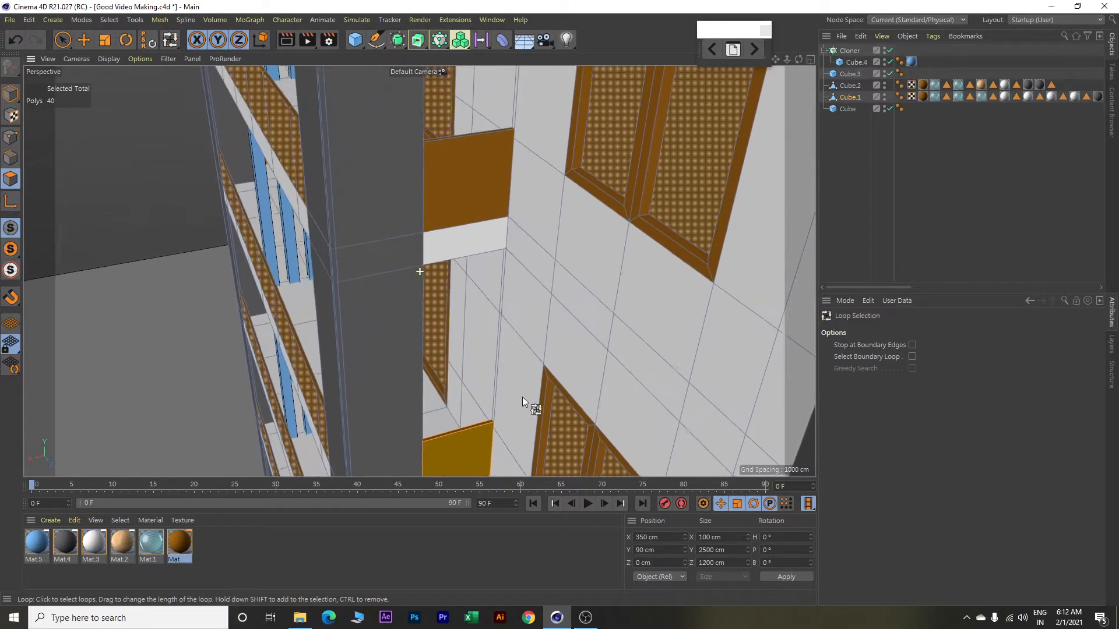
Add the face loops of the four upper side railings at the opposite pillar to complete the selection.
left_click(474, 187, "shift")
left_click_drag(475, 186, 504, 285, "alt")
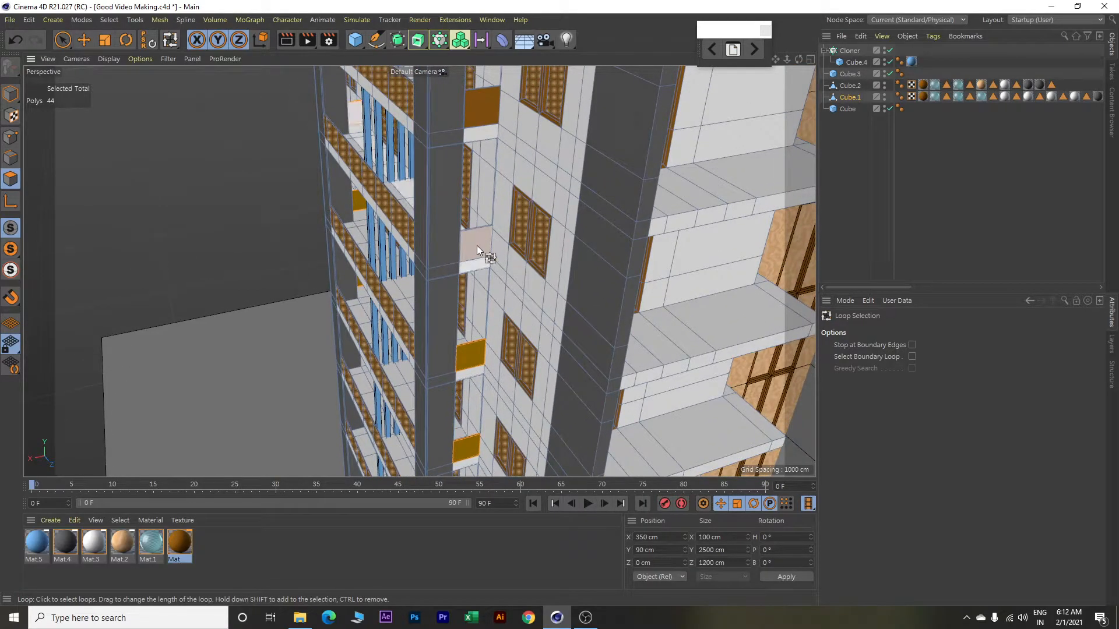
scroll(477, 246, "up", 8)
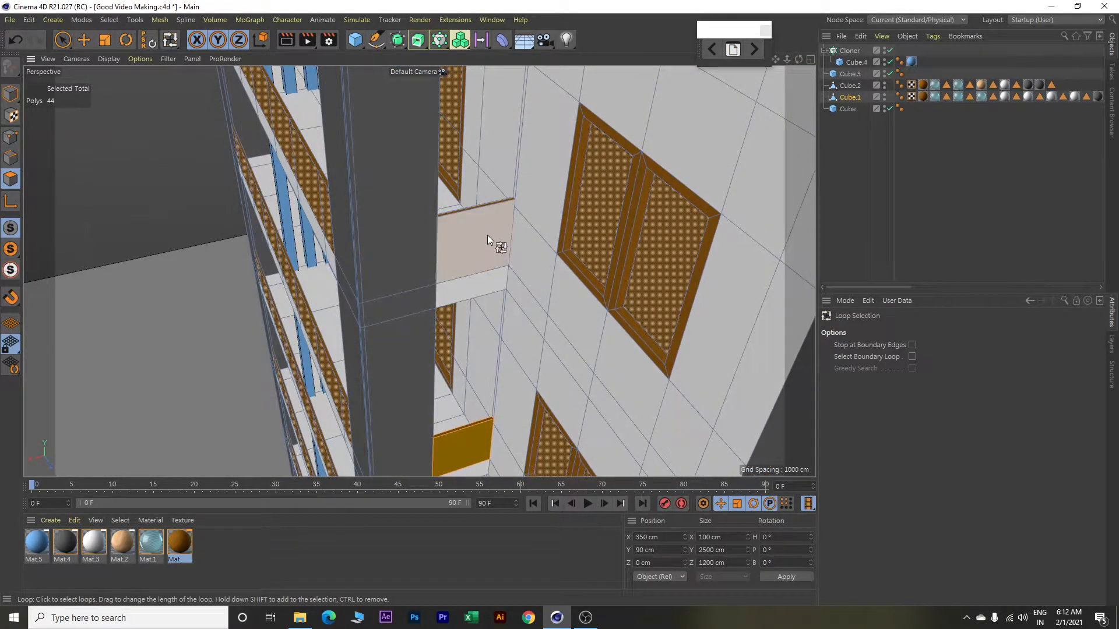
left_click(485, 234, "shift")
left_click_drag(485, 233, 525, 339, "alt")
scroll(516, 266, "down", 4)
left_click_drag(516, 267, 530, 345, "alt")
left_click(490, 333, "shift")
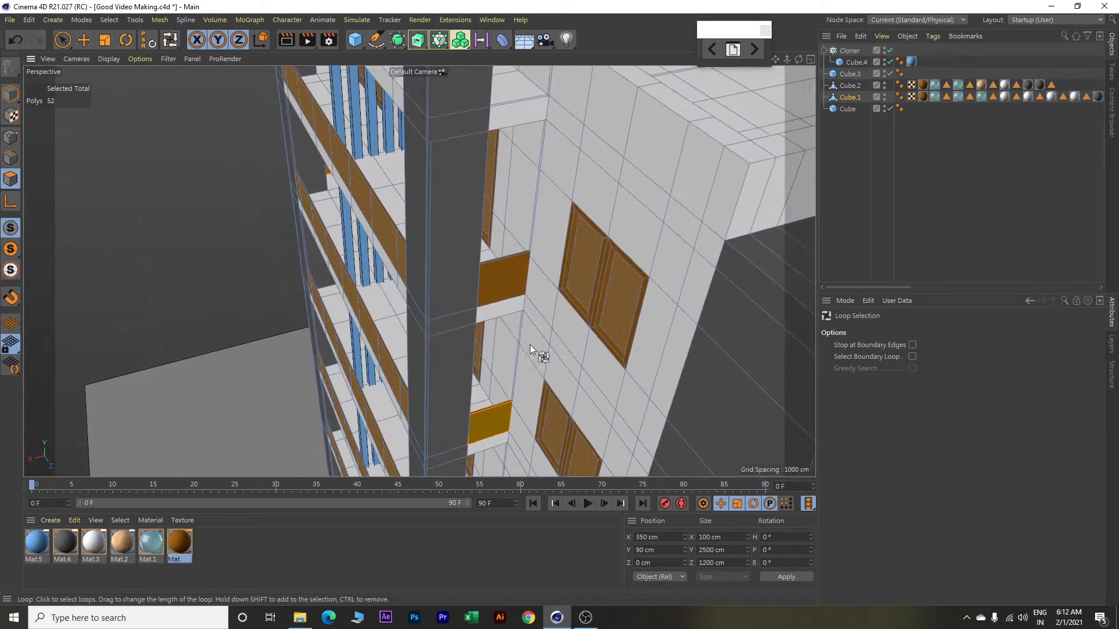
left_click(515, 269, "shift")
left_click_drag(519, 272, 537, 300, "alt")
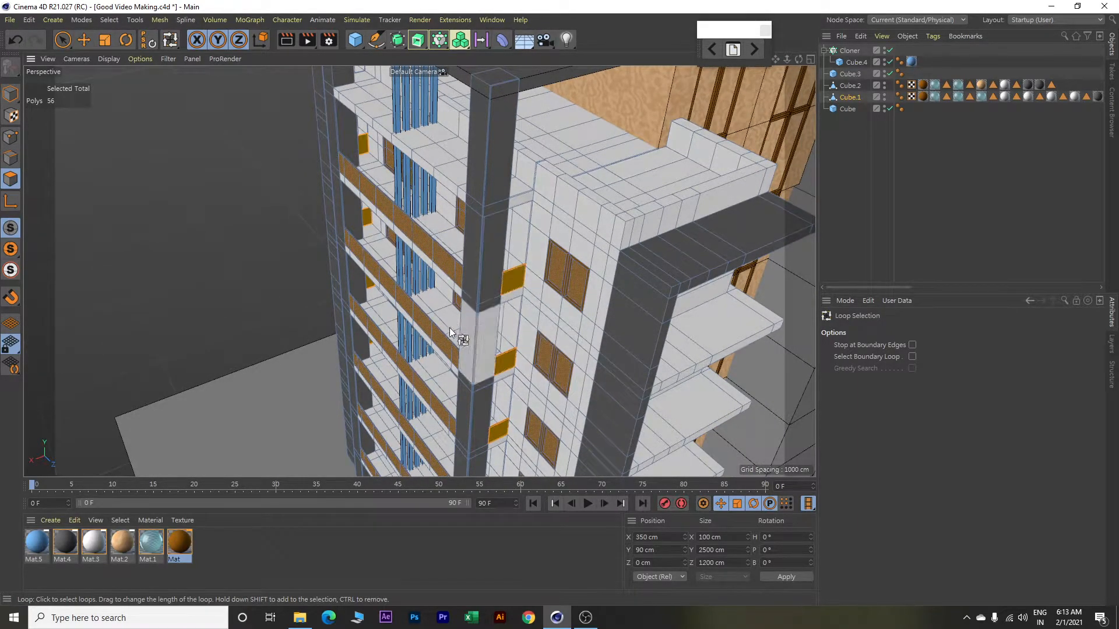
Apply the glass material Mat.1 to the selected side railing faces and clear the selection.
right_click(150, 547)
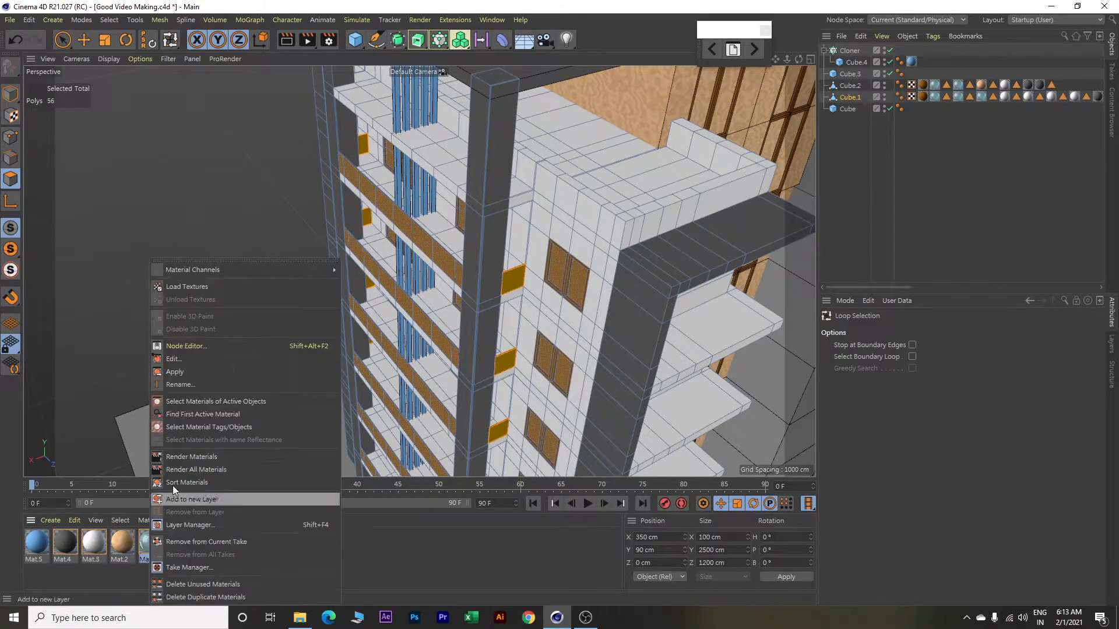
left_click(189, 375)
left_click_drag(220, 304, 250, 337, "alt")
left_click(698, 217)
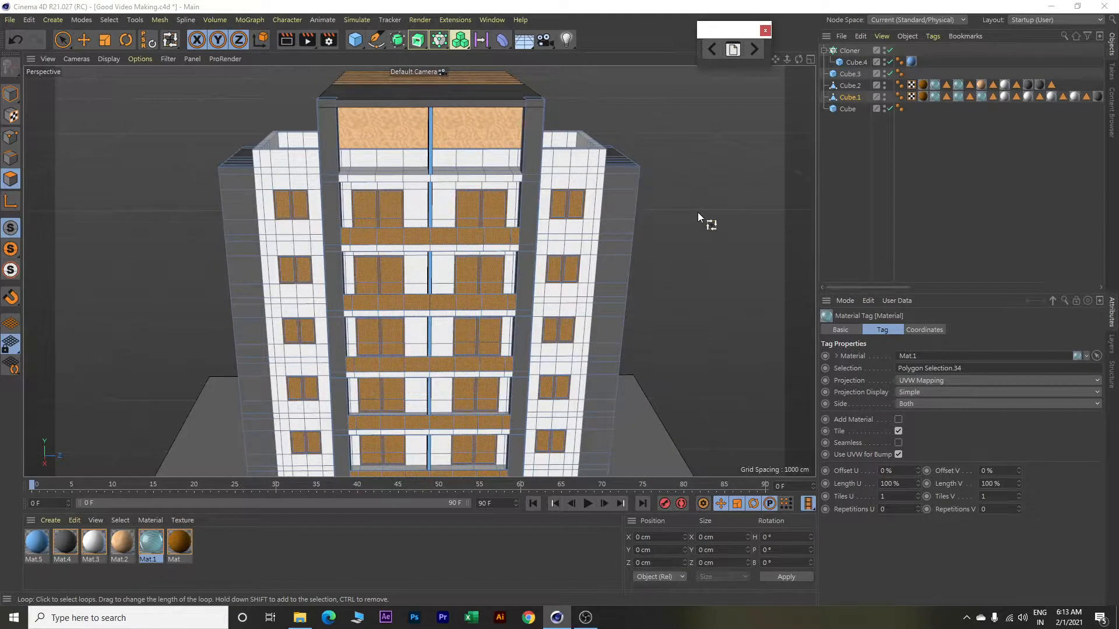
Loop-cut the side balcony slab directly below the dark top slab at a distance of 5 cm along its outer edge.
left_click_drag(697, 213, 503, 242, "alt")
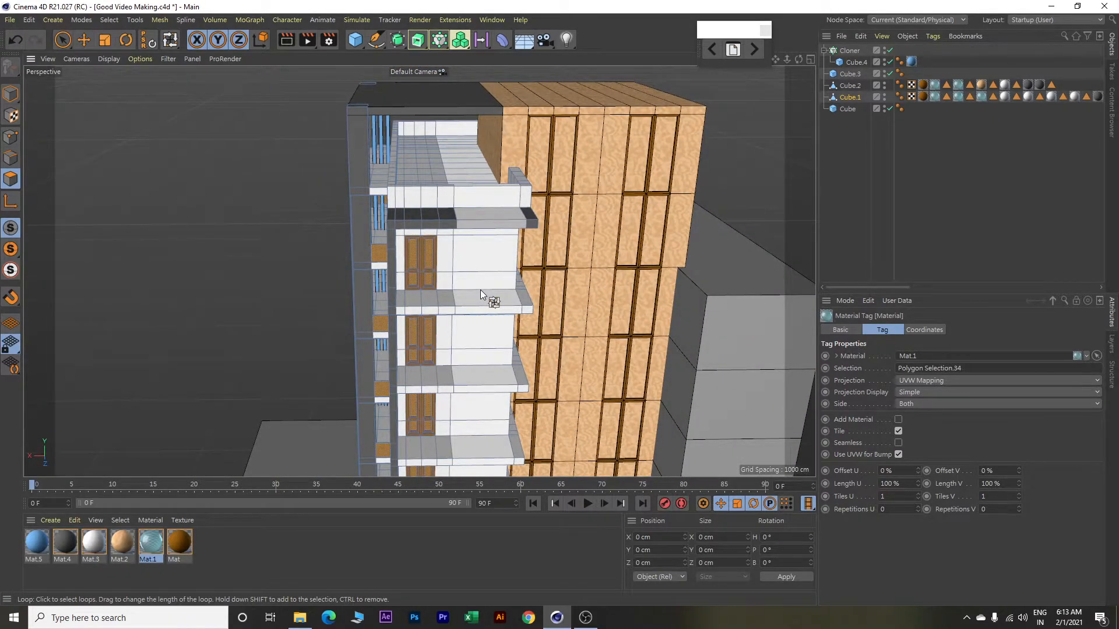
key("e")
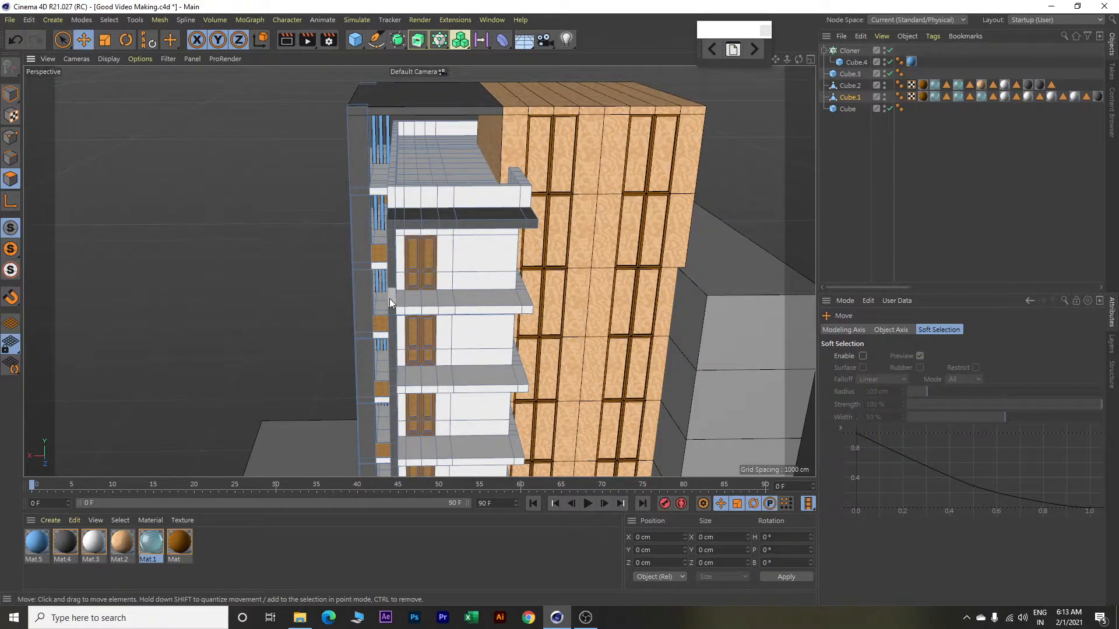
scroll(392, 303, "up", 6)
left_click_drag(541, 291, 402, 314, "alt")
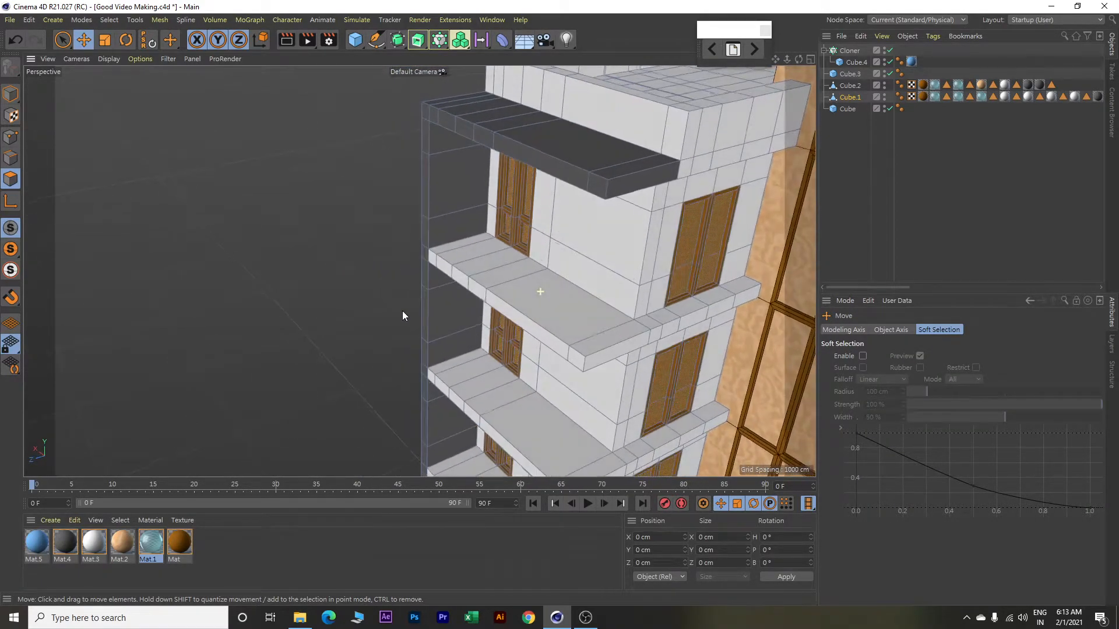
right_click(345, 176)
left_click(395, 234)
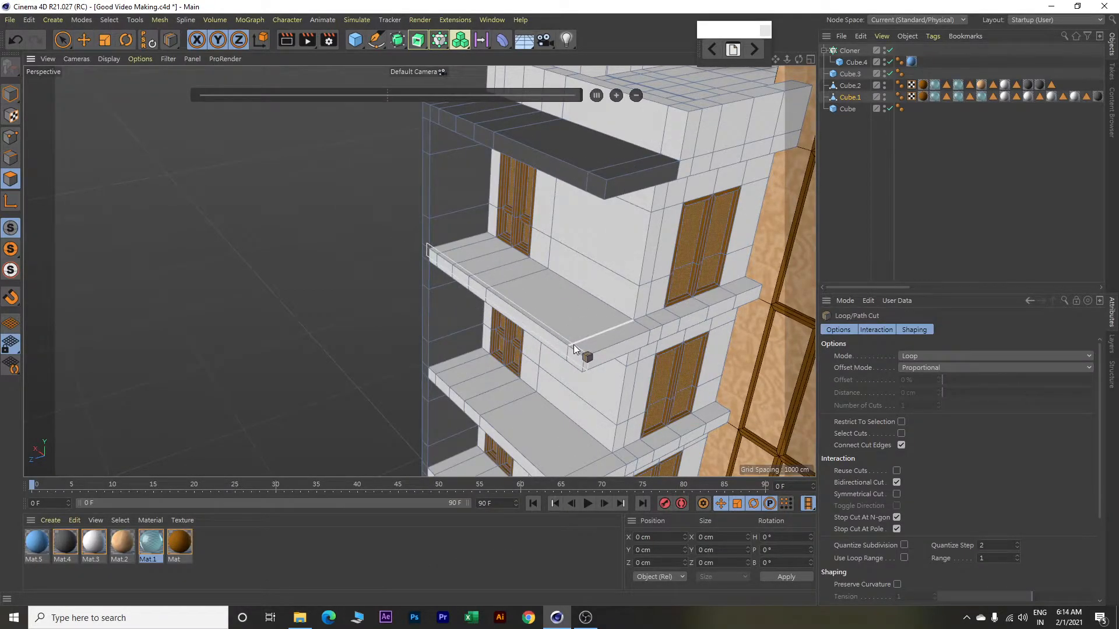
scroll(574, 345, "up", 2)
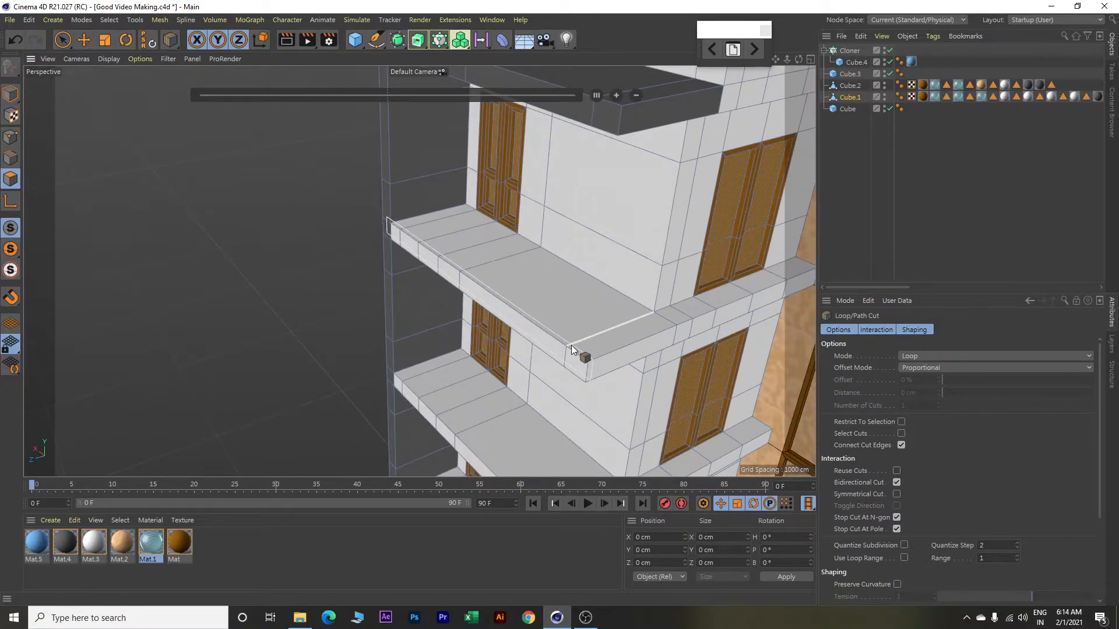
left_click(571, 345)
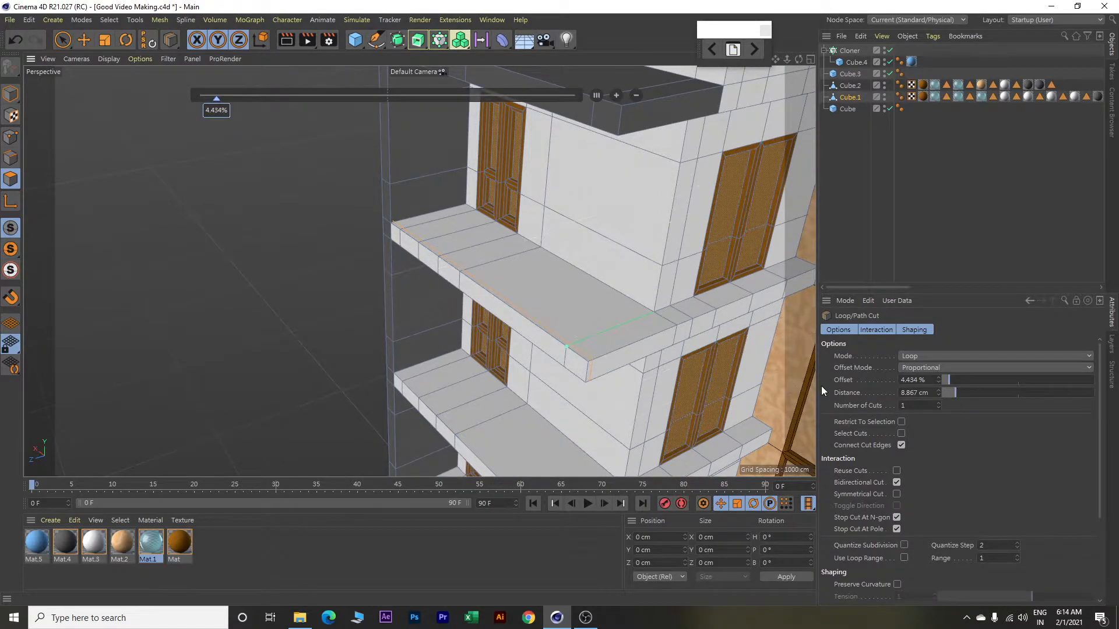
double_click(933, 396)
type("5")
key("Return")
Loop-cut the second side balcony slab down along its outer edge with the distance set to 195 cm.
scroll(544, 398, "up", 2)
scroll(560, 399, "down", 3)
left_click_drag(532, 429, 470, 240, "alt")
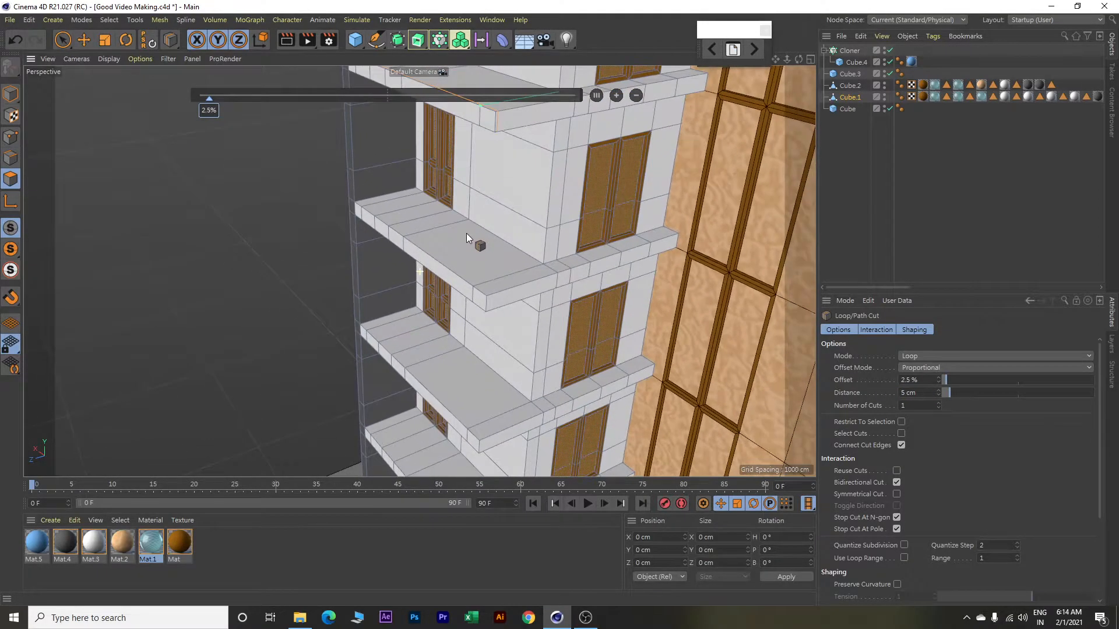
left_click(478, 285)
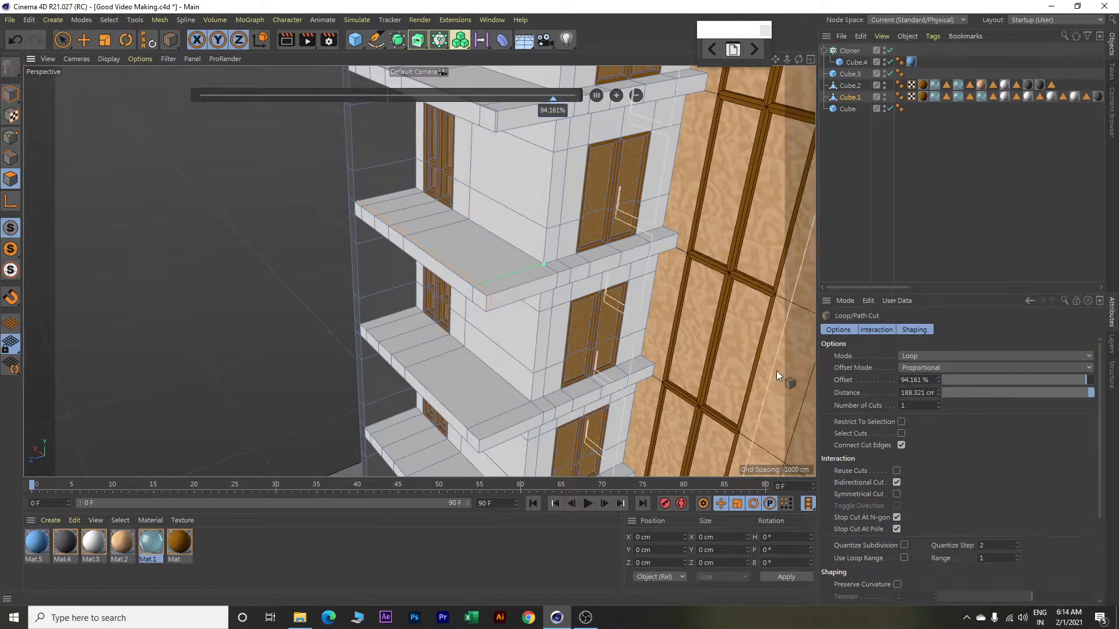
left_click(902, 393)
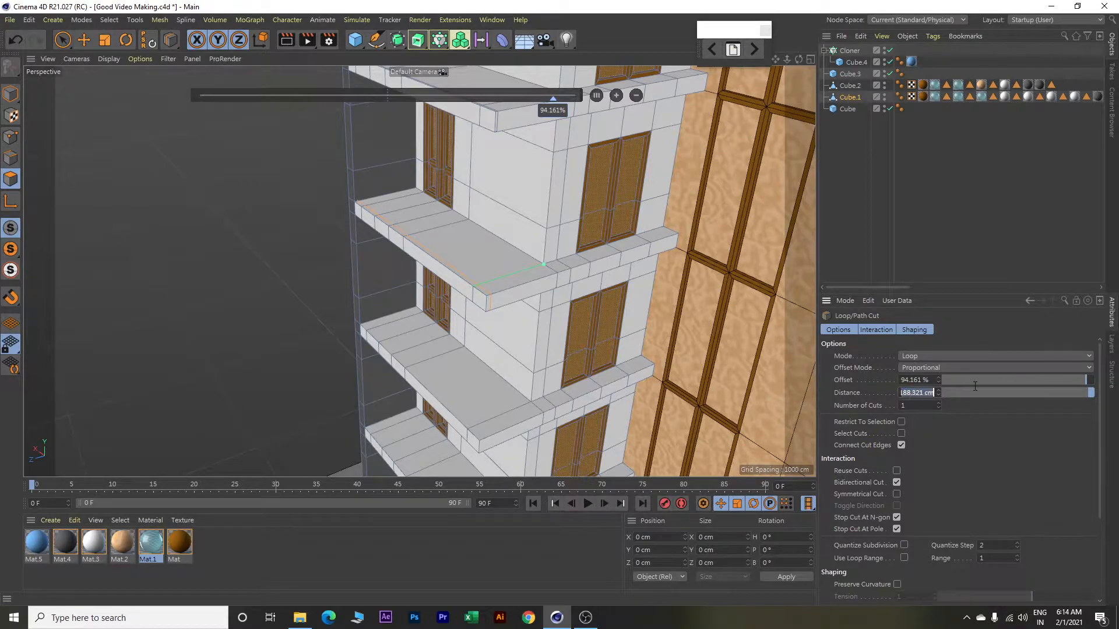
type("195")
key("Return")
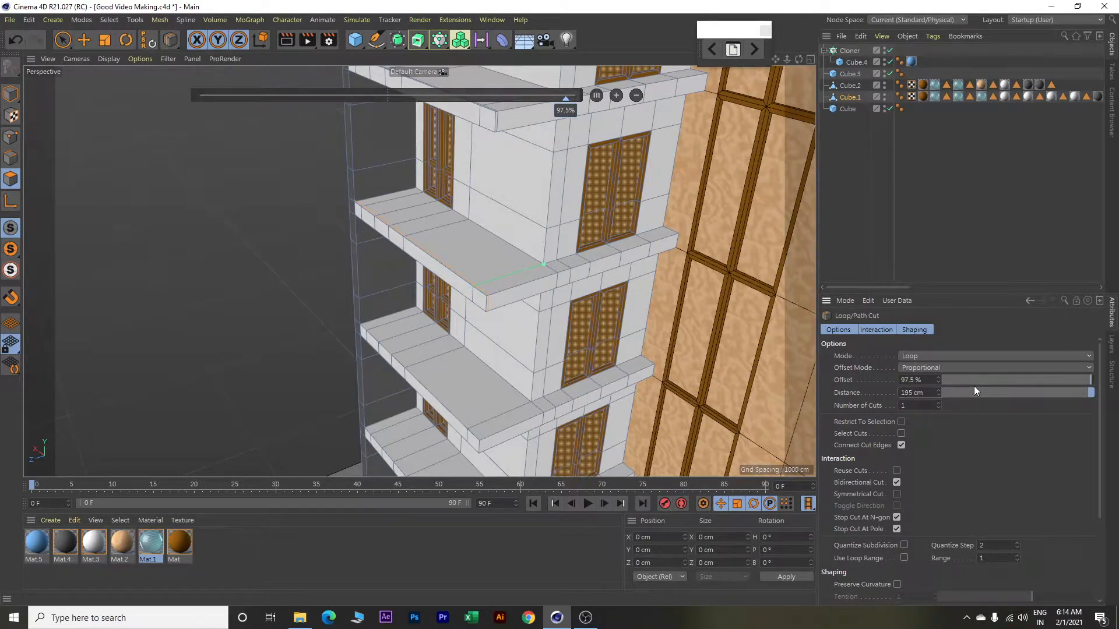
Loop-cut the third side balcony slab down along its outer edge with the distance set to 5 cm.
scroll(470, 328, "up", 4)
middle_click_drag(490, 350, 479, 232, "alt")
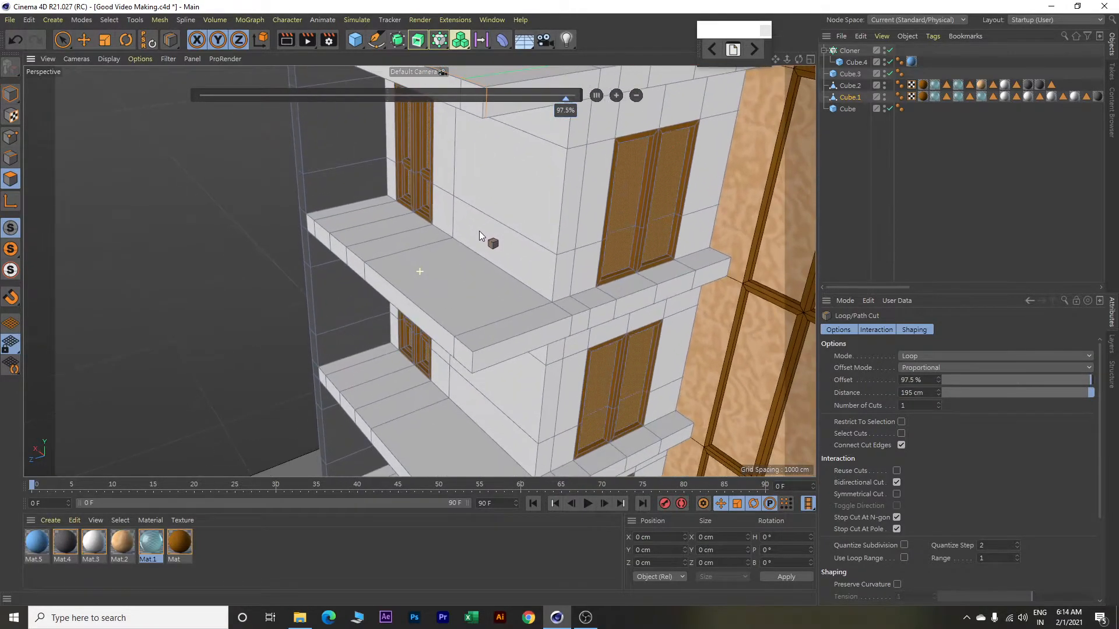
left_click(460, 335)
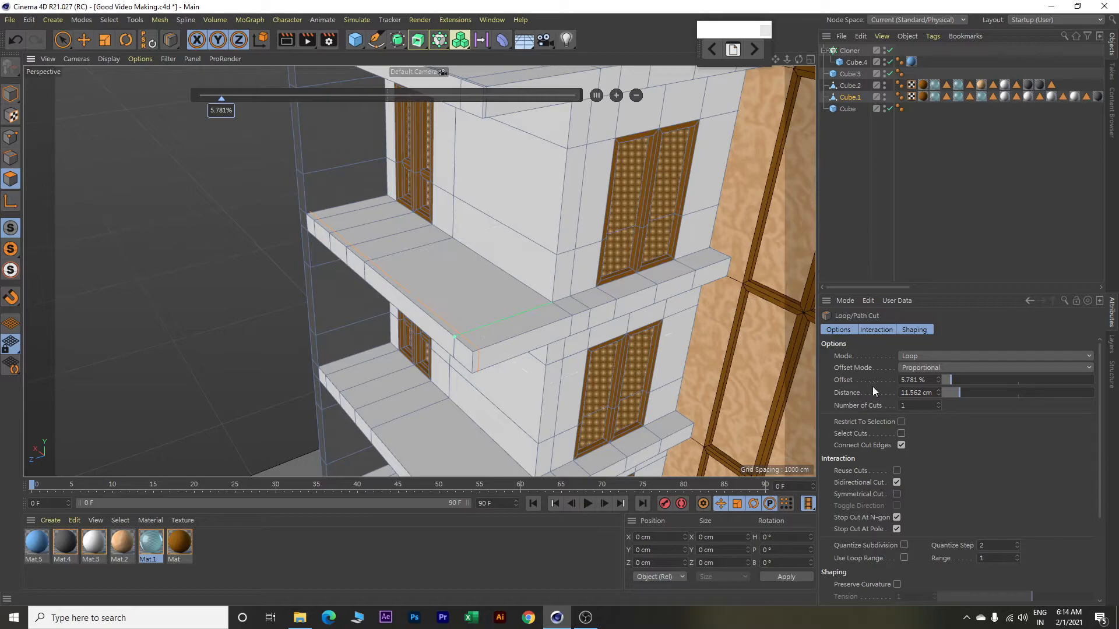
double_click(907, 392)
type("5")
key("Return")
Loop-cut the fourth side balcony slab down along its outer edge with the distance set to 5 cm.
left_click(376, 428)
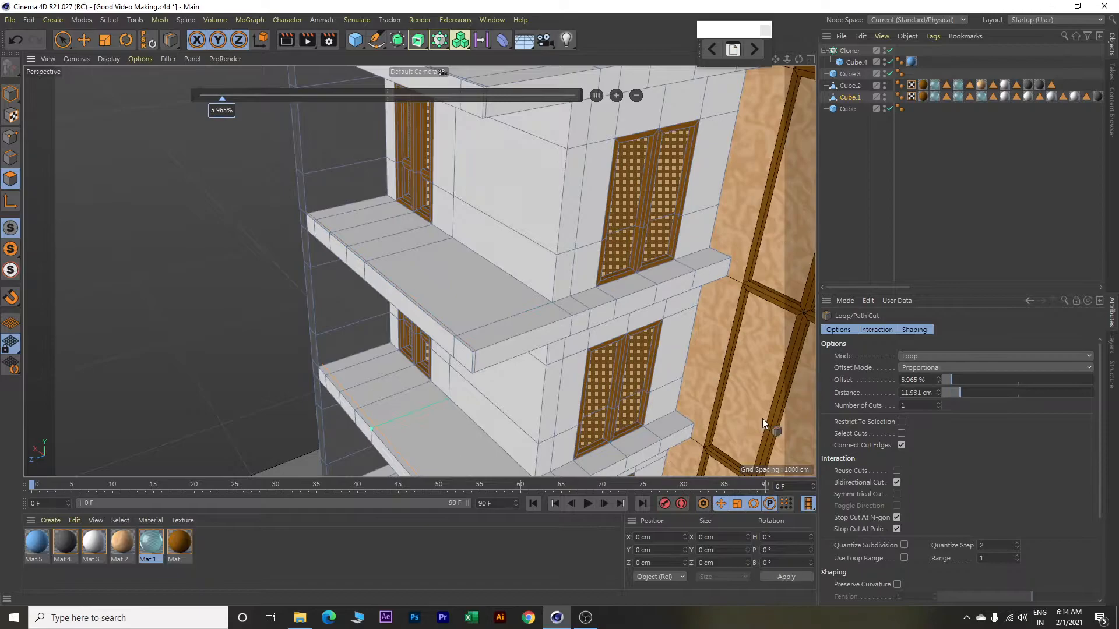
double_click(905, 392)
type("5")
key("Return")
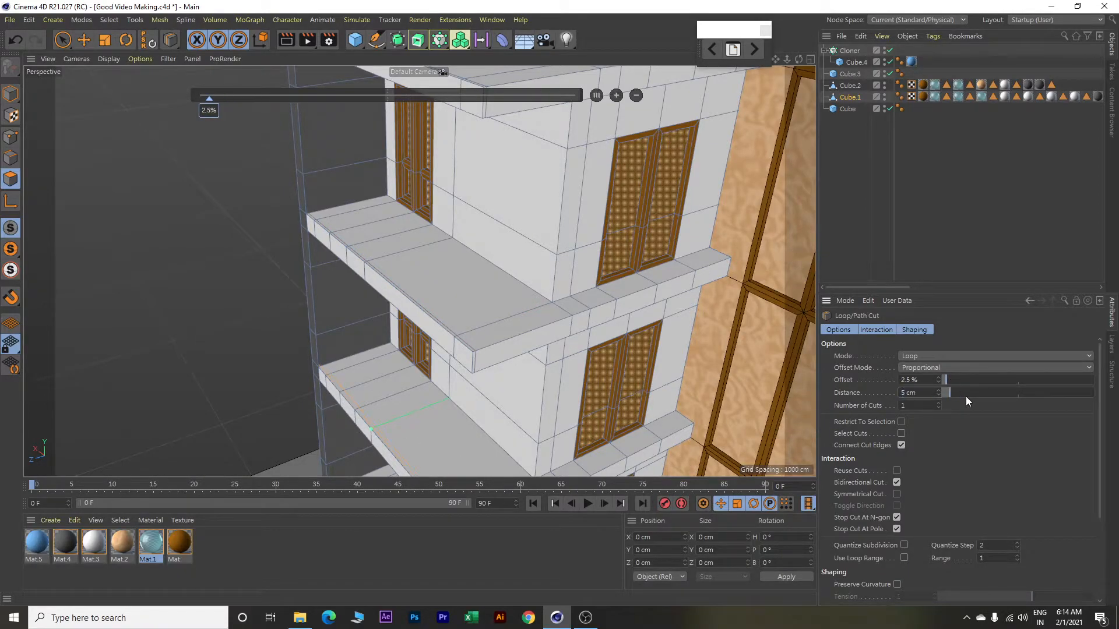
Loop-cut the fifth side balcony slab down along its outer edge with the distance set to 195 cm.
middle_click_drag(565, 406, 570, 232, "alt")
scroll(552, 332, "down", 3)
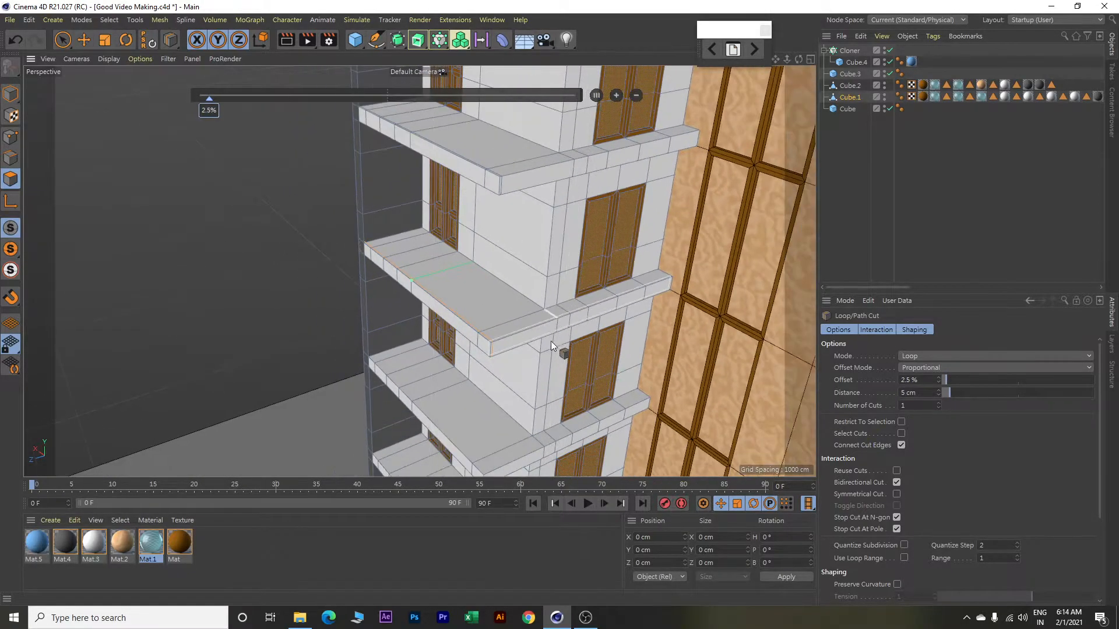
middle_click_drag(552, 332, 544, 280, "alt")
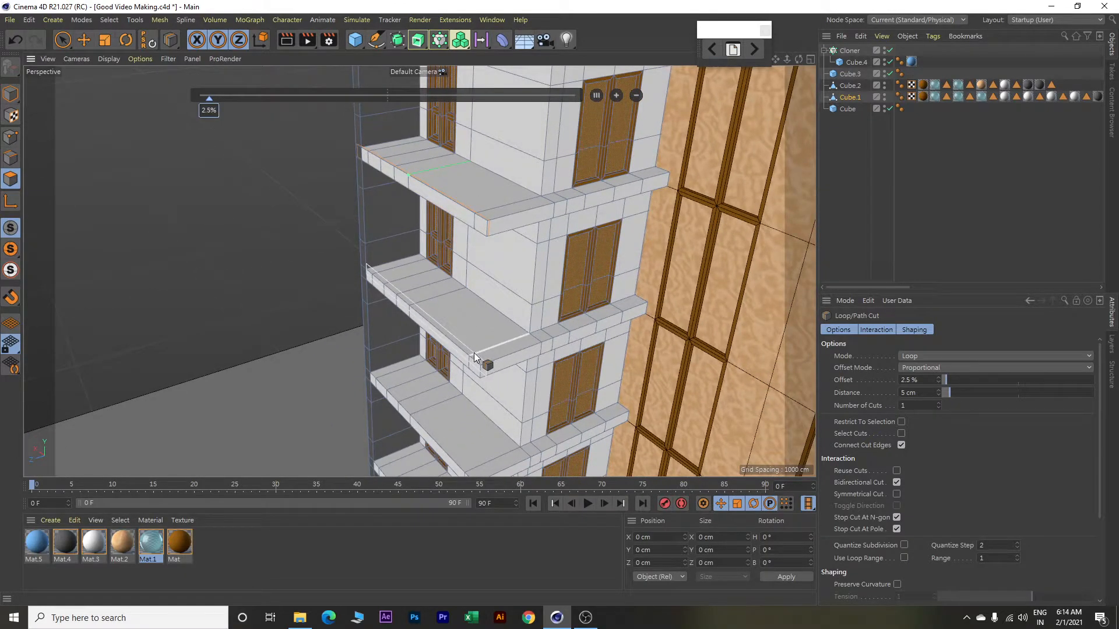
left_click(508, 363)
double_click(903, 393)
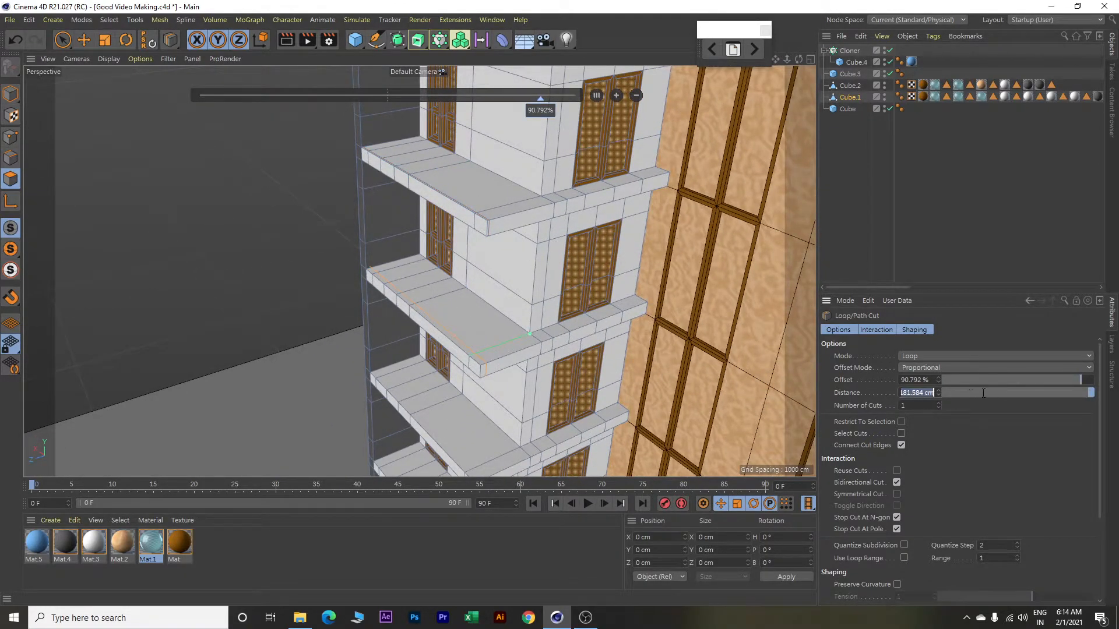
type("195")
key("Return")
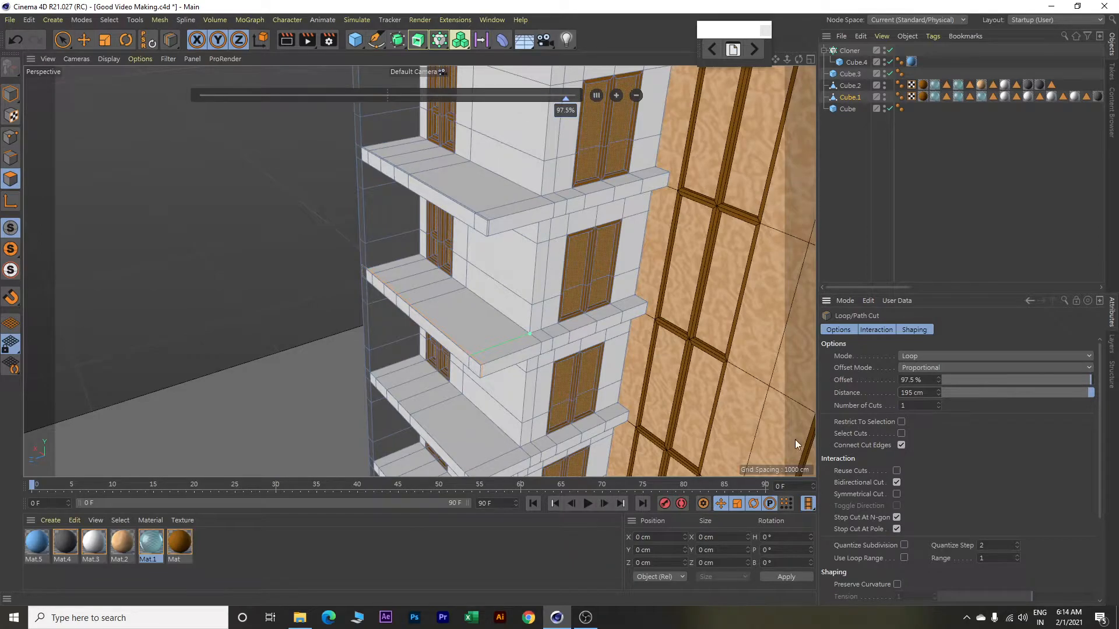
Loop-cut the sixth side balcony slab down along its outer edge with the distance set to 5 cm.
left_click(414, 412)
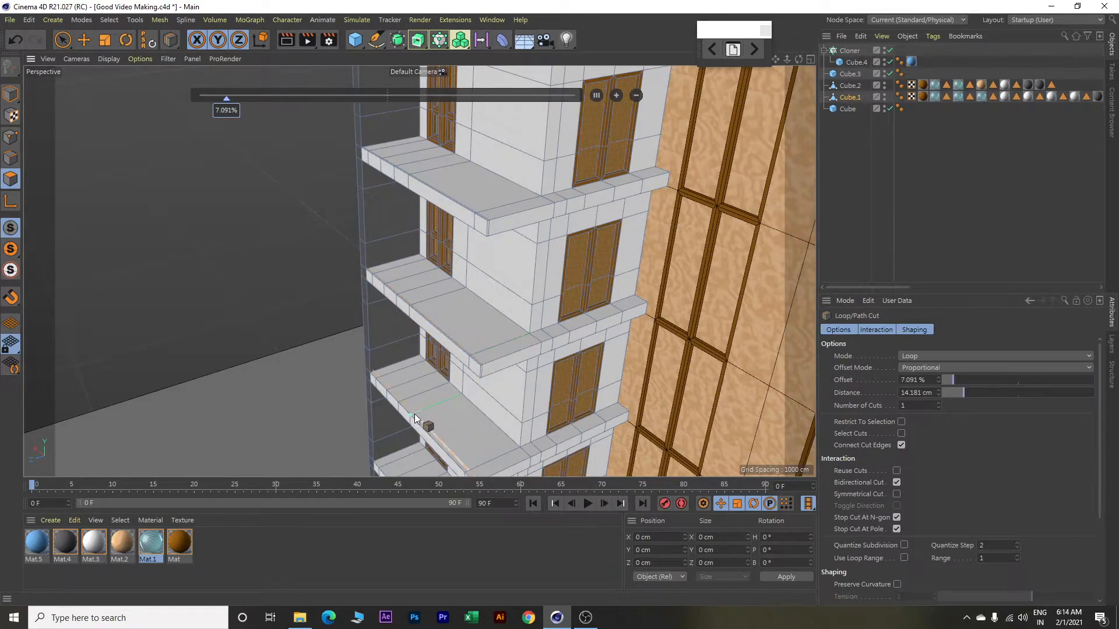
double_click(918, 393)
type("5")
key("Return")
Loop-cut the lowest side balcony slab along its outer edge with the distance set to 195 cm.
left_click_drag(575, 390, 565, 228, "alt")
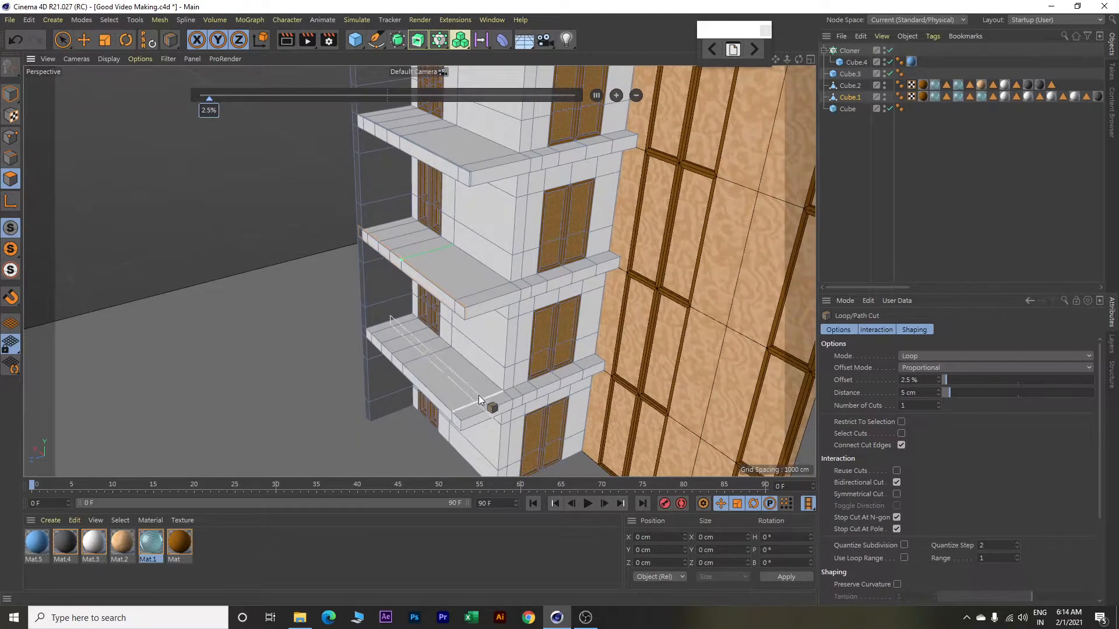
left_click(407, 367)
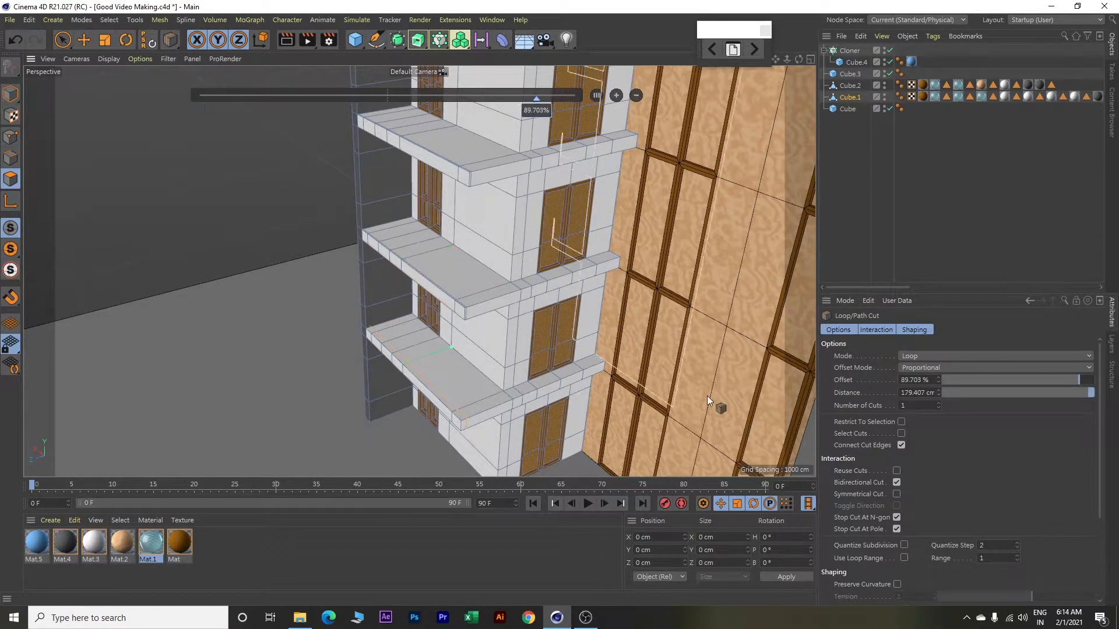
double_click(902, 393)
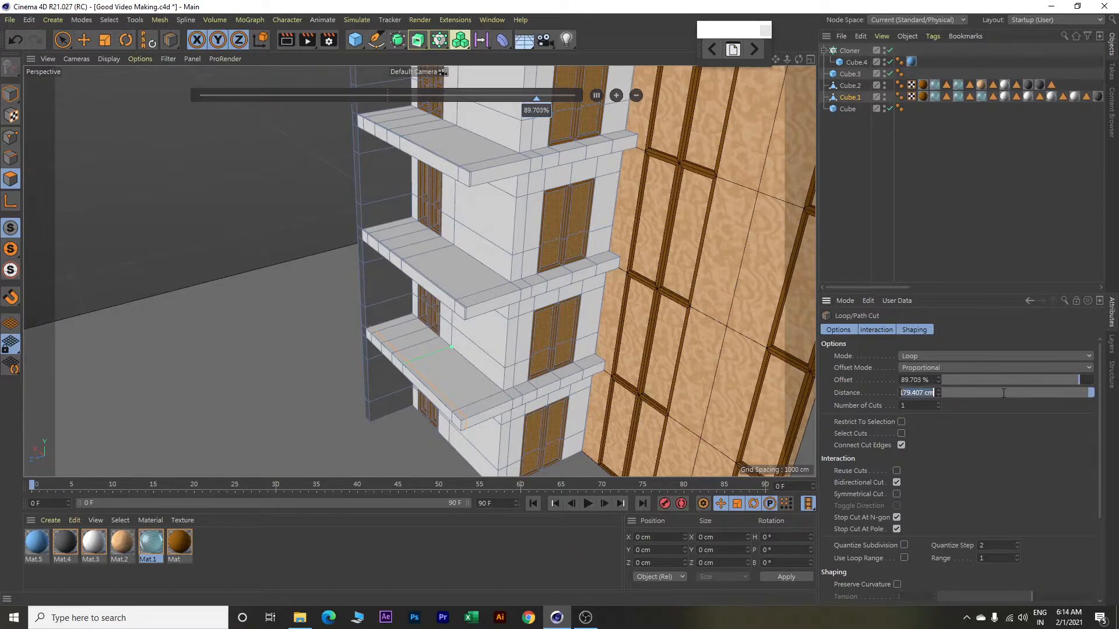
type("195")
key("Return")
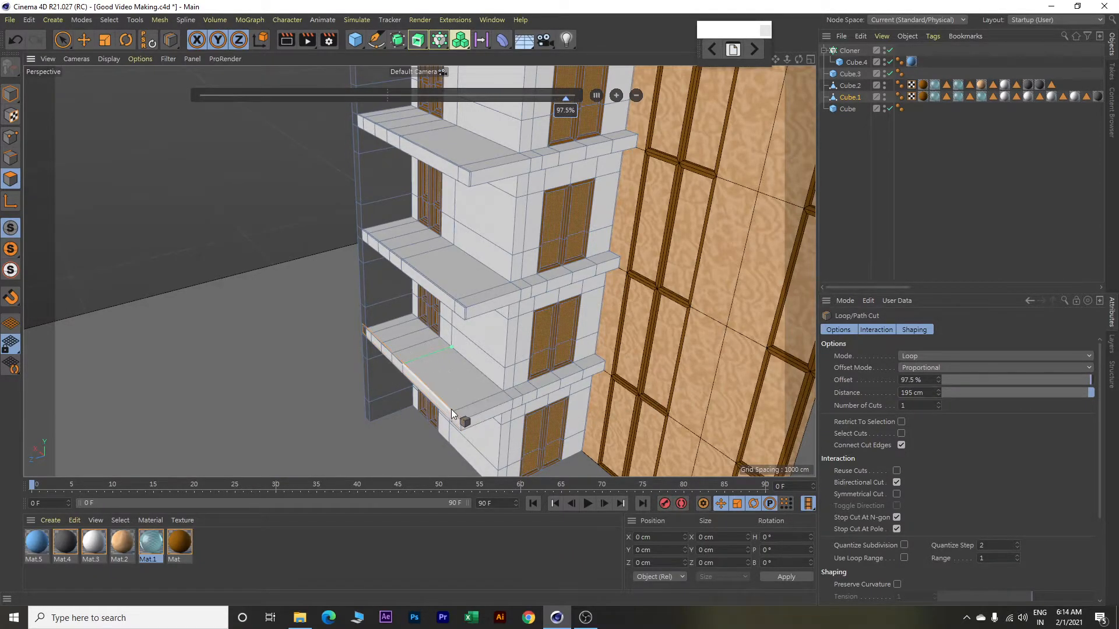
Loop-cut the side facade vertically near the wall corner, across the balcony slabs, with the distance set to 295 cm.
left_click_drag(450, 409, 511, 405, "alt")
scroll(447, 401, "up", 8)
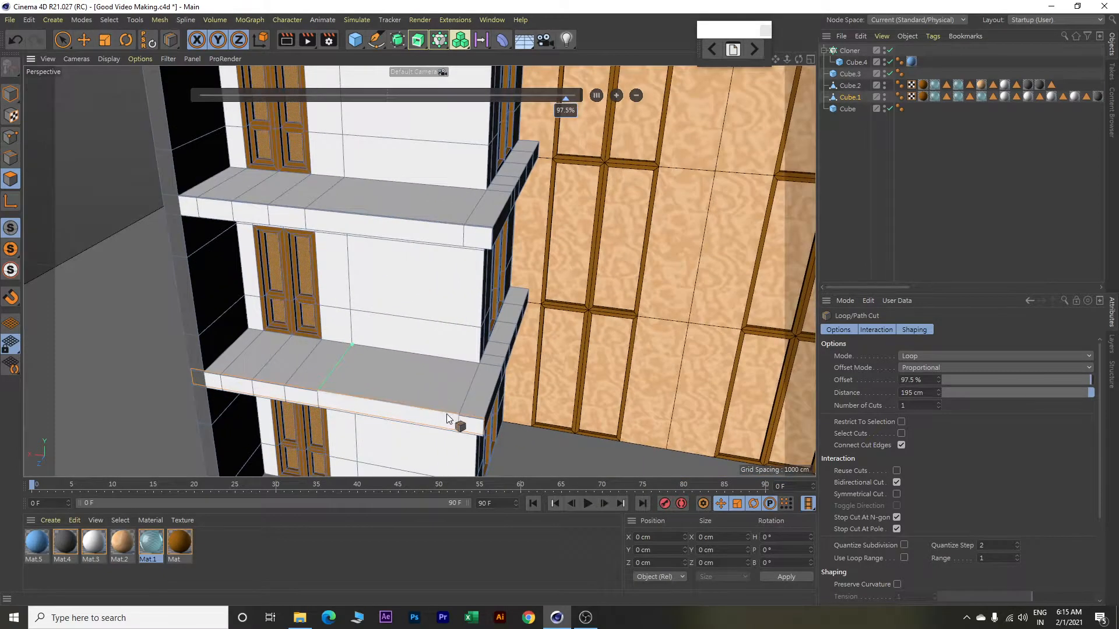
left_click_drag(453, 383, 470, 411, "alt")
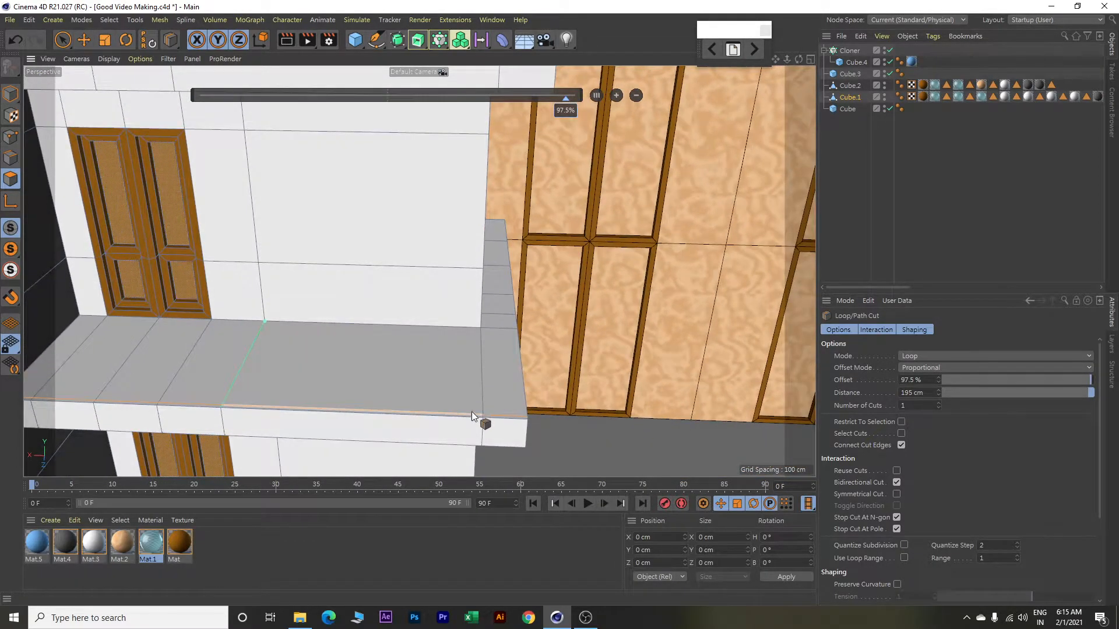
left_click(472, 330)
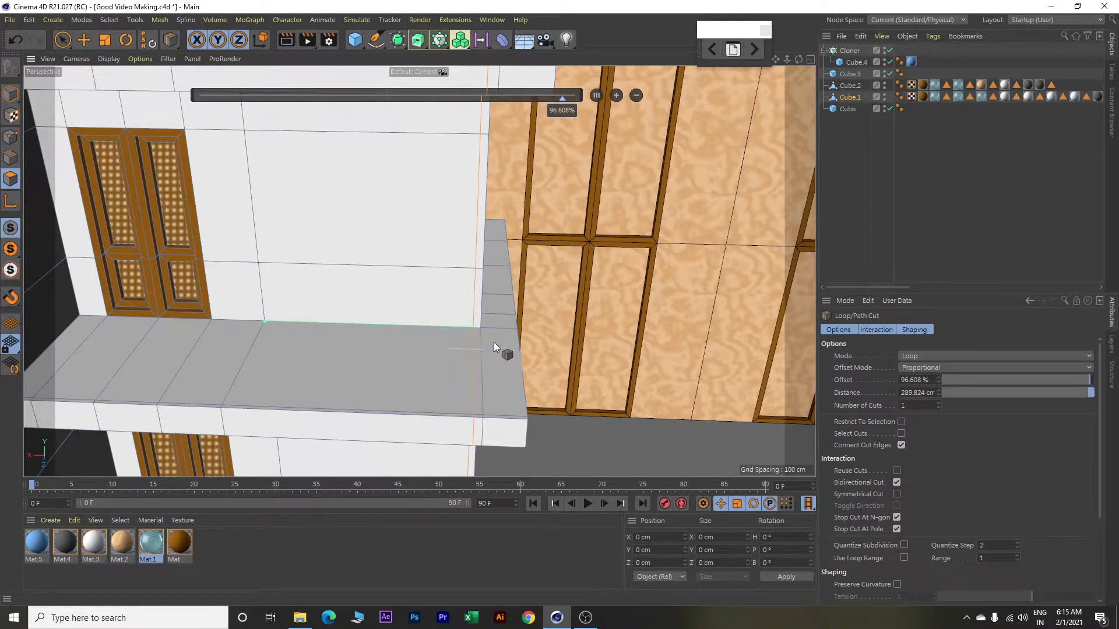
left_click(900, 392)
type("295")
key("Return")
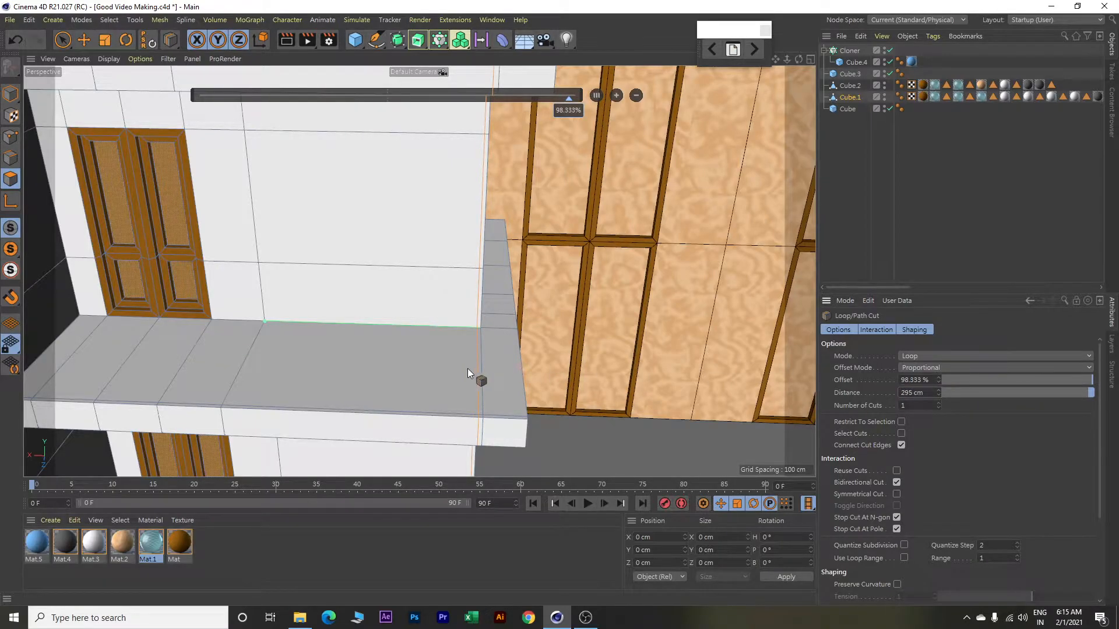
Select the five thin polygons along the outer front edge of the lowest side balcony slab with the Move tool.
scroll(467, 368, "down", 2)
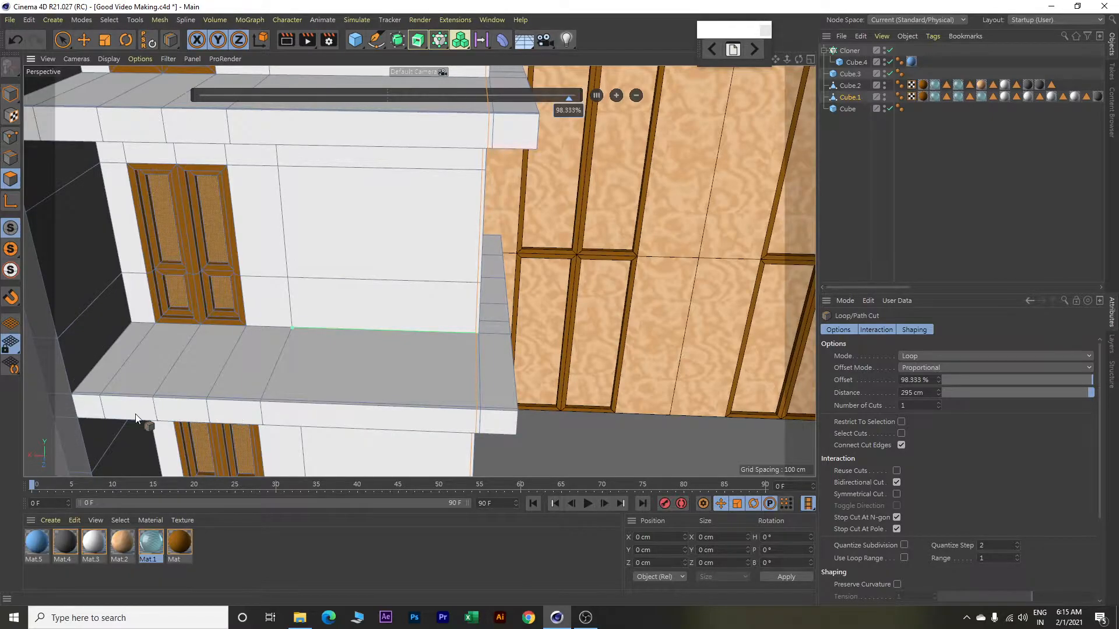
key("e")
scroll(135, 418, "up", 2)
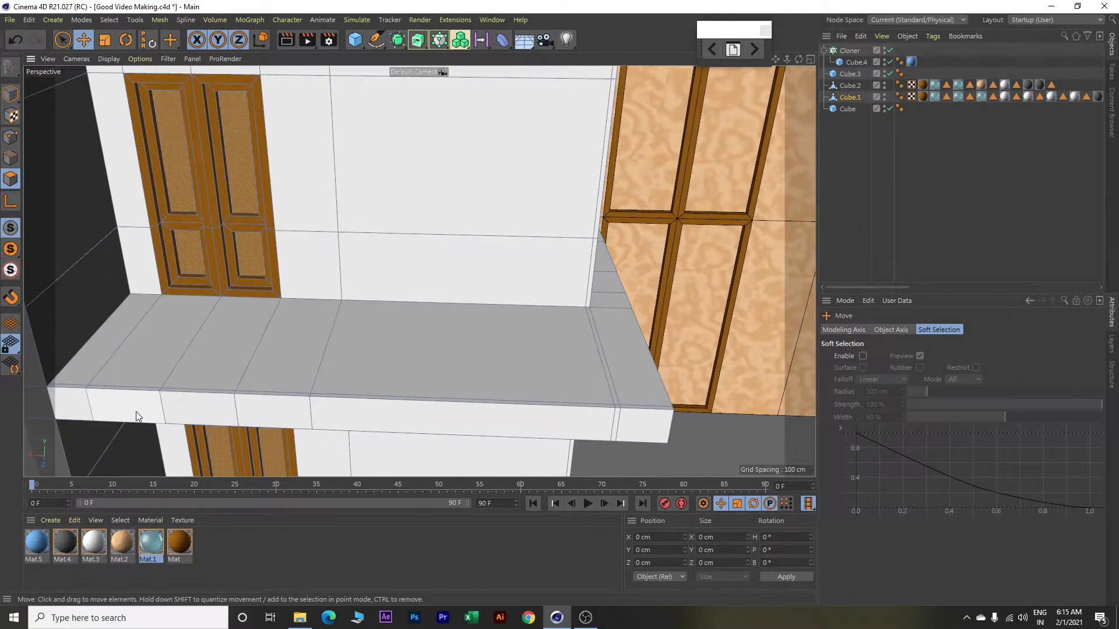
scroll(135, 414, "down", 2)
middle_click_drag(169, 353, 289, 368, "alt")
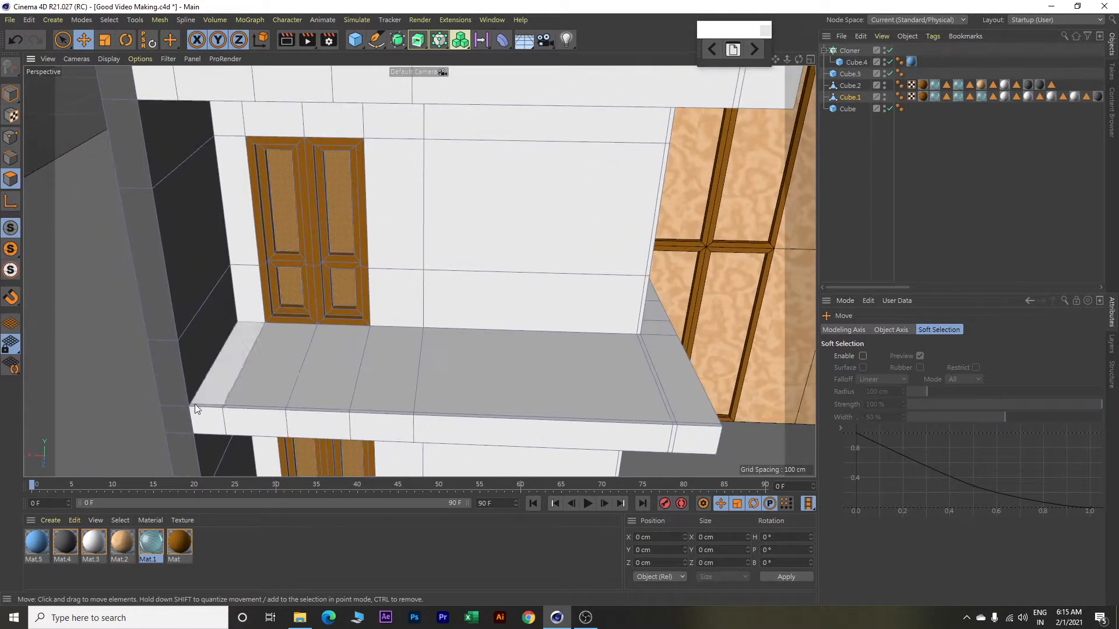
scroll(189, 410, "up", 2)
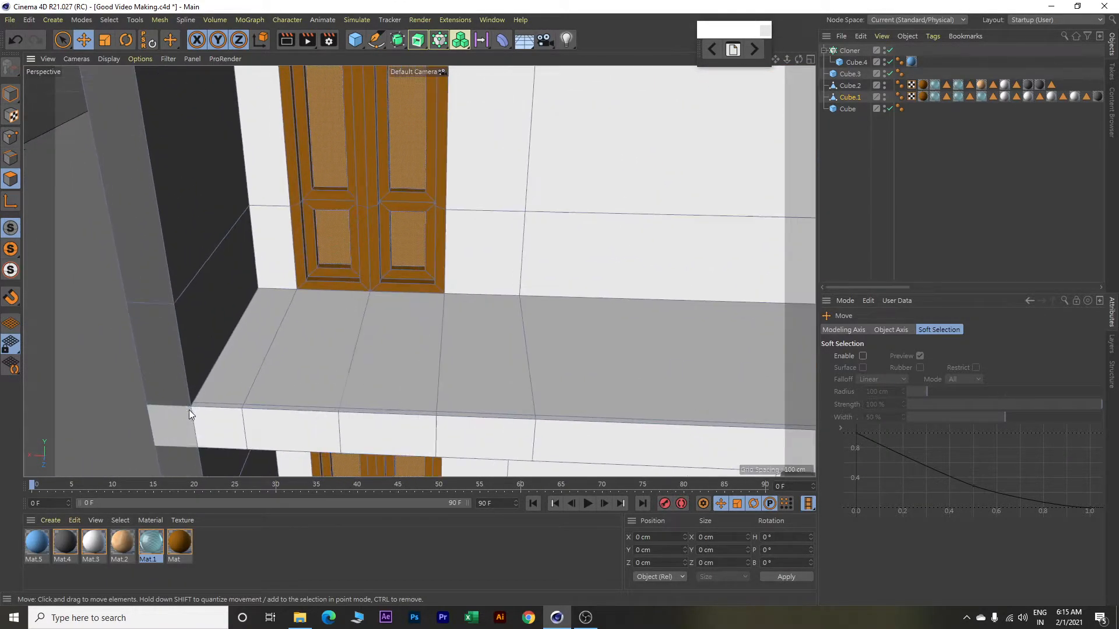
left_click(233, 407)
left_click(271, 409, "shift")
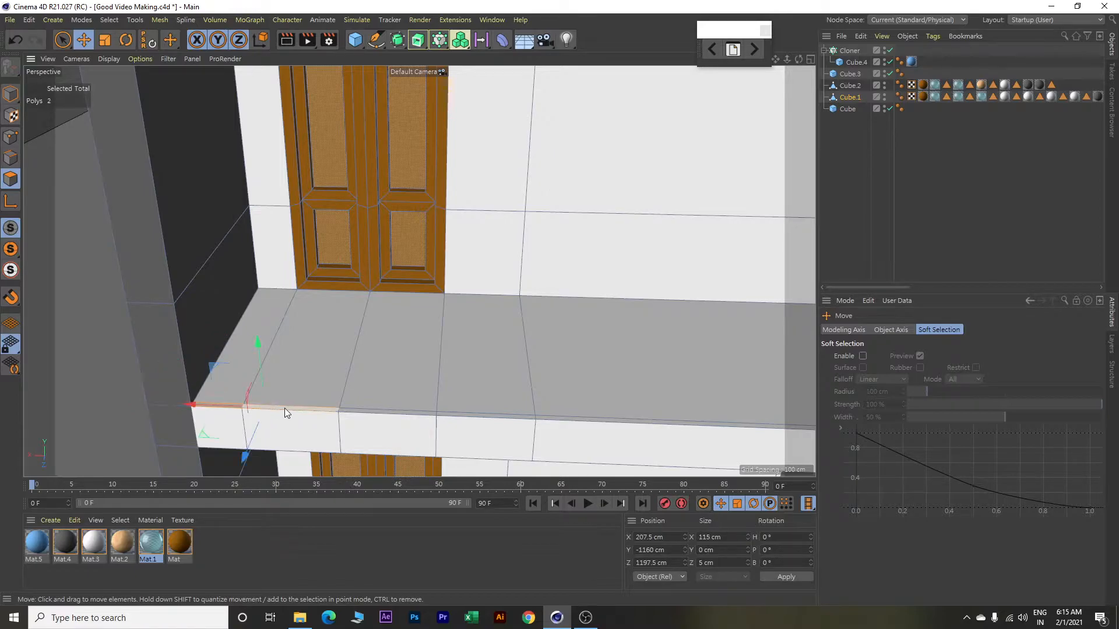
left_click(385, 412, "shift")
left_click(469, 414, "shift")
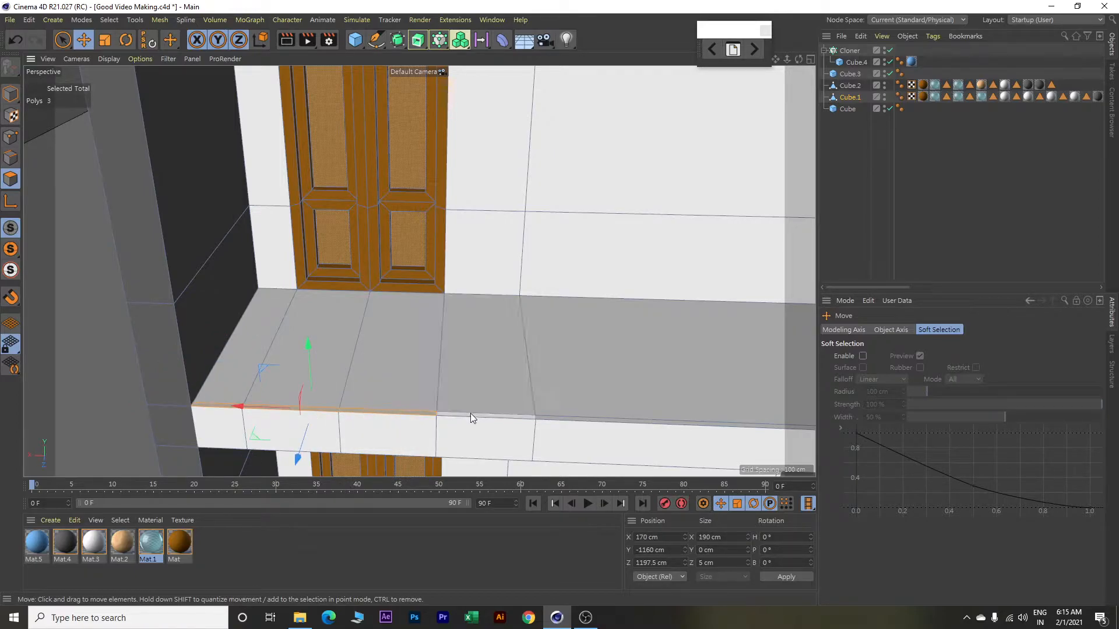
left_click(547, 416, "shift")
scroll(548, 417, "down", 5)
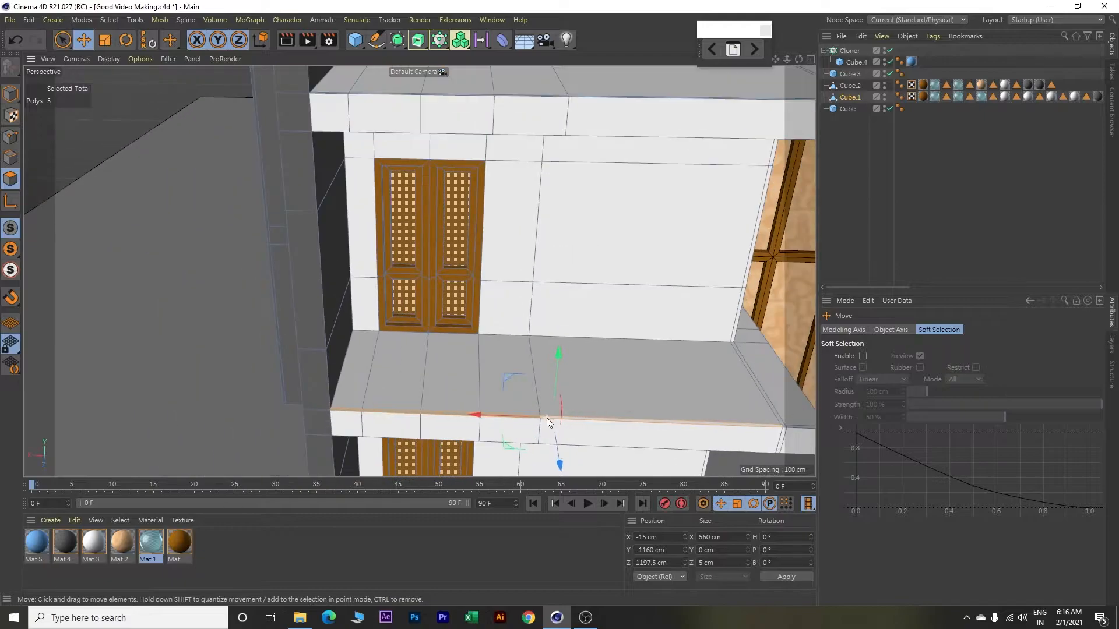
Add the corner polygon and the narrow side strip of the lowest balcony slab to the selection.
middle_click_drag(639, 378, 436, 374, "alt")
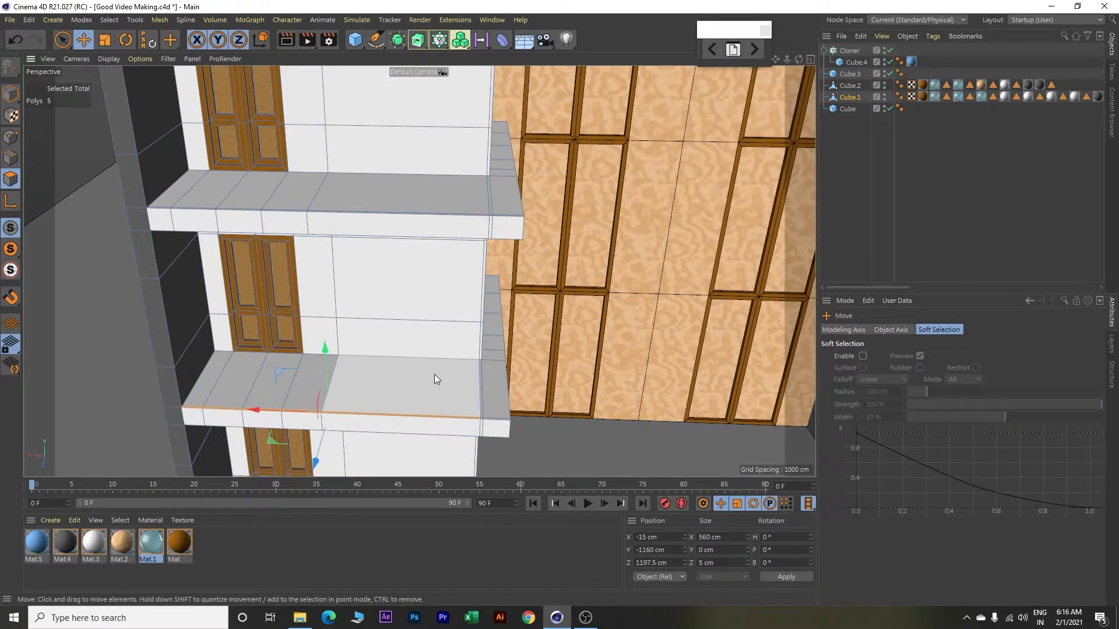
left_click_drag(410, 369, 264, 331, "alt")
left_click_drag(373, 333, 175, 353, "alt")
scroll(350, 331, "up", 8)
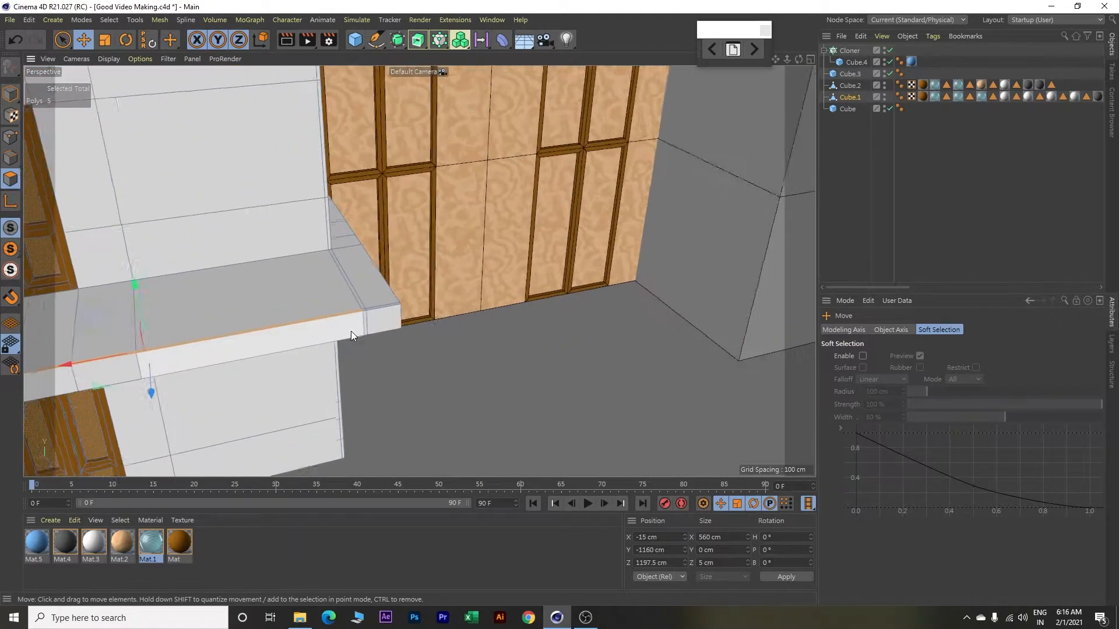
left_click(361, 294, "shift")
Add the side strip, corner and front edge strip of the second-lowest side balcony slab to the selection.
scroll(304, 274, "down", 5)
middle_click_drag(381, 328, 543, 446, "alt")
left_click(646, 270, "shift")
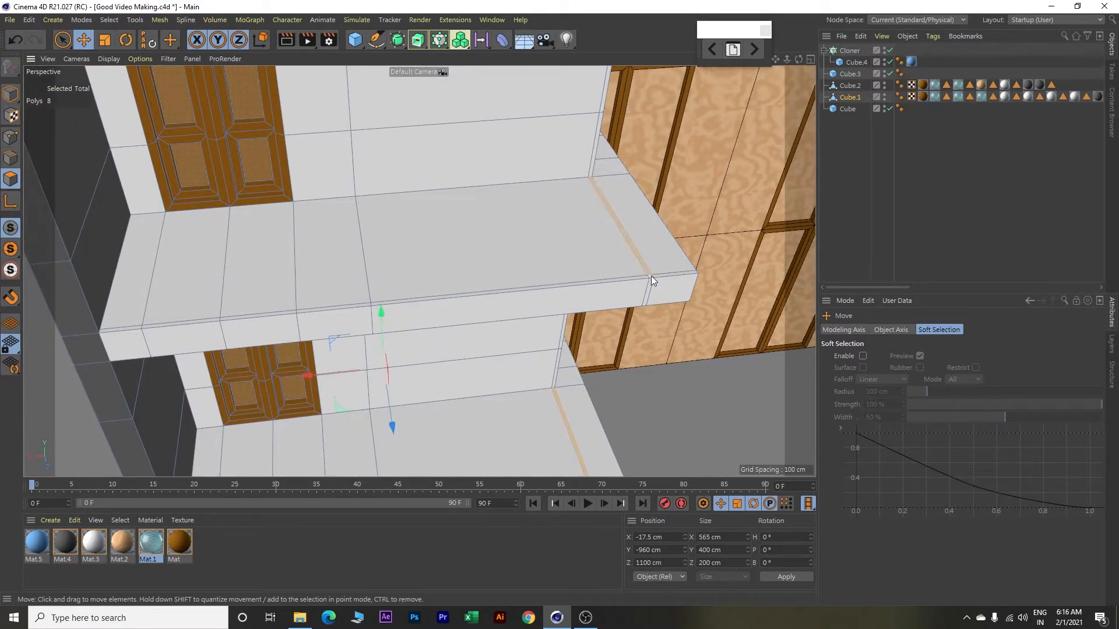
left_click(626, 280, "shift")
left_click(353, 305, "shift")
left_click(283, 312, "shift")
left_click(201, 320, "shift")
left_click(132, 327, "shift")
Add the side strip, corner and front edge strip of the third side balcony slab from the ground to the selection.
left_click_drag(304, 327, 511, 357, "alt")
left_click(630, 257, "shift")
left_click(631, 265, "shift")
left_click(340, 296, "shift")
left_click(267, 300, "shift")
left_click(188, 309, "shift")
left_click(112, 315, "shift")
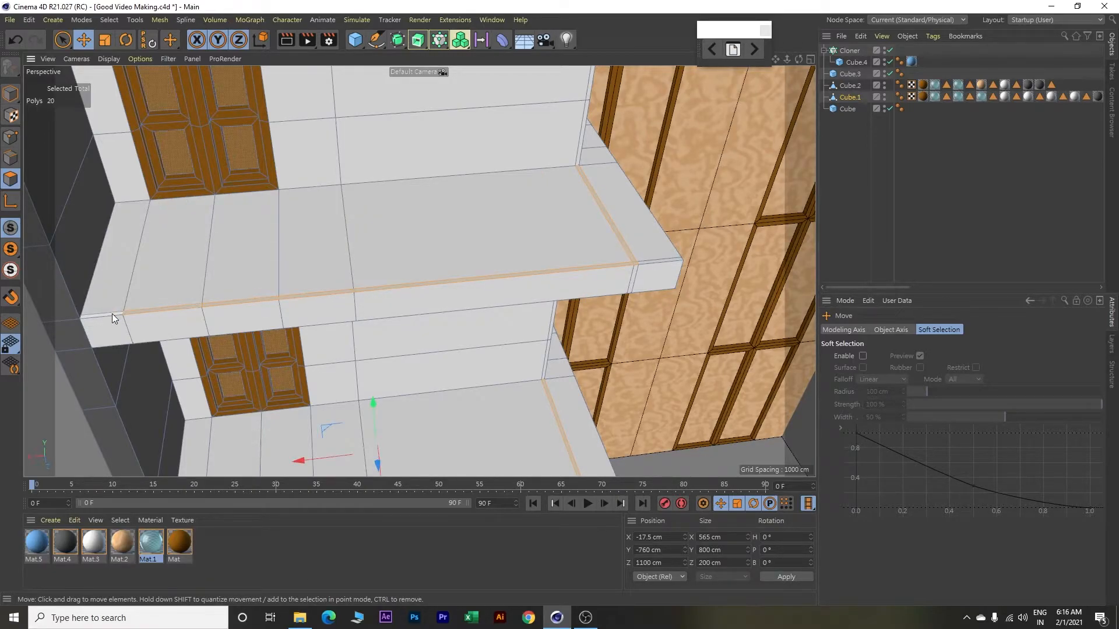
Extend the selection with the front edge strip, corner and side strip of the fourth side balcony slab from the ground.
left_click_drag(135, 309, 355, 462, "alt")
left_click(205, 333, "shift")
left_click(225, 331, "shift")
left_click(353, 315, "shift")
left_click(367, 315, "shift")
left_click(659, 293, "shift")
left_click(702, 283, "shift")
left_click(702, 281, "shift")
Add the side strip, corner and front edge strip of the fifth side balcony slab from the ground to the selection.
scroll(641, 304, "down", 5)
scroll(600, 270, "up", 4)
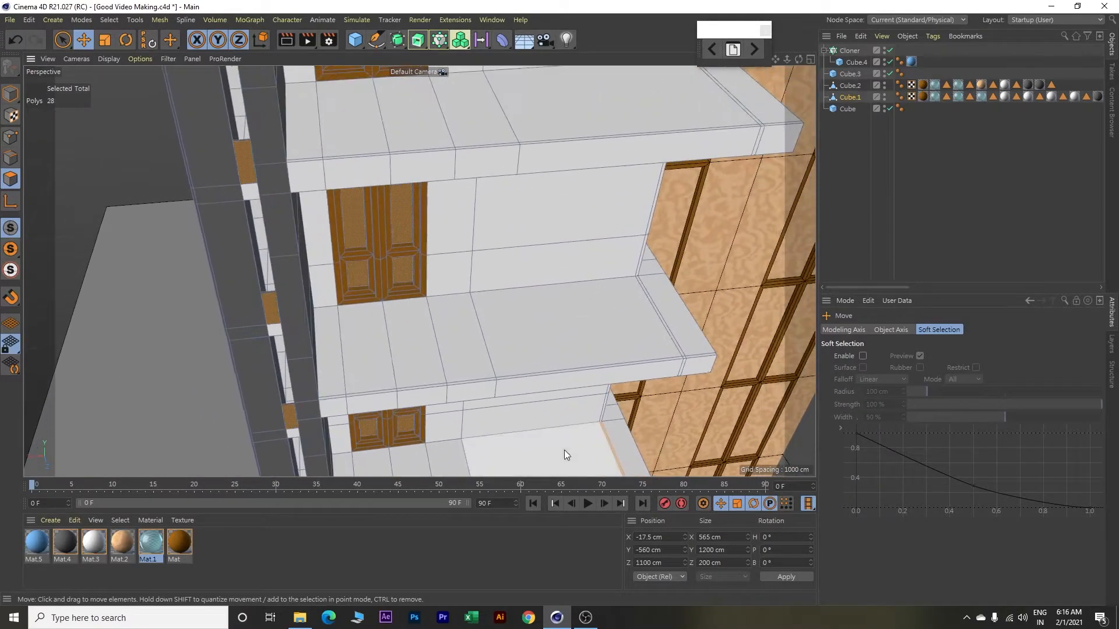
scroll(679, 372, "up", 2)
left_click(685, 343, "shift")
left_click(688, 349, "shift")
left_click(636, 356, "shift")
left_click(328, 390, "shift")
left_click(280, 395, "shift")
left_click(238, 400, "shift")
left_click(155, 410, "shift")
Extend the selection with the front edge strip, corner and side strip of the sixth side balcony slab from the ground.
left_click_drag(156, 408, 341, 429, "alt")
left_click(176, 374, "shift")
left_click(239, 371, "shift")
left_click(289, 368, "shift")
left_click(326, 361, "shift")
left_click(389, 353, "shift")
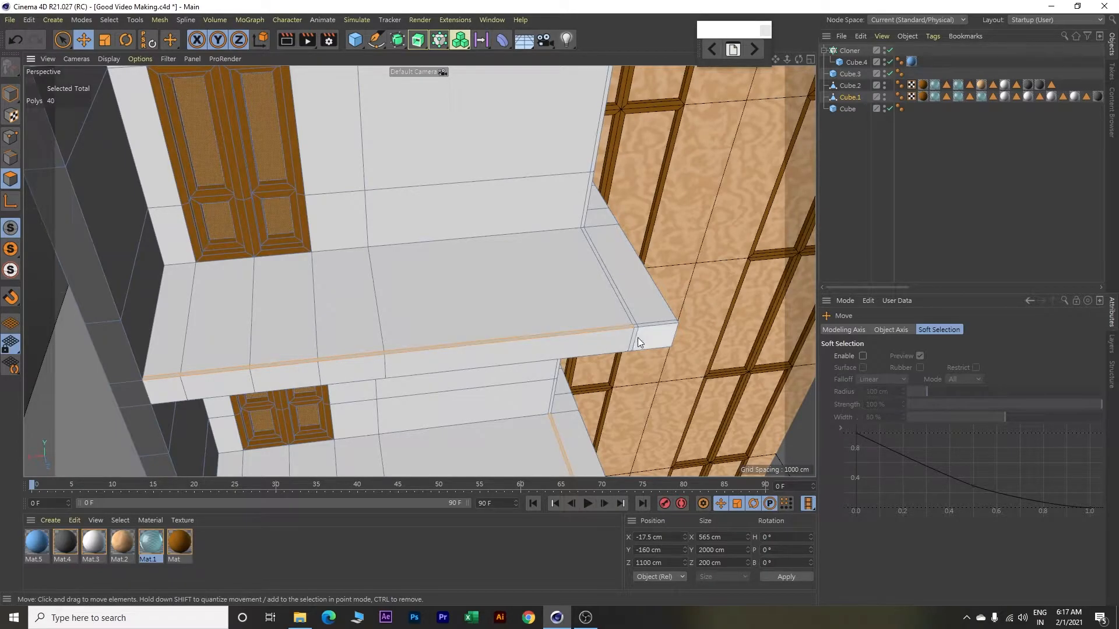
scroll(620, 338, "up", 5)
left_click(654, 308, "shift")
Add the side strip, corner and front edge strip of the balcony slab directly below the dark top slab to the selection.
left_click_drag(655, 313, 587, 446, "alt")
left_click(771, 267, "shift")
left_click(768, 267, "shift")
left_click(766, 270, "shift")
left_click(771, 277, "shift")
left_click(421, 312, "shift")
left_click(359, 318, "shift")
left_click(267, 329, "shift")
left_click(180, 337, "shift")
Extrude the selected edge strips of all side balcony slabs upward by 100 cm to form railings.
left_click_drag(197, 334, 408, 344, "alt")
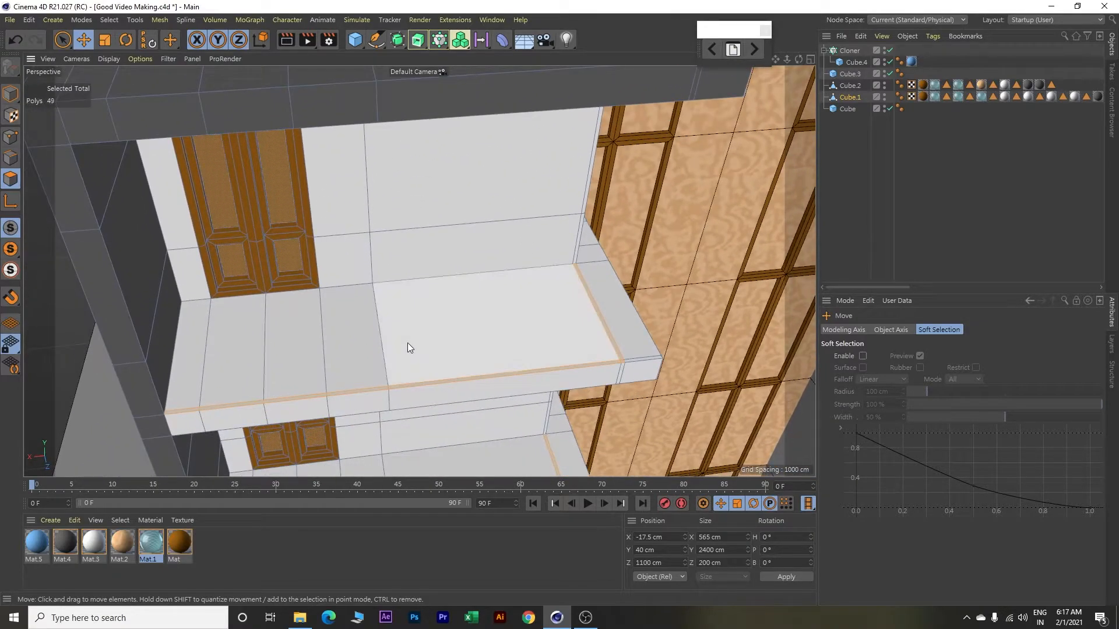
left_click_drag(477, 321, 468, 284, "alt")
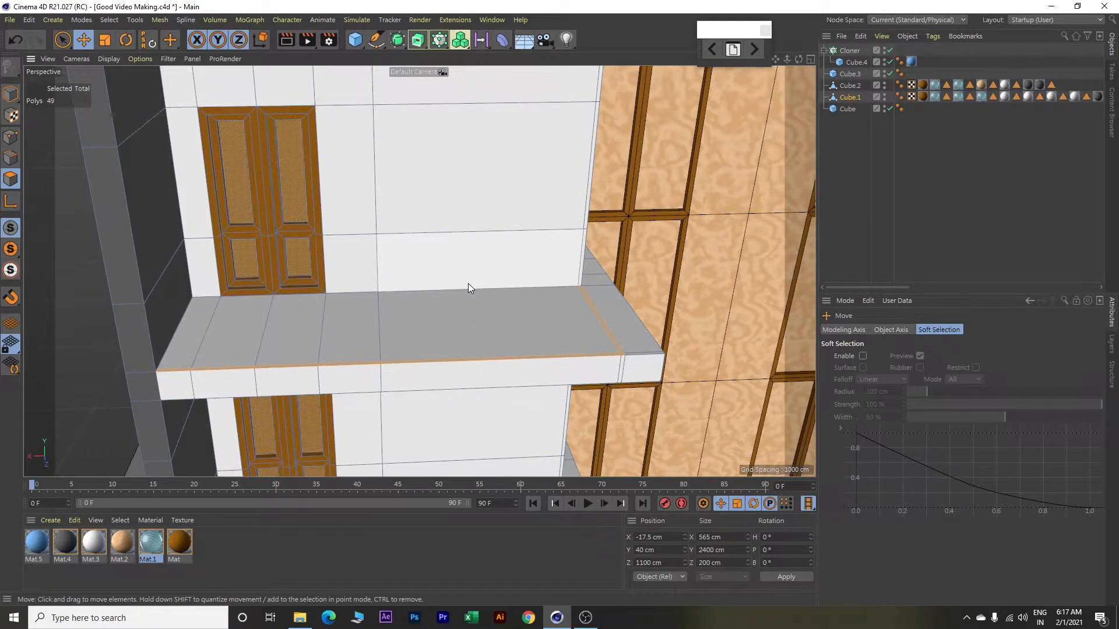
key("d")
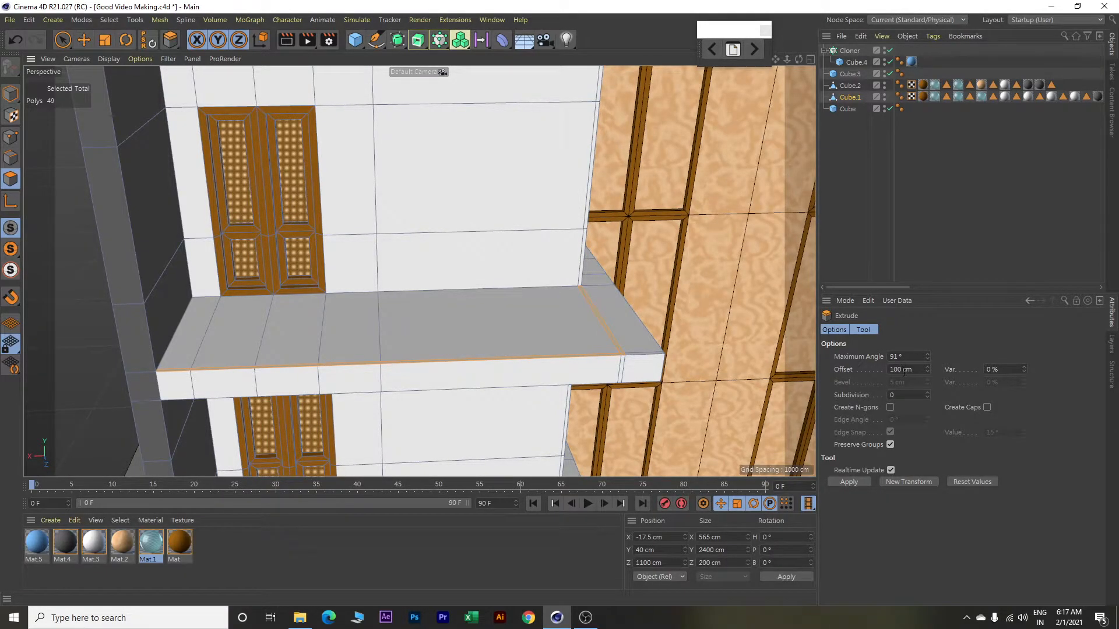
left_click(910, 481)
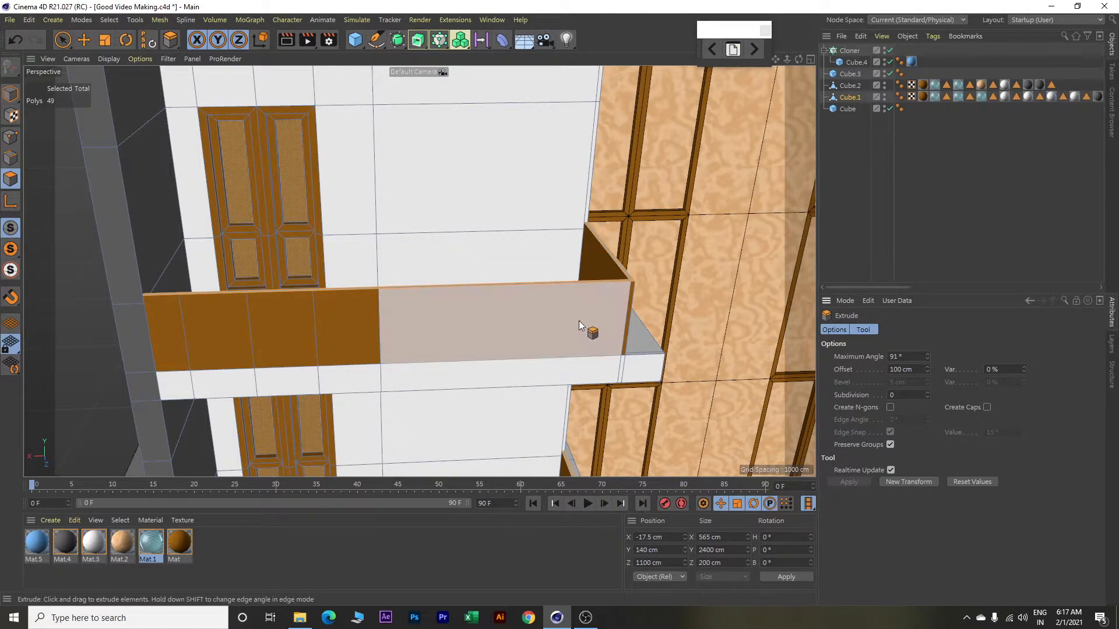
Apply the brown Mat material to the selected top faces of the extruded railings.
left_click_drag(561, 315, 562, 342, "alt")
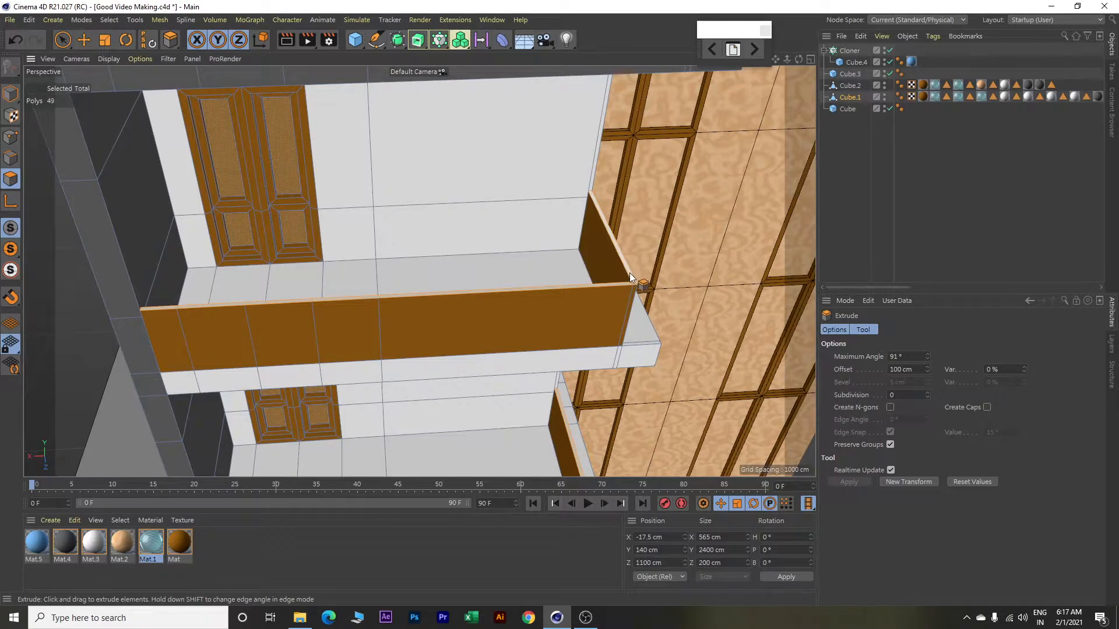
right_click(174, 544)
left_click(208, 375)
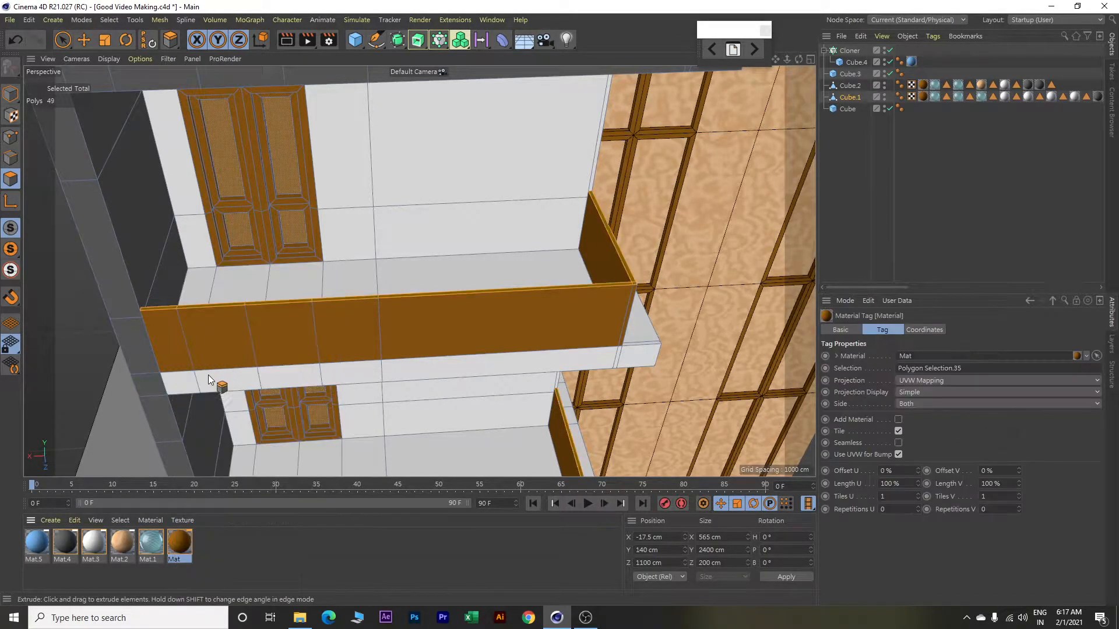
Loop-select the wall faces of the side balcony railing directly below the dark top slab.
scroll(463, 379, "down", 3)
scroll(342, 257, "down", 2)
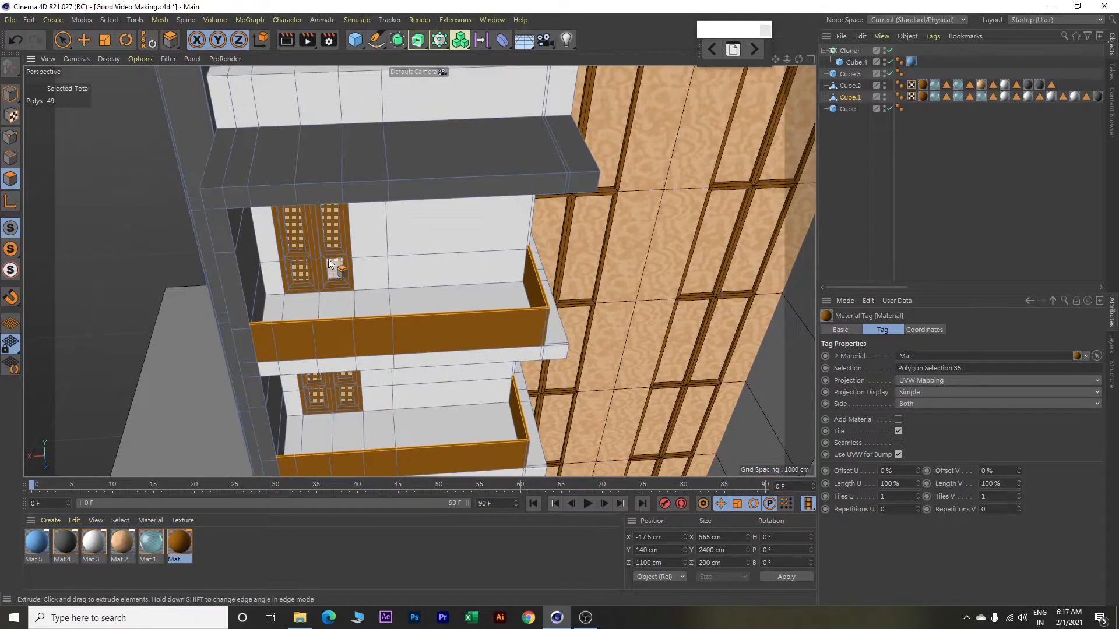
left_click(118, 20)
left_click(128, 54)
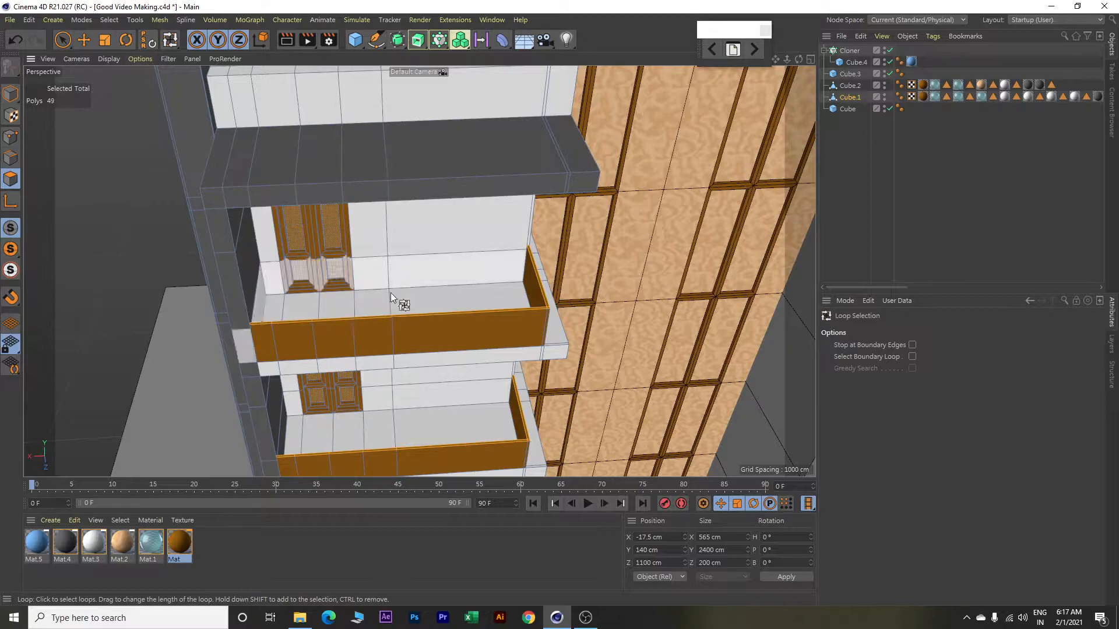
left_click(408, 333)
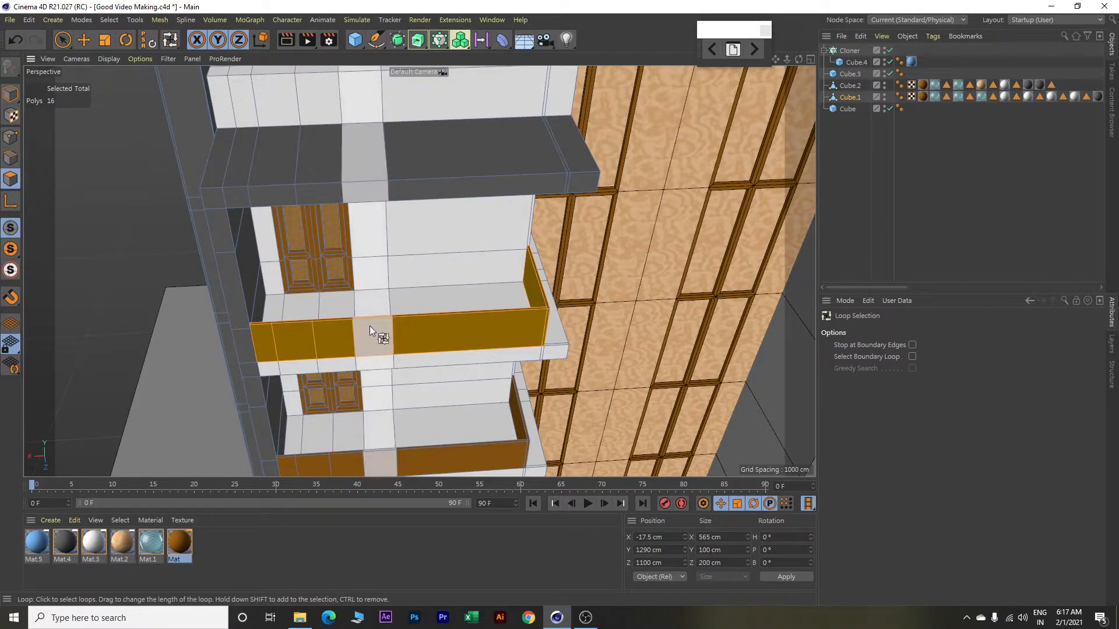
scroll(393, 331, "down", 2)
scroll(447, 339, "up", 3)
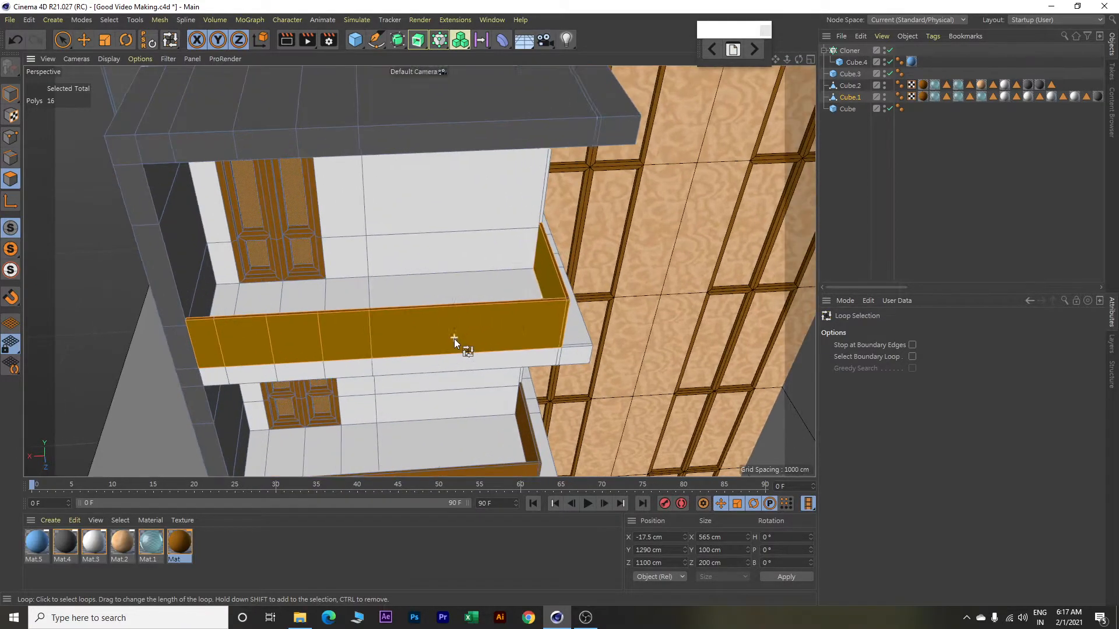
left_click(454, 341)
scroll(453, 342, "down", 3)
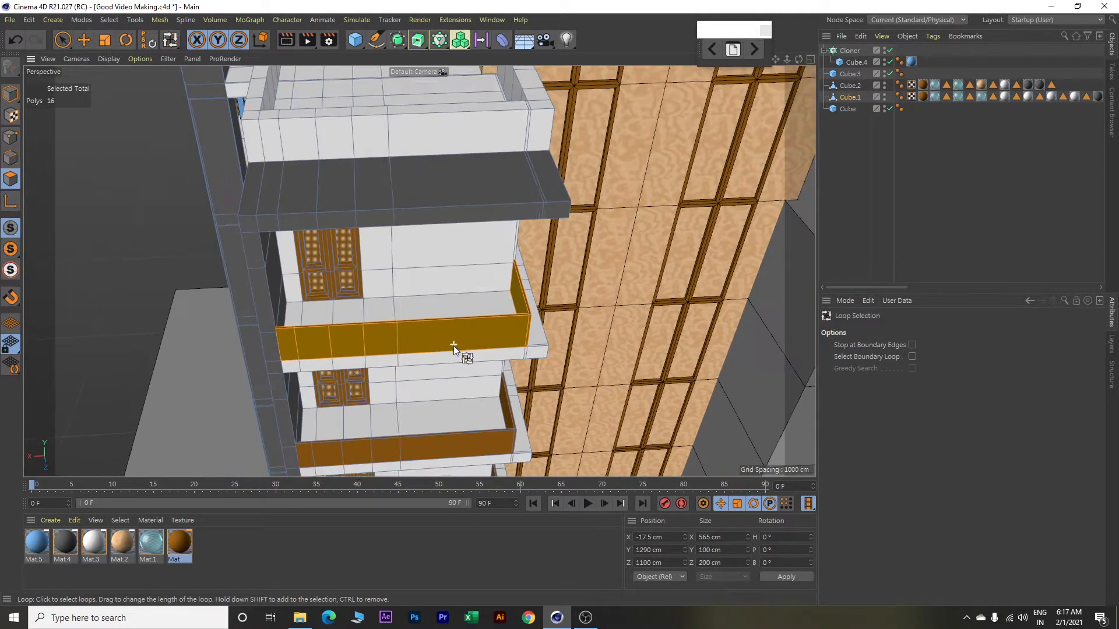
Add the wall-face loops of the next three side balcony railings going down to the selection.
left_click(378, 451, "shift")
scroll(478, 415, "down", 2)
scroll(443, 271, "down", 2)
scroll(443, 271, "down", 2)
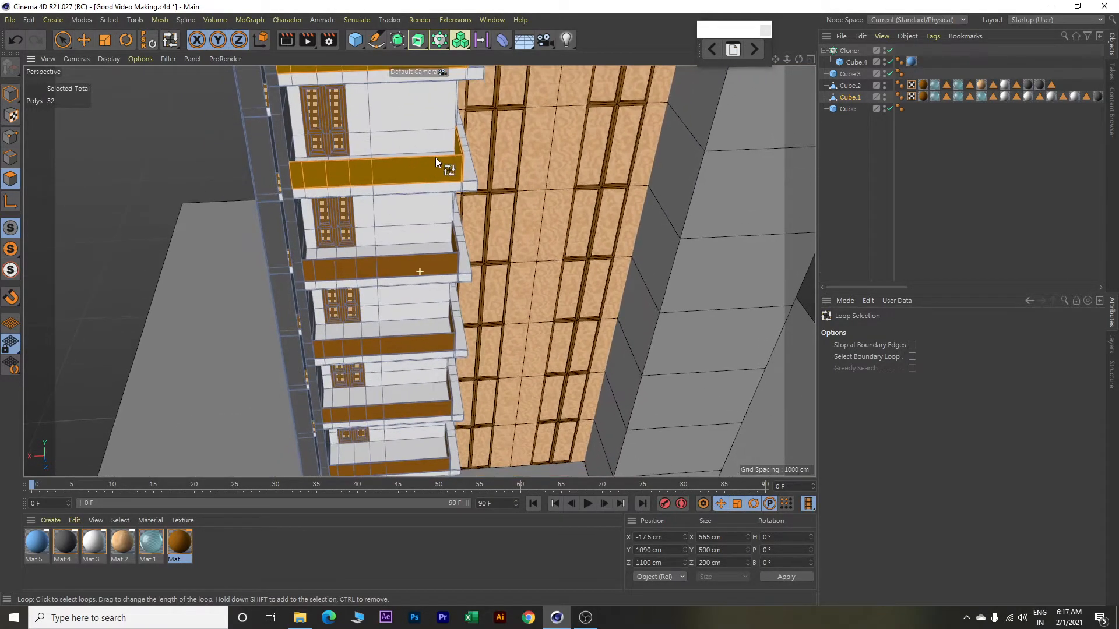
left_click(360, 268, "shift")
left_click(360, 349, "shift")
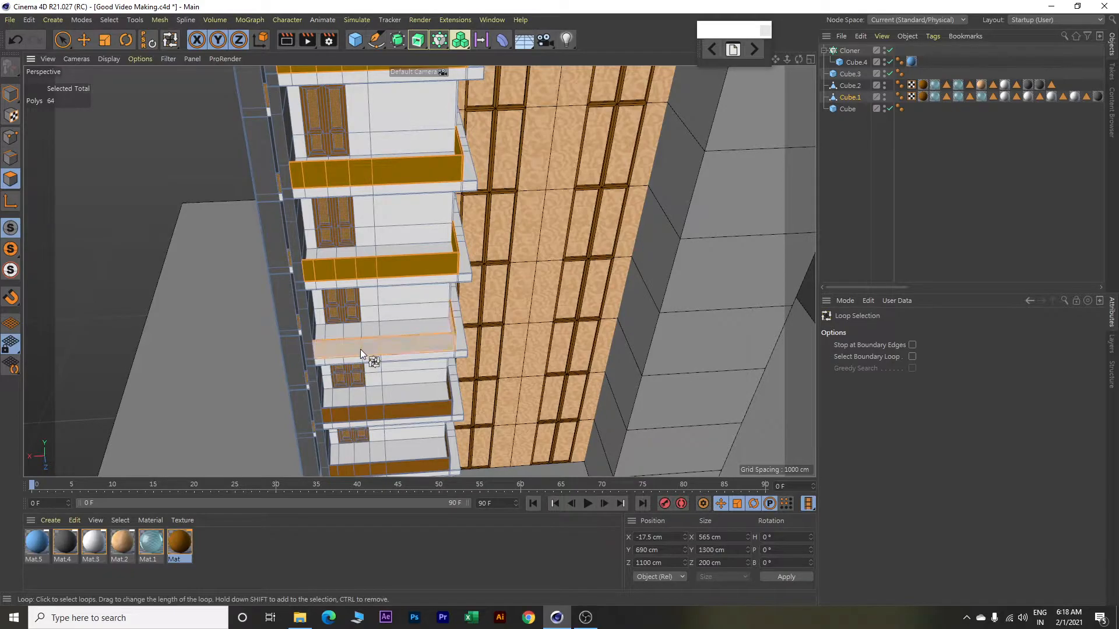
Add the wall-face loops of the lowest three side railings and apply the Mat.1 material to the selected faces.
left_click(367, 412, "shift")
middle_click_drag(367, 412, 377, 215, "alt")
left_click(361, 296, "shift")
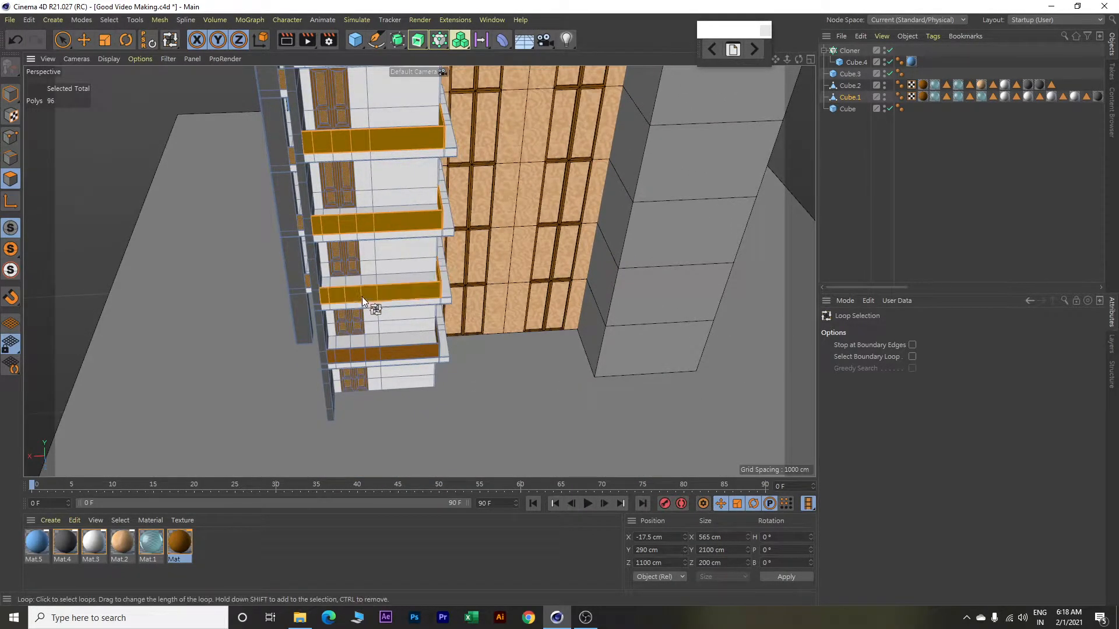
left_click(366, 355, "shift")
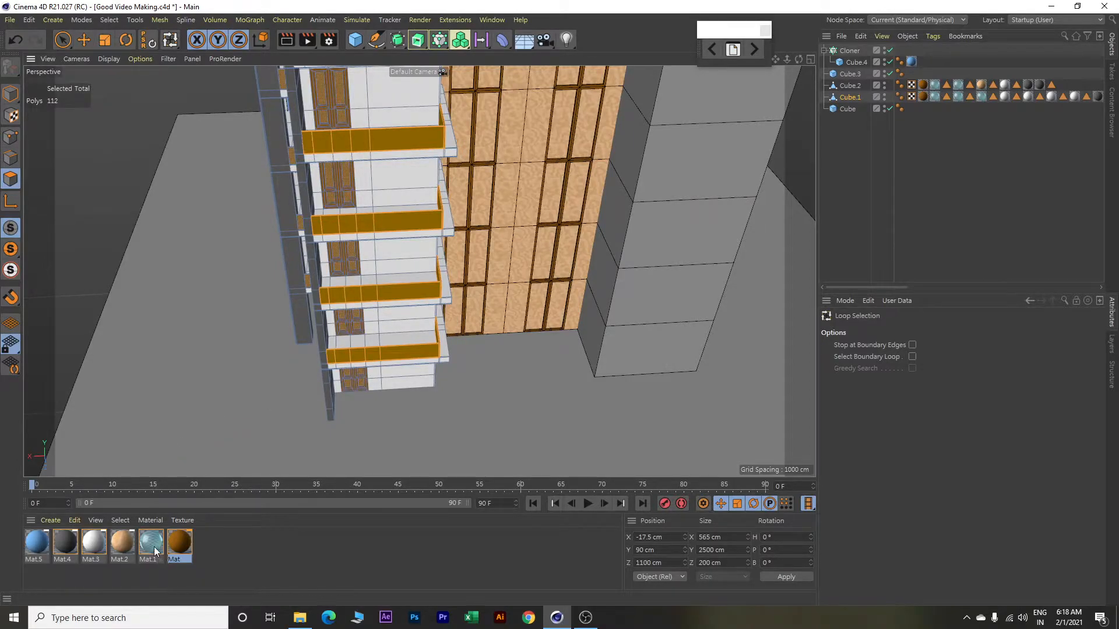
left_click_drag(150, 548, 183, 376)
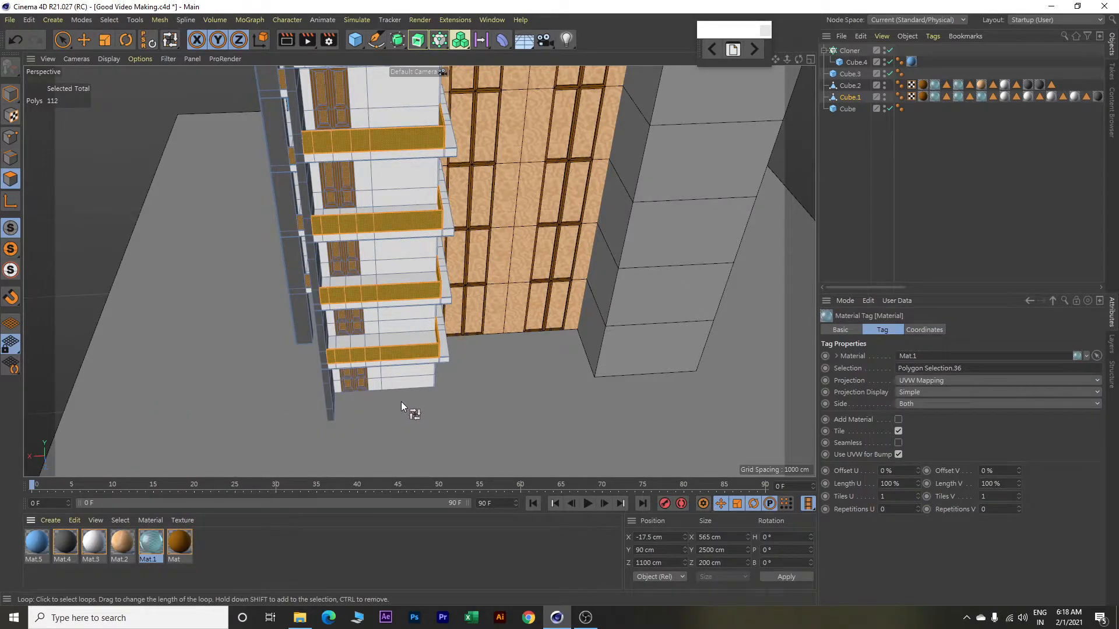
On the opposite side of the building, loop-cut the balcony slab directly below the dark top slab at a distance of 195 cm.
left_click_drag(485, 345, 545, 392, "alt")
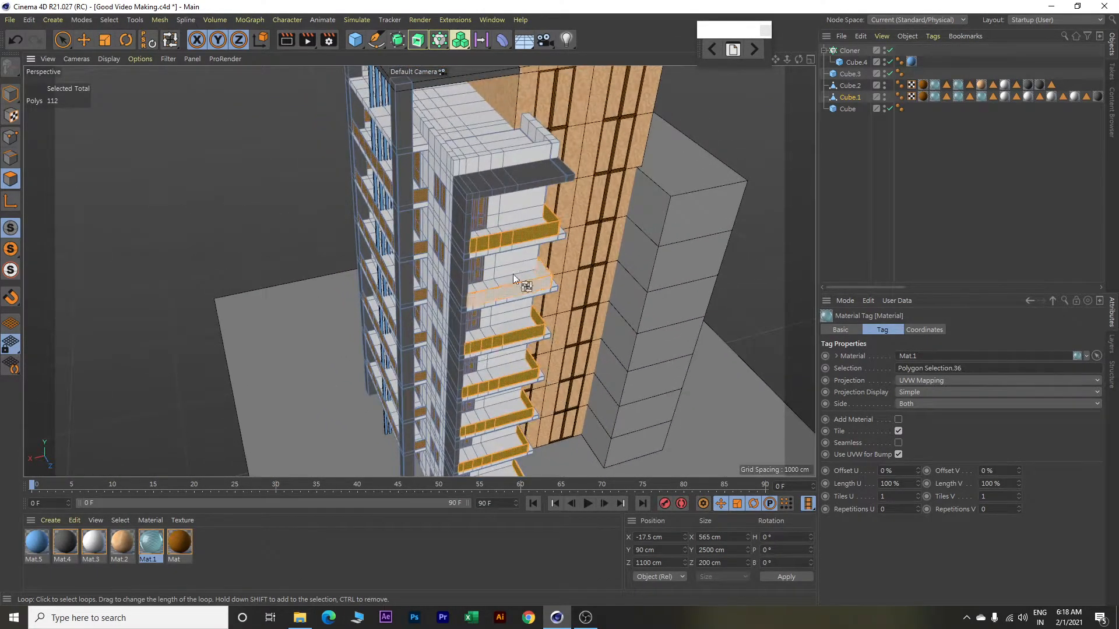
left_click_drag(304, 281, 590, 359, "alt")
scroll(574, 350, "up", 4)
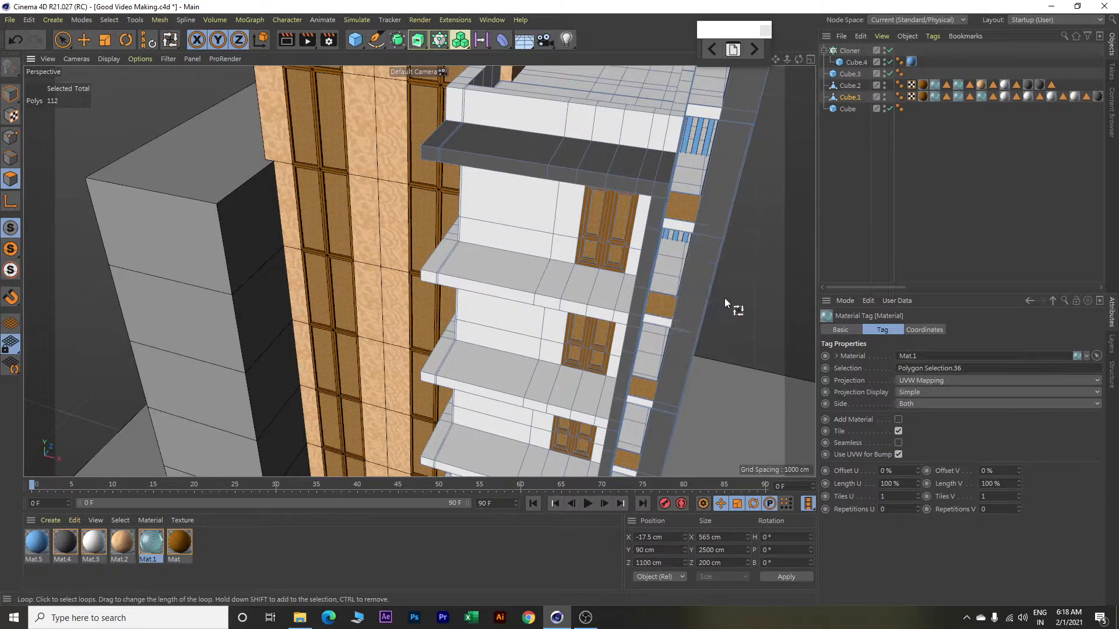
key("e")
left_click(759, 238)
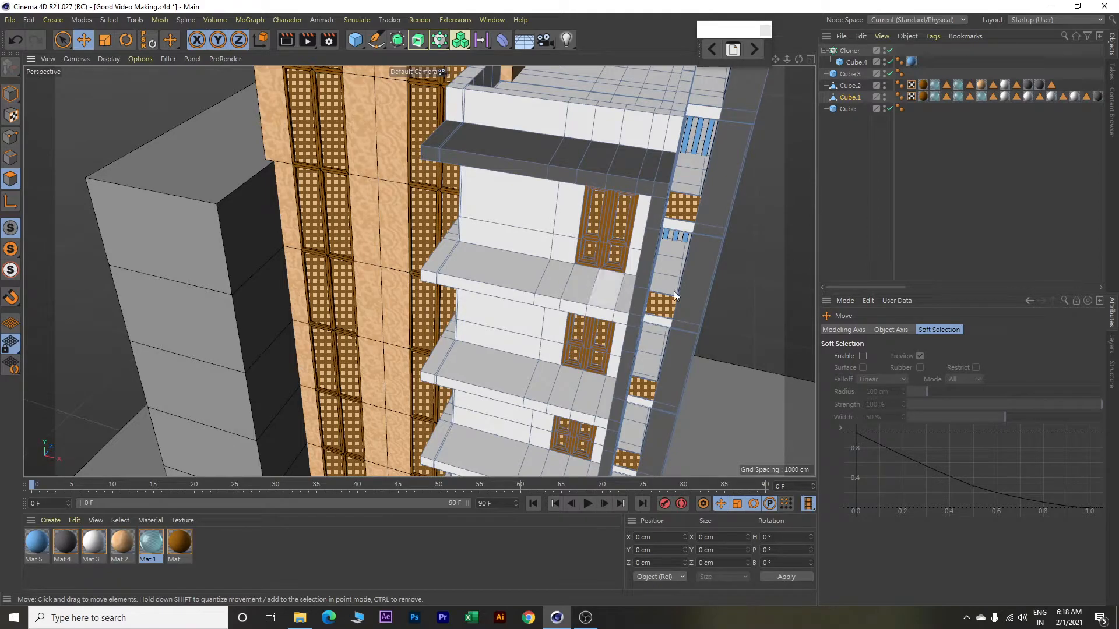
right_click(768, 204)
left_click(803, 235)
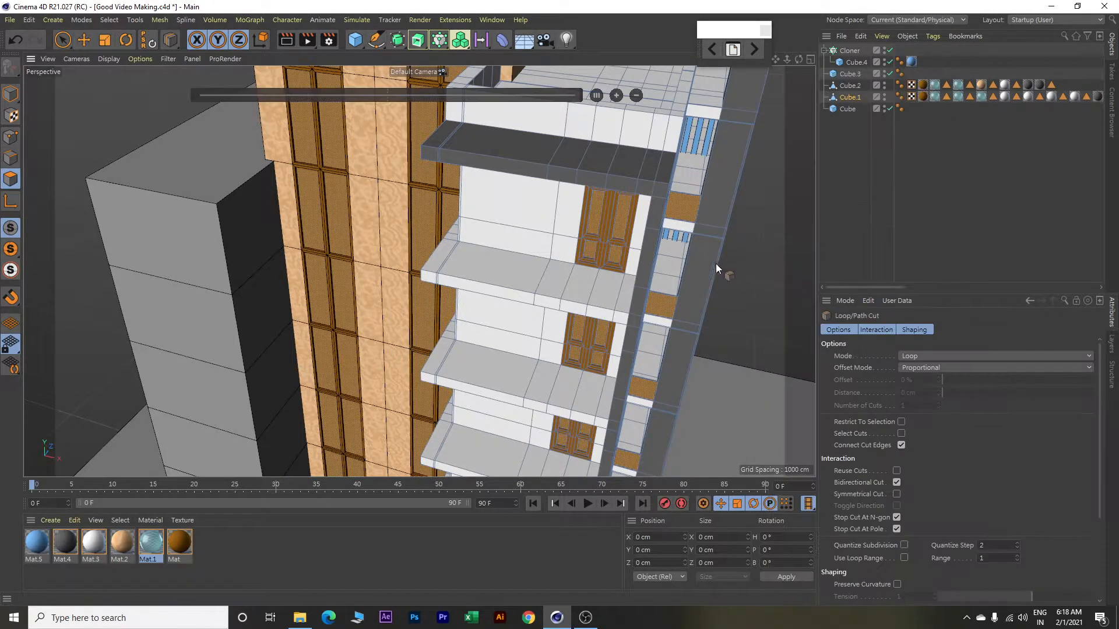
scroll(485, 318, "up", 5)
left_click_drag(489, 328, 609, 341, "alt")
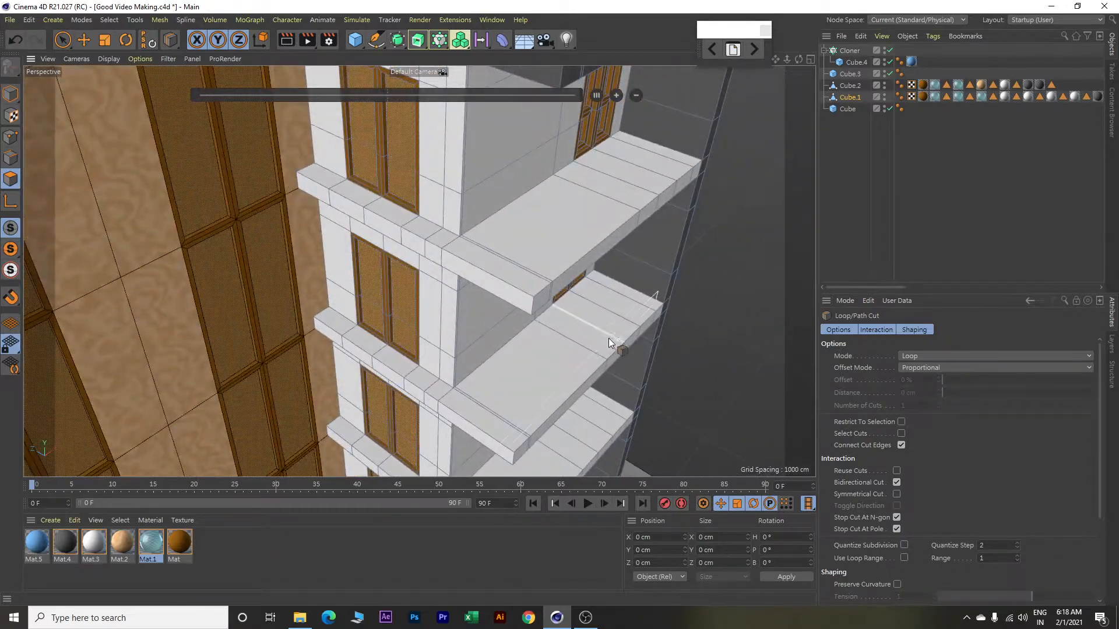
left_click(635, 210)
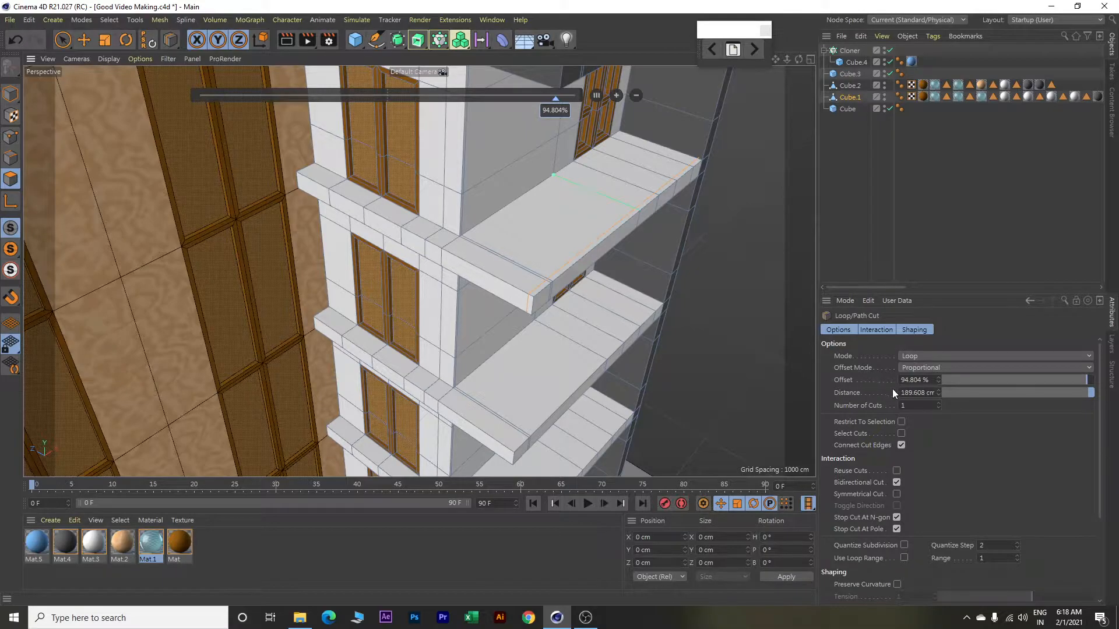
double_click(909, 392)
type("195")
key("Return")
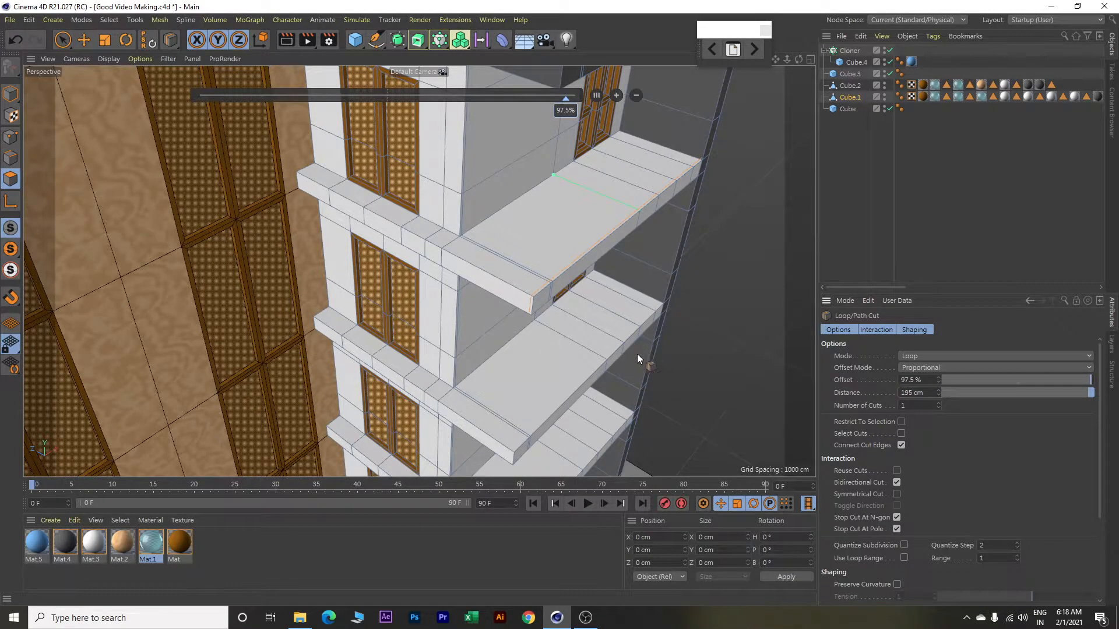
Loop-cut the second and third balcony slabs below the dark top slab at a distance of 5 cm, along their outer edges.
left_click(623, 341)
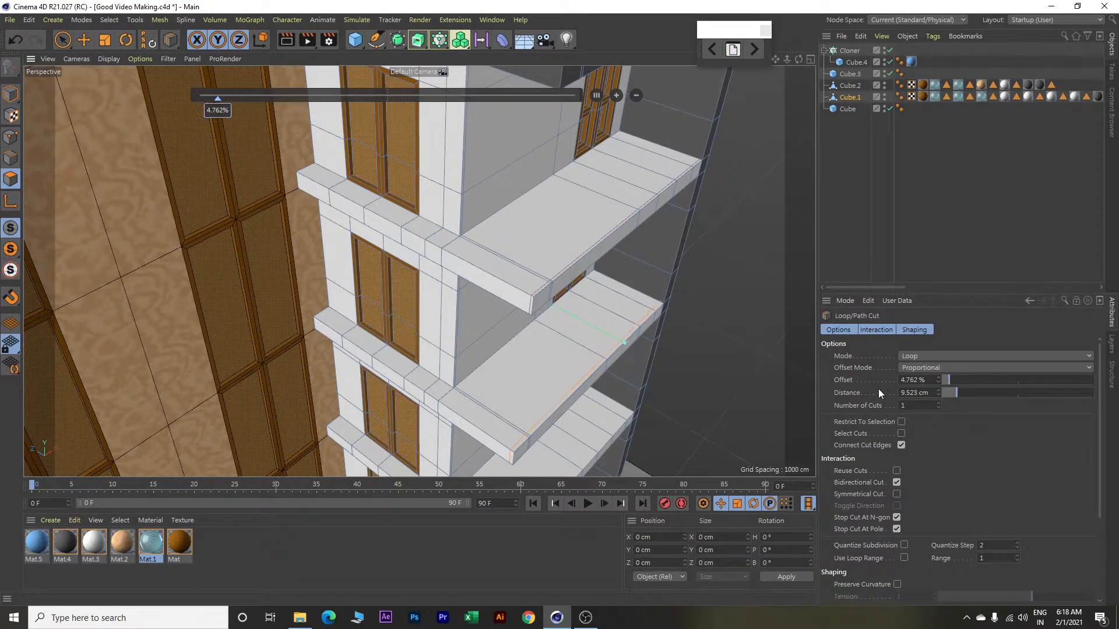
double_click(915, 392)
type("5")
key("Return")
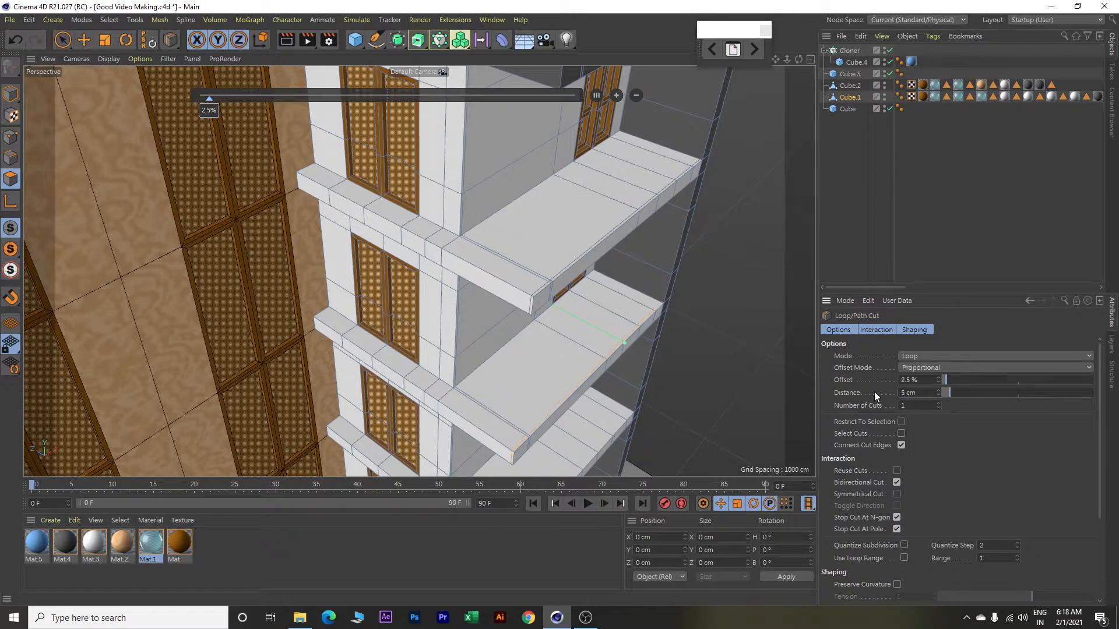
left_click_drag(620, 400, 595, 371, "alt")
scroll(594, 372, "up", 5)
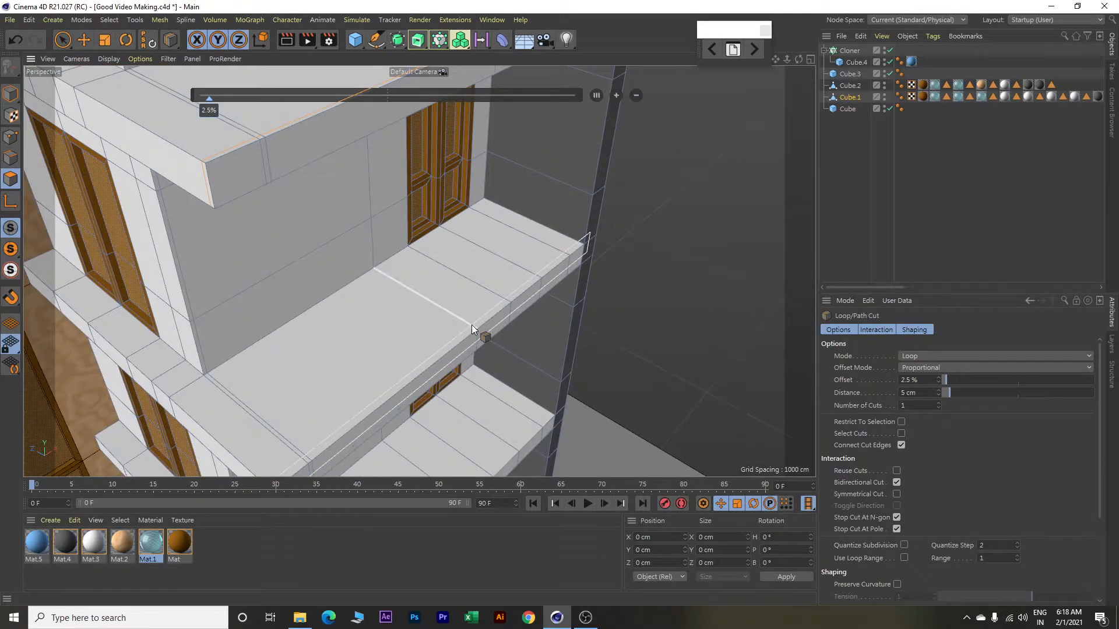
double_click(927, 393)
type("5")
key("Return")
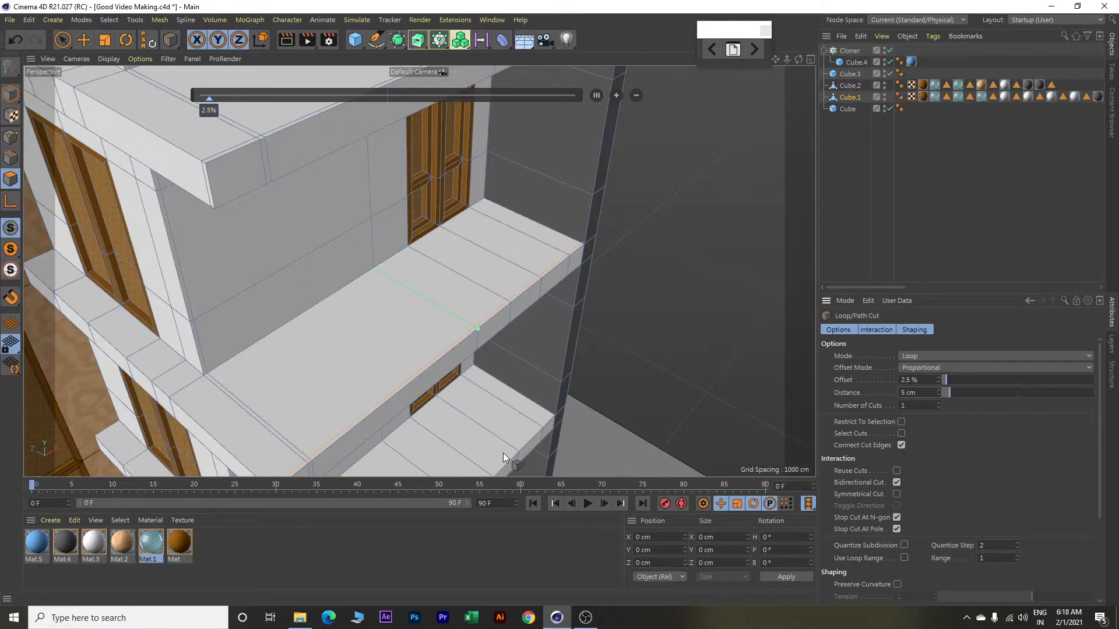
Loop-cut the fourth and fifth balcony slabs below the dark top slab at a distance of 195 cm.
double_click(921, 393)
type("195")
key("Return")
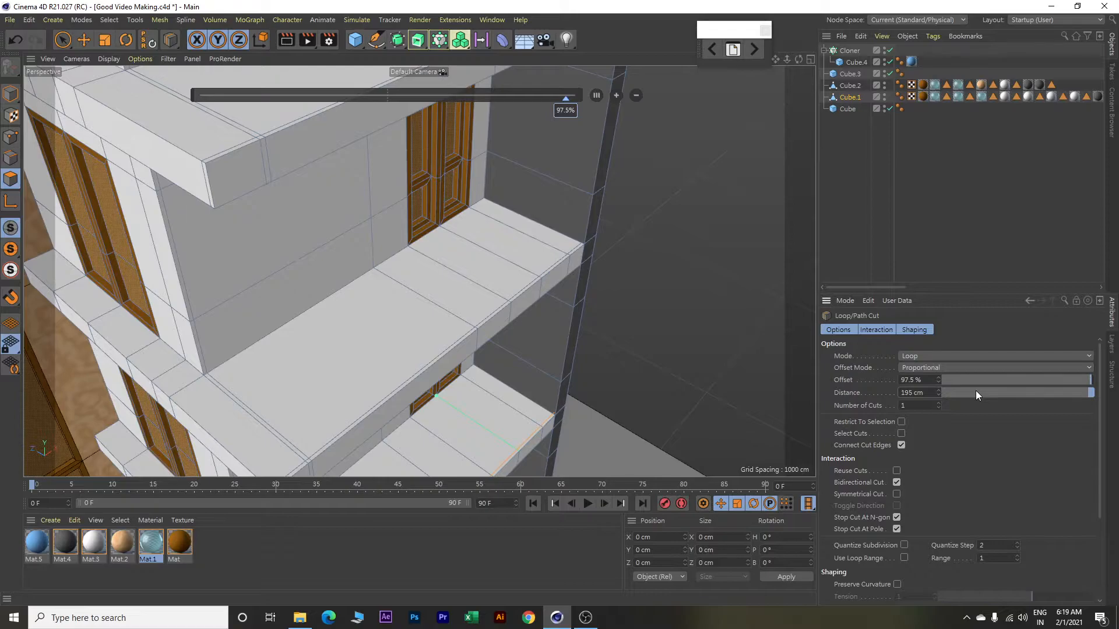
left_click_drag(646, 437, 622, 279, "alt")
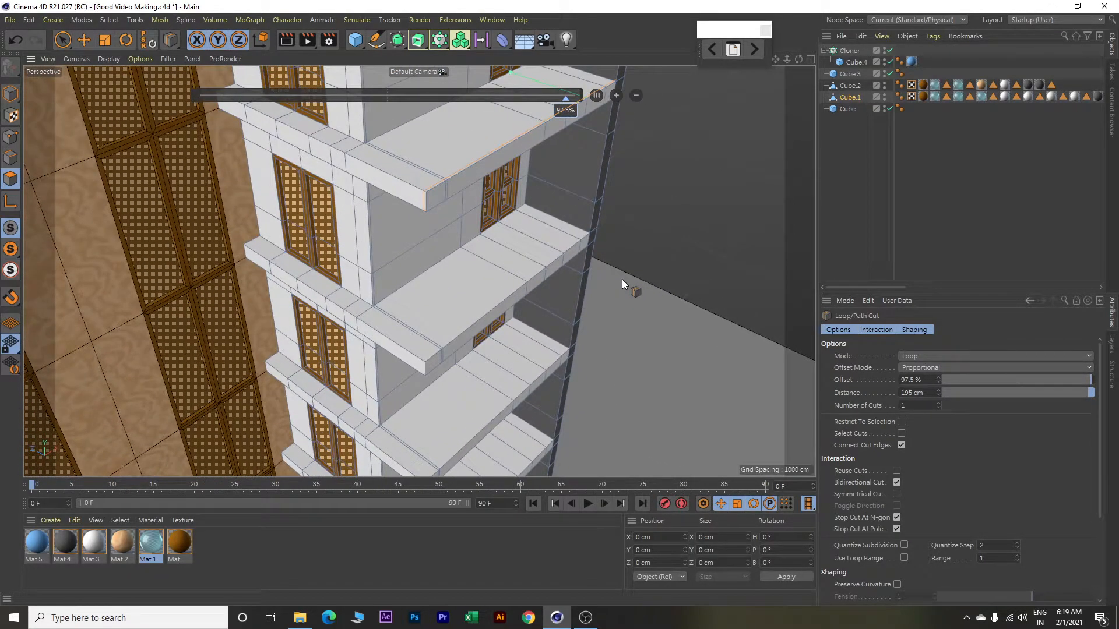
left_click(572, 238)
left_click_drag(901, 393, 990, 385)
type("195")
key("Return")
Loop-cut the two lowest balcony slabs on this side at a distance of 195 cm, along their outer edges.
left_click(523, 382)
left_click_drag(901, 392, 973, 386)
type("195")
key("Return")
scroll(576, 425, "down", 3)
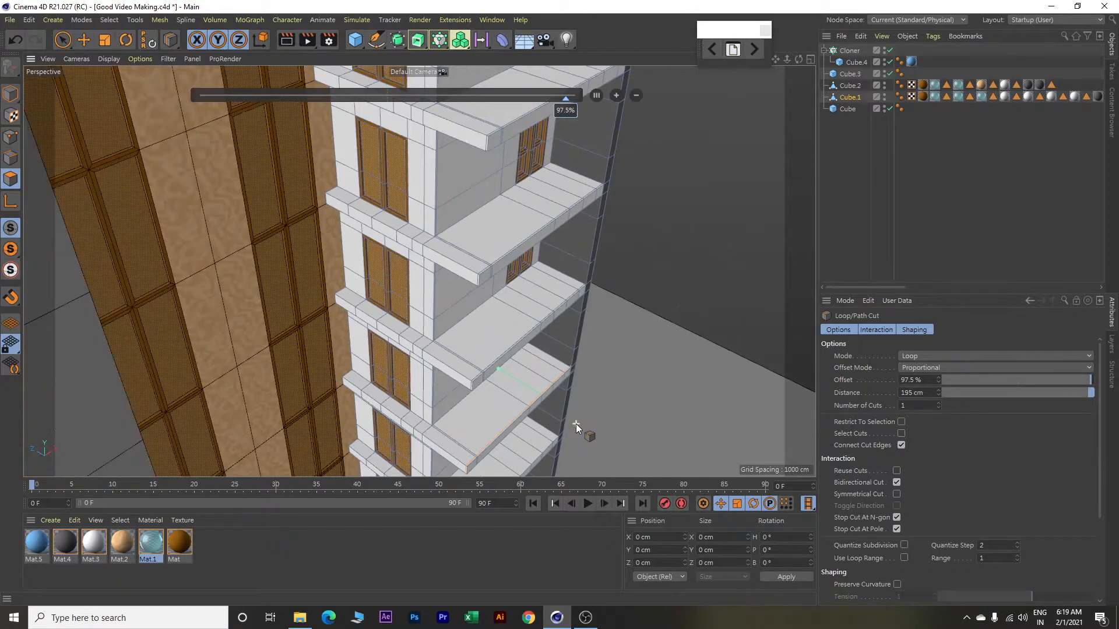
scroll(577, 425, "up", 5)
middle_click_drag(585, 424, 616, 259, "alt")
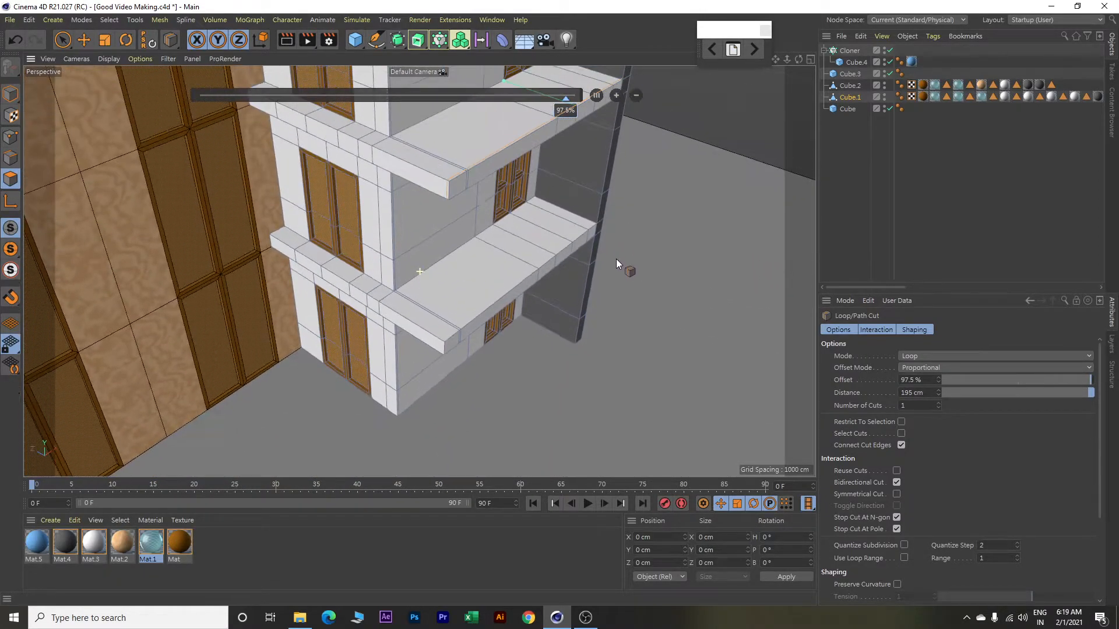
left_click(535, 267)
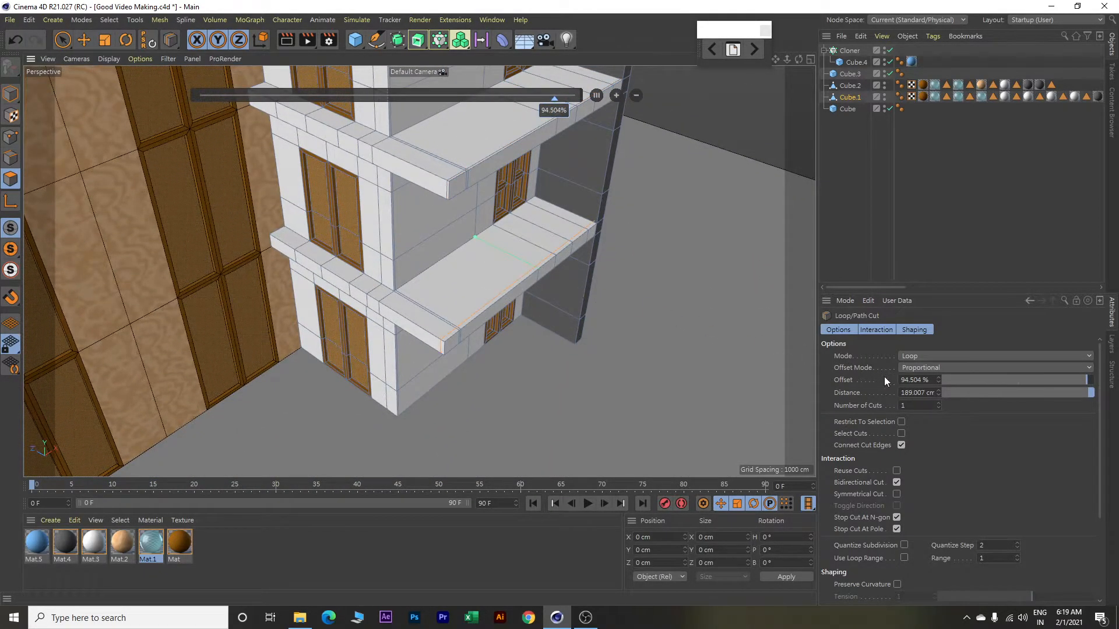
left_click_drag(902, 393, 971, 391)
type("195")
key("Return")
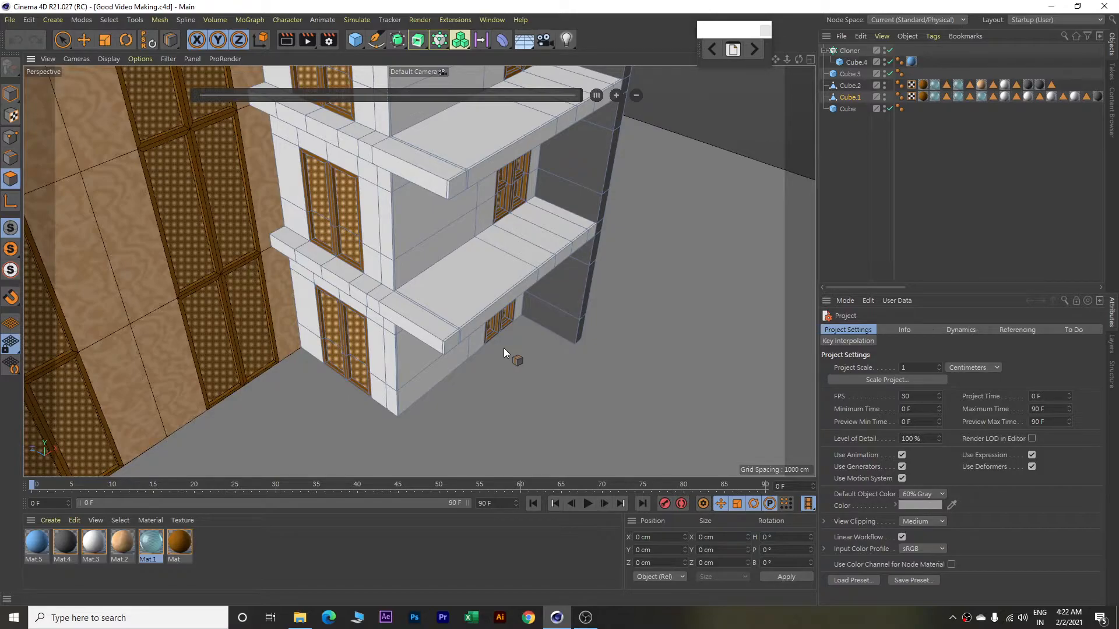
Select the 5 cm front edge strip, corner and side strip on top of the lowest balcony slab on this side.
scroll(505, 350, "up", 4)
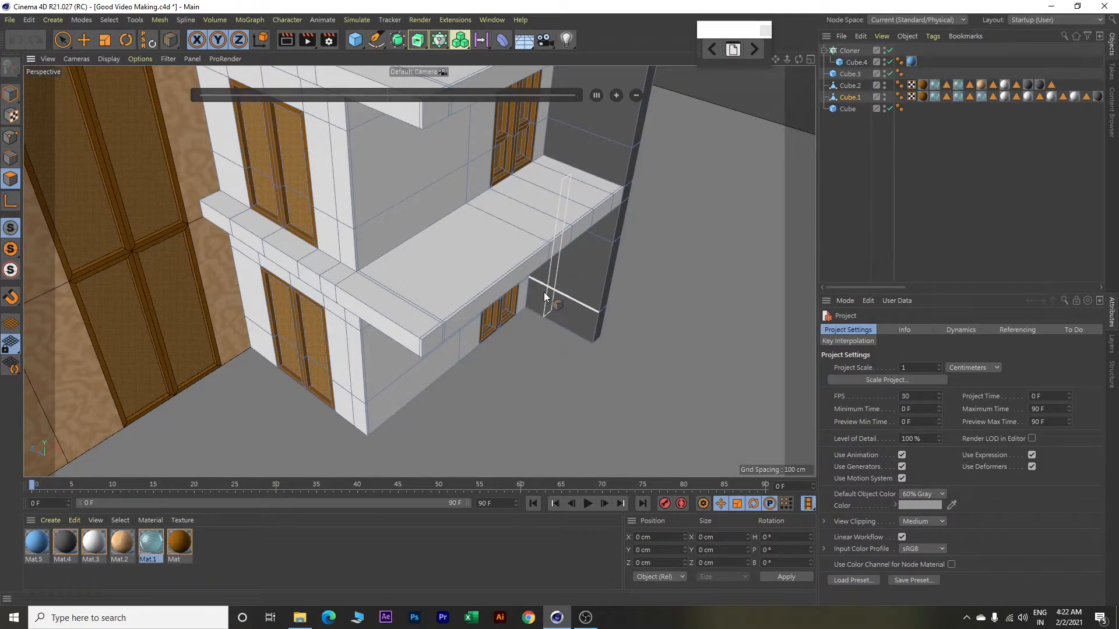
middle_click_drag(565, 236, 564, 343, "alt")
scroll(564, 342, "up", 3)
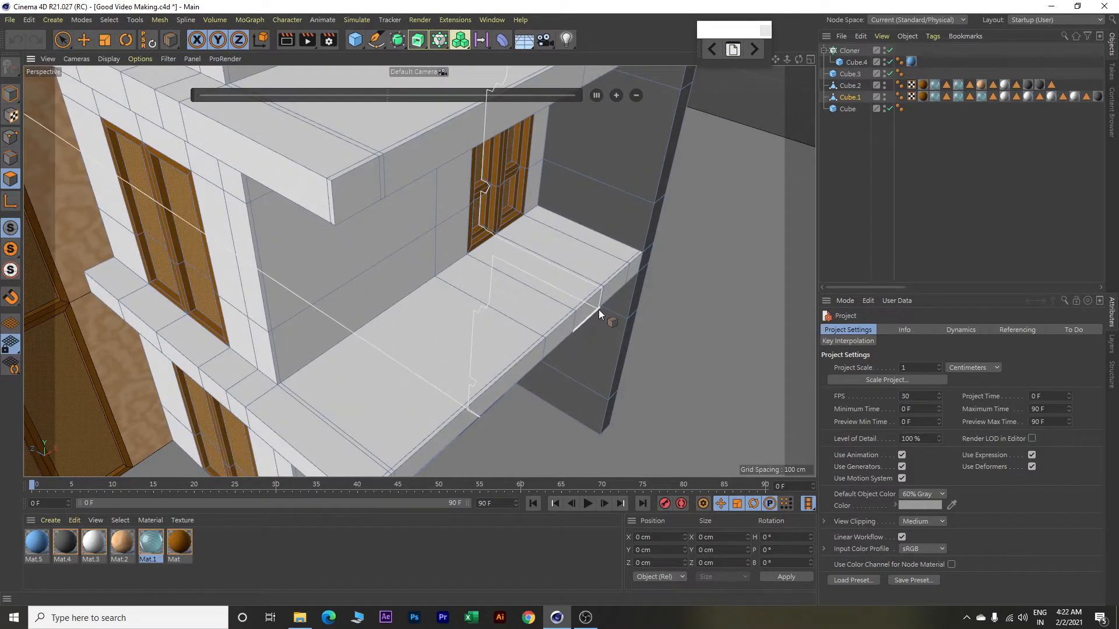
key("e")
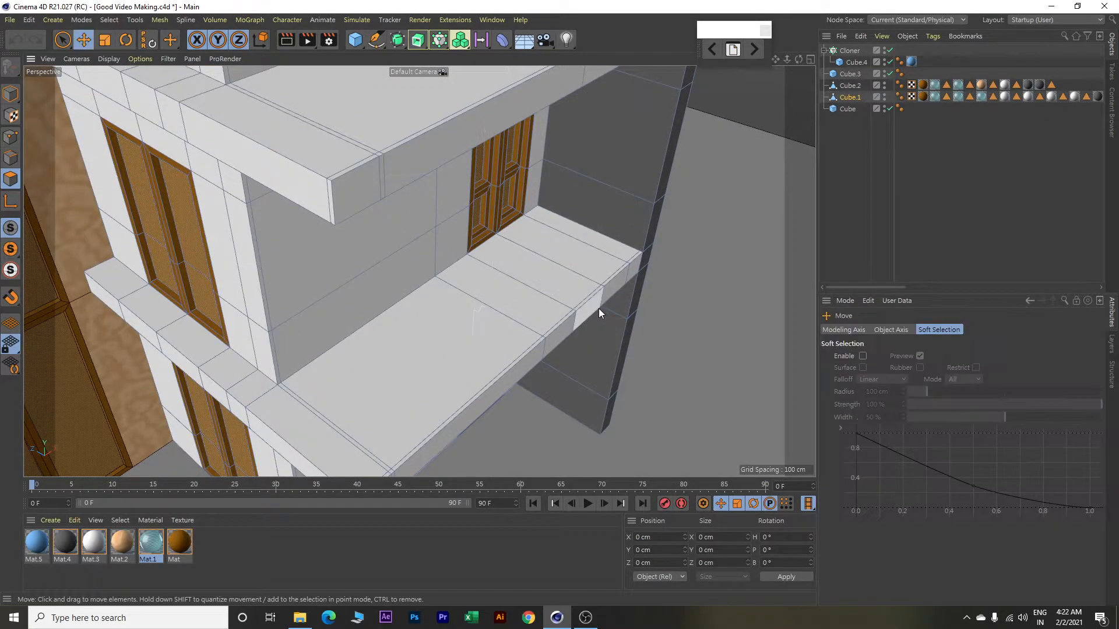
left_click(635, 256)
left_click(619, 271, "shift")
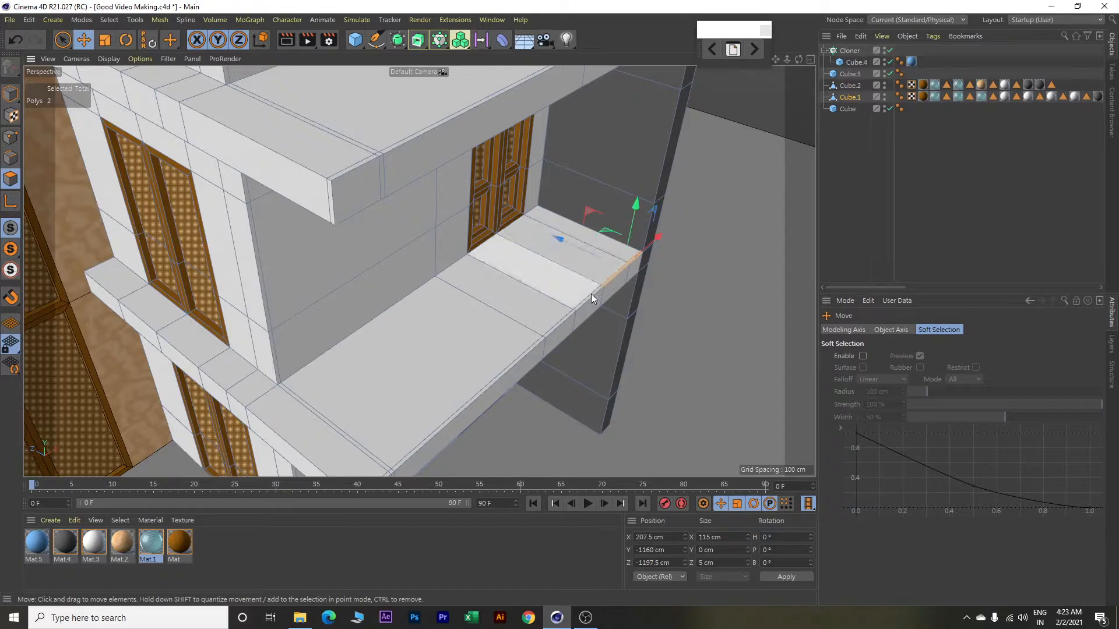
left_click(561, 318, "shift")
left_click(542, 343, "shift")
left_click(392, 469, "shift")
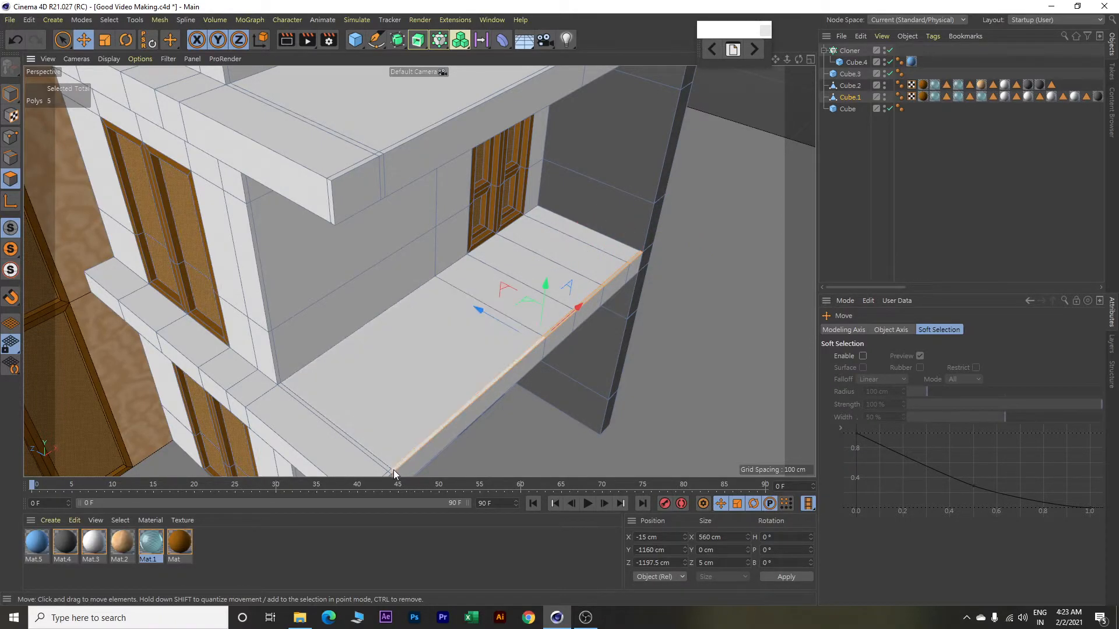
left_click(390, 472, "shift")
left_click(389, 468, "shift")
Add the 5 cm front edge strip, corner and side strip on top of the second-lowest balcony slab to the selection.
middle_click_drag(500, 303, 519, 399, "alt")
scroll(519, 399, "down", 2)
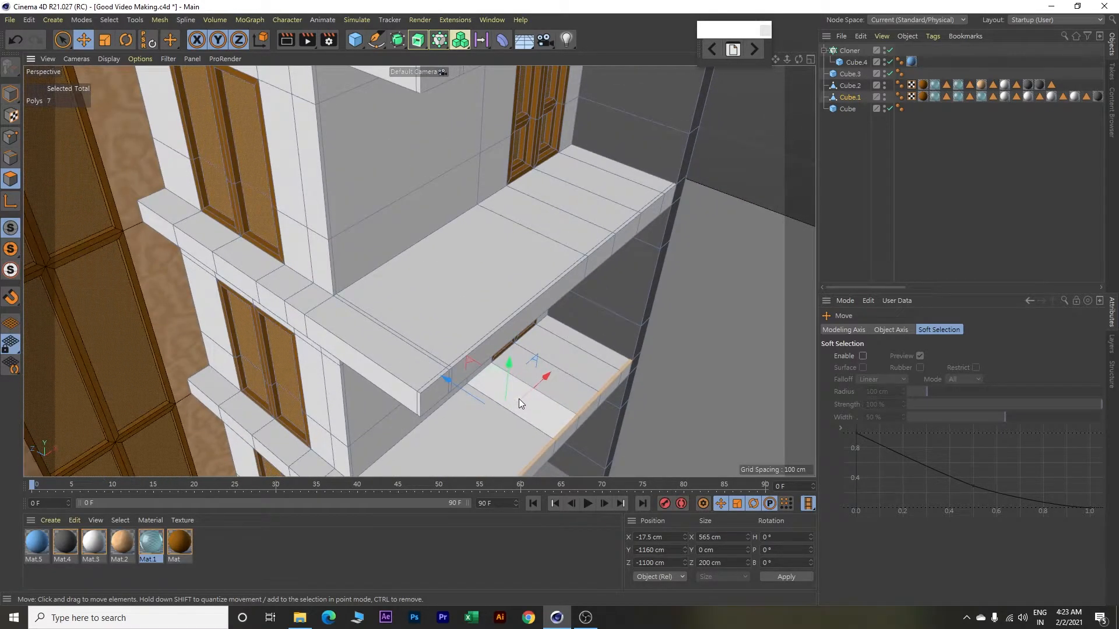
left_click(358, 310, "shift")
left_click(450, 365, "shift")
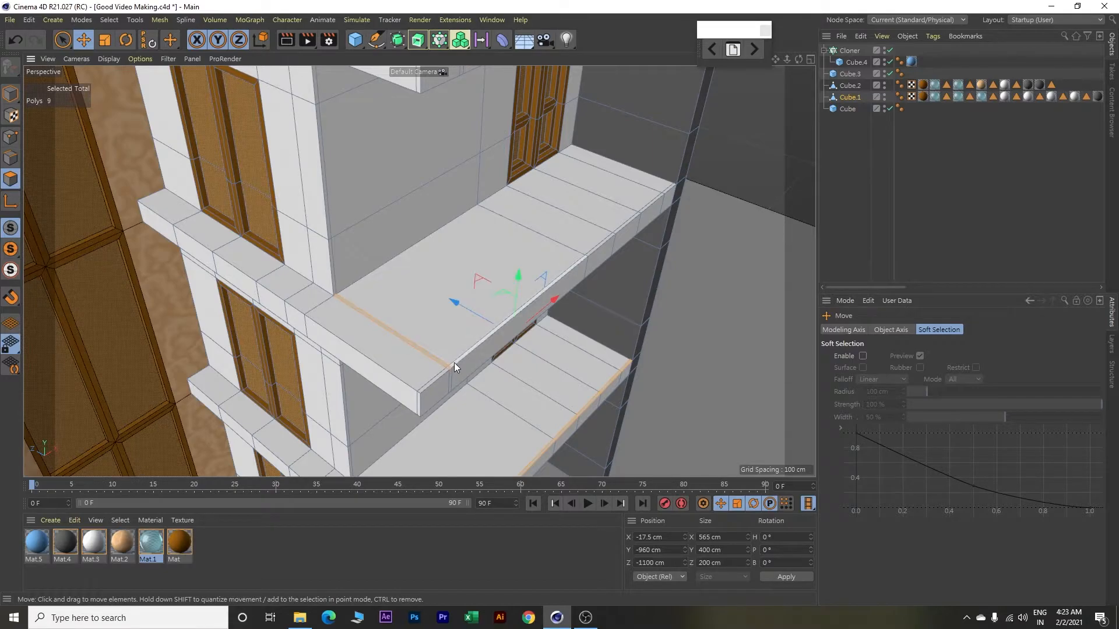
left_click(593, 251, "shift")
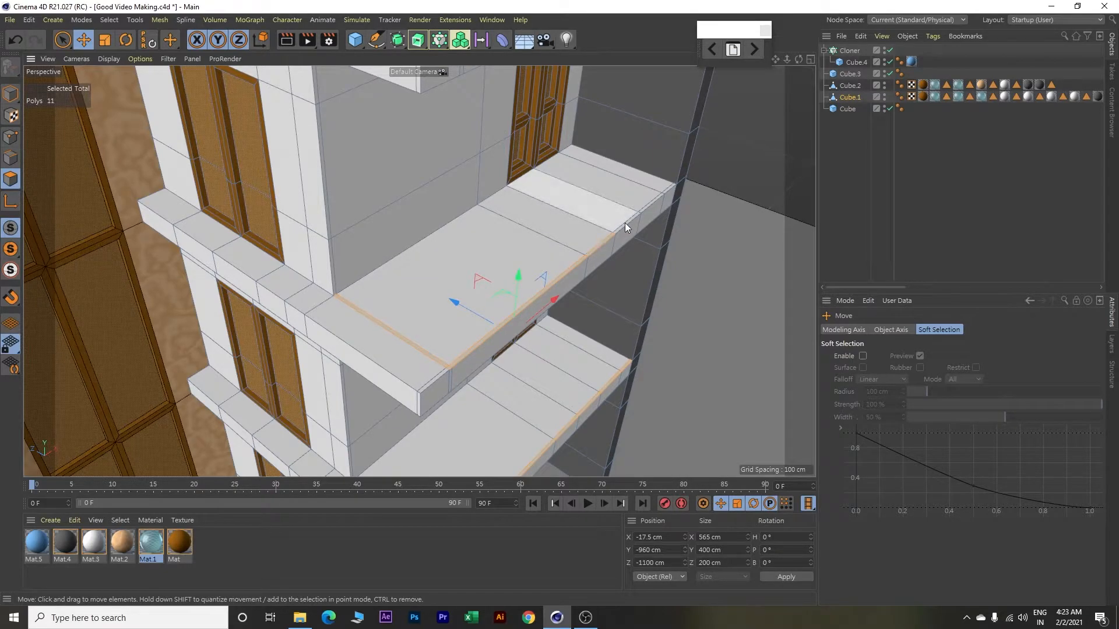
left_click(625, 225, "shift")
left_click(667, 190, "shift")
Add the 5 cm front edge strip, corner and side strip of the third-lowest balcony slab to the selection.
left_click_drag(657, 196, 445, 344, "alt")
left_click(395, 385, "shift")
left_click_drag(395, 386, 365, 392, "alt")
left_click(366, 391, "shift")
left_click(400, 391, "shift")
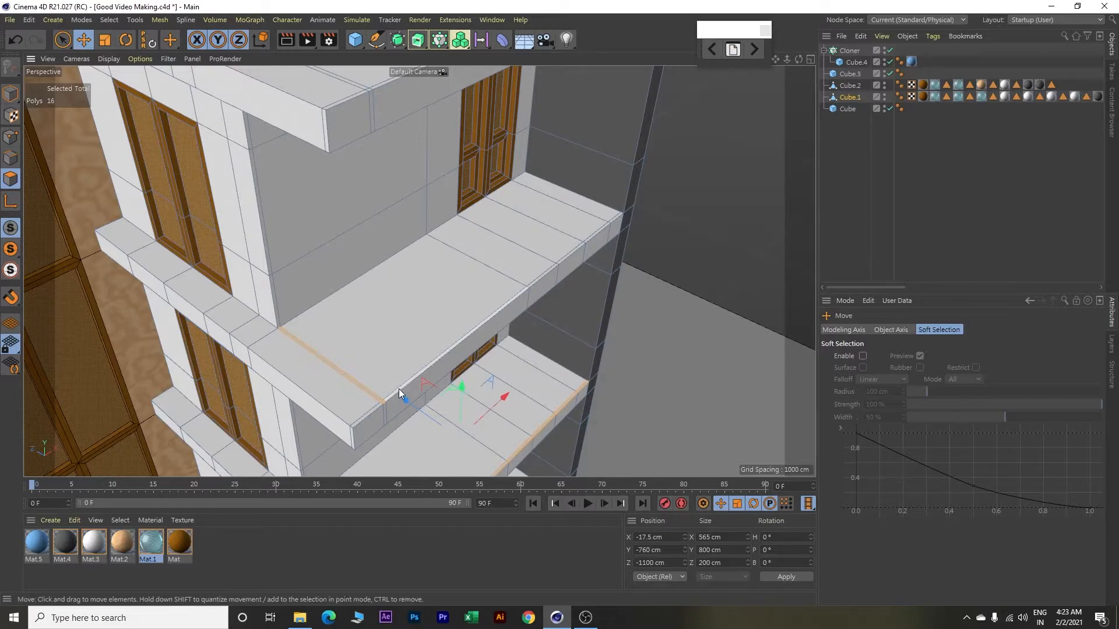
left_click(569, 254, "shift")
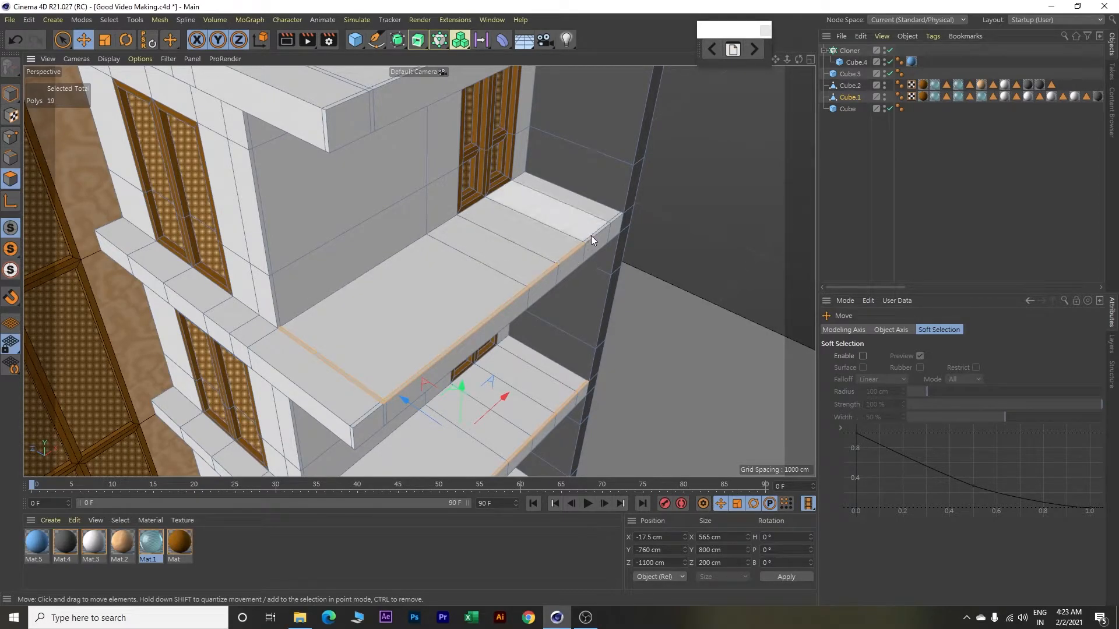
left_click(613, 220, "shift")
Add the 5 cm front edge strip, corner and side strip of the fourth balcony slab from the ground to the selection.
left_click_drag(612, 220, 363, 412, "alt")
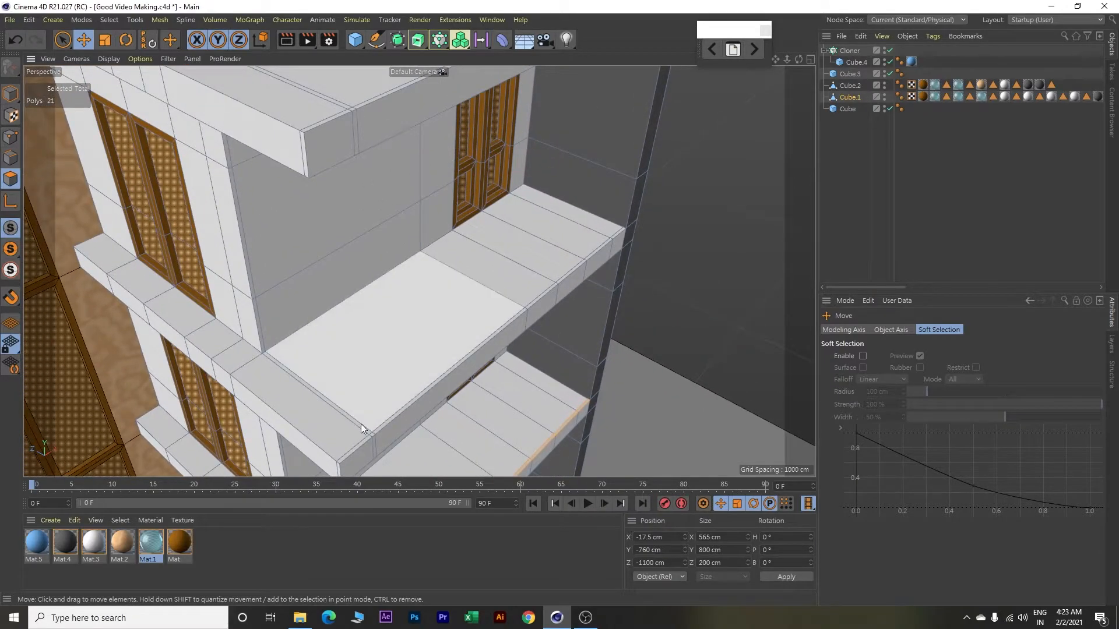
left_click(368, 434, "shift")
left_click(376, 429, "shift")
left_click_drag(469, 425, 471, 369, "alt")
left_click_drag(555, 293, 507, 365, "alt")
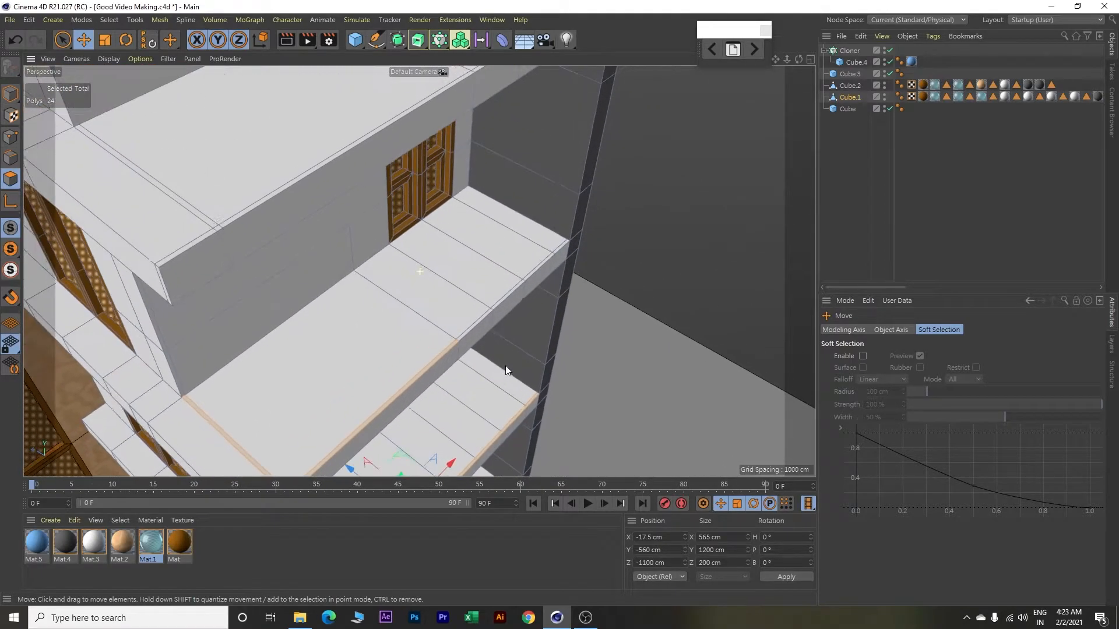
left_click(505, 296, "shift")
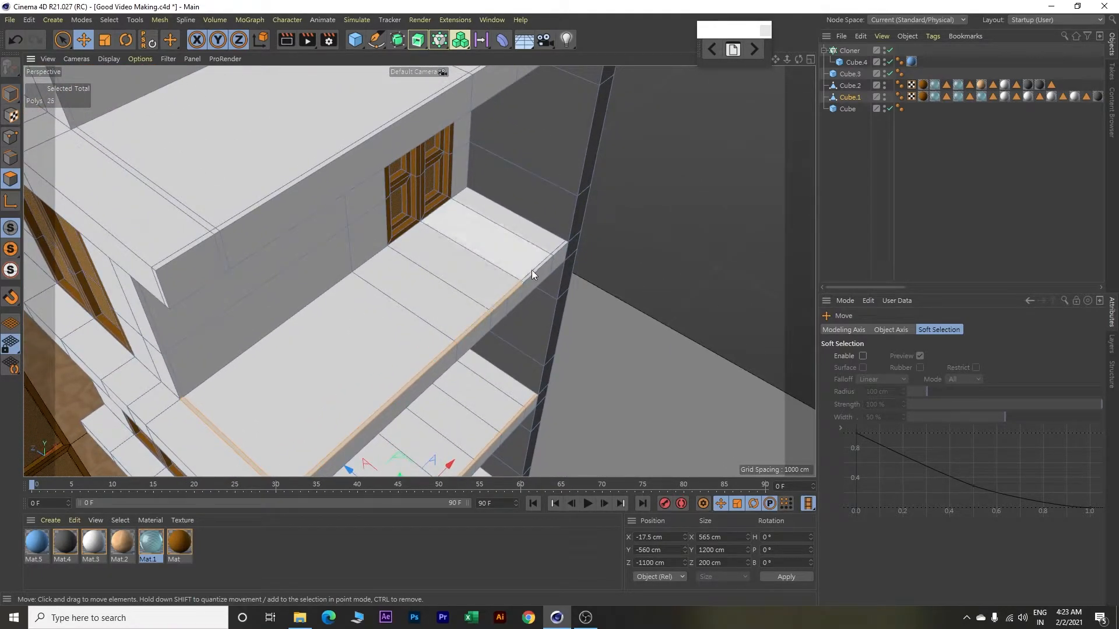
left_click(558, 251, "shift")
Add the 5 cm front edge strip, corner and side strip of the fifth balcony slab from the ground to the selection.
left_click_drag(559, 251, 531, 342, "alt")
left_click(269, 389, "shift")
left_click(343, 435, "shift")
left_click(581, 221, "shift")
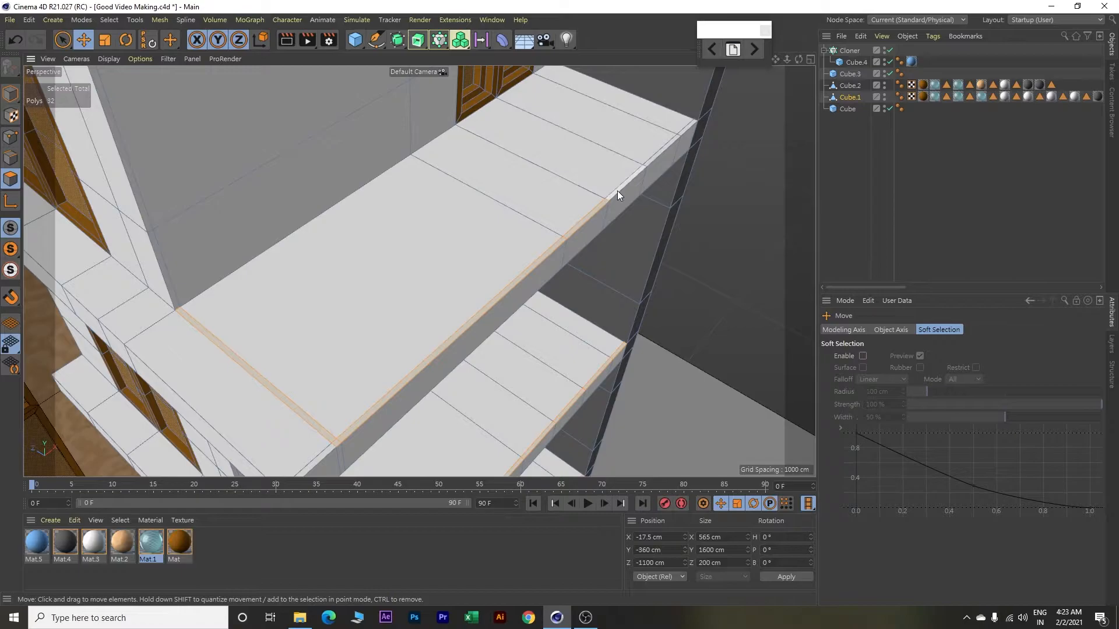
left_click(643, 173, "shift")
left_click(552, 231, "shift")
Add the 5 cm front edge strip, corner and side strip of the sixth balcony slab from the ground to the selection.
left_click_drag(553, 230, 336, 383, "alt")
left_click(348, 395, "shift")
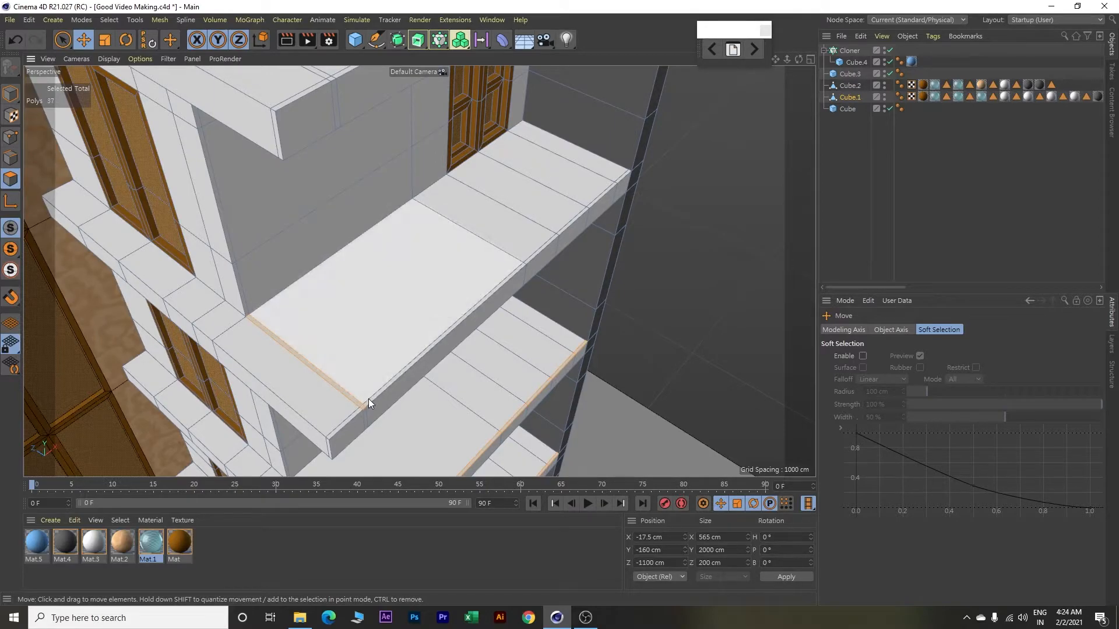
left_click(369, 399, "shift")
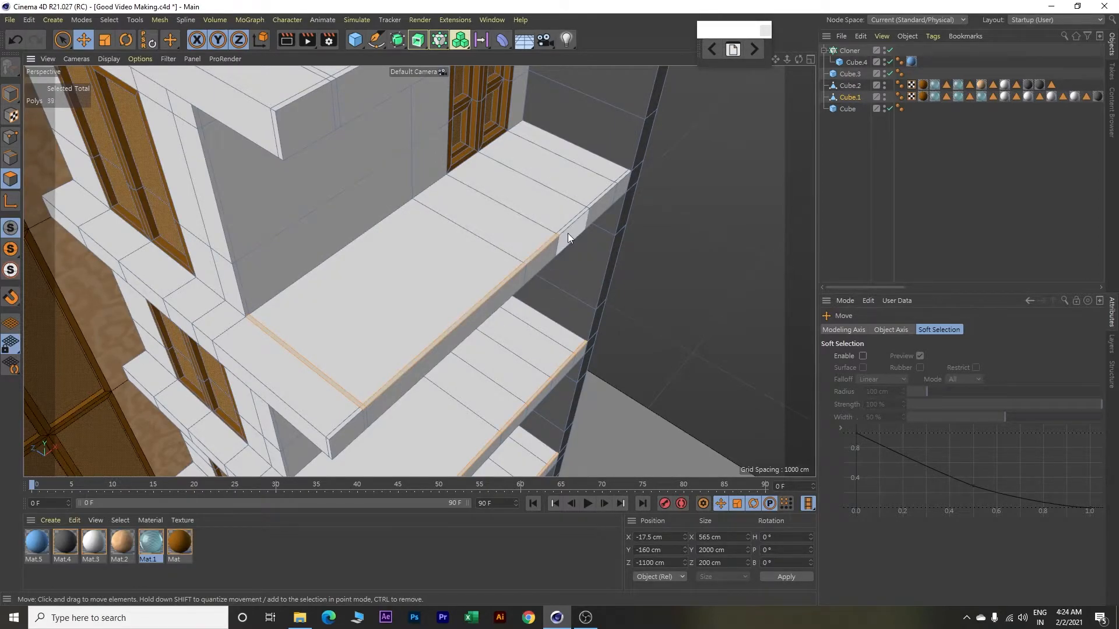
left_click(619, 179, "shift")
Add the 5 cm edge strips and corner of the balcony slab directly below the dark top slab to the selection.
left_click_drag(620, 179, 520, 369, "alt")
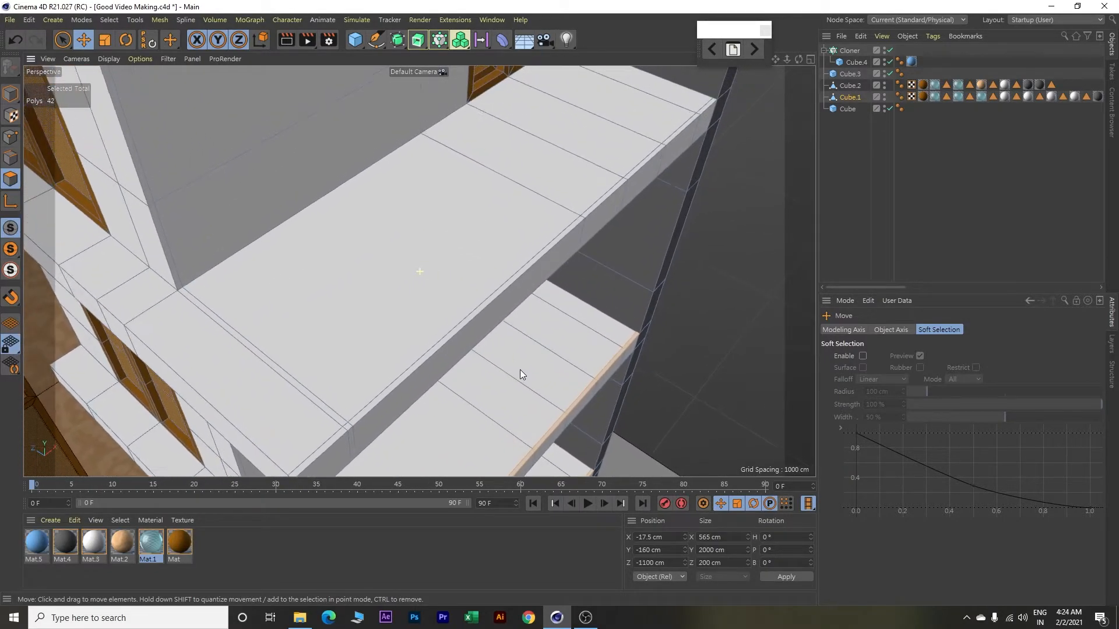
left_click(307, 390, "shift")
left_click(353, 419, "shift")
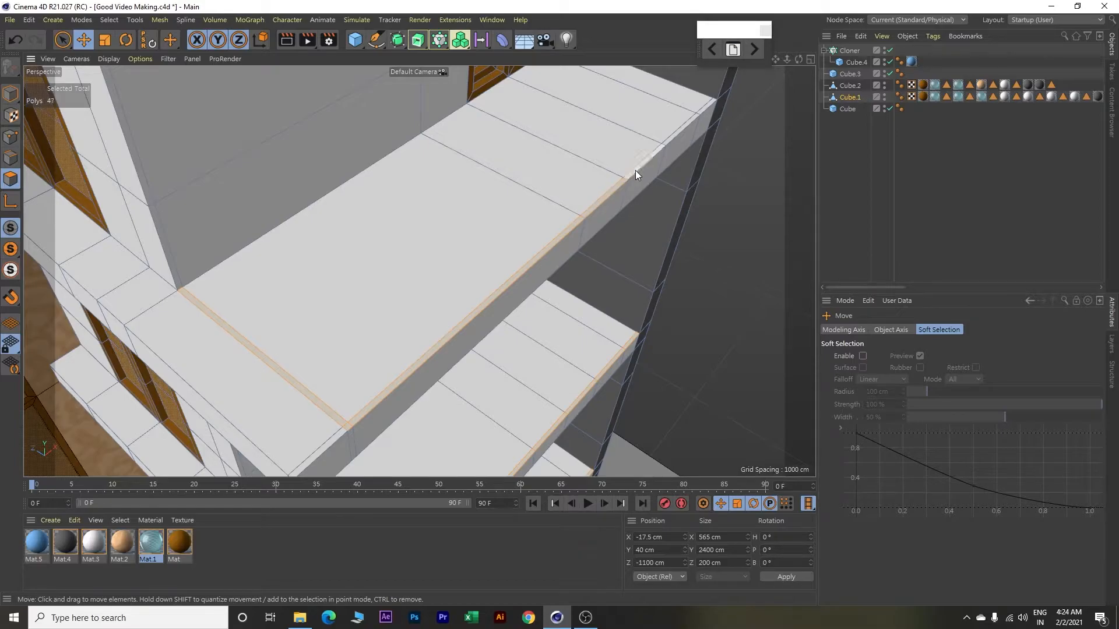
left_click(700, 110, "shift")
Extrude the selected edge strips by 100 cm into railings and assign the material Mat to their top faces.
left_click_drag(700, 111, 524, 303, "alt")
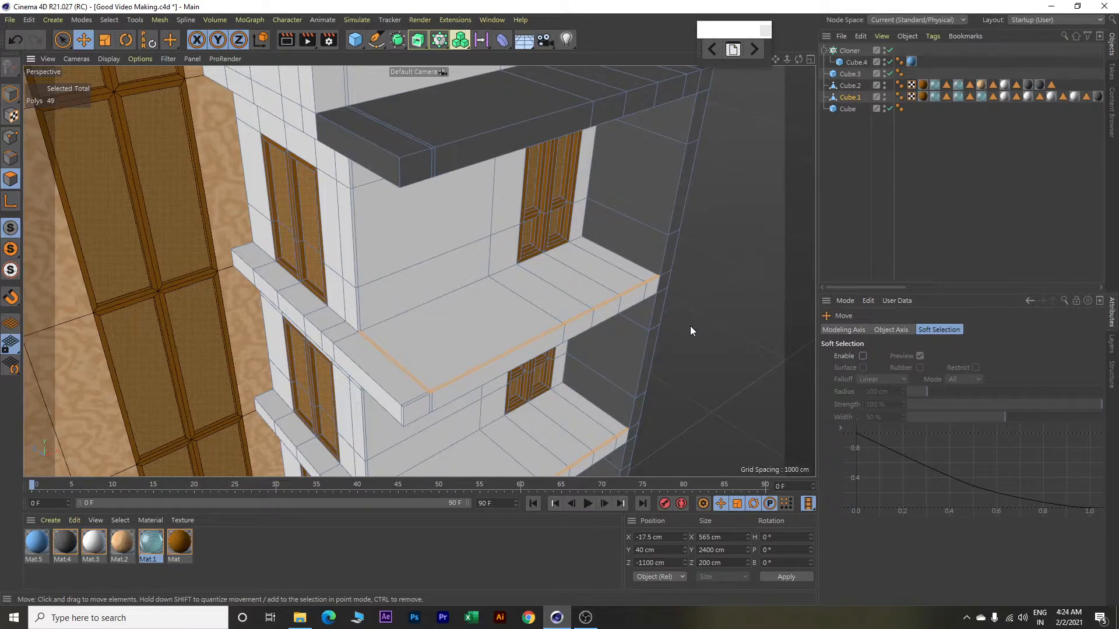
key("d")
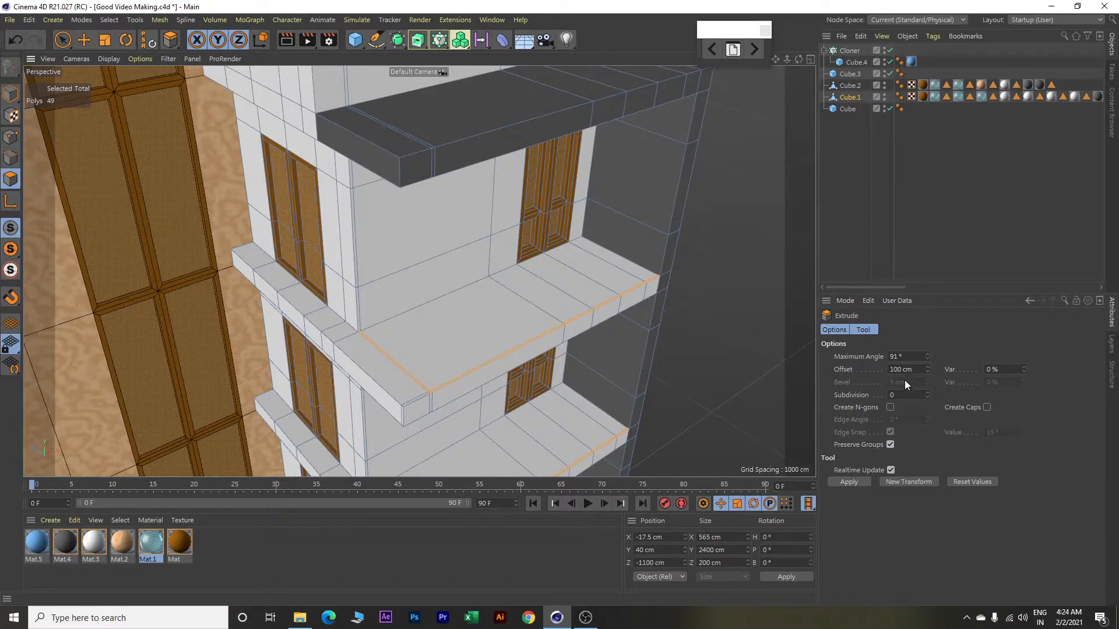
left_click(916, 482)
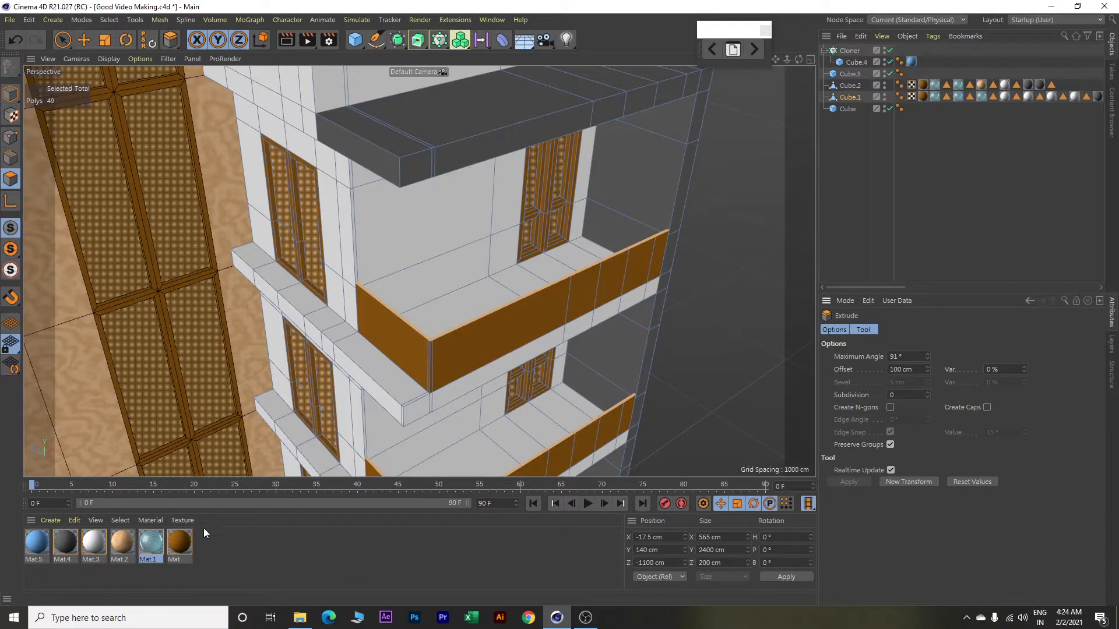
right_click(181, 545)
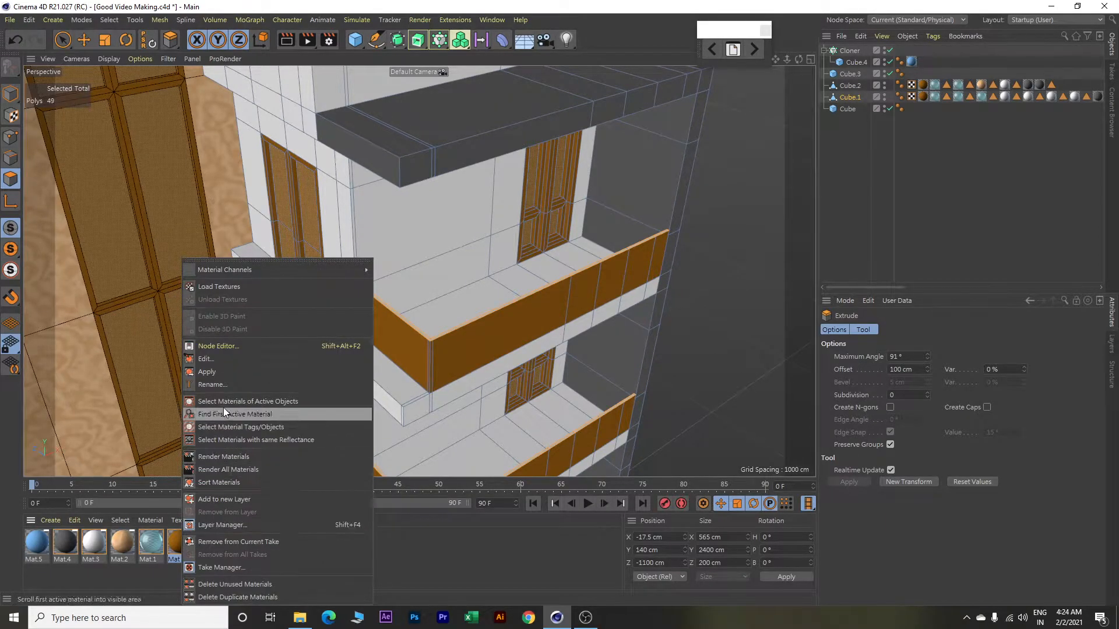
left_click(230, 375)
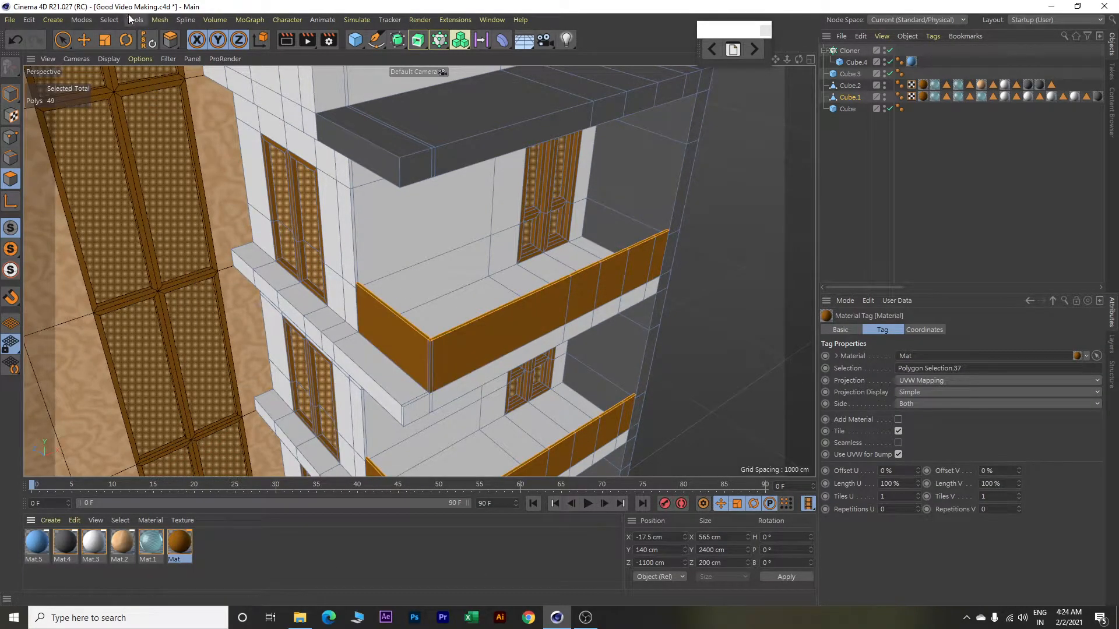
left_click(110, 20)
left_click(127, 55)
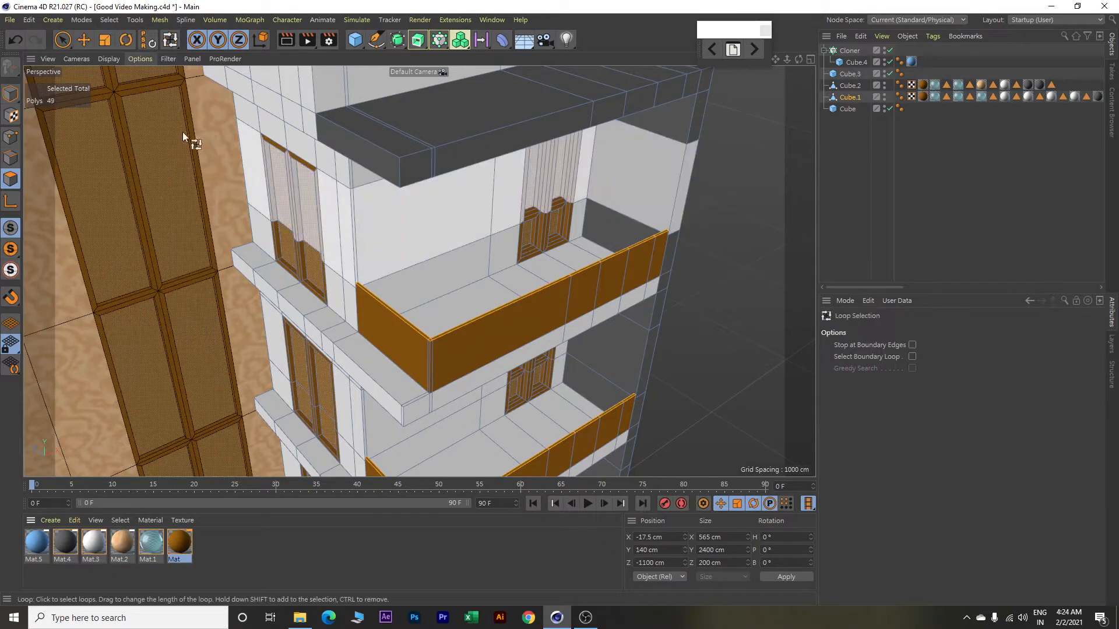
left_click(508, 309)
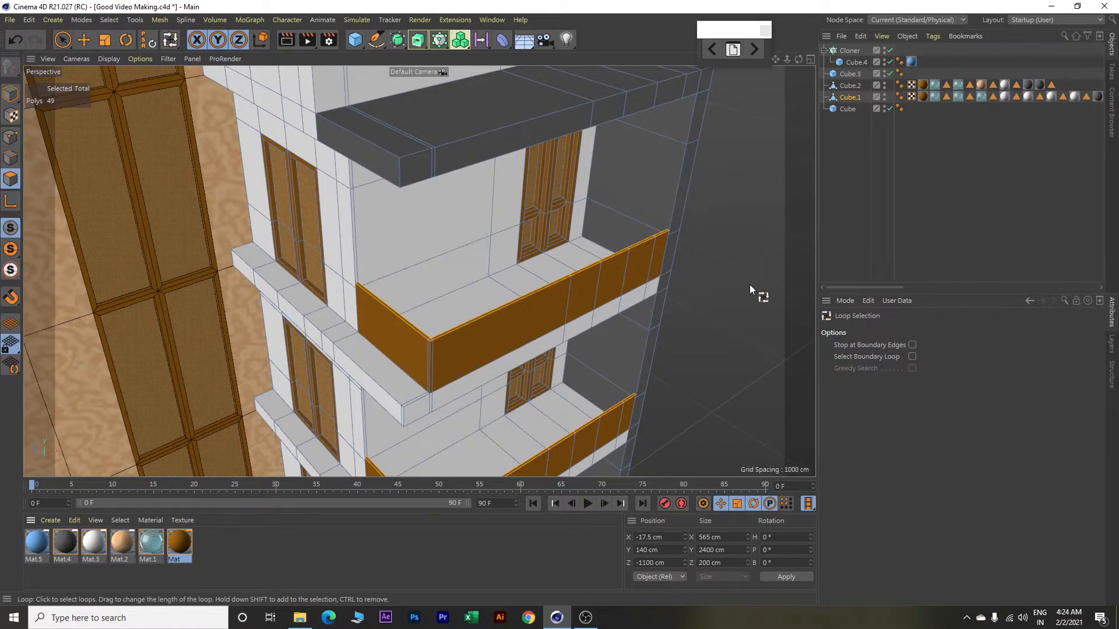
key("e")
left_click(746, 254)
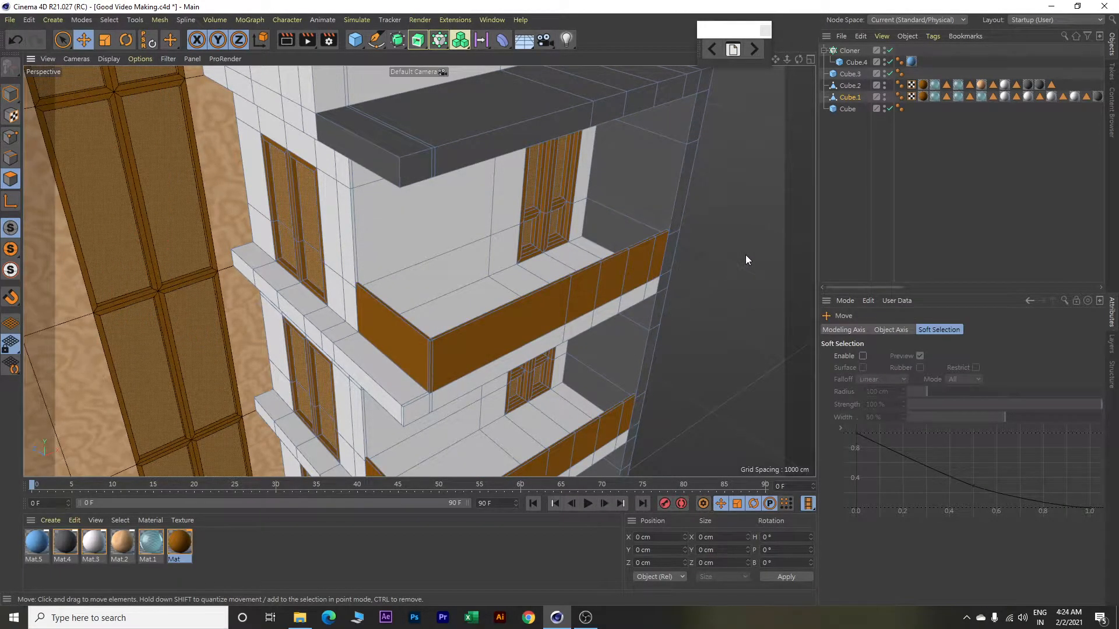
Loop-select the vertical side faces of the four uppermost railings on this side.
left_click(111, 22)
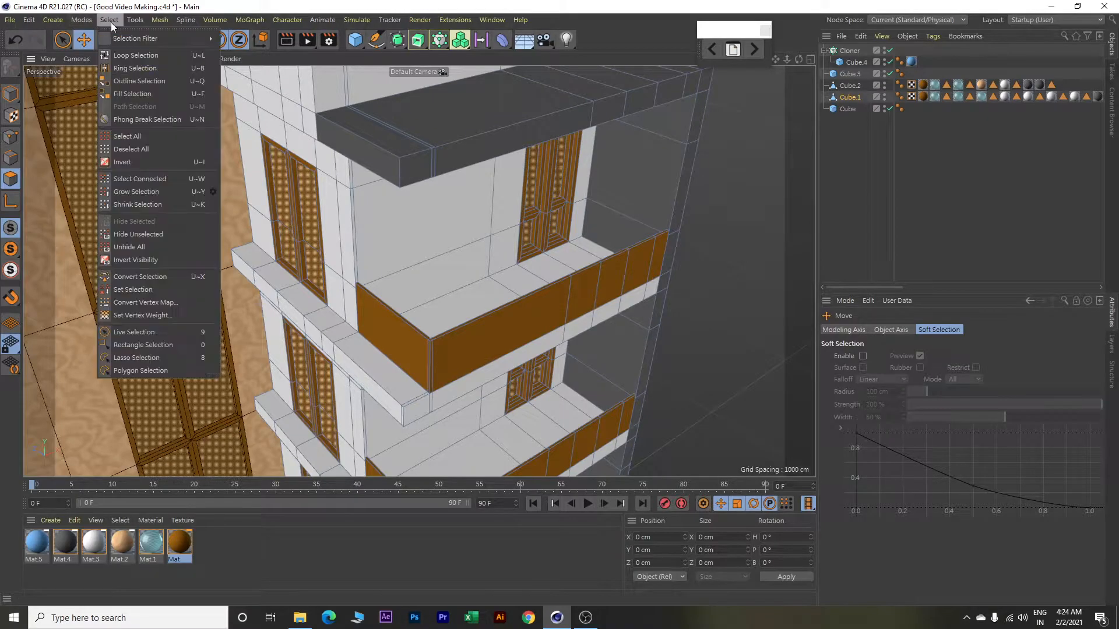
left_click(136, 55)
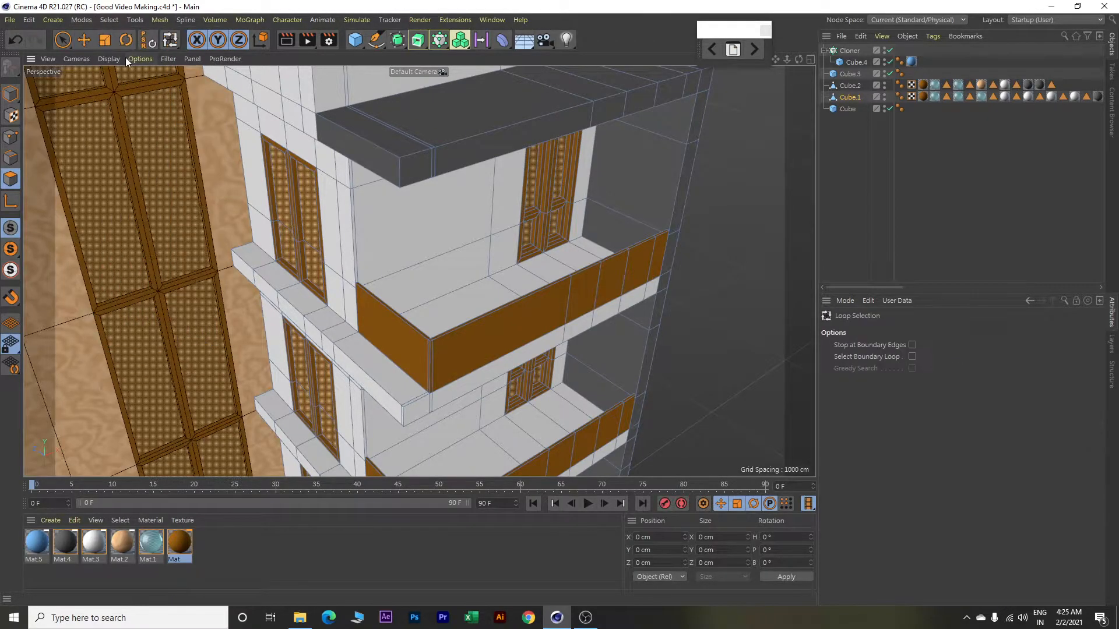
left_click(579, 297)
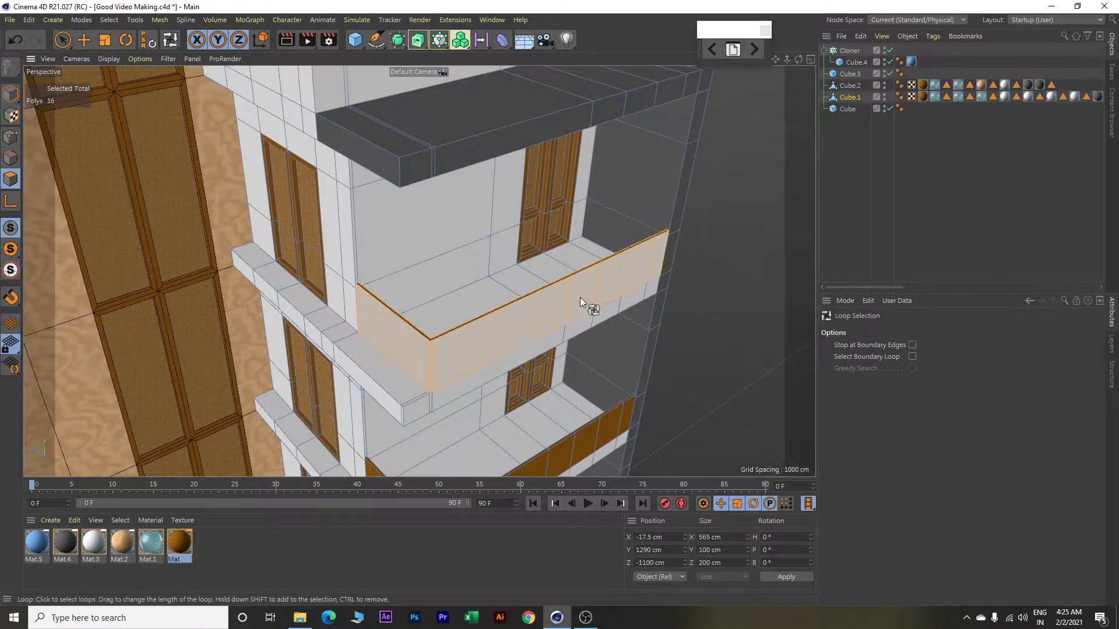
left_click(589, 440, "shift")
middle_click_drag(690, 401, 689, 265)
left_click_drag(690, 265, 586, 202, "alt")
left_click(512, 272, "shift")
left_click(523, 338, "shift")
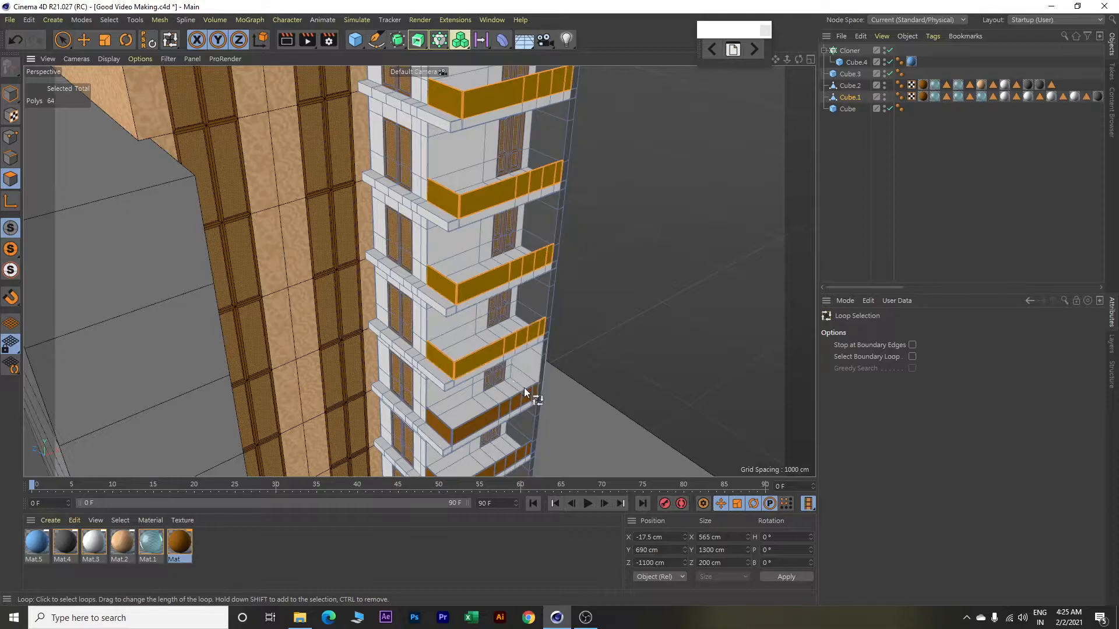
Add the side face loops of the three lowest railings to the selection and assign the material Mat.1 to all seven railings.
left_click(518, 402, "shift")
left_click(516, 456, "shift")
left_click_drag(615, 413, 618, 293, "alt")
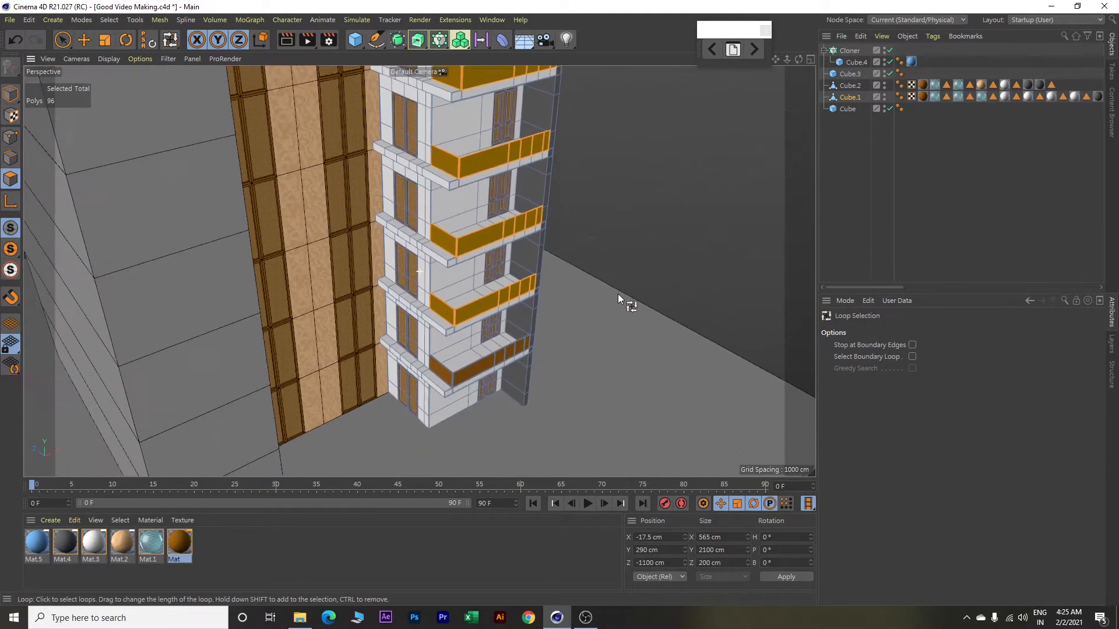
left_click(496, 359, "shift")
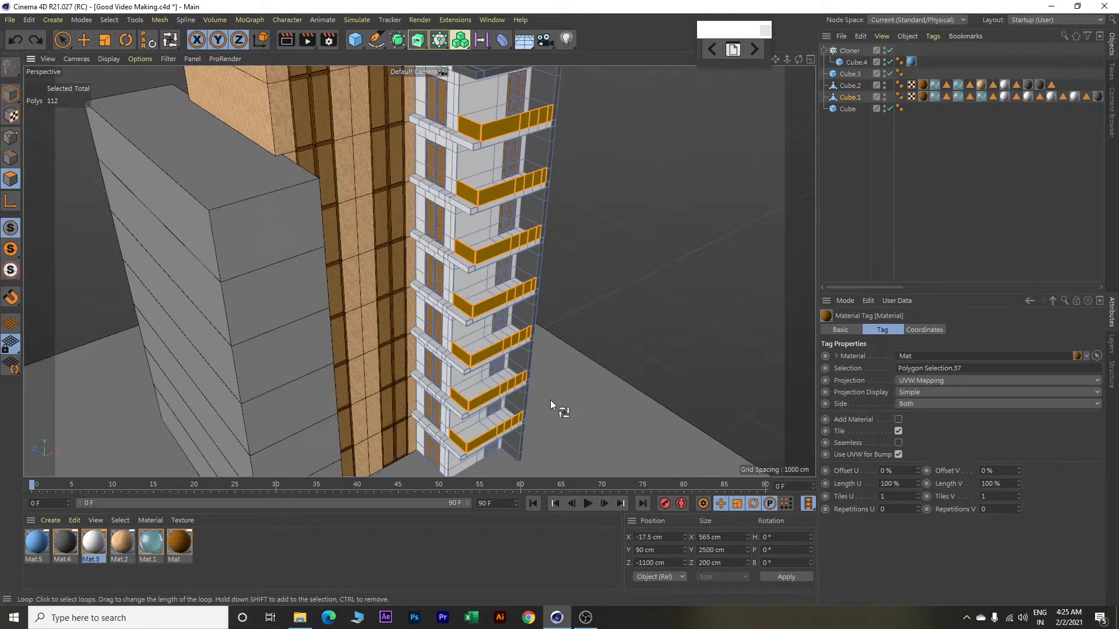
right_click(154, 548)
left_click(203, 371)
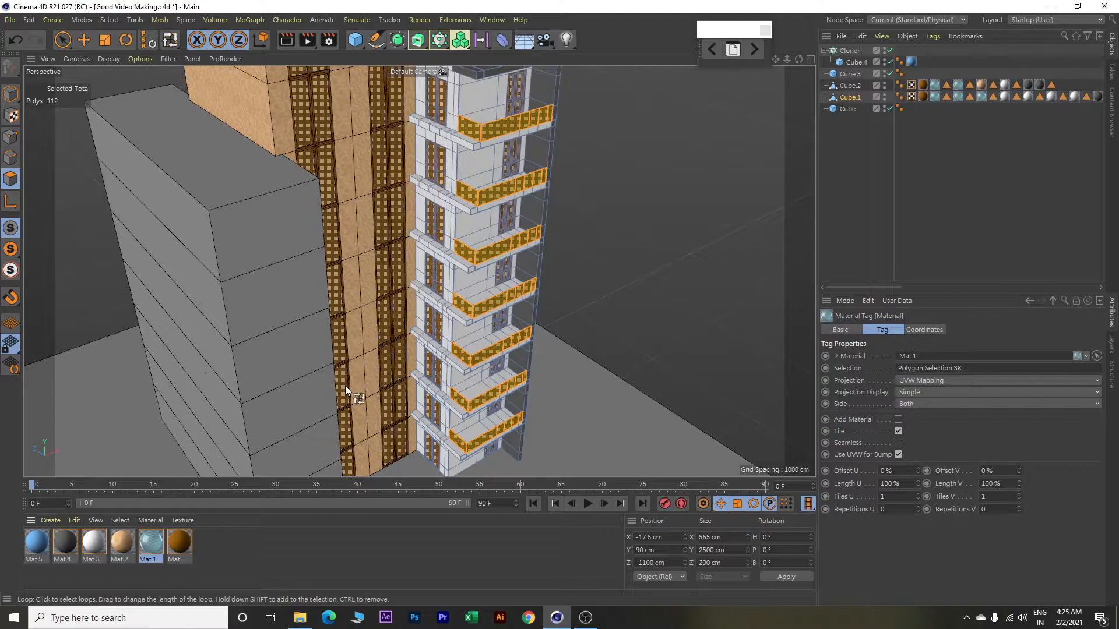
Make the plain grey block Cube.3 editable and switch to polygon mode.
left_click_drag(681, 254, 664, 195, "alt")
key("e")
left_click(10, 96)
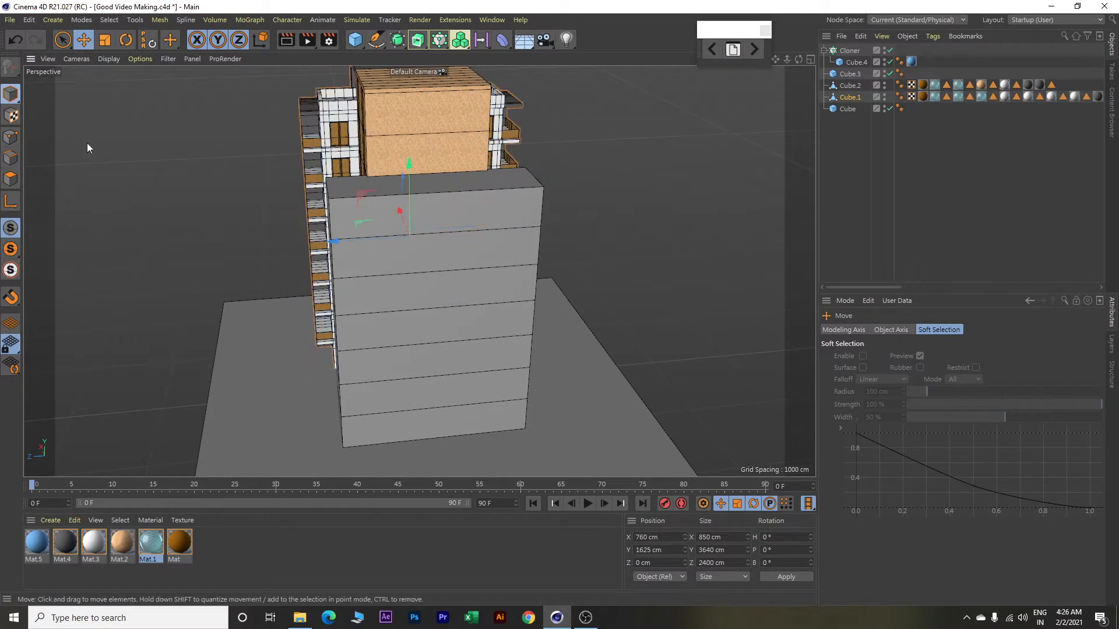
left_click(453, 221)
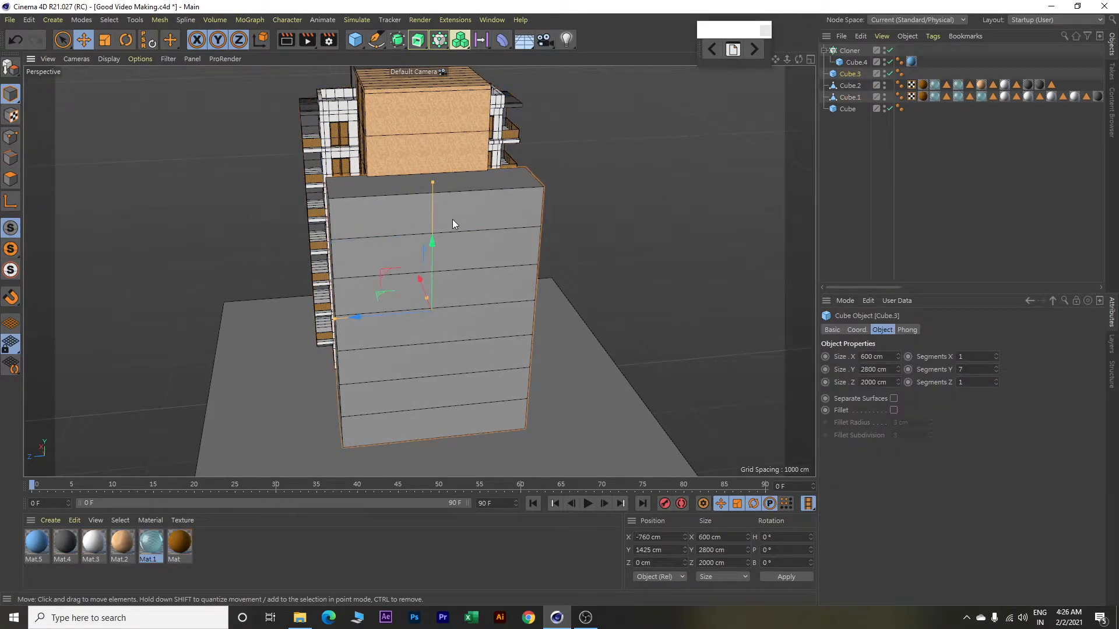
left_click(11, 67)
left_click(11, 178)
scroll(381, 259, "up", 2)
mouse_move(381, 260)
left_mouse_down("alt")
mouse_move(405, 261)
mouse_move(394, 257)
left_mouse_up("alt")
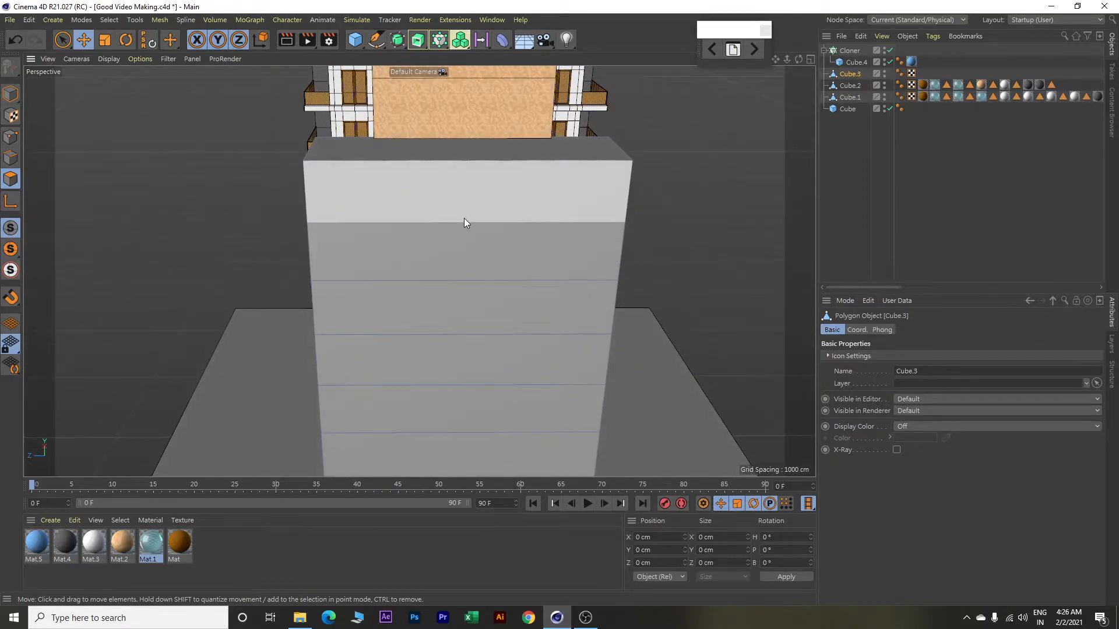
Cut a symmetrical pair of vertical loops through the block Cube.3 with Loop/Path Cut at a distance of 1600 cm.
right_click(700, 123)
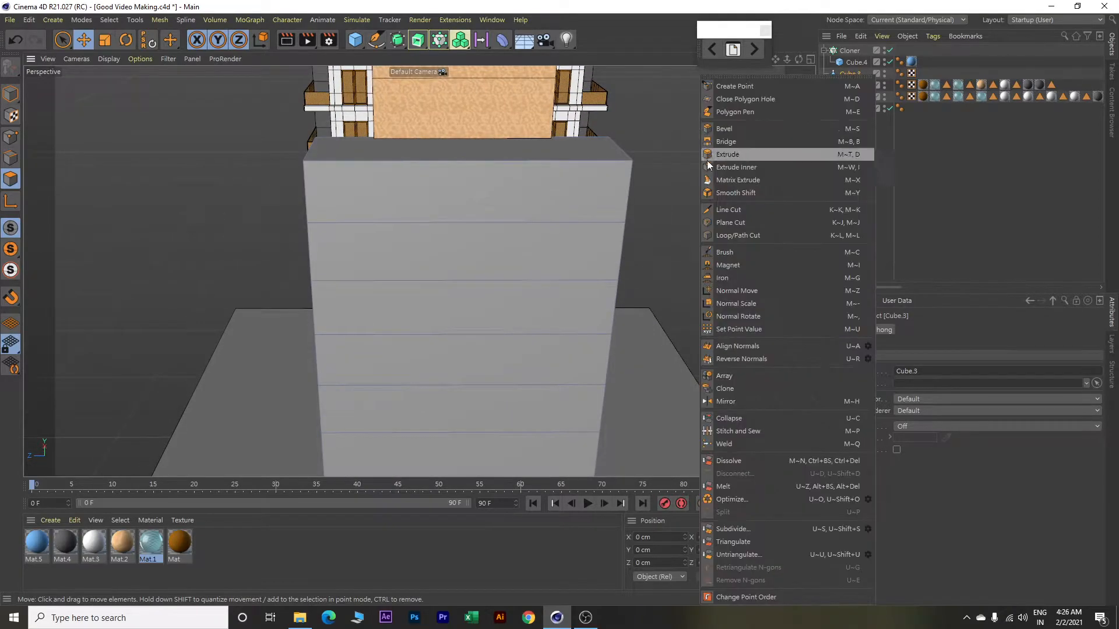
left_click(734, 235)
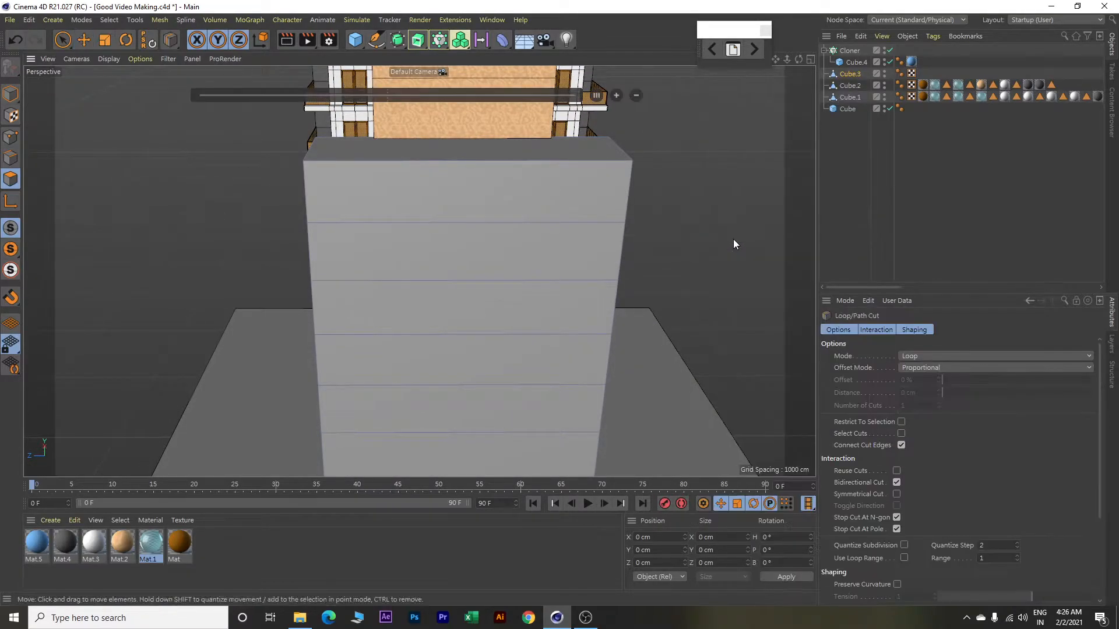
left_click(896, 496)
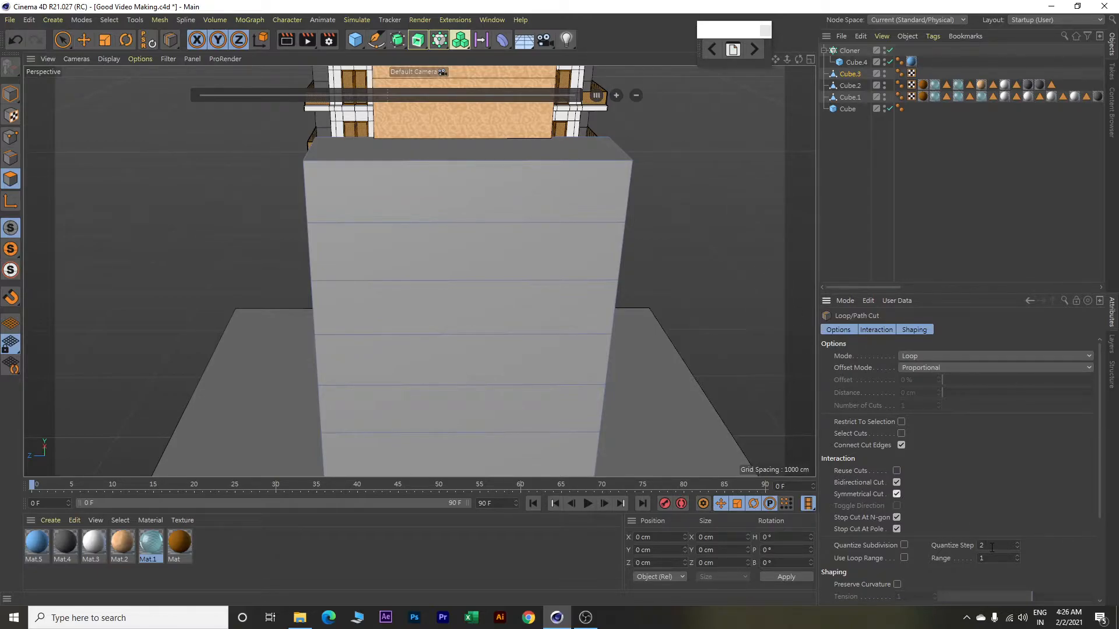
left_click(370, 162)
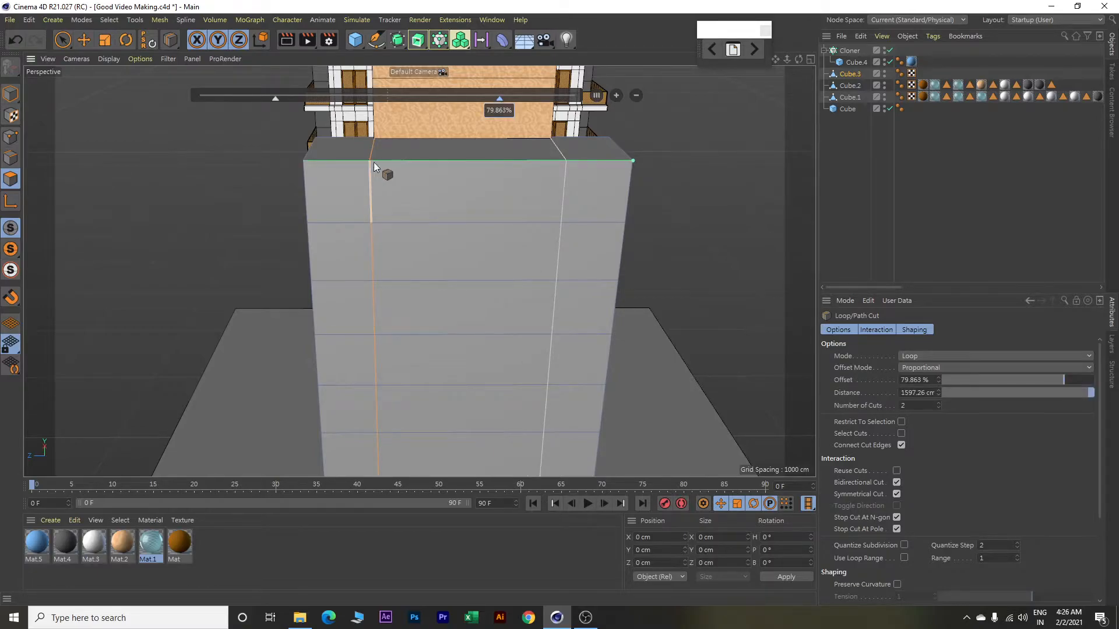
left_click_drag(902, 394, 974, 396)
type("1600")
key("Return")
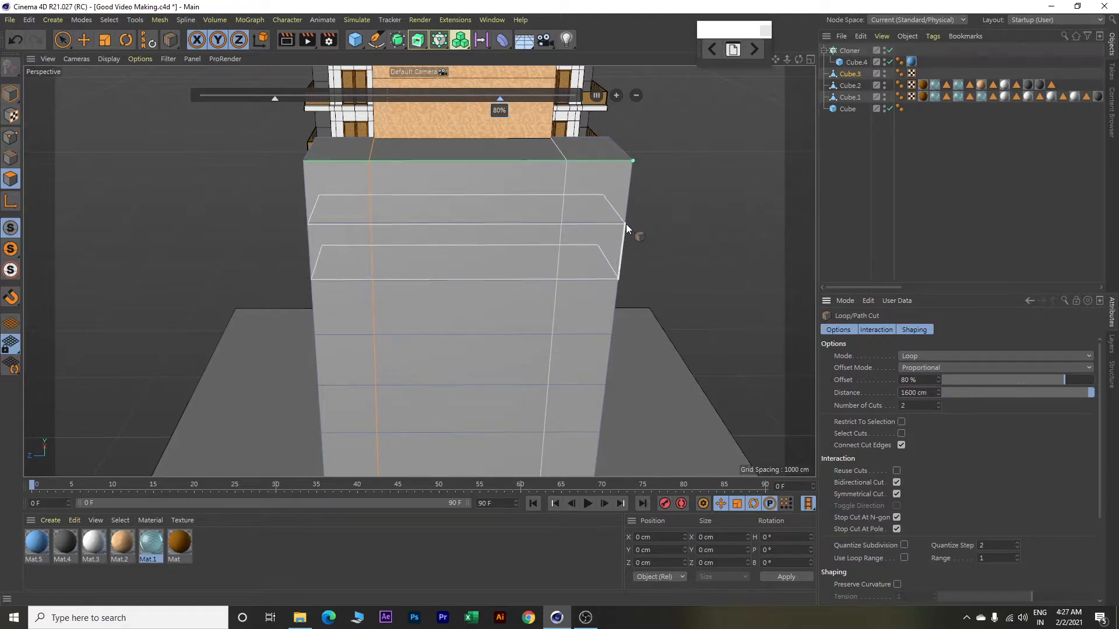
With symmetrical cutting off and quantize step 9, cut horizontal loops at 90 % (360 cm) just above the block's floor lines.
left_click(1018, 543)
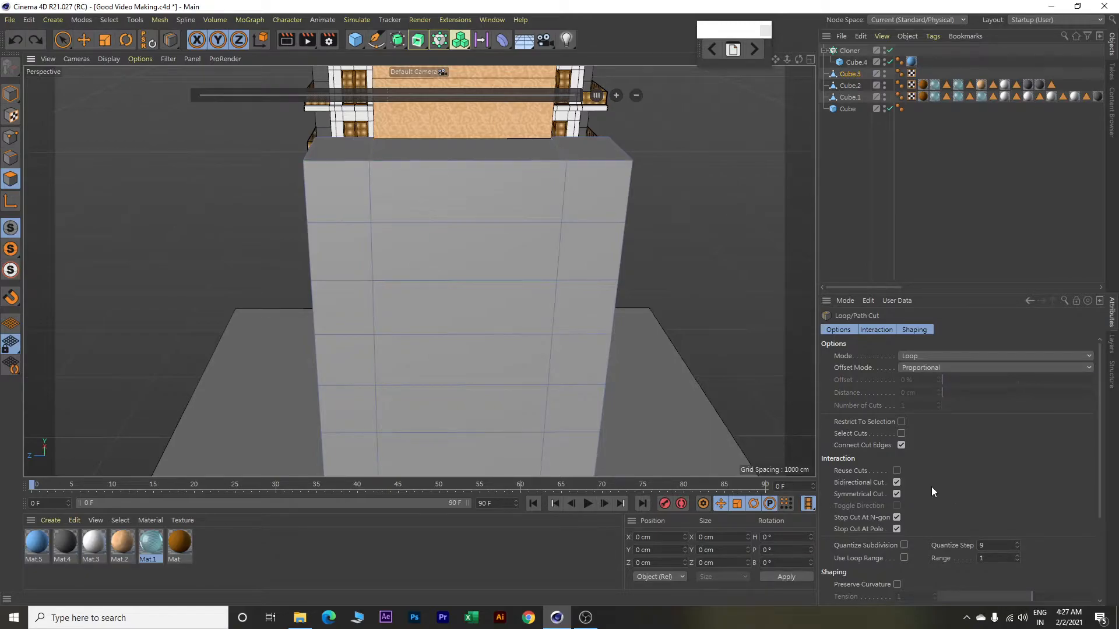
left_click(897, 494)
left_click(626, 218)
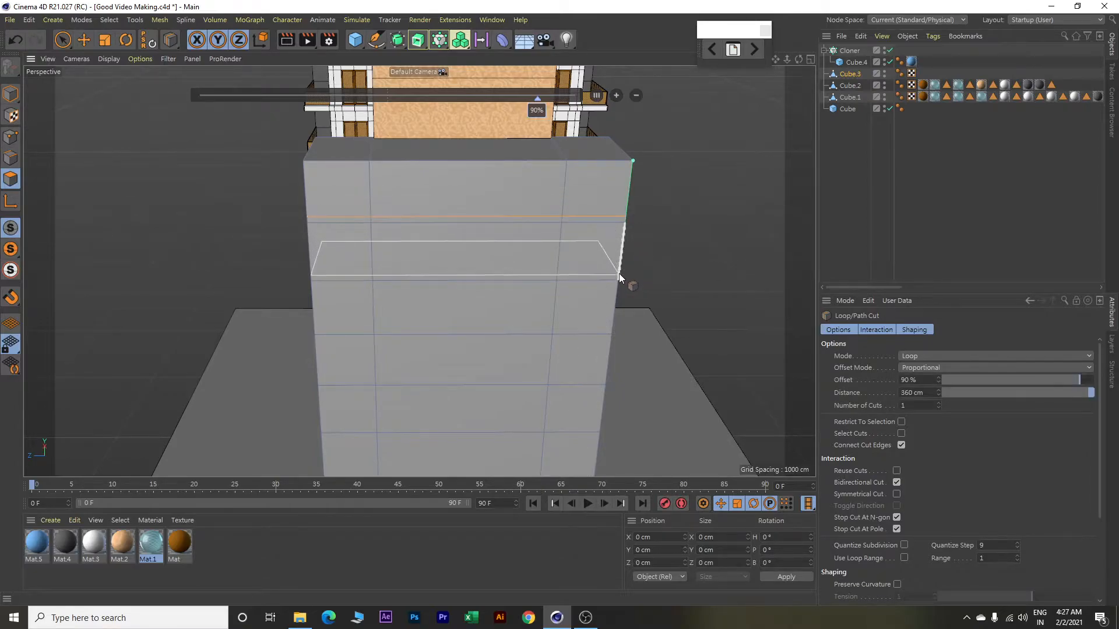
left_click(599, 427)
middle_click_drag(646, 382, 632, 409, "alt")
left_click(602, 301)
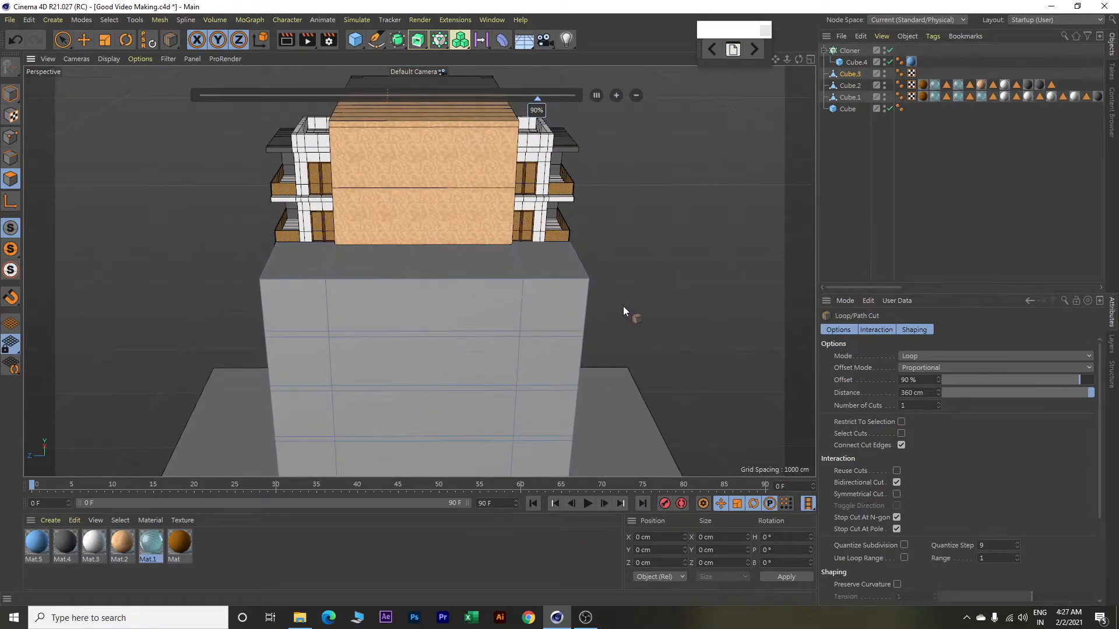
Select the three top faces of the block and extrude them upward by 40 cm.
key("space")
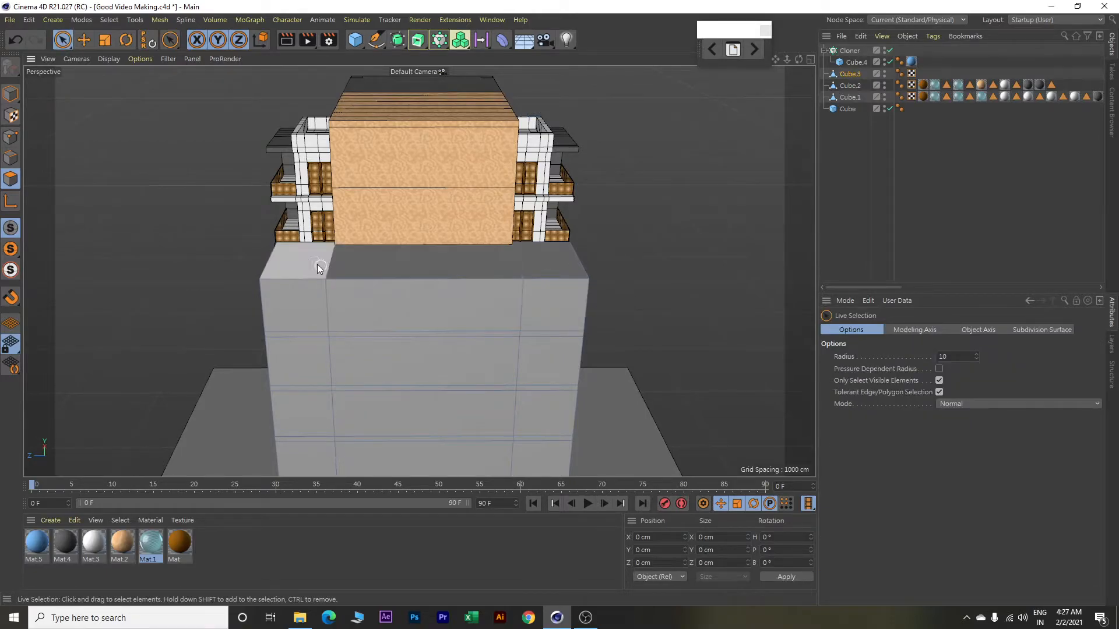
left_click_drag(301, 262, 501, 262)
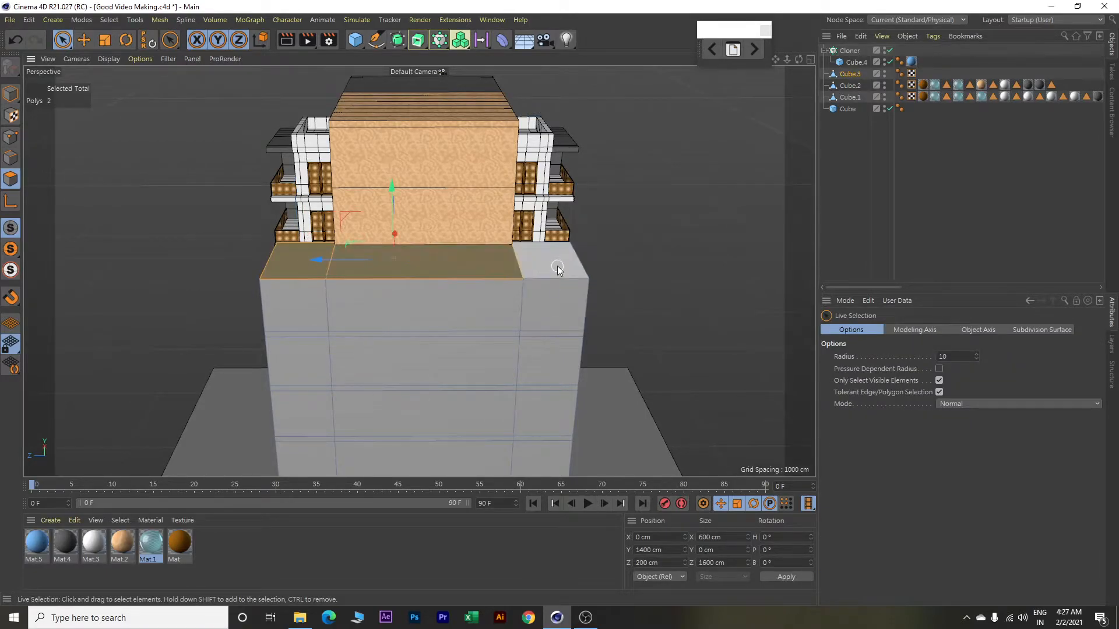
right_click(651, 188)
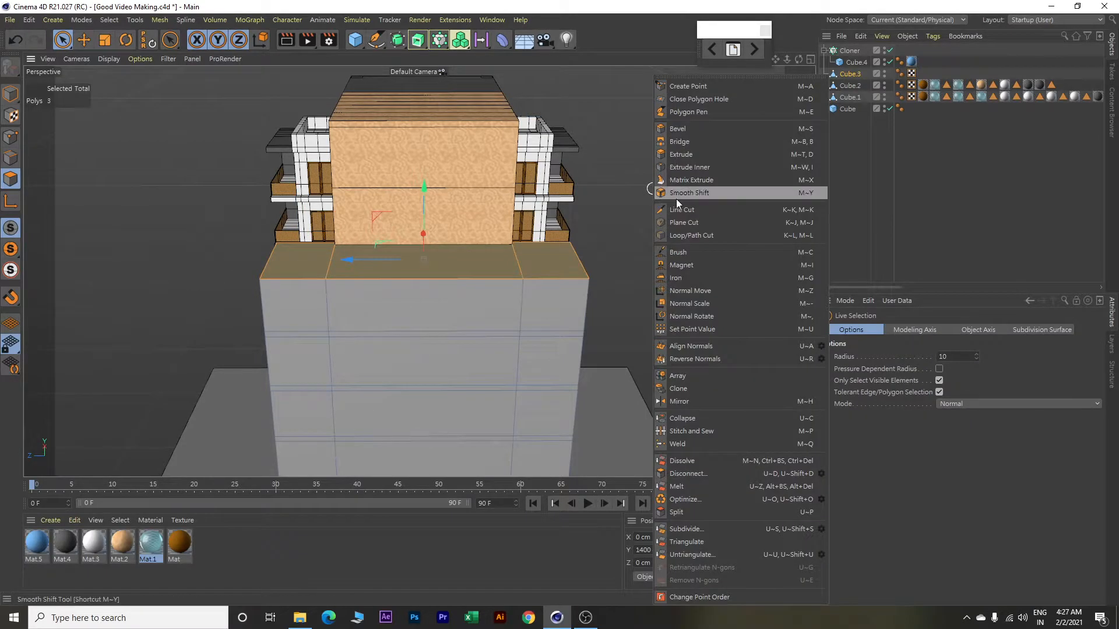
left_click(688, 156)
left_click_drag(642, 296, 670, 312)
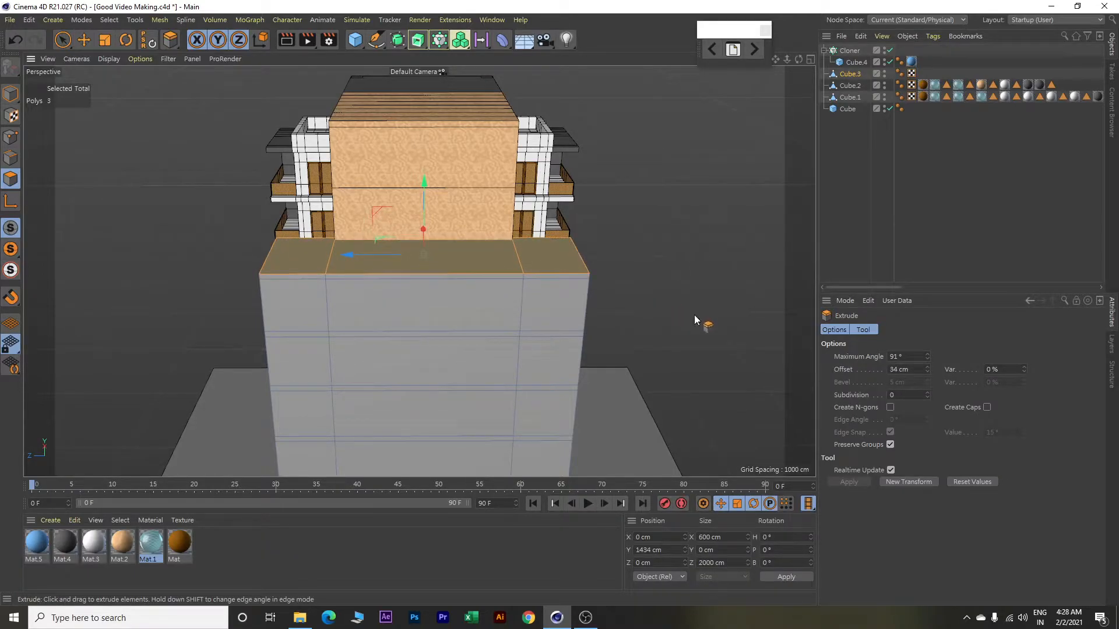
left_click_drag(913, 370, 860, 370)
type("40")
key("Return")
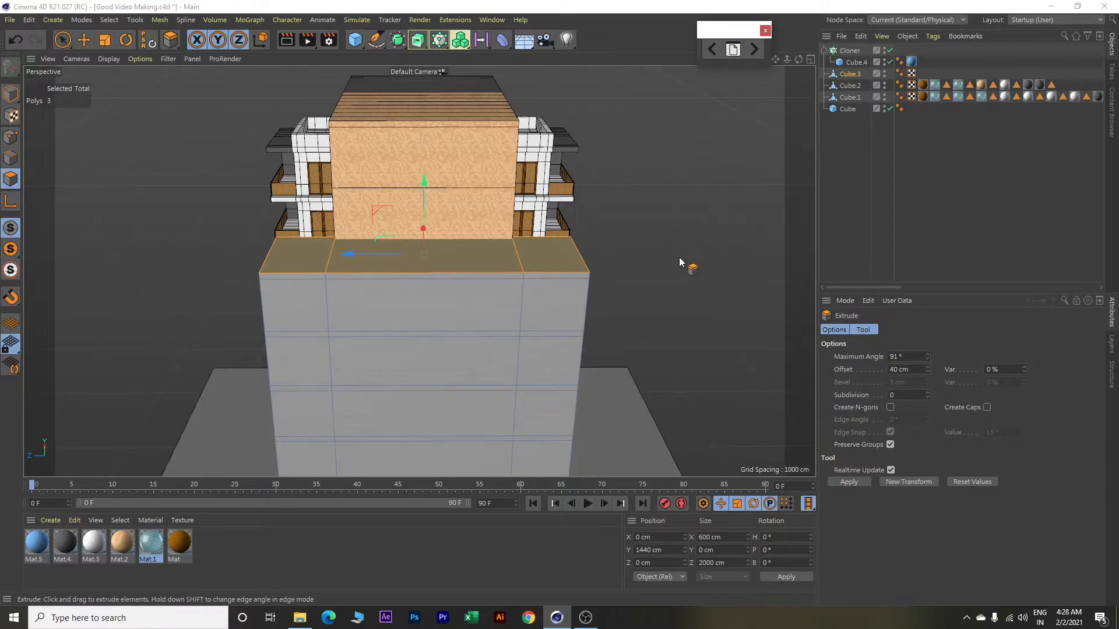
Select the seven wide central front panels, one per storey, and extrude them by -200 cm into recesses.
key("e")
left_click(427, 311)
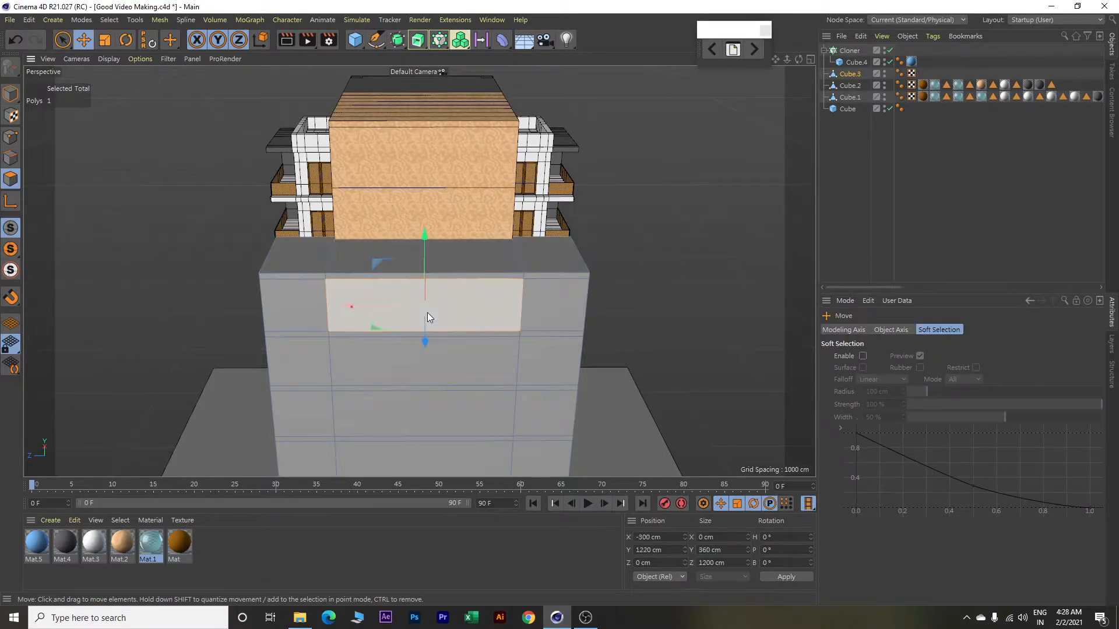
left_click(472, 367, "shift")
left_click(451, 398, "shift")
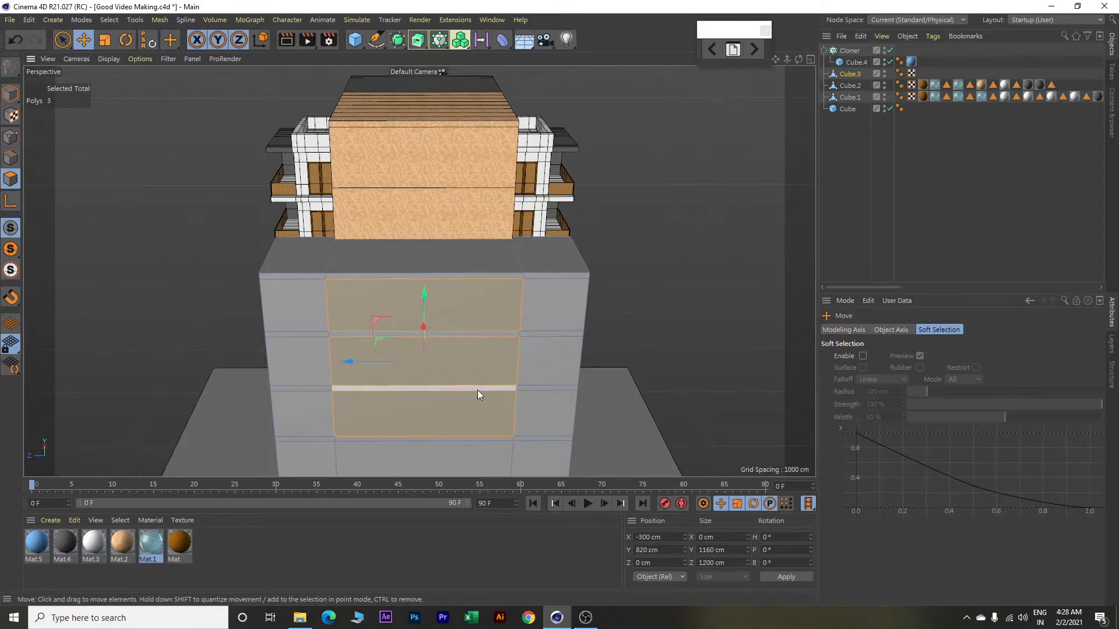
middle_click_drag(477, 390, 523, 210, "alt")
left_click(500, 306, "shift")
left_click(496, 344, "shift")
left_click(495, 389, "shift")
left_click(484, 445, "shift")
middle_click_drag(513, 336, 555, 323, "alt")
key("d")
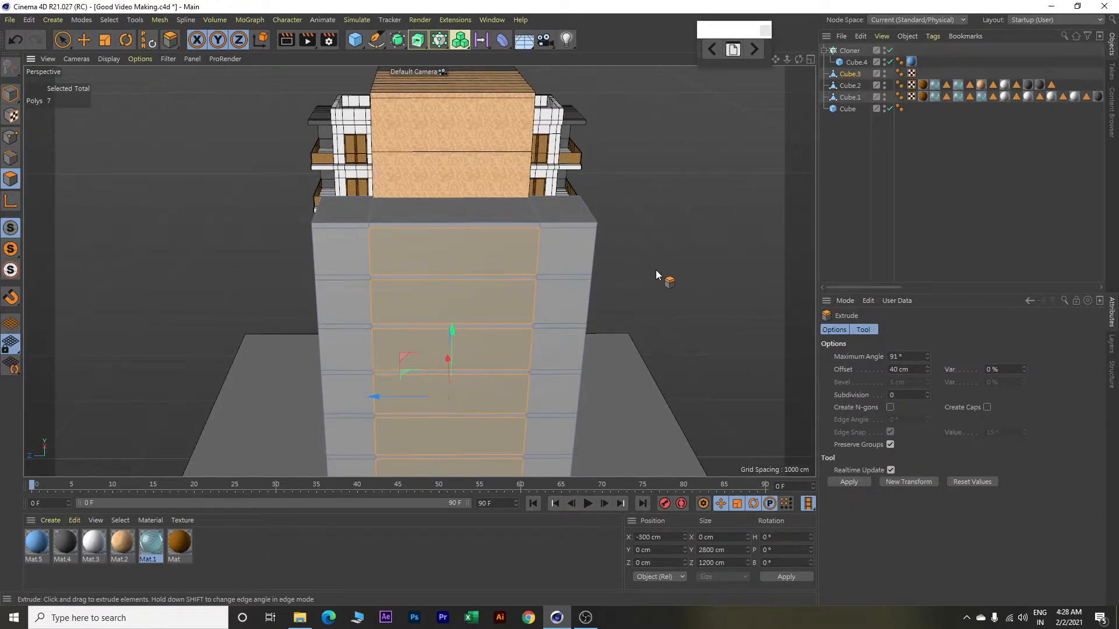
double_click(921, 369)
type("-200")
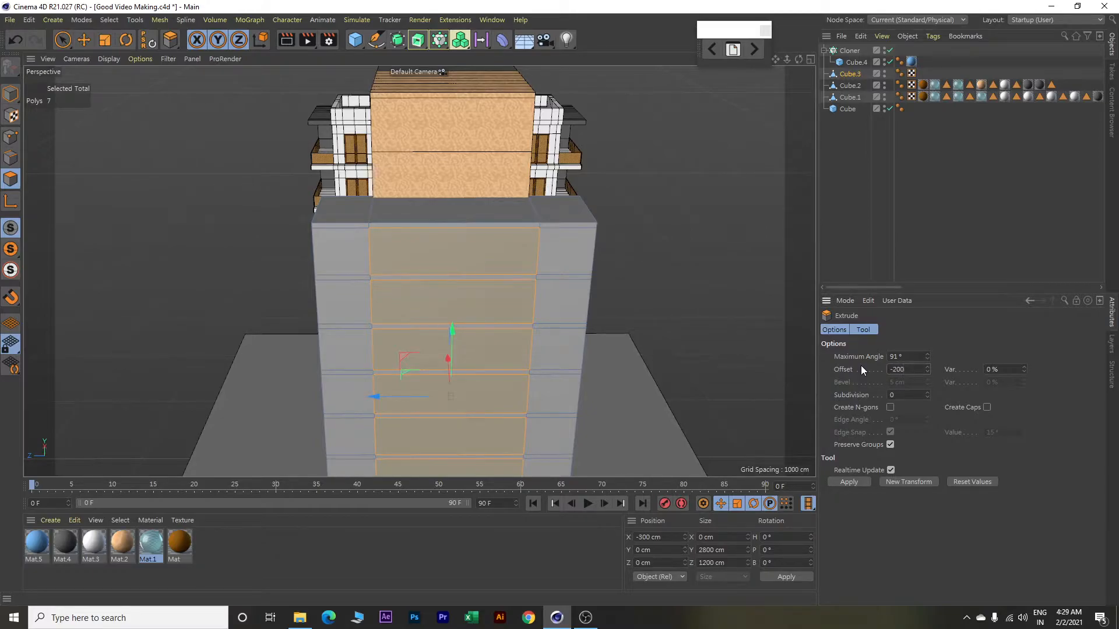
key("Return")
left_click_drag(477, 286, 472, 254, "alt")
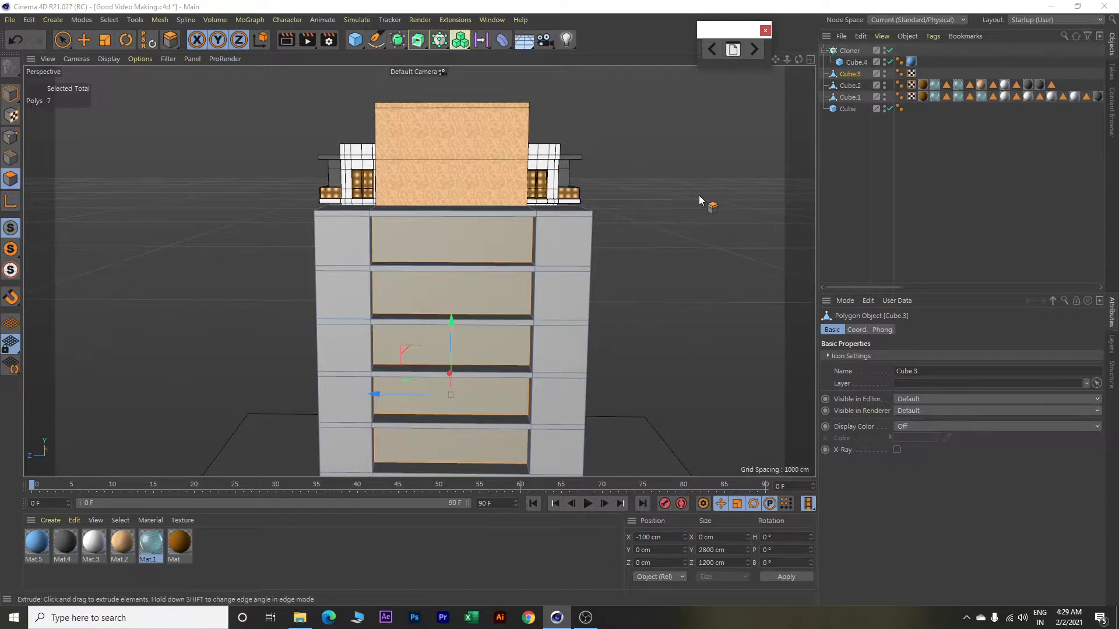
Select the narrow floor bands on both outer columns at every second storey from the roof down and extrude them by 100 cm.
key("e")
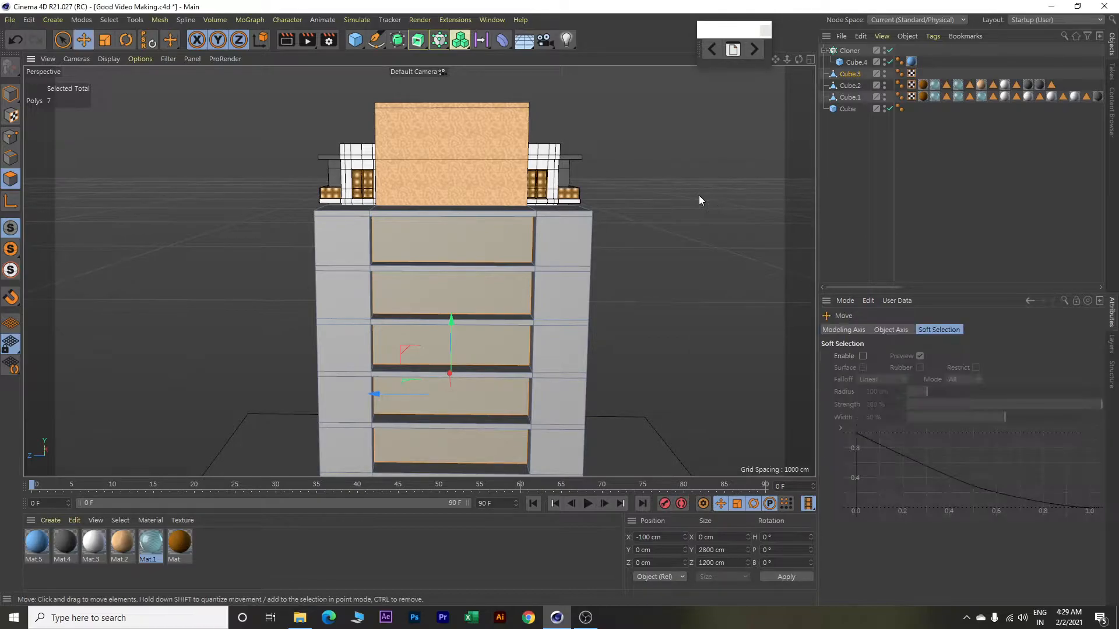
left_click(347, 212)
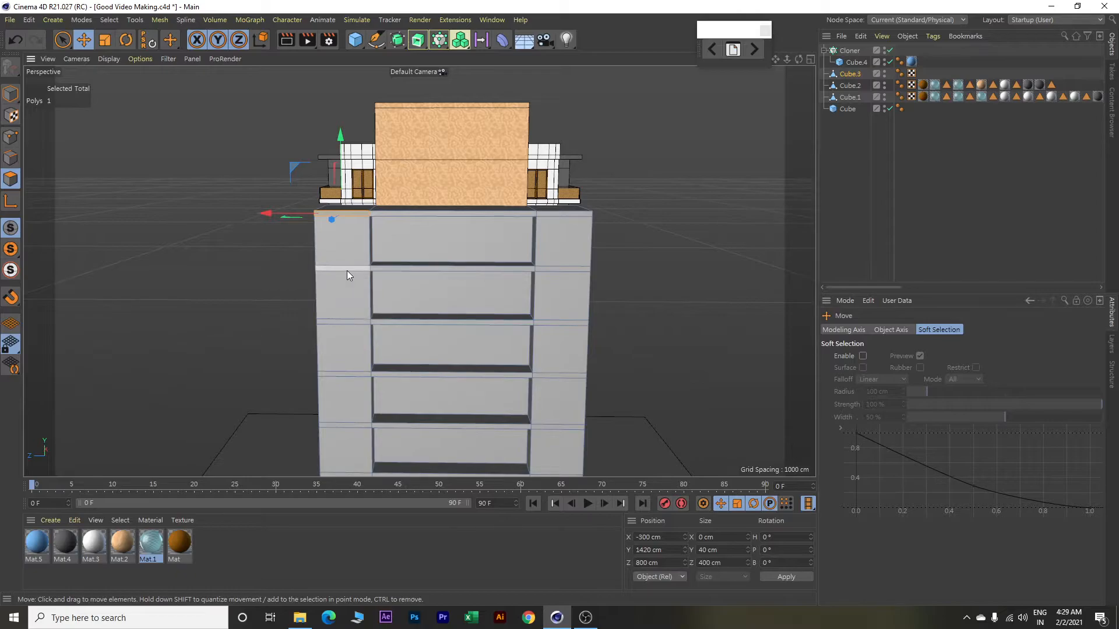
left_click(349, 321, "shift")
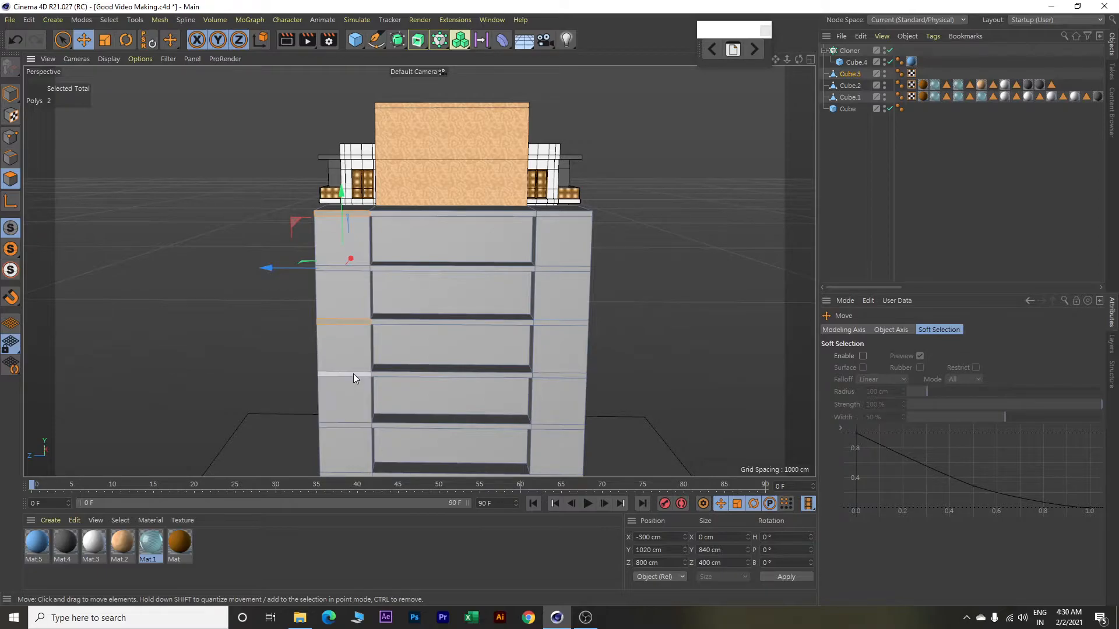
left_click(356, 424, "shift")
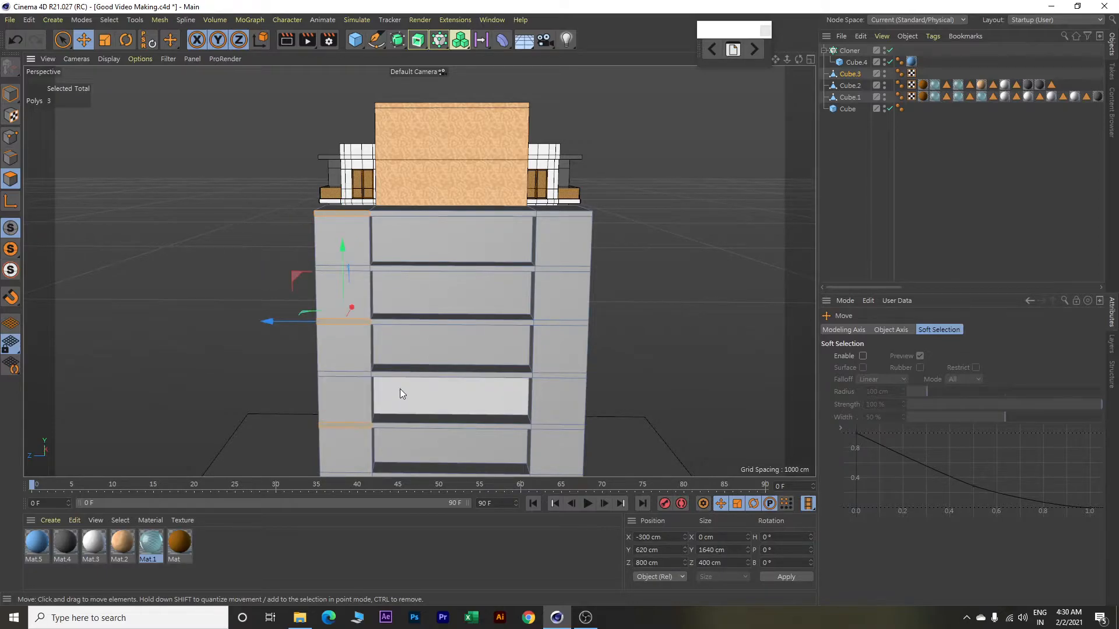
middle_click_drag(415, 380, 453, 284, "alt")
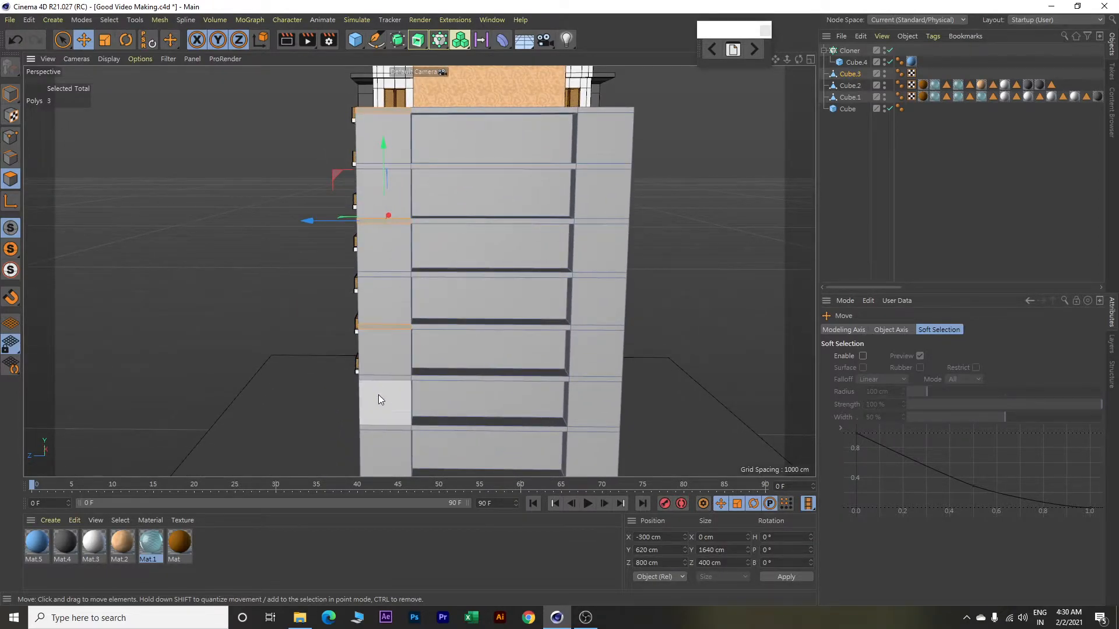
left_click(382, 428, "shift")
left_click(588, 429, "shift")
left_click(600, 327, "shift")
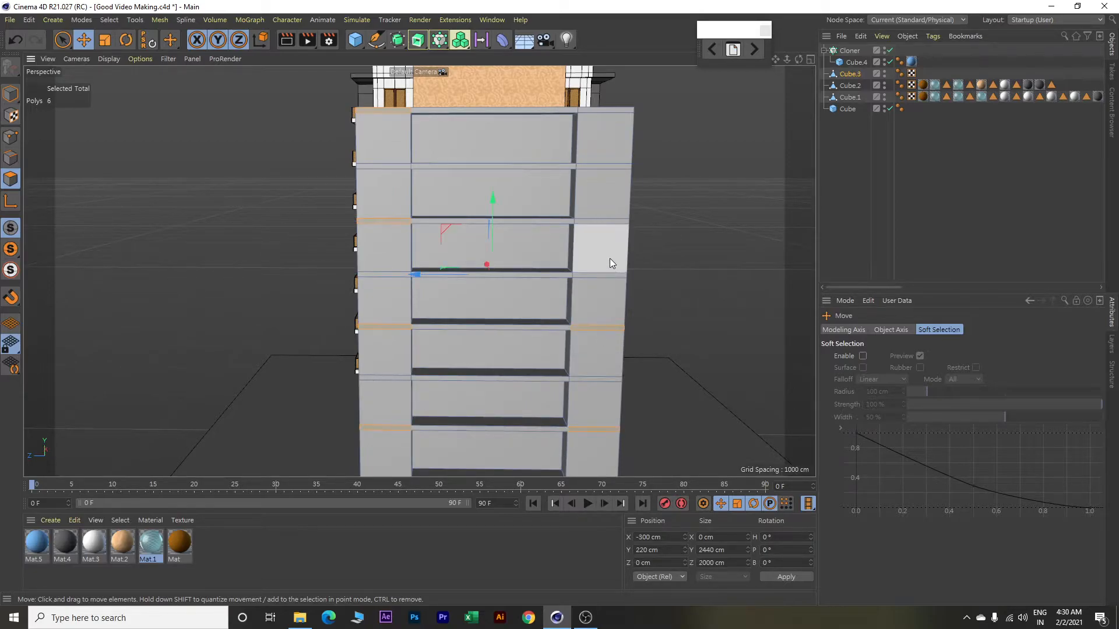
left_click(608, 221, "shift")
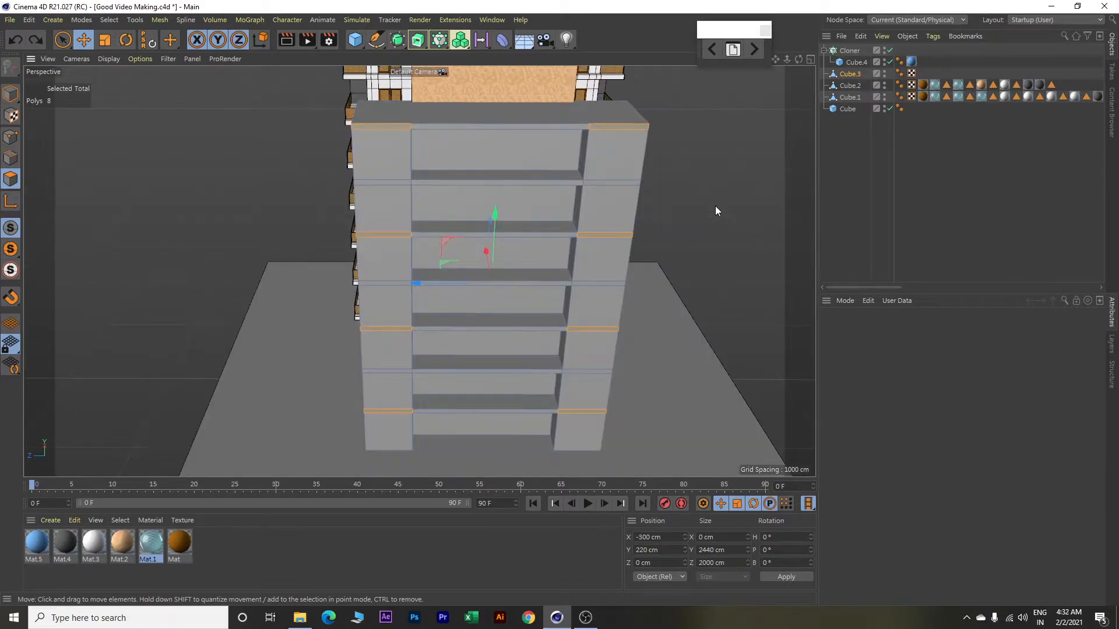
key("d")
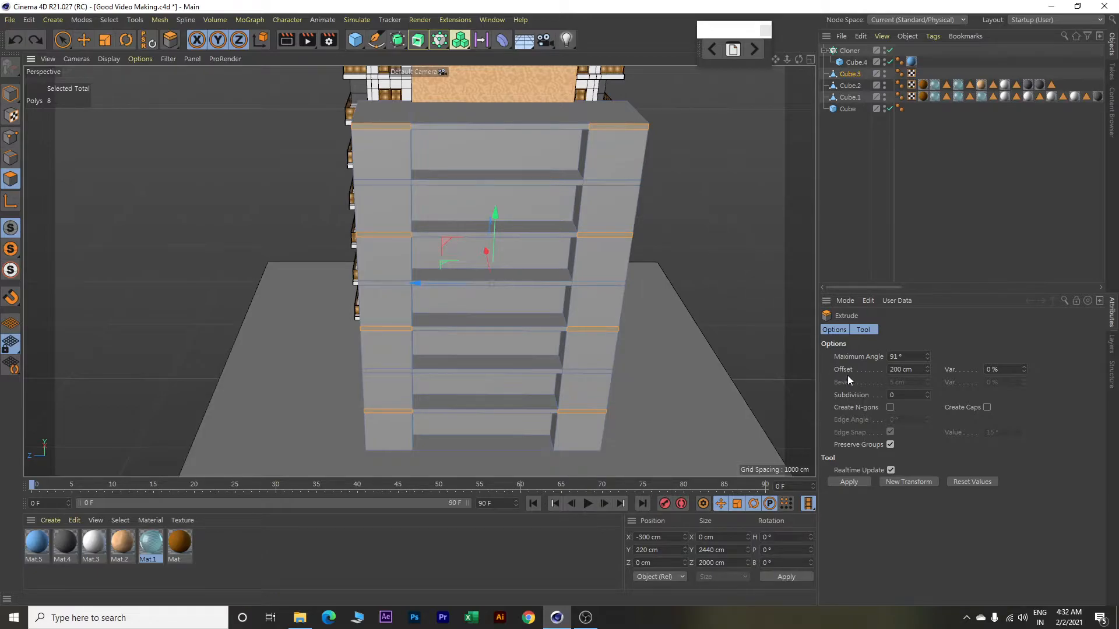
left_click_drag(919, 370, 881, 371)
type("100")
key("Return")
left_click_drag(776, 339, 734, 329, "alt")
Switch to model mode and apply the brown material Mat to the whole block Cube.3.
left_click(11, 94)
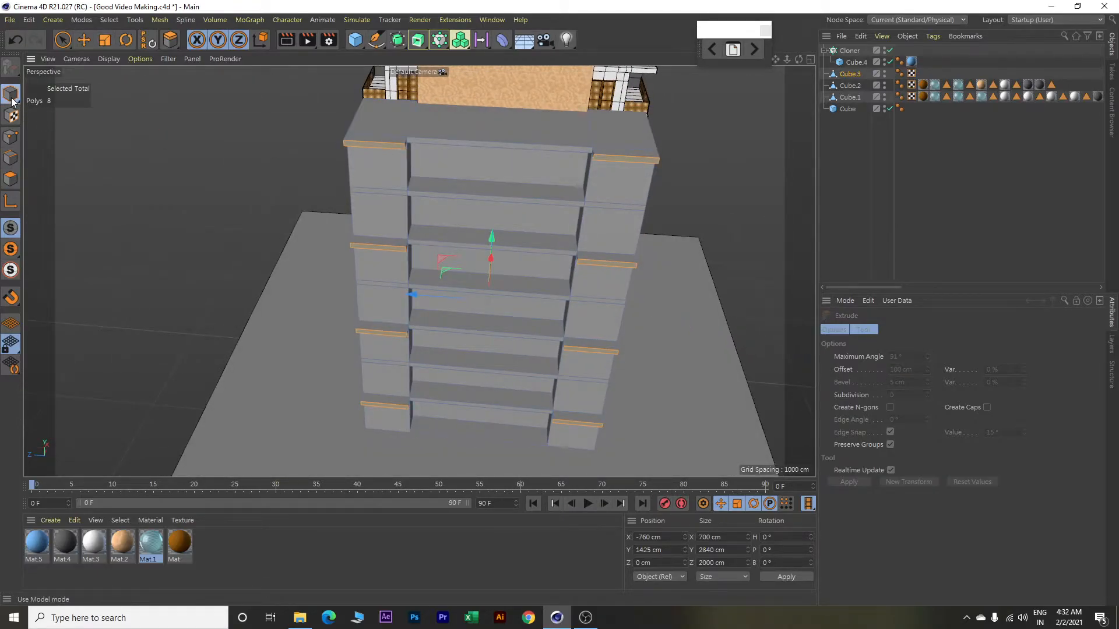
key("e")
left_click(500, 164)
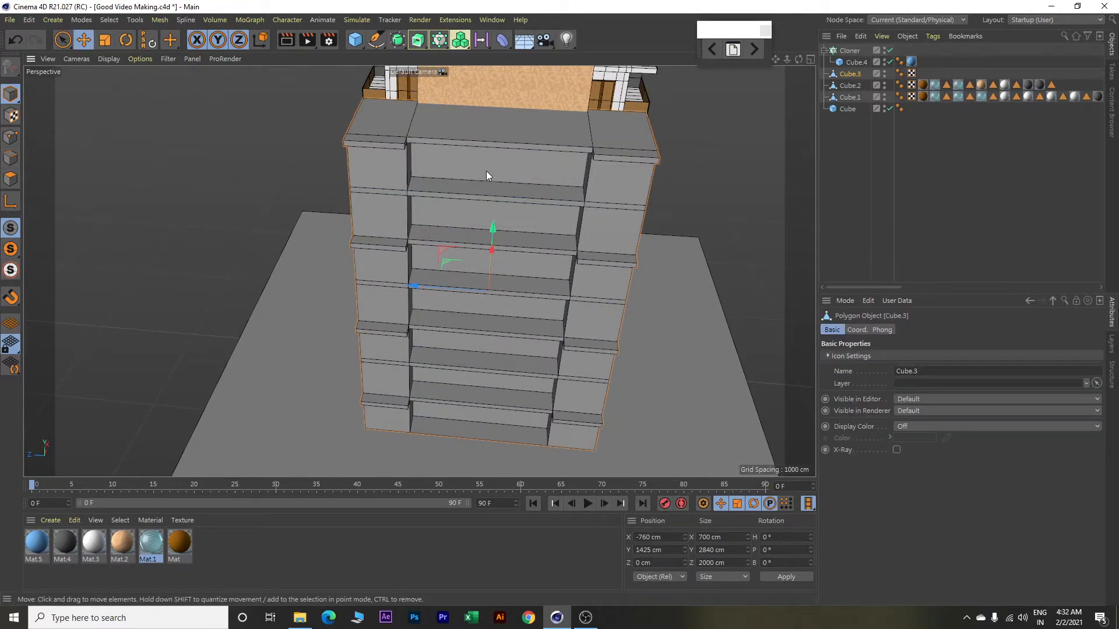
left_click(180, 544)
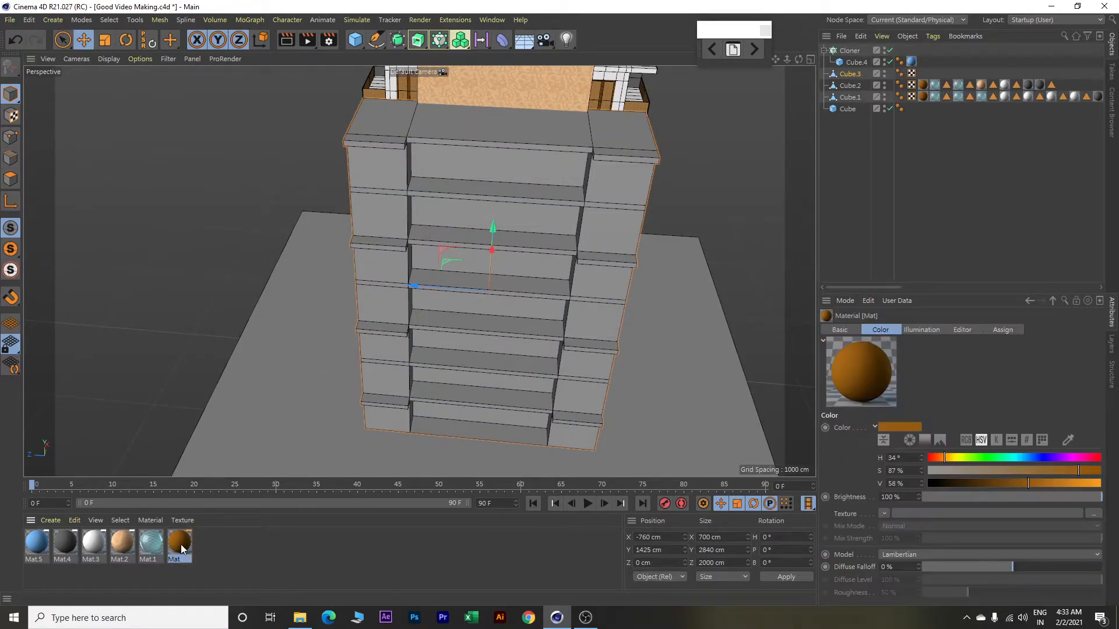
right_click(181, 546)
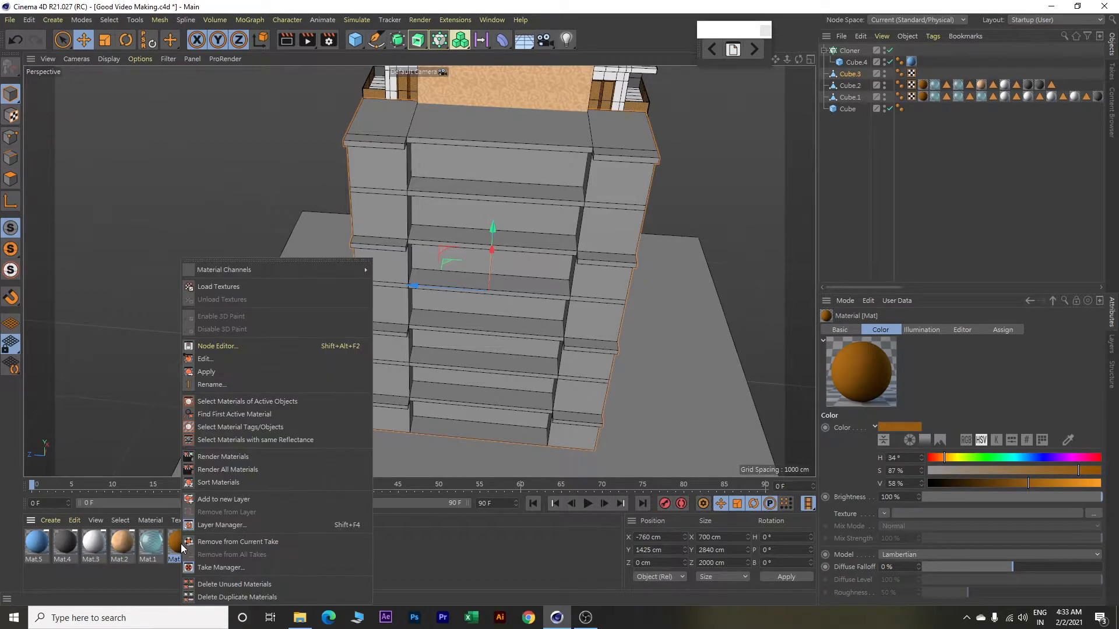
left_click(230, 367)
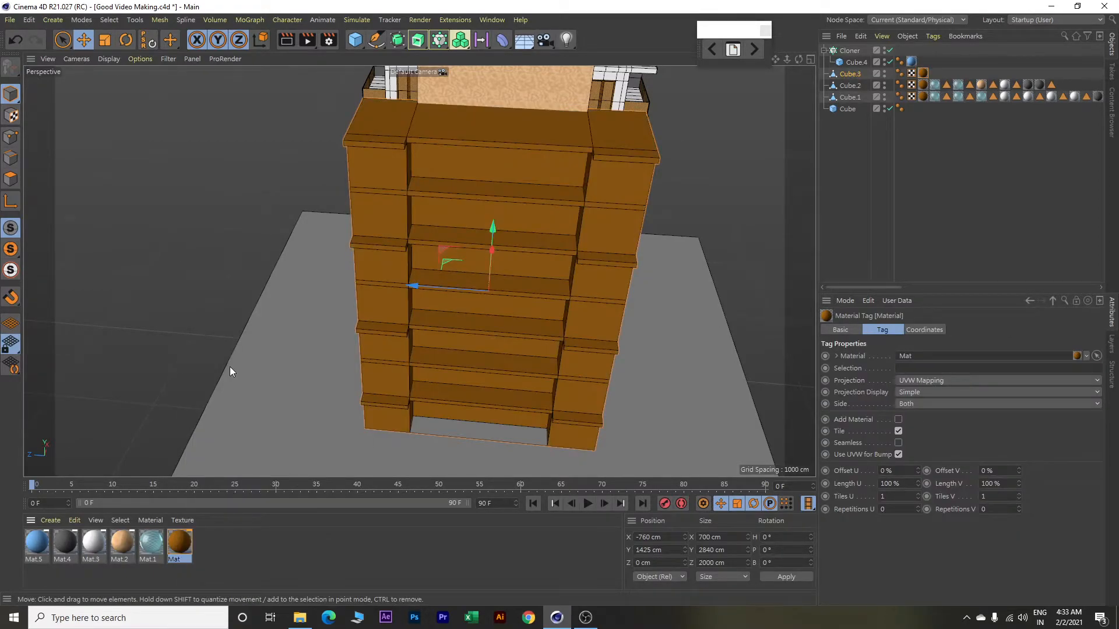
Switch to polygon mode and select the narrow floor bands on one side wall of the block at the four ledge levels, including the ledge ends.
left_click(11, 179)
left_click_drag(169, 242, 246, 247, "alt")
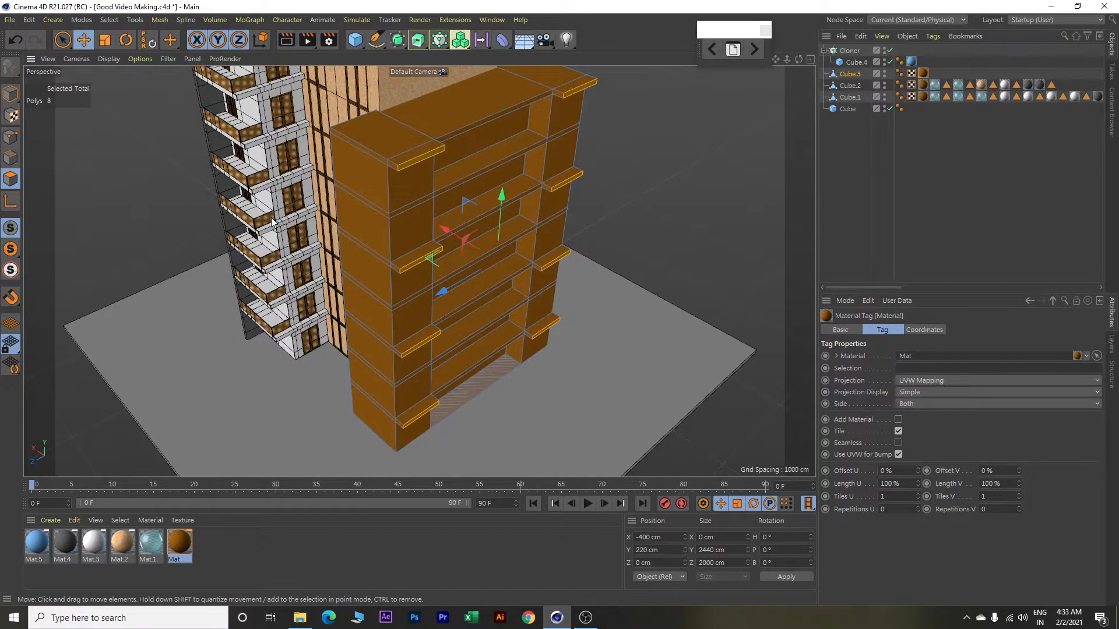
left_click(648, 178)
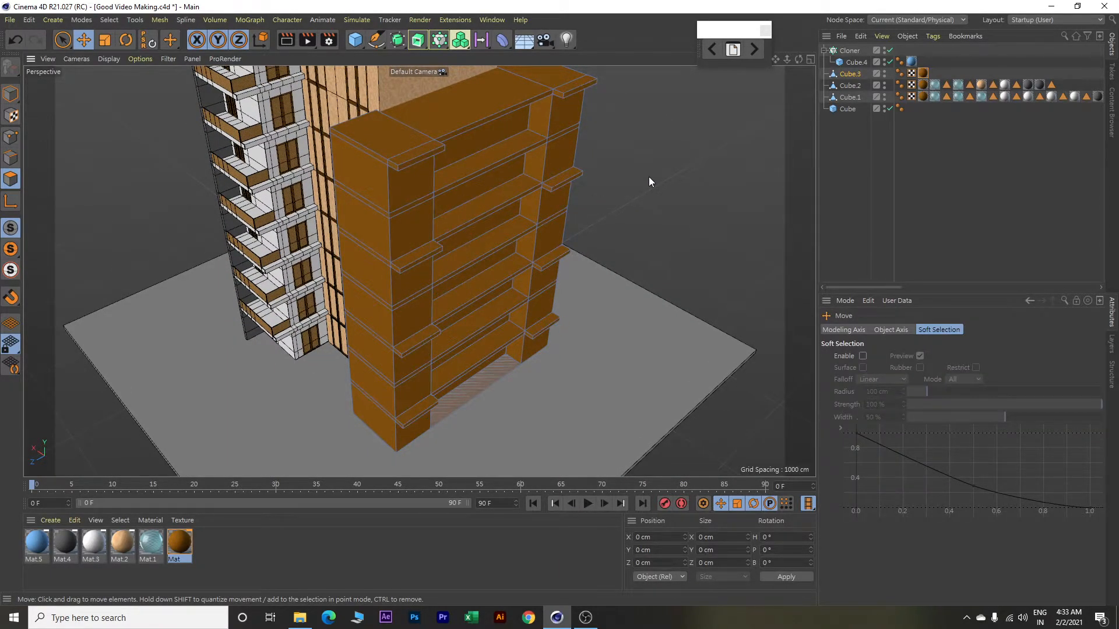
left_click(371, 155)
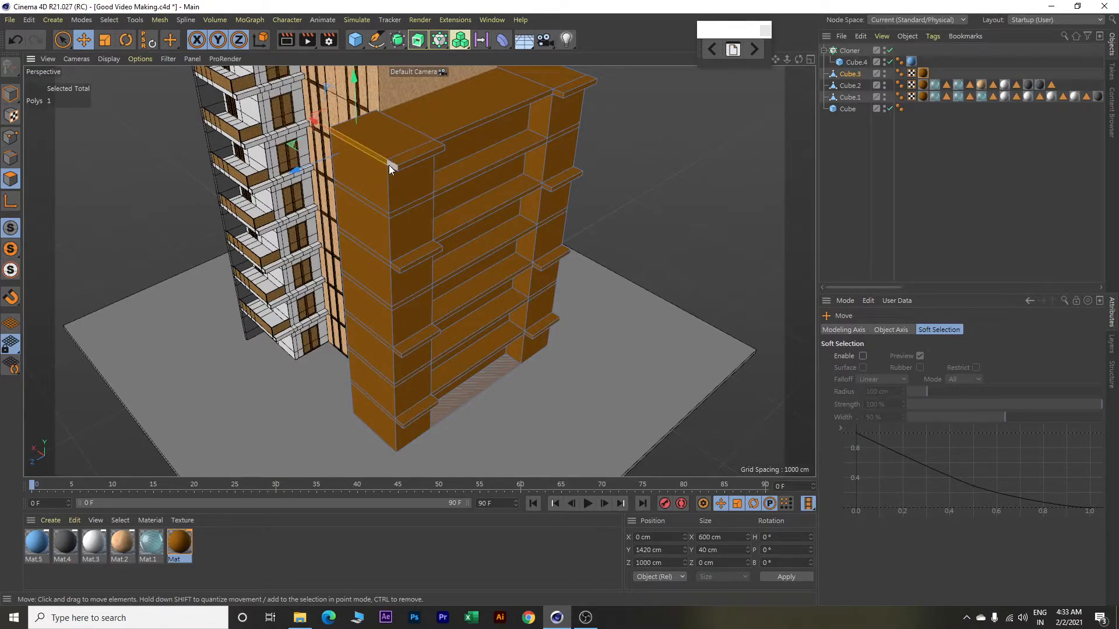
left_click(391, 165, "shift")
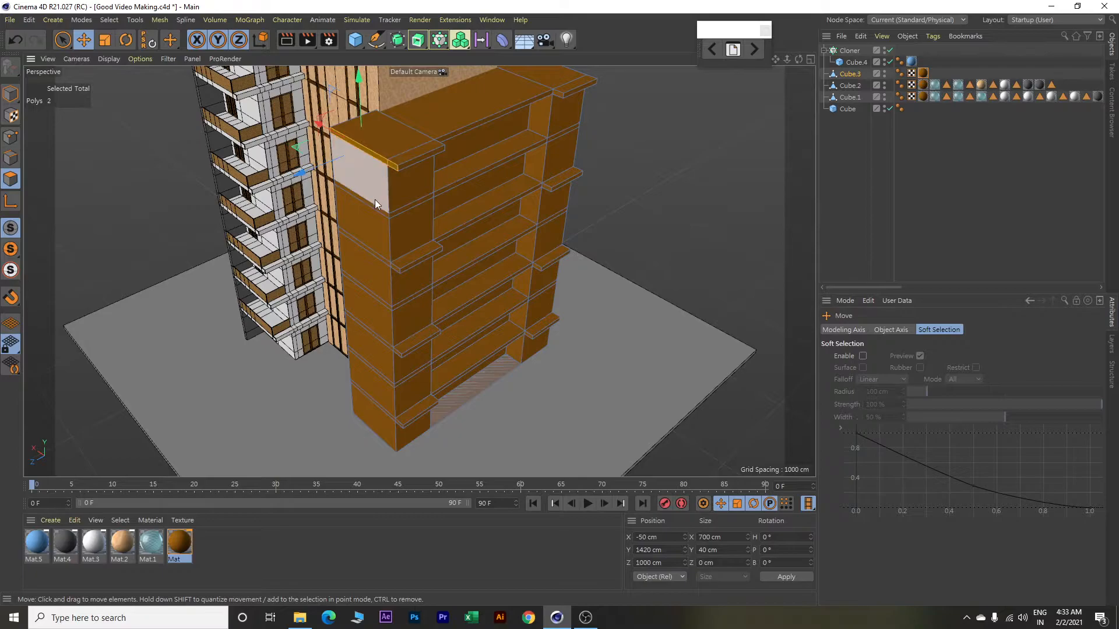
left_click(374, 254, "shift")
left_click(395, 267, "shift")
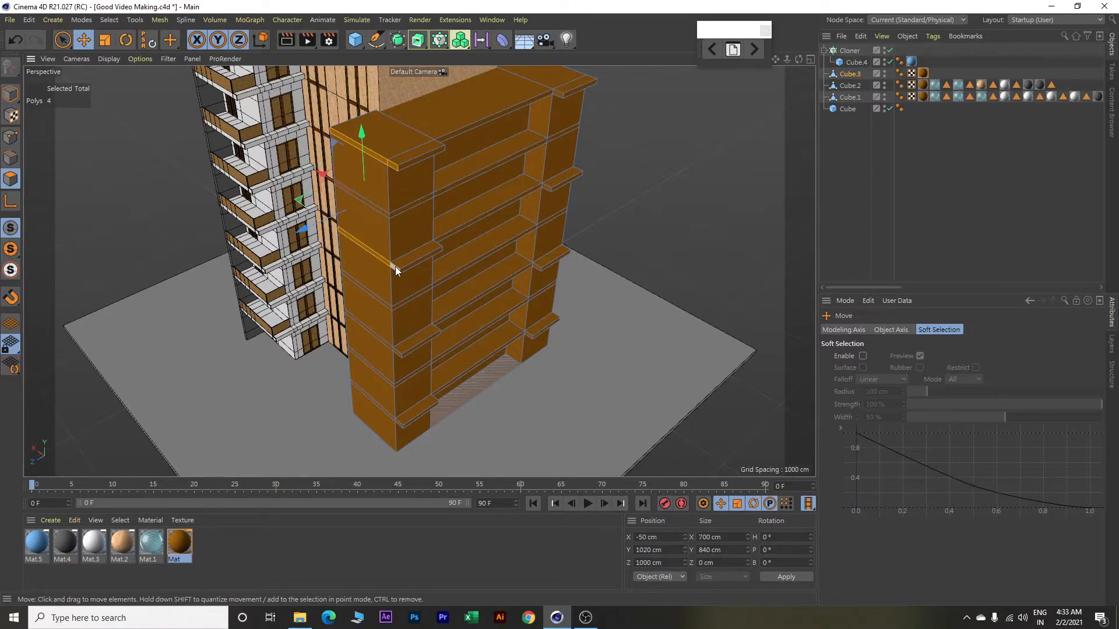
left_click(380, 340, "shift")
left_click(396, 353, "shift")
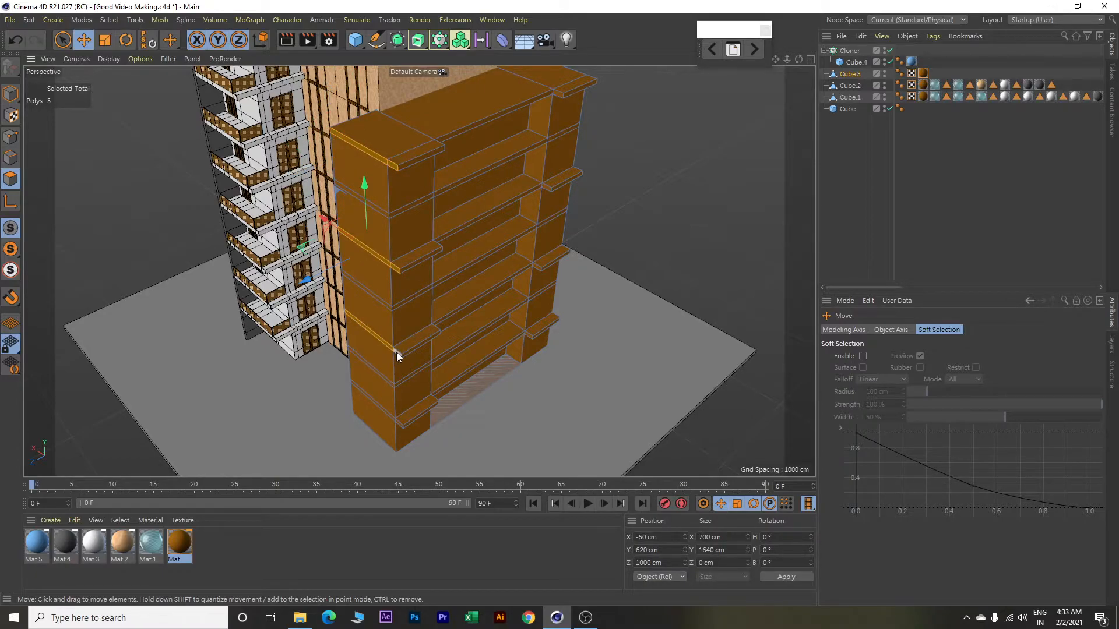
left_click_drag(397, 350, 382, 424, "alt")
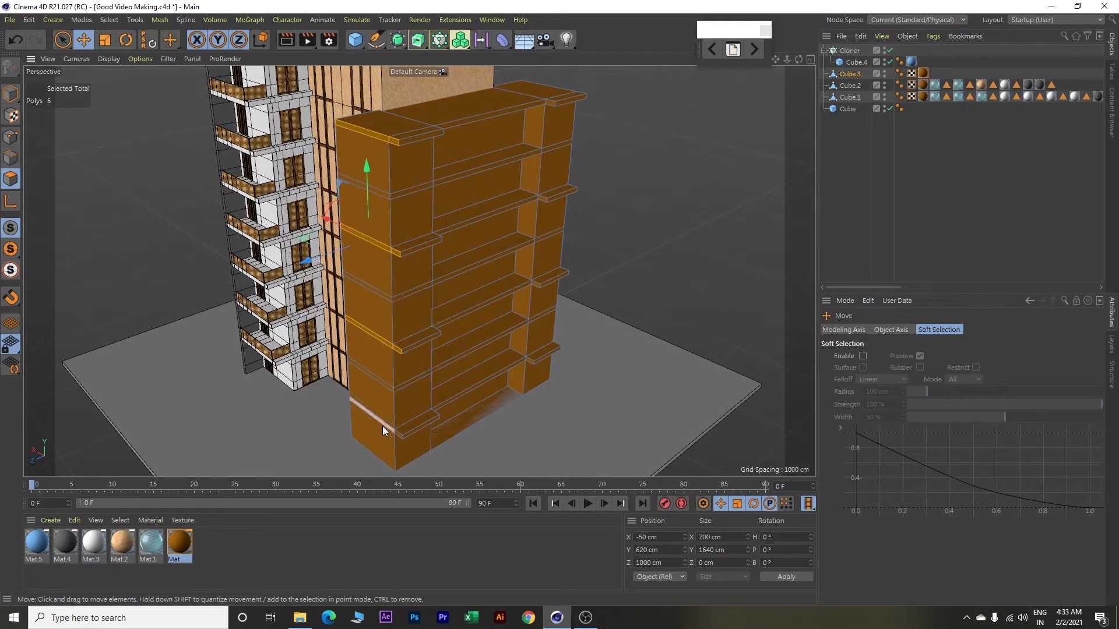
left_click(387, 430, "shift")
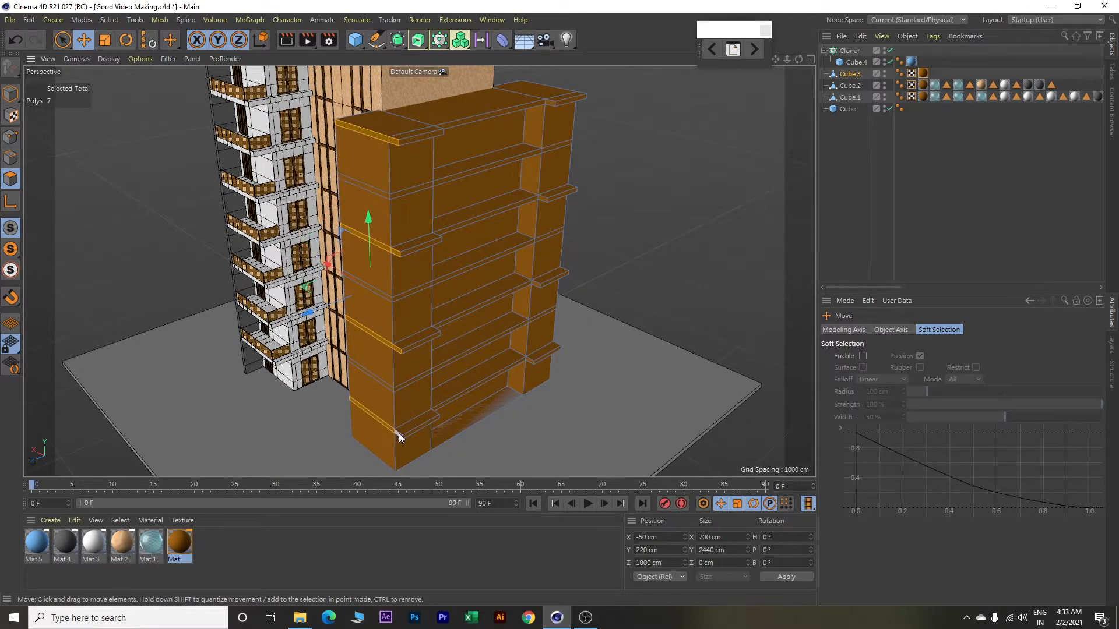
Add the matching floor bands and ledge ends at the four ledge levels on the opposite side wall to the selection.
left_click_drag(690, 216, 523, 207, "alt")
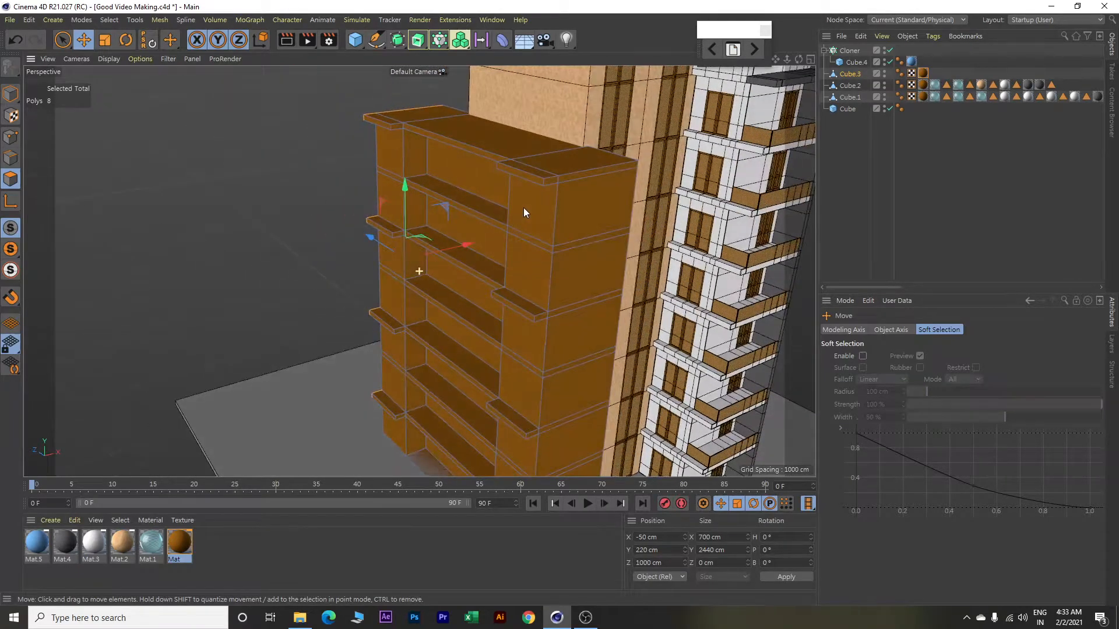
left_click(575, 176, "shift")
left_click(556, 179, "shift")
left_click(574, 305, "shift")
left_click(542, 318, "shift")
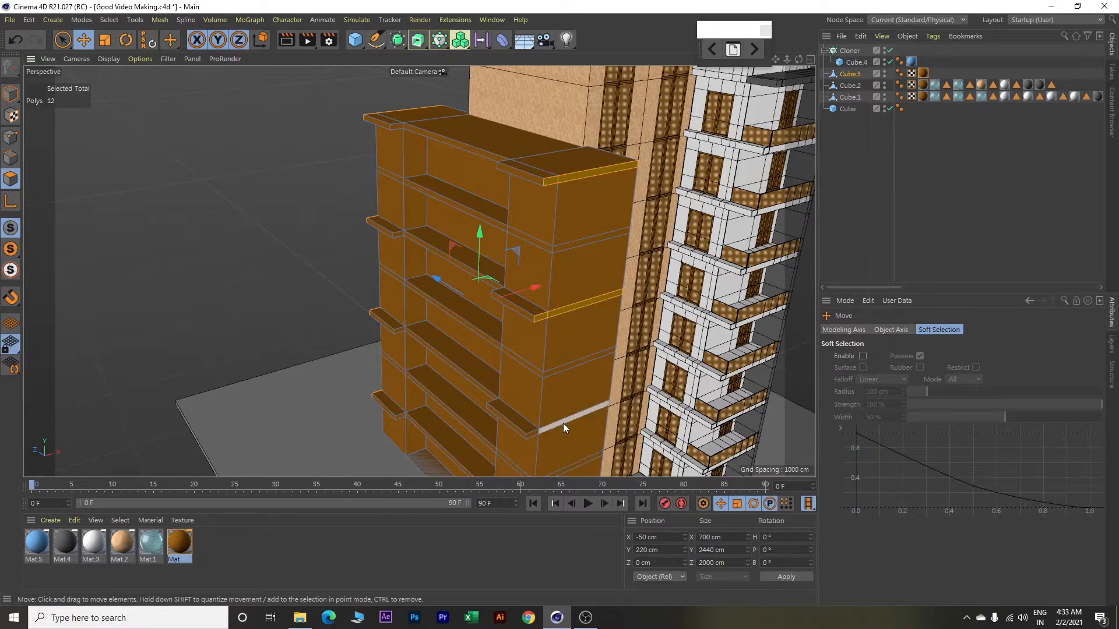
left_click(548, 425, "shift")
left_click(536, 432, "shift")
middle_click_drag(579, 398, 555, 262, "alt")
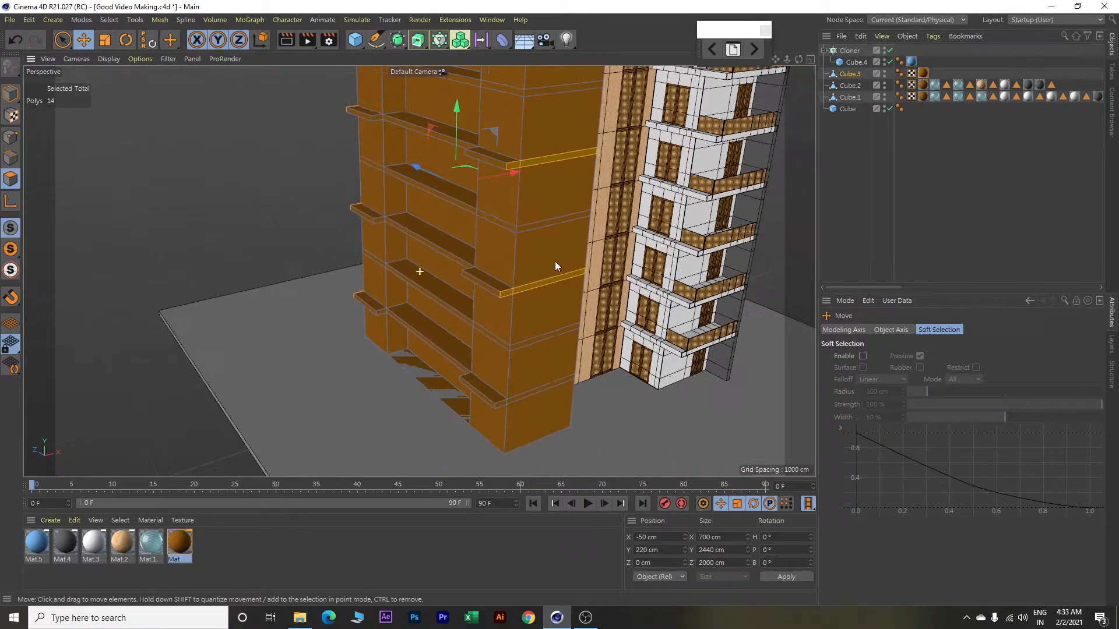
left_click(542, 388, "shift")
left_click(499, 404, "shift")
Extrude the selected side bands outward by 200 cm and clear the polygon selection.
key("d")
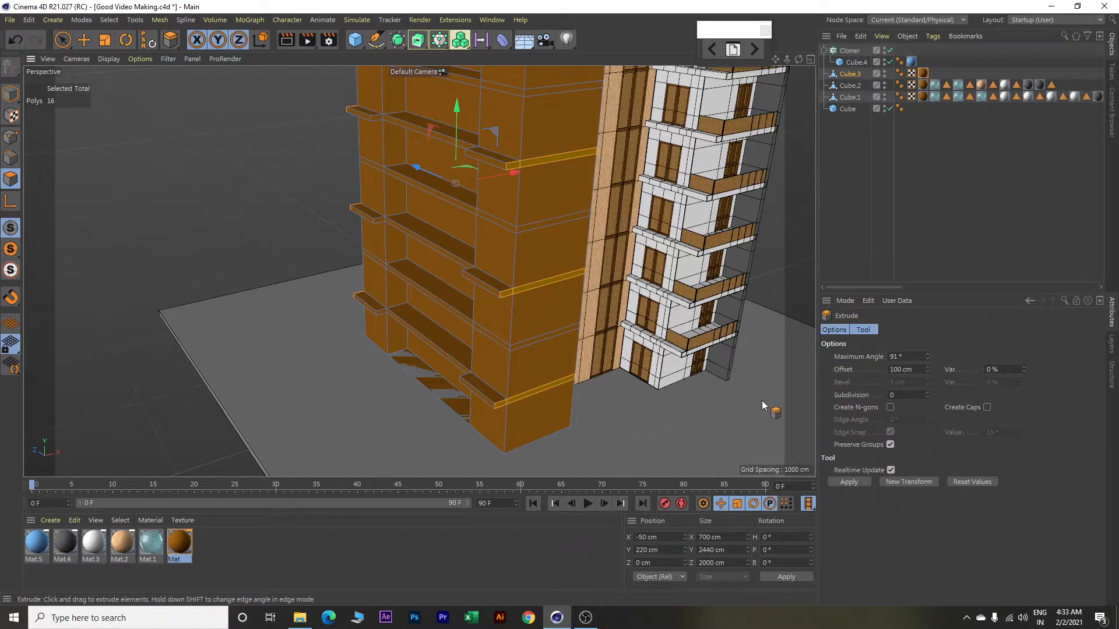
double_click(909, 369)
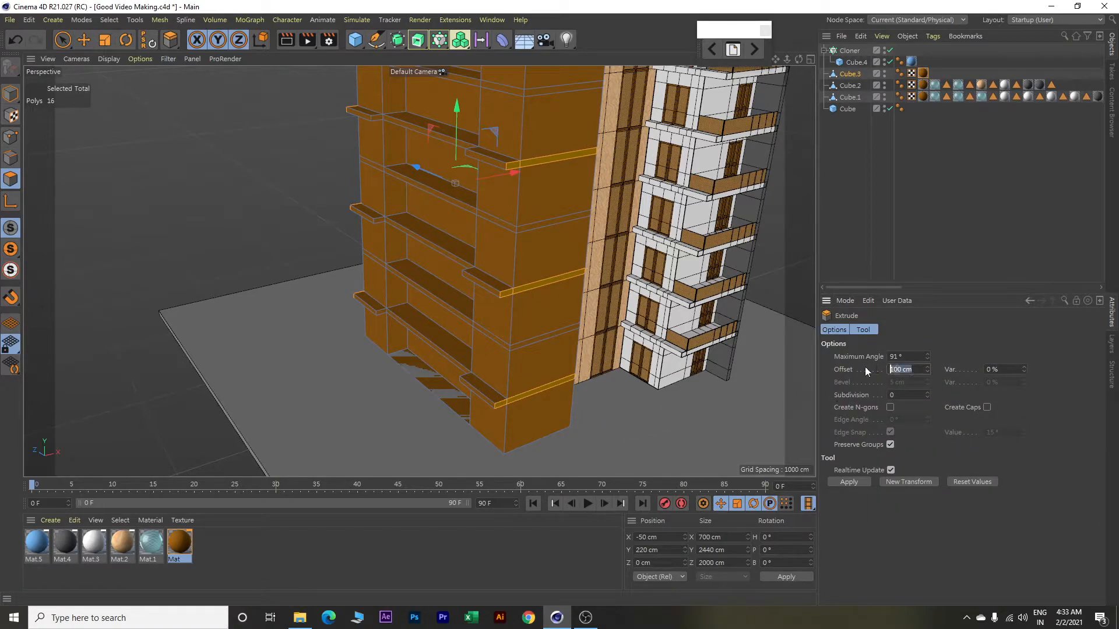
type("200")
left_click(913, 482)
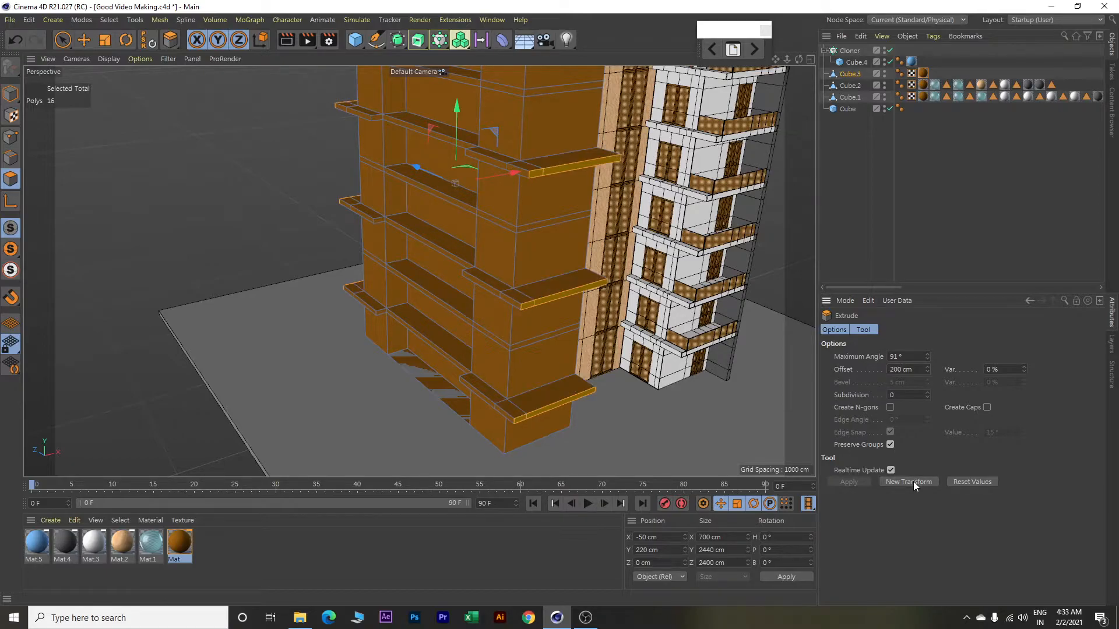
left_click_drag(503, 283, 599, 317, "alt")
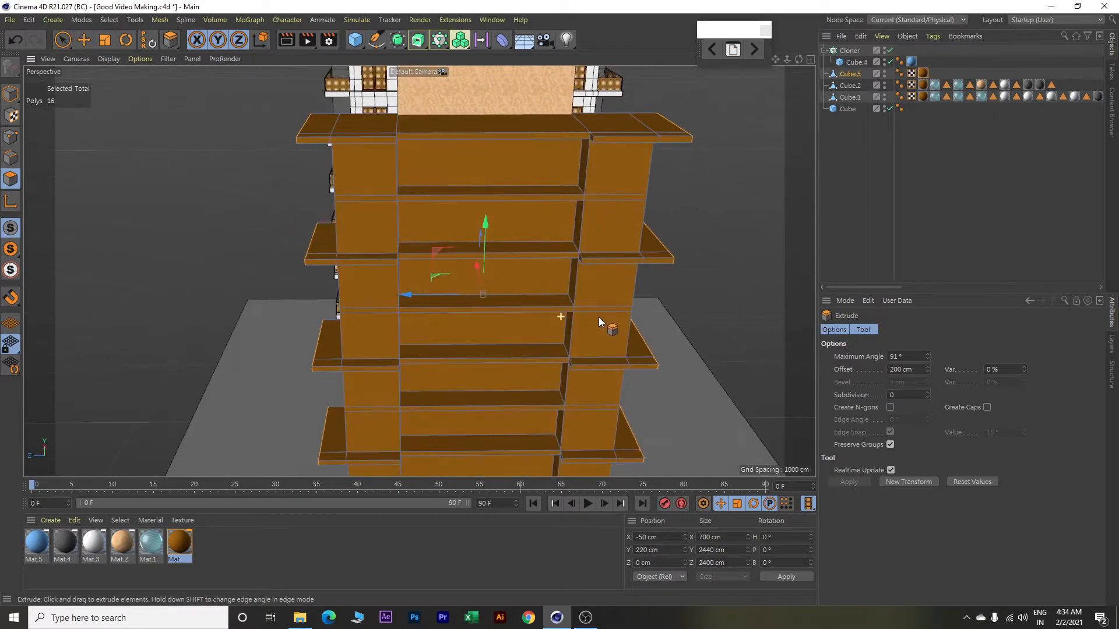
left_click_drag(538, 289, 520, 273, "alt")
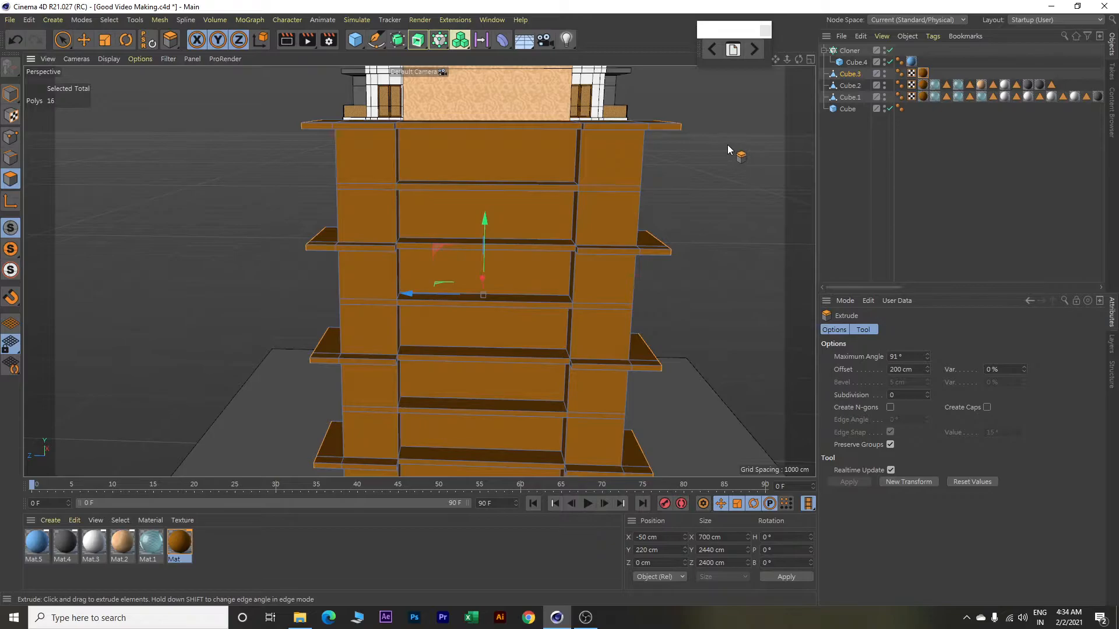
key("e")
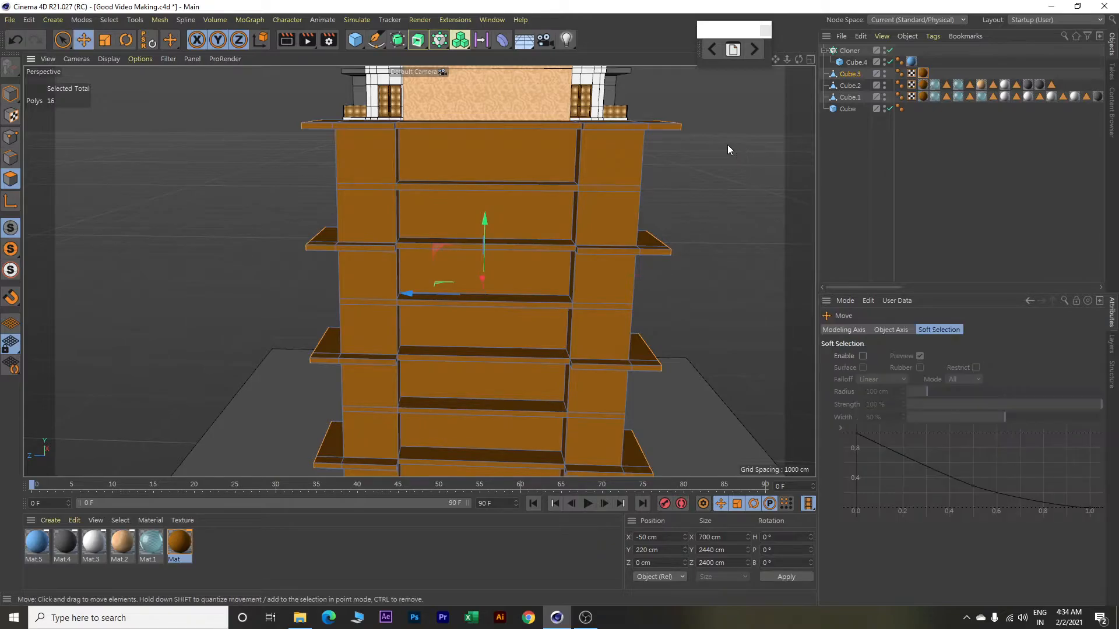
left_click(728, 150)
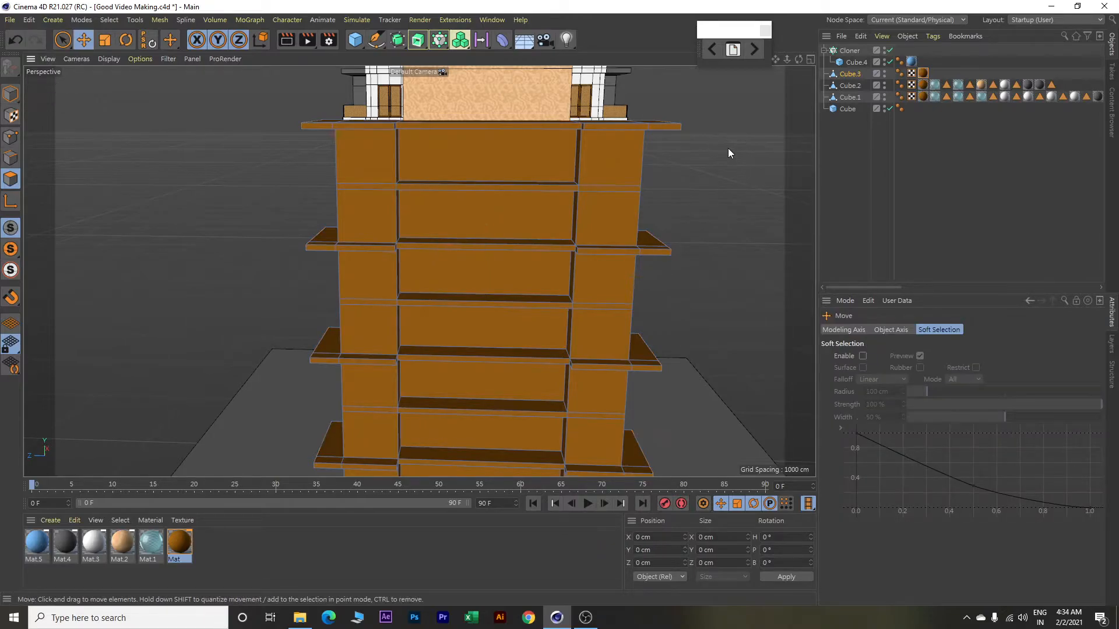
Use Loop/Path Cut with Quantize Step 3 to add horizontal loops at 25% of the storey height, just below the floor bands.
right_click(725, 115)
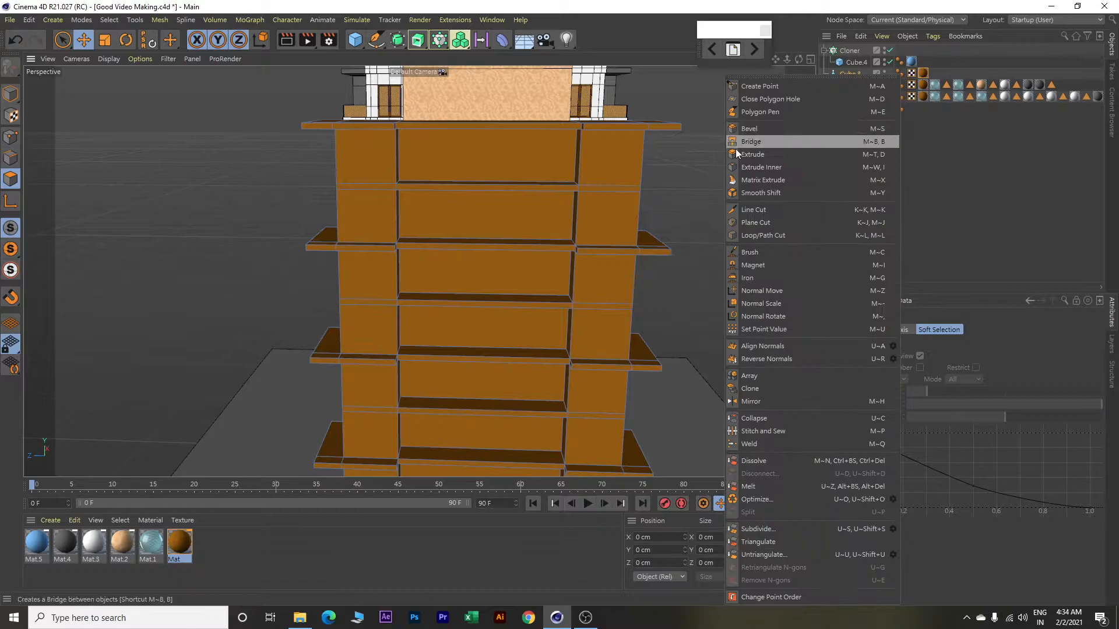
left_click(765, 235)
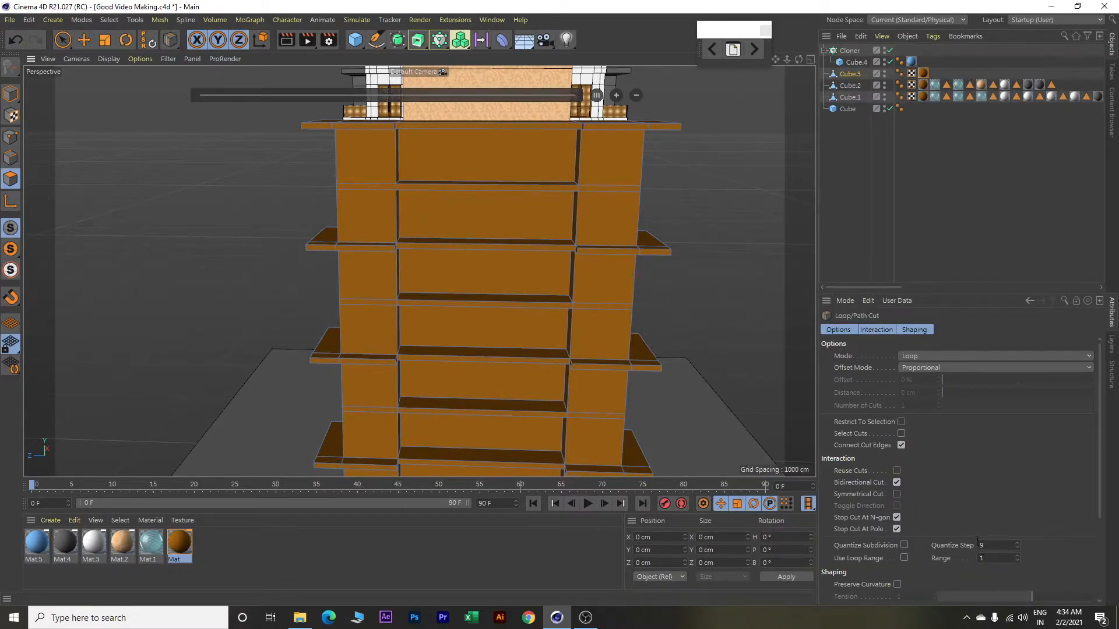
left_click(1017, 548)
left_click(1017, 548)
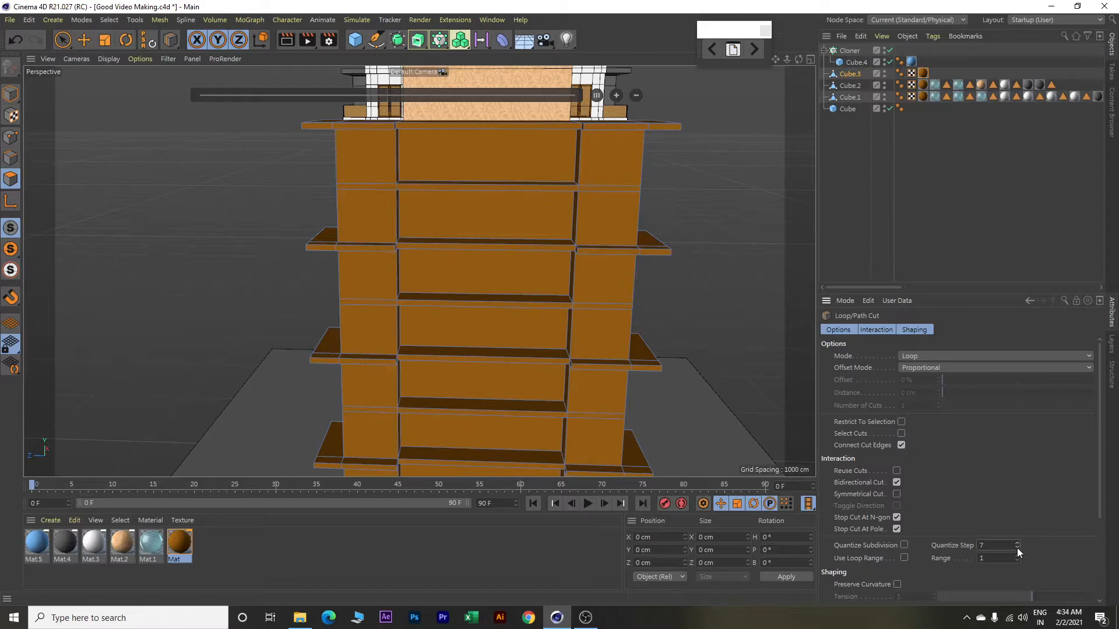
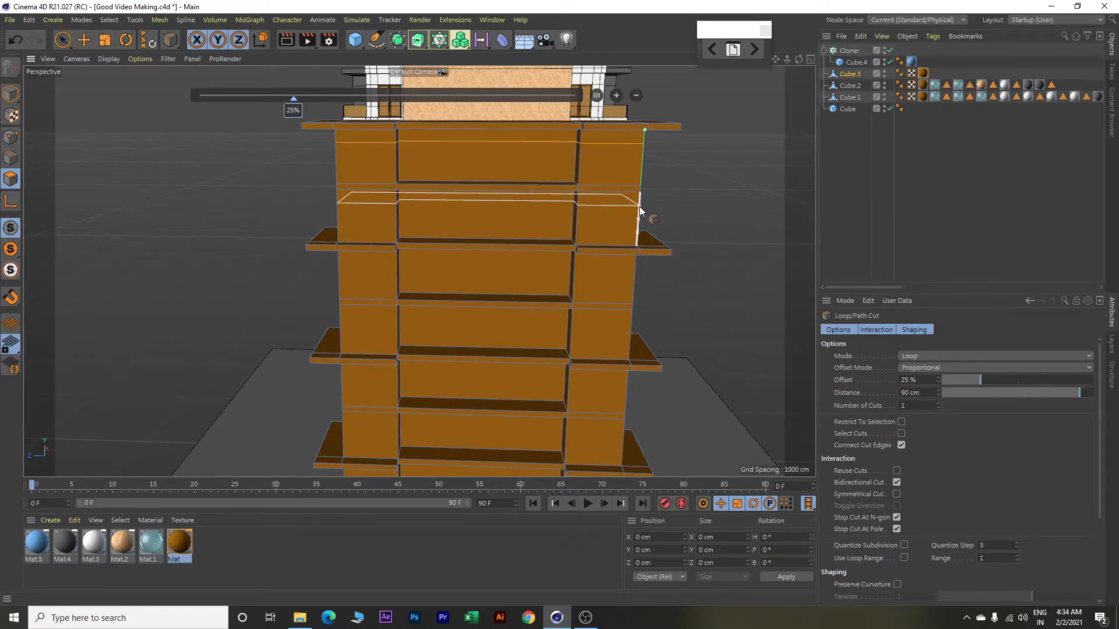
left_click(639, 224)
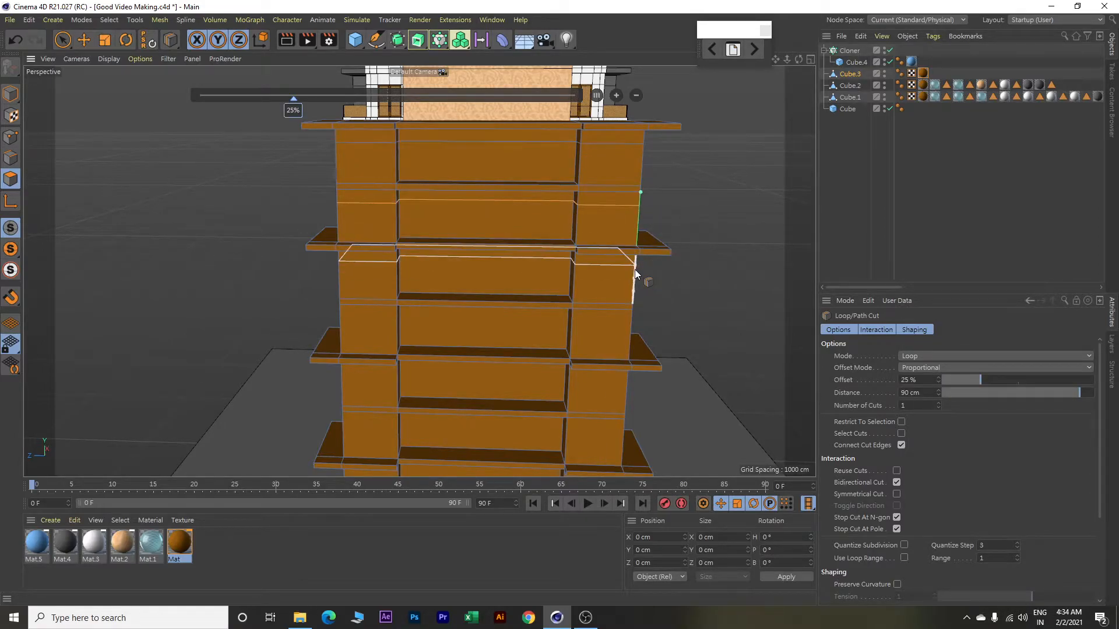
left_click(635, 268)
left_click(631, 324)
left_click(628, 379)
middle_click_drag(711, 398, 715, 296, "alt")
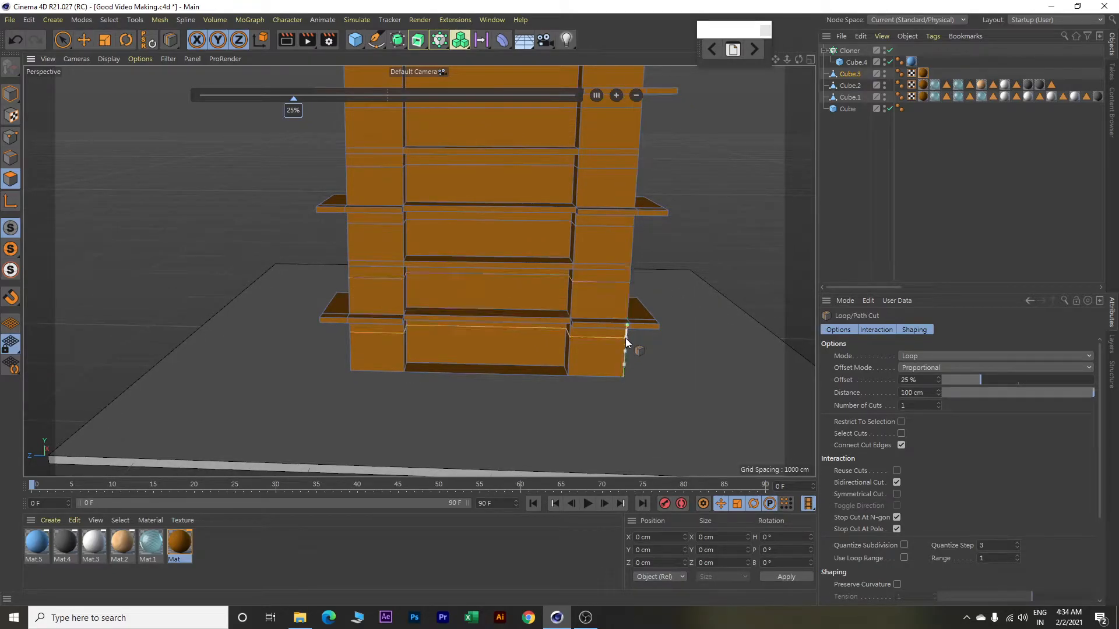
Cut seven evenly spaced vertical loops through the recessed central section of the front.
left_click(488, 213)
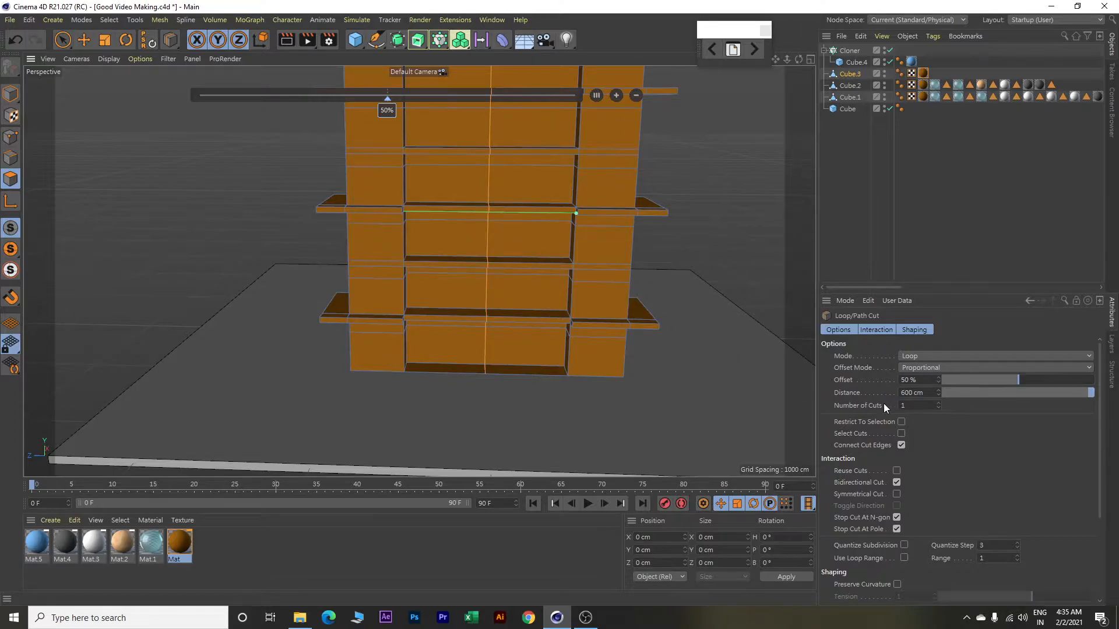
left_click(938, 403)
left_click(938, 404)
left_click(938, 403)
left_click(938, 404)
left_click(938, 403)
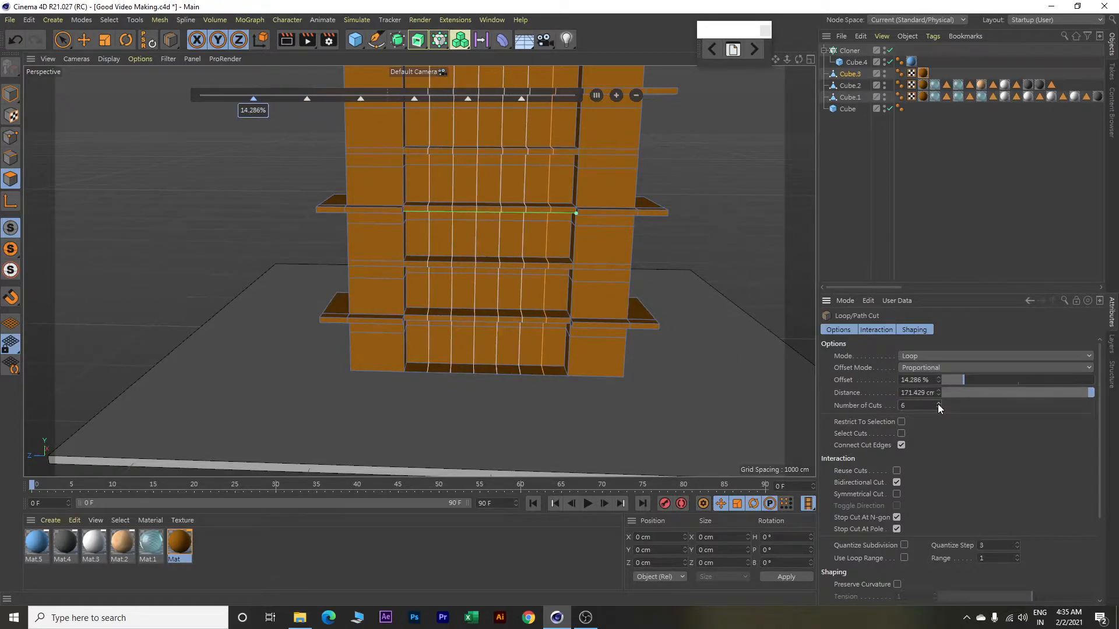
left_click(938, 403)
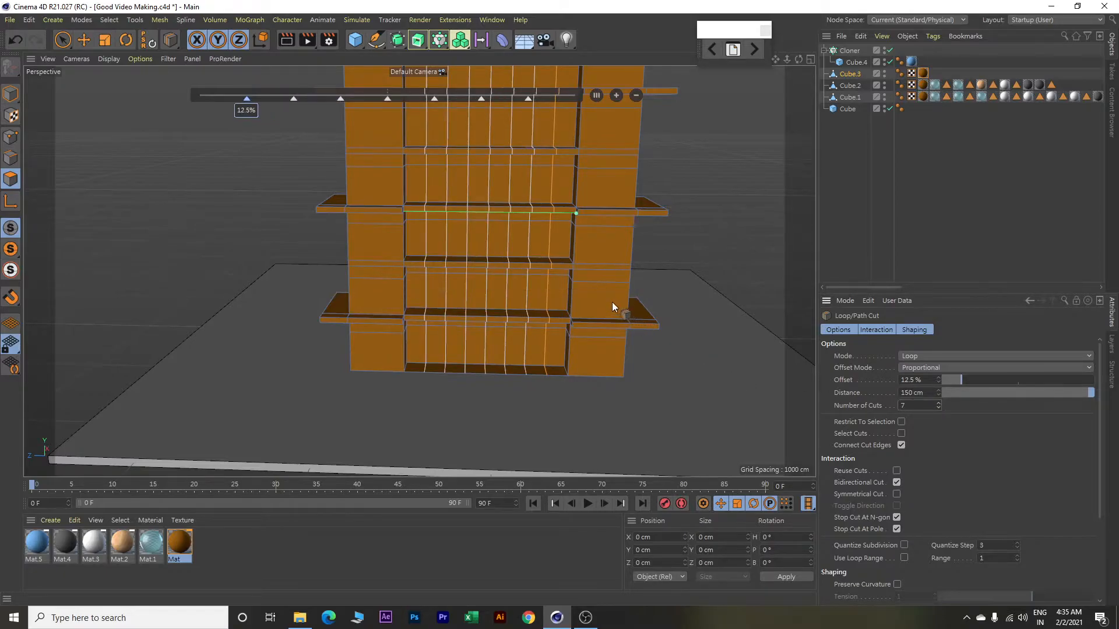
Cut three evenly spaced vertical loops into each of the two outer front columns.
left_click(603, 282)
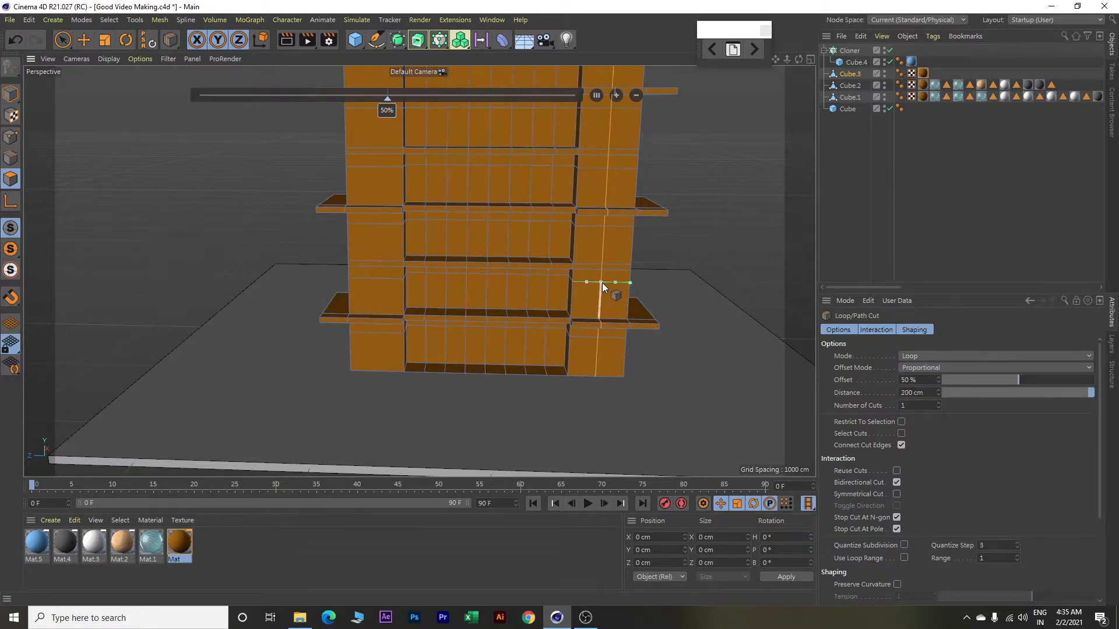
left_click(938, 404)
left_click(938, 403)
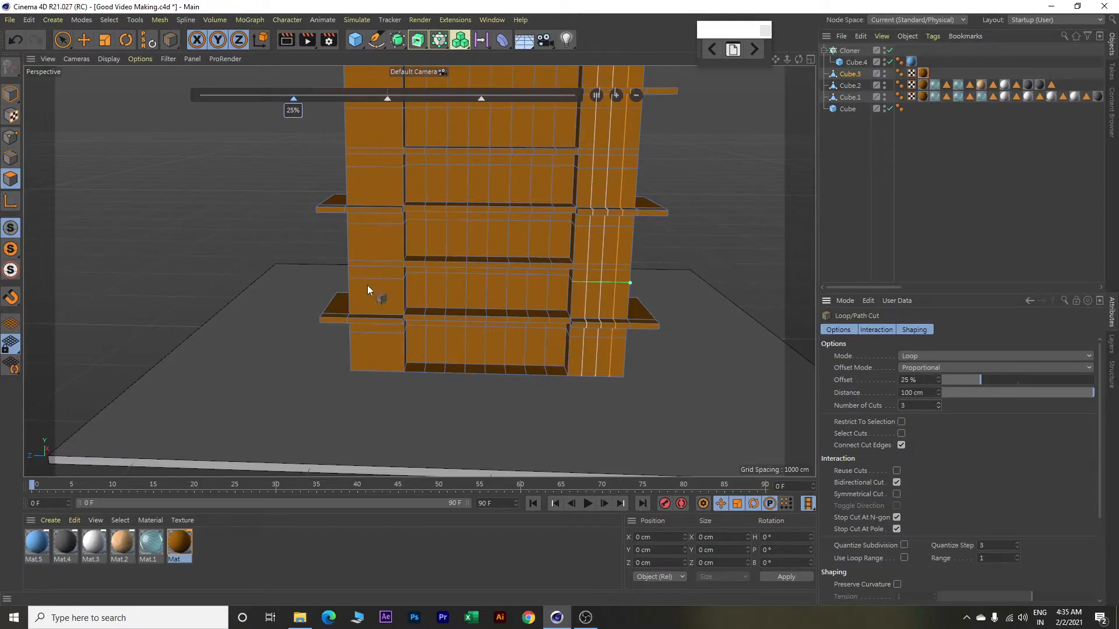
left_click(376, 261)
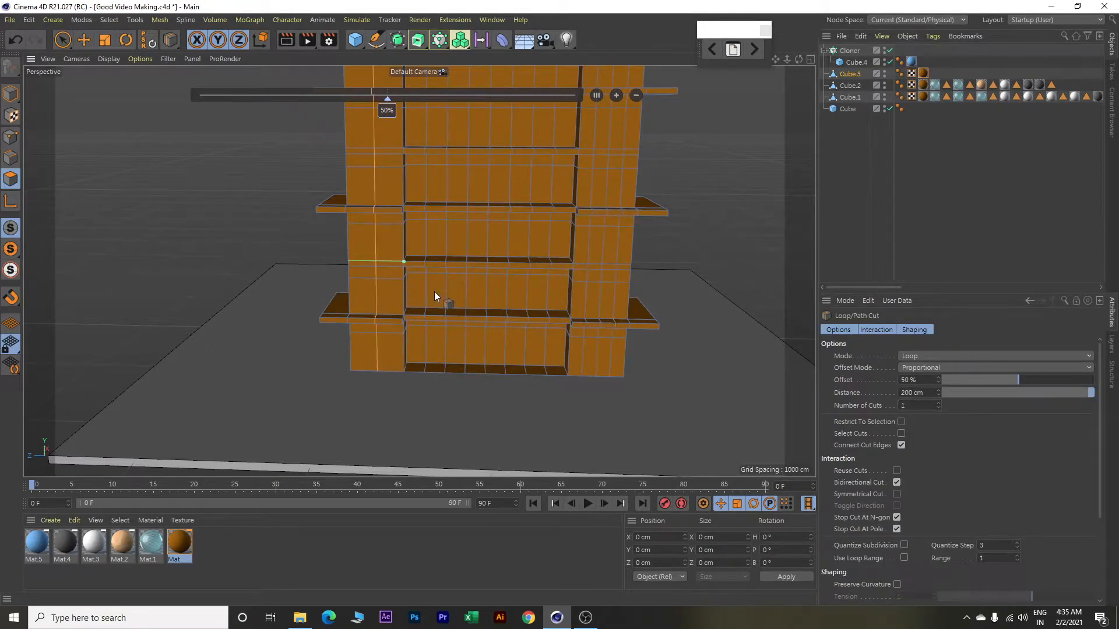
left_click(938, 404)
left_click(938, 404)
left_click(938, 404)
left_click(939, 408)
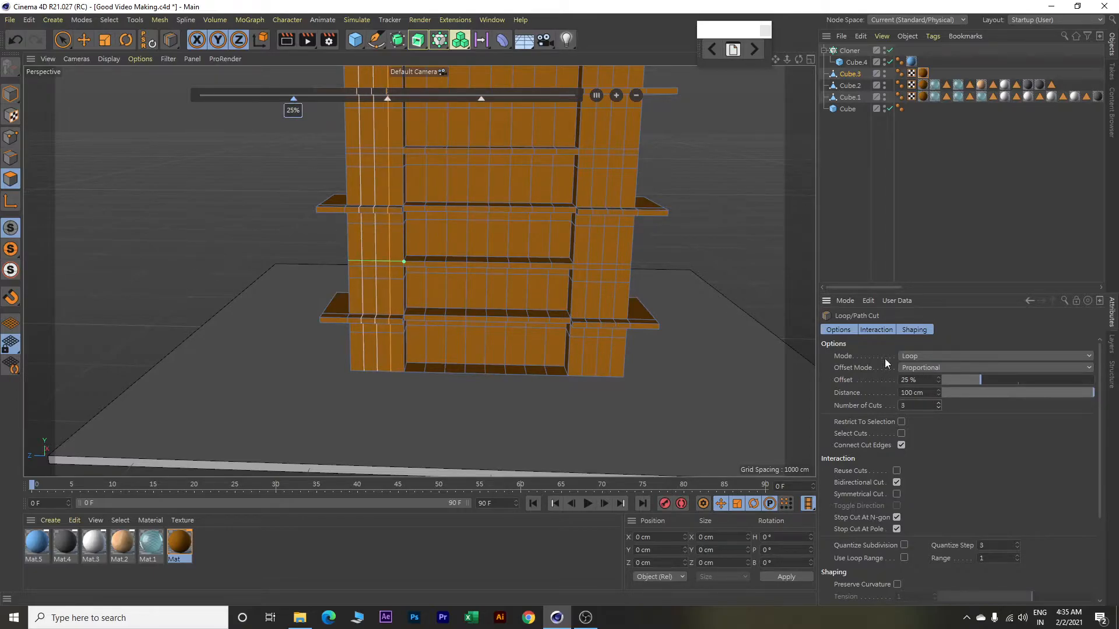
Add a vertical loop at 50% of the block's side wall and a symmetrical pair at 25% within its front half.
left_click_drag(693, 253, 617, 272, "alt")
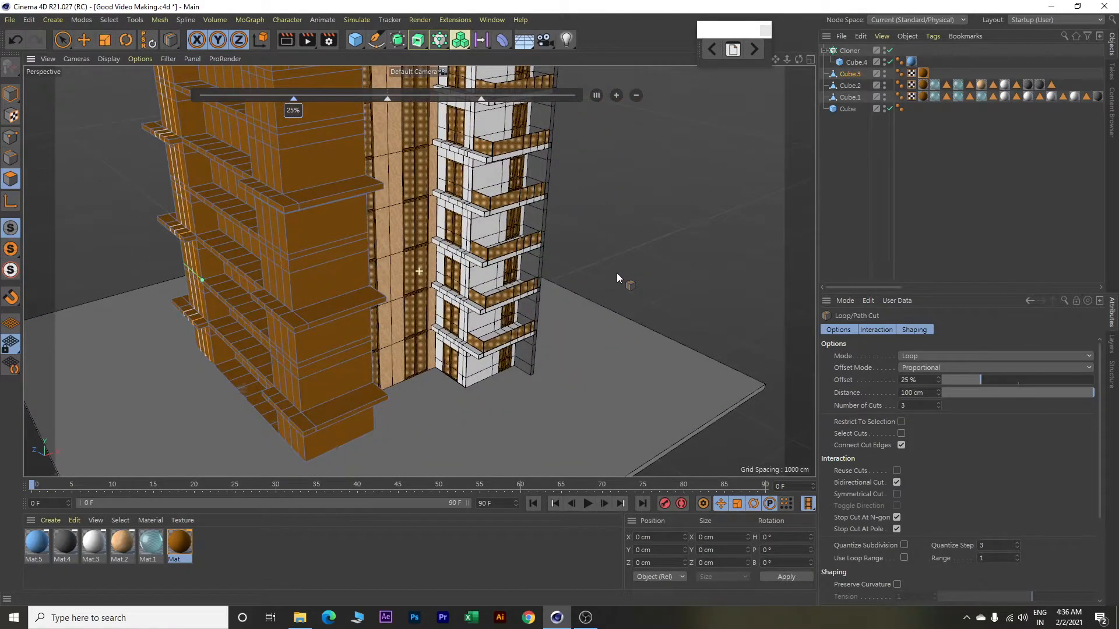
left_click(330, 262)
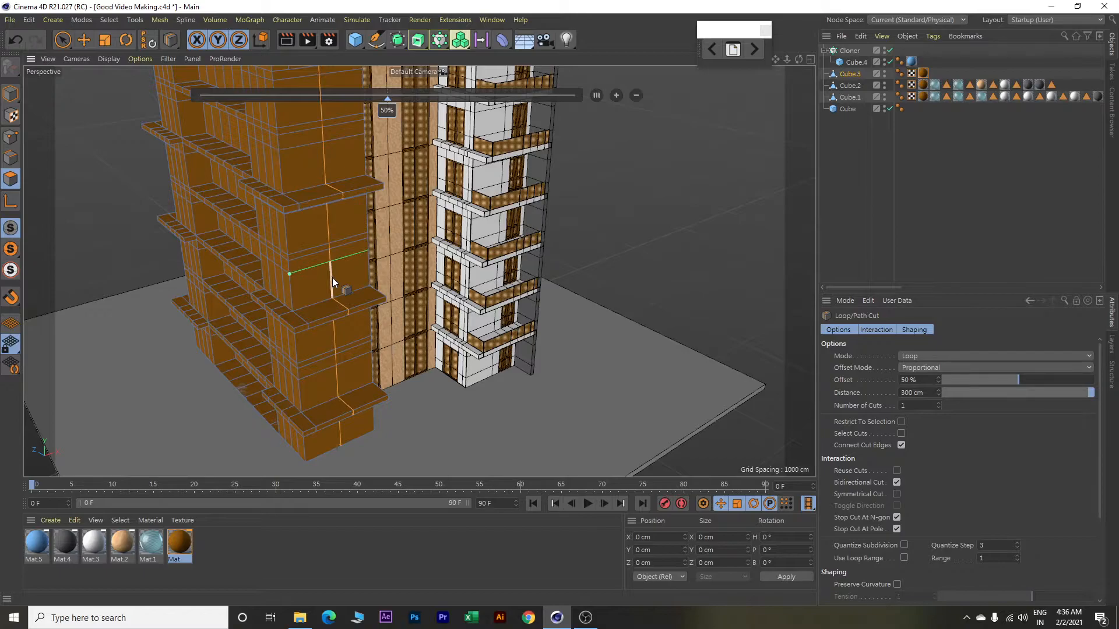
left_click(896, 494)
left_click(302, 270)
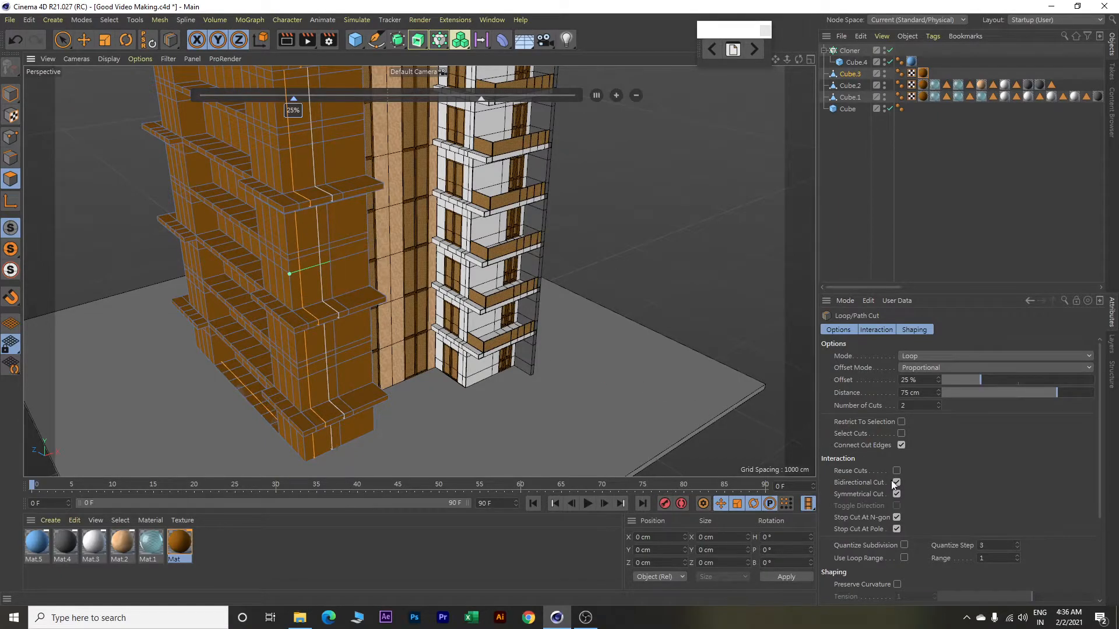
left_click(897, 494)
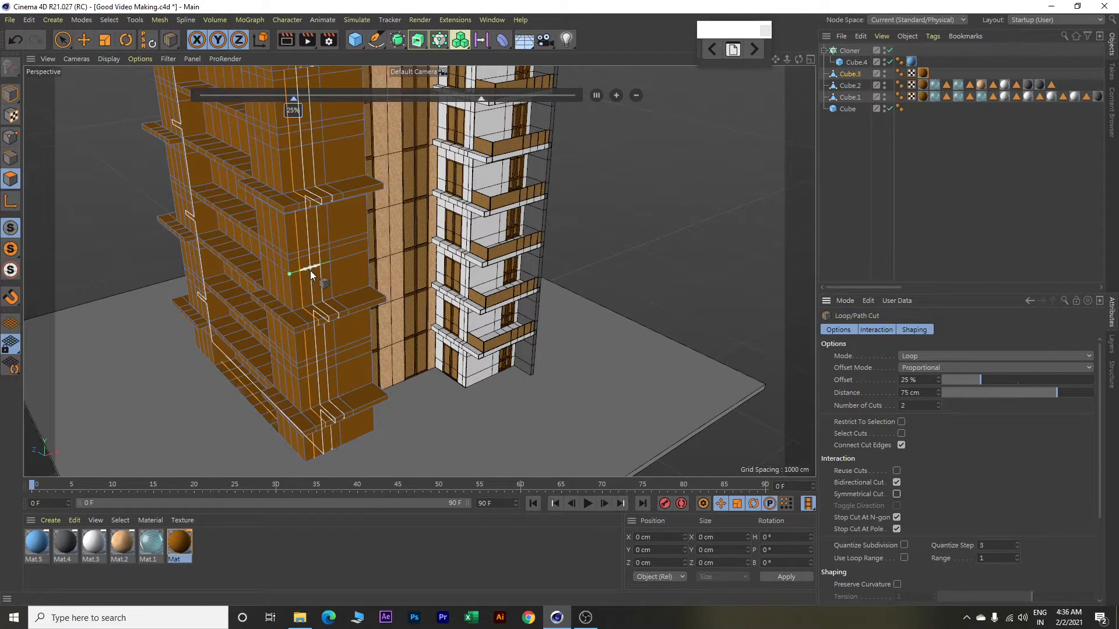
Add a vertical loop at 50% midway between the paired loops in the front half of the block's side wall.
scroll(310, 268, "up", 5)
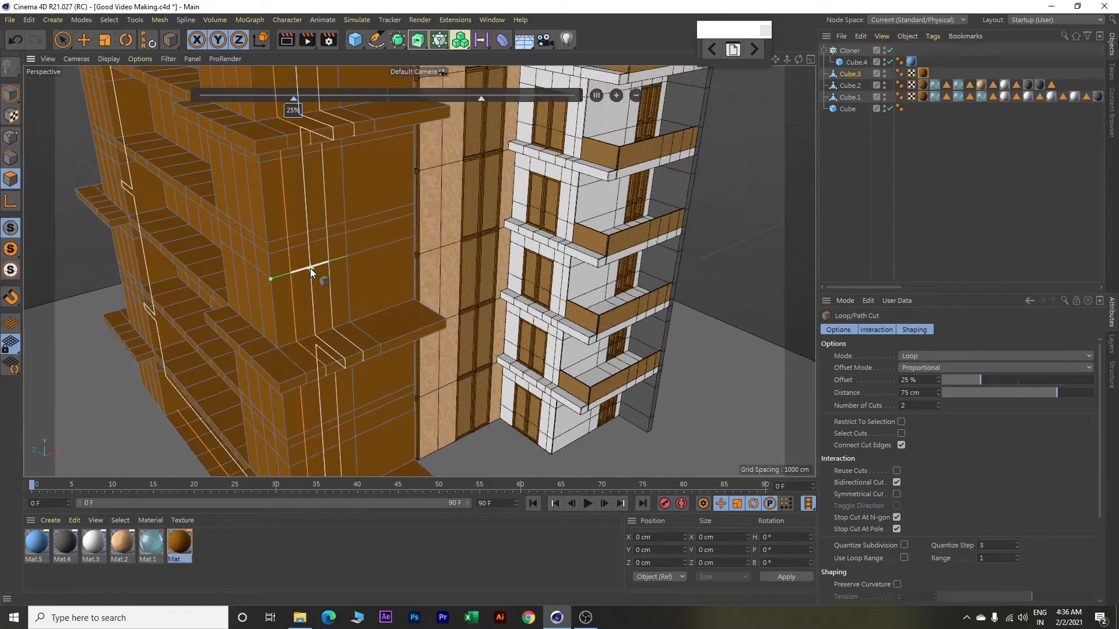
left_click(309, 268)
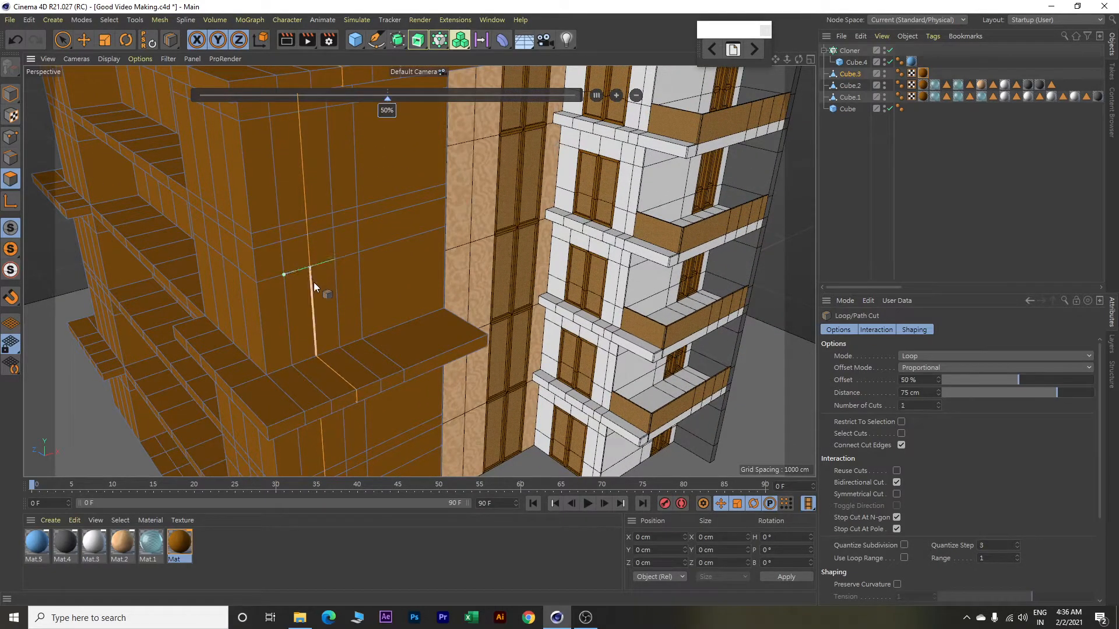
scroll(345, 331, "down", 2)
scroll(345, 331, "down", 2)
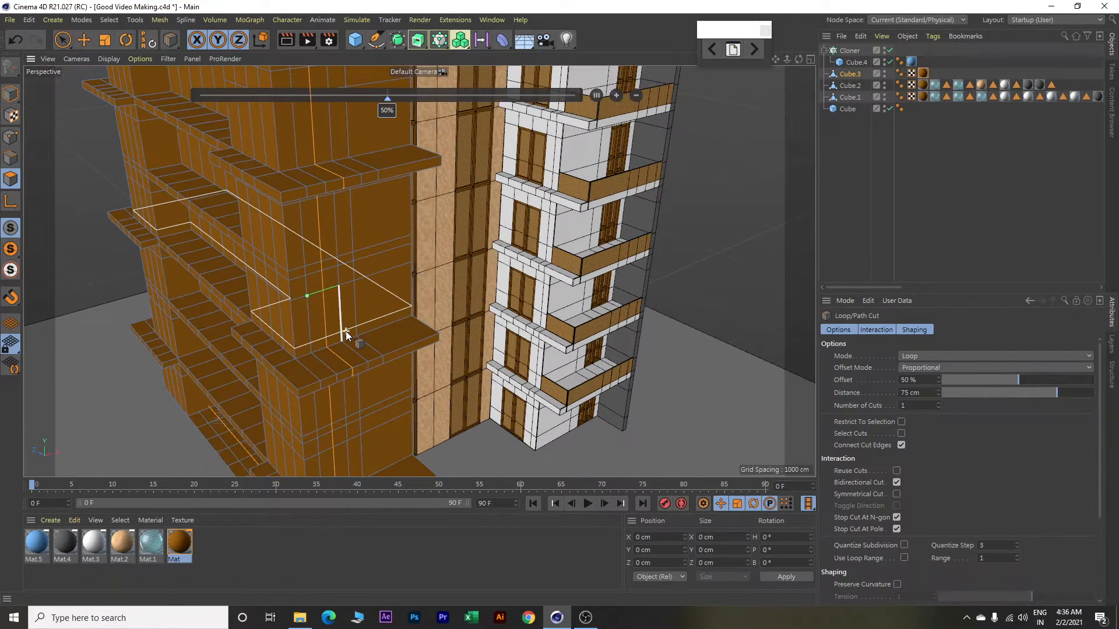
Select two double-width window panels per storey on the upper four storeys of the recessed central section.
left_click_drag(440, 320, 571, 306, "alt")
scroll(456, 294, "down", 4)
scroll(460, 291, "up", 3)
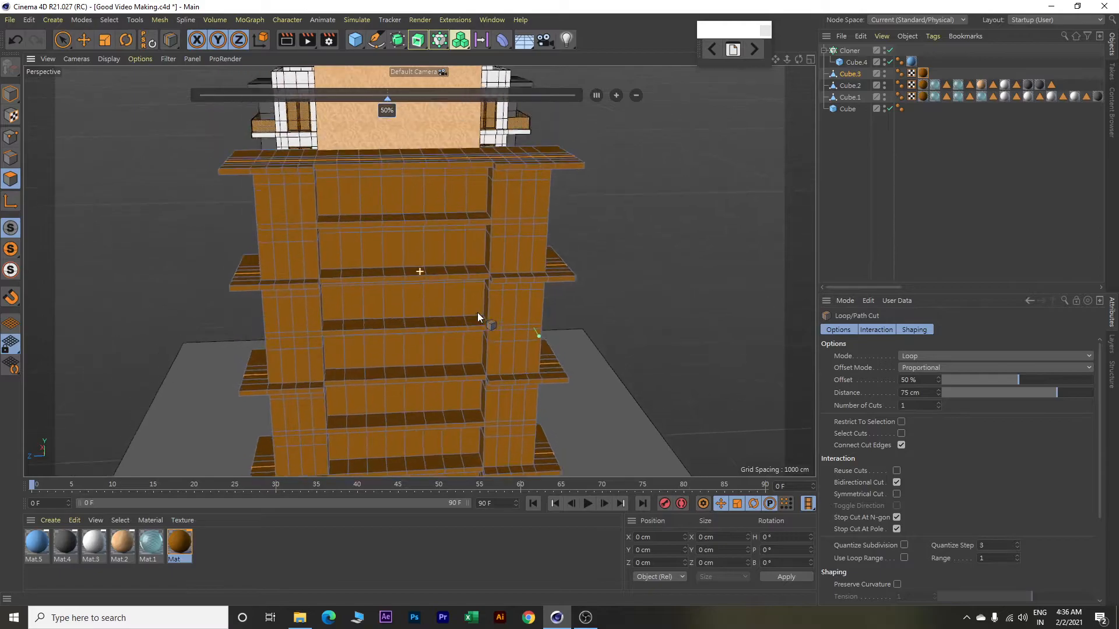
scroll(635, 252, "up", 2)
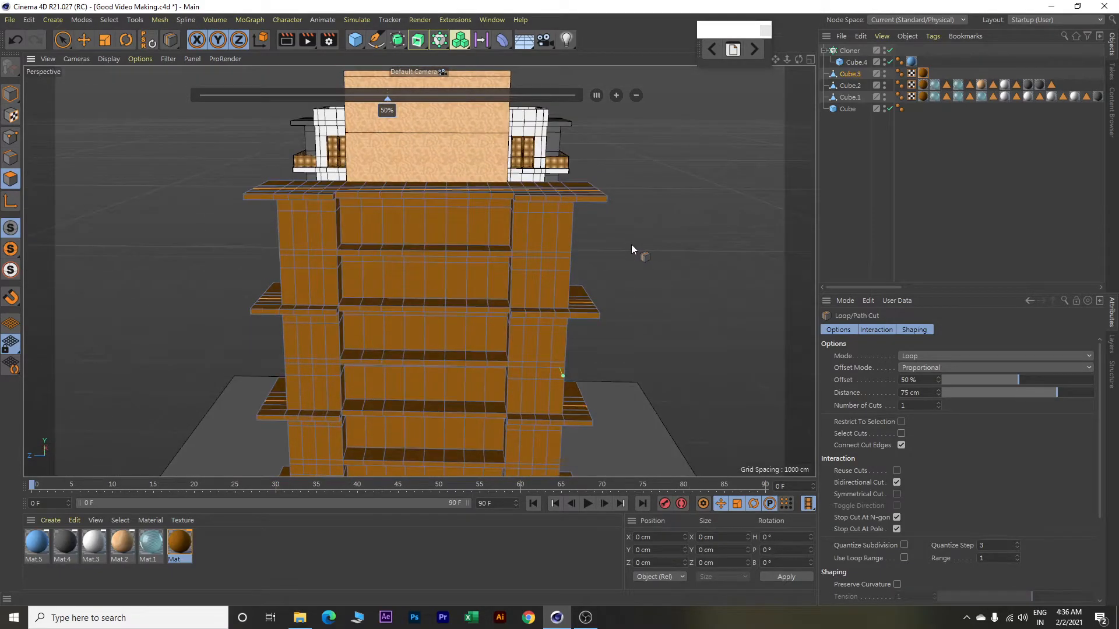
key("e")
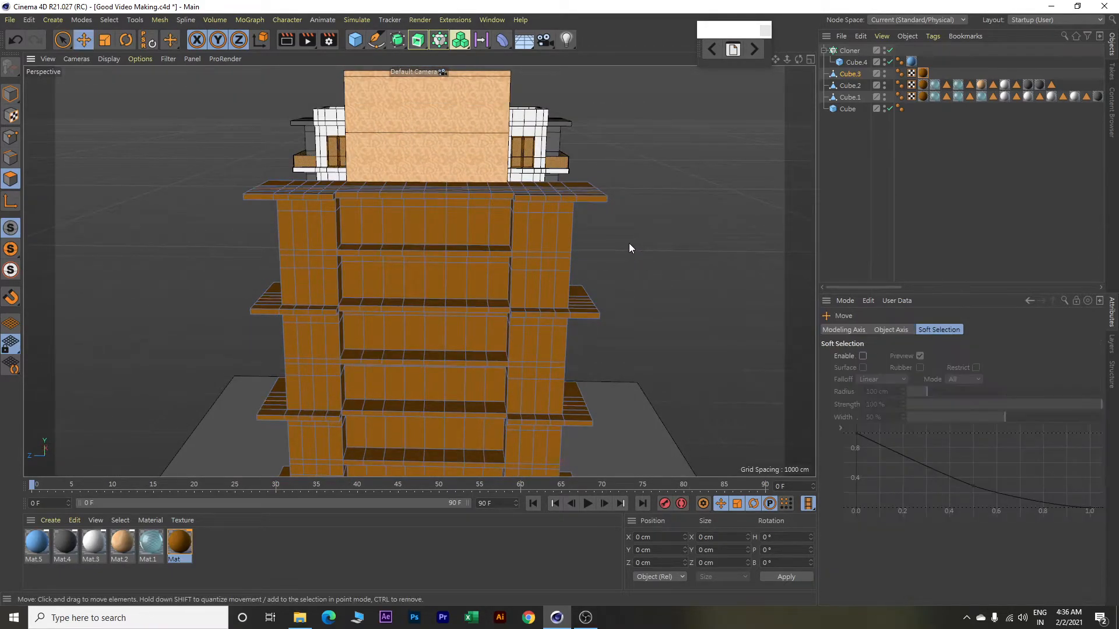
left_click(379, 229)
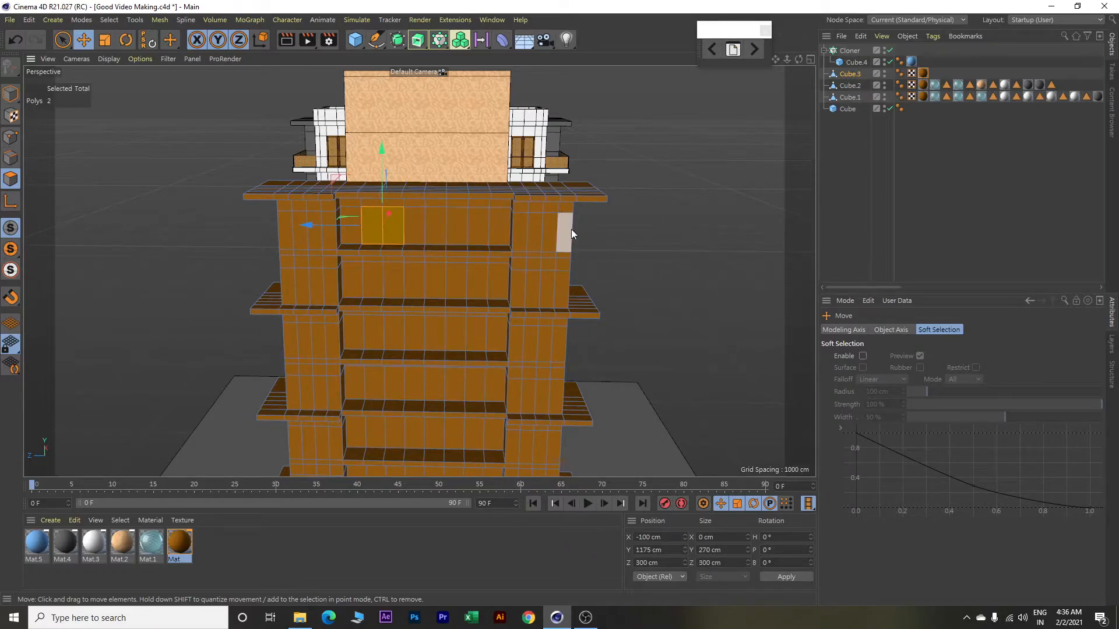
key("9")
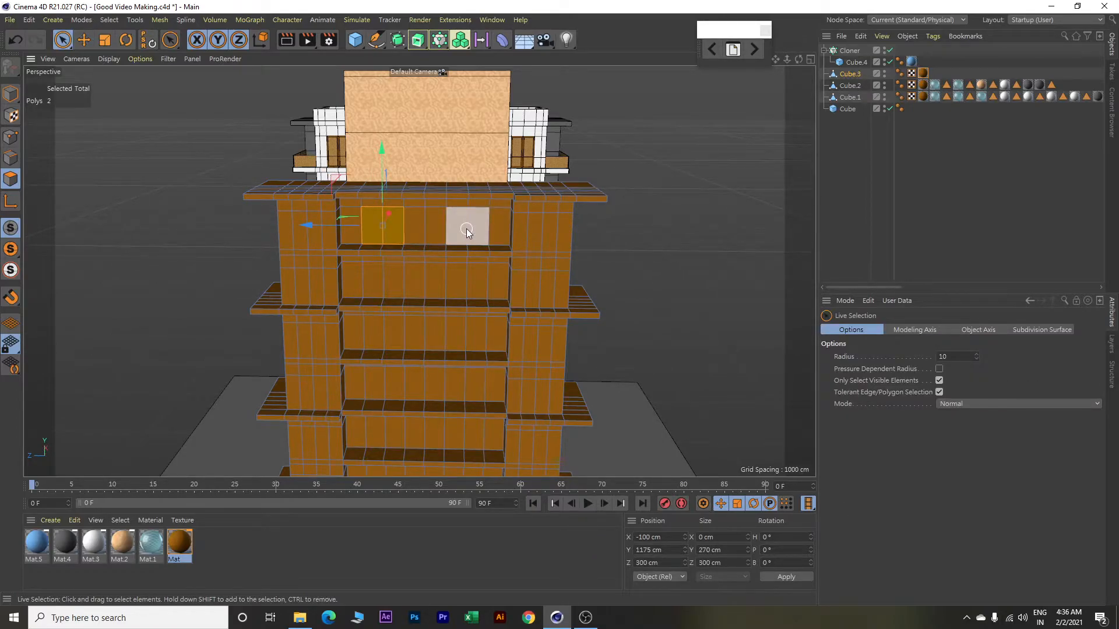
left_click(466, 231, "shift")
left_click(465, 280, "shift")
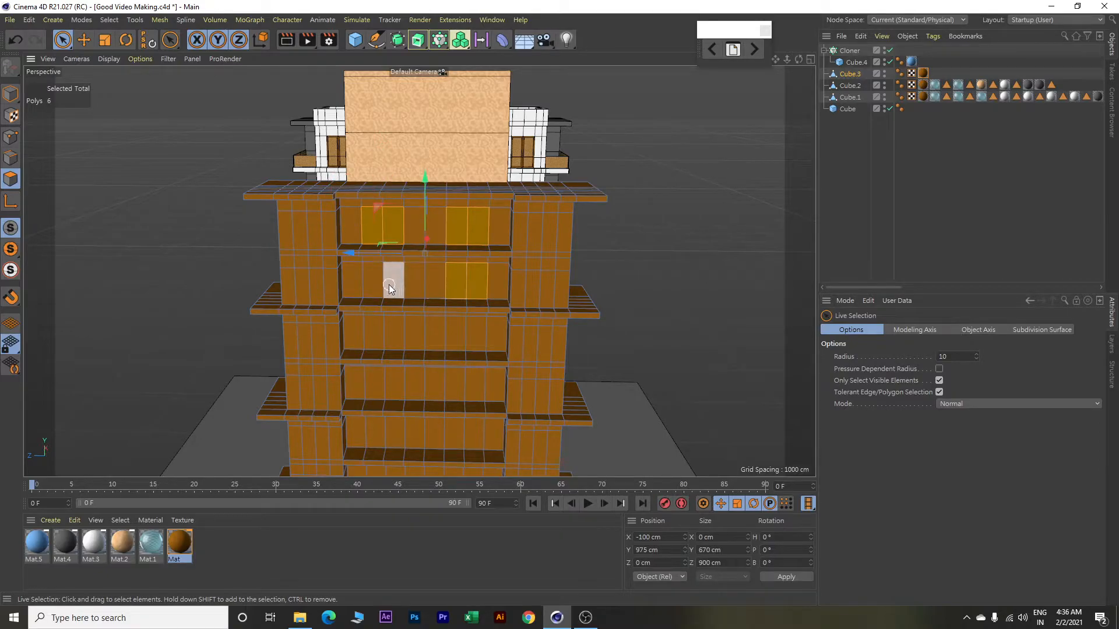
left_click(382, 337, "shift")
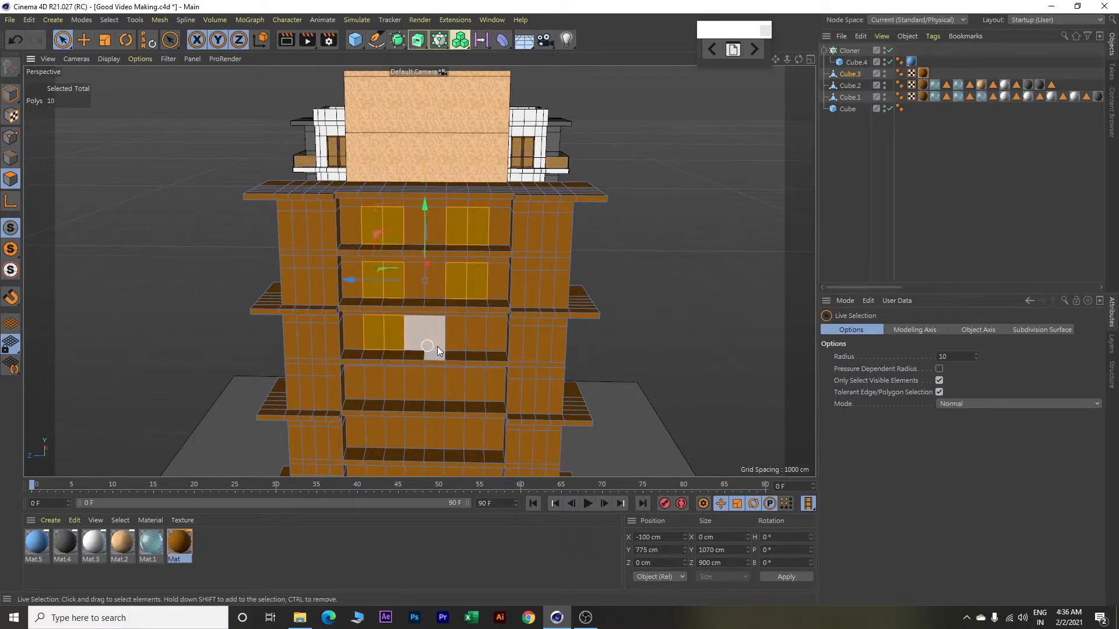
left_click(466, 340, "shift")
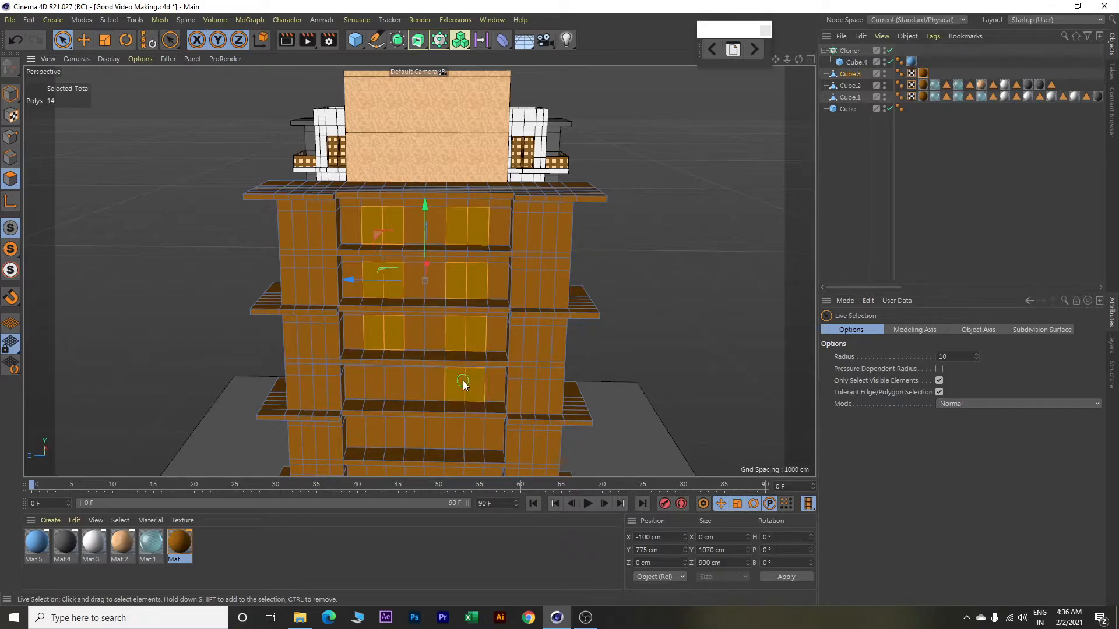
Add the matching pairs of double-width window panels on the lower three storeys of the central section to the selection.
scroll(410, 318, "up", 3)
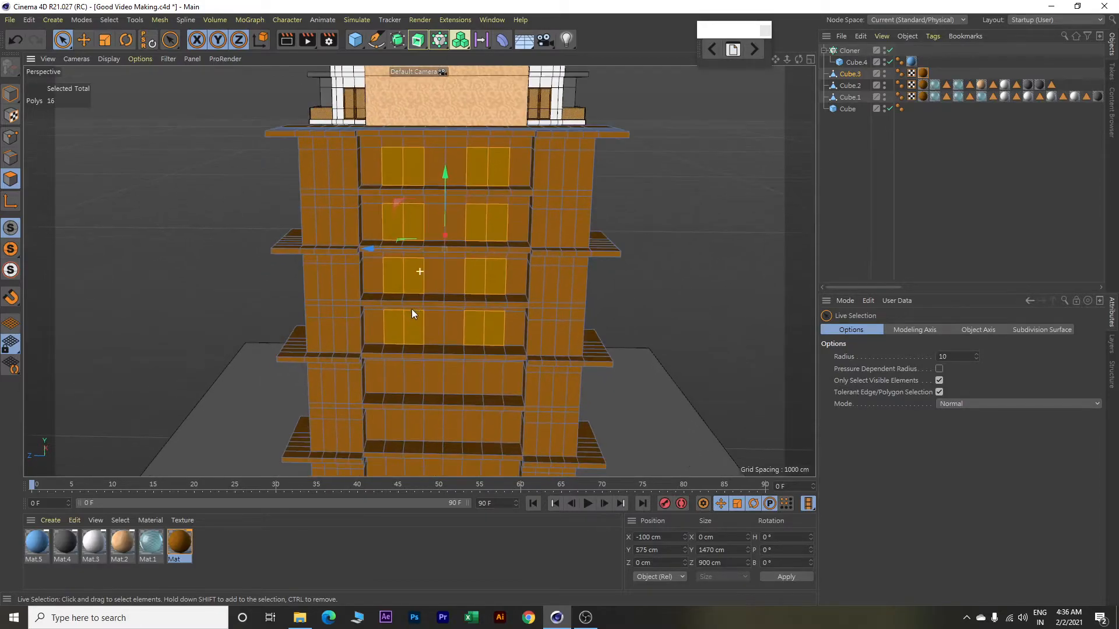
left_click(417, 296, "shift")
left_click(422, 342, "shift")
left_click(418, 387, "shift")
left_click(493, 394, "shift")
left_click(494, 339, "shift")
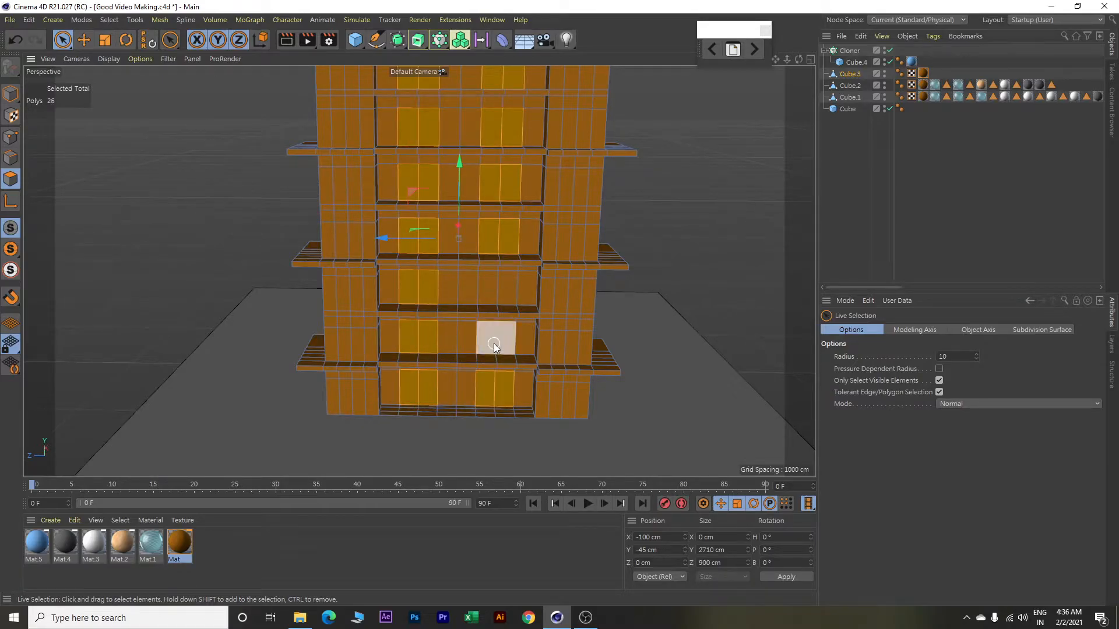
left_click(497, 292, "shift")
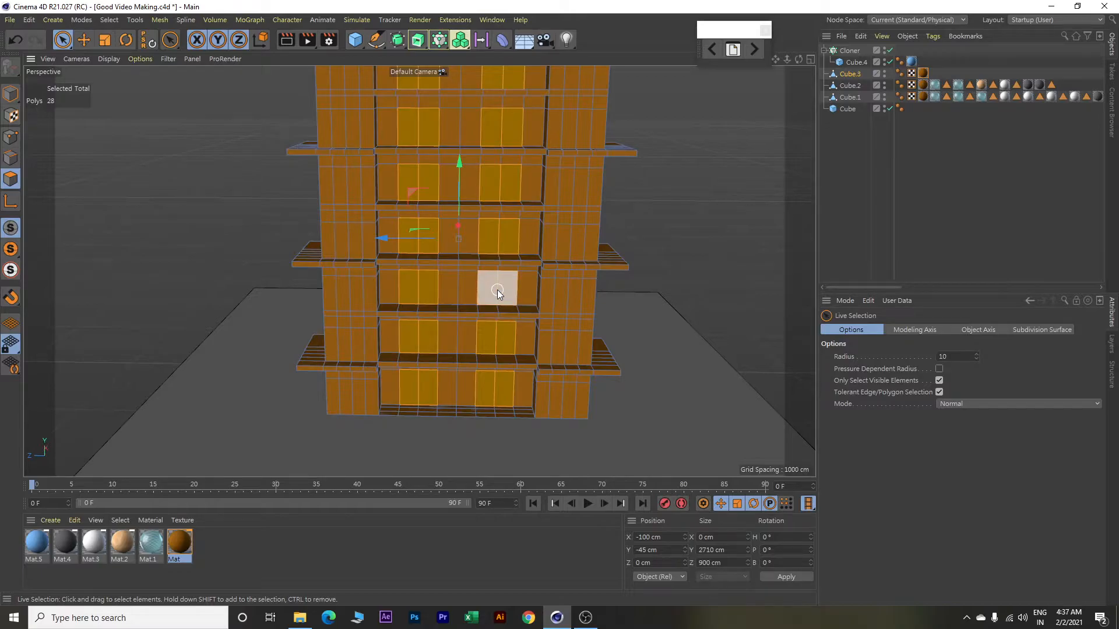
Inset the selected central window panels individually by 10 cm with Extrude Inner.
scroll(497, 289, "up", 1)
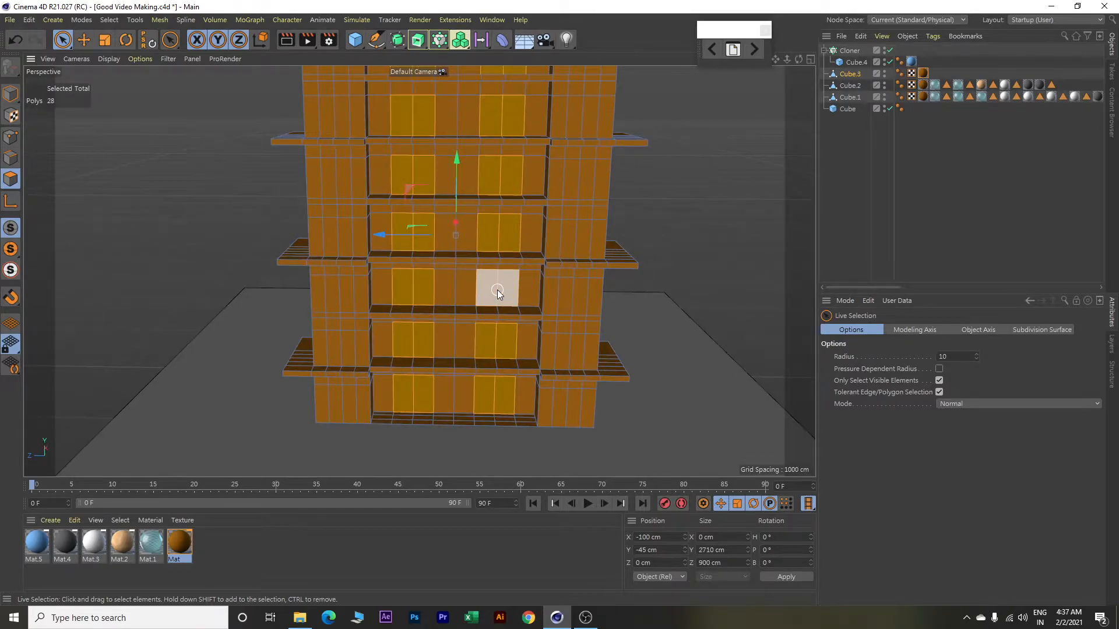
scroll(497, 289, "up", 1)
key("i")
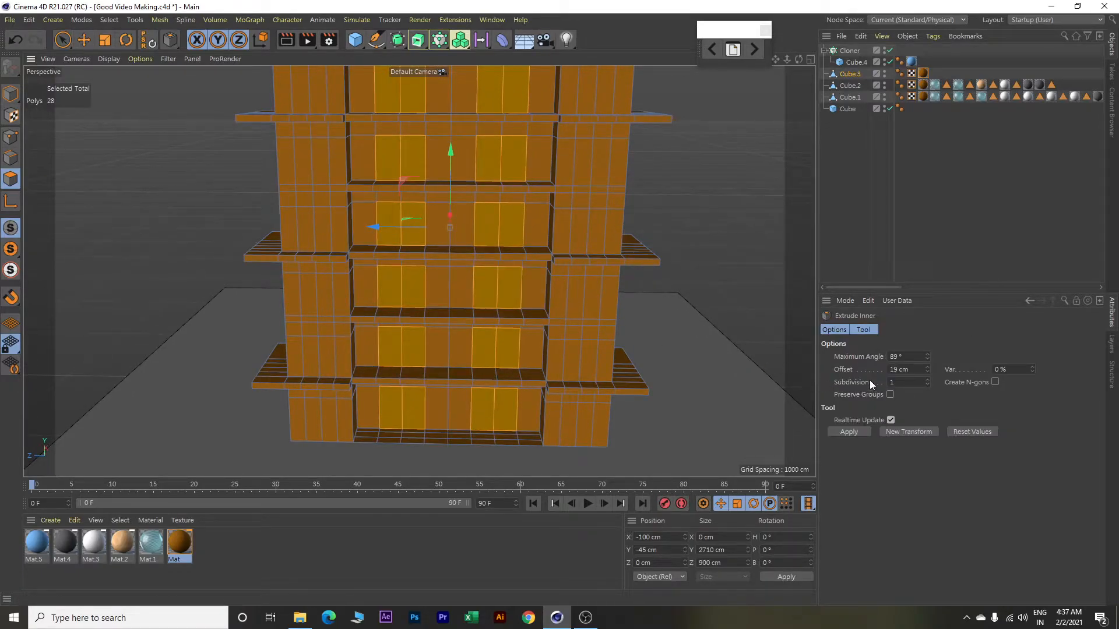
left_click(898, 369)
key("Return")
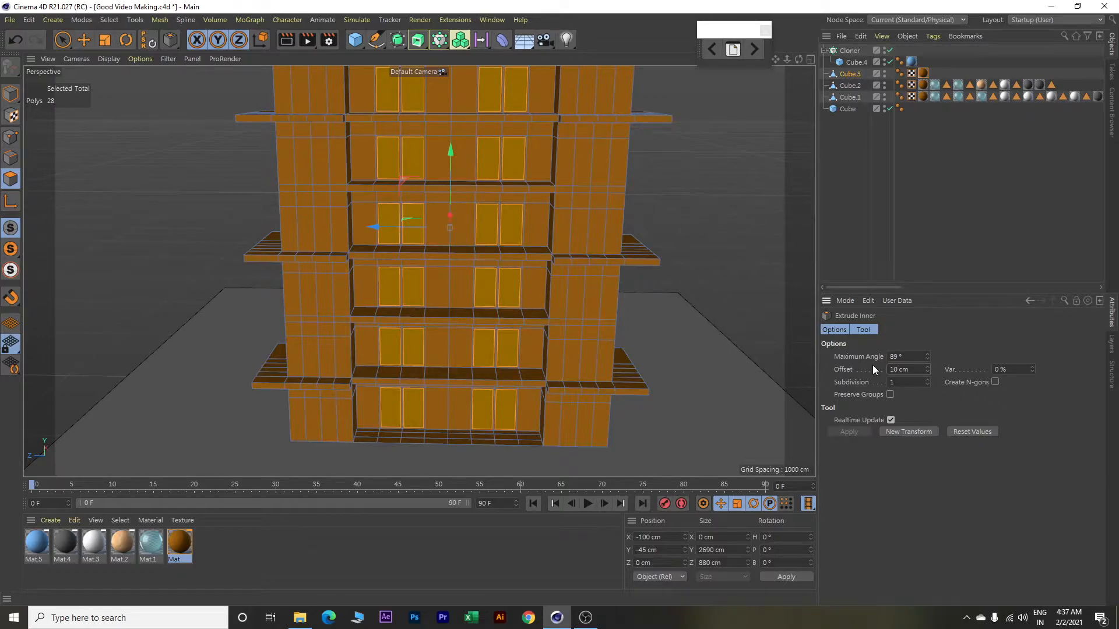
Extrude the inset central window panels by -10 cm to recess them.
key("d")
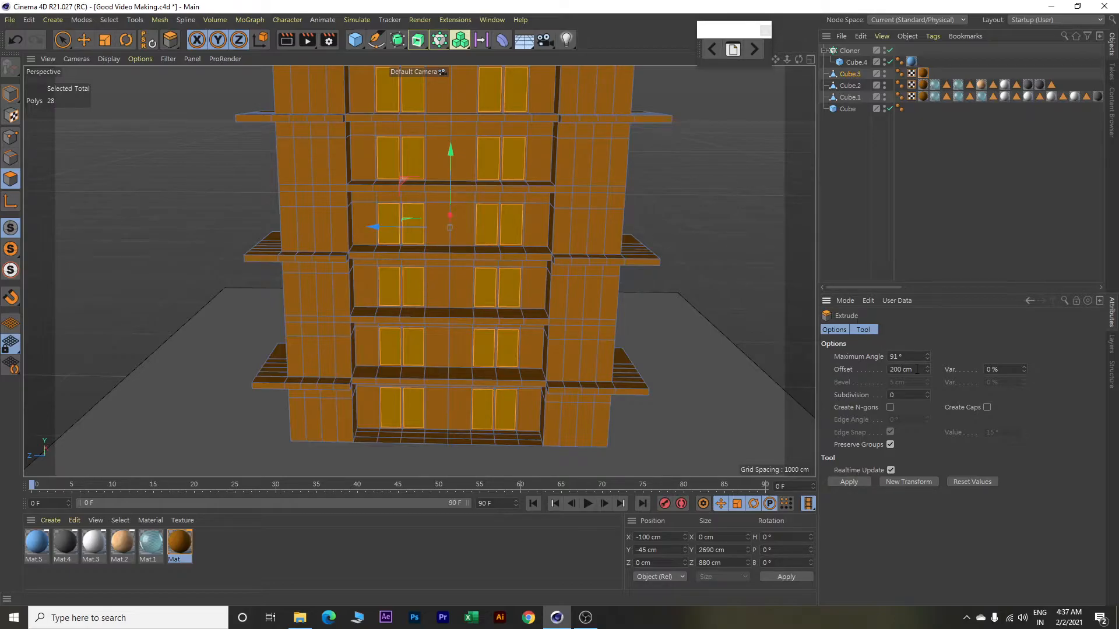
left_click_drag(917, 369, 881, 367)
type("-10")
key("Return")
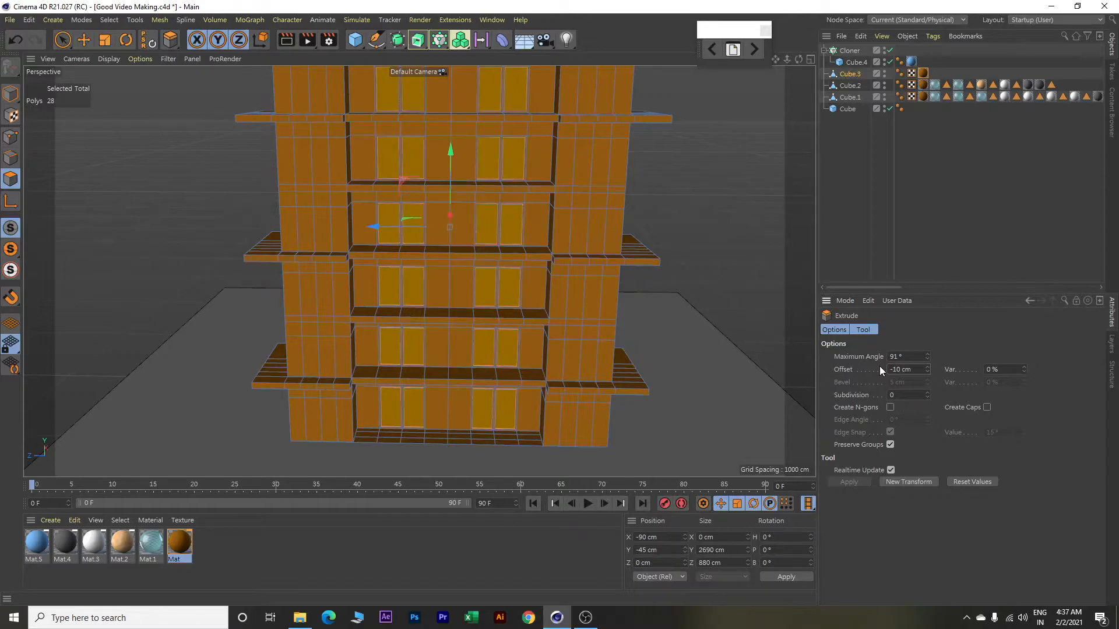
Apply the glass material Mat.1 to the recessed central window panels.
scroll(501, 319, "up", 2)
scroll(501, 319, "up", 4)
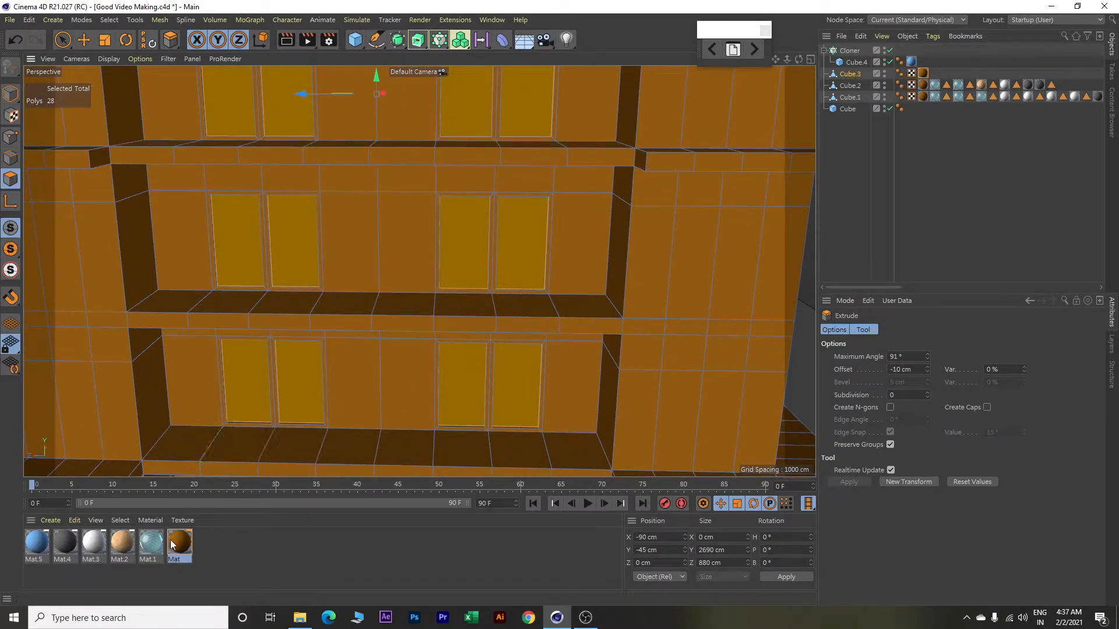
right_click(149, 544)
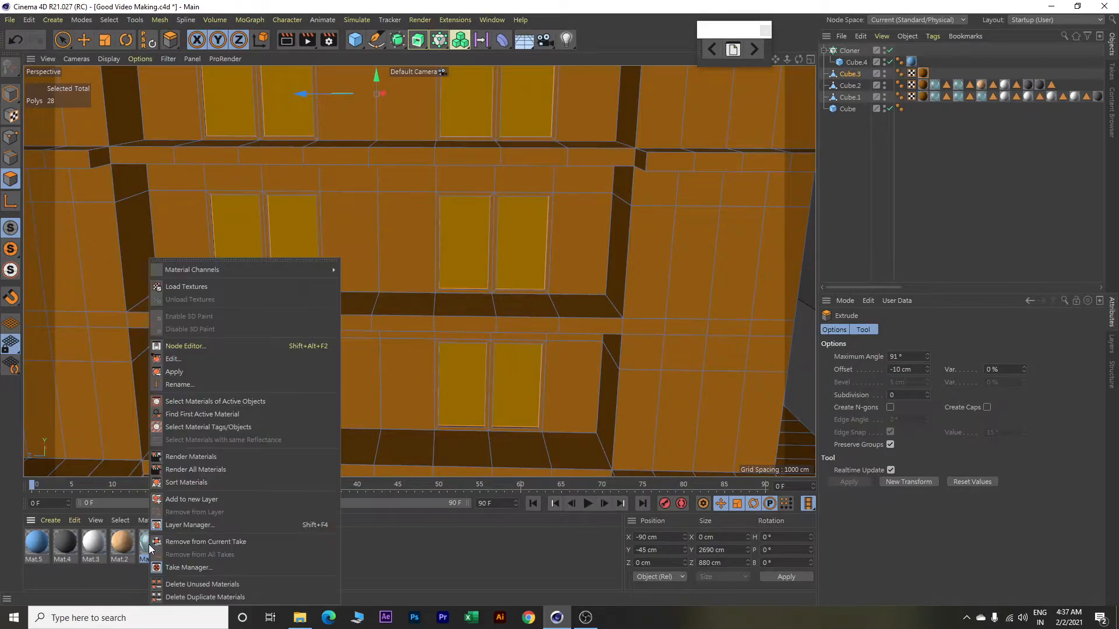
left_click(194, 369)
Add the two-polygon window panels in the front half of the block's first side wall, on all seven storeys, to the selection.
middle_click_drag(194, 368, 414, 382, "alt")
scroll(420, 387, "down", 8)
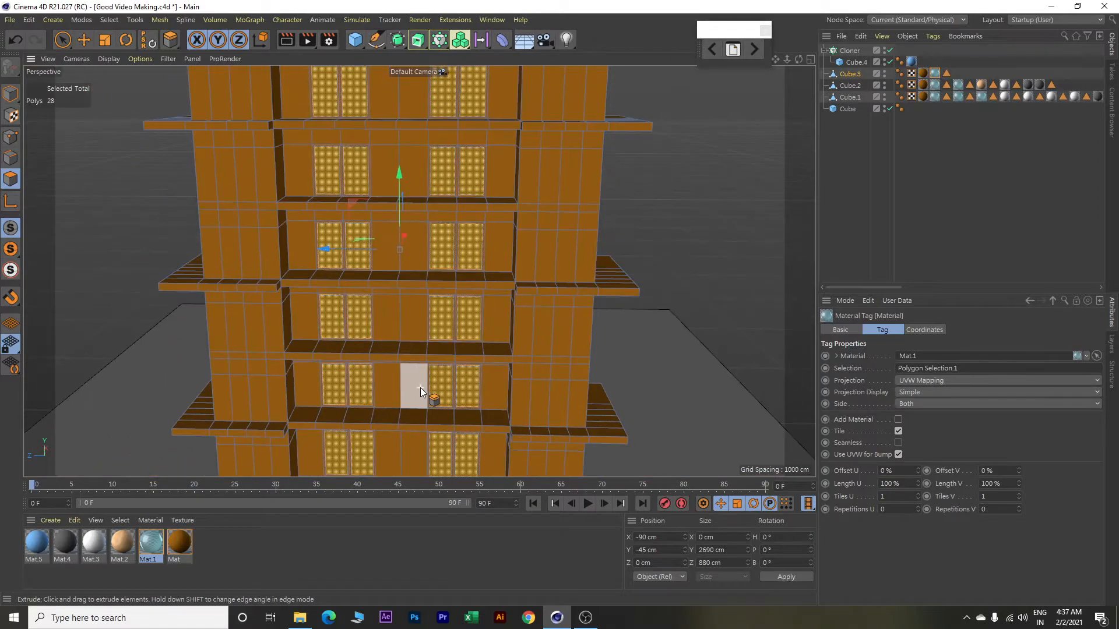
scroll(421, 387, "down", 4)
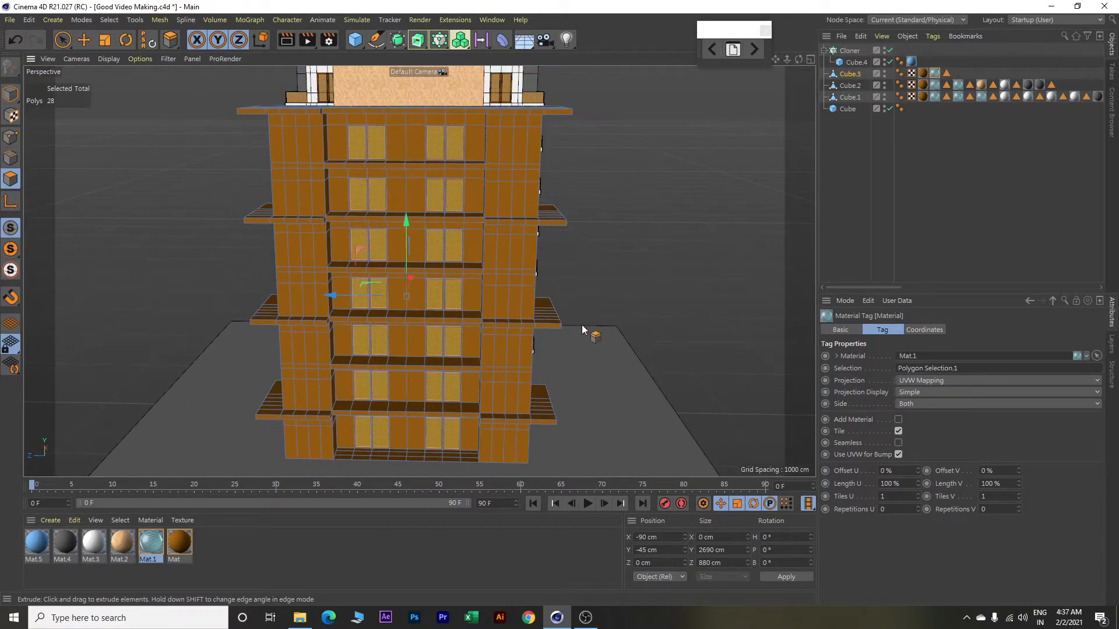
left_click_drag(616, 305, 480, 317, "alt")
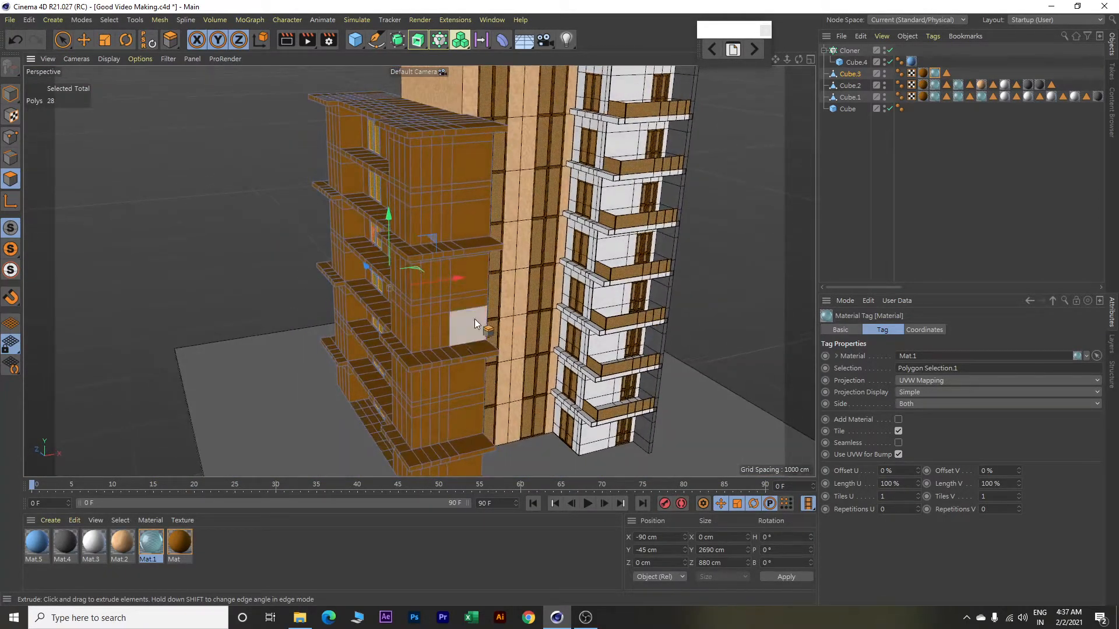
scroll(431, 333, "up", 6)
scroll(432, 333, "down", 6)
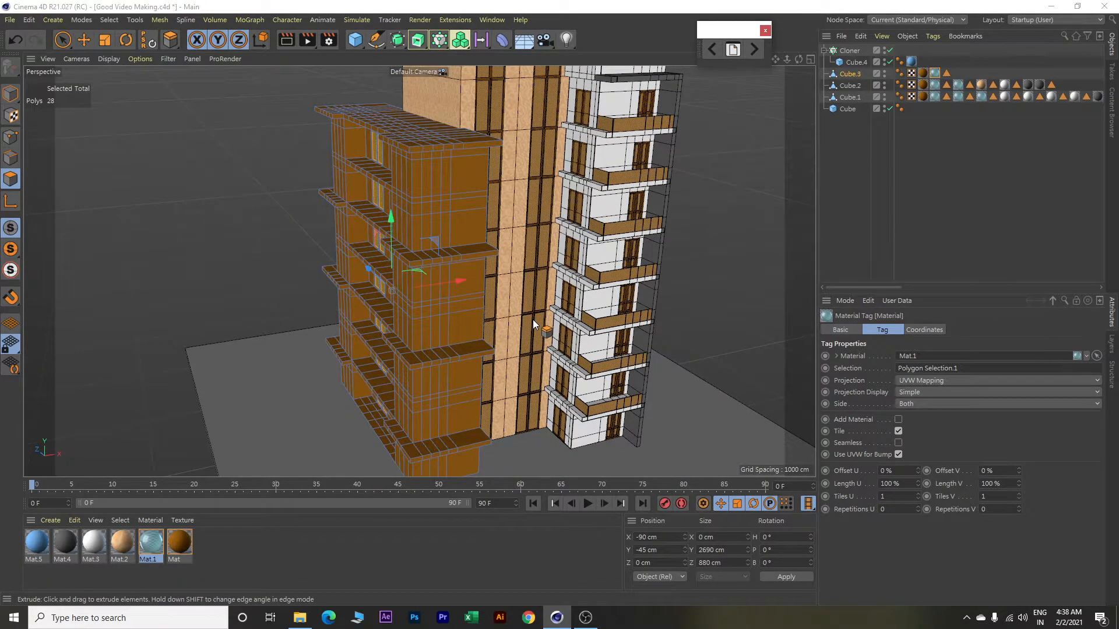
key("space")
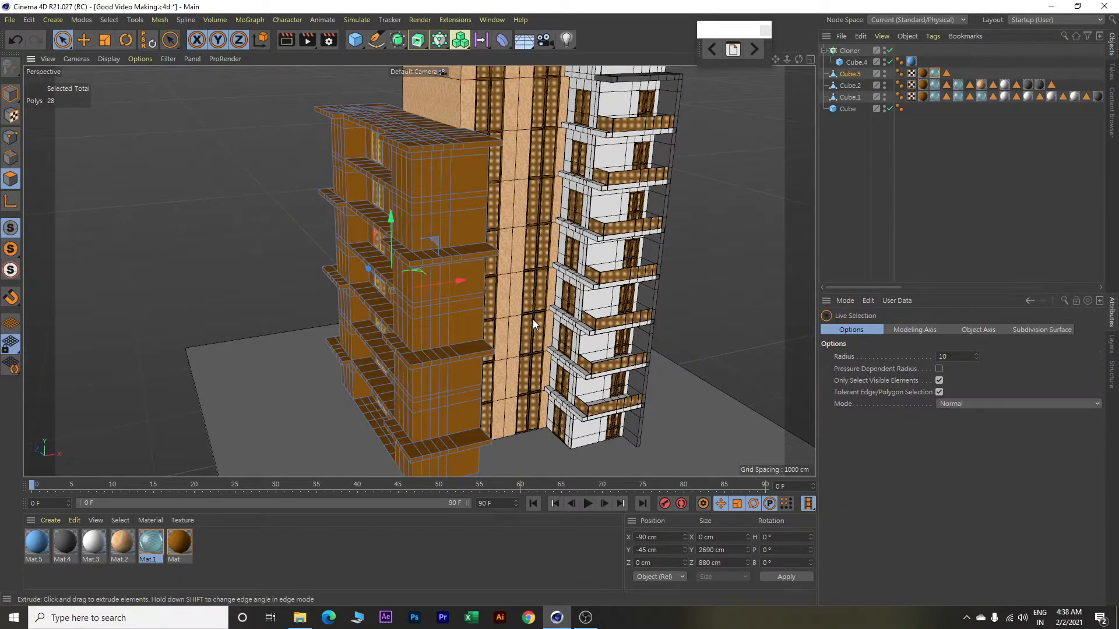
left_click(431, 178, "shift")
left_click(431, 231, "shift")
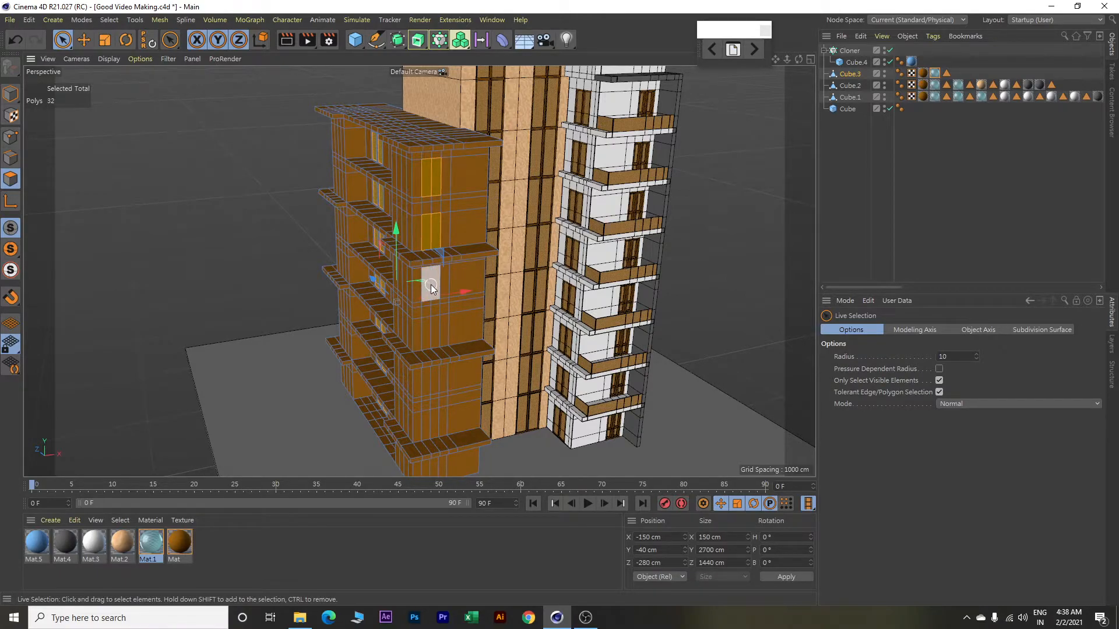
left_click(431, 286, "shift")
left_click(431, 332, "shift")
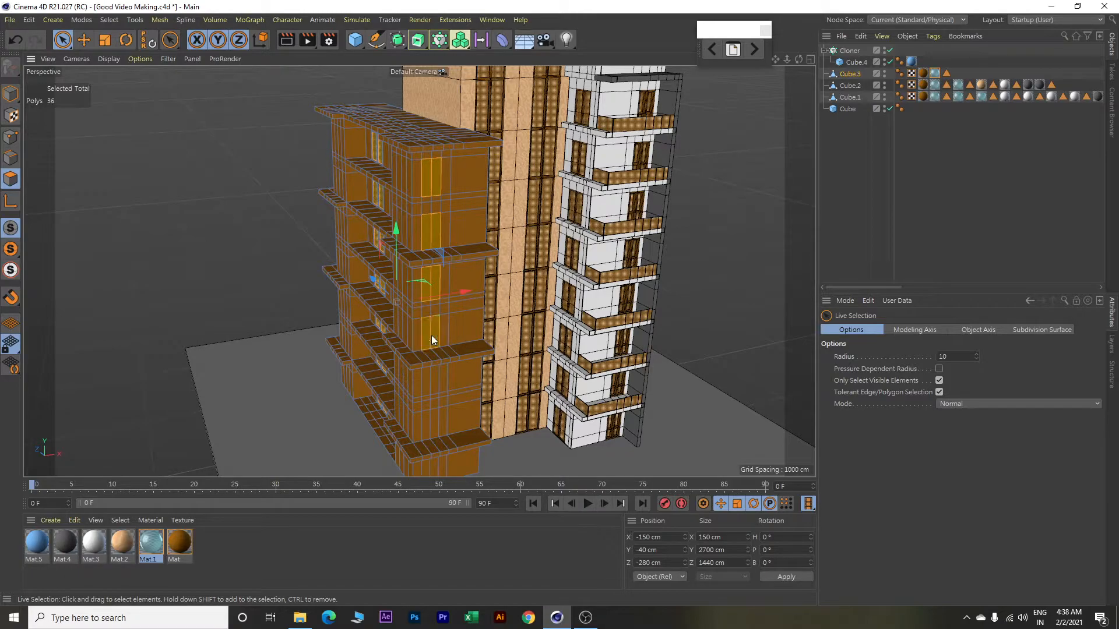
left_click(431, 384, "shift")
left_click(429, 422, "shift")
middle_click_drag(460, 362, 461, 295, "alt")
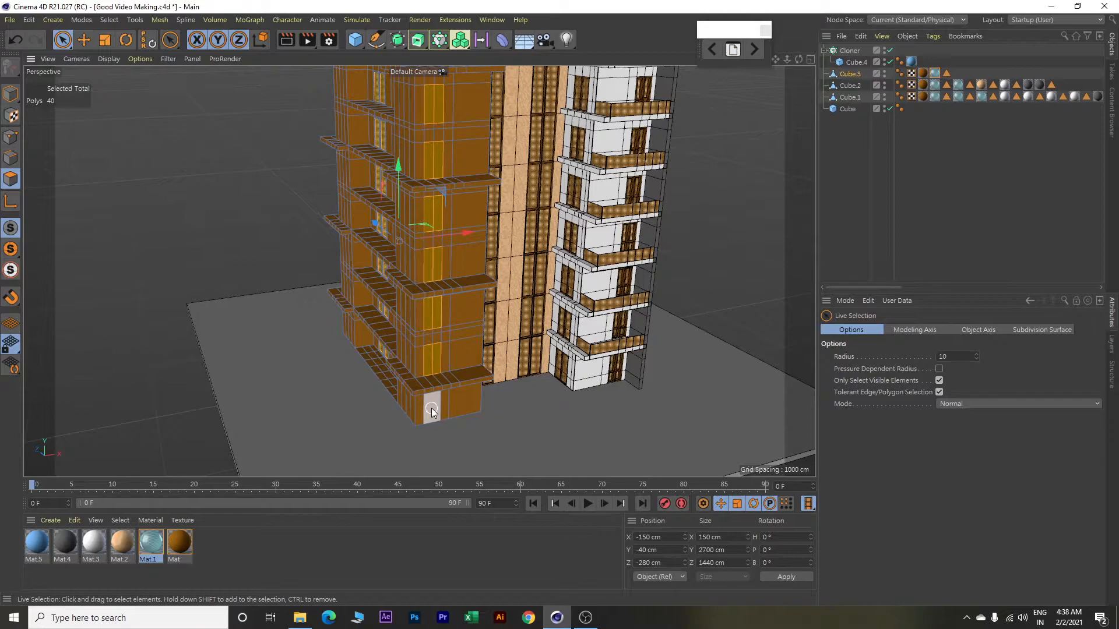
left_click(432, 411, "shift")
Add the matching window panels on all seven storeys of the block's opposite side wall to the selection.
left_click_drag(466, 308, 595, 247, "alt")
left_click(324, 350, "shift")
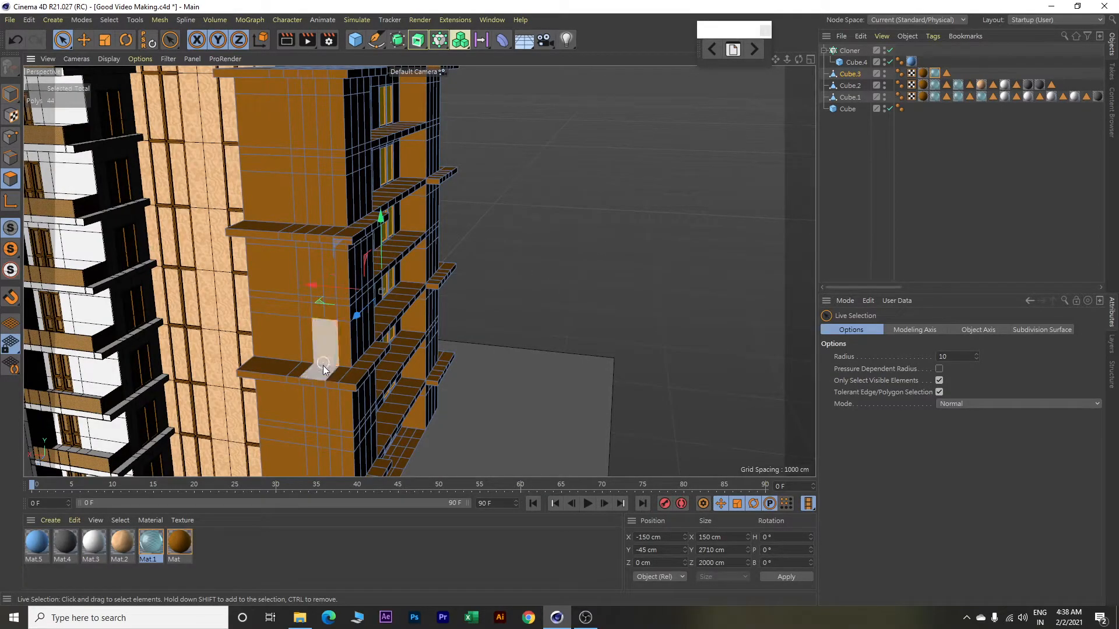
left_click(321, 277, "shift")
mouse_move(356, 316)
left_mouse_down("alt")
mouse_move(355, 382)
mouse_move(354, 315)
left_mouse_up("alt")
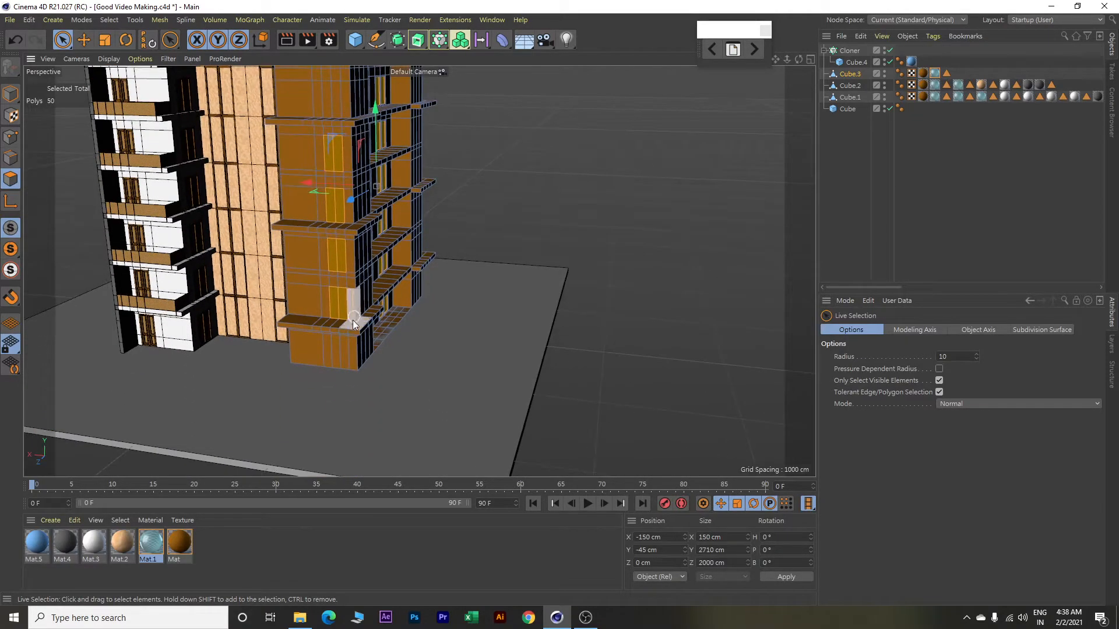
left_click(340, 349, "shift")
left_click_drag(390, 265, 429, 326, "alt")
scroll(343, 244, "up", 2)
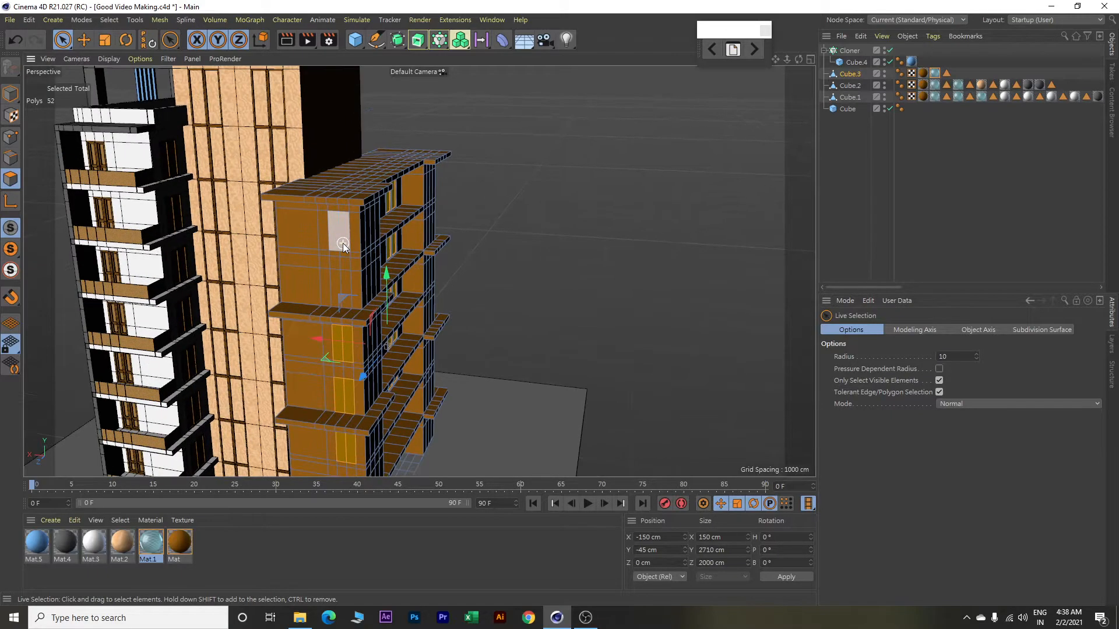
left_click(339, 231, "shift")
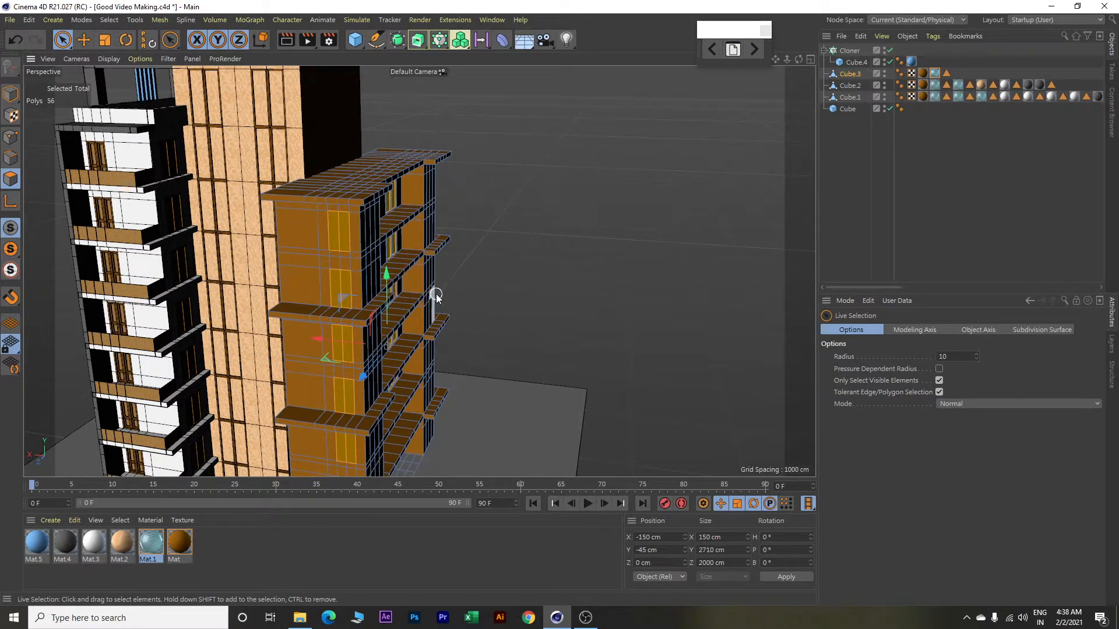
Add the two-polygon window panels on all seven storeys of the rear wall adjoining that side wall to the selection.
scroll(270, 263, "up", 3)
scroll(314, 261, "up", 2)
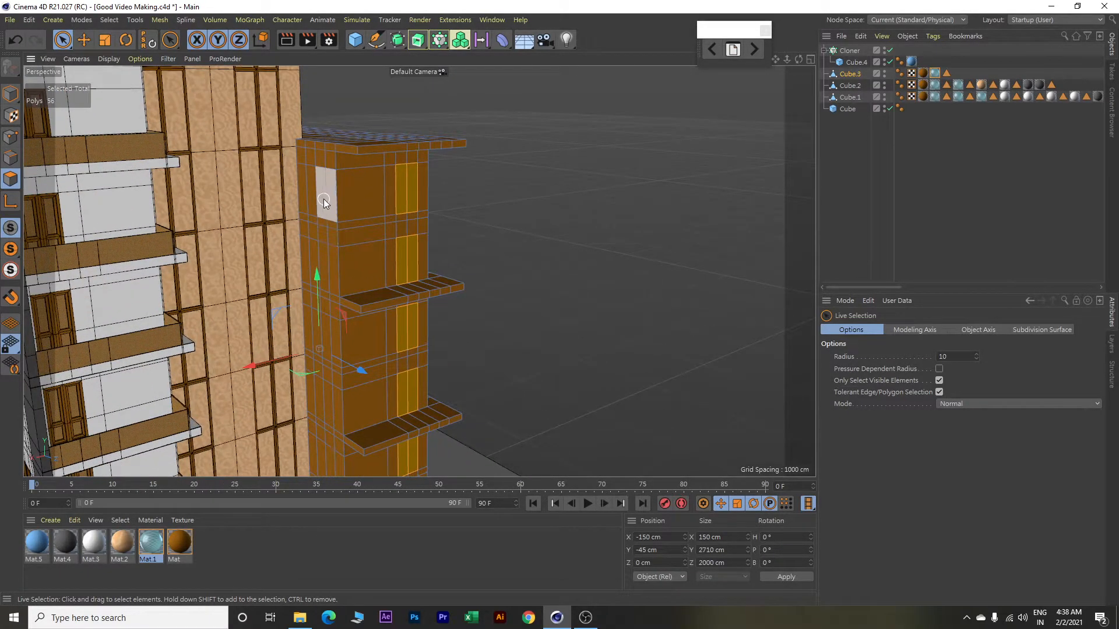
left_click(315, 192, "shift")
left_click(320, 266, "shift")
left_click(323, 331, "shift")
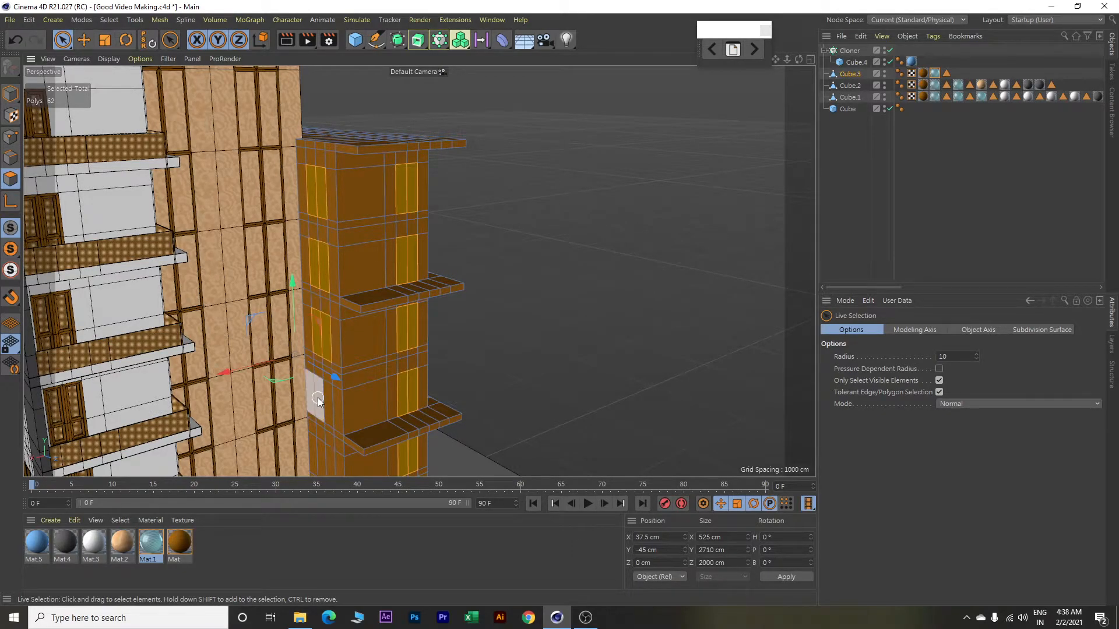
left_click(323, 398, "shift")
middle_click_drag(343, 400, 355, 273, "alt")
left_click(344, 353, "shift")
left_click(341, 411, "shift")
middle_click_drag(342, 415, 346, 324, "alt")
left_click(346, 378, "shift")
Add the matching window panels on all seven storeys at the other end of the rear wall to the selection.
scroll(528, 203, "up", 3)
left_click_drag(519, 327, 522, 344, "alt")
left_click_drag(550, 193, 320, 205, "alt")
left_click_drag(495, 202, 394, 198, "alt")
left_click(419, 200, "shift")
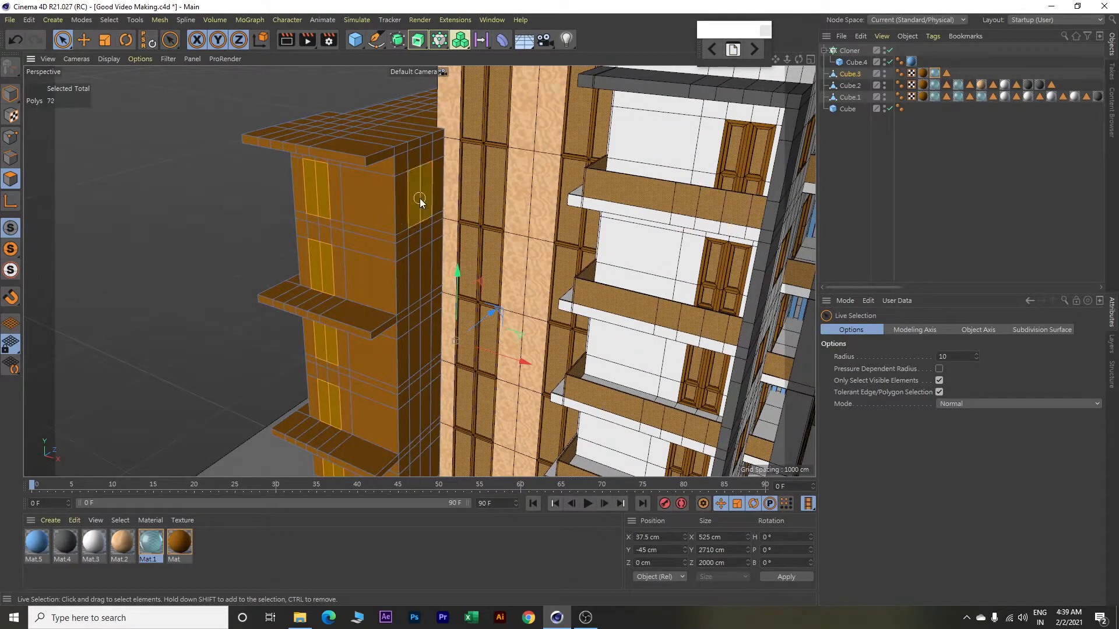
left_click(419, 271, "shift")
left_click(417, 352, "shift")
left_click(421, 409, "shift")
middle_click_drag(448, 384, 478, 188, "alt")
left_click(448, 288, "shift")
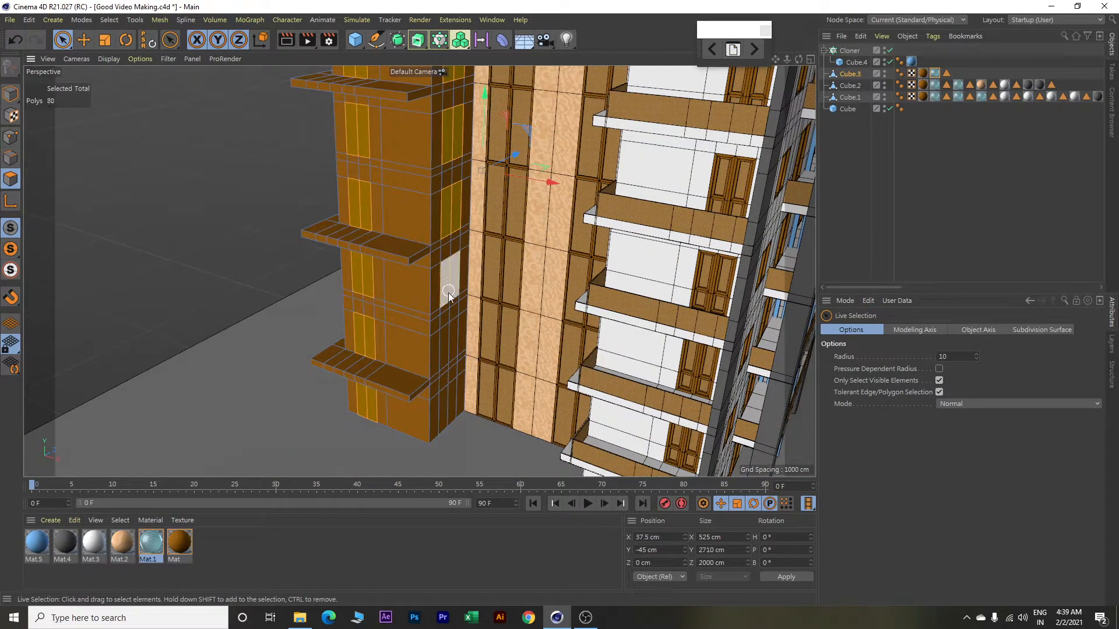
left_click(448, 341, "shift")
left_click(448, 402, "shift")
Inset all selected window panels individually by 10 cm with Extrude Inner.
scroll(448, 402, "up", 5)
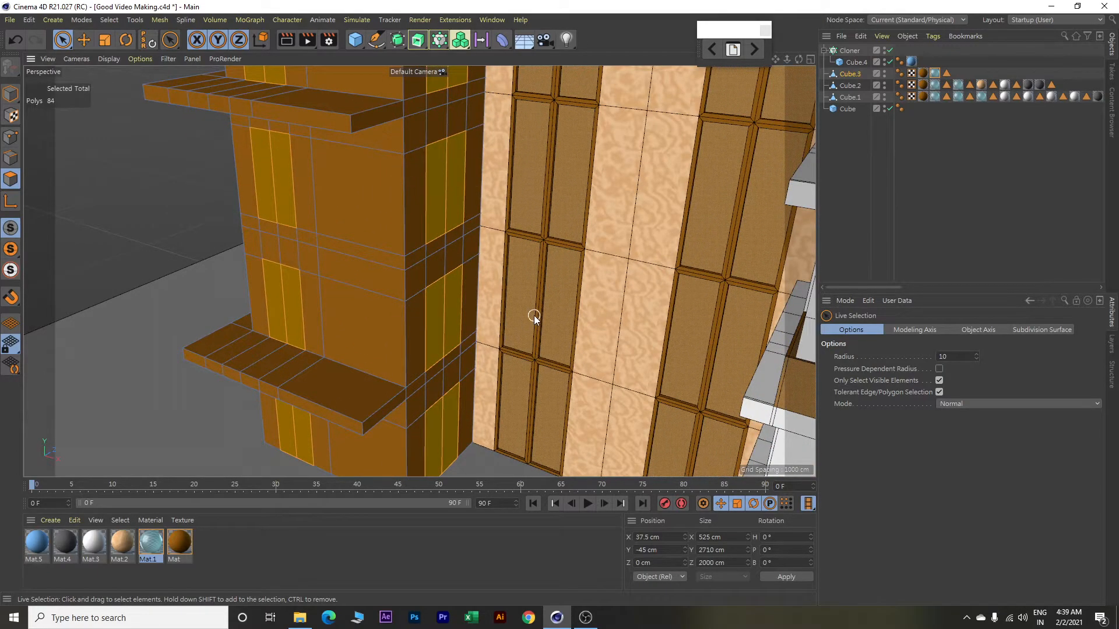
key("i")
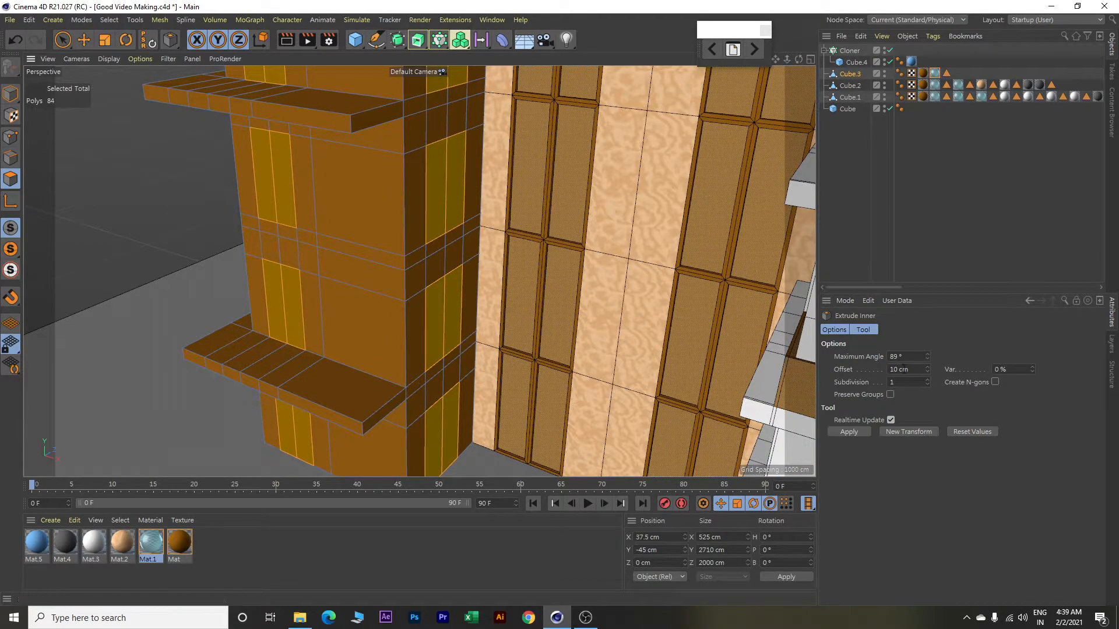
left_click(904, 432)
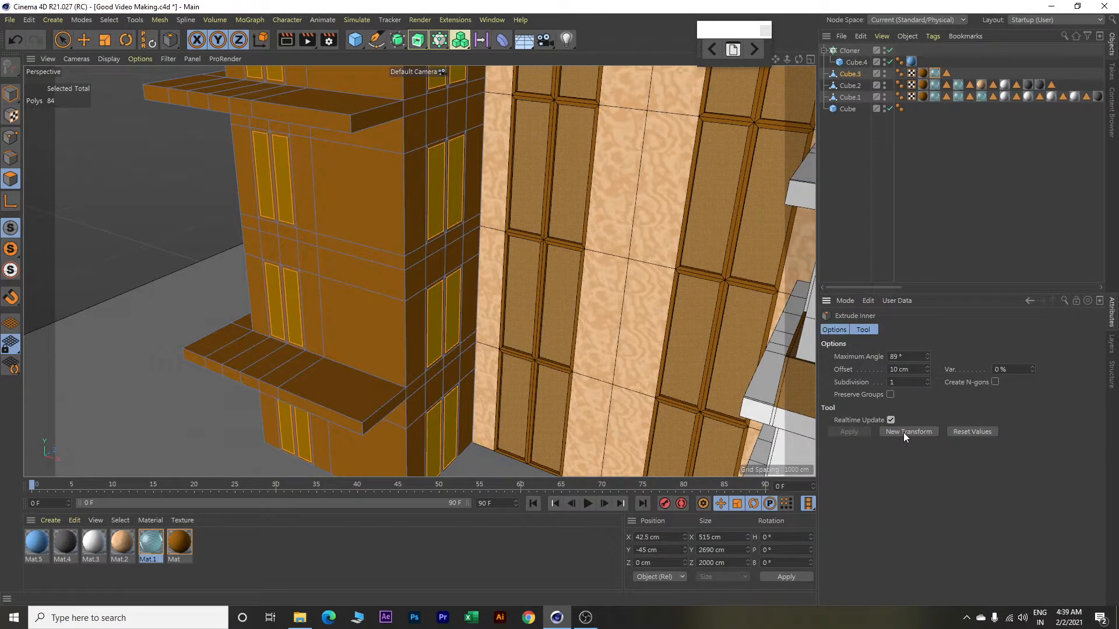
Extrude the selected inset window panes of Cube.3 by -10 cm, assign the Mat.1 material to them, and deselect them.
key("d")
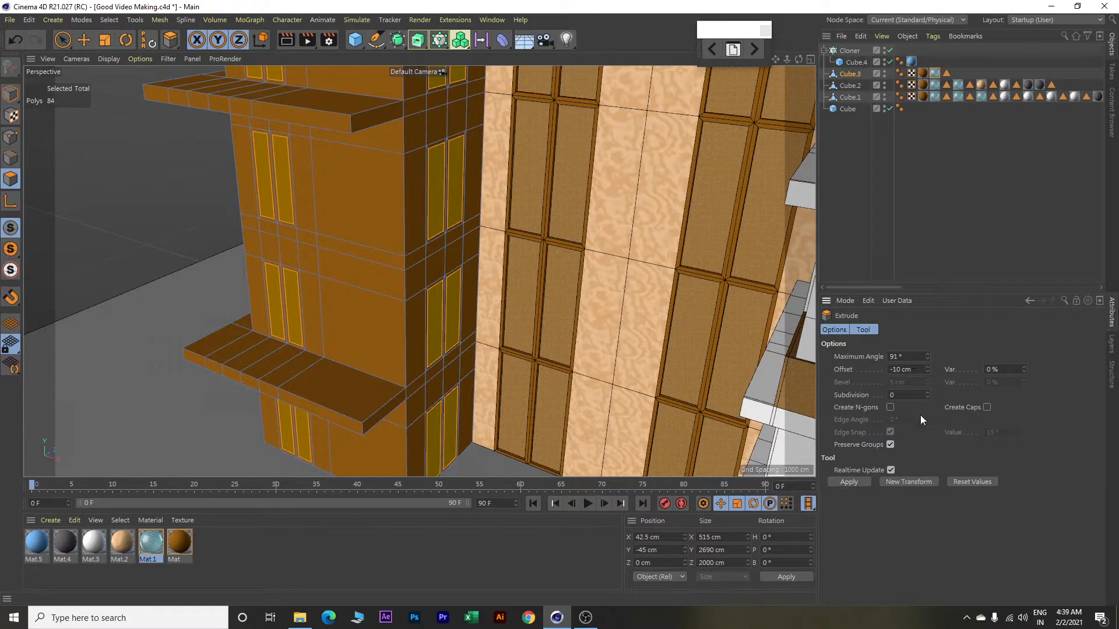
left_click(914, 481)
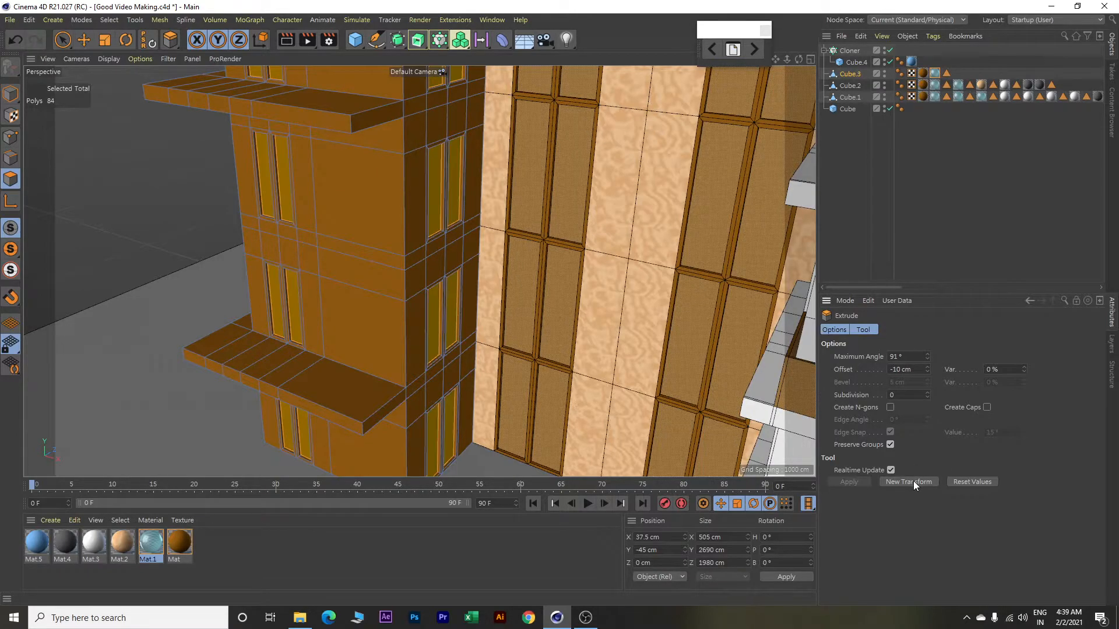
right_click(153, 546)
left_click(191, 371)
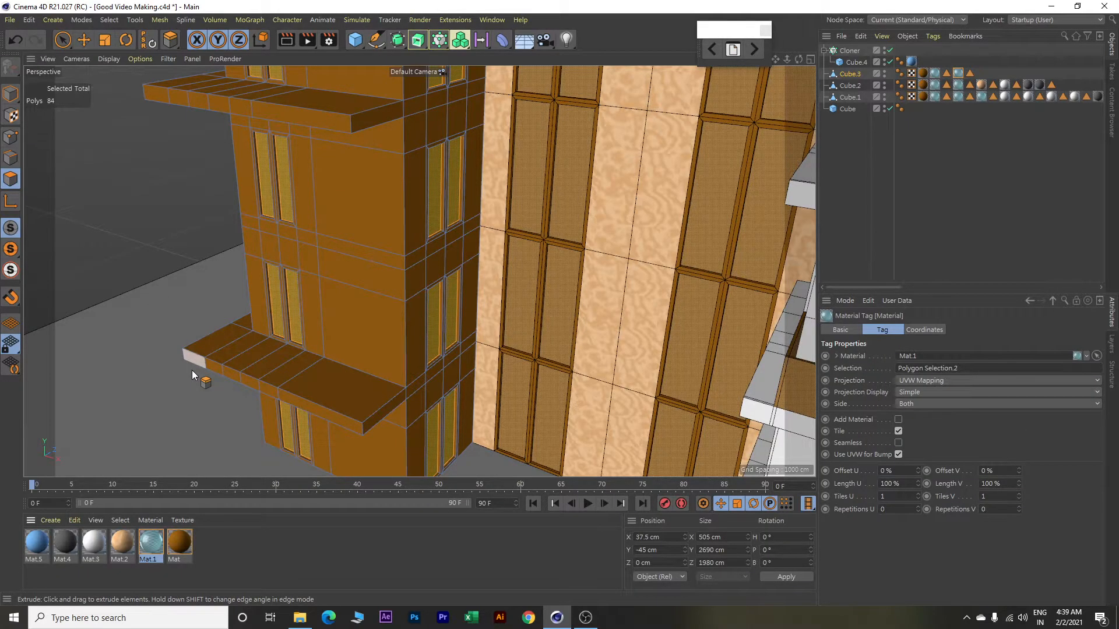
scroll(195, 367, "down", 3)
left_click_drag(182, 274, 480, 300, "alt")
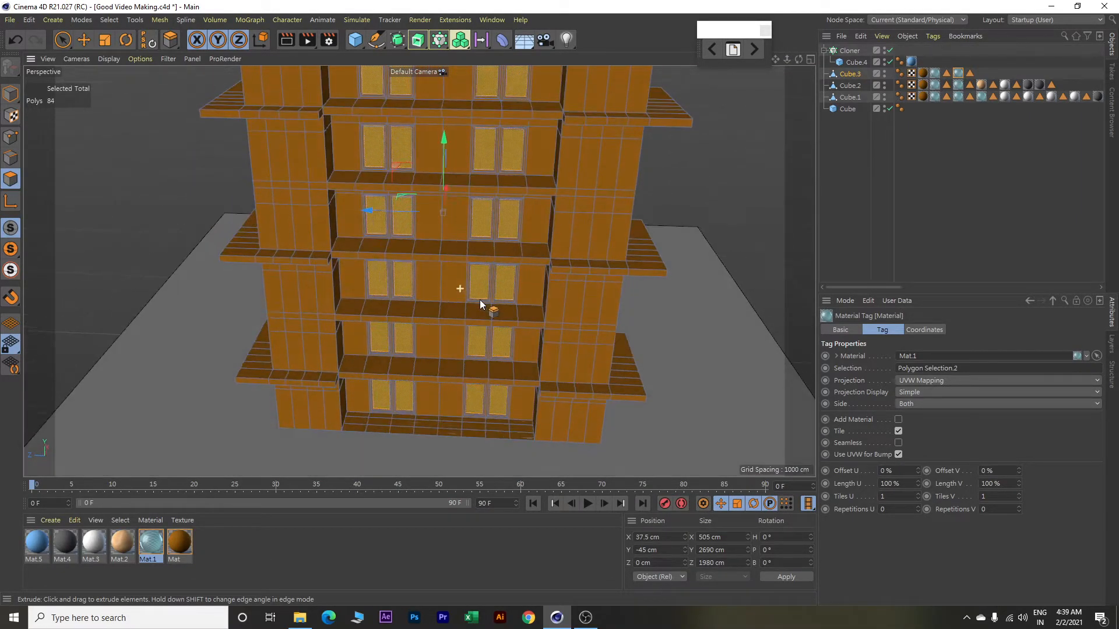
key("e")
left_click(171, 171)
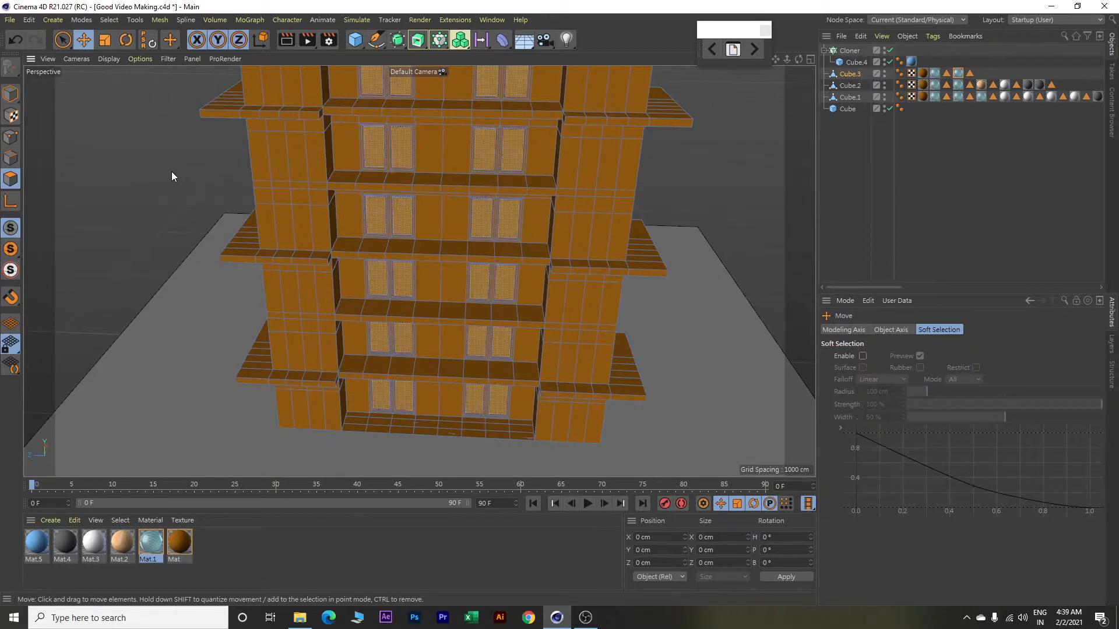
Cut a horizontal loop at 33.333% offset through the corner columns on each floor of Cube.3, using a Quantize Step of 2.
scroll(333, 264, "down", 1)
left_click_drag(419, 250, 445, 243, "alt")
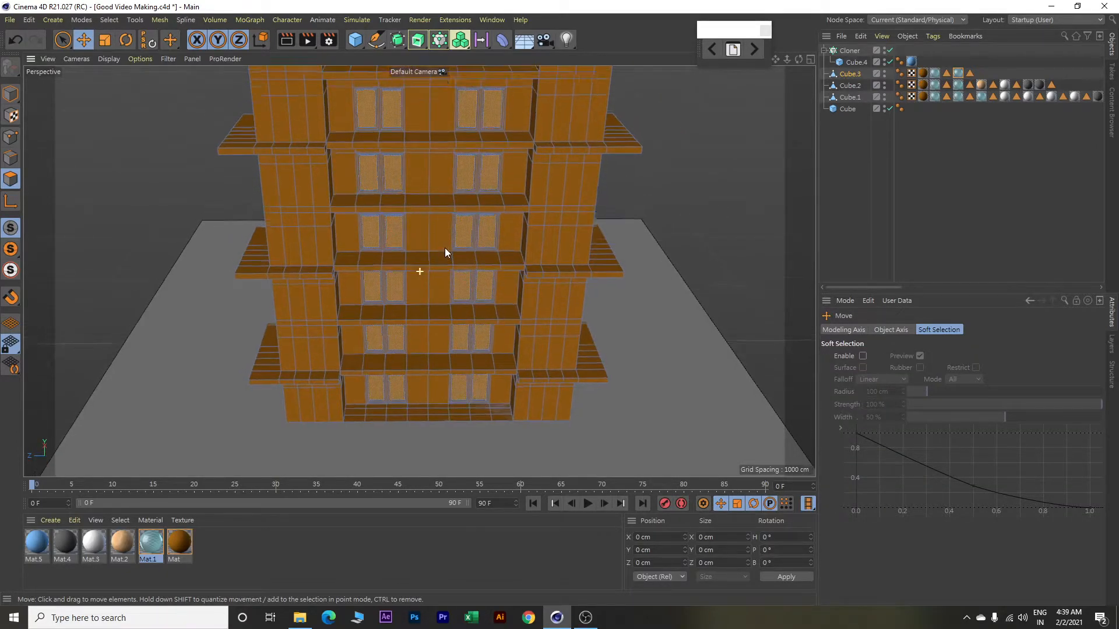
middle_click_drag(445, 243, 447, 336, "alt")
scroll(458, 319, "down", 1)
left_click_drag(460, 318, 460, 293, "alt")
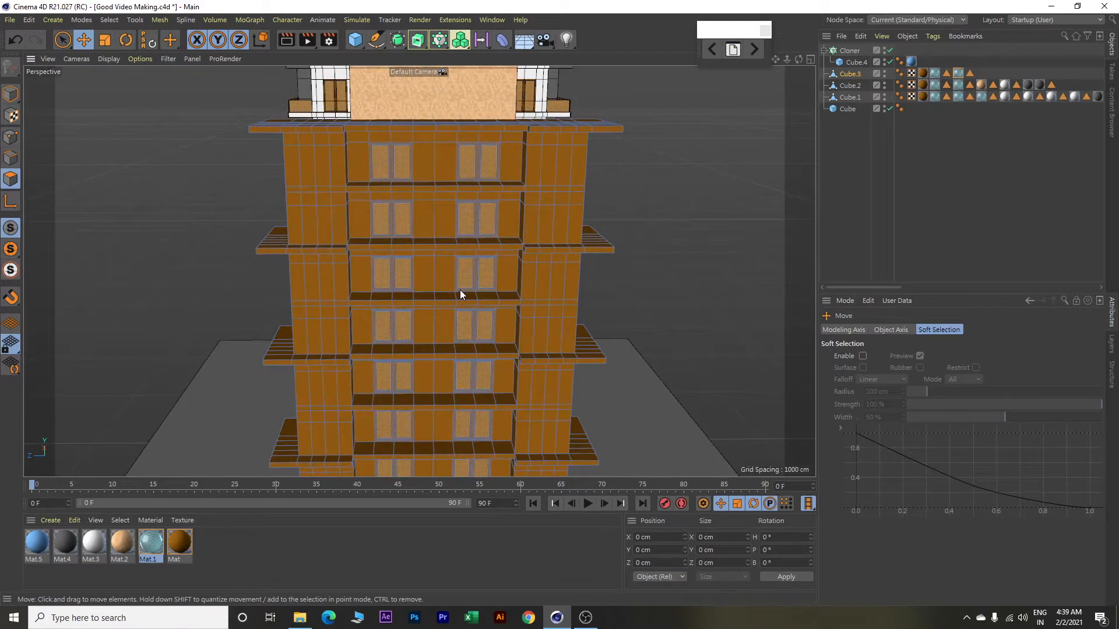
right_click(680, 128)
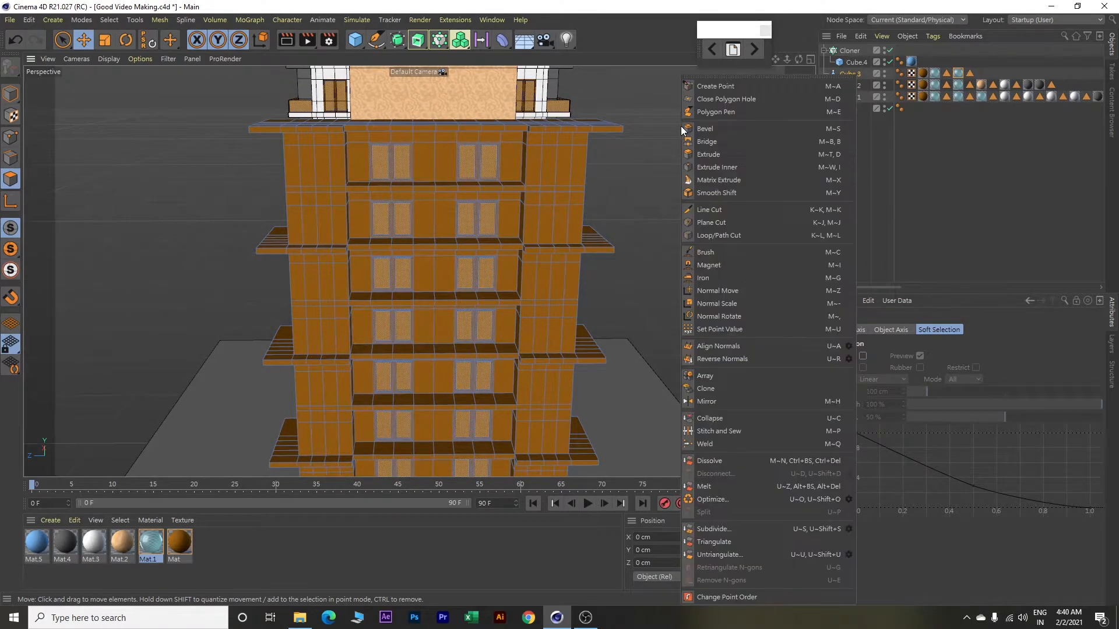
left_click(725, 241)
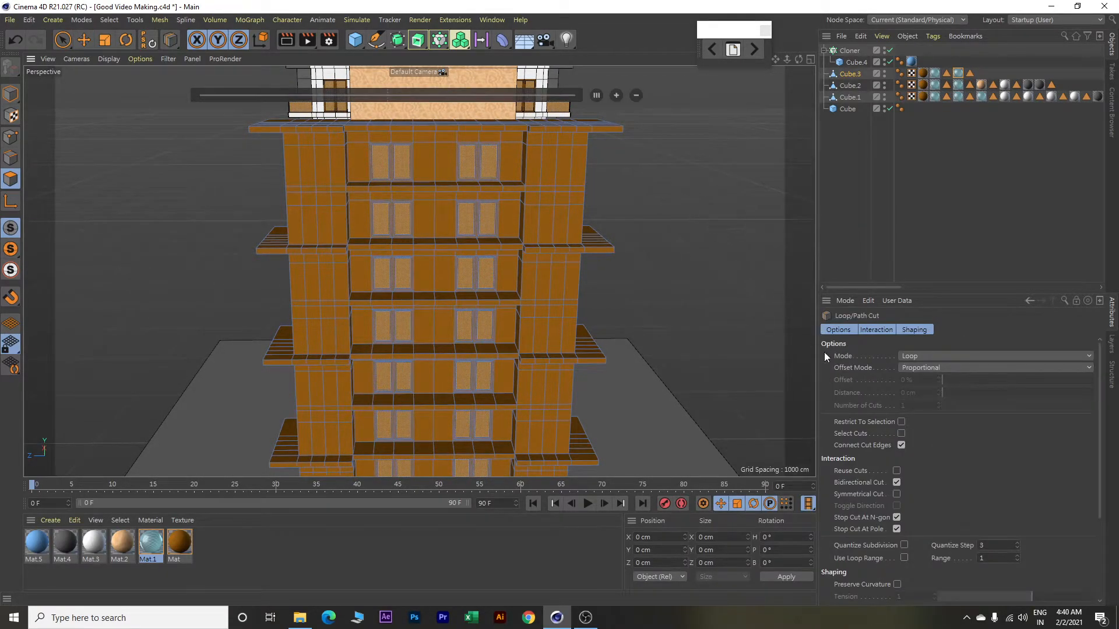
left_click(1017, 549)
left_click(333, 174)
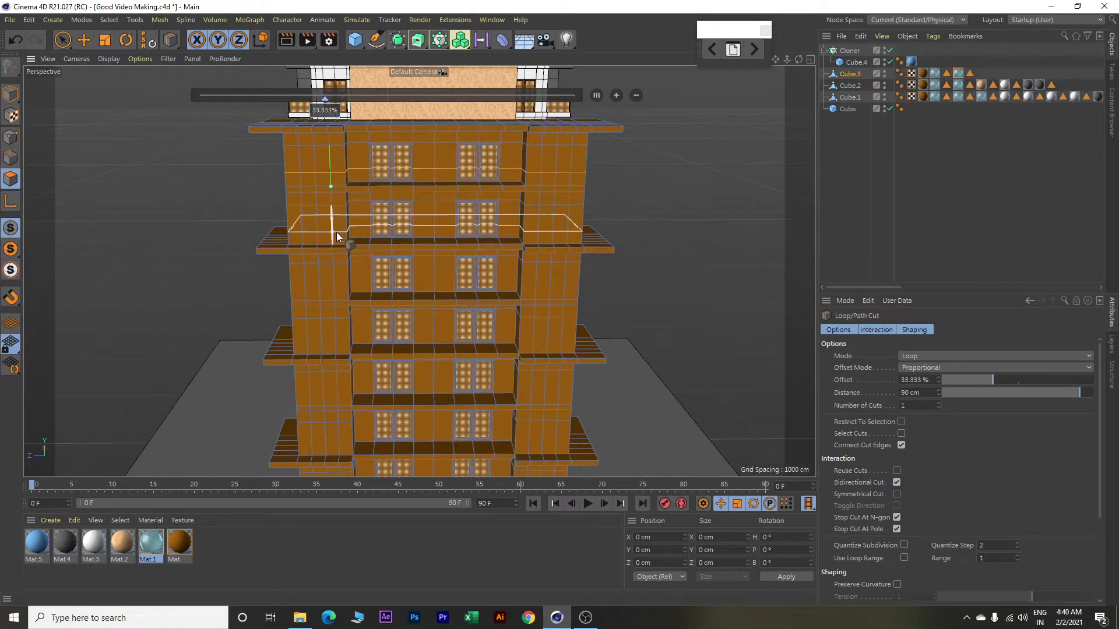
left_click(336, 287)
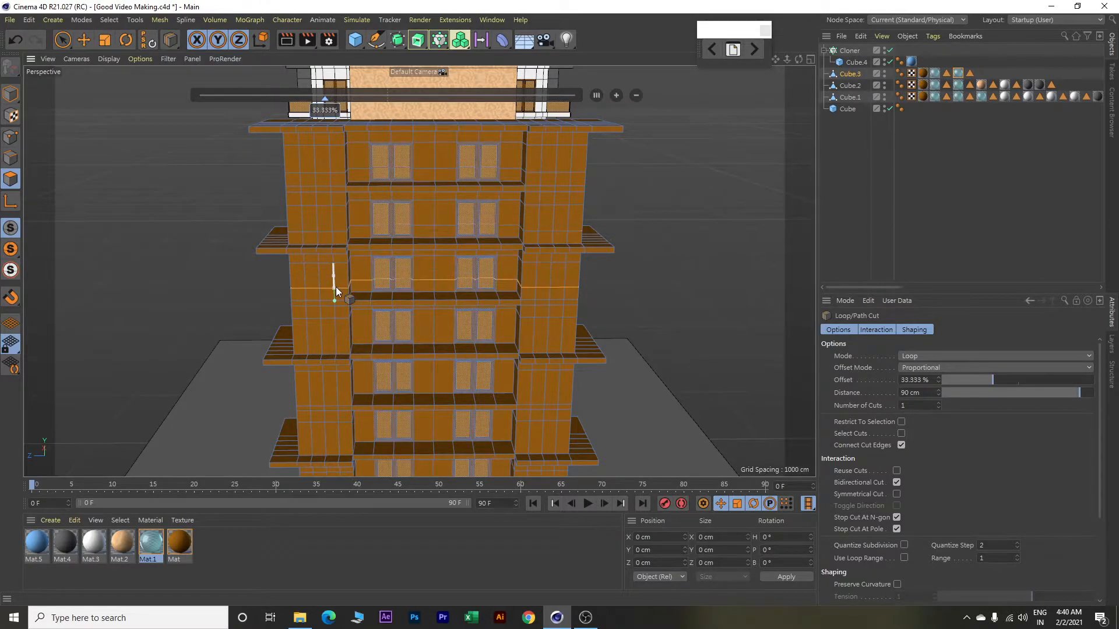
left_click(339, 344)
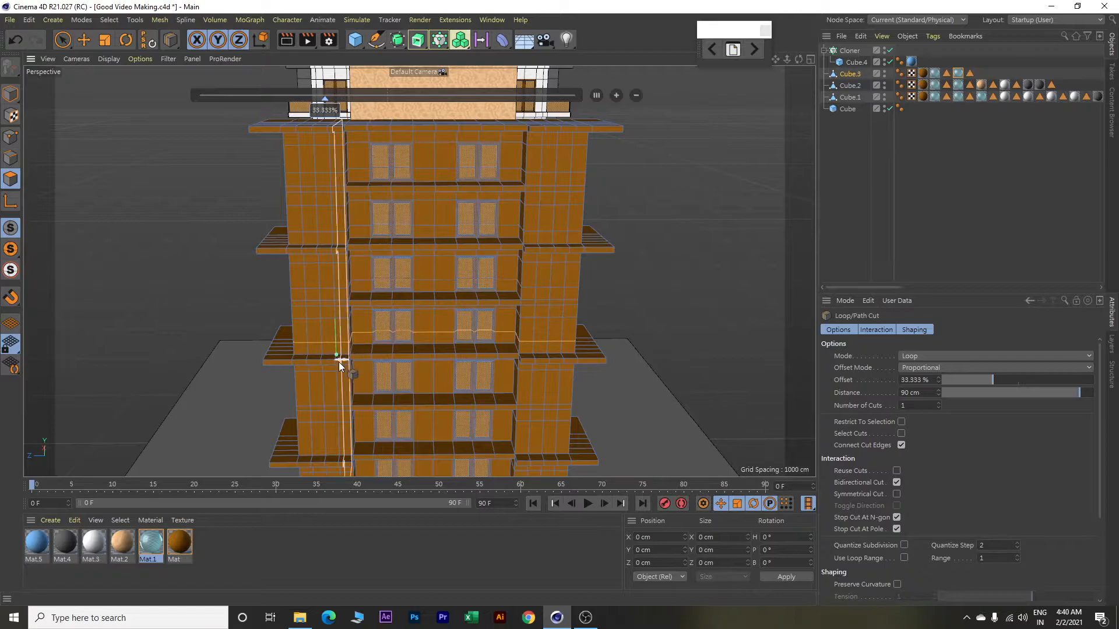
left_click(335, 397)
left_click(340, 446)
middle_click_drag(405, 407, 421, 290, "alt")
left_click(359, 383)
middle_click_drag(688, 260, 663, 376, "alt")
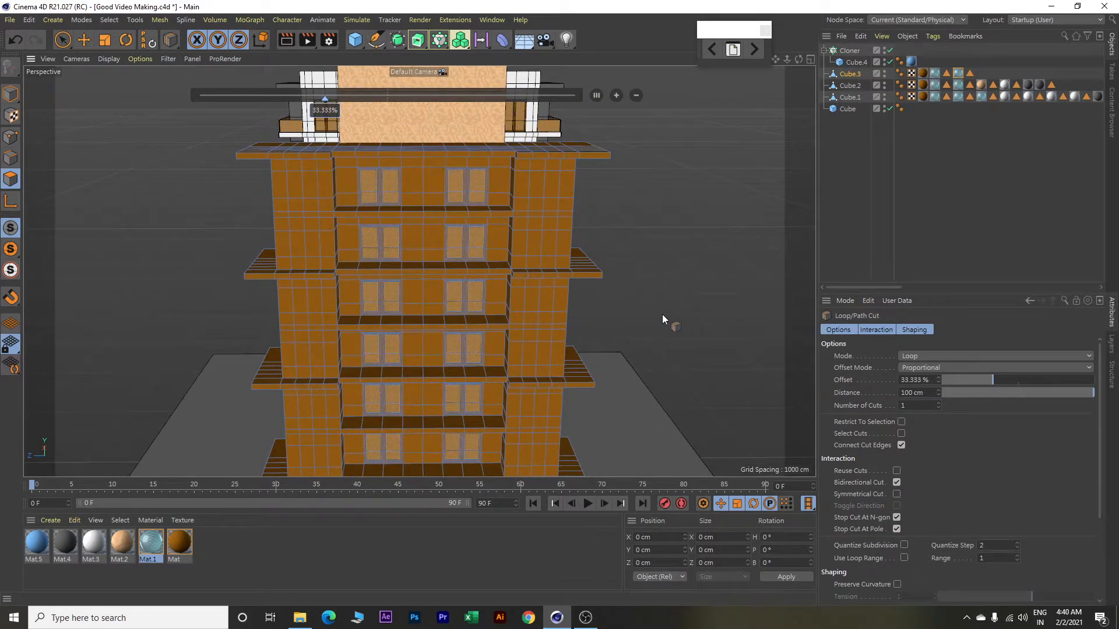
Select the paired window polygons on the upper six floors of the front facade's right column.
key("space")
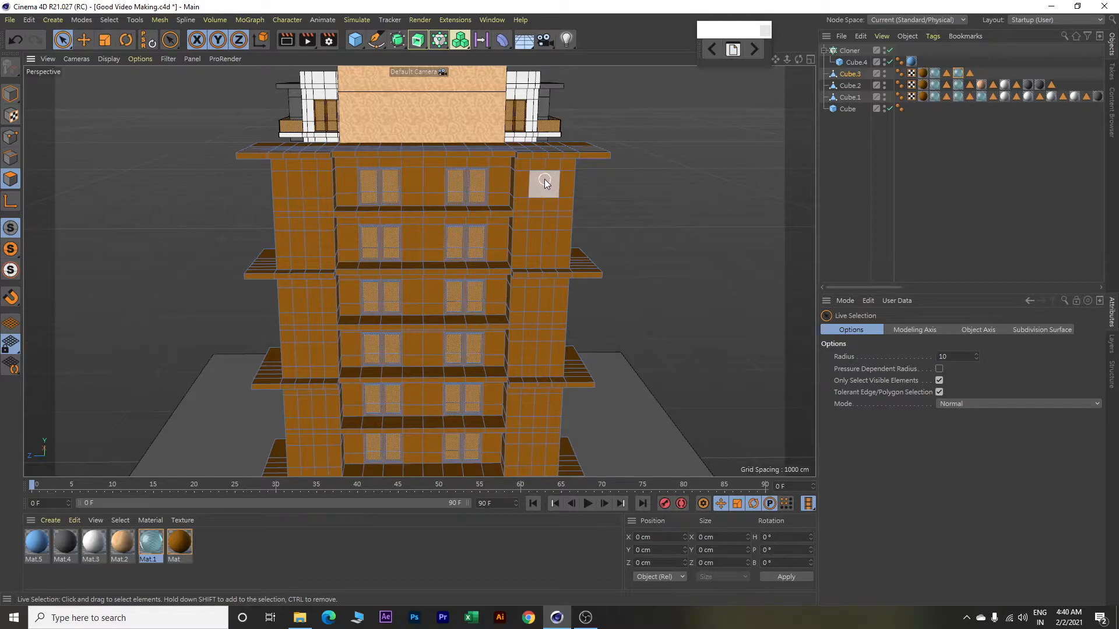
left_click(544, 182)
left_click_drag(544, 249, 541, 319, "shift")
left_click_drag(541, 365, 535, 355, "shift")
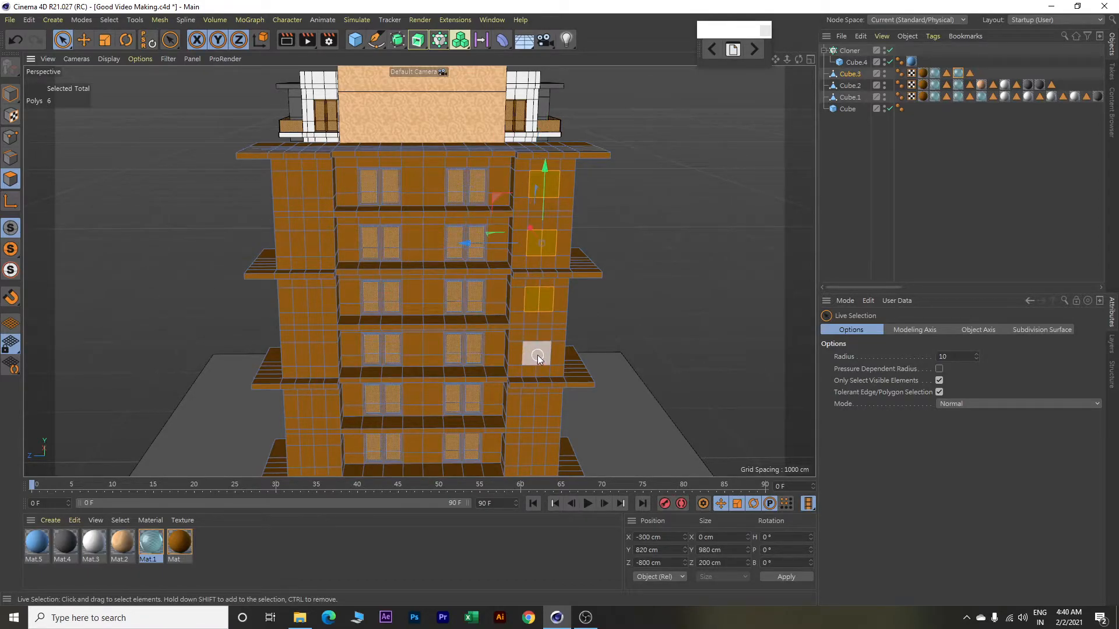
left_click_drag(537, 396, 535, 420, "shift")
left_click(530, 456, "shift")
Add the paired window polygons of the facade's left column and those on the lowest floor of both columns to the selection.
left_click(313, 462, "shift")
left_click(312, 407, "shift")
left_click(310, 358, "shift")
left_click(306, 300, "shift")
left_click(303, 185, "shift")
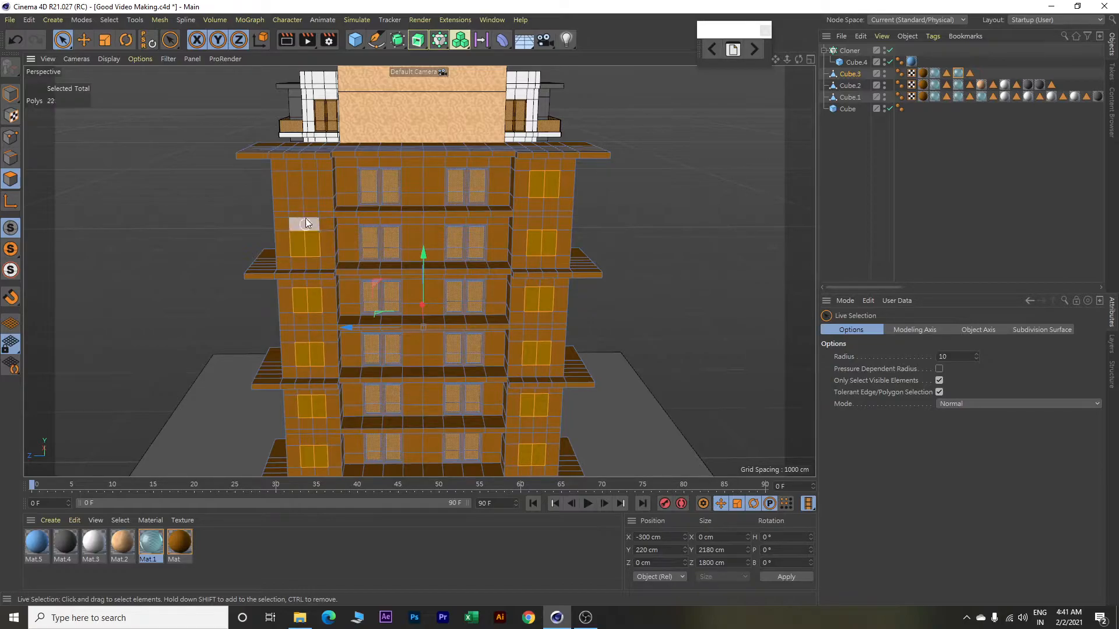
scroll(408, 280, "down", 3)
middle_click_drag(432, 293, 431, 280, "alt")
left_click(330, 418, "shift")
left_click(521, 418, "shift")
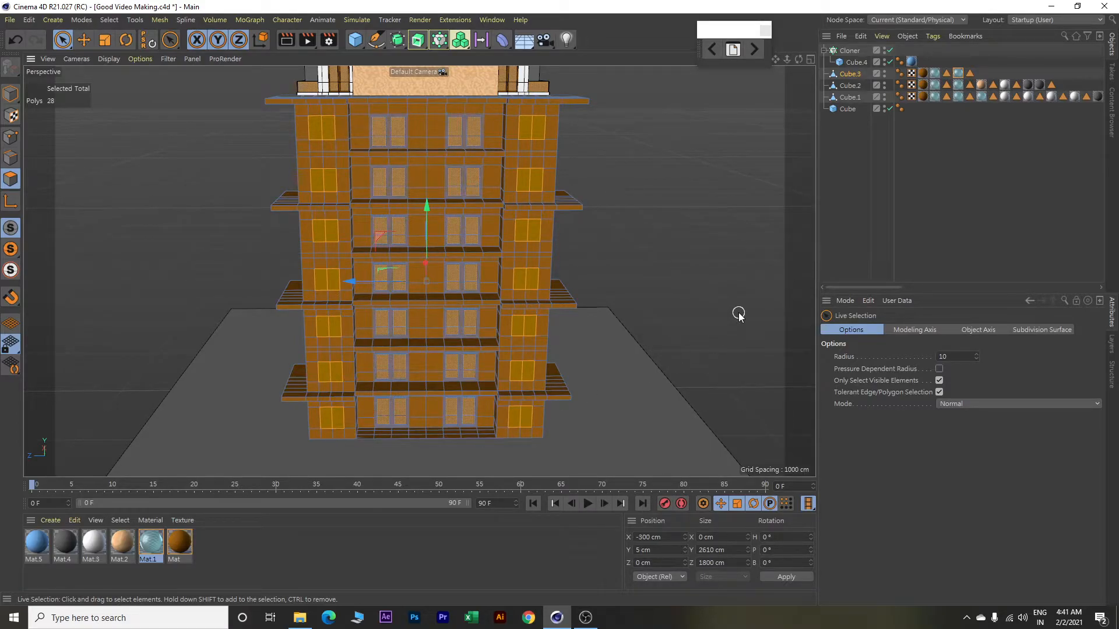
Inset each selected column window polygon by 10 cm and extrude the resulting panes by -10 cm.
key("i")
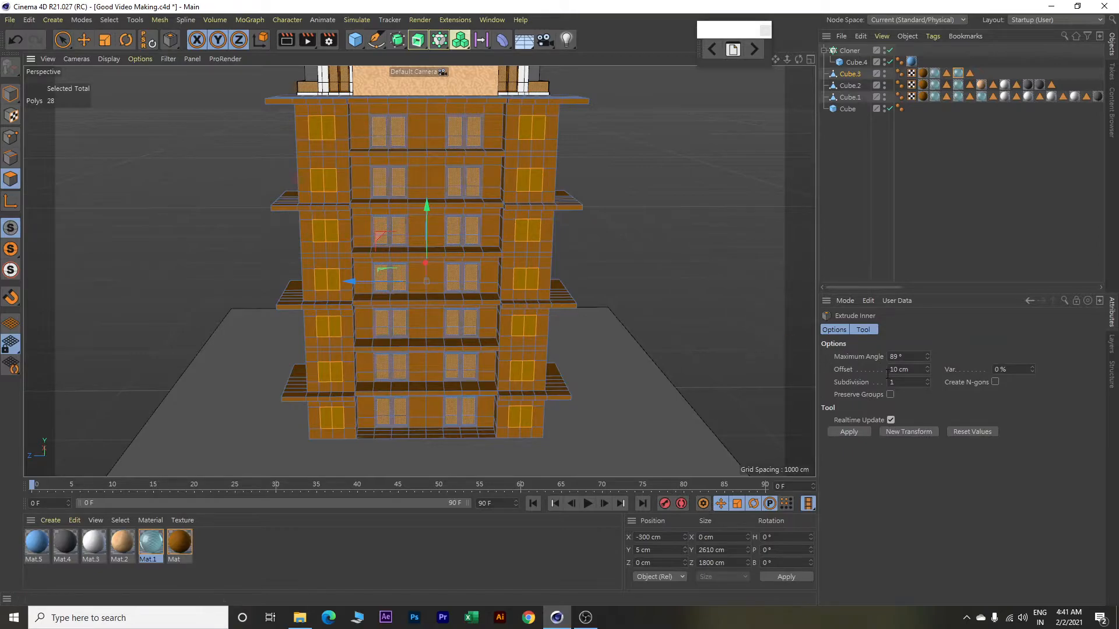
left_click(904, 433)
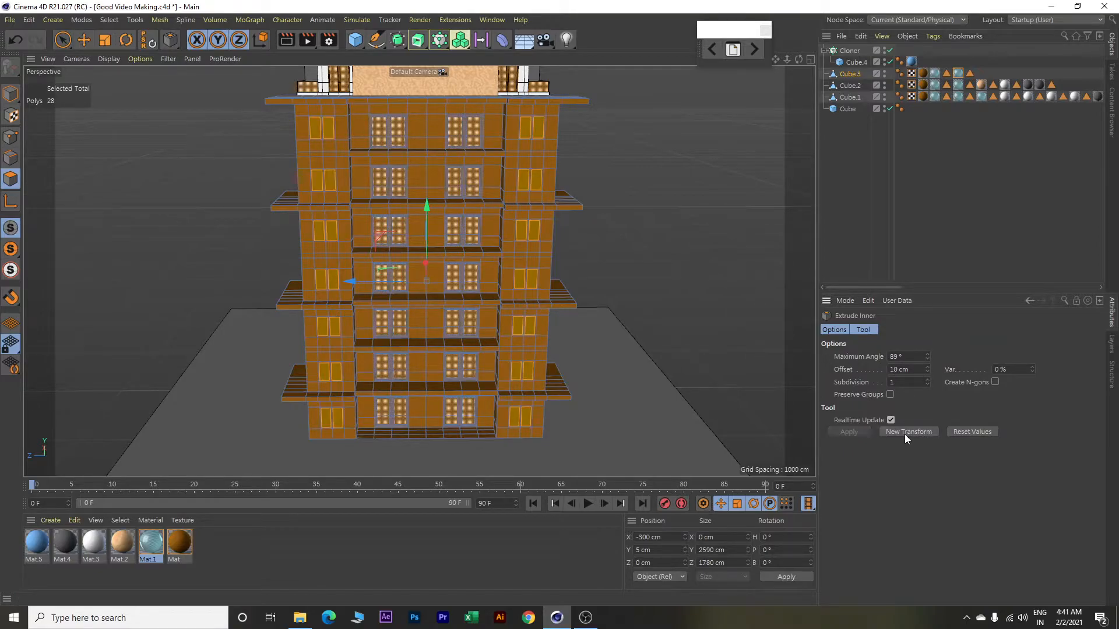
key("d")
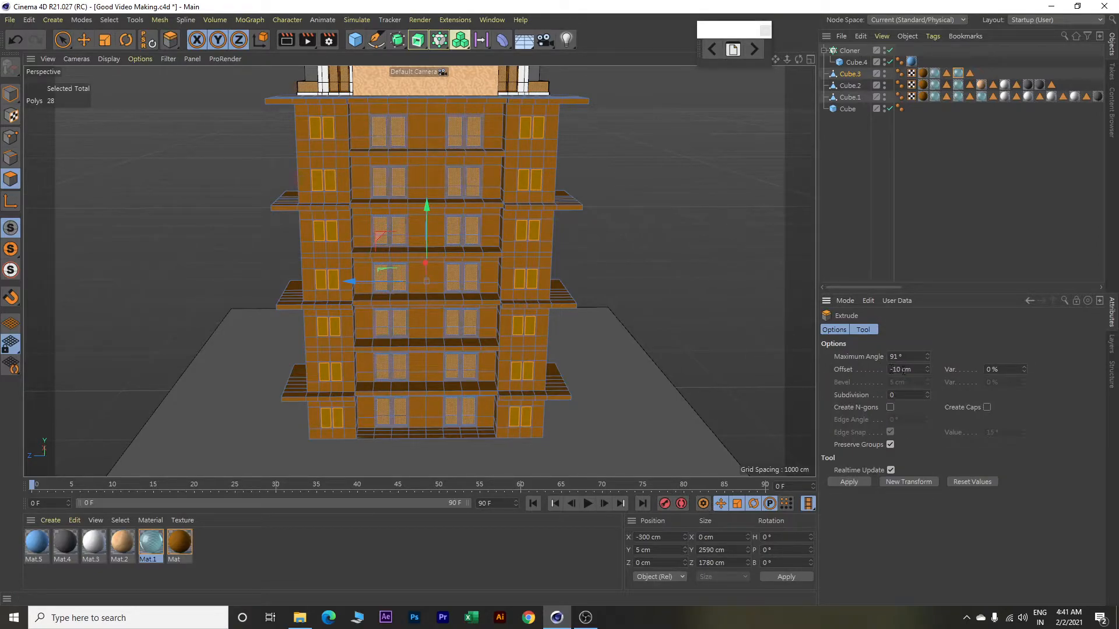
left_click(900, 481)
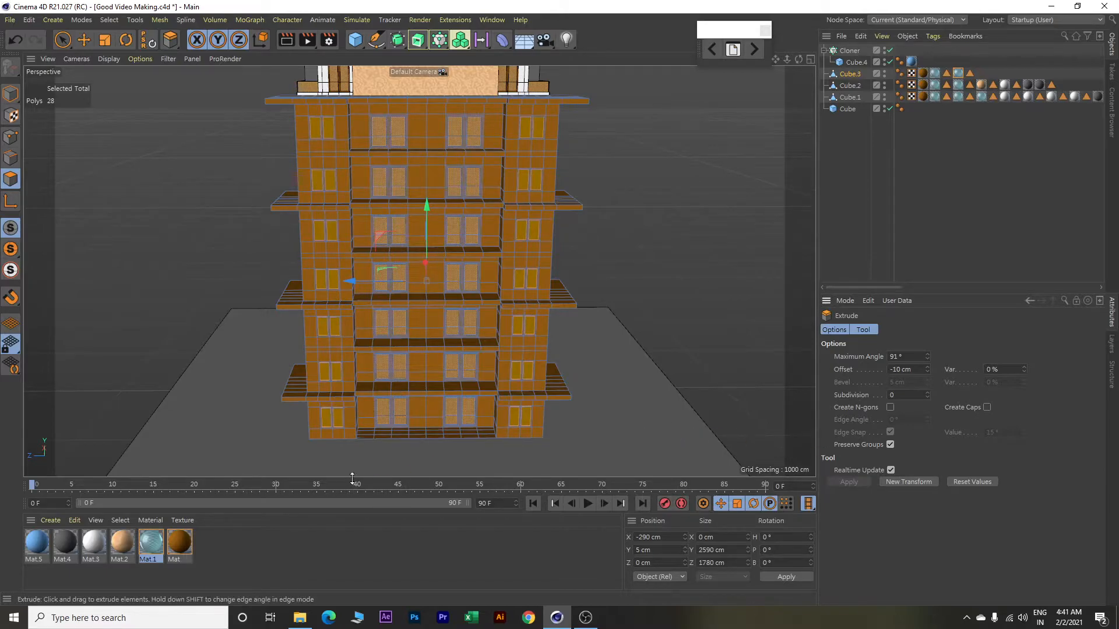
Assign the Mat.1 material to the recessed window panes of the two columns.
right_click(147, 541)
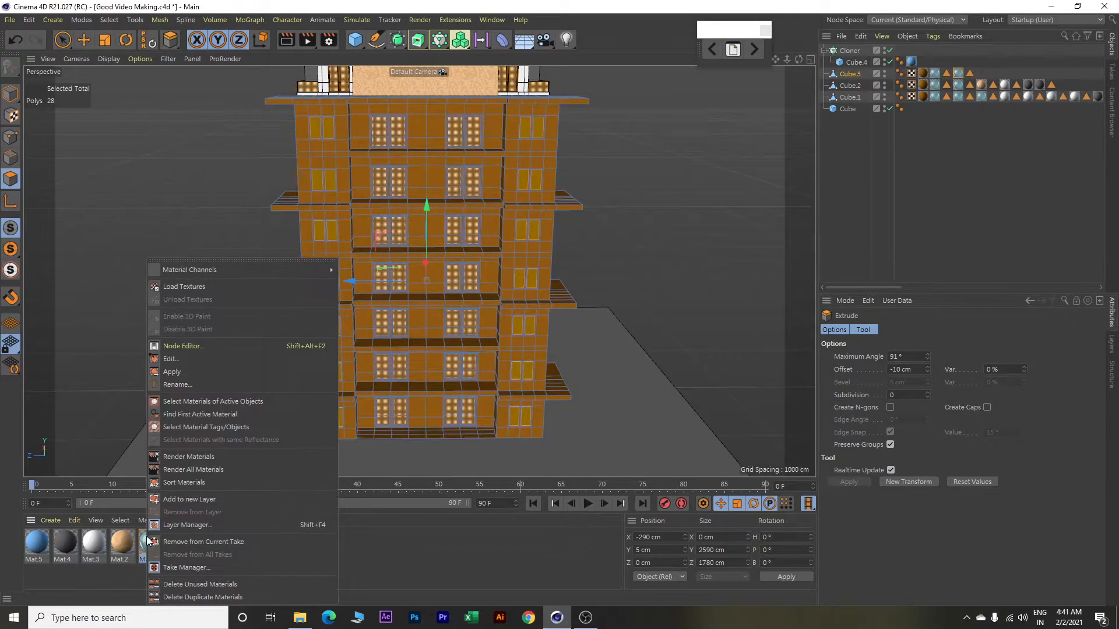
left_click(188, 371)
scroll(583, 306, "up", 8)
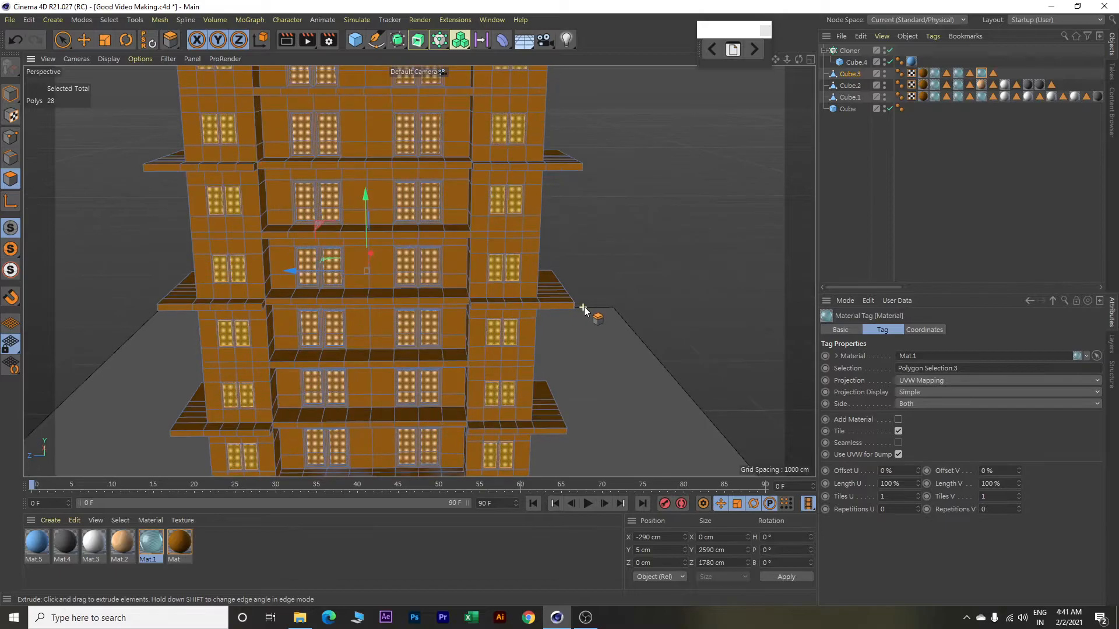
scroll(715, 344, "down", 6)
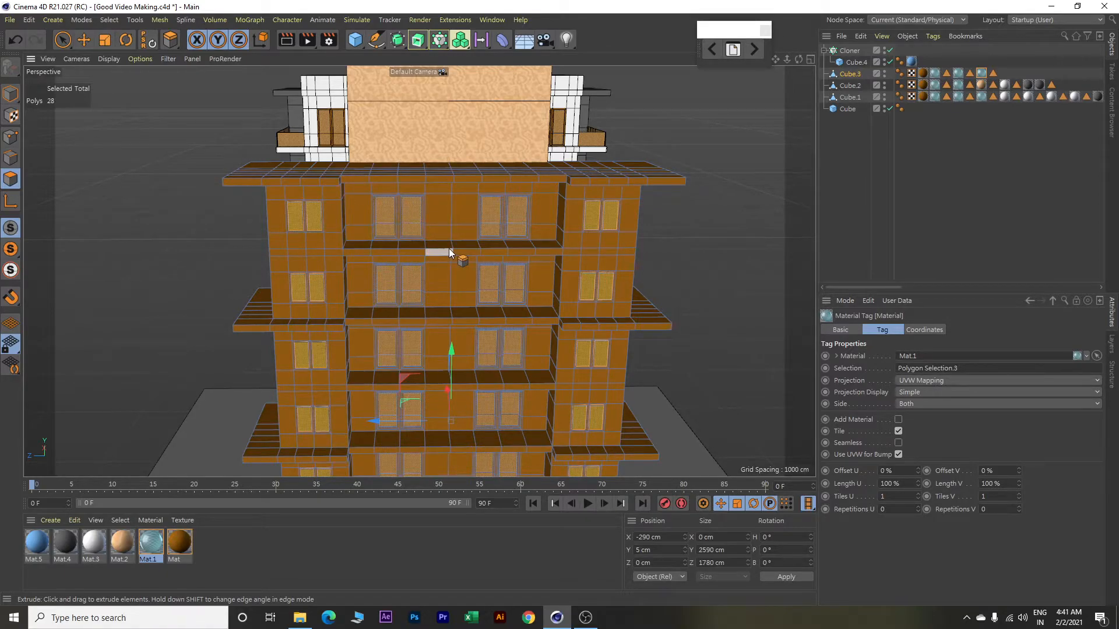
left_click(110, 20)
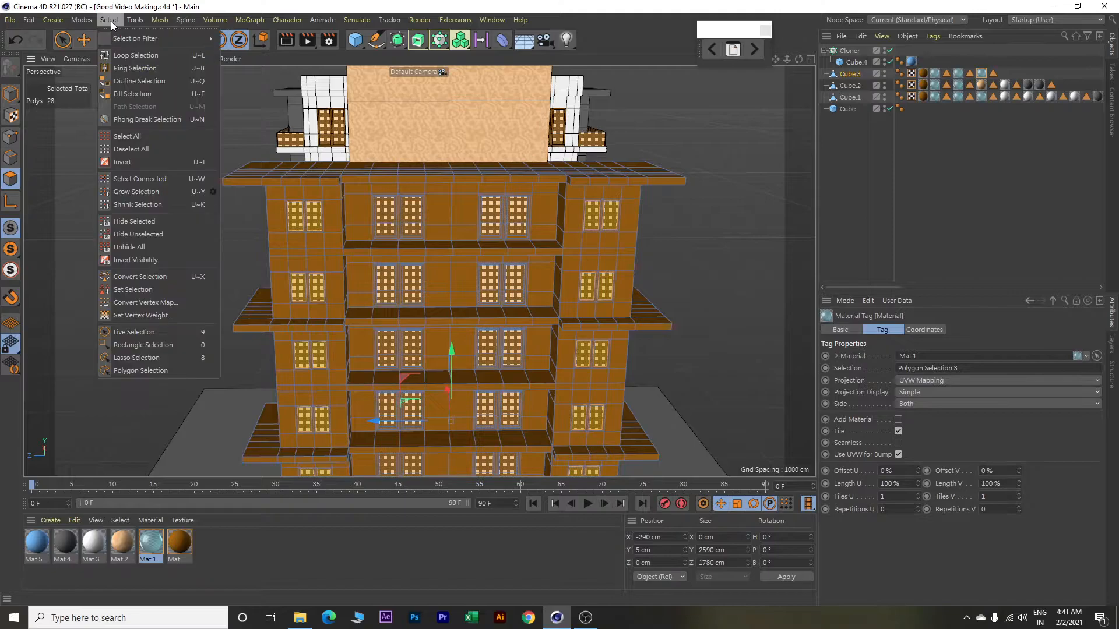
left_click(129, 56)
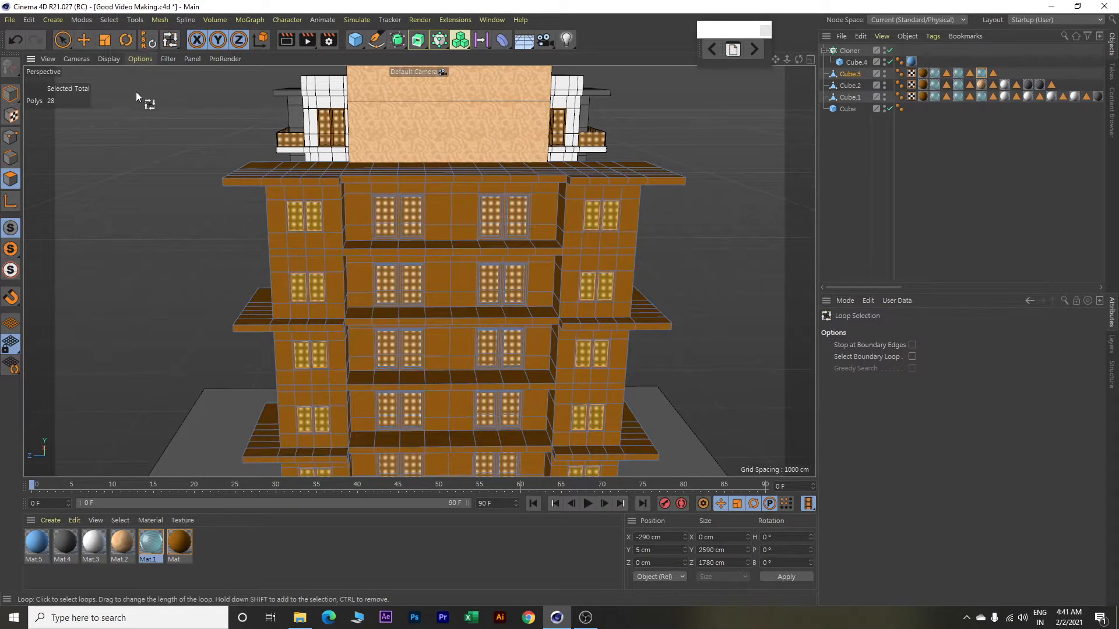
key("e")
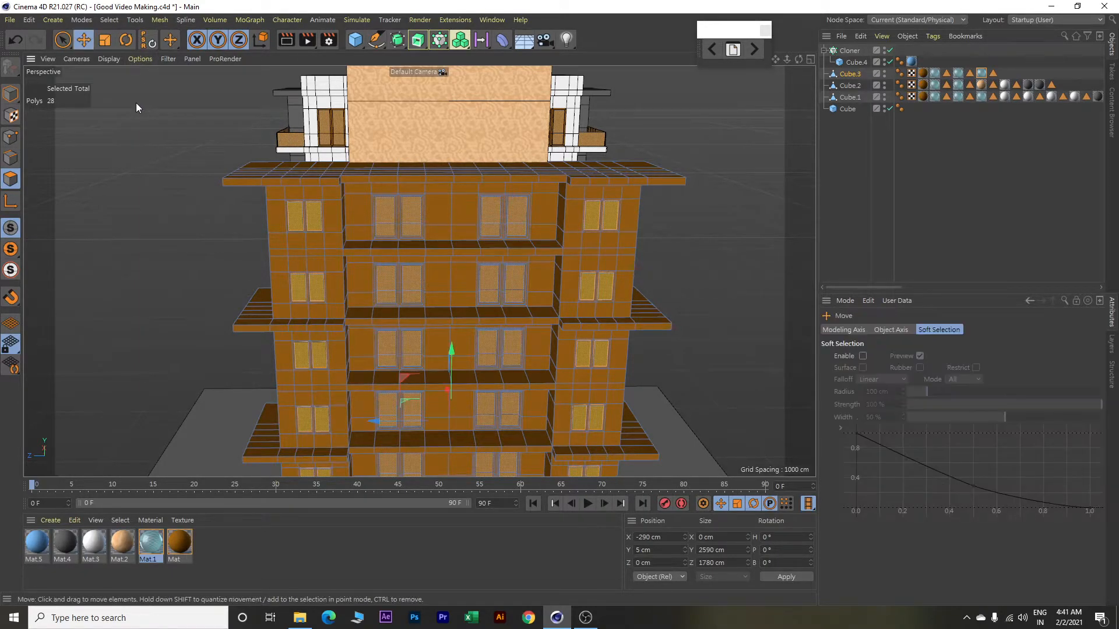
Clear the selection and loop-select the central wall strips between the windows plus the strips at the left column's inner corner.
key("ctrl+shift+a")
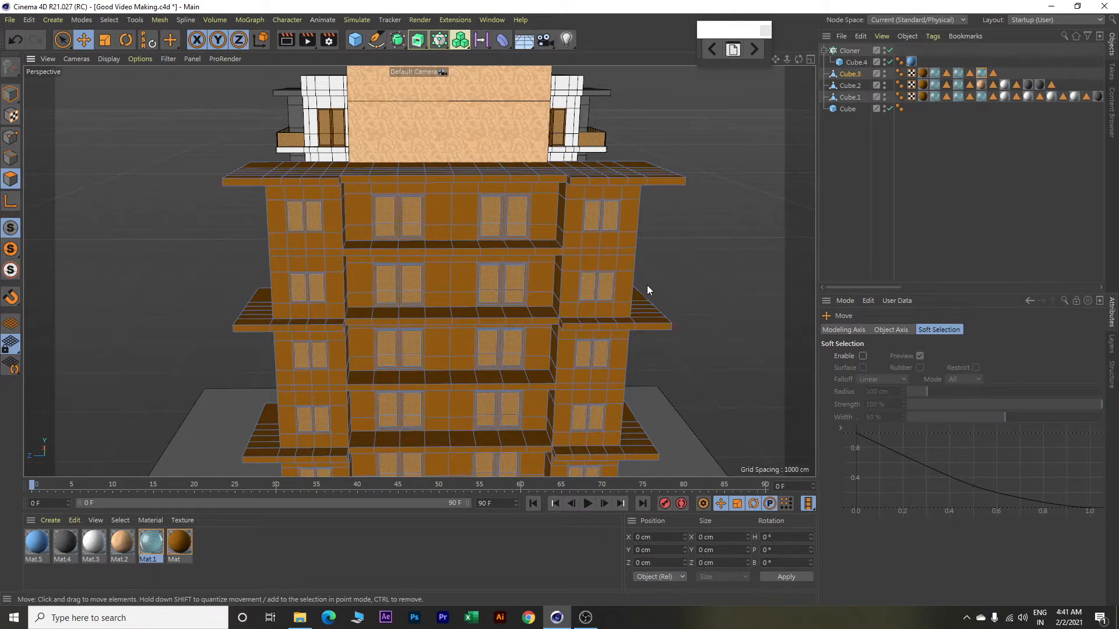
left_click(117, 20)
left_click(135, 55)
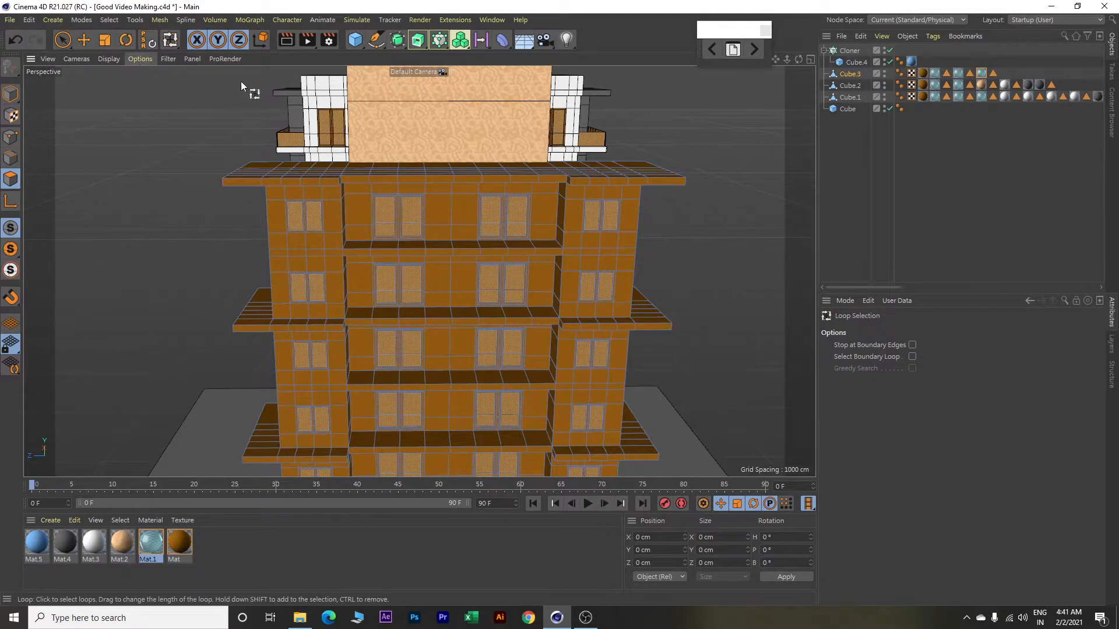
mouse_move(464, 184)
left_mouse_down("alt")
mouse_move(460, 209)
mouse_move(460, 186)
left_mouse_up("alt")
left_click(465, 179)
left_click(444, 177, "shift")
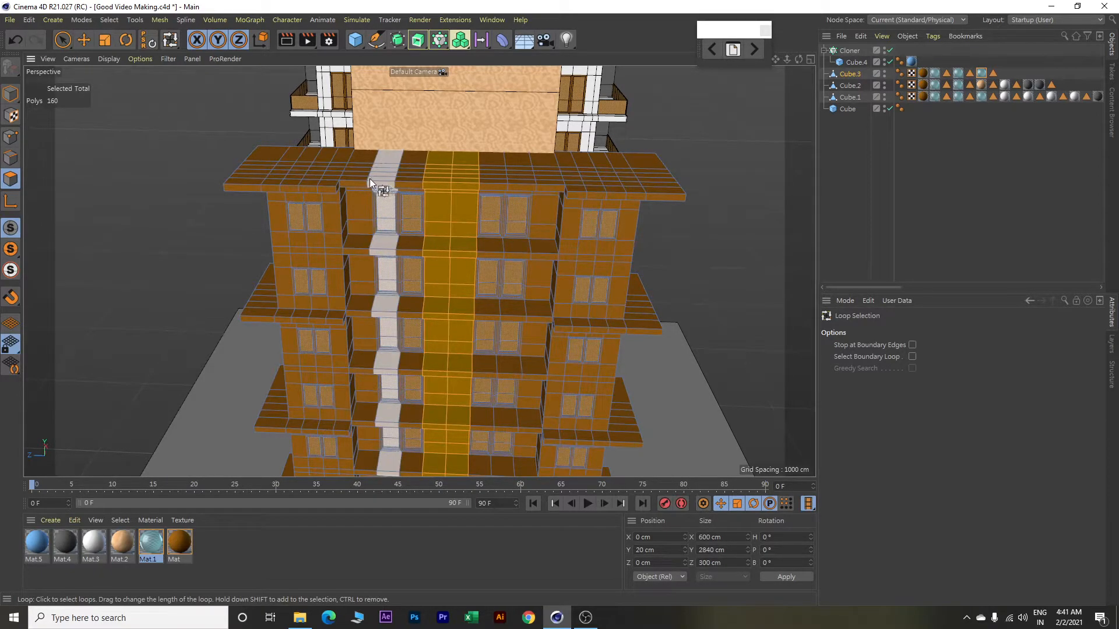
left_click(348, 174, "shift")
left_click(337, 174, "shift")
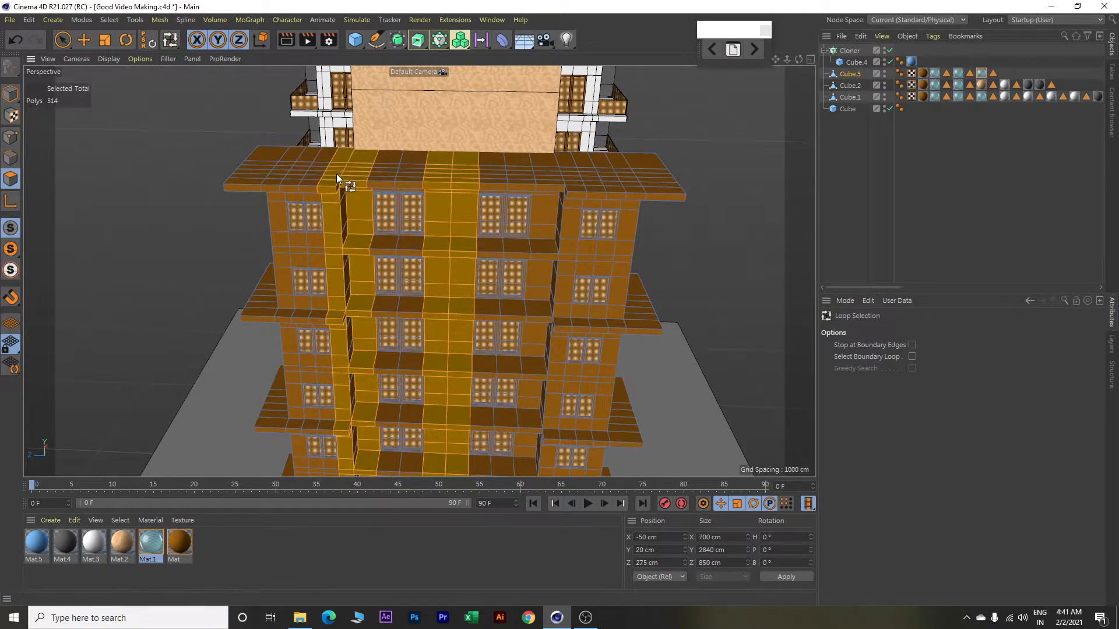
Add the loops along the left column's outer edge and along the right column's inner and outer edges to the selection.
left_click(275, 176, "shift")
left_click(549, 174, "shift")
left_click(569, 177, "shift")
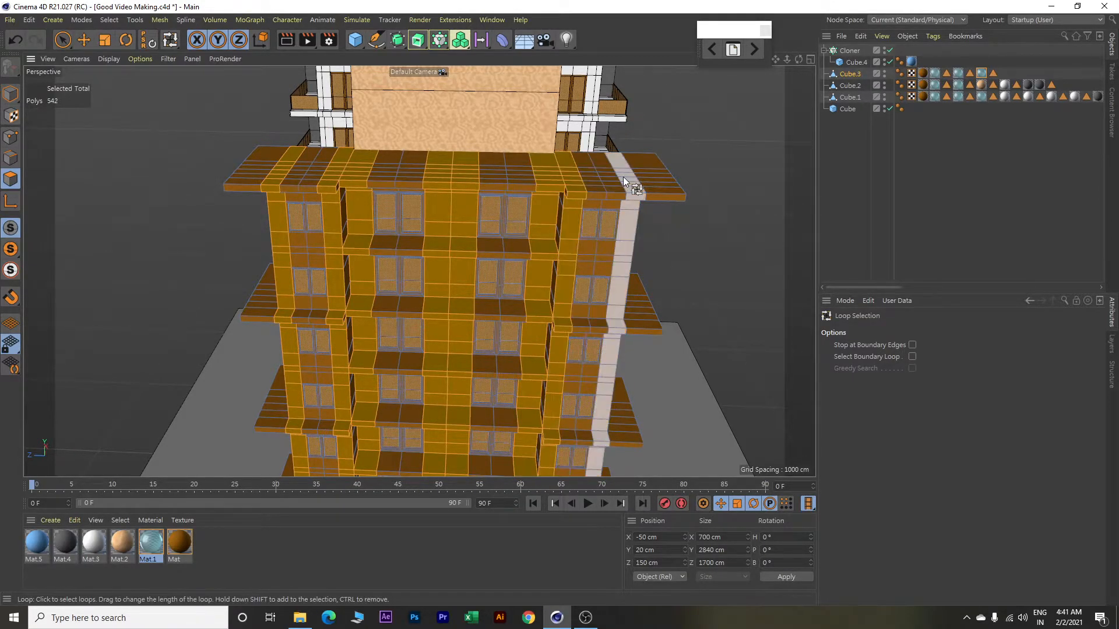
left_click(627, 179, "shift")
Add the wing's rear, side-wall and roof loops around the side windows to the selection and assign the Mat.3 material to it.
left_click_drag(627, 179, 589, 183, "alt")
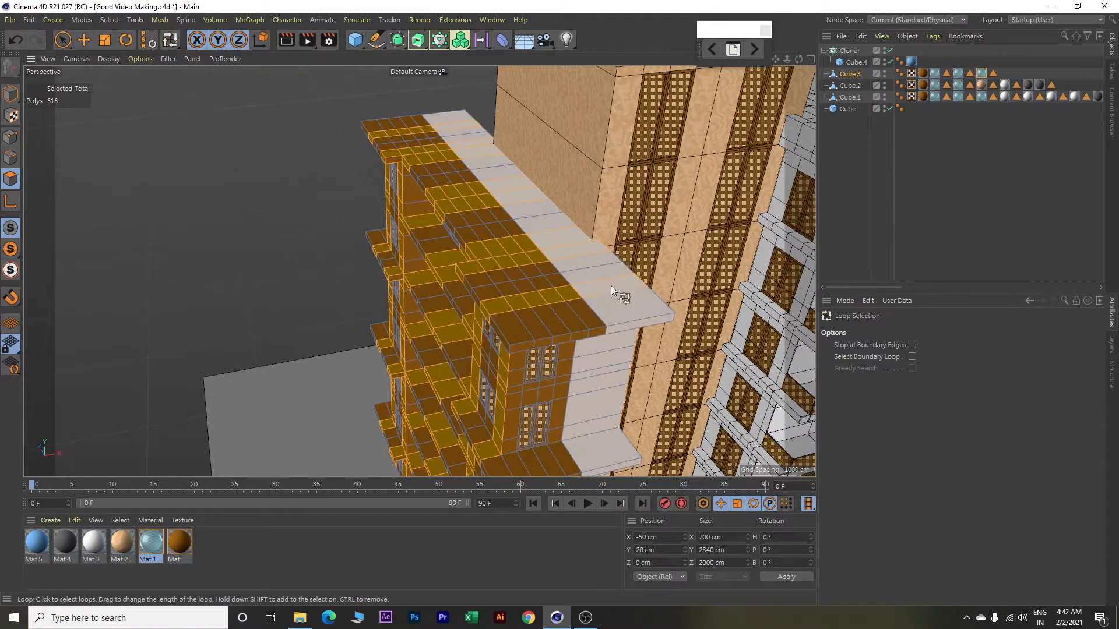
left_click(620, 306, "shift")
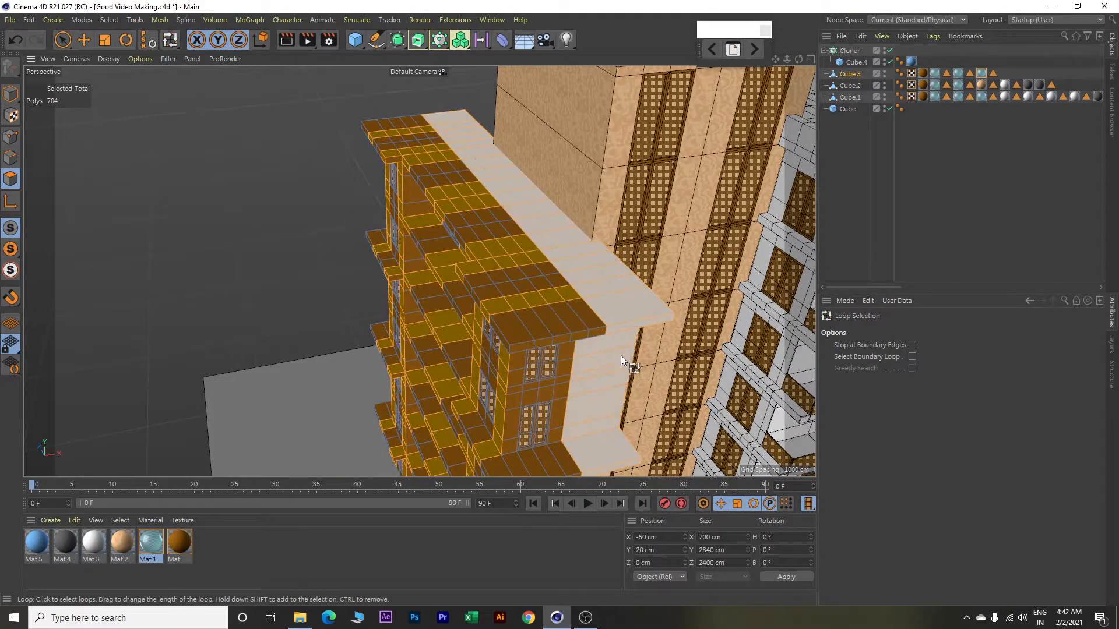
left_click(594, 324, "shift")
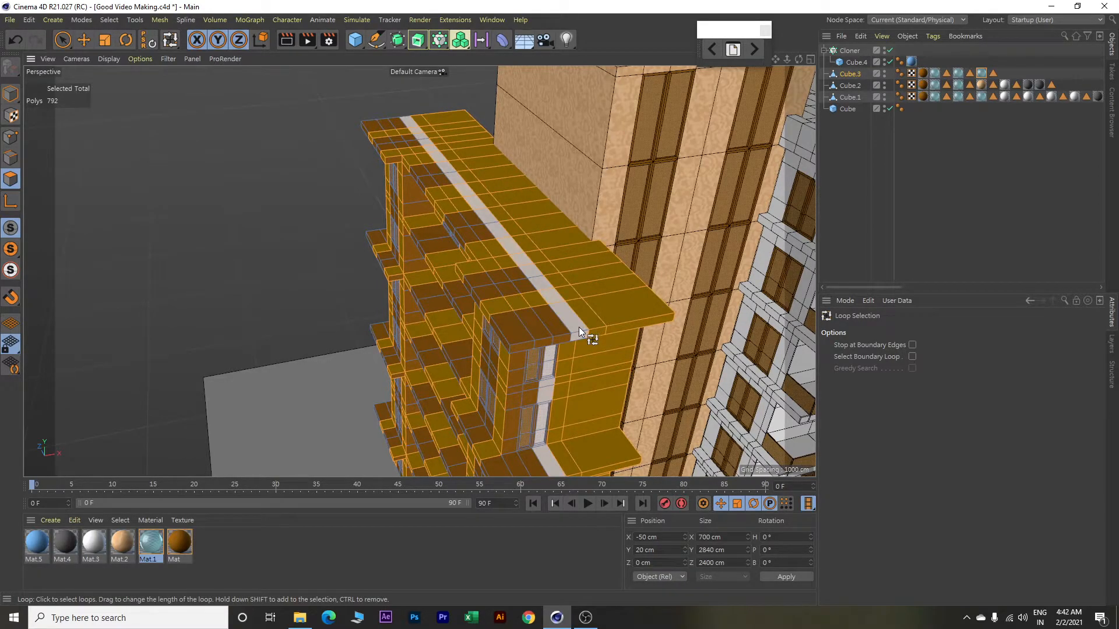
left_click(516, 375, "shift")
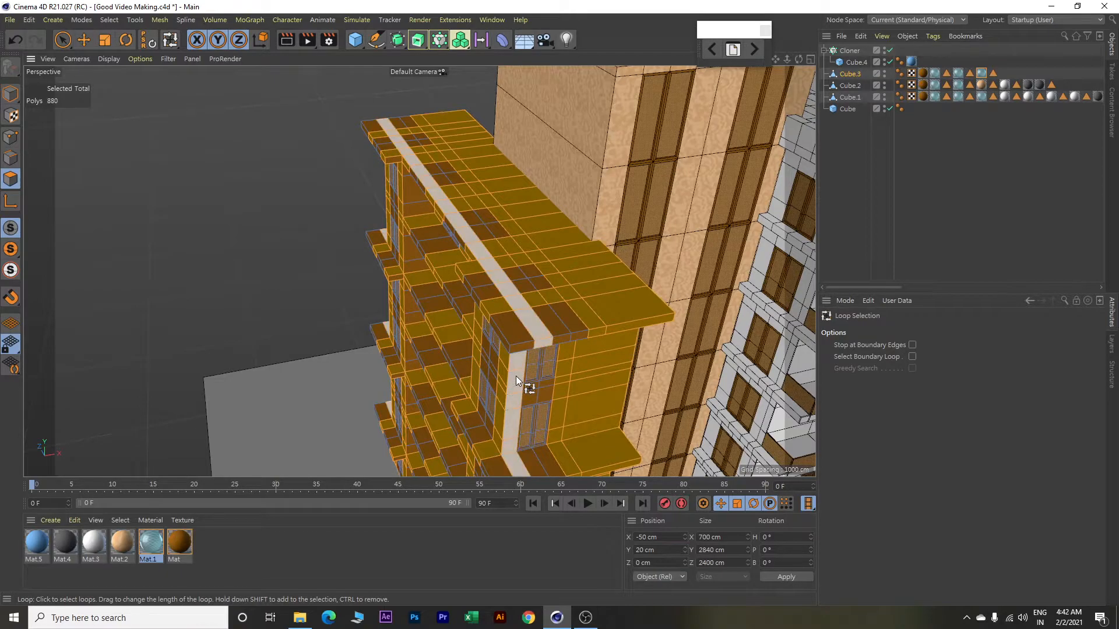
left_click(516, 327, "shift")
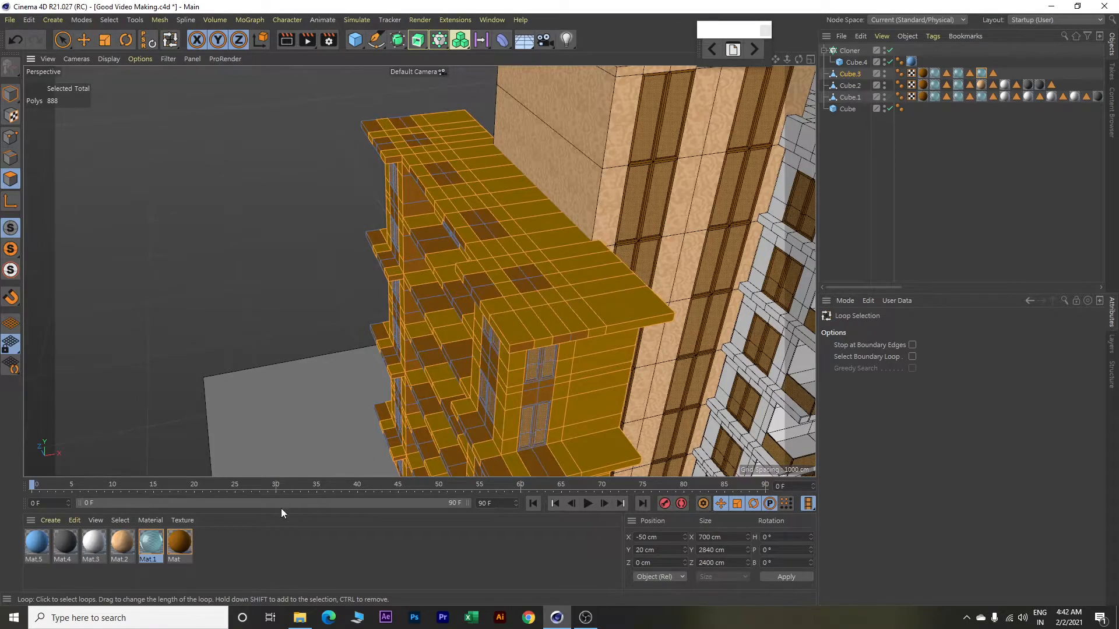
right_click(98, 541)
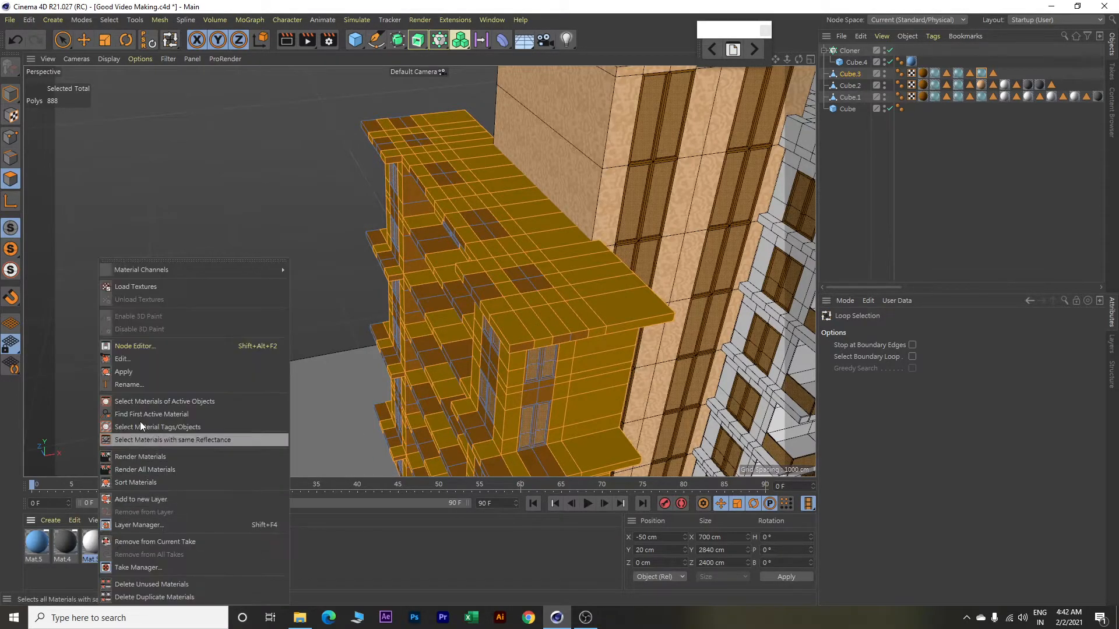
left_click(137, 370)
Add the horizontal ledge loops below the central windows on every floor, down to the base, to the polygon selection.
left_click_drag(274, 316, 384, 327, "alt")
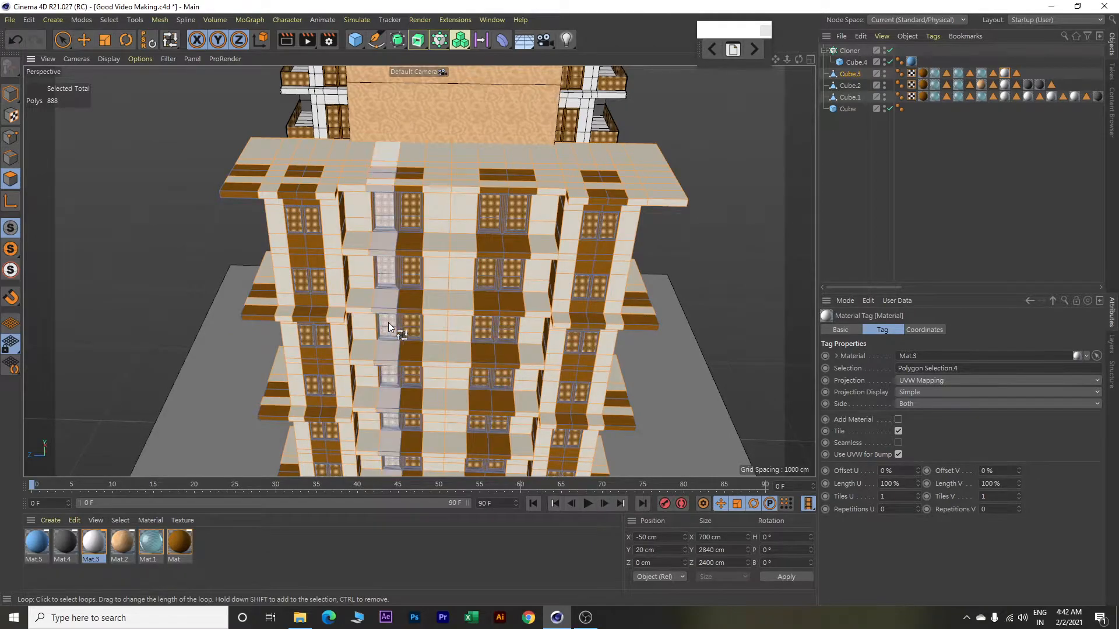
left_click(500, 245, "shift")
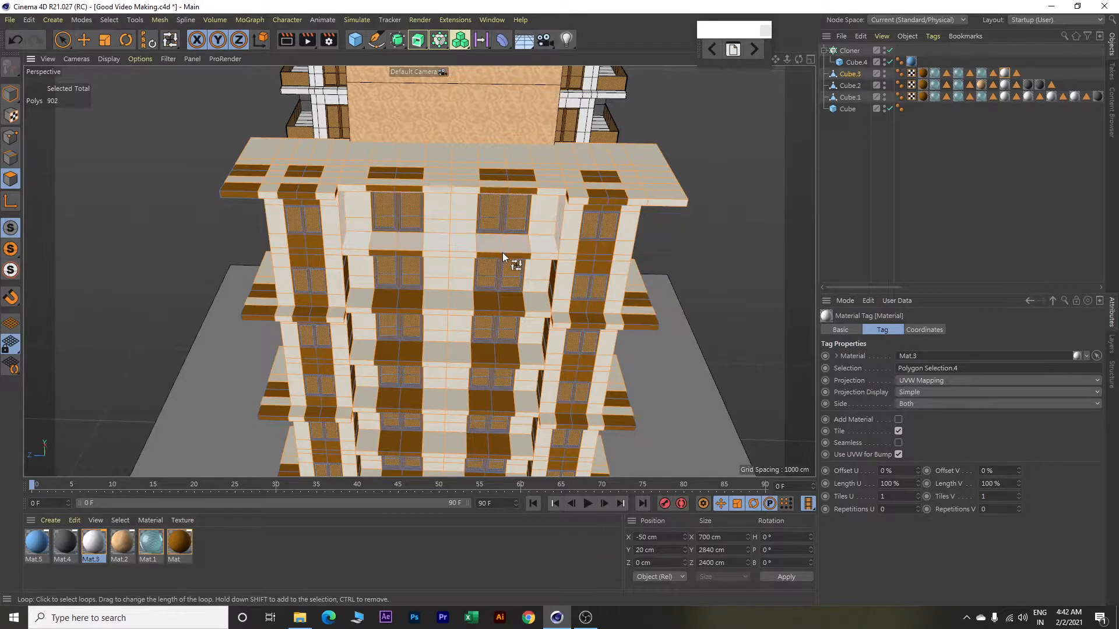
left_click(496, 299, "shift")
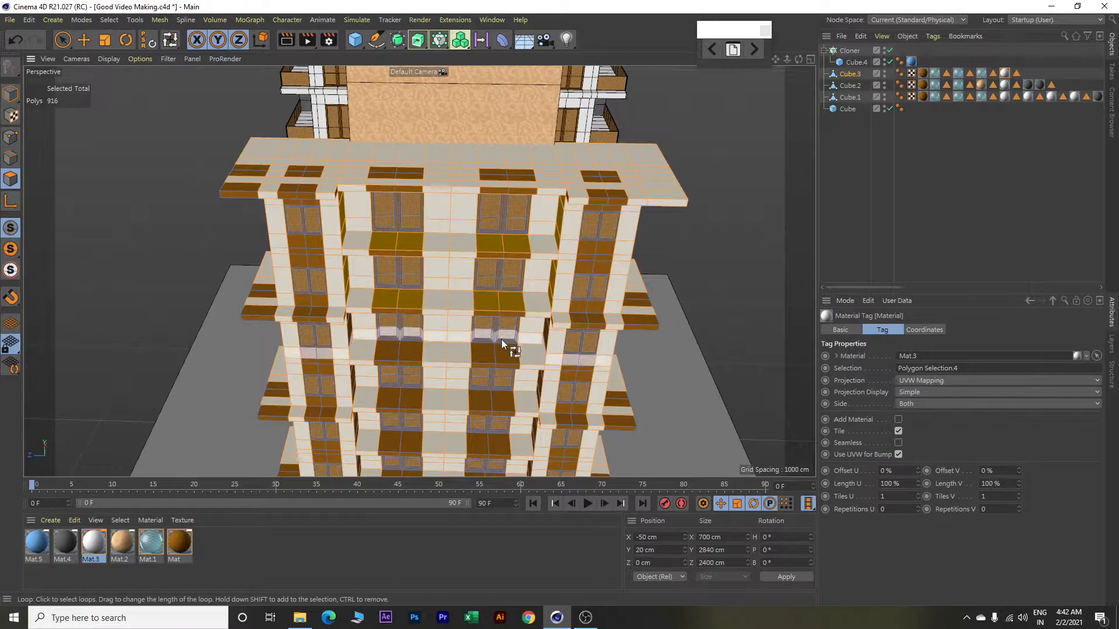
left_click(498, 355, "shift")
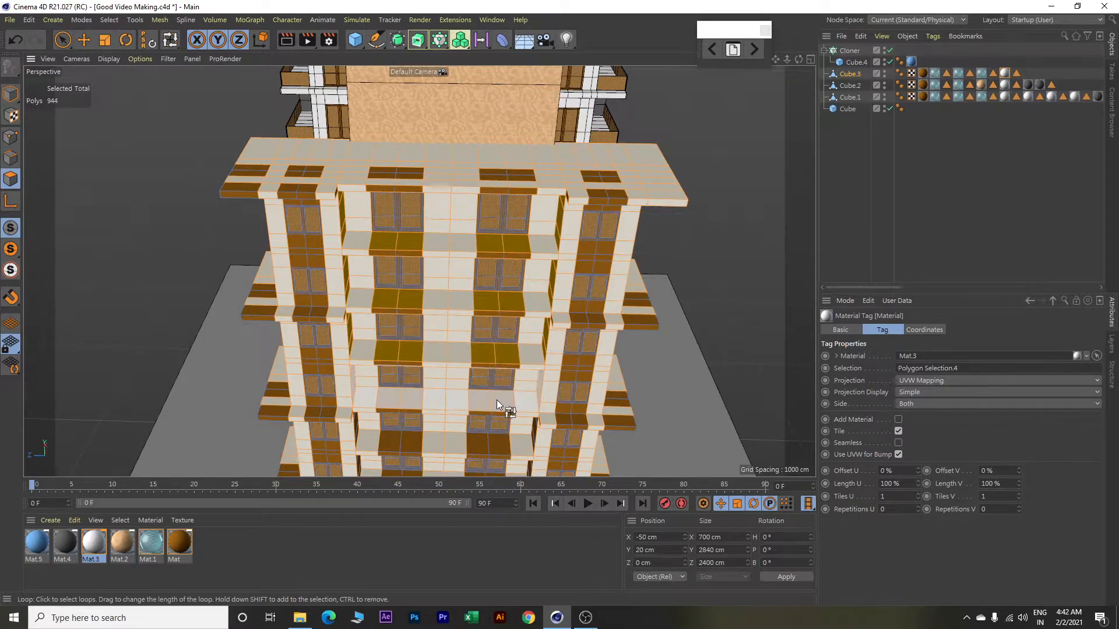
left_click(496, 400, "shift")
left_click(492, 442, "shift")
left_click_drag(499, 411, 480, 326, "alt")
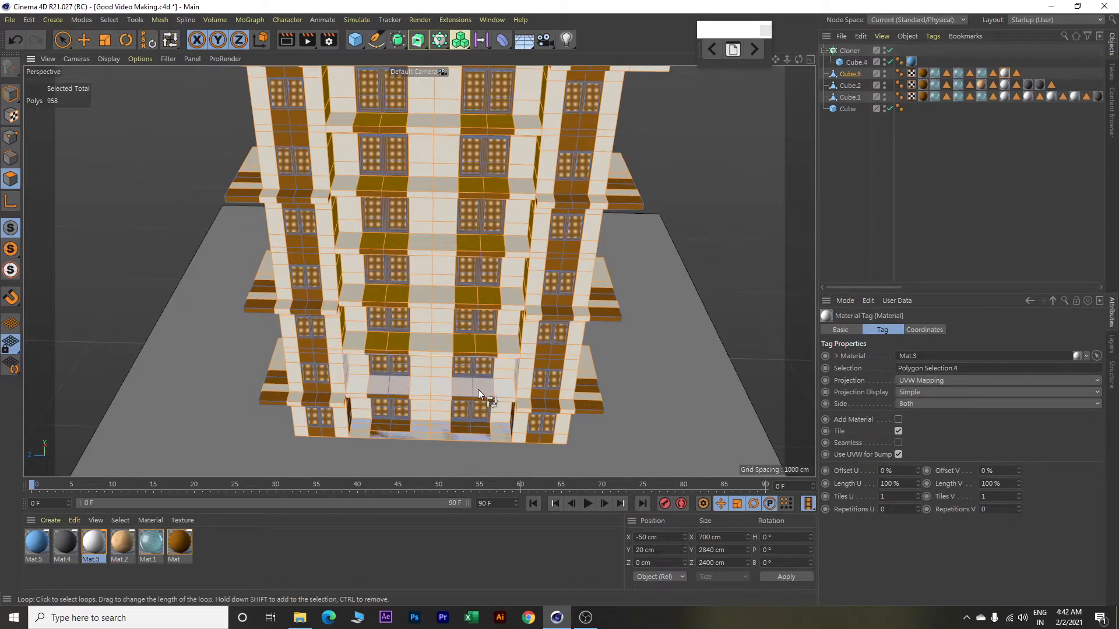
left_click(474, 389, "shift")
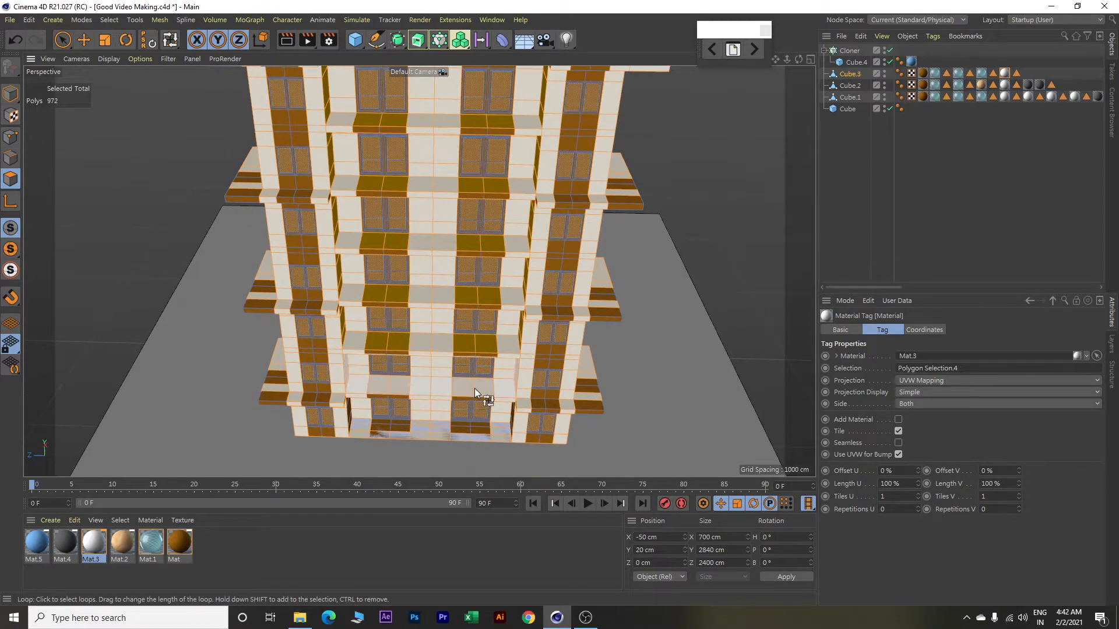
left_click(470, 427, "shift")
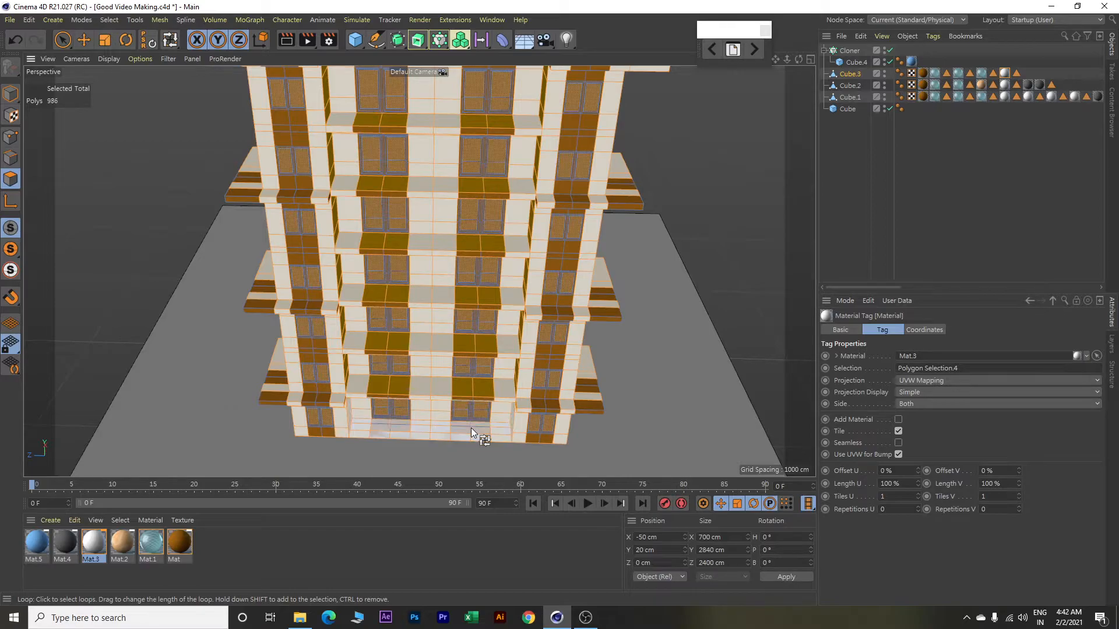
Add the loops of the projecting ledges on both outer sides of the wing to the selection.
left_click(316, 398, "shift")
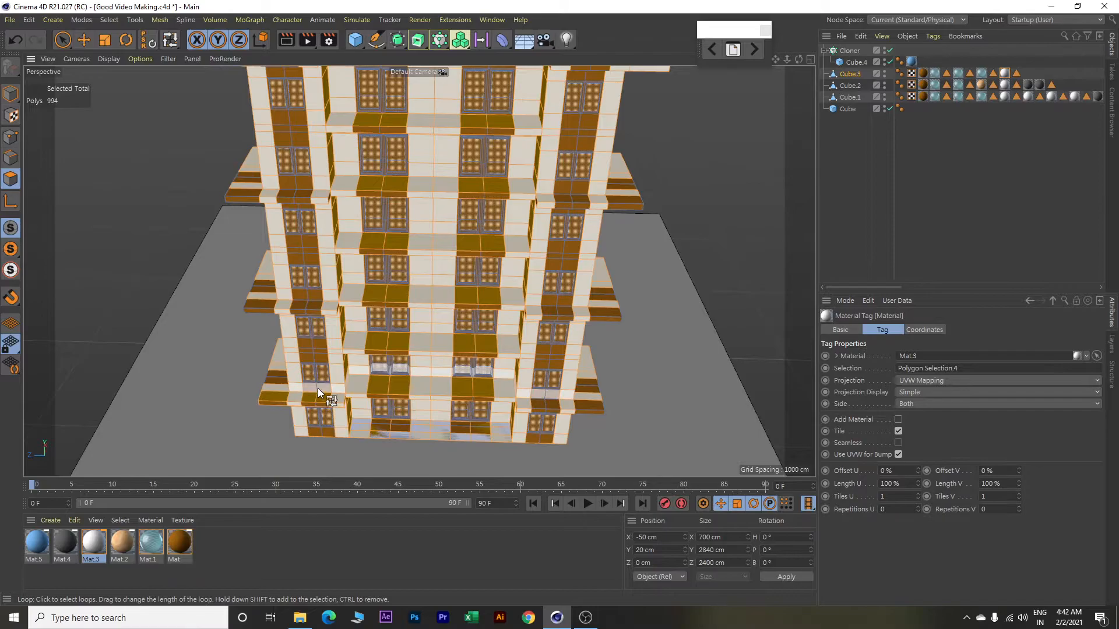
left_click(610, 312, "shift")
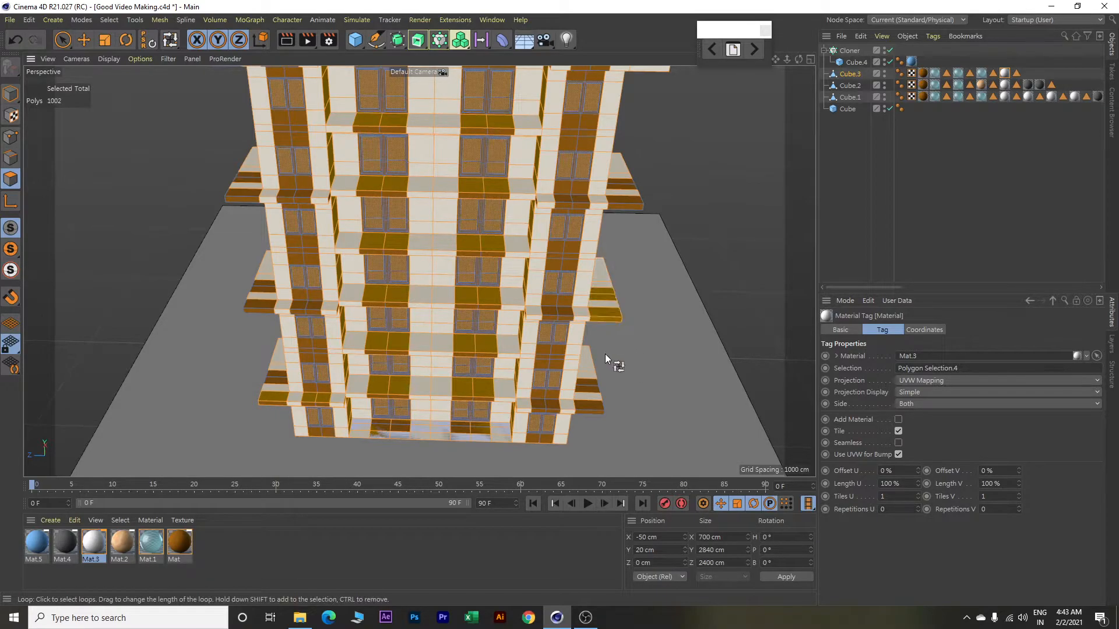
left_click(592, 403, "shift")
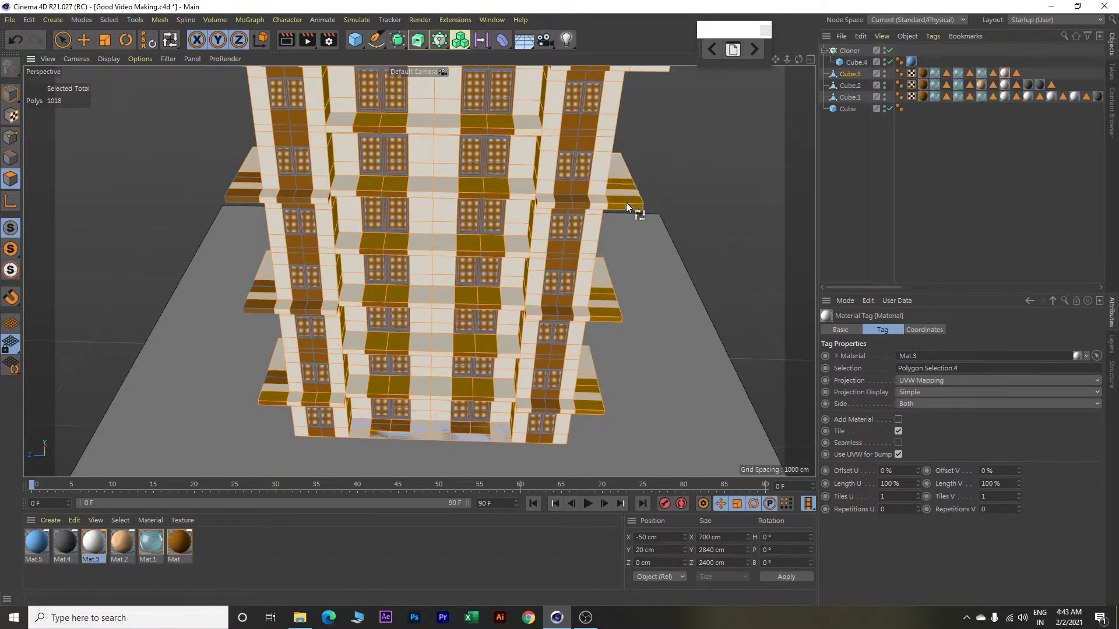
left_click(247, 197, "shift")
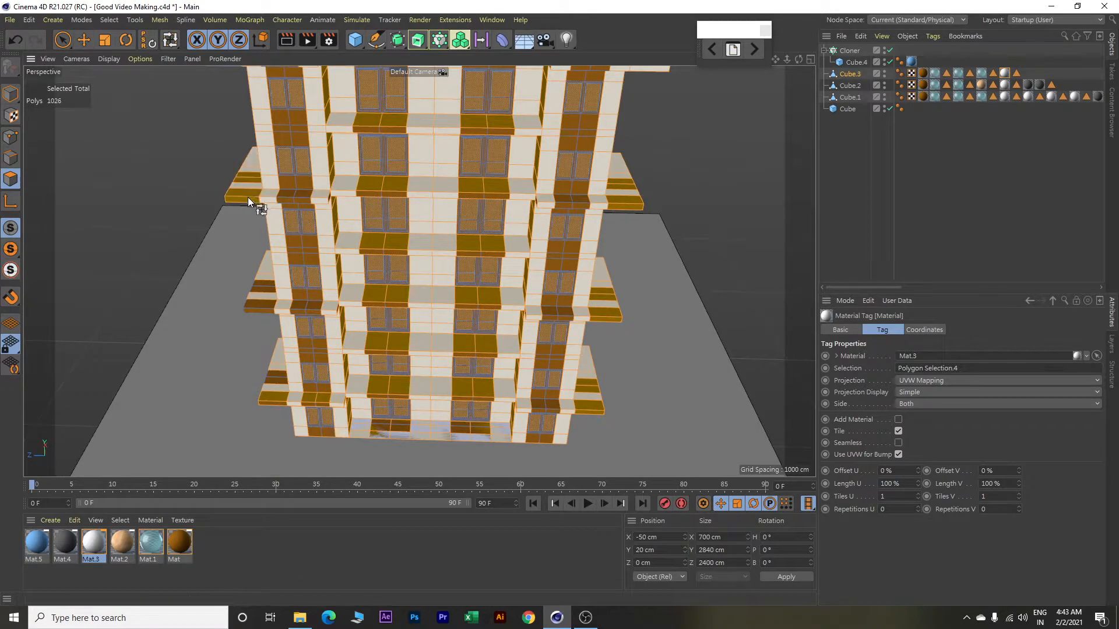
left_click(264, 306, "shift")
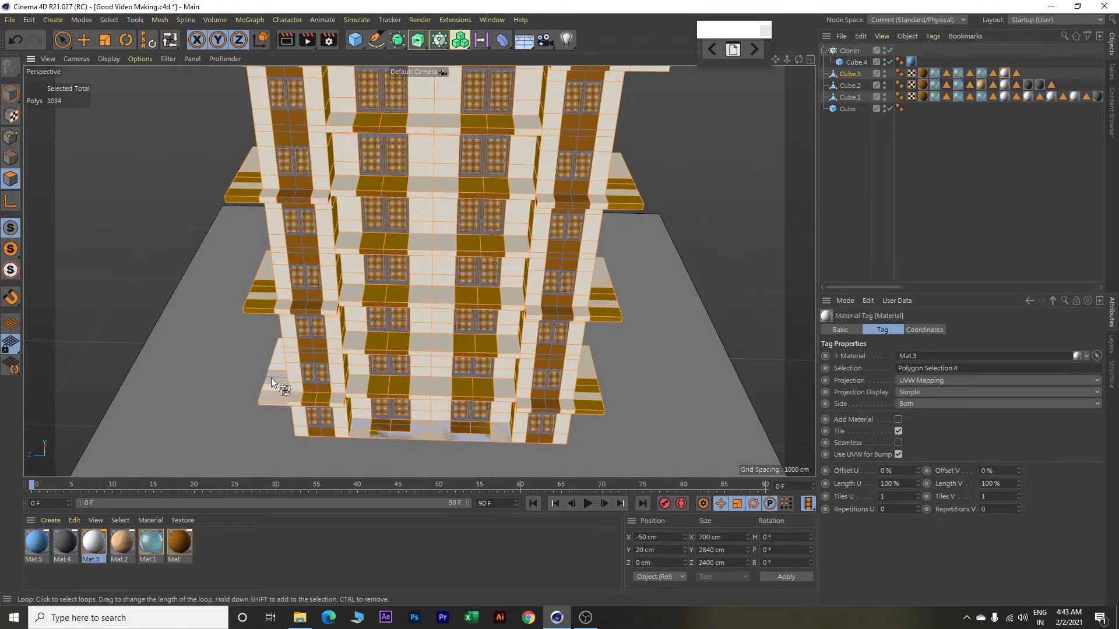
Add the narrow horizontal edge loops of the floor ledges across the facade to the selection.
middle_click_drag(357, 261, 380, 385, "alt")
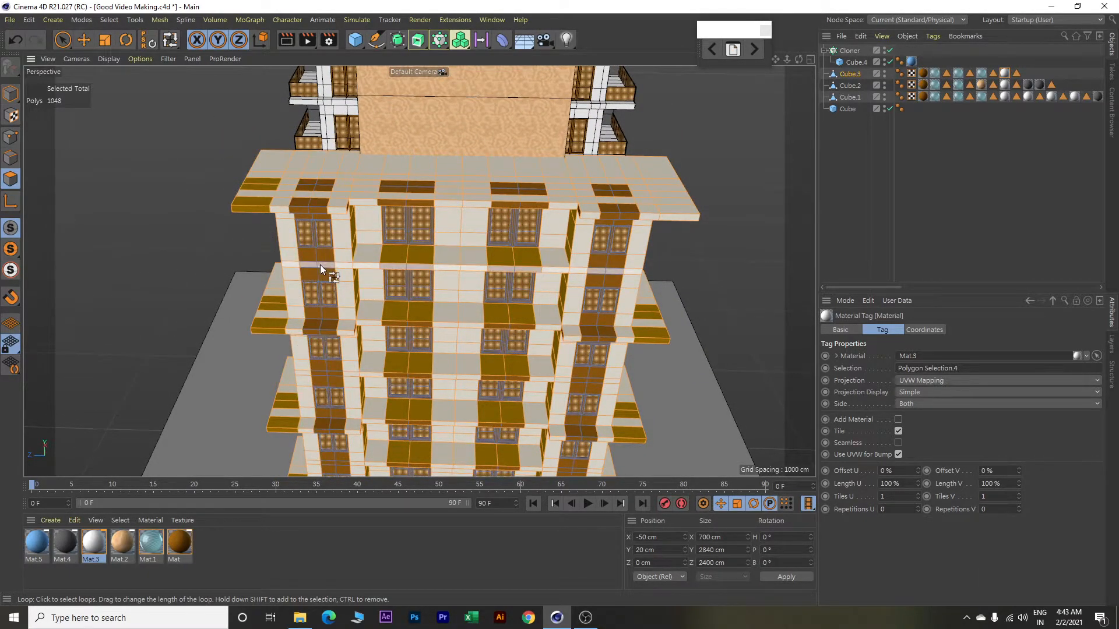
left_click(330, 333, "shift")
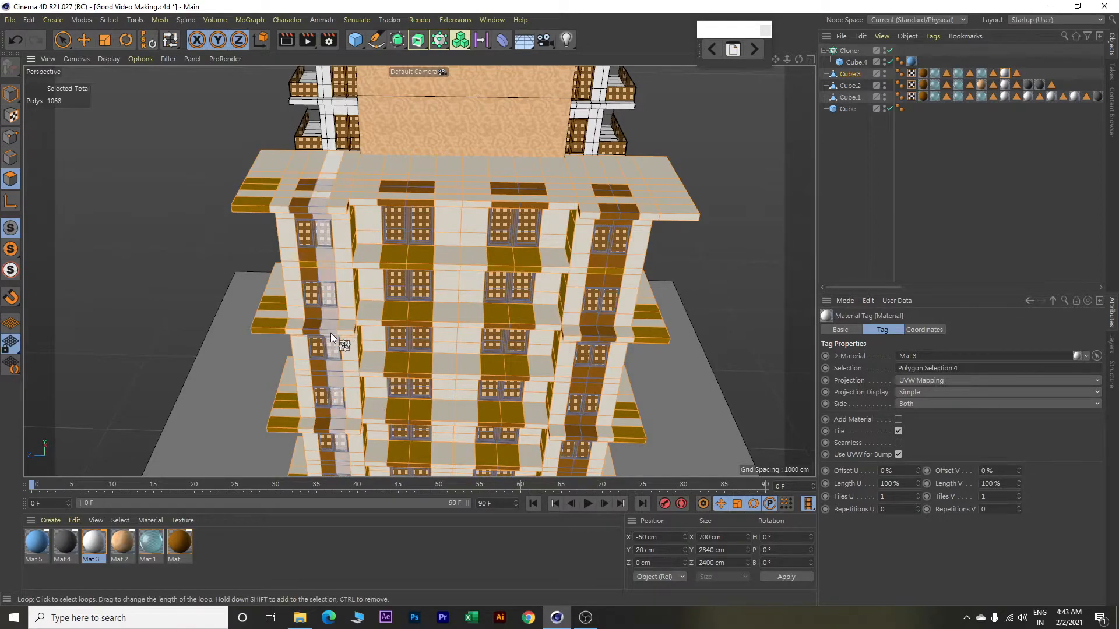
left_click(407, 325, "shift")
left_click_drag(450, 345, 439, 212, "alt")
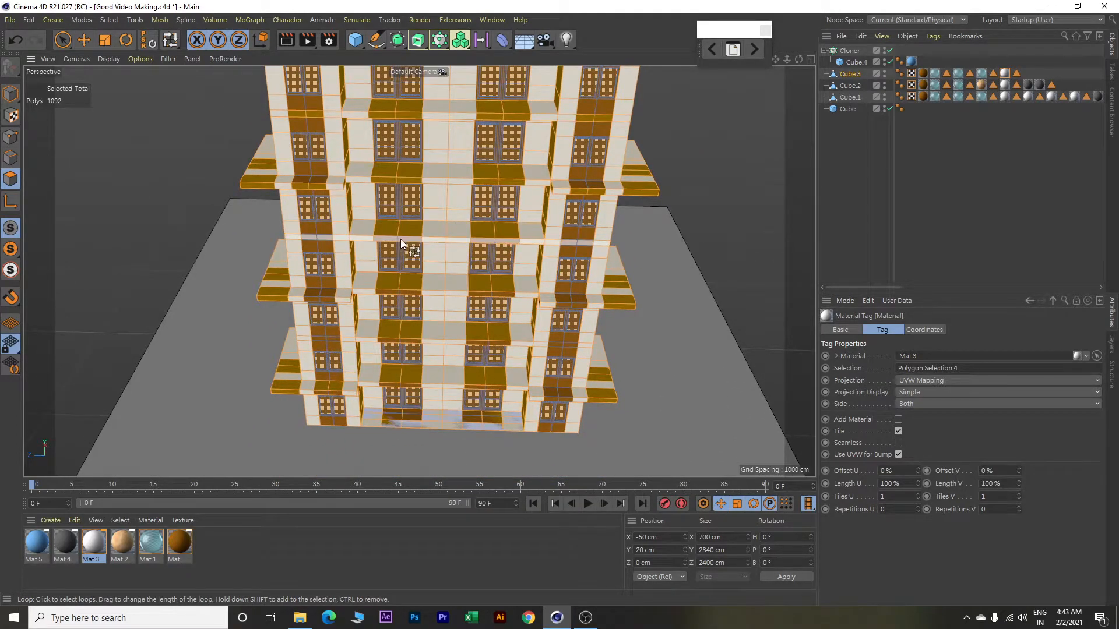
left_click(402, 291, "shift")
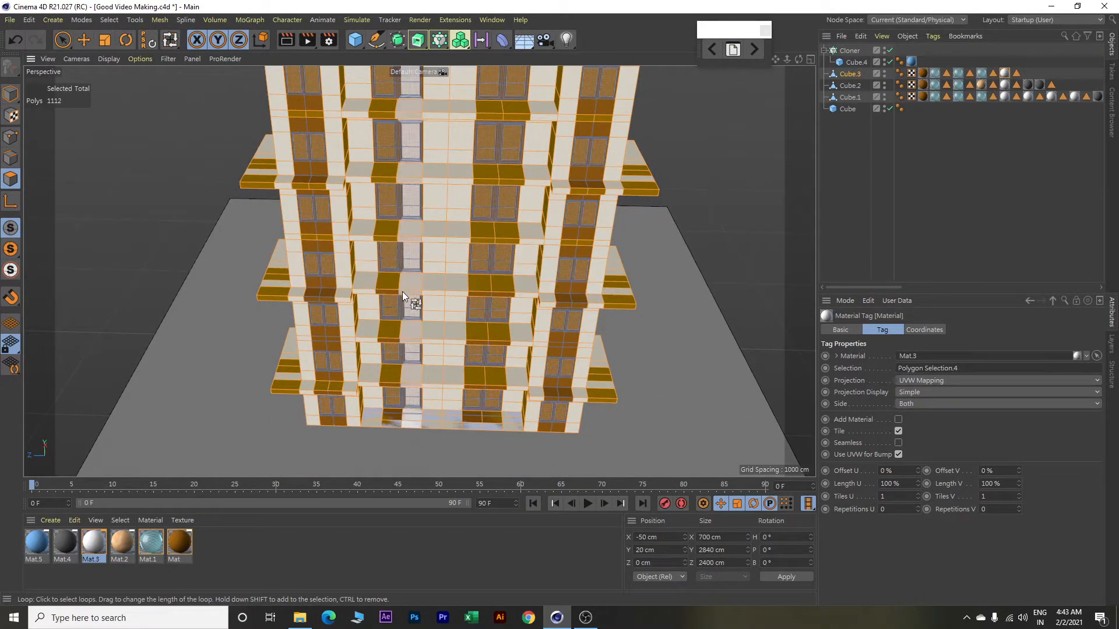
left_click(397, 291, "shift")
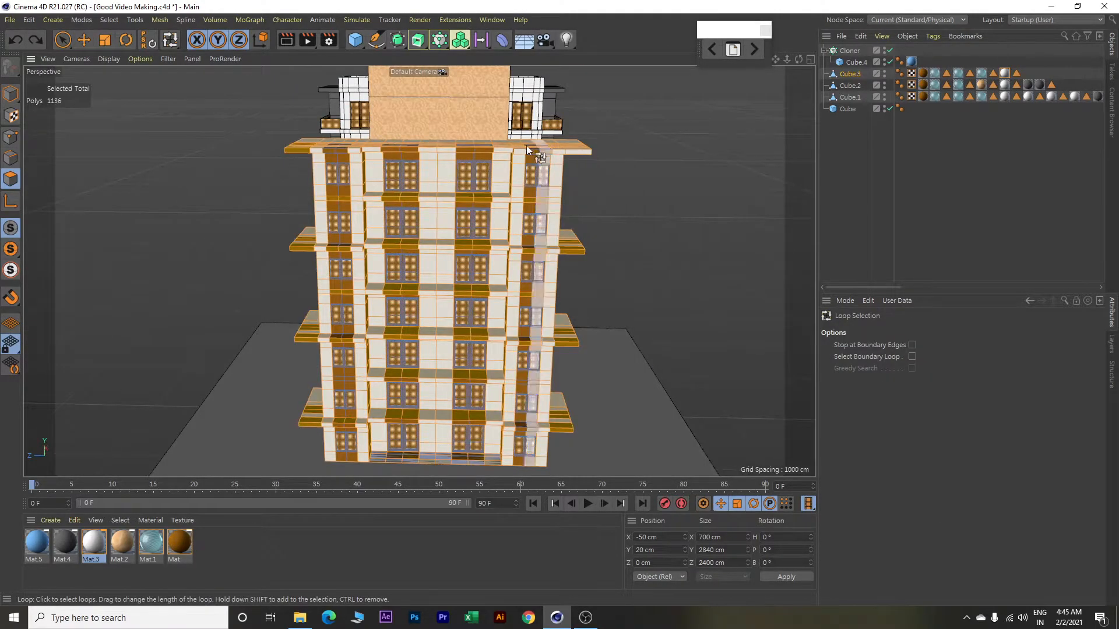
Add the roof slab's edge loop to the selection and assign the Mat.3 material to all selected ledge polygons.
left_click(402, 149, "shift")
scroll(604, 191, "up", 2)
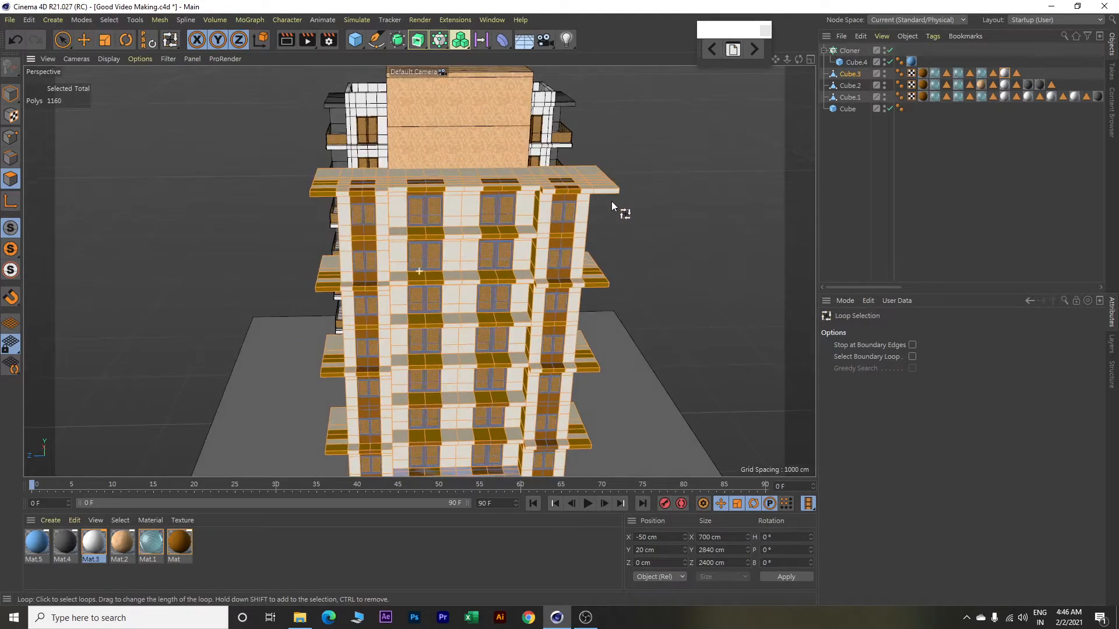
left_click_drag(611, 201, 605, 197, "alt")
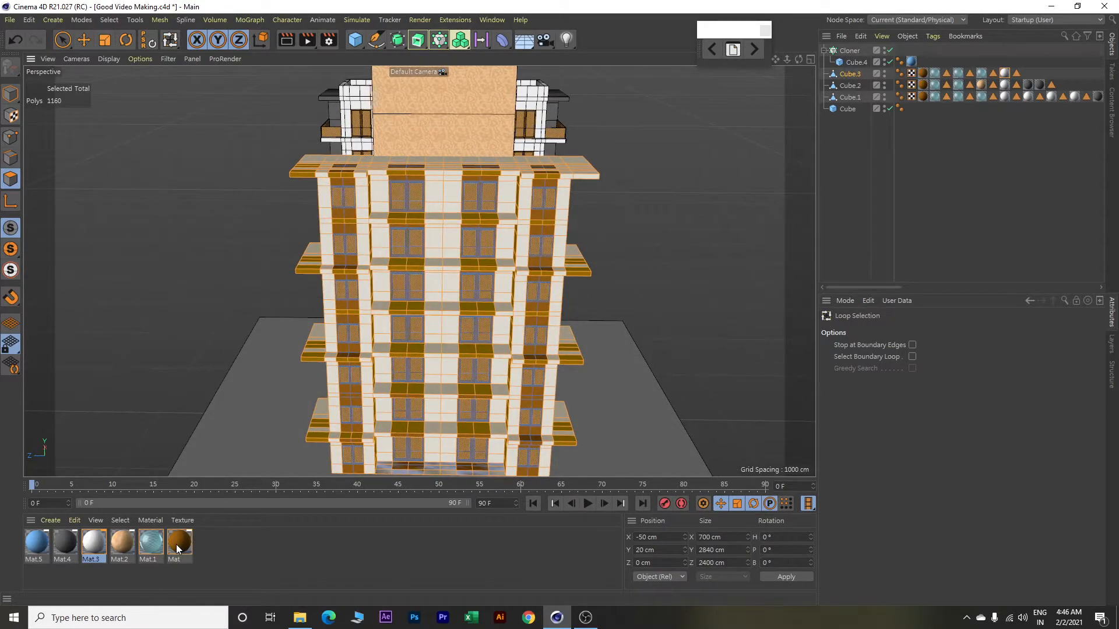
right_click(92, 543)
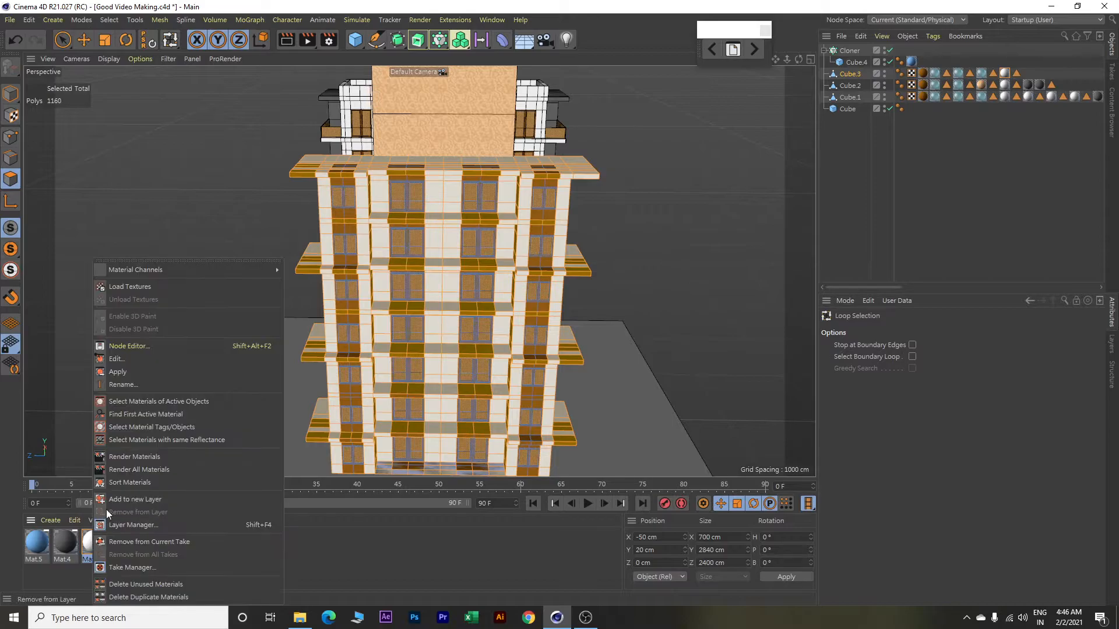
left_click(127, 373)
left_click_drag(152, 351, 173, 302, "alt")
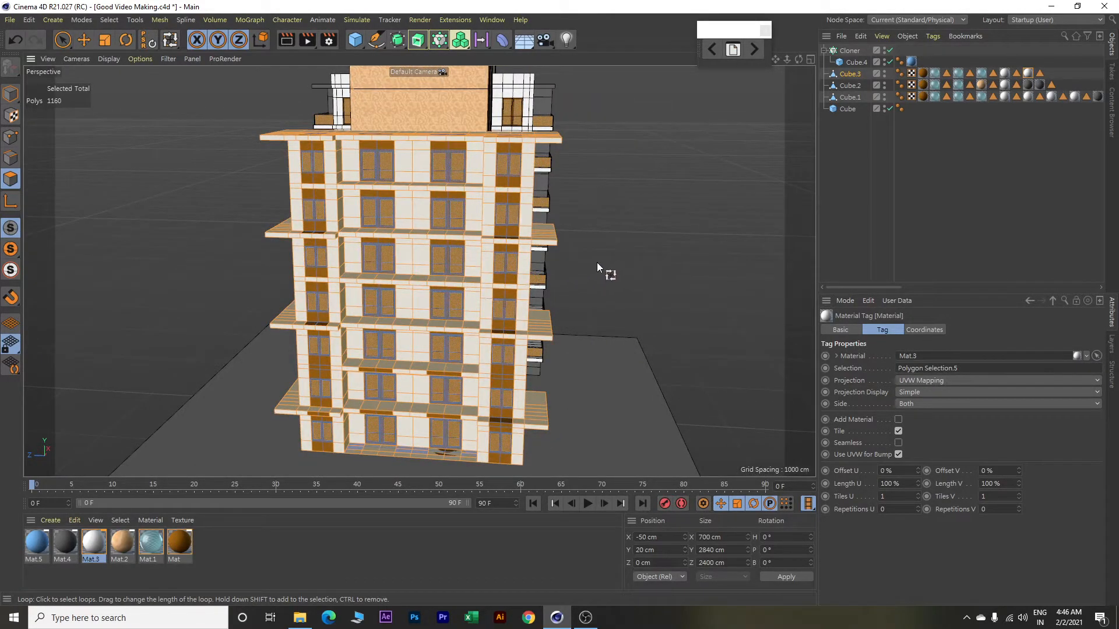
Clear the selection and loop-select the front edges of the two lowest floor ledges.
key("e")
left_click(629, 250)
mouse_move(610, 274)
left_mouse_down("alt")
mouse_move(634, 268)
mouse_move(606, 293)
mouse_move(622, 260)
left_mouse_up("alt")
scroll(535, 302, "up", 2)
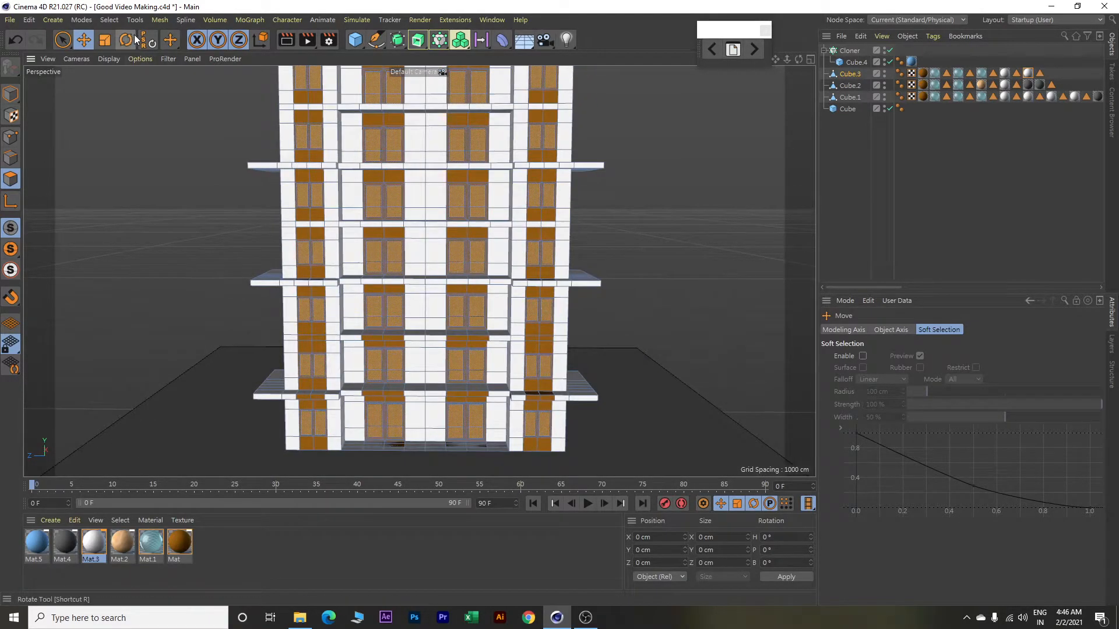
left_click(109, 20)
left_click(138, 56)
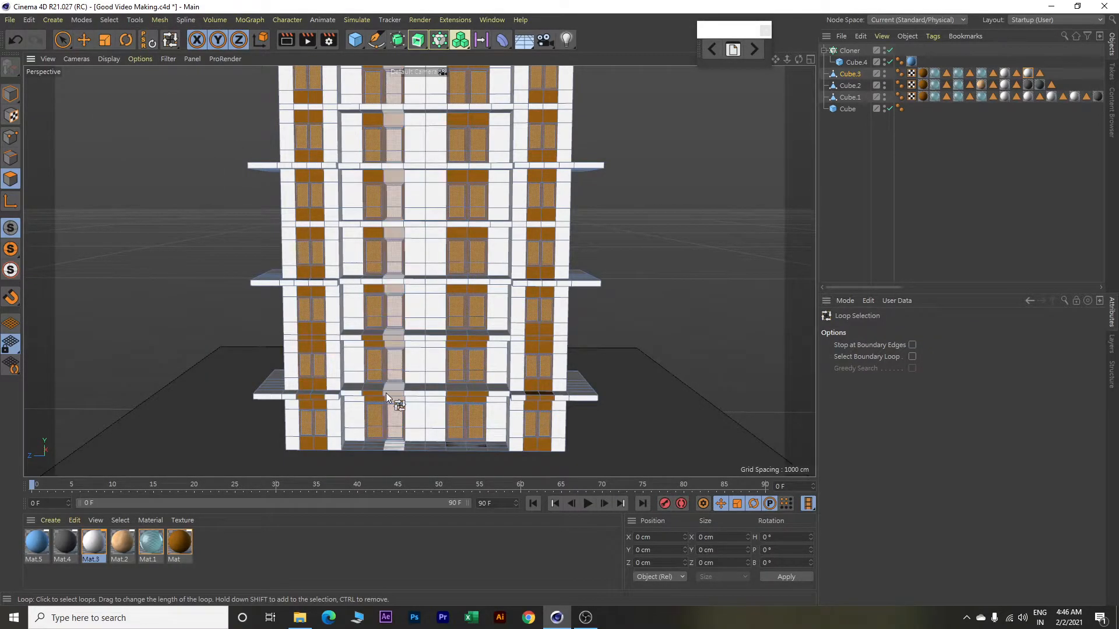
left_click(383, 392)
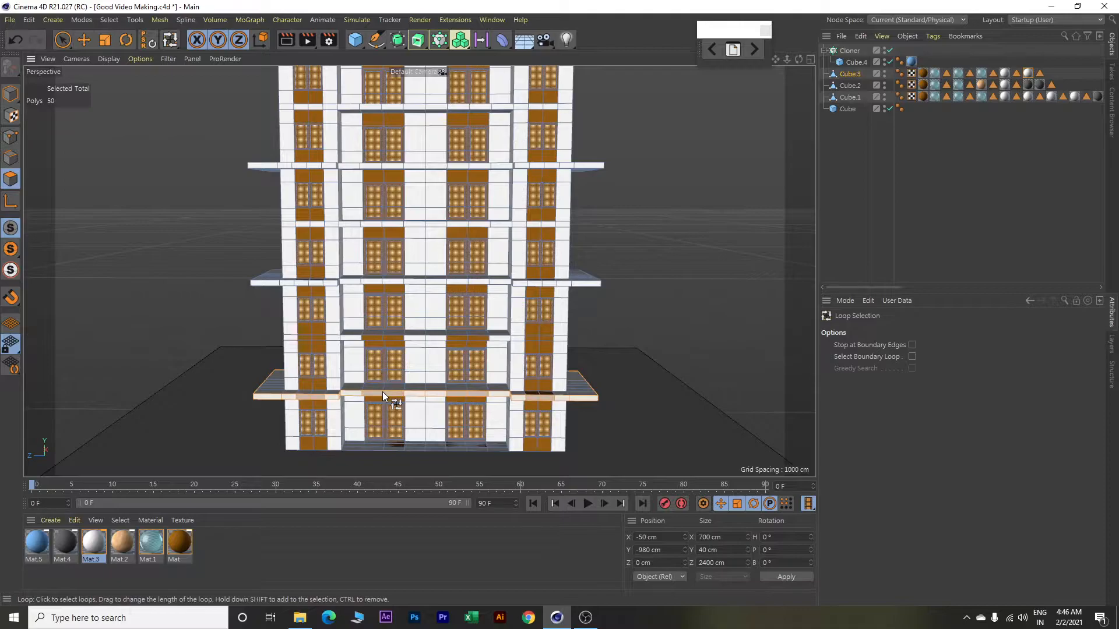
left_click(380, 338, "shift")
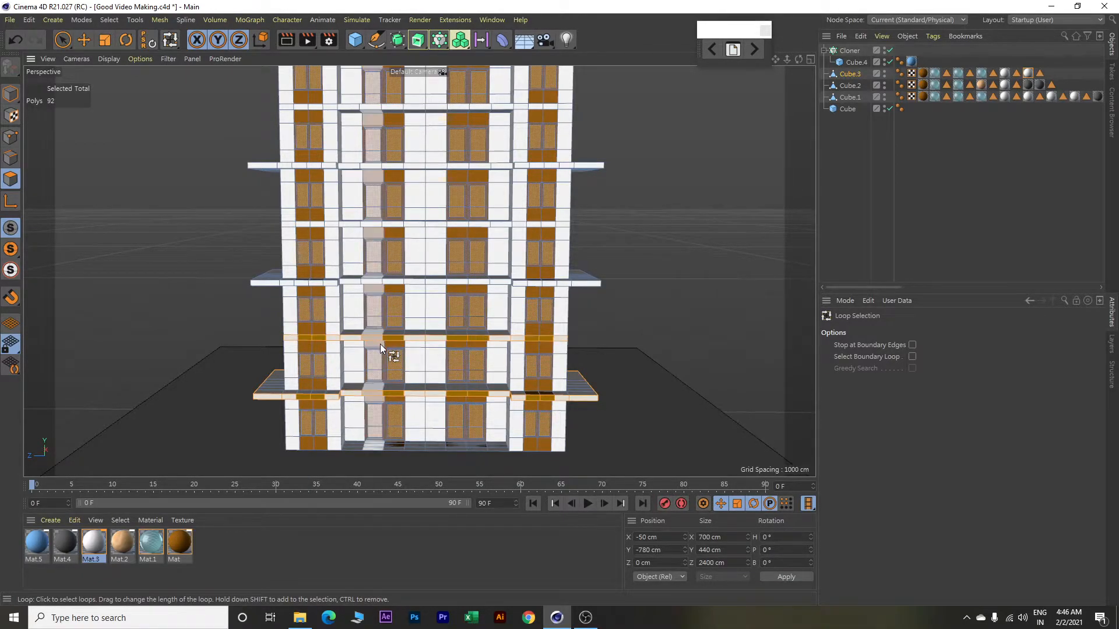
Add the horizontal wall strips directly above the windows on each floor, up to the top floor, to the selection.
mouse_move(421, 328)
left_mouse_down("alt")
mouse_move(421, 303)
mouse_move(399, 330)
left_mouse_up("alt")
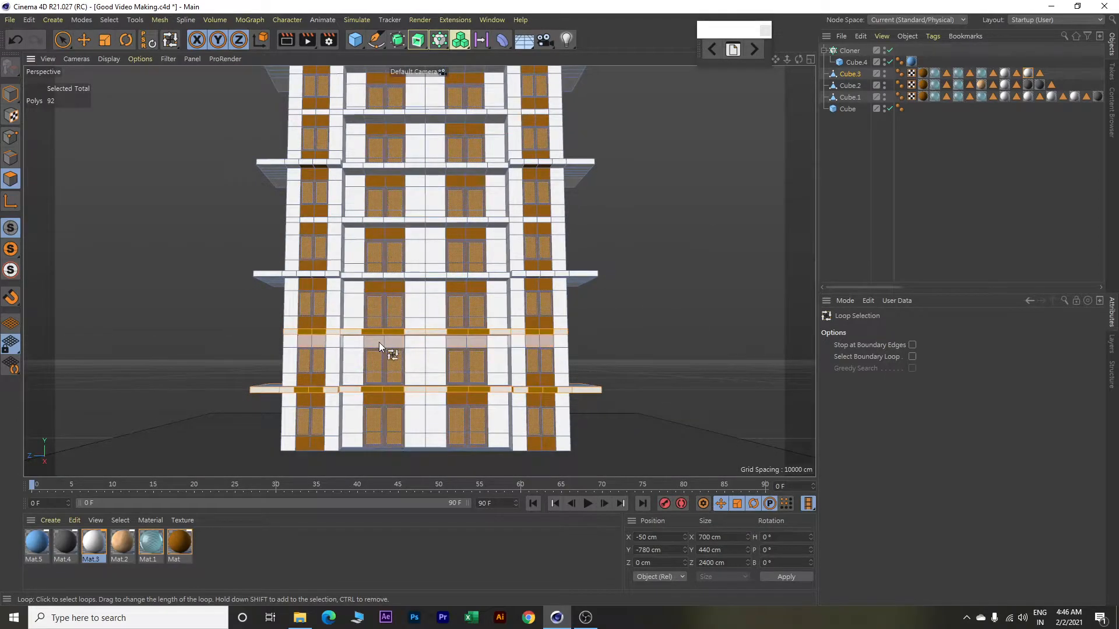
left_click(379, 342, "shift")
left_click(384, 399, "shift")
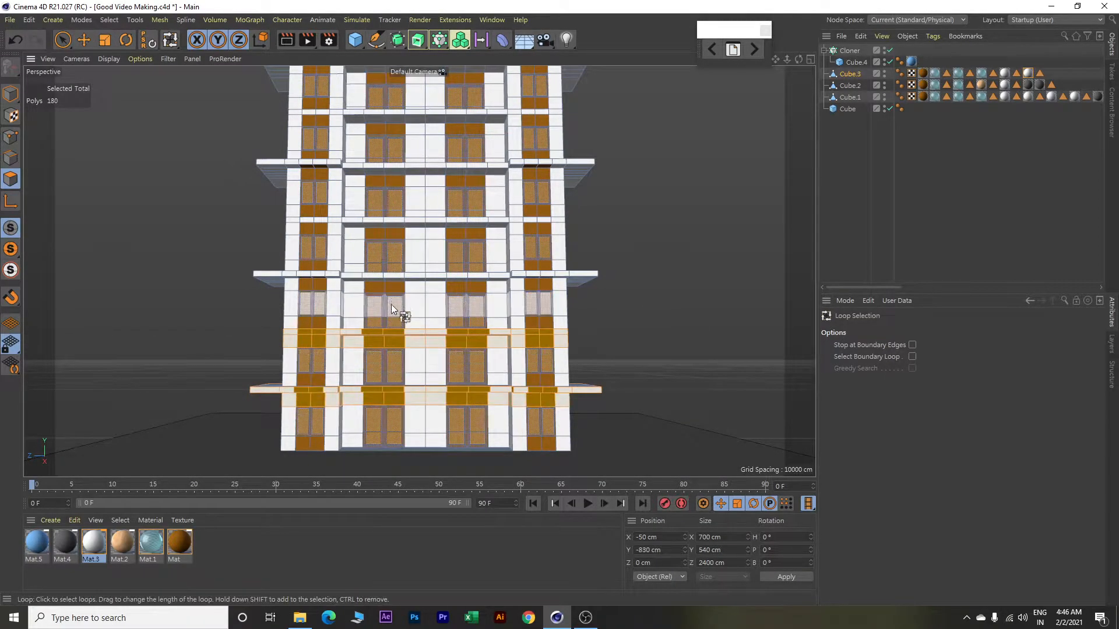
left_click(384, 285, "shift")
left_click(382, 229, "shift")
left_click(384, 181, "shift")
left_click(383, 129, "shift")
middle_click_drag(422, 146, 429, 236, "alt")
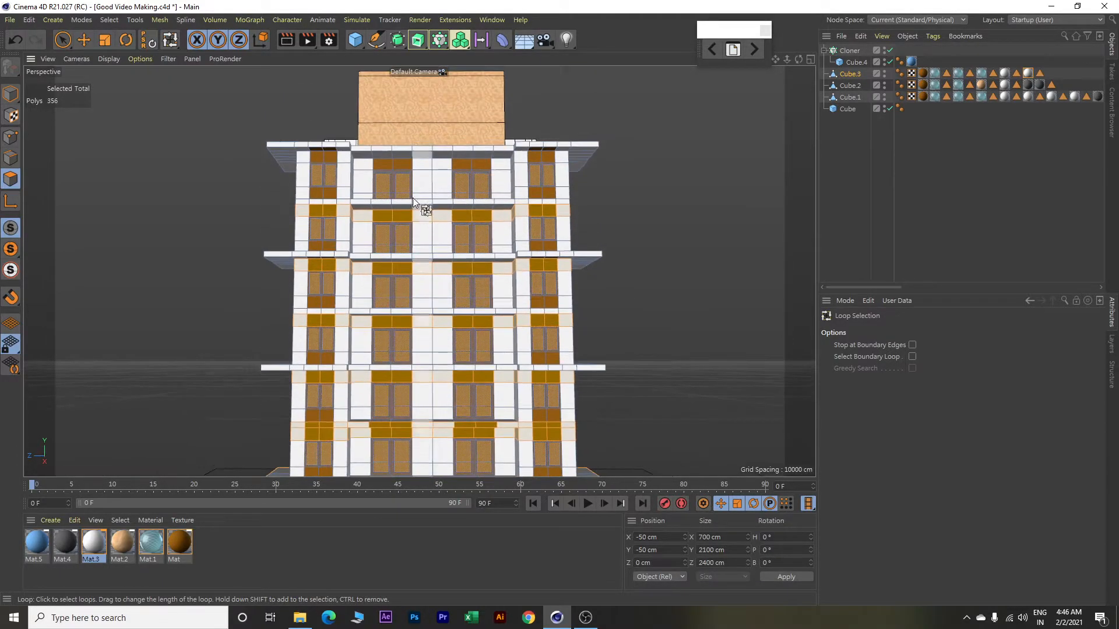
left_click(390, 164, "shift")
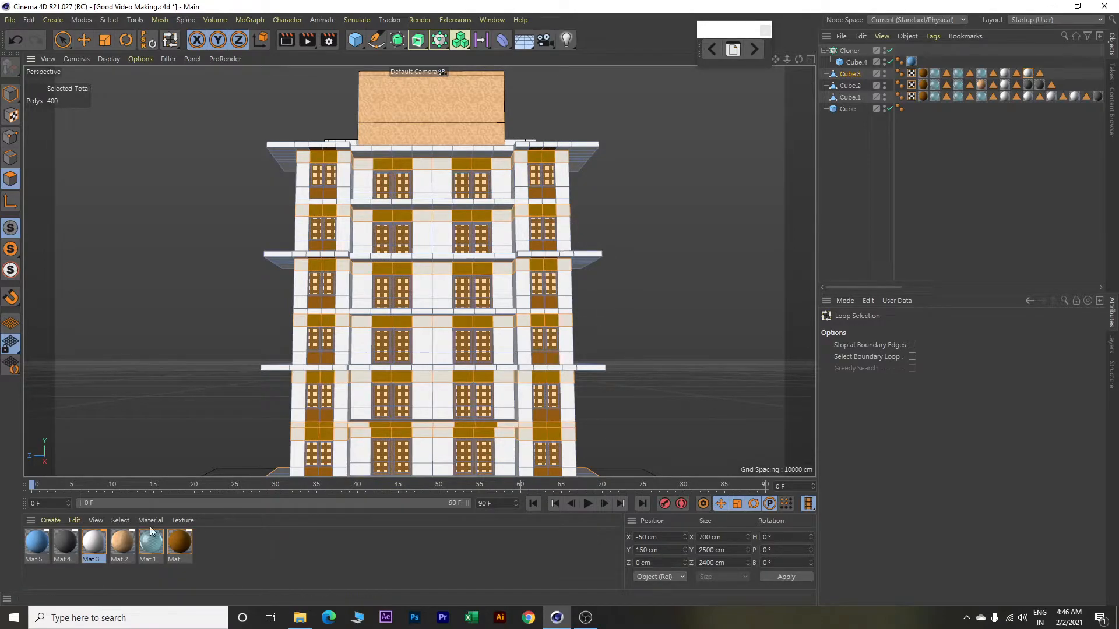
Assign the Mat.3 material to the selected horizontal wall strips above the windows.
right_click(101, 545)
left_click(130, 372)
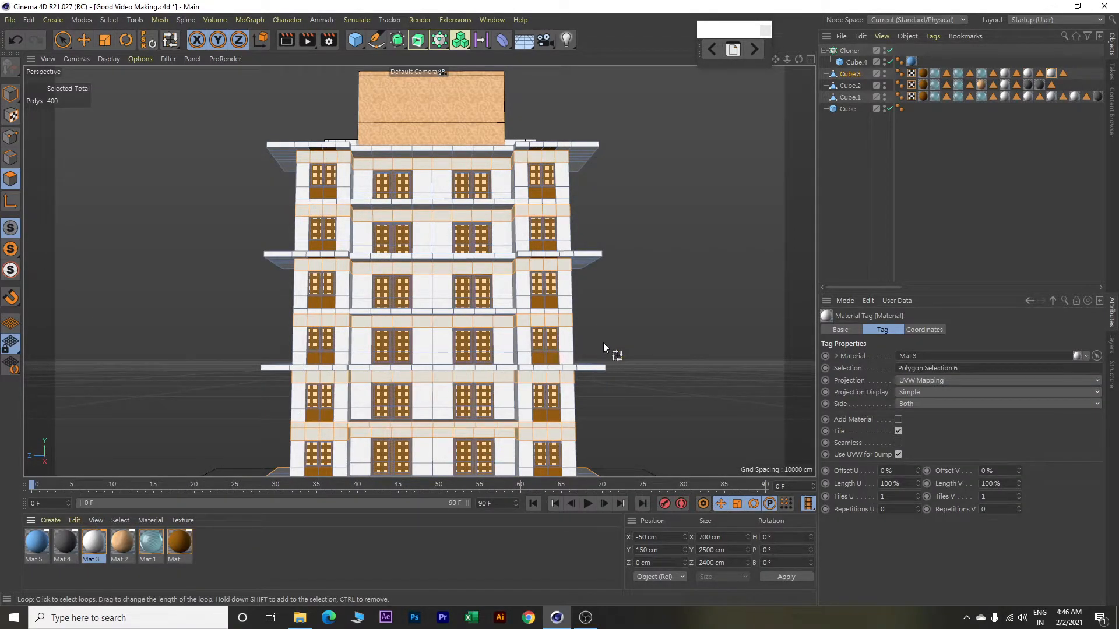
left_click_drag(616, 333, 634, 315, "alt")
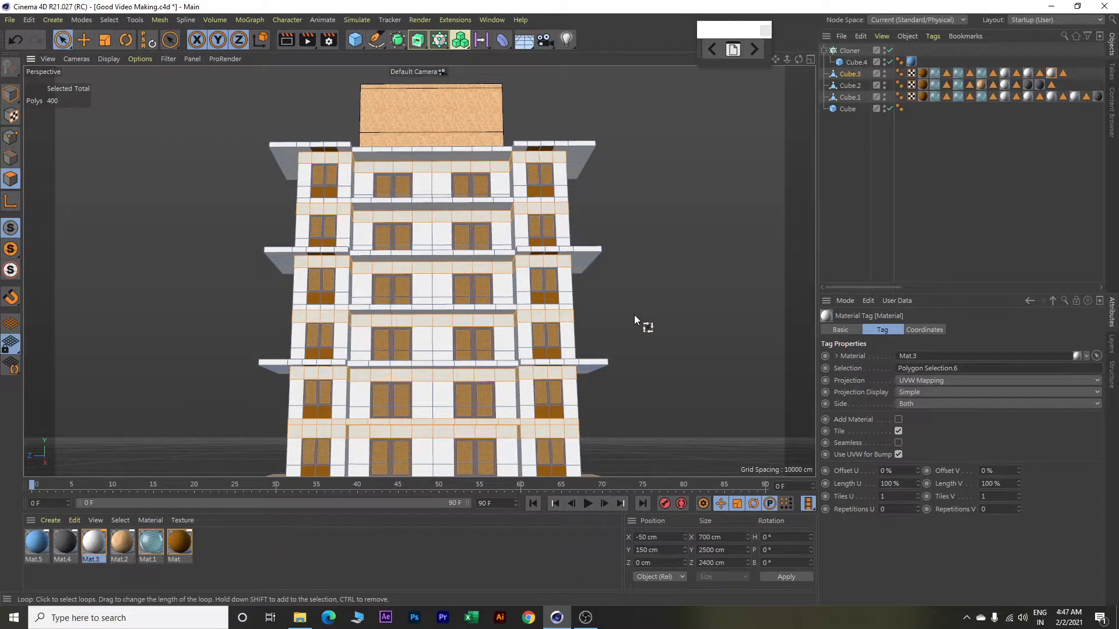
Clear the selection and live-select the polygons above the outer-column windows and the brown undersides of the three upper ledges on both sides.
key("space")
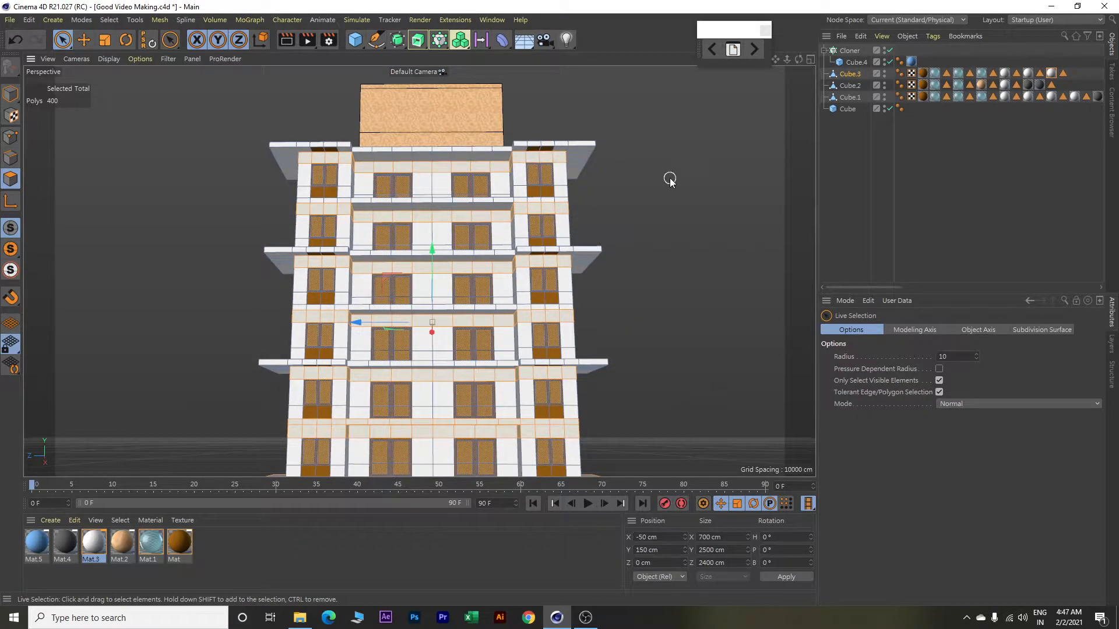
left_click(670, 180)
left_click(542, 152)
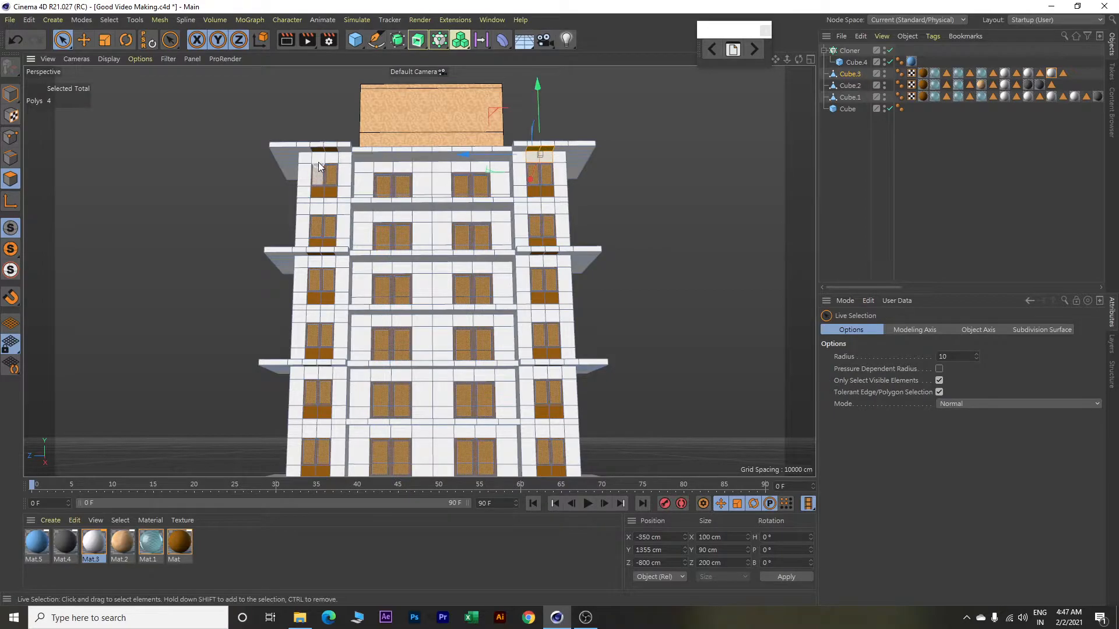
left_click(330, 155, "shift")
left_click(320, 257, "shift")
left_click(543, 256, "shift")
left_click_drag(621, 309, 612, 294, "alt")
left_click(551, 348, "shift")
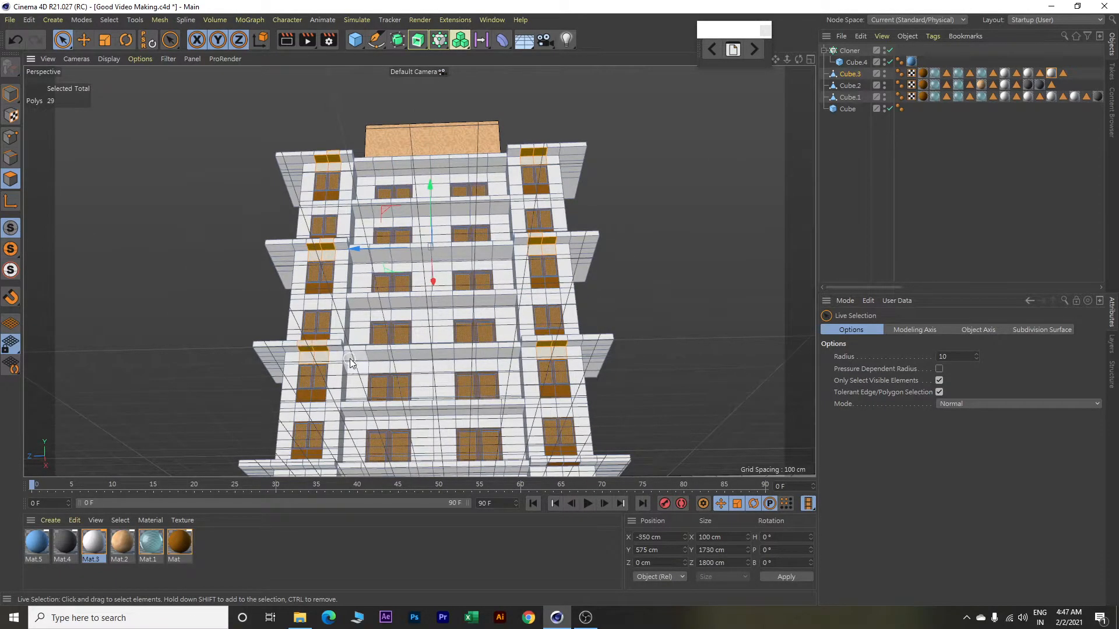
Add the brown underside of the lowest ledge and the brown panels below the lower outer-column windows to the selection.
middle_click_drag(365, 365, 373, 297, "alt")
left_click_drag(373, 297, 368, 337, "alt")
scroll(368, 337, "up", 5)
left_click_drag(447, 369, 449, 348, "alt")
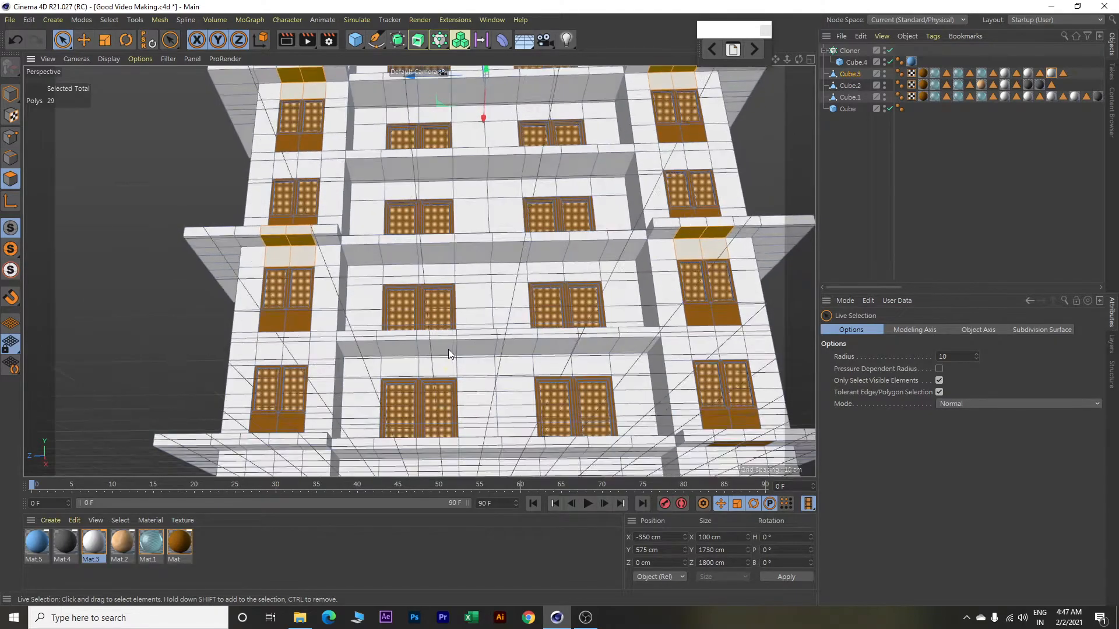
left_click(737, 447, "shift")
left_click(722, 419, "shift")
left_click(712, 329, "shift")
left_click(286, 336, "shift")
left_click(278, 428, "shift")
Add the remaining brown ledge tops on the lower floors and the adjoining panels below the outer-column windows to the selection.
left_click_drag(331, 365, 337, 435, "alt")
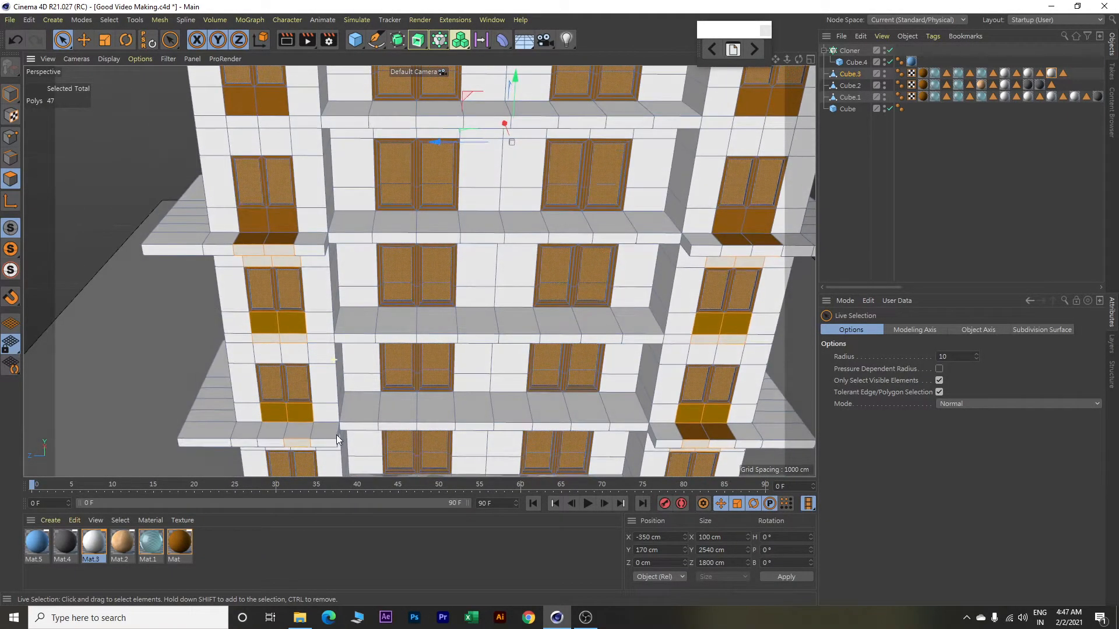
left_click(706, 432, "shift")
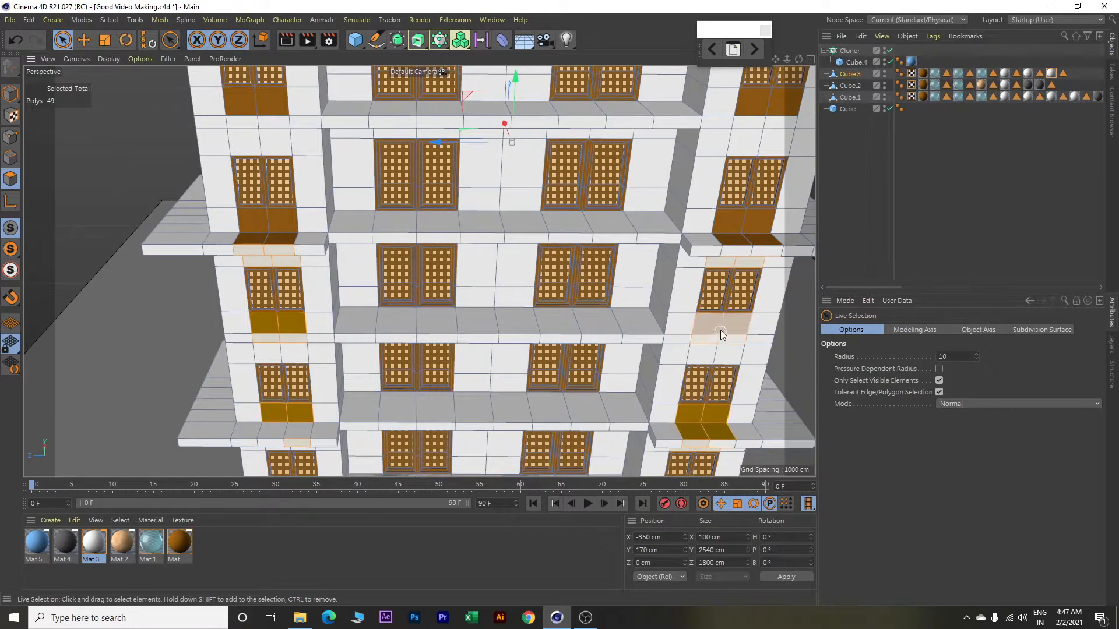
left_click(750, 242, "shift")
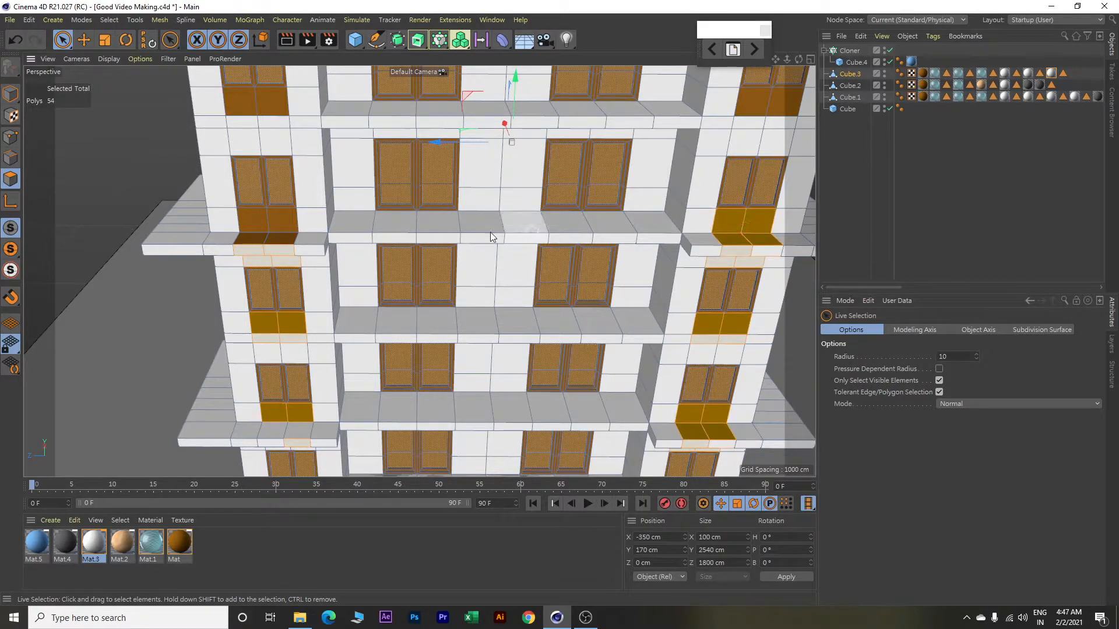
left_click(270, 235, "shift")
Add the brown window panels and ledge tops on the upper floors of both outer columns to the selection.
left_click_drag(271, 235, 372, 398, "alt")
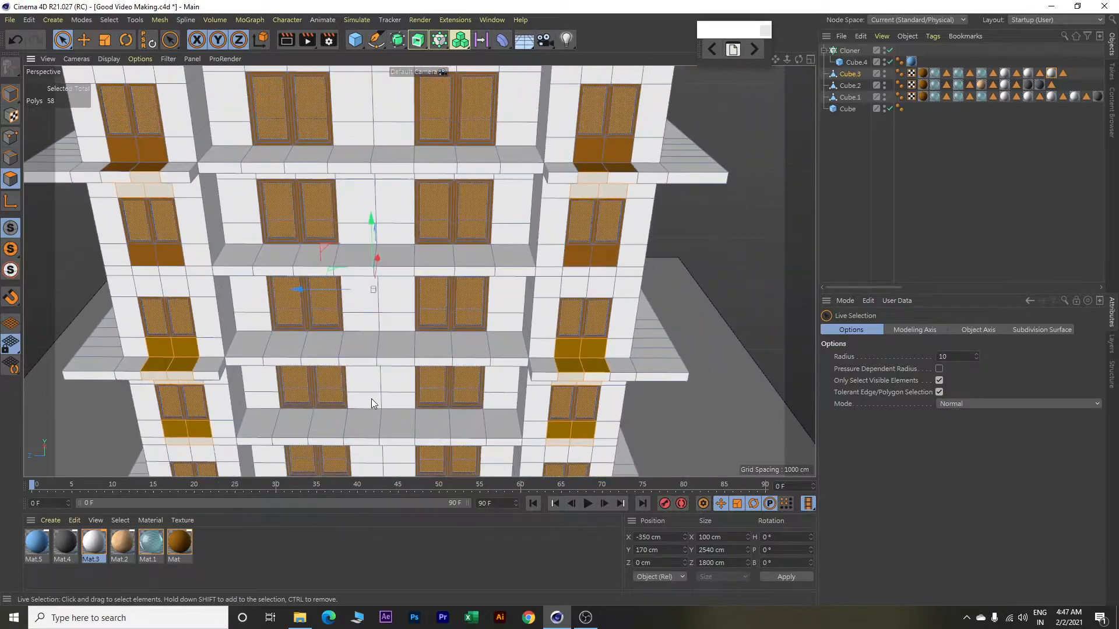
left_click(591, 264, "shift")
left_click(155, 254, "shift")
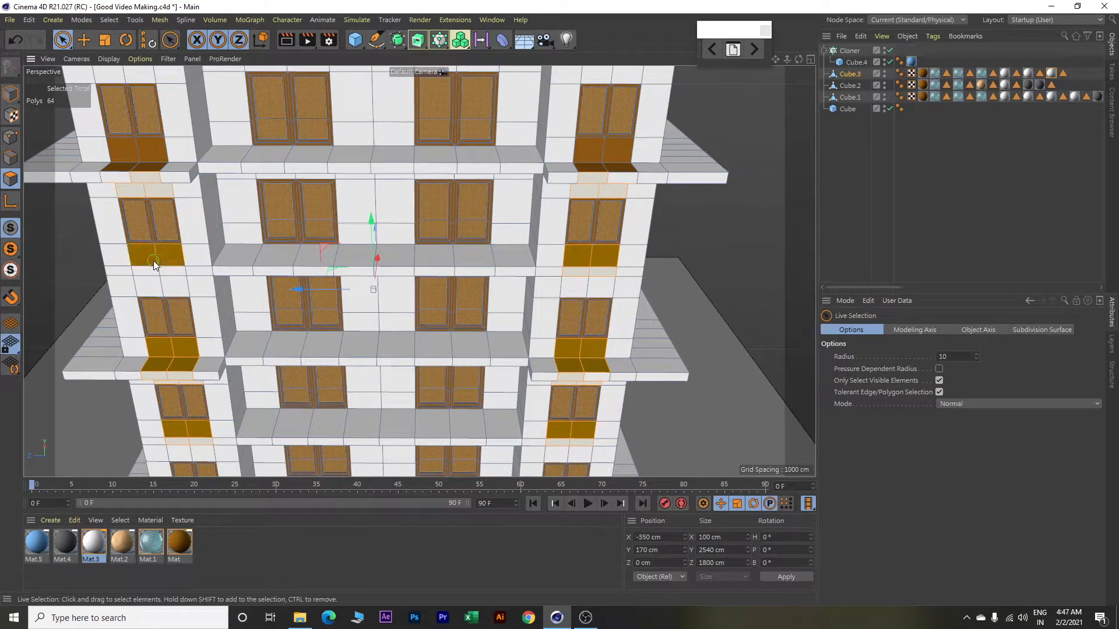
left_click(133, 159, "shift")
left_click(622, 168, "shift")
left_click_drag(613, 284, 610, 261, "alt")
left_click(609, 261, "shift")
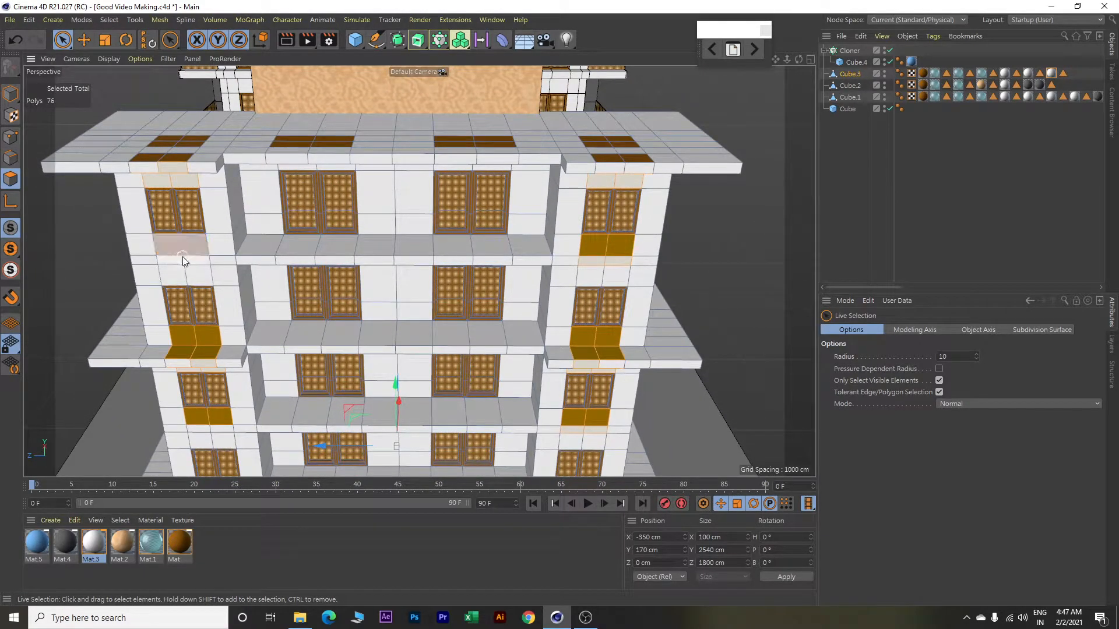
Add all the brown patches on top of the roof slab to the selection.
left_click_drag(183, 201, 183, 236, "alt")
left_click(162, 140, "shift")
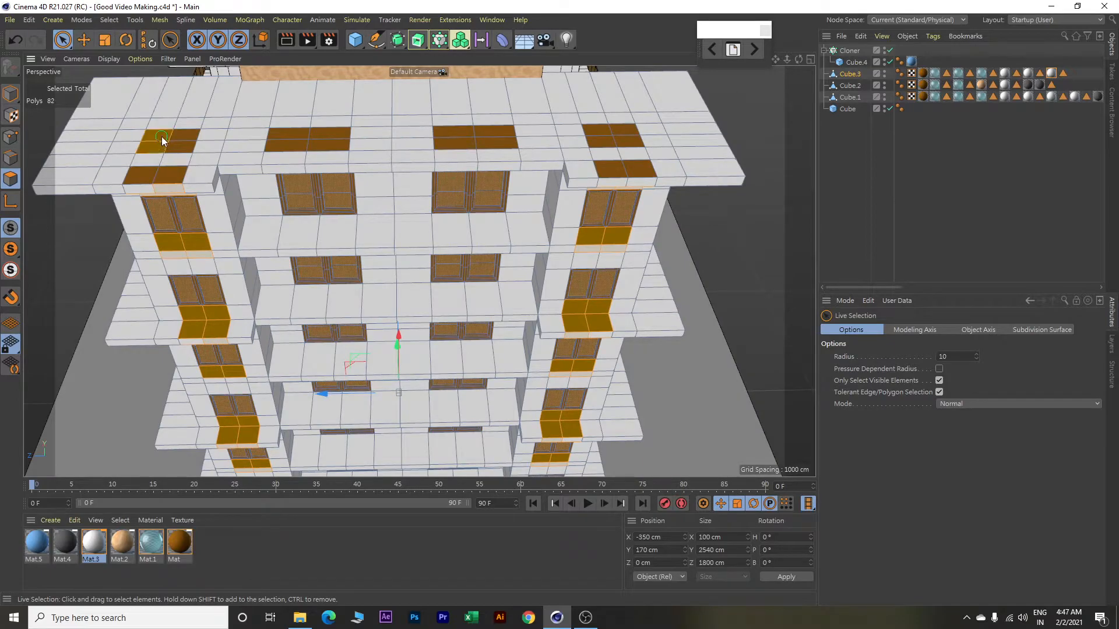
mouse_move(158, 181)
left_mouse_down("shift")
mouse_move(177, 148)
mouse_move(503, 130)
left_mouse_up("shift")
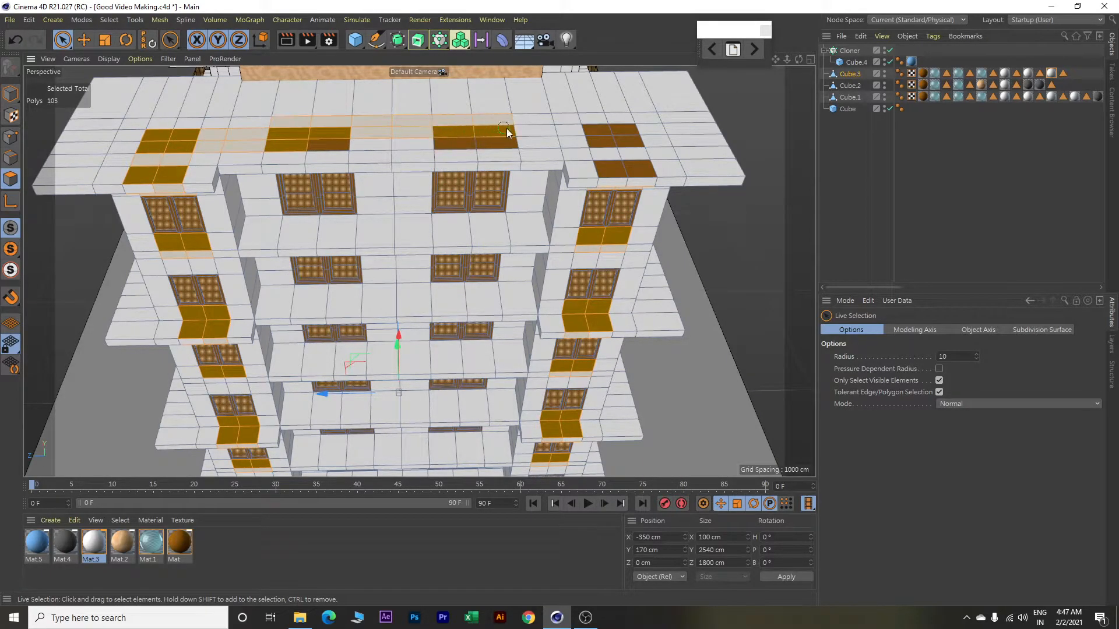
mouse_move(616, 134)
left_mouse_down("shift")
mouse_move(607, 169)
mouse_move(517, 145)
mouse_move(292, 153)
left_mouse_up("shift")
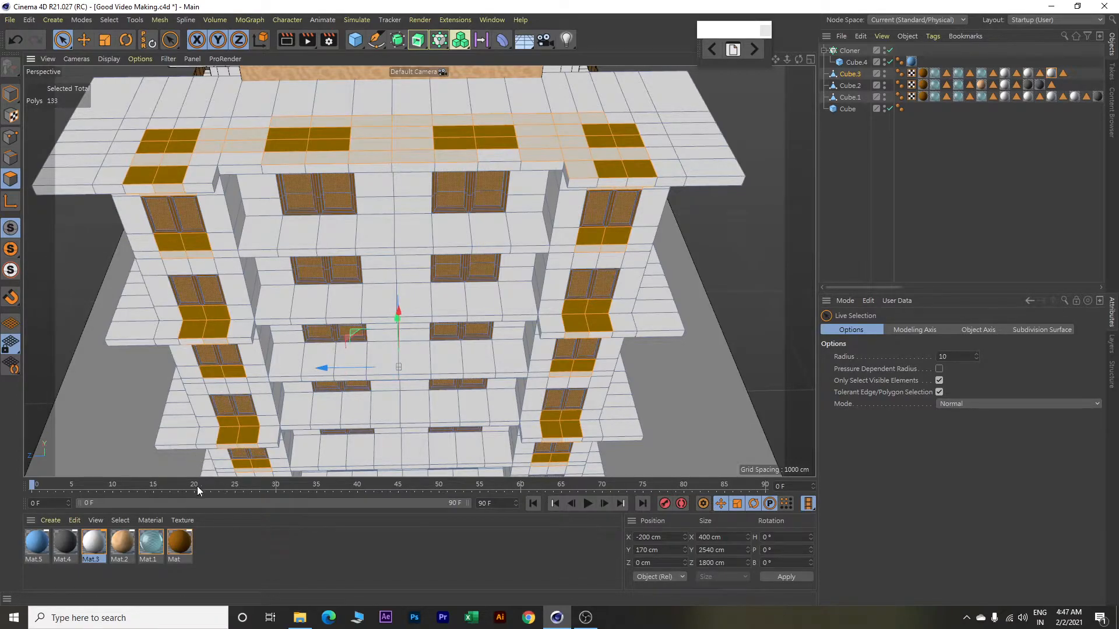
Assign the Mat.3 material to the selected brown panels, ledge faces and roof patches.
right_click(92, 544)
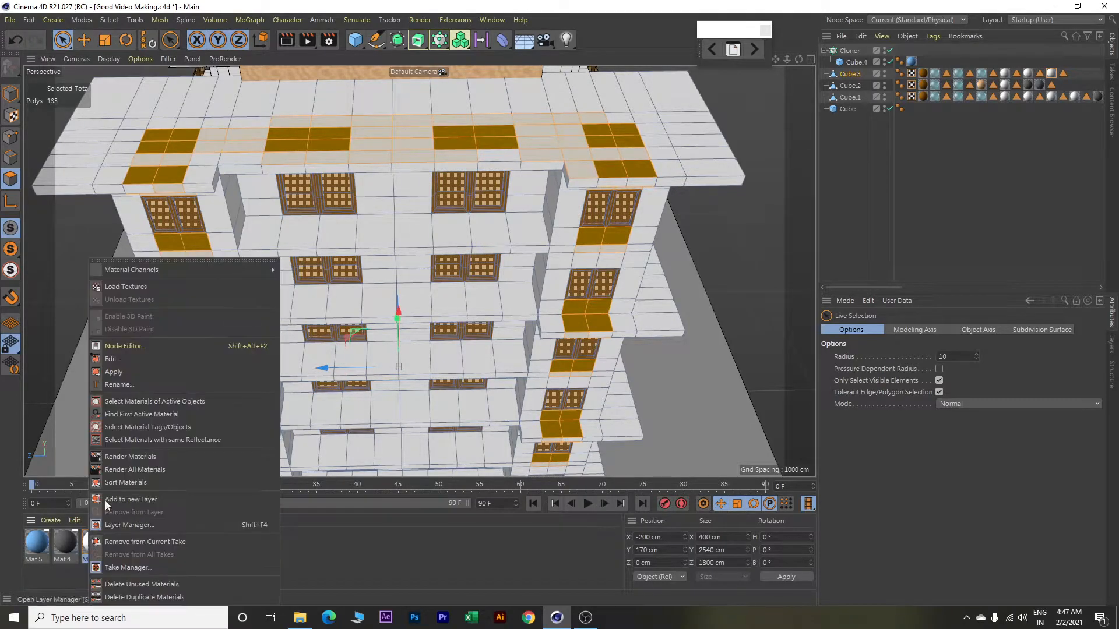
left_click(135, 368)
left_click_drag(390, 405, 456, 372, "alt")
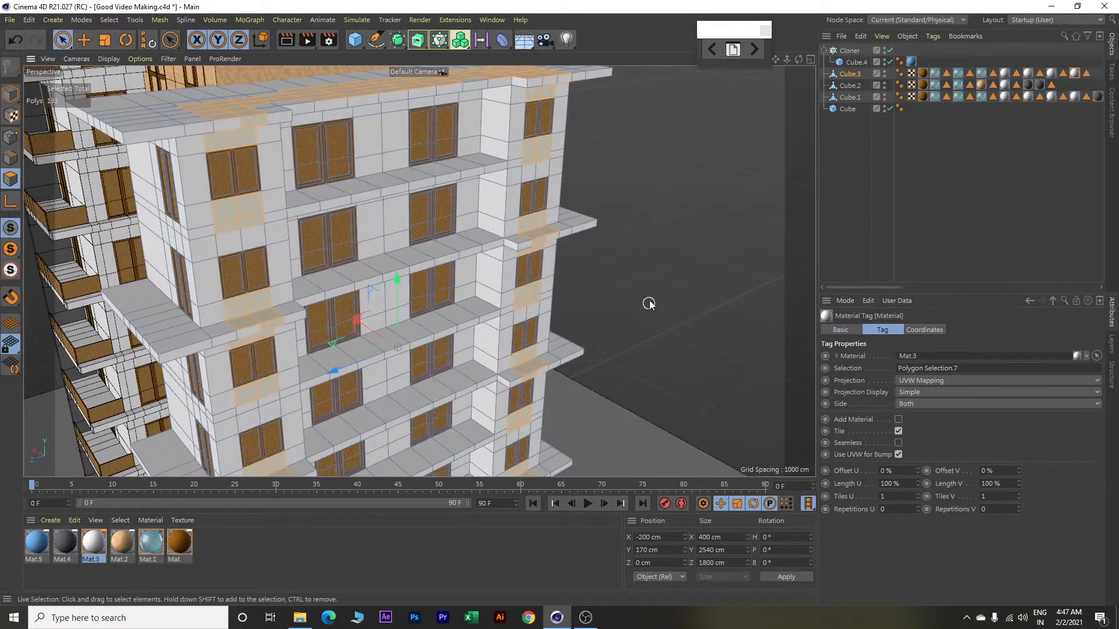
Clear the selection and select the narrow horizontal strip across the side wall between the two upper ledges.
key("e")
left_click(697, 207)
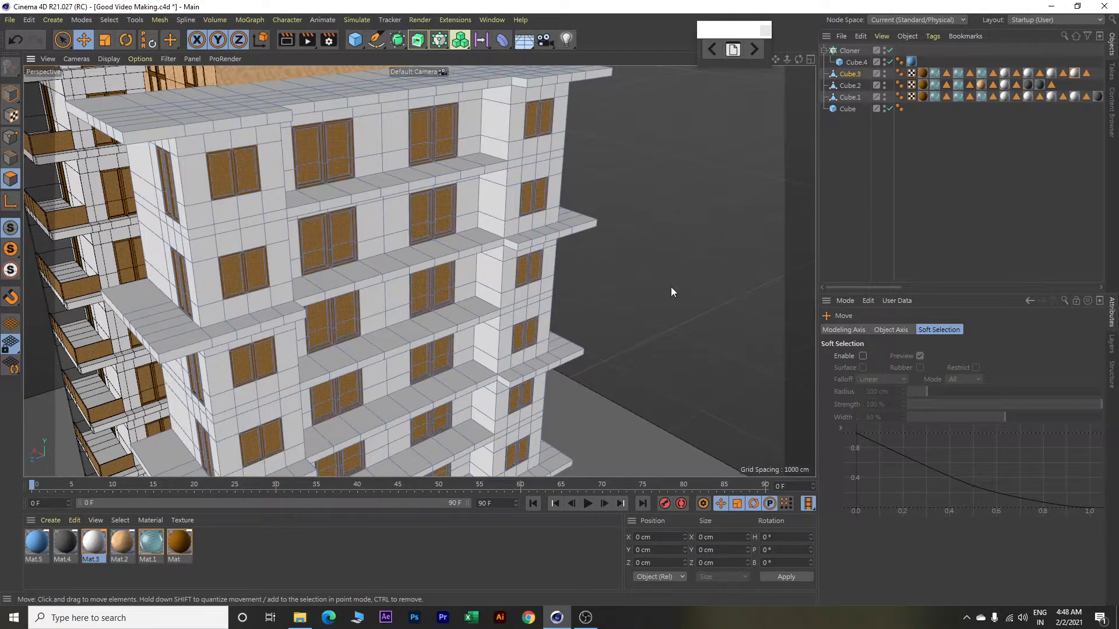
left_click_drag(680, 299, 613, 278, "alt")
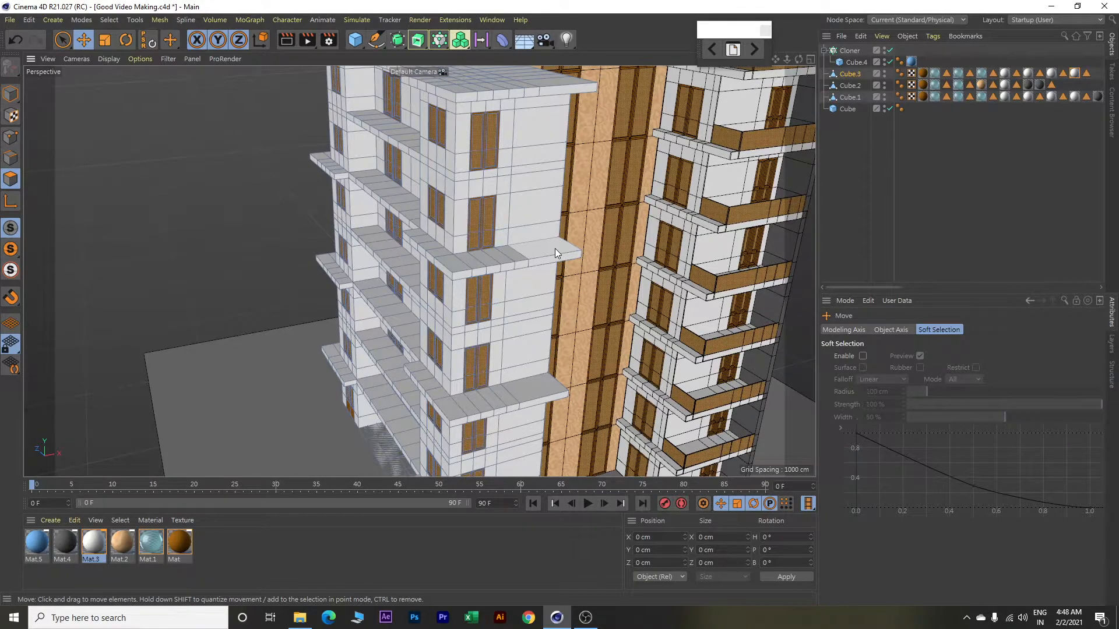
left_click_drag(444, 253, 449, 255, "alt")
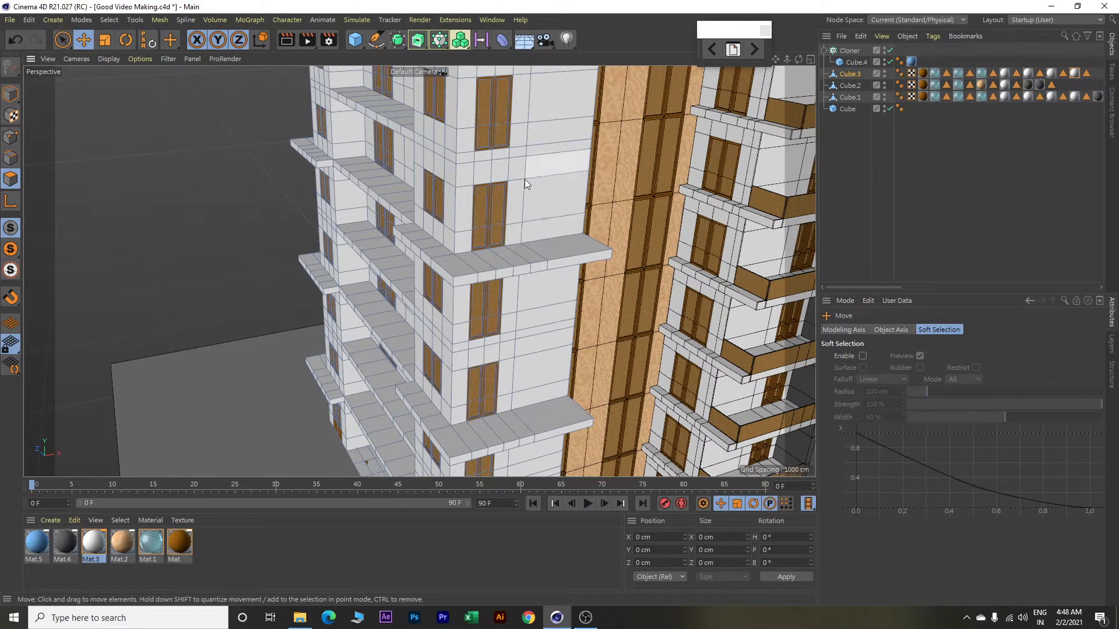
left_click(467, 159)
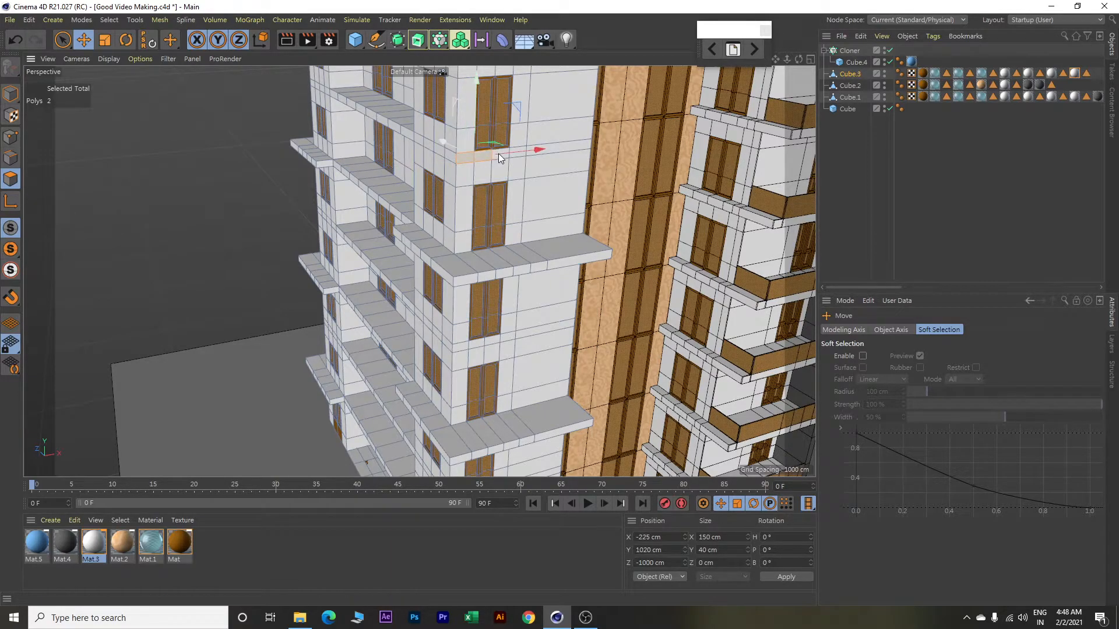
left_click(554, 149, "shift")
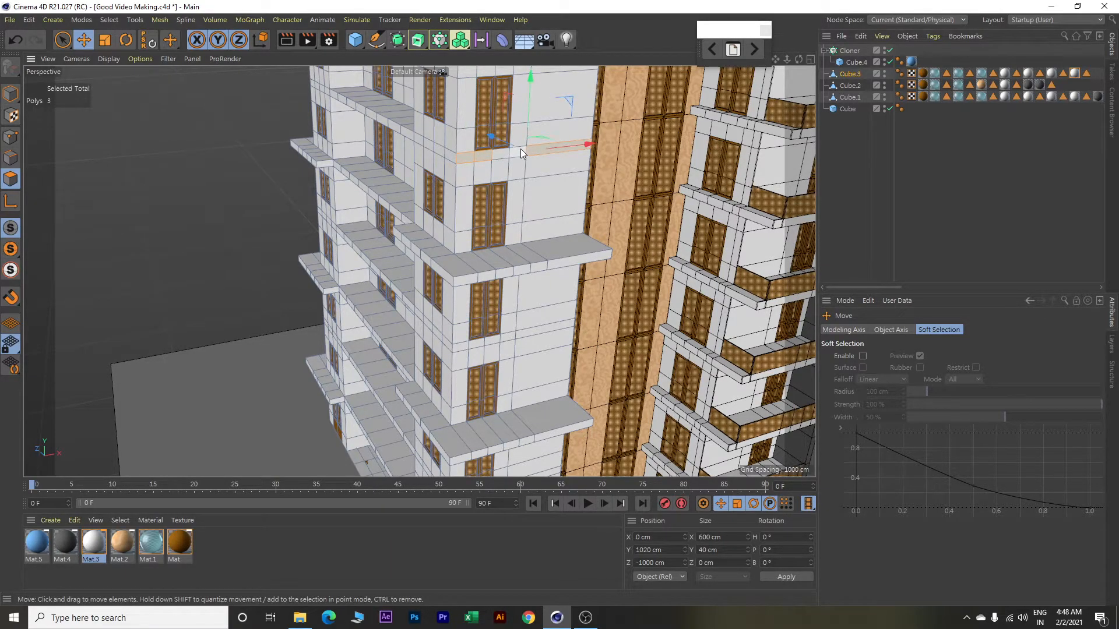
Add the matching narrow strips across the side wall between the middle and lower ledges to the selection.
left_click(460, 348, "shift")
left_click(488, 341, "shift")
left_click(506, 338, "shift")
left_click(526, 333, "shift")
middle_click_drag(544, 359, 532, 222, "alt")
left_click(444, 366, "shift")
left_click(504, 352, "shift")
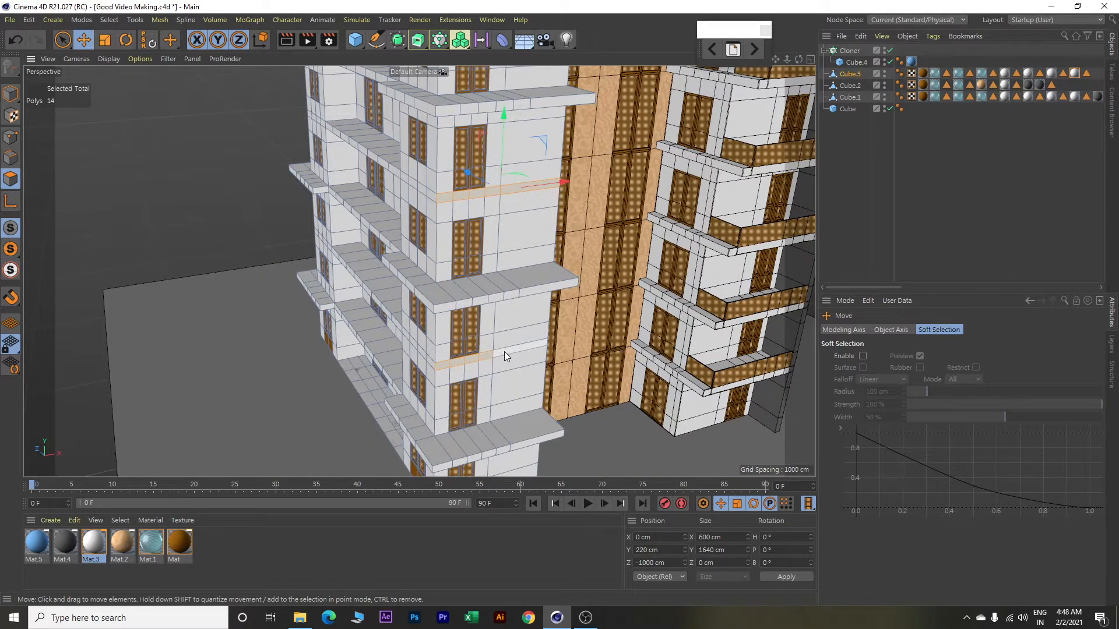
middle_click_drag(515, 377, 513, 324, "alt")
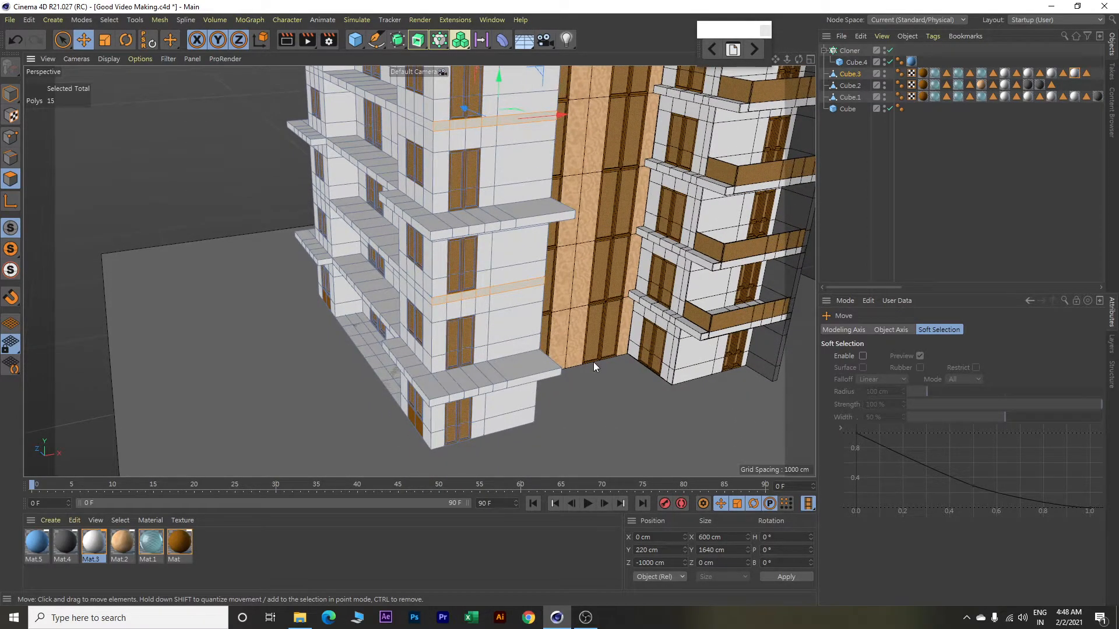
Extrude the three selected side-wall strips outward by 200 cm.
key("d")
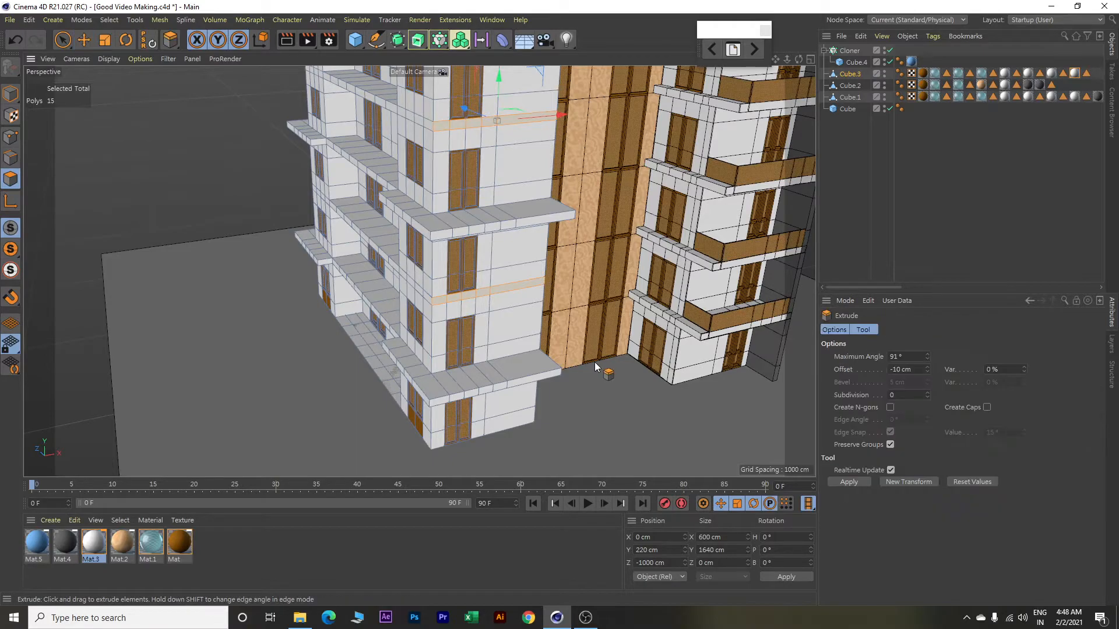
left_click_drag(915, 371, 871, 368)
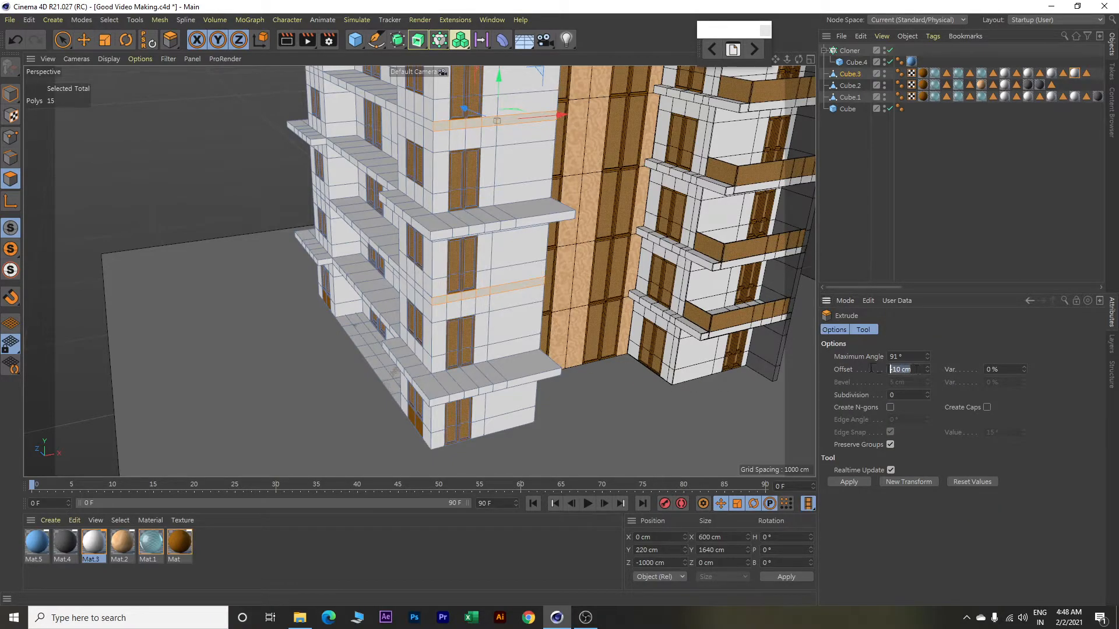
type("200")
key("Return")
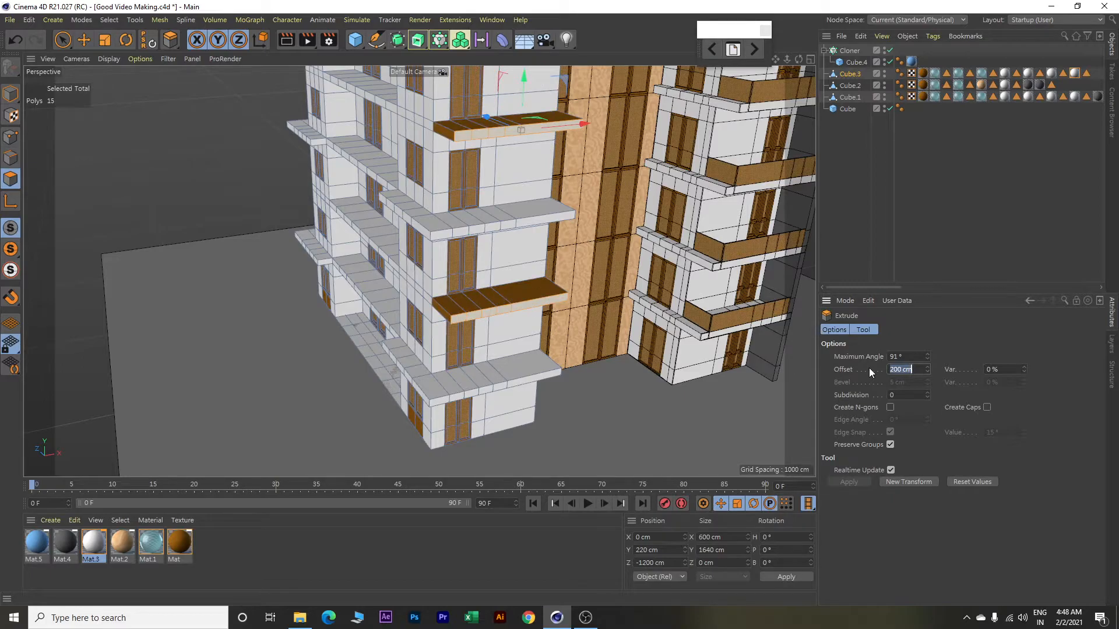
Use Loop Selection to add the brown faces around all three extruded side ledges to the selection.
scroll(682, 400, "down", 6)
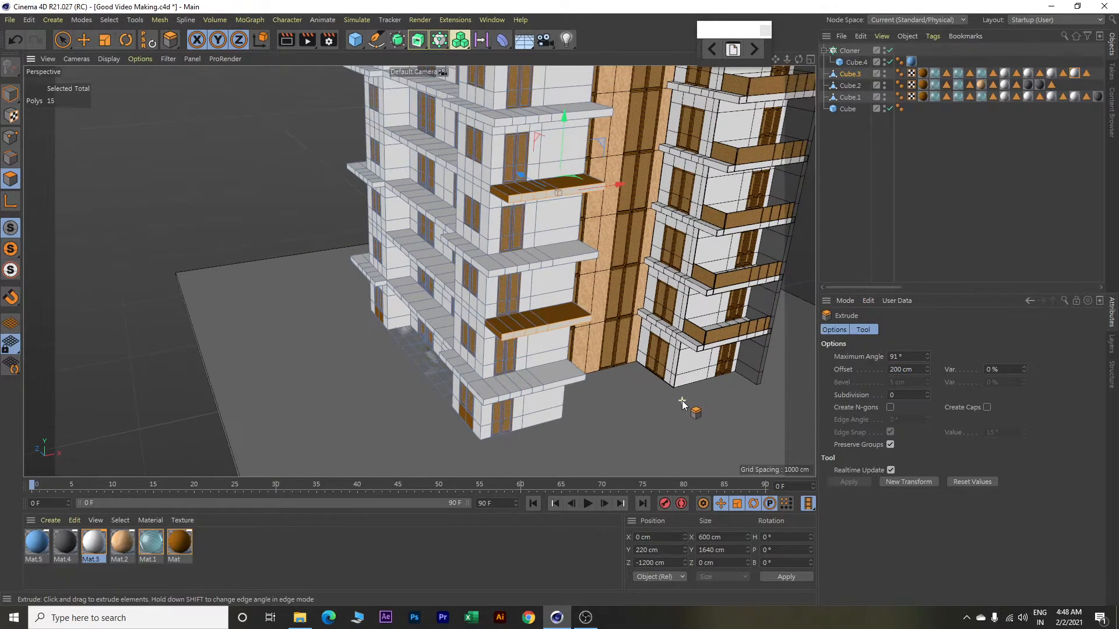
left_click(109, 20)
left_click(144, 56)
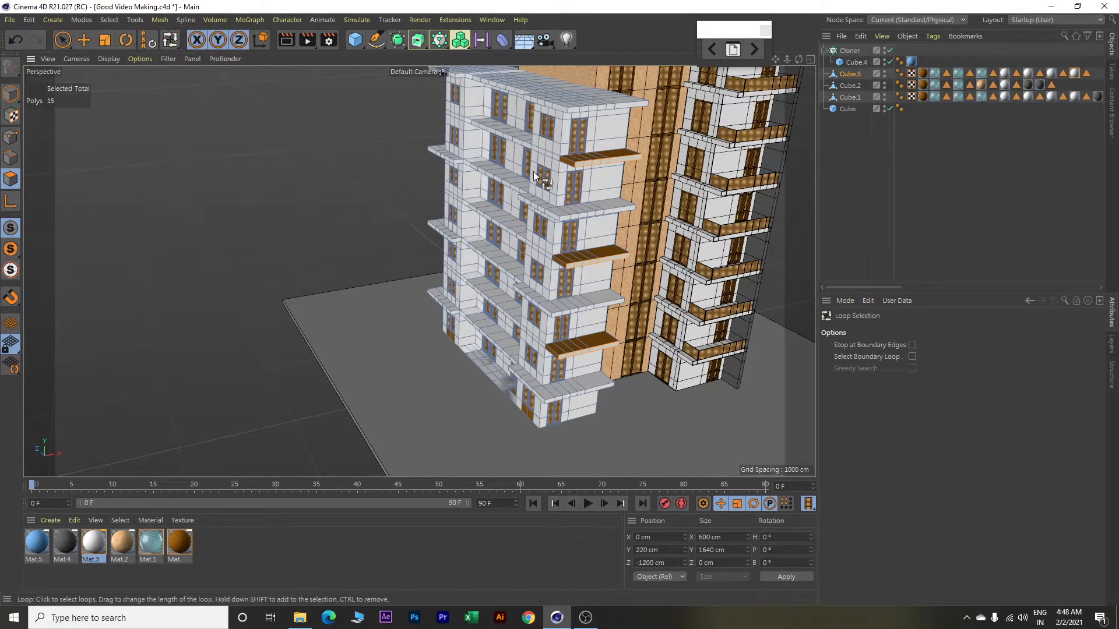
left_click(601, 159, "shift")
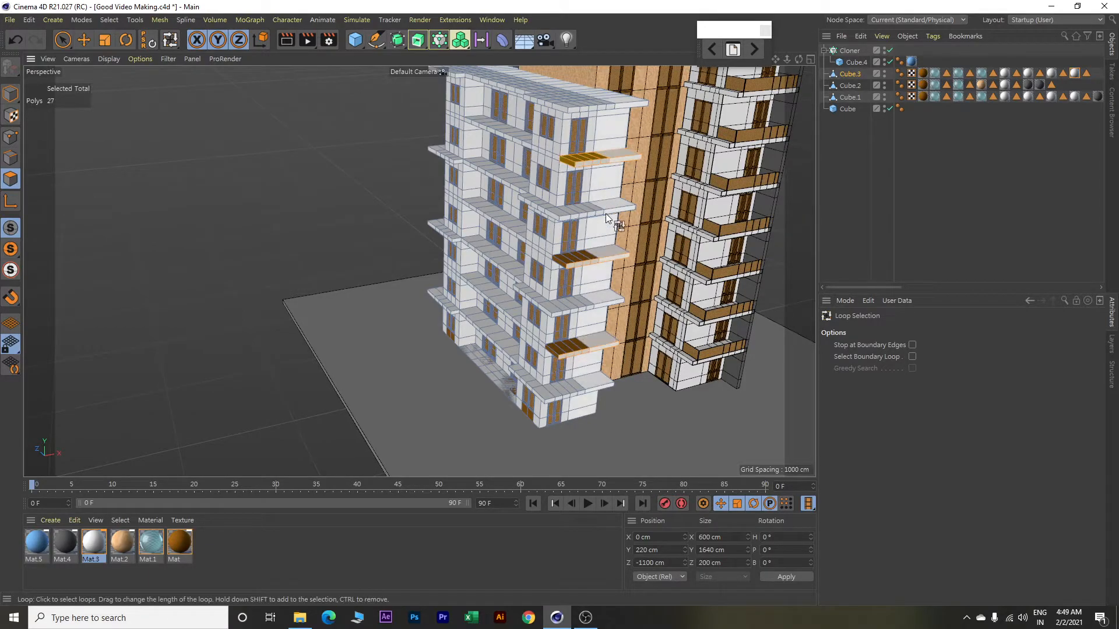
left_click(575, 346, "shift")
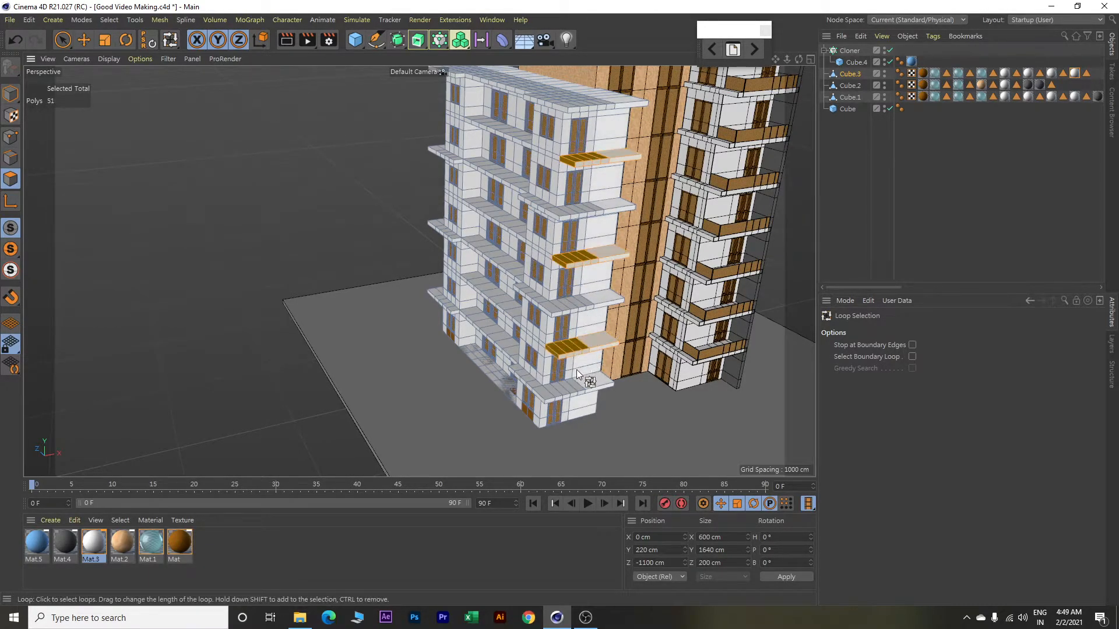
Assign the Mat.3 material to the three extruded side ledges.
right_click(90, 548)
left_click(124, 373)
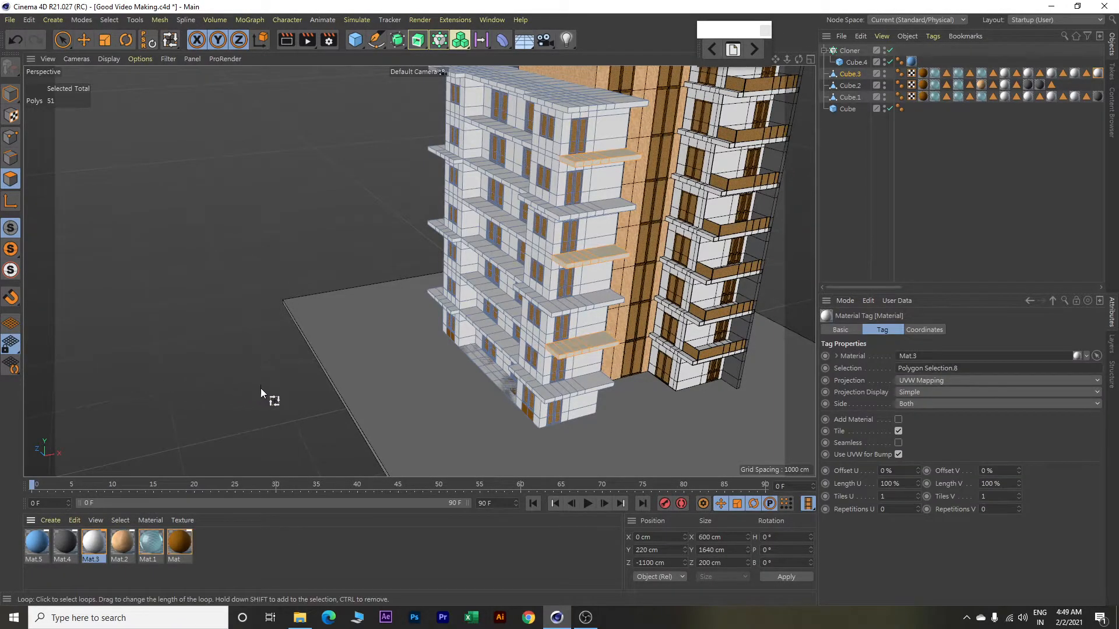
scroll(394, 407, "up", 2)
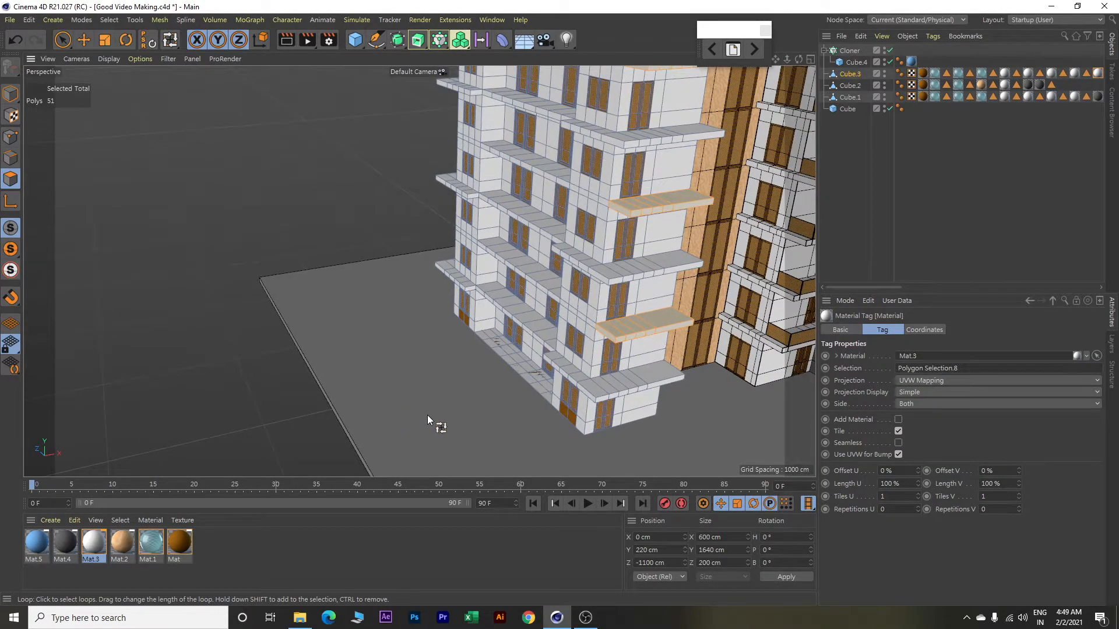
Live-select the brown panels below the ground-floor windows of both outer columns and assign Mat.3 to them.
key("9")
left_click(565, 417)
left_click(461, 318, "shift")
right_click(97, 545)
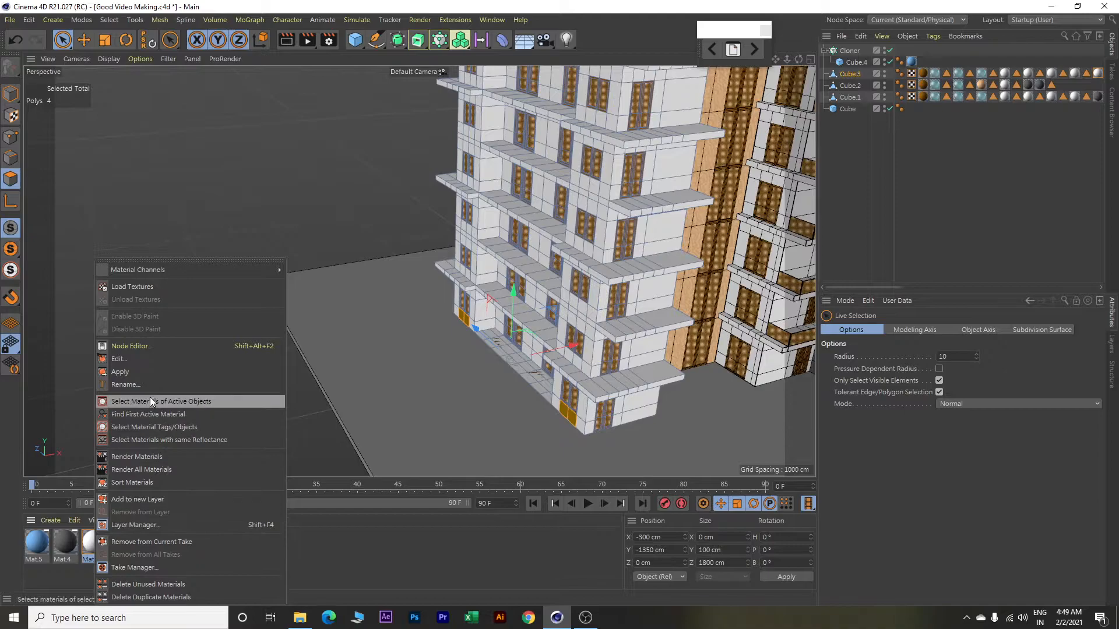
left_click(148, 373)
left_click_drag(406, 342, 572, 336, "alt")
left_click_drag(228, 239, 408, 346, "alt")
scroll(600, 326, "up", 4)
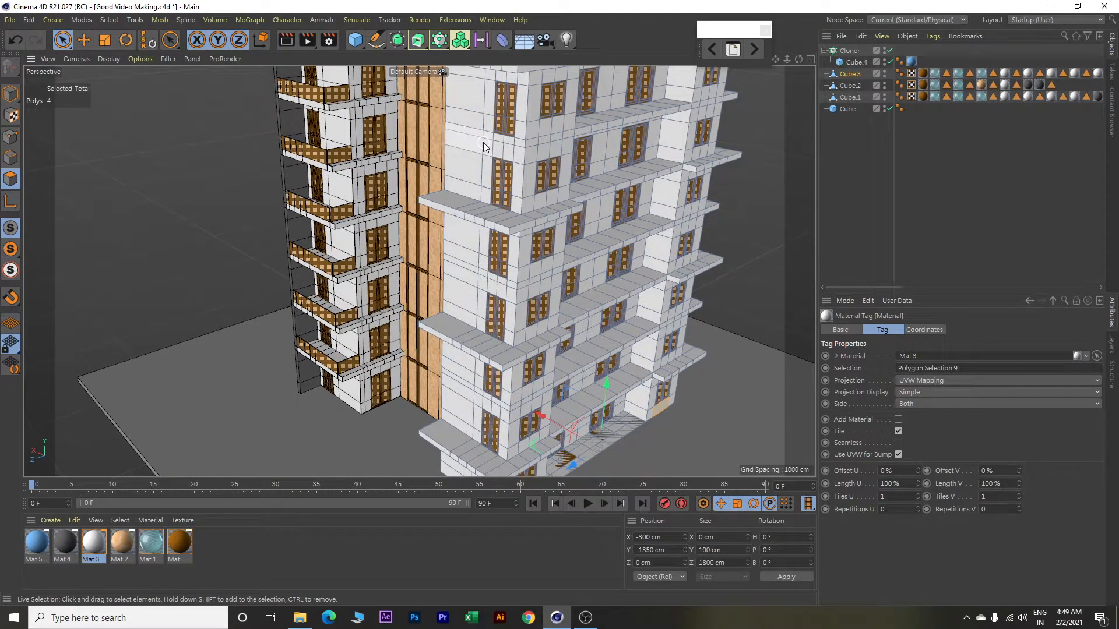
Select the three narrow five-face wall strips at the floor levels between the existing ledges on the building's side wall.
key("e")
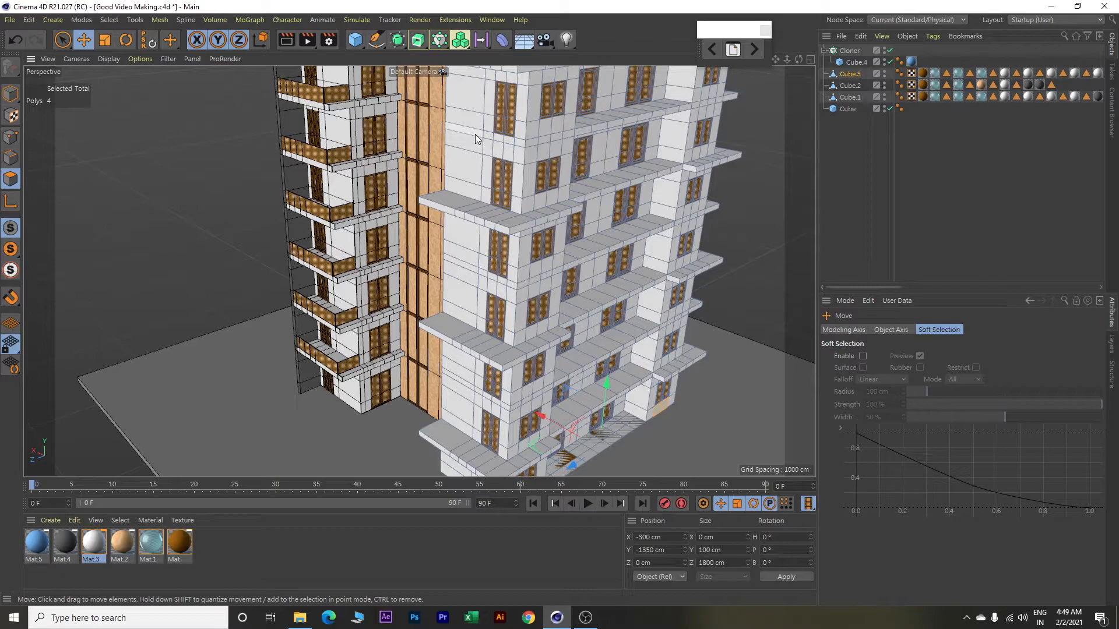
left_click(474, 134)
left_click(489, 135, "shift")
left_click(500, 138, "shift")
left_click(511, 138, "shift")
left_click(518, 142, "shift")
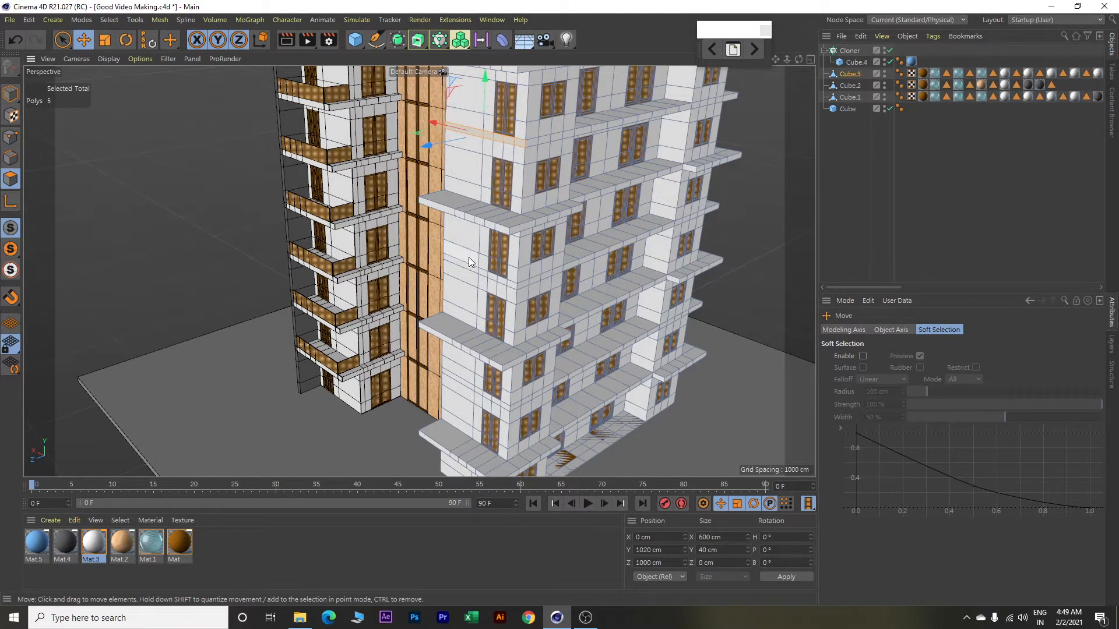
left_click(461, 262, "shift")
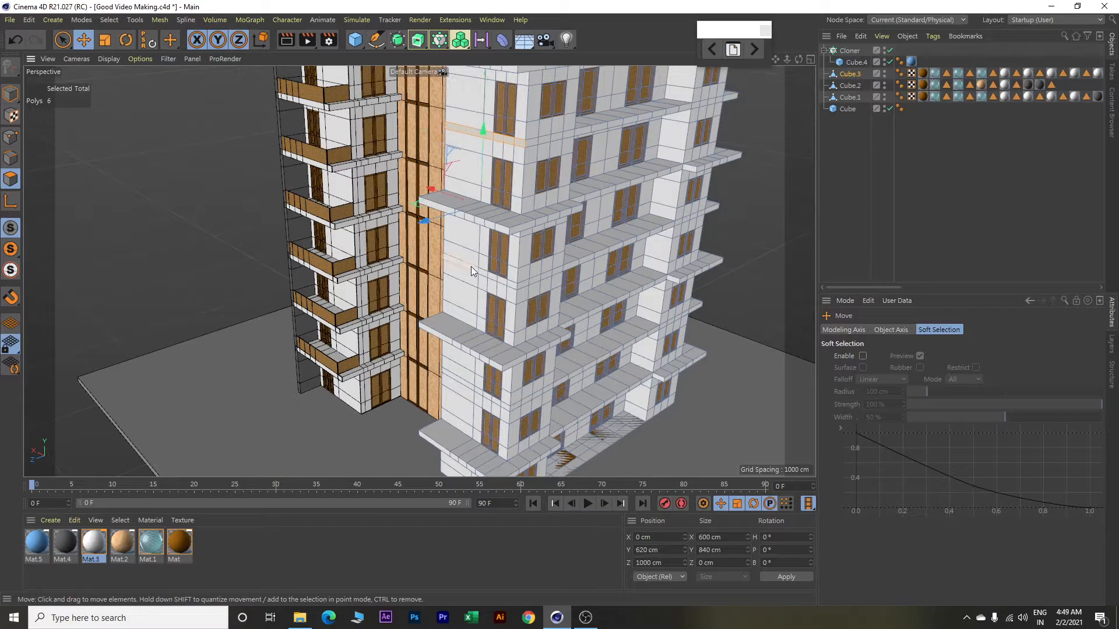
left_click(503, 278, "shift")
left_click(513, 287, "shift")
left_click(470, 386, "shift")
left_click(504, 410, "shift")
Extrude the three selected side-wall strips outward by 200 cm.
left_click_drag(520, 379, 523, 260, "alt")
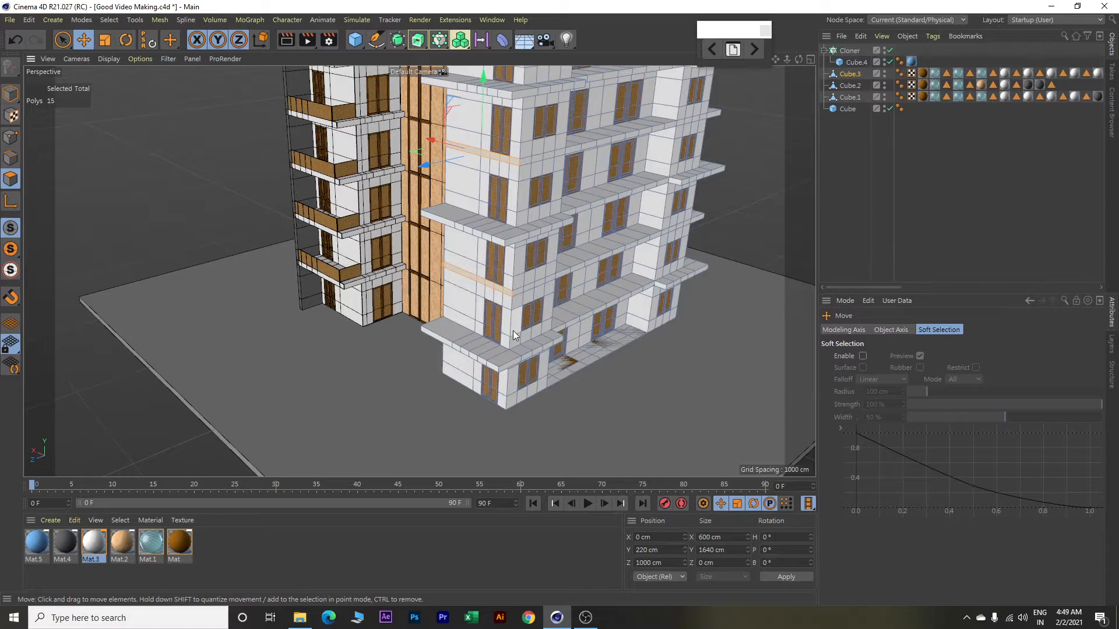
key("d")
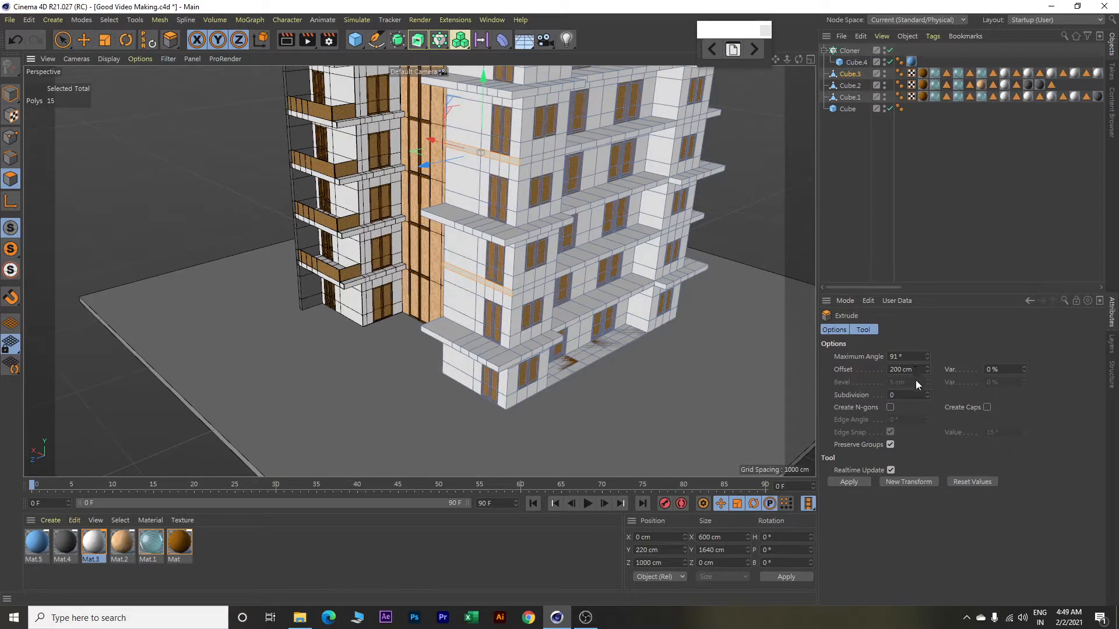
left_click(922, 482)
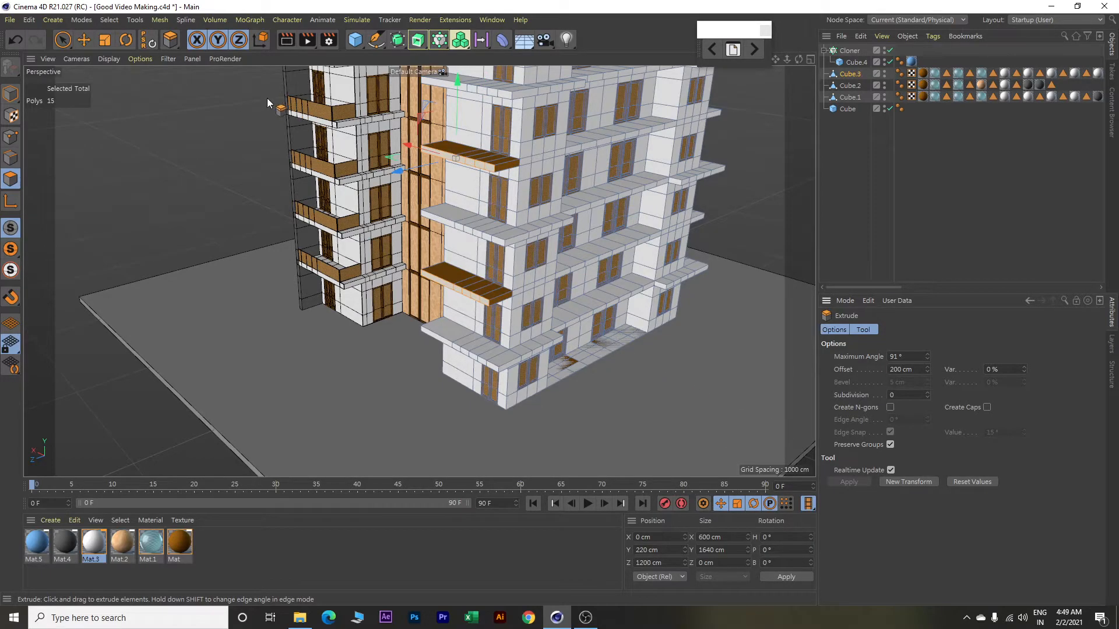
Loop-select the brown faces around each of the three newly extruded side ledges, combining all three loops in one selection.
left_click(109, 19)
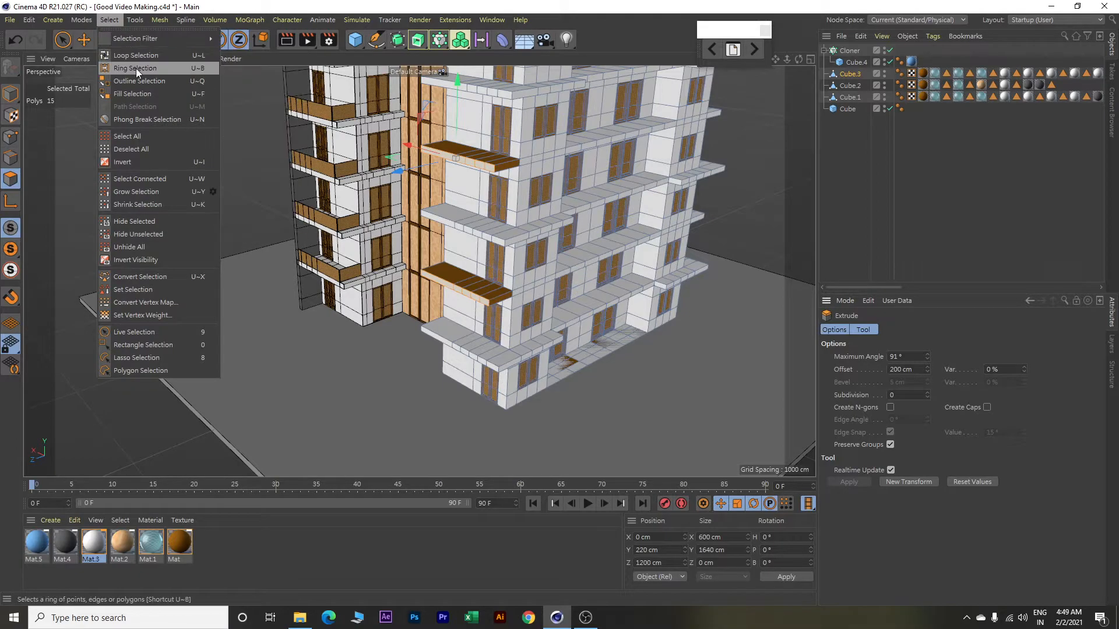
left_click(137, 57)
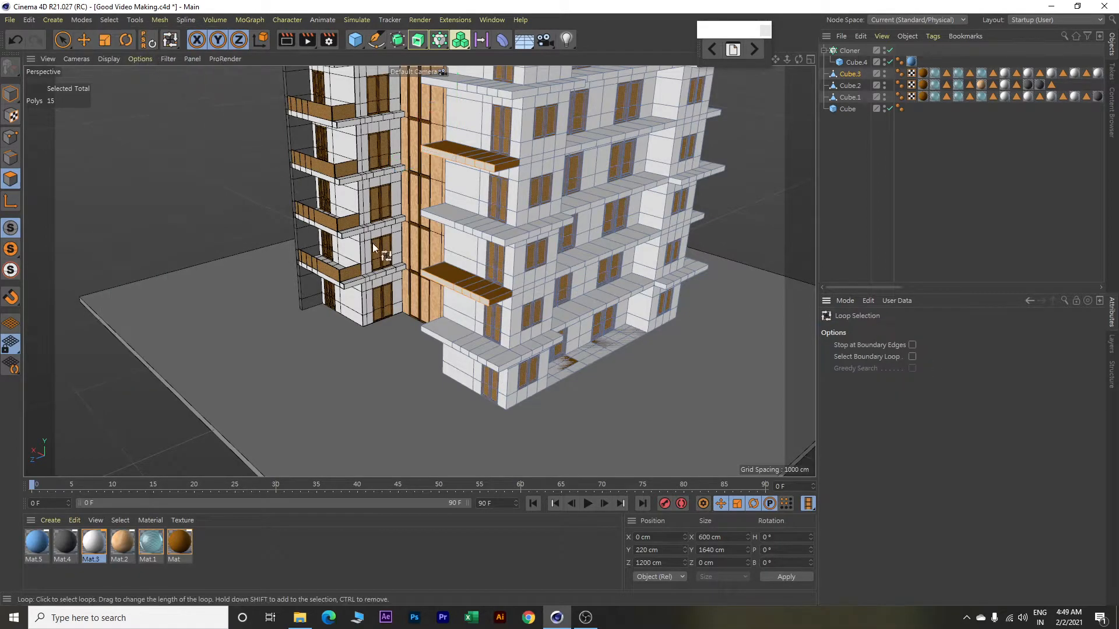
left_click(457, 275)
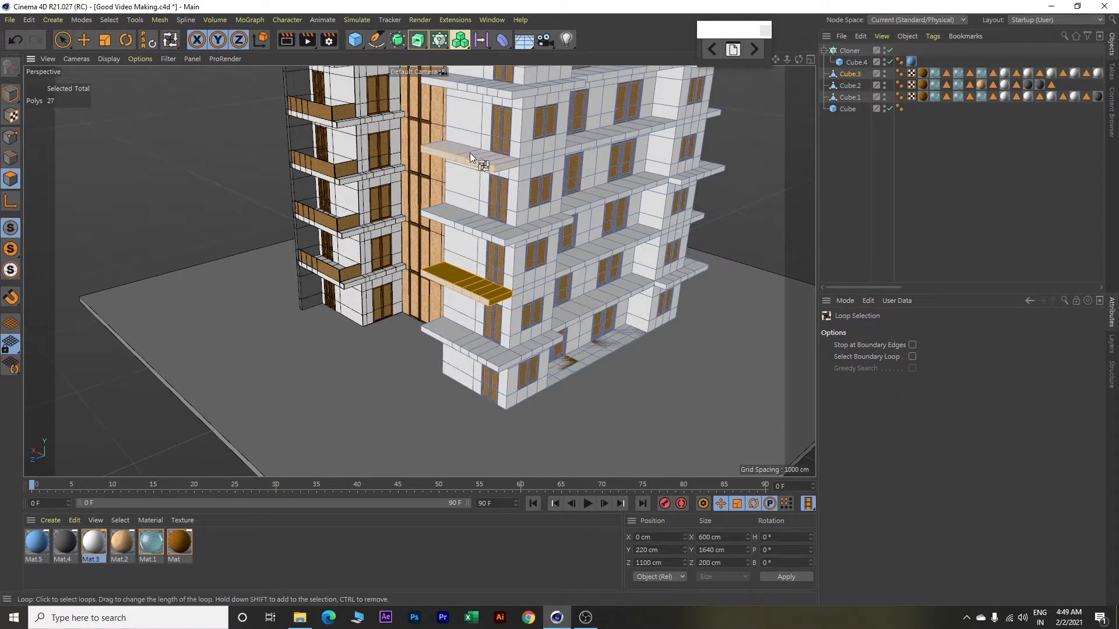
left_click(471, 157, "shift")
left_click_drag(582, 139, 512, 286, "alt")
left_click(434, 206, "shift")
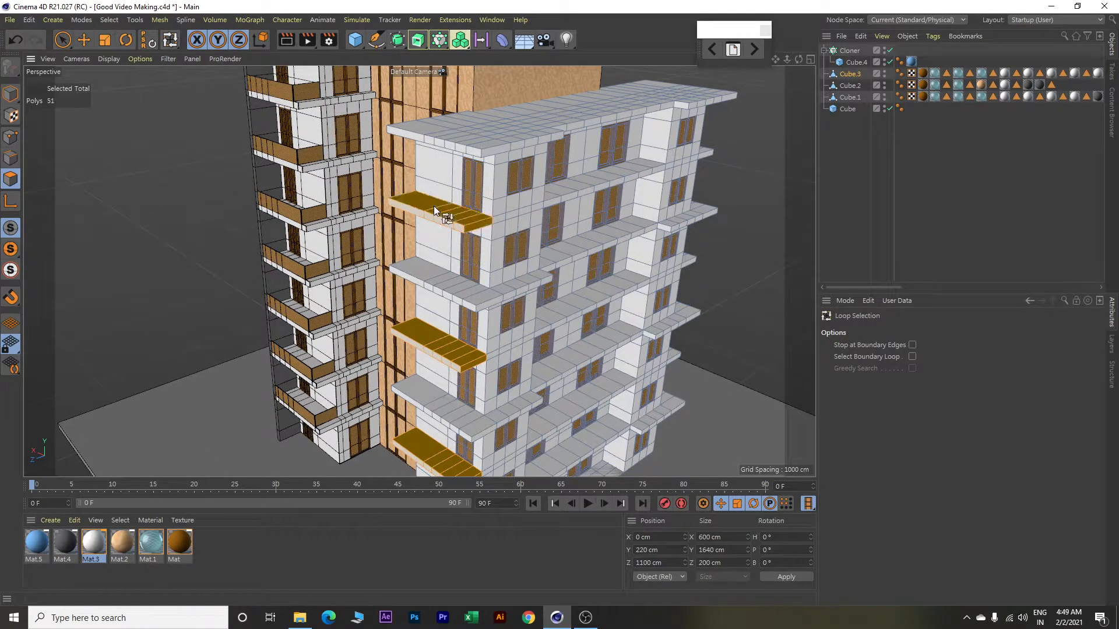
Assign Mat.3 to the selected faces of the three new side ledges and clear the selection.
right_click(93, 542)
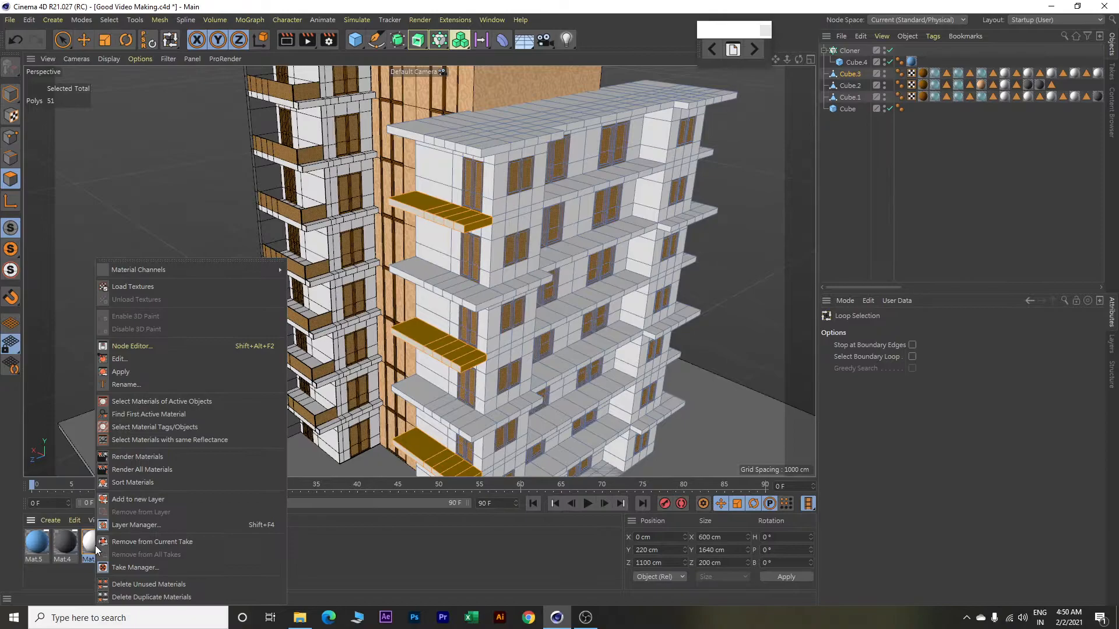
left_click(138, 371)
left_click_drag(687, 306, 722, 298, "alt")
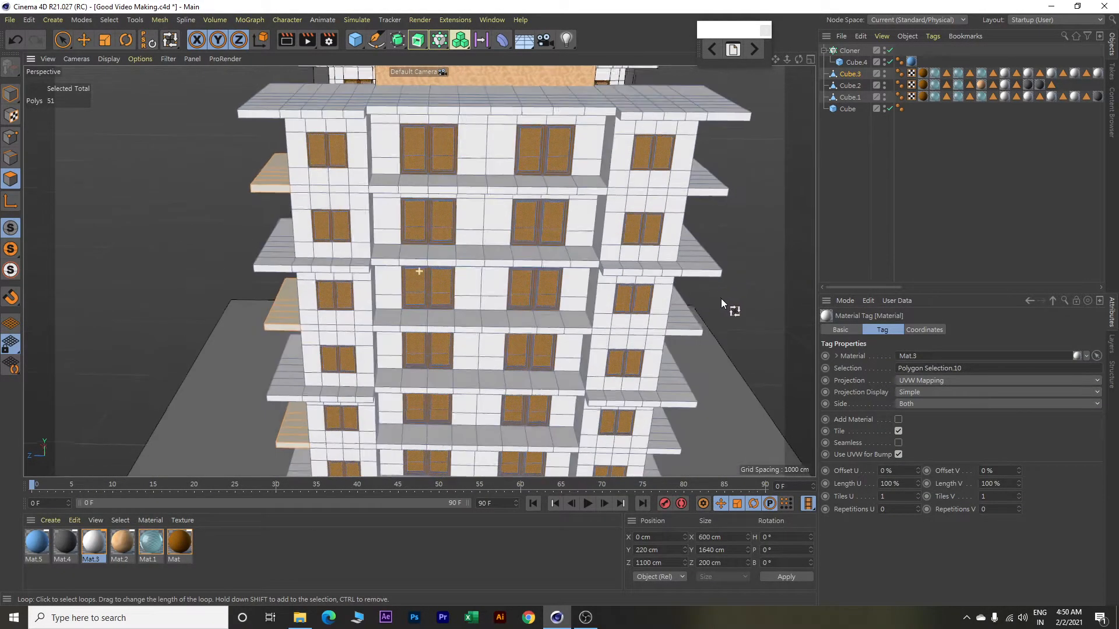
key("e")
left_click(169, 205)
Add a vertical loop cut near the inner edge of the facade's right-hand window column with a distance of 60 cm.
left_click_drag(692, 295, 638, 284, "alt")
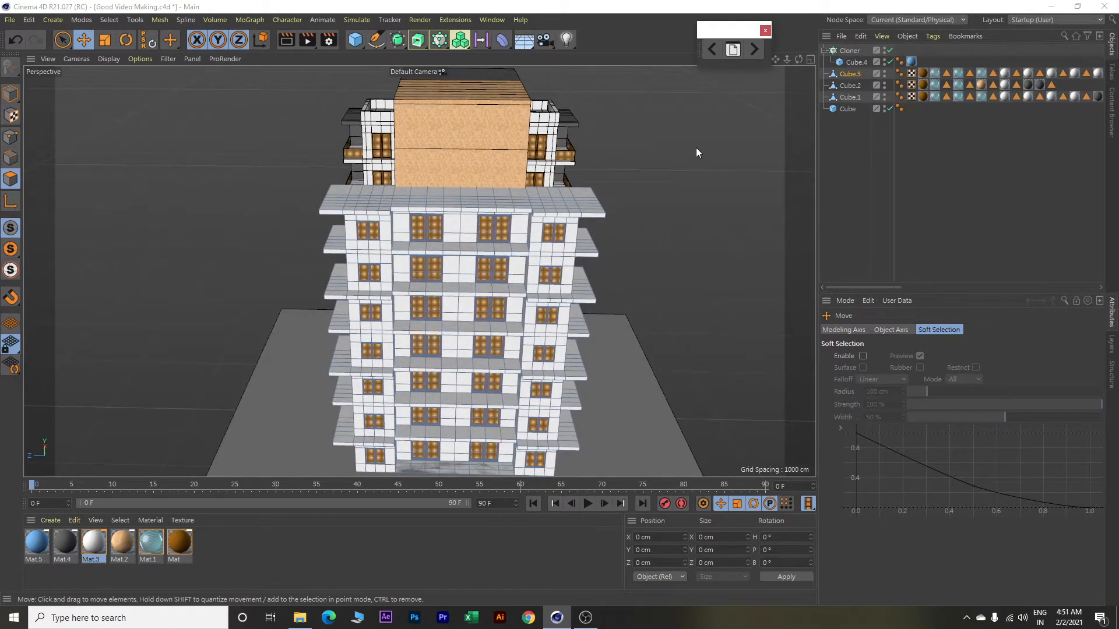
right_click(680, 132)
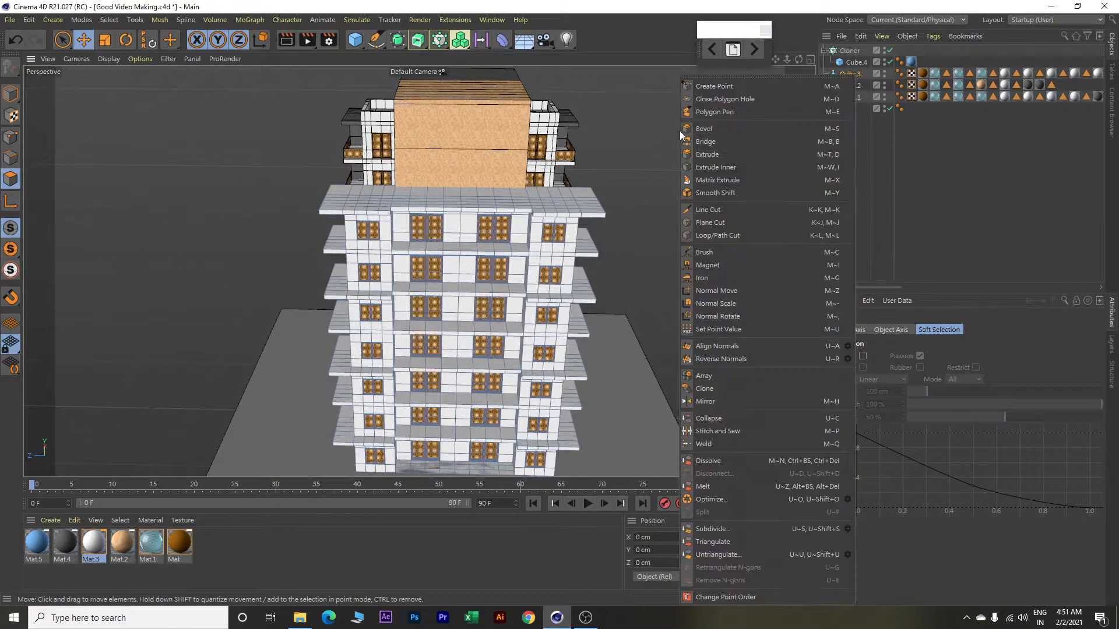
left_click(705, 236)
scroll(513, 275, "up", 3)
scroll(513, 275, "up", 3)
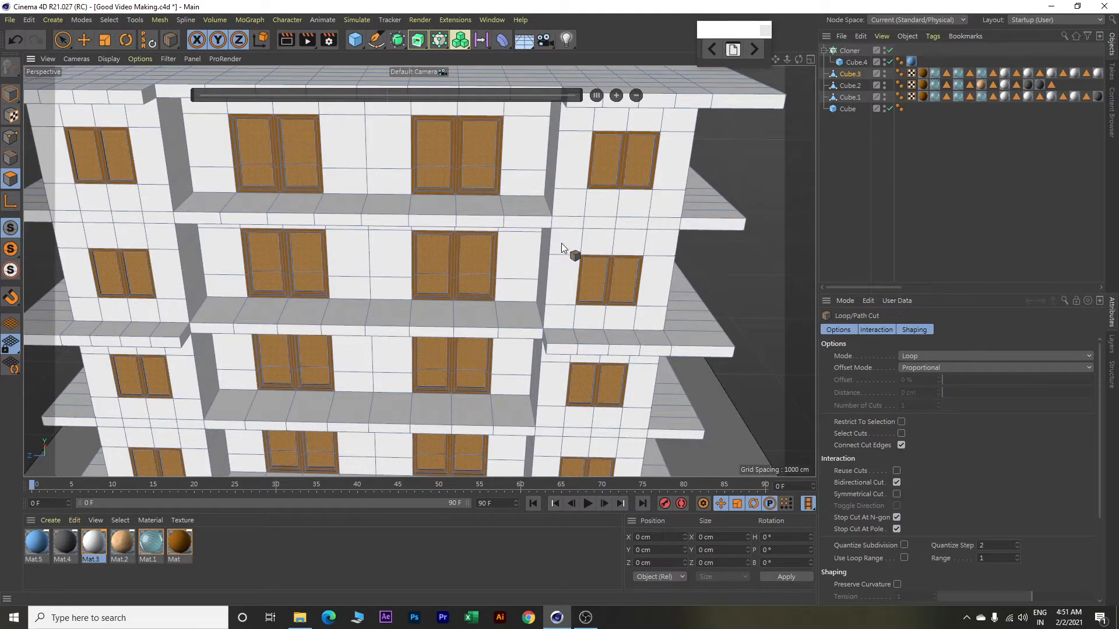
mouse_move(566, 217)
left_mouse_down("alt")
mouse_move(568, 239)
mouse_move(561, 220)
left_mouse_up("alt")
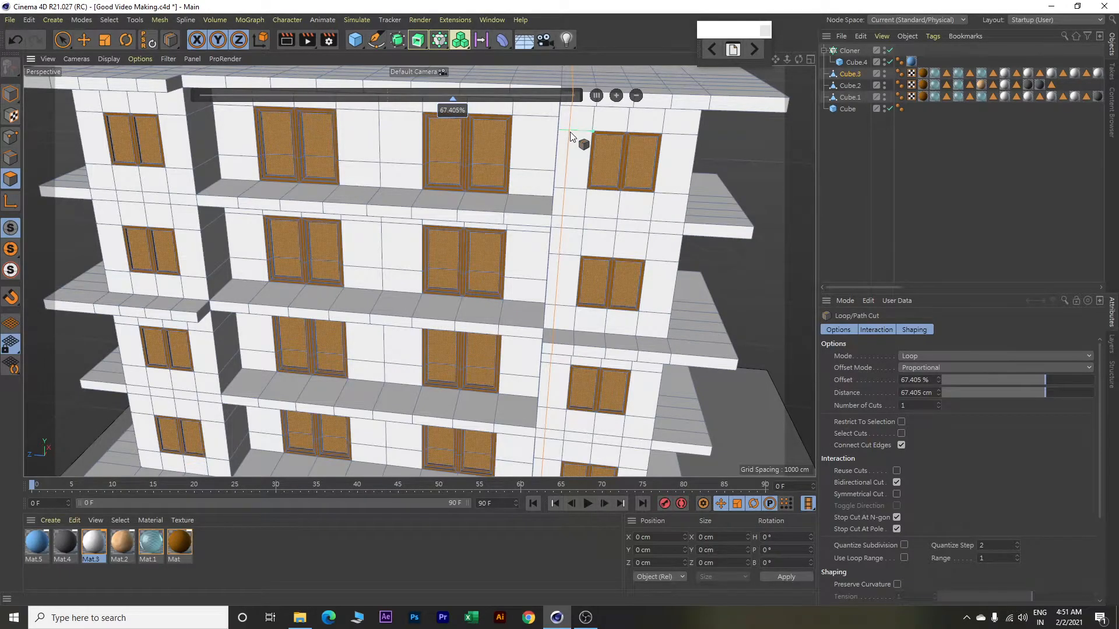
left_click_drag(931, 394, 878, 394)
type("60")
key("Return")
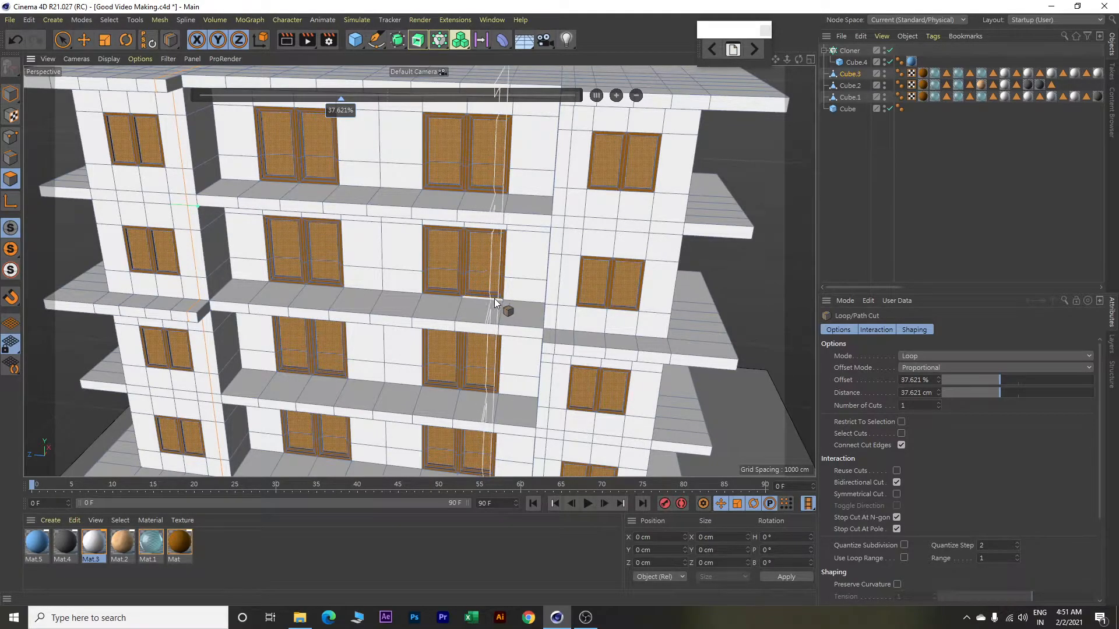
Set the vertical loop cut near the inner edge of the left-hand window column to a distance of 40 cm.
double_click(915, 392)
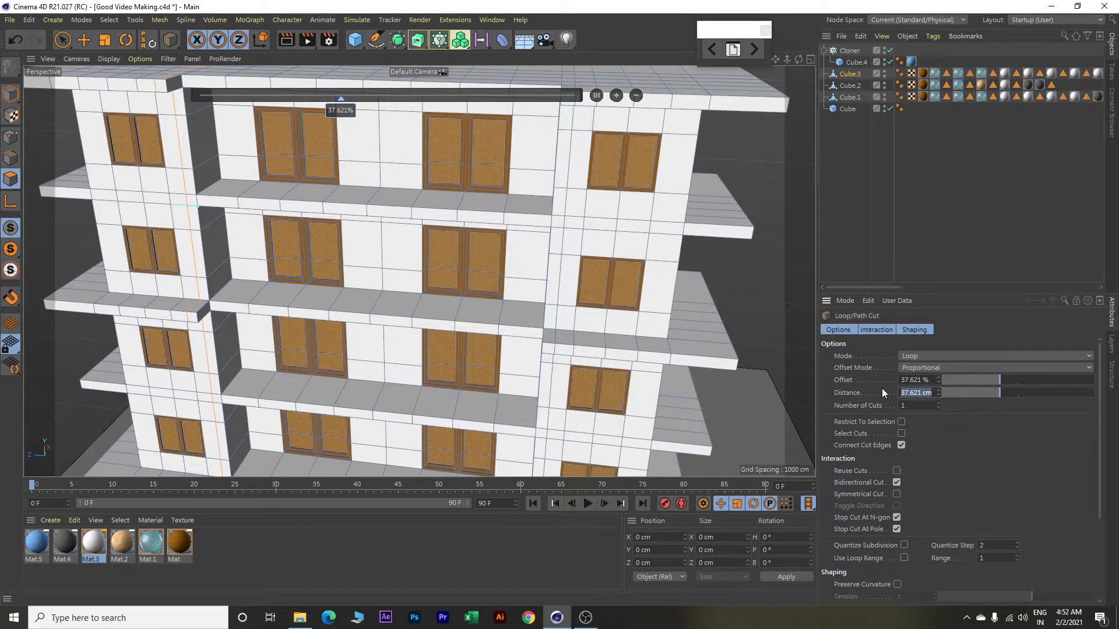
type("40")
key("Return")
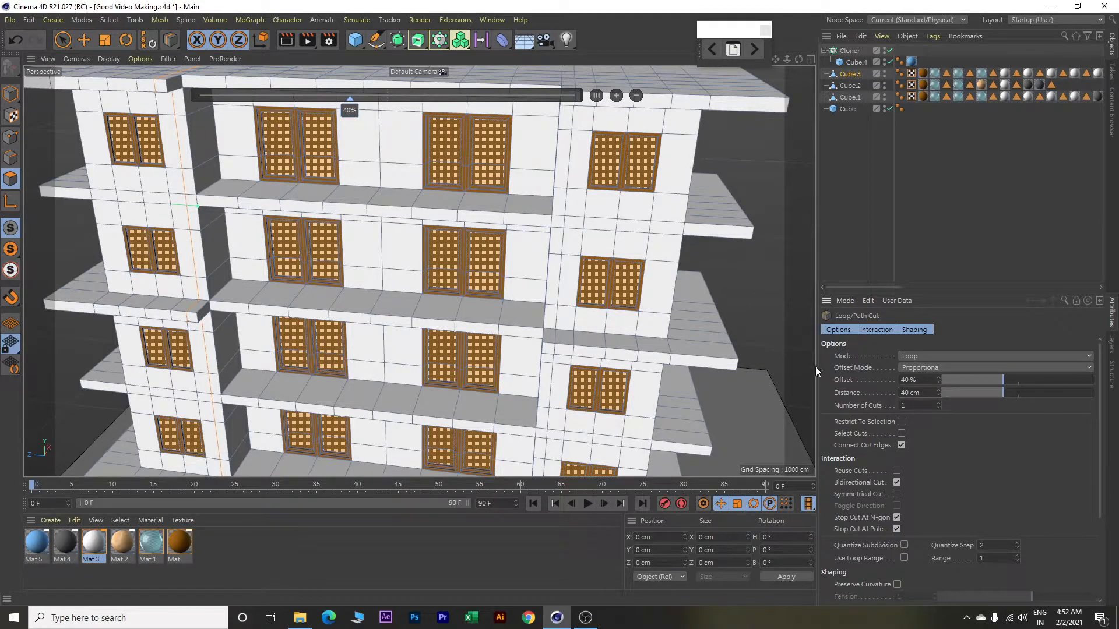
scroll(687, 325, "down", 3)
left_click_drag(732, 313, 751, 313, "alt")
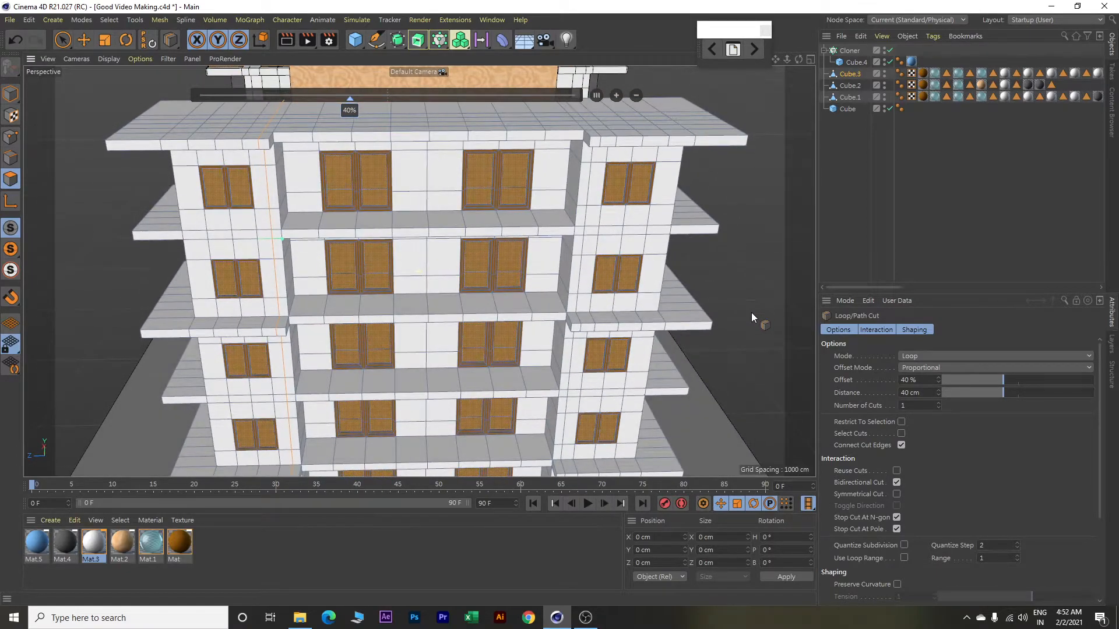
Select the faces of the narrow vertical strip along the right-hand column's inner edge, from the roof down through the upper storeys.
key("e")
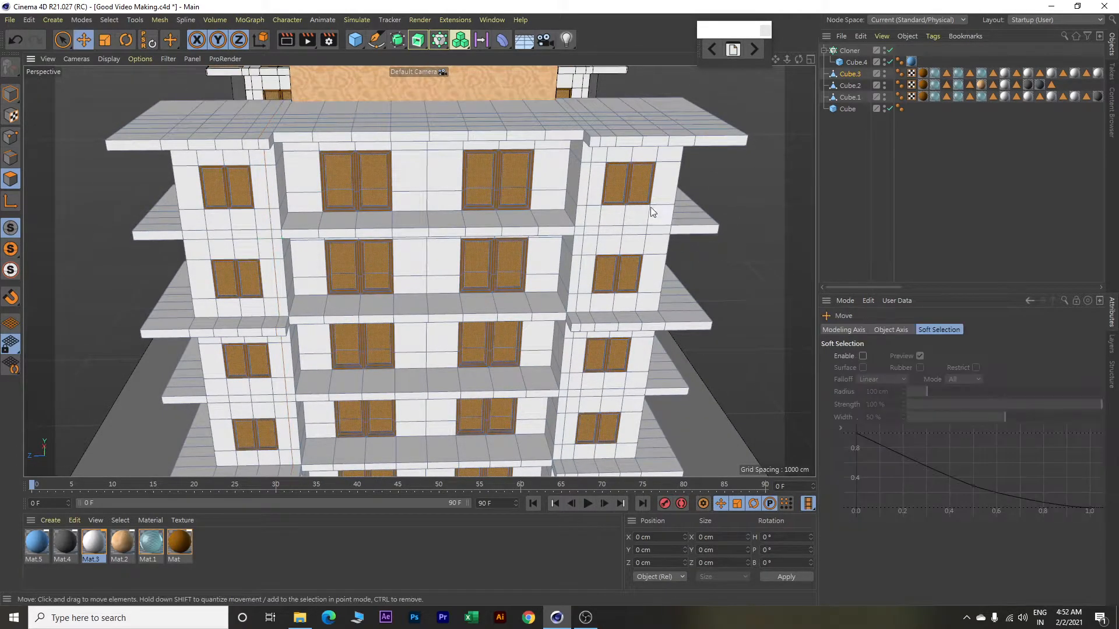
left_click(589, 152)
left_click(585, 183, "shift")
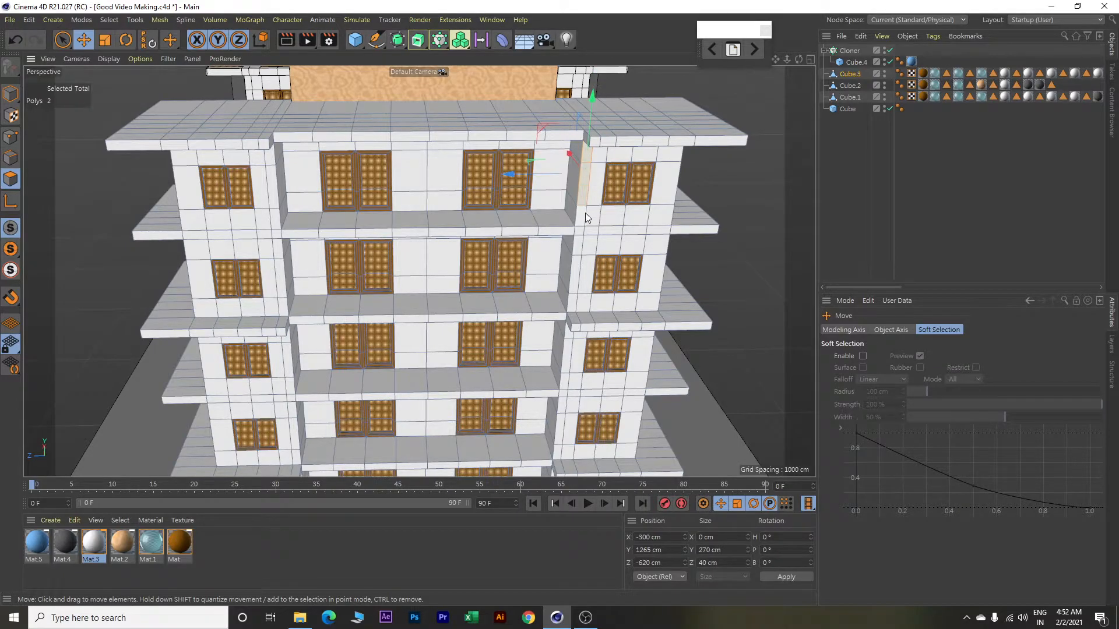
left_click(583, 215, "shift")
left_click(579, 233, "shift")
left_click(578, 249, "shift")
left_click(575, 271, "shift")
left_click(572, 303, "shift")
left_click_drag(576, 344, 573, 330, "alt")
left_click(568, 344, "shift")
left_click(568, 368, "shift")
left_click(569, 386, "shift")
left_click(567, 399, "shift")
left_click(566, 415, "shift")
left_click(563, 434, "shift")
left_click(564, 454, "shift")
Extend the right-hand column's strip selection through the lower storeys down to the ground.
middle_click_drag(564, 454, 599, 197, "alt")
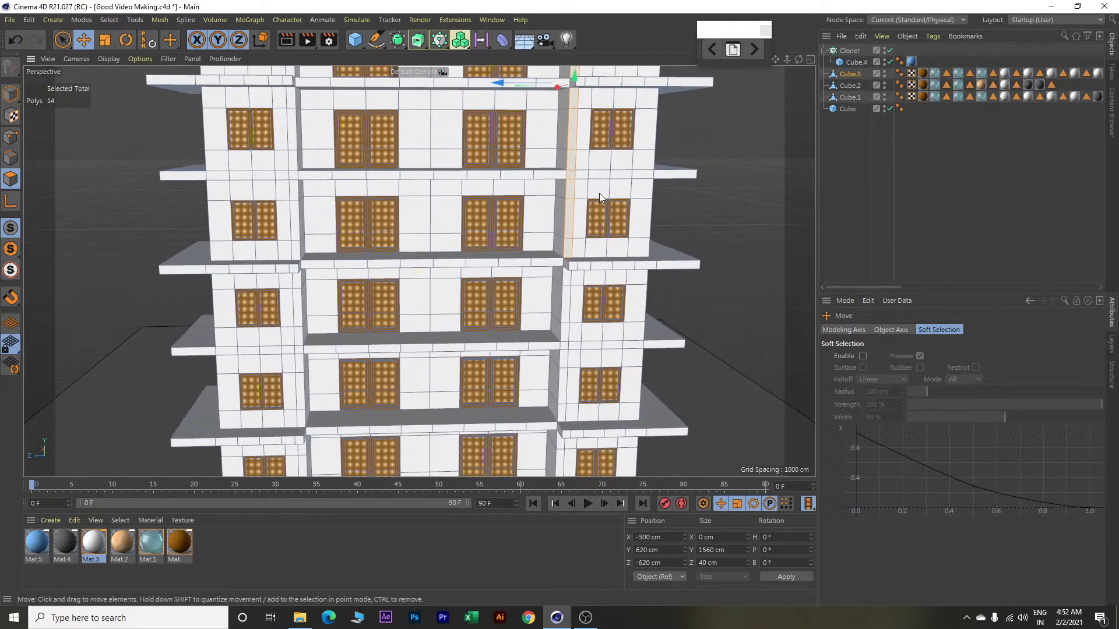
left_click(568, 281, "shift")
left_click(568, 303, "shift")
left_click(568, 341, "shift")
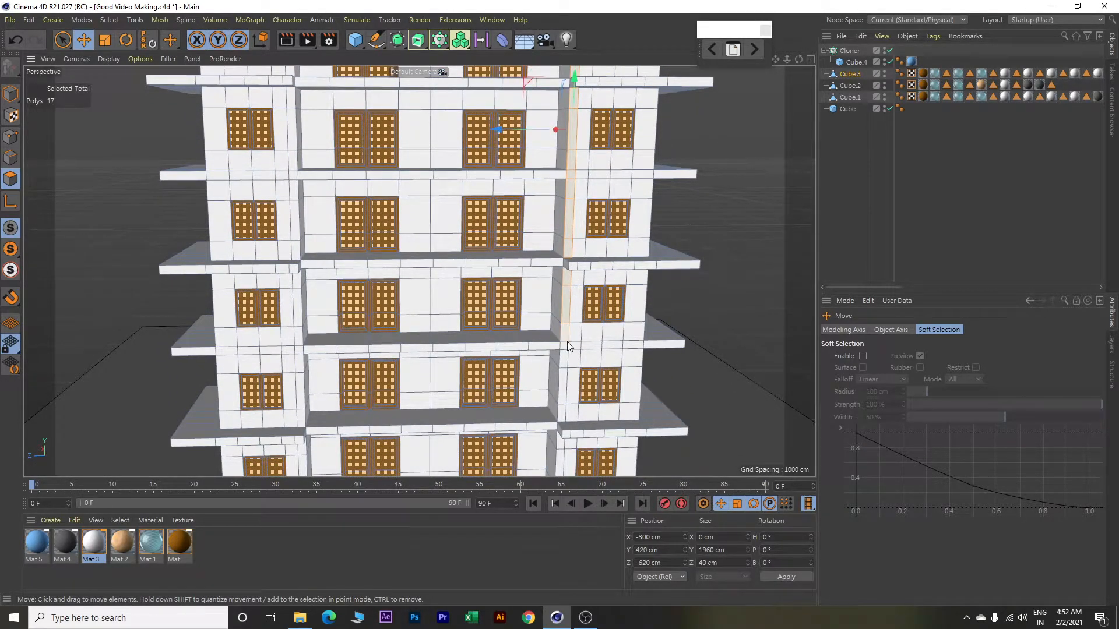
left_click(566, 349, "shift")
left_click(564, 360, "shift")
left_click(562, 383, "shift")
left_click(564, 411, "shift")
middle_click_drag(564, 408, 575, 269, "alt")
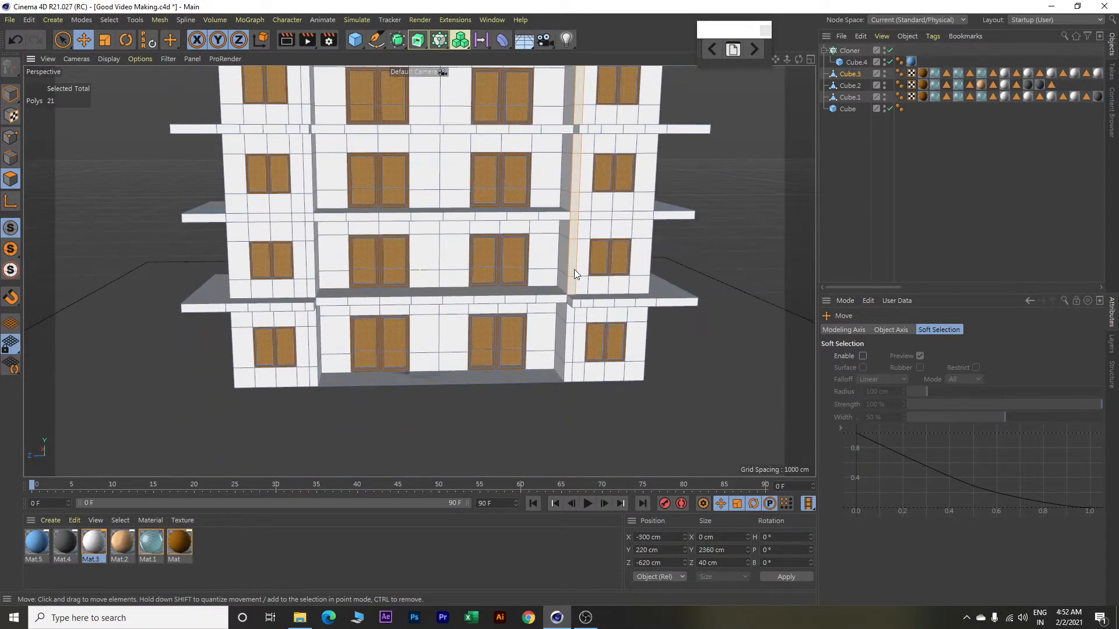
left_click(571, 338, "shift")
left_click(572, 373, "shift")
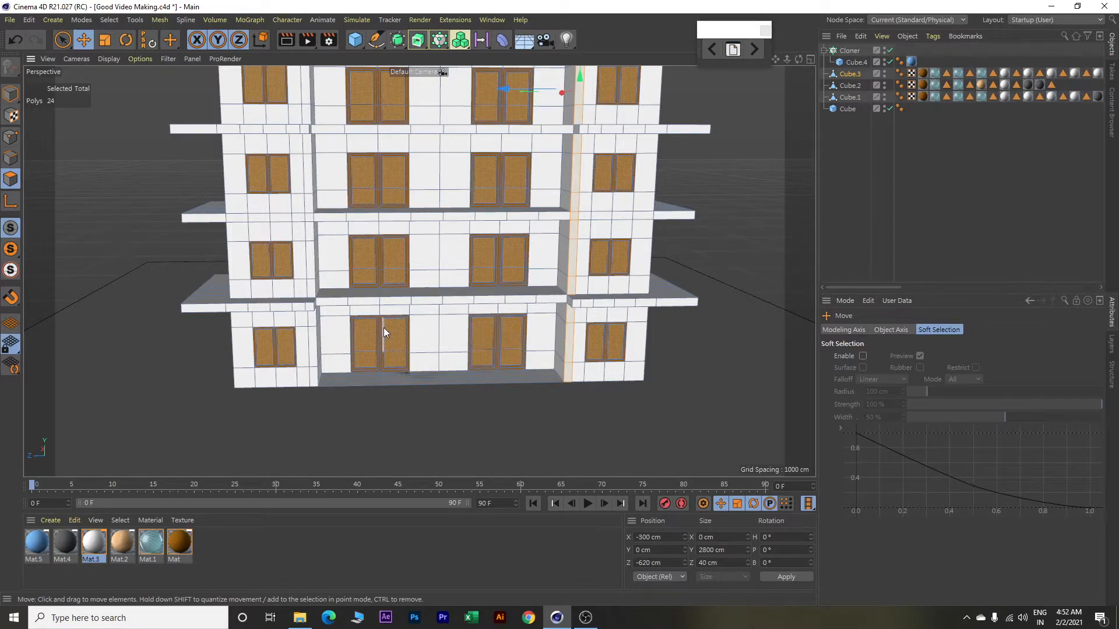
Add the matching inner strip of the left-hand column to the selection from ground to roof, deselecting the stray ledge face.
left_click(315, 378, "shift")
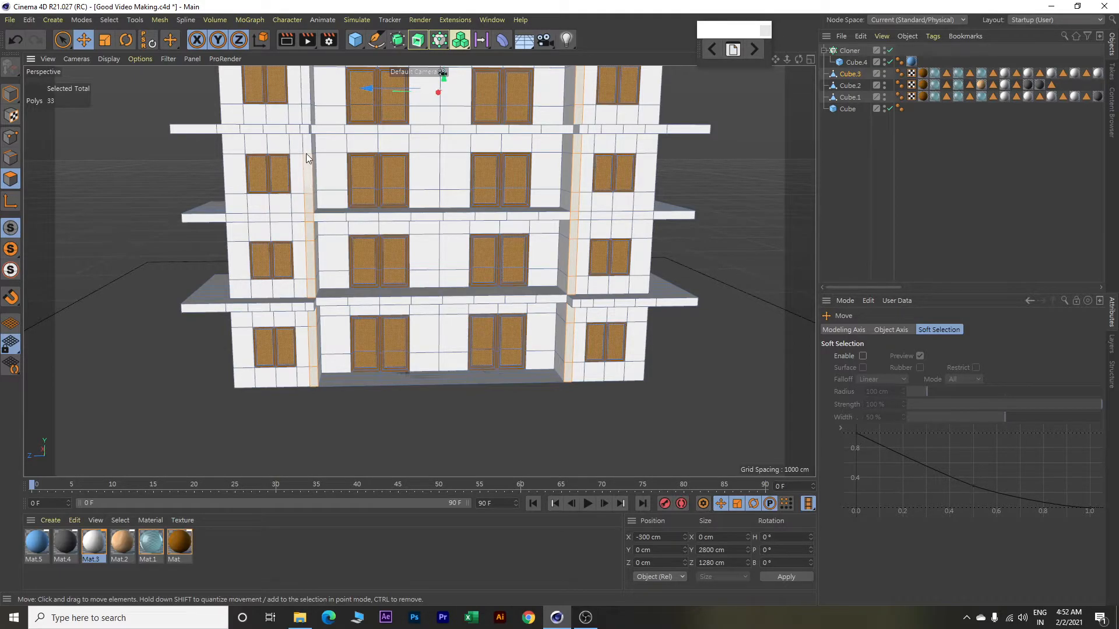
left_click(306, 128, "shift")
scroll(393, 260, "up", 4)
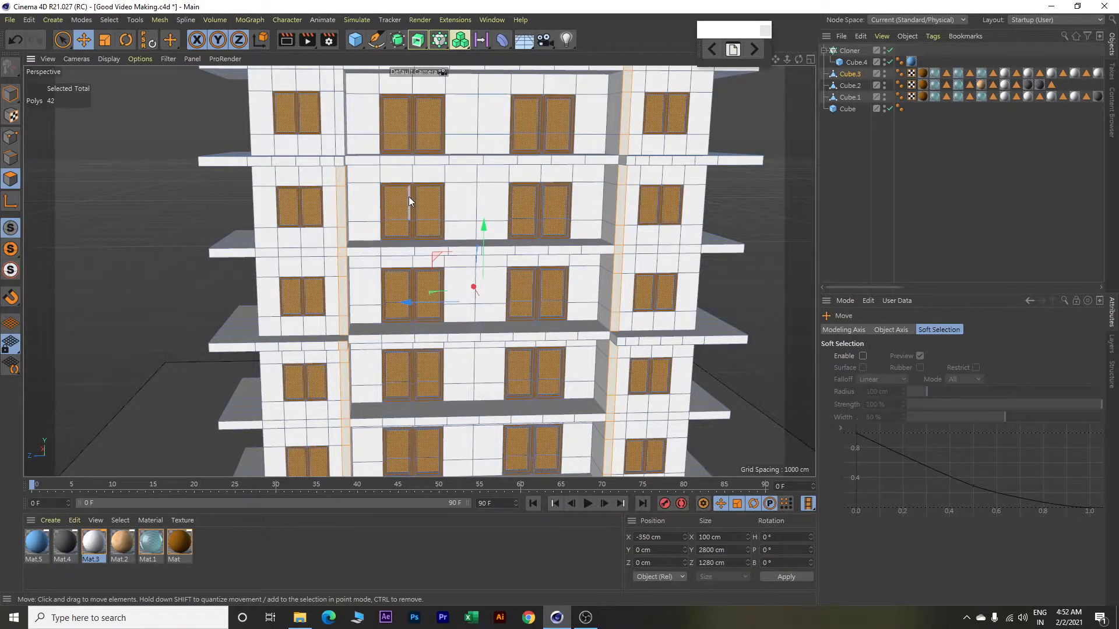
left_click(347, 346, "ctrl")
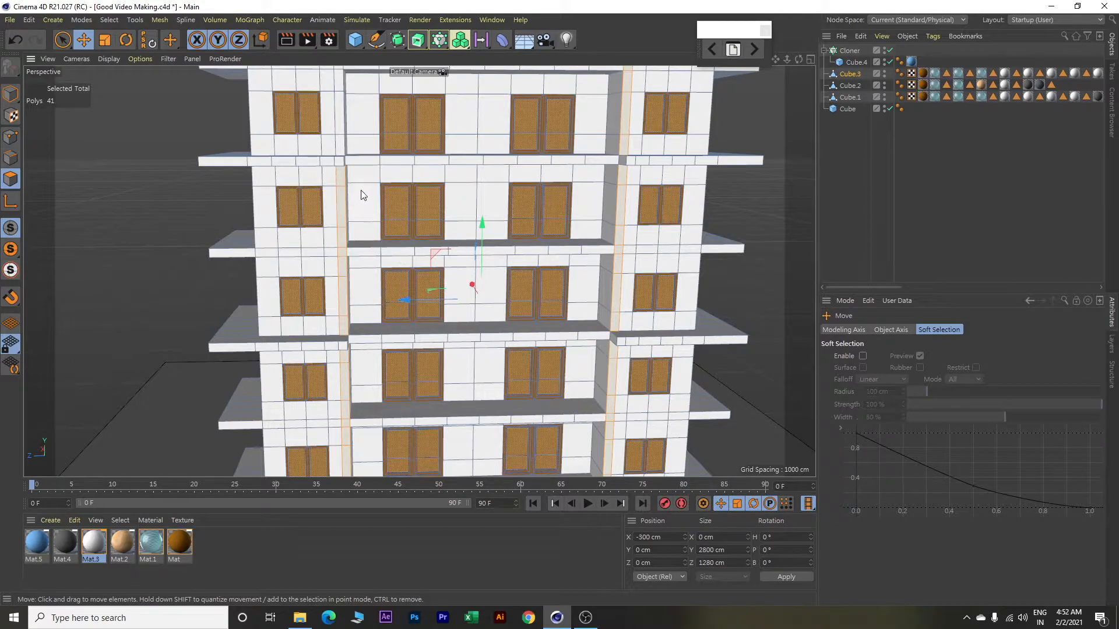
left_click(340, 141, "shift")
left_click(343, 86, "shift")
middle_click_drag(432, 129, 464, 369, "alt")
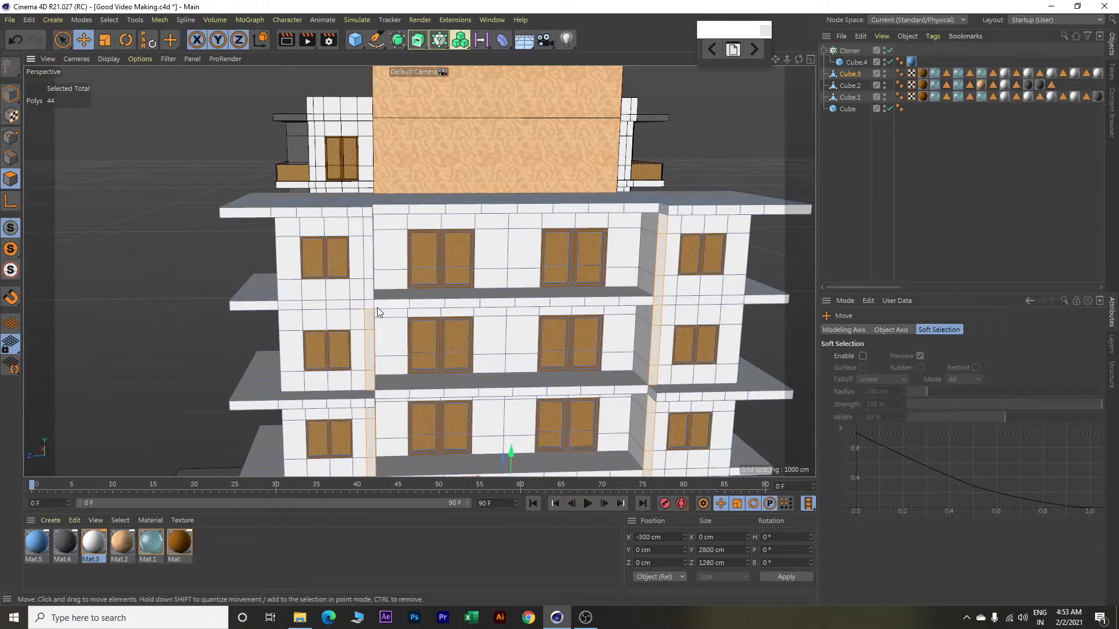
left_click(367, 228, "shift")
left_click_drag(368, 228, 399, 246, "alt")
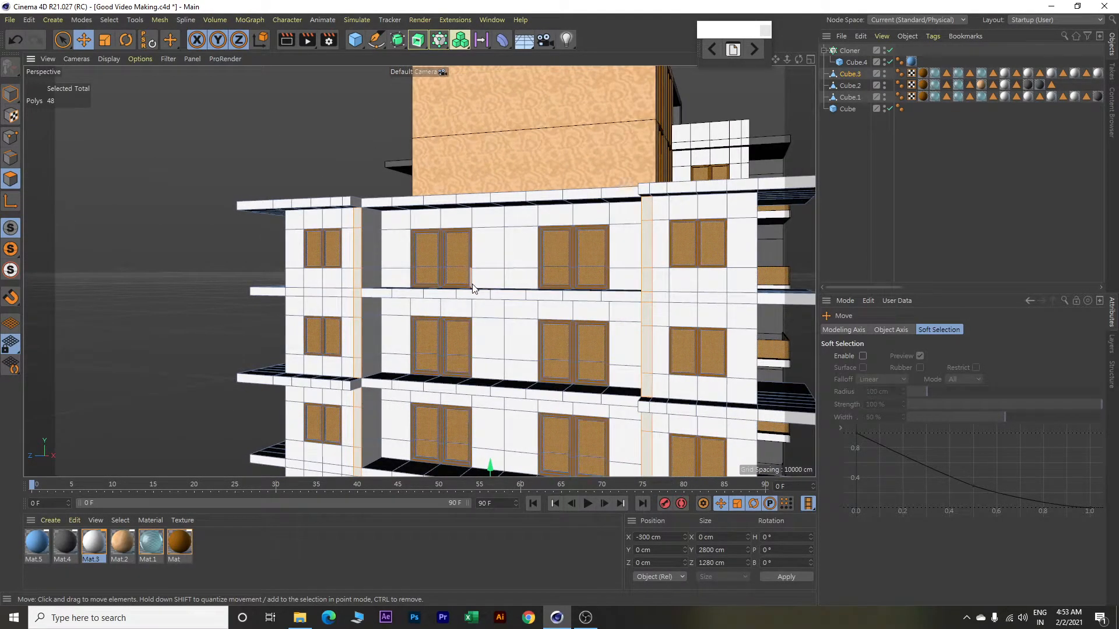
left_click_drag(504, 322, 560, 345, "alt")
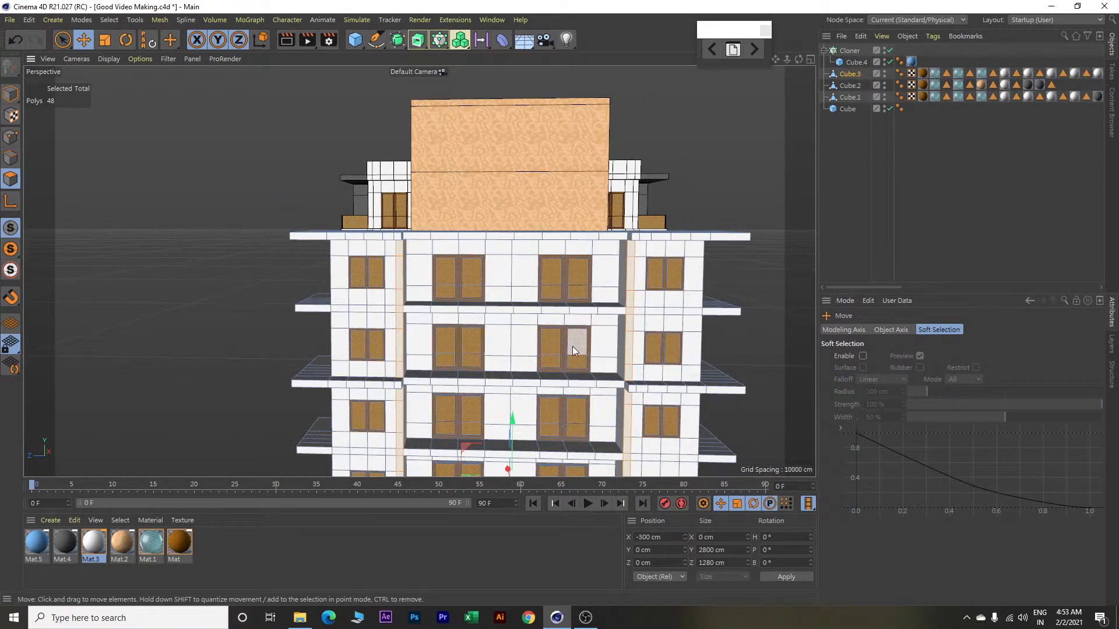
Extrude both selected vertical strips outward by 100 cm and assign Mat.4 to the selected faces.
key("d")
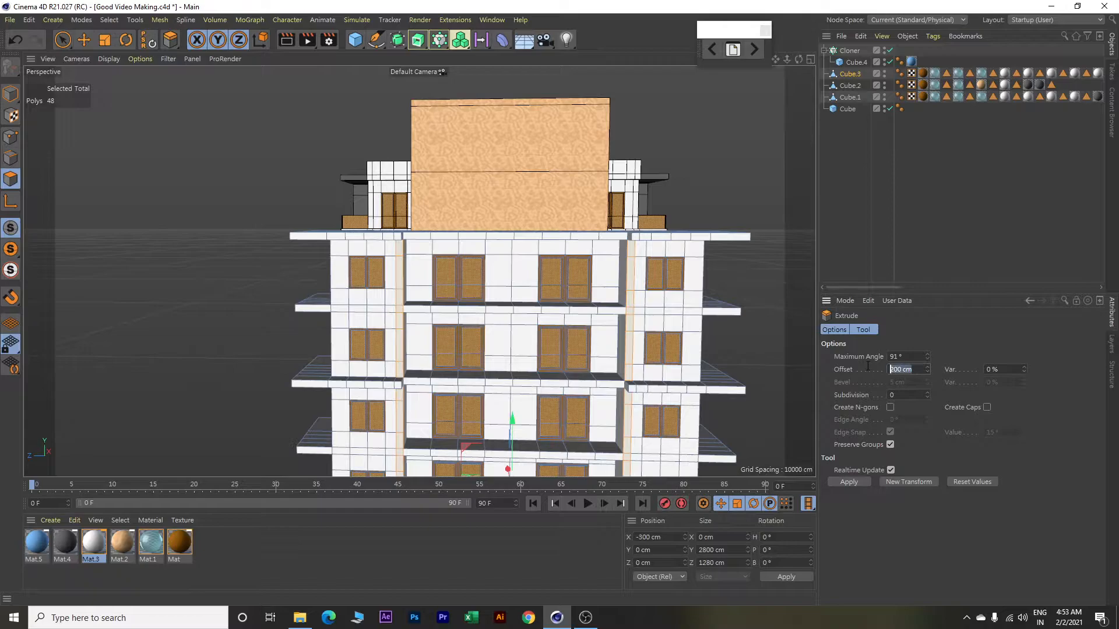
type("100")
key("Return")
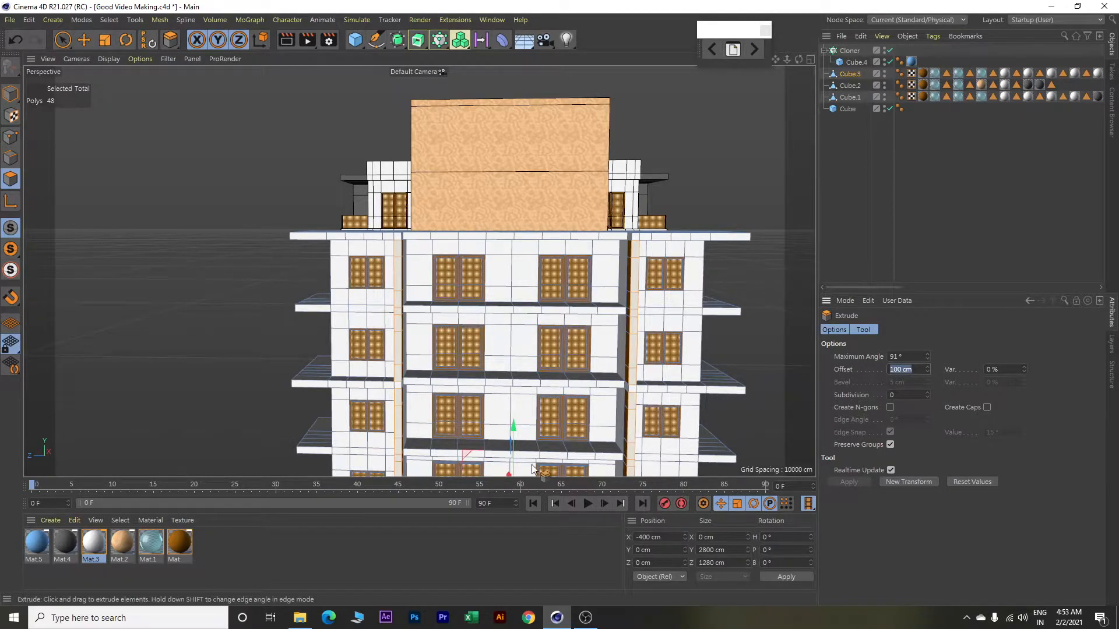
right_click(61, 540)
left_click(97, 371)
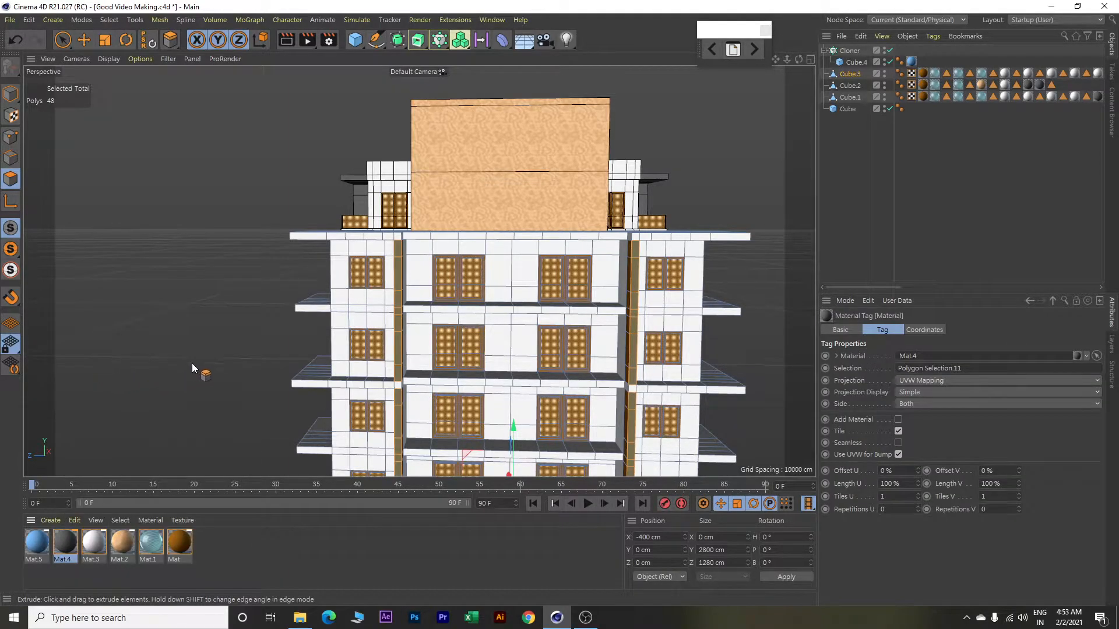
With Loop Selection, add the side faces of the right-hand vertical fin in the upper storeys to the selection.
left_click_drag(272, 317, 306, 328, "alt")
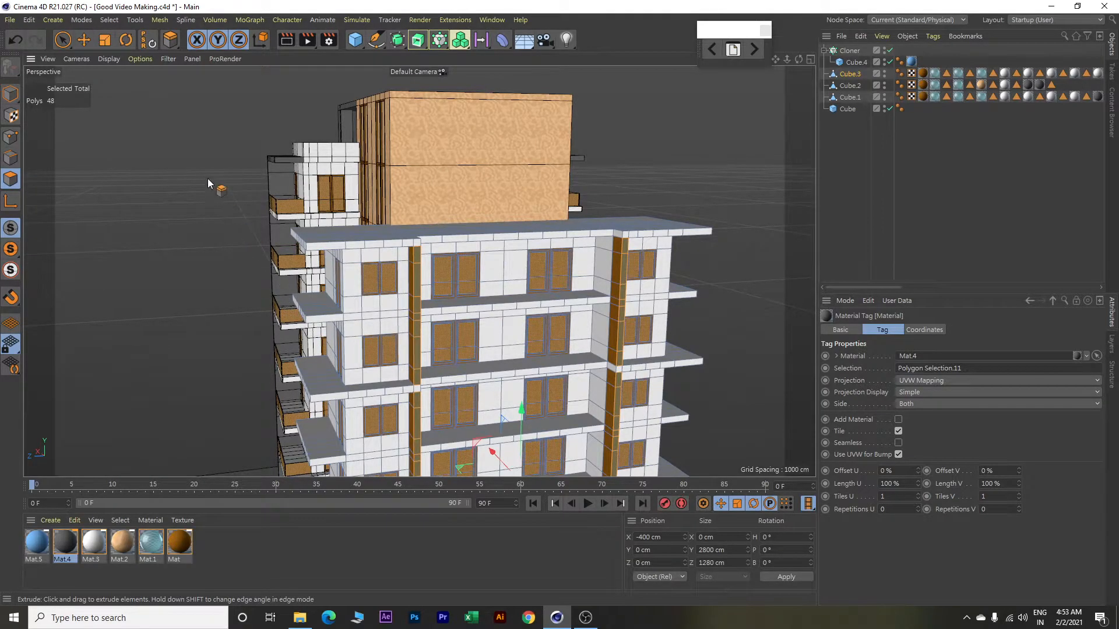
left_click(111, 20)
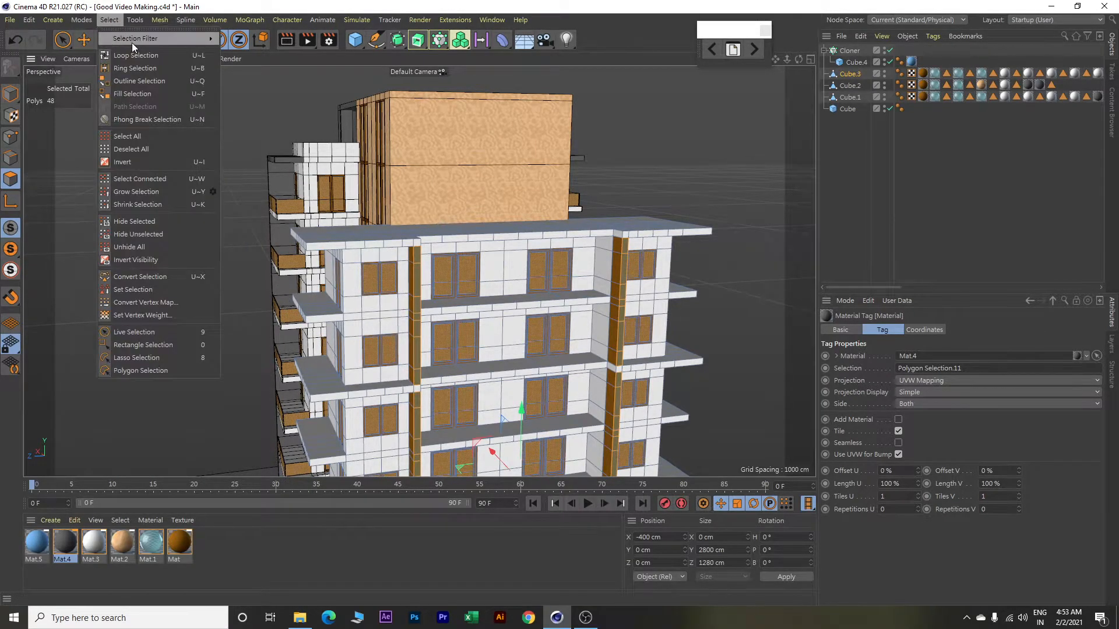
left_click(139, 55)
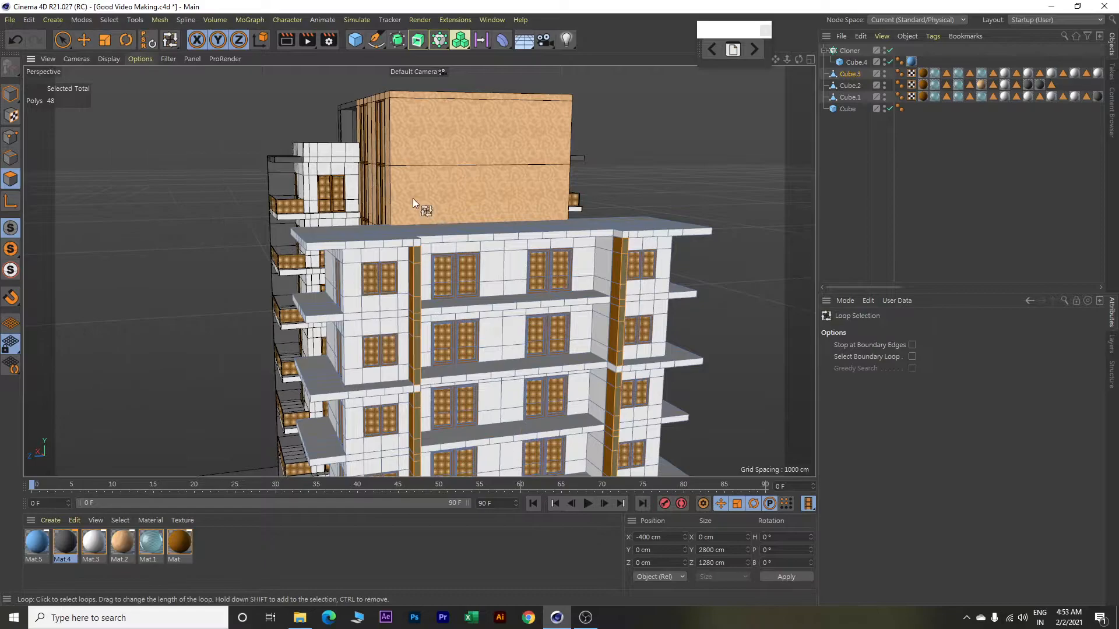
left_click(617, 283, "shift")
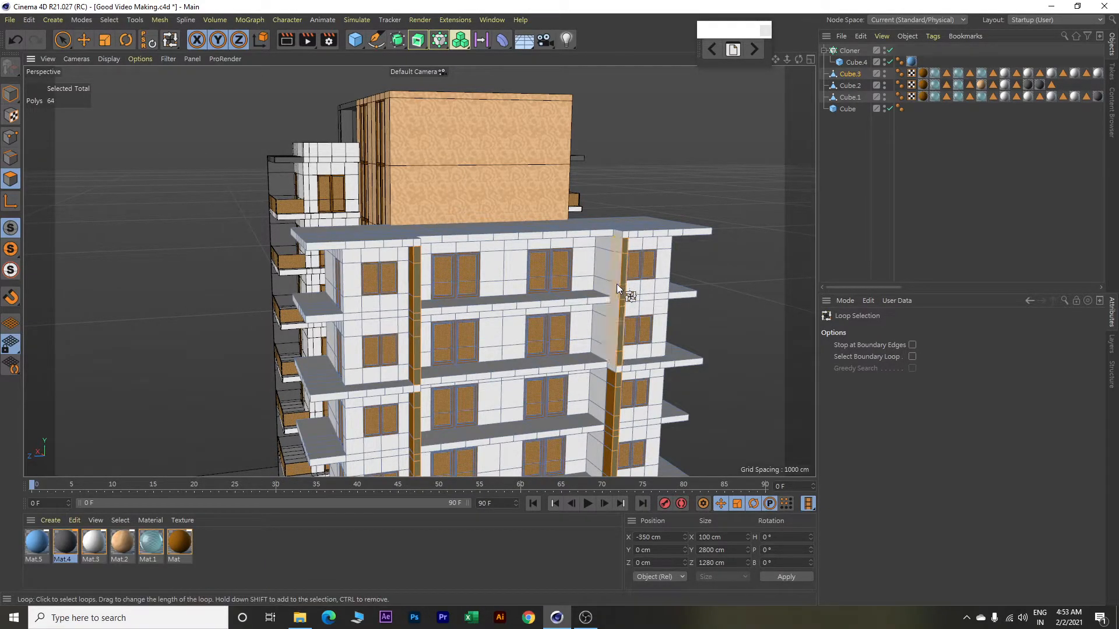
left_click(610, 416, "shift")
middle_click_drag(615, 392, 529, 205, "alt")
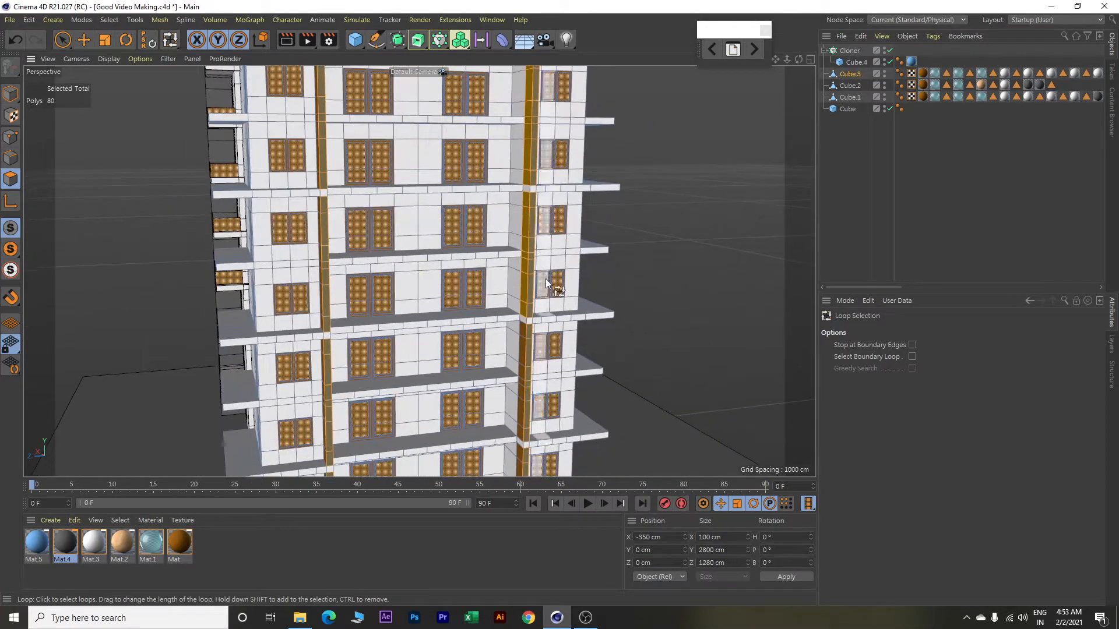
Extend the loop selection of the right-hand fin's side faces through the lower storeys down to the ground.
left_click_drag(544, 352, 562, 354, "alt")
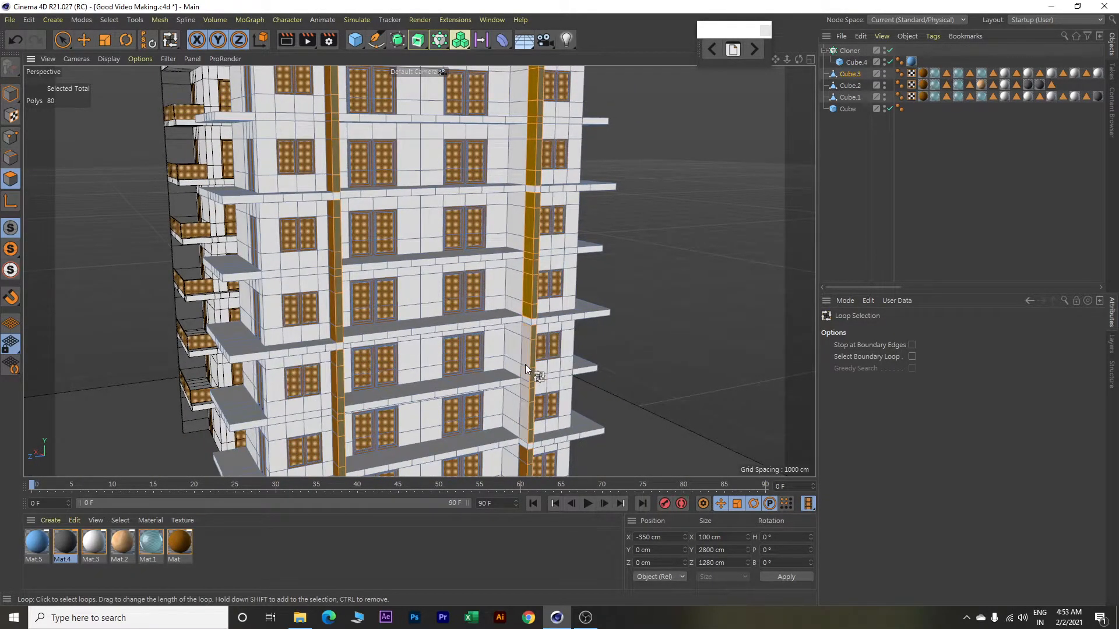
scroll(525, 365, "up", 3)
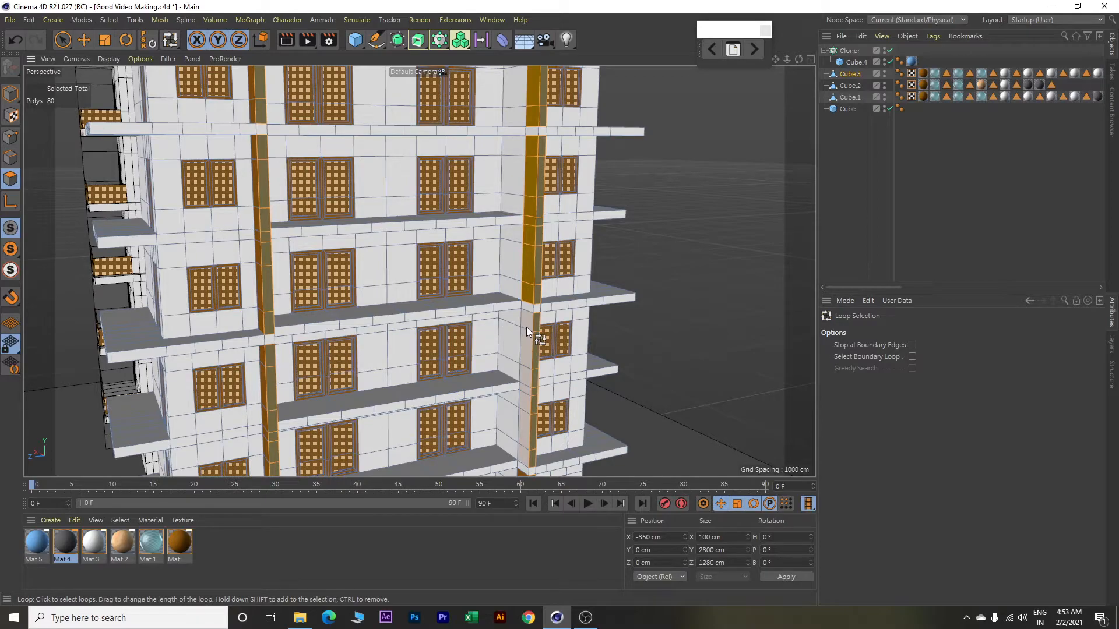
left_click(526, 327, "shift")
scroll(534, 287, "down", 3)
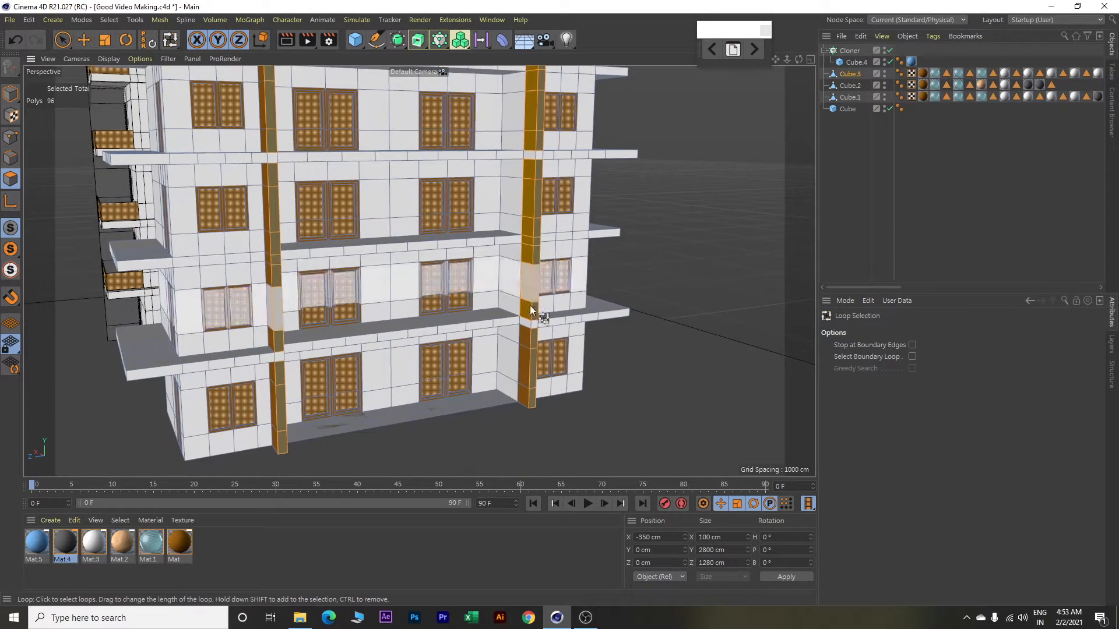
left_click(526, 345, "shift")
Add the left-hand fin's outer side faces to the loop selection from the ground up to the roof.
mouse_move(309, 393)
left_mouse_down("alt")
mouse_move(363, 382)
mouse_move(324, 383)
left_mouse_up("alt")
left_click(320, 386, "shift")
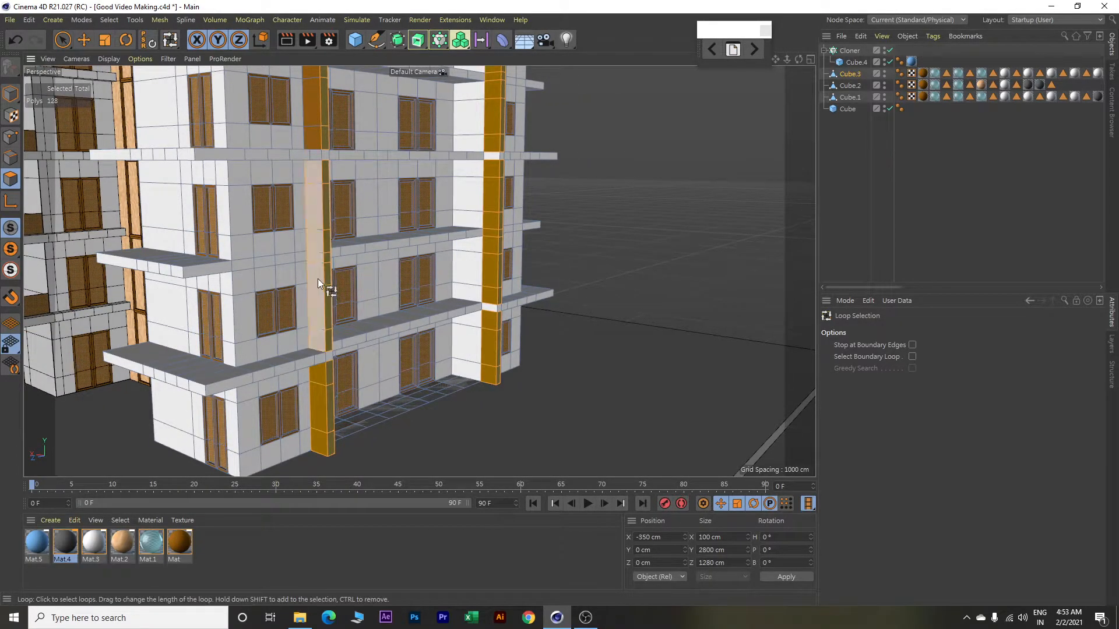
middle_click_drag(331, 241, 377, 445, "alt")
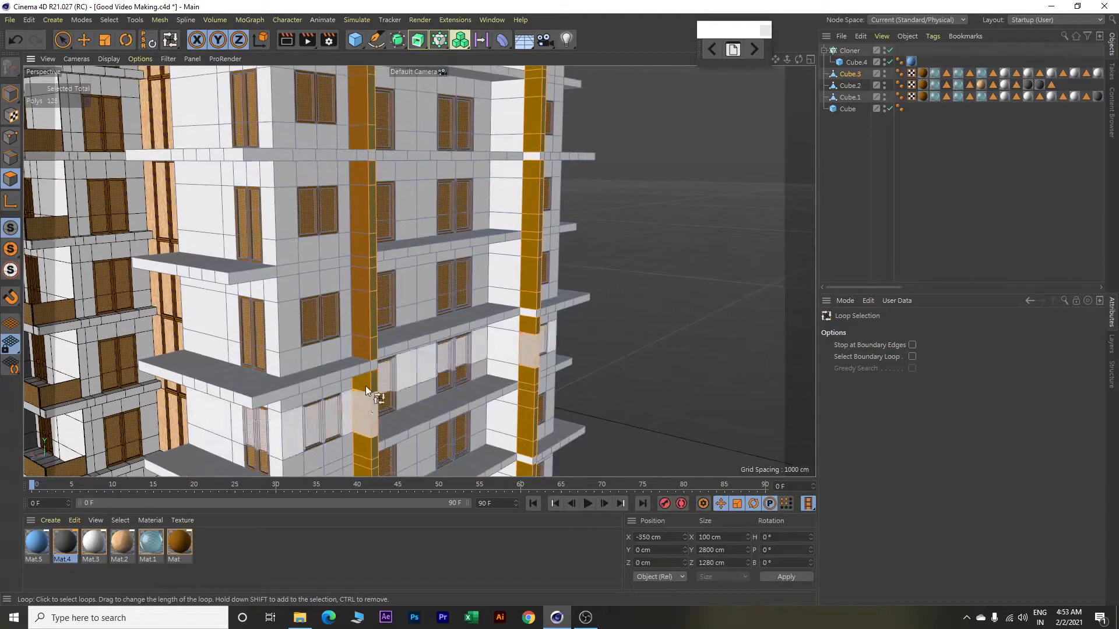
left_click(359, 260, "shift")
middle_click_drag(422, 247, 437, 415, "alt")
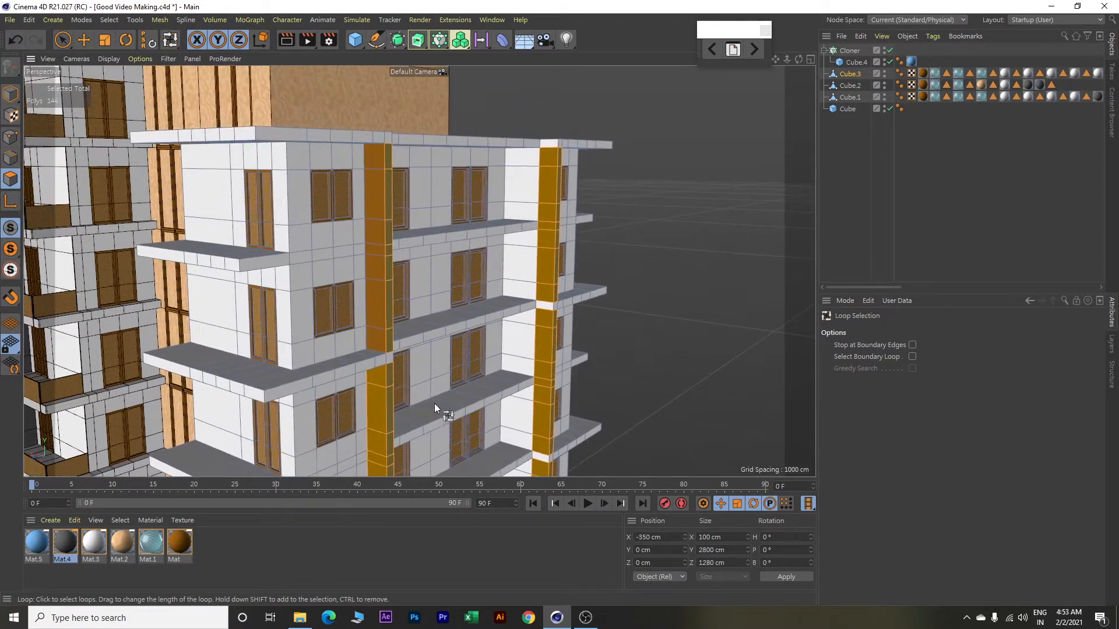
left_click(376, 264, "shift")
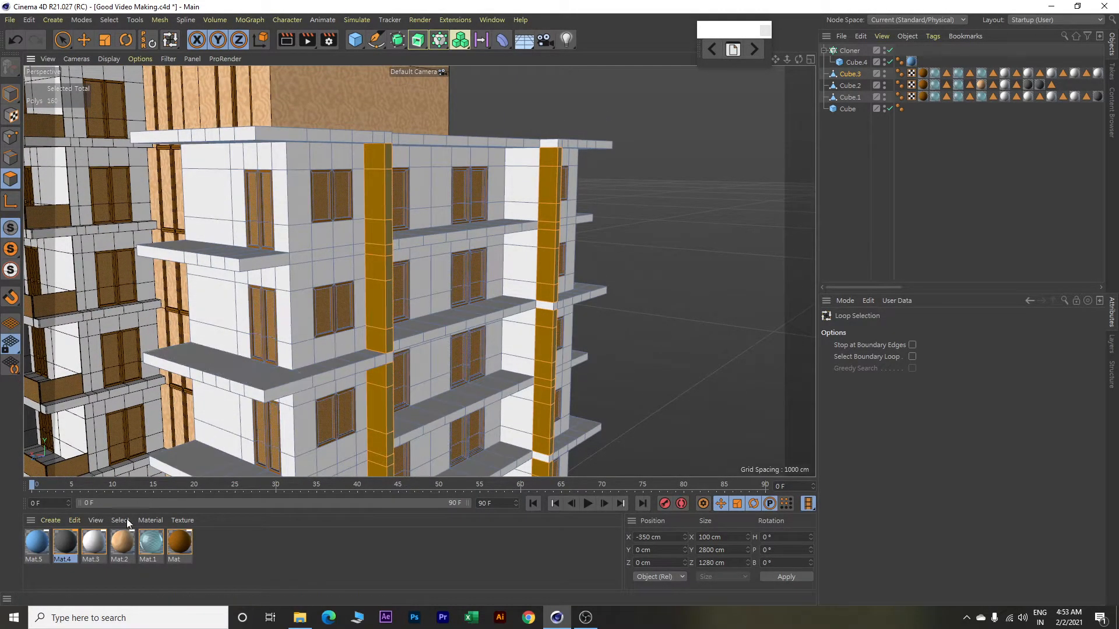
Assign Mat.4 to the selected fin faces and clear the polygon selection.
right_click(66, 540)
left_click(110, 380)
left_click_drag(610, 347, 658, 376, "alt")
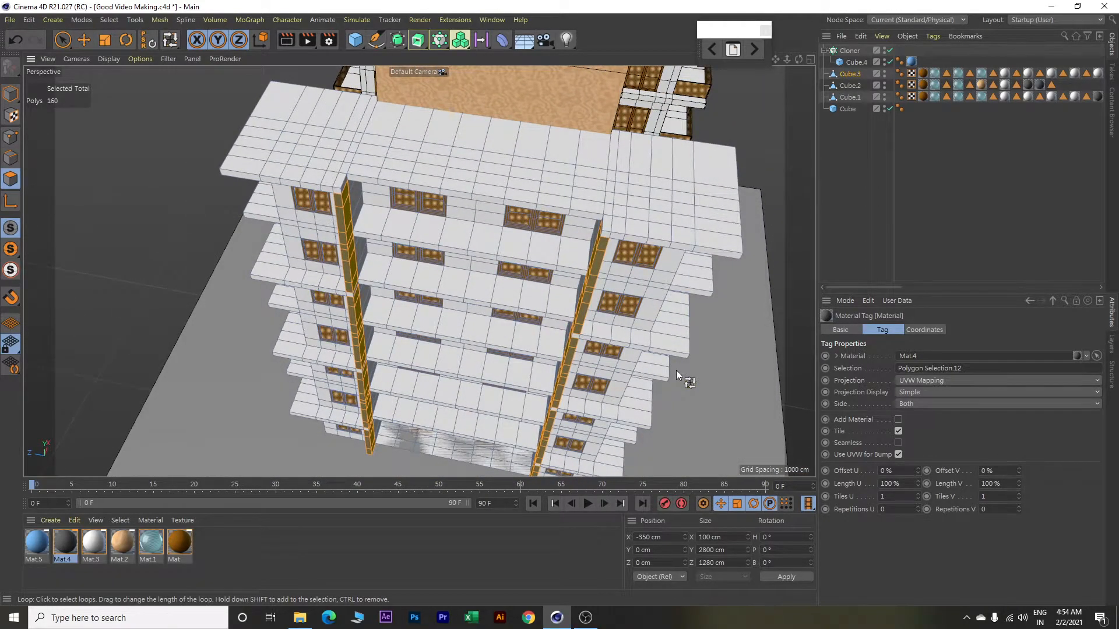
key("9")
left_click_drag(676, 369, 699, 346, "alt")
middle_click_drag(687, 206, 655, 314, "alt")
left_click_drag(654, 315, 686, 296, "alt")
key("e")
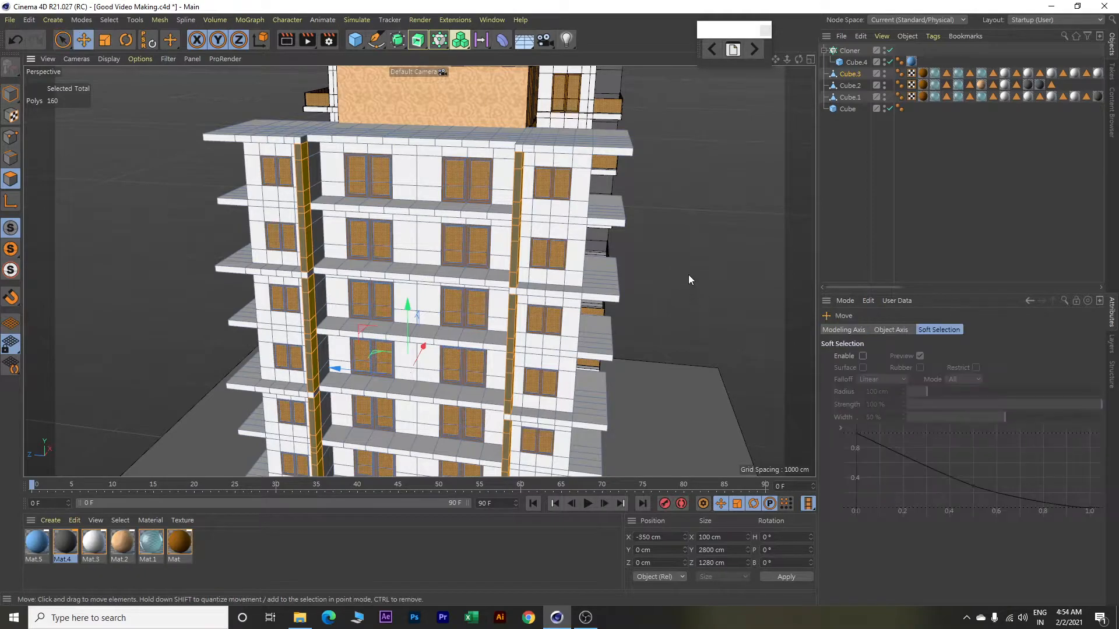
left_click(694, 230)
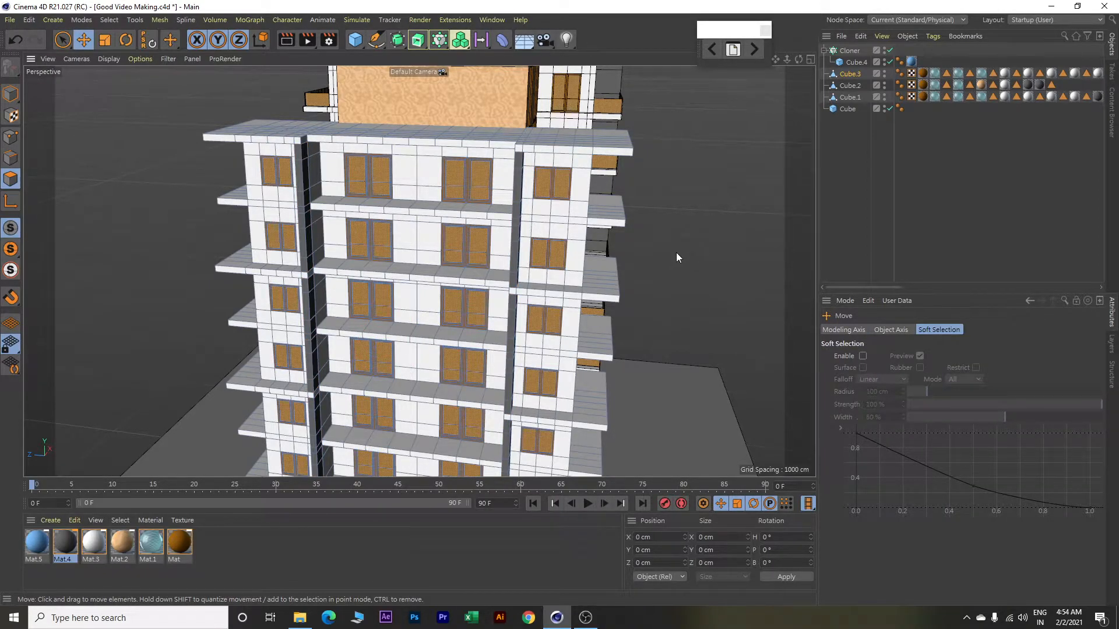
With Live Selection, select the recess's side-wall faces beside both vertical fins through the upper storeys.
key("space")
left_click_drag(678, 256, 391, 220, "alt")
scroll(382, 220, "up", 4)
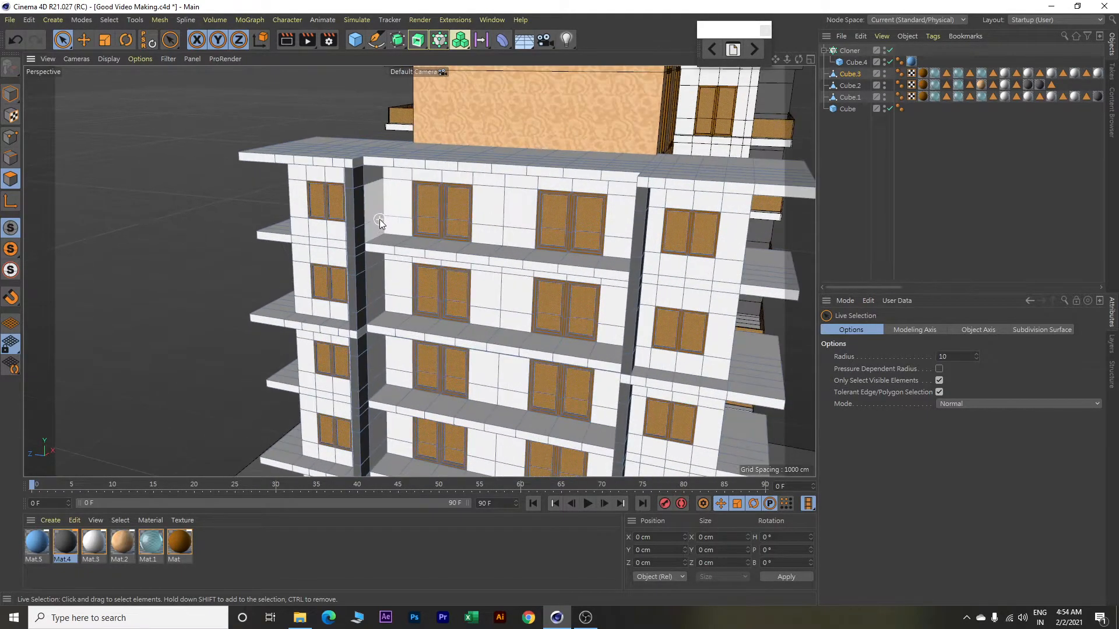
left_click_drag(373, 166, 375, 433)
left_click_drag(434, 410, 477, 416, "alt")
left_click(743, 185, "shift")
left_click_drag(740, 228, 739, 235, "shift")
mouse_move(737, 284)
left_mouse_down("shift")
mouse_move(710, 440)
mouse_move(547, 421)
mouse_move(562, 285)
left_mouse_up("shift")
middle_click_drag(562, 285, 562, 276, "alt")
left_click_drag(442, 258, 441, 369, "shift")
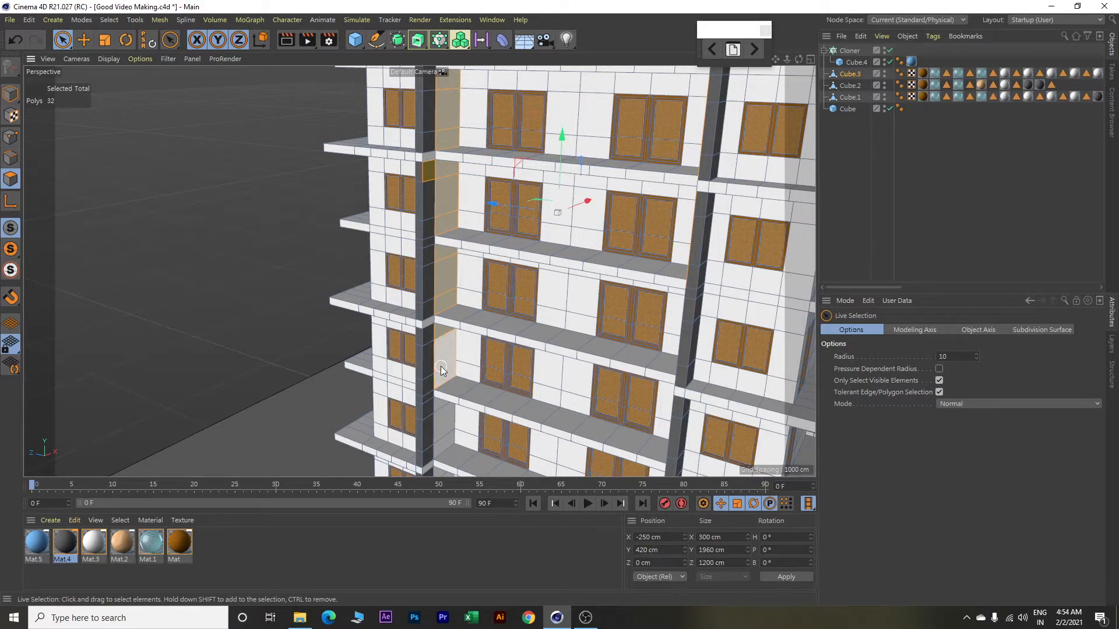
Extend the selection of the recess's side-wall faces through the lower storeys to the ground and fill in missed faces.
middle_click_drag(548, 324, 526, 204, "alt")
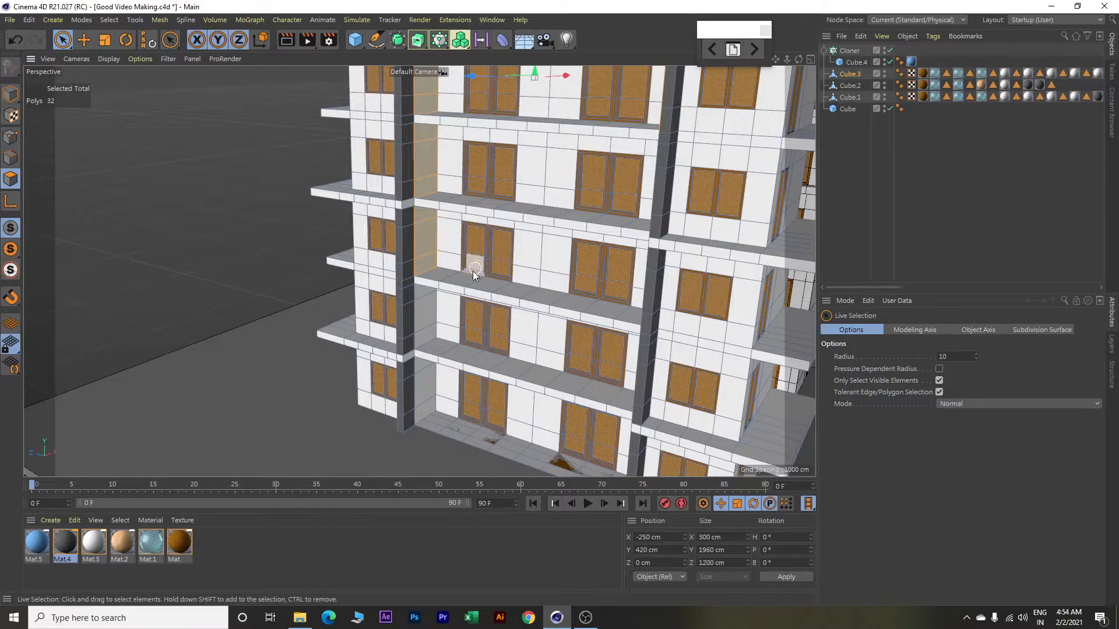
mouse_move(428, 301)
left_mouse_down("shift")
mouse_move(425, 408)
mouse_move(602, 376)
mouse_move(625, 297)
left_mouse_up("shift")
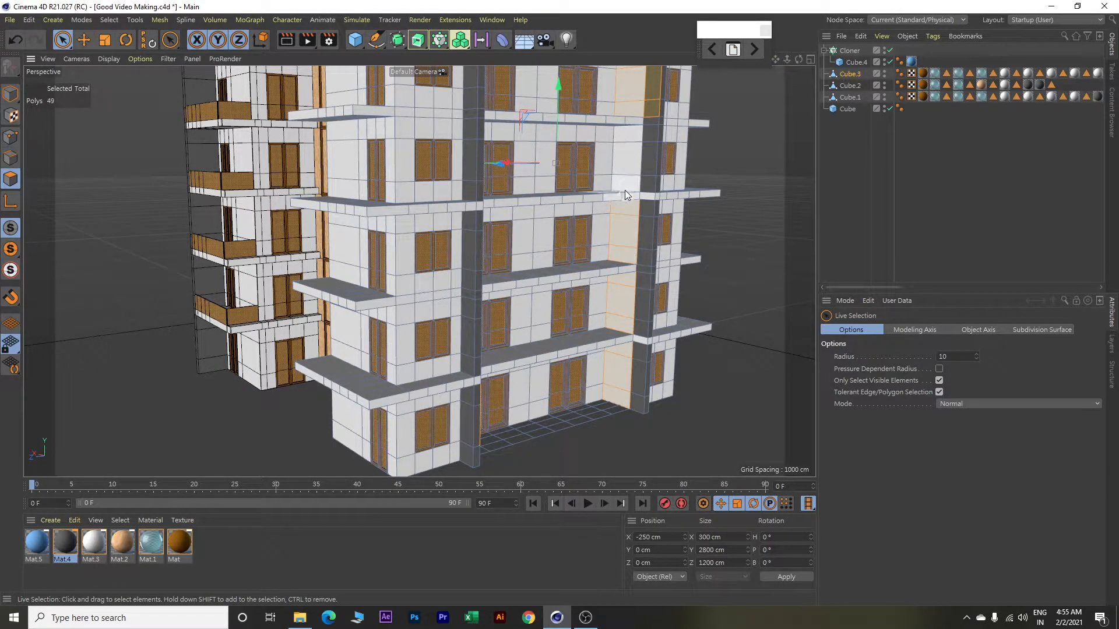
left_click_drag(634, 145, 568, 361, "alt")
left_click_drag(701, 282, 659, 286, "alt")
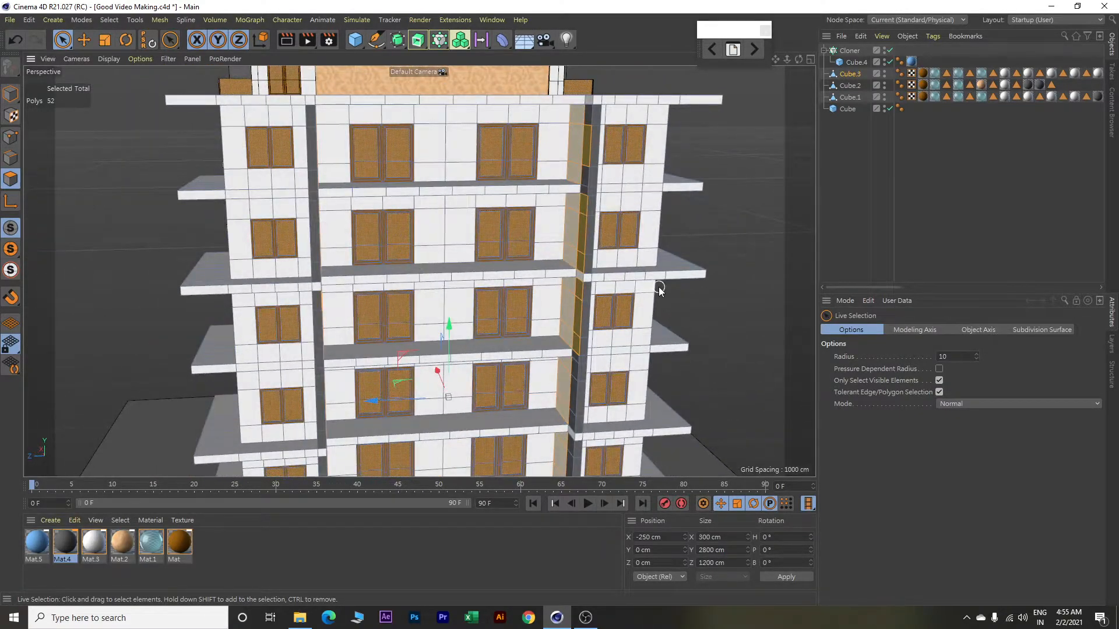
Assign Mat.4 to the selected recess side walls and save the project with nothing selected.
right_click(63, 545)
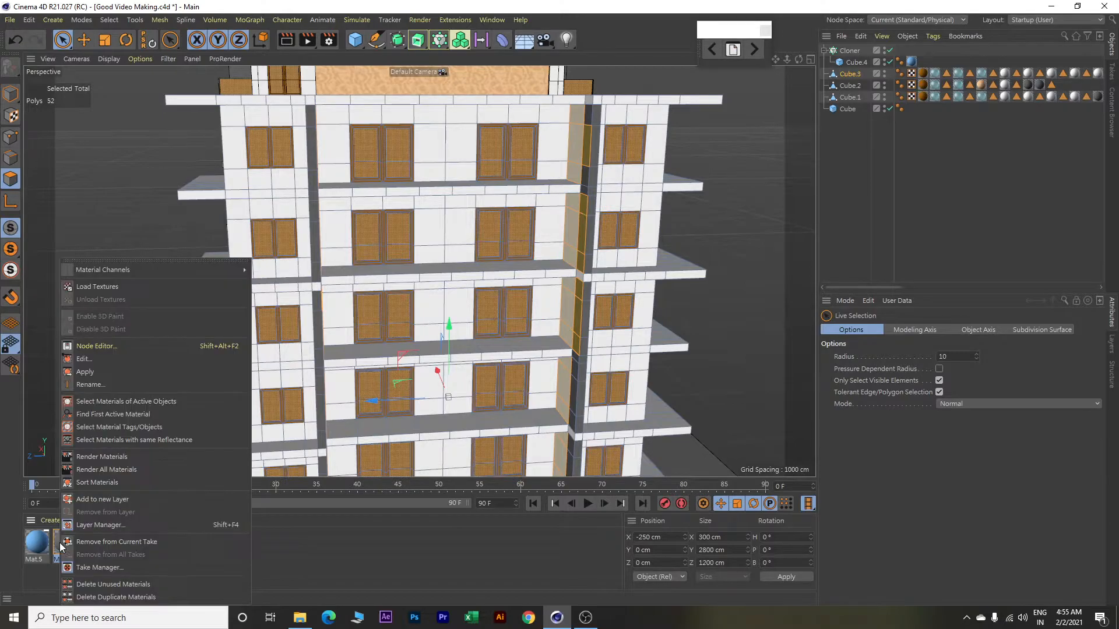
left_click(85, 372)
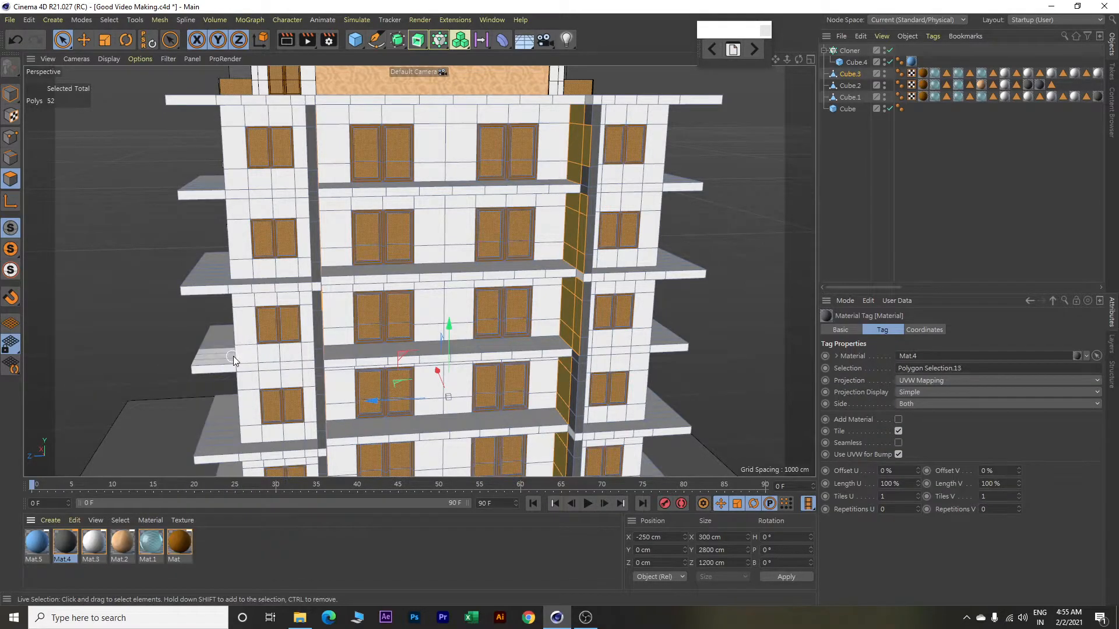
left_click_drag(738, 345, 706, 349, "alt")
key("e")
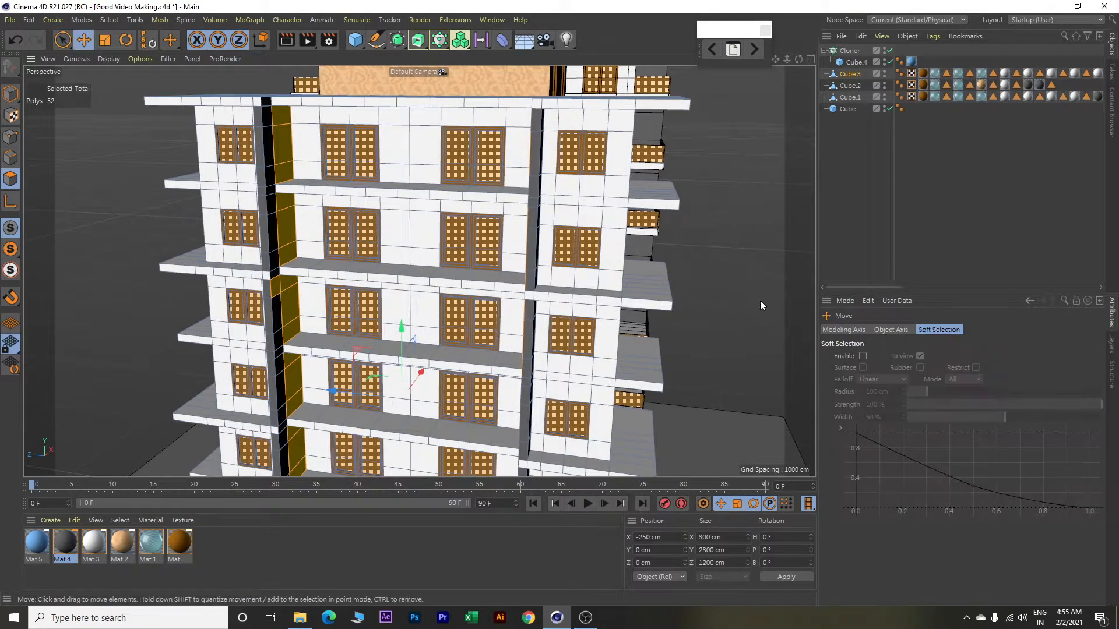
left_click(726, 226)
left_click_drag(711, 257, 736, 303, "alt")
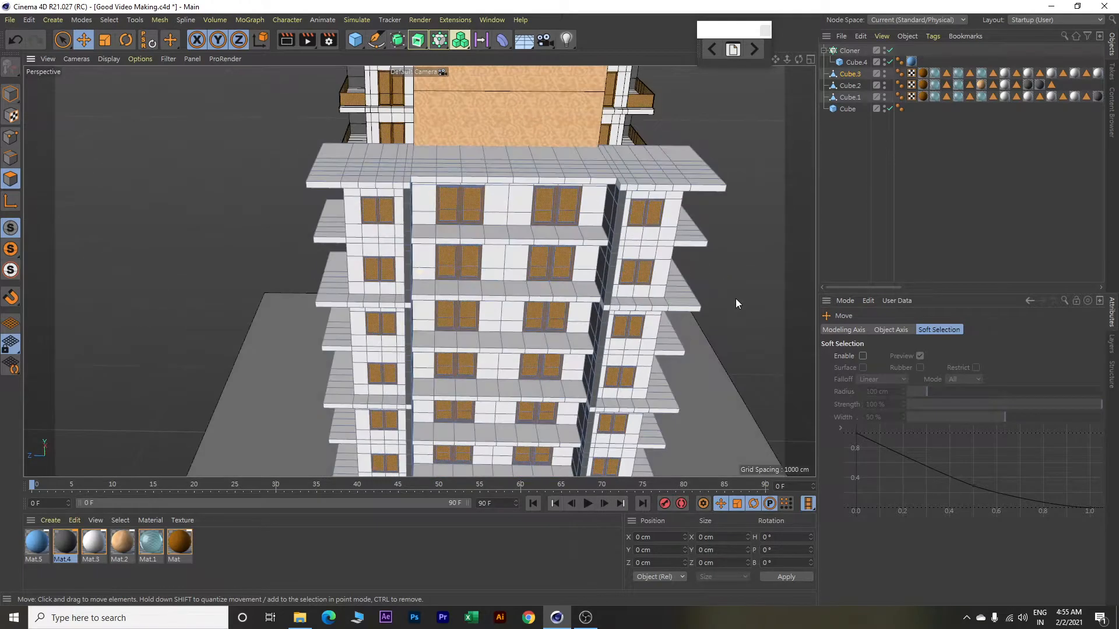
key("ctrl+s")
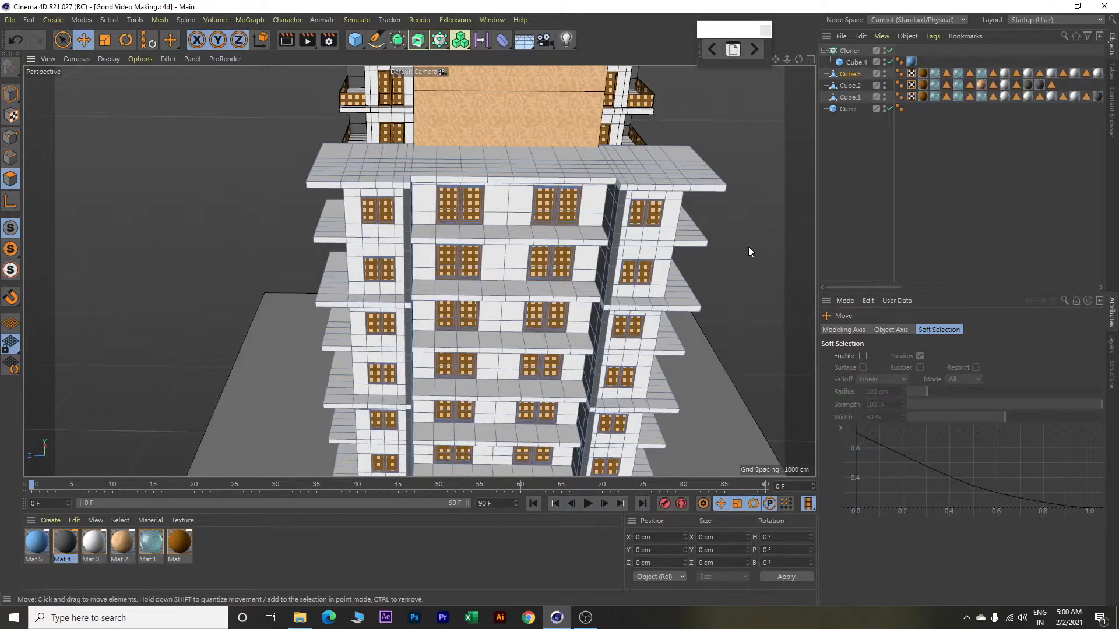
In Model mode, duplicate the blue-strip Cloner along X to beyond the opposite wing, at about -4738 cm.
left_click(11, 94)
left_click_drag(184, 207, 318, 186, "alt")
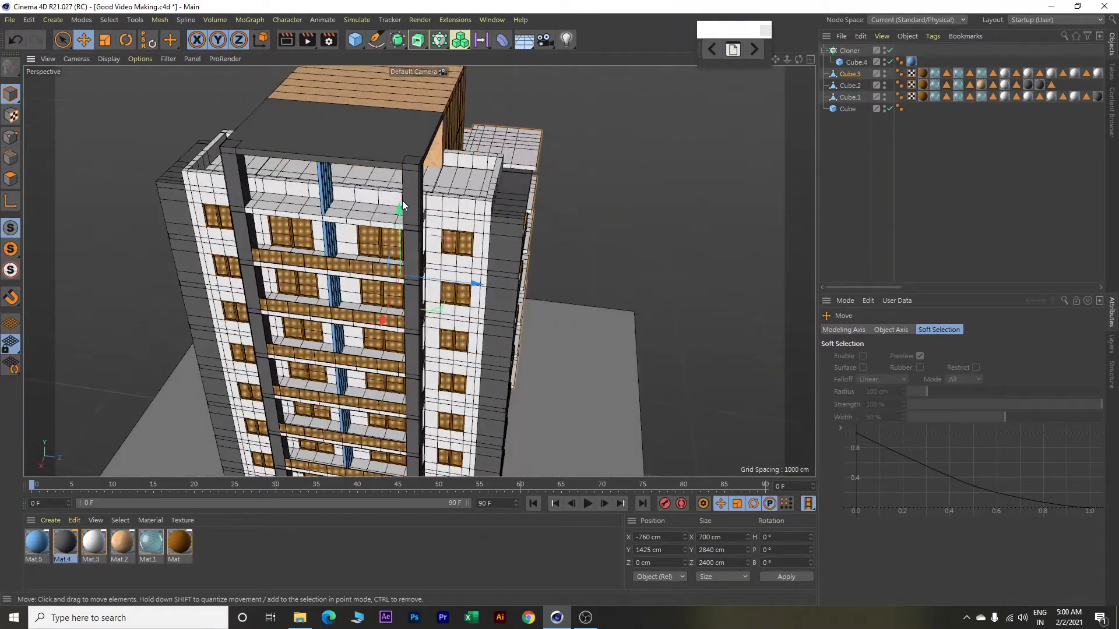
left_click(327, 192)
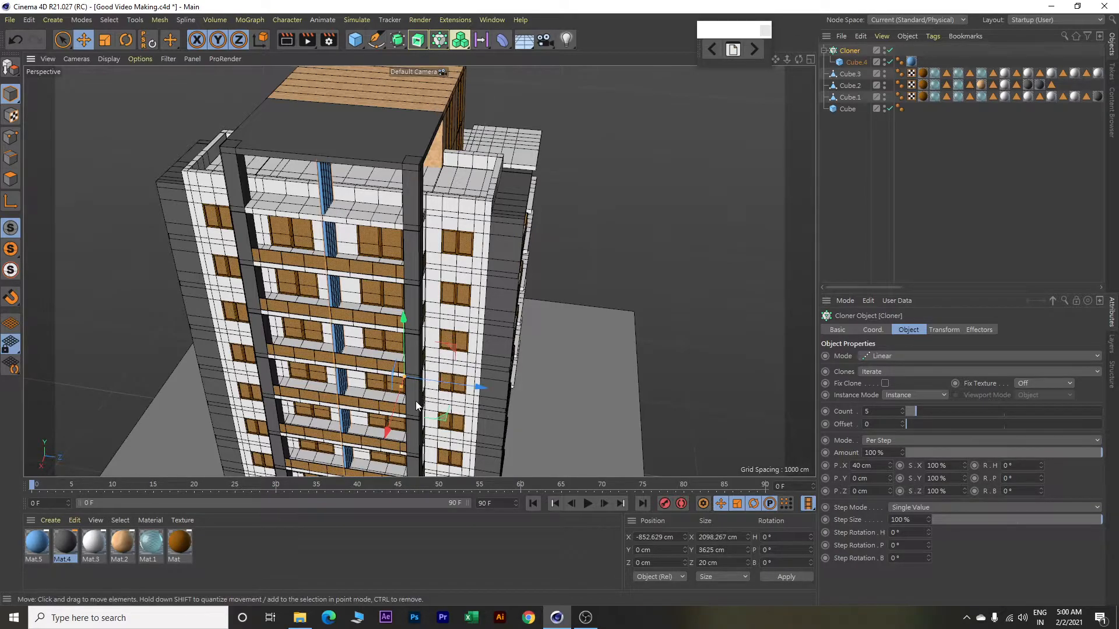
left_click_drag(583, 348, 557, 348, "alt")
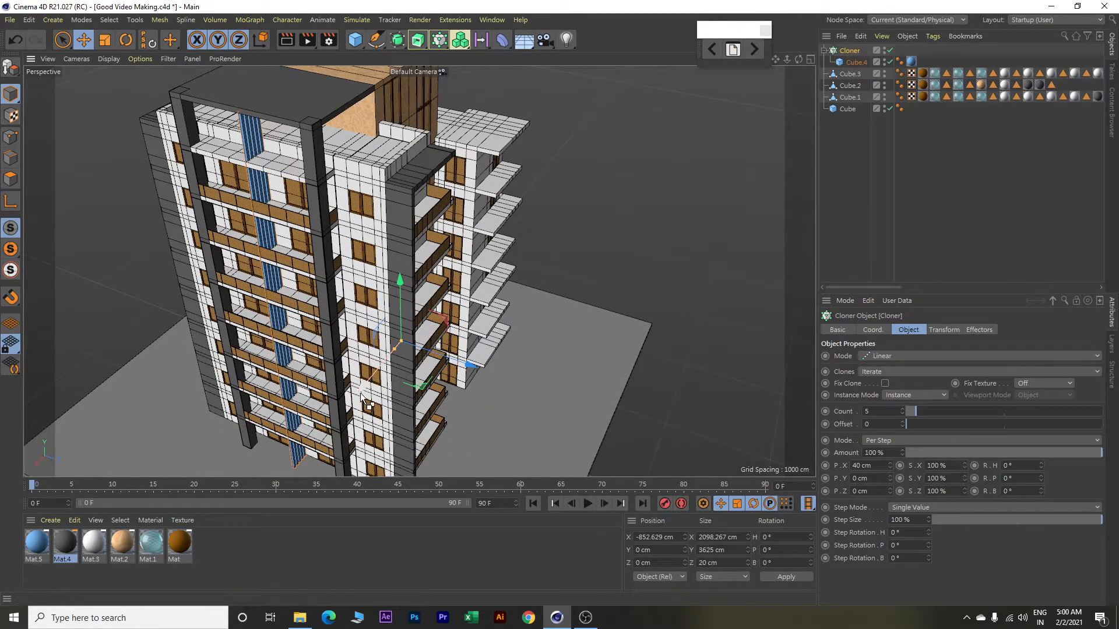
left_click_drag(367, 395, 581, 257, "ctrl")
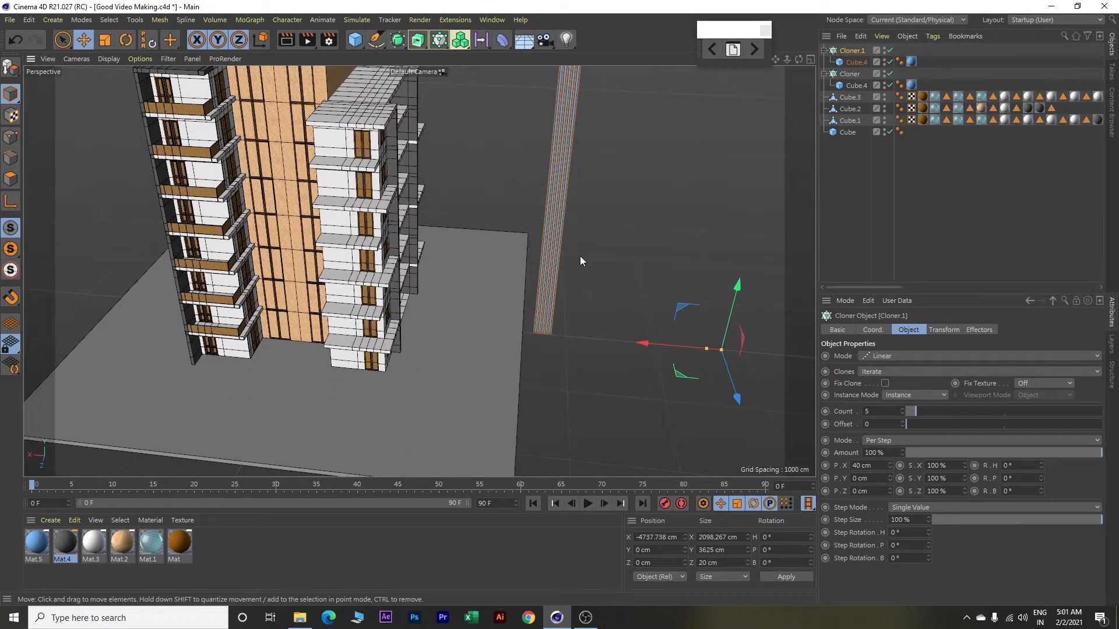
Move the duplicated Cloner along X to about -2970 cm, into the recess between the wing's two vertical fins.
left_click_drag(625, 221, 592, 295, "alt")
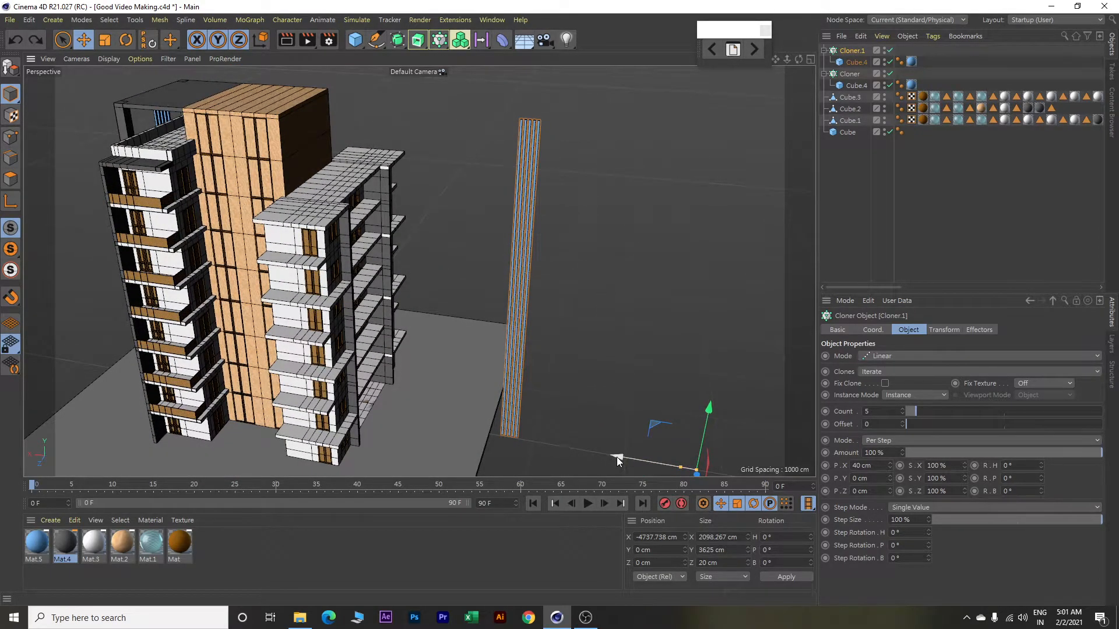
left_click_drag(616, 456, 456, 438)
scroll(387, 403, "up", 3)
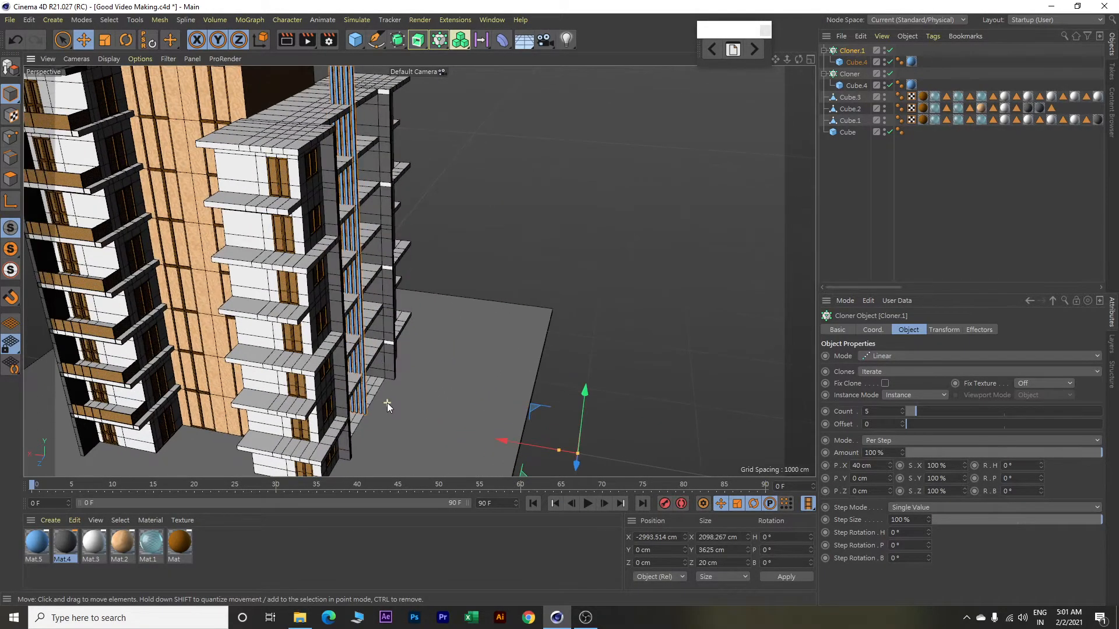
scroll(387, 403, "up", 2)
left_click_drag(561, 456, 558, 454)
left_click_drag(631, 381, 598, 383, "alt")
scroll(412, 383, "down", 8)
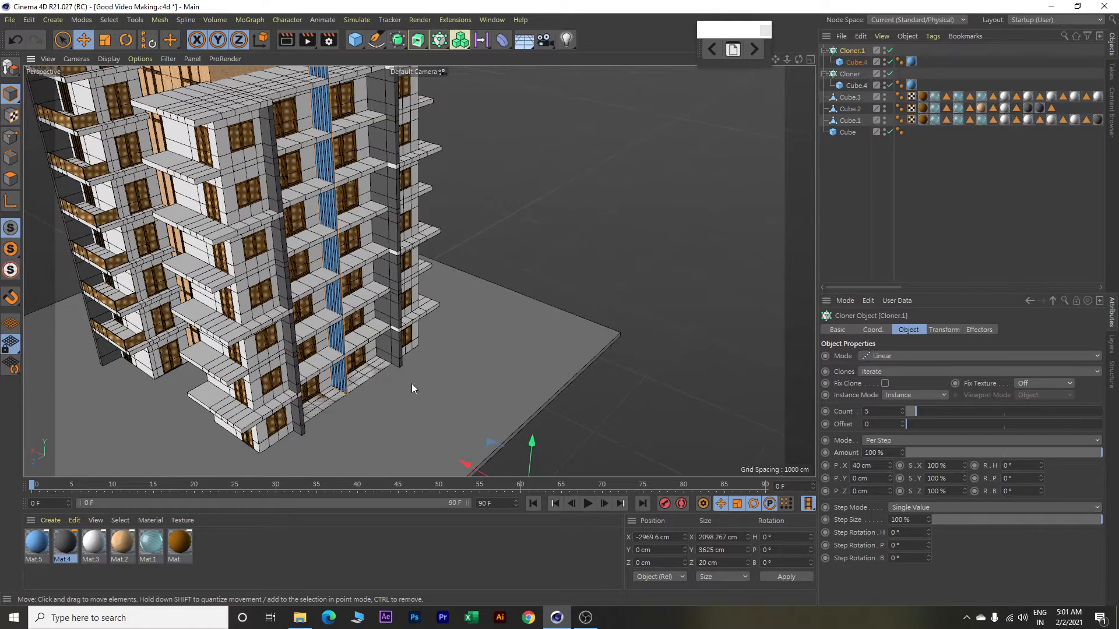
scroll(411, 384, "up", 3)
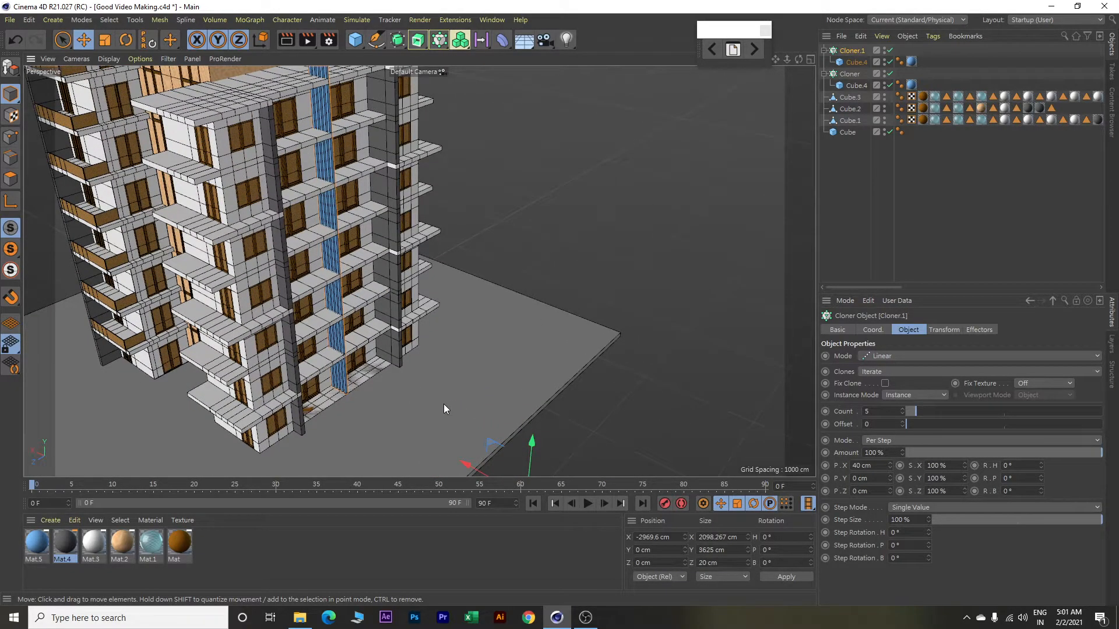
Set the Y size of the duplicated Cloner's strip cube (Cube.4 under Cloner.1) to 2800 cm.
left_click(857, 61)
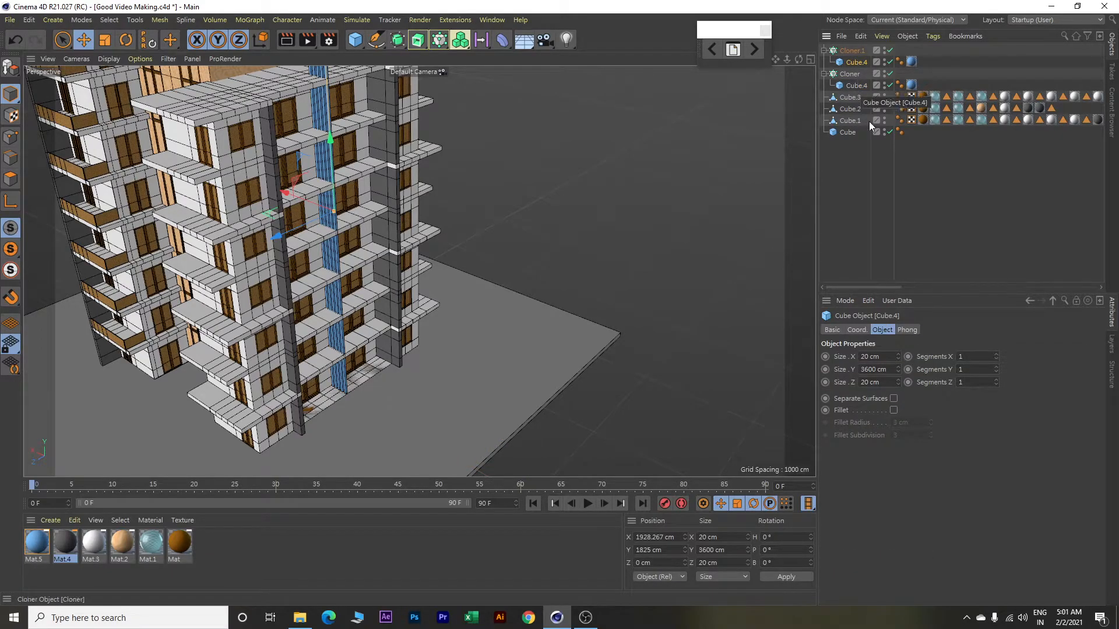
left_click_drag(892, 371, 853, 370)
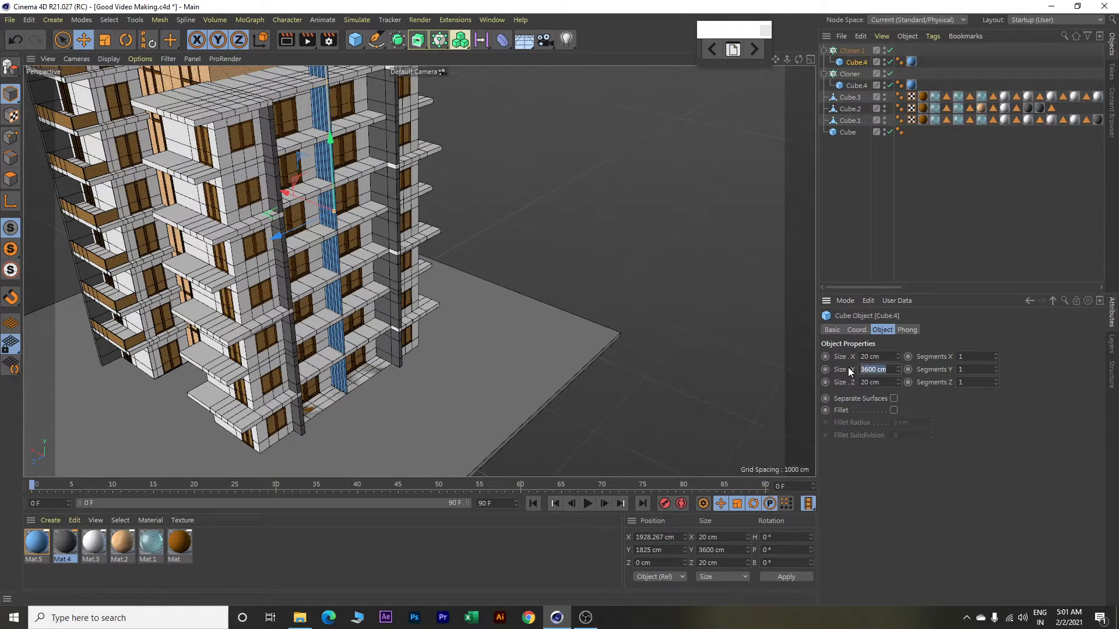
type("2800")
key("Return")
Lower the shortened strip cube to a Y position of 1425 cm so it fits the wing's height, and clear the selection.
scroll(425, 247, "down", 2)
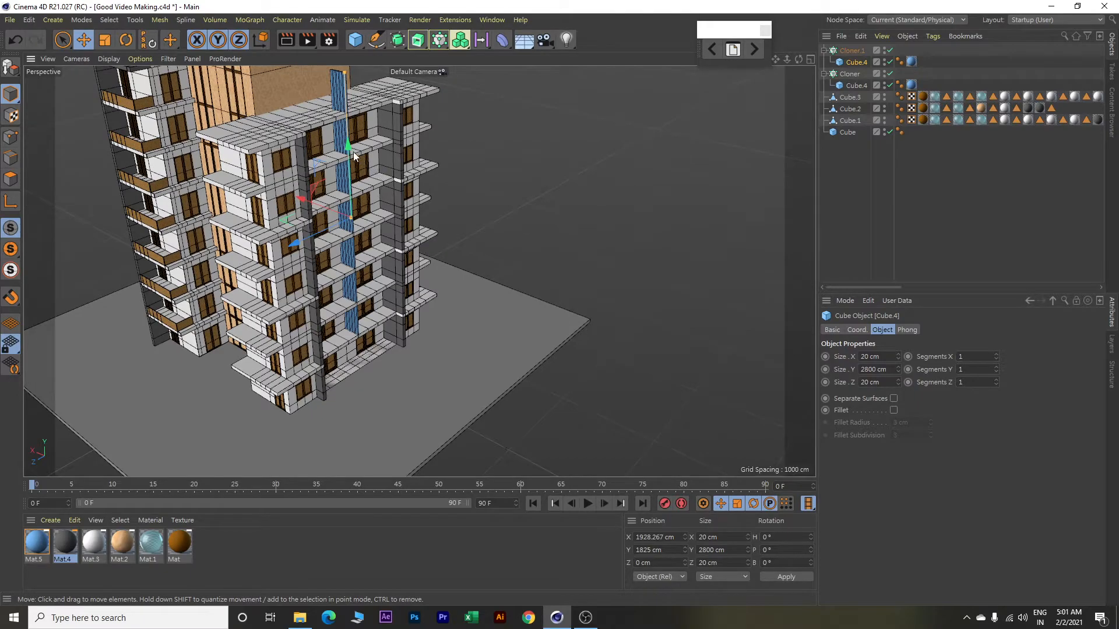
left_click_drag(348, 148, 352, 213)
scroll(352, 188, "up", 2)
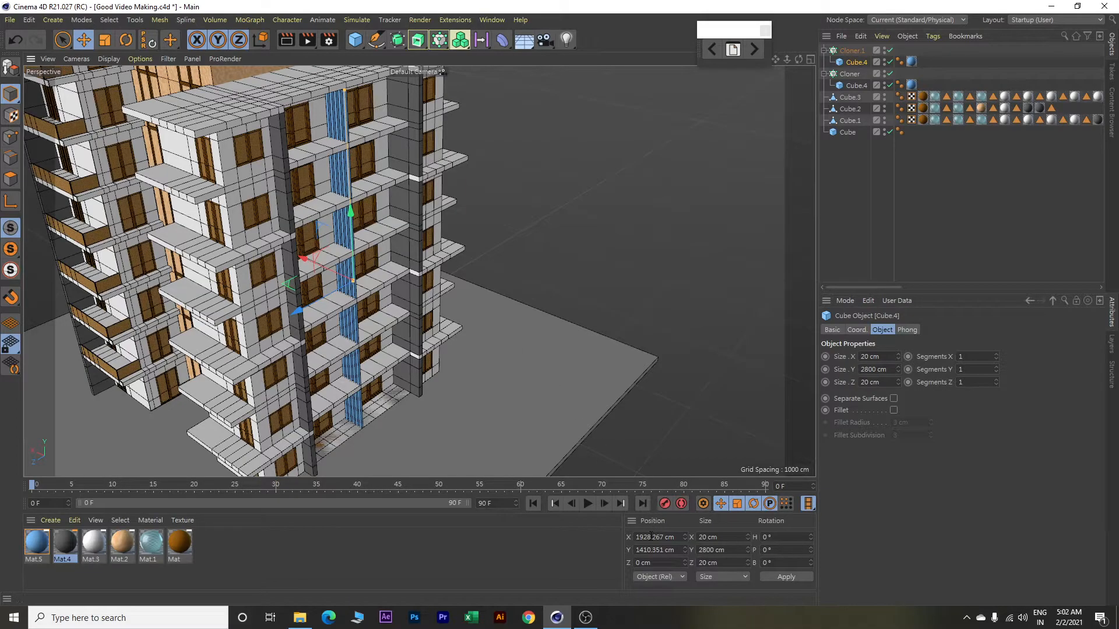
left_click(673, 550)
type("1425")
key("Return")
scroll(330, 400, "up", 8)
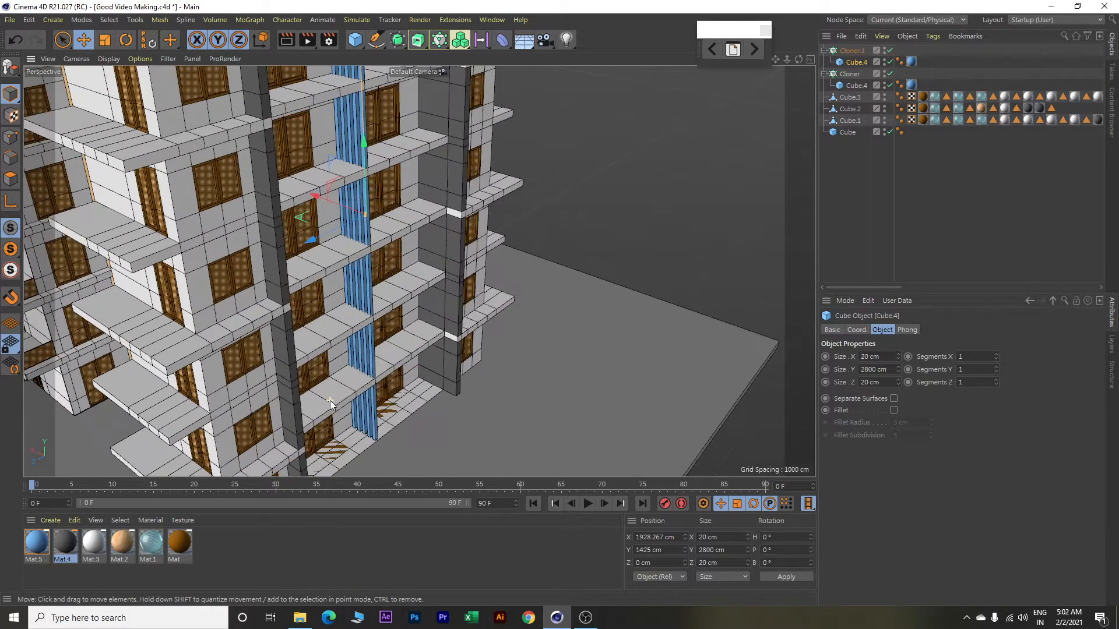
middle_click_drag(439, 389, 443, 376, "alt")
left_click_drag(443, 376, 424, 347, "alt")
scroll(424, 347, "down", 2)
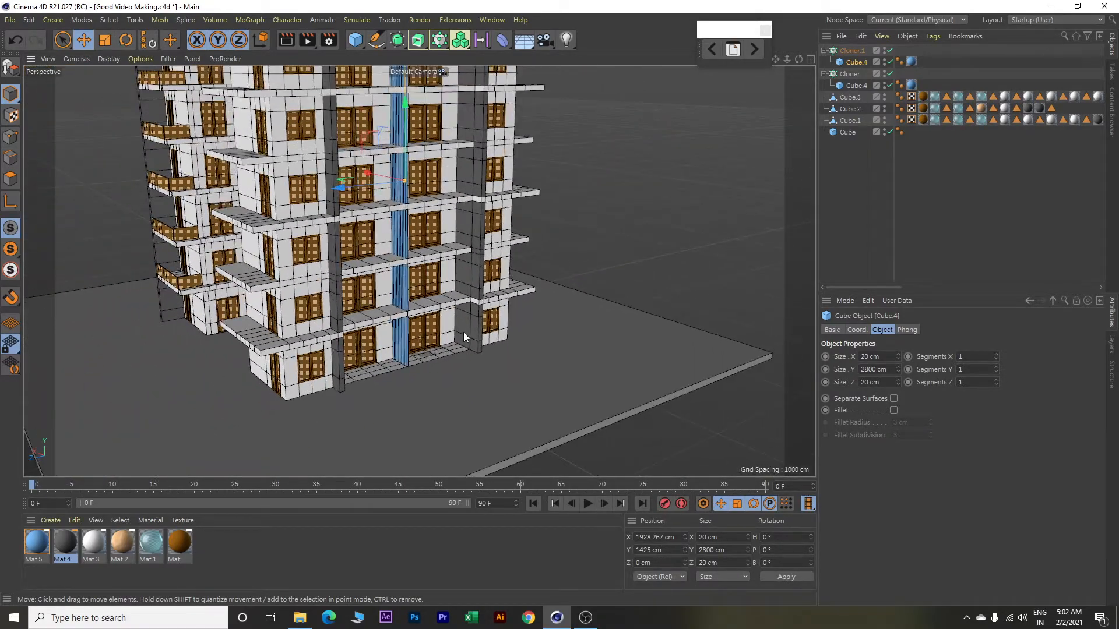
middle_click_drag(574, 233, 607, 371, "alt")
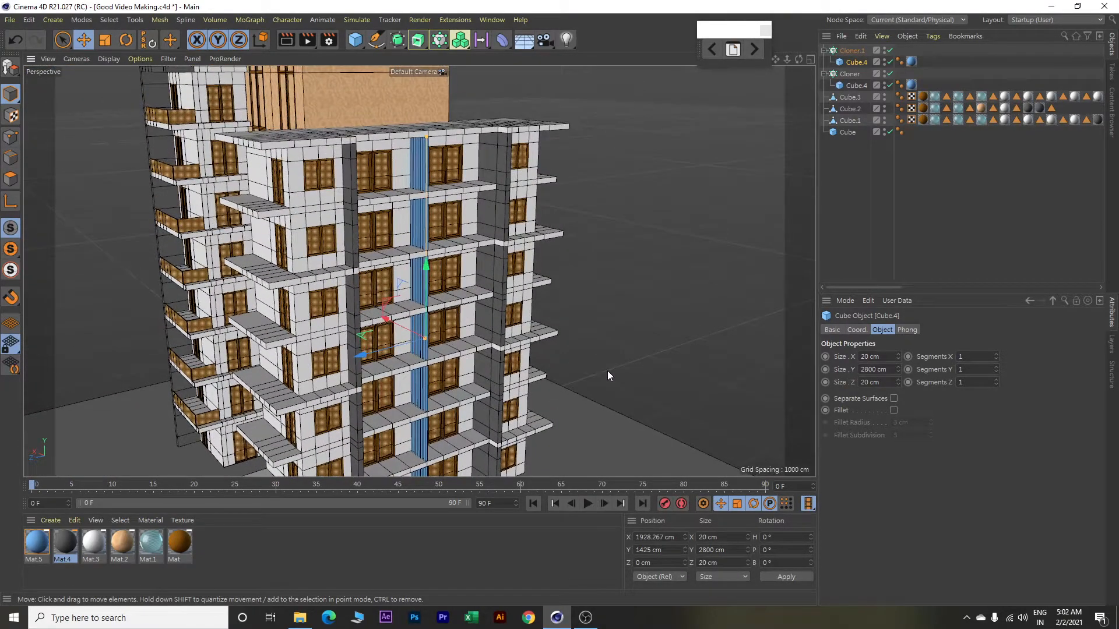
left_click(606, 366)
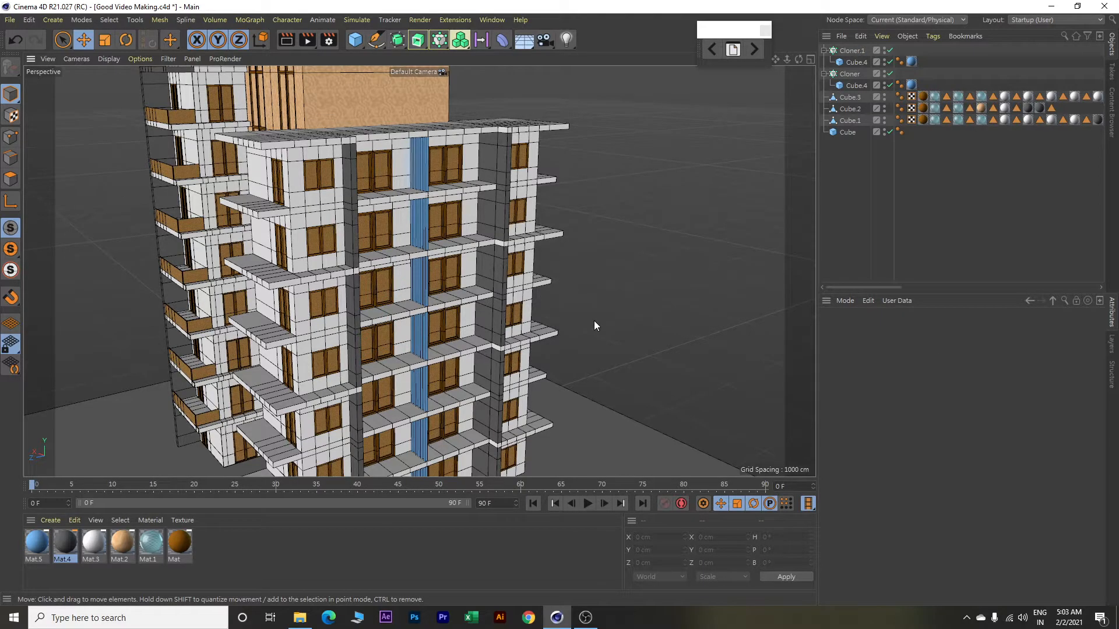
Duplicate the wing's blue-strip Cloner (Cloner.1) along X to about -3406 cm, outside the facade.
left_click(426, 288)
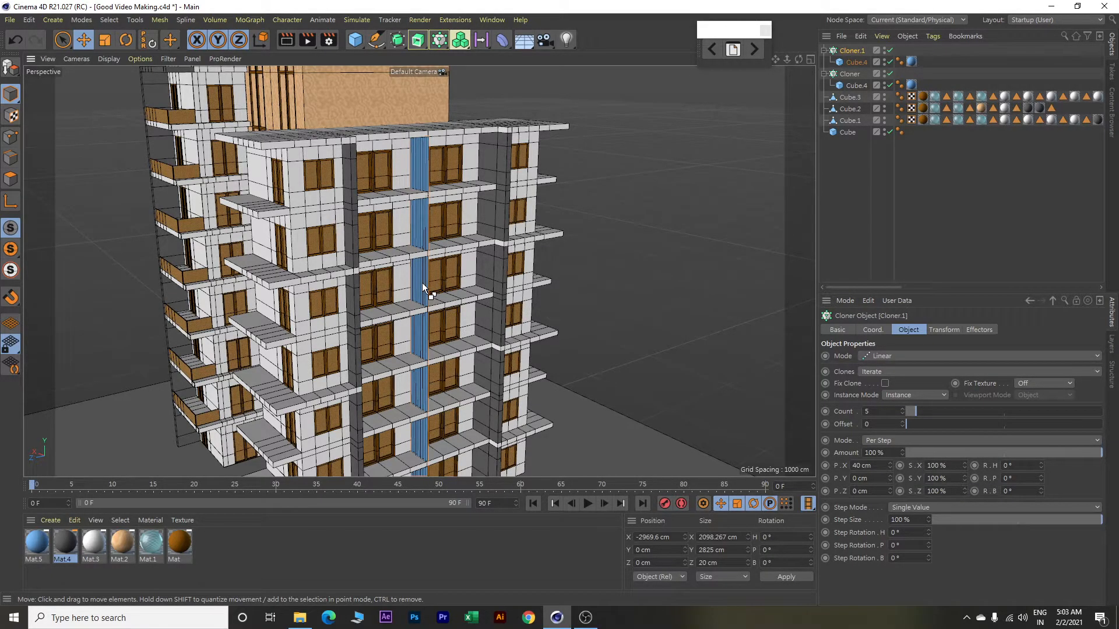
scroll(429, 323, "down", 5)
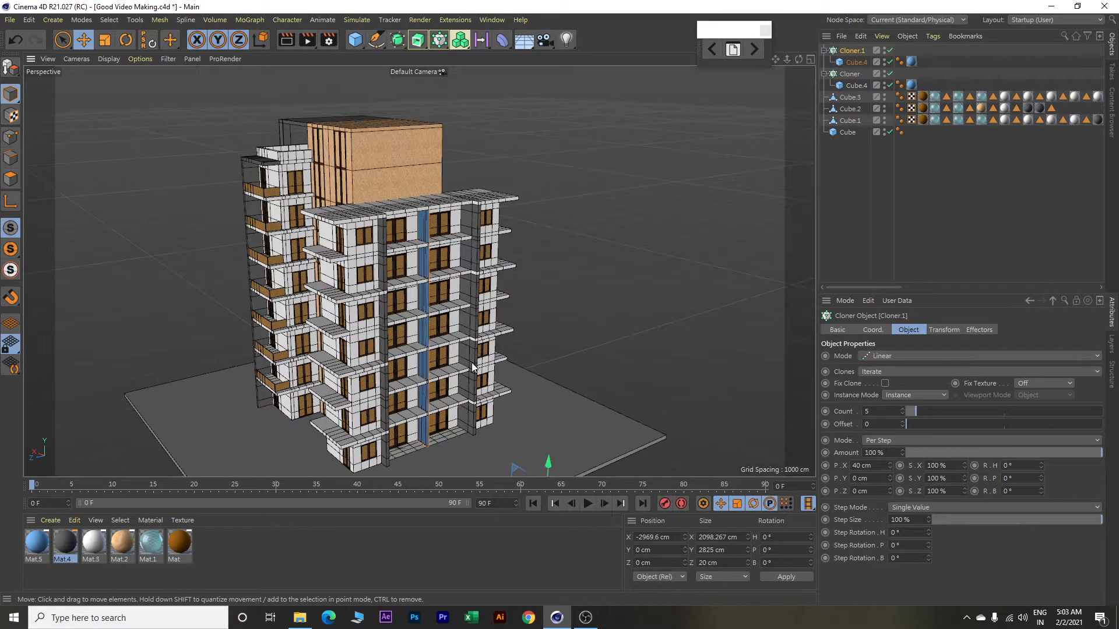
middle_click_drag(574, 367, 564, 299, "alt")
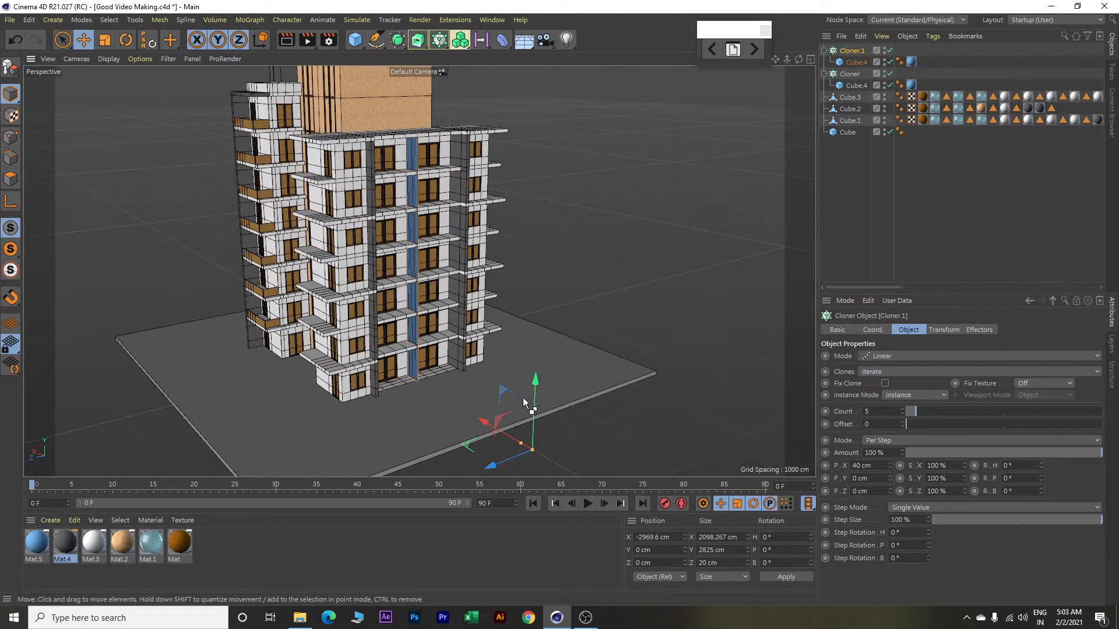
left_click_drag(484, 420, 519, 446, "ctrl")
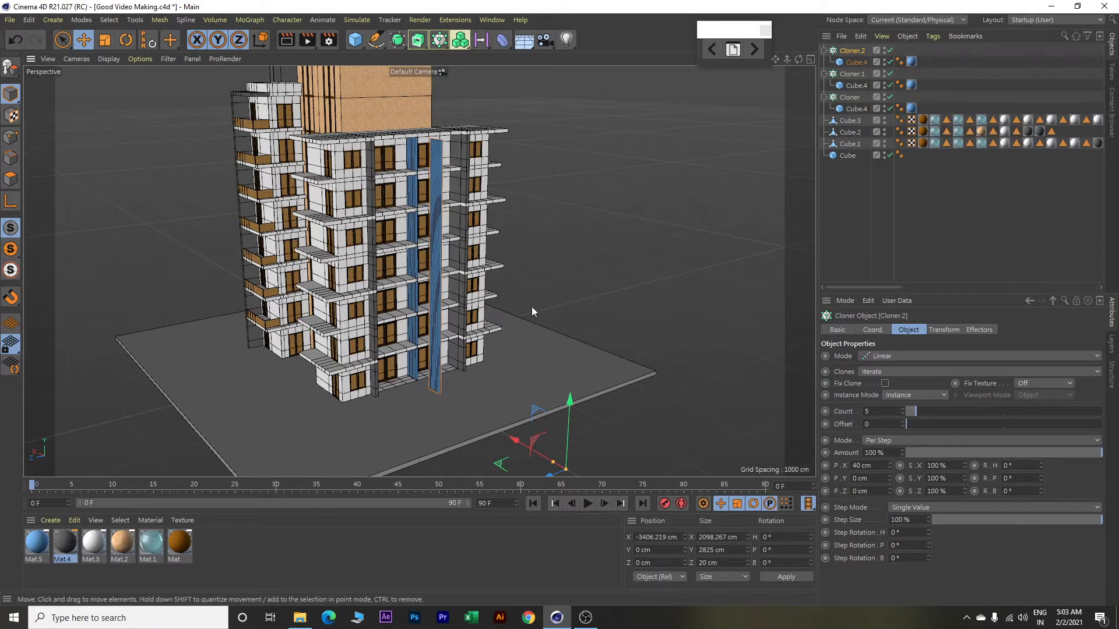
Set the Y size of the new Cloner's strip cube to 360 cm, about one storey high.
left_click(854, 61)
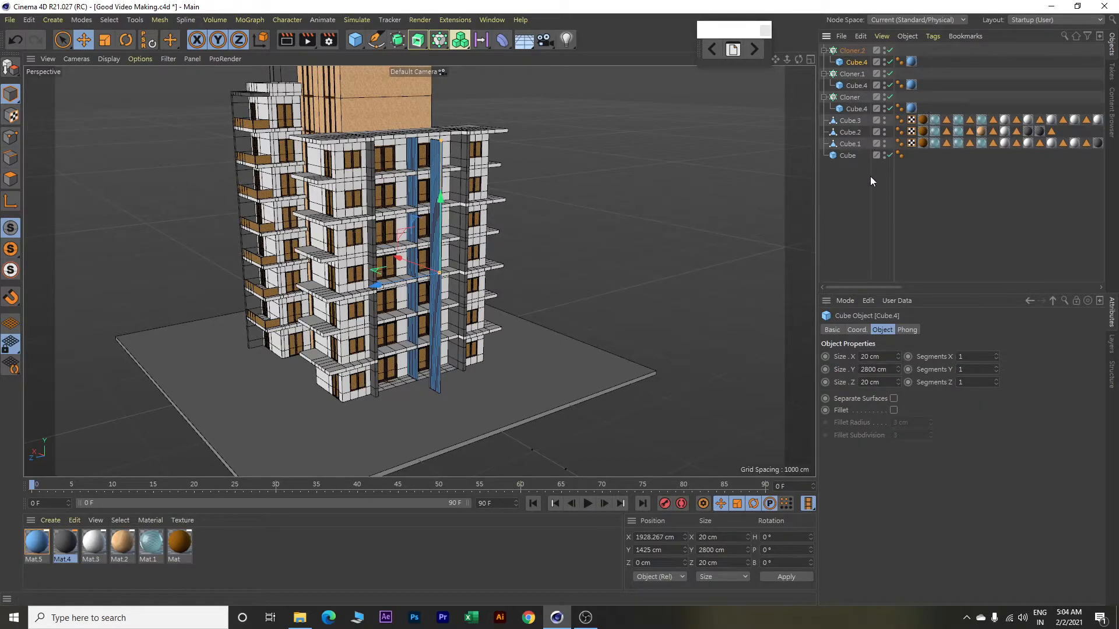
double_click(891, 369)
type("360")
key("Return")
scroll(365, 352, "up", 5)
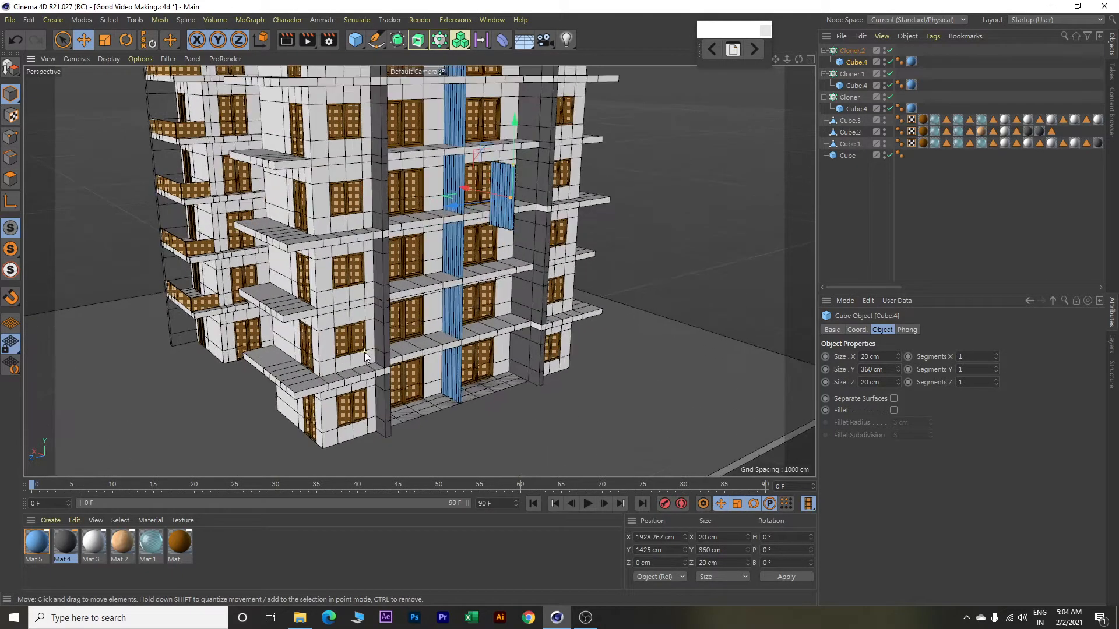
scroll(365, 352, "up", 3)
scroll(508, 329, "down", 4)
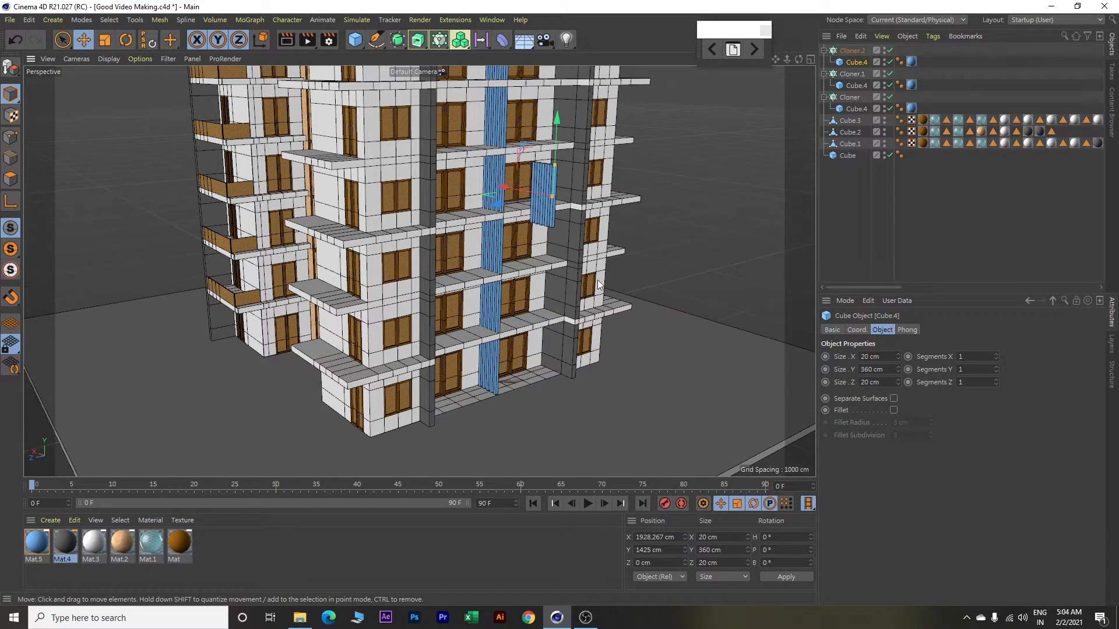
key("r")
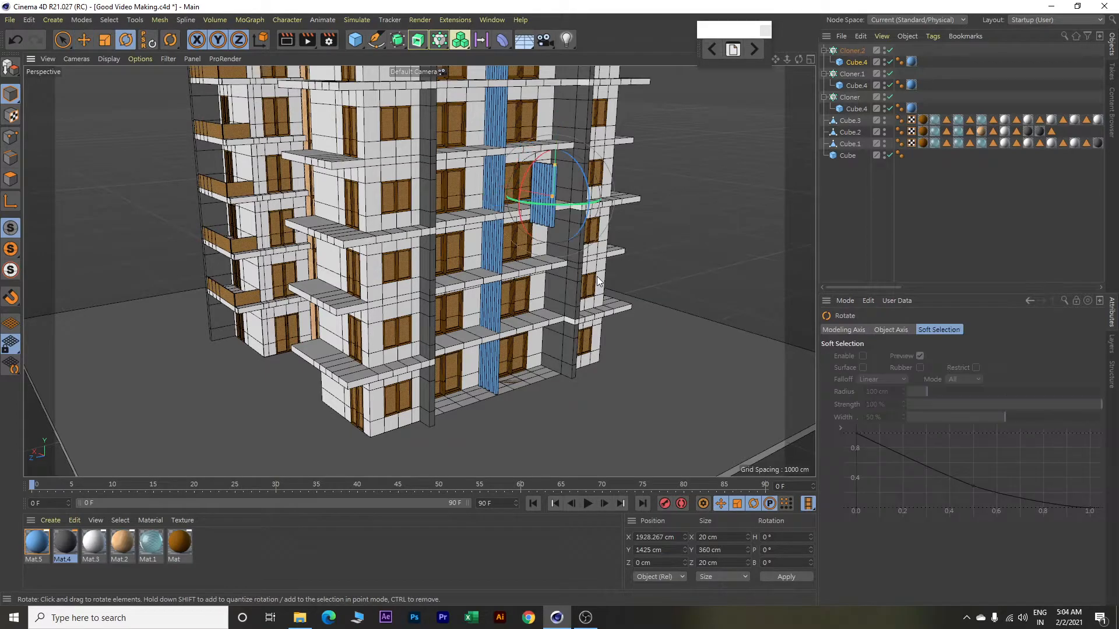
key("ctrl+z")
scroll(628, 379, "up", 3)
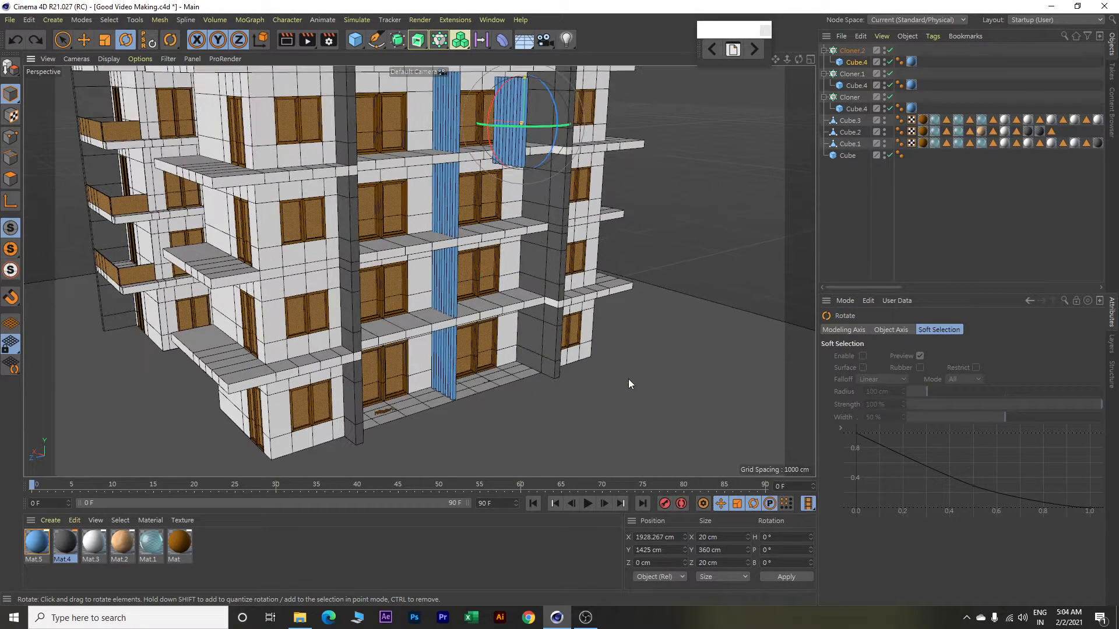
middle_click_drag(683, 271, 671, 385, "alt")
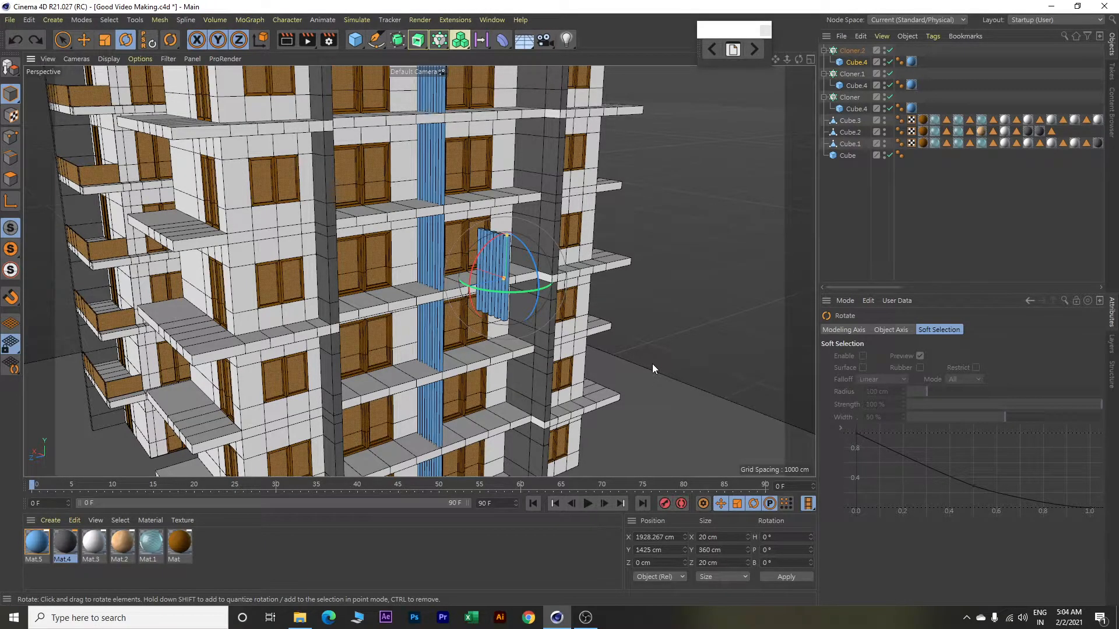
key("e")
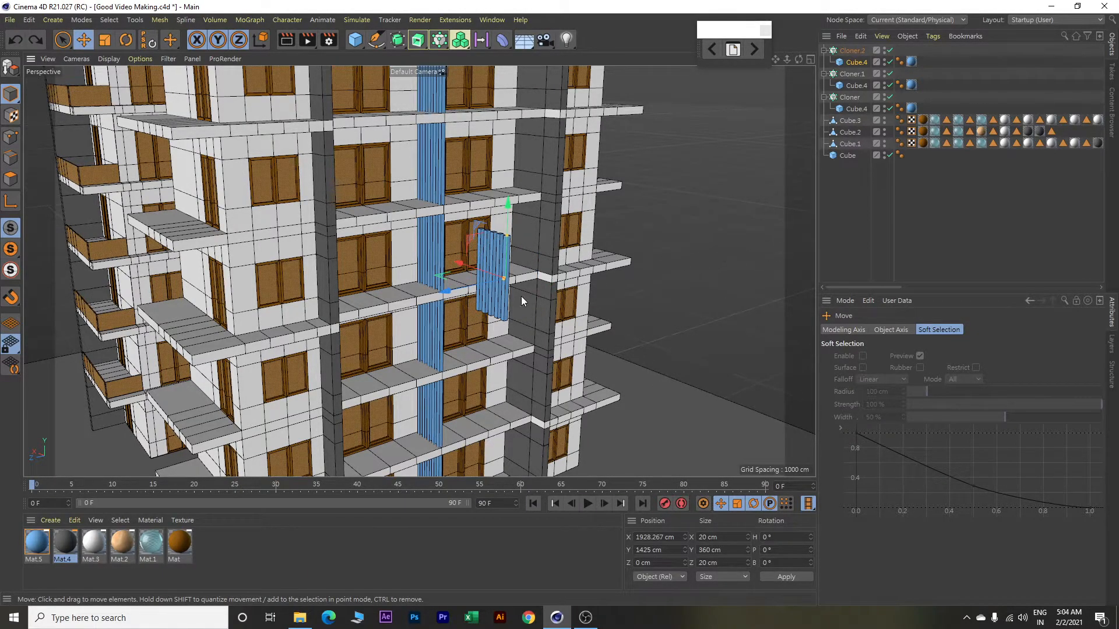
Select the short blue-strip Cloner (Cloner.2) and rotate its heading to 90°.
left_click(496, 304)
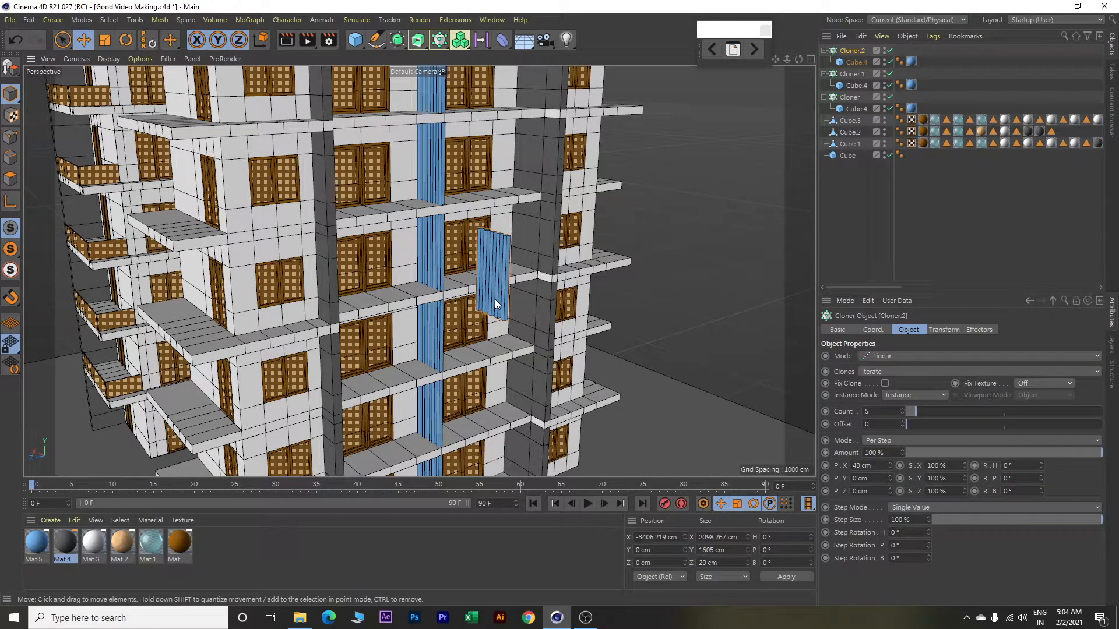
key("r")
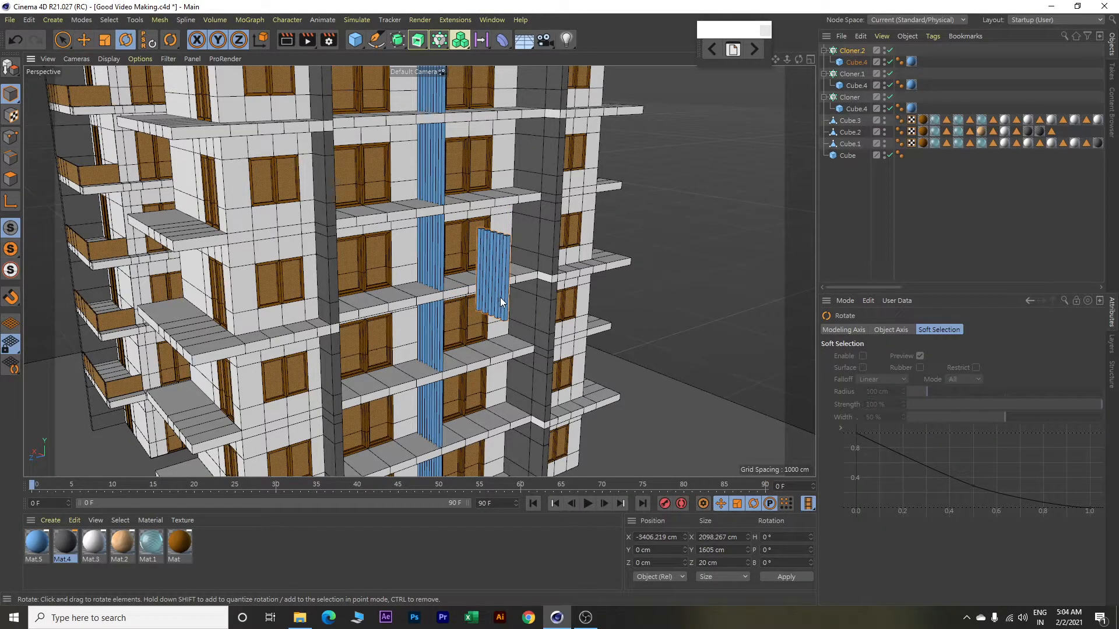
scroll(500, 297, "down", 10)
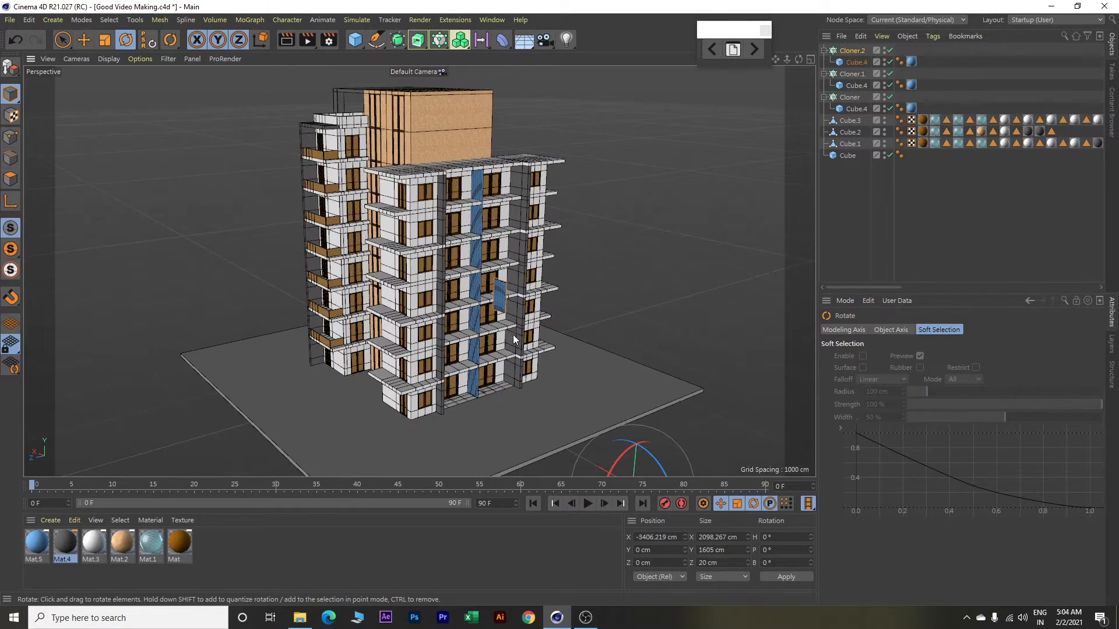
scroll(513, 335, "down", 3)
scroll(592, 295, "up", 5)
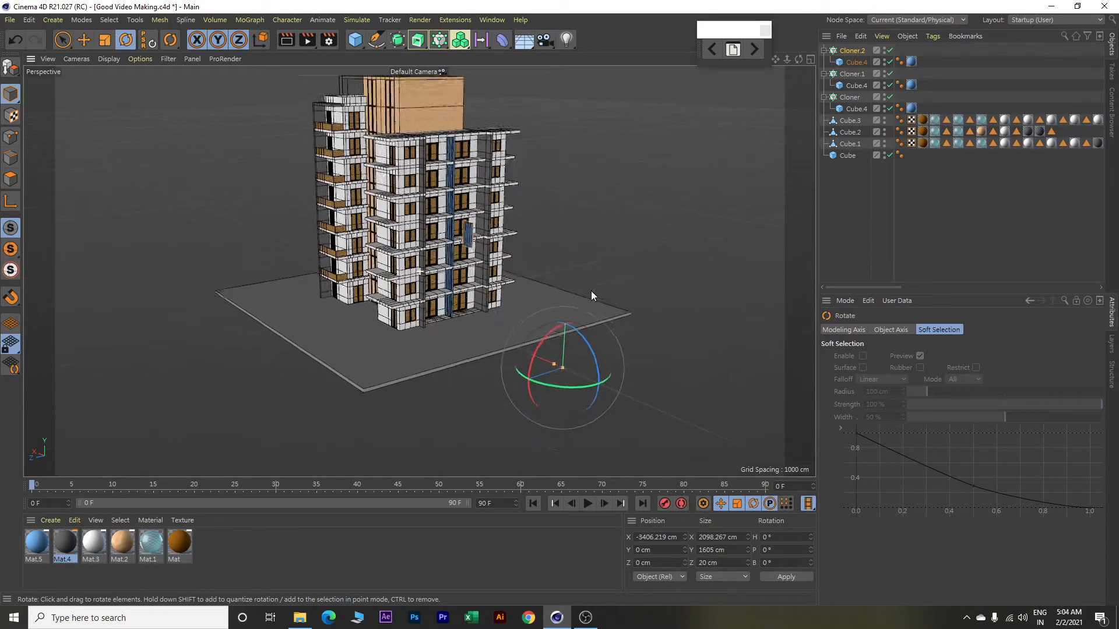
scroll(588, 281, "up", 2)
left_click_drag(543, 390, 641, 389)
left_click(798, 535)
type("90")
key("Return")
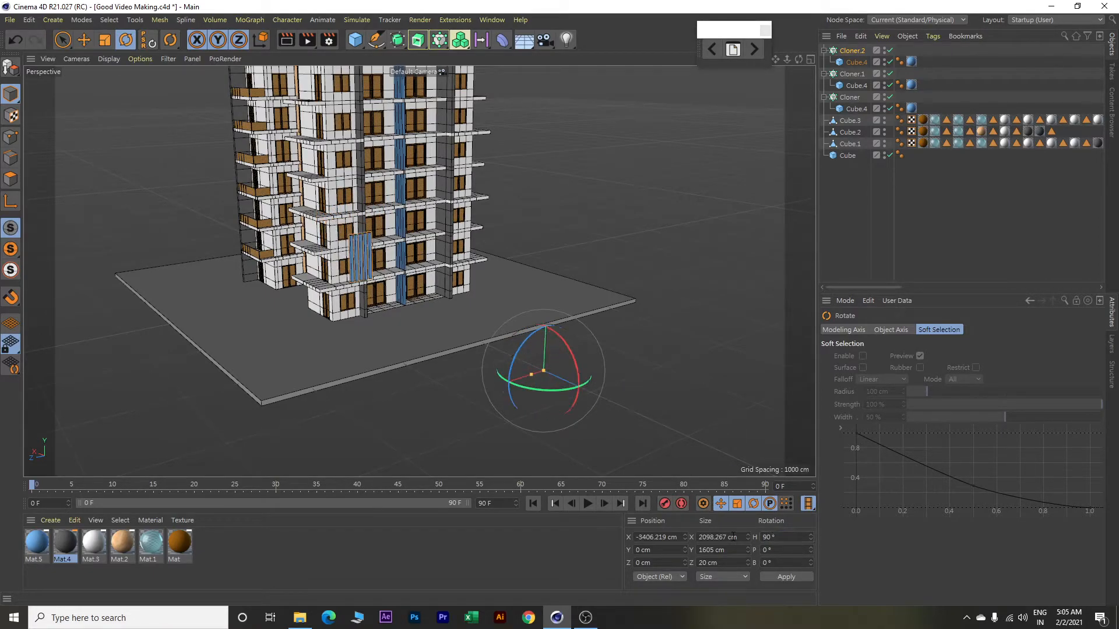
Move the rotated strip Cloner beside the wing's front corner, to about X -1120 cm and Z -1304 cm.
scroll(340, 341, "up", 5)
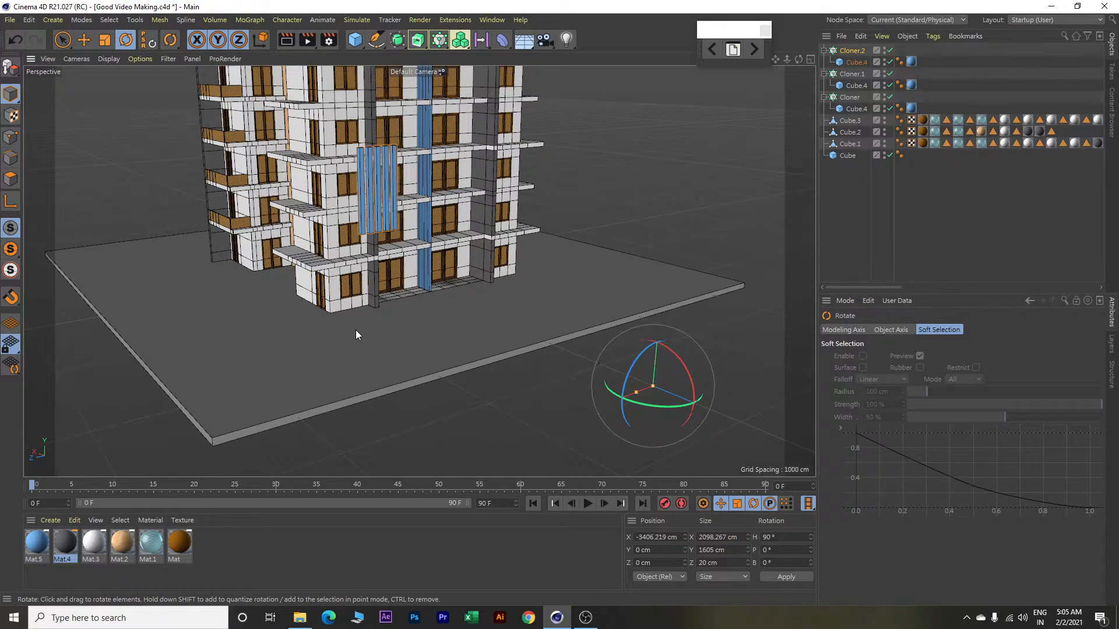
scroll(357, 332, "down", 1)
middle_click_drag(366, 335, 414, 376, "alt")
left_click_drag(420, 379, 474, 386, "alt")
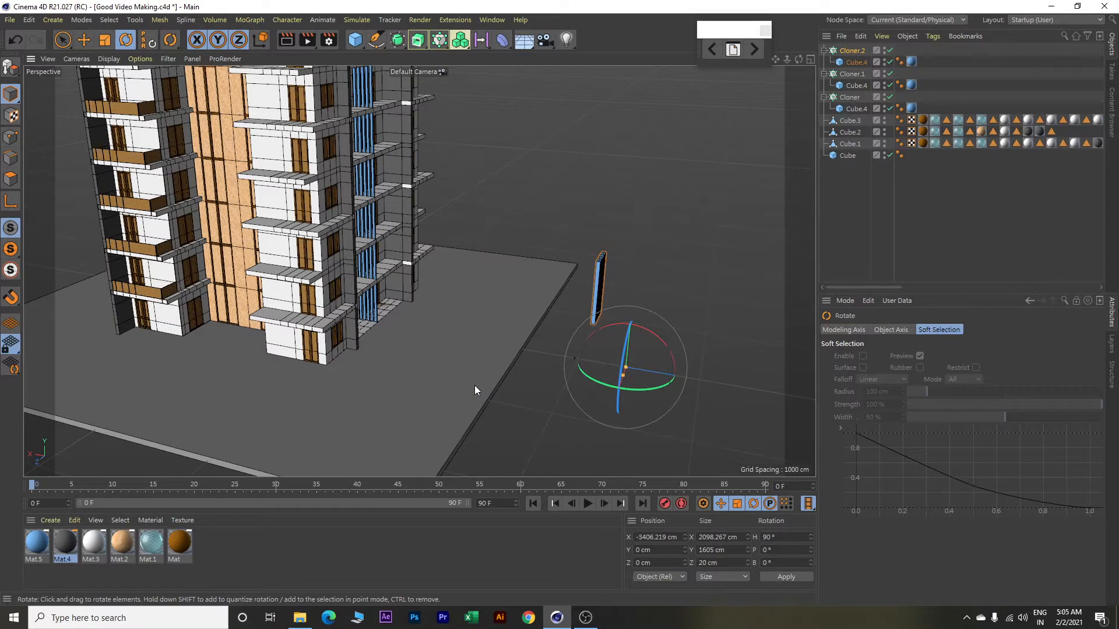
key("e")
left_click_drag(705, 380, 460, 365)
left_click_drag(356, 355, 406, 303)
mouse_move(519, 293)
left_mouse_down()
mouse_move(494, 289)
mouse_move(508, 294)
left_mouse_up()
scroll(495, 300, "up", 2)
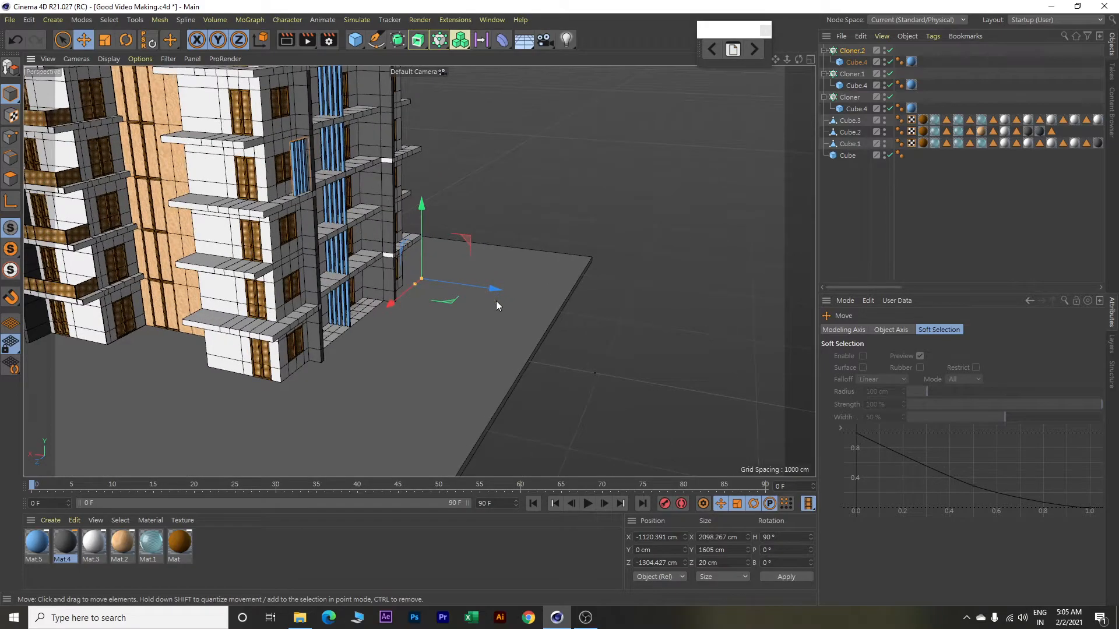
Raise the short strip Cloner to the top storey at about Y 1205 cm and bring it forward to about Z -884 cm.
middle_click_drag(522, 248, 553, 345, "alt")
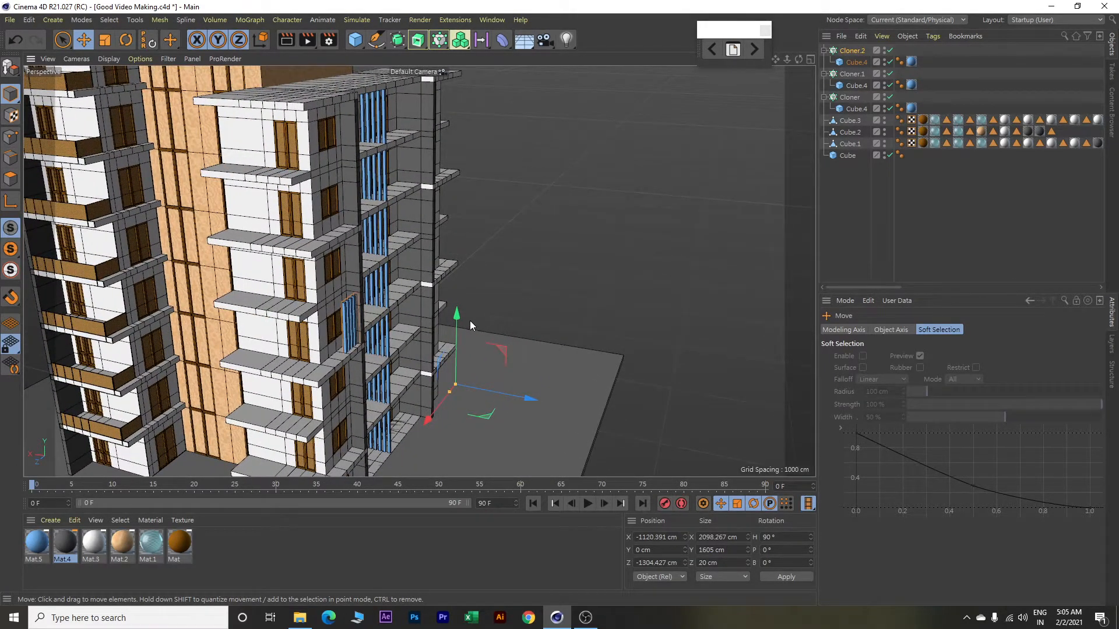
left_click_drag(459, 315, 461, 190)
left_click_drag(556, 205, 526, 203, "alt")
left_click_drag(419, 256, 336, 295)
left_click_drag(458, 330, 516, 330, "alt")
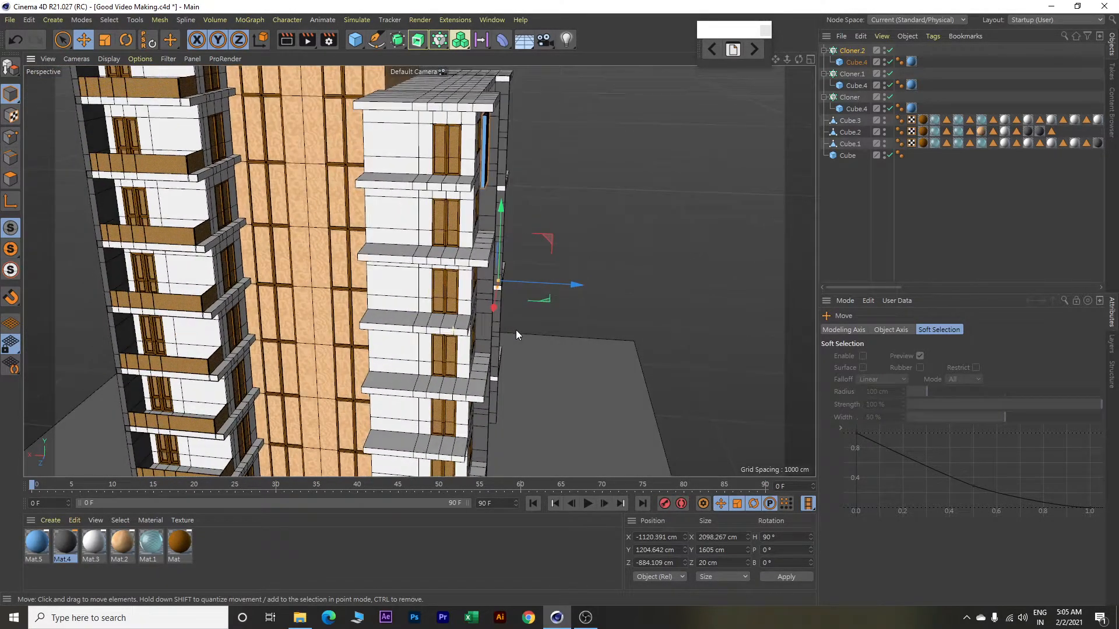
Shift the short strip Cloner onto the top balcony's outer corner, at about X -1029 cm and Z -915 cm.
left_click_drag(575, 285, 576, 260)
scroll(575, 260, "up", 3)
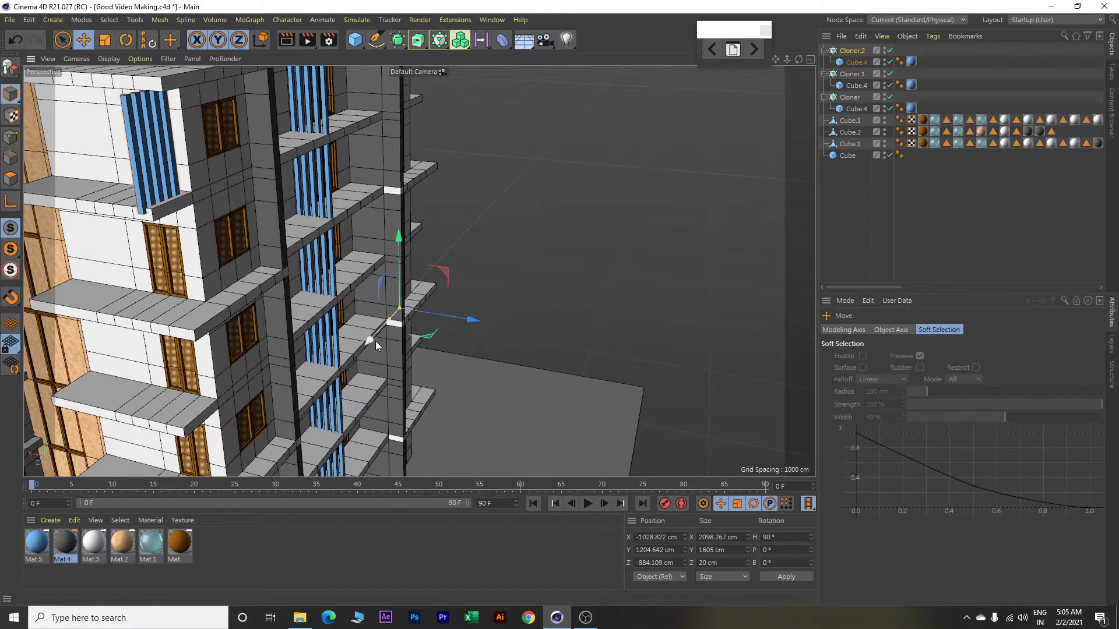
left_click_drag(368, 342, 370, 338)
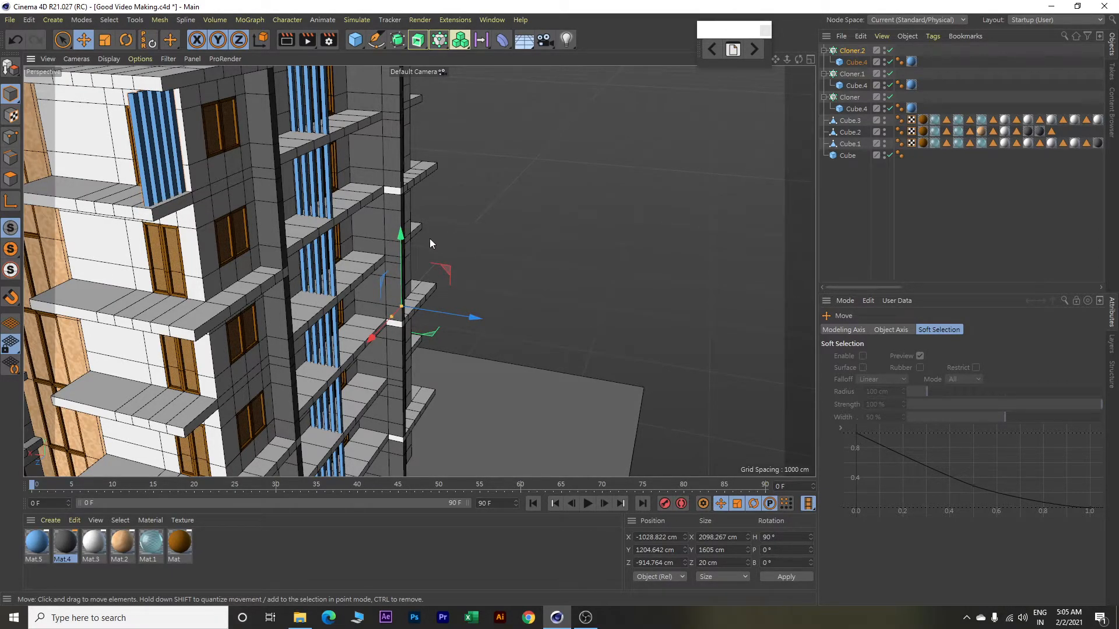
Raise the short strip Cloner on the top balcony corner to about Y 1224 cm.
left_click_drag(399, 235, 398, 231)
left_click_drag(487, 228, 495, 214, "alt")
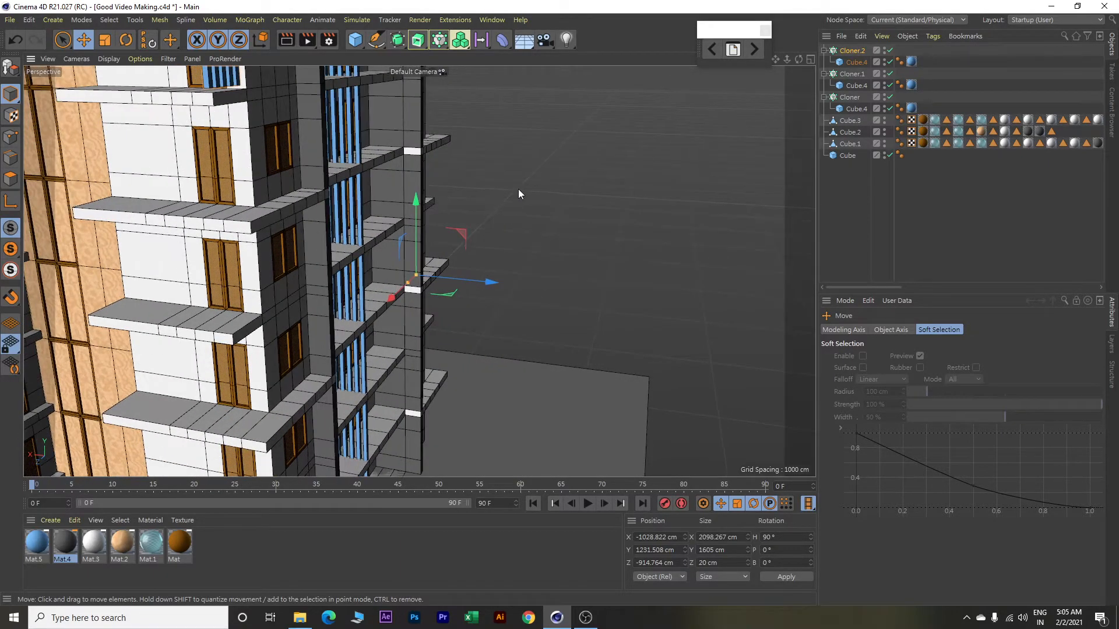
middle_click_drag(518, 189, 560, 283, "alt")
scroll(574, 267, "up", 5)
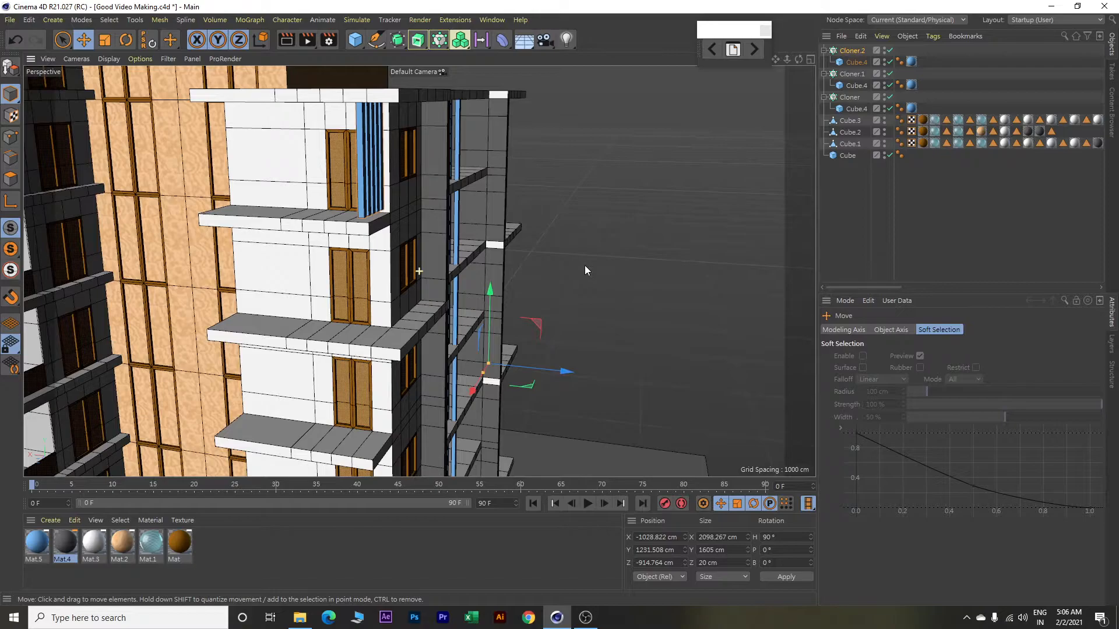
left_click_drag(497, 296, 498, 298)
mouse_move(573, 282)
left_mouse_down("alt")
mouse_move(570, 272)
mouse_move(560, 282)
left_mouse_up("alt")
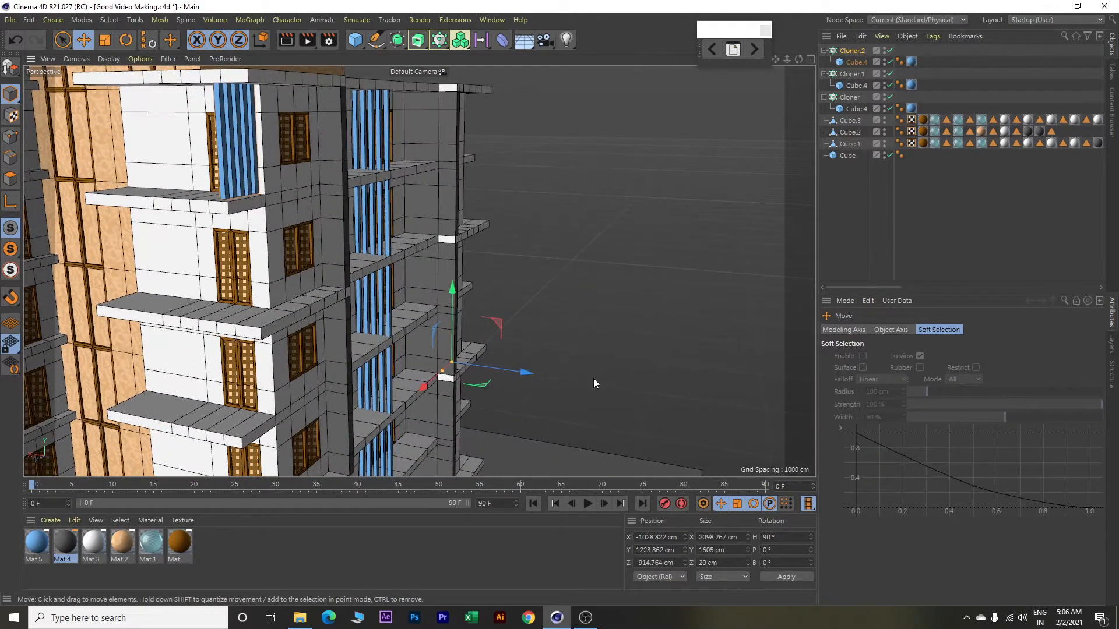
Set the top-storey strip Cloner's Y position to 1225 cm.
left_click(676, 551)
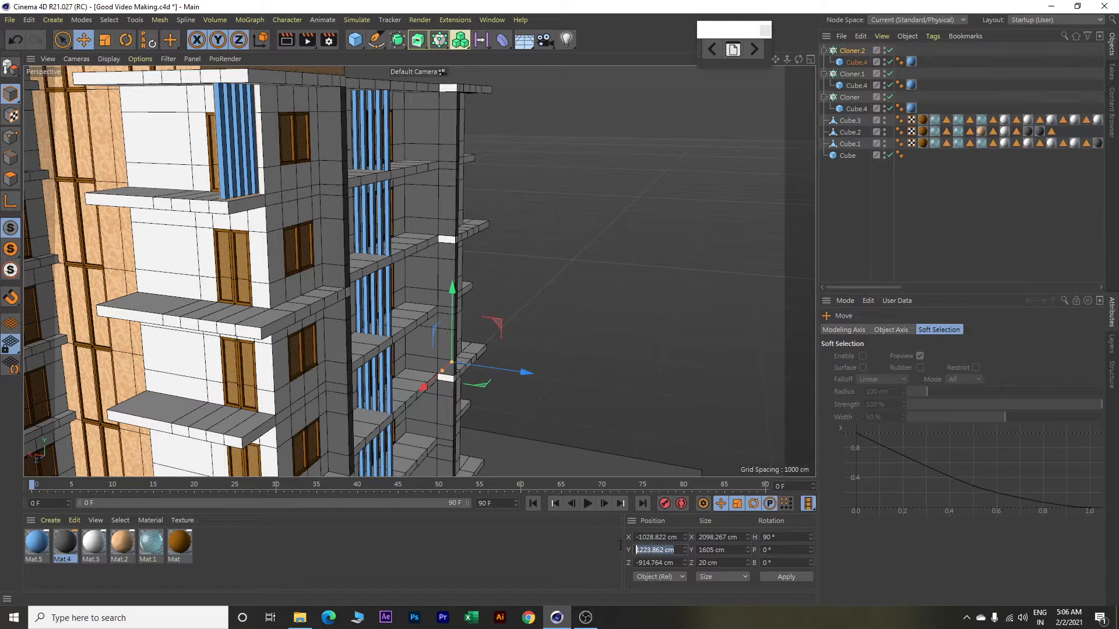
type("1")
type("5")
key("Return")
left_click_drag(371, 279, 366, 271, "alt")
scroll(250, 212, "up", 5)
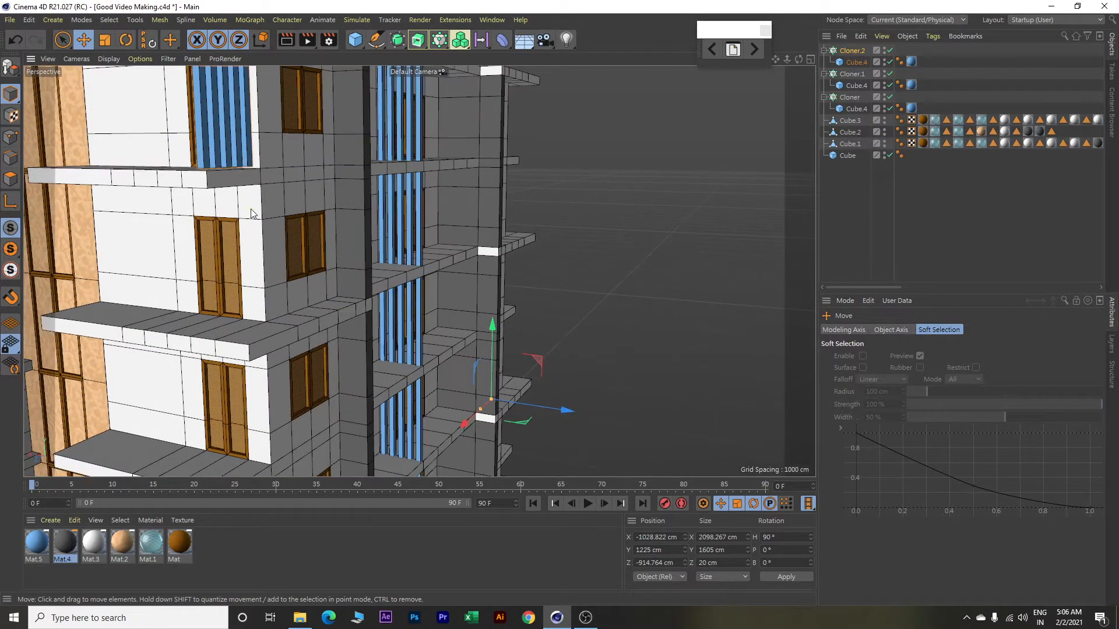
mouse_move(277, 167)
left_mouse_down("alt")
mouse_move(277, 180)
mouse_move(257, 168)
mouse_move(280, 179)
mouse_move(313, 273)
mouse_move(304, 286)
left_mouse_up("alt")
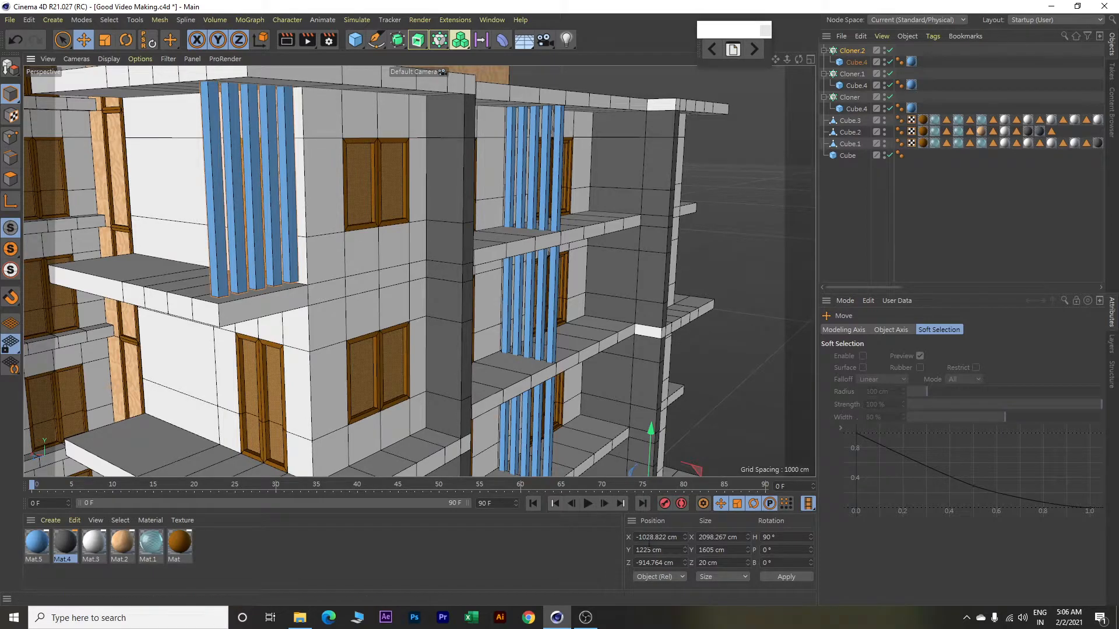
Lower the top-storey strip Cloner so its strips meet the balcony floor, with a Y position of 1220 cm.
double_click(674, 551)
type("1220")
key("Return")
left_click_drag(361, 288, 407, 334, "alt")
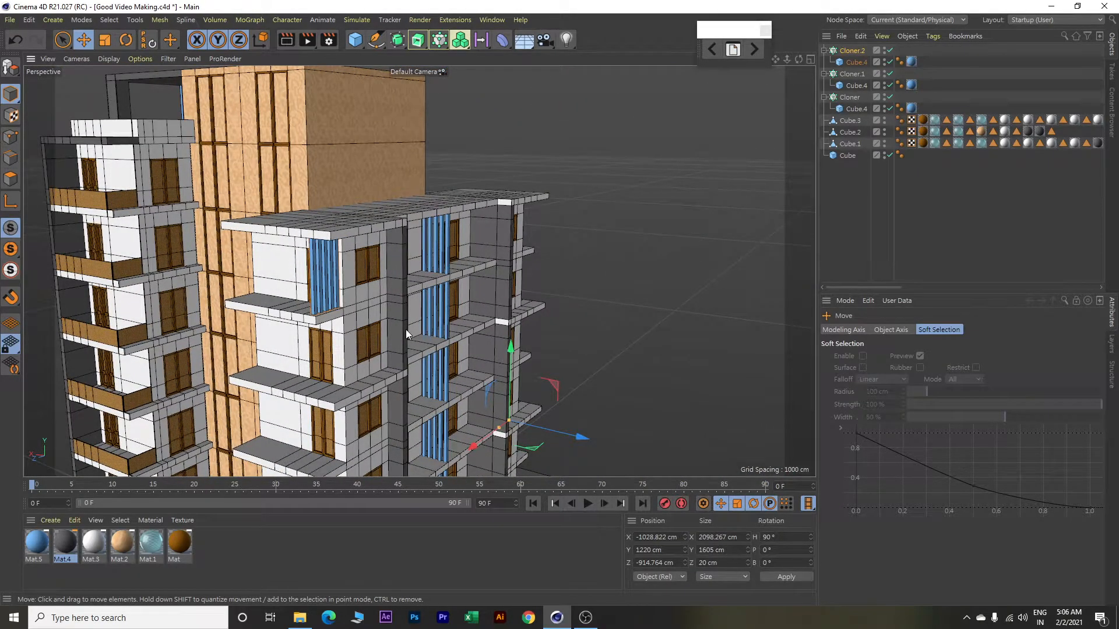
Duplicate the top-storey strip Cloner straight down onto the balcony corner two storeys lower, at about Y 422 cm.
left_click(318, 275)
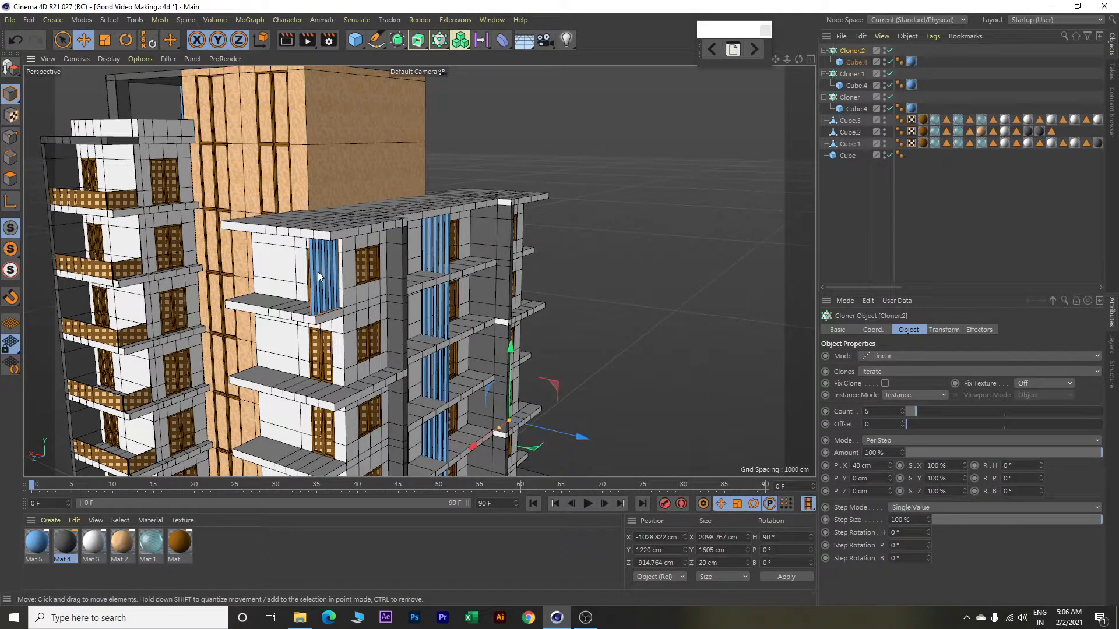
left_click_drag(317, 271, 355, 291, "alt")
left_click_drag(581, 353, 599, 316, "alt")
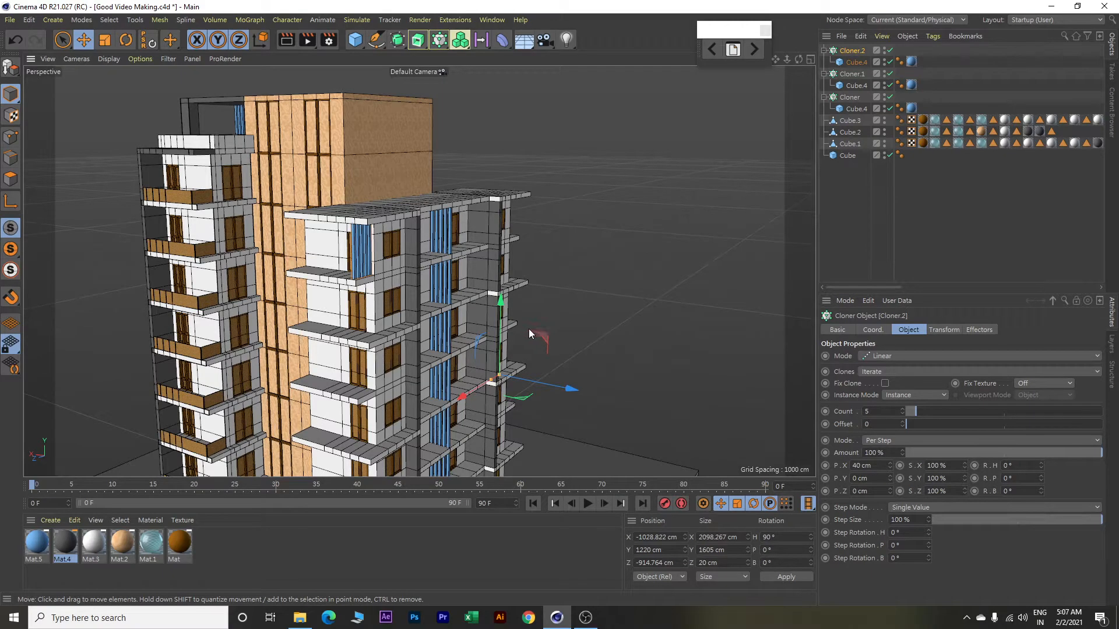
left_click_drag(499, 303, 505, 389, "ctrl")
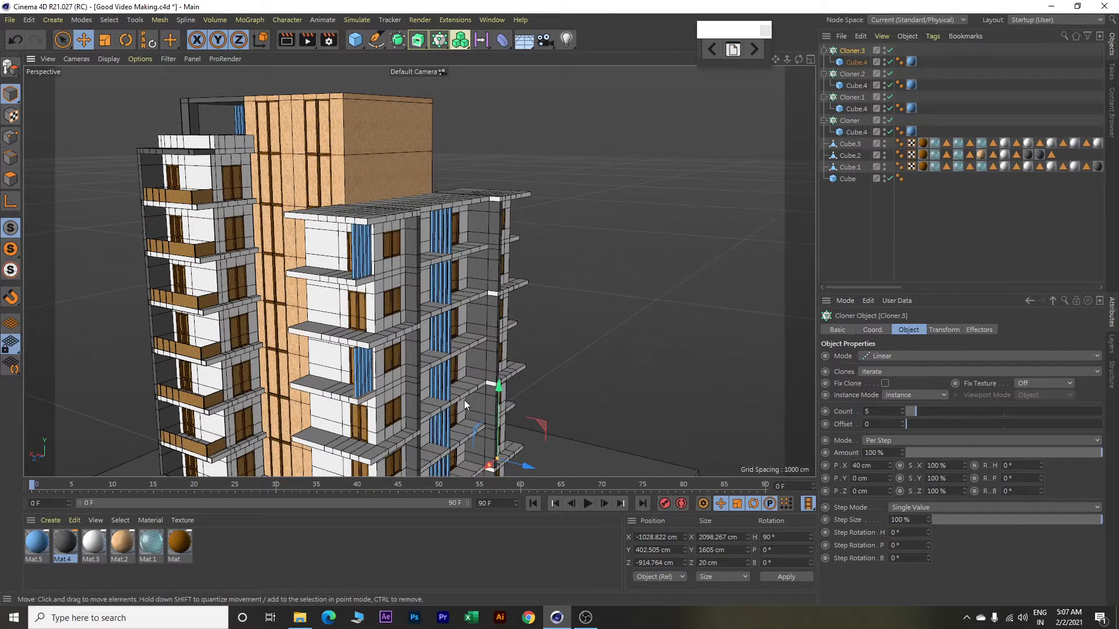
scroll(387, 400, "up", 8)
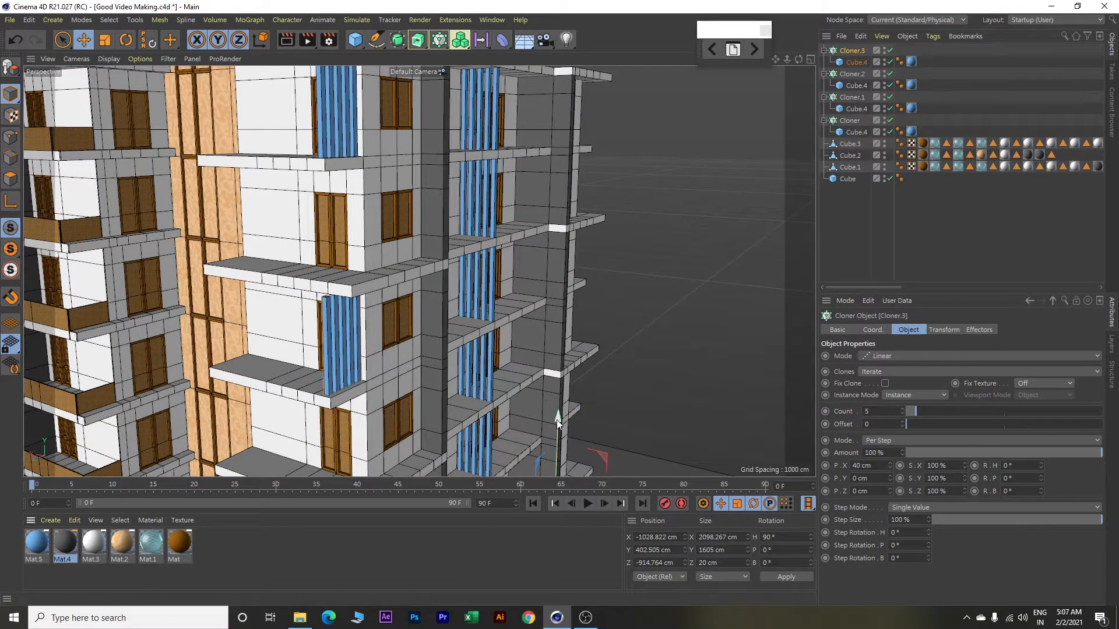
left_click_drag(557, 420, 558, 417)
left_click_drag(544, 371, 545, 353, "alt")
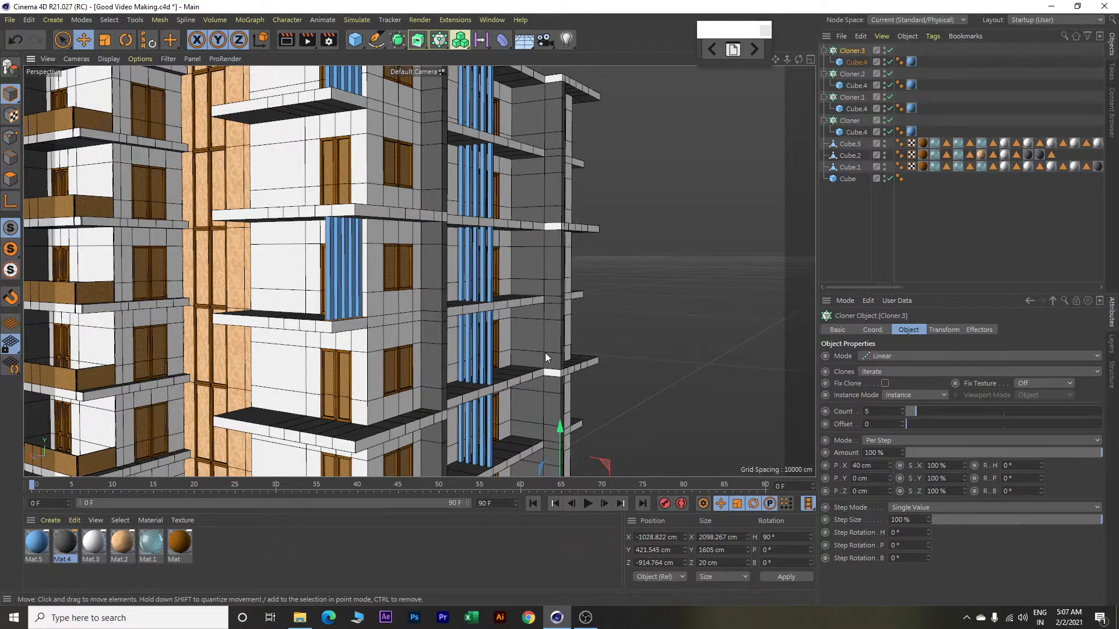
Try a Y position of 400 cm for the duplicated strip Cloner.
left_click_drag(676, 550, 620, 534)
type("400")
key("Return")
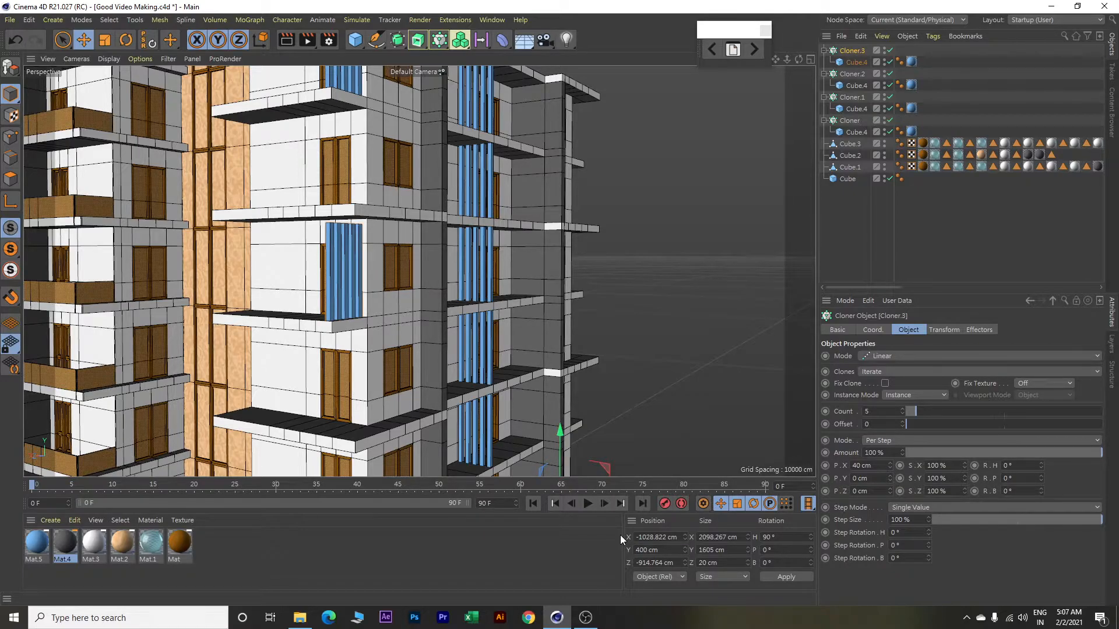
Set the duplicated middle strip Cloner's Y position to 420 cm.
left_click_drag(671, 550, 603, 546)
type("420")
key("Return")
scroll(393, 384, "up", 6)
mouse_move(390, 338)
left_mouse_down("alt")
mouse_move(401, 351)
mouse_move(413, 340)
mouse_move(397, 337)
left_mouse_up("alt")
scroll(394, 343, "down", 6)
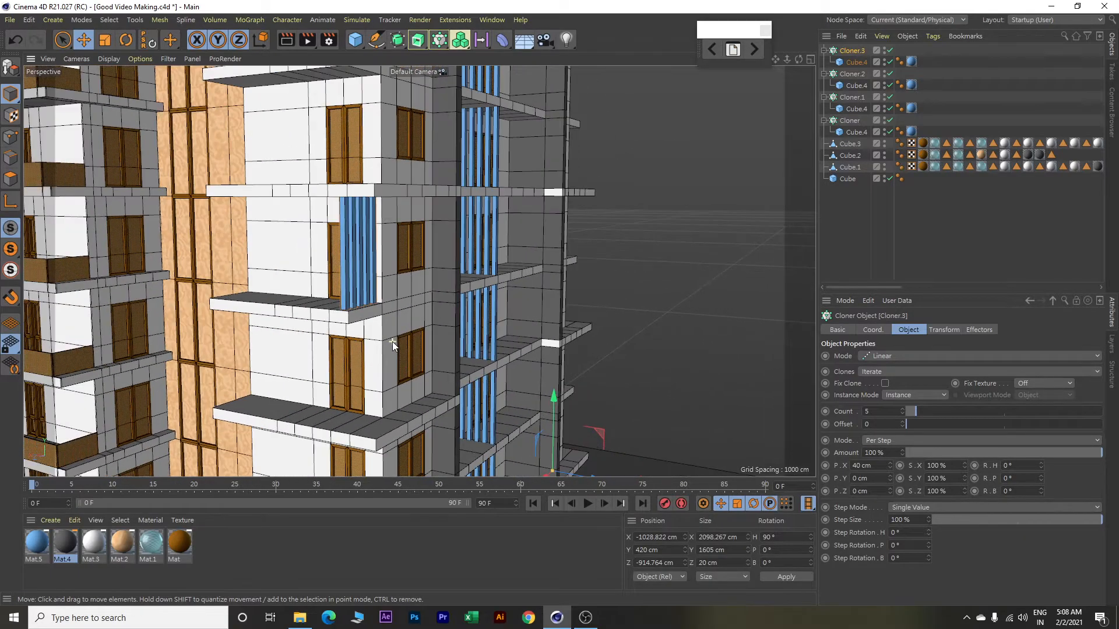
Duplicate the middle strip Cloner straight down onto the balcony corner two storeys lower, at about Y -391 cm.
left_click_drag(568, 371, 560, 302, "alt")
left_click_drag(488, 294, 485, 380, "ctrl")
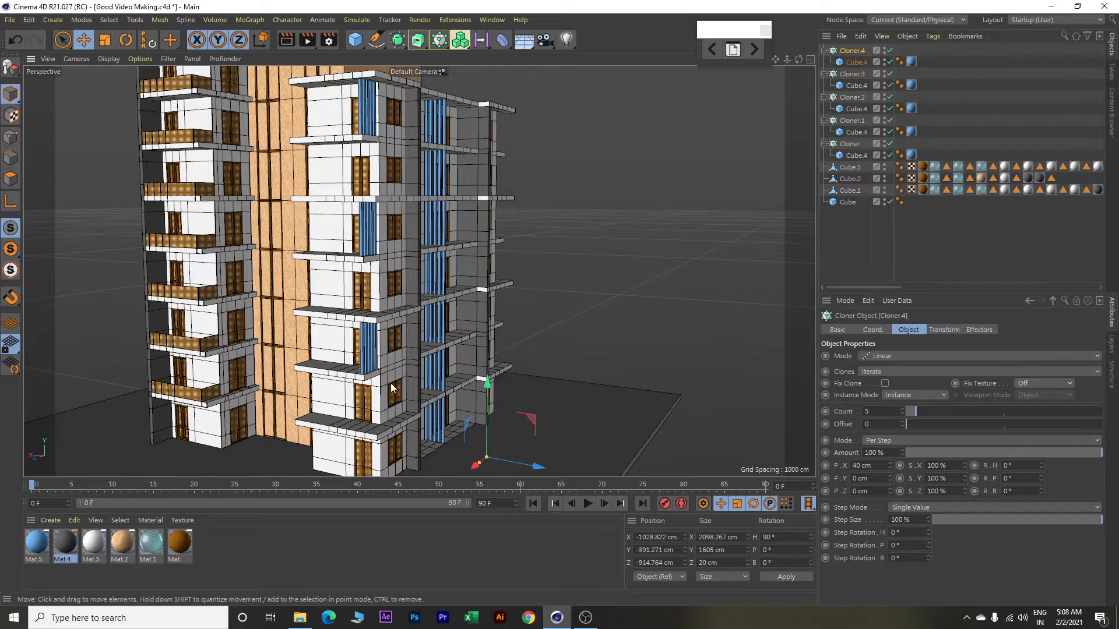
scroll(389, 382, "up", 6)
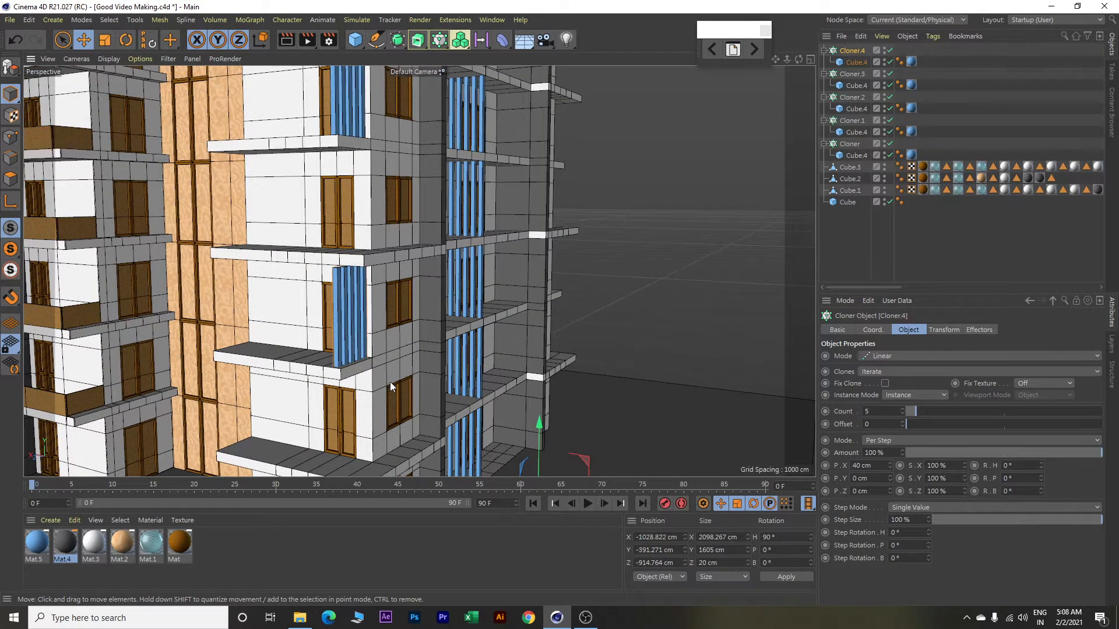
left_click_drag(538, 424, 536, 422, "ctrl")
scroll(577, 400, "down", 3)
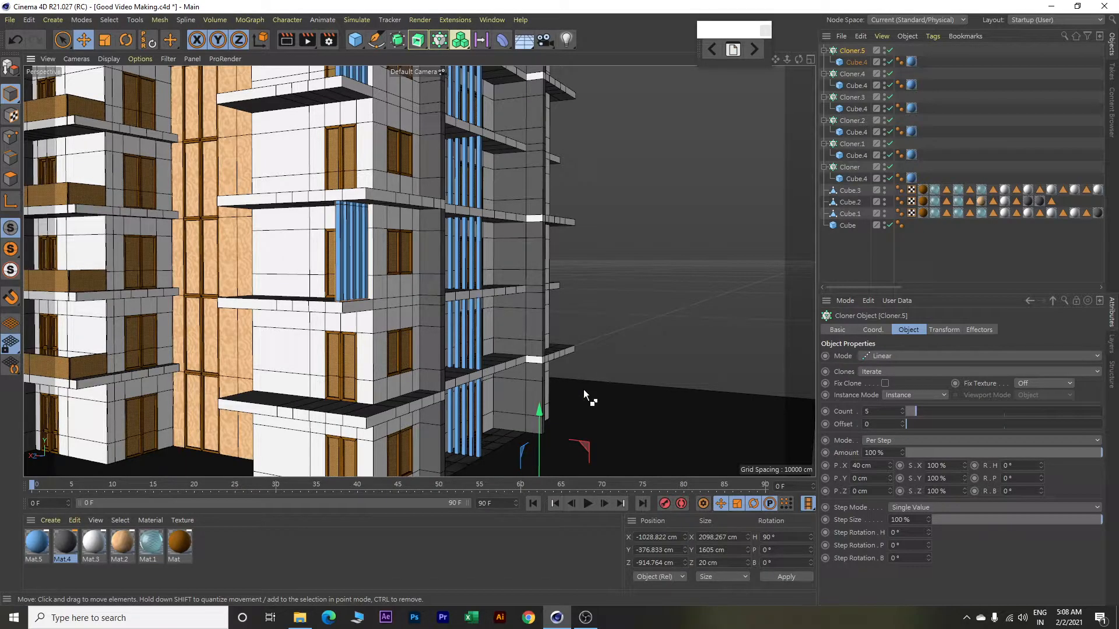
key("ctrl+z")
Align the lowest strip Cloner with its balcony by setting its Y position to -380 cm.
left_click_drag(540, 416, 539, 414)
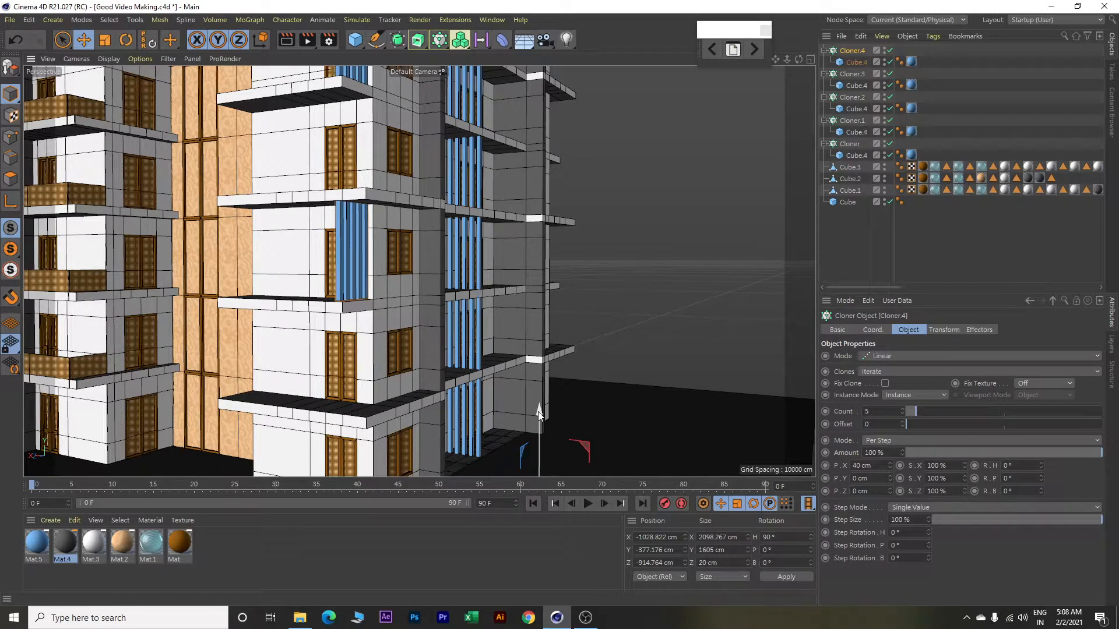
scroll(537, 411, "up", 2)
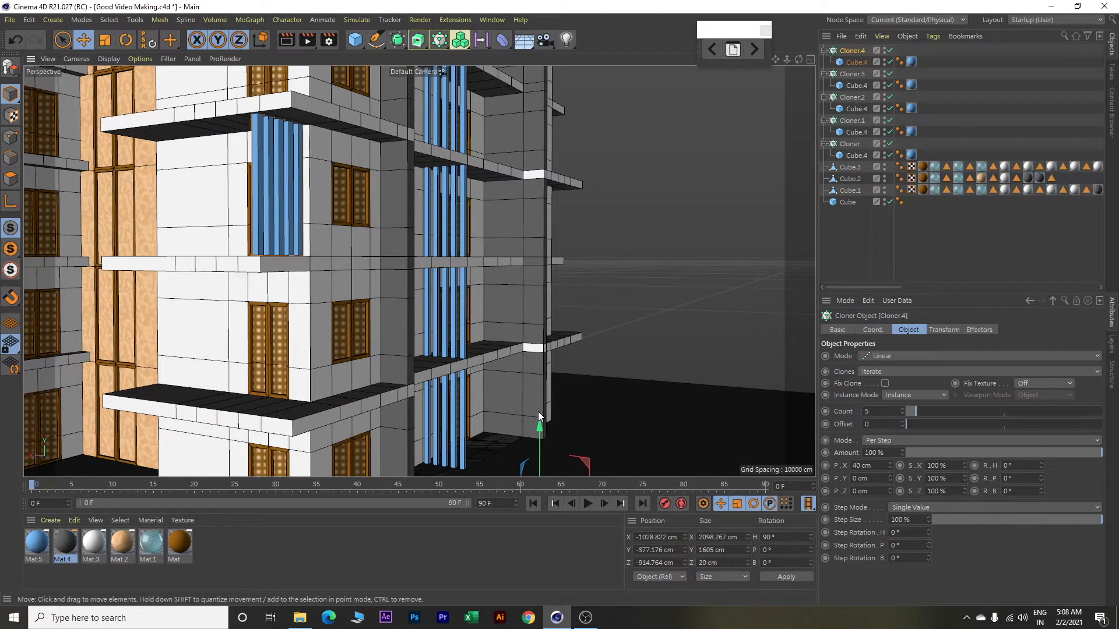
left_click_drag(675, 550, 641, 550)
type("00")
key("Return")
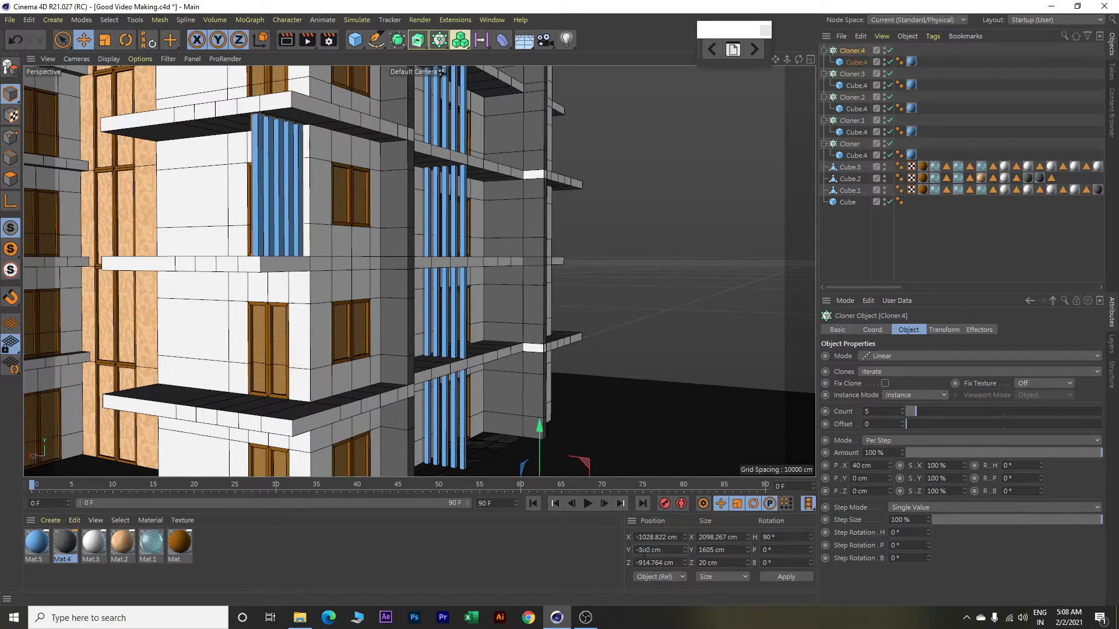
left_click_drag(585, 351, 653, 335, "alt")
scroll(576, 352, "down", 4)
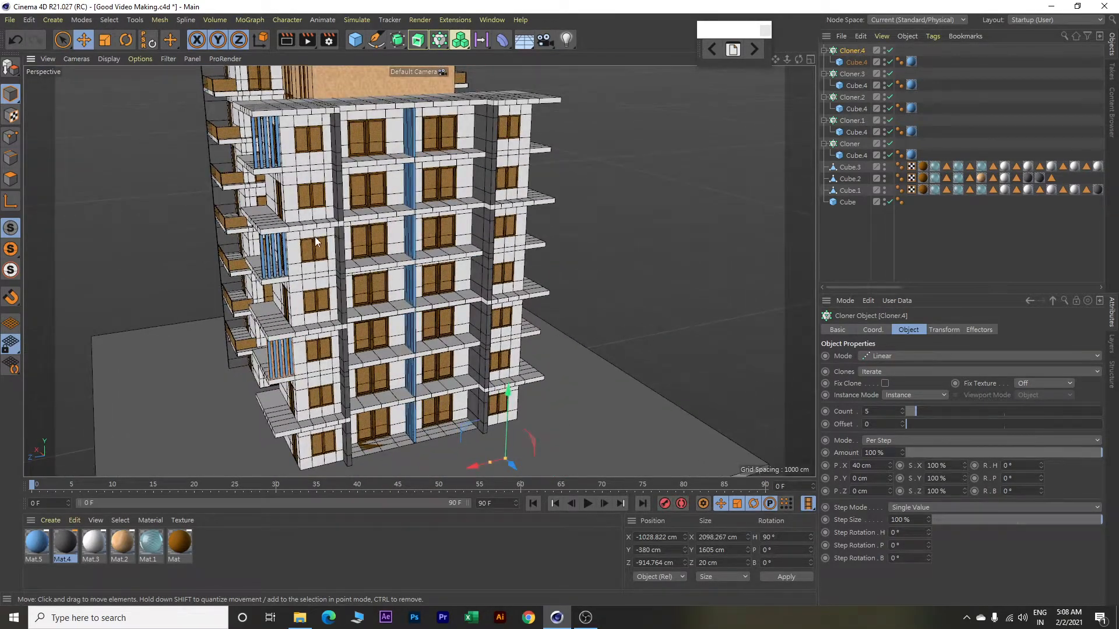
Select the three short corner strip Cloners and duplicate them across to the wing's opposite corner, at about Z -3096 cm.
left_click(137, 154)
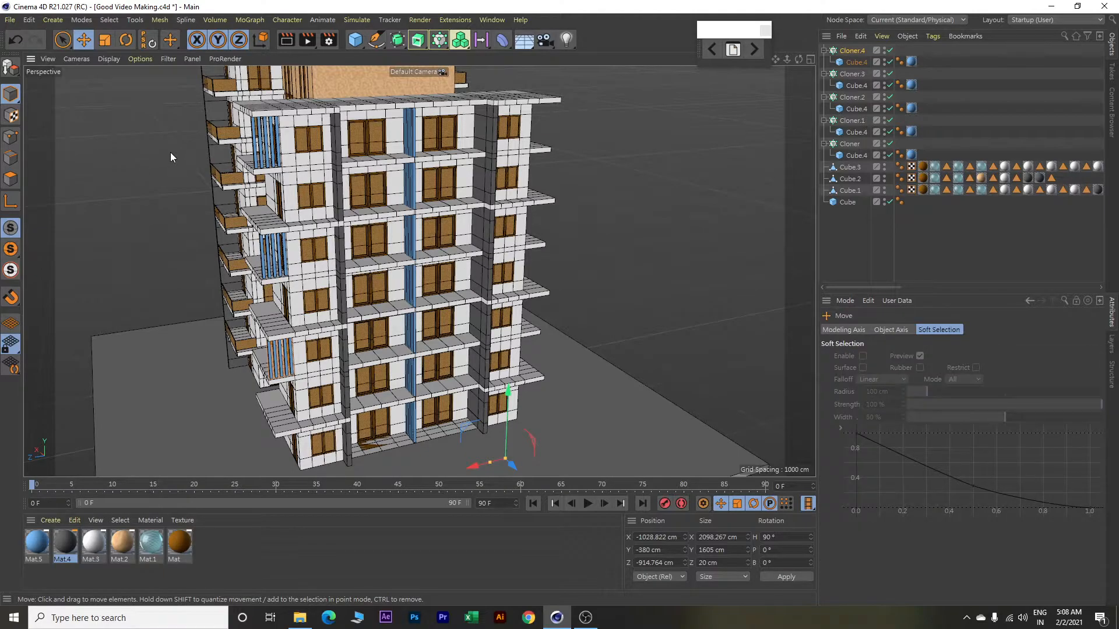
left_click(262, 151)
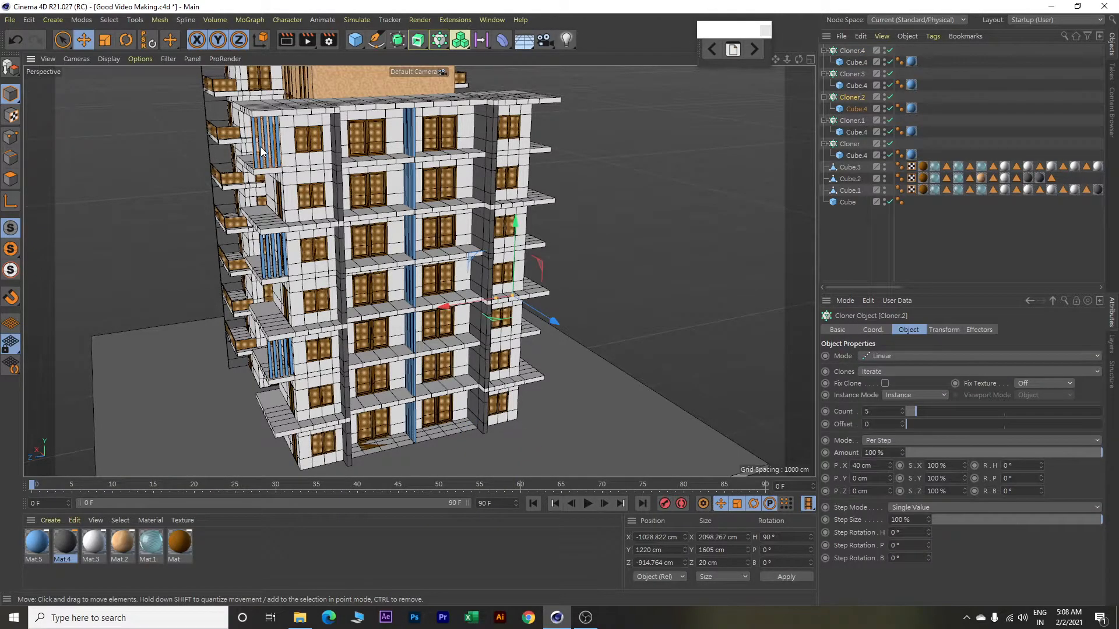
left_click(271, 257, "shift")
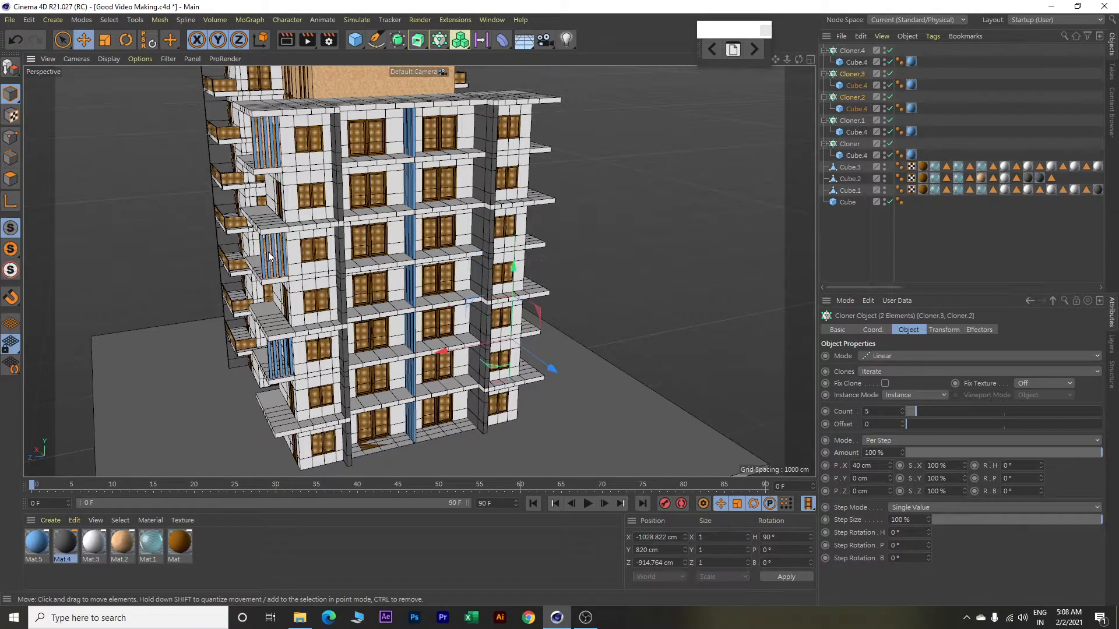
left_click(276, 358, "shift")
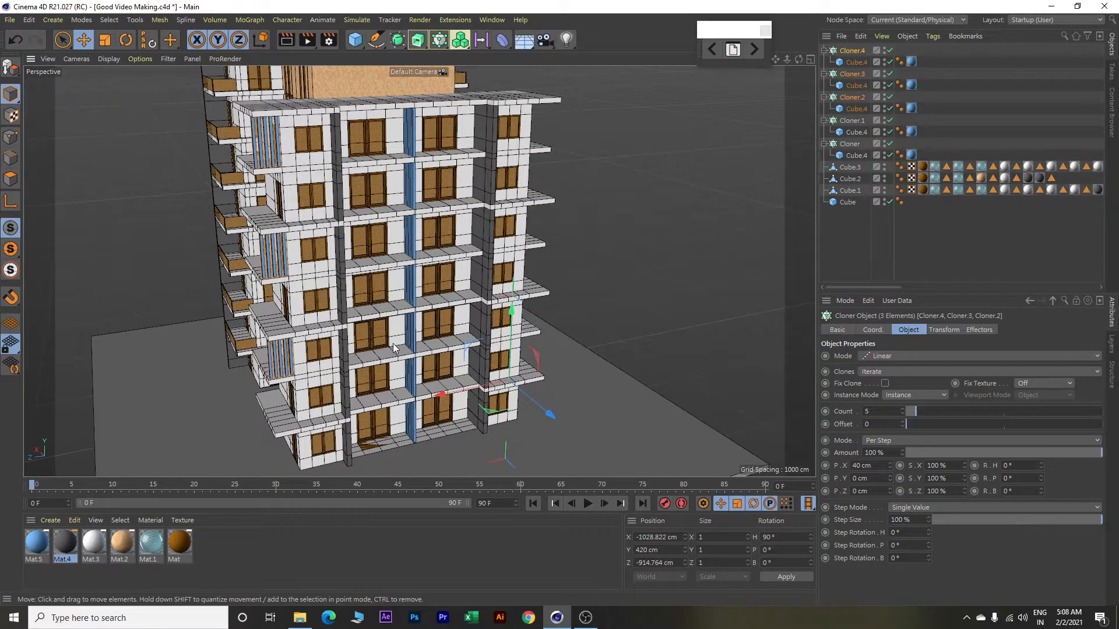
left_click_drag(443, 393, 637, 351, "ctrl")
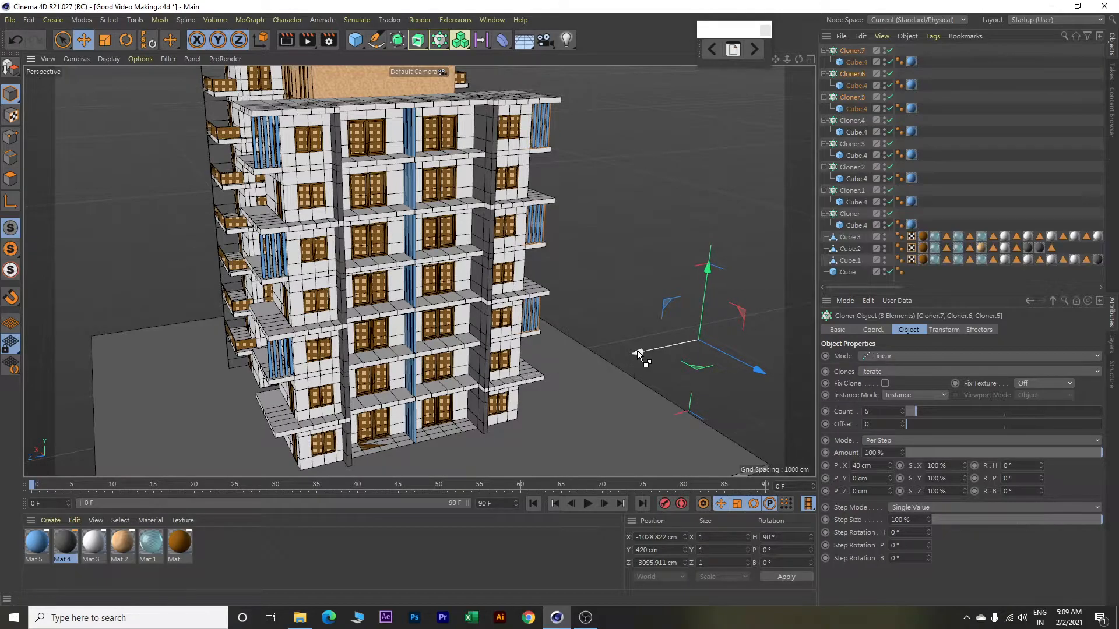
Shift the three duplicated strip Cloners outward to the balcony edges, at about Z -3110 cm.
scroll(543, 327, "up", 5)
scroll(544, 327, "up", 6)
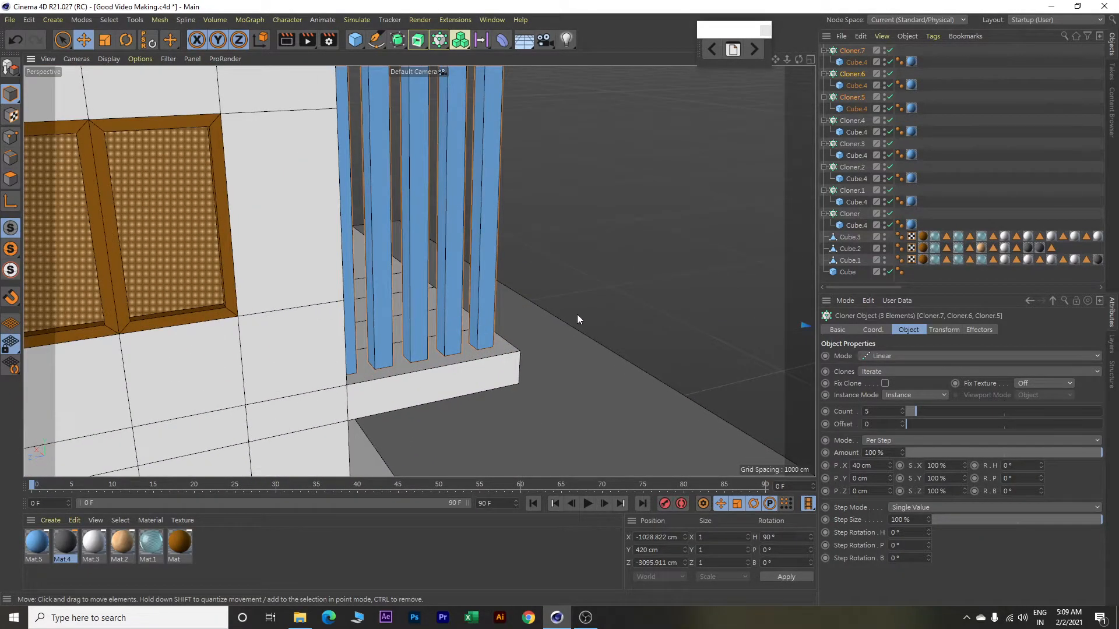
scroll(578, 314, "up", 5)
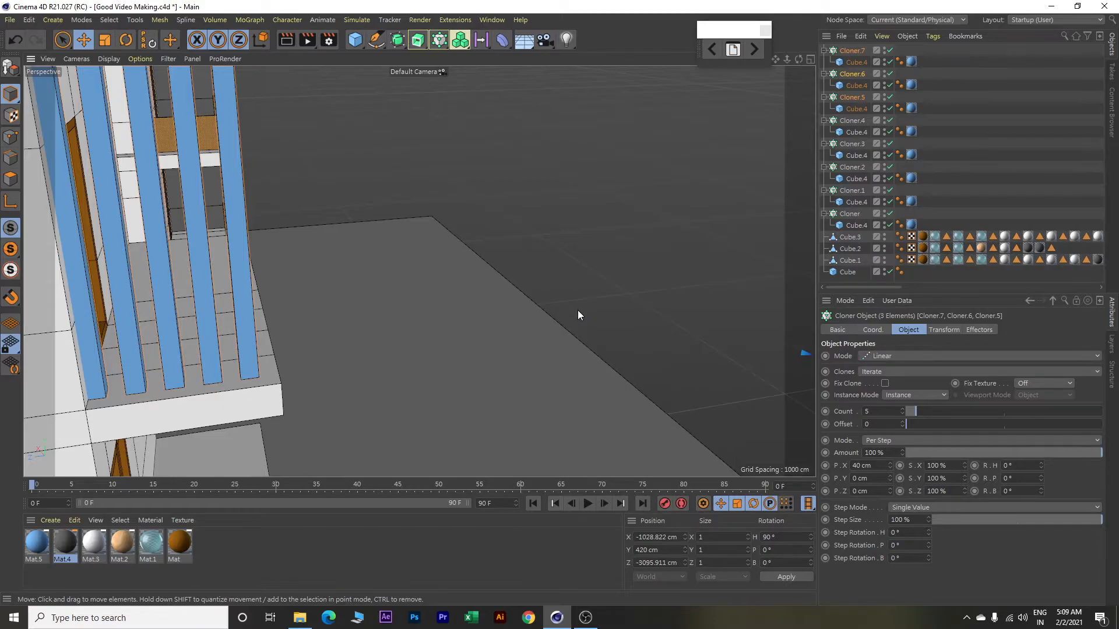
scroll(578, 309, "down", 8)
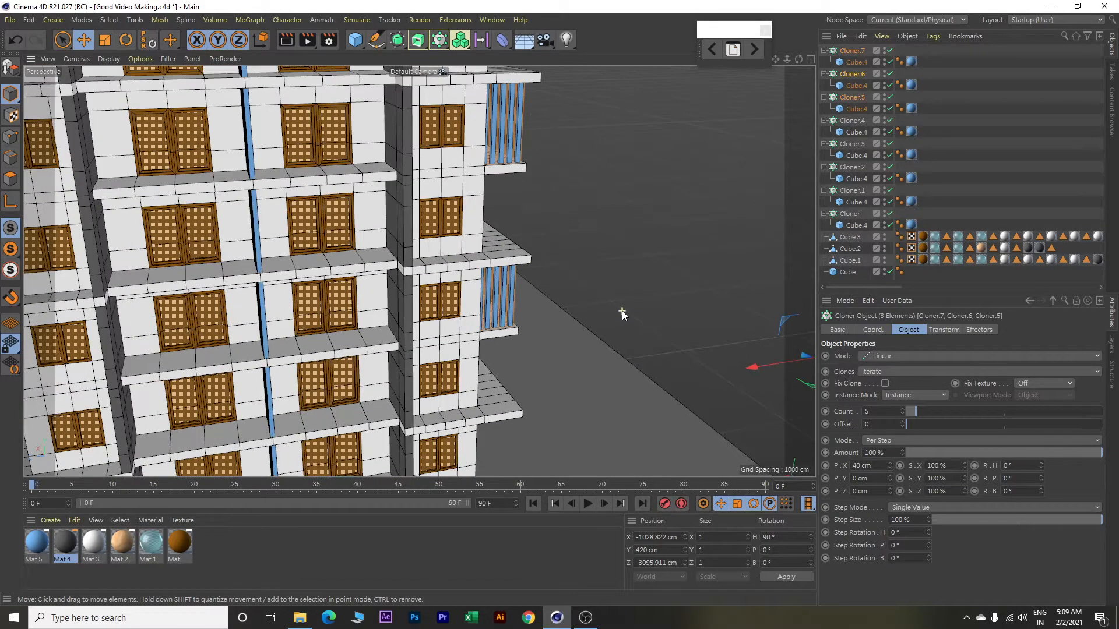
middle_click_drag(633, 306, 520, 294, "alt")
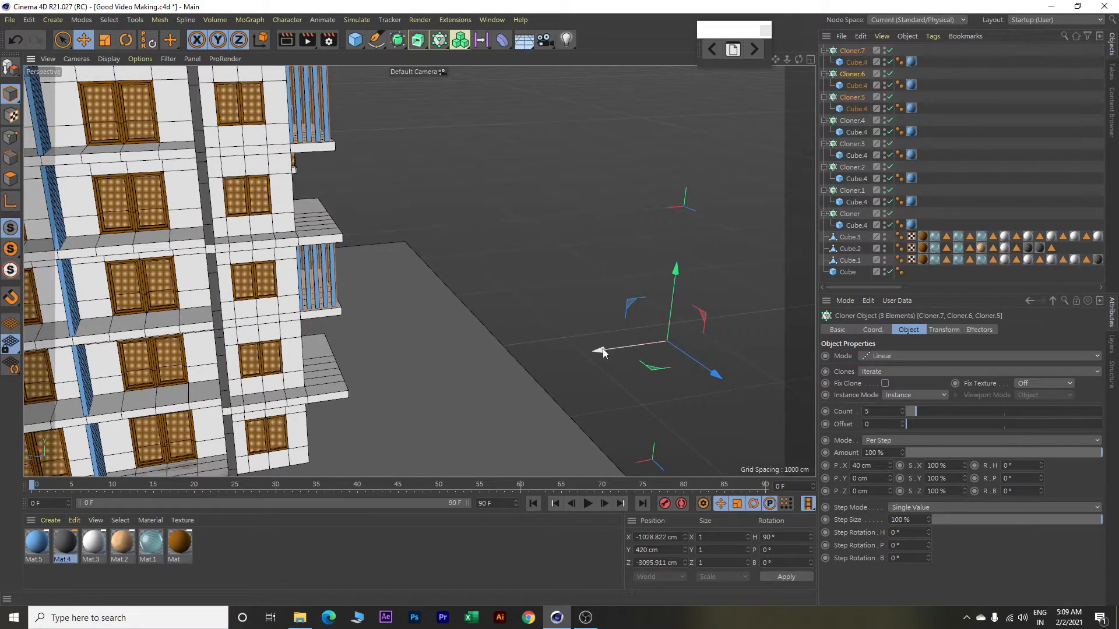
left_click_drag(602, 349, 605, 348)
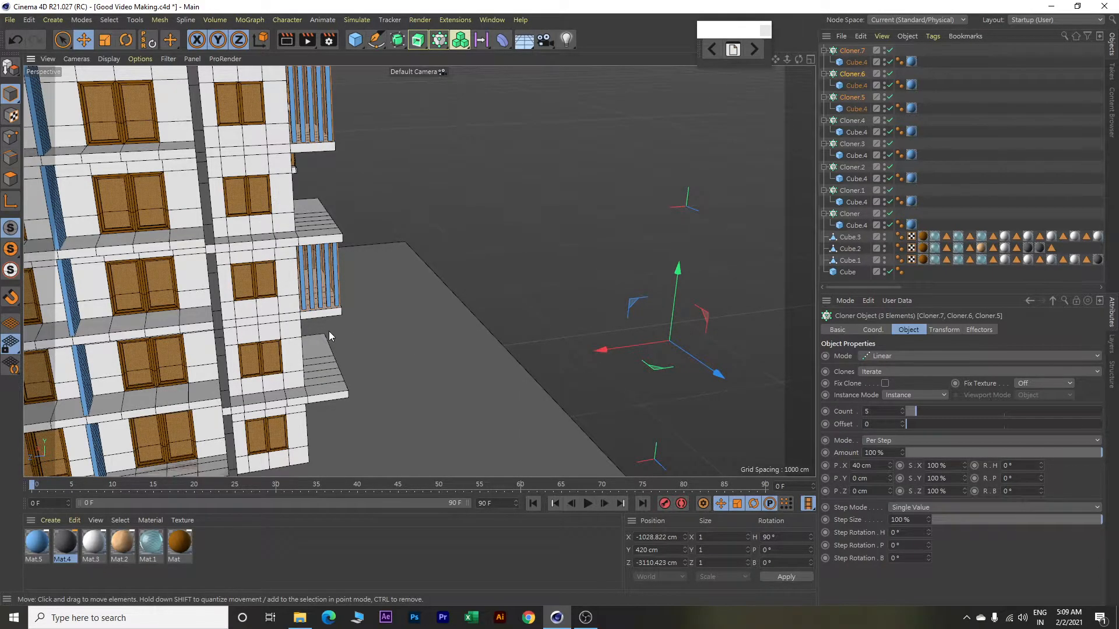
scroll(326, 330, "up", 6)
left_click_drag(393, 297, 384, 306, "alt")
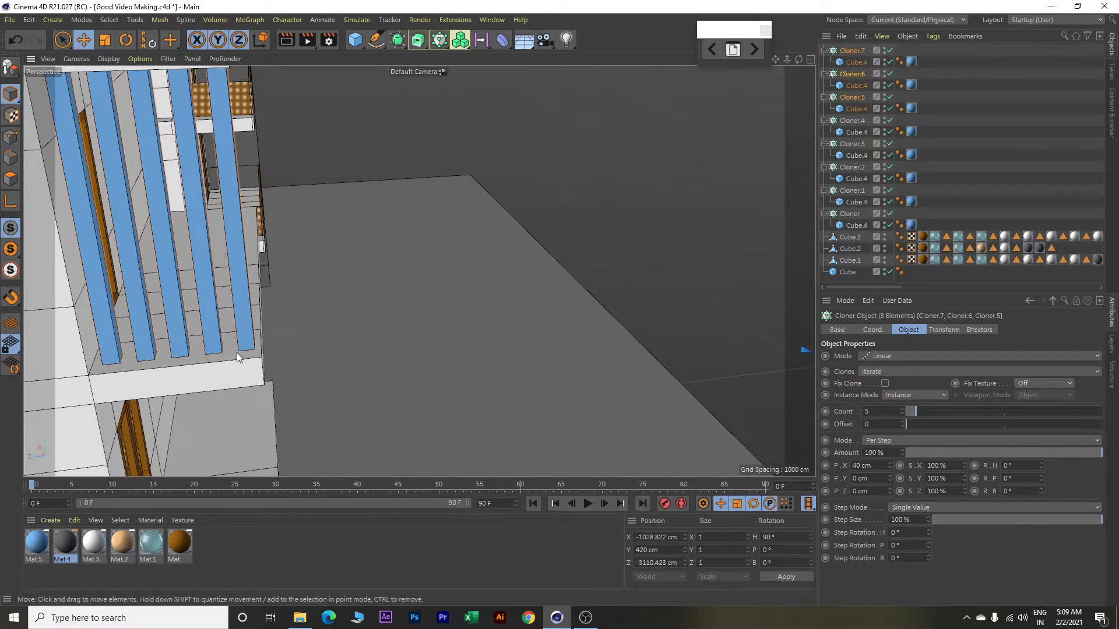
scroll(221, 359, "down", 8)
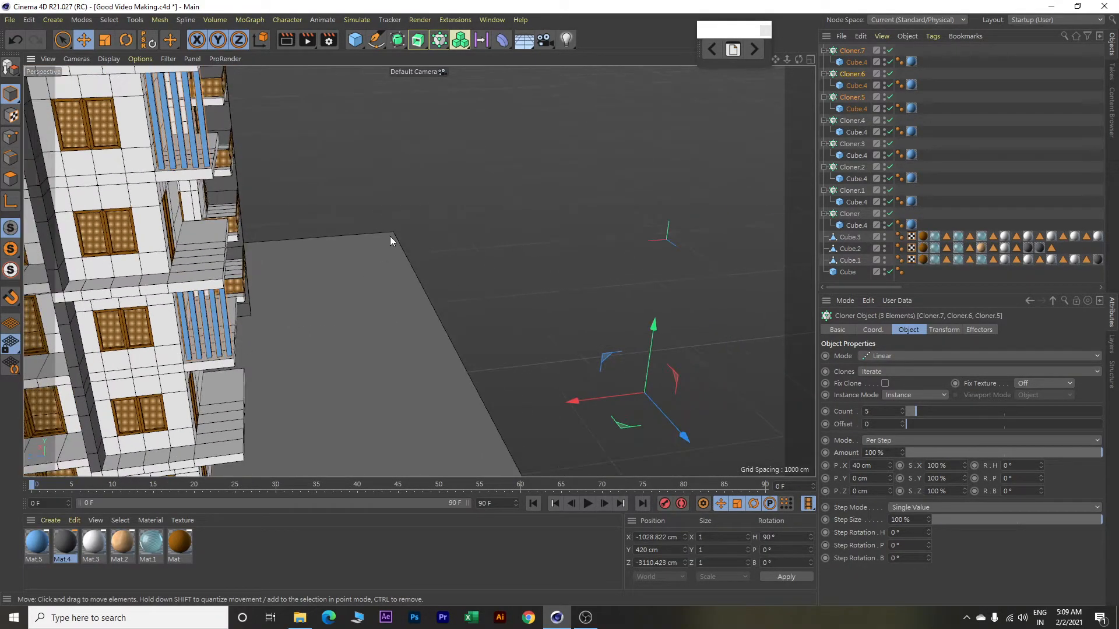
Deselect the three duplicated strip Cloners with the Move tool active.
middle_click_drag(395, 233, 628, 228, "alt")
scroll(628, 229, "down", 3)
left_click_drag(628, 228, 607, 239, "alt")
key("e")
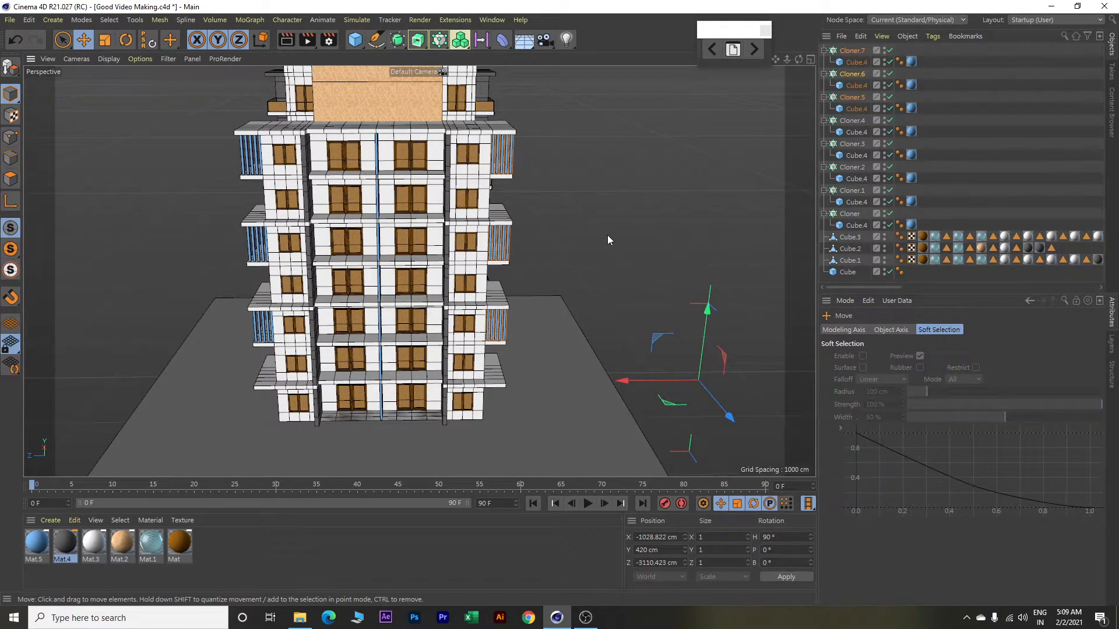
left_click(607, 236)
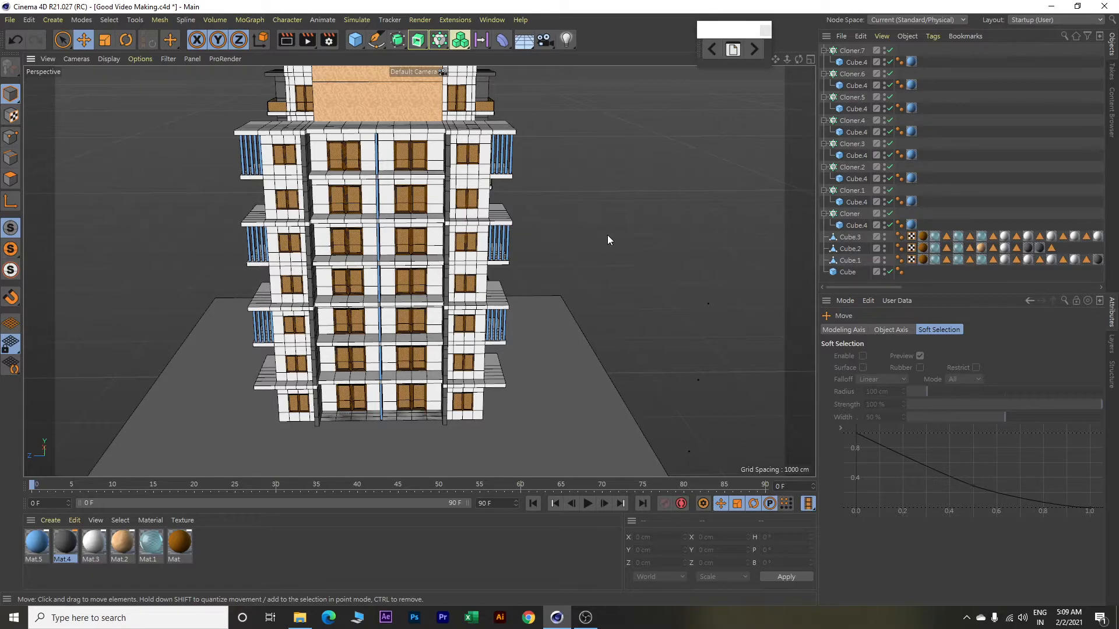
Select the wing's mesh Cube.3 and switch to polygon editing.
middle_click_drag(608, 235, 641, 253, "alt")
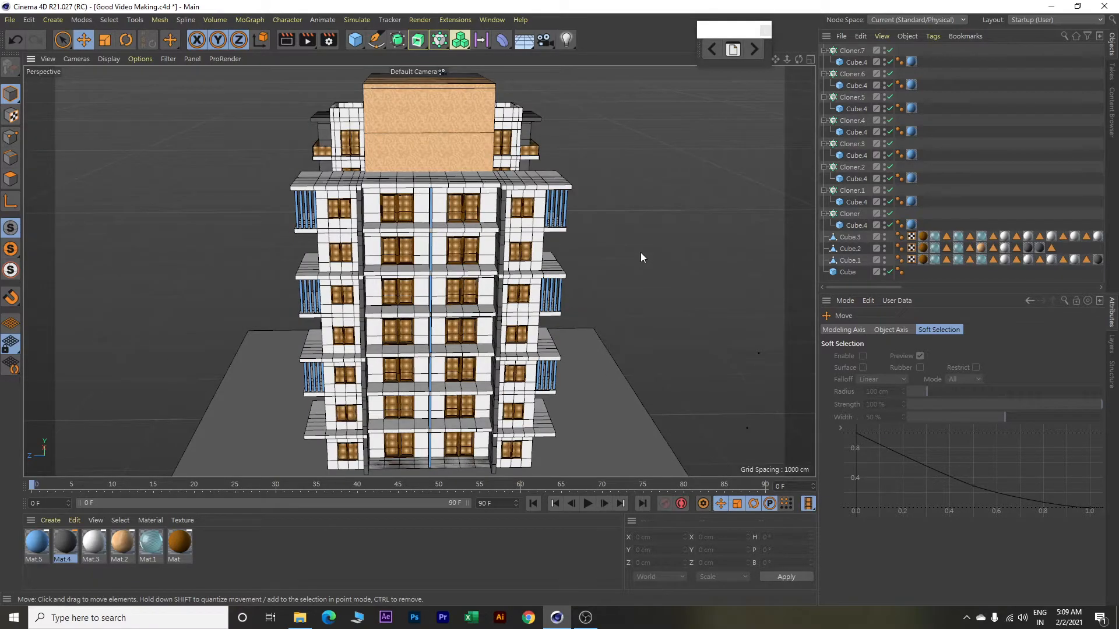
scroll(621, 250, "up", 3)
left_click_drag(621, 251, 684, 222, "alt")
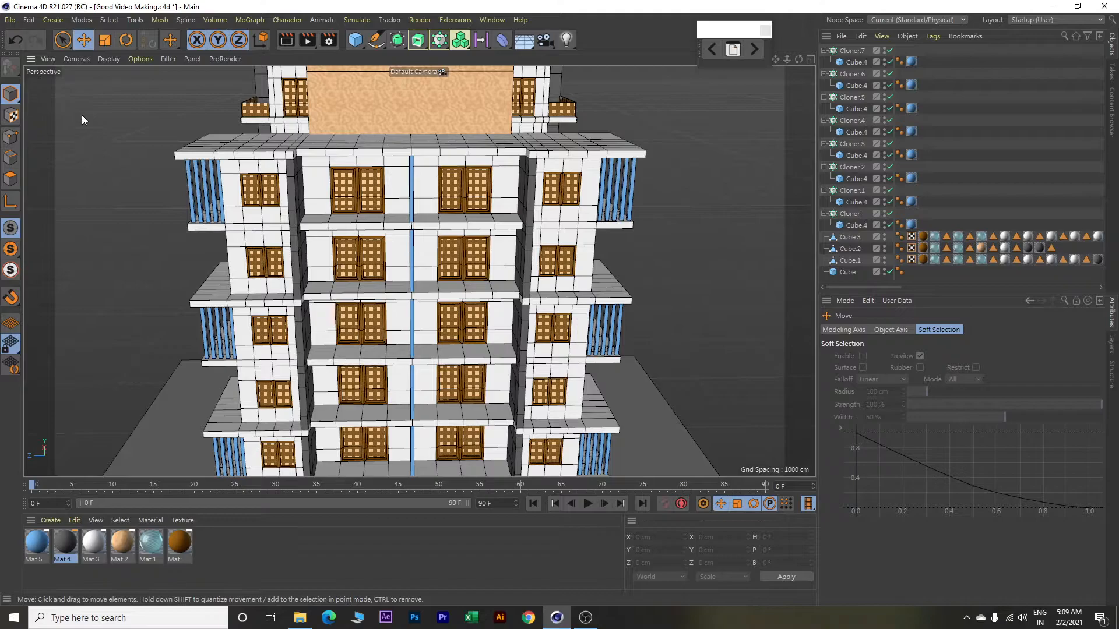
left_click(11, 94)
left_click(319, 165)
left_click(12, 178)
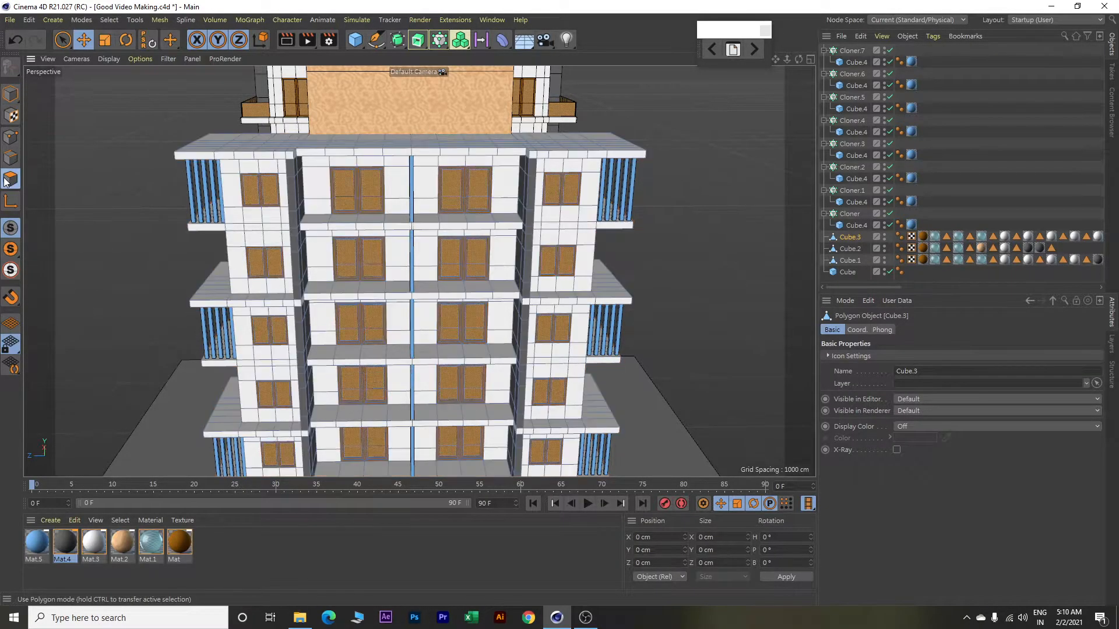
left_click(608, 173)
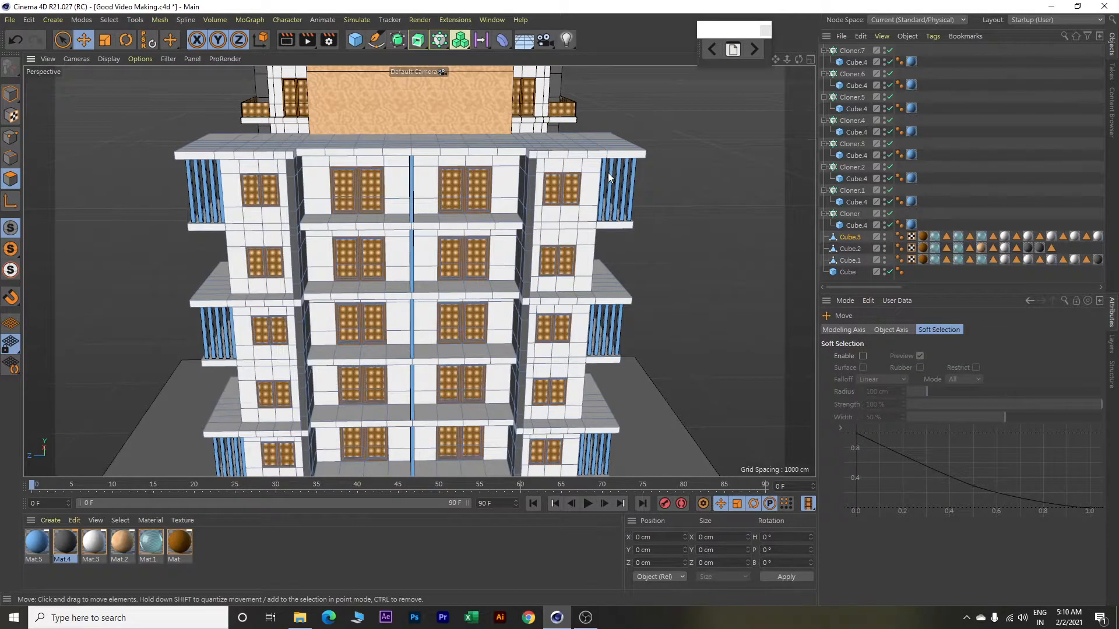
Select the eight outer front-edge polygons of the projecting slabs, four at each corner of the wing.
left_click(628, 156)
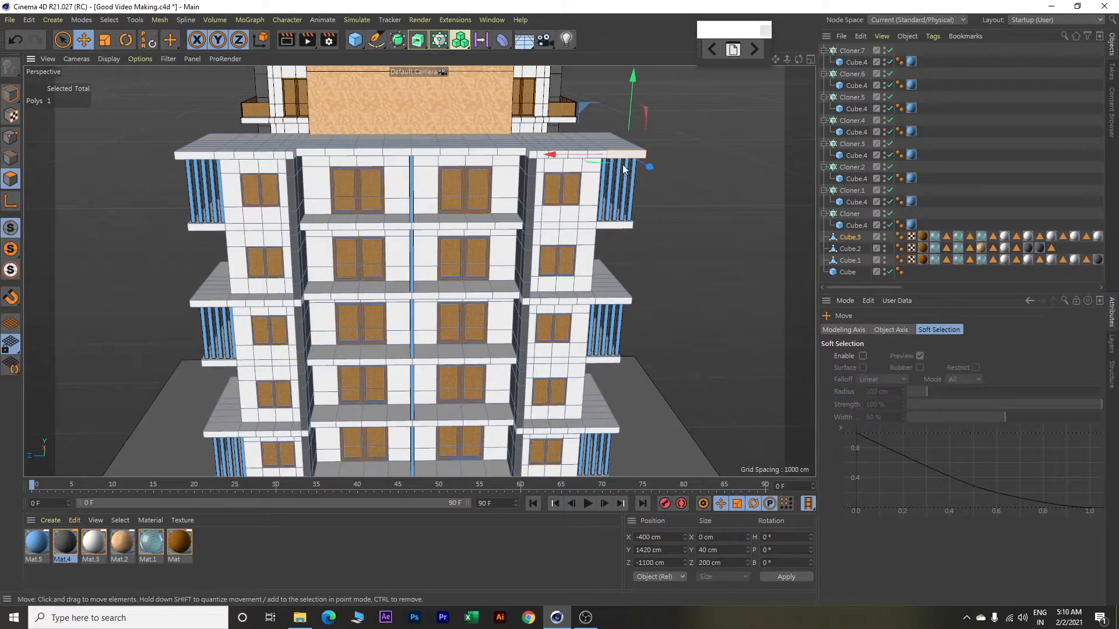
left_click(620, 300, "shift")
left_click(607, 431, "shift")
middle_click_drag(669, 340, 665, 264, "alt")
scroll(664, 264, "down", 3)
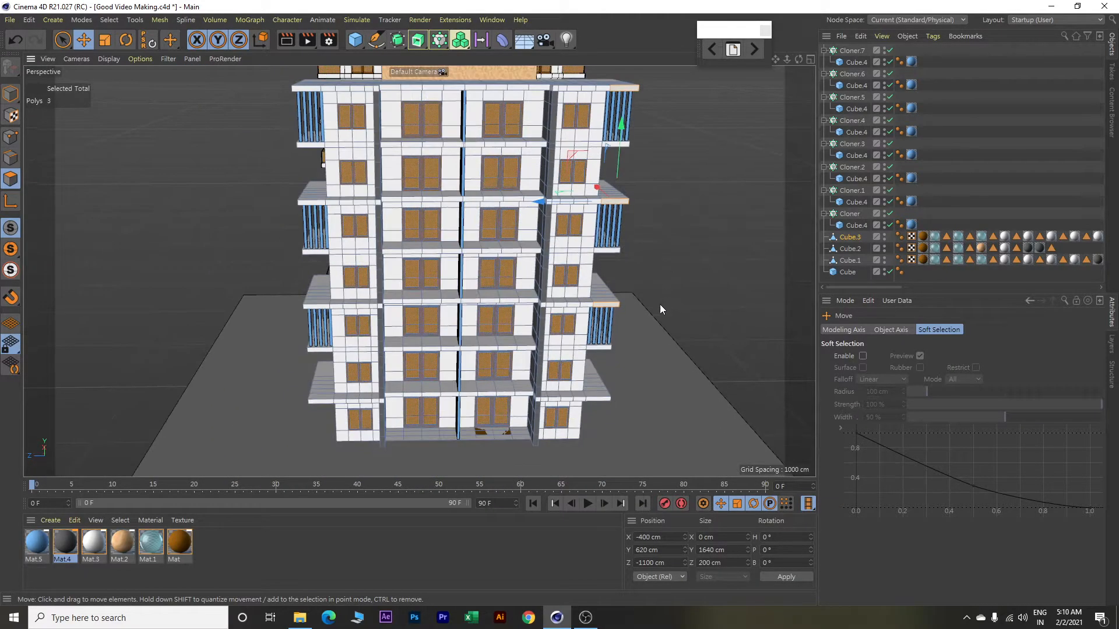
left_click(599, 398, "shift")
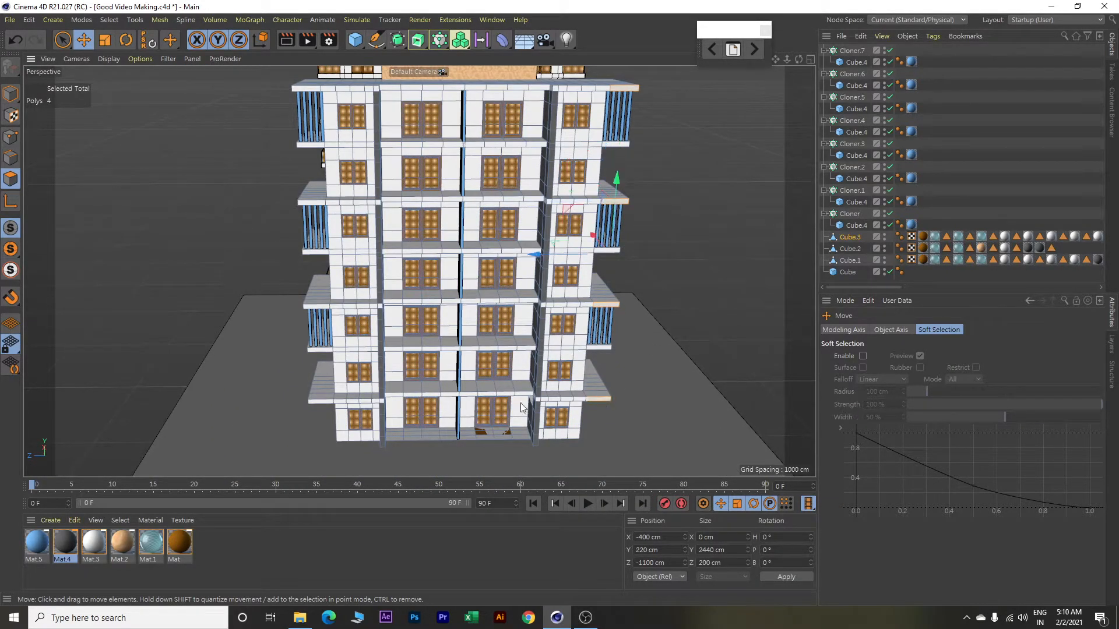
left_click(325, 402, "shift")
left_click(315, 307, "shift")
left_click(312, 201, "shift")
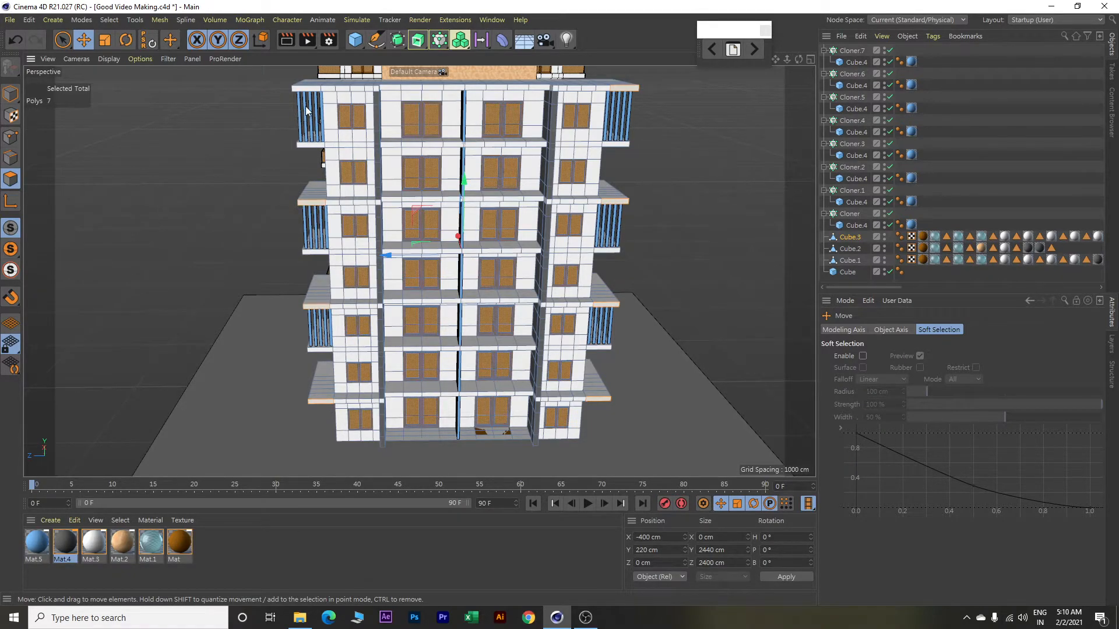
left_click(307, 88, "shift")
Extrude the eight selected slab edge polygons outward by 100 cm.
scroll(421, 131, "down", 1)
left_click_drag(421, 130, 421, 141, "alt")
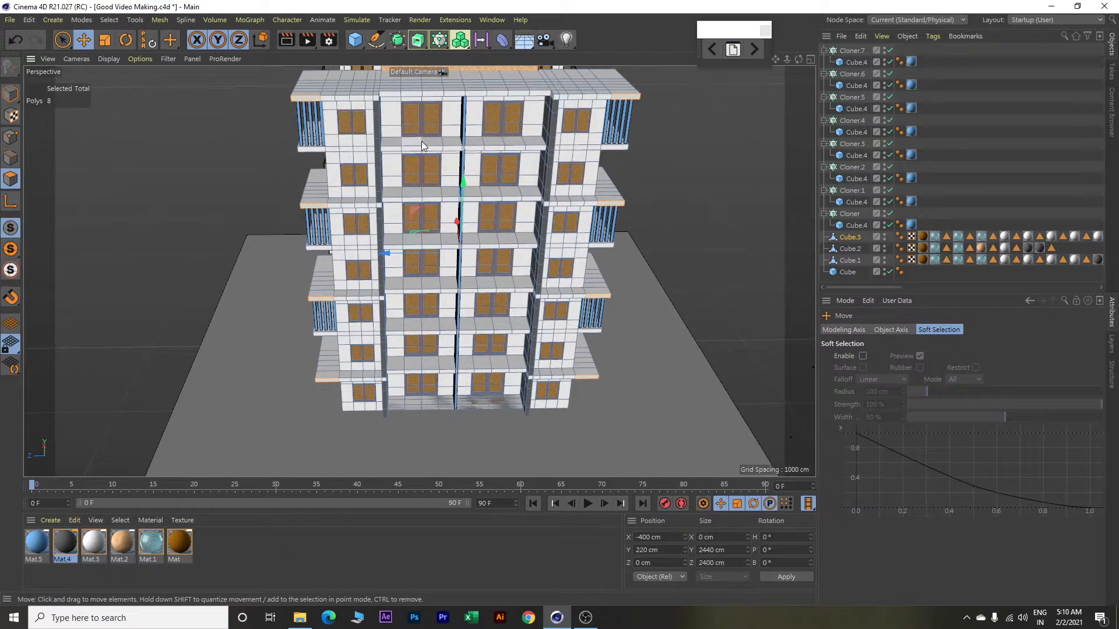
scroll(421, 141, "up", 4)
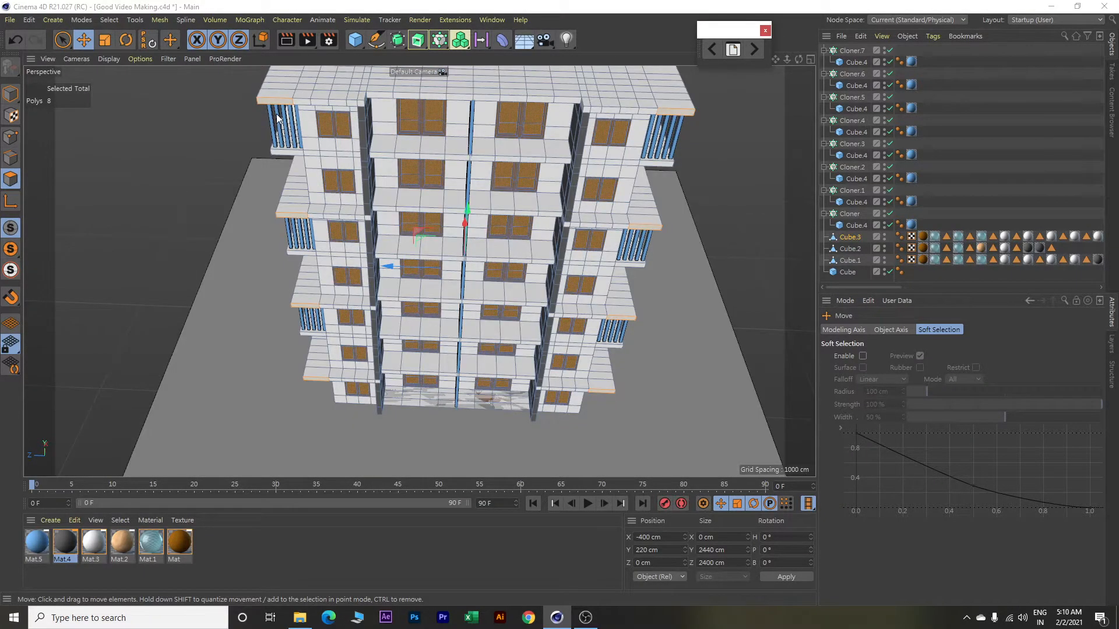
right_click(199, 133)
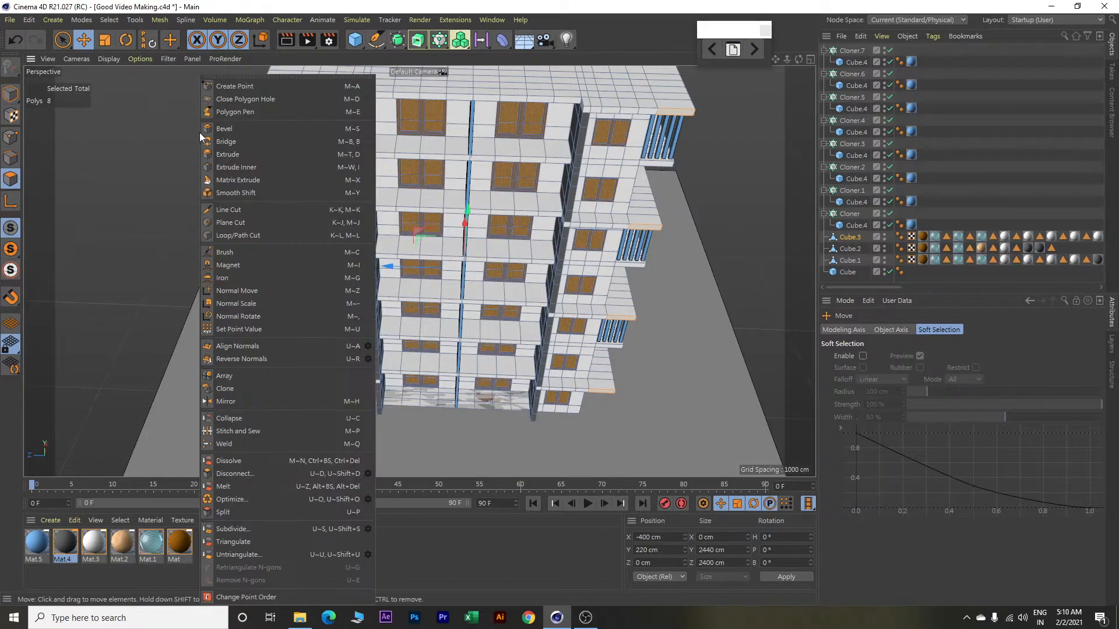
left_click(246, 153)
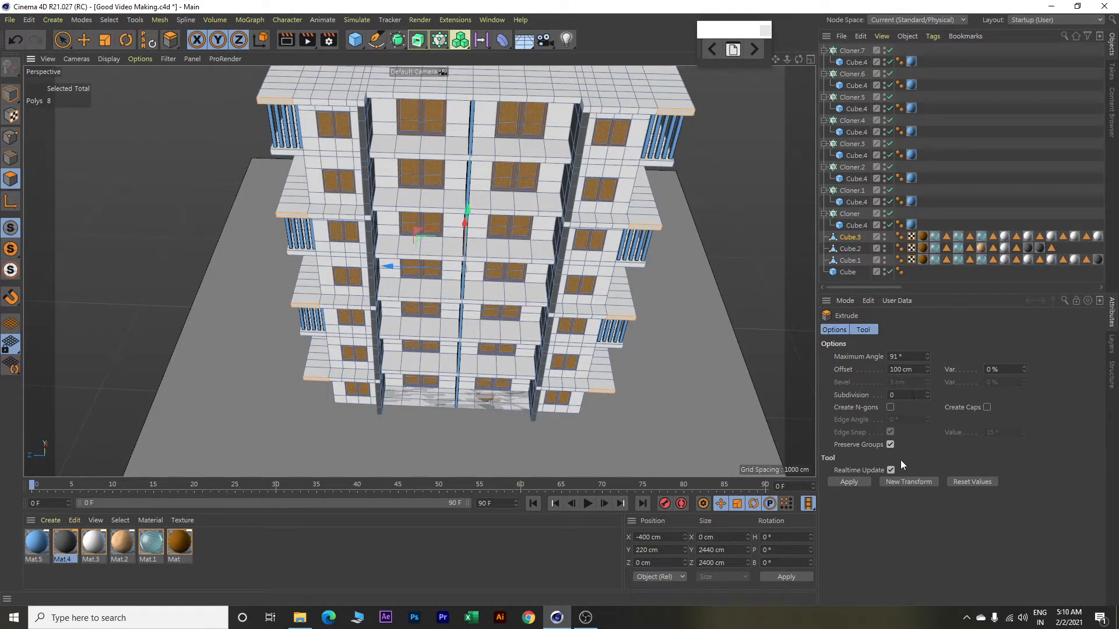
left_click(901, 482)
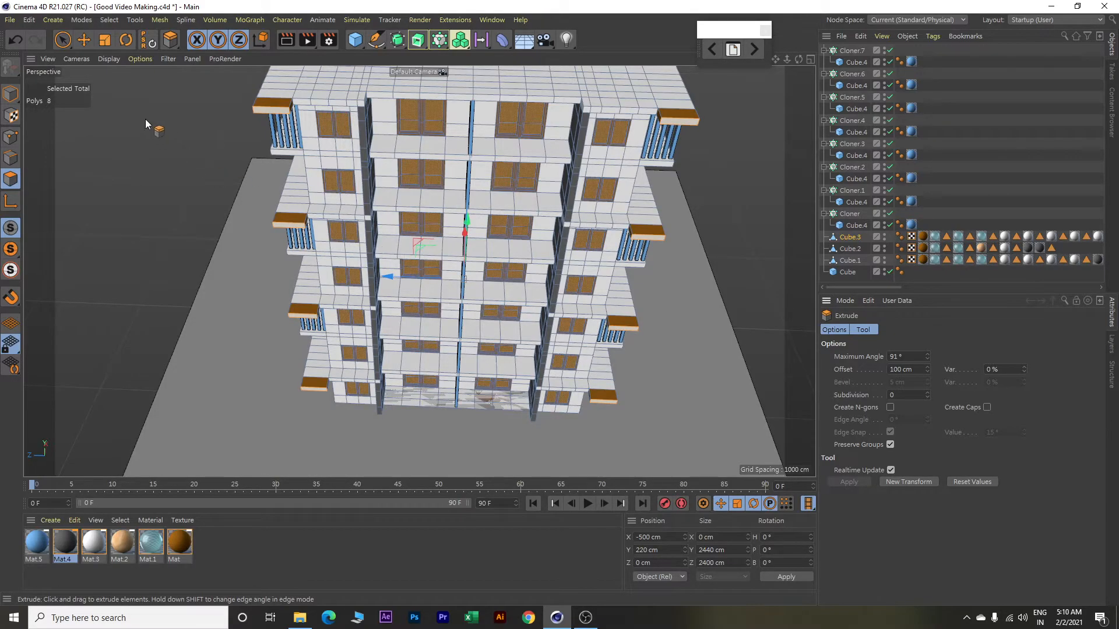
Use Loop Selection to select the polygon loops along the four extended slabs at one corner of the wing.
left_click(110, 21)
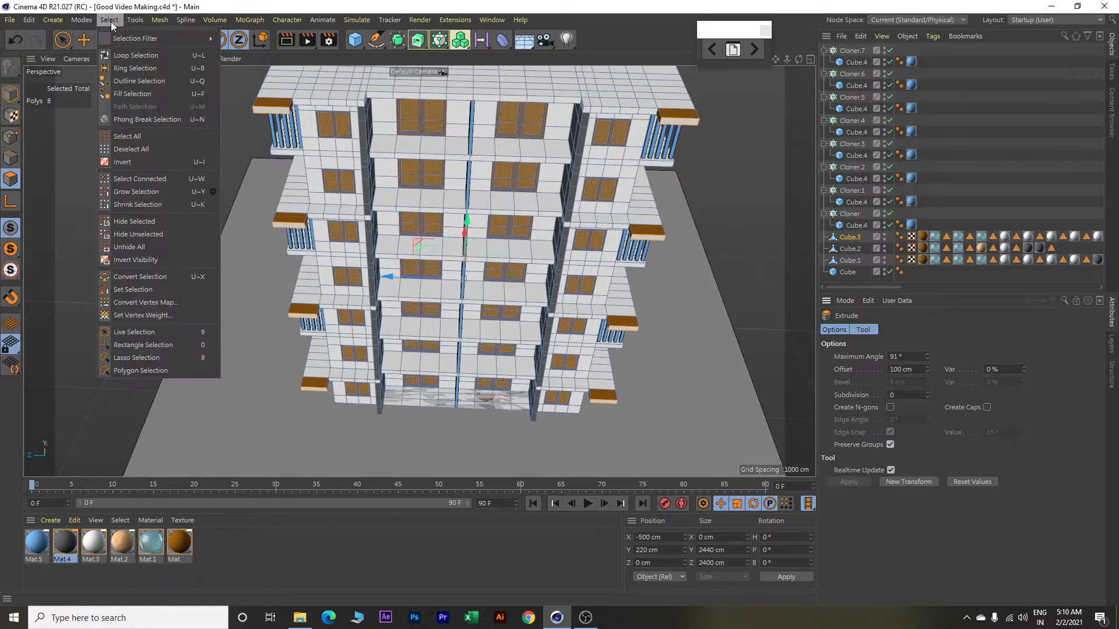
left_click(134, 58)
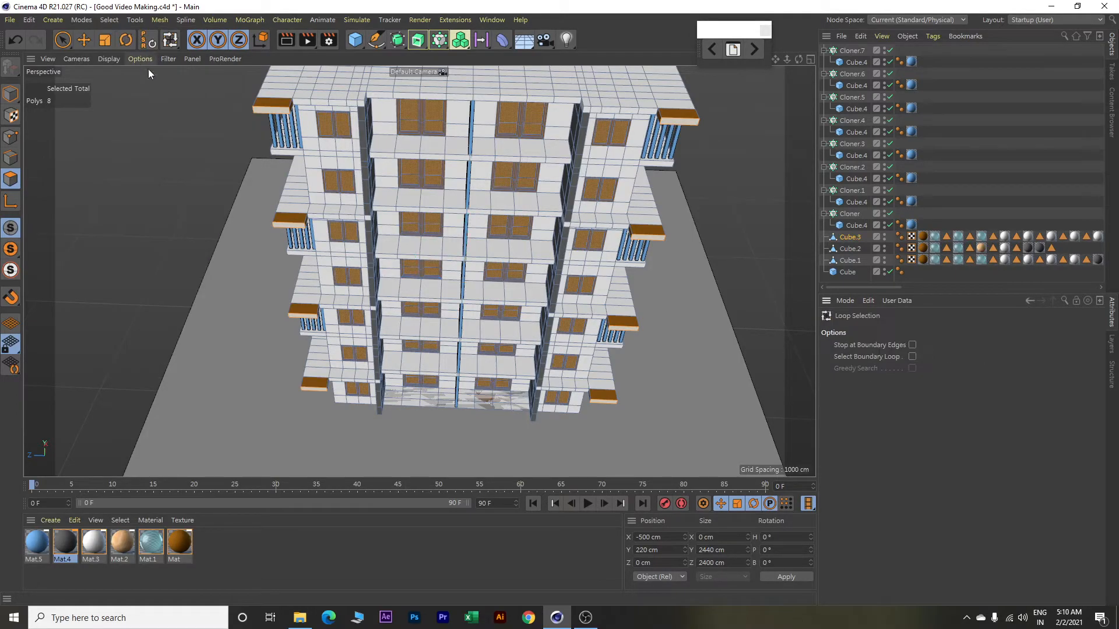
left_click(274, 110)
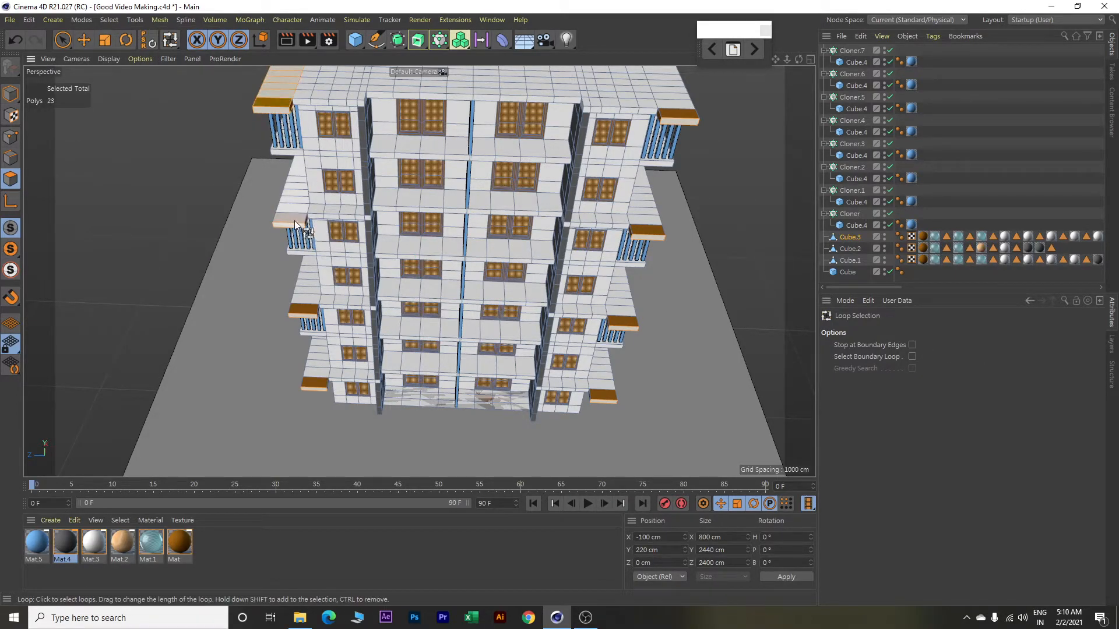
left_click(300, 257, "shift")
left_click(305, 290, "shift")
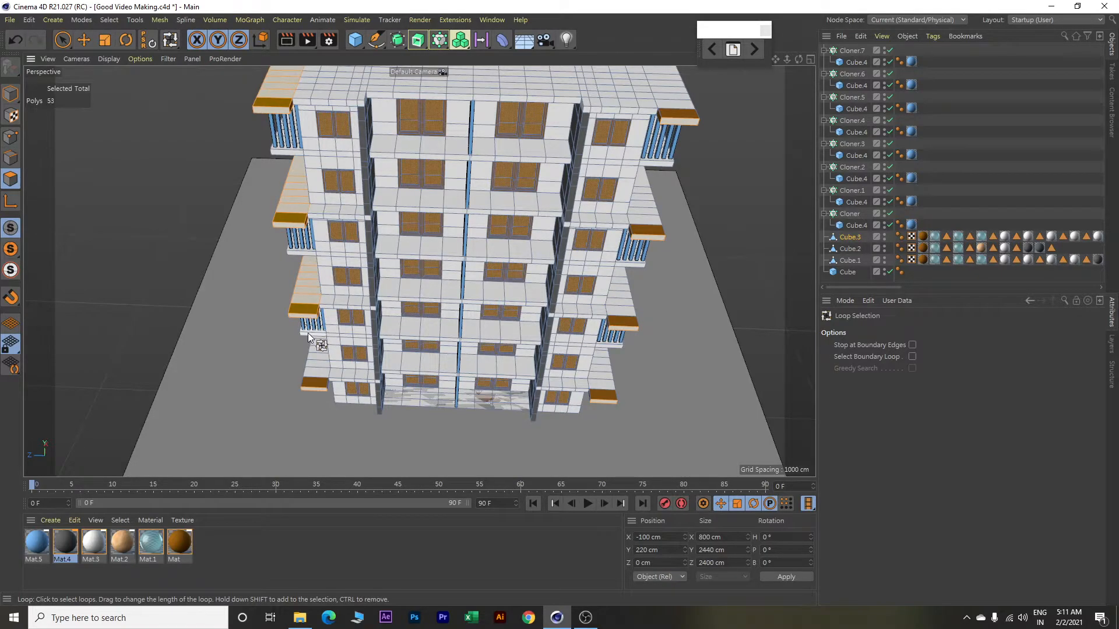
left_click_drag(244, 263, 261, 229, "alt")
left_click(338, 308, "shift")
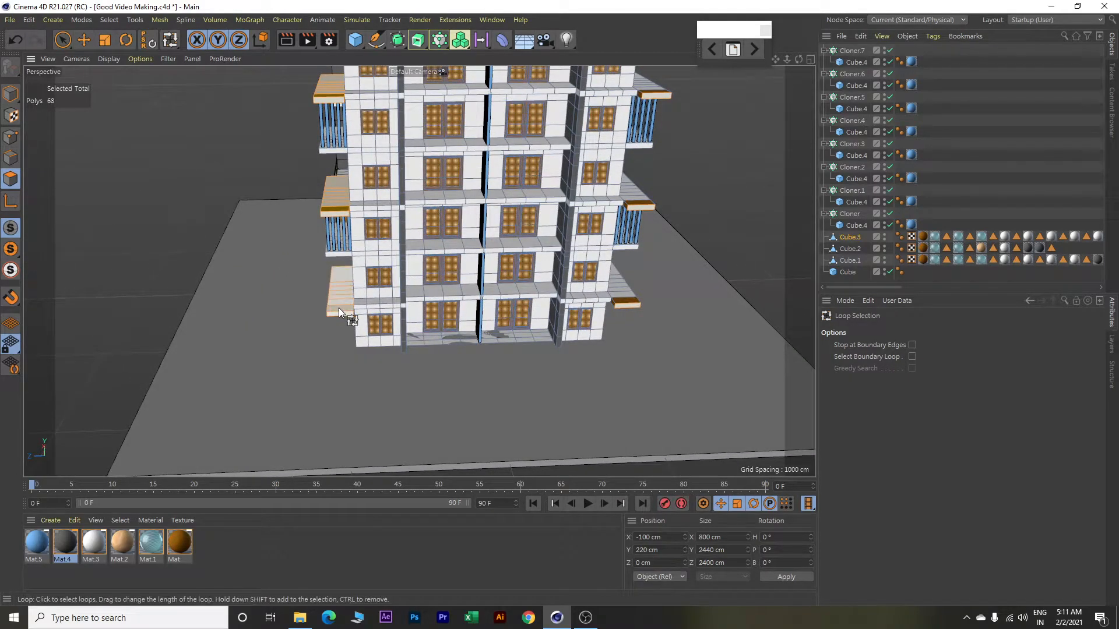
scroll(344, 302, "up", 5)
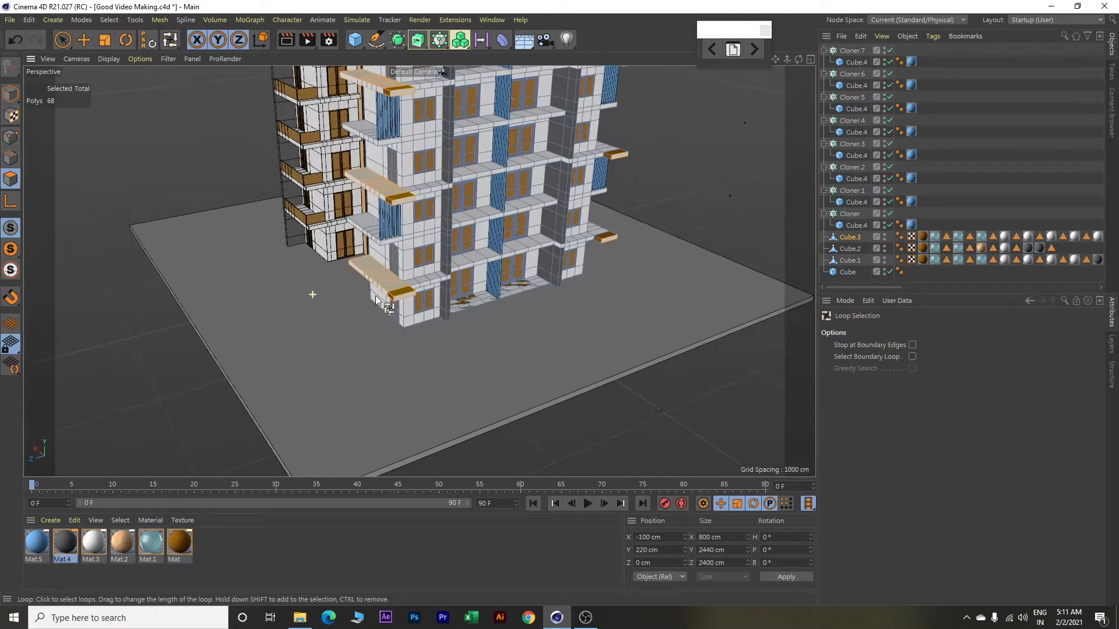
Add the remaining side faces of that corner's lower extruded slab ends to the loop selection.
left_click_drag(338, 308, 371, 293, "alt")
scroll(371, 294, "up", 6)
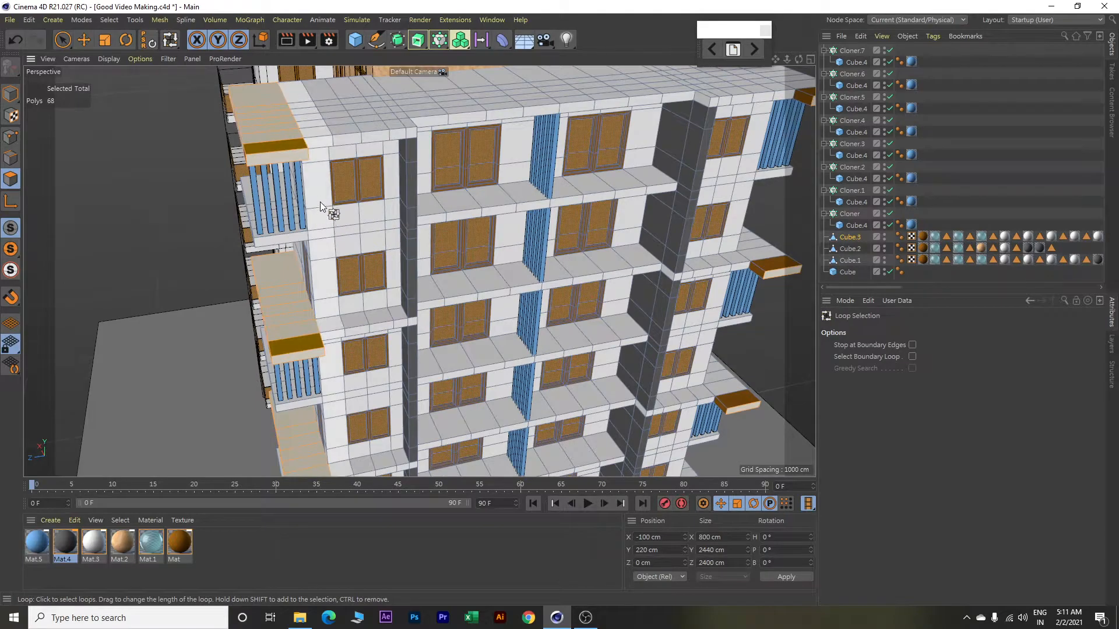
left_click_drag(324, 210, 390, 251, "alt")
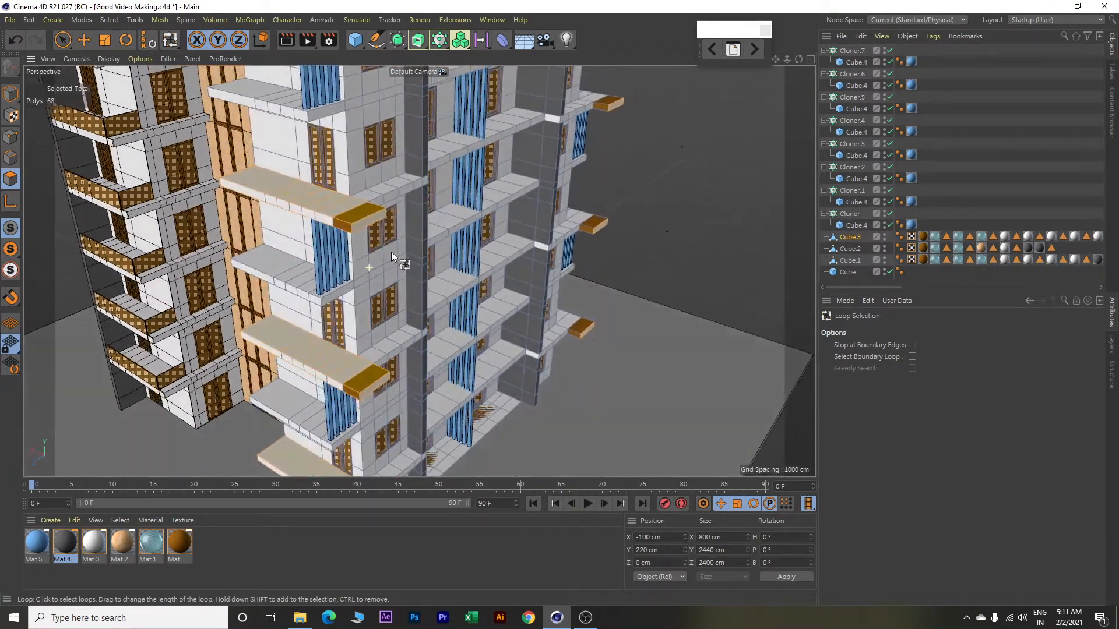
left_click(343, 226)
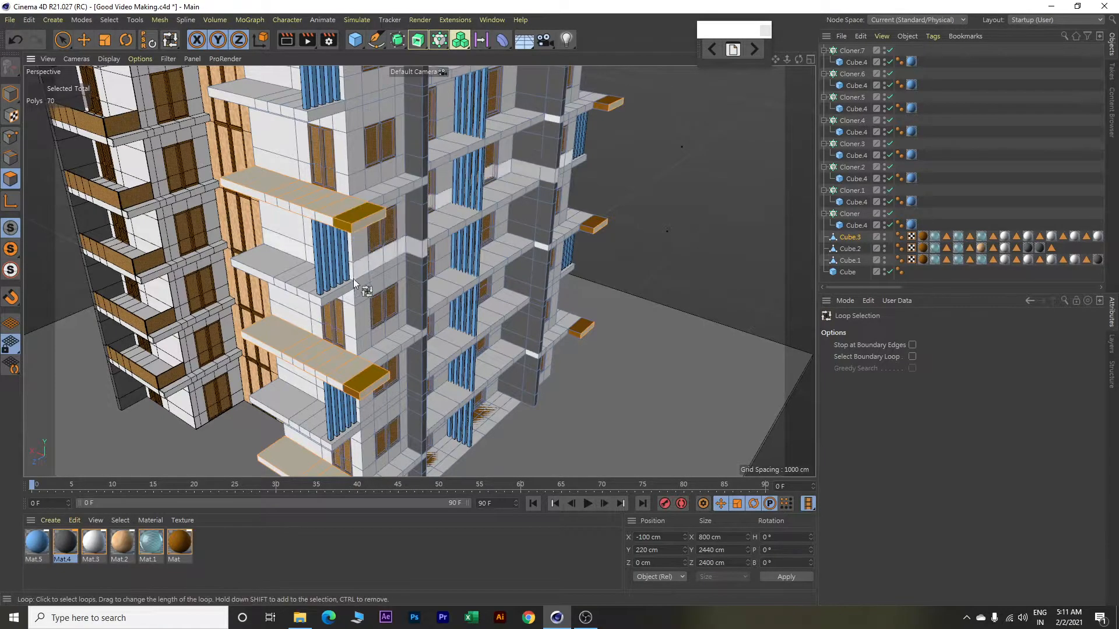
left_click_drag(401, 350, 387, 257, "alt")
left_click(348, 438)
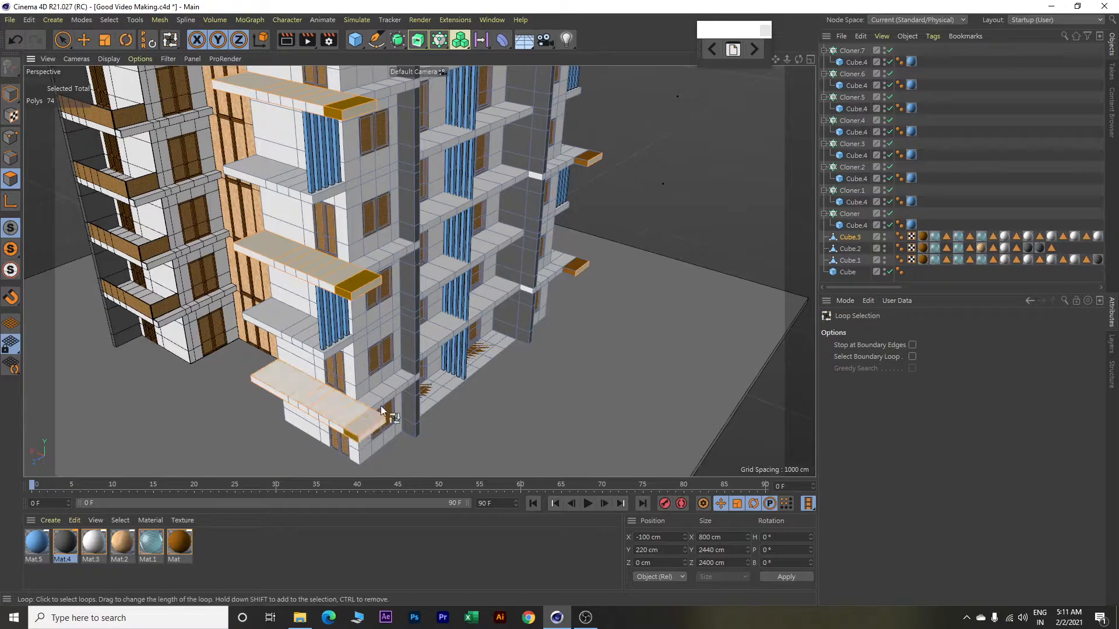
Add the four extruded slab ends at the opposite corner to the selection and apply the white Mat.3 material.
left_click_drag(618, 316, 606, 329, "alt")
left_click(568, 270, "shift")
left_click(582, 167, "shift")
left_click_drag(652, 208, 662, 309, "alt")
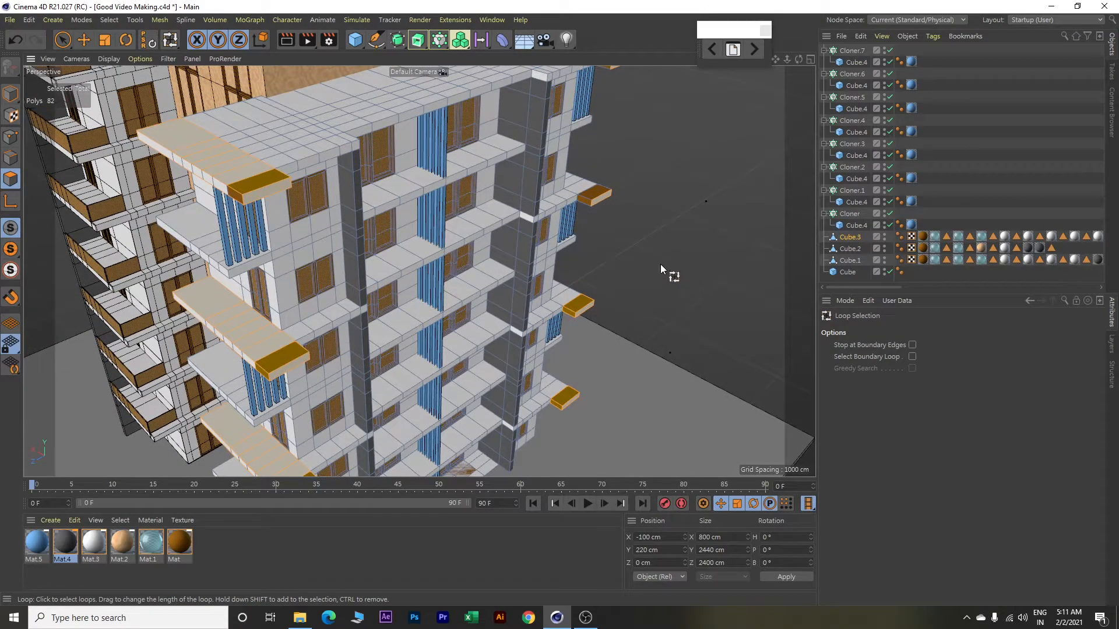
left_click(584, 203, "shift")
left_click_drag(638, 159, 621, 184, "alt")
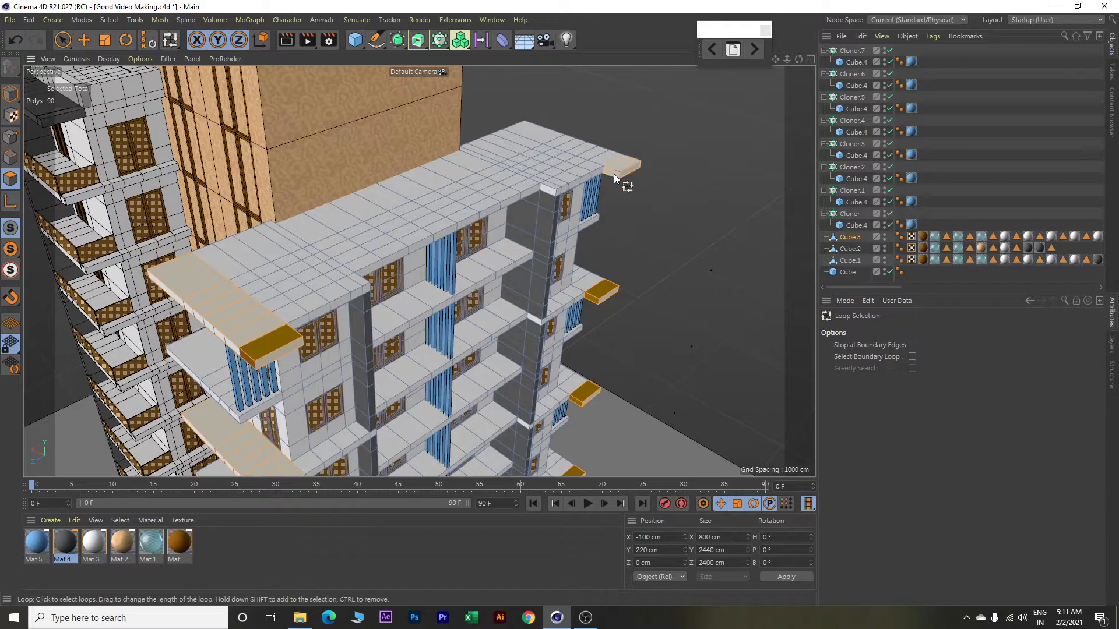
right_click(93, 542)
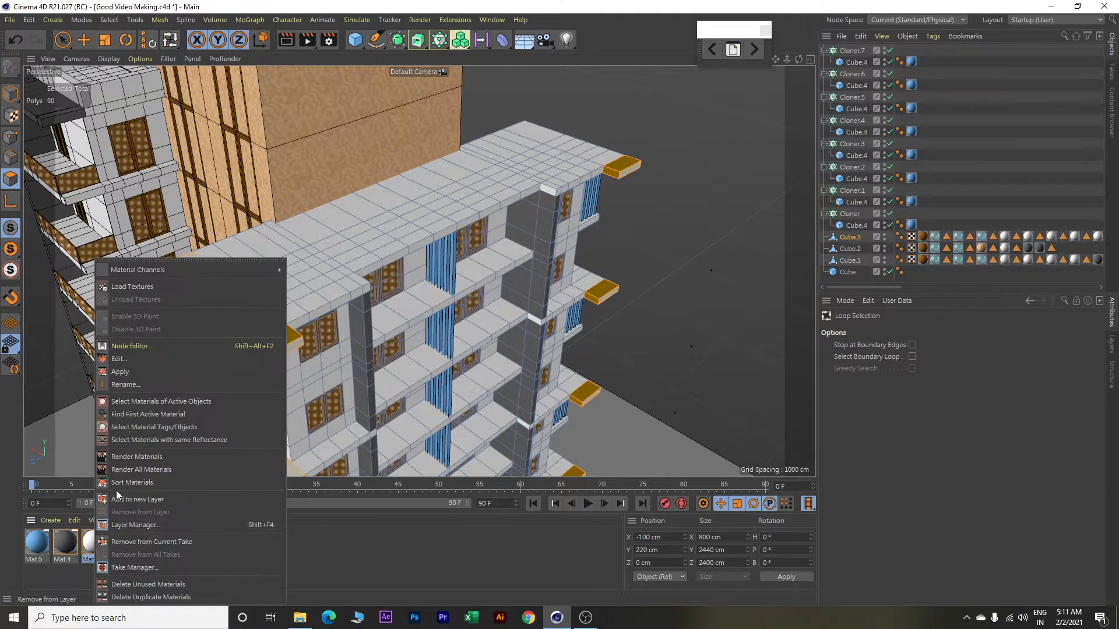
left_click(141, 372)
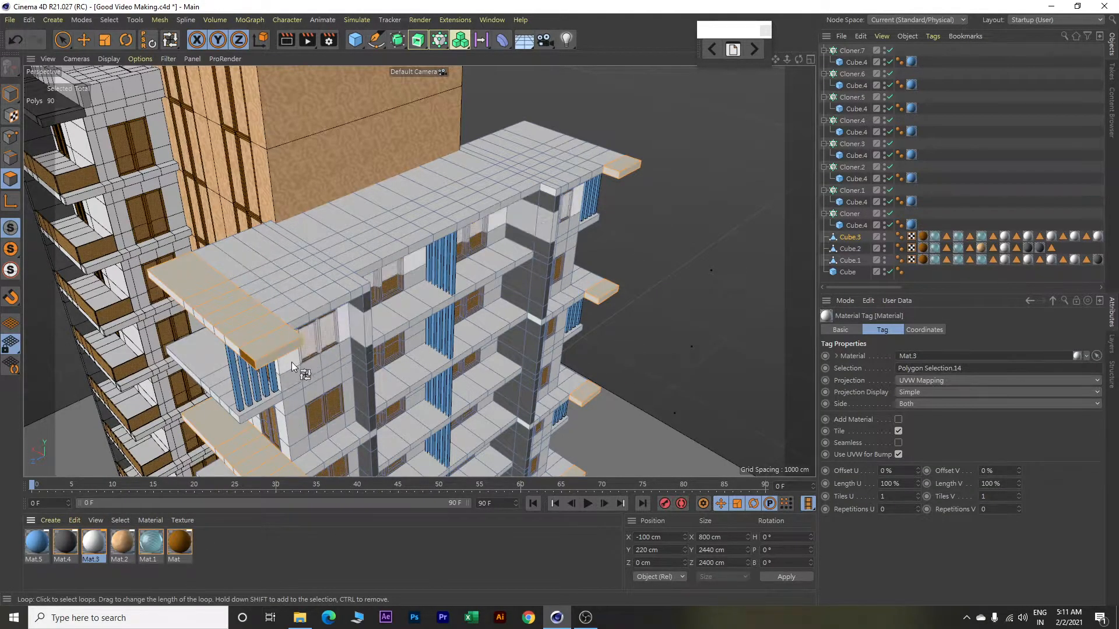
Apply Mat.3 to the loop around the top slab extension that still has a brown face, and clear the selection.
left_click(247, 362)
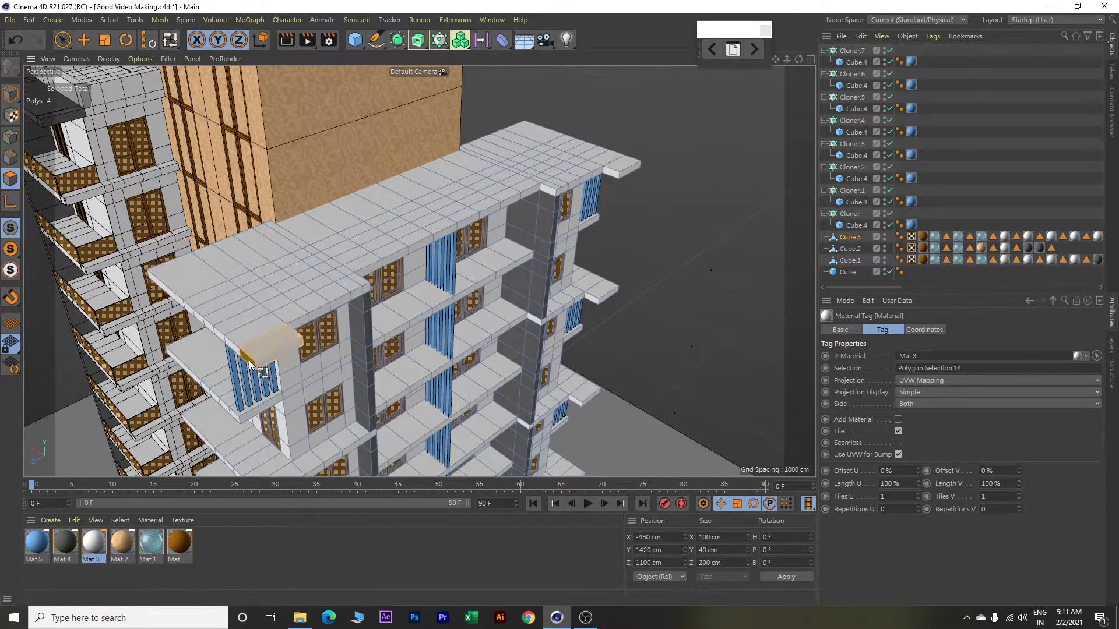
left_click_drag(198, 466, 373, 274, "alt")
right_click(88, 542)
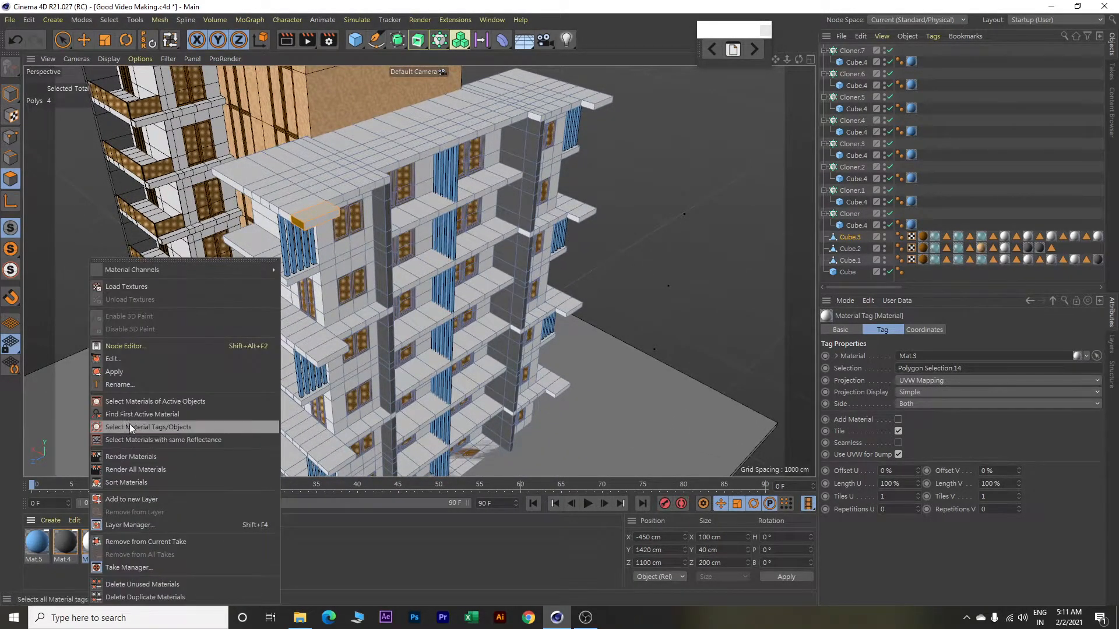
left_click(136, 372)
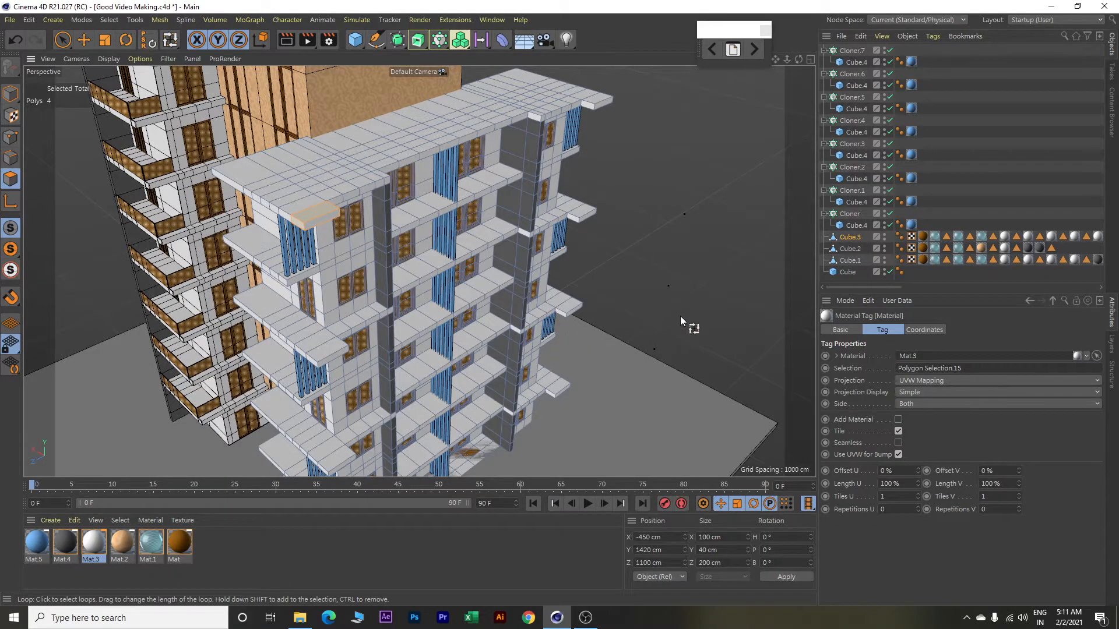
left_click_drag(680, 316, 634, 320, "alt")
key("e")
left_click_drag(726, 333, 693, 309, "alt")
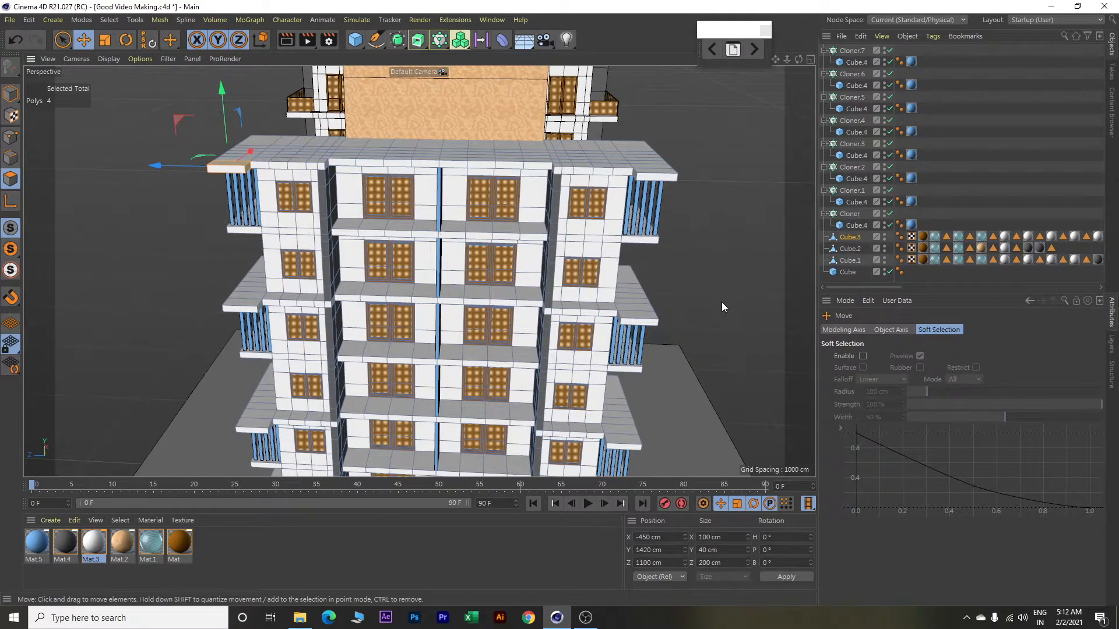
left_click(724, 260)
left_click_drag(724, 261, 686, 264, "alt")
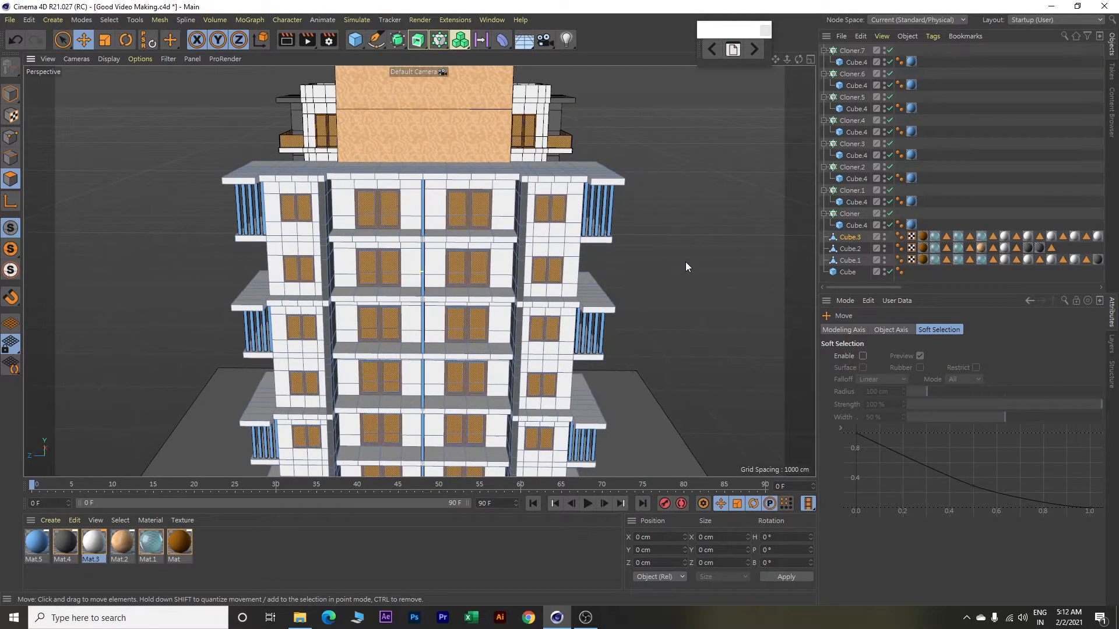
Add a loop cut near the inner end of the wing's side wall at about 16.65% offset, about 50 cm.
left_click_drag(216, 235, 429, 233, "alt")
right_click(670, 136)
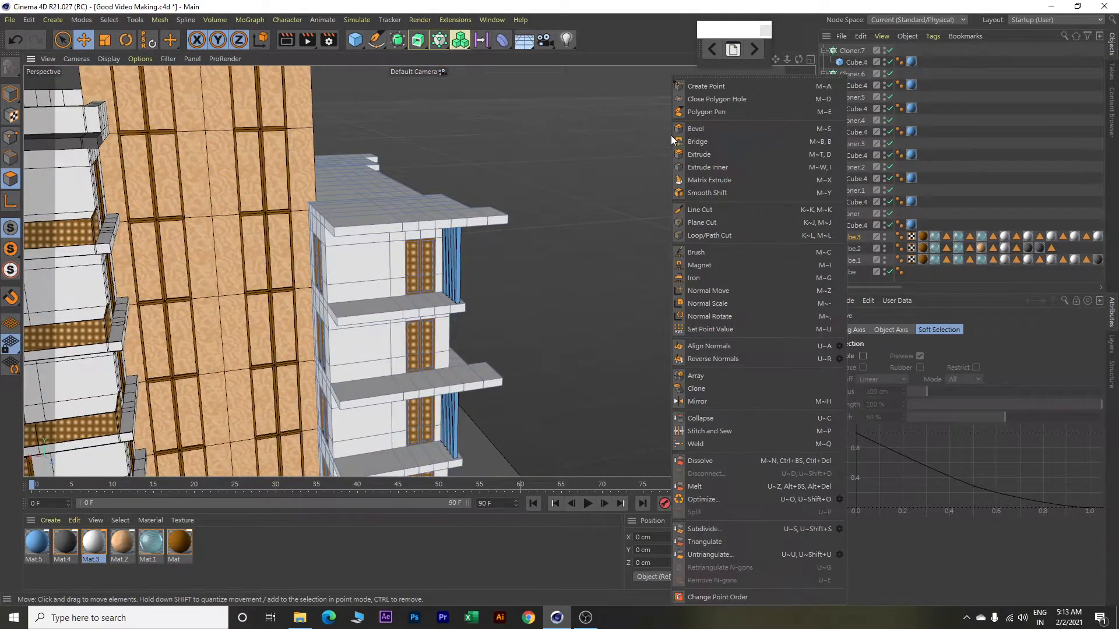
left_click(718, 235)
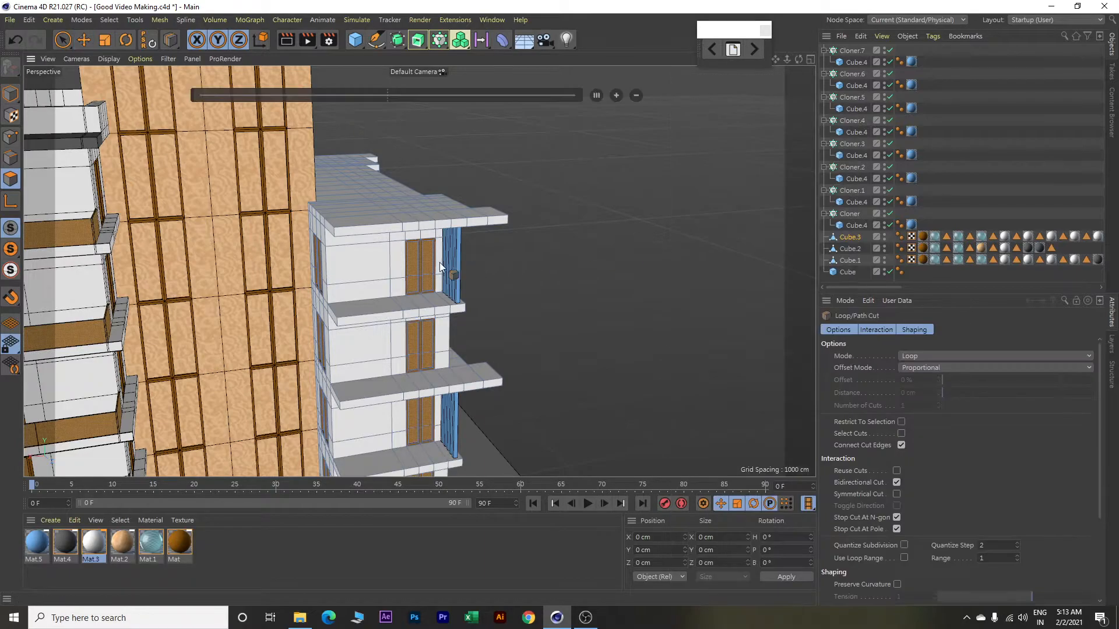
left_click(345, 231)
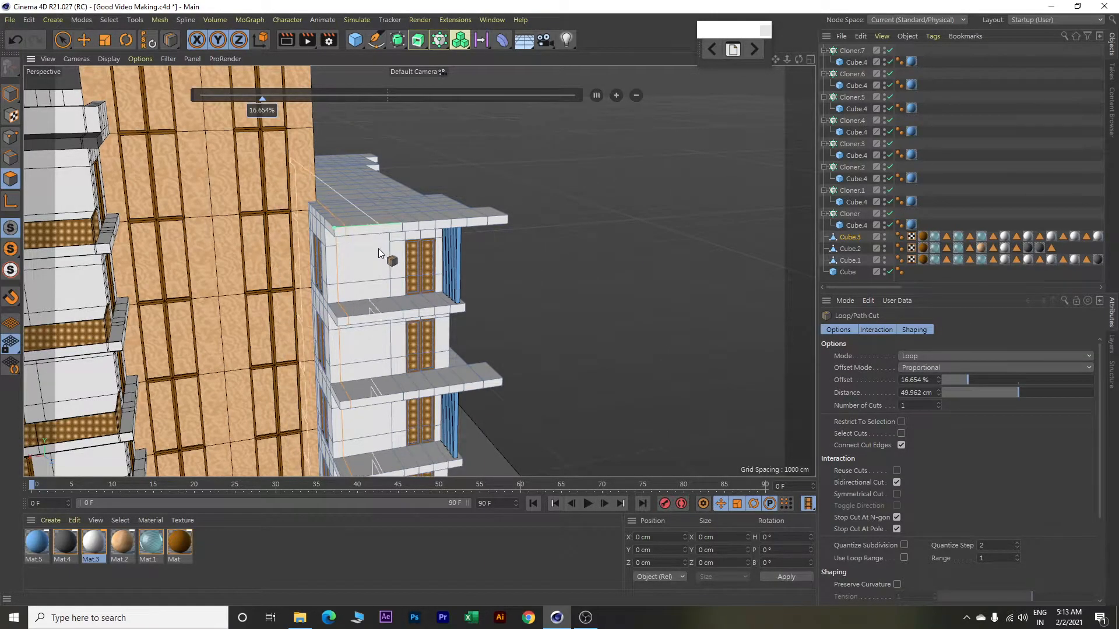
Set the new loop cut's distance on the wing's side wall to 40 cm and finish the cut.
left_click(932, 394)
type("40")
key("Return")
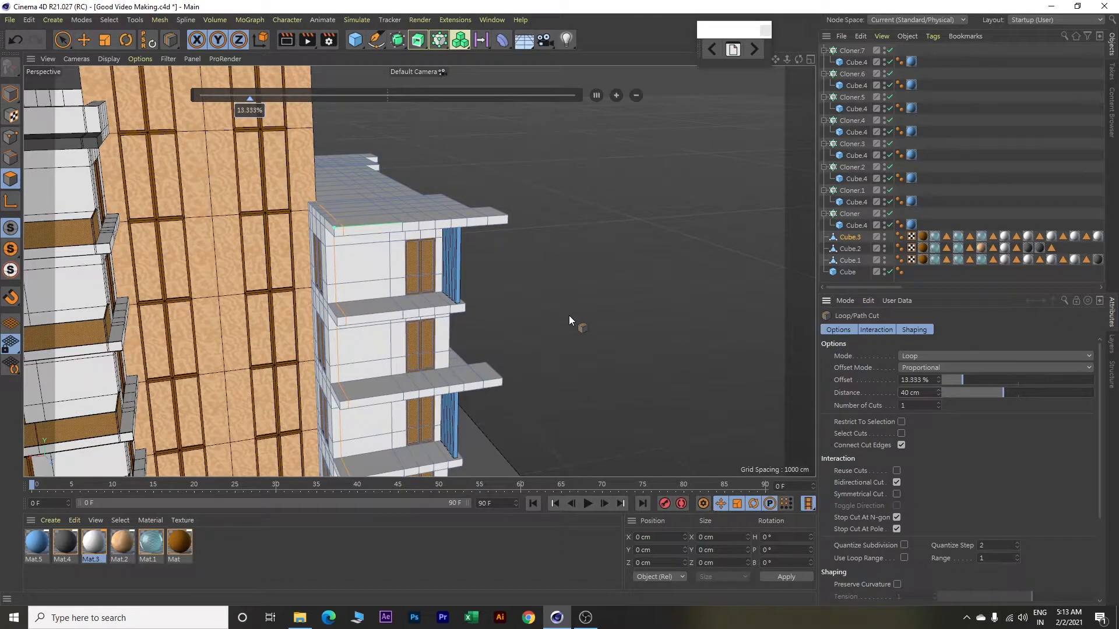
key("e")
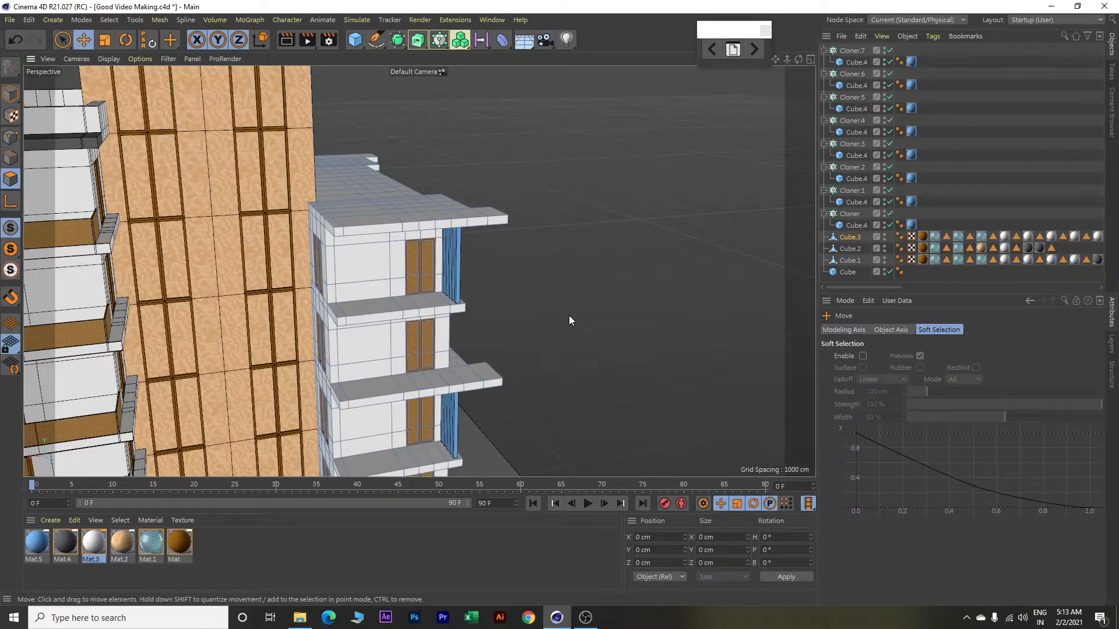
Select the narrow top face at the inner corner of each of the six slabs below the roof.
left_click(339, 312)
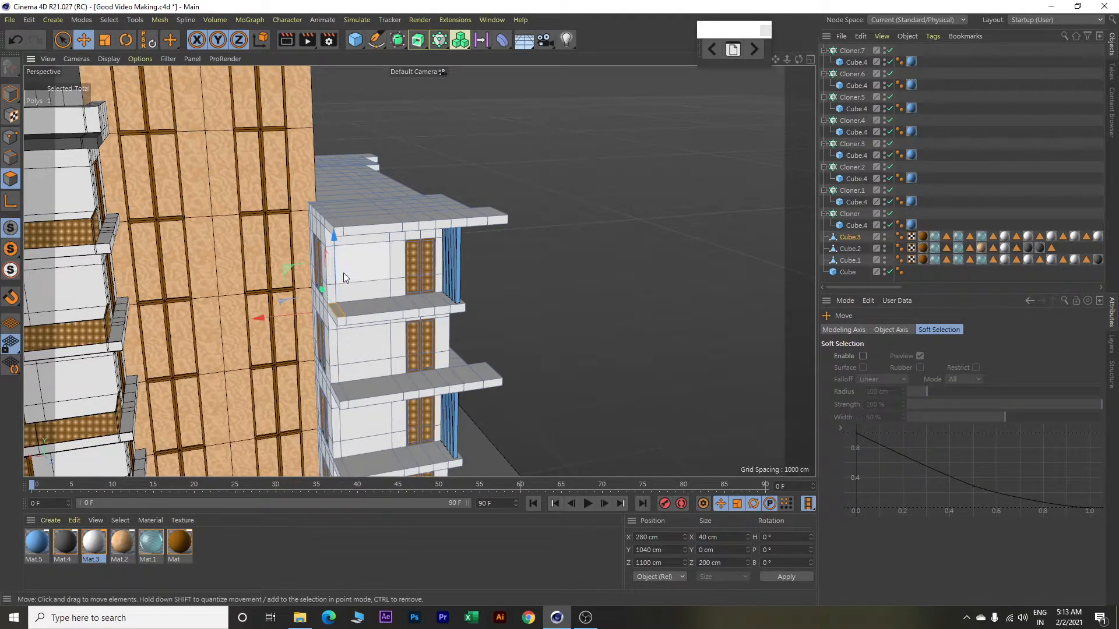
middle_click_drag(358, 331, 375, 279, "alt")
left_click(353, 320, "shift")
left_click(356, 397, "shift")
middle_click_drag(372, 388, 387, 250, "alt")
left_click(366, 331, "shift")
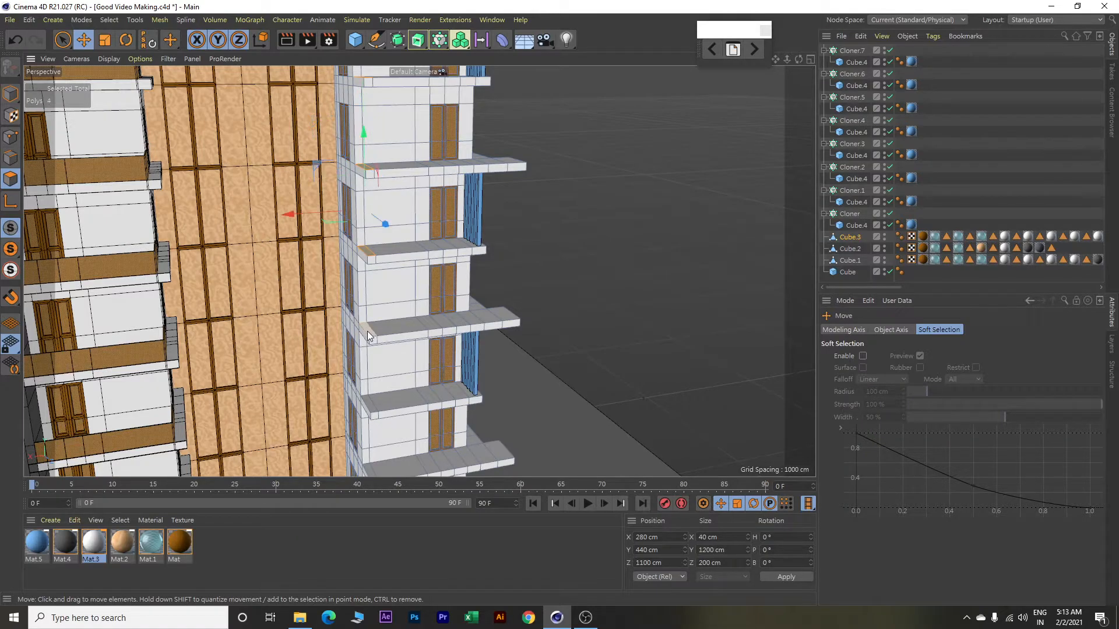
left_click(374, 407, "shift")
middle_click_drag(374, 406, 409, 240, "alt")
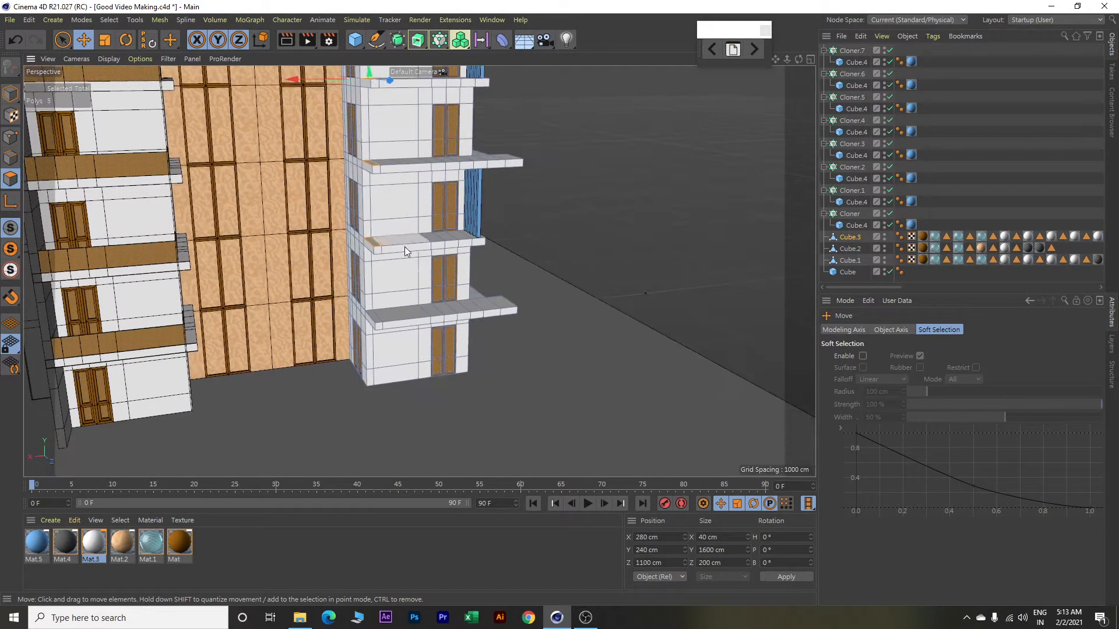
left_click(373, 319, "shift")
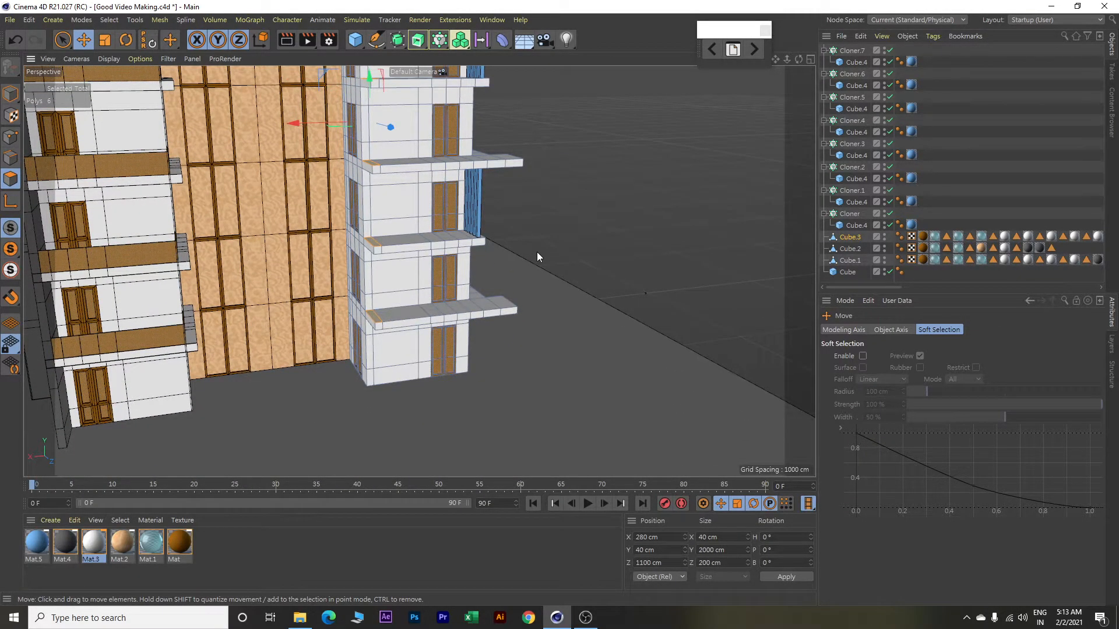
Extrude the six selected slab faces upward by 360 cm to form pillar segments between the floors.
key("d")
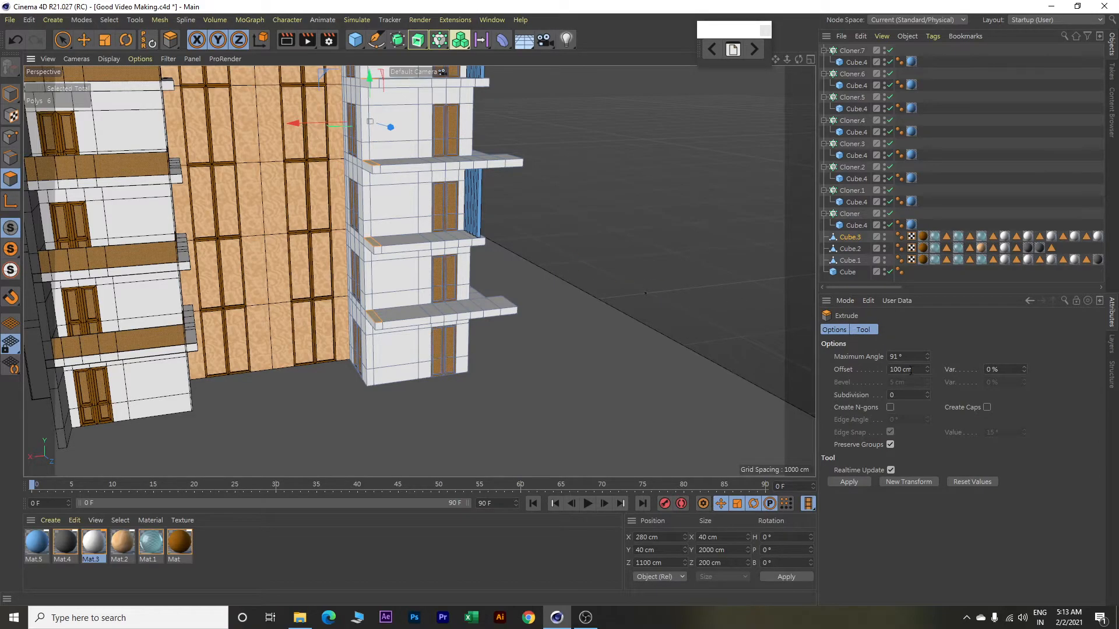
left_click_drag(917, 371, 881, 364)
type("360")
key("Return")
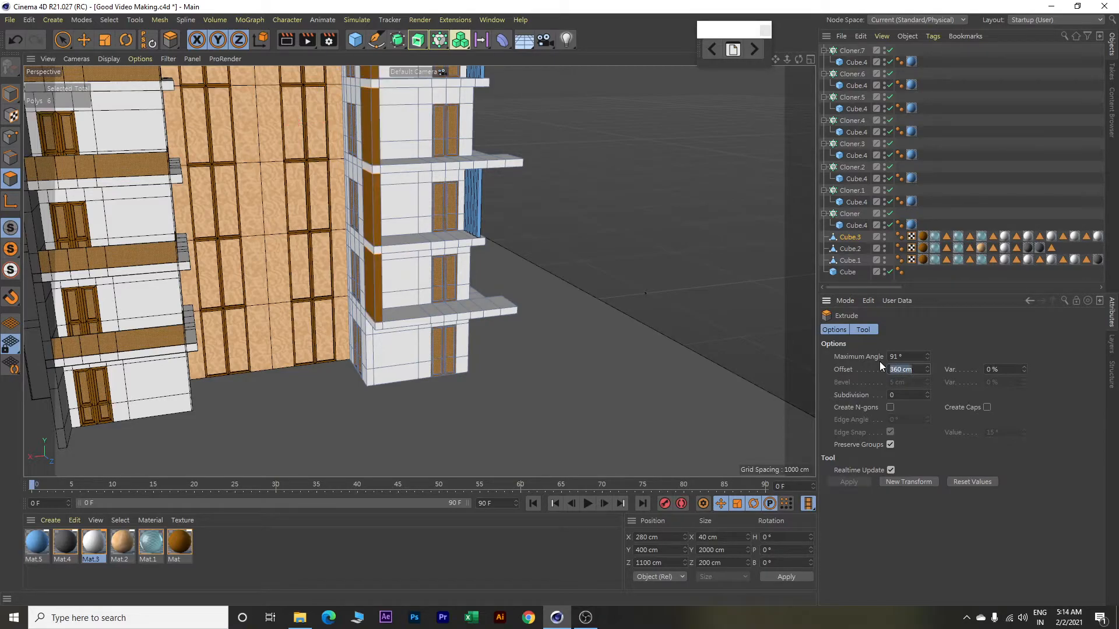
scroll(635, 247, "down", 3)
middle_click_drag(637, 233, 663, 376, "alt")
left_click_drag(668, 242, 637, 240, "alt")
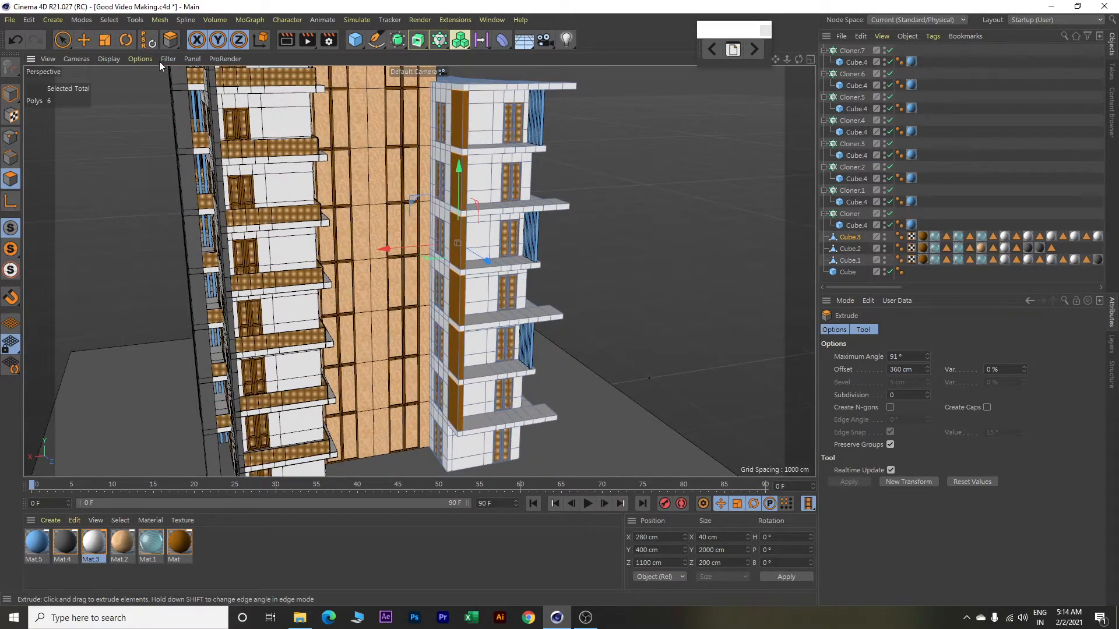
Loop-select the sides of all six extruded pillar segments and apply the dark Mat.4 material to them.
left_click(109, 19)
left_click(128, 90)
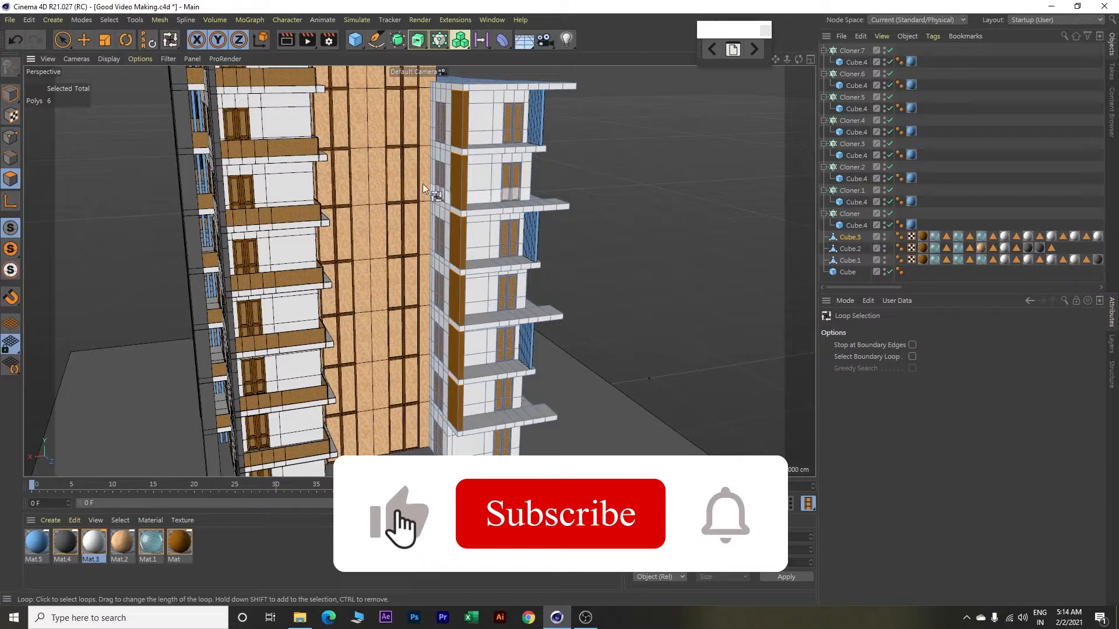
left_click(463, 184)
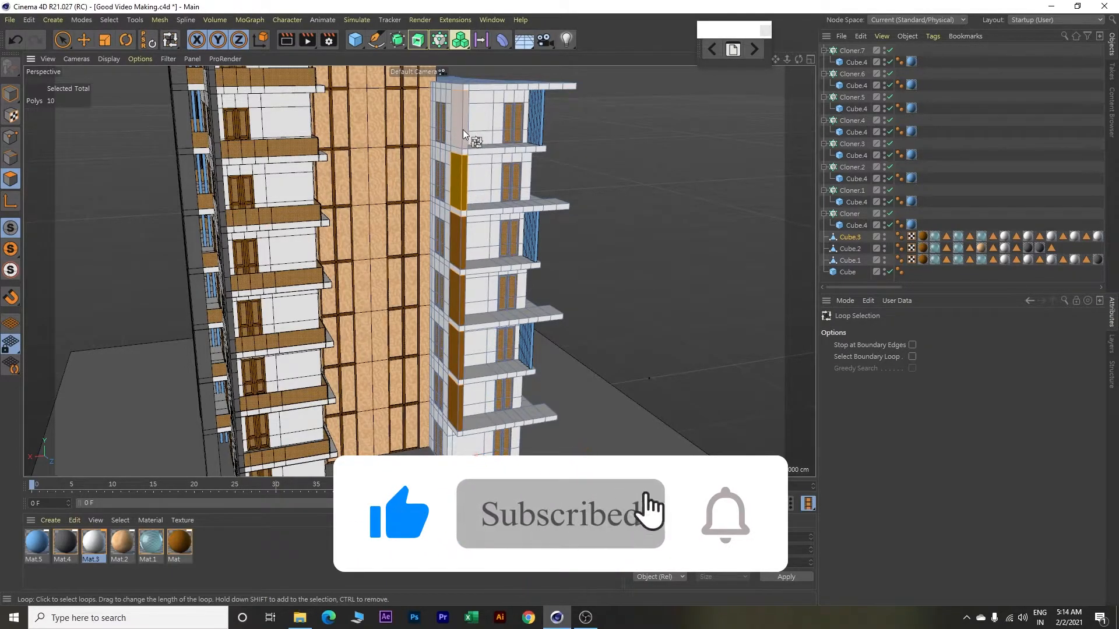
left_click(463, 129, "shift")
left_click(463, 223, "shift")
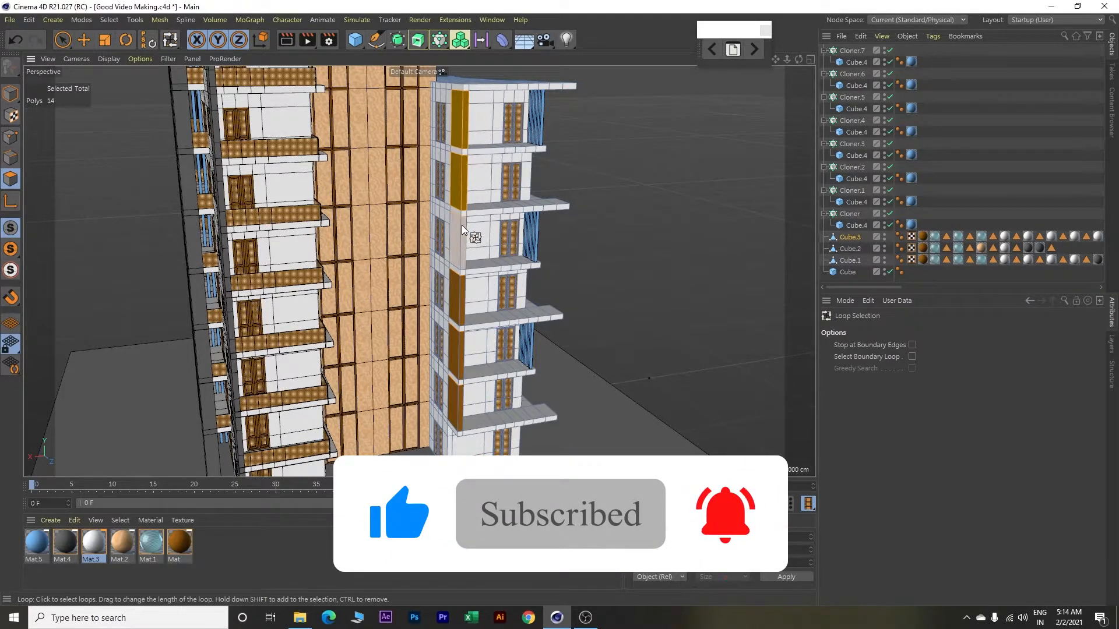
left_click(460, 299, "shift")
left_click(457, 349, "shift")
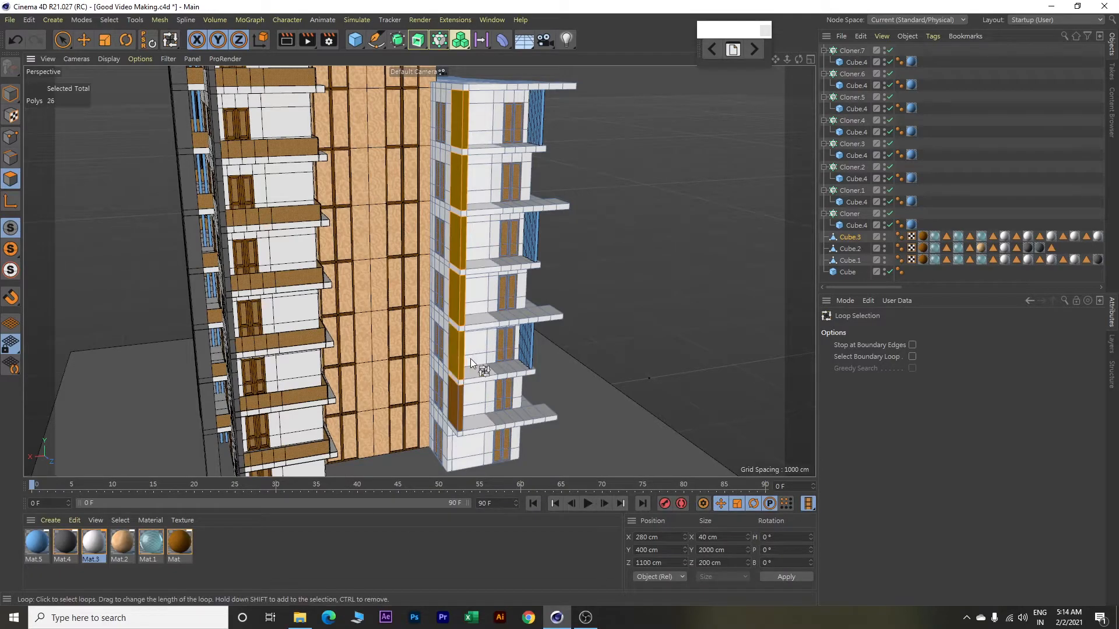
left_click(456, 408, "shift")
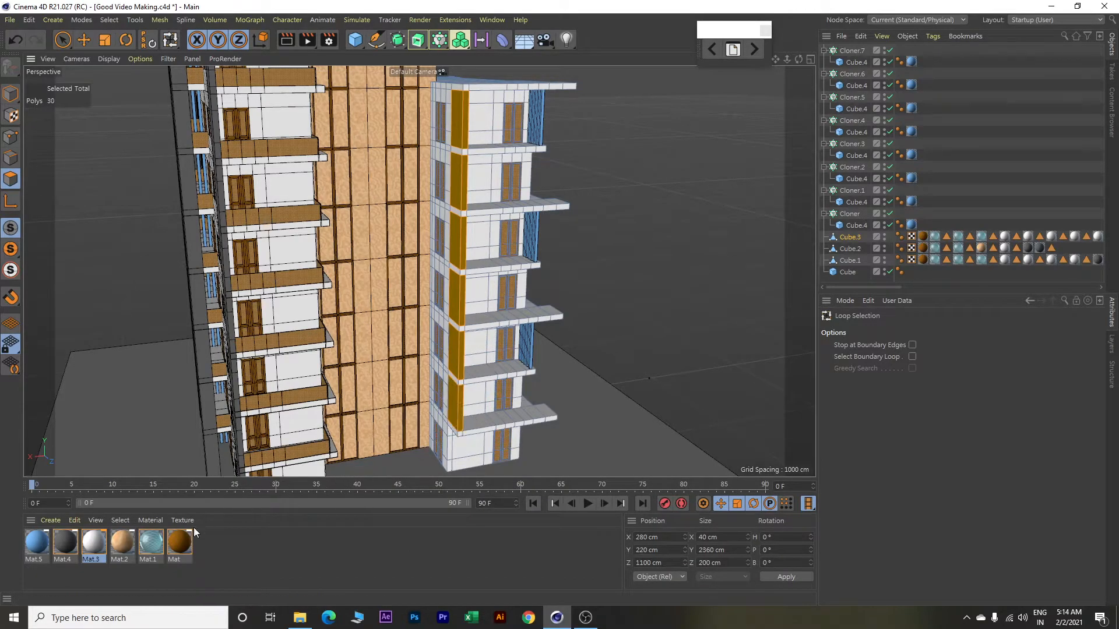
right_click(60, 538)
left_click(89, 371)
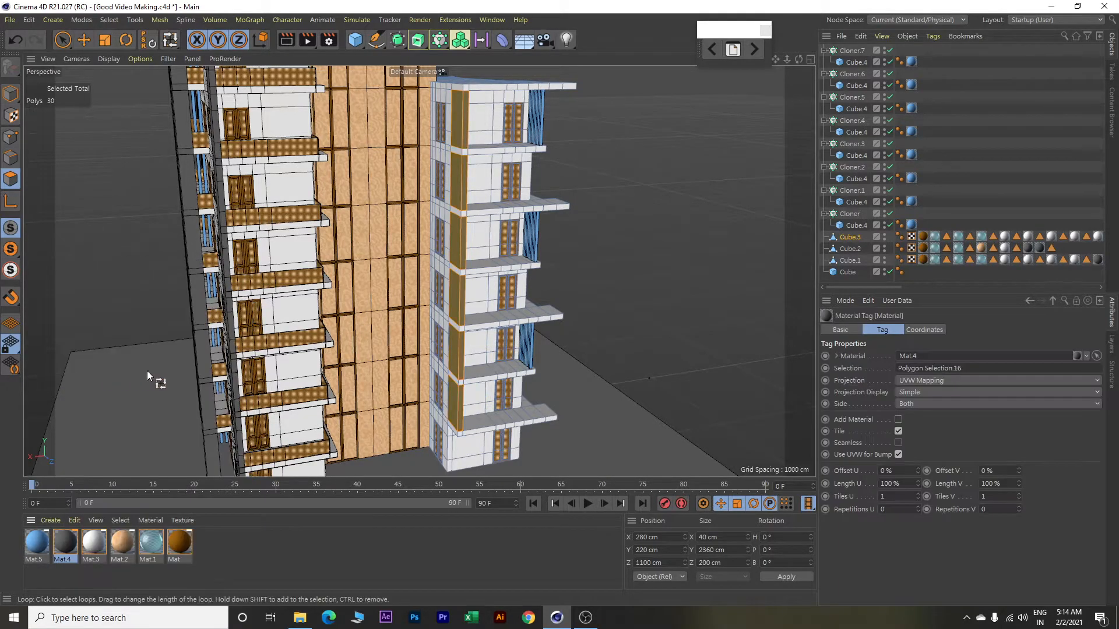
Extrude the underside corner face of the lowest slab 400 cm down to form the ground-floor pillar segment.
mouse_move(606, 362)
left_mouse_down("alt")
mouse_move(560, 324)
mouse_move(578, 321)
mouse_move(600, 346)
mouse_move(610, 327)
mouse_move(621, 362)
left_mouse_up("alt")
scroll(432, 394, "up", 6)
scroll(432, 394, "up", 3)
key("e")
left_click_drag(518, 341, 507, 308, "alt")
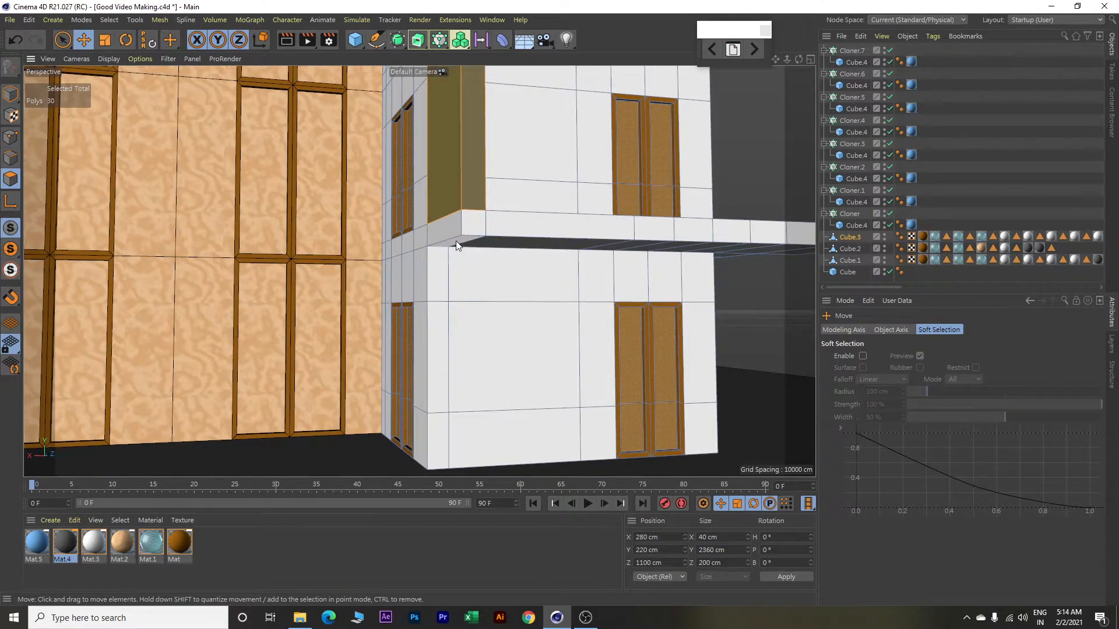
left_click(456, 242)
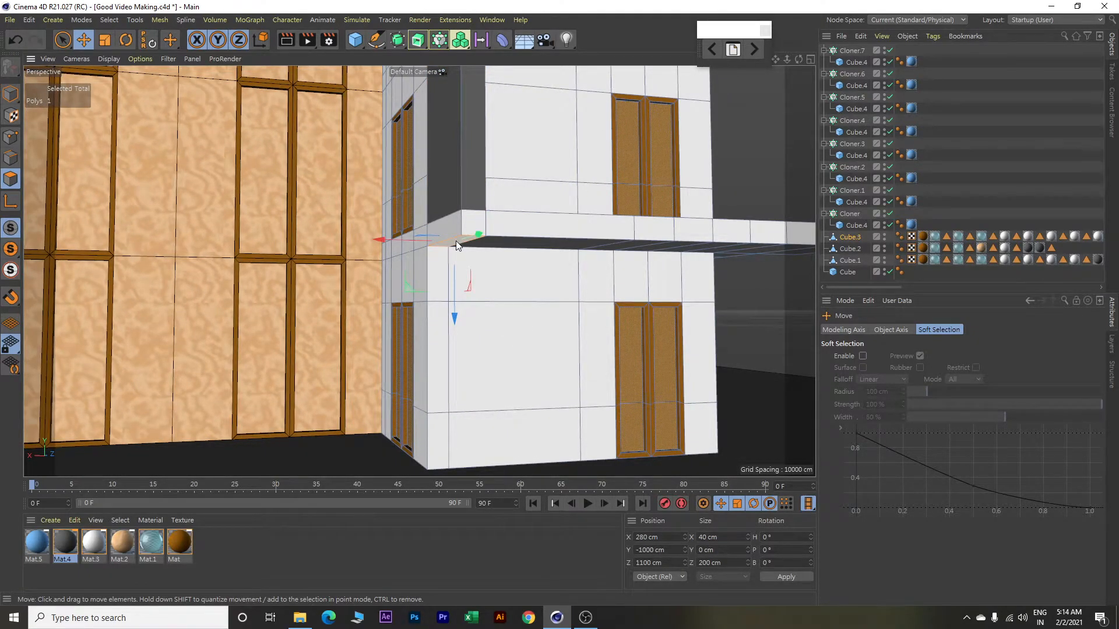
key("d")
double_click(921, 368)
type("400")
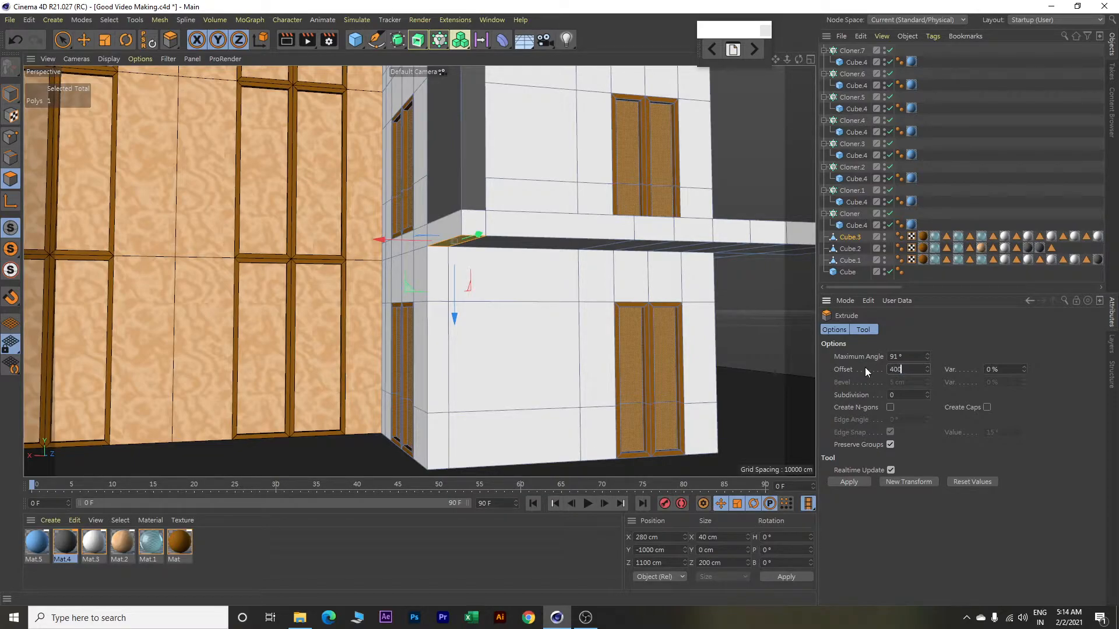
left_click(911, 483)
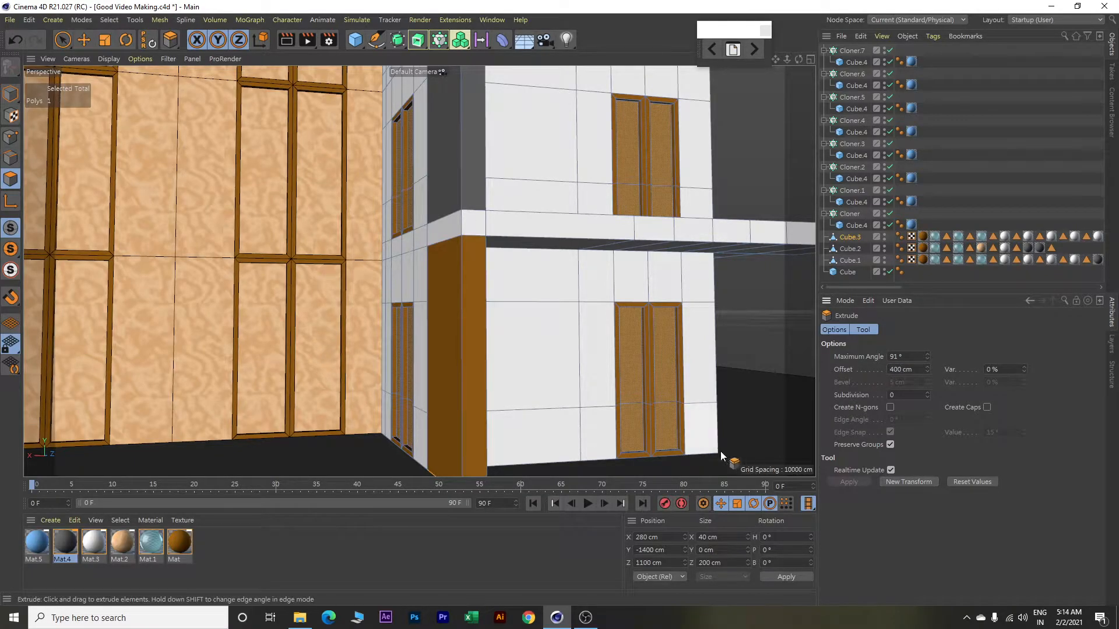
middle_click_drag(636, 403, 619, 347, "alt")
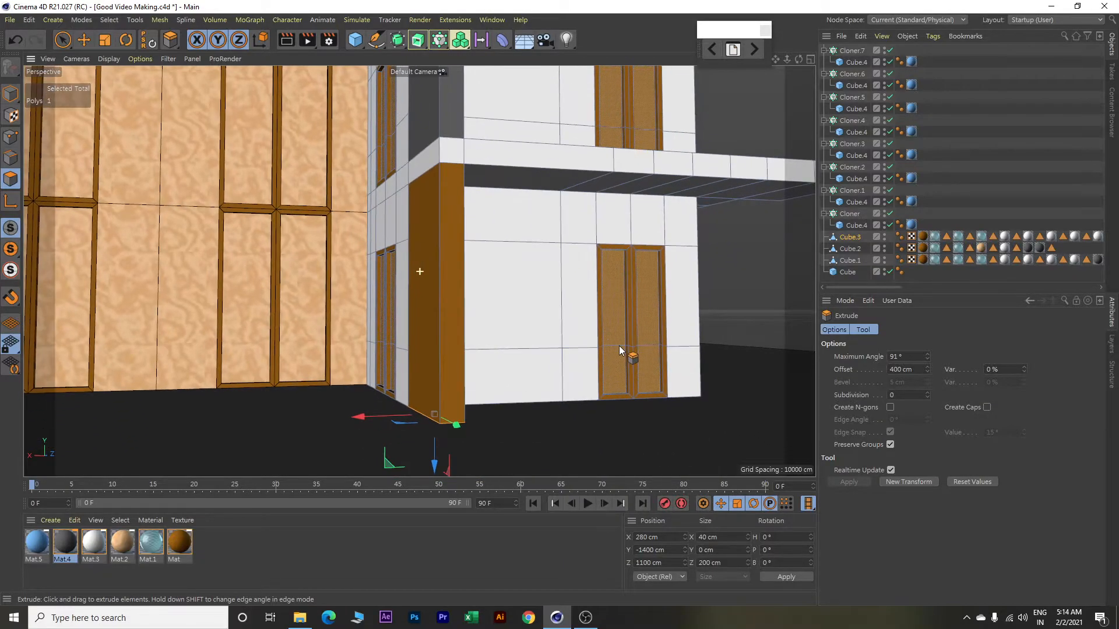
Loop-select the sides of the ground-floor pillar segment and apply Mat.4 to them.
left_click(110, 20)
left_click(129, 55)
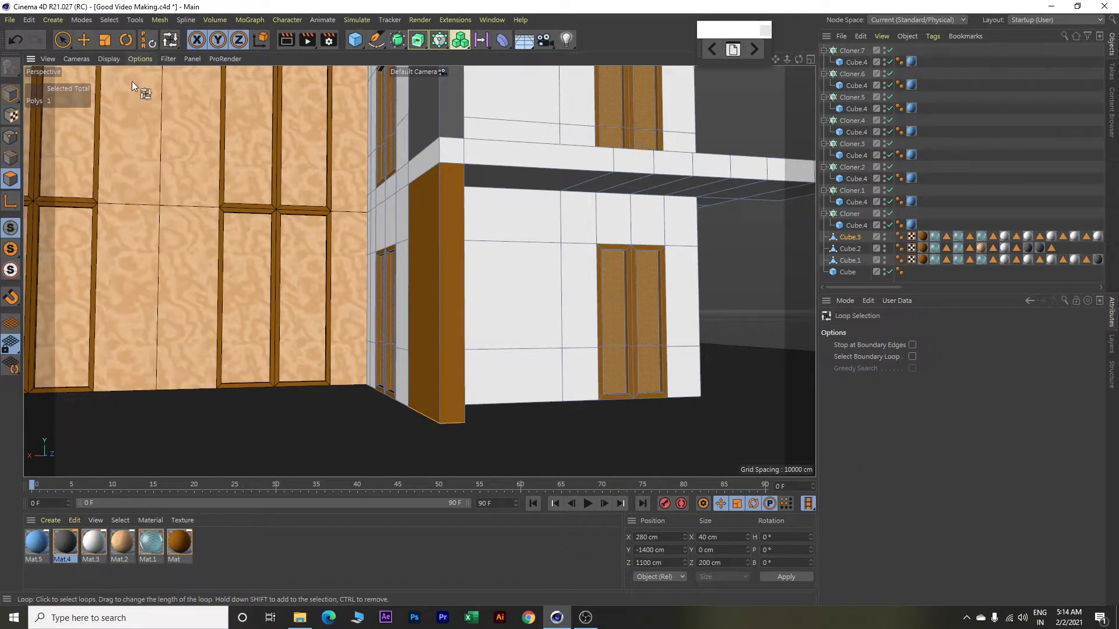
left_click(441, 290)
right_click(65, 545)
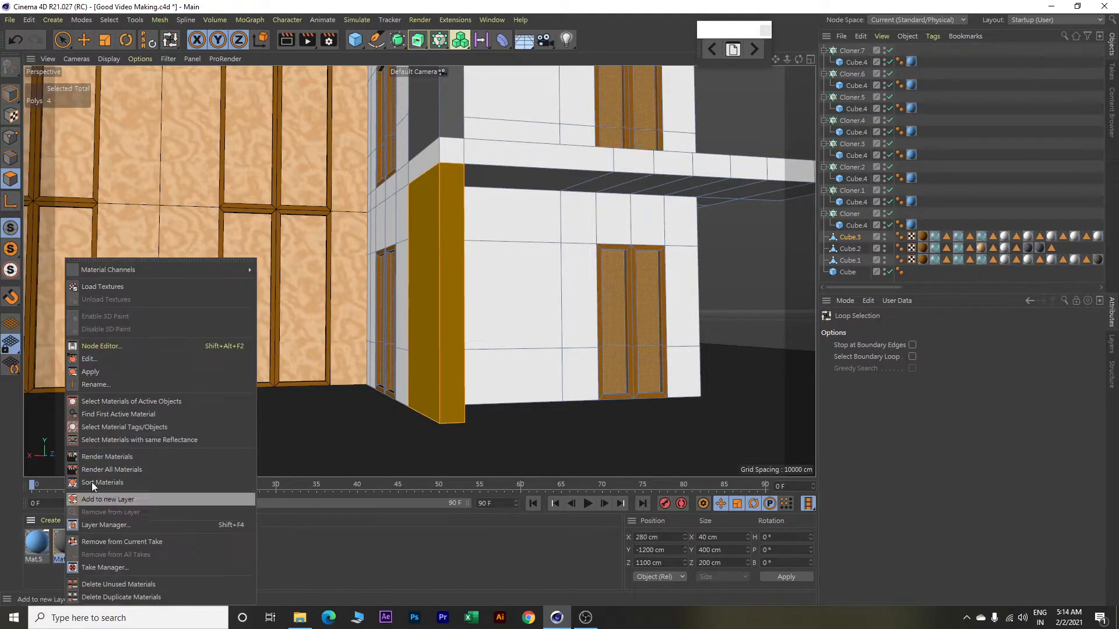
left_click(102, 375)
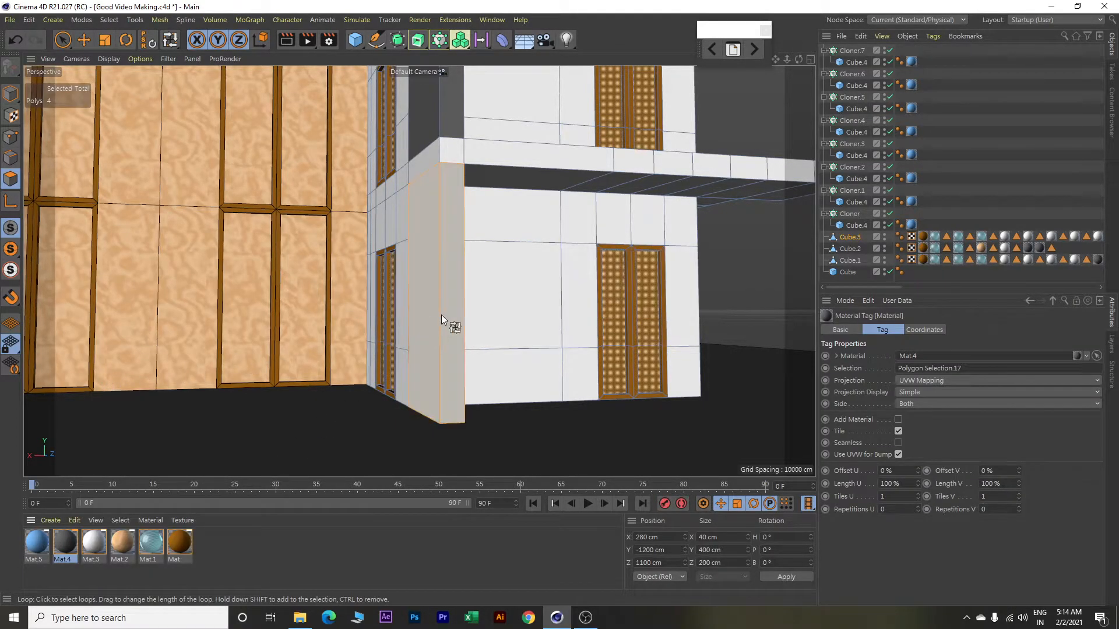
Select the two slab-edge faces crossing the pillar corner on each of the three lowest slabs.
left_click_drag(528, 285, 621, 320, "alt")
scroll(507, 319, "down", 3)
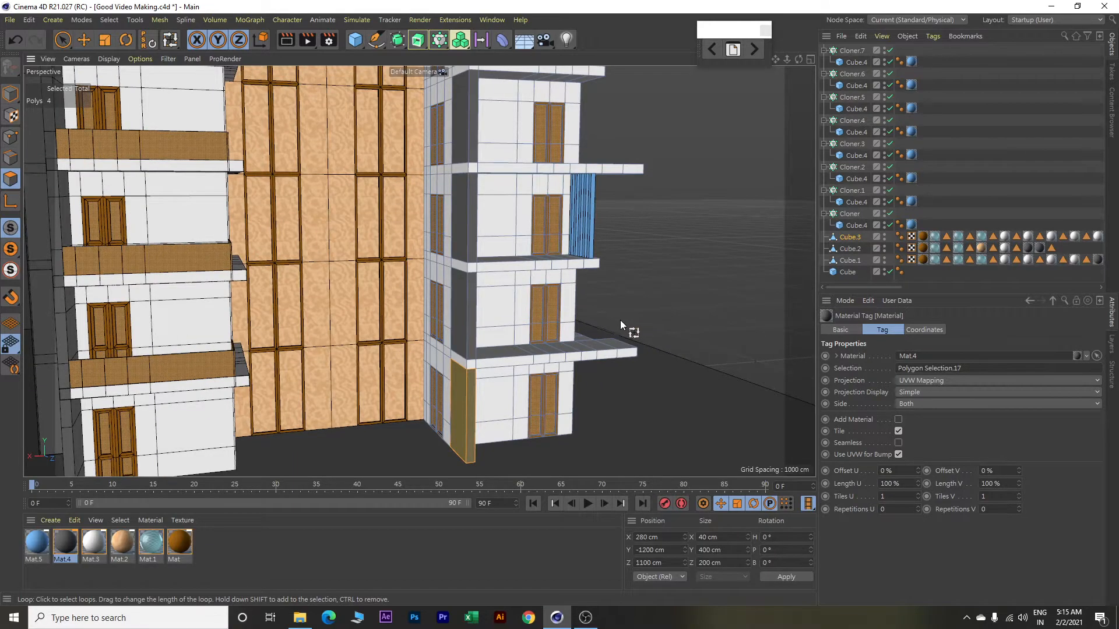
key("e")
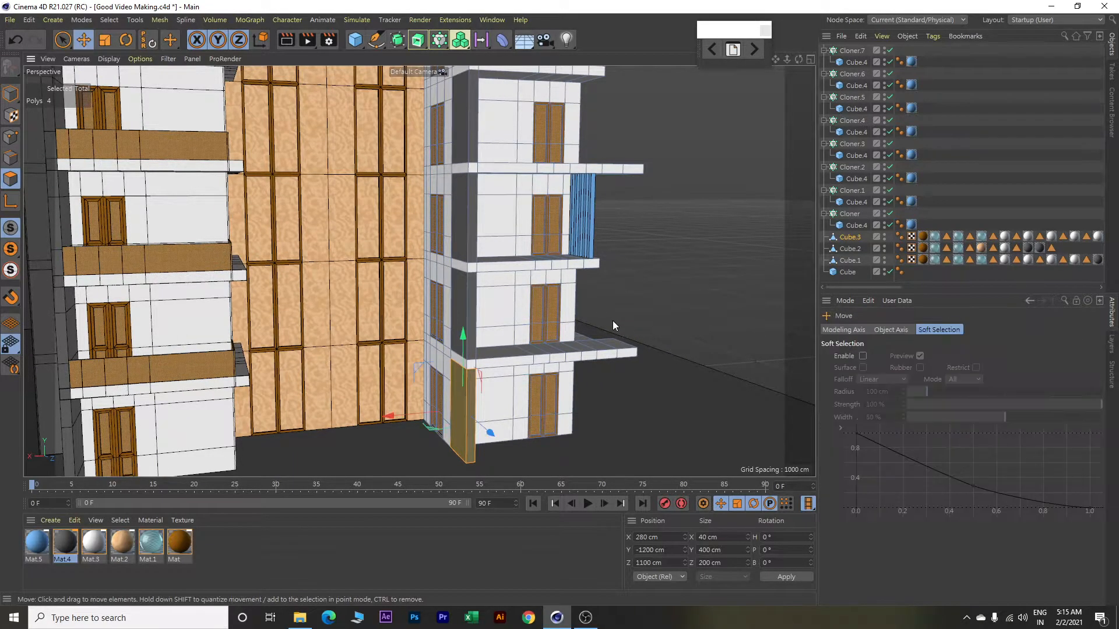
scroll(461, 362, "up", 8)
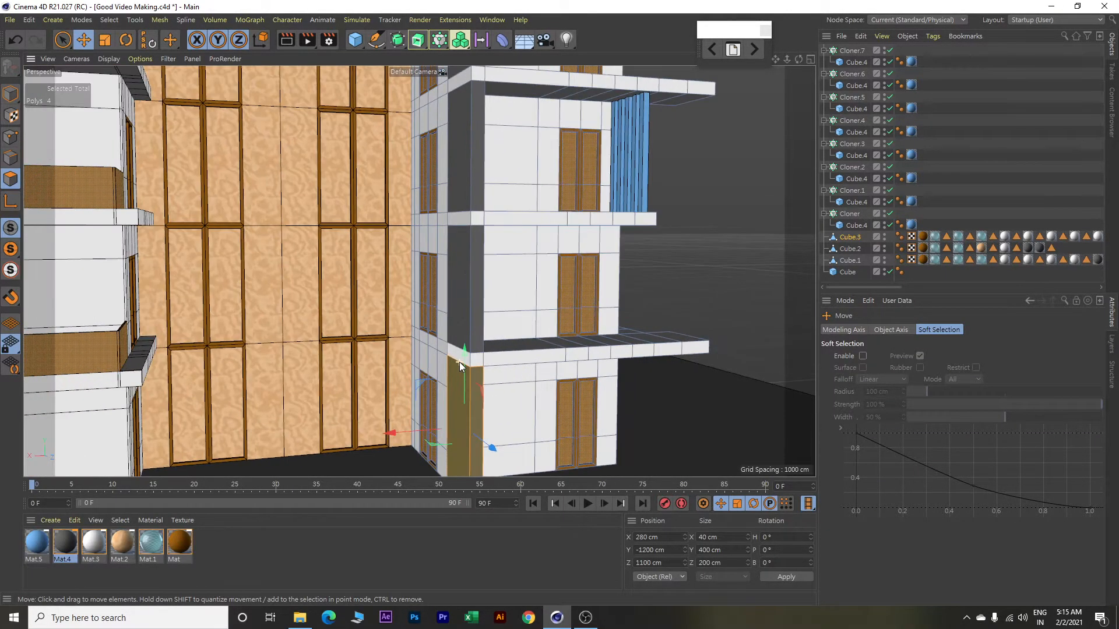
left_click(472, 355)
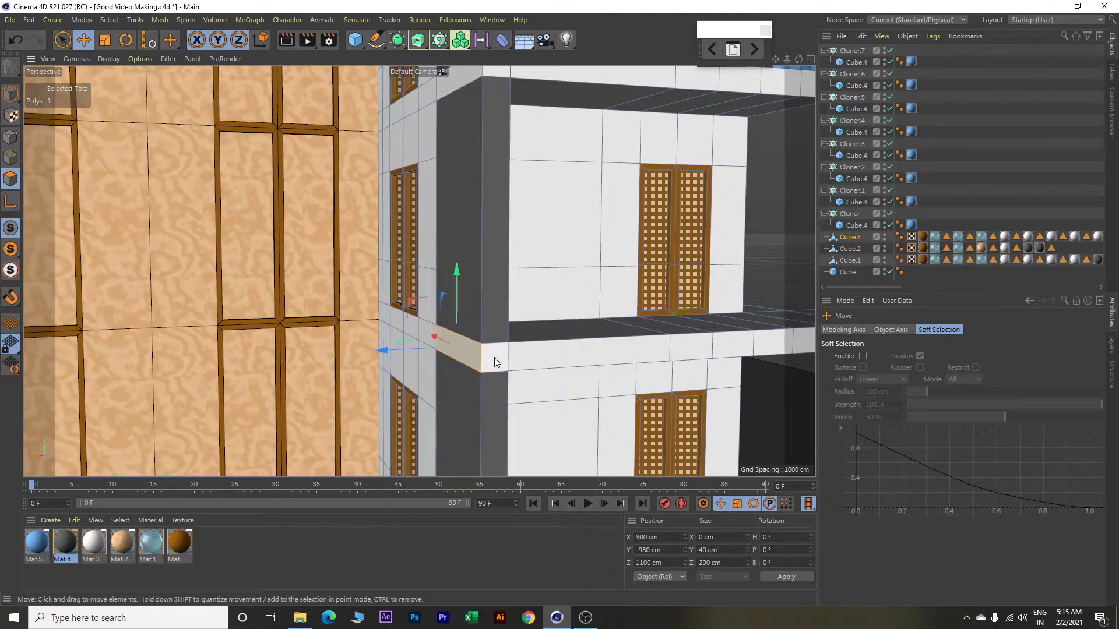
scroll(494, 358, "down", 5)
scroll(494, 365, "down", 3)
left_click(482, 274, "shift")
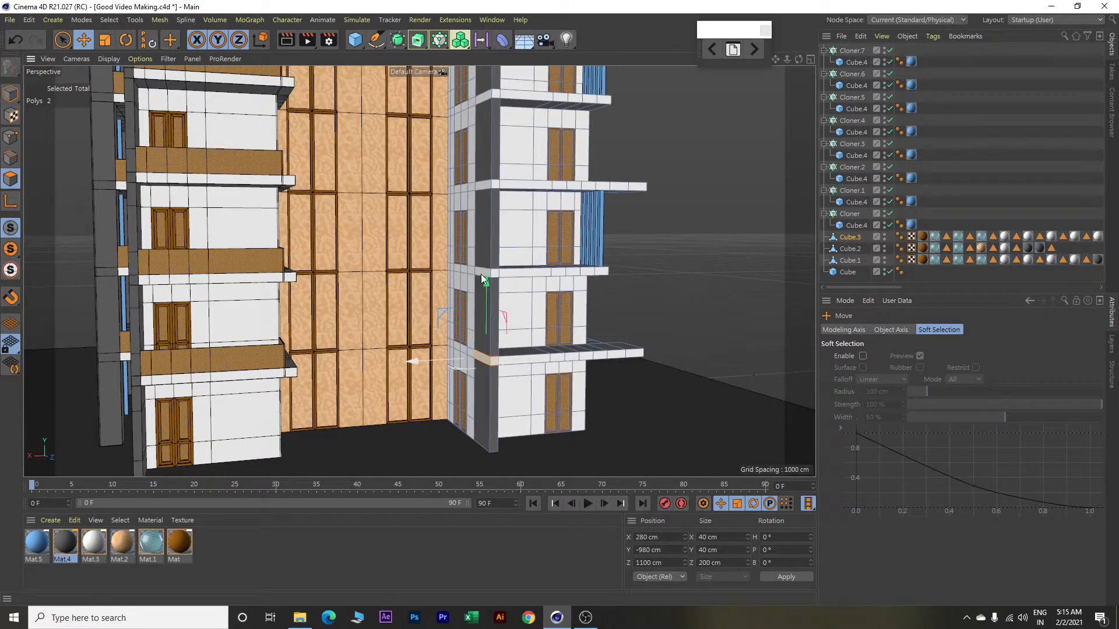
scroll(495, 275, "up", 1)
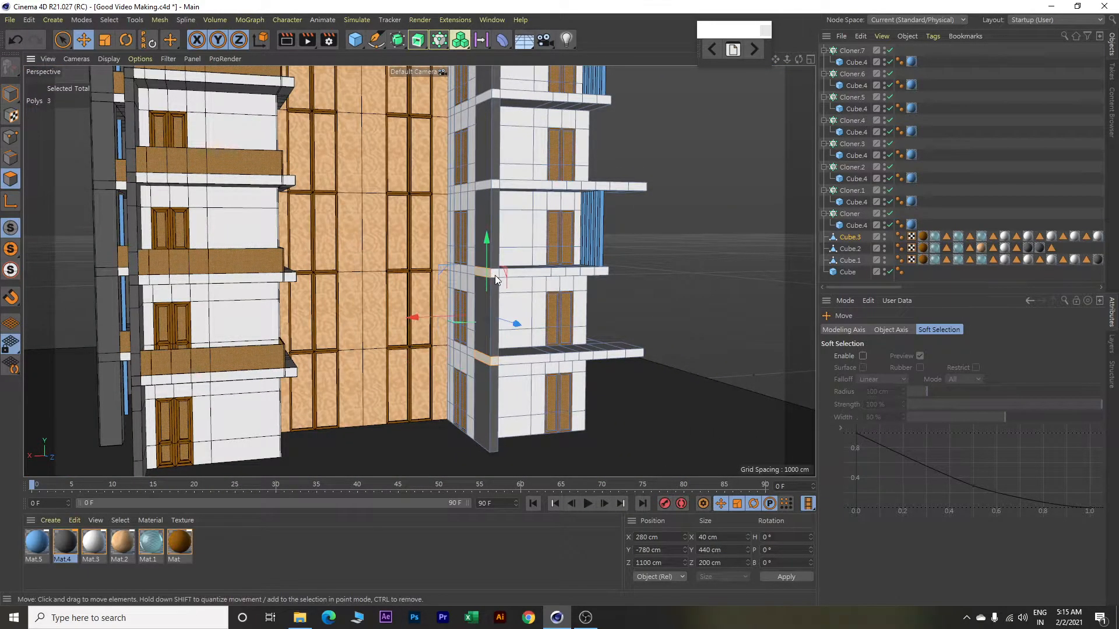
left_click(484, 184, "shift")
Add the pillar-corner edge faces of the four upper slabs to the selection and apply Mat.4 to all of them.
scroll(495, 333, "down", 5)
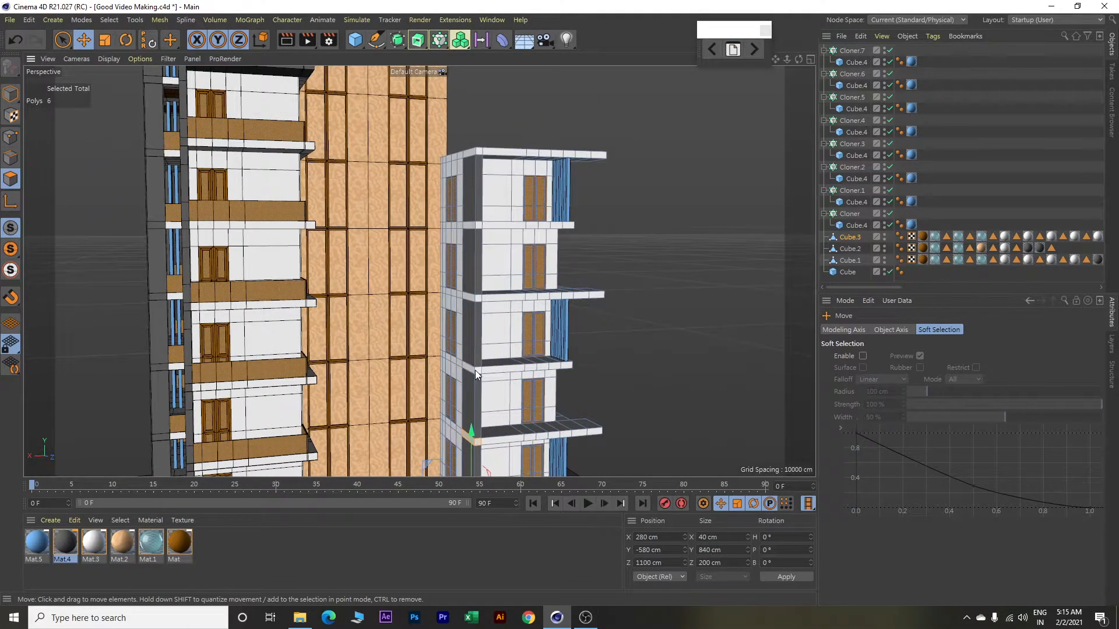
scroll(475, 370, "up", 4)
left_click(480, 364, "shift")
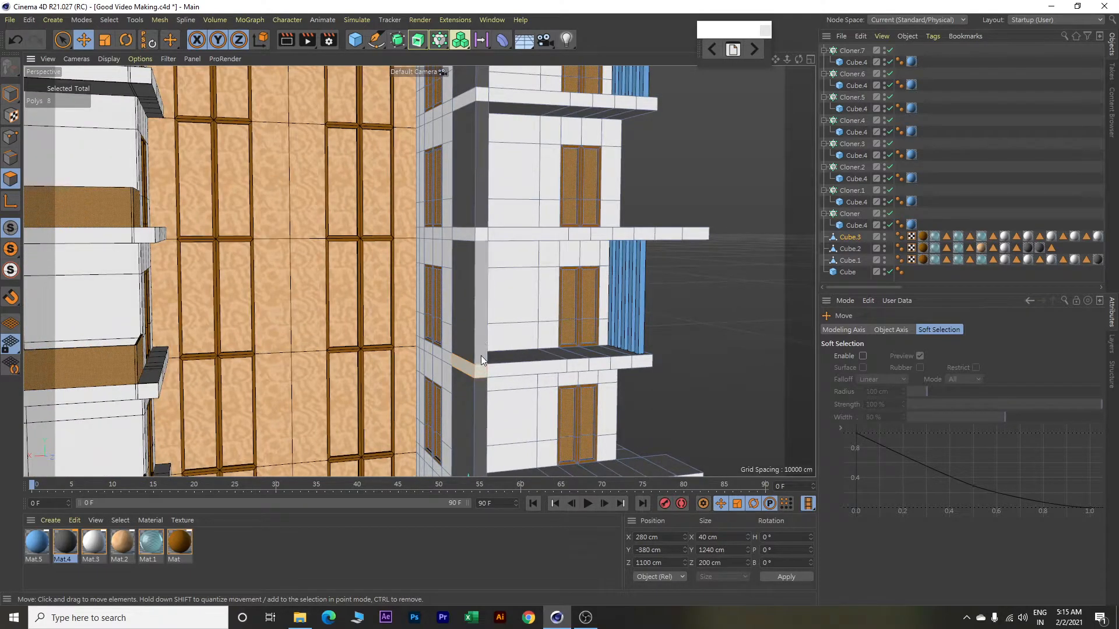
left_click(483, 235, "shift")
left_click(468, 234, "shift")
middle_click_drag(510, 213, 516, 365, "alt")
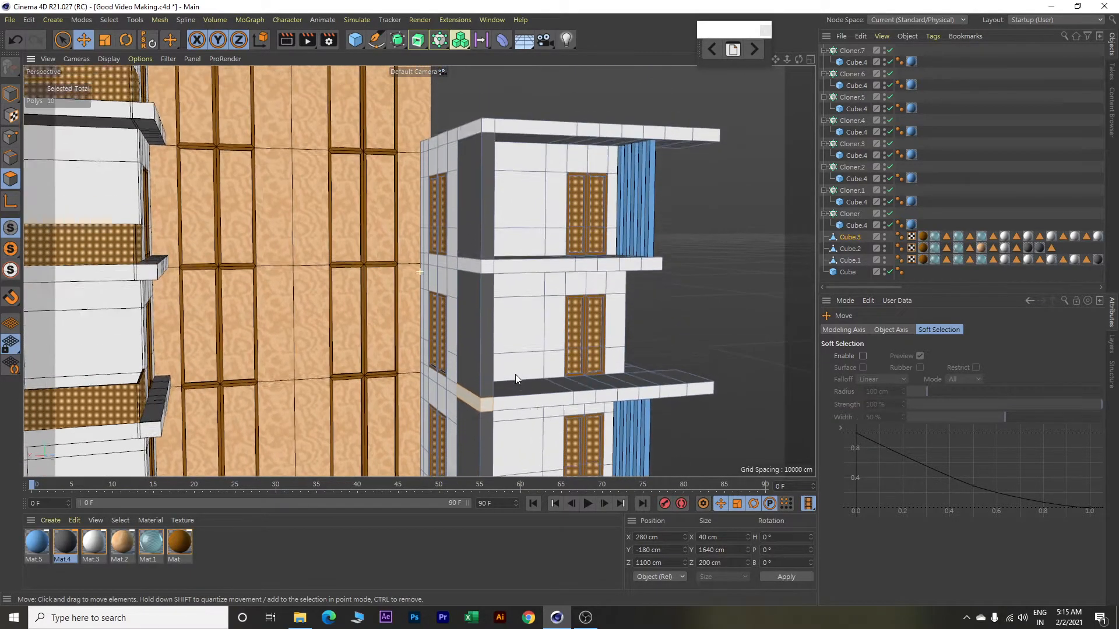
left_click(474, 295, "shift")
left_click(492, 299, "shift")
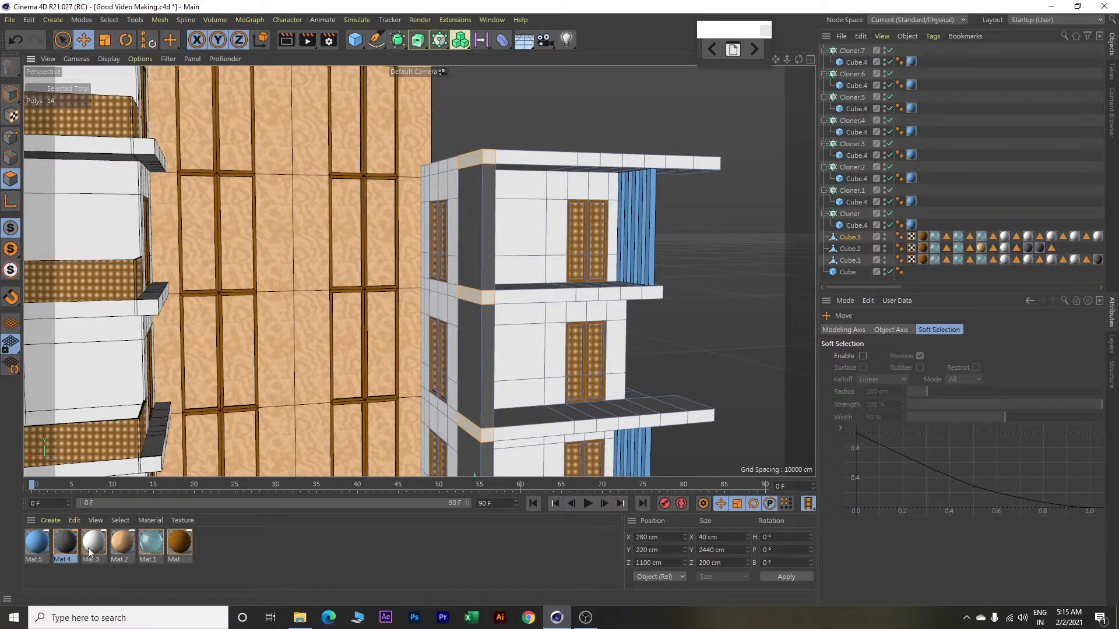
right_click(64, 543)
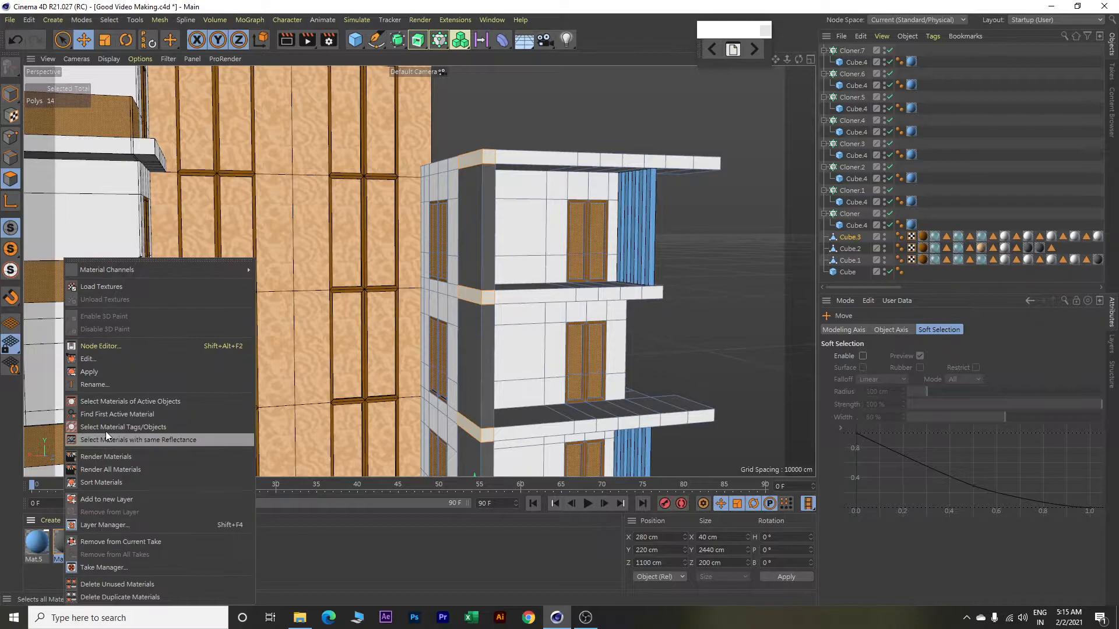
left_click(110, 372)
scroll(635, 349, "up", 5)
middle_click_drag(716, 310, 629, 388, "alt")
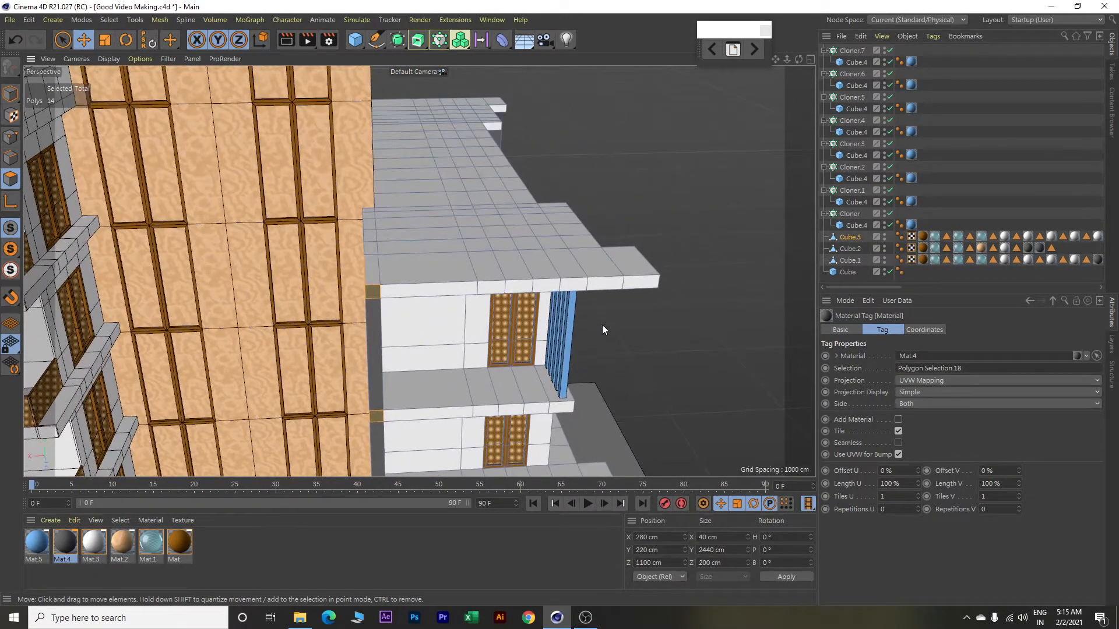
Extrude the pillar-corner face on top of the roof slab 400 cm upward.
left_click(373, 271)
key("d")
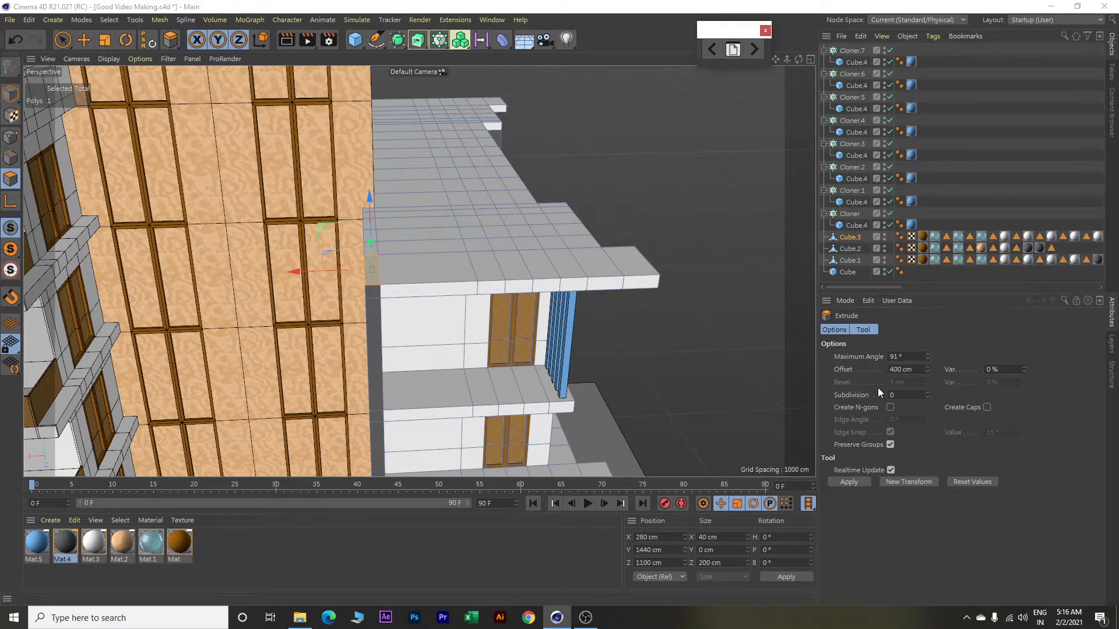
left_click(917, 482)
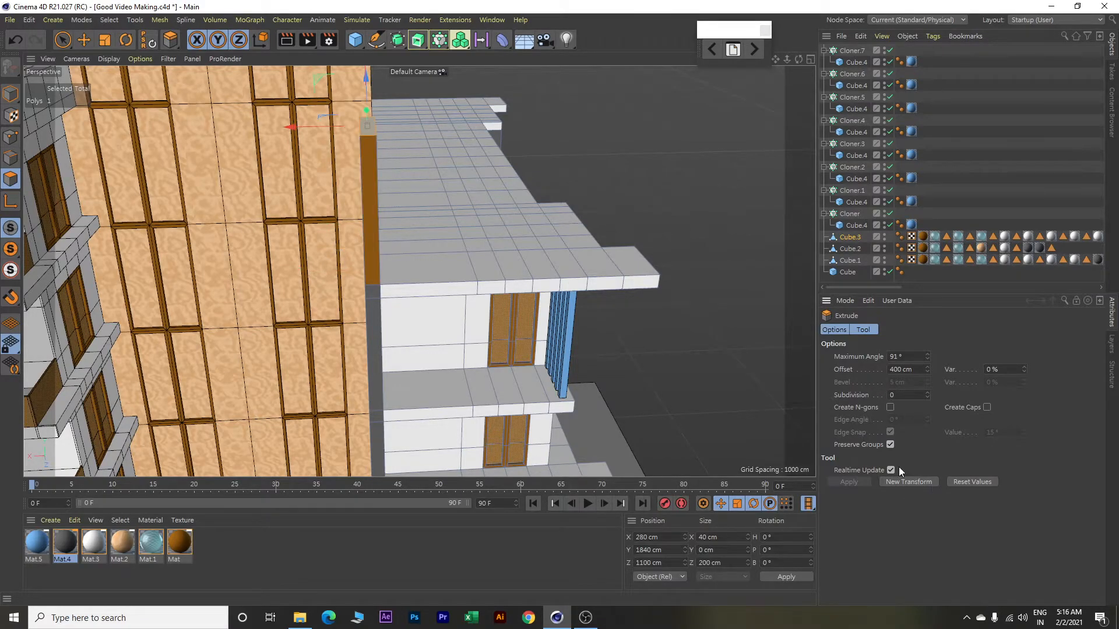
Loop-select the side faces of the rooftop pillar segment and apply Mat.4 to them.
left_click_drag(724, 394, 743, 387, "alt")
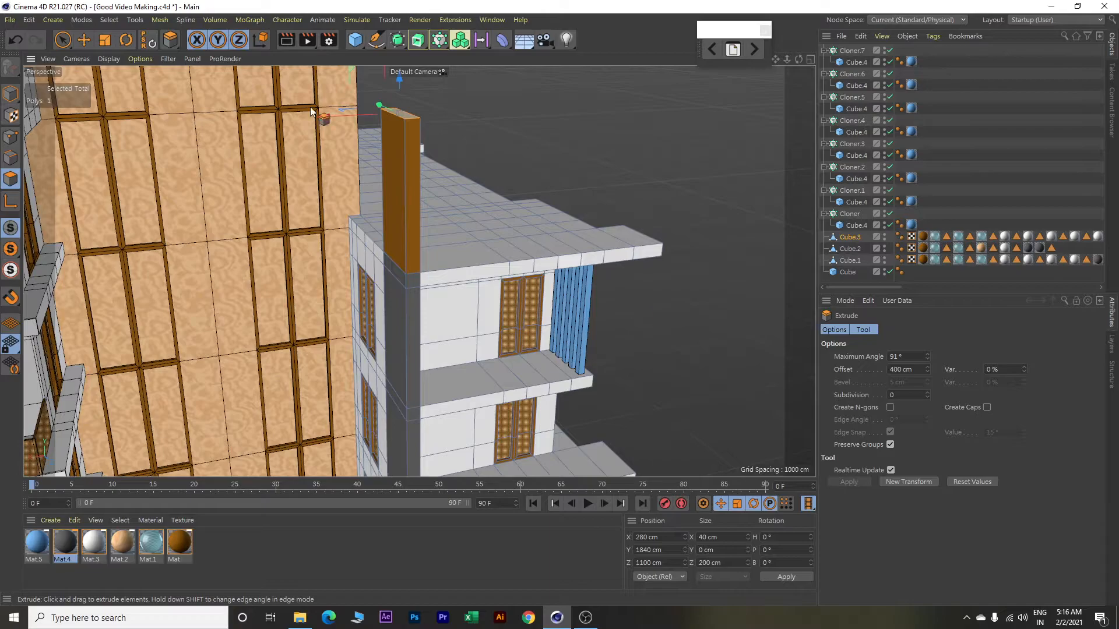
left_click(109, 20)
left_click(135, 56)
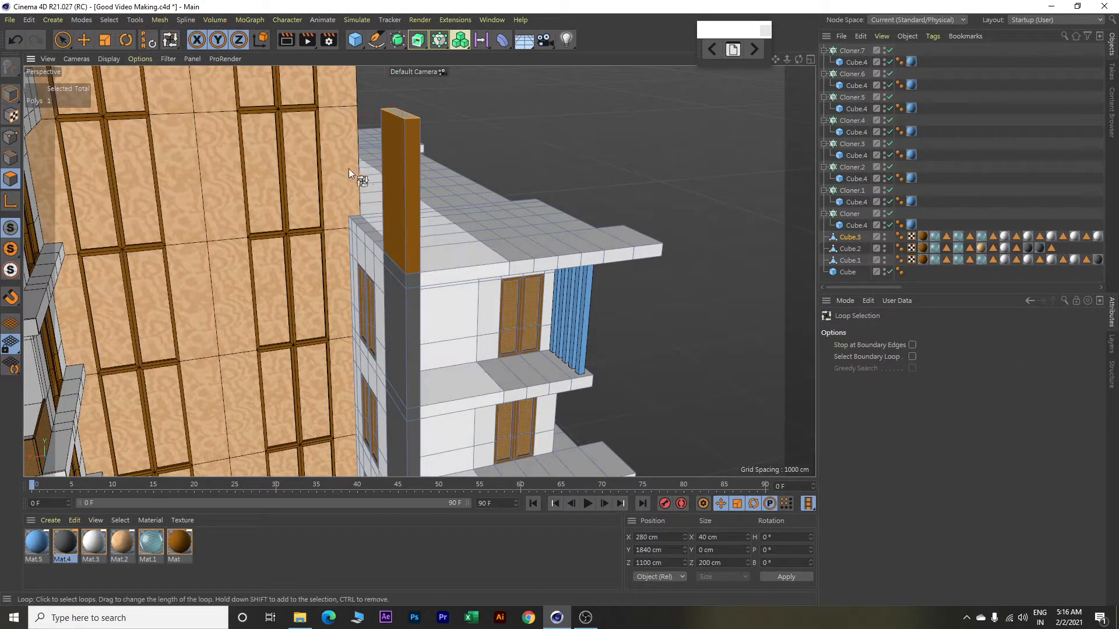
left_click(407, 191)
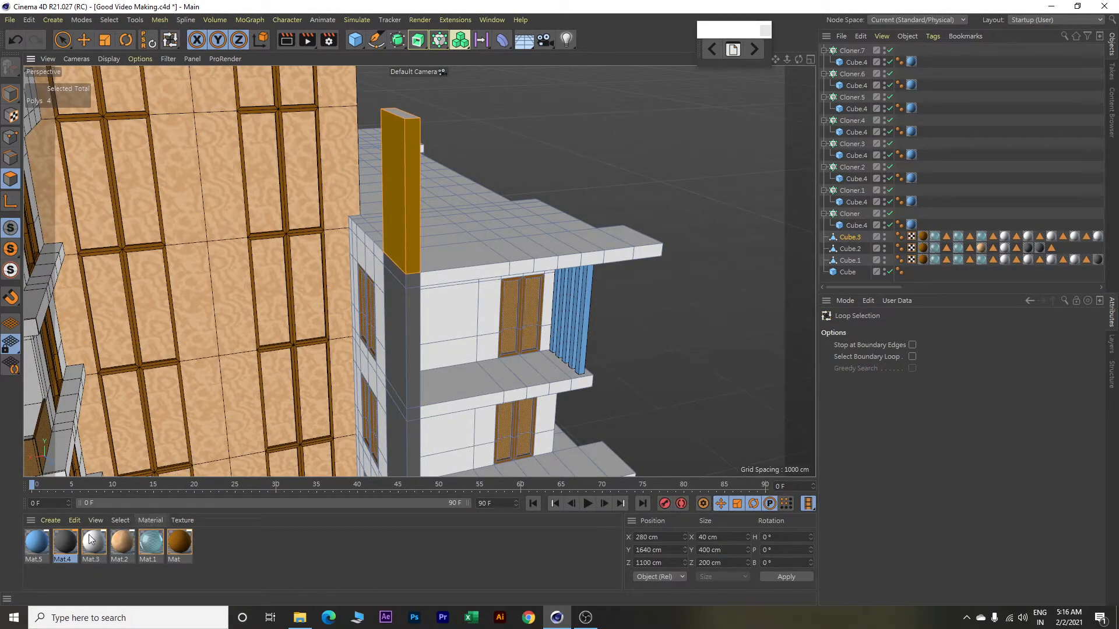
right_click(64, 524)
left_click(131, 371)
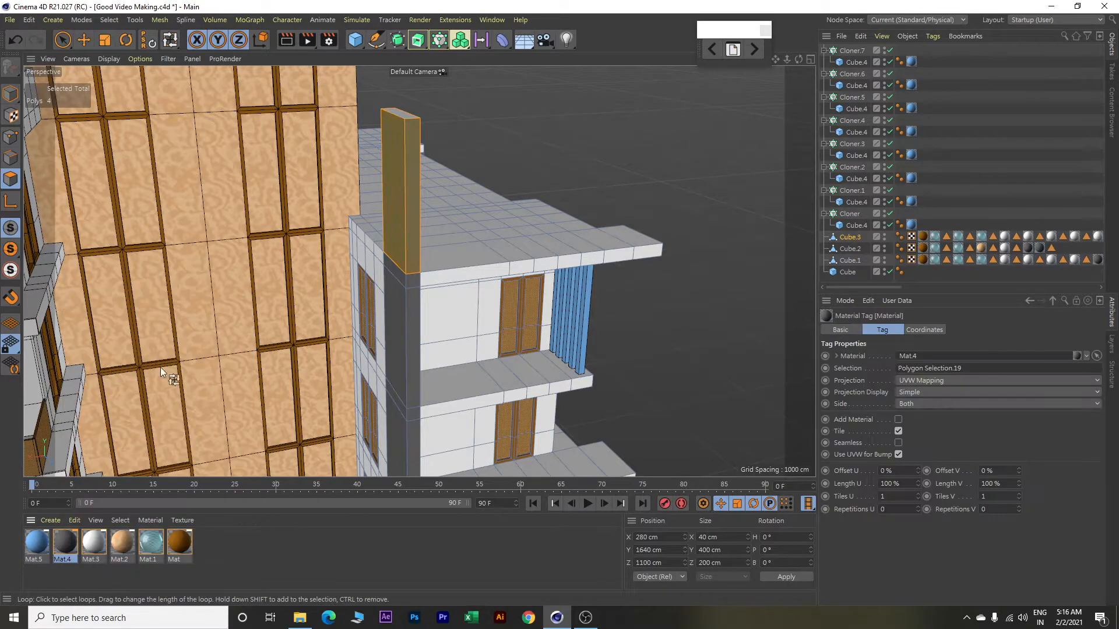
Add a loop cut around the rooftop pillar segment at a distance of 360 cm from its base.
right_click(661, 133)
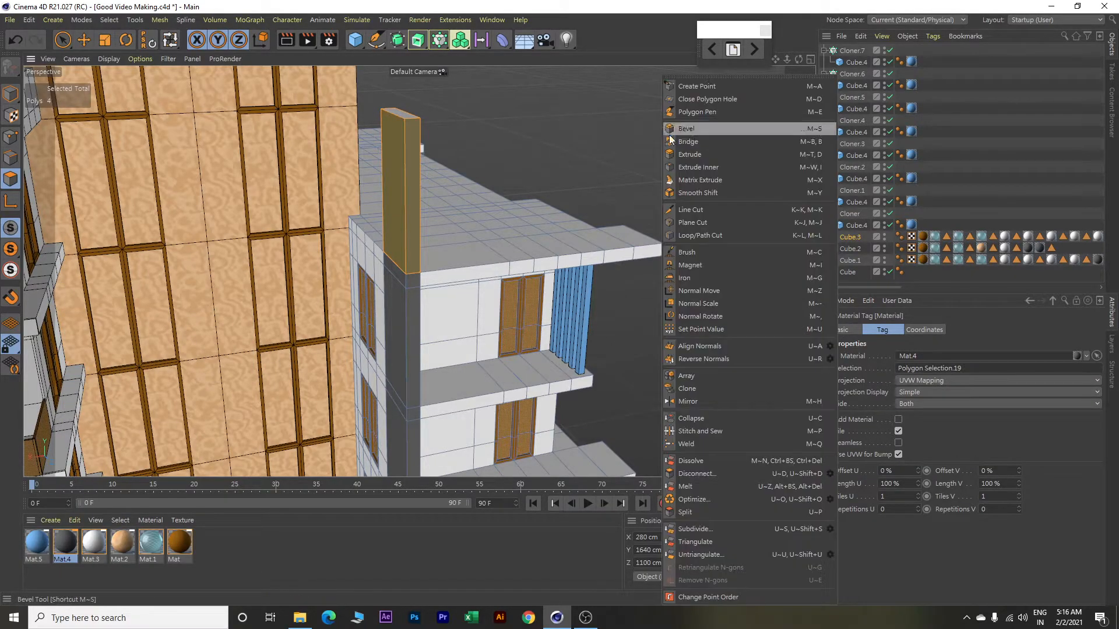
left_click(709, 235)
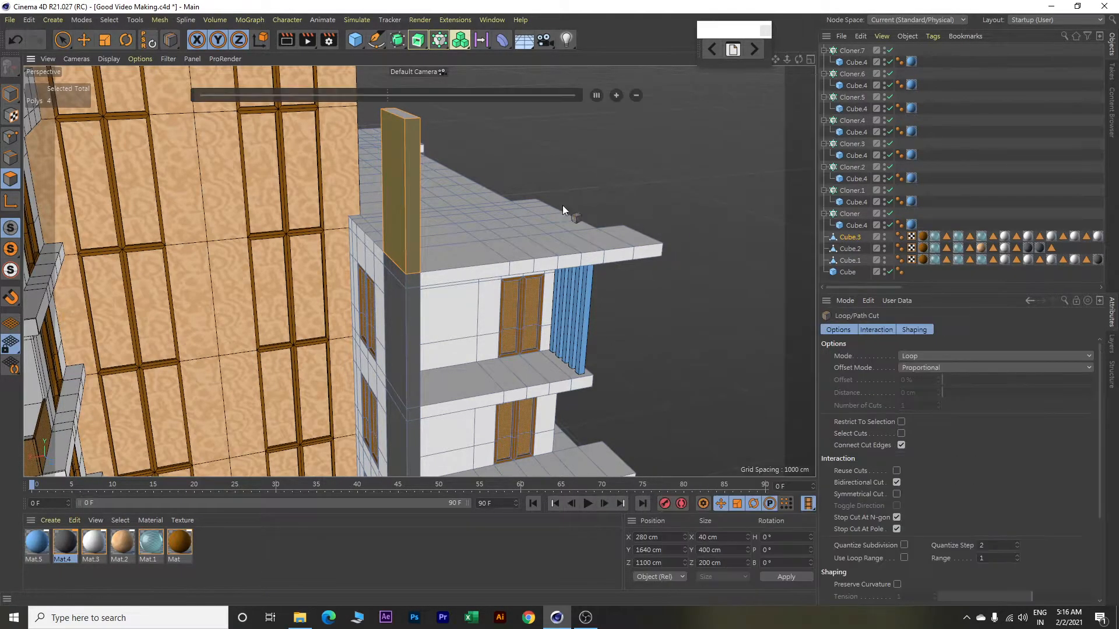
left_click(409, 136)
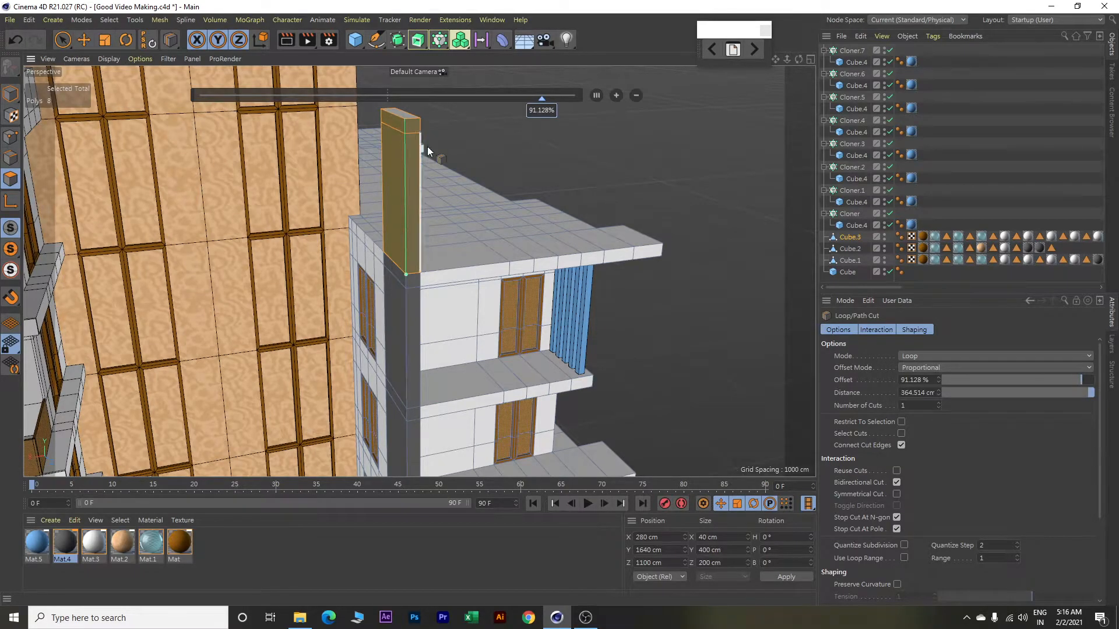
left_click_drag(901, 393, 942, 394)
type("360")
key("Return")
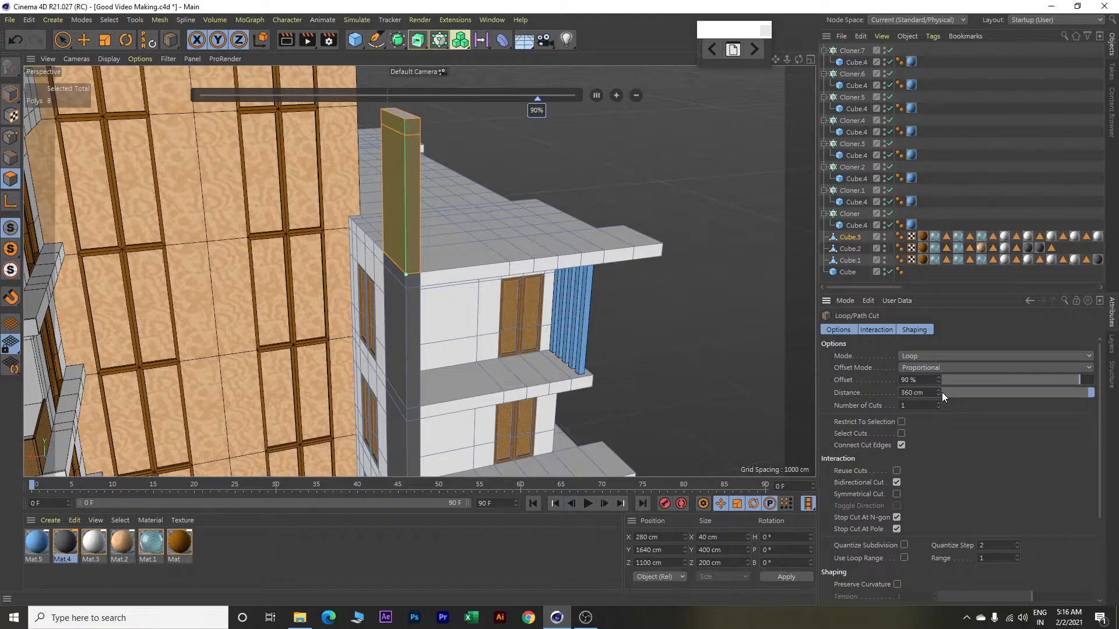
Extrude the small face above the rooftop pillar's loop cut 560 cm outward over the roof as a horizontal beam.
left_click_drag(729, 348, 715, 343, "alt")
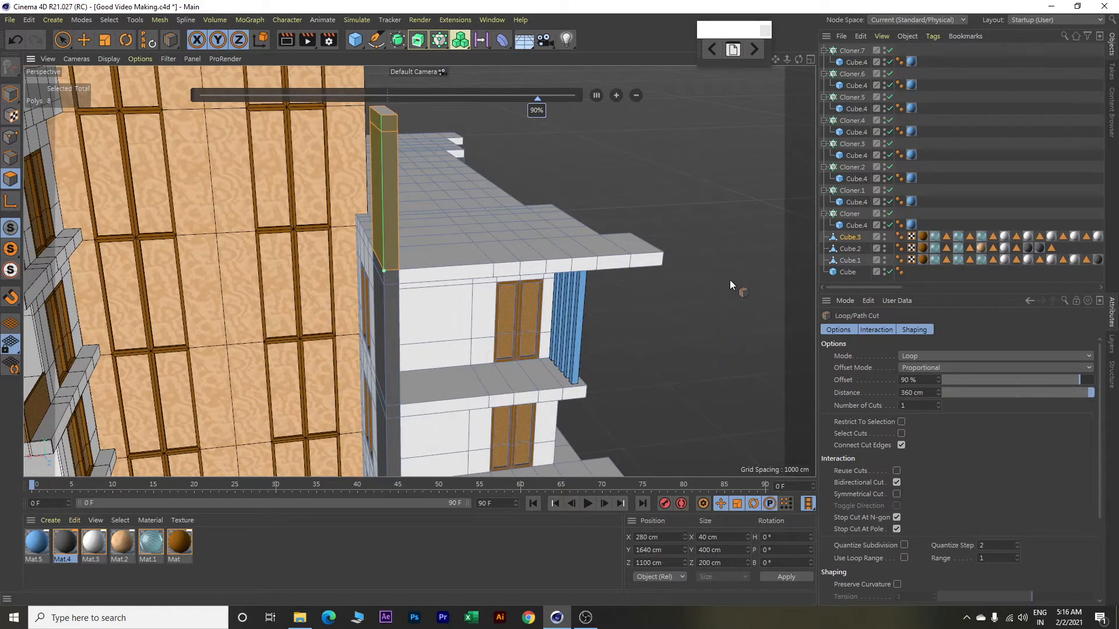
middle_click_drag(728, 281, 718, 347, "alt")
left_click_drag(719, 346, 684, 347, "alt")
key("e")
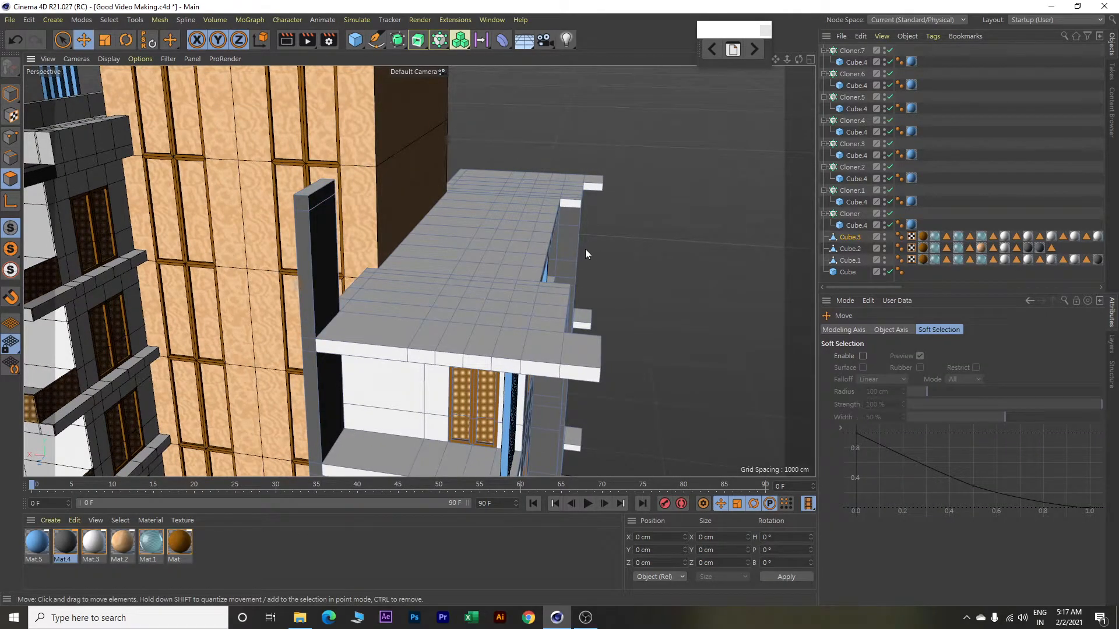
left_click(314, 201)
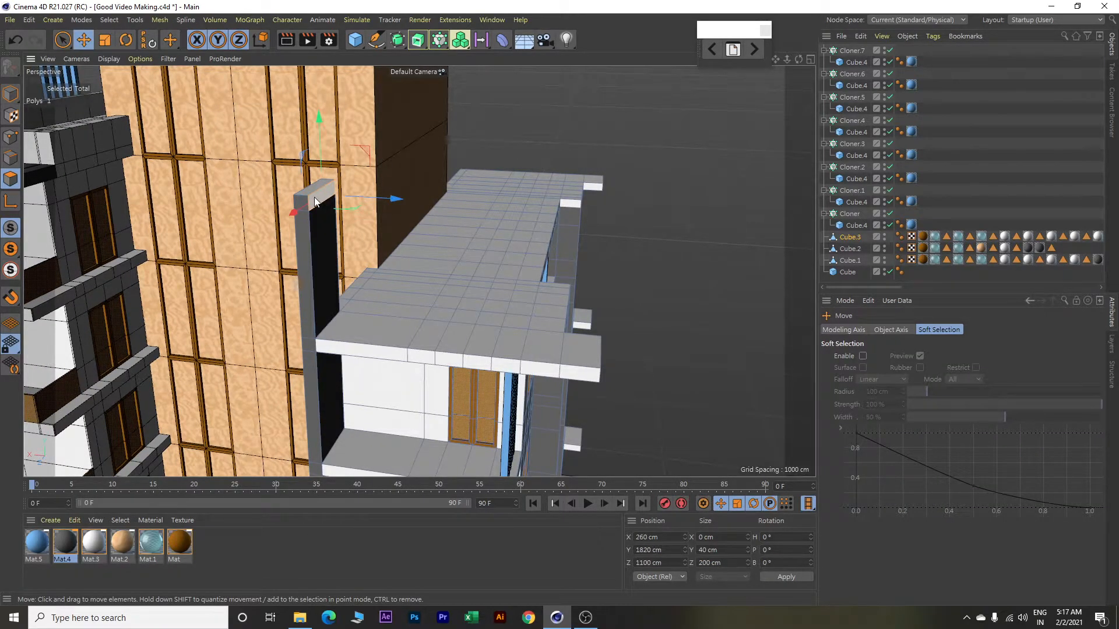
key("d")
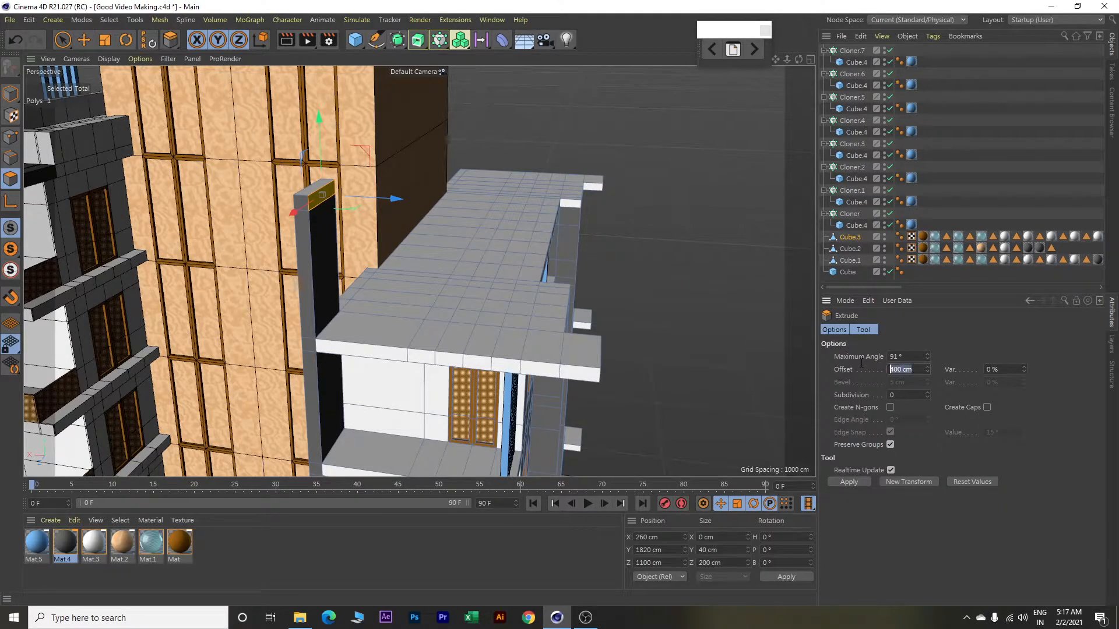
type("560")
key("Return")
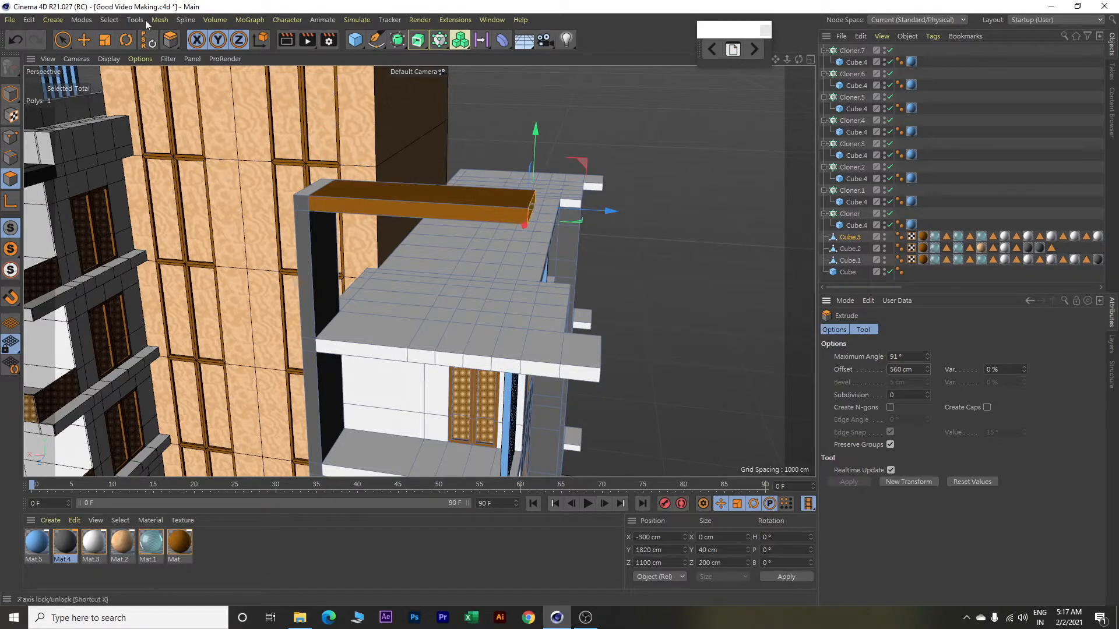
Loop-select the long faces of the horizontal rooftop beam and apply Mat.4 to them.
left_click(109, 20)
left_click(131, 57)
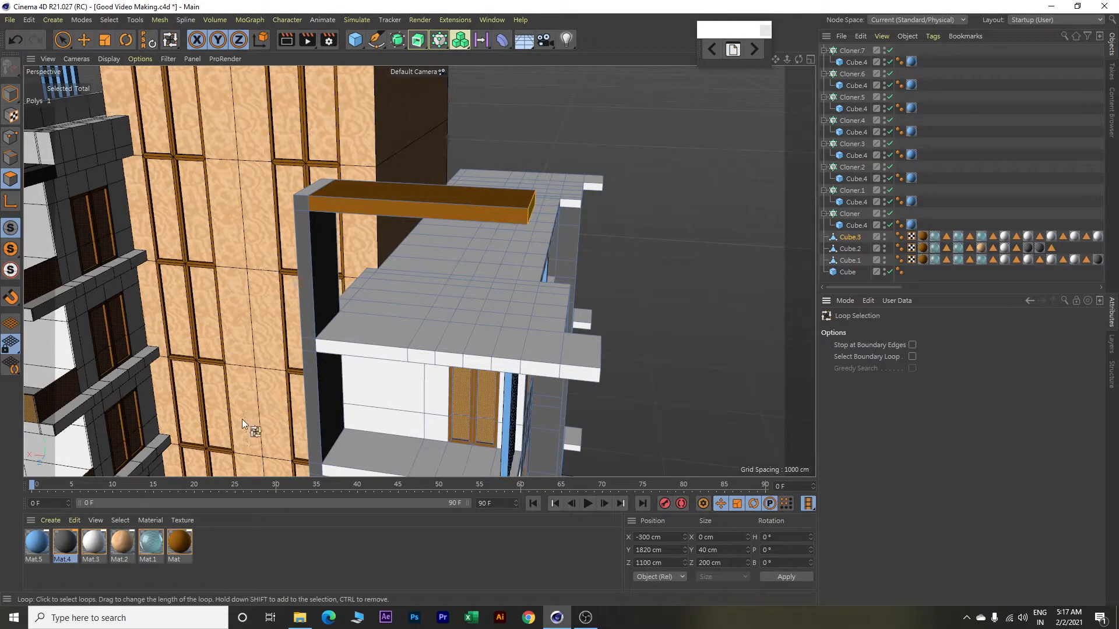
left_click(423, 207)
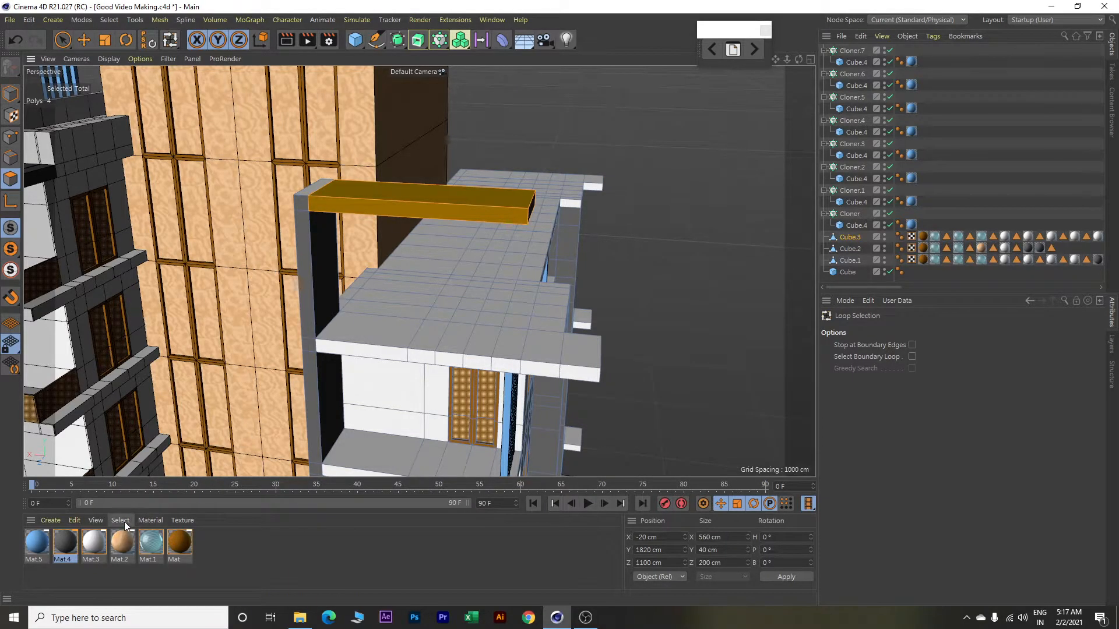
right_click(59, 546)
left_click(108, 370)
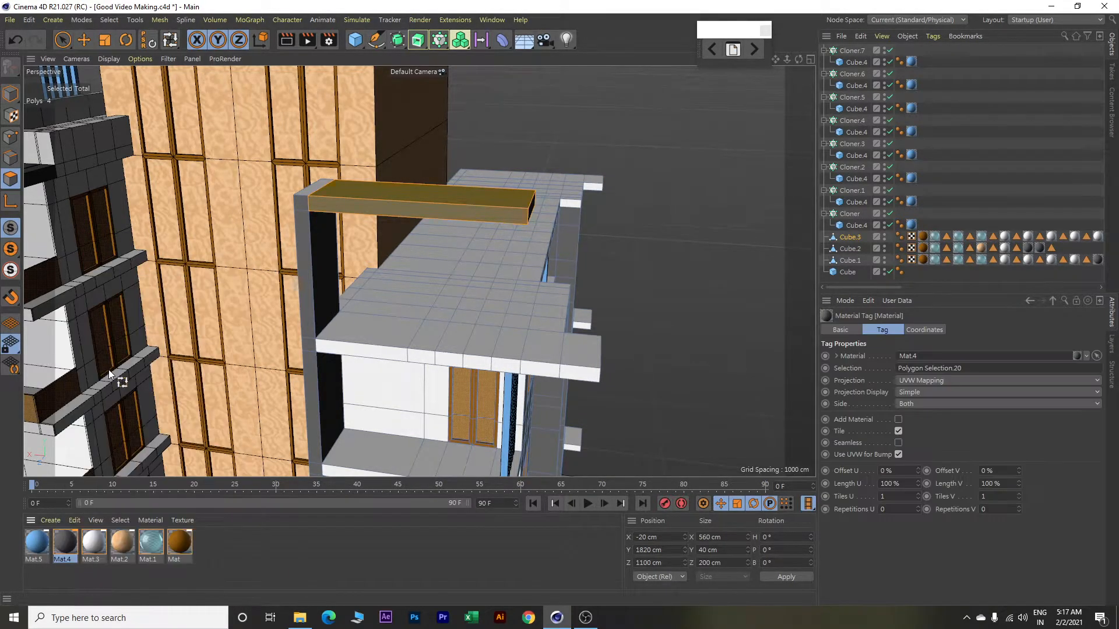
Clear the selection and add a loop cut across the rooftop beam at a distance of 360 cm from the pillar.
left_click_drag(582, 317, 491, 369, "alt")
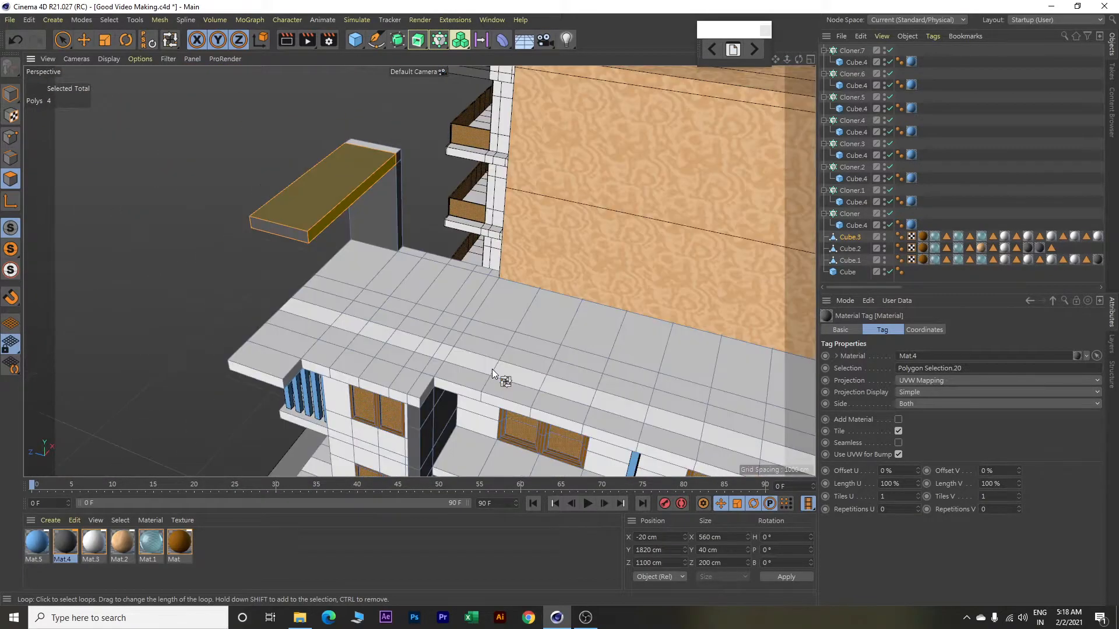
key("e")
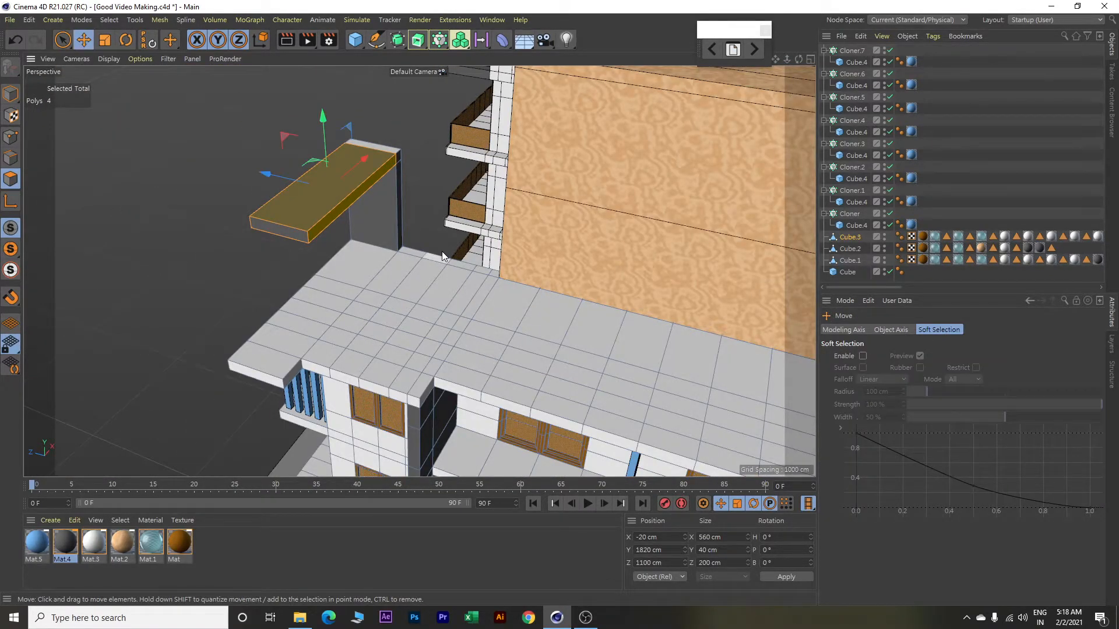
left_click(169, 270)
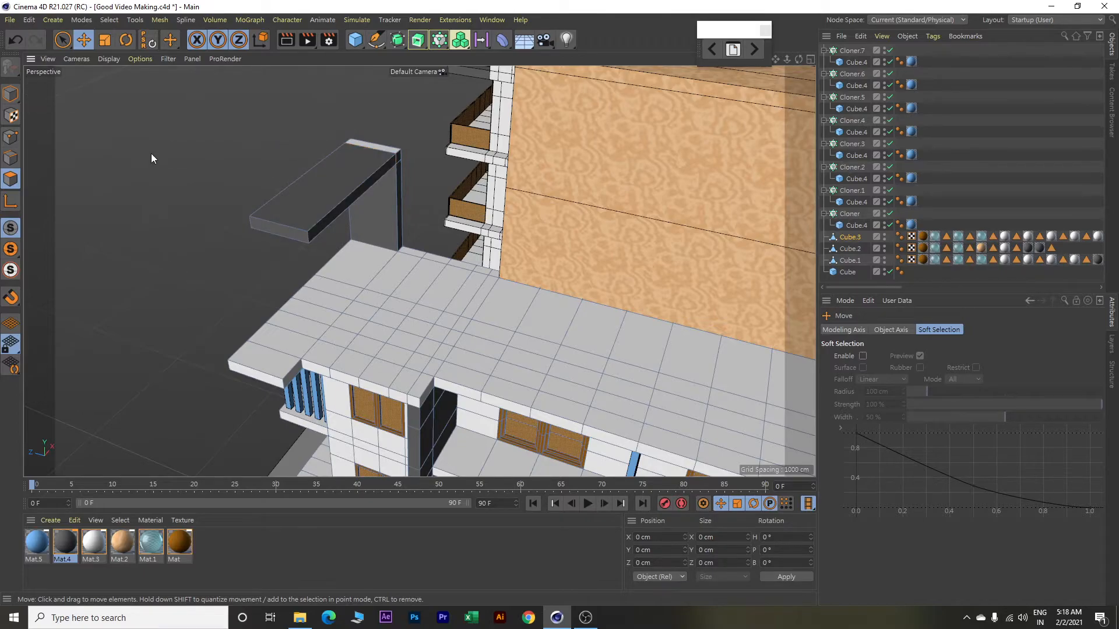
key("m")
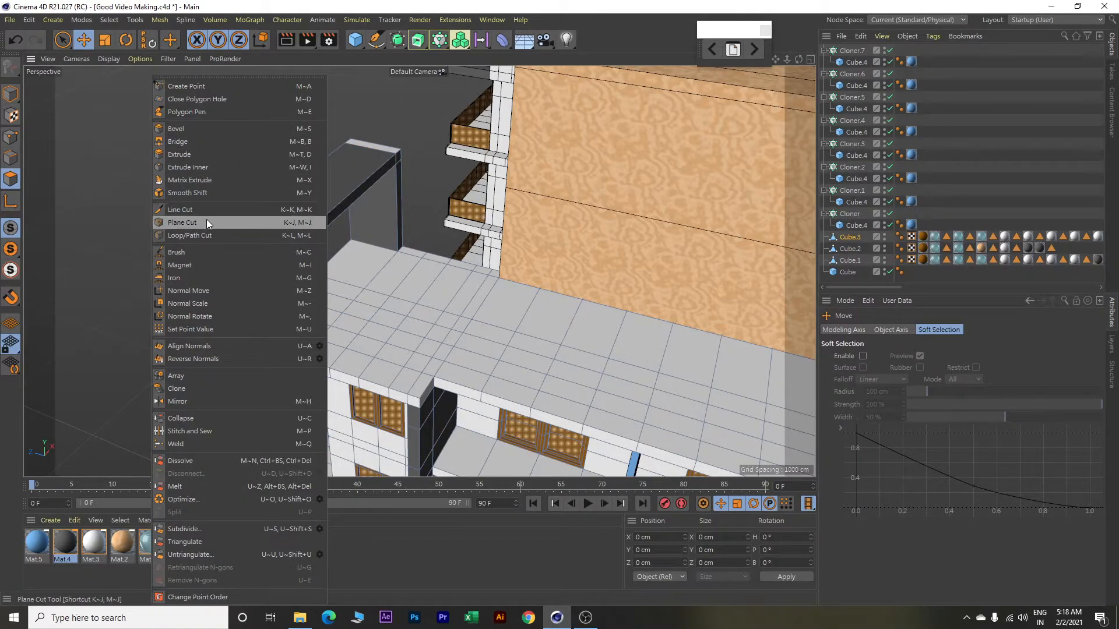
left_click(207, 235)
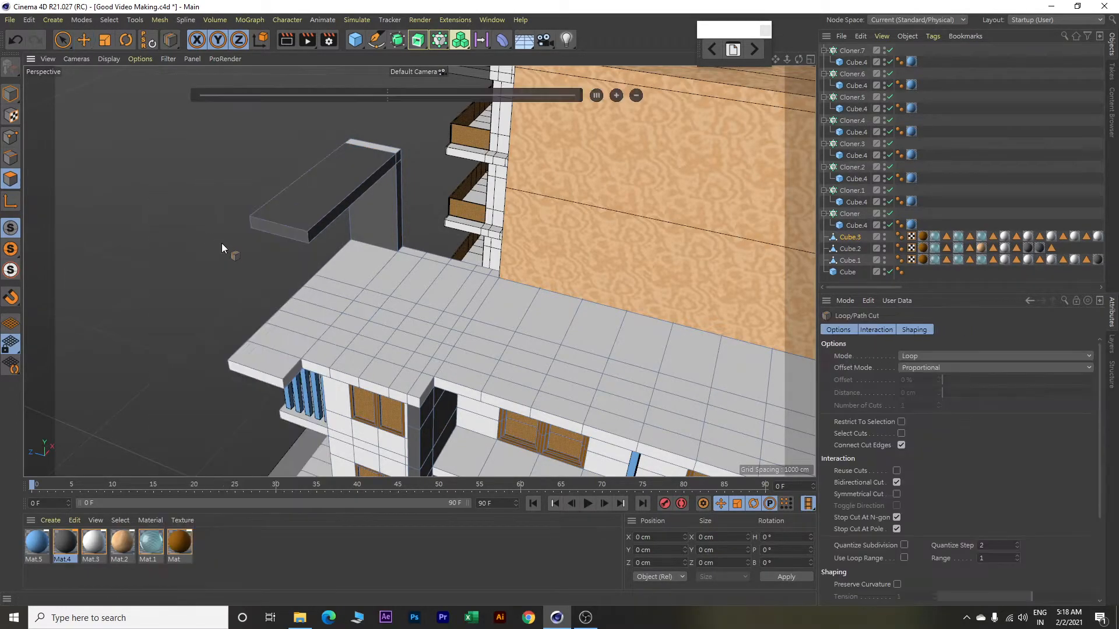
left_click(339, 204)
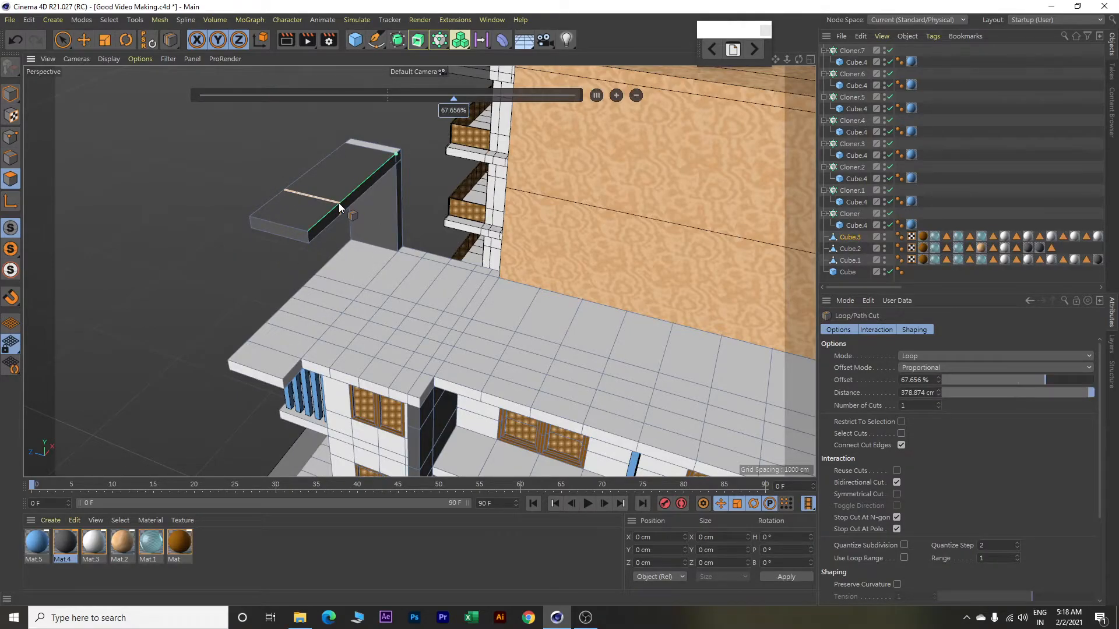
left_click_drag(900, 392, 956, 394)
type("360")
key("Return")
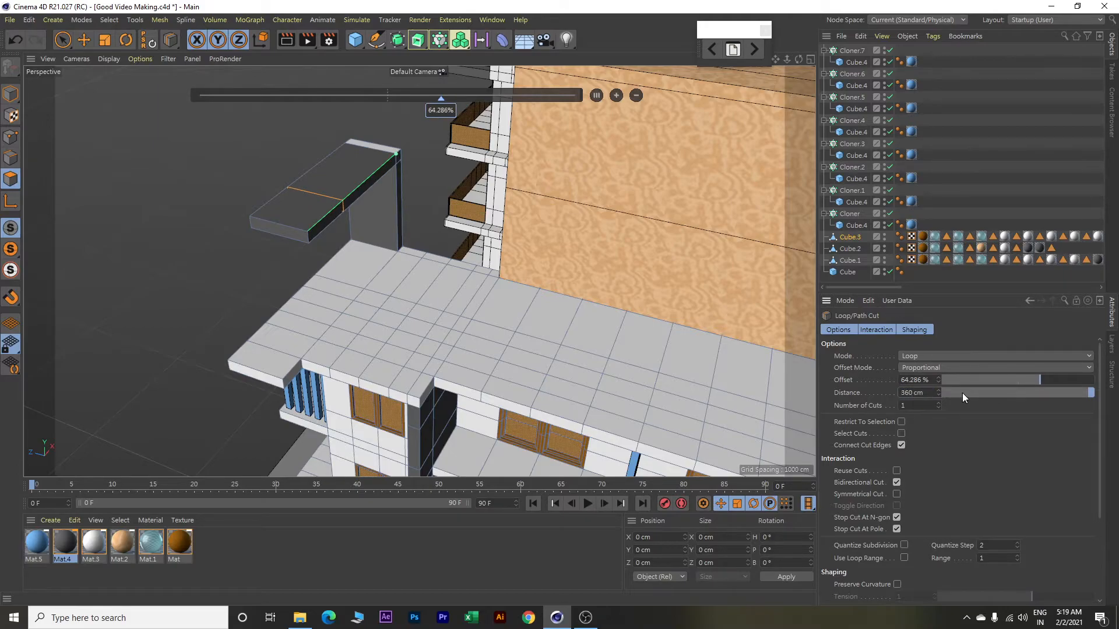
Extrude the beam's side face beyond the loop cut 400 cm toward the wood-clad tower.
key("e")
left_click(323, 227)
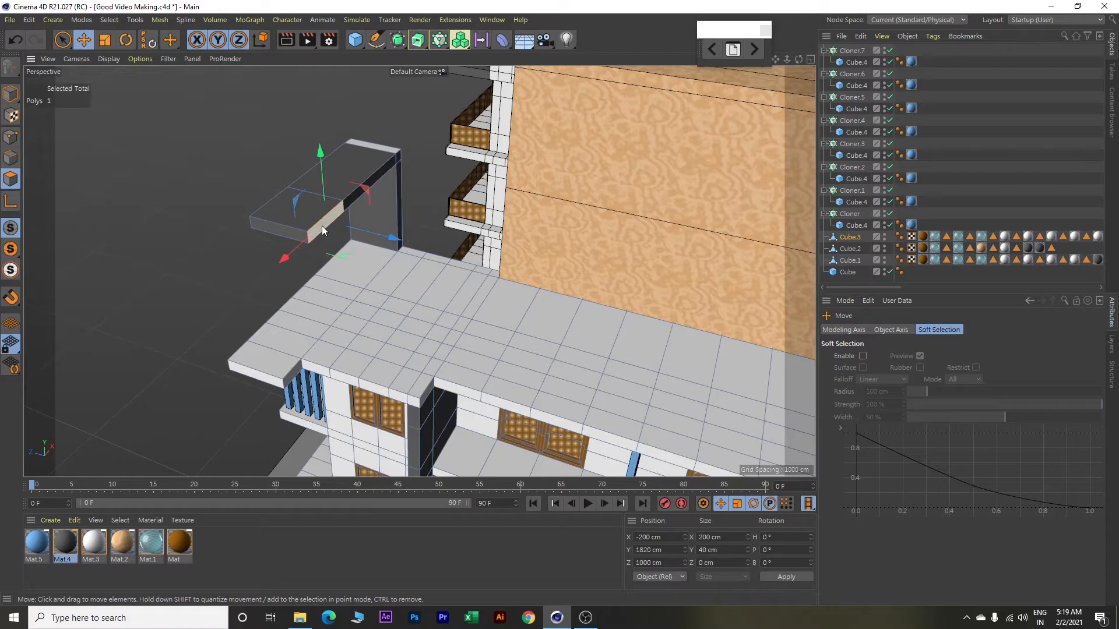
left_click_drag(326, 229, 510, 259, "alt")
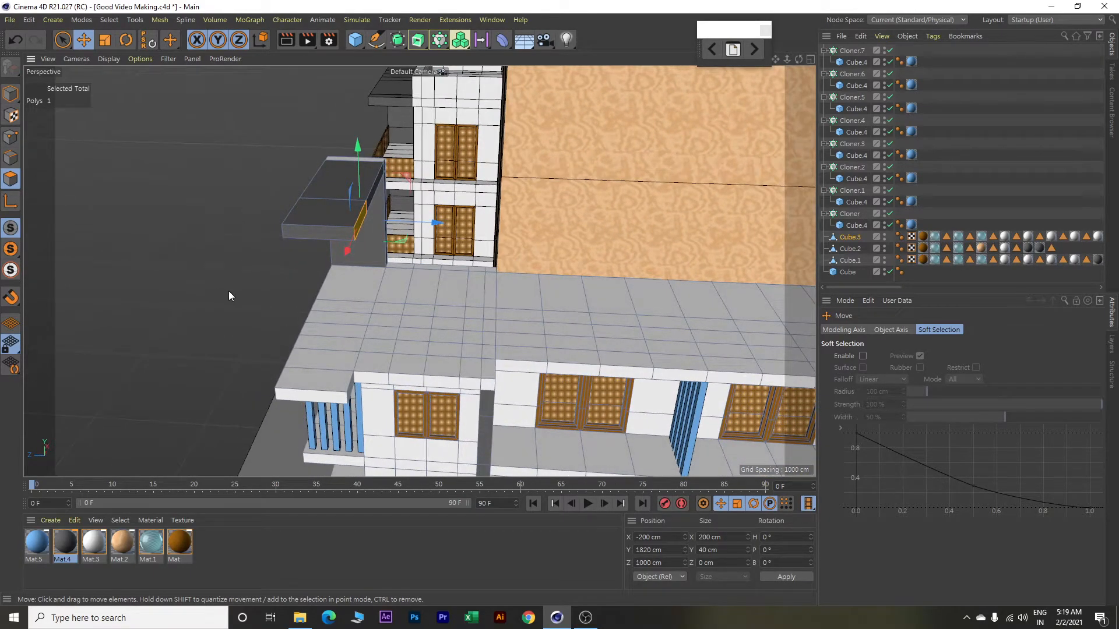
key("d")
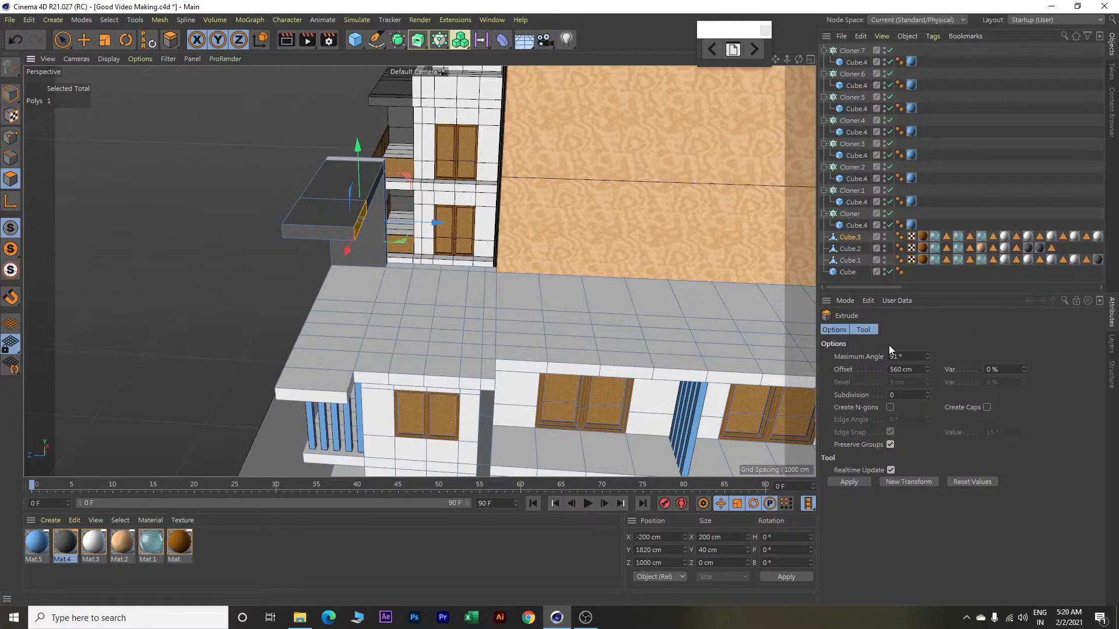
left_click(920, 368)
type("400")
key("Return")
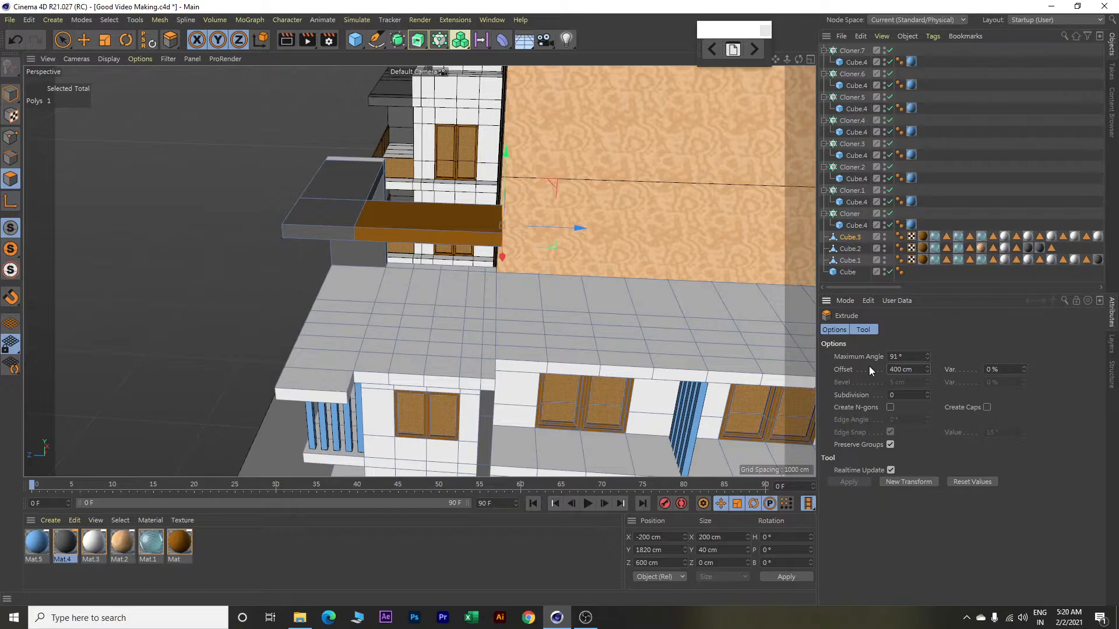
Loop-select the long faces of the new side beam and apply Mat.4 to them.
left_click(110, 20)
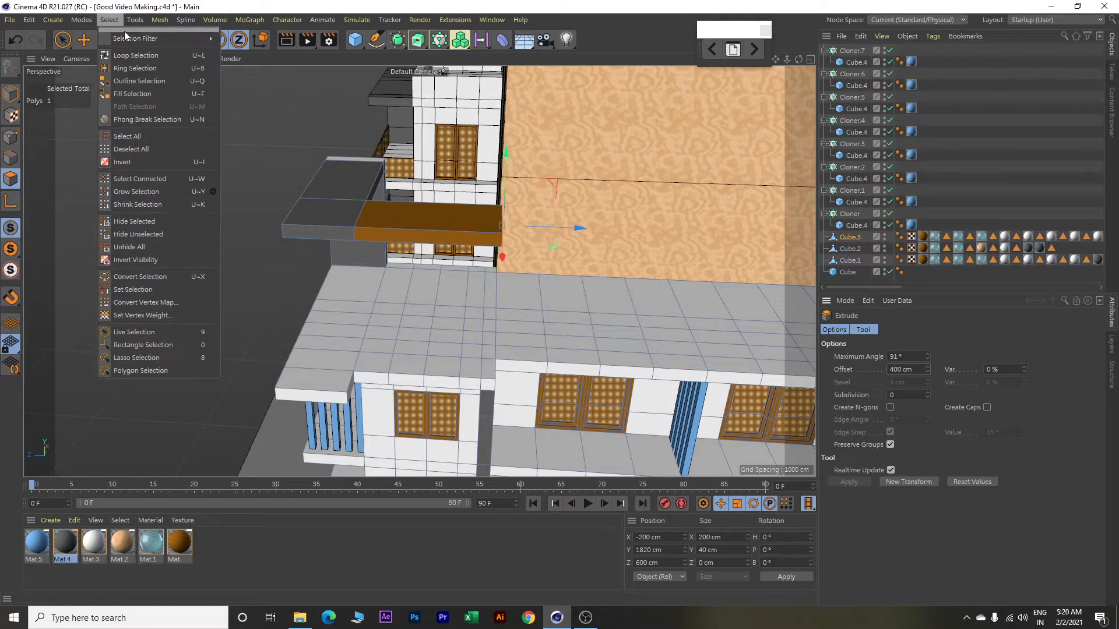
left_click(139, 59)
left_click(411, 225)
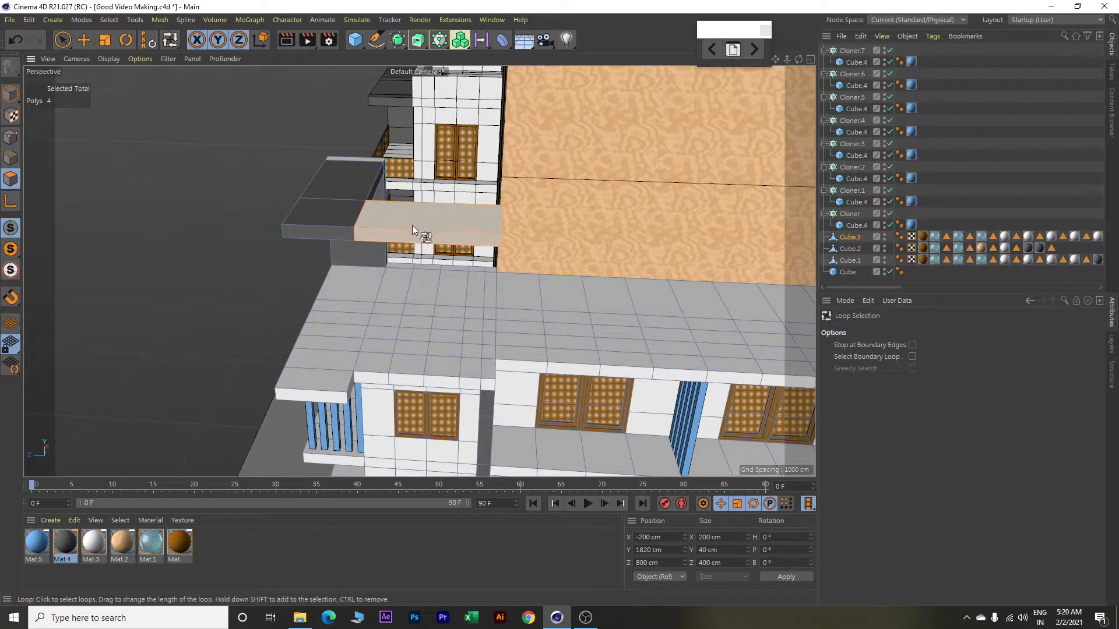
right_click(64, 544)
left_click(94, 372)
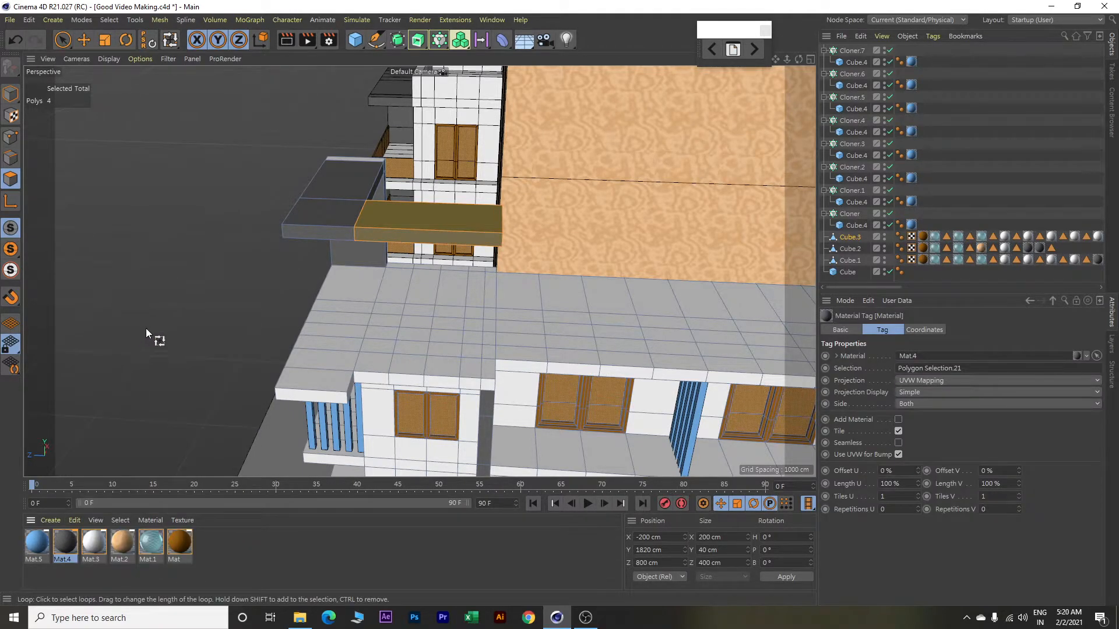
Clear the selection and add a loop cut across the side beam, 40 cm from its end near the wood-clad tower.
key("e")
left_click(162, 169)
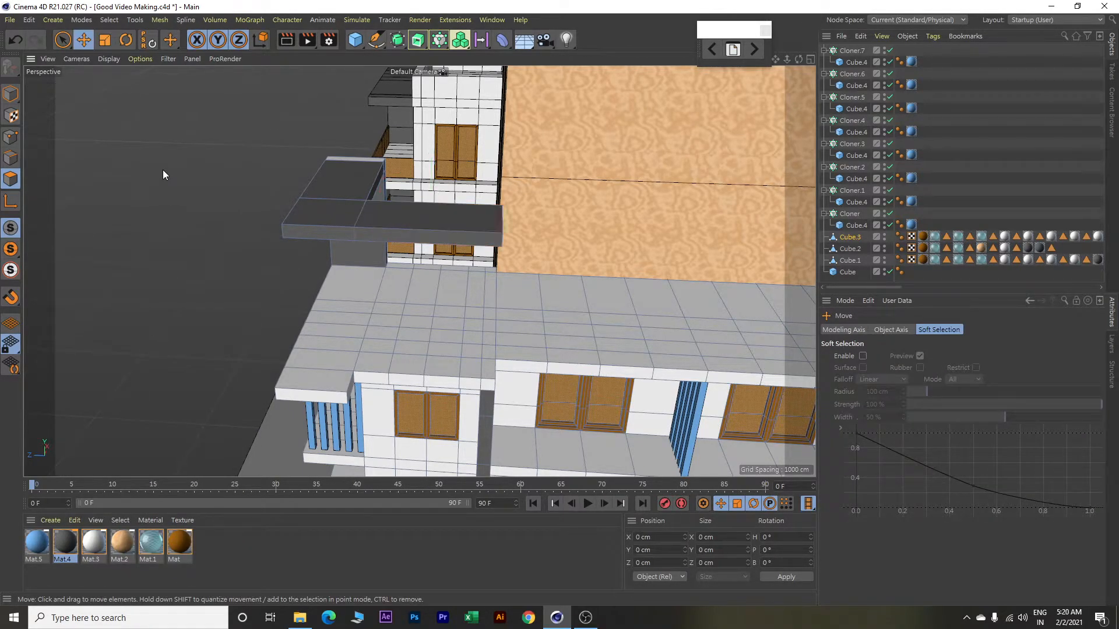
right_click(198, 146)
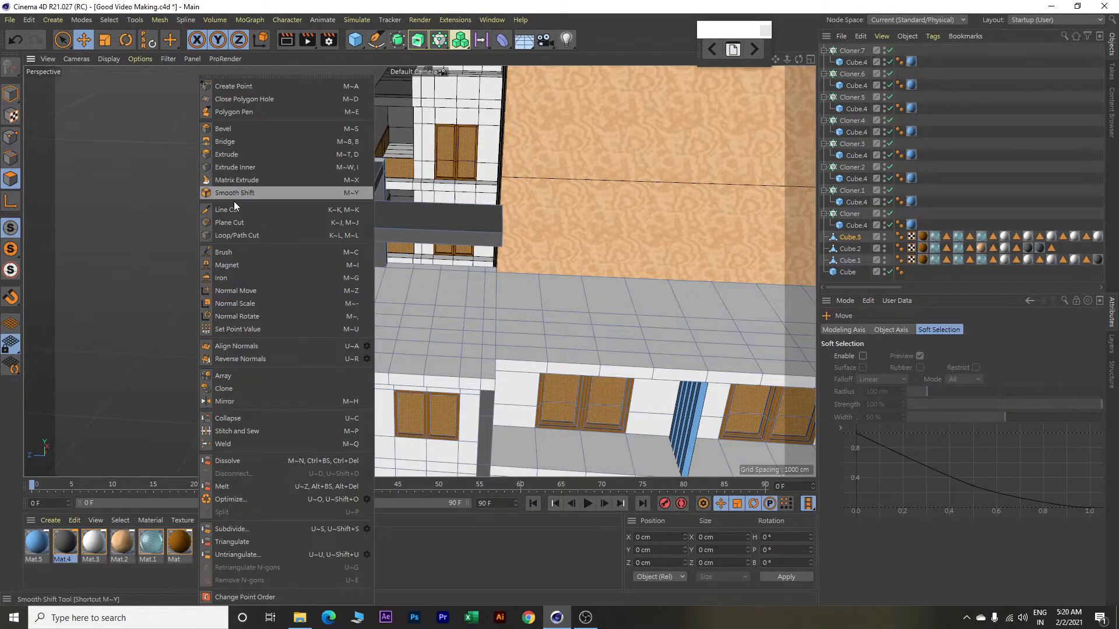
left_click(252, 236)
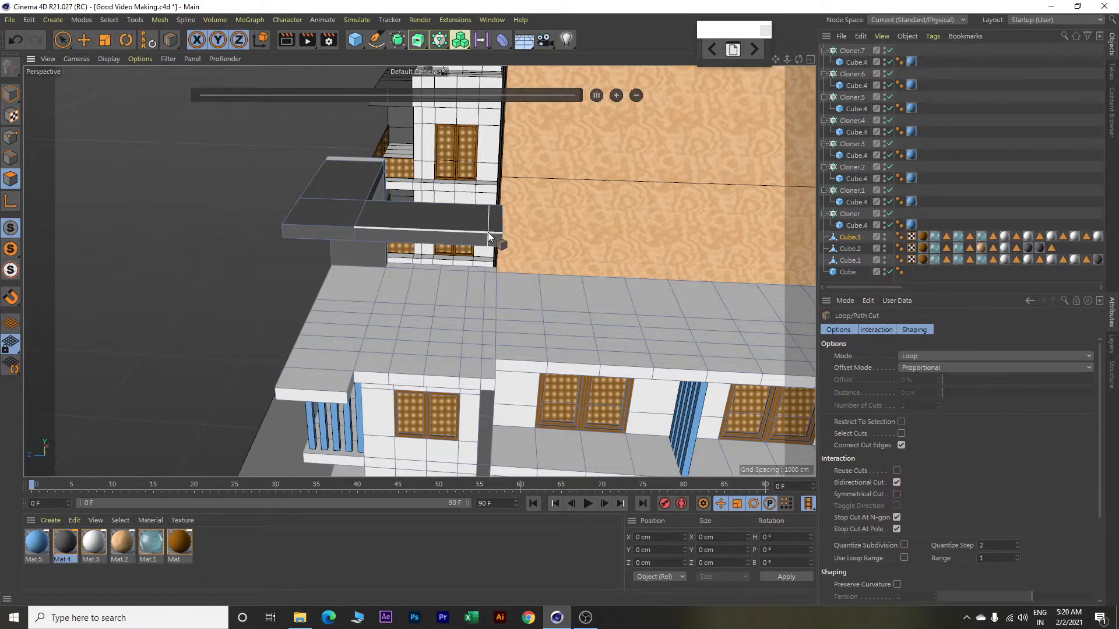
left_click(487, 232)
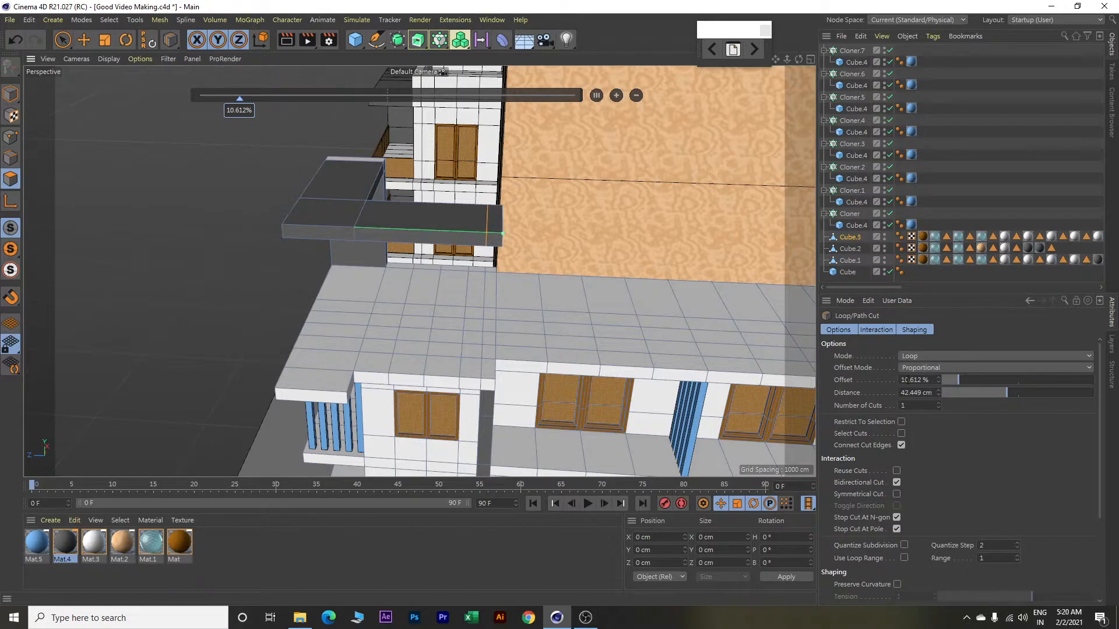
type("40")
key("Return")
Extrude the narrow underside face at the side beam's cut end 360 cm down to the roof slab as a support.
left_click_drag(569, 324, 404, 337, "alt")
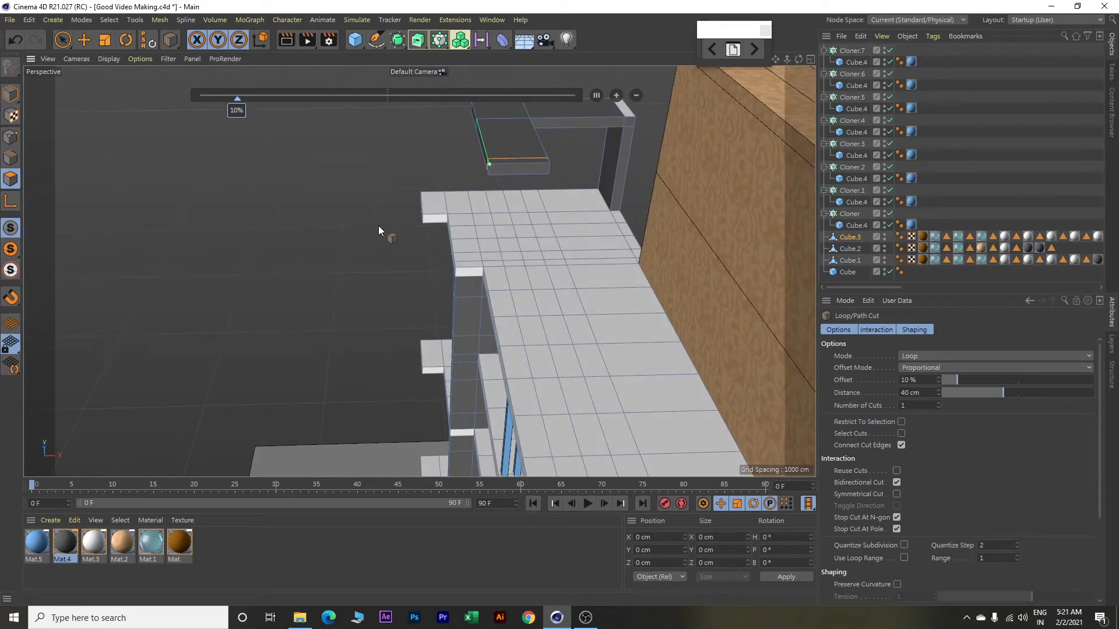
key("e")
left_click_drag(497, 257, 559, 192, "alt")
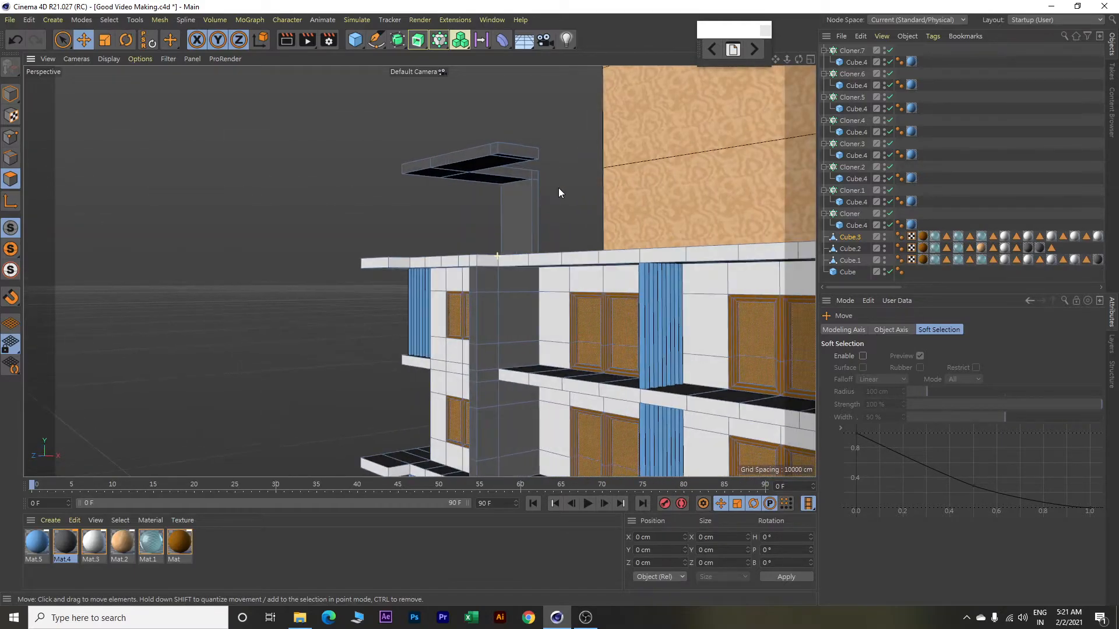
left_click(521, 162)
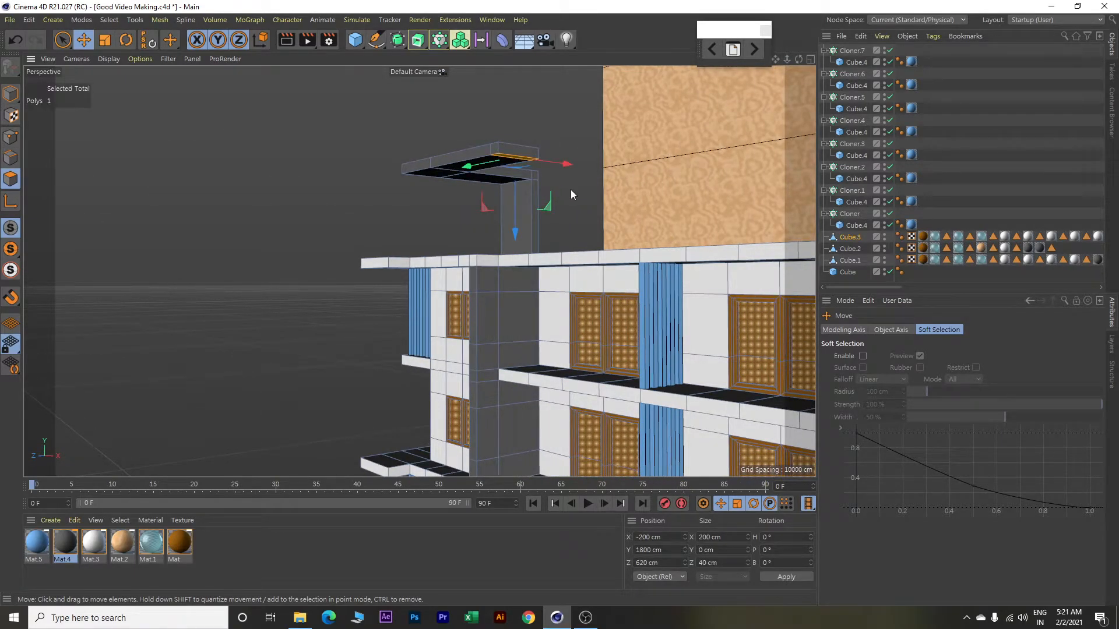
scroll(571, 191, "up", 5)
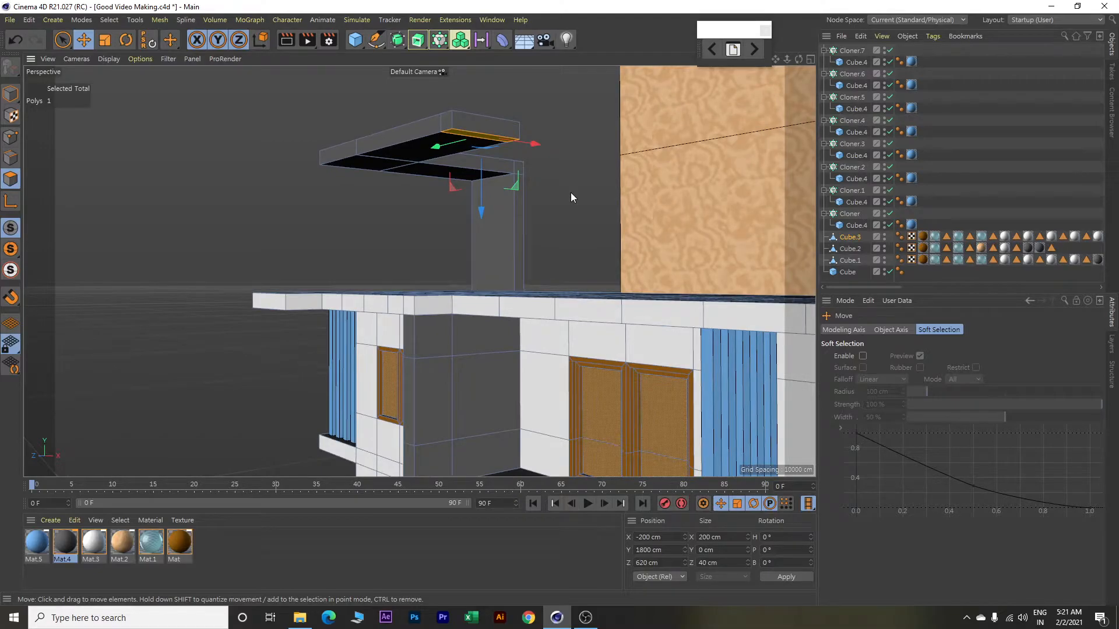
left_click_drag(571, 197, 570, 202, "alt")
key("d")
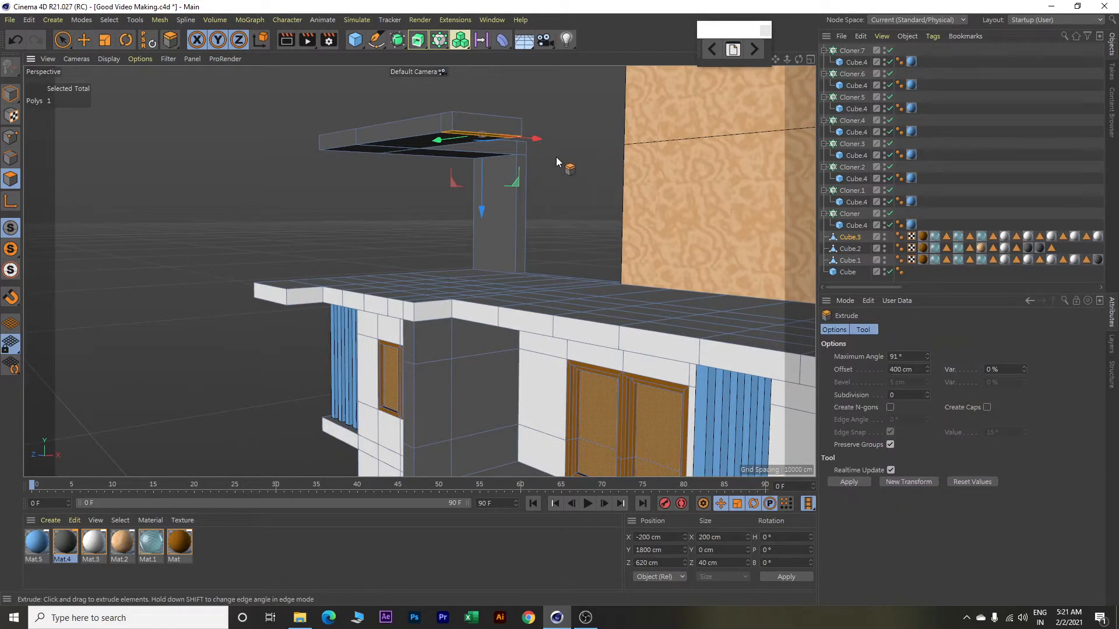
left_click_drag(562, 149, 562, 301)
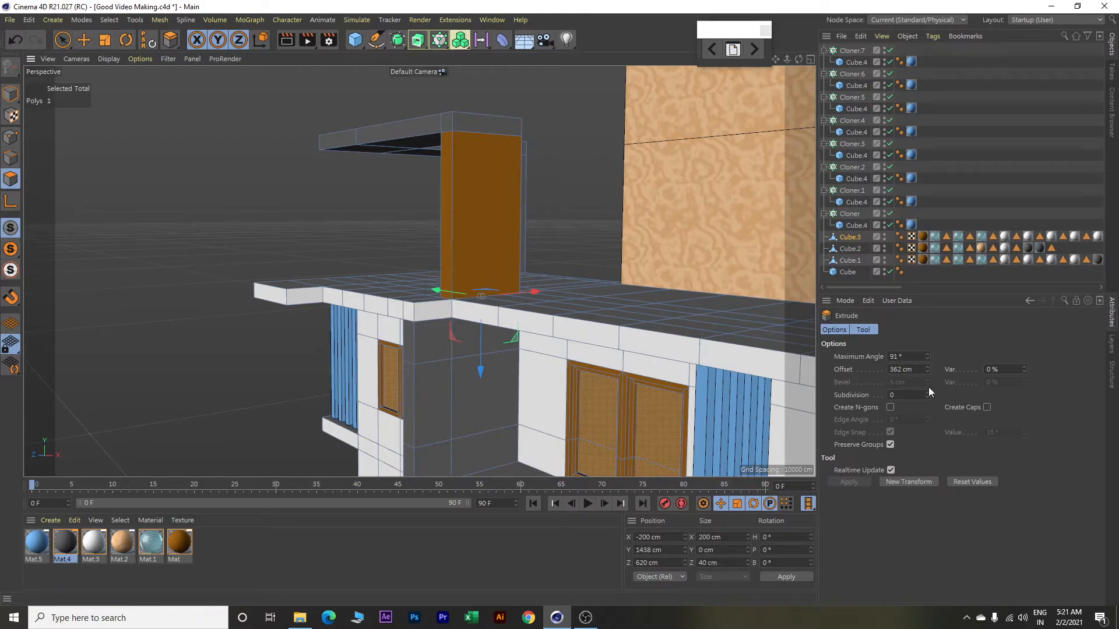
left_click_drag(913, 369, 865, 364)
type("360")
key("Return")
Loop-select the vertical faces of the new support under the side beam and apply Mat.4 to them.
left_click(104, 20)
left_click(134, 56)
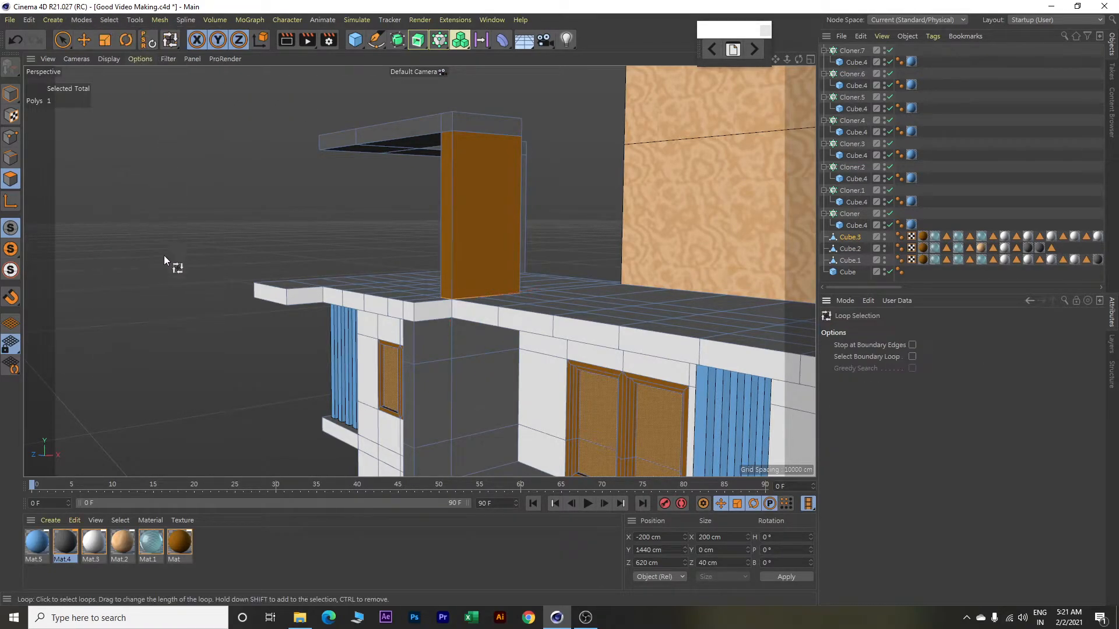
left_click(488, 189)
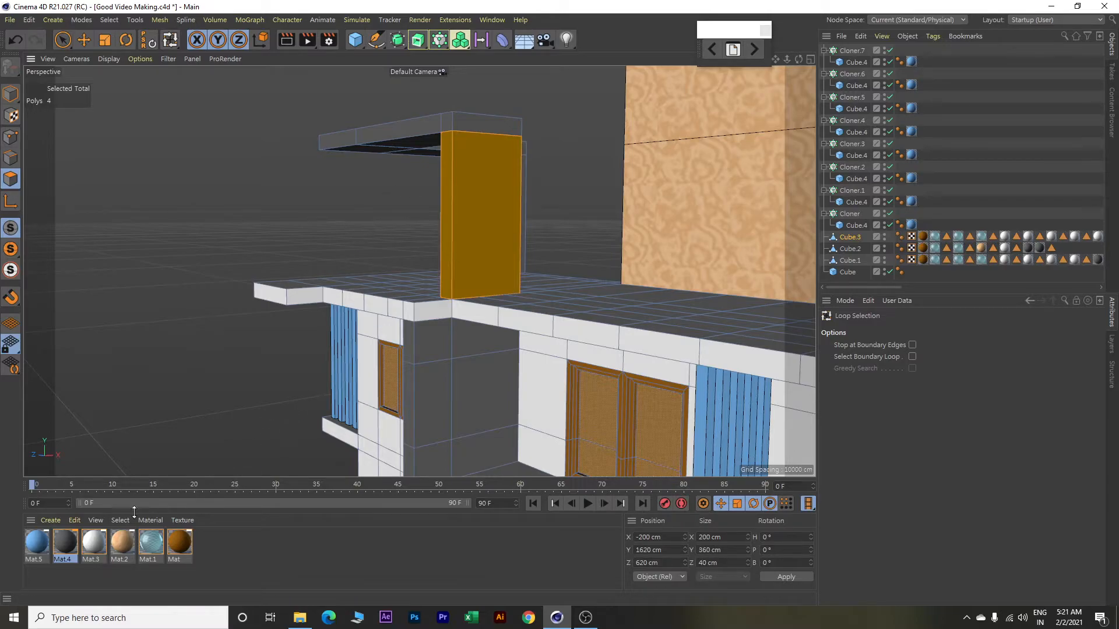
right_click(62, 541)
left_click(110, 372)
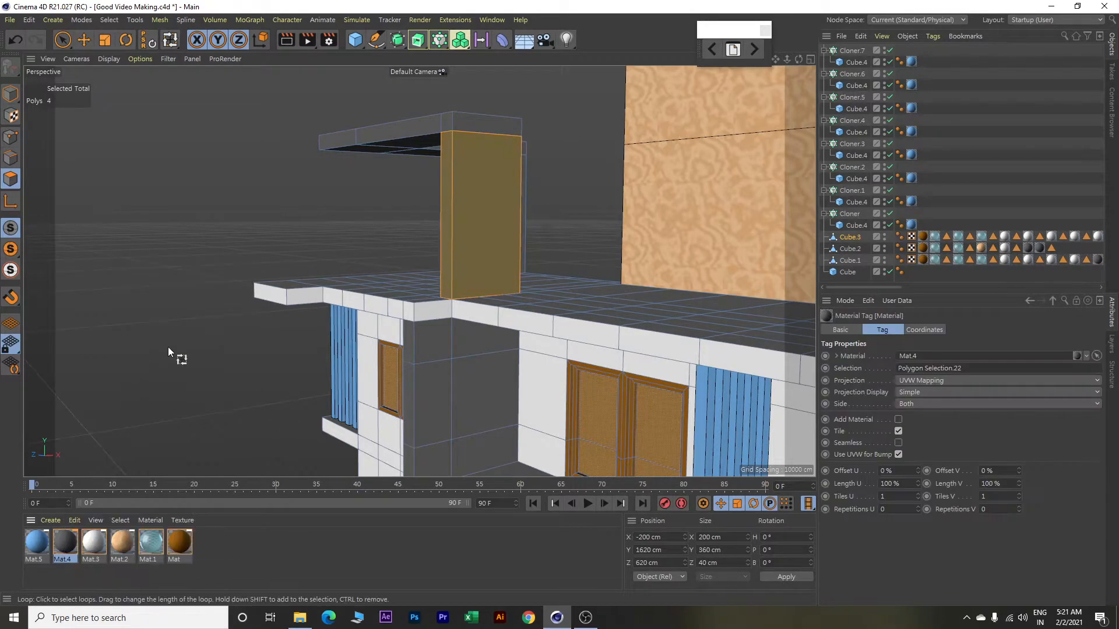
Extrude the roof slab's top face above the dark corner pillar, beside the new support, 400 cm upward.
left_click_drag(201, 303, 192, 337, "alt")
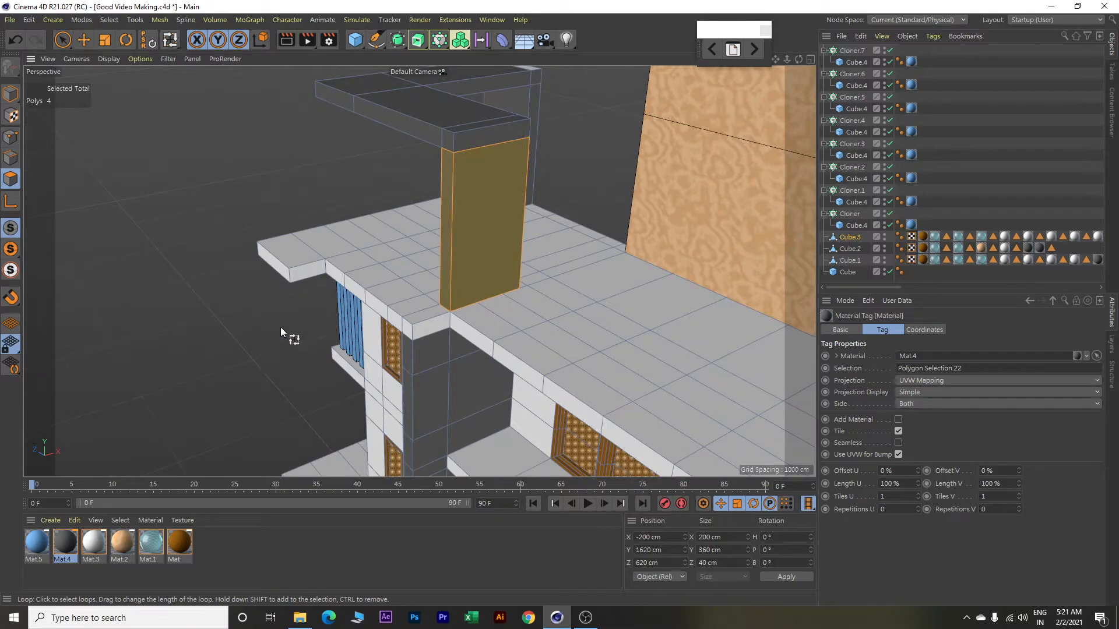
key("e")
left_click(437, 317)
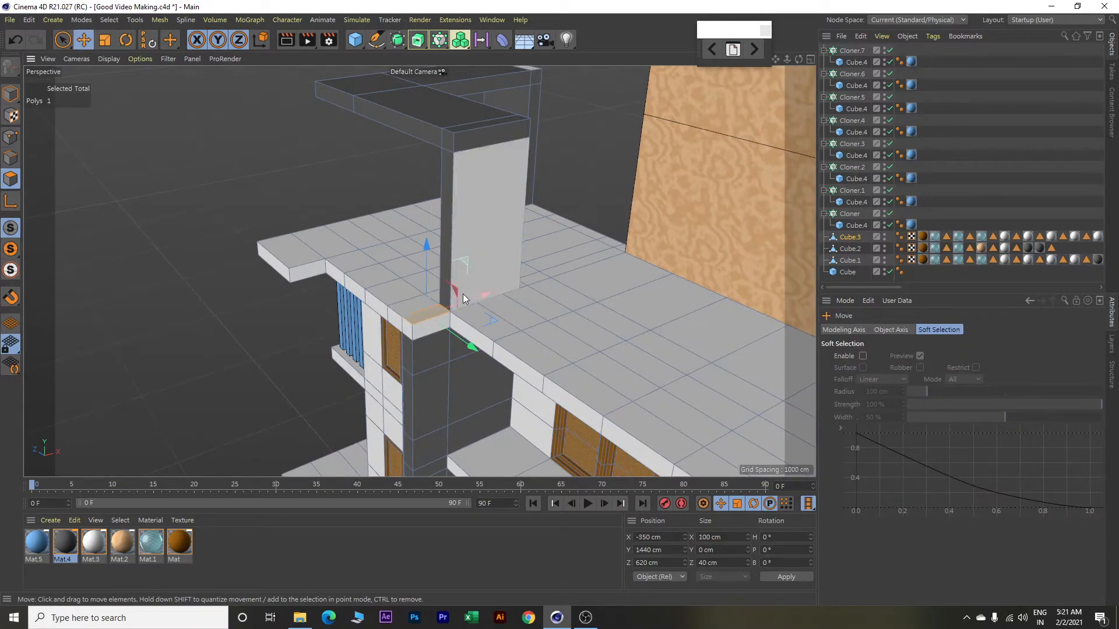
key("d")
left_click_drag(550, 260, 617, 260)
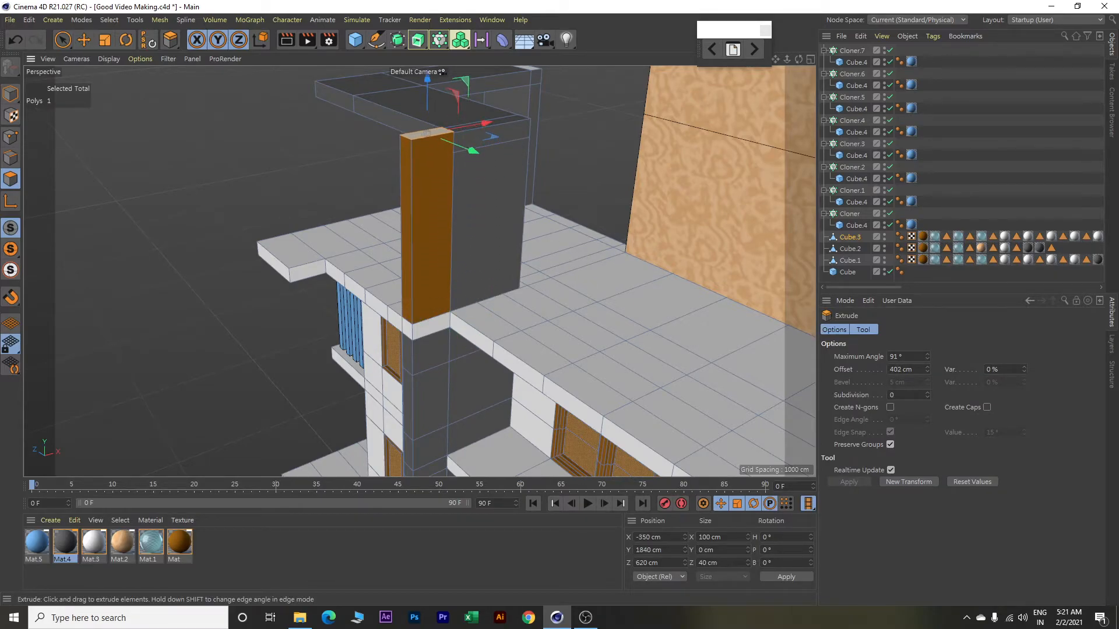
left_click(891, 370)
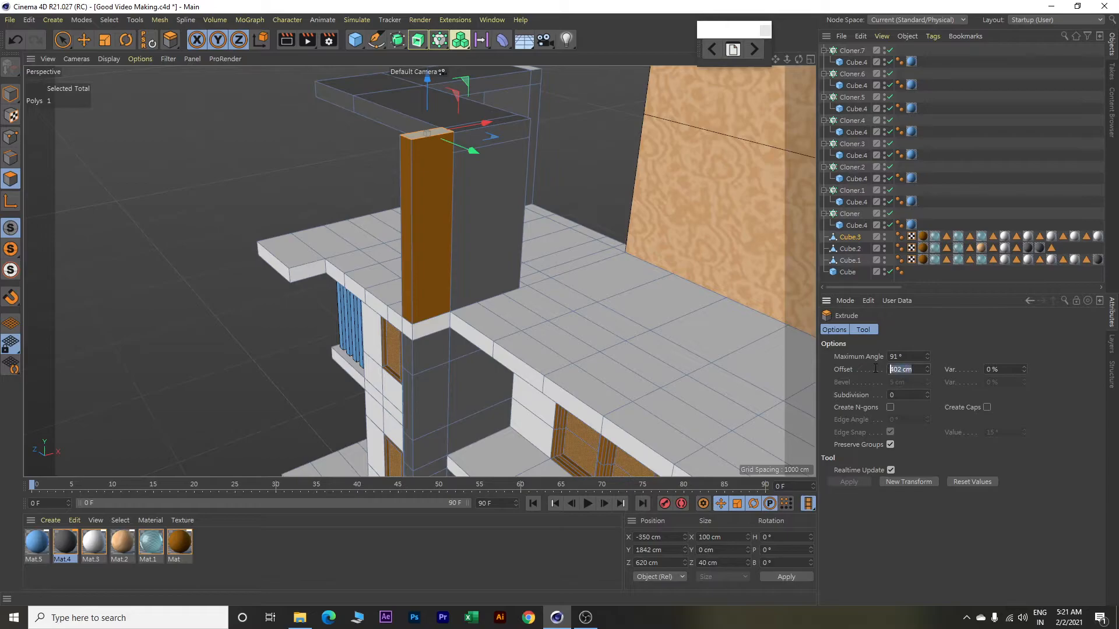
type("400")
key("Return")
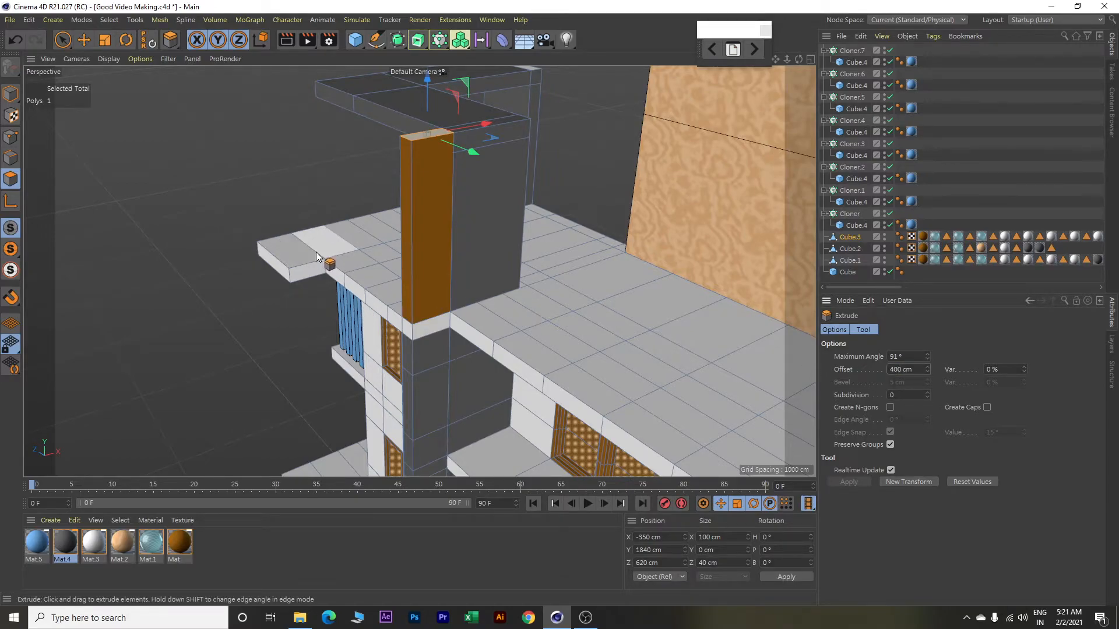
Loop-select the vertical faces of the 400 cm rooftop pillar and apply Mat.4 to them.
left_click(109, 19)
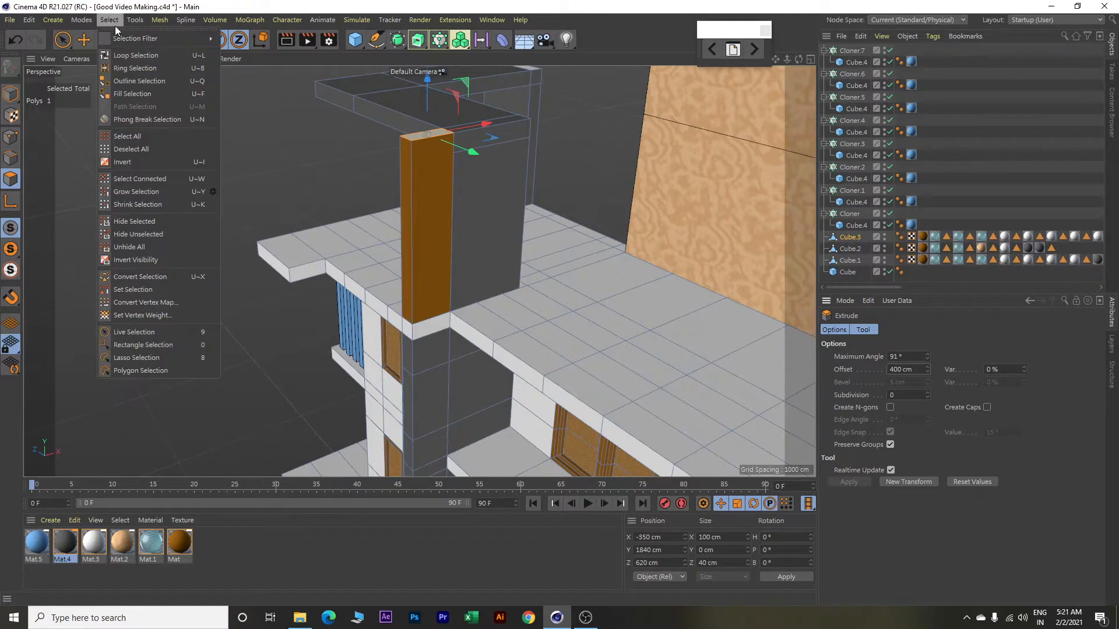
left_click(129, 72)
left_click(425, 213)
right_click(69, 543)
left_click(125, 372)
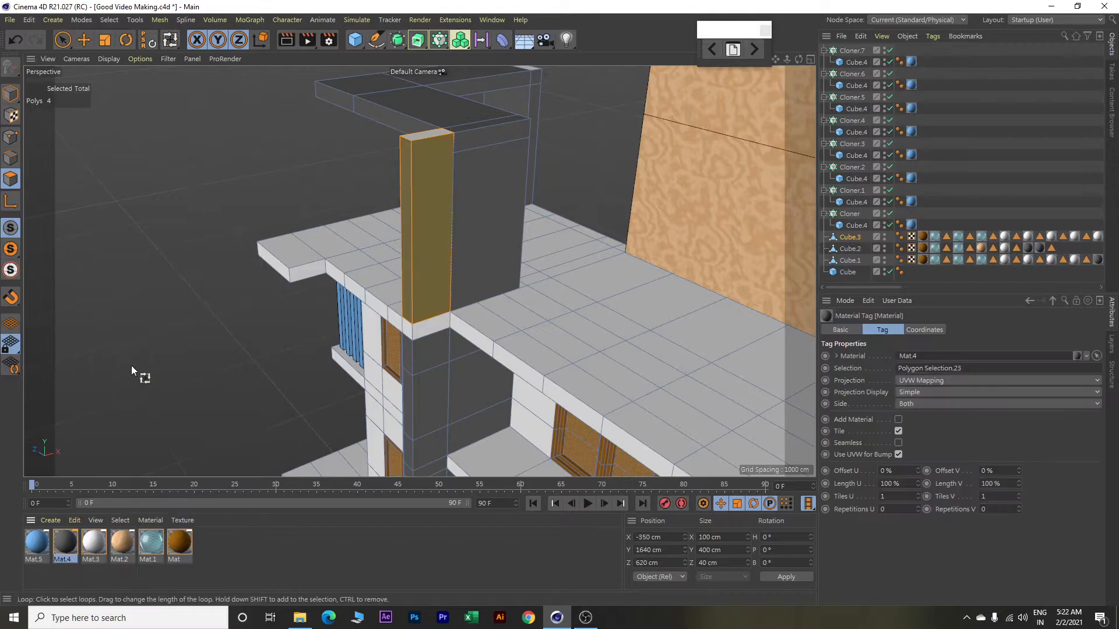
Select the two outer side faces of the rooftop beam up to the new pillar and extrude them 100 cm outward.
left_click_drag(170, 334, 253, 326, "alt")
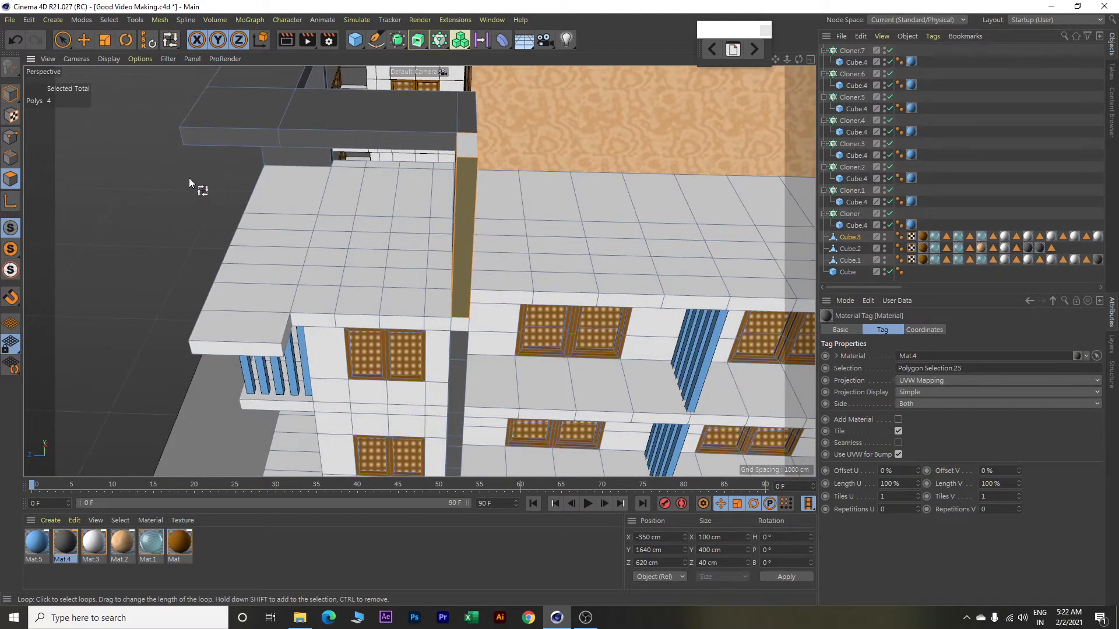
key("e")
left_click(223, 132)
left_click(316, 136, "shift")
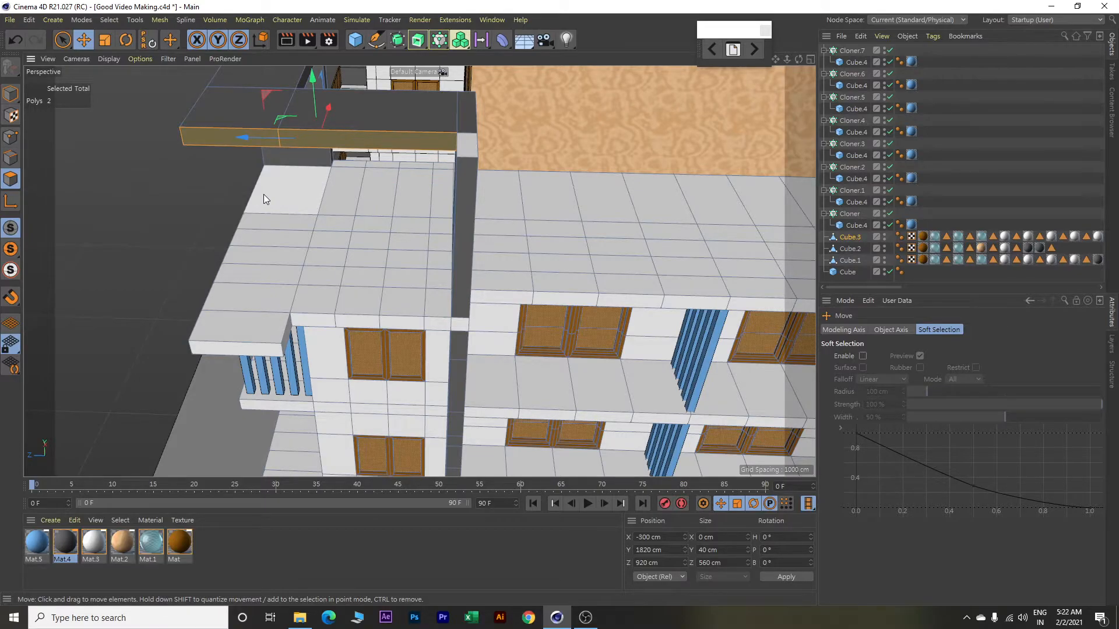
key("d")
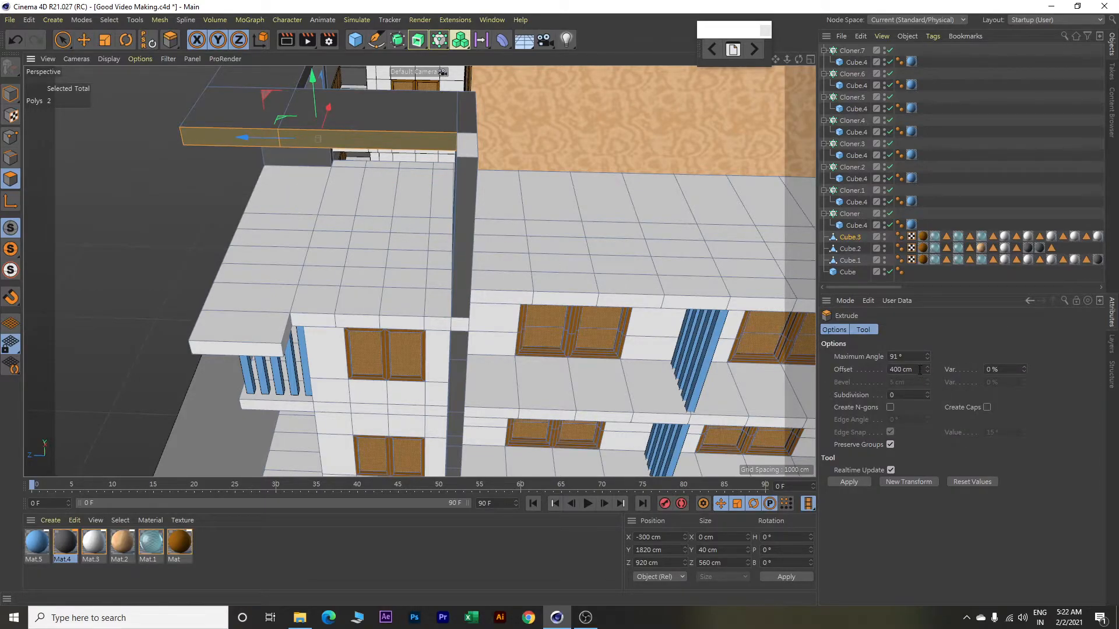
left_click_drag(273, 242, 334, 242)
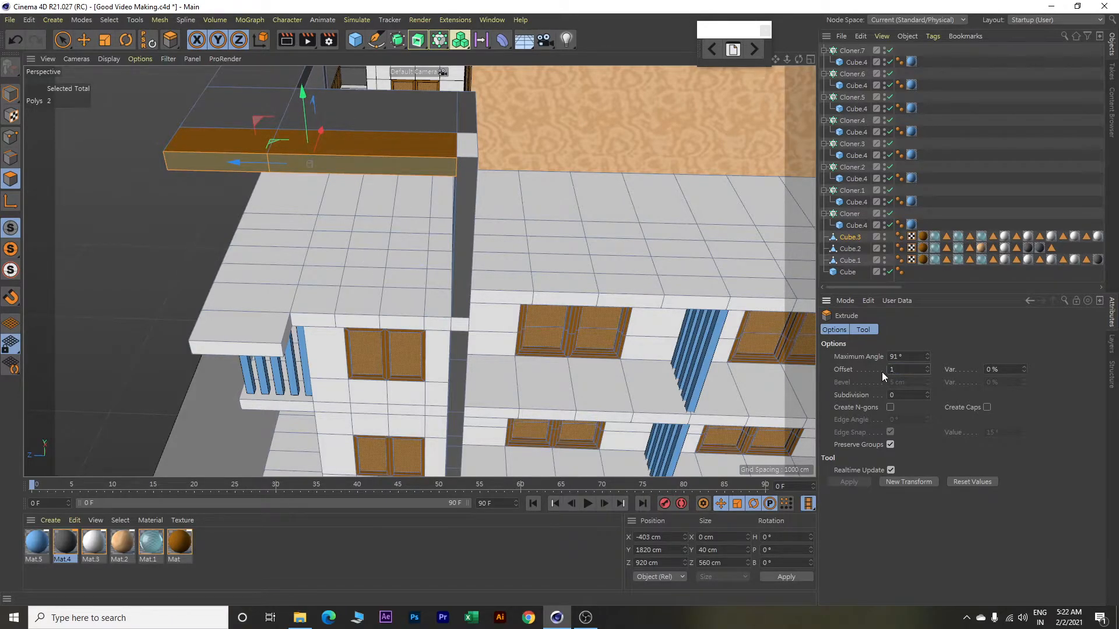
key("Return")
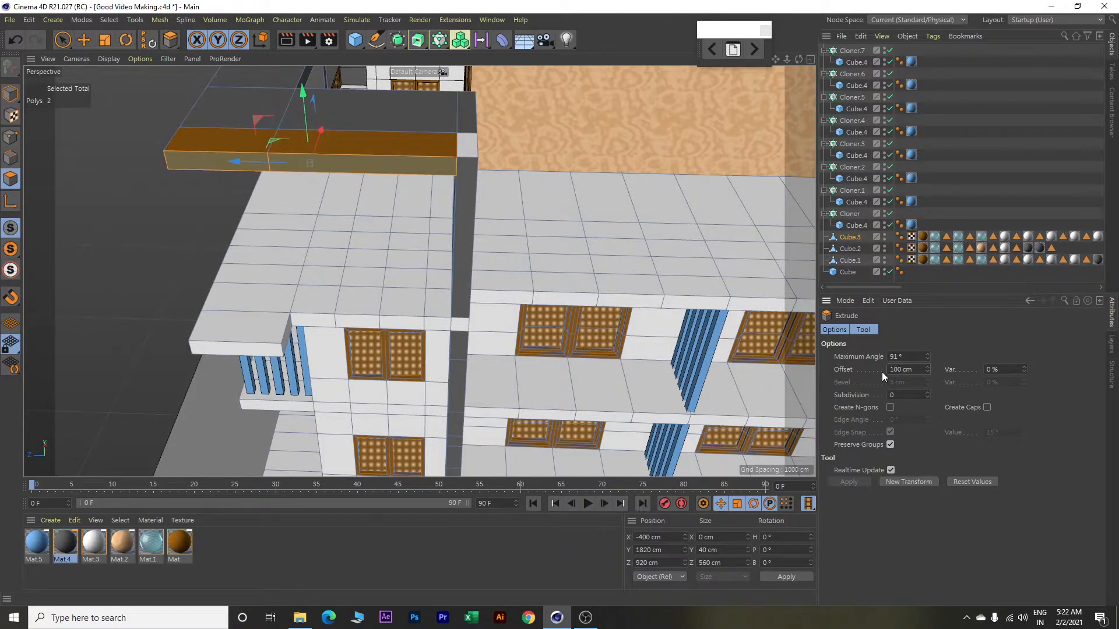
Loop-select the faces of the 100 cm beam extension and apply Mat.4 to them.
left_click(109, 20)
left_click(128, 56)
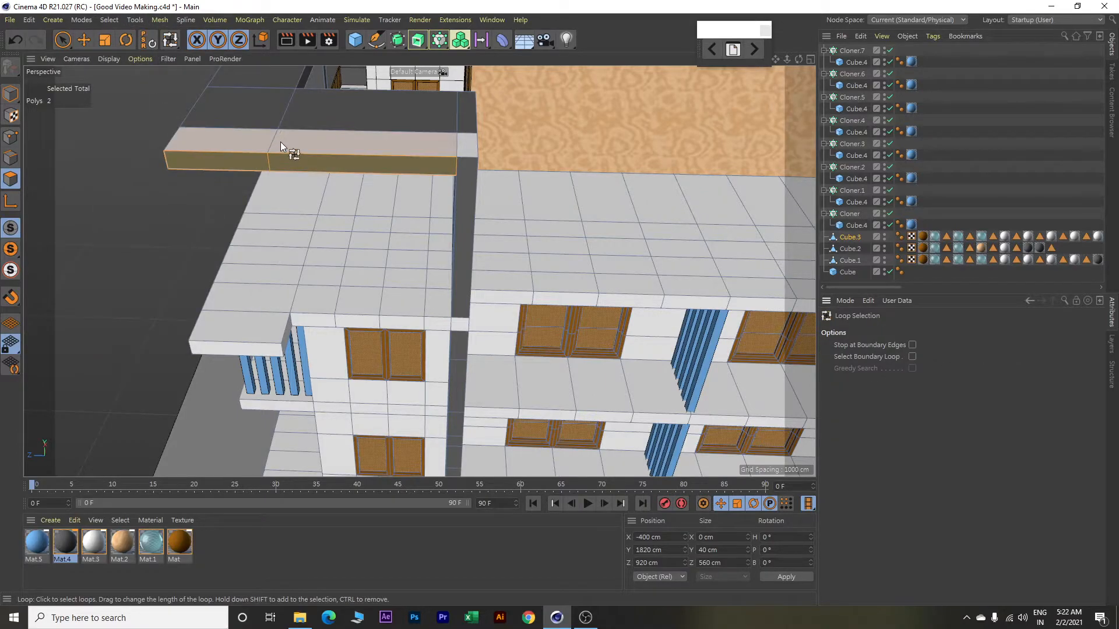
left_click(281, 141)
right_click(71, 541)
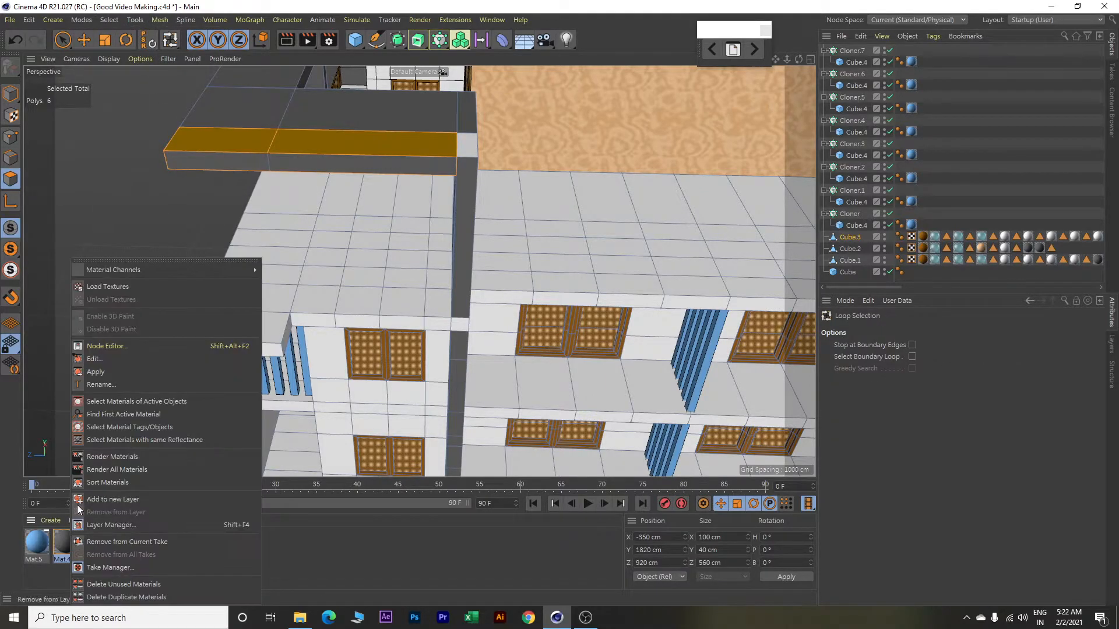
Apply Mat.4 to the selected loop of faces on the roof-level frame beam.
left_click(95, 372)
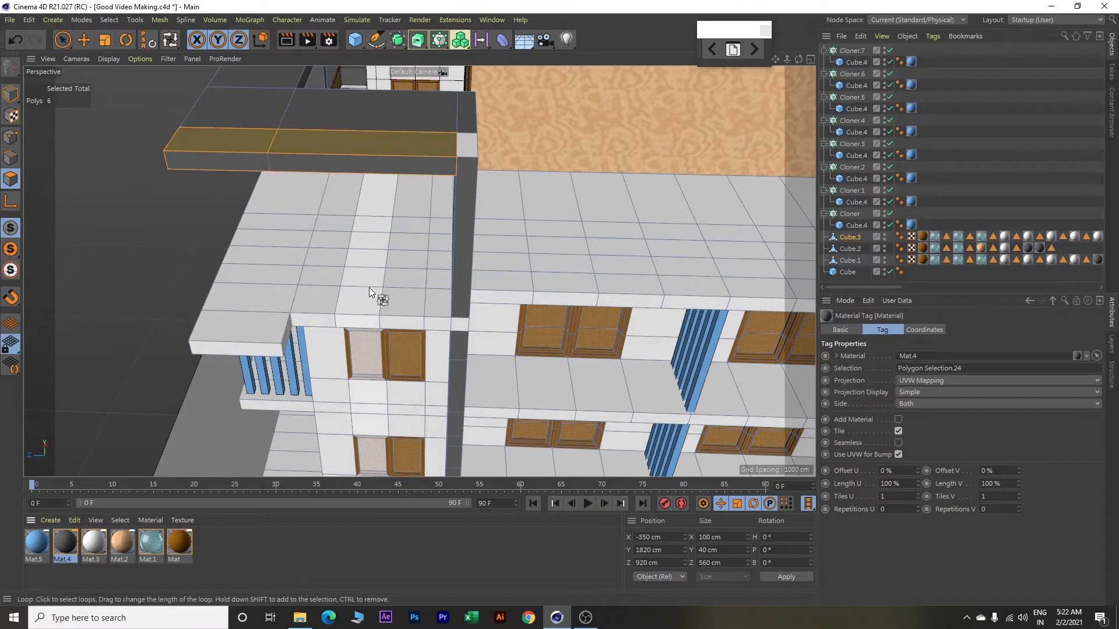
Select the remaining white faces at the top and slab levels of the tall corner pillar and apply Mat.4 to them.
left_click_drag(470, 305, 498, 359, "alt")
key("e")
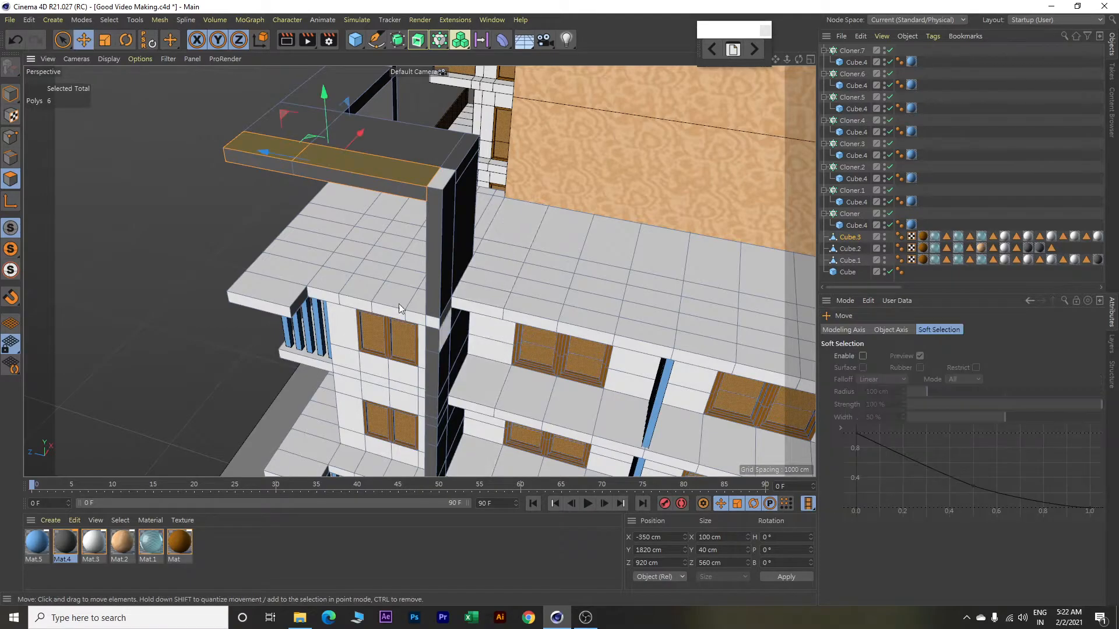
left_click(441, 177)
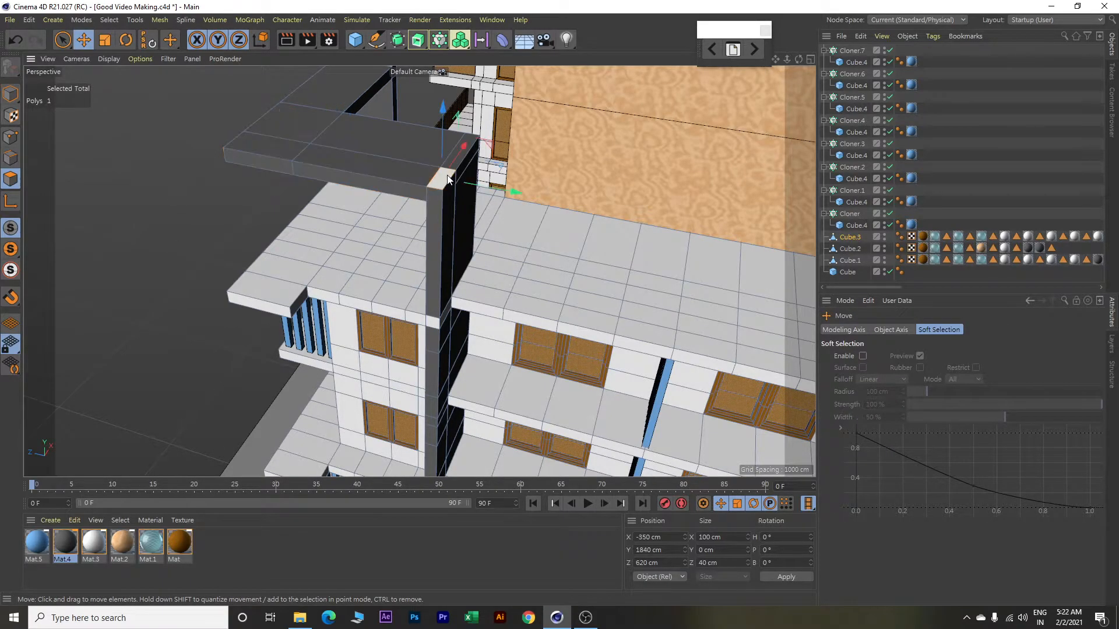
left_click(438, 327, "shift")
left_click_drag(498, 329, 438, 298, "alt")
left_click(425, 288, "shift")
middle_click_drag(487, 351, 497, 145, "alt")
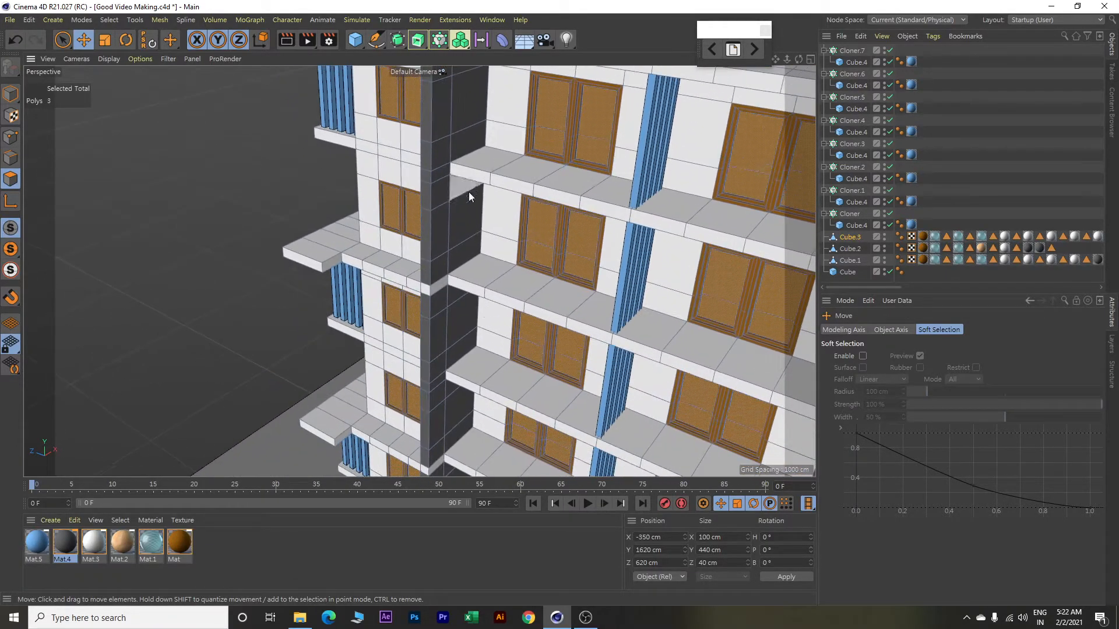
left_click(434, 289, "shift")
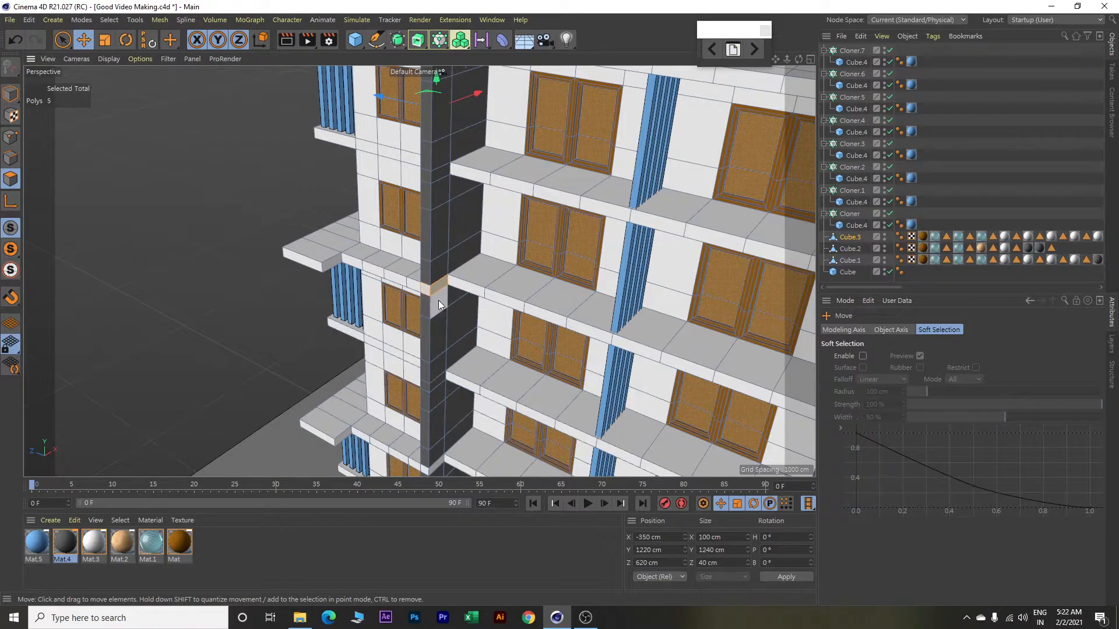
middle_click_drag(451, 367, 434, 183, "alt")
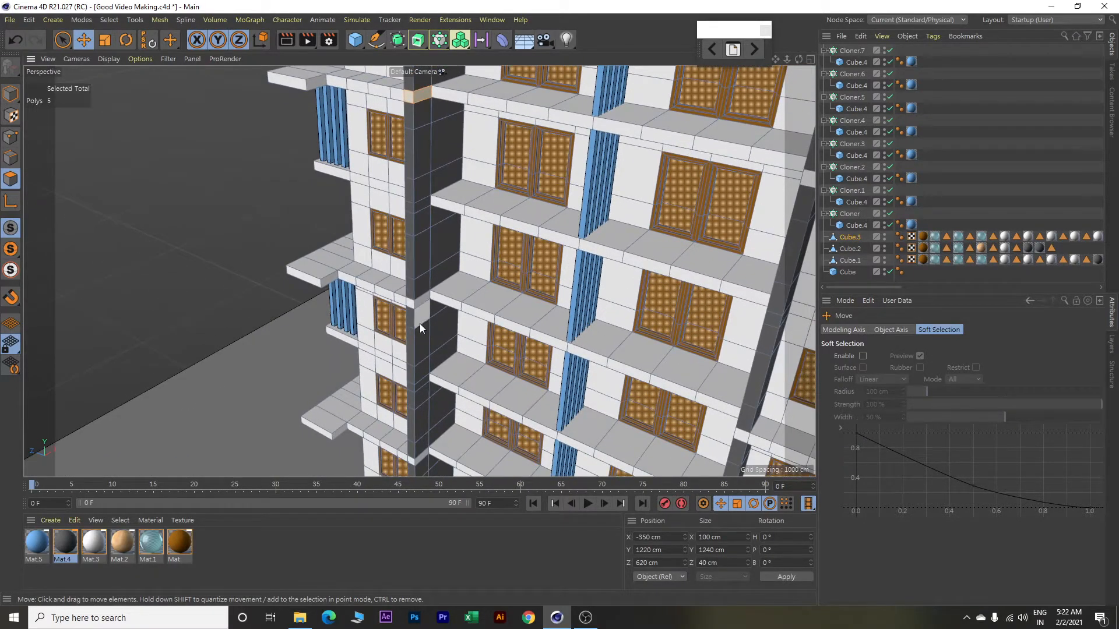
middle_click_drag(446, 323, 444, 195, "alt")
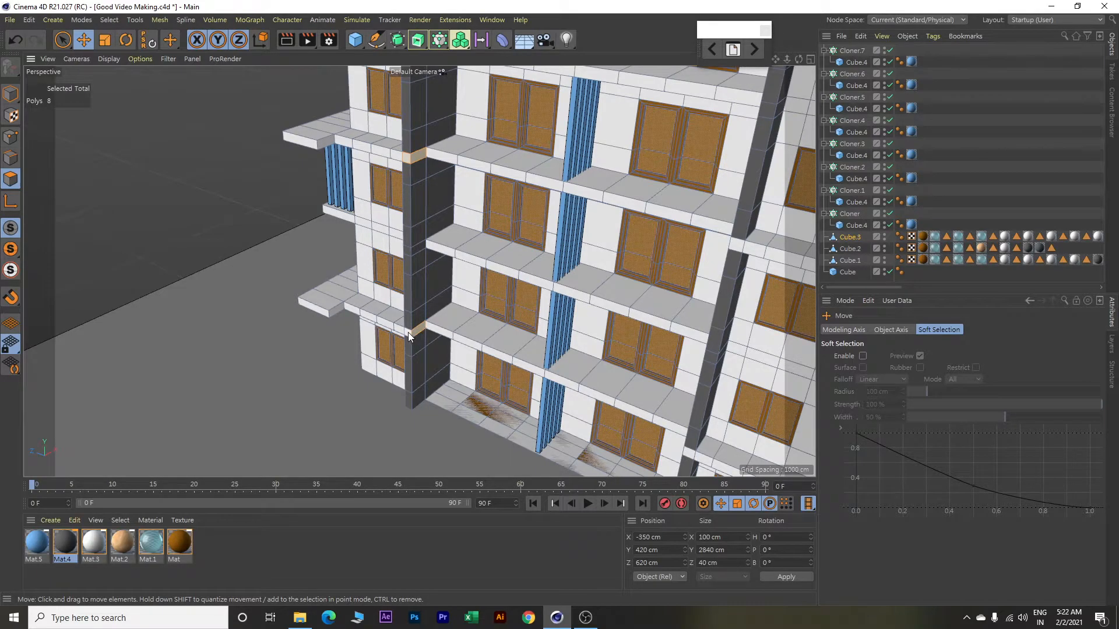
right_click(75, 529)
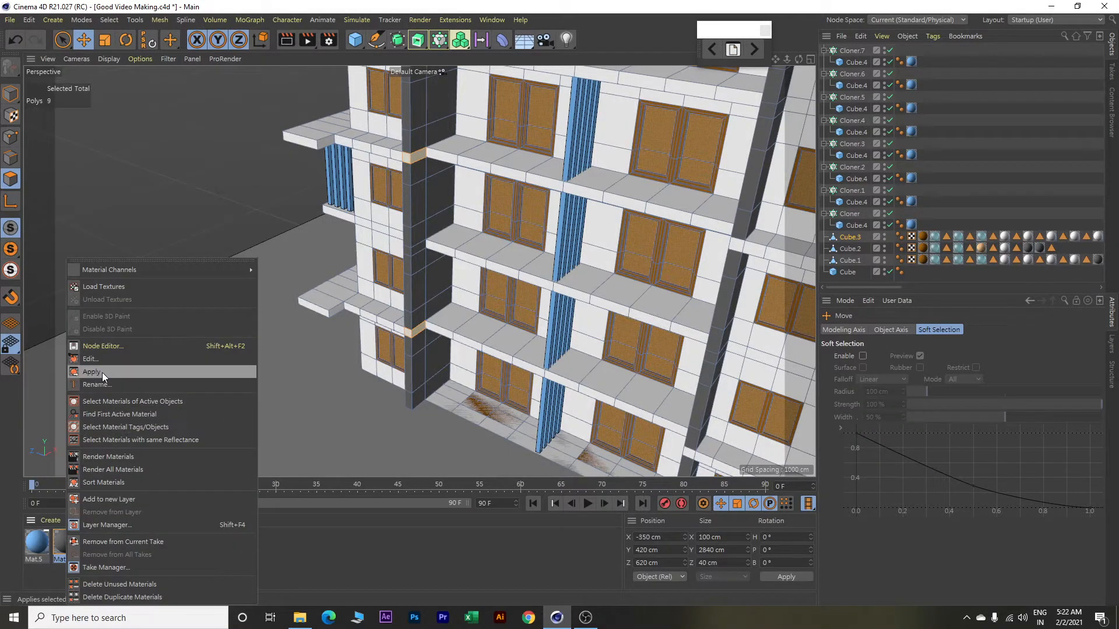
left_click(103, 373)
Apply Mat.4 to the unpainted top face at the rear end of the roof-level frame.
left_click_drag(145, 342, 210, 354, "alt")
scroll(267, 330, "down", 3)
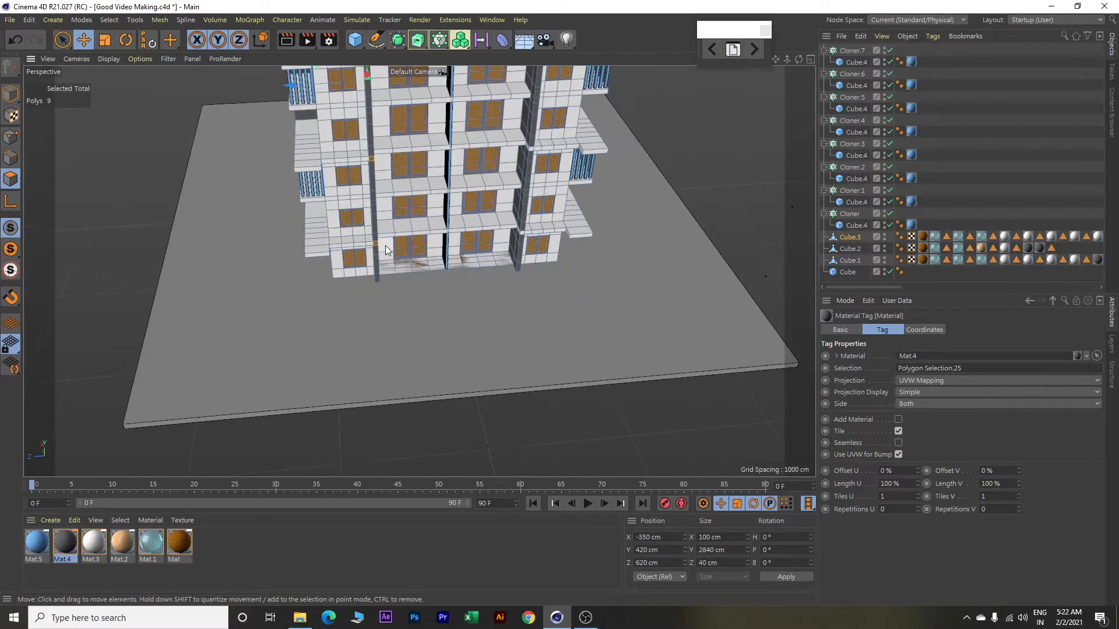
middle_click_drag(380, 248, 382, 365, "alt")
left_click_drag(382, 364, 628, 309, "alt")
left_click(633, 236)
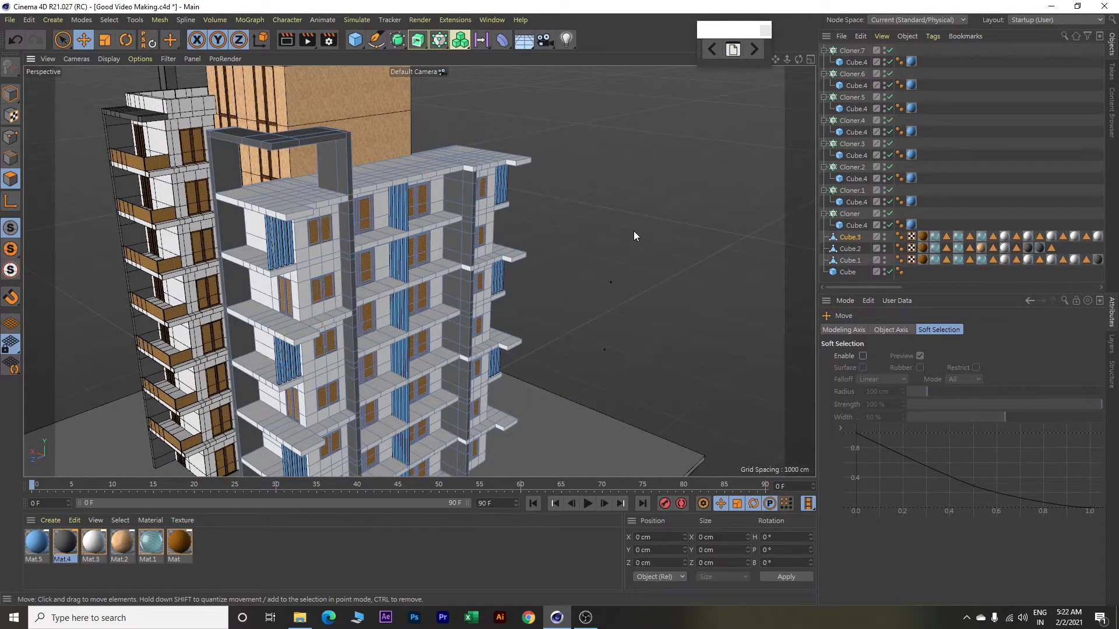
left_click_drag(603, 251, 667, 290, "alt")
left_click(331, 227)
right_click(81, 548)
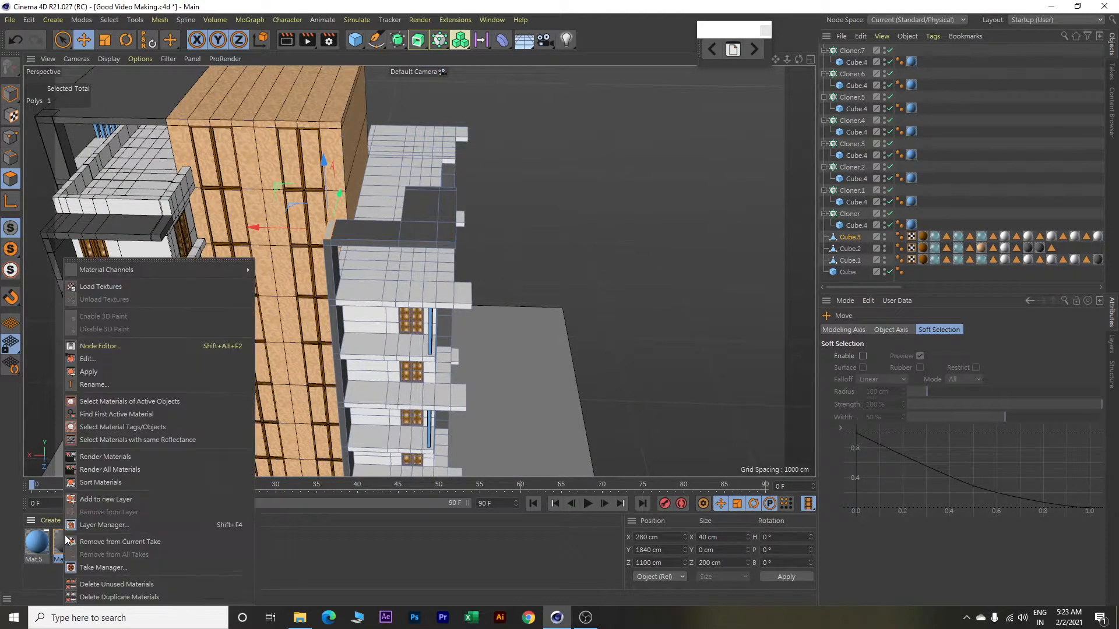
left_click(100, 370)
Extrude the roof slab's rear corner face, at the end opposite the dark frame, upward by 400 cm.
left_click_drag(622, 302, 459, 303, "alt")
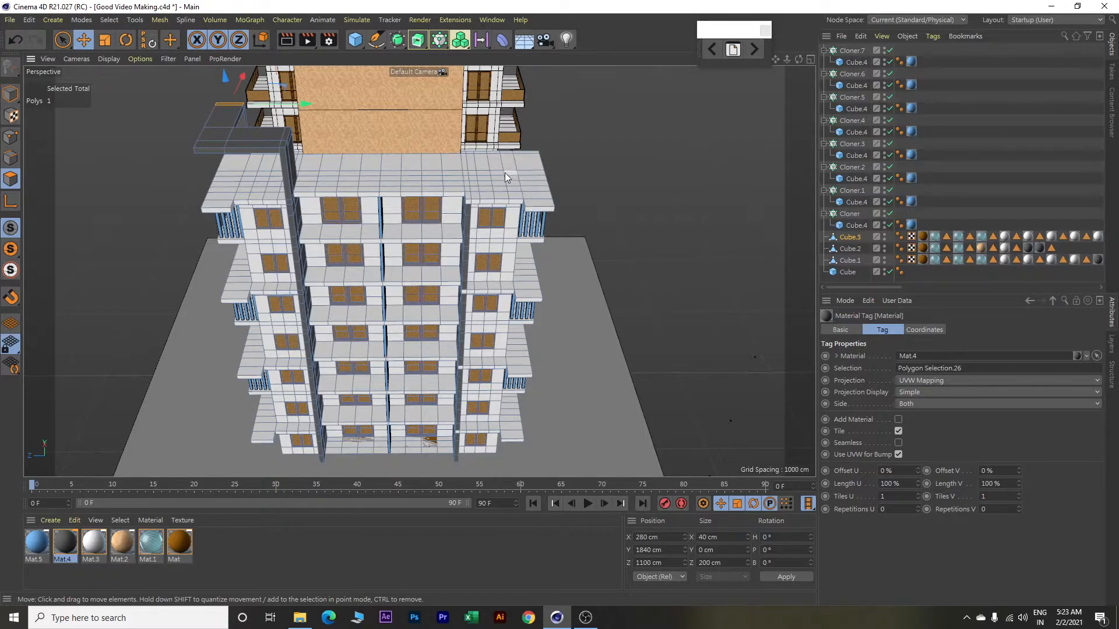
left_click_drag(593, 170, 631, 275, "alt")
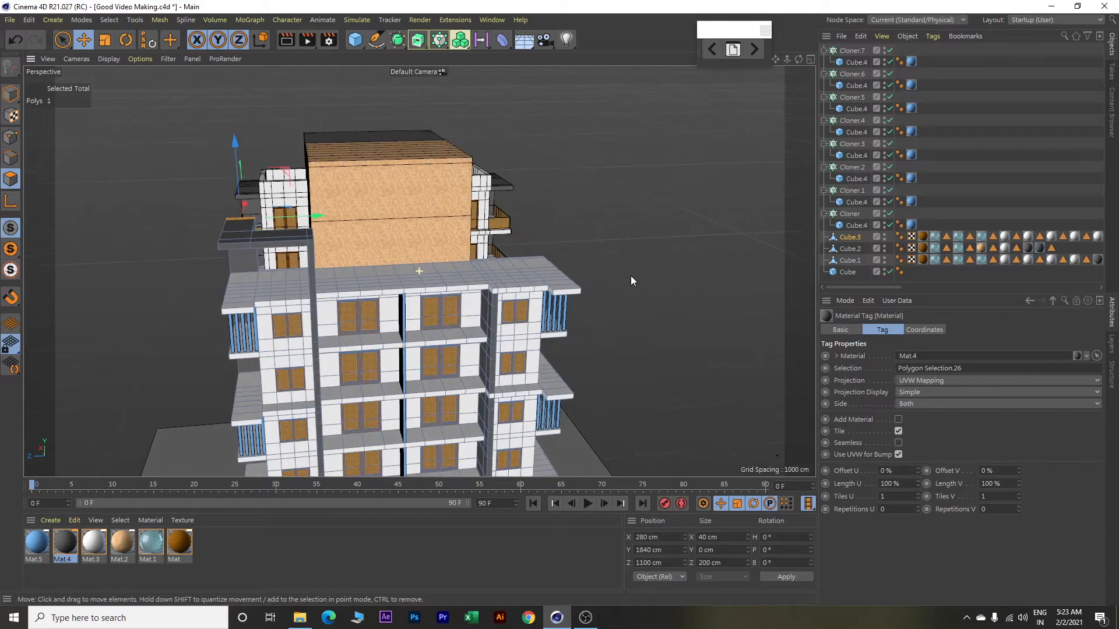
scroll(632, 275, "up", 3)
scroll(631, 275, "up", 10)
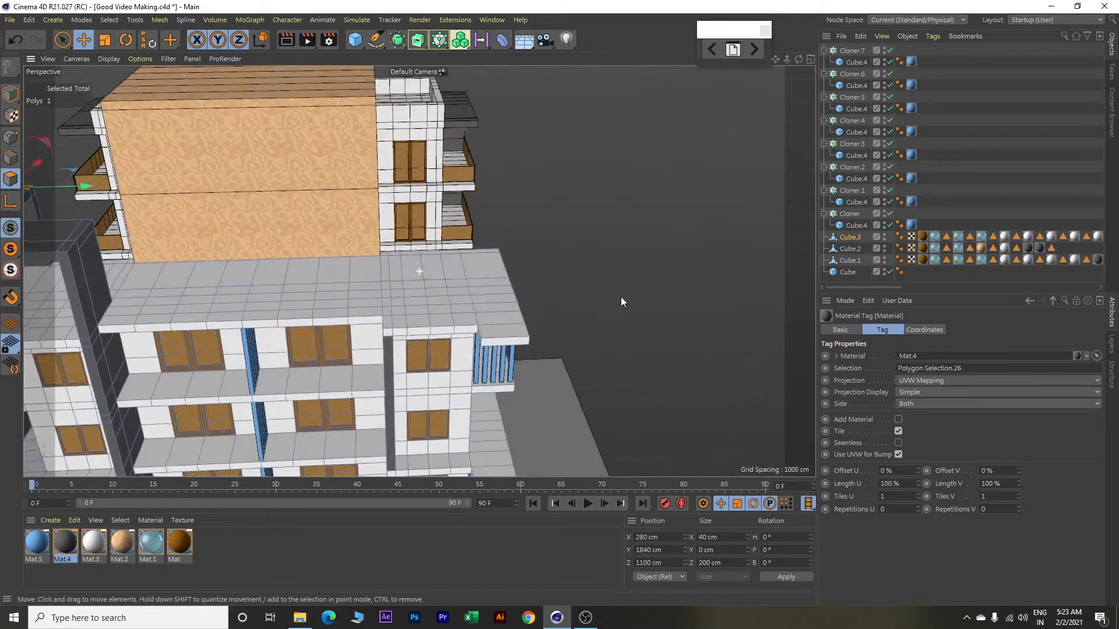
left_click_drag(624, 300, 682, 300, "alt")
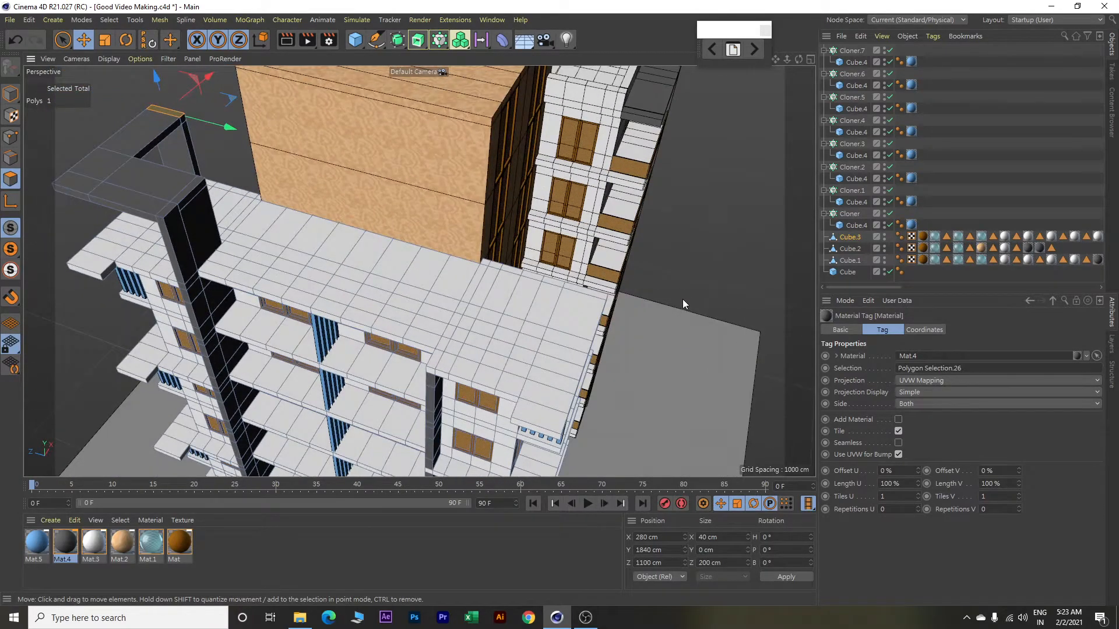
left_click(683, 299)
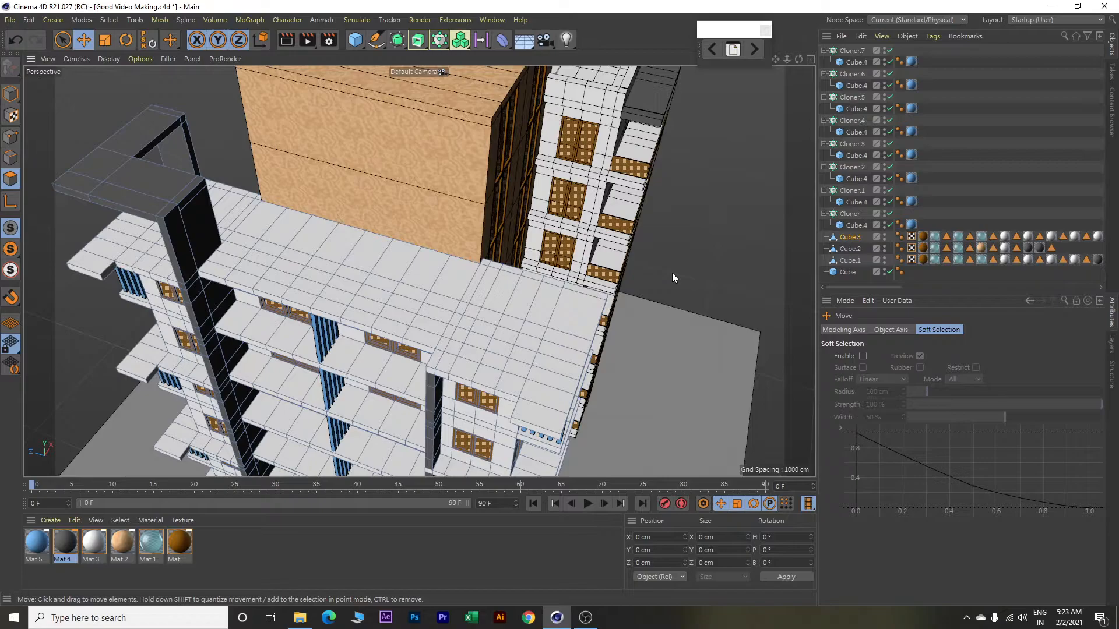
left_click(586, 293)
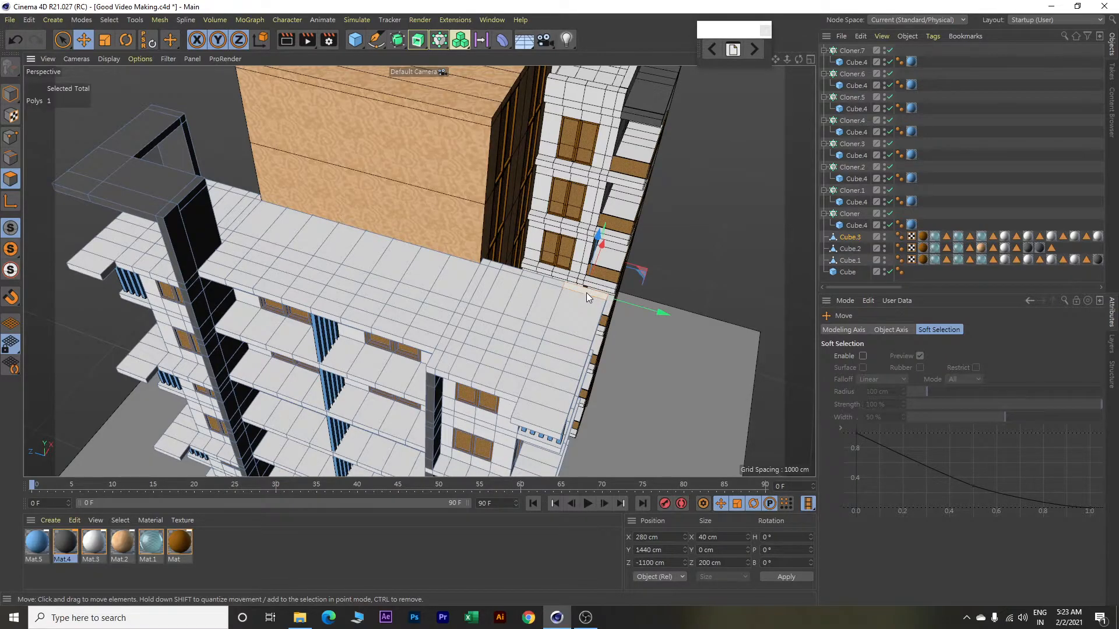
right_click(706, 167)
left_click(739, 156)
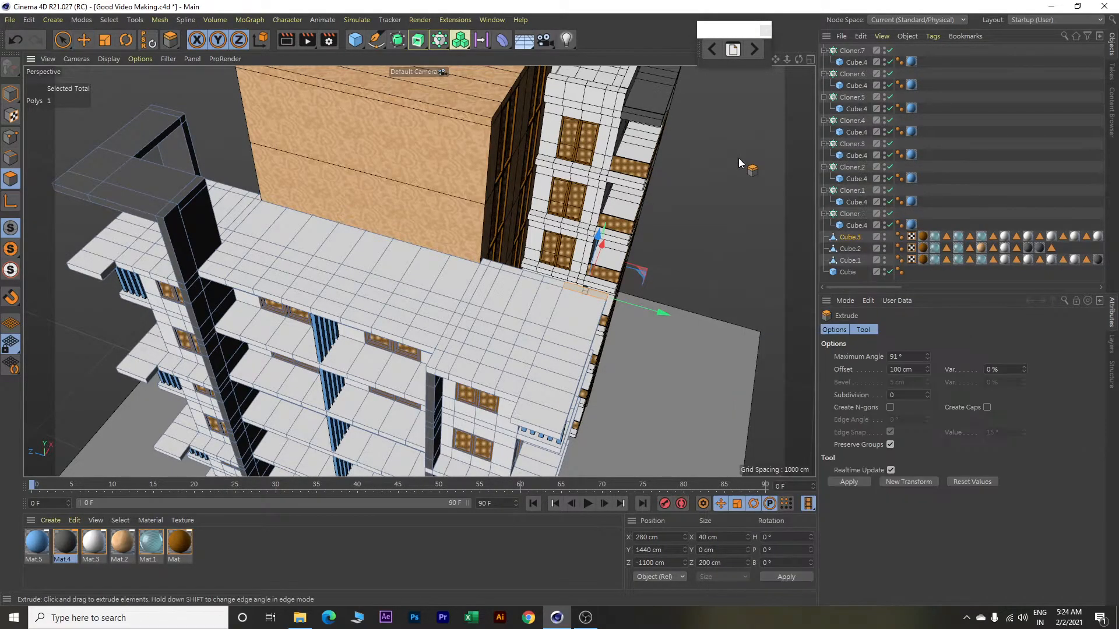
left_click_drag(688, 256, 752, 256)
double_click(914, 369)
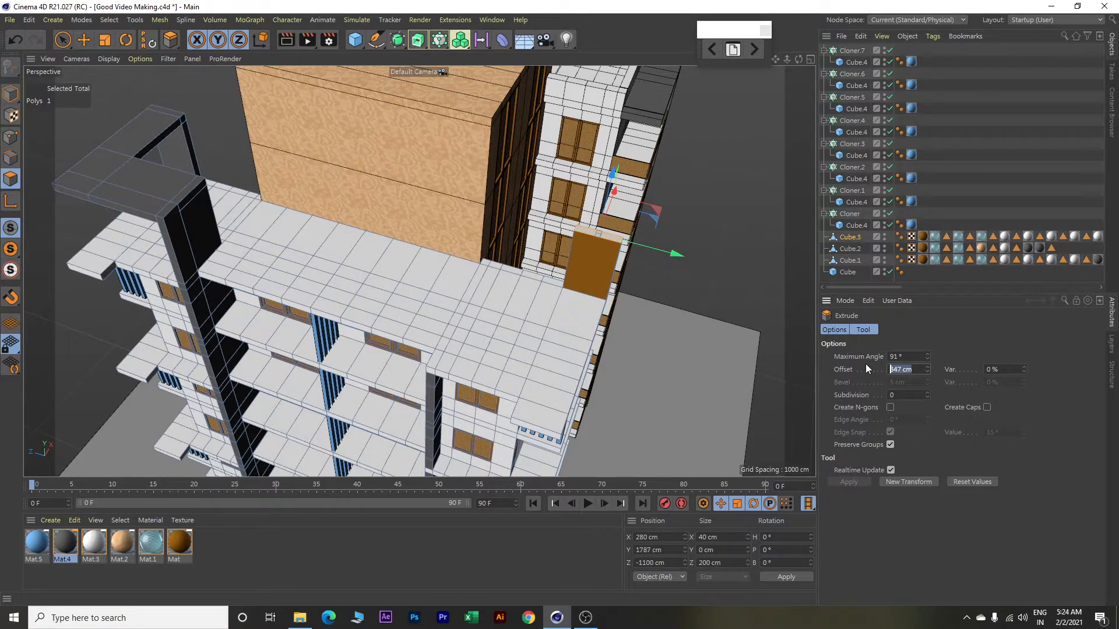
type("400")
key("Return")
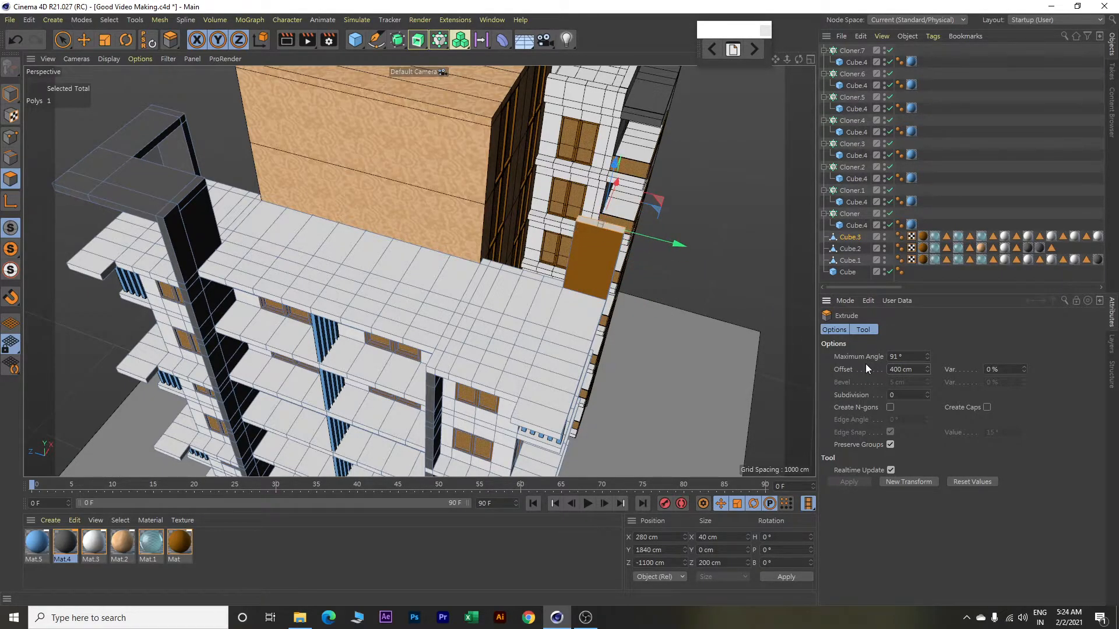
Loop-select the four side faces of the new roof corner column and apply Mat.4 to them.
left_click_drag(792, 321, 737, 281, "alt")
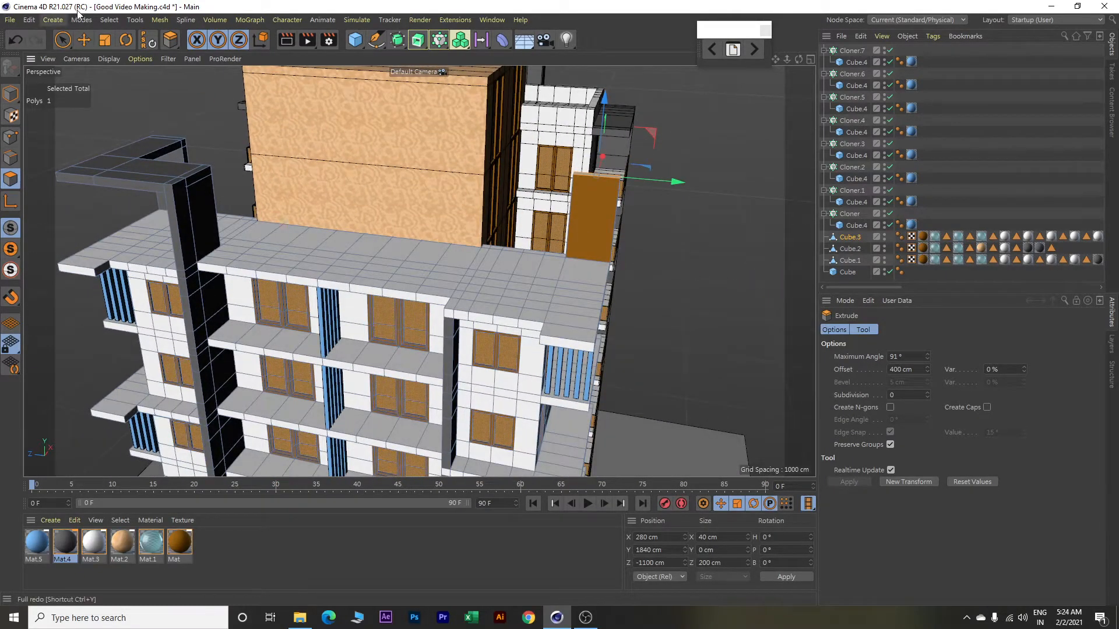
left_click(109, 19)
left_click(128, 56)
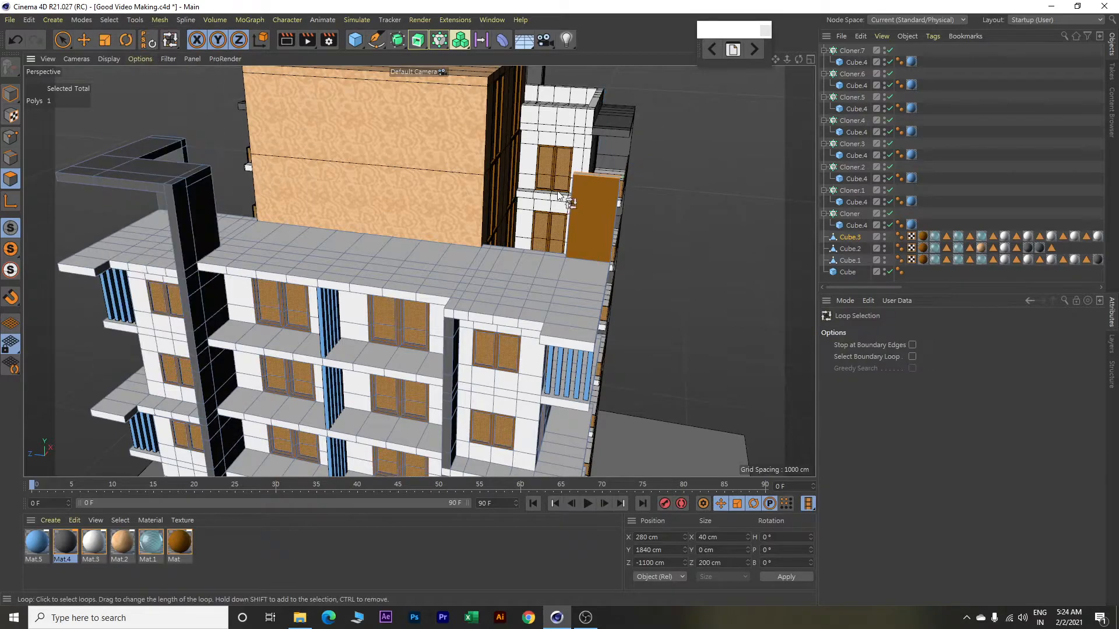
left_click(597, 212)
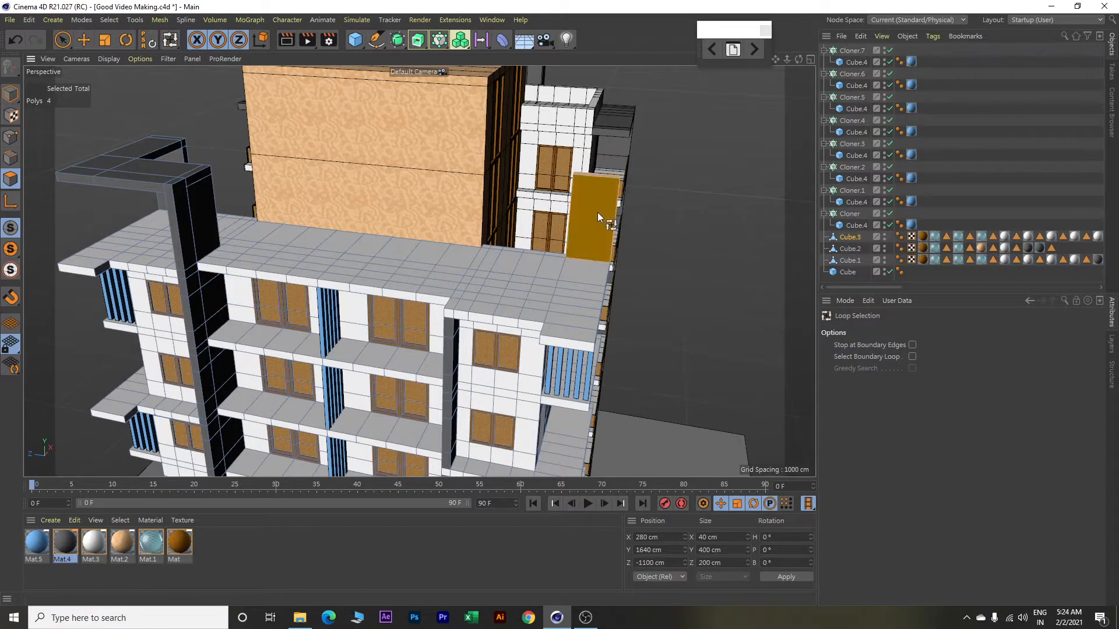
right_click(69, 537)
left_click(100, 374)
left_click_drag(671, 356, 574, 378, "alt")
key("e")
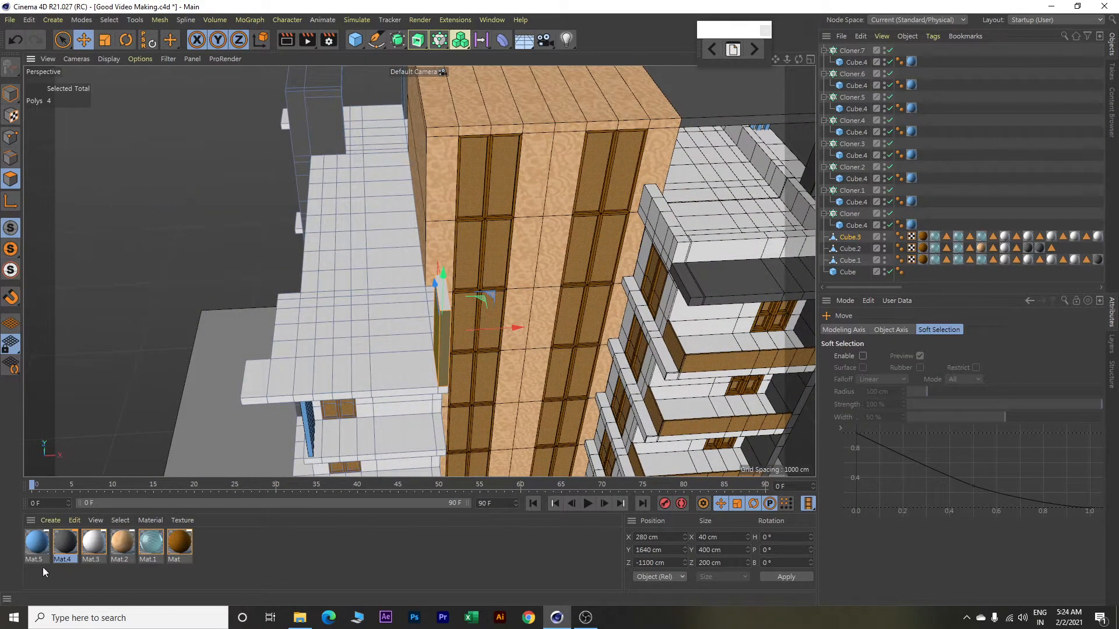
right_click(62, 539)
left_click(97, 369)
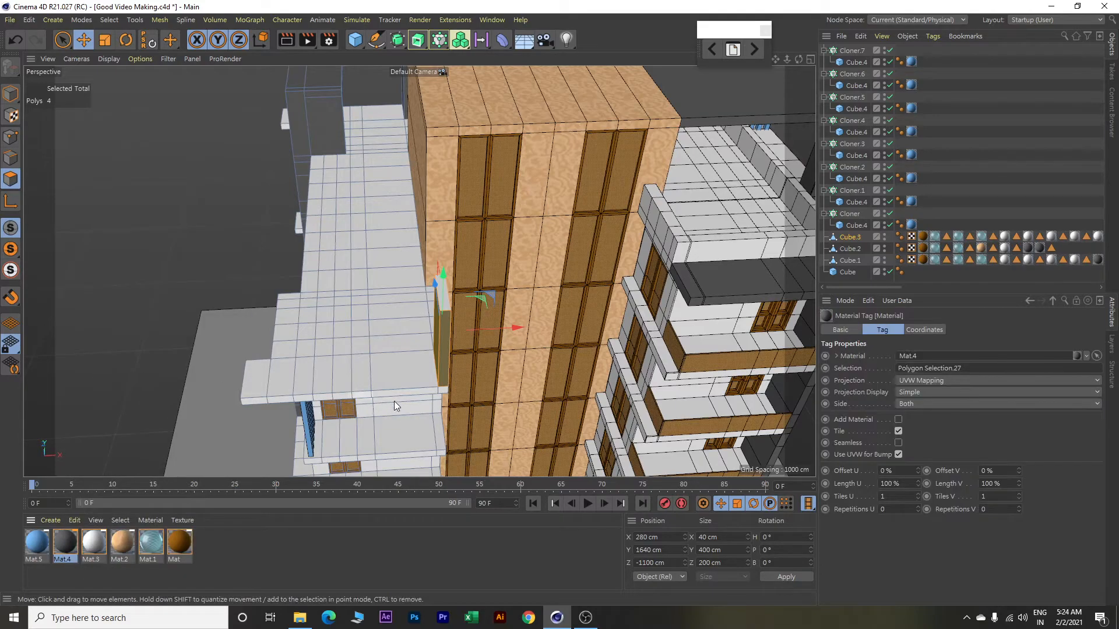
Select the rear corner top faces of the six floor slabs below the roof and extrude them 360 cm.
scroll(449, 407, "up", 4)
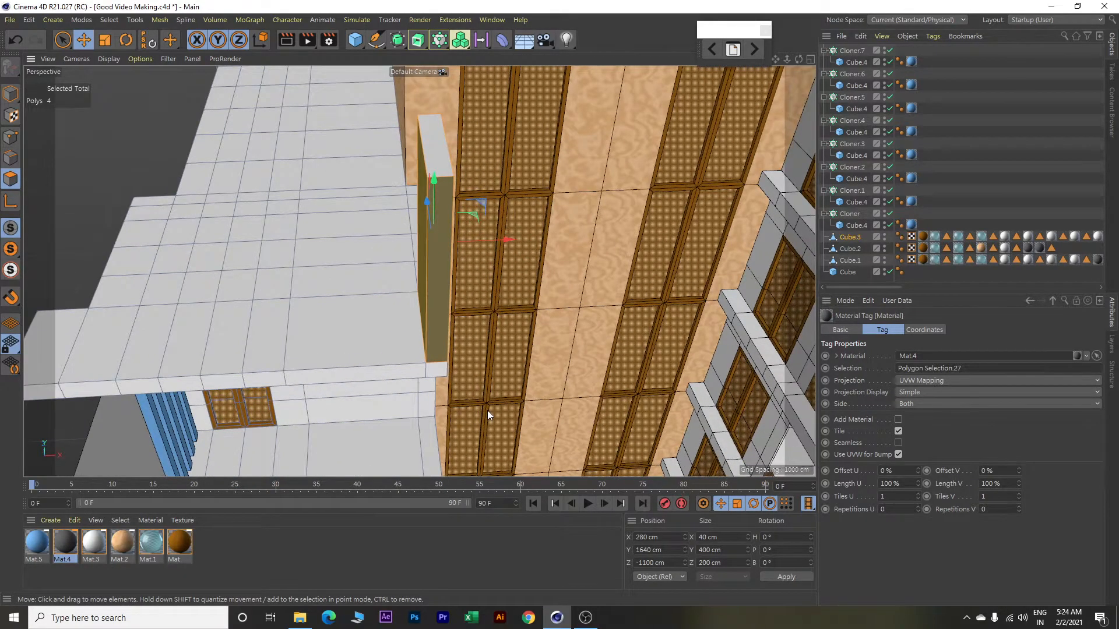
scroll(487, 410, "down", 1)
left_click_drag(526, 417, 552, 396, "alt")
scroll(553, 401, "up", 2)
scroll(549, 401, "down", 3)
middle_click_drag(548, 403, 500, 345, "alt")
left_click_drag(500, 345, 489, 365, "alt")
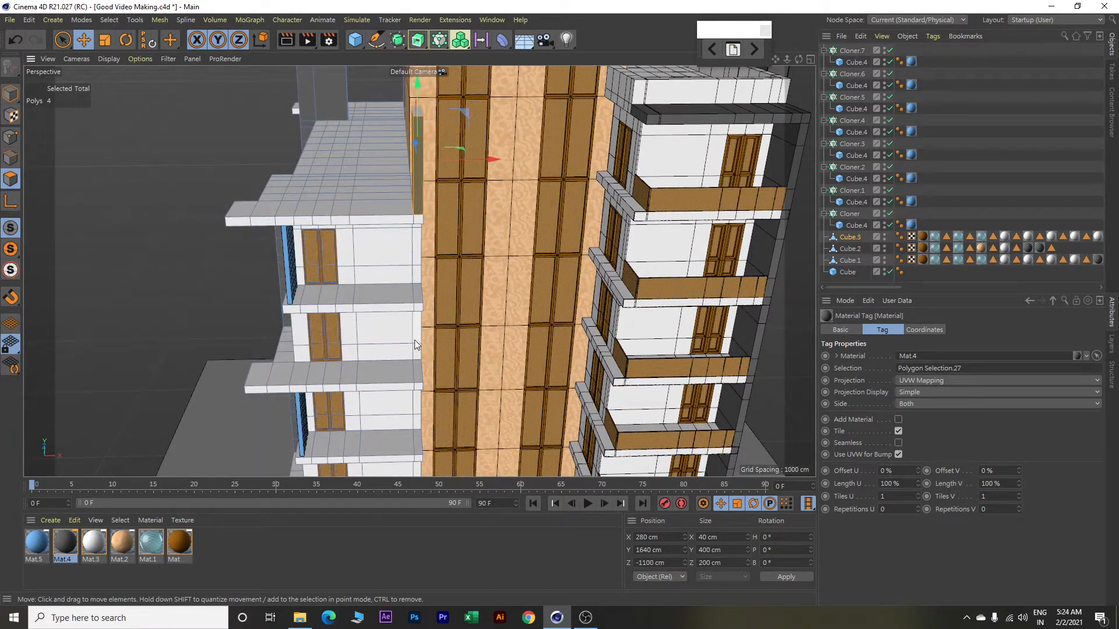
key("e")
left_click(153, 261)
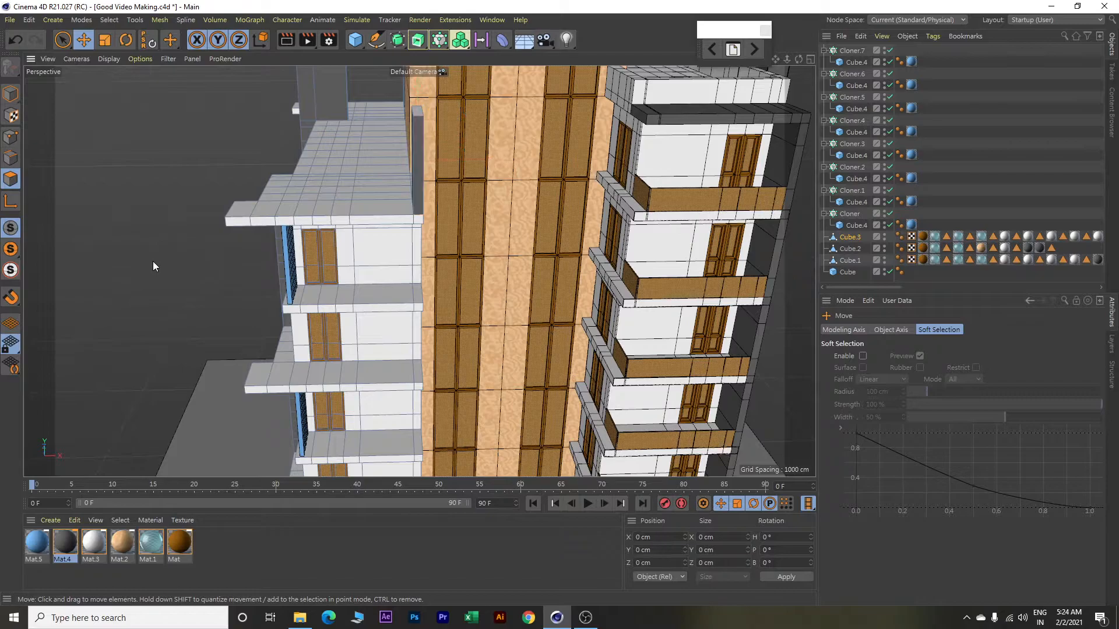
left_click(418, 297)
left_click(421, 375, "shift")
left_click(418, 443, "shift")
middle_click_drag(456, 431, 470, 264)
left_click(433, 327, "shift")
left_click(436, 407, "shift")
left_click(436, 448, "shift")
left_click_drag(508, 415, 537, 389, "alt")
key("d")
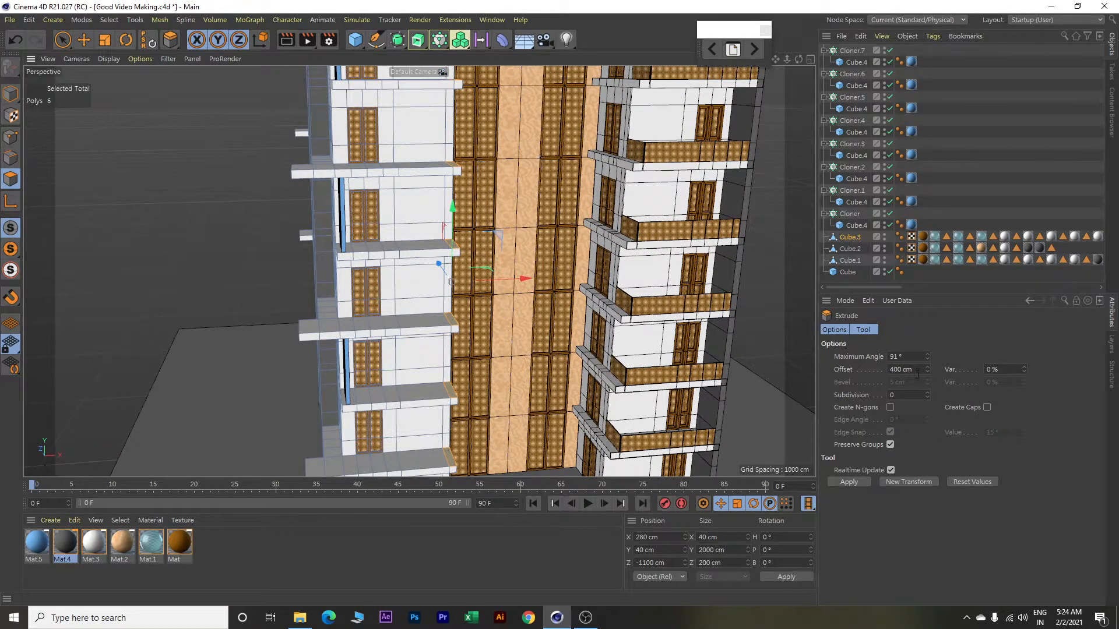
key("ctrl+a")
type("360")
key("Return")
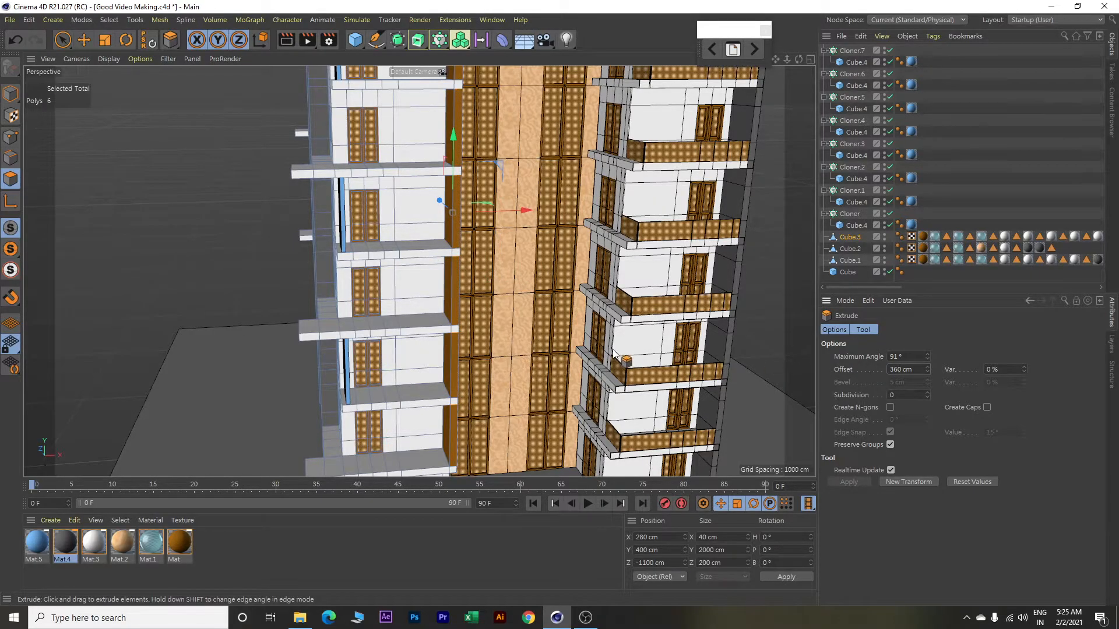
Loop-select the side faces of the extruded column segments on the lower floors and apply Mat.4 to them.
scroll(614, 349, "down", 3)
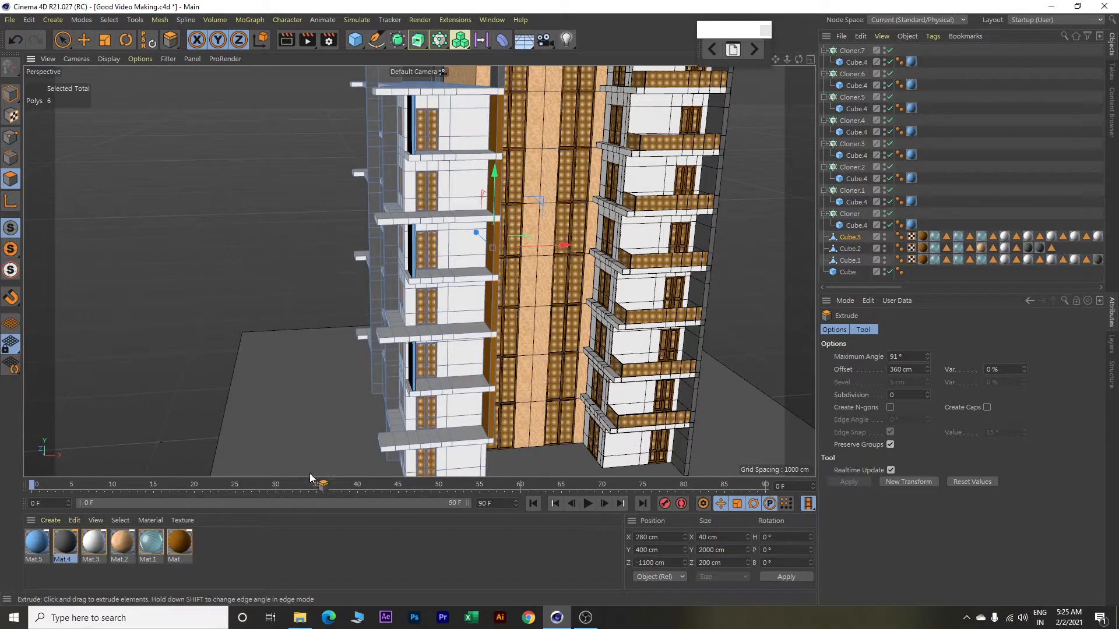
left_click(110, 19)
left_click(131, 55)
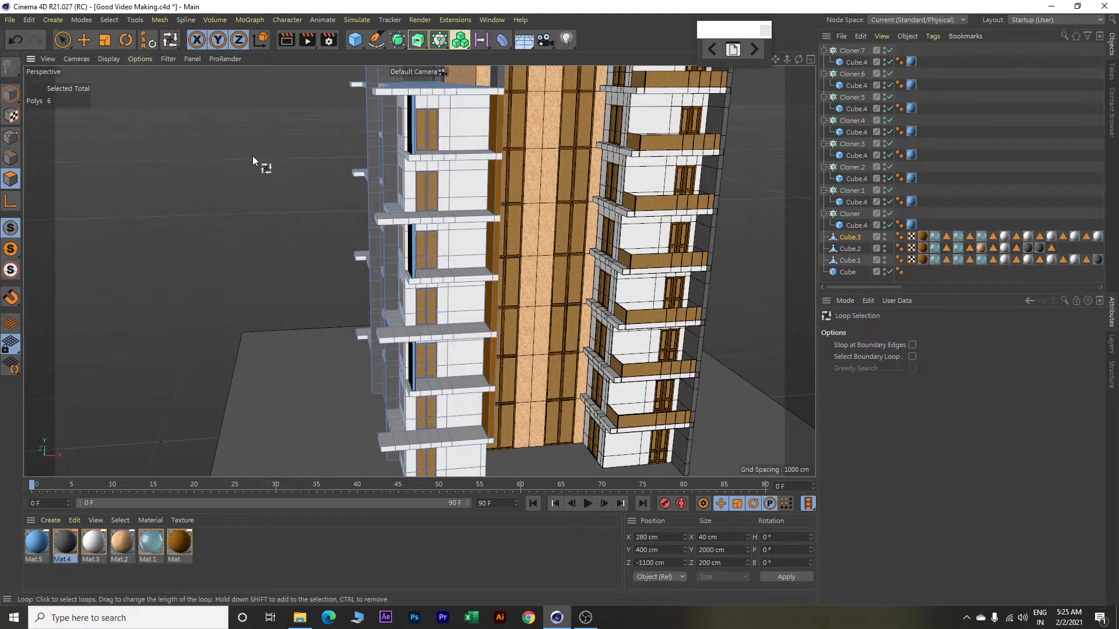
left_click_drag(490, 417, 497, 102)
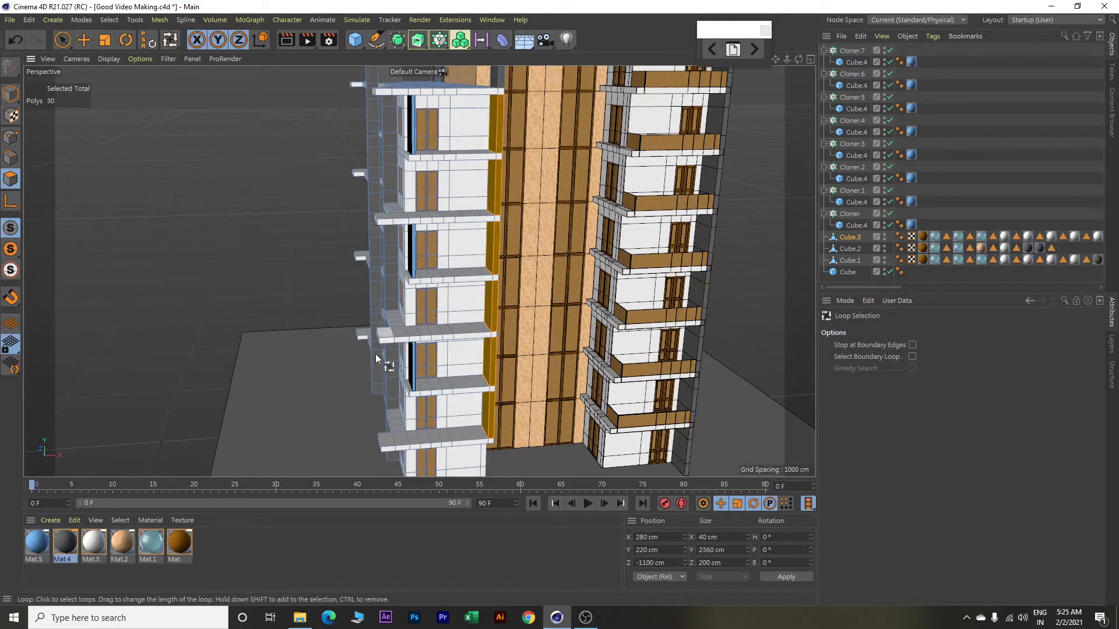
right_click(72, 549)
left_click(118, 368)
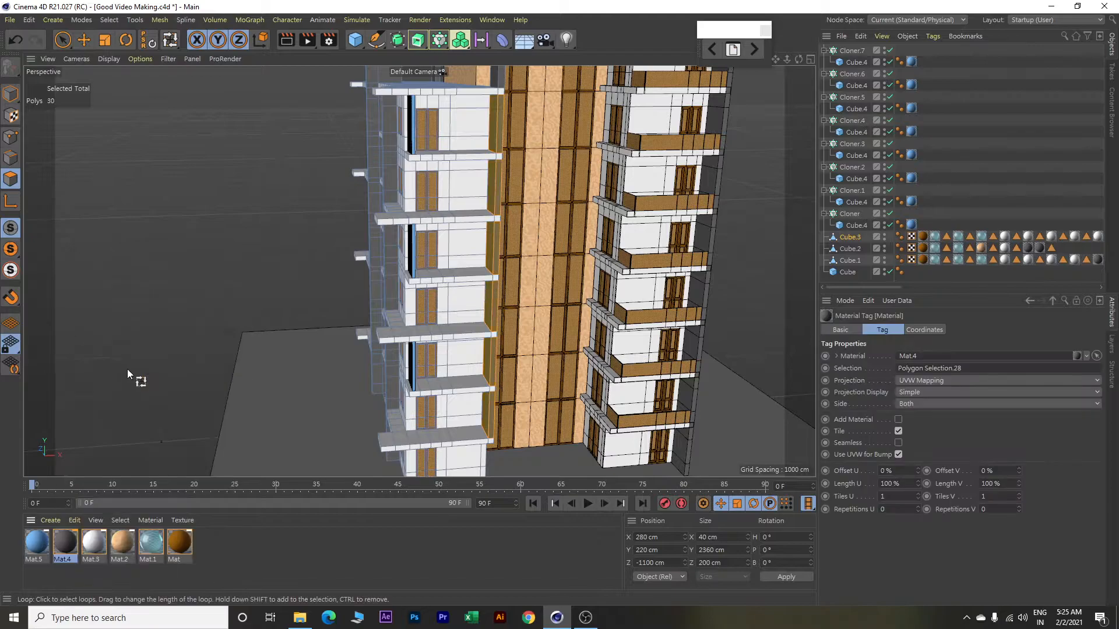
scroll(455, 439, "up", 10)
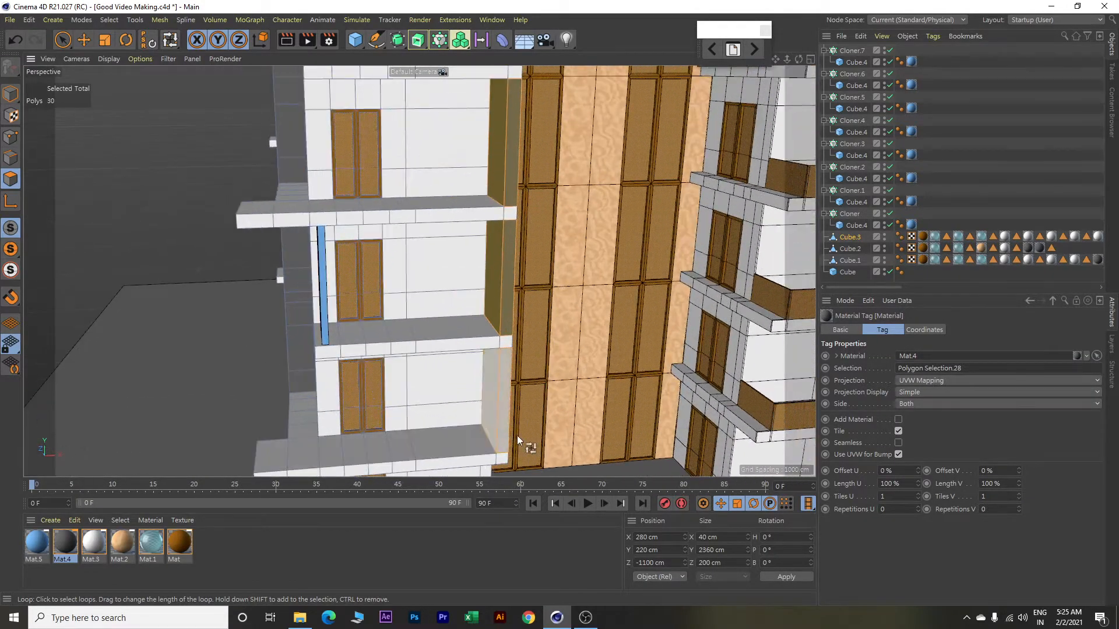
Extrude the rear corner underside face of the lowest floor slab downward by 400 cm to the ground.
key("e")
left_click_drag(565, 452, 557, 344, "alt")
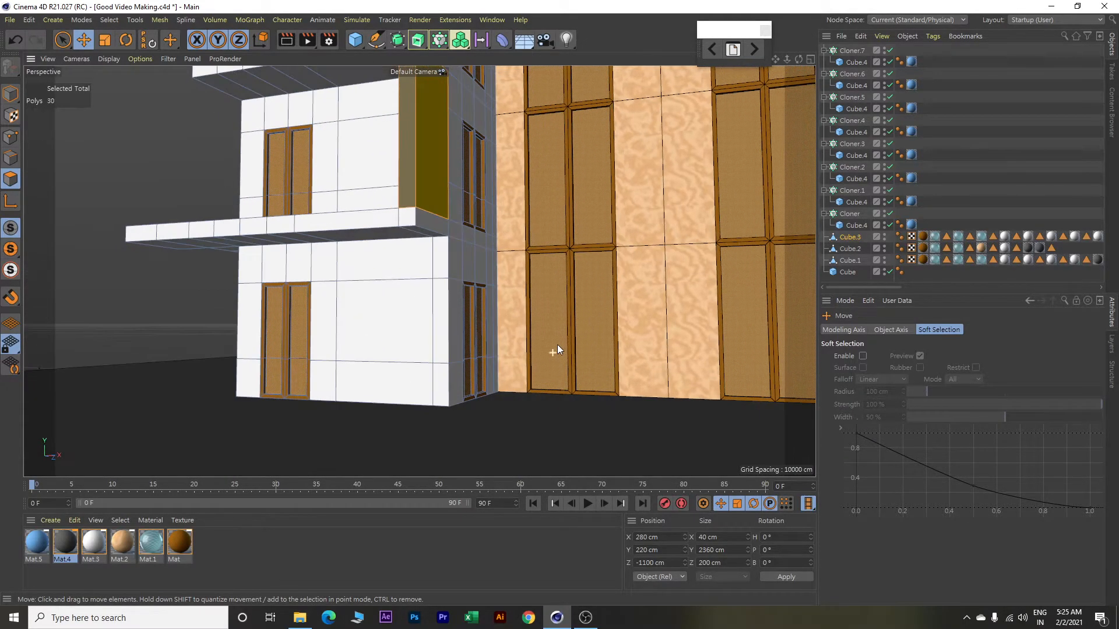
left_click(431, 233)
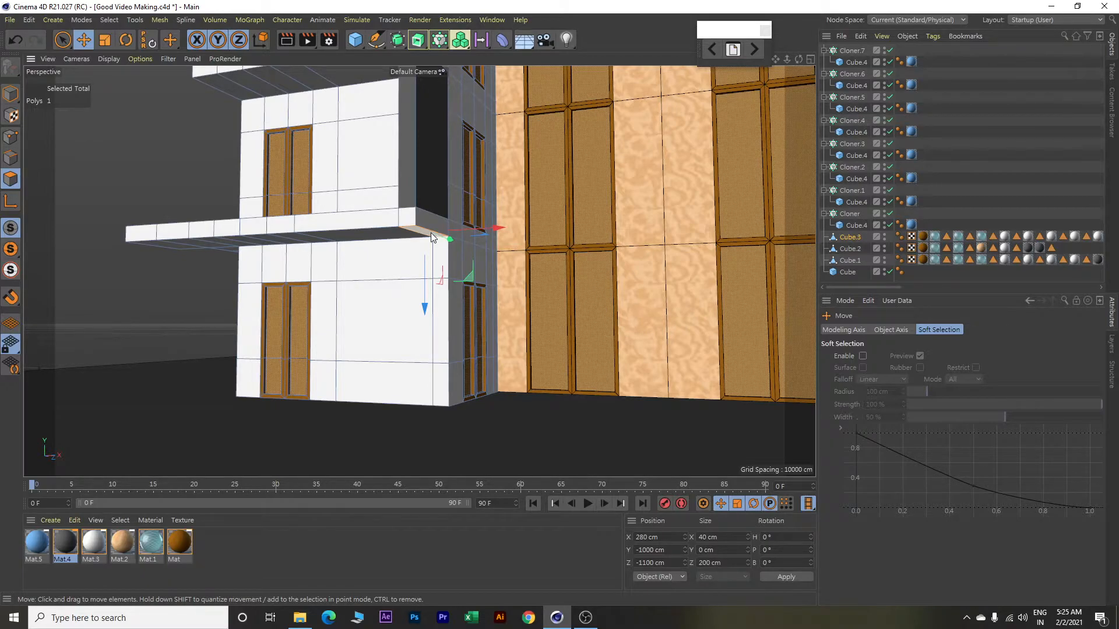
key("d")
left_click_drag(504, 290, 608, 295)
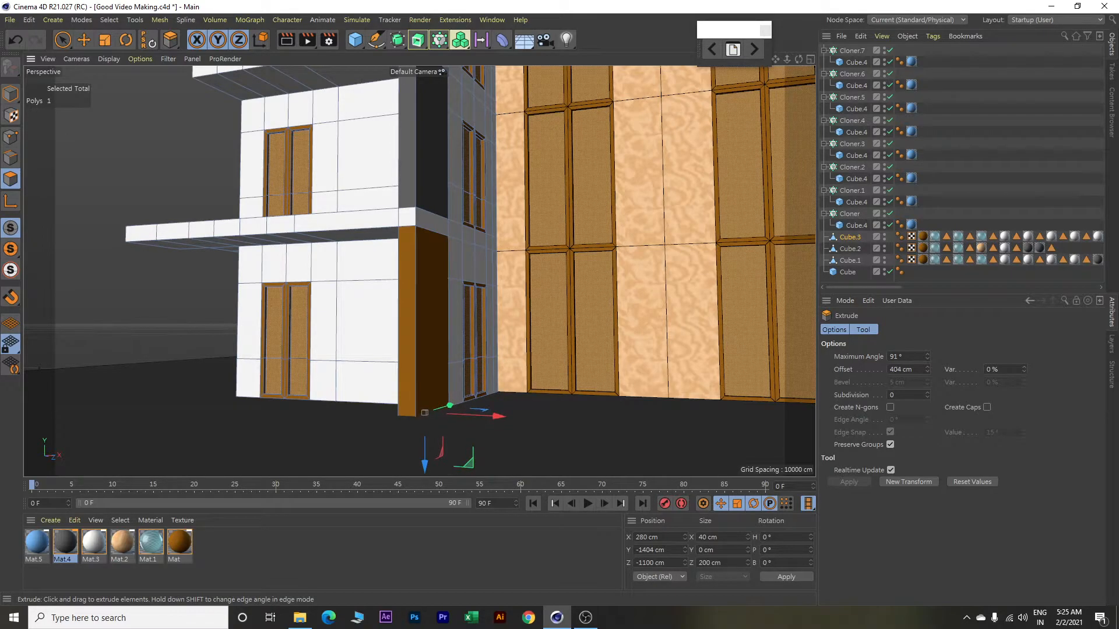
left_click(917, 371)
type("400")
key("Return")
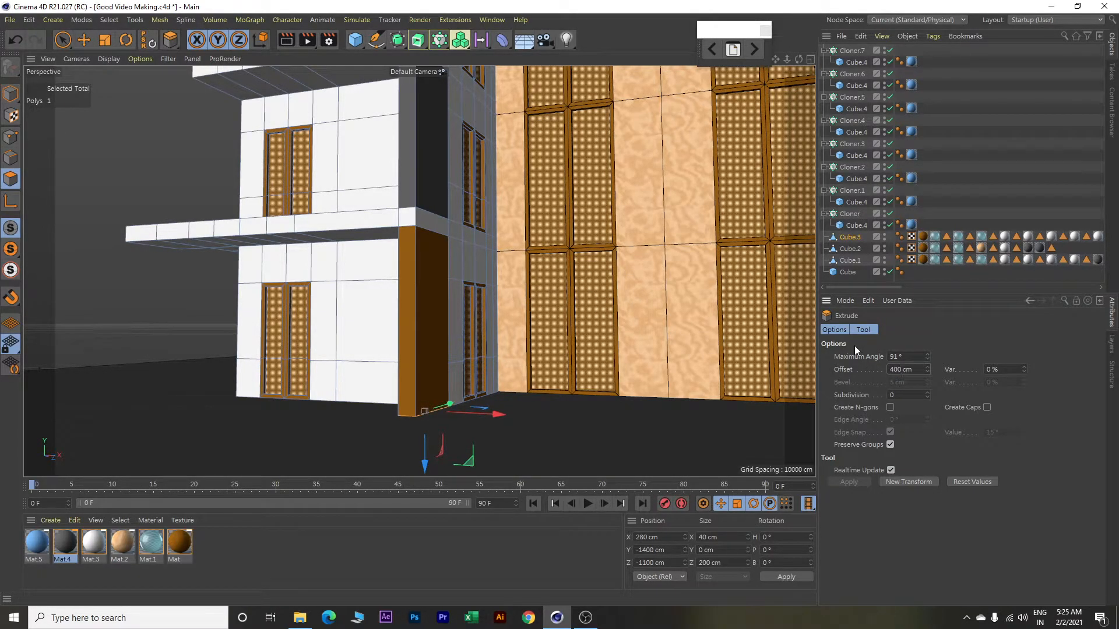
Loop-select the four side faces of the new ground-floor corner column and apply Mat.4 to them.
left_click(109, 19)
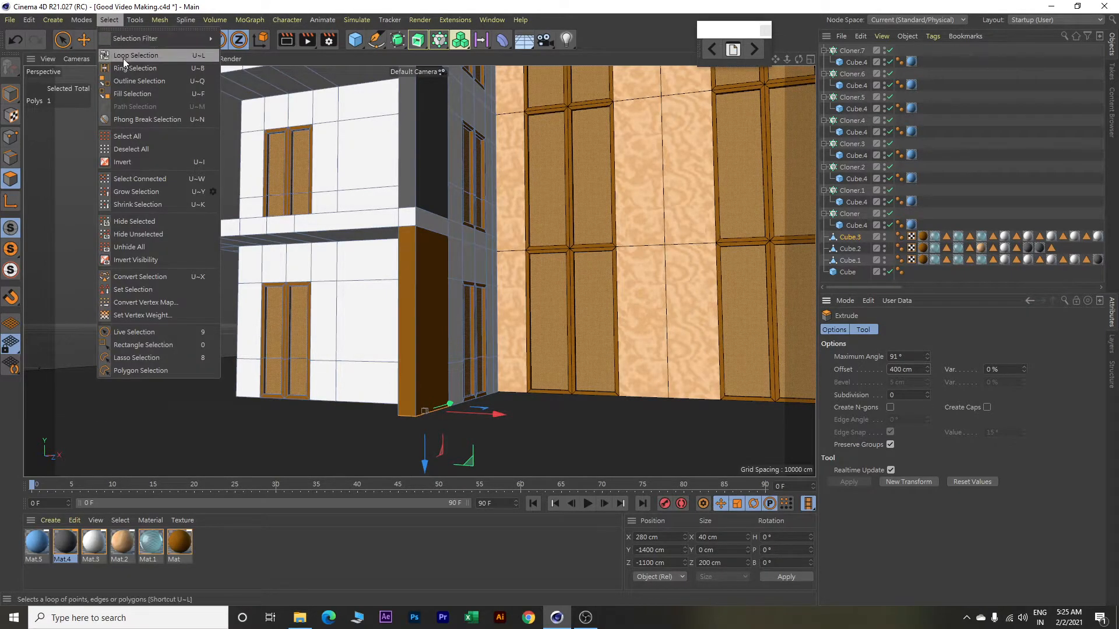
left_click(124, 55)
left_click(424, 297)
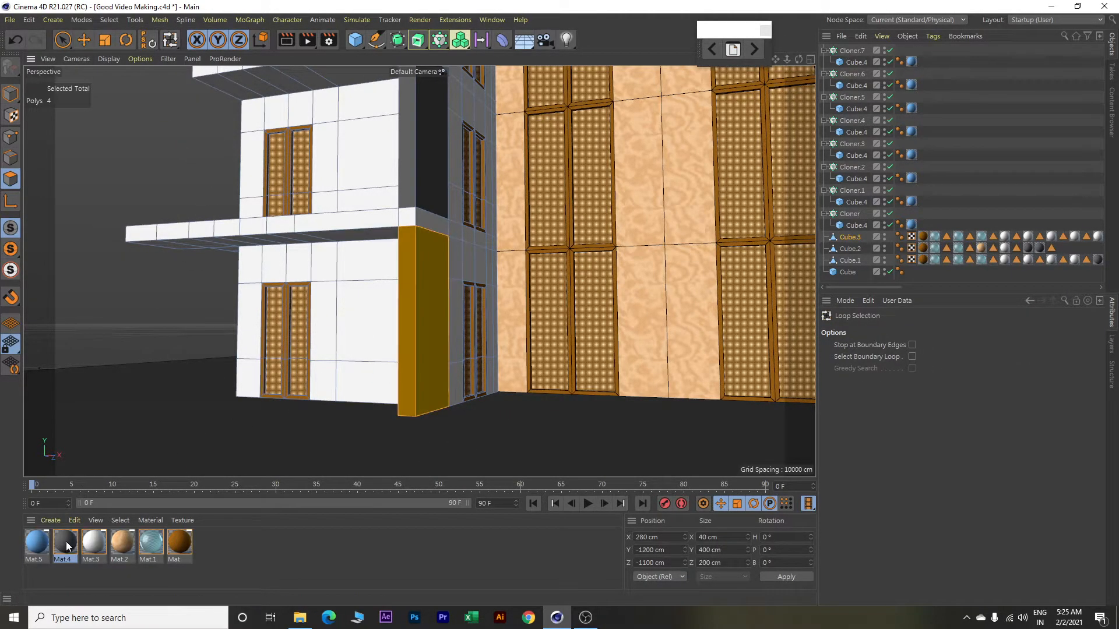
right_click(66, 540)
left_click(106, 372)
Select the outer corner edge faces of all the floor slabs between the rear column segments and apply Mat.4 to them.
scroll(328, 358, "down", 2)
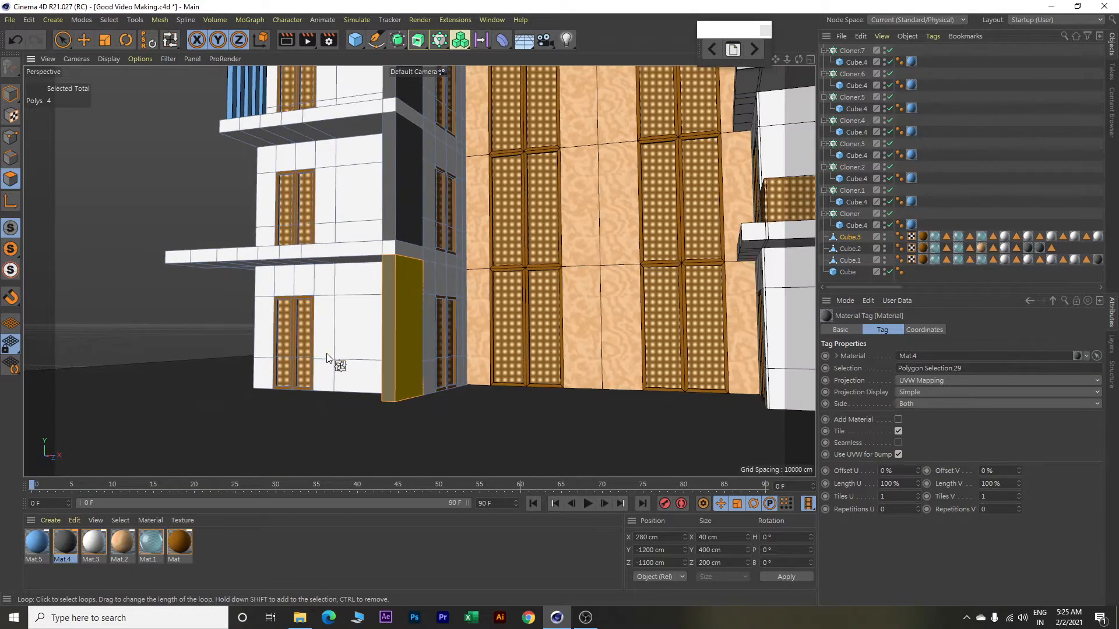
key("e")
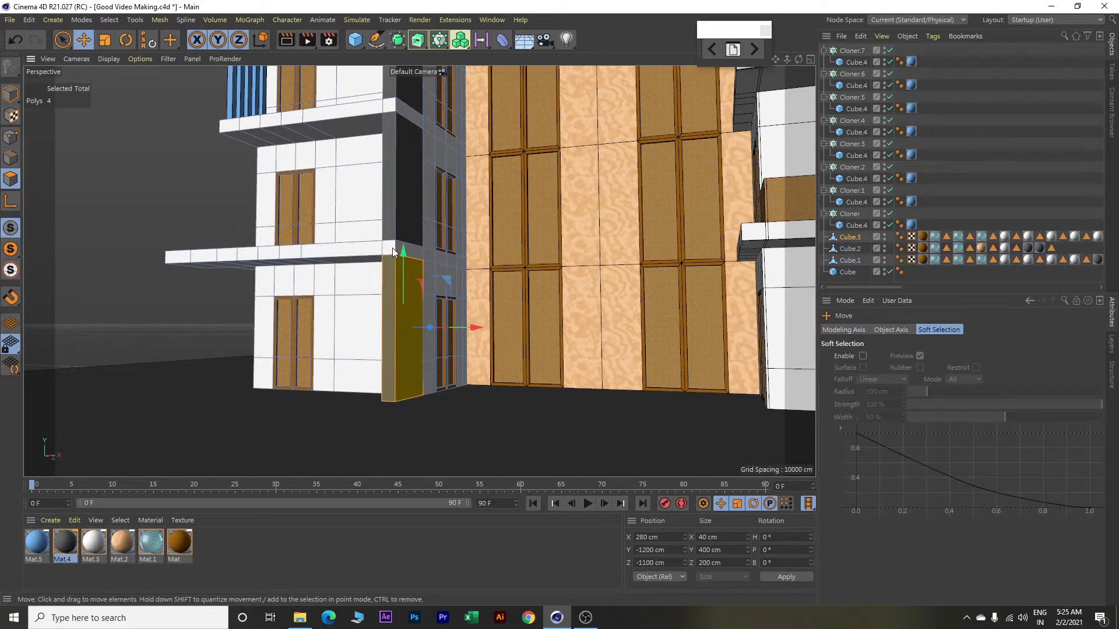
left_click(414, 251)
left_click(418, 252, "shift")
left_click(390, 103, "shift")
scroll(459, 217, "down", 1)
middle_click_drag(477, 276, 473, 357, "alt")
left_click_drag(473, 357, 454, 364, "alt")
left_click(387, 319, "shift")
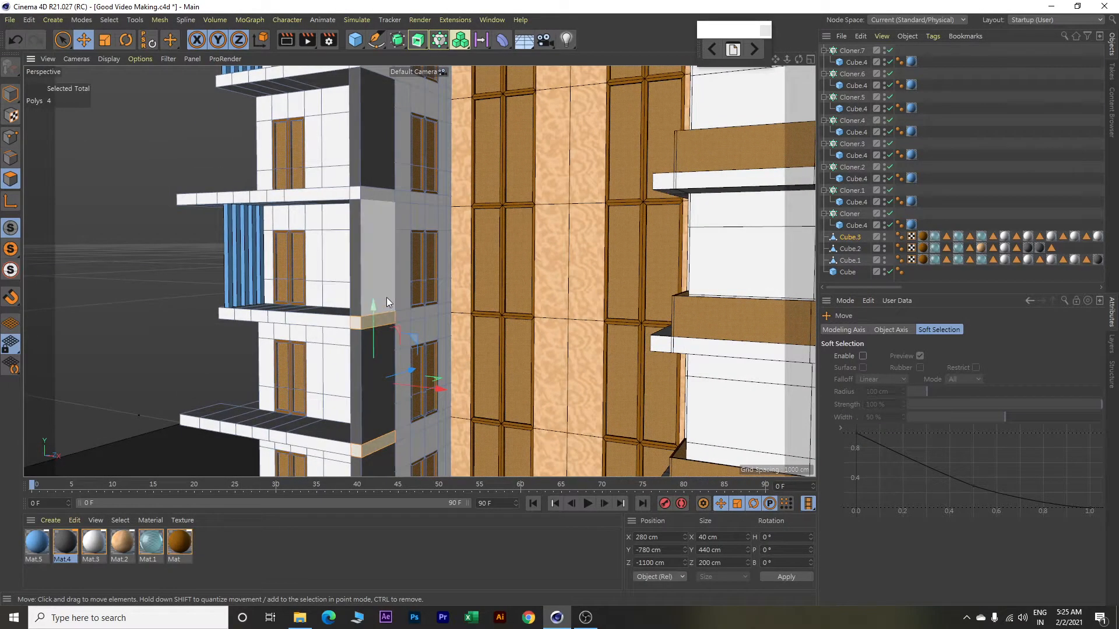
left_click(379, 196, "shift")
left_click(358, 191, "shift")
middle_click_drag(427, 185, 440, 390, "alt")
left_click(367, 279, "shift")
left_click(384, 157, "shift")
left_click(365, 150, "shift")
middle_click_drag(492, 176, 482, 365, "alt")
left_click(380, 249, "shift")
left_click(359, 247, "shift")
left_click(381, 115, "shift")
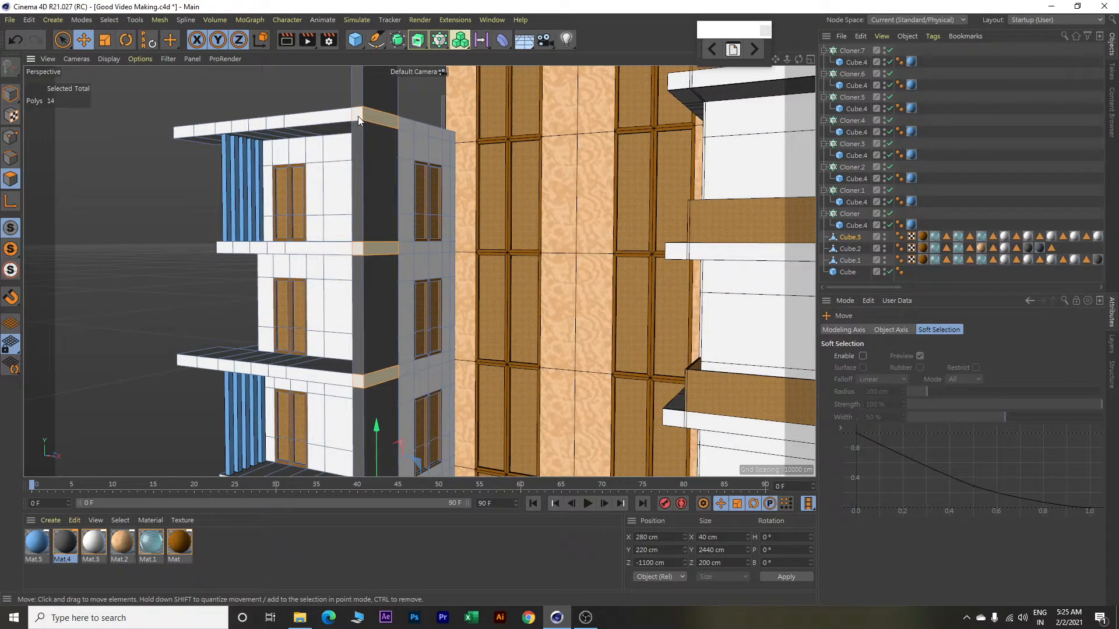
middle_click_drag(389, 162, 407, 310, "alt")
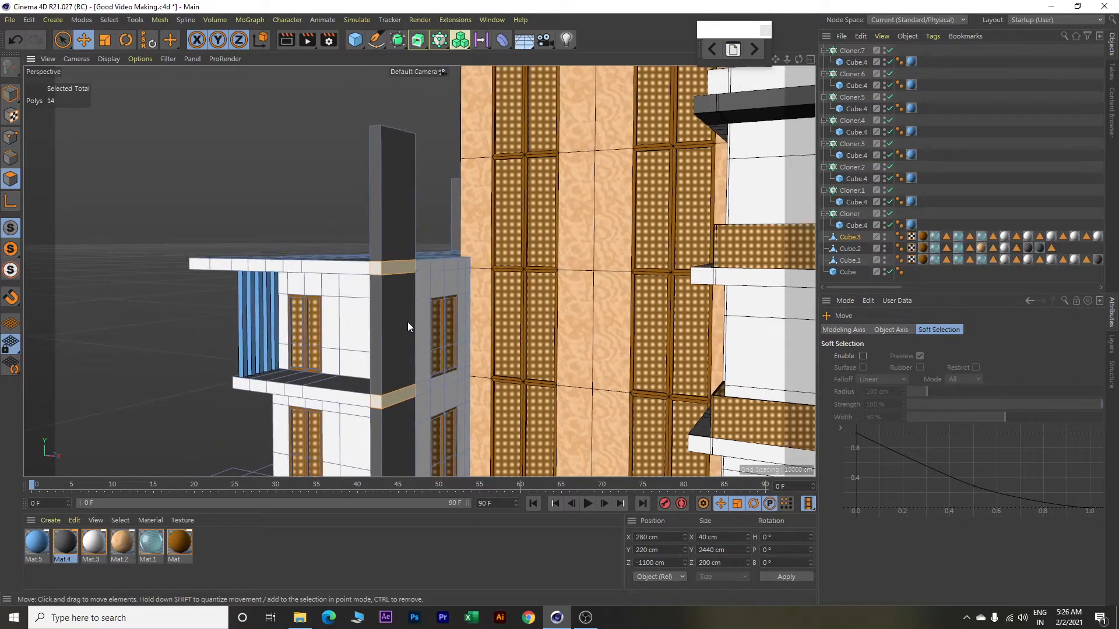
right_click(64, 541)
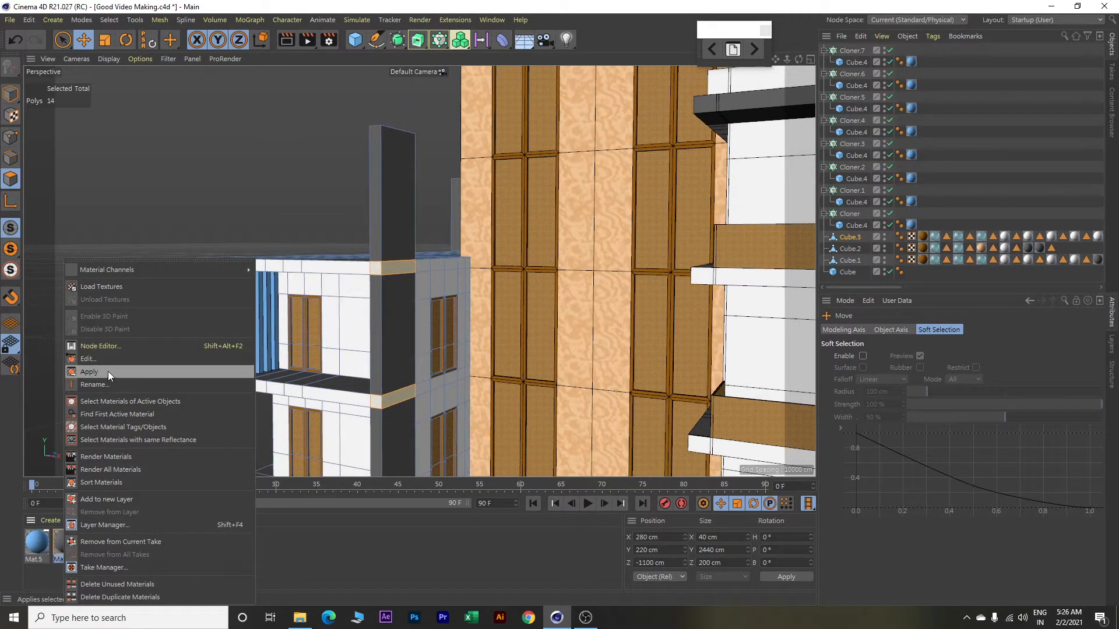
left_click(107, 372)
Clear the selection and add a loop cut near the top of the rear roof column at a distance of 360 cm.
left_click_drag(187, 337, 251, 358, "alt")
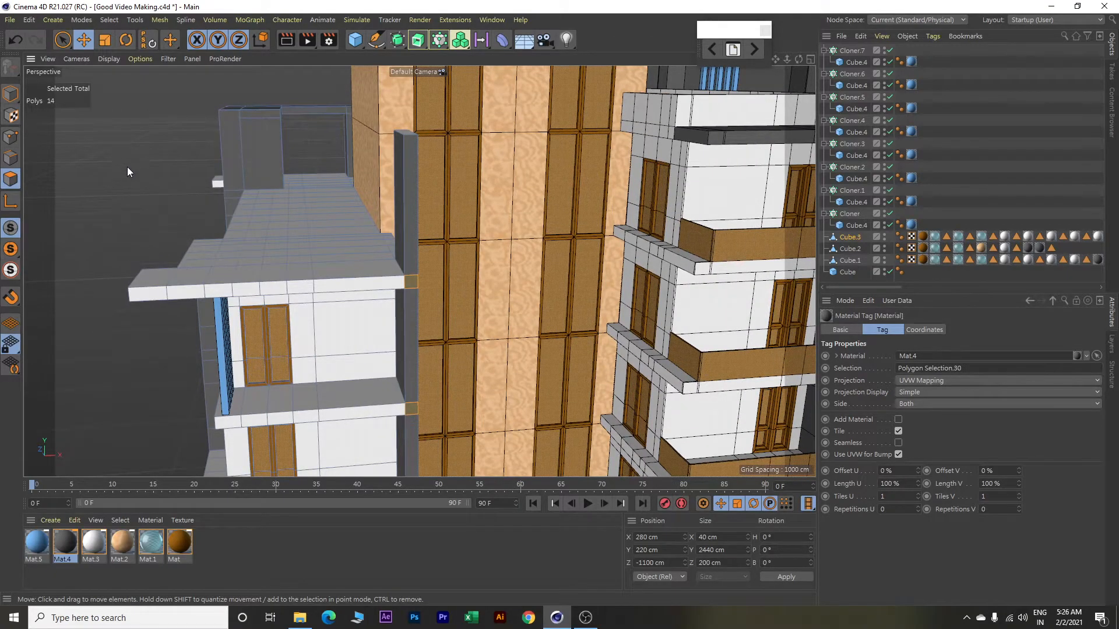
key("e")
left_click(129, 151)
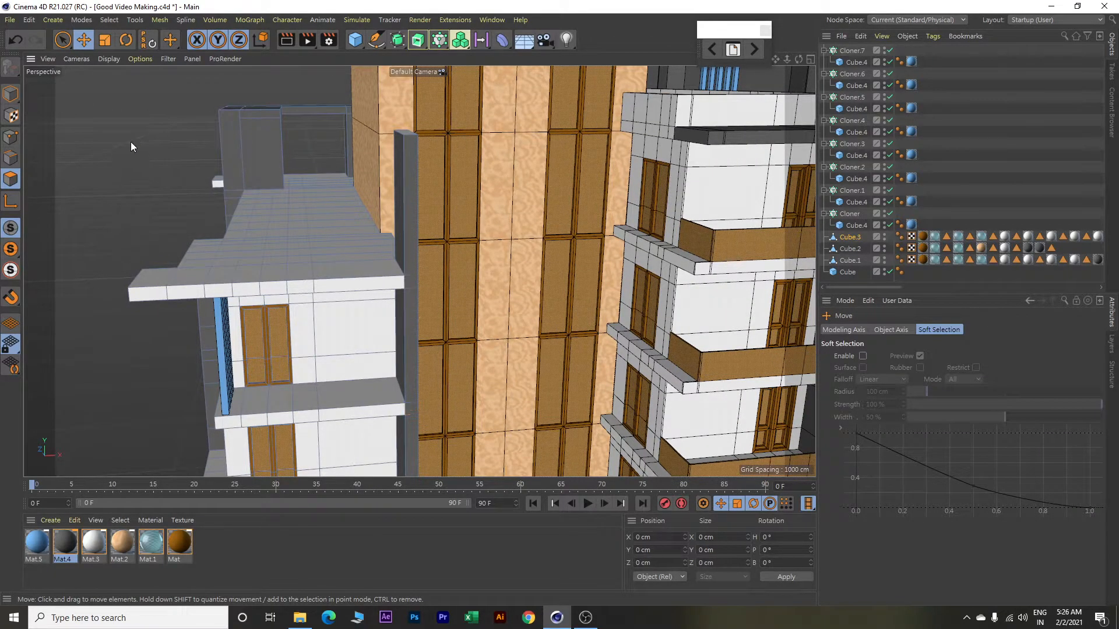
right_click(139, 113)
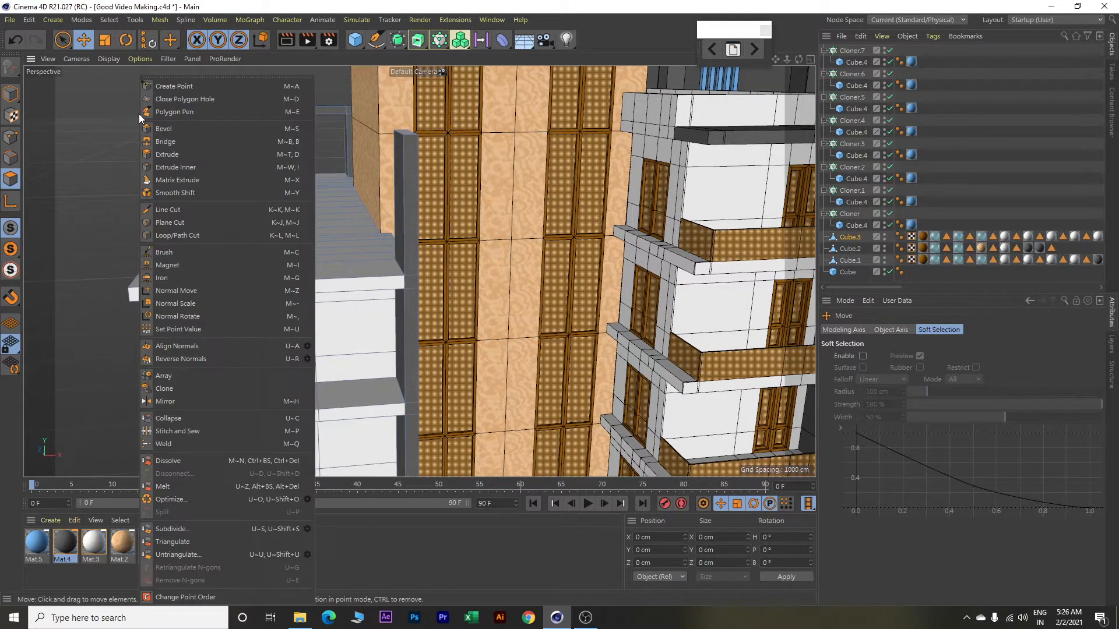
left_click(185, 235)
left_click(404, 150)
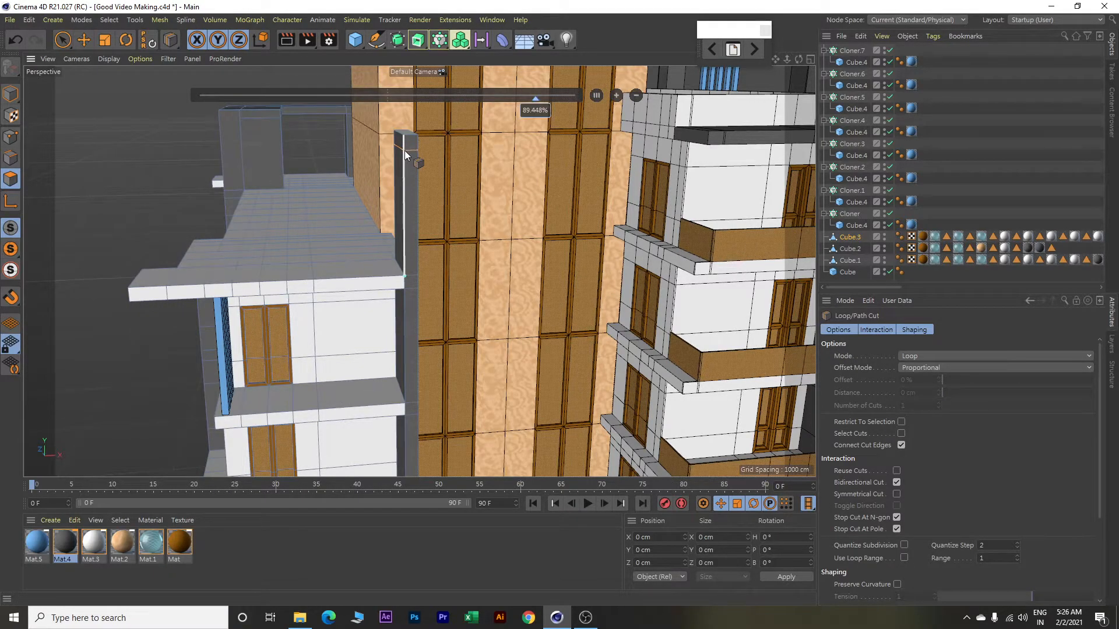
left_click_drag(900, 395, 965, 395)
type("360")
key("Return")
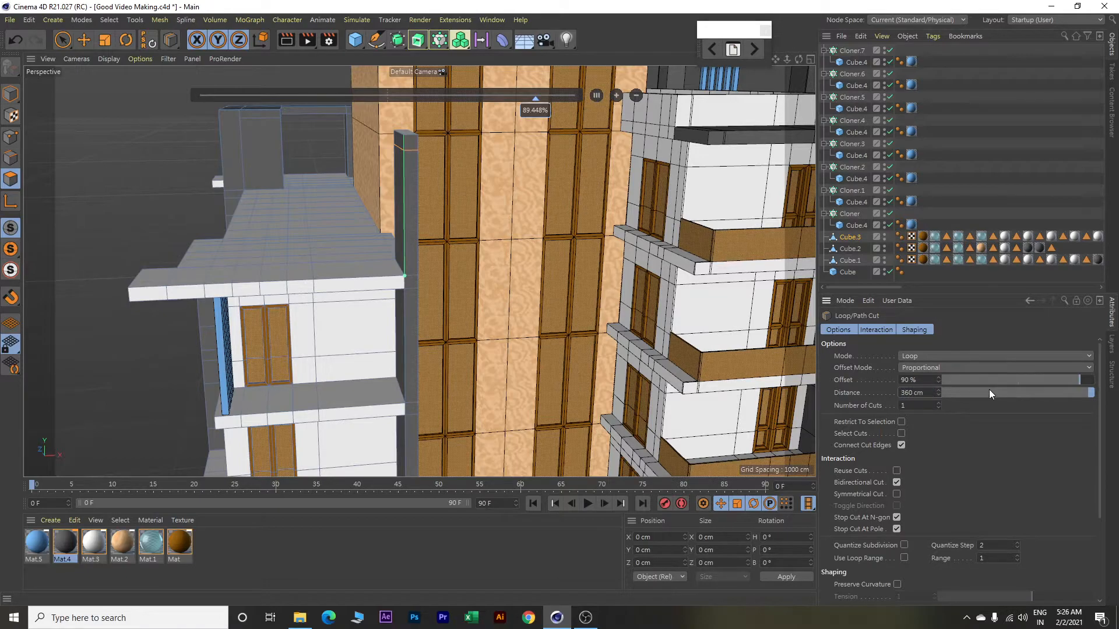
Extrude the column's upper inner face above the loop cut by 660 cm to form a beam across the roof.
left_click_drag(736, 361, 484, 368, "alt")
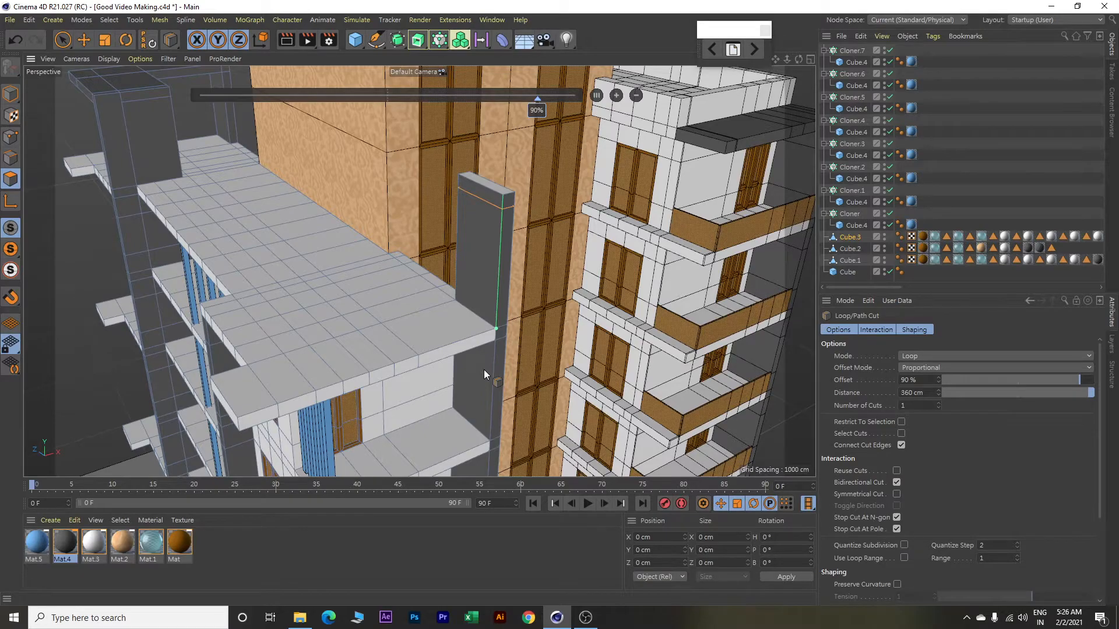
key("e")
left_click(493, 196)
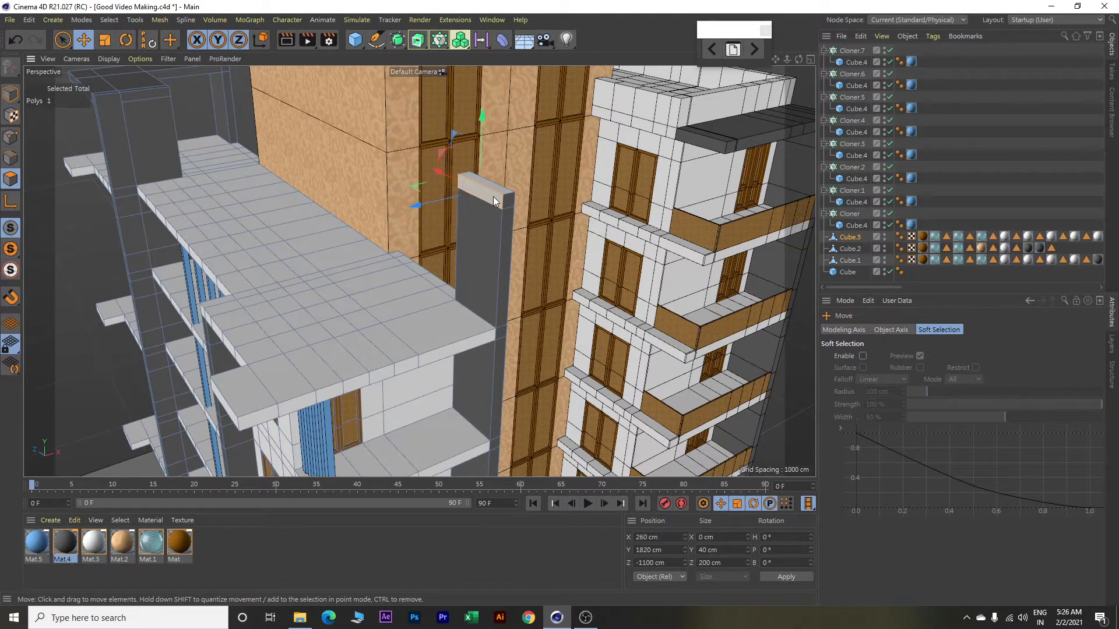
right_click(551, 166)
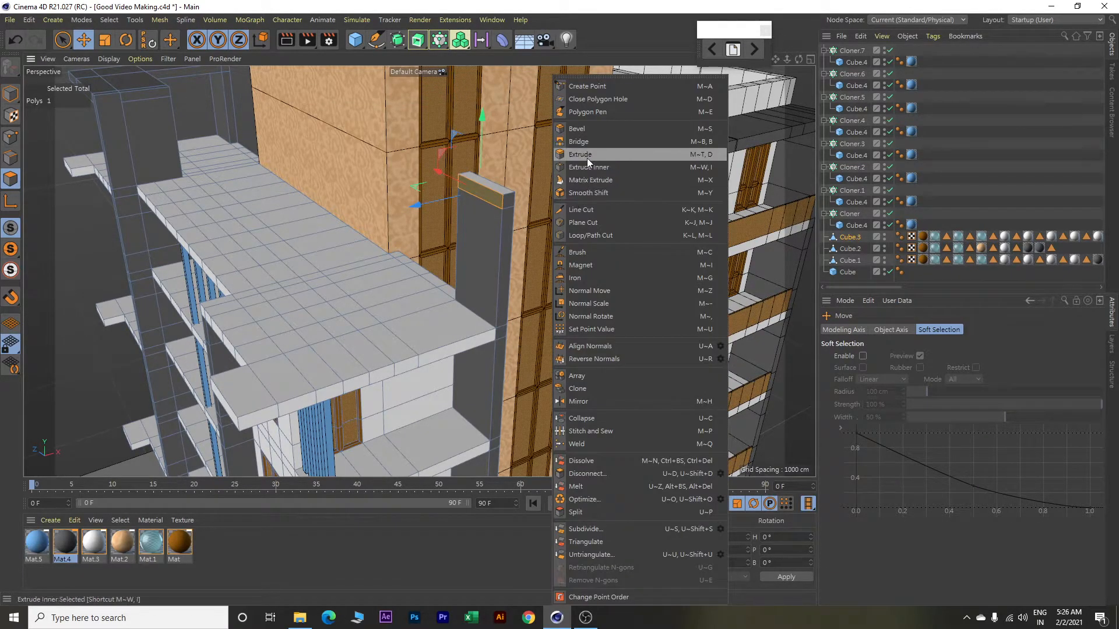
left_click(586, 154)
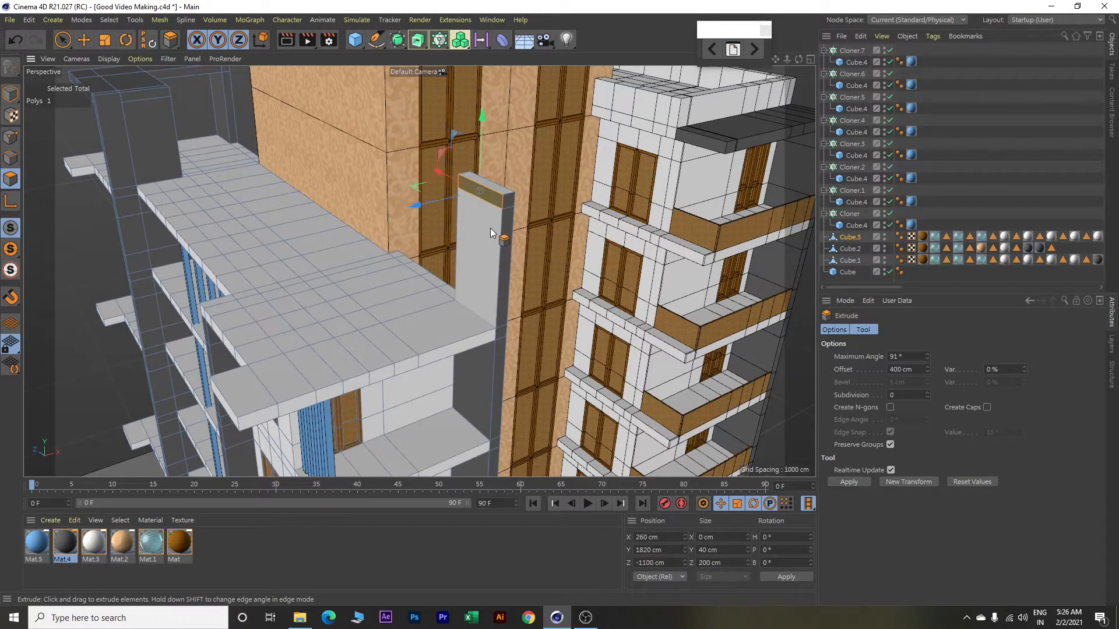
left_click_drag(918, 370, 771, 380)
type("560")
key("Return")
double_click(913, 369)
type("660")
key("Return")
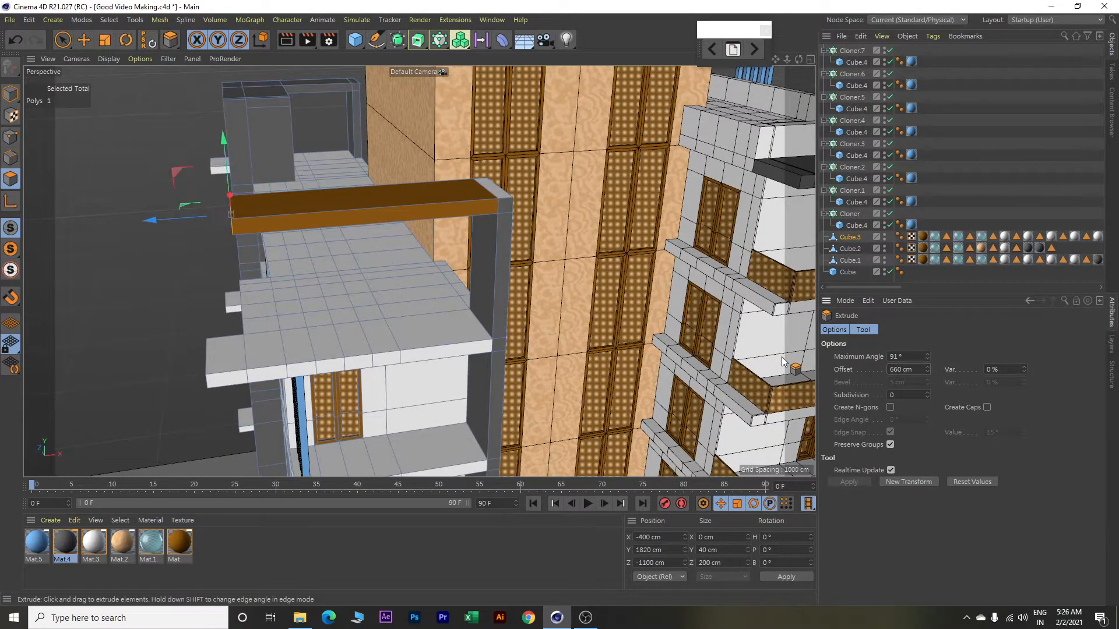
Add a loop cut across the new roof beam at a distance of 360 cm.
left_click_drag(335, 233, 585, 303, "alt")
key("e")
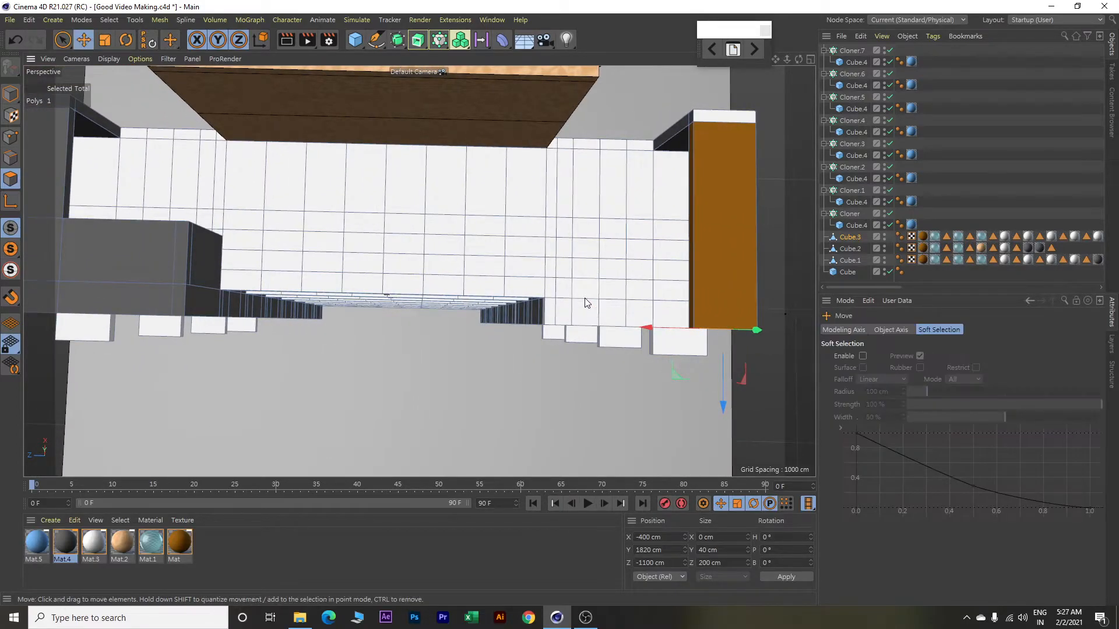
mouse_move(691, 389)
left_mouse_down("alt")
mouse_move(678, 432)
mouse_move(644, 372)
mouse_move(665, 321)
mouse_move(656, 374)
mouse_move(671, 330)
mouse_move(669, 243)
mouse_move(694, 424)
mouse_move(693, 402)
left_mouse_up("alt")
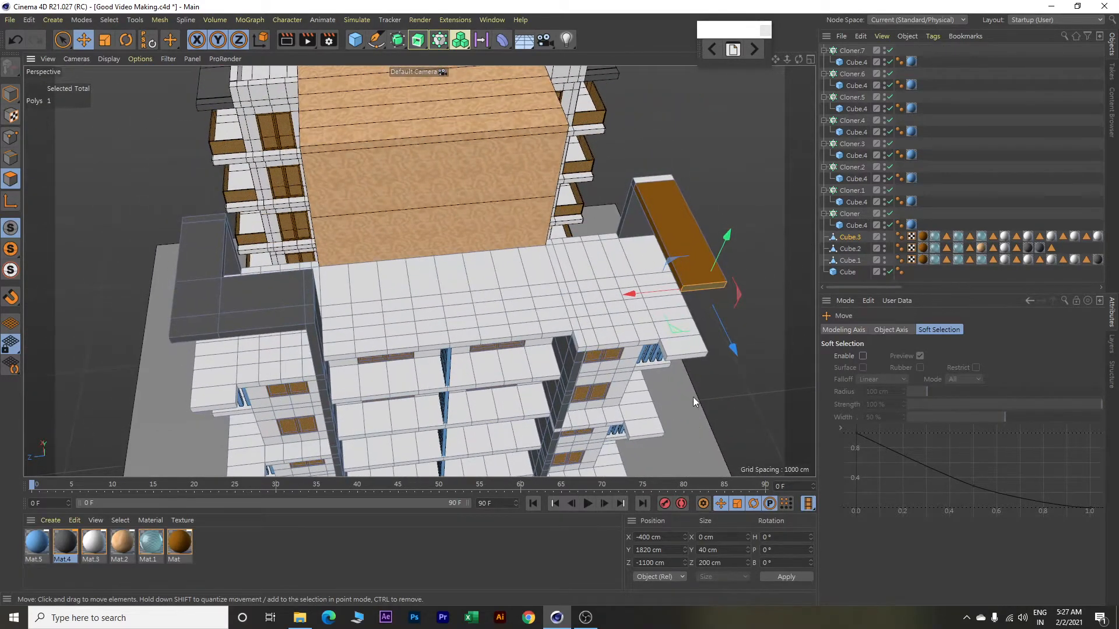
right_click(738, 130)
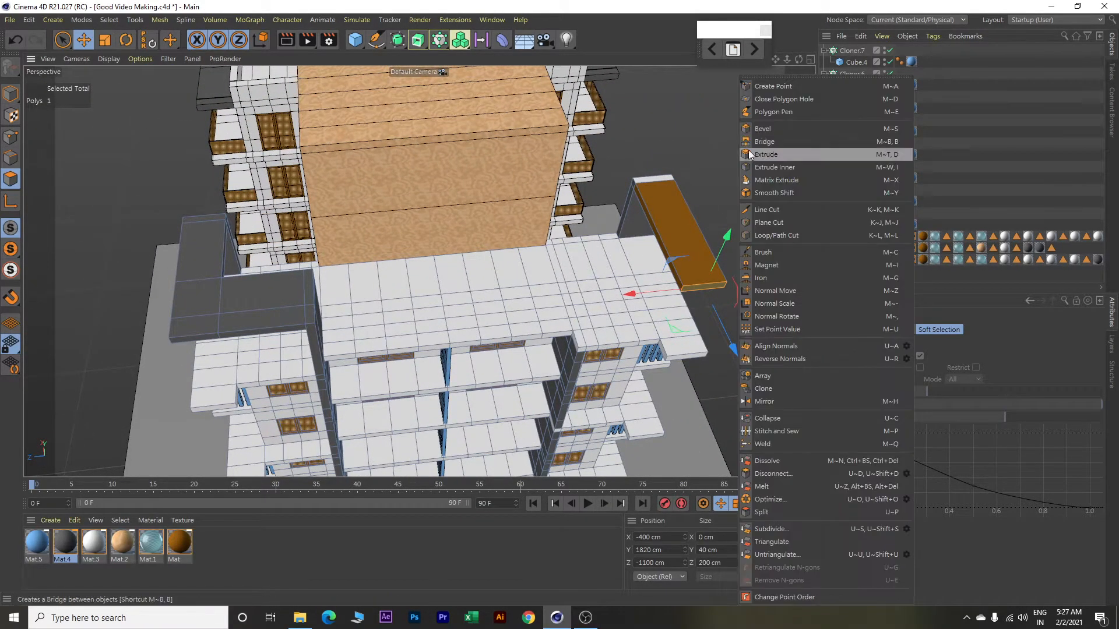
left_click(775, 238)
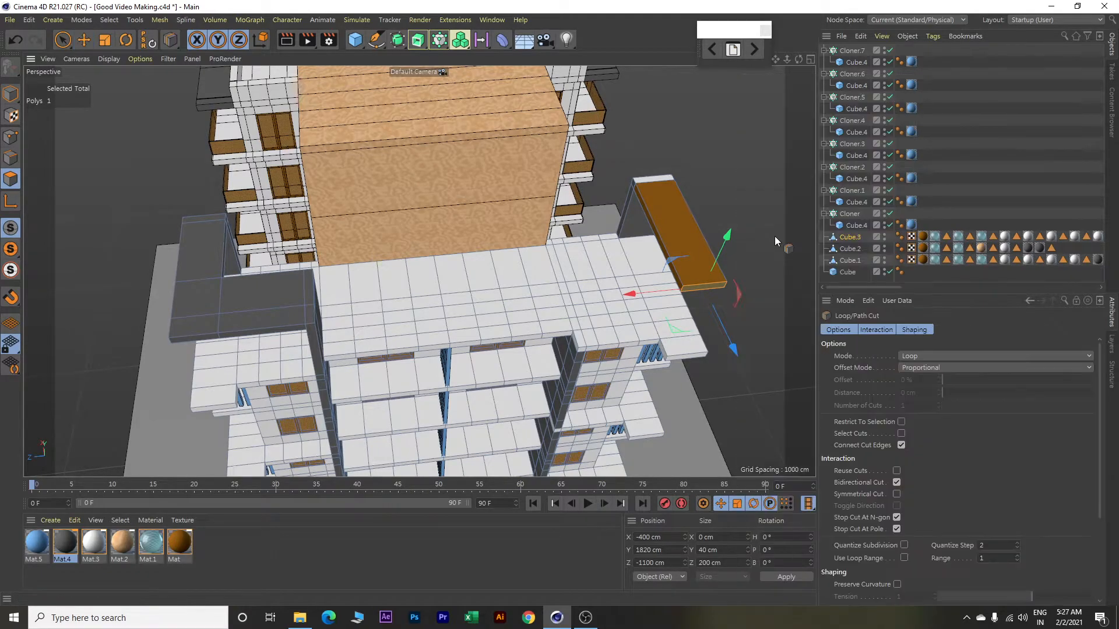
left_click(667, 250)
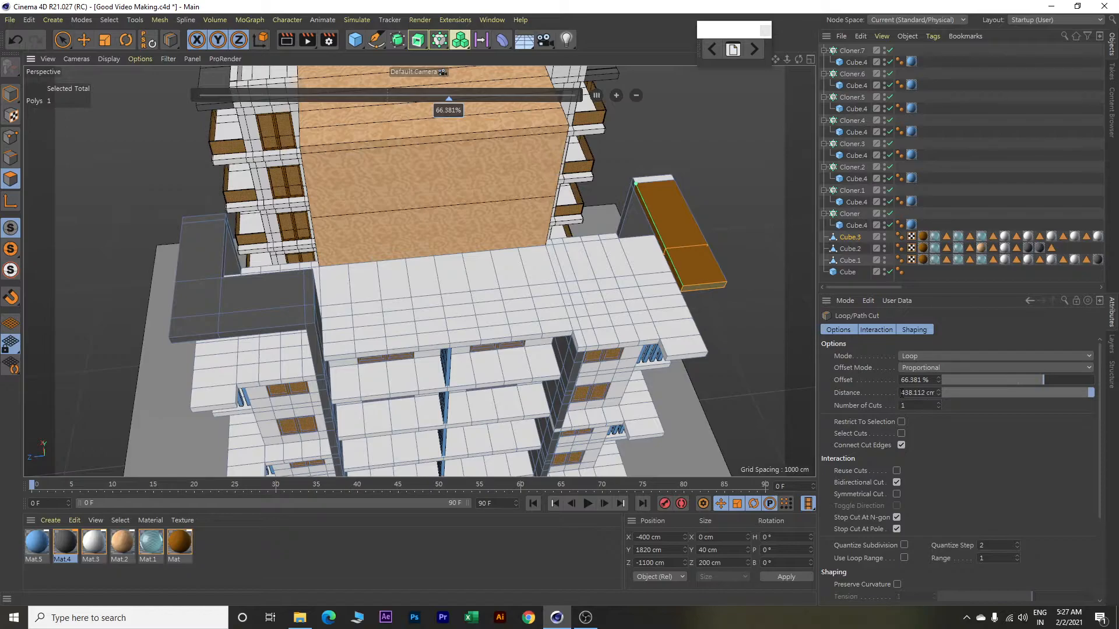
left_click_drag(901, 392, 968, 393)
type("360")
key("Return")
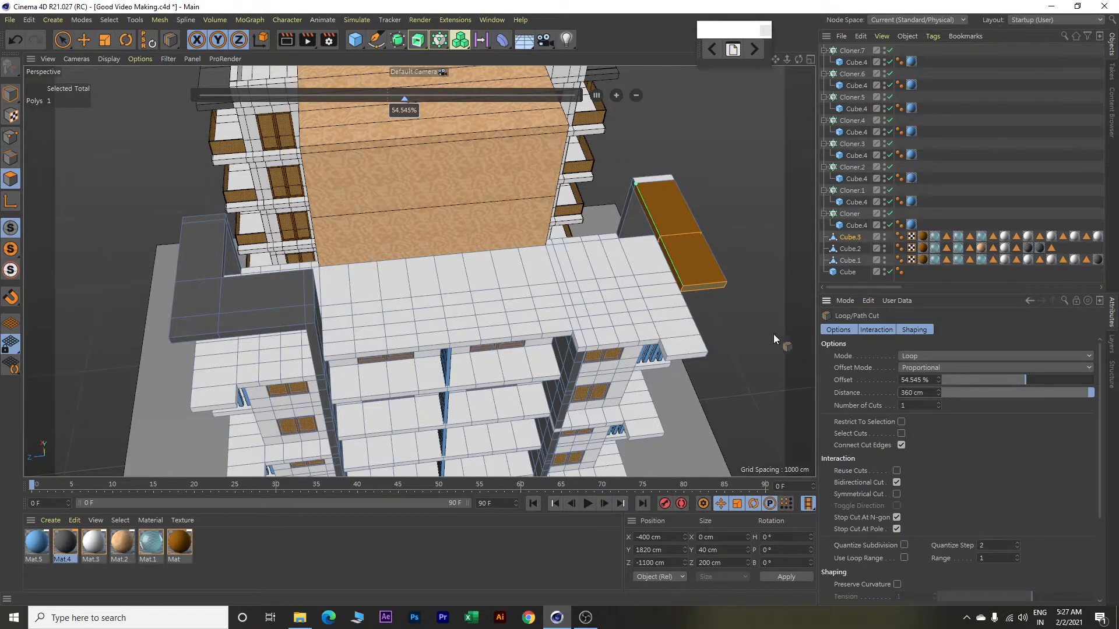
Extrude the beam's inward side face beyond the loop cut by 400 cm toward the opposite roof frame.
scroll(753, 331, "up", 3)
key("e")
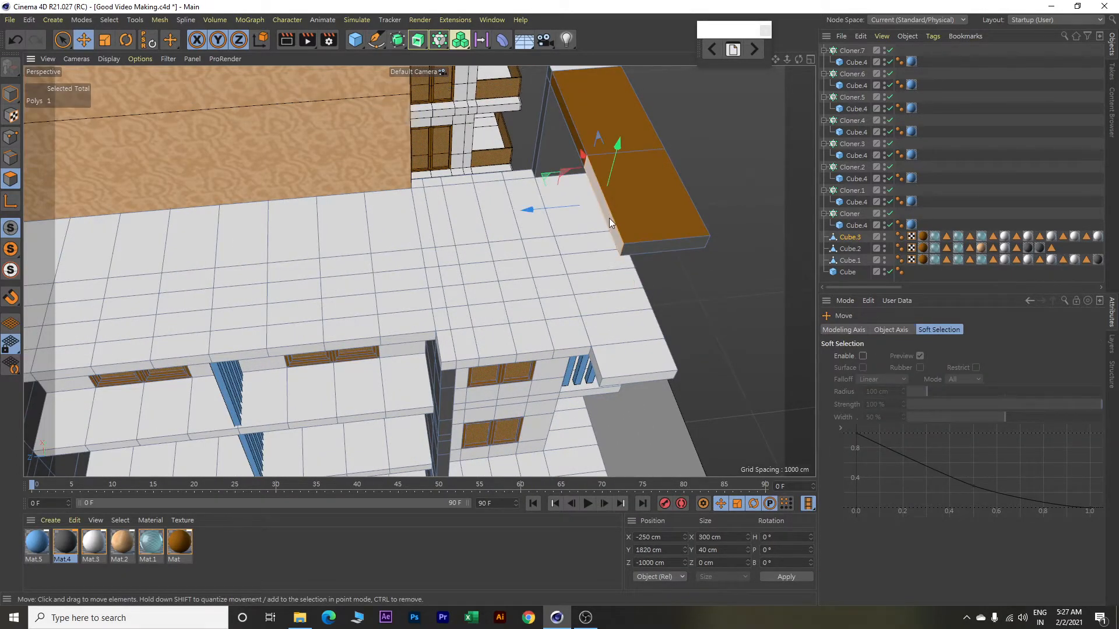
scroll(677, 317, "down", 3)
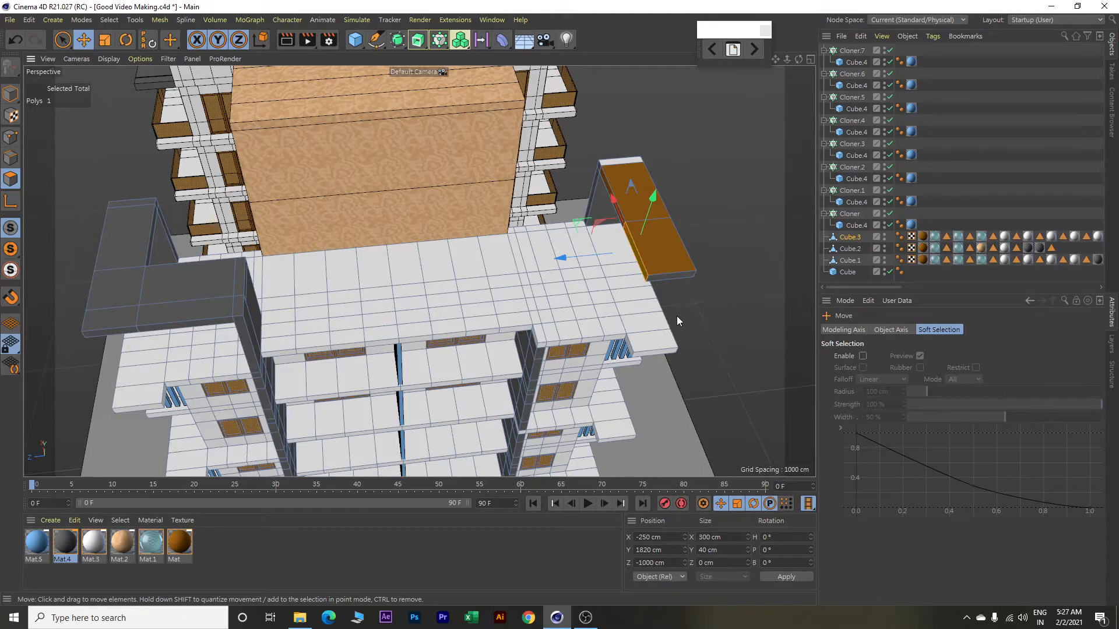
key("d")
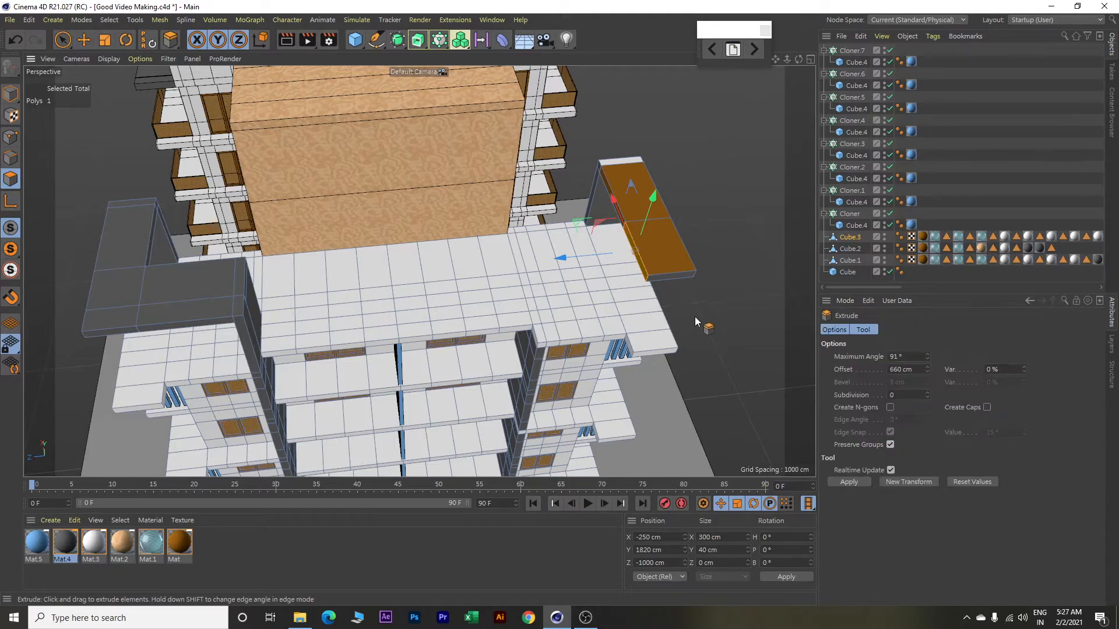
double_click(918, 369)
type("400")
key("Return")
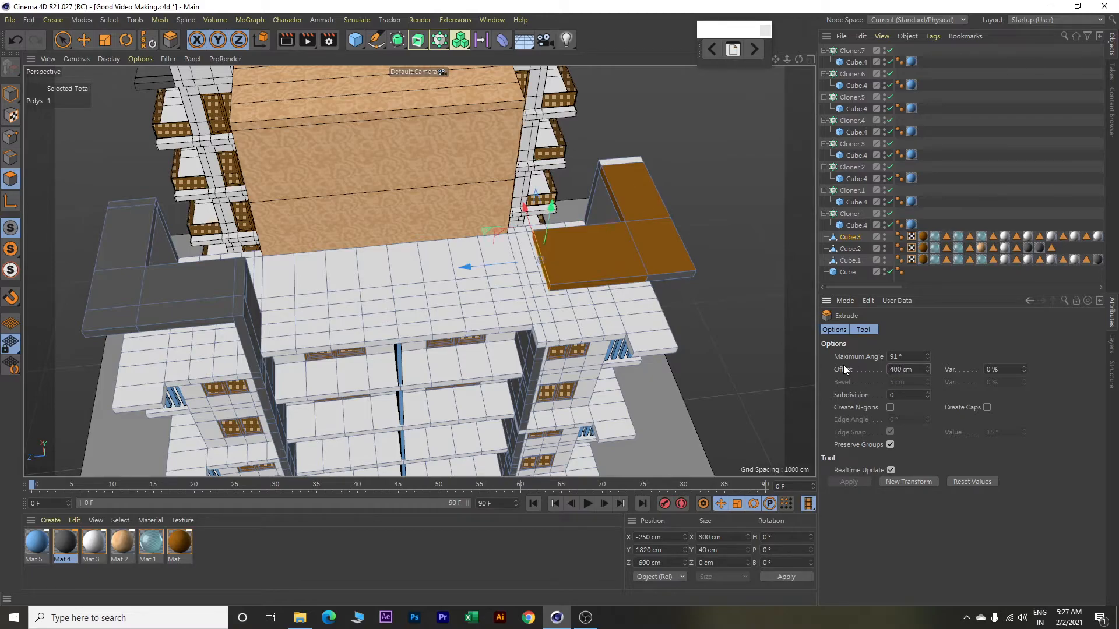
Add a loop cut near the free end of the new beam extension at a distance of 40 cm and clear the selection.
mouse_move(733, 391)
left_mouse_down("alt")
mouse_move(724, 365)
mouse_move(722, 376)
left_mouse_up("alt")
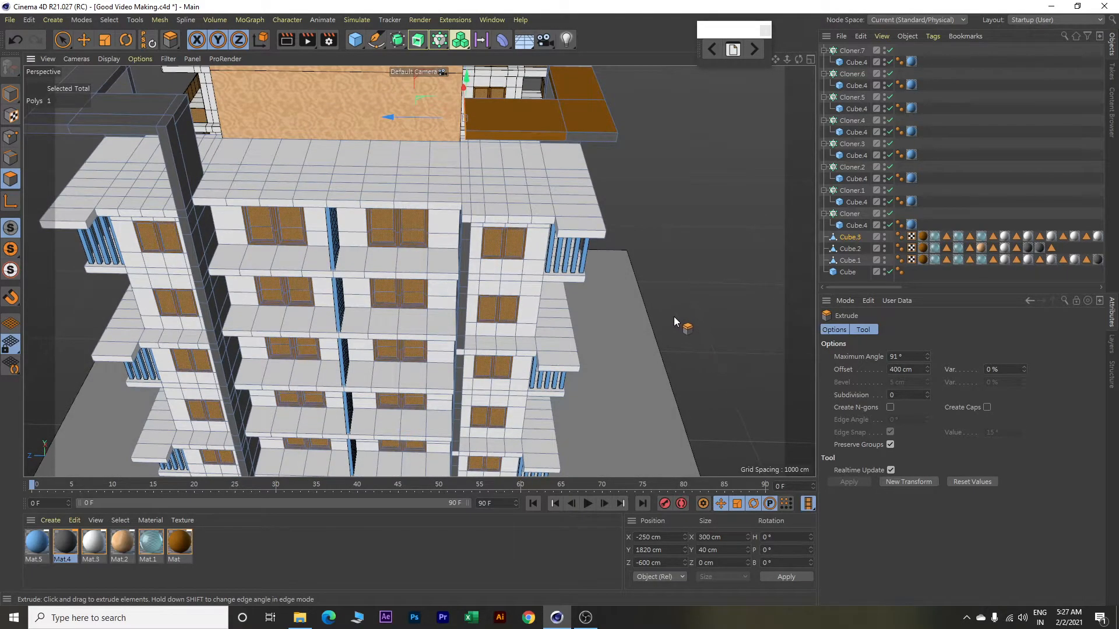
left_click_drag(673, 309, 710, 358, "alt")
right_click(742, 164)
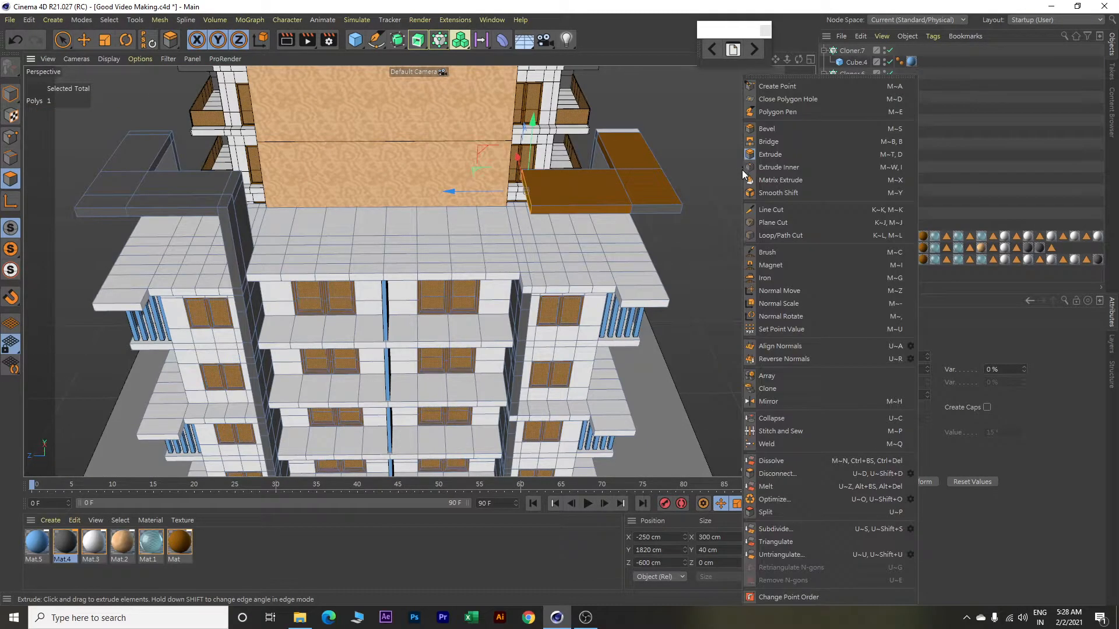
left_click(775, 235)
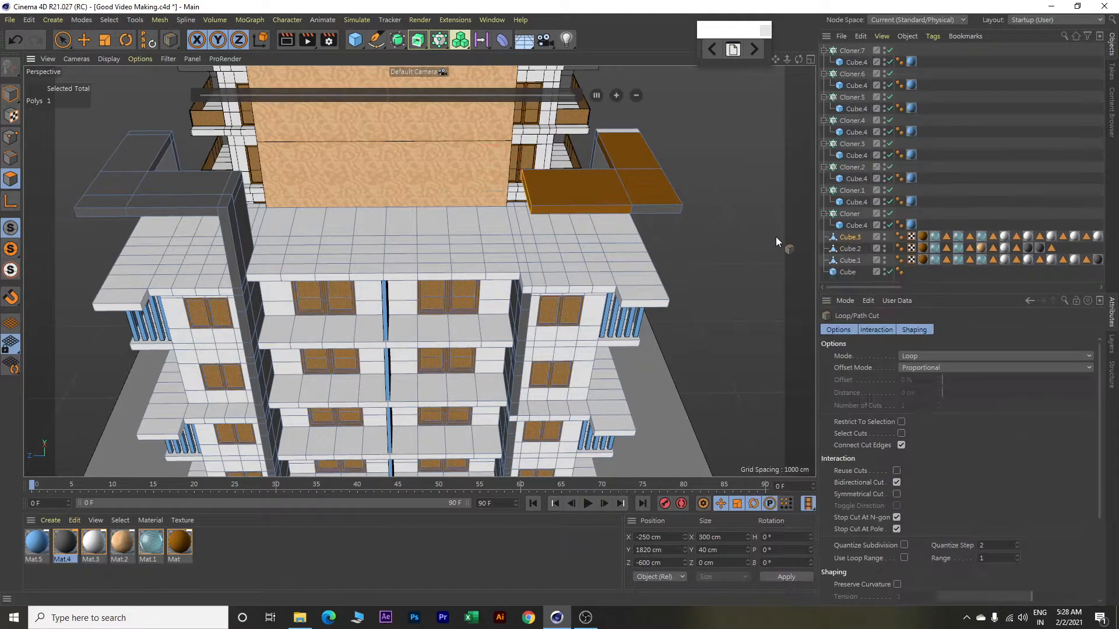
left_click(544, 205)
left_click(929, 393)
type("40")
key("Return")
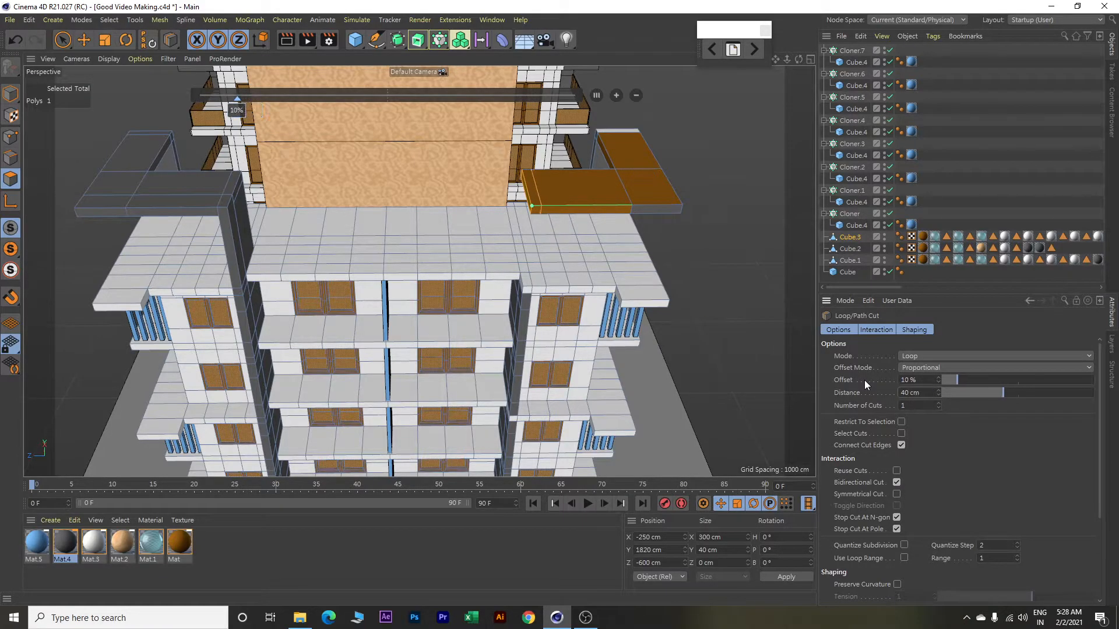
key("e")
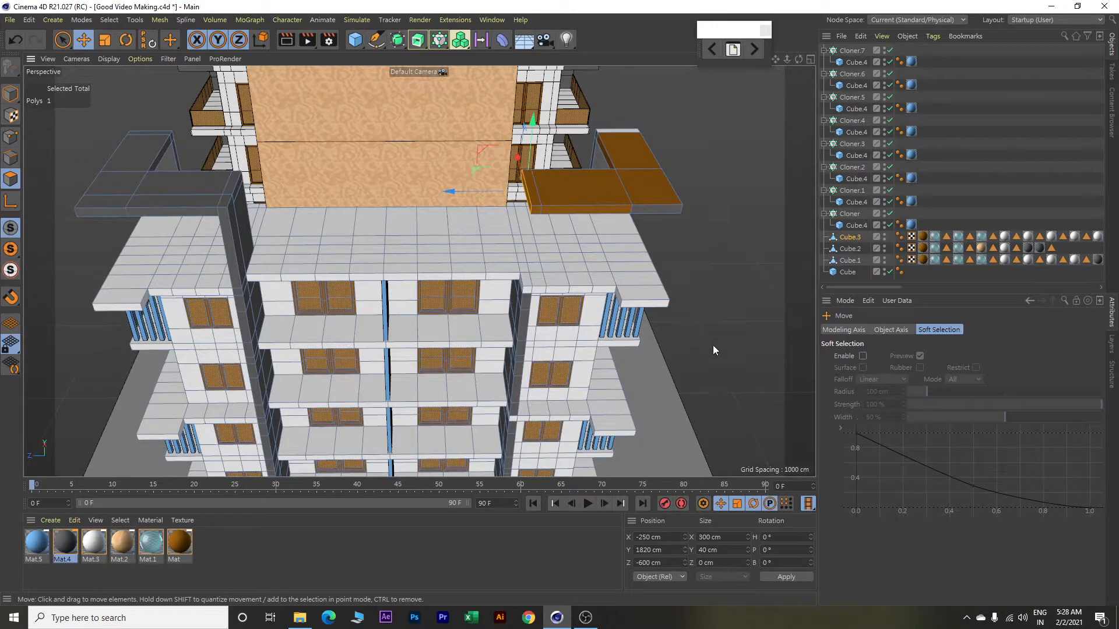
middle_click_drag(712, 351, 715, 324, "alt")
left_click(734, 203)
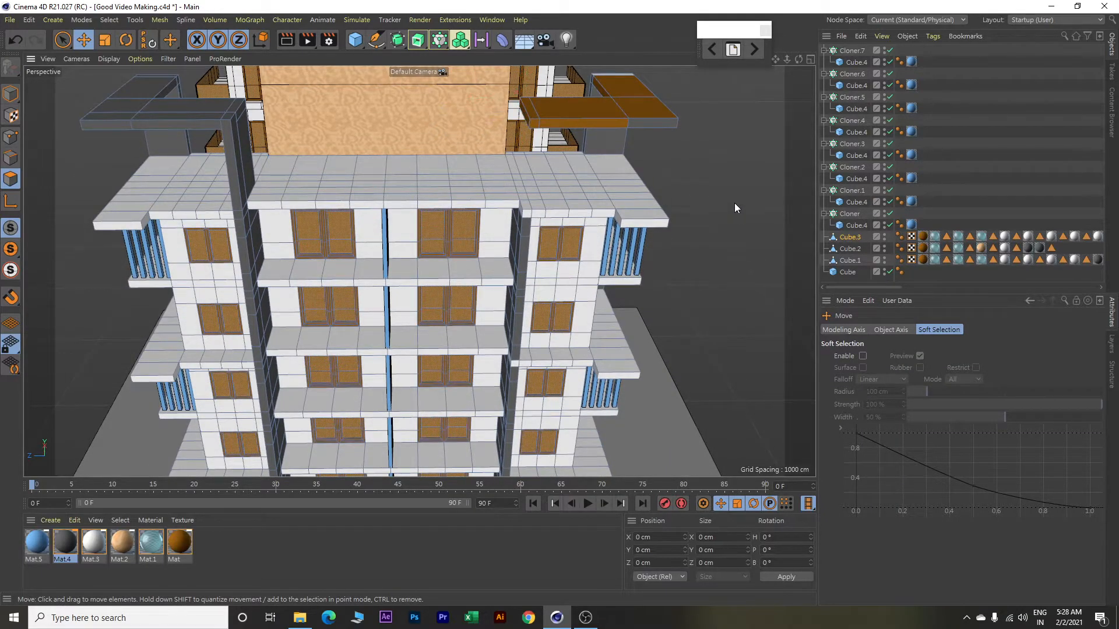
Extrude the narrow underside face at the beam's free end down to the roof by 360 cm to form a leg.
left_click_drag(714, 229, 729, 339, "alt")
scroll(729, 336, "up", 3)
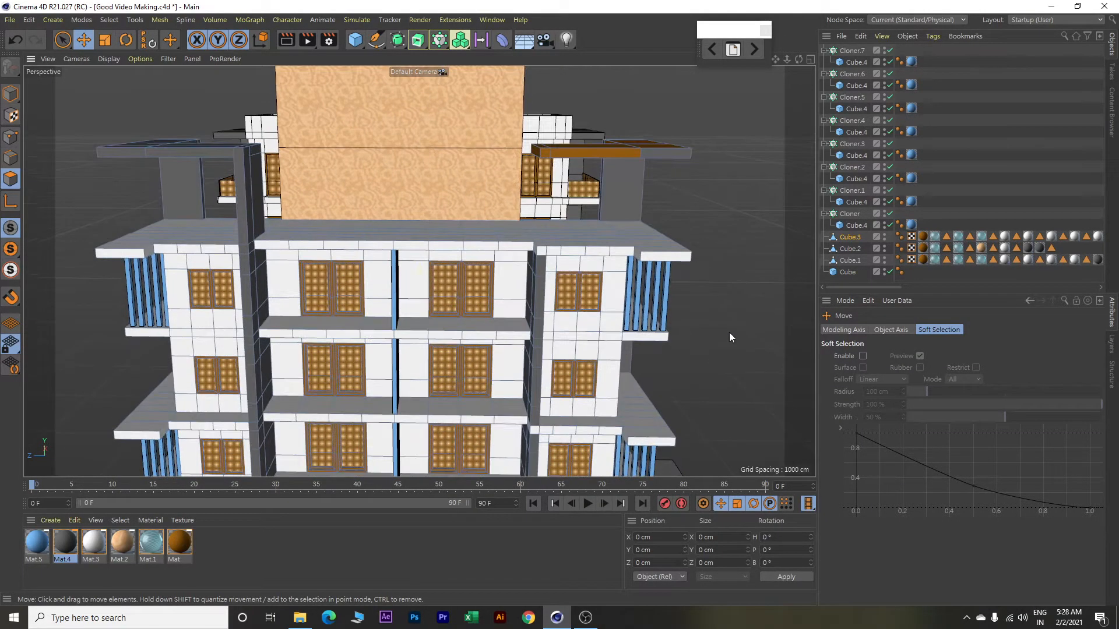
scroll(577, 215, "up", 5)
left_click_drag(579, 205, 641, 364, "alt")
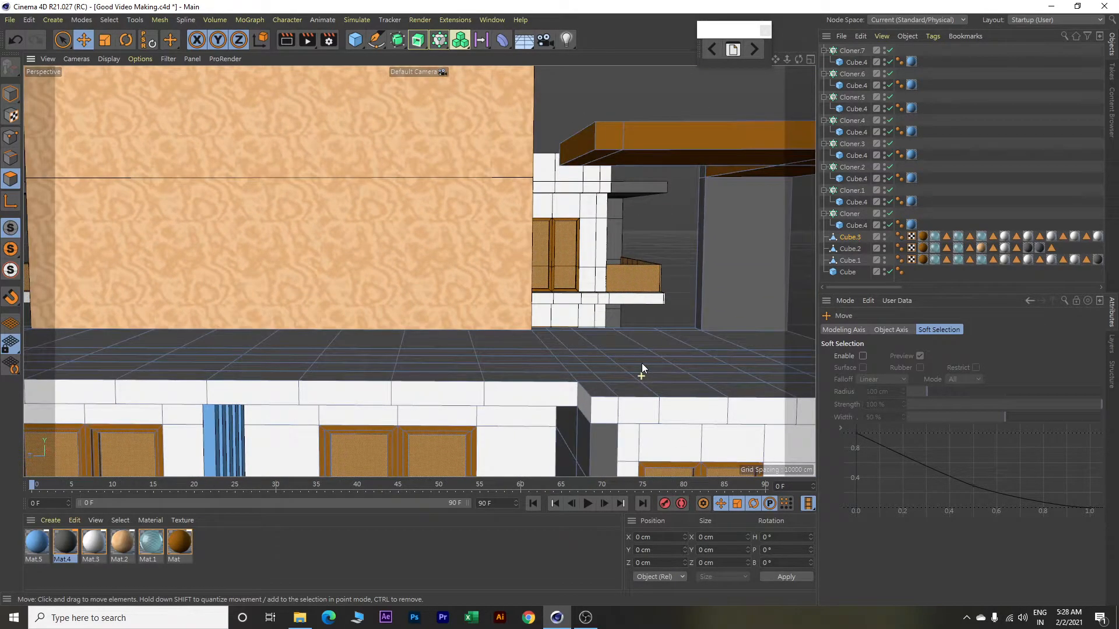
left_click(592, 162)
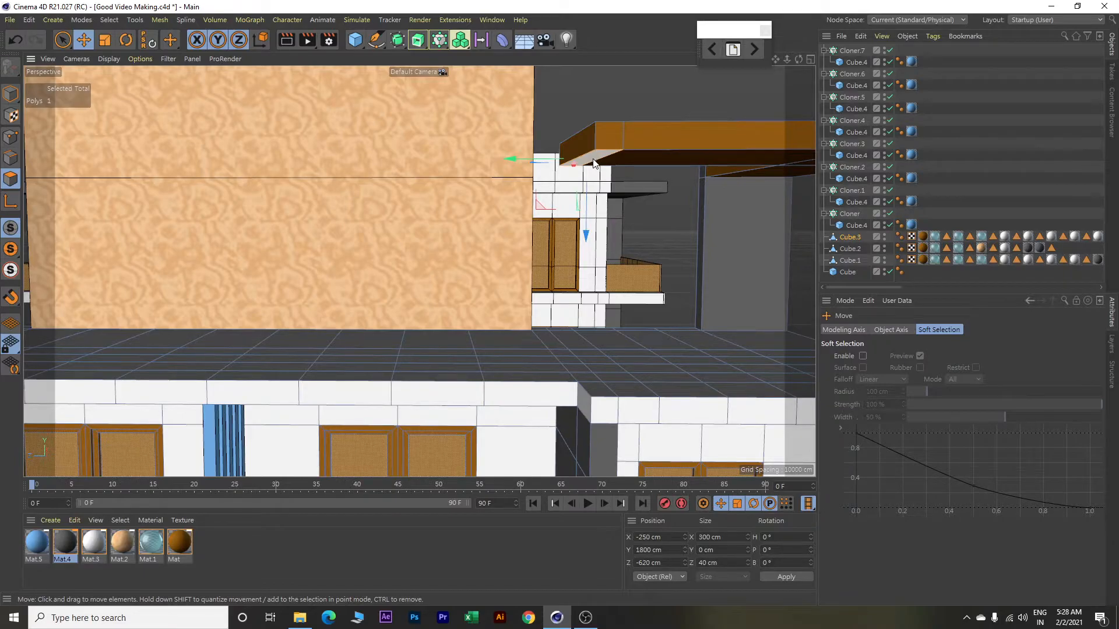
key("d")
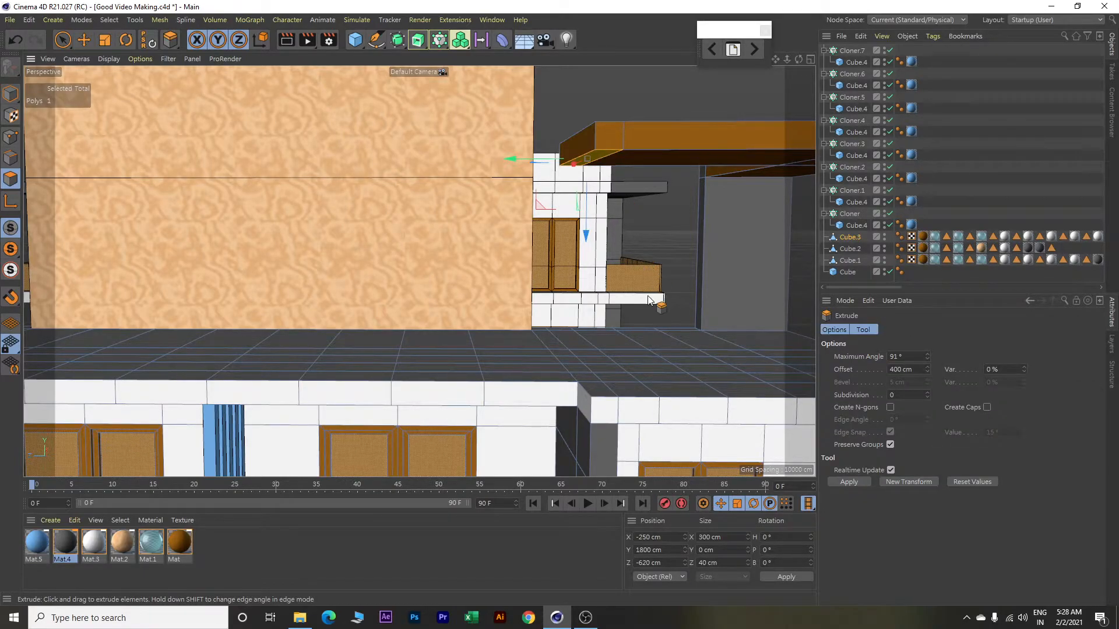
left_click_drag(583, 289, 728, 289)
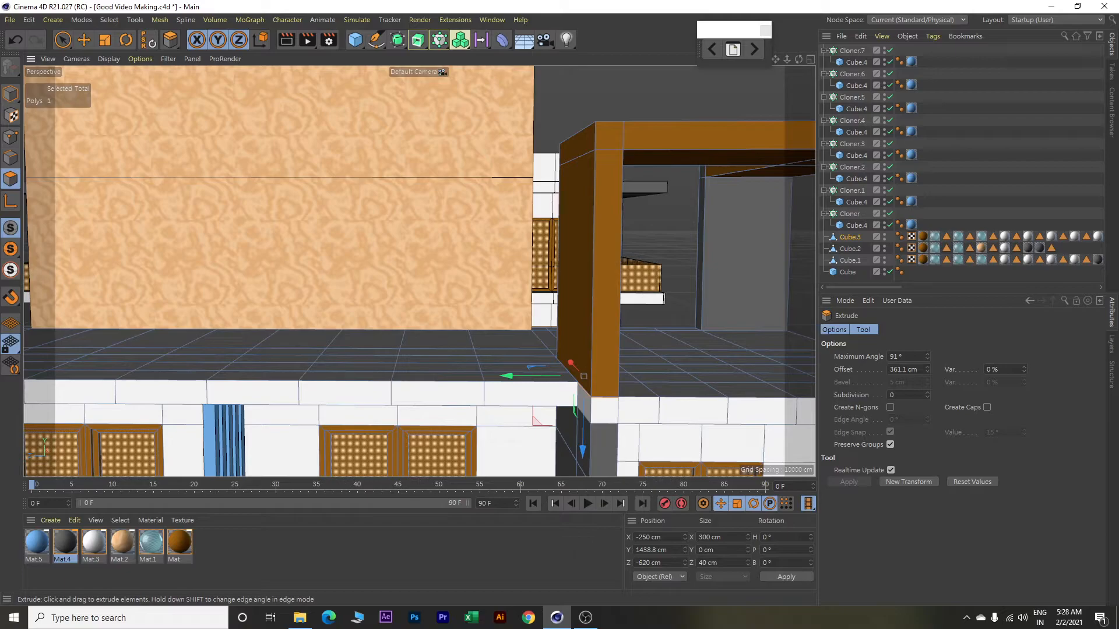
double_click(920, 369)
type("360")
key("Return")
Loop-select all polygons of the new roof frame's beams and leg and apply Mat.4 to them.
left_click_drag(265, 185, 501, 273, "alt")
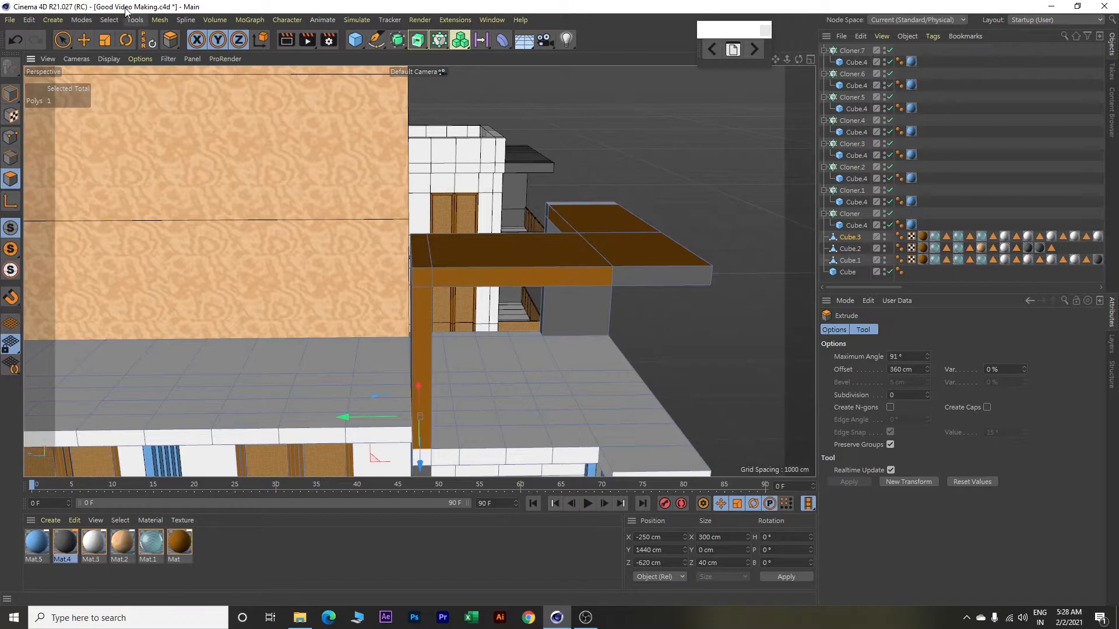
left_click(108, 19)
left_click(134, 52)
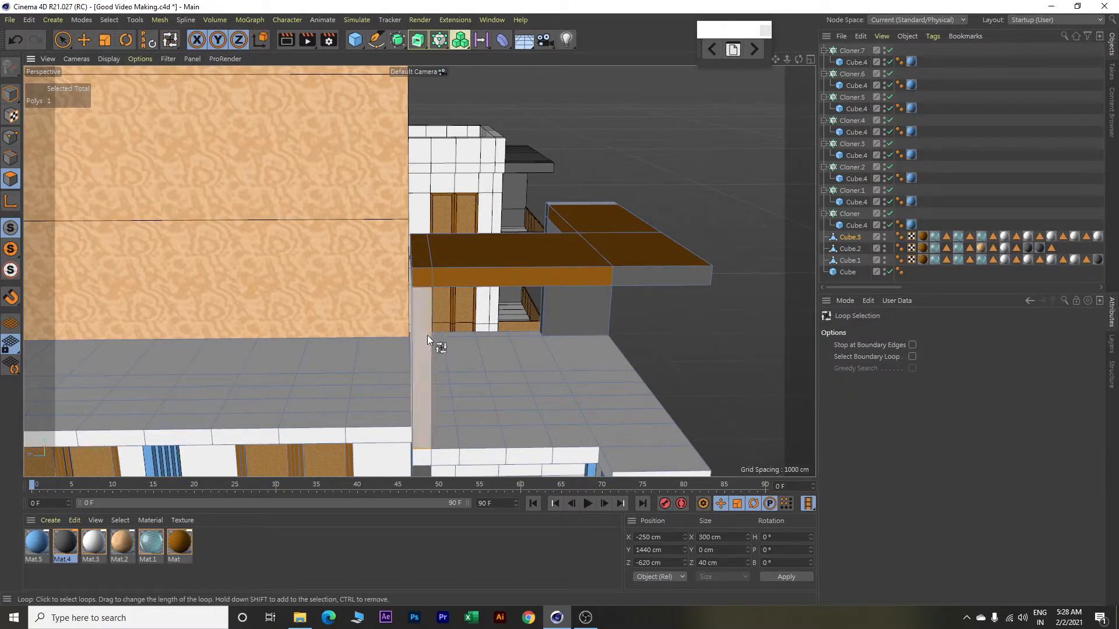
left_click_drag(408, 329, 494, 348, "alt")
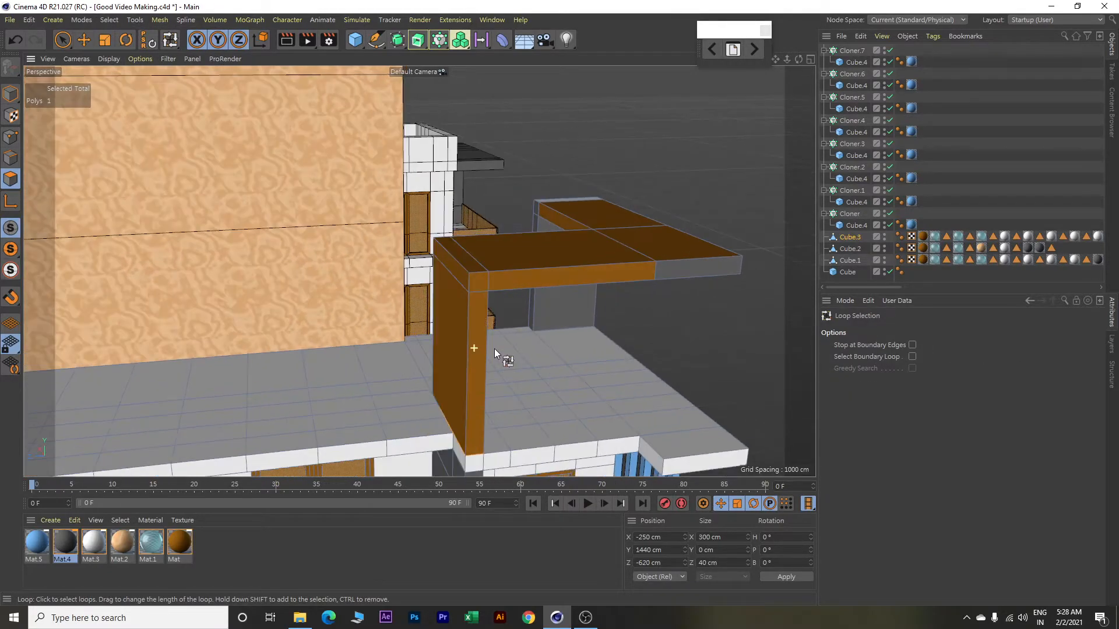
left_click(485, 319)
left_click(514, 281)
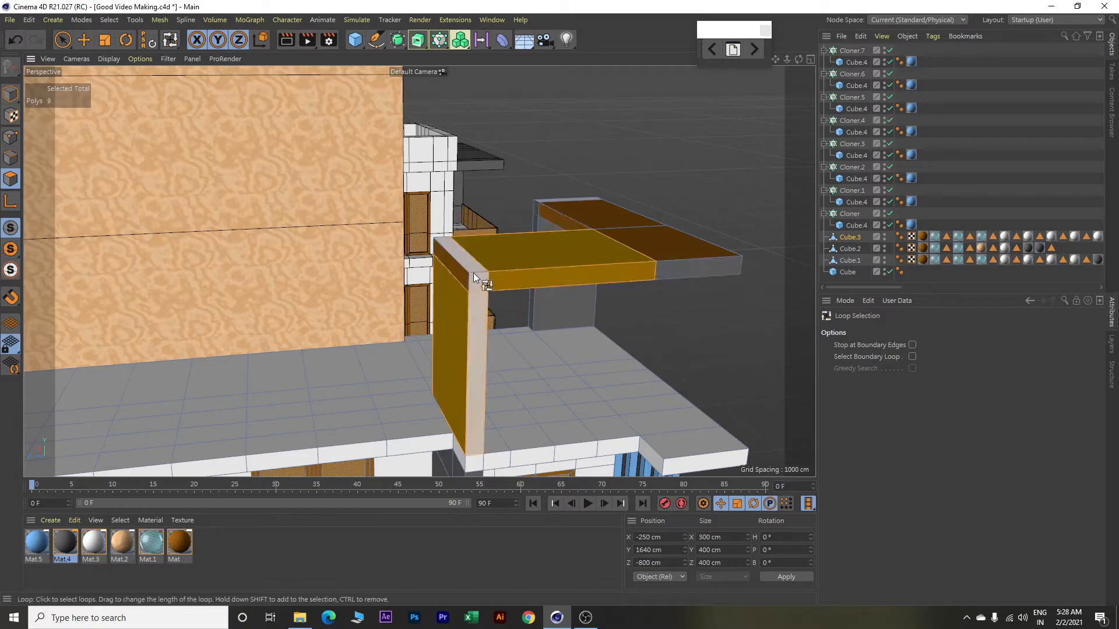
left_click(464, 273)
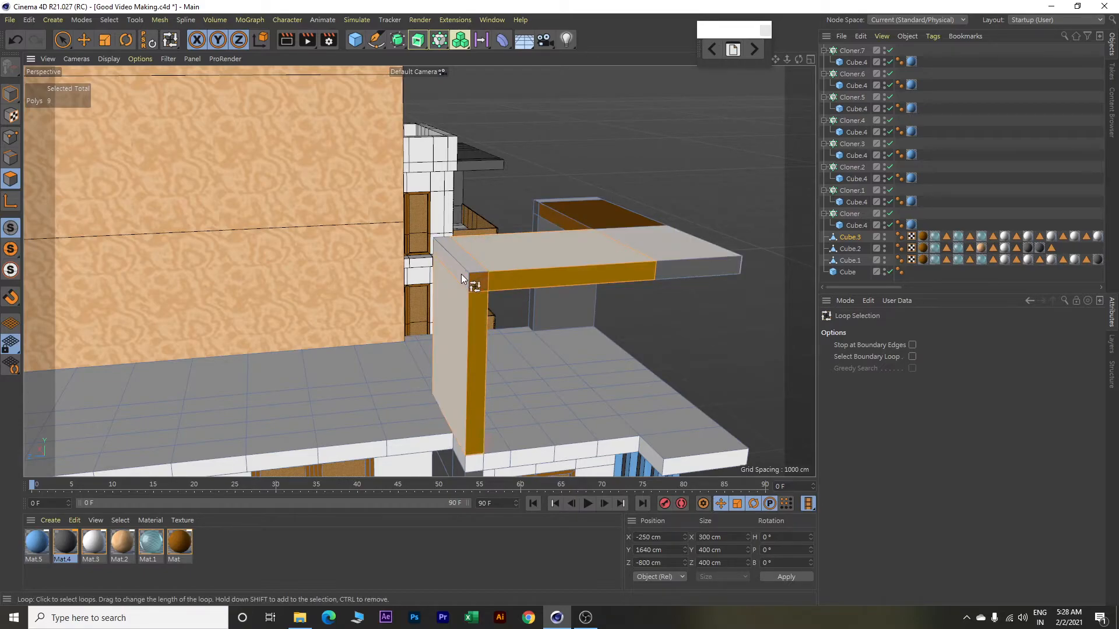
left_click(600, 219, "shift")
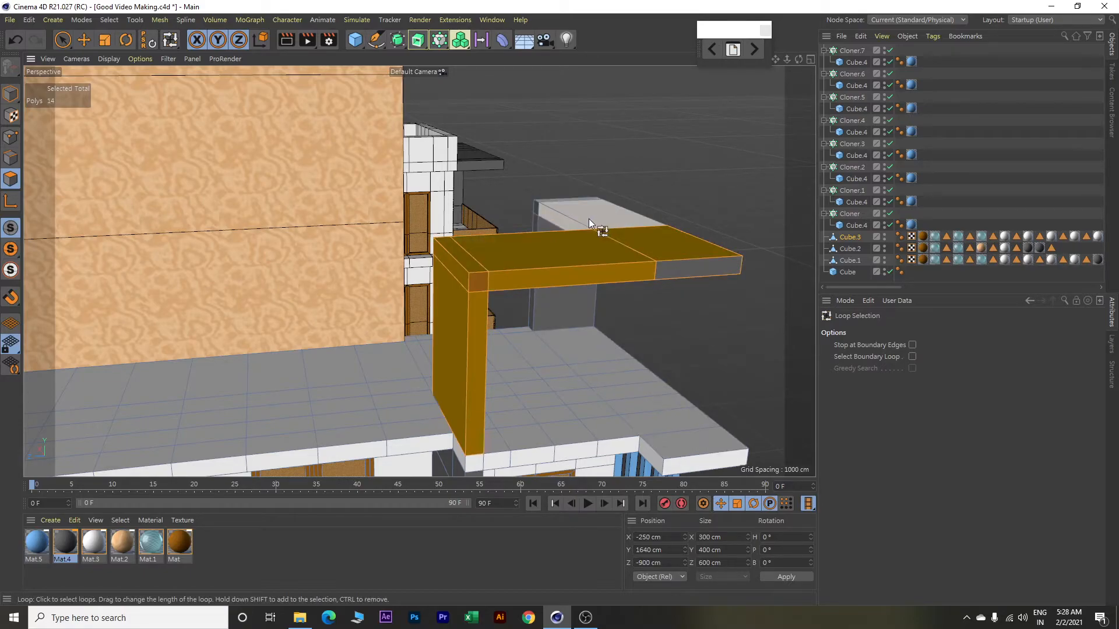
left_click(588, 219, "shift")
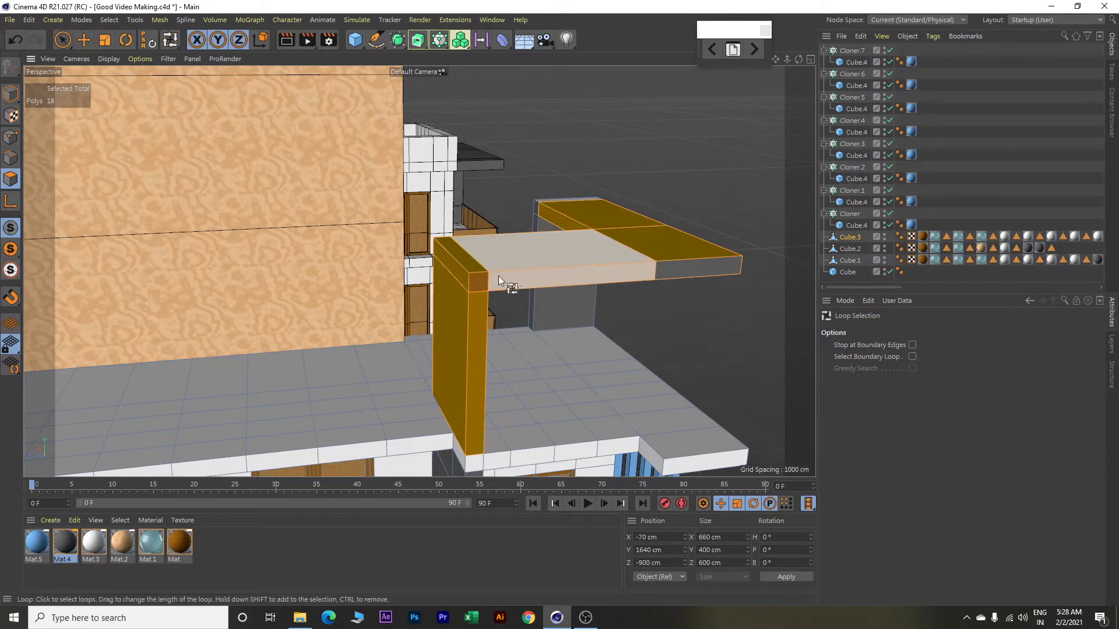
left_click(484, 281, "shift")
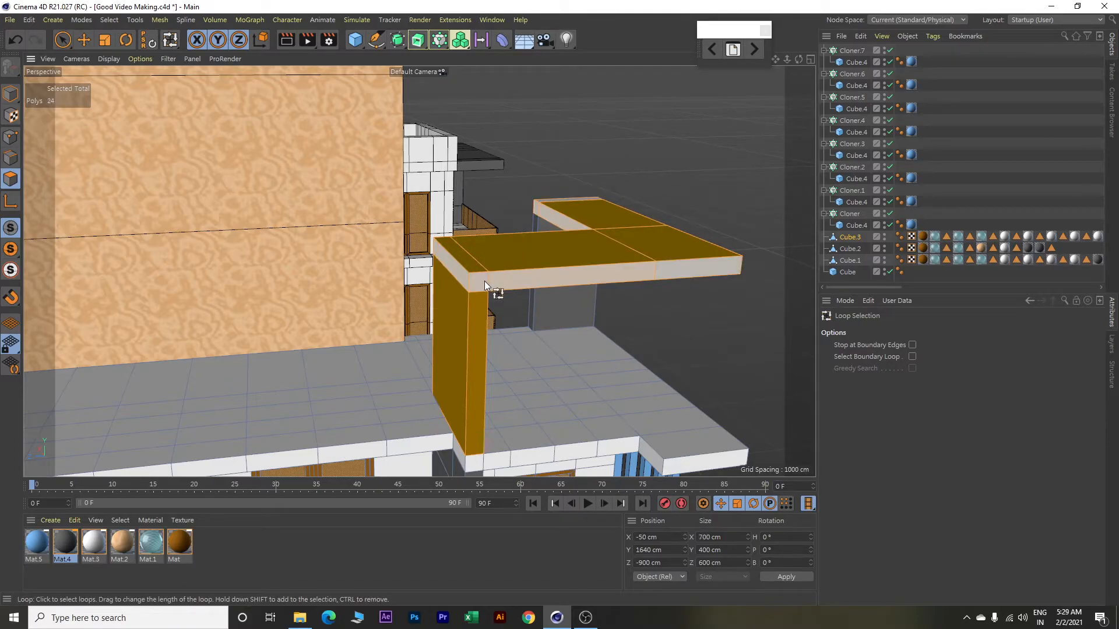
right_click(60, 554)
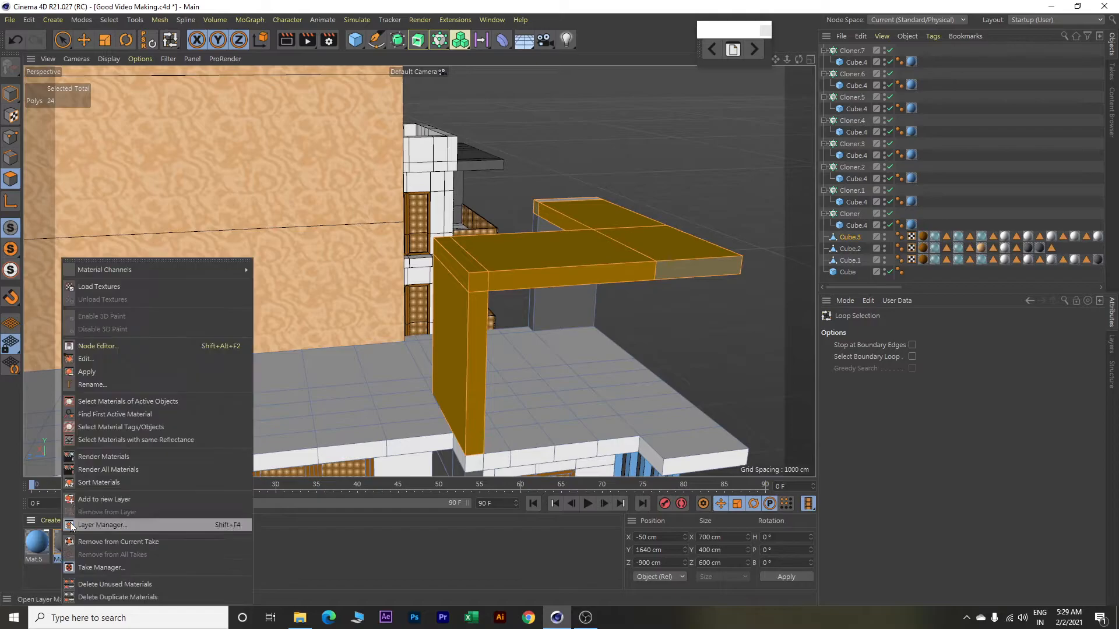
left_click(90, 372)
Apply Mat.4 to the white roof-slab corner polygons between the frame's new leg and the column below.
scroll(383, 409, "down", 7)
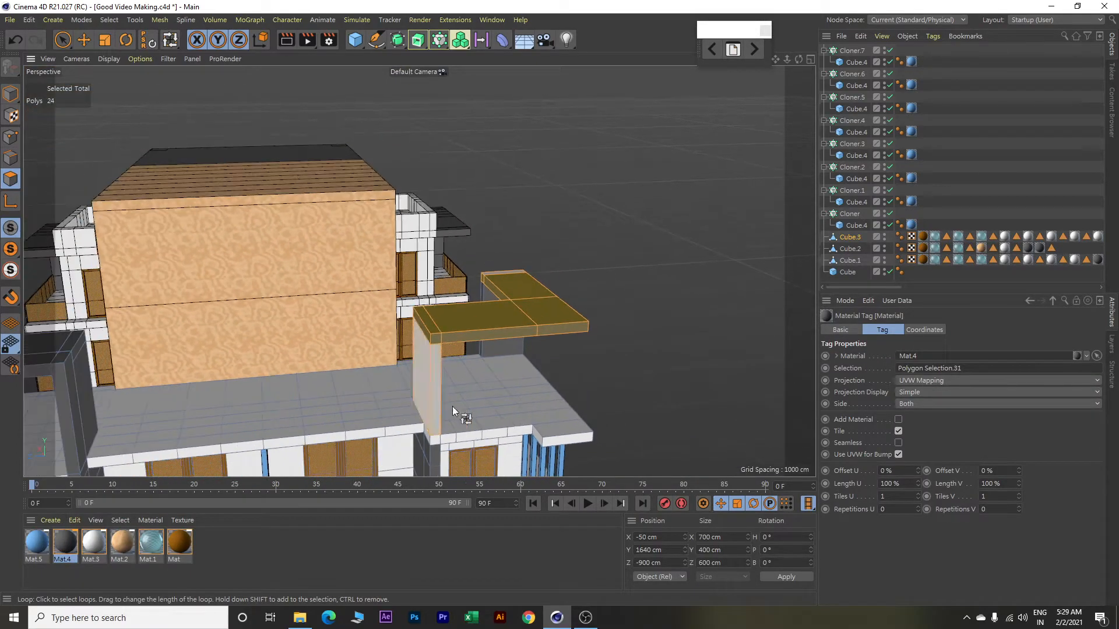
scroll(465, 405, "up", 2)
key("e")
middle_click_drag(484, 413, 548, 299, "alt")
left_click(476, 323)
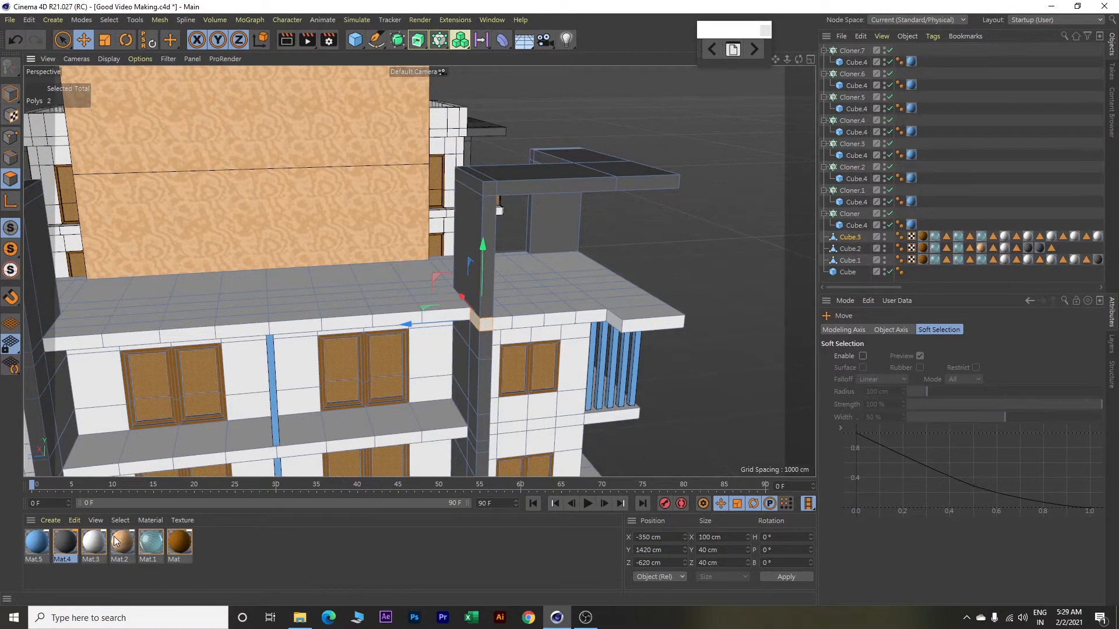
right_click(66, 555)
left_click(146, 379)
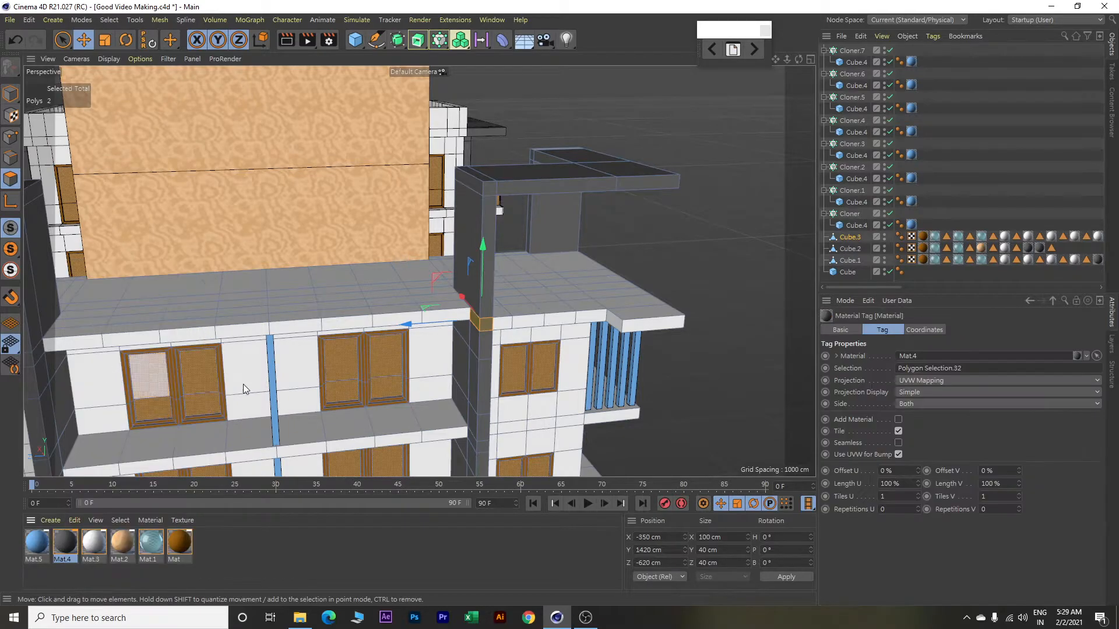
Apply Mat.4 to the remaining white top face at the rear end of the new roof frame.
left_click_drag(514, 376, 495, 387, "alt")
scroll(495, 387, "down", 6)
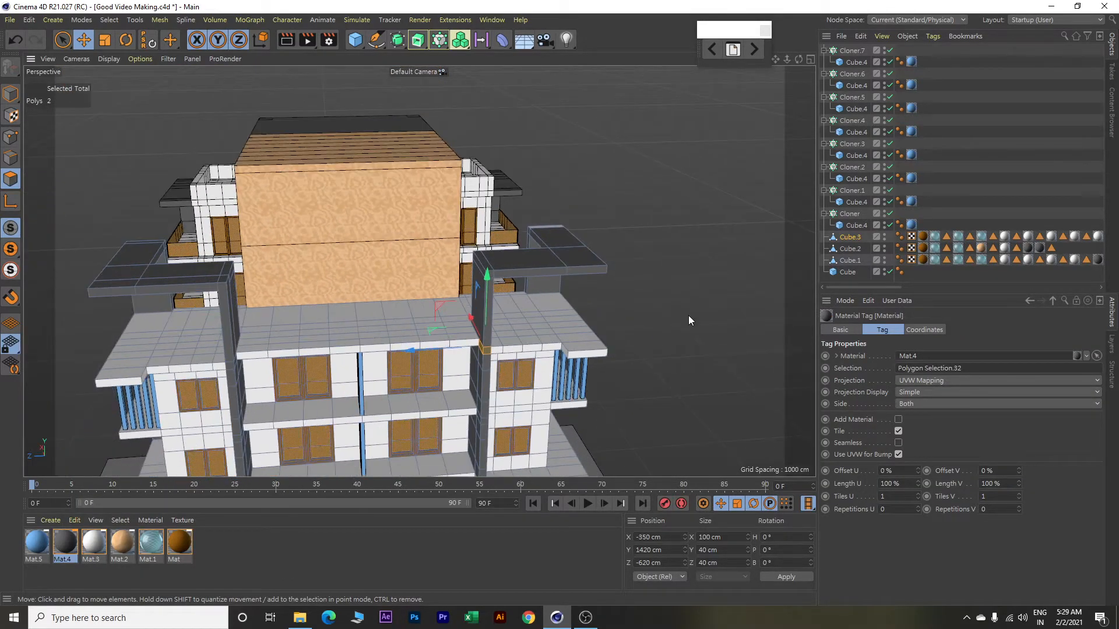
left_click_drag(708, 327, 655, 337, "alt")
left_click(551, 204)
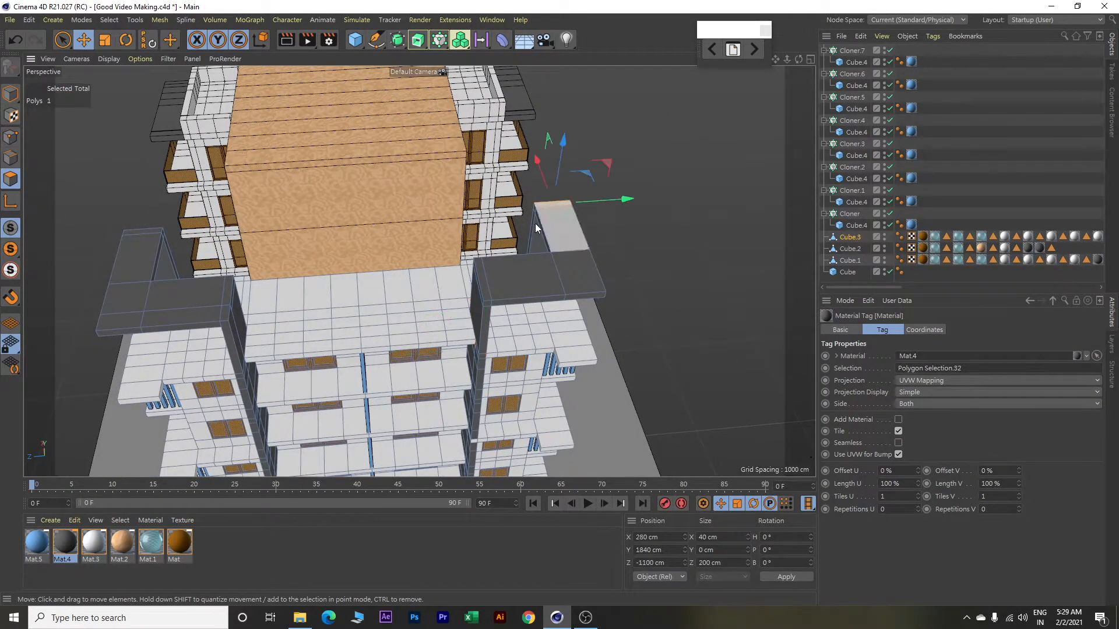
right_click(102, 546)
left_click(103, 379)
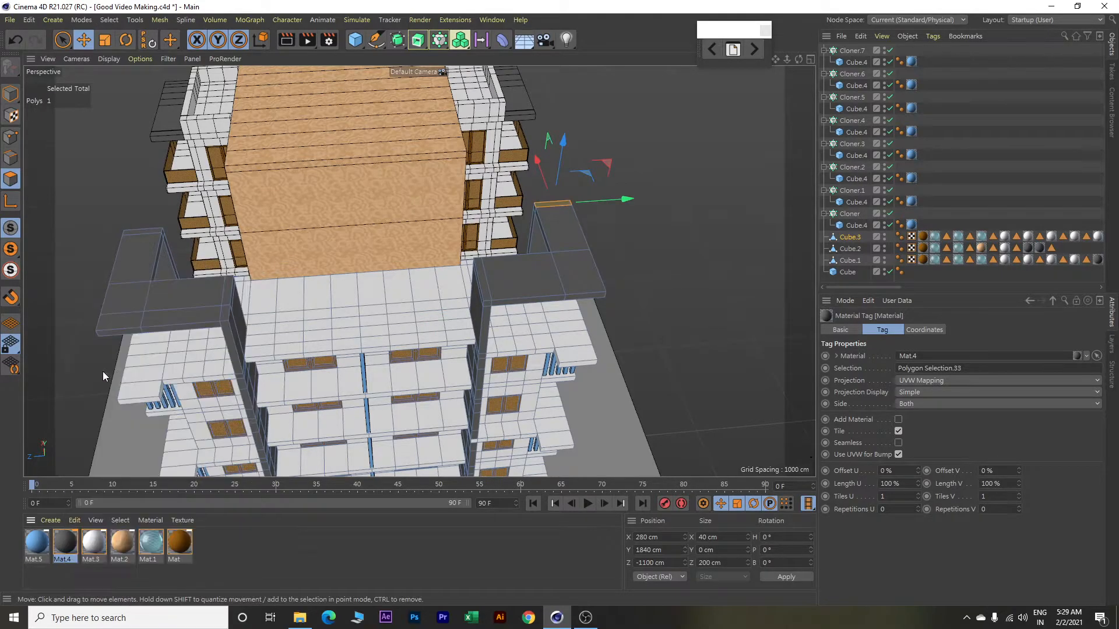
Add a loop cut along the uppermost central balcony floor near its front edge at a distance of 195 cm.
left_click_drag(655, 373, 699, 340, "alt")
left_click_drag(695, 283, 710, 343, "alt")
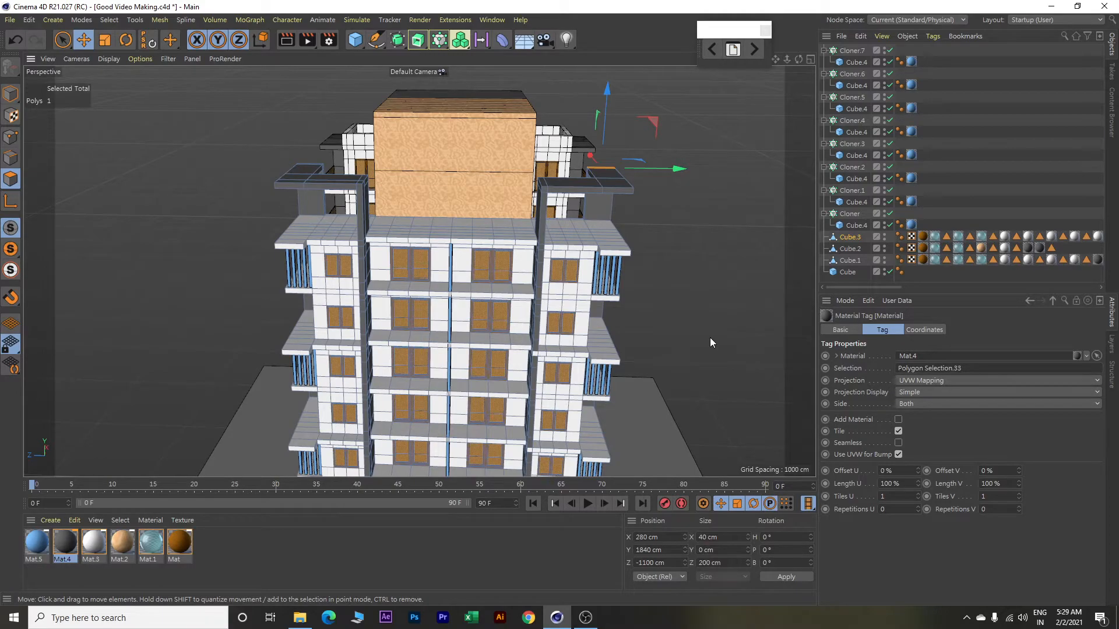
scroll(467, 303, "up", 6)
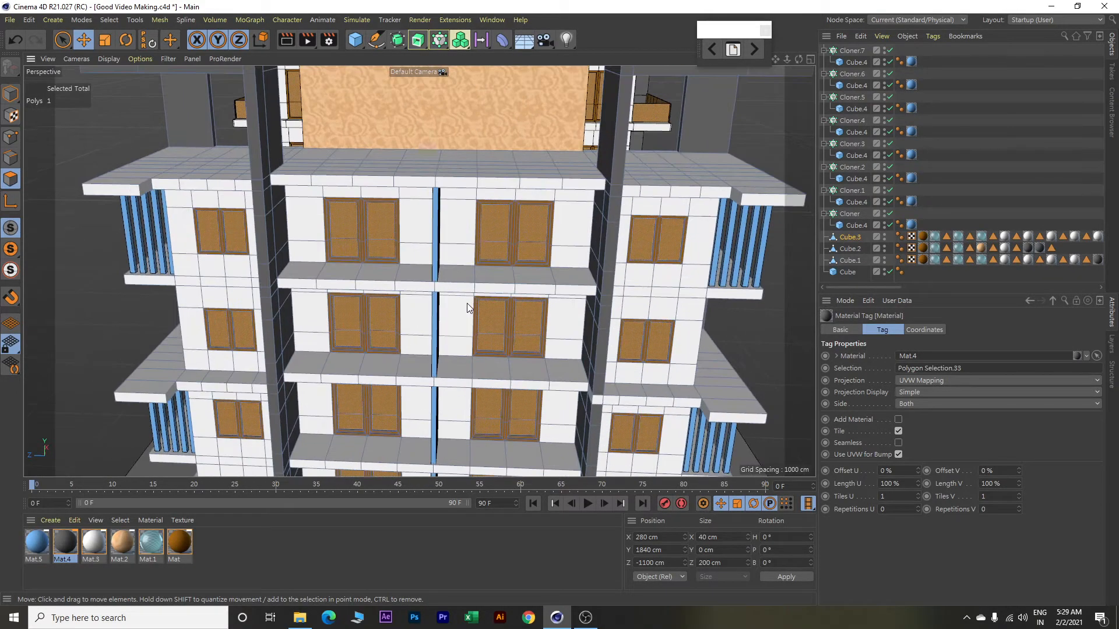
left_click_drag(467, 303, 411, 267, "alt")
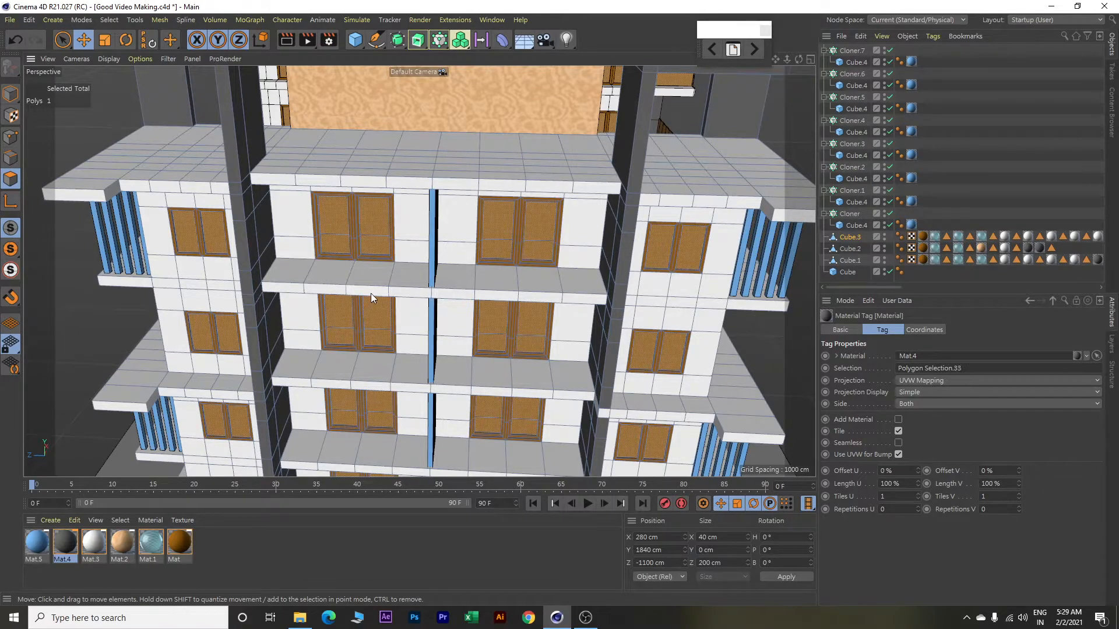
scroll(371, 292, "up", 6)
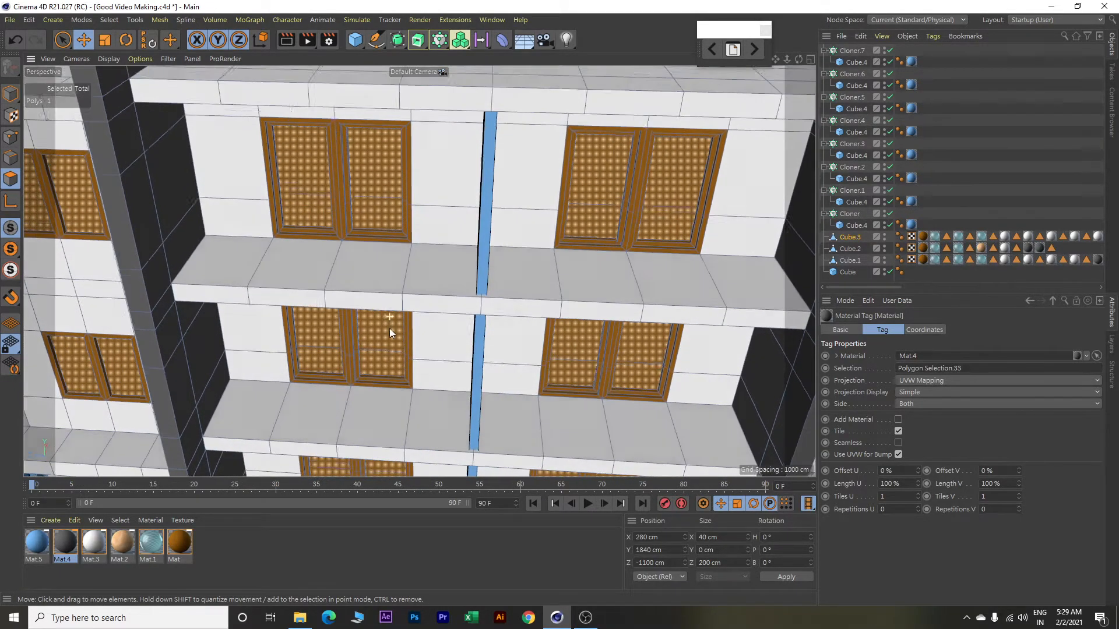
left_click_drag(389, 327, 390, 340, "alt")
right_click(525, 176)
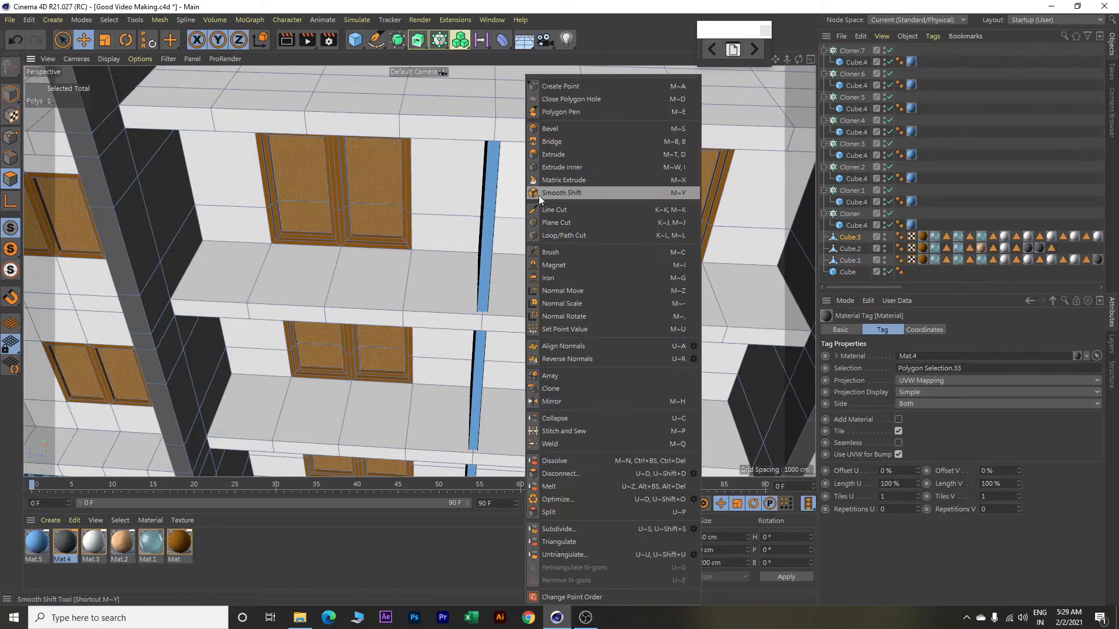
left_click(565, 235)
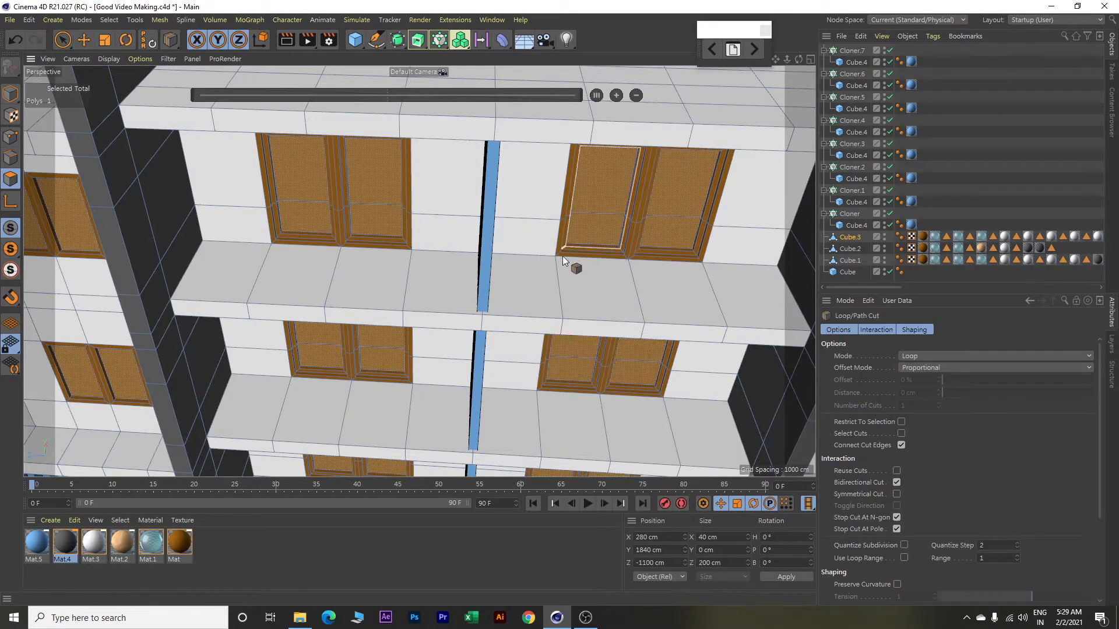
left_click(402, 307)
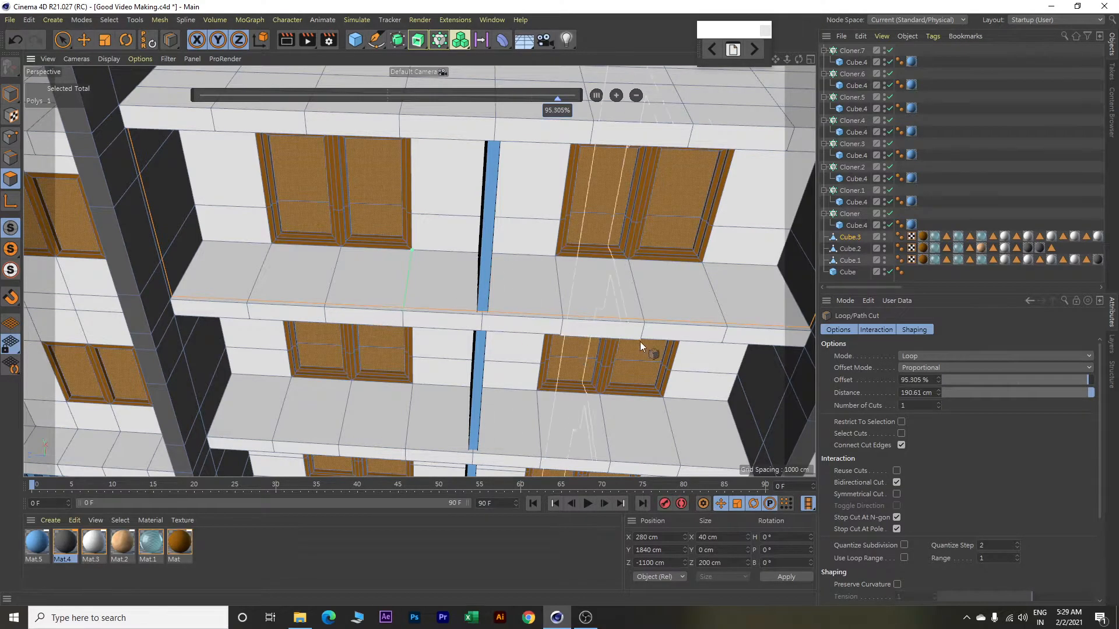
double_click(930, 394)
type("195")
key("Return")
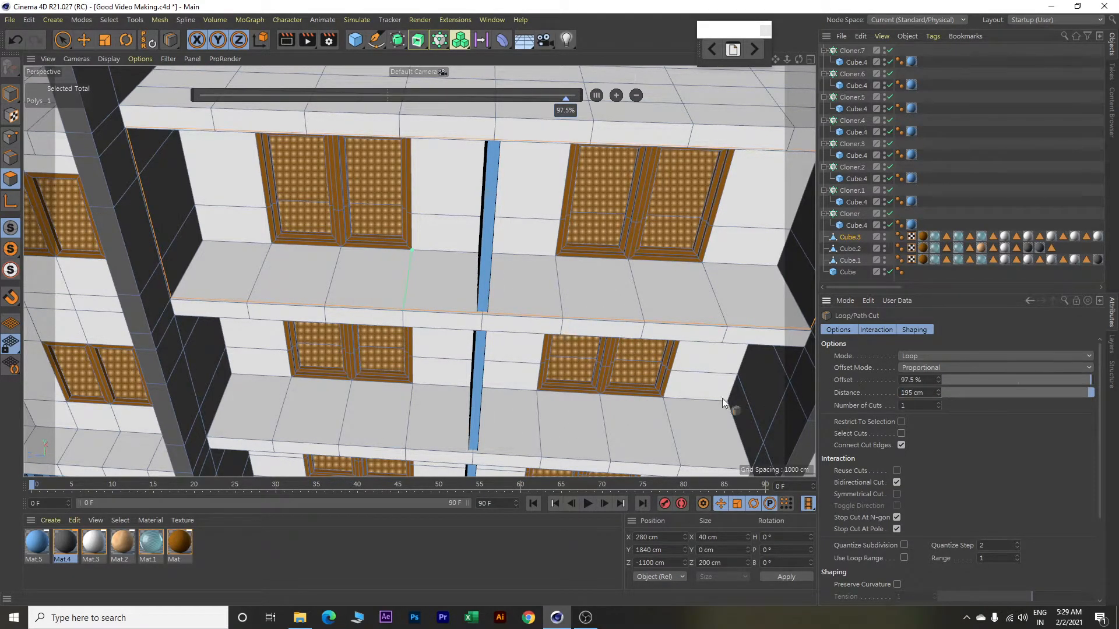
Add a loop cut along the second central balcony floor from the top, near its front edge, at a distance of 195 cm.
left_click(406, 443)
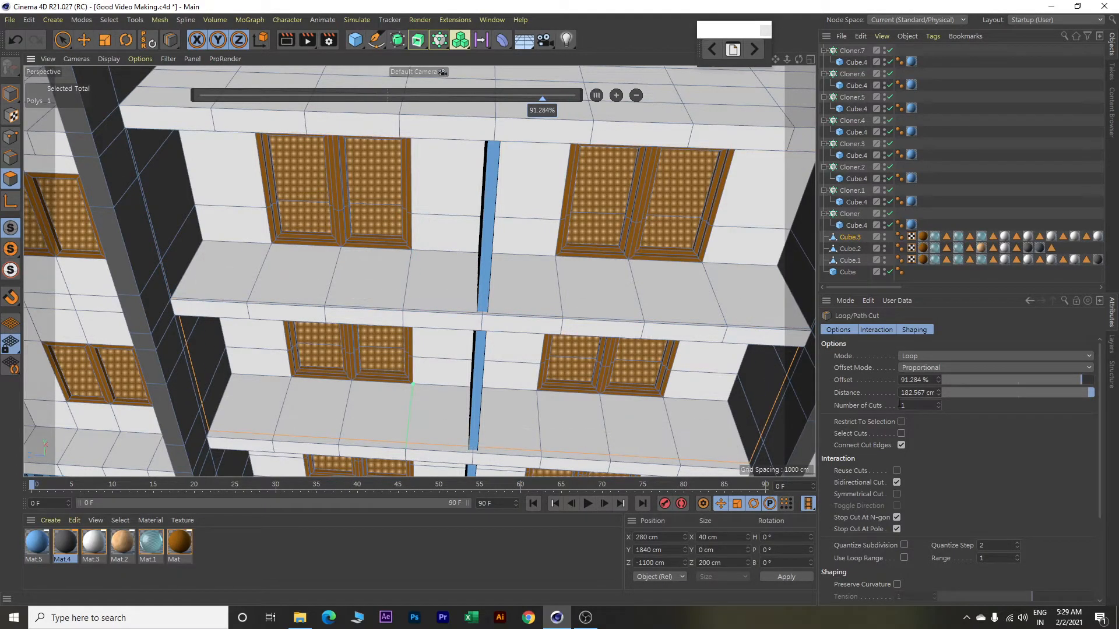
double_click(909, 393)
type("195")
key("Return")
middle_click_drag(641, 390, 641, 247, "alt")
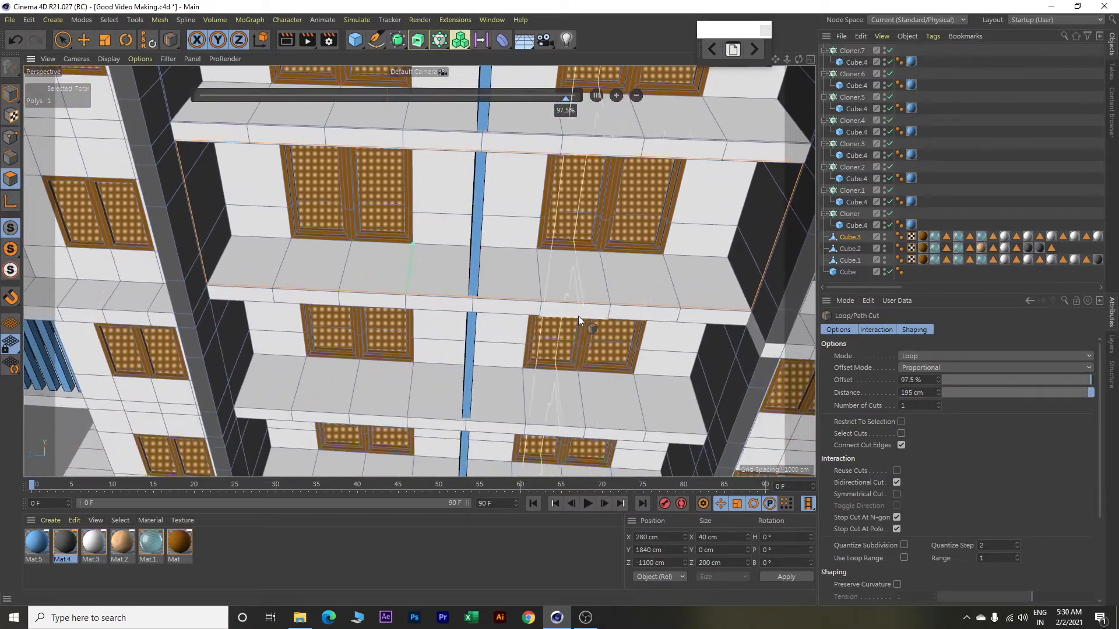
Add a loop cut along the third central balcony floor from the top, near its front edge, at a distance of 195 cm.
left_click(406, 413)
left_click_drag(933, 392, 845, 388)
type("195")
key("Return")
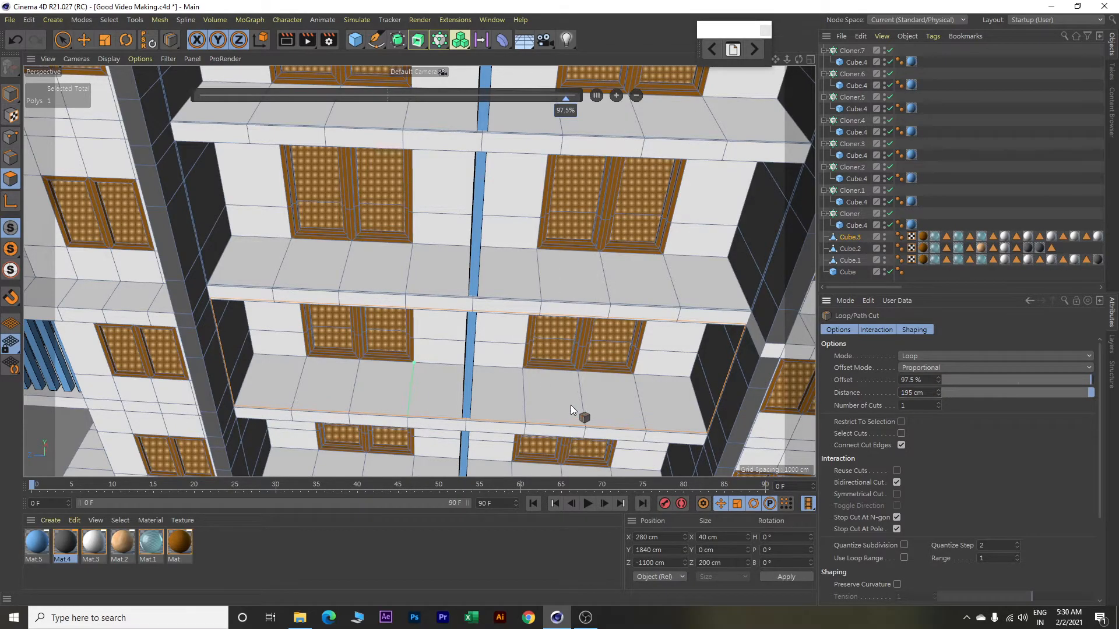
left_click_drag(569, 411, 596, 187, "alt")
Add a loop cut along the fourth central balcony floor from the top, near its front edge, at a distance of 195 cm.
left_click(432, 308)
left_click_drag(932, 393, 824, 383)
type("195")
key("Return")
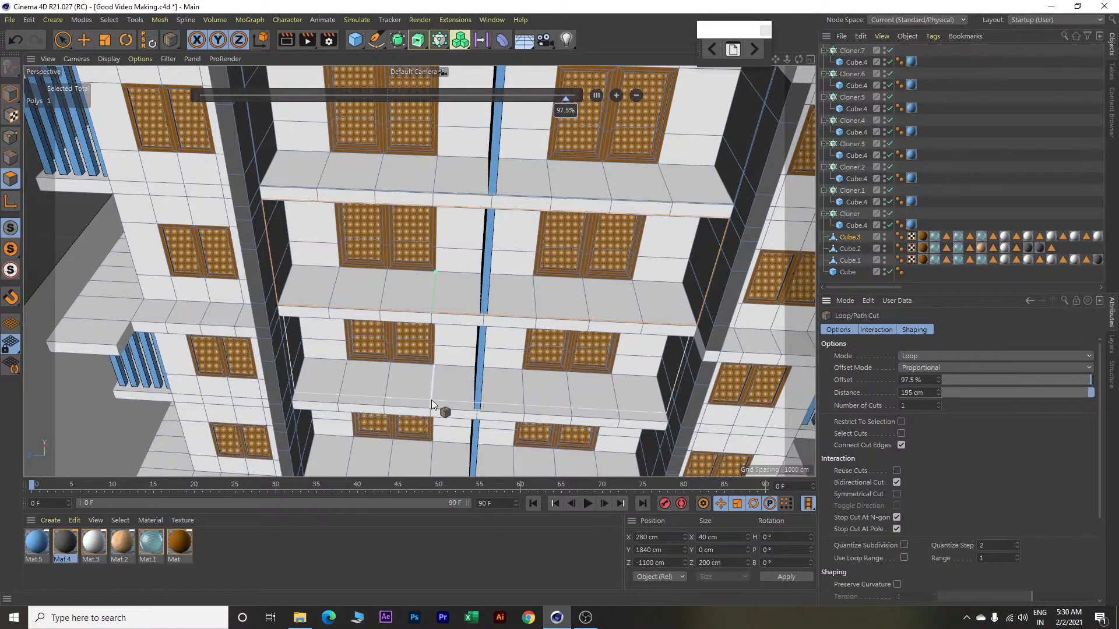
Add a loop cut along the fifth central balcony floor from the top, near its front edge, at a distance of 5 cm.
left_click(457, 405)
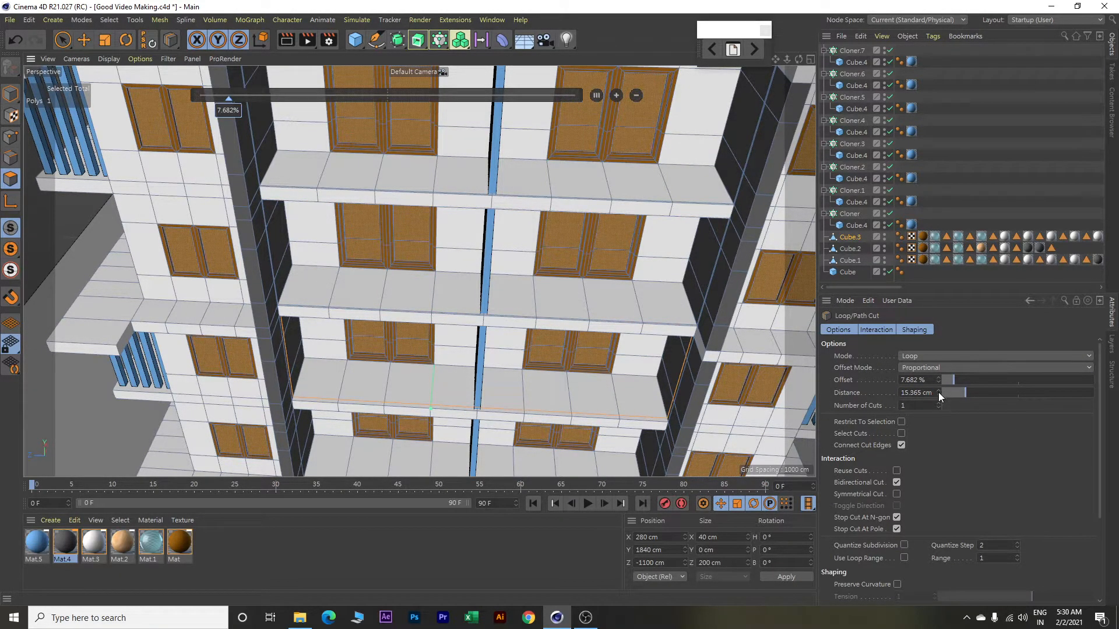
left_click_drag(935, 393, 868, 394)
type("5")
key("Return")
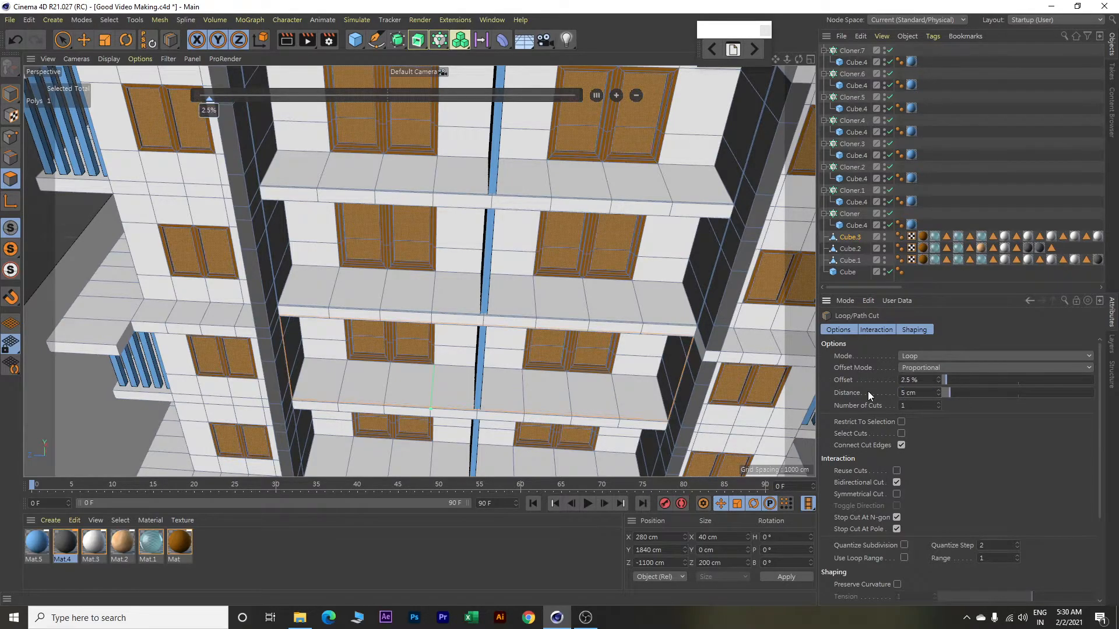
Add a loop cut along the lowest central balcony floor near its front edge at a distance of 195 cm.
scroll(534, 425, "up", 6)
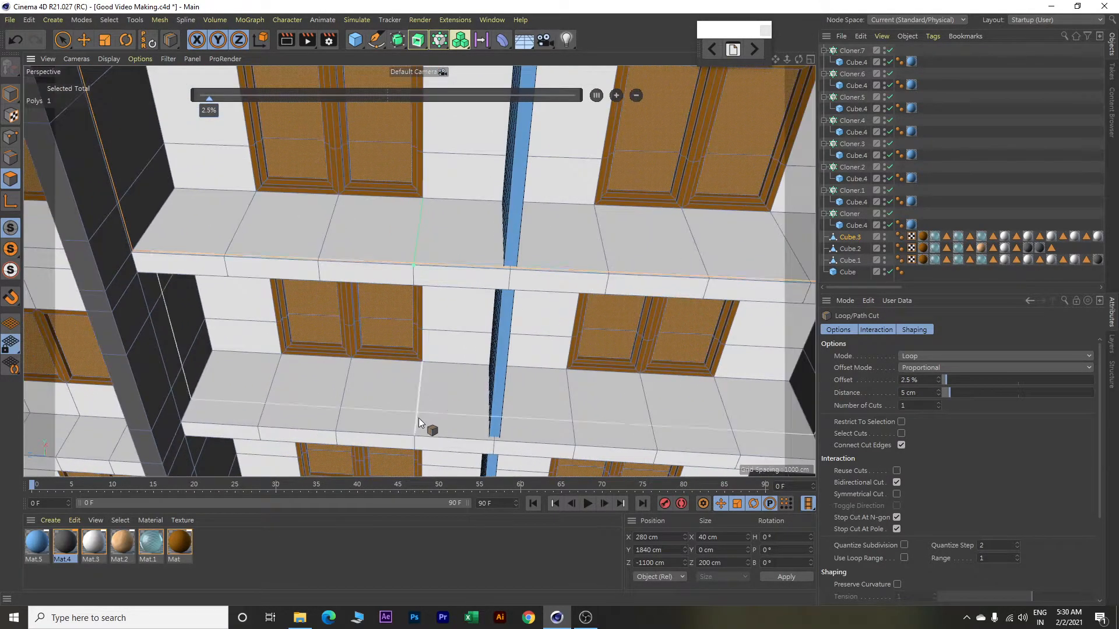
left_click(538, 96)
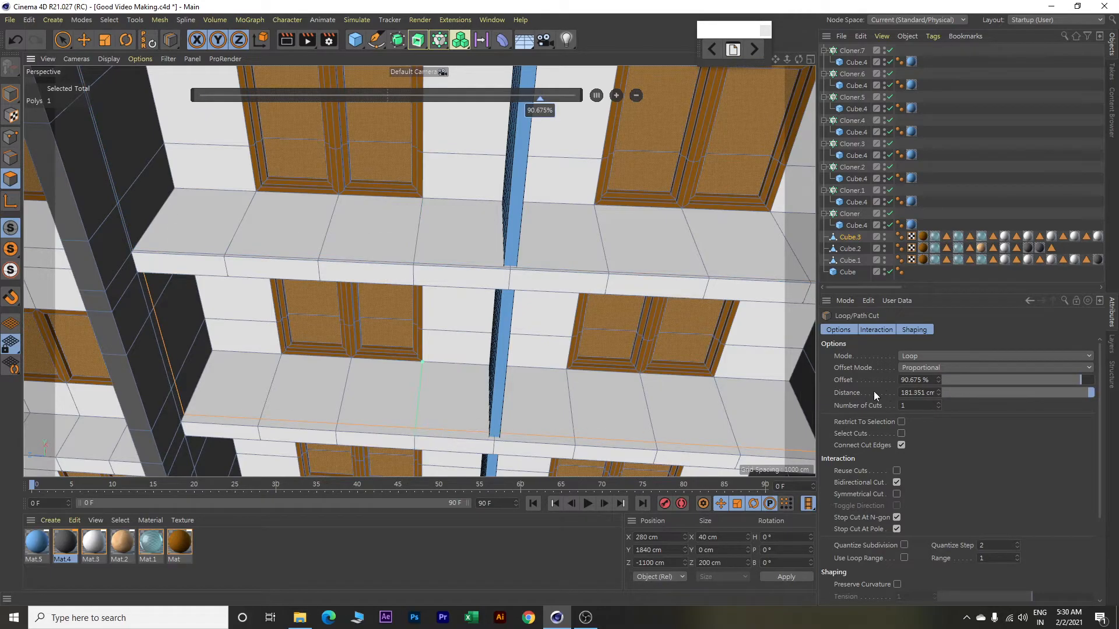
double_click(905, 392)
type("195")
key("Return")
middle_click_drag(624, 359, 632, 158, "alt")
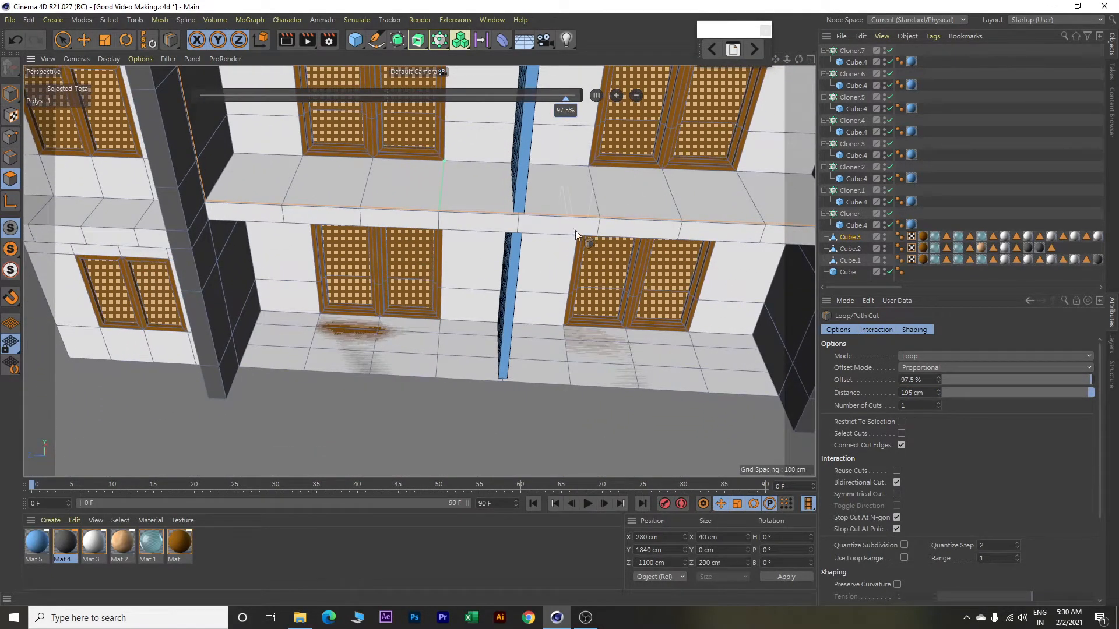
scroll(601, 247, "down", 5)
left_click_drag(654, 190, 513, 338, "alt")
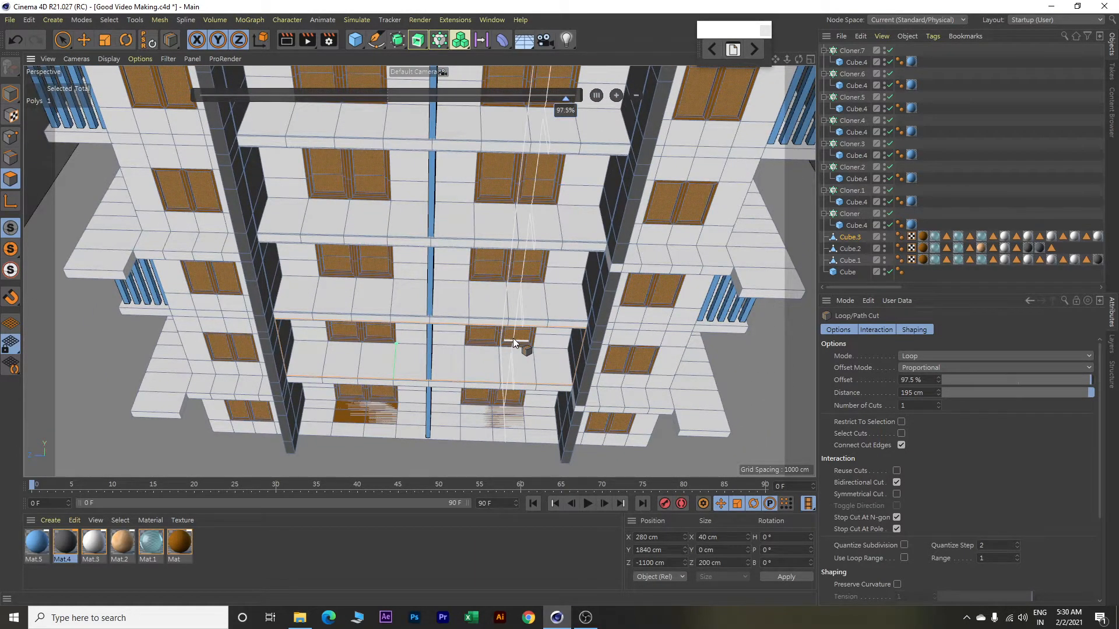
With the Move tool, select all thin front-edge strip polygons on top of the lowest central balcony floor.
key("e")
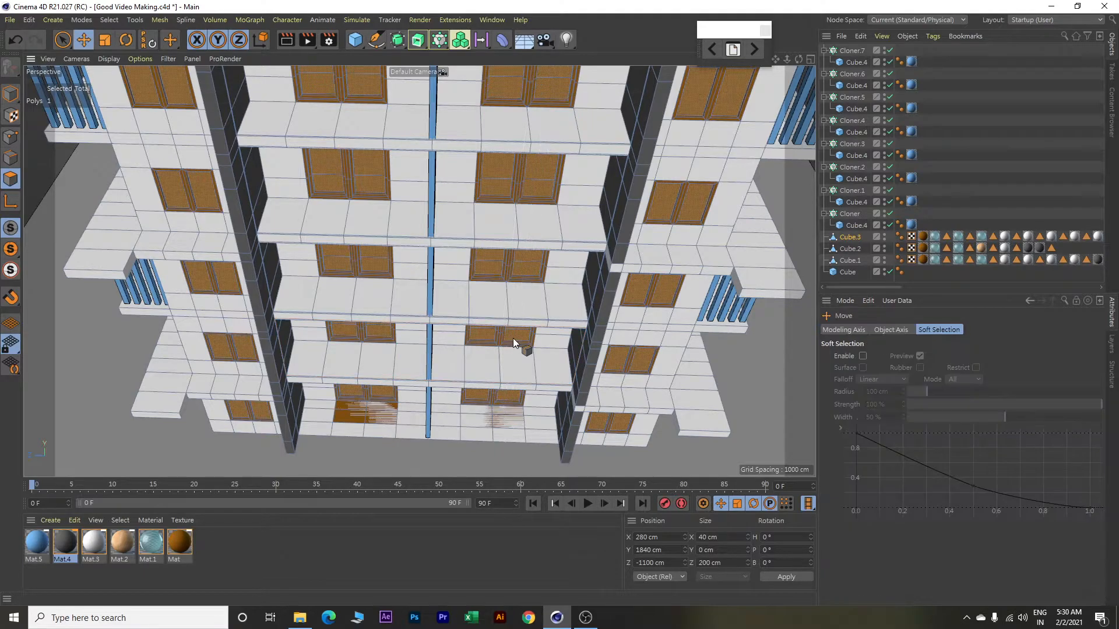
scroll(470, 376, "up", 6)
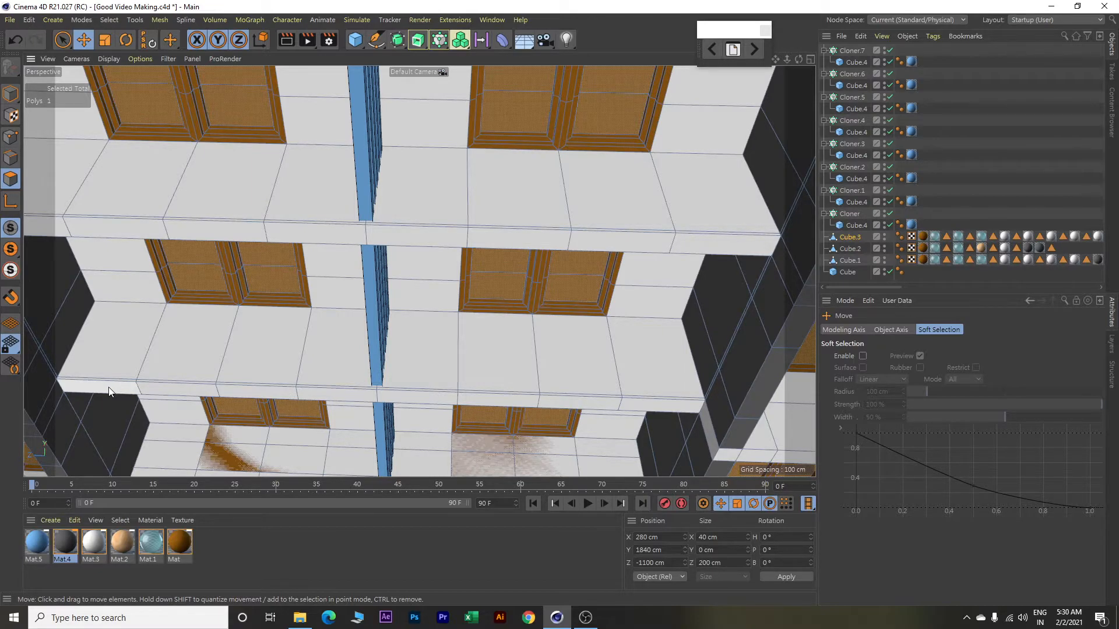
scroll(108, 391, "up", 3)
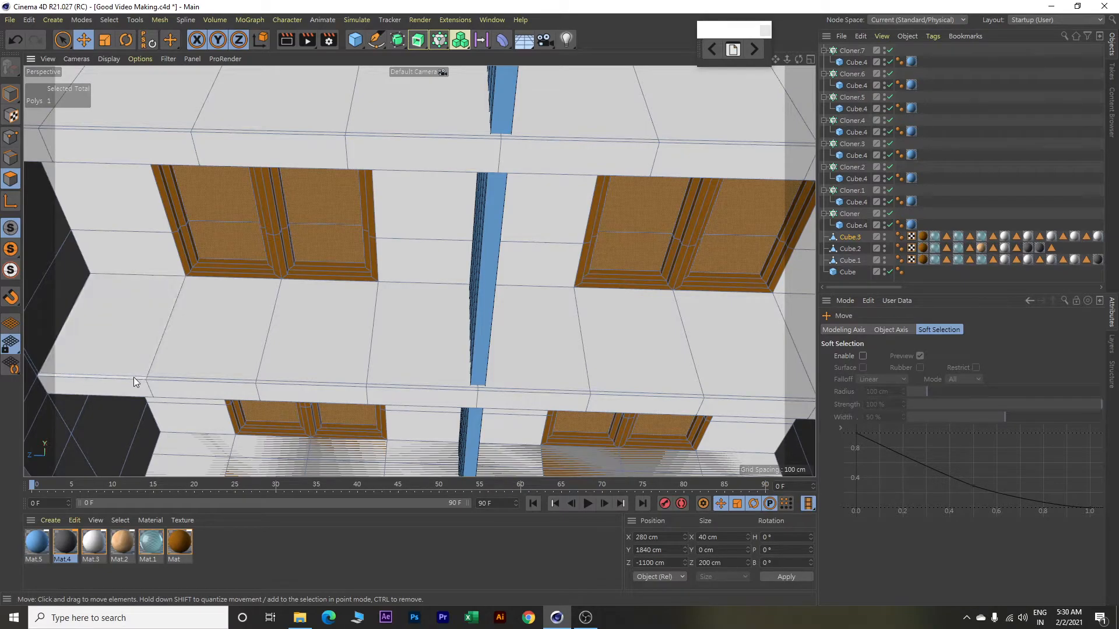
left_click(134, 377, "shift")
left_click(164, 379, "shift")
left_click(281, 383, "shift")
left_click(387, 387, "shift")
left_click(518, 392, "shift")
left_click(651, 395, "shift")
left_click(721, 400, "shift")
left_click_drag(722, 369, 532, 356, "alt")
left_click(652, 392, "shift")
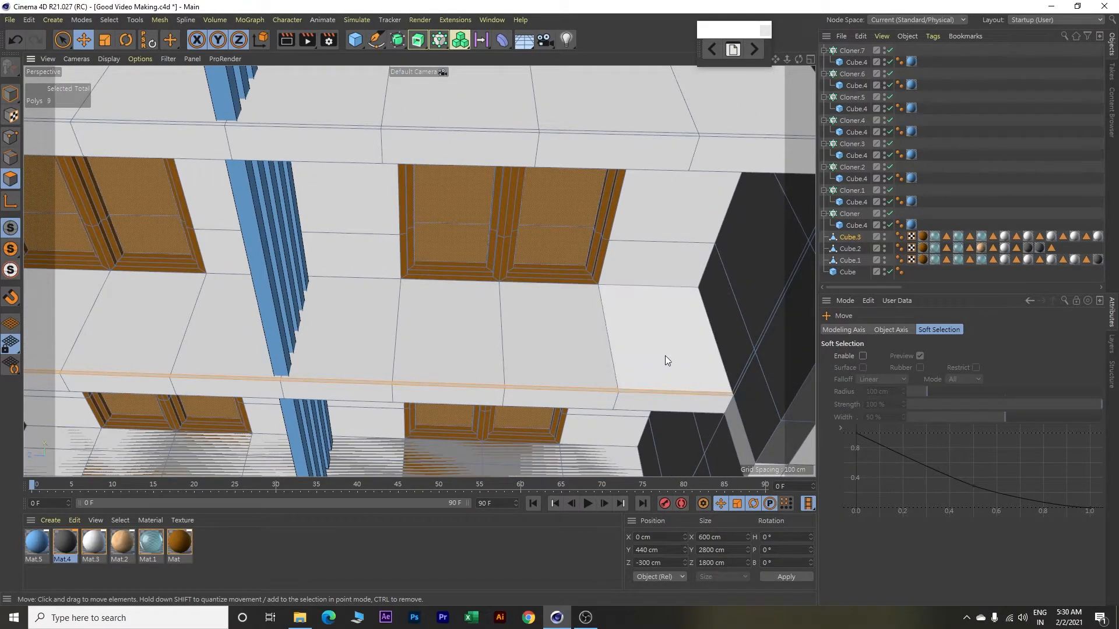
Add all thin front-edge strip polygons of the second-lowest central balcony floor to the selection.
middle_click_drag(696, 237, 705, 292, "alt")
scroll(705, 294, "down", 1)
left_click(746, 220, "shift")
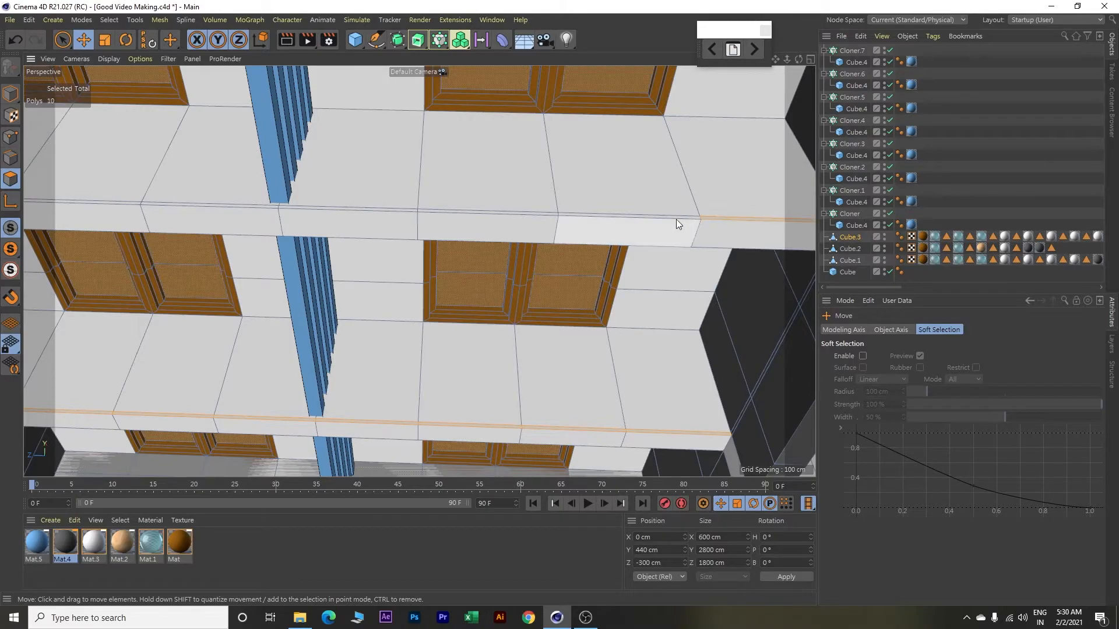
left_click(676, 218, "shift")
left_click(483, 213, "shift")
left_click(393, 209, "shift")
left_click(260, 206, "shift")
middle_click_drag(347, 216, 700, 288, "alt")
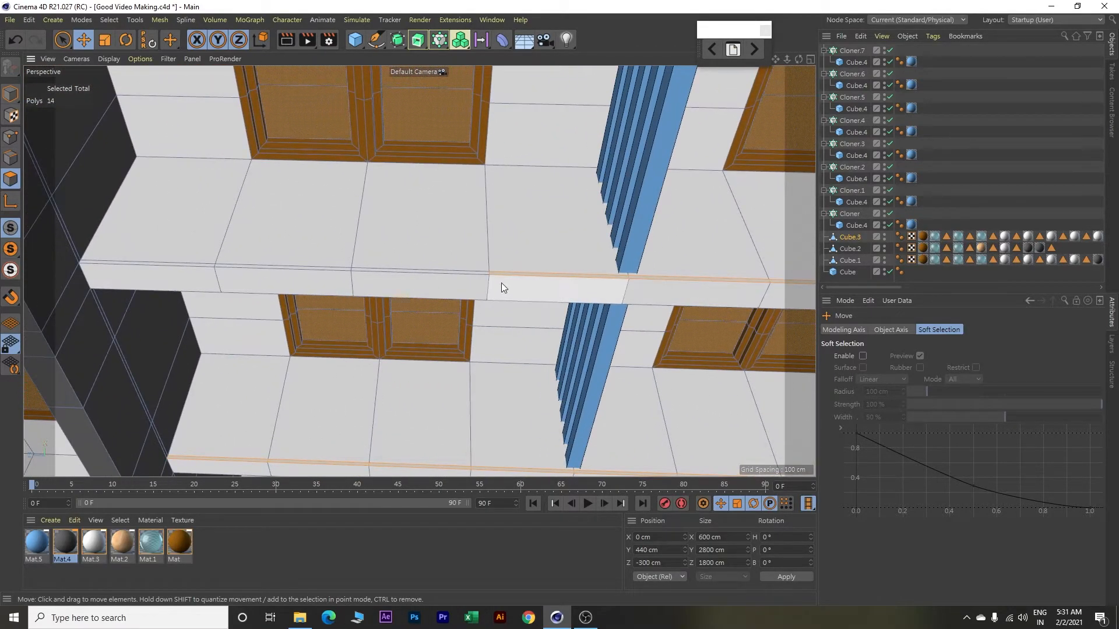
left_click(449, 272, "shift")
left_click(324, 269, "shift")
left_click(207, 265, "shift")
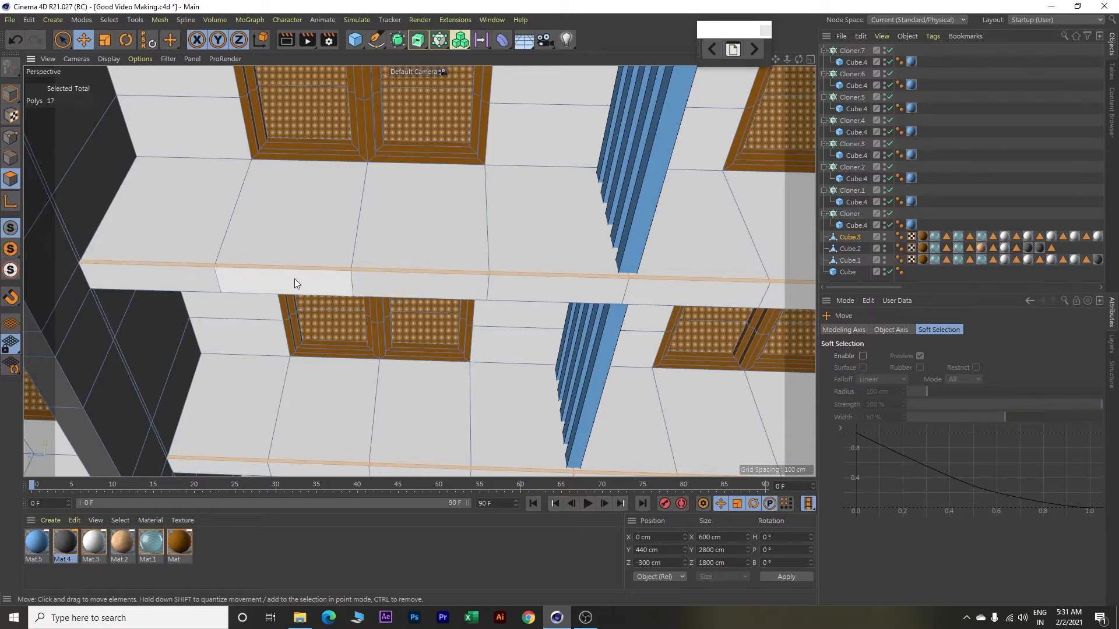
Add all thin front-edge strip polygons of the third central balcony floor from the bottom to the selection.
middle_click_drag(382, 280, 396, 320, "alt")
scroll(407, 308, "down", 5)
scroll(327, 257, "up", 3)
middle_click_drag(300, 230, 257, 341, "alt")
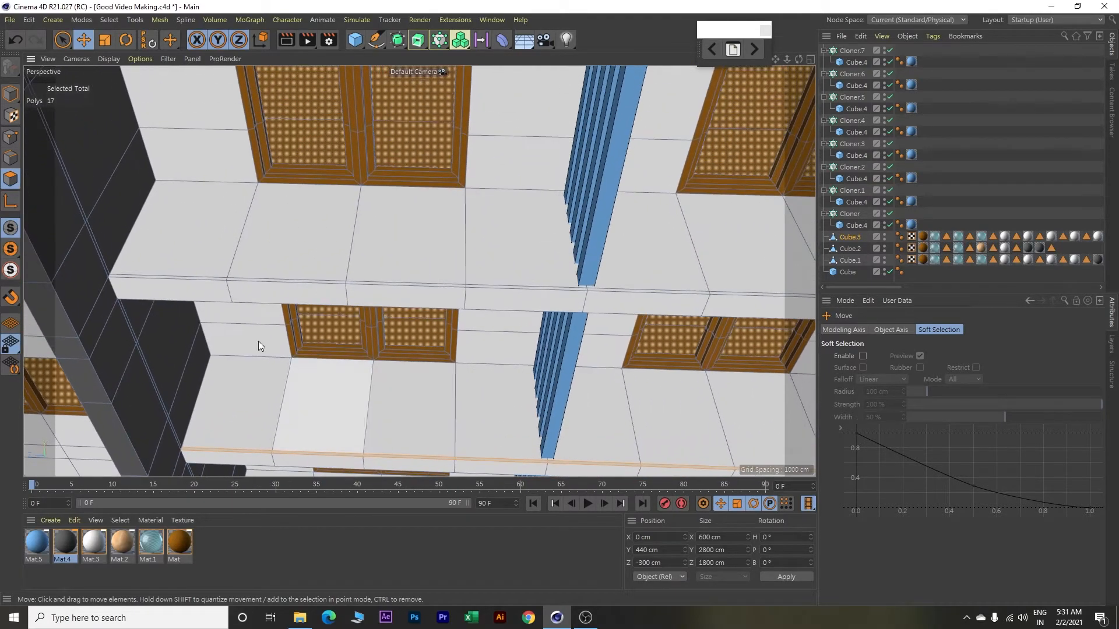
left_click(206, 278, "shift")
left_click(235, 280, "shift")
left_click_drag(235, 278, 382, 286, "alt")
left_click(457, 285, "shift")
left_click(484, 287, "shift")
left_click(614, 290, "shift")
left_click_drag(614, 290, 407, 303, "alt")
left_click(466, 329, "shift")
left_click(507, 330, "shift")
left_click(612, 331, "shift")
left_click_drag(453, 322, 452, 321, "alt")
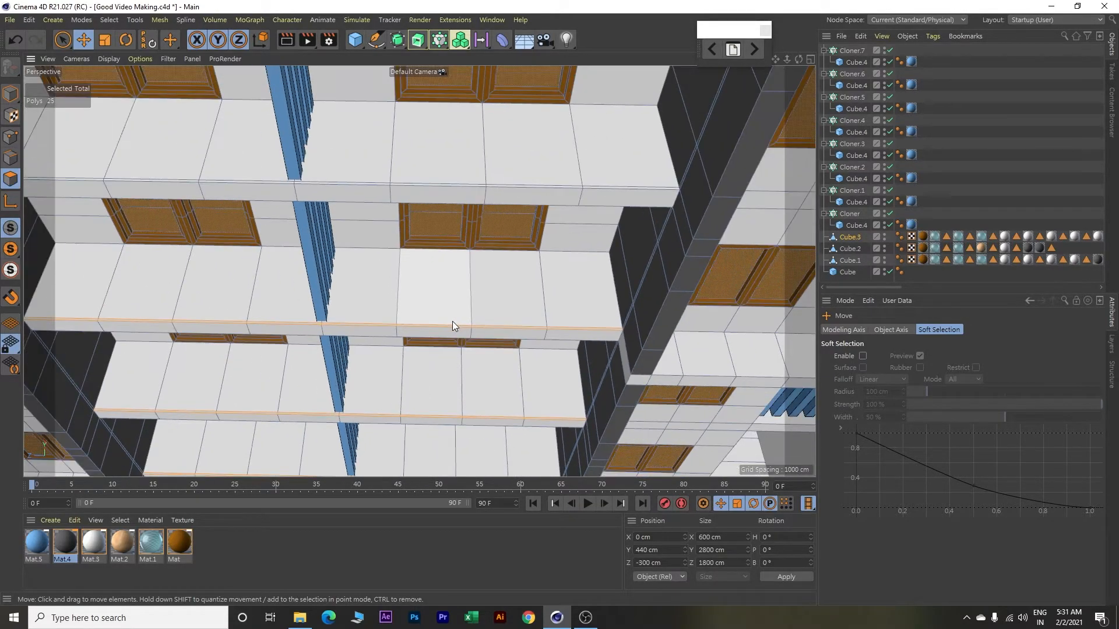
Add all thin front-edge strip polygons of the fourth central balcony floor from the bottom to the selection.
left_click_drag(394, 250, 477, 315, "alt")
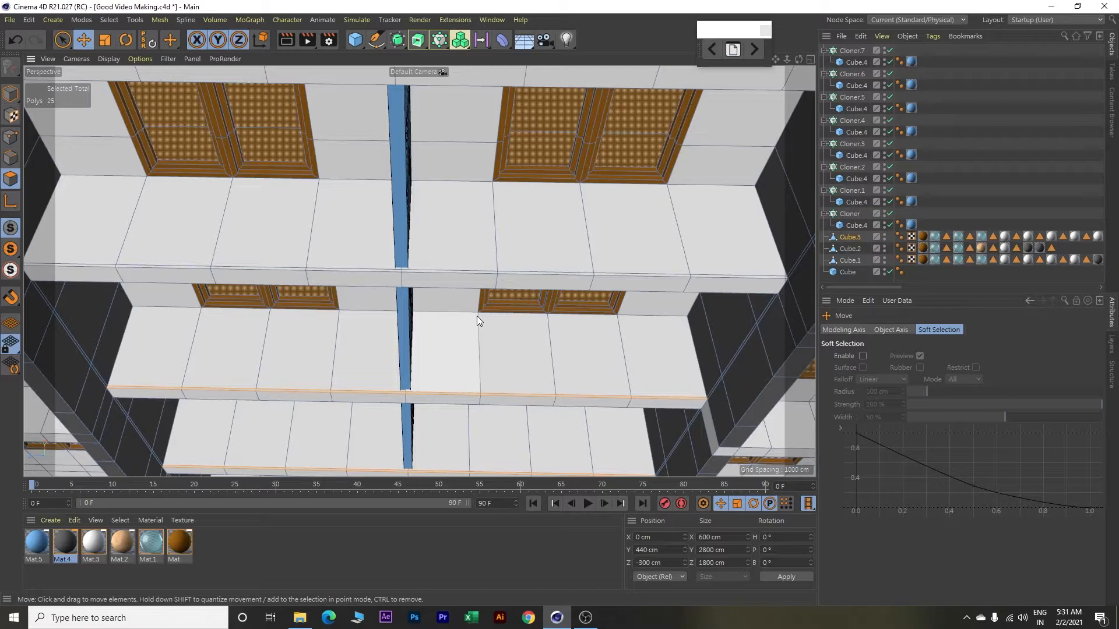
scroll(477, 316, "up", 2)
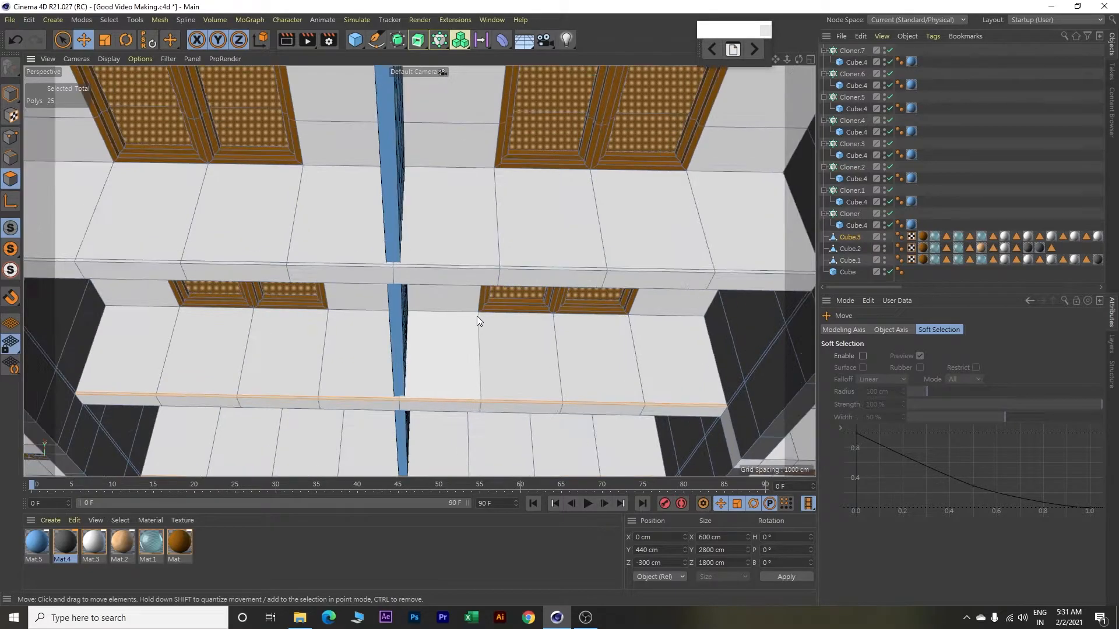
left_click(763, 271, "shift")
left_click(696, 272, "shift")
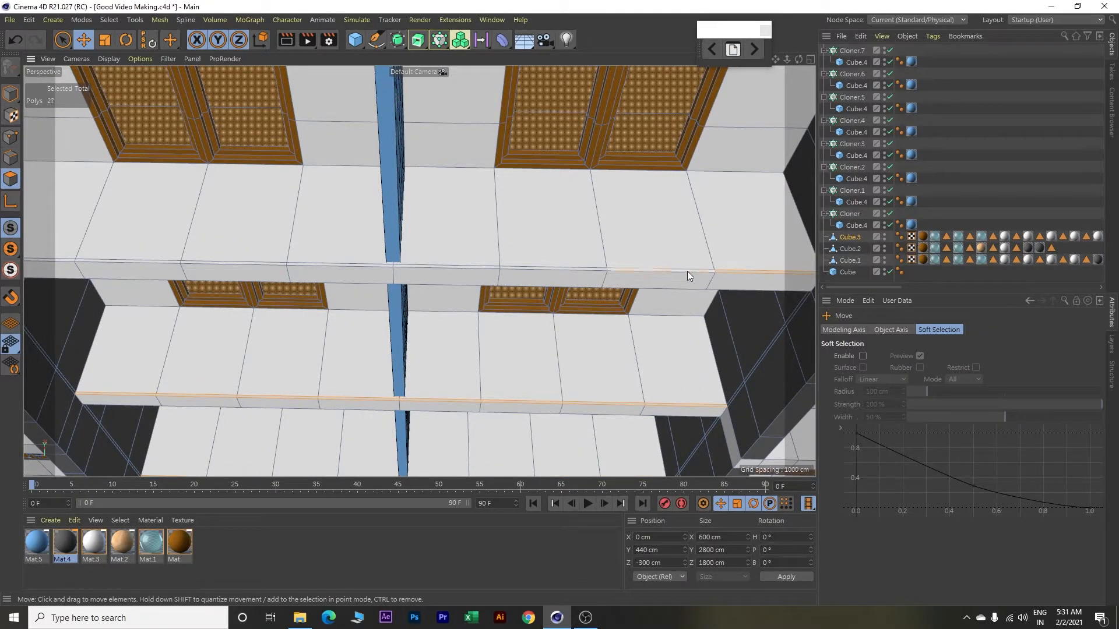
left_click(600, 270, "shift")
left_click(486, 268, "shift")
left_click(386, 266, "shift")
left_click(272, 264, "shift")
left_click(168, 261, "shift")
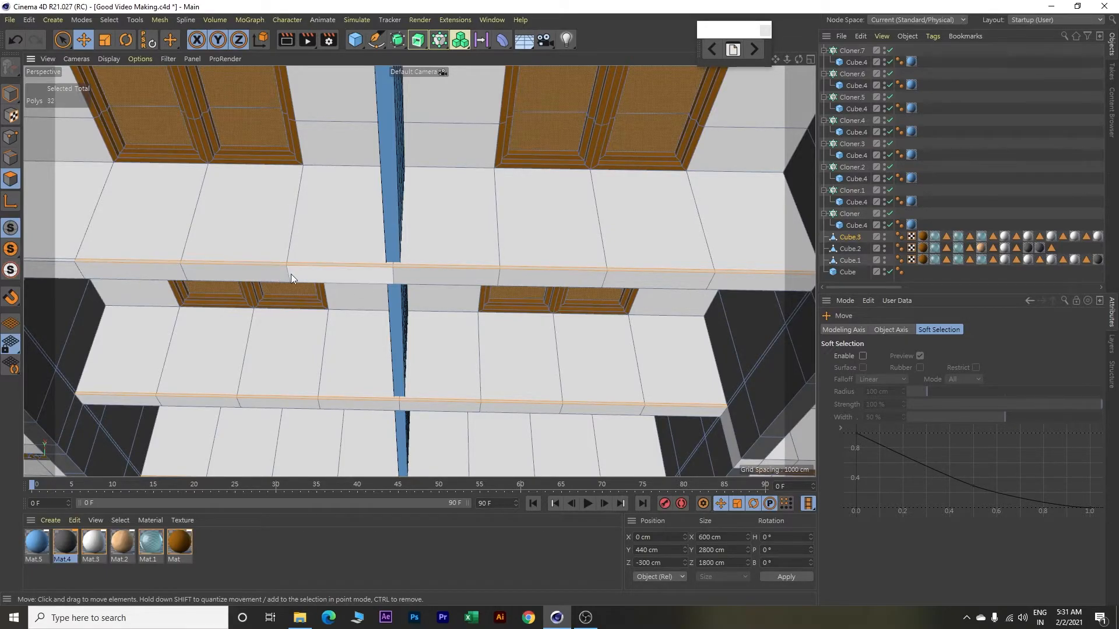
middle_click_drag(286, 271, 391, 314, "alt")
left_click(276, 308, "shift")
Add all thin front-edge strip polygons of the fifth central balcony floor from the bottom to the selection.
middle_click_drag(501, 254, 501, 377, "alt")
left_click(199, 261, "shift")
left_click(350, 262, "shift")
left_click(478, 263, "shift")
left_click(557, 265, "shift")
middle_click_drag(632, 250, 268, 290, "alt")
left_click(403, 313, "shift")
left_click(541, 317, "shift")
left_click(648, 317, "shift")
middle_click_drag(671, 287, 548, 288, "alt")
left_click_drag(651, 279, 621, 291, "alt")
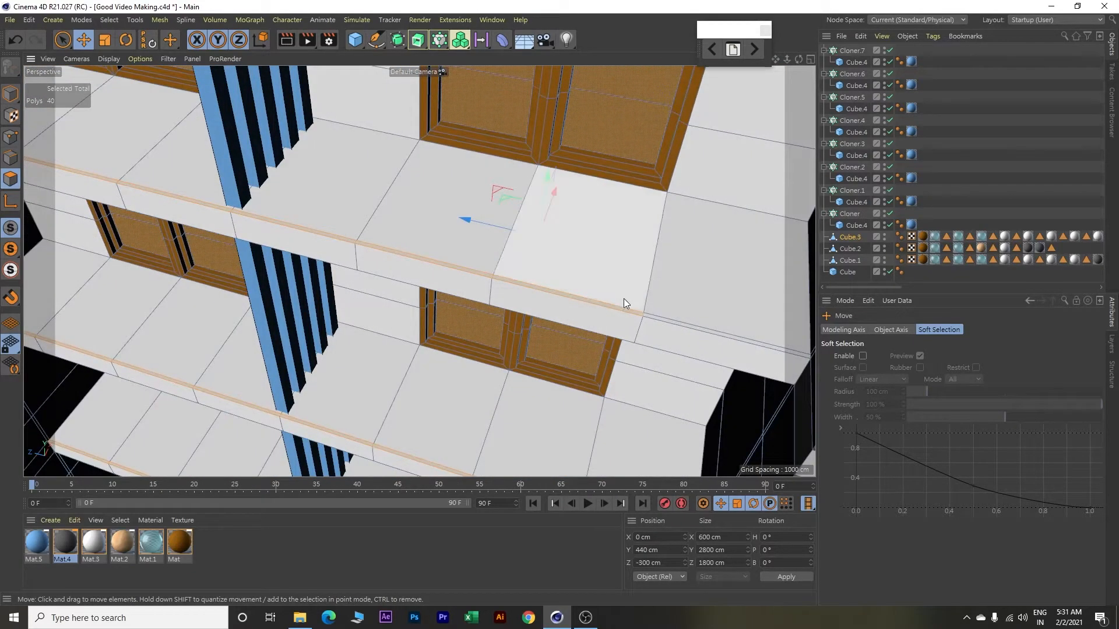
left_click(675, 322, "shift")
Add all thin front-edge strip polygons of the uppermost central balcony floor to the selection.
middle_click_drag(647, 275, 690, 338, "alt")
scroll(689, 338, "down", 3)
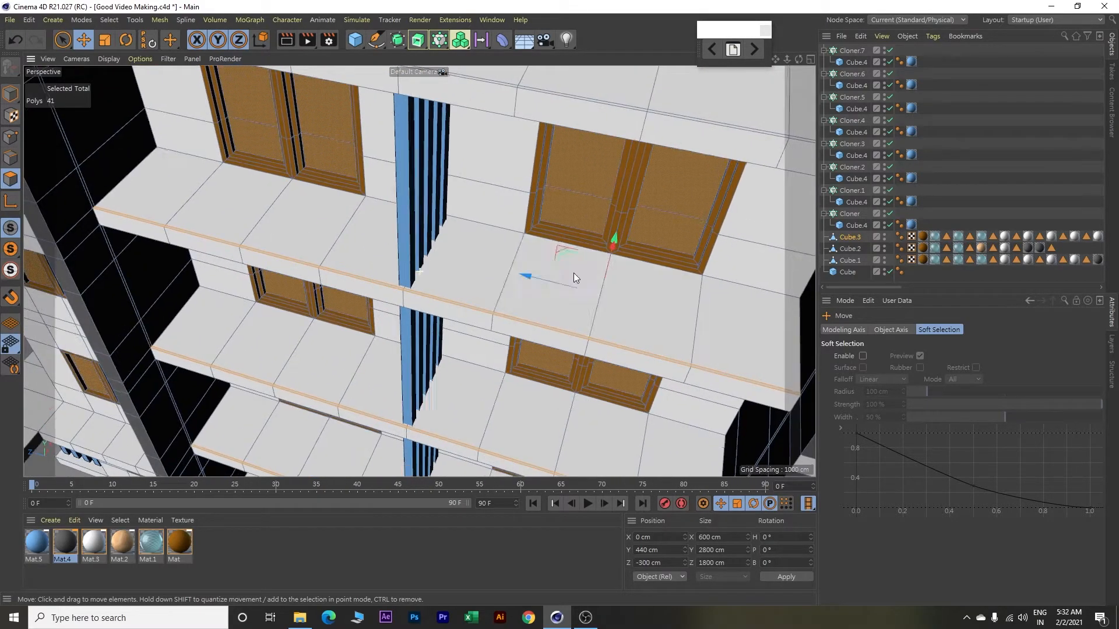
middle_click_drag(449, 235, 481, 318, "alt")
left_click_drag(480, 322, 539, 340, "alt")
middle_click_drag(497, 305, 531, 305, "alt")
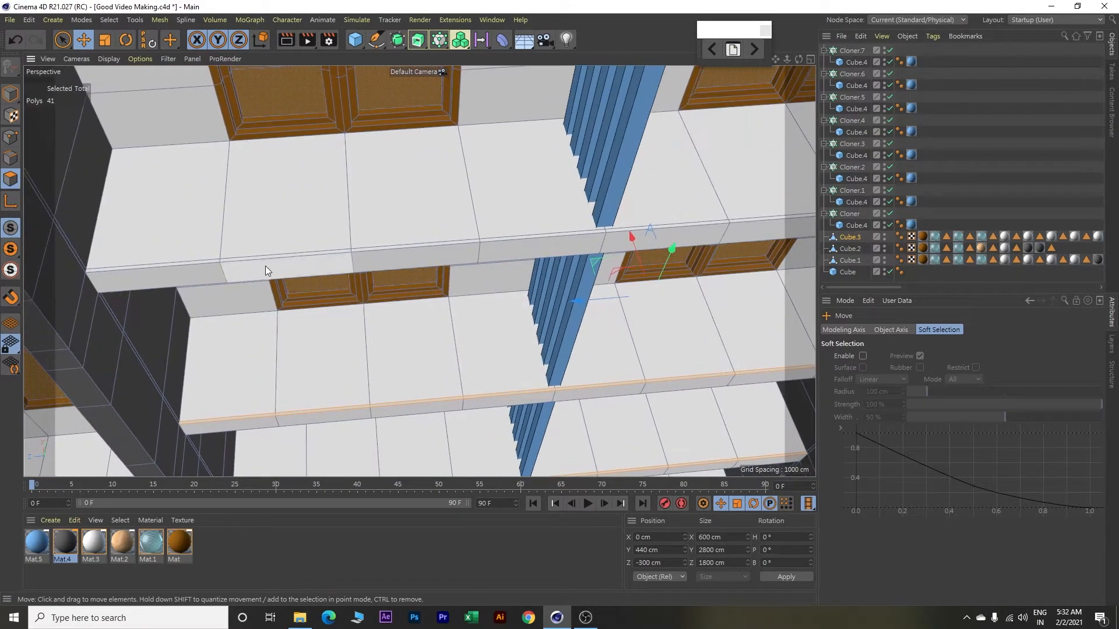
left_click(205, 261, "shift")
left_click(238, 259, "shift")
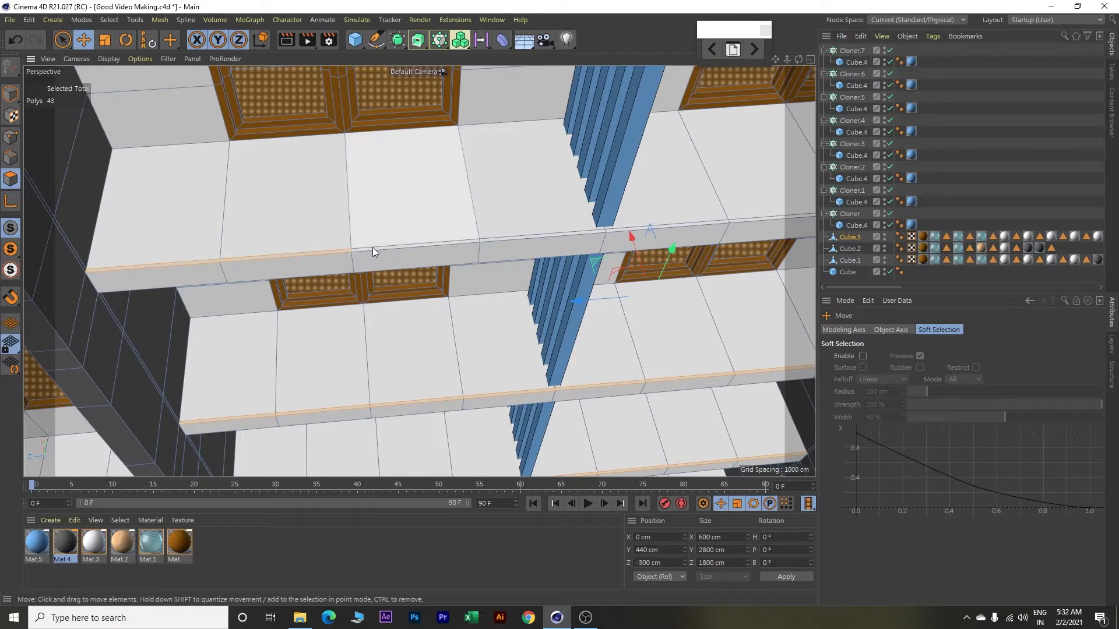
left_click(398, 248, "shift")
left_click(501, 242, "shift")
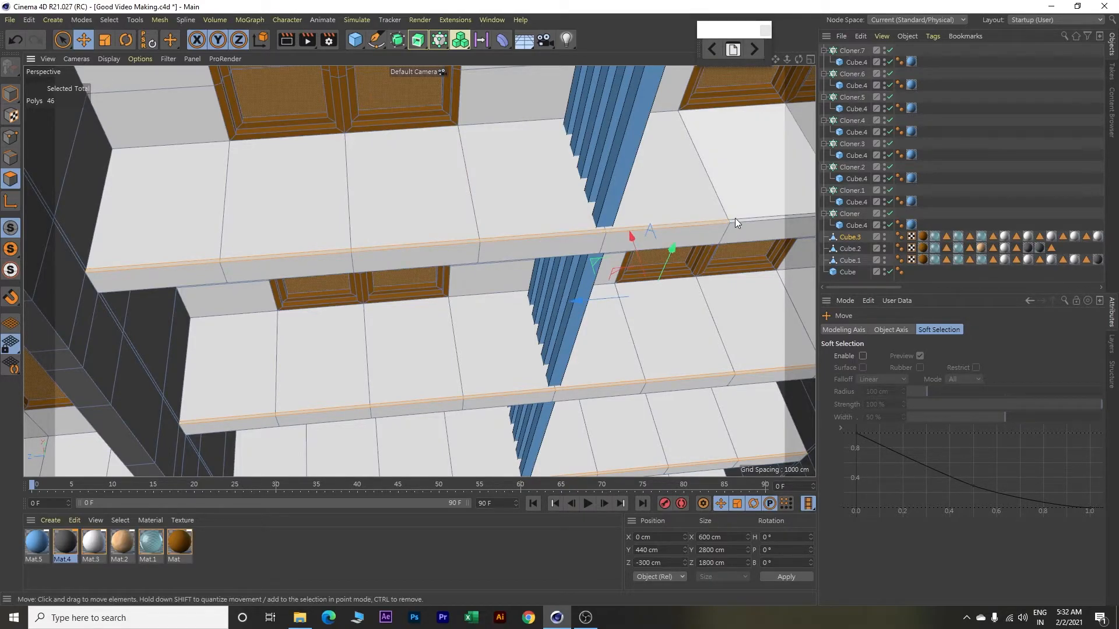
scroll(470, 272, "up", 3)
left_click(556, 270, "shift")
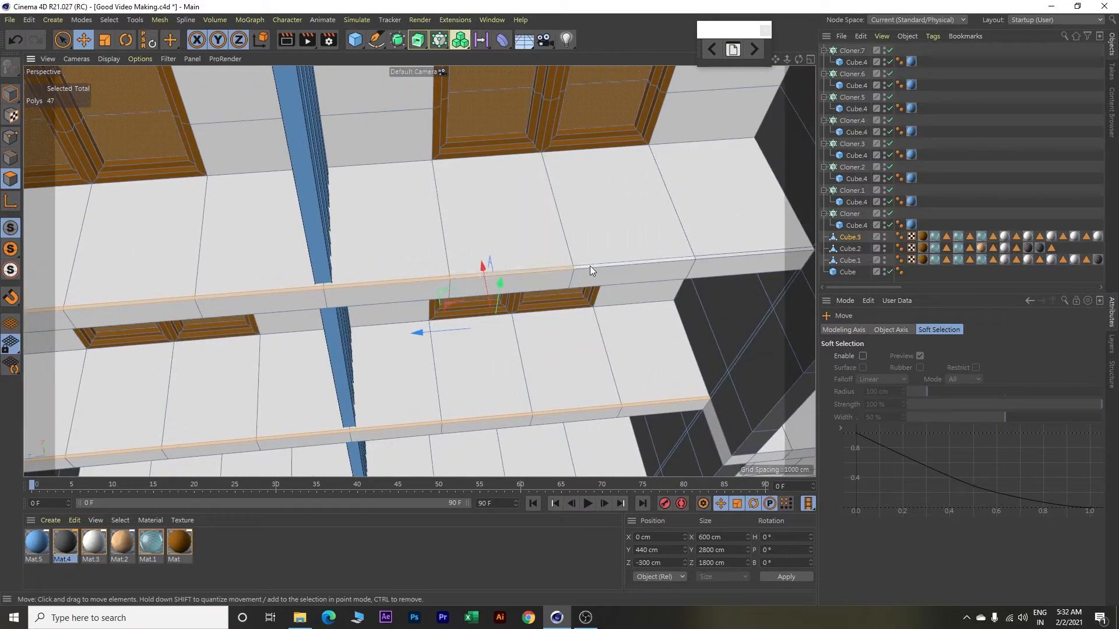
left_click(670, 264, "shift")
left_click(707, 255, "shift")
left_click(708, 256, "shift")
left_click_drag(707, 256, 560, 246, "alt")
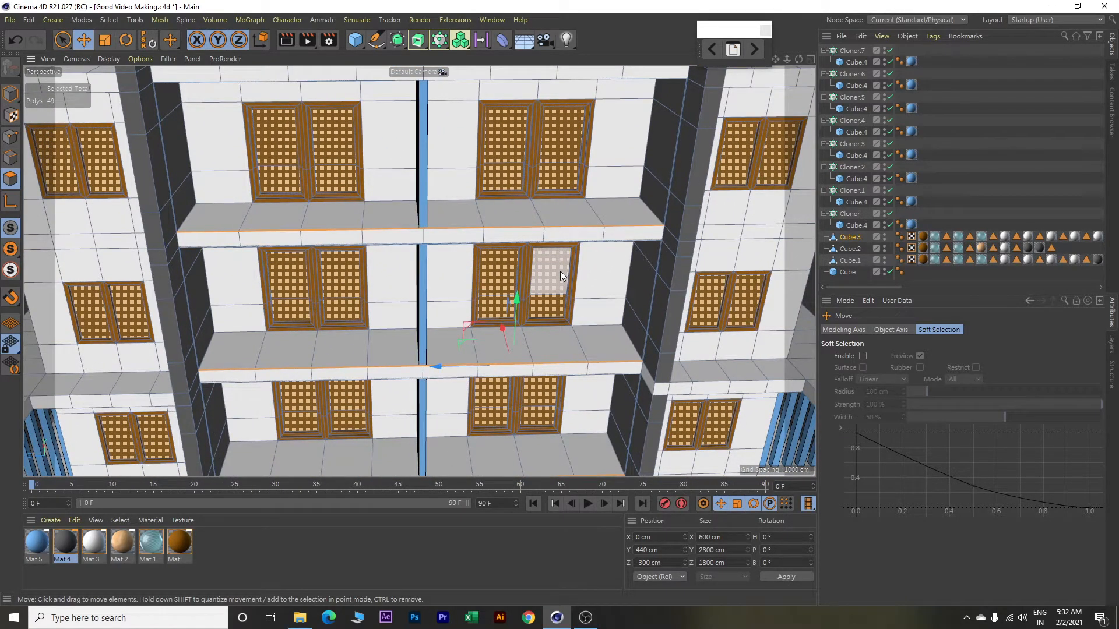
Extrude the selected balcony front strips by 100 cm into parapets and apply the brown Mat material to their selected top faces.
key("d")
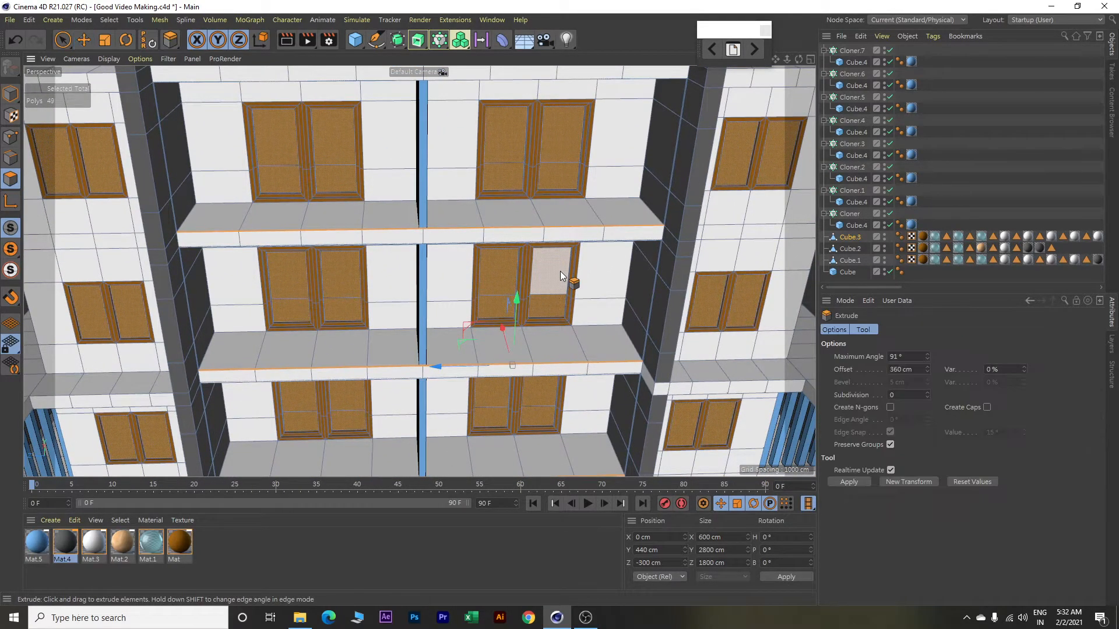
left_click_drag(920, 372, 877, 371)
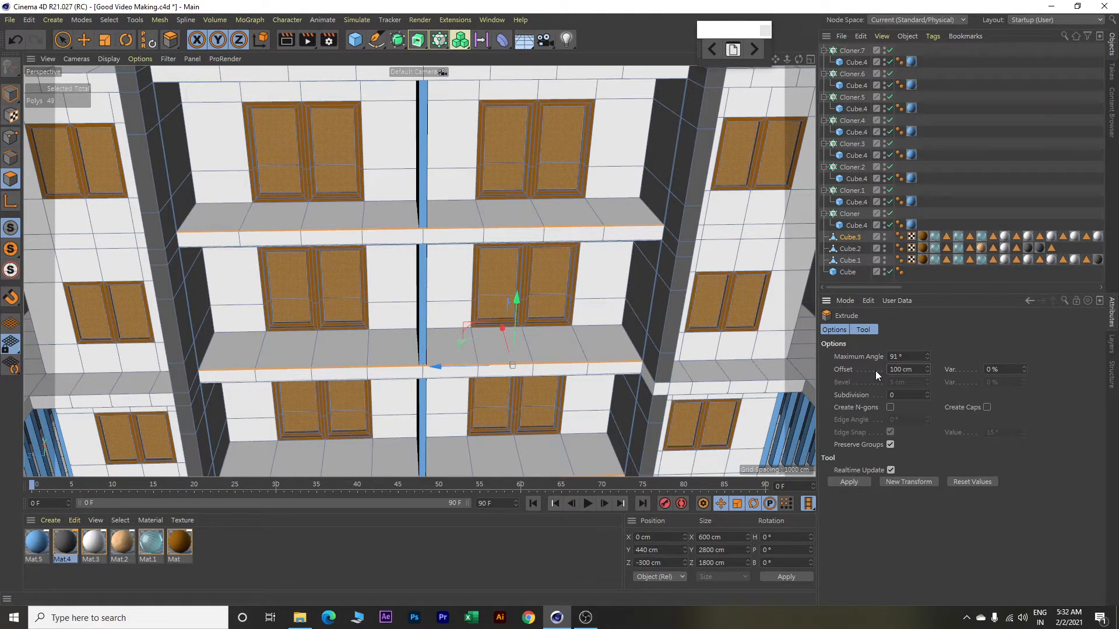
key("Return")
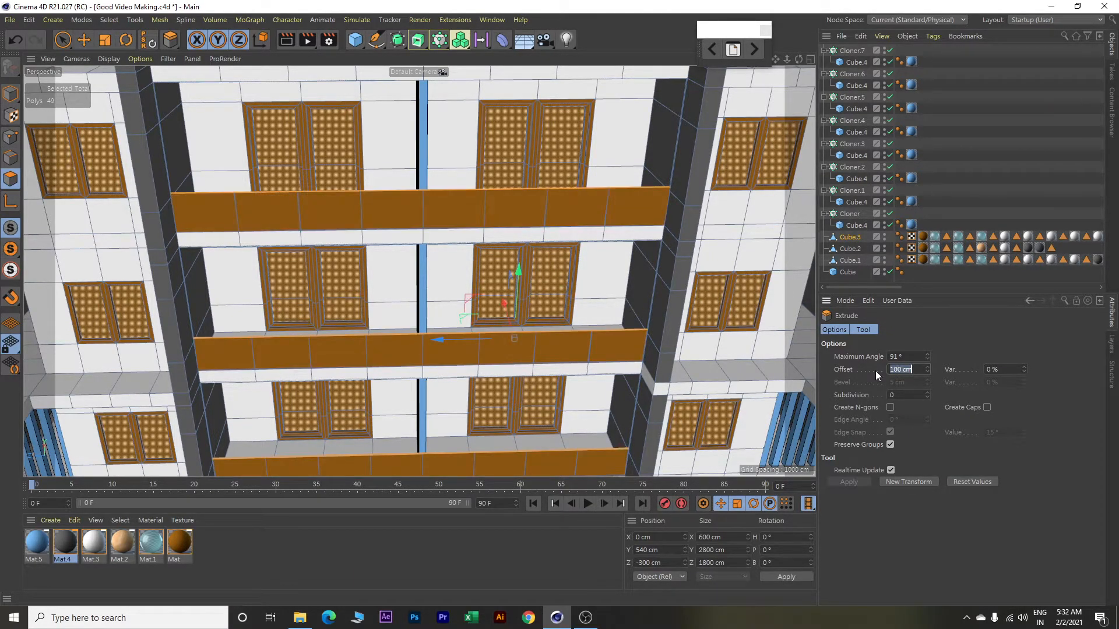
right_click(181, 539)
left_click(232, 375)
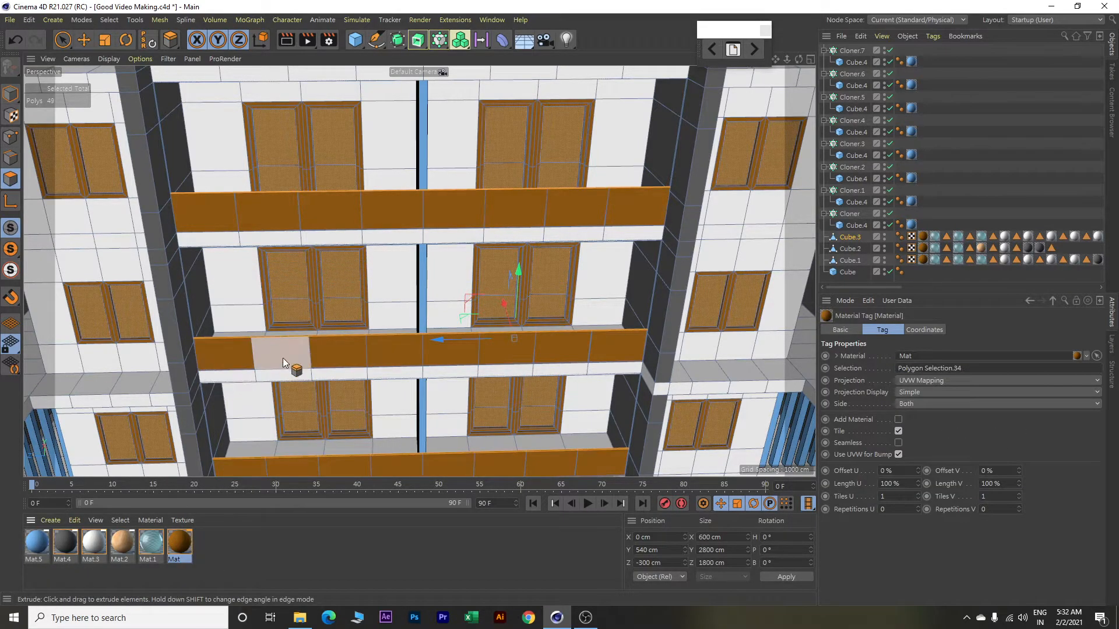
Loop-select the side faces of all six central balcony parapets from the uppermost down to the lowest.
left_click(111, 20)
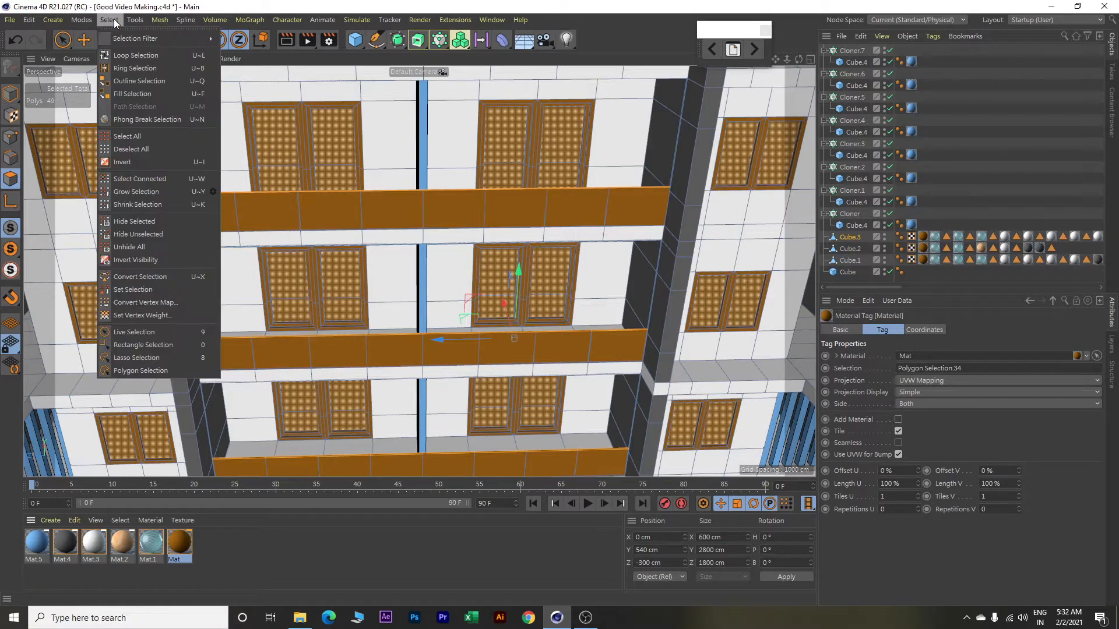
left_click(131, 56)
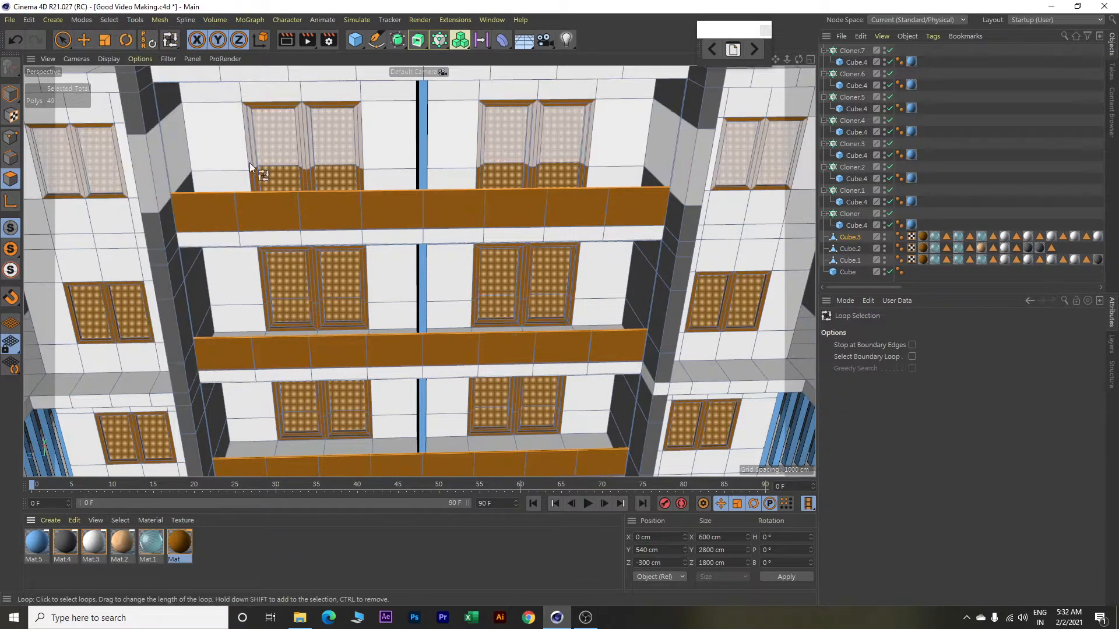
left_click(309, 208)
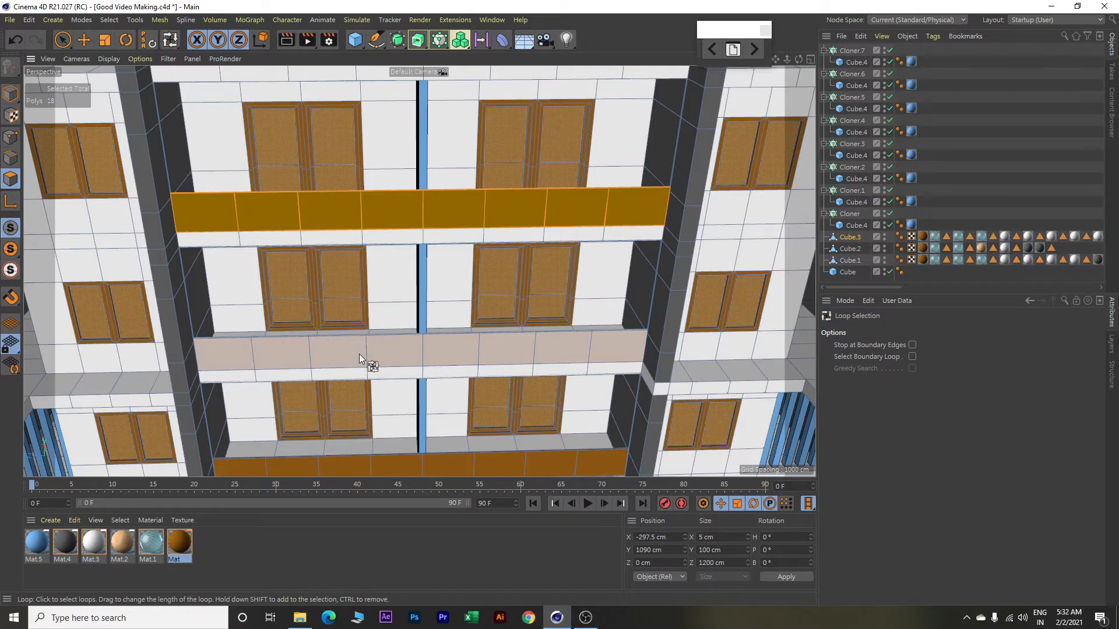
middle_click_drag(435, 339, 447, 230, "alt")
scroll(444, 243, "down", 3)
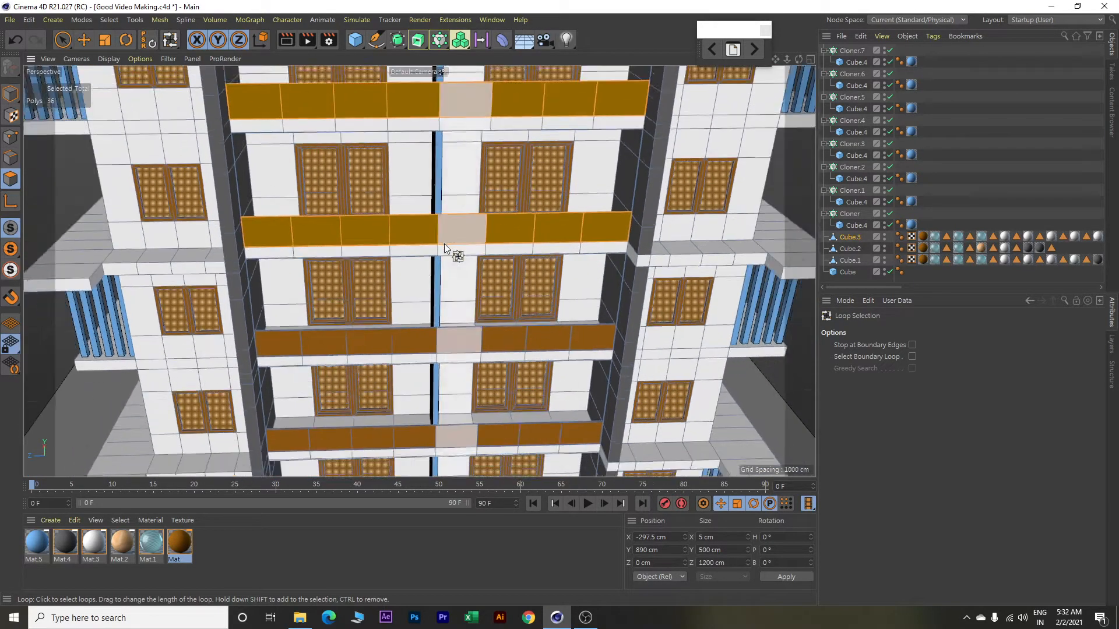
left_click(407, 336, "shift")
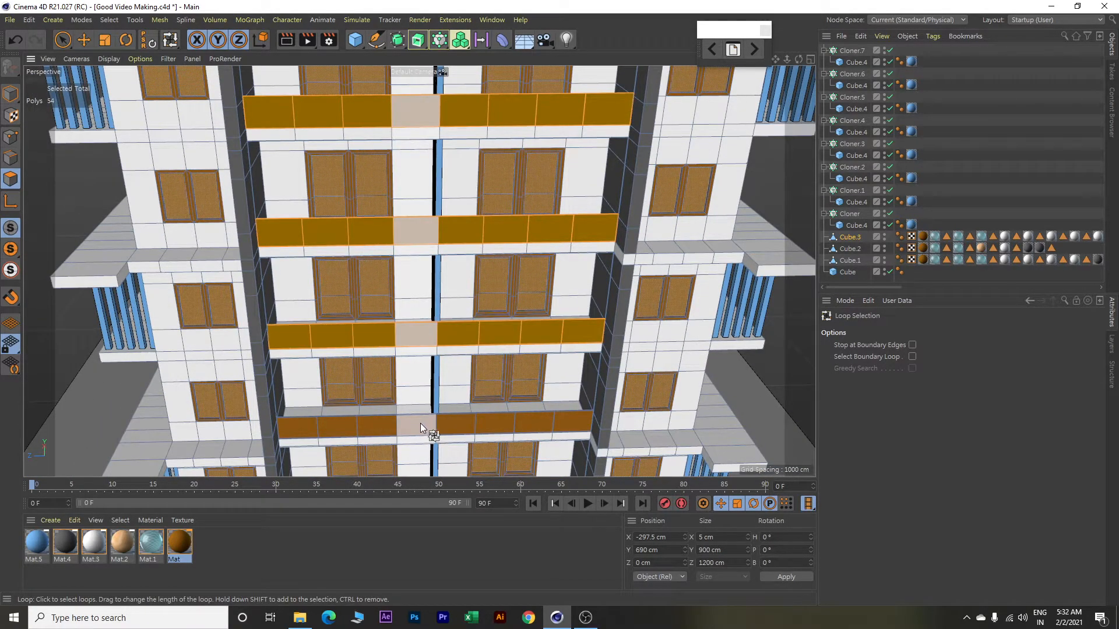
left_click(394, 421, "shift")
scroll(455, 402, "down", 3)
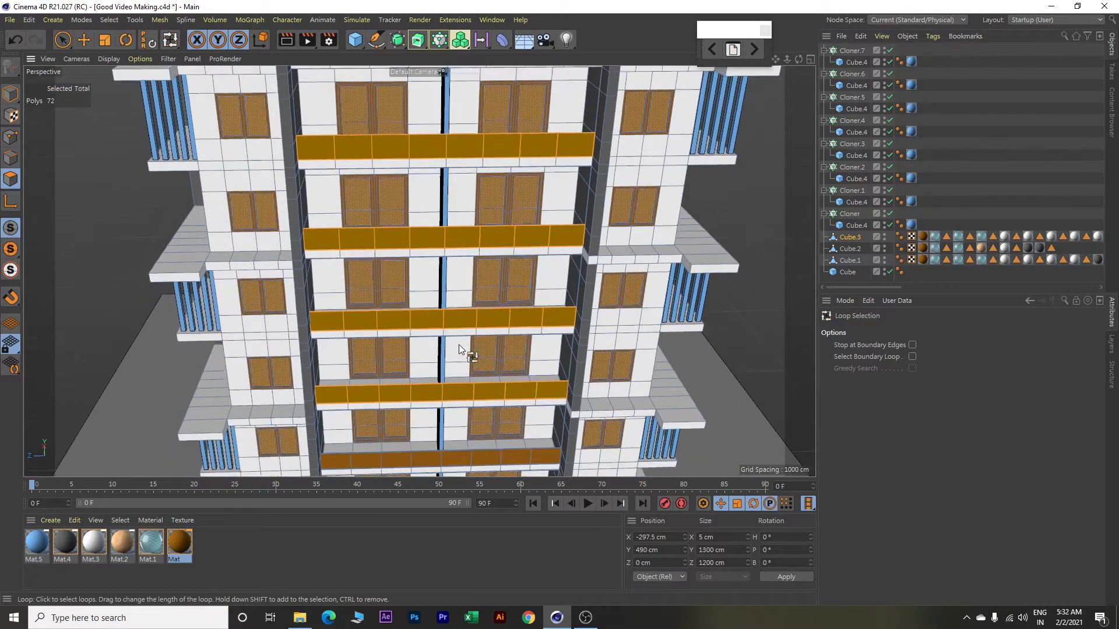
middle_click_drag(459, 354, 440, 266, "alt")
left_click(406, 328, "shift")
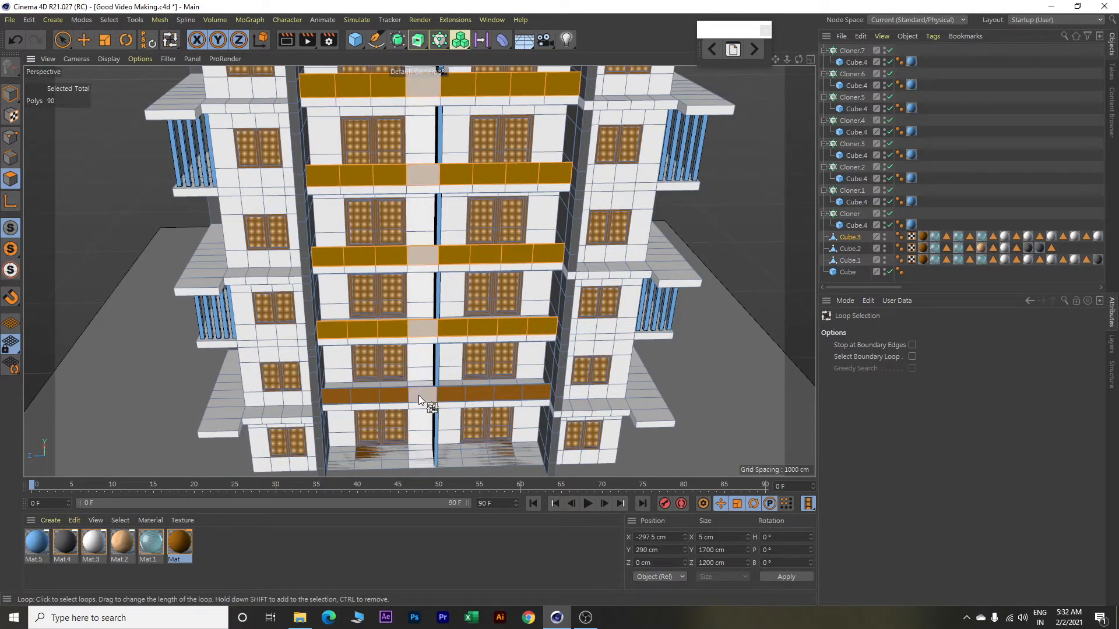
left_click(405, 398, "shift")
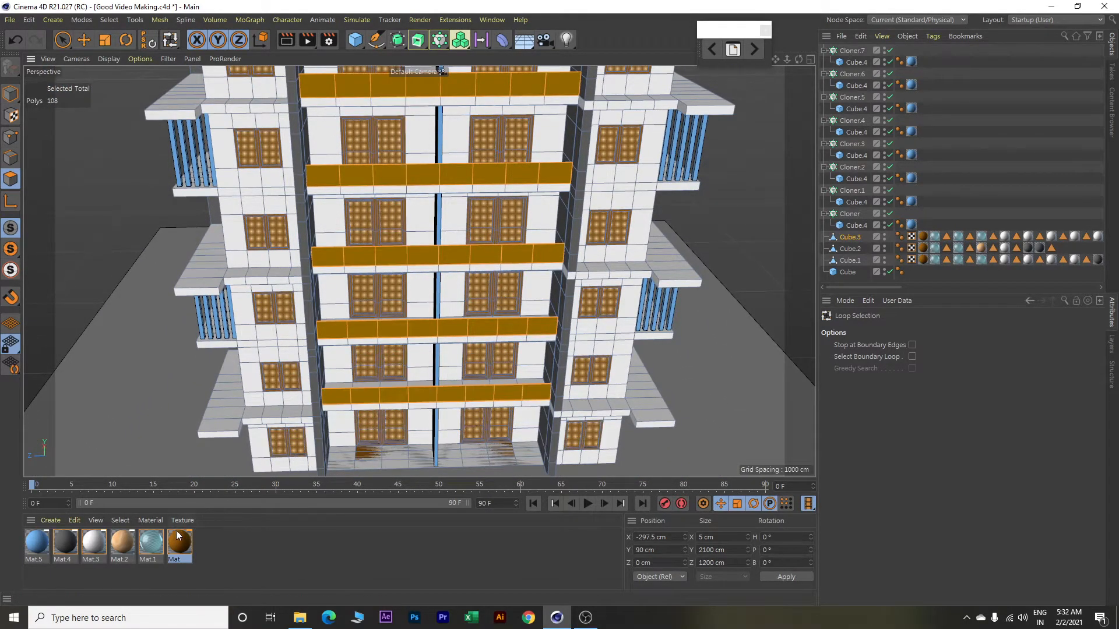
Apply the glass-like material Mat.1 to the selected parapet faces and clear the polygon selection.
right_click(145, 548)
left_click(174, 372)
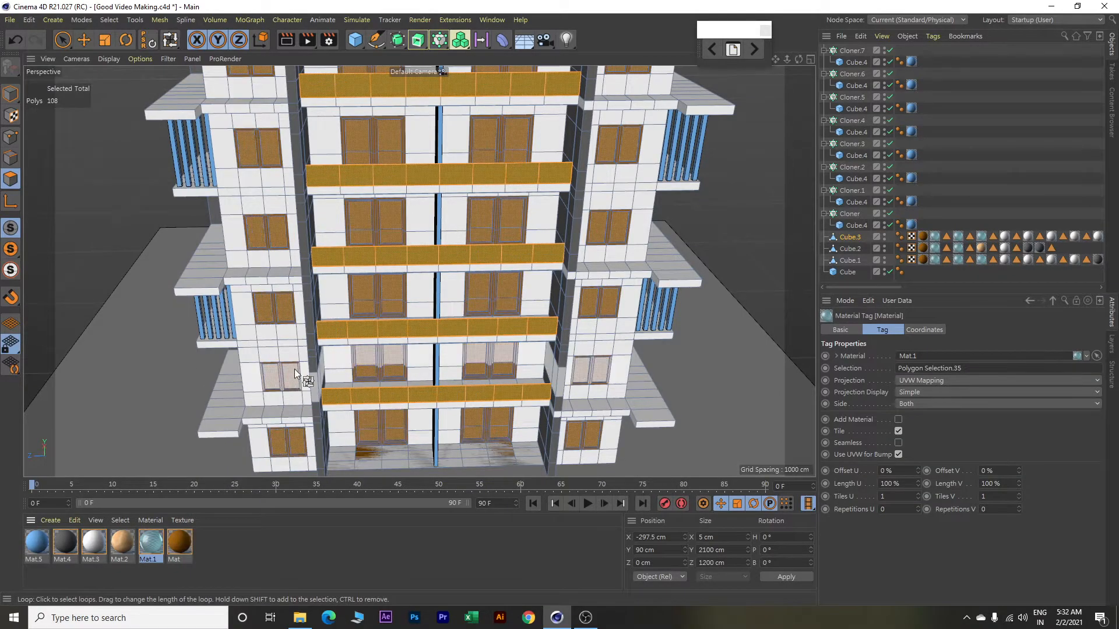
scroll(295, 369, "down", 4)
scroll(449, 298, "down", 1)
scroll(448, 299, "up", 1)
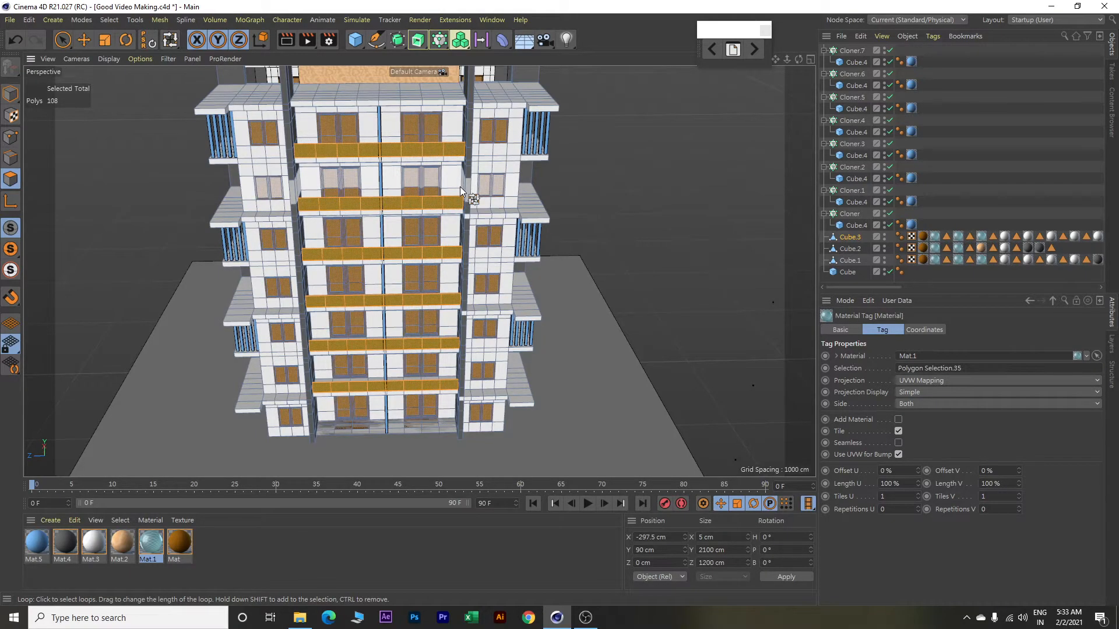
key("e")
left_click(687, 174)
Add a lengthwise loop cut at a distance of 5 cm along the outer edge of the sixth side balcony floor from the bottom.
left_click_drag(667, 183, 516, 235, "alt")
scroll(516, 235, "up", 2)
scroll(515, 236, "up", 3)
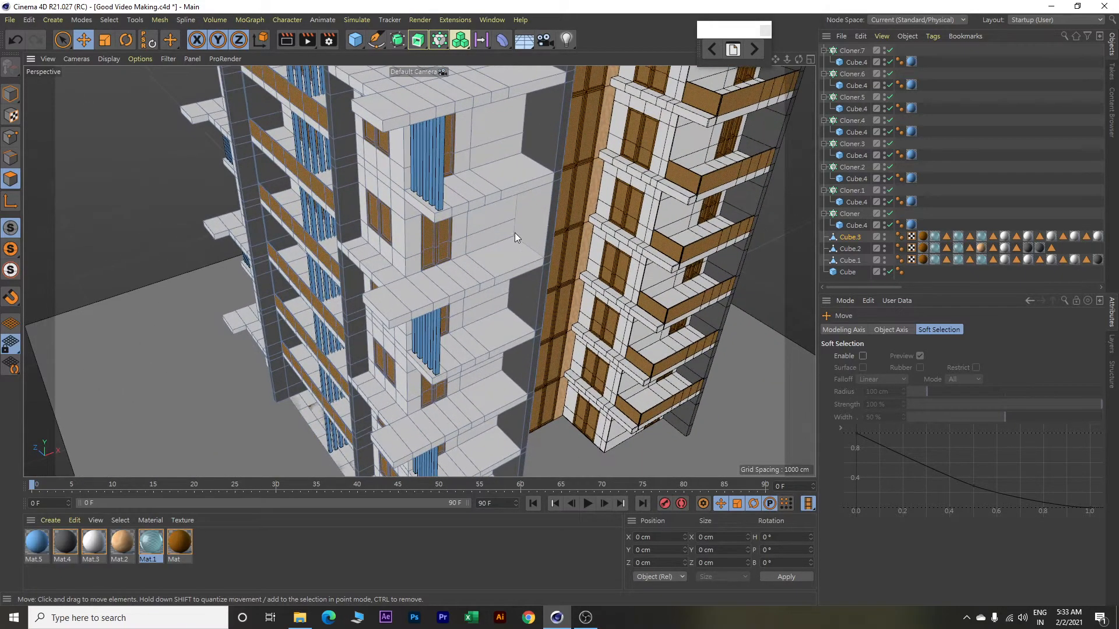
scroll(515, 232, "up", 1)
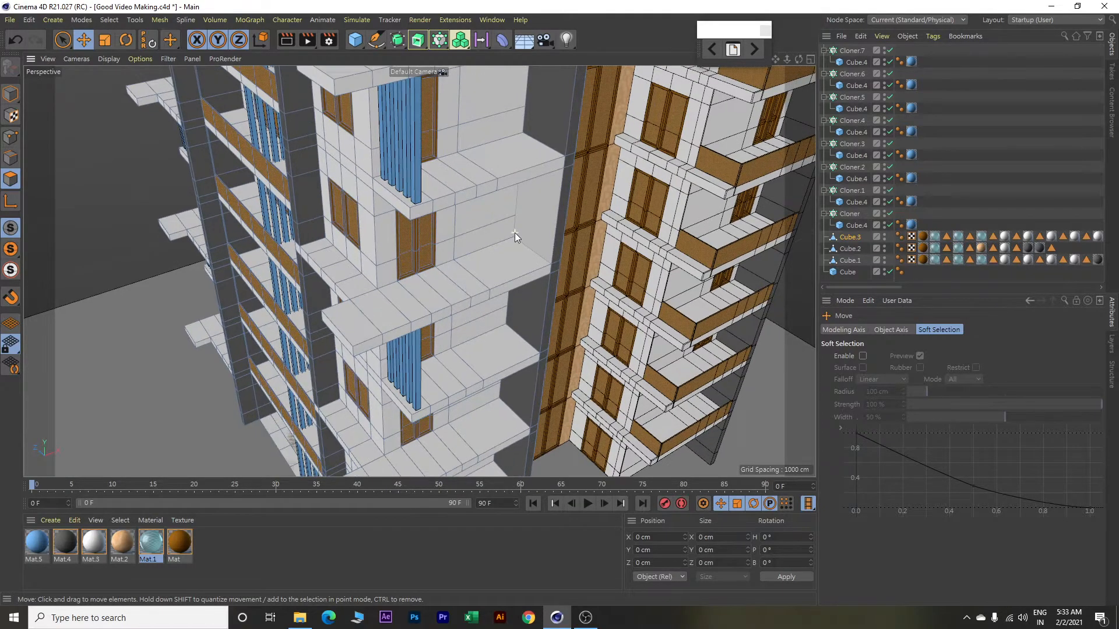
scroll(519, 235, "down", 2)
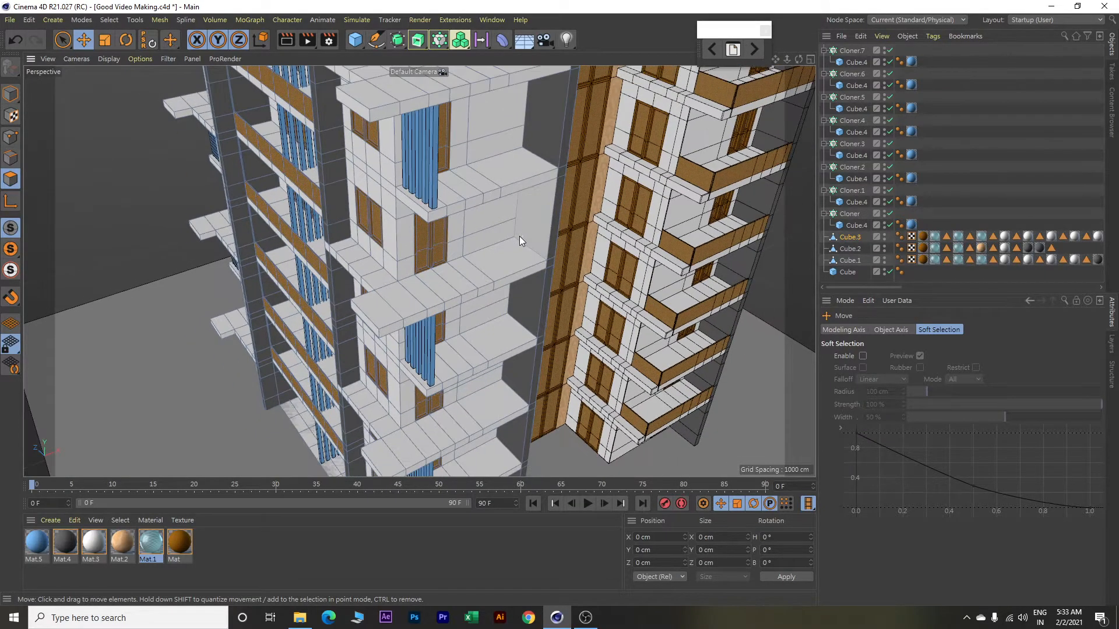
right_click(134, 171)
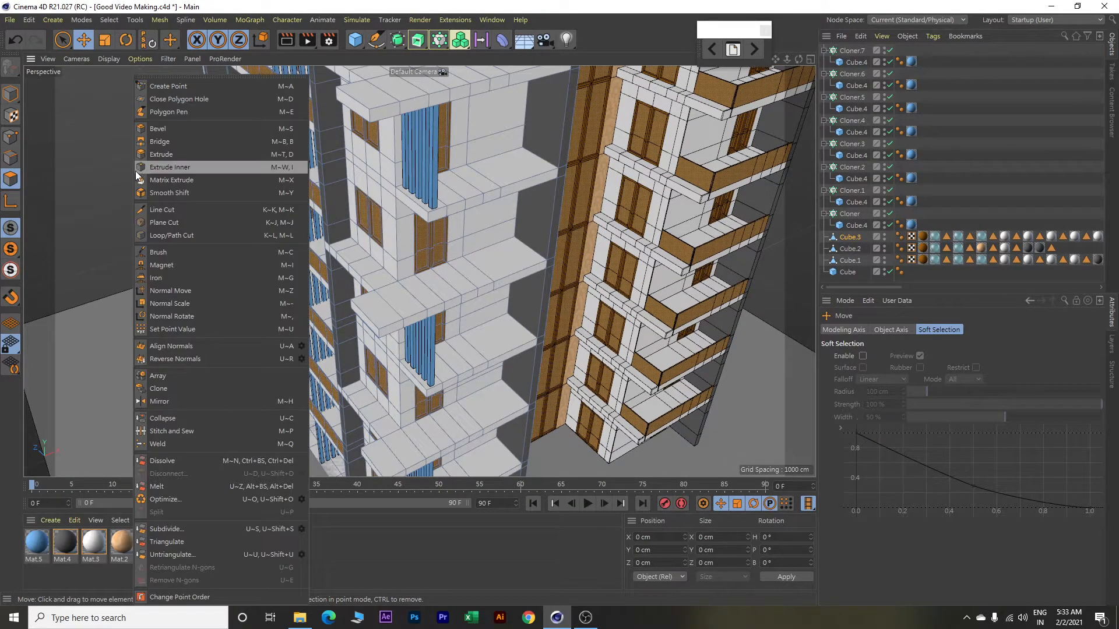
left_click(189, 233)
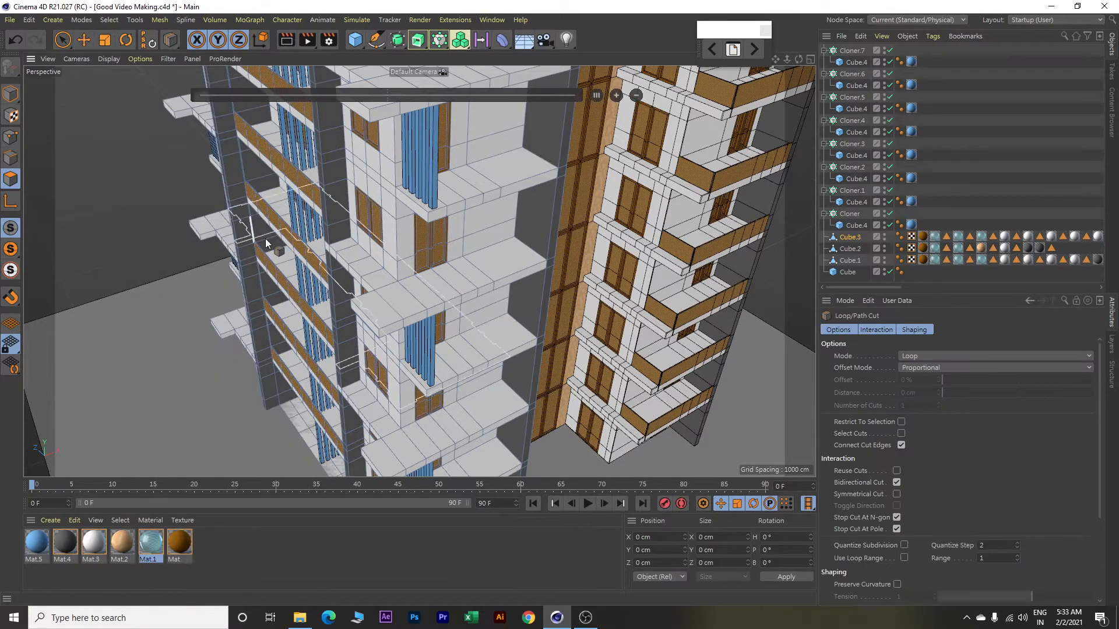
left_click(554, 165)
double_click(918, 393)
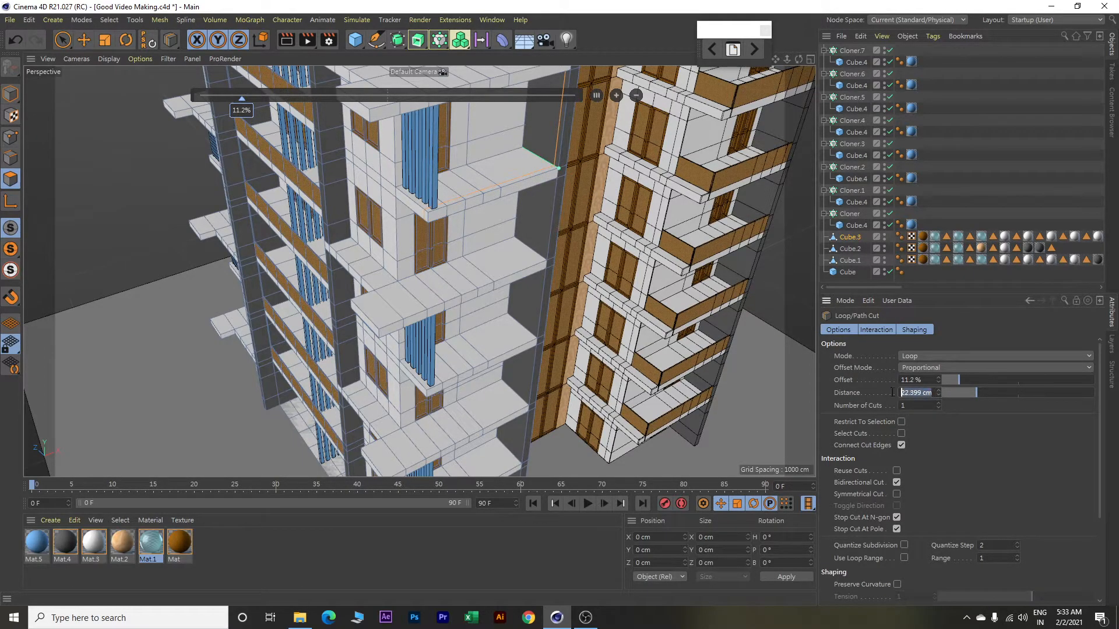
type("5")
key("Return")
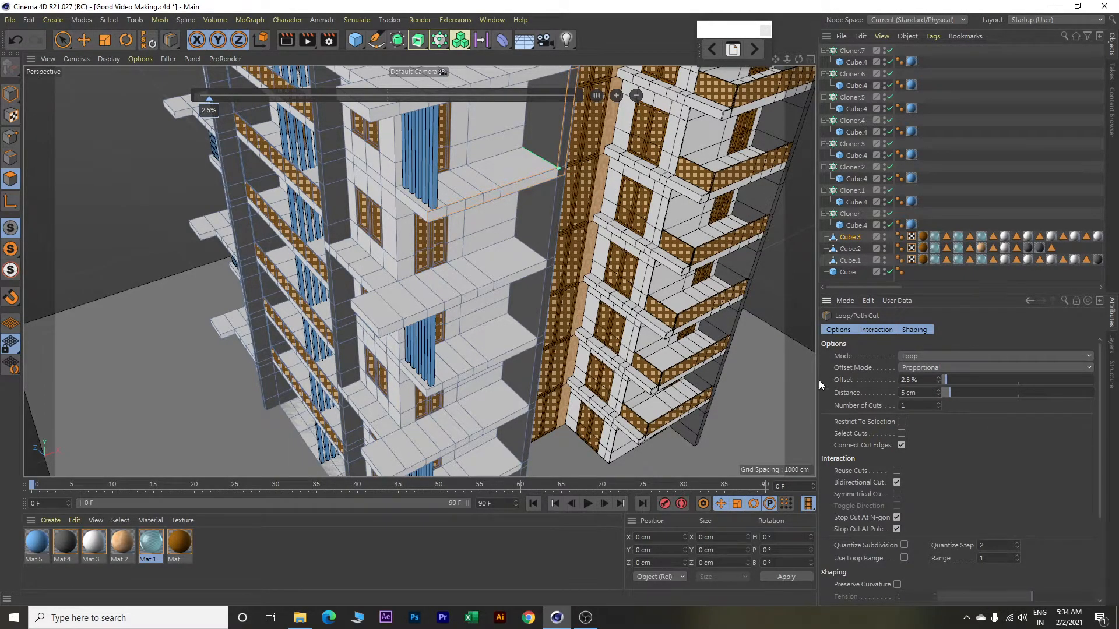
Add a lengthwise loop cut at a distance of 195 cm to the fifth side balcony floor from the bottom.
scroll(484, 352, "up", 2)
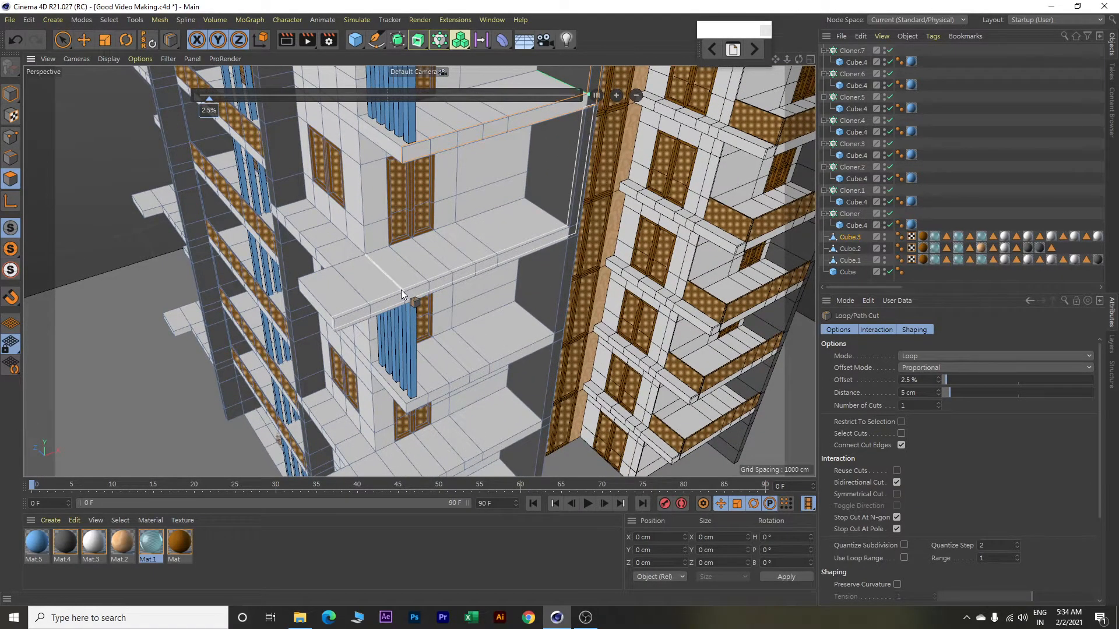
left_click(401, 289)
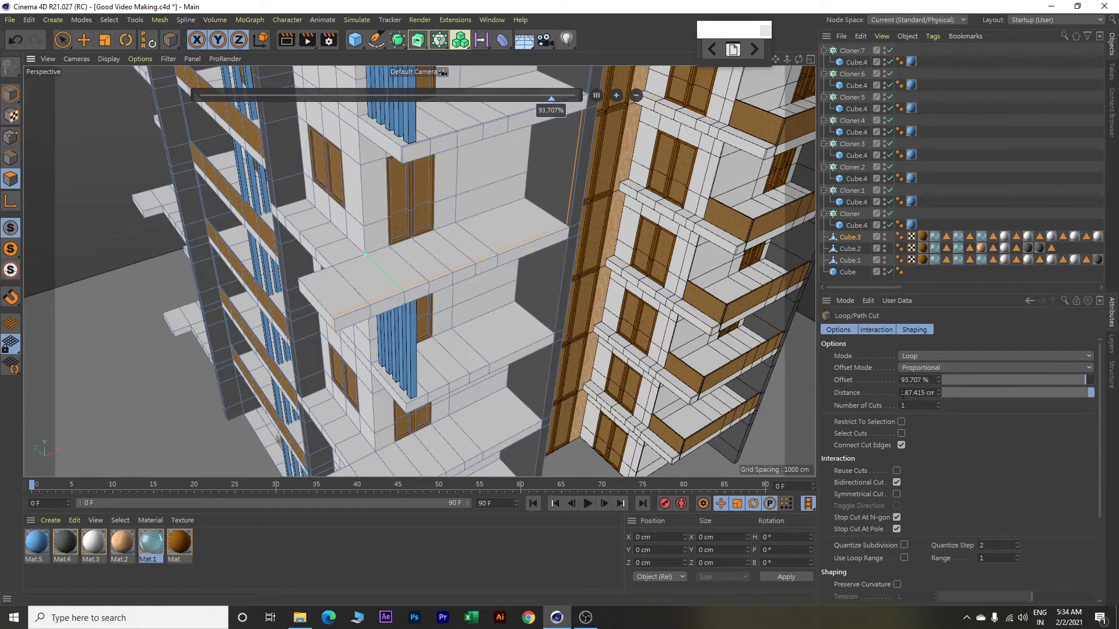
type("195")
key("Return")
Add a lengthwise loop cut at a distance of 195 cm to the fourth side balcony floor from the bottom.
scroll(490, 370, "up", 2)
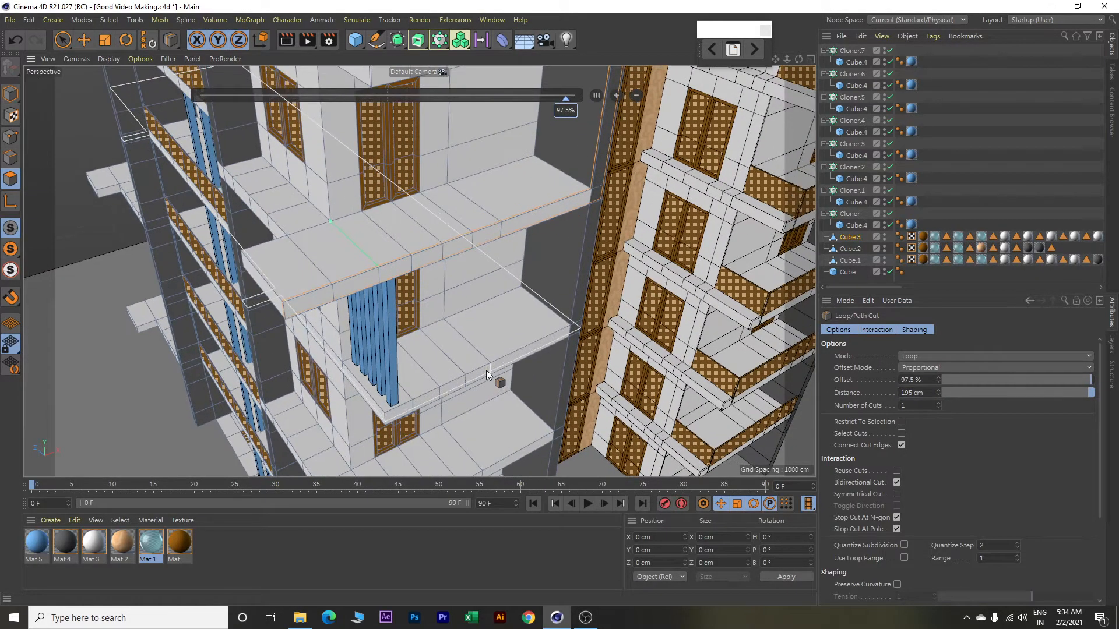
scroll(483, 371, "down", 3)
scroll(483, 371, "up", 4)
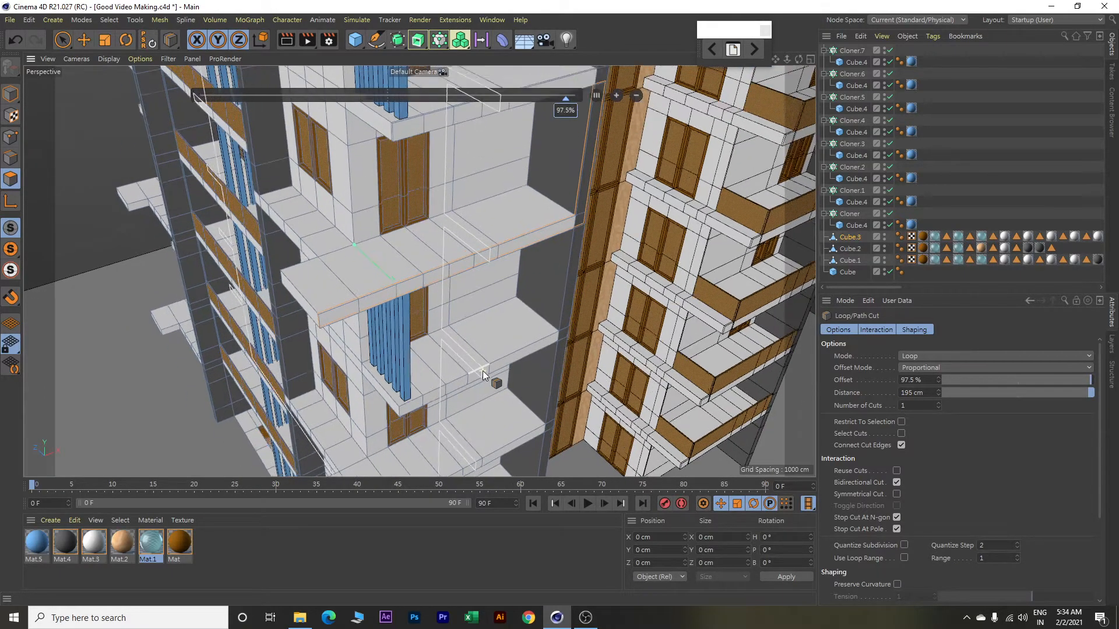
left_click(461, 376)
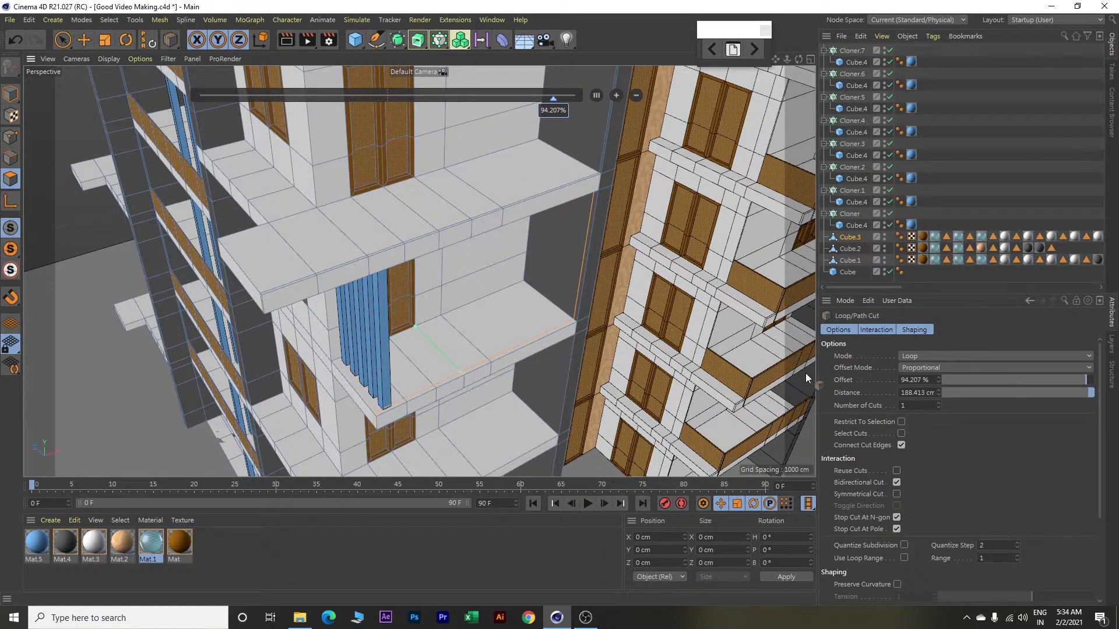
key("ctrl+a")
type("195")
key("Return")
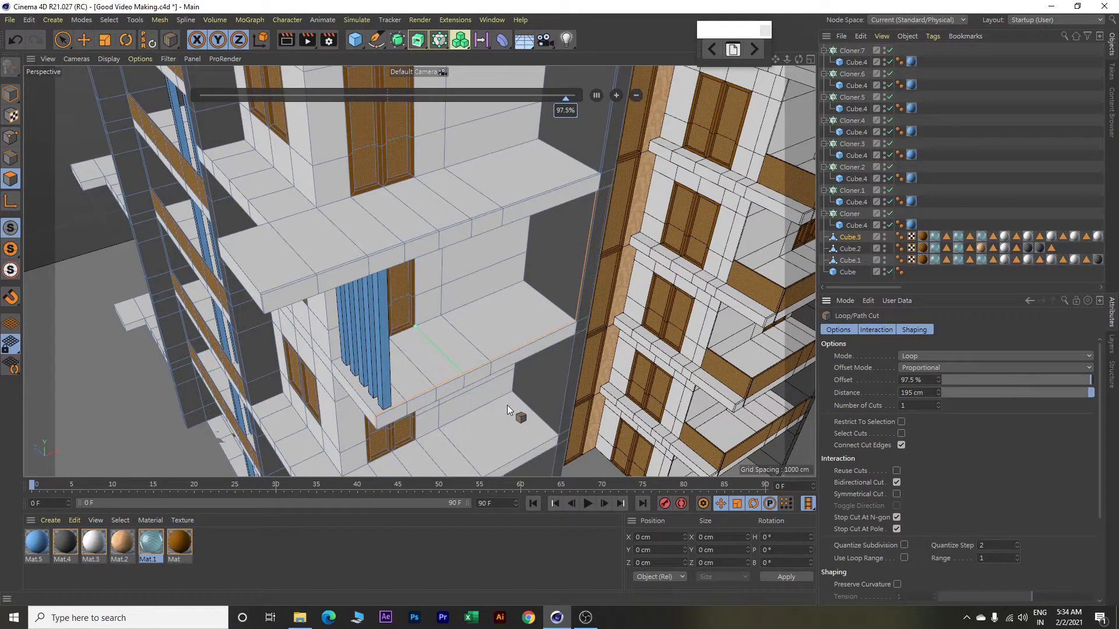
Add a lengthwise loop cut at a distance of 195 cm to the third side balcony floor from the bottom.
left_click_drag(507, 404, 438, 361, "alt")
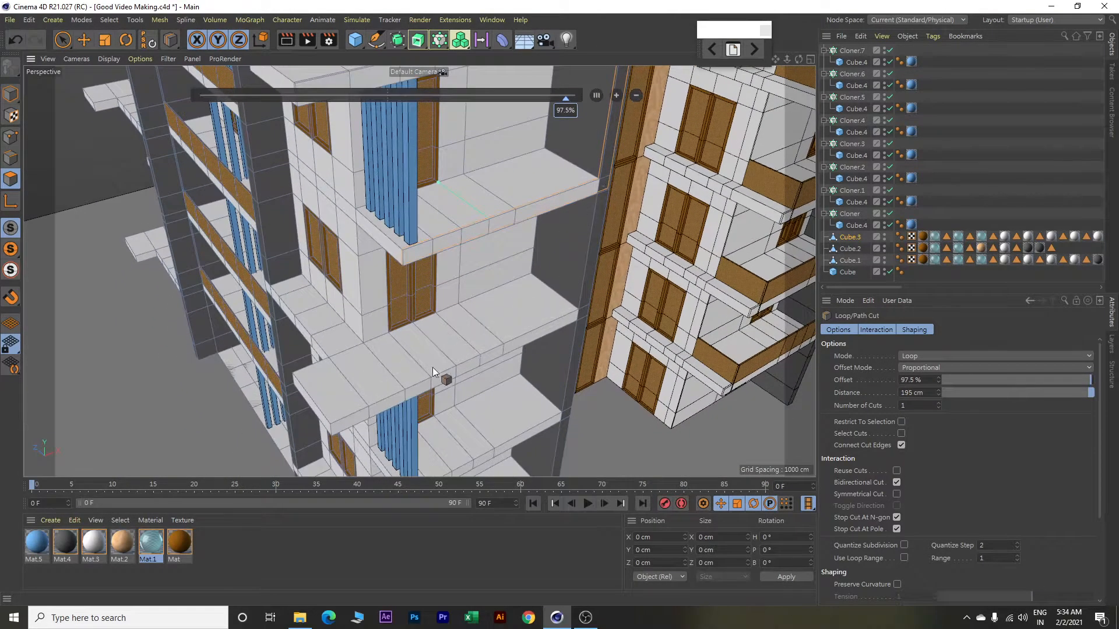
left_click(329, 422)
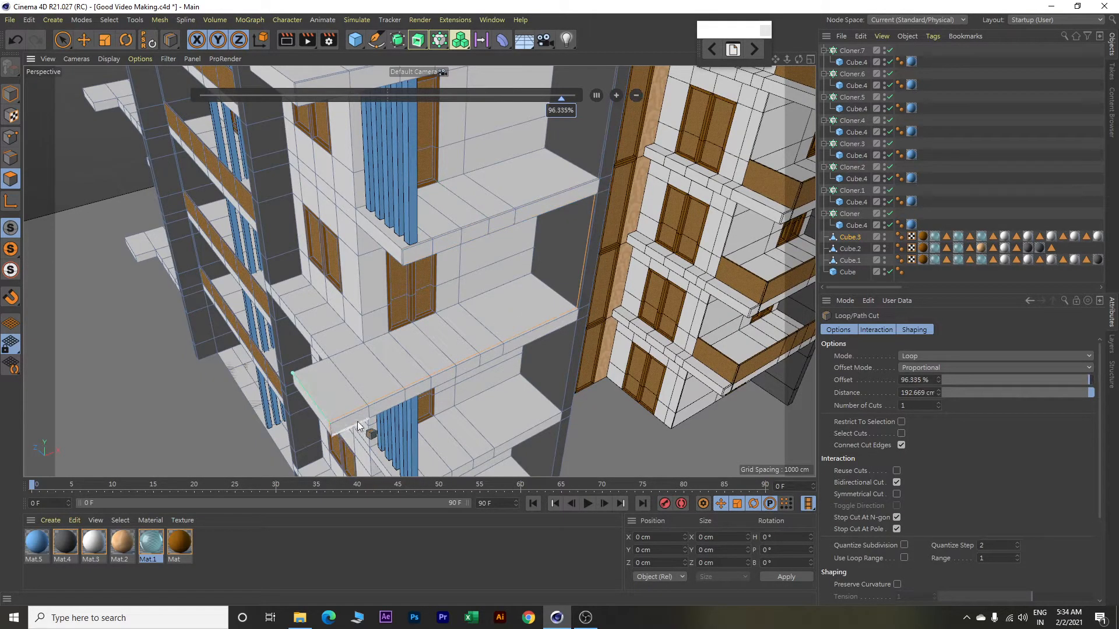
type("195")
key("Return")
Add a lengthwise loop cut at a distance of 195 cm to the second side balcony floor from the bottom.
left_click_drag(583, 349, 572, 271, "alt")
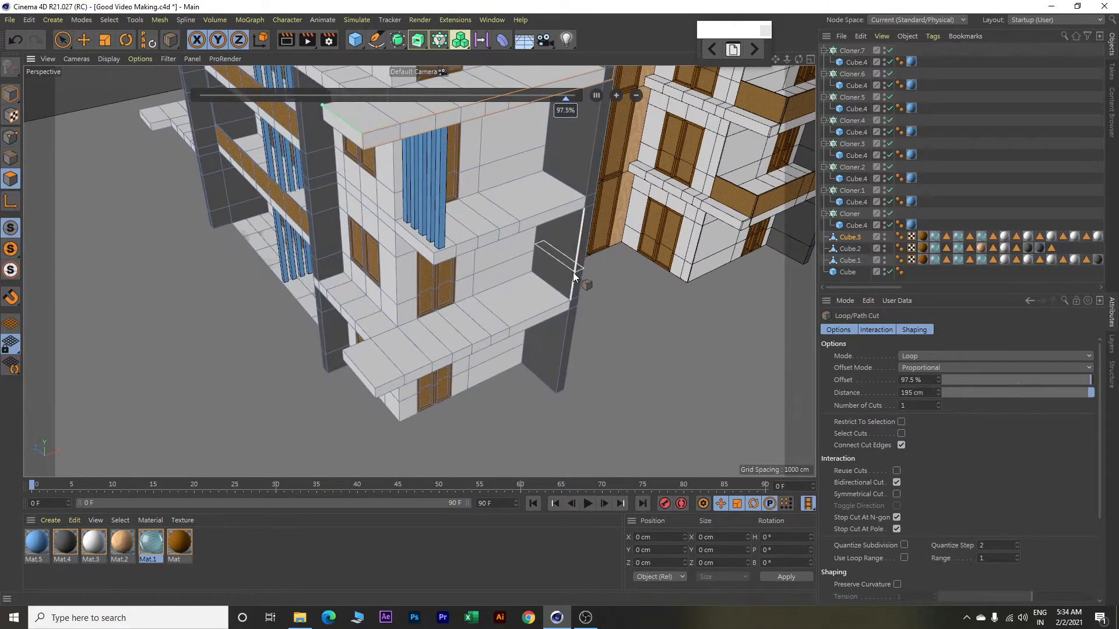
left_click(441, 253)
left_click(902, 392)
type("195")
key("Return")
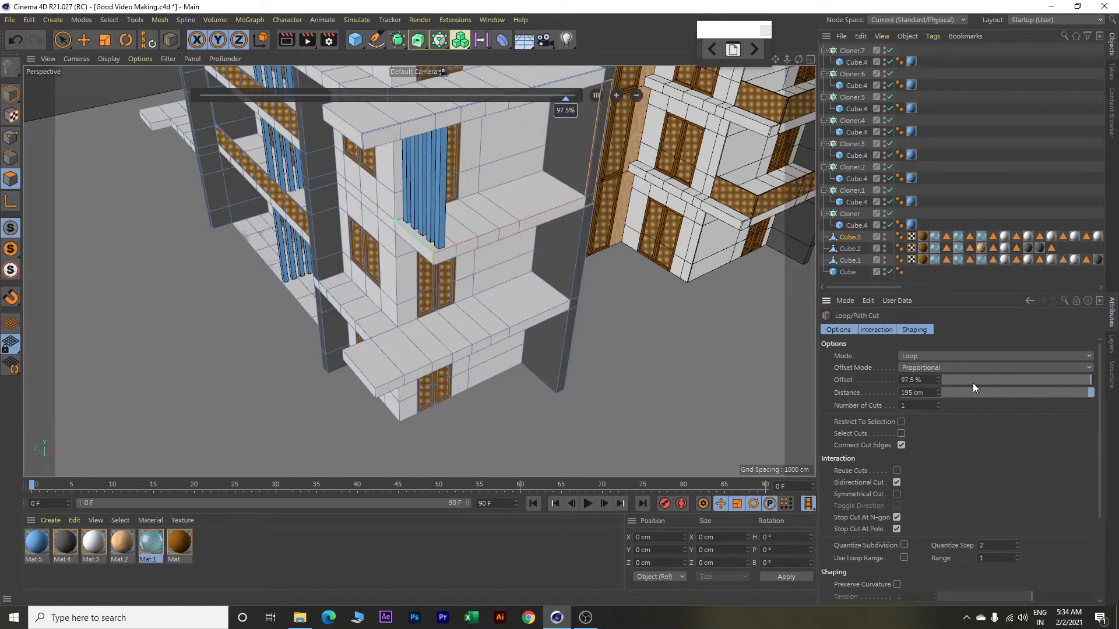
Add a lengthwise loop cut at a distance of 195 cm to the lowest side balcony floor.
left_click(373, 387)
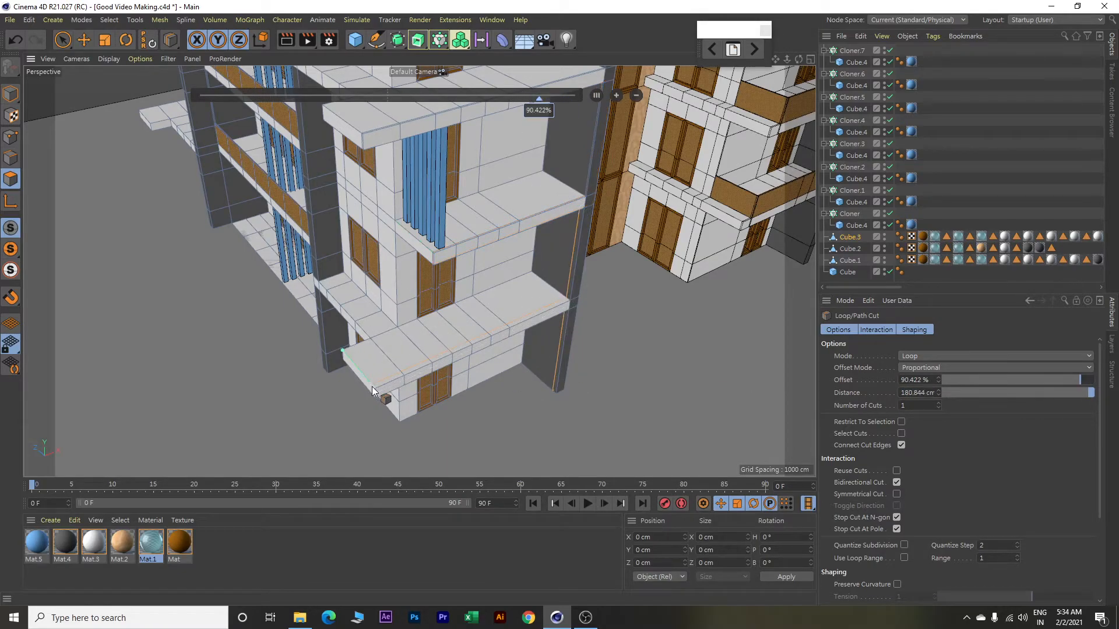
double_click(902, 392)
type("195")
key("Return")
Add crosswise loop cuts at a distance of 5 cm near the outer end of the lowest side balcony floor.
scroll(408, 408, "up", 6)
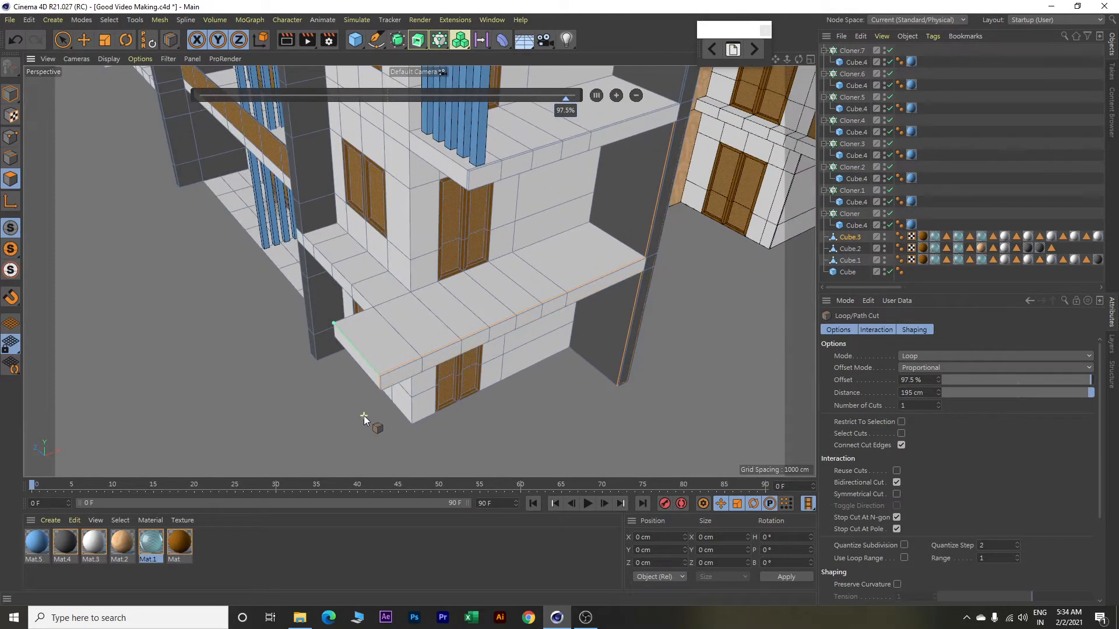
scroll(342, 303, "up", 5)
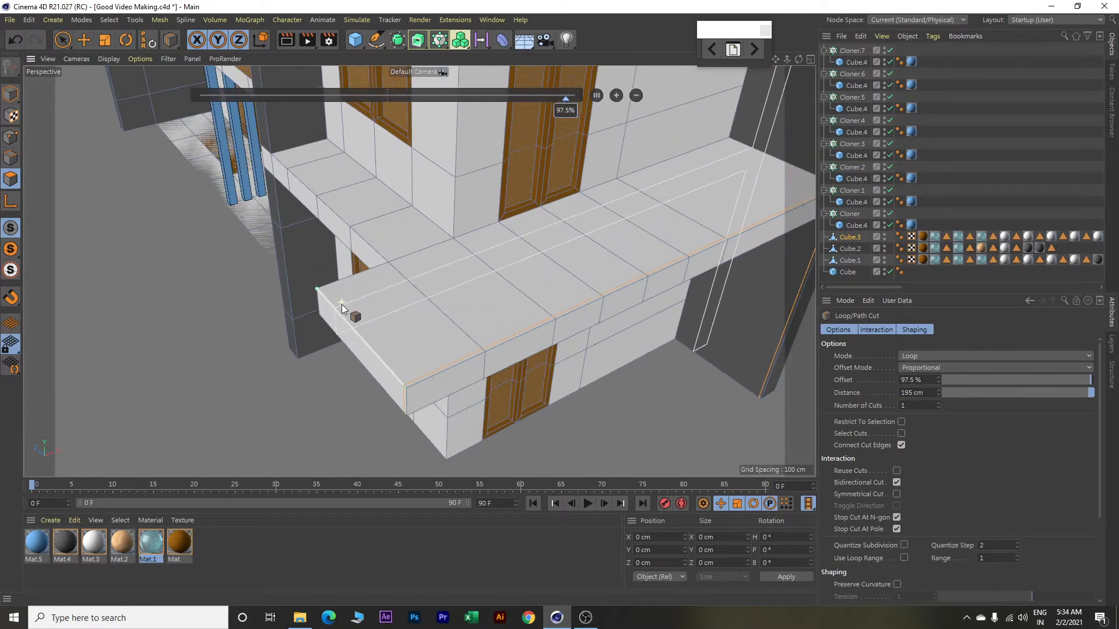
scroll(434, 402, "down", 4)
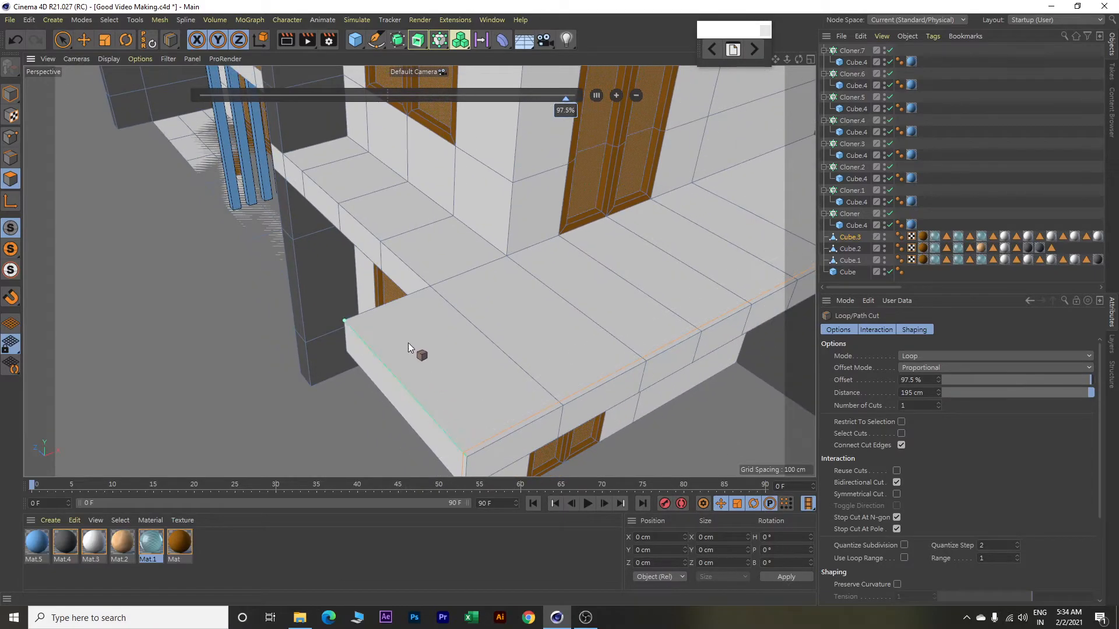
left_click(351, 318)
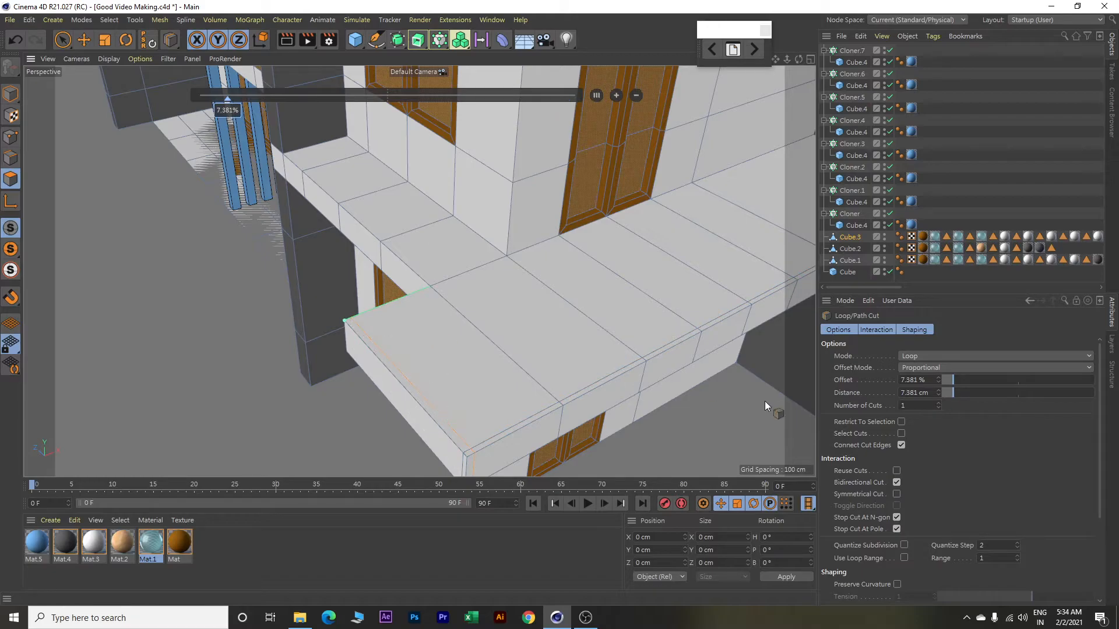
left_click_drag(931, 392, 830, 380)
type("5")
key("Return")
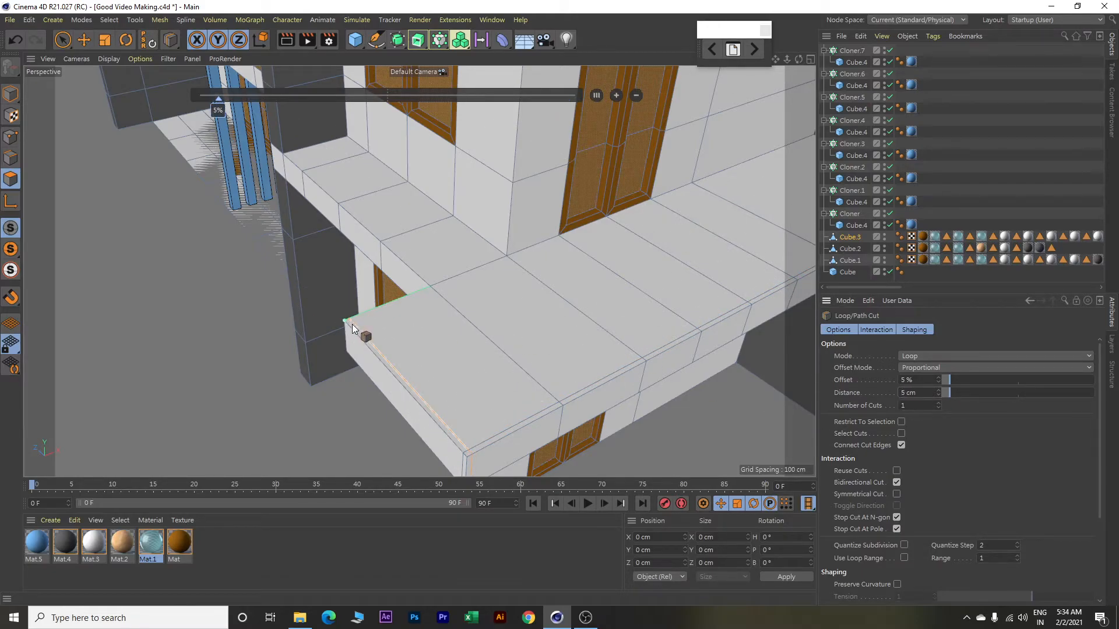
left_click(434, 292)
left_click_drag(932, 393, 900, 391)
type("5")
key("Return")
Add a crosswise loop cut at a distance of 5 cm near the outer end of the third side balcony floor from the bottom.
scroll(629, 360, "down", 5)
middle_click_drag(676, 293, 558, 424, "alt")
scroll(574, 360, "down", 3)
middle_click_drag(580, 309, 592, 415, "alt")
scroll(465, 372, "up", 5)
left_click(464, 372)
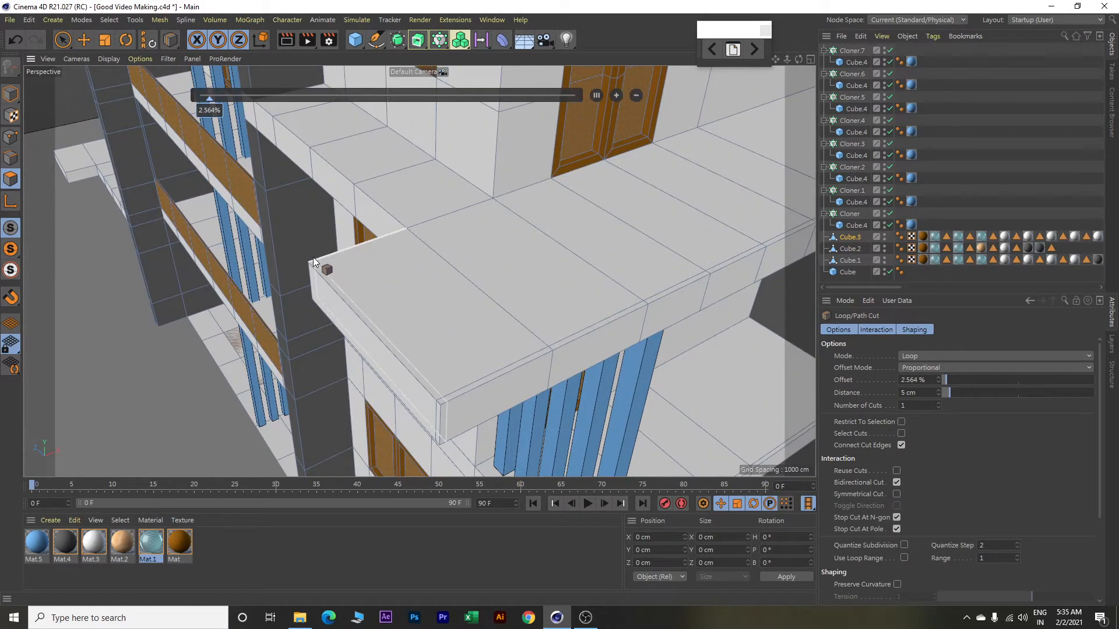
key("ctrl+a")
type("5")
key("Return")
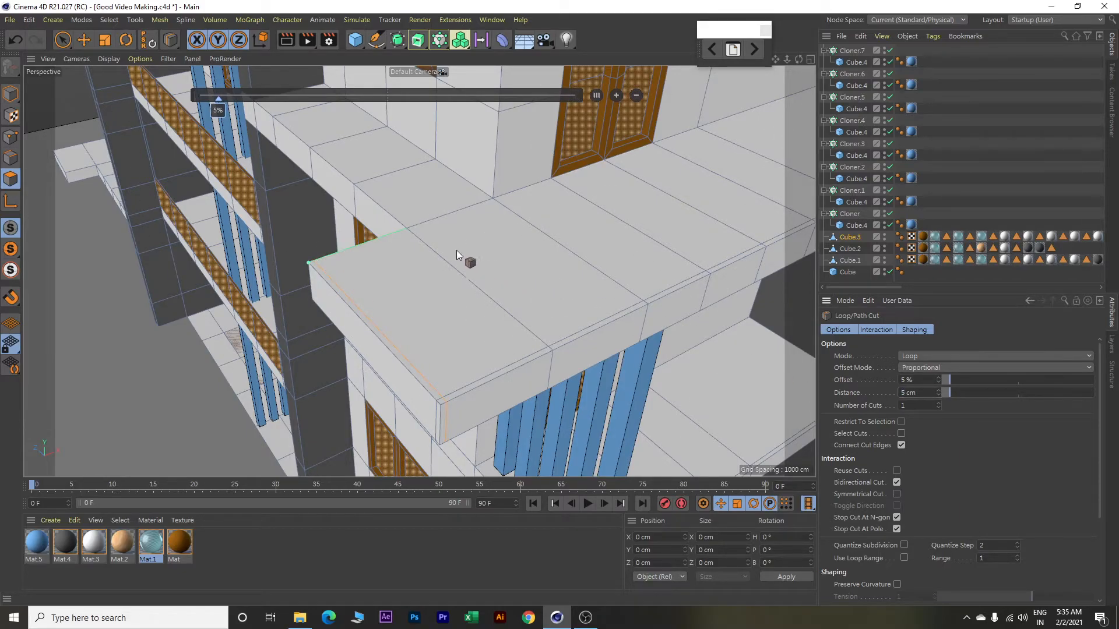
Add a lengthwise loop cut at a distance of 5 cm along the wall-side edge of the third side balcony floor from the bottom.
left_click(413, 236)
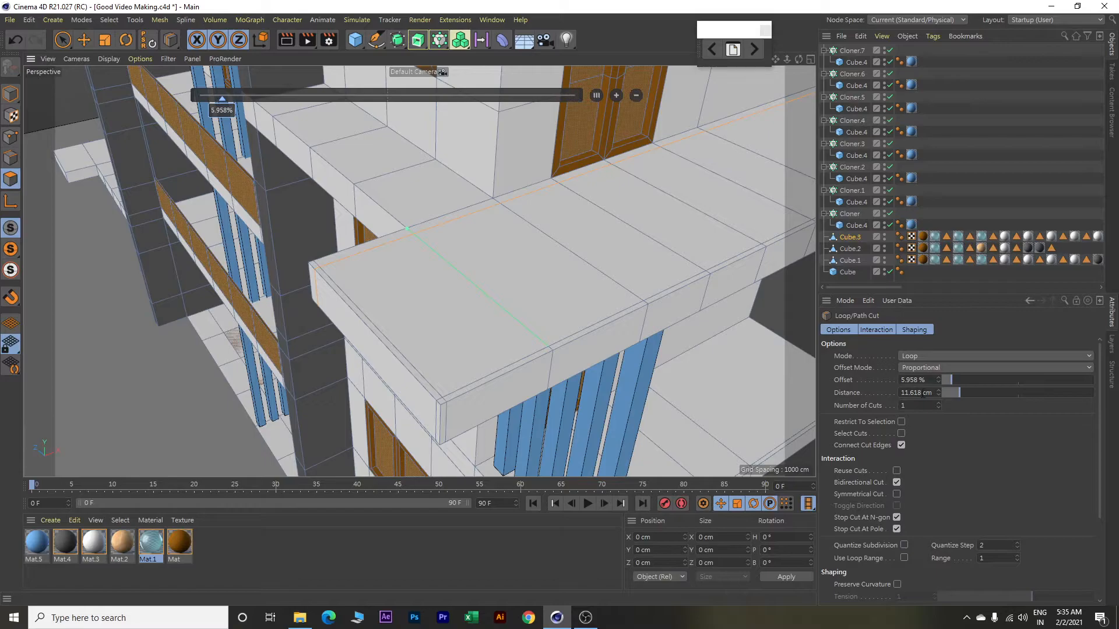
double_click(925, 392)
type("5")
key("Return")
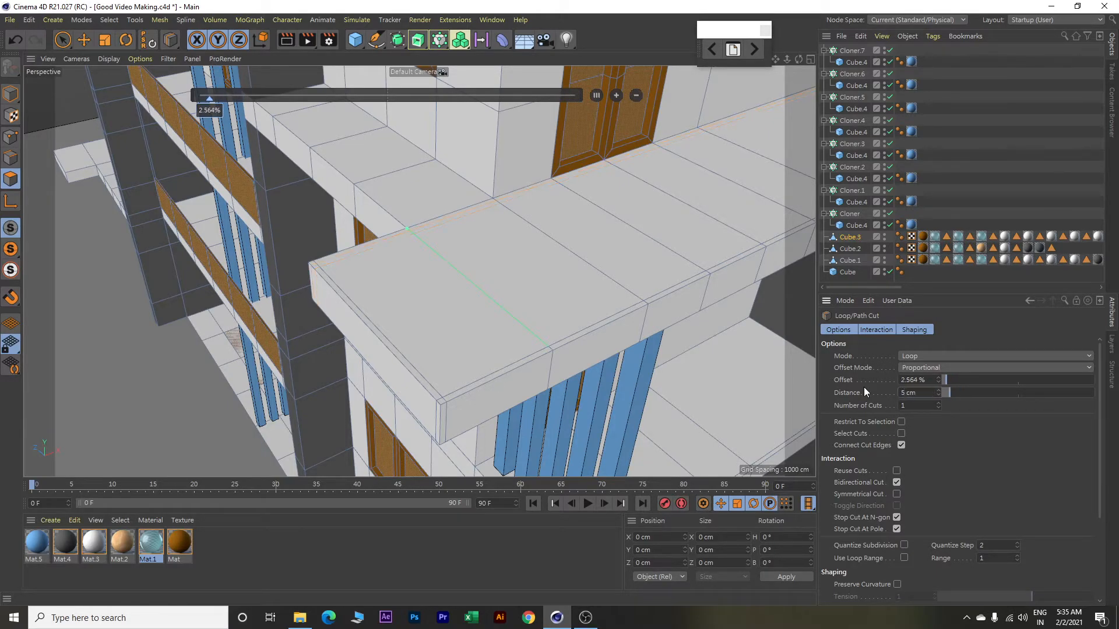
left_click_drag(647, 350, 609, 335, "alt")
scroll(606, 336, "down", 5)
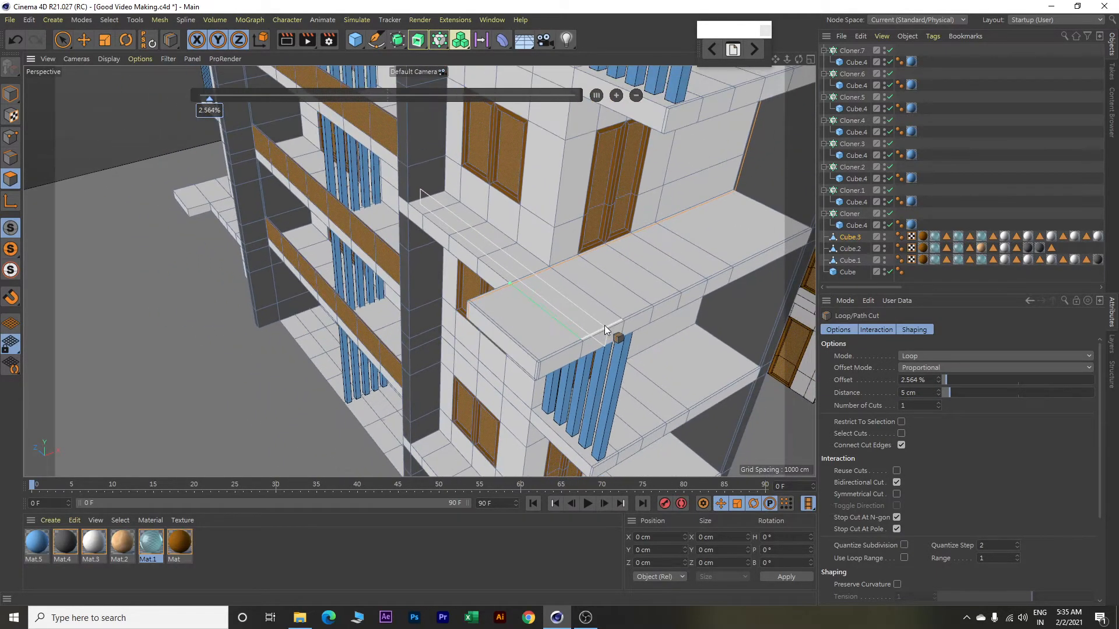
Add a crosswise loop cut at a distance of 5 cm near the outer end of the fifth side balcony floor from the bottom.
mouse_move(673, 217)
middle_mouse_down("alt")
mouse_move(634, 333)
mouse_move(575, 360)
middle_mouse_up("alt")
middle_click_drag(627, 281, 602, 365, "alt")
scroll(602, 365, "down", 5)
scroll(421, 297, "up", 6)
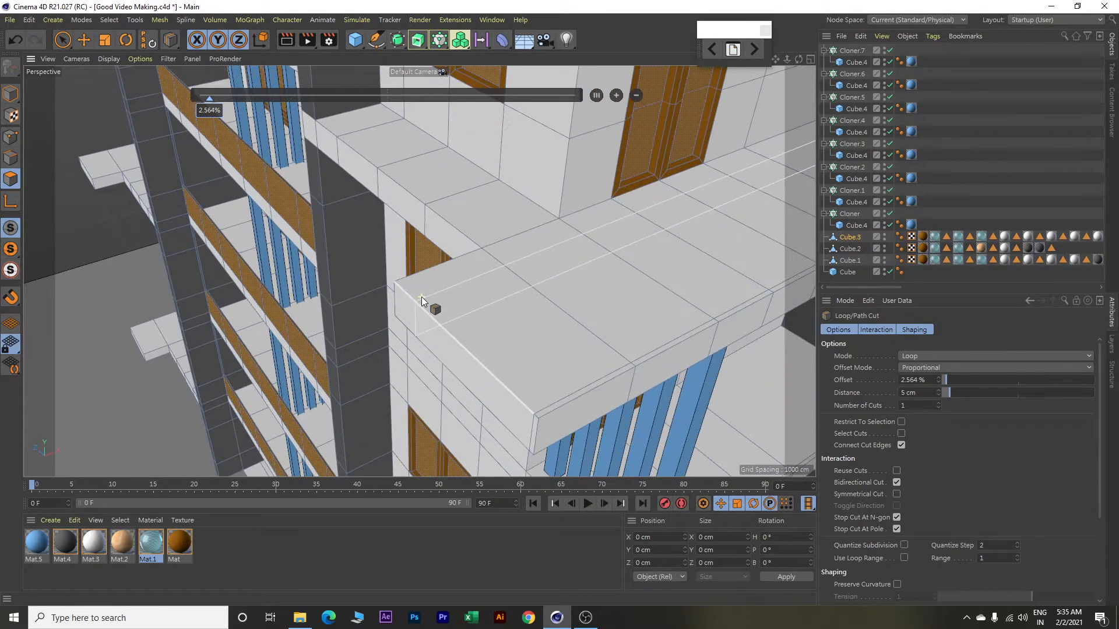
left_click(400, 278)
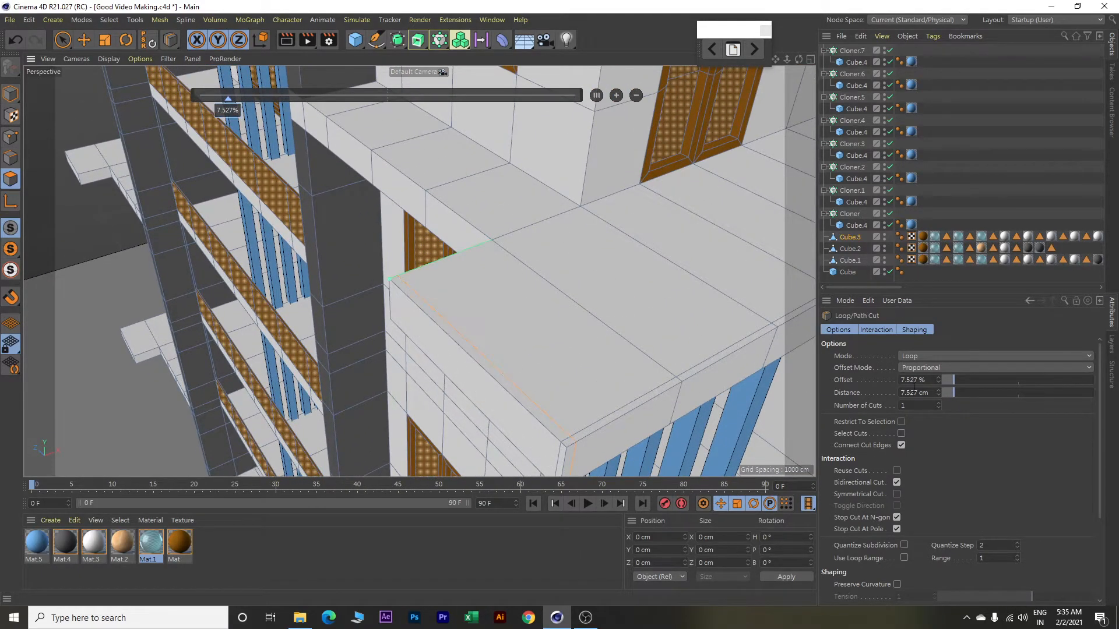
left_click_drag(935, 392, 837, 382)
type("5")
key("Return")
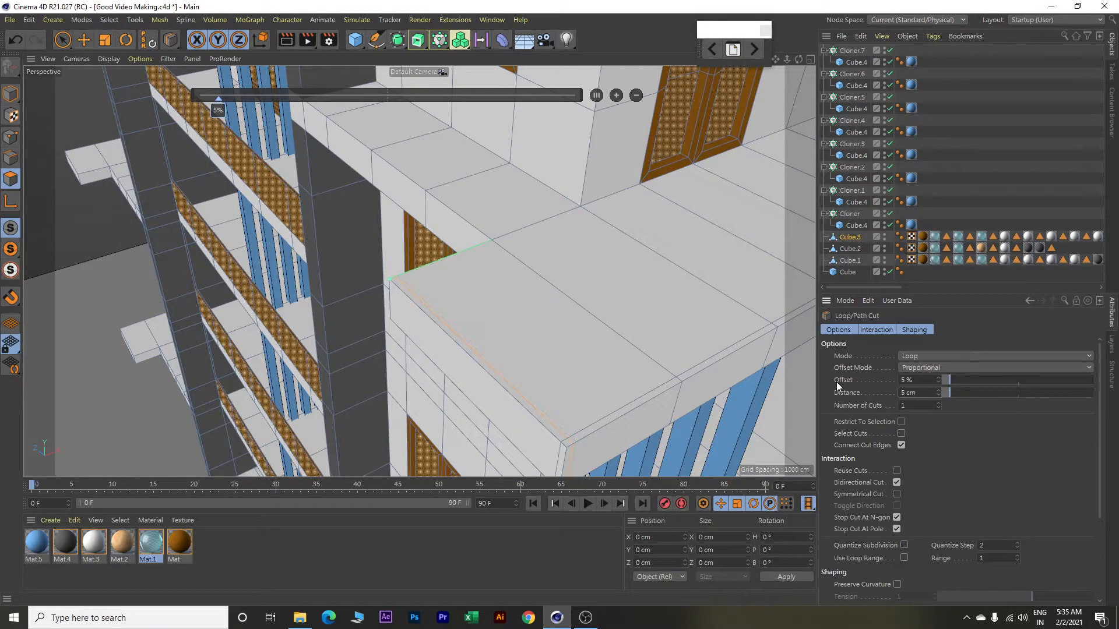
Add a lengthwise loop cut at a distance of 5 cm along the wall-side edge of the fifth side balcony floor from the bottom.
left_click(498, 246)
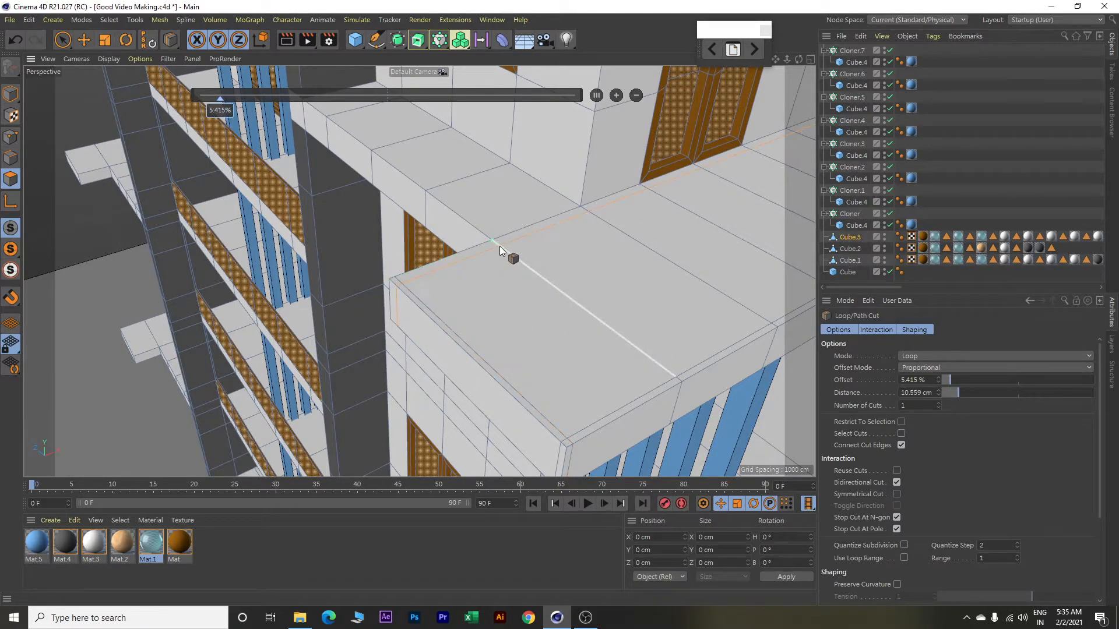
left_click_drag(933, 392, 827, 391)
type("5")
key("Return")
With the Move tool, select the five thin polygon strips along the front edge of the sixth side balcony floor from the bottom.
scroll(650, 378, "down", 2)
scroll(650, 379, "down", 5)
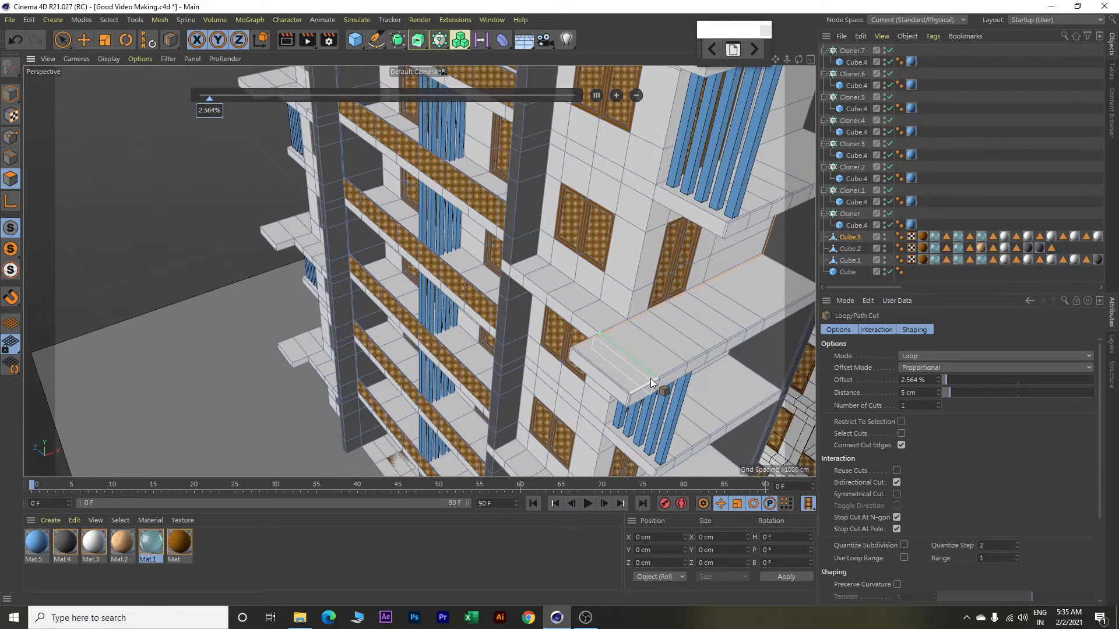
scroll(684, 377, "up", 2)
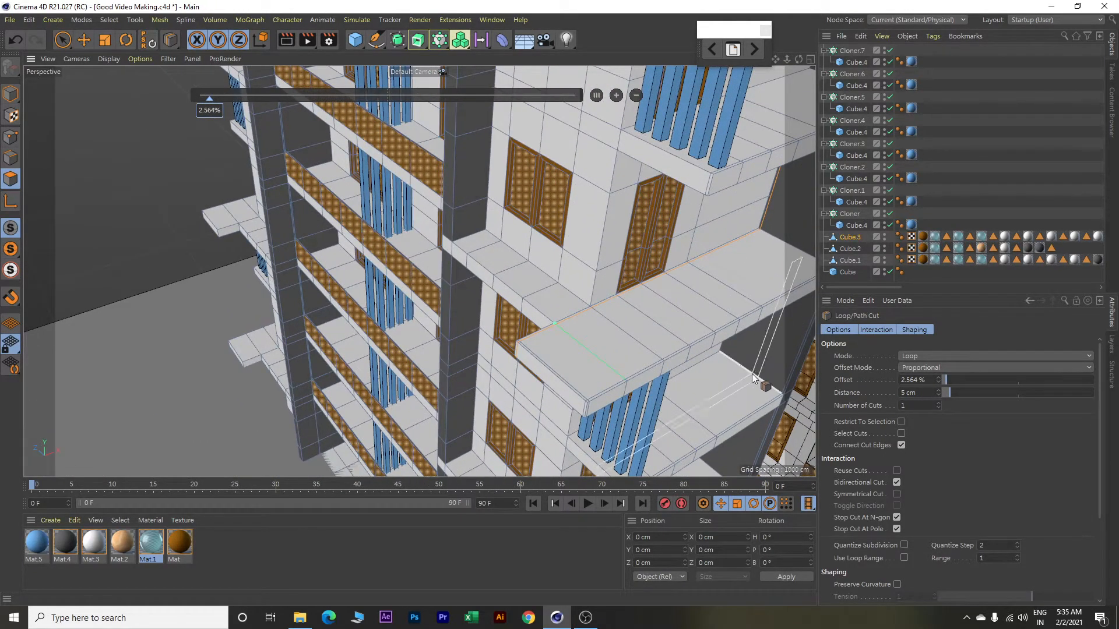
scroll(728, 376, "up", 3)
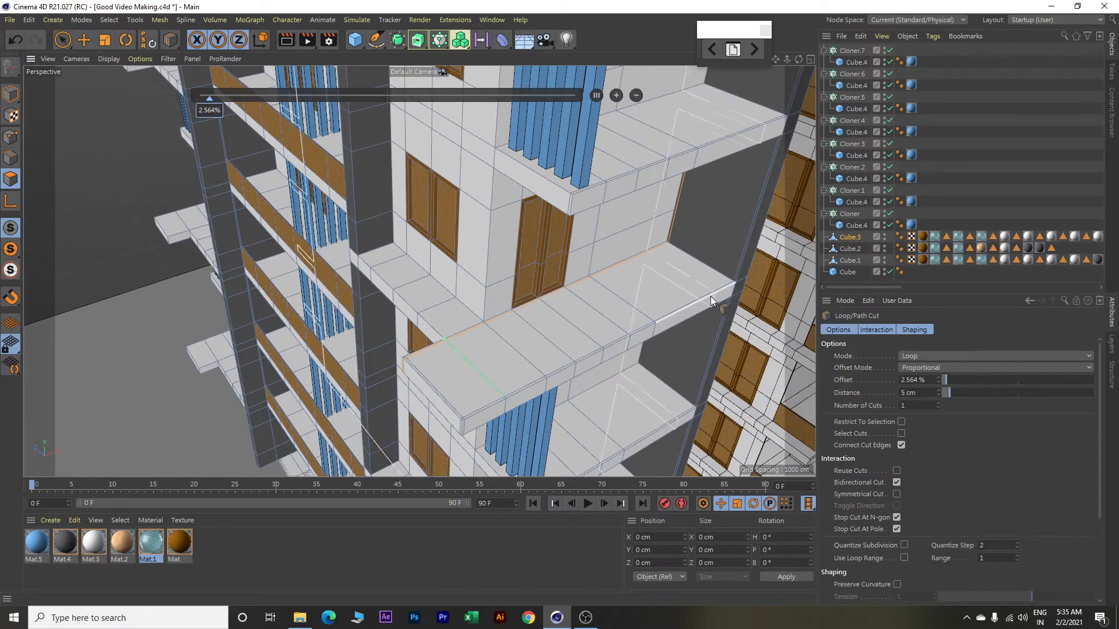
scroll(629, 358, "down", 4)
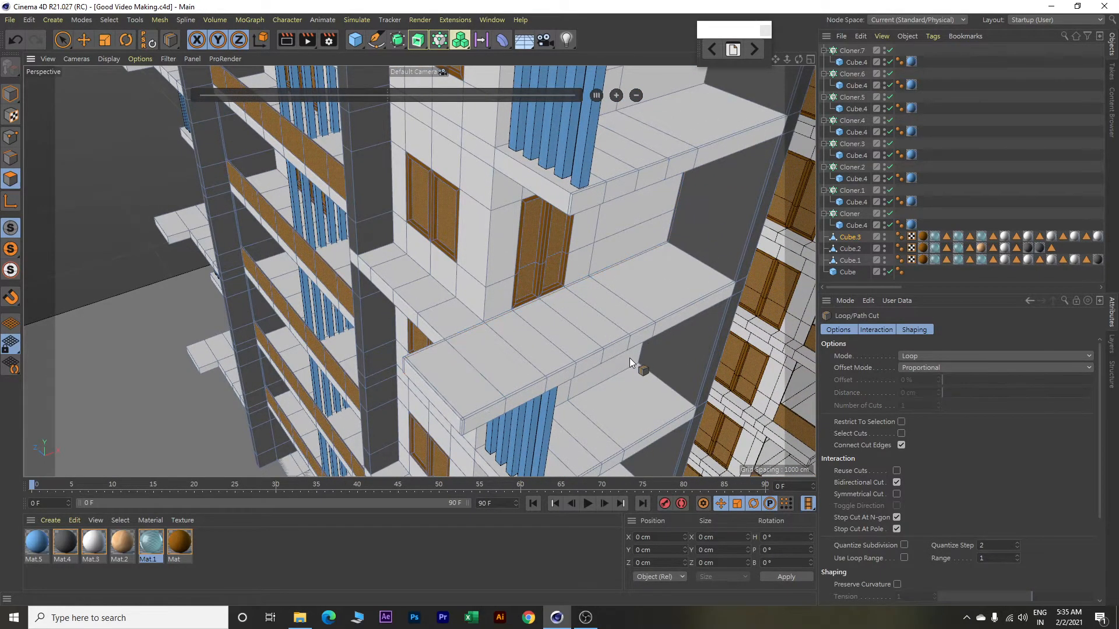
scroll(666, 337, "up", 5)
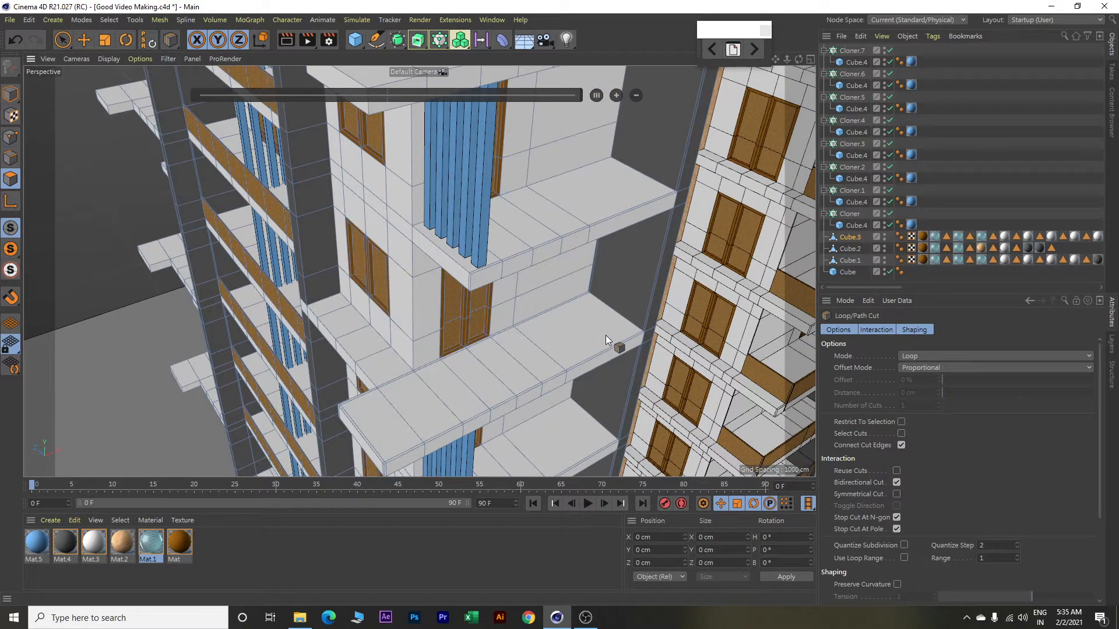
key("e")
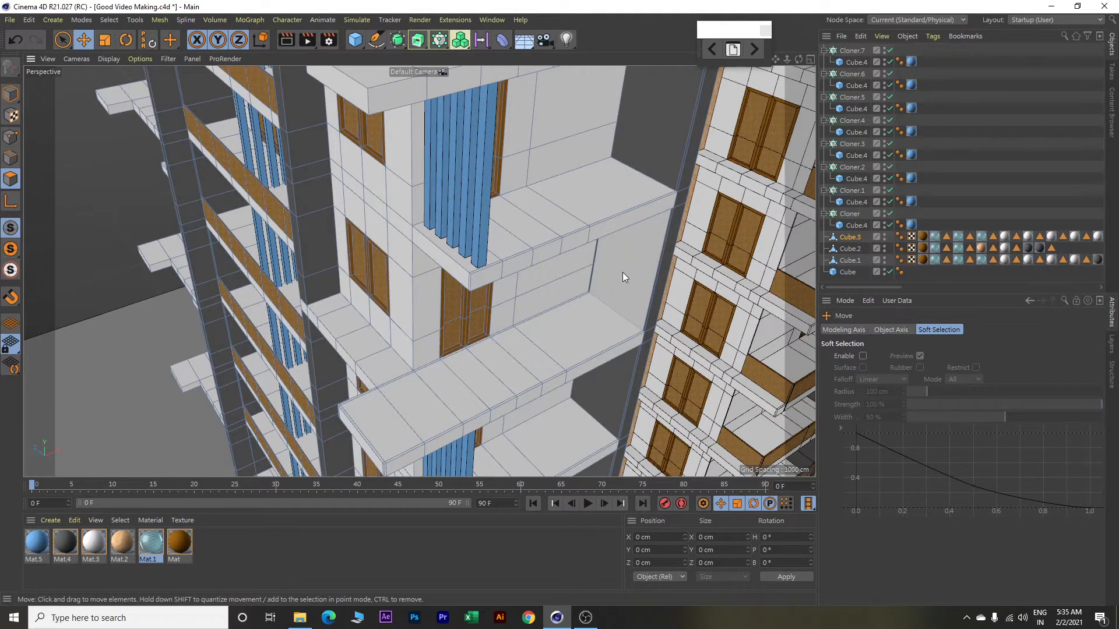
scroll(623, 272, "up", 5)
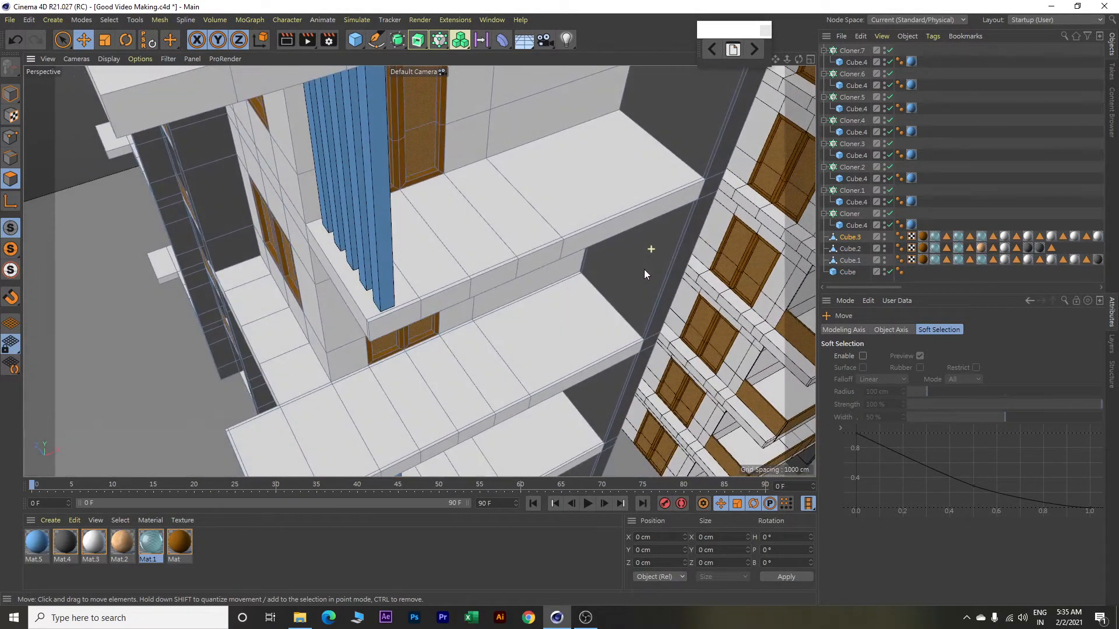
left_click(658, 197)
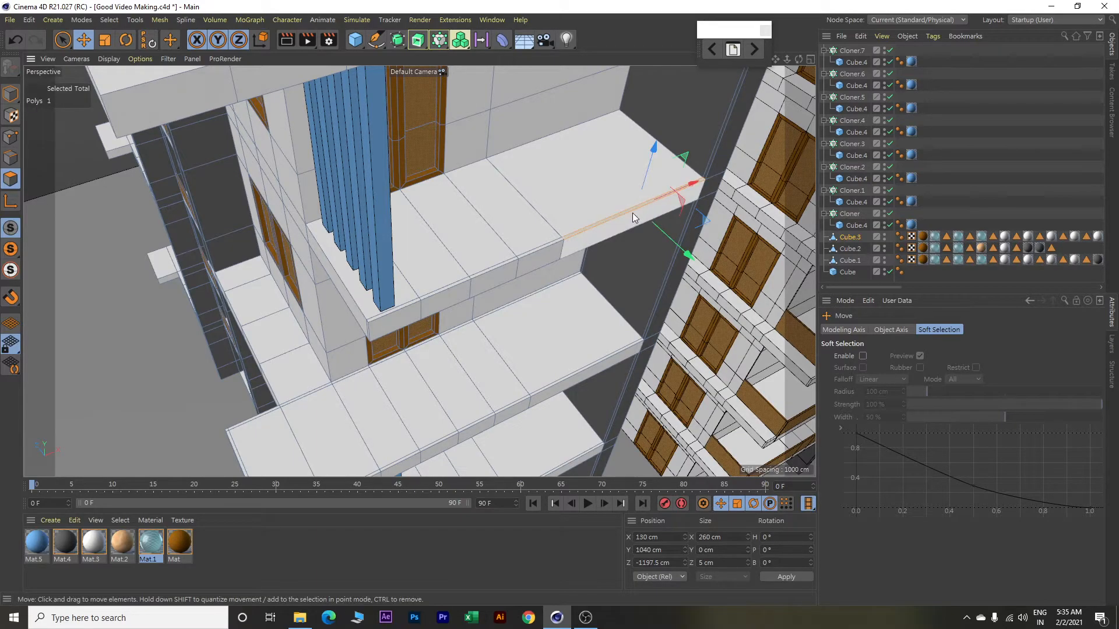
left_click(539, 250, "shift")
left_click(489, 269, "shift")
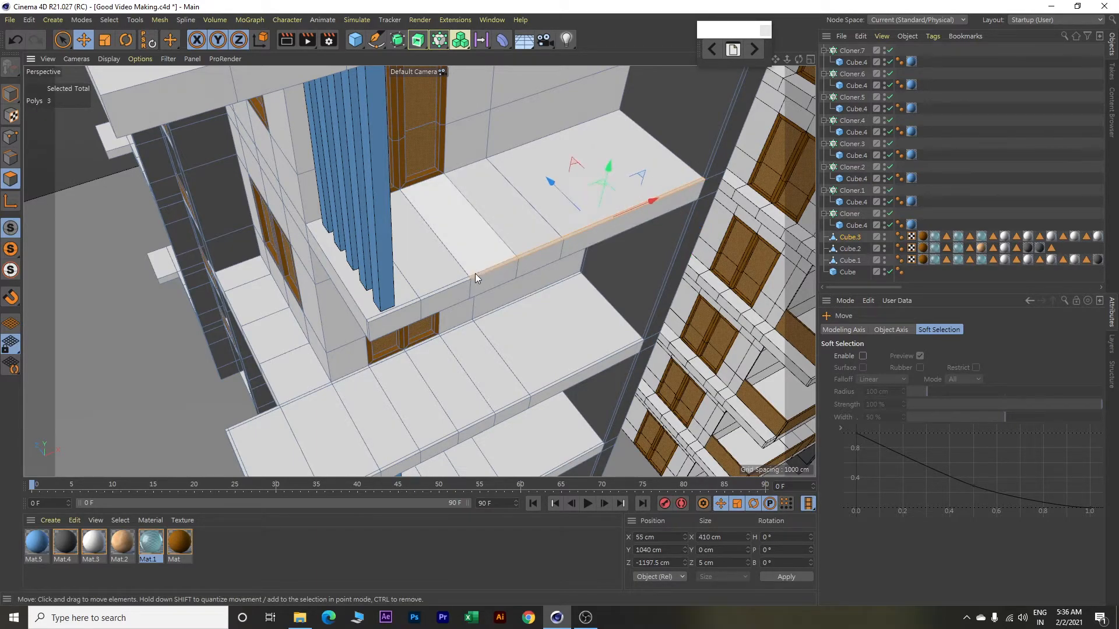
left_click(454, 283, "shift")
left_click(411, 302, "shift")
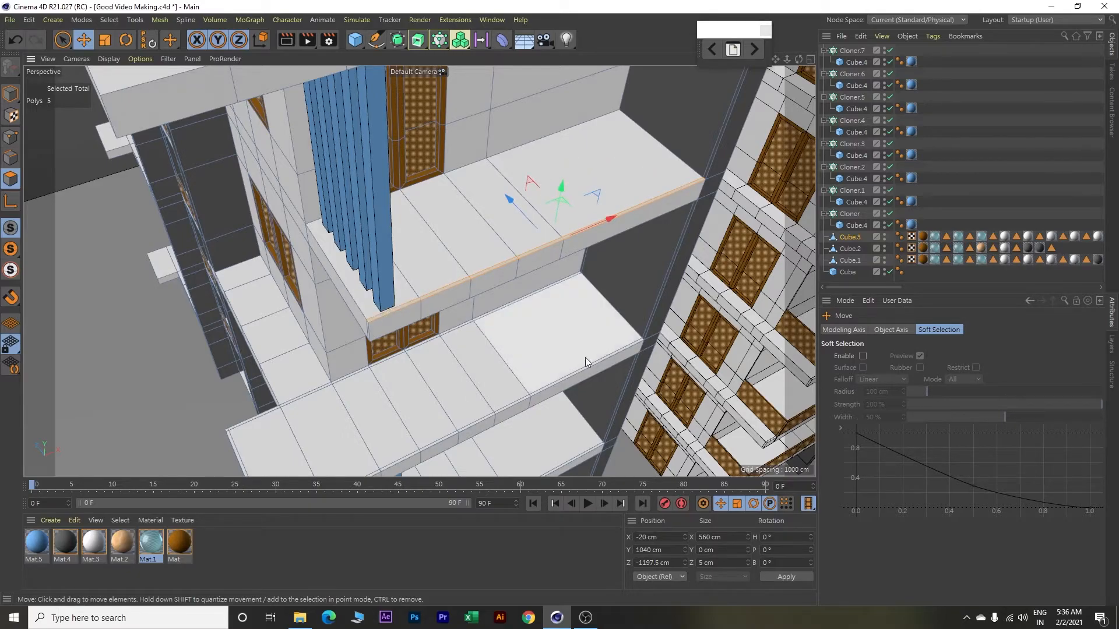
Add all thin strips along the front edge of the fifth side balcony floor from the bottom to the polygon selection.
left_click(611, 355, "shift")
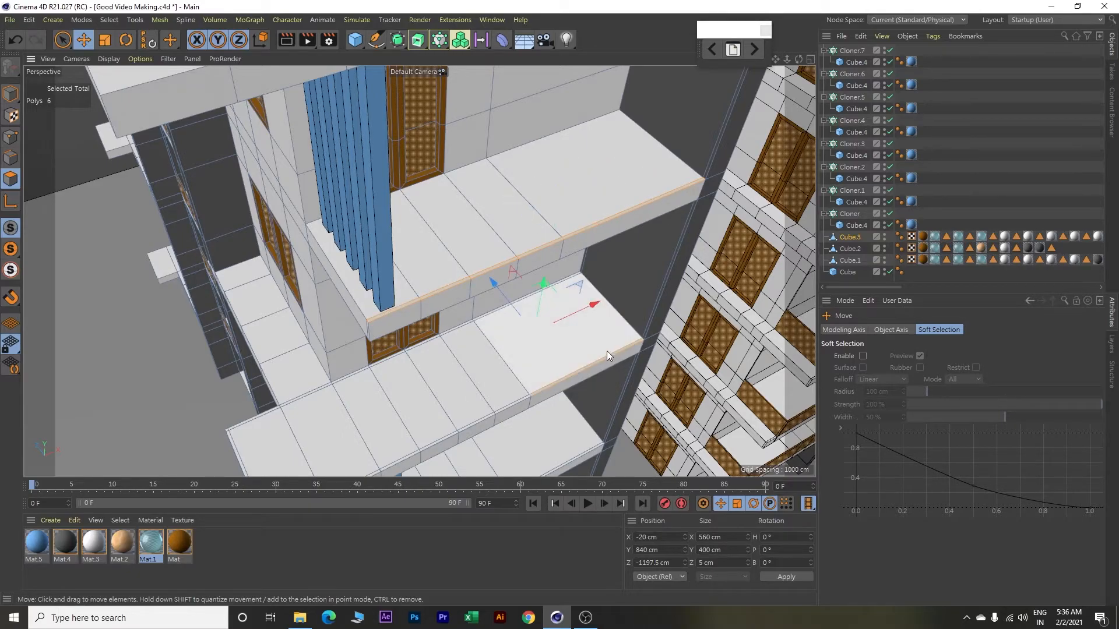
left_click_drag(590, 371, 663, 276, "alt")
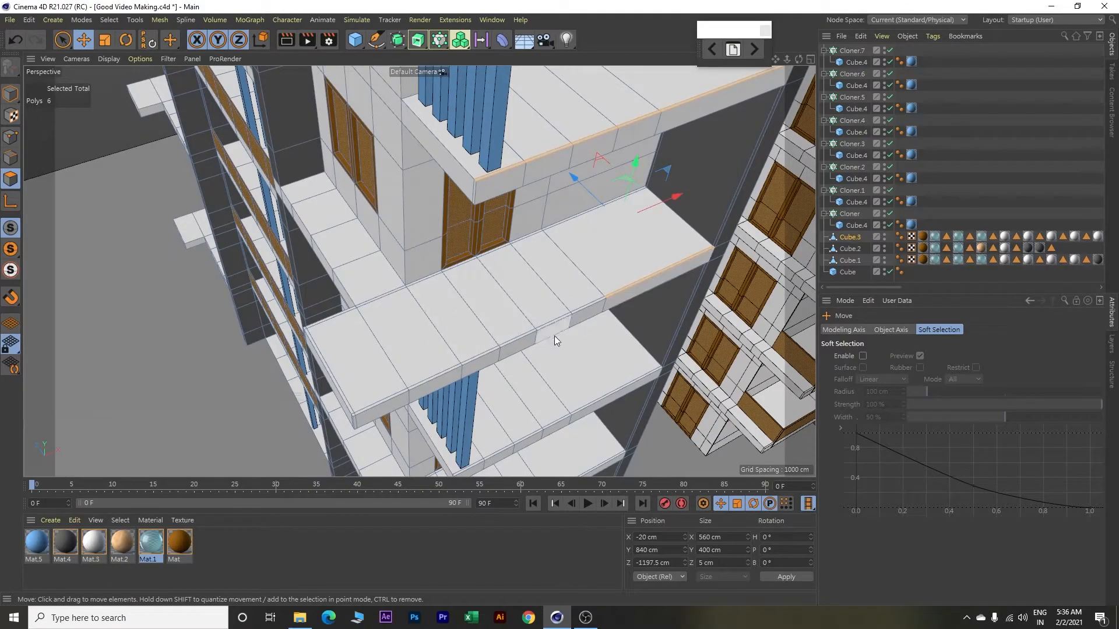
left_click(592, 303, "shift")
left_click(562, 314, "shift")
left_click(527, 333, "shift")
left_click(488, 352, "shift")
left_click(455, 368, "shift")
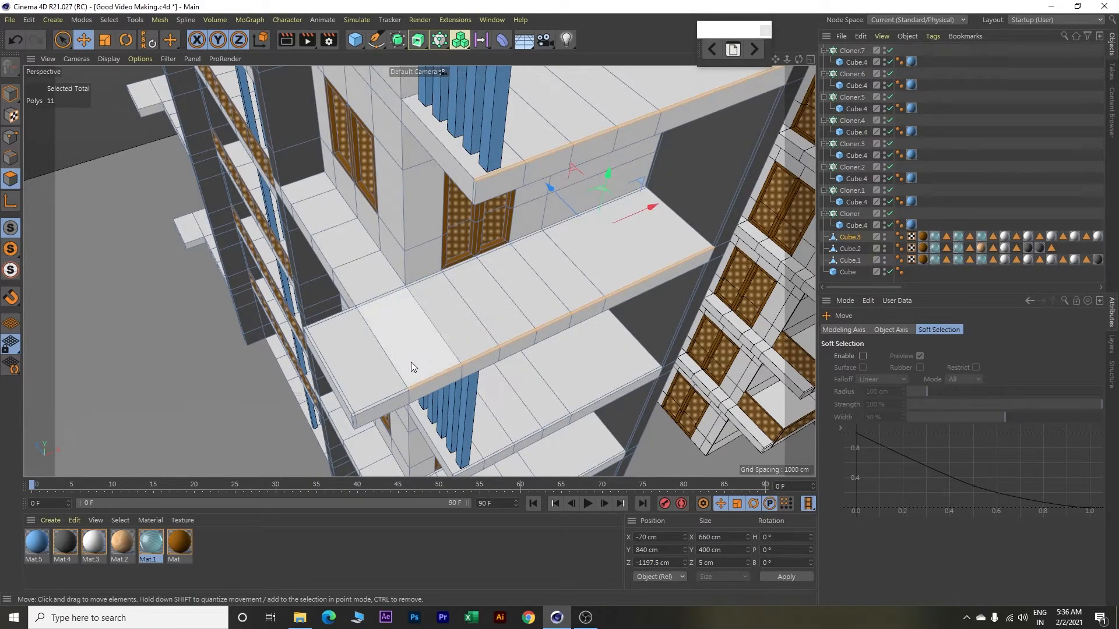
left_click(376, 404, "shift")
Add the fifth floor's outer-end strip, corner polygons and the wall-side strips of its projecting part to the selection.
scroll(350, 408, "up", 3)
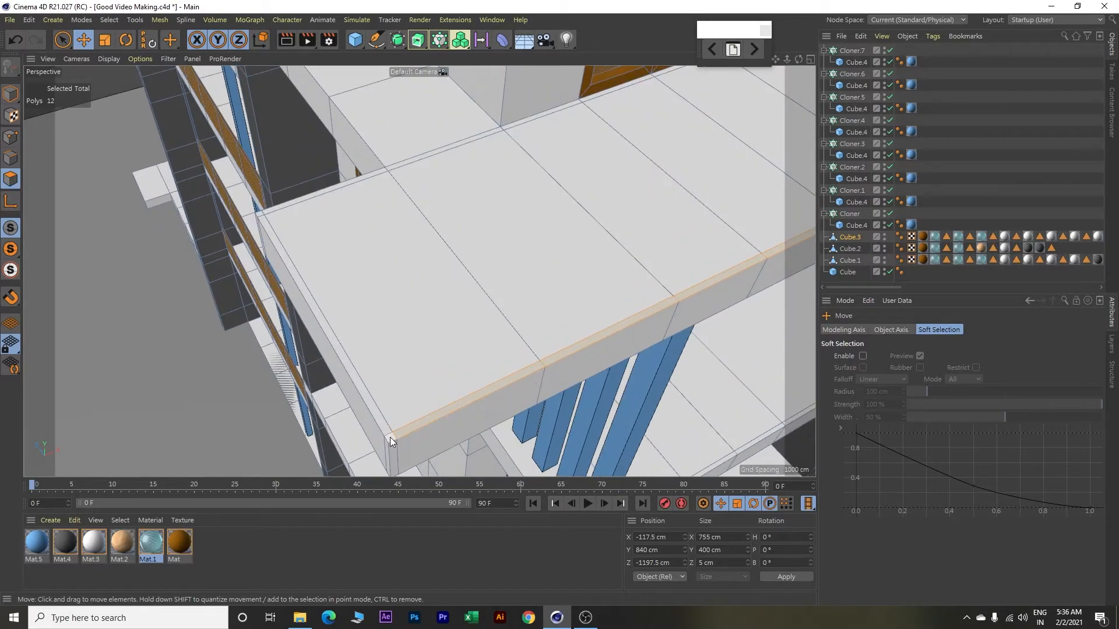
left_click(386, 431, "shift")
left_click(385, 429, "shift")
left_click(260, 213, "shift")
left_click(271, 211, "shift")
left_click(402, 165, "shift")
scroll(568, 324, "down", 3)
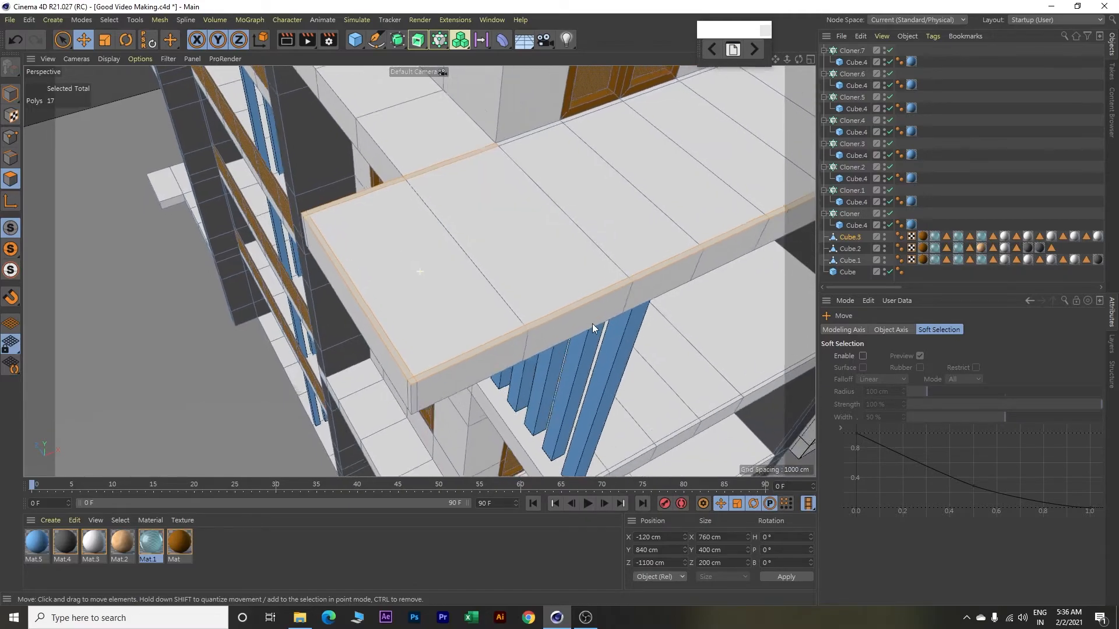
Add the thin front-edge strips of the fourth side balcony floor from the bottom to the polygon selection.
middle_click_drag(567, 324, 365, 254, "alt")
left_click(663, 281, "shift")
left_click(543, 338, "shift")
left_click(537, 333, "ctrl")
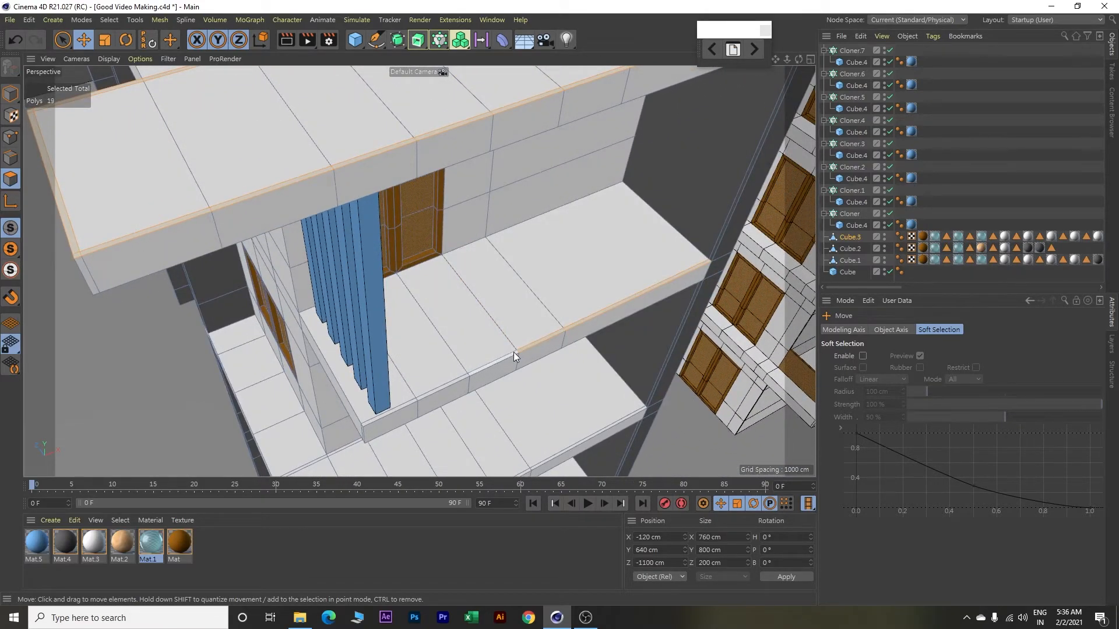
left_click(513, 353, "shift")
left_click(523, 401, "shift")
Add the front-edge strips and the projecting part's wall-side strips of the third side balcony floor from the bottom to the selection.
left_click_drag(522, 401, 530, 331, "alt")
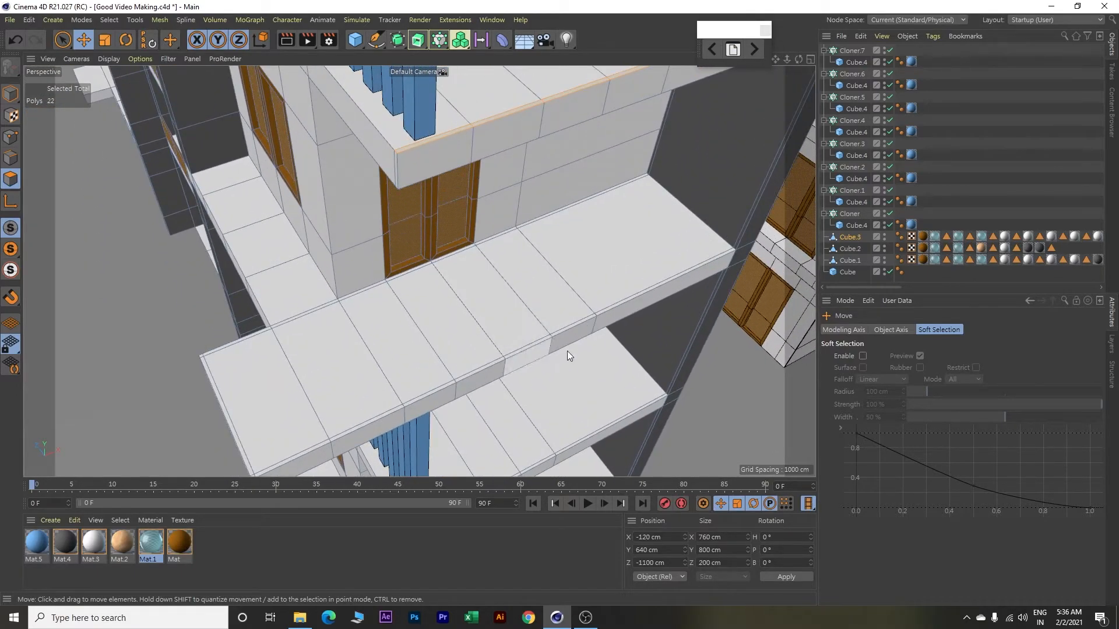
left_click(670, 286, "shift")
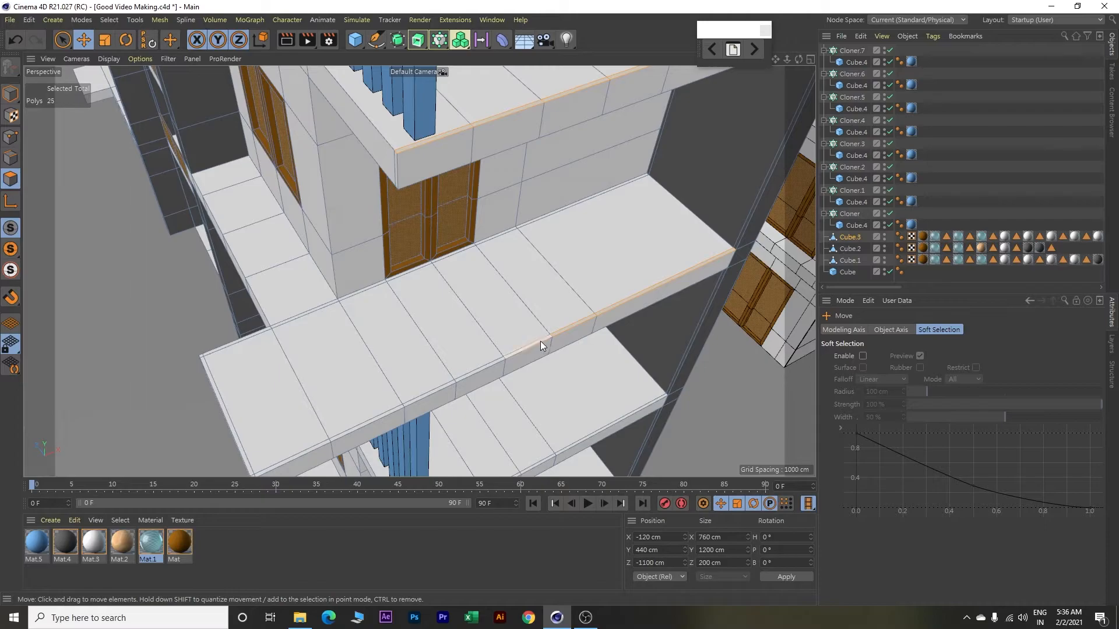
left_click(491, 365, "shift")
left_click(448, 384, "shift")
left_click(397, 409, "shift")
left_click(309, 312, "shift")
left_click(254, 334, "shift")
left_click(311, 450, "shift")
Add the outer-end strip and corner polygons of the third side balcony floor from the bottom to the selection.
middle_click_drag(335, 424, 509, 355, "alt")
scroll(415, 368, "up", 3)
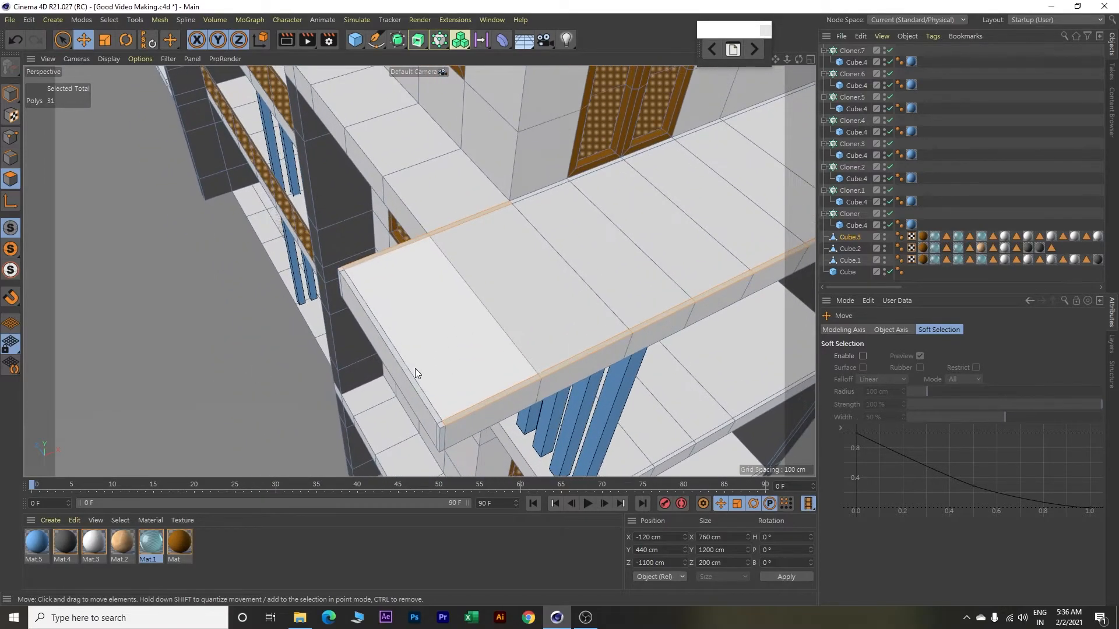
left_click(344, 272, "shift")
left_click(373, 326, "shift")
left_click(438, 424, "shift")
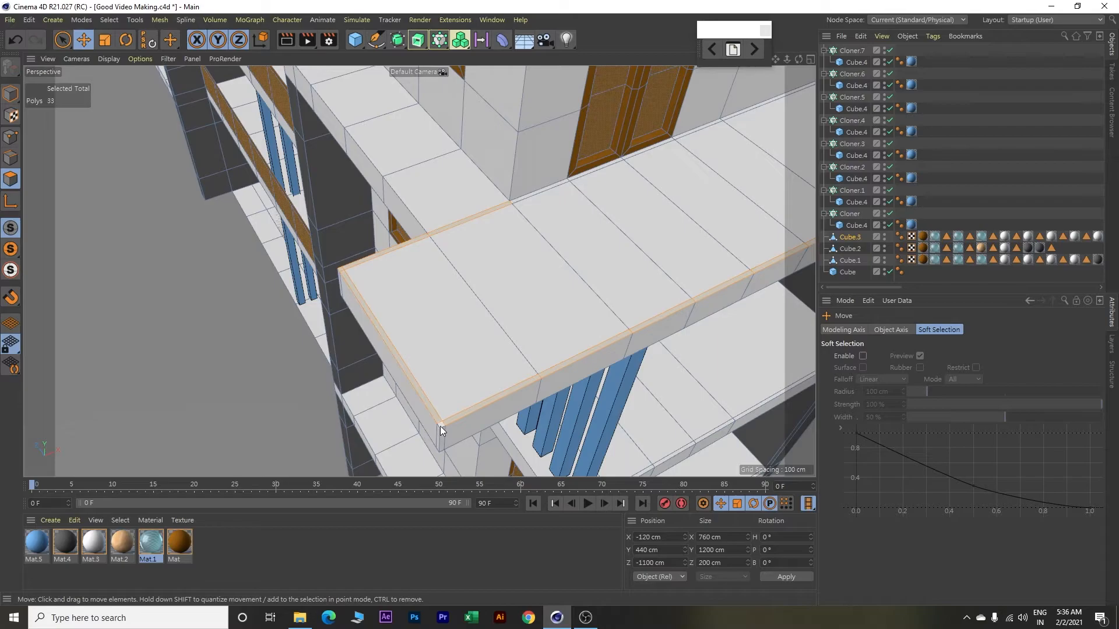
Add the thin front-edge strips of the second side balcony floor from the bottom to the polygon selection.
mouse_move(484, 417)
left_mouse_down("alt")
mouse_move(456, 355)
mouse_move(389, 351)
mouse_move(501, 420)
left_mouse_up("alt")
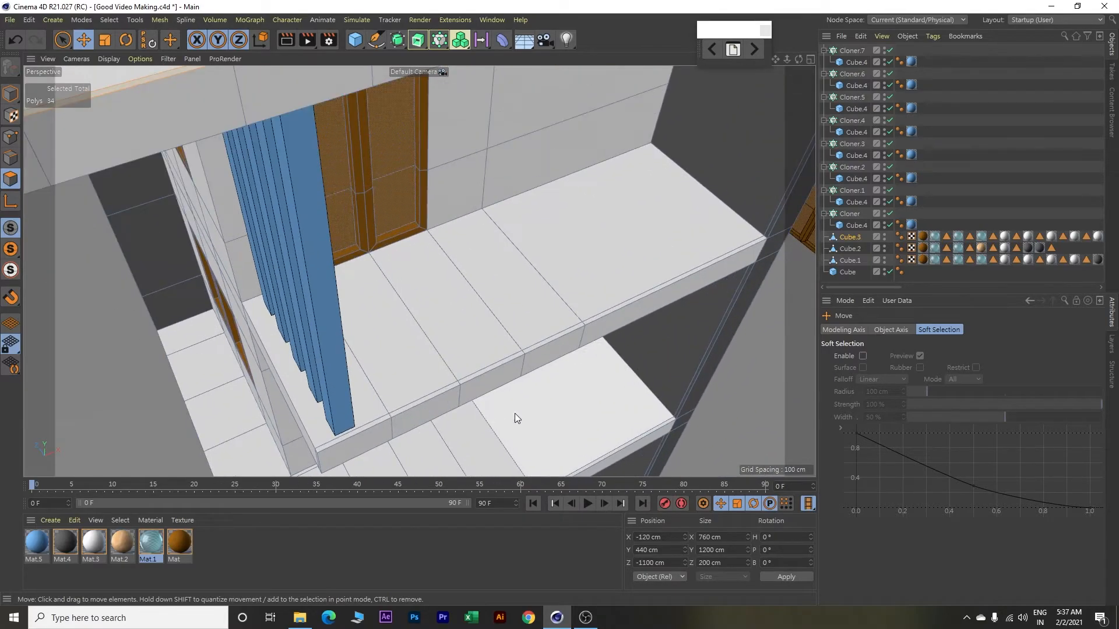
left_click(646, 295, "shift")
left_click(558, 333, "shift")
left_click(505, 359, "shift")
left_click(453, 387, "shift")
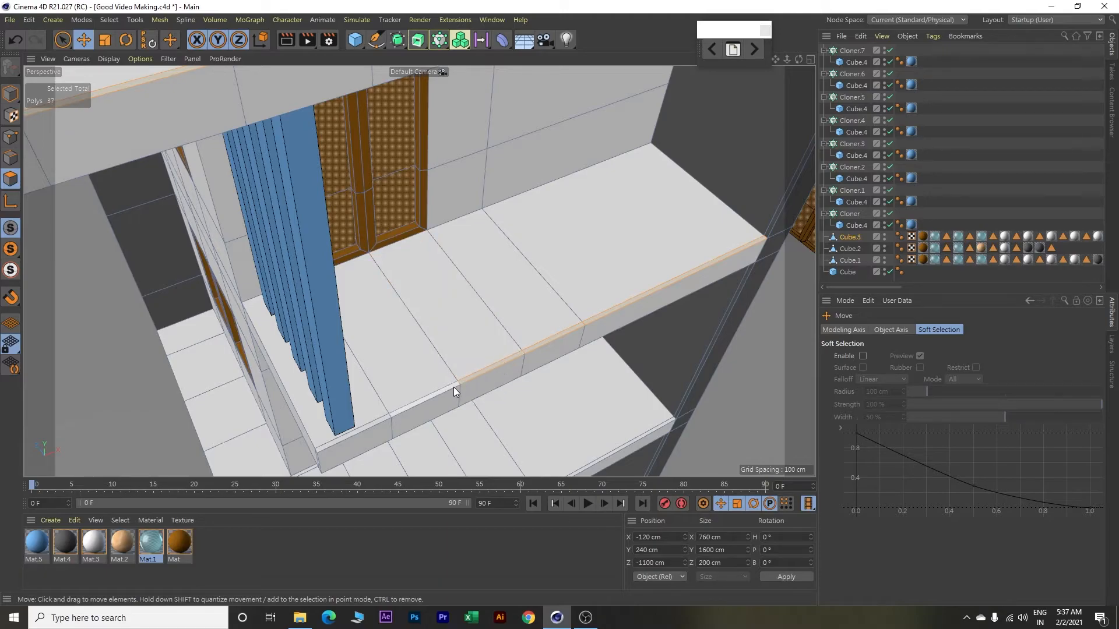
left_click(391, 415, "shift")
Add all thin strips along the front edge of the lowest side balcony floor to the polygon selection.
left_click_drag(465, 412, 599, 293, "alt")
left_click(699, 245, "shift")
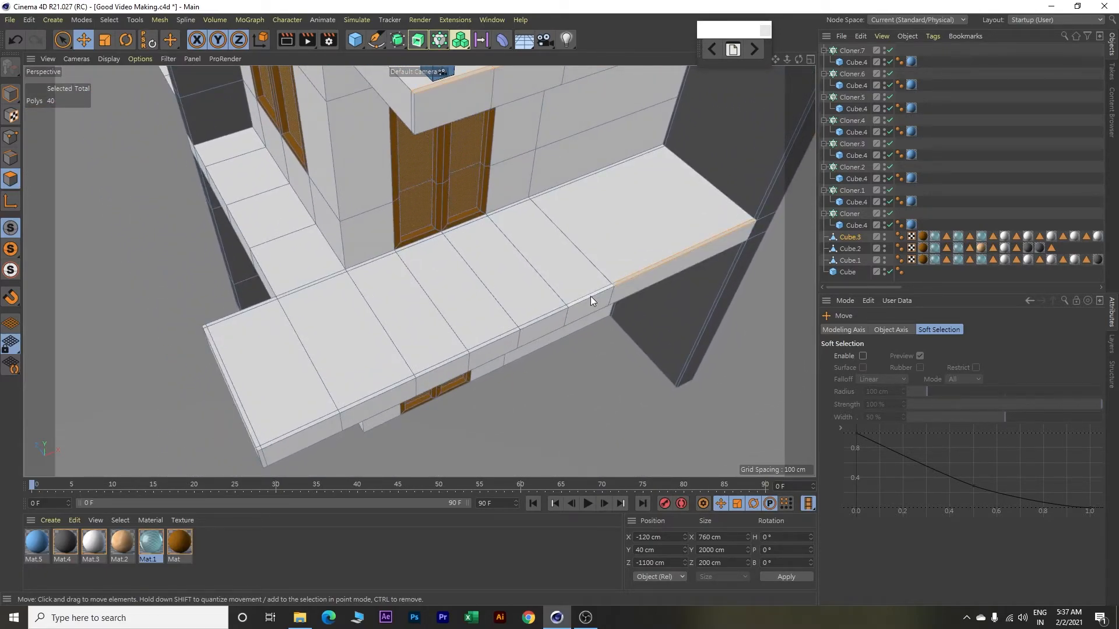
left_click(461, 356, "shift")
left_click(396, 383, "shift")
left_click(315, 426, "shift")
Add the lowest floor's outer-end strip, corner polygons and the wall-side strips of its projecting part to the selection.
scroll(286, 397, "up", 3)
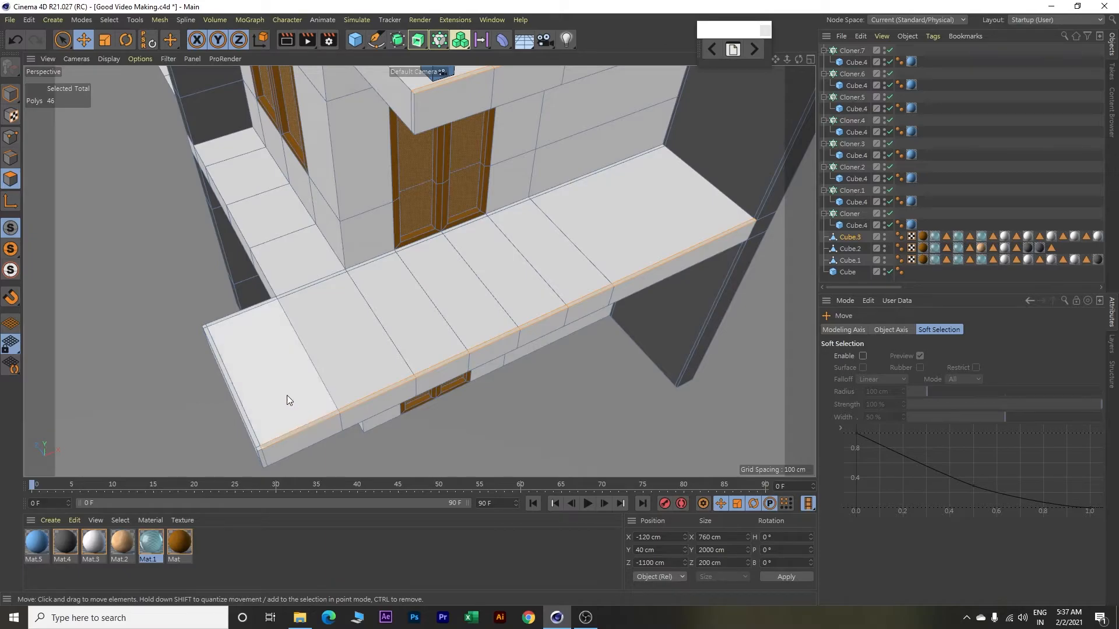
left_click(225, 413, "shift")
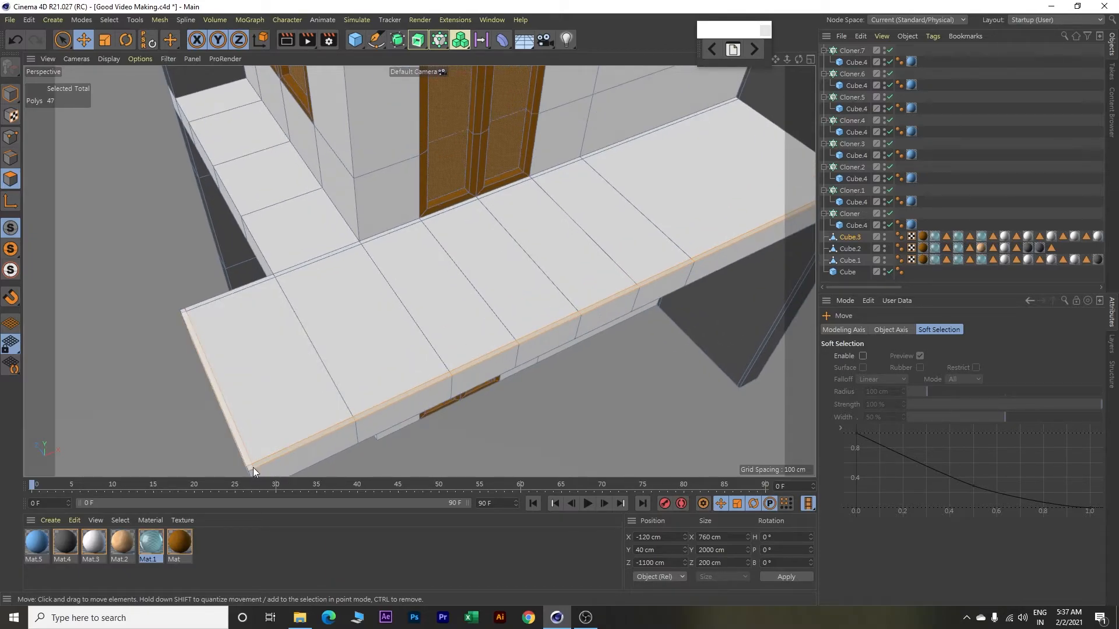
left_click(183, 314, "shift")
left_click(192, 307, "shift")
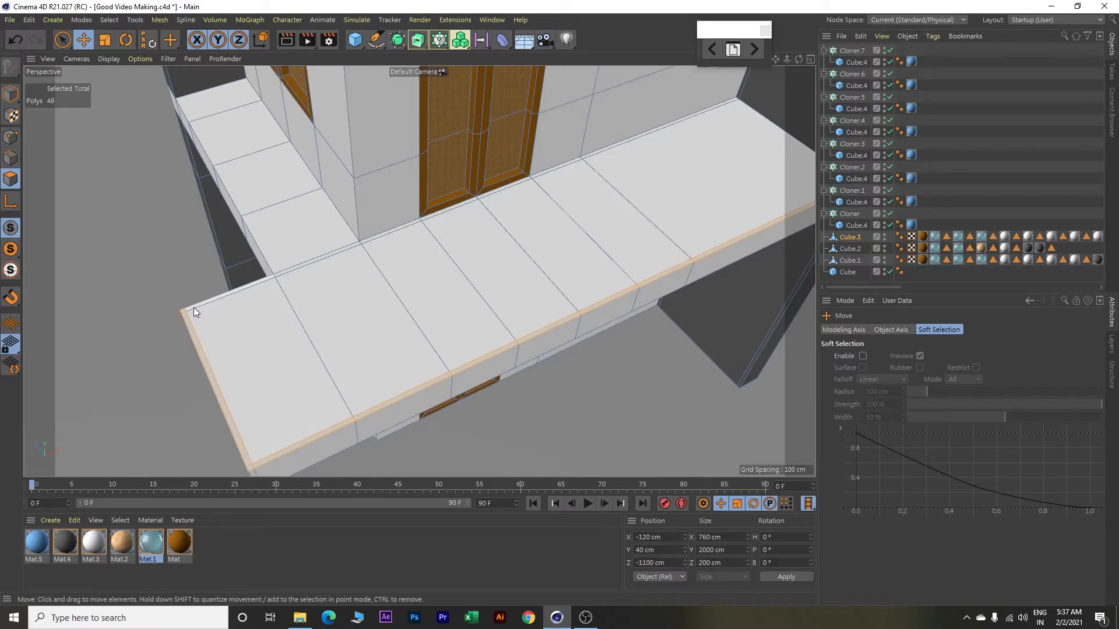
left_click(299, 268, "shift")
scroll(373, 299, "down", 6)
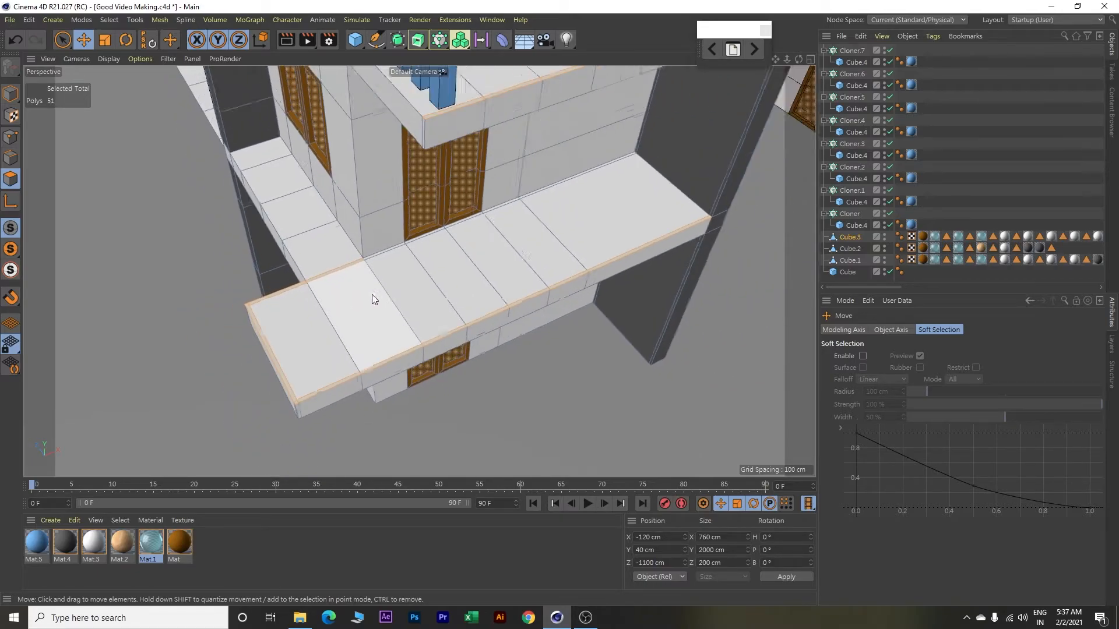
scroll(372, 295, "down", 5)
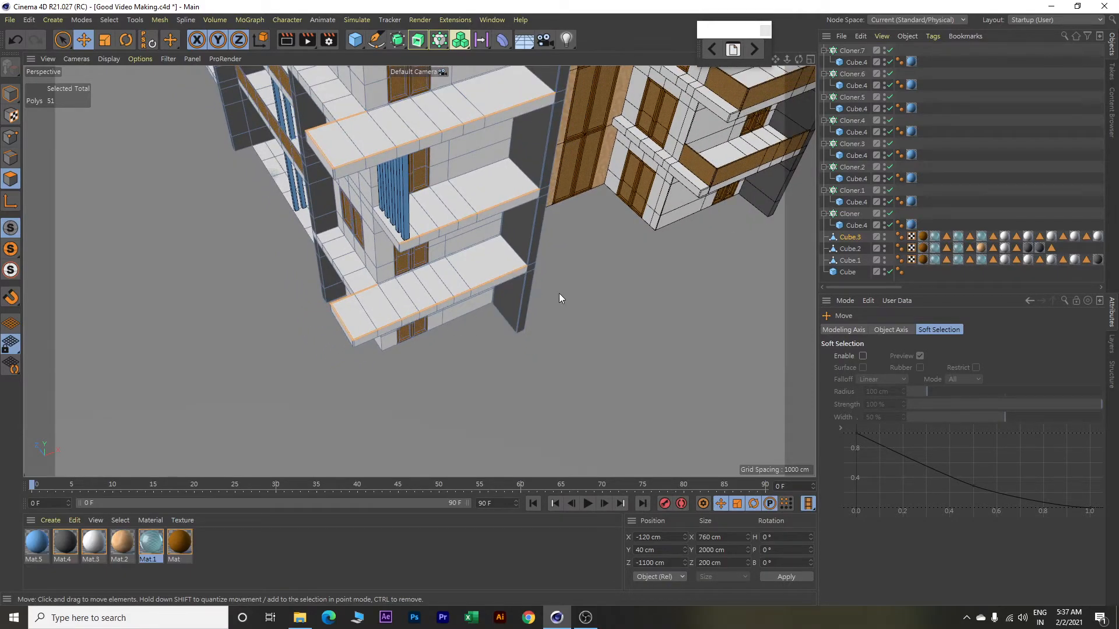
Extrude the selected side balcony edge strips by 100 cm and apply the brown Mat material to them.
key("d")
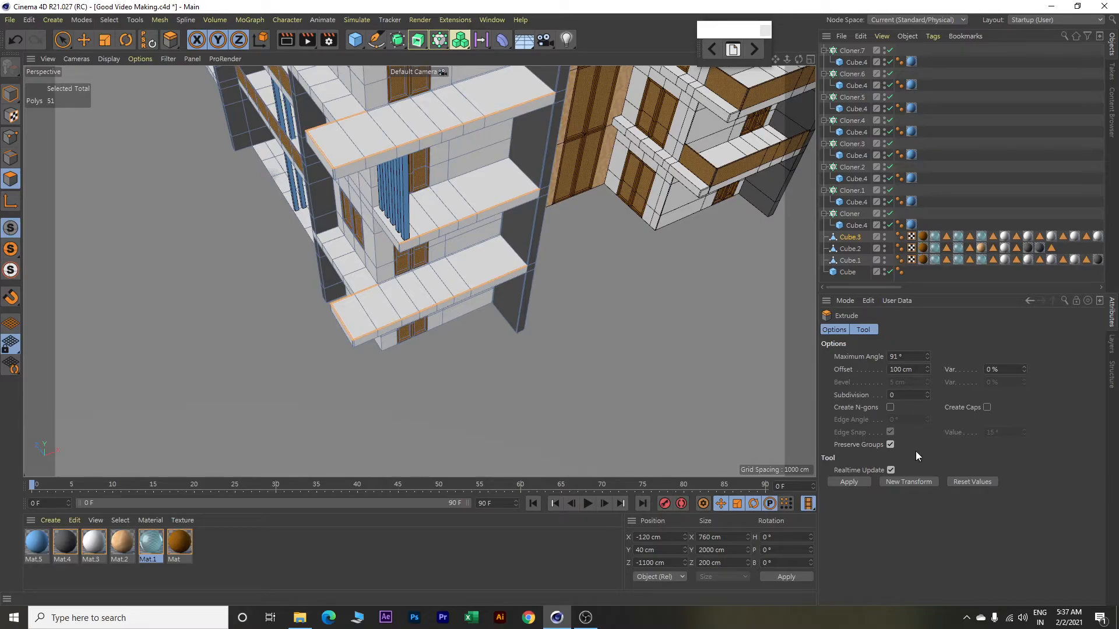
left_click(915, 482)
scroll(736, 394, "up", 2)
scroll(736, 394, "down", 5)
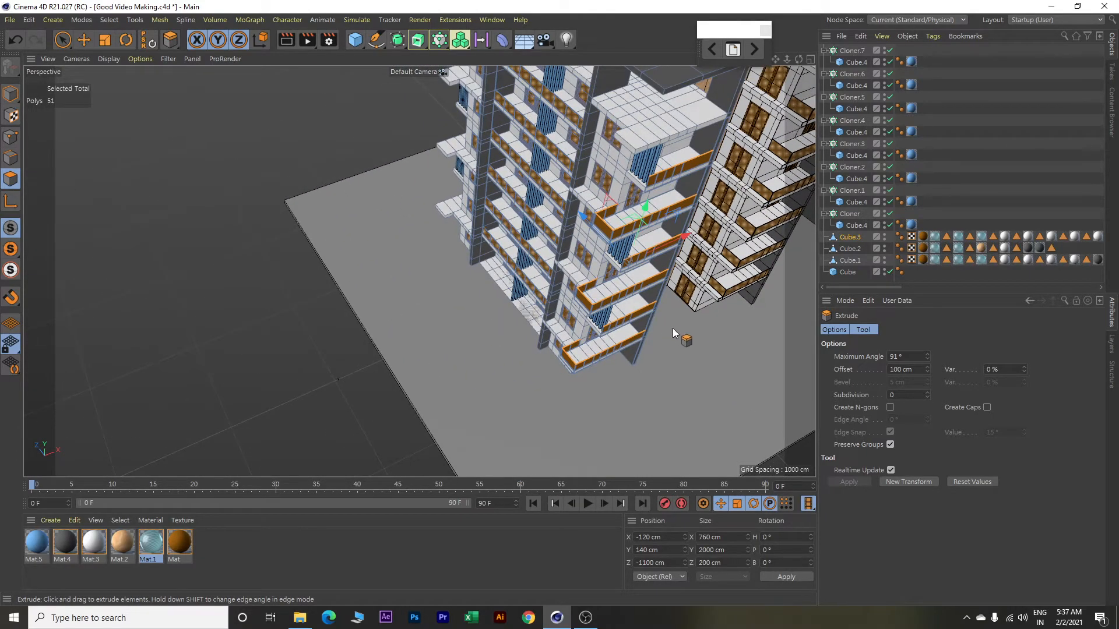
left_click_drag(733, 340, 617, 341, "alt")
scroll(572, 339, "up", 2)
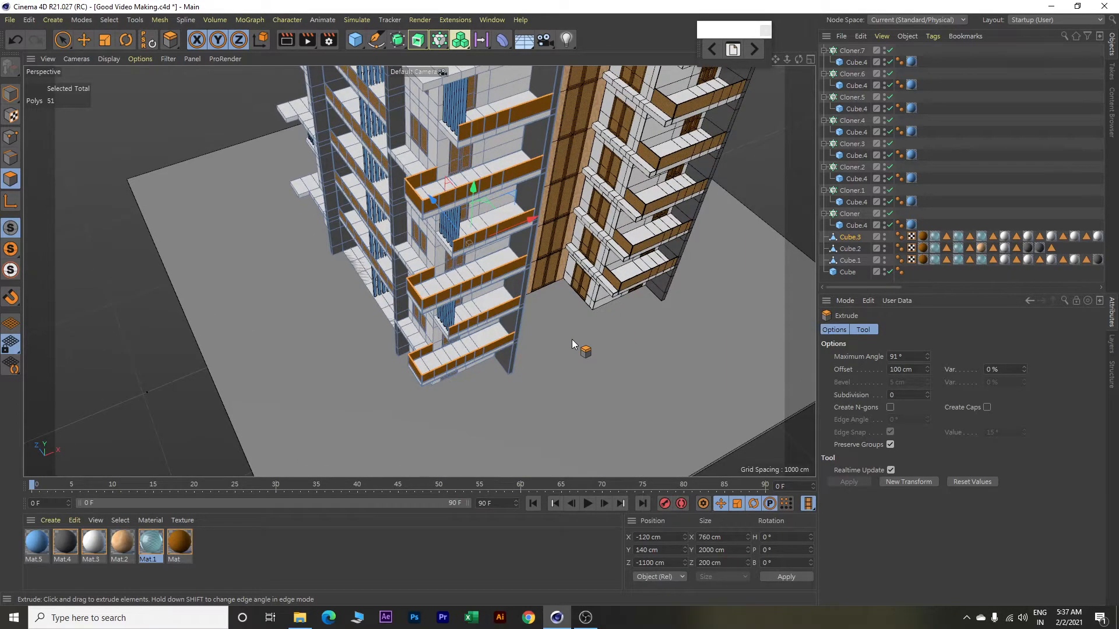
scroll(572, 343, "up", 2)
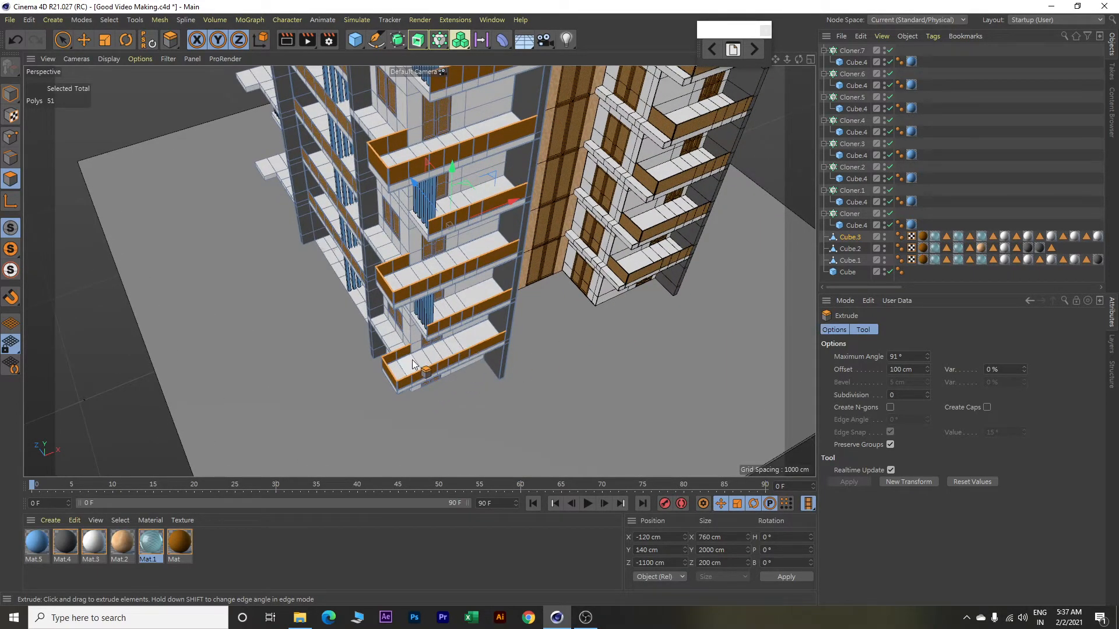
right_click(181, 540)
left_click(218, 372)
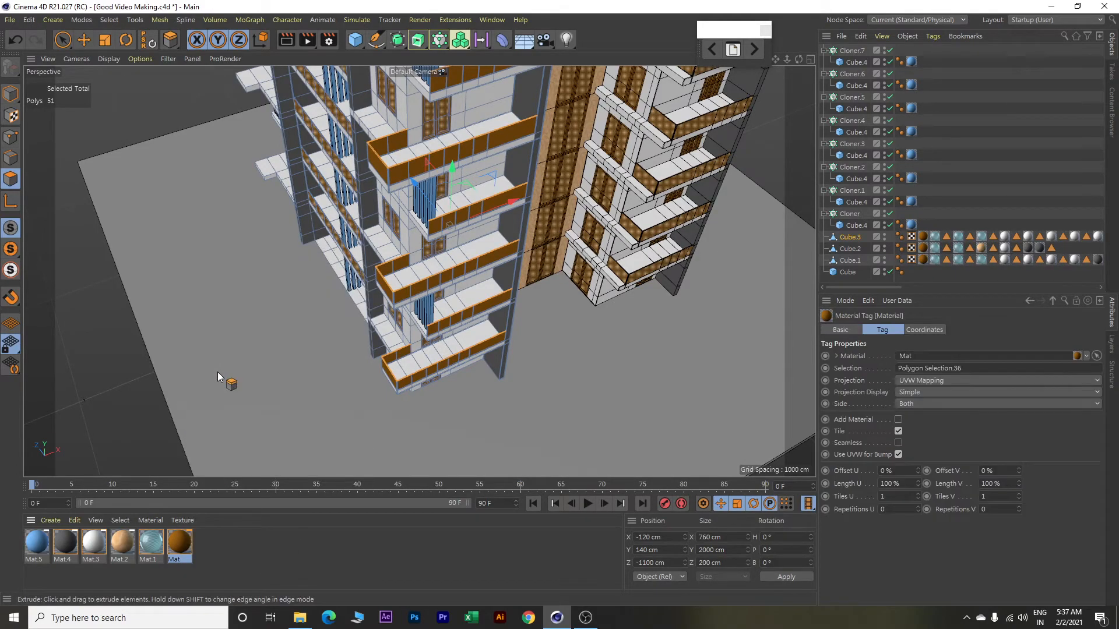
left_click(110, 19)
left_click(139, 55)
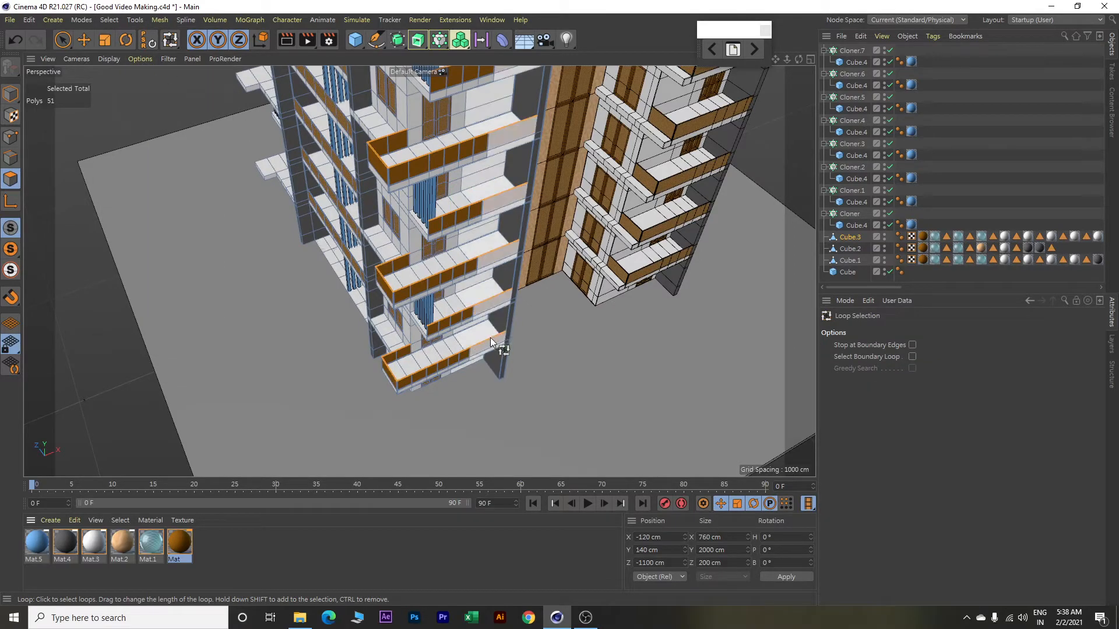
left_click(459, 359, "shift")
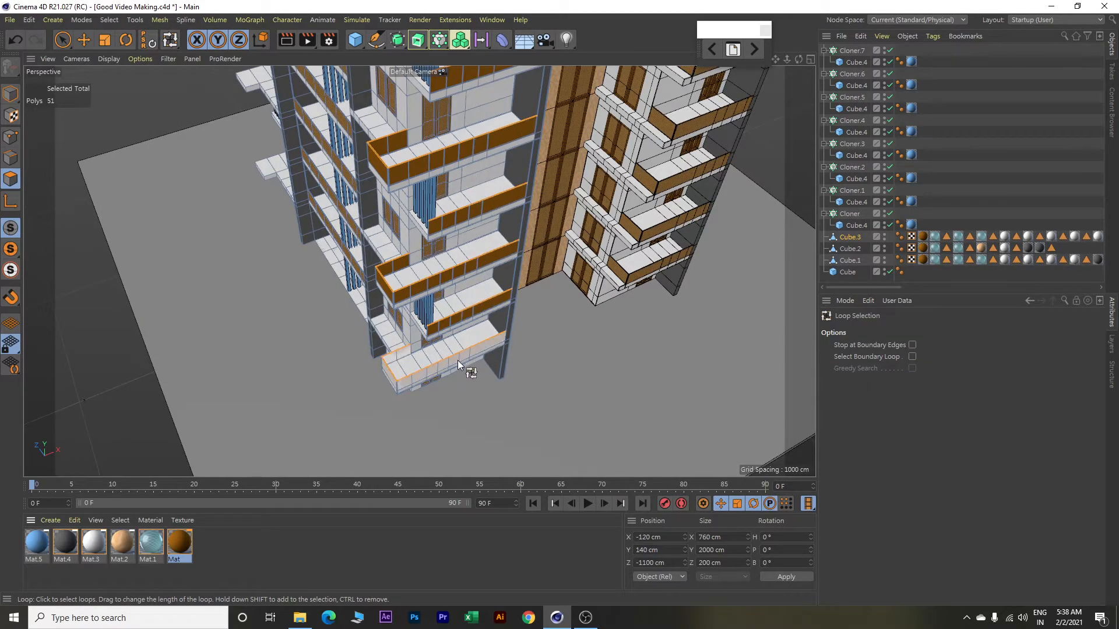
left_click(453, 319, "shift")
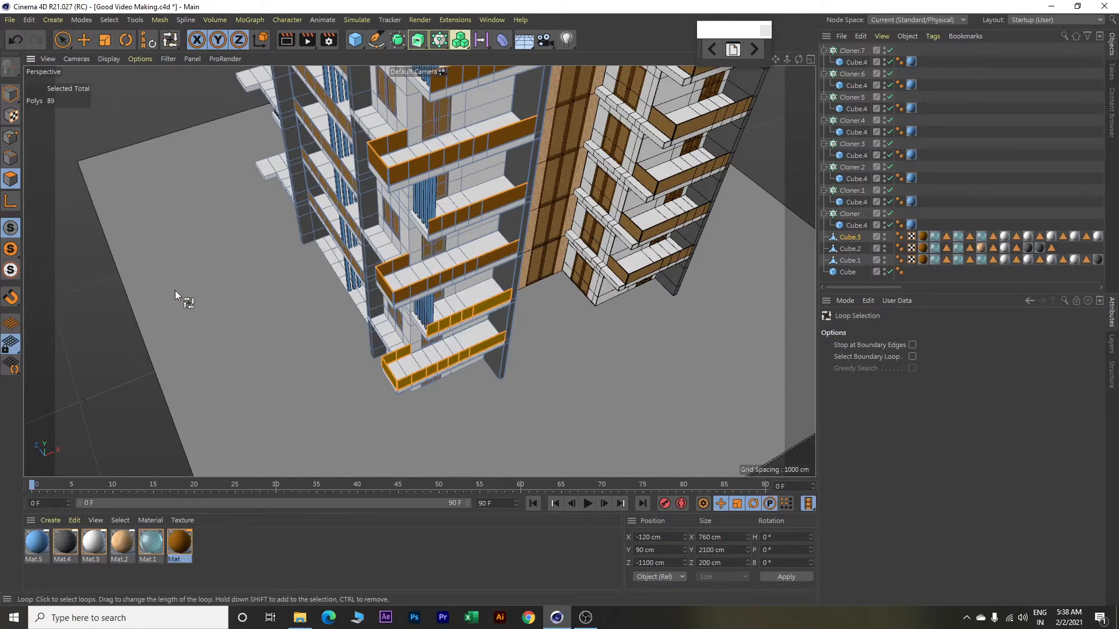
key("e")
left_click(142, 117)
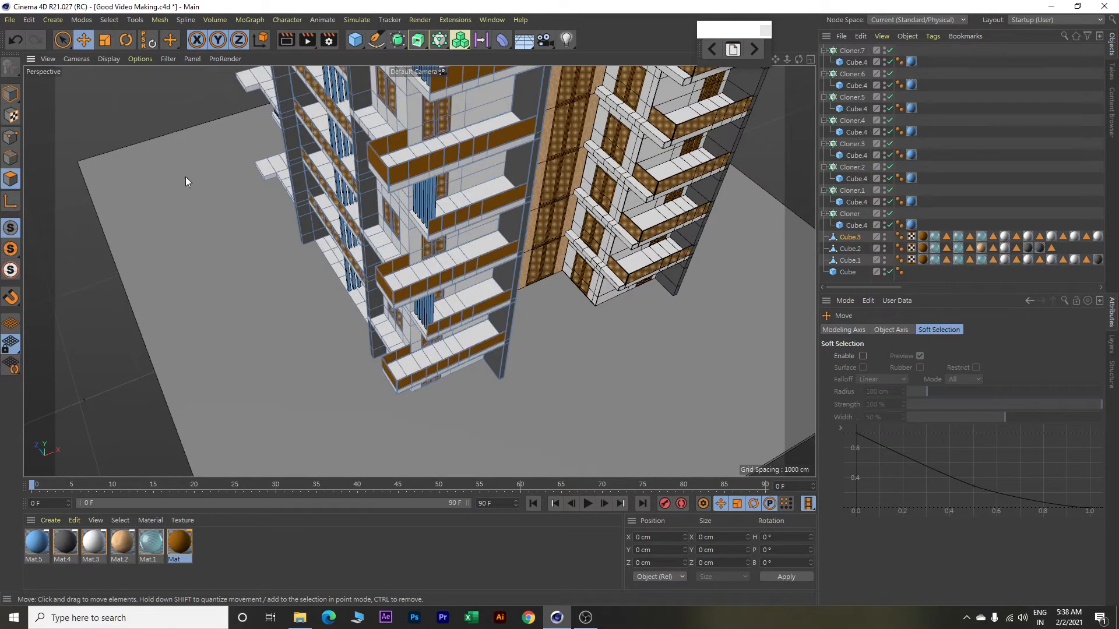
Loop-select the parapet polygons of all six side balconies, working from the lowest floor to the highest.
left_click(111, 23)
left_click(127, 55)
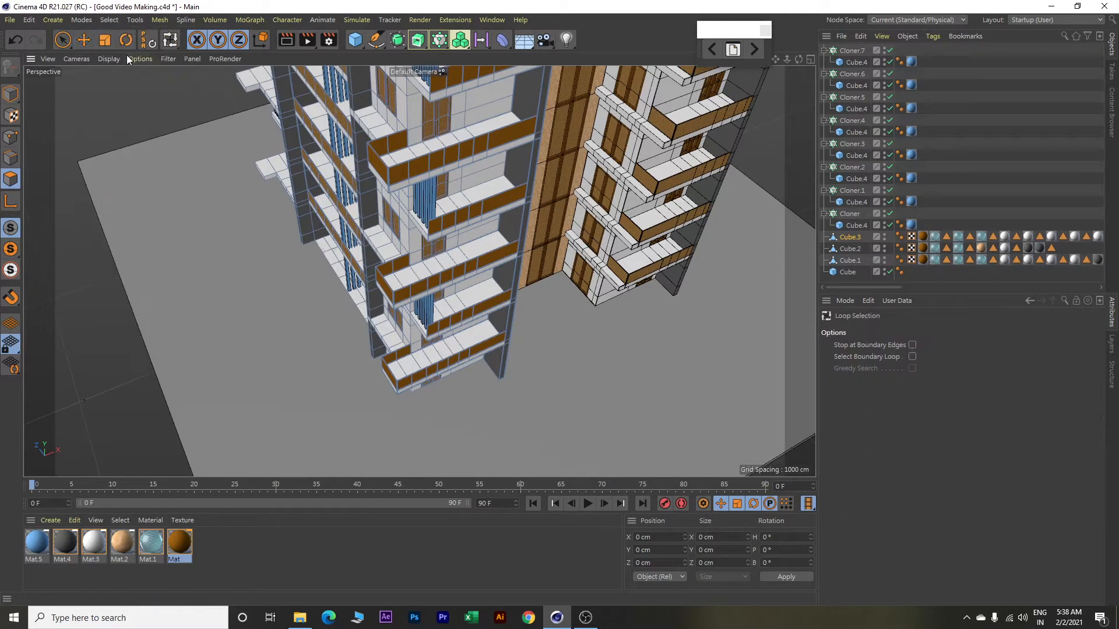
left_click(453, 364)
key("ctrl+z")
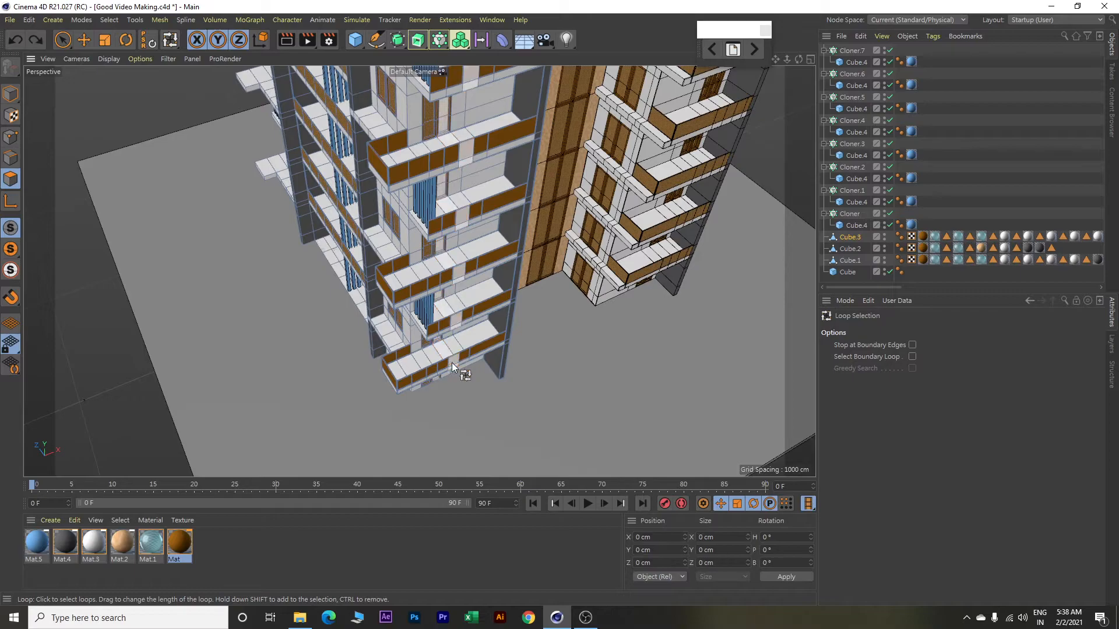
left_click(460, 356)
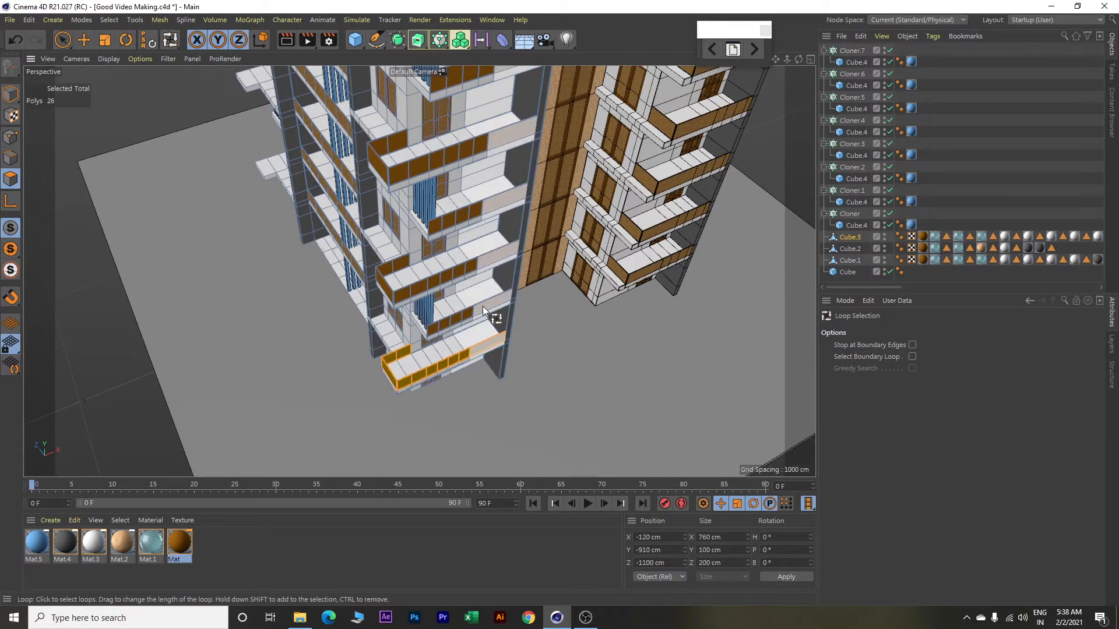
left_click(475, 309, "shift")
left_click(477, 260, "shift")
left_click(470, 209, "shift")
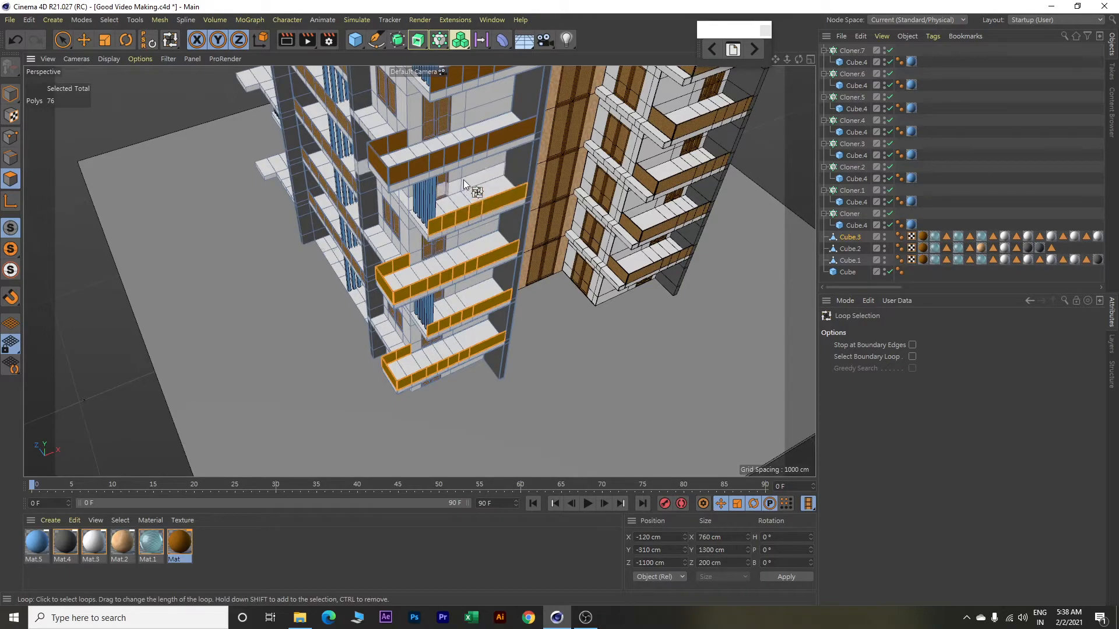
middle_click_drag(482, 162, 469, 306, "alt")
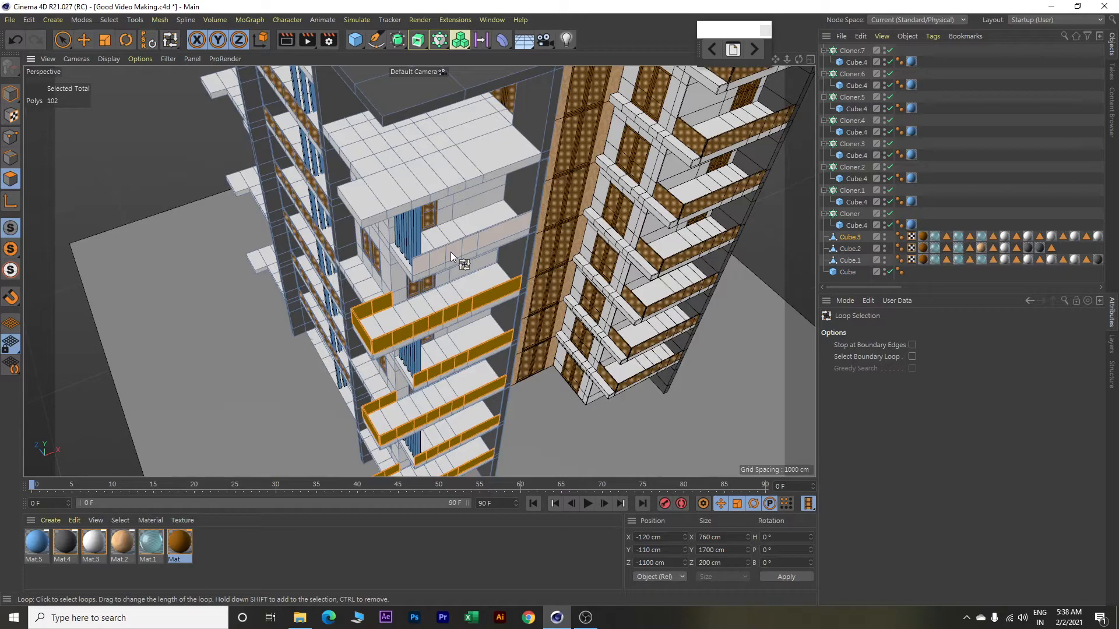
left_click(450, 251, "shift")
left_click_drag(491, 271, 446, 218, "alt")
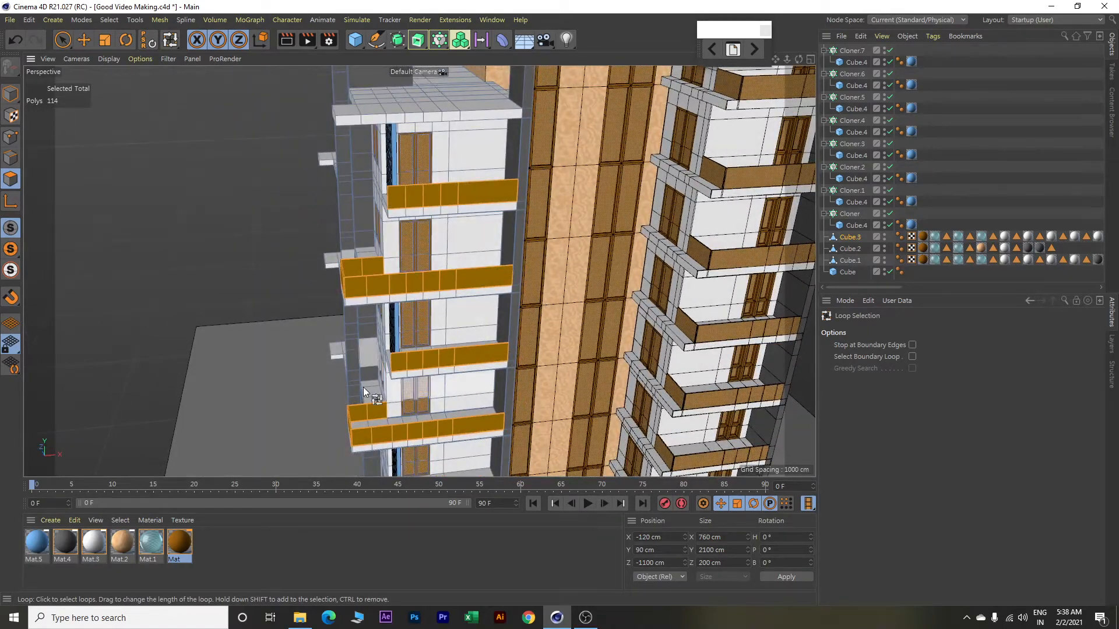
Apply the Mat.1 material to the selected parapet polygons and clear the selection.
right_click(153, 542)
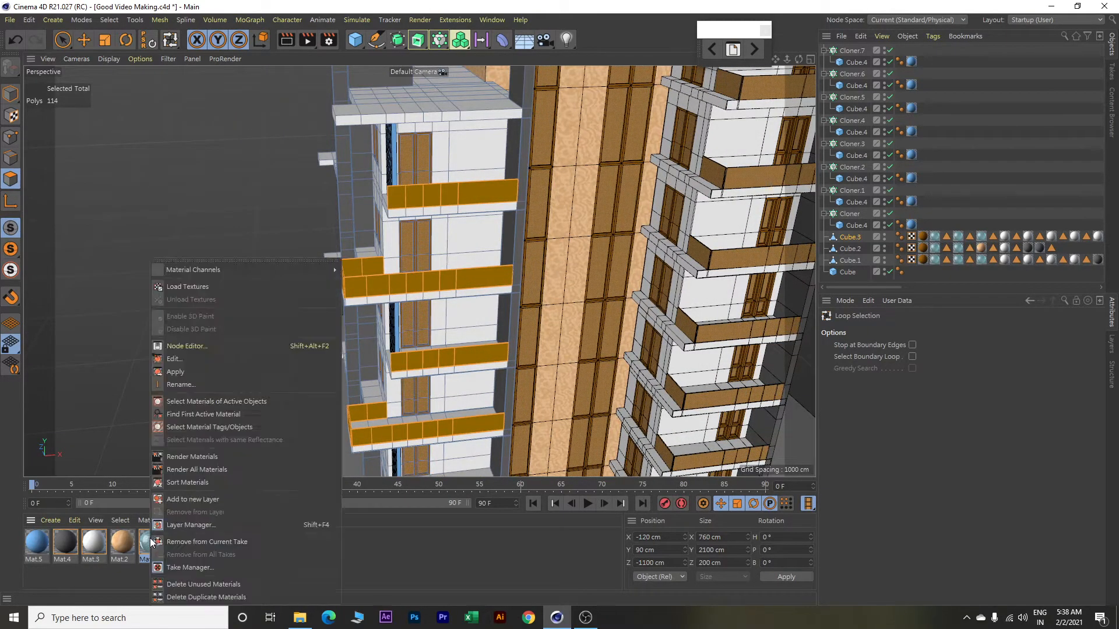
left_click(173, 373)
left_click_drag(192, 344, 337, 327, "alt")
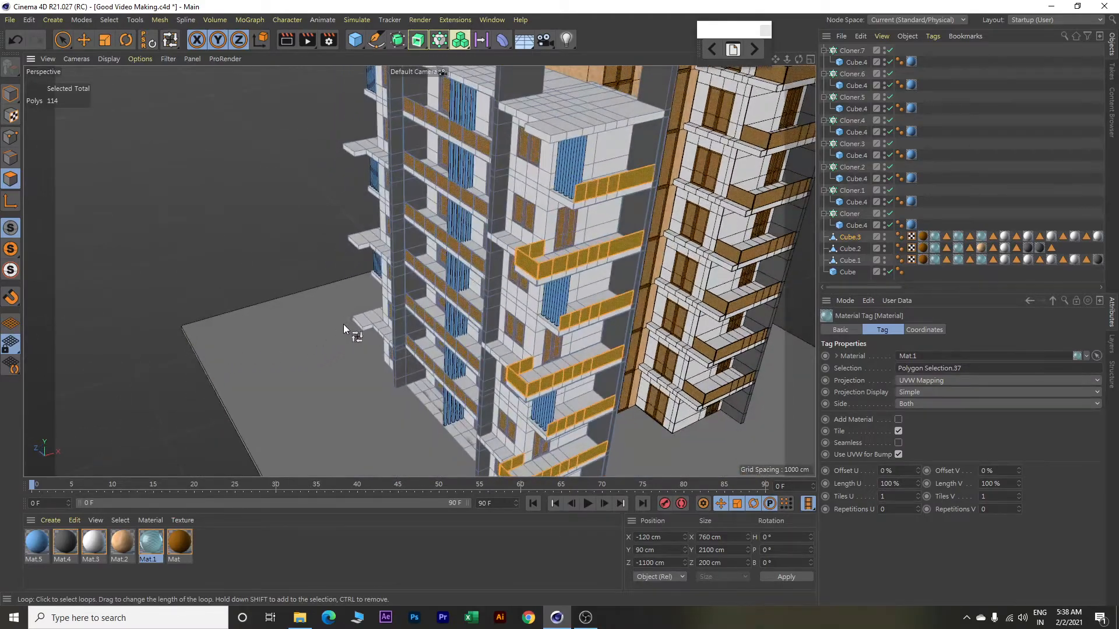
key("e")
left_click(250, 242)
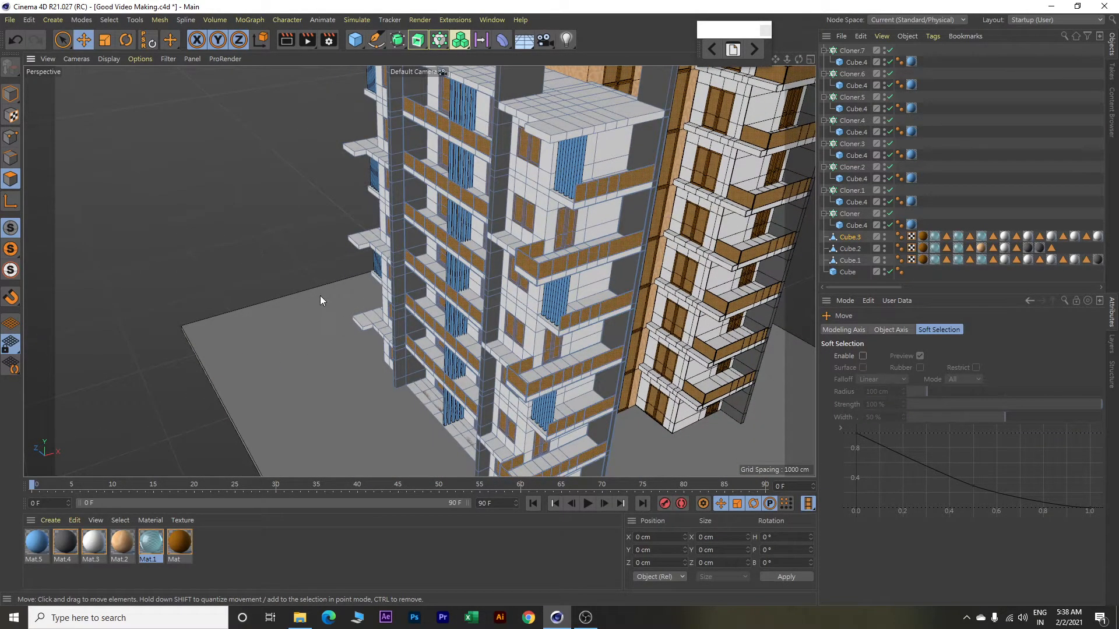
Loop-cut the topmost side balcony floor on the building's opposite side along its front edge, with the cut distance at 195 cm.
left_click_drag(617, 342, 766, 331, "alt")
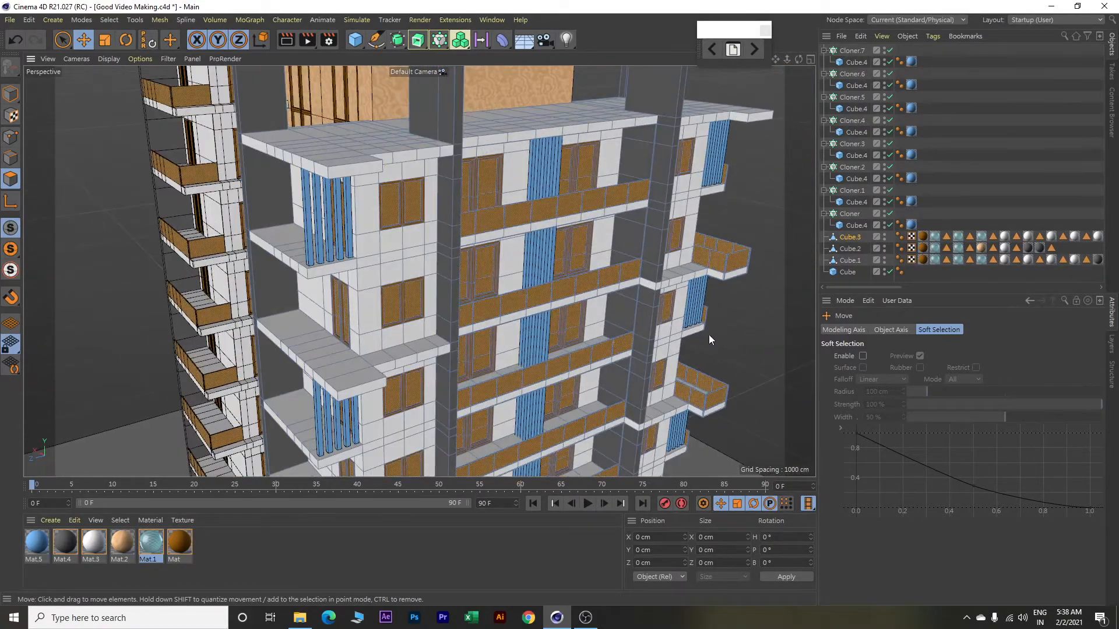
scroll(353, 370, "up", 3)
left_click_drag(352, 371, 453, 370, "alt")
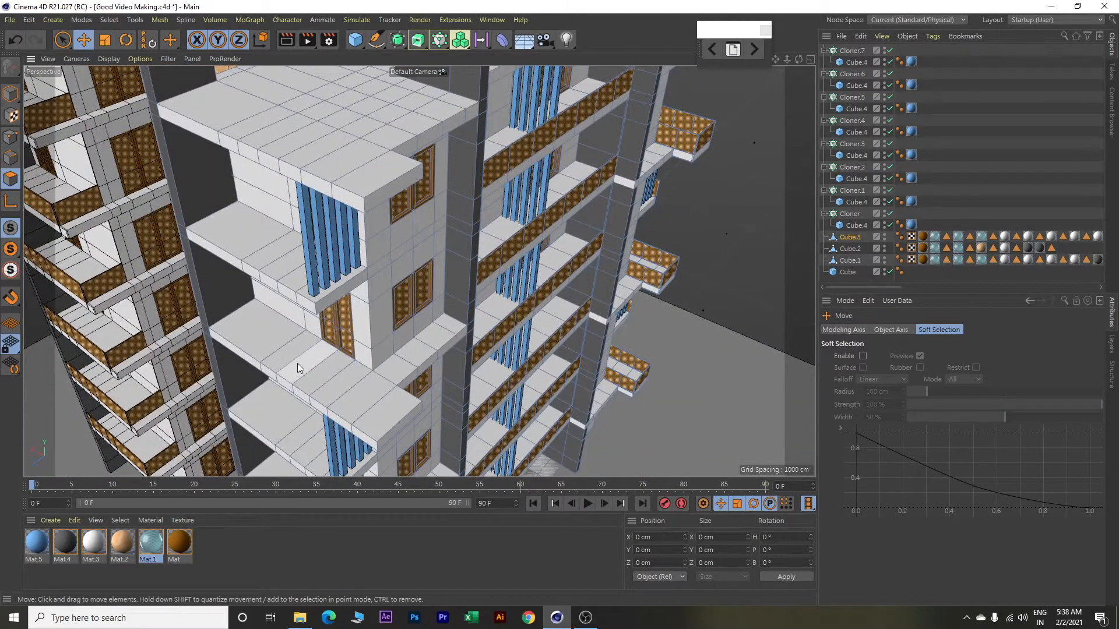
scroll(292, 362, "up", 2)
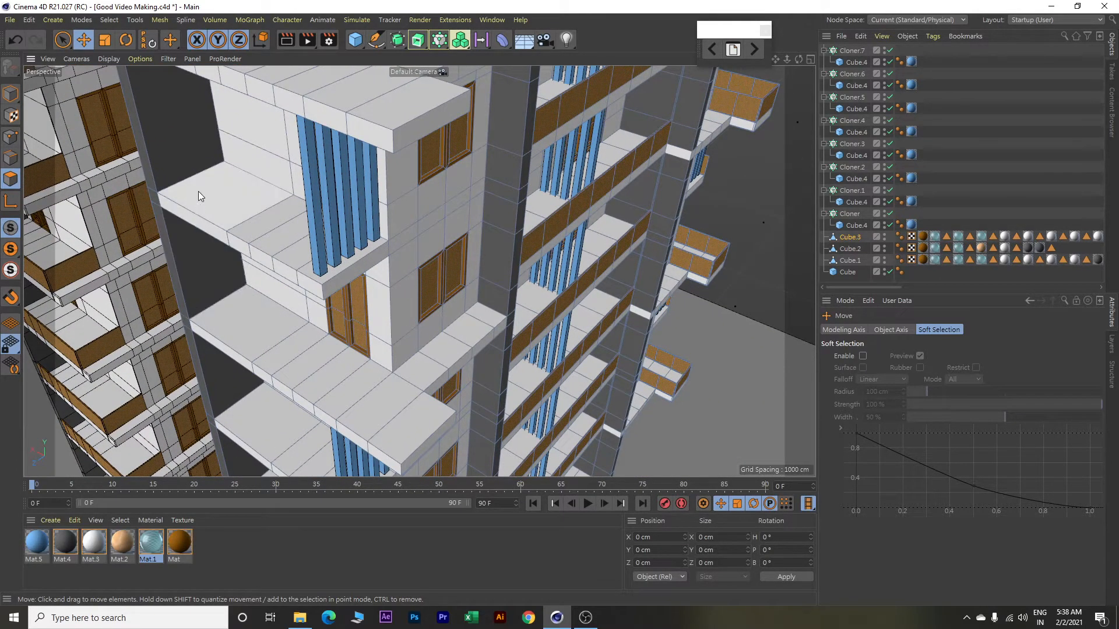
left_click(197, 151)
right_click(197, 150)
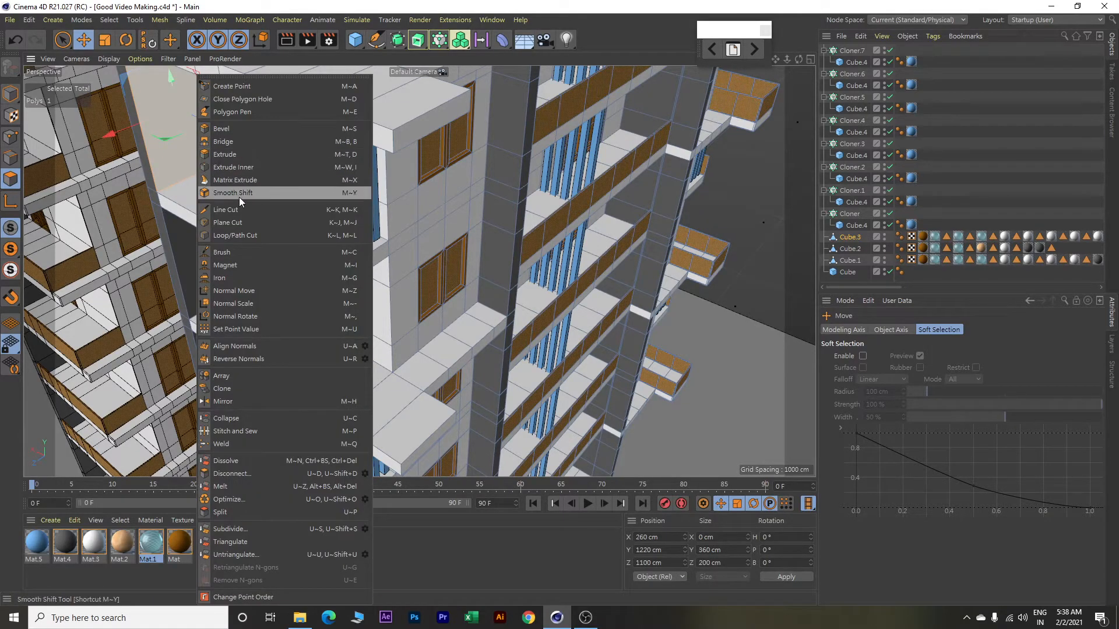
left_click(250, 236)
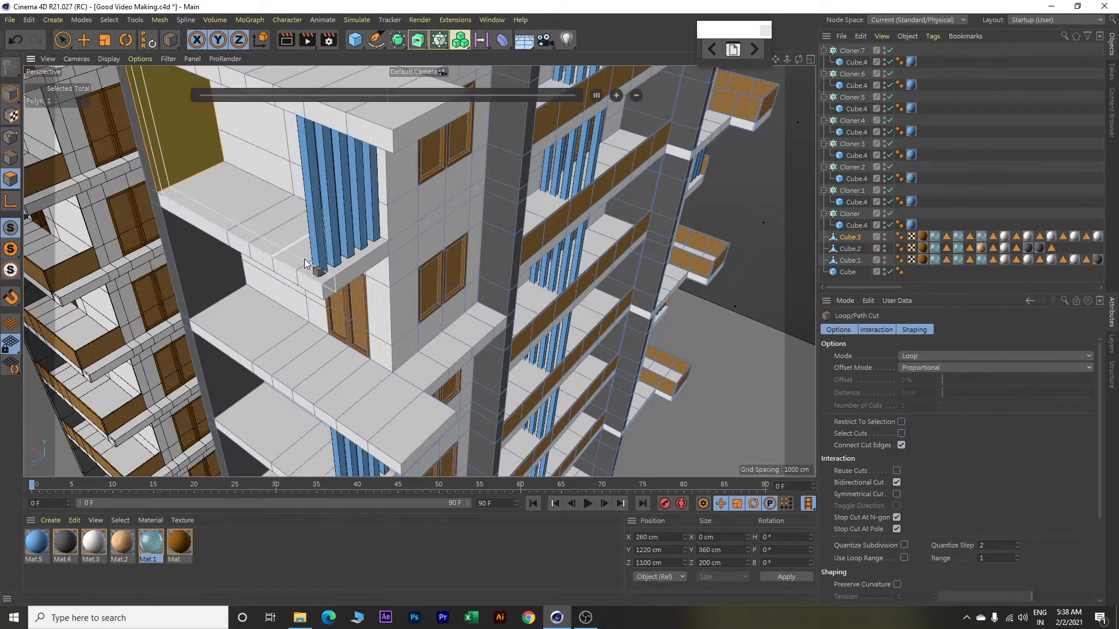
left_click(326, 287)
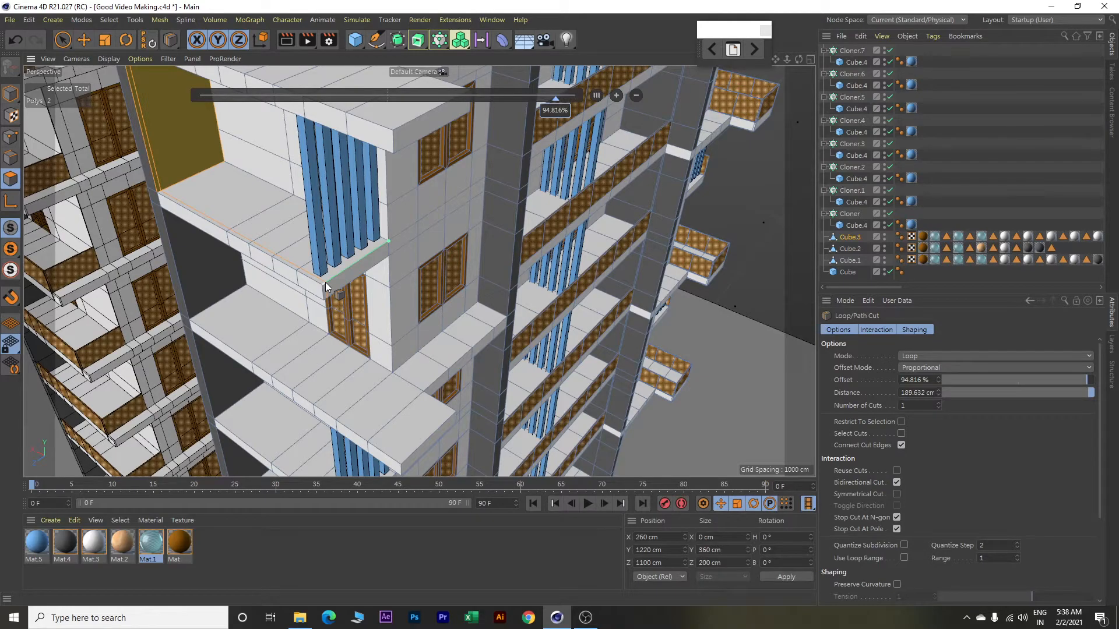
double_click(902, 393)
type("195")
key("Return")
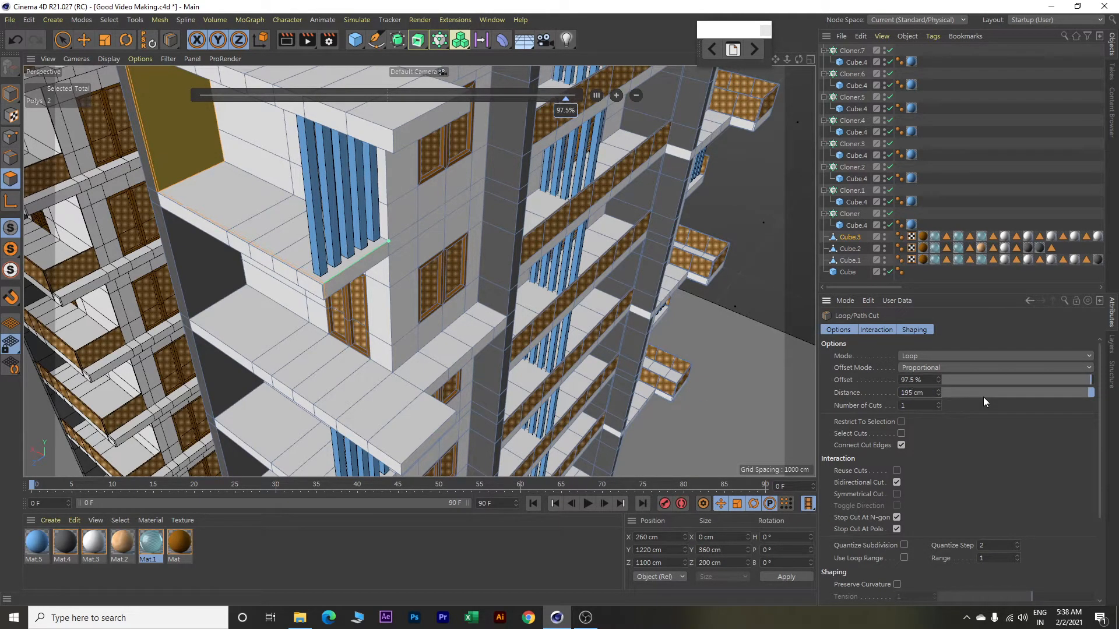
Loop-cut the second side balcony floor from the top along its front edge, at a distance of 5 cm.
left_click(406, 465)
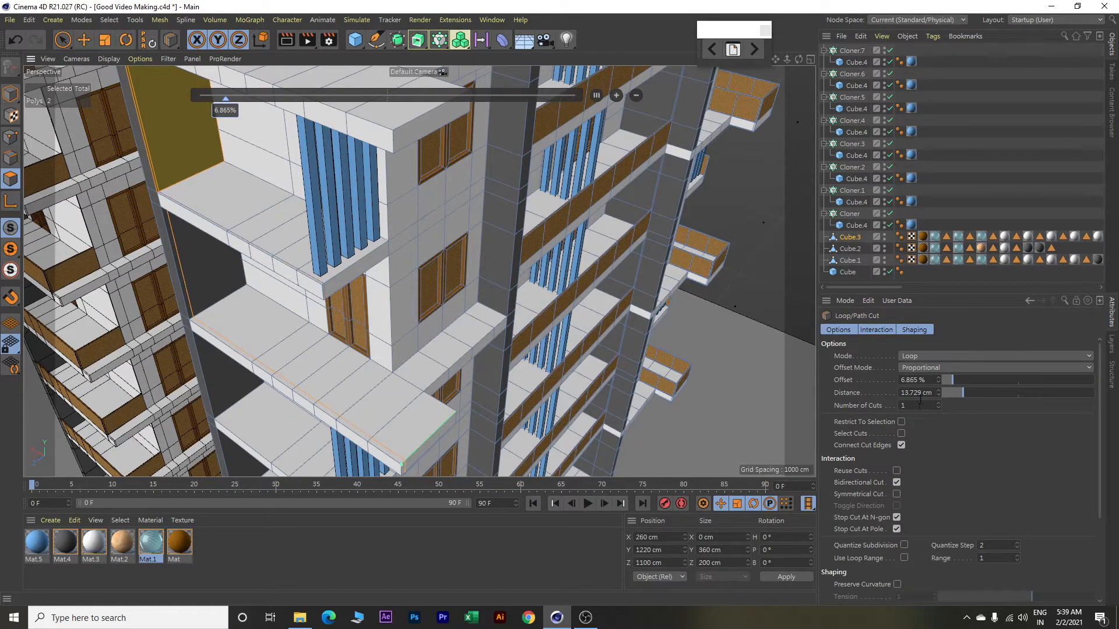
double_click(902, 392)
type("5")
key("Return")
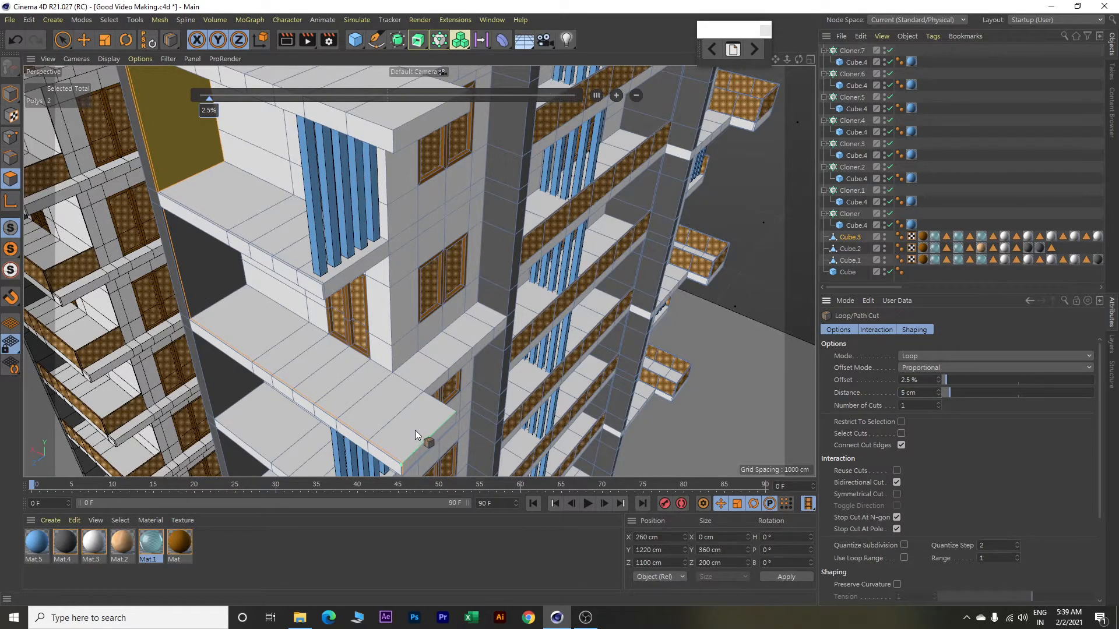
Loop-cut the same projecting balcony floor along its outer end, with the cut distance at 95 cm.
scroll(415, 430, "up", 3)
middle_click_drag(415, 430, 418, 385, "alt")
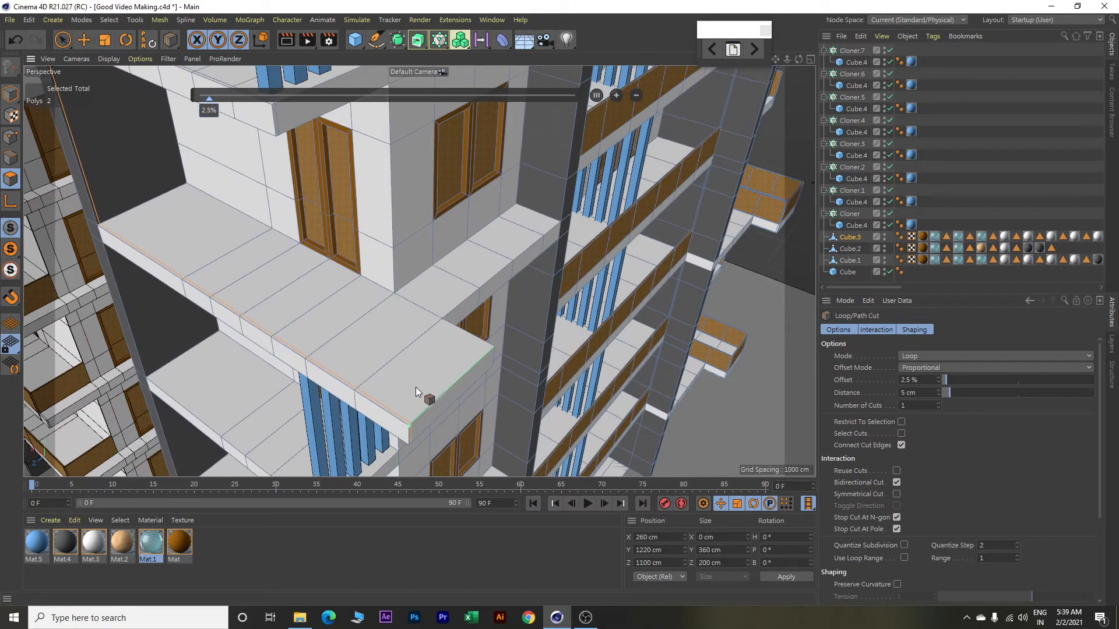
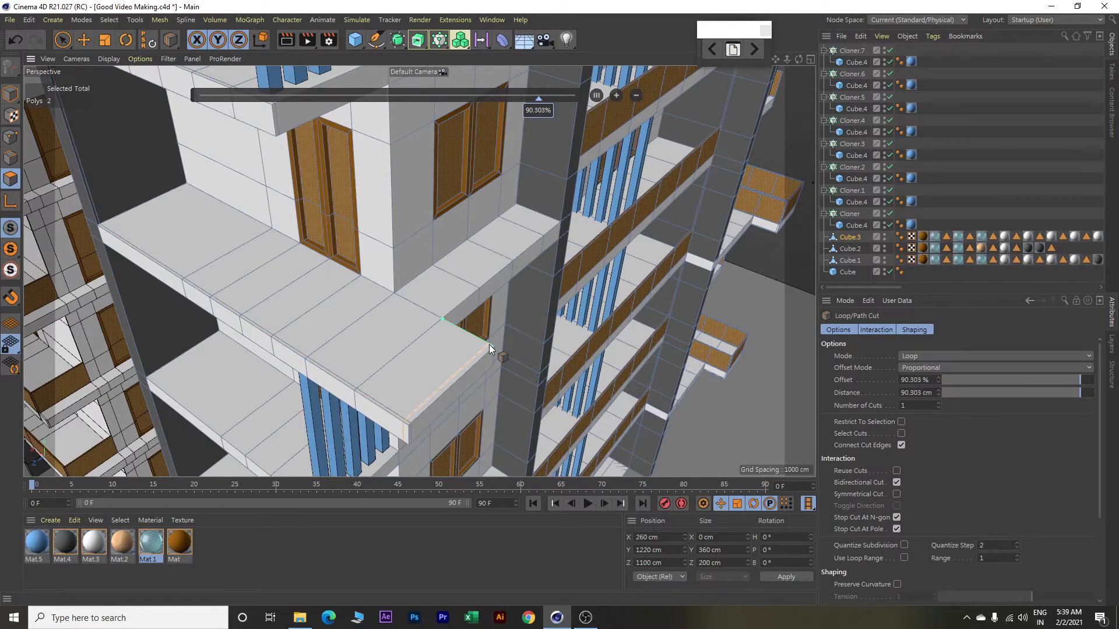
left_click_drag(932, 394, 844, 398)
type("95")
key("Return")
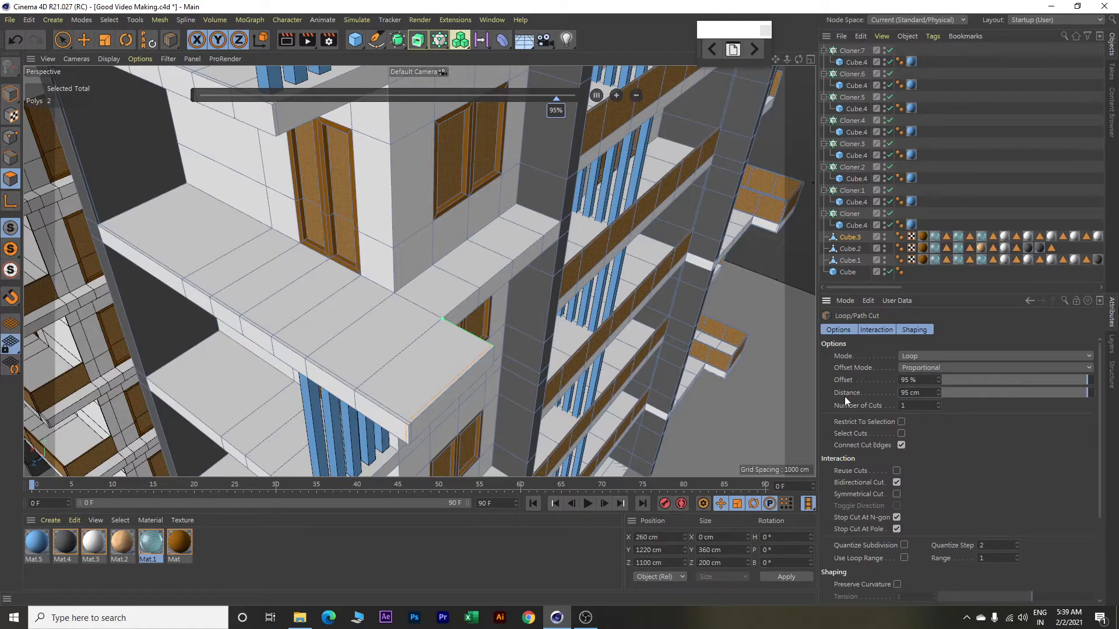
Loop-cut the projecting balcony floor along its wall-side edge, at a distance of 5 cm.
left_click(438, 321)
left_click_drag(928, 395, 851, 391)
type("5")
key("Return")
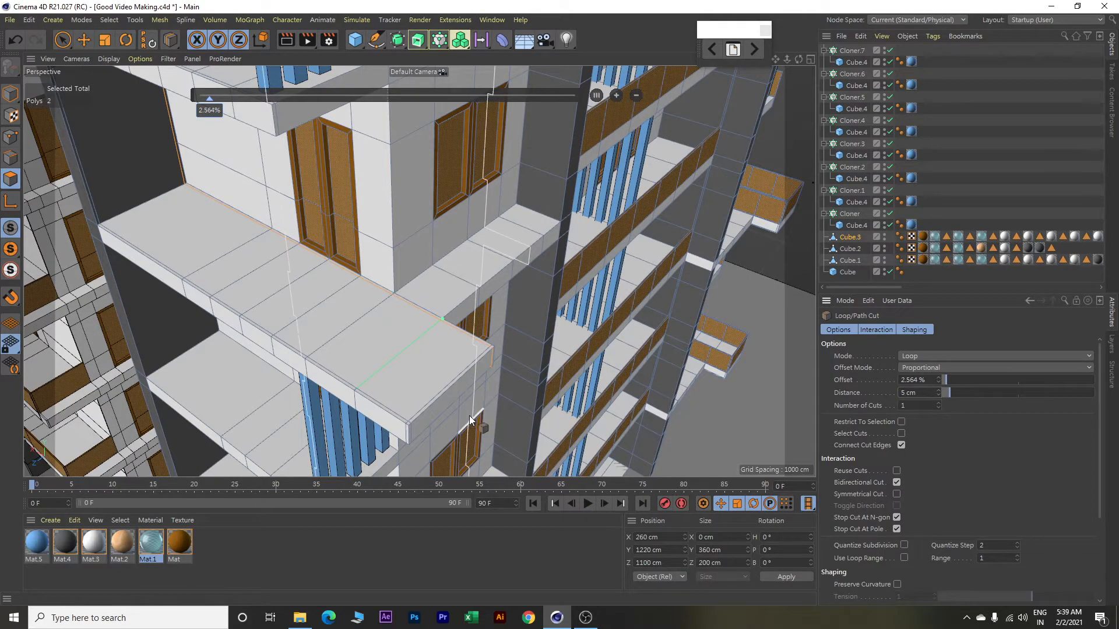
Loop-cut the third side balcony floor from the top along its front edge, at a distance of 5 cm.
left_click_drag(462, 420, 475, 324, "alt")
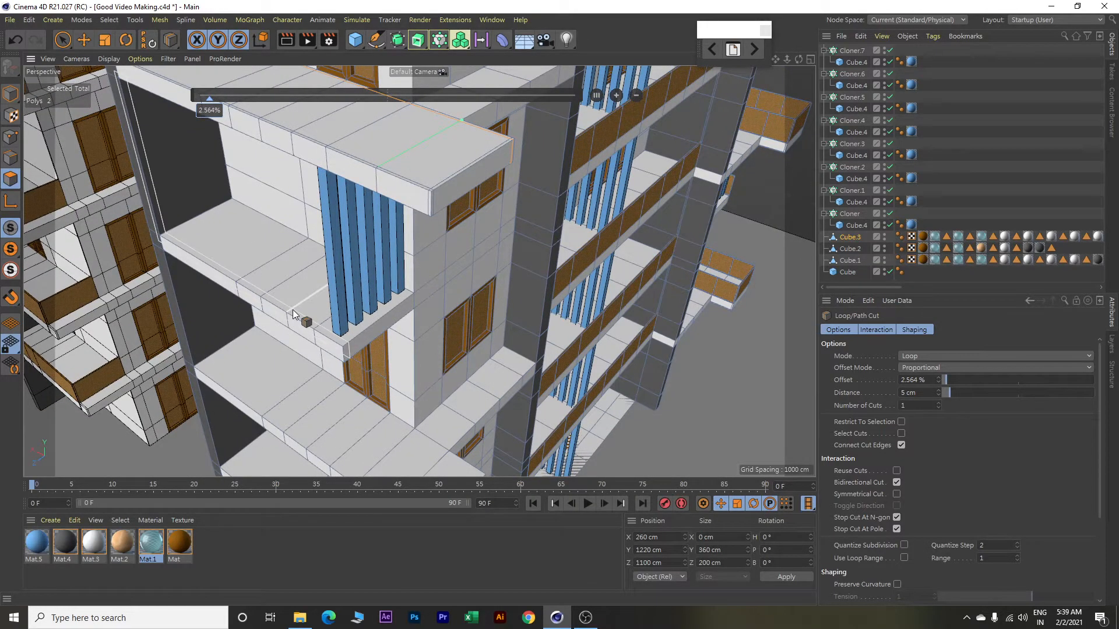
double_click(902, 393)
type("5")
key("Return")
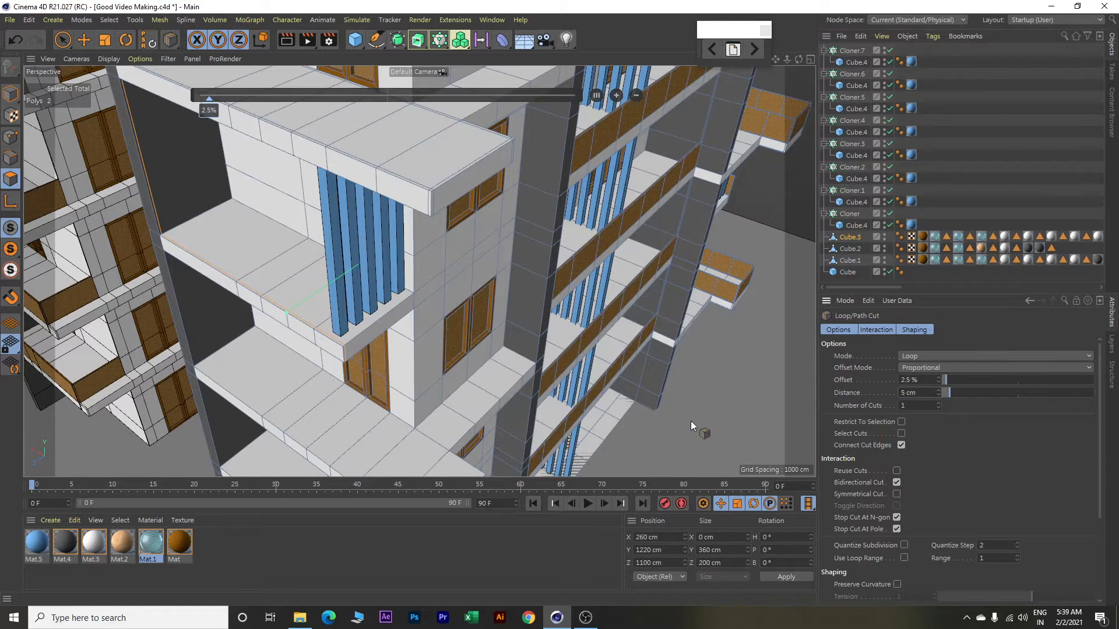
Loop-cut the fourth side balcony floor from the top along its front edge, with the cut distance at 195 cm.
middle_click_drag(606, 444, 586, 350, "alt")
scroll(478, 347, "up", 4)
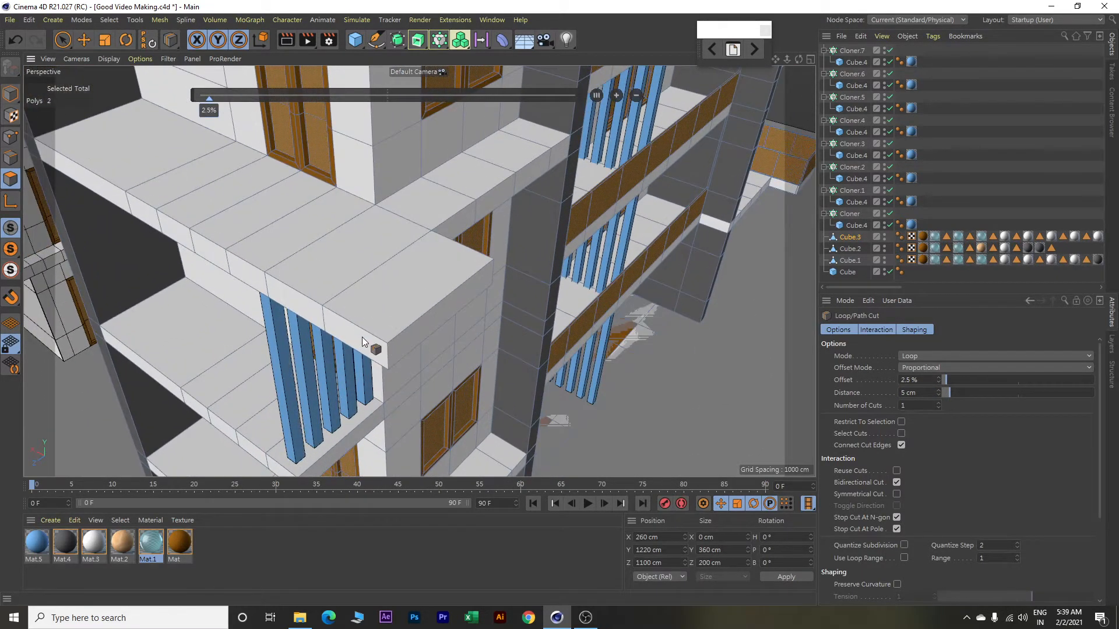
left_click(391, 340)
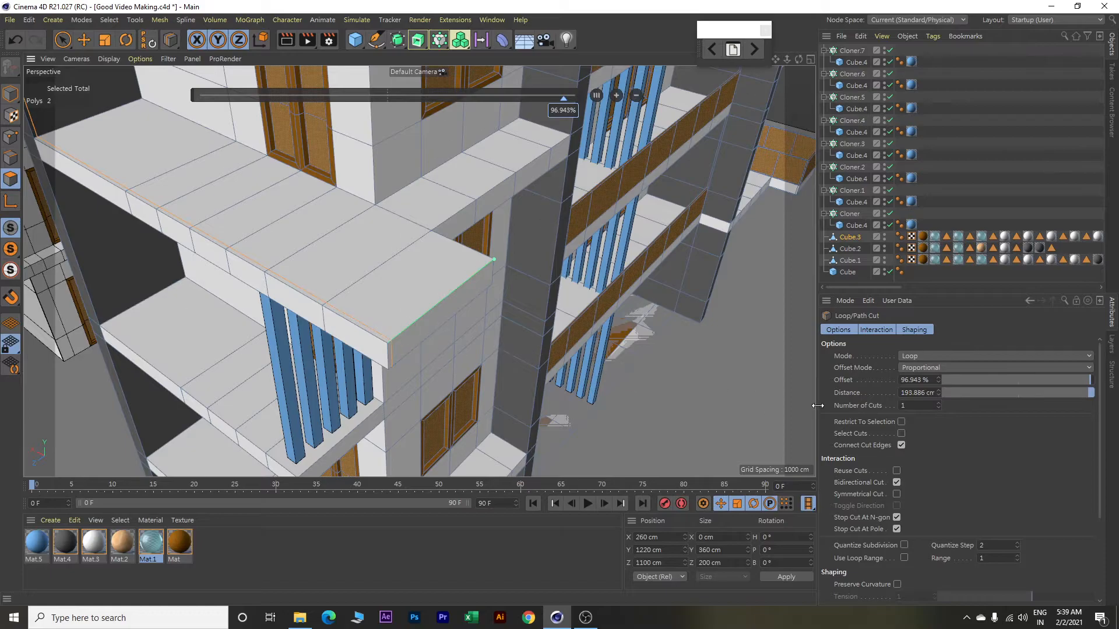
double_click(903, 393)
type("195")
key("Return")
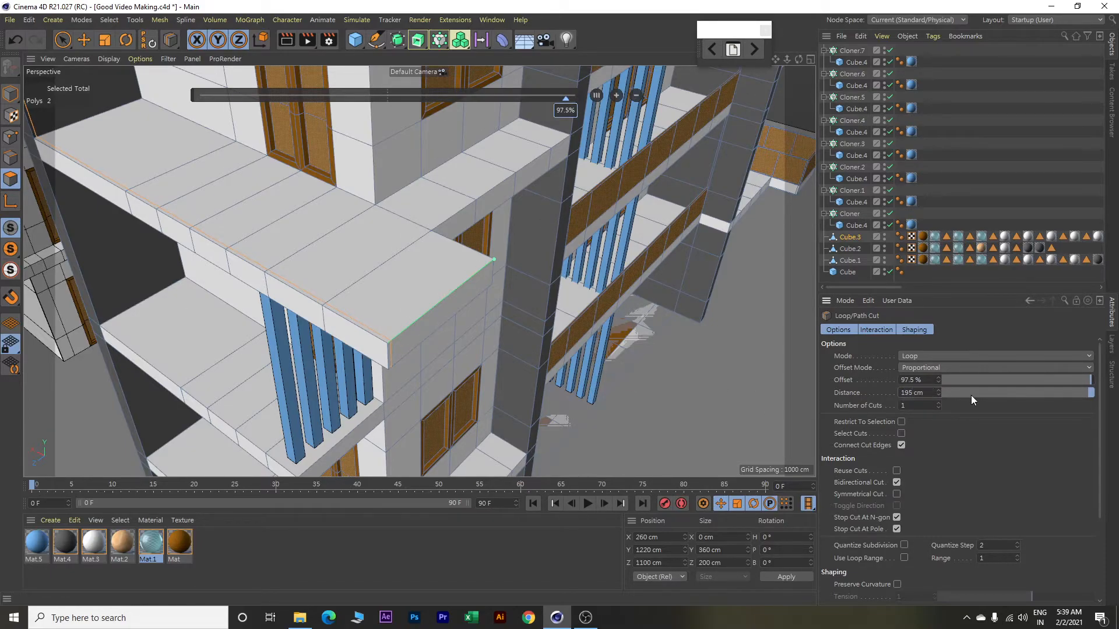
Loop-cut the fourth balcony floor along its wall-side edge, at a distance of 5 cm.
left_click(424, 234)
key("ctrl+a")
type("5")
key("Return")
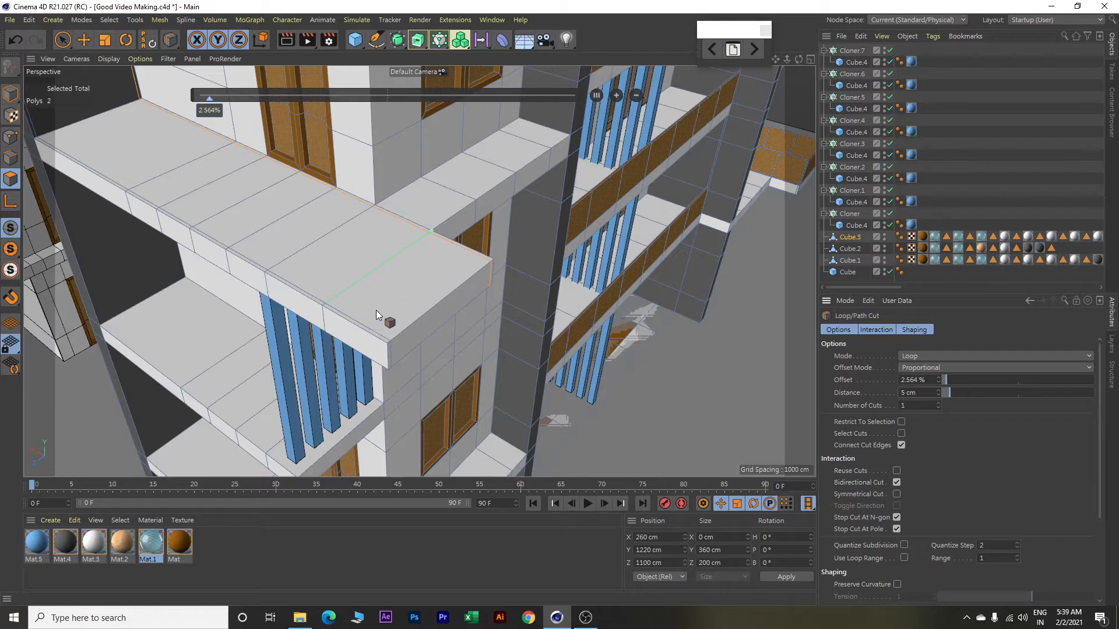
Loop-cut the fourth balcony floor along its projecting outer end, at a distance of 5 cm.
left_click(380, 335)
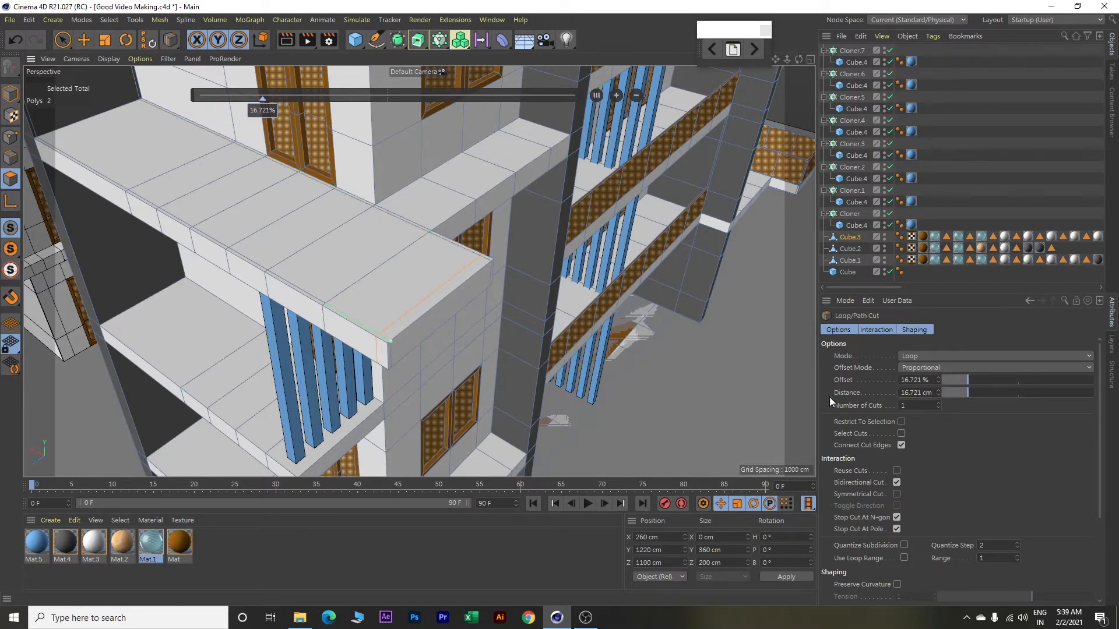
left_click(902, 394)
key("ctrl+a")
type("5")
key("Return")
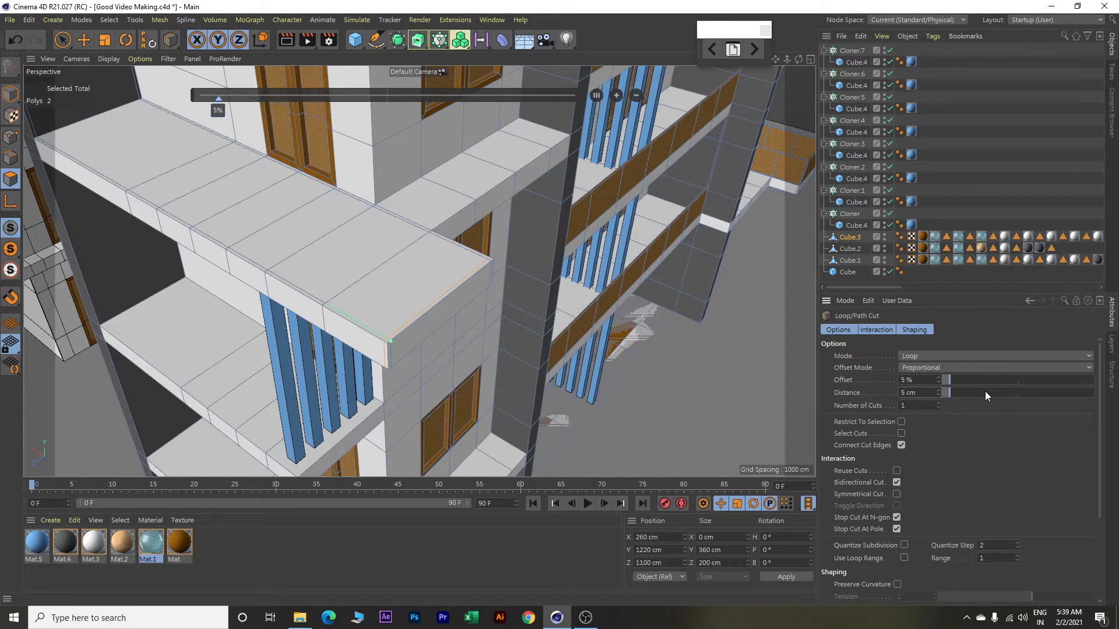
Loop-cut the fifth side balcony floor from the top along its front edge, at a distance of 5 cm.
left_click(184, 388)
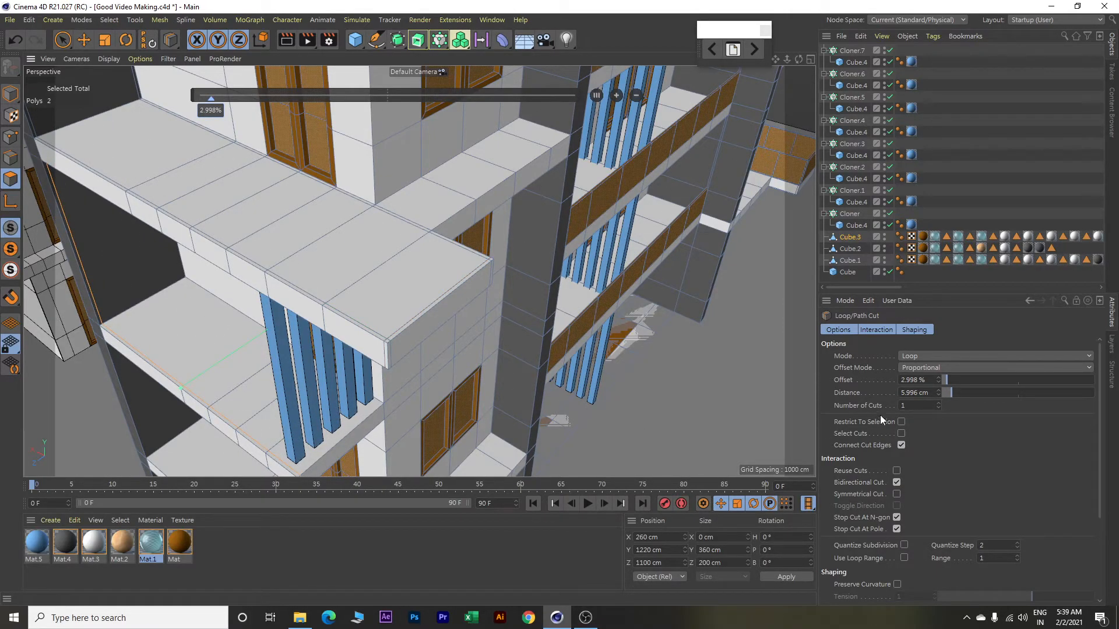
left_click(930, 395)
key("ctrl+a")
type("5")
key("Return")
Loop-cut the lowest projecting balcony floor along its front edge, with the cut distance at 195 cm.
middle_click_drag(638, 418, 661, 292, "alt")
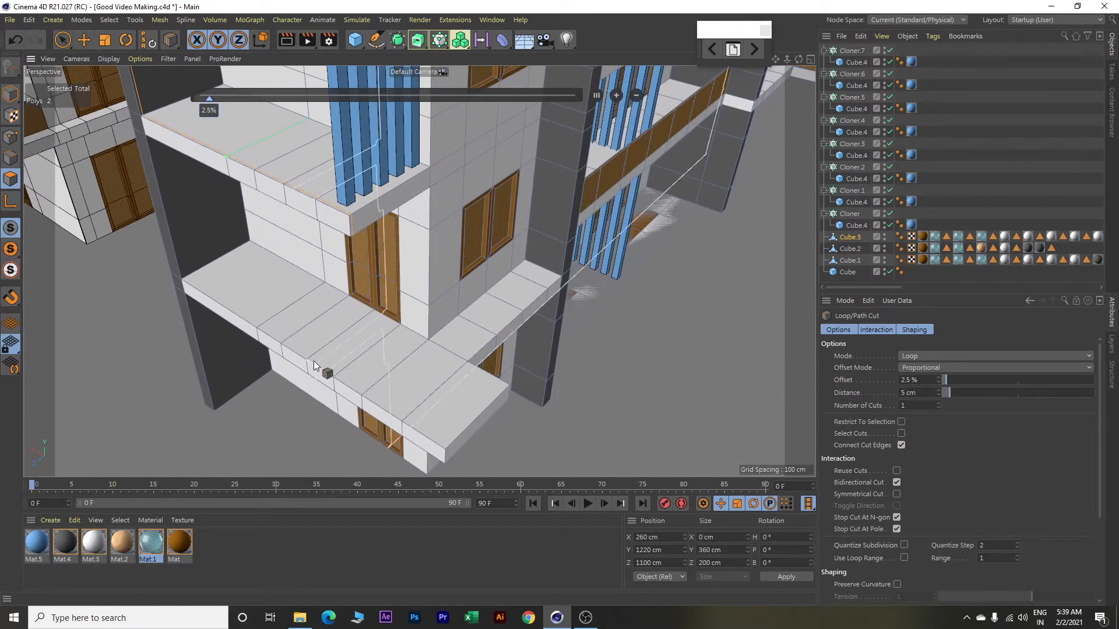
left_click(263, 320)
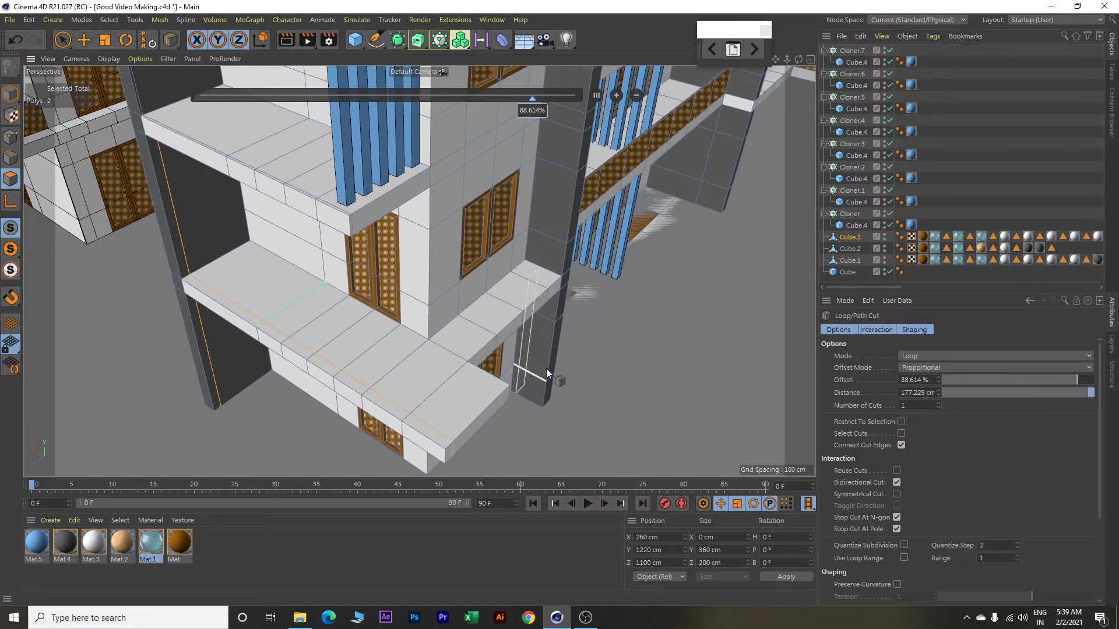
left_click(901, 392)
key("ctrl+a")
type("195")
key("Return")
Loop-cut the lowest projecting balcony floor close to its outer end.
scroll(528, 437, "up", 5)
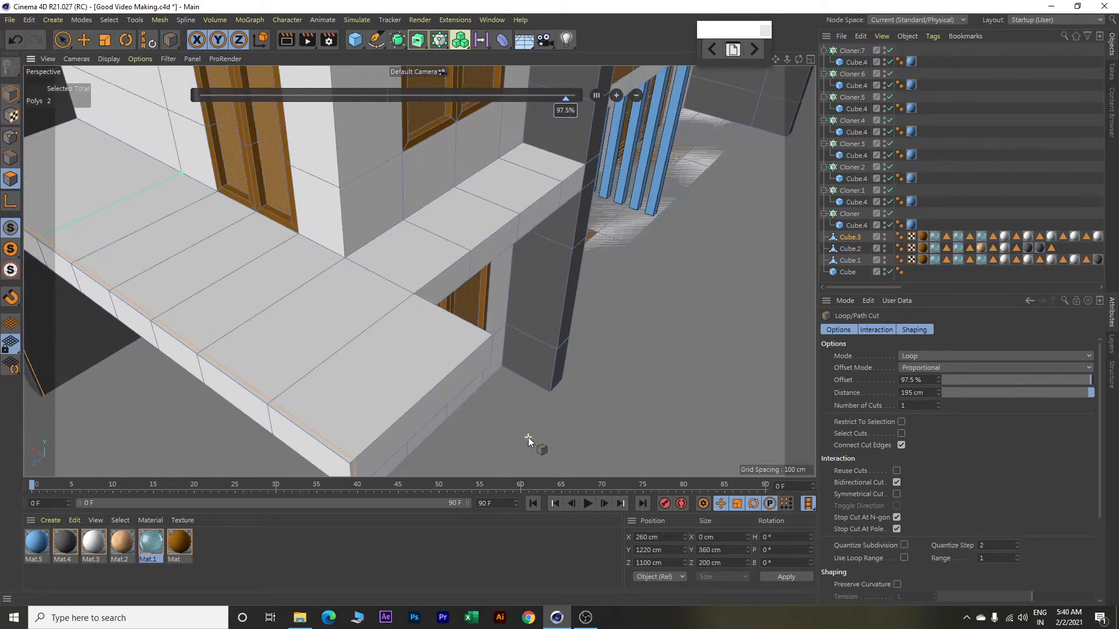
left_click(484, 335)
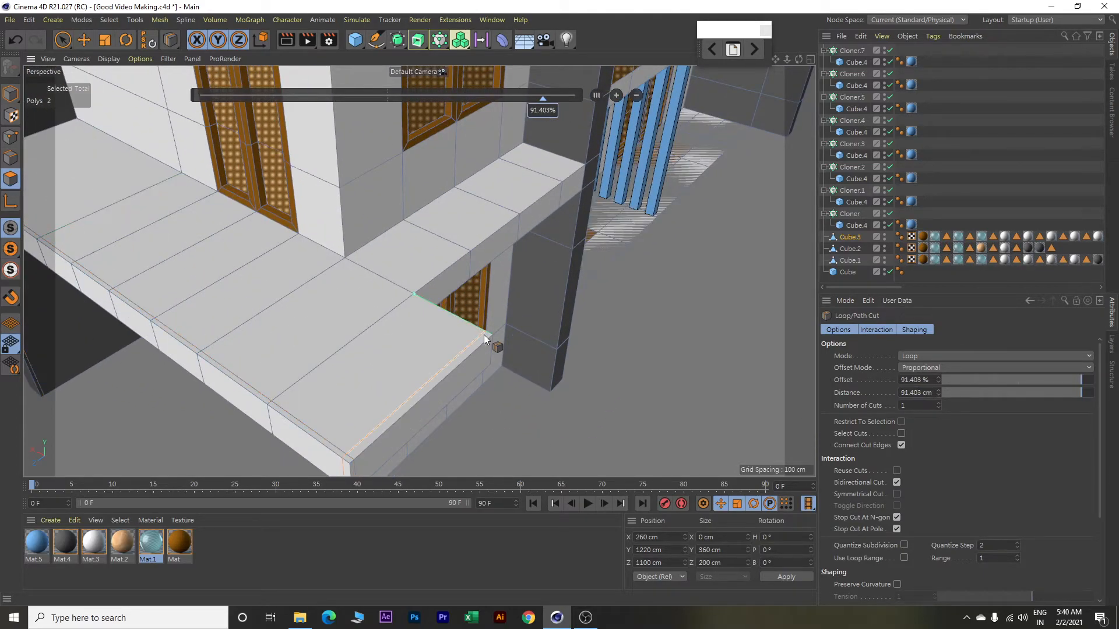
key("ctrl+z")
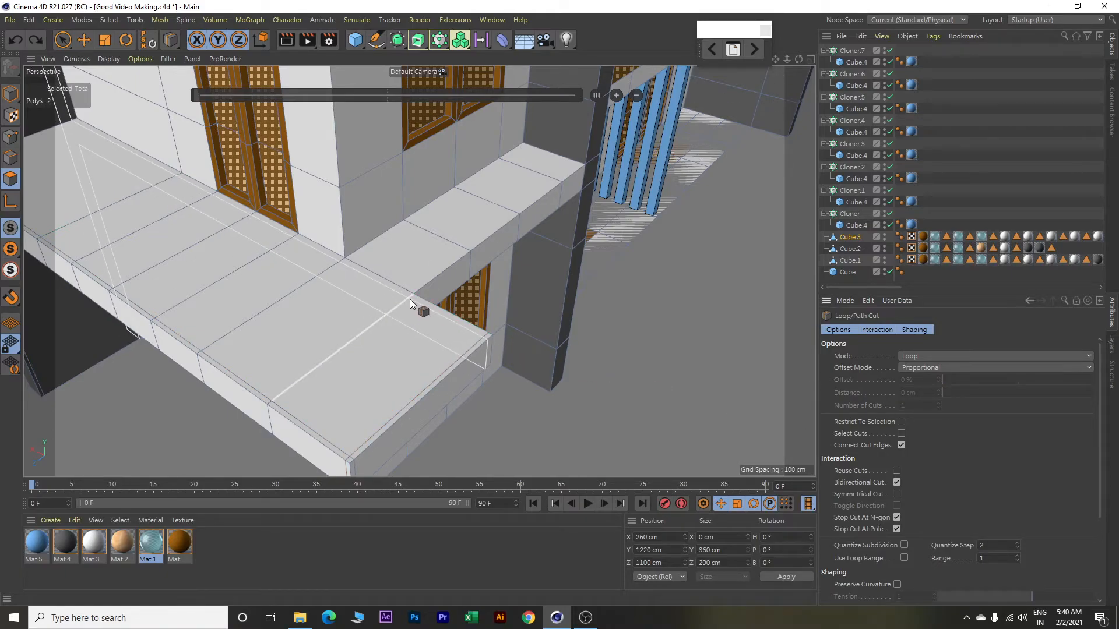
Loop-cut the lowest projecting balcony floor along its wall-side edge, with the cut distance at 190 cm.
left_click(410, 299)
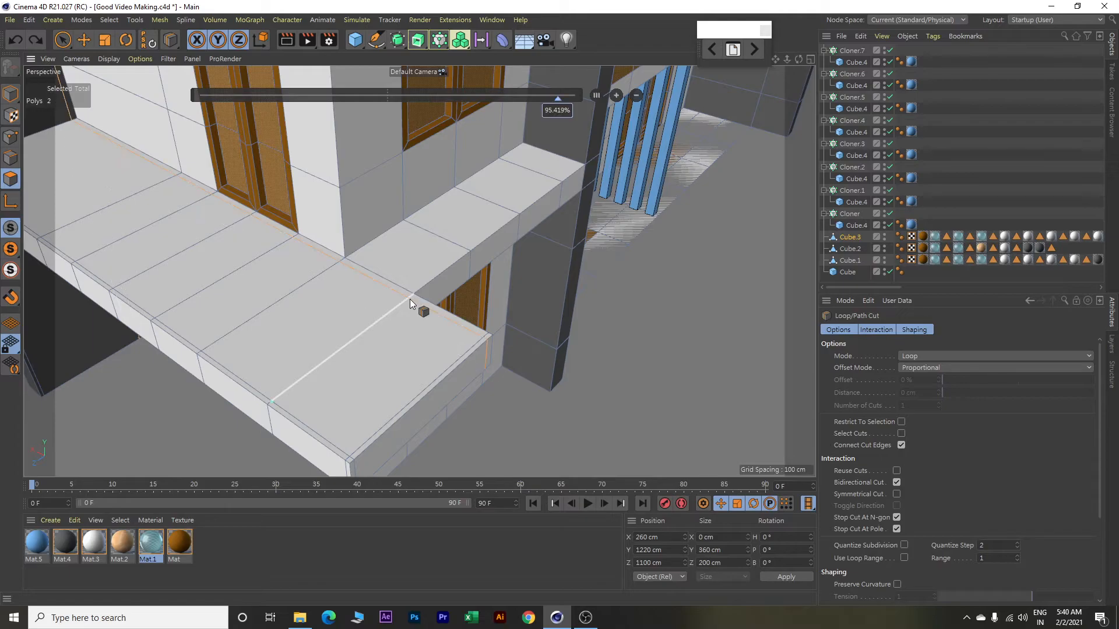
left_click(917, 392)
type("190")
key("Return")
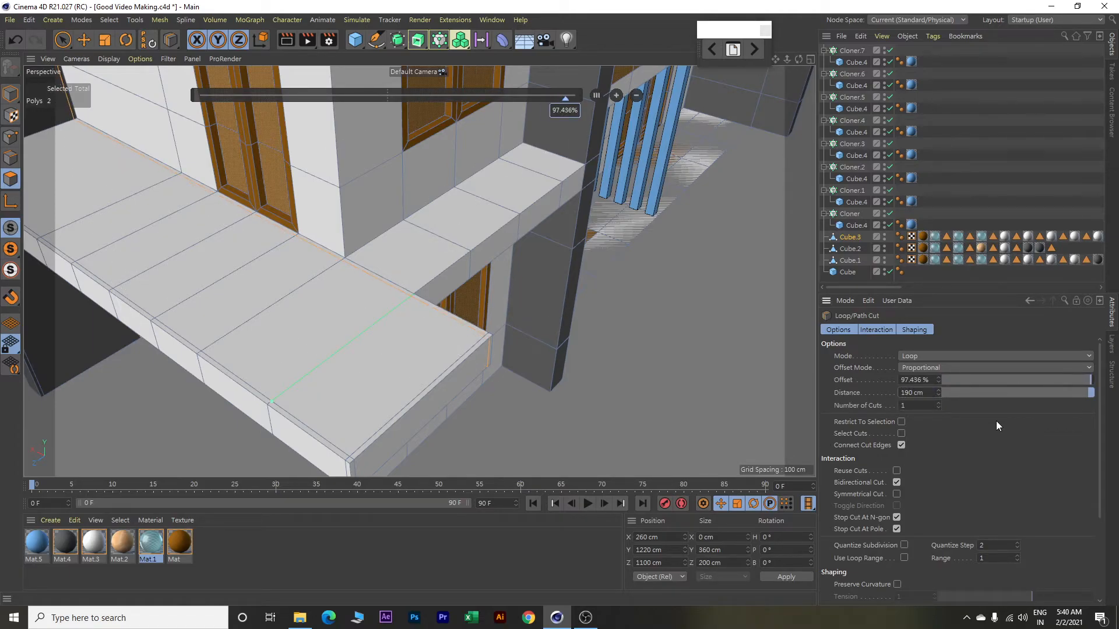
Switch from the loop cut to the Move tool and clear the current polygon selection.
scroll(602, 434, "down", 10)
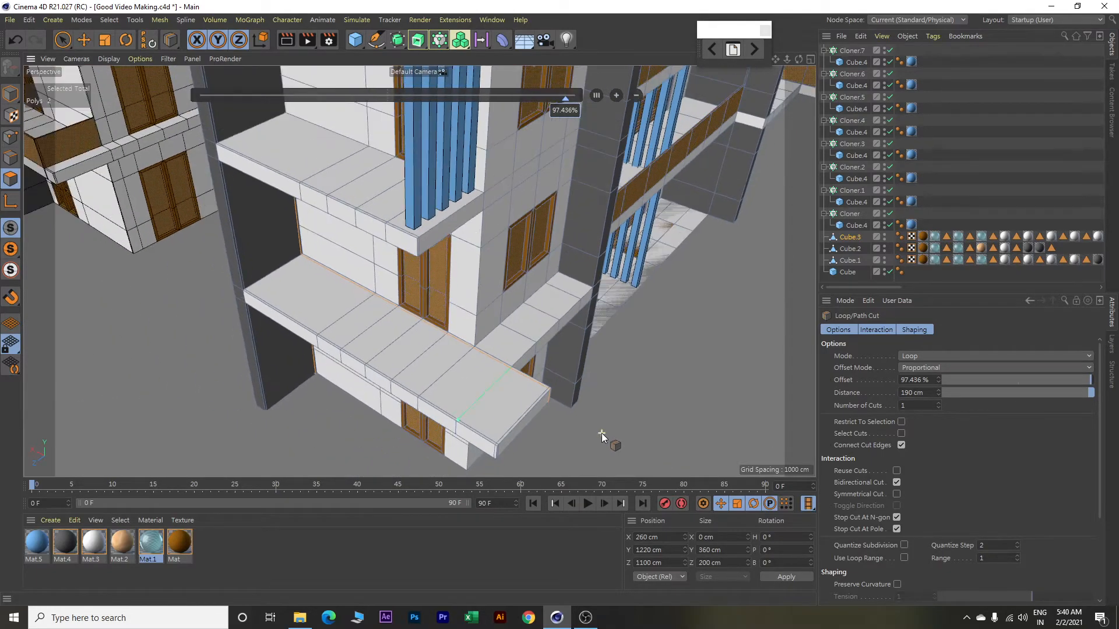
scroll(611, 363, "down", 3)
left_click_drag(652, 342, 553, 448, "alt")
scroll(553, 448, "down", 1)
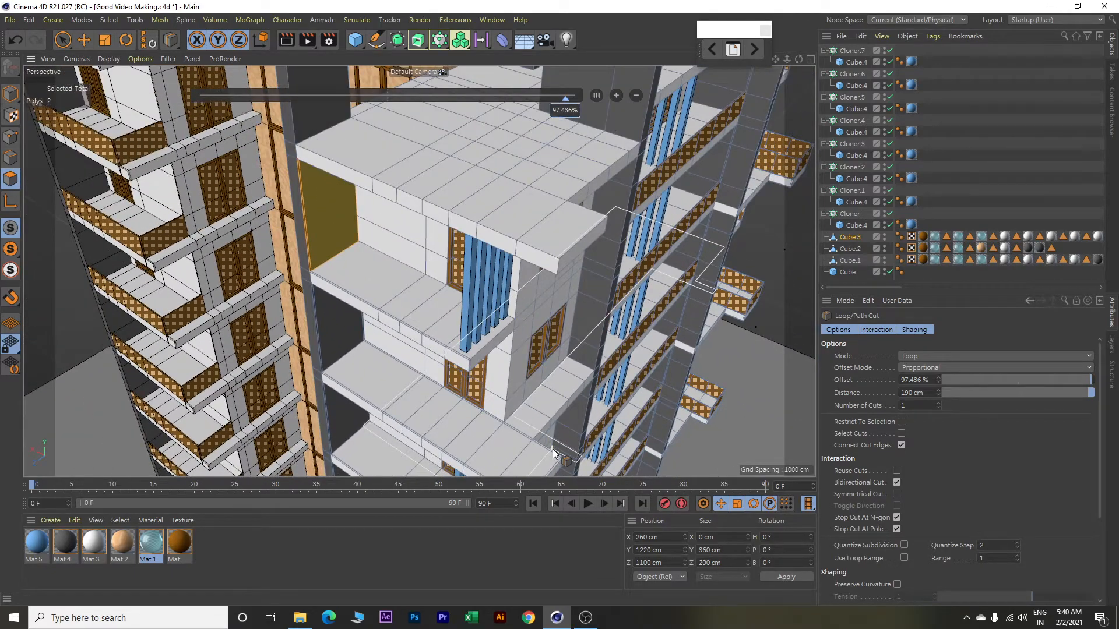
left_click_drag(620, 411, 641, 404, "alt")
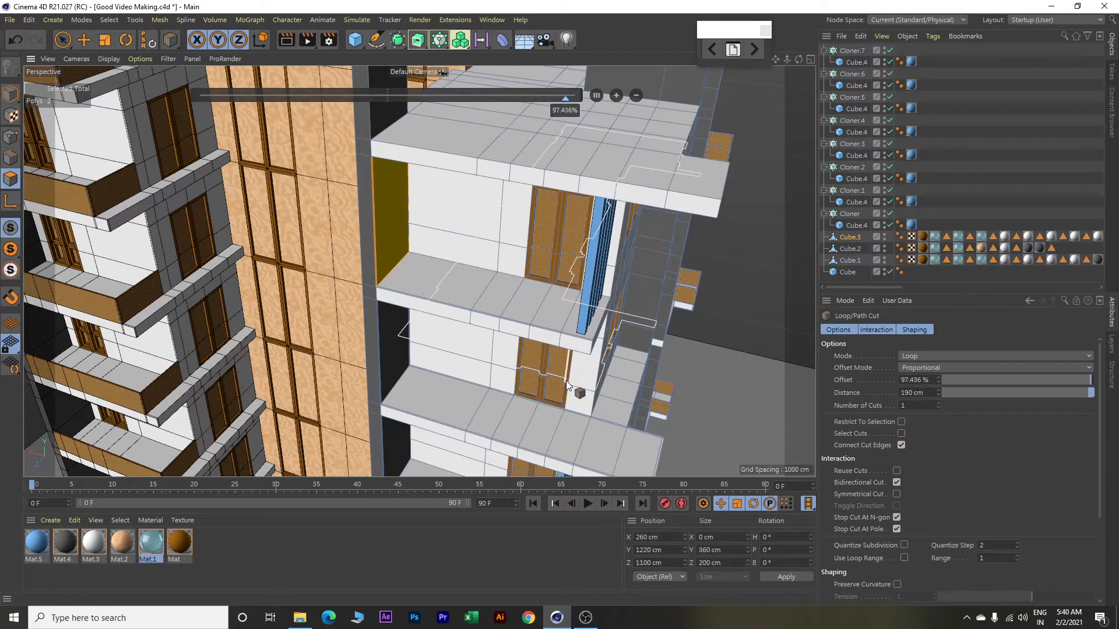
key("e")
left_click(740, 309)
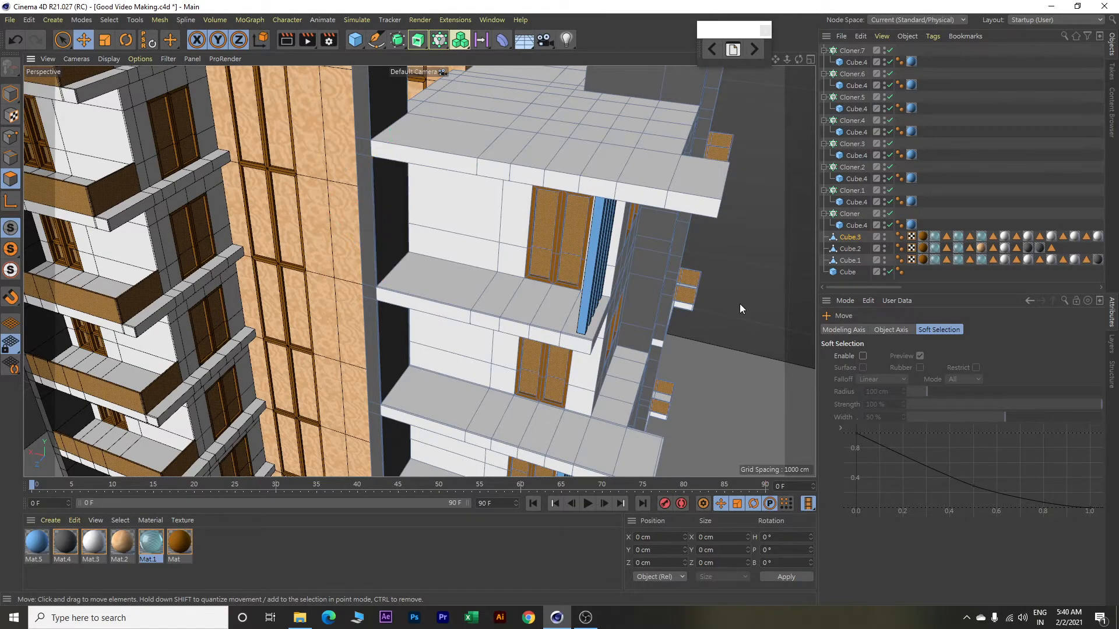
Select the narrow strip polygons along the front edge of the top side balcony floor.
scroll(466, 372, "up", 3)
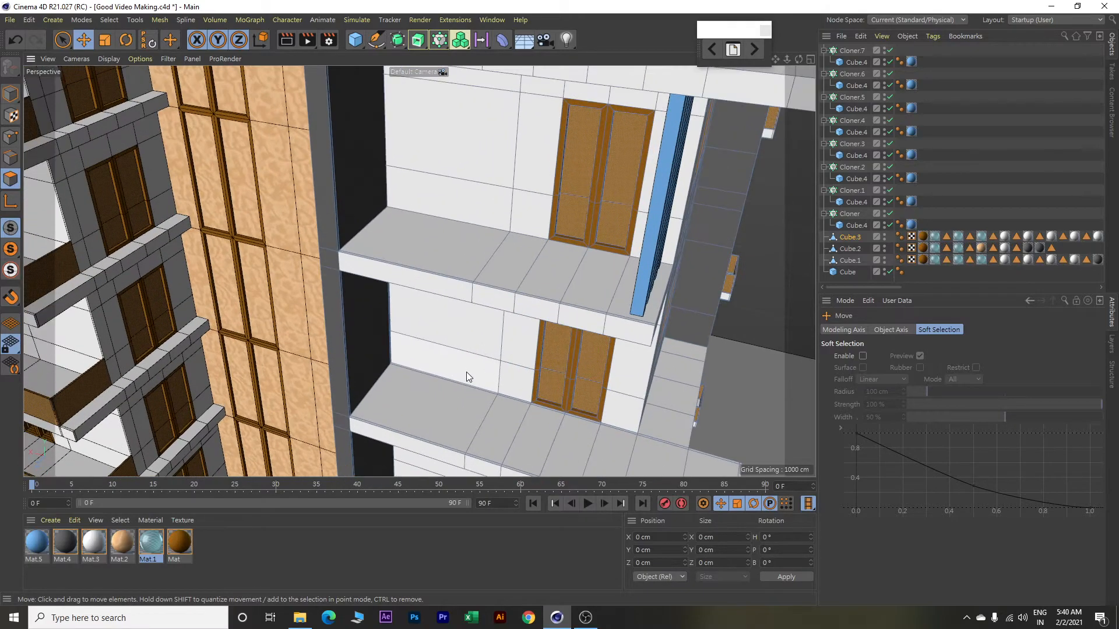
scroll(476, 386, "up", 2)
left_click_drag(481, 392, 491, 401, "alt")
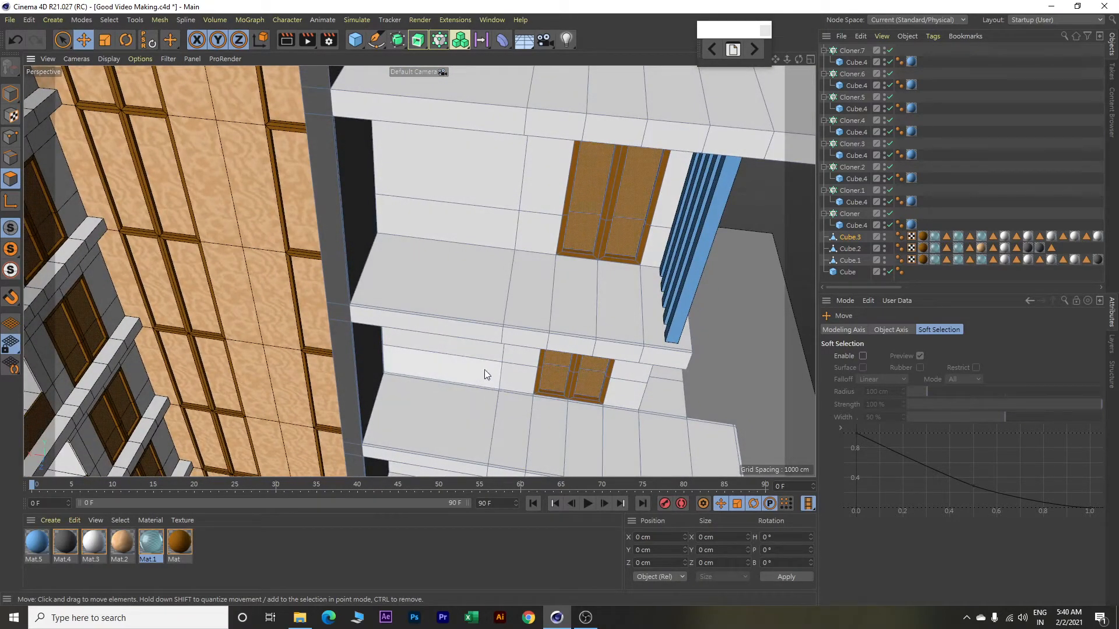
scroll(491, 333, "up", 2)
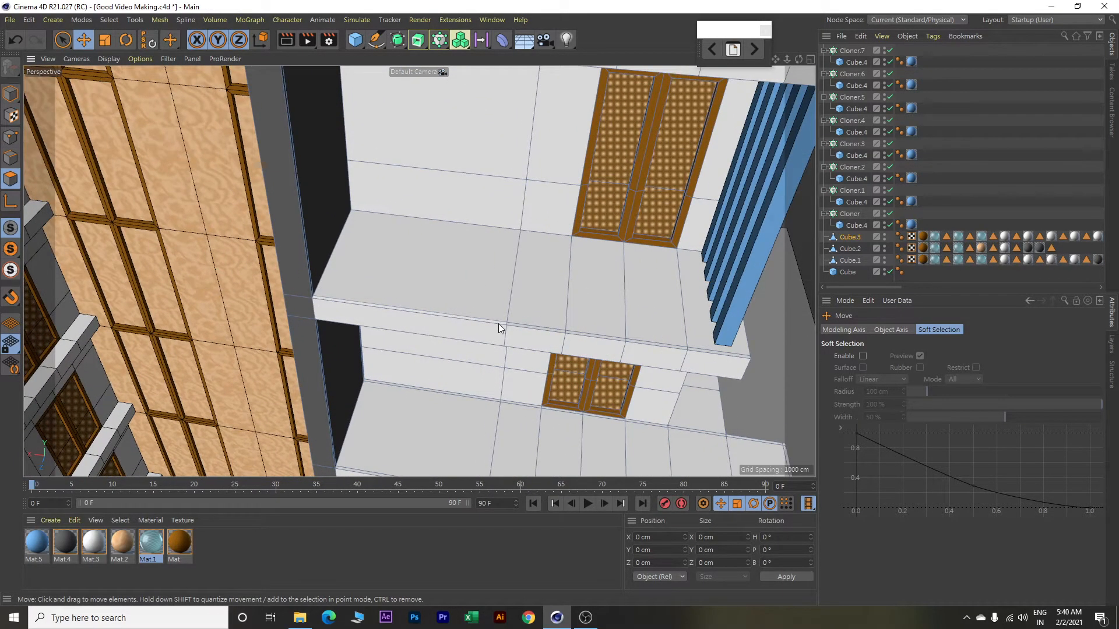
left_click(499, 324)
left_click(533, 328, "shift")
left_click(635, 339, "shift")
left_click(712, 352, "shift")
left_click(746, 367, "shift")
Add the narrow strip polygons along the front edge of the second, projecting balcony floor to the selection.
left_click_drag(770, 384, 703, 319, "alt")
scroll(625, 356, "up", 2)
scroll(613, 344, "up", 2)
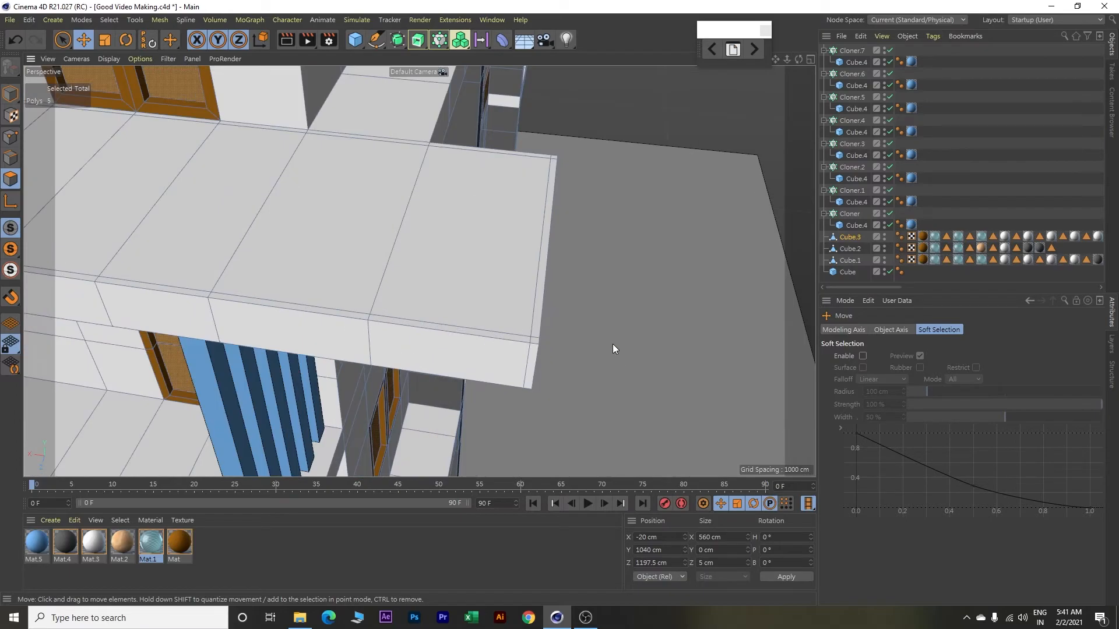
scroll(694, 364, "up", 2)
scroll(665, 364, "up", 2)
scroll(665, 365, "down", 3)
left_click_drag(649, 361, 507, 321, "alt")
left_click(297, 330, "shift")
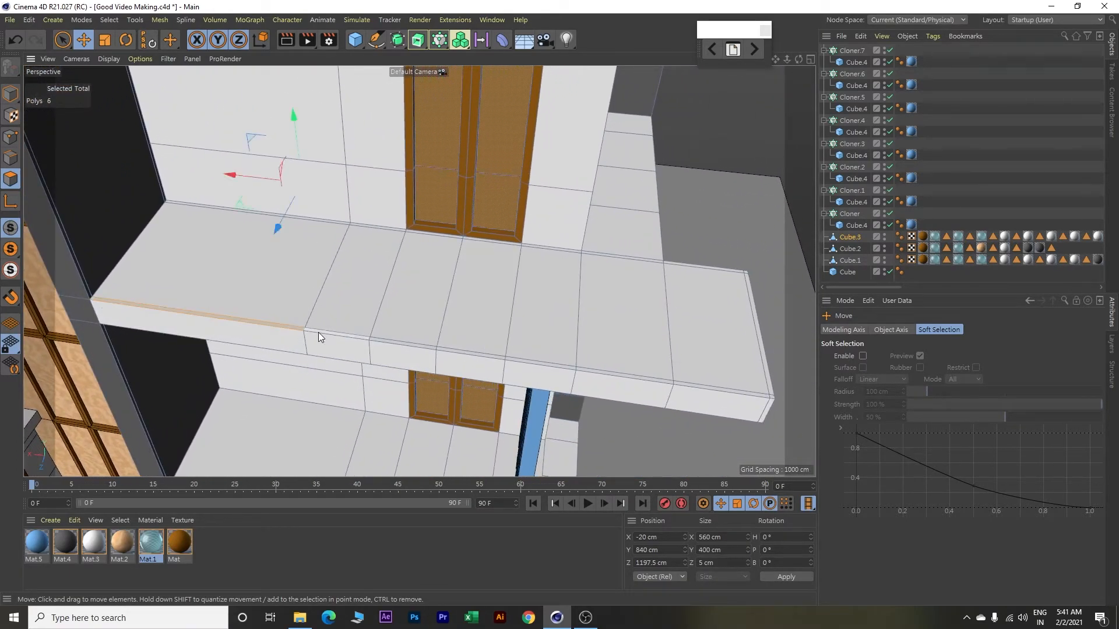
left_click(379, 339, "shift")
left_click(442, 350, "shift")
left_click(531, 358, "shift")
left_click(632, 380, "shift")
left_click(719, 395, "shift")
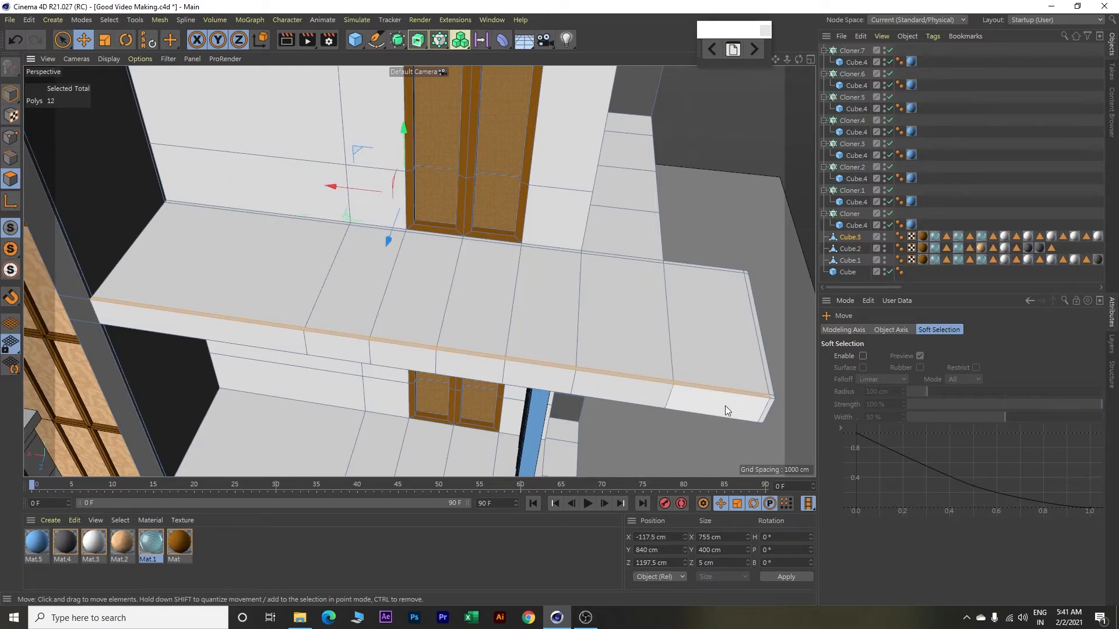
Add the second balcony floor's front corner, outer-end strip and projecting wall-side strip polygons to the selection.
left_click(774, 397, "shift")
left_click(772, 391, "shift")
scroll(732, 324, "up", 5)
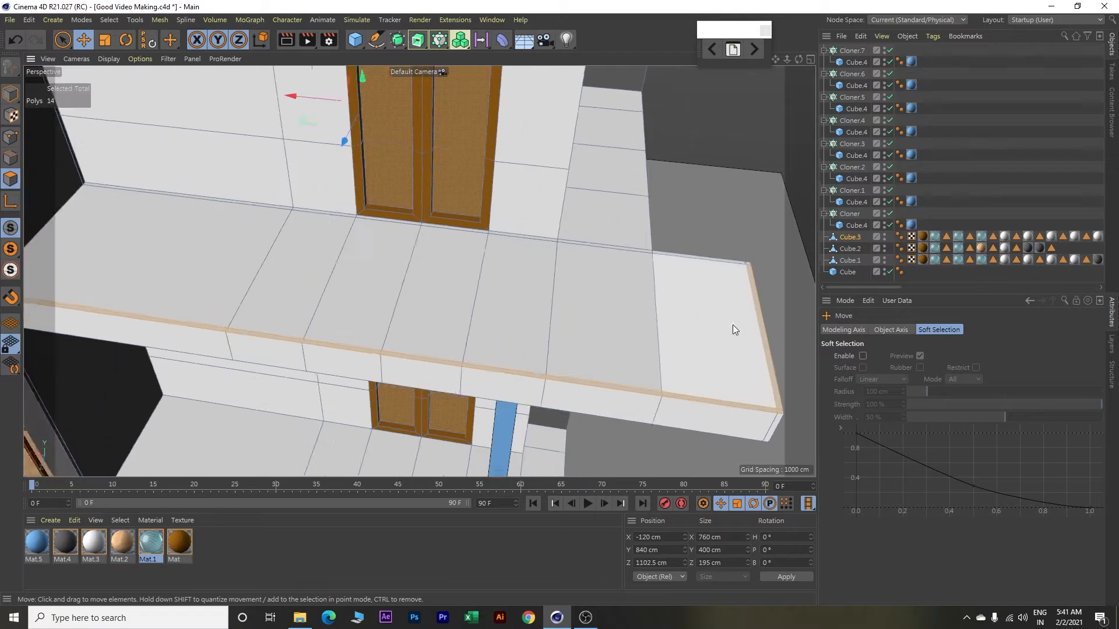
left_click(597, 210, "shift")
left_click(629, 214, "shift")
left_click(758, 232, "shift")
Add the front-edge strip polygons of the third side balcony floor to the selection.
left_click_drag(698, 319, 640, 320, "alt")
scroll(379, 409, "up", 3)
left_click(340, 402, "shift")
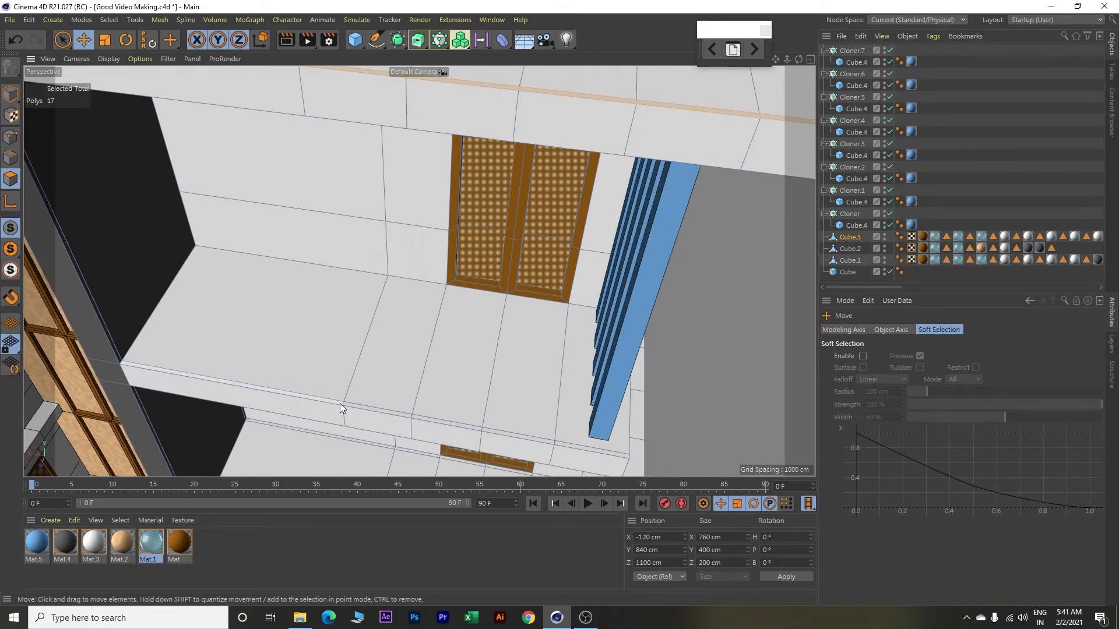
left_click(374, 409, "shift")
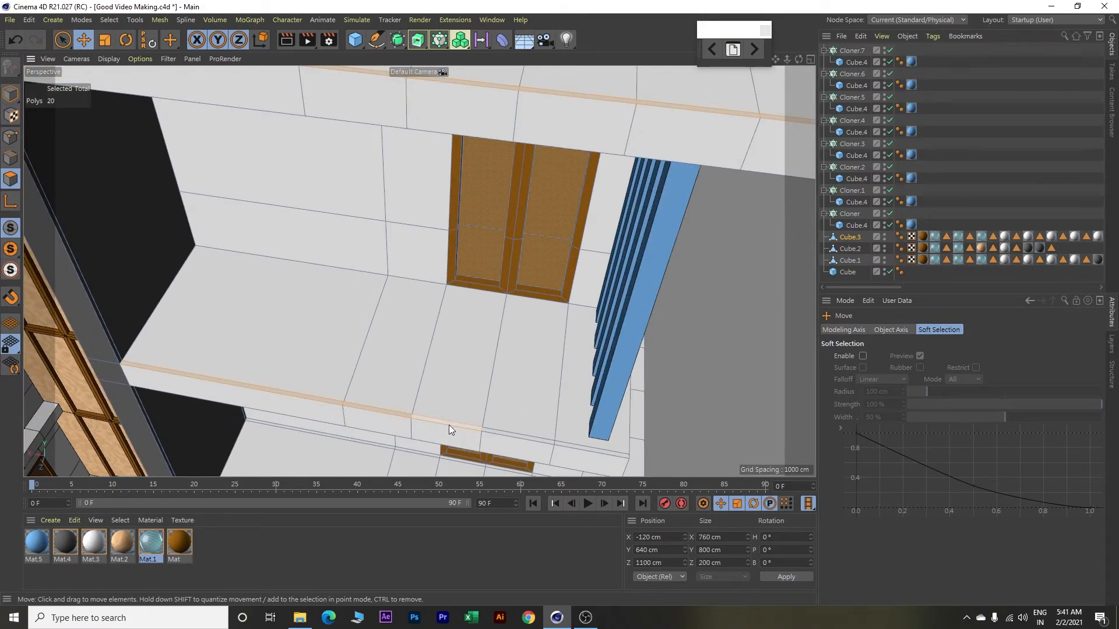
left_click(494, 431, "shift")
left_click(574, 447, "shift")
Add the front-edge strip polygons of the fourth, projecting balcony floor to the selection.
left_click_drag(665, 446, 671, 369, "alt")
left_click(315, 339, "shift")
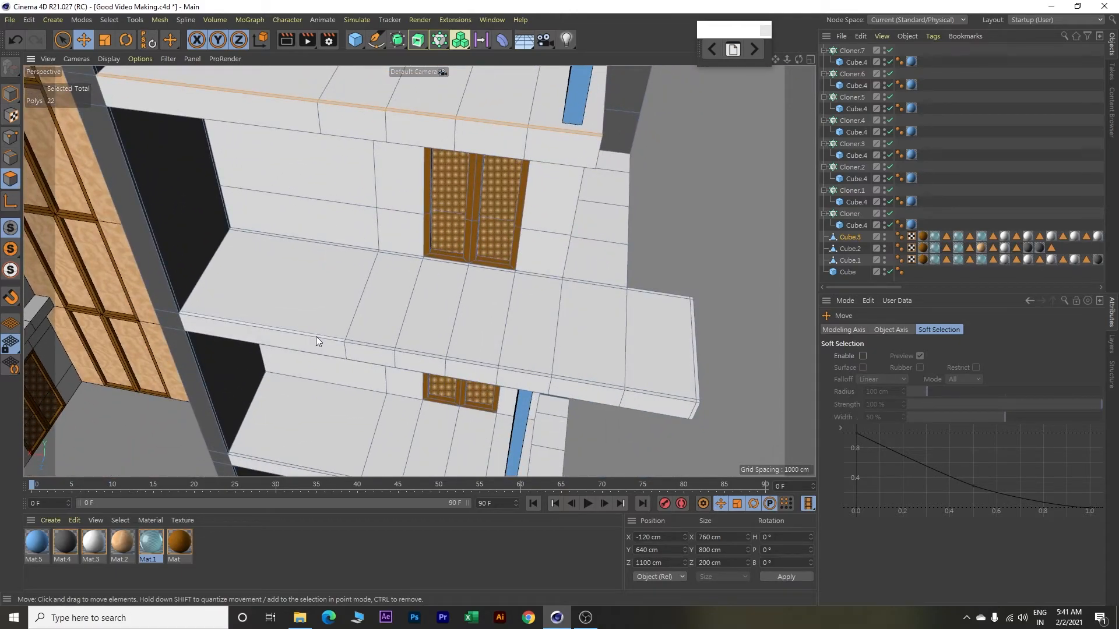
left_click(353, 341, "shift")
left_click_drag(354, 342, 394, 359, "alt")
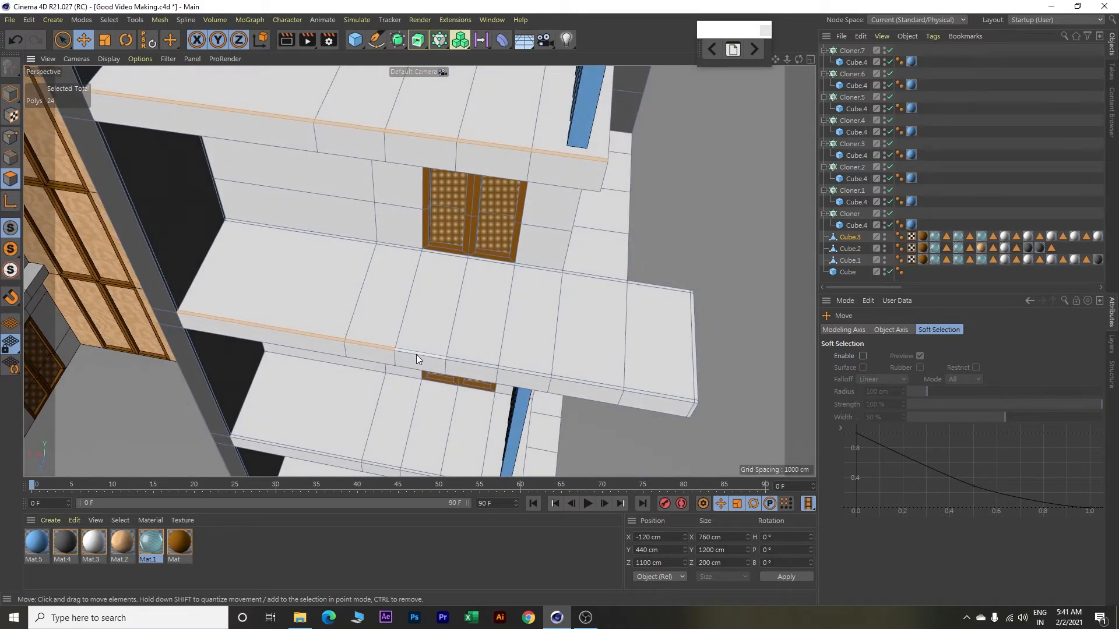
left_click(481, 364, "shift")
left_click(505, 368, "shift")
left_click(615, 385, "shift")
Add the fourth balcony floor's front corner, outer-end strip and projecting wall-side strip polygons to the selection.
left_click(697, 400, "shift")
left_click(696, 389, "shift")
scroll(691, 351, "up", 3)
left_click(693, 269, "shift")
left_click(680, 267, "shift")
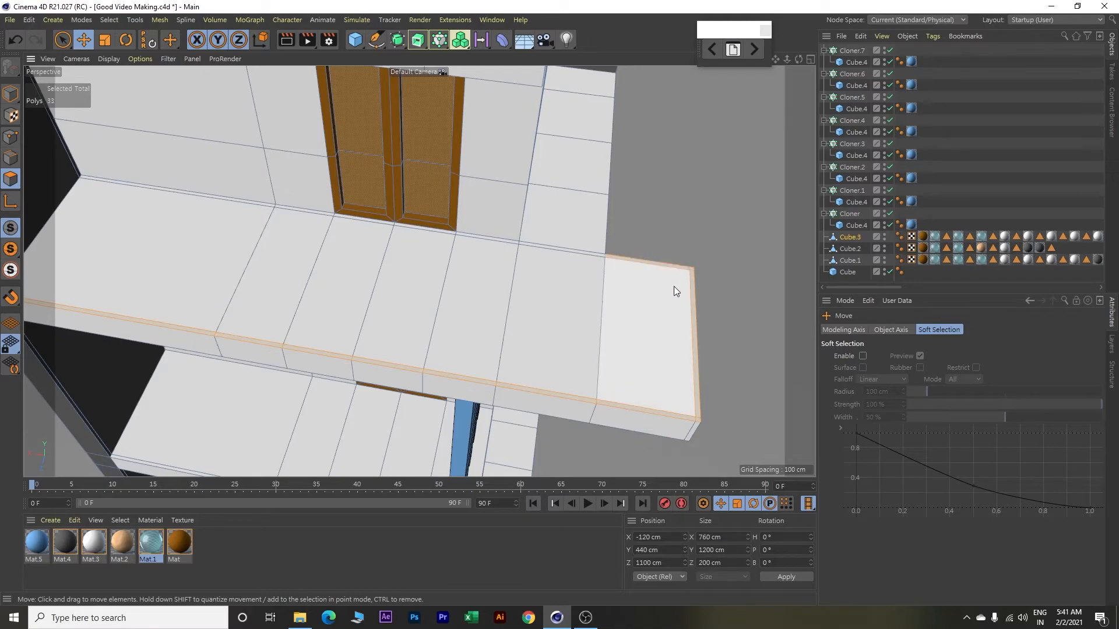
left_click(585, 251, "shift")
left_click(513, 242, "shift")
Add the front-edge strip polygons of the fifth side balcony floor to the selection.
middle_click_drag(560, 360, 605, 265, "alt")
scroll(403, 447, "up", 3)
left_click(534, 408, "shift")
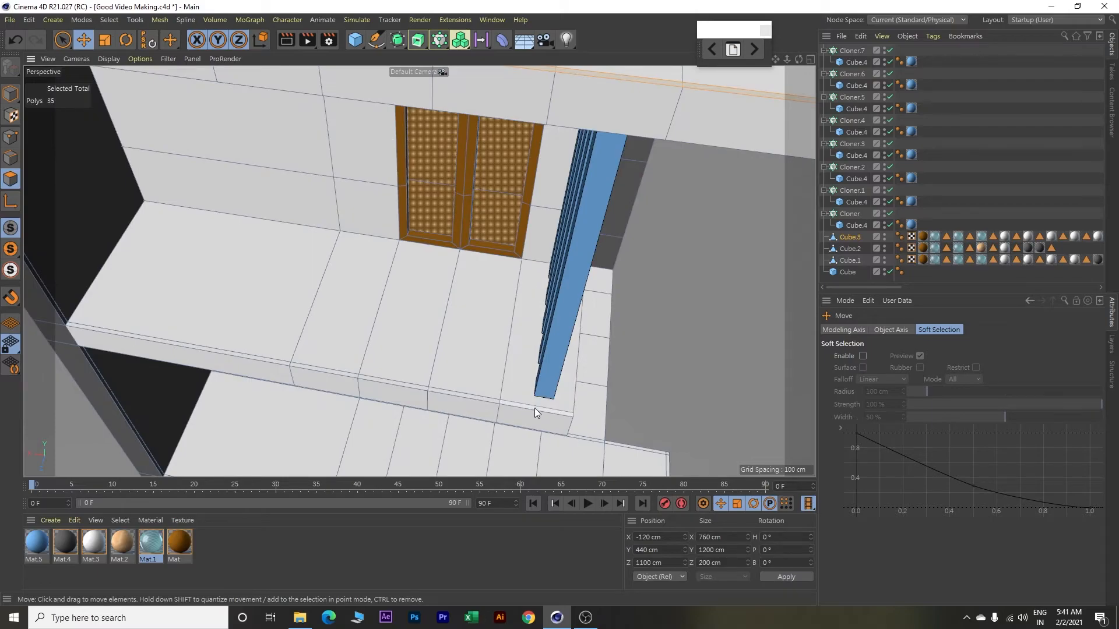
left_click(461, 396, "shift")
left_click(396, 388, "shift")
left_click(338, 373, "shift")
left_click(279, 362, "shift")
Add the front-edge and outer-end strip polygons of the lowest projecting balcony floor to the selection.
scroll(364, 434, "down", 2)
middle_click_drag(367, 443, 396, 262, "alt")
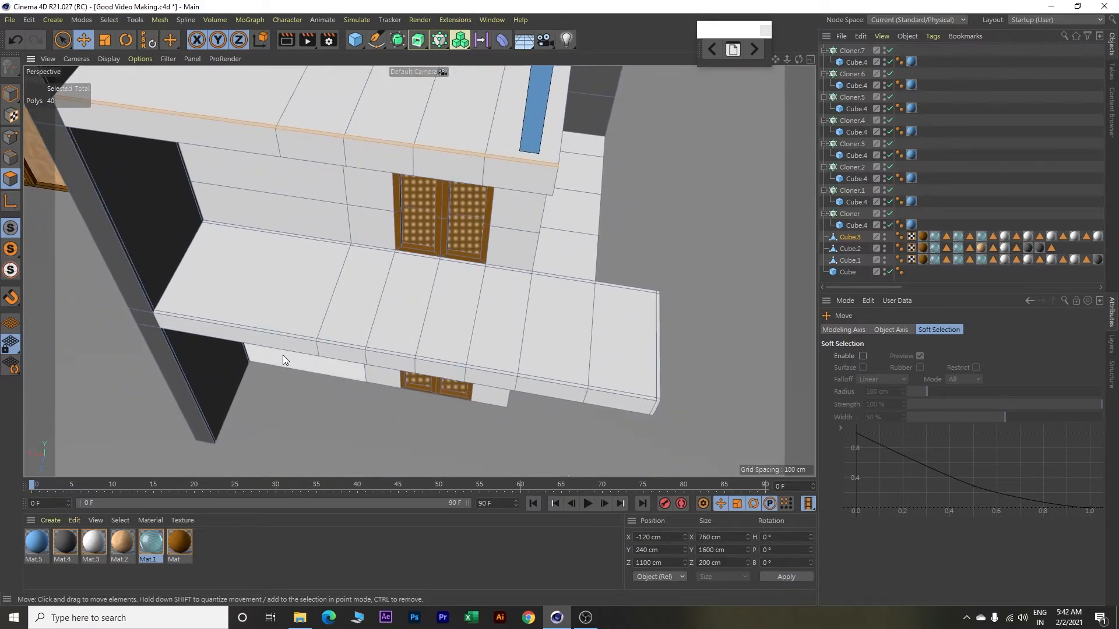
scroll(283, 350, "up", 3)
left_click(309, 336, "shift")
scroll(526, 369, "down", 2)
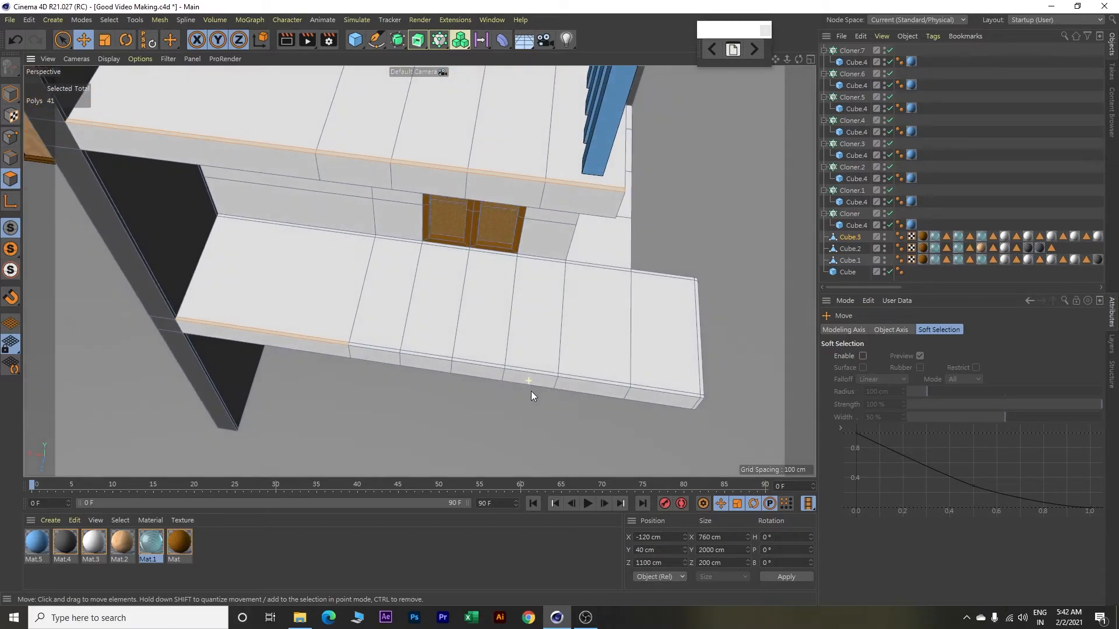
left_click(410, 355, "shift")
left_click(570, 376, "shift")
left_click(664, 390, "shift")
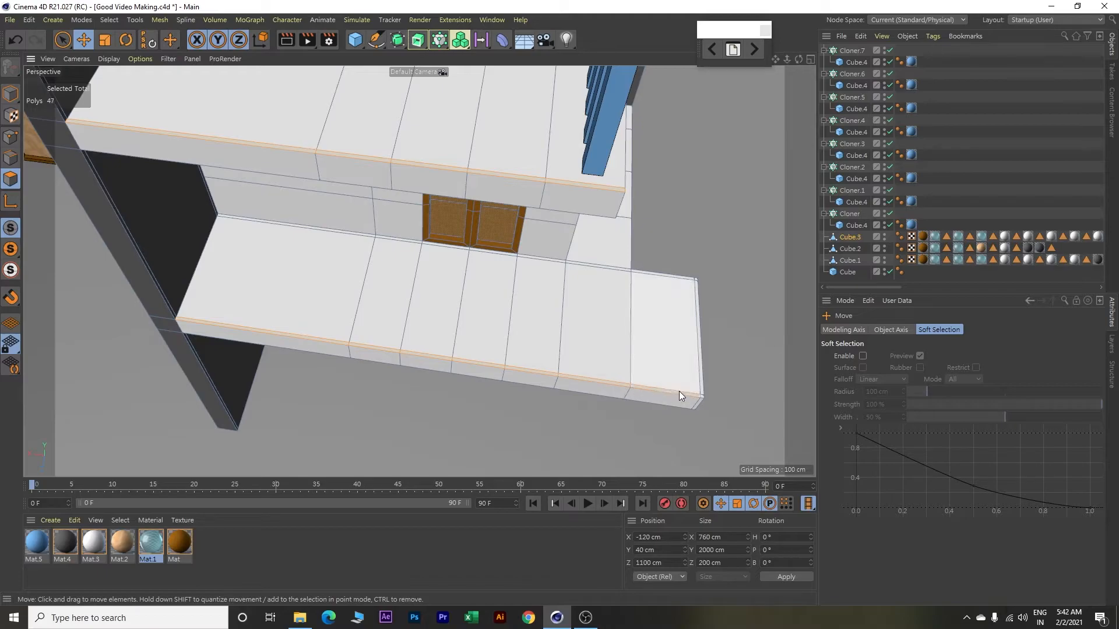
scroll(703, 395, "up", 2)
left_click(704, 389, "shift")
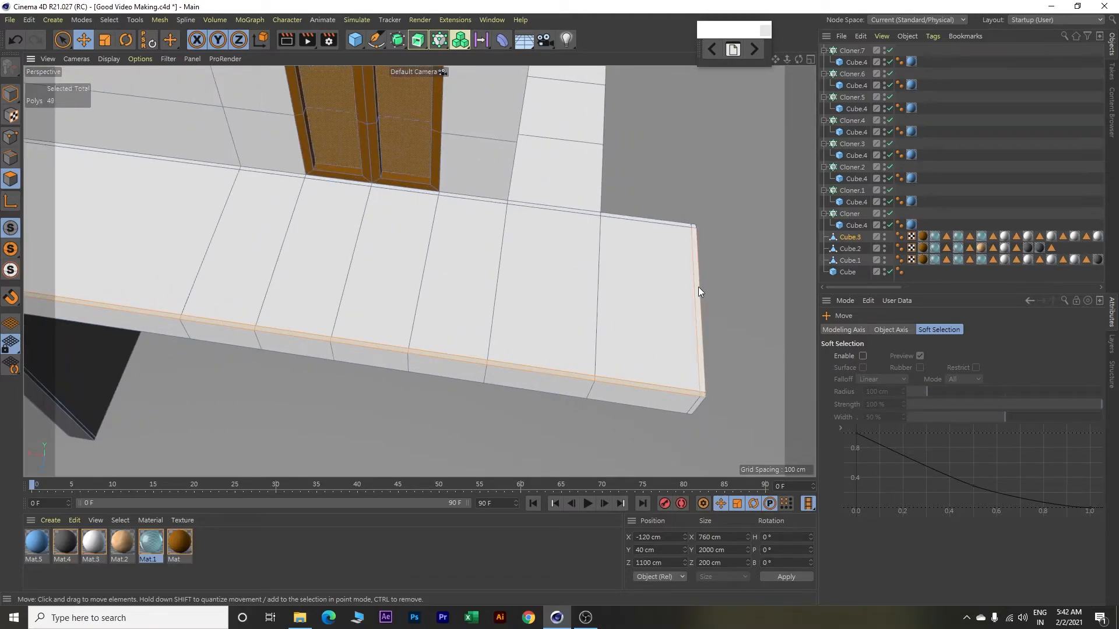
Add the rear corner and projecting wall-side strip polygons of the lowest projecting balcony floor to the selection.
left_click(693, 226, "shift")
left_click(681, 225, "shift")
left_click(588, 212, "shift")
scroll(602, 248, "down", 3)
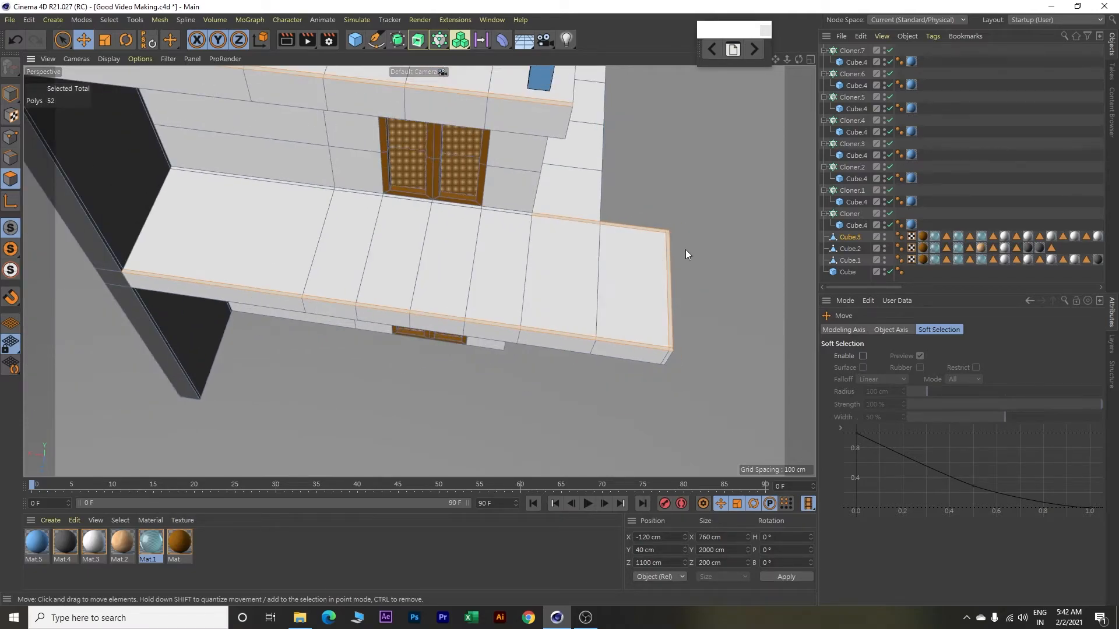
Extrude the selected balcony edge strips upward by 100 cm to form the parapets.
scroll(686, 250, "down", 3)
left_click_drag(692, 251, 677, 345, "alt")
scroll(684, 346, "down", 8)
key("d")
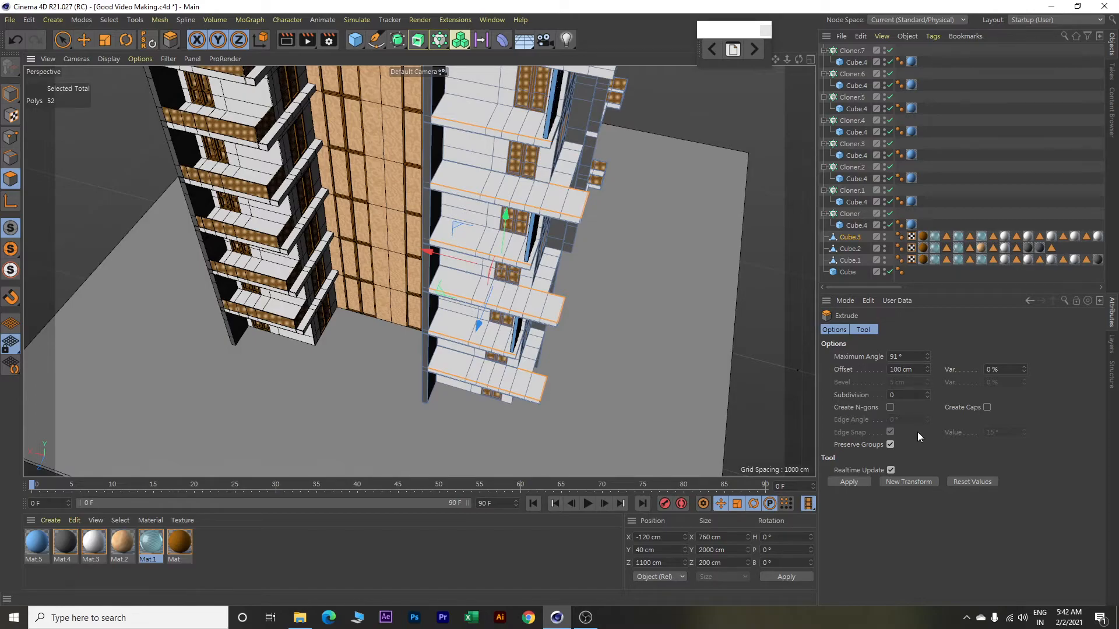
left_click(912, 482)
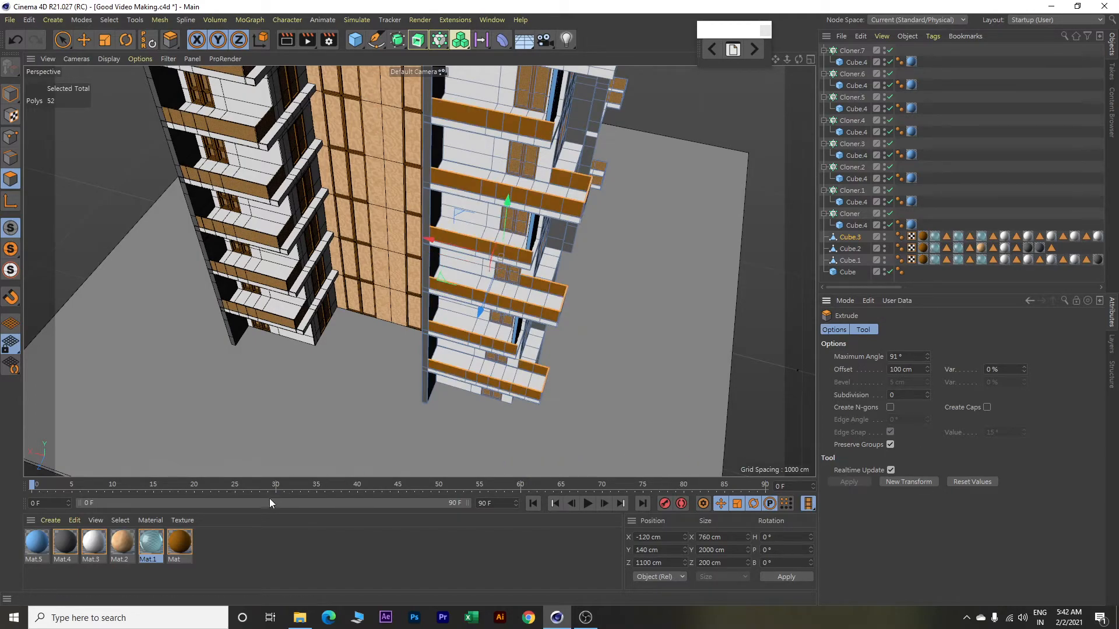
Apply the brown material Mat to the selected strips on top of the parapets and clear the selection.
right_click(189, 553)
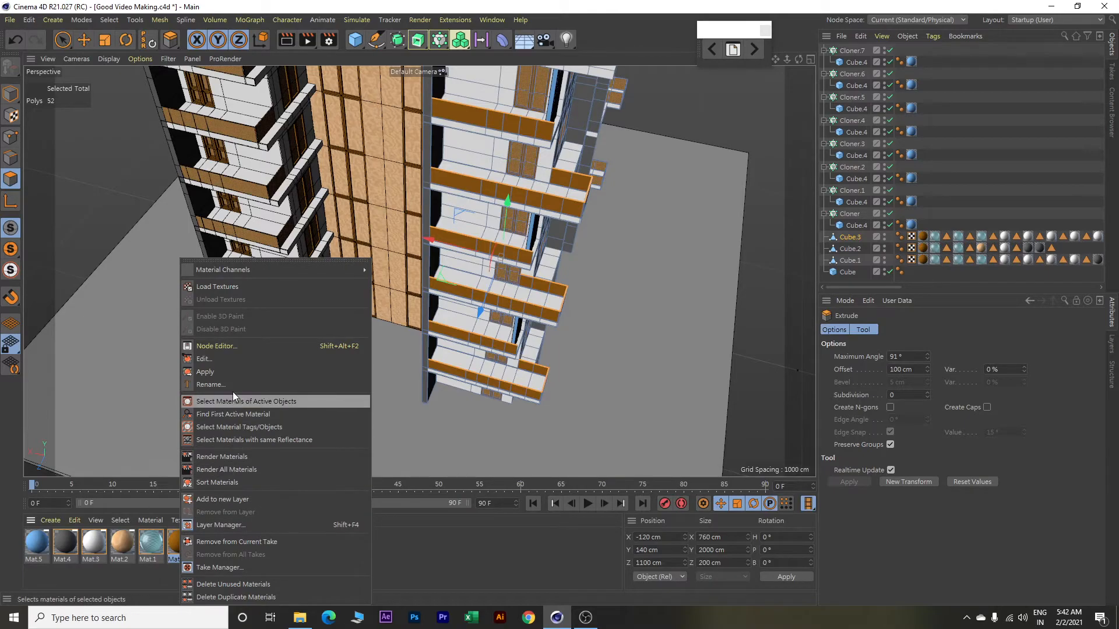
left_click(229, 371)
left_click(109, 18)
left_click(131, 55)
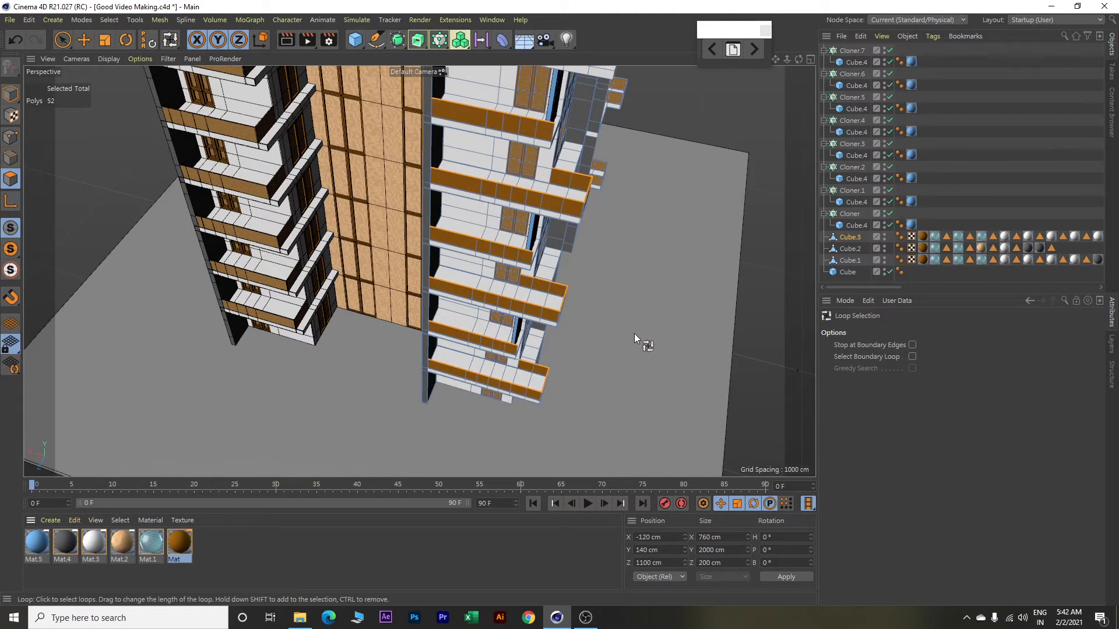
key("e")
left_click(746, 272)
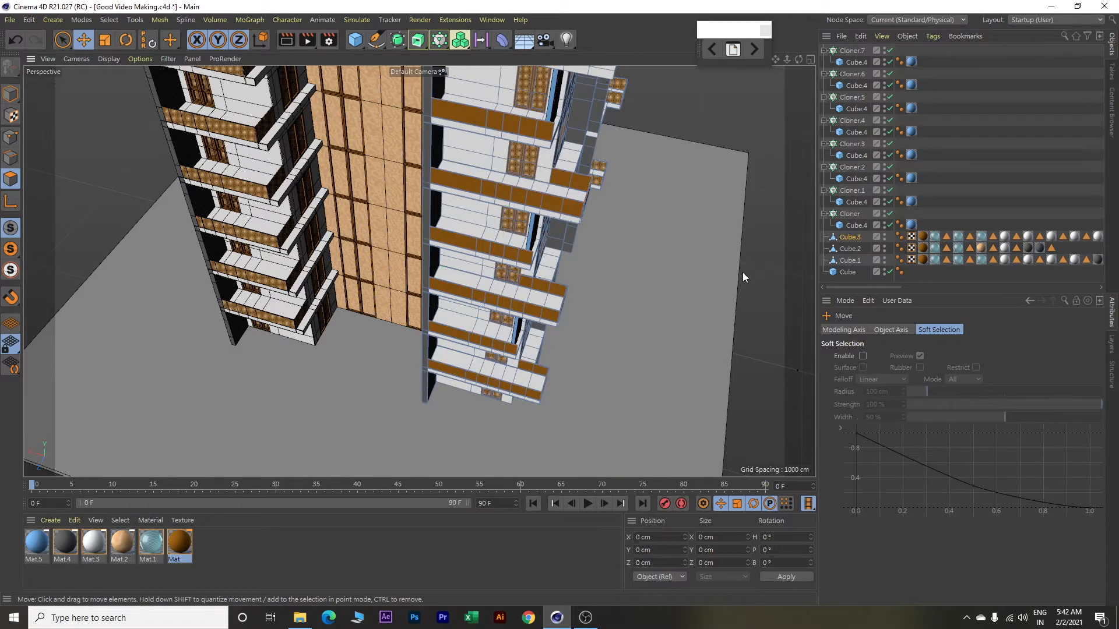
Loop-select the upright parapet faces of all six balconies on this side.
left_click(109, 20)
left_click(126, 55)
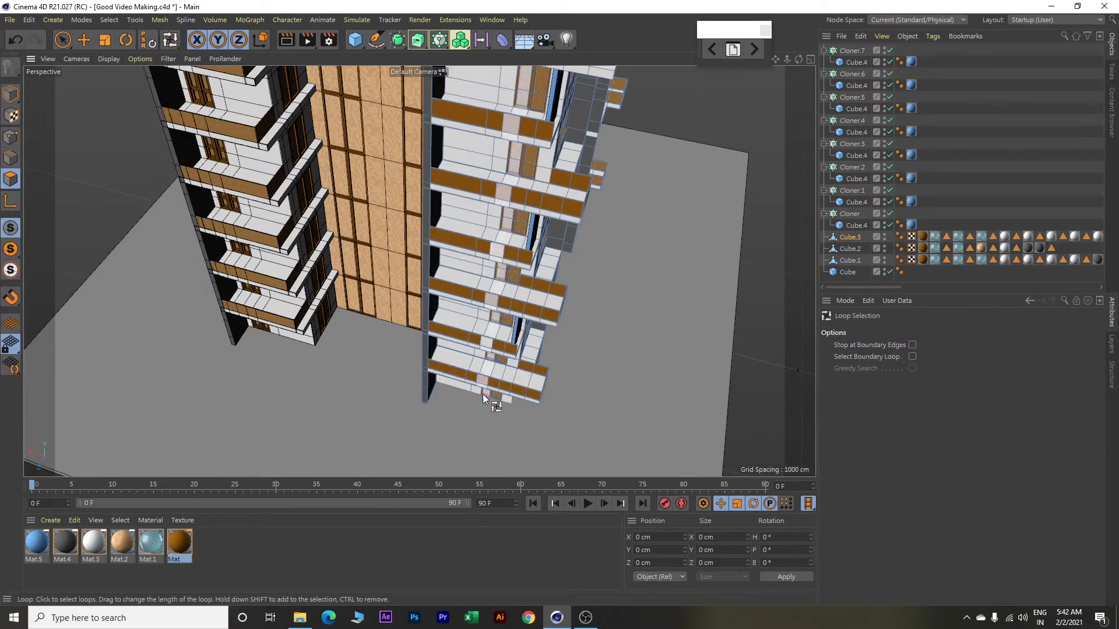
left_click(477, 378)
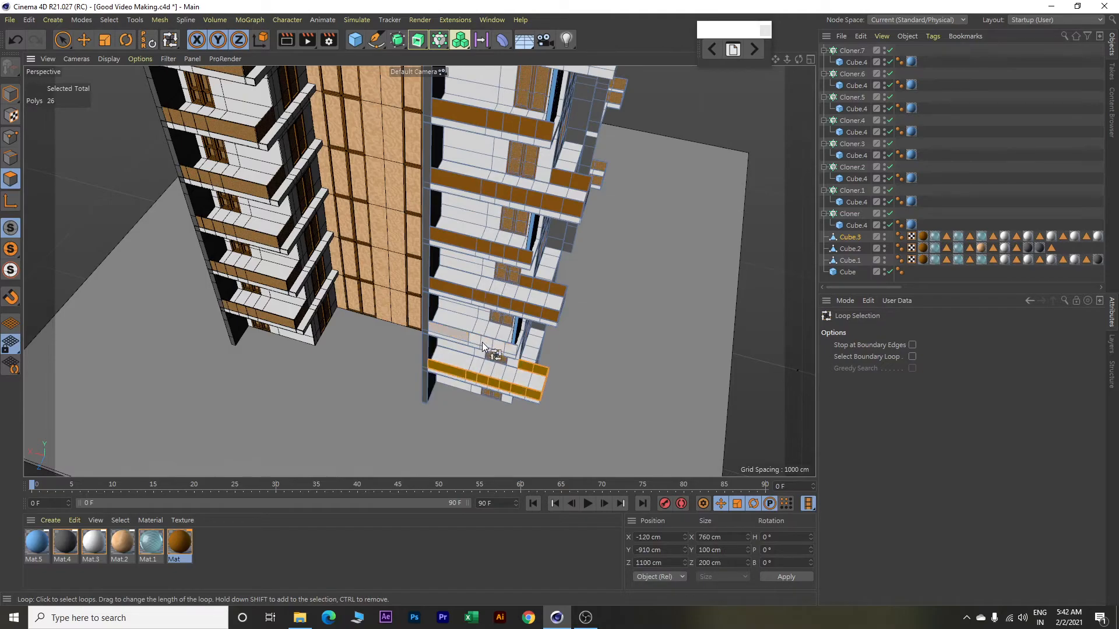
left_click(482, 341, "shift")
left_click(483, 294, "shift")
left_click(475, 245, "shift")
left_click(493, 188, "shift")
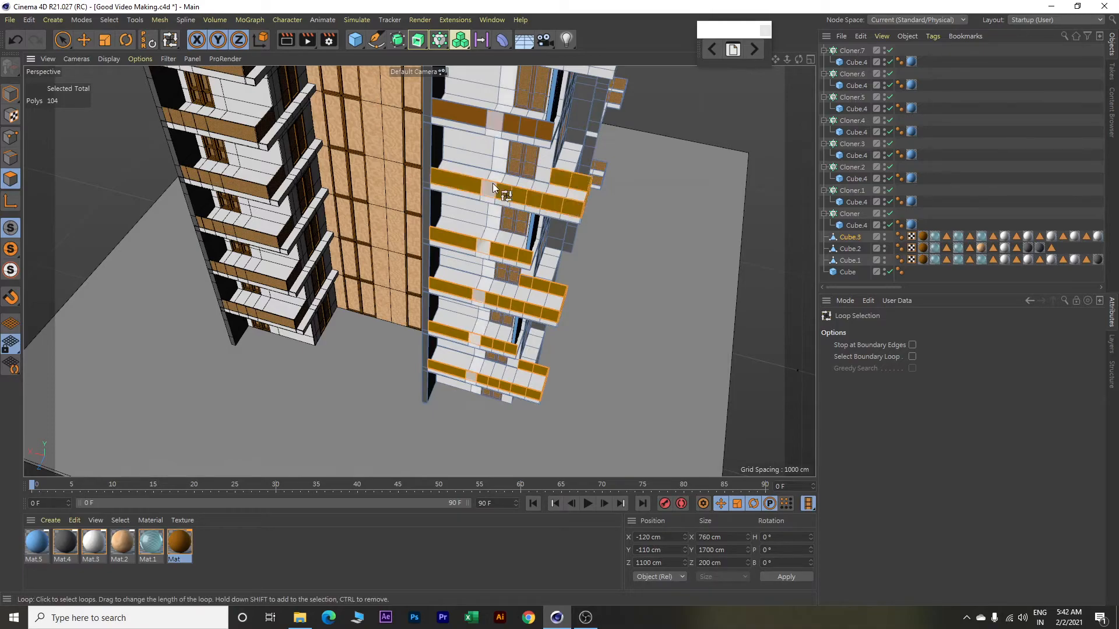
left_click(502, 120, "shift")
Apply the glass-like material Mat.1 to the selected parapet loops and clear the selection.
middle_click_drag(679, 246, 671, 312, "alt")
left_click_drag(670, 313, 668, 286, "alt")
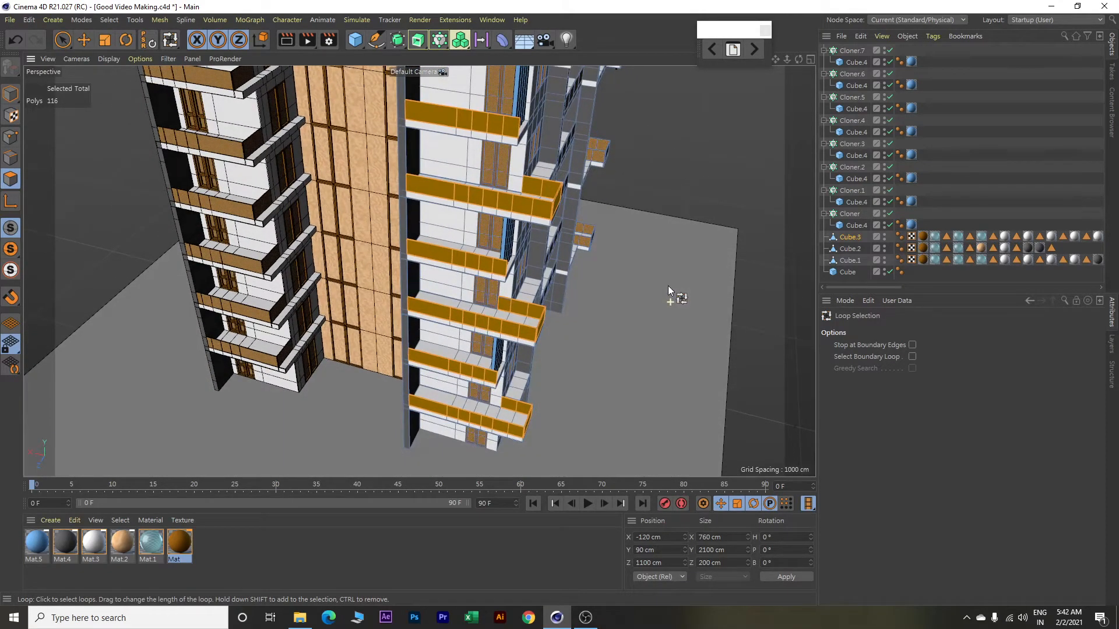
right_click(161, 542)
left_click(198, 371)
left_click_drag(544, 381, 726, 359, "alt")
left_click_drag(584, 310, 707, 323, "alt")
scroll(690, 309, "down", 1)
key("e")
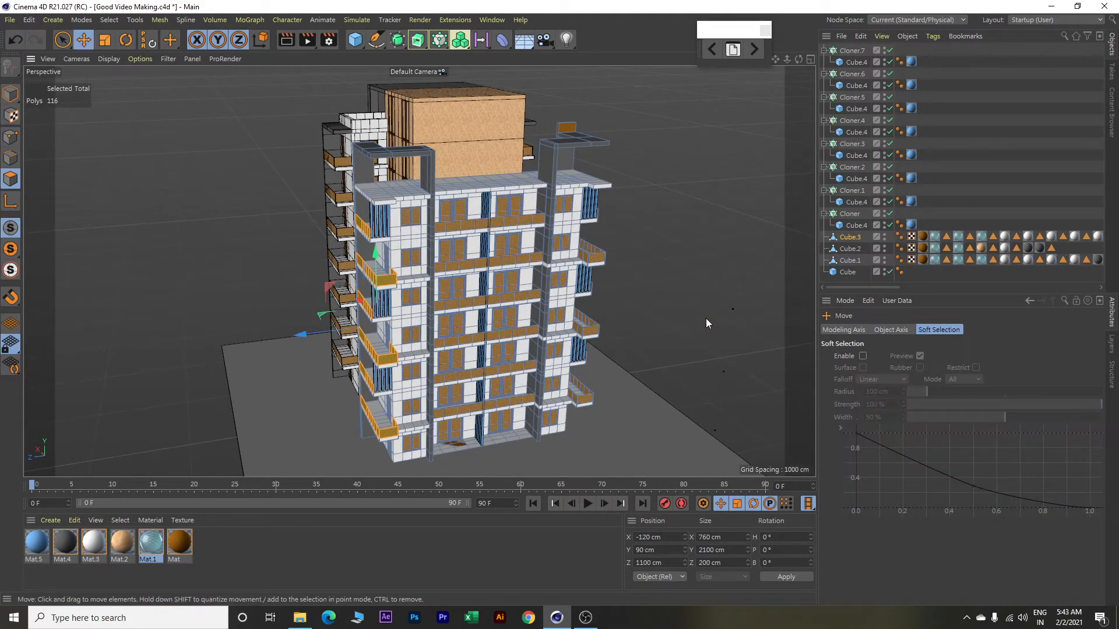
left_click(660, 238)
Make the ground slab Cube an editable polygon object and select its large top polygon.
mouse_move(648, 357)
left_mouse_down("alt")
mouse_move(663, 349)
mouse_move(667, 301)
mouse_move(657, 308)
mouse_move(666, 364)
mouse_move(686, 305)
mouse_move(685, 332)
left_mouse_up("alt")
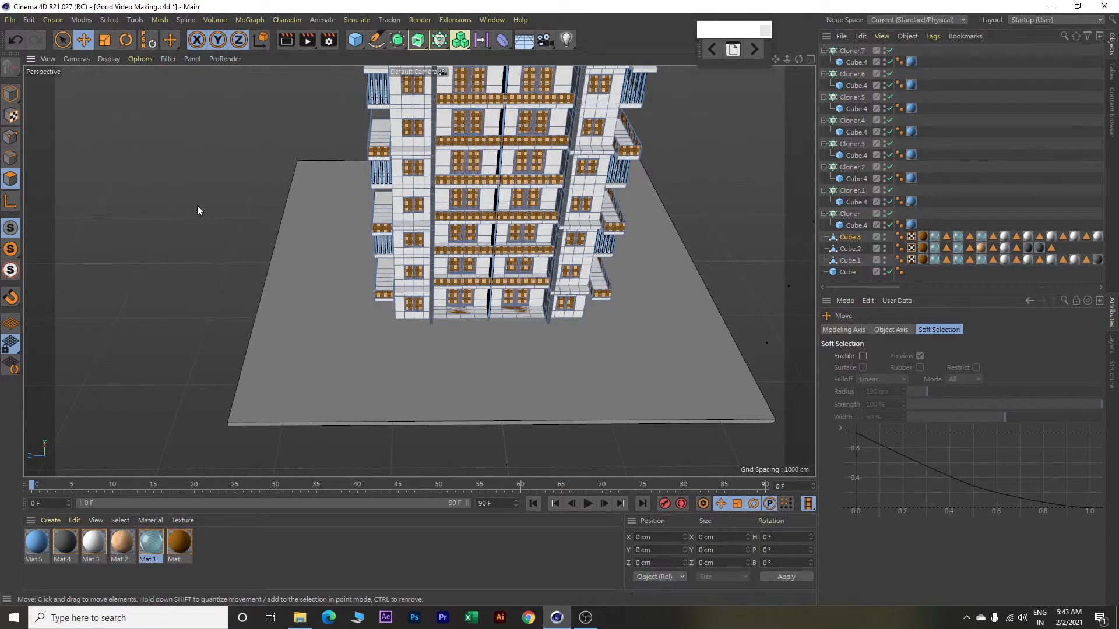
left_click(378, 360)
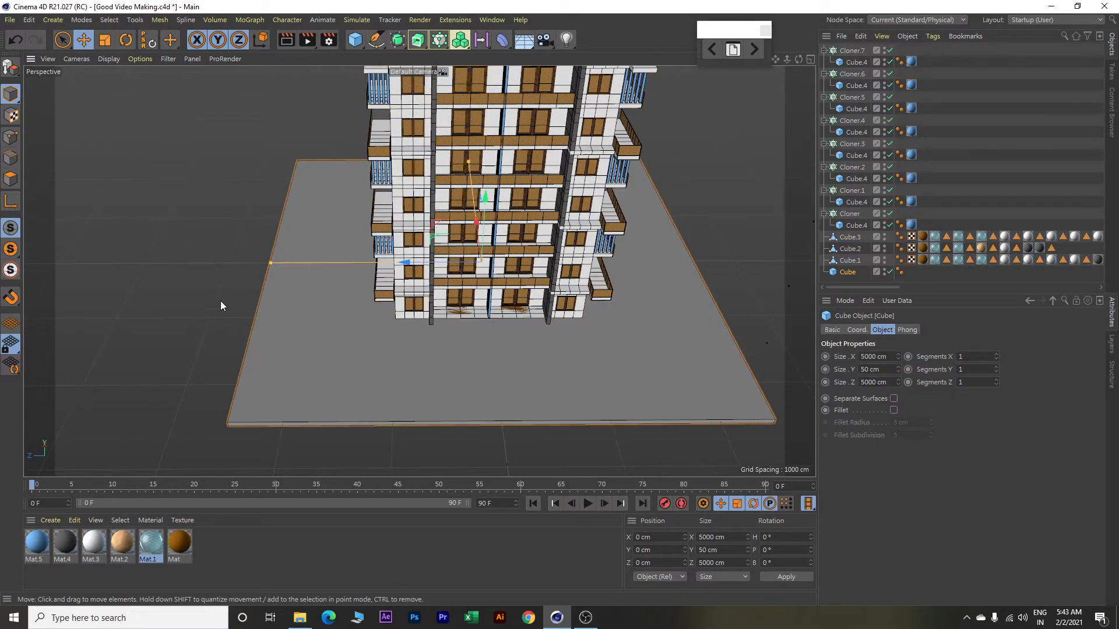
left_click(11, 67)
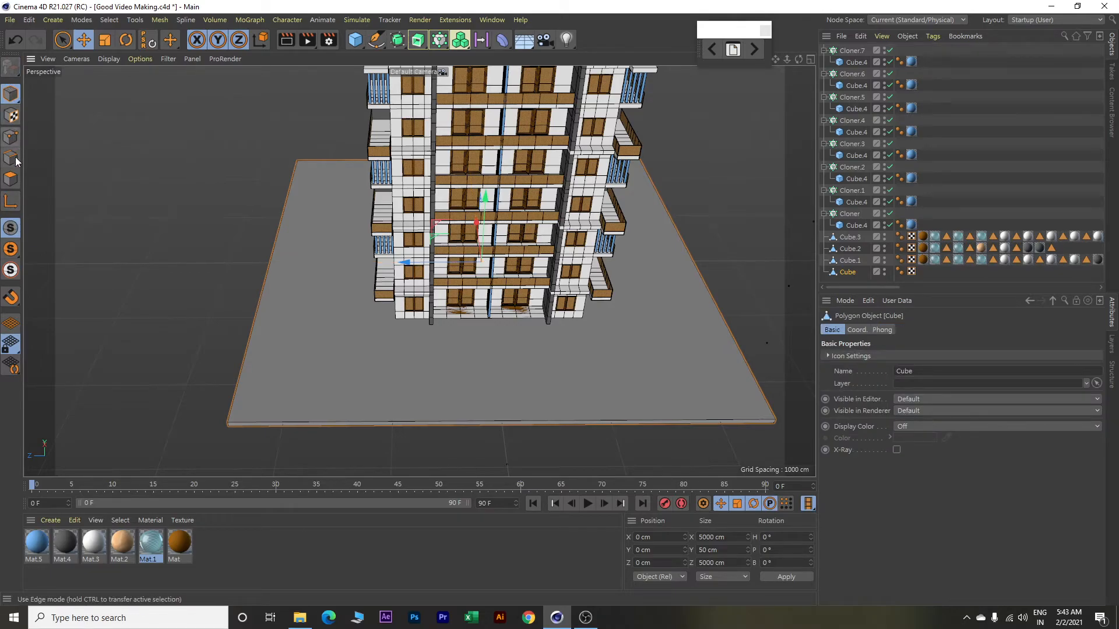
left_click(11, 179)
left_click(347, 387)
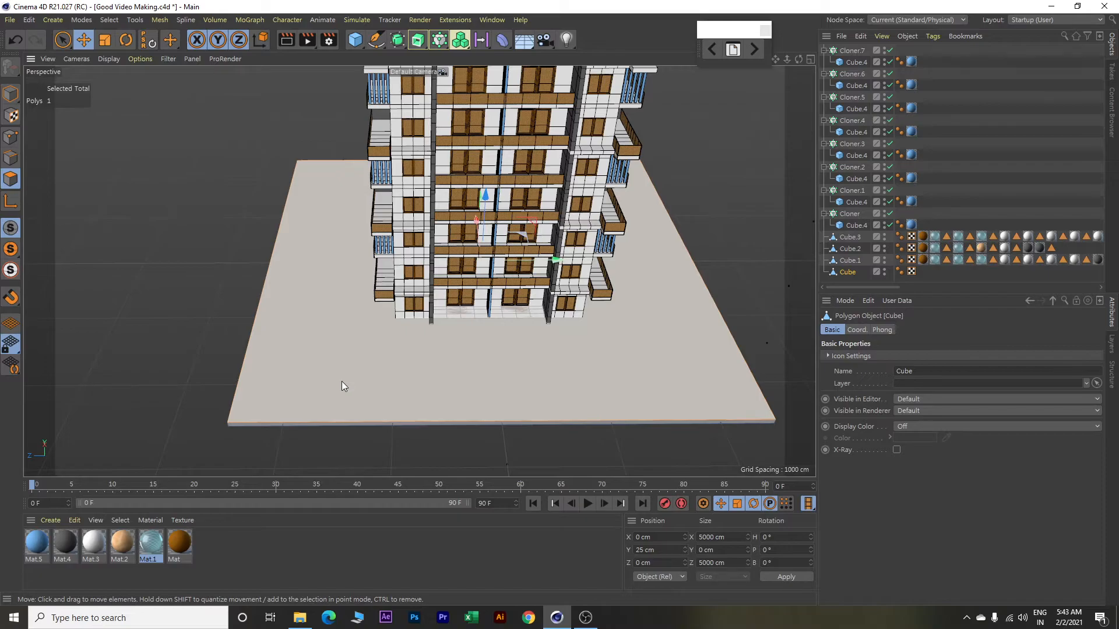
Inset the ground slab's top polygon with Extrude Inner, using an offset of 40 cm.
key("i")
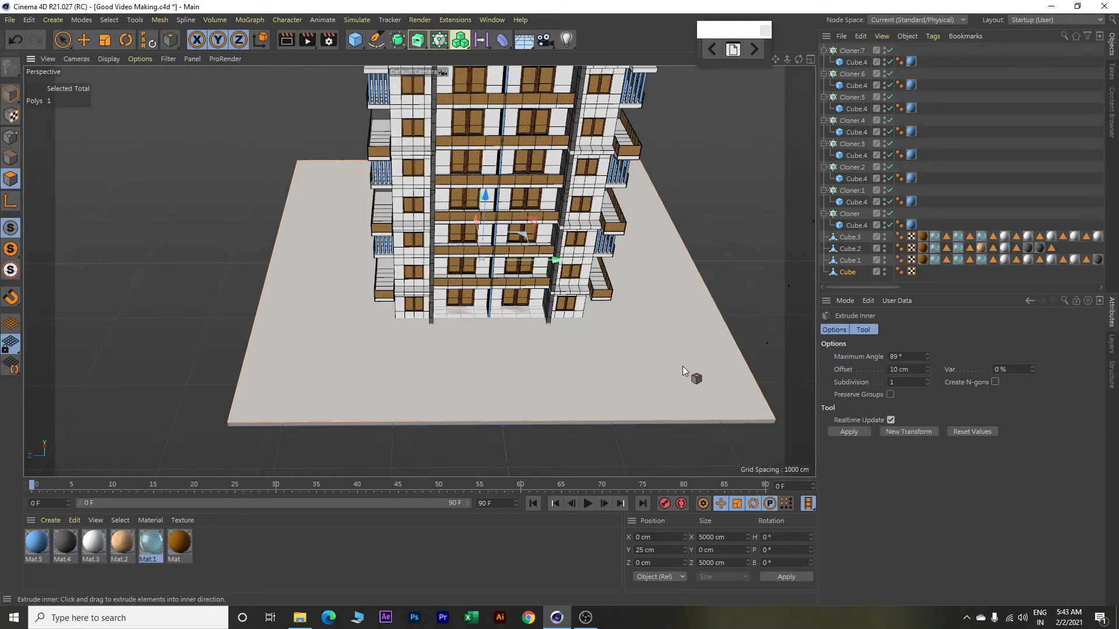
left_click_drag(684, 366, 726, 366)
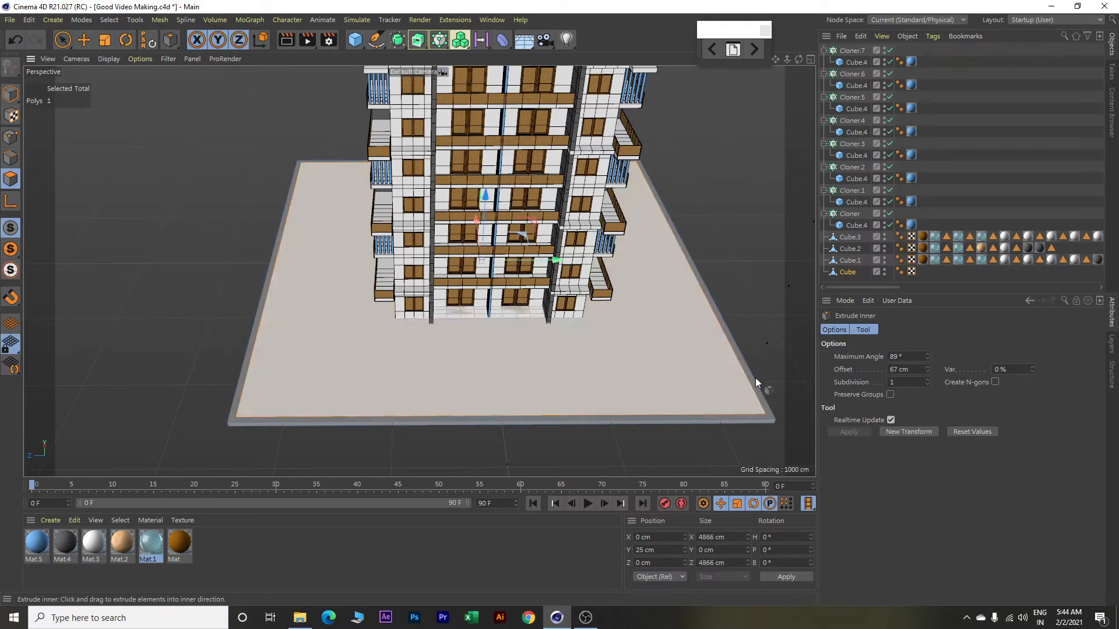
left_click_drag(918, 372, 855, 373)
type("40")
key("Return")
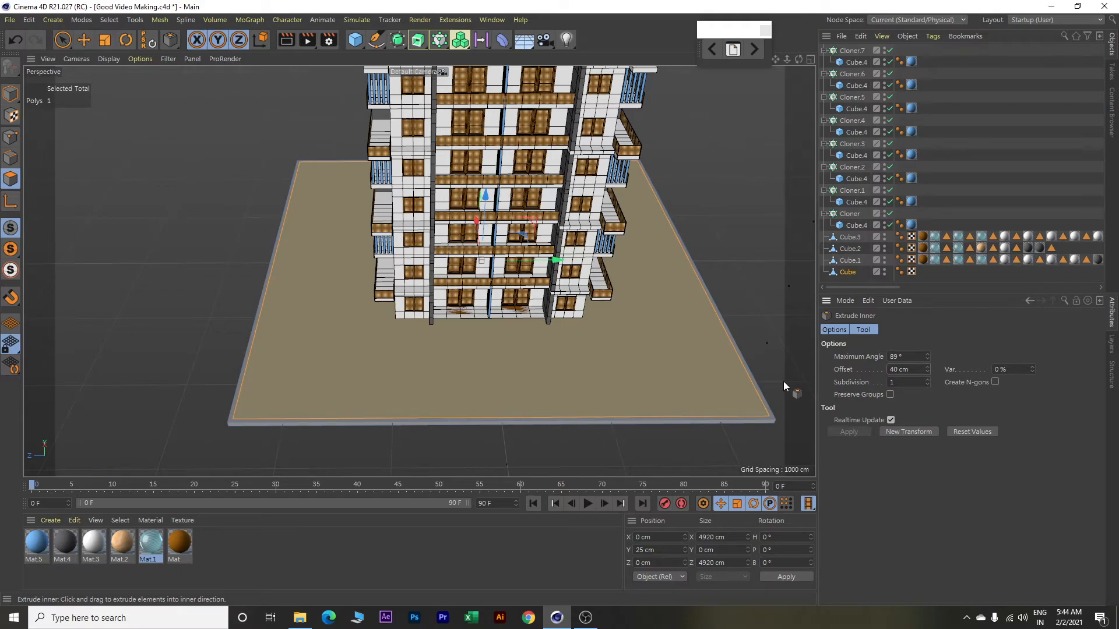
Add the four narrow border strip polygons around the ground slab's top to the selection.
key("e")
left_click(771, 415, "shift")
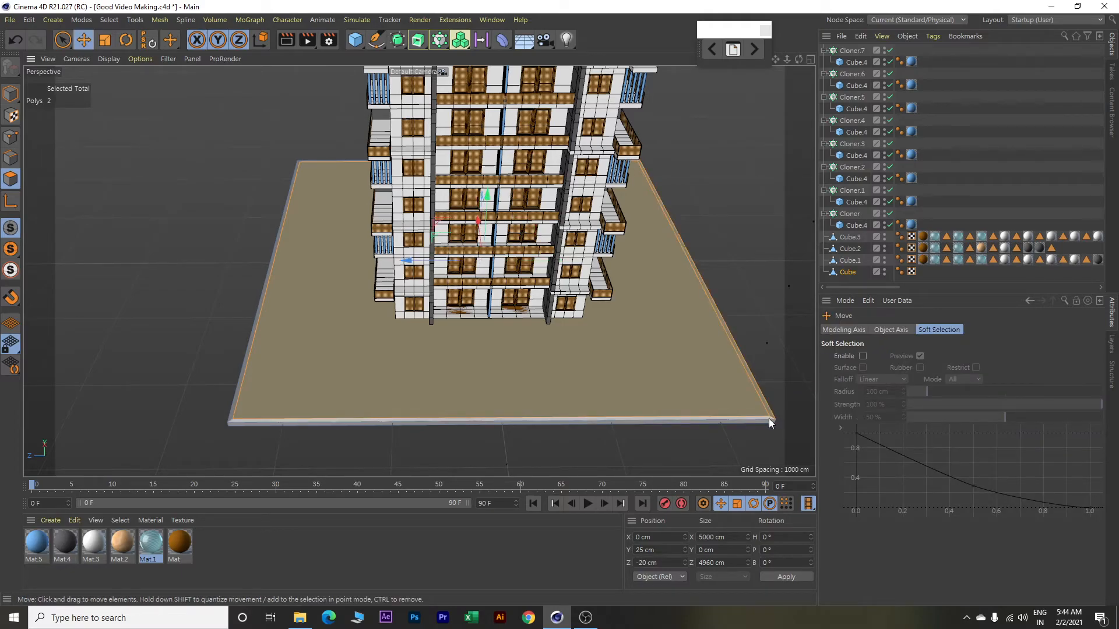
left_click(245, 373, "shift")
left_click(298, 209, "shift")
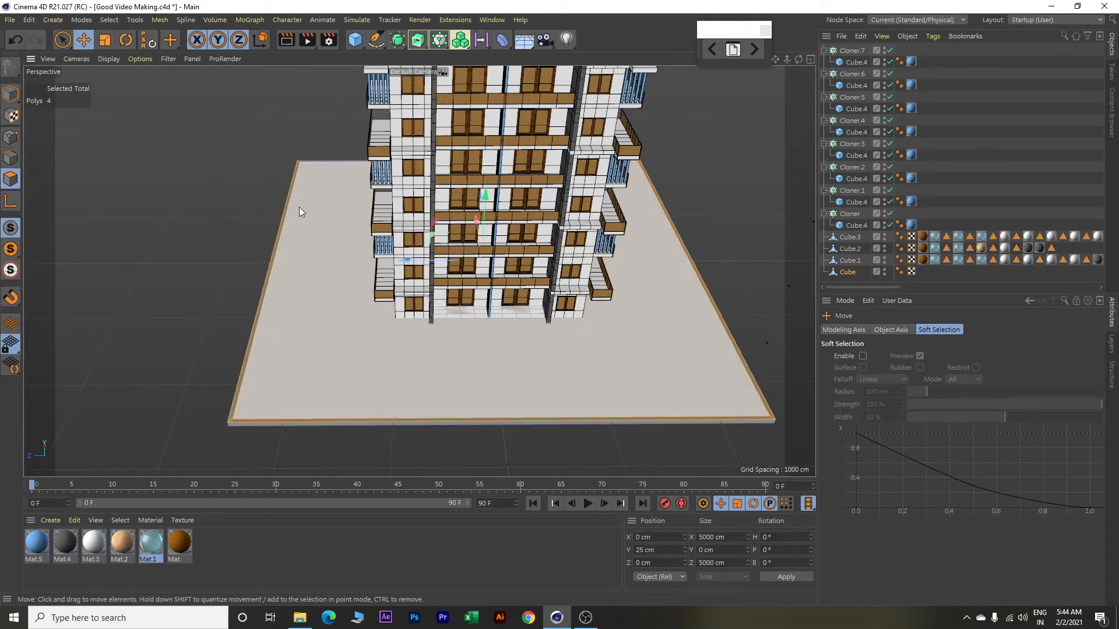
scroll(308, 193, "up", 3)
scroll(310, 196, "up", 2)
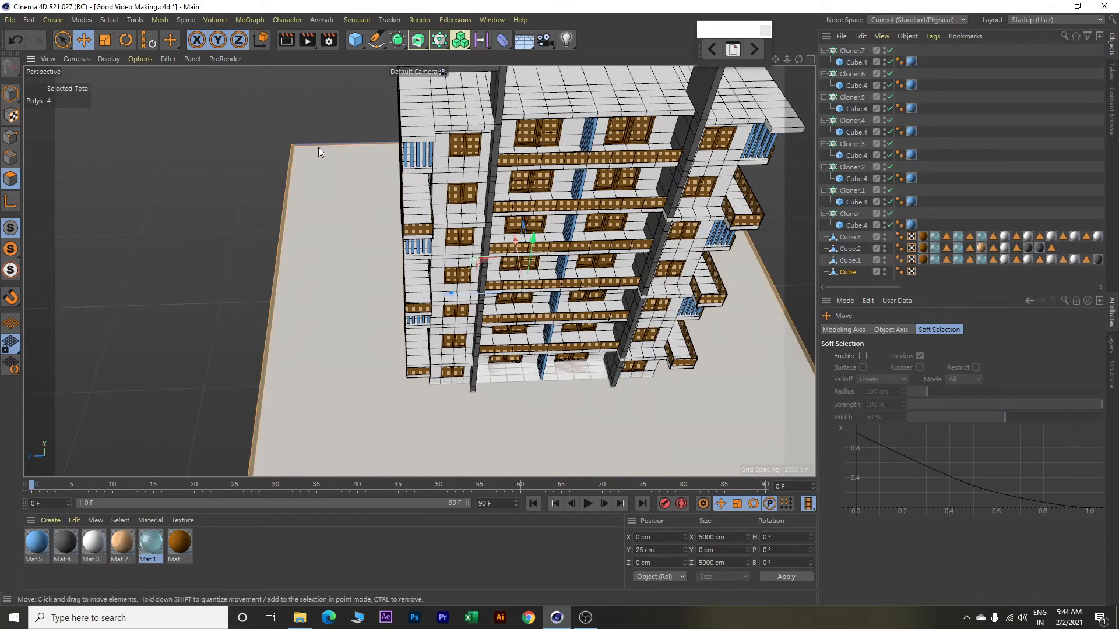
left_click(317, 145, "shift")
left_click_drag(340, 291, 378, 348, "alt")
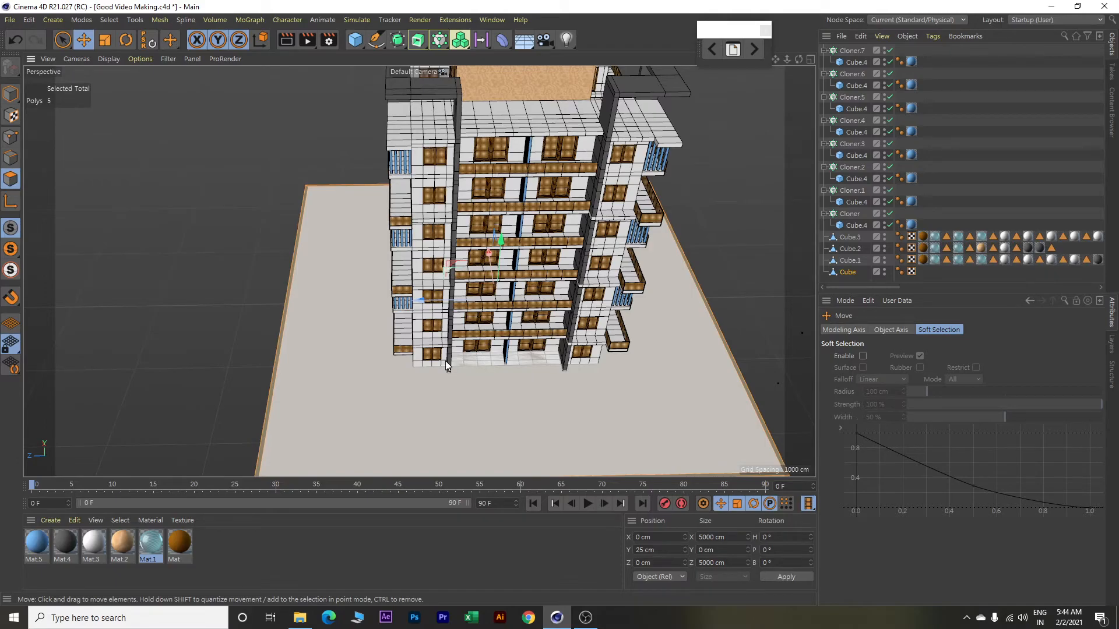
Set the Extrude offset to 40 cm, trying it on the ground's inner polygon and border strips, and undo the extrusion.
key("d")
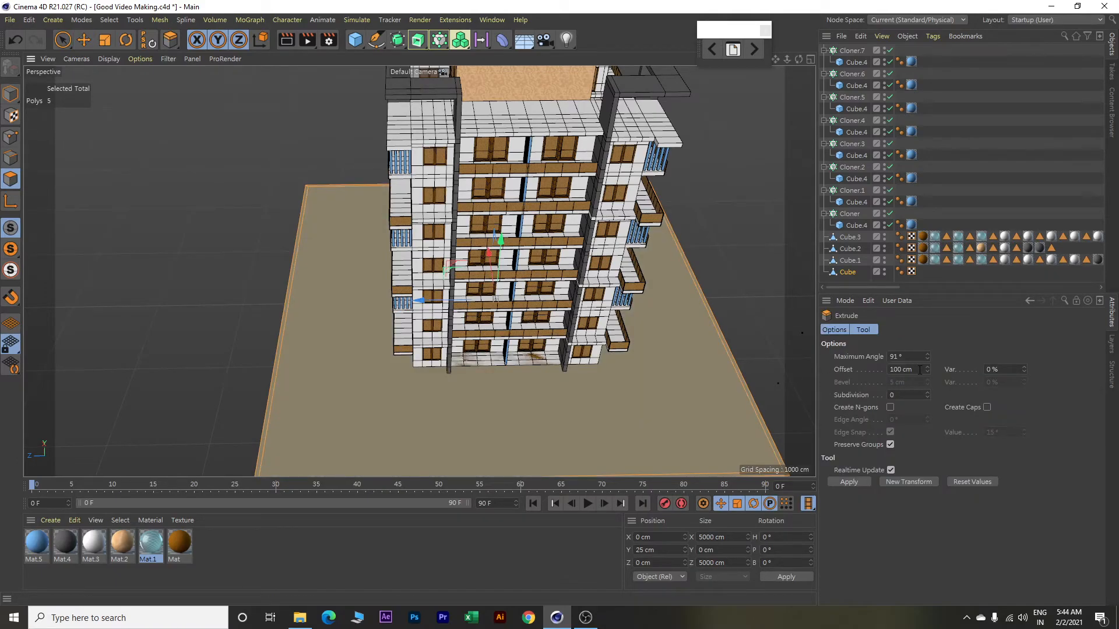
left_click(919, 370)
type("40")
key("Return")
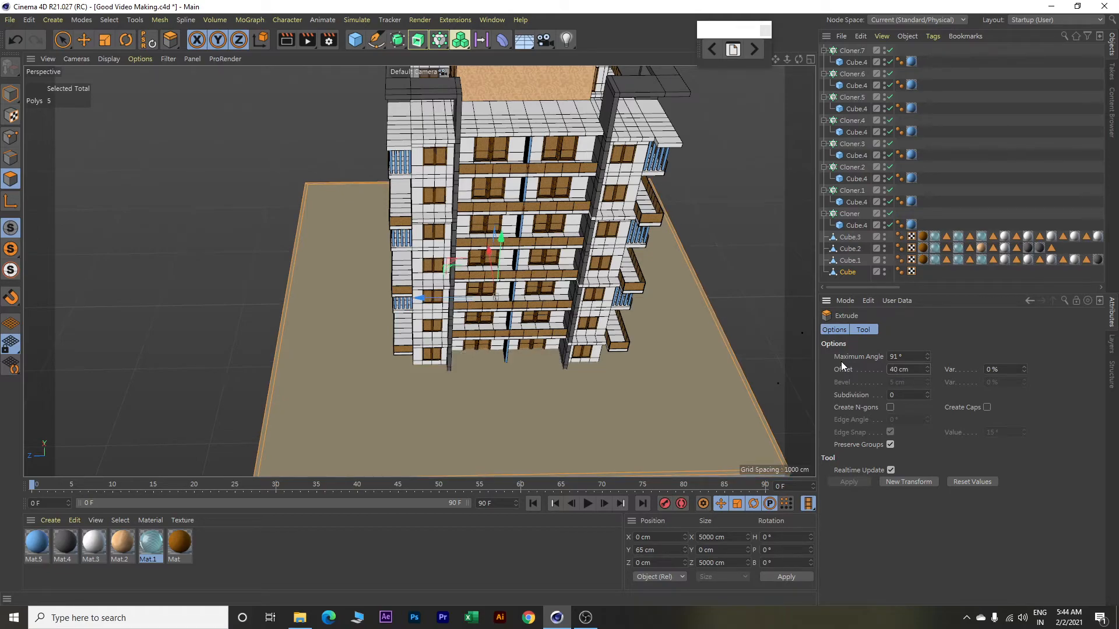
key("ctrl+z")
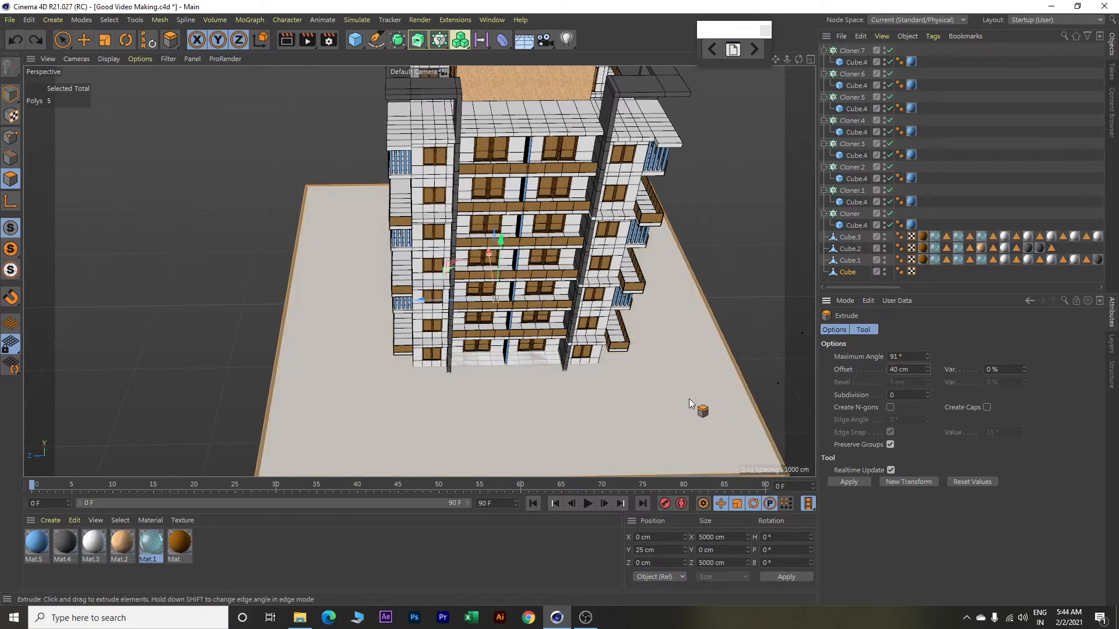
Remove the large inner ground polygon from the selection and extrude only the four border strips by 40 cm.
left_click(689, 399)
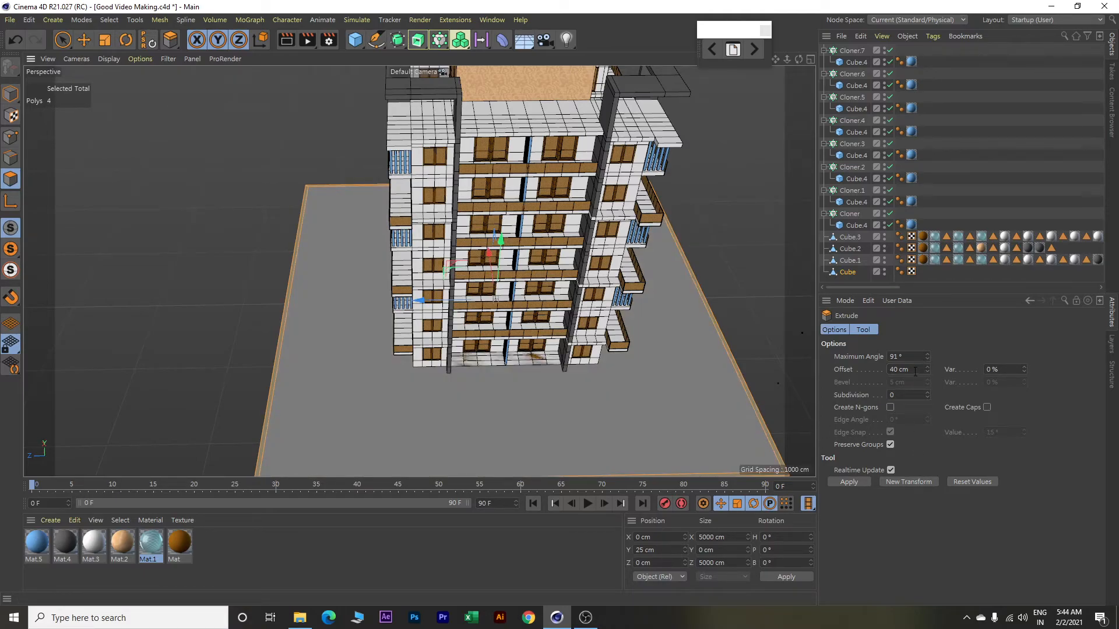
left_click(913, 486)
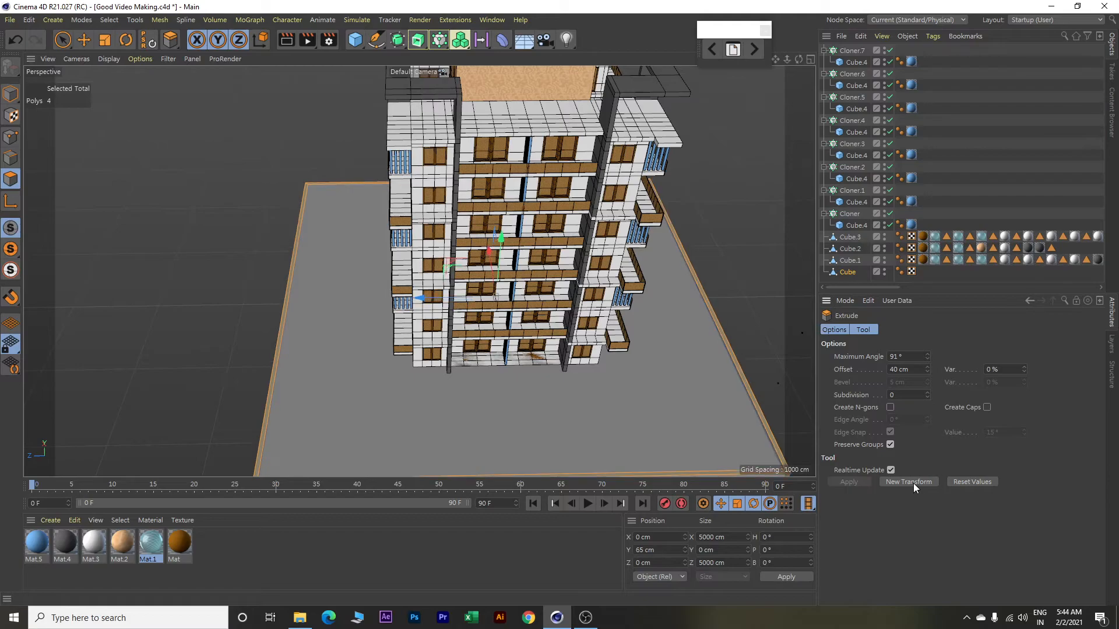
left_click_drag(777, 404, 770, 348, "alt")
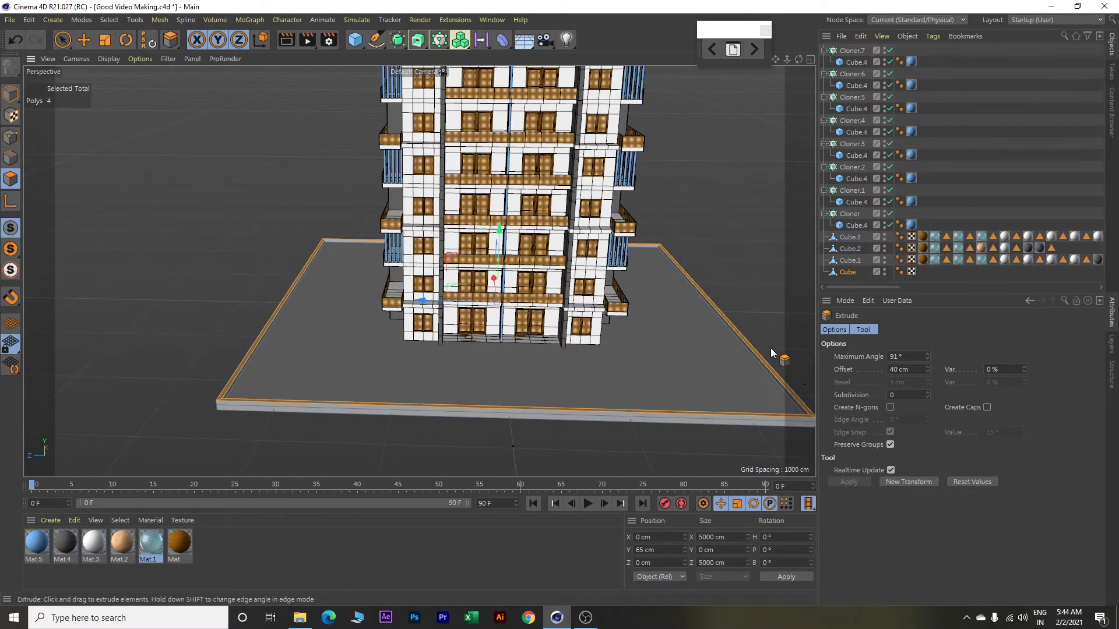
key("e")
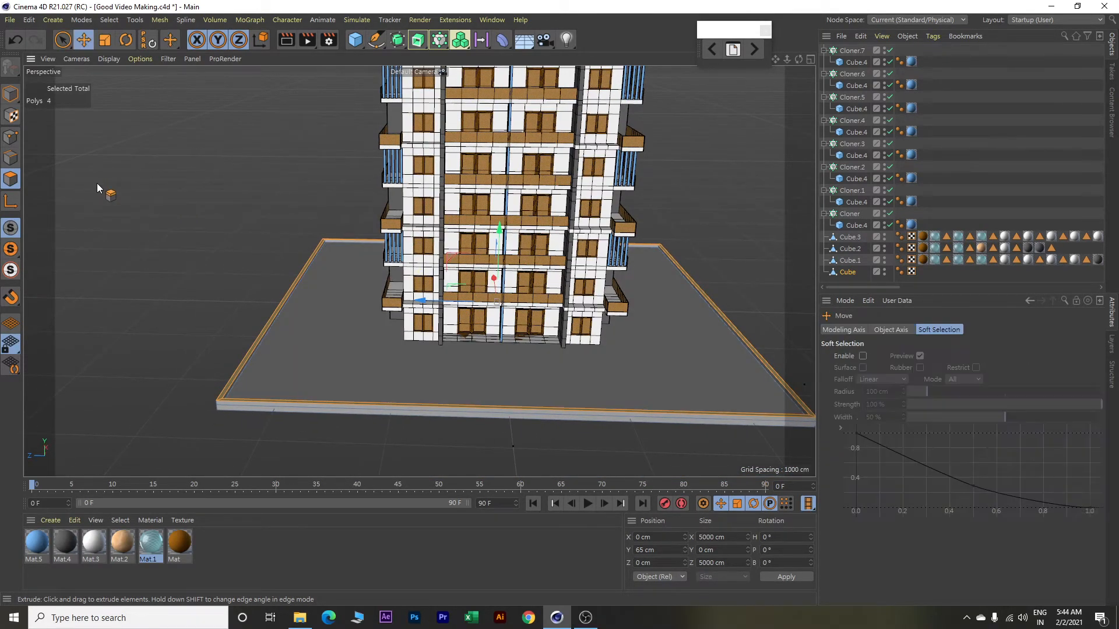
left_click(134, 209)
Select the ground's large inner polygon and create a new material with Reflectance turned off.
left_click(366, 354)
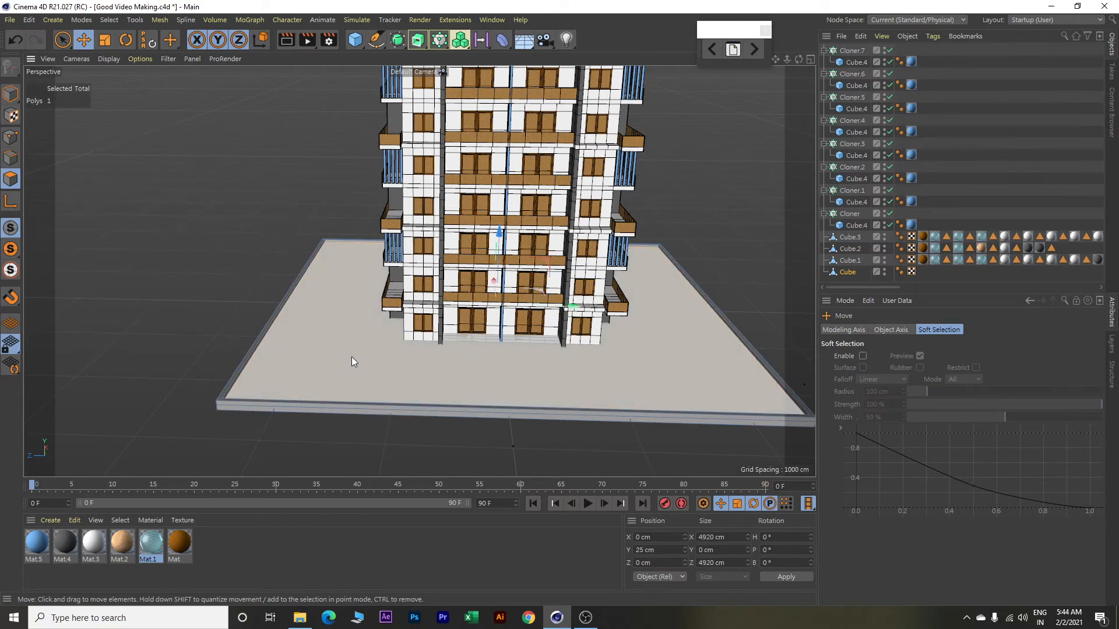
double_click(232, 545)
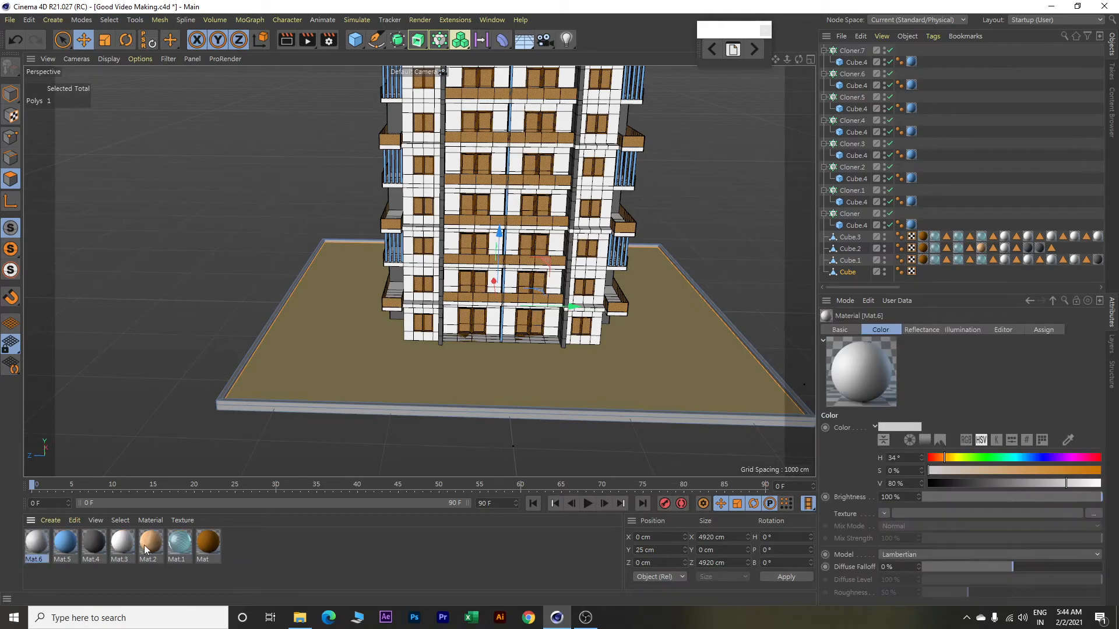
double_click(37, 547)
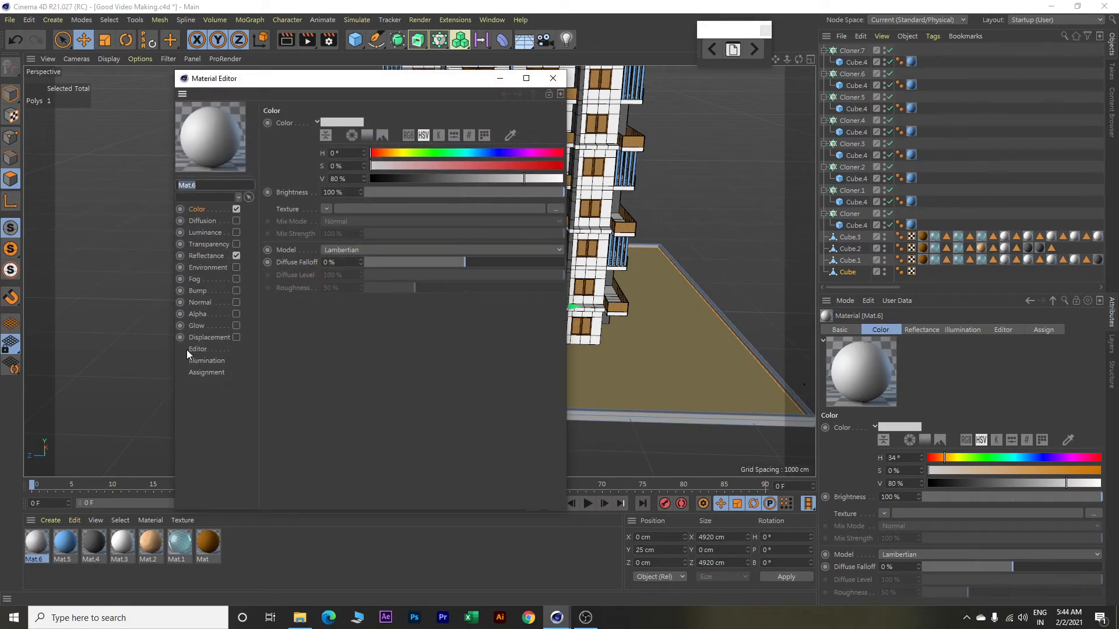
left_click(237, 256)
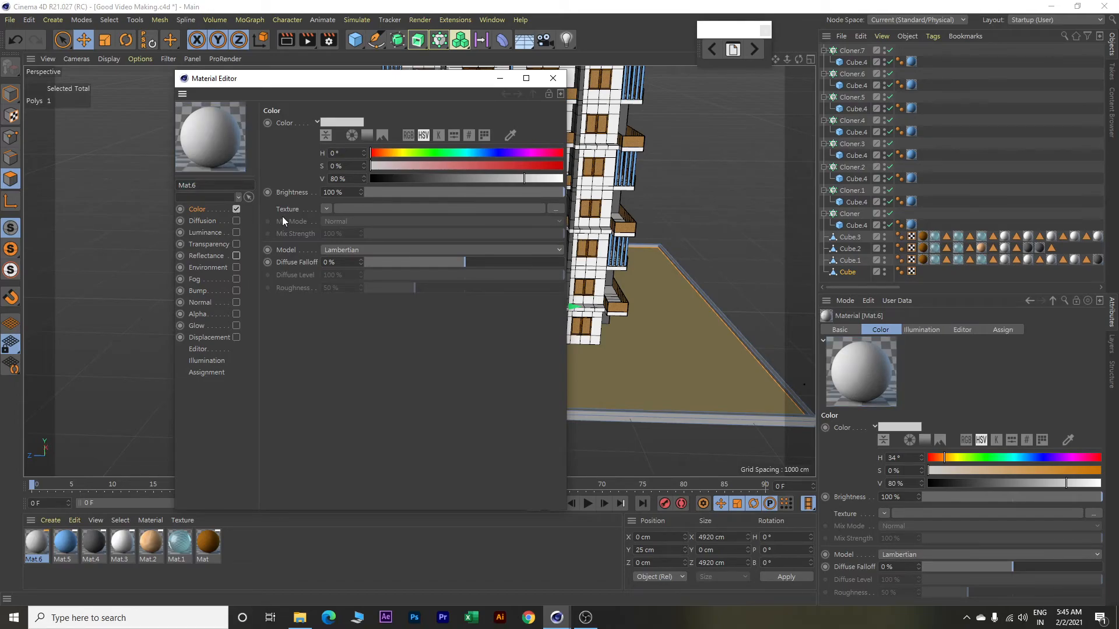
Load a Simple Noise shader as the new material's color texture and open the shader's properties.
left_click(326, 208)
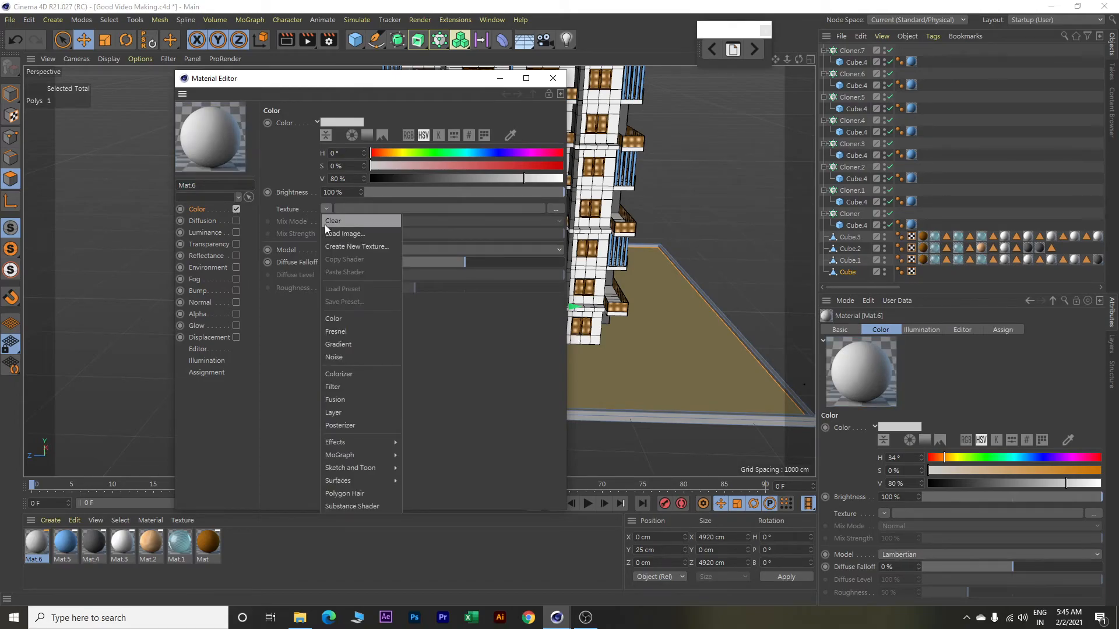
mouse_move(358, 480)
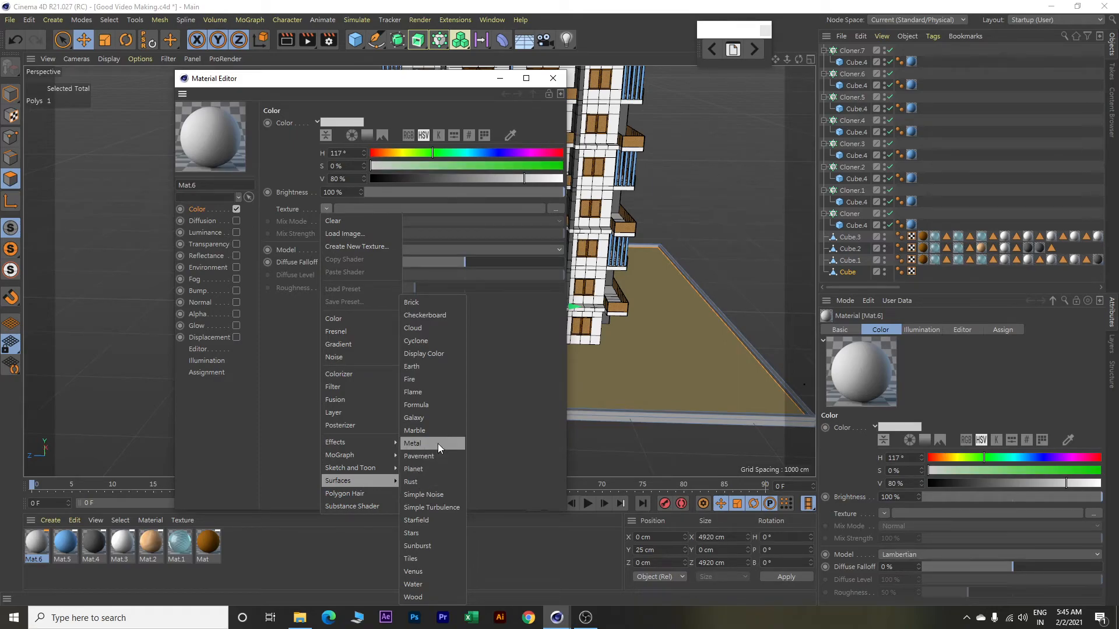
left_click(429, 495)
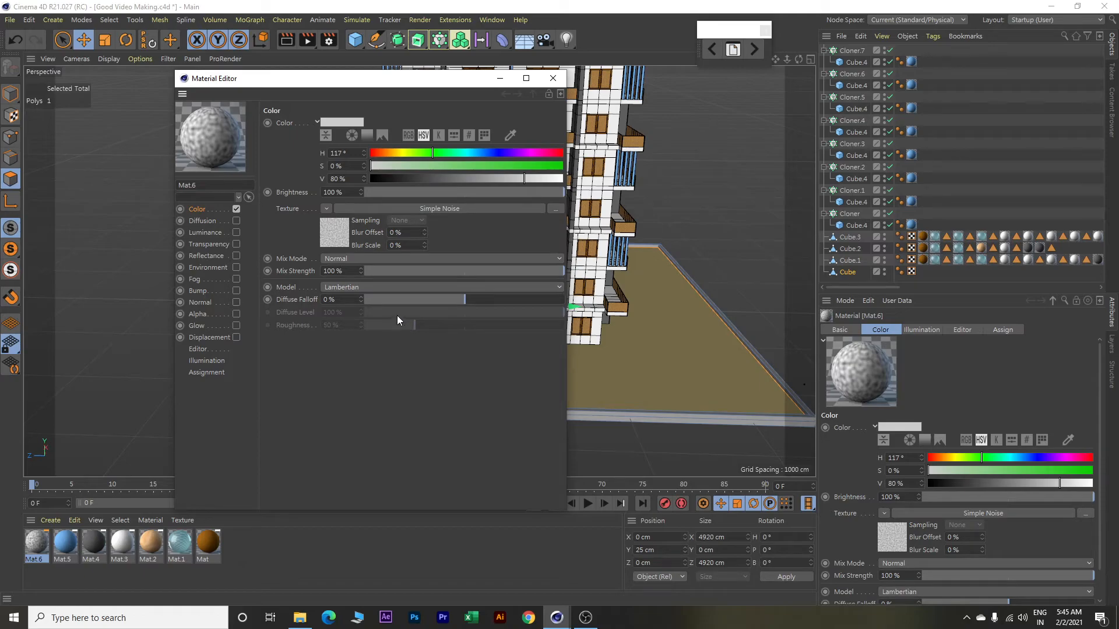
left_click(337, 227)
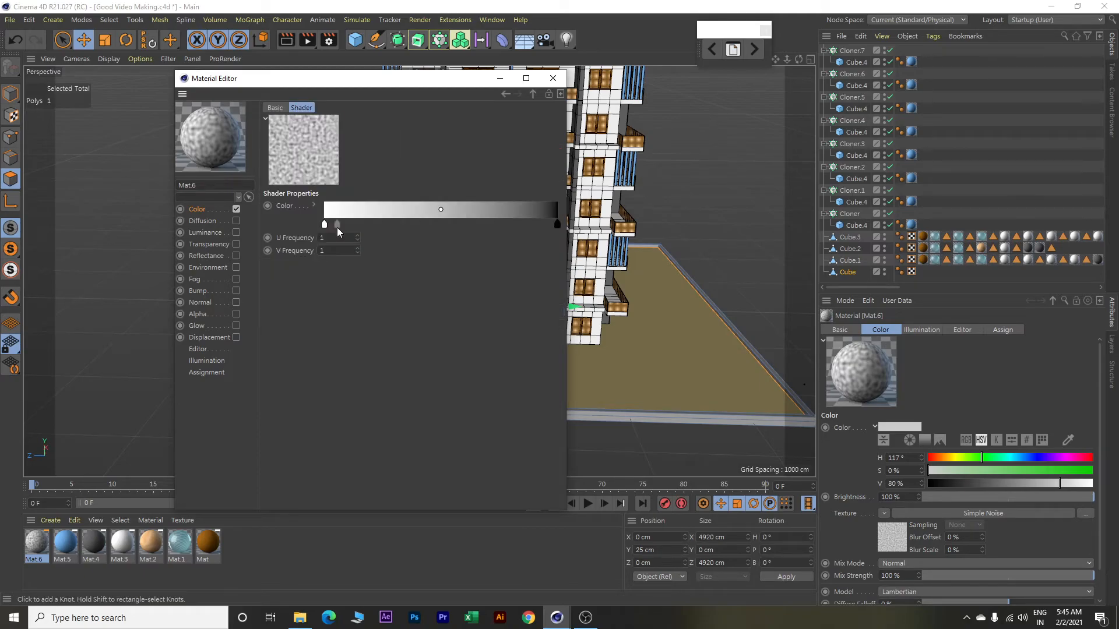
Change the noise gradient's black knot to green with hue 133°, saturation 69% and value 63%.
double_click(557, 225)
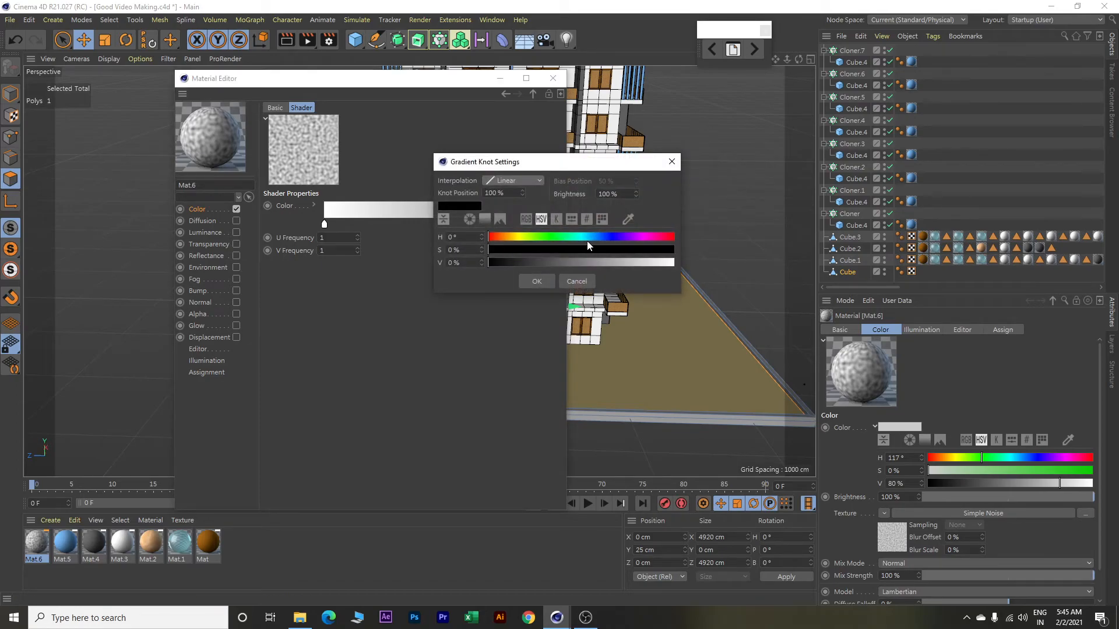
left_click(557, 237)
left_click(616, 250)
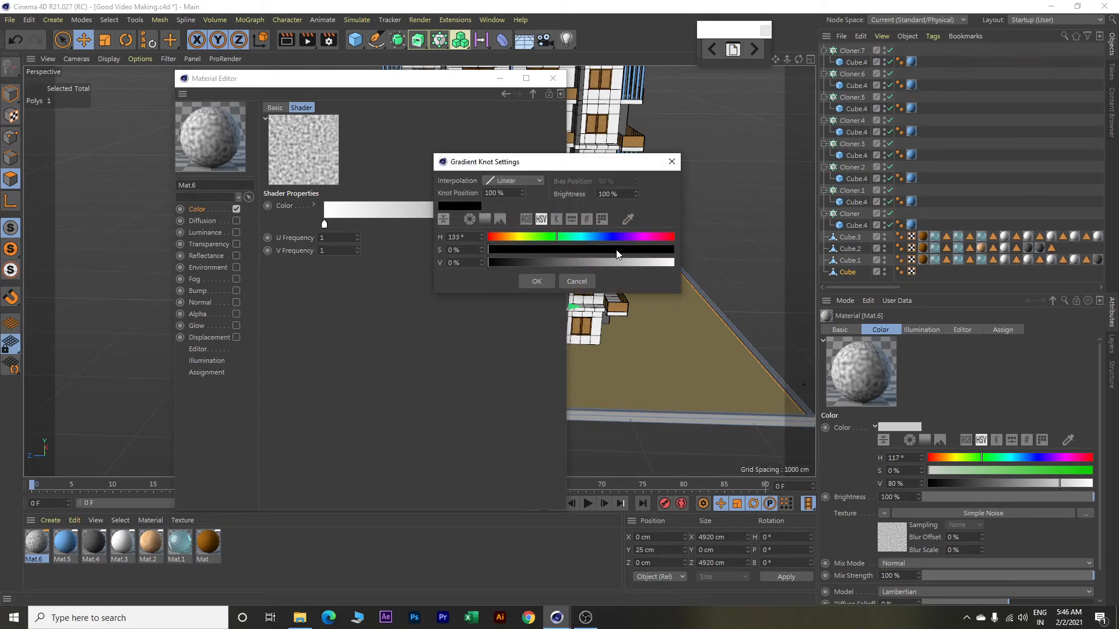
left_click(653, 263)
left_click(567, 261)
left_click_drag(567, 262, 605, 262)
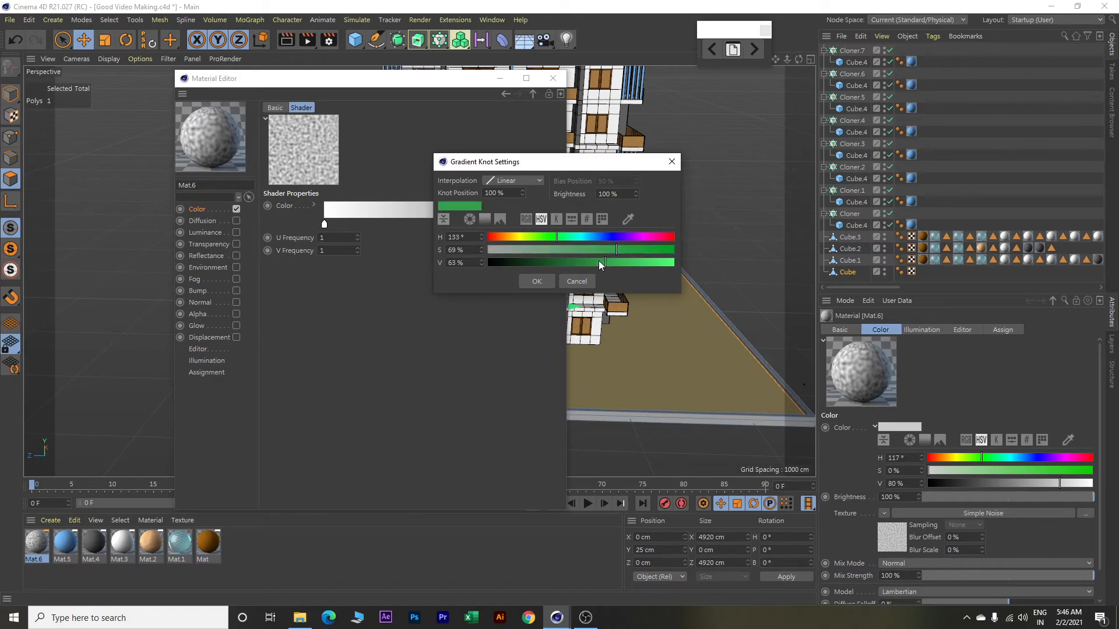
left_click(538, 281)
Change the noise gradient's white knot to light green with hue 133°, saturation 53% and value 100%, and close the material editor.
double_click(324, 224)
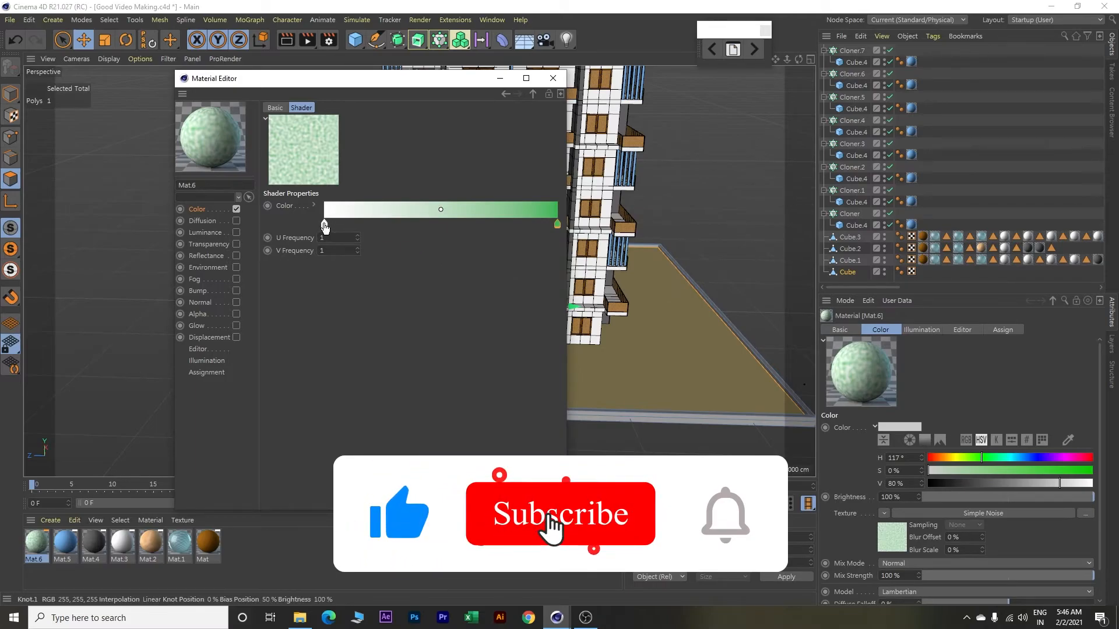
left_click(352, 247)
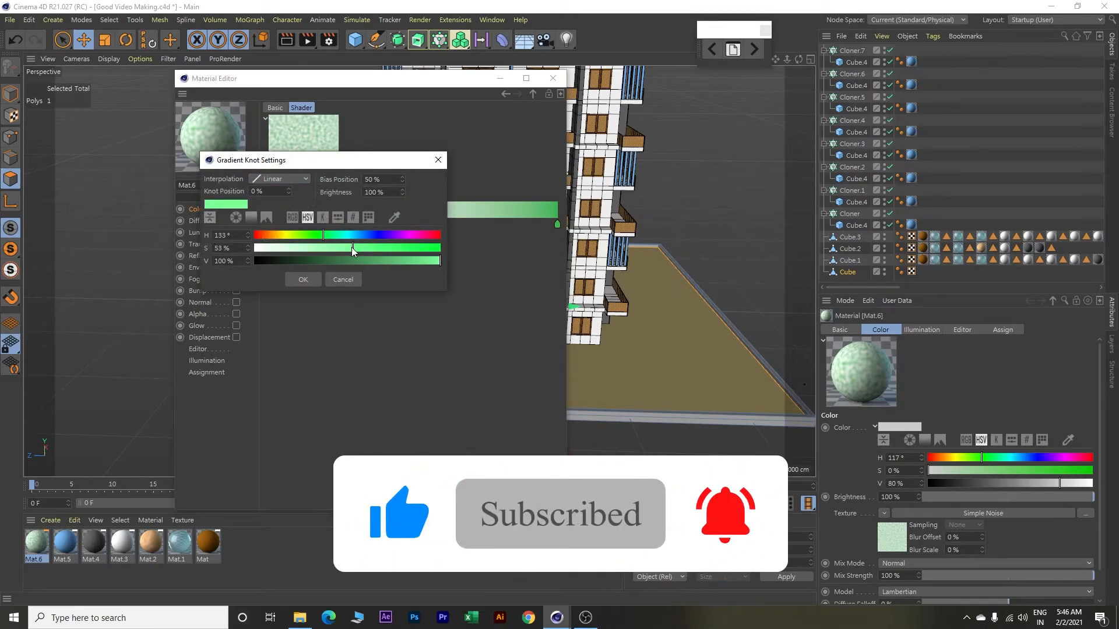
left_click(309, 284)
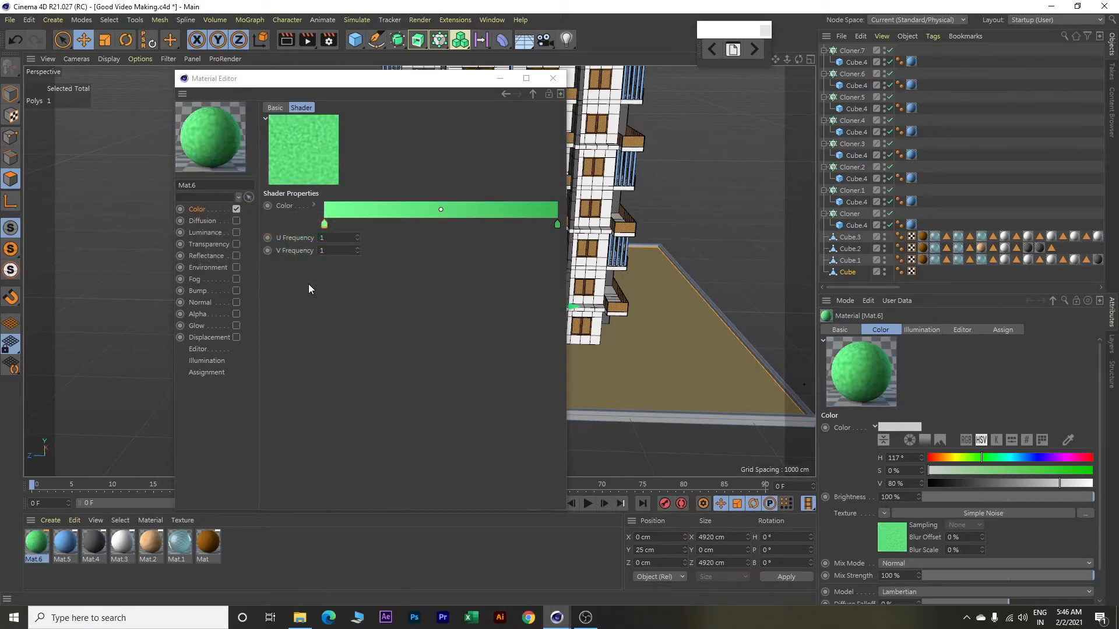
left_click(553, 79)
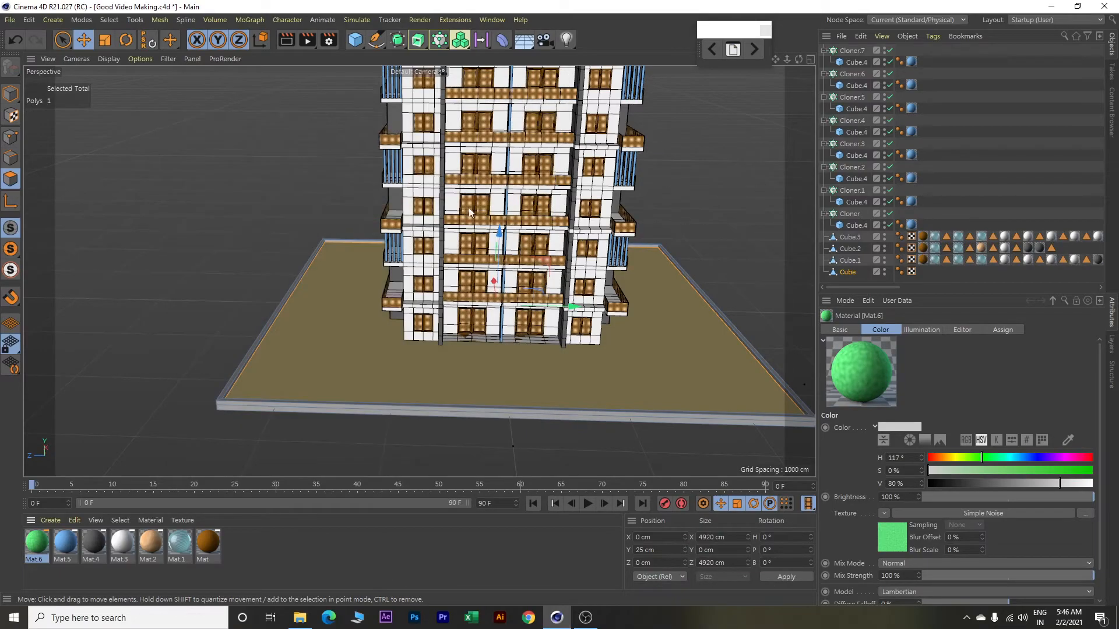
Apply the green noise material to the selected inner ground polygon with Cubic projection, and clear the polygon selection.
right_click(42, 543)
left_click(87, 370)
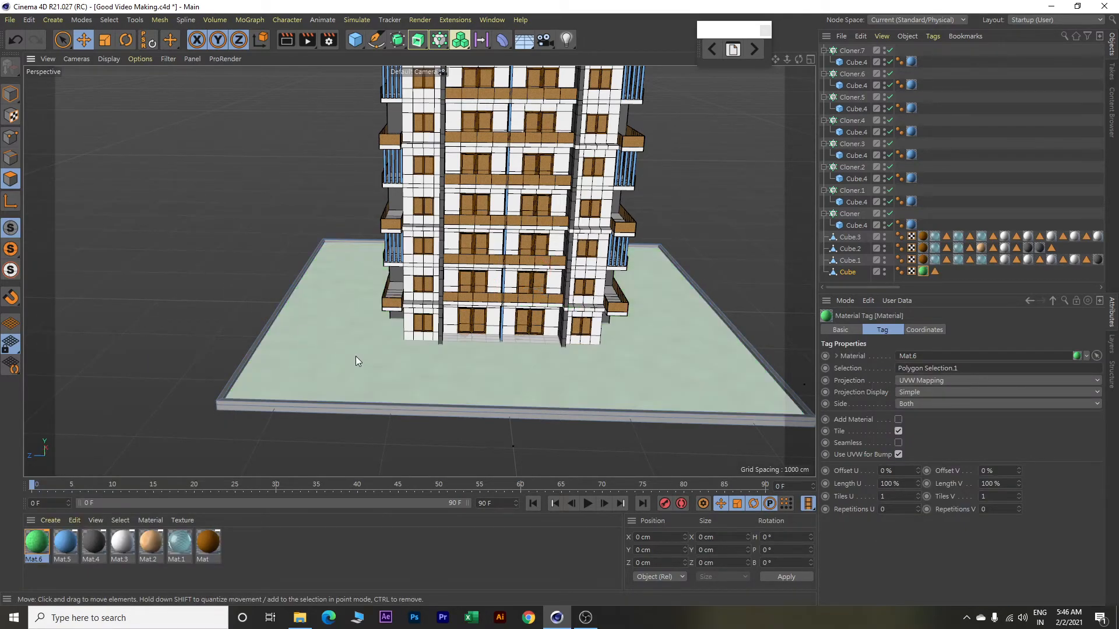
left_click(1017, 381)
left_click(972, 433)
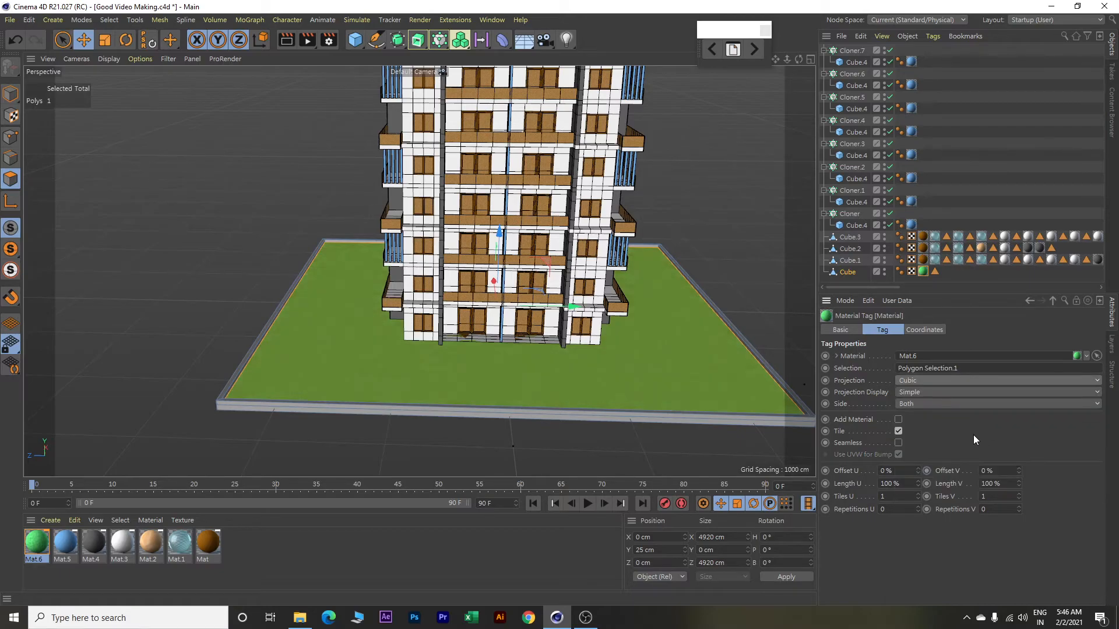
left_click_drag(758, 400, 774, 427, "alt")
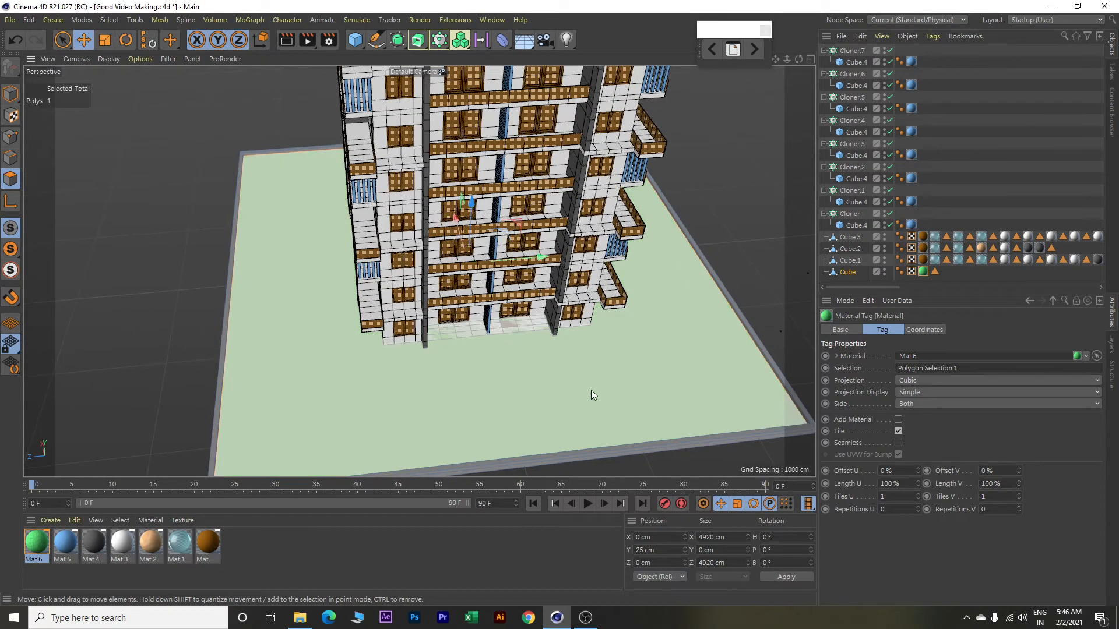
scroll(573, 381, "up", 3)
scroll(573, 381, "up", 2)
left_click(779, 156)
scroll(685, 320, "down", 5)
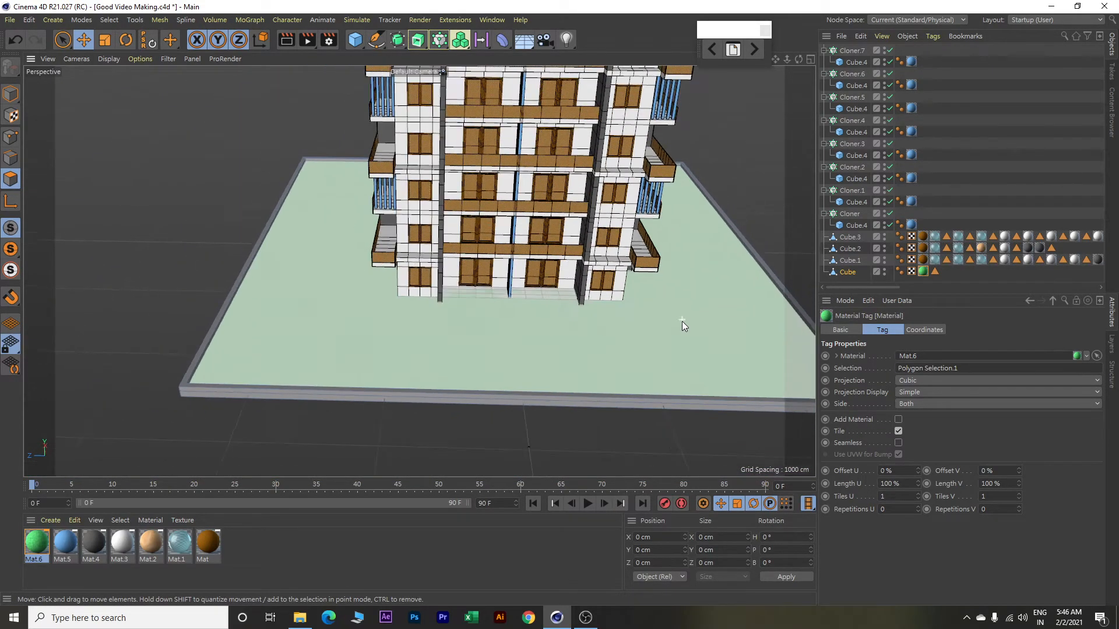
left_click_drag(786, 195, 678, 245, "alt")
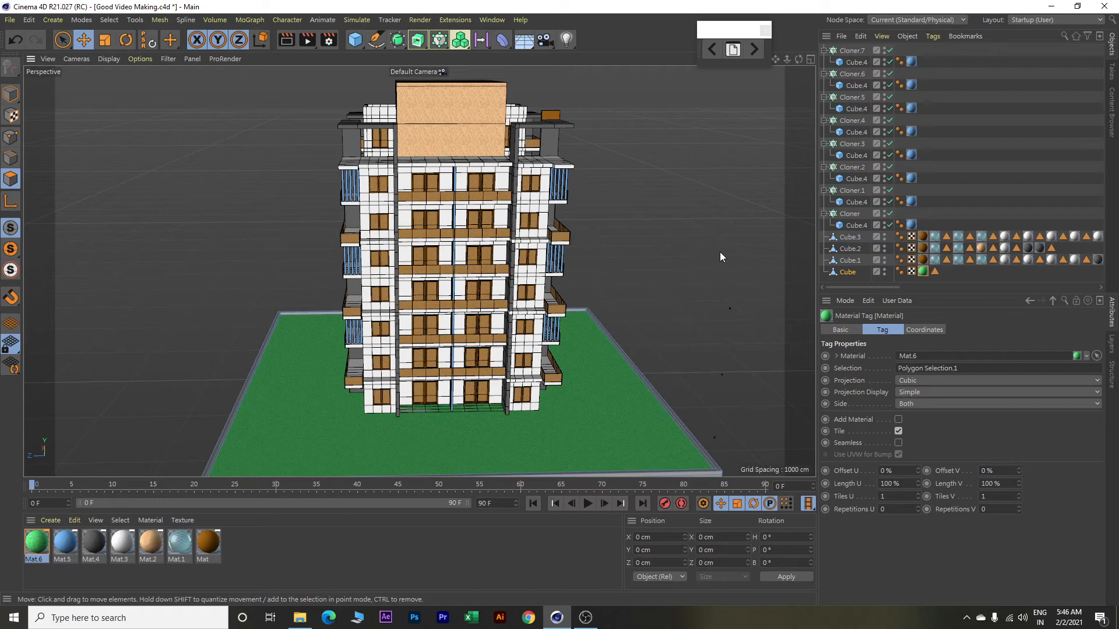
Add the Global Illumination effect to the render settings.
left_click(328, 39)
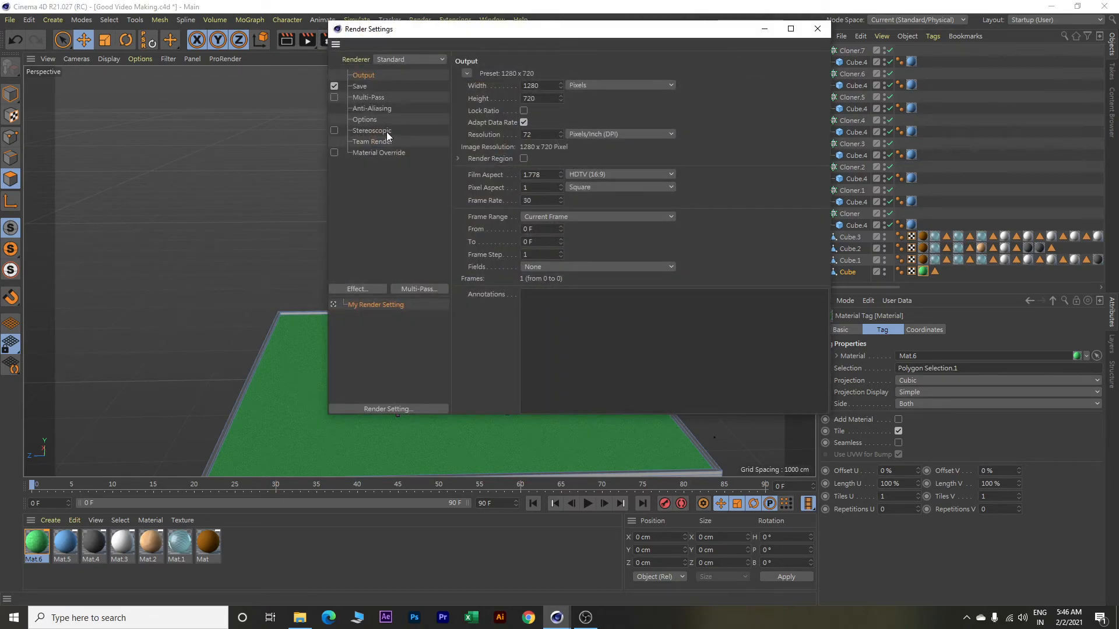
left_click(369, 287)
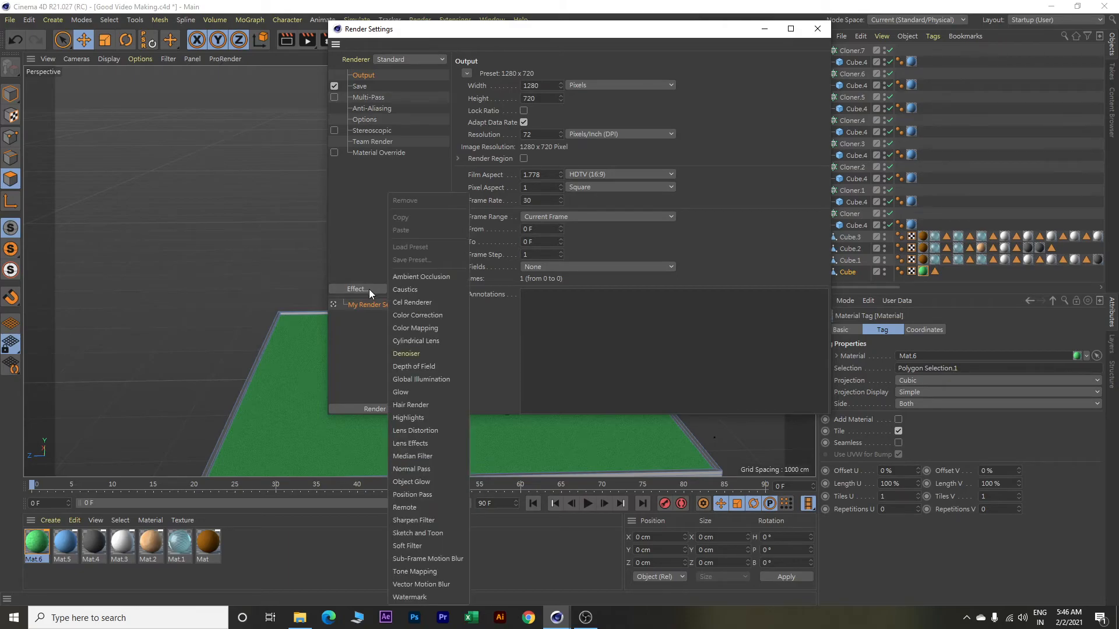
left_click(424, 380)
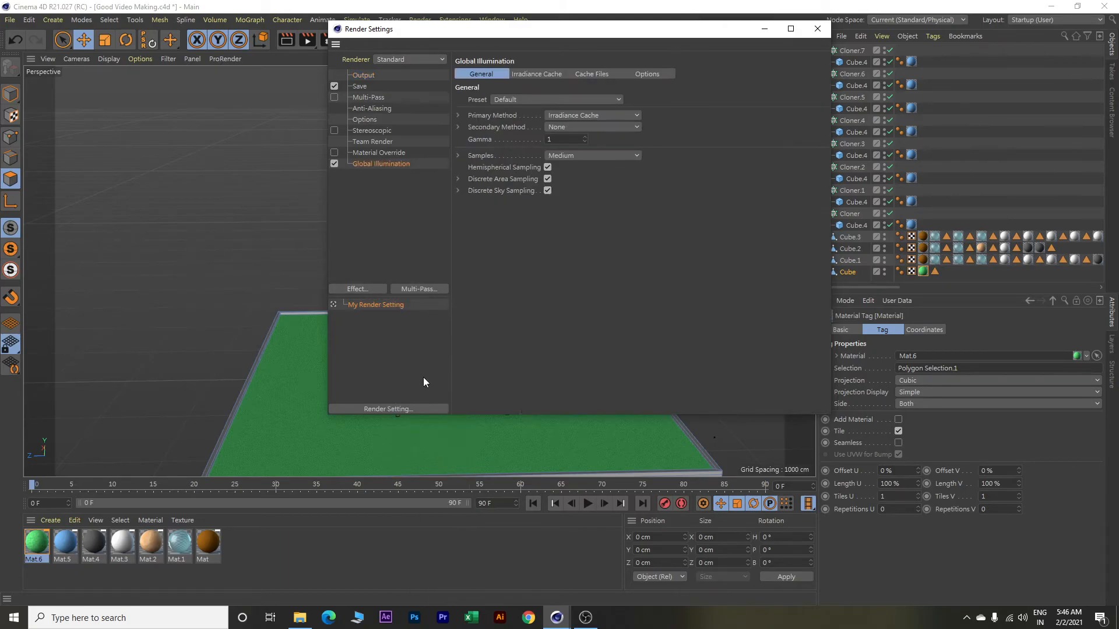
Add the Ambient Occlusion effect, adjust its accuracy and sample settings, and close the render settings.
left_click(369, 288)
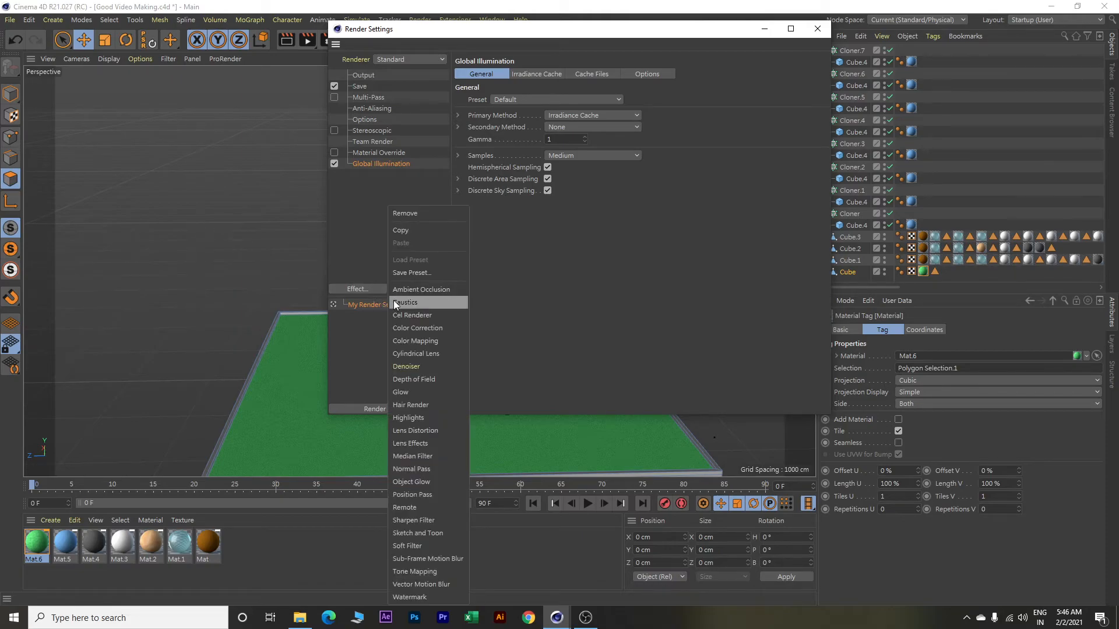
left_click(407, 294)
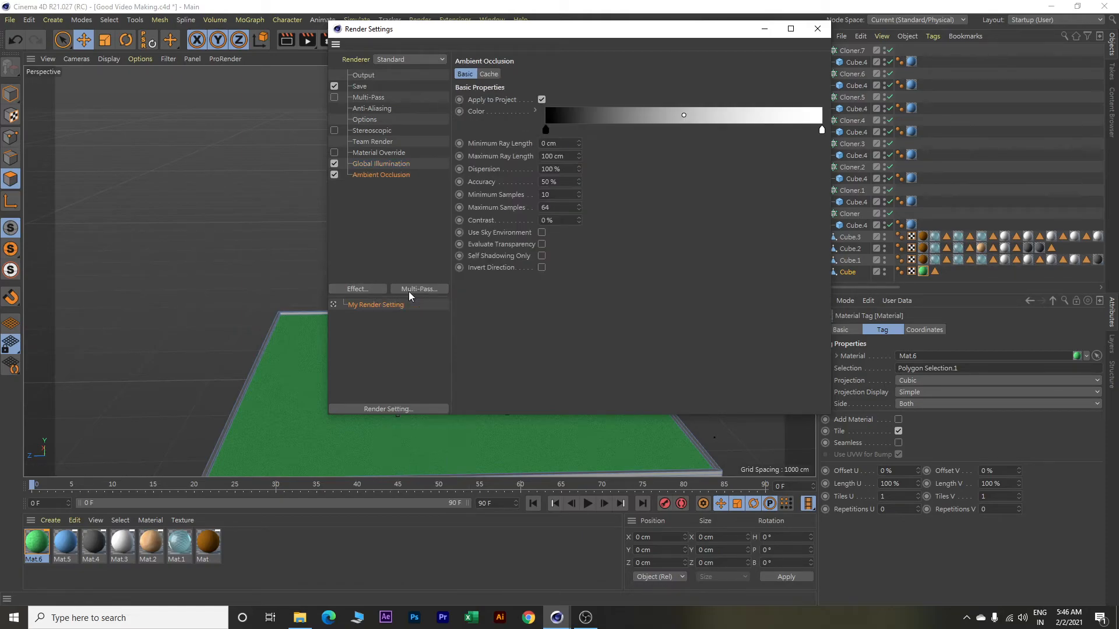
left_click_drag(560, 182, 521, 183)
type("10128")
key("Return")
left_click(818, 28)
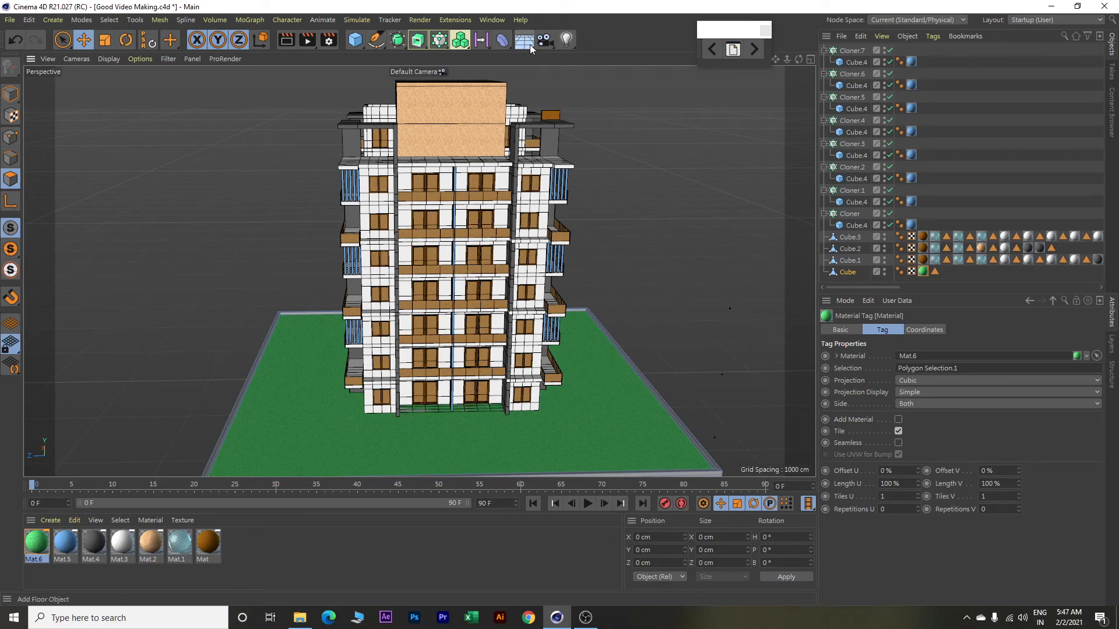
Add a Physical Sky to the scene.
left_click(527, 46)
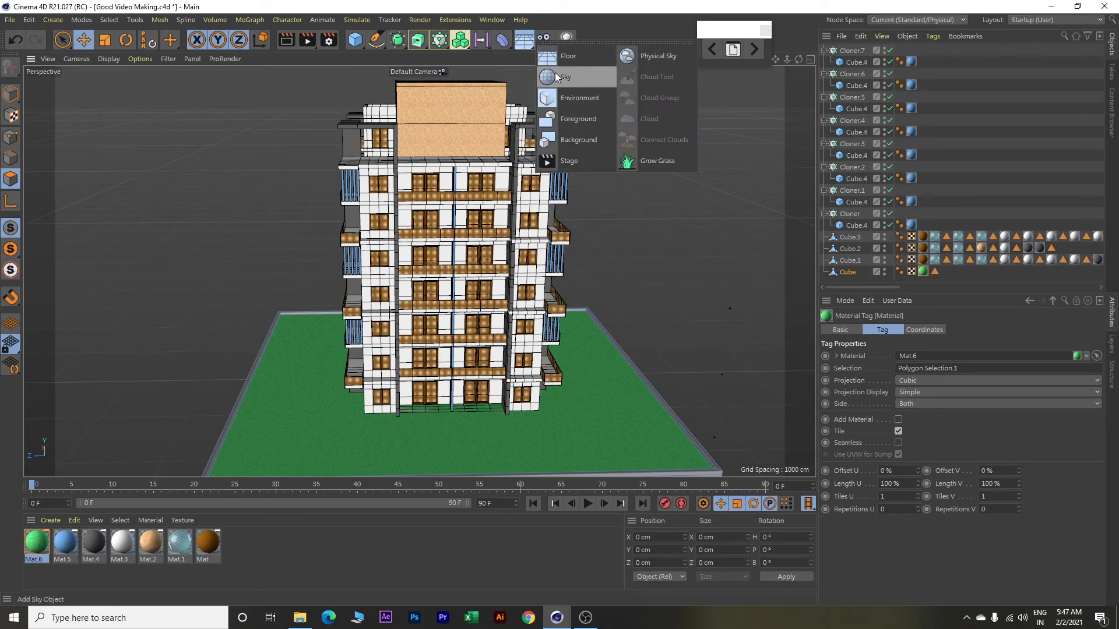
left_click(658, 58)
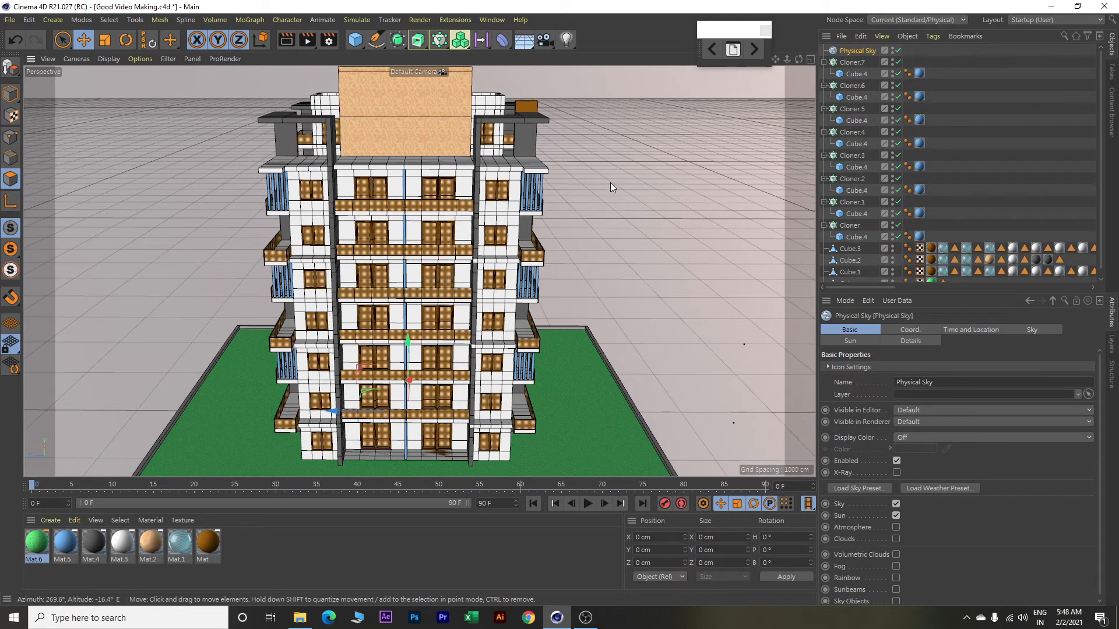
Make Cube.3, the building part carrying the small brown block on the dark roof frame, active for polygon editing.
scroll(532, 127, "up", 5)
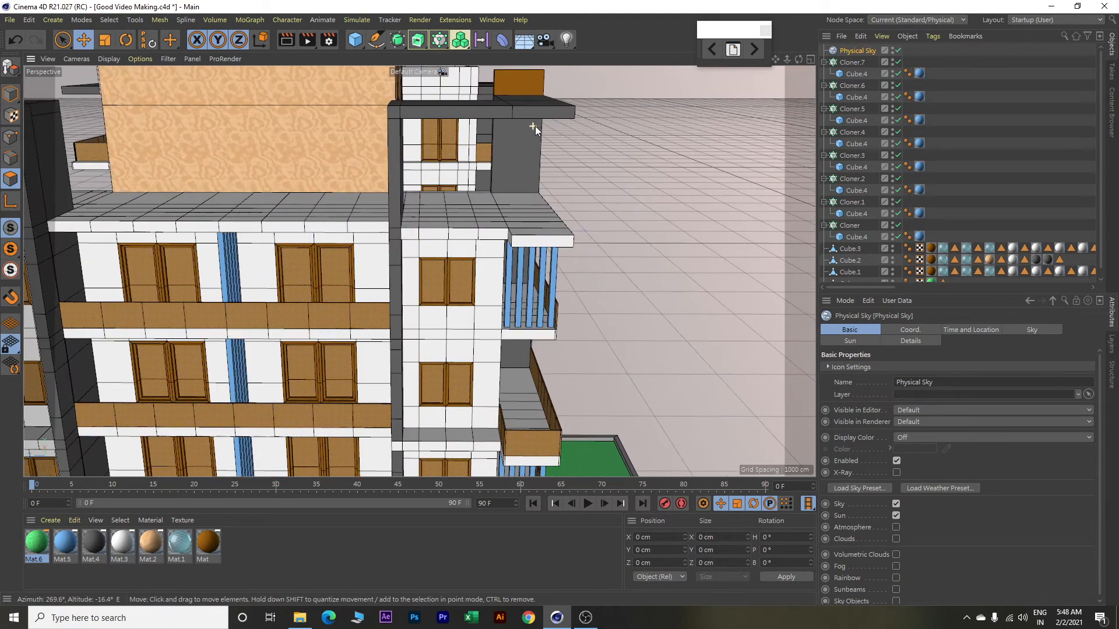
scroll(625, 168, "up", 3)
left_click_drag(633, 185, 468, 214, "alt")
scroll(472, 238, "up", 4)
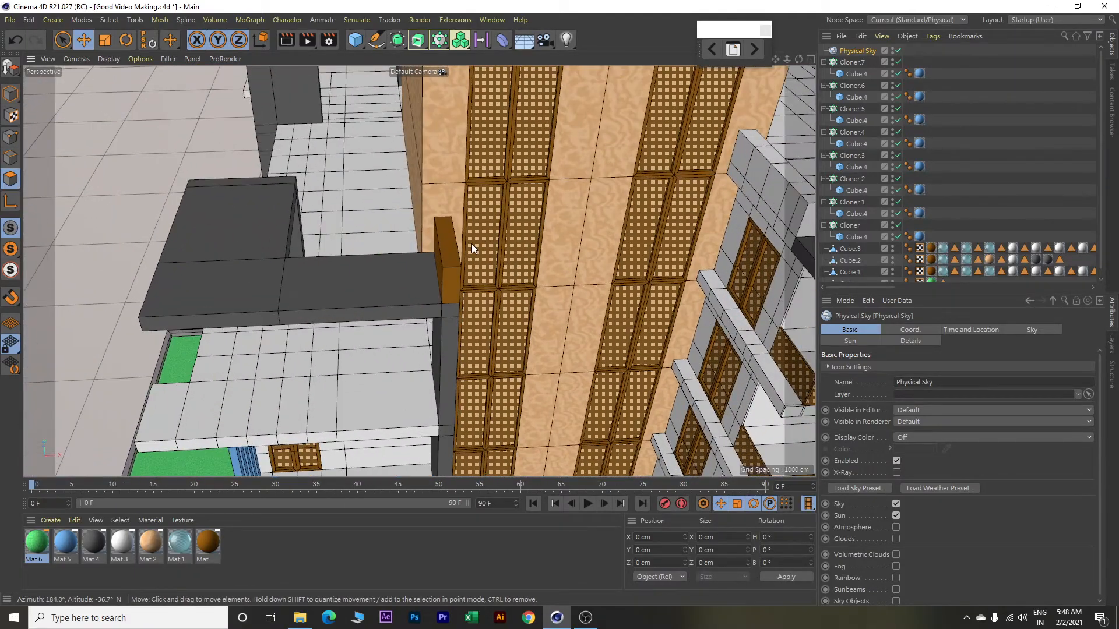
left_click_drag(490, 265, 458, 238, "alt")
left_click_drag(400, 201, 441, 213, "alt")
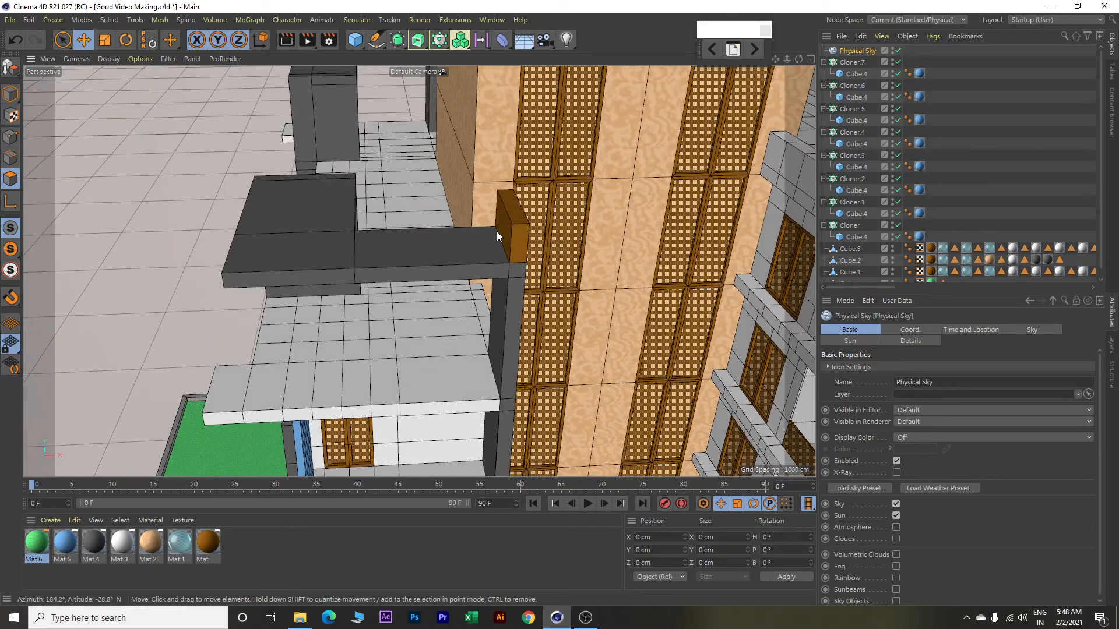
left_click(513, 231)
left_click(10, 95)
left_click(412, 253)
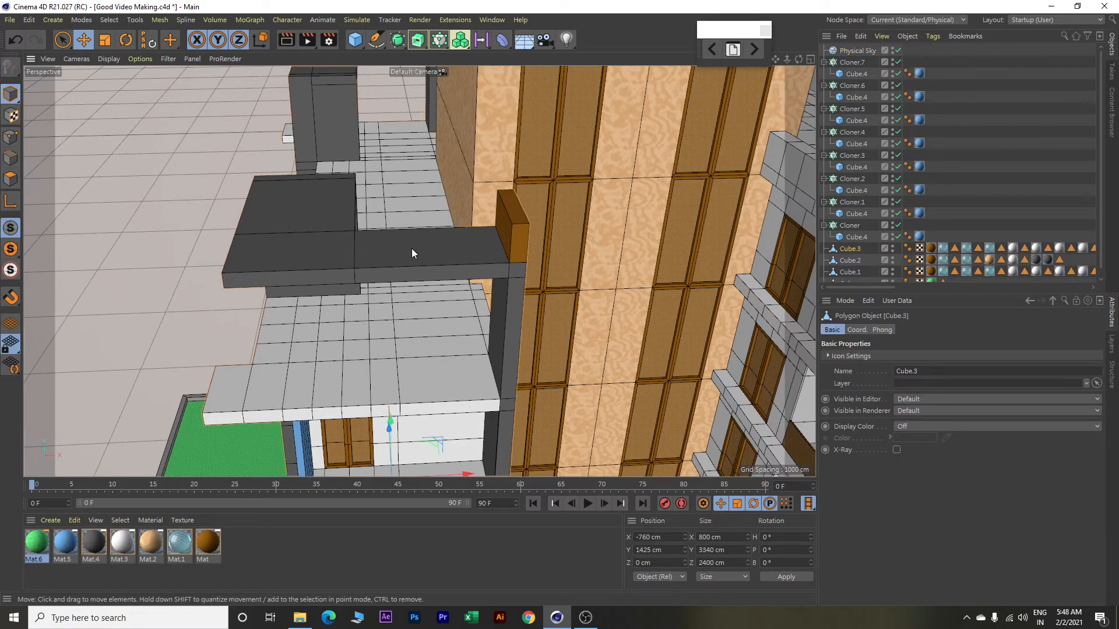
left_click(10, 181)
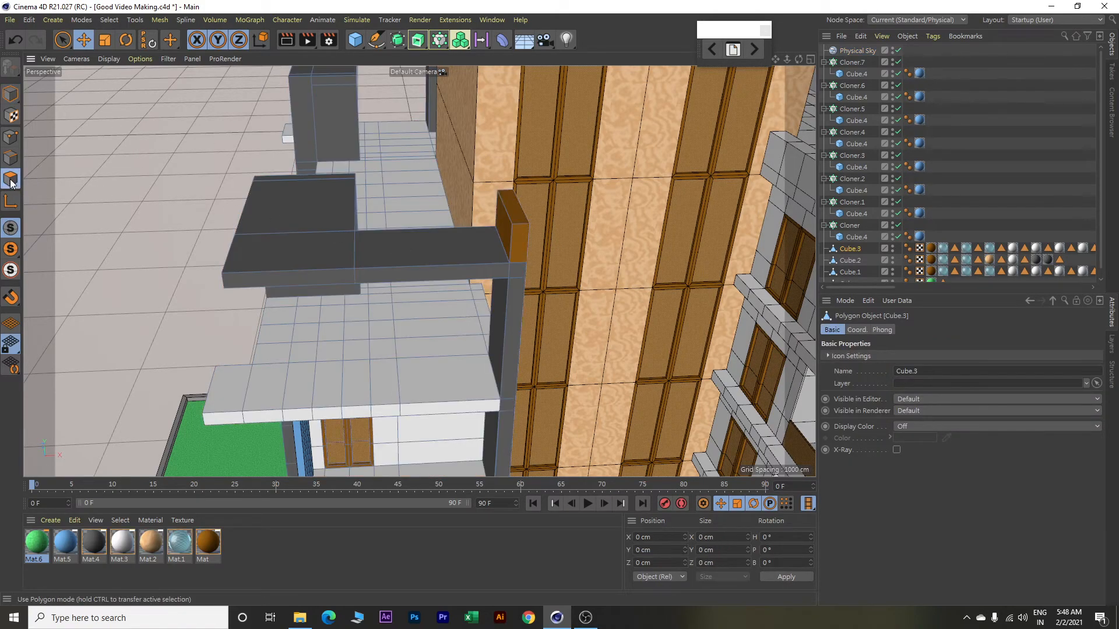
Select the five faces of the small brown block at the end of the dark roof frame and delete them.
left_click(521, 239)
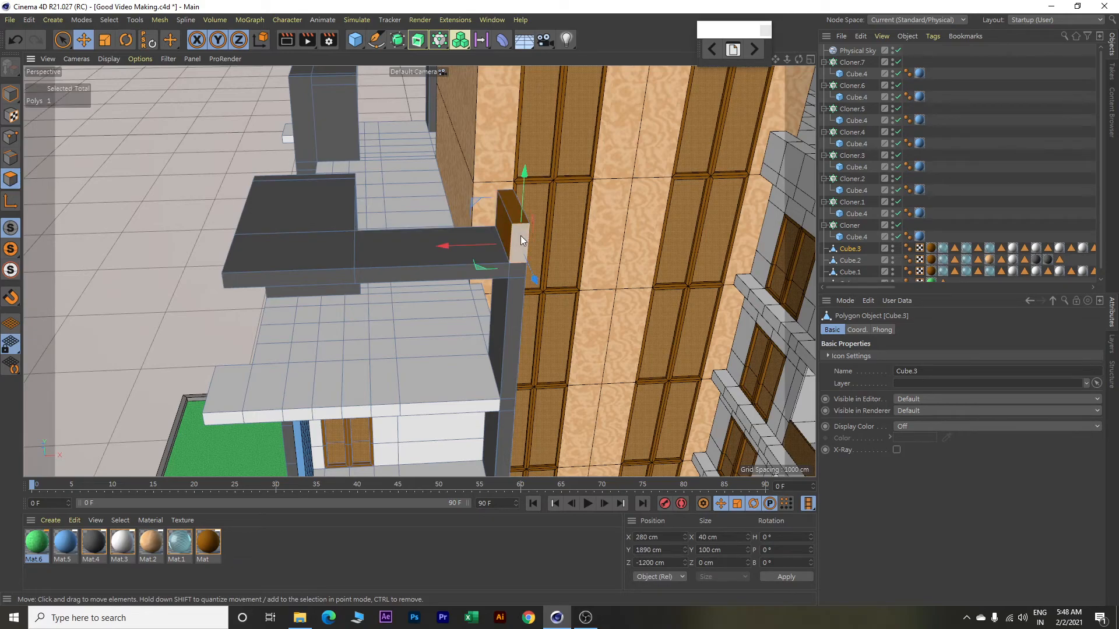
left_click(507, 225, "shift")
left_click_drag(531, 232, 480, 235, "alt")
left_click(432, 205, "shift")
left_click_drag(388, 200, 675, 228, "alt")
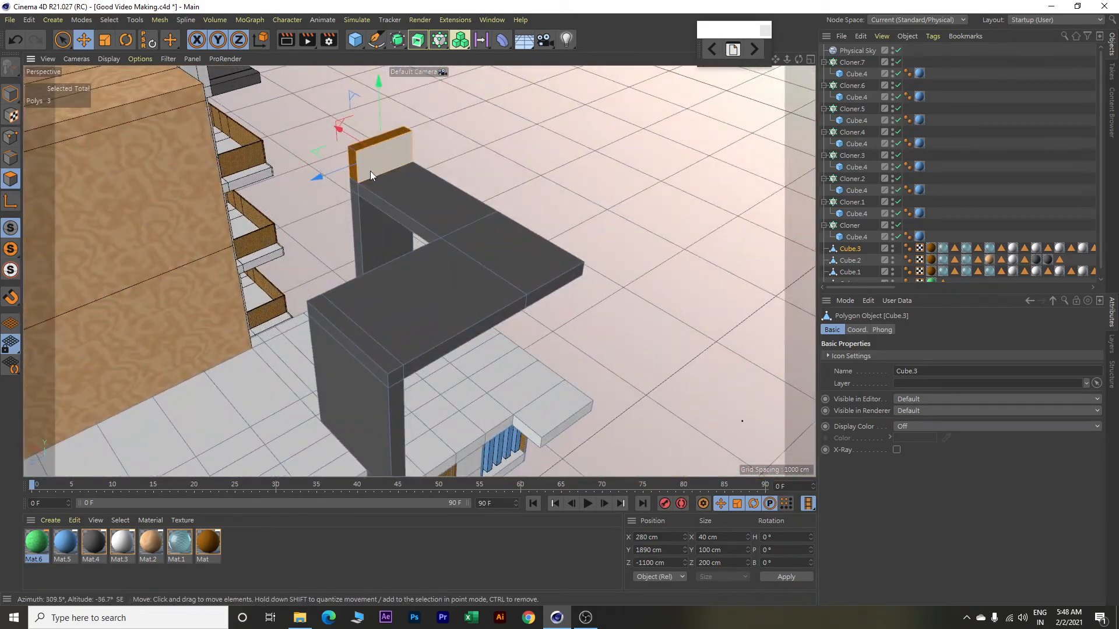
left_click(383, 140, "shift")
left_click(384, 139, "shift")
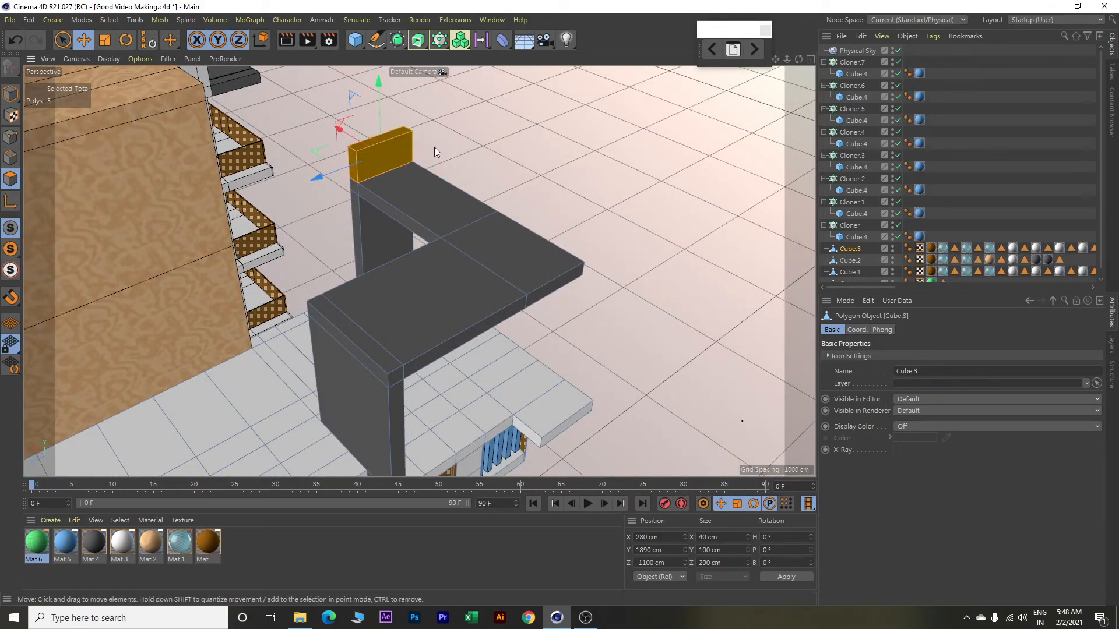
key("Delete")
Close the open hole at the end of the dark roof frame by bridging its two opposite long edges.
left_click_drag(470, 142, 438, 183, "alt")
scroll(438, 184, "up", 5)
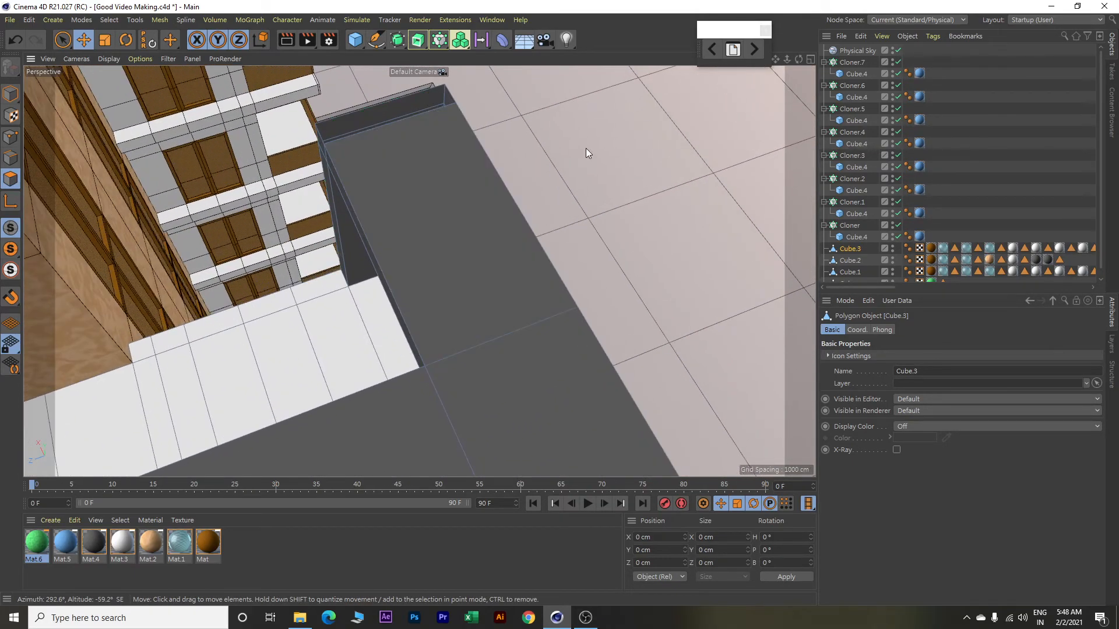
left_click_drag(578, 154, 411, 132, "alt")
left_click(475, 140)
right_click(487, 142)
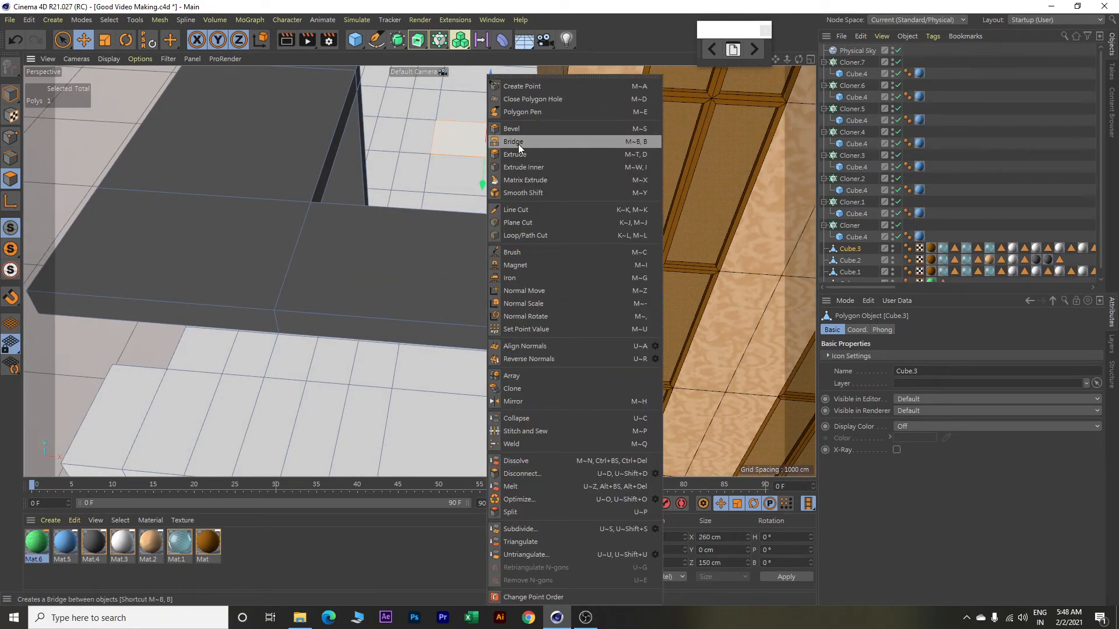
left_click(513, 142)
left_click(11, 158)
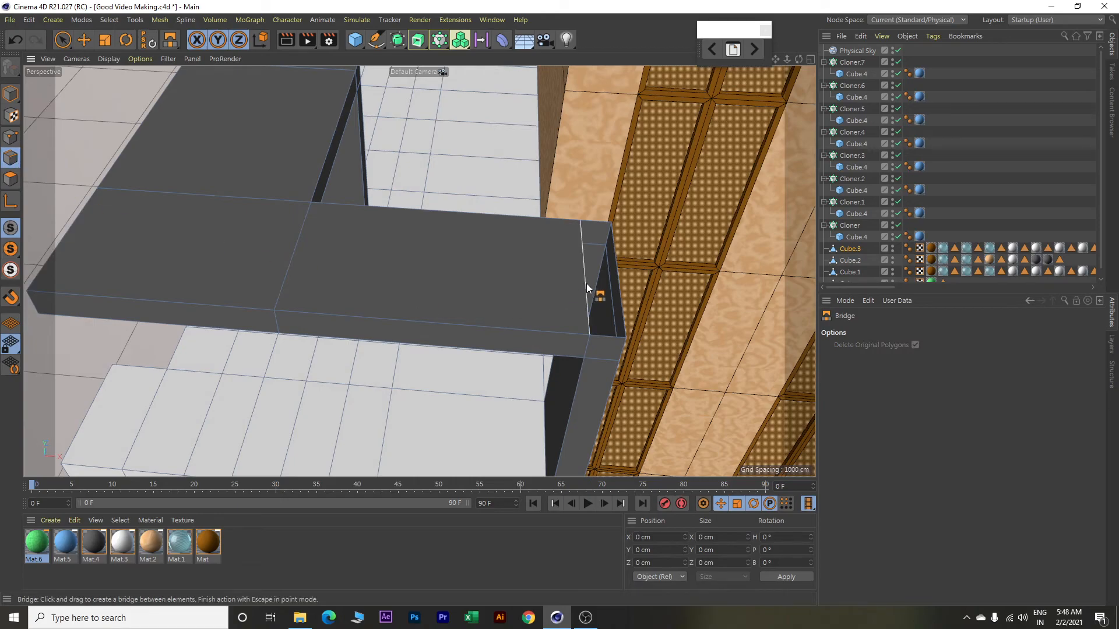
left_click_drag(586, 282, 620, 279)
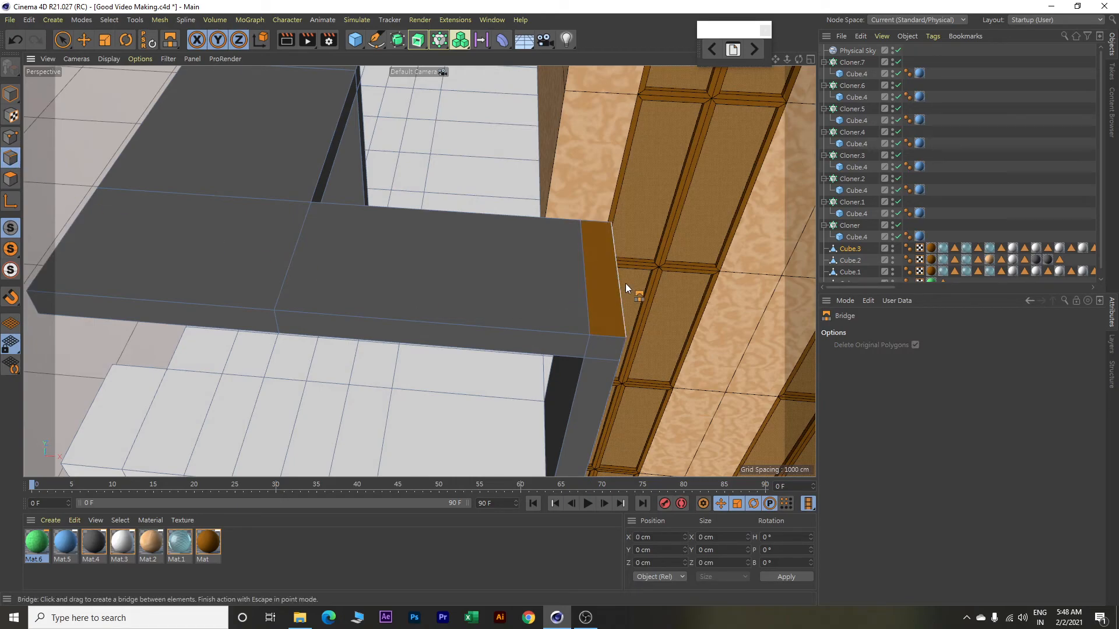
Select the newly bridged polygon at the end of the roof frame and apply the dark material Mat.4 to it.
key("e")
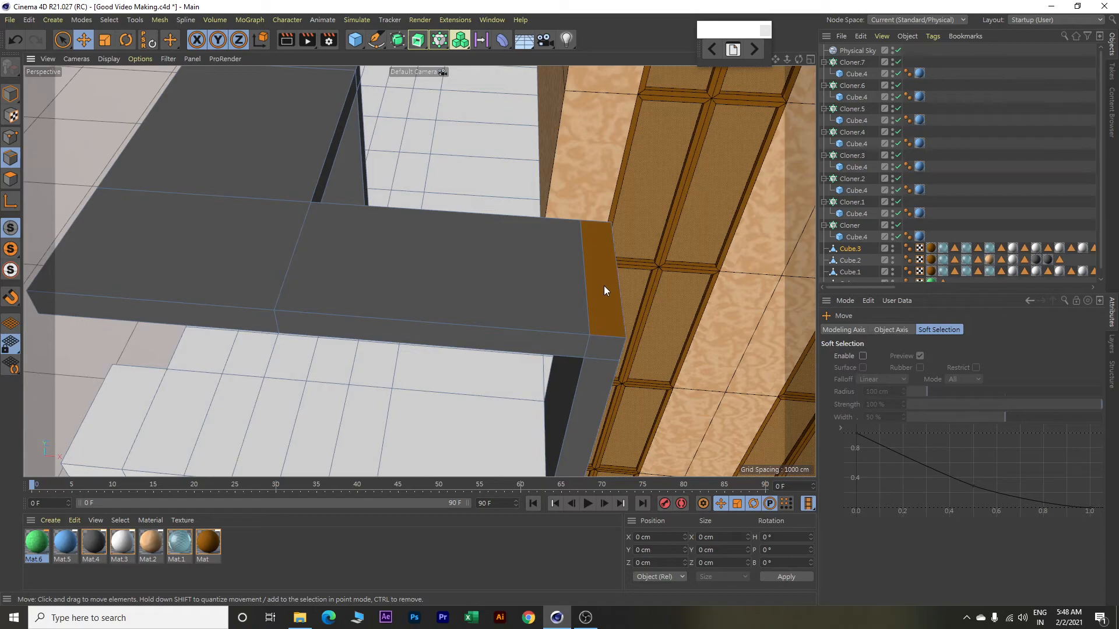
left_click(605, 286)
left_click(11, 180)
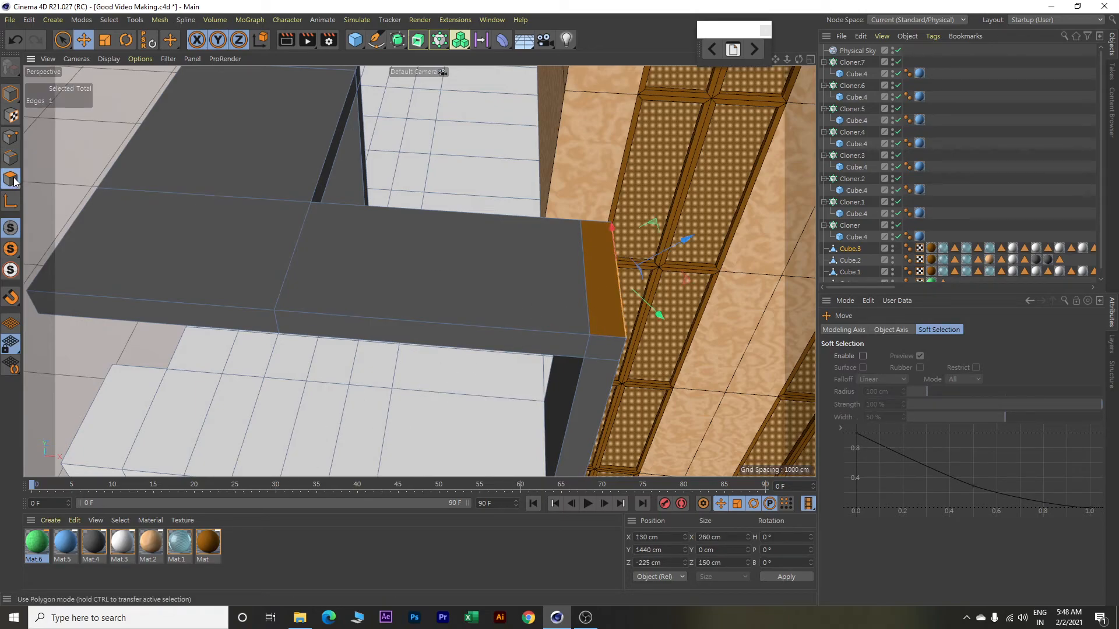
left_click(599, 313)
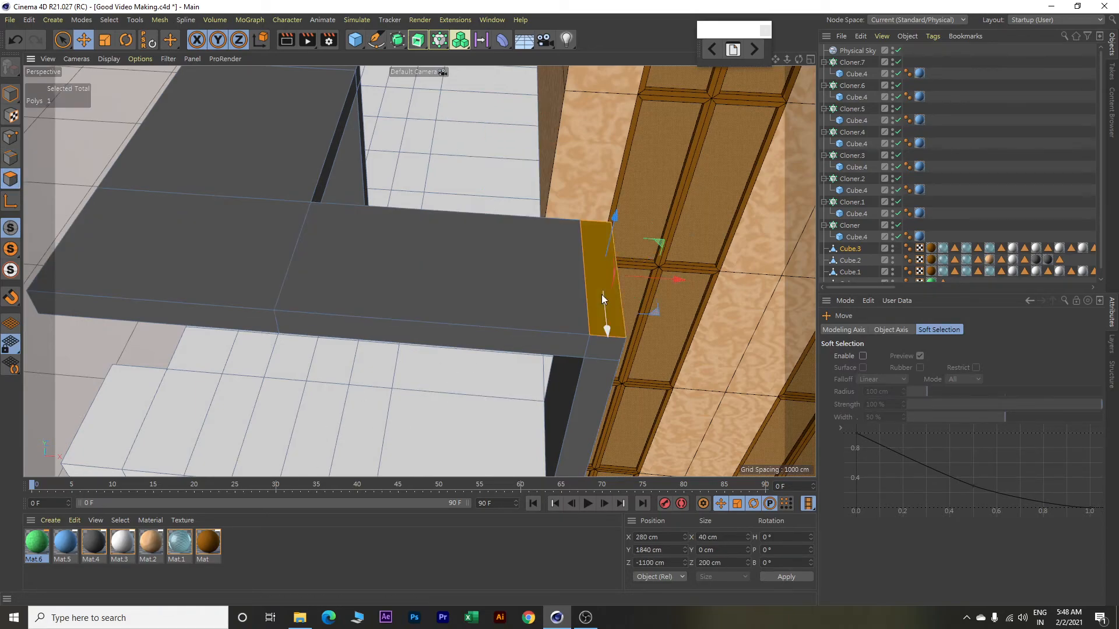
right_click(90, 546)
left_click(134, 374)
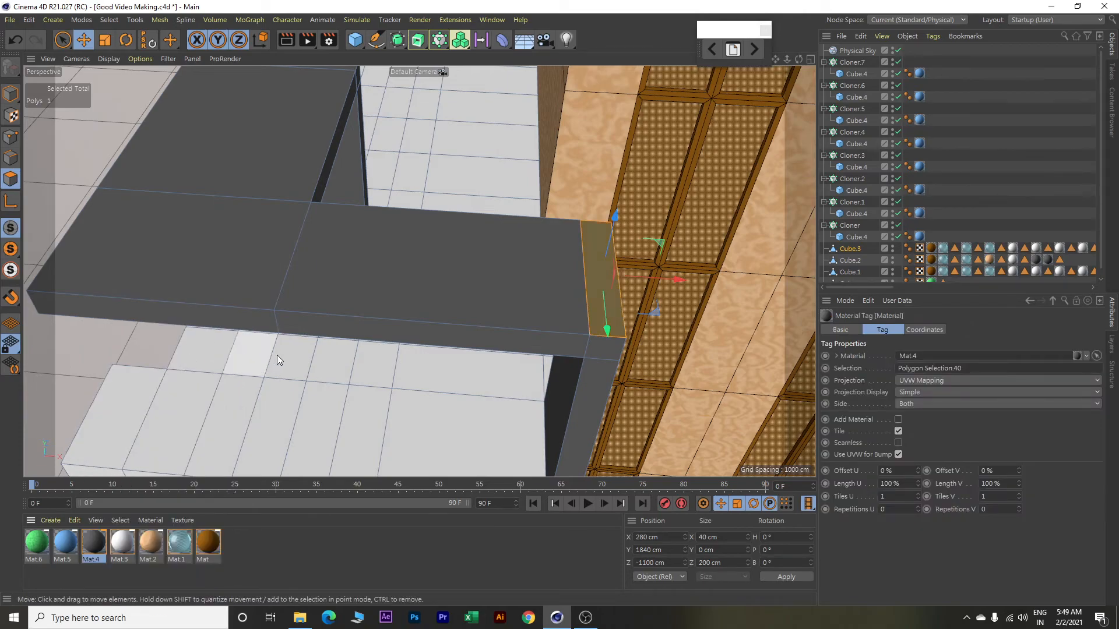
Make Cube.2, the central tower part with the tall window columns, active for polygon editing.
left_click_drag(363, 353, 605, 352, "alt")
scroll(606, 352, "down", 5)
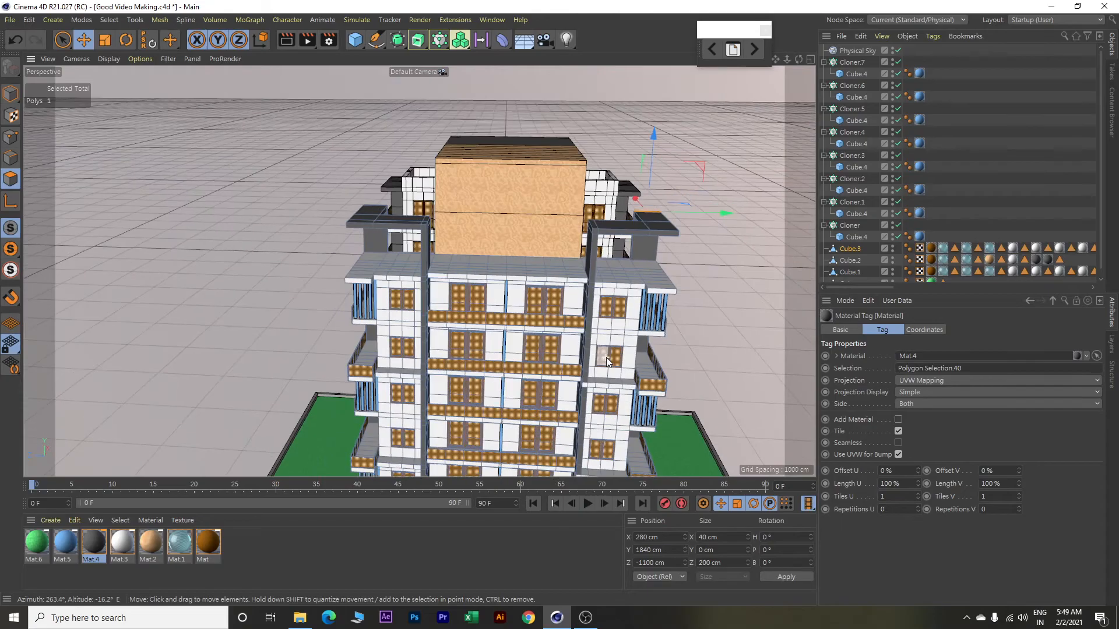
left_click_drag(663, 270, 643, 299, "alt")
scroll(670, 287, "down", 4)
mouse_move(293, 270)
left_mouse_down("alt")
mouse_move(517, 257)
mouse_move(532, 270)
mouse_move(503, 287)
mouse_move(472, 287)
mouse_move(537, 263)
mouse_move(729, 252)
mouse_move(592, 271)
mouse_move(298, 261)
left_mouse_up("alt")
scroll(299, 256, "up", 10)
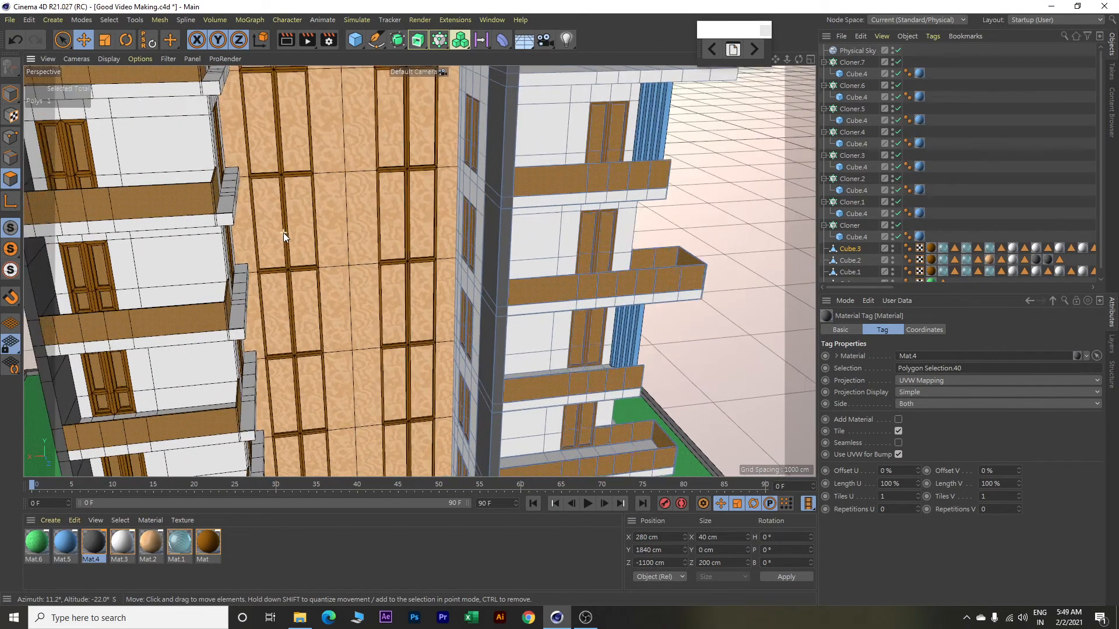
scroll(285, 236, "up", 3)
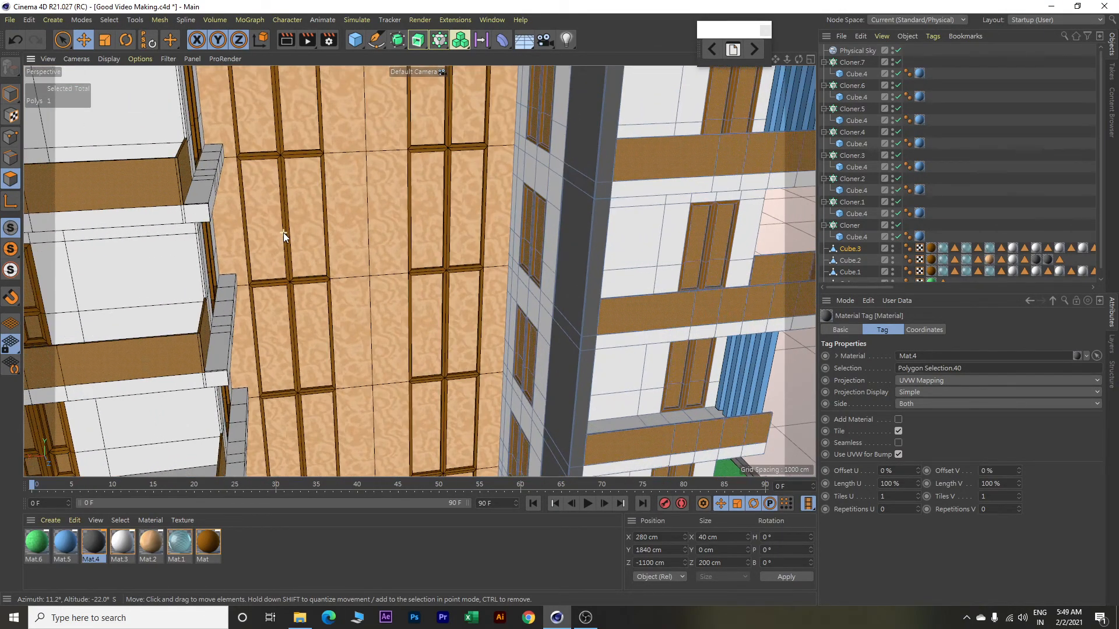
key("e")
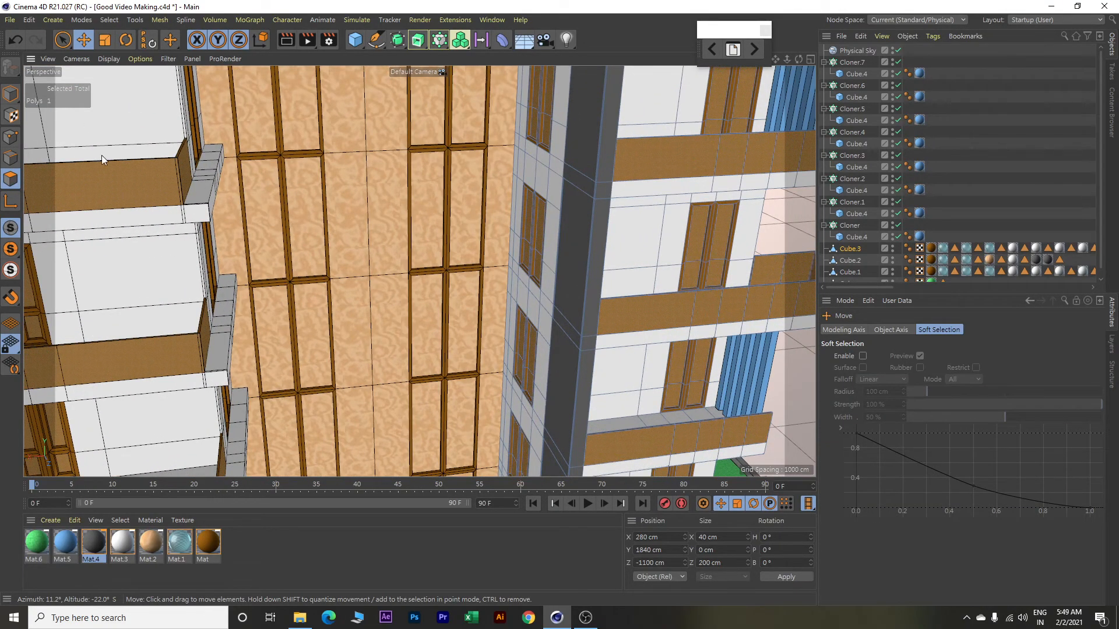
left_click(10, 92)
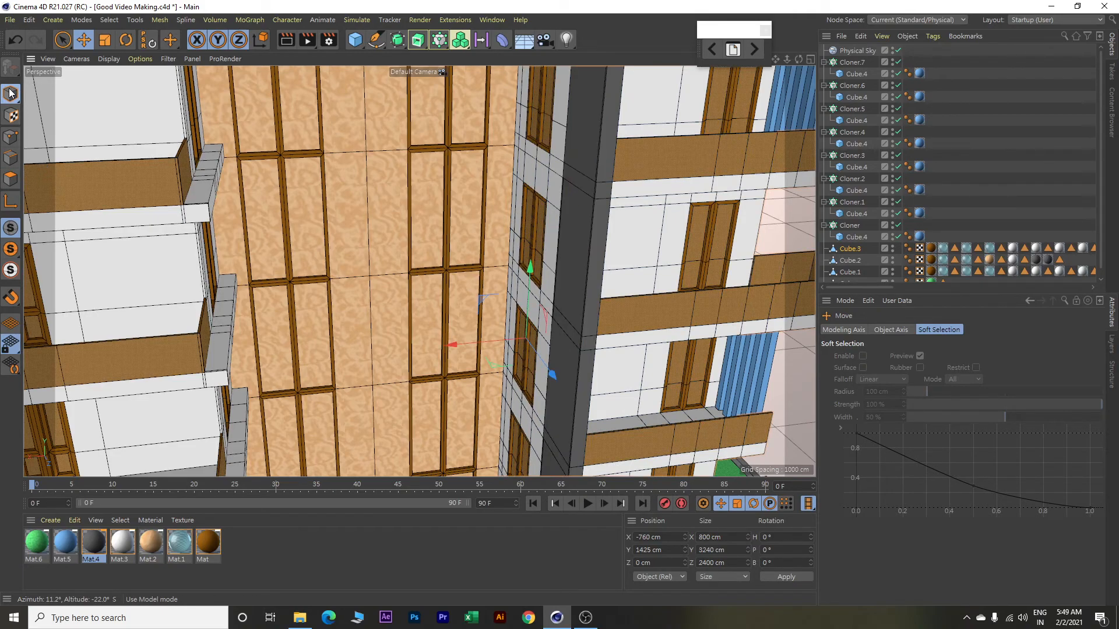
left_click(364, 174)
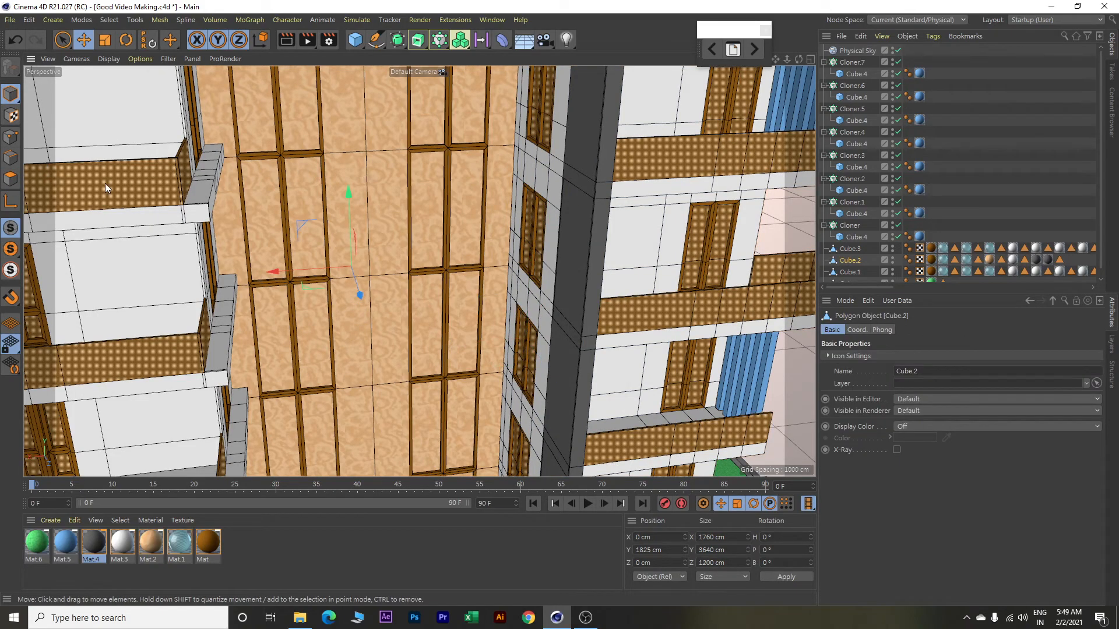
left_click(10, 179)
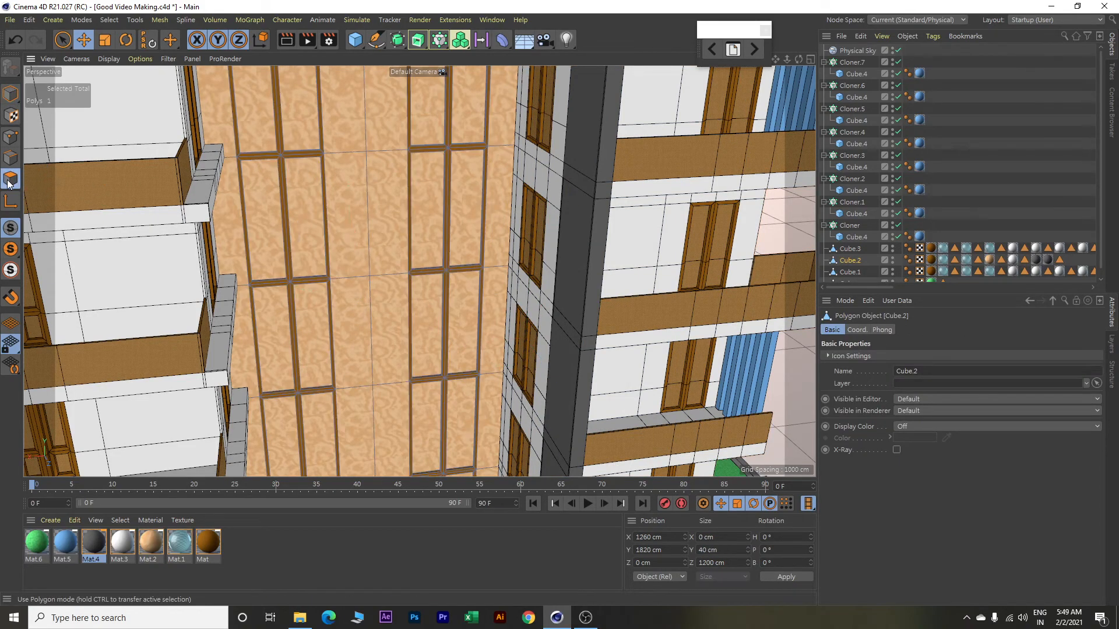
Select all the tall window panes on every floor of the central tower facade and apply the glass material Mat.1 to them.
left_click(262, 217, "shift")
left_click(304, 219, "shift")
left_click(283, 316, "shift")
left_click(315, 319, "shift")
left_click(427, 323, "shift")
left_click(465, 324, "shift")
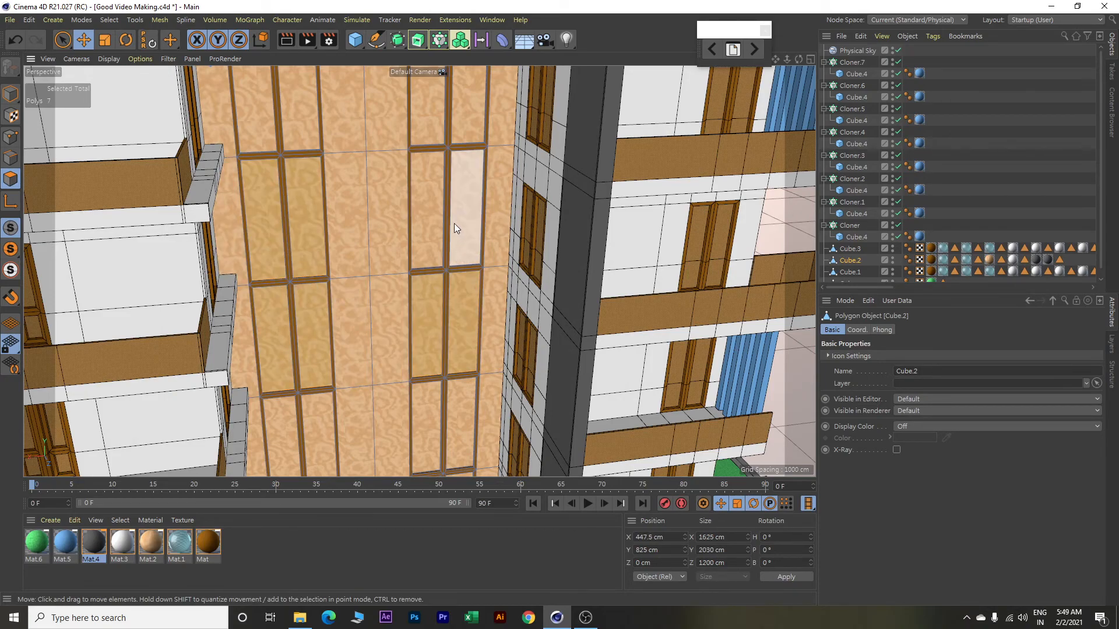
left_click(453, 224, "shift")
left_click(432, 220, "shift")
scroll(431, 222, "down", 6)
left_click(452, 155, "shift")
left_click(364, 158, "shift")
left_click(341, 160, "shift")
left_click(353, 315, "shift")
left_click(352, 341, "shift")
left_click(368, 349, "shift")
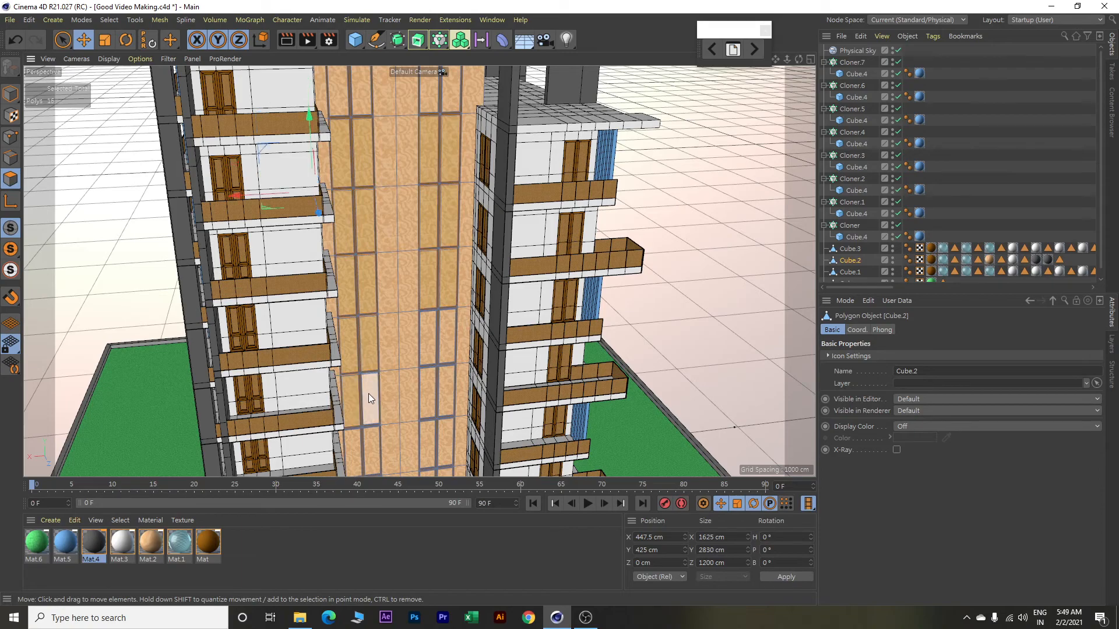
left_click(370, 456, "shift")
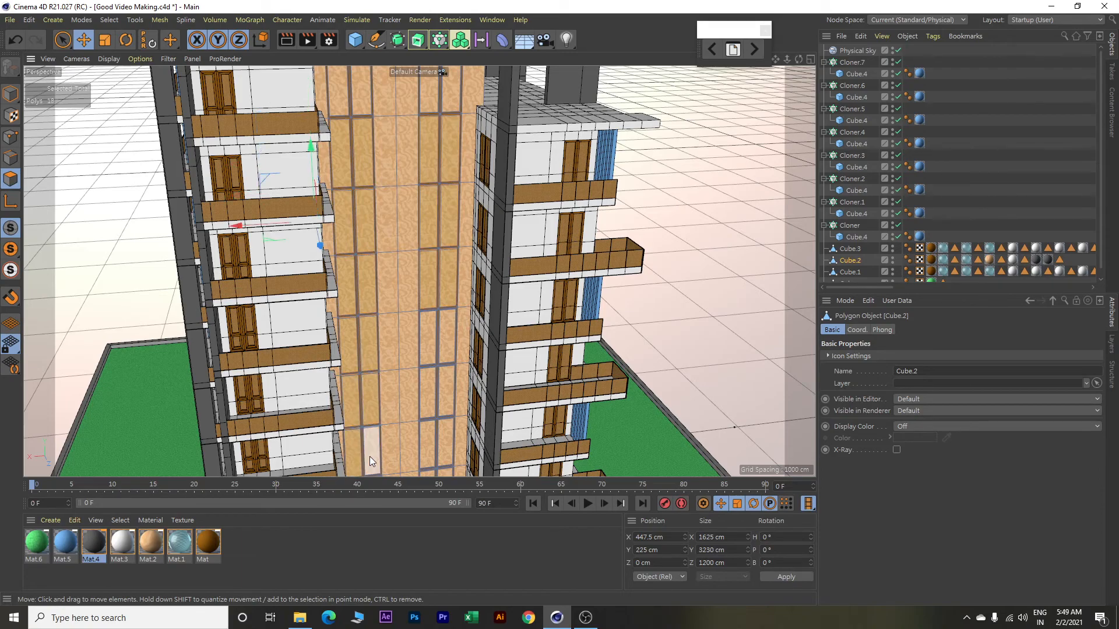
left_click(448, 448, "shift")
left_click(432, 399, "shift")
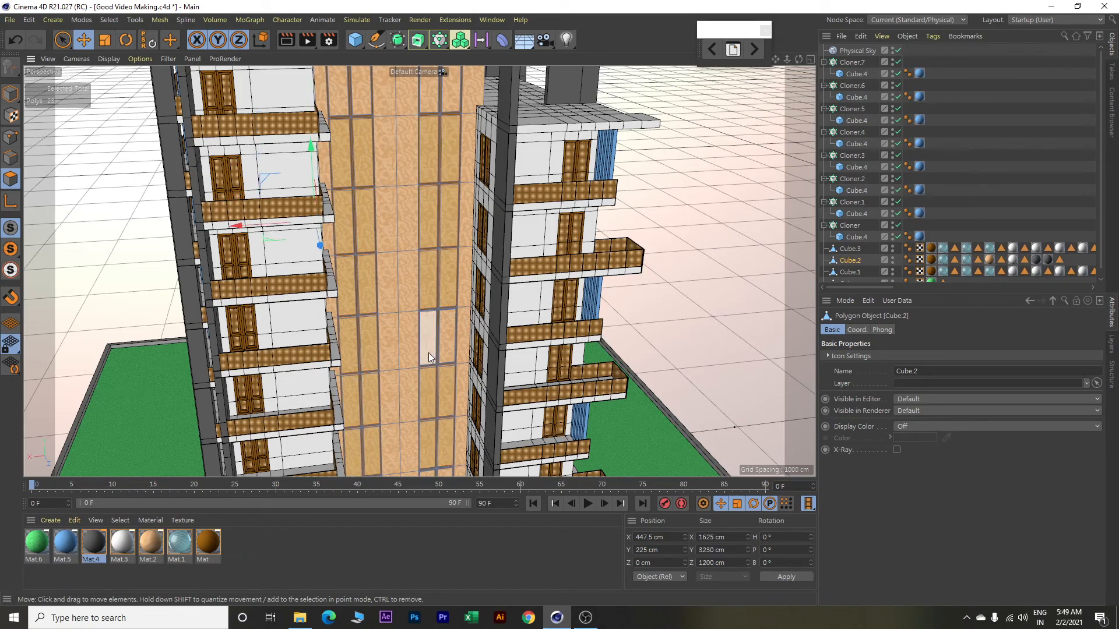
left_click(429, 355, "shift")
left_click(444, 348, "shift")
middle_click_drag(438, 351, 429, 209, "alt")
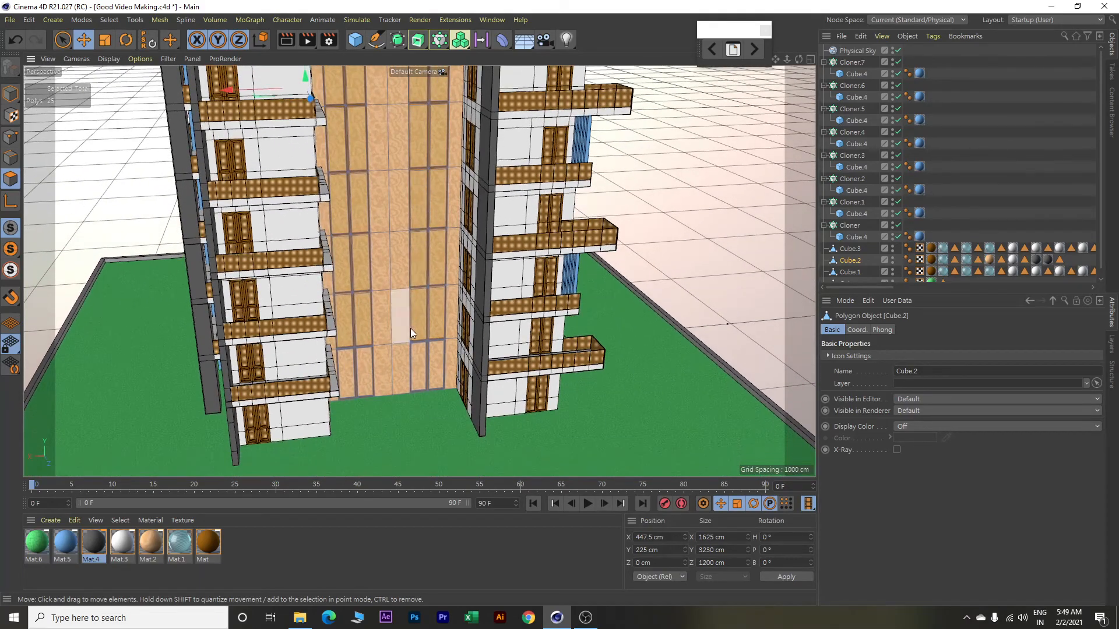
left_click(435, 363, "shift")
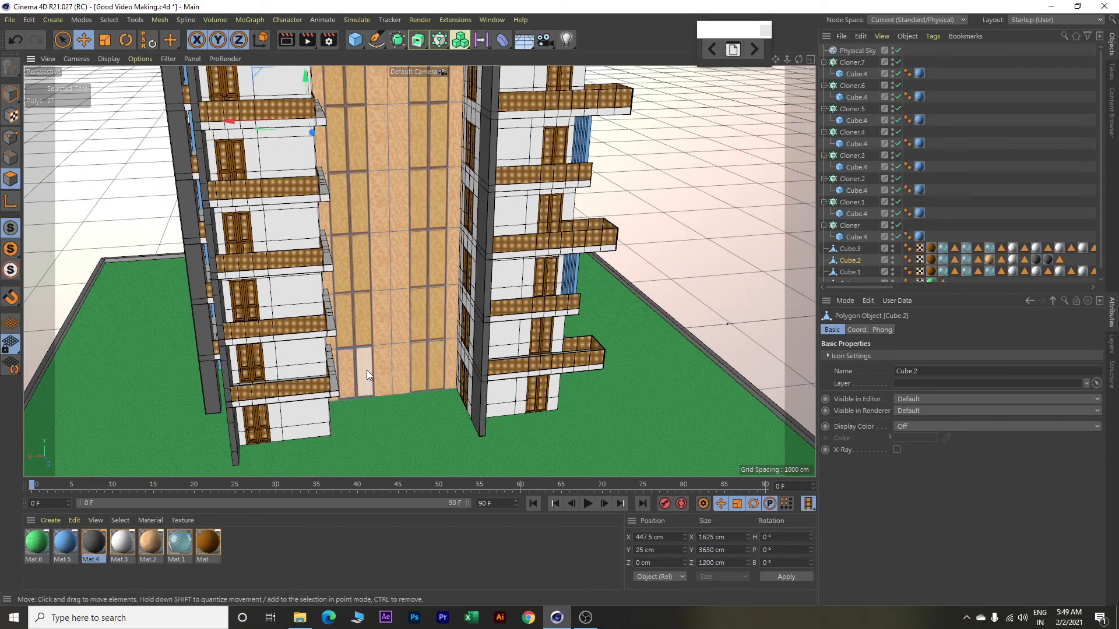
left_click(350, 371, "shift")
middle_click_drag(409, 272, 402, 494, "alt")
middle_click_drag(377, 67, 372, 140, "alt")
left_click(316, 168, "shift")
left_click(333, 171, "shift")
left_click(320, 237, "shift")
left_click(405, 239, "shift")
left_click(425, 237, "shift")
left_click(433, 185, "shift")
left_click(410, 184, "shift")
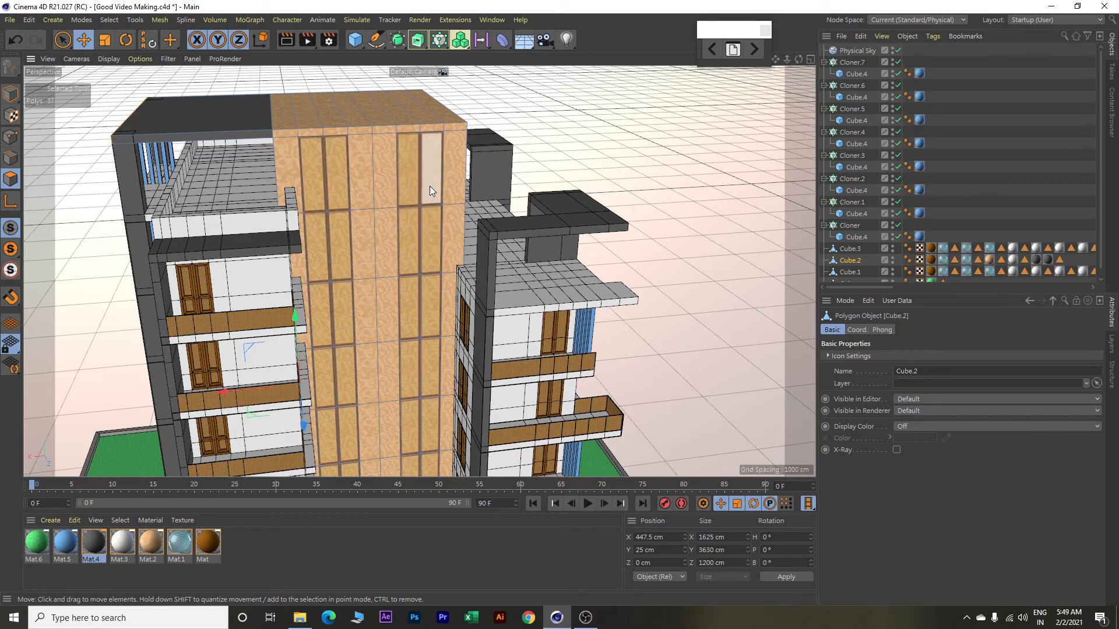
right_click(182, 544)
left_click(212, 377)
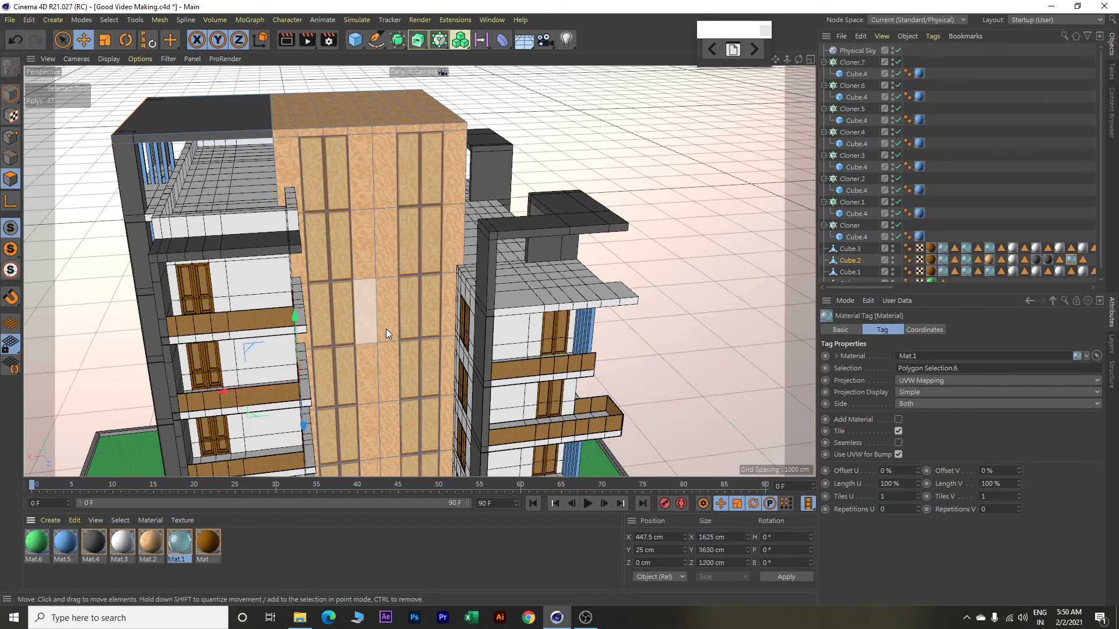
Deselect the window panes, frame the building from its opposite corner and render it to the Picture Viewer.
scroll(385, 332, "down", 6)
left_click_drag(675, 293, 607, 346, "alt")
scroll(608, 347, "down", 2)
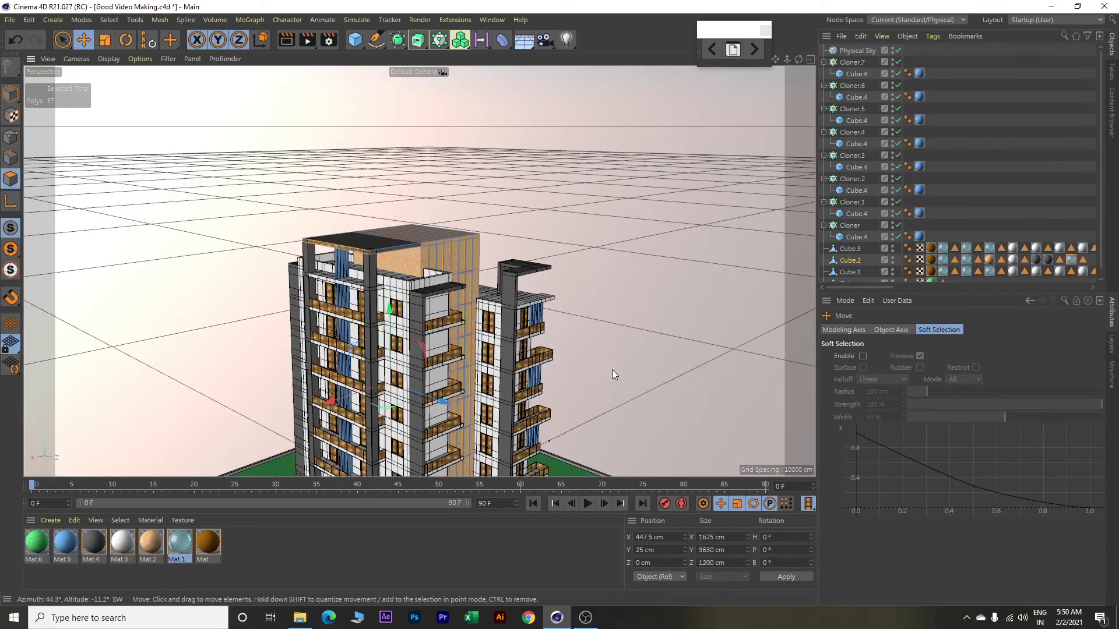
middle_click_drag(613, 372, 617, 329, "alt")
left_click_drag(617, 330, 681, 263, "alt")
scroll(569, 350, "up", 2)
left_click(634, 298)
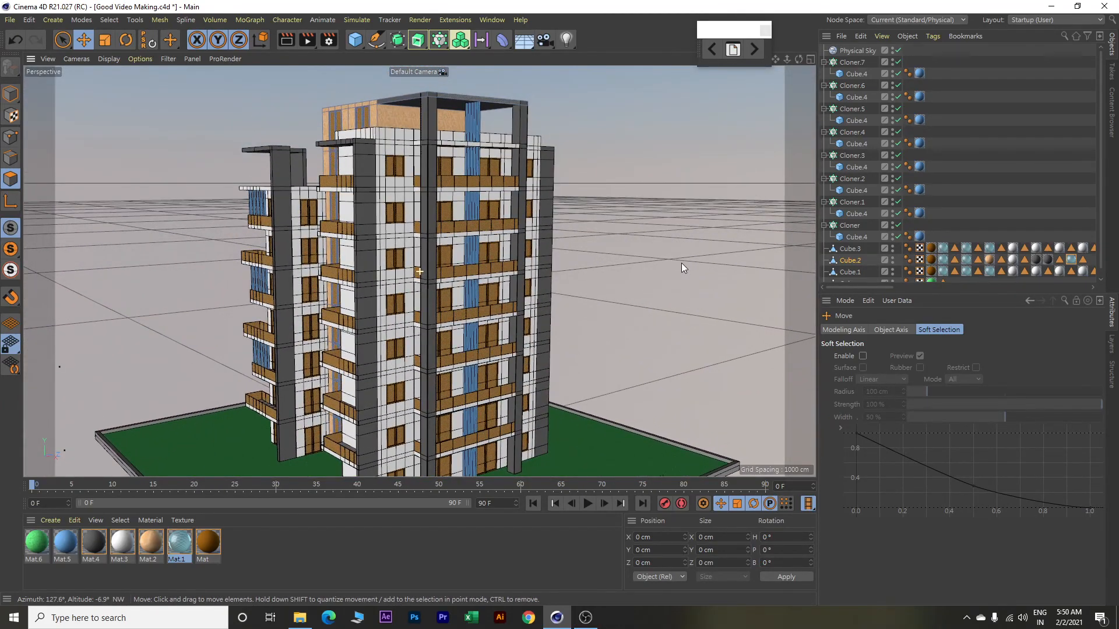
left_click(306, 41)
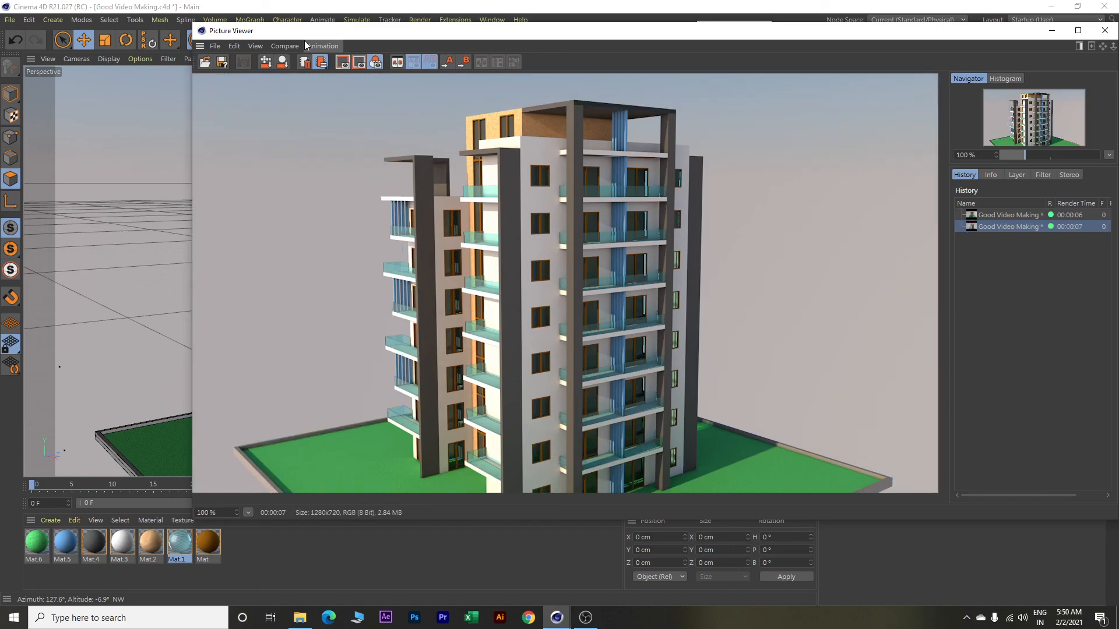
Examine the finished render in the Picture Viewer with the image zoomed out to 80 %.
left_click(263, 3)
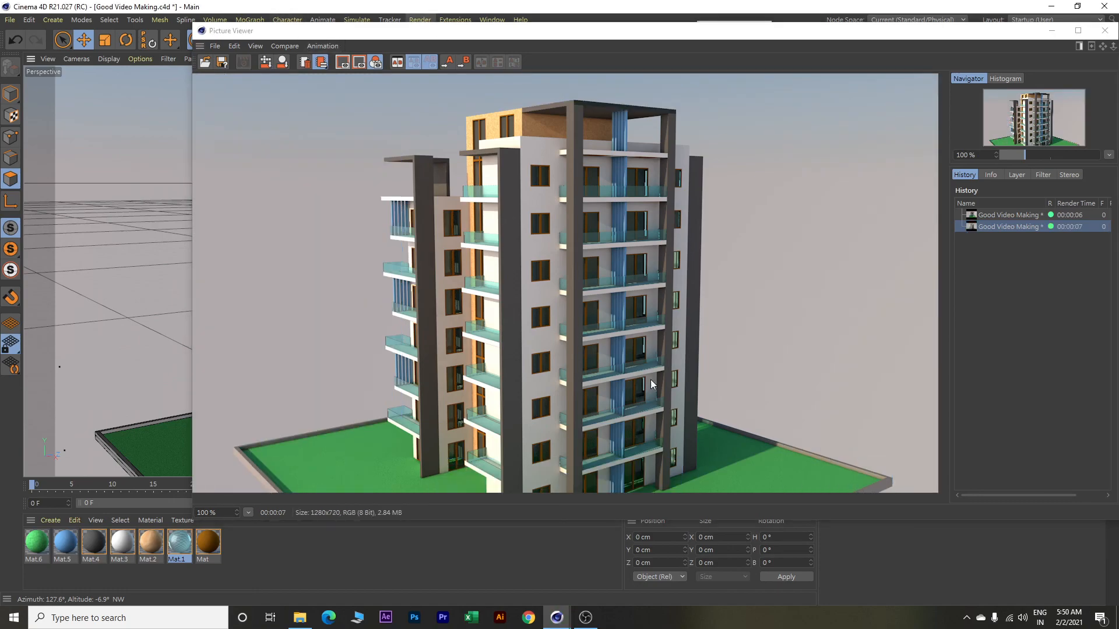
left_click(728, 383)
scroll(727, 384, "down", 1)
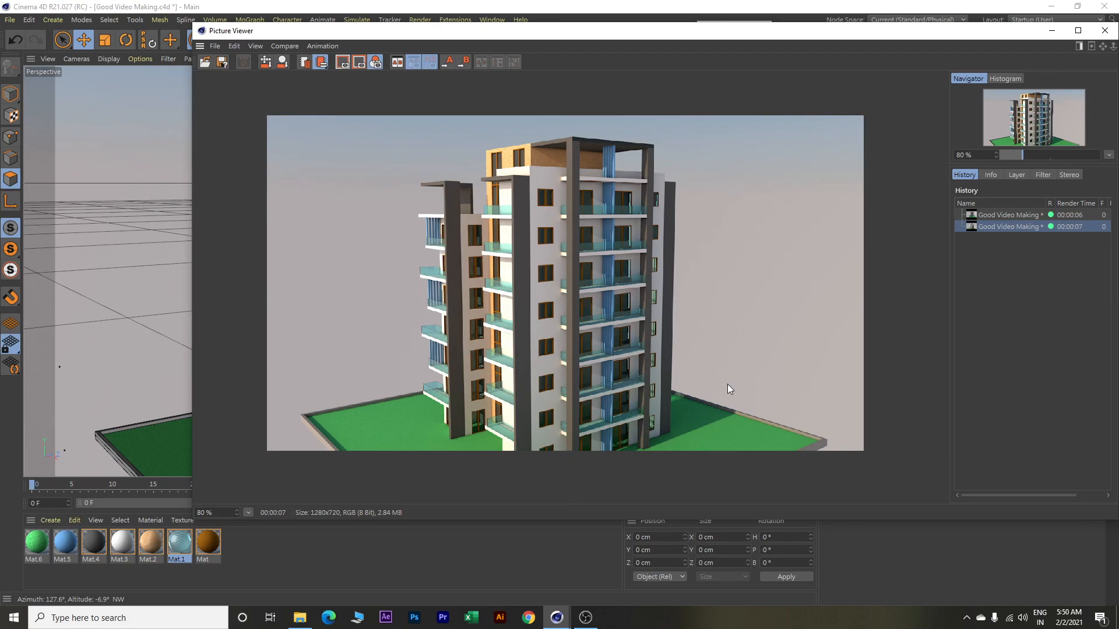